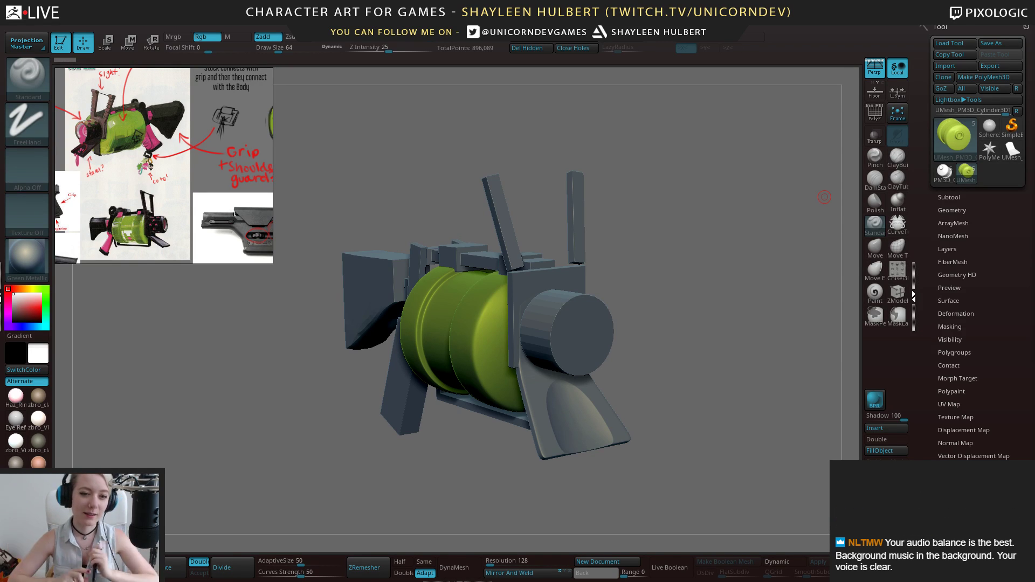
Select the BlockIn subtool through the gun's front plate and unhide all of its hidden geometry
{"action": "mouse_move", "coordinate": [644, 232]}
{"action": "left_mouse_down"}
{"action": "mouse_move", "coordinate": [650, 292]}
{"action": "mouse_move", "coordinate": [614, 316]}
{"action": "mouse_move", "coordinate": [654, 262]}
{"action": "mouse_move", "coordinate": [694, 245]}
{"action": "mouse_move", "coordinate": [763, 280]}
{"action": "mouse_move", "coordinate": [672, 321]}
{"action": "mouse_move", "coordinate": [728, 329]}
{"action": "mouse_move", "coordinate": [601, 386]}
{"action": "mouse_move", "coordinate": [575, 419]}
{"action": "mouse_move", "coordinate": [614, 387]}
{"action": "mouse_move", "coordinate": [584, 383]}
{"action": "mouse_move", "coordinate": [488, 433]}
{"action": "mouse_move", "coordinate": [724, 287]}
{"action": "left_mouse_up"}
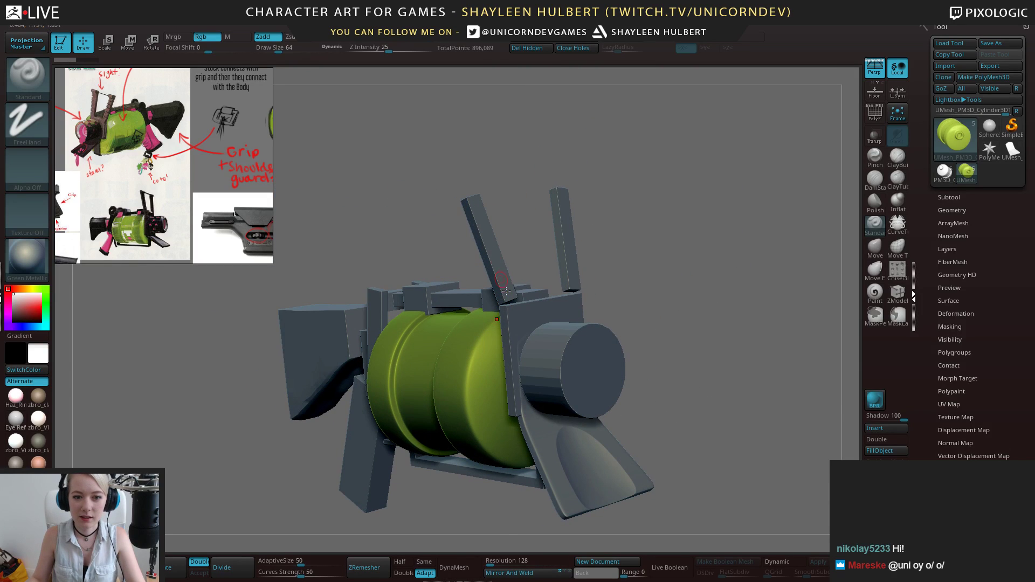
{"action": "left_click_drag", "start_coordinate": [514, 248], "coordinate": [542, 180]}
{"action": "left_click_drag", "start_coordinate": [604, 308], "coordinate": [384, 317]}
{"action": "mouse_move", "coordinate": [611, 196]}
{"action": "left_mouse_down"}
{"action": "mouse_move", "coordinate": [573, 289]}
{"action": "mouse_move", "coordinate": [502, 291]}
{"action": "left_mouse_up"}
{"action": "left_click", "coordinate": [528, 292], "text": "alt"}
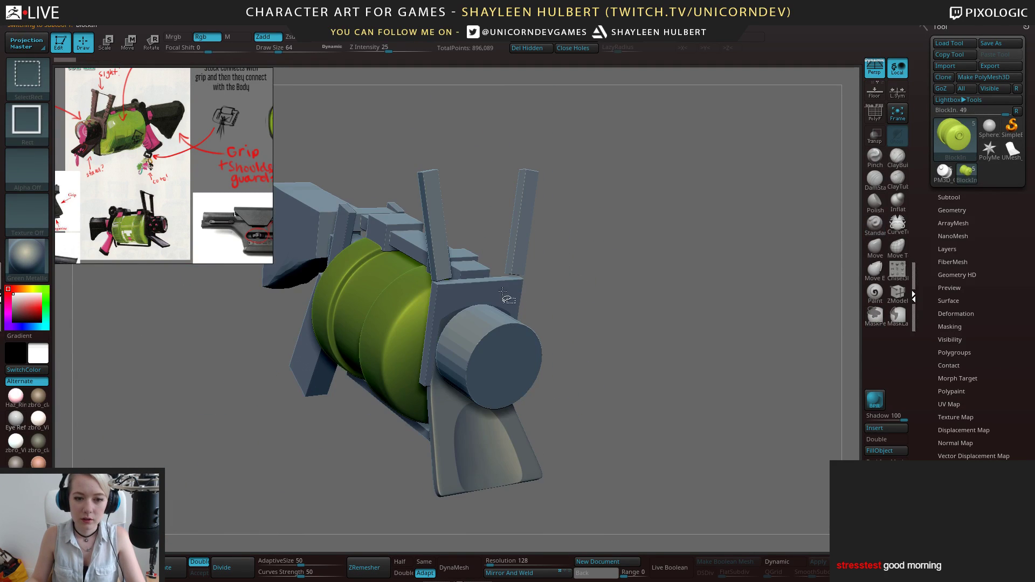
{"action": "left_click", "coordinate": [518, 294], "text": "ctrl+shift"}
{"action": "left_click", "coordinate": [513, 294], "text": "ctrl+shift"}
{"action": "left_click", "coordinate": [519, 263], "text": "ctrl+shift"}
{"action": "left_click_drag", "start_coordinate": [579, 277], "coordinate": [517, 243]}
{"action": "left_click", "coordinate": [505, 293], "text": "ctrl+shift"}
{"action": "left_click", "coordinate": [617, 254], "text": "ctrl+shift"}
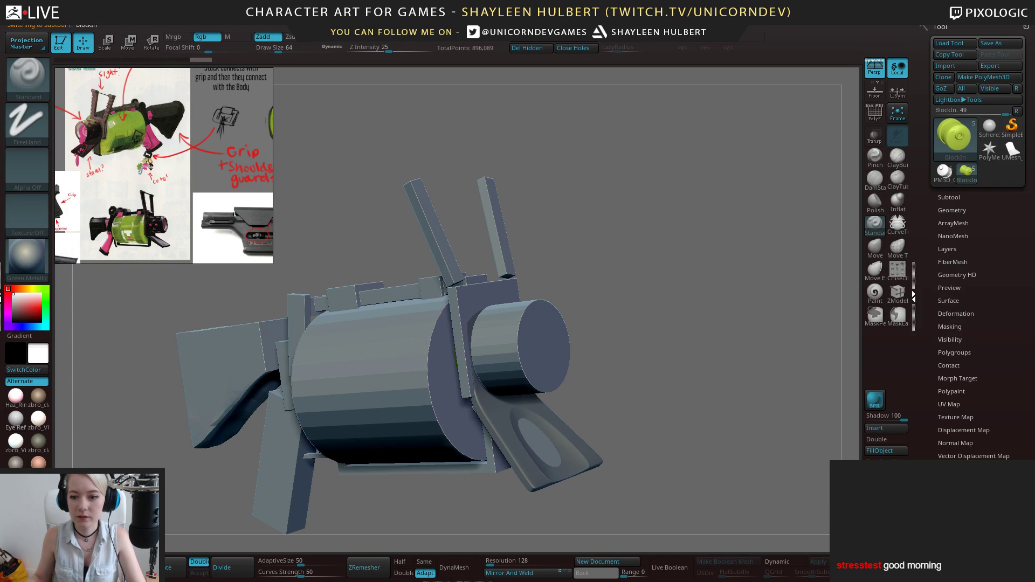
Hide the block-in cylinder that covers the green tank and delete the hidden geometry
{"action": "left_click_drag", "start_coordinate": [744, 427], "coordinate": [655, 383]}
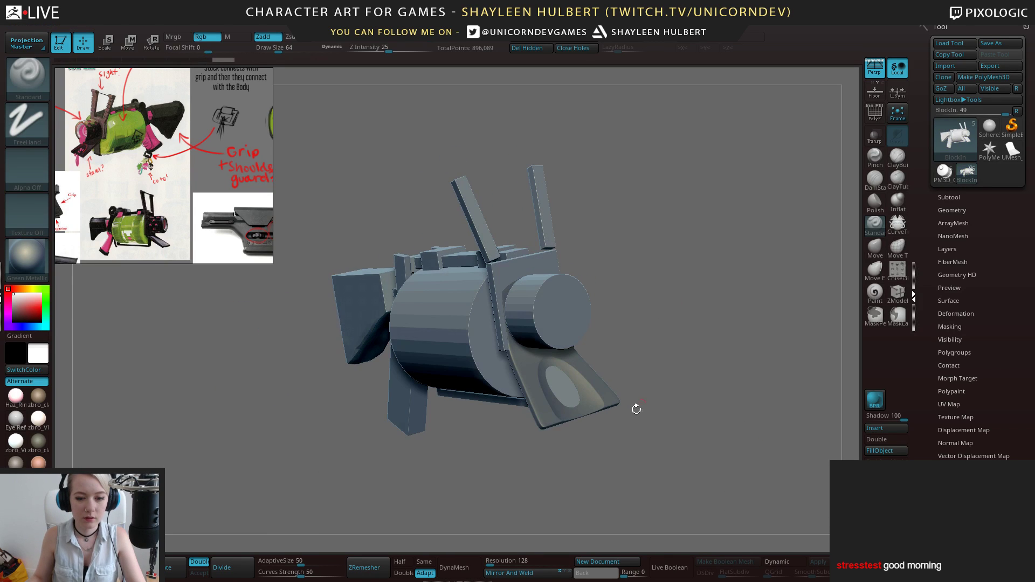
{"action": "mouse_move", "coordinate": [684, 324]}
{"action": "left_mouse_down"}
{"action": "mouse_move", "coordinate": [572, 234]}
{"action": "mouse_move", "coordinate": [671, 208]}
{"action": "left_mouse_up"}
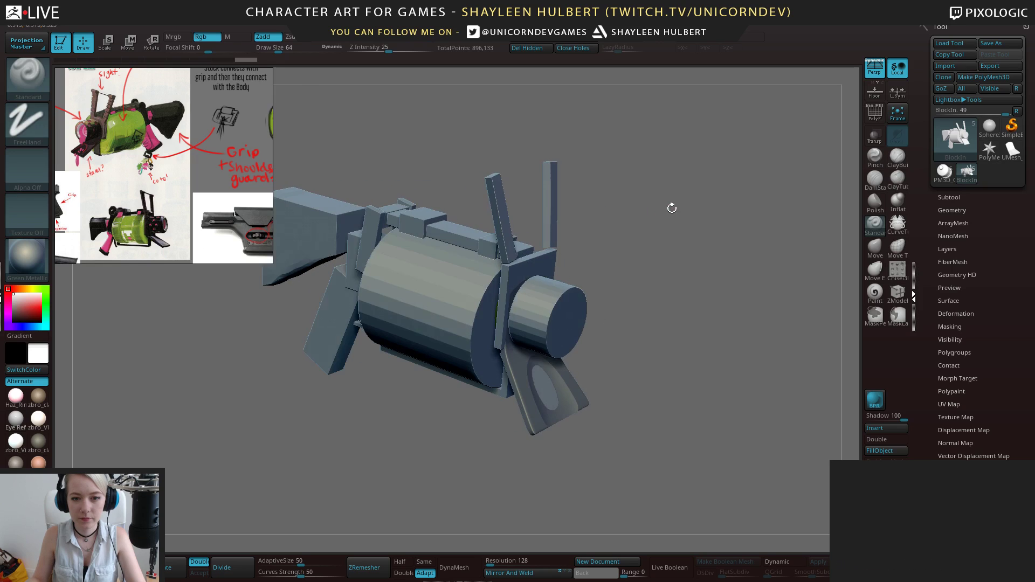
{"action": "left_click", "coordinate": [547, 267], "text": "ctrl+shift"}
{"action": "left_click", "coordinate": [547, 271], "text": "ctrl+shift"}
{"action": "left_click", "coordinate": [516, 228], "text": "ctrl+shift"}
{"action": "left_click", "coordinate": [640, 229], "text": "ctrl+shift"}
{"action": "left_click_drag", "start_coordinate": [640, 238], "coordinate": [656, 268]}
{"action": "left_click_drag", "start_coordinate": [259, 453], "coordinate": [323, 302]}
{"action": "left_click_drag", "start_coordinate": [561, 460], "coordinate": [525, 442]}
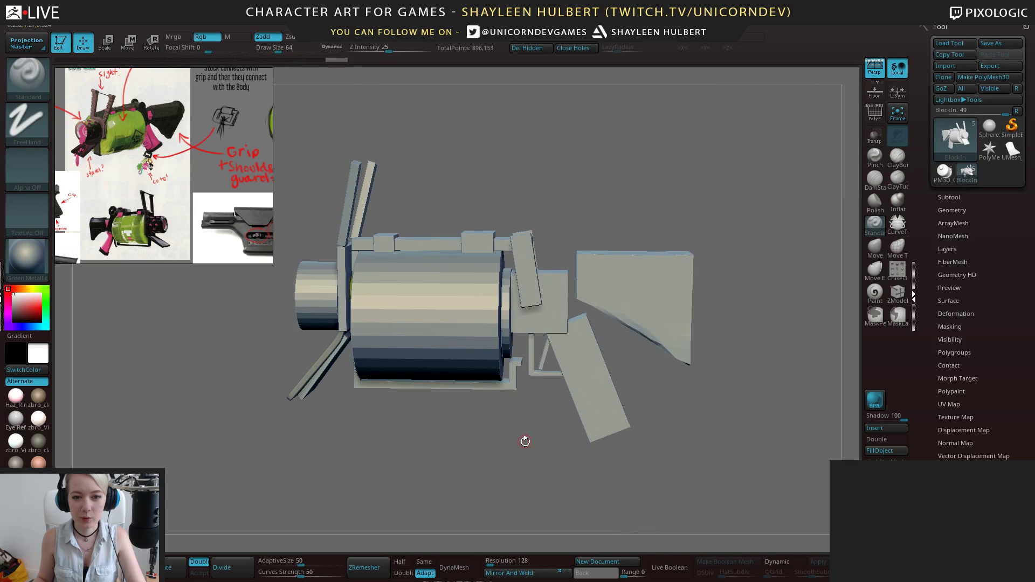
{"action": "key", "text": "ctrl+shift"}
{"action": "left_click", "coordinate": [467, 434], "text": "ctrl+shift"}
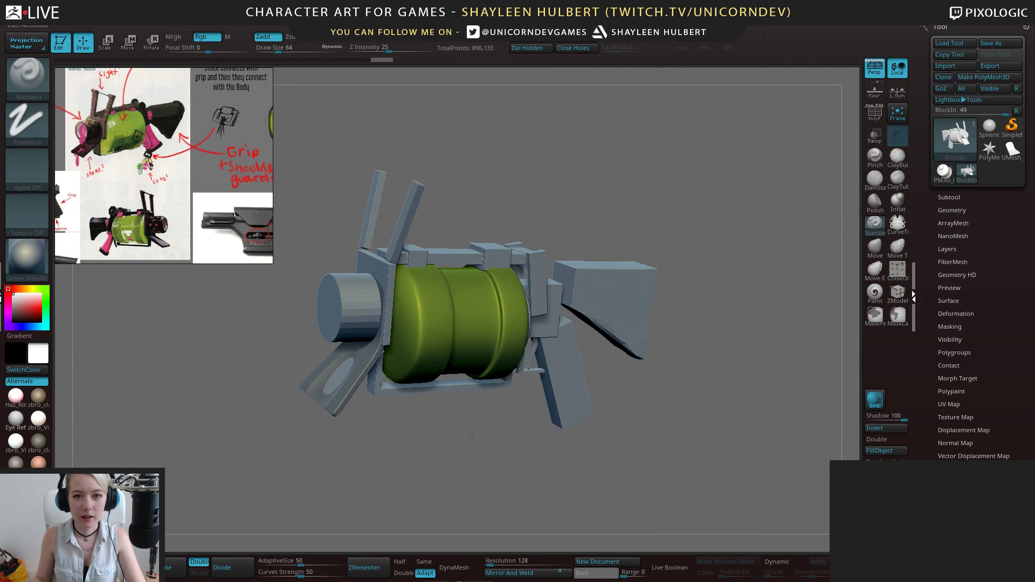
{"action": "left_click", "coordinate": [542, 50]}
Isolate the block-in piece poking through the finished front stand, invert the visibility and delete that hidden piece
{"action": "mouse_move", "coordinate": [542, 97]}
{"action": "left_mouse_down"}
{"action": "mouse_move", "coordinate": [545, 178]}
{"action": "mouse_move", "coordinate": [572, 201]}
{"action": "left_mouse_up"}
{"action": "mouse_move", "coordinate": [572, 201]}
{"action": "left_mouse_down"}
{"action": "mouse_move", "coordinate": [507, 211]}
{"action": "mouse_move", "coordinate": [475, 237]}
{"action": "mouse_move", "coordinate": [586, 221]}
{"action": "mouse_move", "coordinate": [580, 205]}
{"action": "mouse_move", "coordinate": [602, 216]}
{"action": "mouse_move", "coordinate": [563, 177]}
{"action": "mouse_move", "coordinate": [574, 201]}
{"action": "mouse_move", "coordinate": [539, 225]}
{"action": "mouse_move", "coordinate": [574, 184]}
{"action": "mouse_move", "coordinate": [553, 221]}
{"action": "left_mouse_up"}
{"action": "mouse_move", "coordinate": [455, 457]}
{"action": "left_mouse_down"}
{"action": "mouse_move", "coordinate": [483, 451]}
{"action": "mouse_move", "coordinate": [524, 417]}
{"action": "mouse_move", "coordinate": [542, 453]}
{"action": "mouse_move", "coordinate": [589, 427]}
{"action": "mouse_move", "coordinate": [565, 457]}
{"action": "mouse_move", "coordinate": [521, 469]}
{"action": "mouse_move", "coordinate": [680, 430]}
{"action": "mouse_move", "coordinate": [704, 448]}
{"action": "left_mouse_up"}
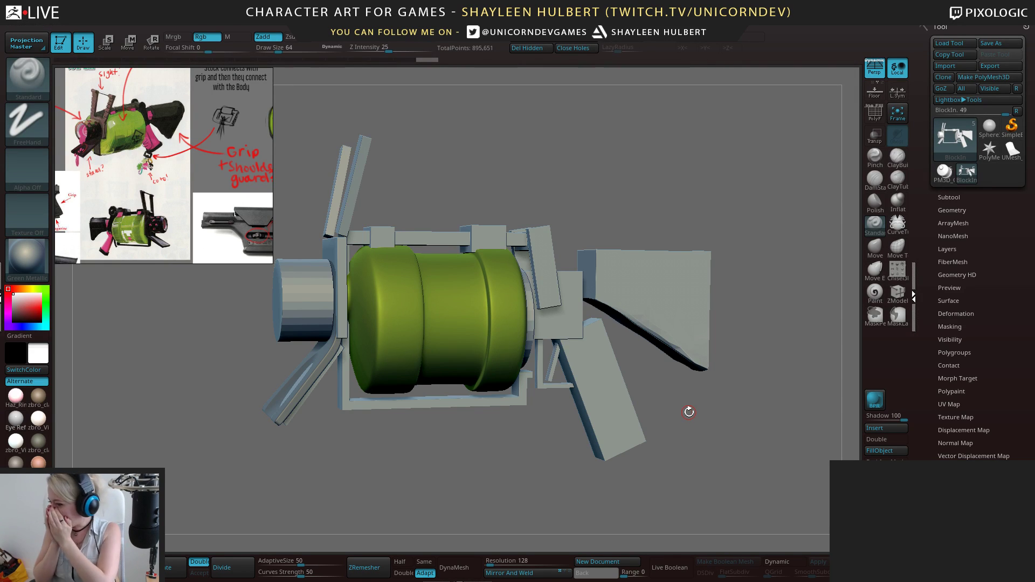
{"action": "mouse_move", "coordinate": [422, 400]}
{"action": "left_mouse_down"}
{"action": "mouse_move", "coordinate": [452, 460]}
{"action": "mouse_move", "coordinate": [495, 470]}
{"action": "mouse_move", "coordinate": [500, 439]}
{"action": "left_mouse_up"}
{"action": "key", "text": "ctrl+shift"}
{"action": "left_click", "coordinate": [457, 295], "text": "ctrl+shift"}
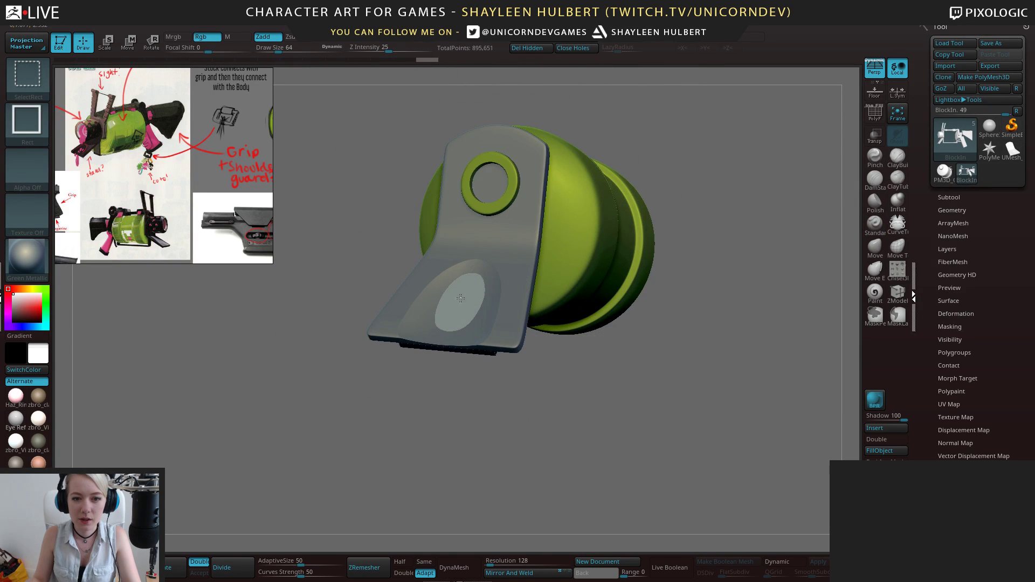
{"action": "left_click", "coordinate": [439, 423], "text": "ctrl+shift"}
{"action": "mouse_move", "coordinate": [438, 423]}
{"action": "left_mouse_down", "text": "shift"}
{"action": "mouse_move", "coordinate": [544, 419]}
{"action": "mouse_move", "coordinate": [542, 244]}
{"action": "left_mouse_up", "text": "shift"}
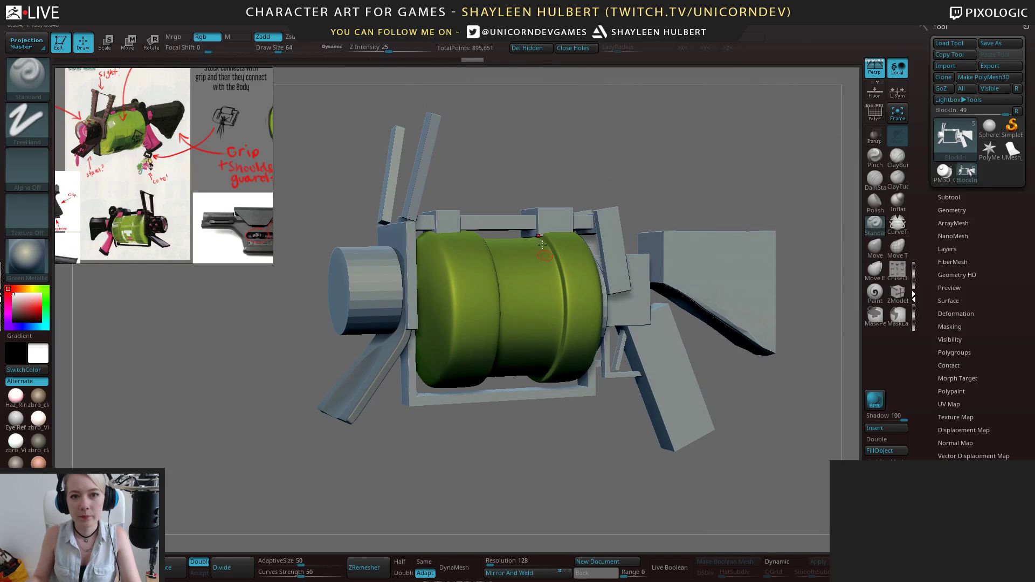
{"action": "left_click", "coordinate": [533, 47]}
Enlarge the reference image view and examine the sight arms and front bracket around the barrel in the concept art
{"action": "mouse_move", "coordinate": [497, 150]}
{"action": "left_mouse_down"}
{"action": "mouse_move", "coordinate": [517, 153]}
{"action": "mouse_move", "coordinate": [443, 160]}
{"action": "left_mouse_up"}
{"action": "mouse_move", "coordinate": [494, 293]}
{"action": "left_mouse_down", "text": "alt"}
{"action": "mouse_move", "coordinate": [624, 268]}
{"action": "mouse_move", "coordinate": [556, 273]}
{"action": "left_mouse_up", "text": "alt"}
{"action": "mouse_move", "coordinate": [674, 256]}
{"action": "left_mouse_down"}
{"action": "mouse_move", "coordinate": [664, 295]}
{"action": "mouse_move", "coordinate": [725, 280]}
{"action": "mouse_move", "coordinate": [679, 296]}
{"action": "mouse_move", "coordinate": [694, 307]}
{"action": "mouse_move", "coordinate": [707, 282]}
{"action": "mouse_move", "coordinate": [693, 302]}
{"action": "mouse_move", "coordinate": [703, 317]}
{"action": "left_mouse_up"}
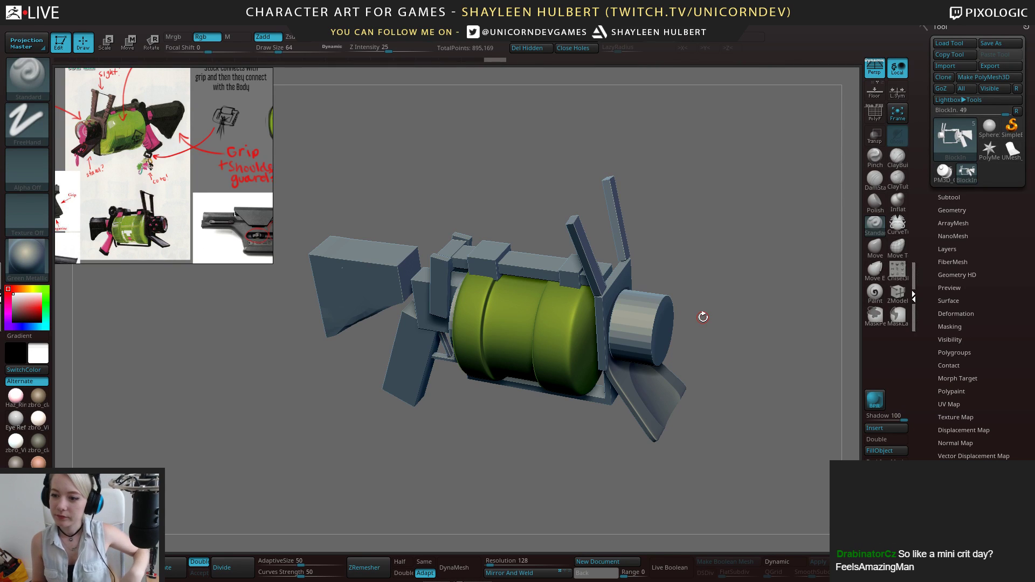
{"action": "mouse_move", "coordinate": [485, 224]}
{"action": "left_mouse_down", "text": "shift"}
{"action": "mouse_move", "coordinate": [513, 212]}
{"action": "mouse_move", "coordinate": [493, 234]}
{"action": "left_mouse_up", "text": "shift"}
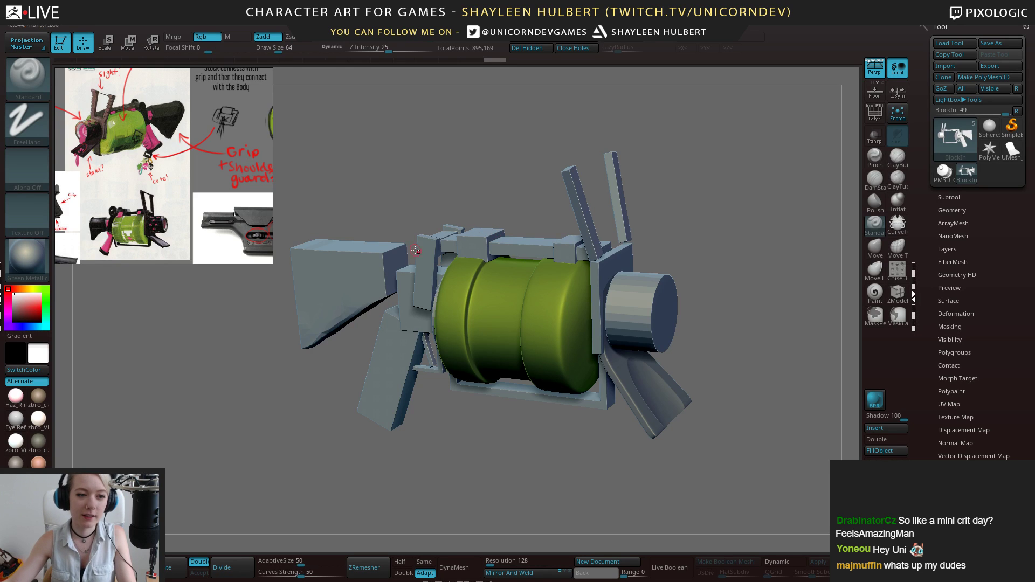
{"action": "left_click_drag", "start_coordinate": [149, 264], "coordinate": [162, 411]}
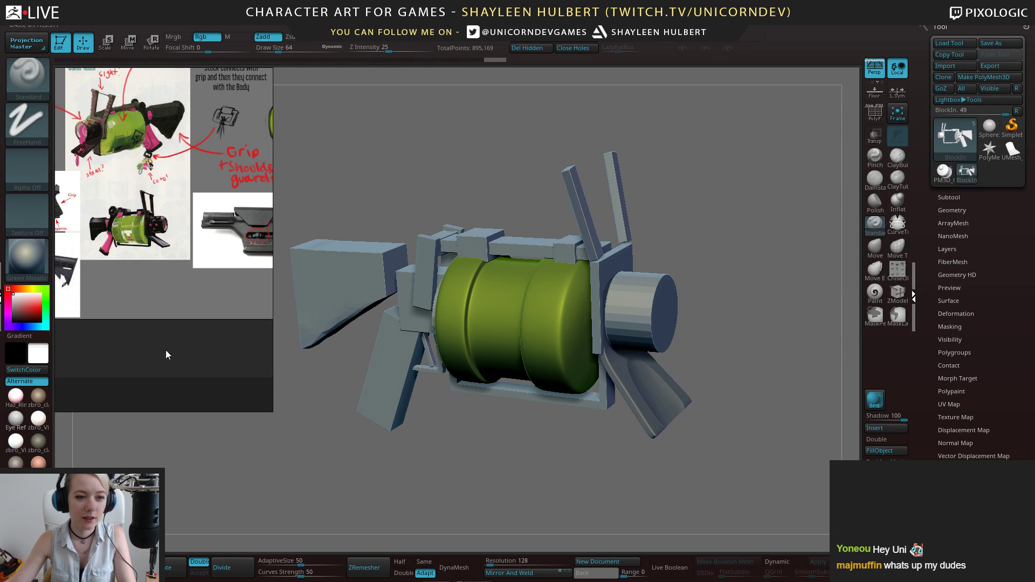
{"action": "scroll", "coordinate": [191, 322], "scroll_direction": "down", "scroll_amount": 3}
{"action": "scroll", "coordinate": [191, 323], "scroll_direction": "up", "scroll_amount": 5}
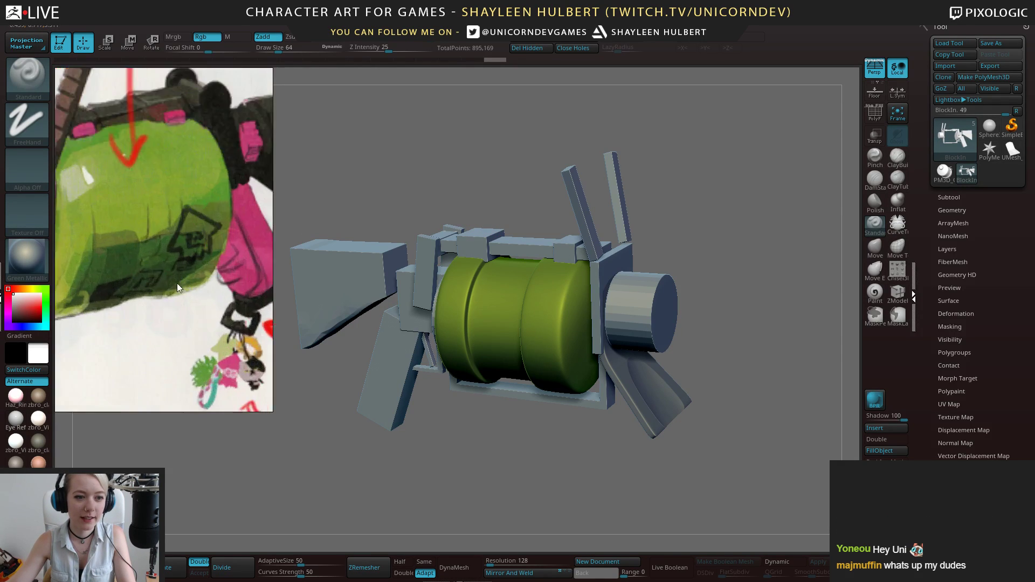
{"action": "scroll", "coordinate": [216, 294], "scroll_direction": "down", "scroll_amount": 3}
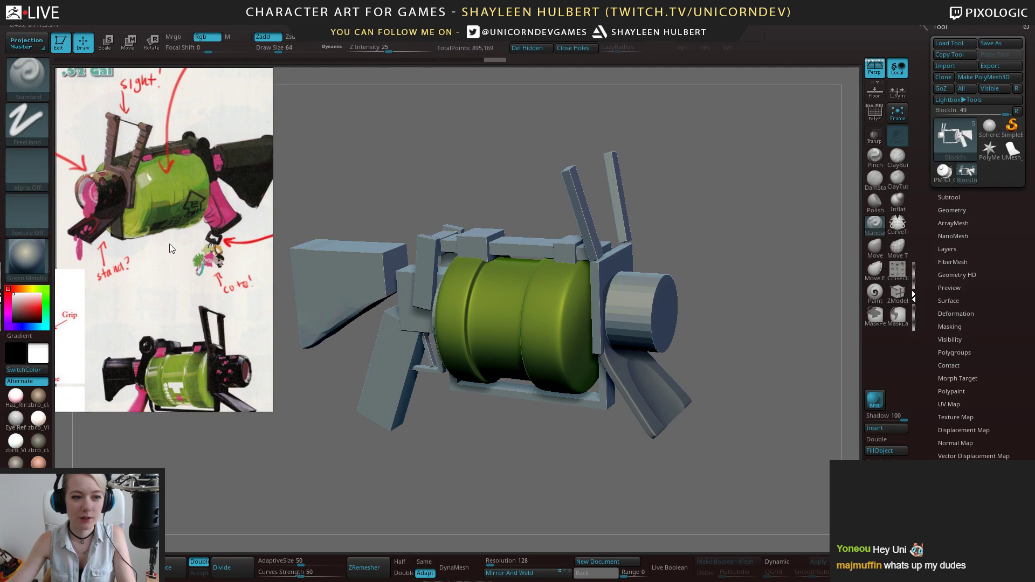
{"action": "mouse_move", "coordinate": [94, 245]}
{"action": "middle_mouse_down"}
{"action": "mouse_move", "coordinate": [123, 206]}
{"action": "mouse_move", "coordinate": [176, 232]}
{"action": "mouse_move", "coordinate": [240, 283]}
{"action": "mouse_move", "coordinate": [223, 312]}
{"action": "middle_mouse_up"}
{"action": "scroll", "coordinate": [169, 270], "scroll_direction": "up", "scroll_amount": 4}
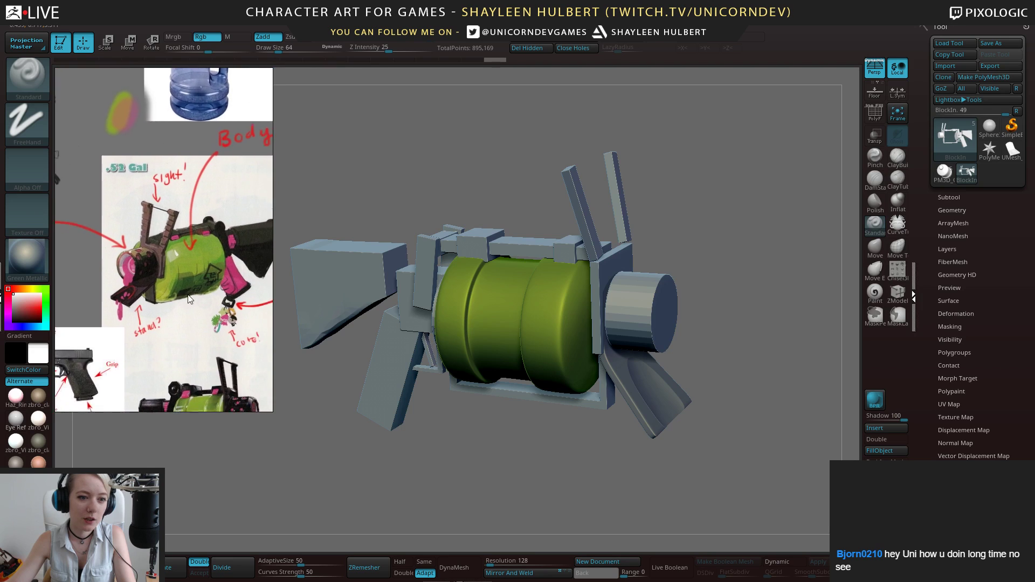
{"action": "scroll", "coordinate": [166, 284], "scroll_direction": "up", "scroll_amount": 5}
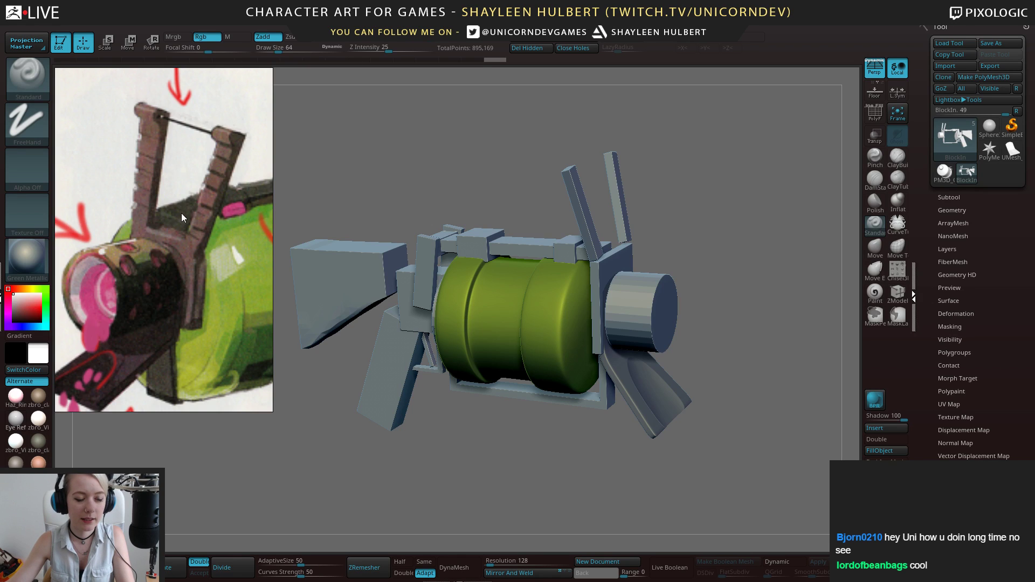
{"action": "scroll", "coordinate": [133, 232], "scroll_direction": "up", "scroll_amount": 3}
{"action": "scroll", "coordinate": [140, 234], "scroll_direction": "down", "scroll_amount": 5}
{"action": "scroll", "coordinate": [141, 234], "scroll_direction": "up", "scroll_amount": 6}
{"action": "middle_click_drag", "start_coordinate": [188, 237], "coordinate": [185, 237]}
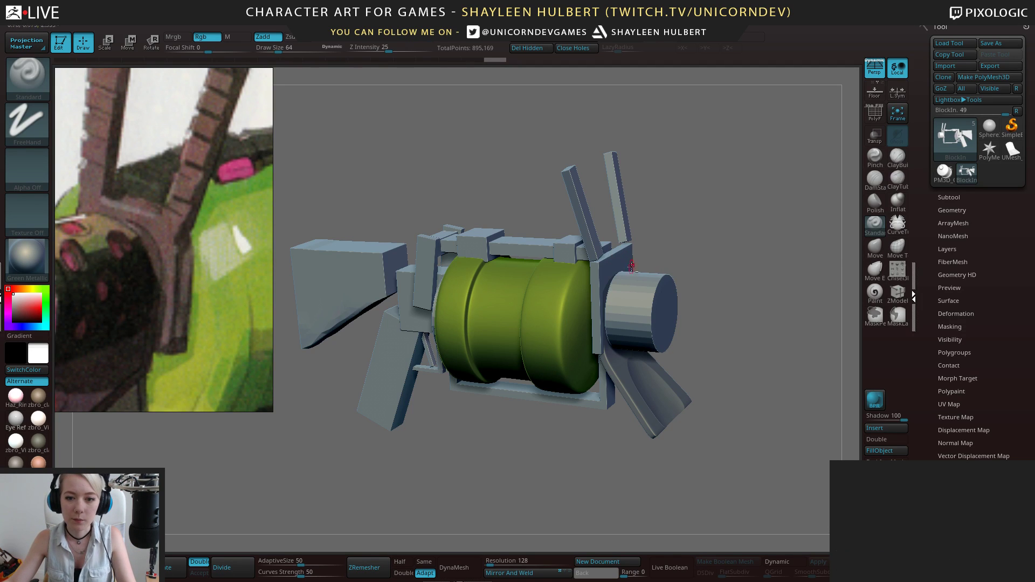
Turn on the polyframe display to show the polygroups and wireframe of the block-in parts
{"action": "left_click_drag", "start_coordinate": [555, 208], "coordinate": [649, 309], "text": "alt"}
{"action": "key", "text": "ctrl+z"}
{"action": "mouse_move", "coordinate": [762, 309]}
{"action": "left_mouse_down", "text": "alt"}
{"action": "mouse_move", "coordinate": [672, 315]}
{"action": "mouse_move", "coordinate": [680, 284]}
{"action": "mouse_move", "coordinate": [593, 281]}
{"action": "mouse_move", "coordinate": [728, 269]}
{"action": "mouse_move", "coordinate": [645, 249]}
{"action": "mouse_move", "coordinate": [798, 160]}
{"action": "left_mouse_up", "text": "alt"}
{"action": "left_click", "coordinate": [875, 114]}
{"action": "left_click_drag", "start_coordinate": [781, 242], "coordinate": [730, 298]}
{"action": "left_click_drag", "start_coordinate": [660, 260], "coordinate": [278, 225]}
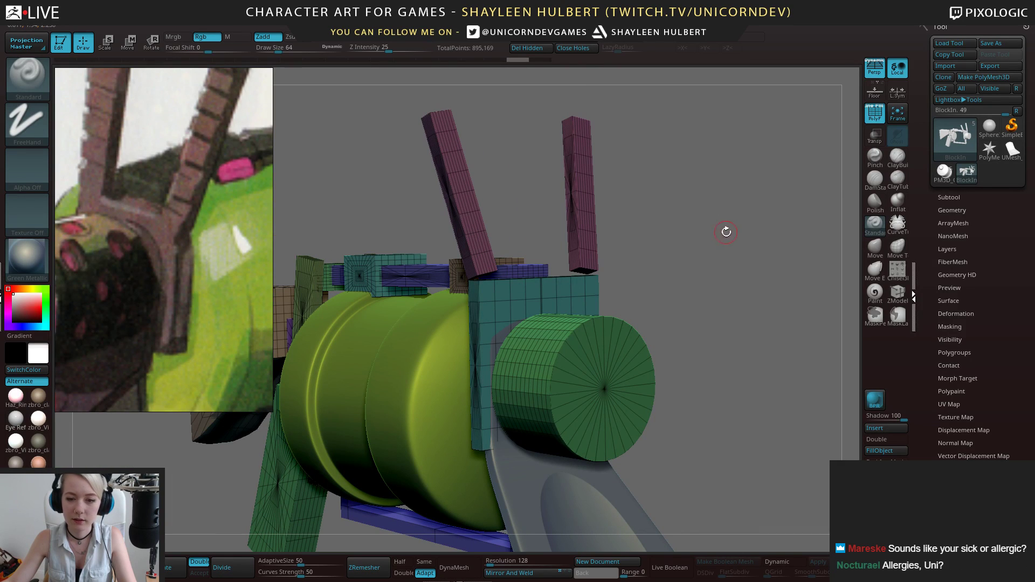
Delete the PM3D_Sphere3D1 and UMesh_PM3D_Gear3D2 subtools
{"action": "left_click", "coordinate": [950, 197]}
{"action": "left_click_drag", "start_coordinate": [739, 289], "coordinate": [775, 232]}
{"action": "left_click", "coordinate": [996, 309]}
{"action": "left_click_drag", "start_coordinate": [728, 270], "coordinate": [777, 294]}
{"action": "left_click", "coordinate": [1009, 262]}
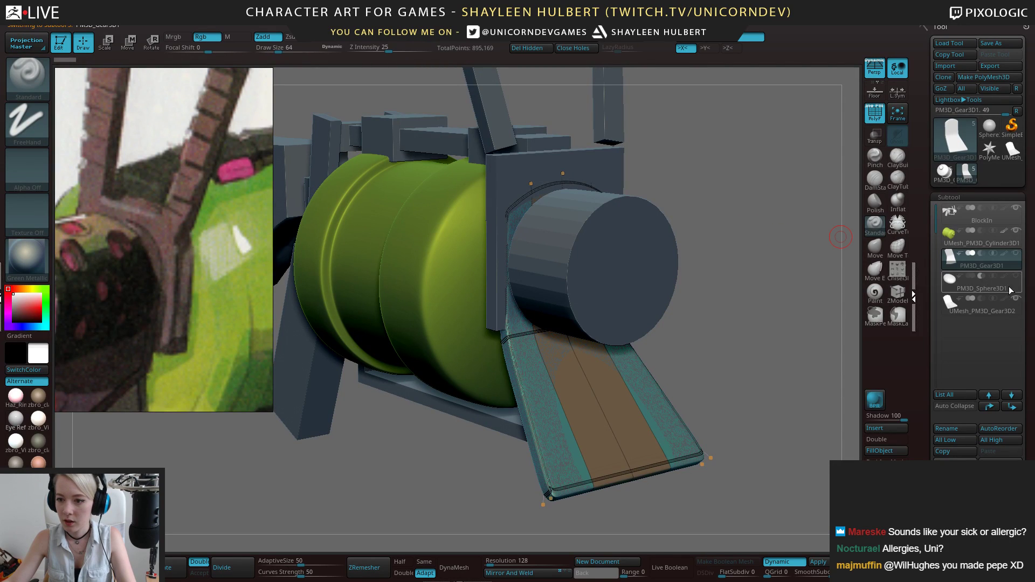
{"action": "left_click", "coordinate": [982, 286]}
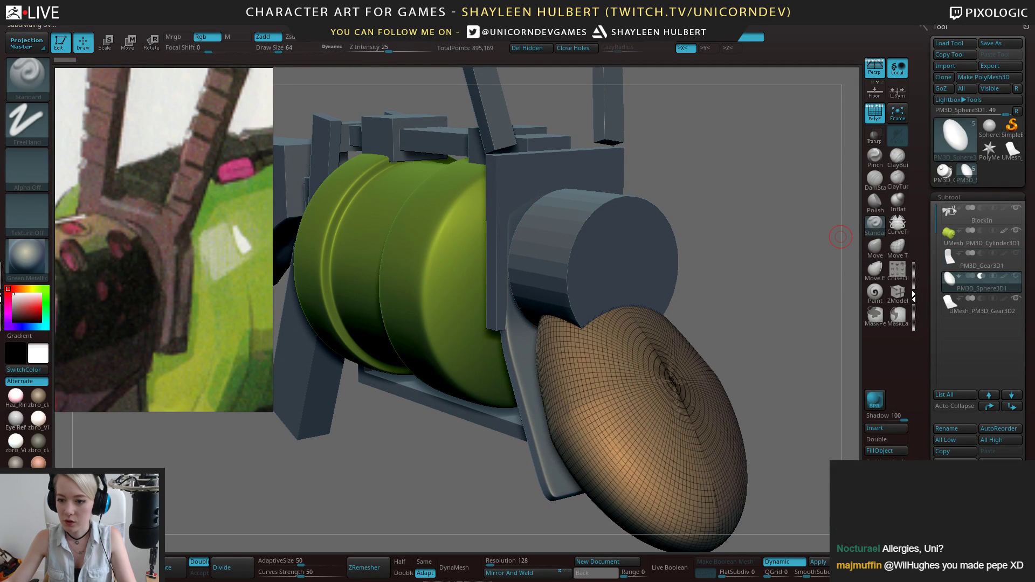
{"action": "left_click", "coordinate": [955, 496]}
{"action": "left_click", "coordinate": [863, 521]}
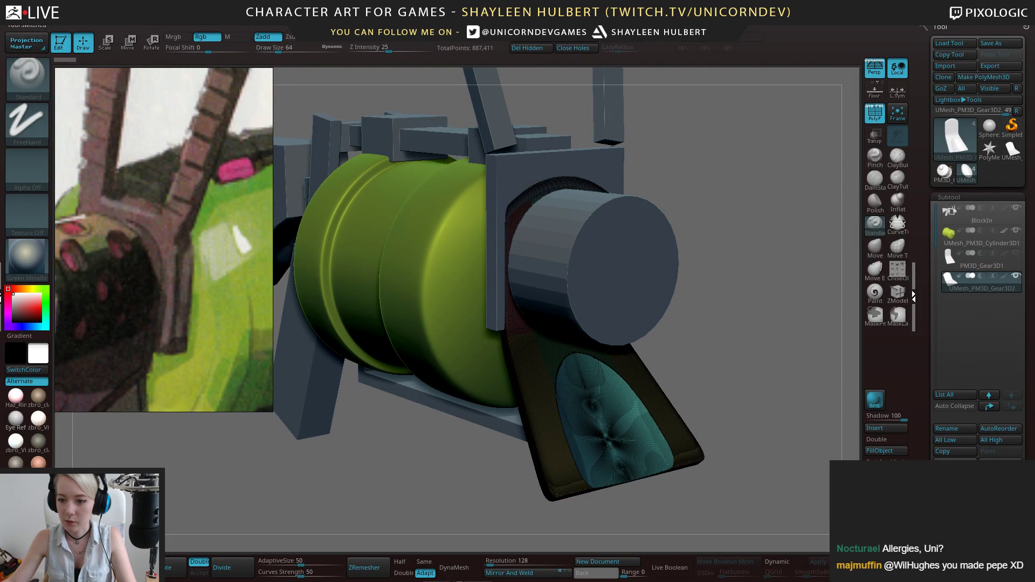
{"action": "left_click", "coordinate": [955, 496]}
{"action": "left_click", "coordinate": [863, 522]}
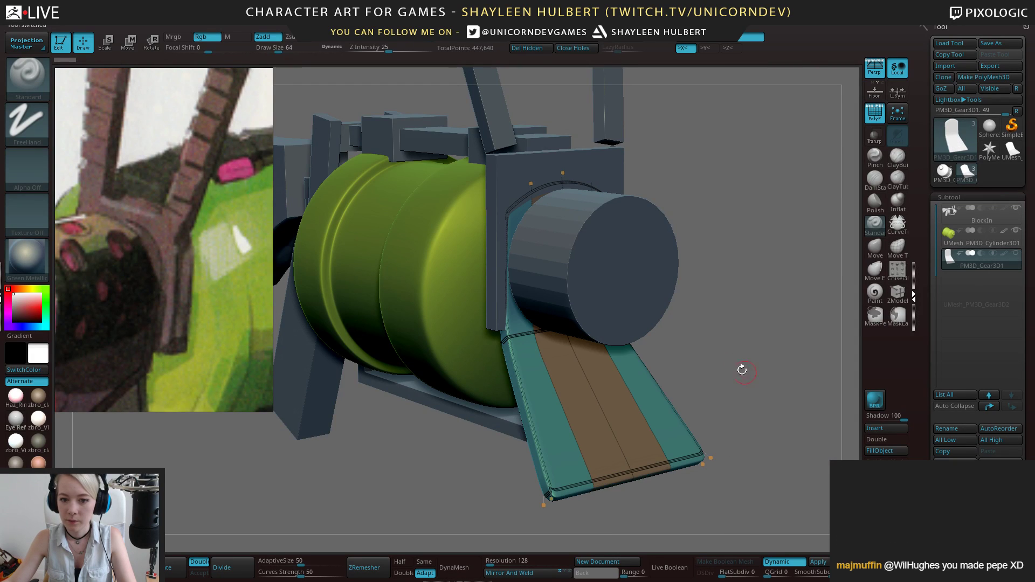
Append a PolyMesh3D subtool to the gun model
{"action": "left_click_drag", "start_coordinate": [743, 363], "coordinate": [568, 435]}
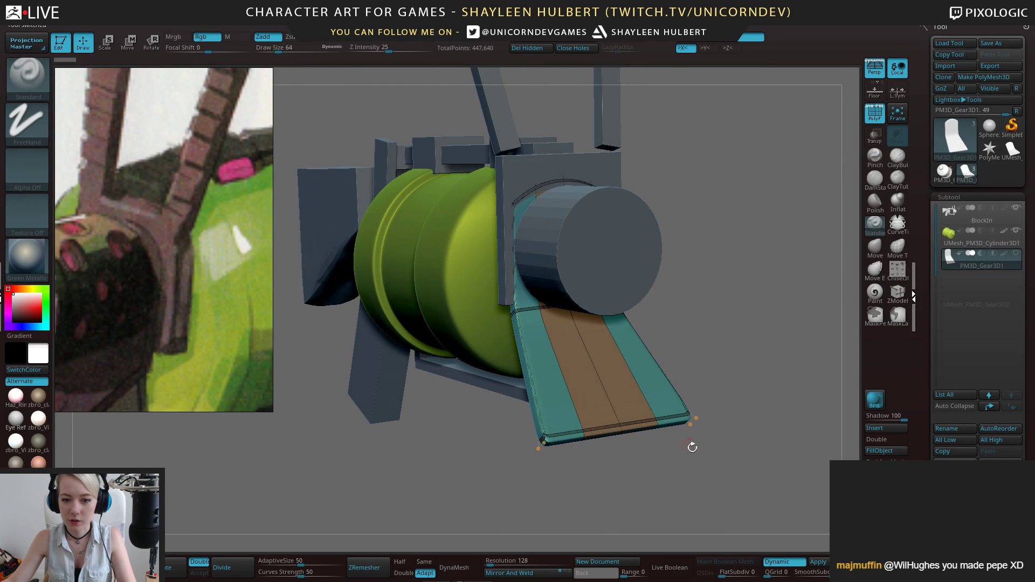
{"action": "left_click_drag", "start_coordinate": [609, 404], "coordinate": [524, 229]}
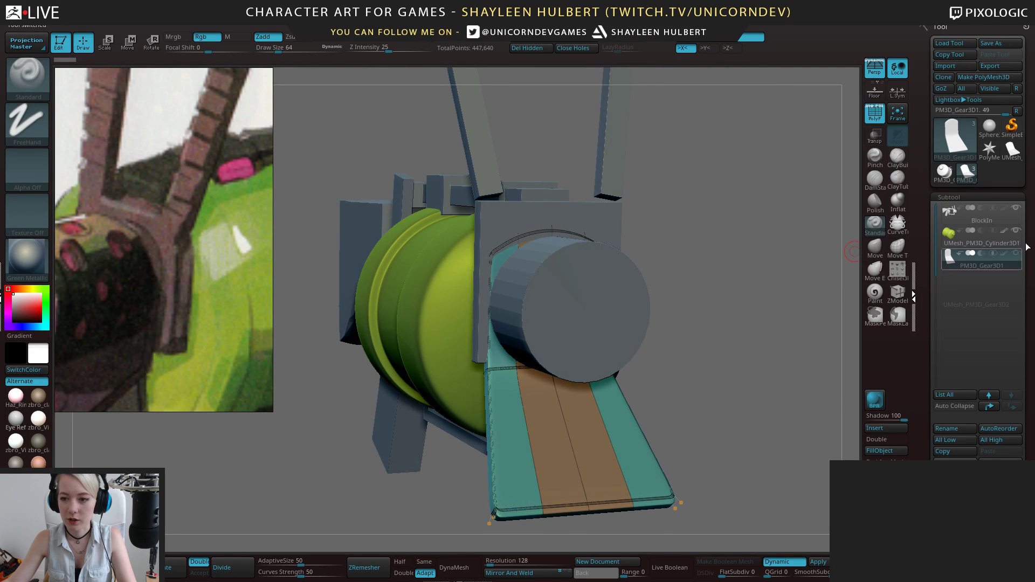
{"action": "scroll", "coordinate": [982, 334], "scroll_direction": "down", "scroll_amount": 3}
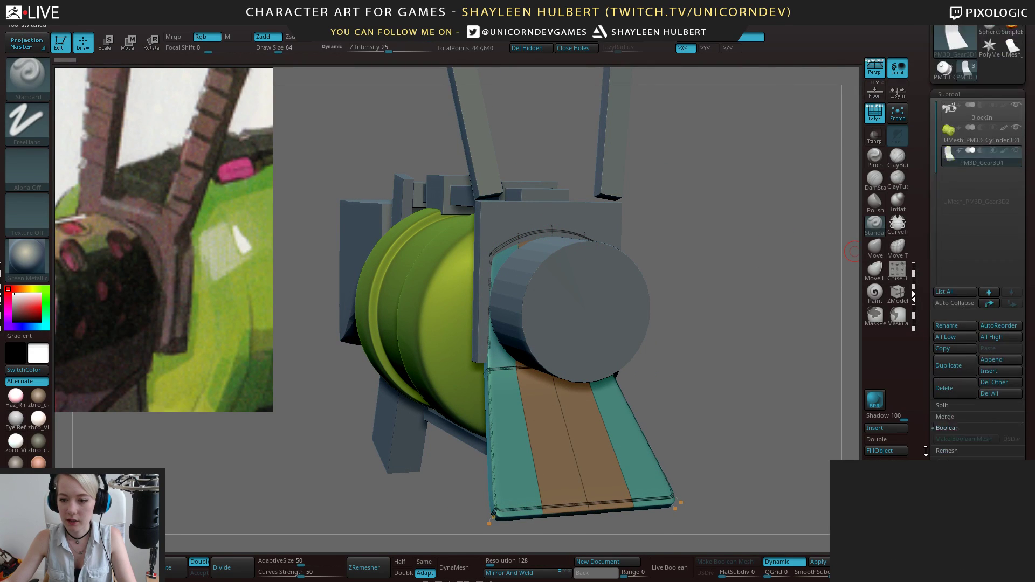
{"action": "left_click", "coordinate": [1001, 356]}
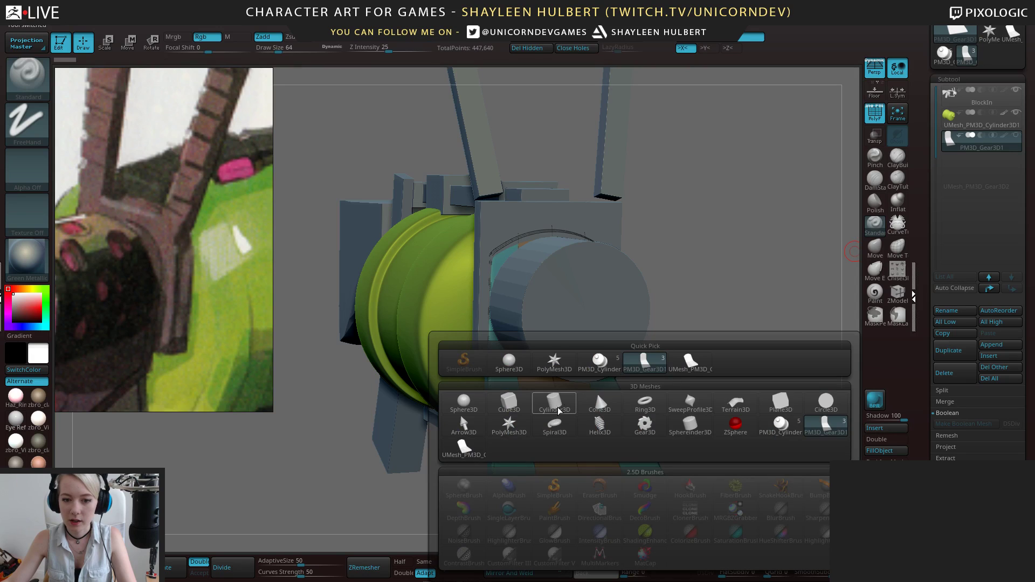
{"action": "left_click", "coordinate": [509, 423]}
Initialize the appended PolyMesh3D subtool as a QCube
{"action": "scroll", "coordinate": [928, 339], "scroll_direction": "down", "scroll_amount": 5}
{"action": "scroll", "coordinate": [949, 184], "scroll_direction": "up", "scroll_amount": 2}
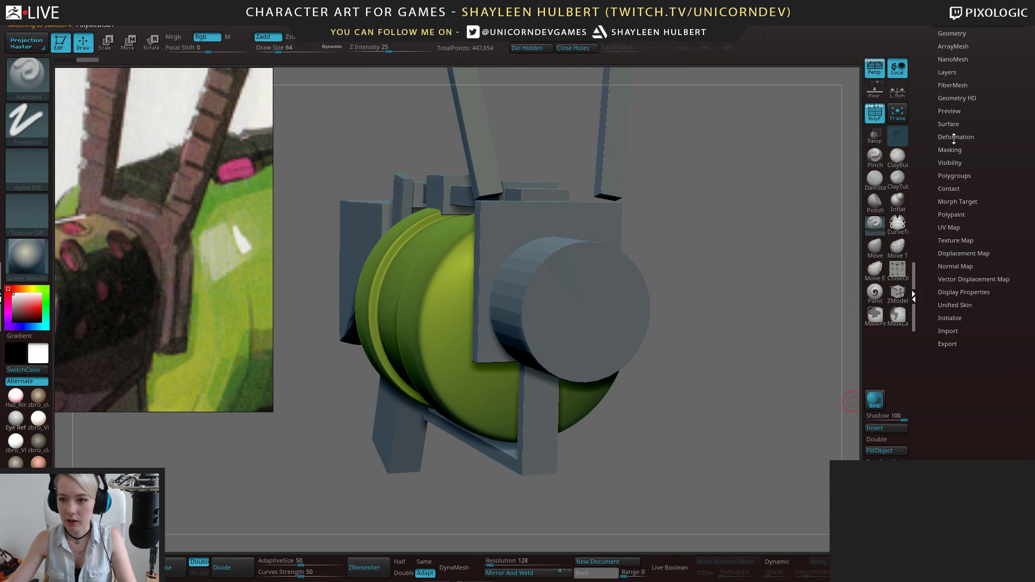
{"action": "left_click_drag", "start_coordinate": [924, 172], "coordinate": [925, 212]}
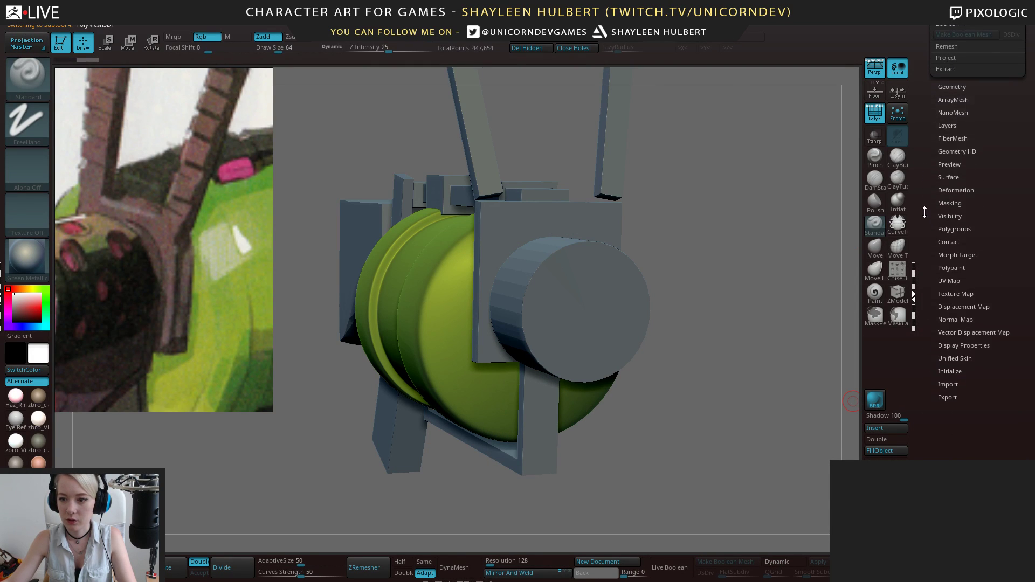
{"action": "left_click", "coordinate": [955, 371]}
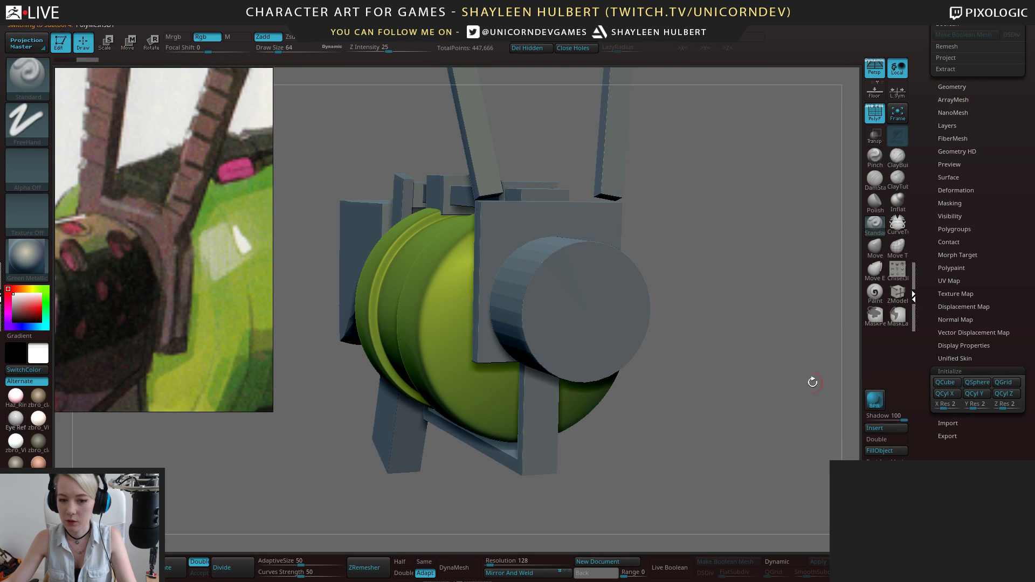
Turn on transparency, switch off perspective and move the cube forward along the gun's length to just in front of the barrel
{"action": "left_click_drag", "start_coordinate": [753, 354], "coordinate": [777, 285], "text": "alt"}
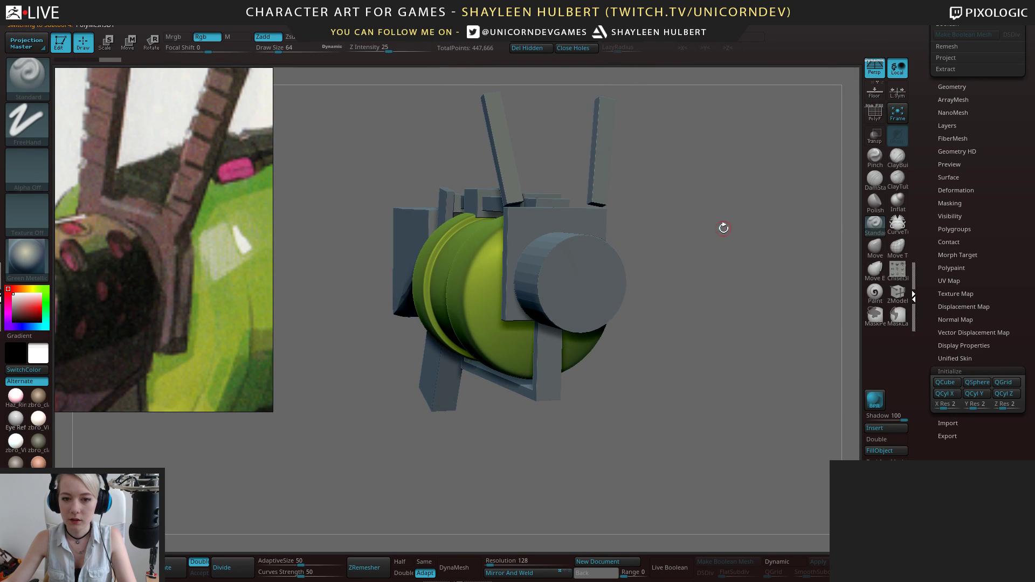
{"action": "left_click_drag", "start_coordinate": [734, 223], "coordinate": [762, 228], "text": "shift"}
{"action": "left_click", "coordinate": [874, 135]}
{"action": "left_click_drag", "start_coordinate": [834, 171], "coordinate": [733, 250]}
{"action": "key", "text": "w"}
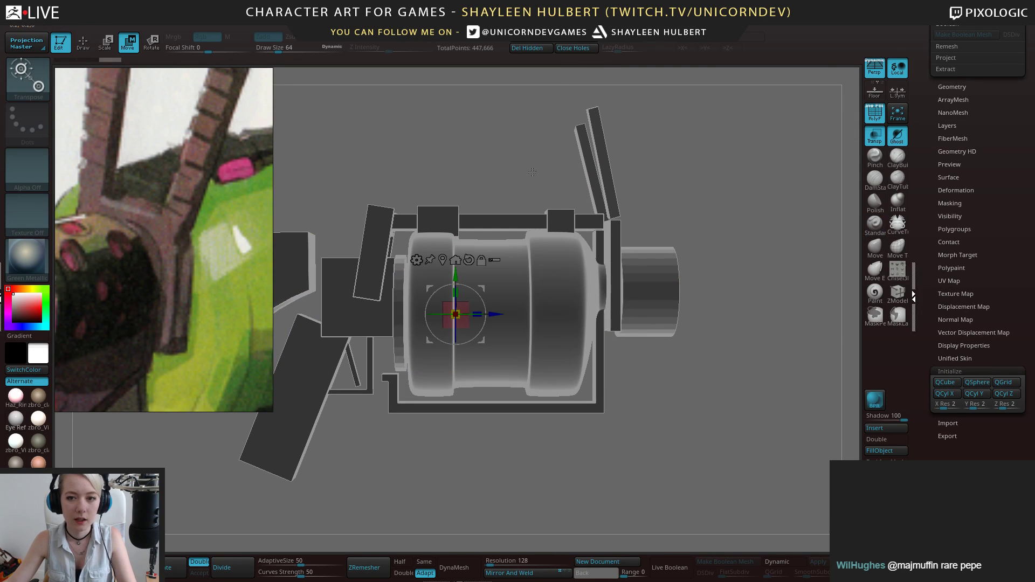
{"action": "key", "text": "p"}
{"action": "left_click_drag", "start_coordinate": [503, 309], "coordinate": [750, 310]}
{"action": "left_click_drag", "start_coordinate": [820, 329], "coordinate": [727, 359], "text": "alt"}
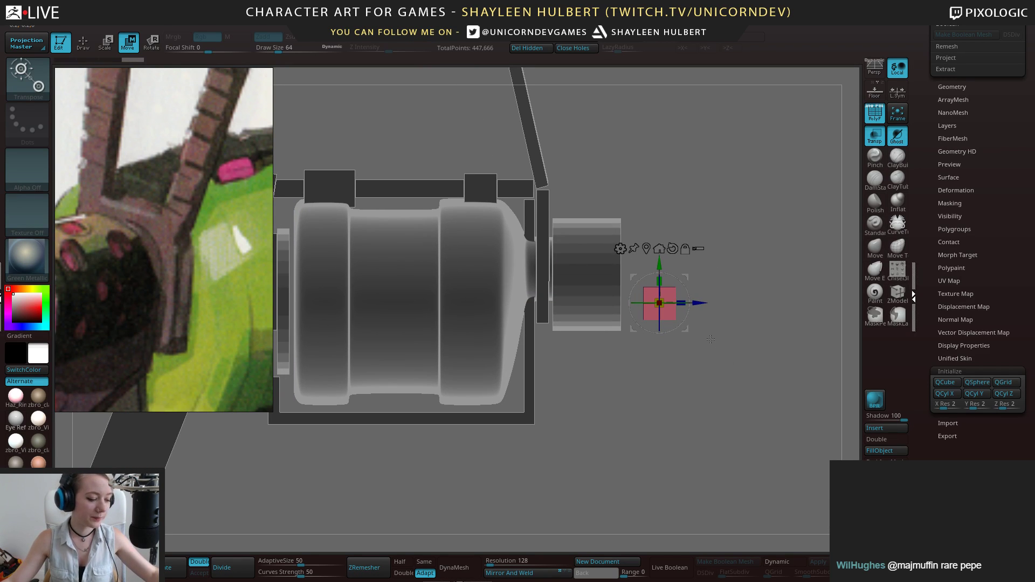
Stretch the cube's width and height and raise it so its front outline matches the block-in front plate
{"action": "left_click_drag", "start_coordinate": [738, 330], "coordinate": [708, 387], "text": "alt"}
{"action": "left_click_drag", "start_coordinate": [606, 331], "coordinate": [638, 309]}
{"action": "left_click_drag", "start_coordinate": [564, 333], "coordinate": [452, 350]}
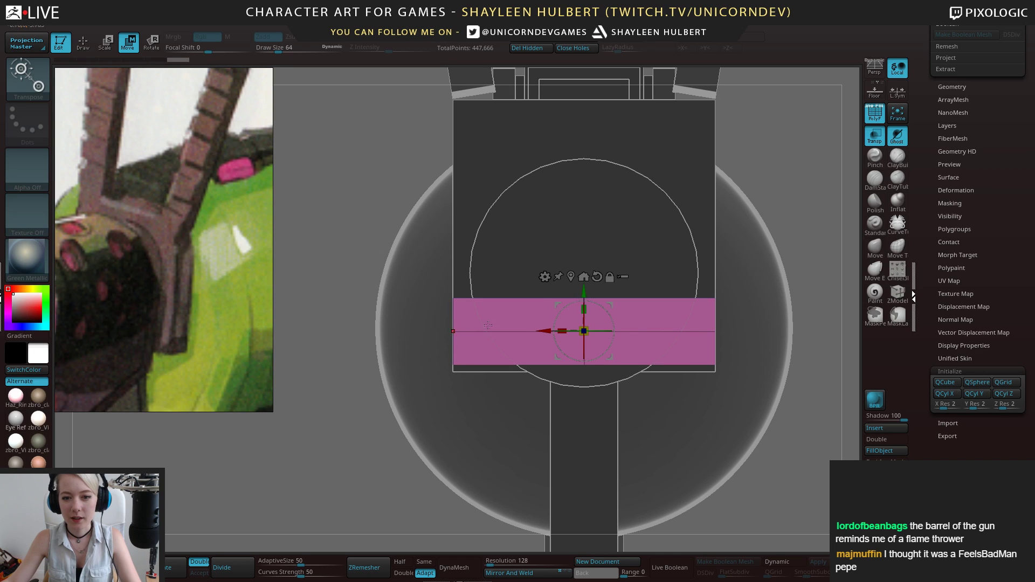
{"action": "left_click_drag", "start_coordinate": [585, 309], "coordinate": [584, 203]}
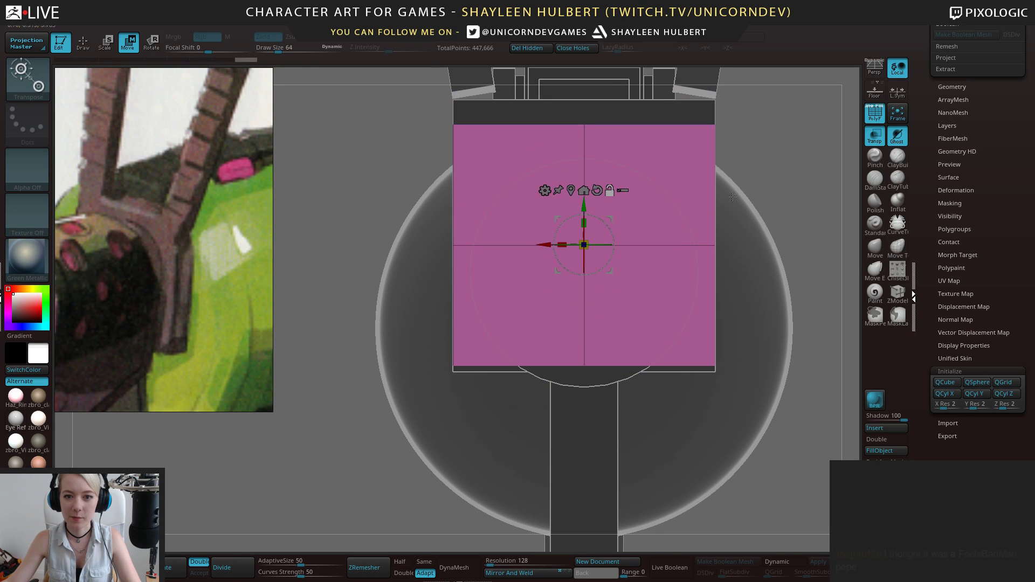
{"action": "left_click_drag", "start_coordinate": [741, 196], "coordinate": [726, 181], "text": "alt"}
{"action": "left_click_drag", "start_coordinate": [737, 304], "coordinate": [747, 422], "text": "alt"}
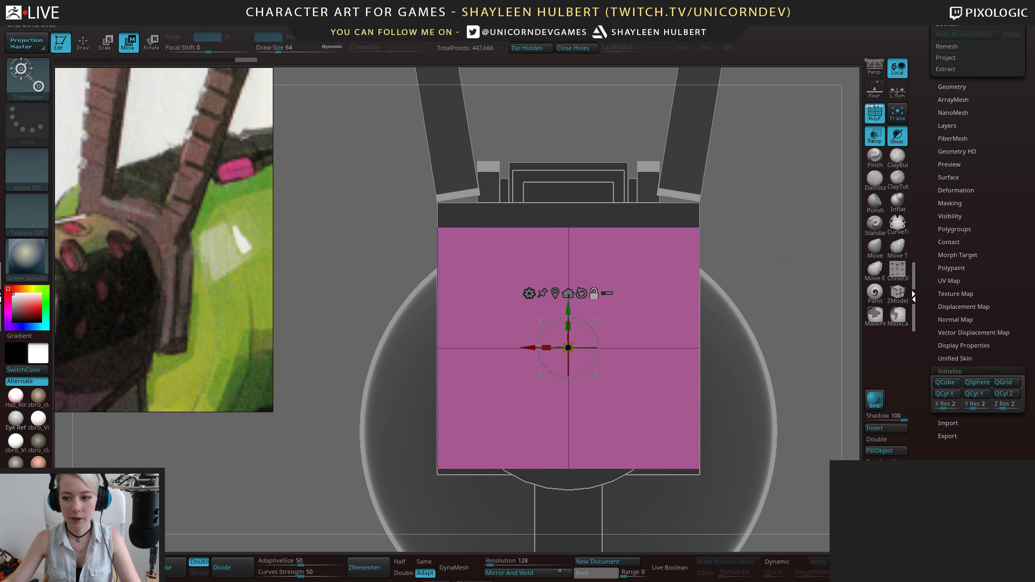
{"action": "left_click_drag", "start_coordinate": [568, 326], "coordinate": [568, 301]}
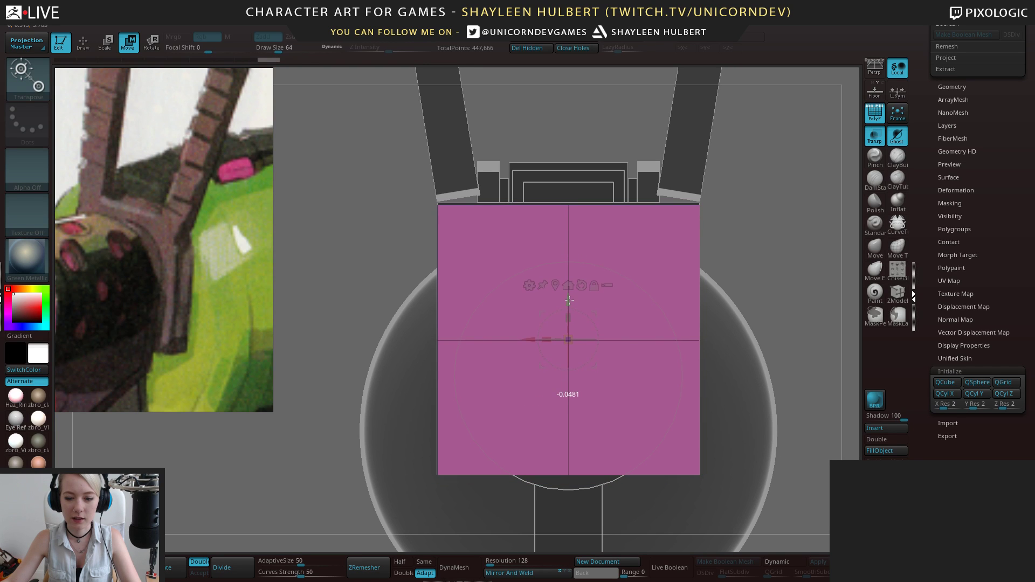
Move the resized plate back along the gun's length onto the block-in front plate, and bring the subtool list into view
{"action": "right_click_drag", "start_coordinate": [656, 257], "coordinate": [512, 234]}
{"action": "left_click_drag", "start_coordinate": [661, 325], "coordinate": [441, 323]}
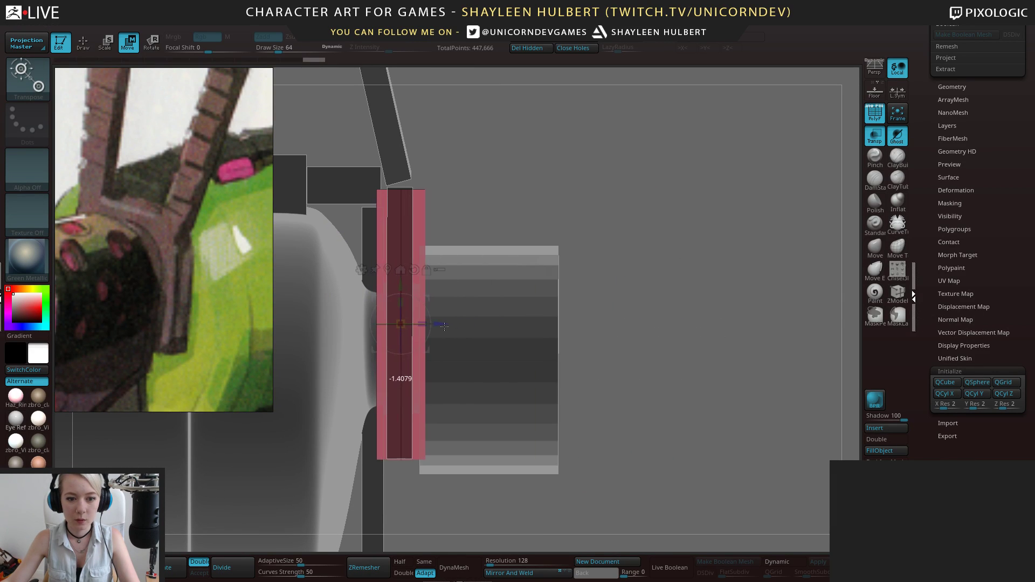
{"action": "mouse_move", "coordinate": [634, 247]}
{"action": "right_mouse_down", "text": "shift"}
{"action": "mouse_move", "coordinate": [604, 249]}
{"action": "mouse_move", "coordinate": [752, 269]}
{"action": "mouse_move", "coordinate": [758, 251]}
{"action": "mouse_move", "coordinate": [782, 256]}
{"action": "mouse_move", "coordinate": [741, 252]}
{"action": "mouse_move", "coordinate": [738, 243]}
{"action": "mouse_move", "coordinate": [734, 266]}
{"action": "right_mouse_up", "text": "shift"}
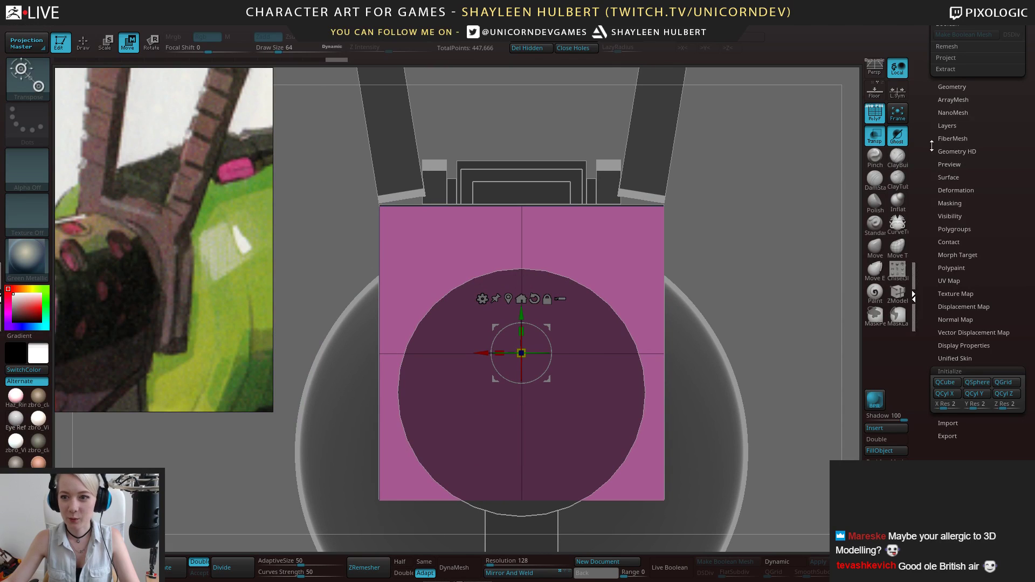
{"action": "left_click_drag", "start_coordinate": [930, 108], "coordinate": [924, 247]}
{"action": "right_click_drag", "start_coordinate": [722, 253], "coordinate": [770, 276]}
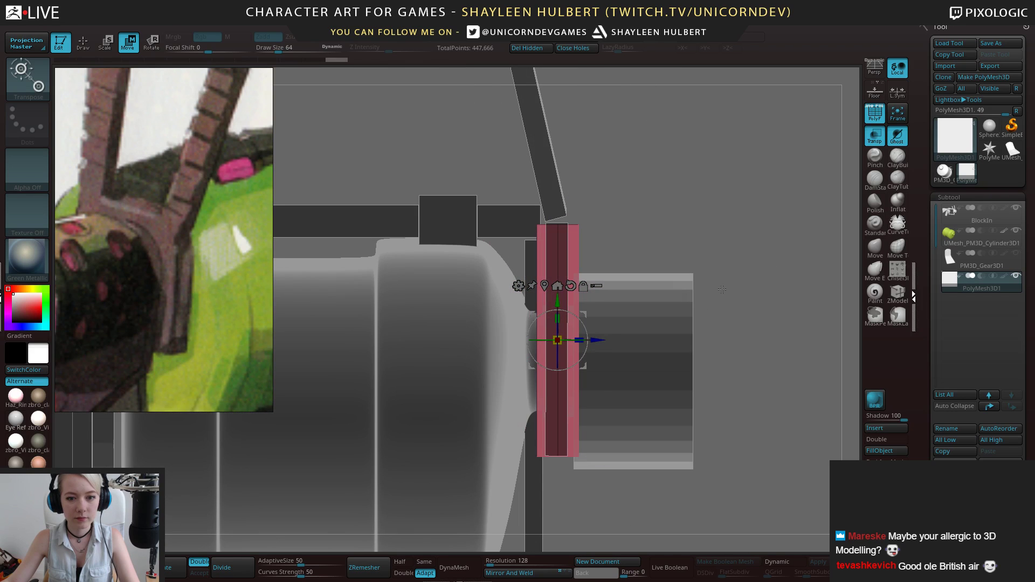
{"action": "right_click_drag", "start_coordinate": [728, 227], "coordinate": [744, 286], "text": "ctrl"}
{"action": "mouse_move", "coordinate": [1014, 153]}
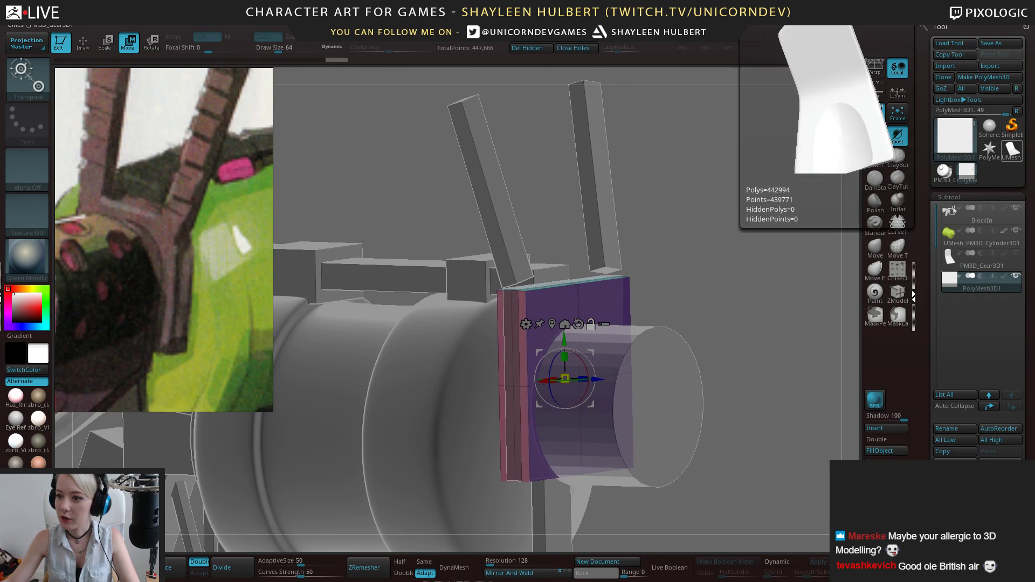
Bring the browser with the viewer's ArtStation portfolio on screen, enlarge its window and look through the artworks
{"action": "left_click_drag", "start_coordinate": [1034, 197], "coordinate": [569, 0]}
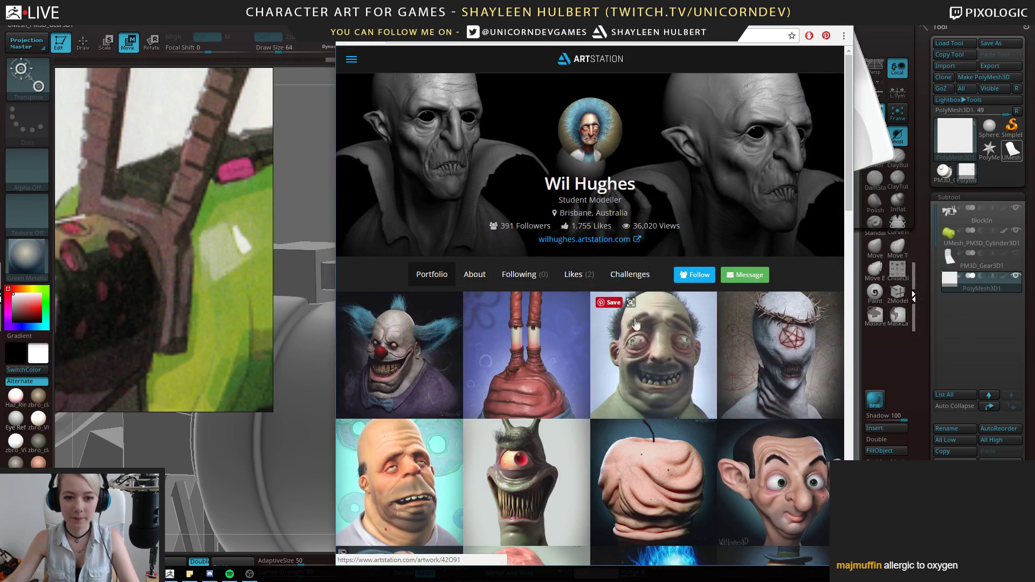
{"action": "scroll", "coordinate": [853, 284], "scroll_direction": "down", "scroll_amount": 10}
{"action": "scroll", "coordinate": [852, 284], "scroll_direction": "up", "scroll_amount": 10}
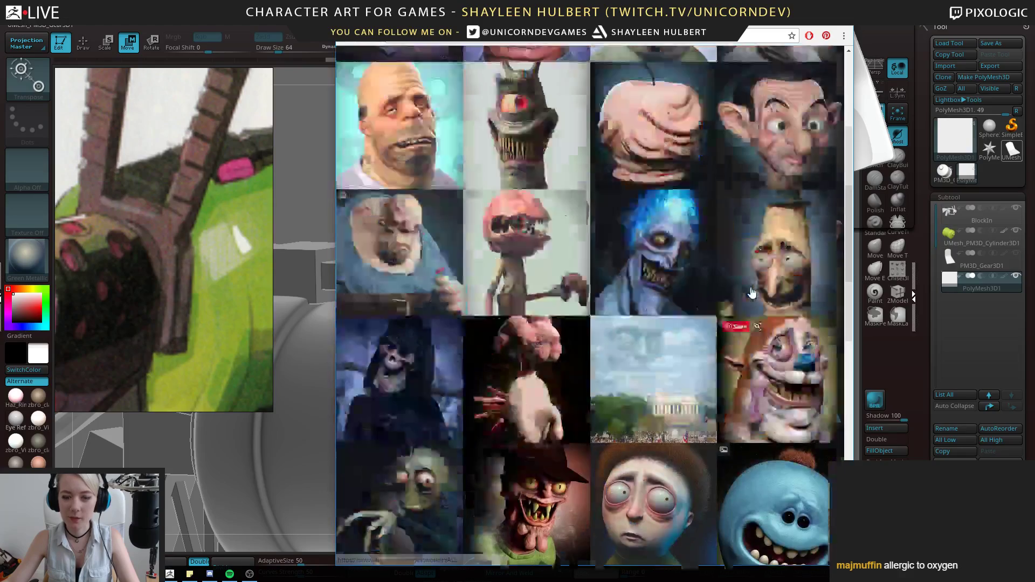
{"action": "left_click_drag", "start_coordinate": [855, 287], "coordinate": [959, 287]}
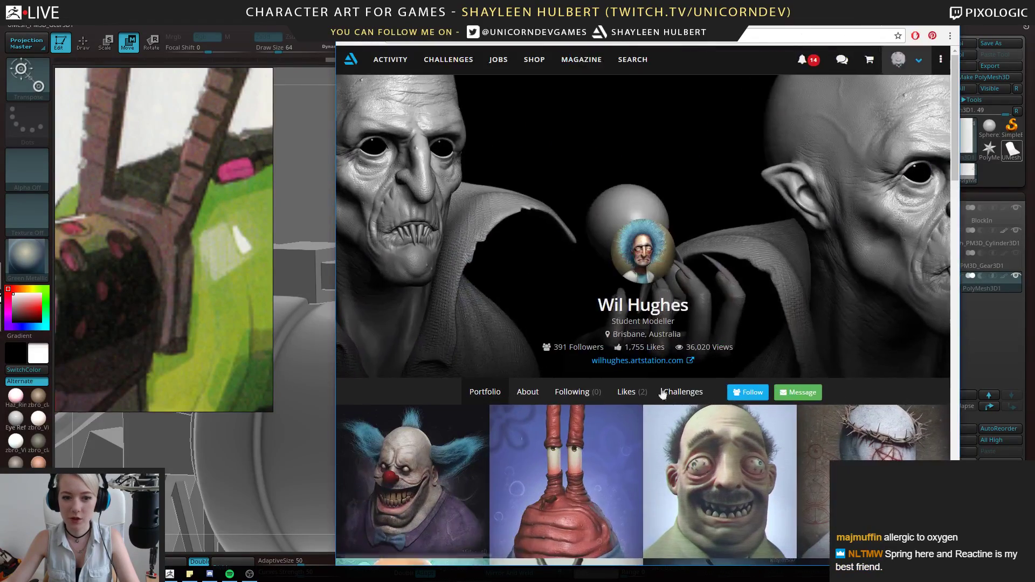
{"action": "scroll", "coordinate": [418, 375], "scroll_direction": "down", "scroll_amount": 2}
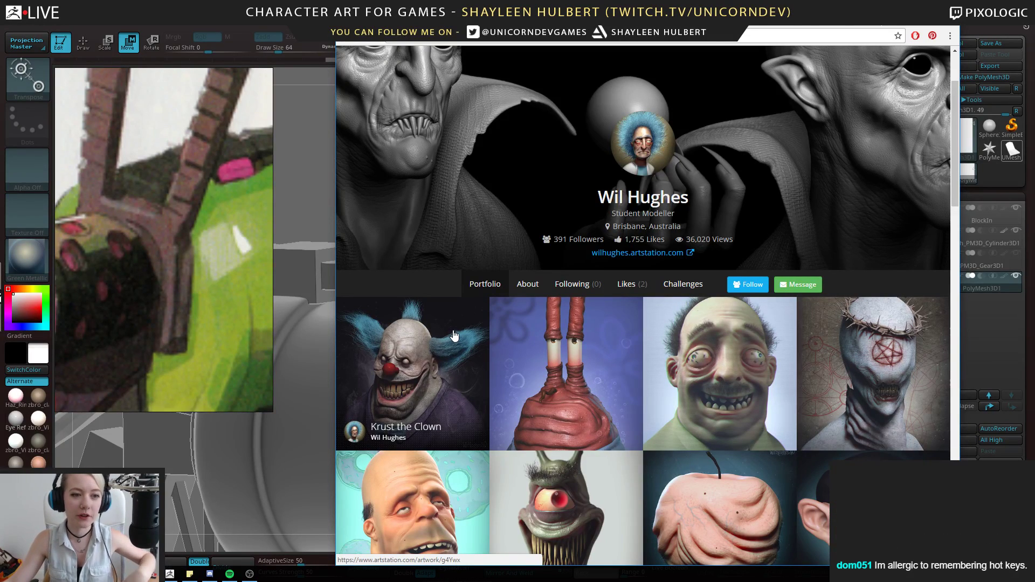
Examine the gun's barrel, front bracket and sight arms in the reference art, both close up and as a whole
{"action": "scroll", "coordinate": [186, 255], "scroll_direction": "down", "scroll_amount": 3}
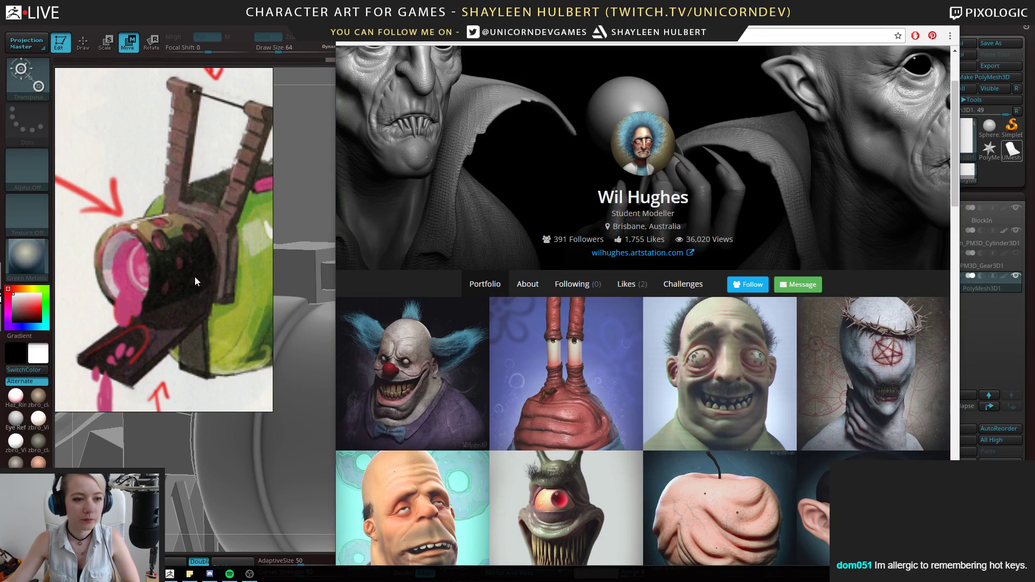
{"action": "scroll", "coordinate": [163, 244], "scroll_direction": "up", "scroll_amount": 3}
{"action": "scroll", "coordinate": [151, 222], "scroll_direction": "down", "scroll_amount": 1}
{"action": "scroll", "coordinate": [170, 255], "scroll_direction": "down", "scroll_amount": 2}
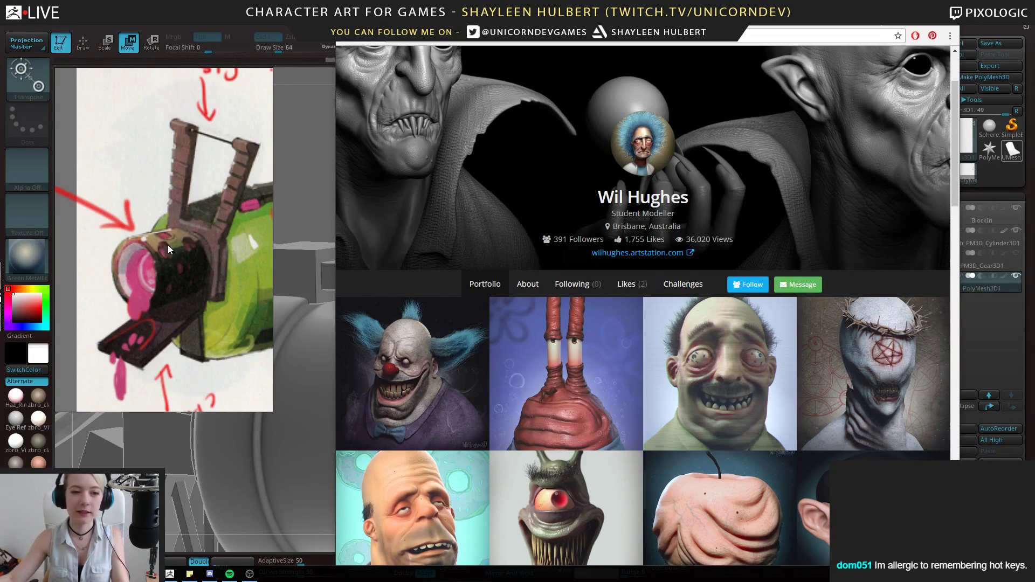
{"action": "scroll", "coordinate": [159, 232], "scroll_direction": "up", "scroll_amount": 4}
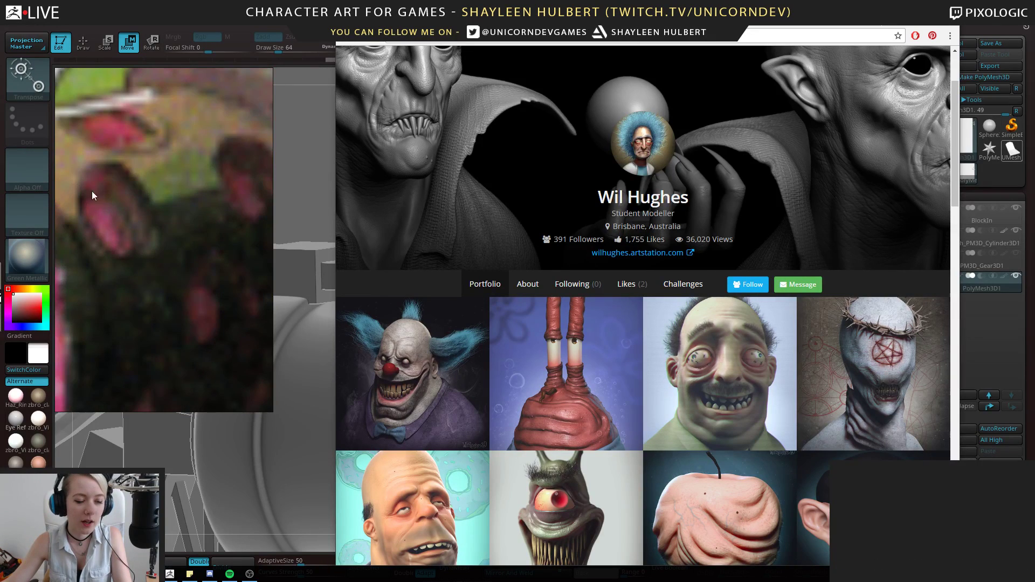
{"action": "scroll", "coordinate": [171, 217], "scroll_direction": "down", "scroll_amount": 4}
{"action": "scroll", "coordinate": [202, 249], "scroll_direction": "up", "scroll_amount": 2}
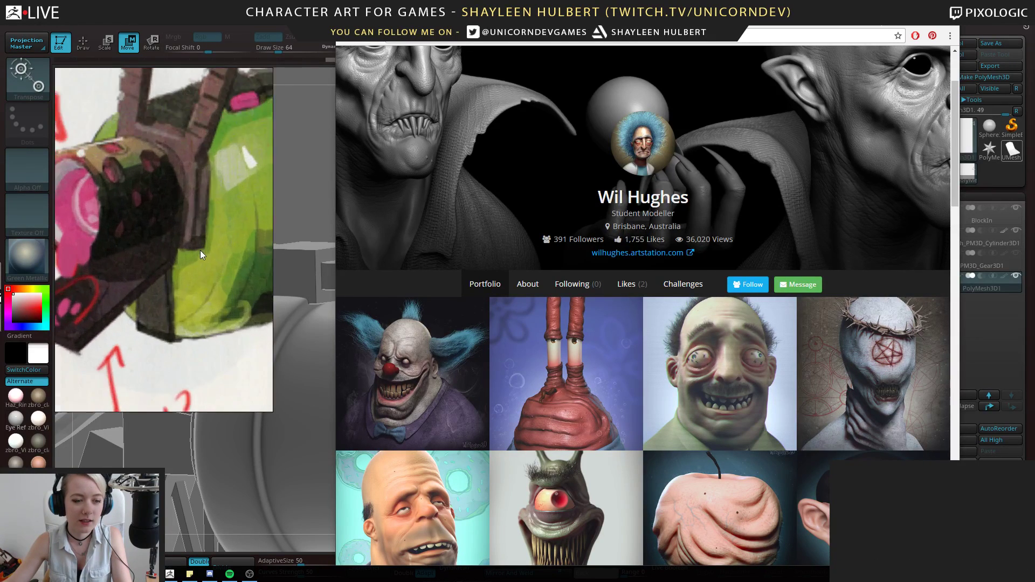
{"action": "scroll", "coordinate": [202, 249], "scroll_direction": "down", "scroll_amount": 3}
{"action": "scroll", "coordinate": [157, 169], "scroll_direction": "up", "scroll_amount": 3}
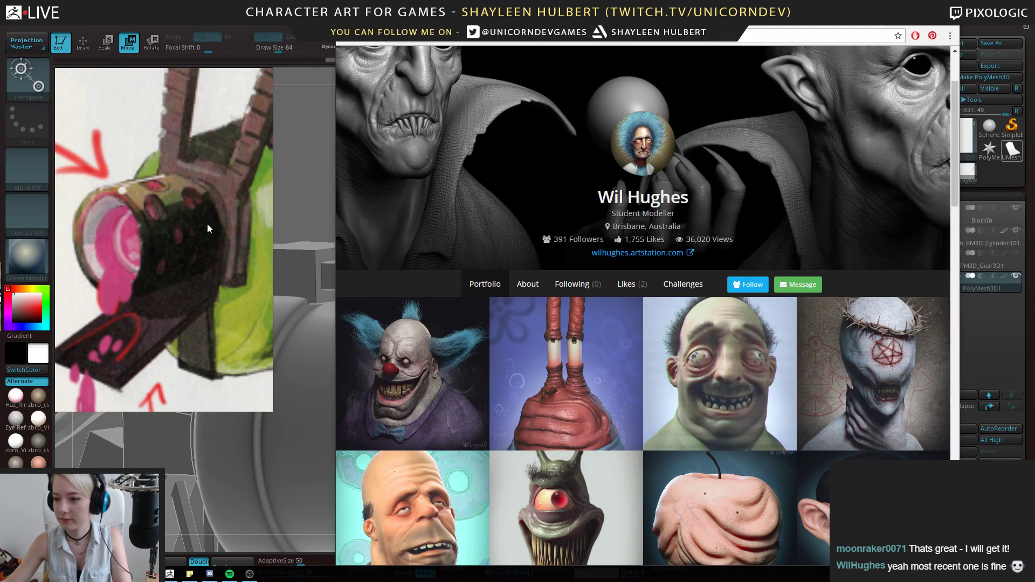
Open the Krust the Clown artwork in the portfolio, widen the browser window and copy the full image
{"action": "left_click", "coordinate": [418, 372]}
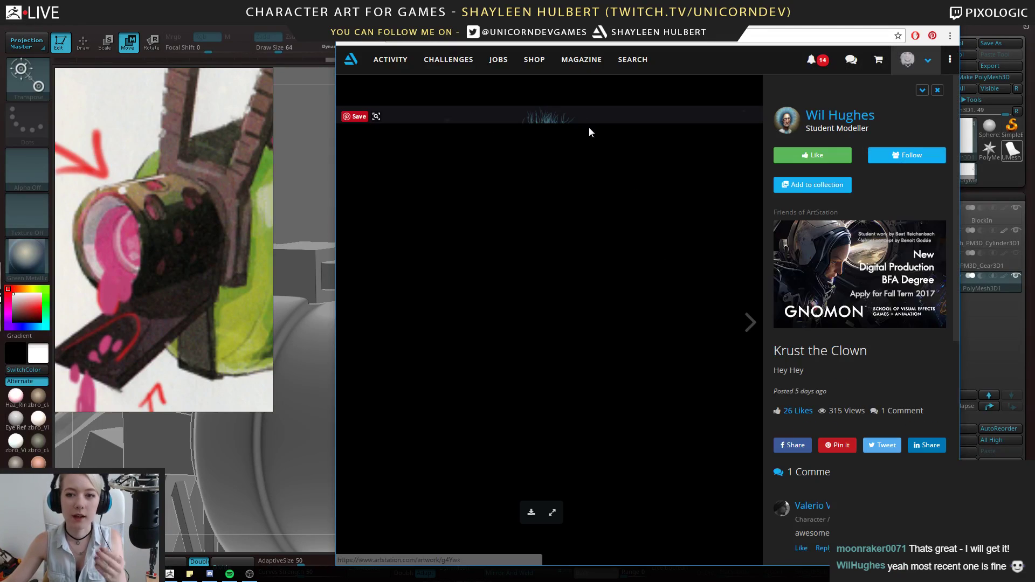
{"action": "left_click_drag", "start_coordinate": [334, 226], "coordinate": [261, 230]}
{"action": "left_click_drag", "start_coordinate": [880, 21], "coordinate": [902, 21]}
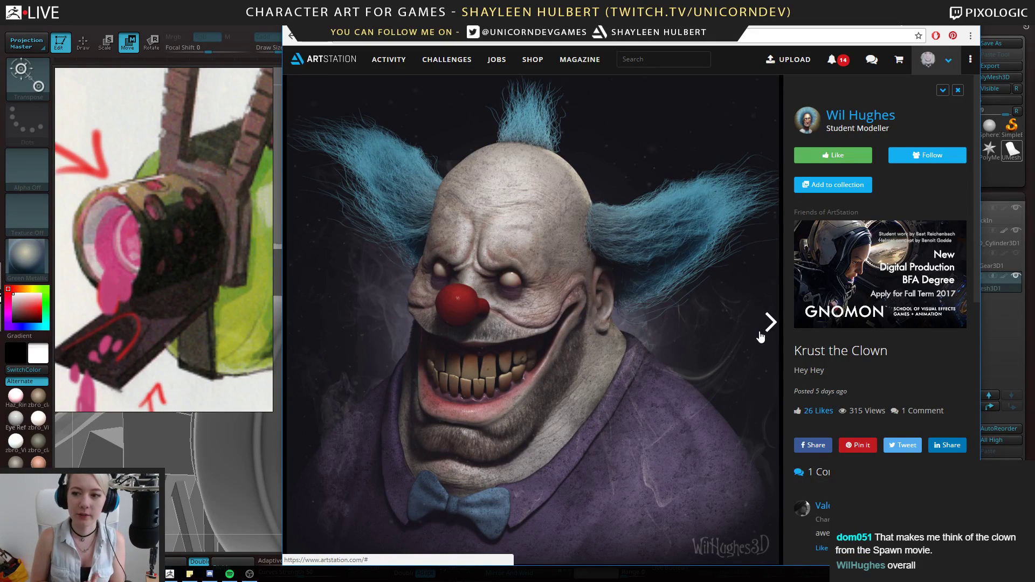
{"action": "right_click", "coordinate": [564, 226]}
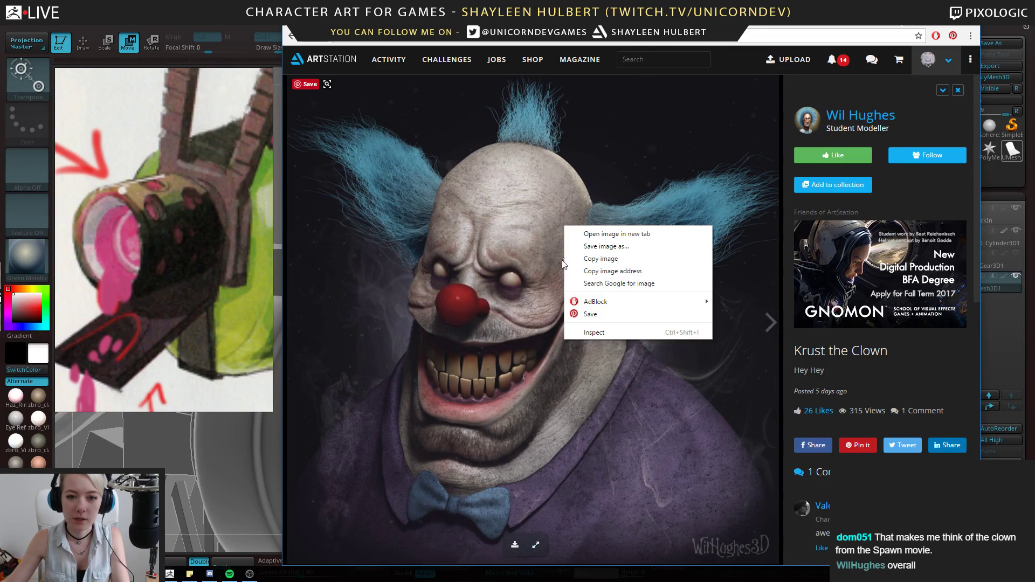
{"action": "left_click", "coordinate": [594, 261]}
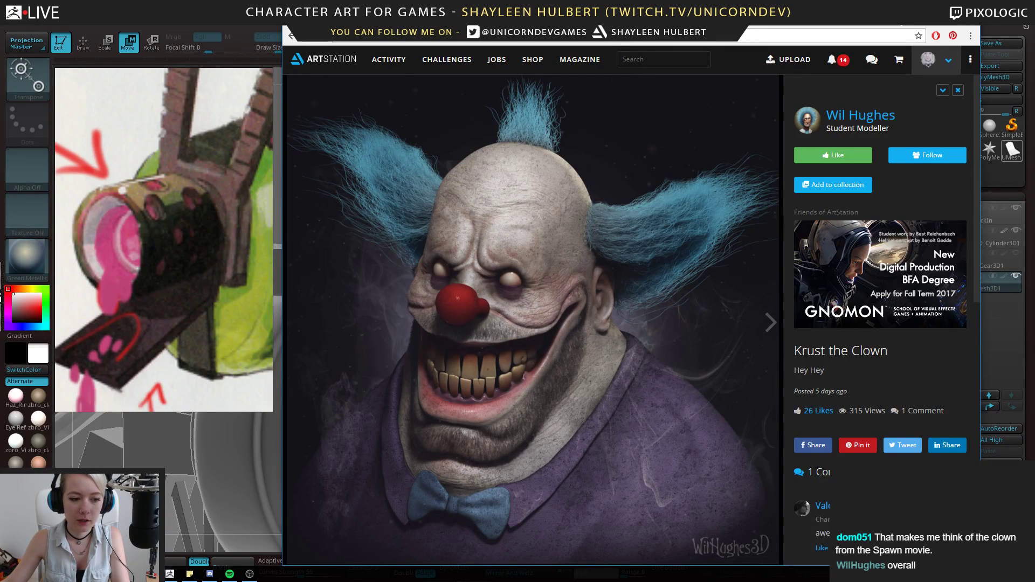
Launch Photoshop, move the reference image out of the way and dismiss the Lazy Nezumi Pro update notice and window
{"action": "key", "text": "super"}
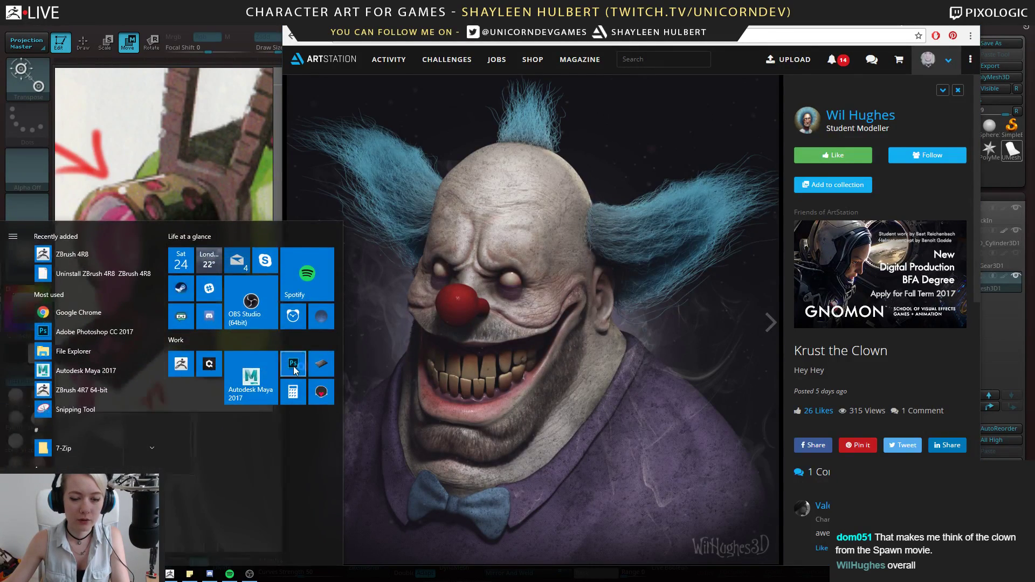
{"action": "left_click", "coordinate": [294, 365]}
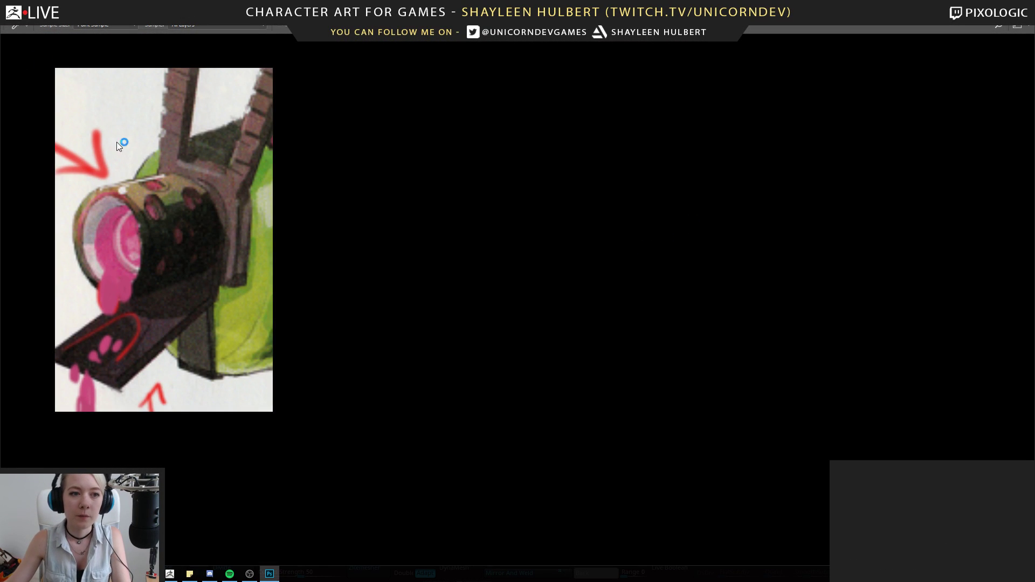
{"action": "left_click_drag", "start_coordinate": [117, 142], "coordinate": [1034, 161]}
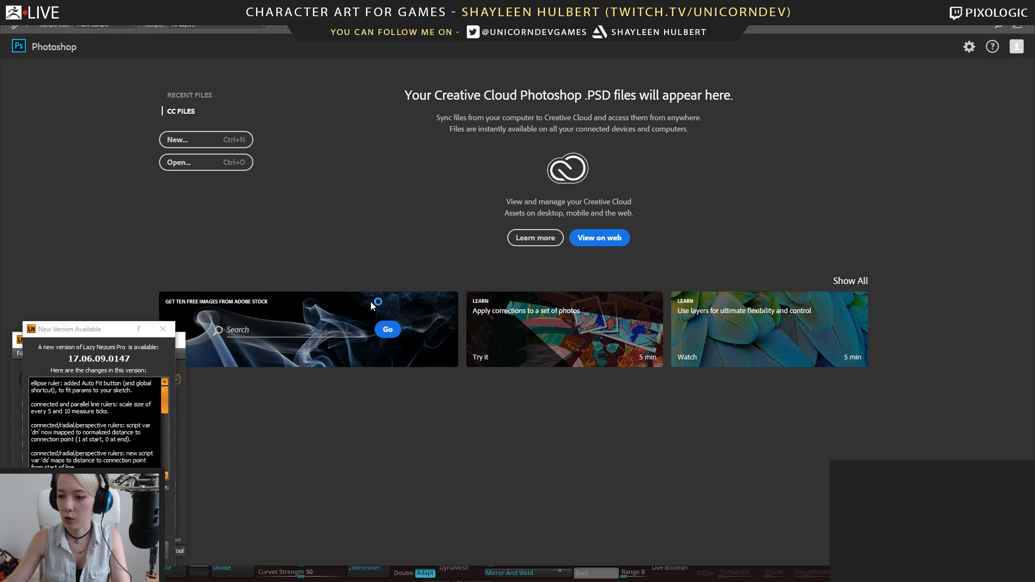
{"action": "left_click", "coordinate": [162, 329]}
{"action": "left_click", "coordinate": [173, 339]}
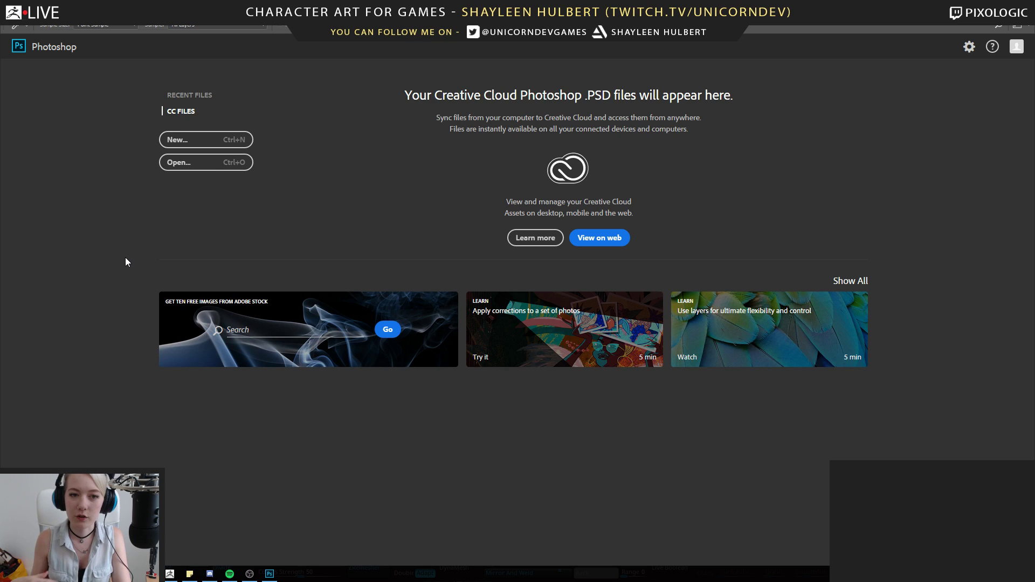
Create a new document from the Clipboard preset at 1920 x 1917 px, 72 ppi, and paste the copied clown artwork
{"action": "left_click", "coordinate": [28, 17]}
{"action": "left_click", "coordinate": [43, 31]}
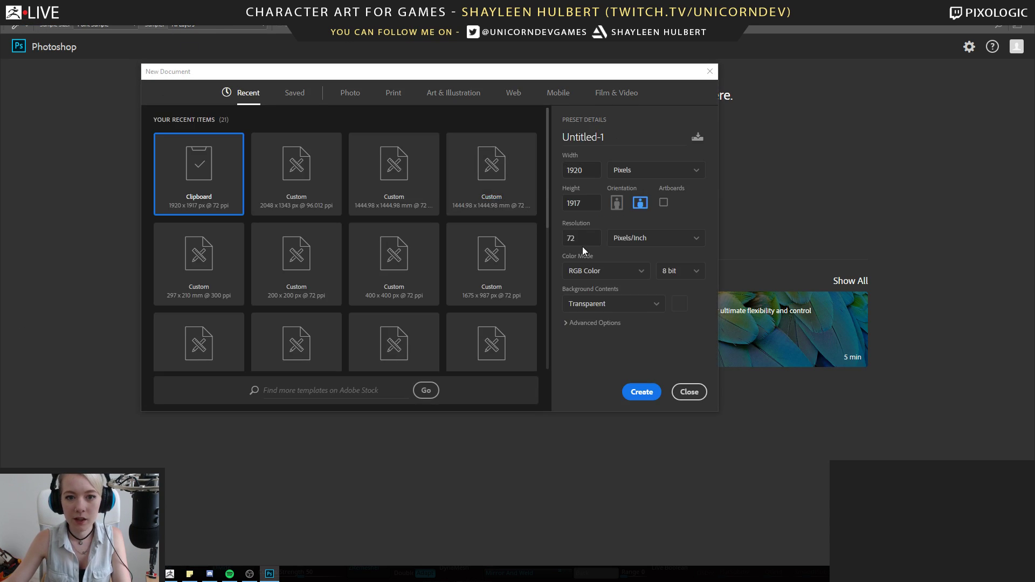
{"action": "left_click", "coordinate": [642, 393]}
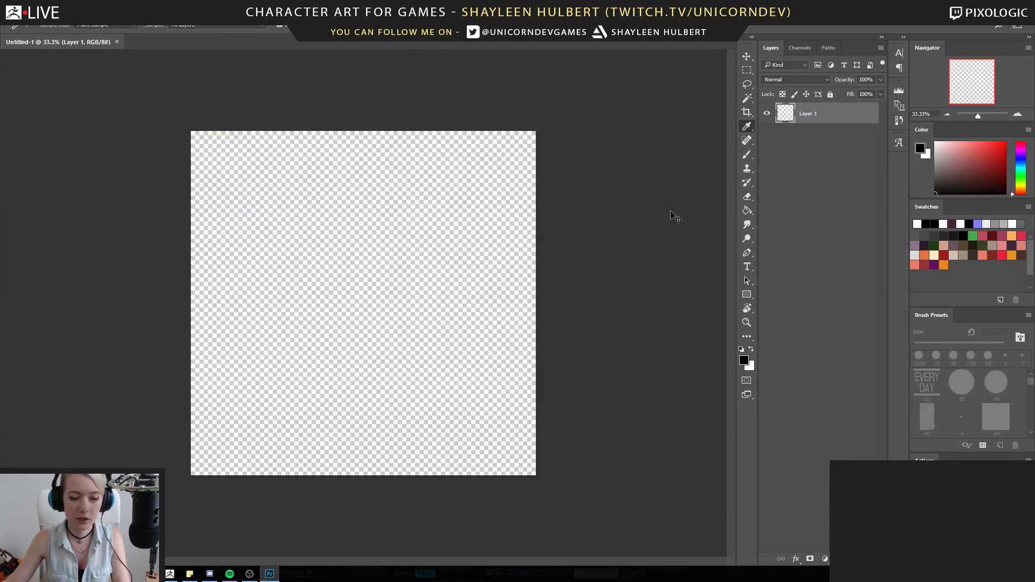
{"action": "key", "text": "ctrl+v"}
Inspect the pasted clown artwork and add an empty layer above it
{"action": "left_click", "coordinate": [747, 322]}
{"action": "left_click", "coordinate": [345, 261]}
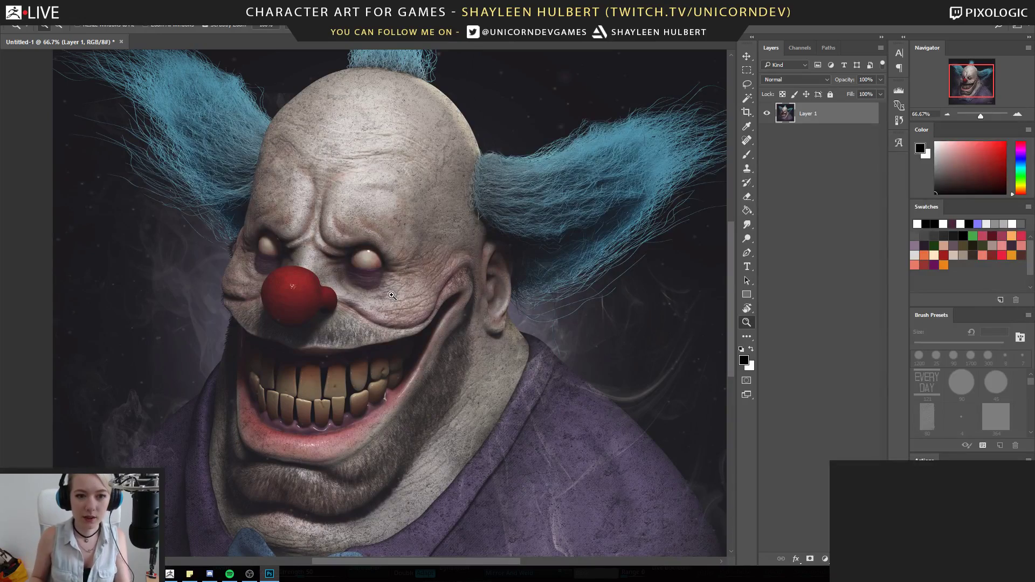
{"action": "key", "text": "alt"}
{"action": "left_click", "coordinate": [362, 304], "text": "alt"}
{"action": "left_click", "coordinate": [359, 333]}
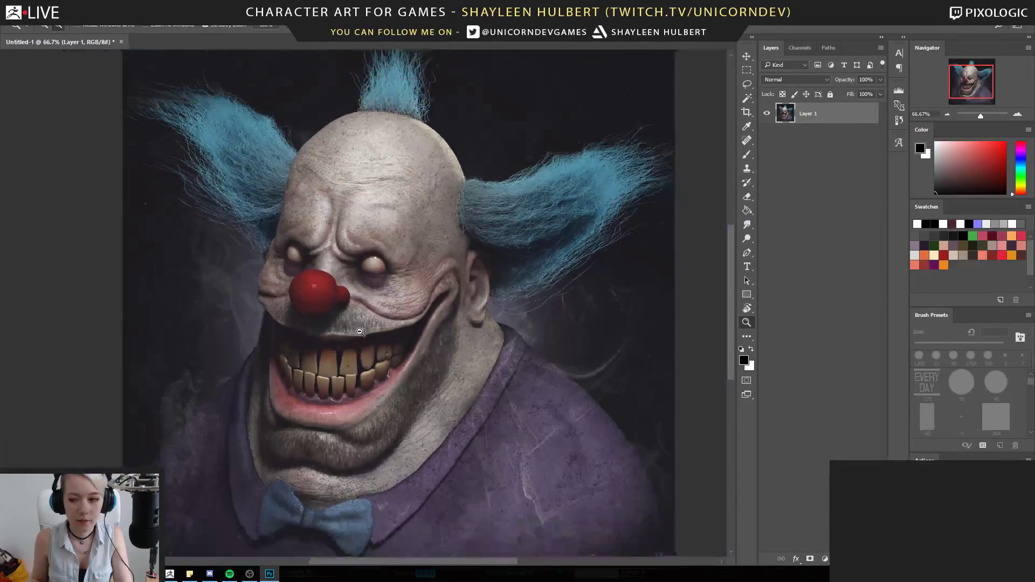
{"action": "left_click", "coordinate": [361, 333], "text": "alt"}
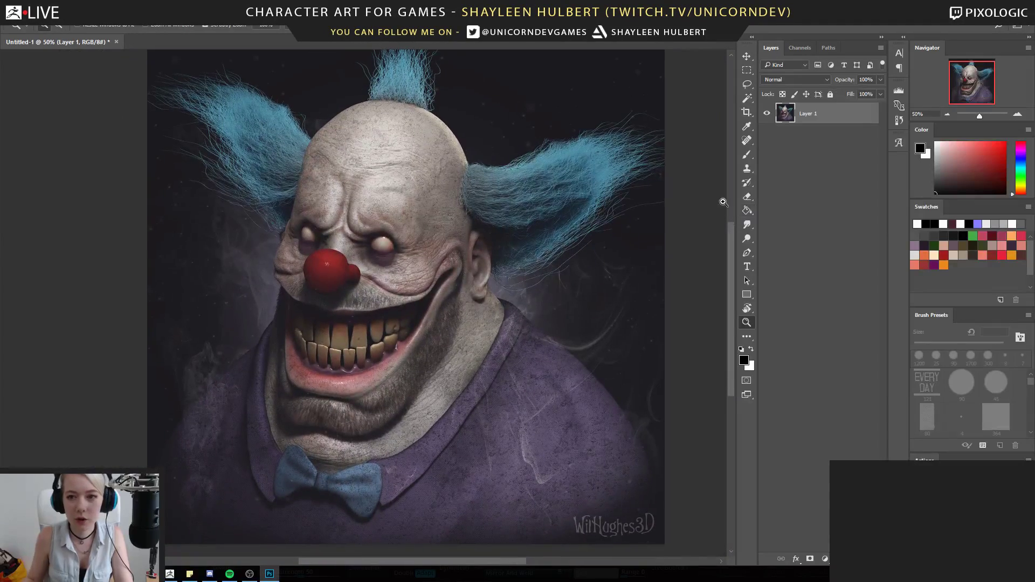
{"action": "key", "text": "ctrl+shift+alt+n"}
{"action": "left_click", "coordinate": [467, 325], "text": "alt"}
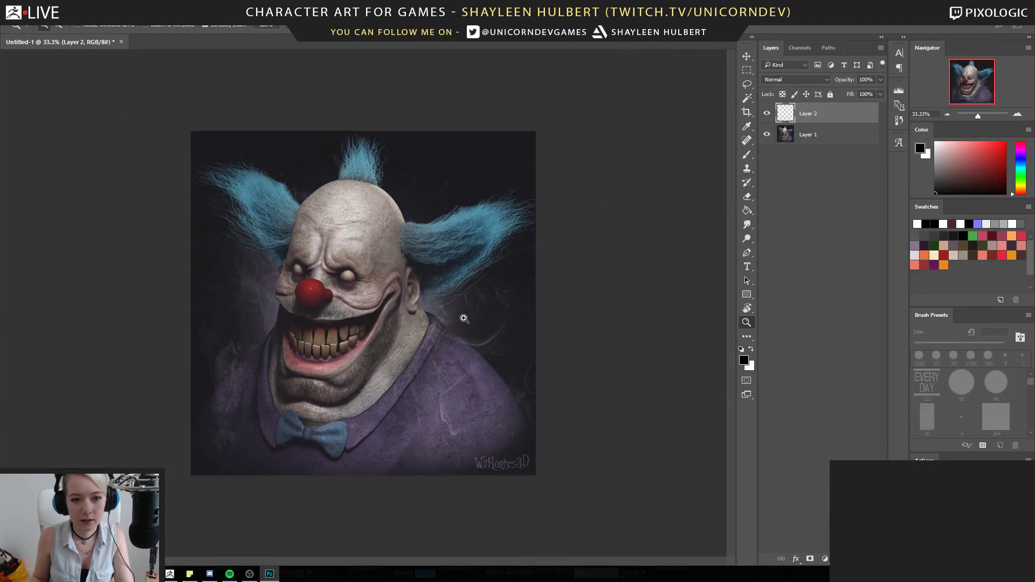
{"action": "left_click", "coordinate": [424, 317]}
{"action": "left_click_drag", "start_coordinate": [393, 336], "coordinate": [457, 335]}
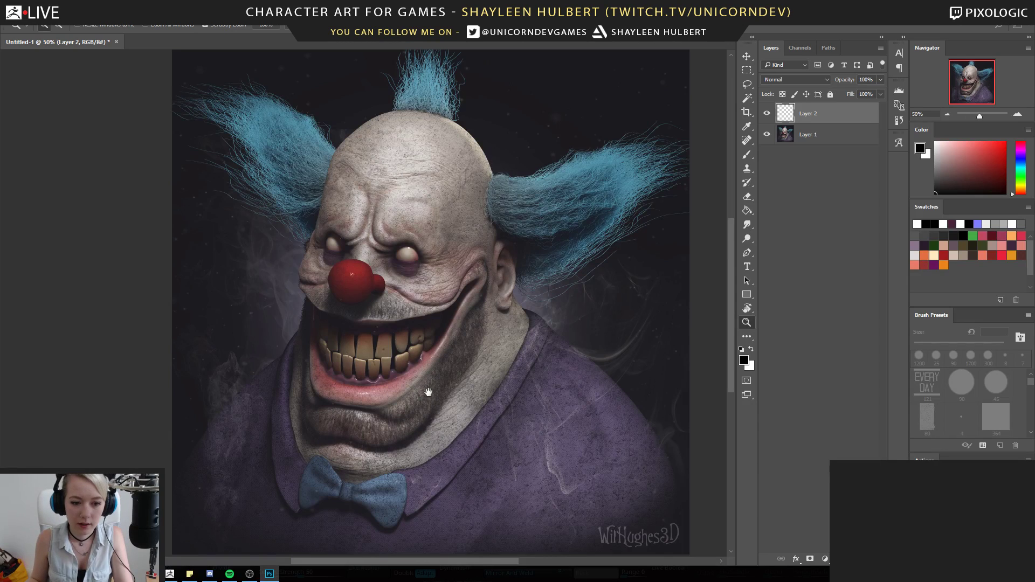
{"action": "left_click_drag", "start_coordinate": [425, 395], "coordinate": [460, 340]}
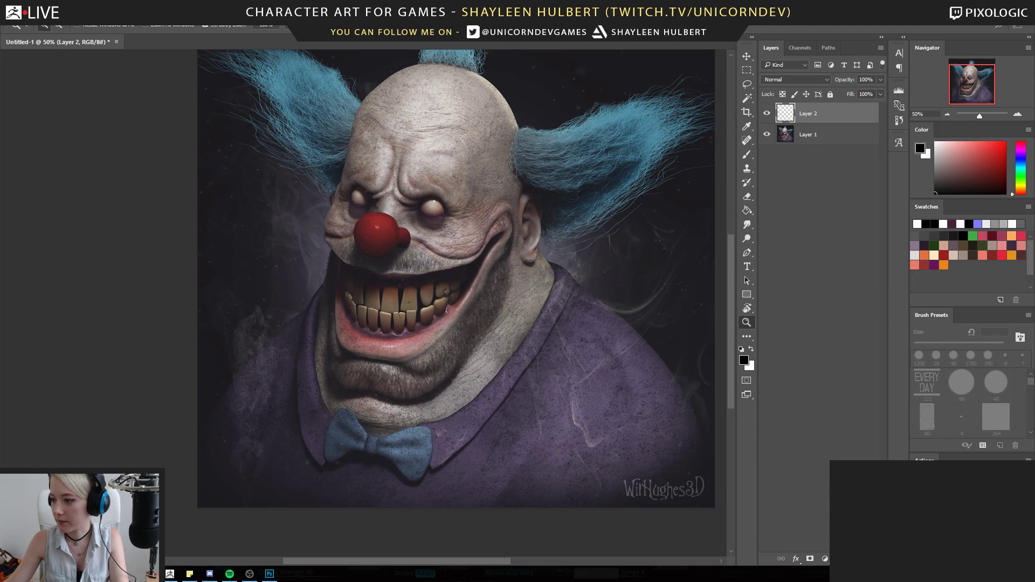
Create a 245 x 206 px document from the clipboard, paste the cartoon clown reference and float its window beside the artwork
{"action": "left_click", "coordinate": [28, 7]}
{"action": "left_click", "coordinate": [57, 21]}
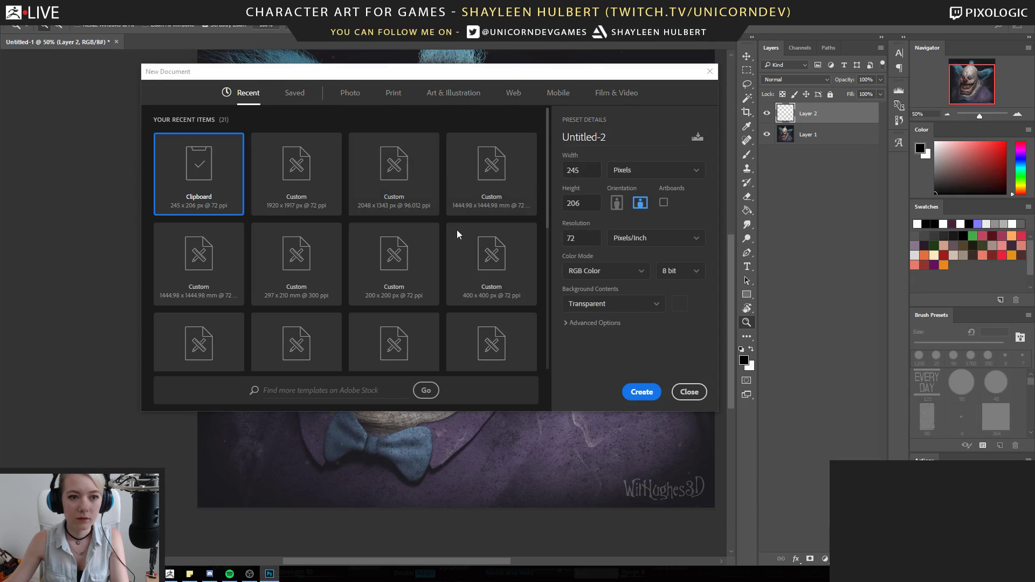
{"action": "left_click", "coordinate": [640, 391]}
{"action": "key", "text": "ctrl+v"}
{"action": "left_click_drag", "start_coordinate": [215, 41], "coordinate": [85, 70]}
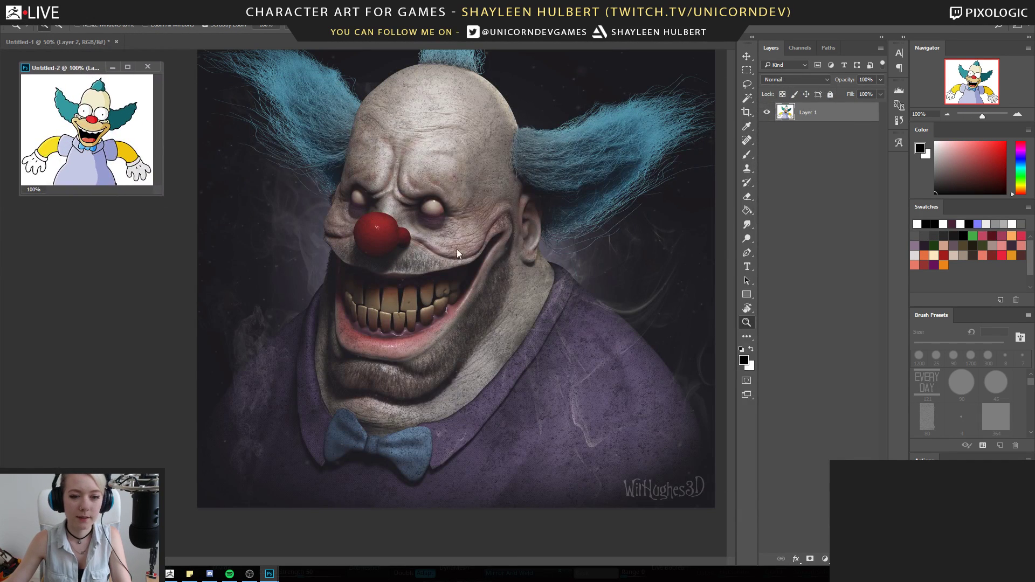
Examine the clown's head and facial features in the large artwork at closer range
{"action": "left_click", "coordinate": [481, 282]}
{"action": "scroll", "coordinate": [485, 259], "scroll_direction": "up", "scroll_amount": 2}
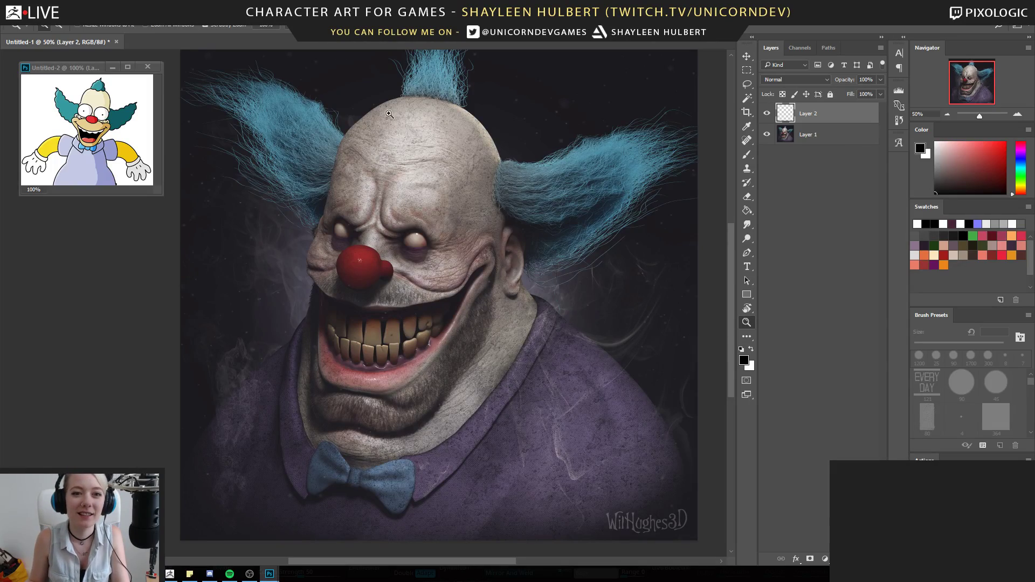
{"action": "left_click", "coordinate": [441, 226], "text": "alt"}
{"action": "left_click", "coordinate": [441, 227]}
{"action": "left_click", "coordinate": [441, 226]}
{"action": "mouse_move", "coordinate": [396, 229]}
{"action": "left_mouse_down"}
{"action": "mouse_move", "coordinate": [485, 194]}
{"action": "mouse_move", "coordinate": [458, 187]}
{"action": "mouse_move", "coordinate": [467, 222]}
{"action": "left_mouse_up"}
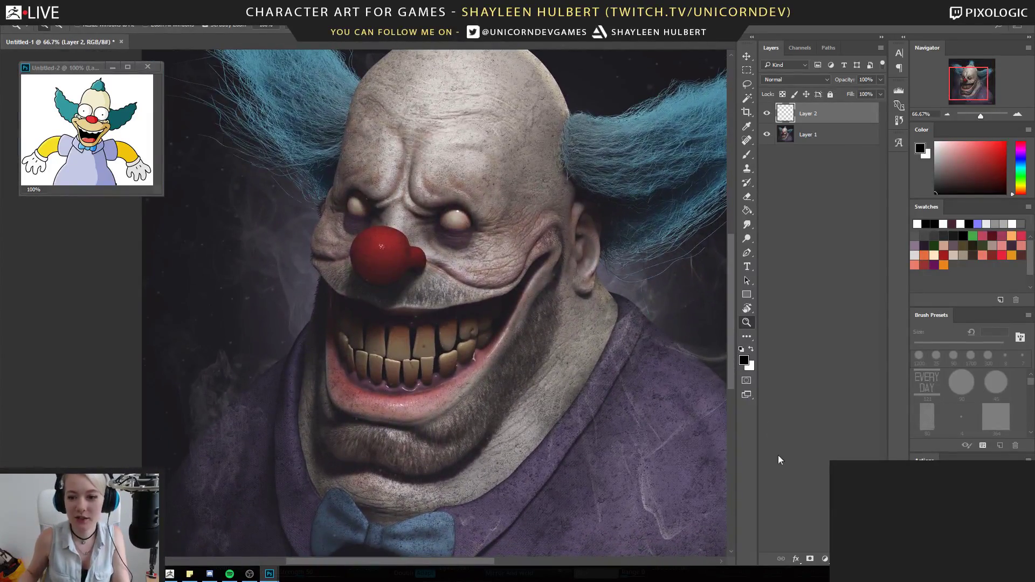
Switch to the Brush tool and reduce the brush size to 40 px
{"action": "key", "text": "b"}
{"action": "key", "text": "bracketleft"}
{"action": "key", "text": "bracketleft"}
{"action": "key", "text": "bracketleft"}
{"action": "key", "text": "bracketleft"}
{"action": "key", "text": "bracketleft"}
{"action": "key", "text": "bracketleft"}
{"action": "key", "text": "bracketleft"}
{"action": "key", "text": "bracketleft"}
{"action": "key", "text": "bracketleft"}
{"action": "key", "text": "bracketleft"}
{"action": "key", "text": "bracketleft"}
{"action": "key", "text": "bracketleft"}
{"action": "key", "text": "bracketleft"}
{"action": "key", "text": "bracketleft"}
{"action": "key", "text": "bracketleft"}
{"action": "key", "text": "bracketleft"}
{"action": "key", "text": "bracketleft"}
{"action": "key", "text": "bracketleft"}
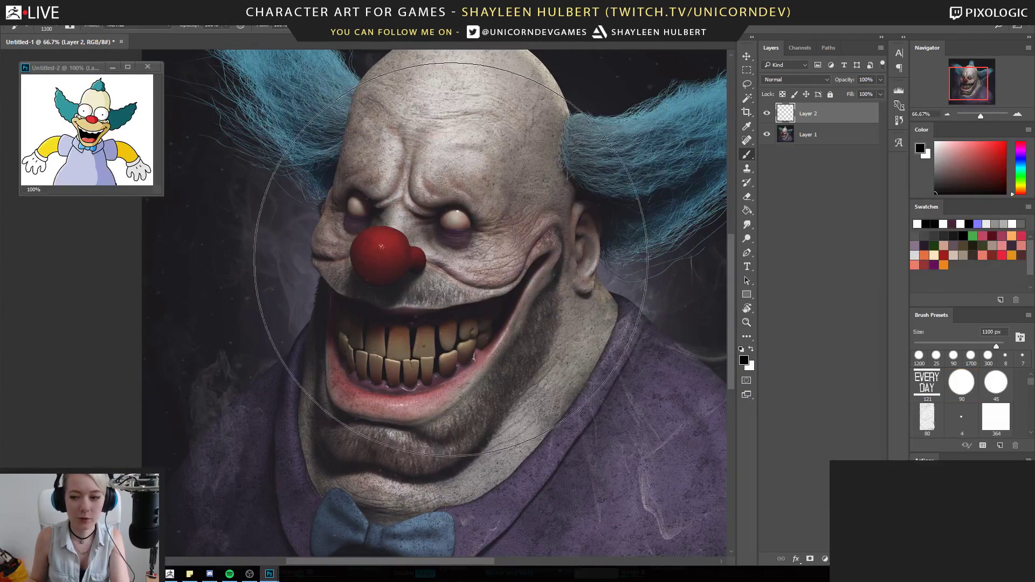
{"action": "key", "text": "bracketleft"}
{"action": "key", "text": "bracketleft"}
{"action": "key", "text": "bracketleft"}
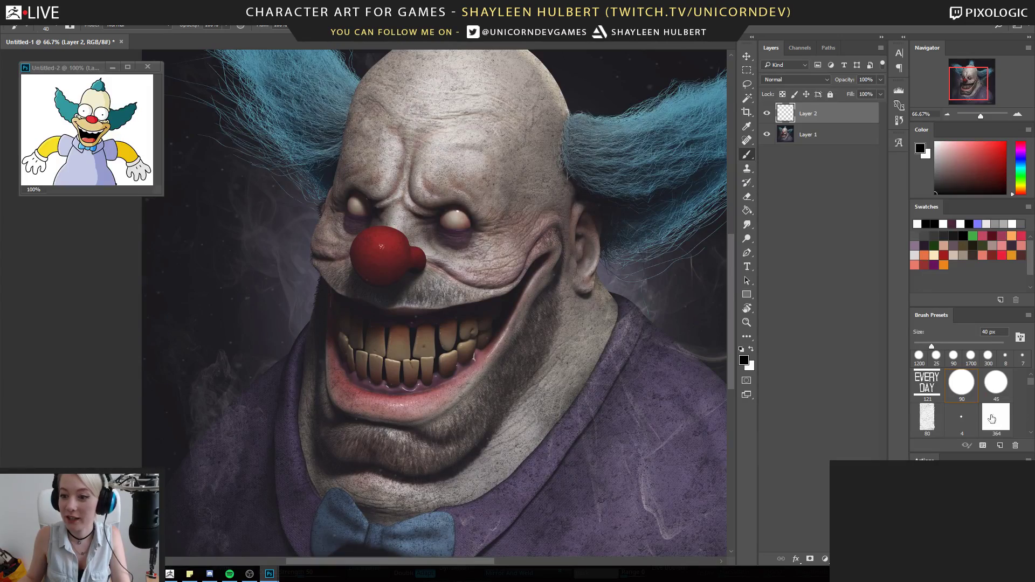
Review the clown artwork's overall figure and silhouette, including the hair, face and shoulders
{"action": "left_click_drag", "start_coordinate": [503, 267], "coordinate": [475, 232]}
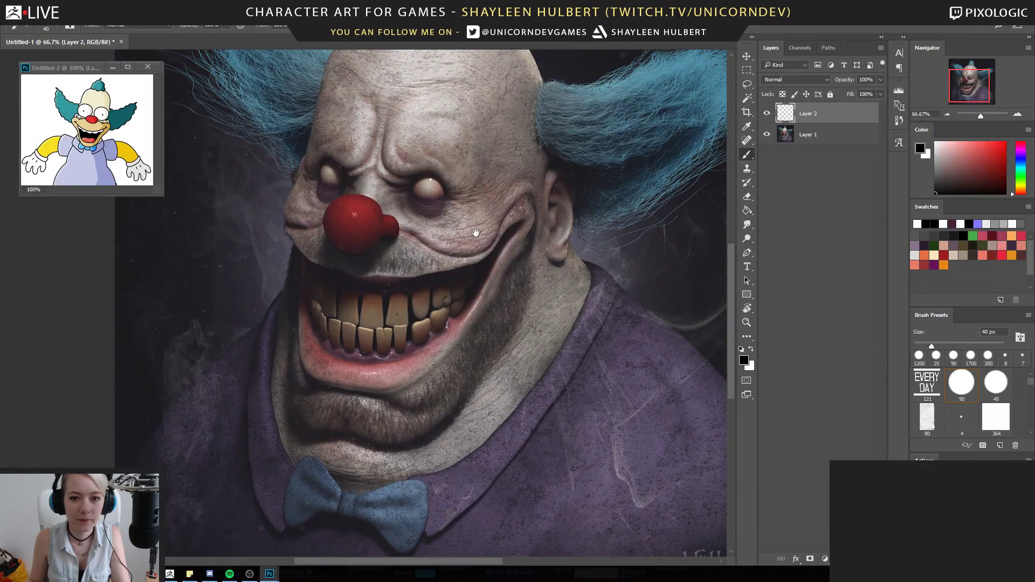
{"action": "mouse_move", "coordinate": [475, 233]}
{"action": "left_mouse_down"}
{"action": "mouse_move", "coordinate": [493, 207]}
{"action": "mouse_move", "coordinate": [492, 164]}
{"action": "mouse_move", "coordinate": [487, 278]}
{"action": "mouse_move", "coordinate": [491, 263]}
{"action": "mouse_move", "coordinate": [426, 312]}
{"action": "mouse_move", "coordinate": [342, 347]}
{"action": "mouse_move", "coordinate": [374, 351]}
{"action": "mouse_move", "coordinate": [439, 333]}
{"action": "left_mouse_up"}
{"action": "key", "text": "z"}
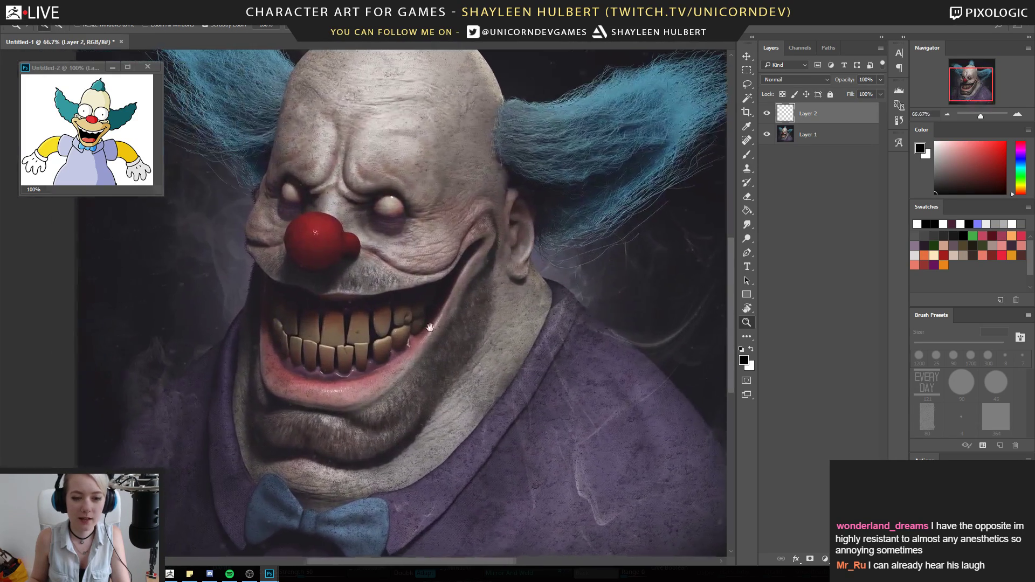
{"action": "left_click", "coordinate": [406, 292]}
{"action": "left_click", "coordinate": [404, 293], "text": "alt"}
{"action": "left_click", "coordinate": [403, 294], "text": "alt"}
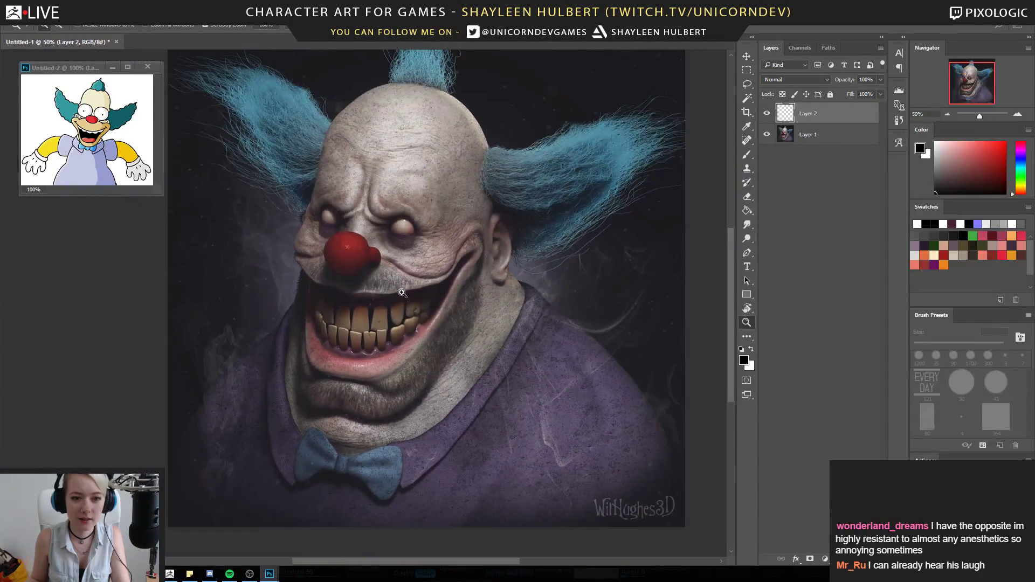
{"action": "left_click_drag", "start_coordinate": [420, 310], "coordinate": [444, 268]}
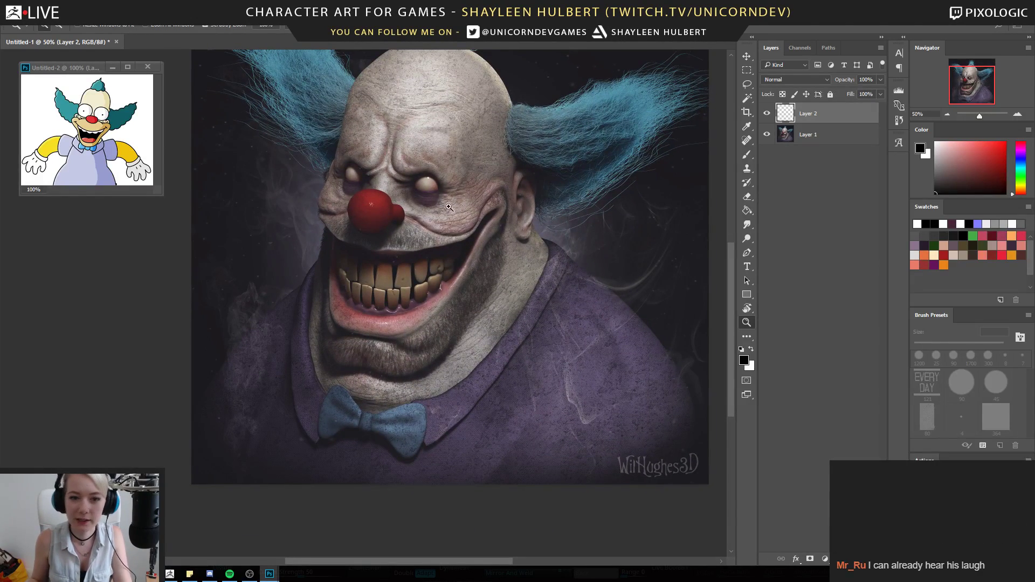
Examine the surface detail of the bow tie, collar and chin up close
{"action": "left_click_drag", "start_coordinate": [518, 361], "coordinate": [576, 288]}
{"action": "left_click", "coordinate": [510, 323]}
{"action": "left_click", "coordinate": [508, 336]}
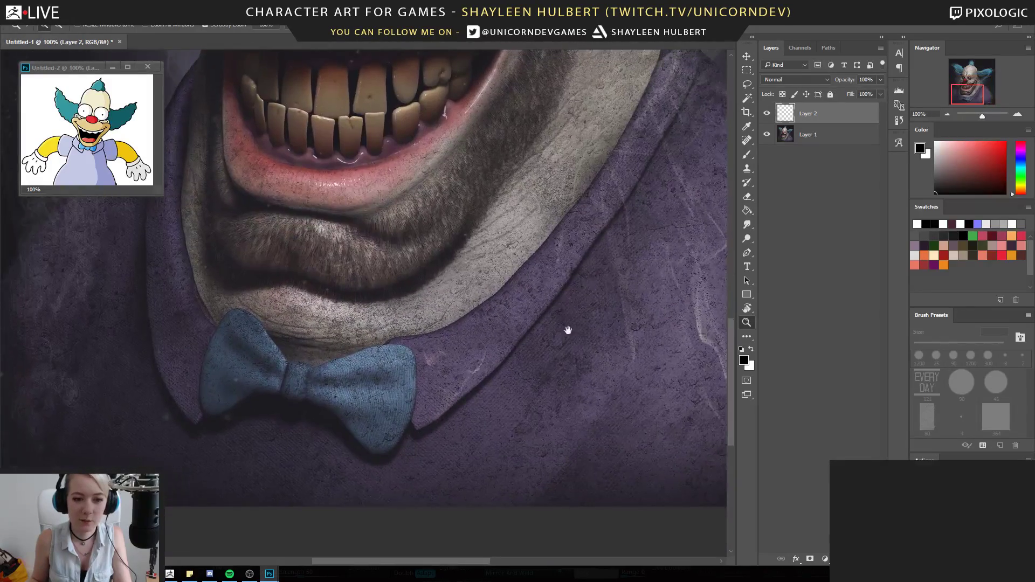
{"action": "left_click_drag", "start_coordinate": [509, 272], "coordinate": [606, 276]}
{"action": "left_click", "coordinate": [450, 367]}
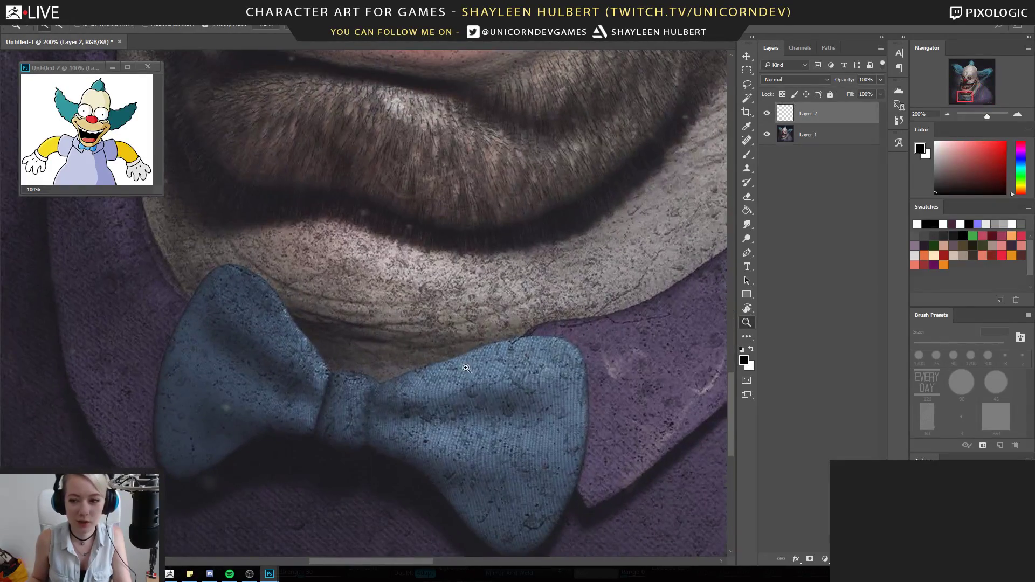
{"action": "left_click", "coordinate": [414, 415], "text": "alt"}
{"action": "left_click", "coordinate": [457, 427]}
{"action": "left_click_drag", "start_coordinate": [480, 422], "coordinate": [425, 407]}
{"action": "left_click", "coordinate": [451, 391], "text": "alt"}
{"action": "left_click", "coordinate": [453, 423], "text": "alt"}
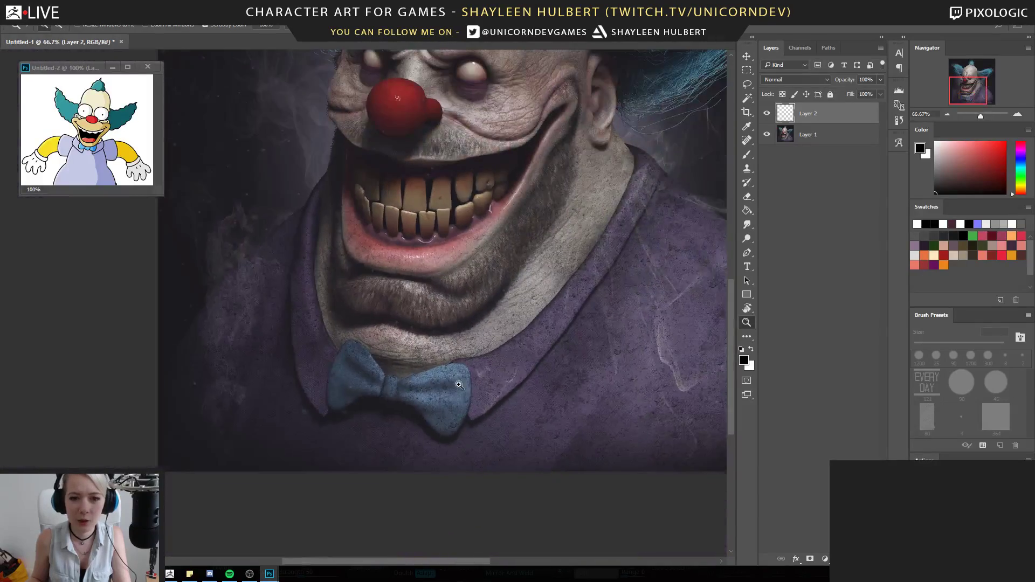
Study the skin texture and wrinkles around the clown's eyes, nose and cheek
{"action": "left_click", "coordinate": [440, 238]}
{"action": "left_click_drag", "start_coordinate": [353, 157], "coordinate": [458, 148]}
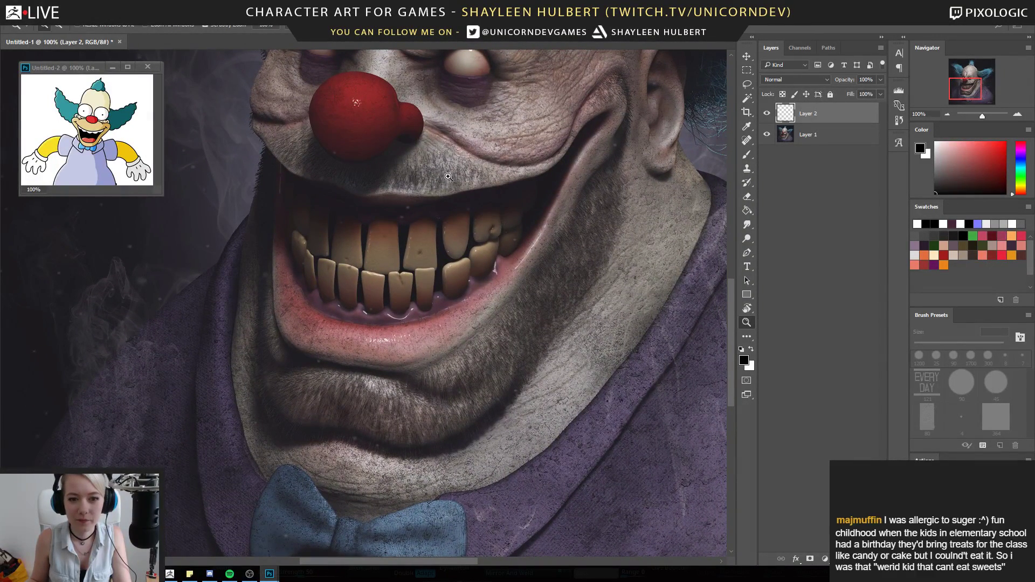
{"action": "left_click_drag", "start_coordinate": [475, 179], "coordinate": [462, 261]}
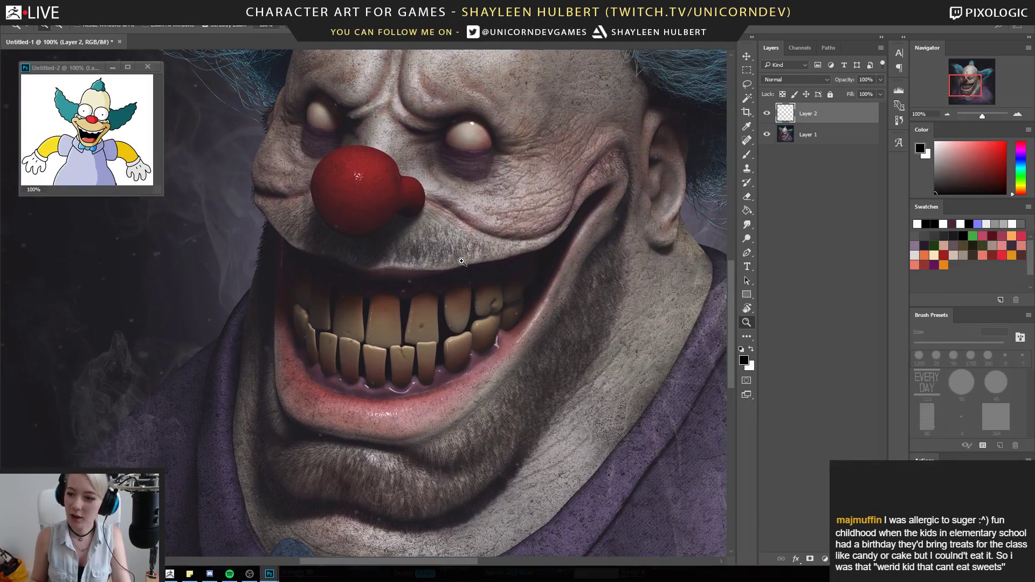
{"action": "left_click_drag", "start_coordinate": [454, 215], "coordinate": [452, 388]}
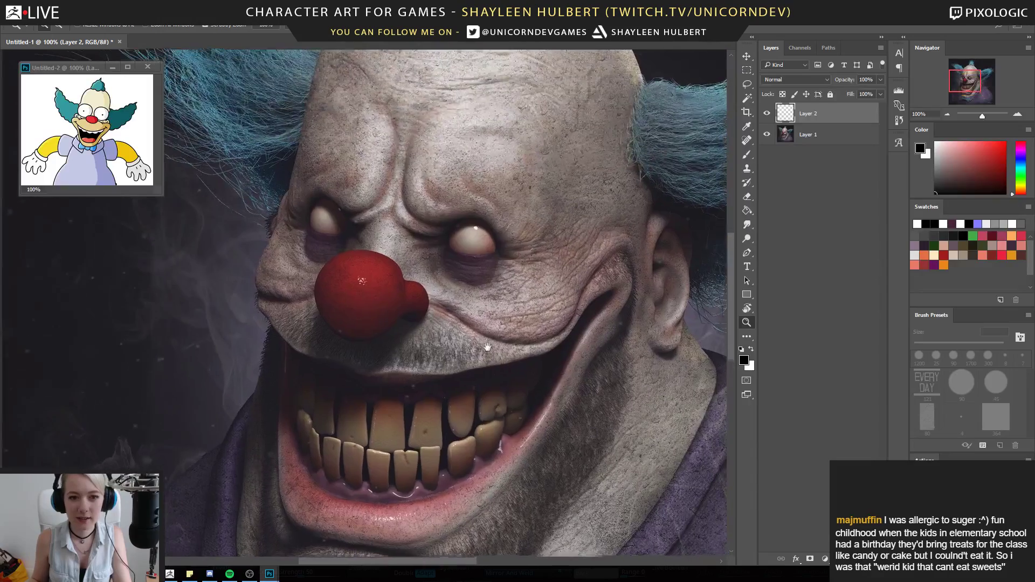
{"action": "left_click", "coordinate": [508, 301]}
{"action": "left_click", "coordinate": [515, 332], "text": "alt"}
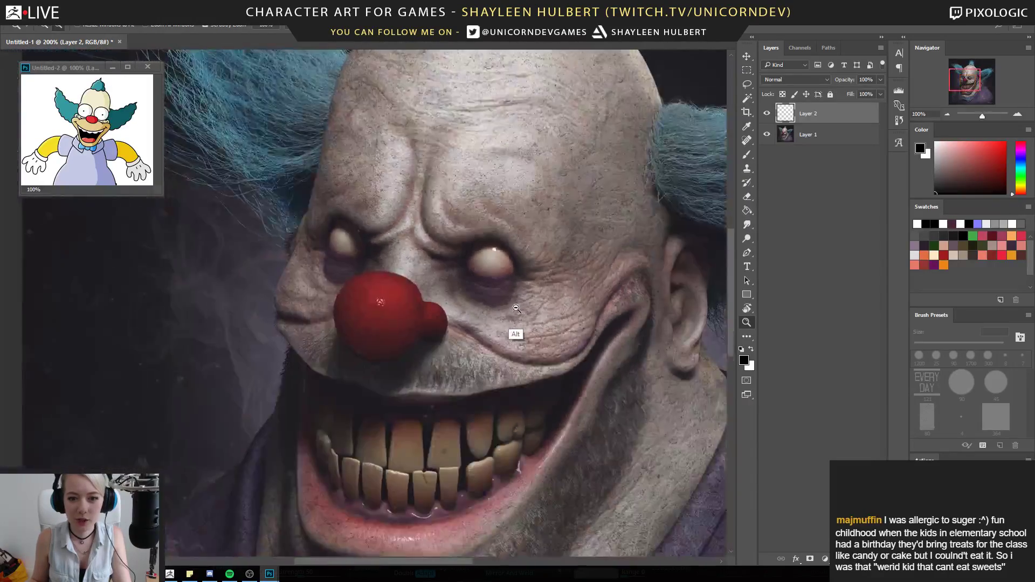
{"action": "left_click", "coordinate": [523, 322], "text": "alt"}
{"action": "left_click", "coordinate": [533, 313]}
{"action": "left_click", "coordinate": [533, 314]}
{"action": "left_click_drag", "start_coordinate": [530, 311], "coordinate": [456, 347]}
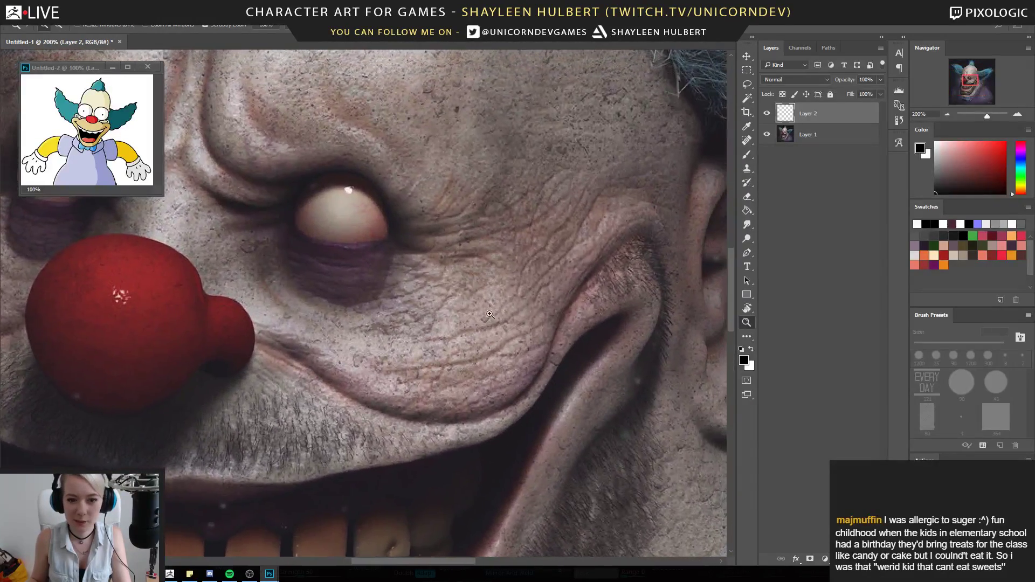
{"action": "left_click", "coordinate": [462, 376], "text": "alt"}
{"action": "left_click", "coordinate": [464, 350], "text": "alt"}
{"action": "left_click", "coordinate": [464, 326]}
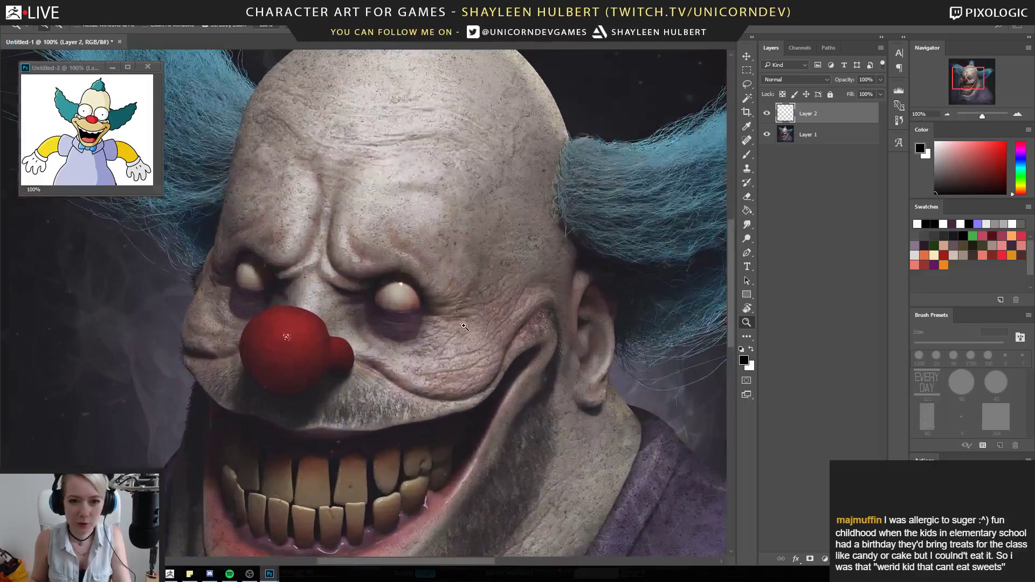
Compare the skin texture on the lower lip, beard and forehead up close
{"action": "left_click_drag", "start_coordinate": [446, 322], "coordinate": [497, 192]}
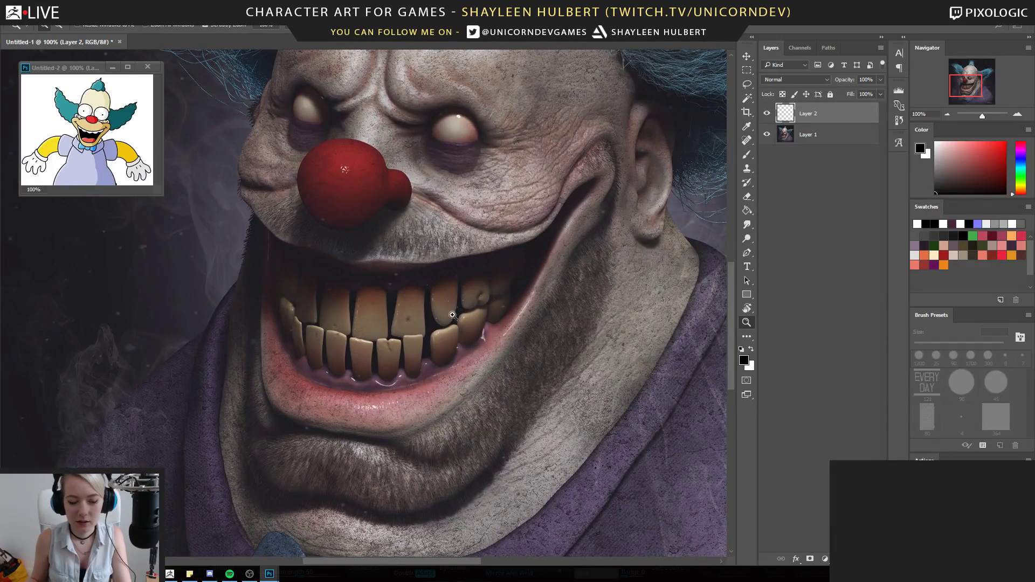
{"action": "left_click", "coordinate": [452, 303], "text": "alt"}
{"action": "left_click_drag", "start_coordinate": [413, 394], "coordinate": [400, 276]}
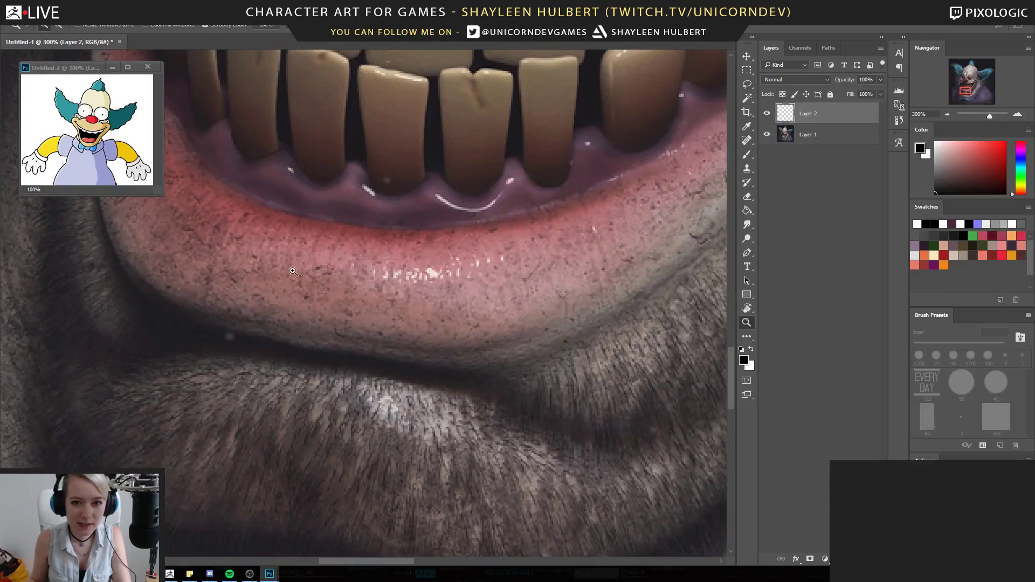
{"action": "scroll", "coordinate": [296, 256], "scroll_direction": "down", "scroll_amount": 5, "text": "alt"}
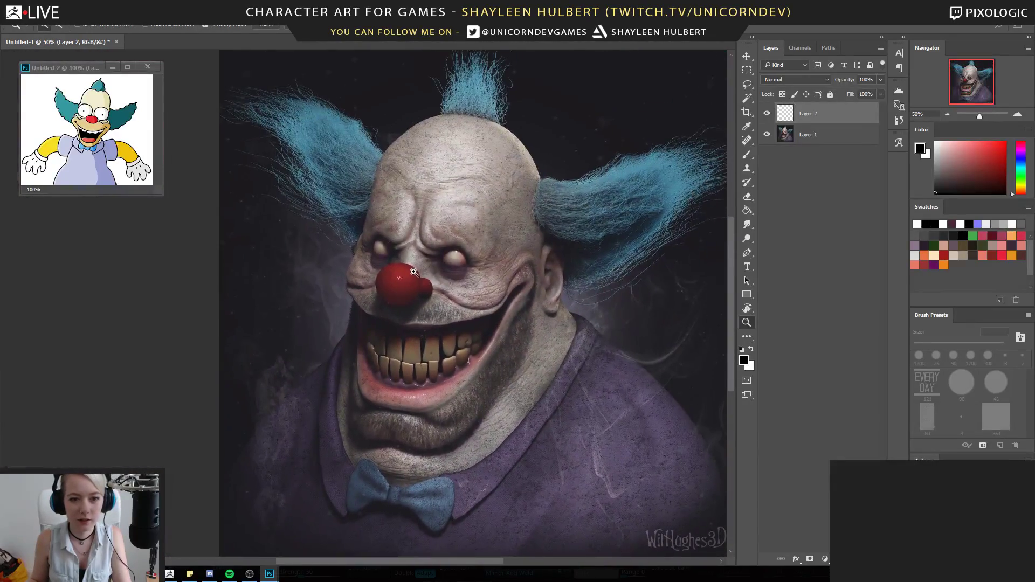
{"action": "left_click", "coordinate": [439, 188]}
{"action": "left_click", "coordinate": [440, 187]}
{"action": "left_click", "coordinate": [439, 188]}
{"action": "left_click", "coordinate": [450, 230], "text": "alt"}
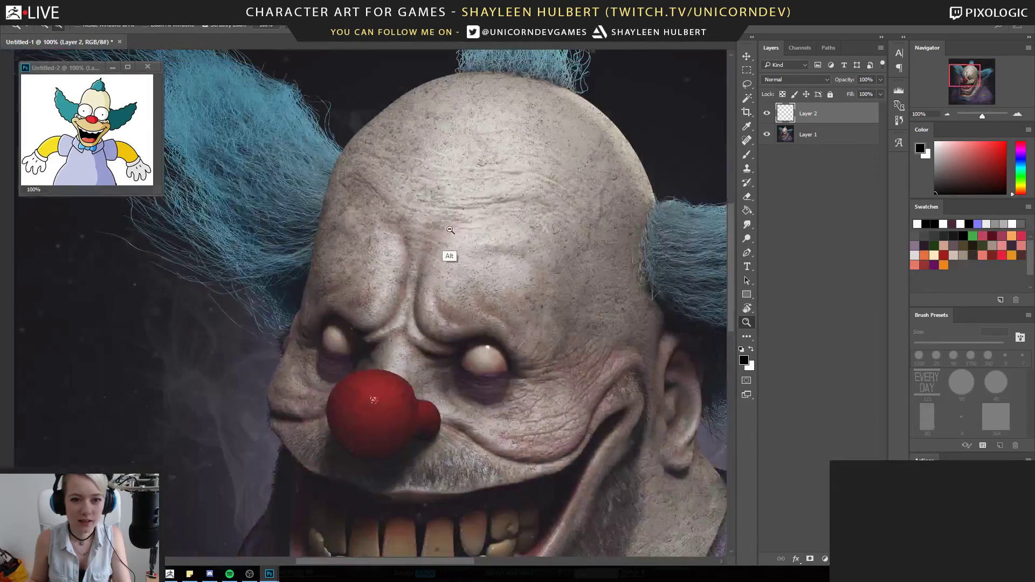
{"action": "left_click", "coordinate": [470, 281], "text": "alt"}
{"action": "scroll", "coordinate": [485, 351], "scroll_direction": "down", "scroll_amount": 5}
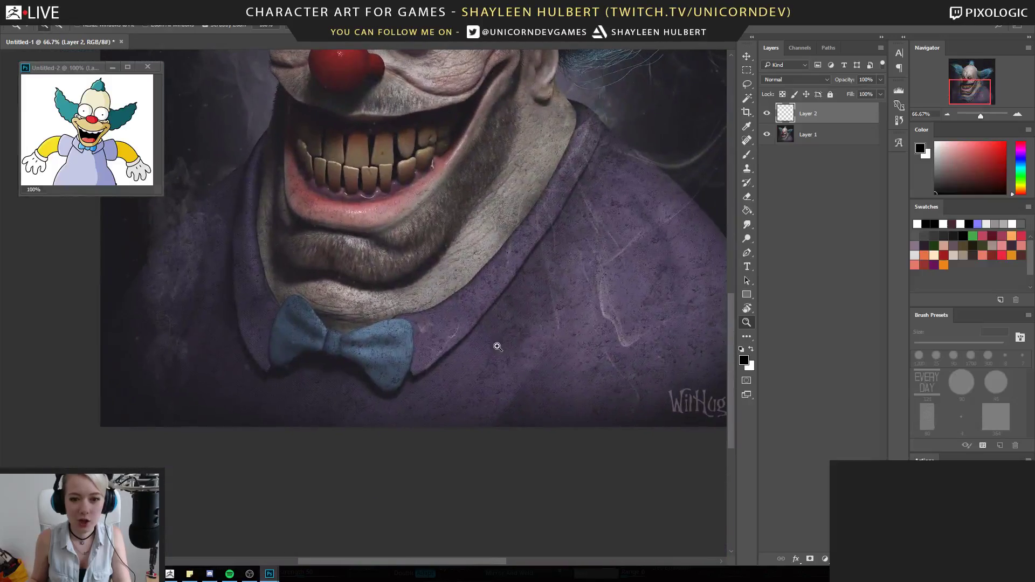
Examine the purple shirt's fabric texture, cracks and pale scratches at high magnification
{"action": "left_click", "coordinate": [494, 345]}
{"action": "left_click", "coordinate": [515, 354]}
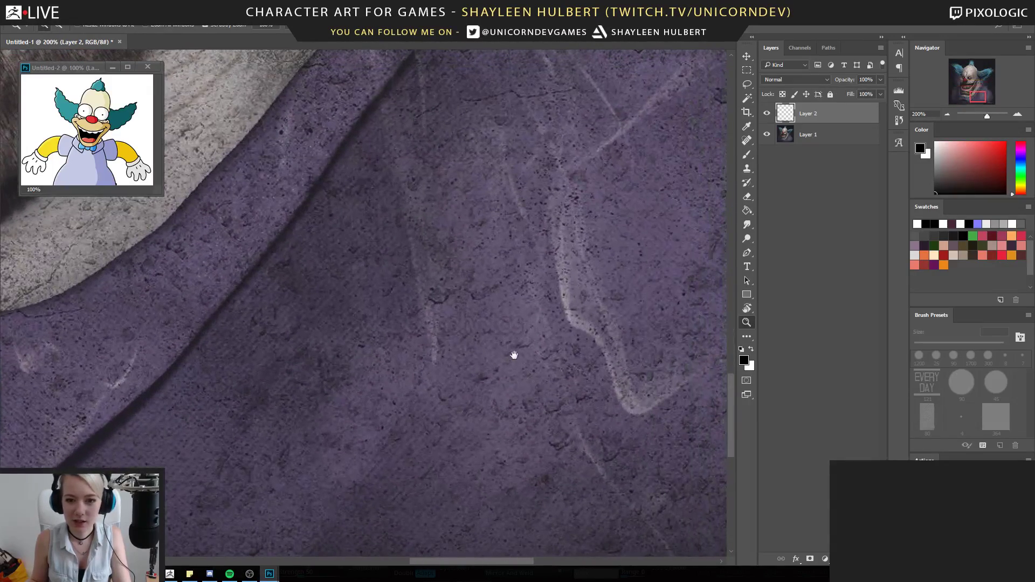
{"action": "left_click", "coordinate": [453, 338]}
{"action": "left_click", "coordinate": [464, 348]}
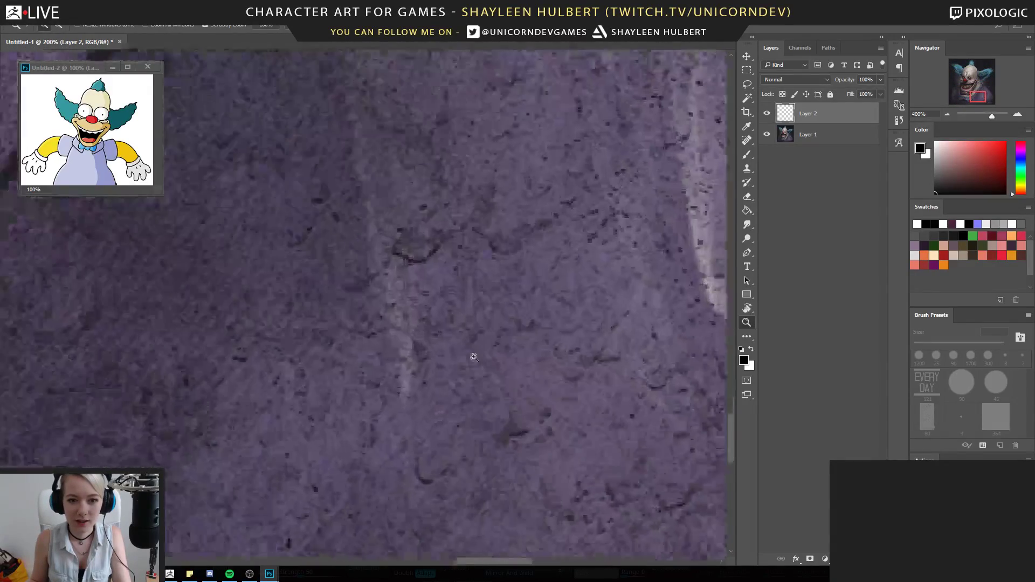
{"action": "left_click", "coordinate": [474, 358]}
{"action": "left_click", "coordinate": [468, 358]}
{"action": "left_click", "coordinate": [456, 356]}
{"action": "left_click", "coordinate": [459, 355]}
{"action": "left_click", "coordinate": [474, 351]}
{"action": "left_click", "coordinate": [399, 358], "text": "alt"}
{"action": "left_click", "coordinate": [388, 358], "text": "alt"}
{"action": "left_click", "coordinate": [391, 360], "text": "alt"}
{"action": "left_click", "coordinate": [391, 360], "text": "alt"}
{"action": "left_click", "coordinate": [393, 354], "text": "alt"}
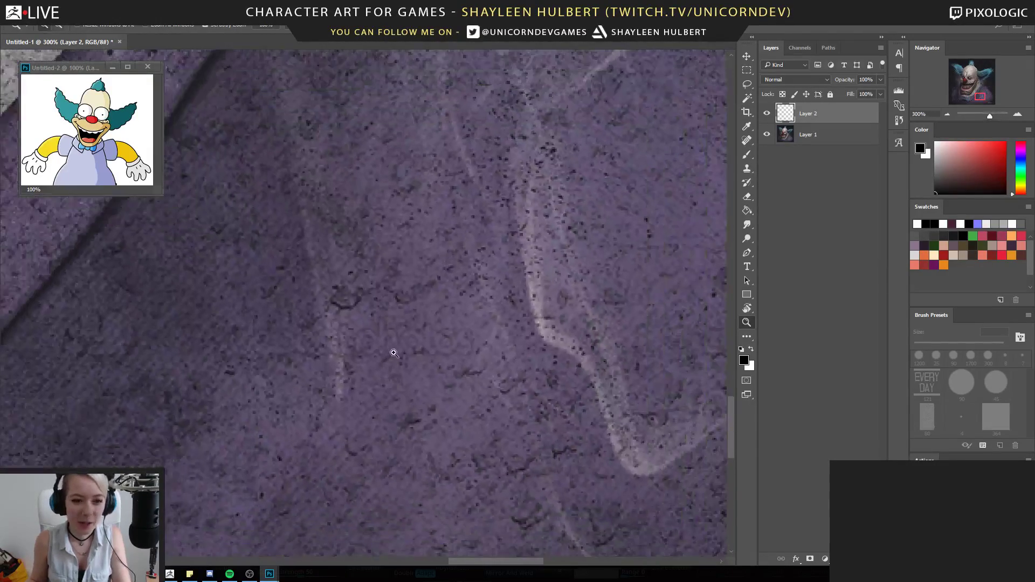
{"action": "left_click", "coordinate": [393, 353]}
{"action": "left_click_drag", "start_coordinate": [383, 377], "coordinate": [436, 370]}
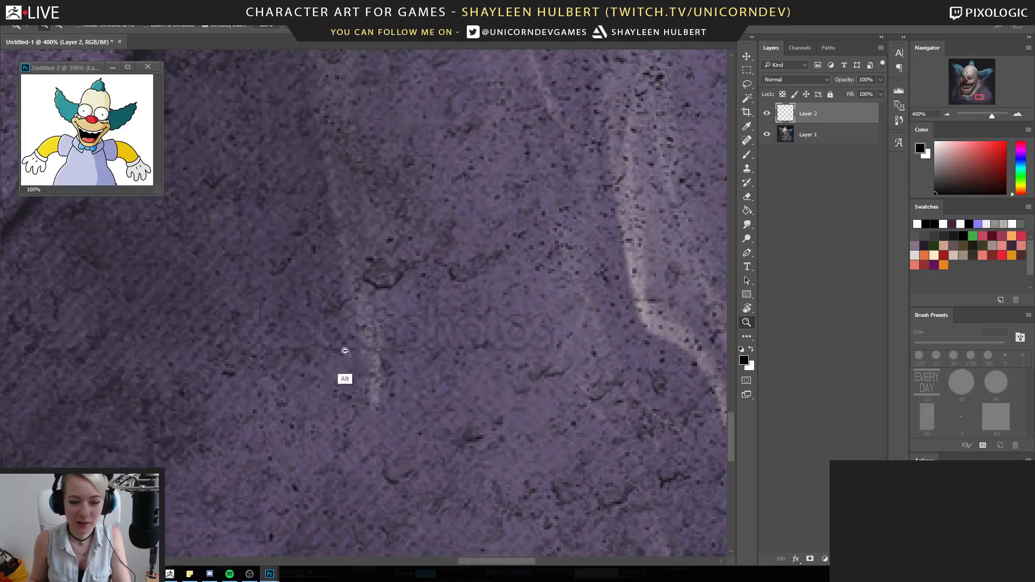
{"action": "left_click", "coordinate": [351, 361], "text": "alt"}
{"action": "left_click", "coordinate": [348, 367], "text": "alt"}
{"action": "left_click", "coordinate": [334, 378], "text": "alt"}
{"action": "left_click", "coordinate": [333, 381], "text": "alt"}
{"action": "left_click", "coordinate": [333, 382], "text": "alt"}
{"action": "left_click", "coordinate": [334, 383]}
{"action": "left_click", "coordinate": [341, 384]}
{"action": "left_click", "coordinate": [345, 383]}
{"action": "left_click", "coordinate": [345, 383]}
{"action": "left_click", "coordinate": [343, 382]}
{"action": "left_click_drag", "start_coordinate": [334, 356], "coordinate": [383, 402]}
{"action": "left_click", "coordinate": [318, 372], "text": "alt"}
{"action": "left_click", "coordinate": [271, 369], "text": "alt"}
{"action": "left_click", "coordinate": [258, 368], "text": "alt"}
{"action": "left_click", "coordinate": [256, 368], "text": "alt"}
{"action": "left_click_drag", "start_coordinate": [251, 356], "coordinate": [455, 357]}
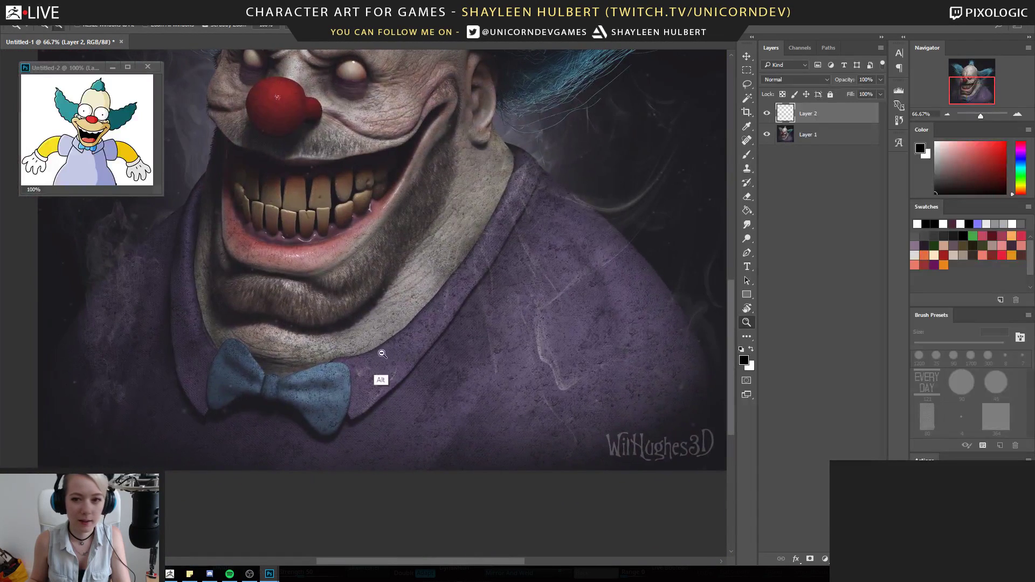
Sample a muted purple from the shirt as the brush colour
{"action": "left_click", "coordinate": [381, 354], "text": "alt"}
{"action": "key", "text": "b"}
{"action": "left_click", "coordinate": [371, 396], "text": "alt"}
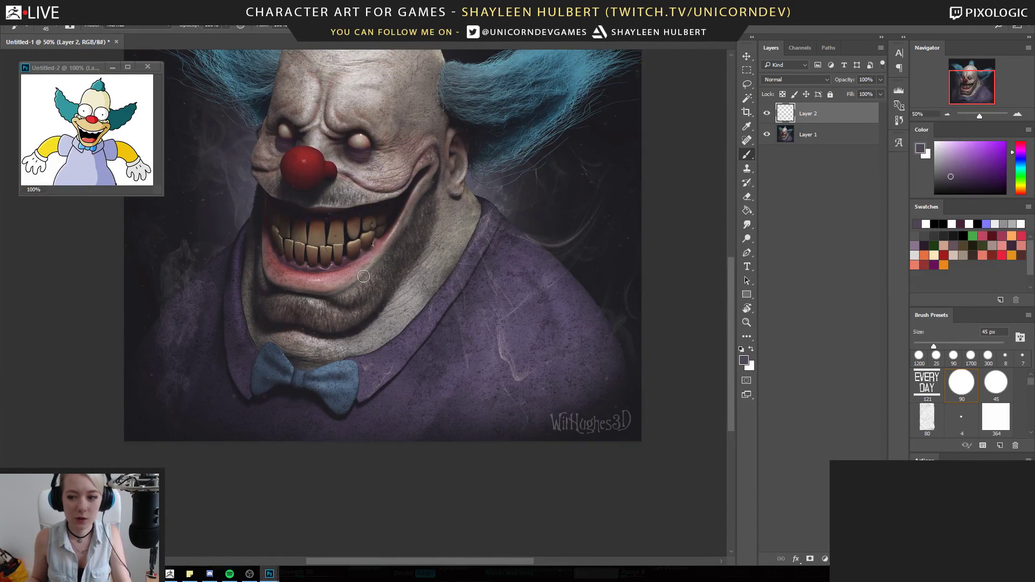
{"action": "left_click_drag", "start_coordinate": [316, 262], "coordinate": [373, 296]}
Zoom in on the clown's teeth and sample the near-black colour between them for the brush
{"action": "left_click", "coordinate": [746, 325]}
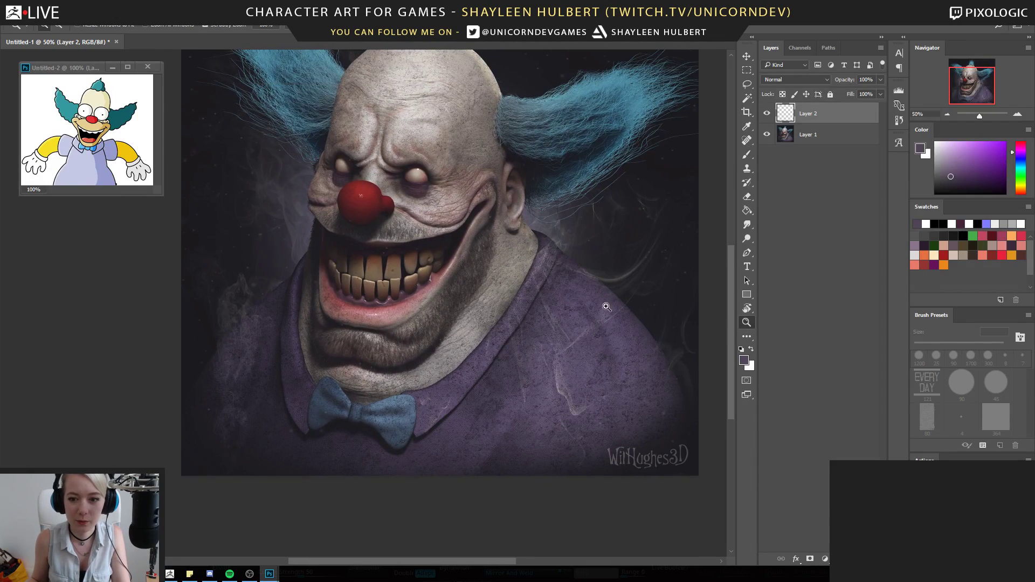
{"action": "left_click", "coordinate": [359, 262]}
{"action": "left_click", "coordinate": [367, 273]}
{"action": "left_click", "coordinate": [369, 275]}
{"action": "key", "text": "b"}
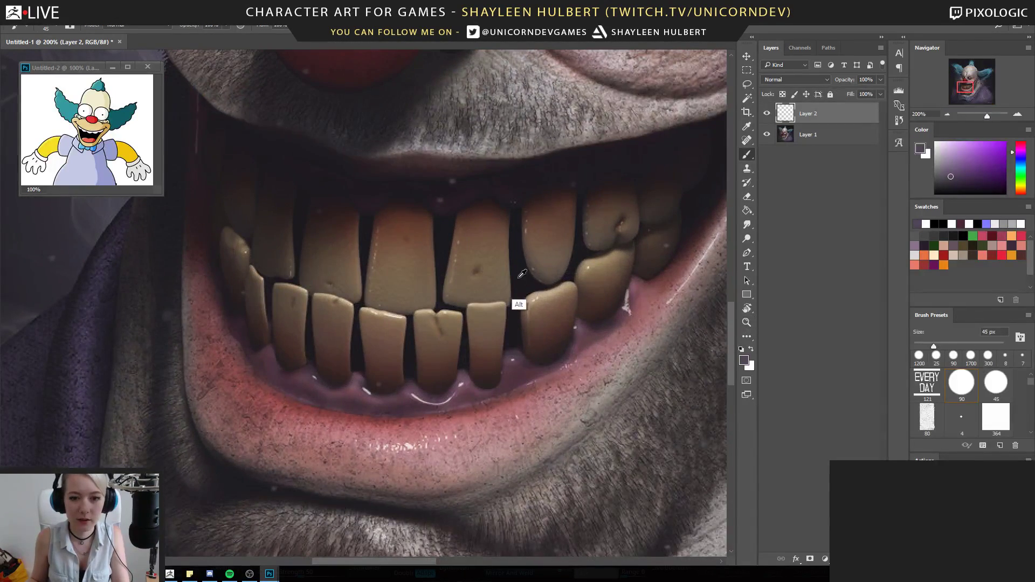
{"action": "left_click", "coordinate": [515, 307], "text": "alt"}
Set the brush size to 8 px and paint thin dark streaks down the upper front tooth on Layer 2
{"action": "key", "text": "bracketleft"}
{"action": "key", "text": "bracketleft"}
{"action": "key", "text": "bracketleft"}
{"action": "key", "text": "bracketleft"}
{"action": "key", "text": "bracketleft"}
{"action": "key", "text": "bracketleft"}
{"action": "key", "text": "bracketleft"}
{"action": "key", "text": "bracketleft"}
{"action": "key", "text": "bracketleft"}
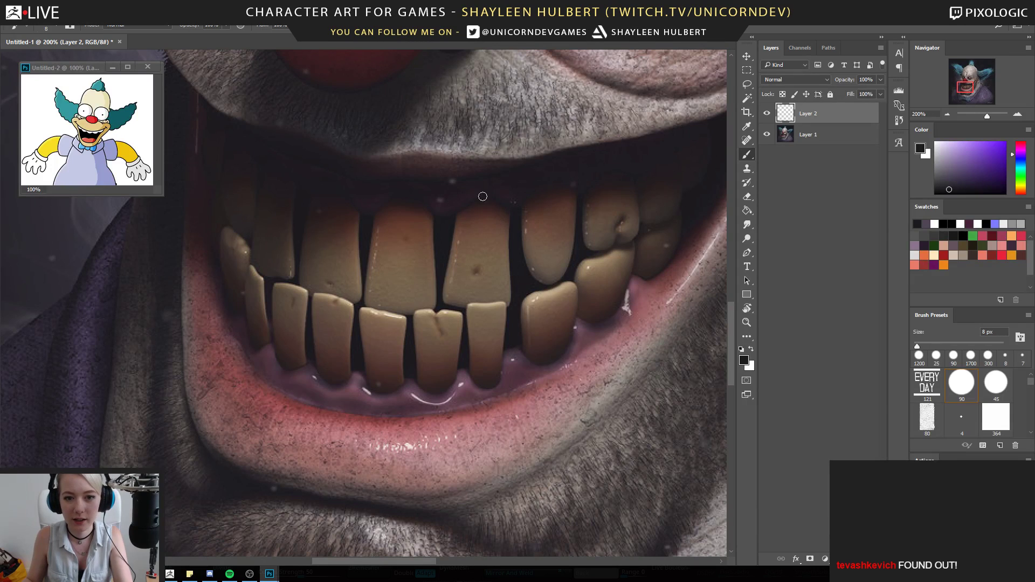
{"action": "left_click_drag", "start_coordinate": [474, 216], "coordinate": [469, 253]}
{"action": "left_click_drag", "start_coordinate": [479, 215], "coordinate": [485, 253]}
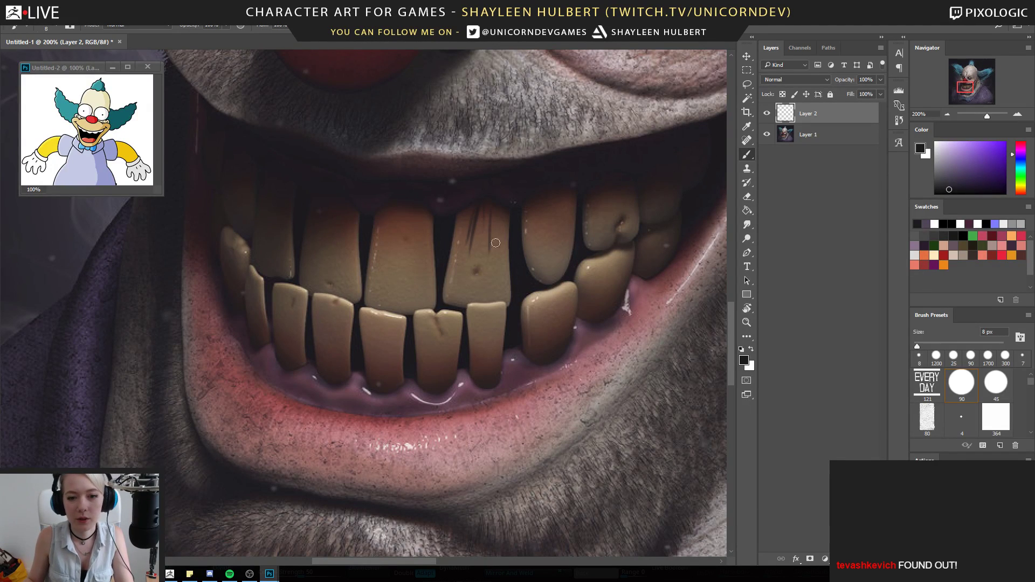
Sample a pale tan from the teeth, adjust the brush opacity and paint faint light streaks down the unmarked upper front tooth on Layer 2
{"action": "left_click", "coordinate": [492, 302], "text": "alt"}
{"action": "left_click", "coordinate": [496, 306], "text": "alt"}
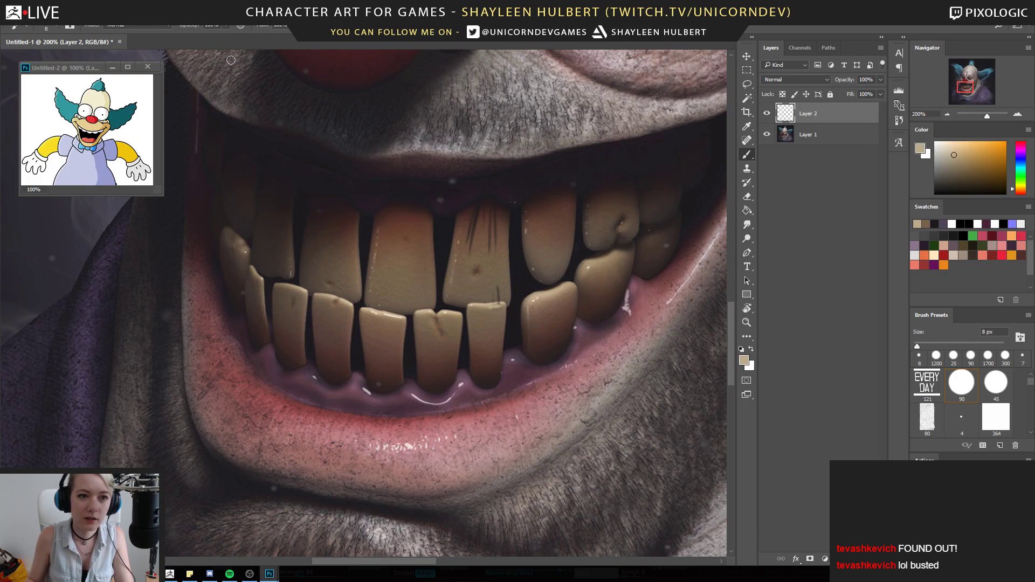
{"action": "left_click_drag", "start_coordinate": [227, 25], "coordinate": [201, 38]}
{"action": "left_click", "coordinate": [396, 245]}
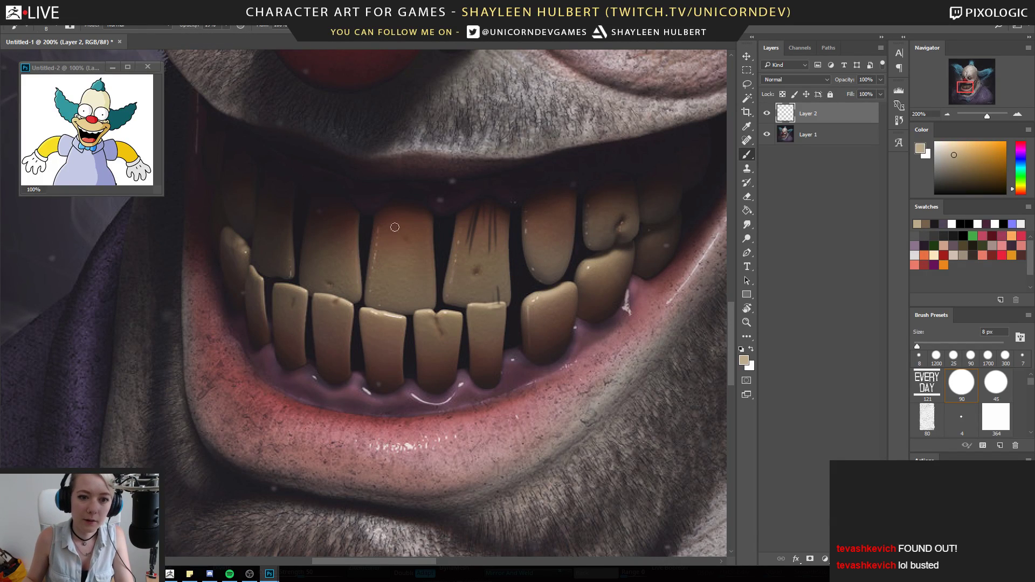
Enlarge the brush to 15 px and paint sampled reddish-brown staining down from the gum end of the same upper front tooth
{"action": "left_click", "coordinate": [401, 232], "text": "alt"}
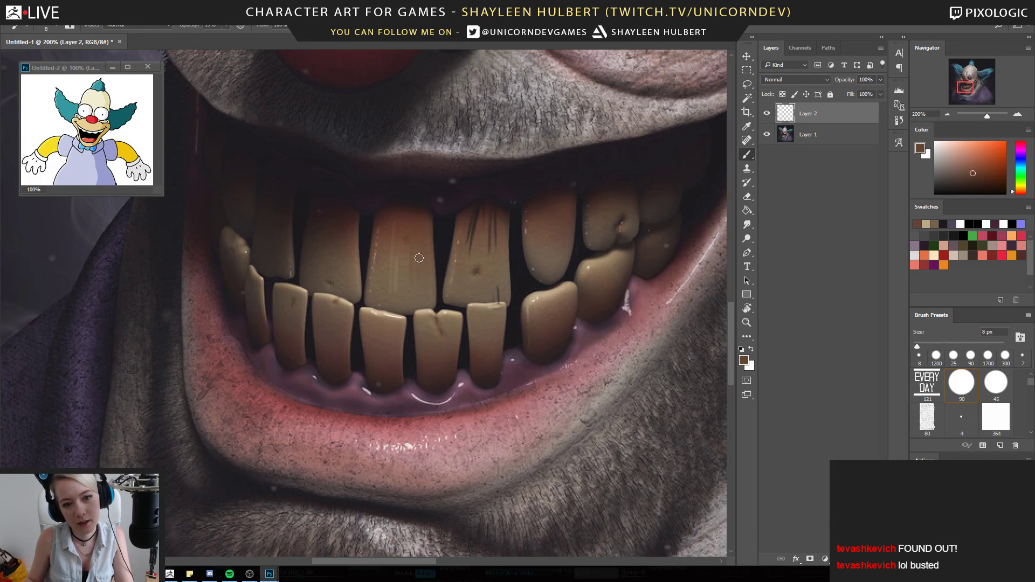
{"action": "key", "text": "bracketright"}
{"action": "key", "text": "bracketright"}
{"action": "key", "text": "bracketright"}
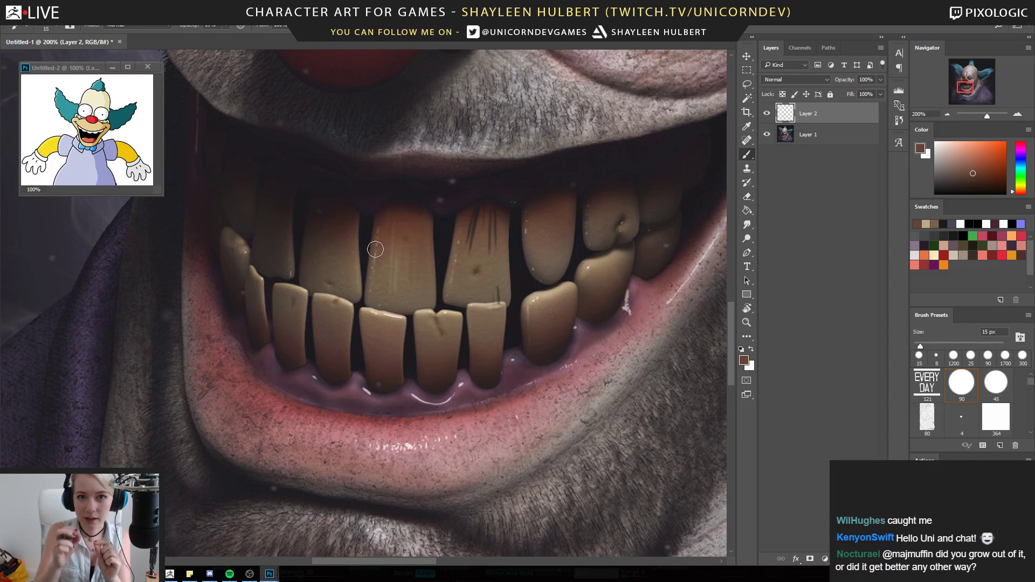
{"action": "left_click", "coordinate": [412, 209], "text": "alt"}
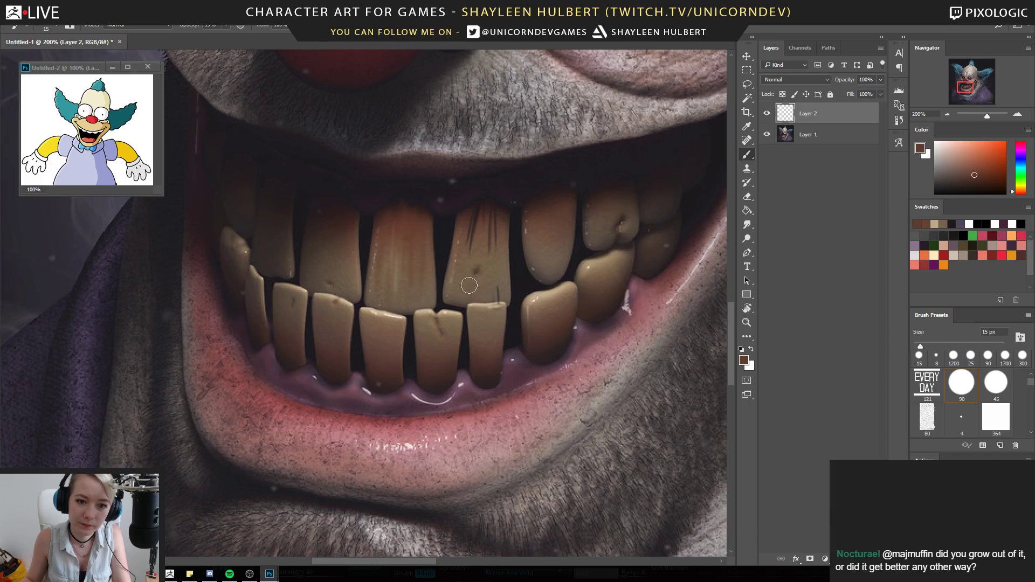
Soften the dark streaks on the neighbouring upper front tooth by painting over them with browns sampled along the tooth
{"action": "left_click", "coordinate": [482, 258], "text": "alt"}
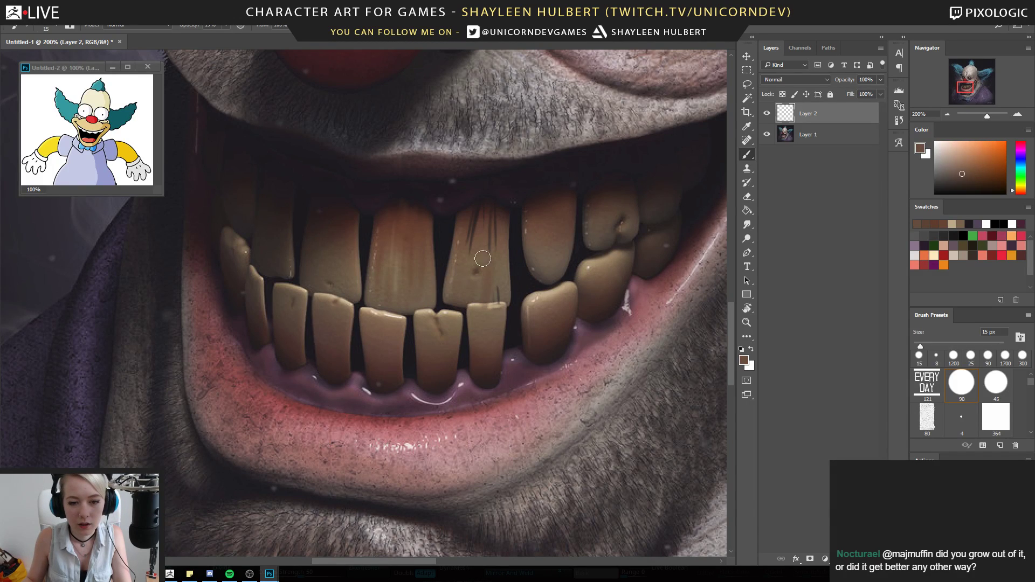
{"action": "left_click", "coordinate": [487, 237], "text": "alt"}
{"action": "left_click", "coordinate": [489, 230], "text": "alt"}
{"action": "left_click", "coordinate": [492, 221], "text": "alt"}
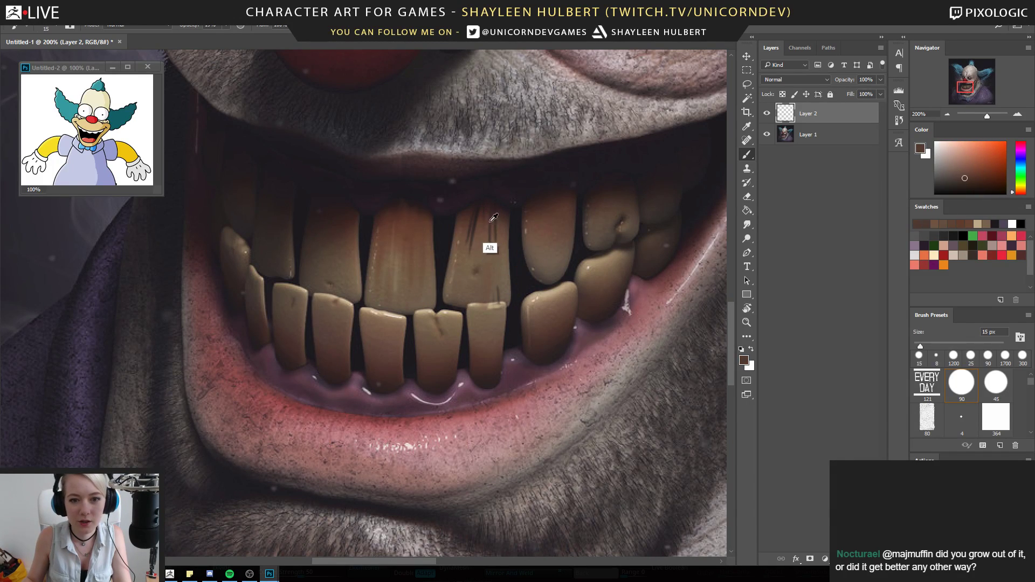
{"action": "left_click", "coordinate": [492, 209], "text": "alt"}
{"action": "left_click", "coordinate": [492, 195], "text": "alt"}
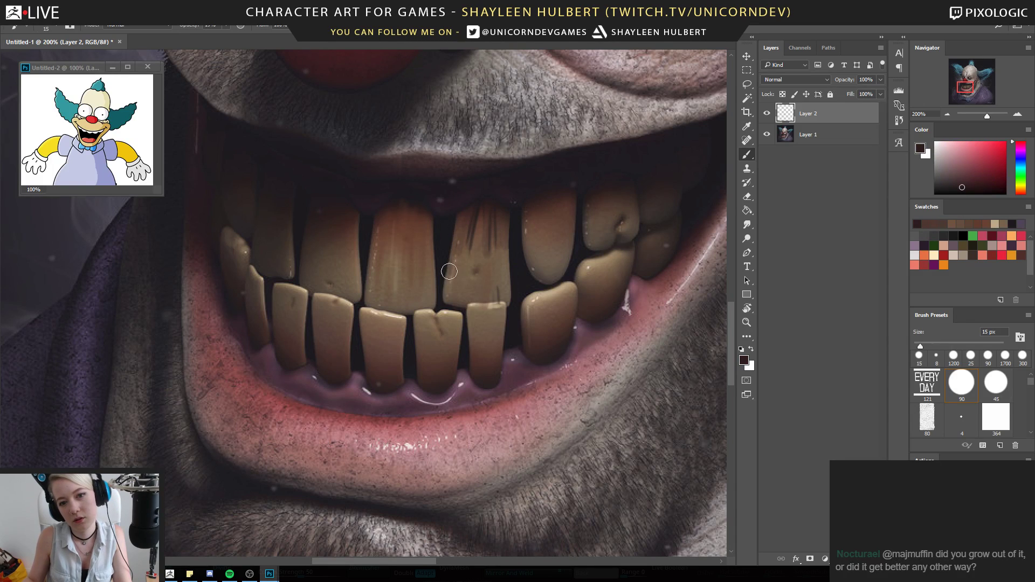
{"action": "left_click", "coordinate": [483, 204], "text": "alt"}
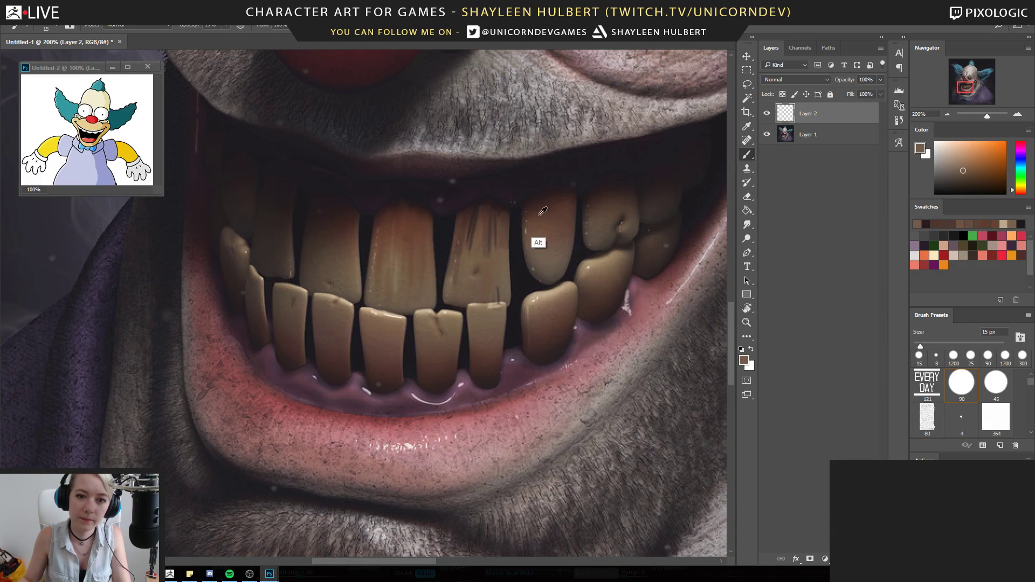
Paint sampled brown streaks down from the gum end of the rounded upper tooth beside the dark-streaked one
{"action": "left_click", "coordinate": [541, 232], "text": "alt"}
{"action": "left_click", "coordinate": [549, 216], "text": "alt"}
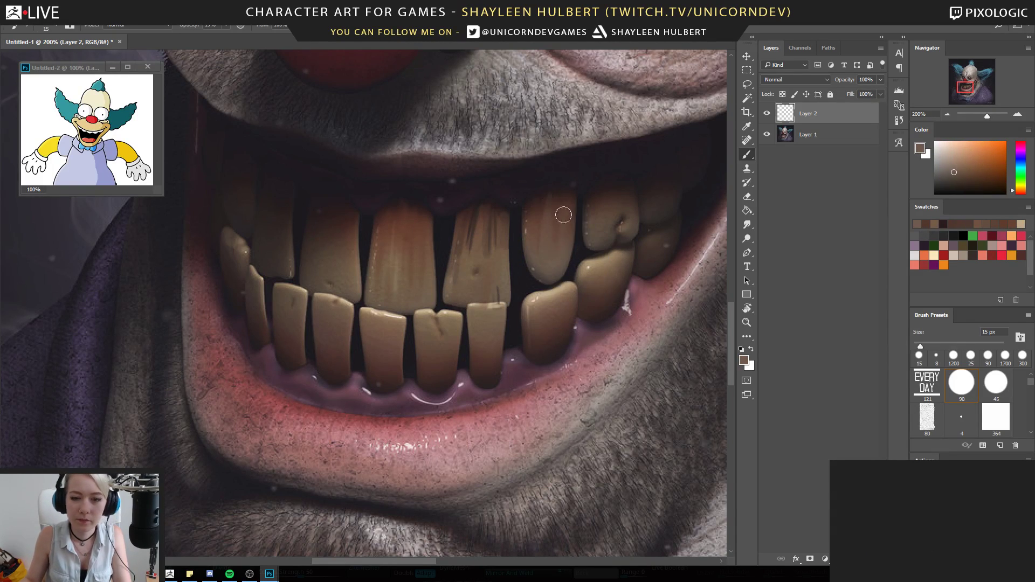
{"action": "left_click", "coordinate": [554, 190], "text": "alt"}
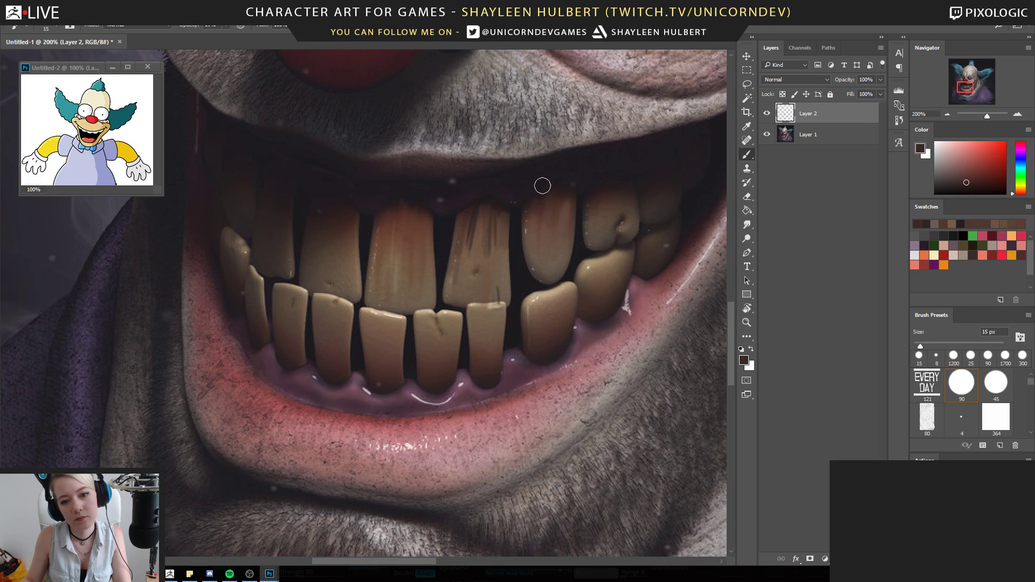
Reduce the brush to 8 px and paint jagged notches into the rounded upper tooth's bottom edge with sampled near-black and brown
{"action": "left_click_drag", "start_coordinate": [555, 262], "coordinate": [448, 279]}
{"action": "left_click", "coordinate": [495, 240], "text": "alt"}
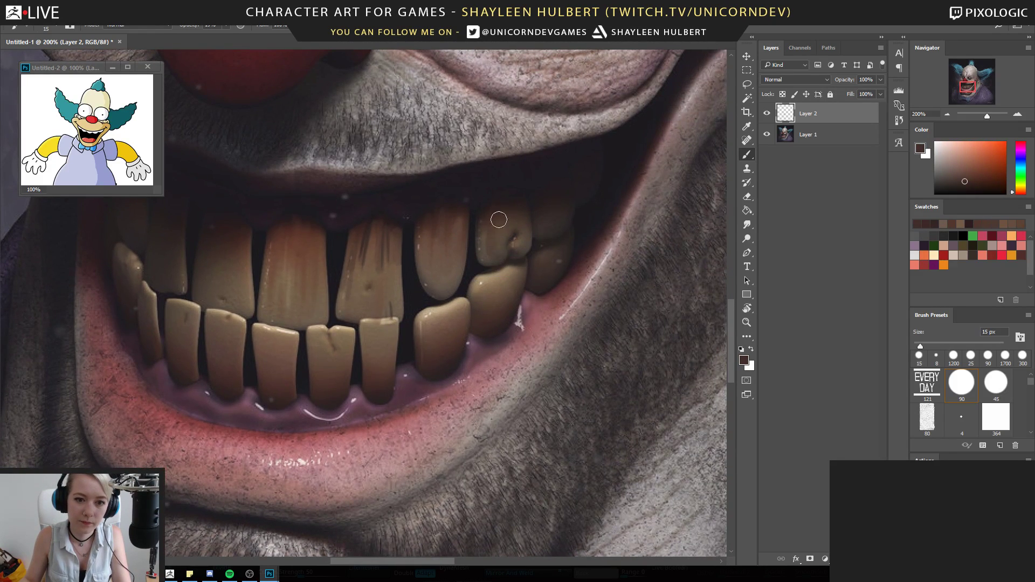
{"action": "left_click", "coordinate": [462, 271], "text": "alt"}
{"action": "key", "text": "bracketleft"}
{"action": "key", "text": "bracketleft"}
{"action": "key", "text": "bracketleft"}
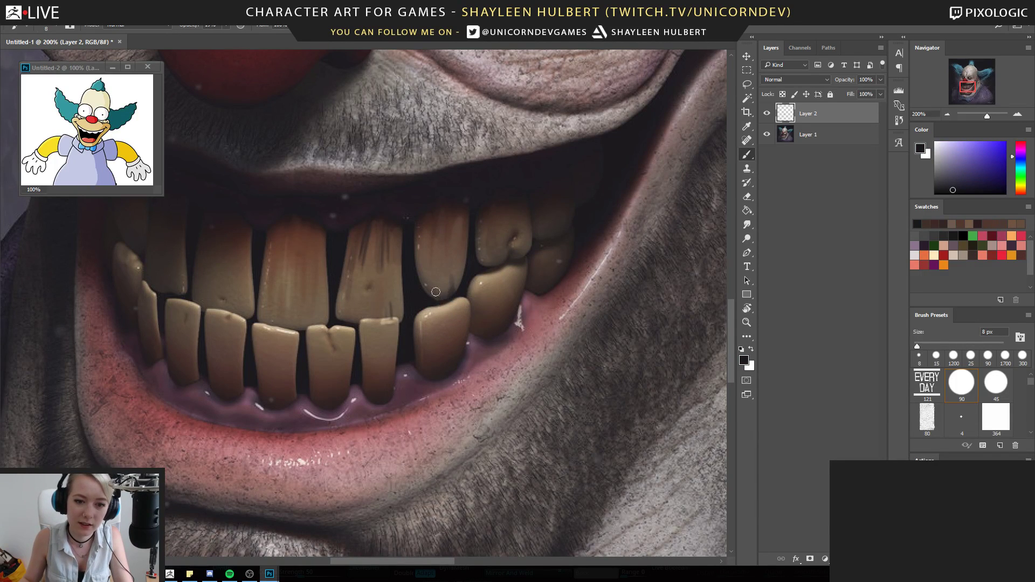
{"action": "left_click", "coordinate": [427, 292], "text": "alt"}
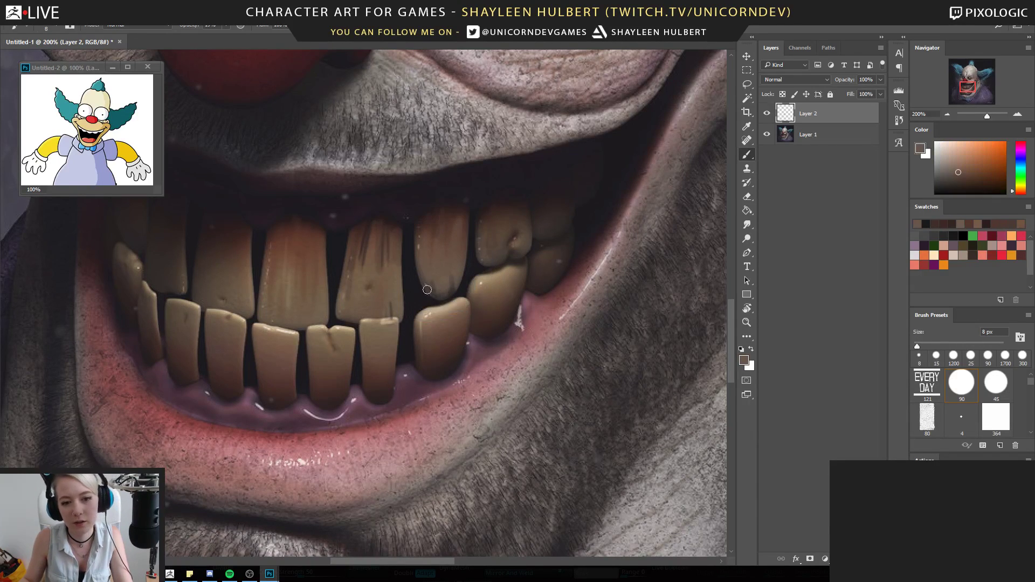
{"action": "left_click_drag", "start_coordinate": [224, 26], "coordinate": [230, 36]}
{"action": "left_click", "coordinate": [455, 298]}
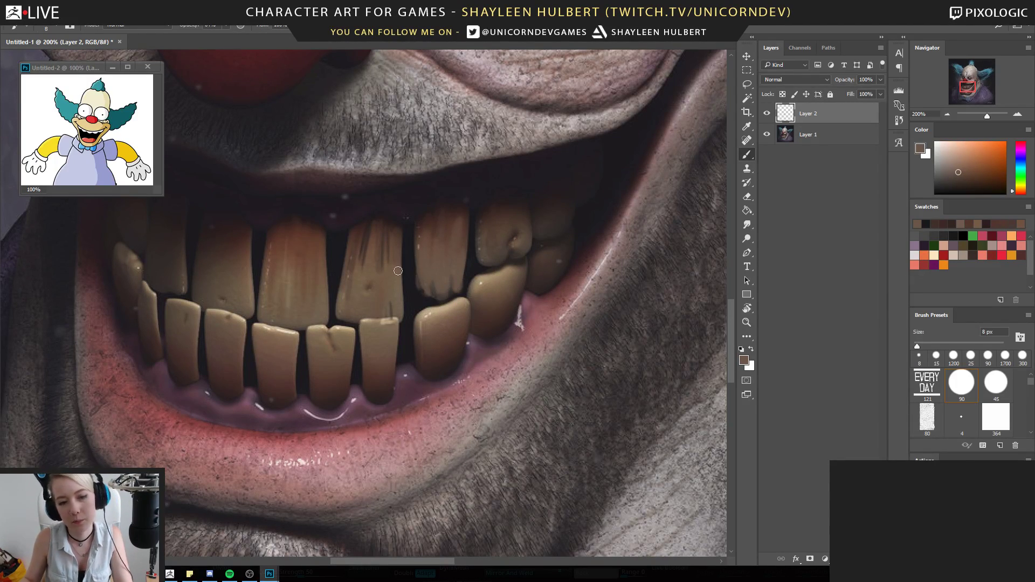
Roughen the side edges of the two upper front teeth with thin strokes of colours sampled from the teeth and the gap
{"action": "left_click", "coordinate": [395, 311], "text": "alt"}
{"action": "left_click_drag", "start_coordinate": [405, 244], "coordinate": [401, 291]}
{"action": "mouse_move", "coordinate": [347, 244]}
{"action": "left_mouse_down"}
{"action": "mouse_move", "coordinate": [341, 303]}
{"action": "mouse_move", "coordinate": [335, 291]}
{"action": "left_mouse_up"}
{"action": "left_click", "coordinate": [333, 278], "text": "alt"}
{"action": "left_click", "coordinate": [318, 265], "text": "alt"}
{"action": "left_click_drag", "start_coordinate": [325, 243], "coordinate": [324, 312]}
{"action": "left_click", "coordinate": [336, 259], "text": "alt"}
{"action": "left_click_drag", "start_coordinate": [329, 235], "coordinate": [331, 285]}
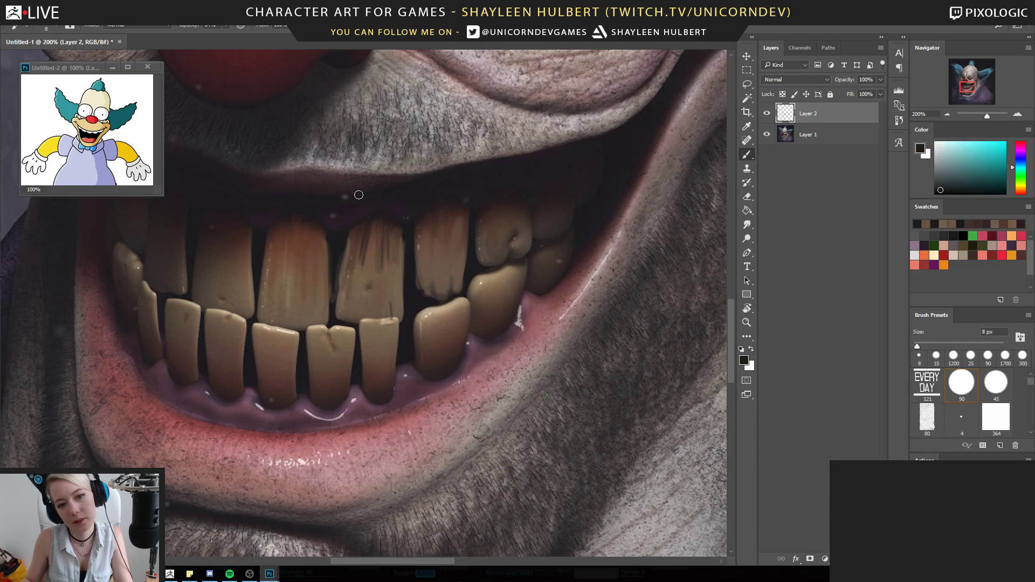
Paint thin dark-brown streaks down the pitted upper tooth next to the notched one
{"action": "left_click", "coordinate": [479, 286], "text": "alt"}
{"action": "left_click", "coordinate": [495, 227], "text": "alt"}
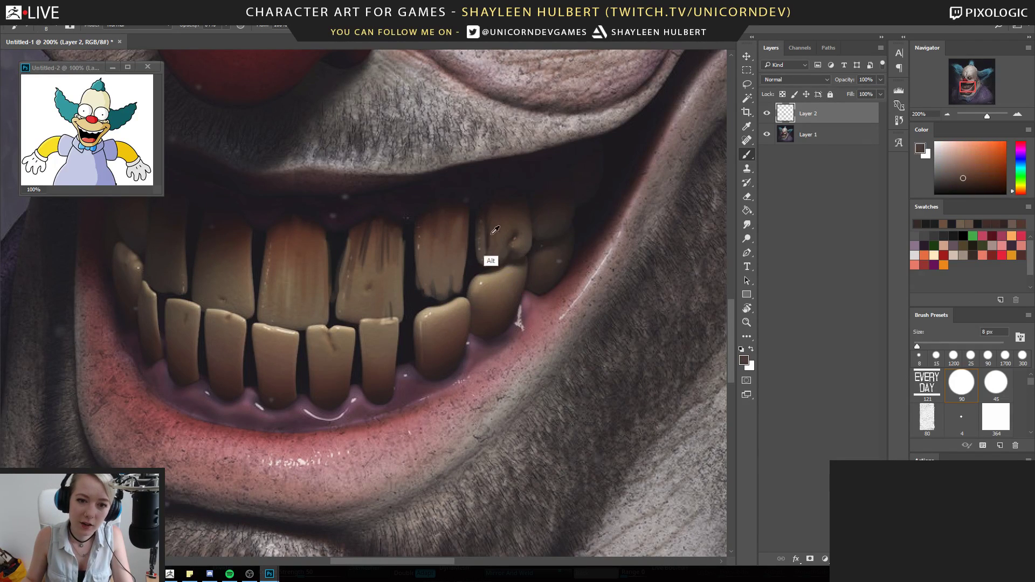
{"action": "left_click", "coordinate": [508, 215], "text": "alt"}
{"action": "left_click_drag", "start_coordinate": [506, 208], "coordinate": [510, 230]}
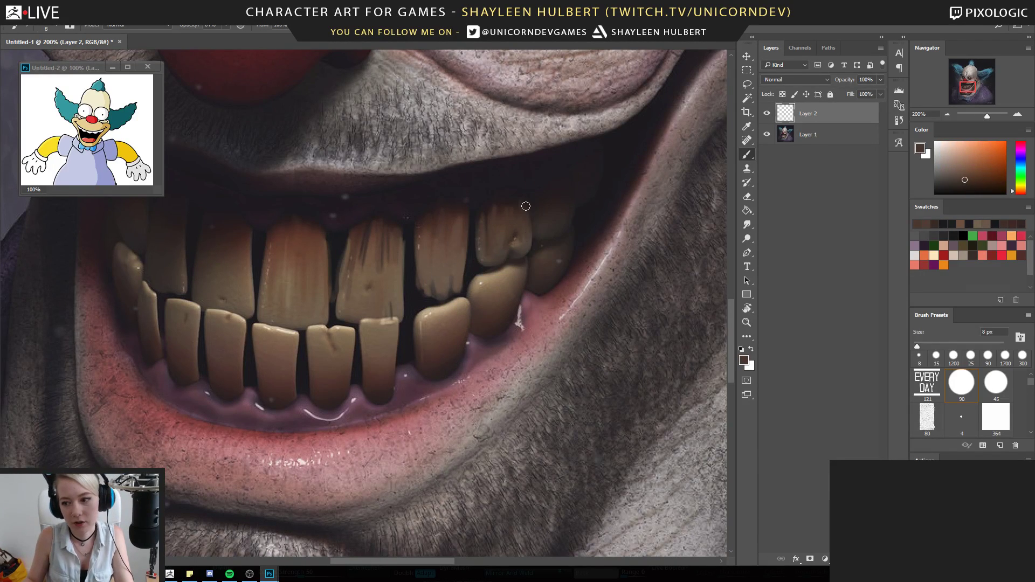
Paint brown vertical streaks on the upper tooth on the other side of the front pair, using colours sampled from the teeth
{"action": "left_click_drag", "start_coordinate": [269, 295], "coordinate": [359, 297]}
{"action": "left_click", "coordinate": [341, 232], "text": "alt"}
{"action": "left_click_drag", "start_coordinate": [325, 250], "coordinate": [320, 267]}
{"action": "left_click", "coordinate": [315, 323], "text": "alt"}
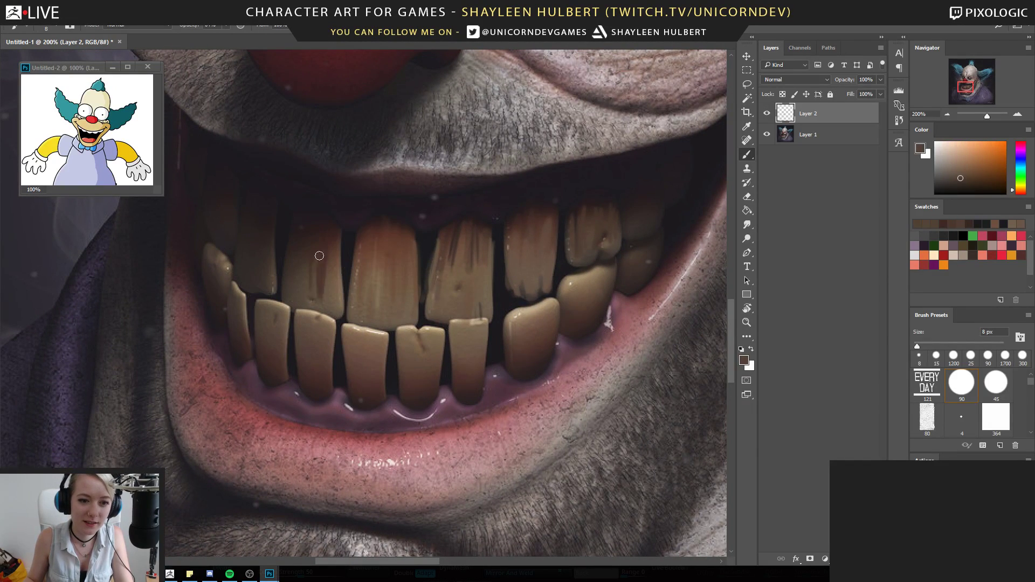
{"action": "mouse_move", "coordinate": [327, 306]}
{"action": "left_mouse_down"}
{"action": "mouse_move", "coordinate": [325, 263]}
{"action": "mouse_move", "coordinate": [318, 275]}
{"action": "left_mouse_up"}
{"action": "left_click", "coordinate": [334, 288], "text": "alt"}
{"action": "key", "text": "j"}
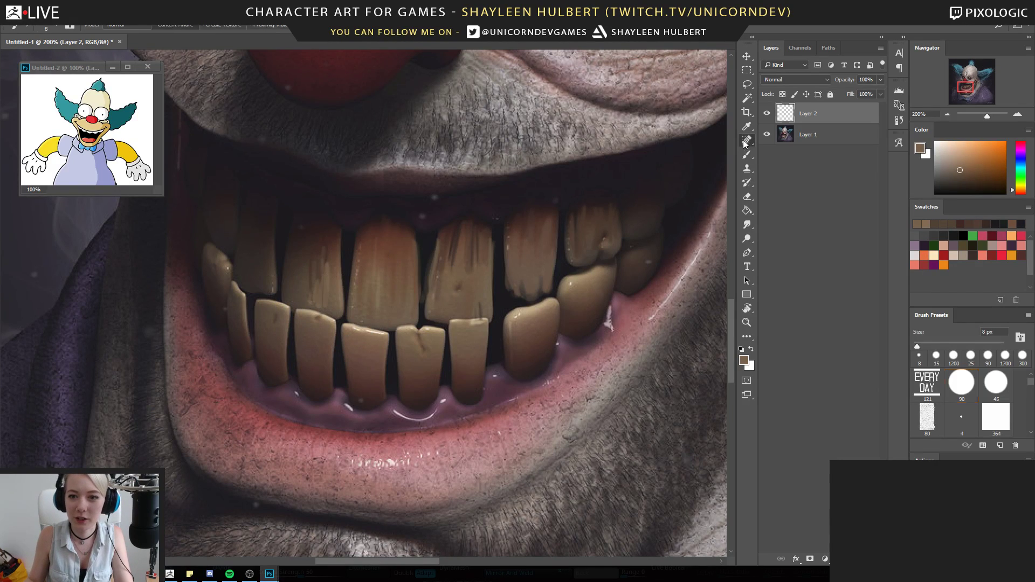
{"action": "key", "text": "bracketright"}
{"action": "key", "text": "bracketright"}
{"action": "key", "text": "bracketright"}
{"action": "key", "text": "bracketright"}
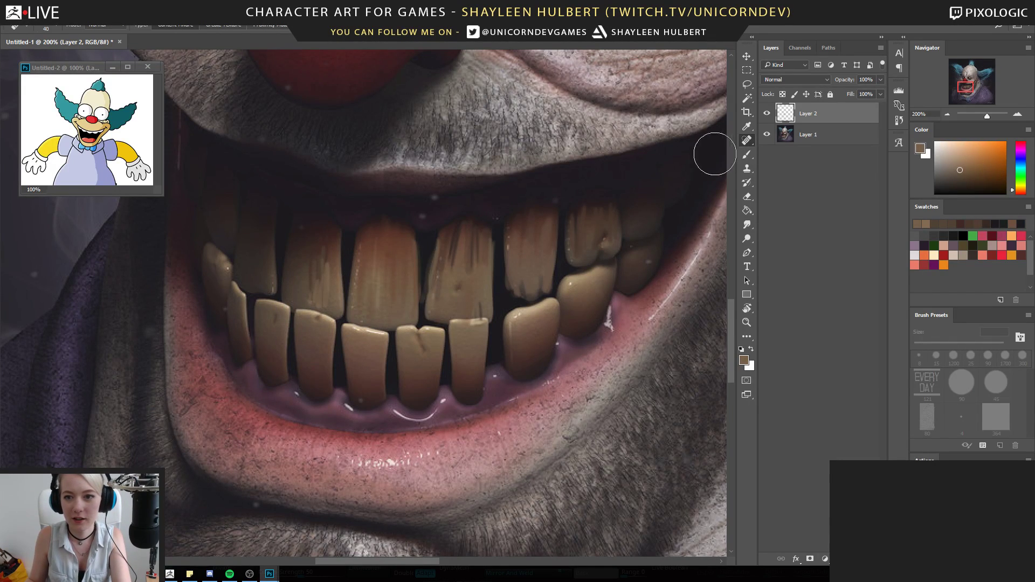
{"action": "left_click_drag", "start_coordinate": [573, 108], "coordinate": [514, 168]}
{"action": "key", "text": "ctrl+z"}
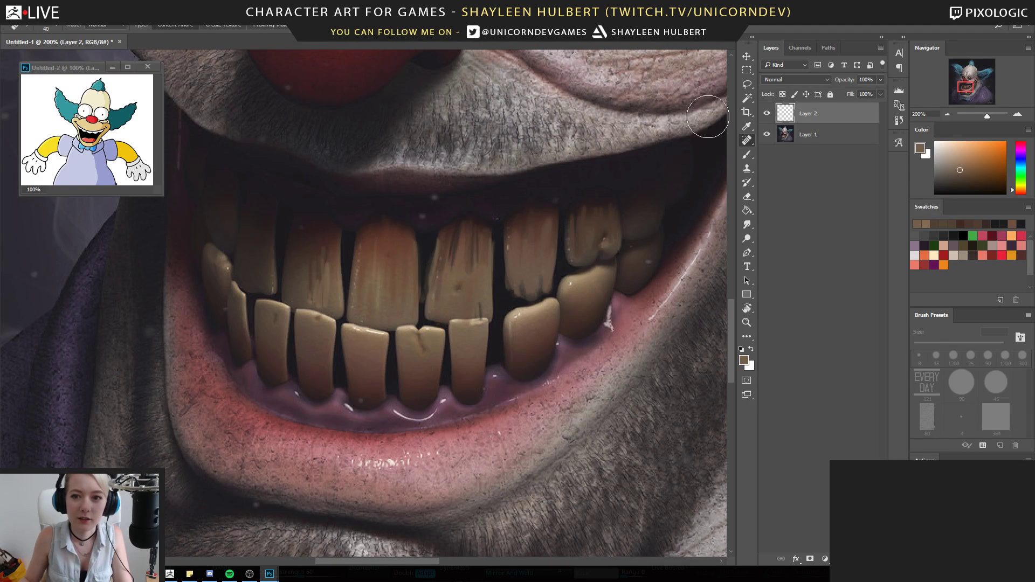
Return to the Brush tool at 15 px and blend dark and tan streaks over the upper tooth beside the front pair
{"action": "left_click", "coordinate": [747, 154]}
{"action": "key", "text": "bracketright"}
{"action": "key", "text": "bracketright"}
{"action": "key", "text": "bracketright"}
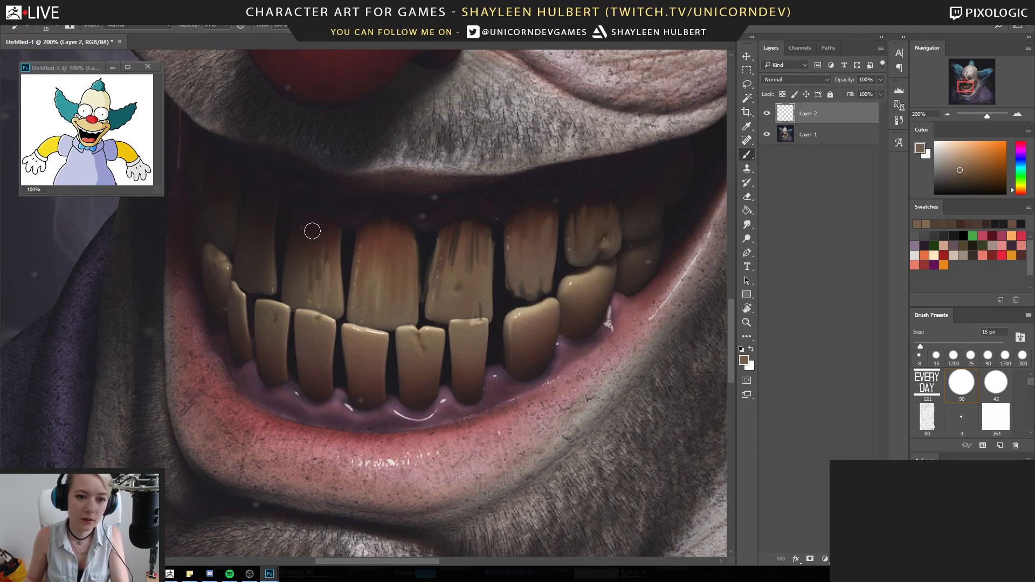
{"action": "left_click", "coordinate": [296, 303], "text": "alt"}
{"action": "mouse_move", "coordinate": [317, 265]}
{"action": "left_mouse_down"}
{"action": "mouse_move", "coordinate": [323, 299]}
{"action": "mouse_move", "coordinate": [319, 284]}
{"action": "mouse_move", "coordinate": [300, 298]}
{"action": "mouse_move", "coordinate": [296, 289]}
{"action": "mouse_move", "coordinate": [328, 262]}
{"action": "mouse_move", "coordinate": [321, 274]}
{"action": "left_mouse_up"}
{"action": "left_click", "coordinate": [334, 301], "text": "alt"}
{"action": "left_click", "coordinate": [299, 269], "text": "alt"}
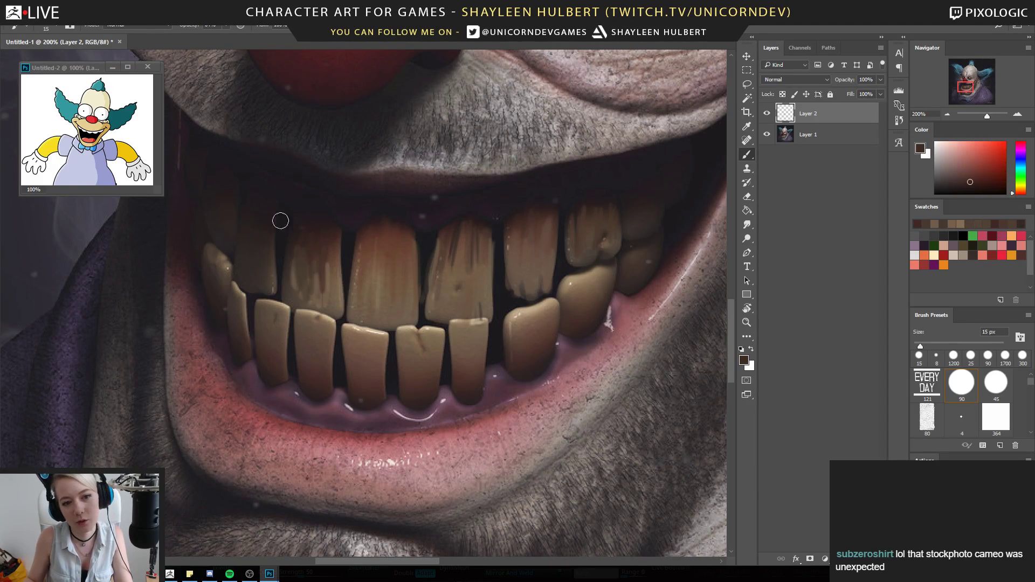
Paint dark and lighter brown vertical streaks on the next upper tooth towards the mouth's shadowed left corner
{"action": "left_click", "coordinate": [266, 300], "text": "alt"}
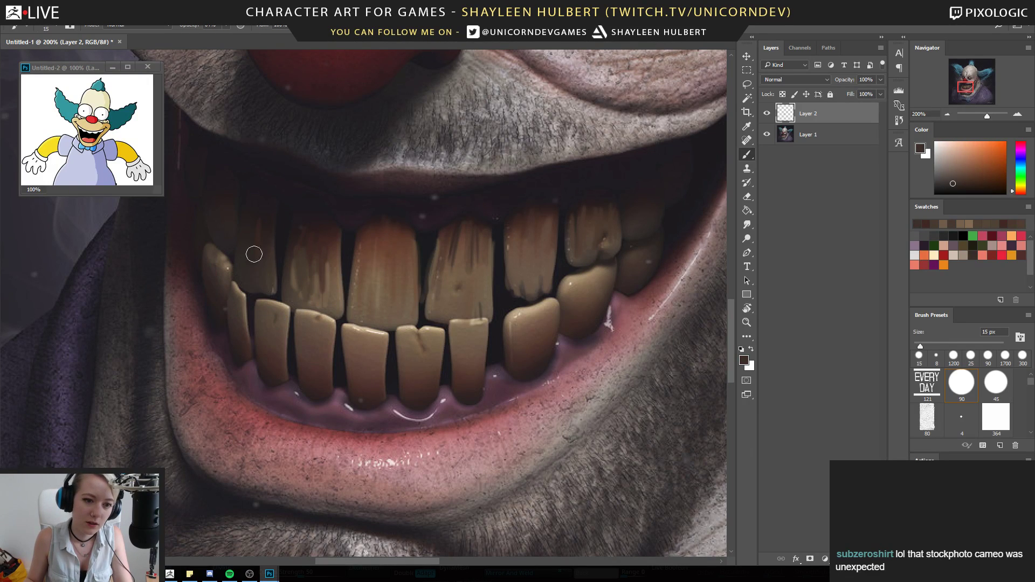
{"action": "left_click", "coordinate": [266, 307], "text": "alt"}
{"action": "mouse_move", "coordinate": [262, 240]}
{"action": "left_mouse_down"}
{"action": "mouse_move", "coordinate": [262, 290]}
{"action": "mouse_move", "coordinate": [252, 268]}
{"action": "left_mouse_up"}
{"action": "left_click_drag", "start_coordinate": [248, 220], "coordinate": [249, 277]}
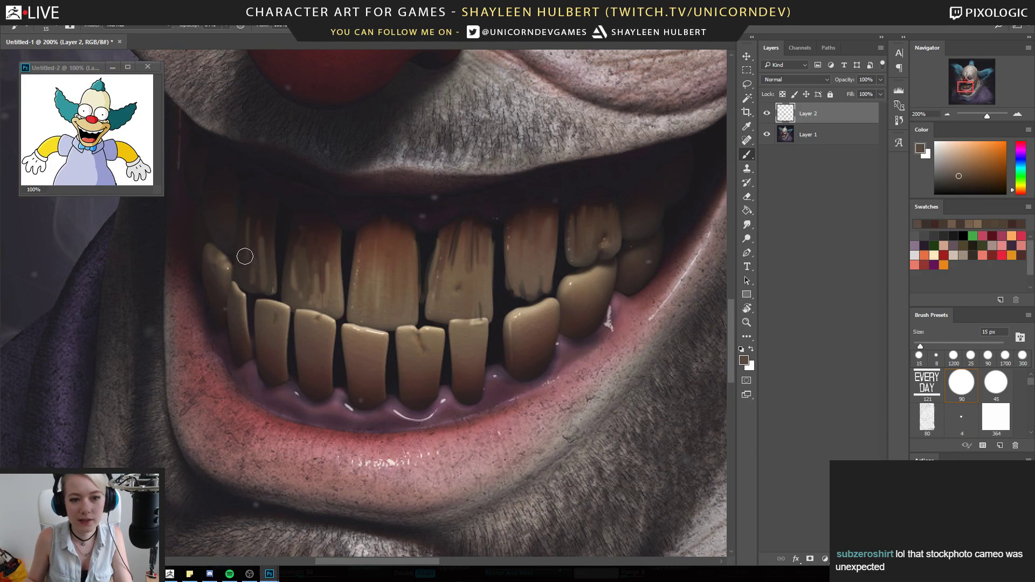
Streak the two narrow lower teeth beneath the shadowed upper teeth with sampled dark and reddish browns
{"action": "left_click", "coordinate": [243, 338], "text": "alt"}
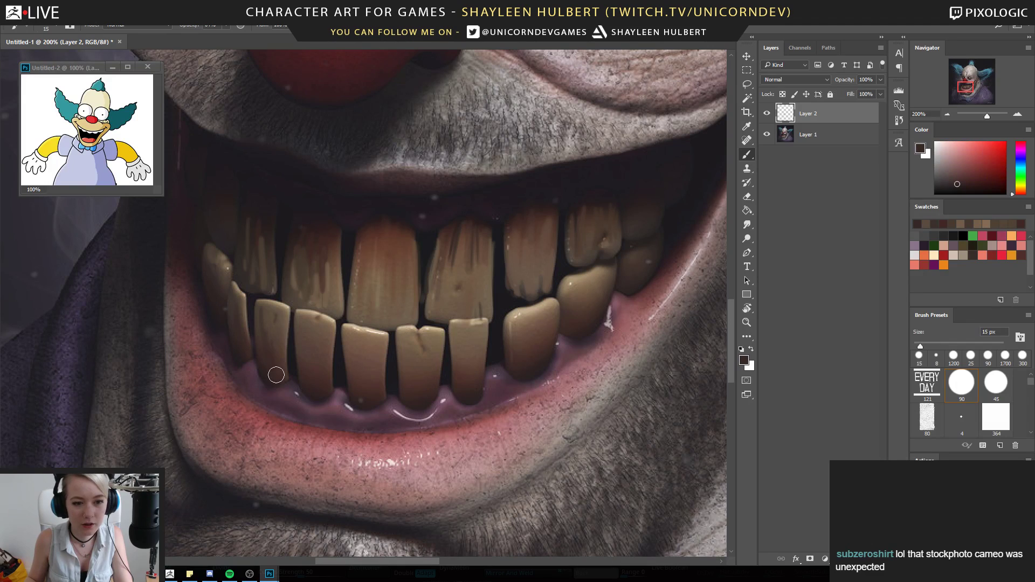
{"action": "left_click", "coordinate": [274, 357], "text": "alt"}
{"action": "left_click", "coordinate": [303, 388], "text": "alt"}
{"action": "mouse_move", "coordinate": [308, 331]}
{"action": "left_mouse_down"}
{"action": "mouse_move", "coordinate": [306, 351]}
{"action": "mouse_move", "coordinate": [327, 380]}
{"action": "left_mouse_up"}
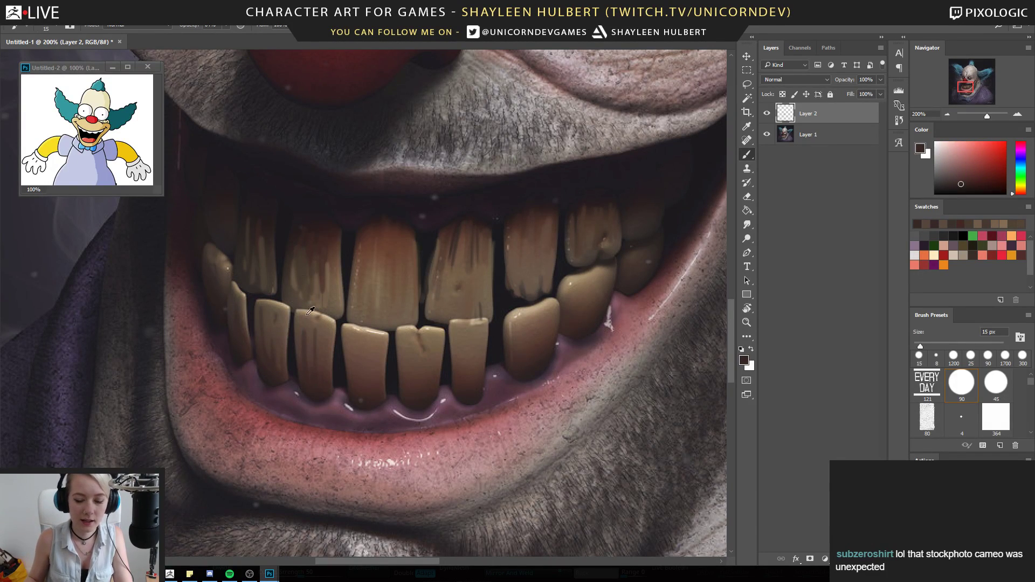
{"action": "left_click", "coordinate": [324, 372], "text": "alt"}
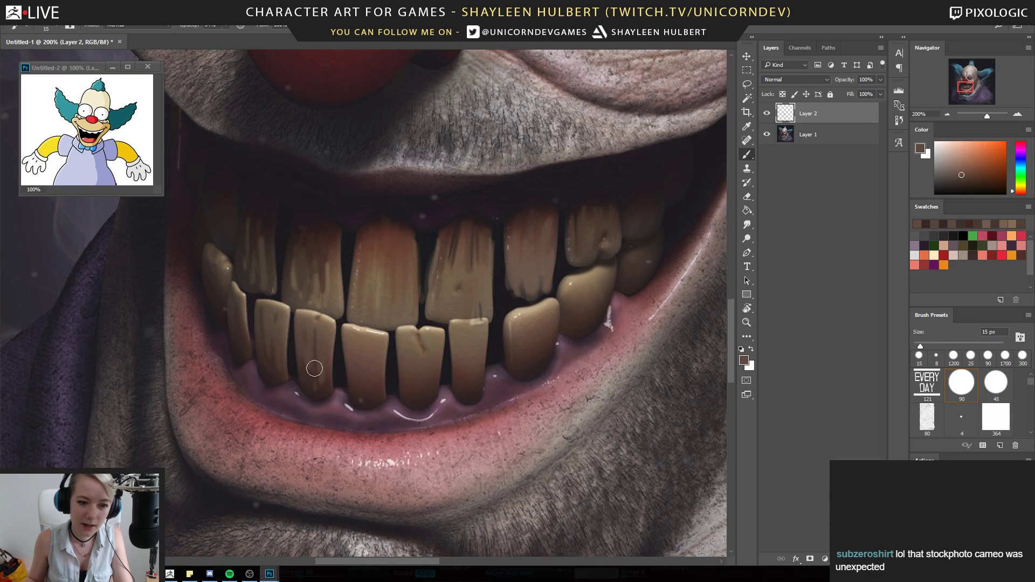
{"action": "left_click", "coordinate": [326, 396], "text": "alt"}
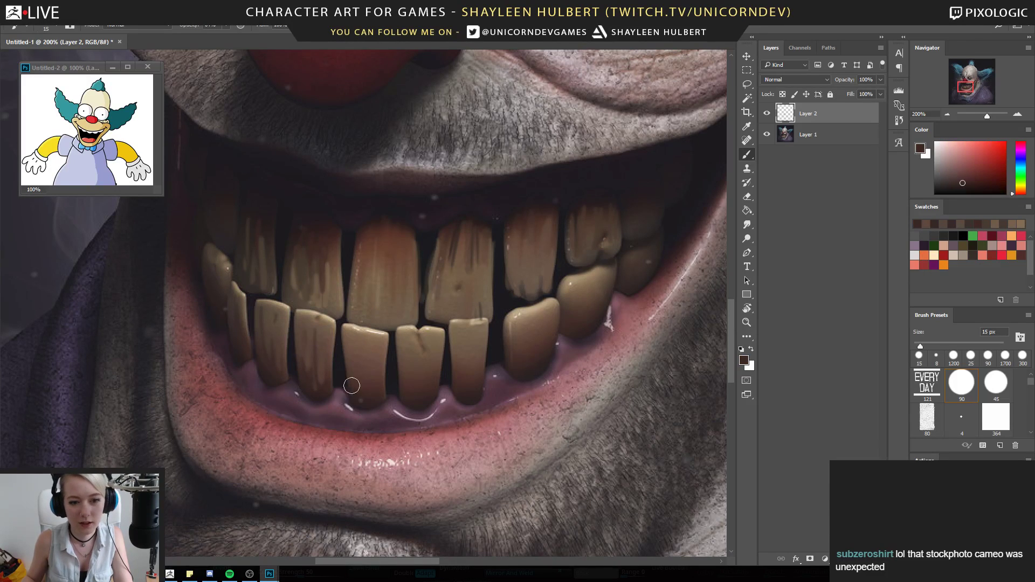
Paint brown streaks down the two lower front teeth, including the one with the notched top edge
{"action": "left_click_drag", "start_coordinate": [361, 338], "coordinate": [361, 378]}
{"action": "left_click", "coordinate": [371, 353], "text": "alt"}
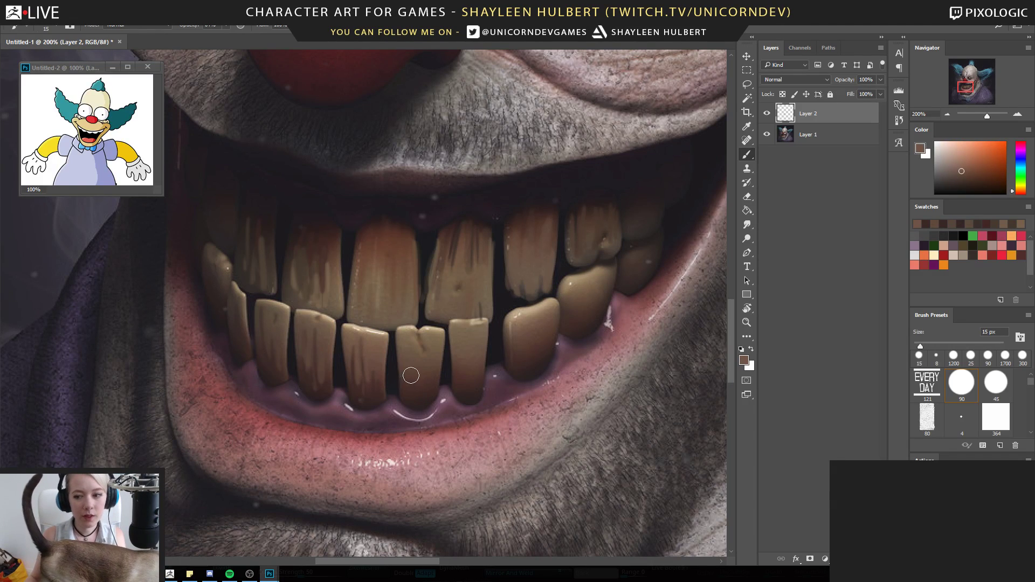
{"action": "left_click", "coordinate": [413, 416], "text": "alt"}
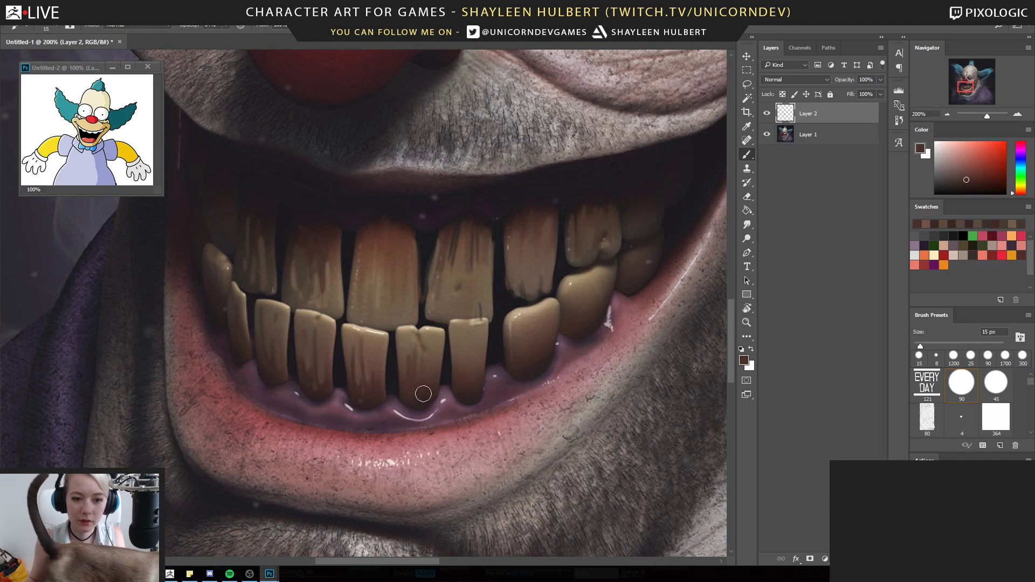
Paint a pale streak on the lower tooth beside the notched one and dark-brown streaks on the two wider lower teeth beyond it
{"action": "mouse_move", "coordinate": [461, 379]}
{"action": "left_mouse_down"}
{"action": "mouse_move", "coordinate": [464, 388]}
{"action": "mouse_move", "coordinate": [467, 324]}
{"action": "mouse_move", "coordinate": [475, 337]}
{"action": "mouse_move", "coordinate": [526, 319]}
{"action": "left_mouse_up"}
{"action": "left_click", "coordinate": [474, 329], "text": "alt"}
{"action": "left_click_drag", "start_coordinate": [538, 316], "coordinate": [531, 332]}
{"action": "left_click", "coordinate": [539, 359], "text": "alt"}
{"action": "left_click_drag", "start_coordinate": [523, 323], "coordinate": [522, 338]}
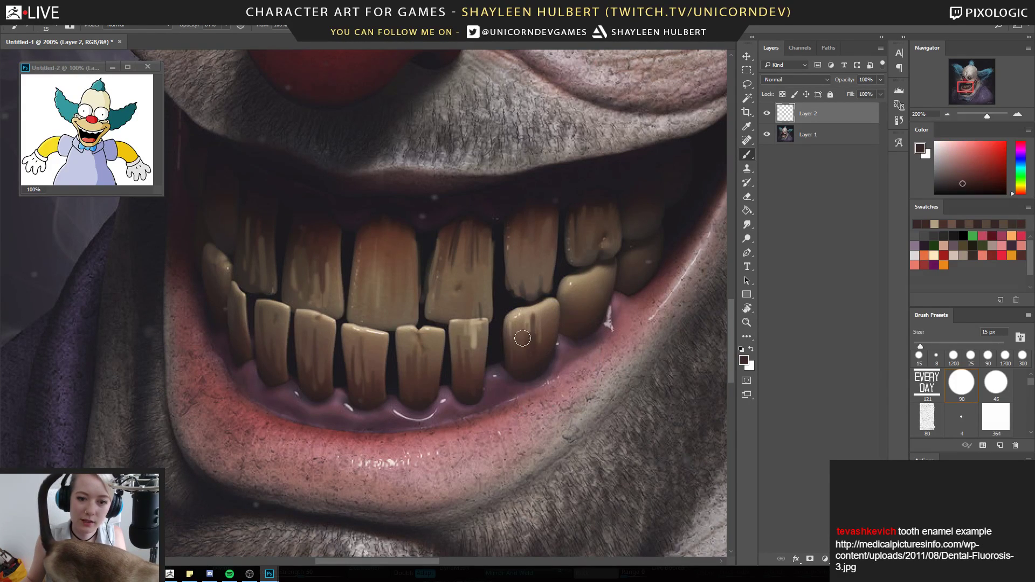
{"action": "left_click", "coordinate": [577, 318], "text": "alt"}
{"action": "left_click", "coordinate": [575, 323], "text": "alt"}
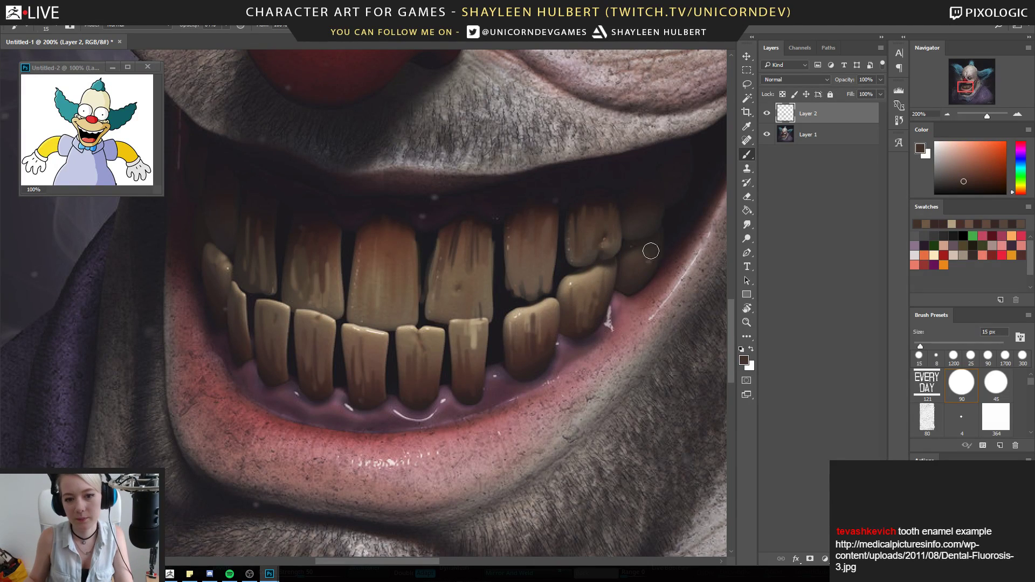
Zoom out to 33.3% to examine the painted teeth in the full clown portrait
{"action": "key", "text": "z"}
{"action": "left_click", "coordinate": [561, 373], "text": "alt"}
{"action": "left_click", "coordinate": [550, 378], "text": "alt"}
{"action": "left_click", "coordinate": [539, 378], "text": "alt"}
{"action": "left_click", "coordinate": [540, 375], "text": "alt"}
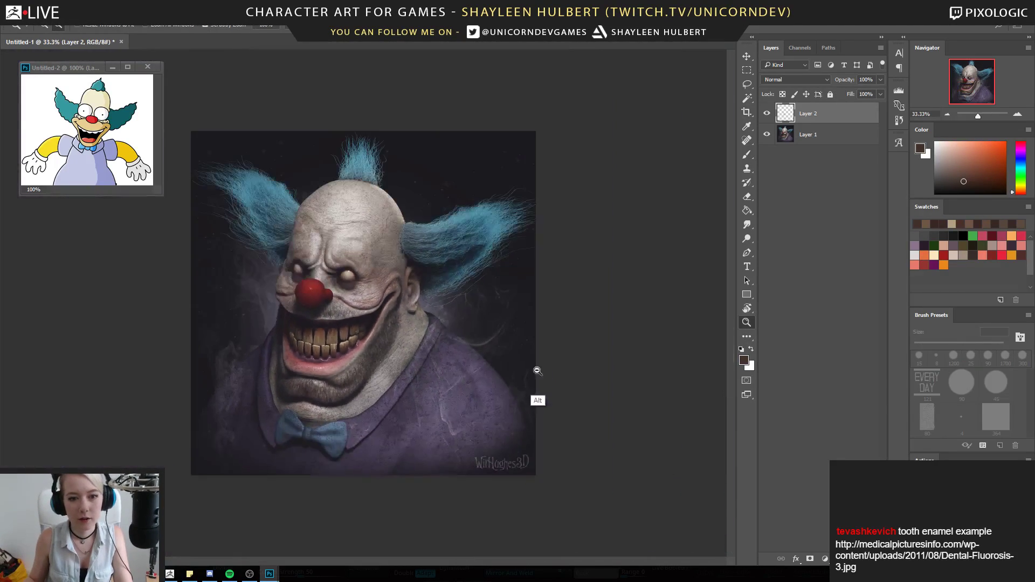
Hide and show the painted tooth layer to compare the clown's smile with the original at different zoom levels
{"action": "left_click", "coordinate": [540, 377]}
{"action": "left_click", "coordinate": [767, 116]}
{"action": "left_click", "coordinate": [766, 115]}
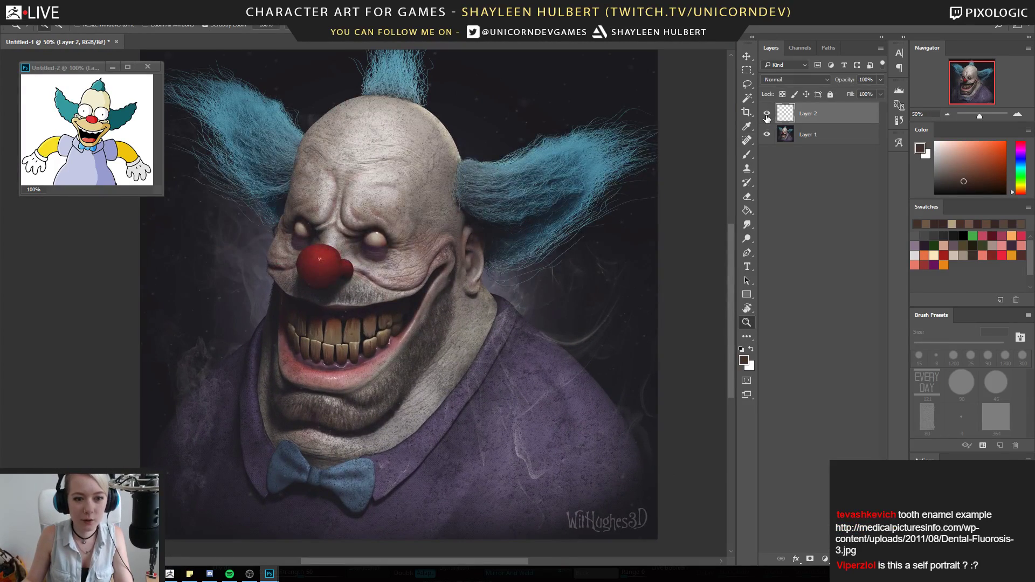
{"action": "left_click", "coordinate": [325, 340], "text": "alt"}
{"action": "left_click", "coordinate": [326, 340], "text": "alt"}
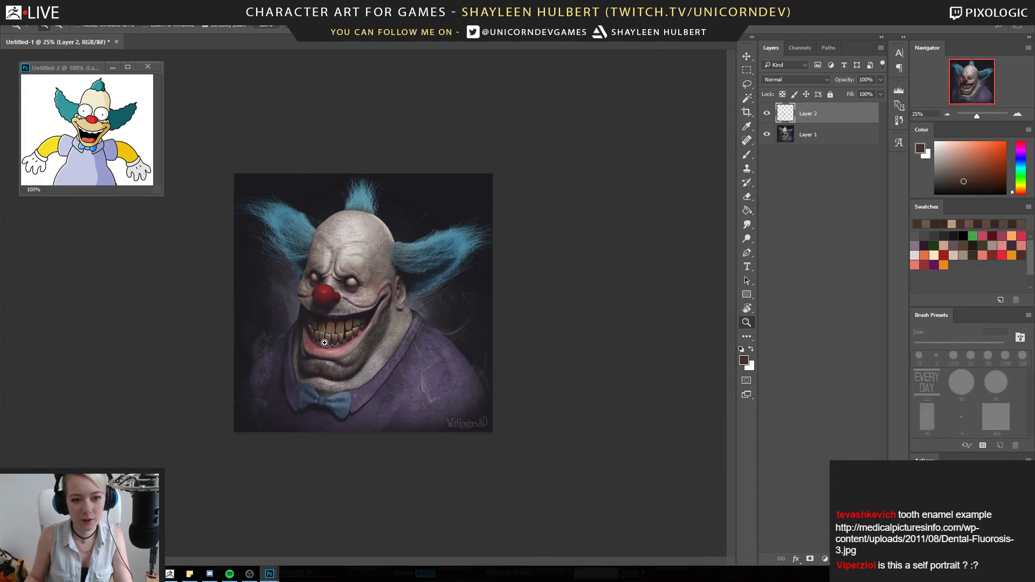
Paint over the top of the lower front tooth beneath the central upper tooth with a sampled near-black to shorten it
{"action": "left_click", "coordinate": [326, 340]}
{"action": "left_click", "coordinate": [326, 340]}
{"action": "left_click", "coordinate": [345, 344]}
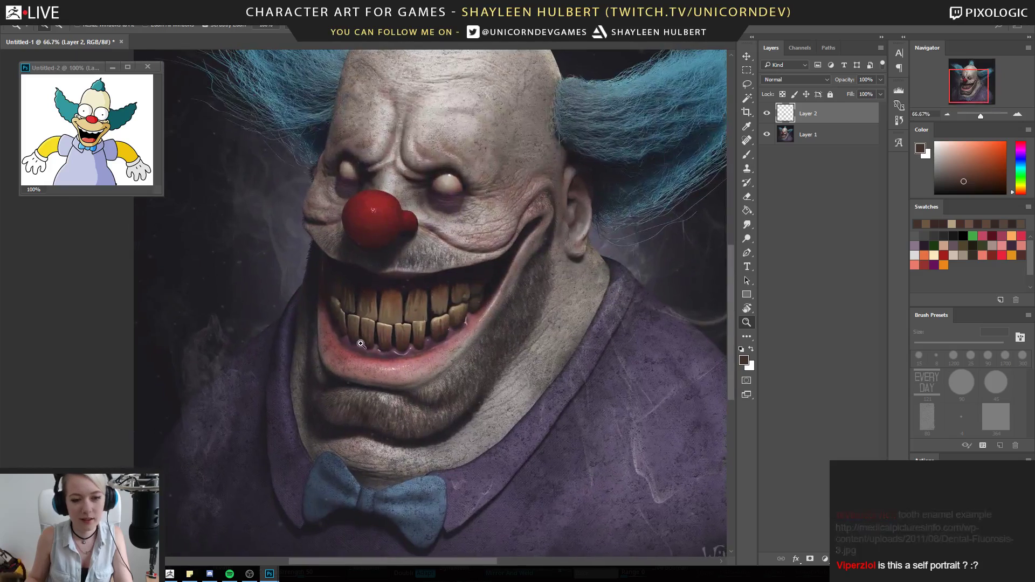
{"action": "left_click", "coordinate": [362, 346]}
{"action": "left_click", "coordinate": [361, 320]}
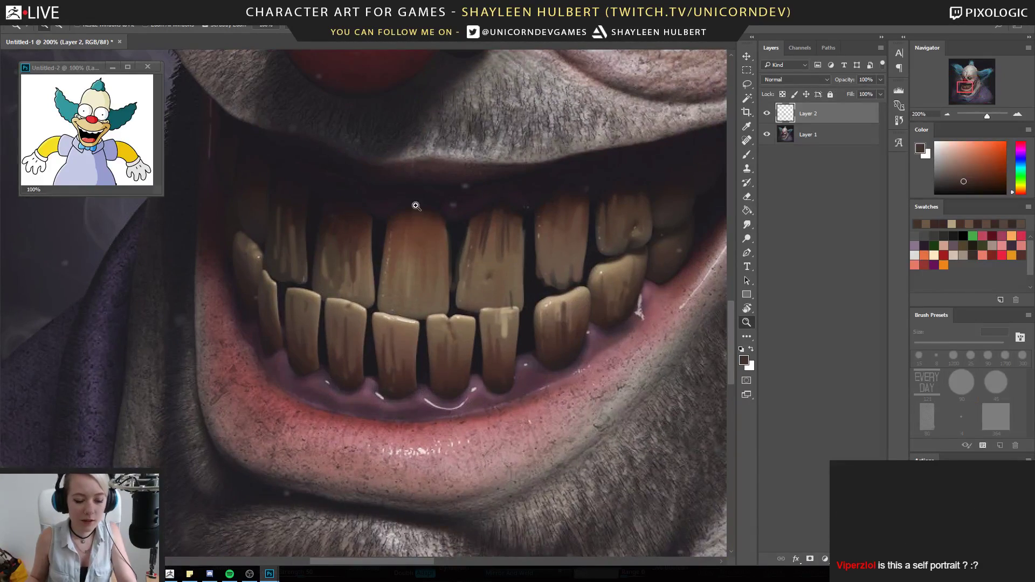
{"action": "key", "text": "b"}
{"action": "left_click", "coordinate": [423, 344], "text": "alt"}
{"action": "left_click_drag", "start_coordinate": [421, 337], "coordinate": [384, 331]}
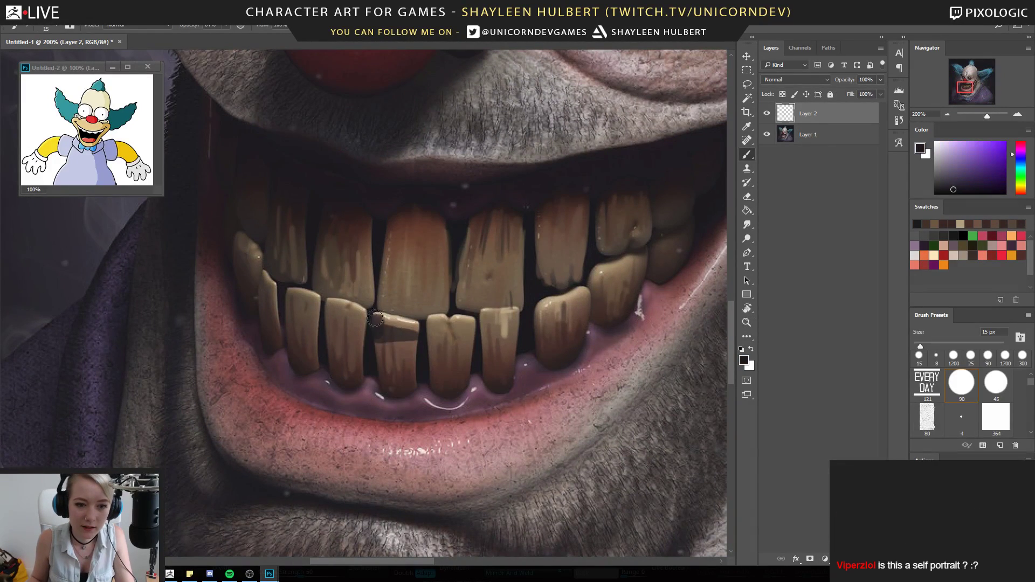
Extend the central upper tooth's lower edge with sampled browns and roughen the broken edges around the dark gap below it
{"action": "left_click", "coordinate": [381, 300], "text": "alt"}
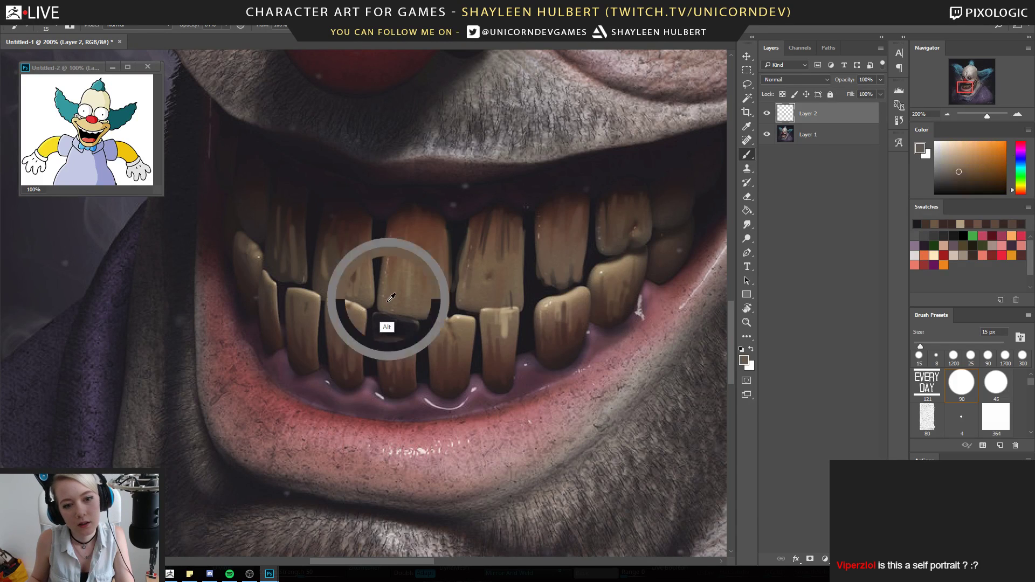
{"action": "left_click", "coordinate": [373, 317], "text": "alt"}
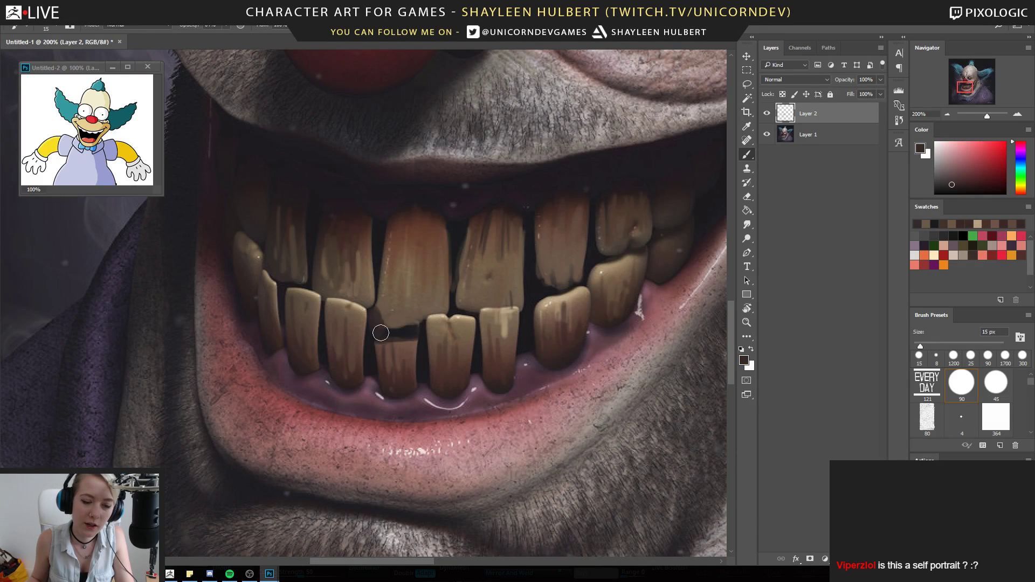
{"action": "left_click", "coordinate": [394, 314], "text": "alt"}
{"action": "mouse_move", "coordinate": [383, 317]}
{"action": "left_mouse_down"}
{"action": "mouse_move", "coordinate": [393, 340]}
{"action": "mouse_move", "coordinate": [397, 330]}
{"action": "mouse_move", "coordinate": [374, 313]}
{"action": "left_mouse_up"}
{"action": "left_click", "coordinate": [417, 376], "text": "alt"}
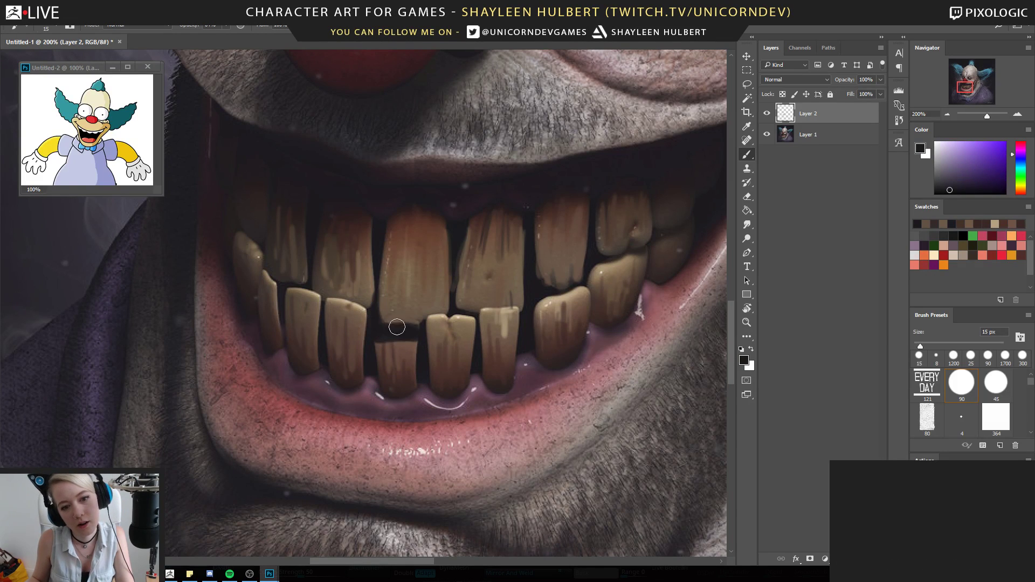
{"action": "left_click", "coordinate": [385, 320], "text": "alt"}
{"action": "left_click", "coordinate": [379, 309], "text": "alt"}
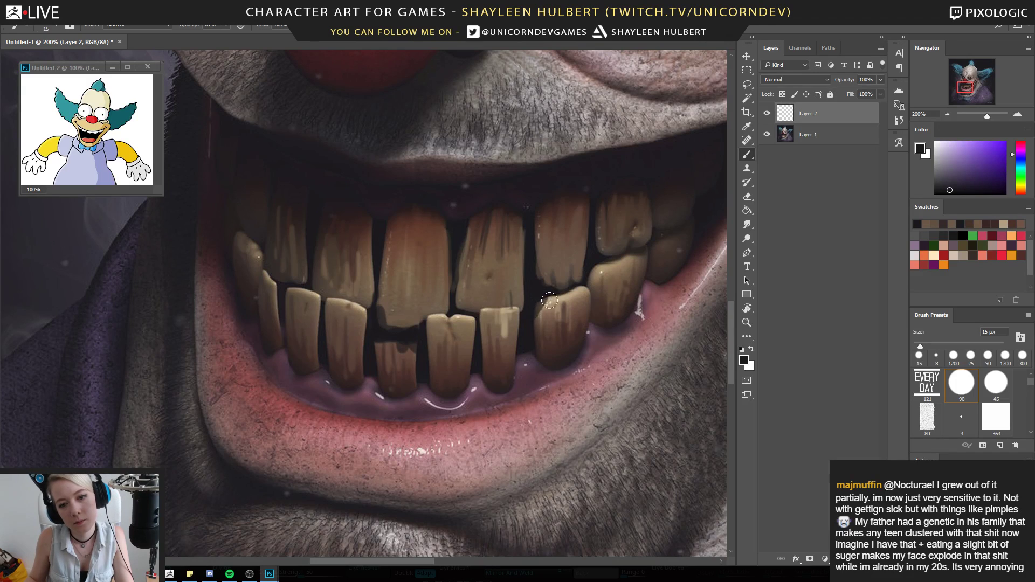
Chip a notch into the wider lower tooth and paint away the end of the upper tooth above it with dark tones
{"action": "left_click", "coordinate": [578, 329], "text": "alt"}
{"action": "left_click_drag", "start_coordinate": [545, 310], "coordinate": [542, 326]}
{"action": "left_click", "coordinate": [550, 302], "text": "alt"}
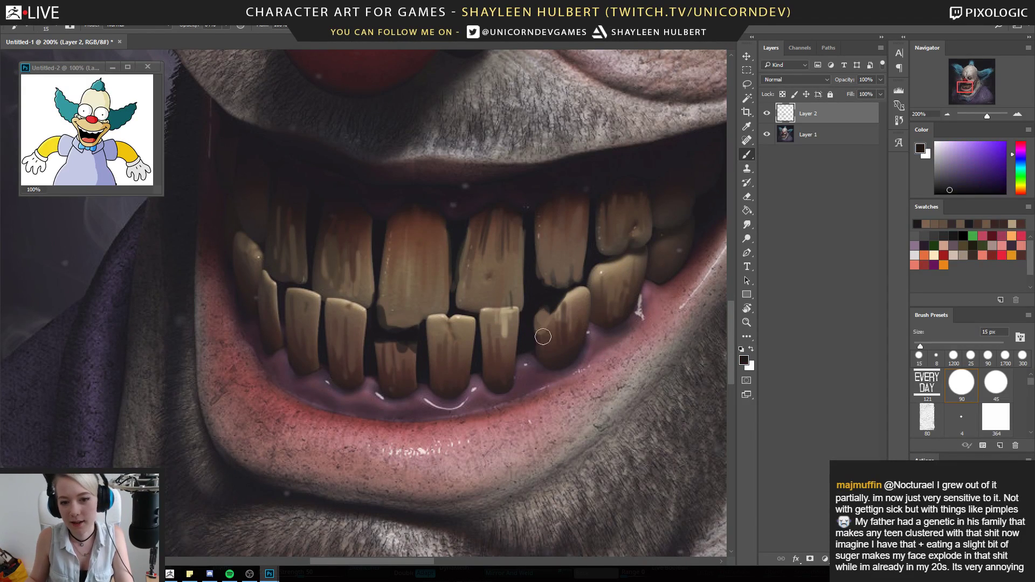
{"action": "left_click", "coordinate": [527, 272], "text": "alt"}
{"action": "mouse_move", "coordinate": [533, 241]}
{"action": "left_mouse_down"}
{"action": "mouse_move", "coordinate": [536, 286]}
{"action": "mouse_move", "coordinate": [575, 280]}
{"action": "mouse_move", "coordinate": [548, 256]}
{"action": "mouse_move", "coordinate": [538, 261]}
{"action": "mouse_move", "coordinate": [578, 273]}
{"action": "left_mouse_up"}
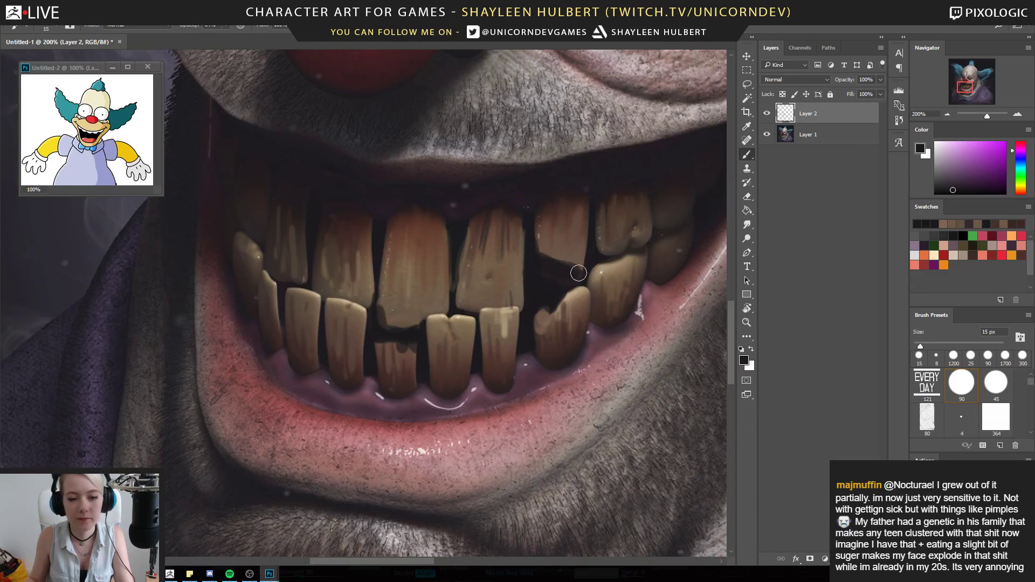
Break off the top corner of the second lower tooth from the shadowed end of the smile with a dark stroke
{"action": "left_click", "coordinate": [747, 322]}
{"action": "left_click", "coordinate": [506, 360], "text": "alt"}
{"action": "left_click", "coordinate": [483, 390], "text": "alt"}
{"action": "left_click", "coordinate": [473, 400], "text": "alt"}
{"action": "left_click", "coordinate": [450, 349]}
{"action": "left_click", "coordinate": [450, 349]}
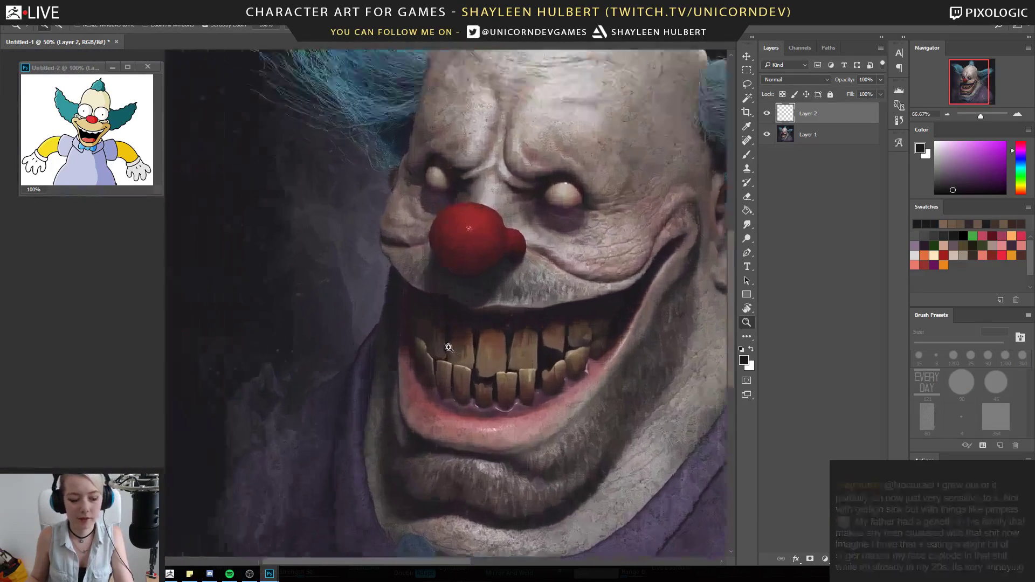
{"action": "left_click", "coordinate": [449, 349]}
{"action": "key", "text": "b"}
{"action": "left_click_drag", "start_coordinate": [441, 392], "coordinate": [450, 387]}
{"action": "left_click", "coordinate": [453, 375], "text": "alt"}
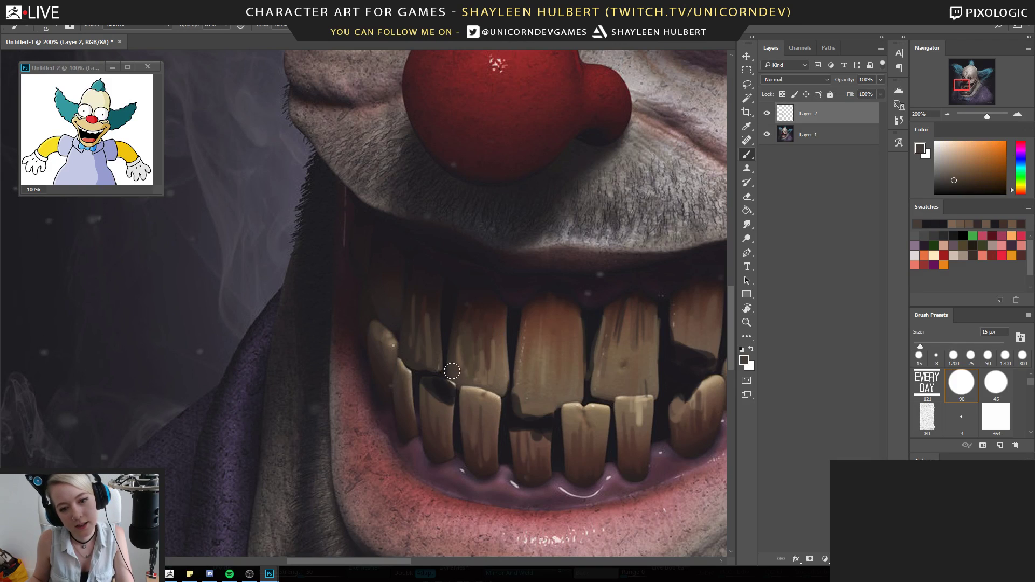
Refine that lower tooth's slanted broken edge with sampled dark tones and a 7 px brush
{"action": "left_click", "coordinate": [446, 335], "text": "alt"}
{"action": "key", "text": "bracketleft"}
{"action": "key", "text": "bracketleft"}
{"action": "key", "text": "bracketleft"}
{"action": "key", "text": "bracketleft"}
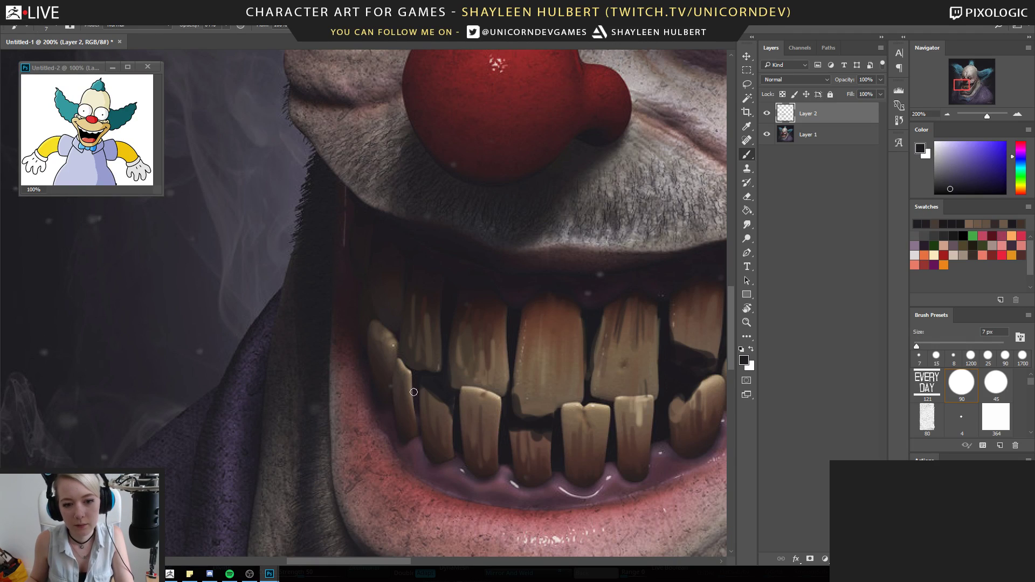
Examine the chipped teeth within the clown portrait at several zoom levels between 50% and 100%
{"action": "left_click", "coordinate": [746, 324]}
{"action": "left_click", "coordinate": [478, 373], "text": "alt"}
{"action": "left_click", "coordinate": [477, 376], "text": "alt"}
{"action": "left_click", "coordinate": [478, 380], "text": "alt"}
{"action": "left_click_drag", "start_coordinate": [519, 356], "coordinate": [468, 308]}
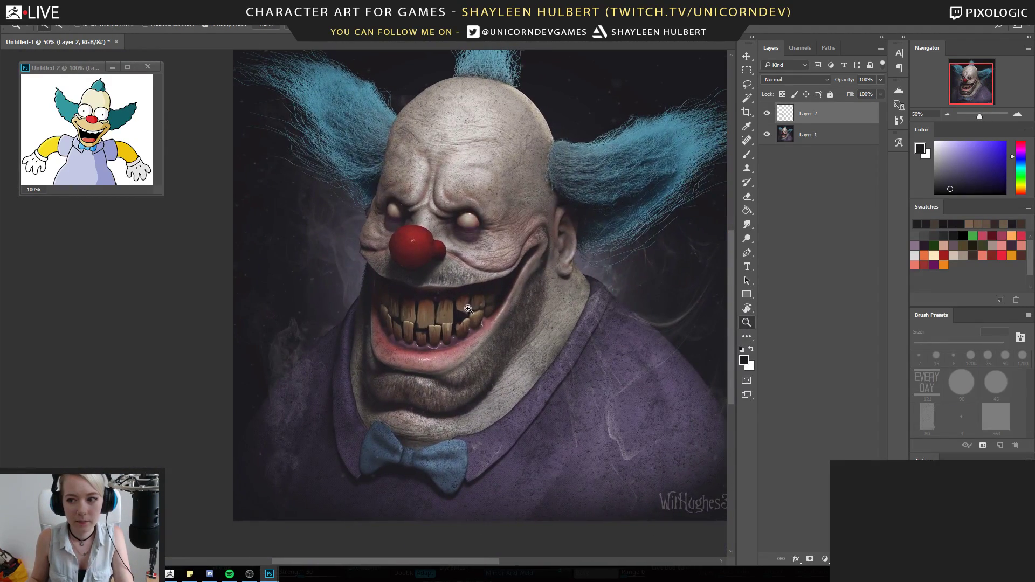
{"action": "left_click", "coordinate": [465, 312]}
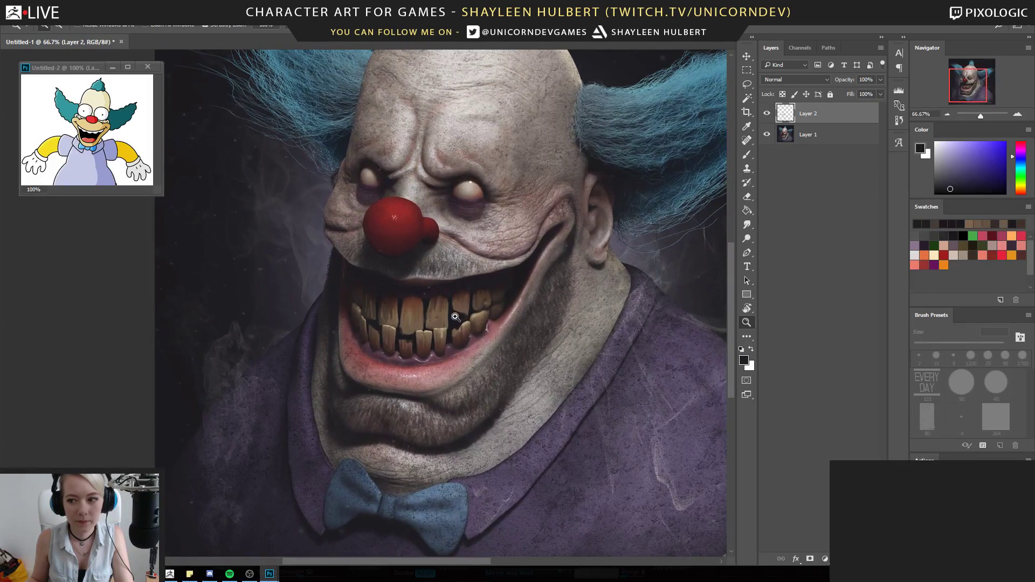
{"action": "left_click", "coordinate": [417, 327]}
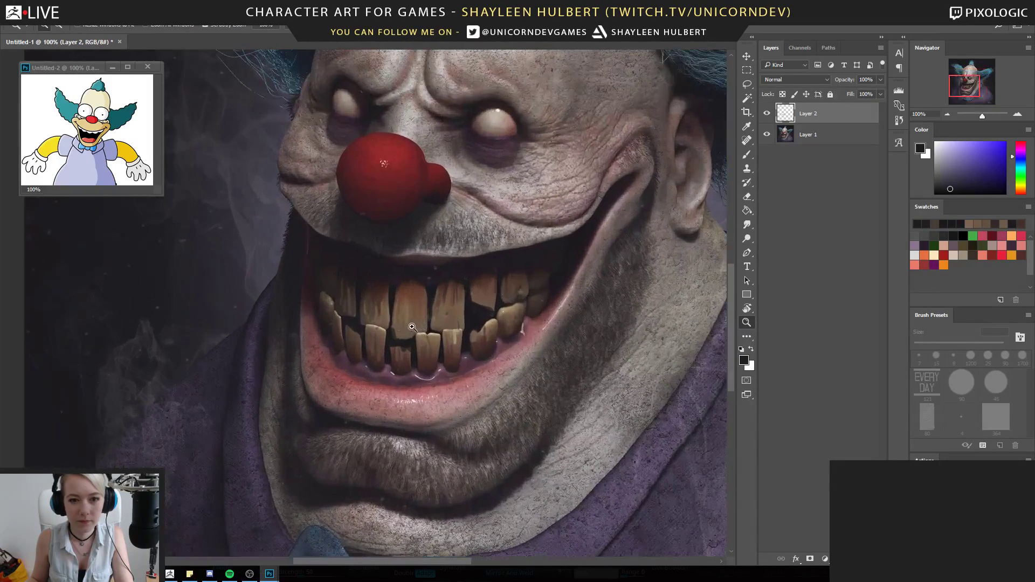
{"action": "left_click", "coordinate": [413, 322], "text": "alt"}
{"action": "left_click", "coordinate": [409, 354], "text": "alt"}
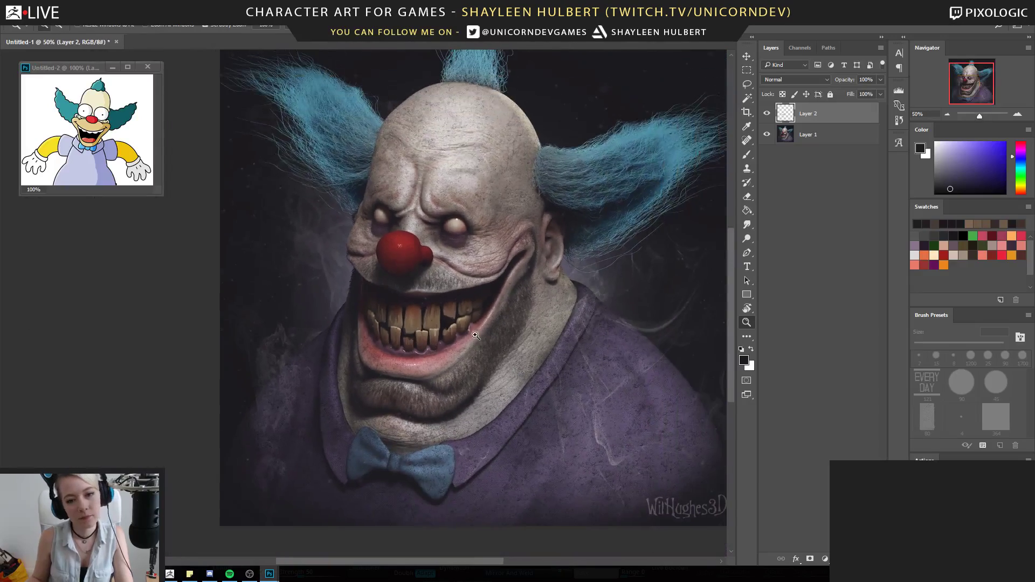
{"action": "left_click", "coordinate": [469, 340]}
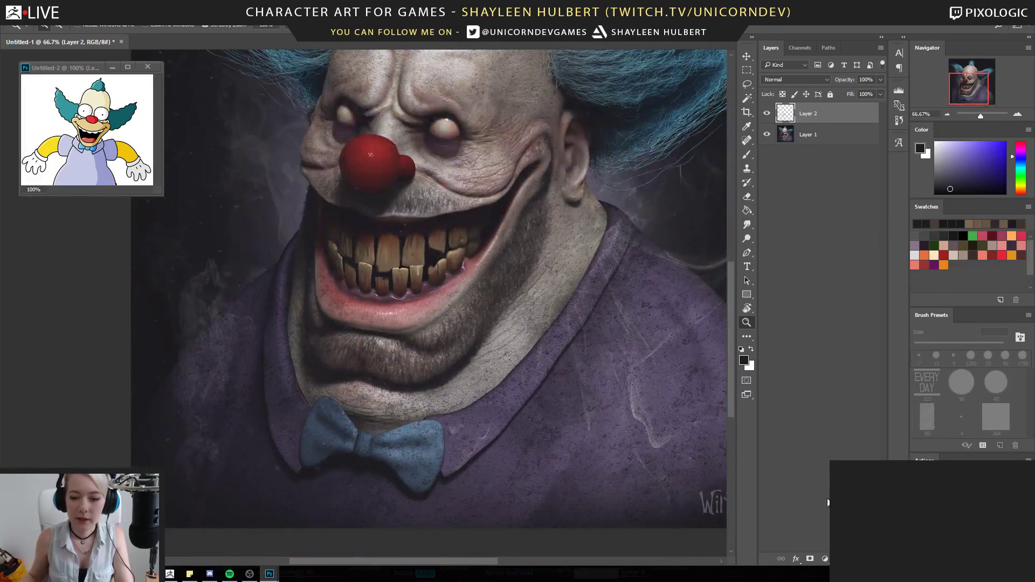
On a new layer, sketch a larger pointed collar flap in dark strokes from the neck down beside the bow tie
{"action": "key", "text": "ctrl+shift+alt+n"}
{"action": "key", "text": "b"}
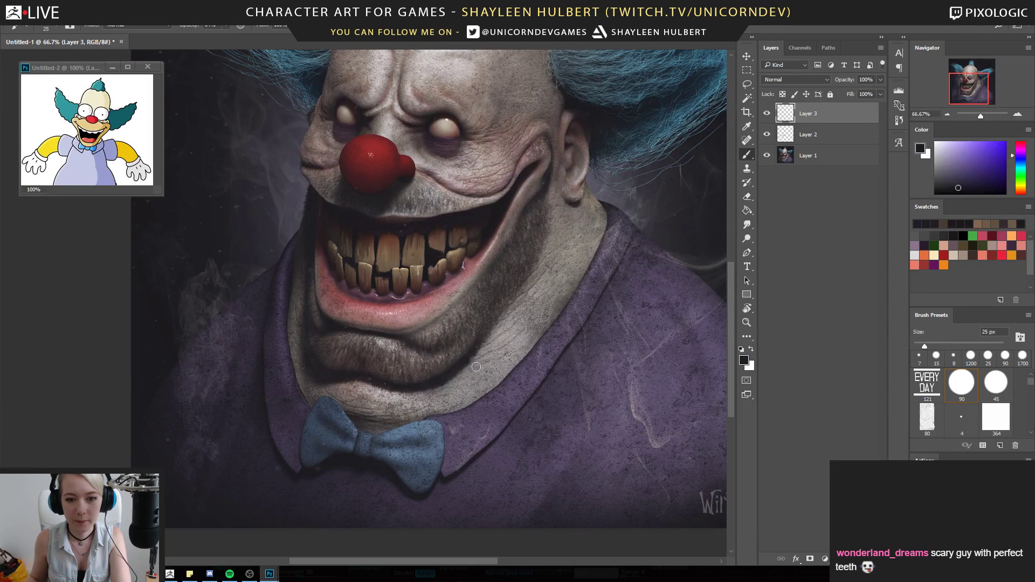
{"action": "mouse_move", "coordinate": [577, 287]}
{"action": "left_mouse_down"}
{"action": "mouse_move", "coordinate": [612, 211]}
{"action": "mouse_move", "coordinate": [431, 456]}
{"action": "mouse_move", "coordinate": [469, 483]}
{"action": "mouse_move", "coordinate": [474, 502]}
{"action": "mouse_move", "coordinate": [582, 355]}
{"action": "left_mouse_up"}
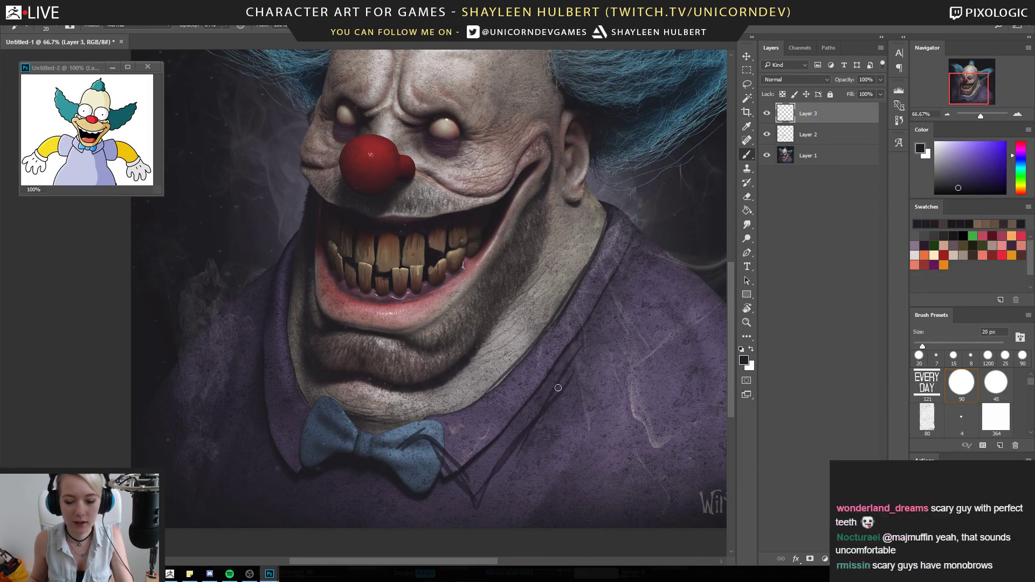
{"action": "left_click_drag", "start_coordinate": [633, 232], "coordinate": [596, 353]}
{"action": "left_click_drag", "start_coordinate": [626, 256], "coordinate": [552, 409]}
{"action": "left_click_drag", "start_coordinate": [602, 308], "coordinate": [529, 436]}
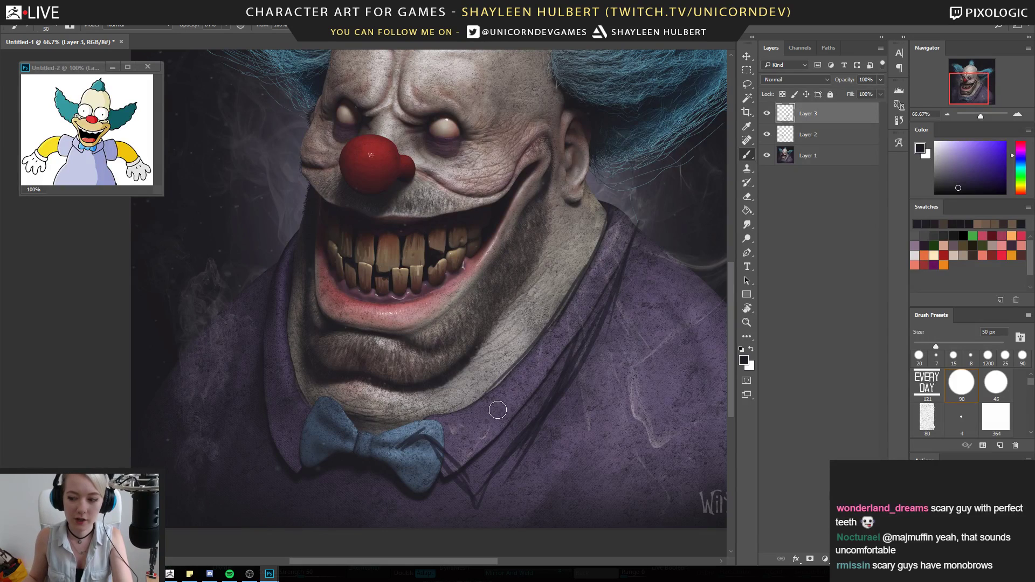
Fill the sketched collar flap with purples sampled from the shirt using a 50 px brush
{"action": "left_click", "coordinate": [465, 465], "text": "alt"}
{"action": "mouse_move", "coordinate": [455, 449]}
{"action": "left_mouse_down"}
{"action": "mouse_move", "coordinate": [462, 470]}
{"action": "mouse_move", "coordinate": [504, 435]}
{"action": "mouse_move", "coordinate": [470, 468]}
{"action": "mouse_move", "coordinate": [550, 387]}
{"action": "left_mouse_up"}
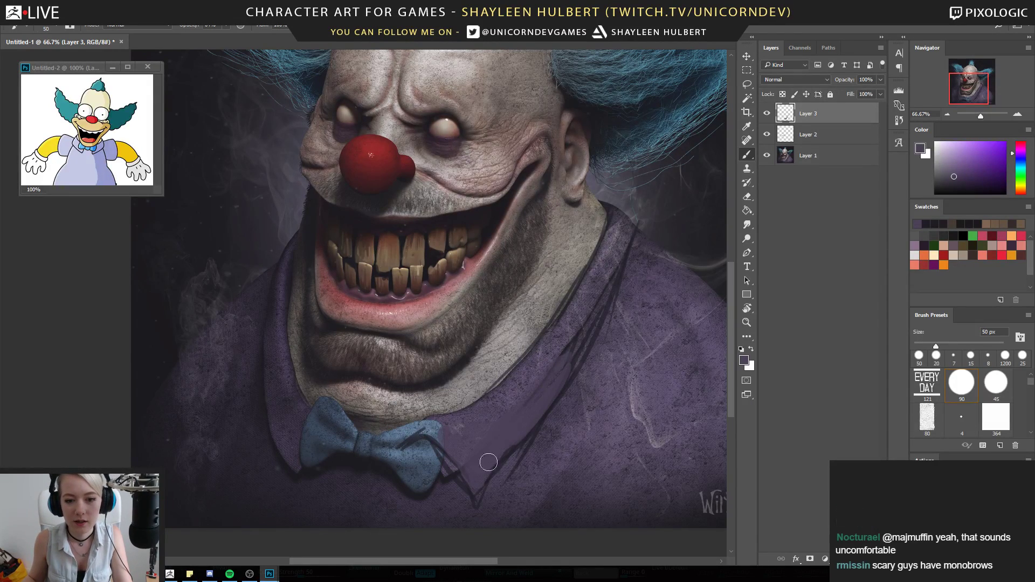
{"action": "left_click", "coordinate": [578, 318], "text": "alt"}
{"action": "left_click", "coordinate": [610, 263], "text": "alt"}
{"action": "mouse_move", "coordinate": [610, 263]}
{"action": "left_mouse_down"}
{"action": "mouse_move", "coordinate": [538, 399]}
{"action": "mouse_move", "coordinate": [580, 351]}
{"action": "mouse_move", "coordinate": [612, 258]}
{"action": "mouse_move", "coordinate": [561, 364]}
{"action": "left_mouse_up"}
{"action": "left_click", "coordinate": [538, 399], "text": "alt"}
{"action": "left_click", "coordinate": [620, 236], "text": "alt"}
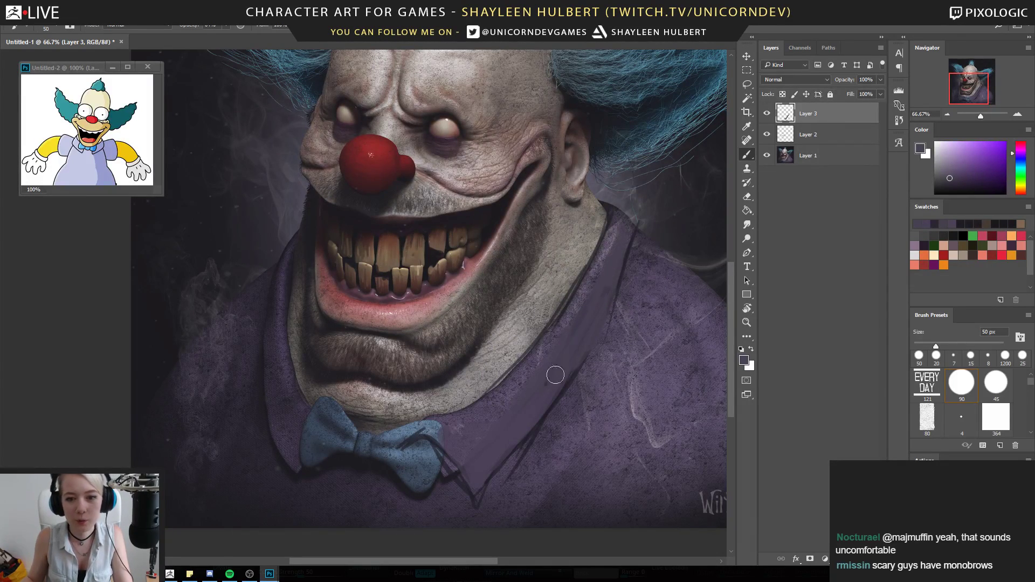
Add lighter purple strokes and edge shading to the enlarged collar flap and extend the opposite flap into a long point
{"action": "left_click", "coordinate": [601, 260], "text": "alt"}
{"action": "mouse_move", "coordinate": [601, 261]}
{"action": "left_mouse_down"}
{"action": "mouse_move", "coordinate": [589, 300]}
{"action": "mouse_move", "coordinate": [498, 413]}
{"action": "left_mouse_up"}
{"action": "left_click", "coordinate": [450, 505], "text": "alt"}
{"action": "left_click", "coordinate": [439, 472], "text": "alt"}
{"action": "left_click_drag", "start_coordinate": [438, 473], "coordinate": [467, 498]}
{"action": "mouse_move", "coordinate": [299, 439]}
{"action": "left_mouse_down"}
{"action": "mouse_move", "coordinate": [285, 475]}
{"action": "mouse_move", "coordinate": [265, 468]}
{"action": "mouse_move", "coordinate": [264, 377]}
{"action": "mouse_move", "coordinate": [266, 465]}
{"action": "left_mouse_up"}
{"action": "left_click", "coordinate": [287, 424], "text": "alt"}
Paint a dark shirt opening with a purple fold running down beneath the bow tie's knot
{"action": "left_click", "coordinate": [404, 490], "text": "alt"}
{"action": "left_click_drag", "start_coordinate": [329, 516], "coordinate": [330, 481]}
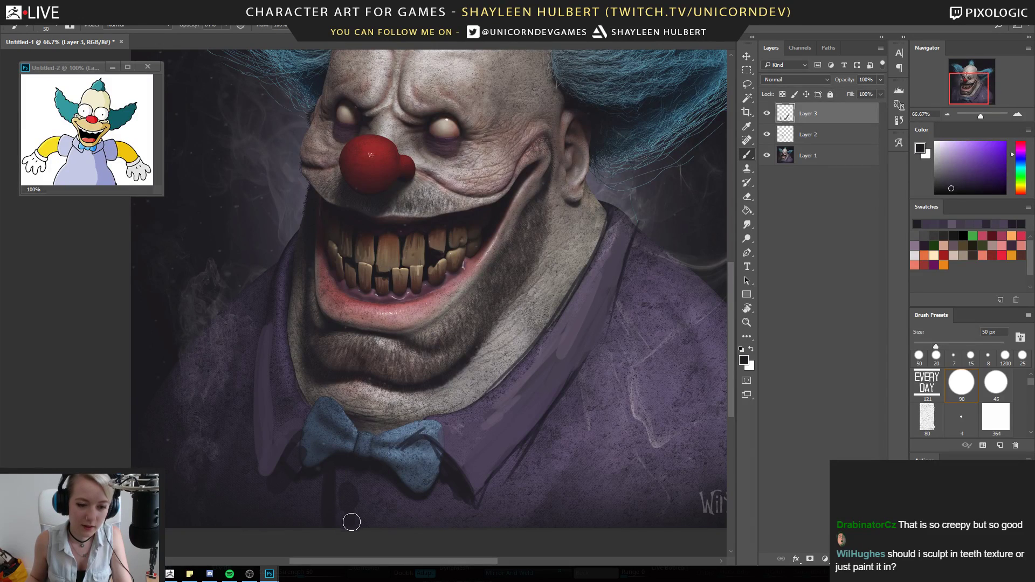
{"action": "left_click", "coordinate": [457, 473], "text": "alt"}
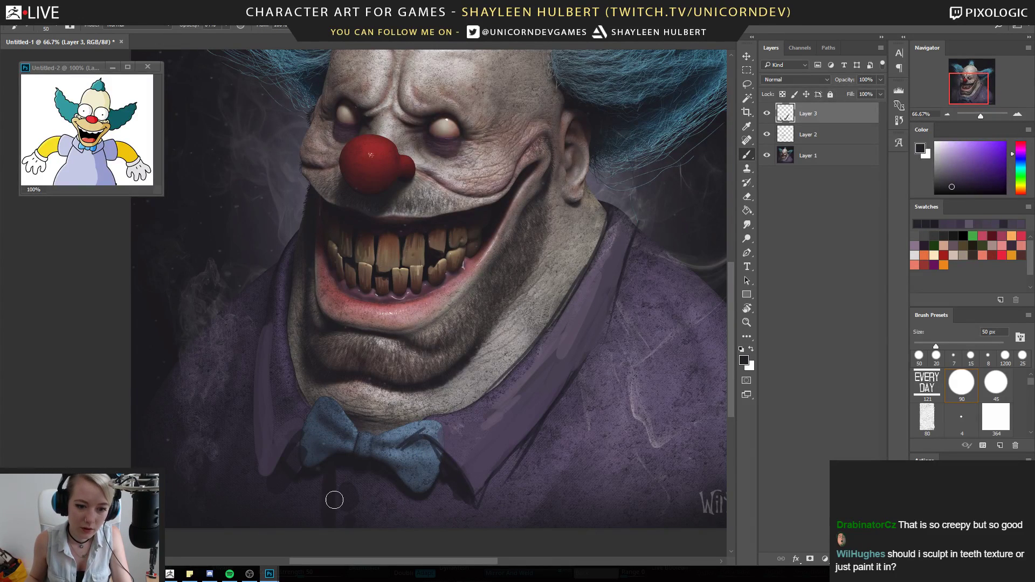
{"action": "left_click", "coordinate": [456, 449], "text": "alt"}
{"action": "left_click_drag", "start_coordinate": [344, 457], "coordinate": [331, 528]}
{"action": "left_click", "coordinate": [349, 504], "text": "alt"}
{"action": "mouse_move", "coordinate": [352, 467]}
{"action": "left_mouse_down"}
{"action": "mouse_move", "coordinate": [328, 533]}
{"action": "mouse_move", "coordinate": [328, 487]}
{"action": "left_mouse_up"}
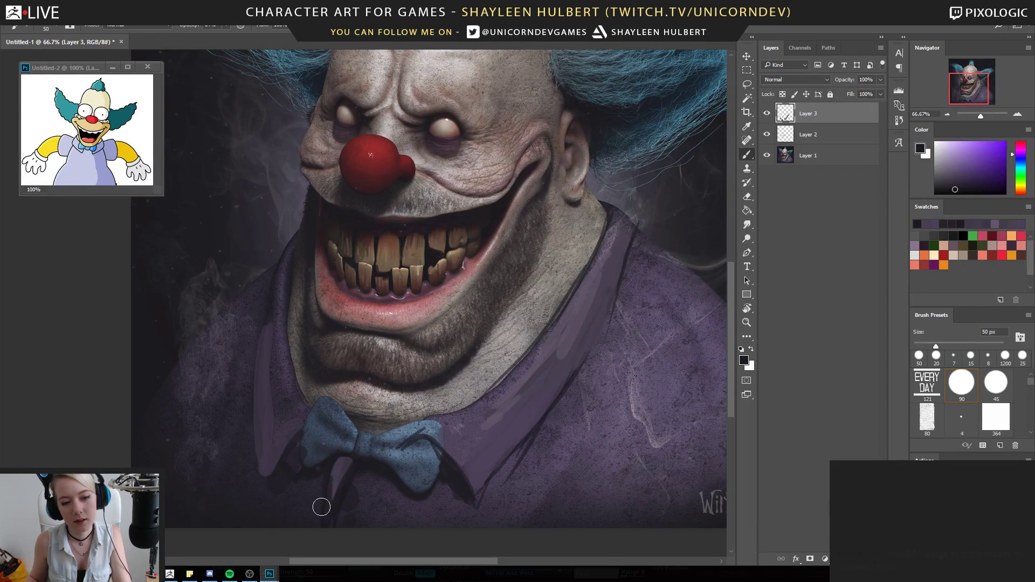
Clean up the bow tie's edge and the adjoining collar with sampled purple and blue using a 35 px brush
{"action": "left_click_drag", "start_coordinate": [561, 357], "coordinate": [480, 338]}
{"action": "left_click_drag", "start_coordinate": [400, 391], "coordinate": [449, 373]}
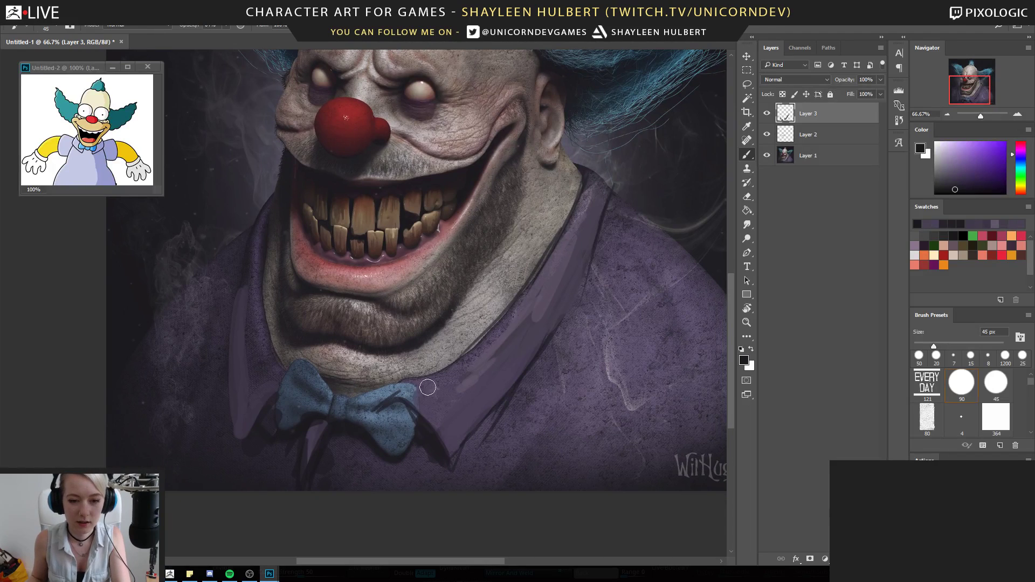
{"action": "left_click", "coordinate": [462, 386], "text": "alt"}
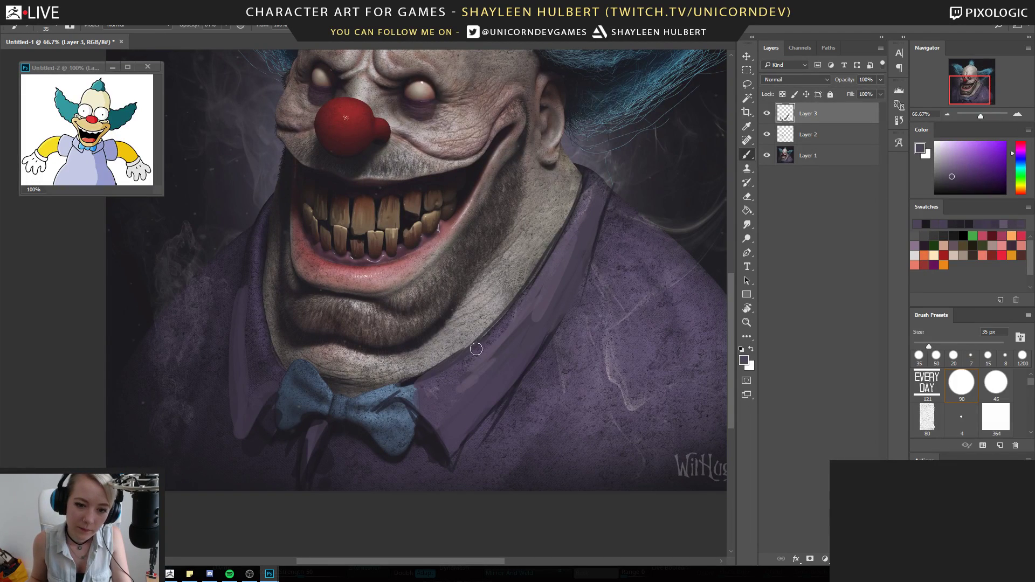
{"action": "left_click", "coordinate": [404, 416], "text": "alt"}
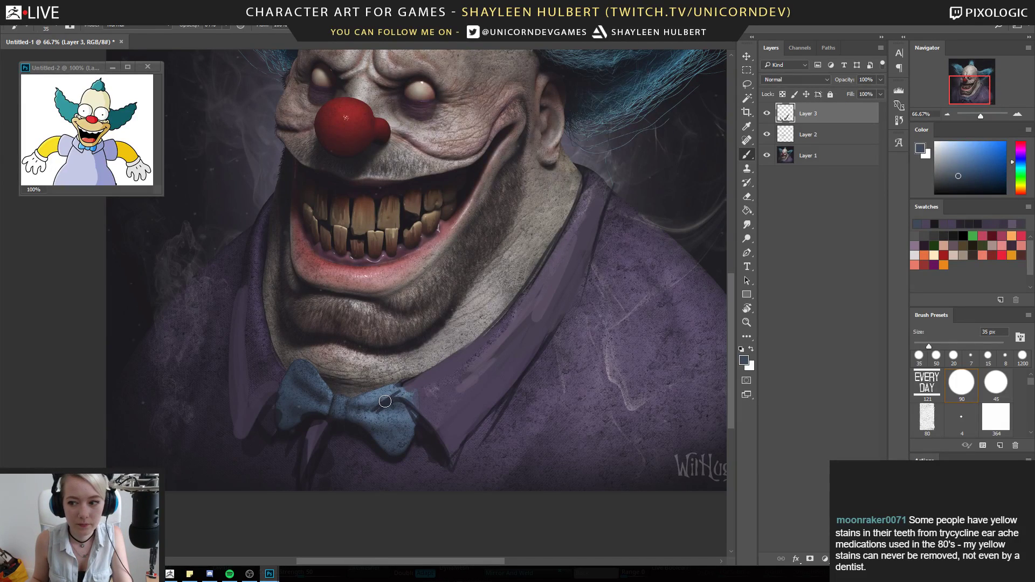
Examine the broken teeth up close at 200% and compare them with the whole smile and new collar
{"action": "left_click_drag", "start_coordinate": [390, 286], "coordinate": [423, 356]}
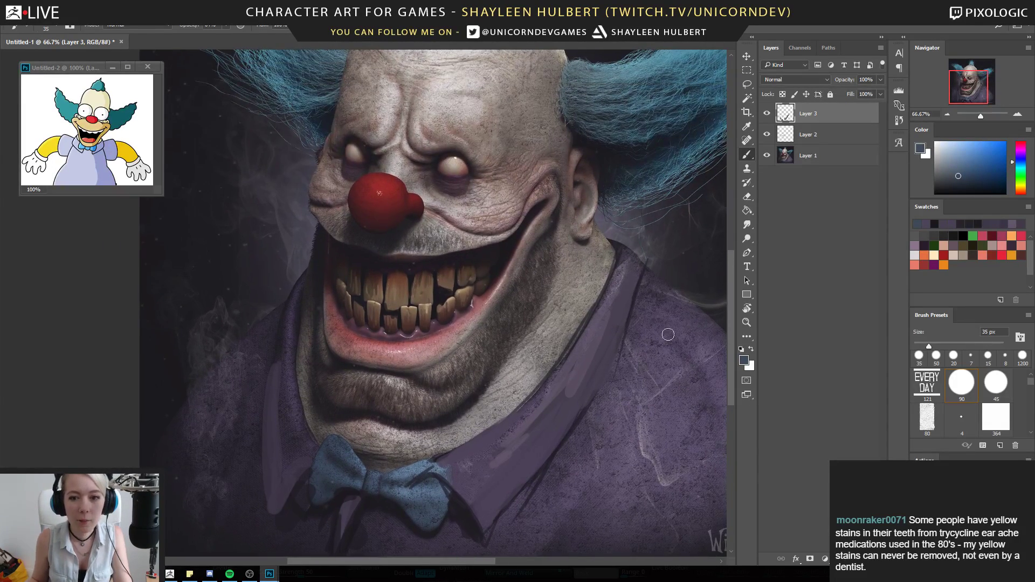
{"action": "left_click", "coordinate": [746, 323]}
{"action": "left_click", "coordinate": [377, 318]}
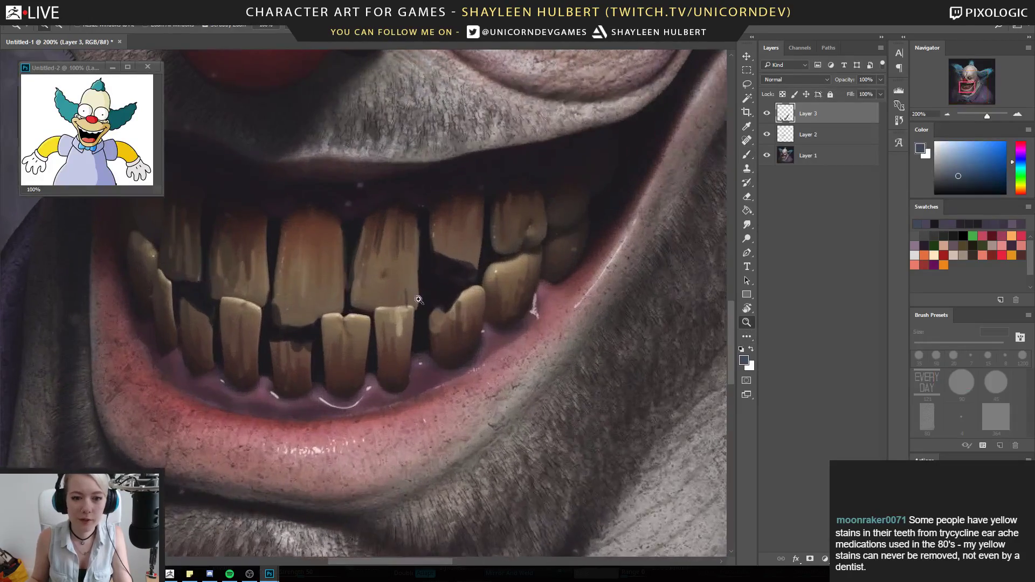
{"action": "left_click", "coordinate": [381, 320], "text": "alt"}
{"action": "left_click", "coordinate": [380, 320], "text": "alt"}
{"action": "left_click_drag", "start_coordinate": [312, 419], "coordinate": [390, 353]}
{"action": "left_click", "coordinate": [390, 352]}
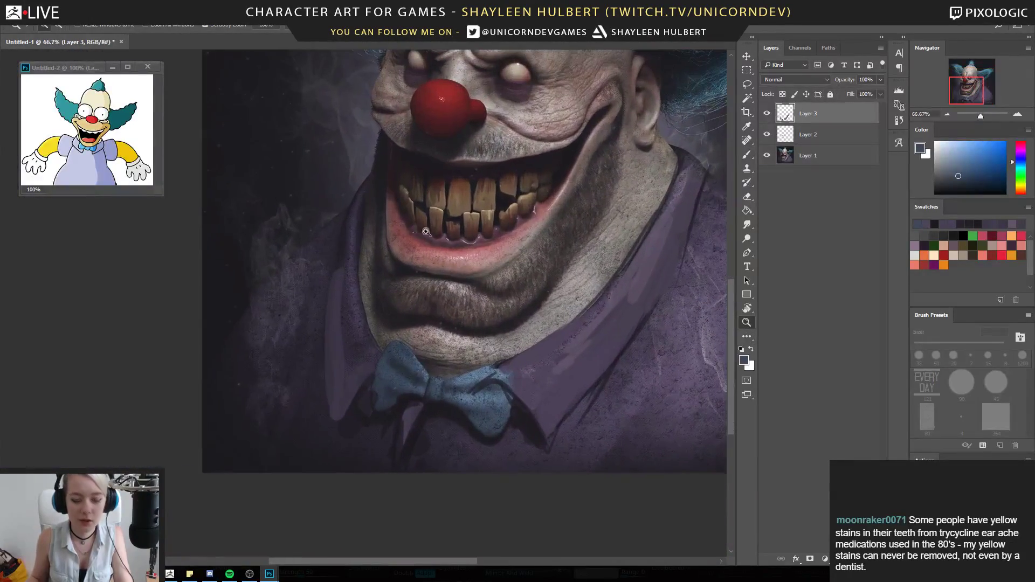
Sample a near-black for the bow tie's shadows and paste a blue satin bow tie photo as a reference layer
{"action": "key", "text": "b"}
{"action": "left_click", "coordinate": [434, 432], "text": "alt"}
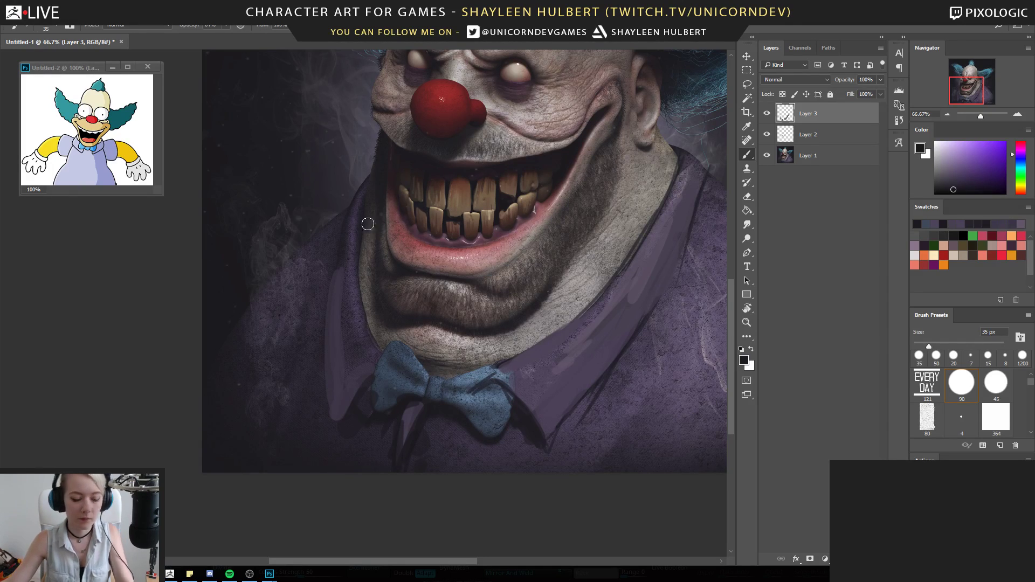
{"action": "key", "text": "ctrl+v"}
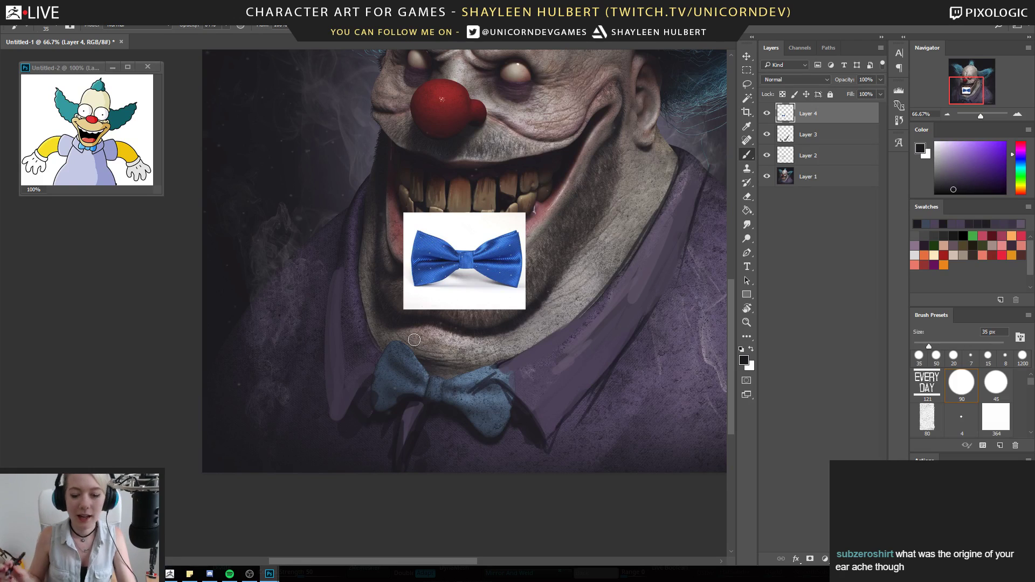
Delete the white background around the pasted bow tie photo and erase the leftover scraps at its edges
{"action": "key", "text": "e"}
{"action": "mouse_move", "coordinate": [470, 223]}
{"action": "left_mouse_down"}
{"action": "mouse_move", "coordinate": [487, 216]}
{"action": "mouse_move", "coordinate": [475, 222]}
{"action": "left_mouse_up"}
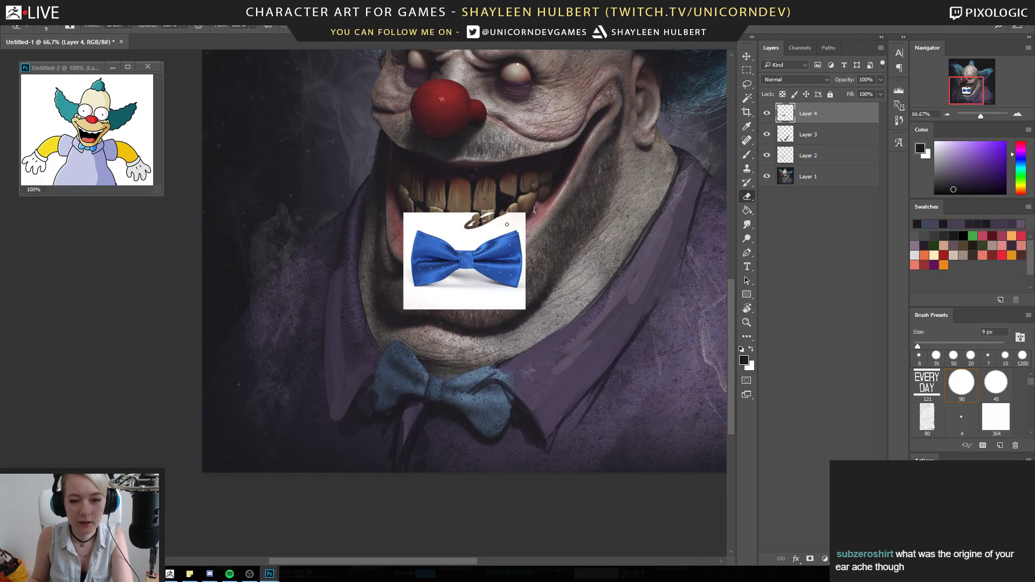
{"action": "left_click", "coordinate": [747, 98]}
{"action": "left_click", "coordinate": [474, 237]}
{"action": "key", "text": "Delete"}
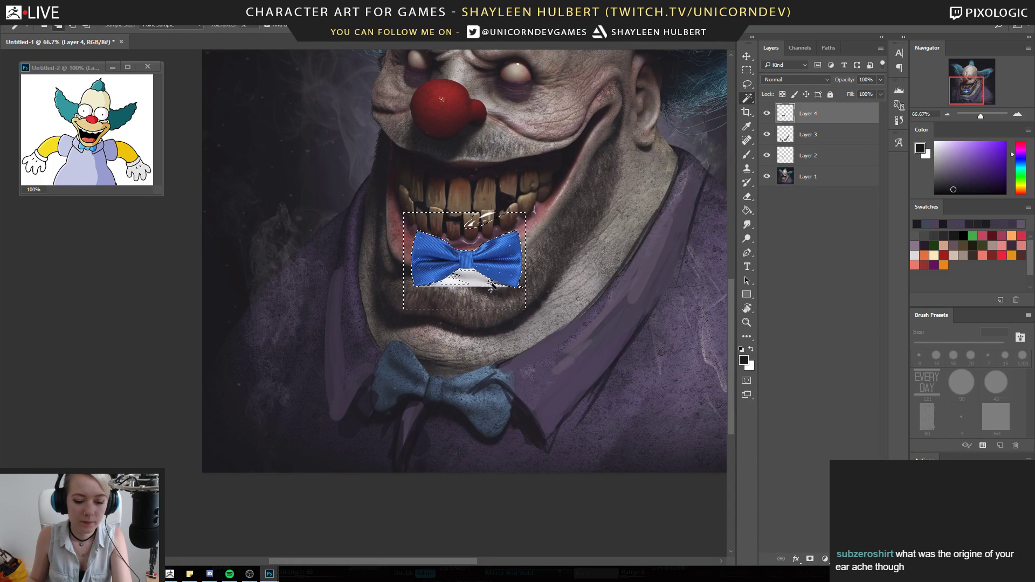
{"action": "key", "text": "ctrl+d"}
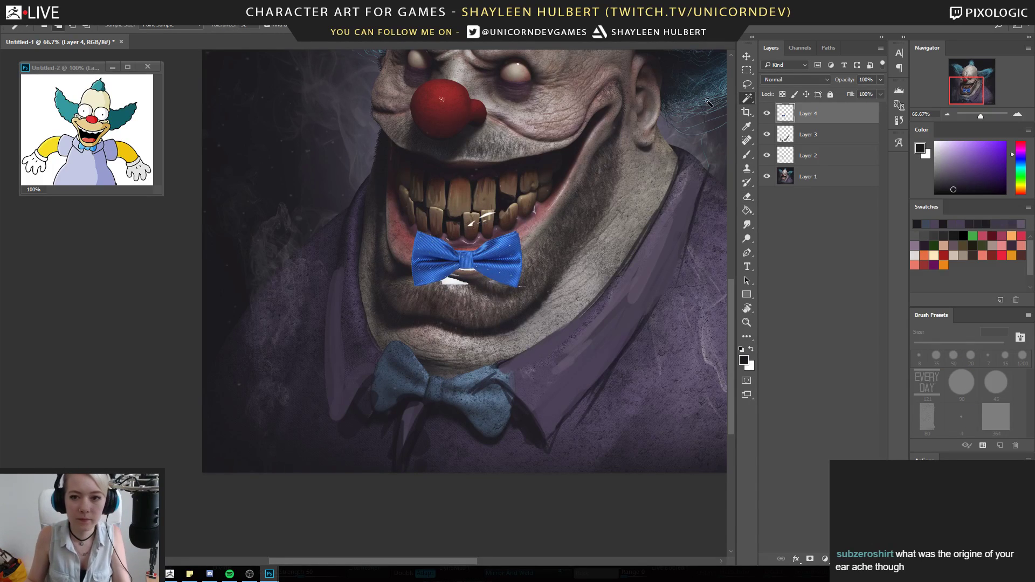
{"action": "left_click", "coordinate": [747, 197]}
{"action": "left_click_drag", "start_coordinate": [490, 212], "coordinate": [475, 224]}
{"action": "left_click_drag", "start_coordinate": [450, 279], "coordinate": [528, 287]}
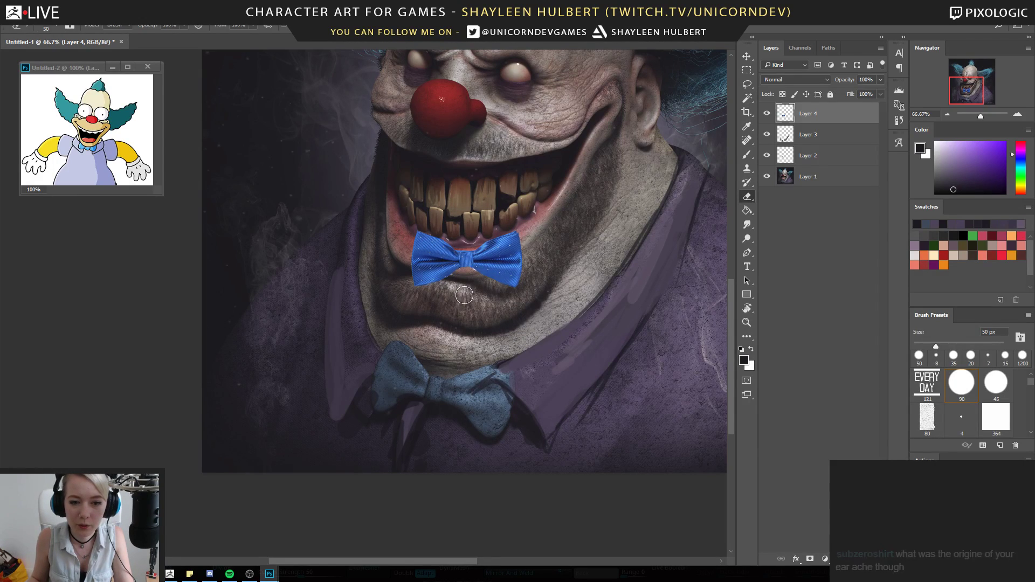
Move the photo bow tie onto the collar, enlarge it and tilt it to cover the painted bow tie
{"action": "key", "text": "ctrl+t"}
{"action": "left_click_drag", "start_coordinate": [458, 266], "coordinate": [451, 361]}
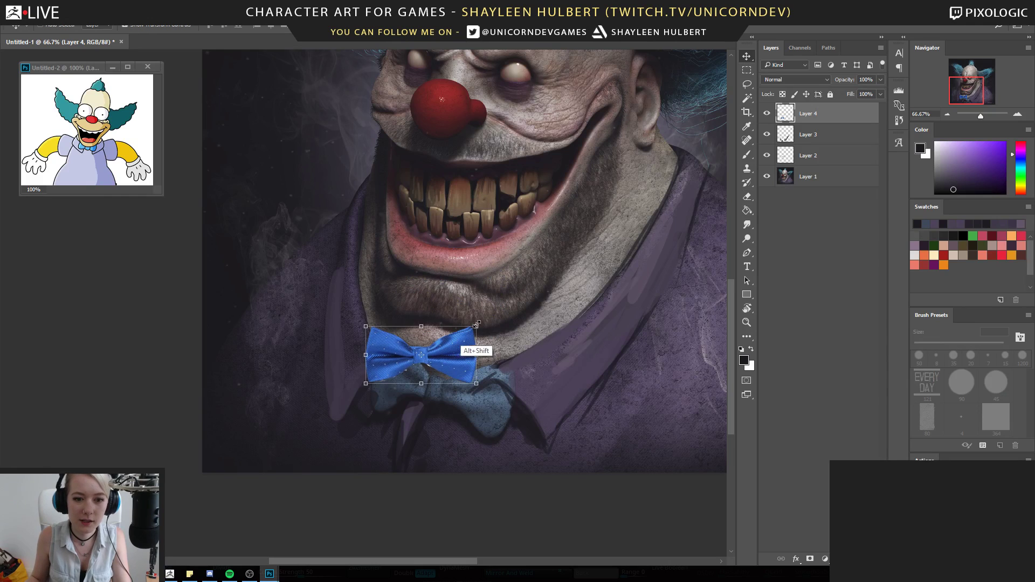
{"action": "left_click_drag", "start_coordinate": [511, 324], "coordinate": [515, 306], "text": "alt+shift"}
{"action": "left_click_drag", "start_coordinate": [472, 340], "coordinate": [495, 371]}
{"action": "mouse_move", "coordinate": [539, 345]}
{"action": "left_mouse_down"}
{"action": "mouse_move", "coordinate": [536, 371]}
{"action": "mouse_move", "coordinate": [526, 353]}
{"action": "left_mouse_up"}
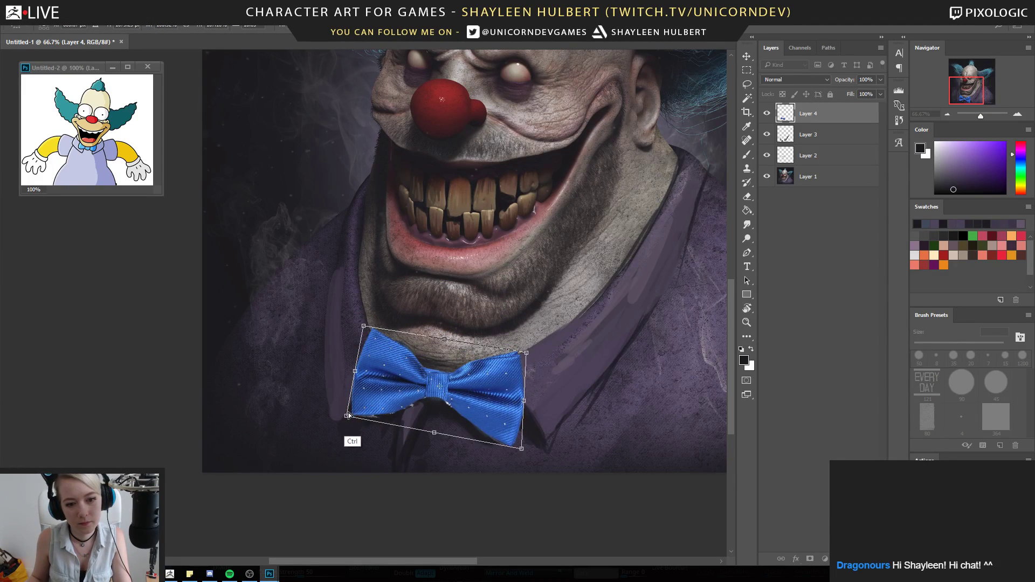
Distort the corners of the photo bow tie to match the tilt and perspective of the painted one
{"action": "left_click_drag", "start_coordinate": [347, 416], "coordinate": [356, 429], "text": "ctrl"}
{"action": "left_click_drag", "start_coordinate": [418, 389], "coordinate": [406, 391]}
{"action": "left_click_drag", "start_coordinate": [352, 325], "coordinate": [354, 350], "text": "ctrl"}
{"action": "left_click_drag", "start_coordinate": [460, 407], "coordinate": [477, 403]}
{"action": "mouse_move", "coordinate": [527, 446]}
{"action": "left_mouse_down", "text": "ctrl"}
{"action": "mouse_move", "coordinate": [511, 453]}
{"action": "mouse_move", "coordinate": [519, 444]}
{"action": "left_mouse_up", "text": "ctrl"}
{"action": "left_click_drag", "start_coordinate": [532, 345], "coordinate": [525, 354], "text": "ctrl"}
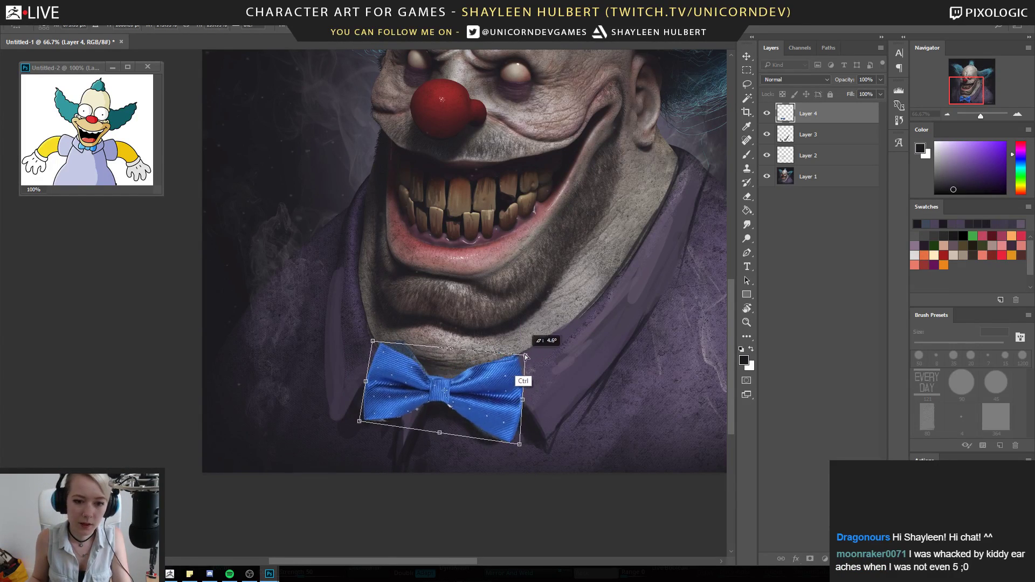
{"action": "left_click_drag", "start_coordinate": [381, 341], "coordinate": [385, 334], "text": "ctrl"}
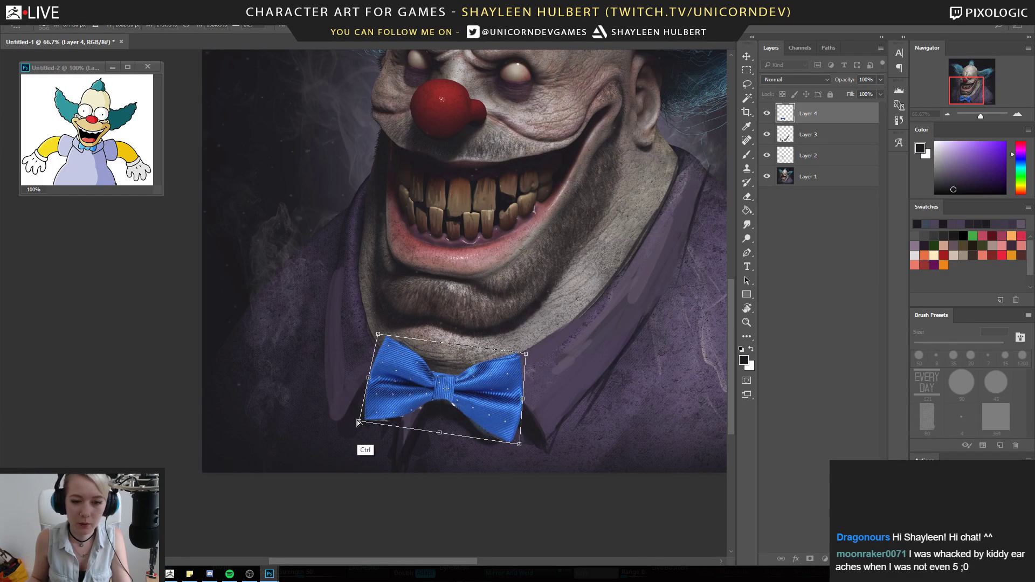
{"action": "left_click_drag", "start_coordinate": [364, 424], "coordinate": [367, 423], "text": "ctrl"}
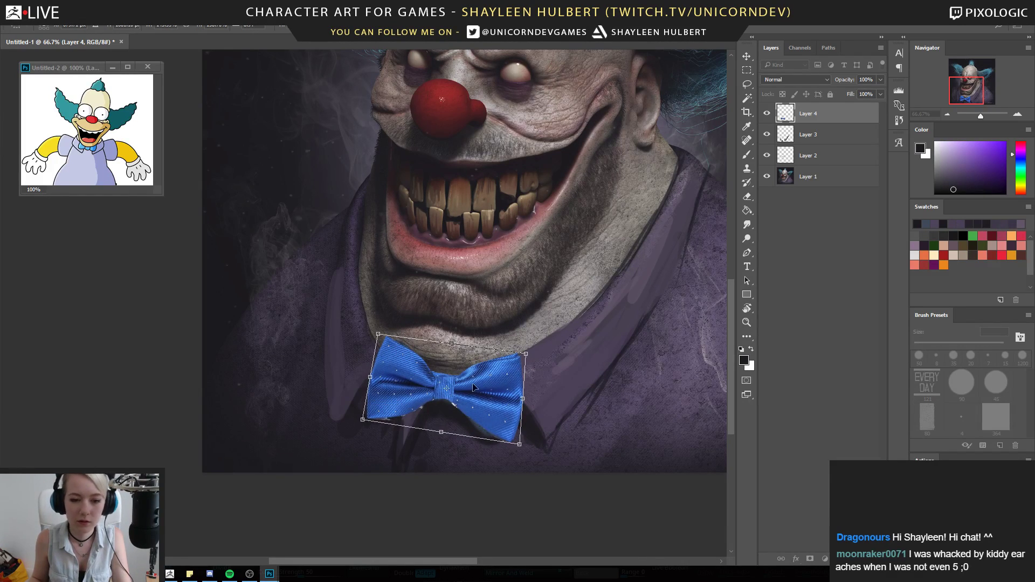
Narrow the photo bow tie by pulling in both sides and apply the distortion
{"action": "mouse_move", "coordinate": [476, 389]}
{"action": "left_mouse_down"}
{"action": "mouse_move", "coordinate": [463, 382]}
{"action": "mouse_move", "coordinate": [471, 384]}
{"action": "left_mouse_up"}
{"action": "left_click_drag", "start_coordinate": [367, 375], "coordinate": [386, 384], "text": "ctrl"}
{"action": "left_click_drag", "start_coordinate": [521, 349], "coordinate": [512, 340], "text": "ctrl"}
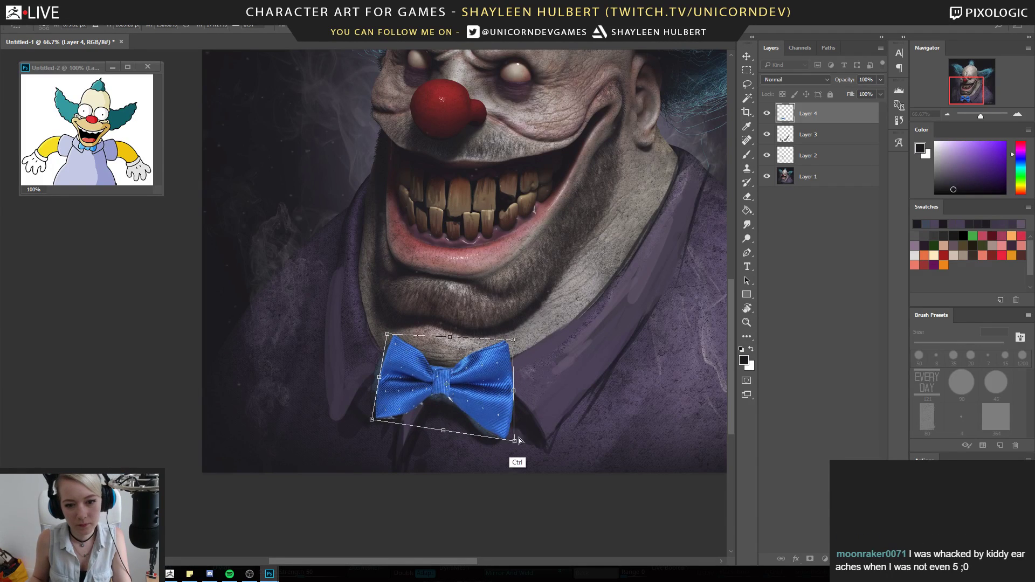
{"action": "left_click_drag", "start_coordinate": [515, 441], "coordinate": [502, 446], "text": "ctrl"}
{"action": "key", "text": "Return"}
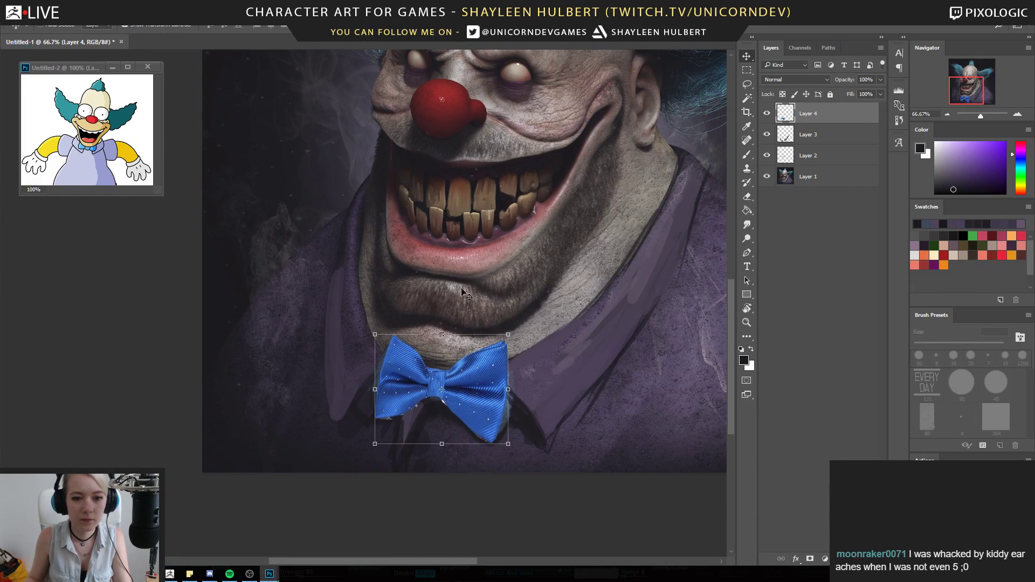
Warp the bow tie so its right wing droops and its left wing fits the collar
{"action": "left_click_drag", "start_coordinate": [471, 368], "coordinate": [467, 370]}
{"action": "left_click", "coordinate": [47, 7]}
{"action": "left_click", "coordinate": [139, 239]}
{"action": "left_click", "coordinate": [250, 305]}
{"action": "left_click_drag", "start_coordinate": [440, 389], "coordinate": [438, 397]}
{"action": "left_click_drag", "start_coordinate": [500, 408], "coordinate": [508, 424]}
{"action": "left_click_drag", "start_coordinate": [501, 335], "coordinate": [509, 417]}
{"action": "left_click_drag", "start_coordinate": [428, 393], "coordinate": [456, 387]}
{"action": "key", "text": "Return"}
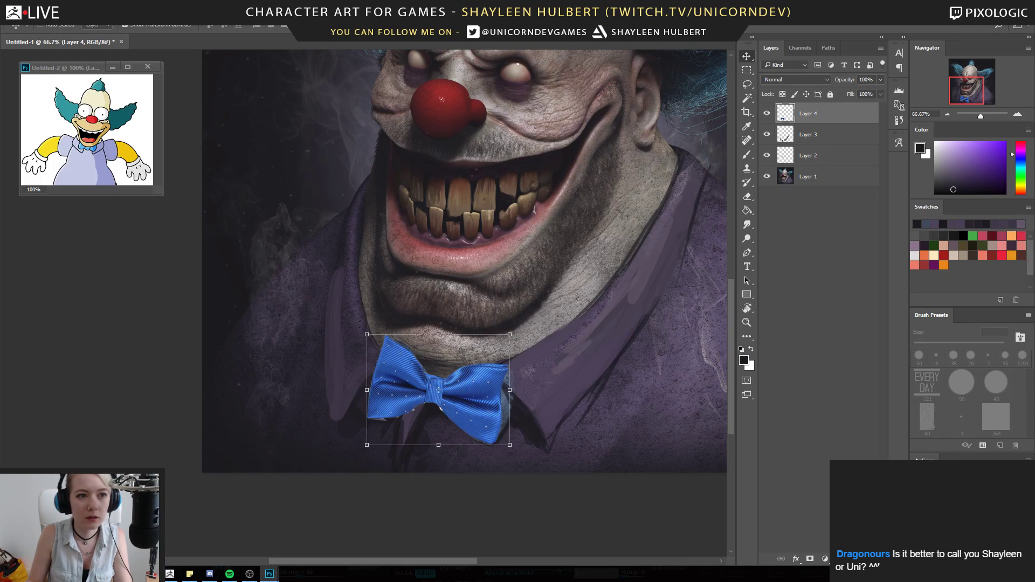
Darken the bow tie by lowering its lightness with a Hue/Saturation adjustment
{"action": "left_click", "coordinate": [69, 11]}
{"action": "mouse_move", "coordinate": [90, 35]}
{"action": "left_click", "coordinate": [233, 91]}
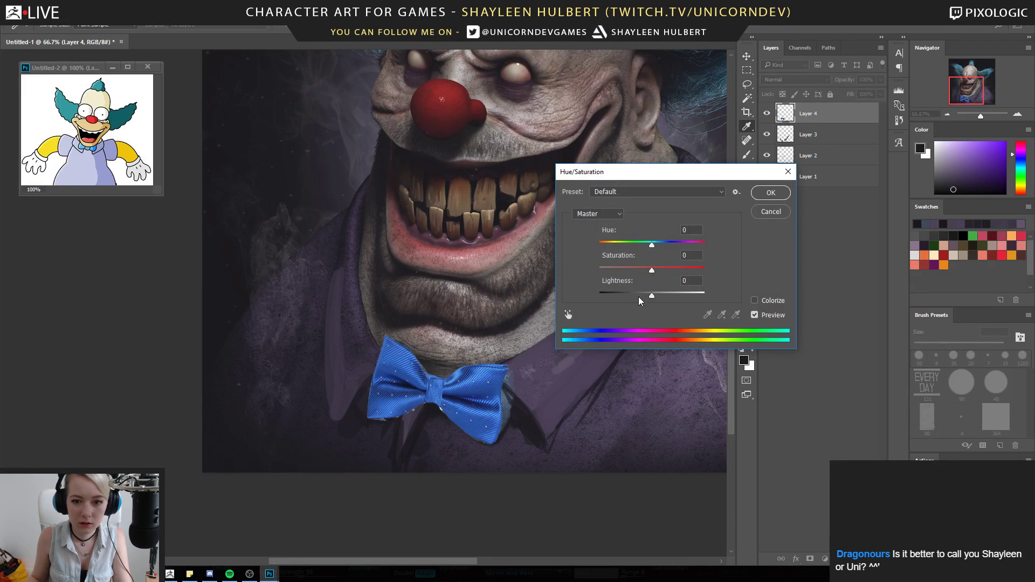
{"action": "left_click_drag", "start_coordinate": [638, 296], "coordinate": [629, 296]}
{"action": "left_click", "coordinate": [771, 192]}
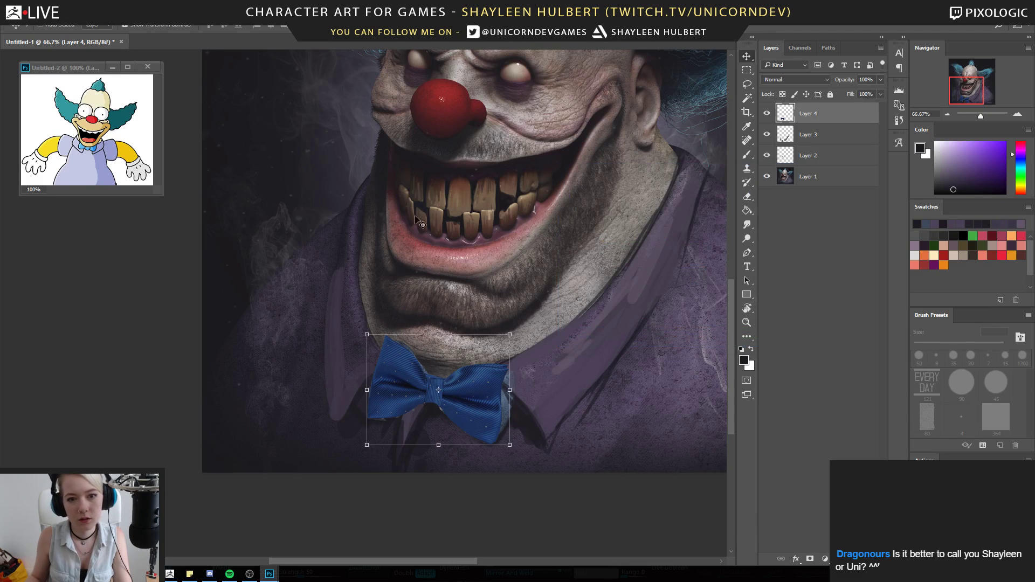
Paint sampled near-black over the old bow tie showing beside the right wing, using a 35 px brush
{"action": "key", "text": "e"}
{"action": "left_click", "coordinate": [518, 429], "text": "alt"}
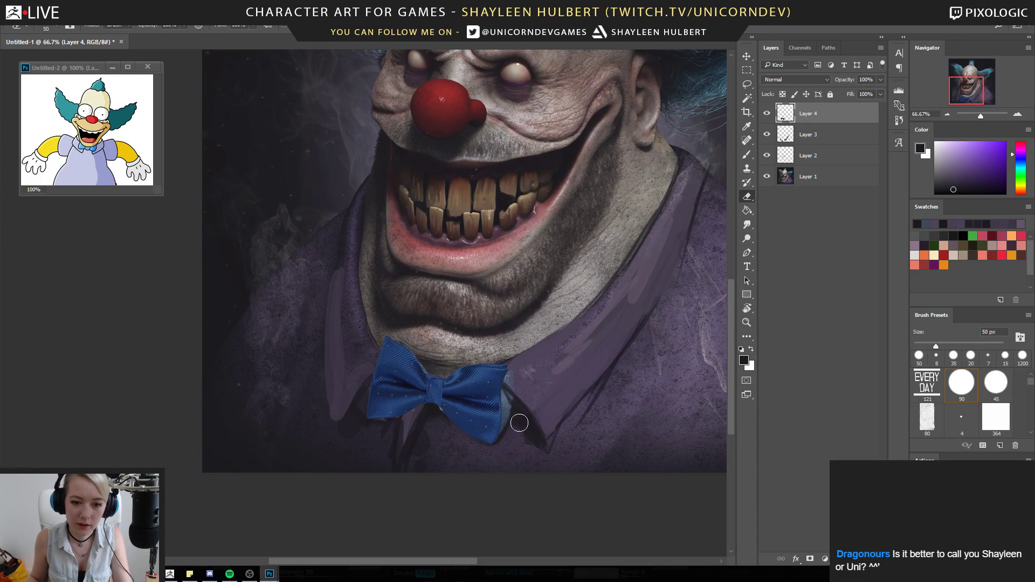
{"action": "key", "text": "b"}
{"action": "left_click", "coordinate": [518, 414], "text": "alt"}
{"action": "left_click_drag", "start_coordinate": [504, 384], "coordinate": [508, 426]}
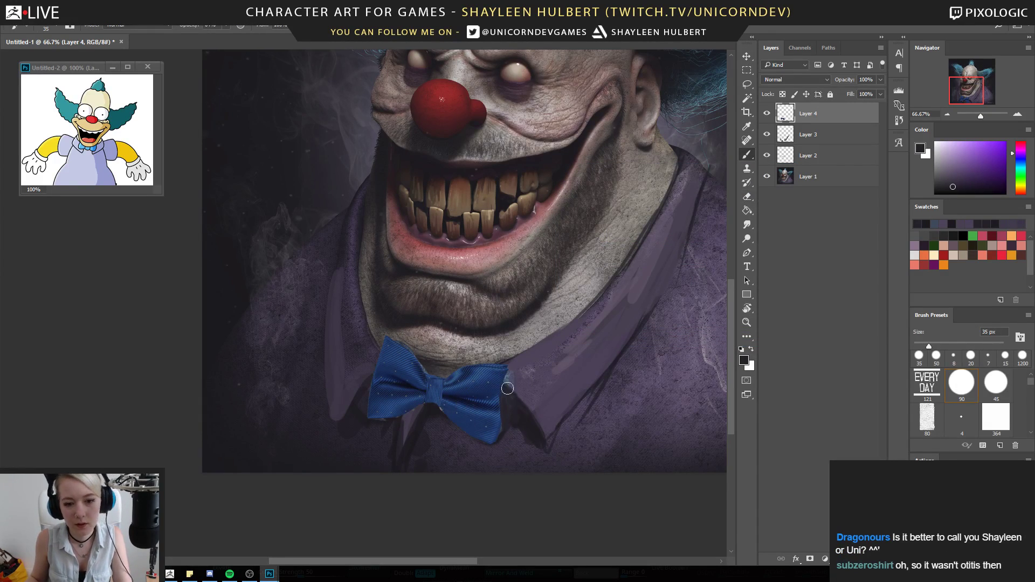
Sample a dark navy from the bow tie and paint shadows around its knot
{"action": "left_click", "coordinate": [458, 392], "text": "alt"}
{"action": "left_click", "coordinate": [455, 397], "text": "alt"}
{"action": "left_click_drag", "start_coordinate": [428, 399], "coordinate": [427, 386]}
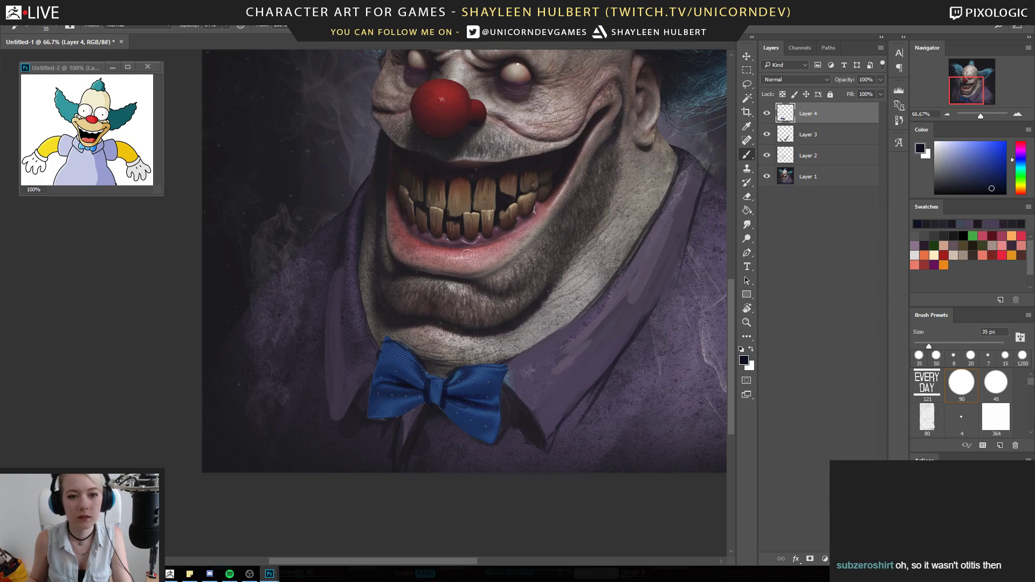
Dab spots onto both bow tie wings with a pale grey-purple sampled from the shirt
{"action": "left_click_drag", "start_coordinate": [443, 306], "coordinate": [444, 361]}
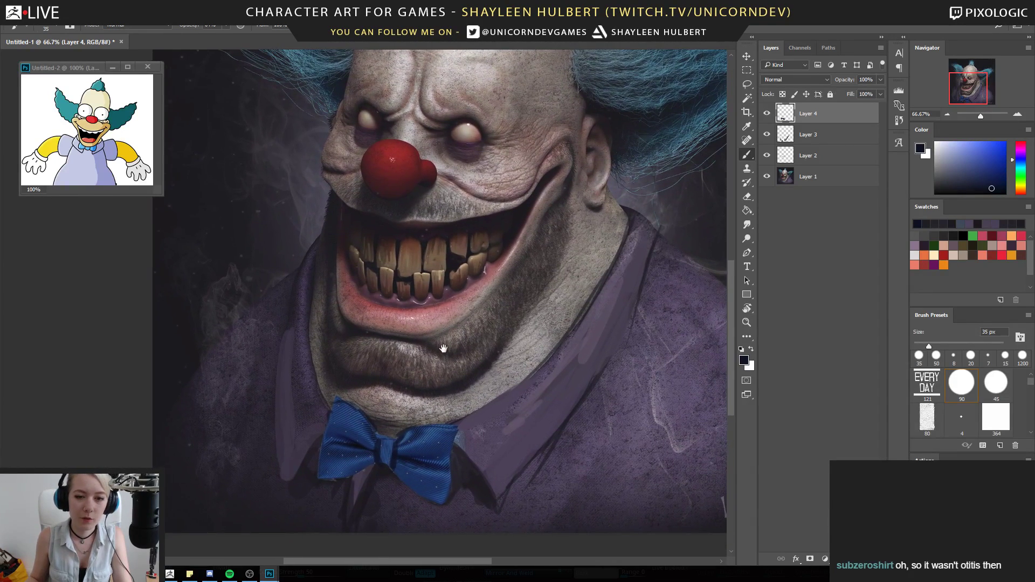
{"action": "left_click_drag", "start_coordinate": [584, 390], "coordinate": [526, 386]}
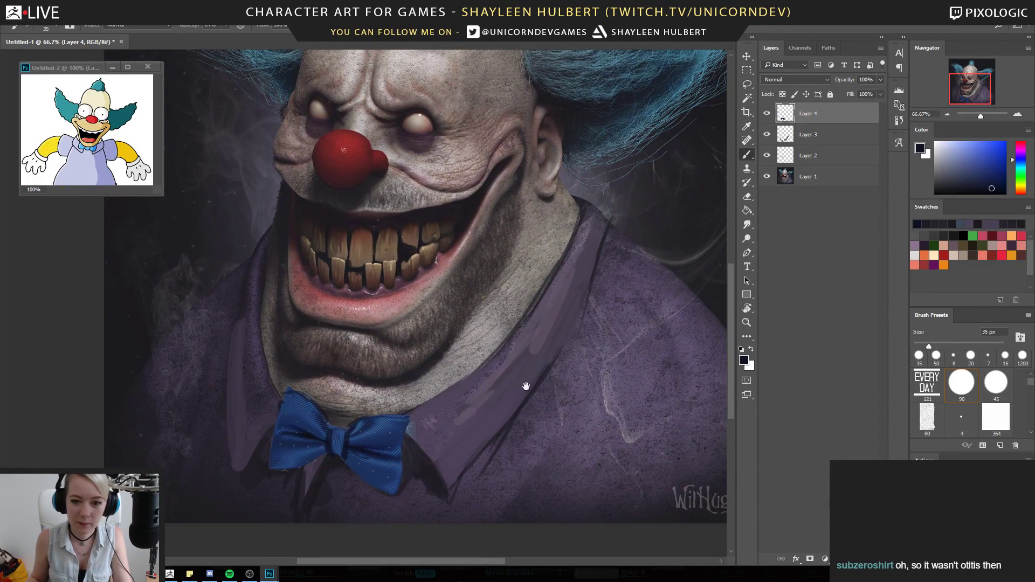
{"action": "left_click", "coordinate": [612, 429], "text": "alt"}
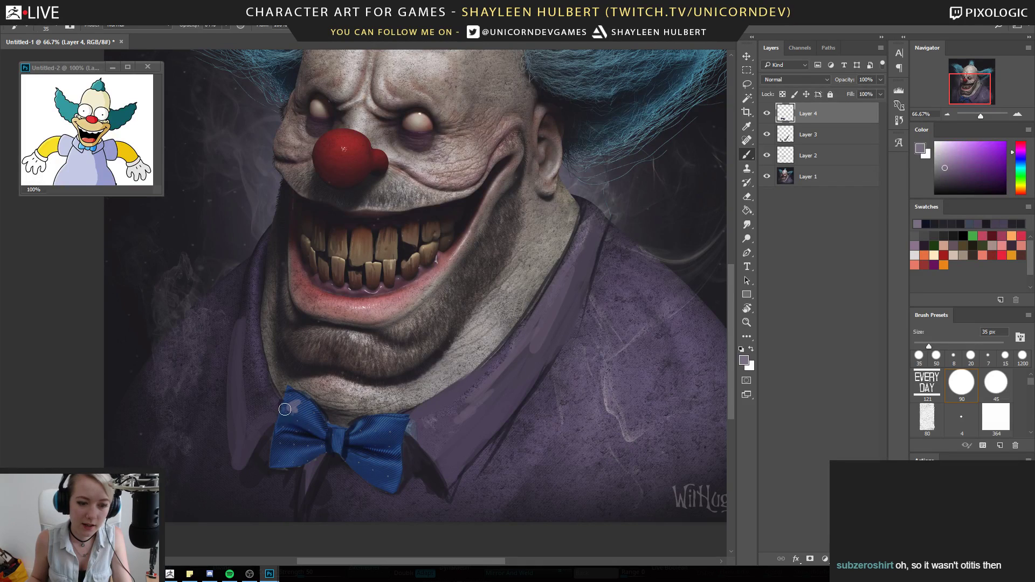
{"action": "left_click", "coordinate": [397, 445]}
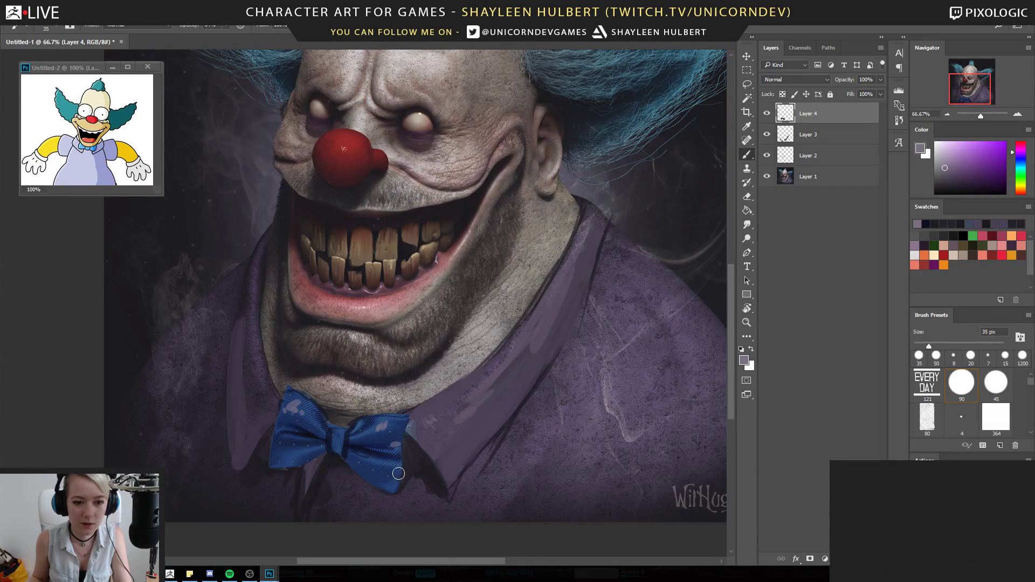
Lasso the bow tie's left wing, copy it to a new layer and rotate the copy downward
{"action": "key", "text": "l"}
{"action": "mouse_move", "coordinate": [335, 426]}
{"action": "left_mouse_down"}
{"action": "mouse_move", "coordinate": [280, 474]}
{"action": "mouse_move", "coordinate": [286, 380]}
{"action": "mouse_move", "coordinate": [330, 429]}
{"action": "left_mouse_up"}
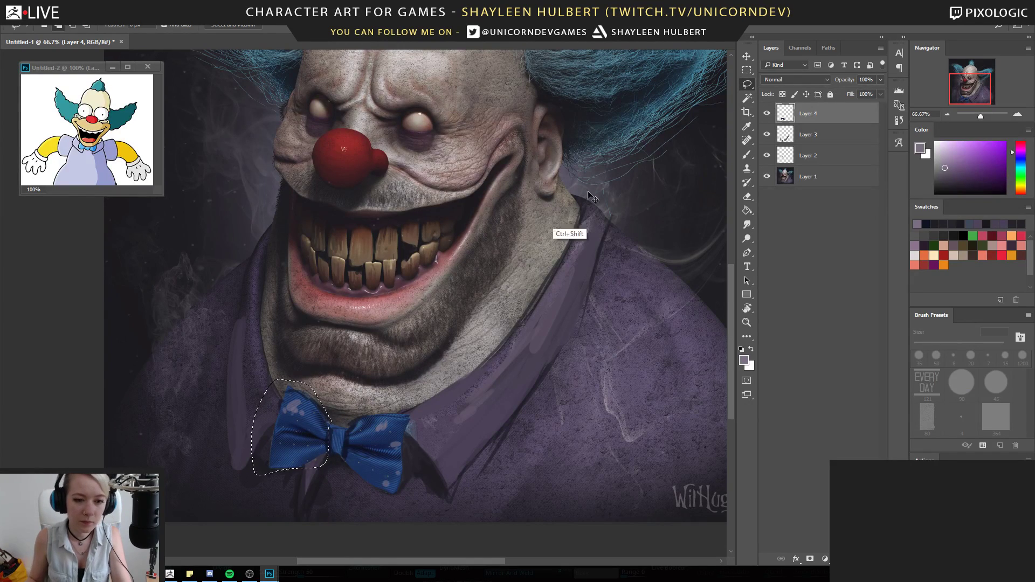
{"action": "key", "text": "ctrl+j"}
{"action": "key", "text": "ctrl+t"}
{"action": "left_click_drag", "start_coordinate": [333, 380], "coordinate": [319, 366]}
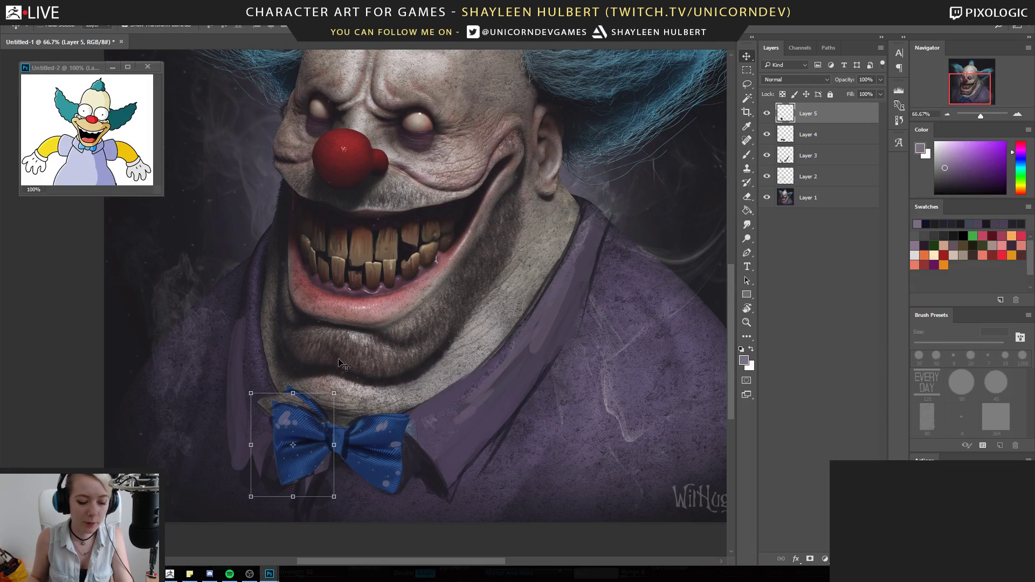
{"action": "key", "text": "Return"}
Paint sampled dark tones over the old left wing tip above the bow tie and deepen the shadow beneath it
{"action": "key", "text": "e"}
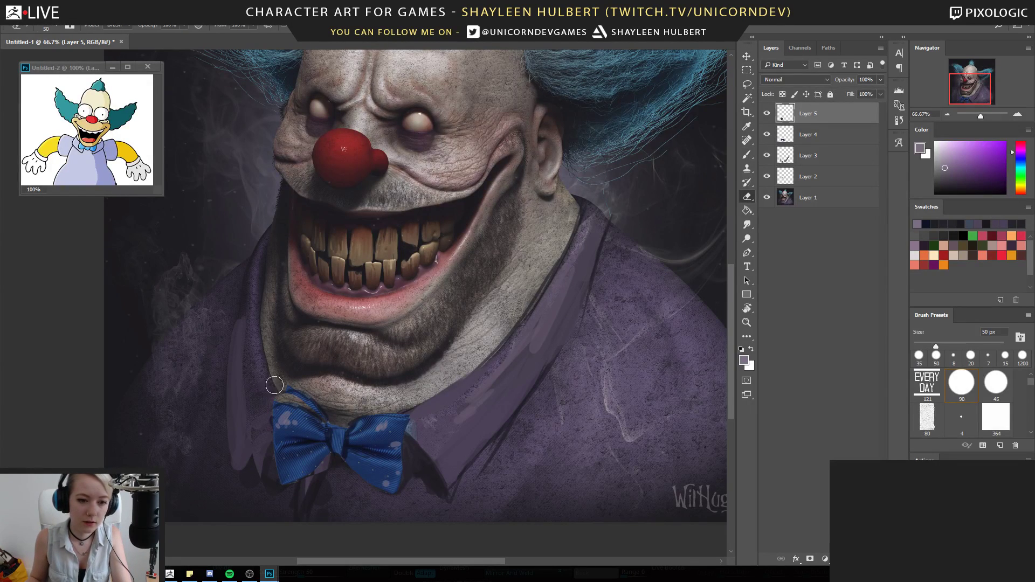
{"action": "key", "text": "b"}
{"action": "key", "text": "d"}
{"action": "mouse_move", "coordinate": [309, 407]}
{"action": "left_mouse_down"}
{"action": "mouse_move", "coordinate": [281, 392]}
{"action": "mouse_move", "coordinate": [296, 397]}
{"action": "left_mouse_up"}
{"action": "left_click", "coordinate": [277, 404], "text": "alt"}
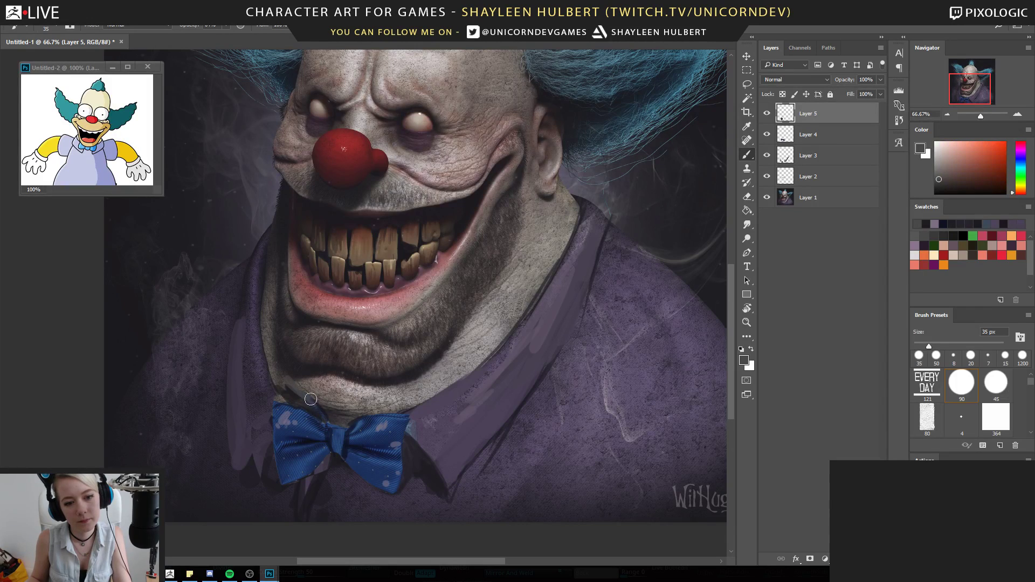
{"action": "left_click", "coordinate": [261, 398], "text": "alt"}
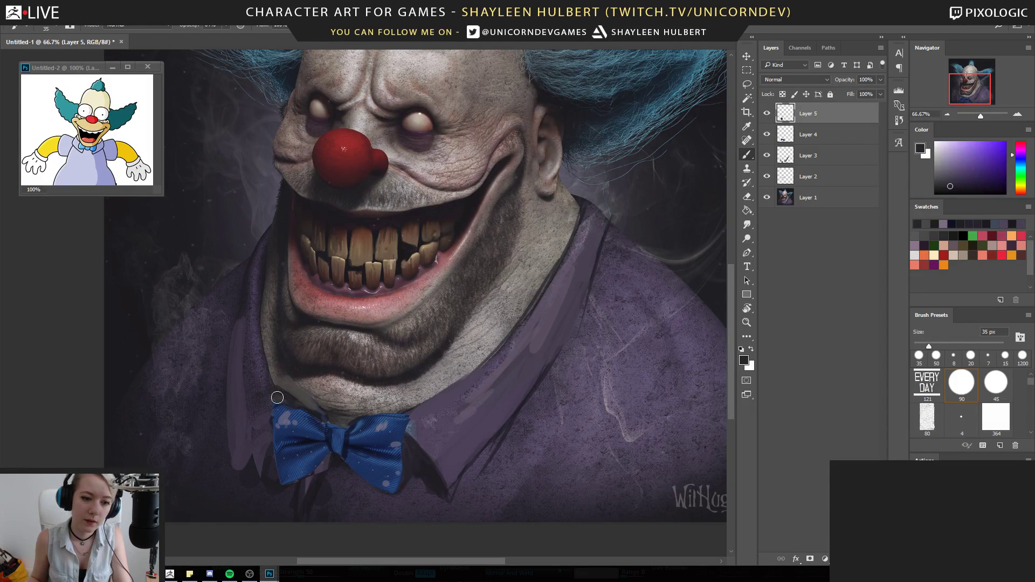
{"action": "left_click", "coordinate": [332, 505], "text": "alt"}
{"action": "left_click_drag", "start_coordinate": [333, 457], "coordinate": [321, 473]}
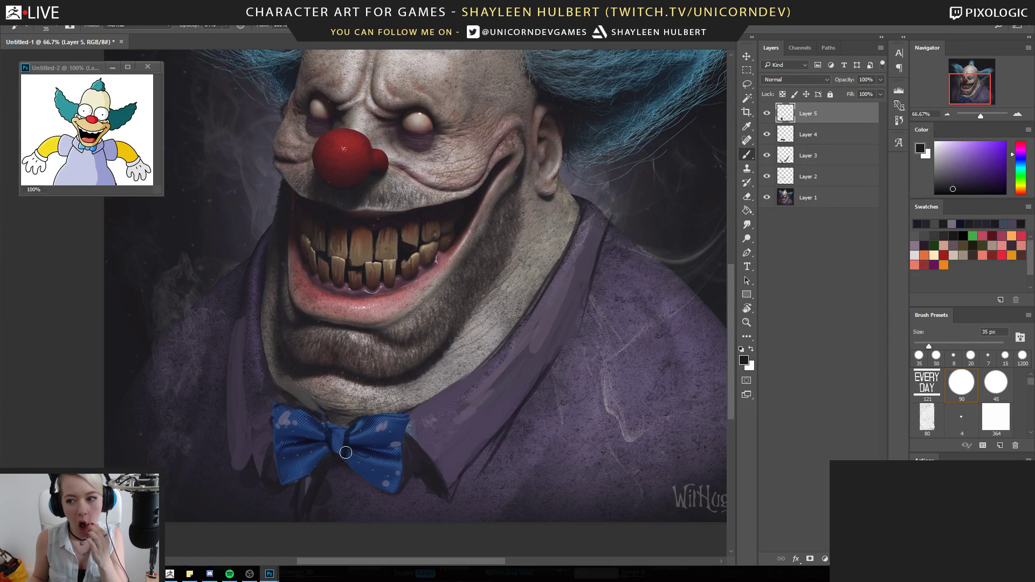
Paint a sampled dark shadow along the inner edge of the left collar against the neck
{"action": "left_click", "coordinate": [297, 376], "text": "alt"}
{"action": "left_click", "coordinate": [257, 277], "text": "alt"}
{"action": "mouse_move", "coordinate": [265, 297]}
{"action": "left_mouse_down"}
{"action": "mouse_move", "coordinate": [273, 377]}
{"action": "mouse_move", "coordinate": [288, 401]}
{"action": "mouse_move", "coordinate": [287, 382]}
{"action": "left_mouse_up"}
{"action": "left_click", "coordinate": [290, 422], "text": "alt"}
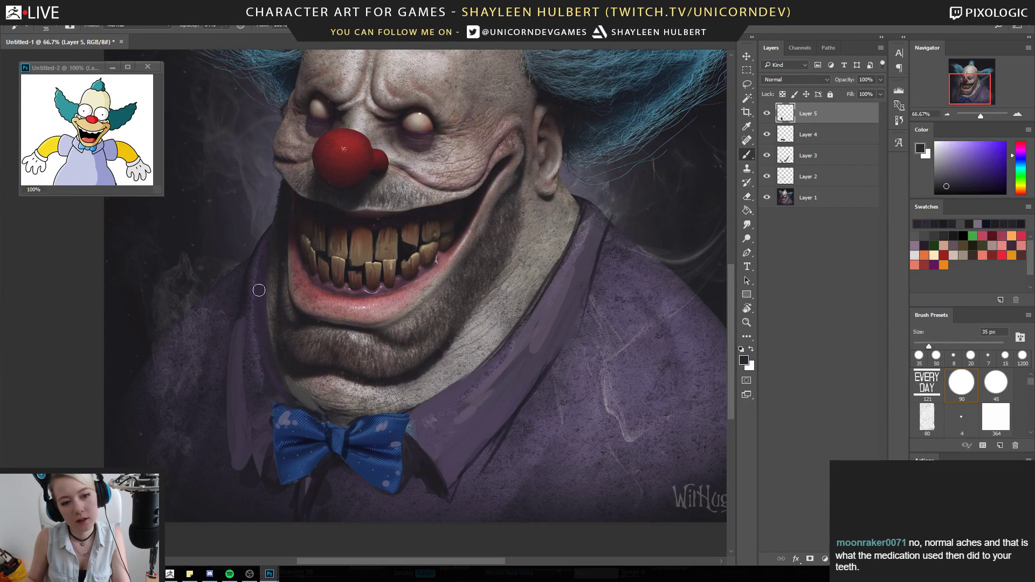
Repaint the inner edge and upper end of the right collar with purples sampled from the collar
{"action": "left_click", "coordinate": [571, 309], "text": "alt"}
{"action": "left_click_drag", "start_coordinate": [584, 225], "coordinate": [502, 355]}
{"action": "left_click", "coordinate": [584, 259], "text": "alt"}
{"action": "left_click_drag", "start_coordinate": [584, 210], "coordinate": [565, 254]}
{"action": "key", "text": "ctrl+z"}
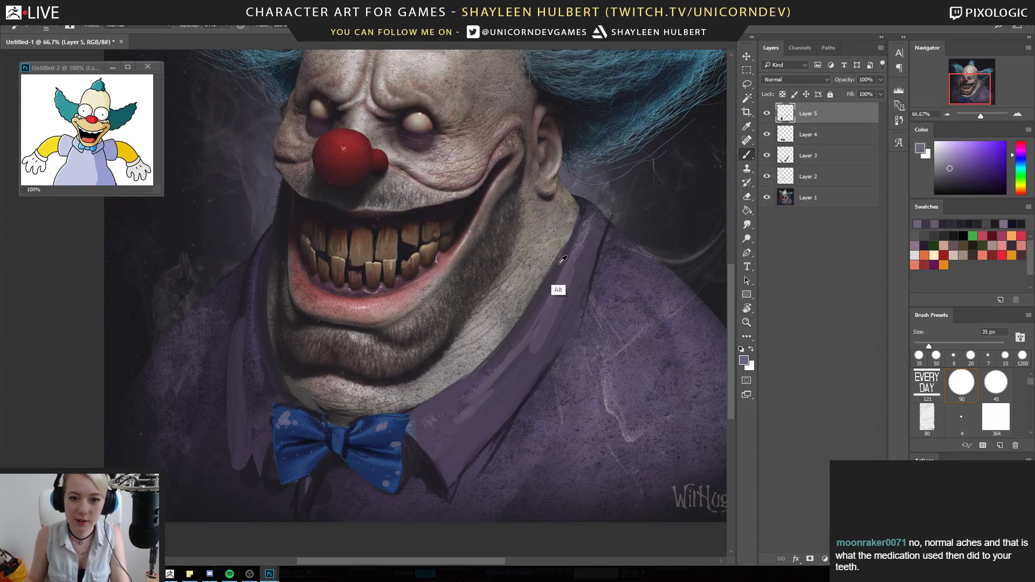
{"action": "left_click", "coordinate": [556, 263], "text": "alt"}
{"action": "left_click_drag", "start_coordinate": [581, 204], "coordinate": [560, 253]}
{"action": "left_click_drag", "start_coordinate": [599, 197], "coordinate": [603, 217]}
Outline the back and outer edge of the right collar in near-black with a 15 px brush
{"action": "left_click", "coordinate": [580, 205], "text": "alt"}
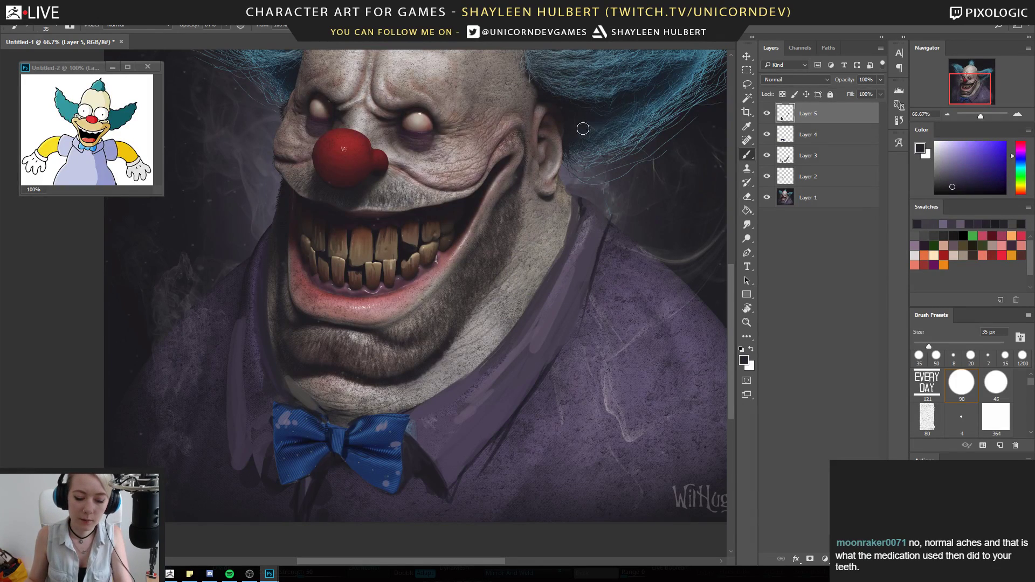
{"action": "key", "text": "bracketleft"}
{"action": "left_click_drag", "start_coordinate": [565, 187], "coordinate": [600, 203]}
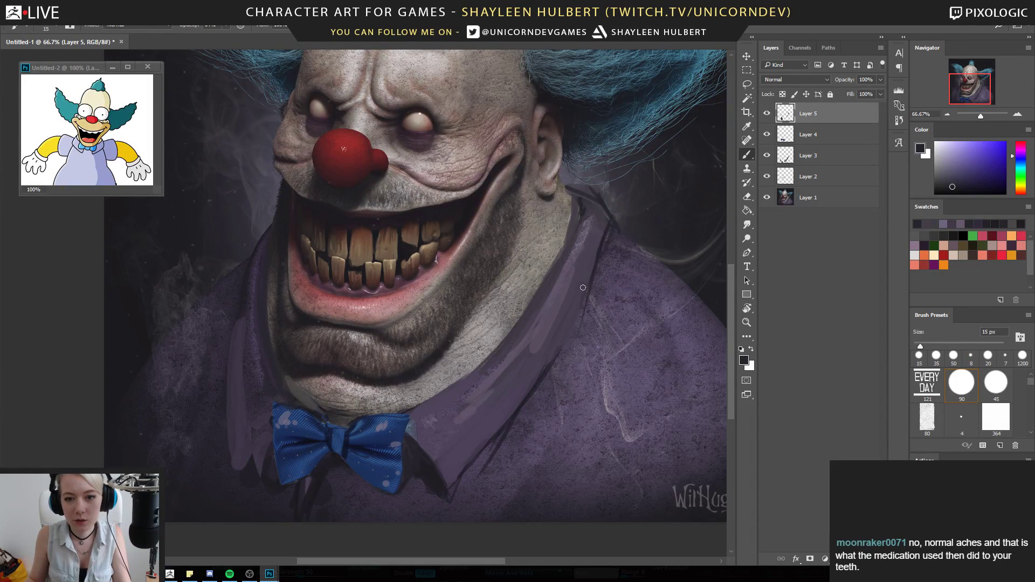
{"action": "left_click_drag", "start_coordinate": [573, 319], "coordinate": [538, 393]}
{"action": "mouse_move", "coordinate": [526, 317]}
{"action": "left_mouse_down"}
{"action": "mouse_move", "coordinate": [563, 256]}
{"action": "mouse_move", "coordinate": [492, 269]}
{"action": "mouse_move", "coordinate": [502, 258]}
{"action": "mouse_move", "coordinate": [550, 266]}
{"action": "left_mouse_up"}
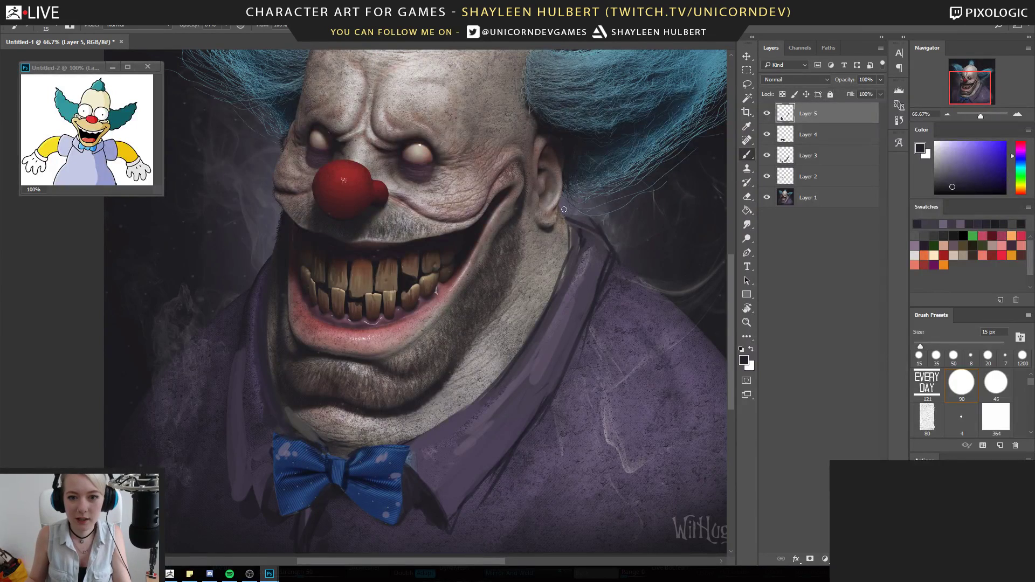
Extend the back of the neck with a sampled skin tone and darken its border with the collar
{"action": "left_click", "coordinate": [547, 172], "text": "alt"}
{"action": "left_click_drag", "start_coordinate": [560, 211], "coordinate": [569, 262]}
{"action": "left_click", "coordinate": [670, 267], "text": "alt"}
{"action": "key", "text": "bracketleft"}
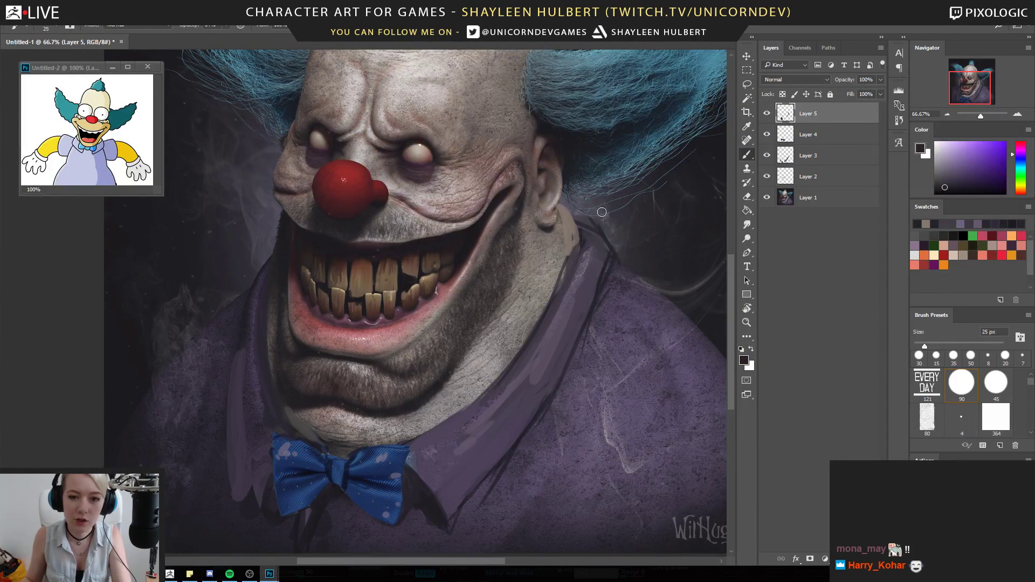
{"action": "mouse_move", "coordinate": [559, 202]}
{"action": "left_mouse_down"}
{"action": "mouse_move", "coordinate": [570, 247]}
{"action": "mouse_move", "coordinate": [574, 232]}
{"action": "mouse_move", "coordinate": [560, 283]}
{"action": "left_mouse_up"}
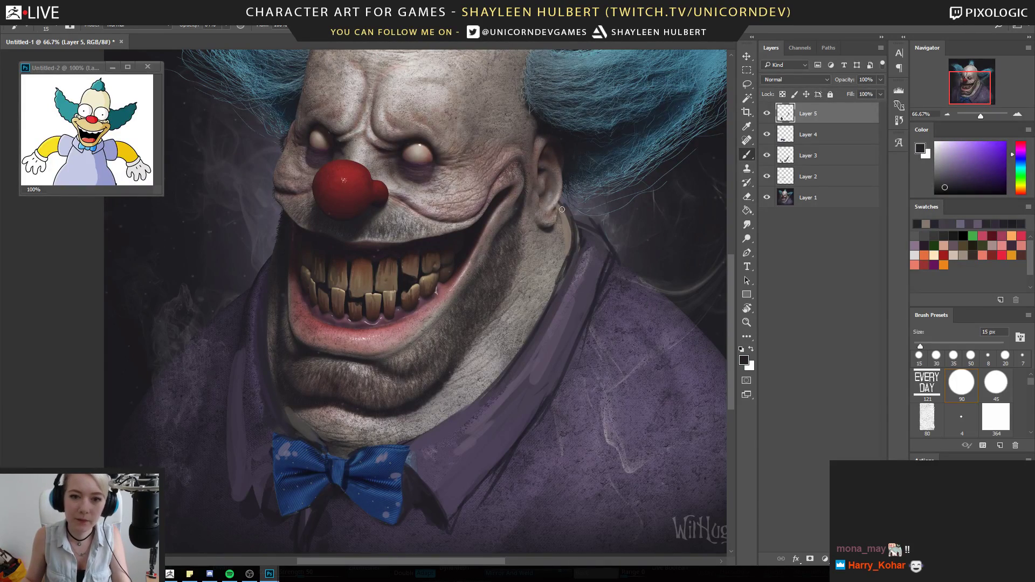
Repaint the top and back rim of the right ear with sampled skin and shadow tones, enlarging the brush to 35 px
{"action": "mouse_move", "coordinate": [480, 206]}
{"action": "left_mouse_down"}
{"action": "mouse_move", "coordinate": [413, 248]}
{"action": "mouse_move", "coordinate": [427, 251]}
{"action": "left_mouse_up"}
{"action": "mouse_move", "coordinate": [454, 190]}
{"action": "left_mouse_down"}
{"action": "mouse_move", "coordinate": [492, 175]}
{"action": "mouse_move", "coordinate": [551, 182]}
{"action": "left_mouse_up"}
{"action": "left_click", "coordinate": [526, 195], "text": "alt"}
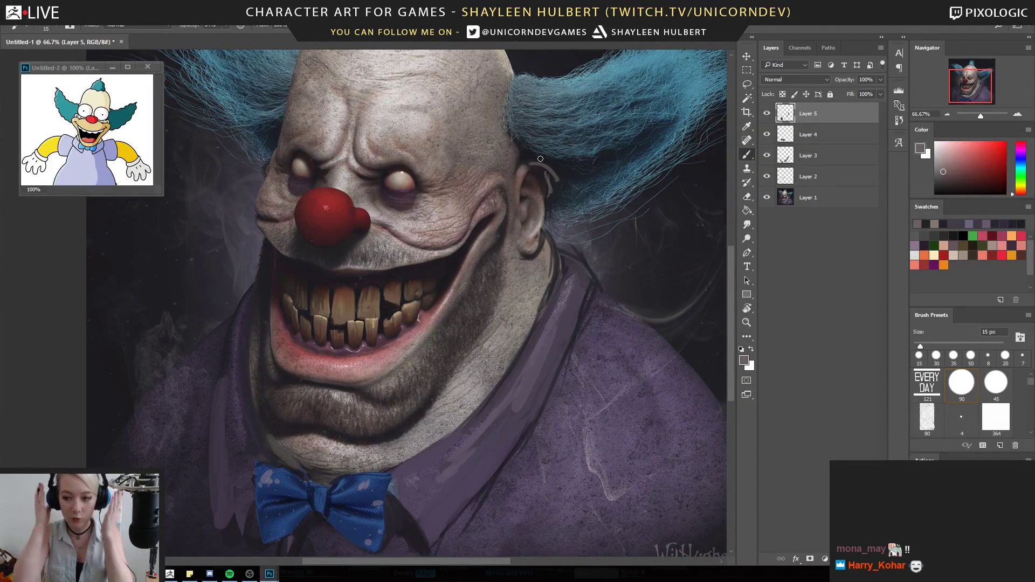
{"action": "left_click", "coordinate": [523, 202], "text": "alt"}
{"action": "key", "text": "bracketright"}
{"action": "key", "text": "bracketright"}
{"action": "key", "text": "bracketright"}
{"action": "key", "text": "bracketright"}
{"action": "mouse_move", "coordinate": [521, 170]}
{"action": "left_mouse_down"}
{"action": "mouse_move", "coordinate": [548, 176]}
{"action": "mouse_move", "coordinate": [545, 213]}
{"action": "left_mouse_up"}
{"action": "left_click", "coordinate": [571, 165], "text": "alt"}
{"action": "left_click_drag", "start_coordinate": [547, 162], "coordinate": [546, 192]}
{"action": "mouse_move", "coordinate": [504, 153]}
{"action": "left_mouse_down"}
{"action": "mouse_move", "coordinate": [557, 222]}
{"action": "mouse_move", "coordinate": [549, 200]}
{"action": "left_mouse_up"}
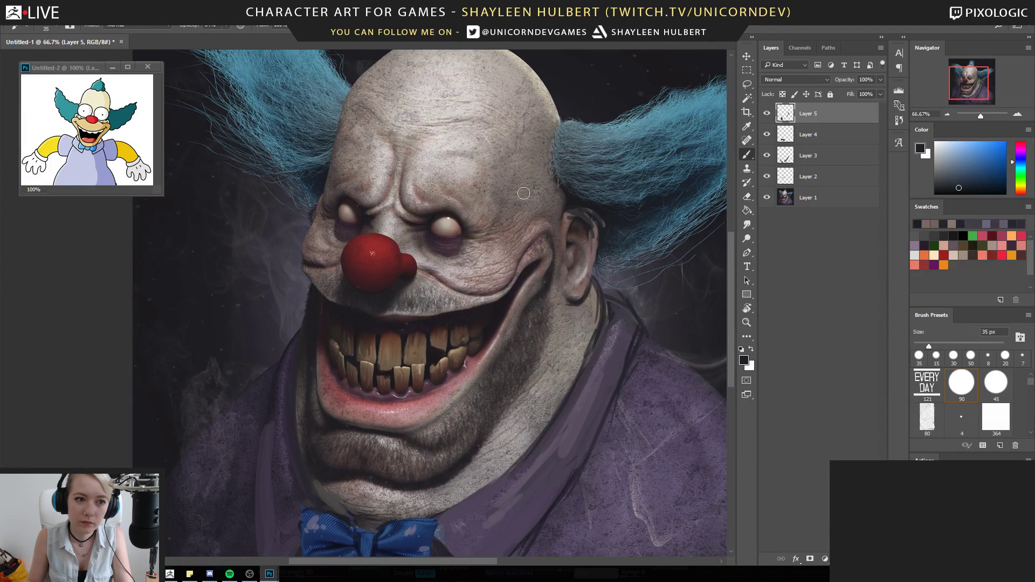
Try dark strokes along the cheek crease between the nose and the right ear, and undo them
{"action": "left_click_drag", "start_coordinate": [538, 275], "coordinate": [545, 231]}
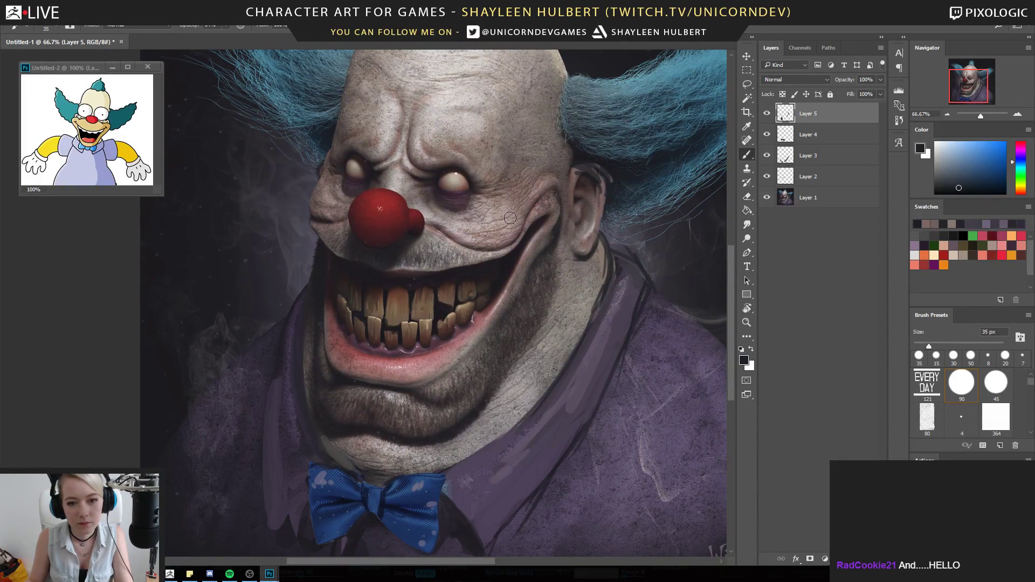
{"action": "mouse_move", "coordinate": [516, 219]}
{"action": "left_mouse_down"}
{"action": "mouse_move", "coordinate": [566, 235]}
{"action": "mouse_move", "coordinate": [447, 241]}
{"action": "left_mouse_up"}
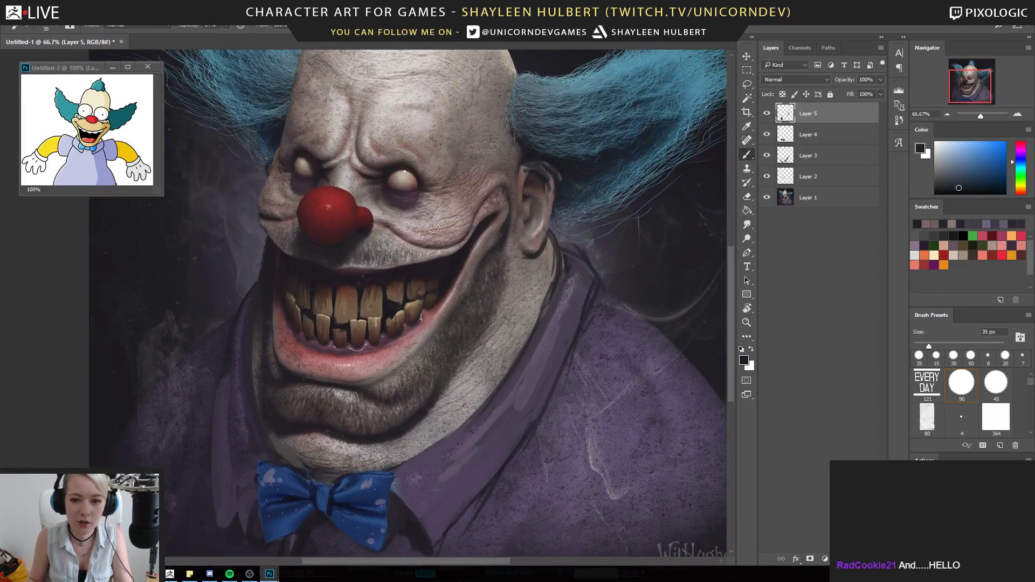
{"action": "left_click_drag", "start_coordinate": [482, 158], "coordinate": [532, 208]}
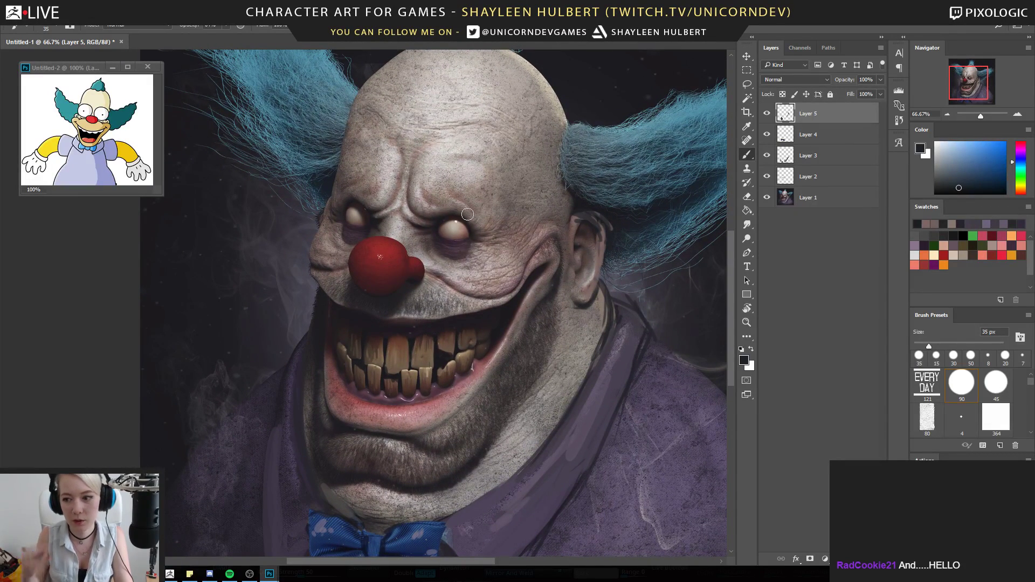
{"action": "mouse_move", "coordinate": [429, 248]}
{"action": "left_mouse_down"}
{"action": "mouse_move", "coordinate": [493, 278]}
{"action": "mouse_move", "coordinate": [546, 217]}
{"action": "left_mouse_up"}
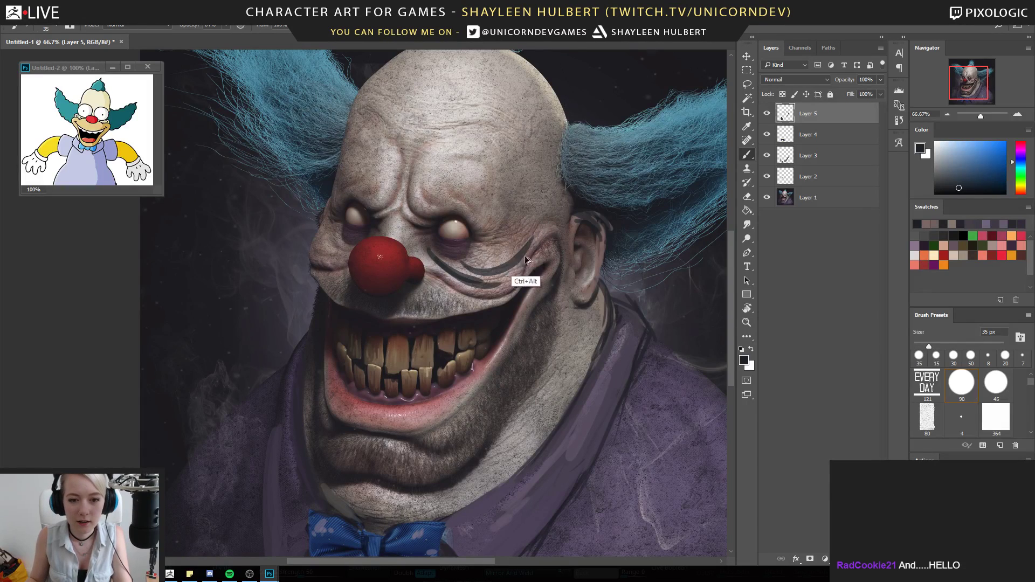
{"action": "key", "text": "ctrl+alt+z"}
{"action": "key", "text": "ctrl+alt+z"}
{"action": "mouse_move", "coordinate": [467, 271]}
{"action": "left_mouse_down"}
{"action": "mouse_move", "coordinate": [543, 261]}
{"action": "mouse_move", "coordinate": [532, 269]}
{"action": "left_mouse_up"}
{"action": "key", "text": "ctrl+alt+z"}
{"action": "key", "text": "ctrl+alt+z"}
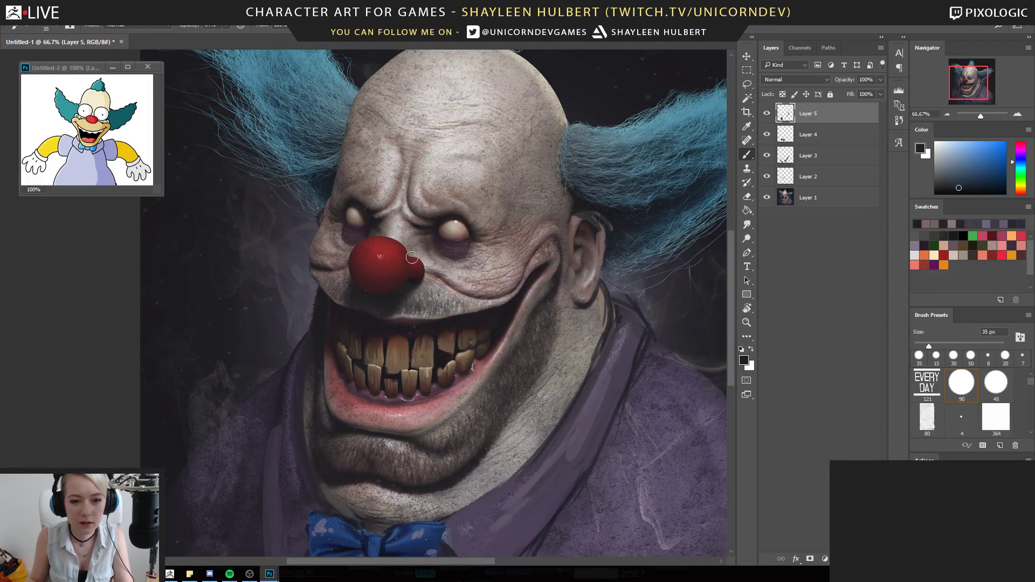
Dab a sampled nose red around the clown nose on a new layer with a 70 px brush
{"action": "left_click", "coordinate": [416, 263], "text": "alt"}
{"action": "key", "text": "bracketright"}
{"action": "key", "text": "bracketright"}
{"action": "key", "text": "bracketright"}
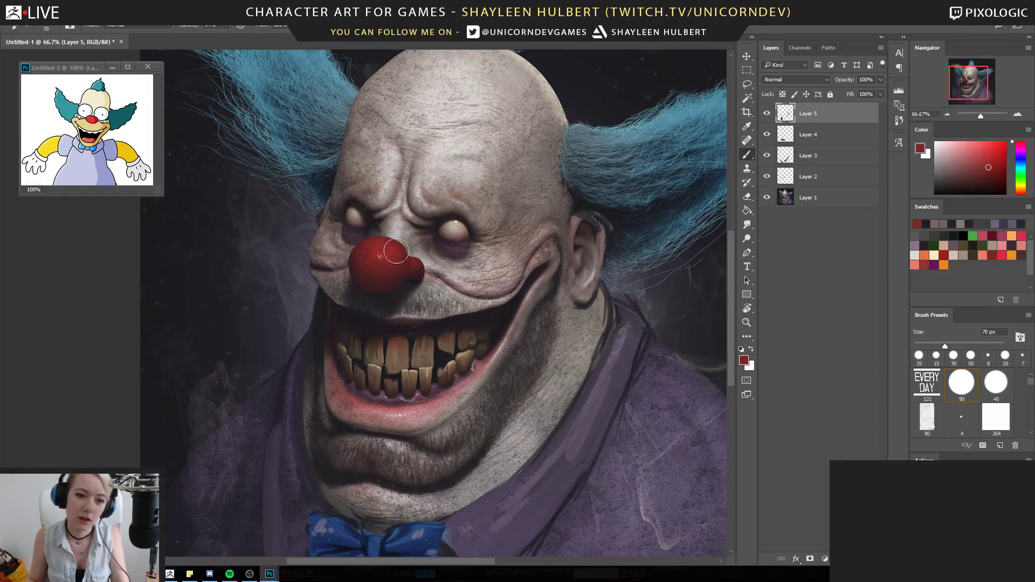
{"action": "mouse_move", "coordinate": [492, 294]}
{"action": "left_mouse_down"}
{"action": "mouse_move", "coordinate": [488, 216]}
{"action": "mouse_move", "coordinate": [486, 232]}
{"action": "left_mouse_up"}
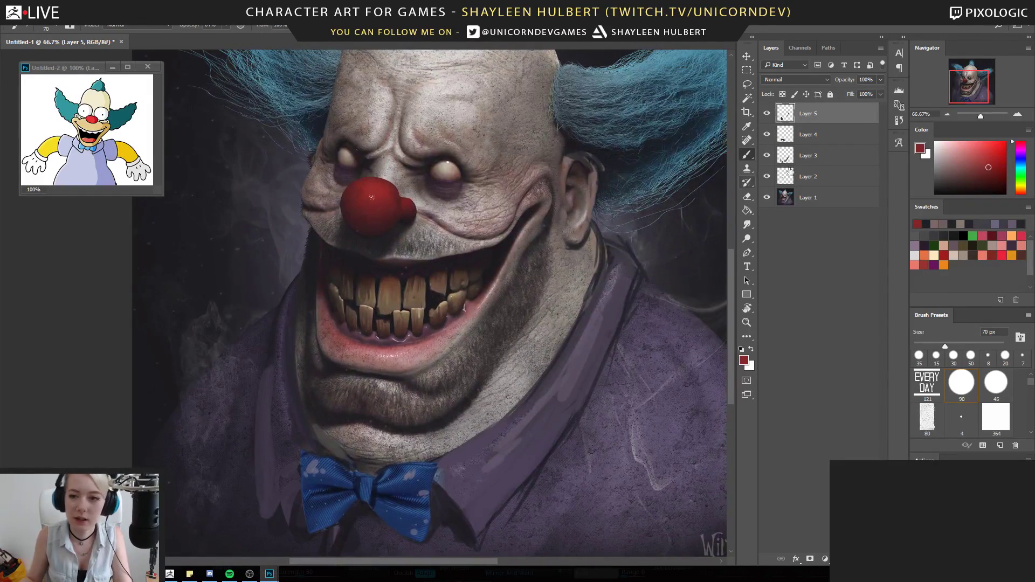
{"action": "key", "text": "ctrl+shift+alt+n"}
{"action": "mouse_move", "coordinate": [388, 188]}
{"action": "left_mouse_down"}
{"action": "mouse_move", "coordinate": [423, 221]}
{"action": "mouse_move", "coordinate": [339, 202]}
{"action": "mouse_move", "coordinate": [338, 190]}
{"action": "mouse_move", "coordinate": [385, 170]}
{"action": "mouse_move", "coordinate": [391, 193]}
{"action": "left_mouse_up"}
Soften the red dabs with a 22.2 pixel Gaussian Blur and set the layer's opacity to 85%
{"action": "left_click", "coordinate": [172, 13]}
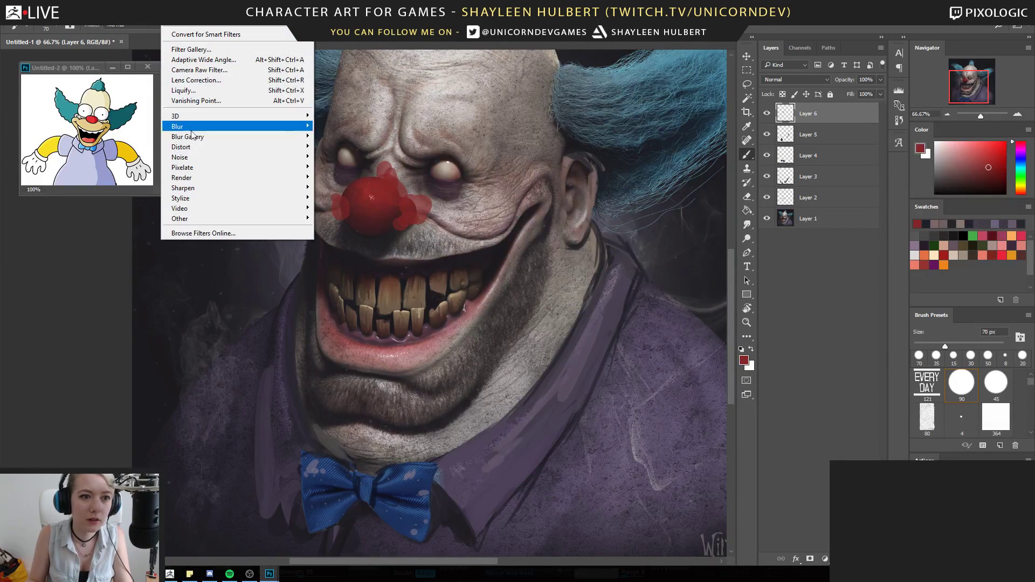
{"action": "mouse_move", "coordinate": [184, 126]}
{"action": "left_click", "coordinate": [132, 168]}
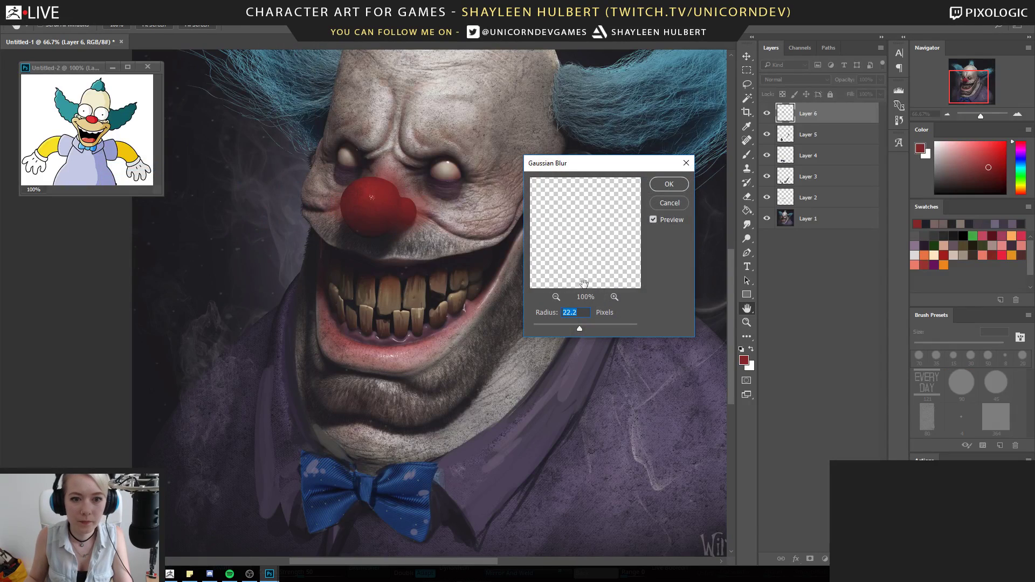
{"action": "left_click", "coordinate": [667, 179]}
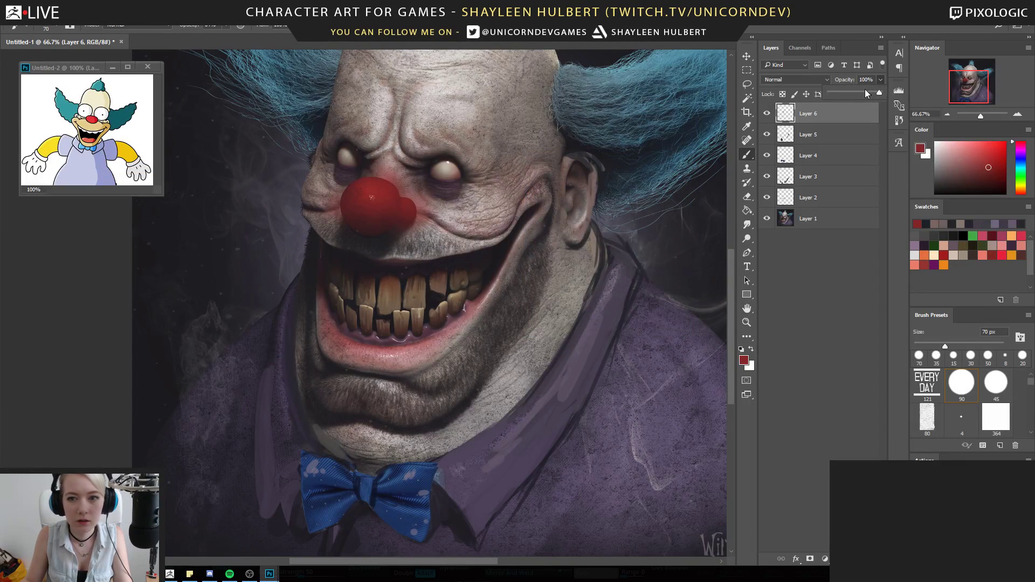
{"action": "left_click_drag", "start_coordinate": [866, 91], "coordinate": [865, 91]}
{"action": "left_click", "coordinate": [725, 306]}
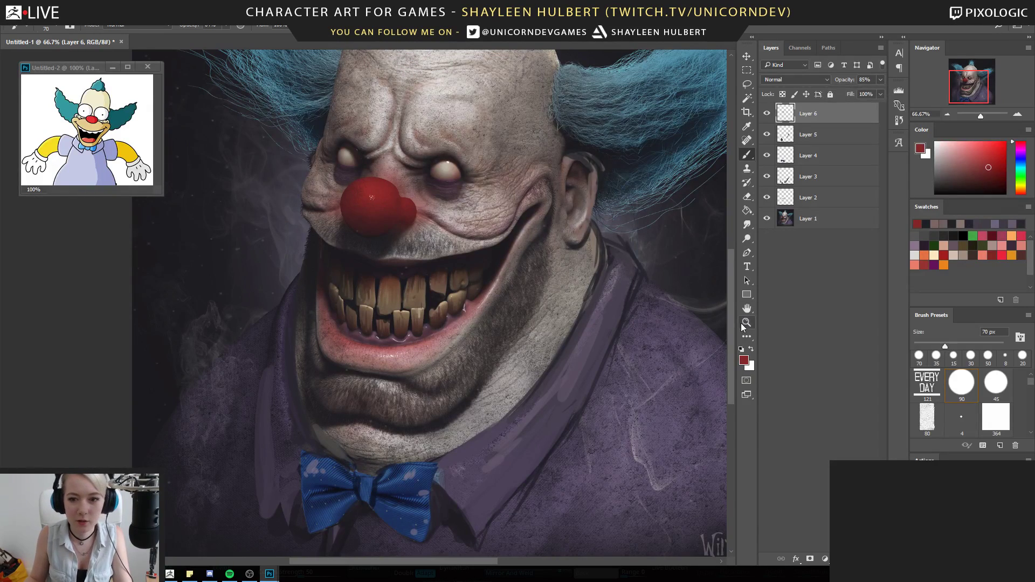
Check the whole paint-over against the cartoon reference image, then return to the nose area
{"action": "left_click", "coordinate": [747, 322]}
{"action": "left_click", "coordinate": [464, 342], "text": "alt"}
{"action": "left_click", "coordinate": [441, 344], "text": "alt"}
{"action": "left_click", "coordinate": [84, 135]}
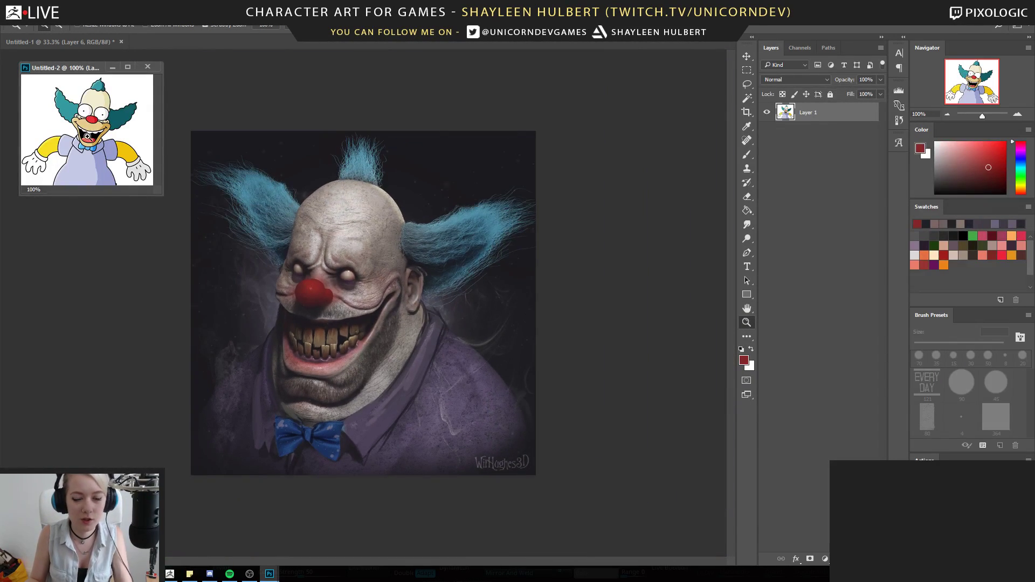
{"action": "left_click", "coordinate": [305, 271]}
{"action": "left_click", "coordinate": [312, 316]}
{"action": "left_click_drag", "start_coordinate": [312, 317], "coordinate": [407, 285]}
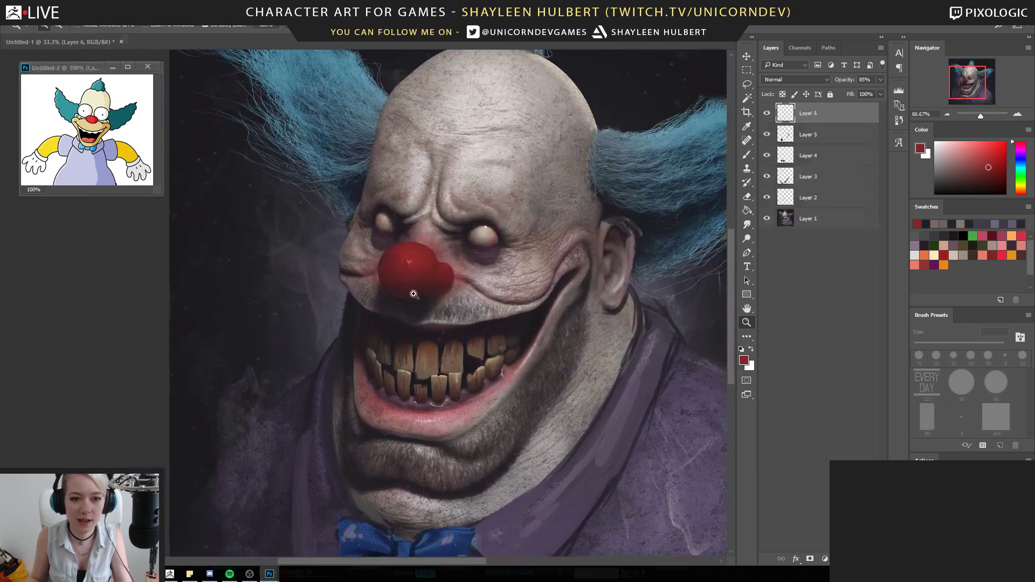
Extend the red from the top of the nose up onto the bridge with sampled reds and skin tones
{"action": "key", "text": "b"}
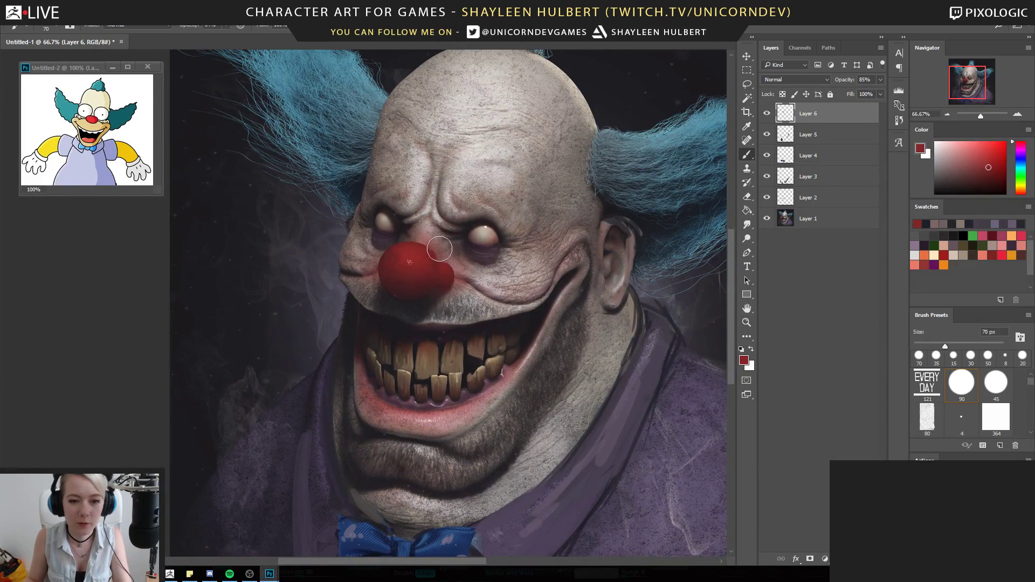
{"action": "mouse_move", "coordinate": [423, 247]}
{"action": "left_mouse_down"}
{"action": "mouse_move", "coordinate": [434, 254]}
{"action": "mouse_move", "coordinate": [424, 239]}
{"action": "mouse_move", "coordinate": [419, 252]}
{"action": "mouse_move", "coordinate": [431, 234]}
{"action": "left_mouse_up"}
{"action": "left_click", "coordinate": [426, 224], "text": "alt"}
{"action": "left_click", "coordinate": [425, 245], "text": "alt"}
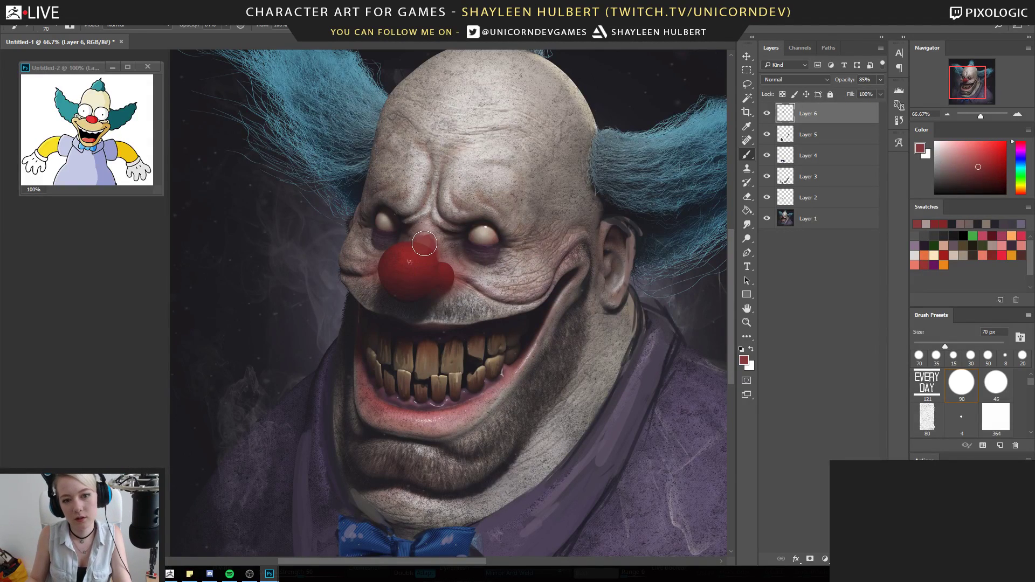
{"action": "left_click", "coordinate": [433, 260], "text": "alt"}
{"action": "left_click", "coordinate": [428, 249], "text": "alt"}
{"action": "left_click_drag", "start_coordinate": [428, 248], "coordinate": [425, 250]}
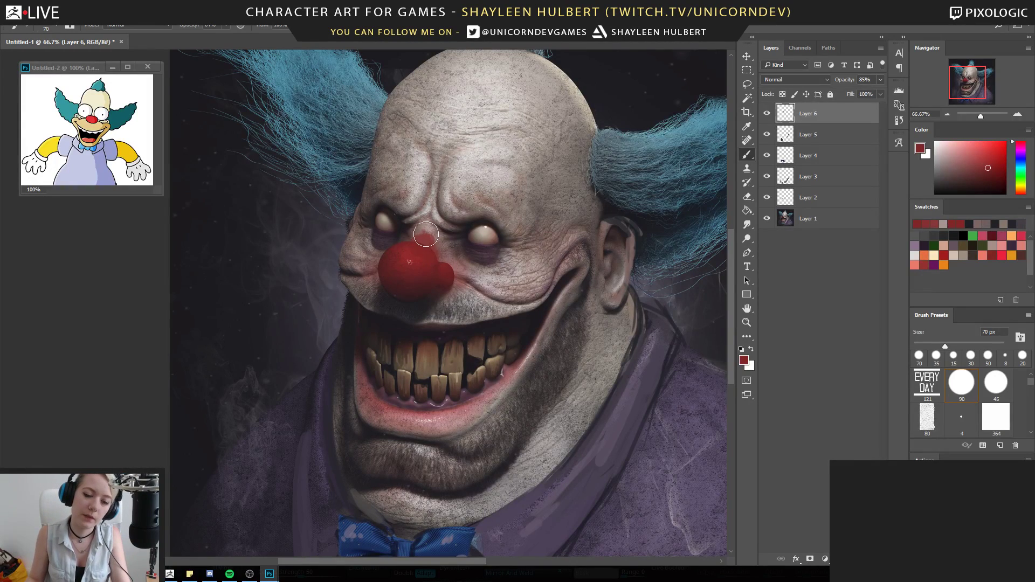
Group all paint-over layers from Layer 2 to Layer 6 above the original artwork
{"action": "left_click", "coordinate": [749, 325]}
{"action": "left_click", "coordinate": [649, 347], "text": "alt"}
{"action": "left_click", "coordinate": [649, 347], "text": "alt"}
{"action": "left_click", "coordinate": [820, 197], "text": "shift"}
{"action": "key", "text": "ctrl+g"}
Toggle the paint-over group's visibility to compare it with the original artwork, leaving the group shown
{"action": "left_click", "coordinate": [767, 109]}
{"action": "left_click", "coordinate": [767, 110]}
{"action": "left_click", "coordinate": [767, 110]}
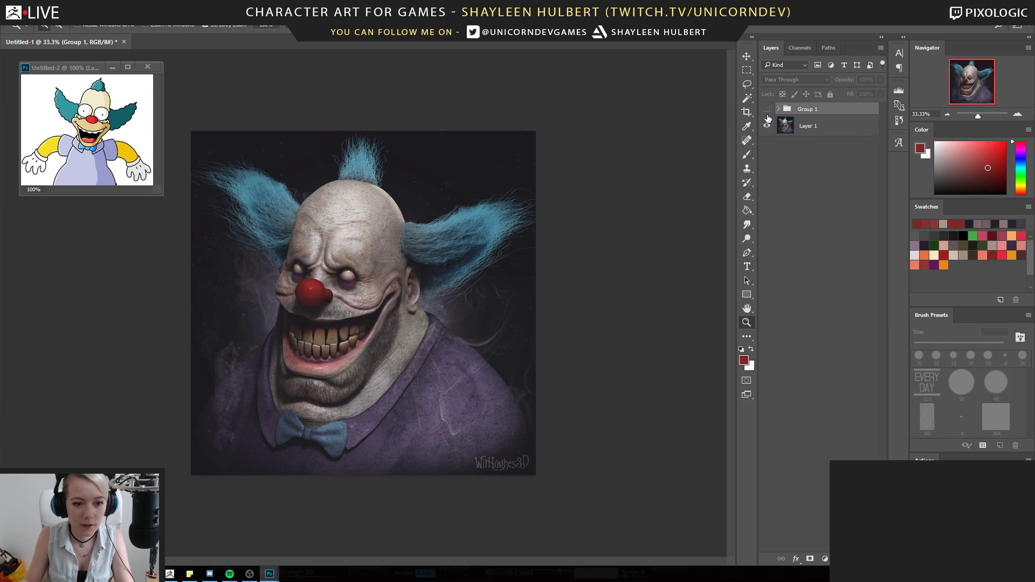
{"action": "double_click", "coordinate": [779, 111]}
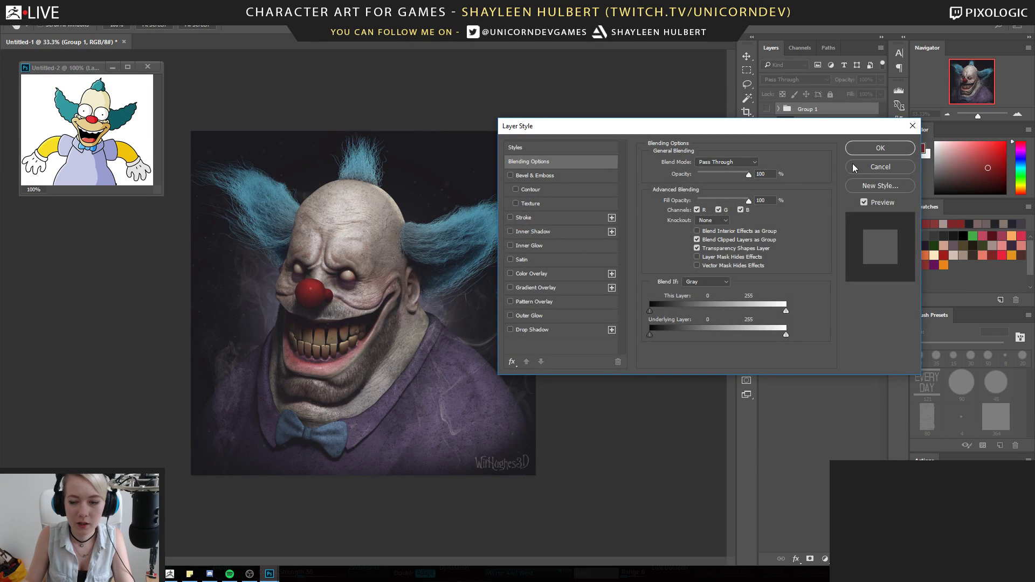
{"action": "left_click", "coordinate": [870, 166]}
{"action": "left_click", "coordinate": [767, 108]}
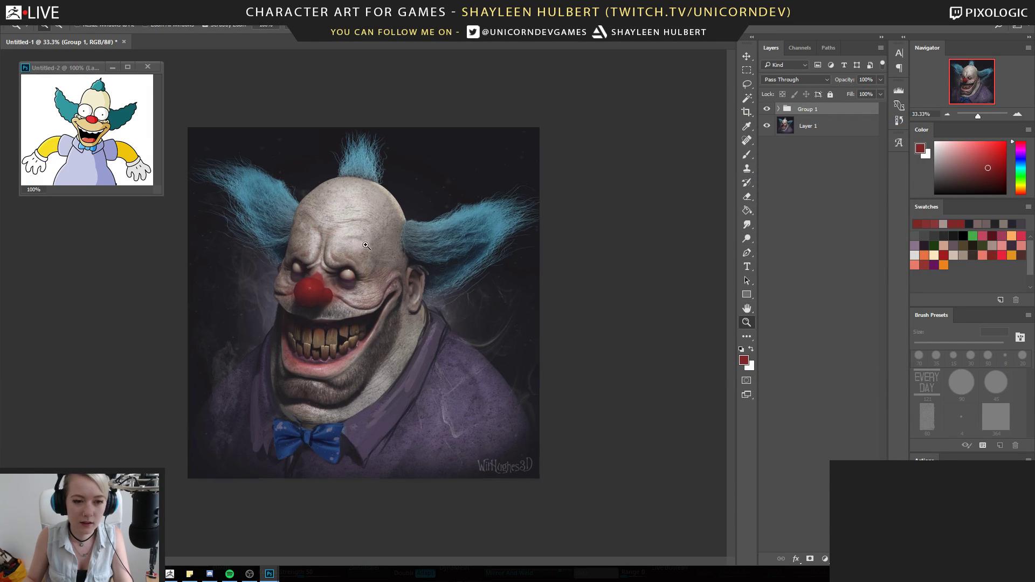
Expand the paint-over group and make Layer 6 active for further brushwork
{"action": "left_click", "coordinate": [365, 244]}
{"action": "left_click_drag", "start_coordinate": [386, 302], "coordinate": [485, 221]}
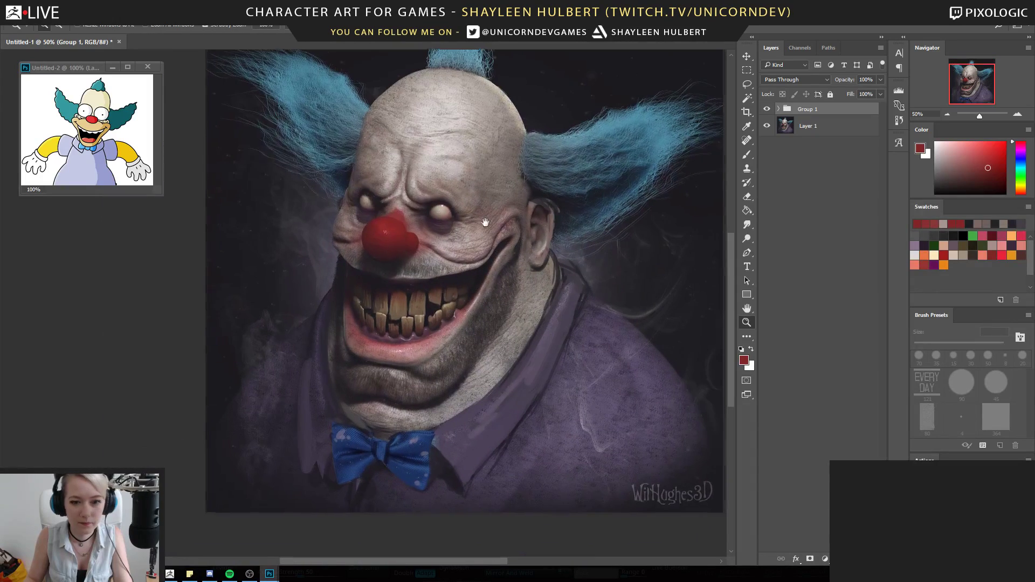
{"action": "key", "text": "b"}
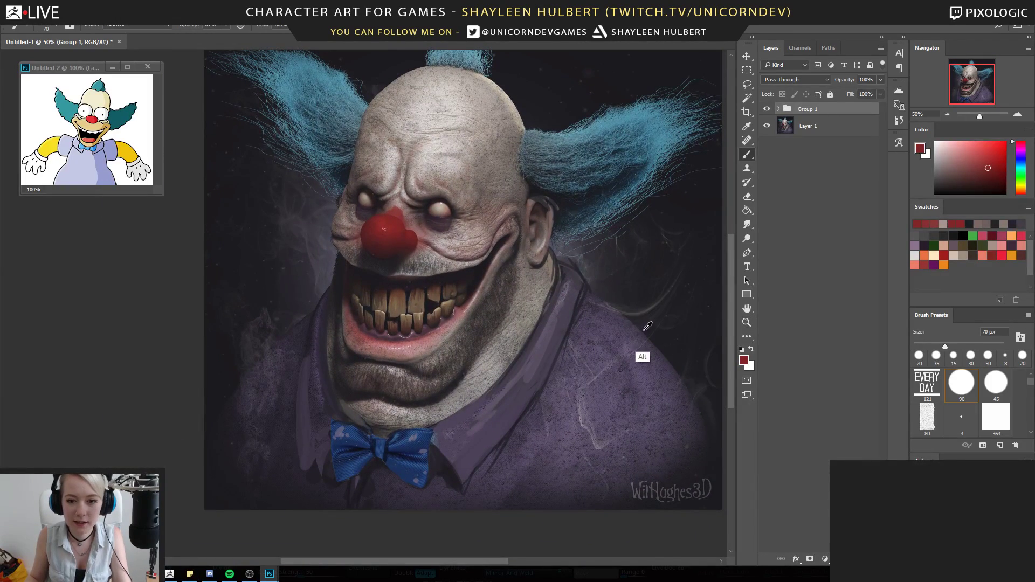
{"action": "key", "text": "d"}
{"action": "left_click", "coordinate": [594, 296]}
{"action": "key", "text": "Return"}
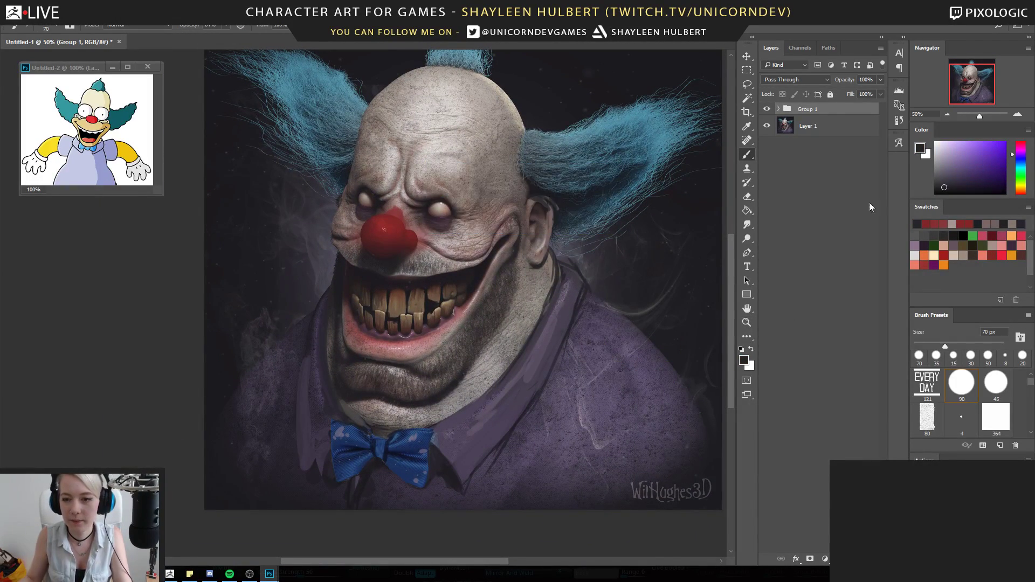
{"action": "left_click", "coordinate": [809, 125]}
{"action": "left_click", "coordinate": [779, 109]}
{"action": "left_click", "coordinate": [817, 126]}
Widen both shoulders with sampled purple and dark tones, and mark the inner edge of the right arm in shadow
{"action": "left_click", "coordinate": [647, 329], "text": "alt"}
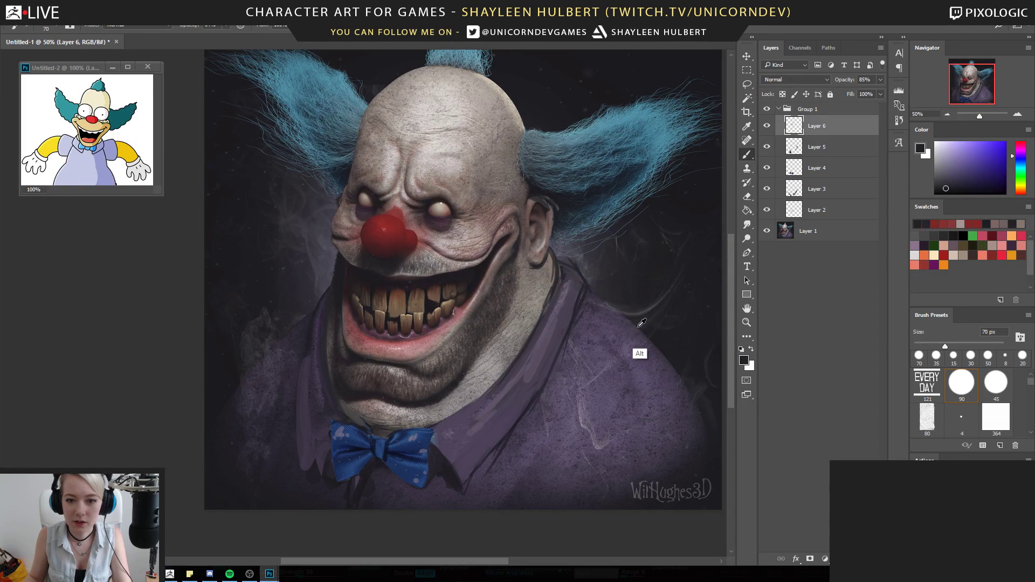
{"action": "left_click_drag", "start_coordinate": [707, 439], "coordinate": [717, 442]}
{"action": "mouse_move", "coordinate": [689, 375]}
{"action": "left_mouse_down"}
{"action": "mouse_move", "coordinate": [629, 324]}
{"action": "mouse_move", "coordinate": [681, 387]}
{"action": "left_mouse_up"}
{"action": "left_click", "coordinate": [692, 485], "text": "alt"}
{"action": "mouse_move", "coordinate": [692, 422]}
{"action": "left_mouse_down"}
{"action": "mouse_move", "coordinate": [624, 487]}
{"action": "mouse_move", "coordinate": [673, 430]}
{"action": "left_mouse_up"}
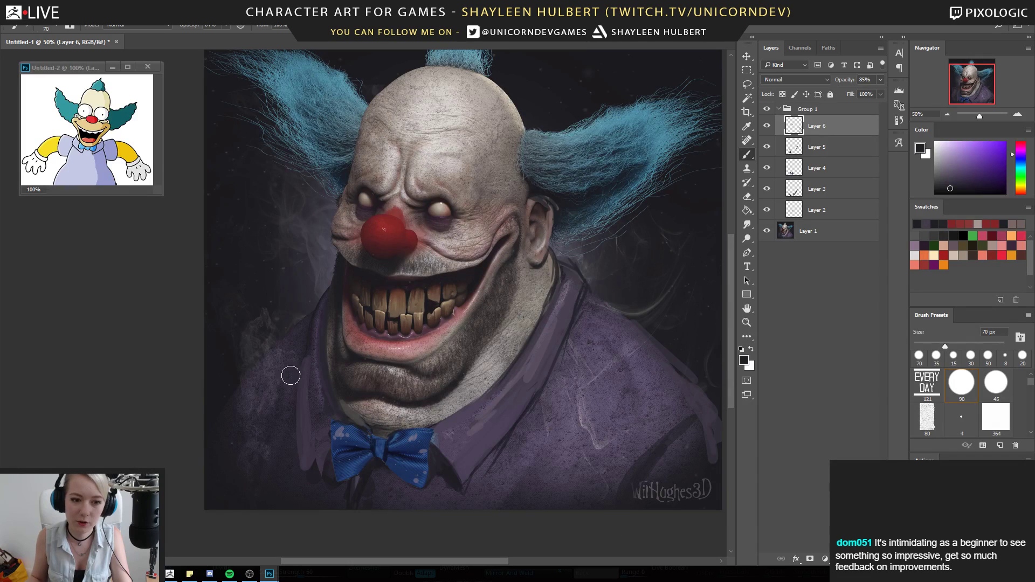
{"action": "left_click", "coordinate": [268, 382], "text": "alt"}
{"action": "left_click_drag", "start_coordinate": [252, 363], "coordinate": [213, 443]}
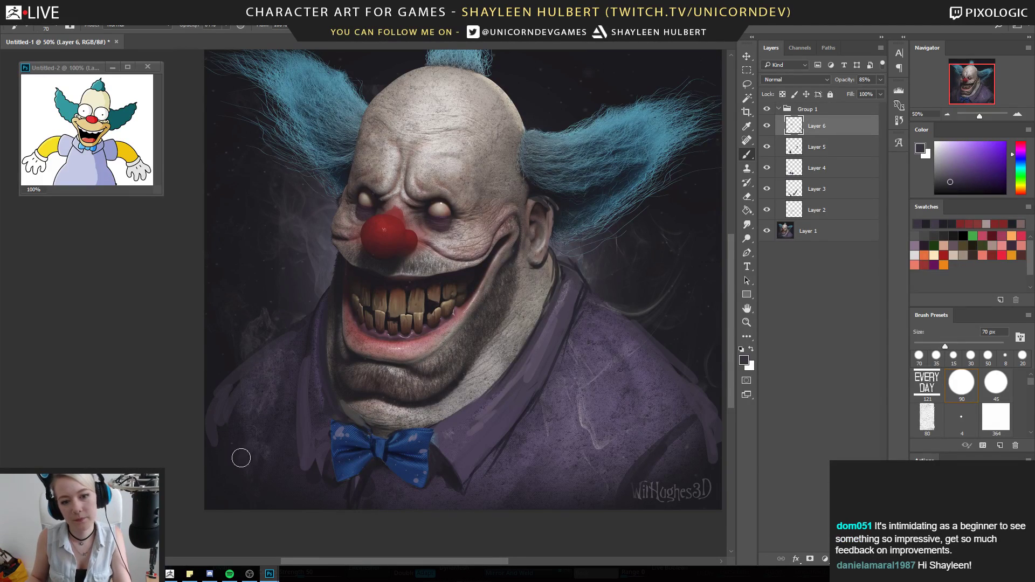
{"action": "left_click_drag", "start_coordinate": [573, 336], "coordinate": [542, 340]}
{"action": "mouse_move", "coordinate": [448, 118]}
{"action": "left_mouse_down"}
{"action": "mouse_move", "coordinate": [489, 134]}
{"action": "mouse_move", "coordinate": [492, 126]}
{"action": "left_mouse_up"}
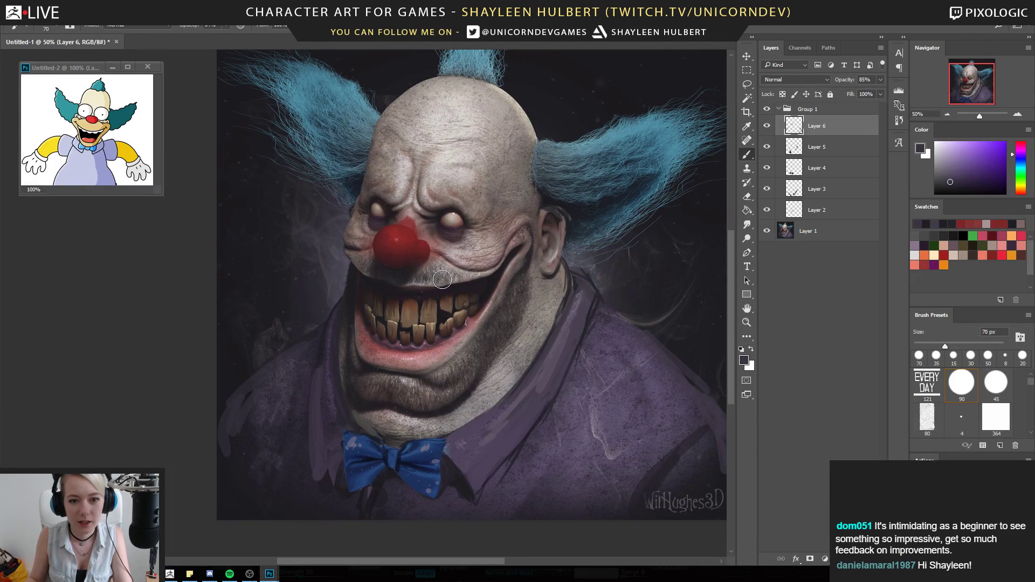
Paint a sampled lip red along the upper lip with a 45 px brush, undoing the strokes at its left end
{"action": "left_click", "coordinate": [380, 379], "text": "alt"}
{"action": "key", "text": "bracketleft"}
{"action": "key", "text": "bracketleft"}
{"action": "key", "text": "bracketleft"}
{"action": "left_click_drag", "start_coordinate": [416, 290], "coordinate": [486, 279]}
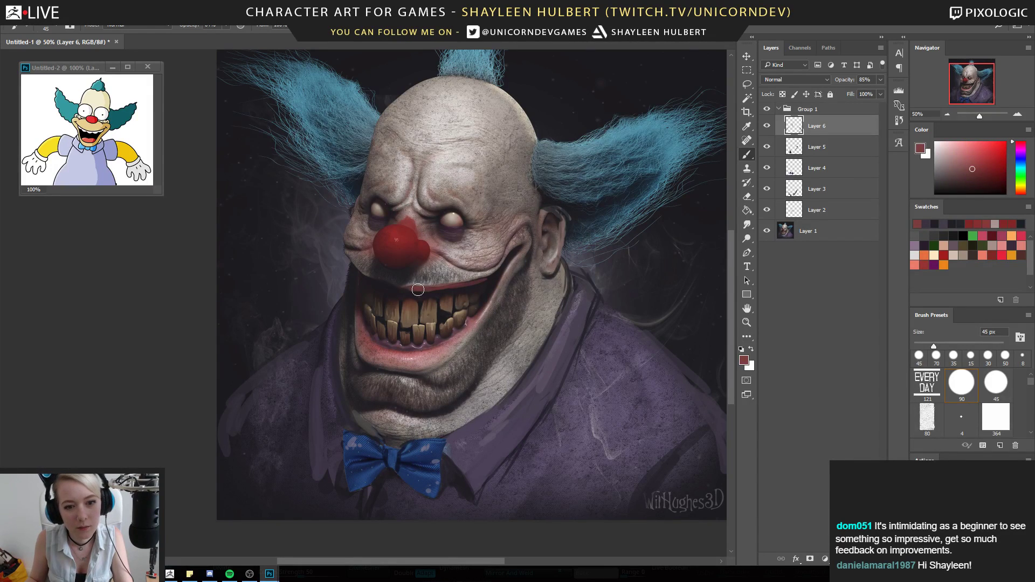
{"action": "left_click_drag", "start_coordinate": [348, 261], "coordinate": [373, 281]}
{"action": "key", "text": "ctrl+alt+z"}
{"action": "key", "text": "ctrl+alt+z"}
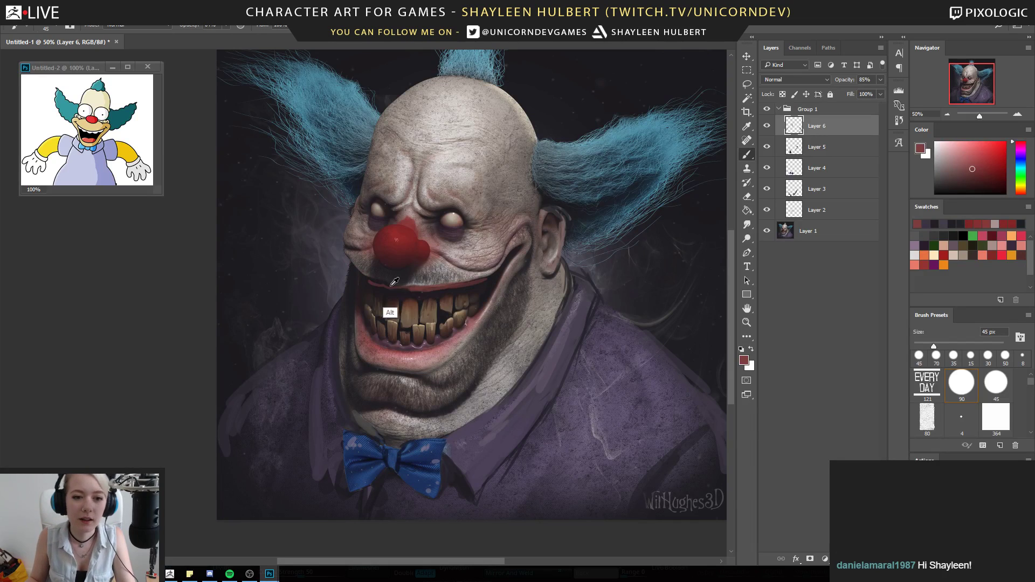
Continue the upper lip to the left mouth corner and soften the right mouth corner with sampled muted reds
{"action": "left_click", "coordinate": [418, 286], "text": "alt"}
{"action": "mouse_move", "coordinate": [418, 288]}
{"action": "left_mouse_down"}
{"action": "mouse_move", "coordinate": [374, 282]}
{"action": "mouse_move", "coordinate": [394, 284]}
{"action": "left_mouse_up"}
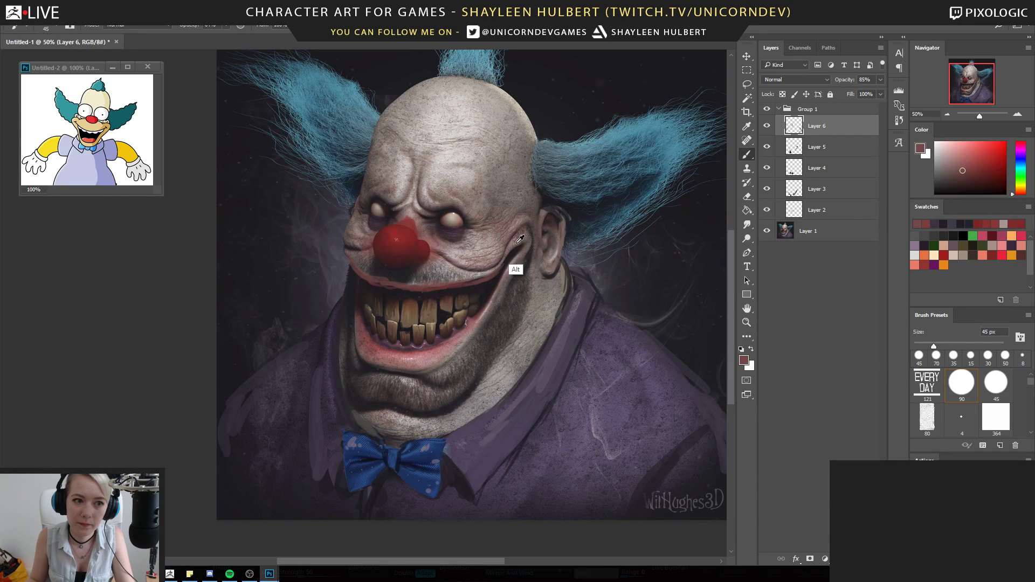
{"action": "left_click", "coordinate": [516, 269], "text": "alt"}
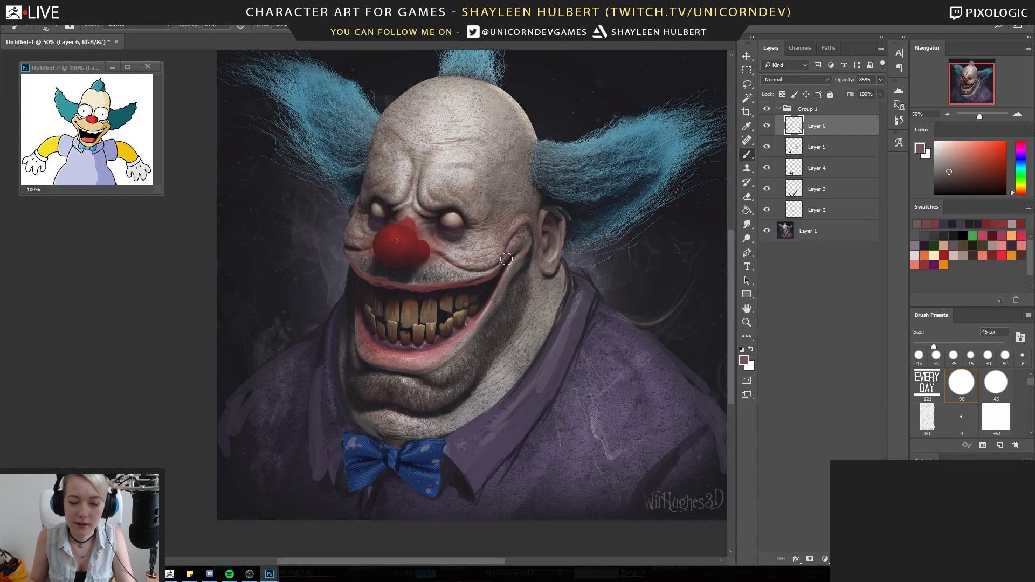
{"action": "left_click", "coordinate": [504, 296], "text": "alt"}
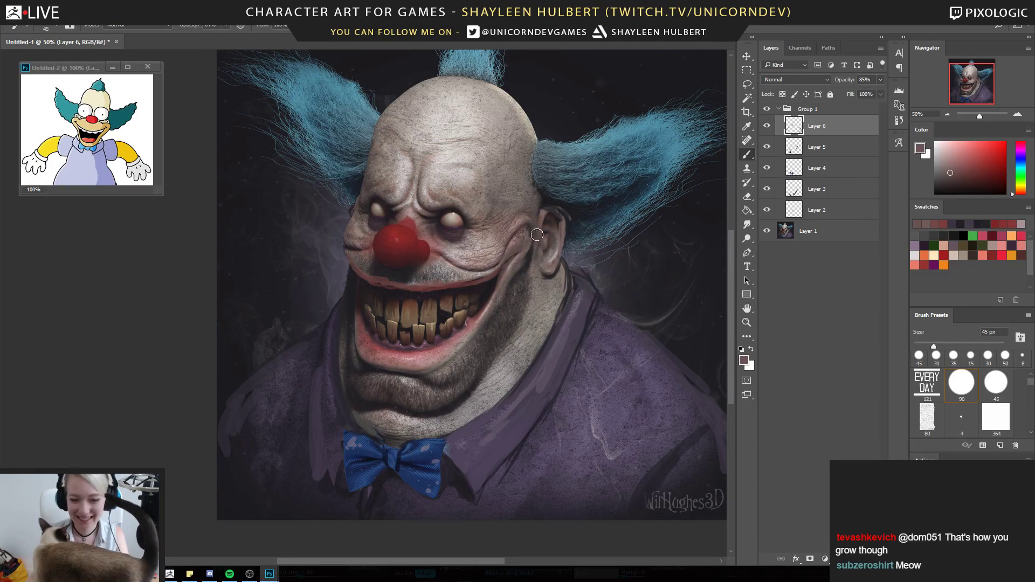
Sample a dark grey from the beard and extend the stubble with short strokes down the jaw and neck below the ear
{"action": "left_click", "coordinate": [511, 318], "text": "alt"}
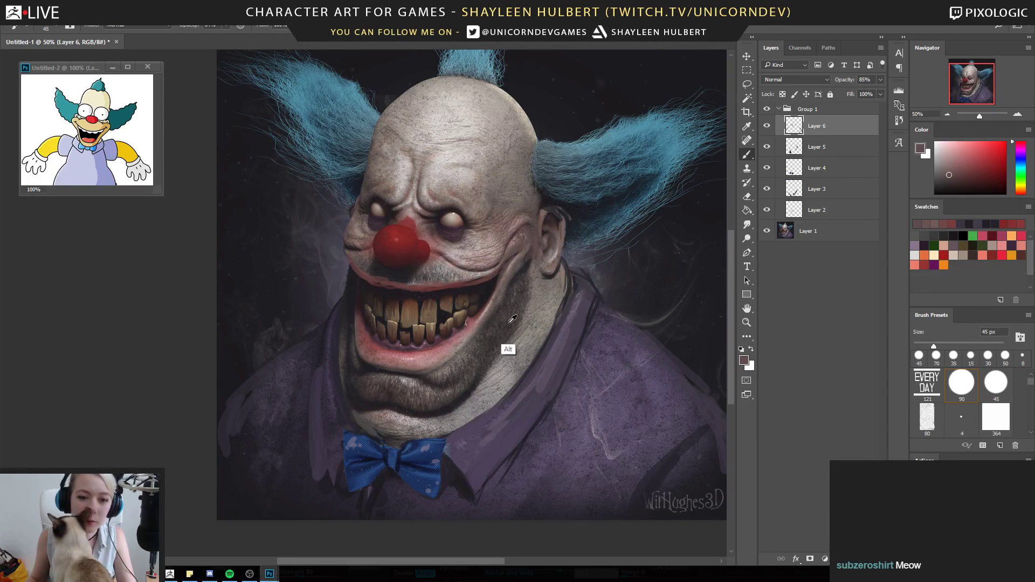
{"action": "left_click", "coordinate": [511, 319], "text": "alt"}
{"action": "left_click_drag", "start_coordinate": [531, 300], "coordinate": [533, 317]}
{"action": "left_click_drag", "start_coordinate": [528, 322], "coordinate": [510, 359]}
{"action": "left_click_drag", "start_coordinate": [498, 368], "coordinate": [495, 374]}
{"action": "left_click_drag", "start_coordinate": [482, 381], "coordinate": [482, 405]}
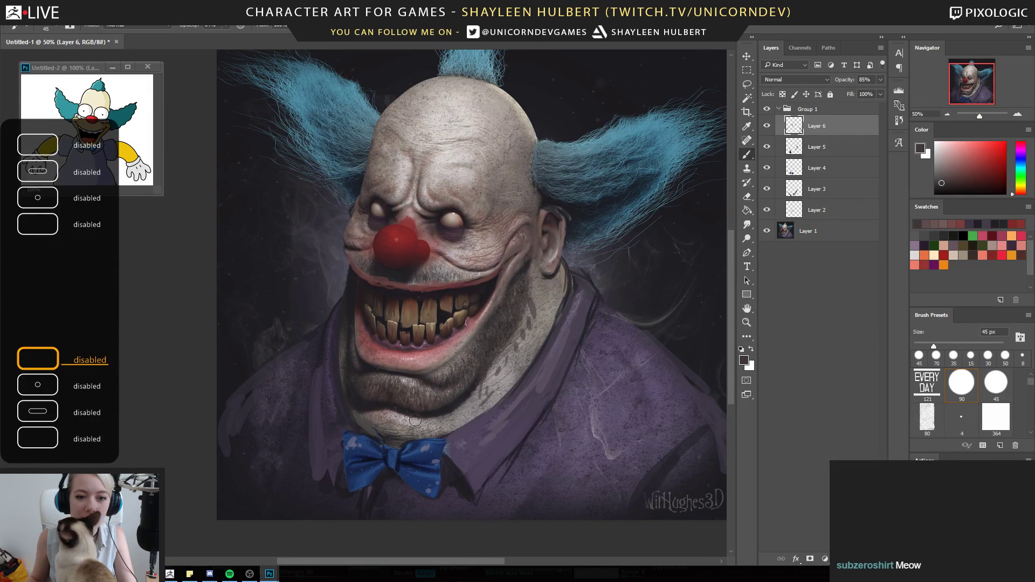
{"action": "left_click_drag", "start_coordinate": [514, 333], "coordinate": [513, 348]}
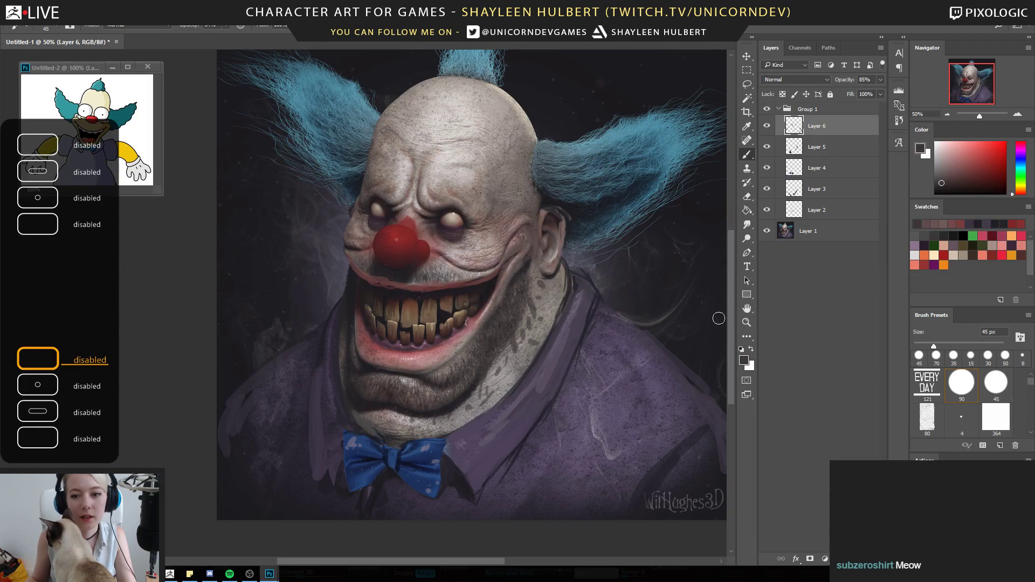
Compare the clown artwork with and without the Group 1 paint-over, viewing the whole picture at reduced zoom
{"action": "left_click", "coordinate": [746, 322]}
{"action": "left_click", "coordinate": [683, 324], "text": "alt"}
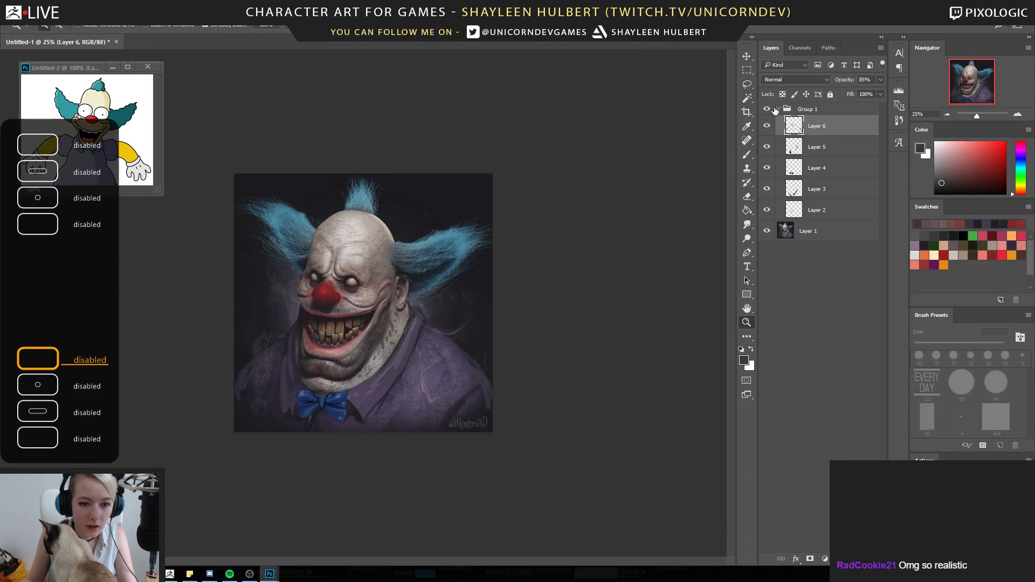
{"action": "left_click", "coordinate": [774, 110]}
{"action": "left_click", "coordinate": [768, 110]}
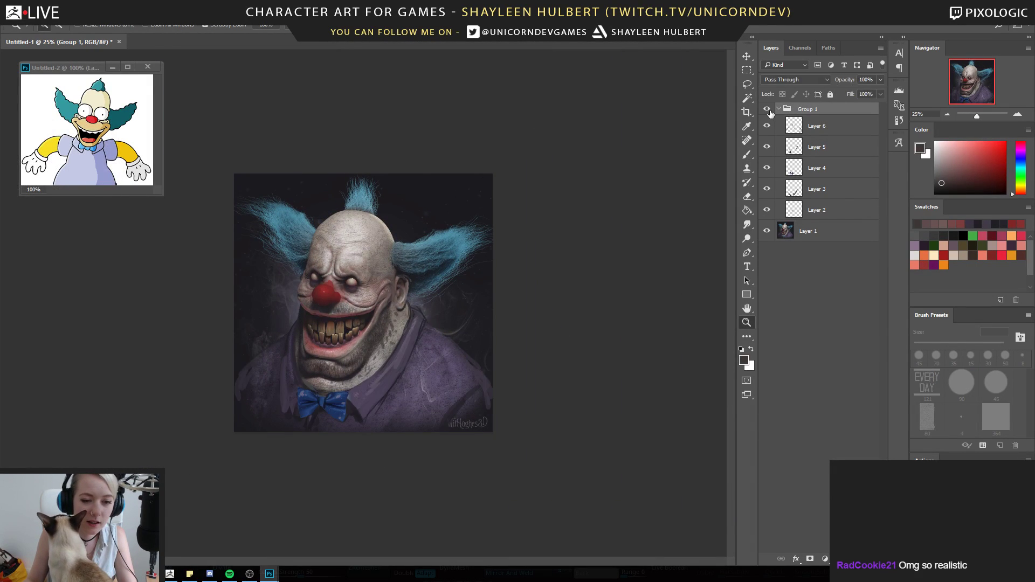
{"action": "left_click", "coordinate": [768, 111]}
{"action": "left_click", "coordinate": [769, 113]}
{"action": "left_click", "coordinate": [772, 115]}
{"action": "left_click", "coordinate": [771, 117]}
{"action": "left_click", "coordinate": [770, 117]}
{"action": "left_click", "coordinate": [384, 318]}
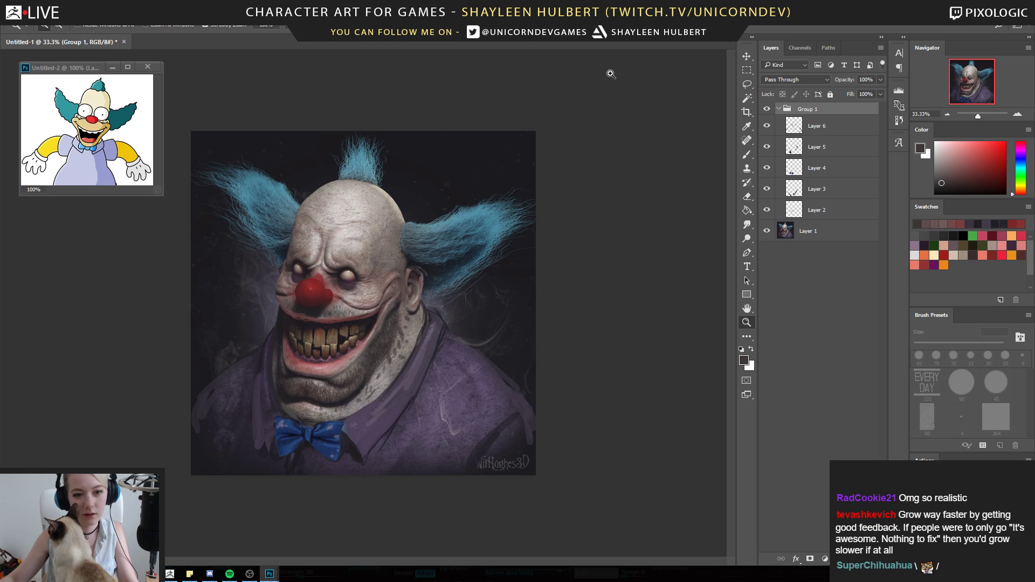
{"action": "left_click", "coordinate": [492, 225]}
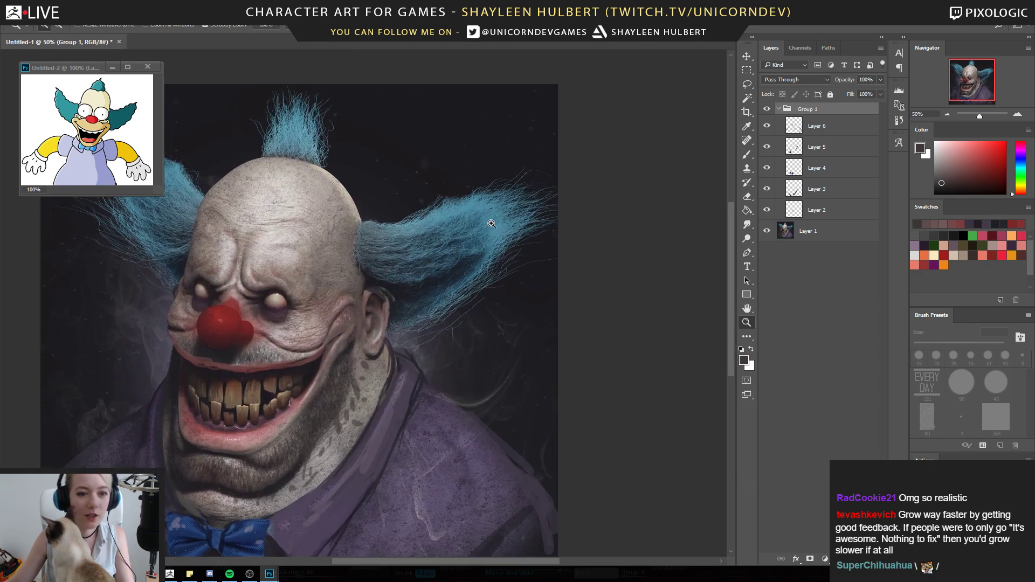
{"action": "left_click", "coordinate": [468, 237], "text": "alt"}
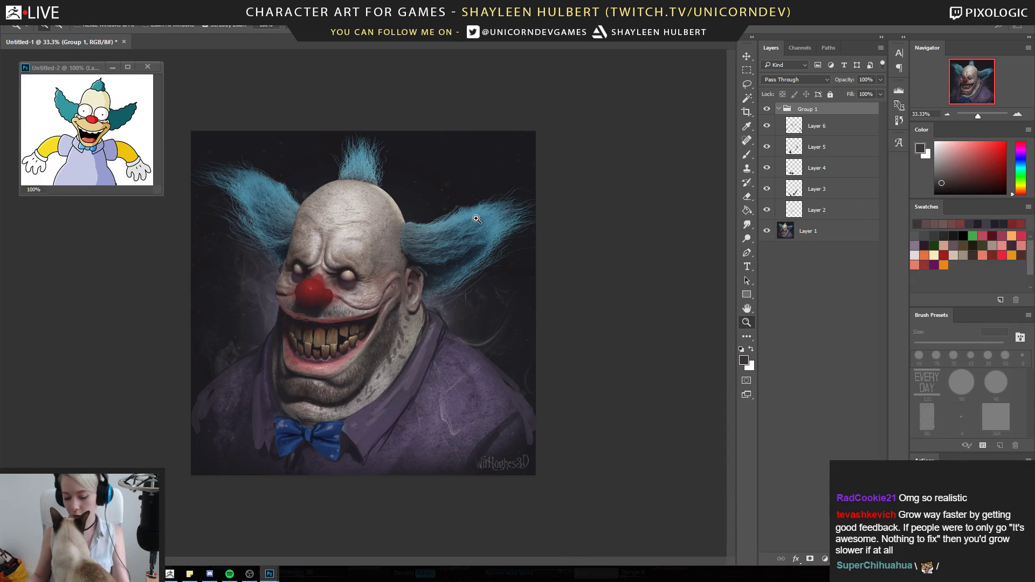
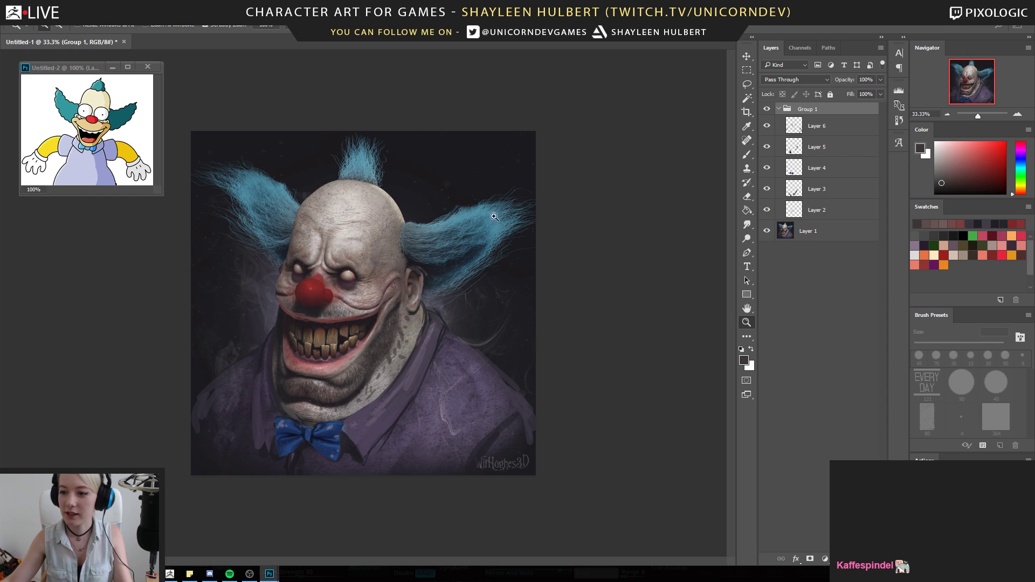
Switch back to ZBrush, activate the ZModeler brush and isolate the front plate subtool PolyMesh3D1
{"action": "left_click", "coordinate": [171, 575]}
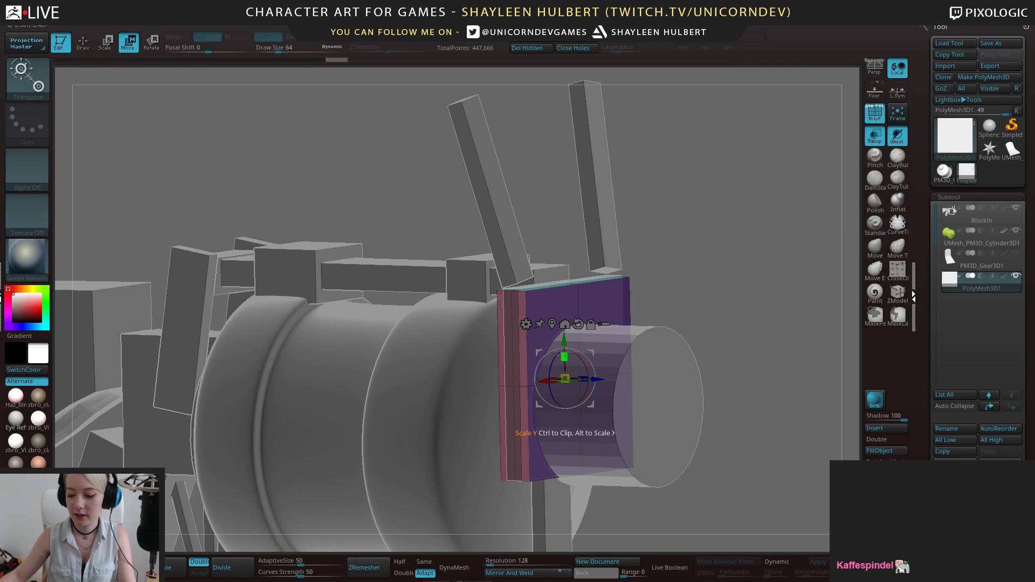
{"action": "left_click_drag", "start_coordinate": [644, 290], "coordinate": [712, 263], "text": "shift"}
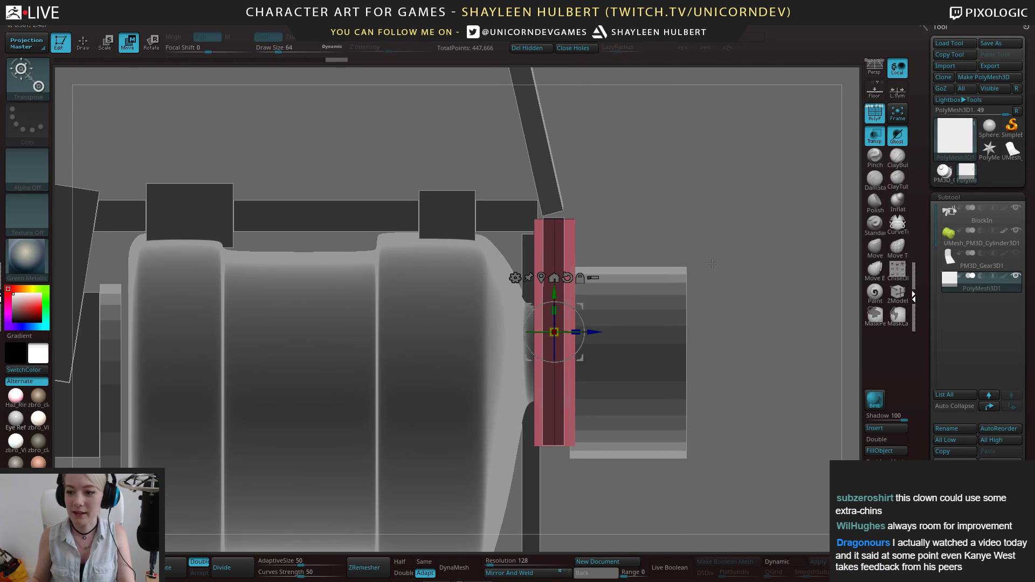
{"action": "mouse_move", "coordinate": [669, 231]}
{"action": "left_mouse_down", "text": "alt"}
{"action": "mouse_move", "coordinate": [658, 231]}
{"action": "mouse_move", "coordinate": [672, 228]}
{"action": "left_mouse_up", "text": "alt"}
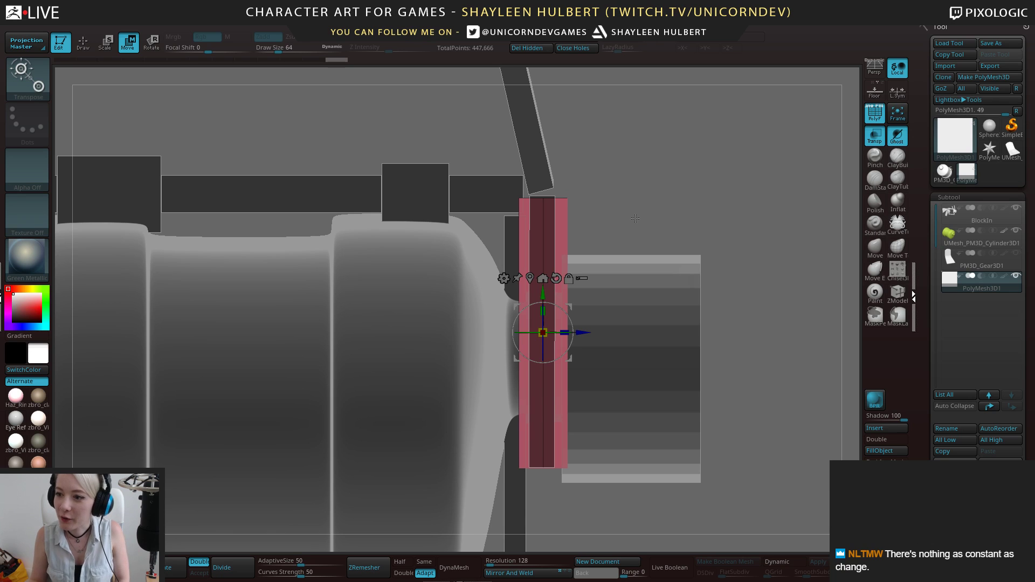
{"action": "left_click_drag", "start_coordinate": [667, 197], "coordinate": [641, 227], "text": "alt"}
{"action": "left_click_drag", "start_coordinate": [771, 215], "coordinate": [600, 208]}
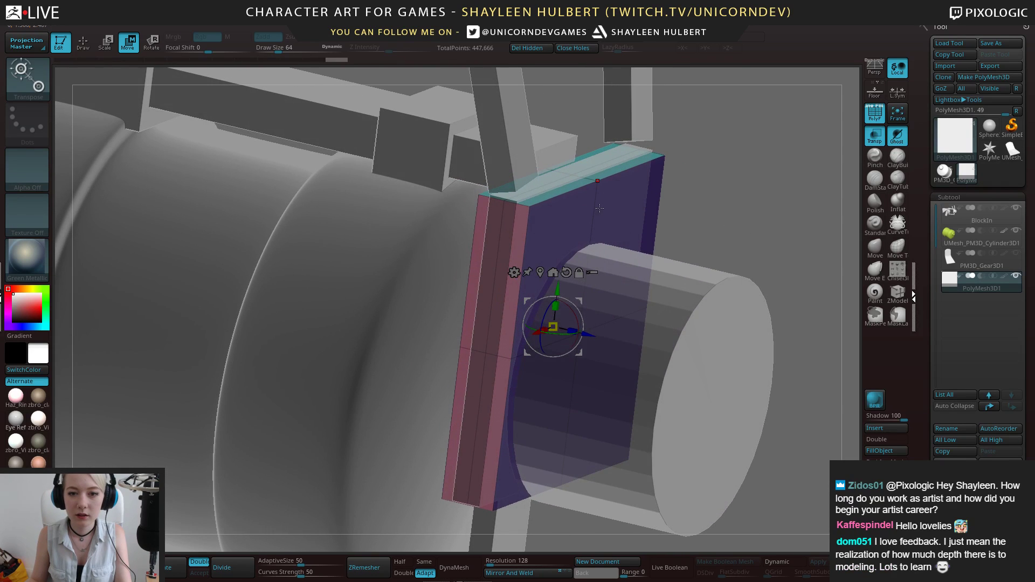
{"action": "left_click_drag", "start_coordinate": [697, 208], "coordinate": [733, 235]}
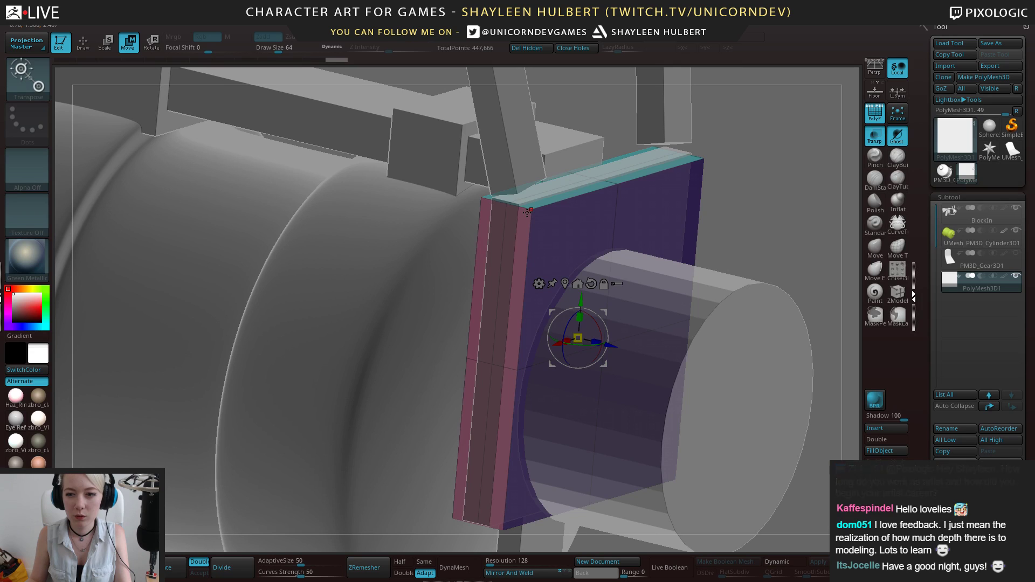
{"action": "left_click", "coordinate": [898, 294]}
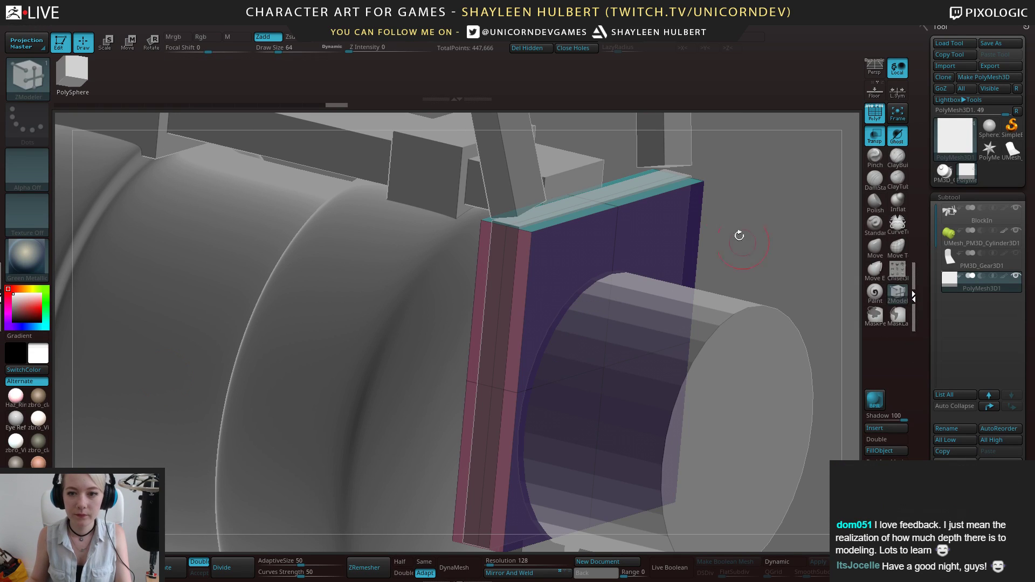
{"action": "left_click", "coordinate": [1016, 276], "text": "alt"}
{"action": "left_click_drag", "start_coordinate": [757, 204], "coordinate": [716, 208]}
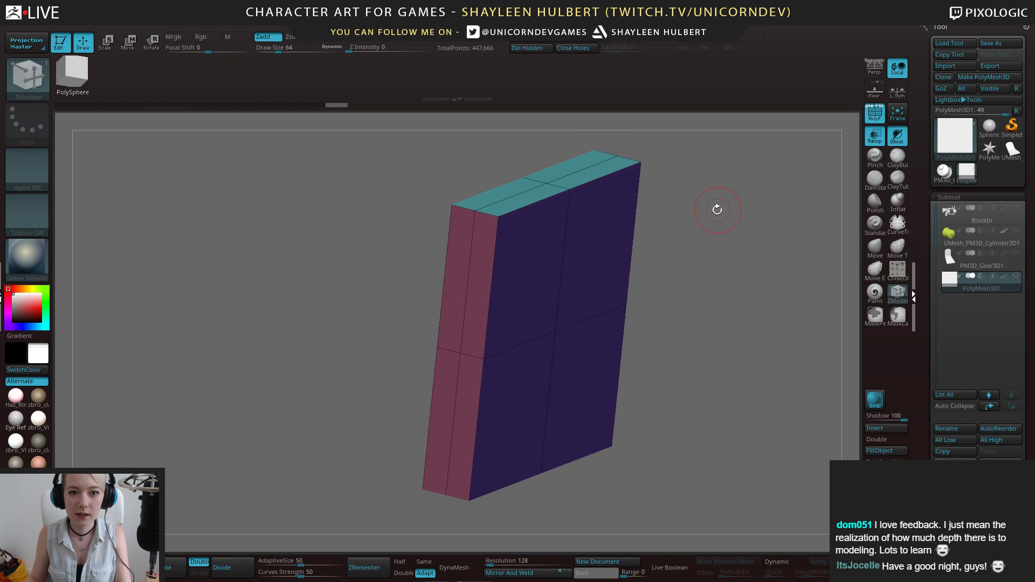
Try to bevel the edge loop around the plate's top face with ZModeler
{"action": "key", "text": "space"}
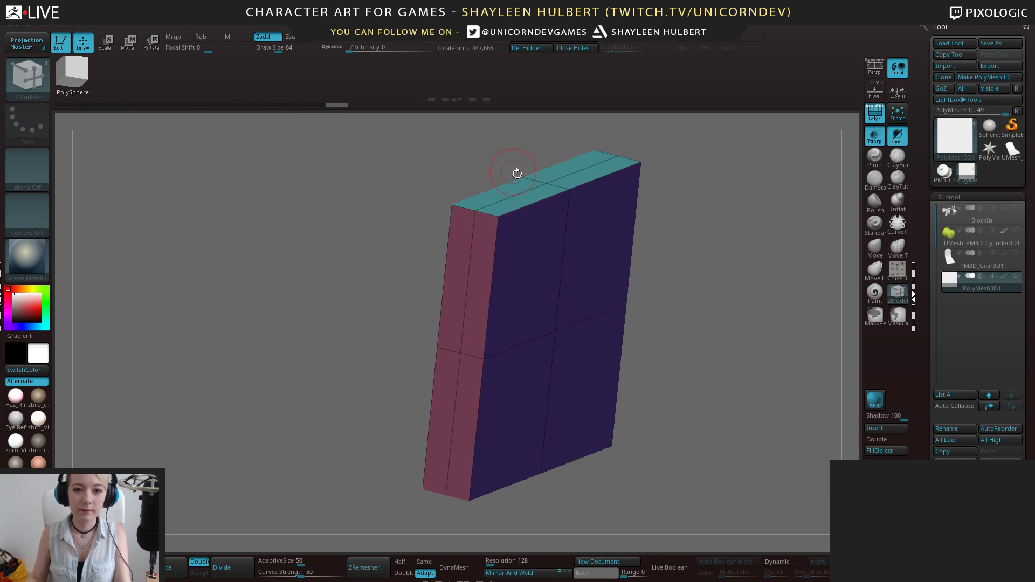
{"action": "key", "text": "space"}
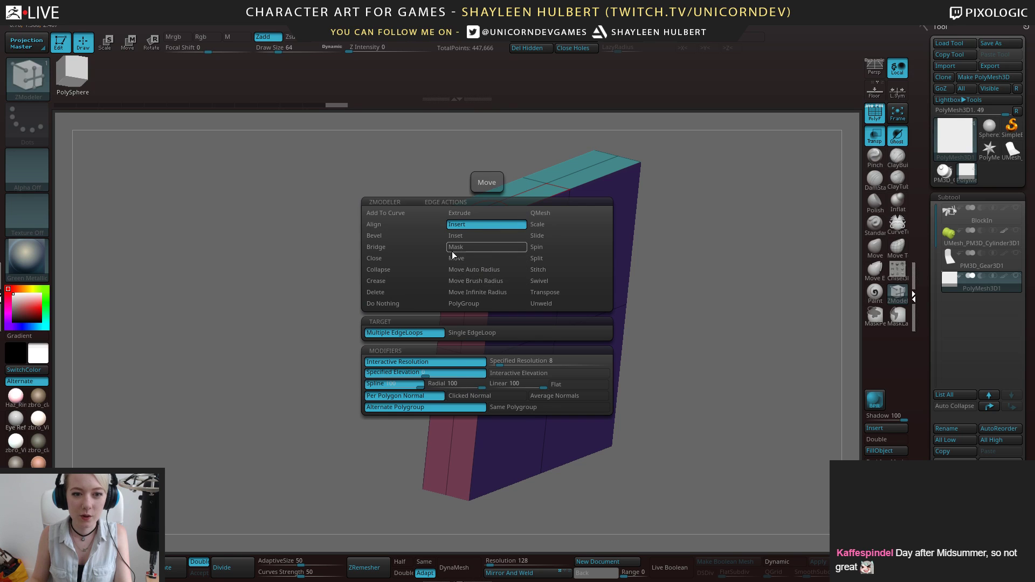
{"action": "left_click", "coordinate": [486, 216]}
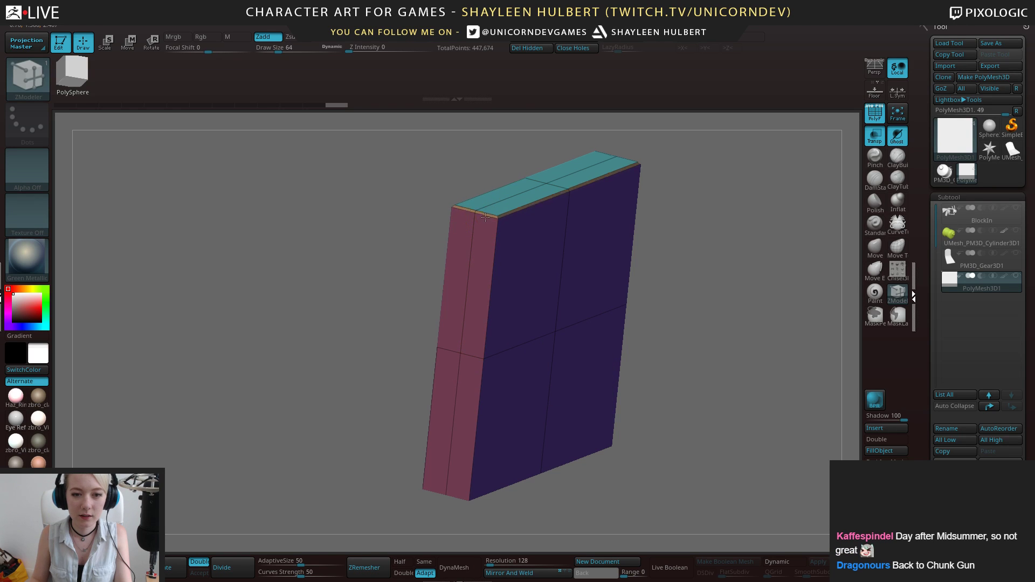
{"action": "key", "text": "ctrl+z"}
Delete the complete vertical edge loops through the middle of the plate's thickness and width
{"action": "key", "text": "space"}
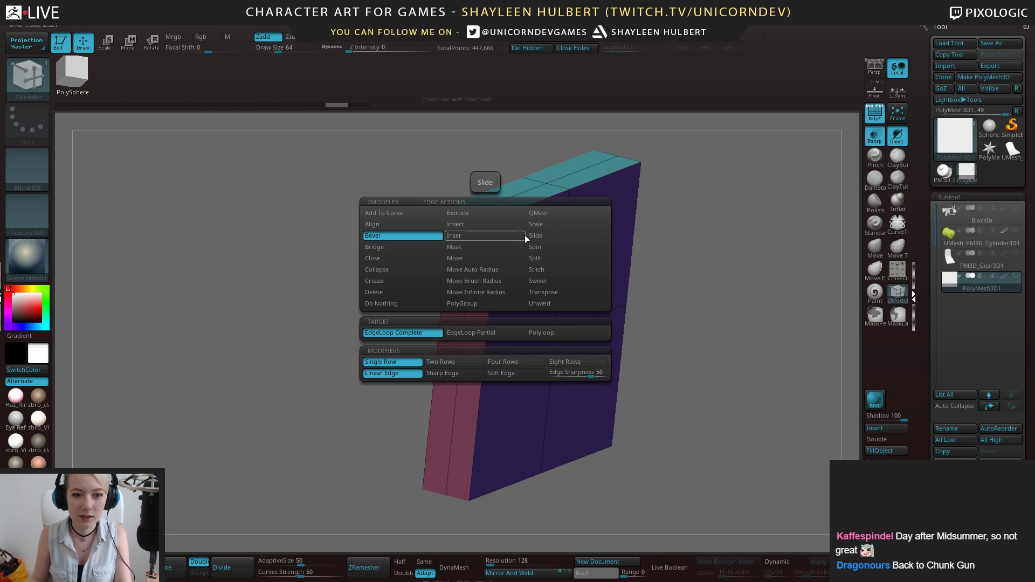
{"action": "left_click", "coordinate": [374, 292]}
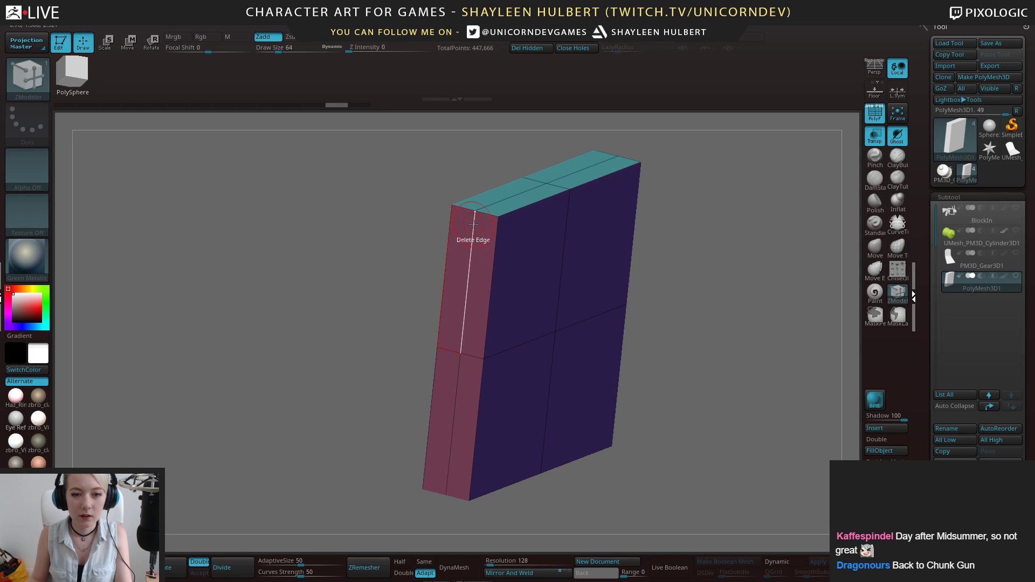
{"action": "key", "text": "space"}
{"action": "left_click", "coordinate": [469, 302]}
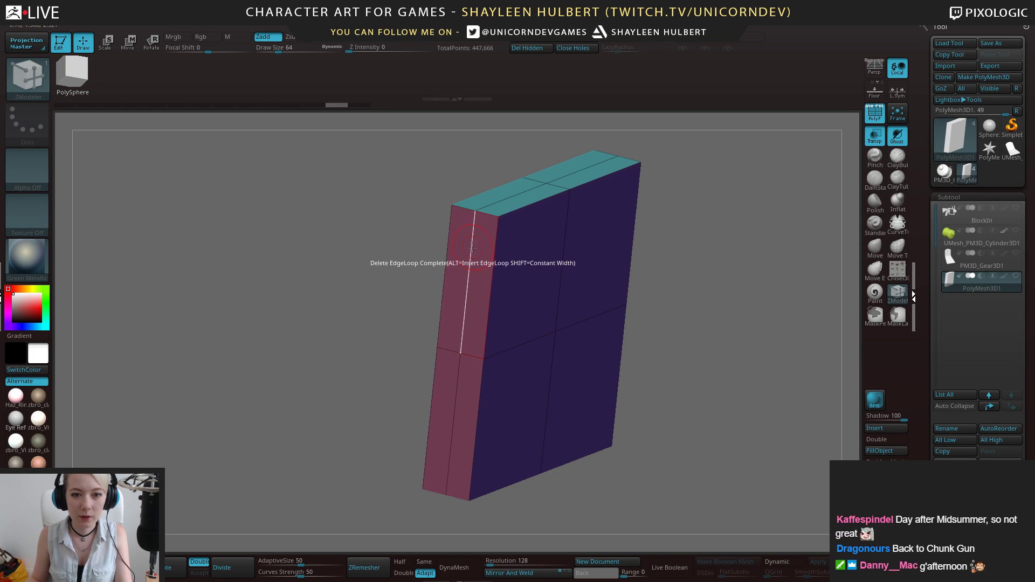
{"action": "left_click", "coordinate": [473, 248]}
{"action": "left_click", "coordinate": [560, 238]}
{"action": "left_click", "coordinate": [515, 238]}
Set the ZModeler edge action to Bevel with the EdgeLoop Partial target and turn on X symmetry
{"action": "key", "text": "space"}
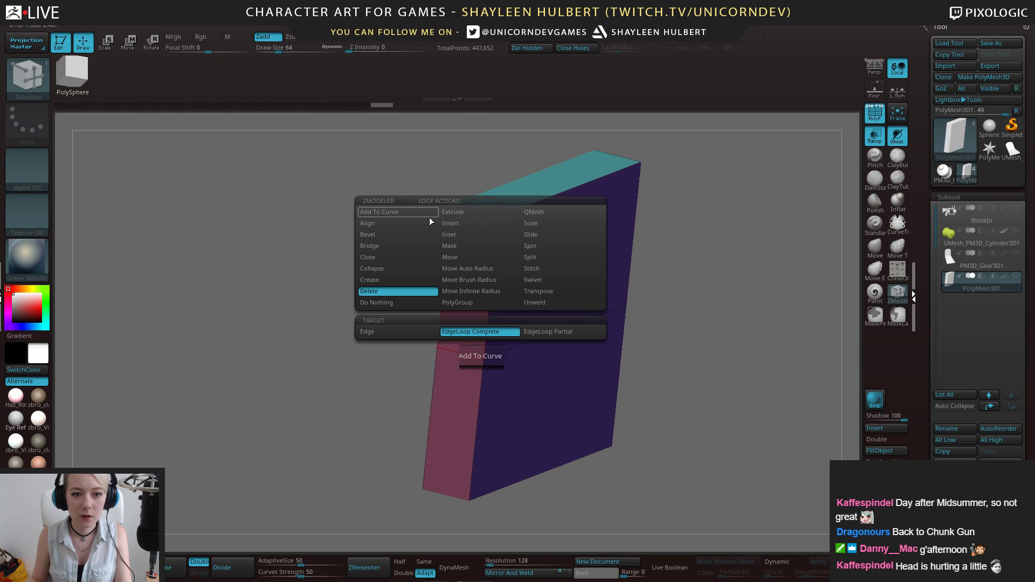
{"action": "left_click", "coordinate": [377, 235]}
{"action": "key", "text": "ctrl"}
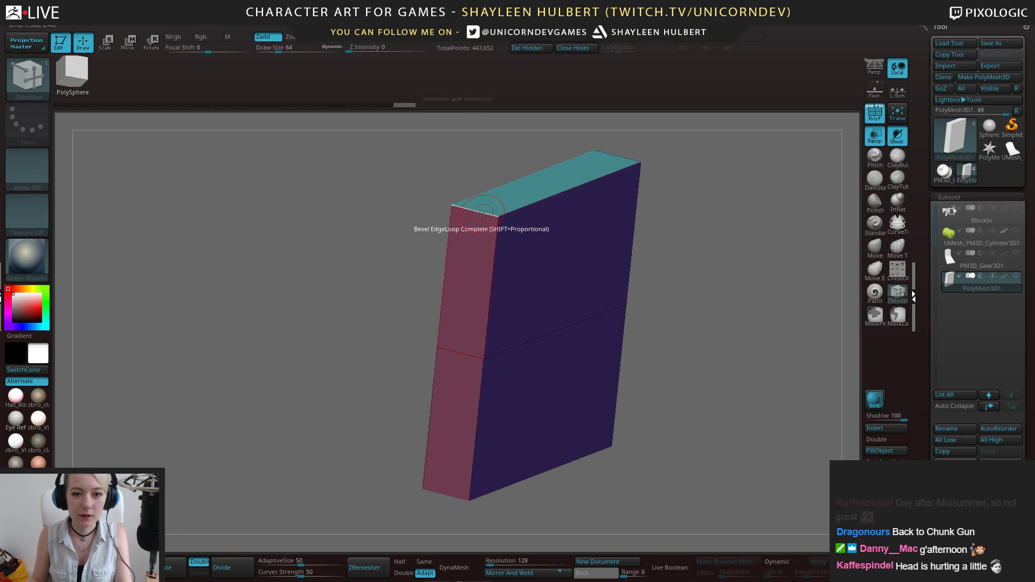
{"action": "key", "text": "space"}
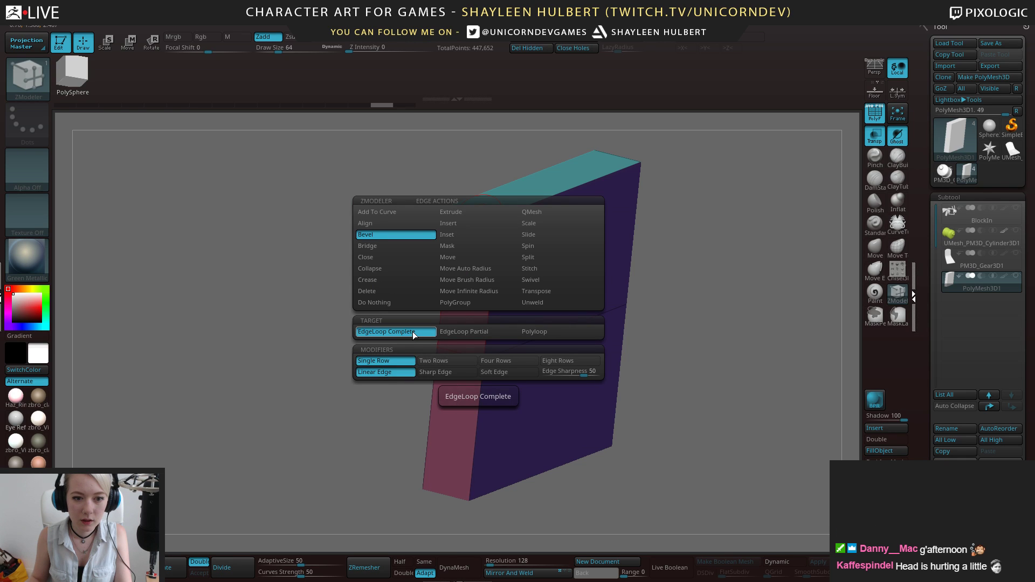
{"action": "left_click", "coordinate": [459, 332]}
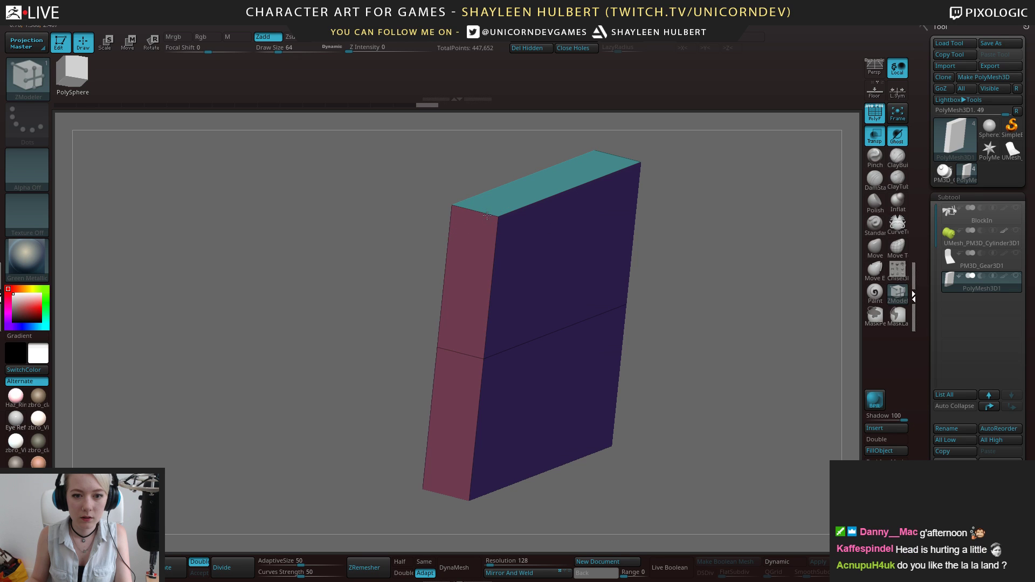
{"action": "key", "text": "space"}
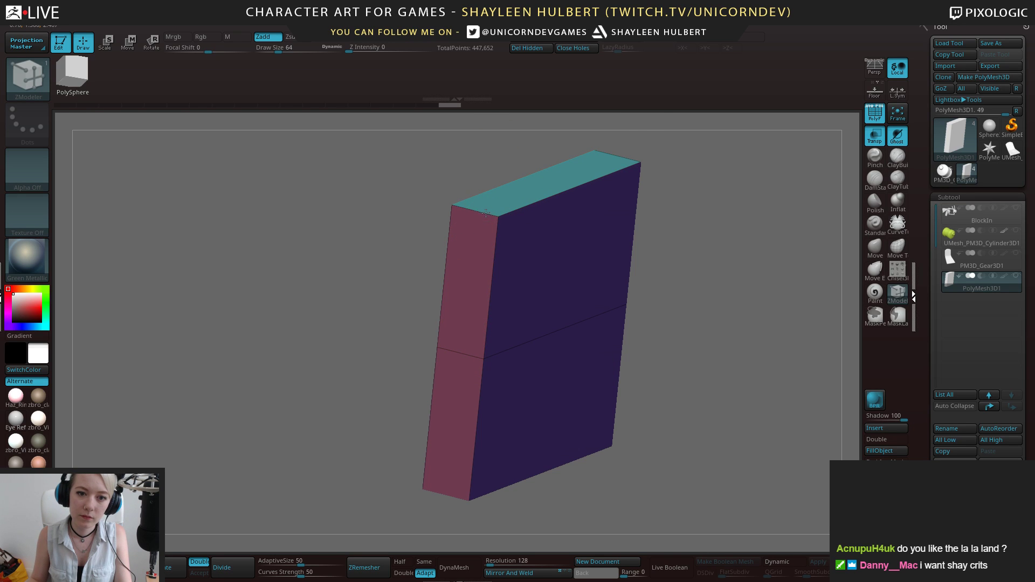
{"action": "left_click", "coordinate": [715, 41]}
{"action": "left_click_drag", "start_coordinate": [787, 173], "coordinate": [507, 215]}
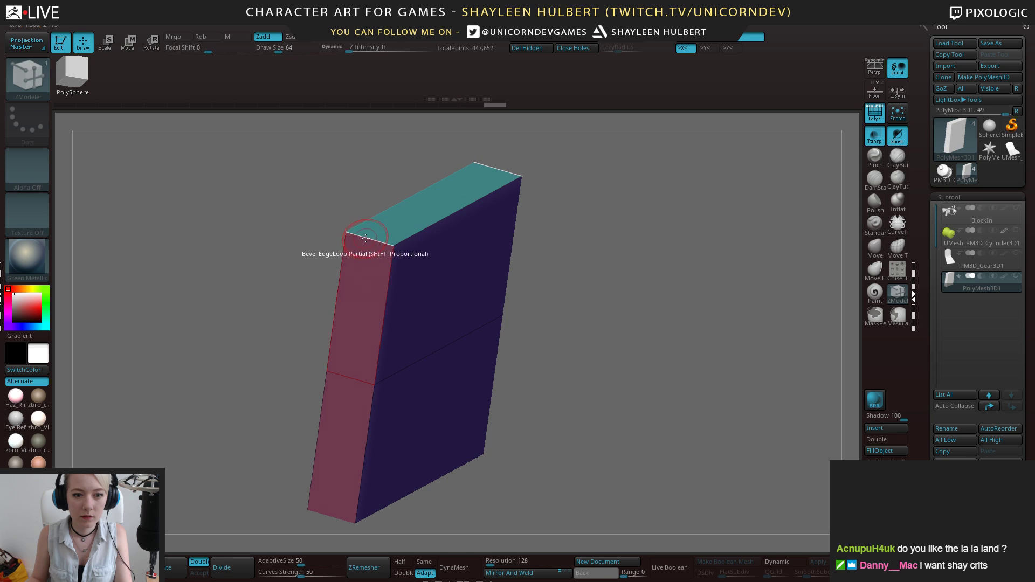
Try to bevel the plate's short top edge with the EdgeLoop Complete target
{"action": "right_click", "coordinate": [362, 238]}
{"action": "left_click", "coordinate": [283, 357]}
{"action": "left_click_drag", "start_coordinate": [369, 241], "coordinate": [393, 255]}
{"action": "key", "text": "ctrl+z"}
Return the Bevel target to EdgeLoop Partial and try beveling the plate's short top edge
{"action": "right_click", "coordinate": [375, 244]}
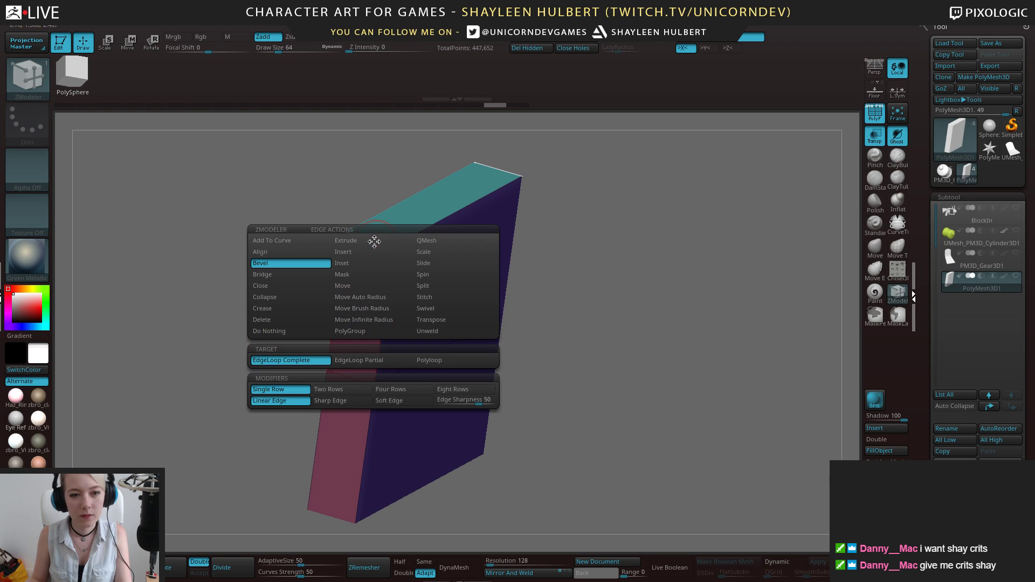
{"action": "left_click", "coordinate": [351, 360]}
{"action": "left_click", "coordinate": [372, 243]}
{"action": "mouse_move", "coordinate": [707, 173]}
{"action": "left_mouse_down"}
{"action": "mouse_move", "coordinate": [665, 178]}
{"action": "mouse_move", "coordinate": [739, 218]}
{"action": "left_mouse_up"}
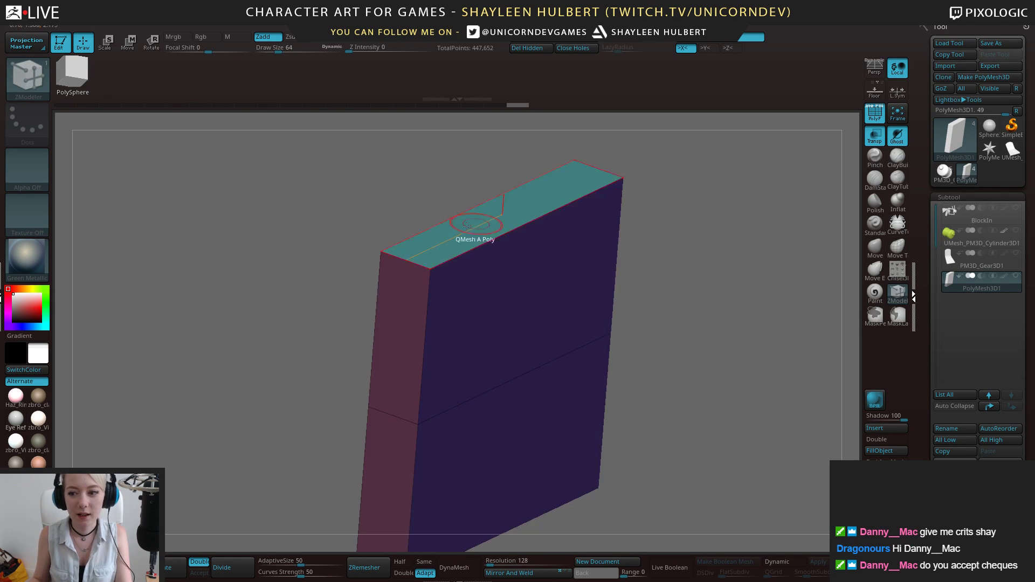
{"action": "left_click", "coordinate": [381, 276]}
{"action": "left_click_drag", "start_coordinate": [302, 329], "coordinate": [283, 345], "text": "alt"}
{"action": "mouse_move", "coordinate": [283, 345]}
{"action": "left_mouse_down"}
{"action": "mouse_move", "coordinate": [293, 363]}
{"action": "mouse_move", "coordinate": [367, 351]}
{"action": "mouse_move", "coordinate": [266, 332]}
{"action": "left_mouse_up"}
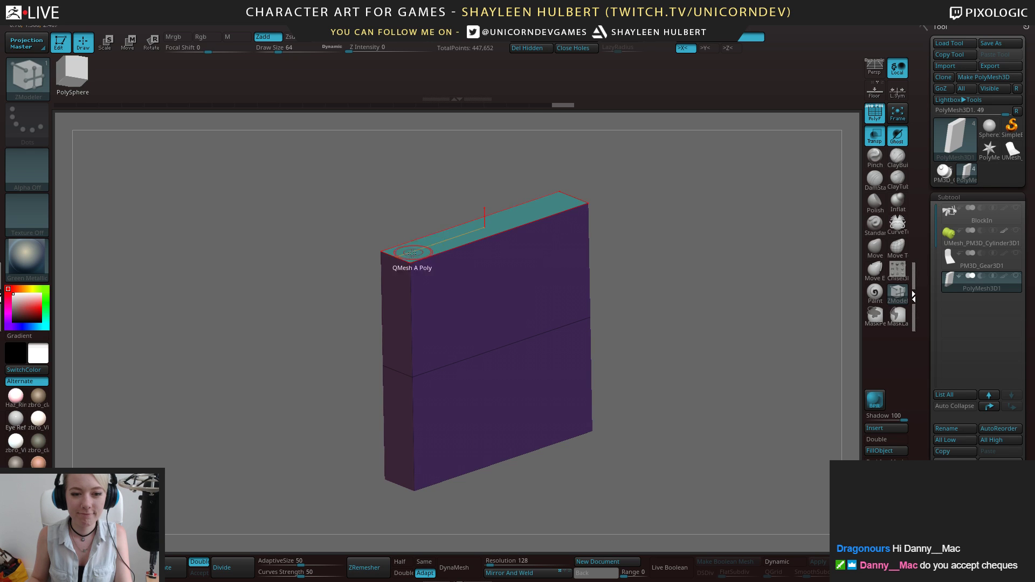
Set the Bevel edge action's modifier to Sharp Edge for the plate's short top edges
{"action": "key", "text": "space"}
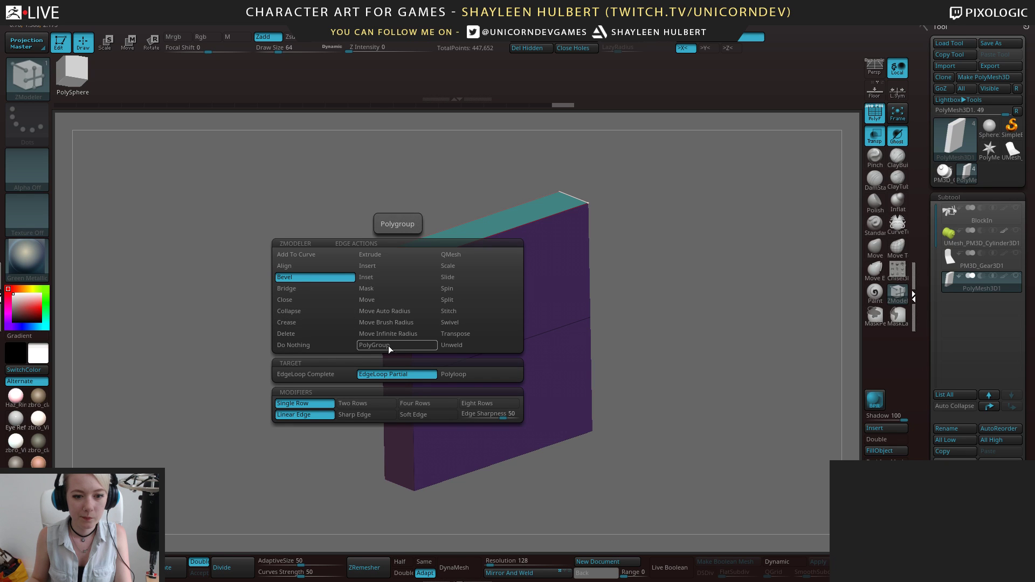
{"action": "left_click", "coordinate": [365, 416]}
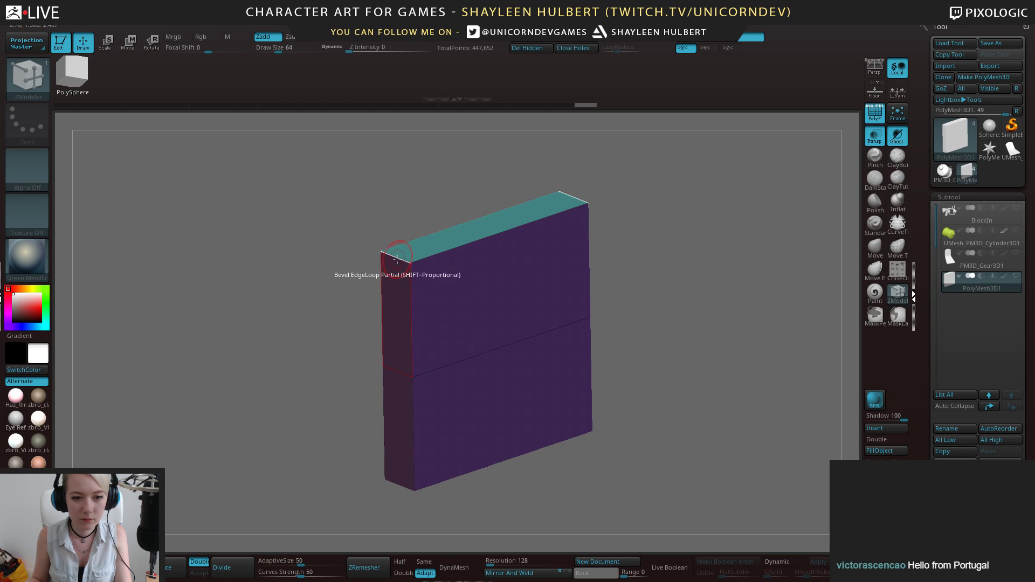
{"action": "key", "text": "space"}
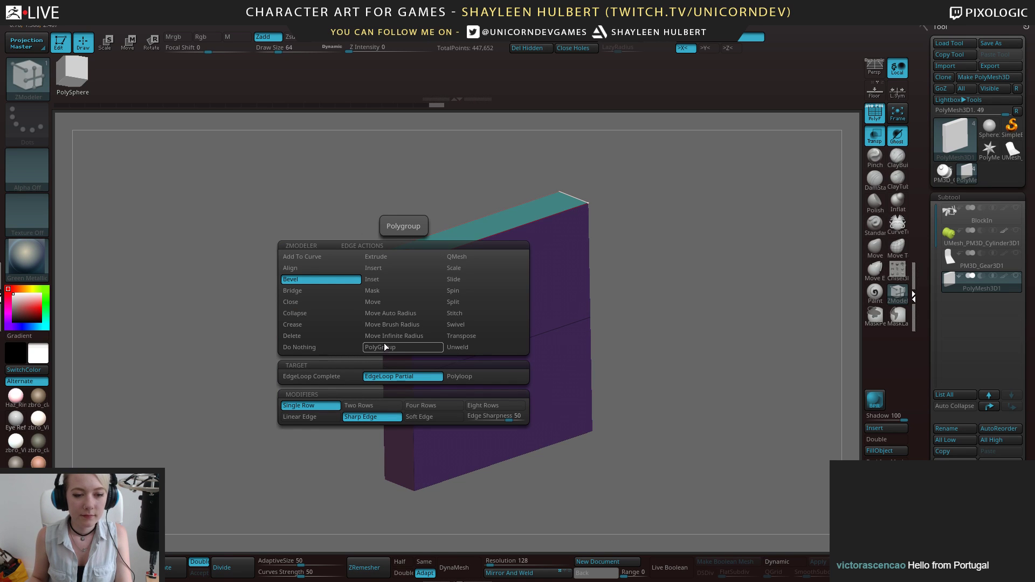
{"action": "left_click_drag", "start_coordinate": [633, 253], "coordinate": [527, 221], "text": "shift"}
{"action": "left_click_drag", "start_coordinate": [435, 216], "coordinate": [632, 532], "text": "ctrl"}
{"action": "left_click_drag", "start_coordinate": [669, 212], "coordinate": [377, 259]}
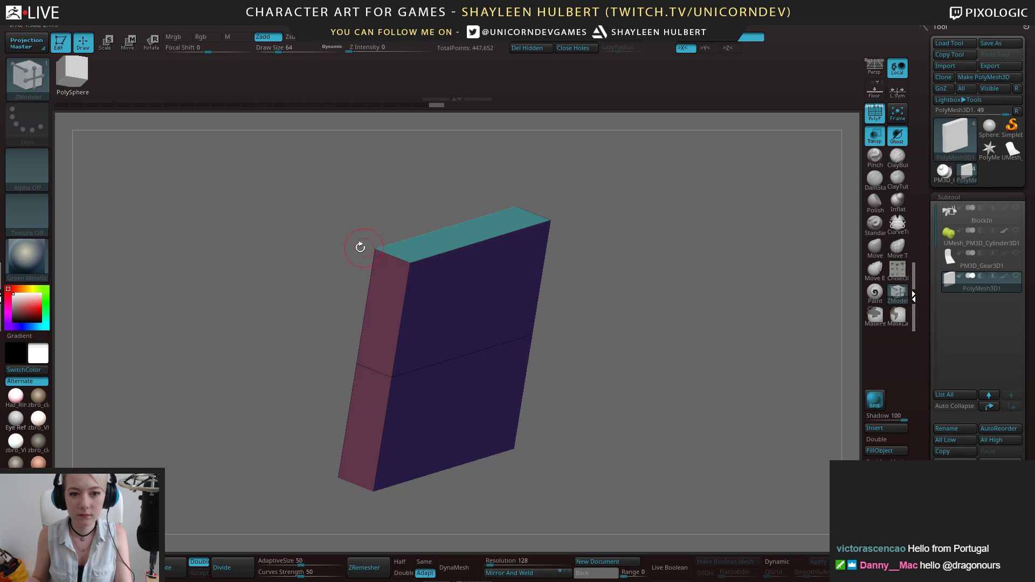
{"action": "key", "text": "ctrl"}
{"action": "mouse_move", "coordinate": [575, 208]}
{"action": "left_mouse_down", "text": "shift"}
{"action": "mouse_move", "coordinate": [605, 220]}
{"action": "mouse_move", "coordinate": [693, 293]}
{"action": "mouse_move", "coordinate": [668, 266]}
{"action": "mouse_move", "coordinate": [645, 138]}
{"action": "left_mouse_up", "text": "shift"}
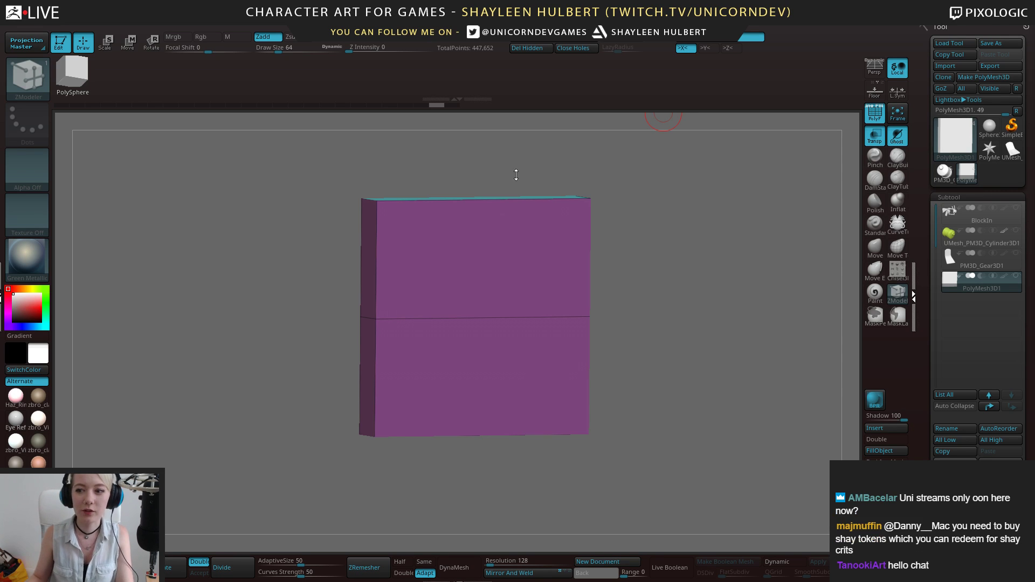
{"action": "left_click_drag", "start_coordinate": [285, 284], "coordinate": [344, 268]}
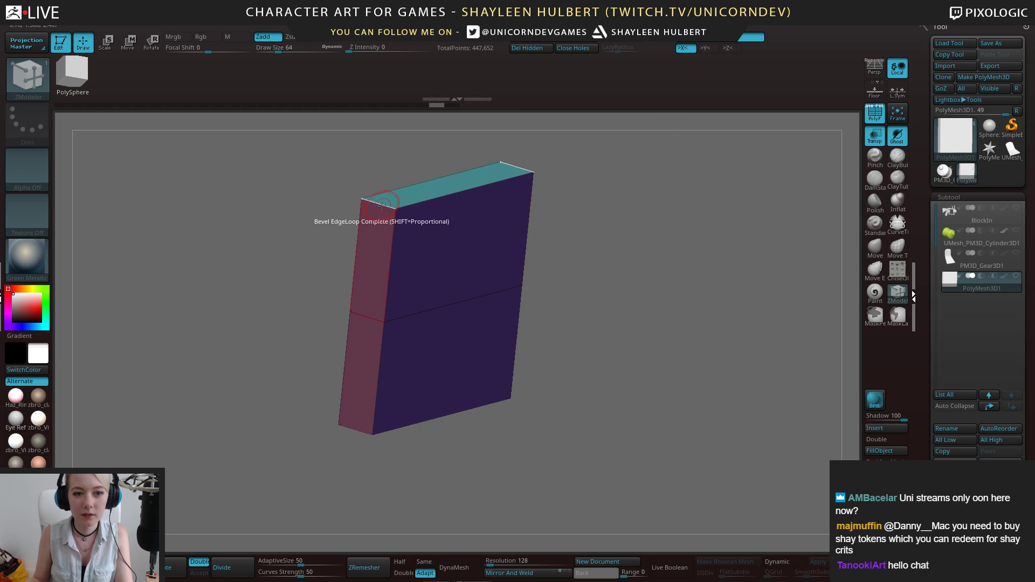
{"action": "key", "text": "space"}
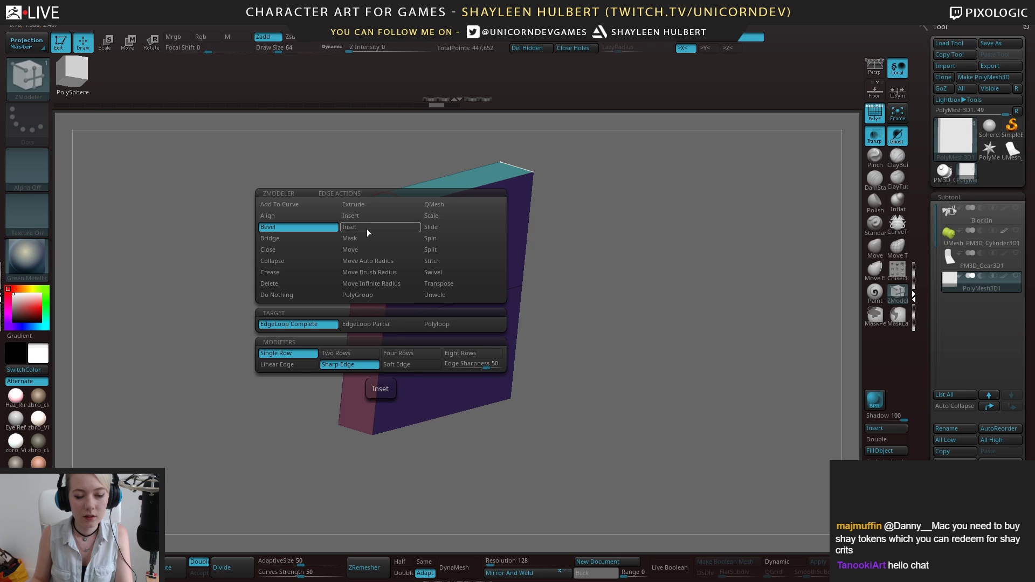
{"action": "left_click", "coordinate": [367, 228]}
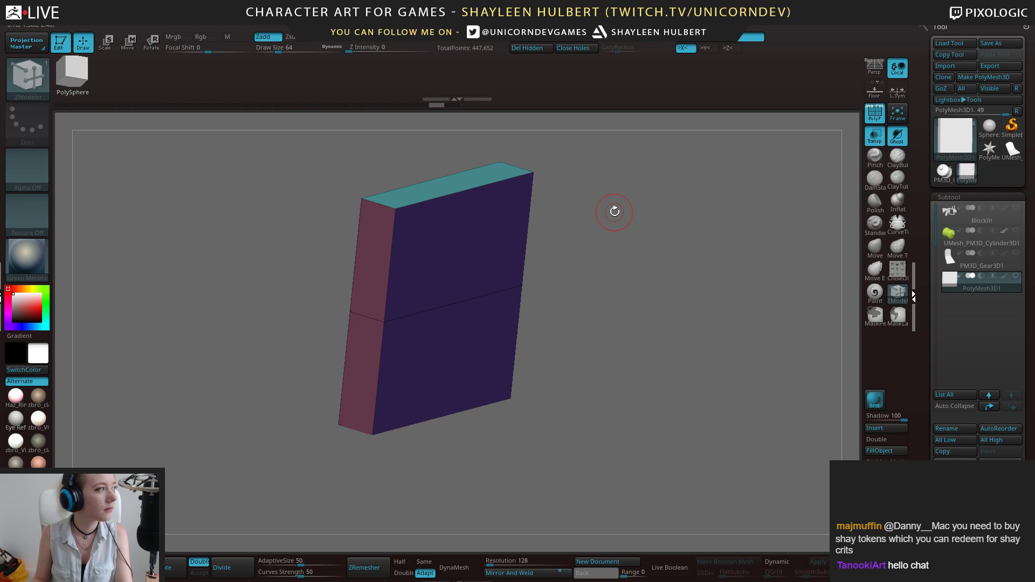
Try beveling the plate's short top edge with the Polyloop target, and undo it
{"action": "key", "text": "space"}
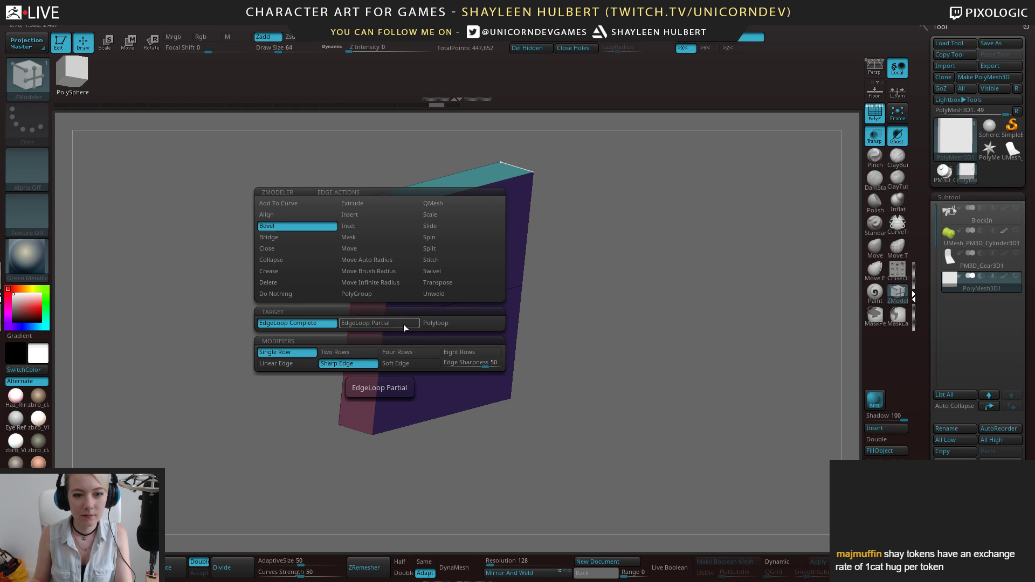
{"action": "left_click", "coordinate": [444, 326]}
{"action": "left_click_drag", "start_coordinate": [379, 203], "coordinate": [397, 231]}
{"action": "key", "text": "ctrl+z"}
{"action": "key", "text": "ctrl+z"}
Try a sharp bevel on the plate's short top edge with the EdgeLoop Complete target, and undo the result
{"action": "left_click_drag", "start_coordinate": [551, 249], "coordinate": [393, 261], "text": "alt"}
{"action": "key", "text": "space"}
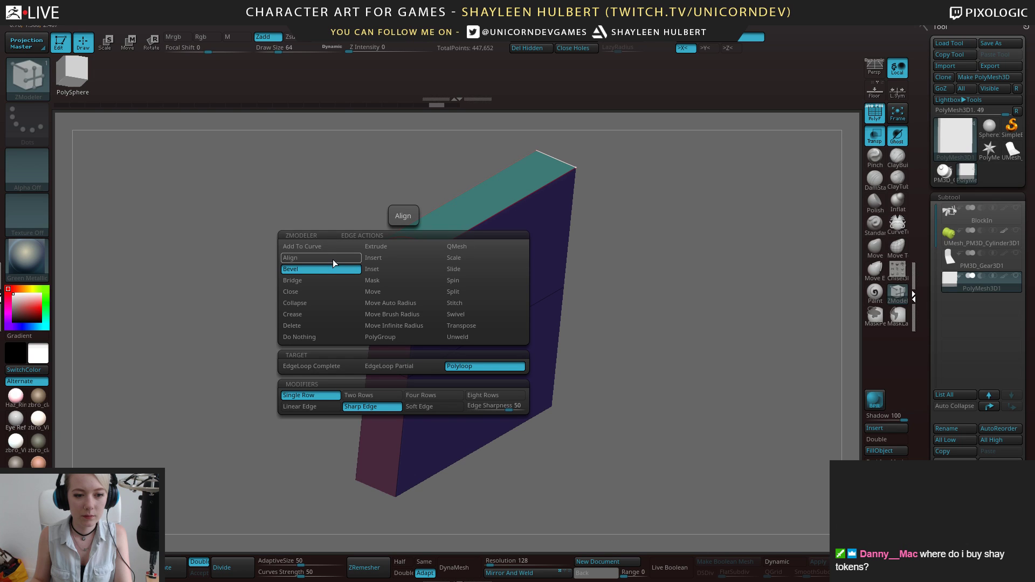
{"action": "left_click", "coordinate": [345, 367]}
{"action": "left_click_drag", "start_coordinate": [397, 255], "coordinate": [400, 264]}
{"action": "left_click_drag", "start_coordinate": [365, 245], "coordinate": [317, 274]}
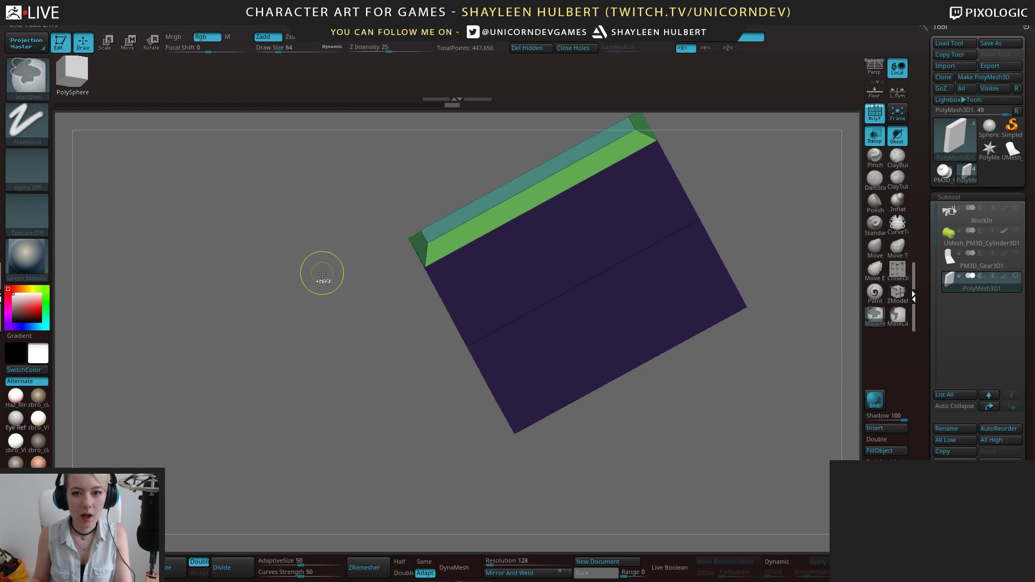
{"action": "key", "text": "ctrl+z"}
{"action": "left_click_drag", "start_coordinate": [438, 280], "coordinate": [619, 296]}
{"action": "key", "text": "ctrl+z"}
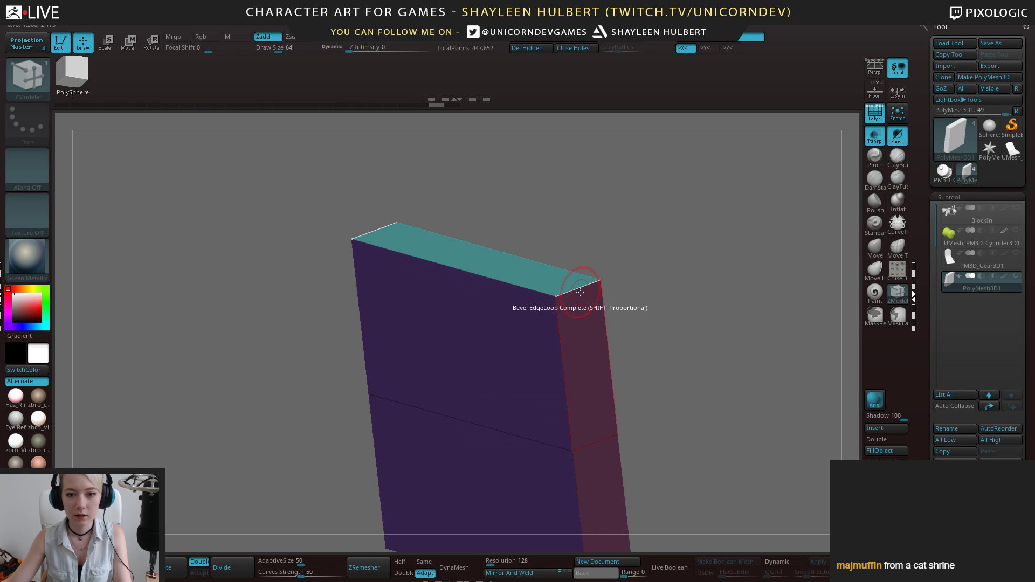
Set the Bevel edge action's target back to EdgeLoop Partial, keeping the Single Row and Sharp Edge modifiers
{"action": "key", "text": "space"}
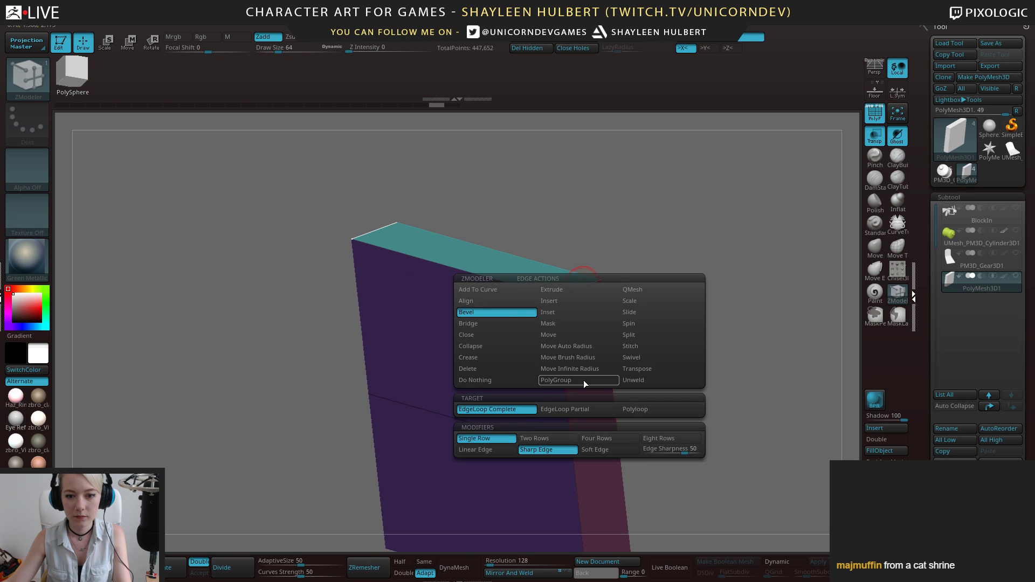
{"action": "left_click_drag", "start_coordinate": [766, 315], "coordinate": [772, 276], "text": "alt"}
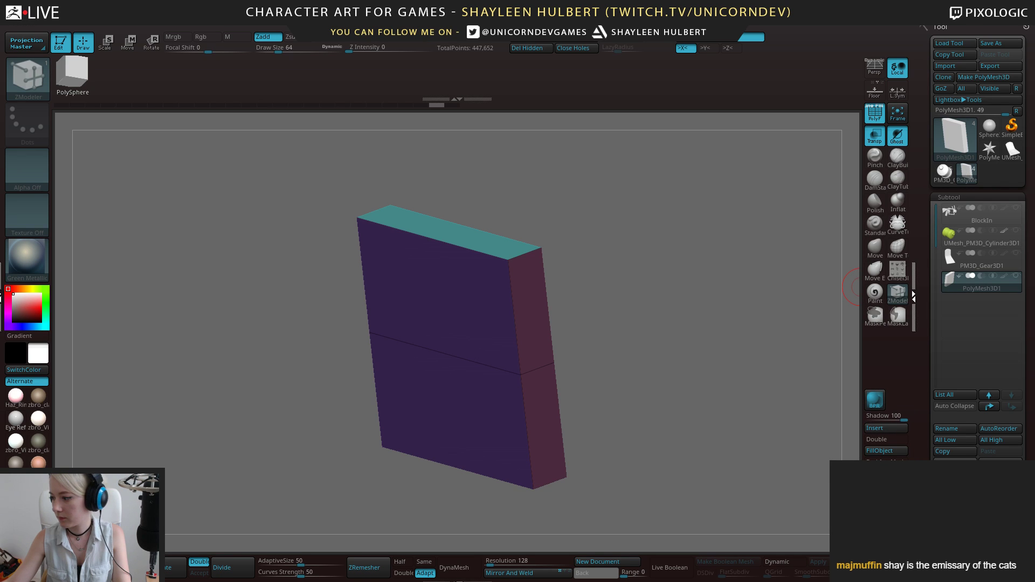
{"action": "left_click_drag", "start_coordinate": [665, 289], "coordinate": [849, 233]}
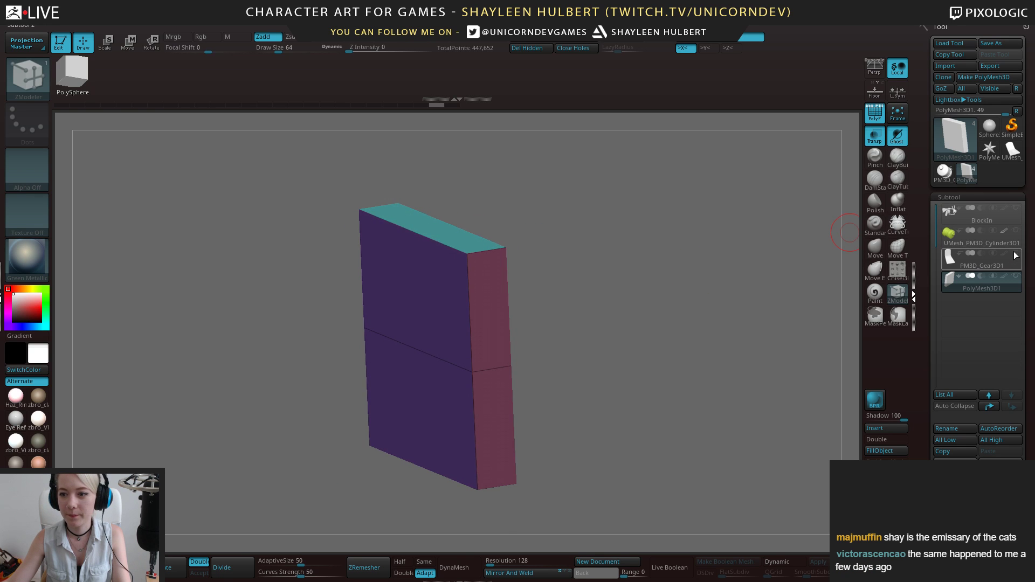
{"action": "left_click_drag", "start_coordinate": [680, 253], "coordinate": [691, 236], "text": "shift"}
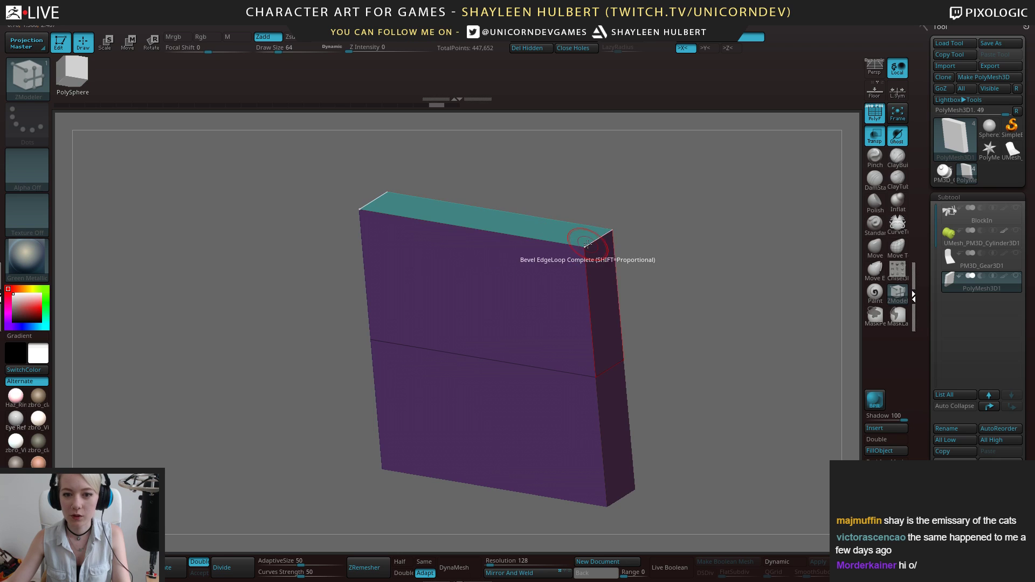
{"action": "key", "text": "space"}
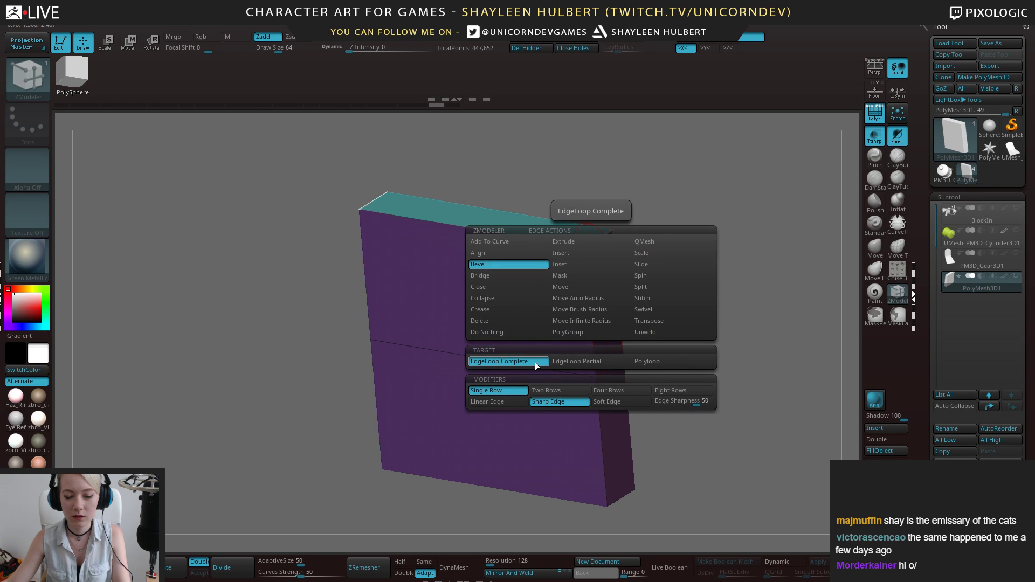
{"action": "left_click", "coordinate": [584, 361]}
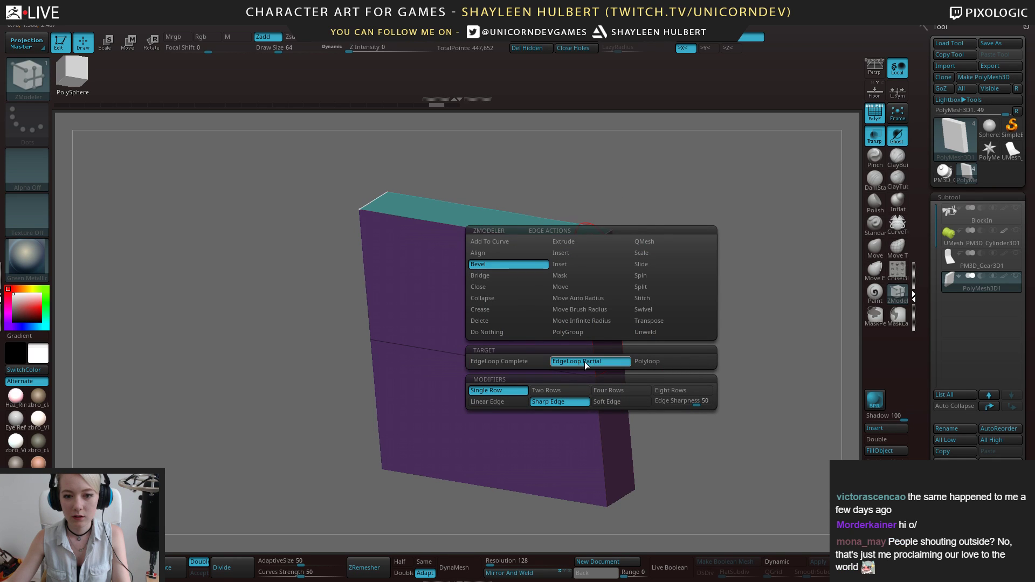
{"action": "key", "text": "space"}
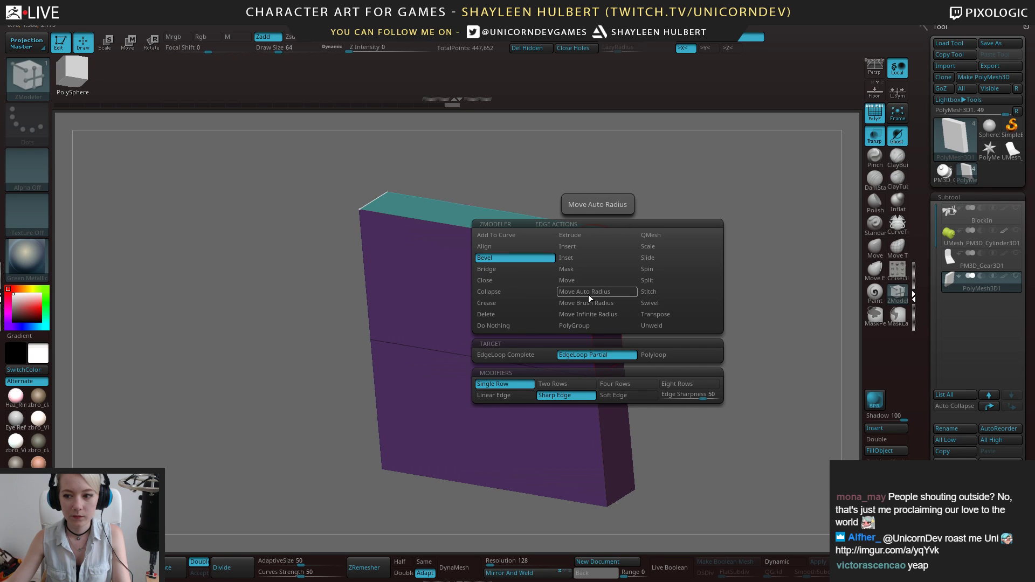
{"action": "left_click_drag", "start_coordinate": [776, 280], "coordinate": [917, 263]}
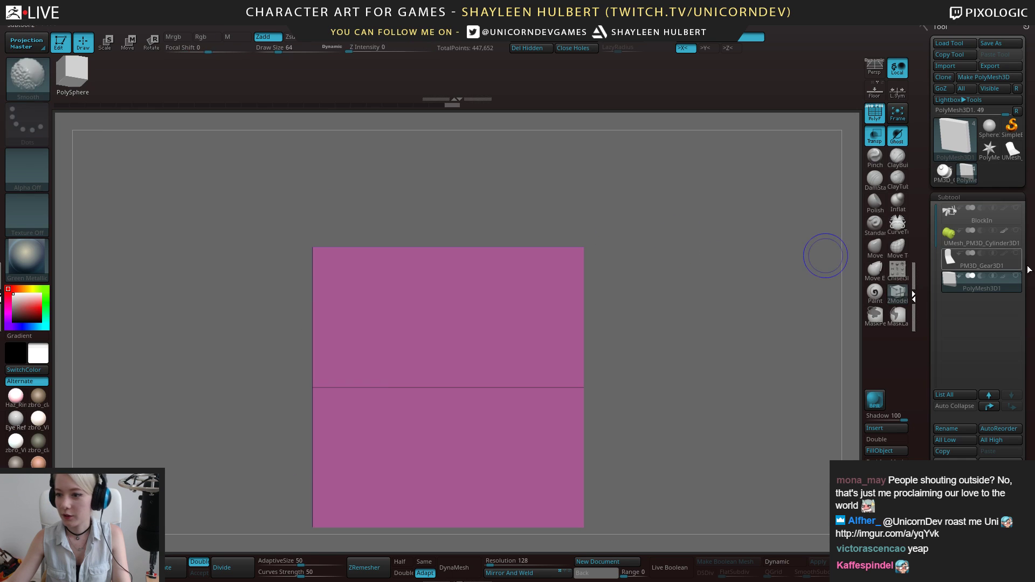
Duplicate the plate subtool and select the copy
{"action": "left_click_drag", "start_coordinate": [618, 252], "coordinate": [706, 344]}
{"action": "left_click_drag", "start_coordinate": [707, 344], "coordinate": [687, 275], "text": "alt"}
{"action": "mouse_move", "coordinate": [687, 275]}
{"action": "left_mouse_down"}
{"action": "mouse_move", "coordinate": [668, 259]}
{"action": "mouse_move", "coordinate": [676, 255]}
{"action": "mouse_move", "coordinate": [688, 291]}
{"action": "left_mouse_up"}
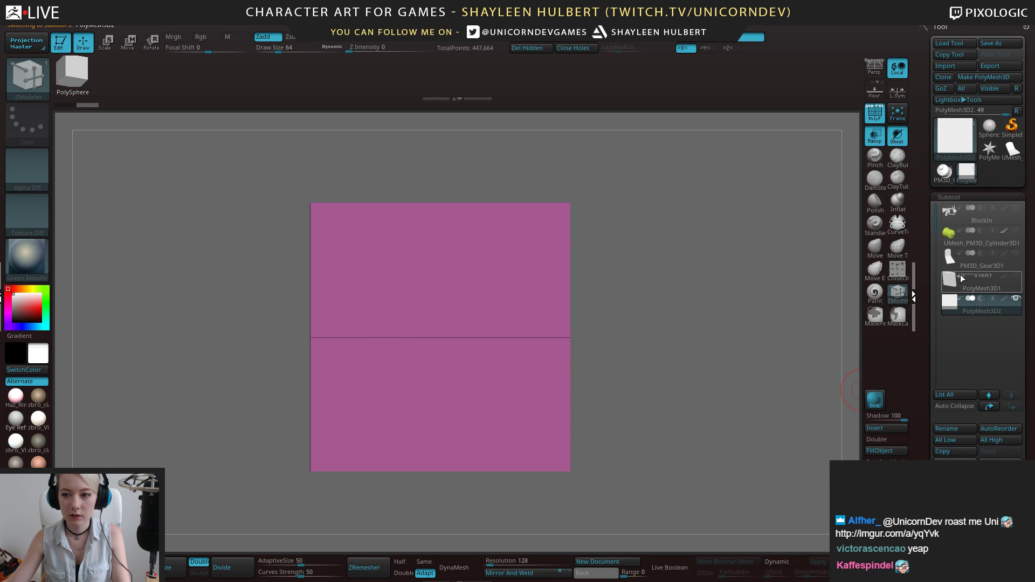
{"action": "left_click_drag", "start_coordinate": [678, 316], "coordinate": [698, 309]}
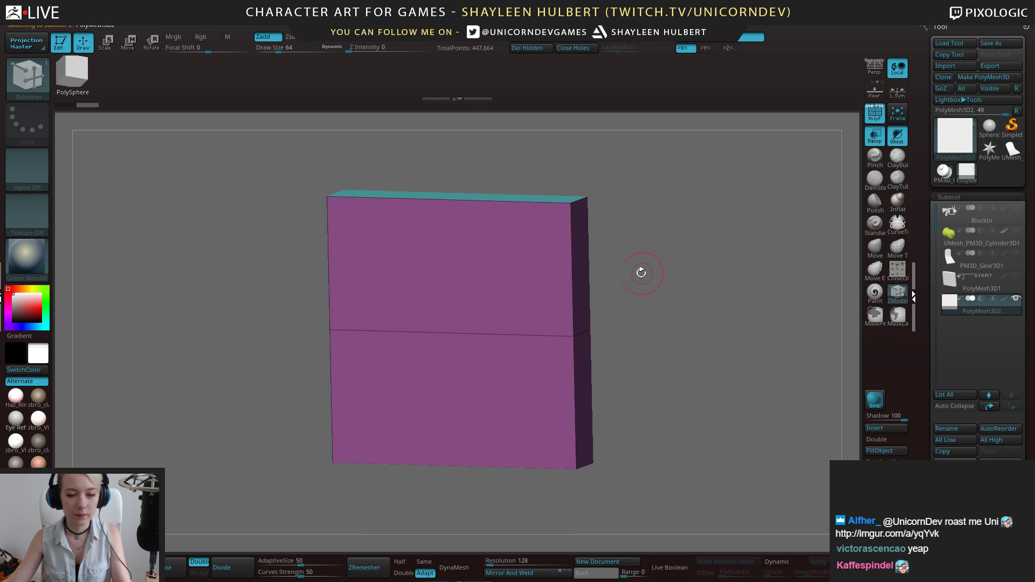
Rotate the duplicate plate into a diamond orientation, shift it sideways over the original and turn off transparency
{"action": "key", "text": "w"}
{"action": "left_click_drag", "start_coordinate": [647, 274], "coordinate": [640, 276], "text": "shift"}
{"action": "left_click_drag", "start_coordinate": [426, 327], "coordinate": [855, 142]}
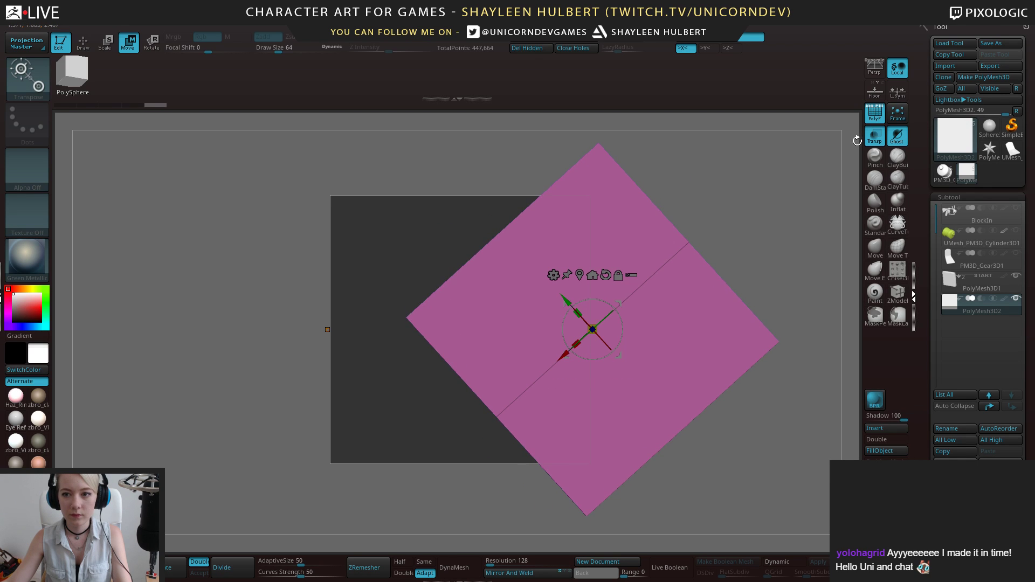
{"action": "left_click", "coordinate": [875, 136]}
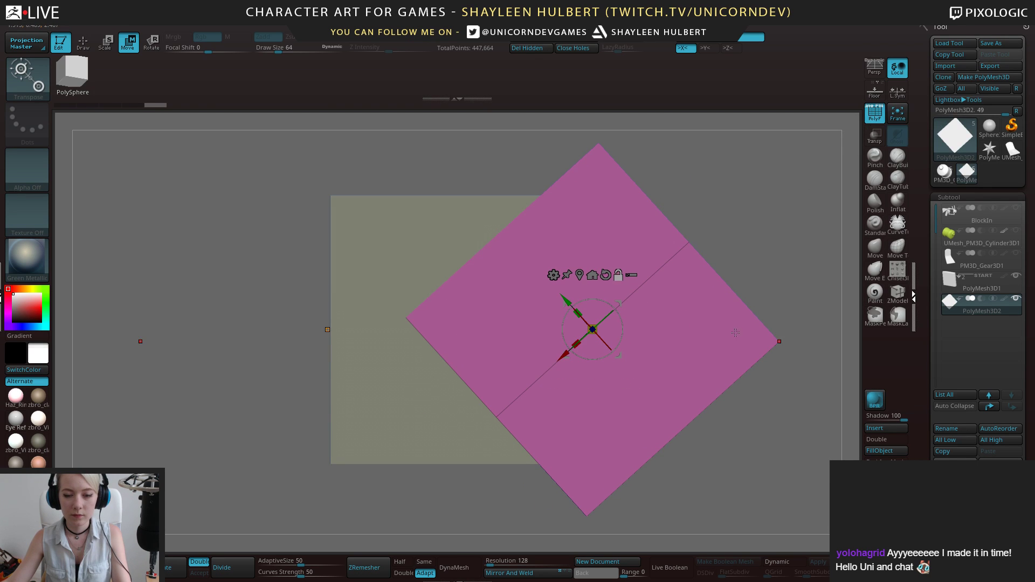
Try to move the rotated duplicate along its own axis with X symmetry still on, and undo the moves
{"action": "left_click_drag", "start_coordinate": [795, 367], "coordinate": [779, 321], "text": "alt"}
{"action": "left_click_drag", "start_coordinate": [564, 354], "coordinate": [411, 251]}
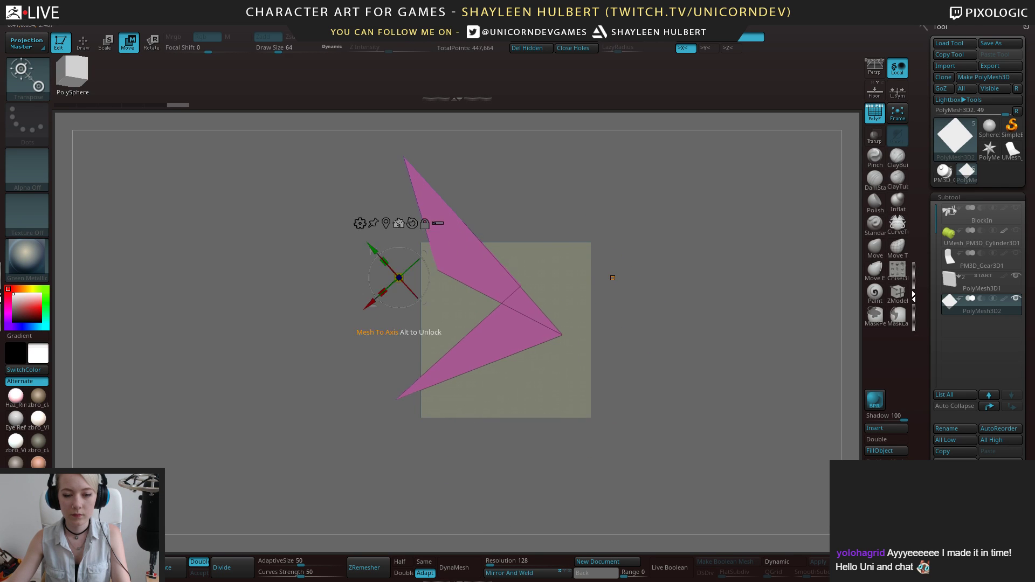
{"action": "key", "text": "ctrl+z"}
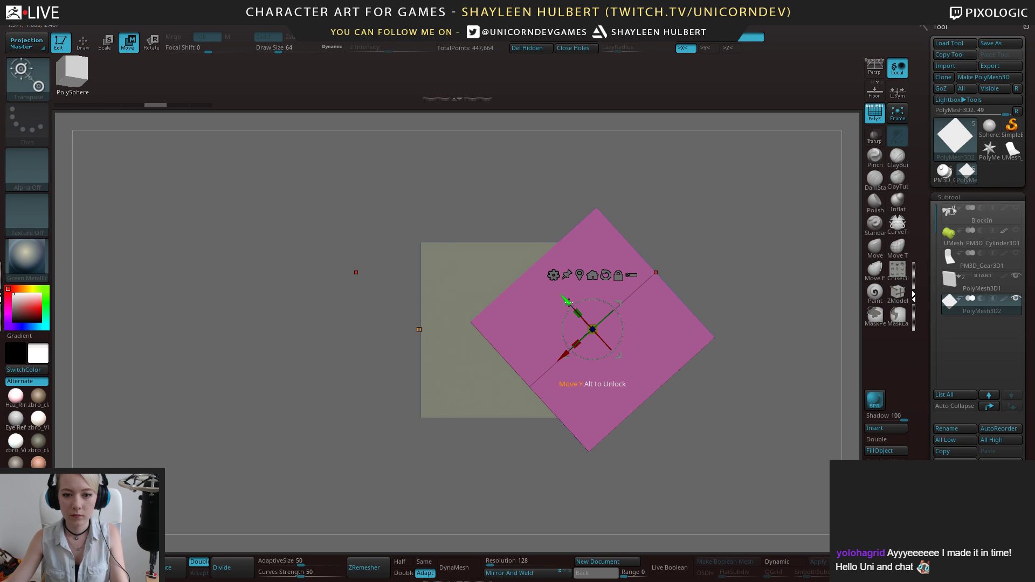
{"action": "left_click_drag", "start_coordinate": [561, 356], "coordinate": [659, 265]}
{"action": "key", "text": "ctrl+z"}
{"action": "mouse_move", "coordinate": [291, 364]}
{"action": "left_mouse_down"}
{"action": "mouse_move", "coordinate": [316, 386]}
{"action": "mouse_move", "coordinate": [359, 266]}
{"action": "left_mouse_up"}
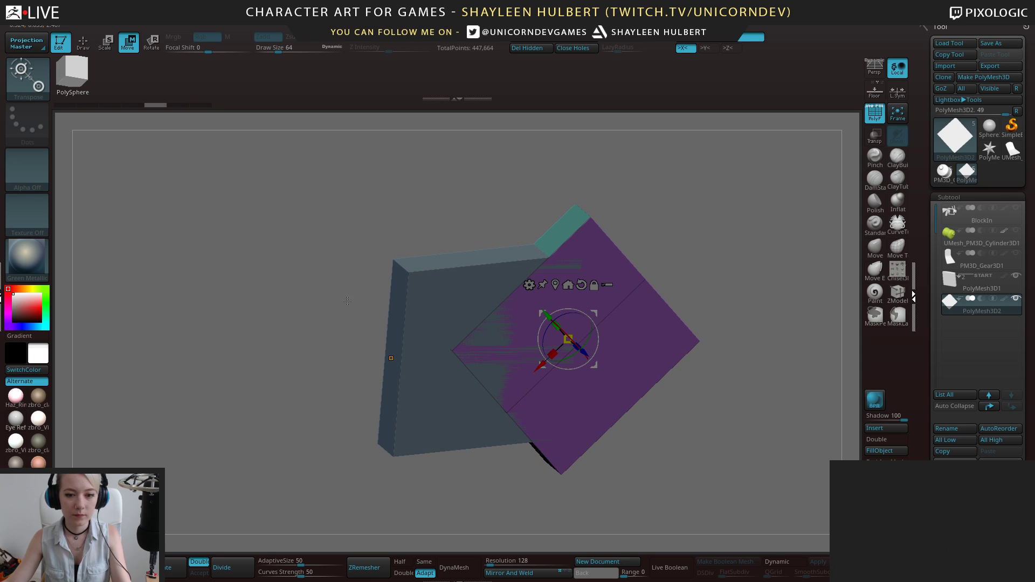
Turn off X symmetry for the rotated duplicate plate and face it front-on with the Move gizmo active
{"action": "key", "text": "q"}
{"action": "left_click", "coordinate": [879, 160]}
{"action": "mouse_move", "coordinate": [752, 189]}
{"action": "left_mouse_down", "text": "shift"}
{"action": "mouse_move", "coordinate": [722, 202]}
{"action": "mouse_move", "coordinate": [707, 236]}
{"action": "left_mouse_up", "text": "shift"}
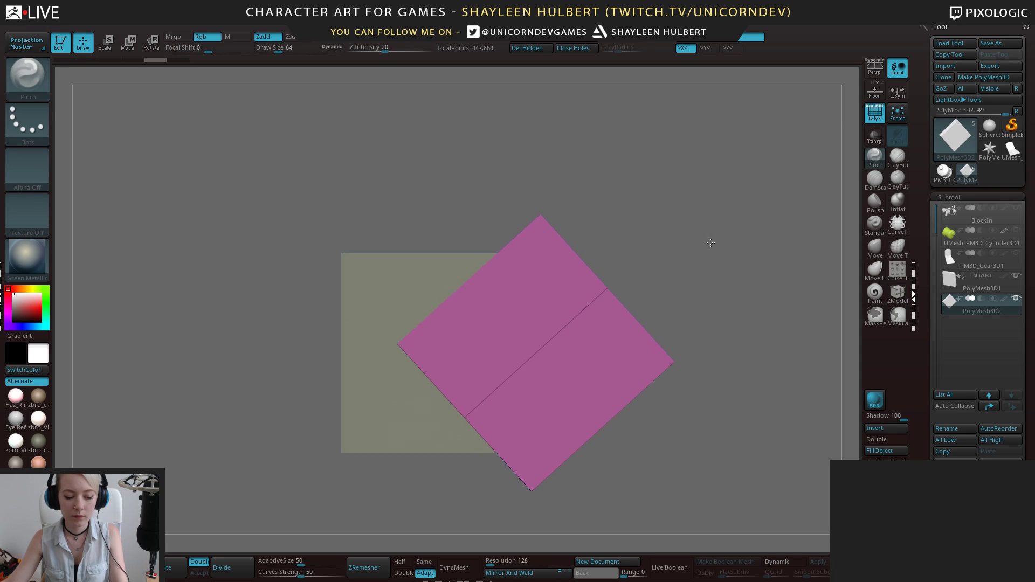
{"action": "key", "text": "w"}
{"action": "left_click_drag", "start_coordinate": [665, 105], "coordinate": [661, 76]}
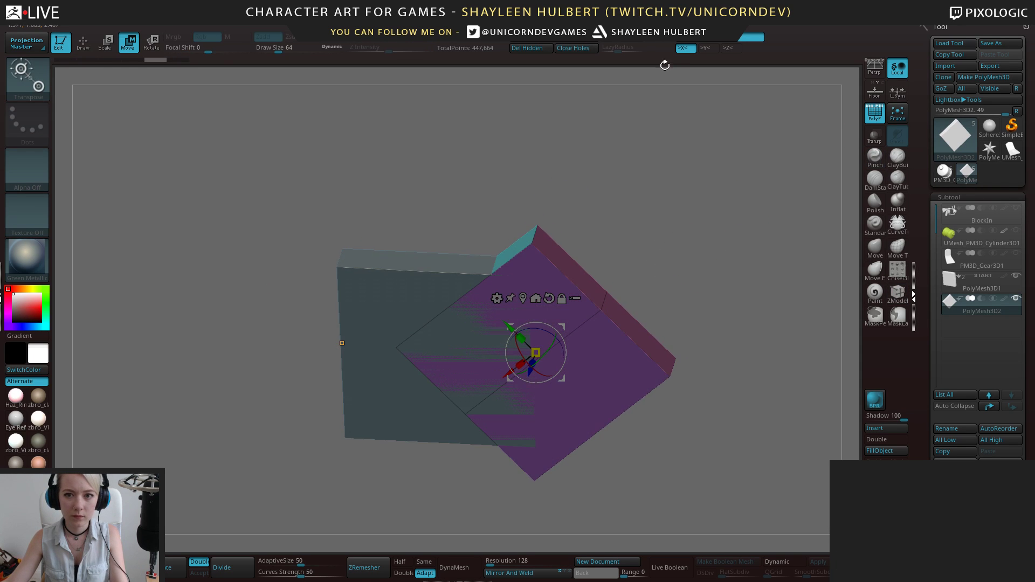
{"action": "left_click", "coordinate": [697, 37]}
{"action": "left_click_drag", "start_coordinate": [664, 236], "coordinate": [658, 252], "text": "shift"}
Move the rotated duplicate diagonally so its lower edge cuts across the original plate's upper right corner, and turn transparency back on
{"action": "left_click_drag", "start_coordinate": [502, 383], "coordinate": [621, 275]}
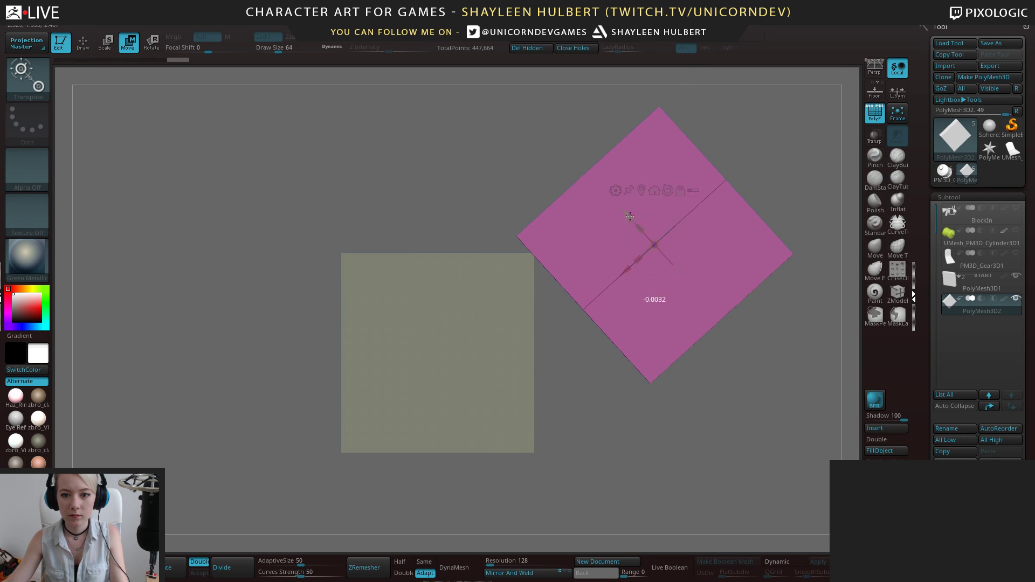
{"action": "left_click_drag", "start_coordinate": [628, 216], "coordinate": [577, 160]}
{"action": "left_click_drag", "start_coordinate": [575, 212], "coordinate": [554, 231]}
{"action": "left_click_drag", "start_coordinate": [743, 306], "coordinate": [708, 386], "text": "alt"}
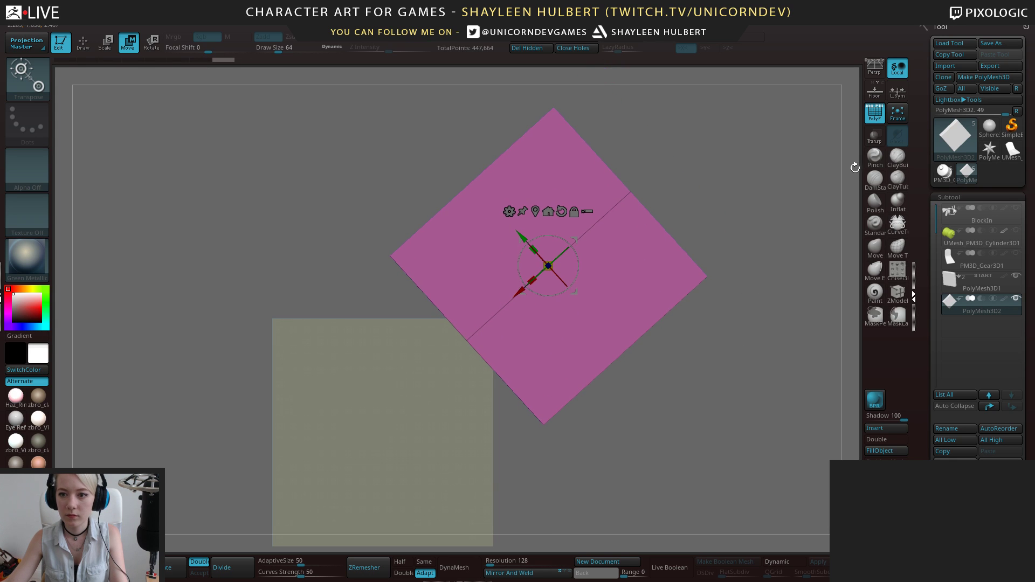
{"action": "left_click", "coordinate": [873, 138]}
{"action": "left_click_drag", "start_coordinate": [521, 236], "coordinate": [524, 237]}
Mirror the rotated block to the plate's opposite upper corner with Mirror And Weld
{"action": "left_click_drag", "start_coordinate": [766, 302], "coordinate": [365, 442]}
{"action": "left_click_drag", "start_coordinate": [160, 470], "coordinate": [317, 444], "text": "alt"}
{"action": "left_click", "coordinate": [522, 575]}
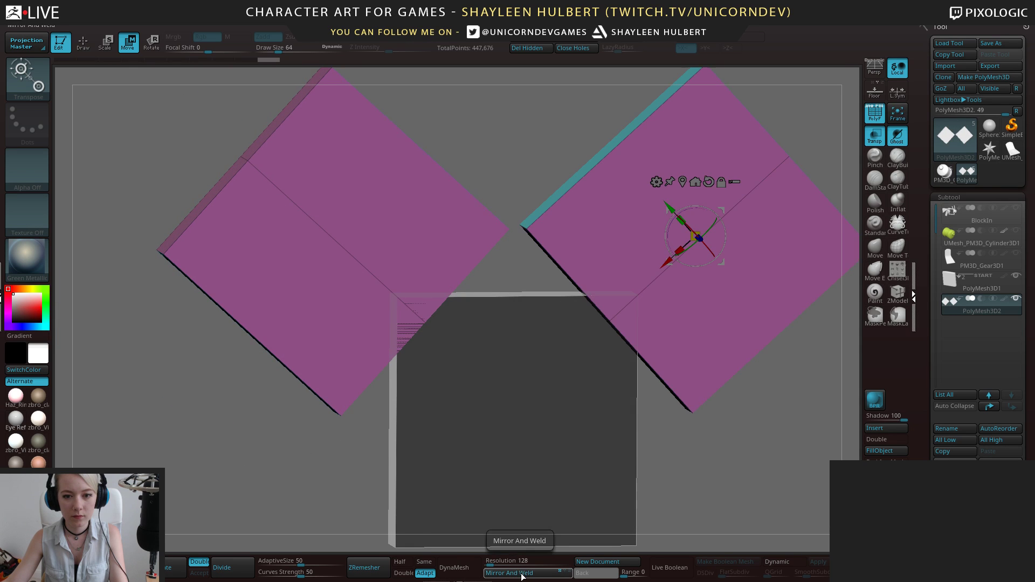
{"action": "left_click_drag", "start_coordinate": [254, 469], "coordinate": [277, 452]}
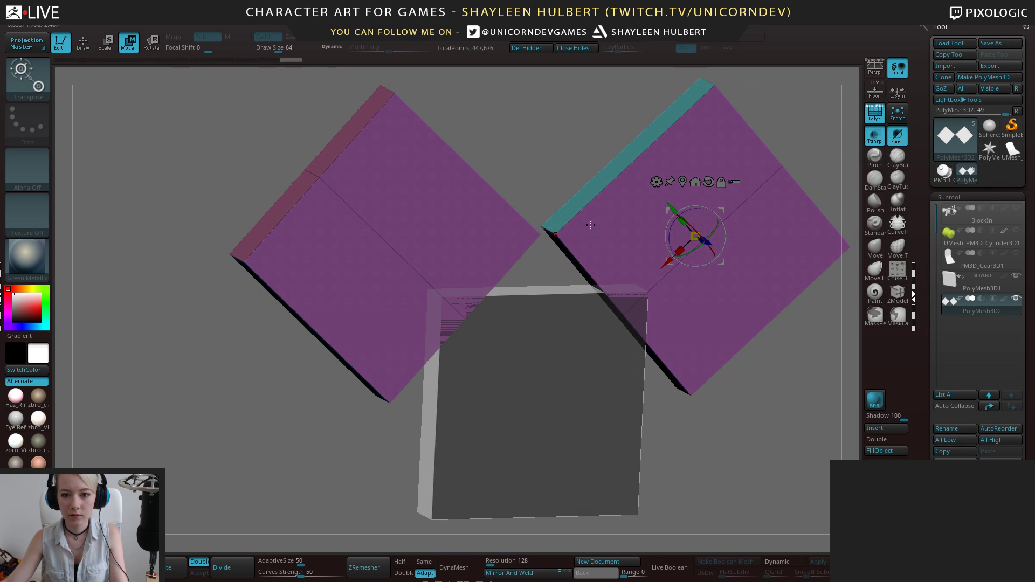
{"action": "left_click_drag", "start_coordinate": [738, 403], "coordinate": [716, 268]}
{"action": "mouse_move", "coordinate": [766, 386]}
{"action": "left_mouse_down", "text": "alt"}
{"action": "mouse_move", "coordinate": [716, 362]}
{"action": "mouse_move", "coordinate": [744, 377]}
{"action": "mouse_move", "coordinate": [782, 363]}
{"action": "left_mouse_up", "text": "alt"}
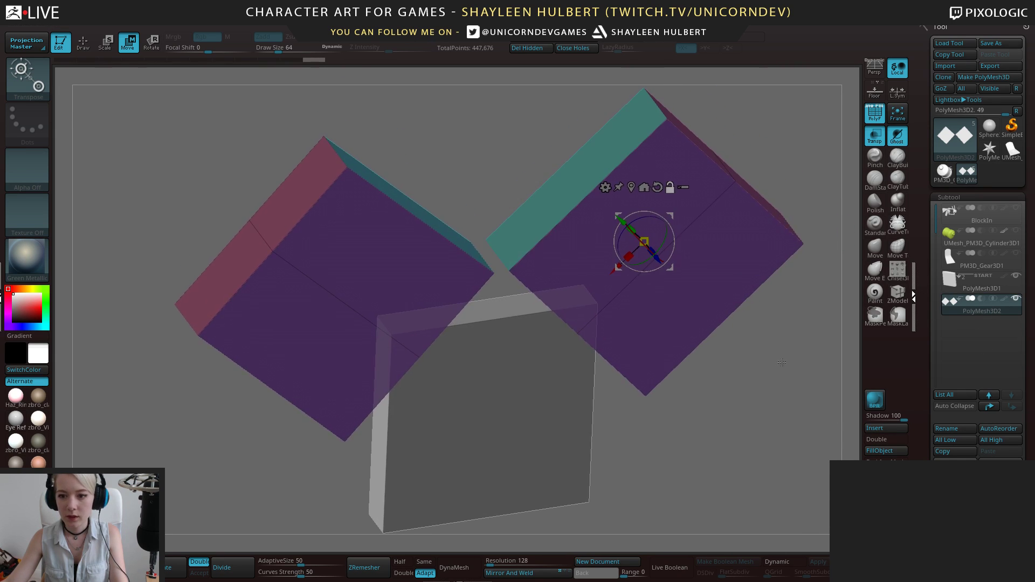
Delete the middle edge loop from both rotated blocks with ZModeler's Delete edge action
{"action": "left_click", "coordinate": [904, 298]}
{"action": "key", "text": "space"}
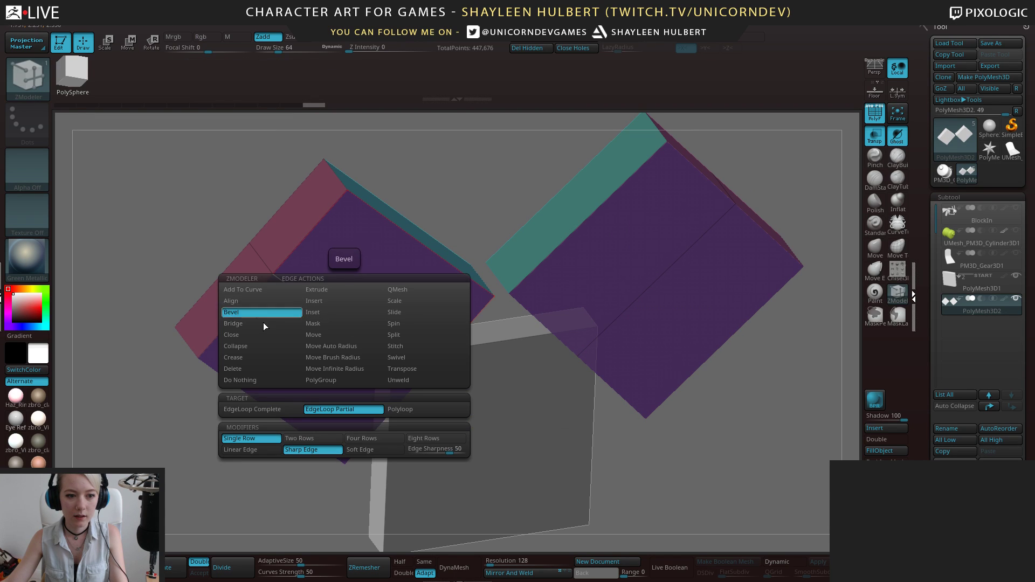
{"action": "left_click", "coordinate": [255, 358]}
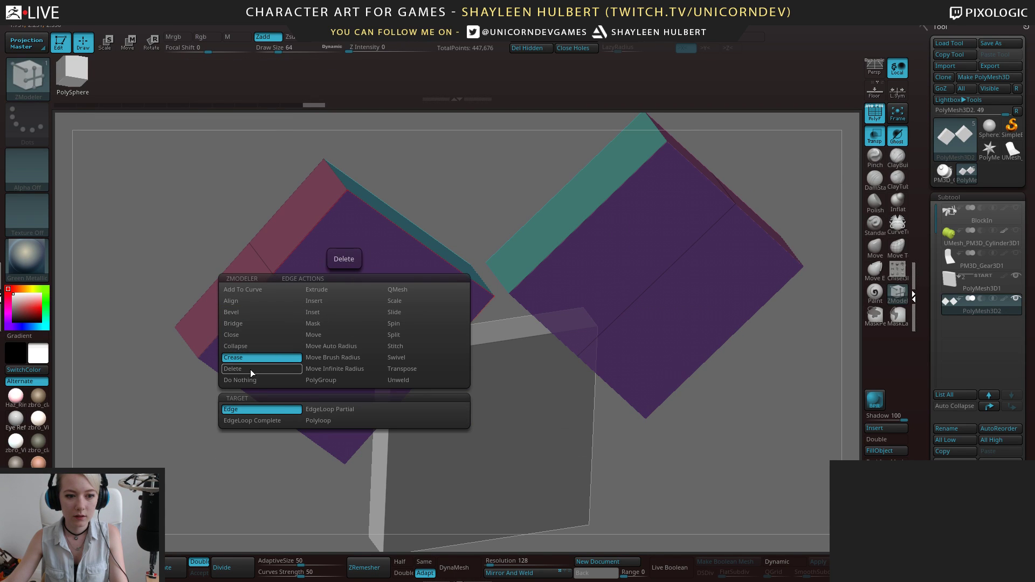
{"action": "left_click", "coordinate": [250, 369]}
{"action": "left_click", "coordinate": [326, 311]}
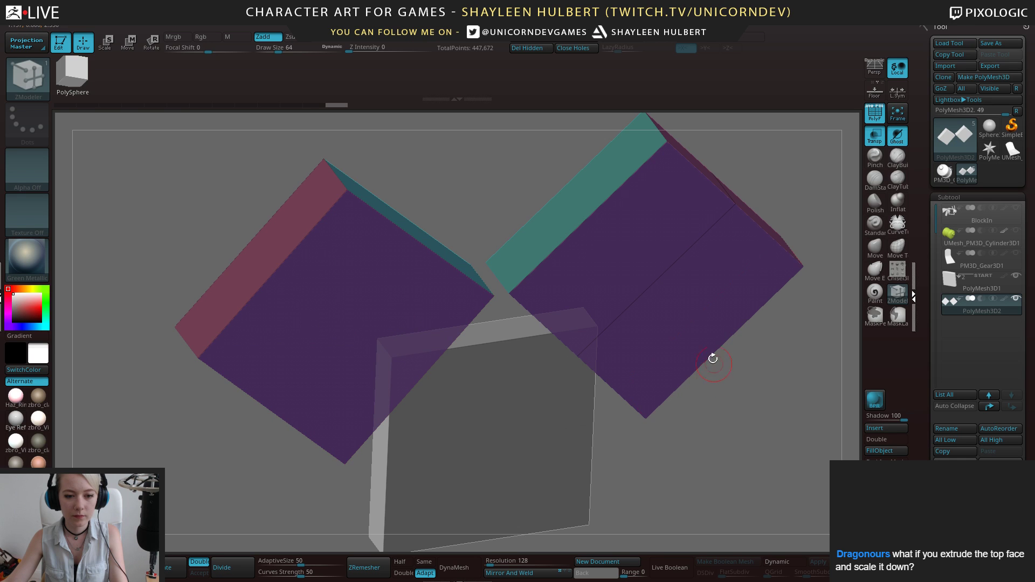
{"action": "left_click", "coordinate": [644, 294]}
{"action": "left_click_drag", "start_coordinate": [728, 418], "coordinate": [753, 406]}
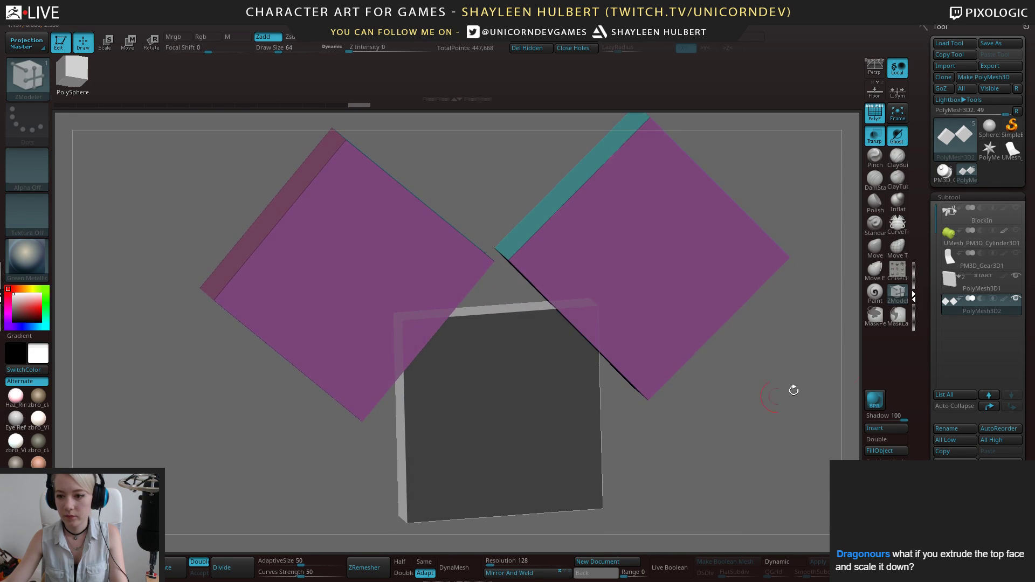
{"action": "mouse_move", "coordinate": [981, 299]}
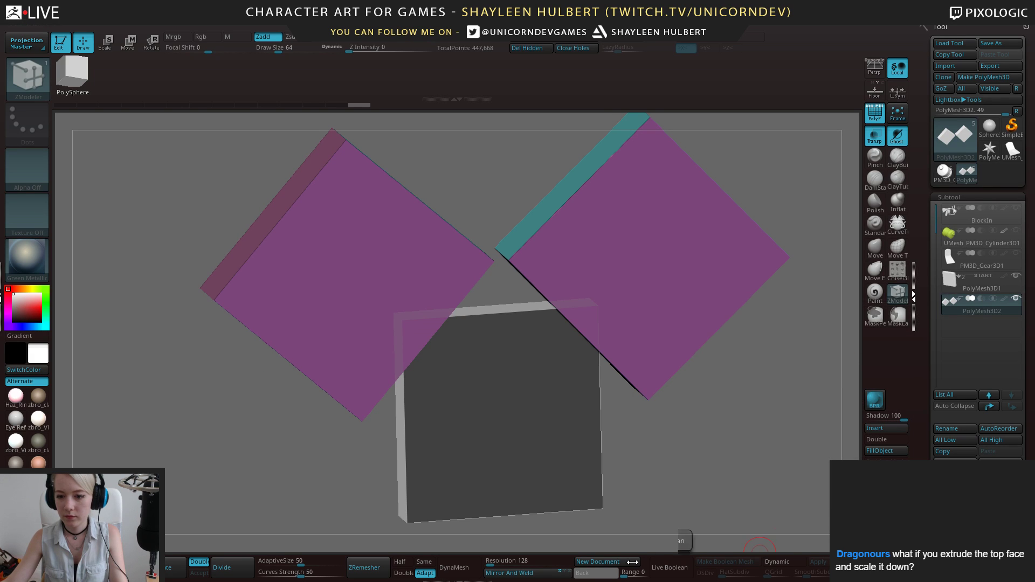
Turn on Live Boolean, set the rotated blocks to subtraction, and turn off transparency and PolyFrame to preview the cut plate corners
{"action": "left_click", "coordinate": [669, 568]}
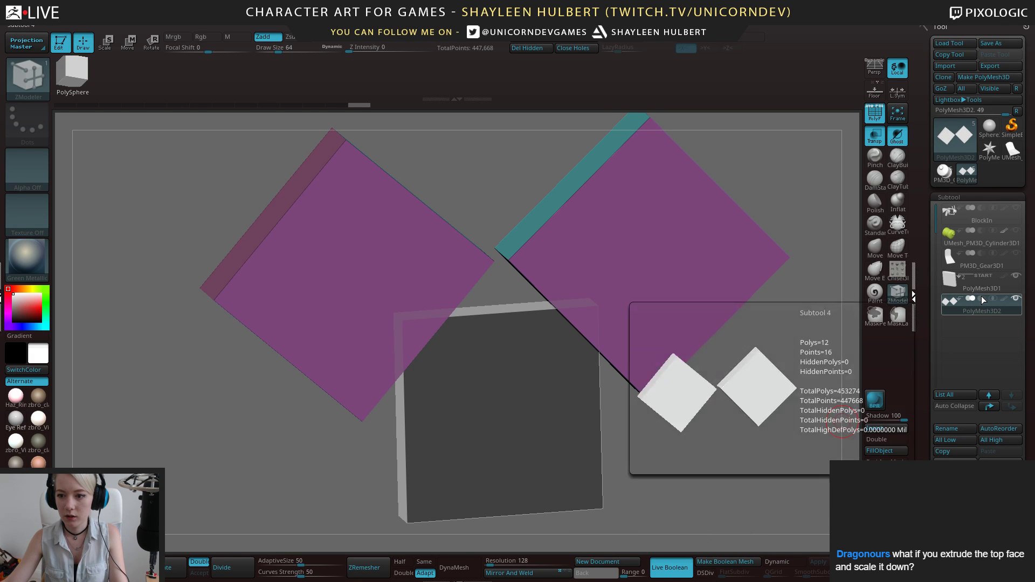
{"action": "left_click", "coordinate": [981, 299]}
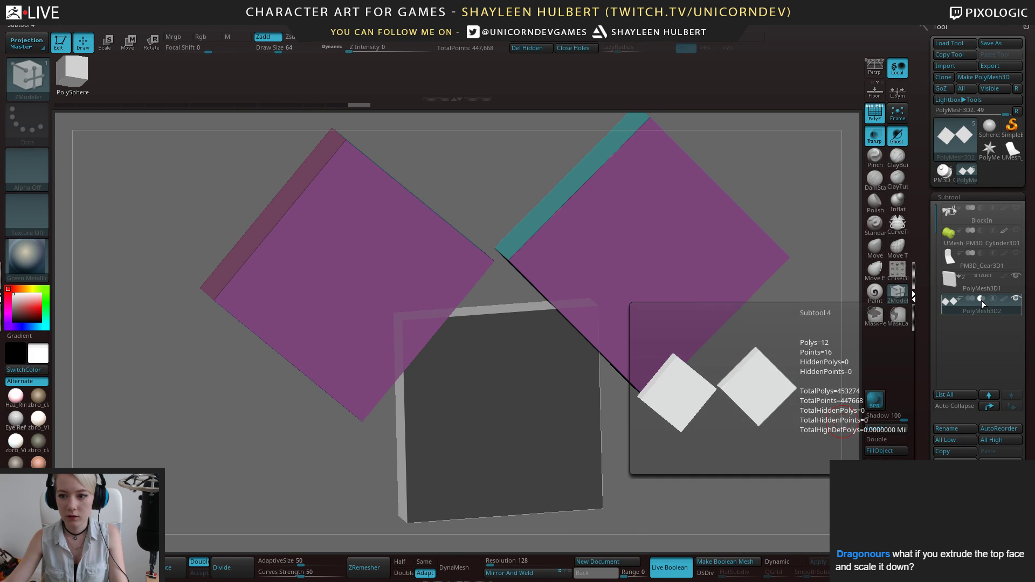
{"action": "left_click", "coordinate": [878, 140]}
{"action": "left_click", "coordinate": [875, 114]}
{"action": "left_click_drag", "start_coordinate": [725, 376], "coordinate": [669, 394], "text": "alt"}
{"action": "mouse_move", "coordinate": [668, 394]}
{"action": "left_mouse_down", "text": "shift"}
{"action": "mouse_move", "coordinate": [677, 362]}
{"action": "mouse_move", "coordinate": [711, 344]}
{"action": "left_mouse_up", "text": "shift"}
{"action": "left_click_drag", "start_coordinate": [836, 127], "coordinate": [790, 277]}
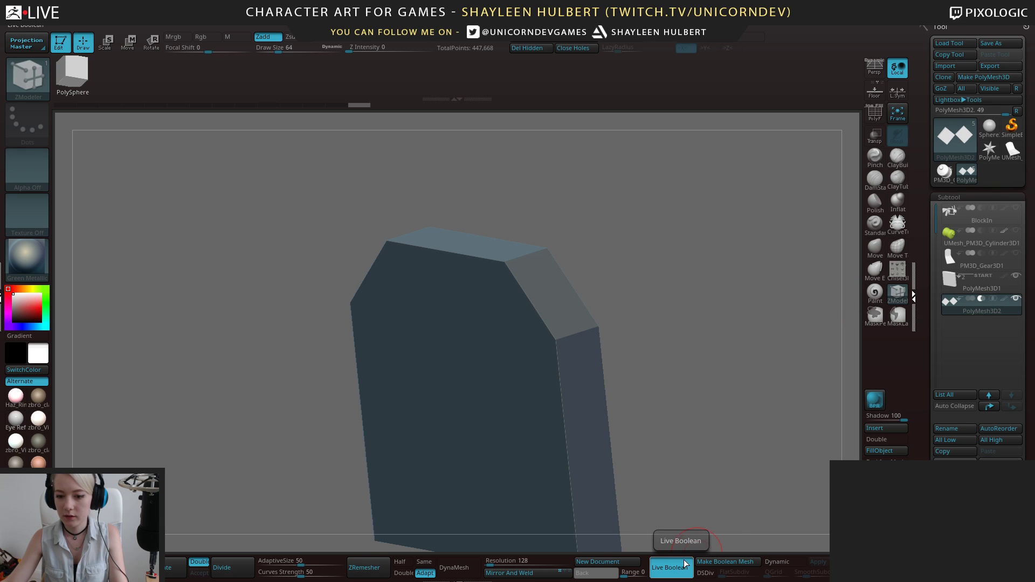
Make the boolean mesh from the plate and its cutter blocks, and append the result as a new subtool
{"action": "left_click", "coordinate": [725, 561]}
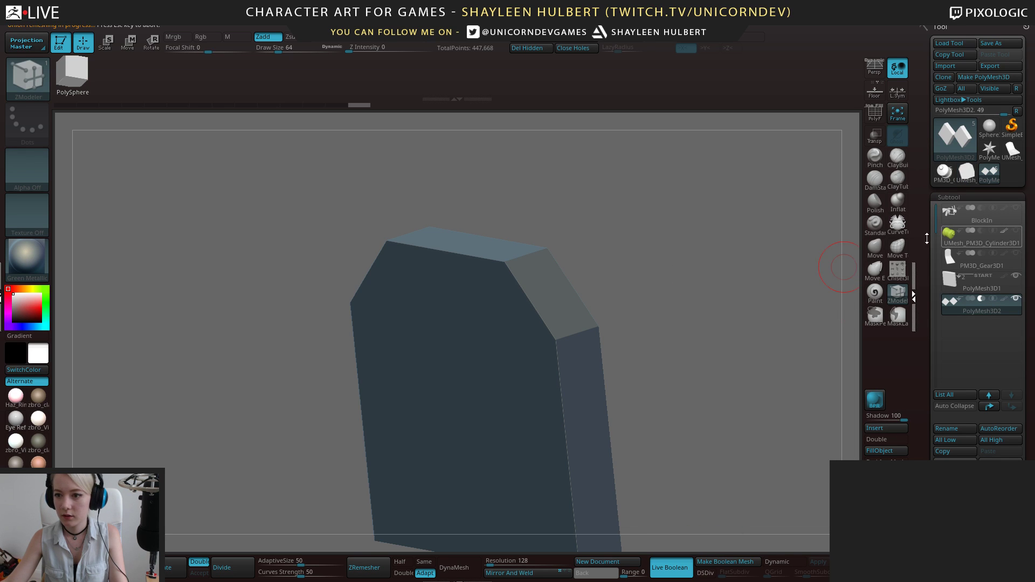
{"action": "left_click_drag", "start_coordinate": [729, 251], "coordinate": [744, 258], "text": "shift"}
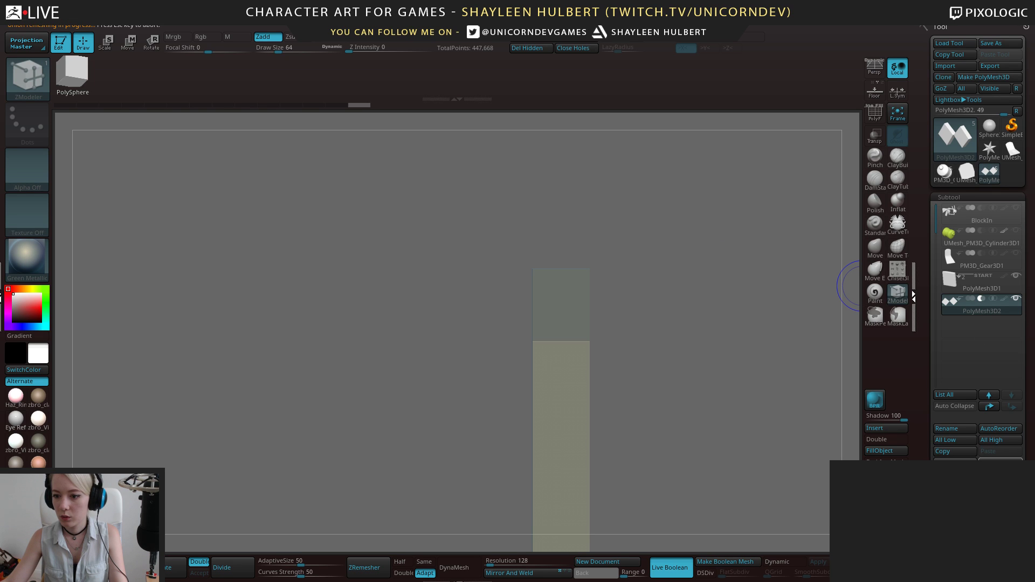
{"action": "left_click", "coordinate": [1000, 459]}
{"action": "left_click", "coordinate": [629, 448]}
{"action": "left_click_drag", "start_coordinate": [693, 203], "coordinate": [662, 187]}
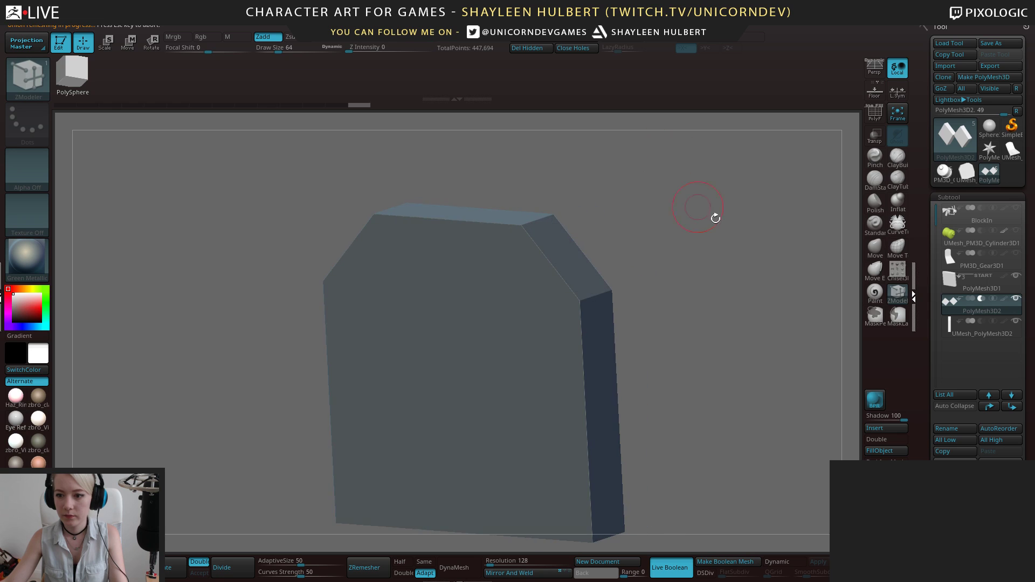
Delete the rotated cutter blocks' subtool, hide the original plate and show the PM3D_Gear3D1 part alongside the boolean plate
{"action": "left_click", "coordinate": [954, 491]}
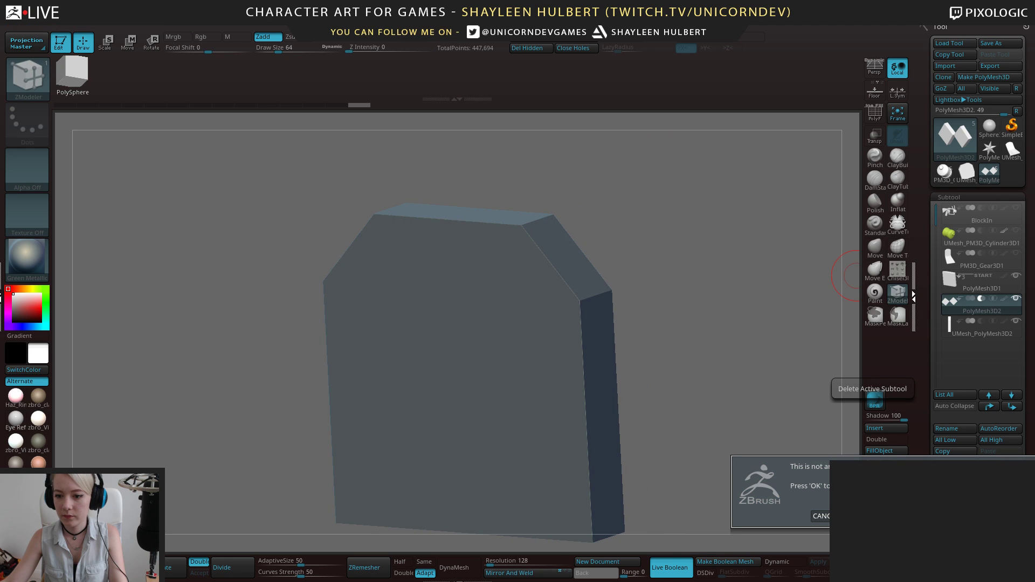
{"action": "left_click", "coordinate": [884, 515]}
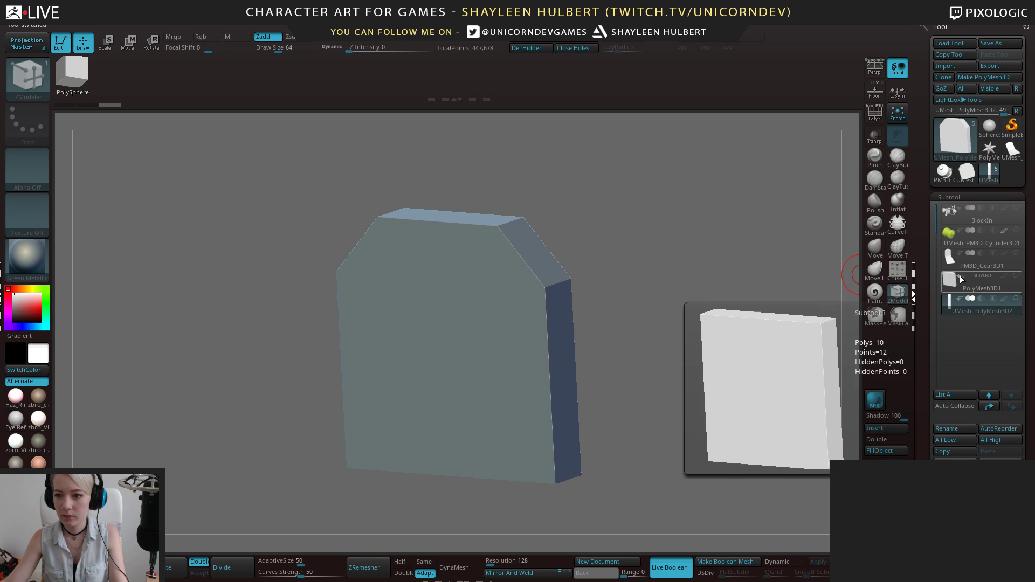
{"action": "left_click", "coordinate": [1016, 277]}
{"action": "left_click", "coordinate": [1017, 276]}
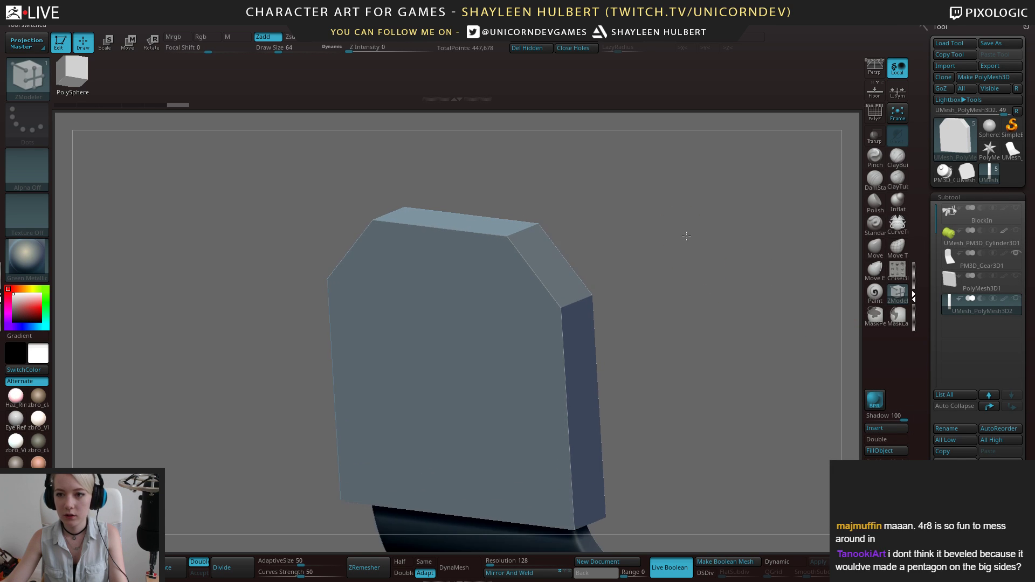
Turn on PolyFrame and delete a stray complete edge loop near the boolean plate's angled corner, undoing extra deletions on its front face
{"action": "left_click", "coordinate": [874, 112]}
{"action": "mouse_move", "coordinate": [696, 264]}
{"action": "left_mouse_down"}
{"action": "mouse_move", "coordinate": [715, 252]}
{"action": "mouse_move", "coordinate": [799, 275]}
{"action": "mouse_move", "coordinate": [660, 266]}
{"action": "mouse_move", "coordinate": [683, 256]}
{"action": "left_mouse_up"}
{"action": "key", "text": "space"}
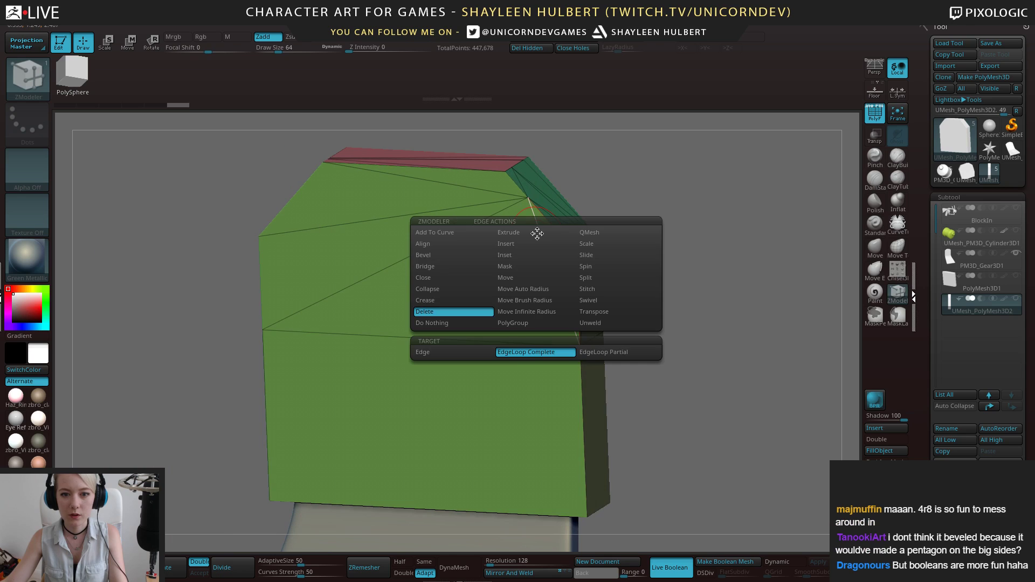
{"action": "left_click", "coordinate": [544, 233]}
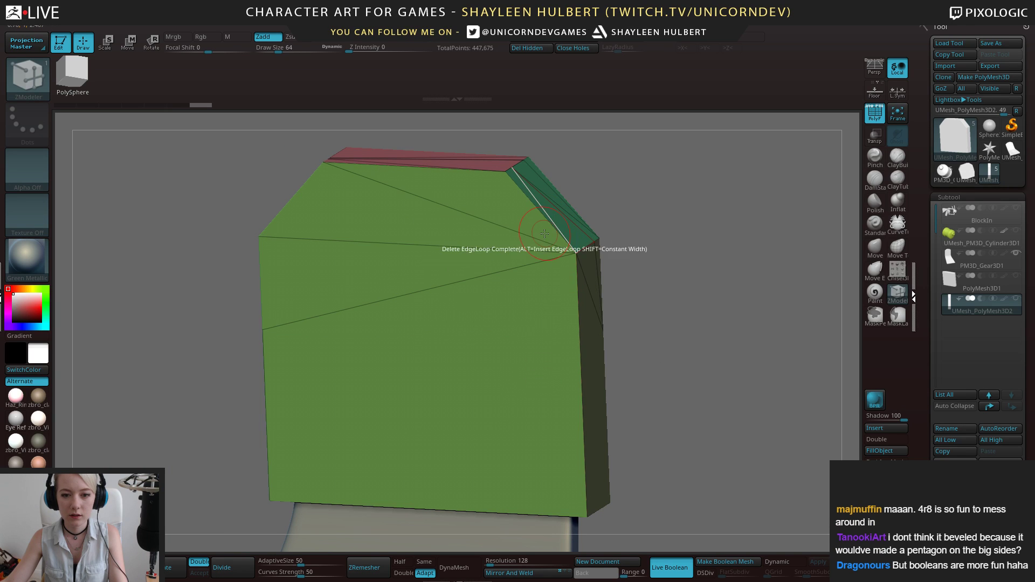
{"action": "left_click", "coordinate": [456, 212]}
{"action": "key", "text": "ctrl+z"}
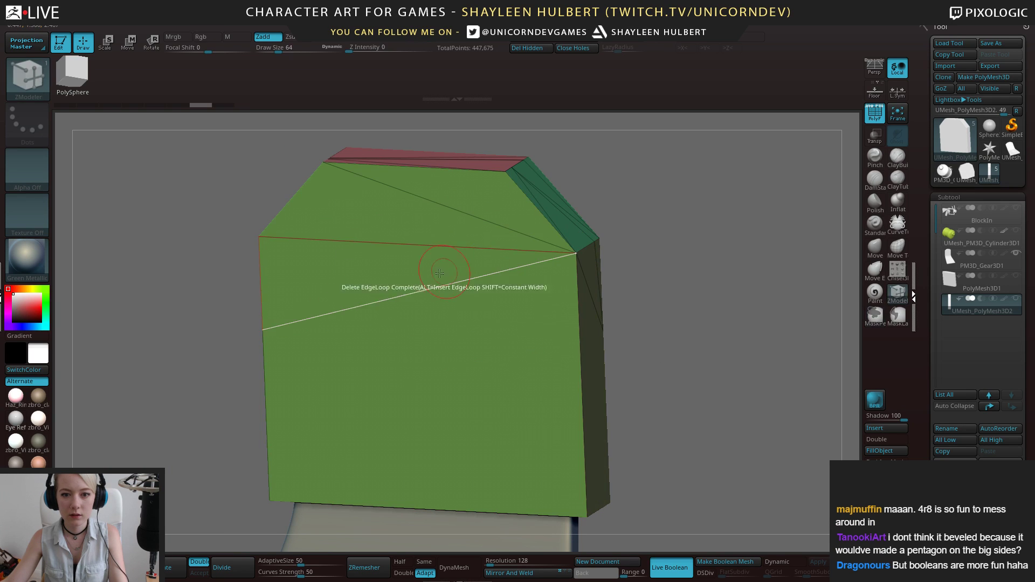
{"action": "left_click", "coordinate": [434, 288]}
{"action": "key", "text": "ctrl+z"}
Set ZModeler's Delete target to Edge and try removing single diagonal edges from the boolean plate's front and angled corner
{"action": "key", "text": "space"}
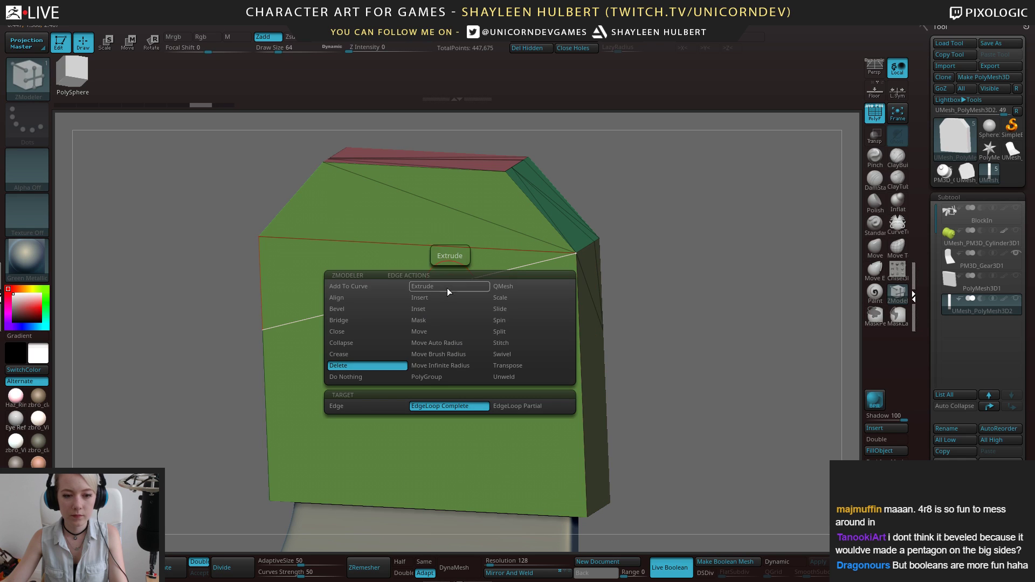
{"action": "left_click", "coordinate": [379, 407]}
{"action": "left_click", "coordinate": [457, 217]}
{"action": "left_click_drag", "start_coordinate": [646, 245], "coordinate": [619, 256]}
{"action": "left_click_drag", "start_coordinate": [734, 255], "coordinate": [713, 282]}
{"action": "left_click", "coordinate": [628, 265]}
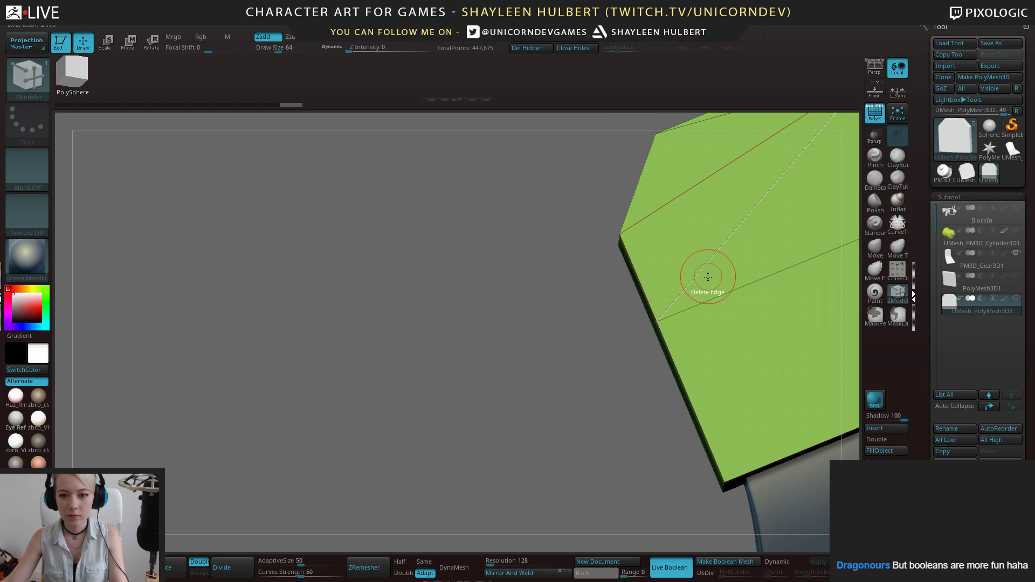
{"action": "left_click_drag", "start_coordinate": [528, 324], "coordinate": [425, 285]}
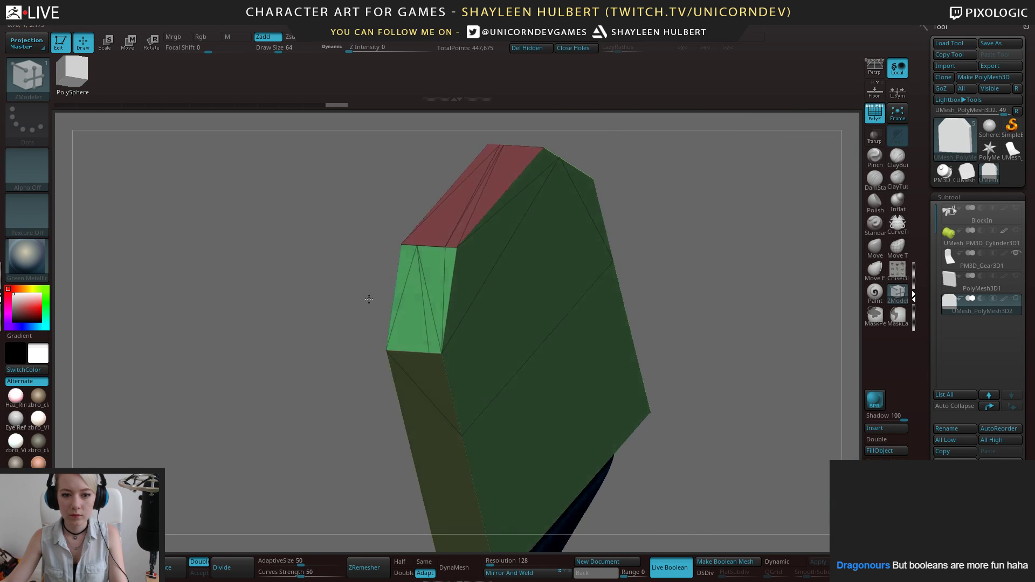
{"action": "left_click", "coordinate": [426, 284]}
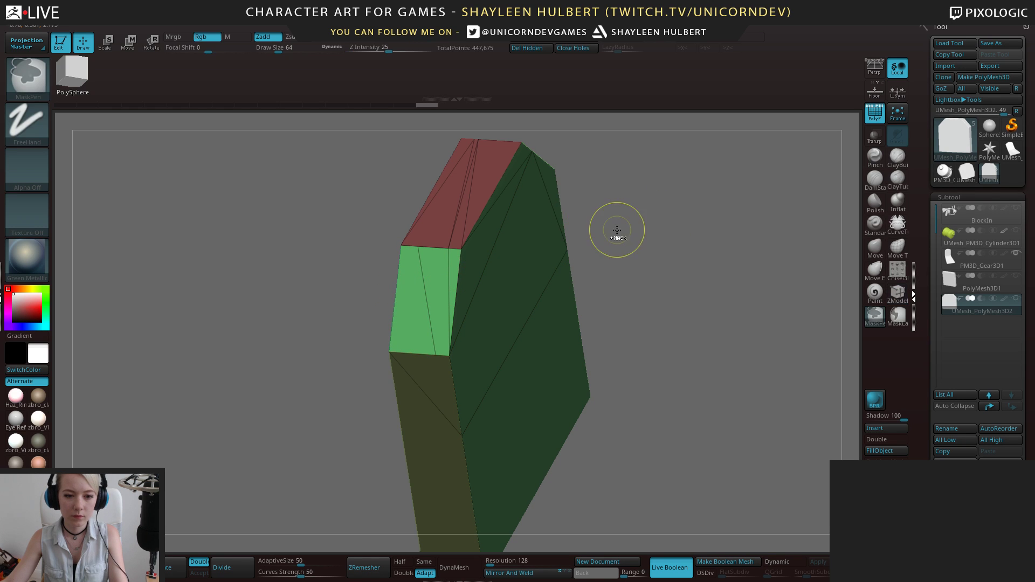
Examine the leftover diagonal edges on the boolean plate's top and angled corners, and set the Delete target back to EdgeLoop Complete
{"action": "left_click_drag", "start_coordinate": [630, 236], "coordinate": [721, 270]}
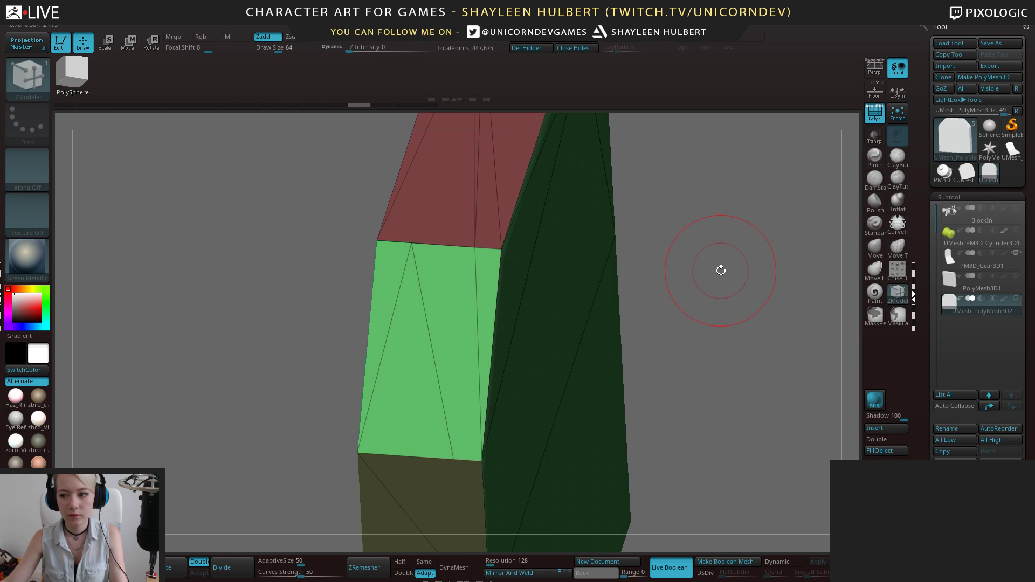
{"action": "mouse_move", "coordinate": [760, 236]}
{"action": "left_mouse_down"}
{"action": "mouse_move", "coordinate": [746, 228]}
{"action": "mouse_move", "coordinate": [749, 247]}
{"action": "mouse_move", "coordinate": [701, 264]}
{"action": "left_mouse_up"}
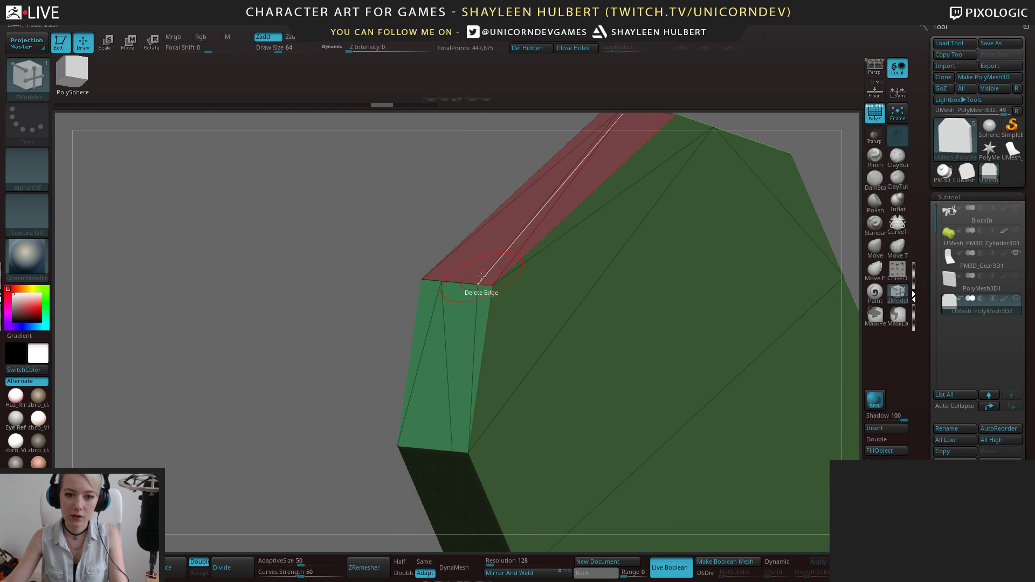
{"action": "left_click_drag", "start_coordinate": [232, 297], "coordinate": [318, 297]}
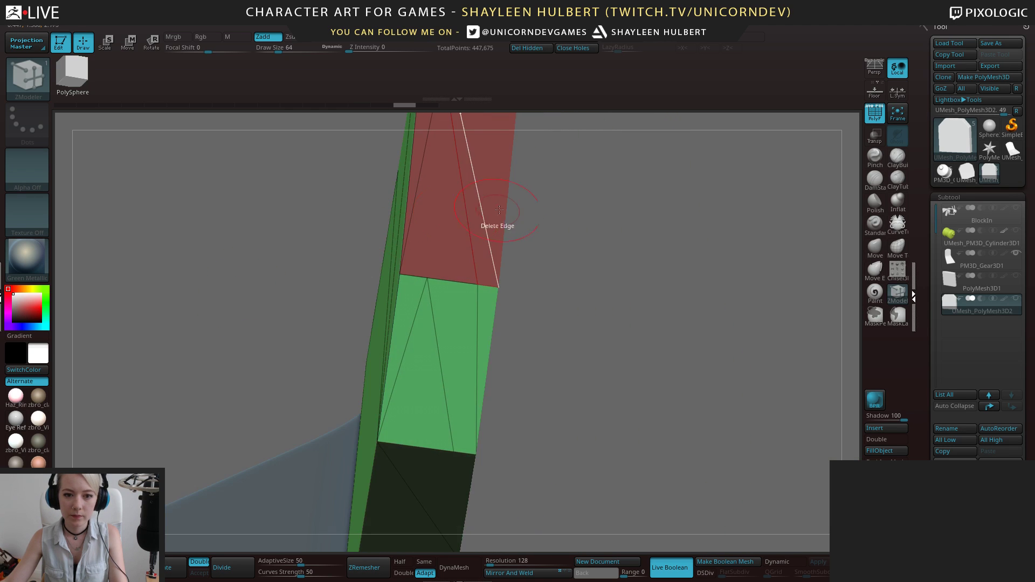
{"action": "left_click_drag", "start_coordinate": [539, 259], "coordinate": [337, 358]}
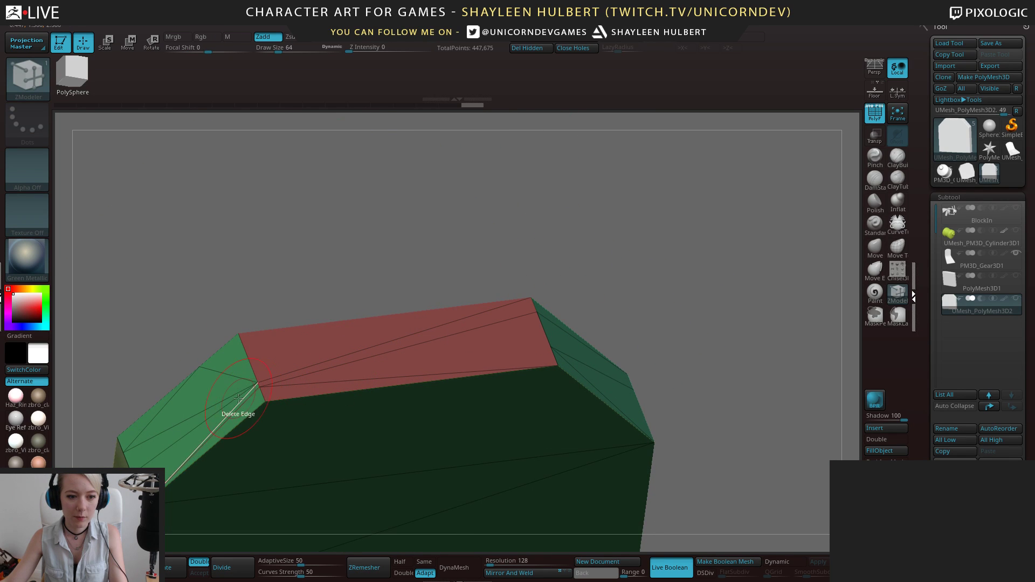
{"action": "left_click_drag", "start_coordinate": [237, 313], "coordinate": [443, 330]}
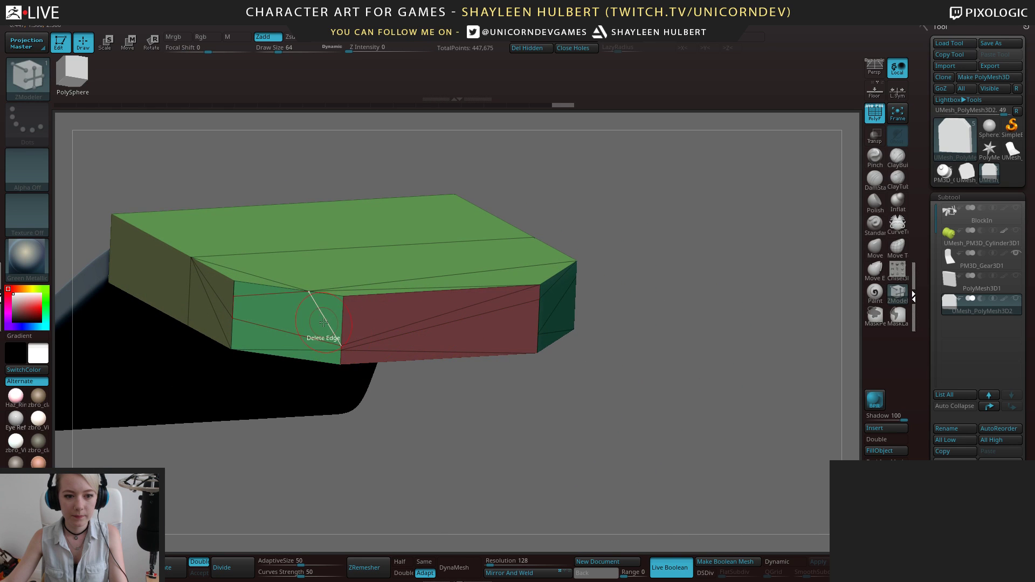
{"action": "left_click_drag", "start_coordinate": [493, 354], "coordinate": [504, 305]}
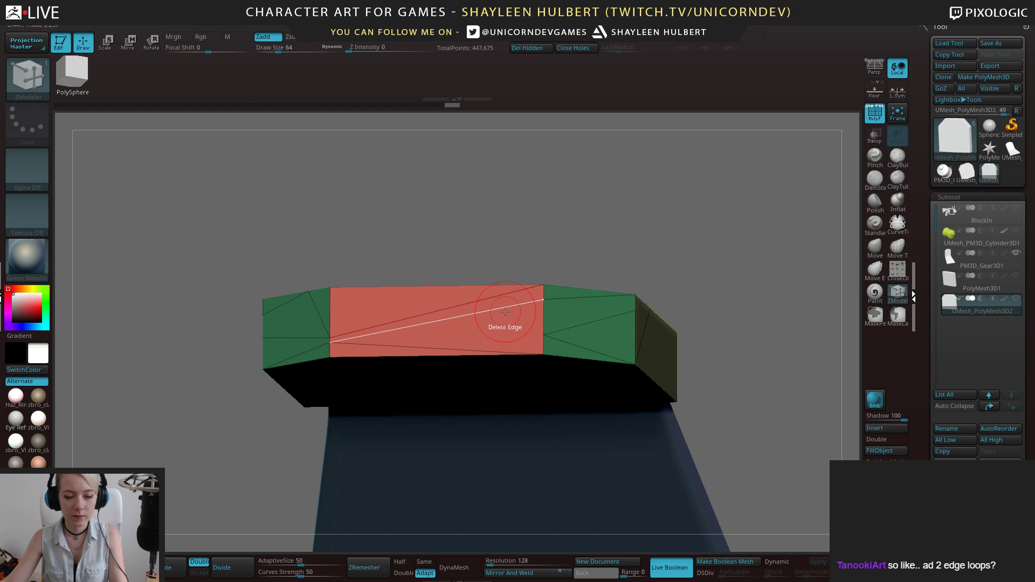
{"action": "key", "text": "space"}
{"action": "left_click", "coordinate": [494, 405]}
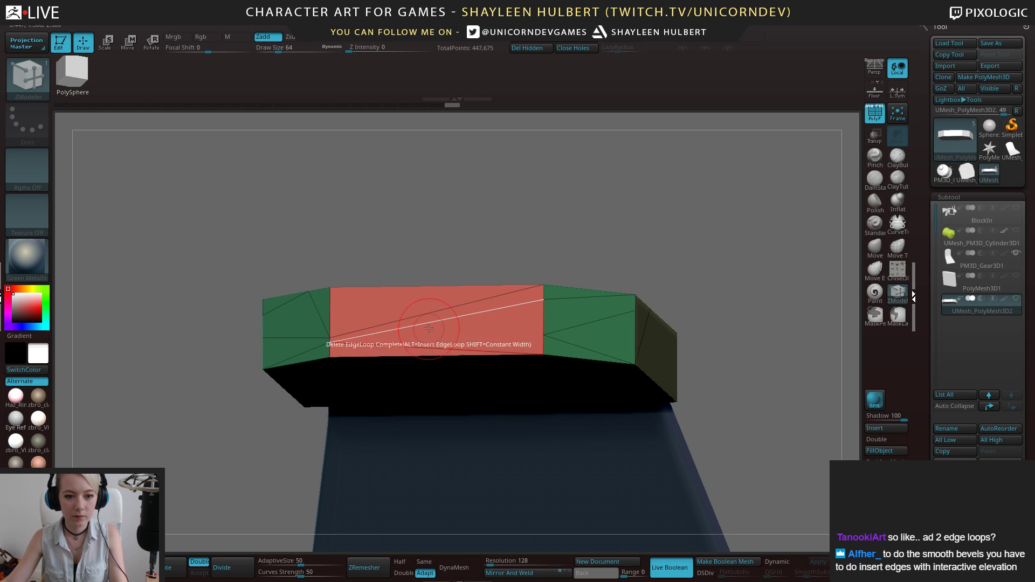
{"action": "left_click_drag", "start_coordinate": [581, 208], "coordinate": [632, 308]}
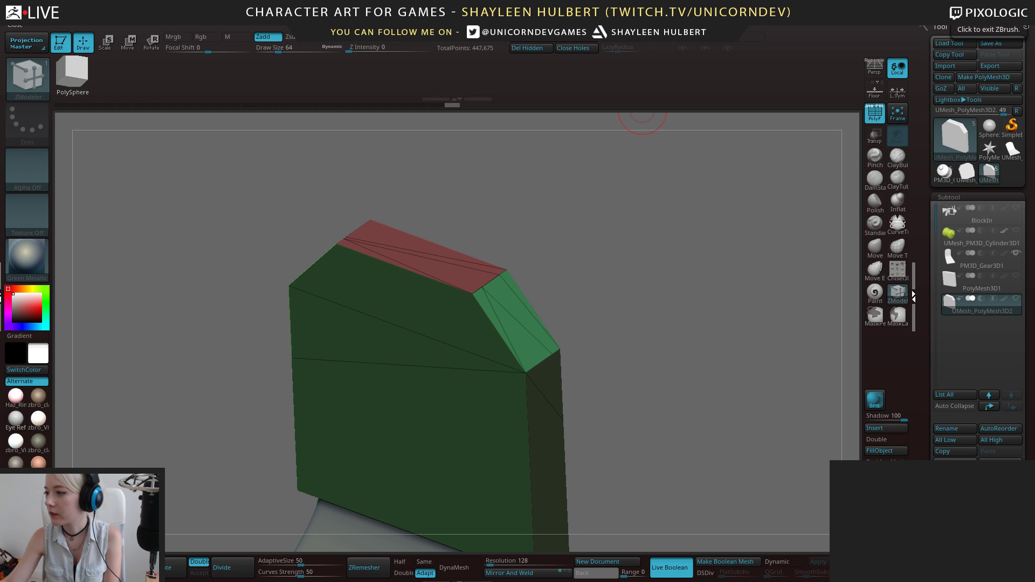
Switch to the browser and copy the grey female character sculpt image from the imgur page
{"action": "key", "text": "alt+Tab"}
{"action": "left_click", "coordinate": [745, 143]}
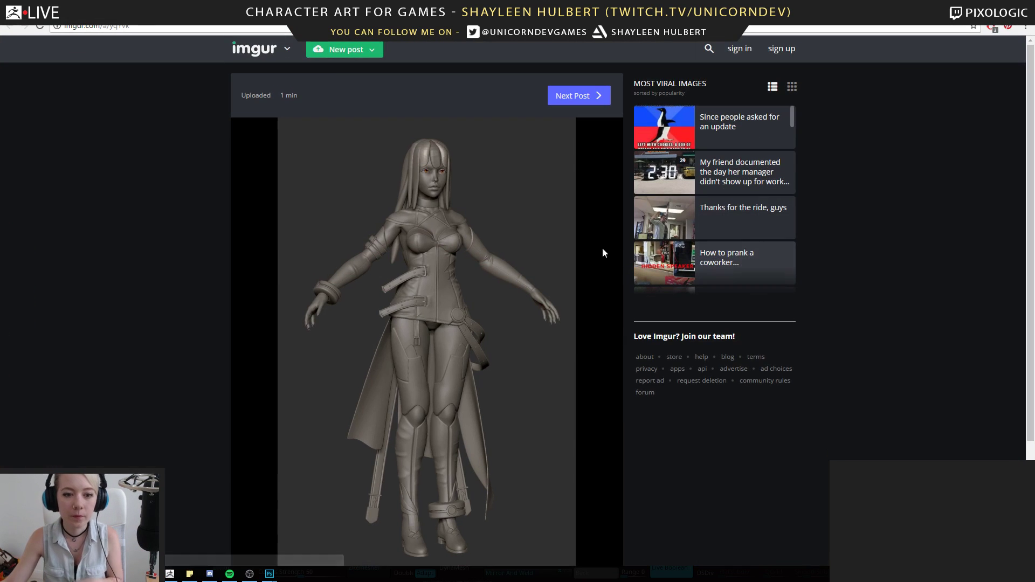
{"action": "right_click", "coordinate": [452, 312]}
{"action": "left_click", "coordinate": [476, 345]}
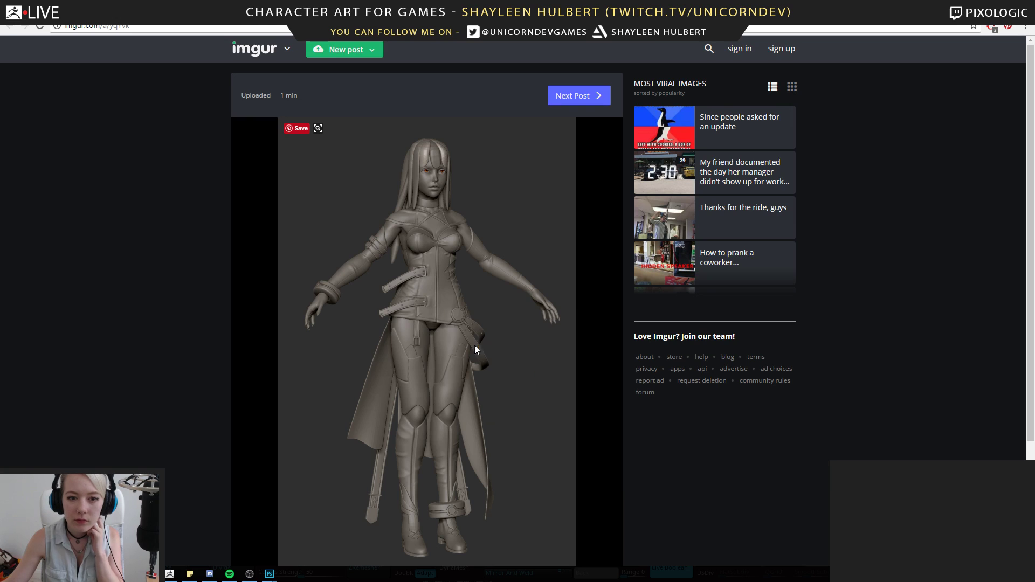
{"action": "scroll", "coordinate": [485, 269], "scroll_direction": "down", "scroll_amount": 2}
{"action": "scroll", "coordinate": [499, 211], "scroll_direction": "up", "scroll_amount": 1}
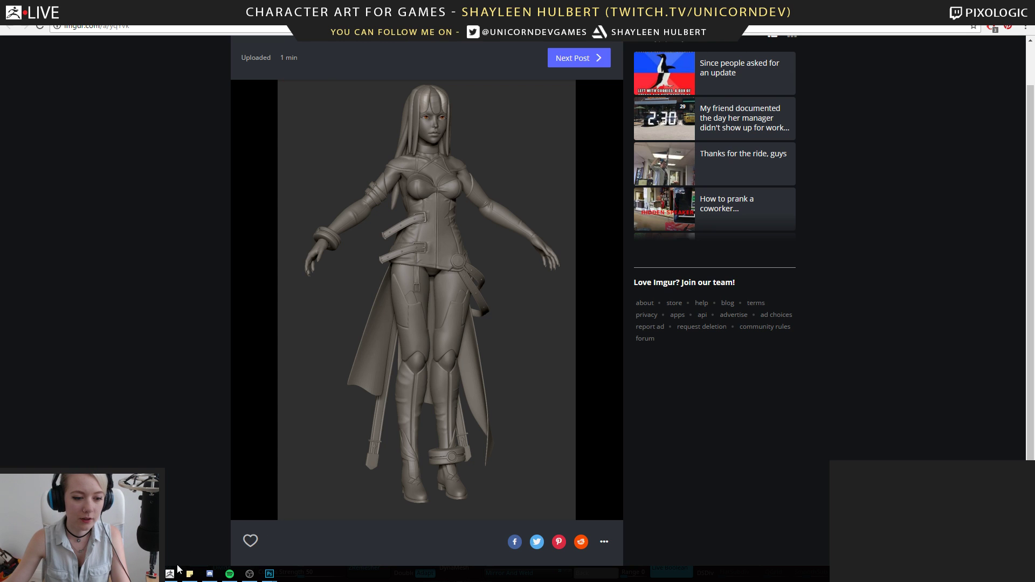
Switch to Photoshop, create a new document at the copied image's size and paste the character image into it
{"action": "left_click", "coordinate": [269, 576]}
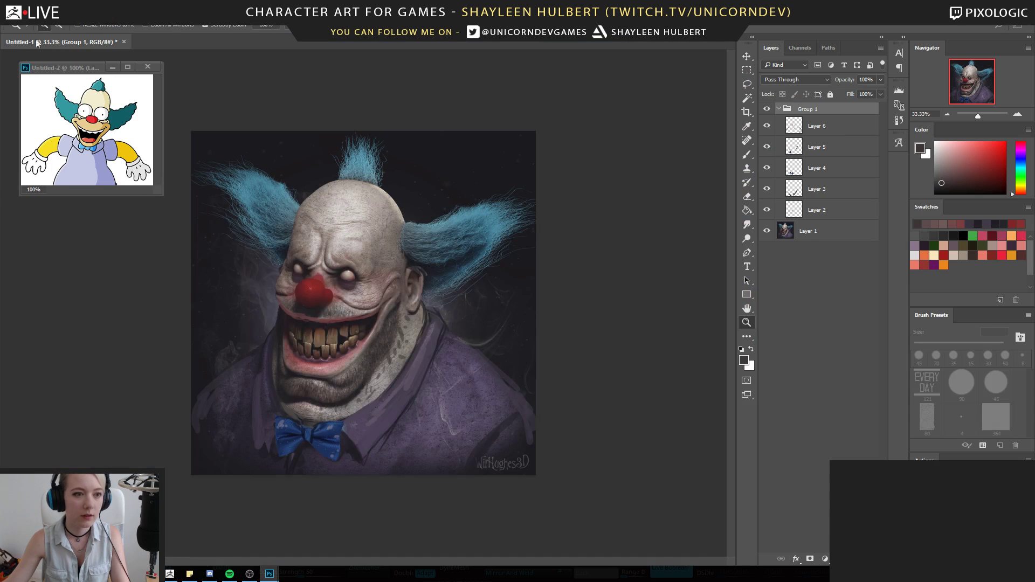
{"action": "key", "text": "ctrl+n"}
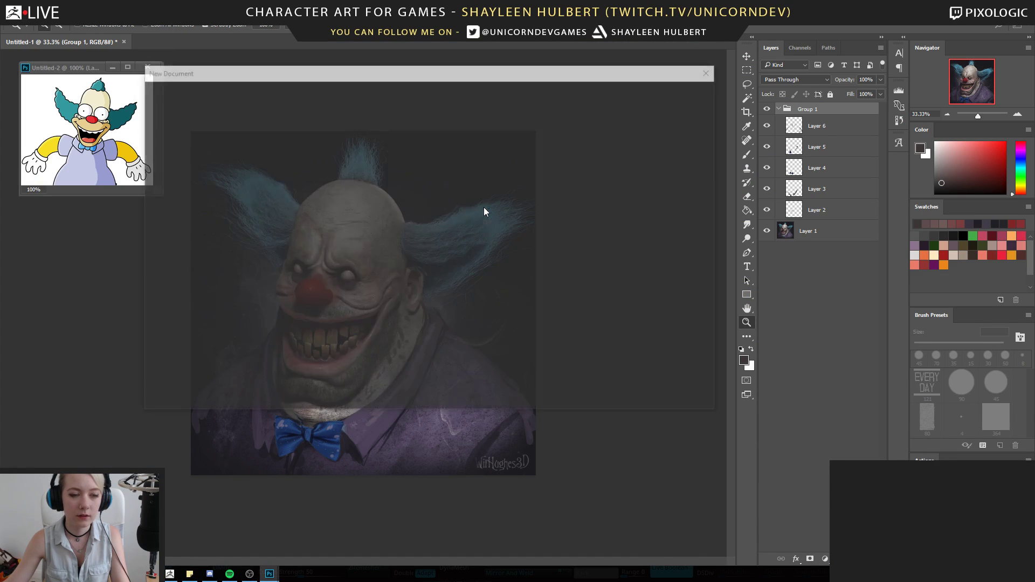
{"action": "left_click", "coordinate": [641, 392]}
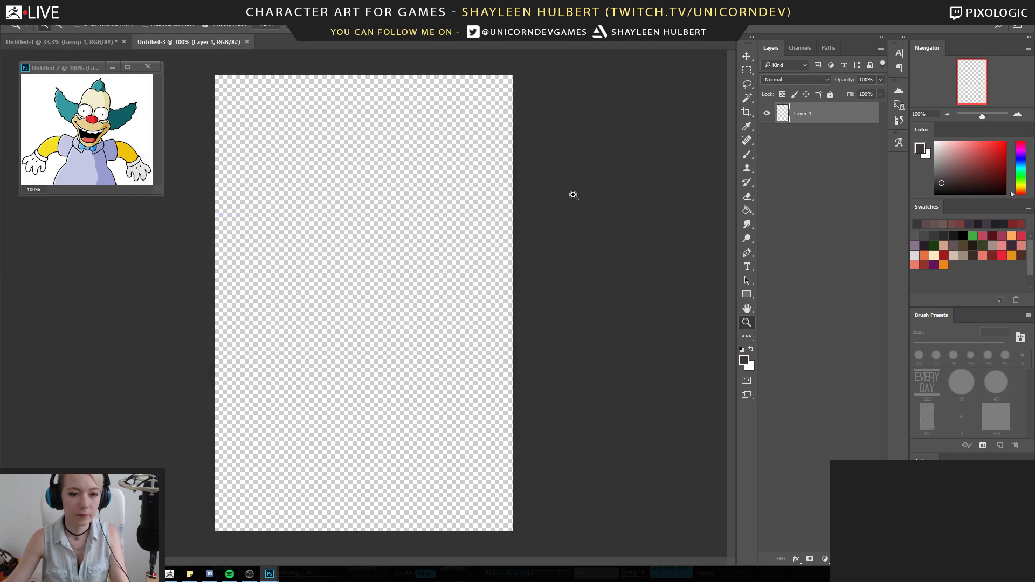
{"action": "key", "text": "ctrl+v"}
Switch back to ZBrush, make the original uncut plate the active subtool and extrude its top face slightly upward
{"action": "left_click", "coordinate": [169, 574]}
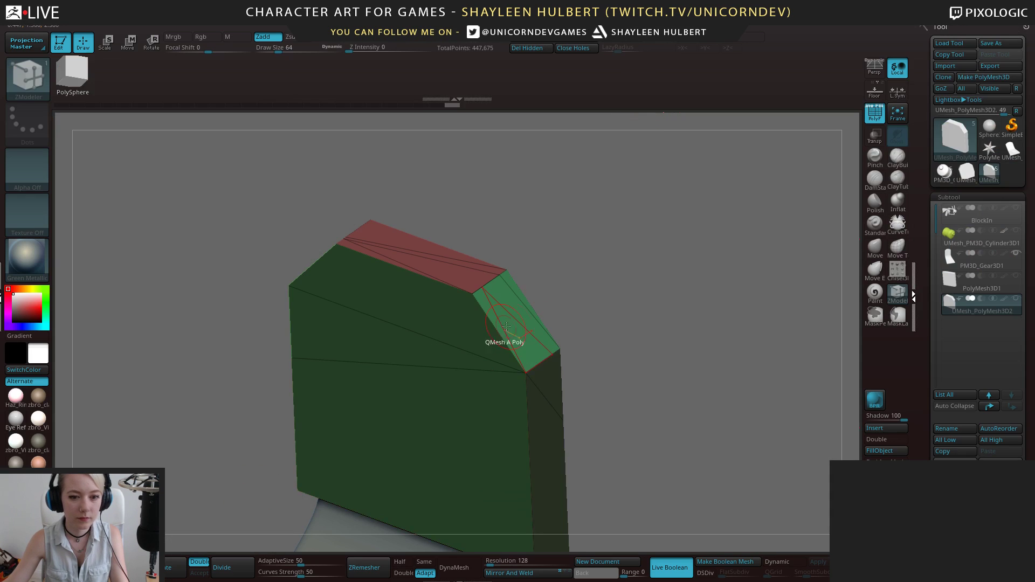
{"action": "left_click_drag", "start_coordinate": [615, 313], "coordinate": [852, 264]}
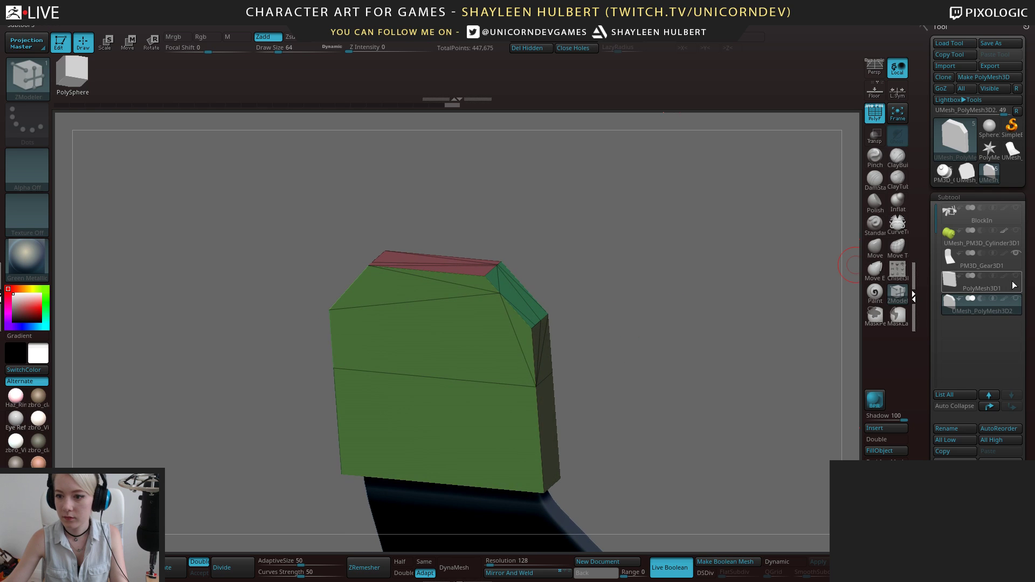
{"action": "left_click", "coordinate": [1013, 285]}
{"action": "left_click_drag", "start_coordinate": [674, 258], "coordinate": [617, 256]}
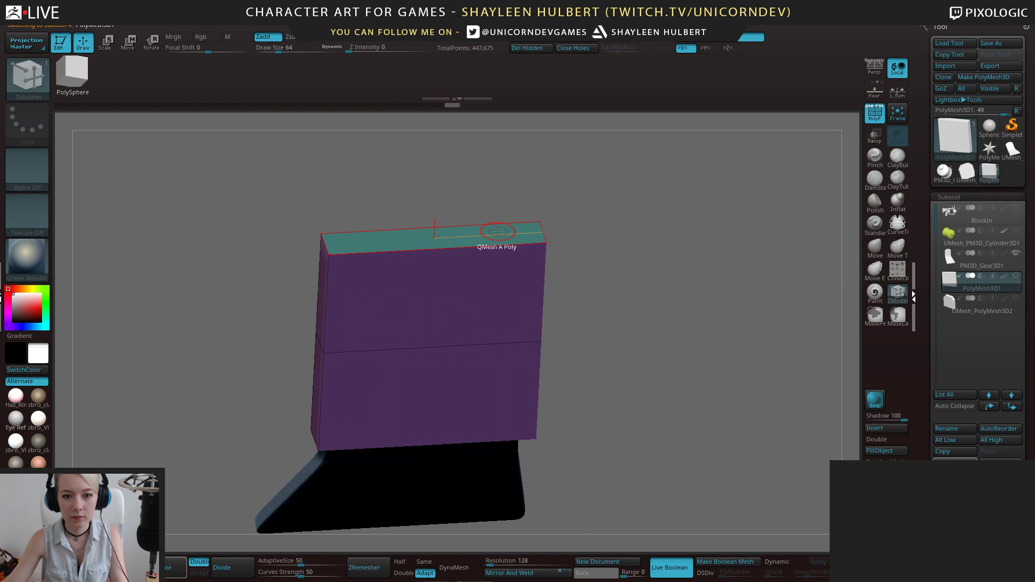
{"action": "key", "text": "space"}
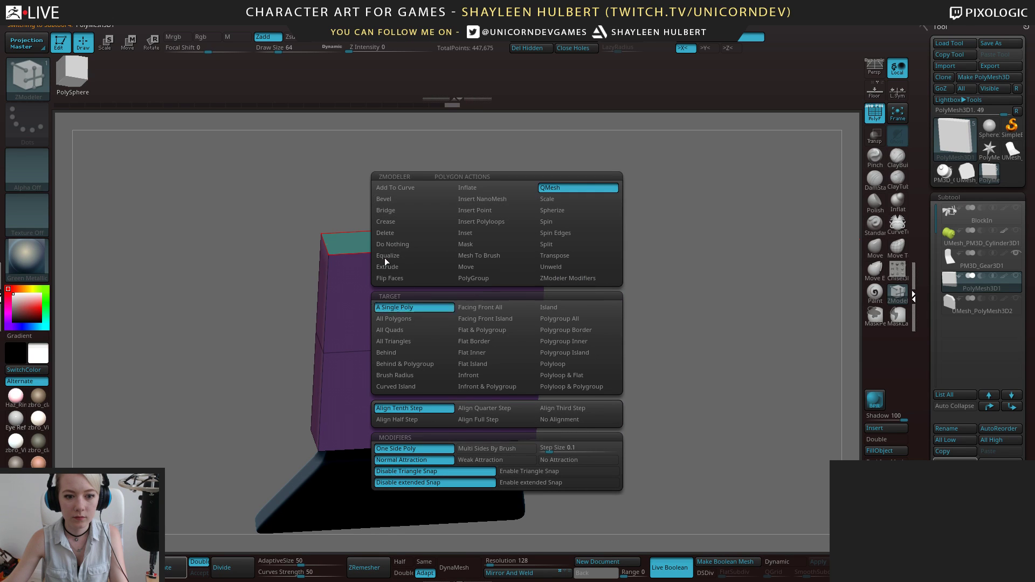
{"action": "left_click_drag", "start_coordinate": [450, 224], "coordinate": [450, 212]}
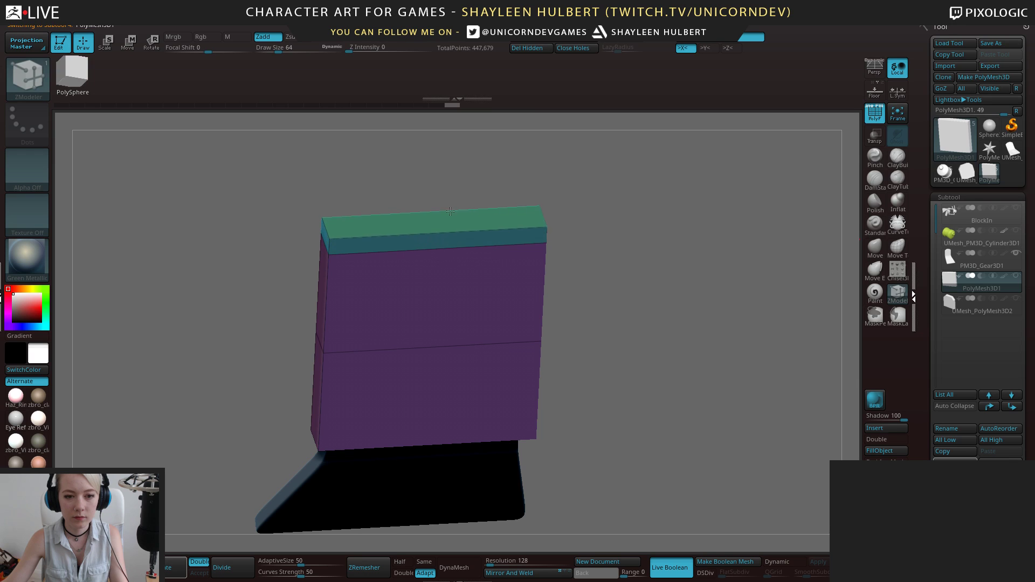
Mask the plate's body so that only its extruded top face stays editable
{"action": "left_click_drag", "start_coordinate": [635, 203], "coordinate": [635, 281]}
{"action": "key", "text": "space"}
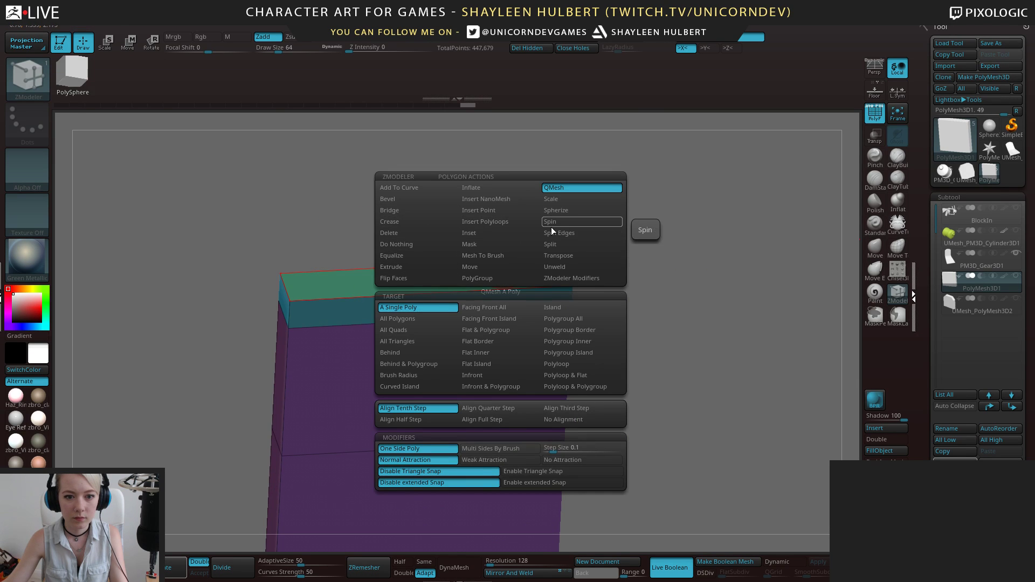
{"action": "left_click_drag", "start_coordinate": [672, 328], "coordinate": [678, 215]}
{"action": "left_click_drag", "start_coordinate": [662, 437], "coordinate": [225, 191], "text": "ctrl"}
{"action": "left_click_drag", "start_coordinate": [672, 206], "coordinate": [617, 282], "text": "alt"}
Scale the unmasked top face inward and raise it slightly so the extruded strip slopes on all sides
{"action": "key", "text": "e"}
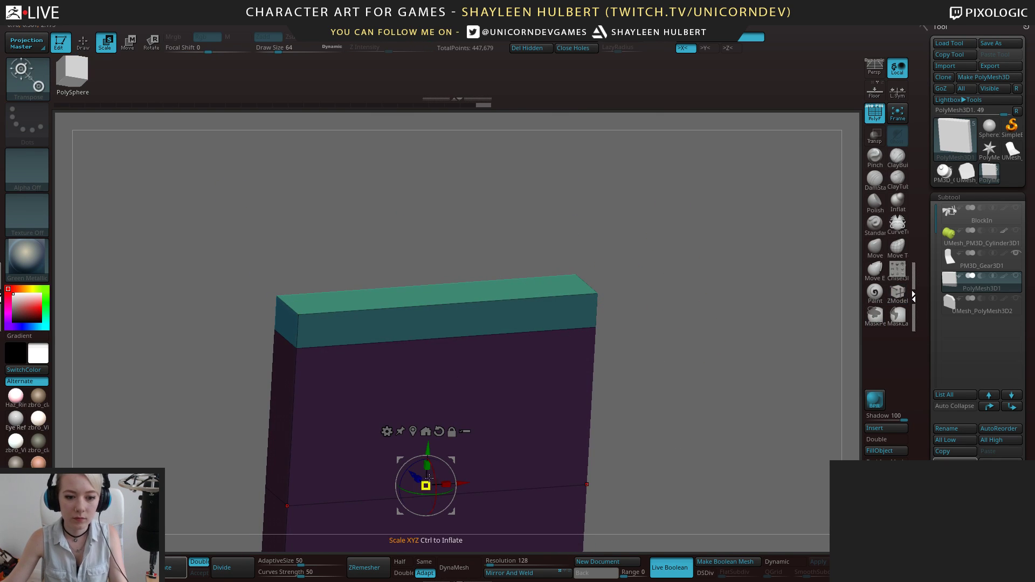
{"action": "left_click_drag", "start_coordinate": [433, 486], "coordinate": [379, 485]}
{"action": "left_click_drag", "start_coordinate": [428, 448], "coordinate": [428, 408]}
{"action": "left_click_drag", "start_coordinate": [667, 273], "coordinate": [671, 274], "text": "shift"}
{"action": "left_click_drag", "start_coordinate": [428, 447], "coordinate": [427, 446]}
{"action": "left_click_drag", "start_coordinate": [428, 408], "coordinate": [425, 395]}
{"action": "left_click_drag", "start_coordinate": [572, 257], "coordinate": [645, 296]}
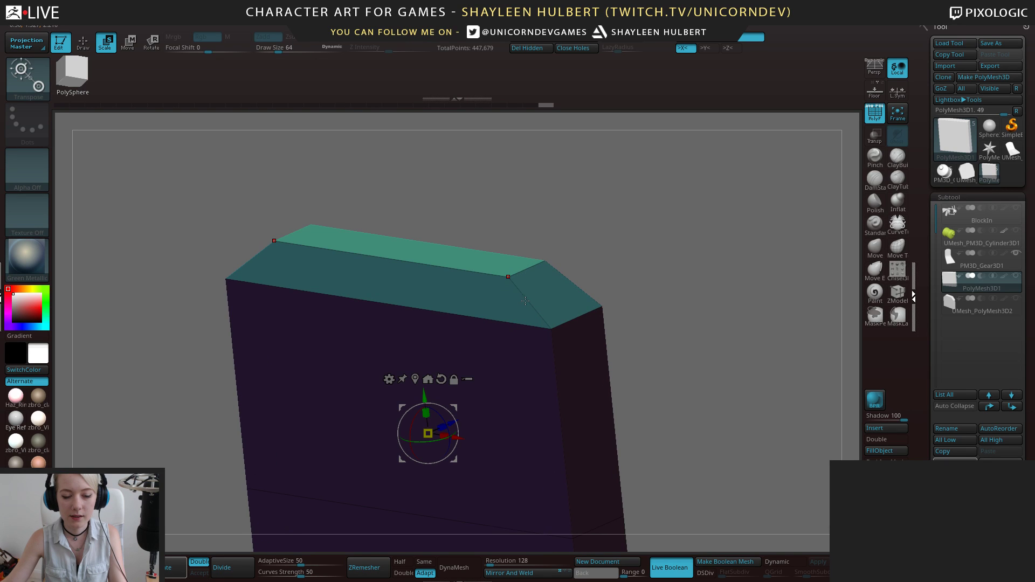
{"action": "left_click_drag", "start_coordinate": [596, 245], "coordinate": [652, 322]}
Set the ZModeler edge action to Insert with Multiple EdgeLoops and turn on Interactive Elevation
{"action": "key", "text": "q"}
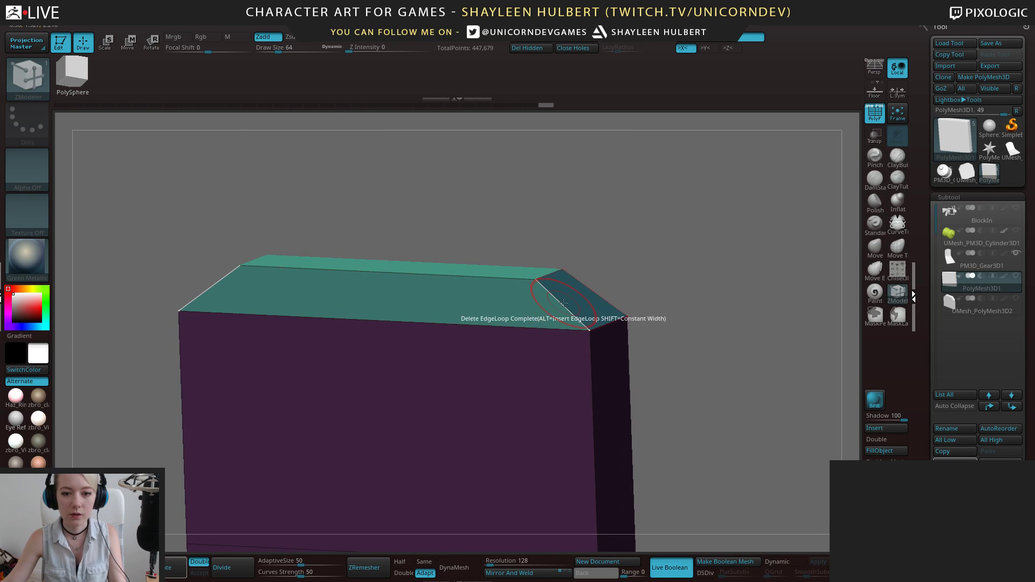
{"action": "key", "text": "space"}
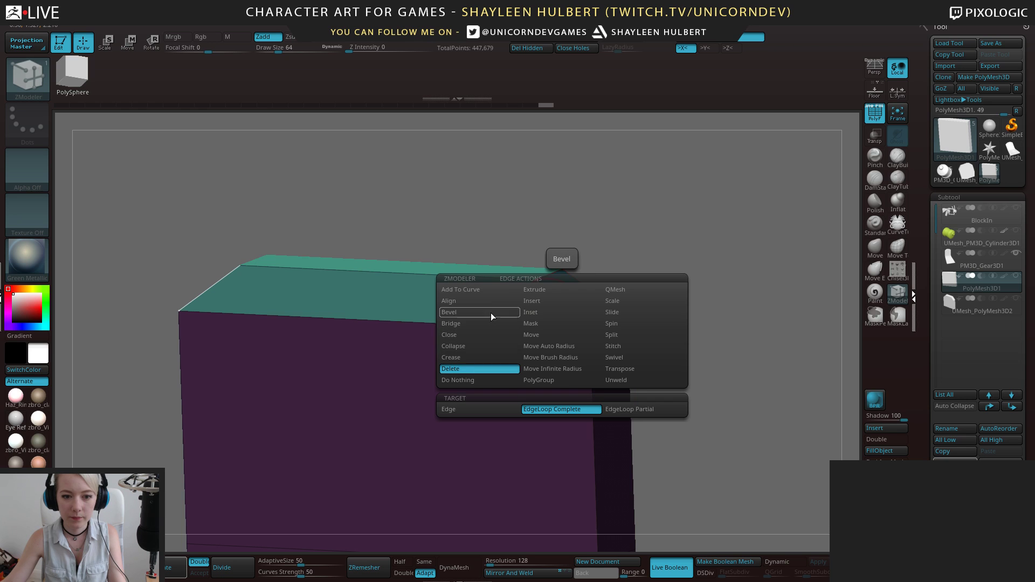
{"action": "key", "text": "space"}
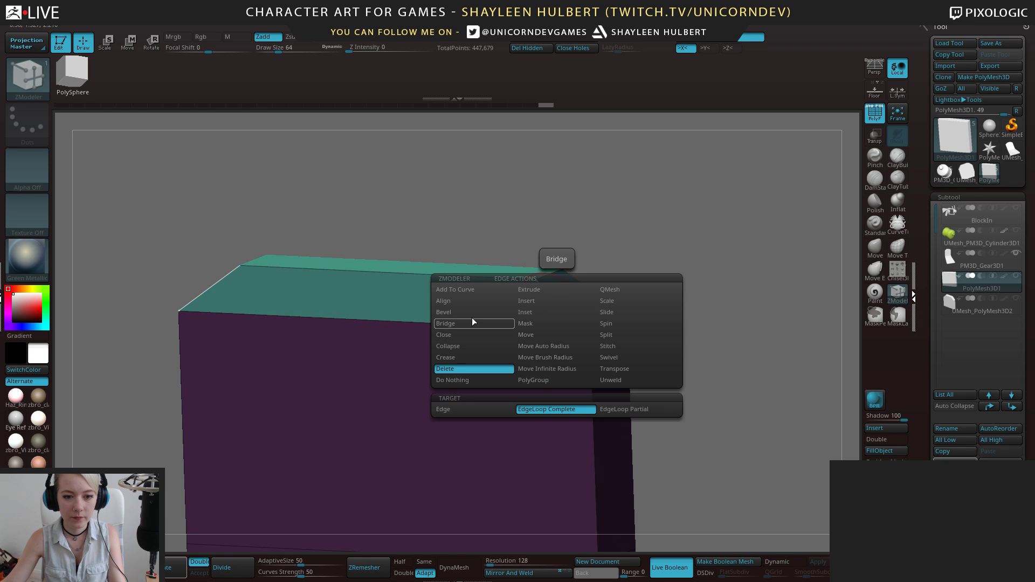
{"action": "left_click", "coordinate": [531, 301]}
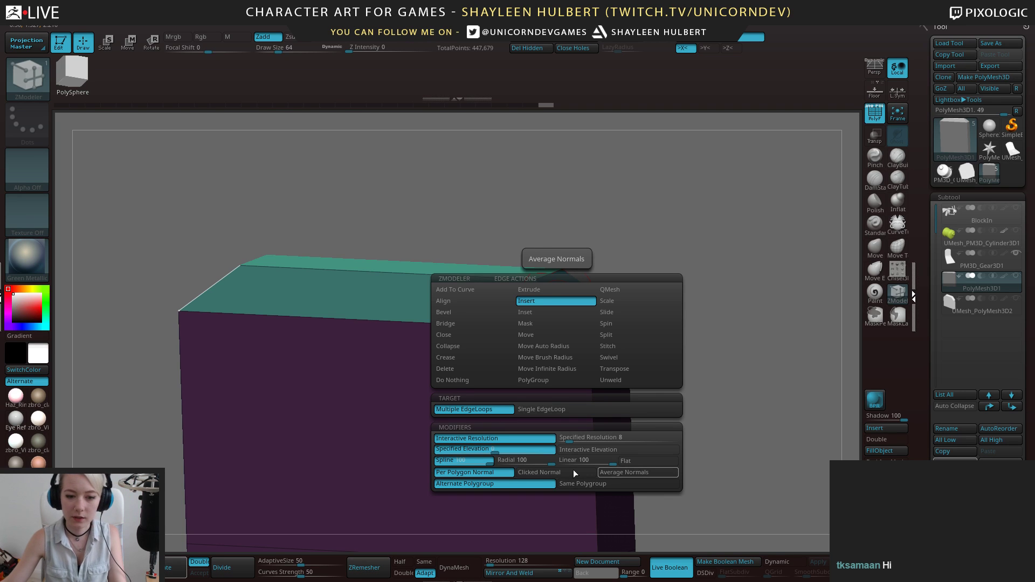
{"action": "left_click", "coordinate": [569, 451]}
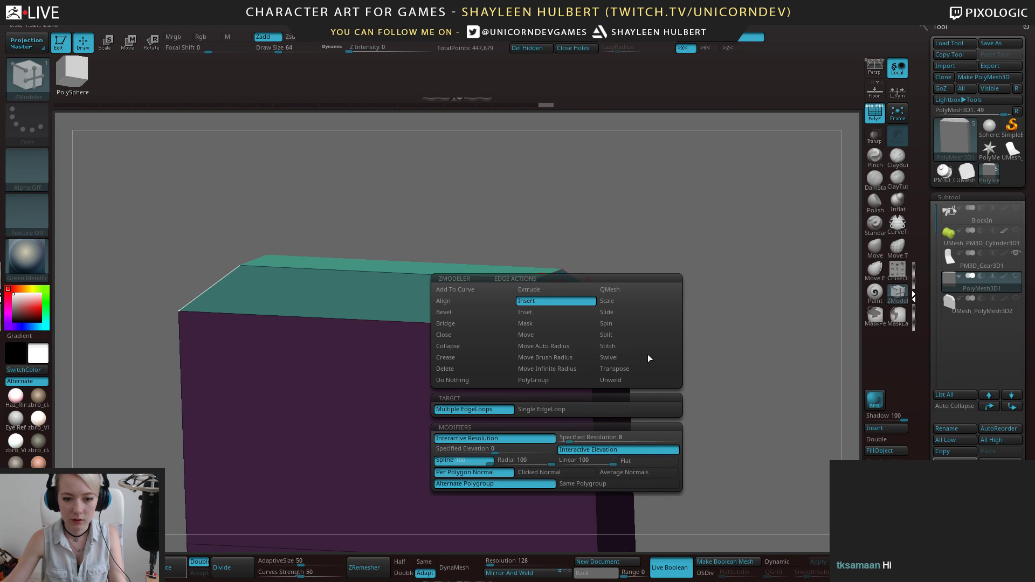
Try inserting several rounded edge loops around the sloped top strip, undoing and redoing them with a fuller curve
{"action": "left_click", "coordinate": [548, 308]}
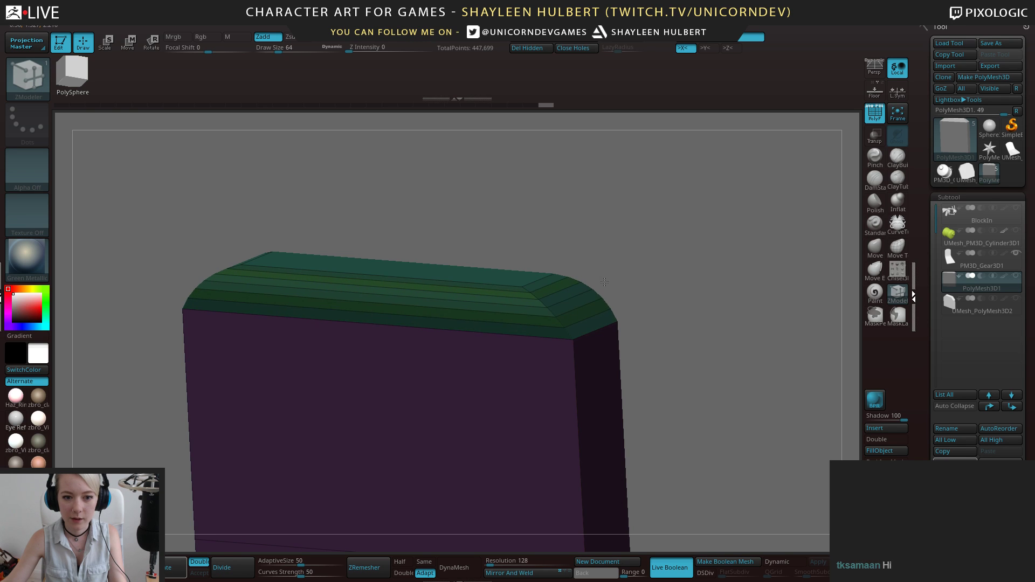
{"action": "key", "text": "ctrl+z"}
{"action": "key", "text": "ctrl+z"}
{"action": "key", "text": "ctrl+z"}
{"action": "key", "text": "ctrl+z"}
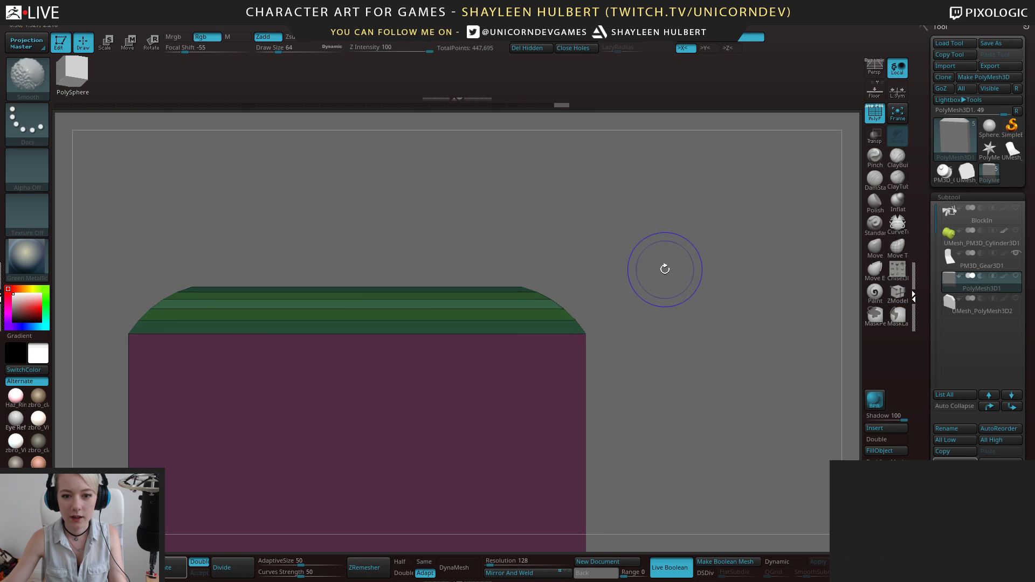
{"action": "left_click_drag", "start_coordinate": [586, 318], "coordinate": [624, 310]}
{"action": "left_click_drag", "start_coordinate": [627, 347], "coordinate": [653, 347]}
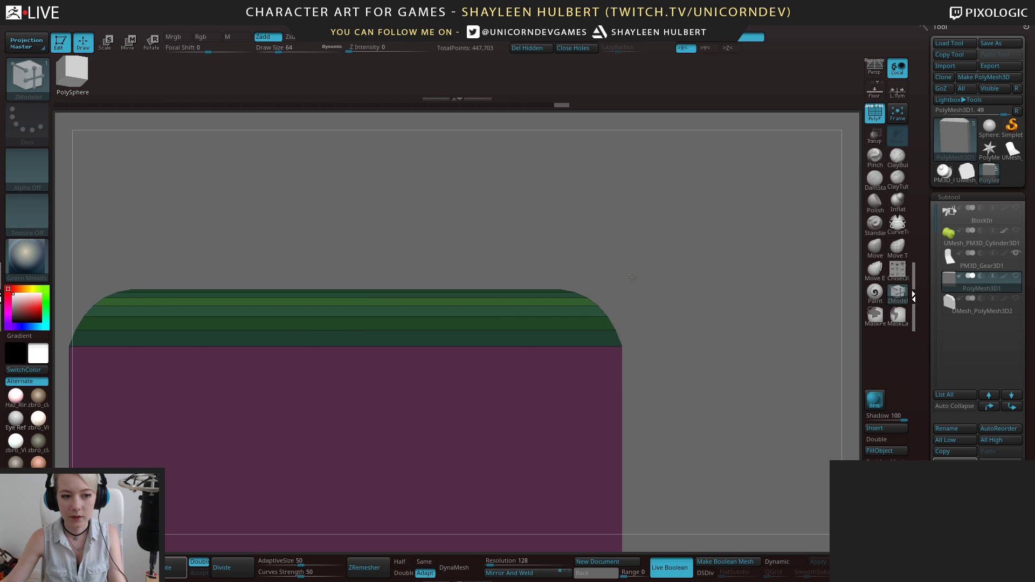
Check the rounded top from above and from the side, and undo the inserted edge loops
{"action": "mouse_move", "coordinate": [631, 274]}
{"action": "left_mouse_down"}
{"action": "mouse_move", "coordinate": [629, 346]}
{"action": "mouse_move", "coordinate": [663, 370]}
{"action": "left_mouse_up"}
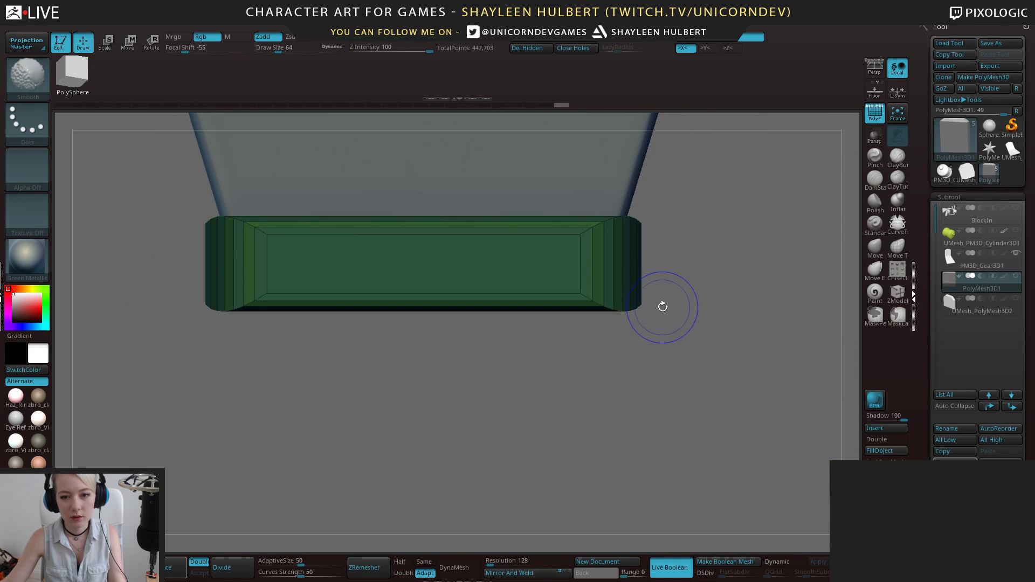
{"action": "mouse_move", "coordinate": [694, 326]}
{"action": "left_mouse_down"}
{"action": "mouse_move", "coordinate": [705, 251]}
{"action": "mouse_move", "coordinate": [687, 261]}
{"action": "mouse_move", "coordinate": [698, 319]}
{"action": "mouse_move", "coordinate": [656, 235]}
{"action": "mouse_move", "coordinate": [642, 248]}
{"action": "left_mouse_up"}
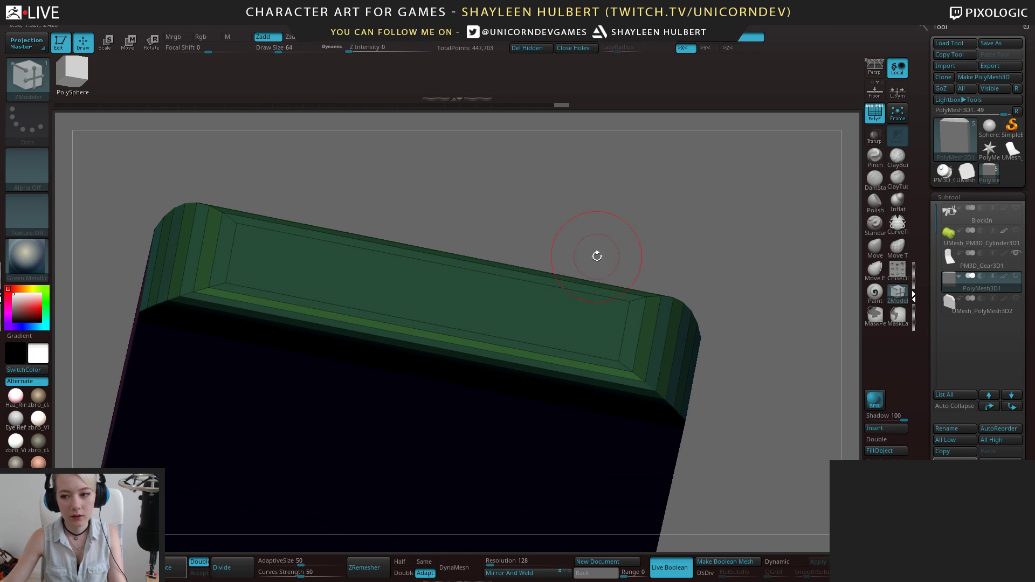
{"action": "mouse_move", "coordinate": [552, 275]}
{"action": "left_mouse_down"}
{"action": "mouse_move", "coordinate": [589, 244]}
{"action": "mouse_move", "coordinate": [578, 550]}
{"action": "mouse_move", "coordinate": [646, 305]}
{"action": "mouse_move", "coordinate": [714, 386]}
{"action": "mouse_move", "coordinate": [679, 307]}
{"action": "left_mouse_up"}
{"action": "left_click_drag", "start_coordinate": [680, 307], "coordinate": [615, 324]}
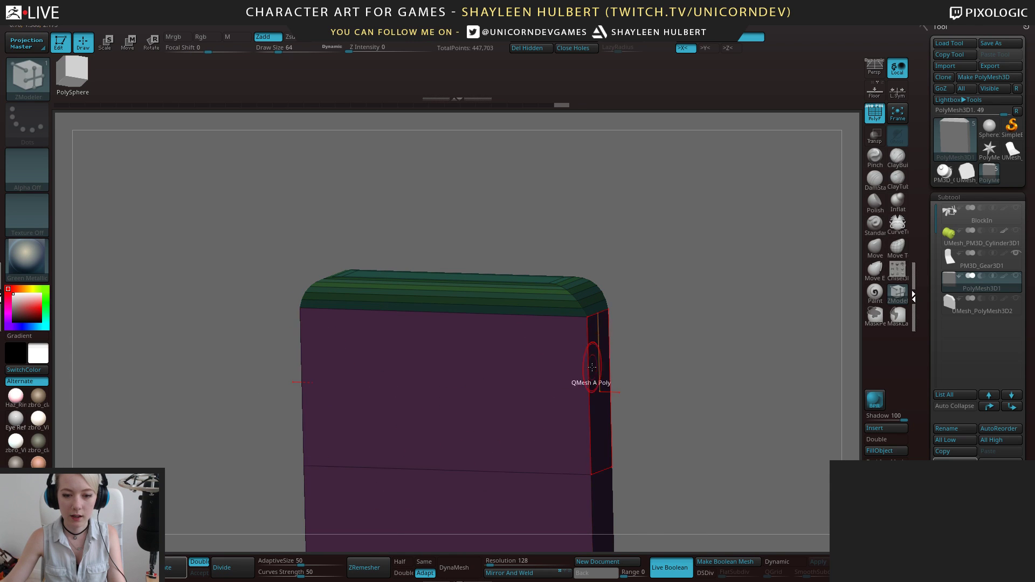
{"action": "left_click_drag", "start_coordinate": [584, 318], "coordinate": [680, 384]}
{"action": "left_click_drag", "start_coordinate": [363, 205], "coordinate": [602, 289], "text": "ctrl"}
{"action": "key", "text": "ctrl+z"}
{"action": "key", "text": "ctrl+z"}
Insert a few elevated edge loops around the sloped top strip to give it a rounded profile
{"action": "left_click_drag", "start_coordinate": [746, 269], "coordinate": [673, 237], "text": "shift"}
{"action": "left_click_drag", "start_coordinate": [587, 285], "coordinate": [545, 297]}
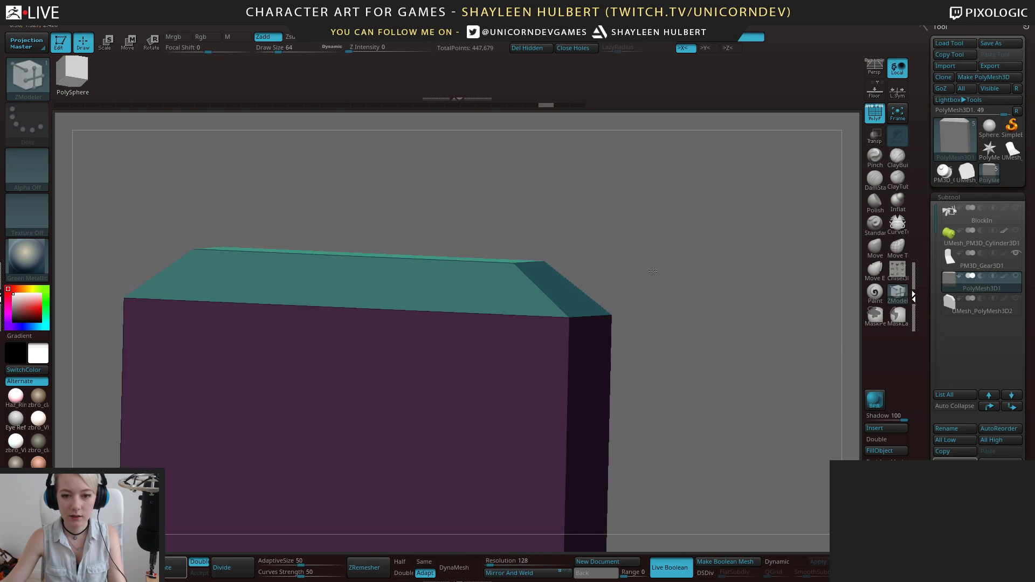
{"action": "key", "text": "space"}
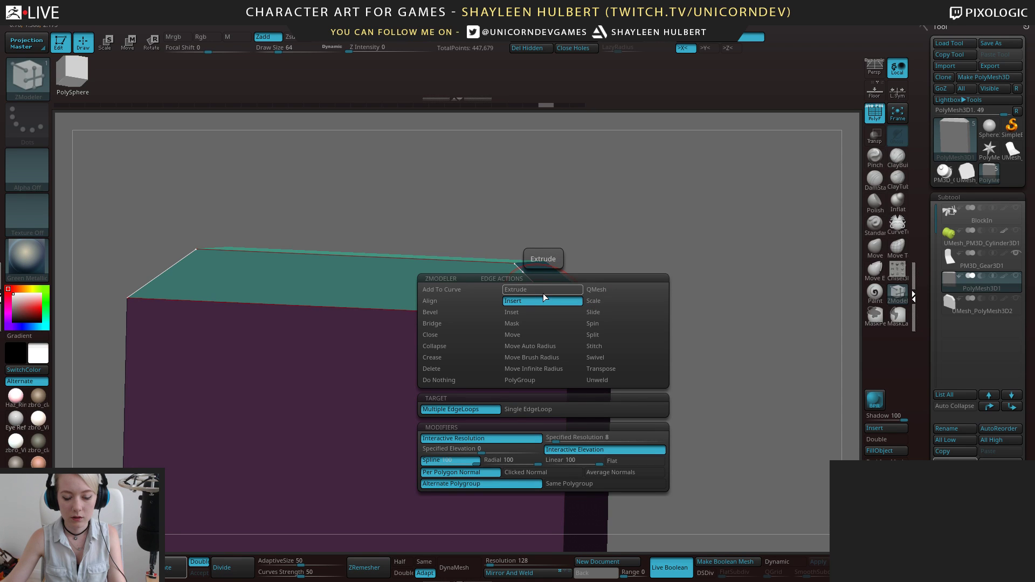
{"action": "left_click", "coordinate": [543, 296]}
{"action": "mouse_move", "coordinate": [575, 259]}
{"action": "left_mouse_down", "text": "shift"}
{"action": "mouse_move", "coordinate": [545, 296]}
{"action": "mouse_move", "coordinate": [635, 267]}
{"action": "mouse_move", "coordinate": [674, 222]}
{"action": "mouse_move", "coordinate": [609, 233]}
{"action": "mouse_move", "coordinate": [665, 287]}
{"action": "mouse_move", "coordinate": [598, 286]}
{"action": "mouse_move", "coordinate": [609, 291]}
{"action": "mouse_move", "coordinate": [594, 296]}
{"action": "mouse_move", "coordinate": [629, 305]}
{"action": "mouse_move", "coordinate": [612, 295]}
{"action": "left_mouse_up", "text": "shift"}
{"action": "left_click", "coordinate": [553, 288]}
In side view, flatten the bulging front and back of the rounded top flush with the plate using the Move action line
{"action": "key", "text": "w"}
{"action": "key", "text": "y"}
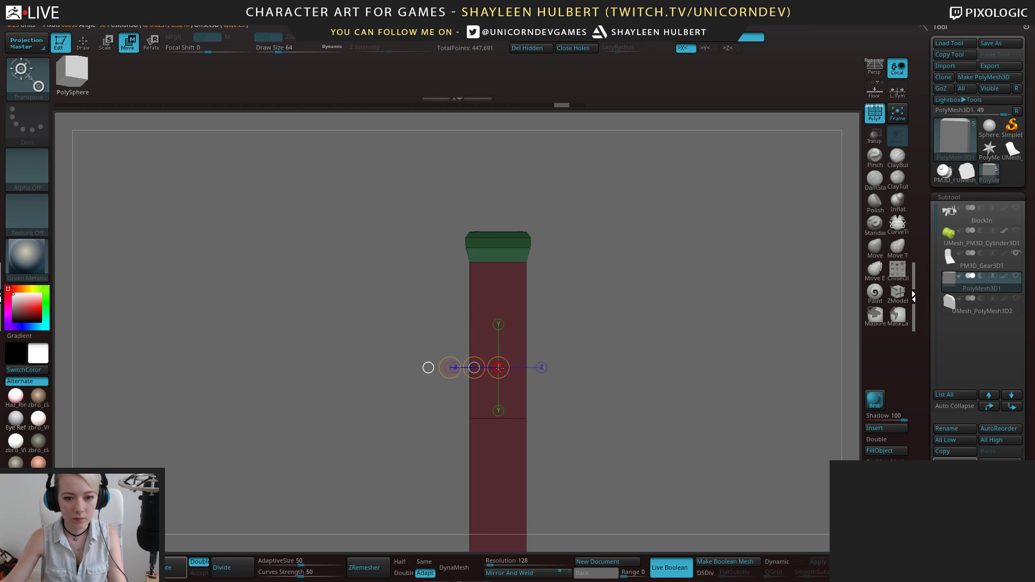
{"action": "mouse_move", "coordinate": [582, 372]}
{"action": "left_mouse_down"}
{"action": "mouse_move", "coordinate": [615, 394]}
{"action": "mouse_move", "coordinate": [585, 380]}
{"action": "left_mouse_up"}
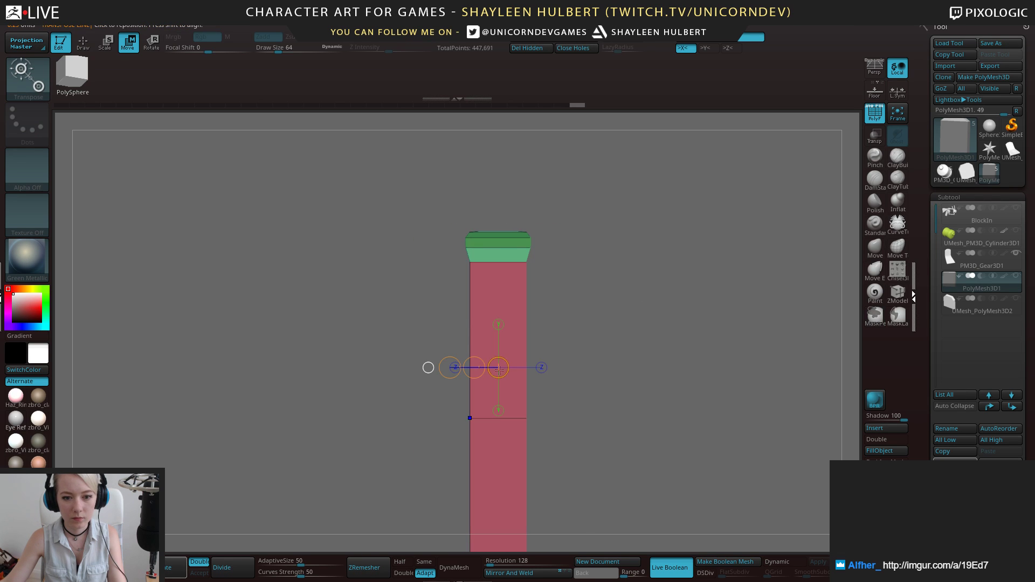
{"action": "left_click_drag", "start_coordinate": [499, 368], "coordinate": [468, 369]}
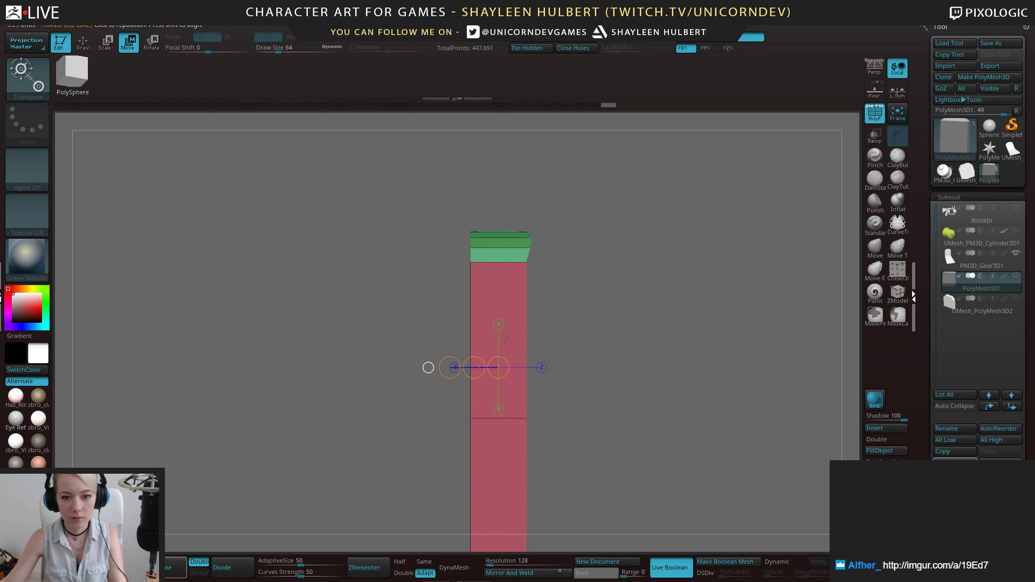
{"action": "left_click_drag", "start_coordinate": [500, 306], "coordinate": [652, 309]}
{"action": "left_click_drag", "start_coordinate": [503, 306], "coordinate": [519, 304]}
{"action": "mouse_move", "coordinate": [532, 244]}
{"action": "left_mouse_down"}
{"action": "mouse_move", "coordinate": [563, 254]}
{"action": "mouse_move", "coordinate": [555, 210]}
{"action": "left_mouse_up"}
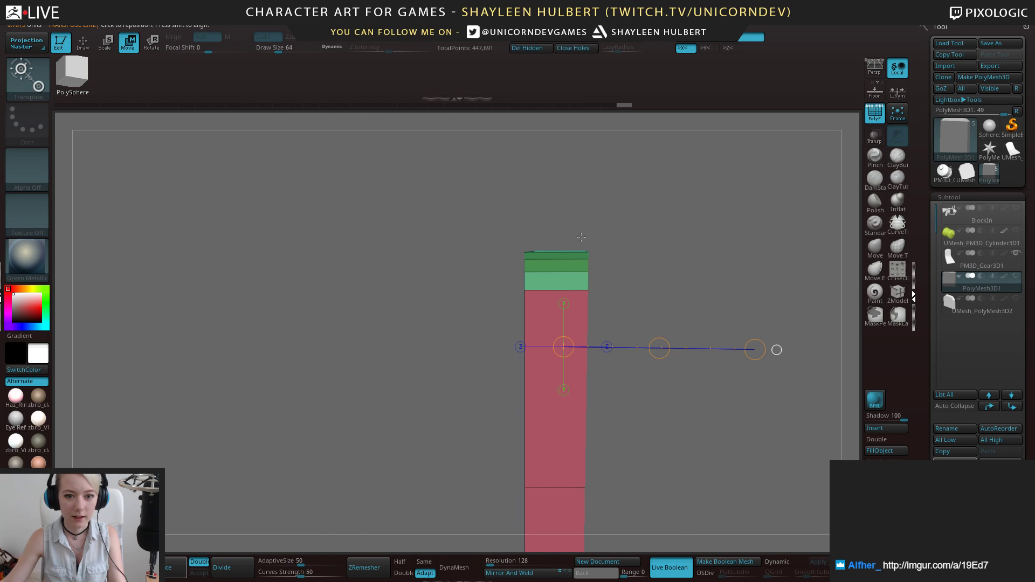
Draw straight action lines across the plate's thickness and flatten both wide faces again to make the plate thinner
{"action": "left_click_drag", "start_coordinate": [642, 261], "coordinate": [620, 218], "text": "alt"}
{"action": "left_click_drag", "start_coordinate": [527, 278], "coordinate": [248, 283], "text": "shift"}
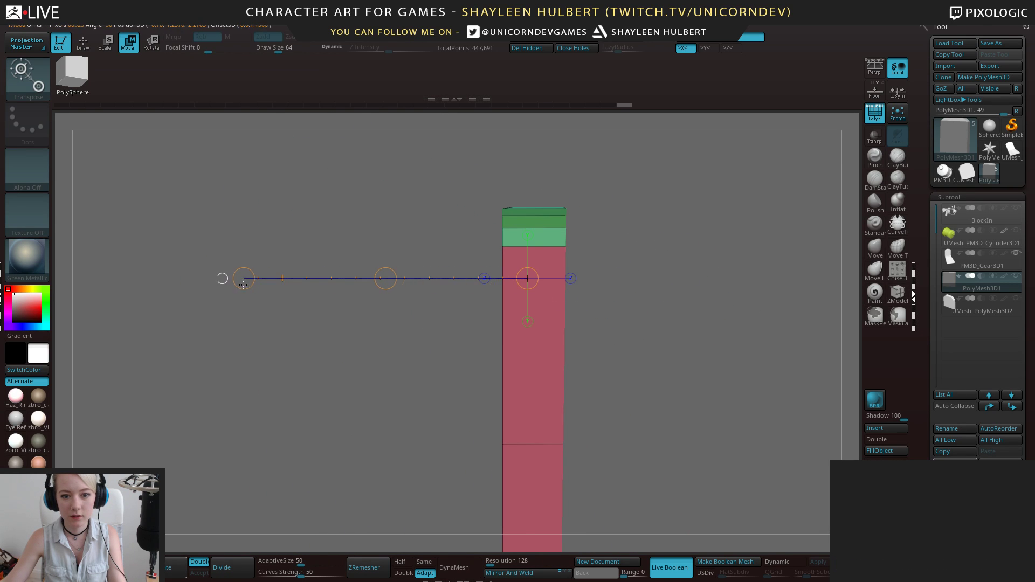
{"action": "mouse_move", "coordinate": [523, 278]}
{"action": "left_mouse_down"}
{"action": "mouse_move", "coordinate": [496, 279]}
{"action": "mouse_move", "coordinate": [785, 258]}
{"action": "left_mouse_up"}
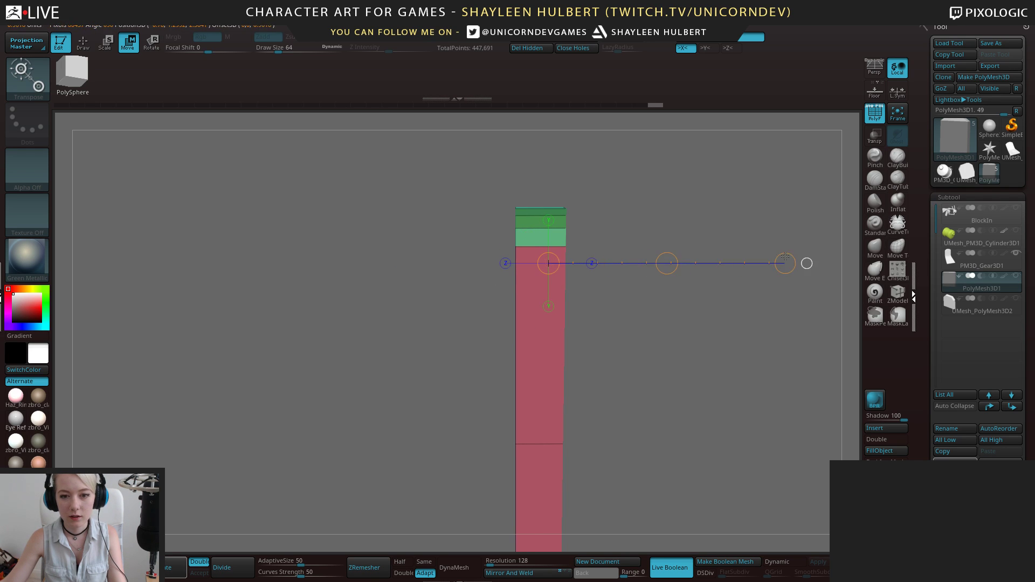
{"action": "left_click_drag", "start_coordinate": [553, 262], "coordinate": [560, 260]}
Switch from the action line back to the gizmo and reposition it at the plate's top edge
{"action": "left_click_drag", "start_coordinate": [632, 196], "coordinate": [430, 248]}
{"action": "left_click_drag", "start_coordinate": [612, 233], "coordinate": [540, 268], "text": "alt"}
{"action": "key", "text": "b"}
{"action": "key", "text": "Escape"}
{"action": "key", "text": "y"}
{"action": "left_click_drag", "start_coordinate": [550, 244], "coordinate": [463, 273], "text": "alt"}
{"action": "left_click", "coordinate": [513, 282], "text": "alt"}
{"action": "left_click_drag", "start_coordinate": [512, 248], "coordinate": [450, 289]}
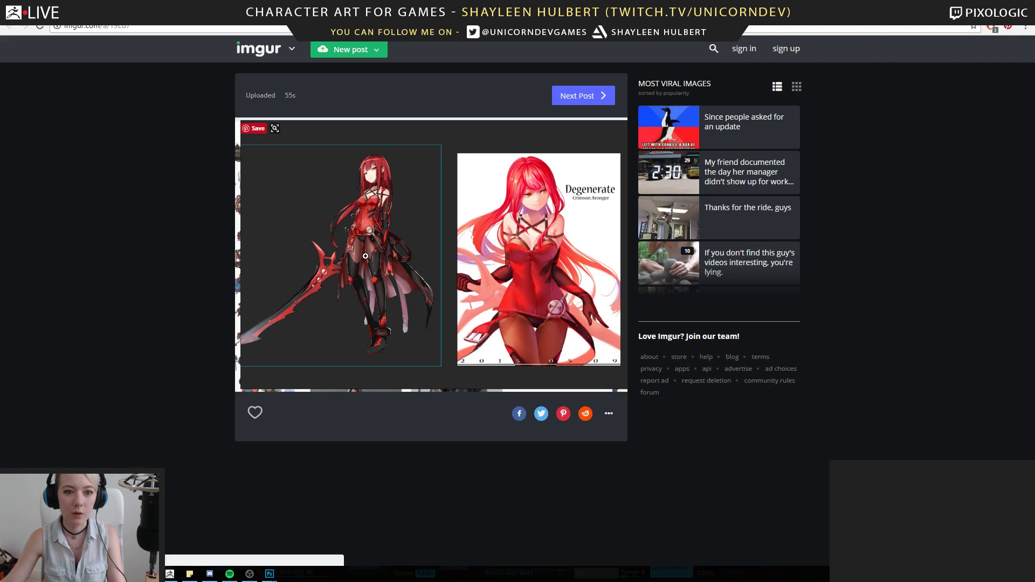
Leave the imgur page for ZBrush and set the UMesh_PolyMesh3D2 subtool's boolean operation to subtraction
{"action": "left_click", "coordinate": [973, 6]}
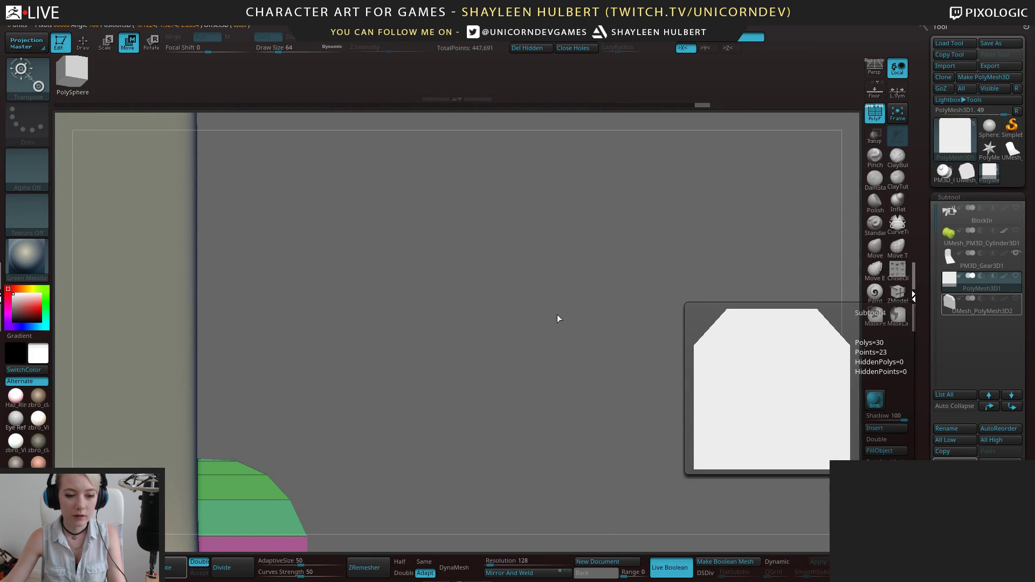
{"action": "left_click_drag", "start_coordinate": [566, 298], "coordinate": [412, 220]}
{"action": "key", "text": "f"}
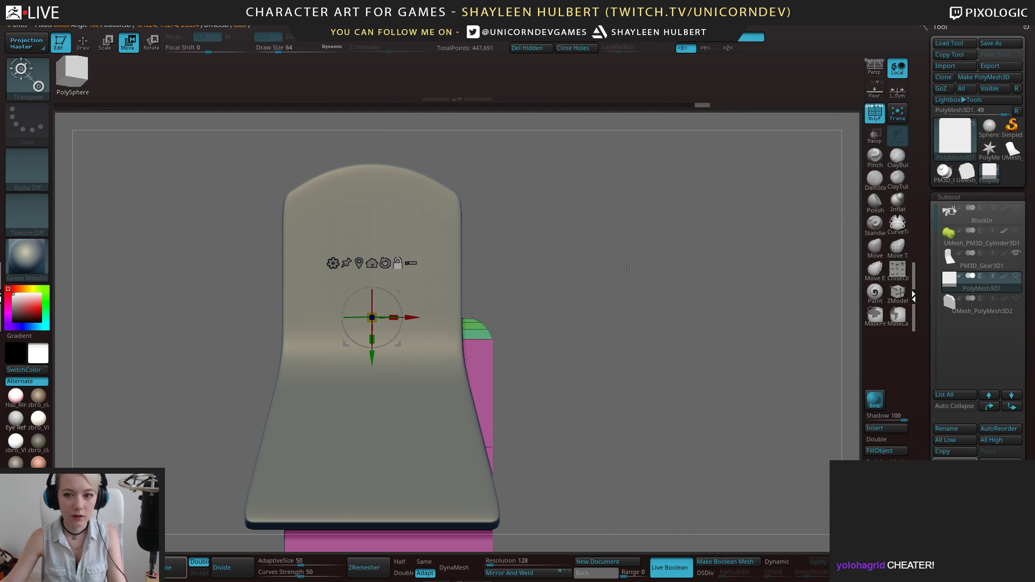
{"action": "left_click", "coordinate": [979, 299]}
{"action": "left_click_drag", "start_coordinate": [750, 313], "coordinate": [604, 324]}
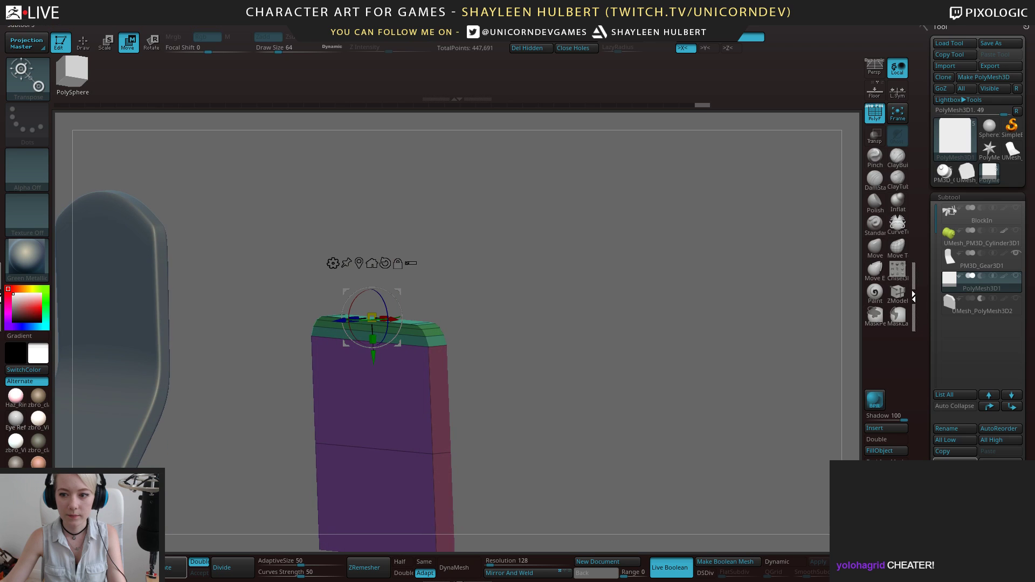
Check the UMesh_PolyMesh3D2 subtool, make PolyMesh3D1 active again and hide the PM3D_Gear3D1 subtool
{"action": "left_click", "coordinate": [983, 311]}
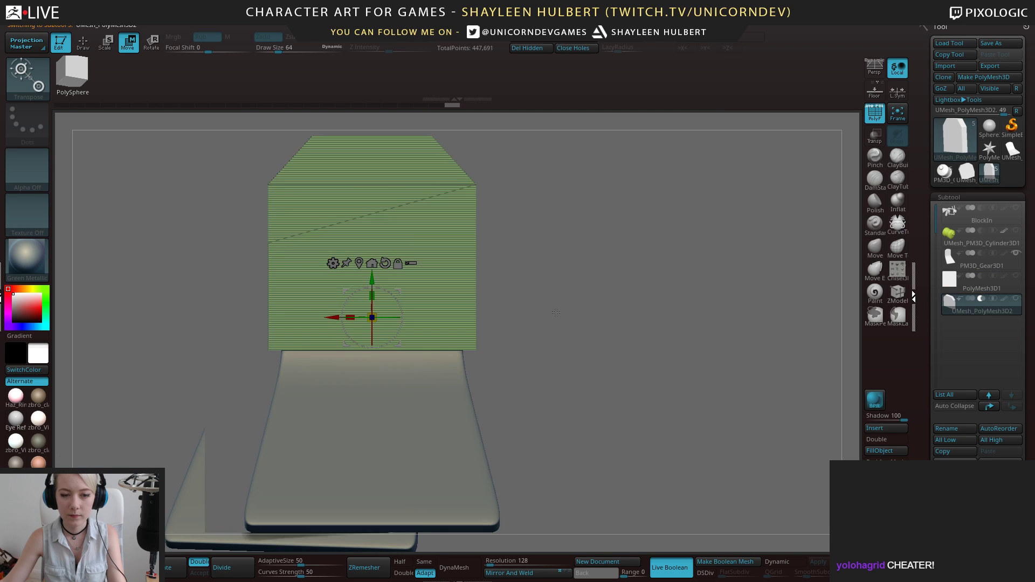
{"action": "left_click_drag", "start_coordinate": [637, 316], "coordinate": [660, 371], "text": "alt"}
{"action": "left_click", "coordinate": [1002, 289]}
{"action": "left_click_drag", "start_coordinate": [660, 318], "coordinate": [721, 276]}
{"action": "left_click", "coordinate": [1017, 254]}
{"action": "left_click_drag", "start_coordinate": [655, 343], "coordinate": [702, 324], "text": "shift"}
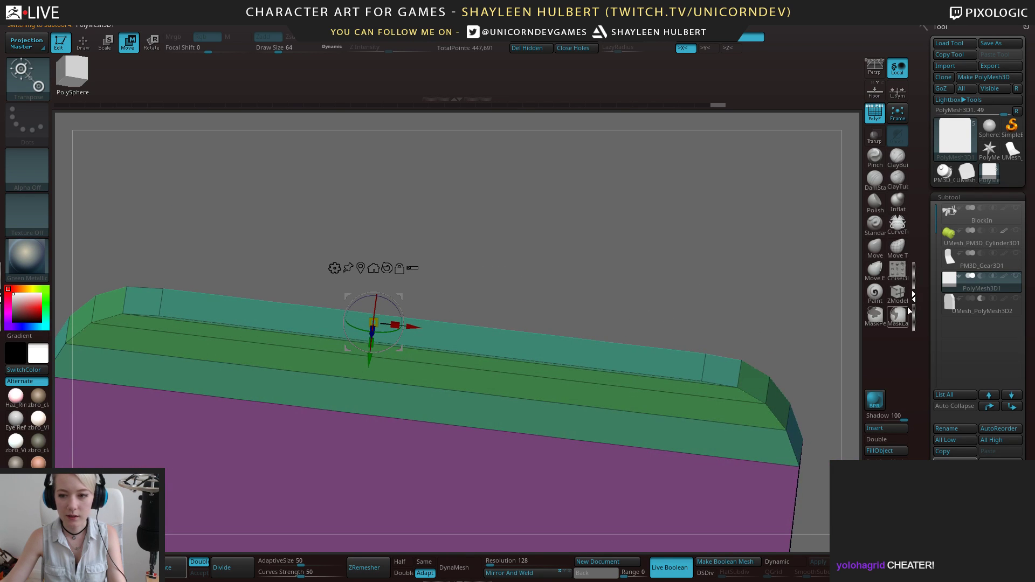
{"action": "left_click_drag", "start_coordinate": [700, 271], "coordinate": [559, 346]}
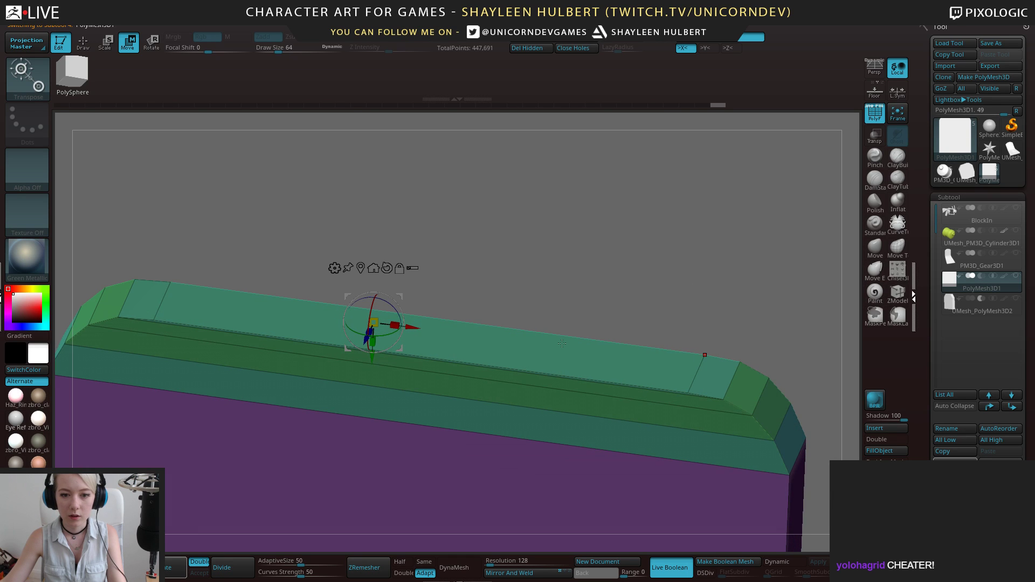
Switch to the ZModeler brush and set its polygon action to PolyGroup with the target A Single Poly
{"action": "left_click", "coordinate": [899, 296]}
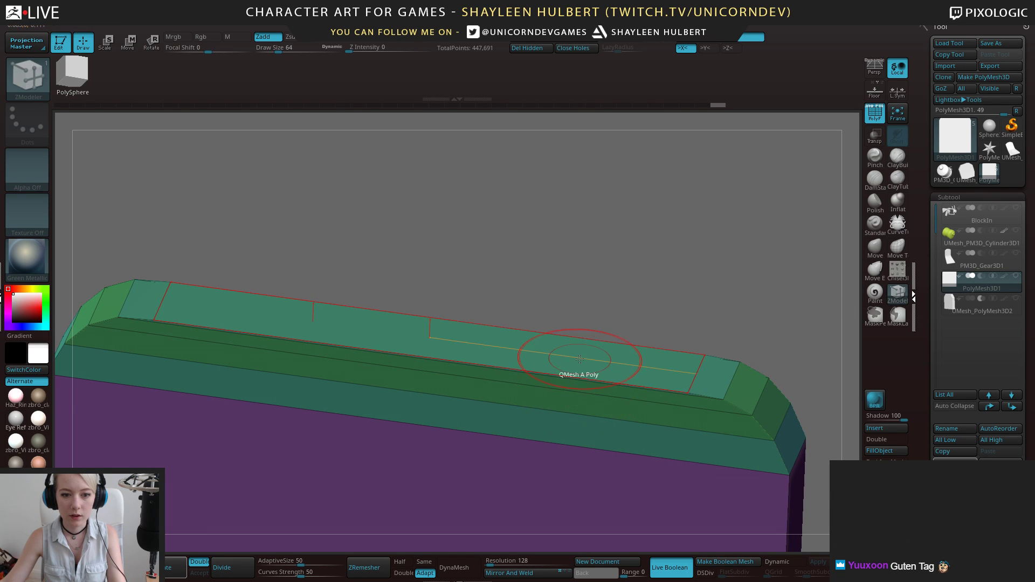
{"action": "key", "text": "space"}
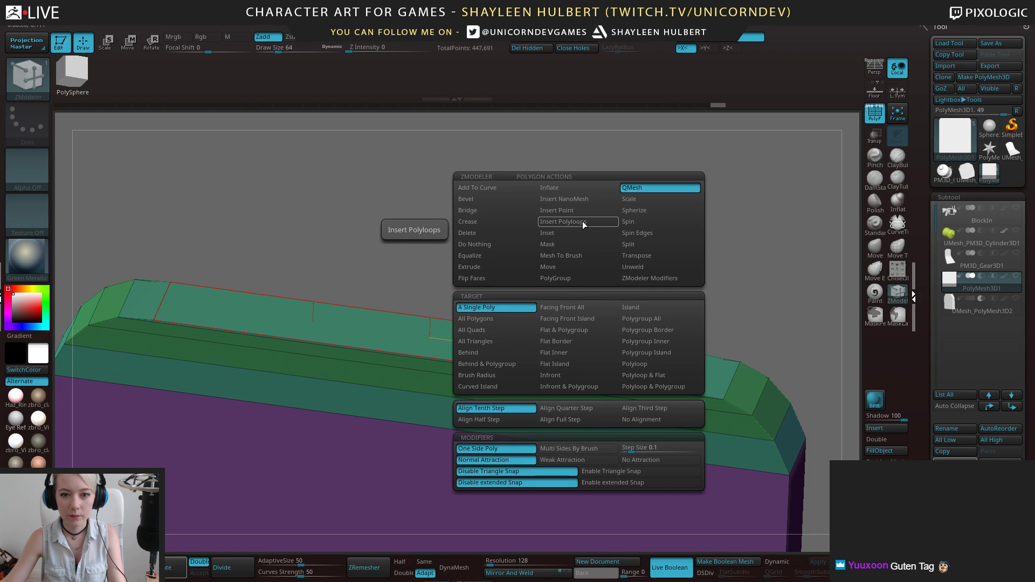
{"action": "left_click", "coordinate": [571, 277]}
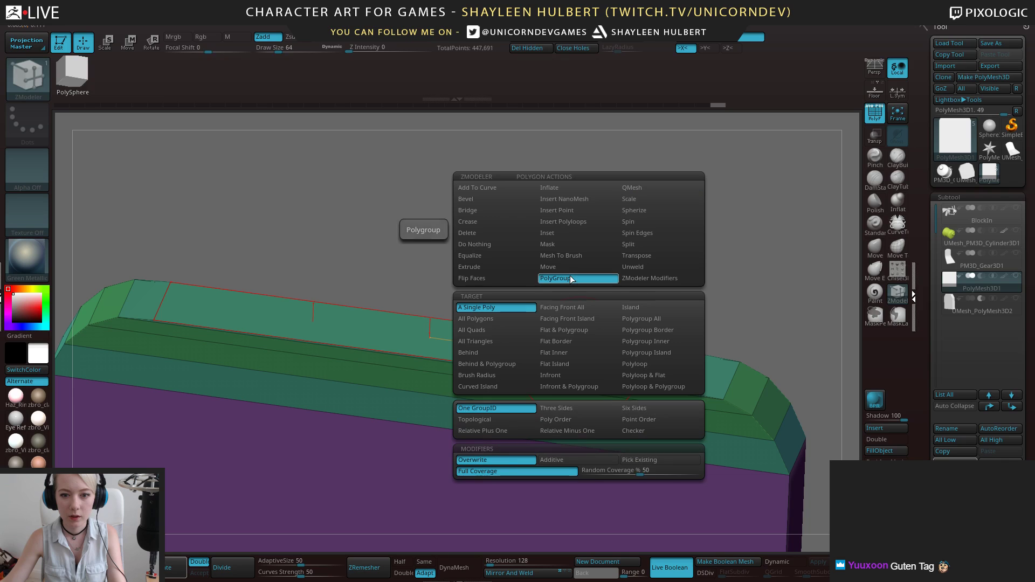
{"action": "left_click", "coordinate": [509, 307]}
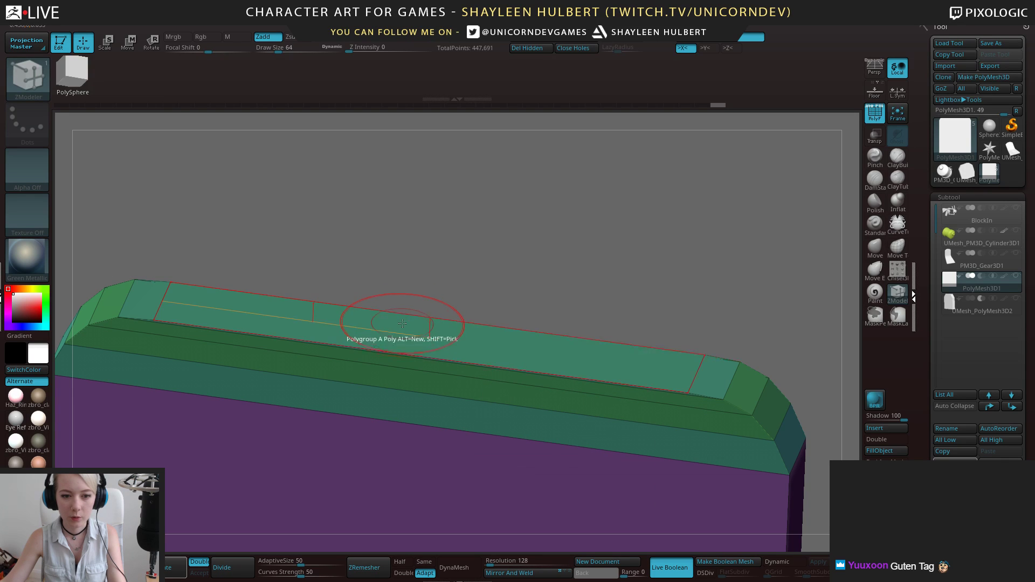
Isolate the polygroups of the plate's stepped top cap and look through the ZModeler polygon actions for it
{"action": "left_click", "coordinate": [563, 343], "text": "ctrl+shift"}
{"action": "left_click", "coordinate": [617, 277], "text": "ctrl+shift"}
{"action": "left_click", "coordinate": [611, 351], "text": "ctrl+shift"}
{"action": "mouse_move", "coordinate": [636, 302]}
{"action": "left_mouse_down"}
{"action": "mouse_move", "coordinate": [670, 261]}
{"action": "mouse_move", "coordinate": [646, 261]}
{"action": "mouse_move", "coordinate": [642, 295]}
{"action": "mouse_move", "coordinate": [659, 296]}
{"action": "mouse_move", "coordinate": [634, 319]}
{"action": "left_mouse_up"}
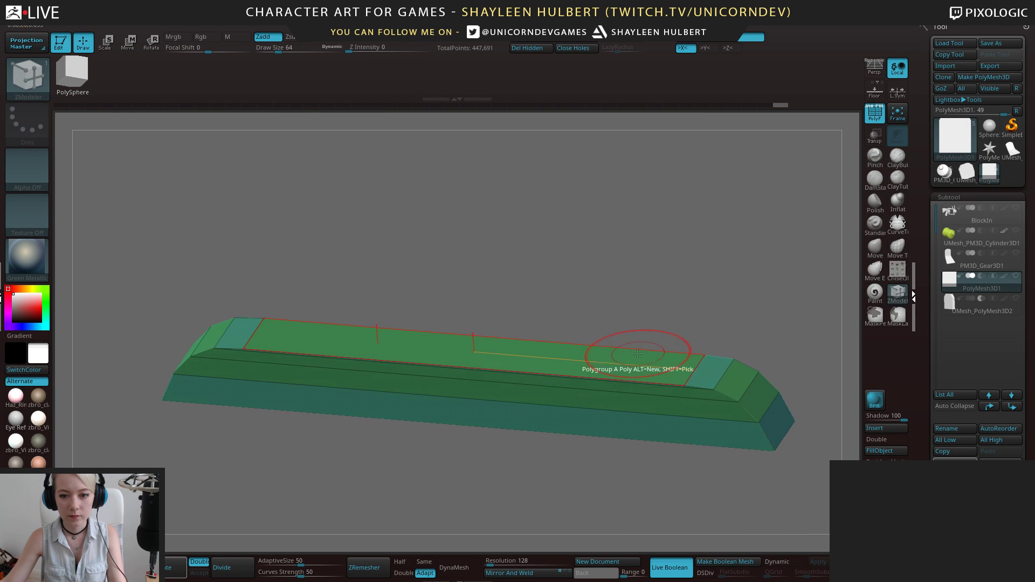
{"action": "key", "text": "space"}
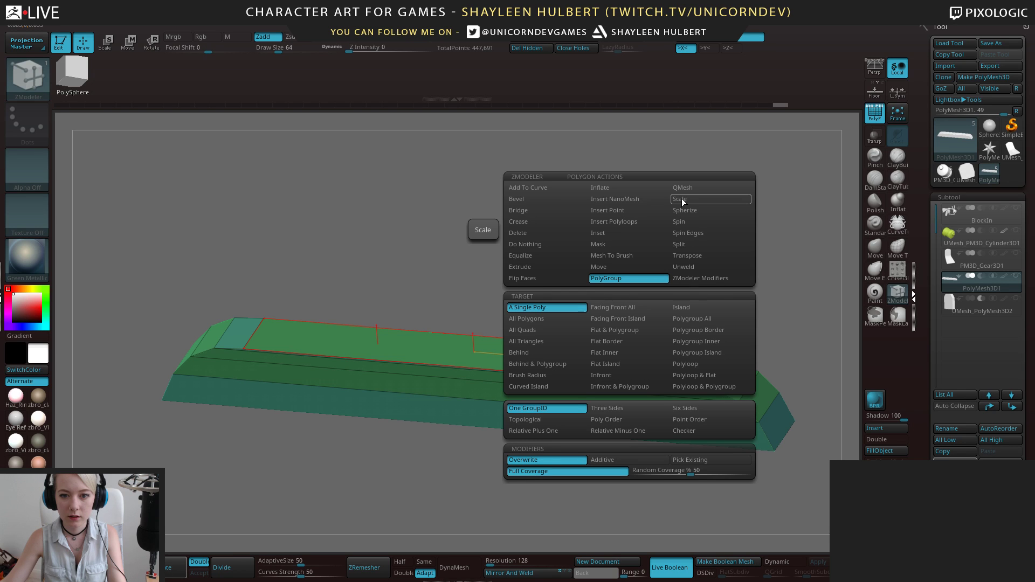
{"action": "key", "text": "space"}
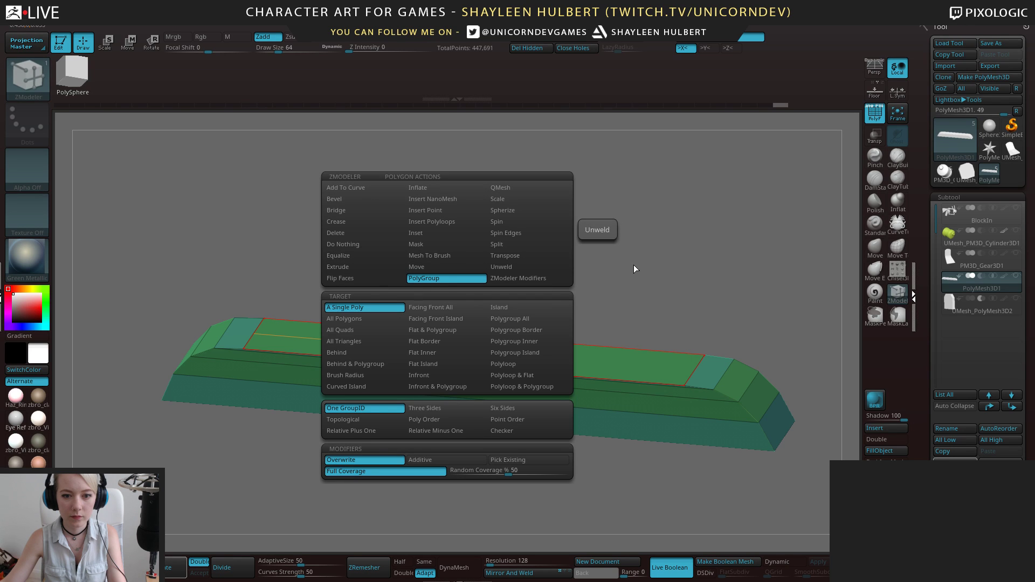
{"action": "left_click_drag", "start_coordinate": [642, 252], "coordinate": [686, 274]}
{"action": "mouse_move", "coordinate": [633, 249]}
{"action": "left_mouse_down"}
{"action": "mouse_move", "coordinate": [647, 268]}
{"action": "mouse_move", "coordinate": [664, 264]}
{"action": "mouse_move", "coordinate": [647, 296]}
{"action": "mouse_move", "coordinate": [648, 286]}
{"action": "mouse_move", "coordinate": [690, 295]}
{"action": "left_mouse_up"}
Show and check the UMesh_PolyMesh3D2 subtool, and make PolyMesh3D1 active again
{"action": "left_click", "coordinate": [1015, 298]}
{"action": "left_click", "coordinate": [991, 310]}
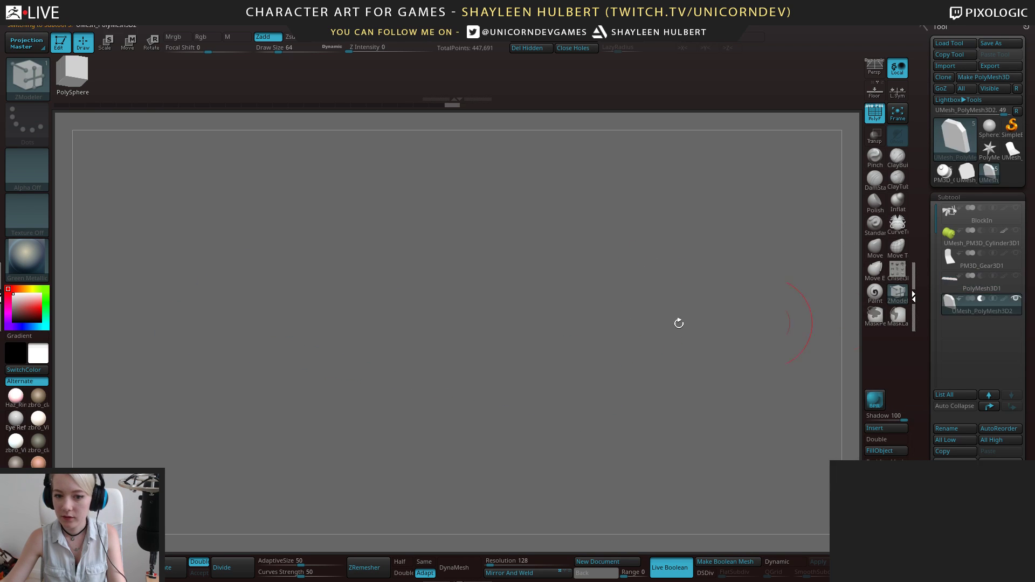
{"action": "left_click", "coordinate": [995, 289]}
{"action": "mouse_move", "coordinate": [671, 294]}
{"action": "left_mouse_down"}
{"action": "mouse_move", "coordinate": [647, 280]}
{"action": "mouse_move", "coordinate": [629, 287]}
{"action": "mouse_move", "coordinate": [668, 300]}
{"action": "left_mouse_up"}
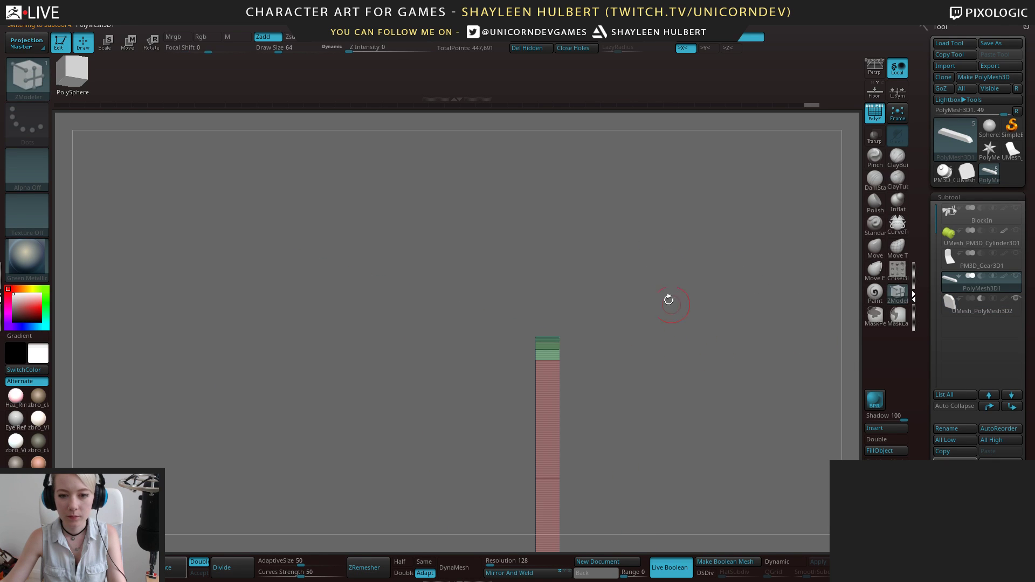
Turn off the polyframe display and delete the UMesh_PolyMesh3D2 subtool
{"action": "left_click", "coordinate": [873, 115]}
{"action": "left_click_drag", "start_coordinate": [626, 356], "coordinate": [862, 325]}
{"action": "left_click", "coordinate": [981, 306]}
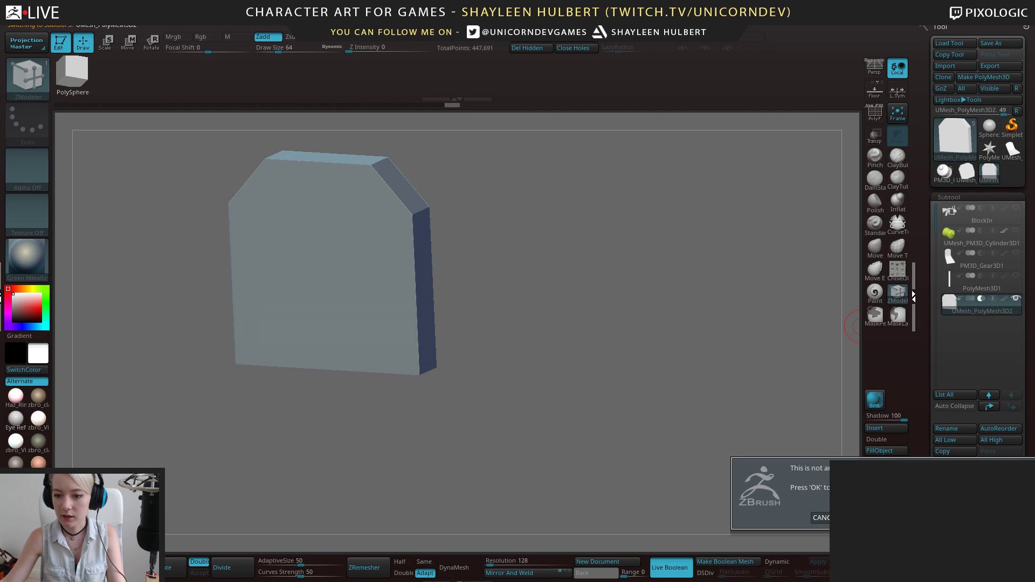
{"action": "key", "text": "Return"}
Show the PM3D_Gear3D1, UMesh_PM3D_Cylinder3D1 and BlockIn subtools around the plate in a side view
{"action": "left_click", "coordinate": [1015, 253]}
{"action": "left_click_drag", "start_coordinate": [647, 348], "coordinate": [693, 277]}
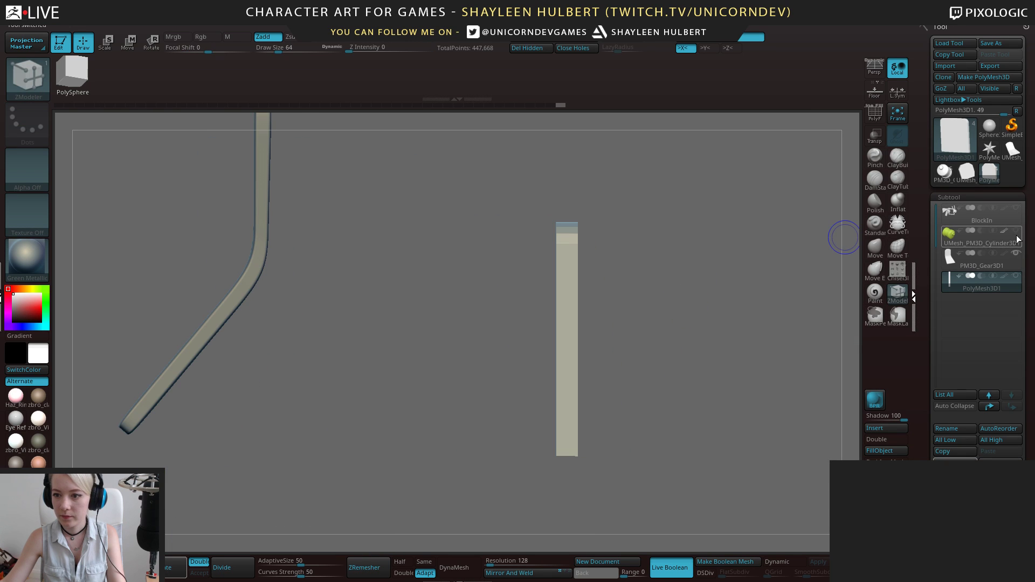
{"action": "left_click", "coordinate": [1016, 231]}
{"action": "left_click", "coordinate": [1017, 209]}
{"action": "key", "text": "f"}
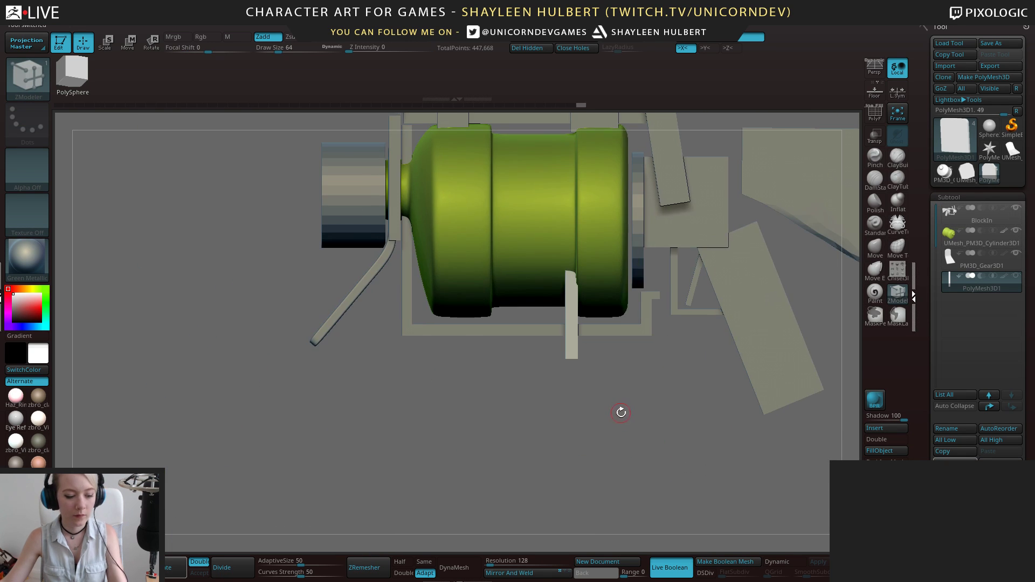
Move the PolyMesh3D1 plate forward and up to the gun's front bracket, and shift it sideways in the front view
{"action": "key", "text": "w"}
{"action": "left_click_drag", "start_coordinate": [529, 223], "coordinate": [343, 224]}
{"action": "left_click_drag", "start_coordinate": [307, 266], "coordinate": [365, 350], "text": "alt"}
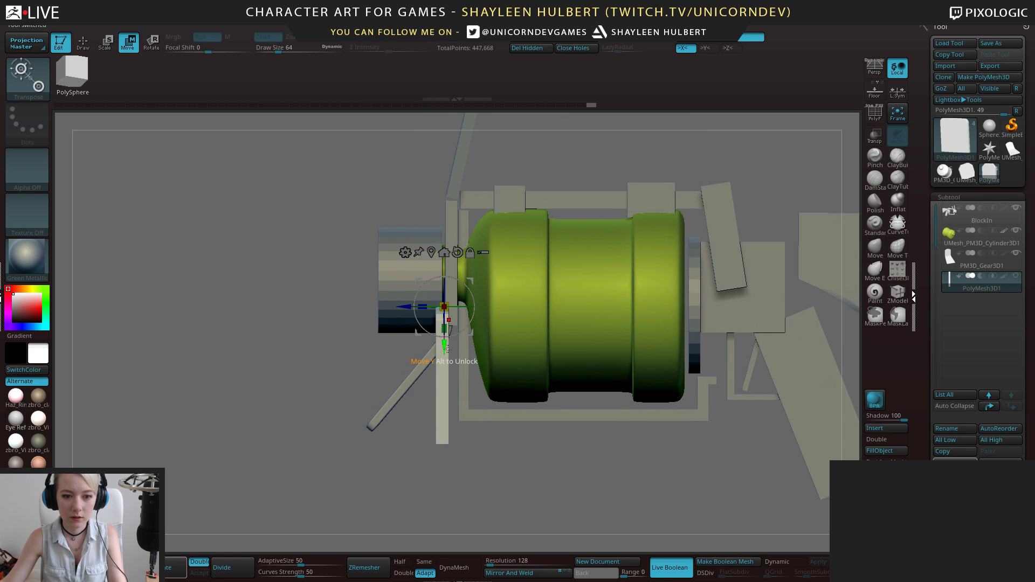
{"action": "left_click_drag", "start_coordinate": [444, 344], "coordinate": [445, 231]}
{"action": "left_click_drag", "start_coordinate": [406, 193], "coordinate": [415, 193]}
{"action": "left_click_drag", "start_coordinate": [259, 202], "coordinate": [359, 288]}
{"action": "left_click_drag", "start_coordinate": [502, 275], "coordinate": [495, 275]}
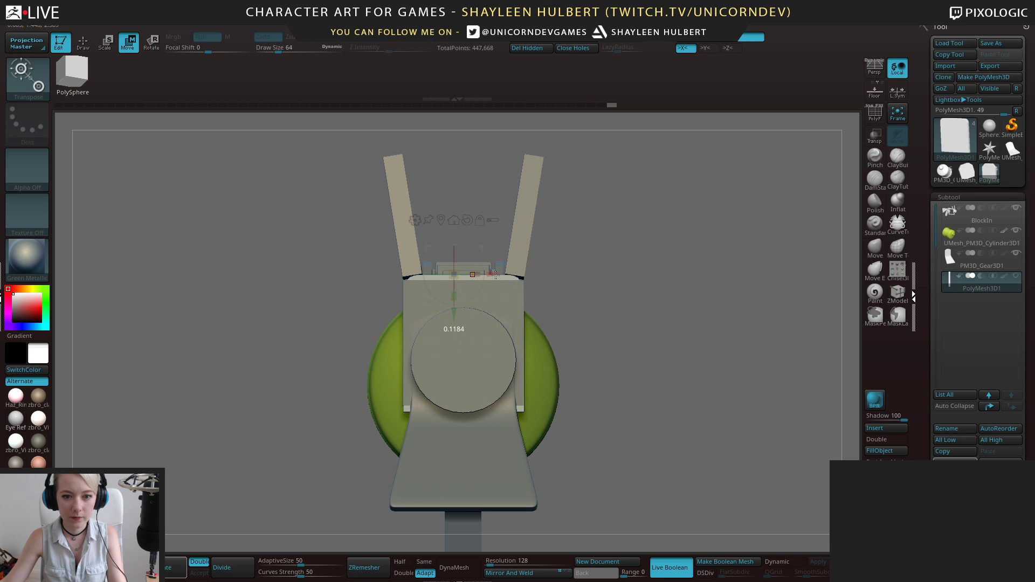
Mirror and weld the plate, and nudge it slightly sideways over the front of the gun
{"action": "left_click_drag", "start_coordinate": [713, 422], "coordinate": [720, 387], "text": "alt"}
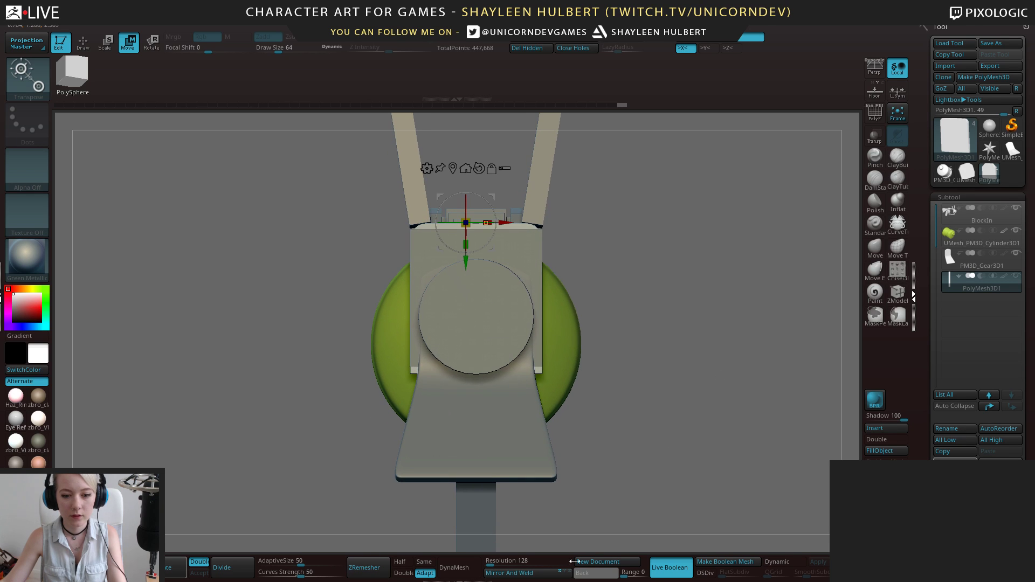
{"action": "left_click", "coordinate": [546, 574]}
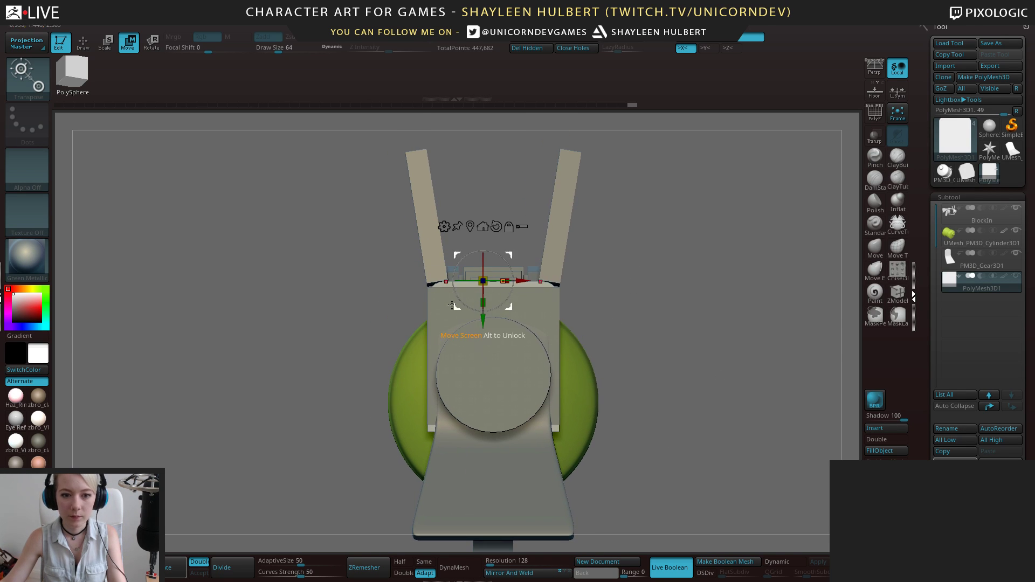
{"action": "left_click_drag", "start_coordinate": [503, 281], "coordinate": [515, 280]}
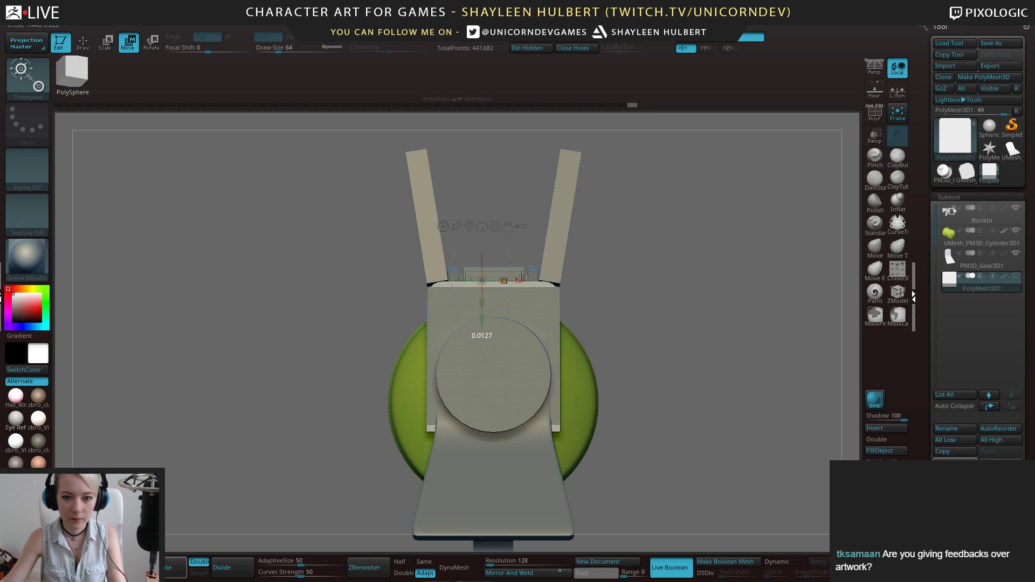
{"action": "left_click_drag", "start_coordinate": [647, 302], "coordinate": [396, 296]}
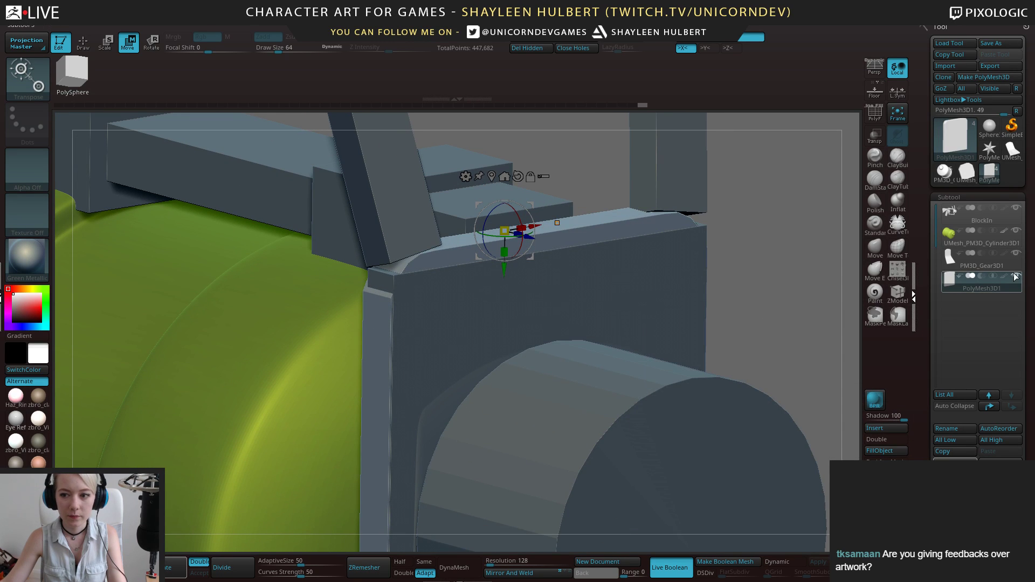
Show only the plate and bevel the edge where its rounded top corner meets the straight side, using ZModeler
{"action": "left_click", "coordinate": [1016, 276]}
{"action": "left_click_drag", "start_coordinate": [367, 323], "coordinate": [386, 292]}
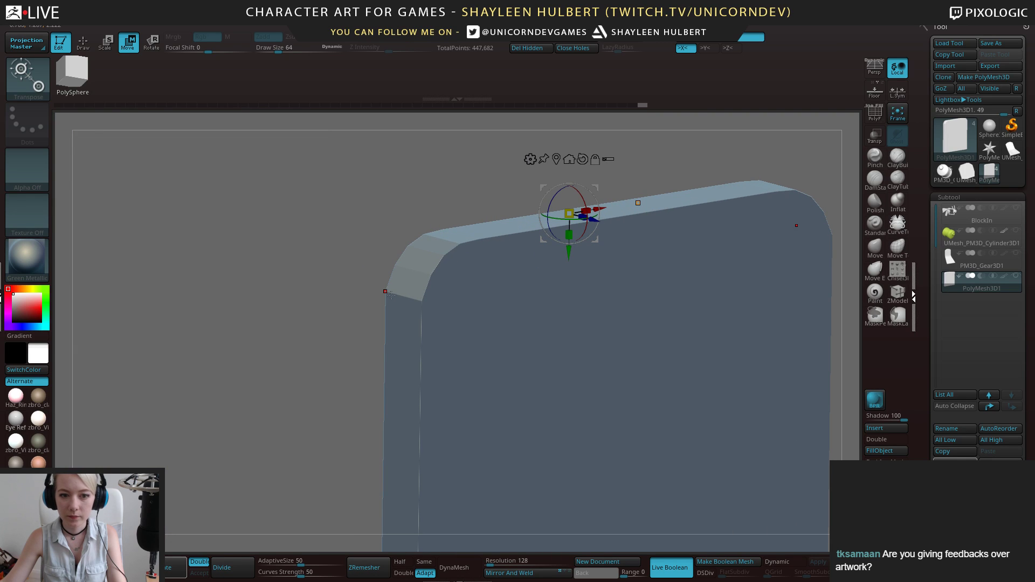
{"action": "key", "text": "q"}
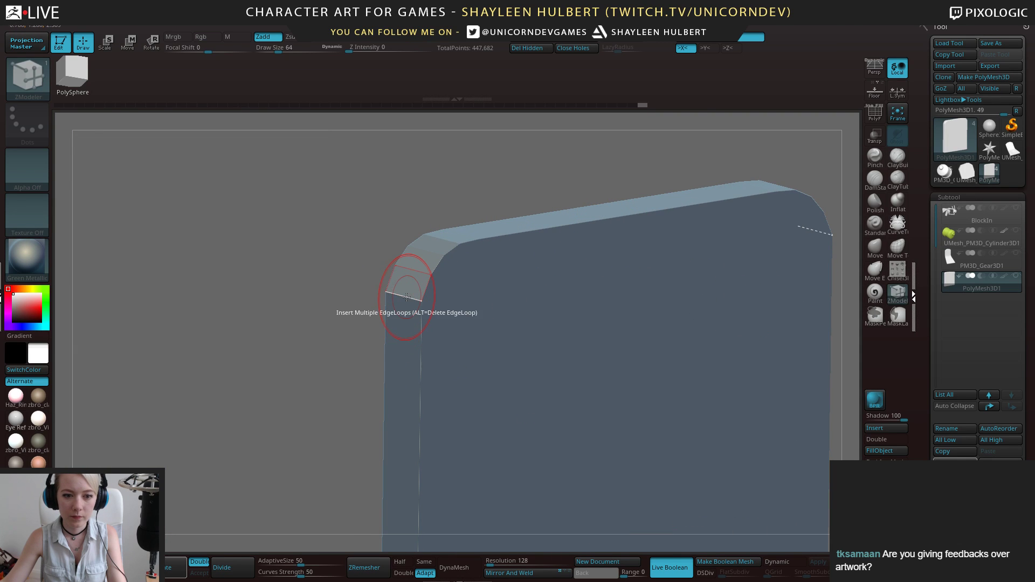
{"action": "key", "text": "space"}
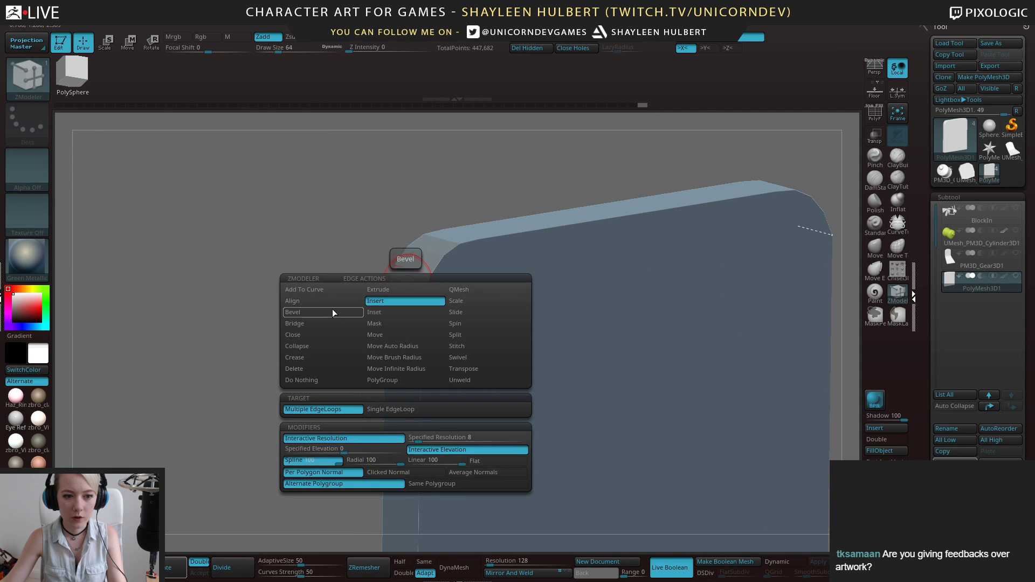
{"action": "left_click", "coordinate": [403, 305]}
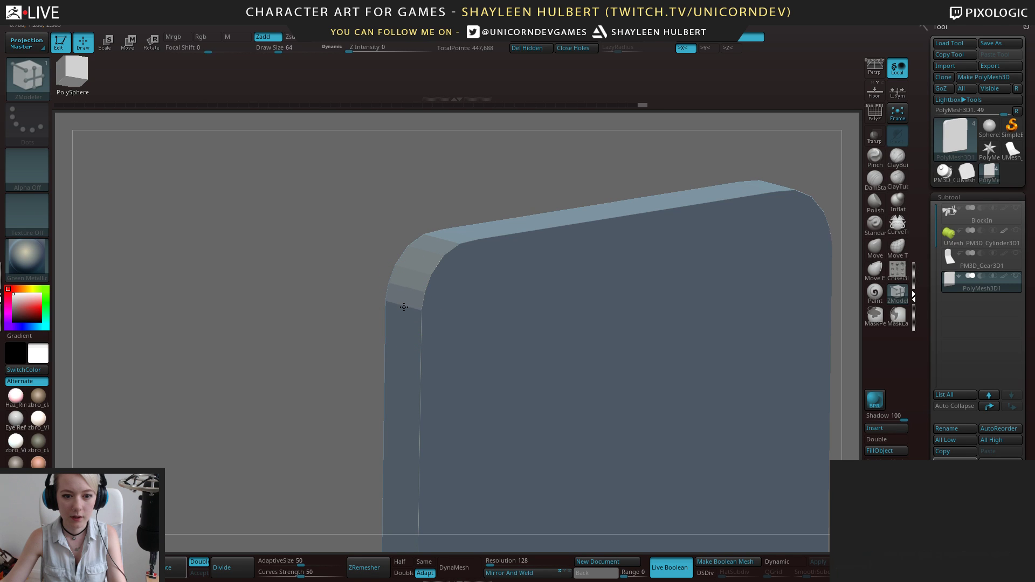
{"action": "left_click_drag", "start_coordinate": [351, 312], "coordinate": [296, 323], "text": "shift"}
{"action": "left_click_drag", "start_coordinate": [343, 349], "coordinate": [345, 286], "text": "alt"}
{"action": "left_click_drag", "start_coordinate": [746, 299], "coordinate": [730, 324]}
{"action": "left_click_drag", "start_coordinate": [730, 323], "coordinate": [693, 295], "text": "alt"}
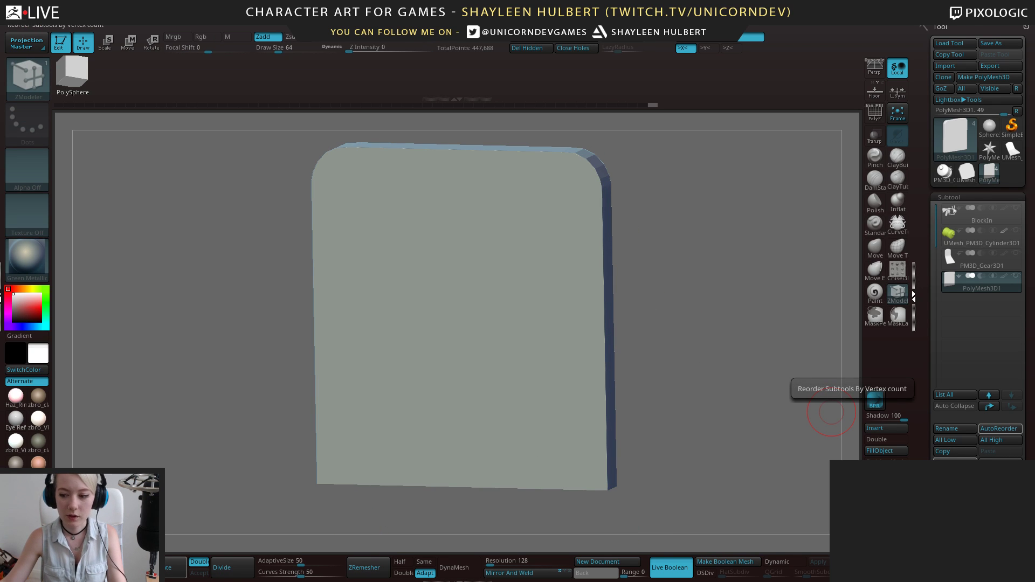
Switch to Photoshop and on to the browser's imgur pages to view the viewer's grey character sculpt
{"action": "key", "text": "alt+Tab"}
{"action": "scroll", "coordinate": [523, 191], "scroll_direction": "up", "scroll_amount": 5, "text": "alt"}
{"action": "scroll", "coordinate": [523, 190], "scroll_direction": "down", "scroll_amount": 5, "text": "alt"}
{"action": "mouse_move", "coordinate": [249, 574]}
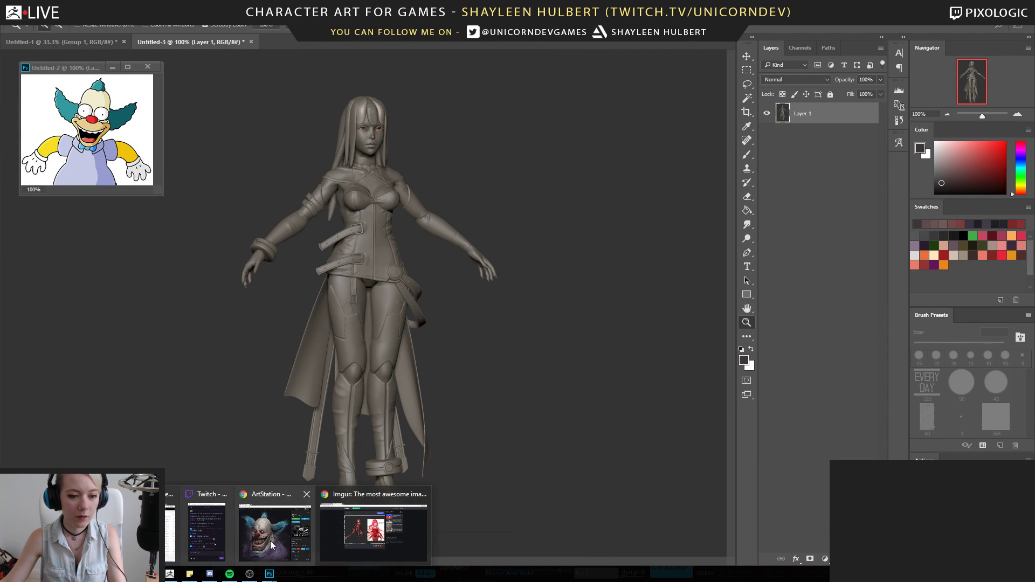
{"action": "left_click", "coordinate": [369, 490]}
{"action": "key", "text": "ctrl+Tab"}
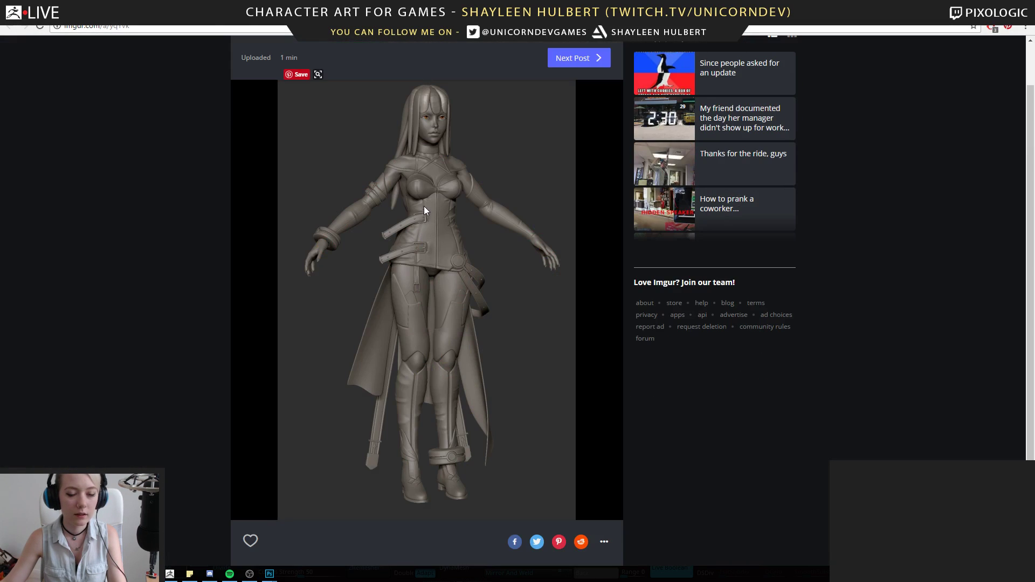
Return to the imgur post with the red-haired character references and copy its image
{"action": "key", "text": "ctrl+shift+Tab"}
{"action": "right_click", "coordinate": [388, 227]}
{"action": "left_click", "coordinate": [393, 343]}
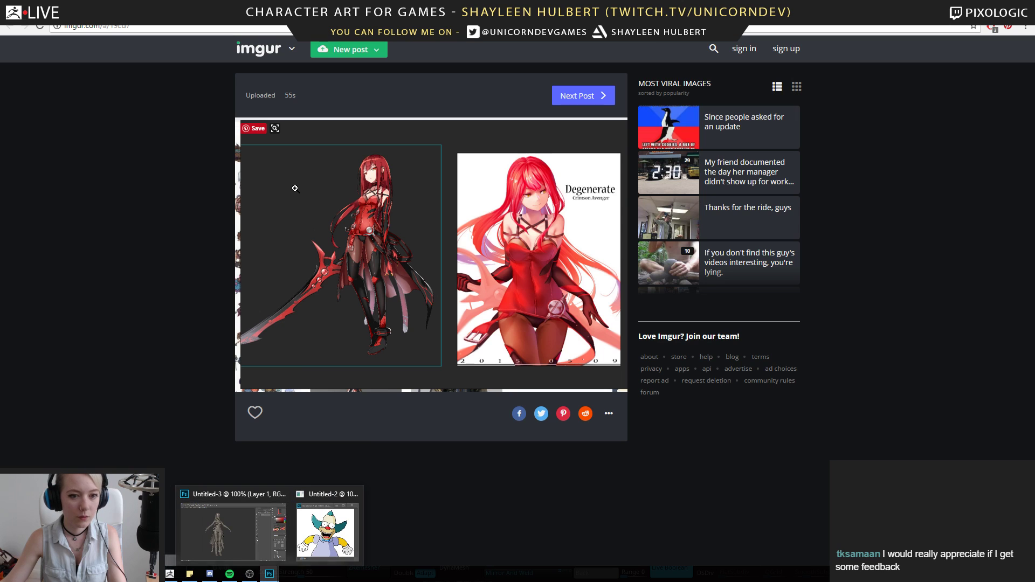
Switch to Photoshop, create a new document, and paste the copied character reference image into it
{"action": "left_click", "coordinate": [327, 531]}
{"action": "left_click", "coordinate": [29, 6]}
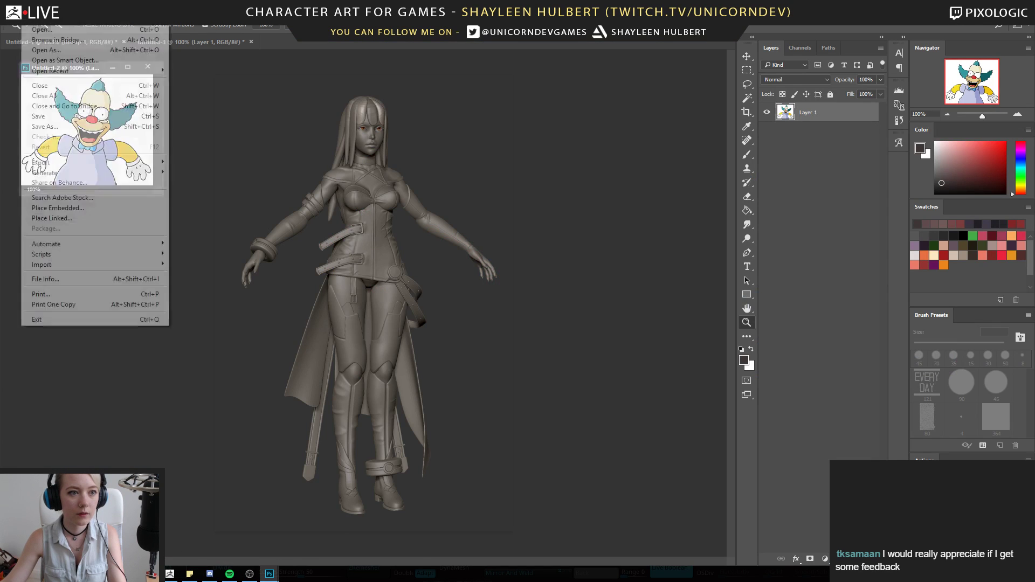
{"action": "left_click", "coordinate": [602, 190]}
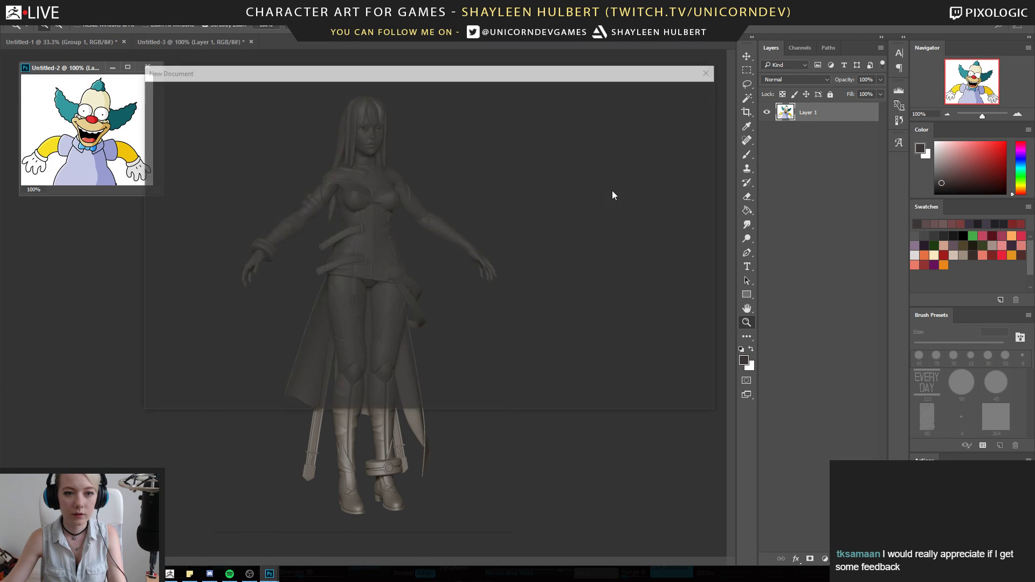
{"action": "key", "text": "ctrl+n"}
{"action": "left_click", "coordinate": [641, 392]}
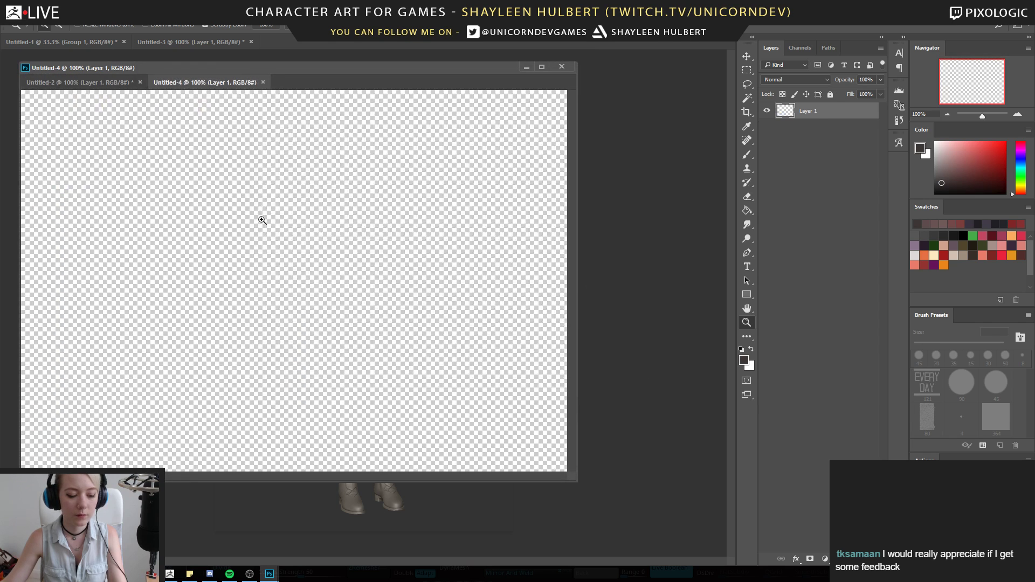
{"action": "key", "text": "ctrl+v"}
Shrink the floating reference window and fit both red-haired character illustrations in it at 66.67% zoom
{"action": "left_click_drag", "start_coordinate": [571, 483], "coordinate": [313, 342]}
{"action": "key", "text": "ctrl+minus"}
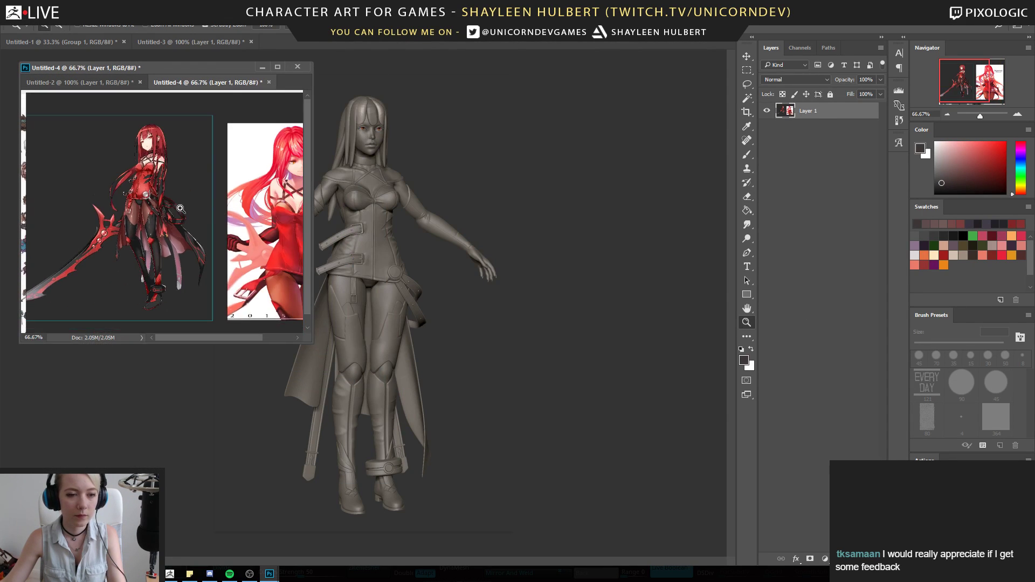
{"action": "key", "text": "ctrl+plus"}
{"action": "left_click_drag", "start_coordinate": [263, 217], "coordinate": [100, 231]}
{"action": "key", "text": "ctrl+minus"}
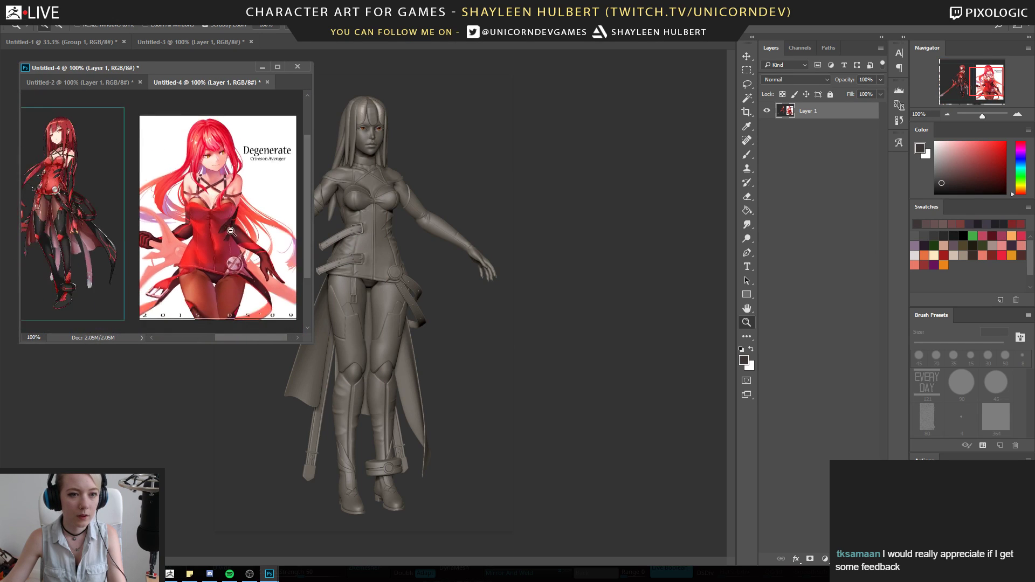
{"action": "left_click_drag", "start_coordinate": [208, 324], "coordinate": [208, 294]}
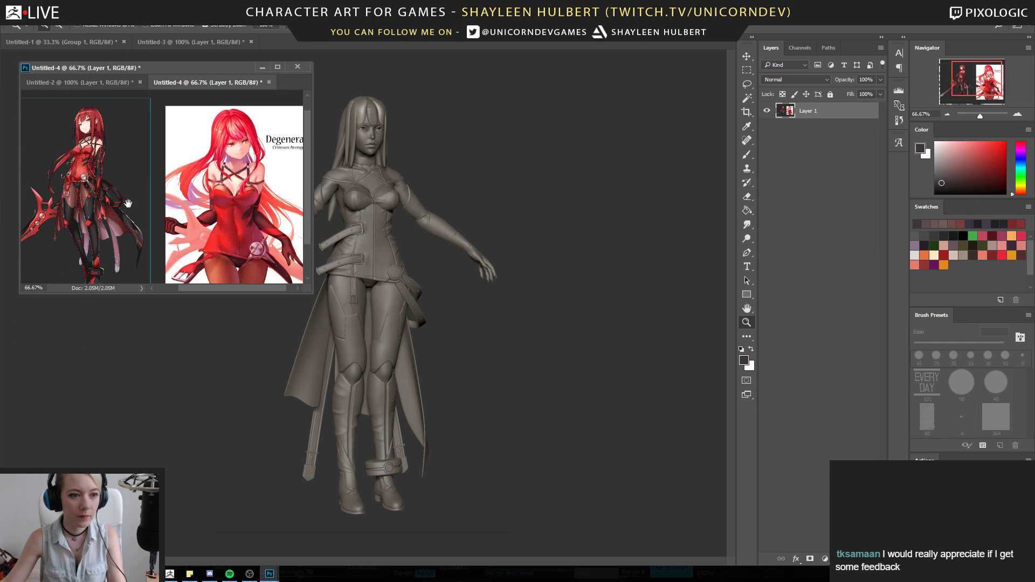
Examine the corset, belts and upper body on the grey character sculpt up close
{"action": "left_click", "coordinate": [427, 296]}
{"action": "left_click", "coordinate": [428, 296]}
{"action": "left_click", "coordinate": [427, 296]}
{"action": "left_click_drag", "start_coordinate": [399, 286], "coordinate": [627, 353]}
{"action": "left_click_drag", "start_coordinate": [541, 210], "coordinate": [563, 320]}
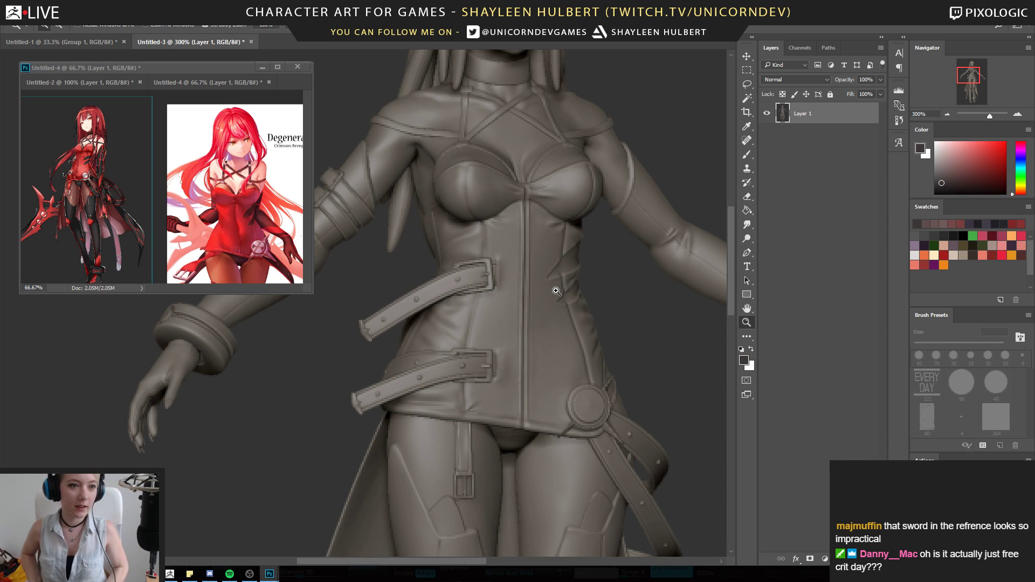
{"action": "left_click", "coordinate": [508, 234], "text": "alt"}
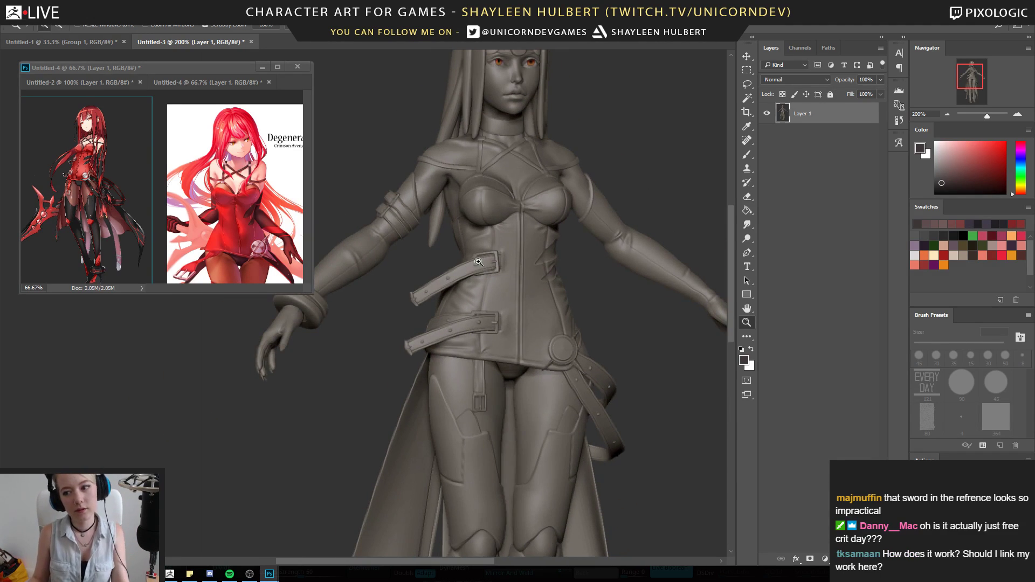
{"action": "left_click", "coordinate": [493, 274]}
{"action": "left_click_drag", "start_coordinate": [469, 288], "coordinate": [487, 307]}
{"action": "left_click_drag", "start_coordinate": [522, 159], "coordinate": [467, 336]}
{"action": "left_click_drag", "start_coordinate": [448, 422], "coordinate": [411, 201]}
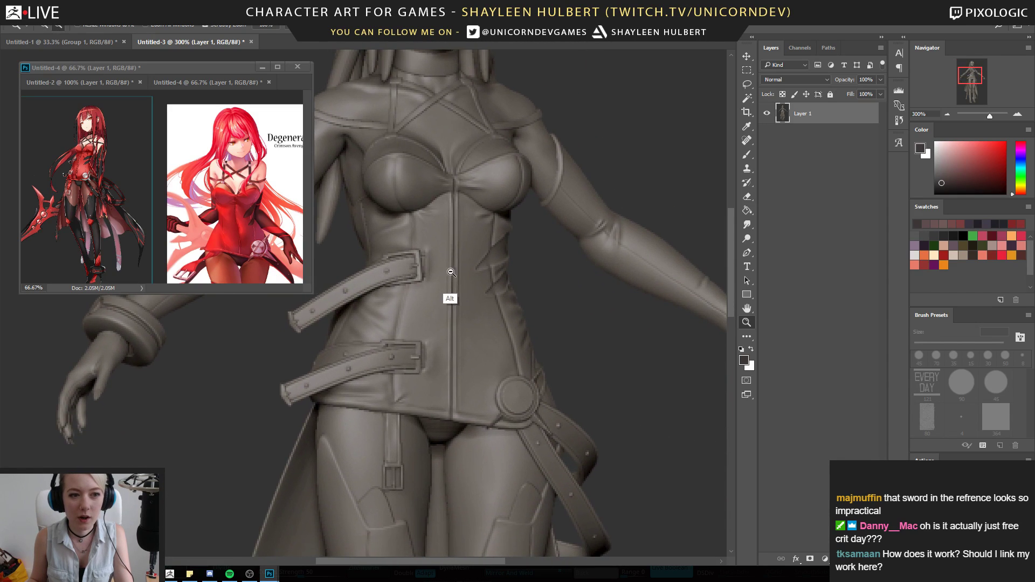
{"action": "left_click", "coordinate": [450, 273], "text": "alt"}
{"action": "left_click", "coordinate": [450, 273], "text": "alt"}
{"action": "left_click", "coordinate": [451, 274], "text": "alt"}
Compare the belt buckles on the red corset in the reference with those on the grey sculpt at 400% zoom
{"action": "left_click", "coordinate": [101, 164]}
{"action": "left_click", "coordinate": [101, 164]}
{"action": "left_click", "coordinate": [100, 164]}
{"action": "left_click", "coordinate": [101, 164]}
{"action": "left_click_drag", "start_coordinate": [101, 164], "coordinate": [111, 241]}
{"action": "left_click", "coordinate": [355, 249]}
{"action": "left_click", "coordinate": [355, 248]}
{"action": "left_click", "coordinate": [355, 248]}
{"action": "left_click", "coordinate": [356, 249]}
{"action": "left_click_drag", "start_coordinate": [356, 249], "coordinate": [462, 319]}
Paint a keeper loop across the upper belt beside its buckle, using a small dark brush and a sampled grey fill
{"action": "key", "text": "b"}
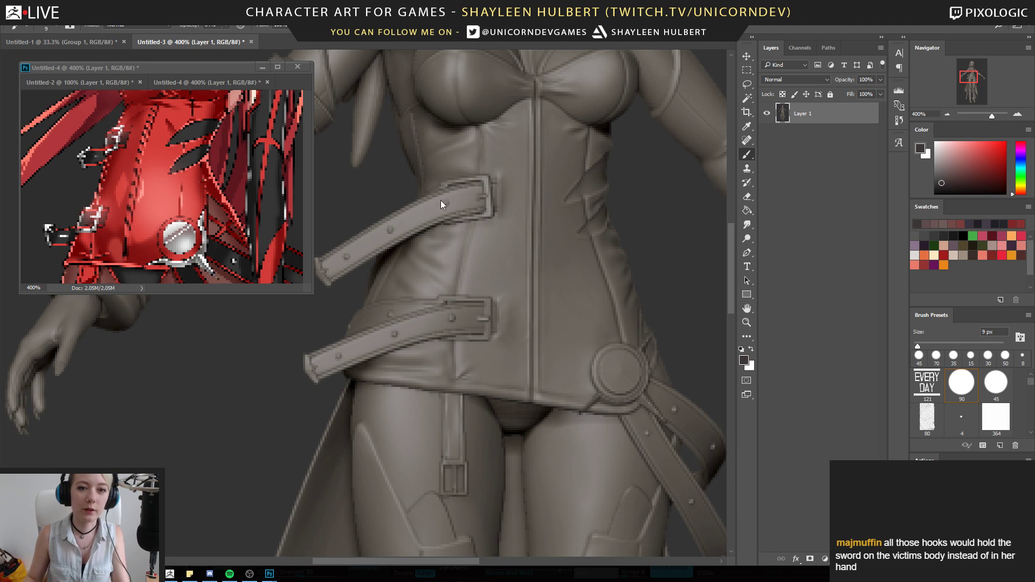
{"action": "left_click", "coordinate": [464, 197]}
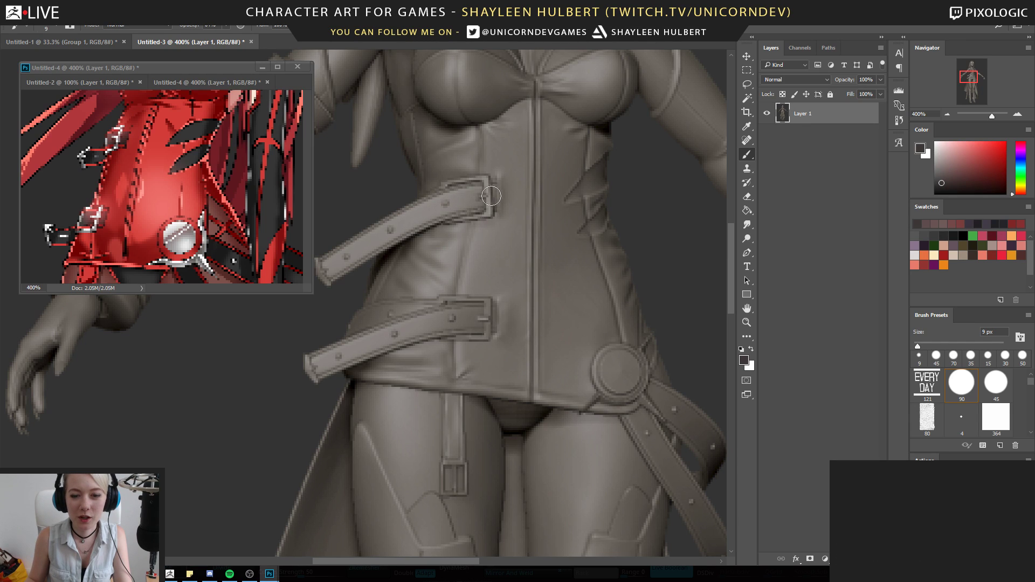
{"action": "left_click", "coordinate": [939, 188]}
{"action": "key", "text": "bracketleft"}
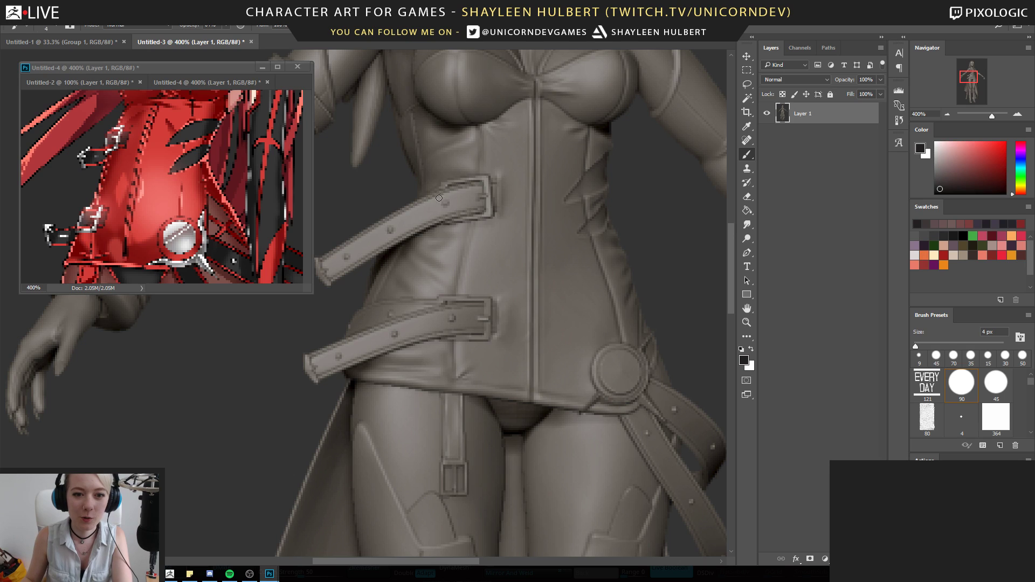
{"action": "left_click_drag", "start_coordinate": [430, 219], "coordinate": [439, 189]}
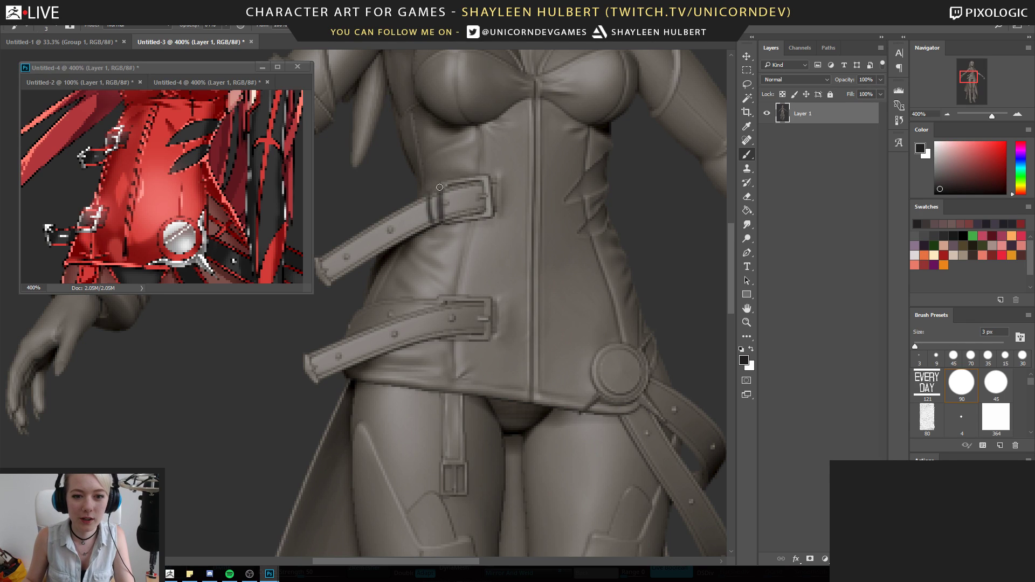
{"action": "left_click", "coordinate": [438, 213], "text": "alt"}
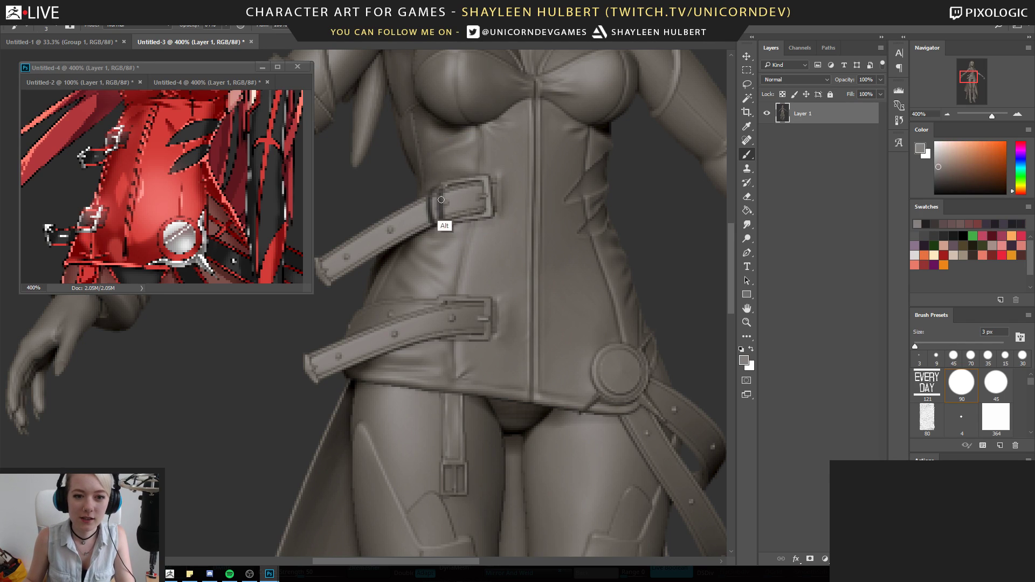
Paint a matching keeper loop on the lower belt with sampled greys and outline it in black
{"action": "left_click", "coordinate": [448, 300], "text": "alt"}
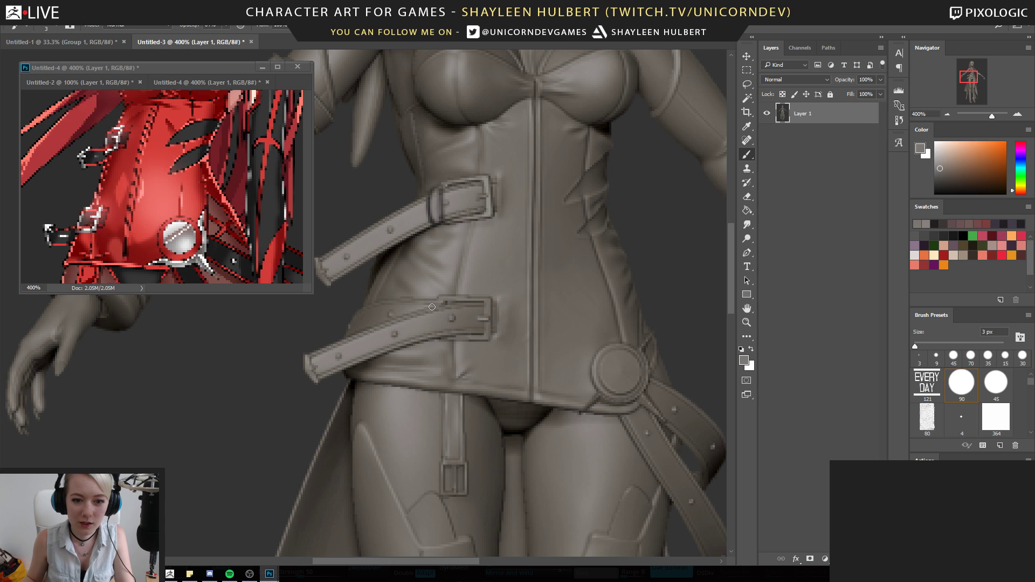
{"action": "left_click", "coordinate": [434, 306], "text": "alt"}
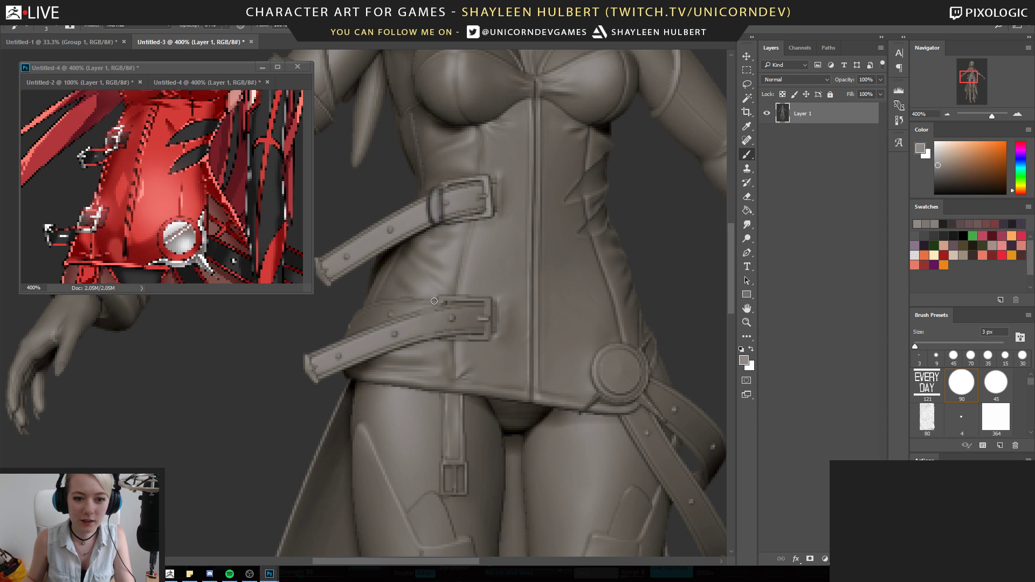
{"action": "left_click", "coordinate": [536, 365], "text": "alt"}
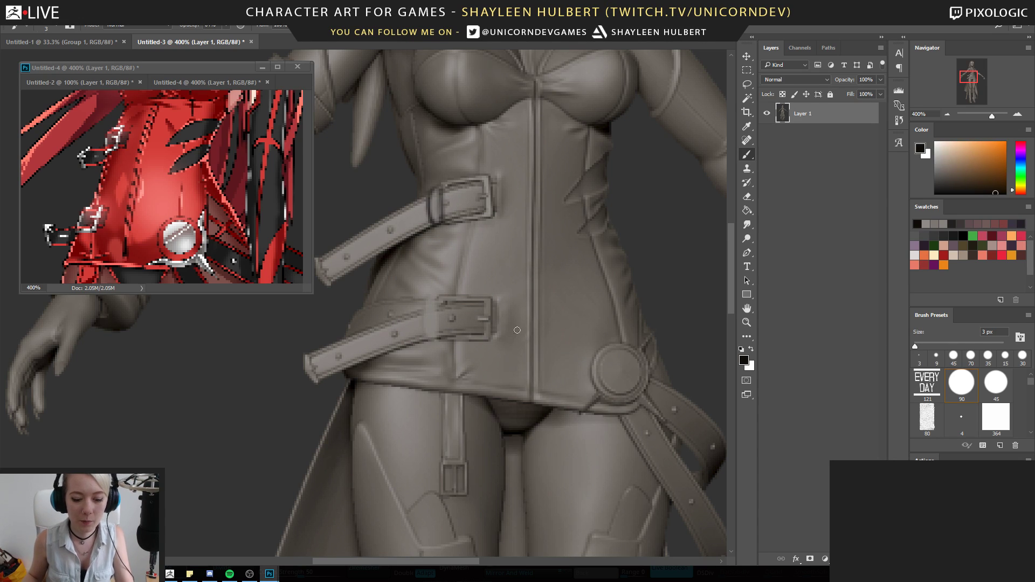
{"action": "left_click_drag", "start_coordinate": [426, 299], "coordinate": [426, 343]}
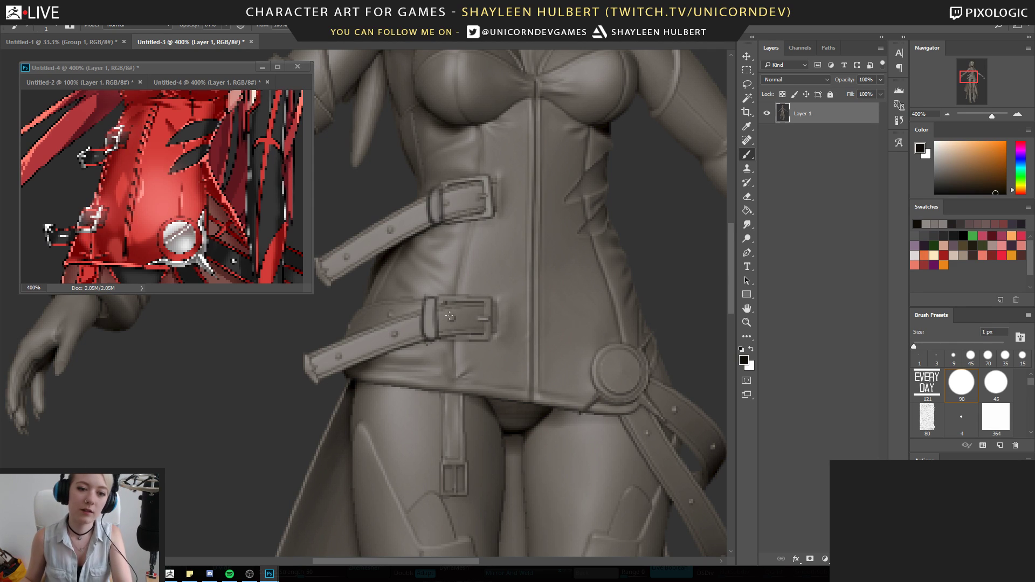
Refine the upper belt's keeper loop with a 1 px brush in a grey sampled from the loop
{"action": "left_click", "coordinate": [747, 322]}
{"action": "left_click_drag", "start_coordinate": [480, 302], "coordinate": [425, 278]}
{"action": "key", "text": "b"}
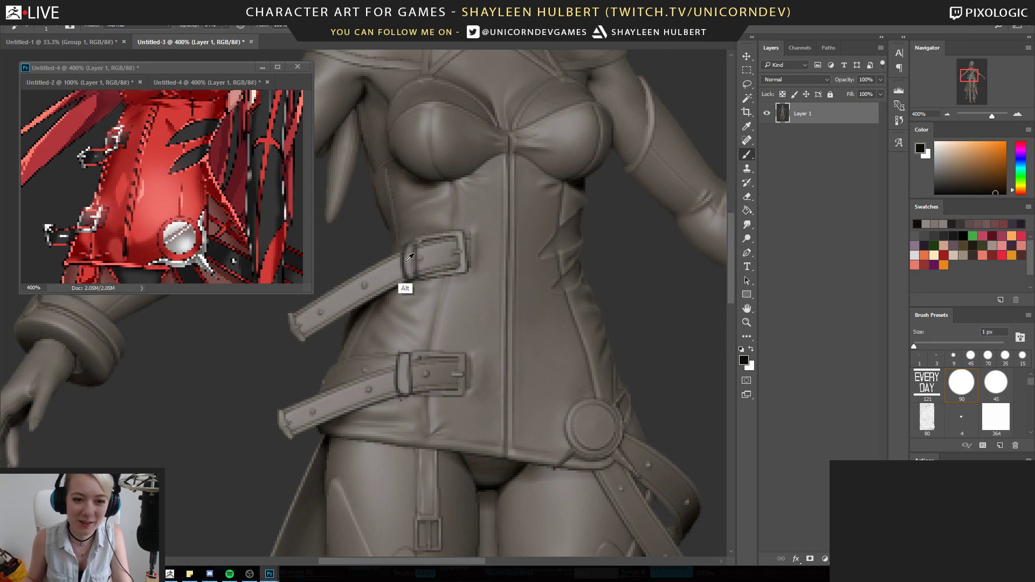
{"action": "left_click", "coordinate": [408, 247], "text": "alt"}
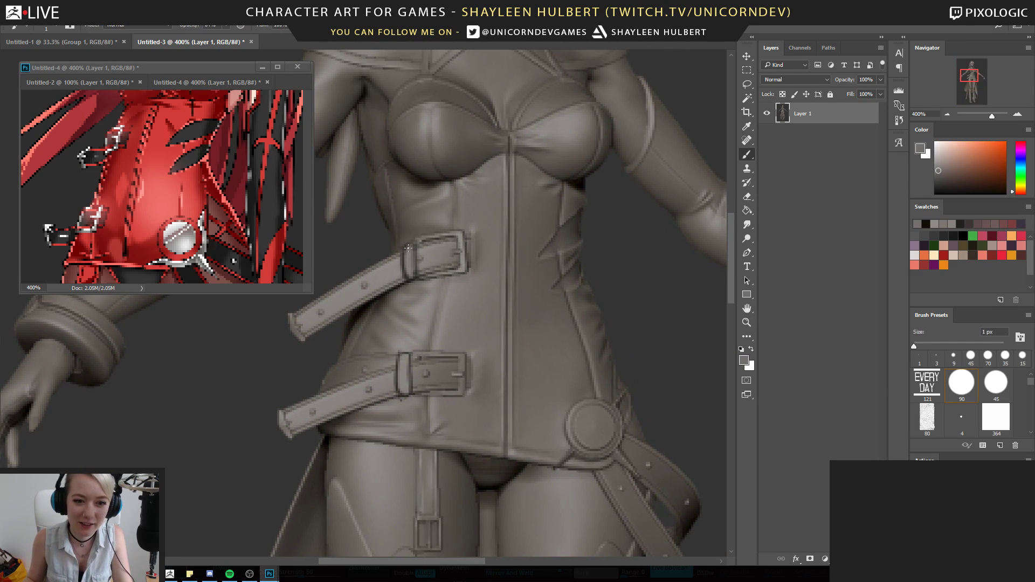
{"action": "left_click", "coordinate": [746, 322]}
{"action": "left_click", "coordinate": [497, 271], "text": "alt"}
Examine the full-body reference illustration from head to boots, comparing the torso, gloves, belts and legs
{"action": "left_click", "coordinate": [200, 174]}
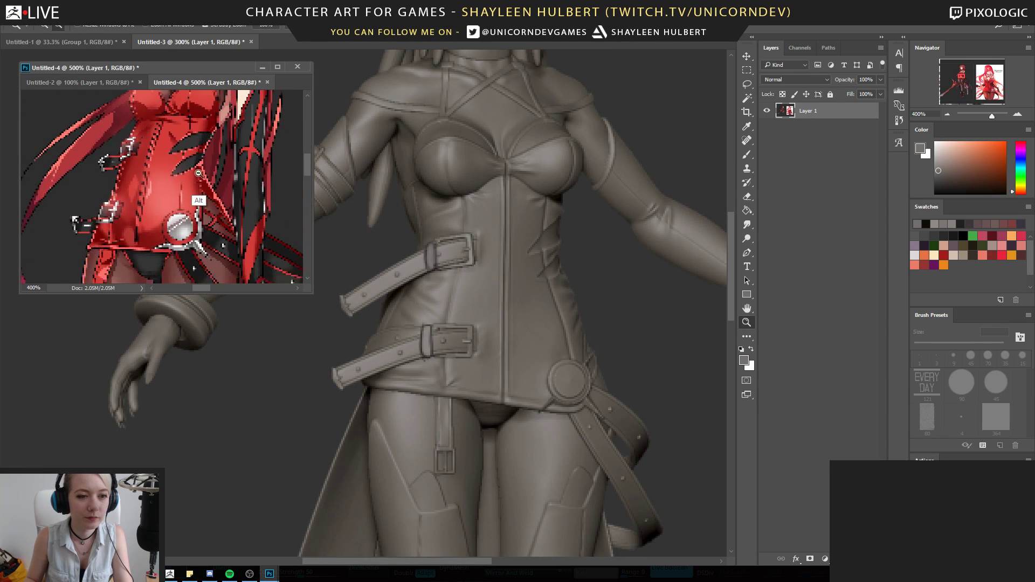
{"action": "left_click", "coordinate": [200, 174], "text": "alt"}
{"action": "left_click", "coordinate": [200, 171], "text": "alt"}
{"action": "left_click_drag", "start_coordinate": [207, 138], "coordinate": [199, 186]}
{"action": "left_click", "coordinate": [201, 186]}
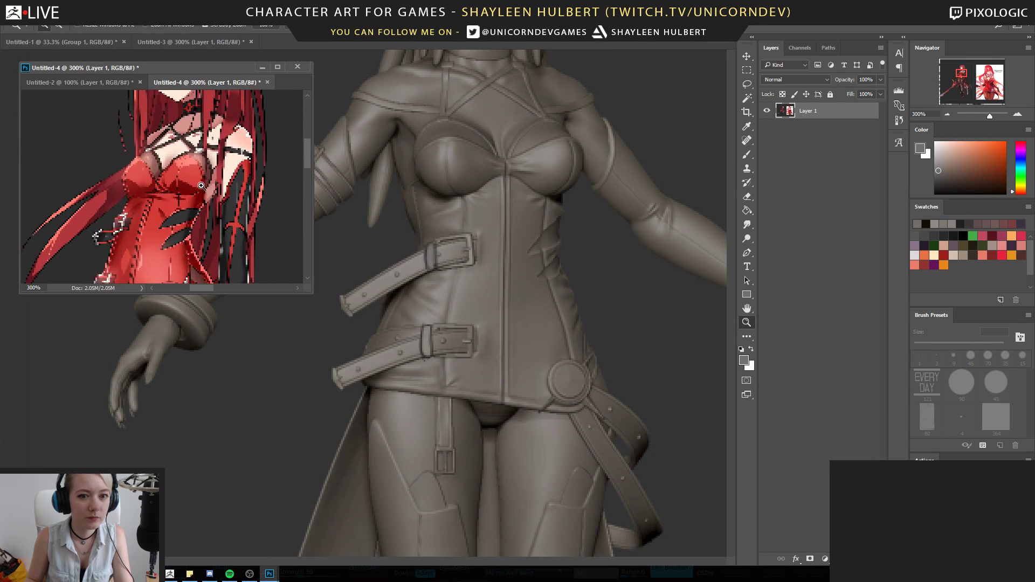
{"action": "left_click", "coordinate": [208, 182], "text": "alt"}
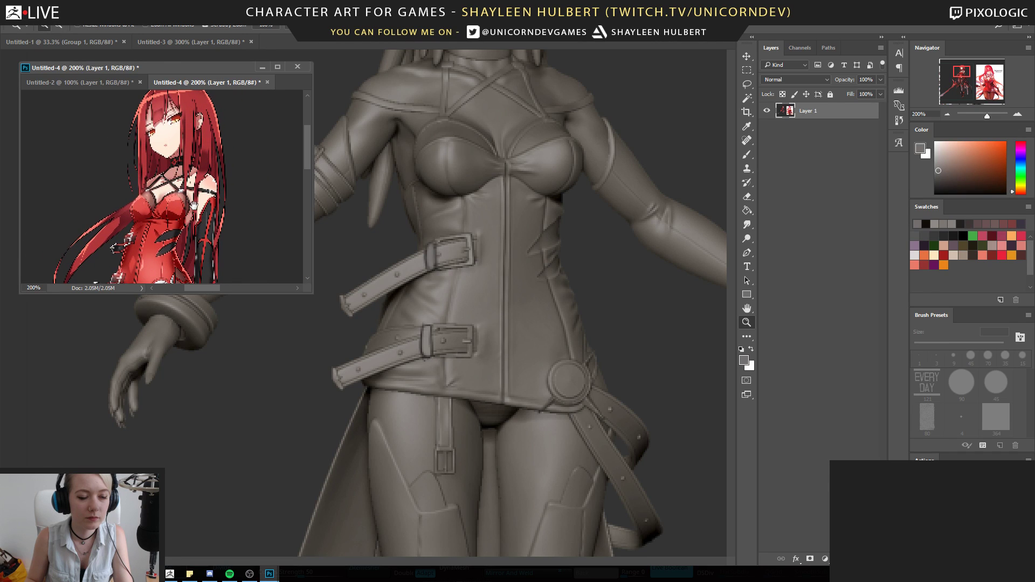
{"action": "scroll", "coordinate": [210, 201], "scroll_direction": "down", "scroll_amount": 3}
{"action": "scroll", "coordinate": [211, 201], "scroll_direction": "down", "scroll_amount": 3}
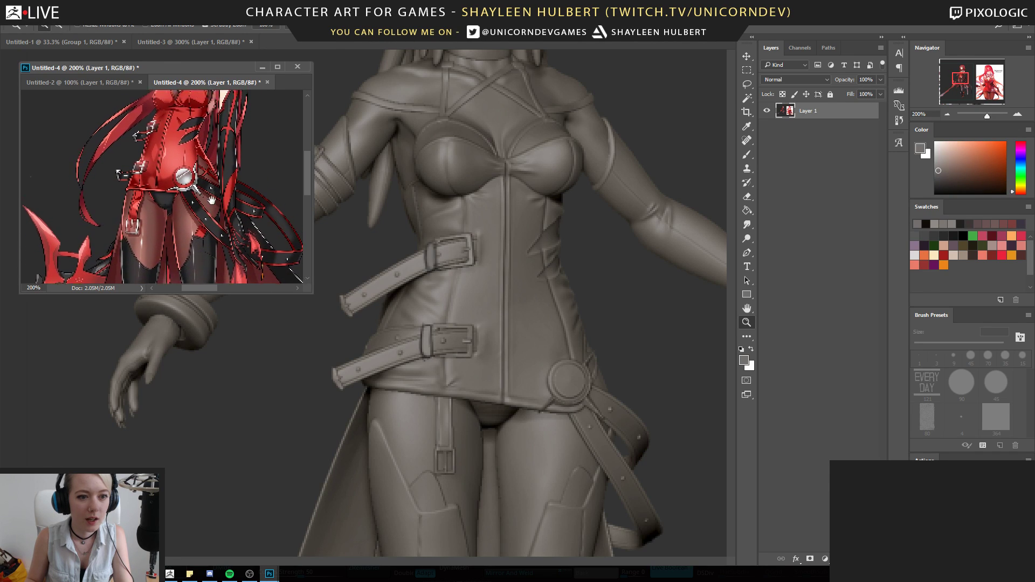
{"action": "left_click", "coordinate": [203, 199], "text": "alt"}
{"action": "left_click", "coordinate": [202, 199]}
{"action": "scroll", "coordinate": [210, 194], "scroll_direction": "down", "scroll_amount": 5}
{"action": "scroll", "coordinate": [214, 188], "scroll_direction": "up", "scroll_amount": 5}
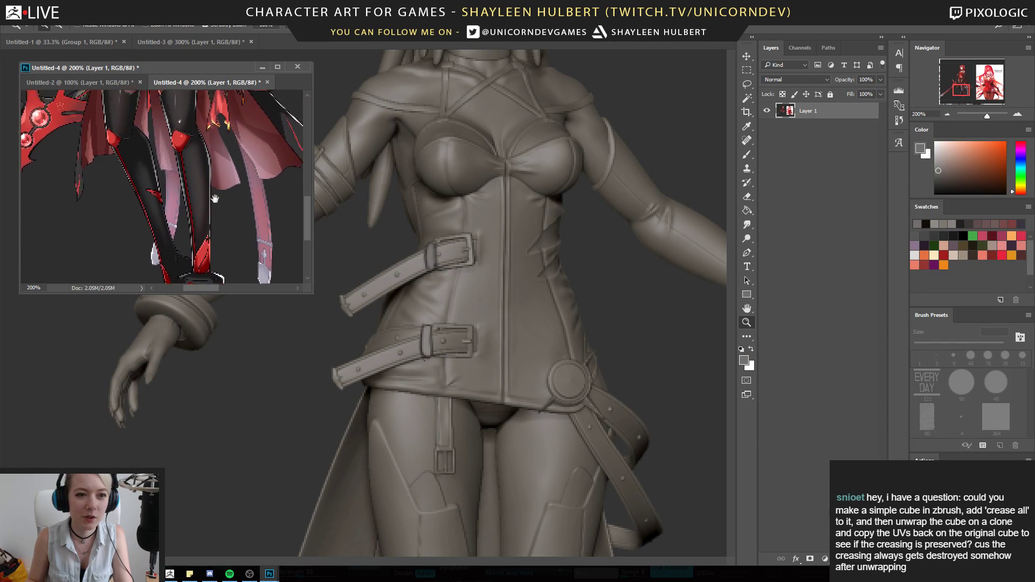
{"action": "scroll", "coordinate": [253, 157], "scroll_direction": "up", "scroll_amount": 5}
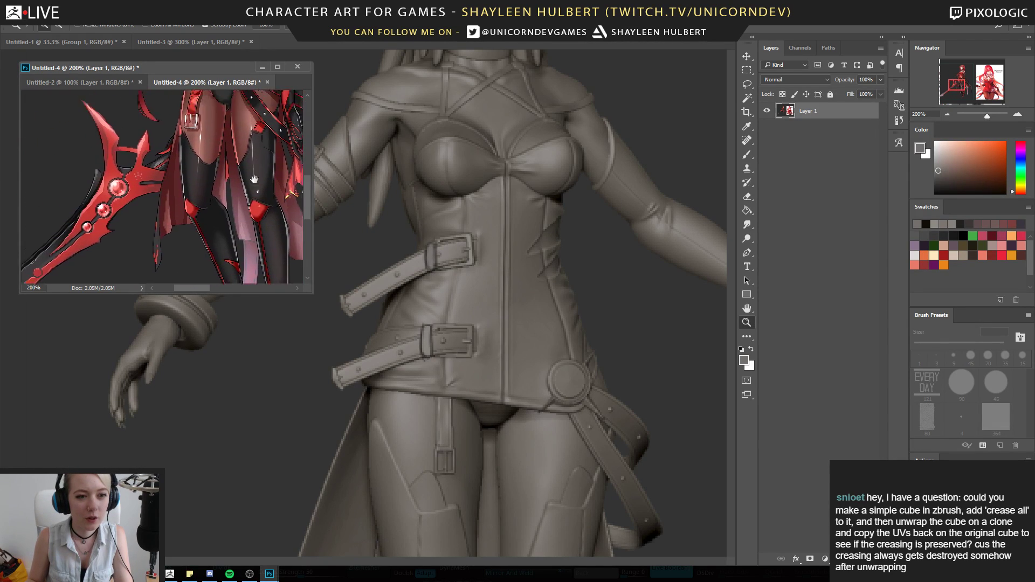
{"action": "left_click", "coordinate": [198, 217], "text": "alt"}
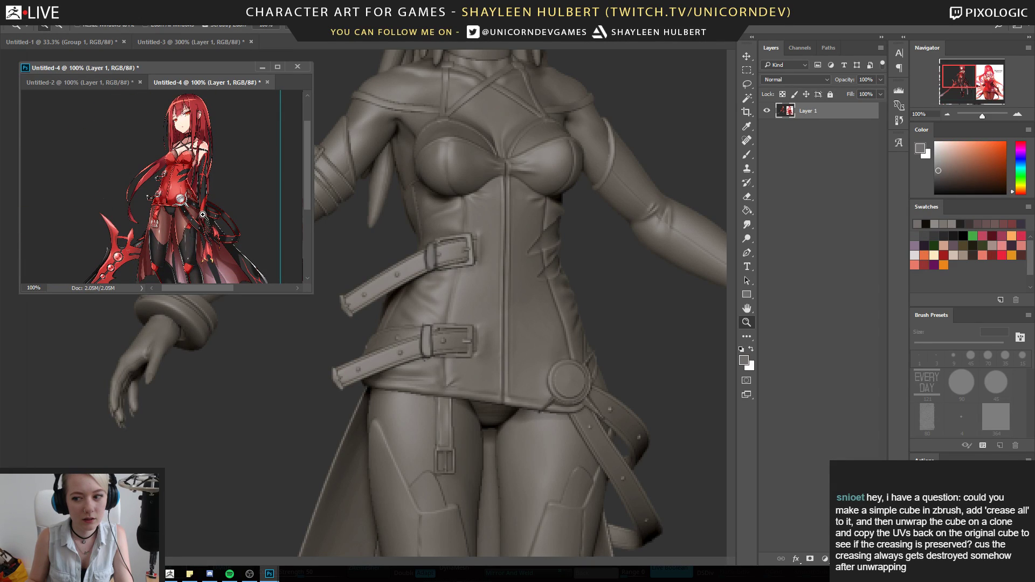
{"action": "left_click", "coordinate": [204, 212]}
{"action": "left_click_drag", "start_coordinate": [201, 102], "coordinate": [215, 217]}
{"action": "left_click", "coordinate": [215, 218]}
{"action": "left_click", "coordinate": [215, 219], "text": "alt"}
{"action": "left_click_drag", "start_coordinate": [242, 278], "coordinate": [235, 225]}
Darken both edges of the sculpt's left upper arm down to the elbow with a black 5 px brush
{"action": "left_click", "coordinate": [599, 283], "text": "alt"}
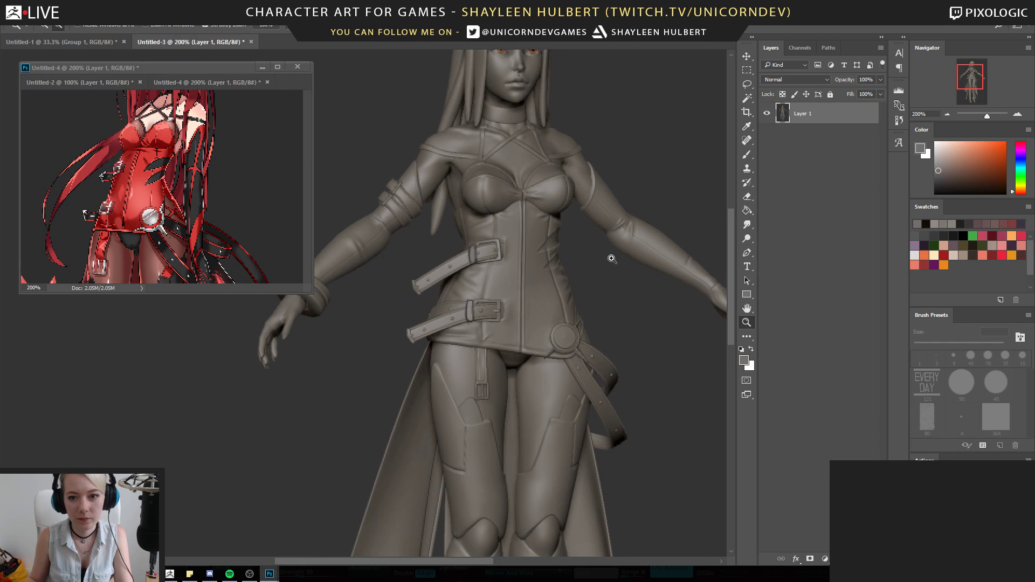
{"action": "left_click_drag", "start_coordinate": [617, 273], "coordinate": [514, 282]}
{"action": "key", "text": "b"}
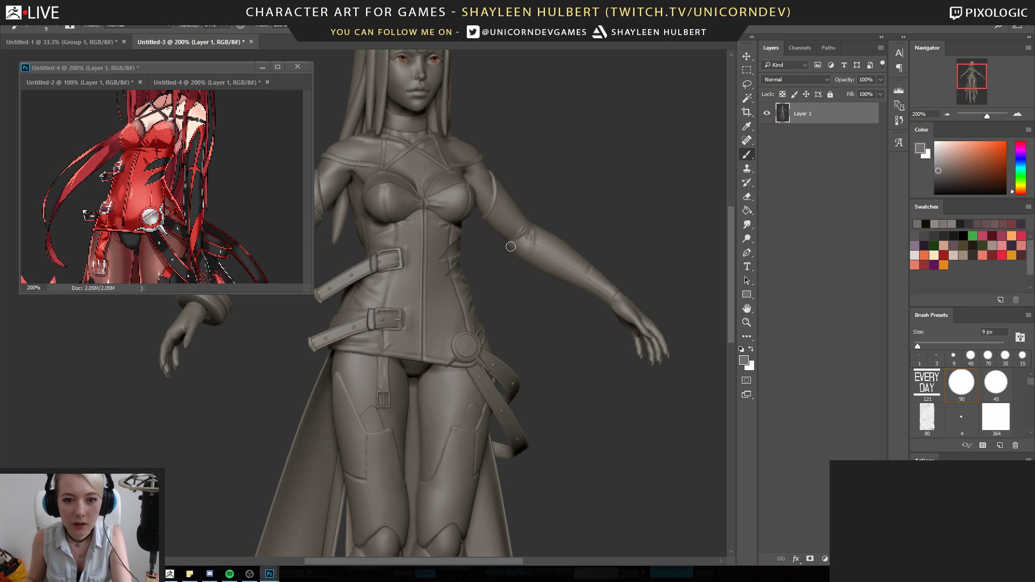
{"action": "left_click", "coordinate": [502, 262], "text": "alt"}
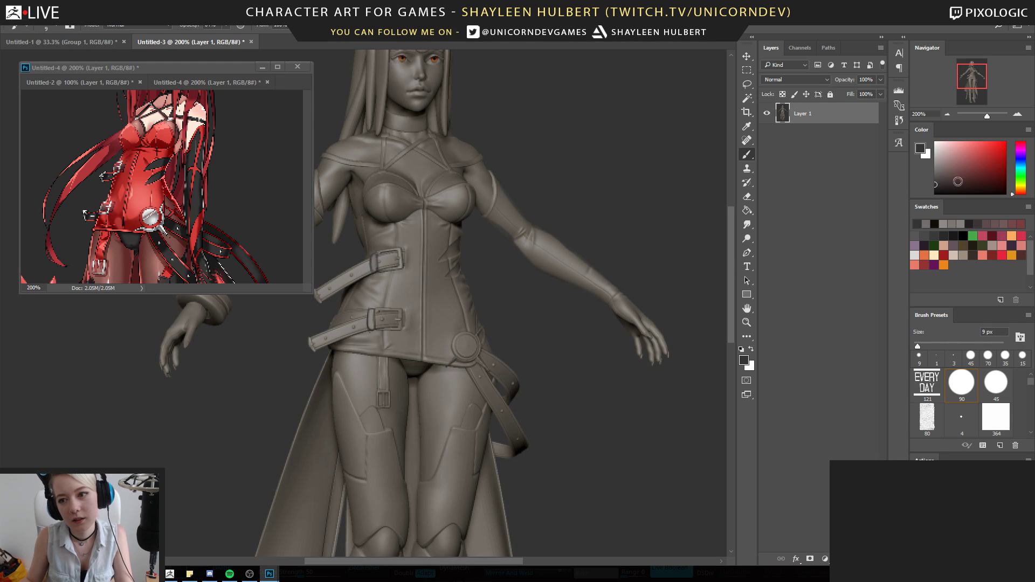
{"action": "key", "text": "d"}
{"action": "left_click_drag", "start_coordinate": [480, 210], "coordinate": [522, 250]}
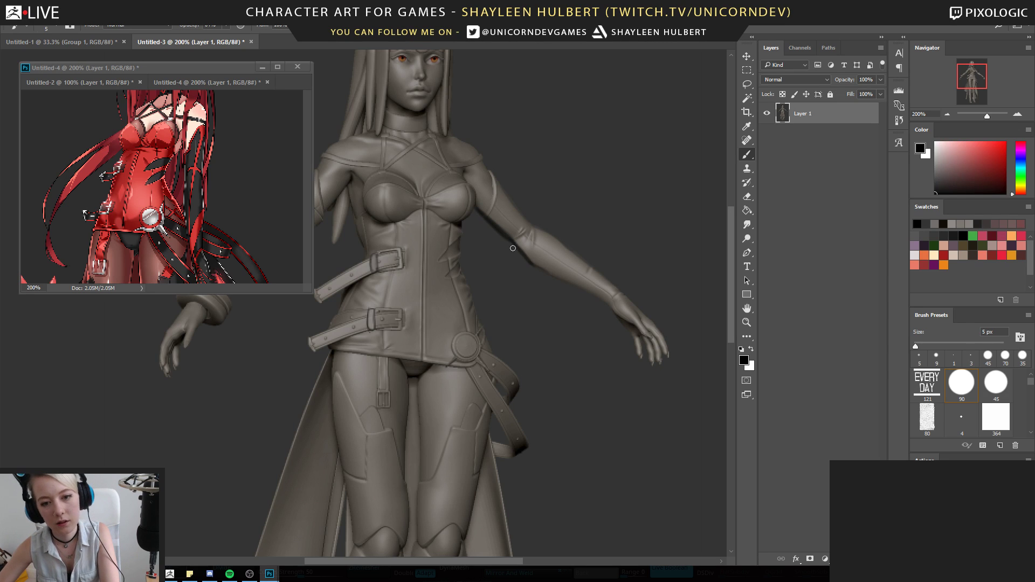
{"action": "left_click_drag", "start_coordinate": [491, 174], "coordinate": [530, 222]}
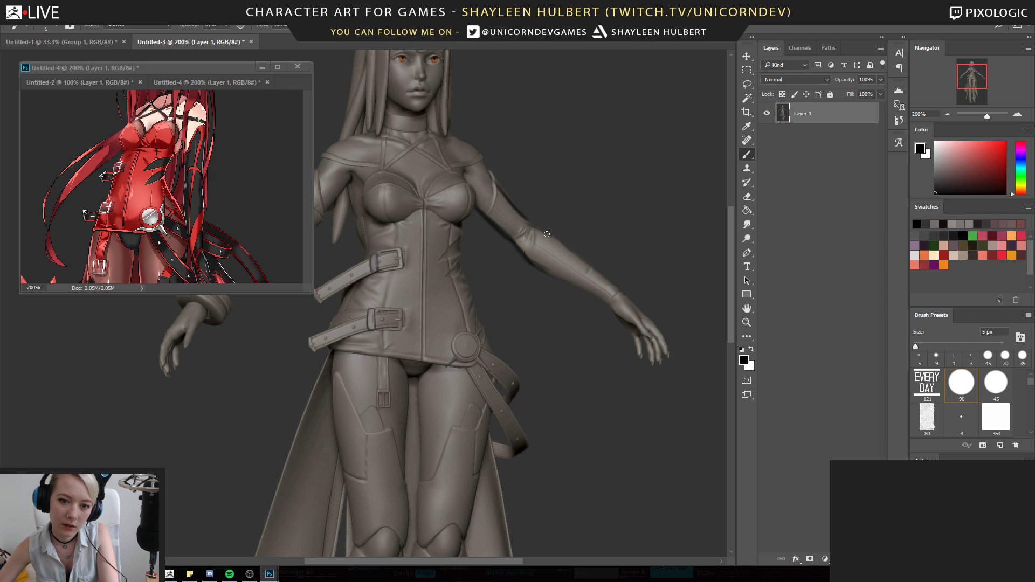
Darken the edges of the sculpt's right forearm in black and touch up both arms' contours with greys sampled from render and background
{"action": "left_click_drag", "start_coordinate": [413, 317], "coordinate": [503, 364]}
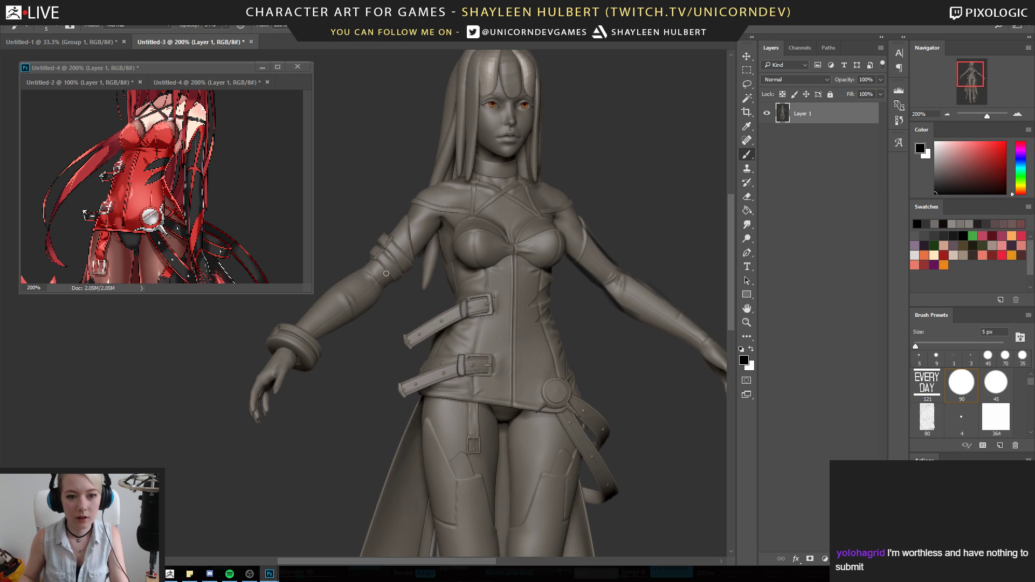
{"action": "left_click", "coordinate": [382, 301], "text": "alt"}
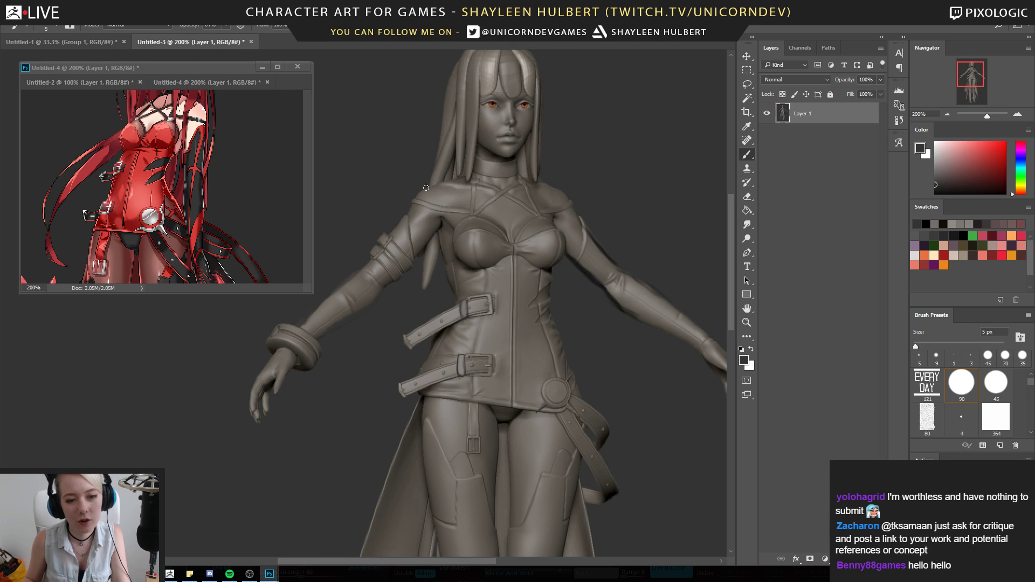
{"action": "key", "text": "d"}
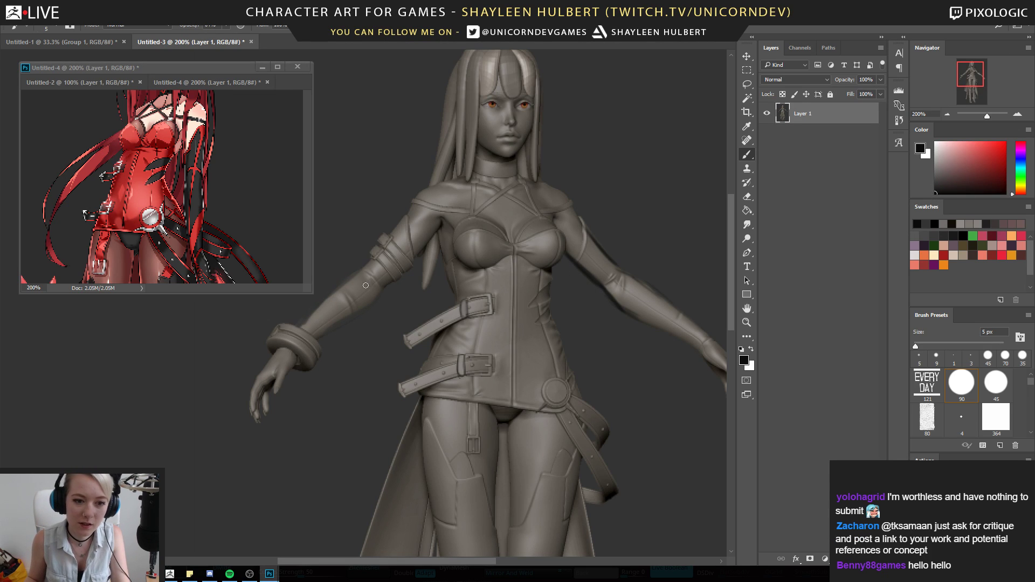
{"action": "left_click_drag", "start_coordinate": [357, 274], "coordinate": [300, 331]}
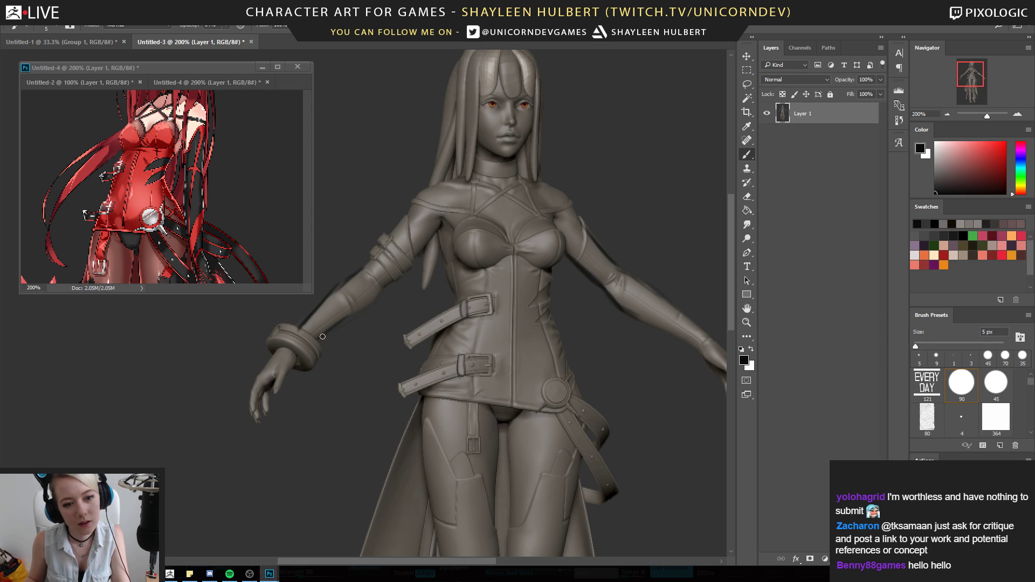
{"action": "left_click", "coordinate": [341, 339], "text": "alt"}
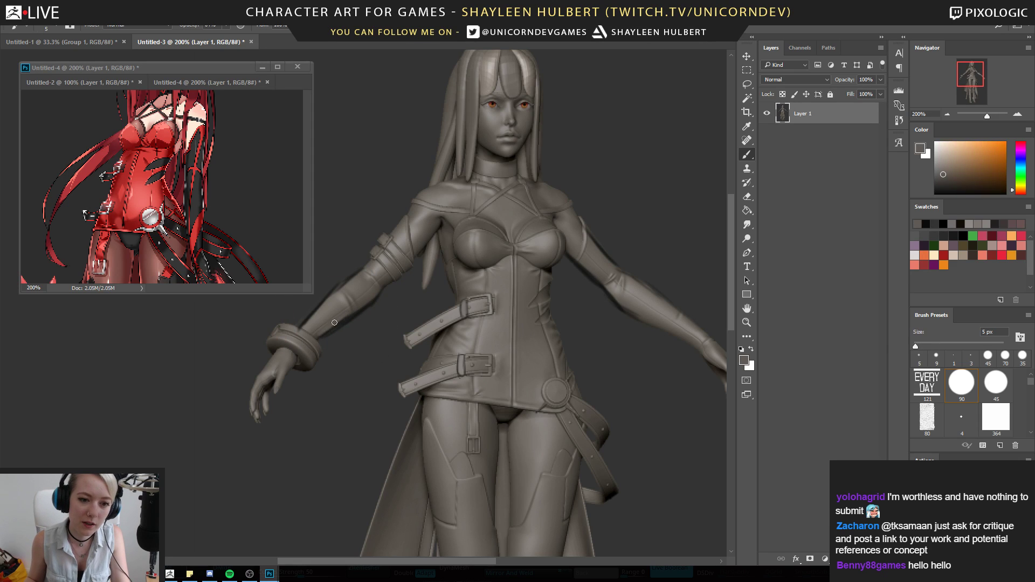
{"action": "left_click", "coordinate": [382, 306], "text": "alt"}
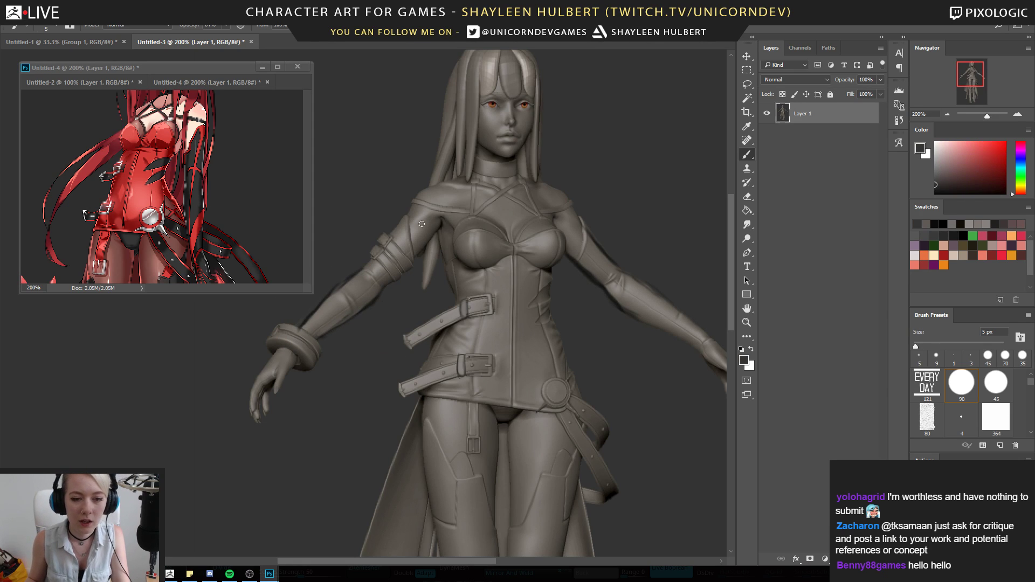
{"action": "left_click_drag", "start_coordinate": [566, 176], "coordinate": [433, 168]}
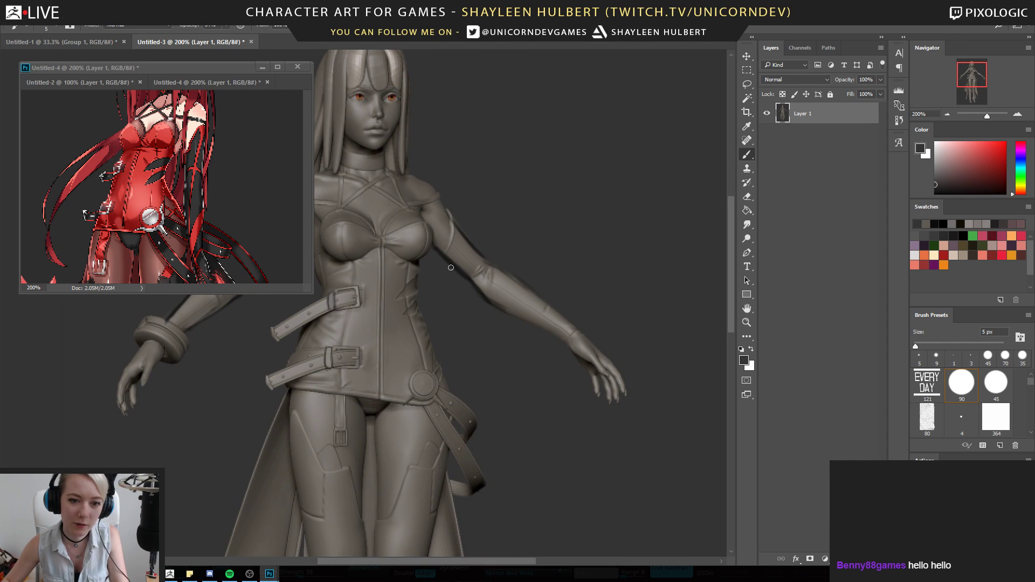
{"action": "left_click", "coordinate": [455, 287], "text": "alt"}
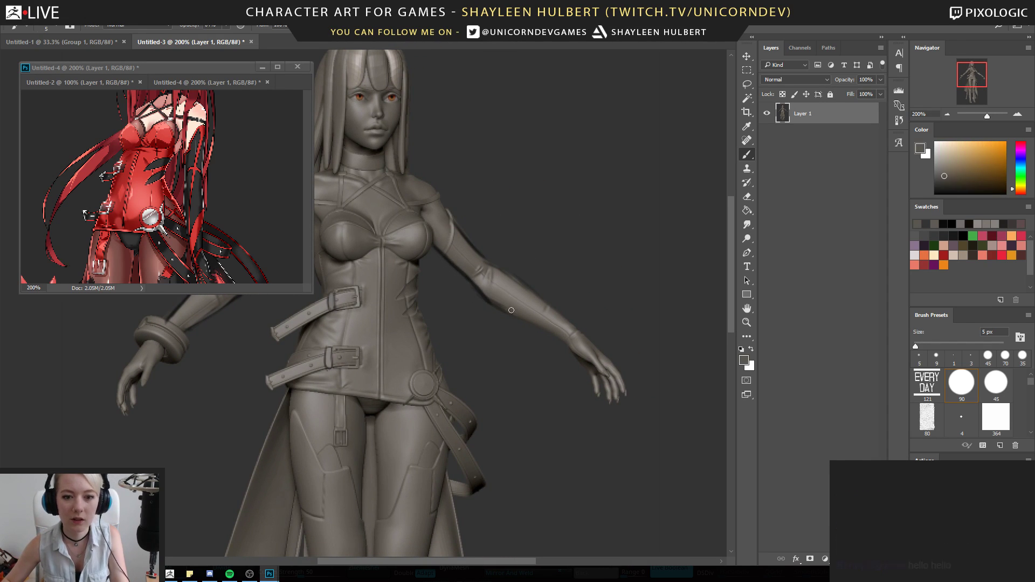
Cut the thigh strap's buckle onto its own layer, enlarge and reposition it, and clean up around it with a 50 px eraser
{"action": "left_click_drag", "start_coordinate": [372, 297], "coordinate": [478, 306]}
{"action": "scroll", "coordinate": [479, 306], "scroll_direction": "down", "scroll_amount": 8}
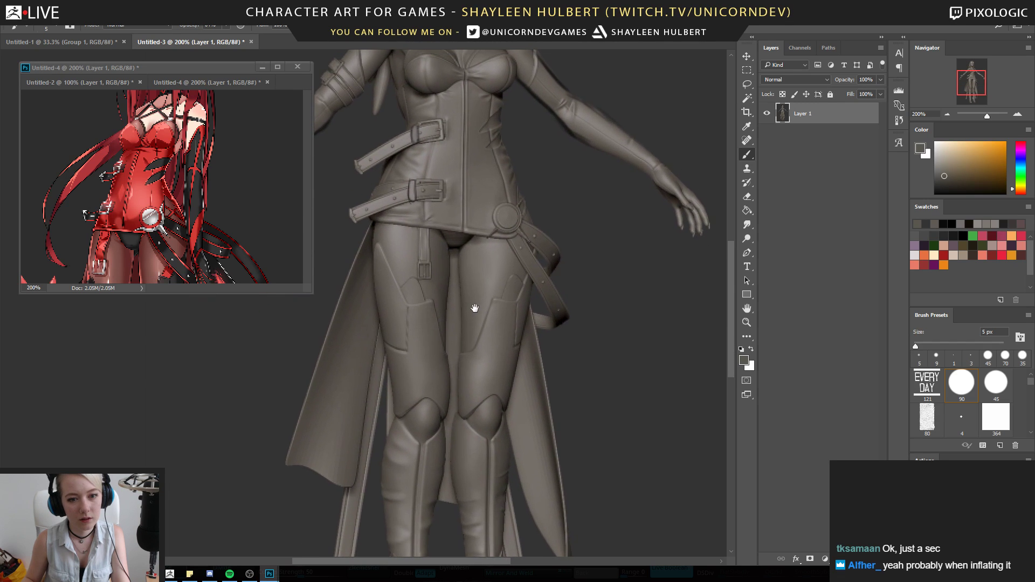
{"action": "left_click_drag", "start_coordinate": [474, 307], "coordinate": [479, 325]}
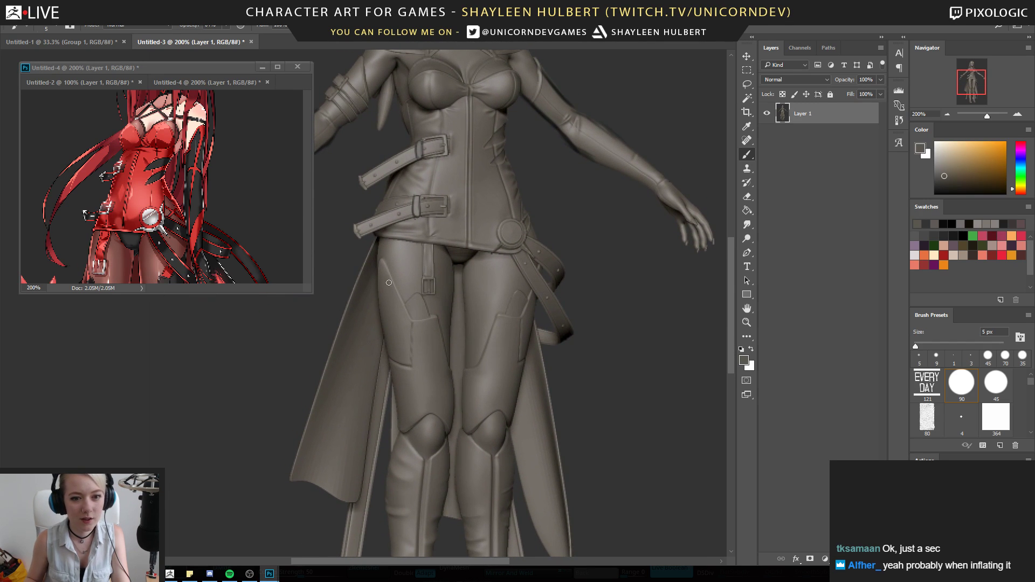
{"action": "key", "text": "l"}
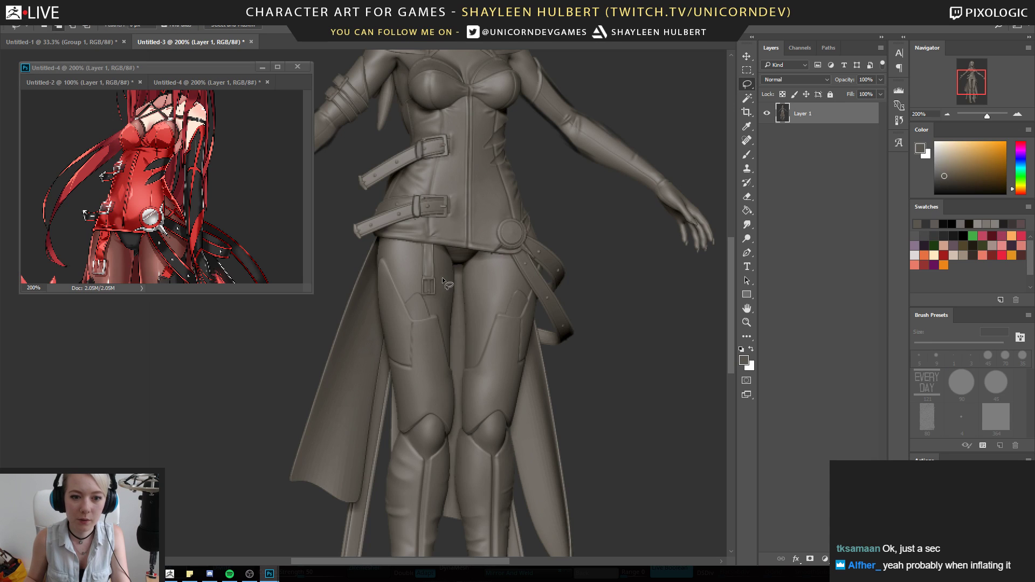
{"action": "key", "text": "ctrl+shift+j"}
{"action": "key", "text": "v"}
{"action": "key", "text": "shift+Down"}
{"action": "left_click_drag", "start_coordinate": [453, 268], "coordinate": [460, 288], "text": "alt+shift"}
{"action": "mouse_move", "coordinate": [442, 286]}
{"action": "left_mouse_down"}
{"action": "mouse_move", "coordinate": [435, 299]}
{"action": "mouse_move", "coordinate": [434, 290]}
{"action": "left_mouse_up"}
{"action": "key", "text": "Return"}
{"action": "key", "text": "e"}
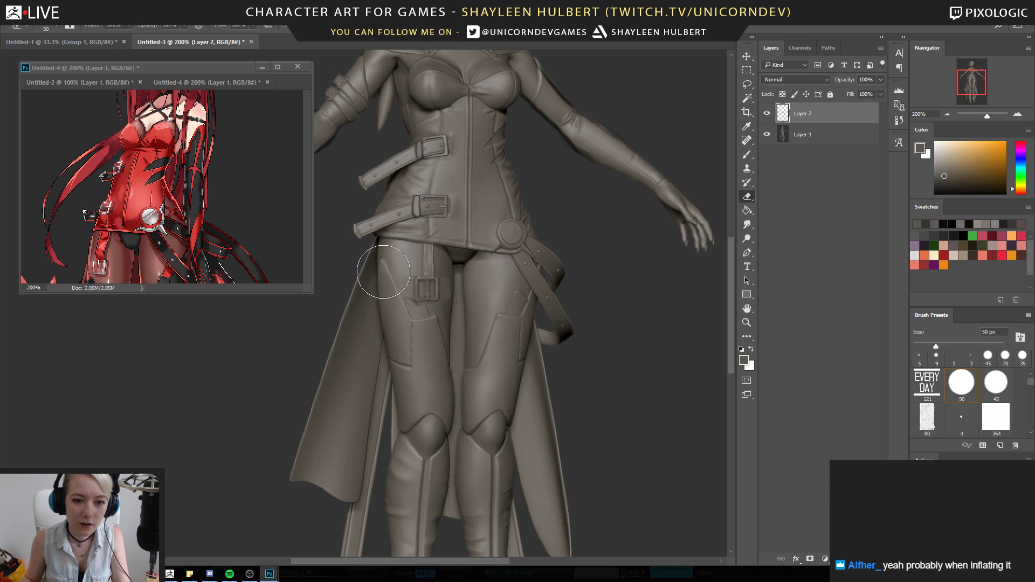
{"action": "left_click_drag", "start_coordinate": [448, 317], "coordinate": [460, 312]}
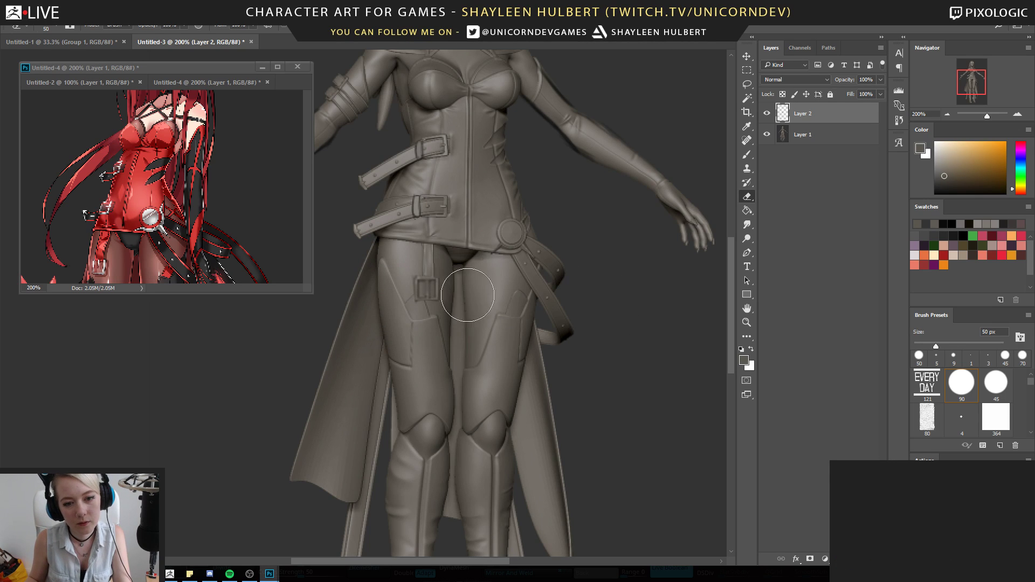
Retouch the sculpt's right shoulder slope beside the hair with a 5 px brush in greys sampled from the render
{"action": "left_click", "coordinate": [746, 322]}
{"action": "left_click", "coordinate": [681, 317], "text": "alt"}
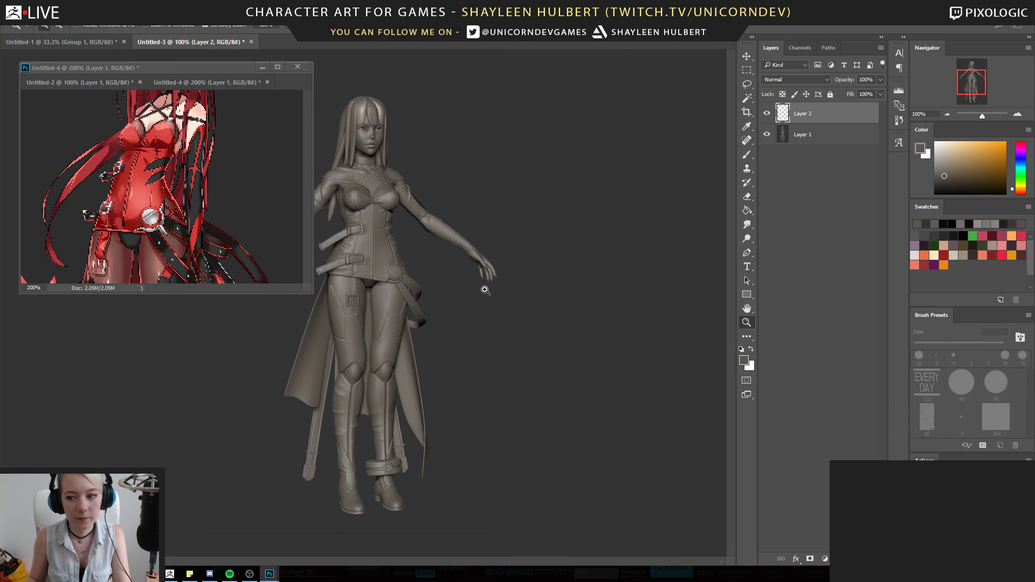
{"action": "left_click", "coordinate": [433, 235]}
{"action": "left_click_drag", "start_coordinate": [415, 228], "coordinate": [603, 345]}
{"action": "key", "text": "b"}
{"action": "left_click", "coordinate": [412, 267], "text": "alt"}
{"action": "left_click_drag", "start_coordinate": [418, 233], "coordinate": [430, 230]}
{"action": "left_click", "coordinate": [425, 224], "text": "alt"}
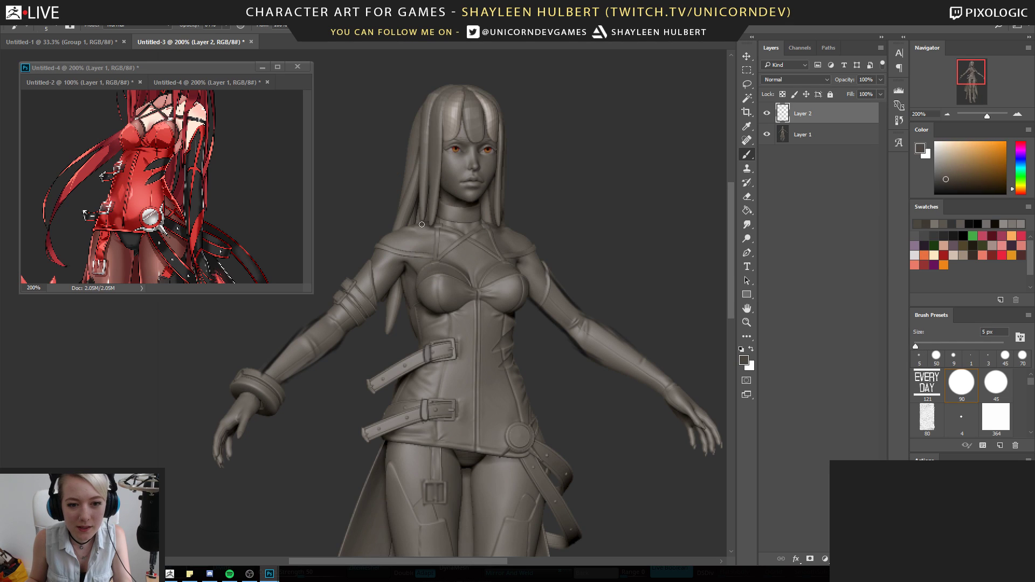
Darken the tops of both shoulders near the neck in sampled near-black and trim their outer contour with background grey
{"action": "left_click", "coordinate": [398, 233], "text": "alt"}
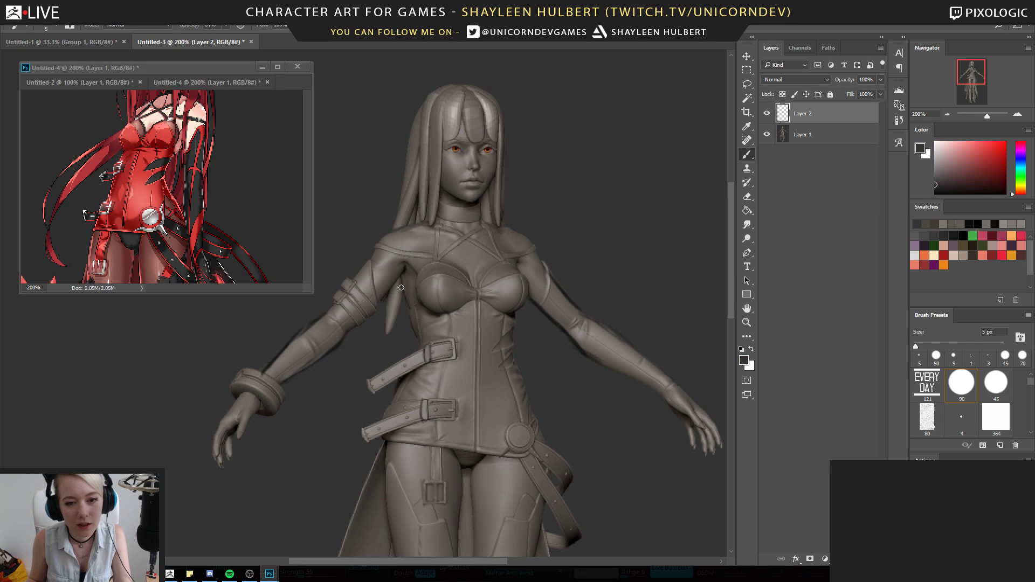
{"action": "left_click", "coordinate": [394, 262], "text": "alt"}
{"action": "left_click", "coordinate": [404, 270], "text": "alt"}
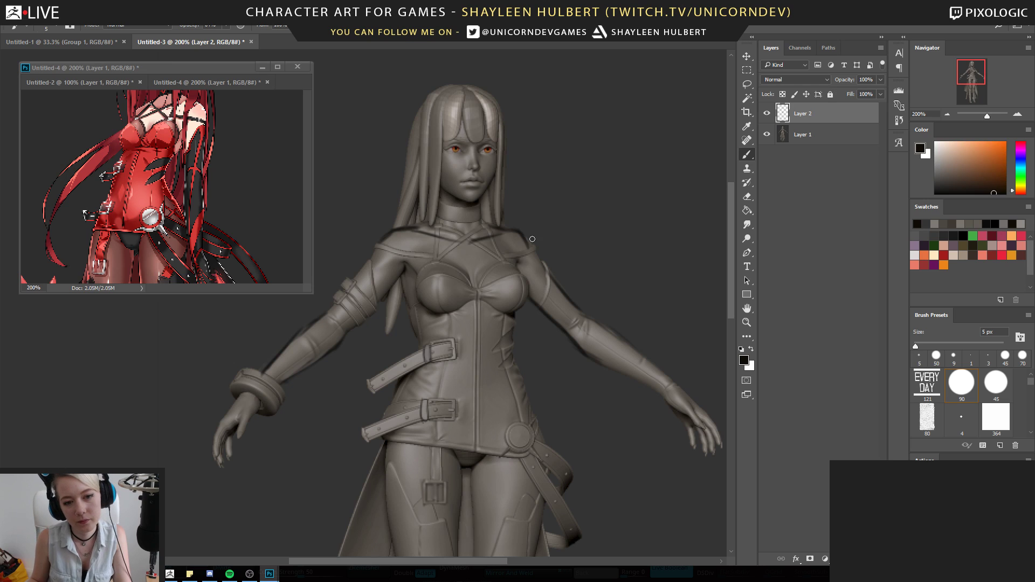
{"action": "left_click", "coordinate": [534, 260], "text": "alt"}
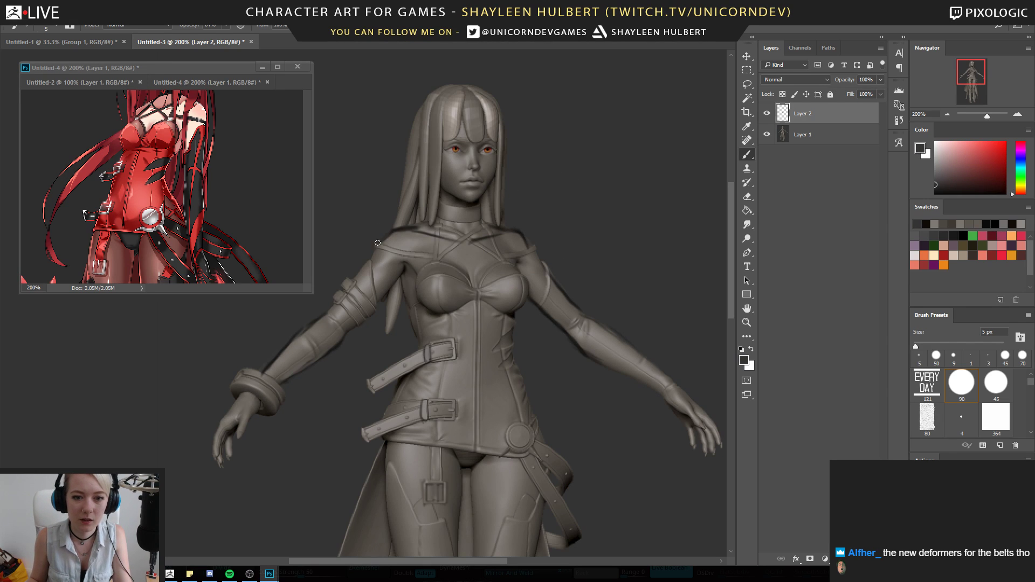
Repaint the left ankle cuff's top as an angular, faceted shape like the reference, using sampled grey with darker edges
{"action": "left_click_drag", "start_coordinate": [444, 203], "coordinate": [489, 77]}
{"action": "left_click_drag", "start_coordinate": [532, 335], "coordinate": [516, 139]}
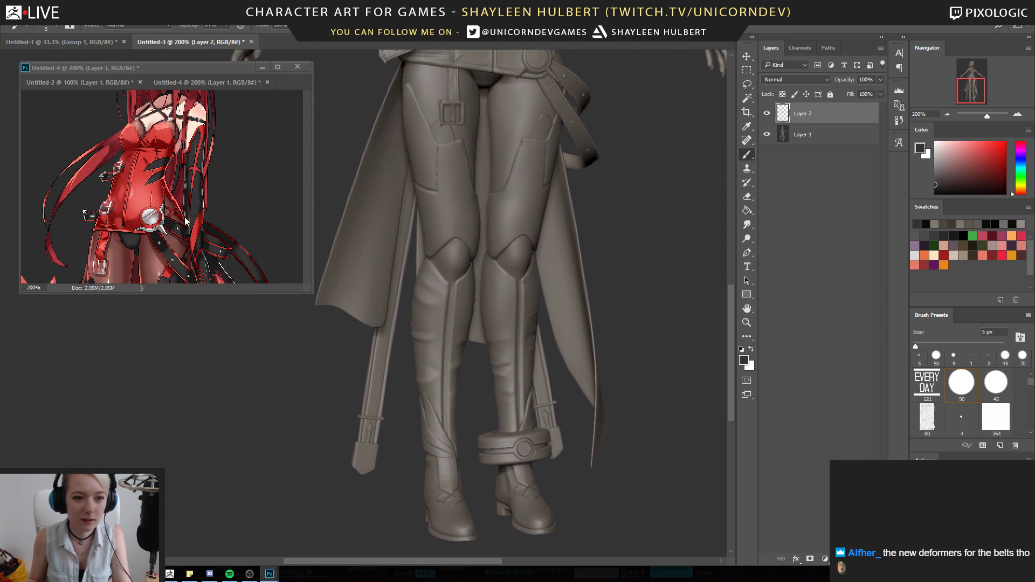
{"action": "left_click", "coordinate": [178, 232]}
{"action": "left_click_drag", "start_coordinate": [183, 249], "coordinate": [196, 178]}
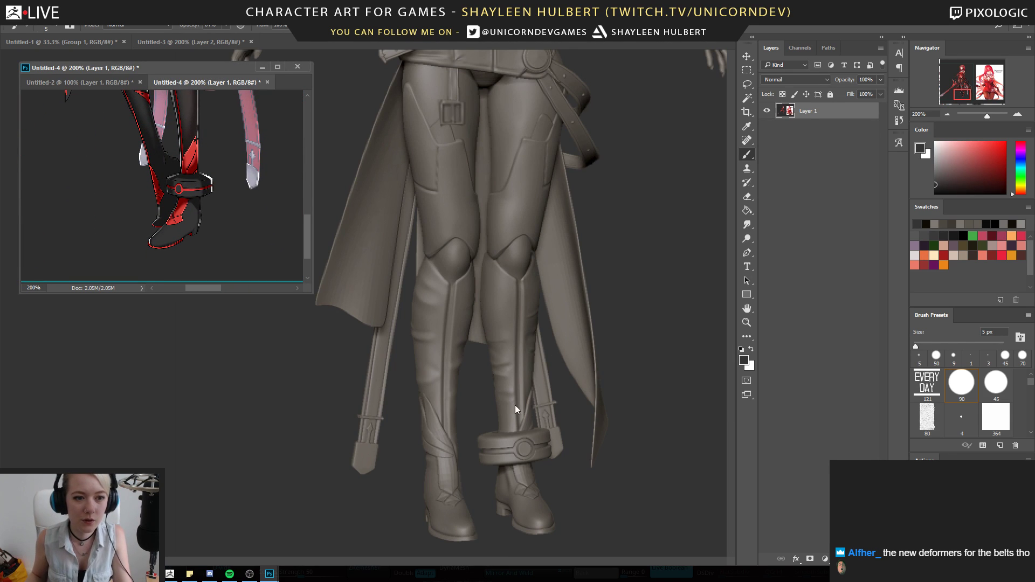
{"action": "left_click", "coordinate": [501, 431], "text": "alt"}
{"action": "left_click", "coordinate": [515, 430]}
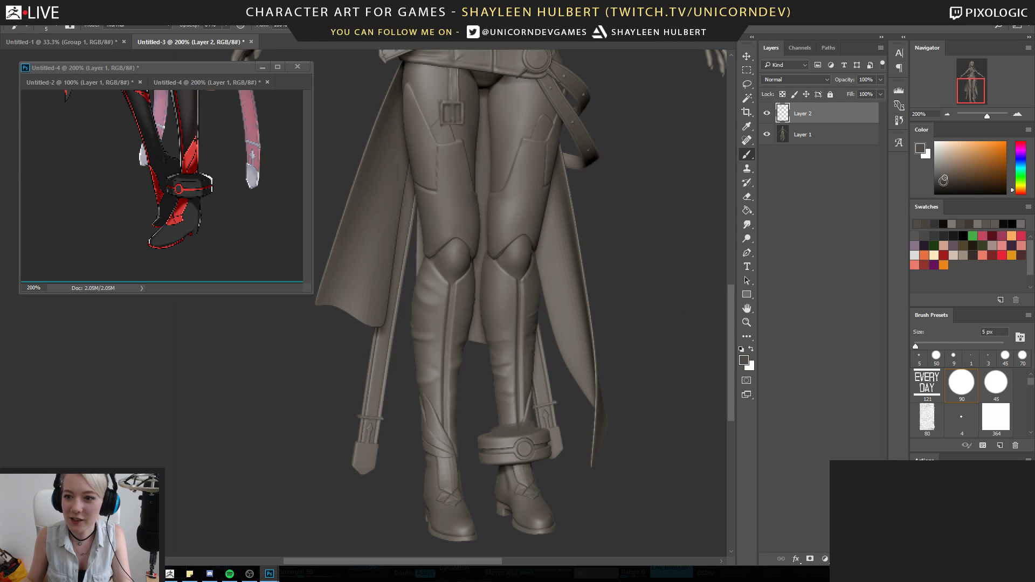
{"action": "key", "text": "d"}
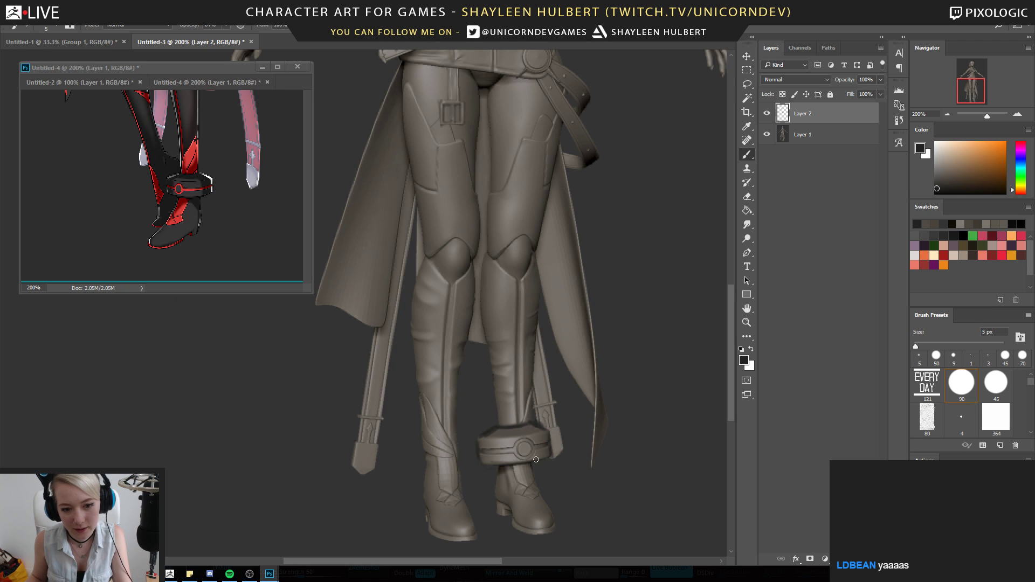
Paint a grey backing shape around the round hip disc at the dress hem with a 5 px brush, following the reference
{"action": "mouse_move", "coordinate": [467, 222]}
{"action": "left_mouse_down"}
{"action": "mouse_move", "coordinate": [462, 411]}
{"action": "mouse_move", "coordinate": [485, 392]}
{"action": "mouse_move", "coordinate": [492, 428]}
{"action": "mouse_move", "coordinate": [480, 412]}
{"action": "left_mouse_up"}
{"action": "left_click", "coordinate": [217, 140]}
{"action": "left_click_drag", "start_coordinate": [218, 140], "coordinate": [221, 259]}
{"action": "mouse_move", "coordinate": [219, 107]}
{"action": "left_mouse_down"}
{"action": "mouse_move", "coordinate": [229, 255]}
{"action": "mouse_move", "coordinate": [223, 250]}
{"action": "mouse_move", "coordinate": [221, 241]}
{"action": "mouse_move", "coordinate": [441, 341]}
{"action": "left_mouse_up"}
{"action": "left_click", "coordinate": [577, 414]}
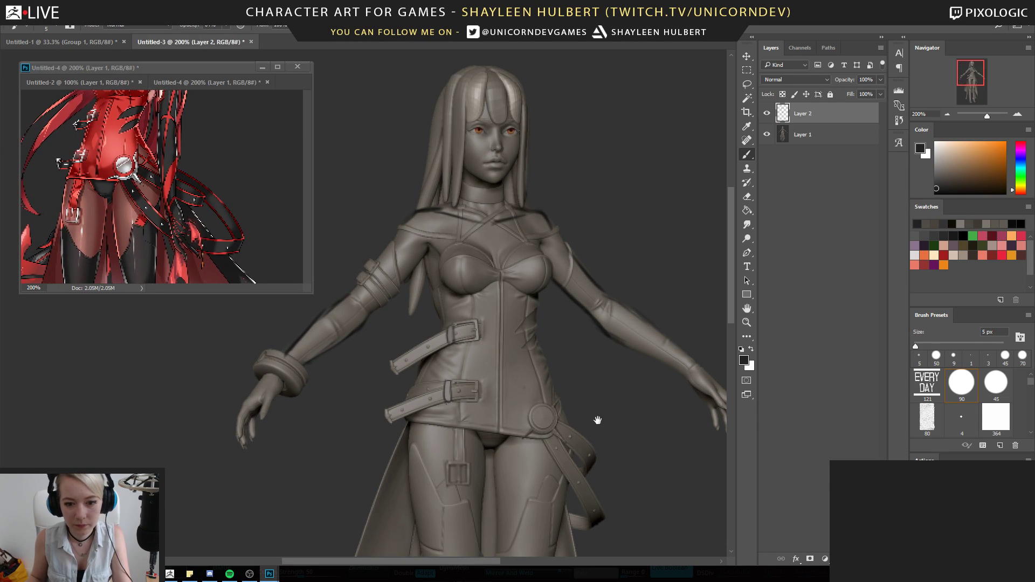
{"action": "left_click_drag", "start_coordinate": [577, 414], "coordinate": [538, 327]}
{"action": "key", "text": "z"}
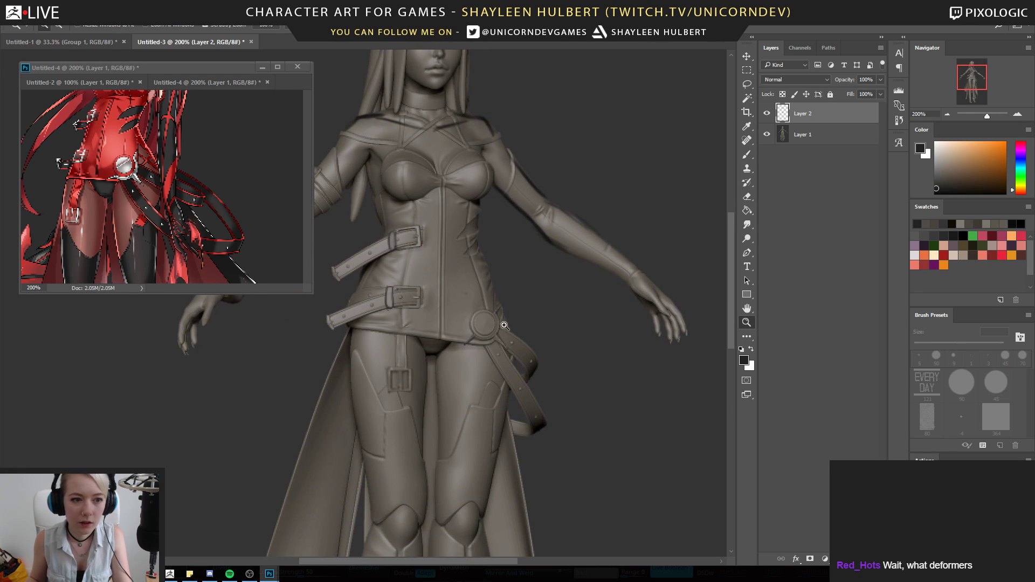
{"action": "left_click", "coordinate": [482, 332]}
{"action": "left_click", "coordinate": [479, 335]}
{"action": "key", "text": "b"}
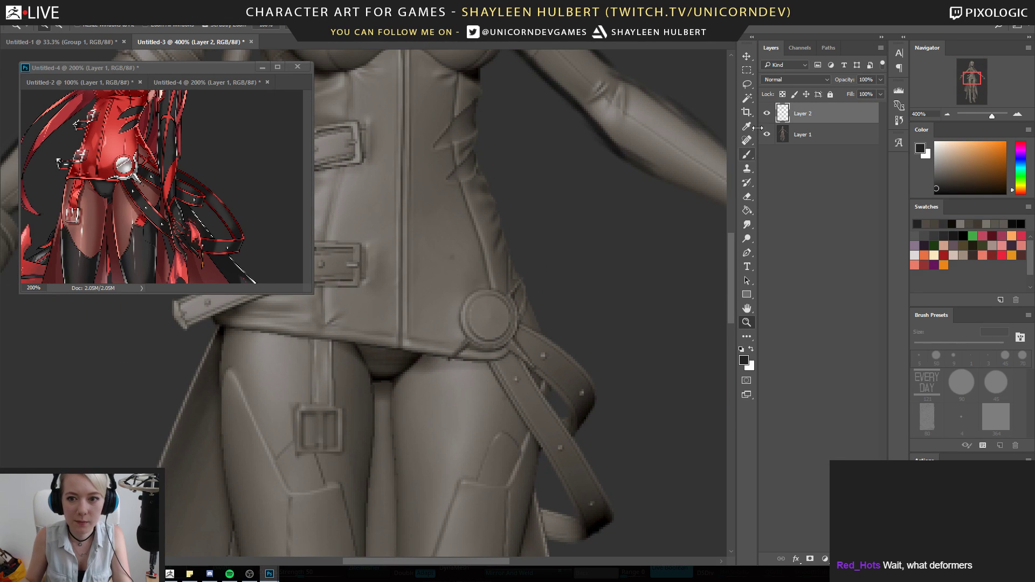
{"action": "left_click", "coordinate": [461, 351], "text": "alt"}
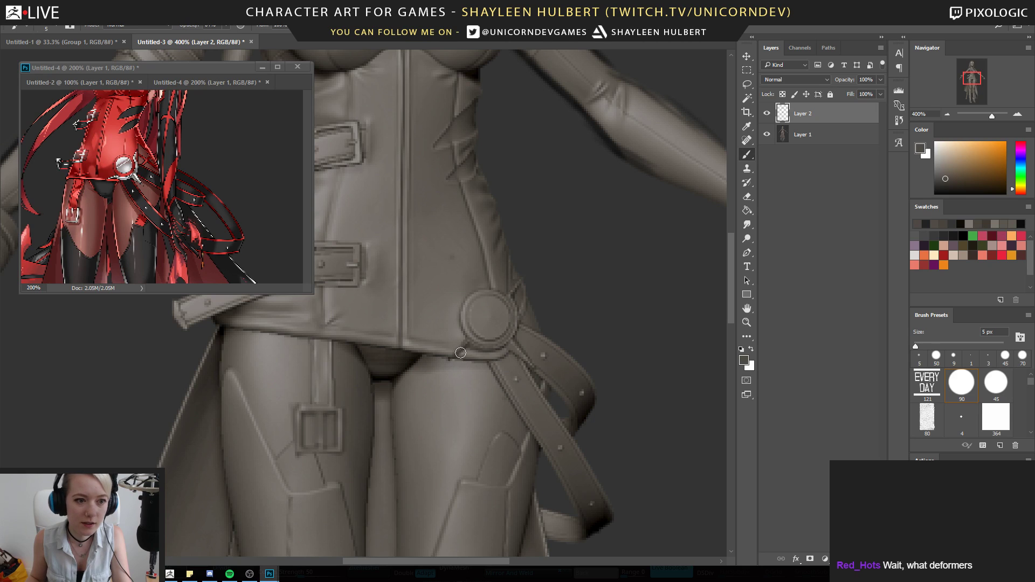
{"action": "mouse_move", "coordinate": [468, 346]}
{"action": "left_mouse_down"}
{"action": "mouse_move", "coordinate": [439, 350]}
{"action": "mouse_move", "coordinate": [537, 366]}
{"action": "left_mouse_up"}
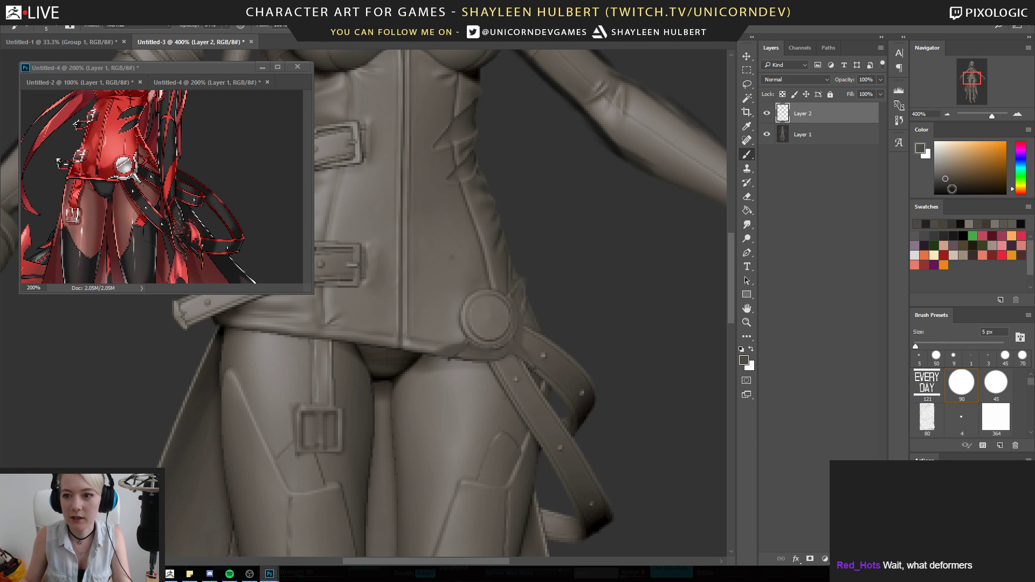
Outline the backing shape around the hip disc and along the hem with a 2 px black brush
{"action": "left_click", "coordinate": [936, 192]}
{"action": "key", "text": "bracketleft"}
{"action": "key", "text": "bracketleft"}
{"action": "mouse_move", "coordinate": [515, 284]}
{"action": "left_mouse_down"}
{"action": "mouse_move", "coordinate": [535, 367]}
{"action": "mouse_move", "coordinate": [505, 354]}
{"action": "left_mouse_up"}
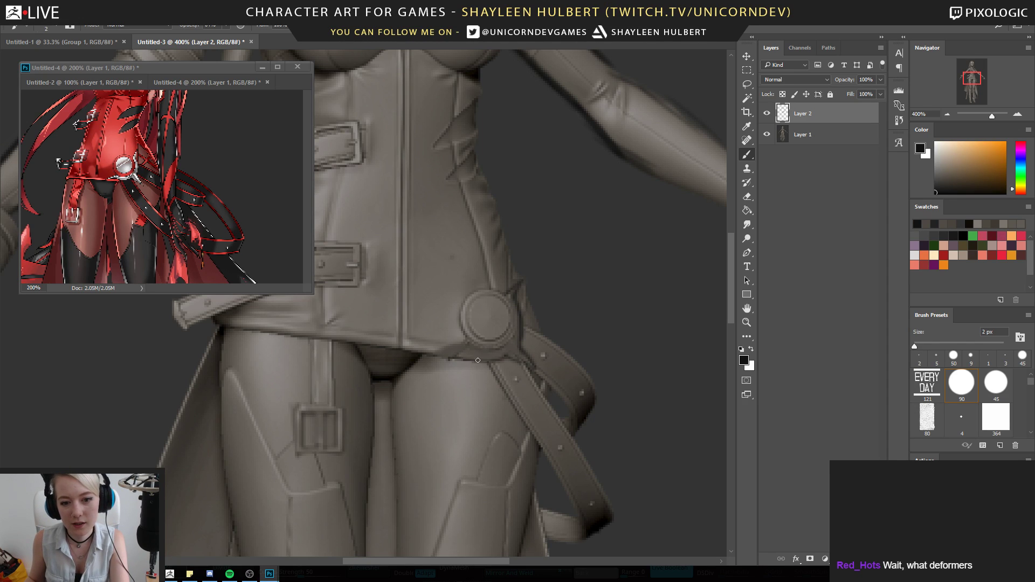
{"action": "left_click_drag", "start_coordinate": [440, 354], "coordinate": [513, 347]}
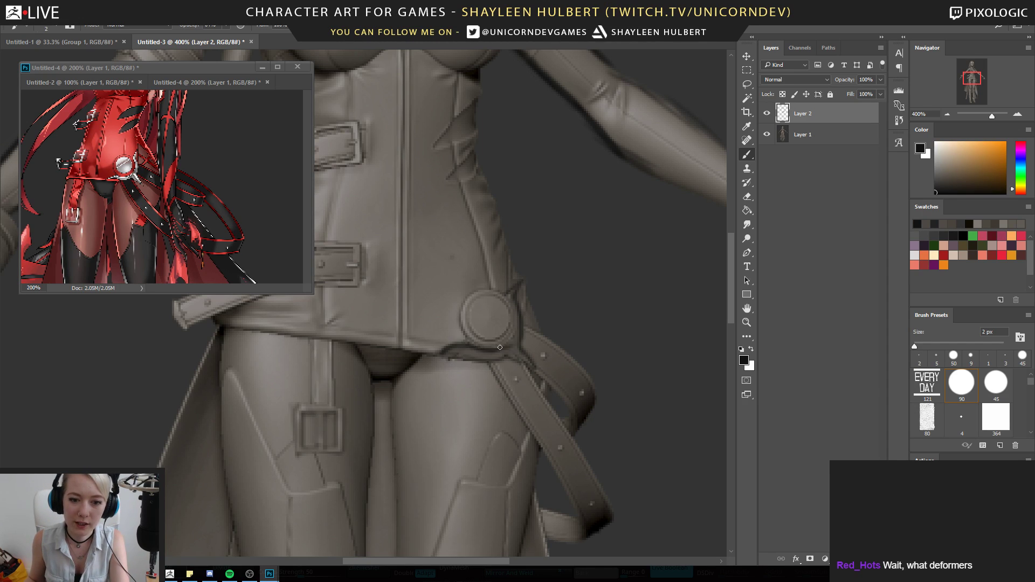
{"action": "left_click_drag", "start_coordinate": [509, 295], "coordinate": [515, 344]}
{"action": "left_click", "coordinate": [498, 353], "text": "alt"}
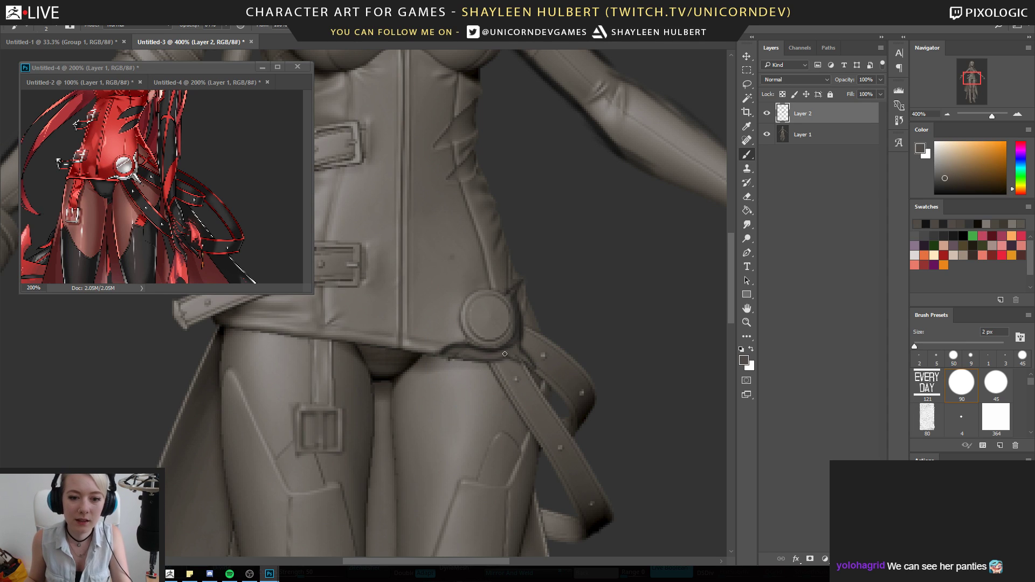
Extend the underside of the left-hand bust cup toward the centre seam in sampled grey with a 6 px brush, following the reference
{"action": "left_click", "coordinate": [743, 324]}
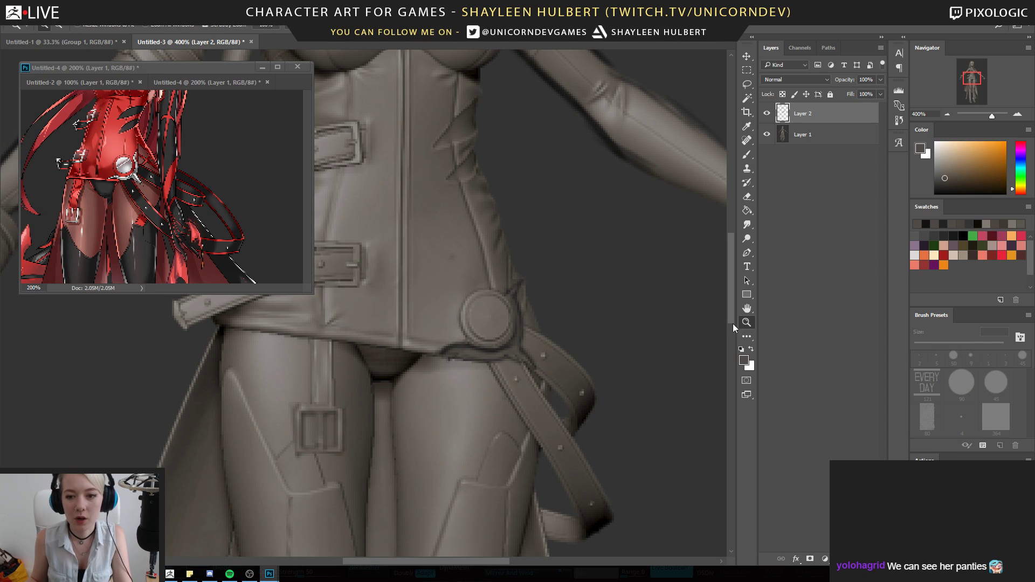
{"action": "left_click", "coordinate": [424, 311], "text": "alt"}
{"action": "left_click", "coordinate": [422, 311], "text": "alt"}
{"action": "mouse_move", "coordinate": [416, 273]}
{"action": "left_mouse_down"}
{"action": "mouse_move", "coordinate": [493, 309]}
{"action": "mouse_move", "coordinate": [490, 372]}
{"action": "mouse_move", "coordinate": [483, 227]}
{"action": "mouse_move", "coordinate": [471, 203]}
{"action": "mouse_move", "coordinate": [457, 289]}
{"action": "mouse_move", "coordinate": [464, 363]}
{"action": "left_mouse_up"}
{"action": "left_click", "coordinate": [443, 303]}
{"action": "left_click_drag", "start_coordinate": [443, 293], "coordinate": [446, 323]}
{"action": "left_click_drag", "start_coordinate": [143, 153], "coordinate": [127, 189]}
{"action": "left_click", "coordinate": [123, 144]}
{"action": "left_click", "coordinate": [474, 282]}
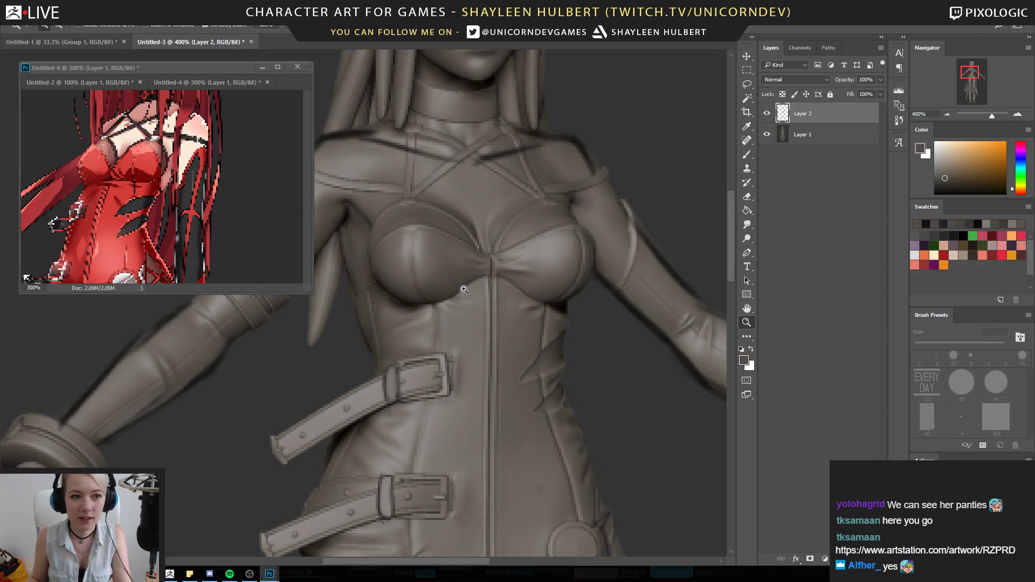
{"action": "key", "text": "b"}
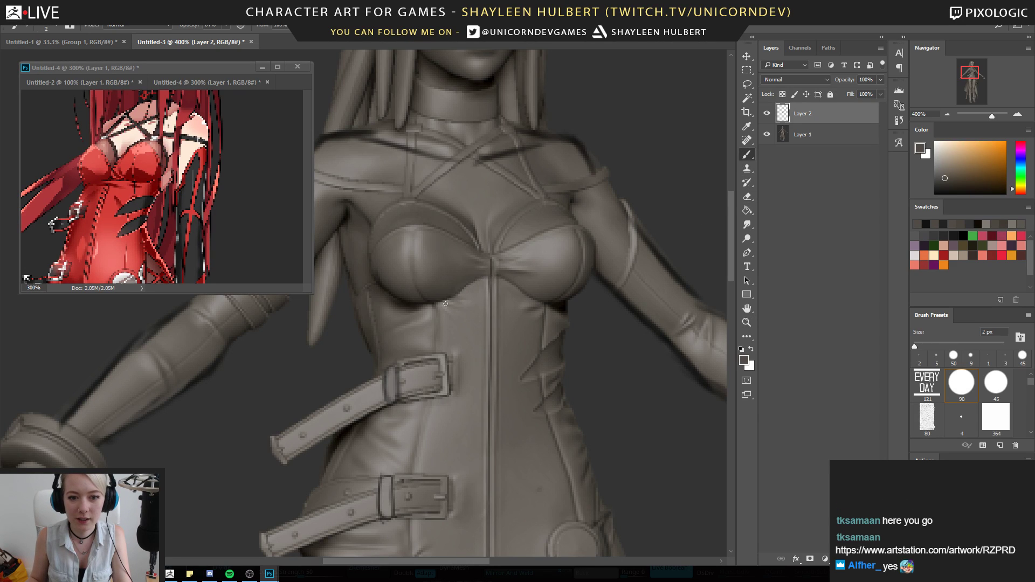
{"action": "key", "text": "d"}
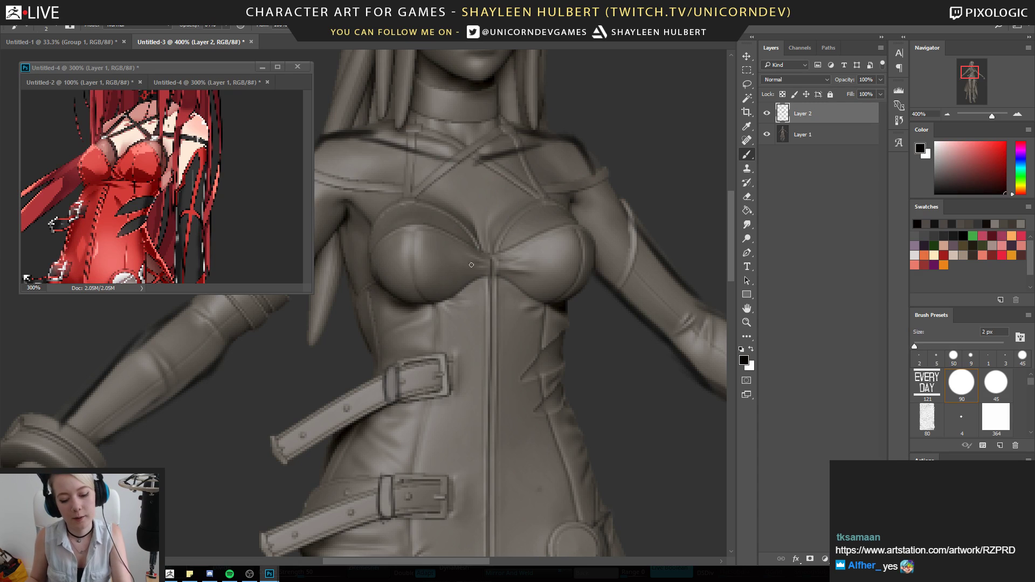
{"action": "key", "text": "bracketright"}
{"action": "left_click", "coordinate": [468, 279], "text": "alt"}
{"action": "left_click_drag", "start_coordinate": [465, 287], "coordinate": [485, 277]}
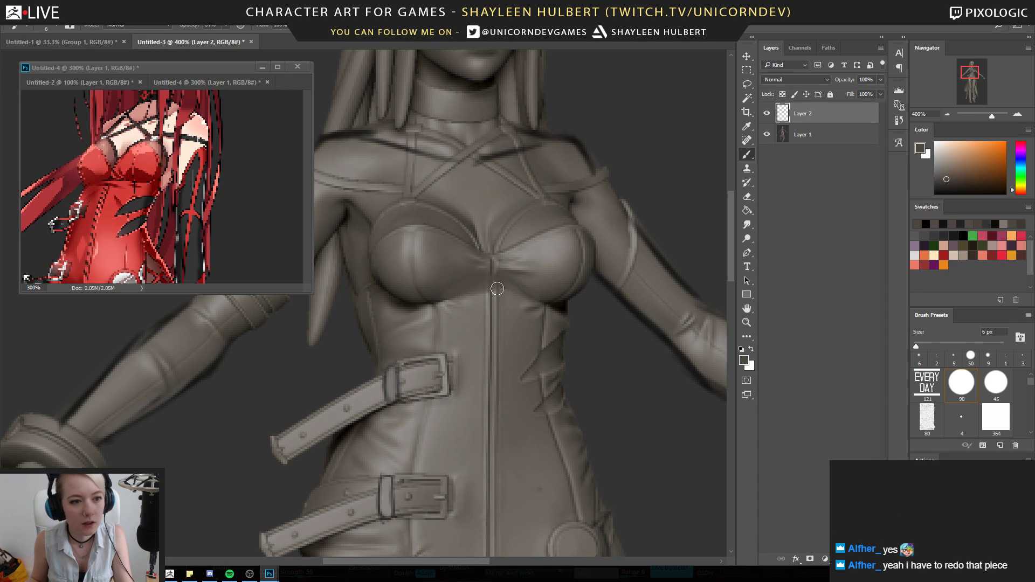
Outline the upper edge of the left-hand bust cup in black with a 3 px brush
{"action": "key", "text": "d"}
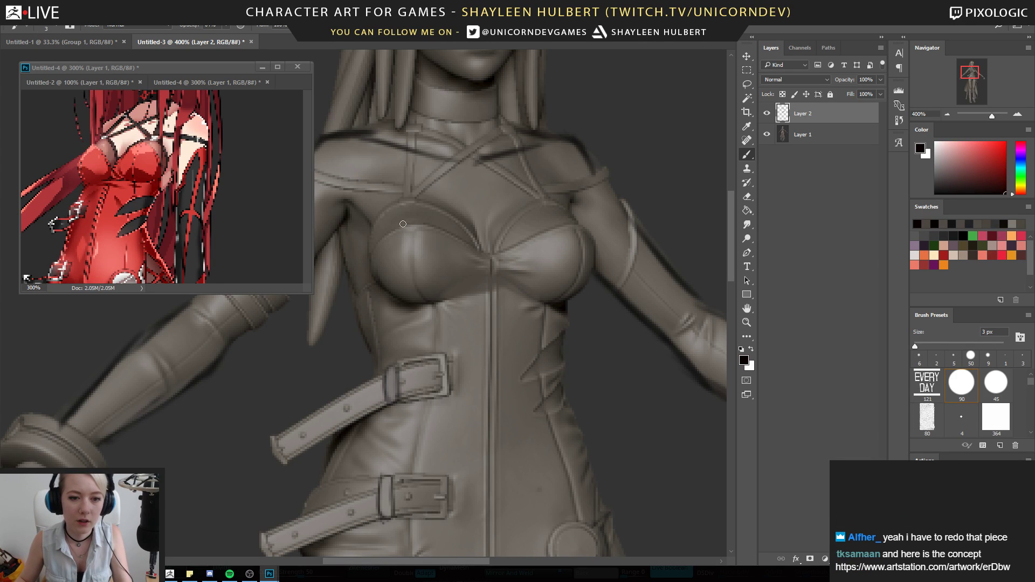
{"action": "mouse_move", "coordinate": [385, 243]}
{"action": "left_mouse_down"}
{"action": "mouse_move", "coordinate": [405, 215]}
{"action": "mouse_move", "coordinate": [450, 227]}
{"action": "mouse_move", "coordinate": [480, 276]}
{"action": "left_mouse_up"}
{"action": "left_click_drag", "start_coordinate": [415, 221], "coordinate": [458, 240]}
Sketch a black dome-shaped cup diagram with a vertical centre seam and a small arrow in the empty background beside the shoulder
{"action": "mouse_move", "coordinate": [667, 83]}
{"action": "left_mouse_down"}
{"action": "mouse_move", "coordinate": [620, 152]}
{"action": "mouse_move", "coordinate": [711, 136]}
{"action": "mouse_move", "coordinate": [707, 157]}
{"action": "left_mouse_up"}
{"action": "mouse_move", "coordinate": [623, 158]}
{"action": "left_mouse_down"}
{"action": "mouse_move", "coordinate": [705, 159]}
{"action": "mouse_move", "coordinate": [650, 165]}
{"action": "left_mouse_up"}
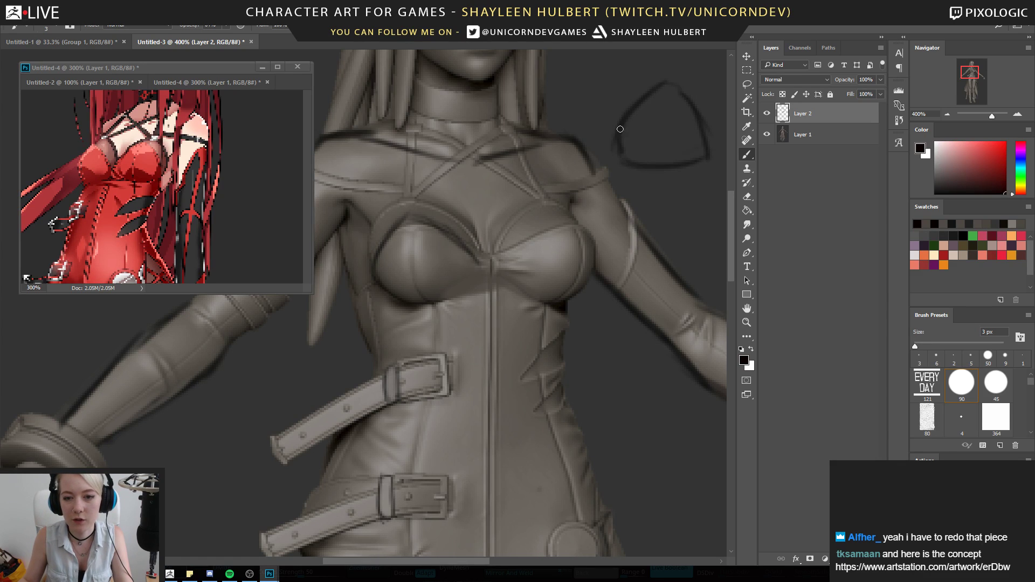
{"action": "left_click_drag", "start_coordinate": [704, 141], "coordinate": [711, 165]}
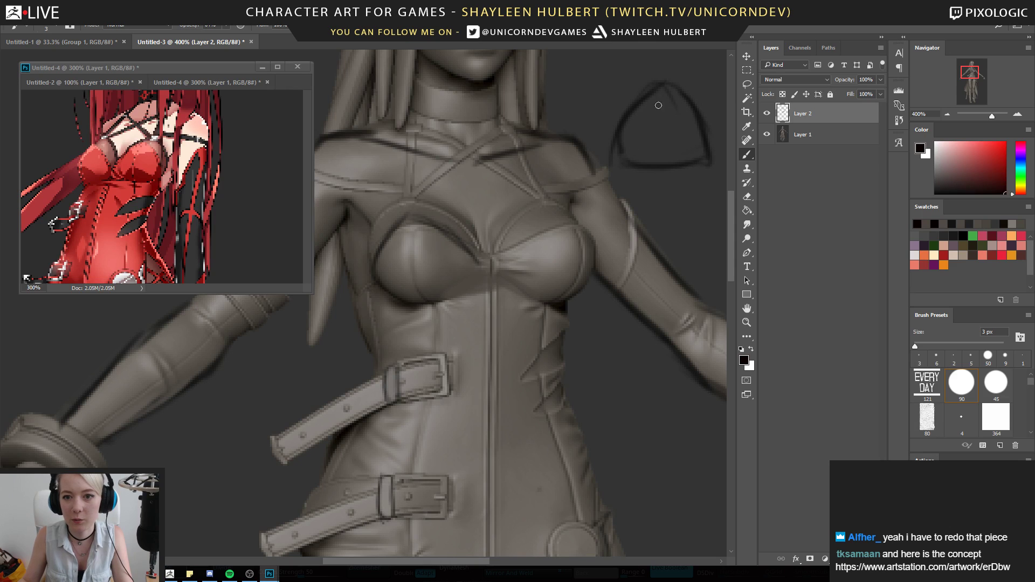
{"action": "left_click_drag", "start_coordinate": [655, 124], "coordinate": [657, 163]}
{"action": "left_click_drag", "start_coordinate": [605, 77], "coordinate": [626, 101]}
{"action": "left_click_drag", "start_coordinate": [624, 82], "coordinate": [610, 100]}
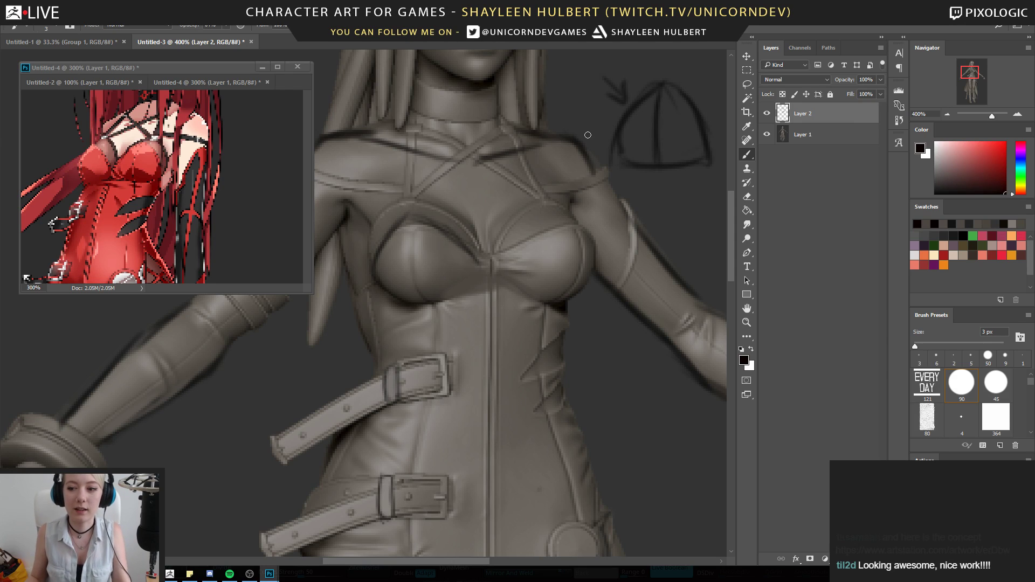
Draw bold black upper contours on both bust cups, dipping to a V at the centre seam like the reference
{"action": "mouse_move", "coordinate": [413, 216]}
{"action": "left_mouse_down"}
{"action": "mouse_move", "coordinate": [466, 250]}
{"action": "mouse_move", "coordinate": [489, 281]}
{"action": "left_mouse_up"}
{"action": "left_click_drag", "start_coordinate": [407, 226], "coordinate": [450, 245]}
{"action": "mouse_move", "coordinate": [502, 274]}
{"action": "left_mouse_down"}
{"action": "mouse_move", "coordinate": [578, 219]}
{"action": "mouse_move", "coordinate": [595, 257]}
{"action": "left_mouse_up"}
{"action": "left_click_drag", "start_coordinate": [579, 224], "coordinate": [597, 260]}
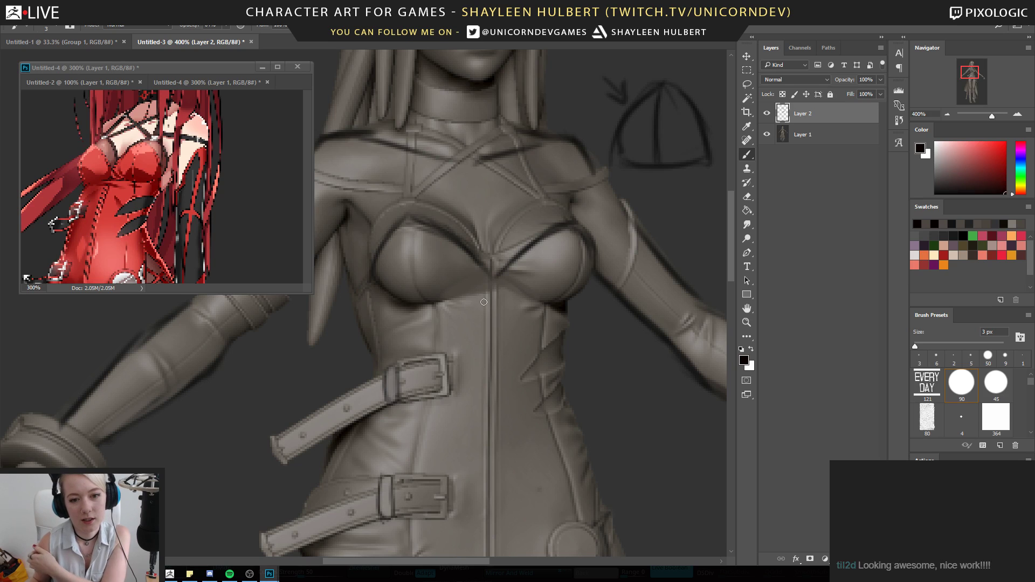
Paint out the old neckline between the cups with sampled greys and shade the cups' upper areas with a 5 px brush
{"action": "left_click", "coordinate": [485, 247], "text": "alt"}
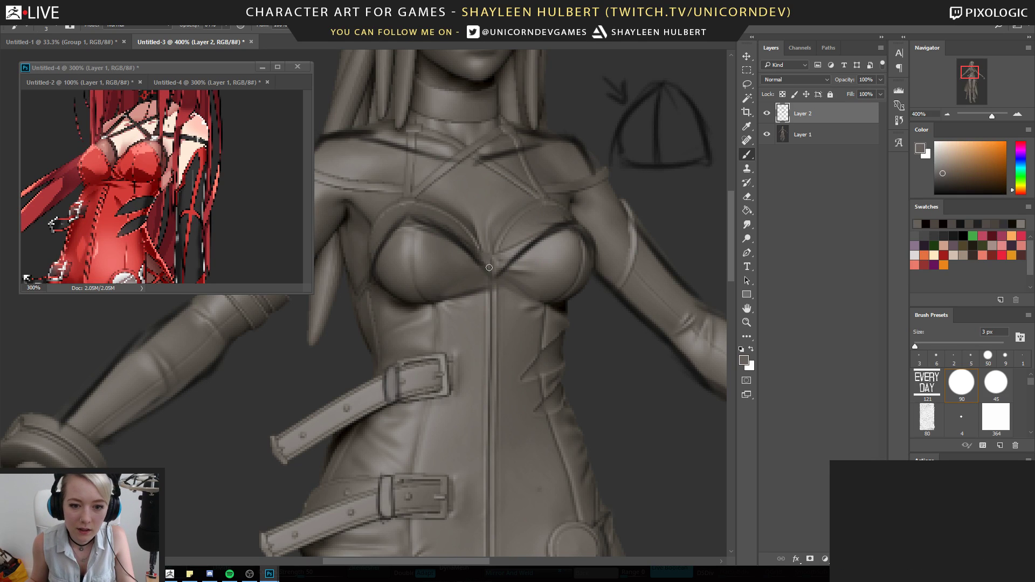
{"action": "left_click", "coordinate": [529, 235], "text": "alt"}
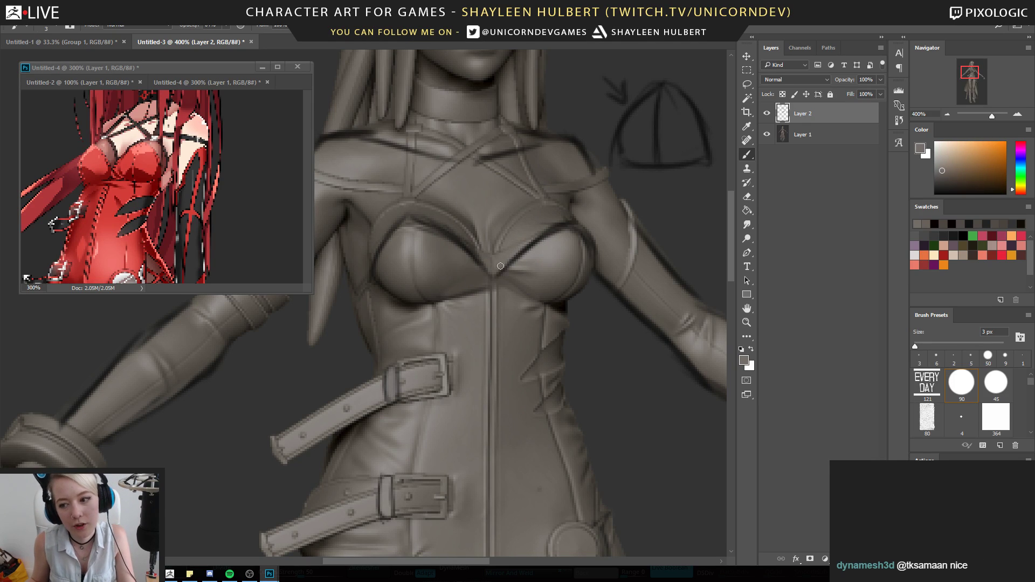
{"action": "mouse_move", "coordinate": [512, 240]}
{"action": "left_mouse_down"}
{"action": "mouse_move", "coordinate": [486, 249]}
{"action": "mouse_move", "coordinate": [454, 235]}
{"action": "left_mouse_up"}
{"action": "left_click", "coordinate": [421, 269], "text": "alt"}
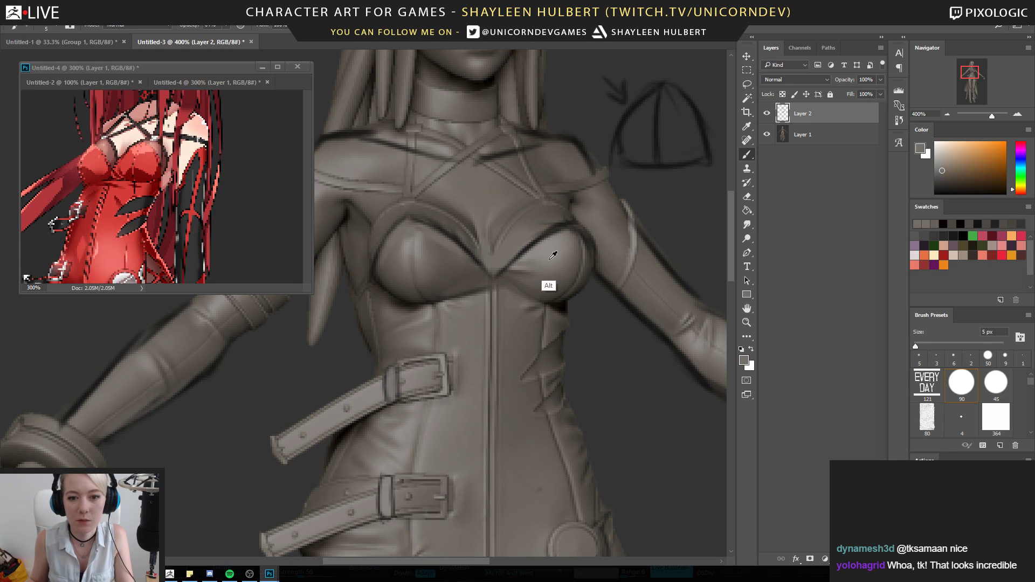
{"action": "left_click", "coordinate": [557, 279], "text": "alt"}
{"action": "left_click_drag", "start_coordinate": [541, 245], "coordinate": [581, 235]}
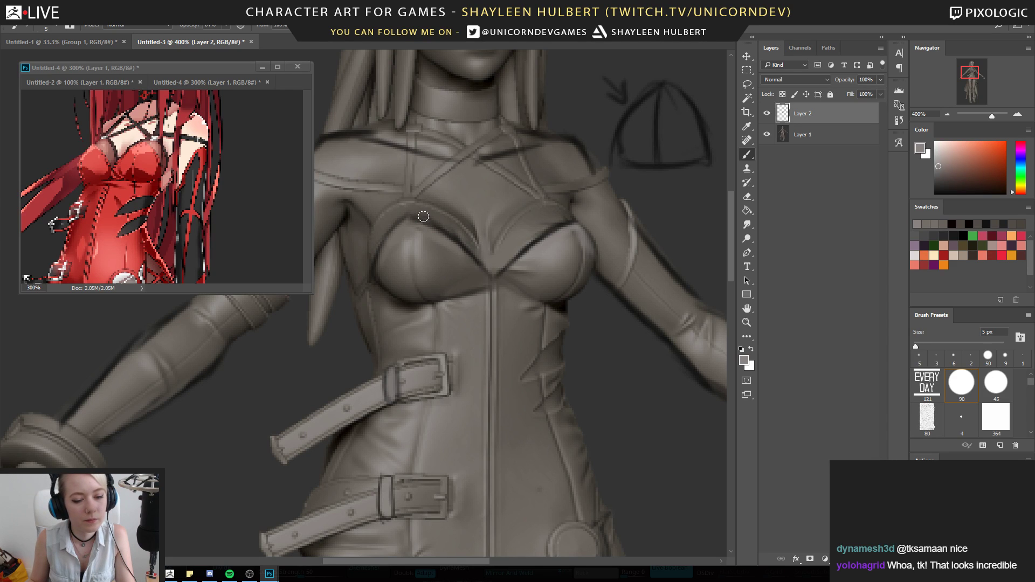
Blend the chest above the neckline with sampled greys and add thin dark cleavage lines with a 2 px brush
{"action": "left_click_drag", "start_coordinate": [501, 201], "coordinate": [500, 225]}
{"action": "left_click", "coordinate": [485, 256], "text": "alt"}
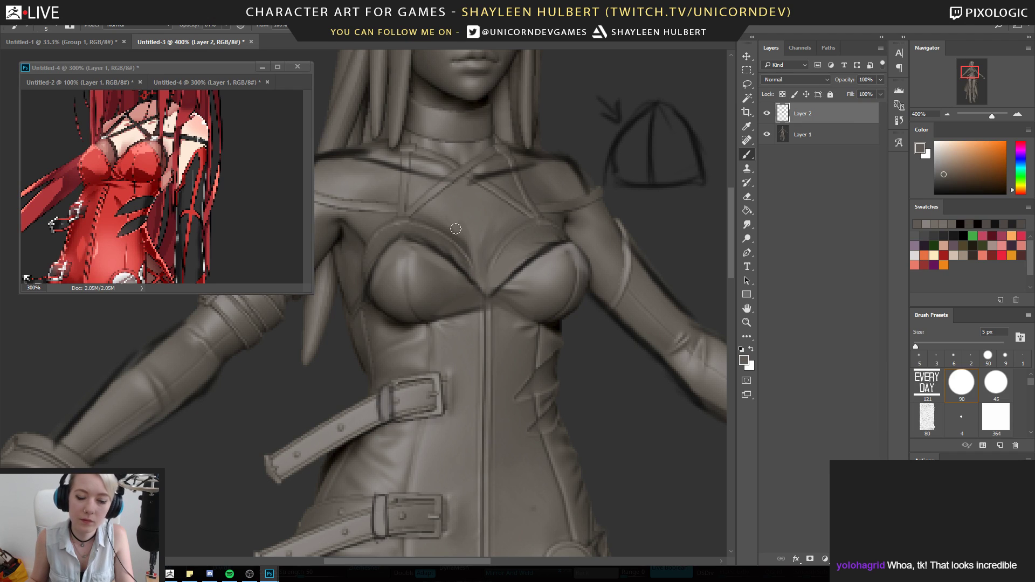
{"action": "left_click", "coordinate": [469, 239], "text": "alt"}
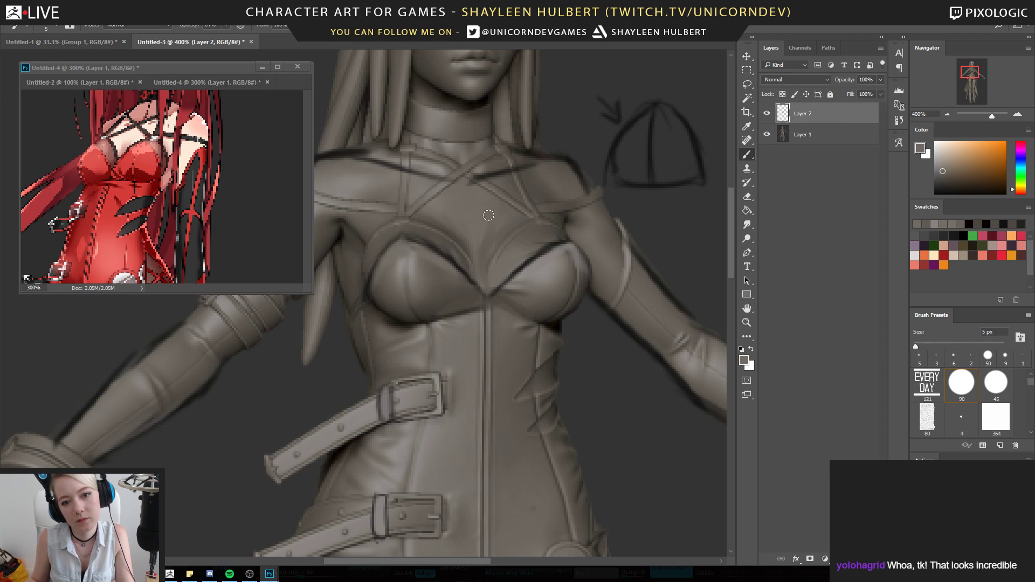
{"action": "left_click", "coordinate": [545, 247], "text": "alt"}
{"action": "key", "text": "bracketleft"}
{"action": "key", "text": "bracketleft"}
{"action": "key", "text": "bracketleft"}
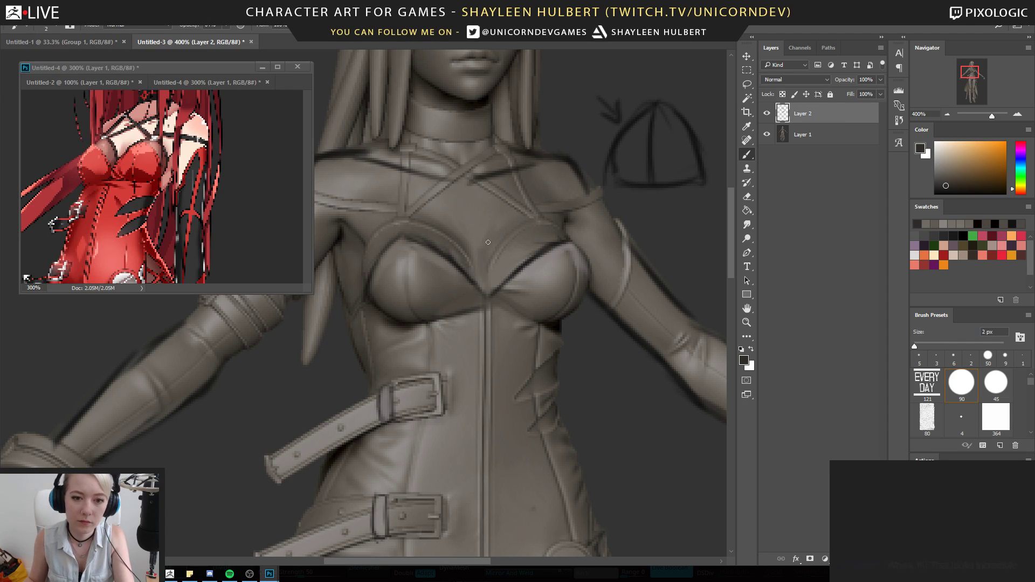
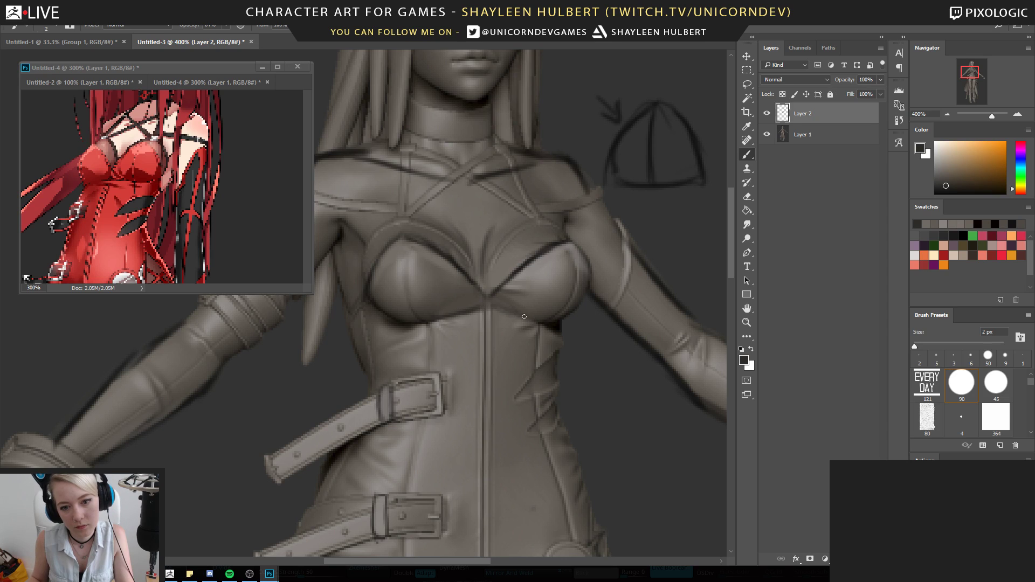
Touch up the area between the armpit and the left-hand bust cup with sampled greys and a 2 px brush
{"action": "mouse_move", "coordinate": [419, 279]}
{"action": "left_mouse_down"}
{"action": "mouse_move", "coordinate": [439, 377]}
{"action": "mouse_move", "coordinate": [510, 307]}
{"action": "left_mouse_up"}
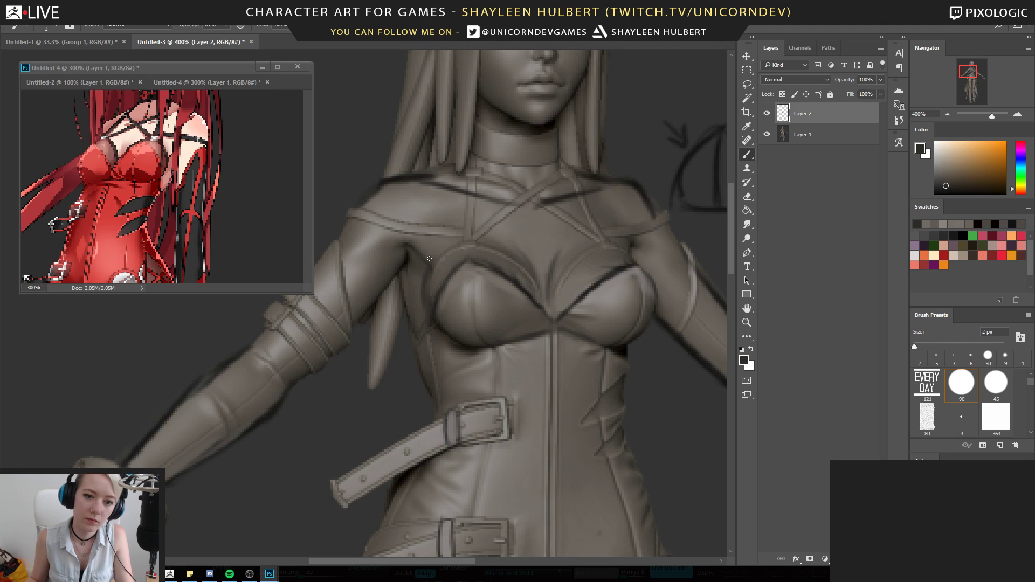
{"action": "left_click", "coordinate": [427, 277], "text": "alt"}
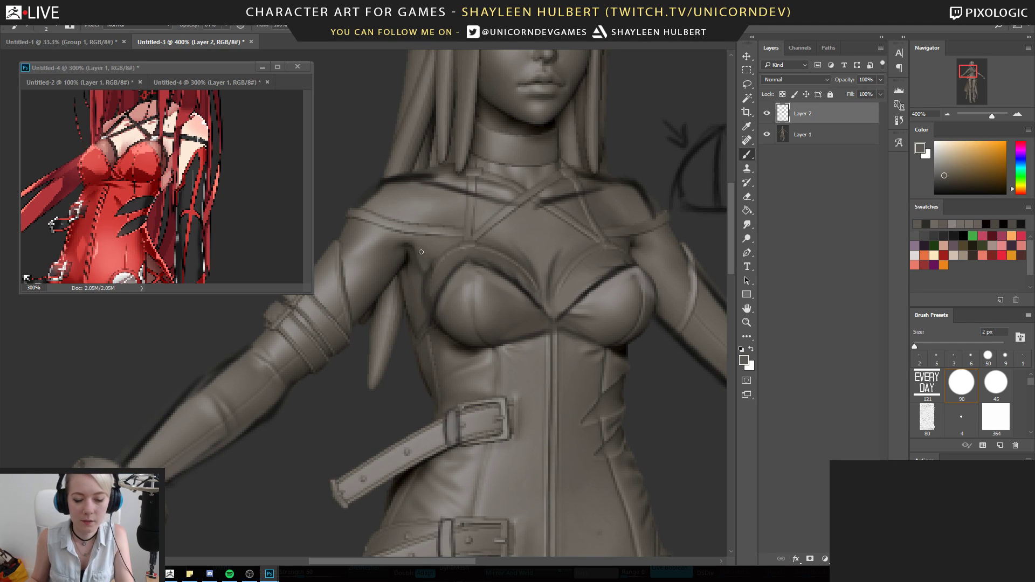
{"action": "left_click", "coordinate": [426, 281], "text": "alt"}
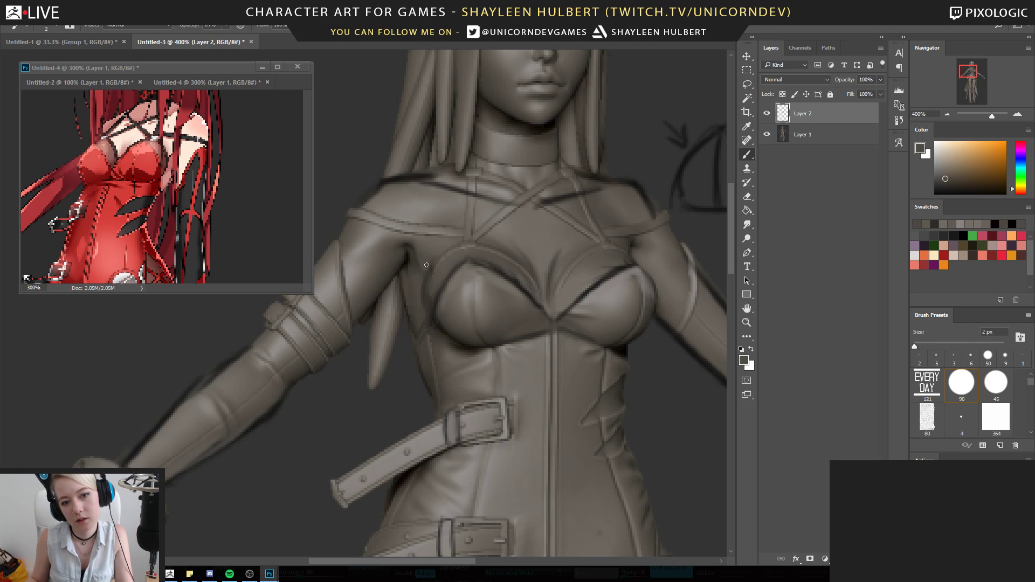
Paint over the lower part of the neck collar with sampled greys and a 4 px brush, checking the choker in the reference
{"action": "left_click_drag", "start_coordinate": [588, 277], "coordinate": [541, 380]}
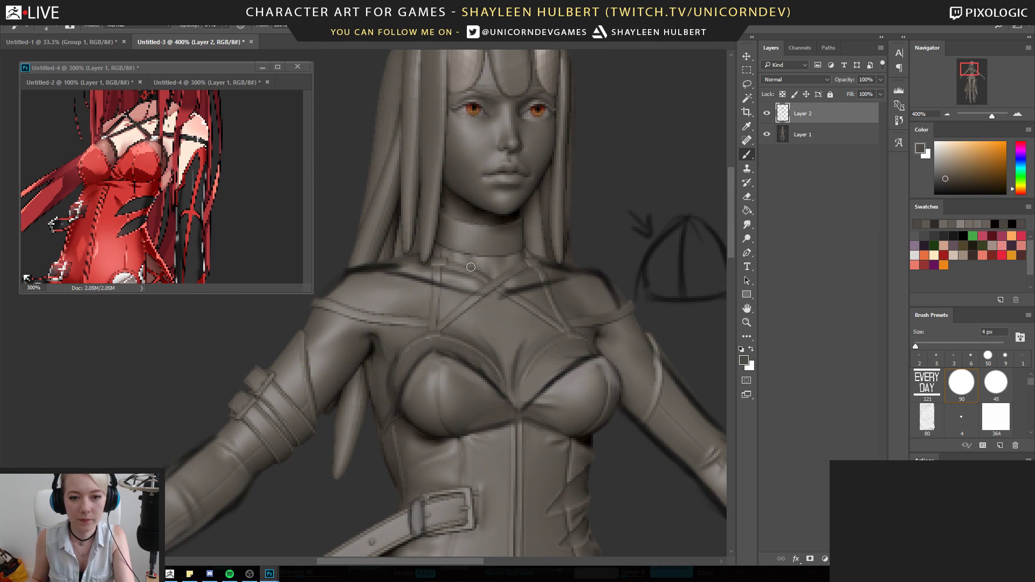
{"action": "key", "text": "bracketleft"}
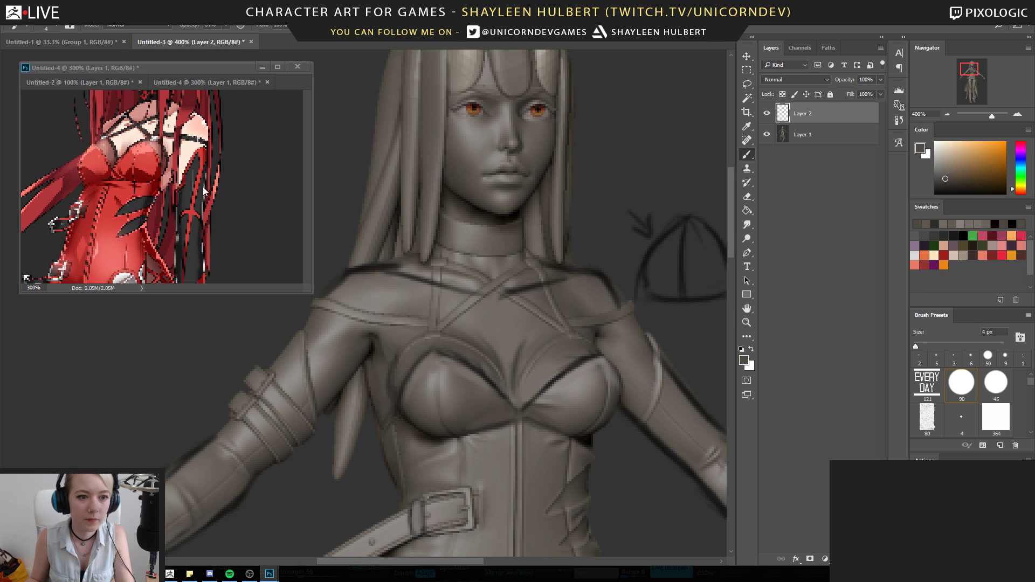
{"action": "scroll", "coordinate": [201, 189], "scroll_direction": "up", "scroll_amount": 5}
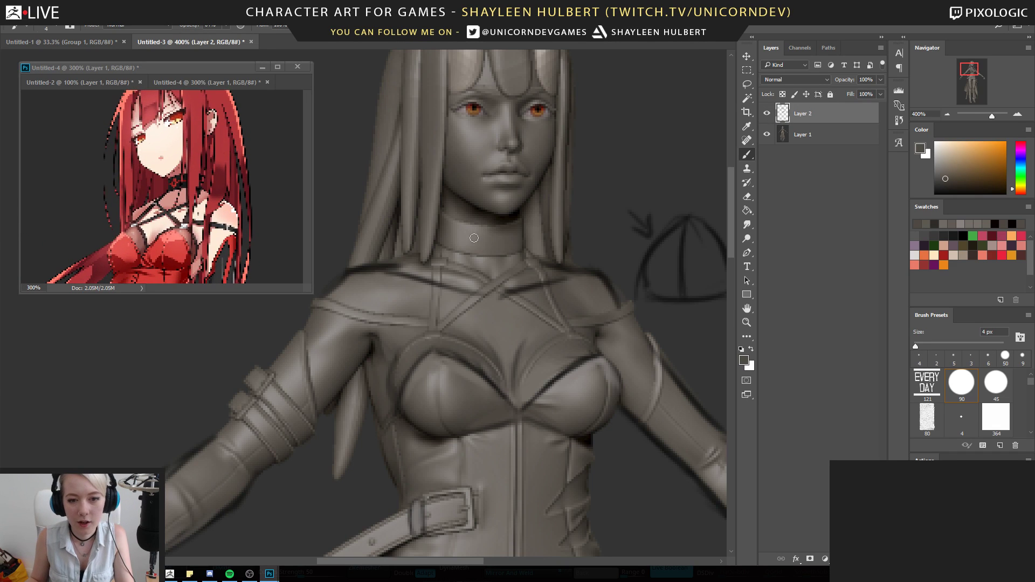
{"action": "left_click", "coordinate": [509, 219], "text": "alt"}
{"action": "left_click", "coordinate": [503, 255], "text": "alt"}
{"action": "left_click_drag", "start_coordinate": [511, 251], "coordinate": [446, 247]}
{"action": "left_click", "coordinate": [488, 292], "text": "alt"}
{"action": "left_click_drag", "start_coordinate": [506, 256], "coordinate": [445, 251]}
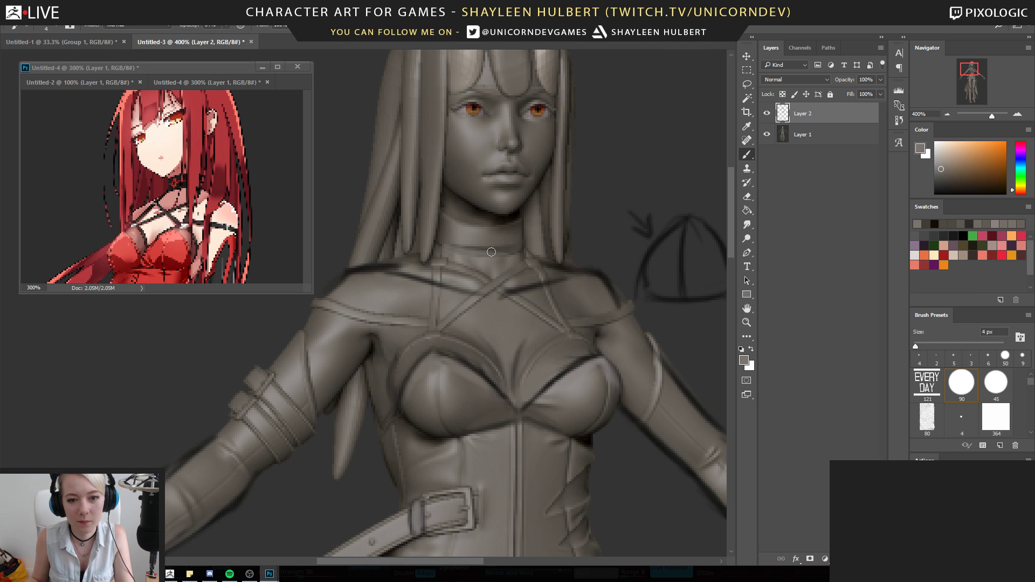
Redraw the collar as a narrow choker with a 2 px near-black brush and blend the neck around it with sampled greys
{"action": "left_click", "coordinate": [528, 225], "text": "alt"}
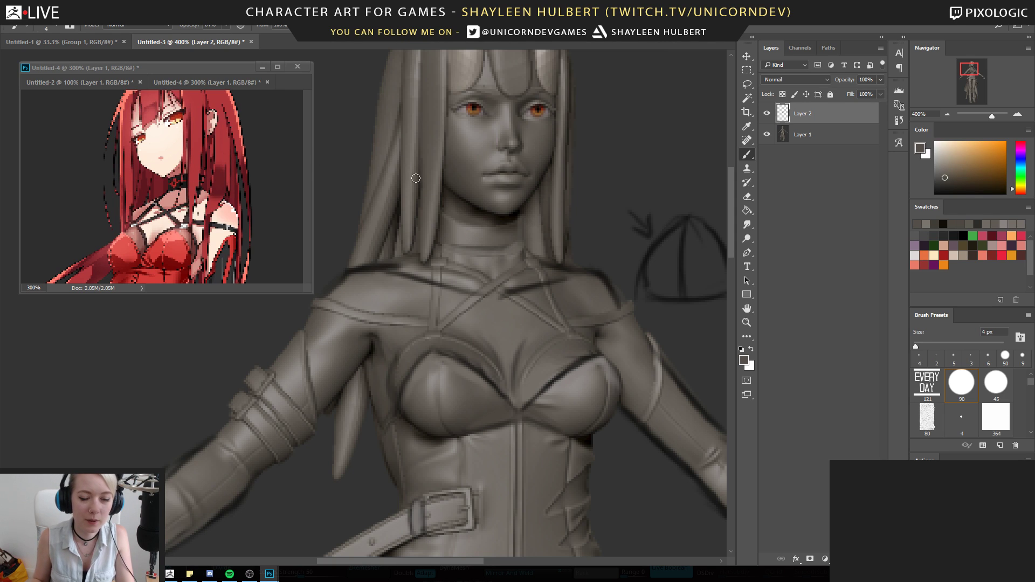
{"action": "left_click", "coordinate": [526, 218], "text": "alt"}
{"action": "key", "text": "bracketleft"}
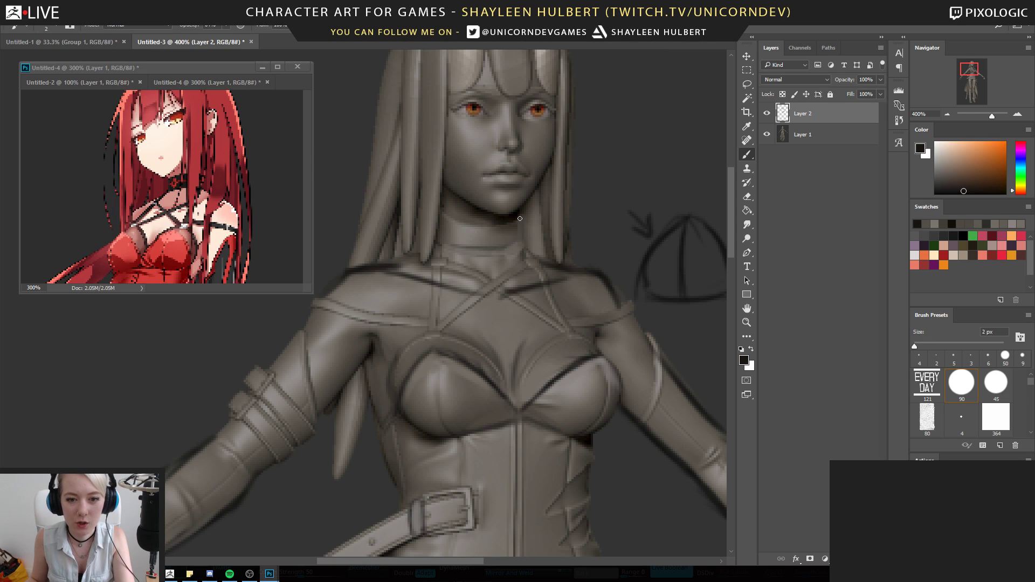
{"action": "mouse_move", "coordinate": [466, 247]}
{"action": "left_mouse_down"}
{"action": "mouse_move", "coordinate": [441, 243]}
{"action": "mouse_move", "coordinate": [502, 231]}
{"action": "mouse_move", "coordinate": [452, 228]}
{"action": "mouse_move", "coordinate": [506, 229]}
{"action": "mouse_move", "coordinate": [467, 253]}
{"action": "left_mouse_up"}
{"action": "left_click", "coordinate": [450, 225], "text": "alt"}
{"action": "left_click", "coordinate": [463, 224], "text": "alt"}
{"action": "left_click", "coordinate": [501, 221], "text": "alt"}
{"action": "left_click", "coordinate": [440, 220], "text": "alt"}
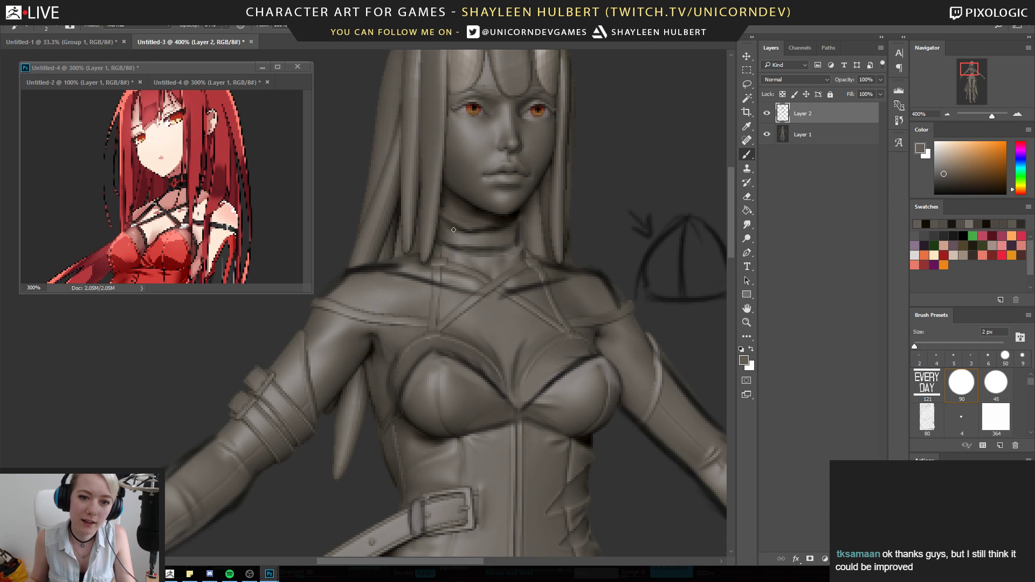
Review the painted corrections on the whole figure, then inspect the torso and legs more closely
{"action": "key", "text": "z"}
{"action": "left_click", "coordinate": [529, 370], "text": "alt"}
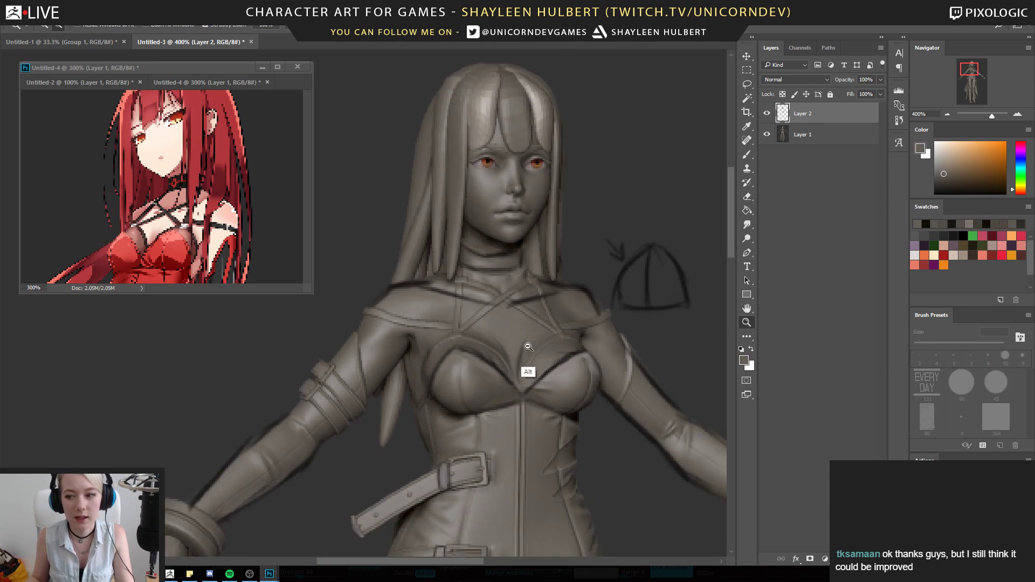
{"action": "left_click", "coordinate": [532, 370], "text": "alt"}
{"action": "left_click", "coordinate": [532, 370], "text": "alt"}
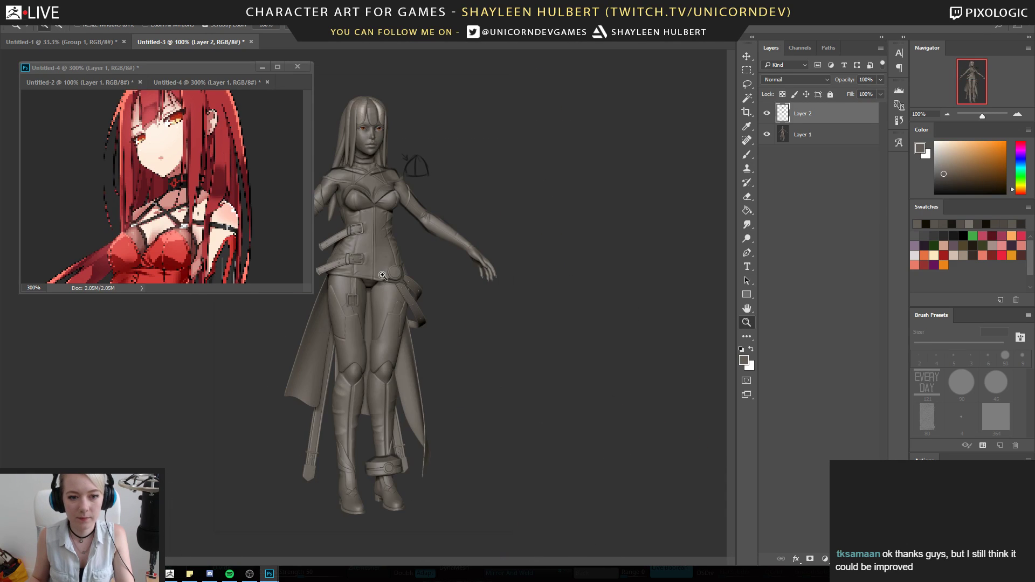
{"action": "left_click", "coordinate": [326, 200]}
{"action": "left_click_drag", "start_coordinate": [419, 237], "coordinate": [484, 128]}
Examine the bust seams, chest straps, dress hem and thighs in the red-dress painting of the Untitled-4 reference document
{"action": "left_click", "coordinate": [182, 230]}
{"action": "left_click", "coordinate": [184, 229], "text": "alt"}
{"action": "left_click", "coordinate": [184, 228], "text": "alt"}
{"action": "left_click", "coordinate": [184, 228], "text": "alt"}
{"action": "left_click", "coordinate": [264, 211]}
{"action": "left_click", "coordinate": [215, 199]}
{"action": "left_click", "coordinate": [180, 213]}
{"action": "left_click_drag", "start_coordinate": [151, 219], "coordinate": [198, 230]}
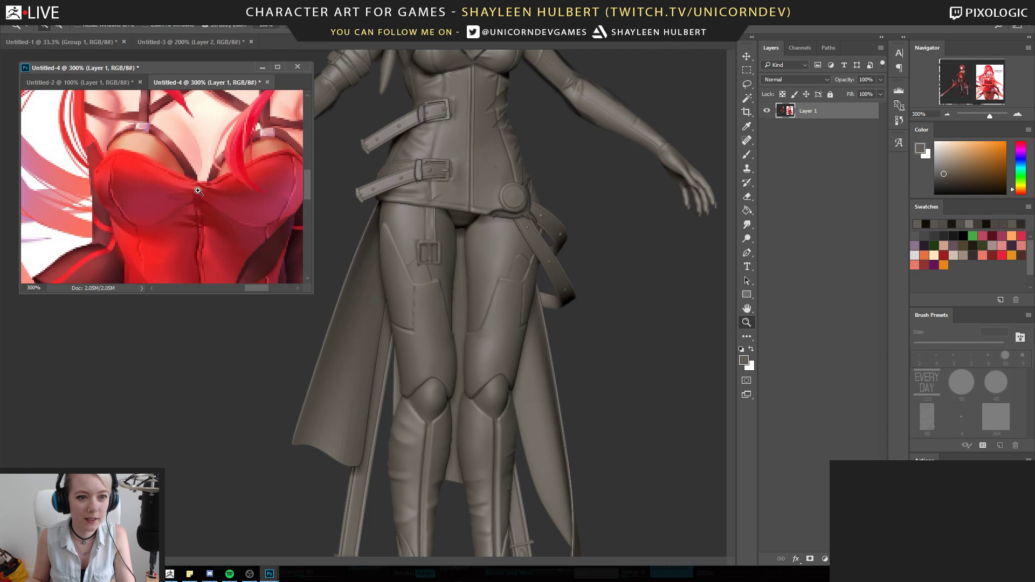
{"action": "left_click", "coordinate": [221, 229], "text": "alt"}
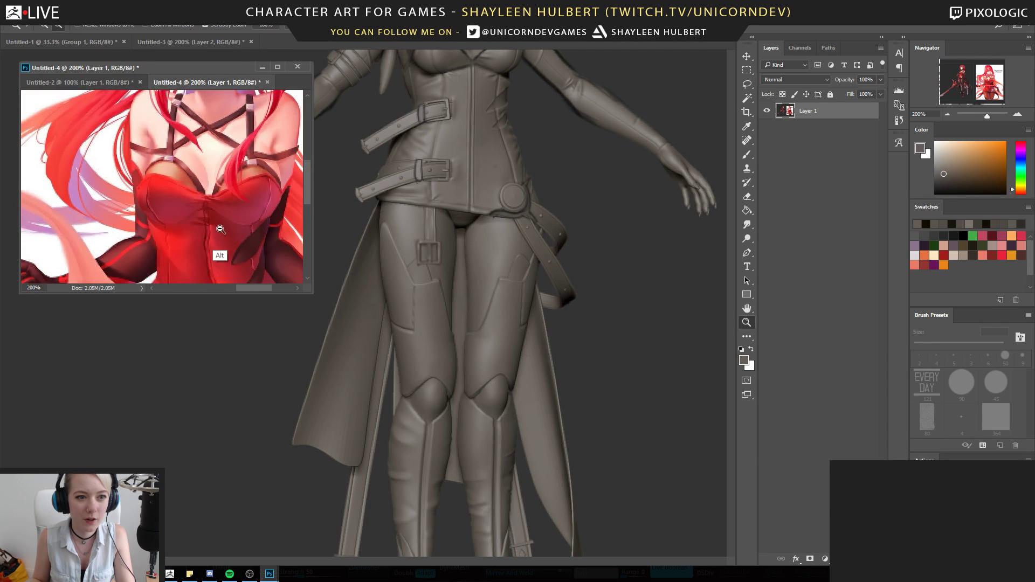
{"action": "left_click_drag", "start_coordinate": [165, 198], "coordinate": [192, 223]}
{"action": "left_click", "coordinate": [210, 184], "text": "alt"}
{"action": "left_click", "coordinate": [192, 223]}
{"action": "left_click", "coordinate": [208, 249], "text": "alt"}
{"action": "mouse_move", "coordinate": [246, 241]}
{"action": "left_mouse_down"}
{"action": "mouse_move", "coordinate": [231, 202]}
{"action": "mouse_move", "coordinate": [254, 133]}
{"action": "left_mouse_up"}
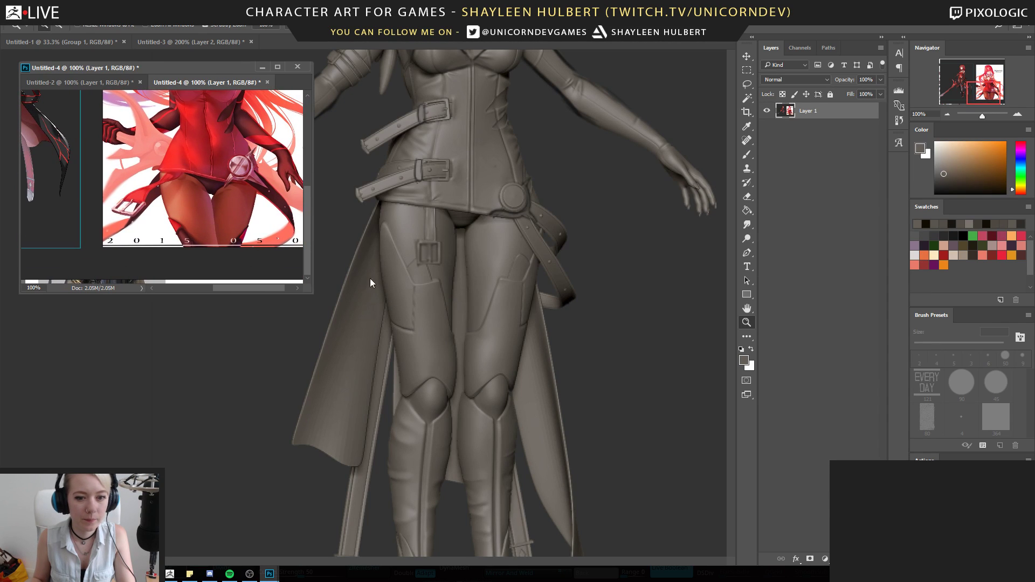
Inspect the sculpt's hem, thigh straps, knees, boots and ankle cuff against the reference painting
{"action": "left_click", "coordinate": [397, 272]}
{"action": "left_click", "coordinate": [395, 267], "text": "alt"}
{"action": "left_click", "coordinate": [376, 283]}
{"action": "left_click", "coordinate": [375, 285]}
{"action": "left_click", "coordinate": [378, 288]}
{"action": "left_click_drag", "start_coordinate": [394, 335], "coordinate": [471, 291]}
{"action": "left_click", "coordinate": [445, 296], "text": "alt"}
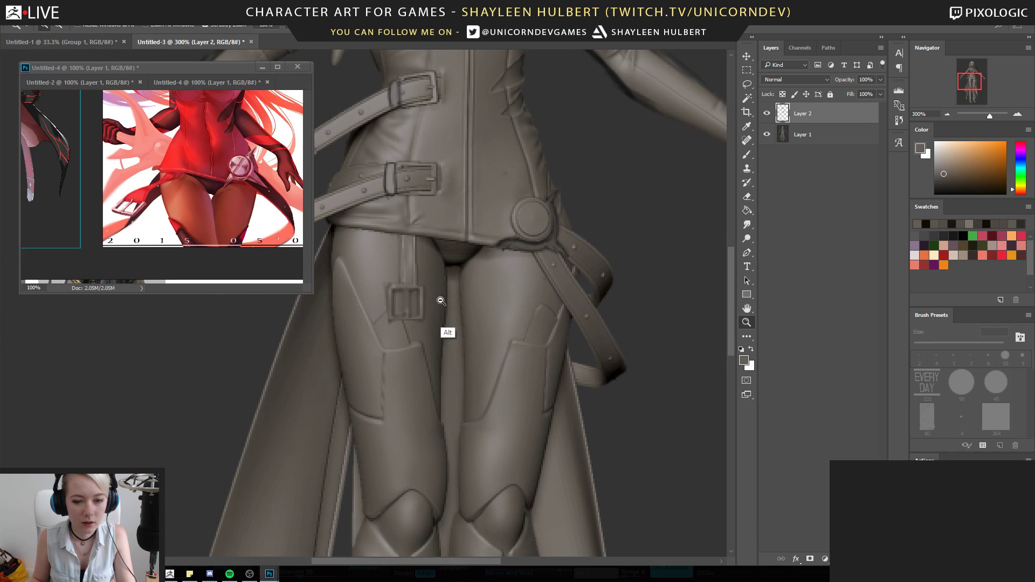
{"action": "left_click", "coordinate": [439, 301], "text": "alt"}
{"action": "left_click_drag", "start_coordinate": [436, 356], "coordinate": [442, 215]}
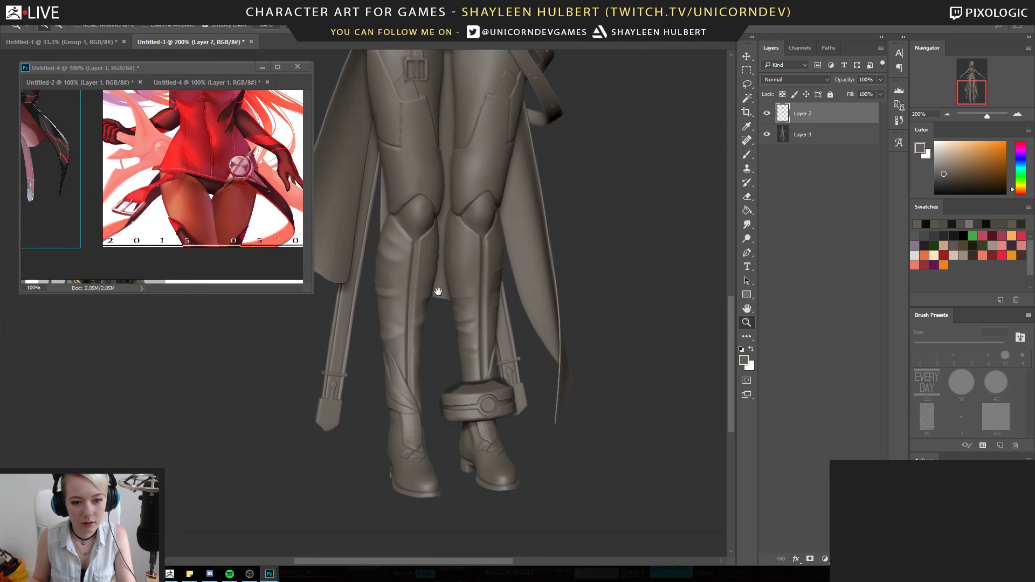
Move the floating Untitled-4 reference window clear of the figure and bring the whole sculpt into view
{"action": "left_click_drag", "start_coordinate": [438, 291], "coordinate": [441, 306]}
{"action": "left_click", "coordinate": [440, 306]}
{"action": "left_click", "coordinate": [435, 312], "text": "alt"}
{"action": "left_click", "coordinate": [433, 313], "text": "alt"}
{"action": "left_click", "coordinate": [432, 314], "text": "alt"}
{"action": "left_click", "coordinate": [431, 315], "text": "alt"}
{"action": "key", "text": "ctrl+1"}
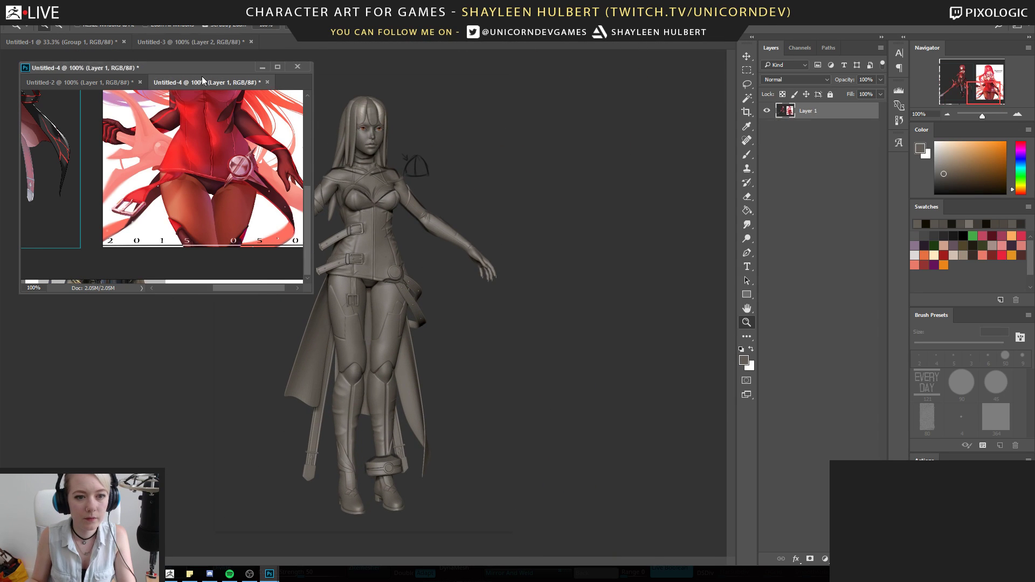
{"action": "left_click_drag", "start_coordinate": [234, 71], "coordinate": [106, 78]}
{"action": "key", "text": "ctrl+minus"}
{"action": "key", "text": "ctrl+minus"}
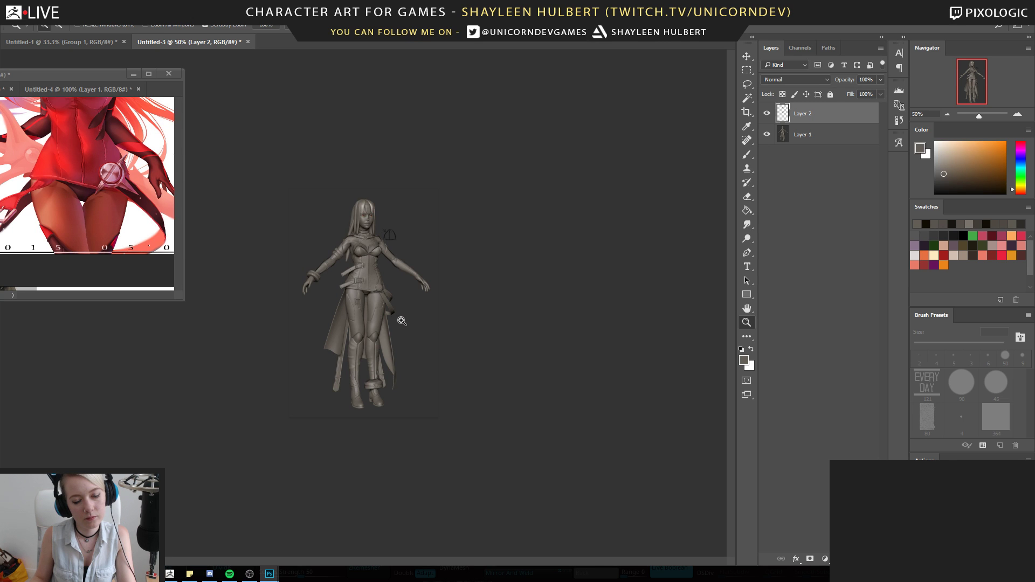
Paint a lighter patch over the cheek beside the hair with an 8 px hard brush in greys sampled from the face
{"action": "left_click_drag", "start_coordinate": [322, 190], "coordinate": [408, 165]}
{"action": "left_click_drag", "start_coordinate": [409, 164], "coordinate": [420, 311]}
{"action": "key", "text": "b"}
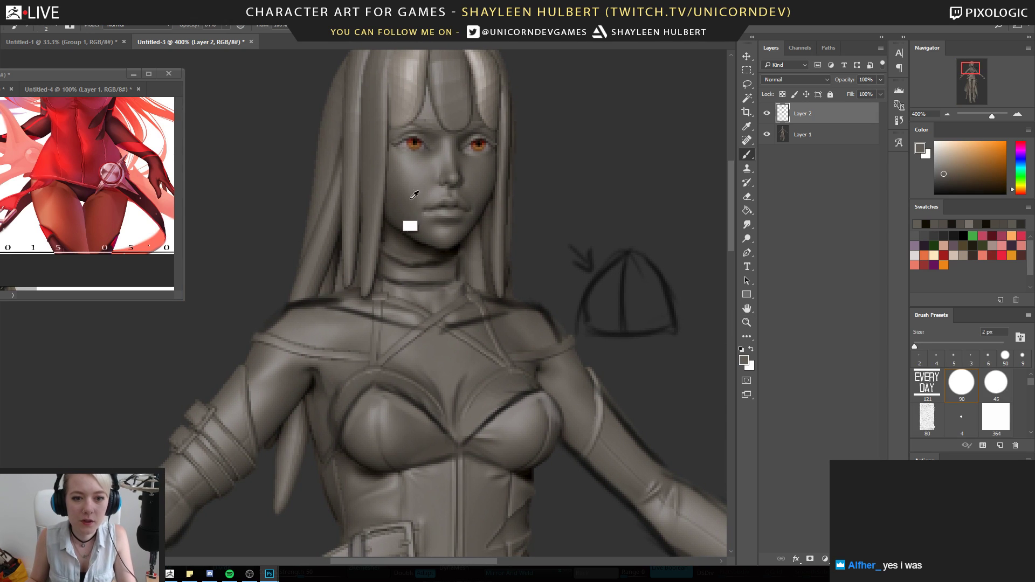
{"action": "mouse_move", "coordinate": [408, 167]}
{"action": "left_mouse_down"}
{"action": "mouse_move", "coordinate": [429, 192]}
{"action": "mouse_move", "coordinate": [403, 155]}
{"action": "mouse_move", "coordinate": [411, 183]}
{"action": "left_mouse_up"}
{"action": "key", "text": "ctrl+z"}
{"action": "key", "text": "ctrl+z"}
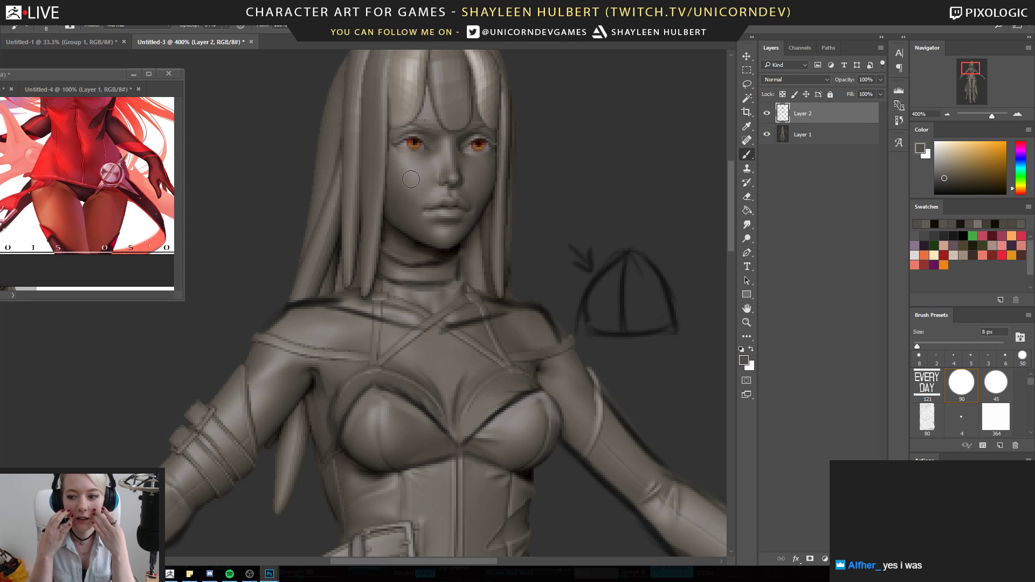
{"action": "left_click", "coordinate": [419, 154], "text": "alt"}
{"action": "mouse_move", "coordinate": [401, 161]}
{"action": "left_mouse_down"}
{"action": "mouse_move", "coordinate": [393, 173]}
{"action": "mouse_move", "coordinate": [389, 162]}
{"action": "mouse_move", "coordinate": [402, 180]}
{"action": "mouse_move", "coordinate": [422, 180]}
{"action": "mouse_move", "coordinate": [402, 193]}
{"action": "left_mouse_up"}
{"action": "left_click", "coordinate": [411, 188], "text": "alt"}
Blend the cheek patch into the face with a soft round brush at 15 px, adjusting its opacity and repeatedly sampling neighbouring greys
{"action": "scroll", "coordinate": [1013, 392], "scroll_direction": "down", "scroll_amount": 2}
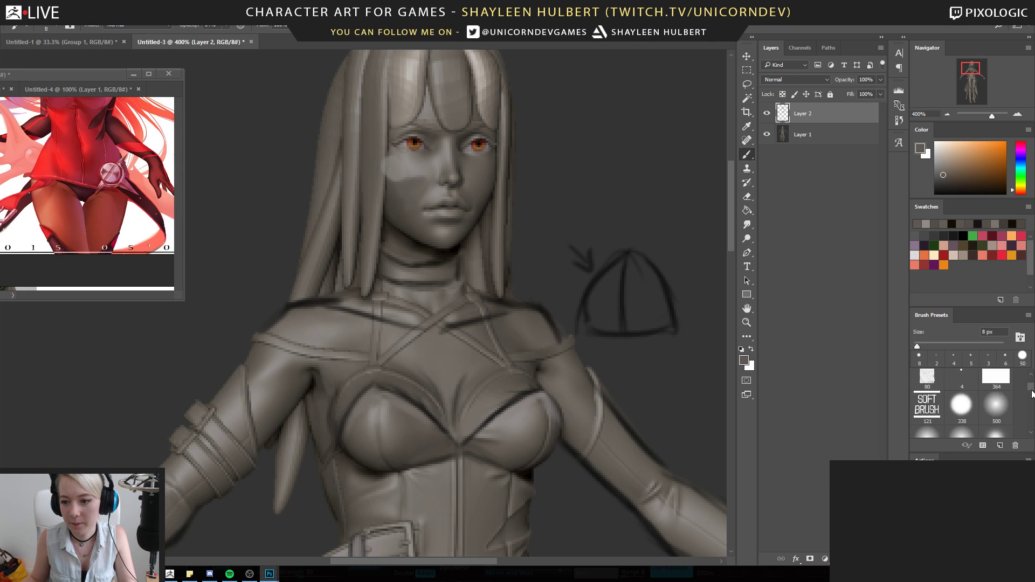
{"action": "left_click", "coordinate": [962, 399]}
{"action": "key", "text": "bracketleft"}
{"action": "key", "text": "bracketleft"}
{"action": "key", "text": "bracketleft"}
{"action": "key", "text": "bracketleft"}
{"action": "key", "text": "bracketleft"}
{"action": "key", "text": "bracketleft"}
{"action": "key", "text": "bracketleft"}
{"action": "key", "text": "bracketleft"}
{"action": "key", "text": "bracketleft"}
{"action": "key", "text": "bracketleft"}
{"action": "key", "text": "bracketleft"}
{"action": "key", "text": "bracketleft"}
{"action": "key", "text": "bracketleft"}
{"action": "key", "text": "bracketleft"}
{"action": "key", "text": "bracketleft"}
{"action": "key", "text": "bracketleft"}
{"action": "key", "text": "bracketleft"}
{"action": "key", "text": "bracketleft"}
{"action": "key", "text": "bracketleft"}
{"action": "key", "text": "bracketleft"}
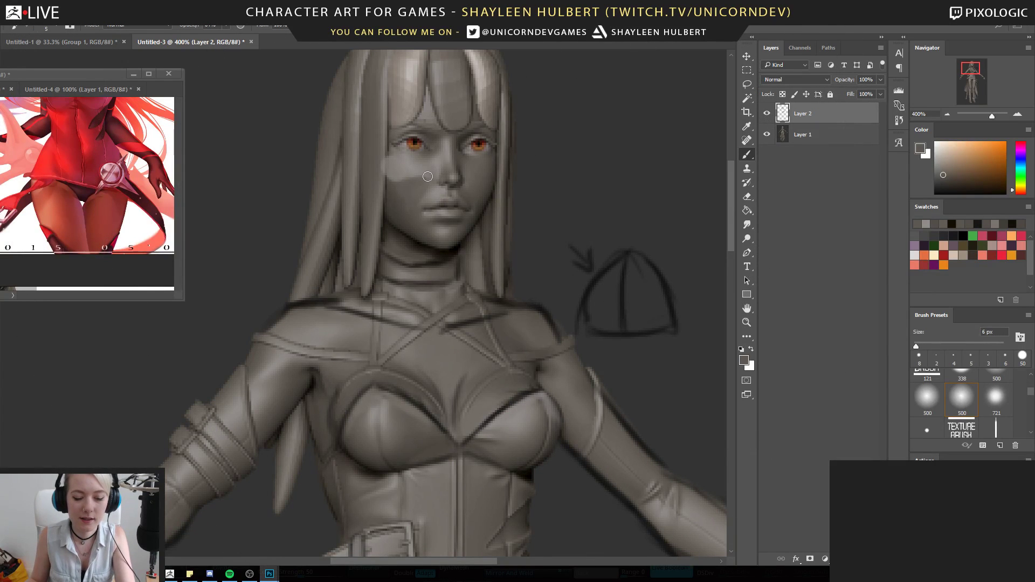
{"action": "left_click", "coordinate": [226, 25]}
{"action": "left_click", "coordinate": [415, 175]}
{"action": "left_click", "coordinate": [414, 178], "text": "alt"}
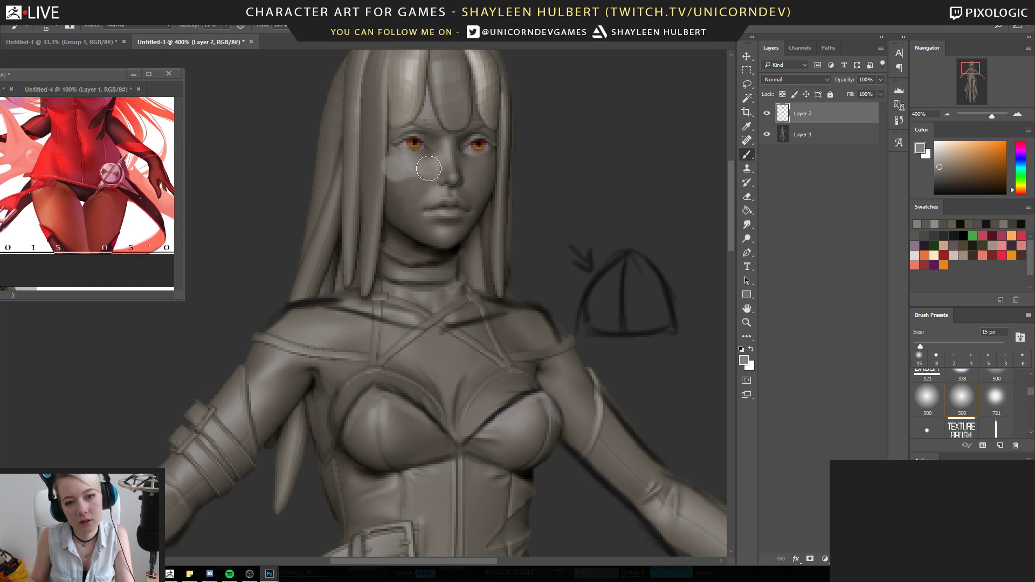
{"action": "left_click", "coordinate": [408, 196], "text": "alt"}
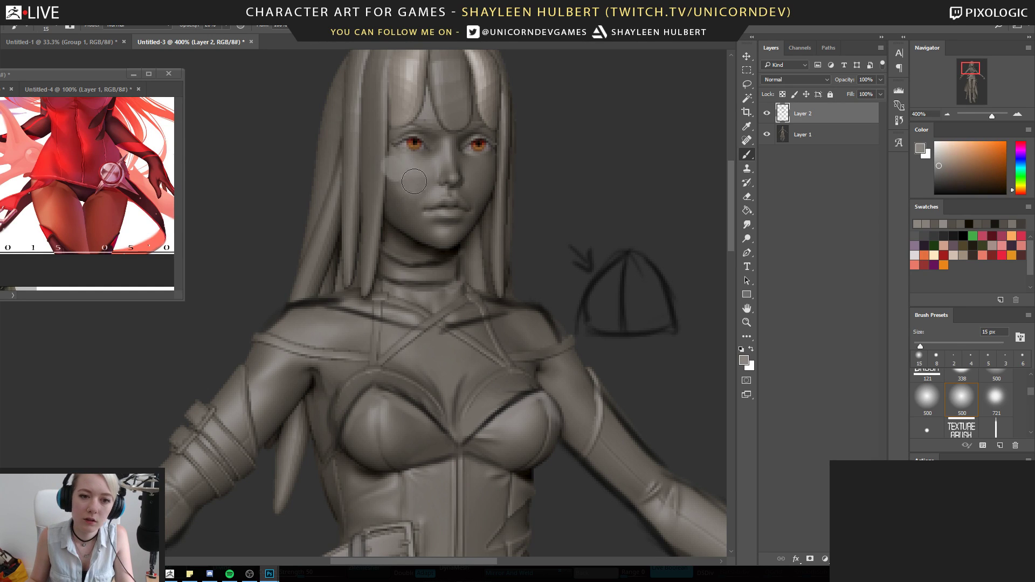
{"action": "left_click", "coordinate": [400, 230], "text": "alt"}
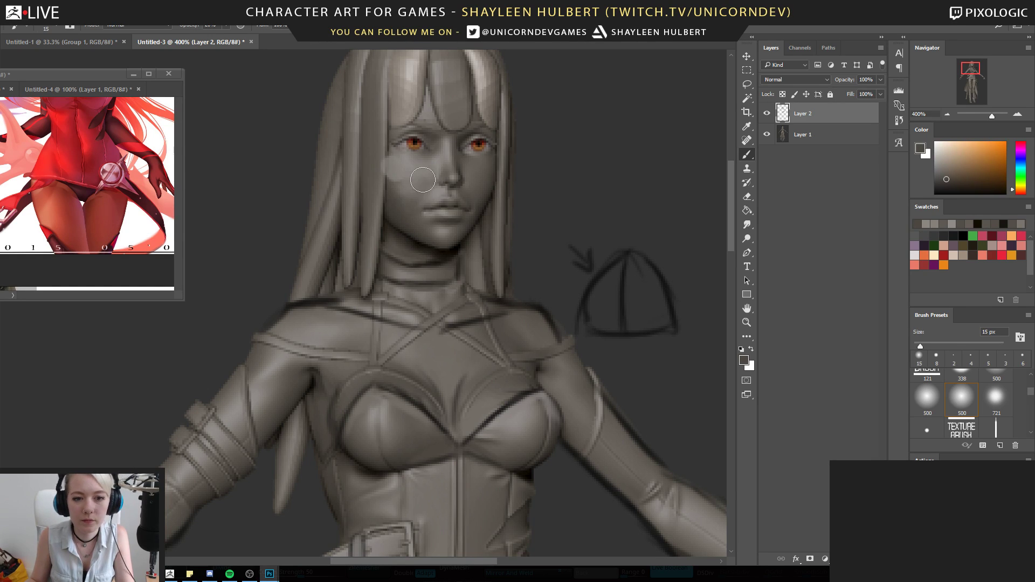
{"action": "left_click", "coordinate": [438, 165], "text": "alt"}
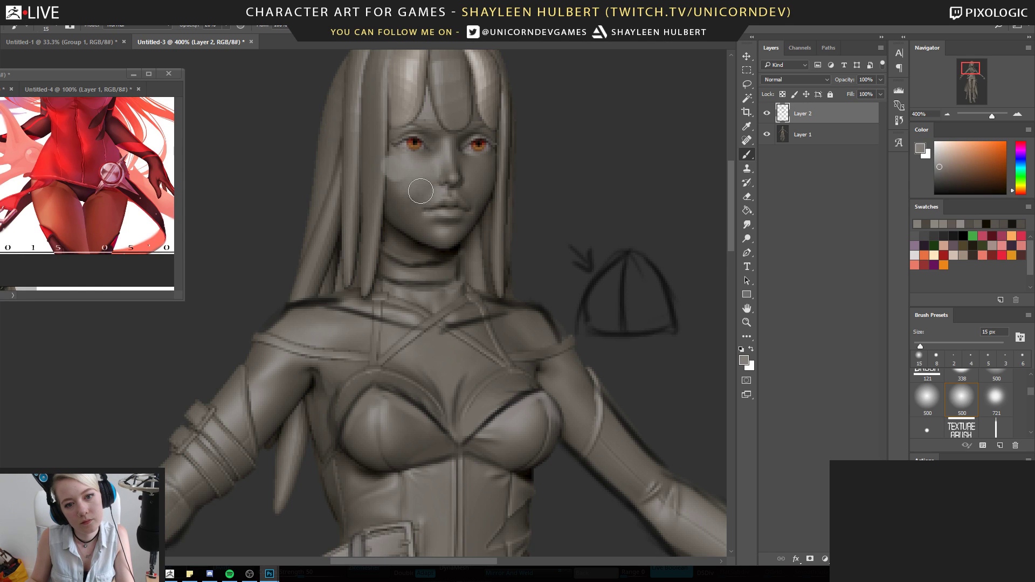
{"action": "left_click", "coordinate": [406, 210], "text": "alt"}
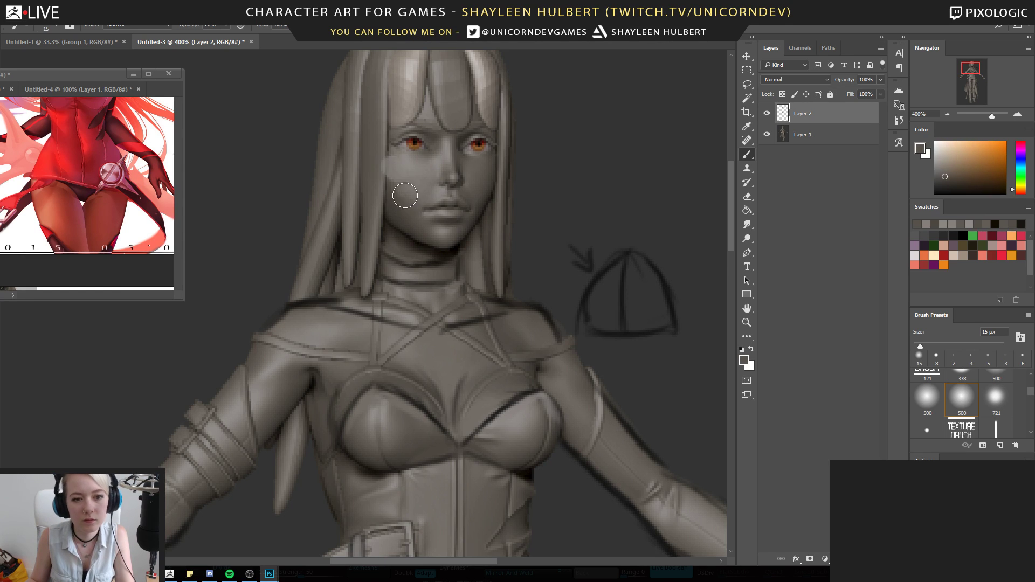
{"action": "left_click", "coordinate": [376, 180], "text": "alt"}
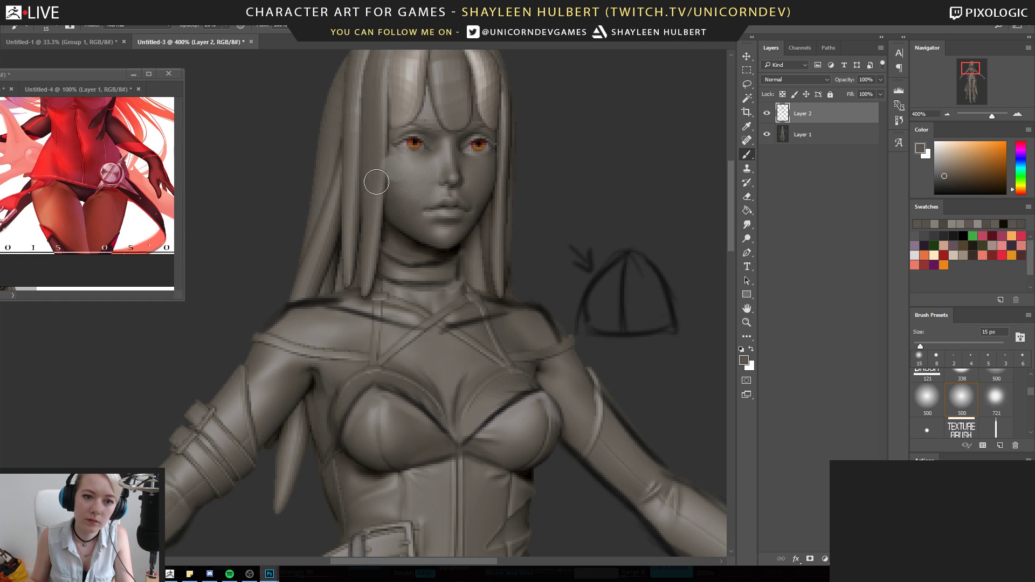
{"action": "left_click", "coordinate": [455, 251], "text": "alt"}
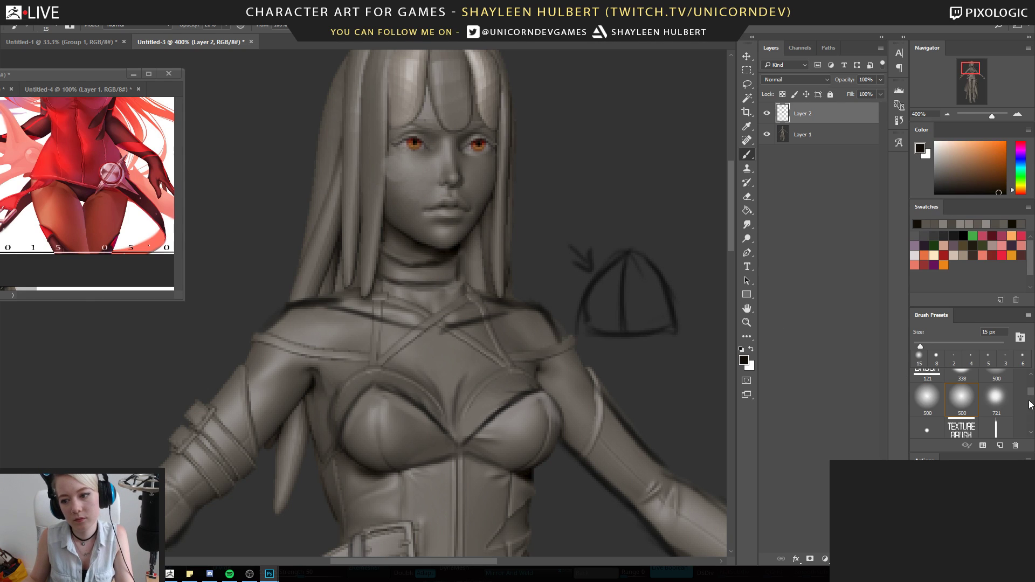
Darken the edge between the cheek and the hair with the hard round 90 brush preset at 5 px in a sampled dark grey
{"action": "scroll", "coordinate": [1028, 379], "scroll_direction": "up", "scroll_amount": 3}
{"action": "key", "text": "bracketleft"}
{"action": "key", "text": "bracketleft"}
{"action": "key", "text": "bracketleft"}
{"action": "key", "text": "bracketleft"}
{"action": "key", "text": "bracketleft"}
{"action": "key", "text": "bracketleft"}
{"action": "key", "text": "bracketleft"}
{"action": "key", "text": "bracketleft"}
{"action": "key", "text": "bracketleft"}
{"action": "key", "text": "bracketleft"}
{"action": "key", "text": "bracketleft"}
{"action": "key", "text": "bracketleft"}
{"action": "key", "text": "bracketleft"}
{"action": "key", "text": "bracketleft"}
{"action": "key", "text": "bracketleft"}
{"action": "key", "text": "bracketleft"}
{"action": "key", "text": "bracketleft"}
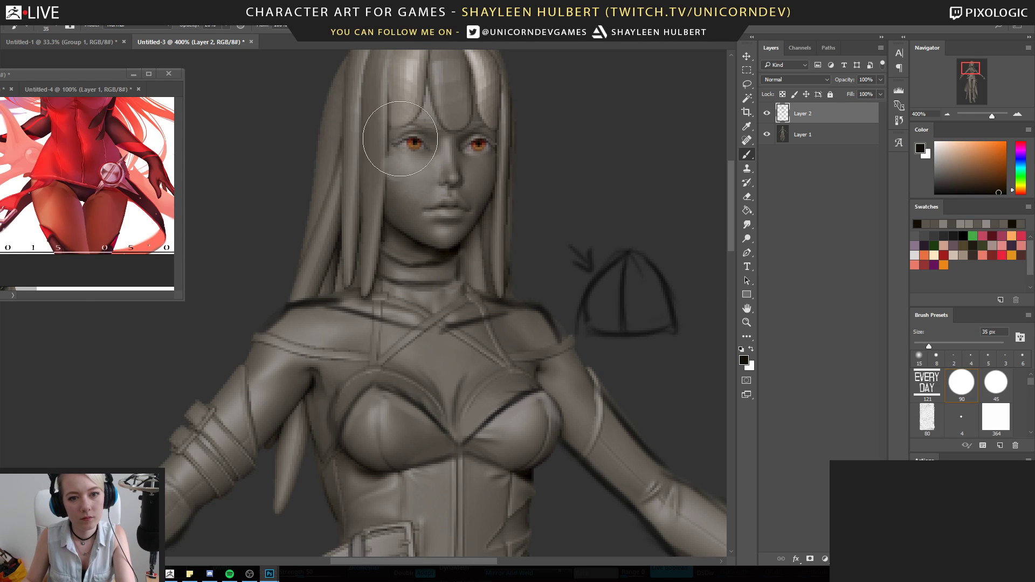
{"action": "left_click", "coordinate": [412, 229], "text": "alt"}
{"action": "left_click_drag", "start_coordinate": [386, 132], "coordinate": [385, 208]}
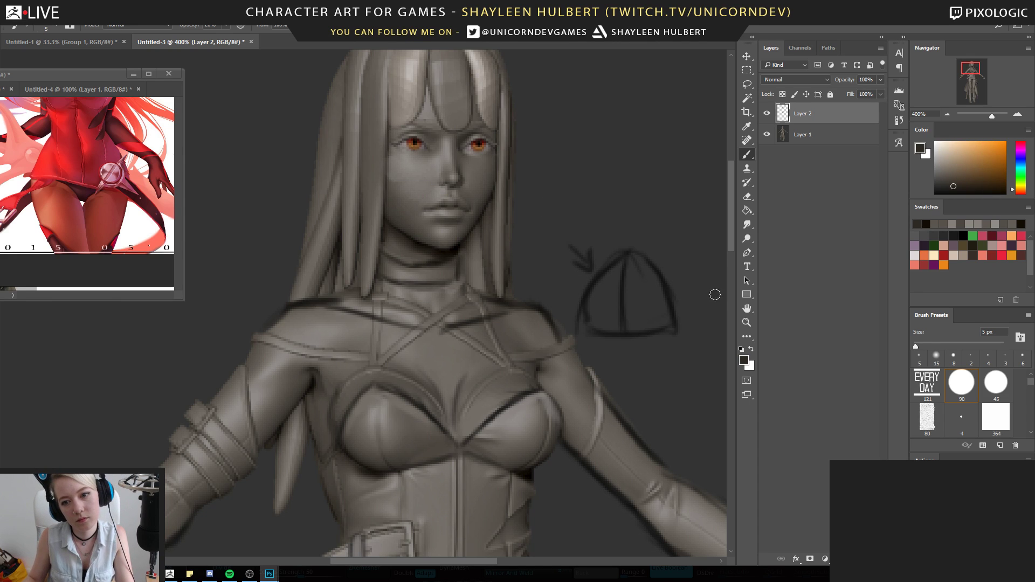
Toggle Layer 2's visibility to compare the face with and without the painted corrections
{"action": "left_click", "coordinate": [768, 113]}
{"action": "left_click", "coordinate": [768, 113]}
{"action": "left_click", "coordinate": [768, 113]}
{"action": "left_click", "coordinate": [768, 114]}
Compare the sculpt's waist buckles, belt ends and thigh strap with the red-dress figure in the Untitled-4 reference
{"action": "key", "text": "z"}
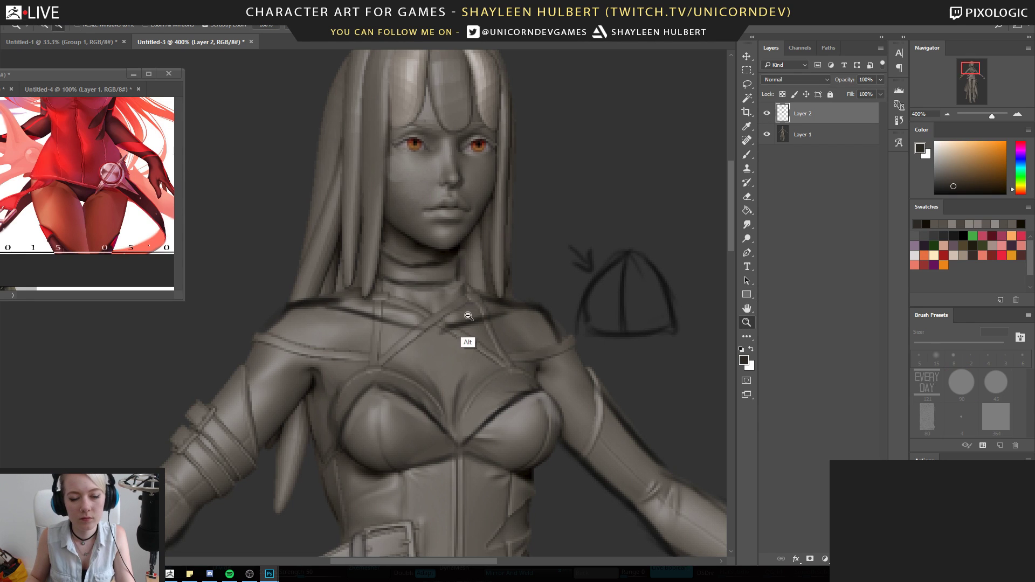
{"action": "left_click", "coordinate": [464, 324], "text": "alt"}
{"action": "left_click", "coordinate": [406, 310]}
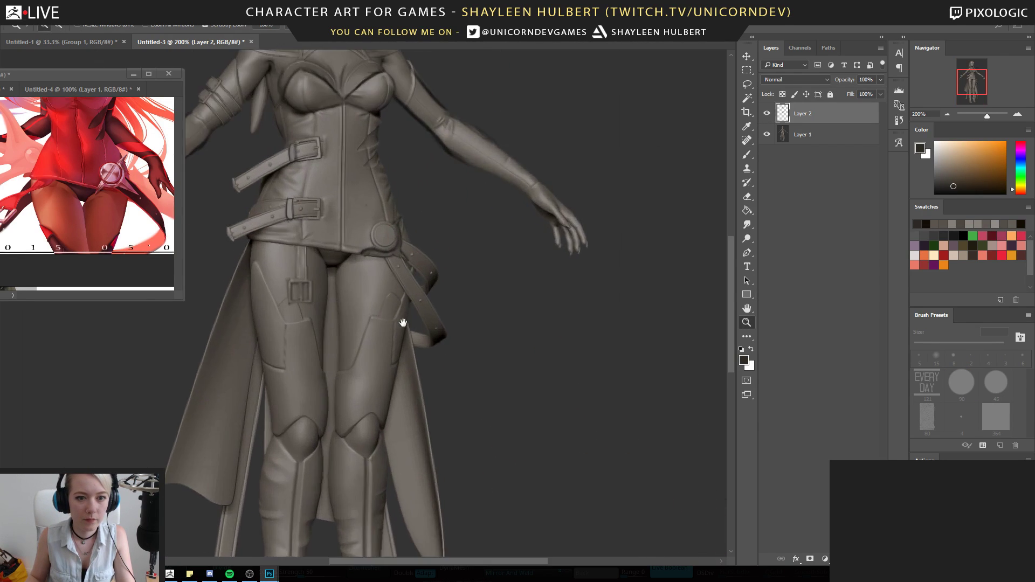
{"action": "left_click_drag", "start_coordinate": [404, 324], "coordinate": [476, 380]}
{"action": "left_click_drag", "start_coordinate": [420, 286], "coordinate": [464, 336]}
{"action": "left_click", "coordinate": [420, 272]}
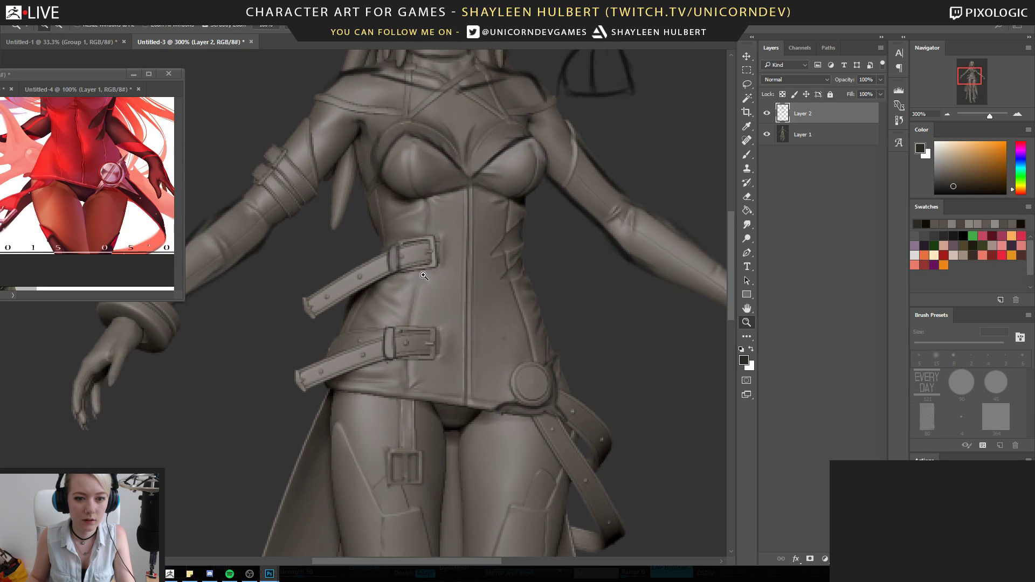
{"action": "left_click", "coordinate": [421, 274]}
{"action": "left_click_drag", "start_coordinate": [81, 162], "coordinate": [106, 224]}
{"action": "left_click", "coordinate": [81, 184]}
{"action": "left_click", "coordinate": [73, 172]}
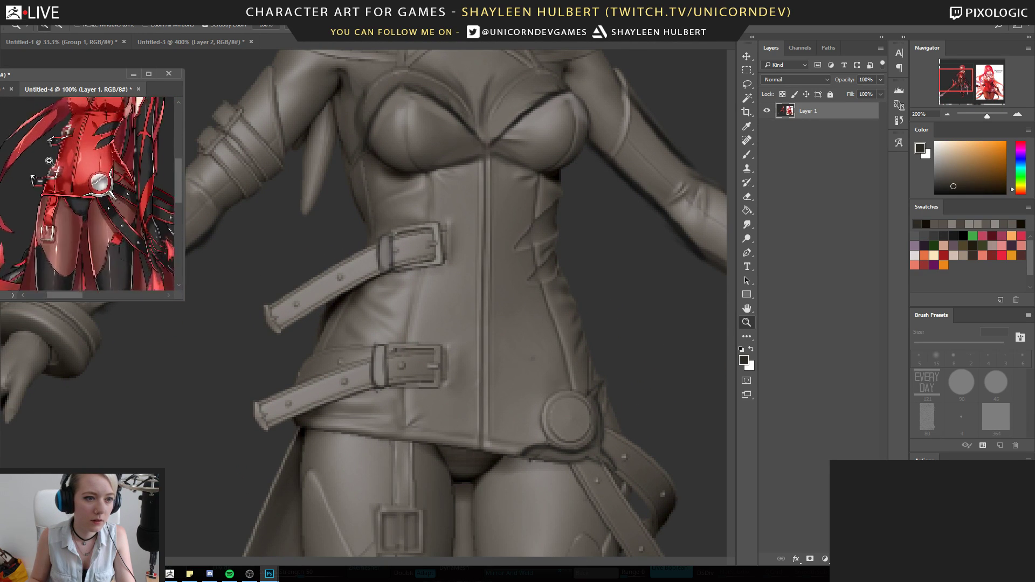
{"action": "left_click", "coordinate": [70, 167]}
{"action": "left_click_drag", "start_coordinate": [89, 150], "coordinate": [119, 163]}
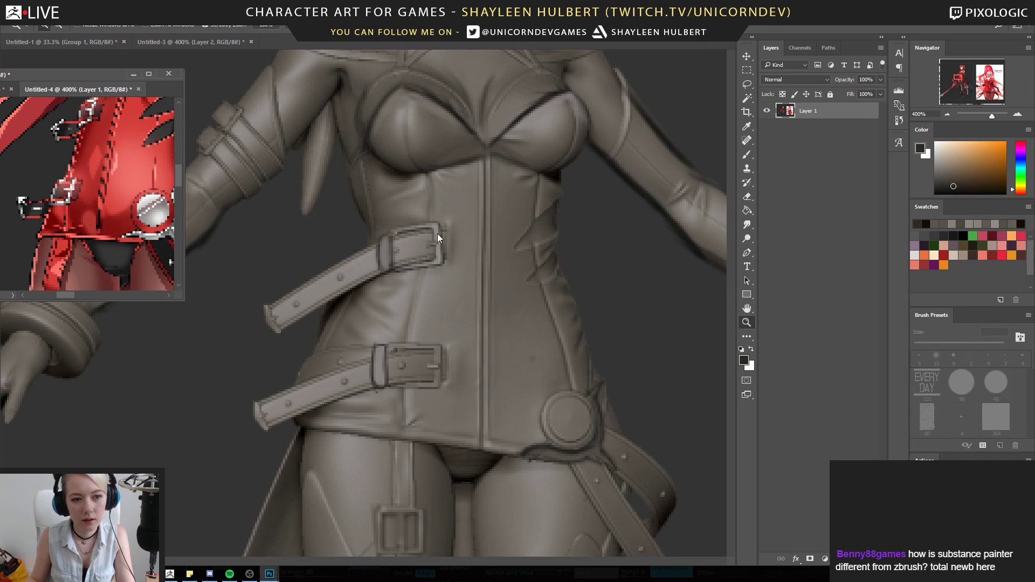
{"action": "left_click_drag", "start_coordinate": [85, 245], "coordinate": [90, 179]}
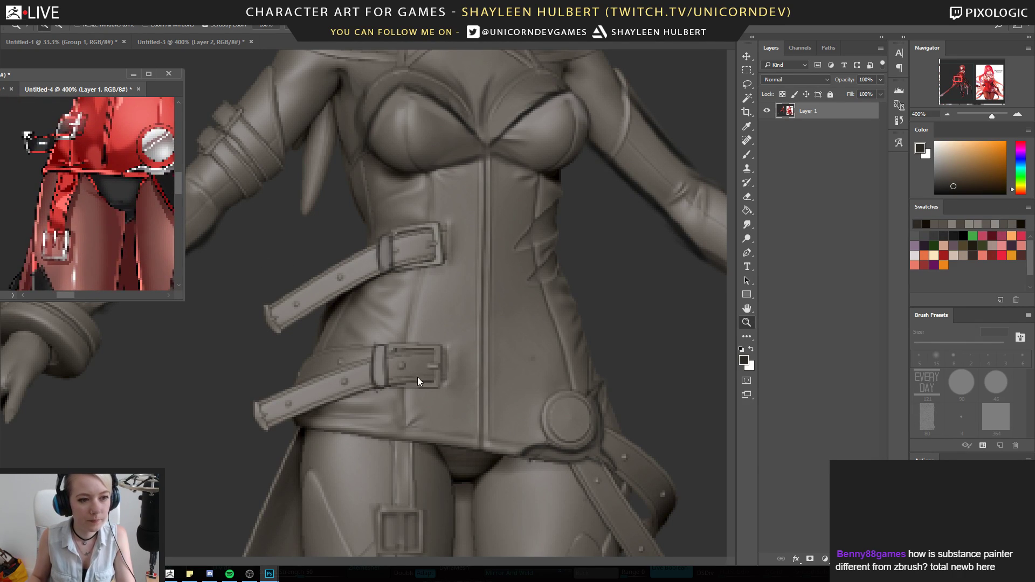
Widen the thigh strap below the hem using a 5 px brush in sampled grey, then outline it with a 1 px near-black brush
{"action": "left_click", "coordinate": [414, 484], "text": "alt"}
{"action": "left_click_drag", "start_coordinate": [406, 500], "coordinate": [444, 365]}
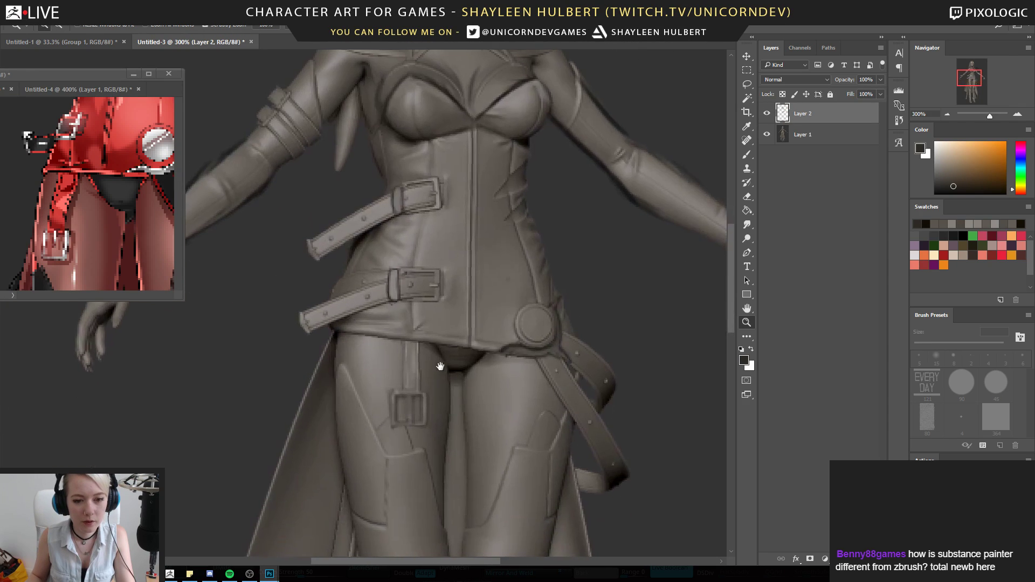
{"action": "left_click", "coordinate": [439, 366]}
{"action": "key", "text": "b"}
{"action": "left_click", "coordinate": [398, 336], "text": "alt"}
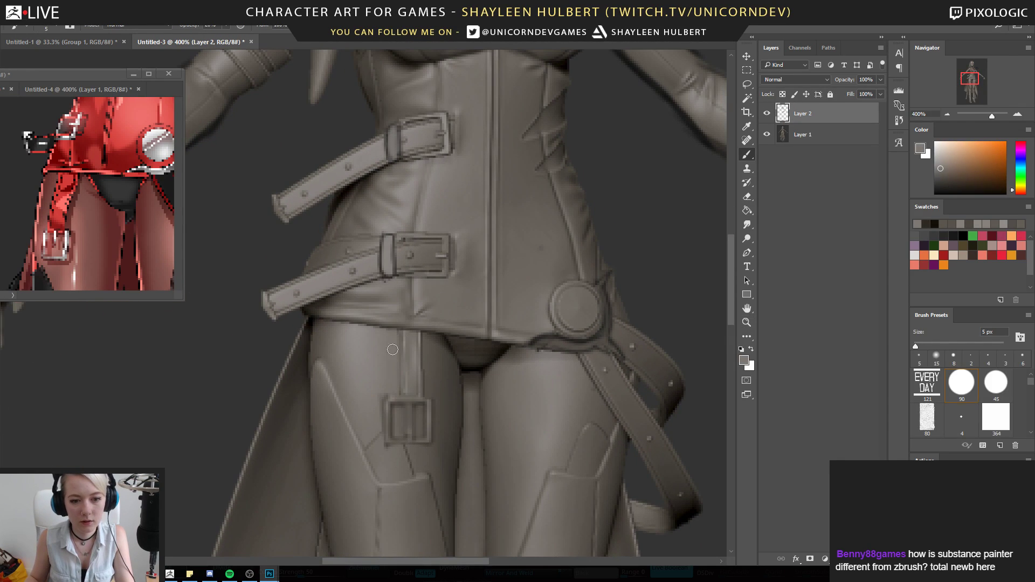
{"action": "left_click", "coordinate": [227, 28]}
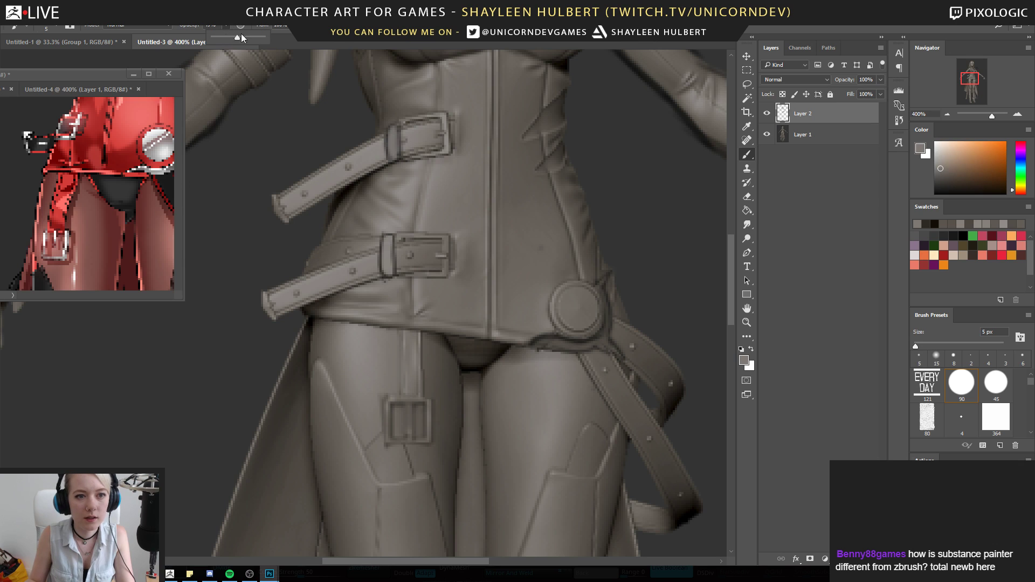
{"action": "left_click_drag", "start_coordinate": [232, 38], "coordinate": [273, 47]}
{"action": "mouse_move", "coordinate": [414, 333]}
{"action": "left_mouse_down"}
{"action": "mouse_move", "coordinate": [409, 395]}
{"action": "mouse_move", "coordinate": [399, 389]}
{"action": "left_mouse_up"}
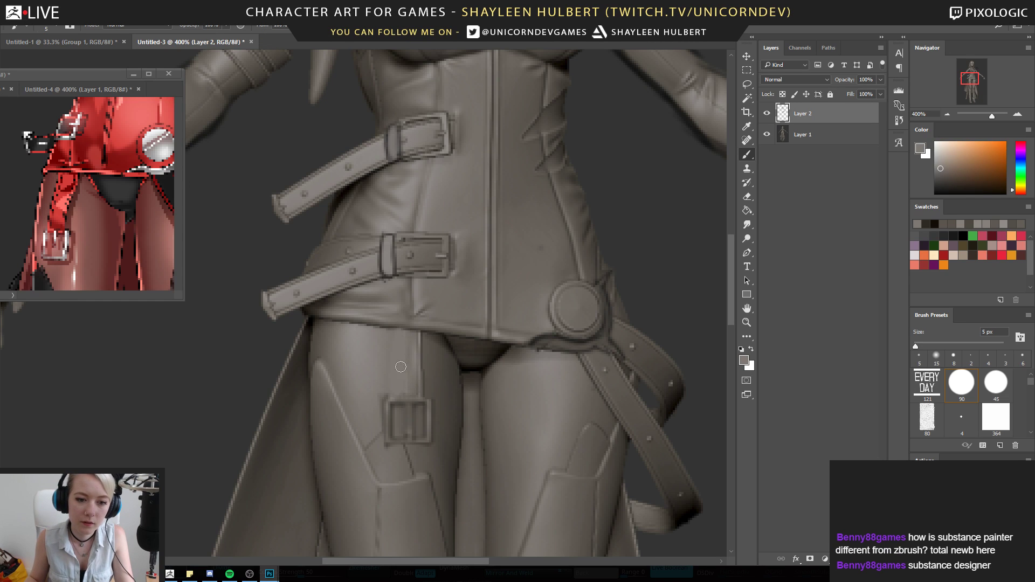
{"action": "left_click", "coordinate": [478, 368], "text": "alt"}
{"action": "left_click_drag", "start_coordinate": [389, 338], "coordinate": [390, 393]}
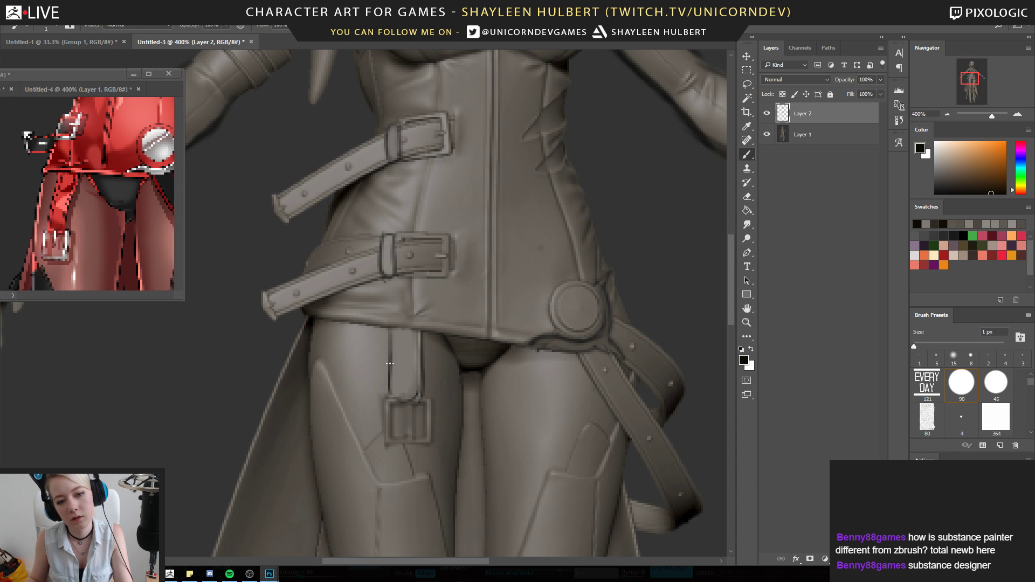
Inspect the sculpt's upper body and torso, then examine the reference dress's side cut-outs, hem and round hip ornament
{"action": "double_click", "coordinate": [746, 322]}
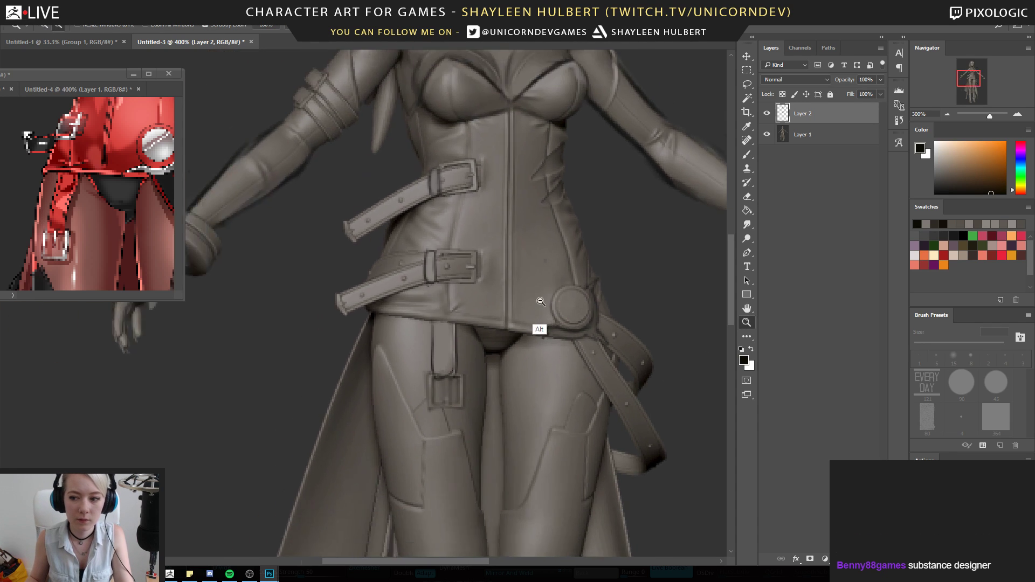
{"action": "left_click_drag", "start_coordinate": [440, 277], "coordinate": [498, 299]}
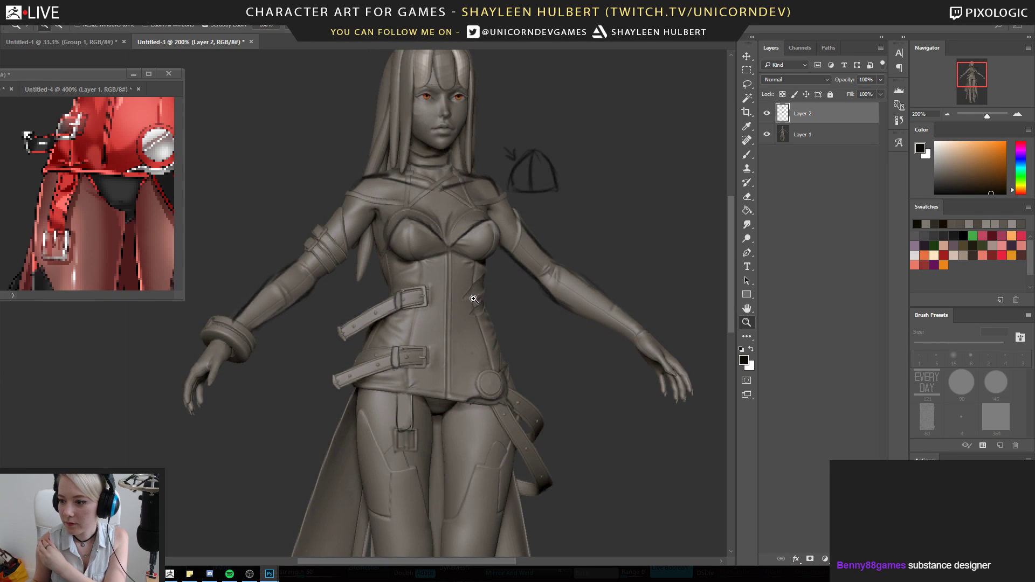
{"action": "left_click", "coordinate": [429, 281], "text": "alt"}
{"action": "left_click", "coordinate": [364, 227]}
{"action": "left_click", "coordinate": [353, 197]}
{"action": "left_click_drag", "start_coordinate": [352, 189], "coordinate": [490, 290]}
{"action": "left_click", "coordinate": [105, 161]}
{"action": "left_click_drag", "start_coordinate": [105, 160], "coordinate": [132, 250]}
{"action": "left_click", "coordinate": [104, 217], "text": "alt"}
{"action": "left_click", "coordinate": [102, 219], "text": "alt"}
{"action": "left_click_drag", "start_coordinate": [103, 192], "coordinate": [40, 155]}
{"action": "left_click", "coordinate": [106, 212], "text": "alt"}
{"action": "left_click", "coordinate": [77, 195]}
Review the whole corrected figure, then examine the waist belts, hem and widened thigh strap more closely
{"action": "left_click", "coordinate": [493, 421]}
{"action": "left_click", "coordinate": [492, 422], "text": "alt"}
{"action": "left_click", "coordinate": [487, 431], "text": "alt"}
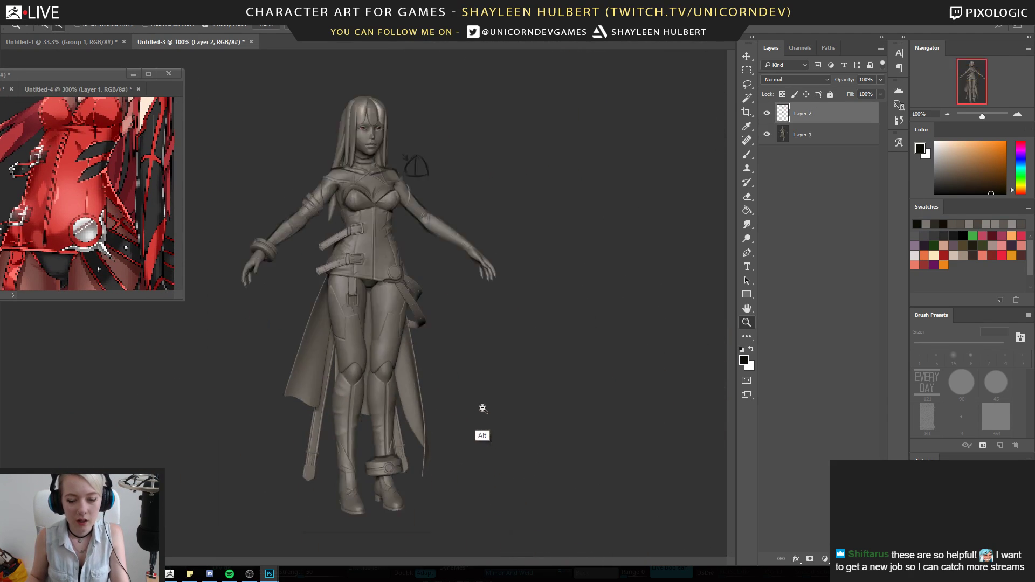
{"action": "left_click", "coordinate": [464, 434], "text": "alt"}
{"action": "left_click", "coordinate": [408, 250]}
{"action": "left_click", "coordinate": [411, 245]}
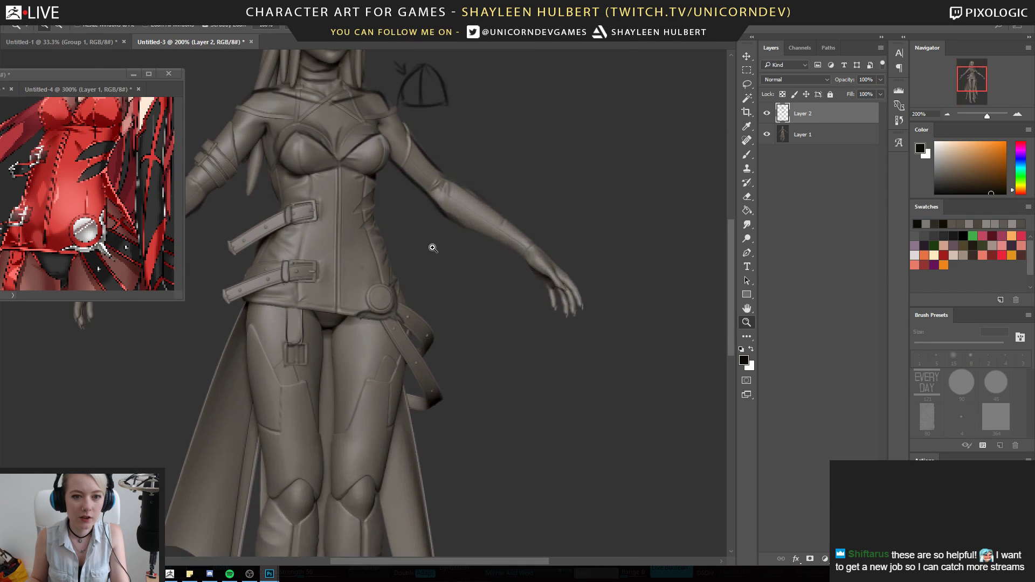
{"action": "left_click_drag", "start_coordinate": [343, 232], "coordinate": [406, 332]}
{"action": "left_click", "coordinate": [404, 332], "text": "alt"}
{"action": "left_click", "coordinate": [366, 335]}
{"action": "left_click", "coordinate": [360, 297]}
{"action": "left_click_drag", "start_coordinate": [354, 264], "coordinate": [371, 379]}
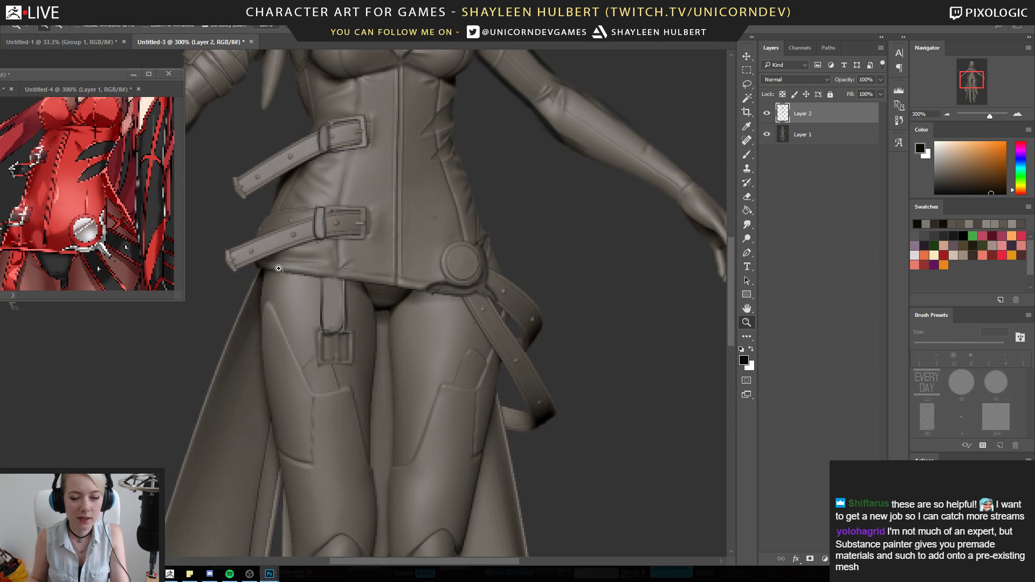
Examine the lower side buckle and full figure in the reference, and check the sculpt's proportions and torso against them
{"action": "left_click", "coordinate": [48, 214]}
{"action": "left_click", "coordinate": [81, 229]}
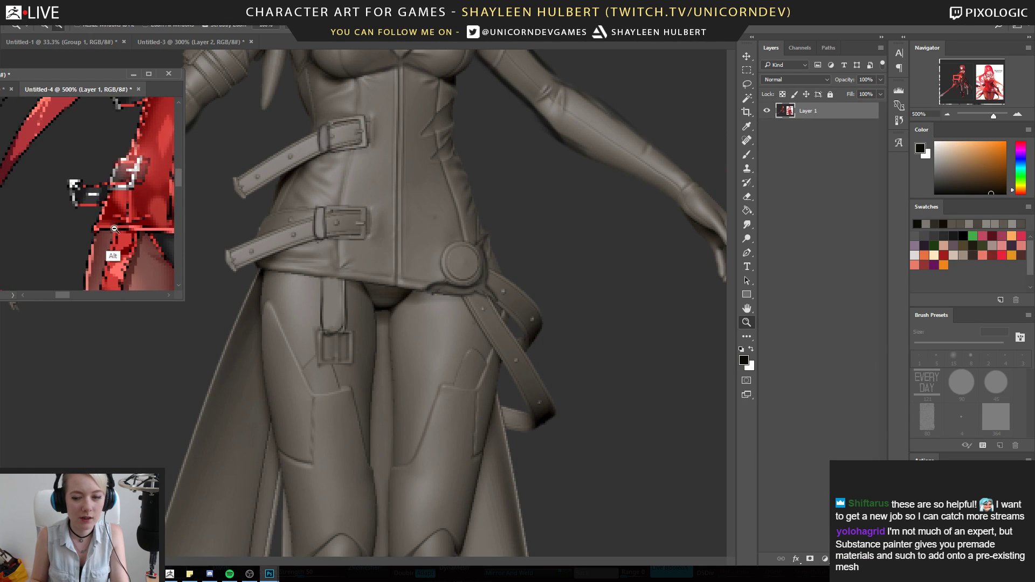
{"action": "left_click", "coordinate": [114, 254], "text": "alt"}
{"action": "left_click", "coordinate": [111, 254], "text": "alt"}
{"action": "left_click", "coordinate": [115, 252], "text": "alt"}
{"action": "left_click", "coordinate": [123, 247], "text": "alt"}
{"action": "left_click_drag", "start_coordinate": [415, 206], "coordinate": [438, 323]}
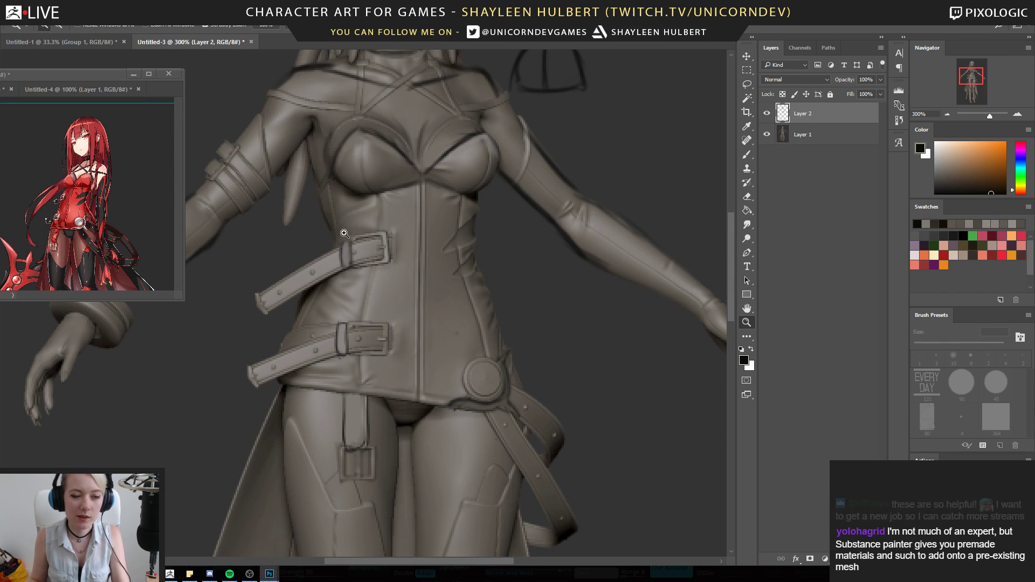
{"action": "left_click", "coordinate": [342, 226], "text": "alt"}
{"action": "left_click", "coordinate": [353, 221], "text": "alt"}
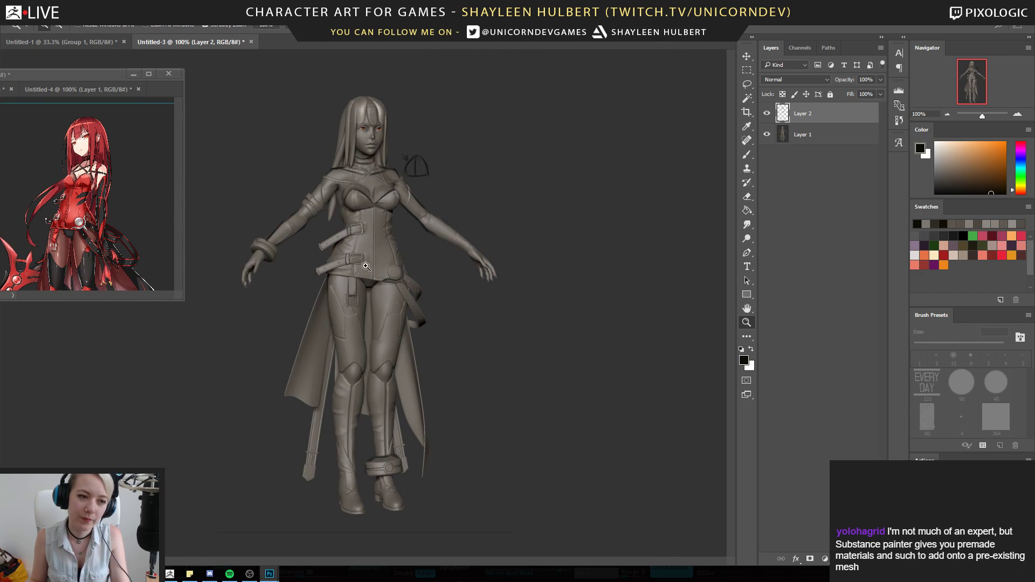
{"action": "left_click", "coordinate": [362, 219]}
{"action": "left_click", "coordinate": [361, 222]}
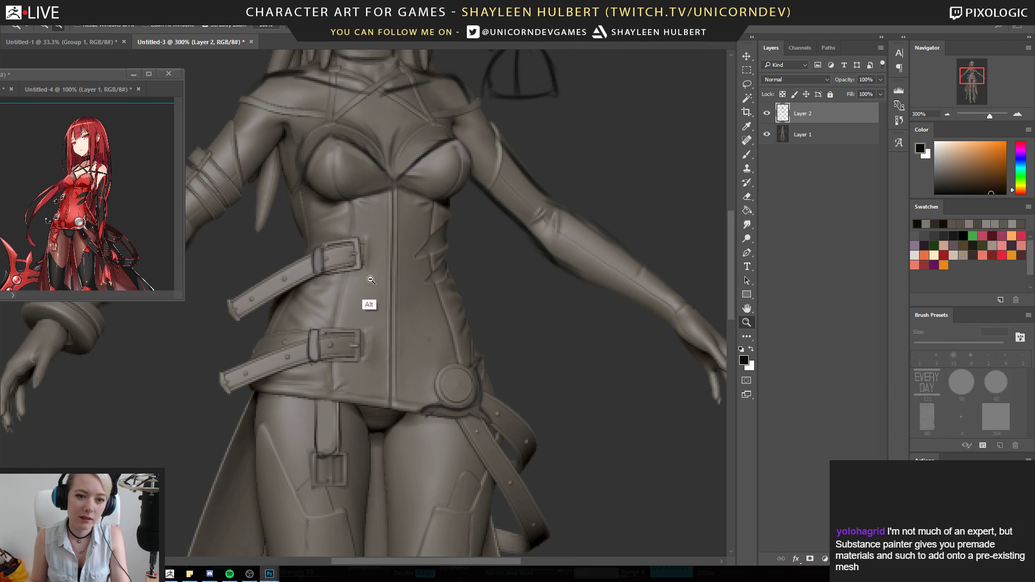
Clean up the hip silhouette and hem corner around the lower belt with sampled tones, reducing the brush to 8 px
{"action": "left_click", "coordinate": [369, 301], "text": "alt"}
{"action": "left_click", "coordinate": [350, 292]}
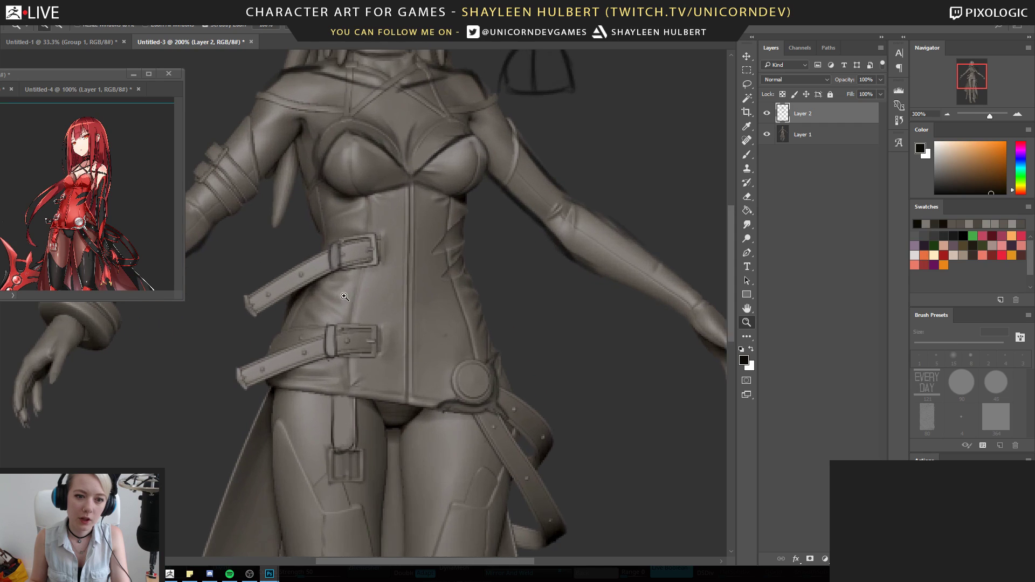
{"action": "left_click", "coordinate": [372, 299]}
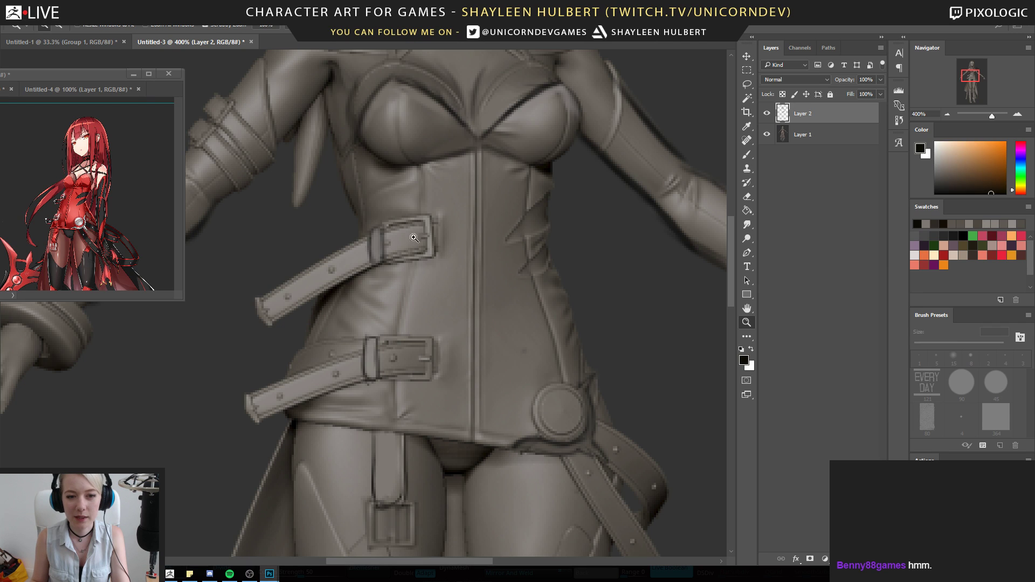
{"action": "left_click_drag", "start_coordinate": [418, 327], "coordinate": [408, 274]}
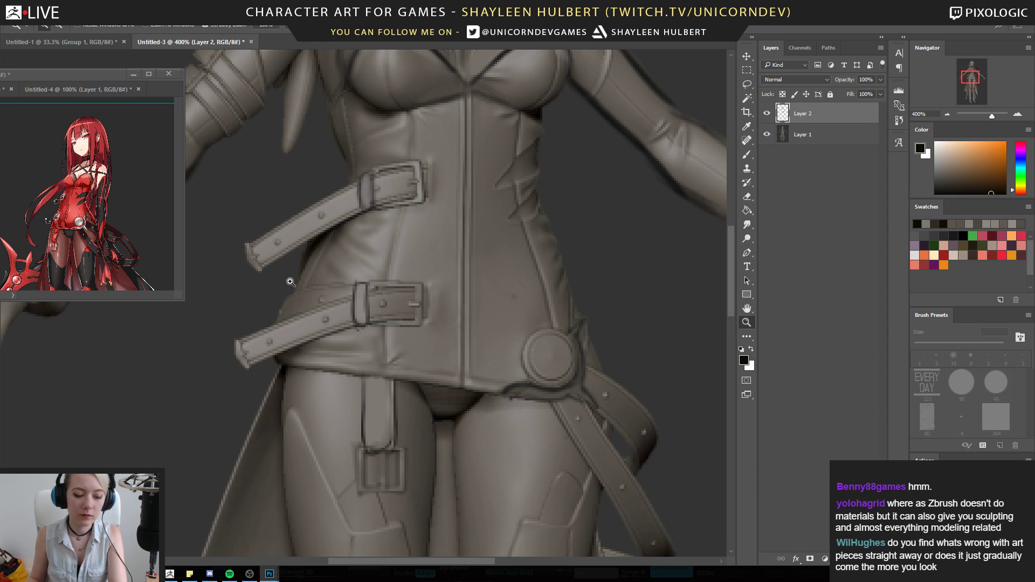
{"action": "key", "text": "b"}
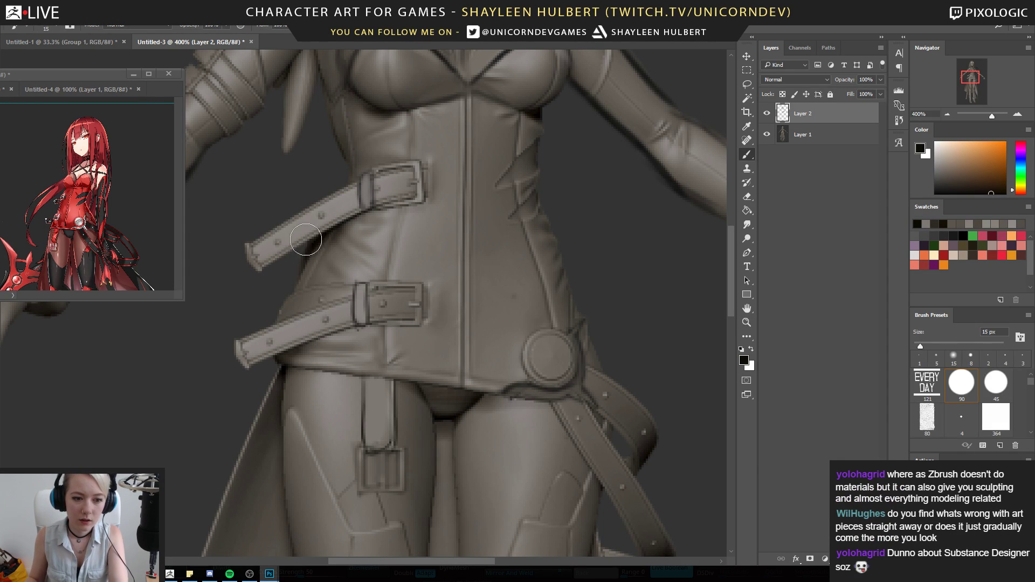
{"action": "left_click", "coordinate": [284, 277], "text": "alt"}
{"action": "left_click_drag", "start_coordinate": [280, 355], "coordinate": [276, 368]}
{"action": "left_click", "coordinate": [290, 384], "text": "alt"}
{"action": "key", "text": "bracketleft"}
{"action": "key", "text": "bracketleft"}
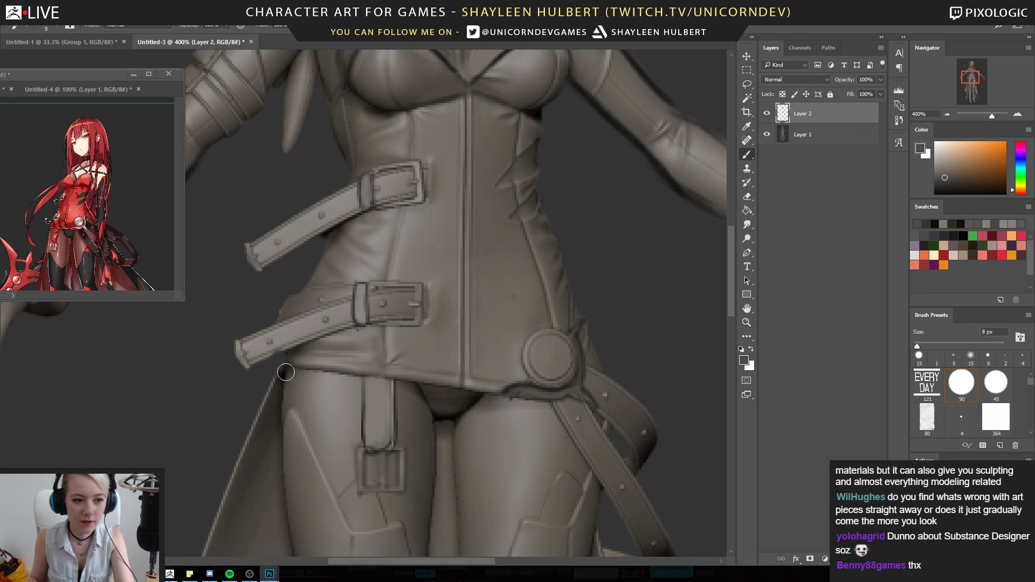
{"action": "left_click_drag", "start_coordinate": [289, 371], "coordinate": [287, 377]}
Reshape the inner contour of the thigh on the hip-ornament side using a 7 px brush in sampled dark and grey tones
{"action": "left_click_drag", "start_coordinate": [410, 412], "coordinate": [376, 278]}
{"action": "left_click", "coordinate": [419, 286], "text": "alt"}
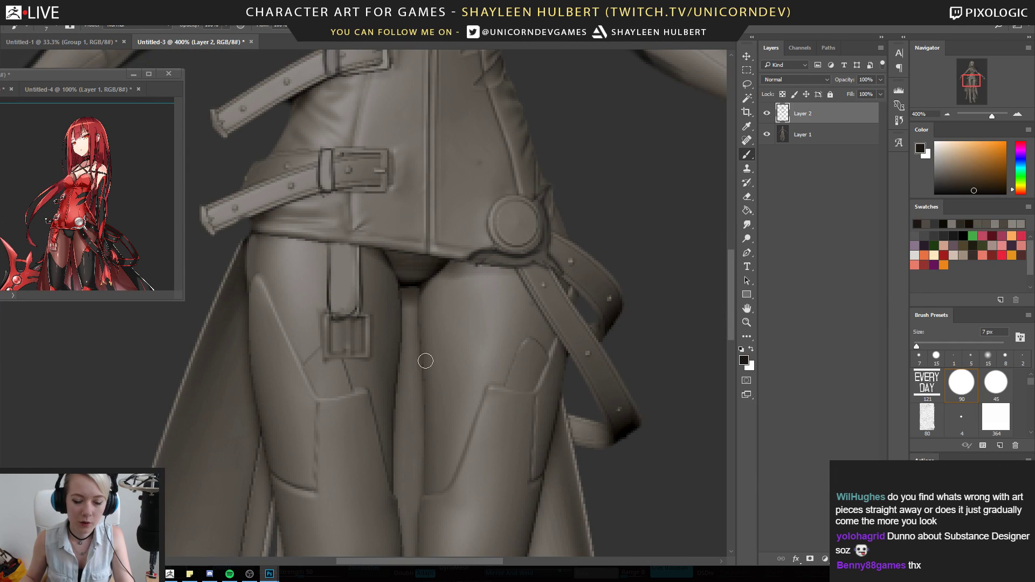
{"action": "left_click_drag", "start_coordinate": [424, 443], "coordinate": [428, 490]}
{"action": "left_click", "coordinate": [440, 464], "text": "alt"}
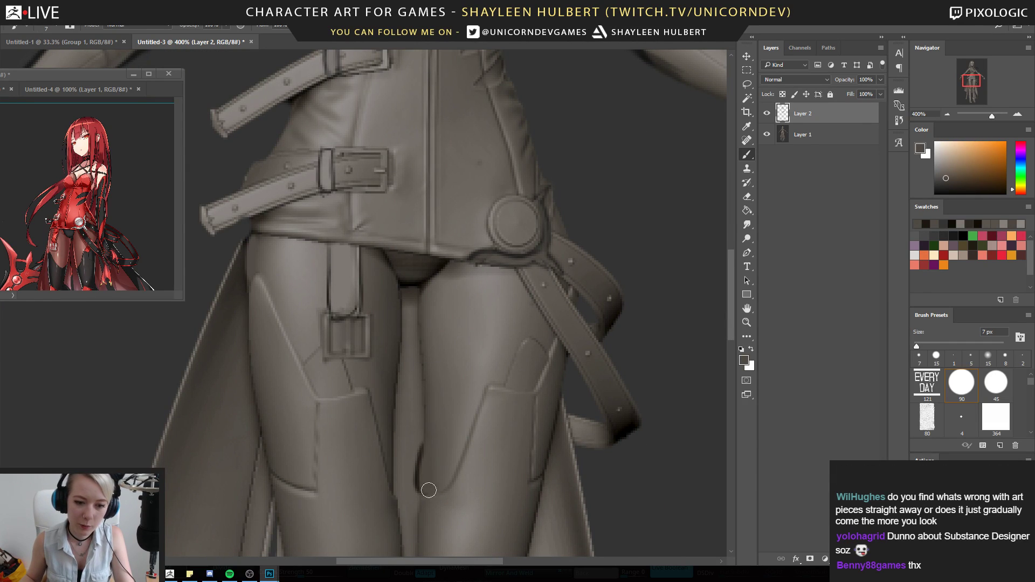
{"action": "left_click", "coordinate": [415, 424], "text": "alt"}
{"action": "left_click_drag", "start_coordinate": [415, 431], "coordinate": [418, 483]}
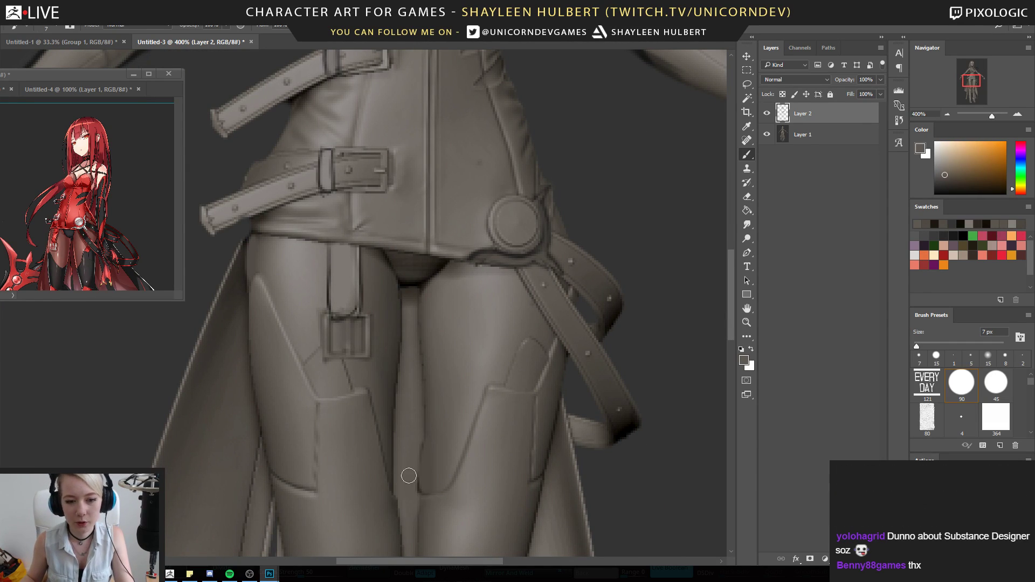
Define the inner thigh edge with a 3 px near-black brush and touch up the opposite outer thigh in sampled grey
{"action": "left_click_drag", "start_coordinate": [503, 430], "coordinate": [501, 340]}
{"action": "left_click", "coordinate": [615, 340], "text": "alt"}
{"action": "key", "text": "bracketleft"}
{"action": "key", "text": "bracketleft"}
{"action": "key", "text": "bracketleft"}
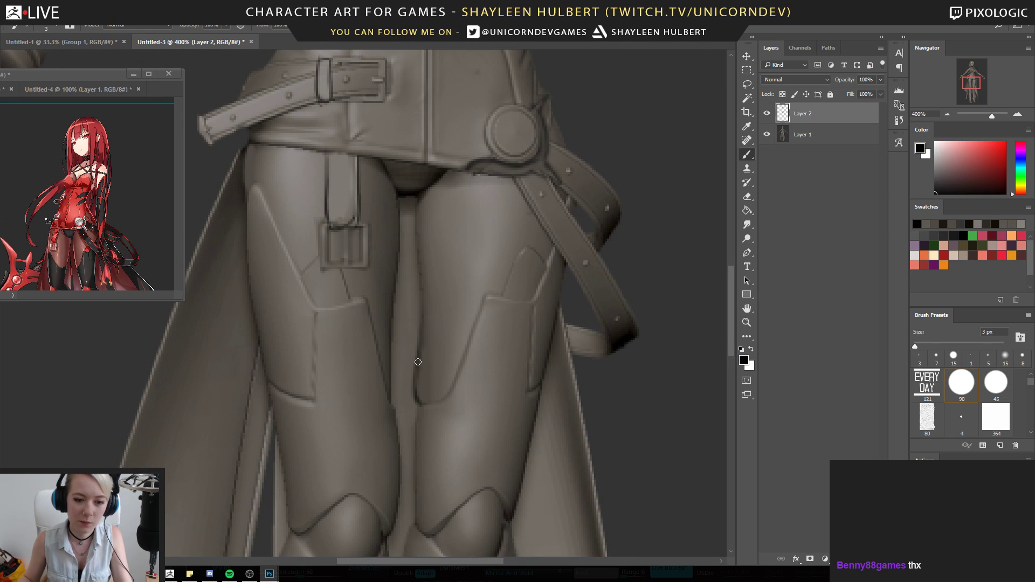
{"action": "left_click", "coordinate": [248, 185], "text": "alt"}
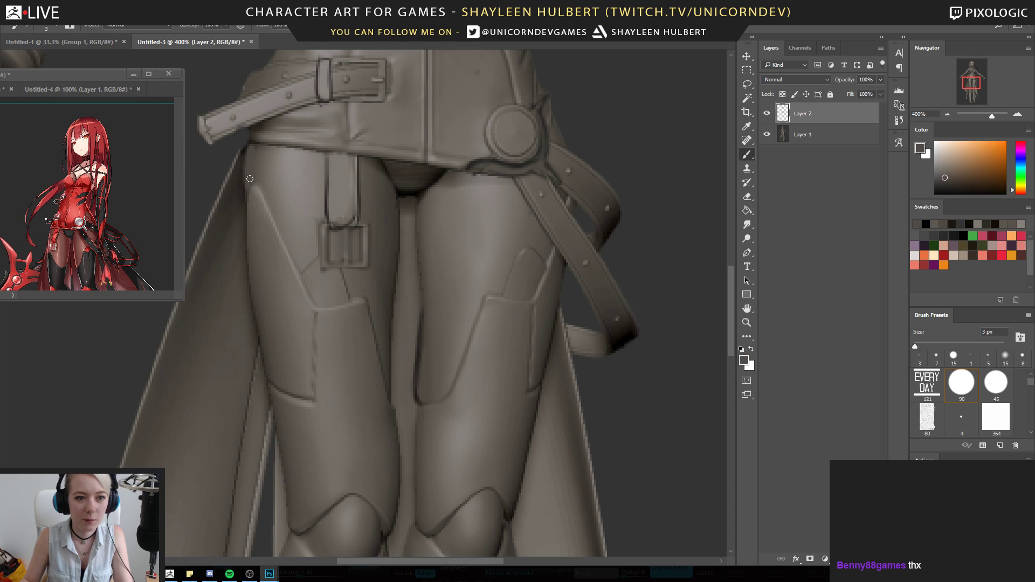
Refine the side of the waist between the bust and upper belt with a 3 px brush in sampled background and near-black tones
{"action": "left_click_drag", "start_coordinate": [253, 230], "coordinate": [234, 353]}
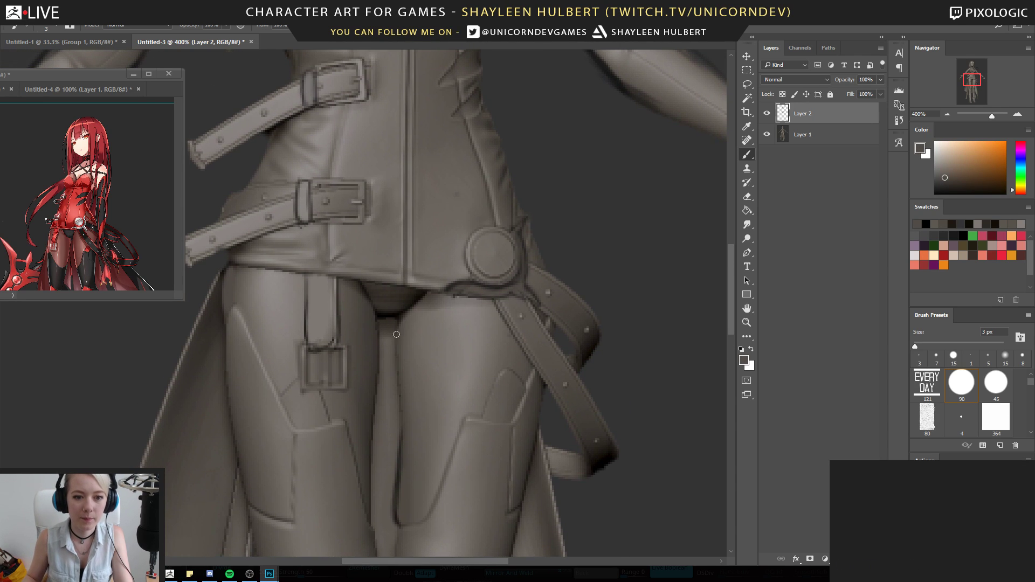
{"action": "left_click_drag", "start_coordinate": [473, 72], "coordinate": [546, 398]}
{"action": "left_click", "coordinate": [348, 350], "text": "alt"}
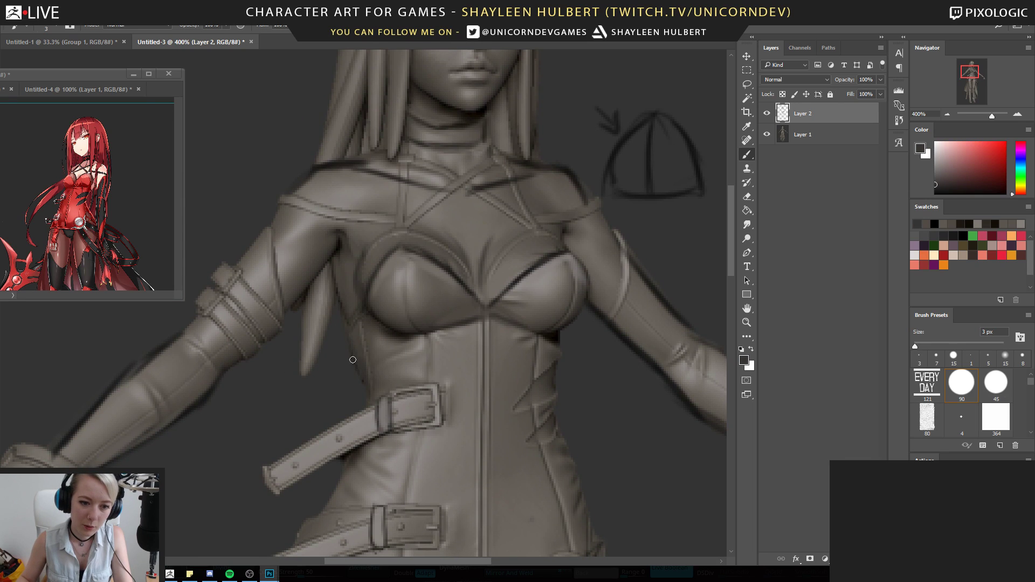
{"action": "left_click", "coordinate": [542, 356], "text": "alt"}
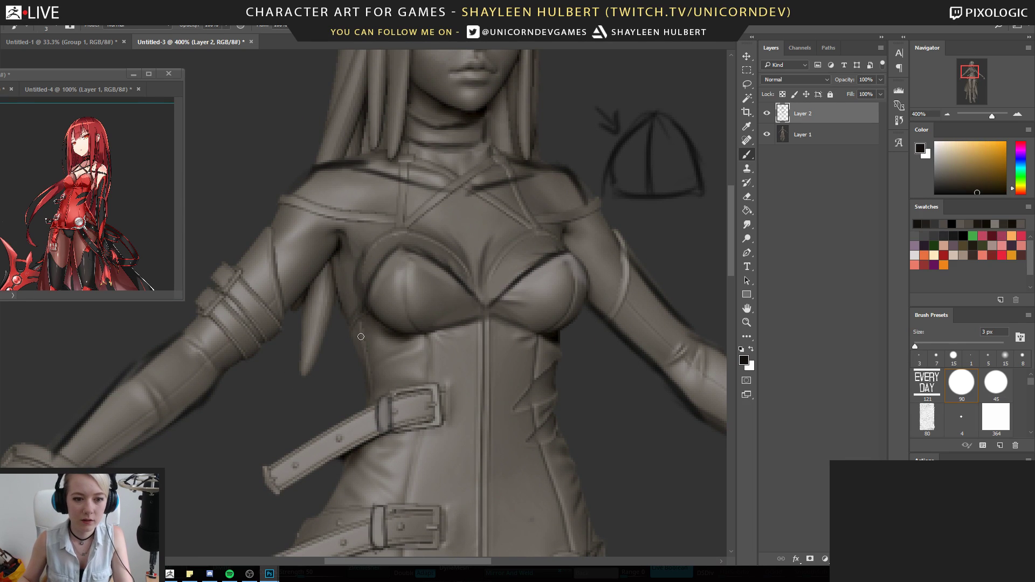
{"action": "left_click_drag", "start_coordinate": [351, 330], "coordinate": [368, 389]}
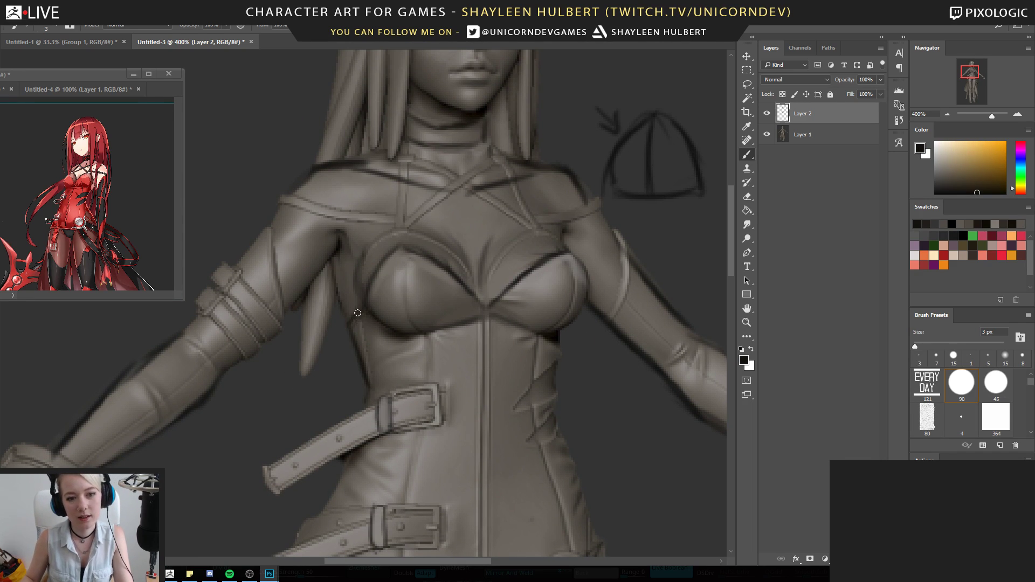
{"action": "mouse_move", "coordinate": [516, 371]}
{"action": "left_mouse_down"}
{"action": "mouse_move", "coordinate": [492, 293]}
{"action": "mouse_move", "coordinate": [370, 363]}
{"action": "mouse_move", "coordinate": [410, 307]}
{"action": "mouse_move", "coordinate": [472, 358]}
{"action": "left_mouse_up"}
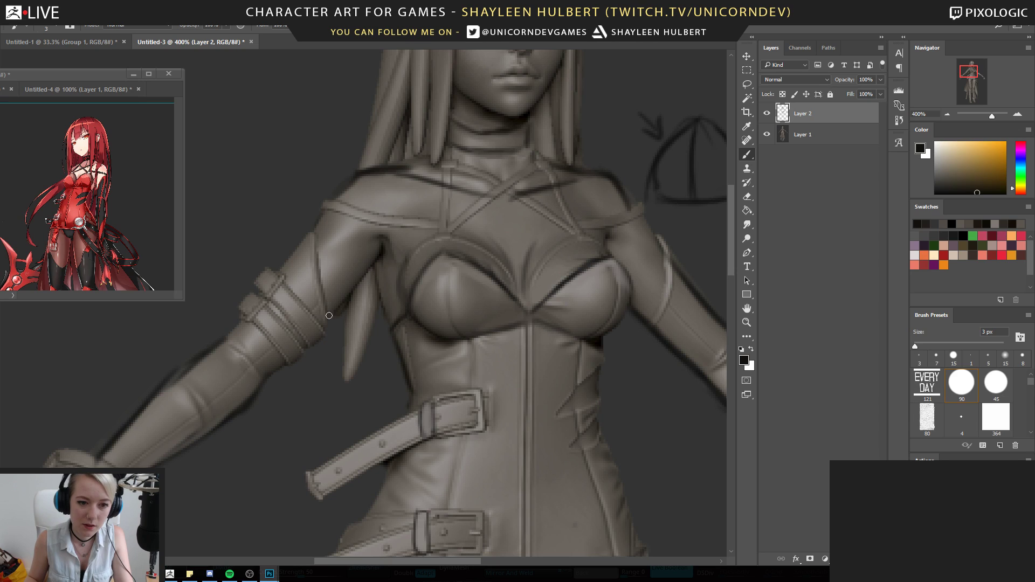
Clean up the undersides of both upper arms beside the bust with a 3 px brush in sampled tones
{"action": "left_click", "coordinate": [338, 296], "text": "alt"}
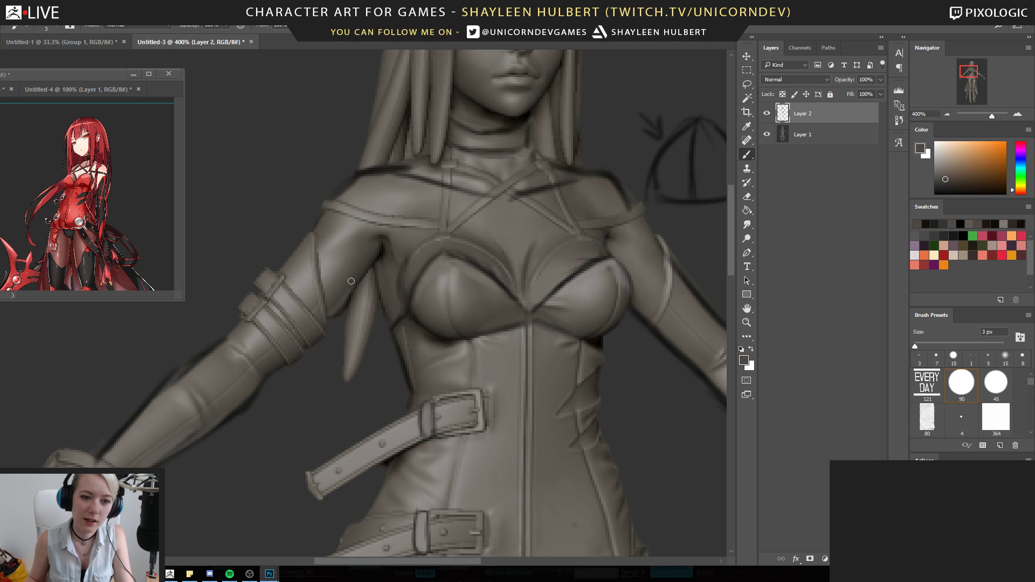
{"action": "left_click", "coordinate": [343, 313], "text": "alt"}
{"action": "left_click_drag", "start_coordinate": [456, 284], "coordinate": [415, 300]}
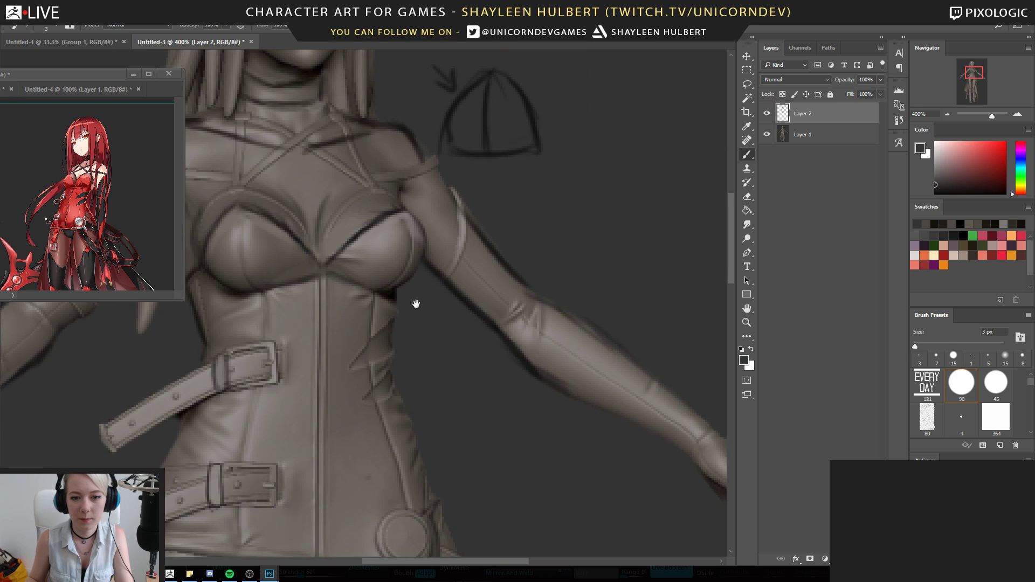
{"action": "left_click", "coordinate": [443, 259], "text": "alt"}
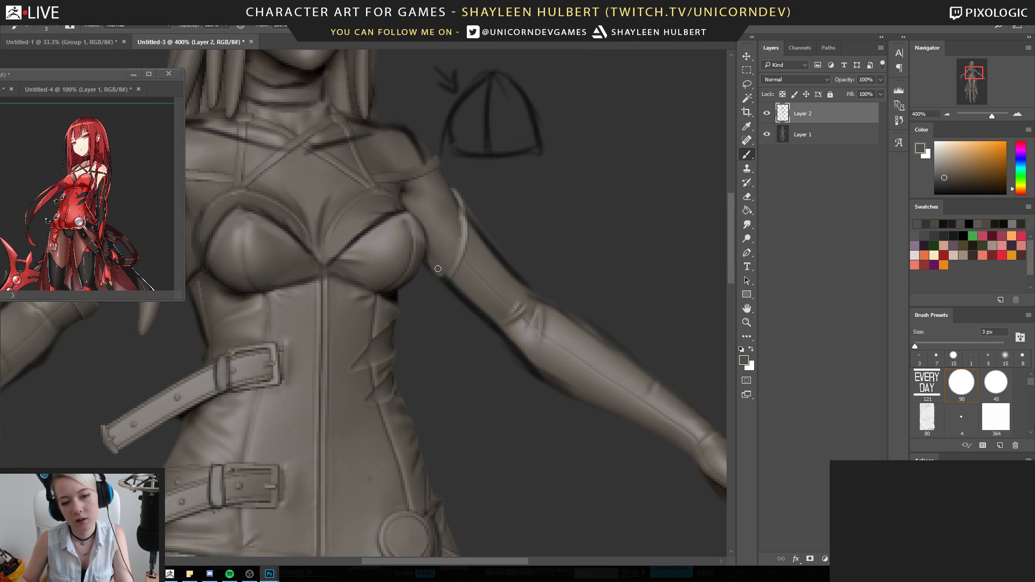
{"action": "left_click", "coordinate": [446, 286], "text": "alt"}
Soften the dark inner-thigh line above the knee with a 3 px brush in sampled grey
{"action": "left_click_drag", "start_coordinate": [480, 343], "coordinate": [484, 209]}
{"action": "left_click_drag", "start_coordinate": [512, 340], "coordinate": [496, 194]}
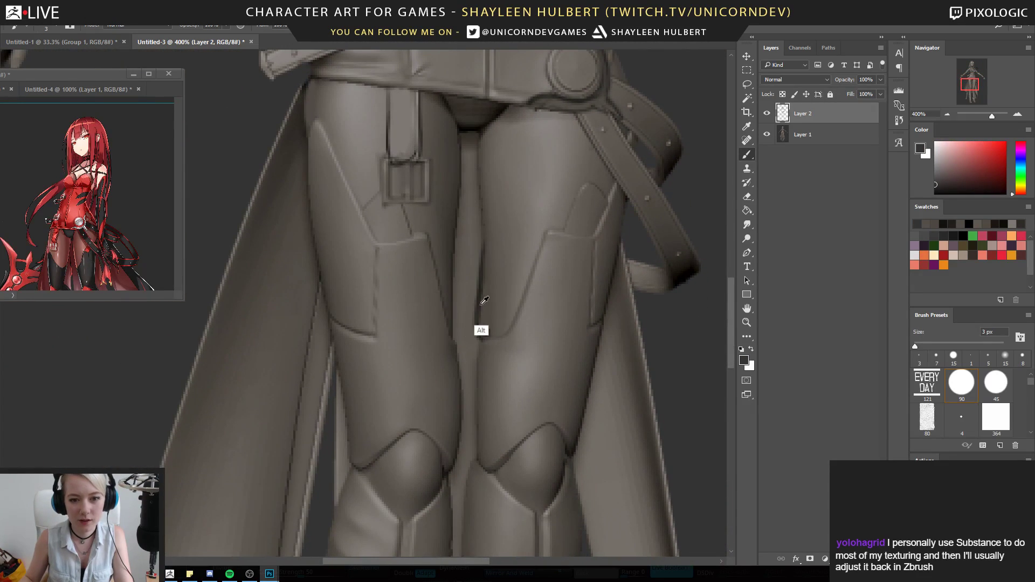
{"action": "left_click", "coordinate": [468, 338], "text": "alt"}
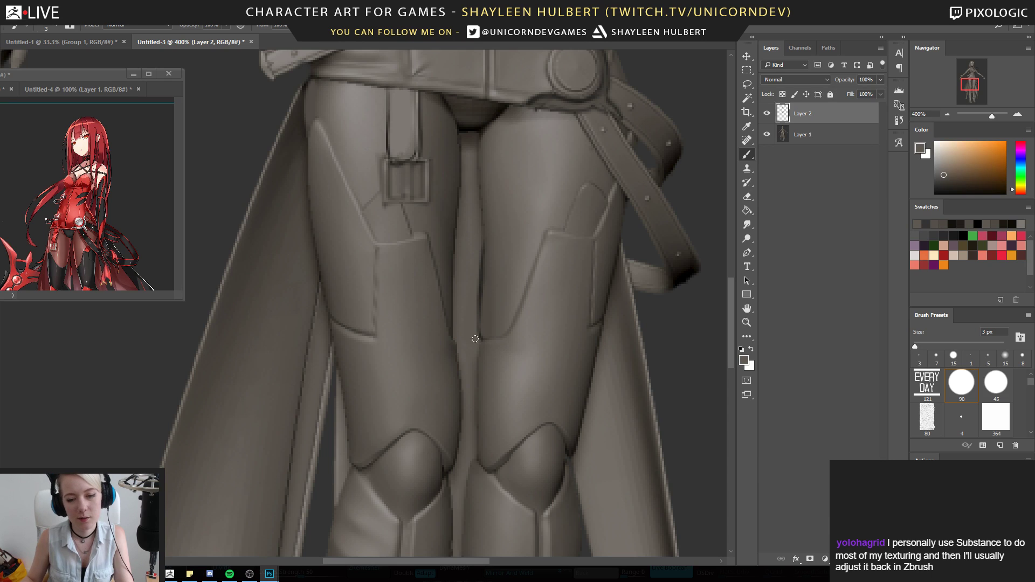
Review the sculpt's torso and belts up close, then check the proportions of the whole corrected figure
{"action": "key", "text": "z"}
{"action": "left_click_drag", "start_coordinate": [624, 335], "coordinate": [554, 343]}
{"action": "left_click", "coordinate": [332, 292]}
{"action": "left_click_drag", "start_coordinate": [330, 283], "coordinate": [361, 350]}
{"action": "left_click", "coordinate": [392, 246]}
{"action": "left_click_drag", "start_coordinate": [393, 240], "coordinate": [395, 304]}
{"action": "left_click", "coordinate": [421, 313]}
{"action": "left_click", "coordinate": [428, 386], "text": "alt"}
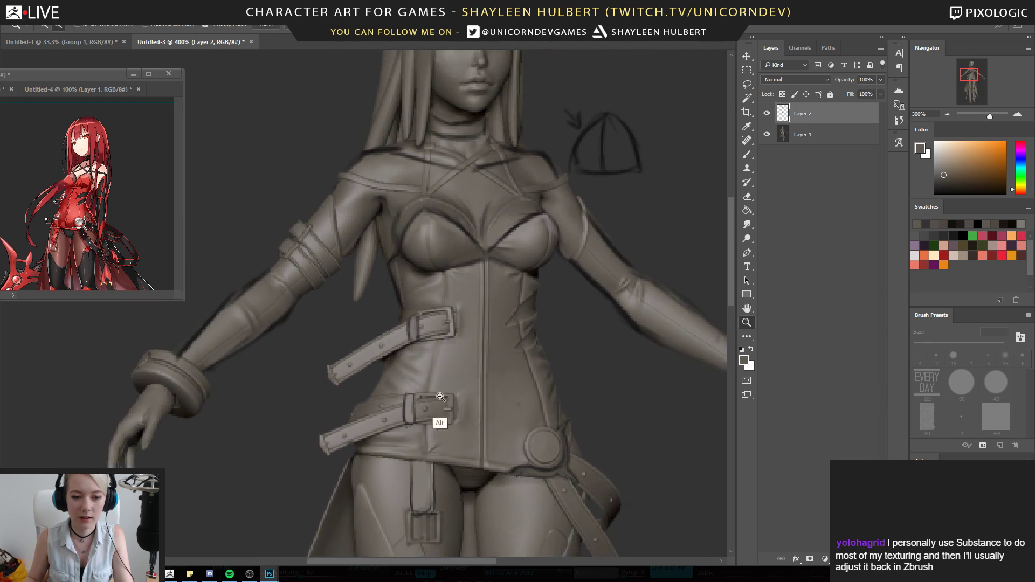
{"action": "left_click", "coordinate": [430, 415], "text": "alt"}
{"action": "left_click_drag", "start_coordinate": [439, 467], "coordinate": [435, 281]}
{"action": "left_click", "coordinate": [455, 370], "text": "alt"}
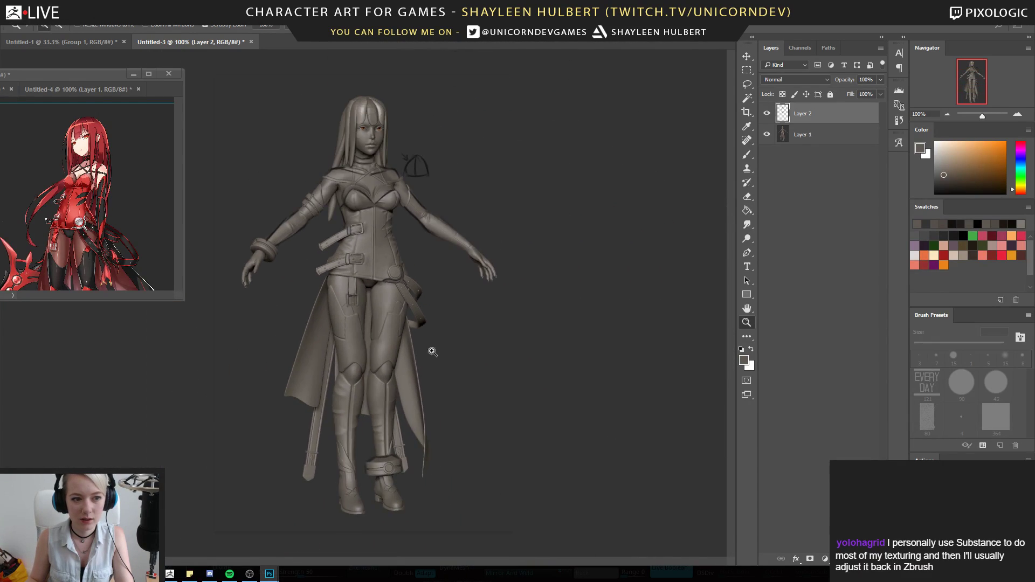
{"action": "left_click", "coordinate": [397, 320]}
Examine the lower legs in the reference art and compare them with the sculpt's legs and cape
{"action": "left_click", "coordinate": [131, 277]}
{"action": "left_click", "coordinate": [102, 243]}
{"action": "left_click_drag", "start_coordinate": [103, 269], "coordinate": [103, 216]}
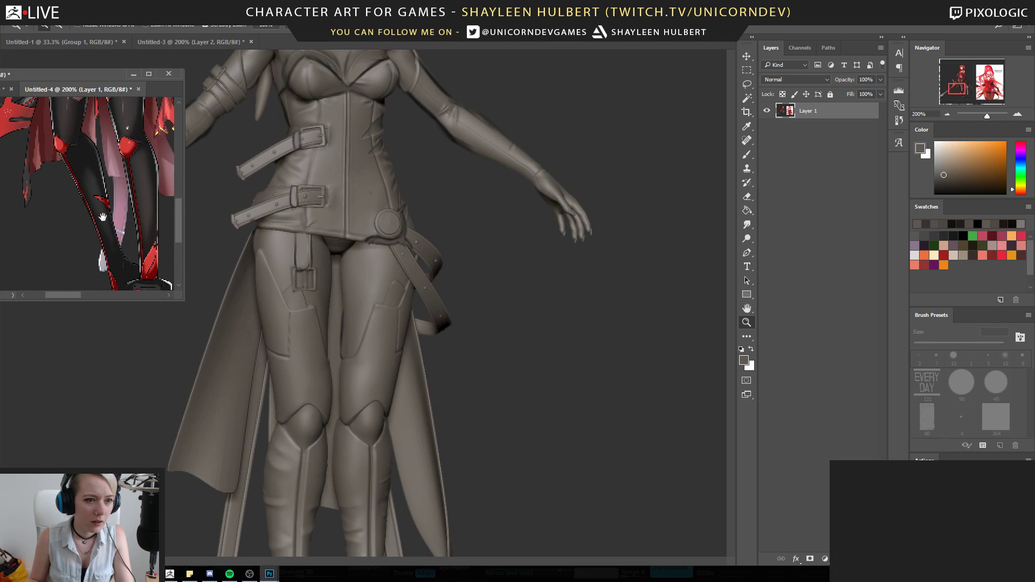
{"action": "left_click", "coordinate": [360, 332]}
{"action": "left_click_drag", "start_coordinate": [357, 388], "coordinate": [451, 286]}
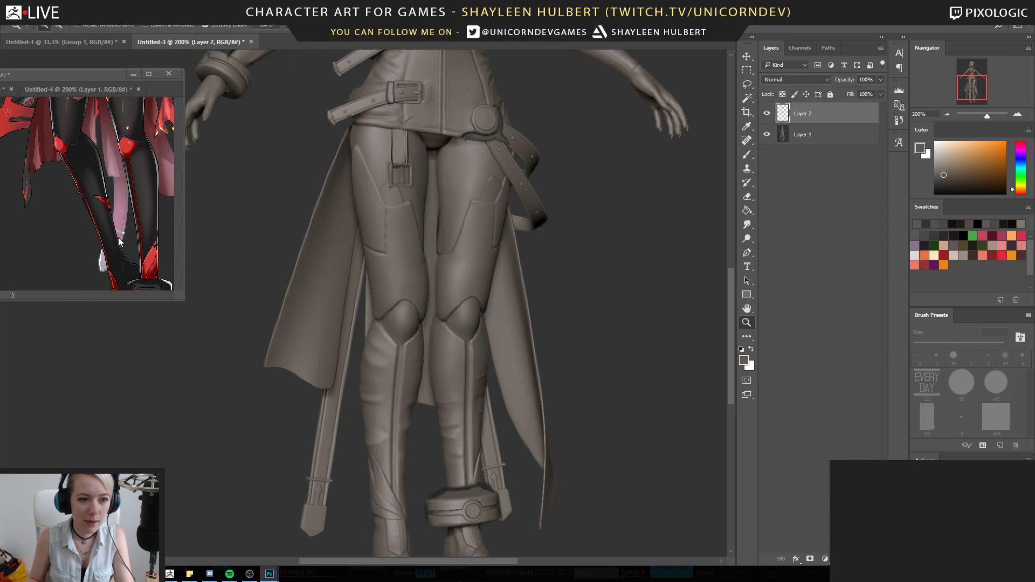
{"action": "left_click", "coordinate": [409, 357], "text": "alt"}
{"action": "left_click", "coordinate": [350, 301]}
Examine the reference's stockings, knee pieces, thigh strap and hanging belts from several positions
{"action": "left_click", "coordinate": [131, 241]}
{"action": "left_click_drag", "start_coordinate": [125, 235], "coordinate": [120, 259]}
{"action": "left_click_drag", "start_coordinate": [128, 151], "coordinate": [132, 225]}
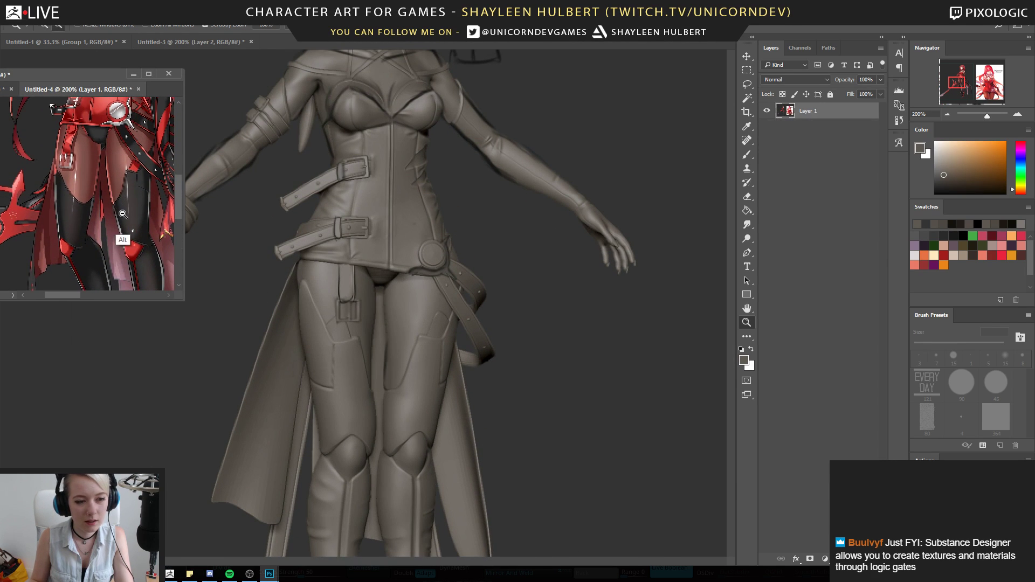
{"action": "left_click", "coordinate": [122, 214], "text": "alt"}
{"action": "left_click_drag", "start_coordinate": [86, 162], "coordinate": [78, 124]}
{"action": "left_click", "coordinate": [141, 176]}
{"action": "left_click_drag", "start_coordinate": [121, 264], "coordinate": [65, 210]}
{"action": "left_click_drag", "start_coordinate": [159, 224], "coordinate": [184, 198]}
{"action": "left_click", "coordinate": [59, 198], "text": "alt"}
{"action": "left_click_drag", "start_coordinate": [54, 172], "coordinate": [162, 232]}
{"action": "left_click", "coordinate": [51, 165]}
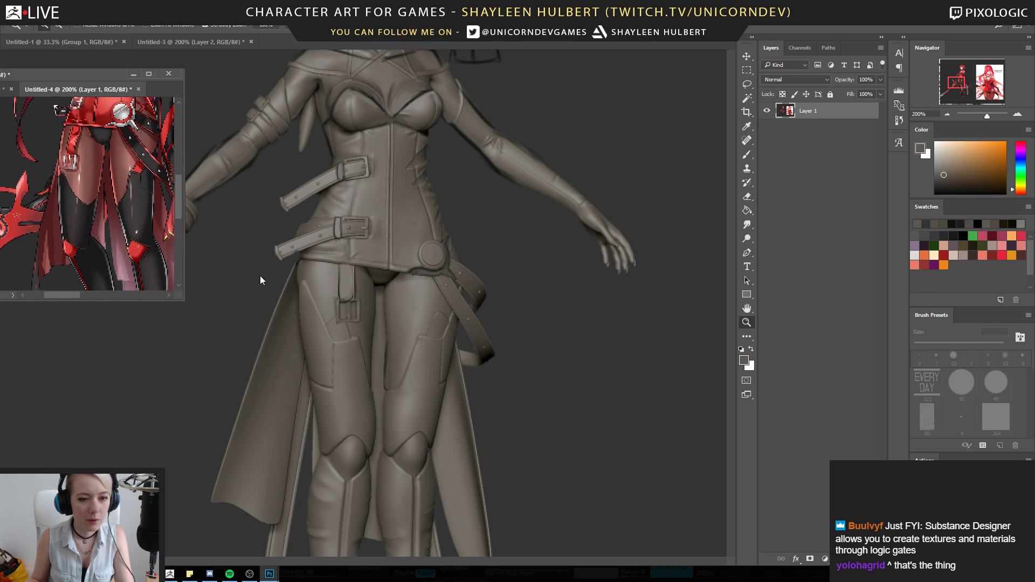
Widen the gap between the thighs above the knees using an 8 px brush in sampled cape grey
{"action": "left_click", "coordinate": [336, 344], "text": "alt"}
{"action": "left_click", "coordinate": [336, 343]}
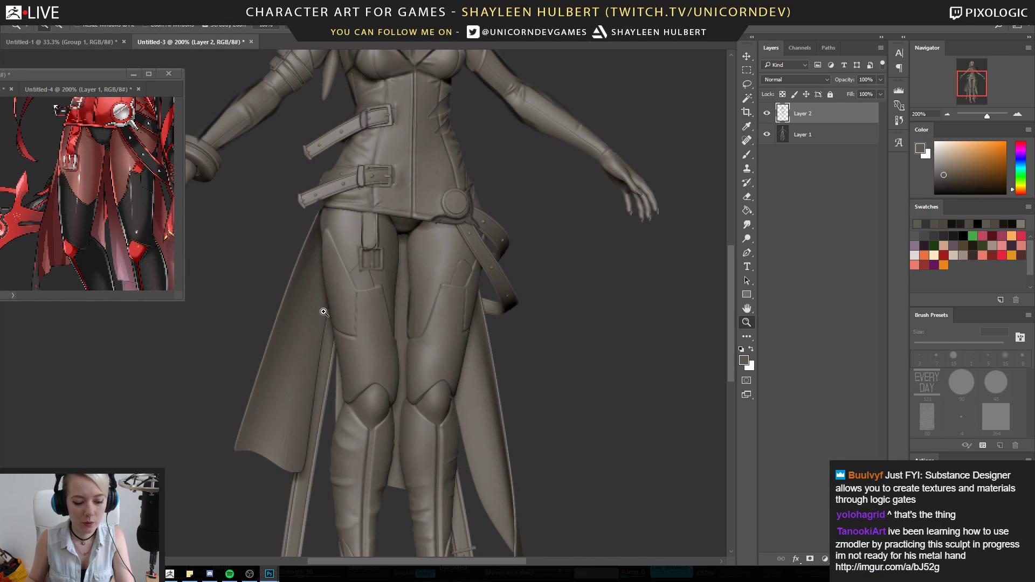
{"action": "key", "text": "b"}
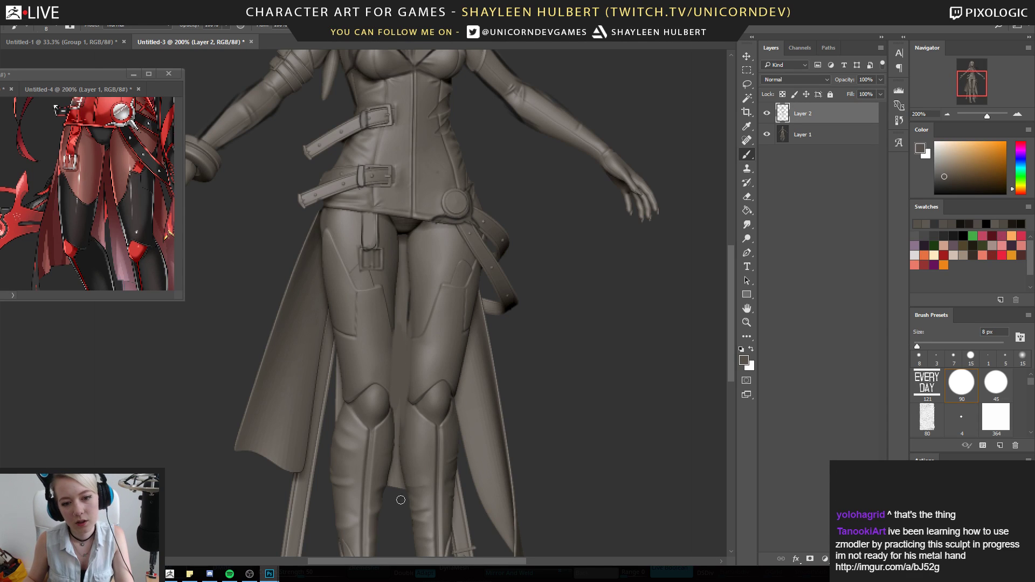
{"action": "scroll", "coordinate": [428, 318], "scroll_direction": "down", "scroll_amount": 5}
{"action": "left_click", "coordinate": [404, 317], "text": "alt"}
{"action": "left_click_drag", "start_coordinate": [404, 314], "coordinate": [400, 318]}
{"action": "left_click", "coordinate": [393, 391], "text": "alt"}
Slim and reshape both lower legs by painting along their contours with an 8 px brush in a sampled dark tone
{"action": "left_click", "coordinate": [429, 455], "text": "alt"}
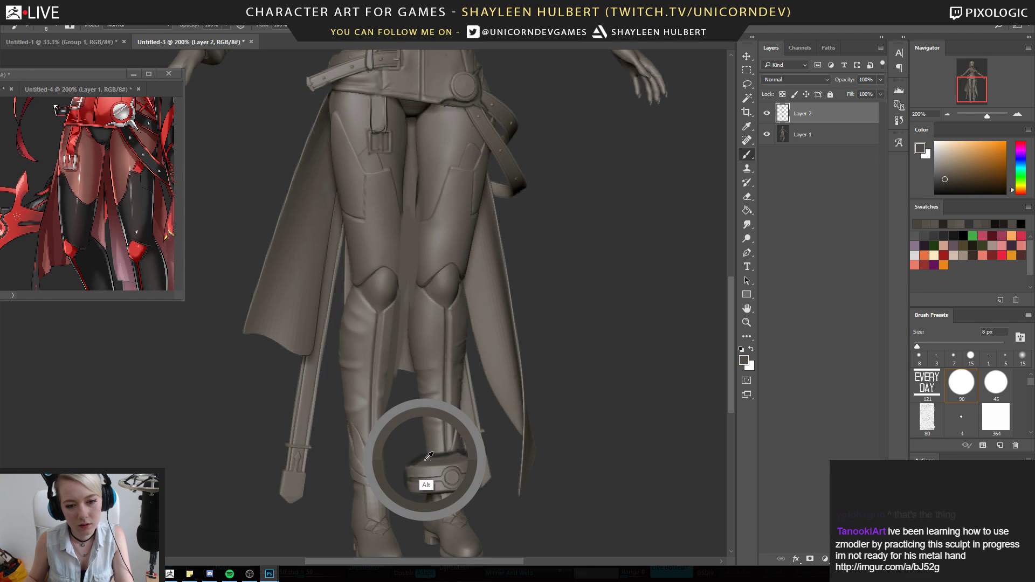
{"action": "left_click_drag", "start_coordinate": [429, 456], "coordinate": [416, 419], "text": "alt"}
{"action": "left_click_drag", "start_coordinate": [400, 296], "coordinate": [383, 421]}
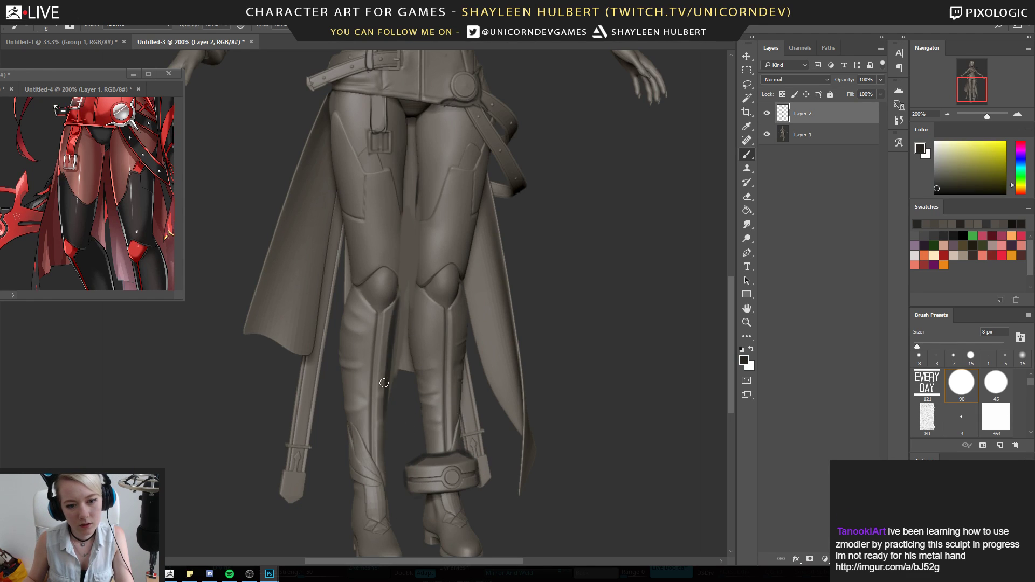
{"action": "left_click_drag", "start_coordinate": [358, 287], "coordinate": [338, 378]}
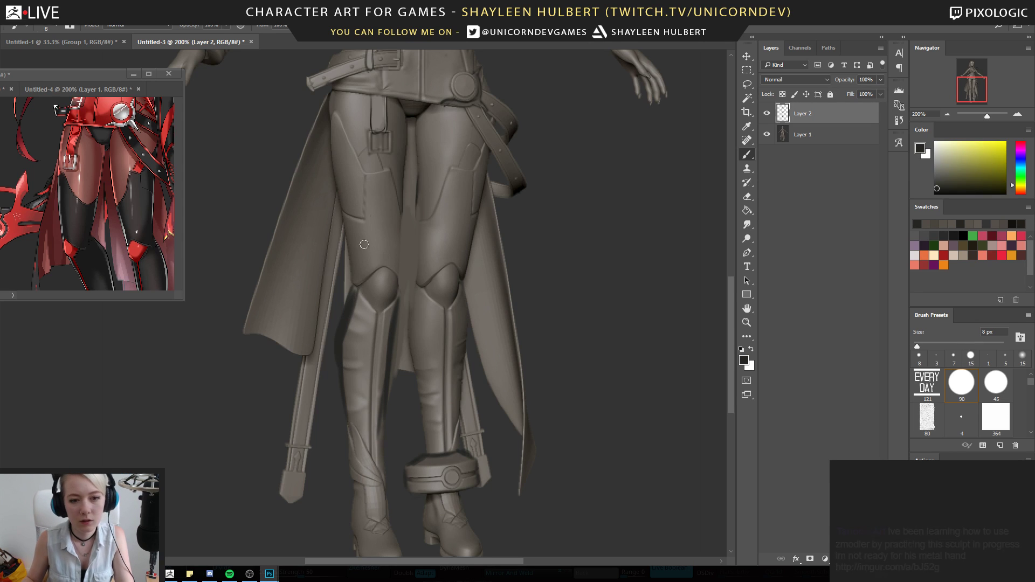
{"action": "left_click_drag", "start_coordinate": [421, 405], "coordinate": [420, 289]}
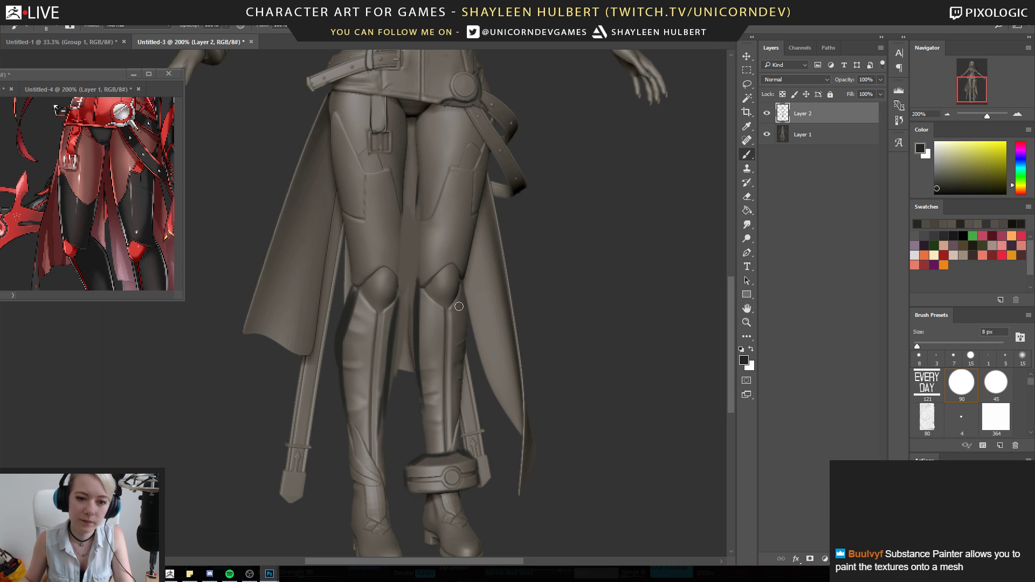
Fill the gap between the calves with sampled cape grey, extending the back cloth downward with the 8 px brush
{"action": "left_click", "coordinate": [418, 275], "text": "alt"}
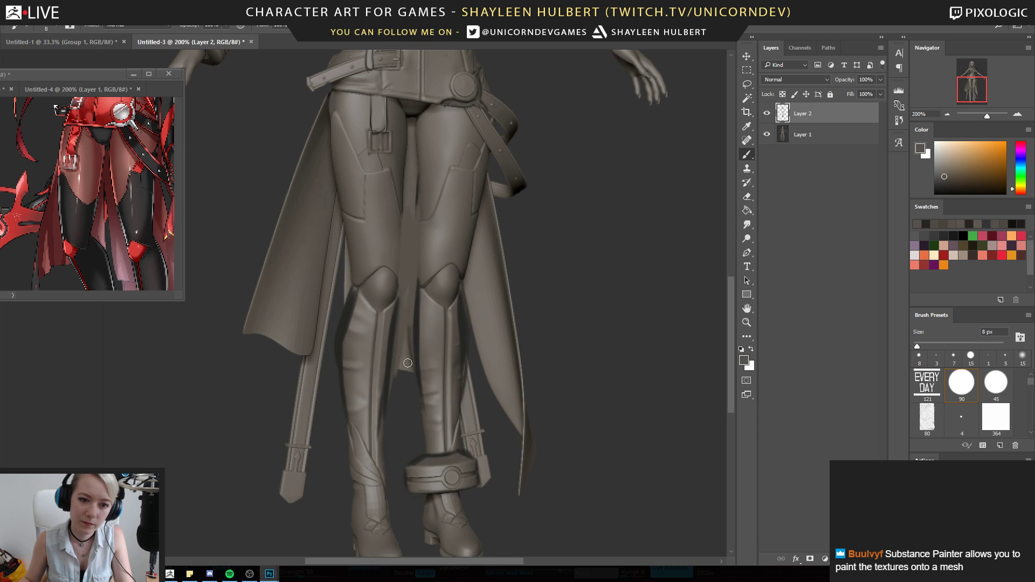
{"action": "left_click_drag", "start_coordinate": [419, 273], "coordinate": [391, 338]}
{"action": "left_click", "coordinate": [380, 421], "text": "alt"}
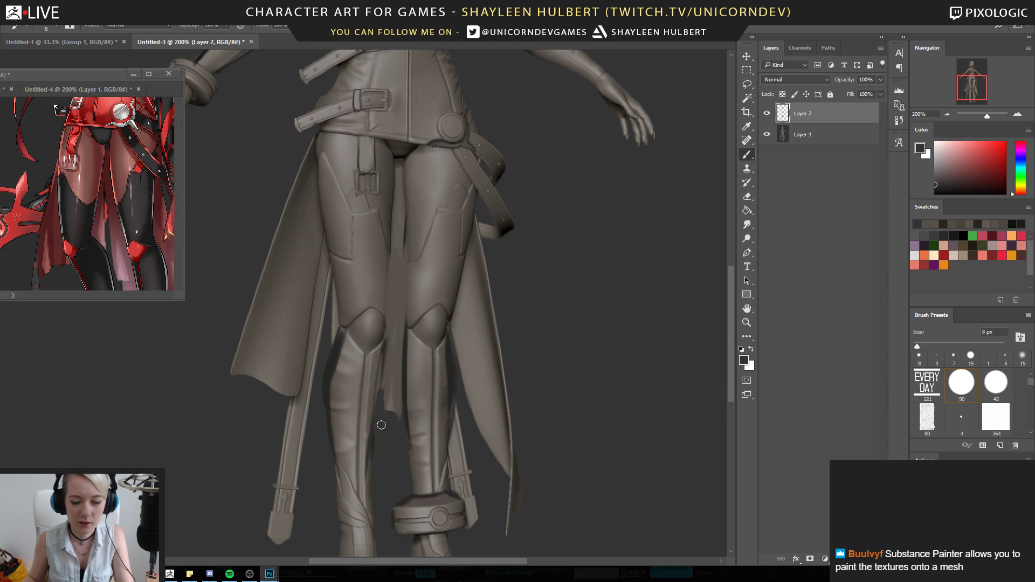
Paint a black curved edge across the character's upper right thigh, running beneath the hanging strap and buckle
{"action": "mouse_move", "coordinate": [419, 287]}
{"action": "left_mouse_down"}
{"action": "mouse_move", "coordinate": [421, 361]}
{"action": "mouse_move", "coordinate": [439, 423]}
{"action": "mouse_move", "coordinate": [426, 465]}
{"action": "mouse_move", "coordinate": [422, 398]}
{"action": "mouse_move", "coordinate": [478, 435]}
{"action": "mouse_move", "coordinate": [447, 488]}
{"action": "mouse_move", "coordinate": [442, 412]}
{"action": "left_mouse_up"}
{"action": "left_click", "coordinate": [418, 279], "text": "alt"}
{"action": "mouse_move", "coordinate": [346, 370]}
{"action": "left_mouse_down"}
{"action": "mouse_move", "coordinate": [339, 294]}
{"action": "mouse_move", "coordinate": [371, 327]}
{"action": "left_mouse_up"}
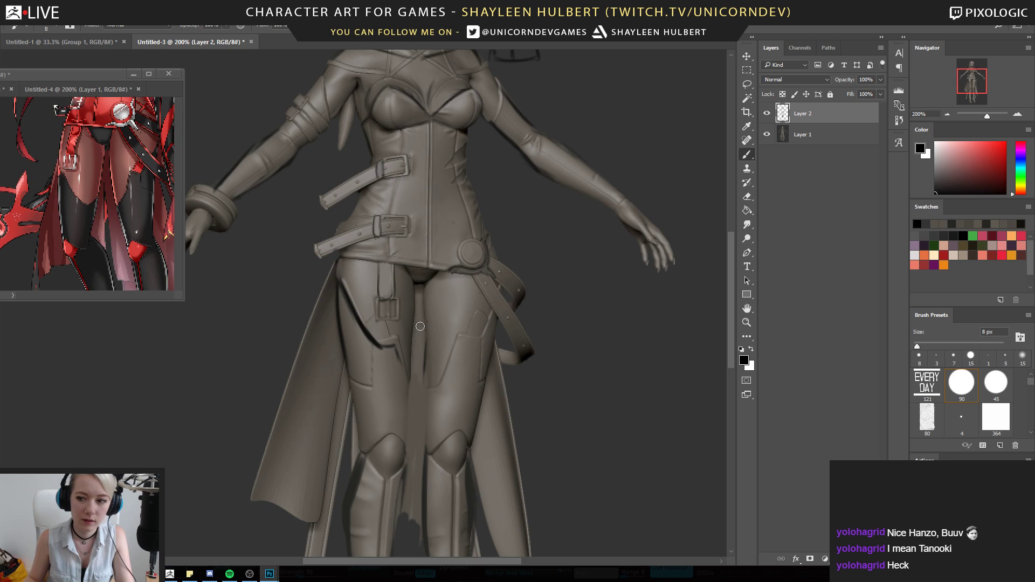
Rework the inner top edge of the character's left knee with an 8 px brush, using sampled dark and grey tones
{"action": "mouse_move", "coordinate": [491, 249]}
{"action": "left_mouse_down"}
{"action": "mouse_move", "coordinate": [486, 308]}
{"action": "mouse_move", "coordinate": [513, 181]}
{"action": "mouse_move", "coordinate": [508, 191]}
{"action": "left_mouse_up"}
{"action": "left_click", "coordinate": [449, 260], "text": "alt"}
{"action": "left_click_drag", "start_coordinate": [438, 245], "coordinate": [447, 253]}
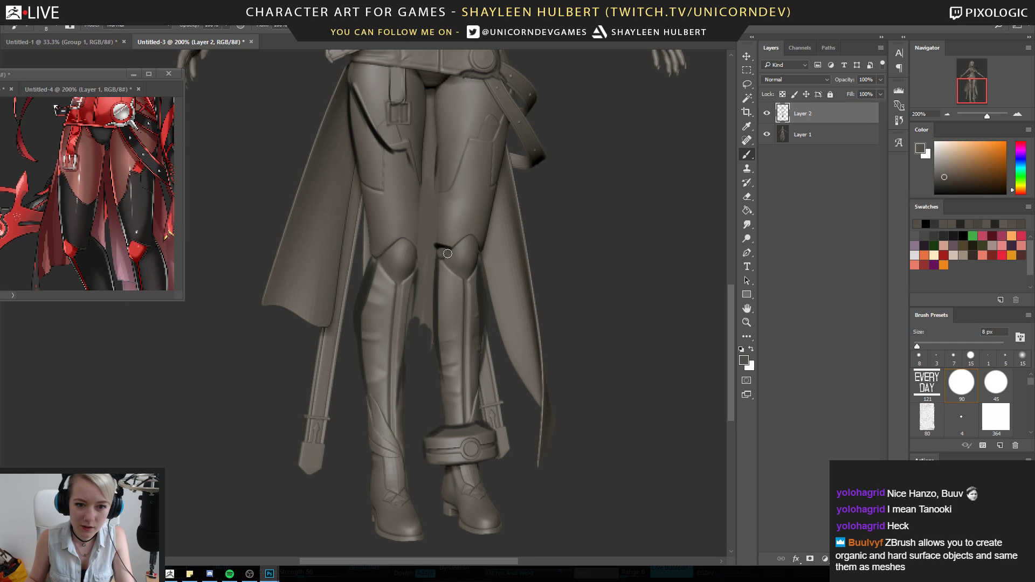
{"action": "left_click", "coordinate": [447, 247], "text": "alt"}
{"action": "left_click", "coordinate": [432, 228], "text": "alt"}
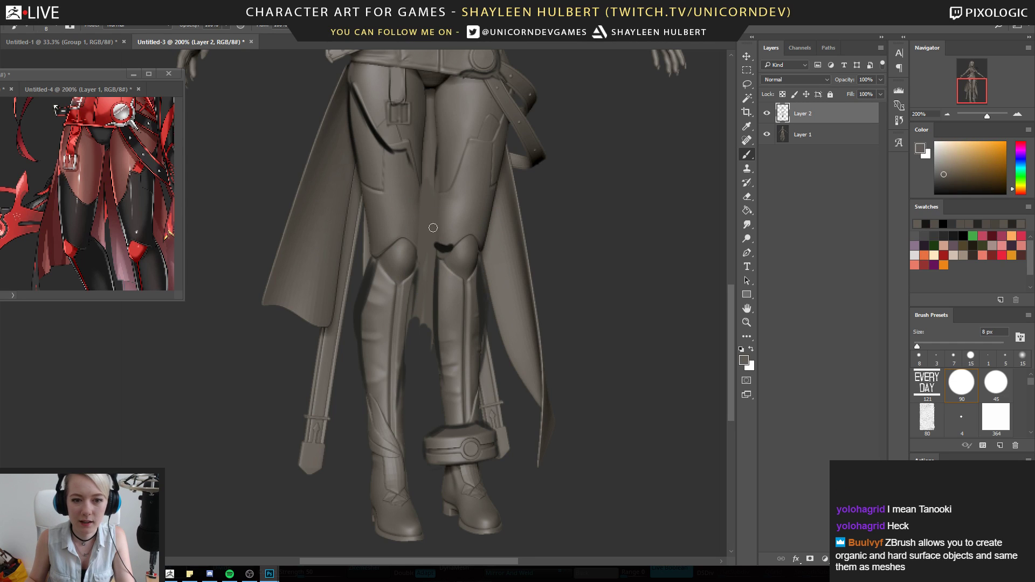
{"action": "left_click", "coordinate": [445, 237], "text": "alt"}
{"action": "left_click_drag", "start_coordinate": [442, 245], "coordinate": [449, 242]}
Outline the left leg's inner thigh edge down into the top of the knee with a 5 px brush in sampled dark grey
{"action": "left_click", "coordinate": [437, 284], "text": "alt"}
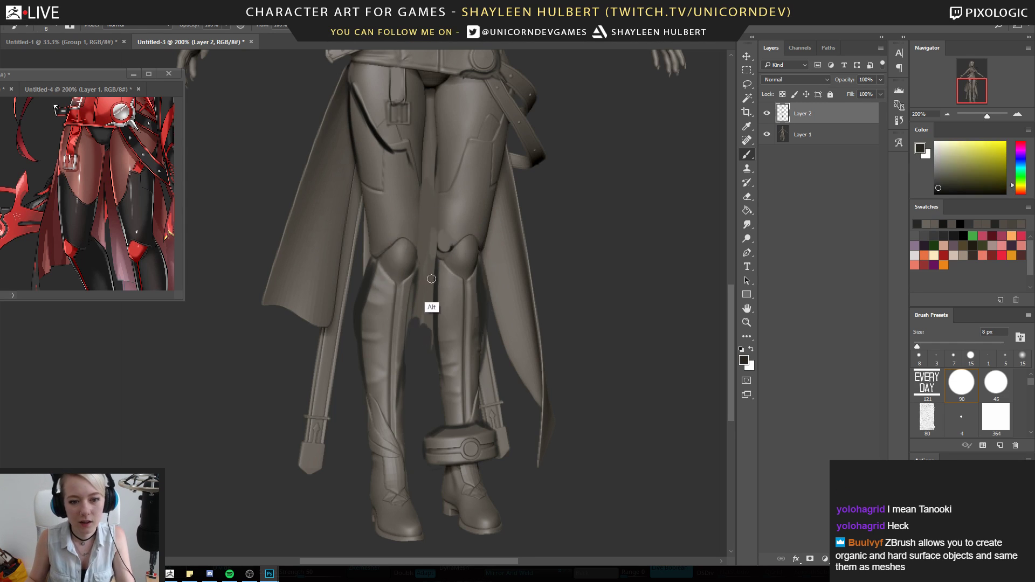
{"action": "left_click_drag", "start_coordinate": [436, 191], "coordinate": [436, 246]}
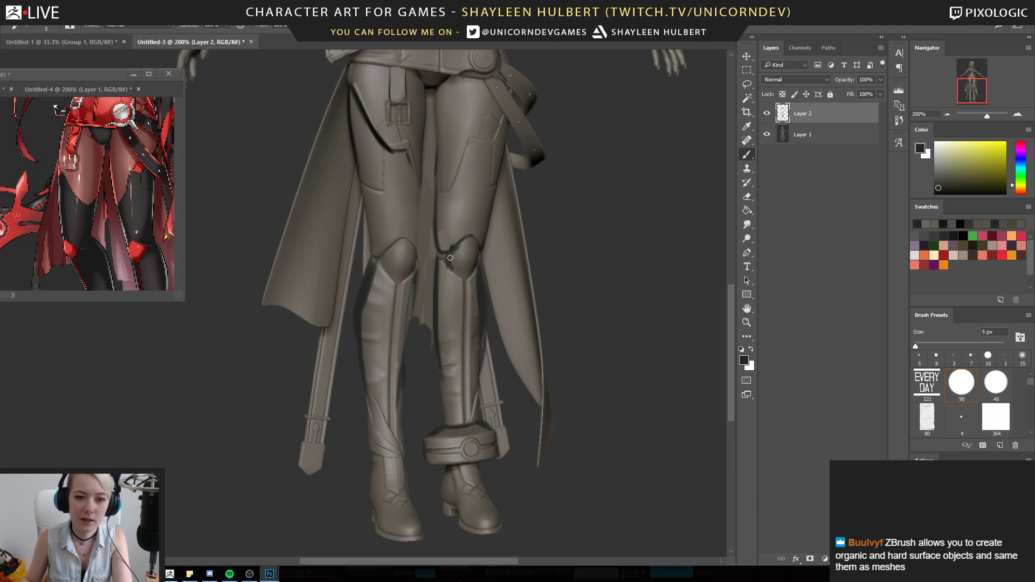
{"action": "key", "text": "ctrl+alt+z"}
{"action": "key", "text": "ctrl+alt+z"}
{"action": "key", "text": "ctrl+alt+z"}
{"action": "key", "text": "ctrl+alt+z"}
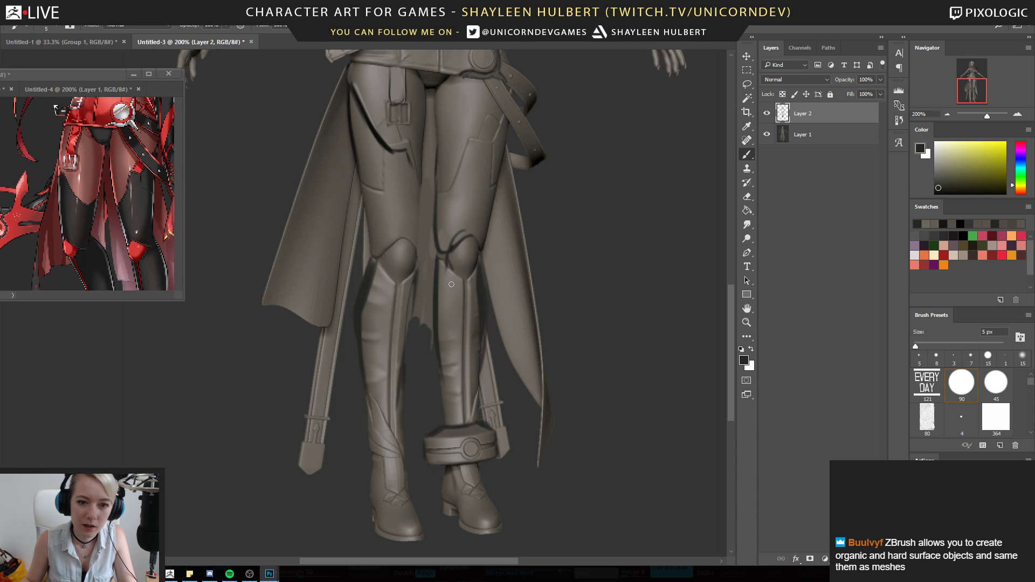
Repaint both kneecaps as tall ovals with flat grey fill and dark outlines using the 5 px brush
{"action": "left_click_drag", "start_coordinate": [473, 228], "coordinate": [467, 238]}
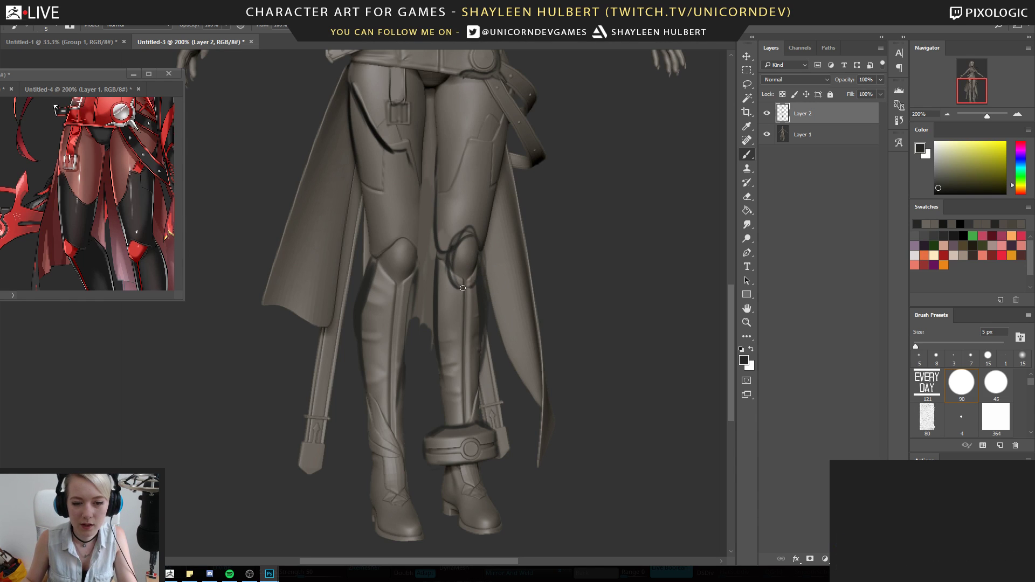
{"action": "left_click", "coordinate": [467, 239], "text": "alt"}
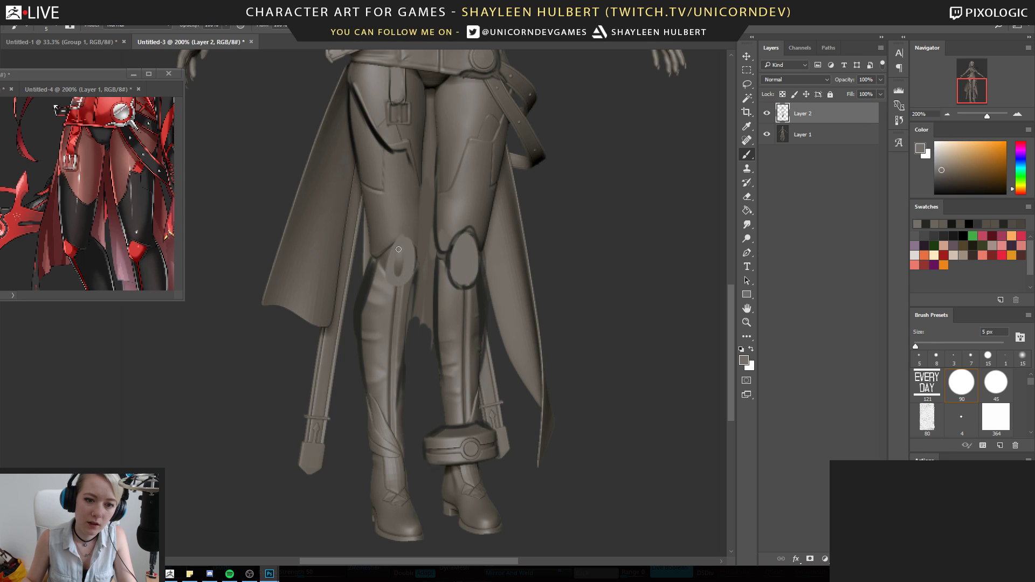
{"action": "left_click_drag", "start_coordinate": [940, 192], "coordinate": [938, 192]}
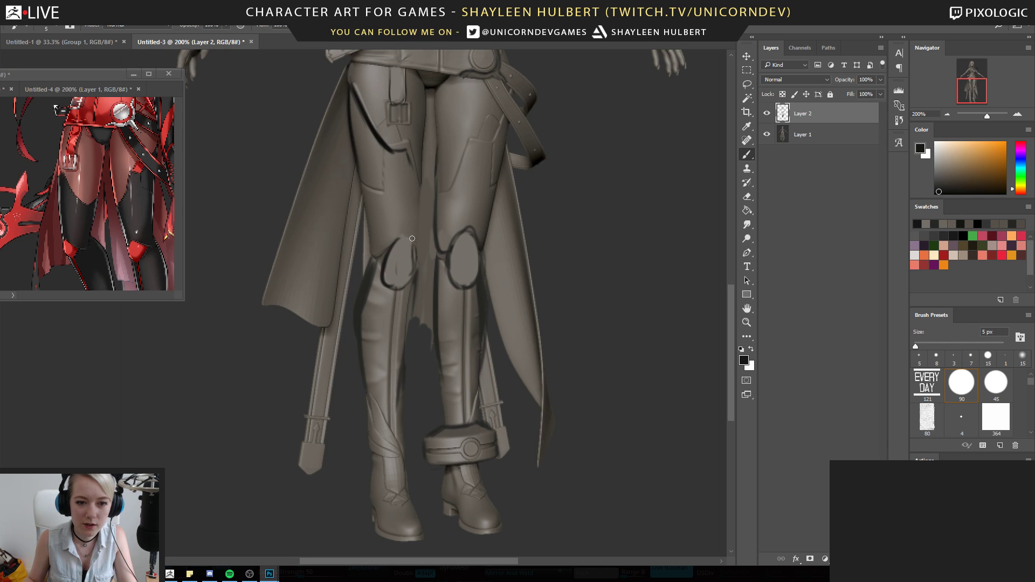
{"action": "mouse_move", "coordinate": [426, 203]}
{"action": "left_mouse_down"}
{"action": "mouse_move", "coordinate": [448, 247]}
{"action": "mouse_move", "coordinate": [439, 233]}
{"action": "mouse_move", "coordinate": [427, 383]}
{"action": "mouse_move", "coordinate": [446, 305]}
{"action": "left_mouse_up"}
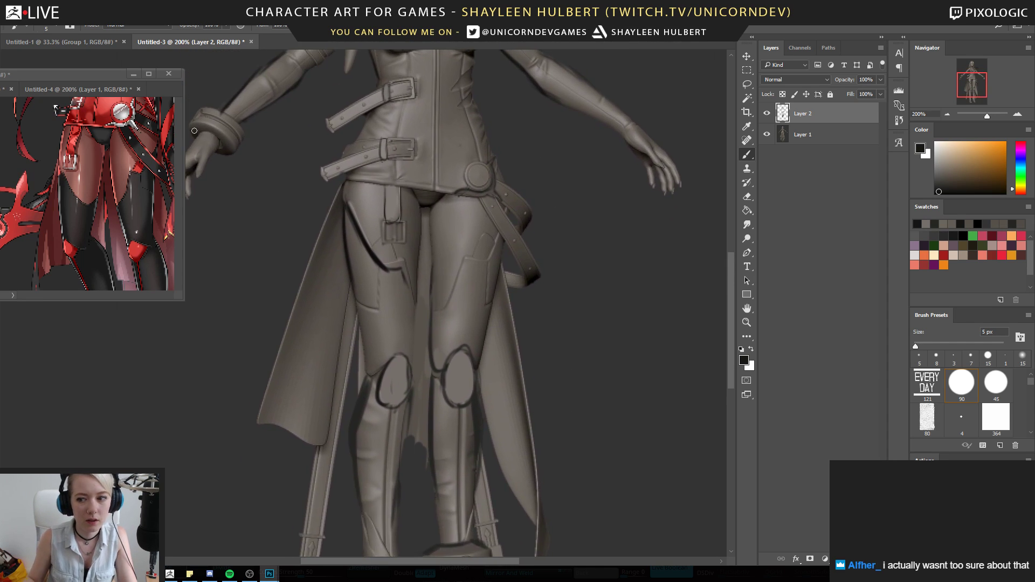
Examine the reference's knee pieces, lower legs, boots and ankle bracelet
{"action": "left_click", "coordinate": [115, 189]}
{"action": "left_click_drag", "start_coordinate": [115, 189], "coordinate": [113, 159]}
{"action": "scroll", "coordinate": [109, 228], "scroll_direction": "up", "scroll_amount": 5}
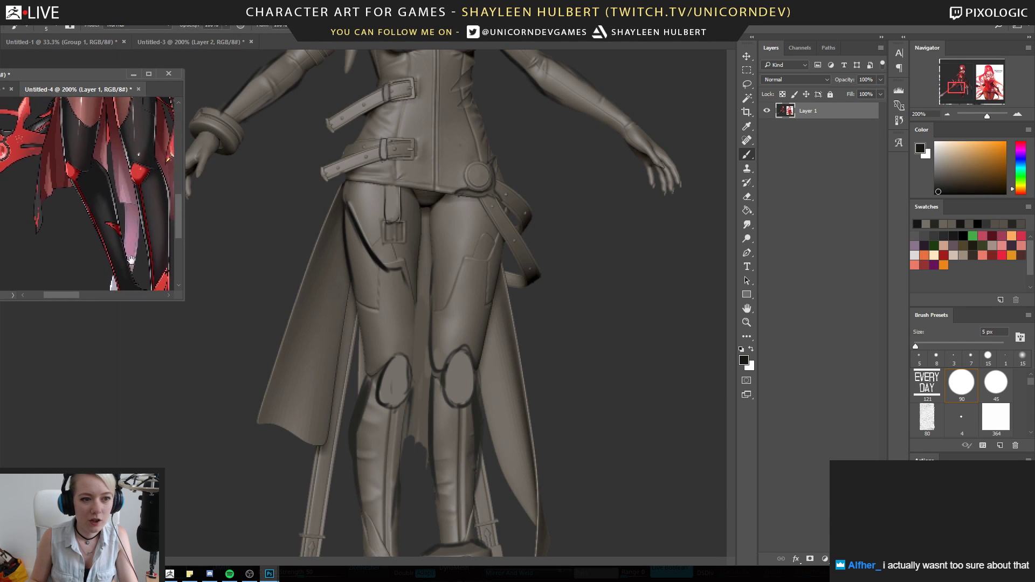
{"action": "scroll", "coordinate": [124, 243], "scroll_direction": "up", "scroll_amount": 10}
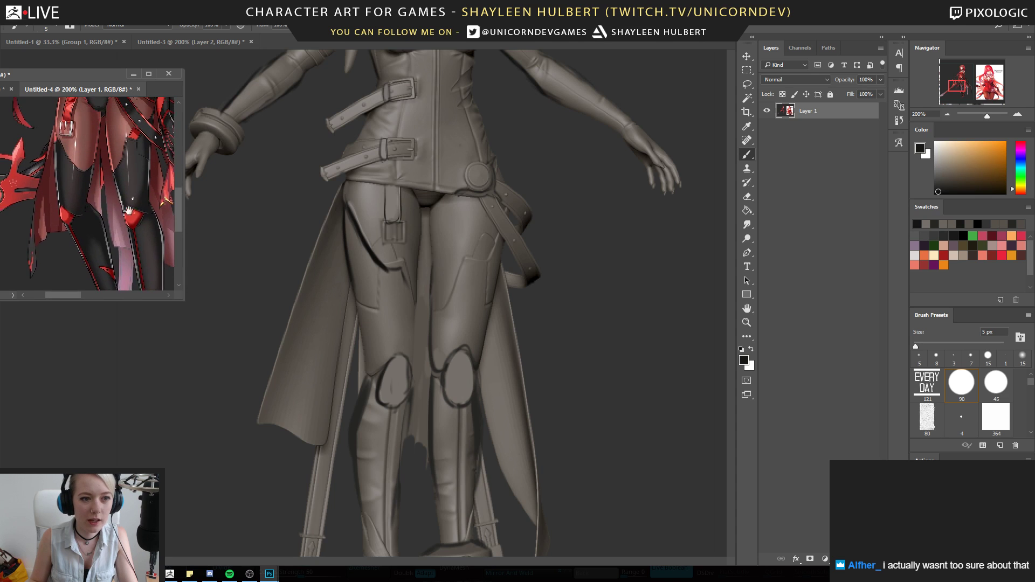
{"action": "scroll", "coordinate": [109, 244], "scroll_direction": "down", "scroll_amount": 10}
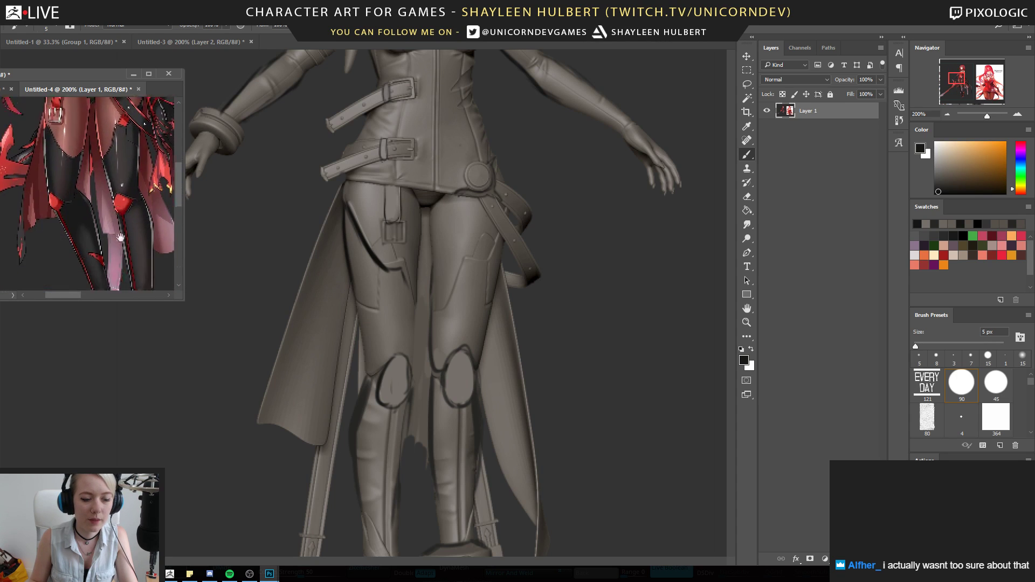
{"action": "scroll", "coordinate": [122, 214], "scroll_direction": "up", "scroll_amount": 6}
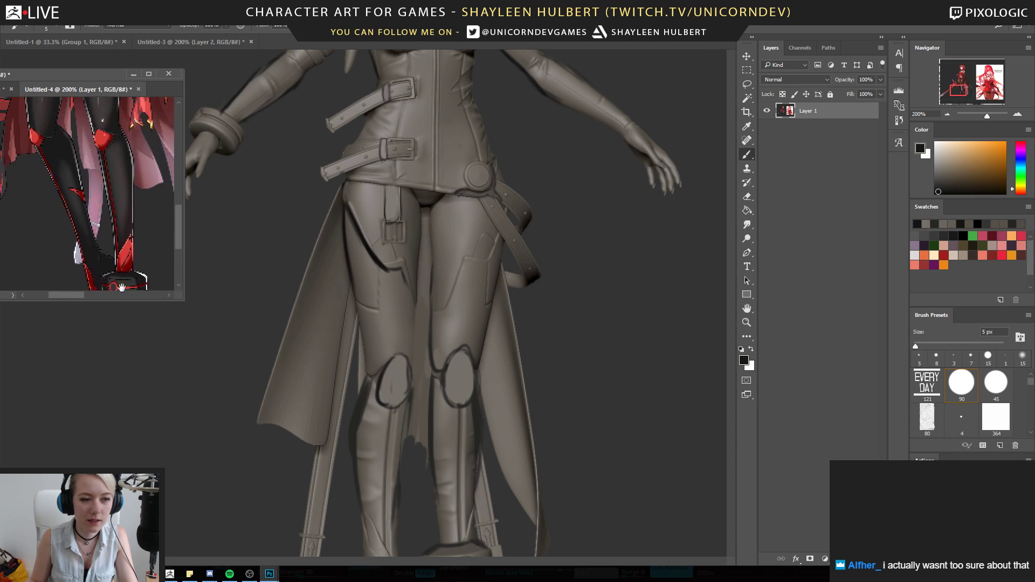
{"action": "left_click_drag", "start_coordinate": [125, 203], "coordinate": [124, 200]}
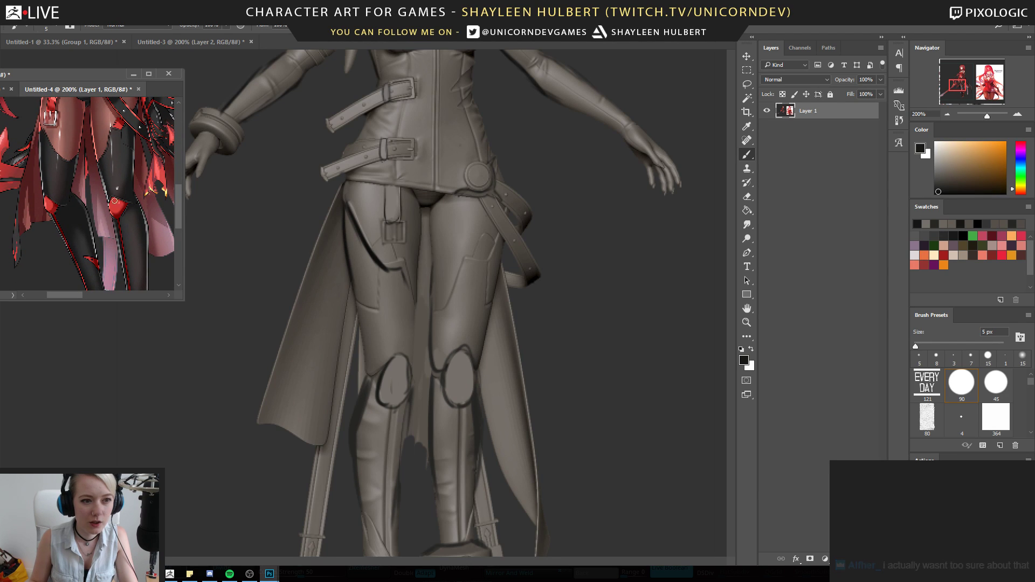
{"action": "left_click_drag", "start_coordinate": [114, 197], "coordinate": [133, 178]}
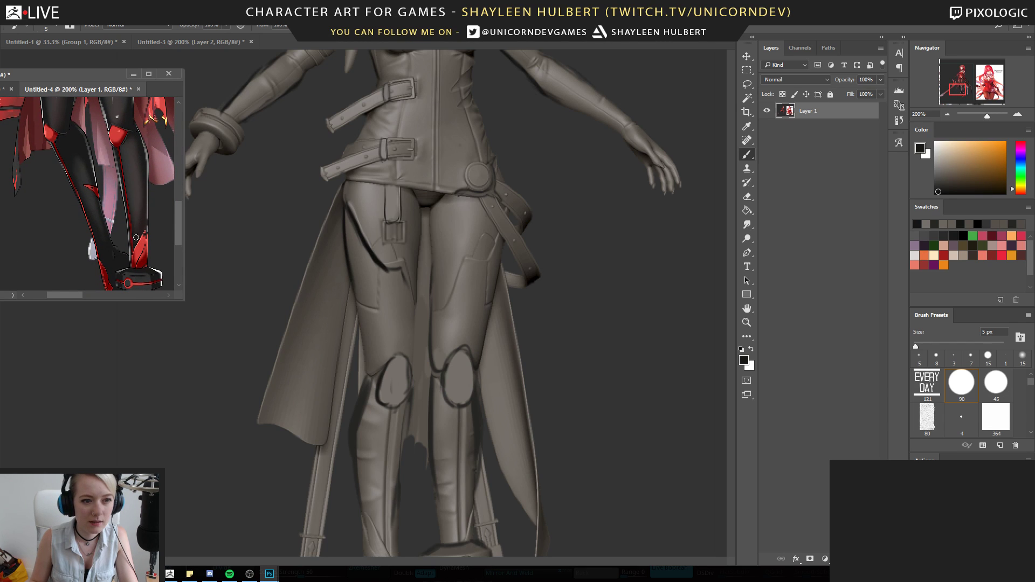
{"action": "mouse_move", "coordinate": [110, 169]}
{"action": "left_mouse_down"}
{"action": "mouse_move", "coordinate": [137, 251]}
{"action": "mouse_move", "coordinate": [148, 189]}
{"action": "mouse_move", "coordinate": [141, 270]}
{"action": "mouse_move", "coordinate": [119, 170]}
{"action": "left_mouse_up"}
{"action": "left_click_drag", "start_coordinate": [104, 231], "coordinate": [125, 156]}
{"action": "left_click_drag", "start_coordinate": [132, 243], "coordinate": [125, 167]}
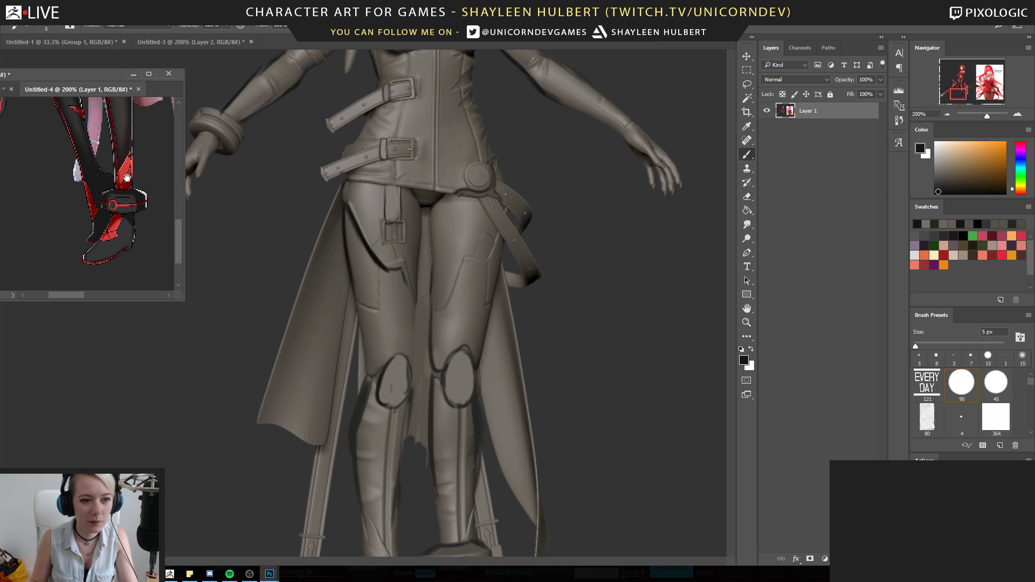
Slim the character's right calf and ankle by painting sampled background grey along the boot's contours
{"action": "left_click", "coordinate": [122, 208], "text": "alt"}
{"action": "left_click_drag", "start_coordinate": [530, 431], "coordinate": [531, 224]}
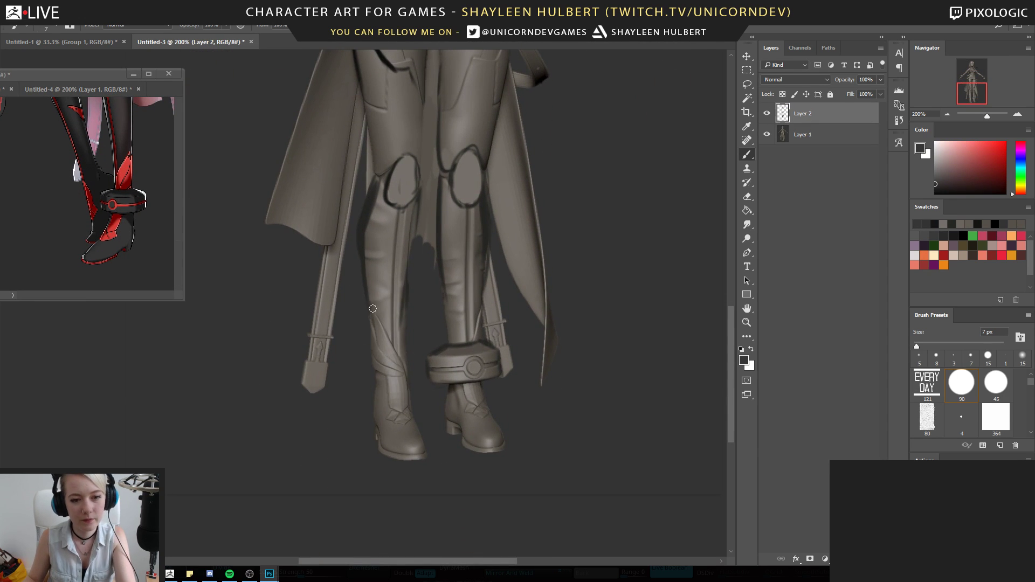
{"action": "left_click", "coordinate": [362, 351], "text": "alt"}
{"action": "left_click_drag", "start_coordinate": [363, 345], "coordinate": [363, 290]}
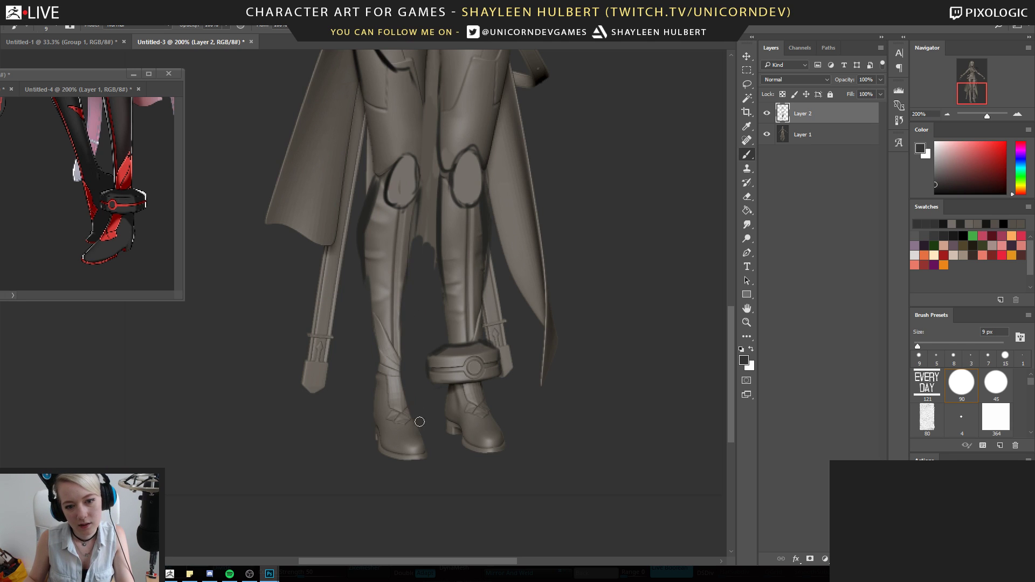
Compare the whole figure with and without the Layer 2 paint-over
{"action": "left_click_drag", "start_coordinate": [424, 286], "coordinate": [388, 358]}
{"action": "left_click_drag", "start_coordinate": [390, 266], "coordinate": [384, 408]}
{"action": "left_click_drag", "start_coordinate": [389, 318], "coordinate": [380, 462]}
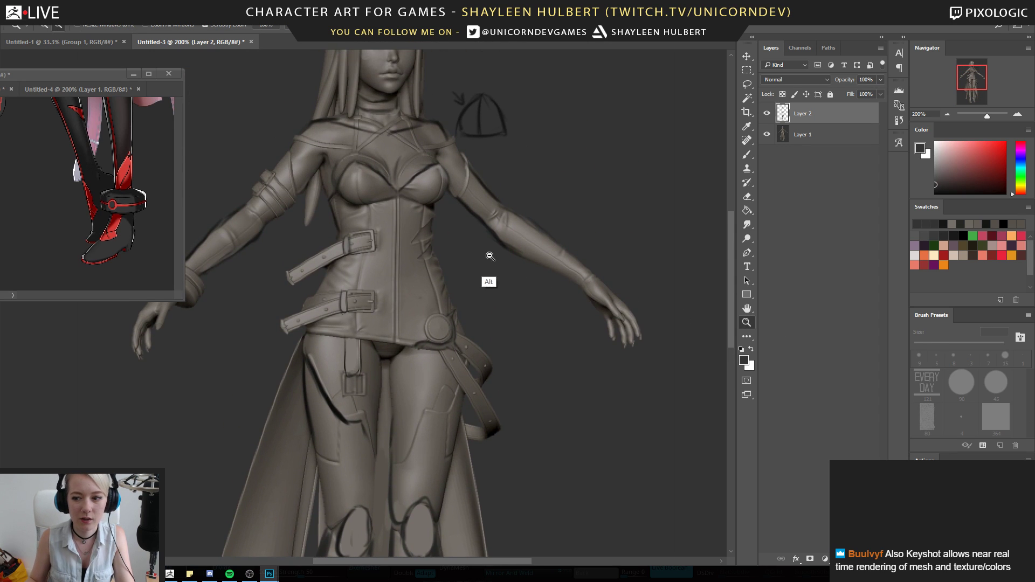
{"action": "left_click", "coordinate": [483, 259], "text": "alt"}
{"action": "left_click", "coordinate": [418, 201]}
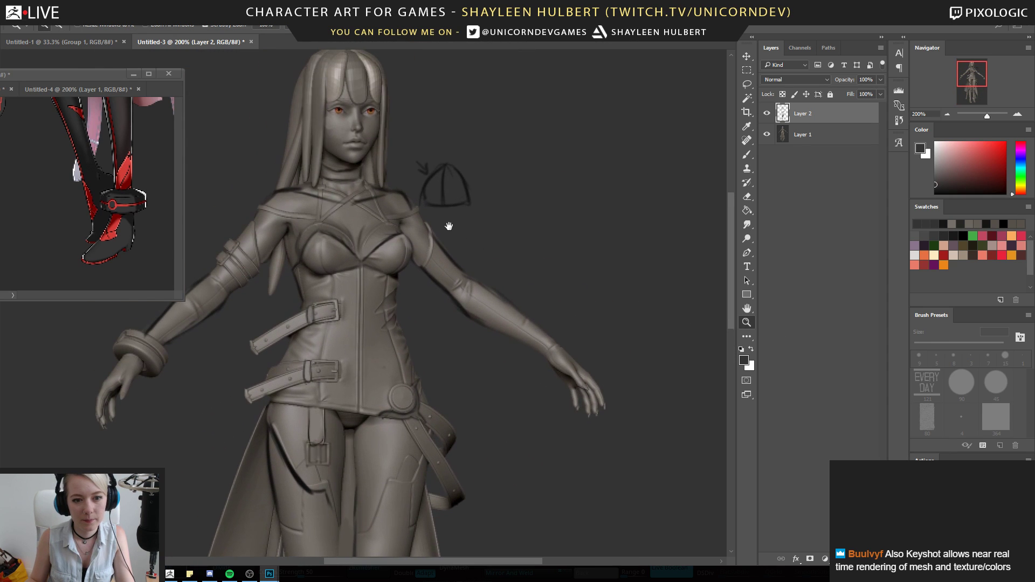
{"action": "left_click_drag", "start_coordinate": [406, 270], "coordinate": [439, 303]}
{"action": "left_click", "coordinate": [491, 252], "text": "alt"}
{"action": "left_click", "coordinate": [492, 250], "text": "alt"}
{"action": "left_click", "coordinate": [769, 114]}
{"action": "left_click", "coordinate": [770, 114]}
{"action": "left_click", "coordinate": [769, 114]}
{"action": "left_click", "coordinate": [770, 113]}
{"action": "left_click", "coordinate": [770, 114]}
{"action": "left_click", "coordinate": [770, 114]}
{"action": "left_click", "coordinate": [372, 189]}
{"action": "left_click", "coordinate": [371, 189]}
{"action": "left_click", "coordinate": [369, 108]}
{"action": "left_click_drag", "start_coordinate": [370, 108], "coordinate": [365, 158]}
{"action": "left_click", "coordinate": [365, 158], "text": "alt"}
{"action": "left_click", "coordinate": [365, 157], "text": "alt"}
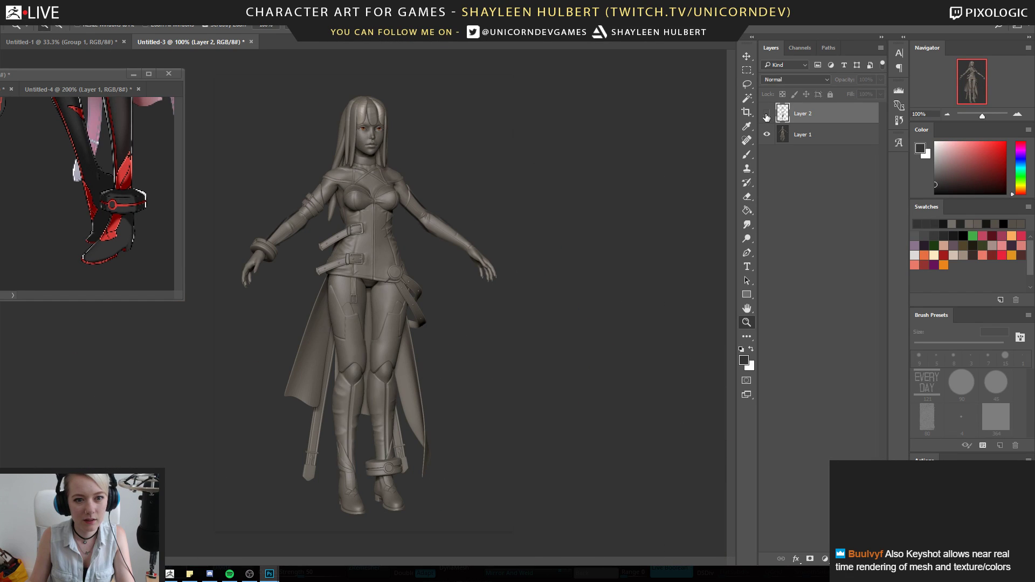
Review the corrected torso, belts and knees up close and as part of the full figure
{"action": "left_click", "coordinate": [381, 191]}
{"action": "left_click_drag", "start_coordinate": [377, 204], "coordinate": [425, 157]}
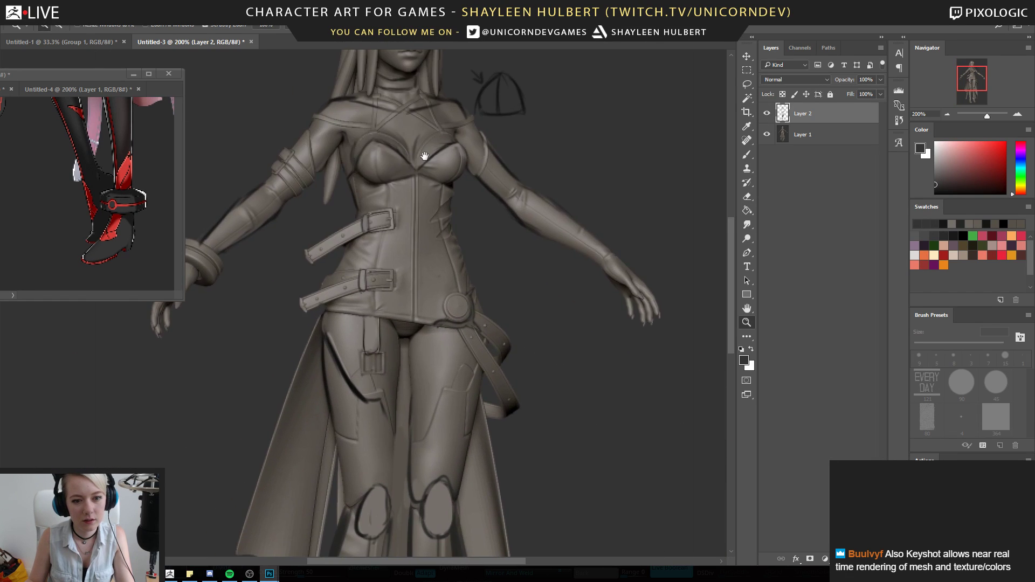
{"action": "left_click", "coordinate": [411, 200]}
{"action": "left_click", "coordinate": [411, 200], "text": "alt"}
{"action": "left_click", "coordinate": [404, 205], "text": "alt"}
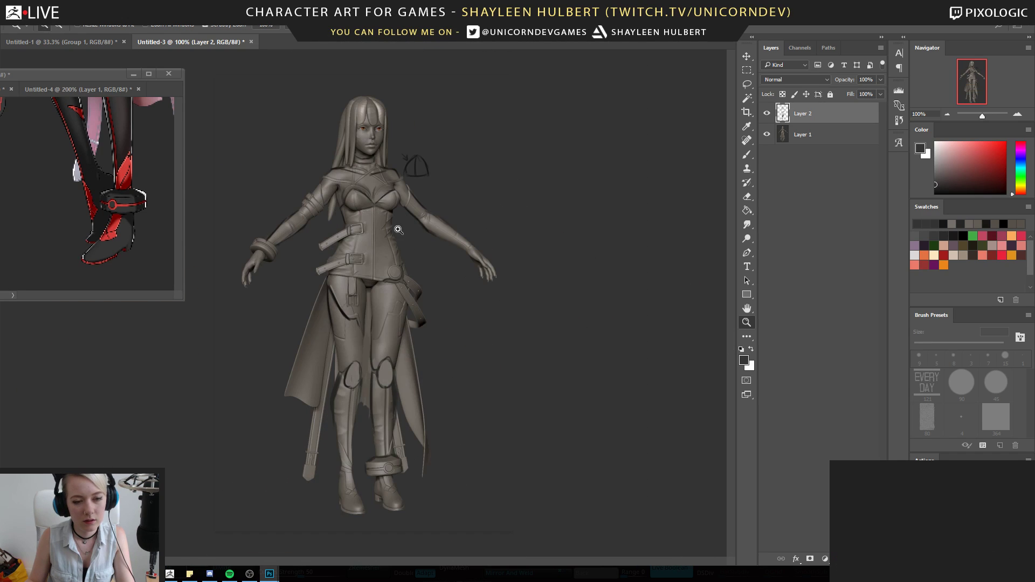
{"action": "left_click", "coordinate": [367, 224]}
{"action": "left_click", "coordinate": [368, 224]}
Examine the reference's legs at several magnifications, from the boots up to the hips
{"action": "left_click", "coordinate": [108, 172]}
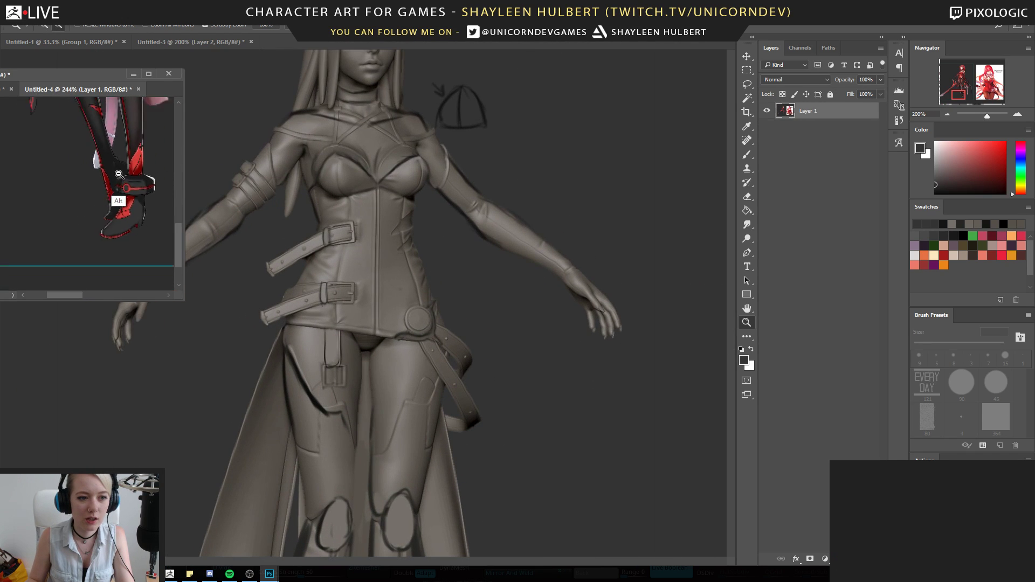
{"action": "left_click", "coordinate": [107, 171], "text": "alt"}
{"action": "left_click", "coordinate": [107, 170], "text": "alt"}
{"action": "left_click_drag", "start_coordinate": [44, 149], "coordinate": [102, 210]}
{"action": "left_click", "coordinate": [100, 210]}
{"action": "left_click_drag", "start_coordinate": [84, 188], "coordinate": [97, 261]}
{"action": "left_click", "coordinate": [76, 231]}
{"action": "left_click", "coordinate": [119, 234], "text": "alt"}
{"action": "left_click", "coordinate": [51, 251], "text": "alt"}
{"action": "left_click", "coordinate": [47, 197]}
{"action": "left_click", "coordinate": [33, 178]}
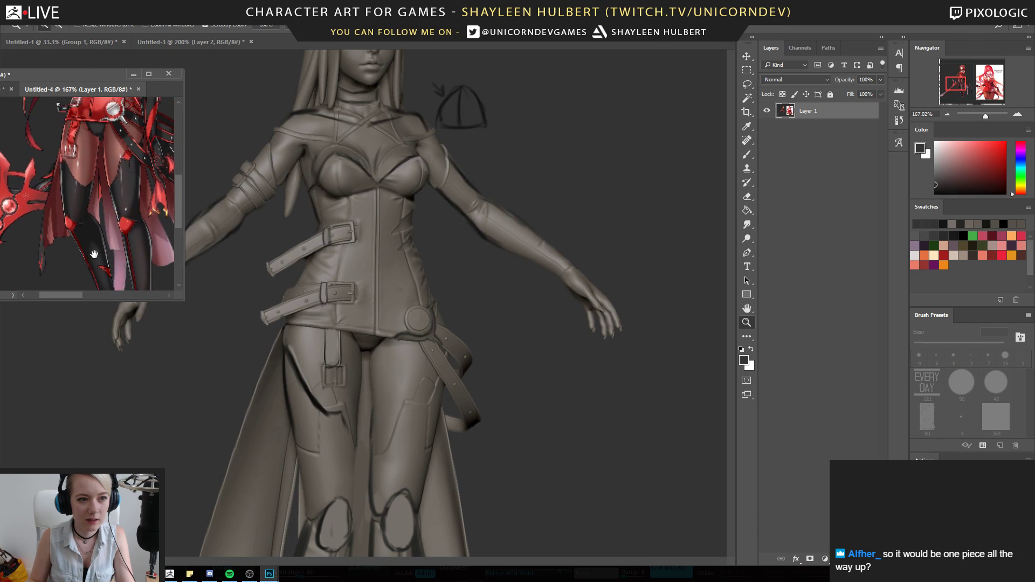
Inspect the reference's stocking tops and thigh buckle up close, along with its boots and ankle bracelet
{"action": "left_click_drag", "start_coordinate": [93, 256], "coordinate": [94, 255]}
{"action": "left_click", "coordinate": [88, 168], "text": "alt"}
{"action": "left_click", "coordinate": [58, 167]}
{"action": "left_click", "coordinate": [61, 161]}
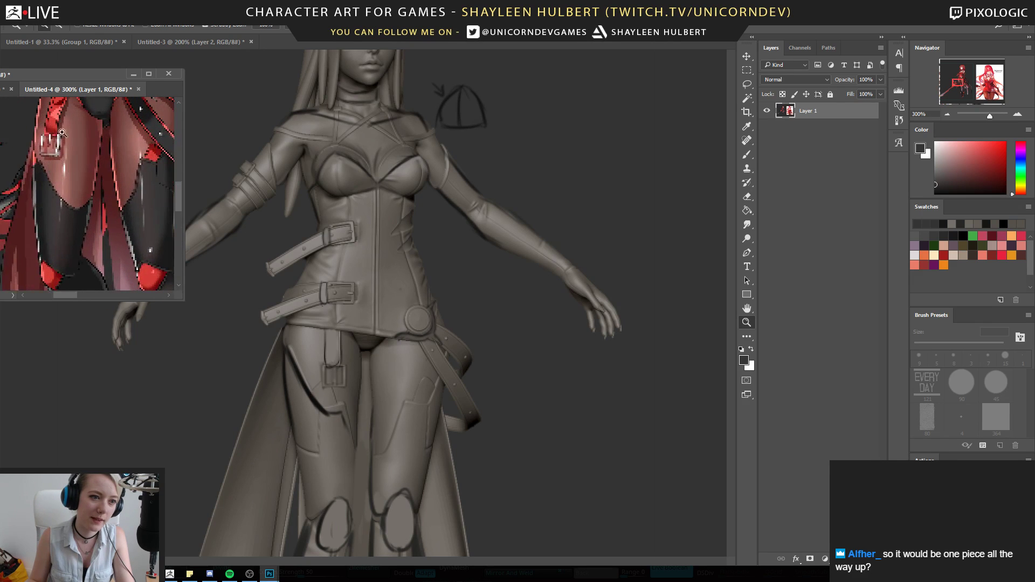
{"action": "left_click", "coordinate": [114, 207], "text": "alt"}
{"action": "left_click", "coordinate": [113, 213], "text": "alt"}
{"action": "left_click", "coordinate": [114, 215], "text": "alt"}
{"action": "left_click", "coordinate": [127, 221]}
{"action": "left_click_drag", "start_coordinate": [156, 231], "coordinate": [185, 232]}
{"action": "mouse_move", "coordinate": [38, 181]}
{"action": "left_mouse_down"}
{"action": "mouse_move", "coordinate": [161, 197]}
{"action": "mouse_move", "coordinate": [106, 186]}
{"action": "left_mouse_up"}
{"action": "left_click", "coordinate": [104, 251]}
{"action": "left_click_drag", "start_coordinate": [107, 223], "coordinate": [113, 183]}
Check the full sculpt against its original state by hiding and reshowing the Layer 2 paint-over
{"action": "left_click", "coordinate": [384, 294], "text": "alt"}
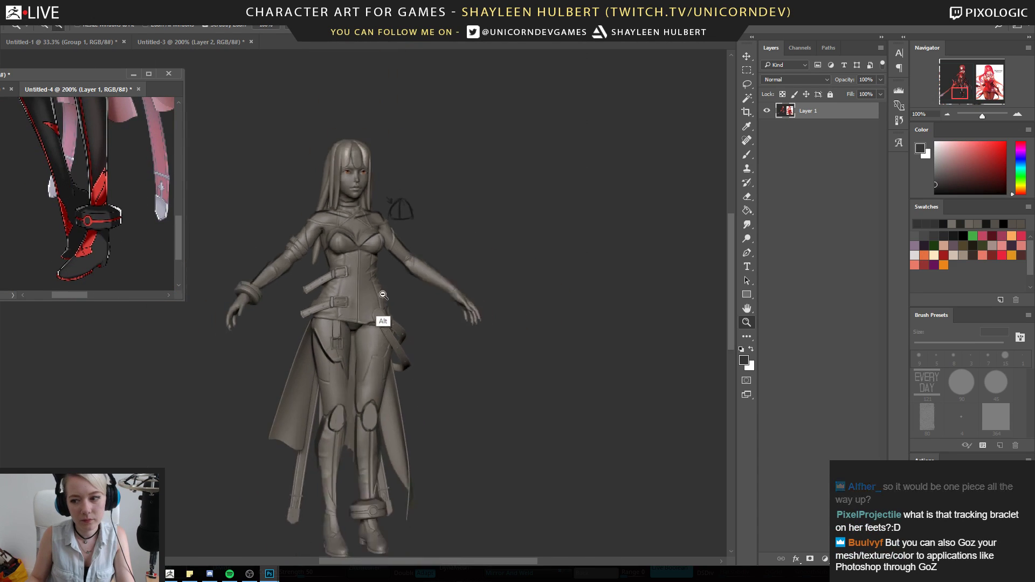
{"action": "left_click", "coordinate": [385, 295], "text": "alt"}
{"action": "left_click", "coordinate": [372, 296]}
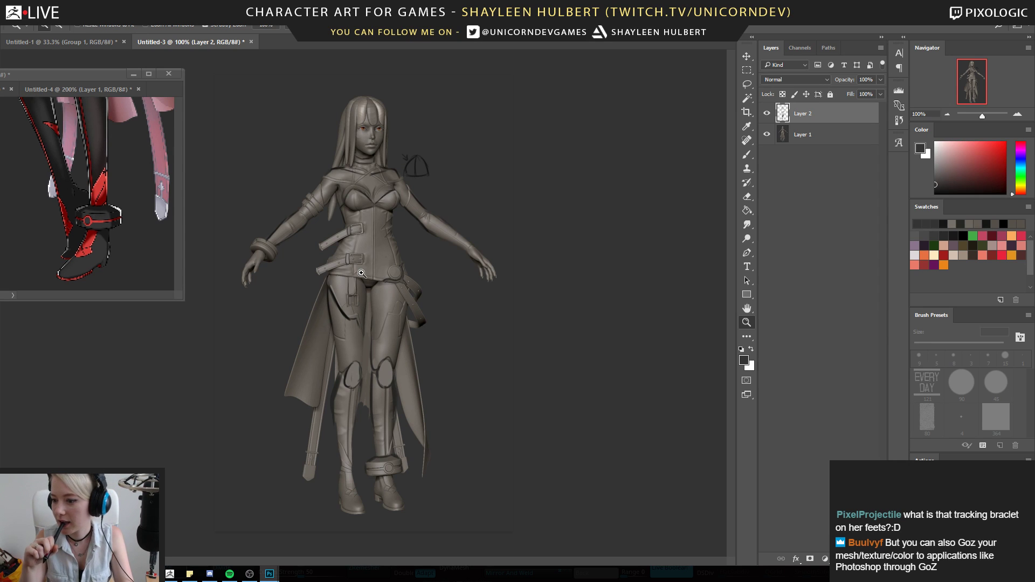
{"action": "left_click", "coordinate": [768, 114]}
{"action": "left_click", "coordinate": [767, 114]}
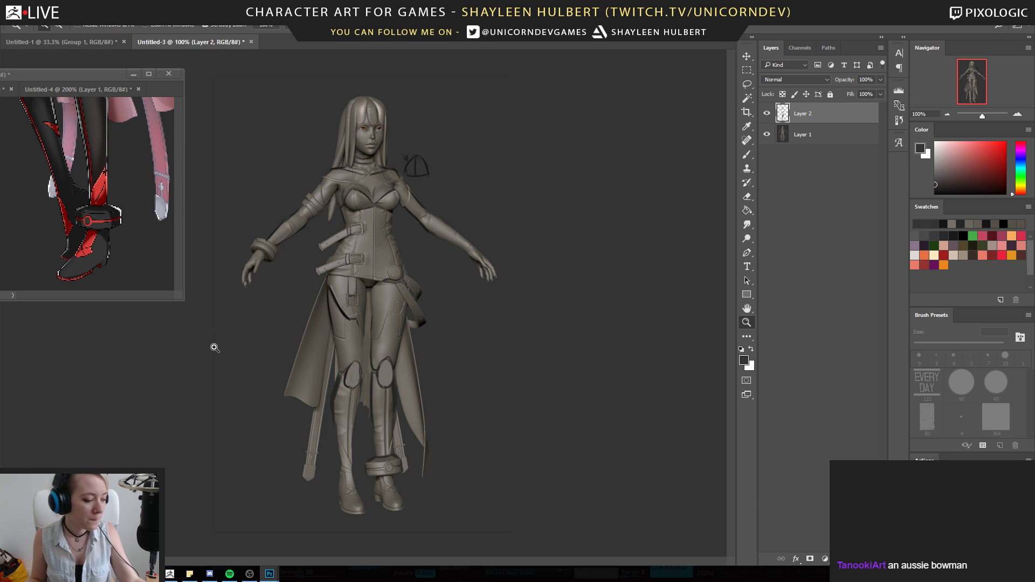
{"action": "left_click", "coordinate": [349, 333]}
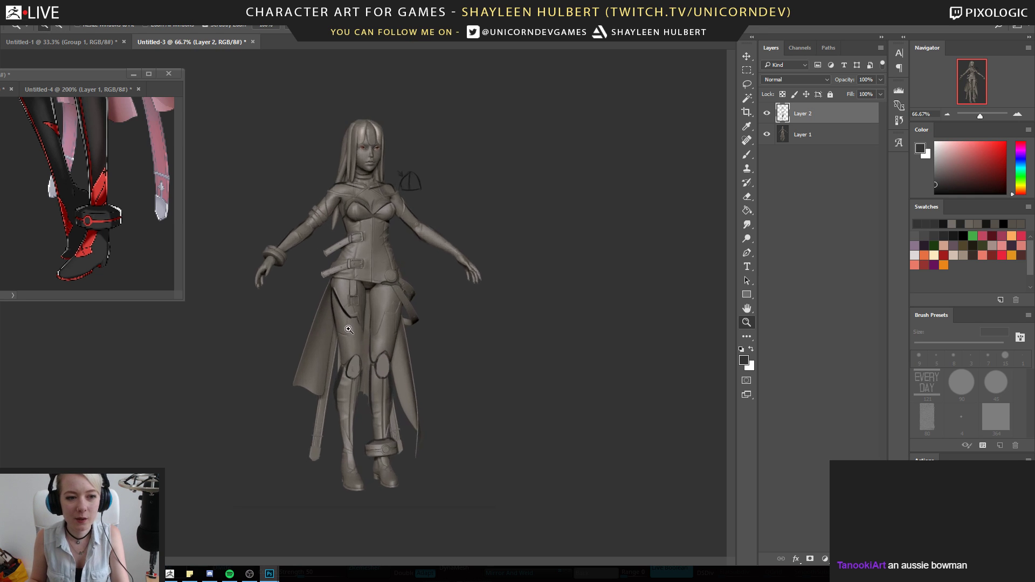
{"action": "left_click", "coordinate": [349, 333], "text": "alt"}
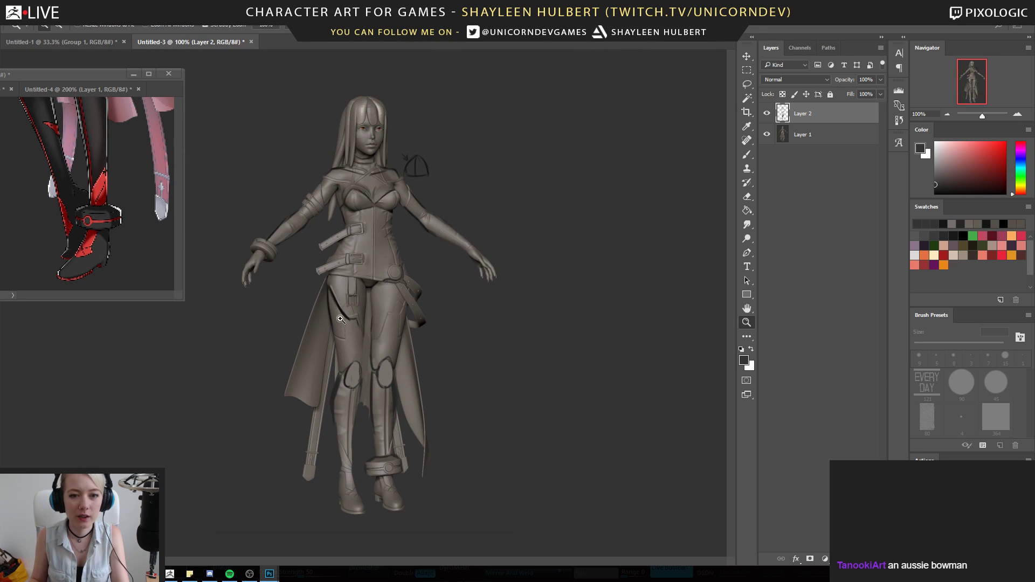
{"action": "left_click", "coordinate": [325, 233], "text": "alt"}
{"action": "left_click", "coordinate": [325, 233]}
Enlarge the reference window and show both reference artworks at 66.7% beside a closer view of the sculpt
{"action": "left_click", "coordinate": [116, 196]}
{"action": "left_click", "coordinate": [116, 196], "text": "alt"}
{"action": "left_click", "coordinate": [116, 196], "text": "alt"}
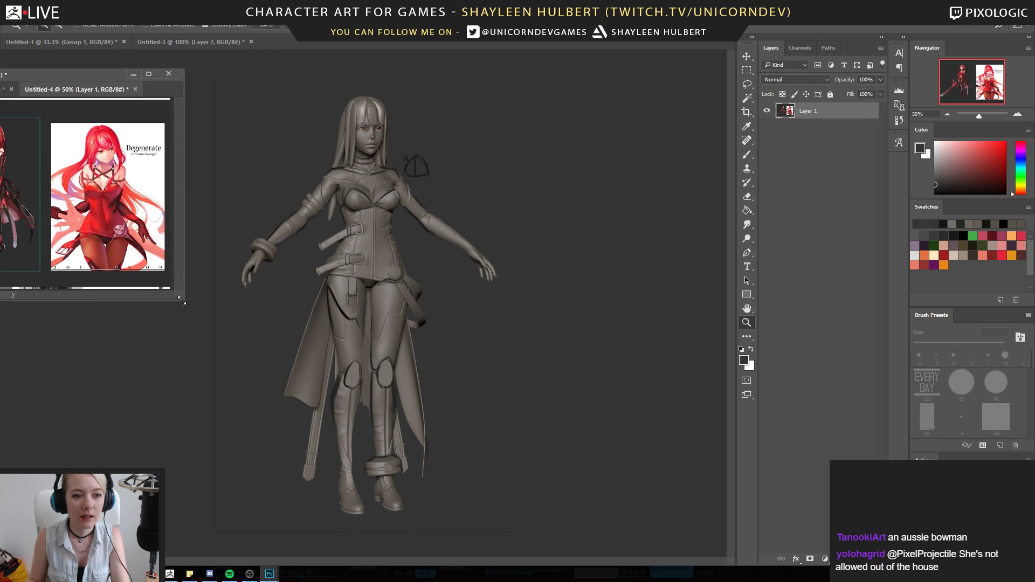
{"action": "left_click_drag", "start_coordinate": [181, 304], "coordinate": [270, 383]}
{"action": "left_click", "coordinate": [178, 268]}
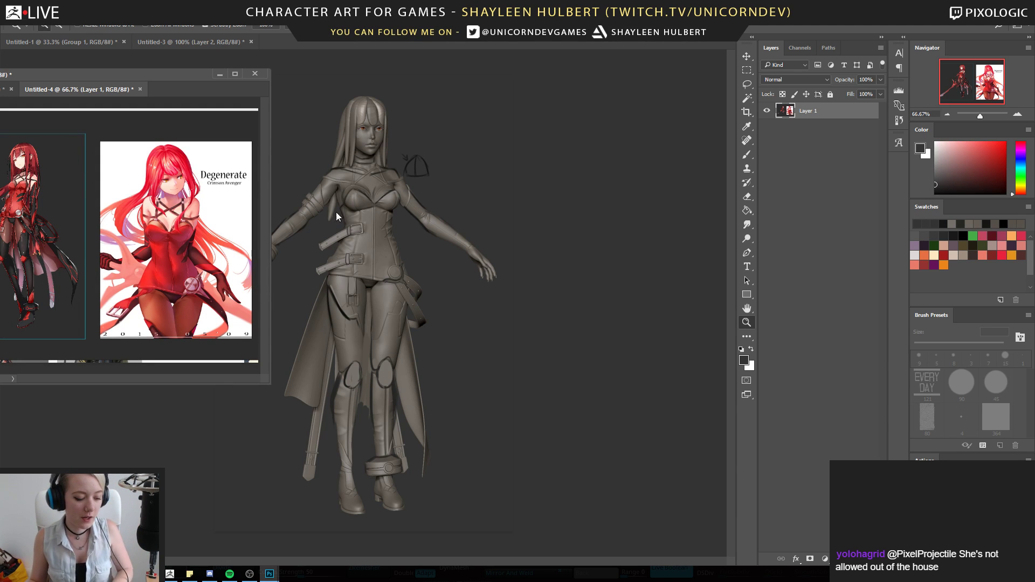
{"action": "left_click", "coordinate": [379, 258]}
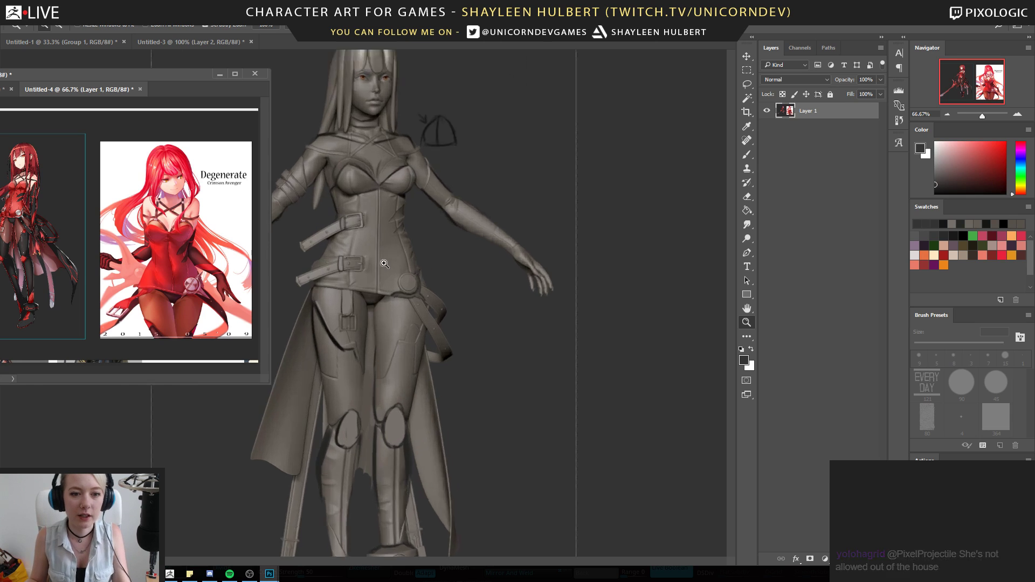
Examine the sculpt's legs, boots and cape at 200%, moving up to the hips and corset
{"action": "left_click_drag", "start_coordinate": [379, 269], "coordinate": [377, 296]}
{"action": "left_click", "coordinate": [377, 296], "text": "alt"}
{"action": "left_click", "coordinate": [353, 401]}
{"action": "left_click_drag", "start_coordinate": [353, 402], "coordinate": [412, 329]}
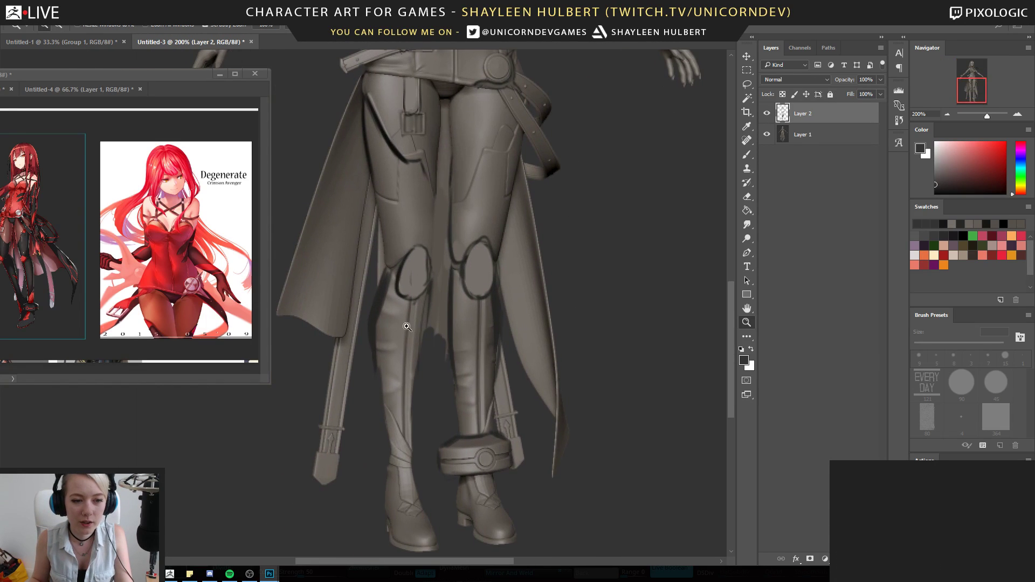
{"action": "left_click_drag", "start_coordinate": [465, 138], "coordinate": [447, 313]}
Inspect the reference's corset, gloved arms and hip buckle at 200%, and return to both artworks at 66.7%
{"action": "left_click", "coordinate": [215, 282]}
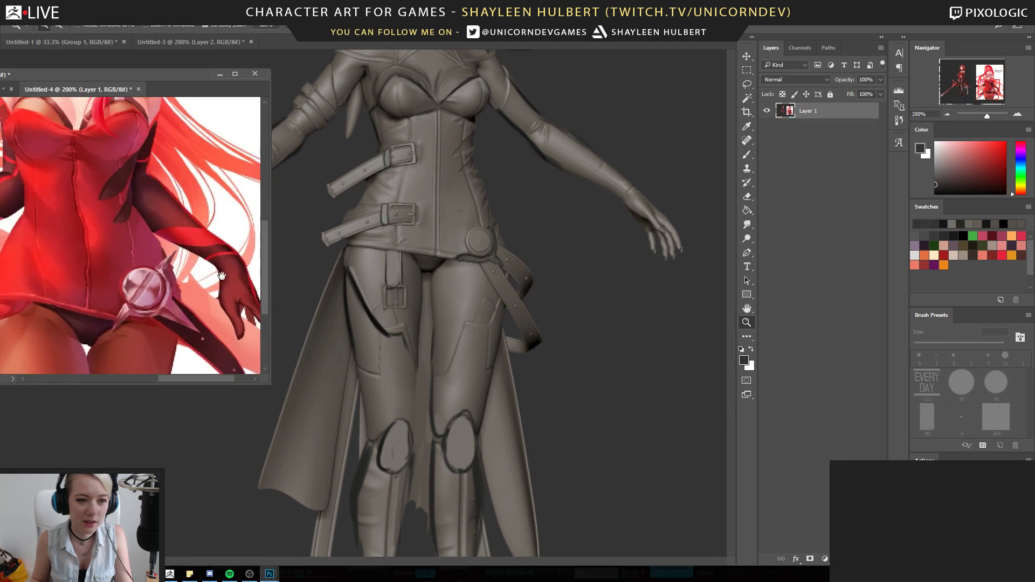
{"action": "left_click", "coordinate": [136, 203], "text": "alt"}
{"action": "left_click", "coordinate": [71, 211]}
{"action": "left_click_drag", "start_coordinate": [71, 212], "coordinate": [153, 243]}
{"action": "left_click_drag", "start_coordinate": [19, 221], "coordinate": [188, 291]}
{"action": "left_click", "coordinate": [188, 291], "text": "alt"}
{"action": "left_click", "coordinate": [189, 291], "text": "alt"}
Examine the sculpt's torso, buckles and hips at 300%, and return to the full figure at 100%
{"action": "left_click", "coordinate": [424, 198]}
{"action": "left_click_drag", "start_coordinate": [424, 198], "coordinate": [421, 306]}
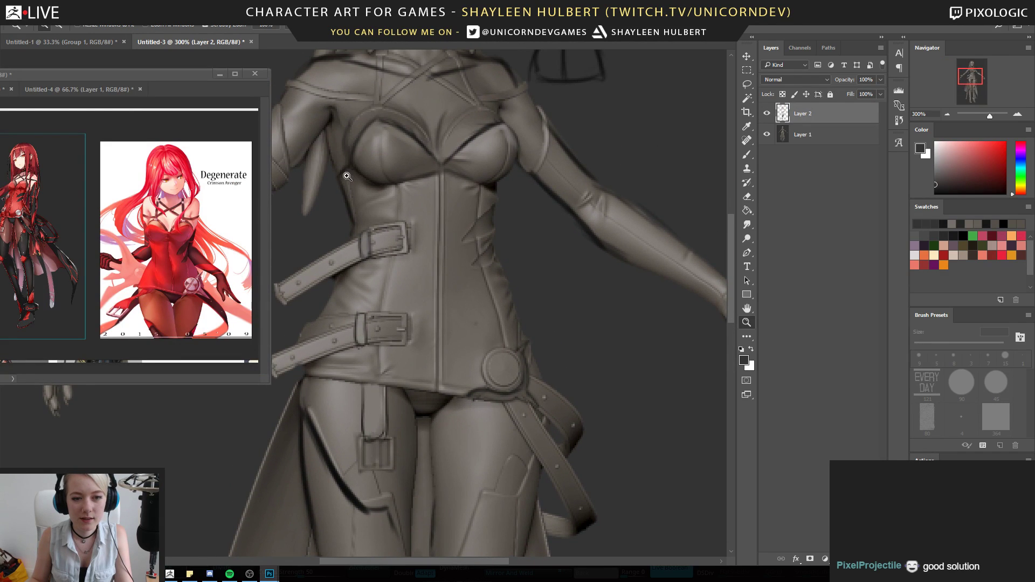
{"action": "left_click_drag", "start_coordinate": [501, 305], "coordinate": [384, 344]}
{"action": "left_click", "coordinate": [433, 278], "text": "alt"}
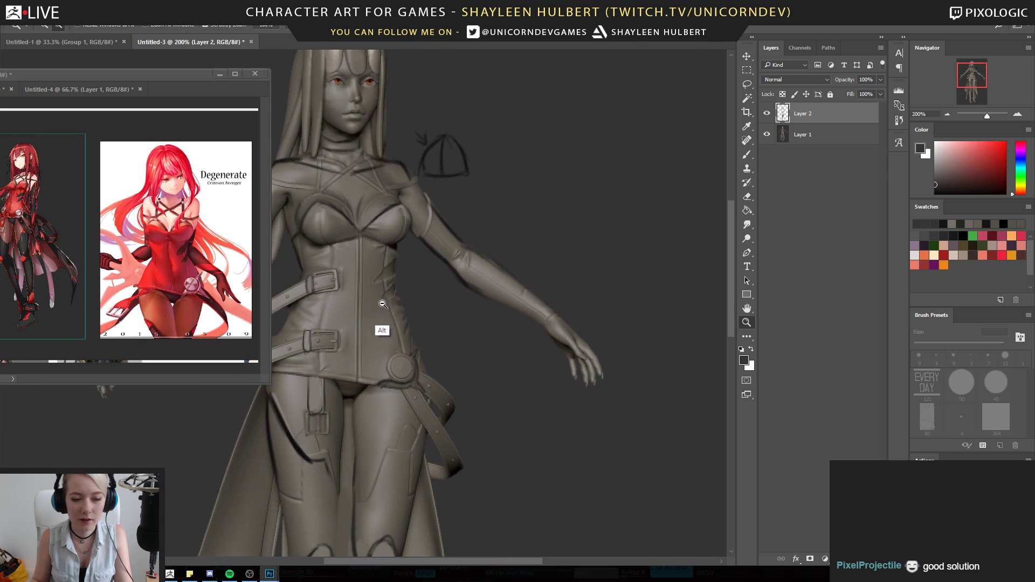
{"action": "left_click", "coordinate": [386, 306], "text": "alt"}
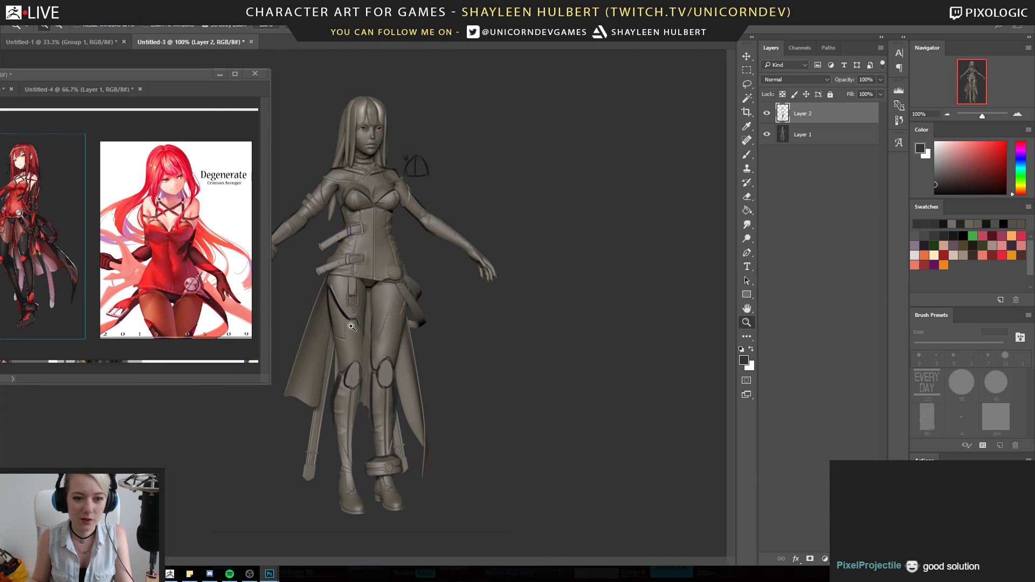
Compare the sculpt's hip area with the reference portrait at closer magnification, and return the reference to 66.7%
{"action": "left_click", "coordinate": [369, 240]}
{"action": "left_click_drag", "start_coordinate": [331, 372], "coordinate": [410, 314]}
{"action": "left_click", "coordinate": [410, 314], "text": "alt"}
{"action": "left_click", "coordinate": [166, 283]}
{"action": "left_click", "coordinate": [166, 283]}
{"action": "left_click", "coordinate": [165, 282], "text": "alt"}
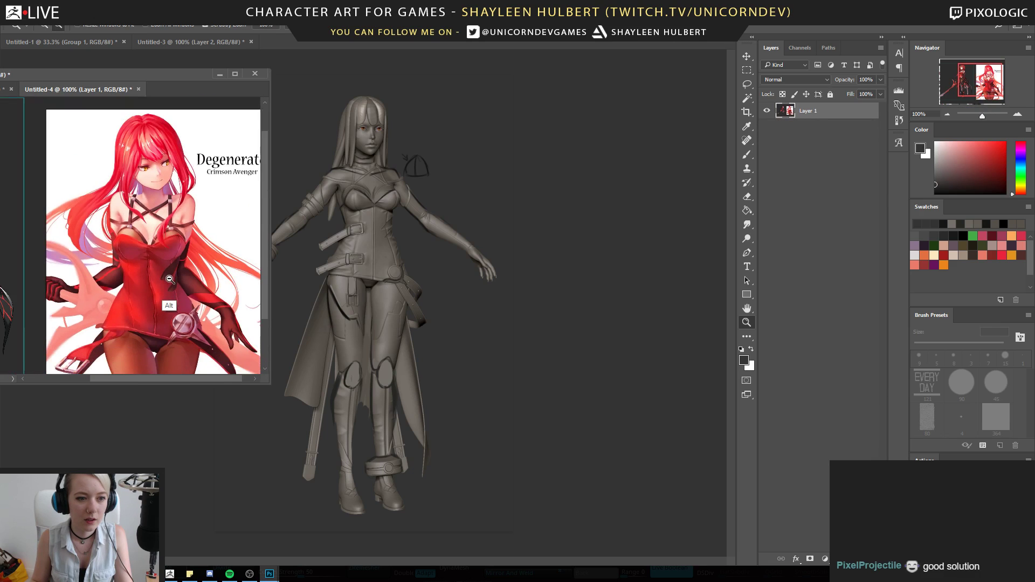
{"action": "left_click", "coordinate": [95, 287], "text": "alt"}
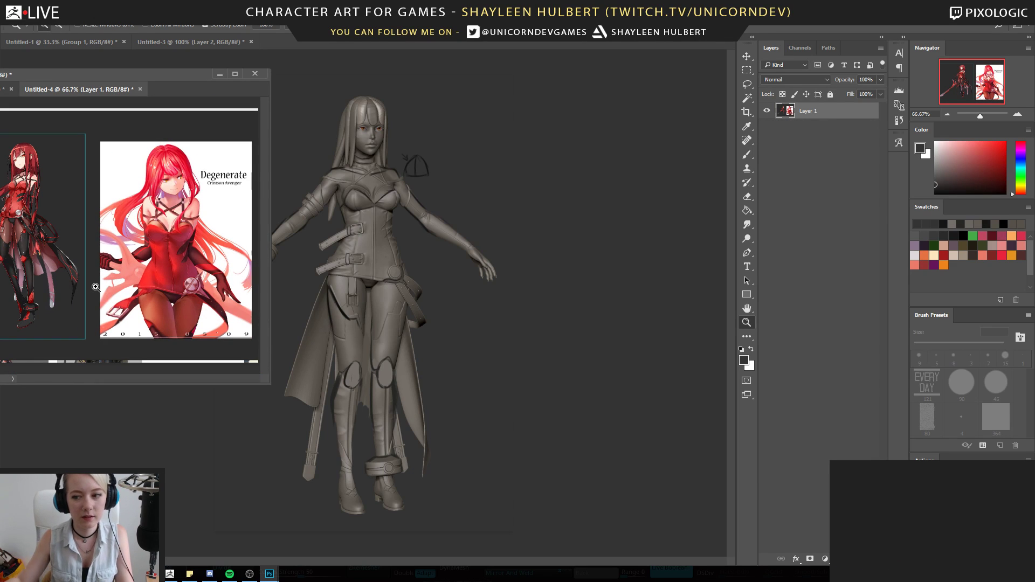
Move the floating reference window out of the way and bring the Untitled-3 sculpt document to the front
{"action": "left_click", "coordinate": [138, 89]}
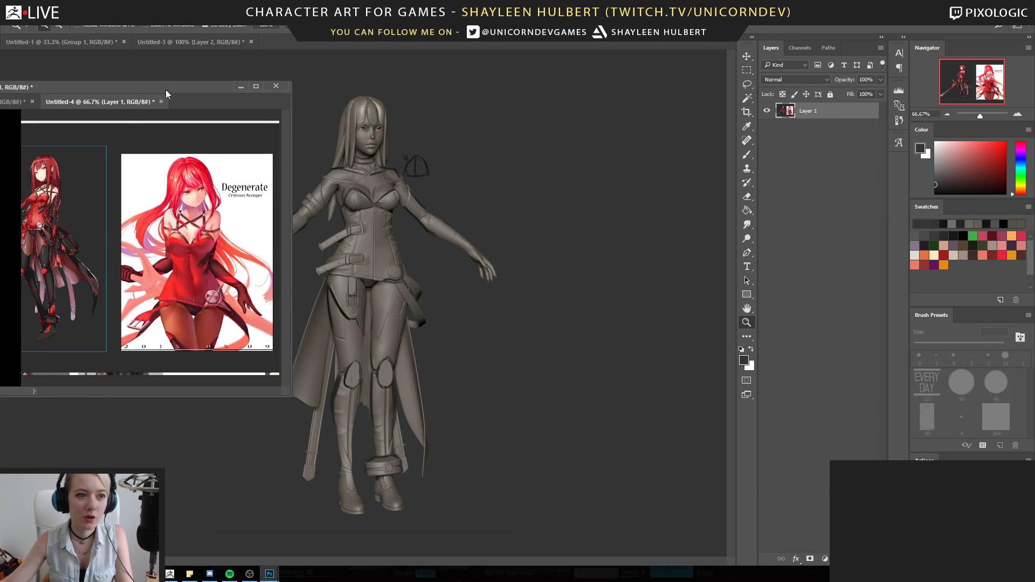
{"action": "left_click", "coordinate": [526, 215]}
{"action": "left_click", "coordinate": [524, 215]}
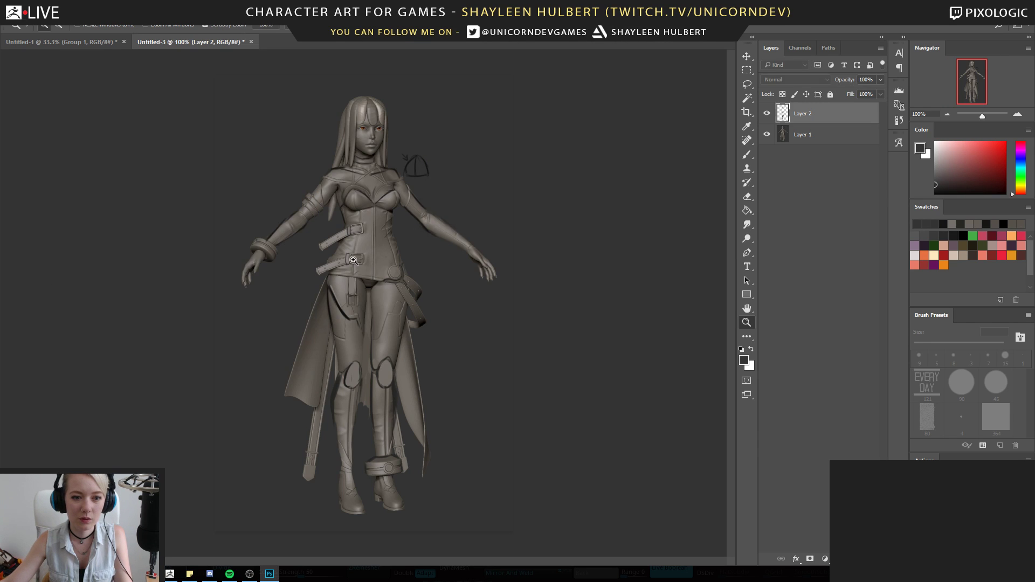
Review the whole sculpt at 66.7%, and look over its legs and torso at 200%
{"action": "left_click", "coordinate": [353, 260]}
{"action": "left_click", "coordinate": [407, 324], "text": "alt"}
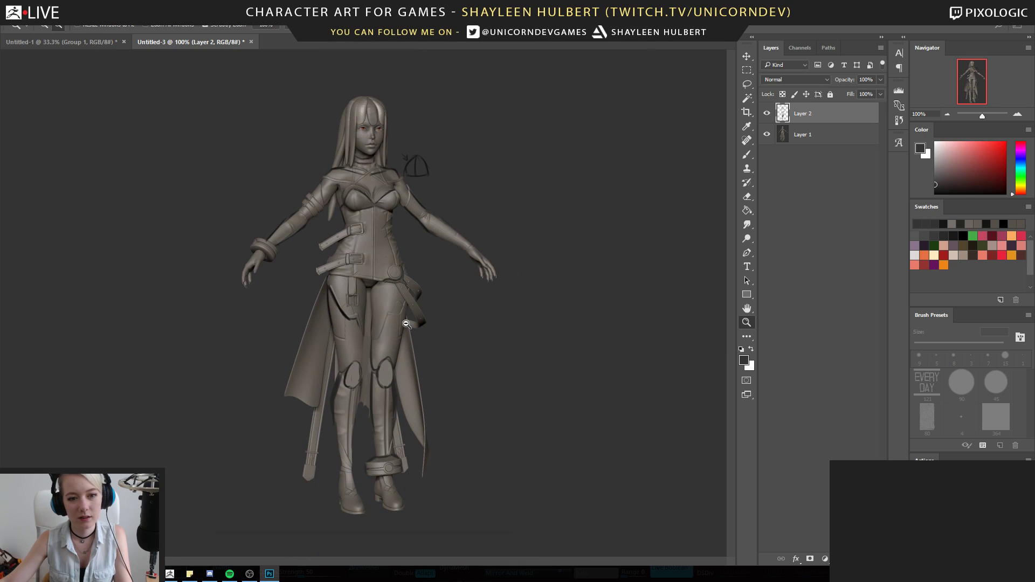
{"action": "left_click", "coordinate": [359, 276], "text": "alt"}
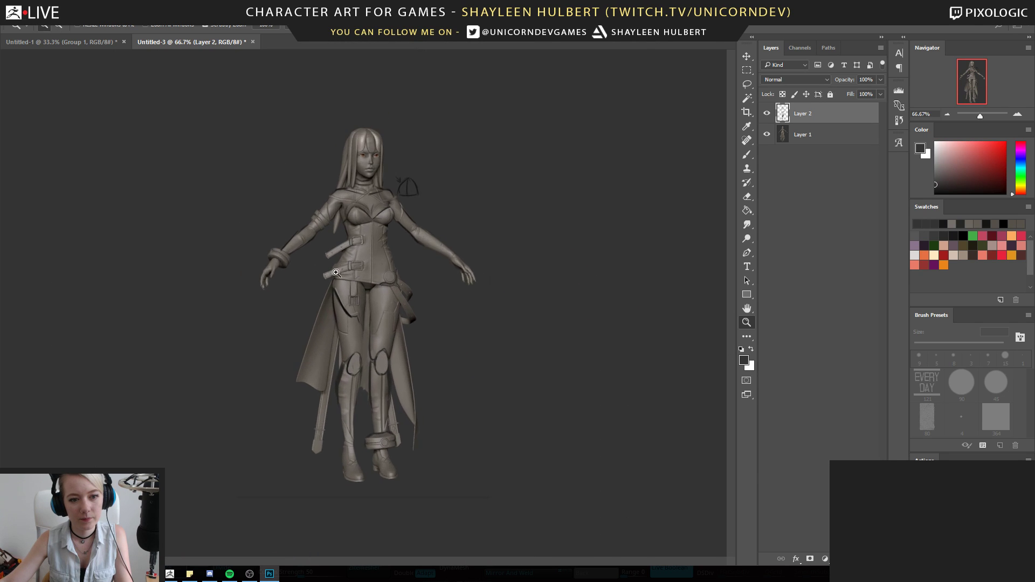
{"action": "left_click", "coordinate": [360, 275]}
{"action": "left_click", "coordinate": [322, 271]}
{"action": "left_click_drag", "start_coordinate": [458, 413], "coordinate": [368, 166]}
{"action": "left_click_drag", "start_coordinate": [419, 300], "coordinate": [518, 528]}
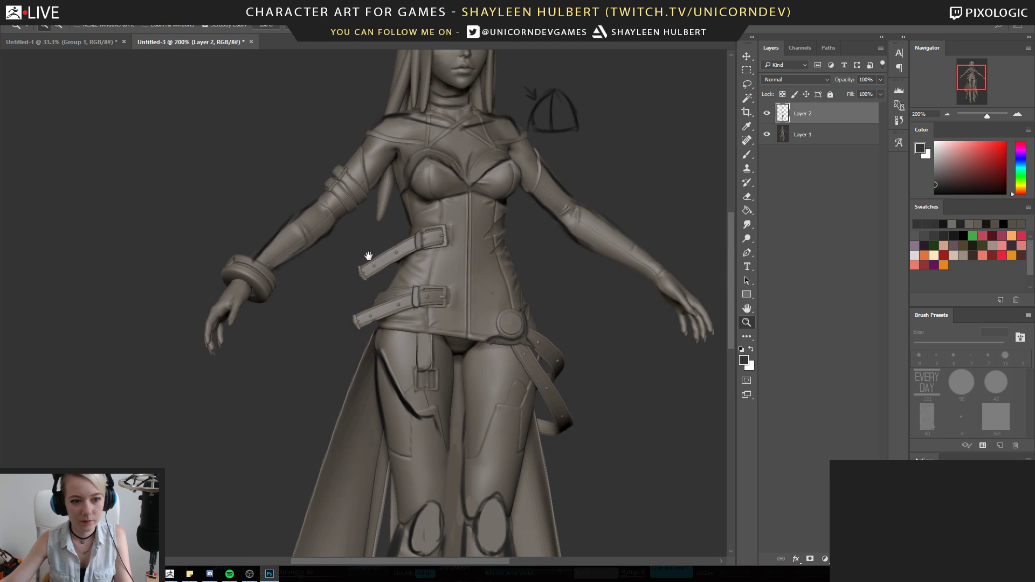
Inspect the sculpt's hand on the bracelet side up close, and return to the upper body at 200%
{"action": "left_click_drag", "start_coordinate": [368, 256], "coordinate": [304, 259]}
{"action": "left_click", "coordinate": [178, 342]}
{"action": "left_click", "coordinate": [178, 342]}
{"action": "left_click", "coordinate": [178, 342]}
{"action": "left_click", "coordinate": [505, 333], "text": "alt"}
{"action": "left_click", "coordinate": [506, 332], "text": "alt"}
{"action": "left_click", "coordinate": [505, 332], "text": "alt"}
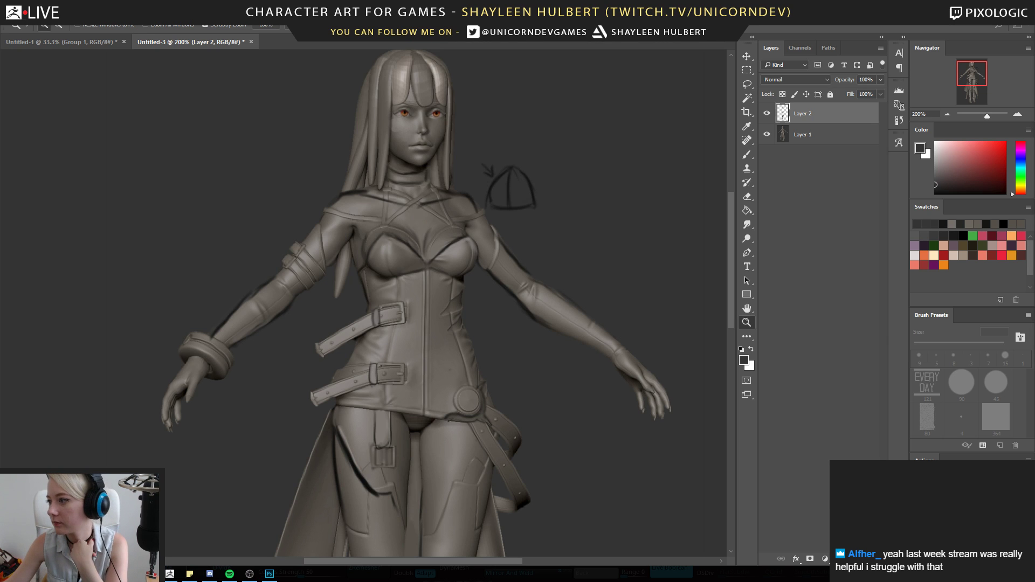
Bring the browser with the Indominus Neomorph ArtStation page over the canvas and widen its window
{"action": "left_click_drag", "start_coordinate": [1034, 301], "coordinate": [563, 1]}
{"action": "left_click_drag", "start_coordinate": [751, 232], "coordinate": [872, 217]}
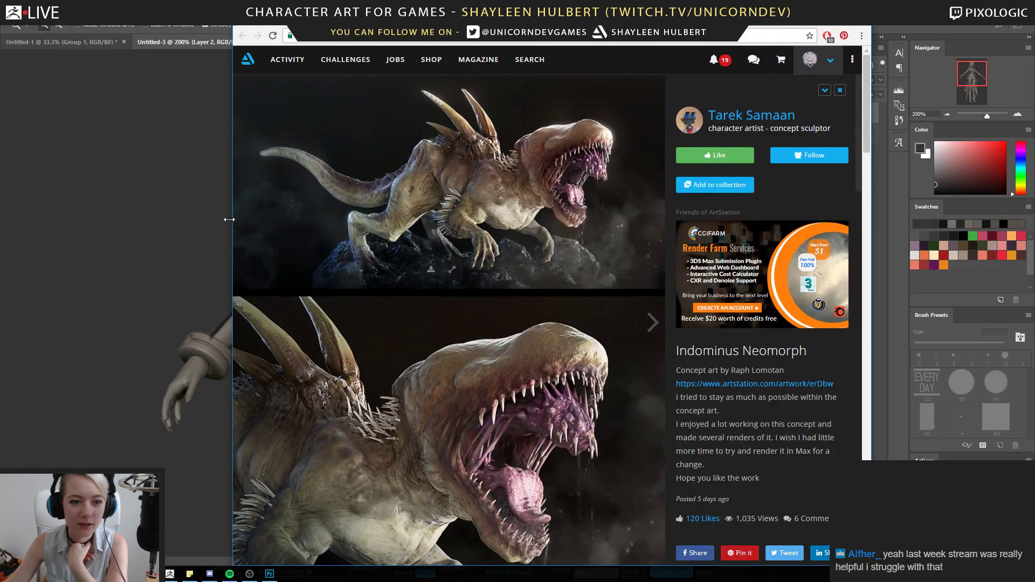
{"action": "left_click_drag", "start_coordinate": [230, 218], "coordinate": [166, 218]}
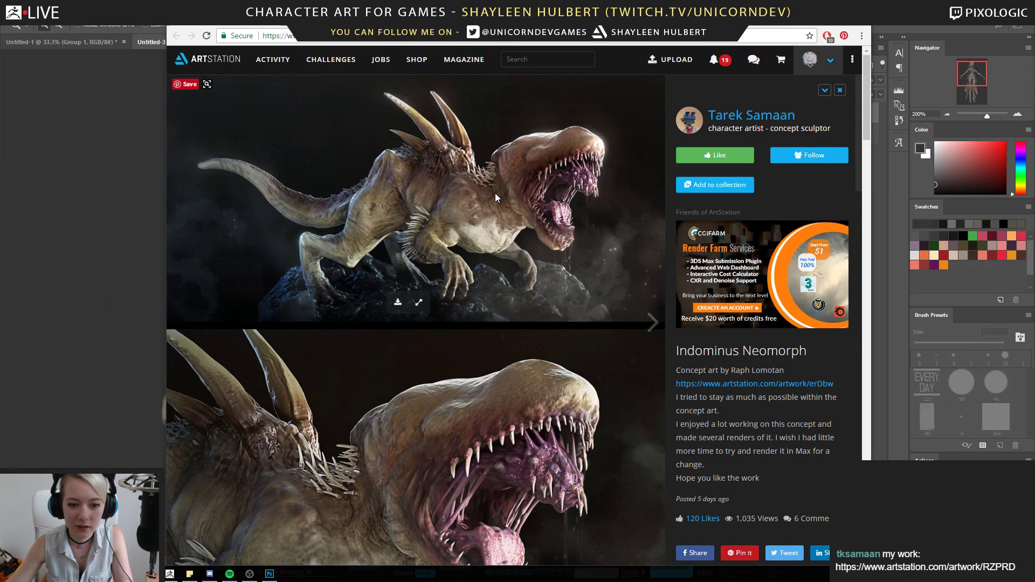
Look through the Indominus Neomorph sculpt's renders, 3D viewer and making-of videos, and return to the first render
{"action": "scroll", "coordinate": [496, 193], "scroll_direction": "down", "scroll_amount": 5}
{"action": "scroll", "coordinate": [495, 193], "scroll_direction": "down", "scroll_amount": 10}
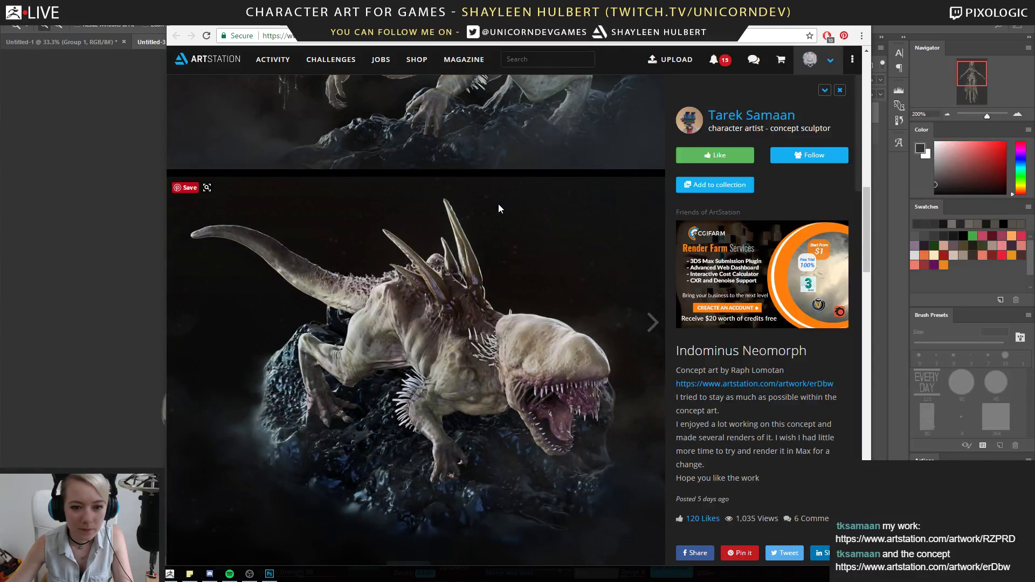
{"action": "scroll", "coordinate": [499, 206], "scroll_direction": "down", "scroll_amount": 10}
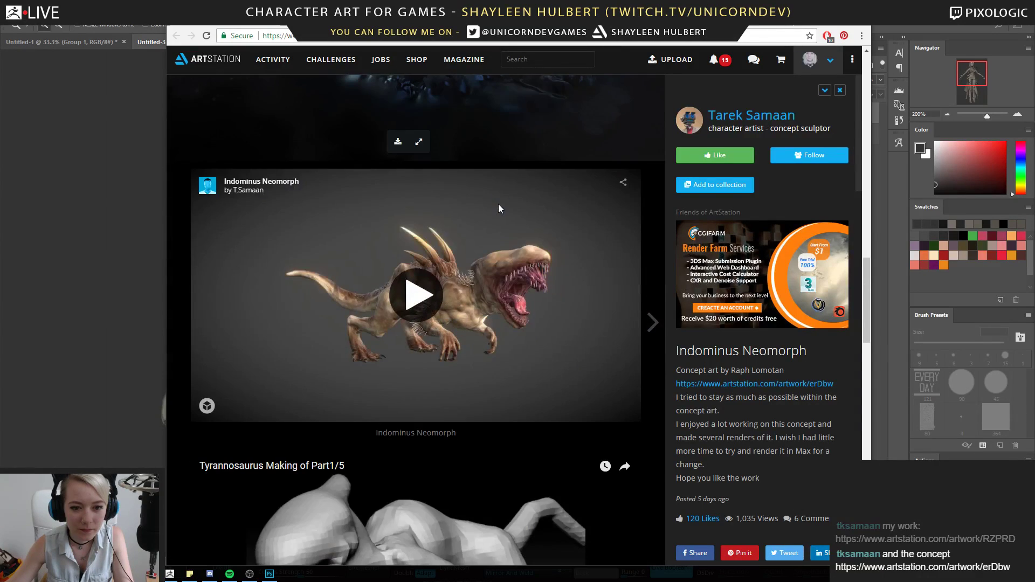
{"action": "scroll", "coordinate": [499, 210], "scroll_direction": "down", "scroll_amount": 4}
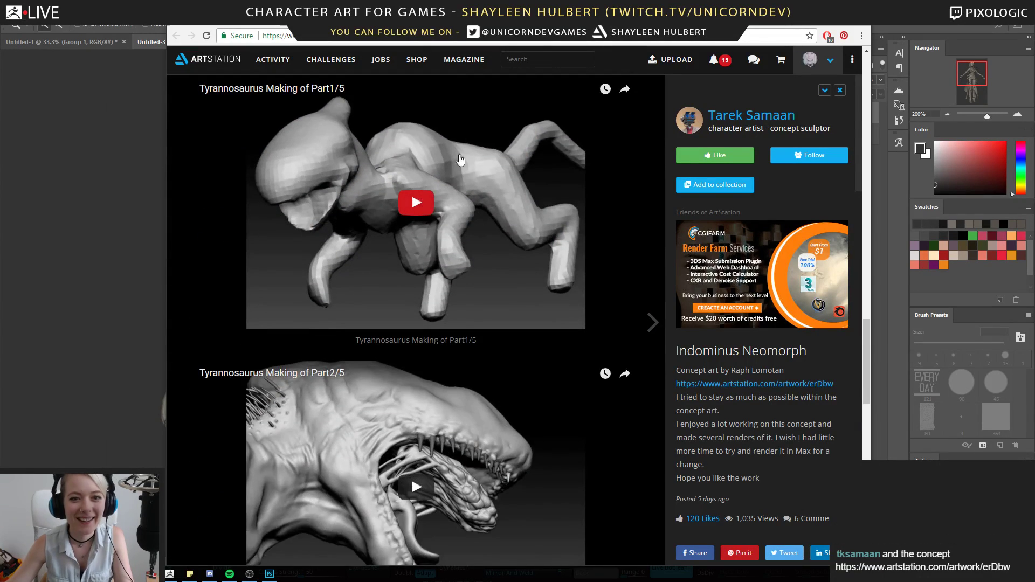
{"action": "scroll", "coordinate": [464, 216], "scroll_direction": "down", "scroll_amount": 8}
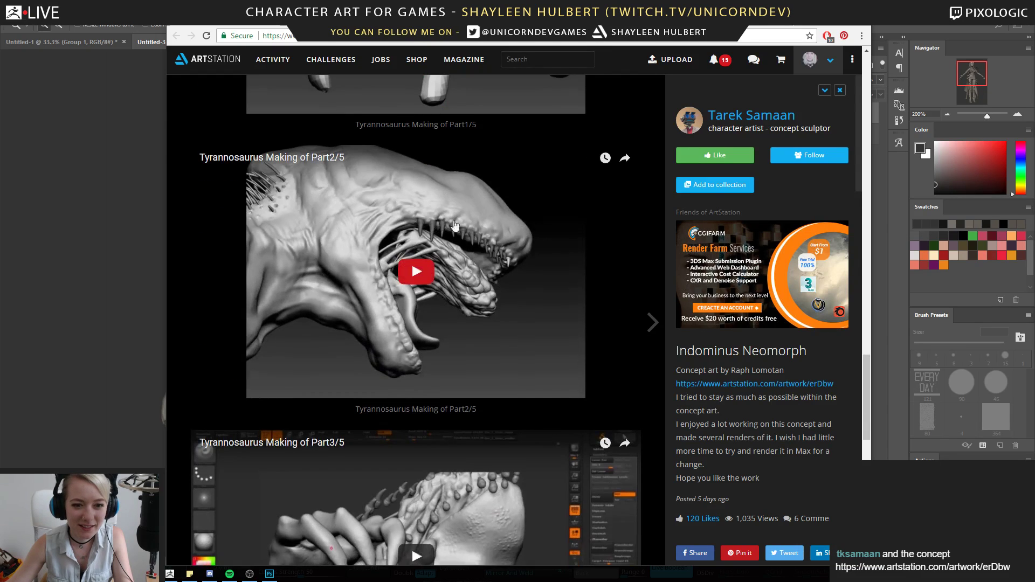
{"action": "scroll", "coordinate": [480, 231], "scroll_direction": "down", "scroll_amount": 9}
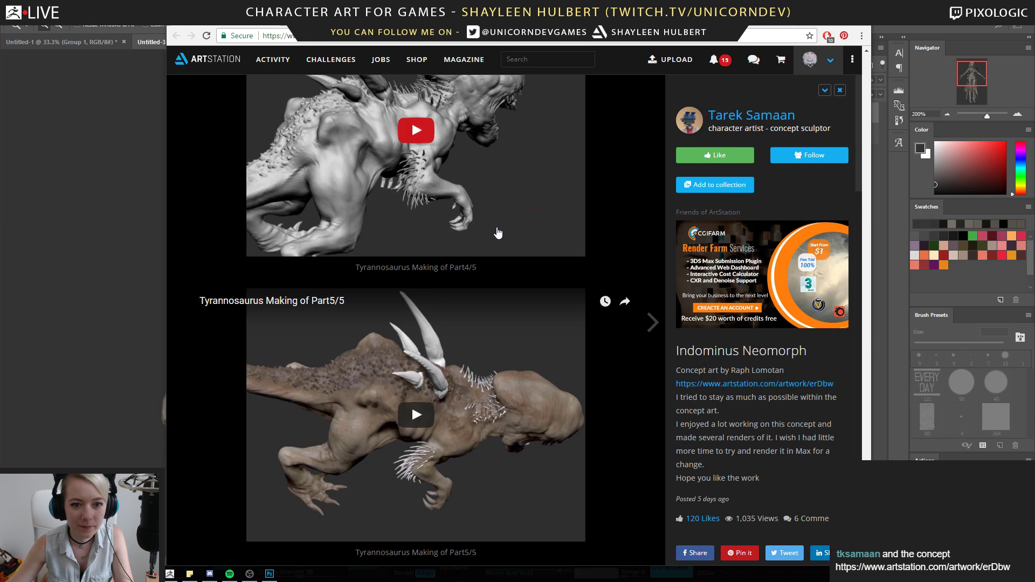
{"action": "scroll", "coordinate": [498, 233], "scroll_direction": "up", "scroll_amount": 16}
{"action": "scroll", "coordinate": [499, 225], "scroll_direction": "up", "scroll_amount": 20}
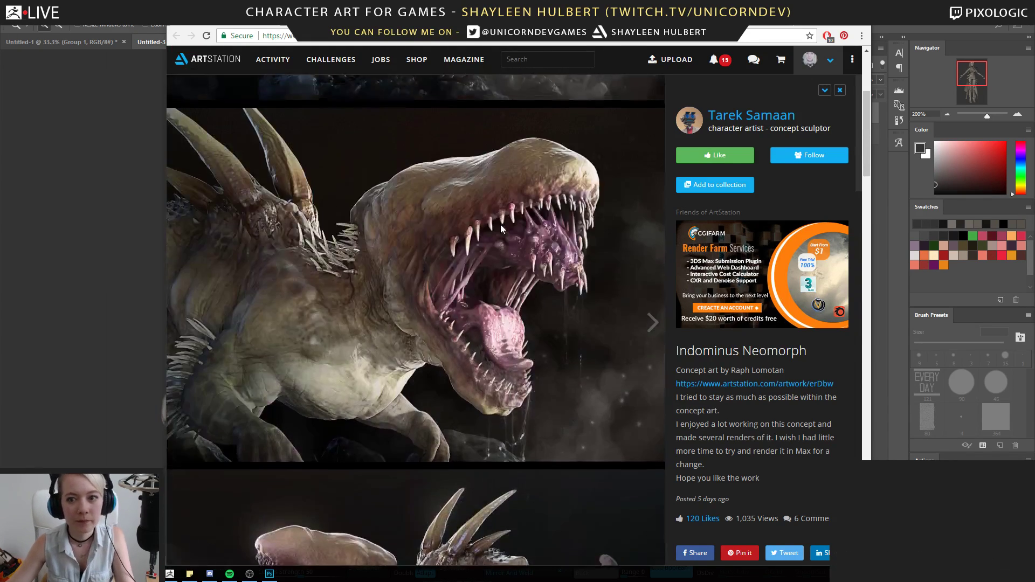
{"action": "scroll", "coordinate": [500, 225], "scroll_direction": "up", "scroll_amount": 4}
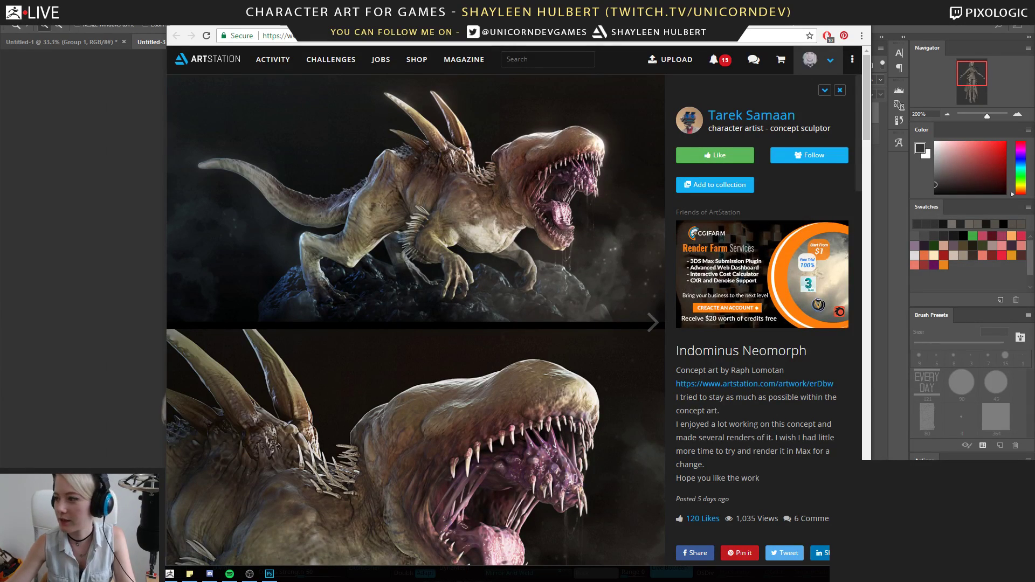
Open the linked Indominus Neomorph concept art and compare it back and forth with the sculpt's renders
{"action": "left_click", "coordinate": [760, 384]}
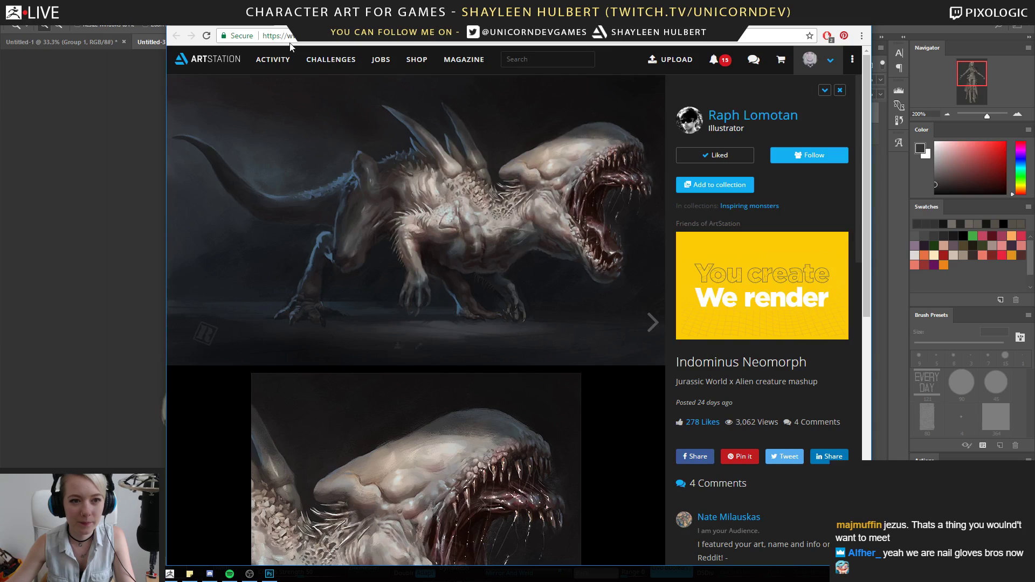
{"action": "key", "text": "alt+Left"}
{"action": "scroll", "coordinate": [542, 225], "scroll_direction": "down", "scroll_amount": 5}
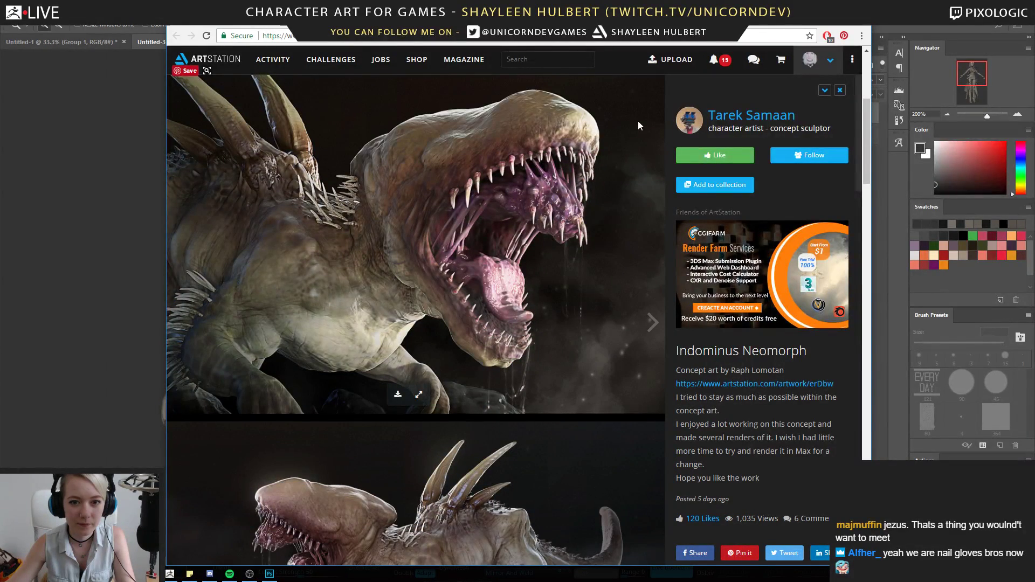
{"action": "scroll", "coordinate": [630, 127], "scroll_direction": "down", "scroll_amount": 4}
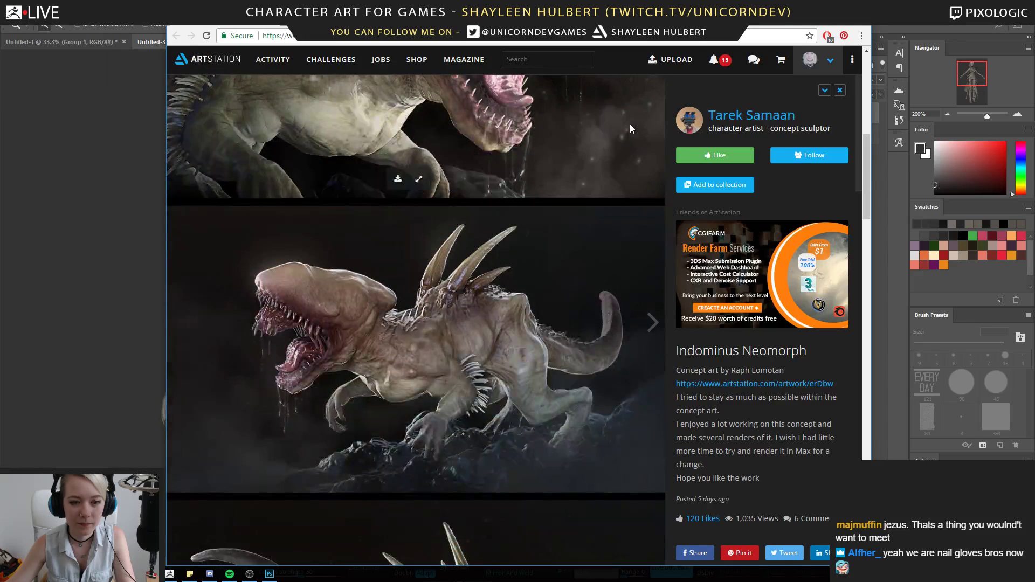
{"action": "scroll", "coordinate": [597, 141], "scroll_direction": "up", "scroll_amount": 8}
{"action": "key", "text": "alt+Right"}
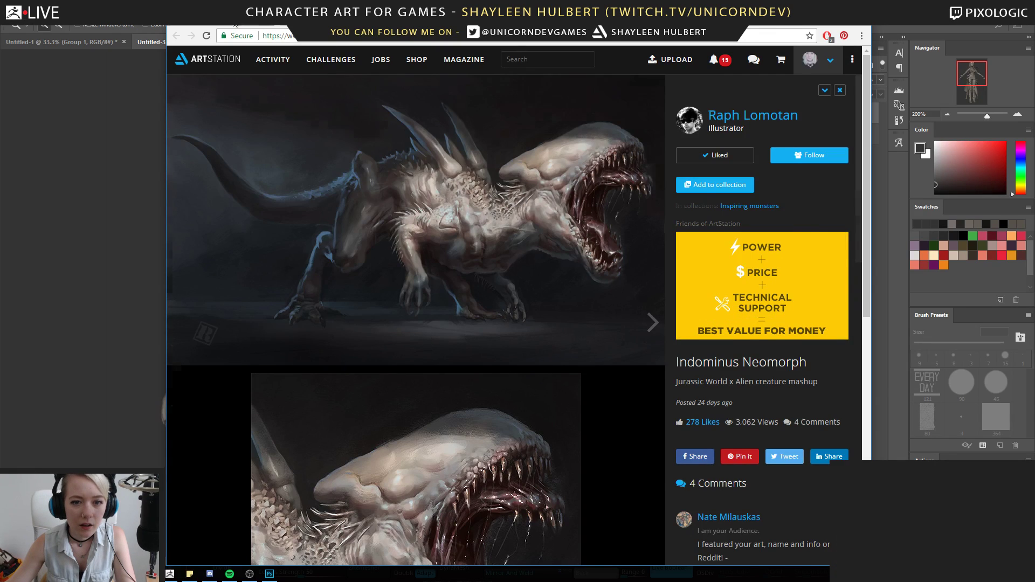
{"action": "key", "text": "alt+Left"}
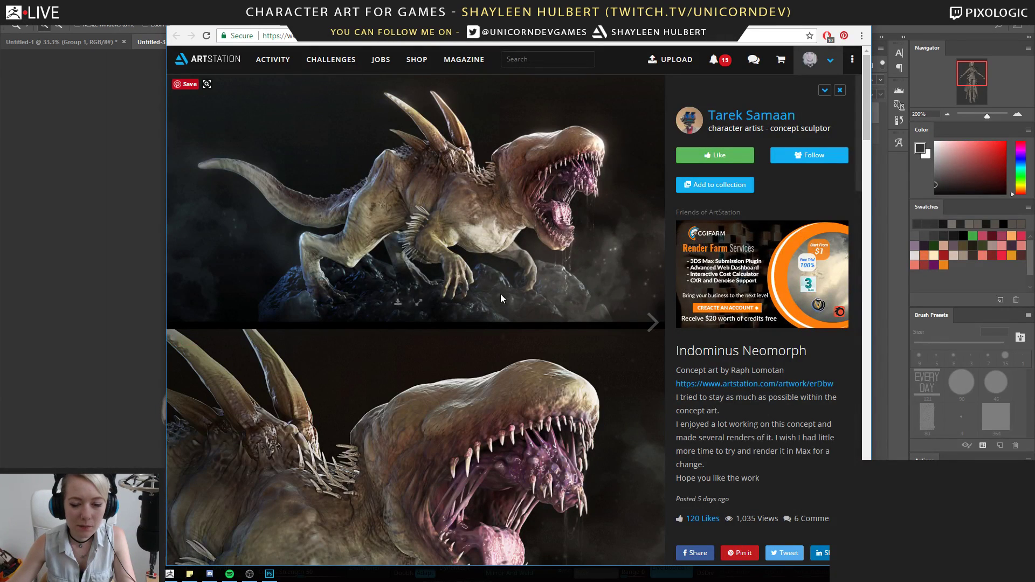
Examine the creature's remaining sculpt renders, and switch to the concept art page and its head close-up
{"action": "scroll", "coordinate": [501, 280], "scroll_direction": "down", "scroll_amount": 4}
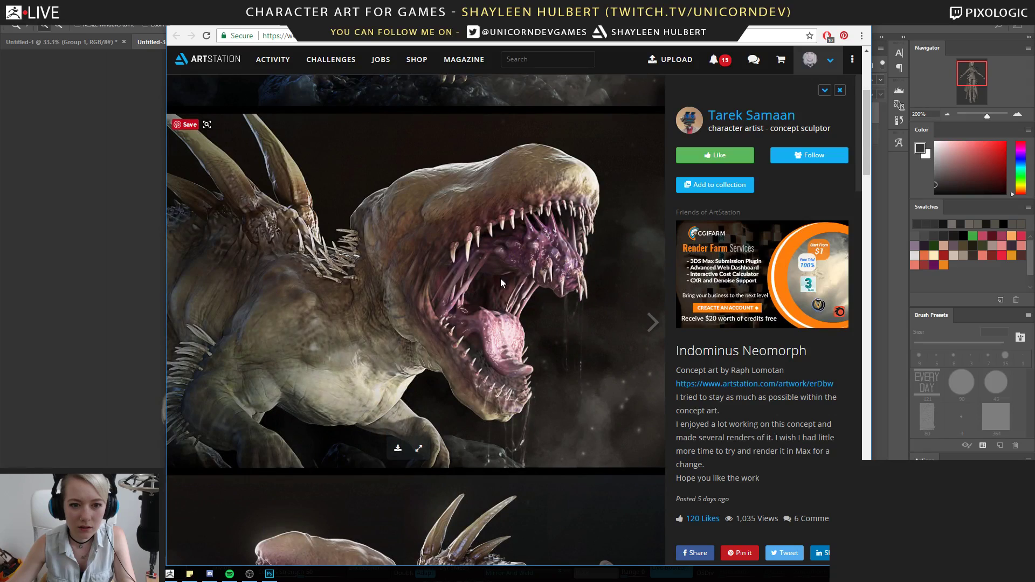
{"action": "scroll", "coordinate": [501, 279], "scroll_direction": "down", "scroll_amount": 10}
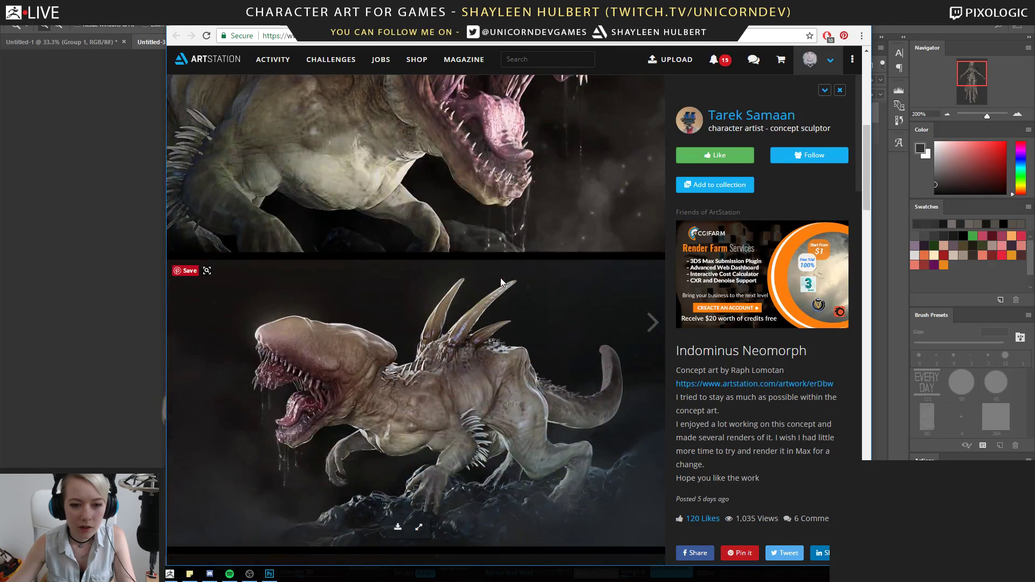
{"action": "scroll", "coordinate": [501, 279], "scroll_direction": "down", "scroll_amount": 3}
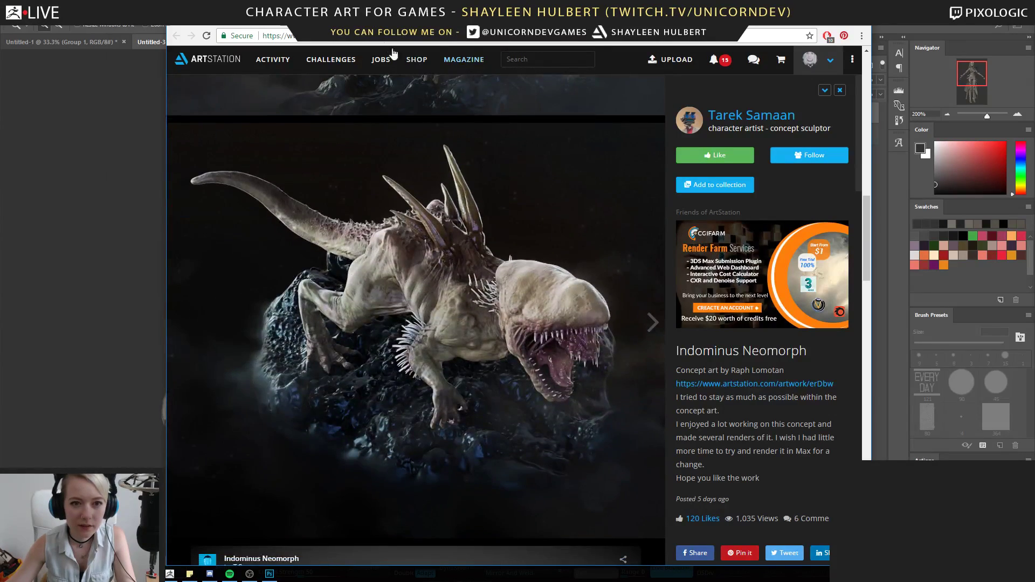
{"action": "left_click", "coordinate": [386, 19]}
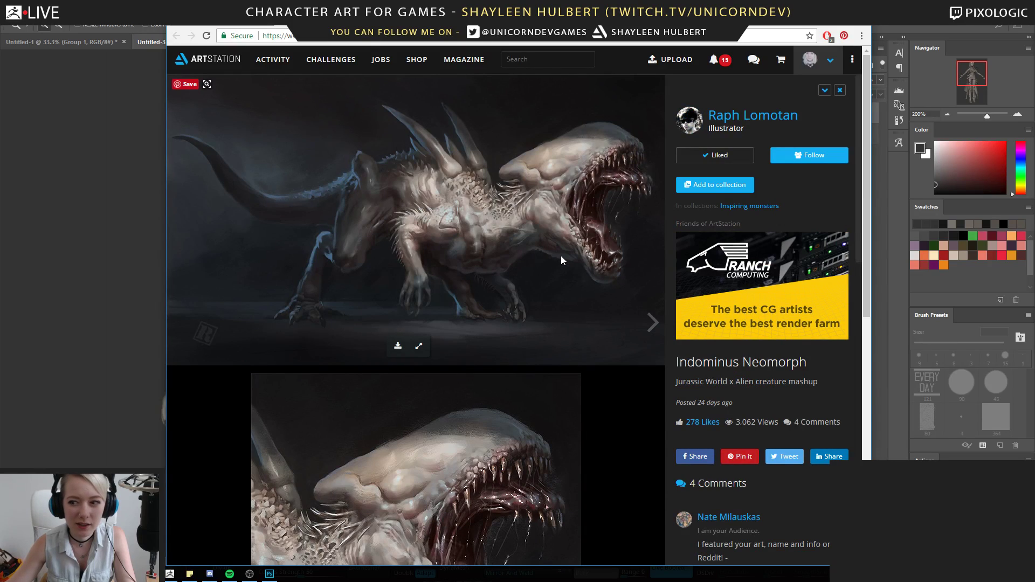
{"action": "scroll", "coordinate": [555, 244], "scroll_direction": "down", "scroll_amount": 4}
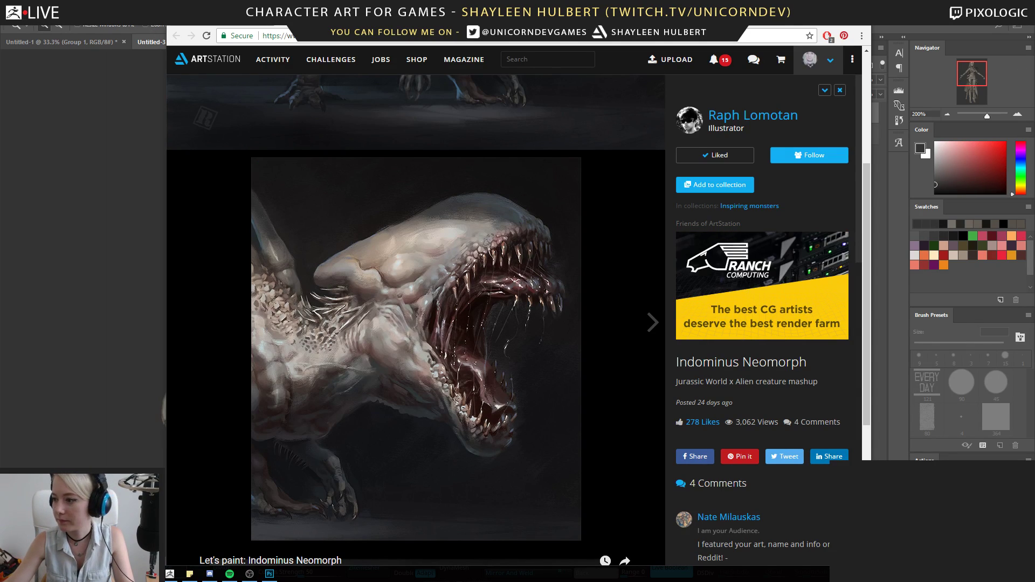
View the scified.com creature image in the browser, and close it to return to the concept art page
{"action": "left_click_drag", "start_coordinate": [1034, 262], "coordinate": [459, 23]}
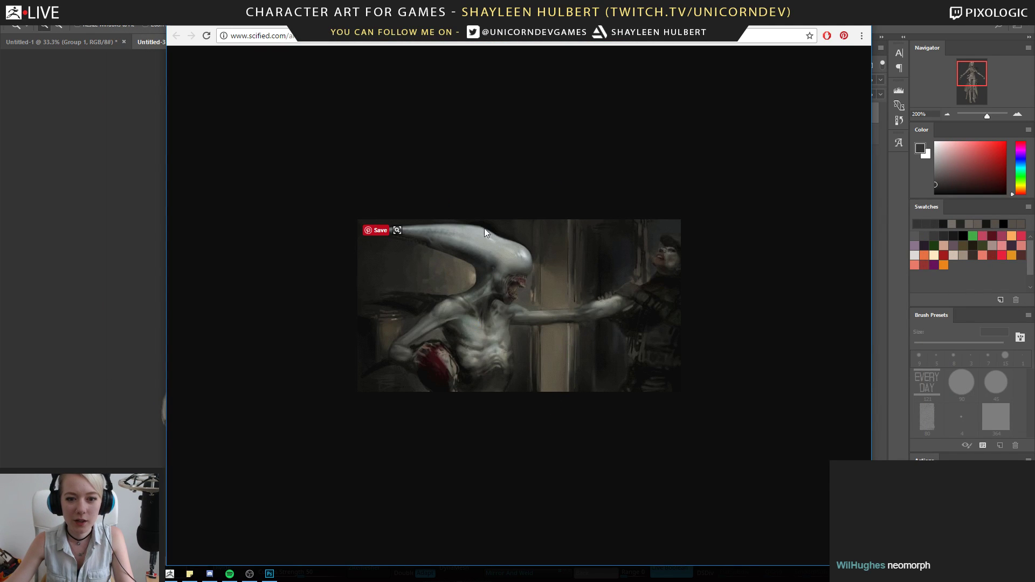
{"action": "key", "text": "ctrl+w"}
{"action": "scroll", "coordinate": [432, 258], "scroll_direction": "up", "scroll_amount": 4}
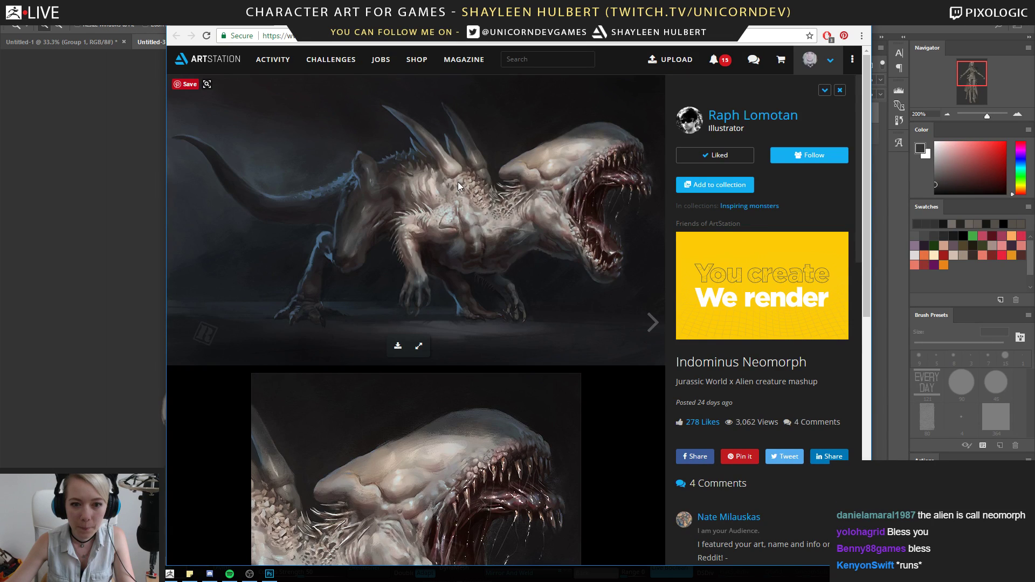
Point out the concept's Indominus Neomorph title and description, and view the painted head close-up
{"action": "scroll", "coordinate": [518, 194], "scroll_direction": "down", "scroll_amount": 2}
{"action": "left_click_drag", "start_coordinate": [752, 363], "coordinate": [824, 366]}
{"action": "left_click", "coordinate": [772, 393]}
{"action": "scroll", "coordinate": [560, 331], "scroll_direction": "down", "scroll_amount": 4}
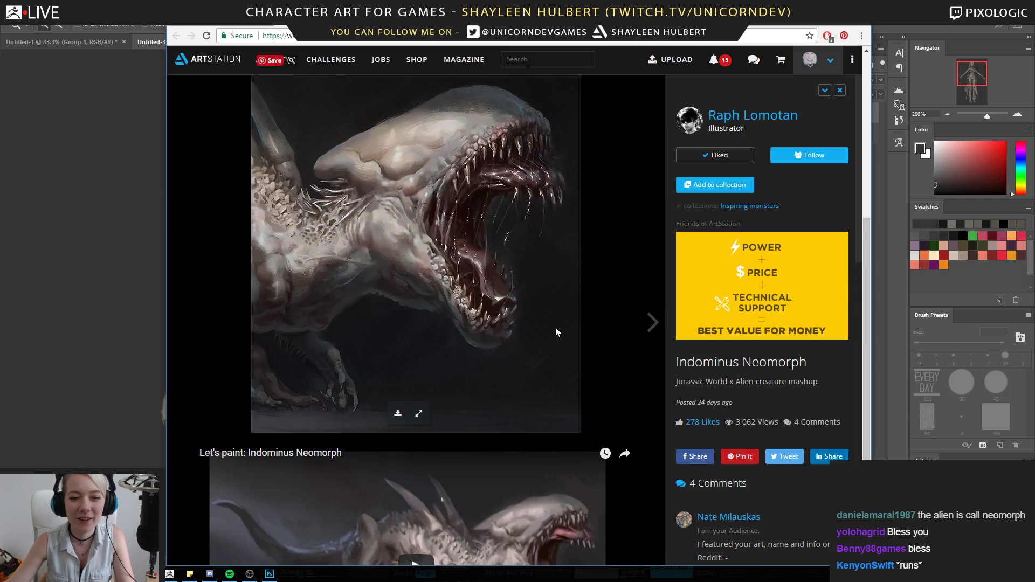
Open the linked alien creature image in a new browser tab, view it, and close it to return to the concept art page
{"action": "scroll", "coordinate": [555, 328], "scroll_direction": "up", "scroll_amount": 5}
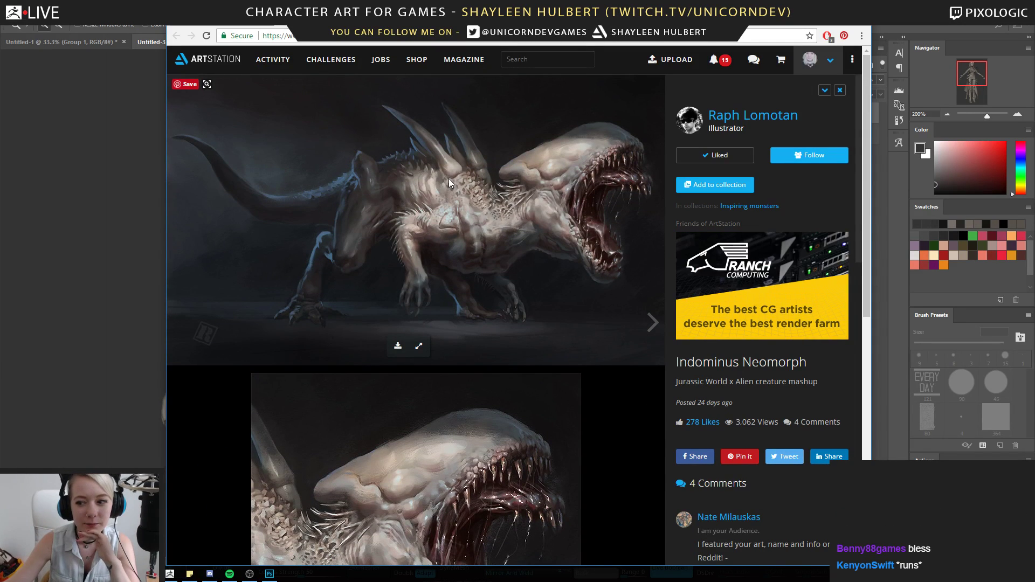
{"action": "left_click", "coordinate": [431, 19]}
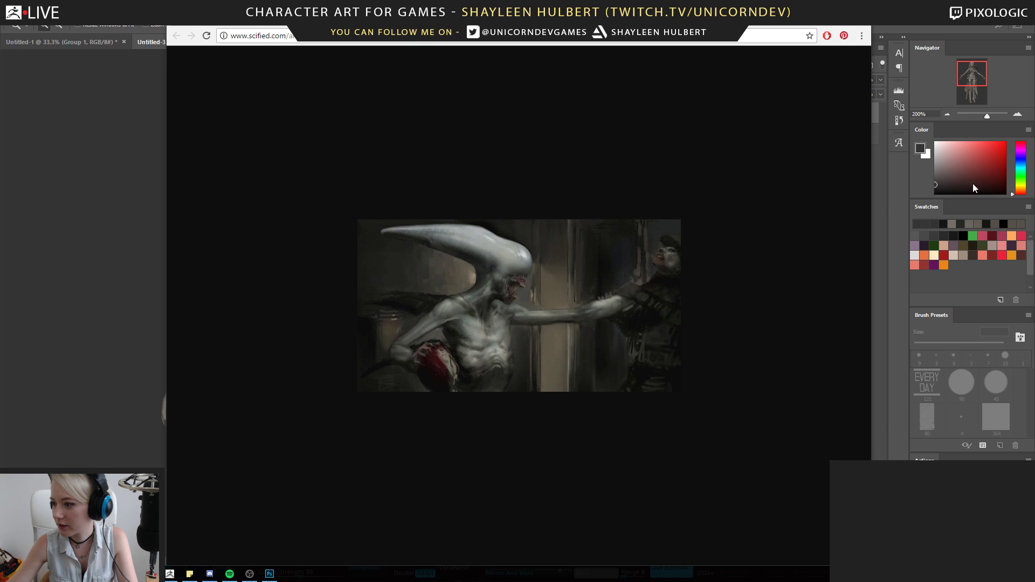
{"action": "key", "text": "ctrl+t"}
{"action": "key", "text": "ctrl+v"}
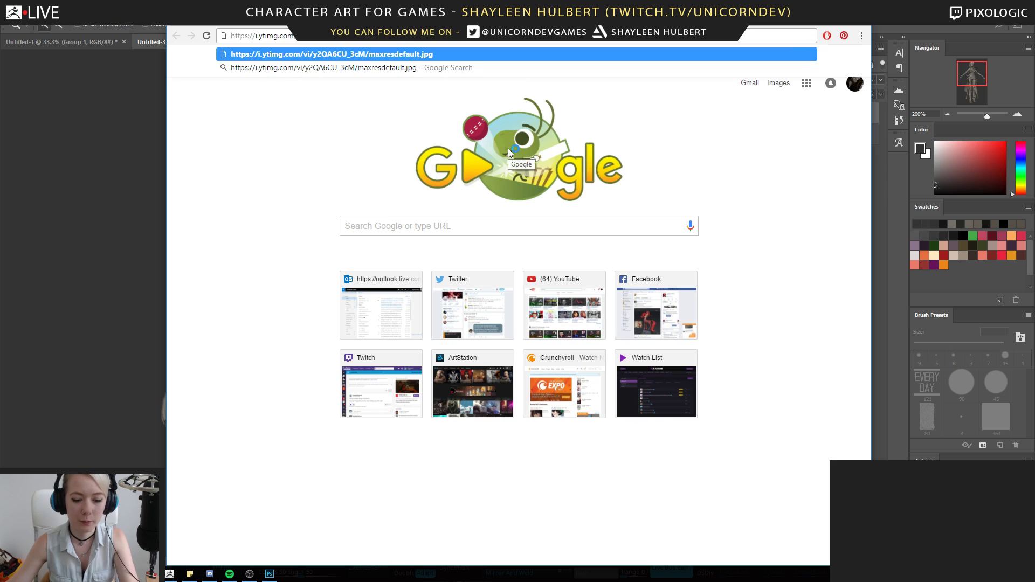
{"action": "key", "text": "Return"}
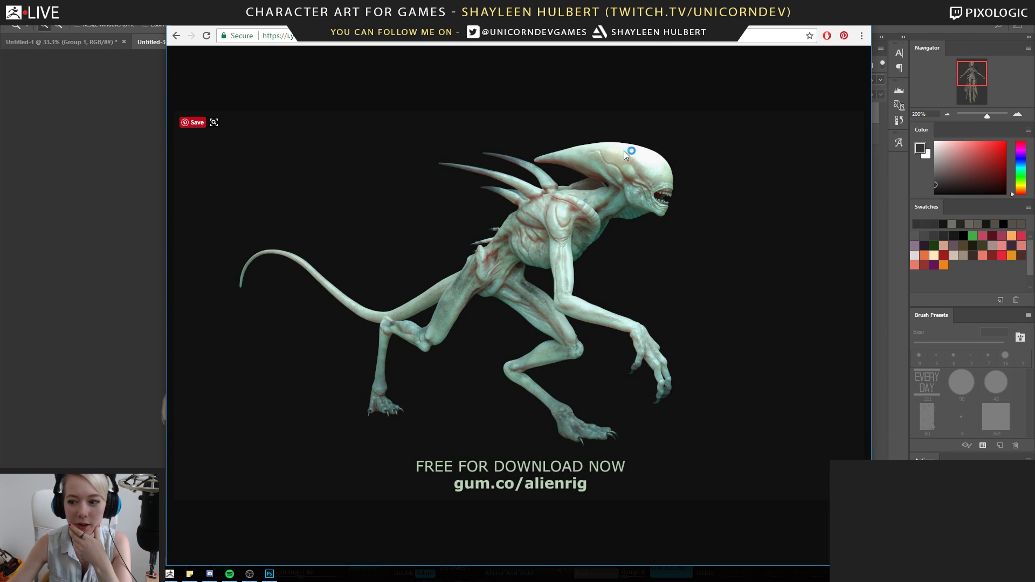
{"action": "key", "text": "ctrl+w"}
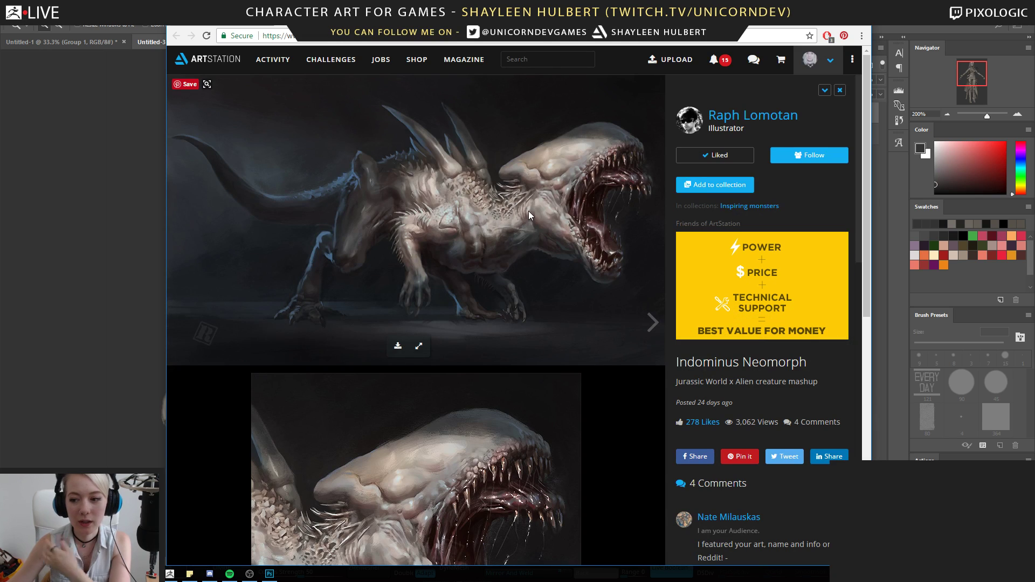
Examine the Indominus Neomorph sculpt's renders and making-of videos, and return to the first full-body render
{"action": "left_click", "coordinate": [378, 20]}
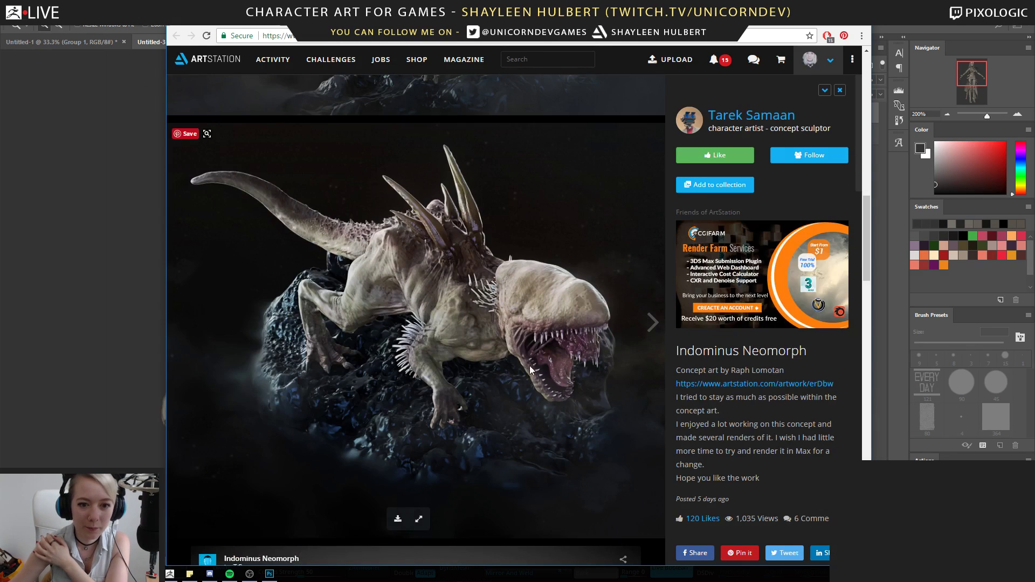
{"action": "scroll", "coordinate": [503, 293], "scroll_direction": "down", "scroll_amount": 3}
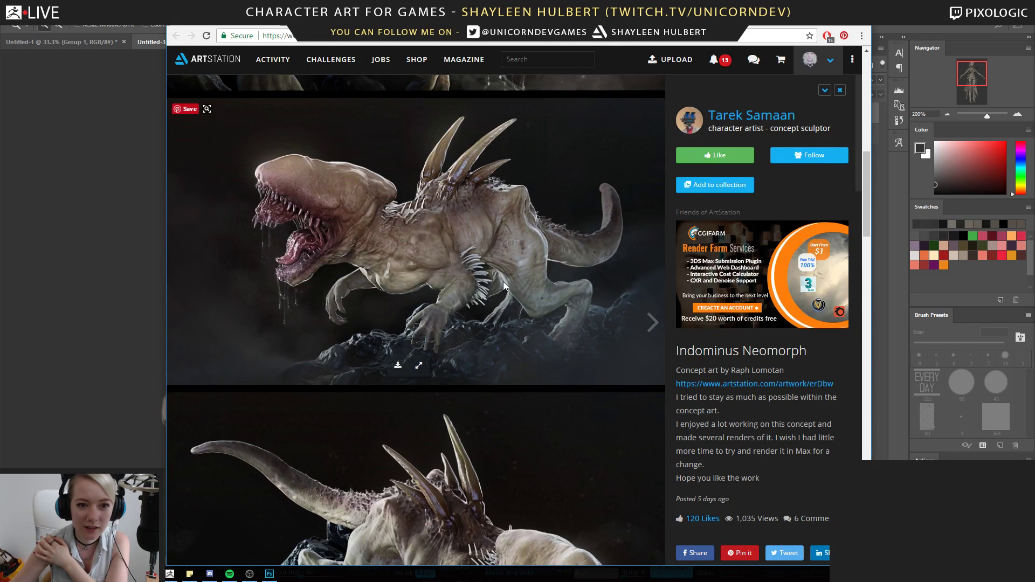
{"action": "scroll", "coordinate": [503, 282], "scroll_direction": "down", "scroll_amount": 2}
{"action": "scroll", "coordinate": [502, 286], "scroll_direction": "up", "scroll_amount": 3}
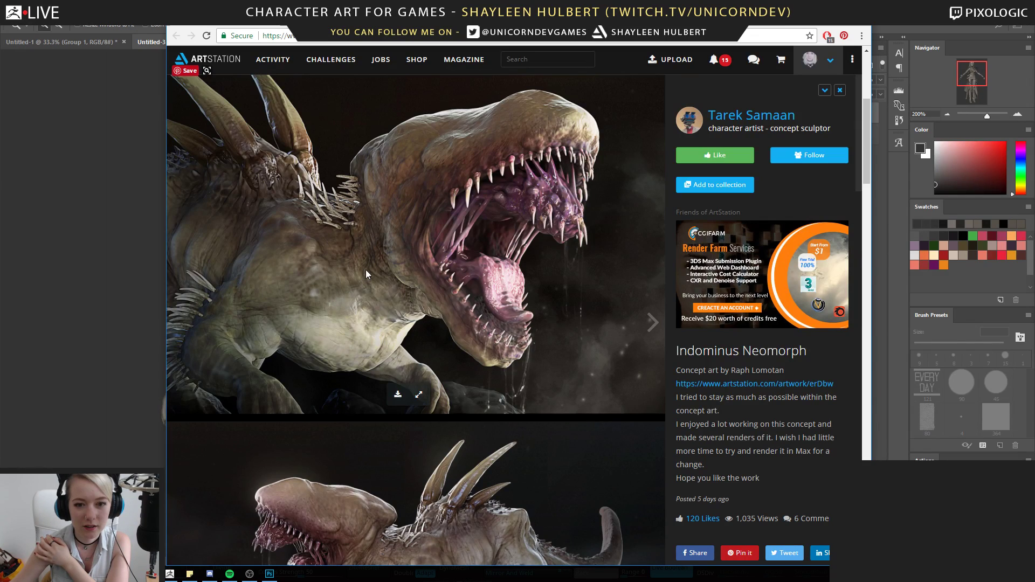
{"action": "scroll", "coordinate": [365, 269], "scroll_direction": "up", "scroll_amount": 5}
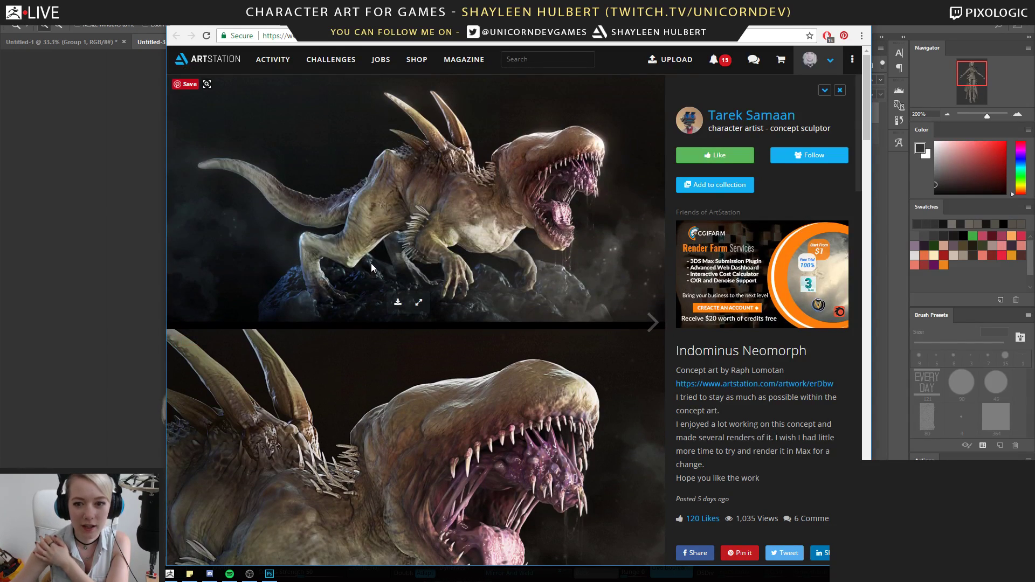
{"action": "scroll", "coordinate": [426, 225], "scroll_direction": "down", "scroll_amount": 6}
{"action": "scroll", "coordinate": [426, 223], "scroll_direction": "down", "scroll_amount": 15}
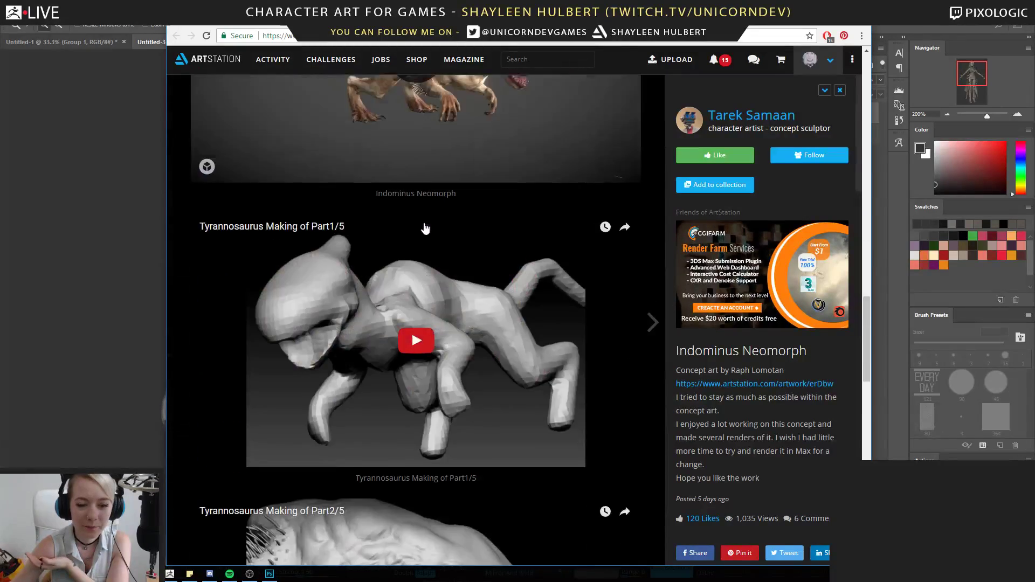
{"action": "scroll", "coordinate": [425, 227], "scroll_direction": "up", "scroll_amount": 15}
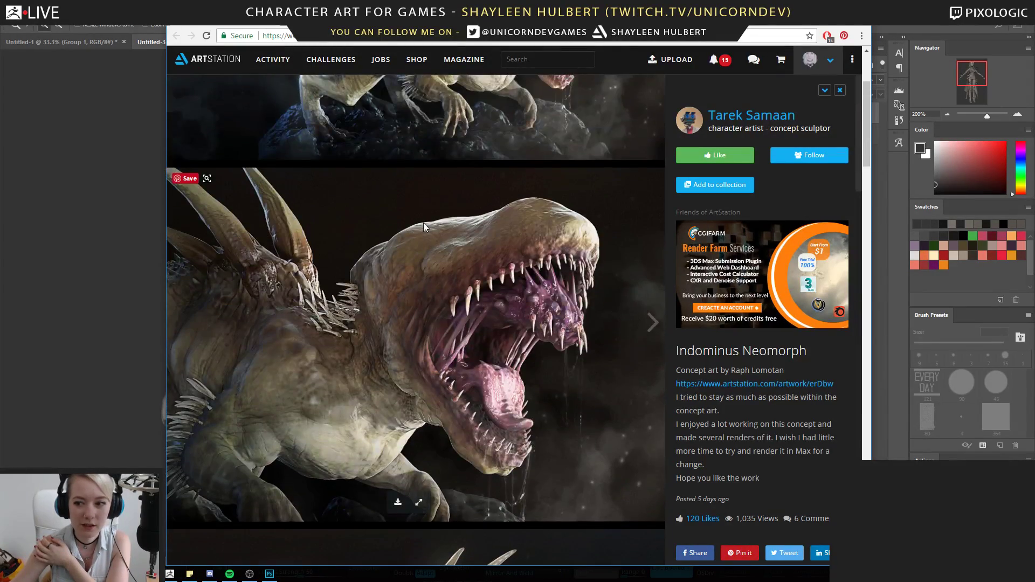
{"action": "scroll", "coordinate": [424, 226], "scroll_direction": "up", "scroll_amount": 3}
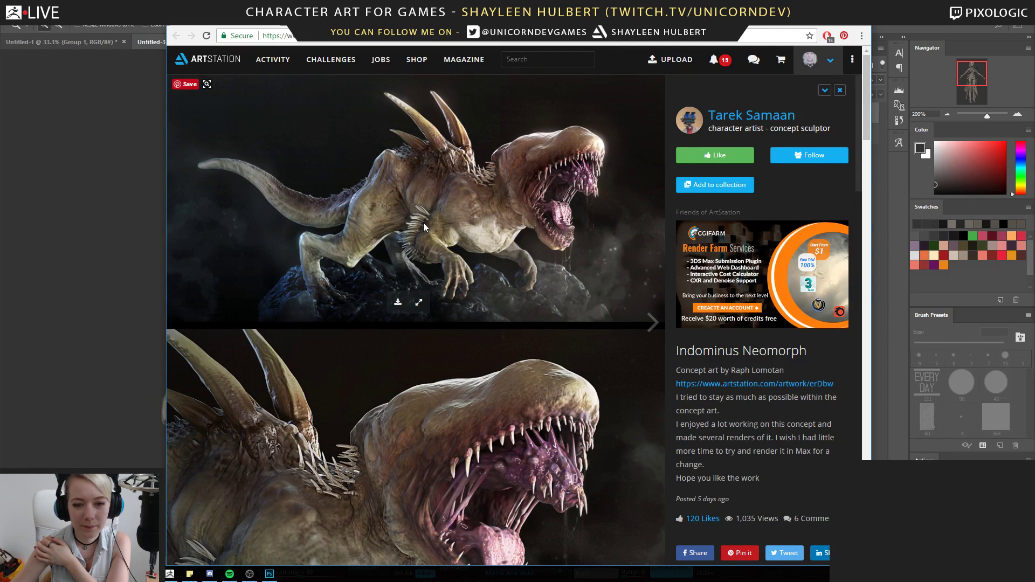
Compare the painted Indominus Neomorph concept with the sculpt's full-body and head close-up renders
{"action": "left_click", "coordinate": [479, 20]}
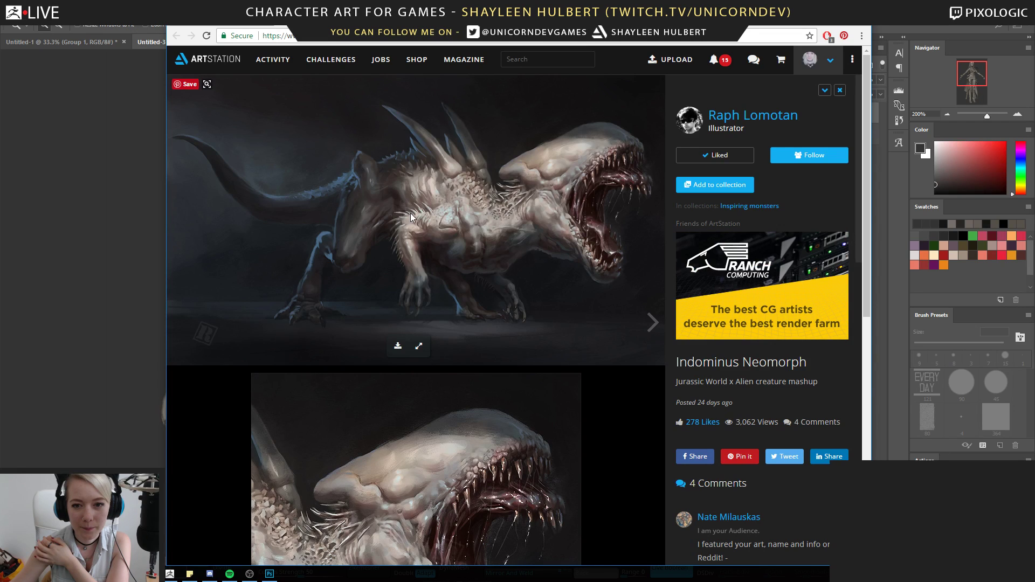
{"action": "left_click", "coordinate": [240, 20]}
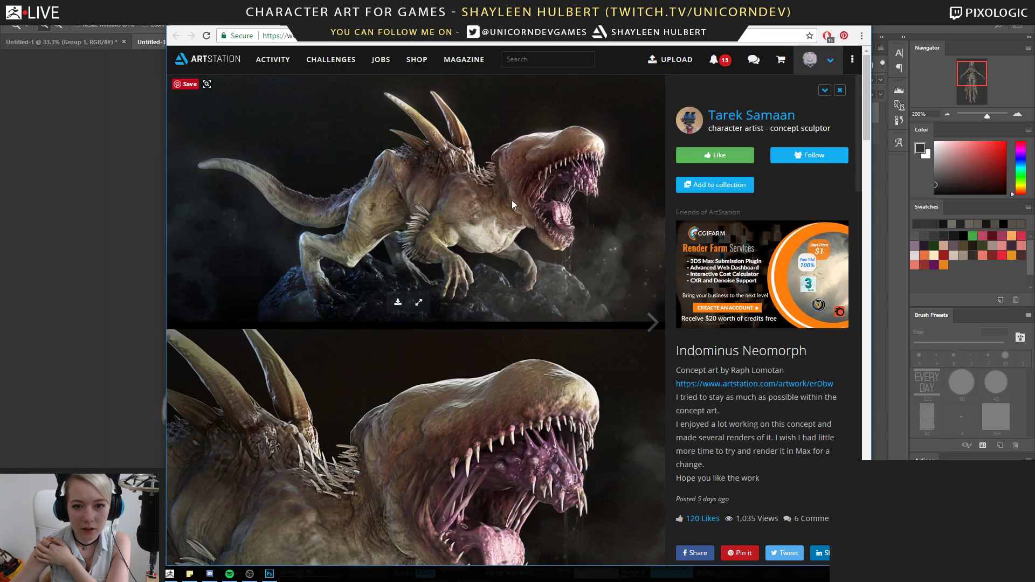
{"action": "scroll", "coordinate": [512, 204], "scroll_direction": "down", "scroll_amount": 3}
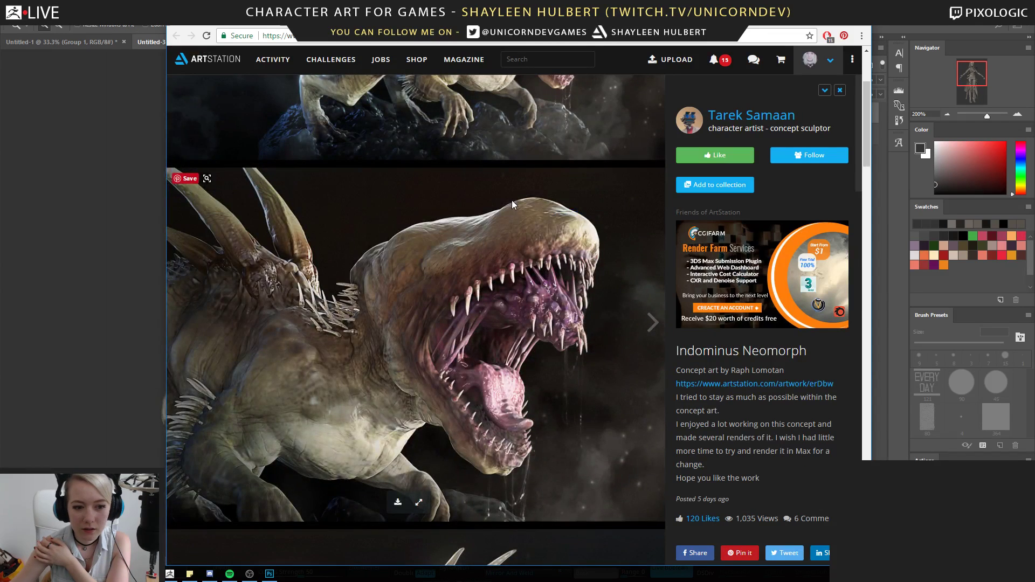
{"action": "scroll", "coordinate": [512, 200], "scroll_direction": "down", "scroll_amount": 3}
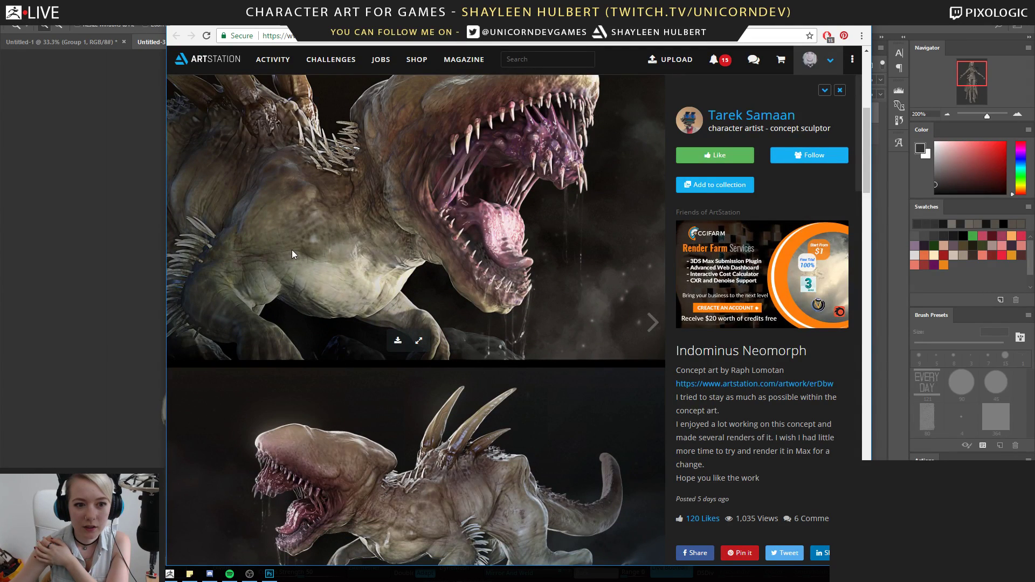
Copy the sculpt's head close-up render, switch to Photoshop, and paste it into a new document
{"action": "scroll", "coordinate": [332, 232], "scroll_direction": "down", "scroll_amount": 3}
{"action": "right_click", "coordinate": [372, 204]}
{"action": "left_click", "coordinate": [393, 239]}
{"action": "left_click", "coordinate": [57, 93]}
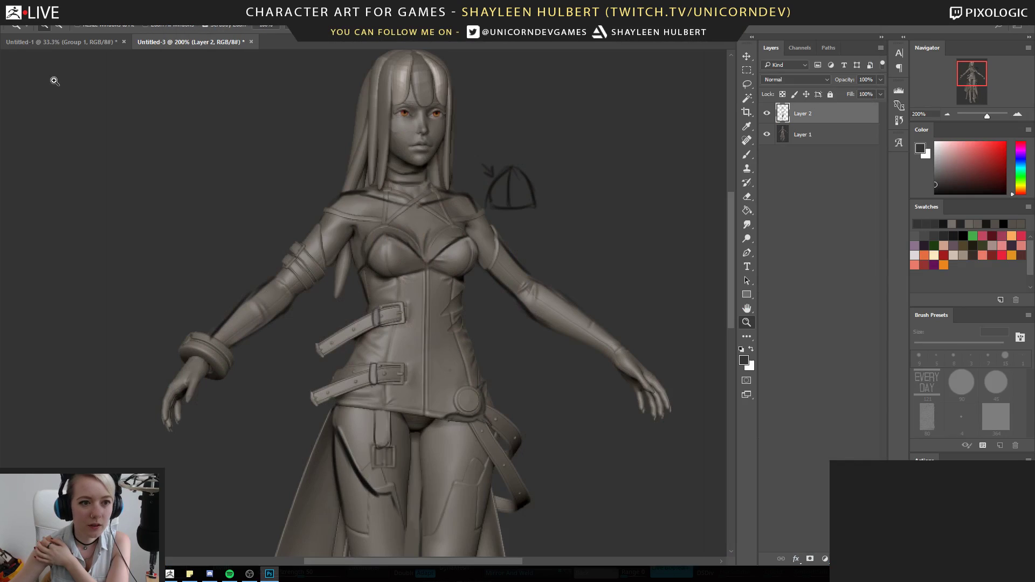
{"action": "left_click", "coordinate": [27, 7]}
{"action": "left_click", "coordinate": [27, 8]}
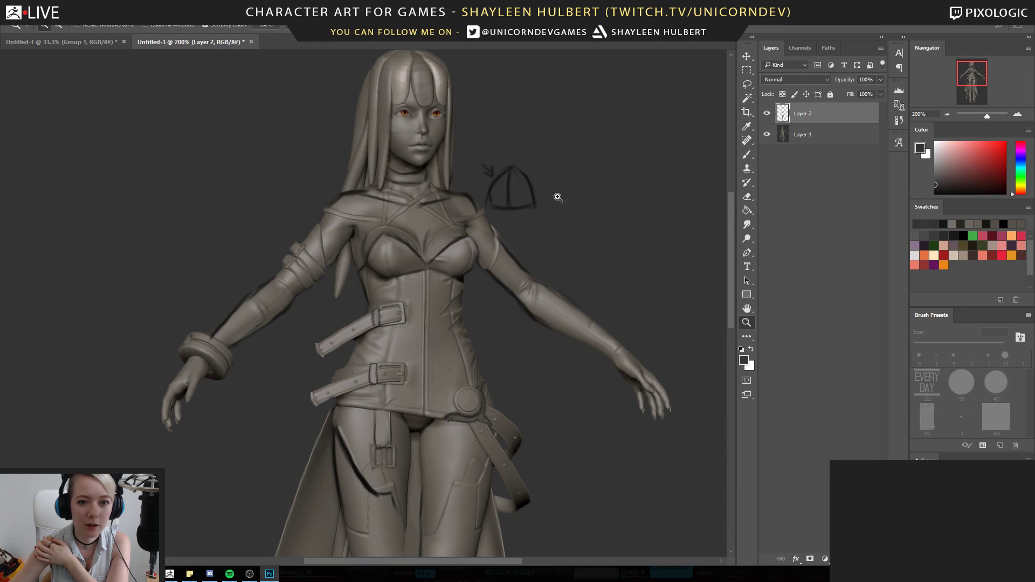
{"action": "key", "text": "ctrl+n"}
{"action": "left_click", "coordinate": [639, 389]}
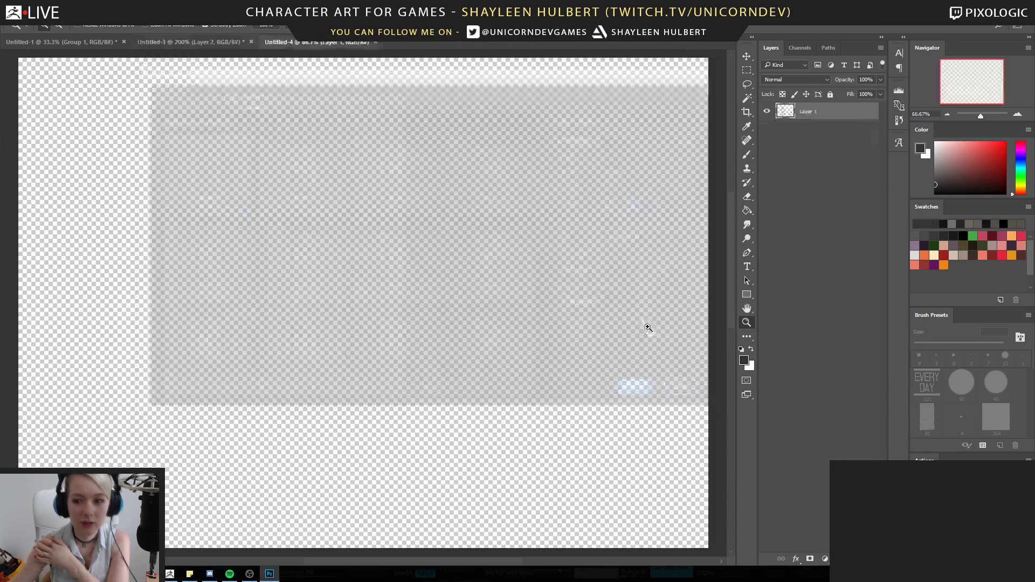
{"action": "key", "text": "ctrl+v"}
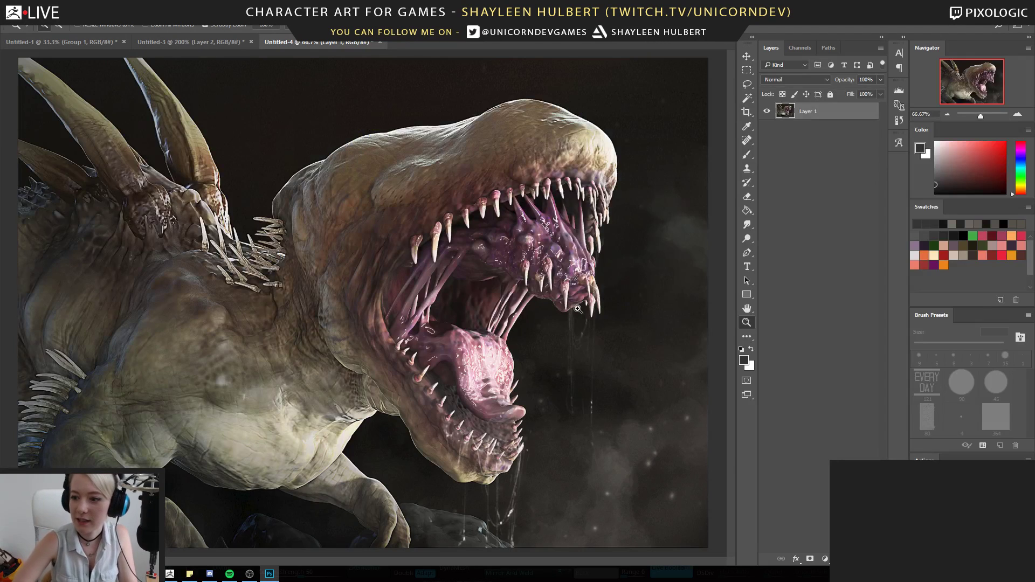
{"action": "left_click", "coordinate": [353, 214], "text": "alt"}
{"action": "left_click", "coordinate": [354, 239]}
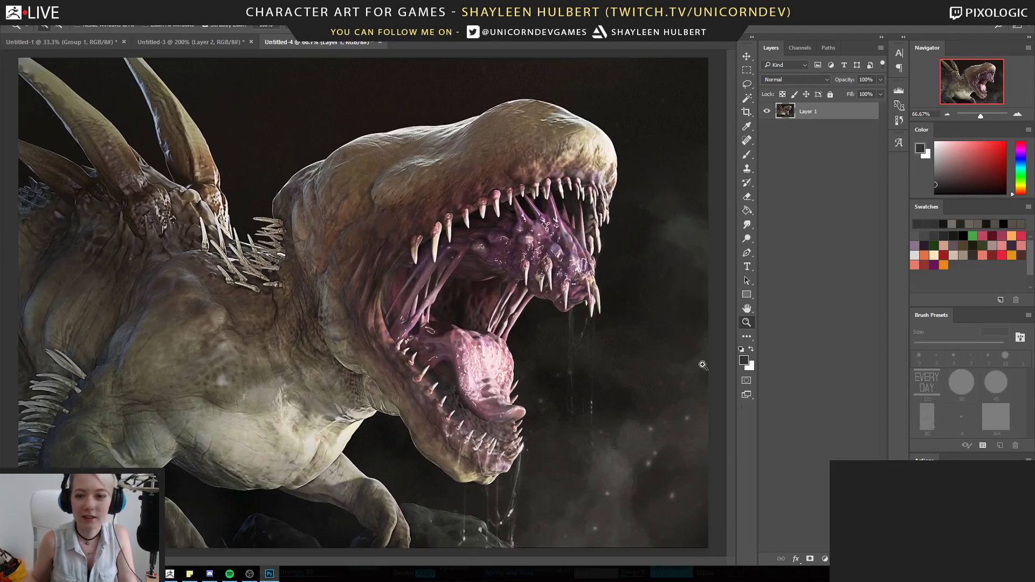
Add a Color Balance adjustment over the creature render and shift the midtones toward blue to +28
{"action": "left_click", "coordinate": [825, 559]}
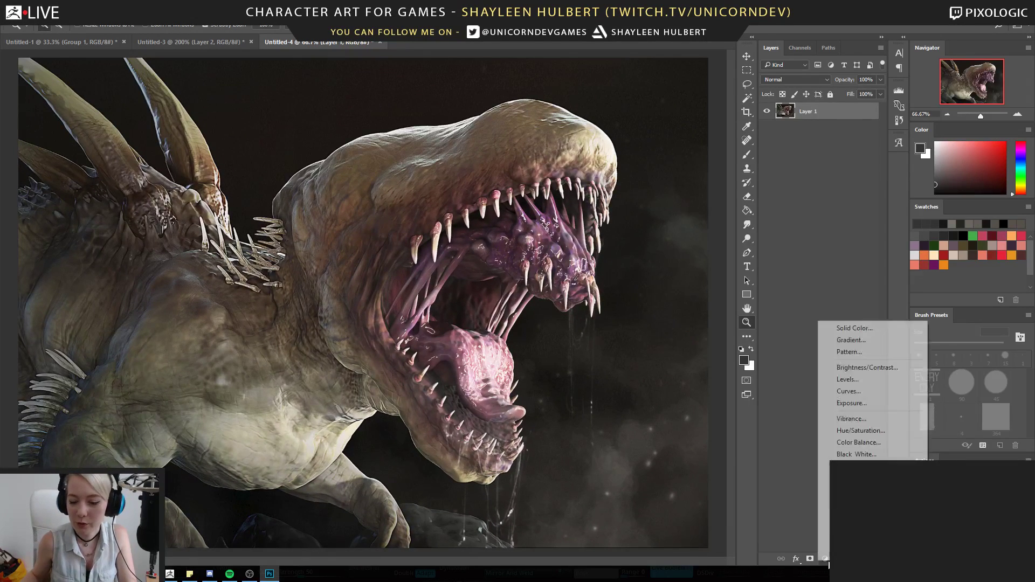
{"action": "left_click", "coordinate": [849, 443]}
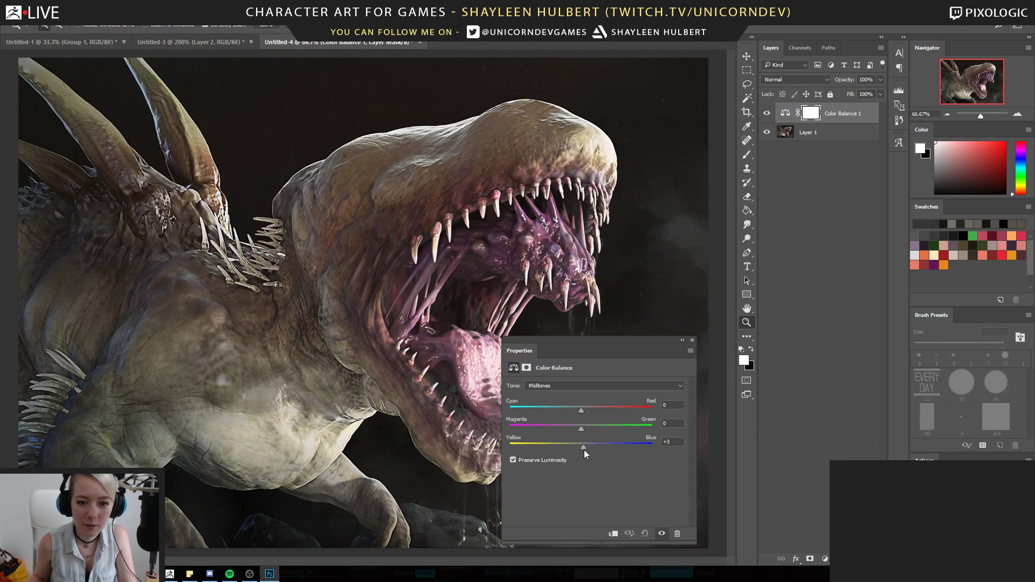
{"action": "left_click_drag", "start_coordinate": [597, 452], "coordinate": [600, 450]}
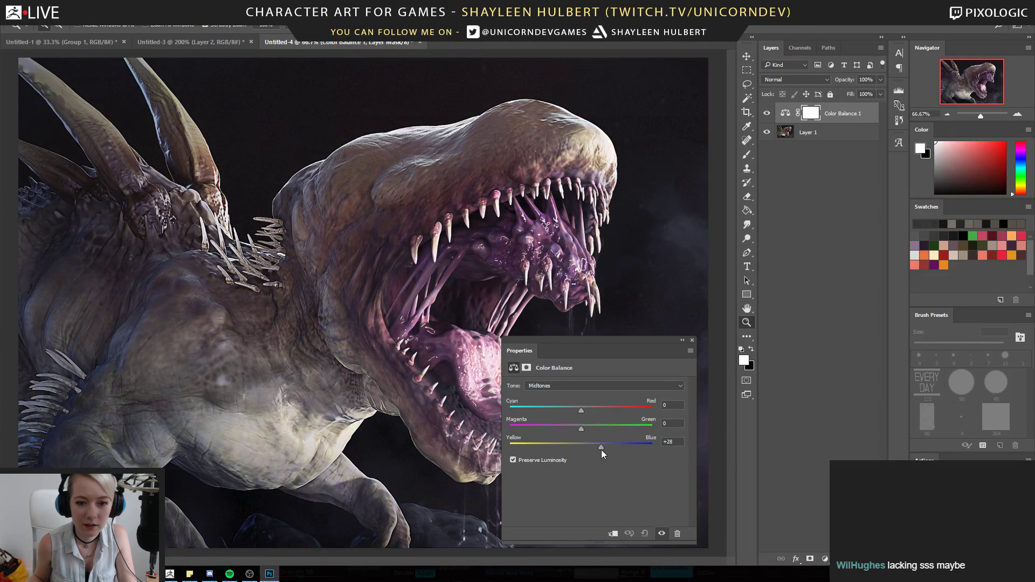
{"action": "left_click", "coordinate": [692, 340]}
Compare the creature render with and without the Color Balance adjustment, leaving the adjustment visible
{"action": "left_click", "coordinate": [766, 132]}
{"action": "left_click", "coordinate": [766, 132]}
{"action": "left_click", "coordinate": [766, 113]}
{"action": "left_click", "coordinate": [766, 114]}
{"action": "left_click", "coordinate": [767, 115]}
{"action": "left_click", "coordinate": [766, 115]}
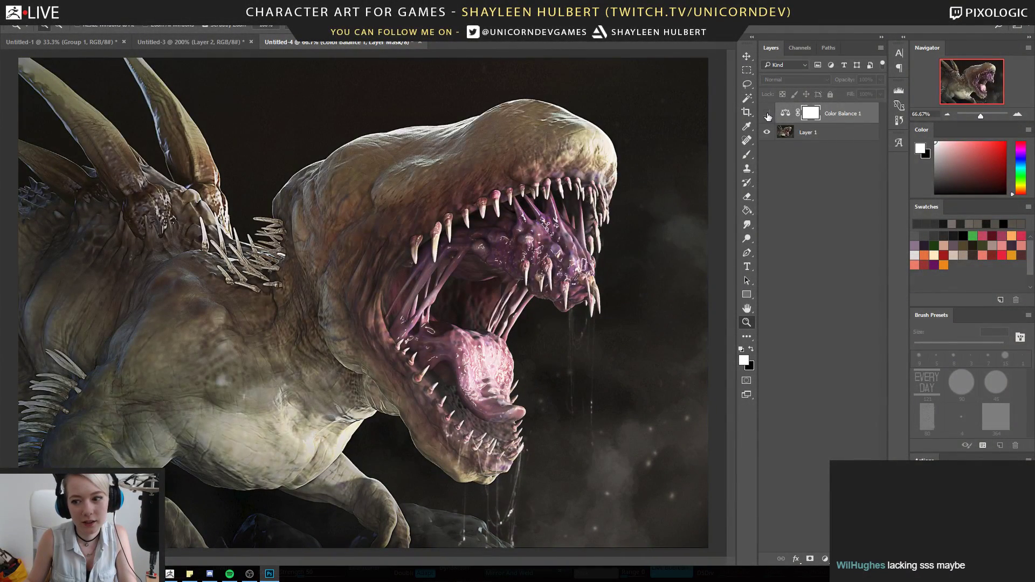
{"action": "left_click", "coordinate": [767, 115]}
{"action": "left_click", "coordinate": [767, 114]}
{"action": "left_click", "coordinate": [766, 114]}
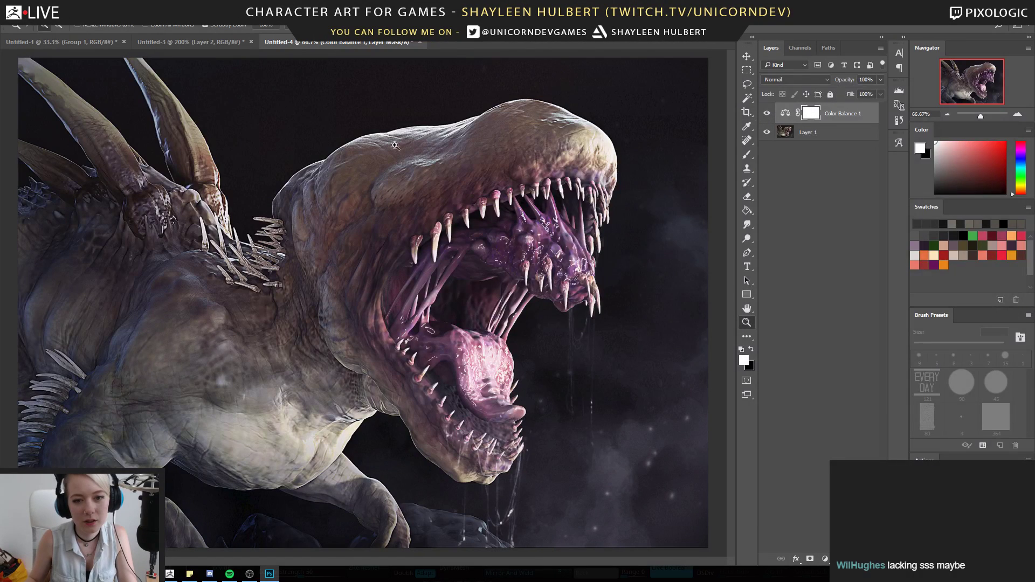
Create a new layer on top and fill it with a merged copy of the colour-adjusted render
{"action": "key", "text": "b"}
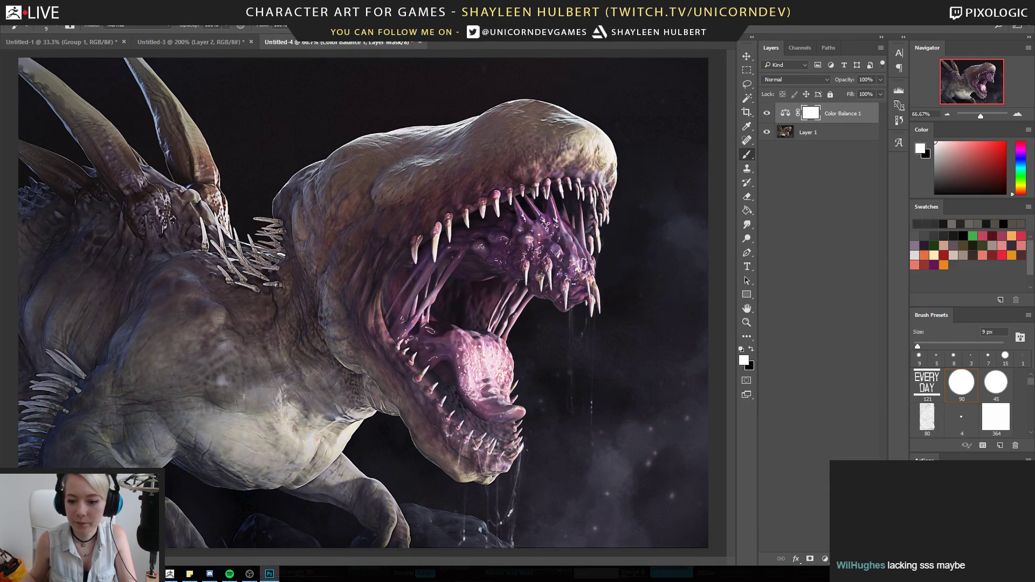
{"action": "key", "text": "ctrl+shift+alt+n"}
{"action": "key", "text": "x"}
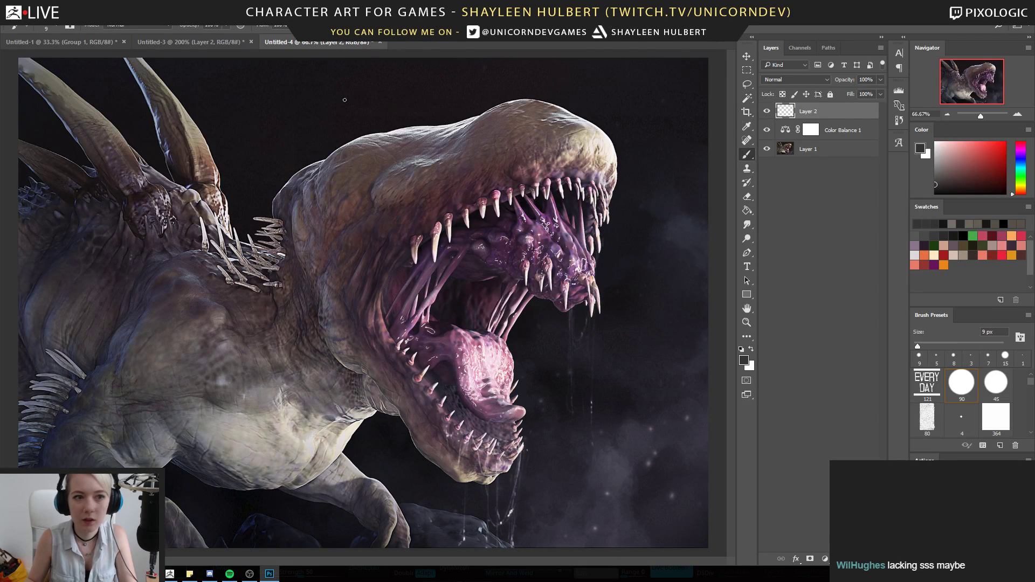
{"action": "key", "text": "ctrl+a"}
{"action": "key", "text": "ctrl+shift+alt+e"}
{"action": "key", "text": "ctrl+d"}
Apply a Blur filter to the merged copy of the creature render
{"action": "left_click", "coordinate": [71, 8]}
{"action": "mouse_move", "coordinate": [171, 8]}
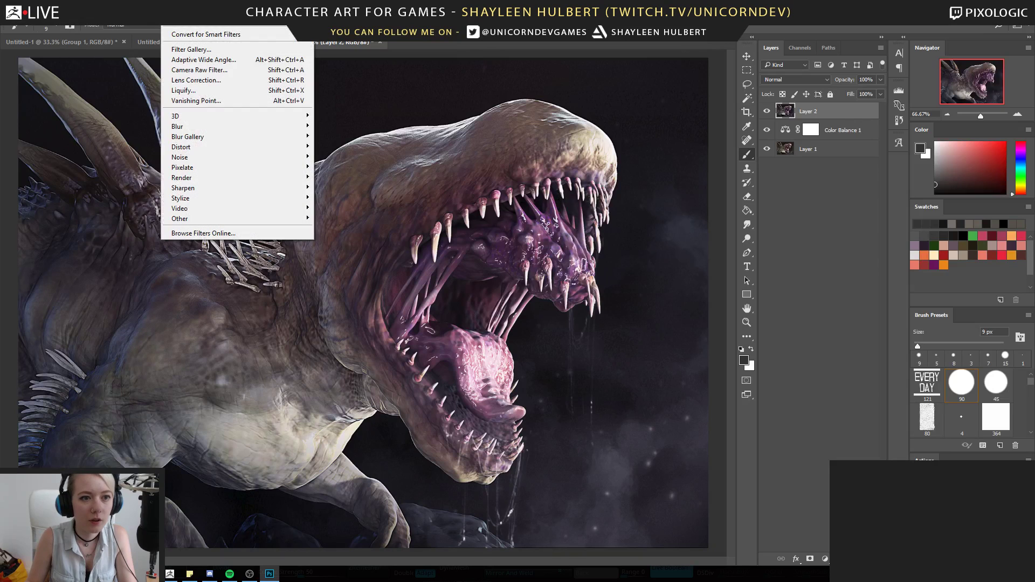
{"action": "mouse_move", "coordinate": [199, 130]}
{"action": "left_click", "coordinate": [131, 166]}
{"action": "mouse_move", "coordinate": [551, 328]}
{"action": "left_mouse_down"}
{"action": "mouse_move", "coordinate": [575, 327]}
{"action": "mouse_move", "coordinate": [550, 331]}
{"action": "mouse_move", "coordinate": [564, 327]}
{"action": "left_mouse_up"}
{"action": "left_click", "coordinate": [669, 185]}
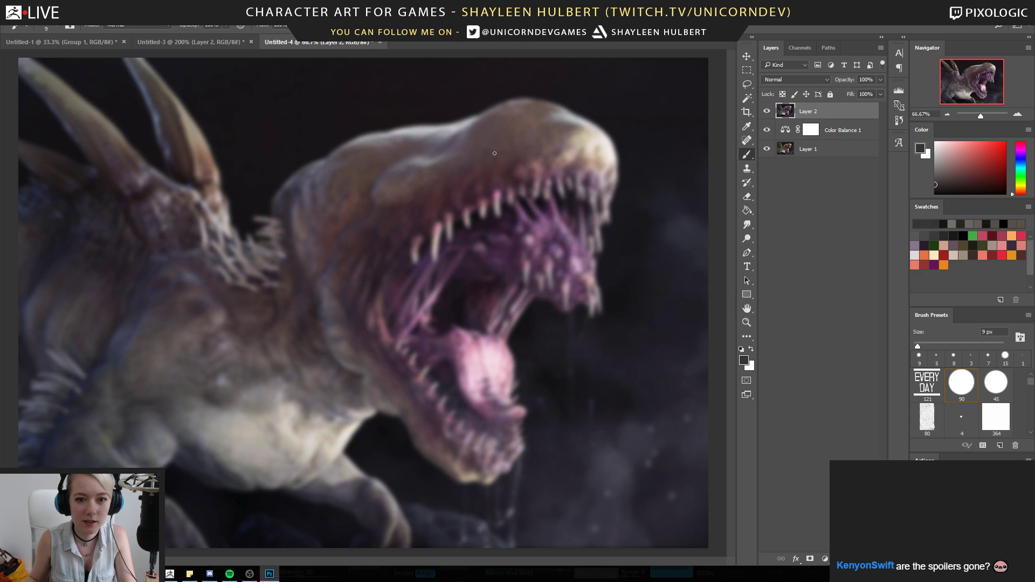
Try erasing the blurred layer over the creature's open mouth with a hard 400 px eraser
{"action": "key", "text": "e"}
{"action": "key", "text": "bracketright"}
{"action": "key", "text": "bracketright"}
{"action": "key", "text": "bracketright"}
{"action": "key", "text": "bracketright"}
{"action": "key", "text": "bracketright"}
{"action": "key", "text": "bracketright"}
{"action": "key", "text": "bracketright"}
{"action": "key", "text": "bracketright"}
{"action": "key", "text": "bracketright"}
{"action": "key", "text": "bracketright"}
{"action": "key", "text": "bracketright"}
{"action": "key", "text": "bracketright"}
{"action": "left_click_drag", "start_coordinate": [531, 241], "coordinate": [570, 213]}
{"action": "key", "text": "ctrl+alt+z"}
{"action": "key", "text": "ctrl+alt+z"}
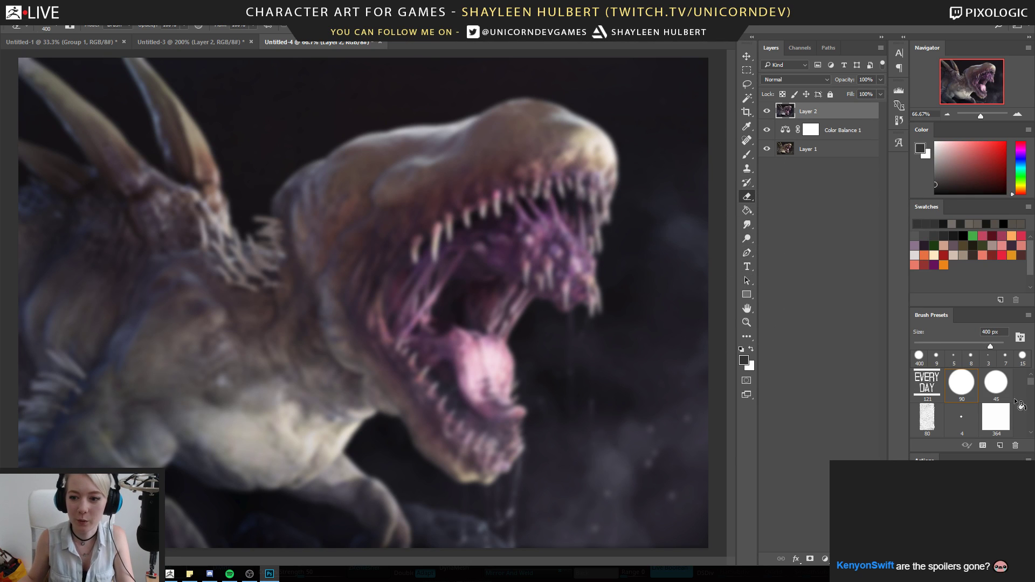
Erase the blurred layer over the mouth, teeth, foreleg and back spikes with a soft 500 px eraser
{"action": "scroll", "coordinate": [1031, 385], "scroll_direction": "down", "scroll_amount": 3}
{"action": "left_click", "coordinate": [997, 397]}
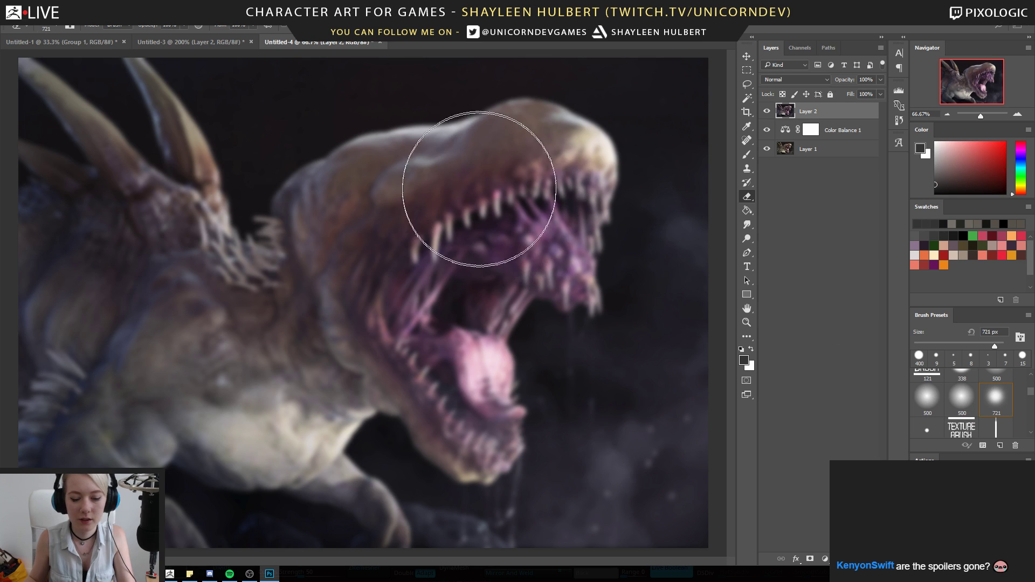
{"action": "key", "text": "bracketleft"}
{"action": "key", "text": "bracketleft"}
{"action": "mouse_move", "coordinate": [549, 216]}
{"action": "left_mouse_down"}
{"action": "mouse_move", "coordinate": [502, 220]}
{"action": "mouse_move", "coordinate": [556, 282]}
{"action": "mouse_move", "coordinate": [466, 272]}
{"action": "mouse_move", "coordinate": [527, 411]}
{"action": "mouse_move", "coordinate": [459, 302]}
{"action": "mouse_move", "coordinate": [628, 219]}
{"action": "mouse_move", "coordinate": [590, 70]}
{"action": "mouse_move", "coordinate": [398, 88]}
{"action": "mouse_move", "coordinate": [273, 157]}
{"action": "mouse_move", "coordinate": [246, 192]}
{"action": "mouse_move", "coordinate": [238, 238]}
{"action": "mouse_move", "coordinate": [108, 88]}
{"action": "mouse_move", "coordinate": [88, 143]}
{"action": "mouse_move", "coordinate": [151, 334]}
{"action": "mouse_move", "coordinate": [51, 365]}
{"action": "mouse_move", "coordinate": [57, 388]}
{"action": "left_mouse_up"}
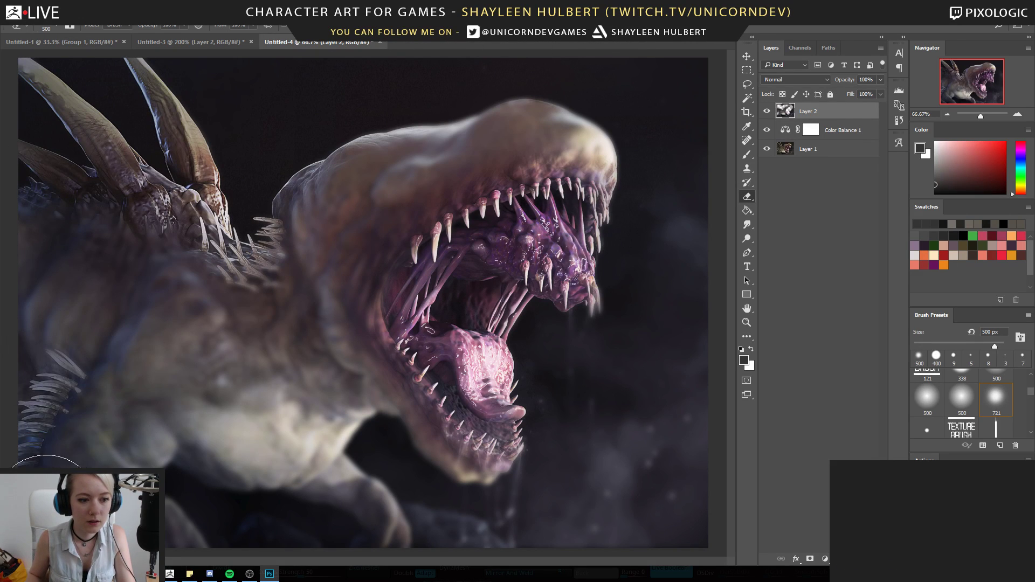
{"action": "mouse_move", "coordinate": [224, 544]}
{"action": "left_mouse_down"}
{"action": "mouse_move", "coordinate": [196, 462]}
{"action": "mouse_move", "coordinate": [277, 512]}
{"action": "mouse_move", "coordinate": [415, 534]}
{"action": "mouse_move", "coordinate": [381, 423]}
{"action": "left_mouse_up"}
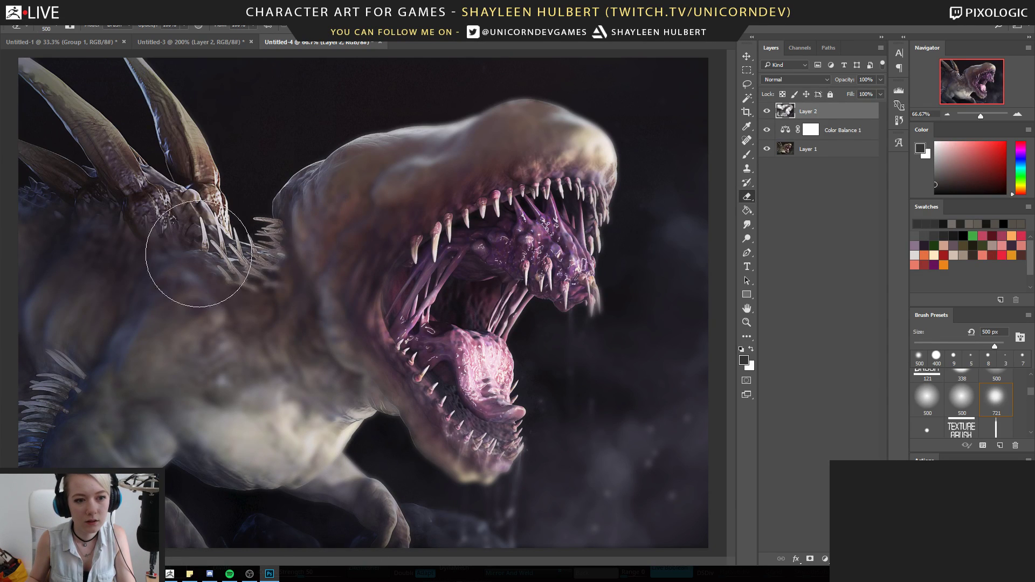
{"action": "left_click_drag", "start_coordinate": [153, 41], "coordinate": [147, 41]}
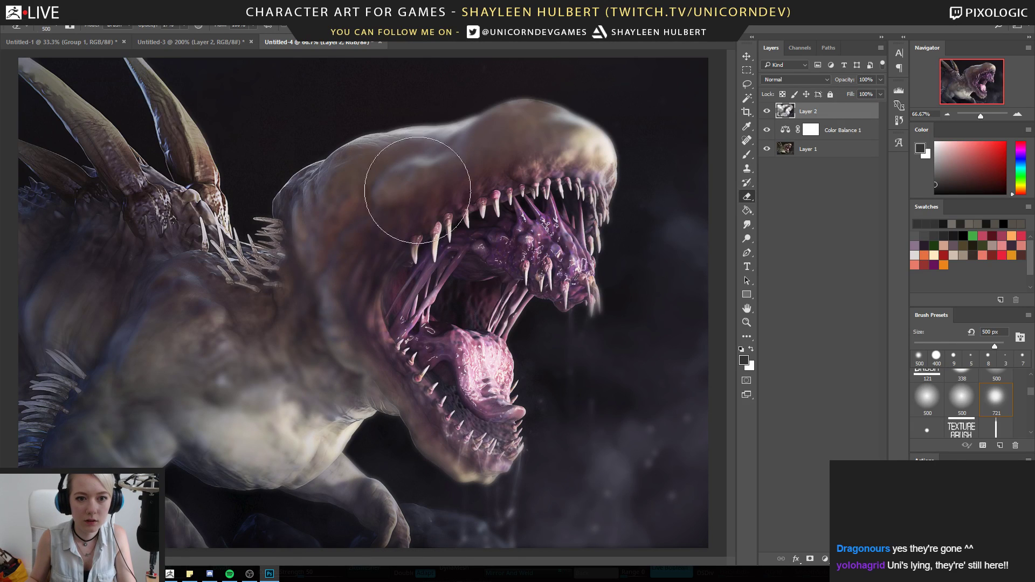
Examine the whole render at thumbnail size with and without the blurred layer
{"action": "key", "text": "z"}
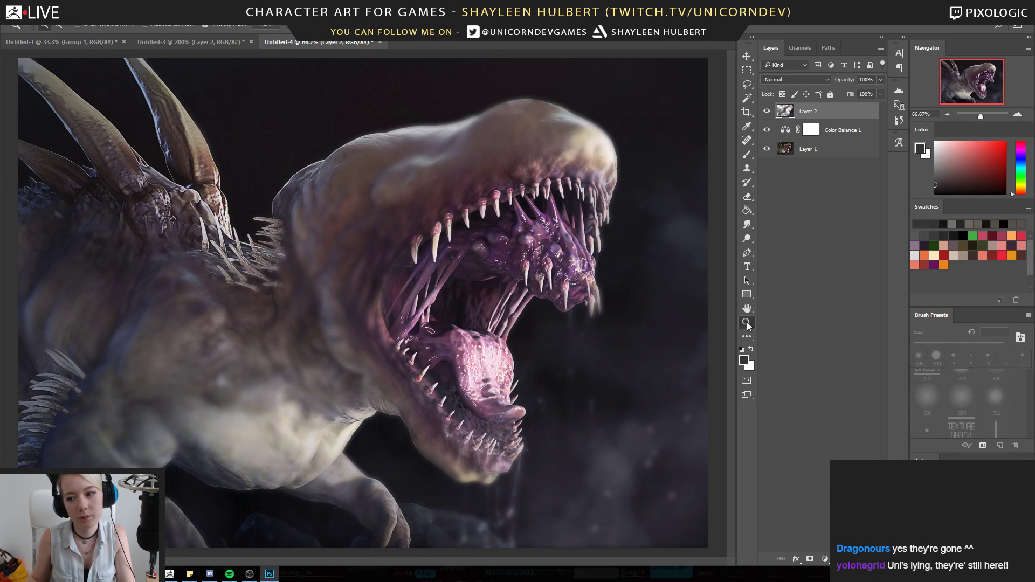
{"action": "left_click", "coordinate": [463, 323], "text": "alt"}
{"action": "left_click", "coordinate": [435, 321], "text": "alt"}
{"action": "left_click", "coordinate": [431, 321], "text": "alt"}
{"action": "left_click", "coordinate": [367, 334]}
{"action": "left_click", "coordinate": [366, 335]}
{"action": "left_click", "coordinate": [342, 357], "text": "alt"}
{"action": "left_click", "coordinate": [341, 359], "text": "alt"}
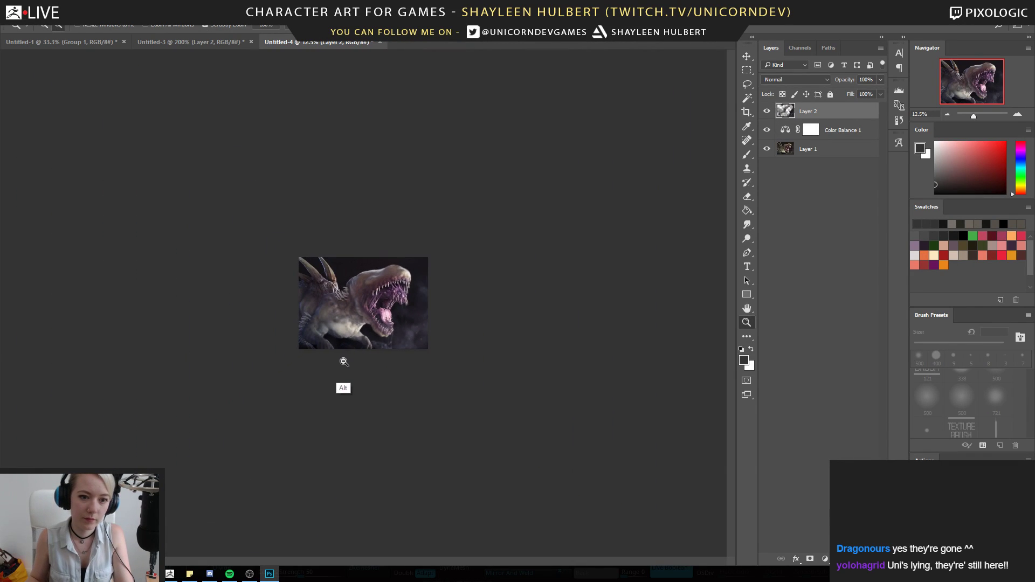
{"action": "left_click", "coordinate": [343, 343]}
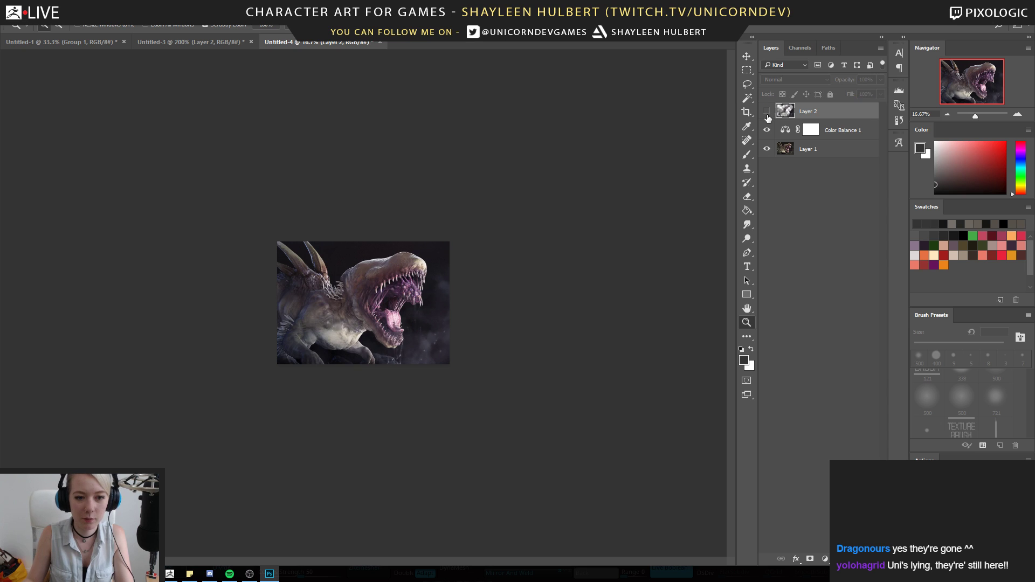
{"action": "left_click", "coordinate": [286, 335]}
{"action": "left_click", "coordinate": [286, 335]}
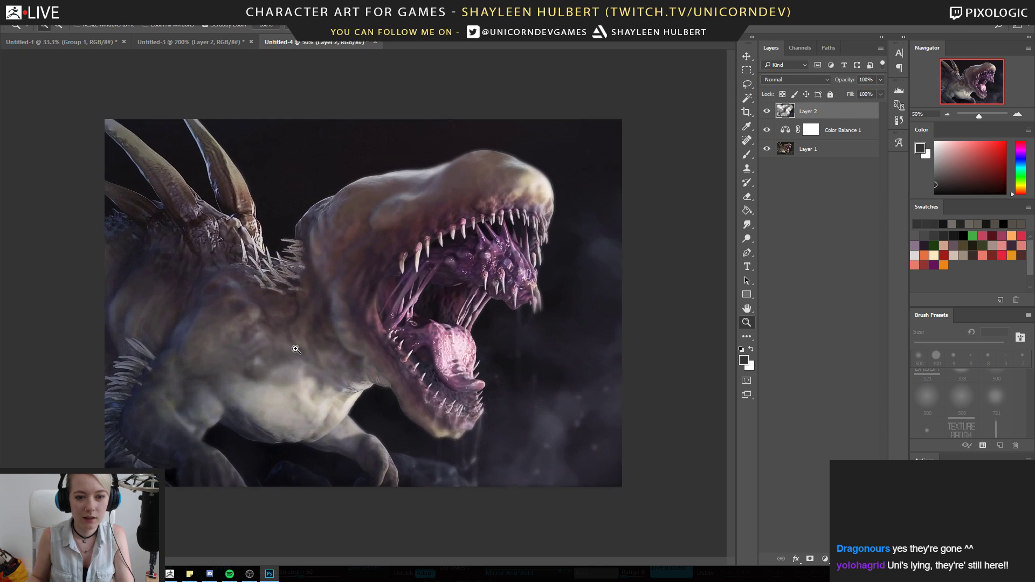
Compare the blurred render with the original sculpt render and the concept painting on ArtStation in the browser, then return to Photoshop
{"action": "left_click", "coordinate": [184, 42]}
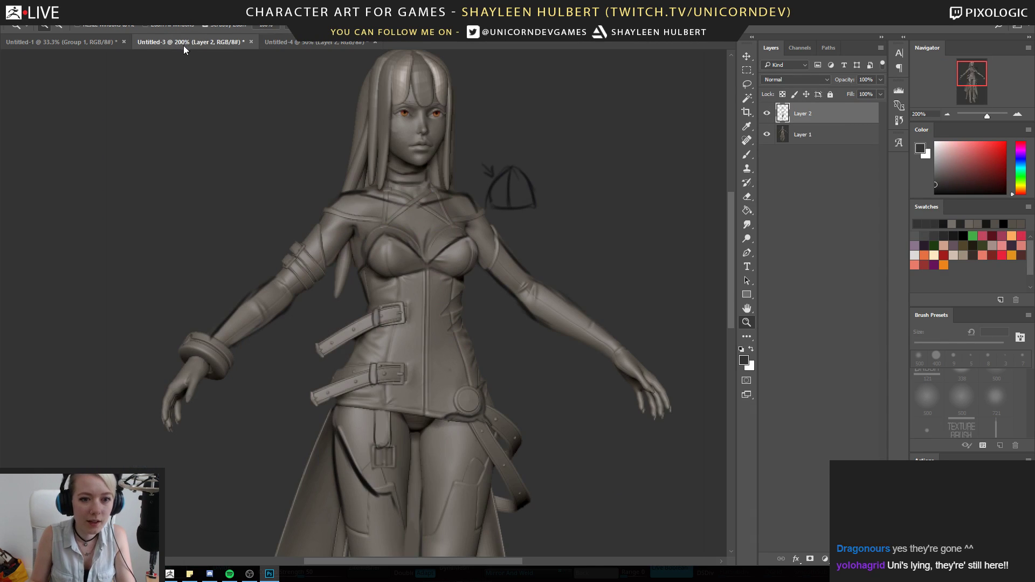
{"action": "left_click", "coordinate": [299, 43]}
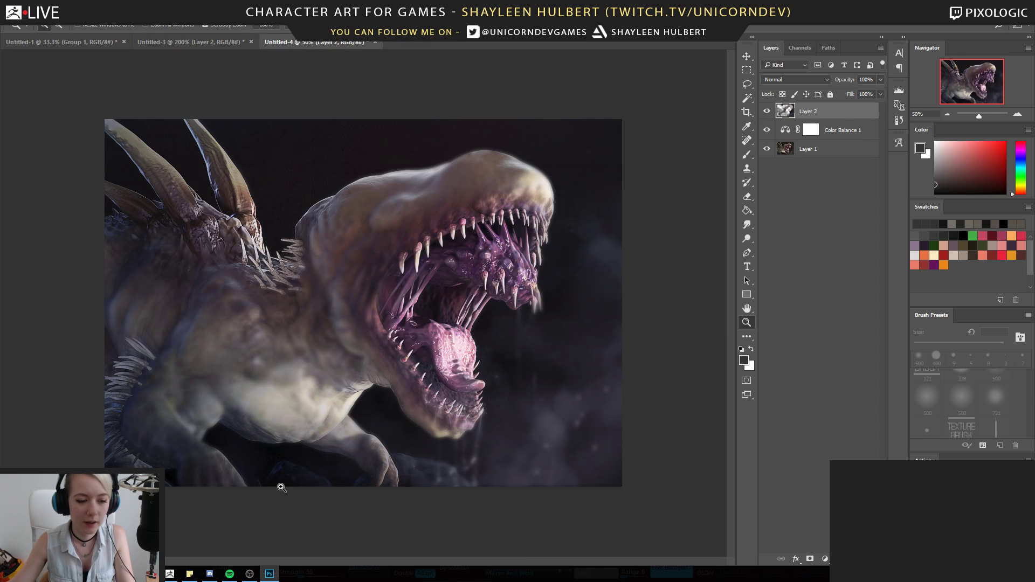
{"action": "mouse_move", "coordinate": [249, 574]}
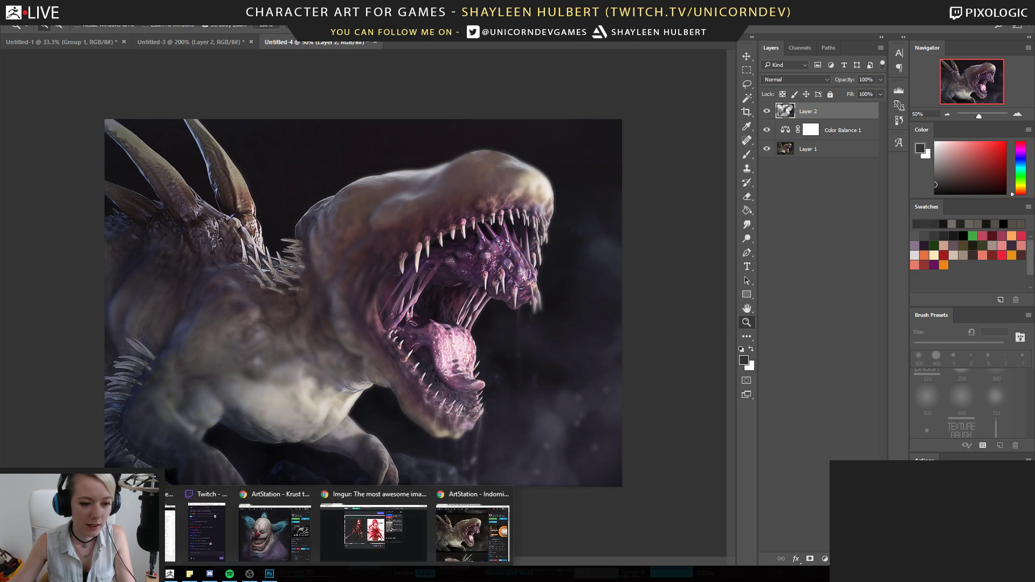
{"action": "left_click", "coordinate": [452, 535]}
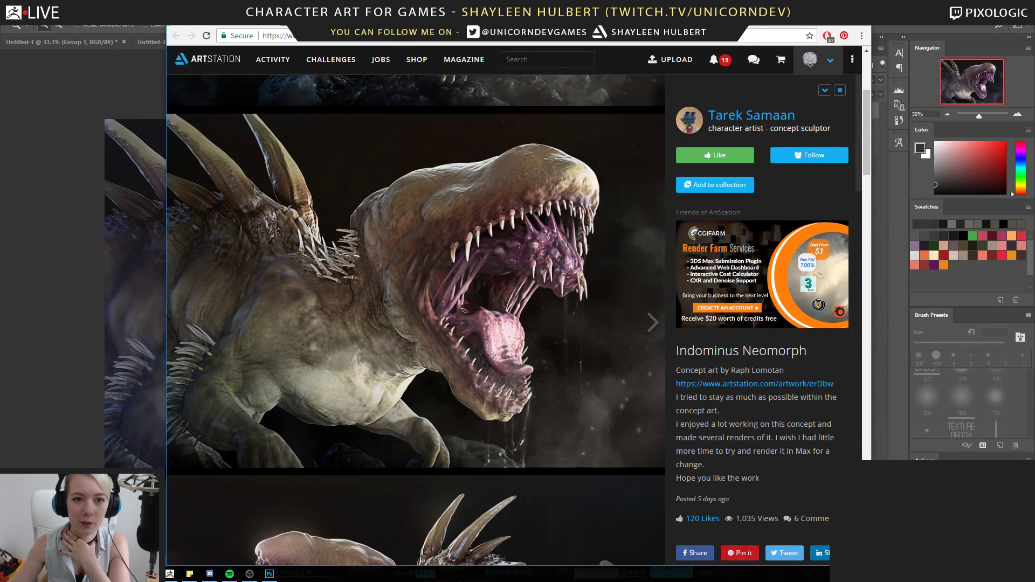
{"action": "key", "text": "Right"}
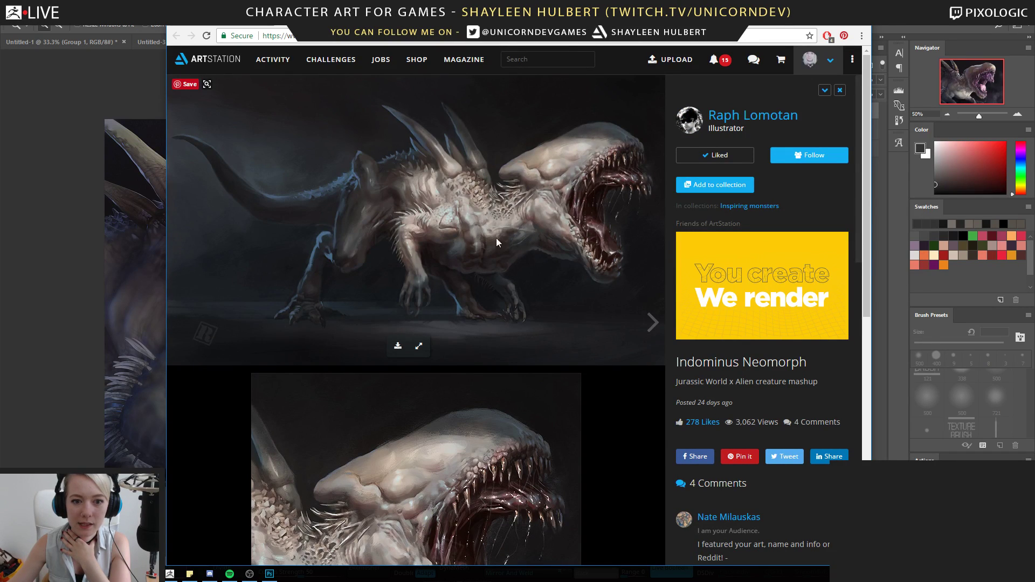
{"action": "key", "text": "Right"}
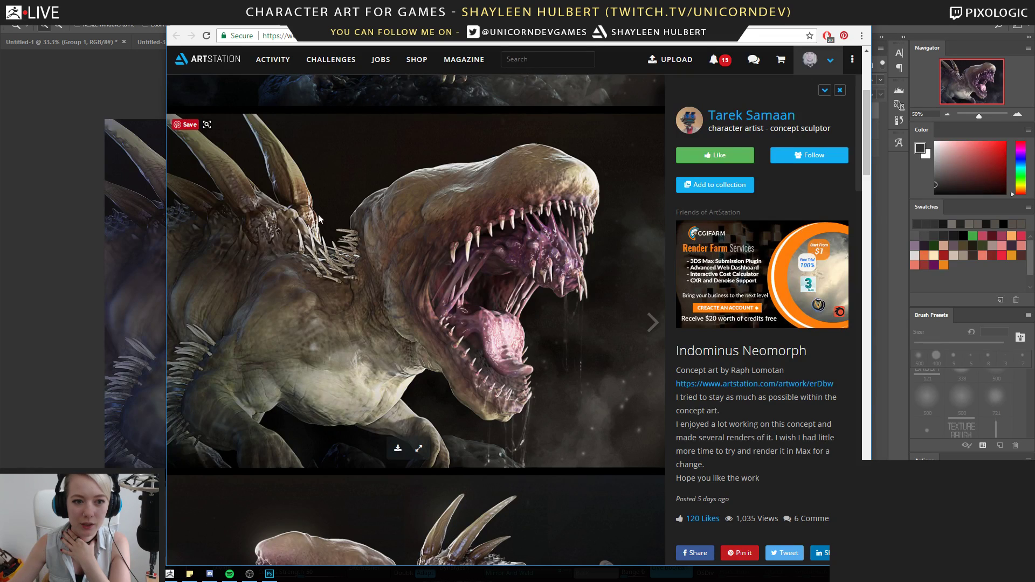
{"action": "key", "text": "alt+Tab"}
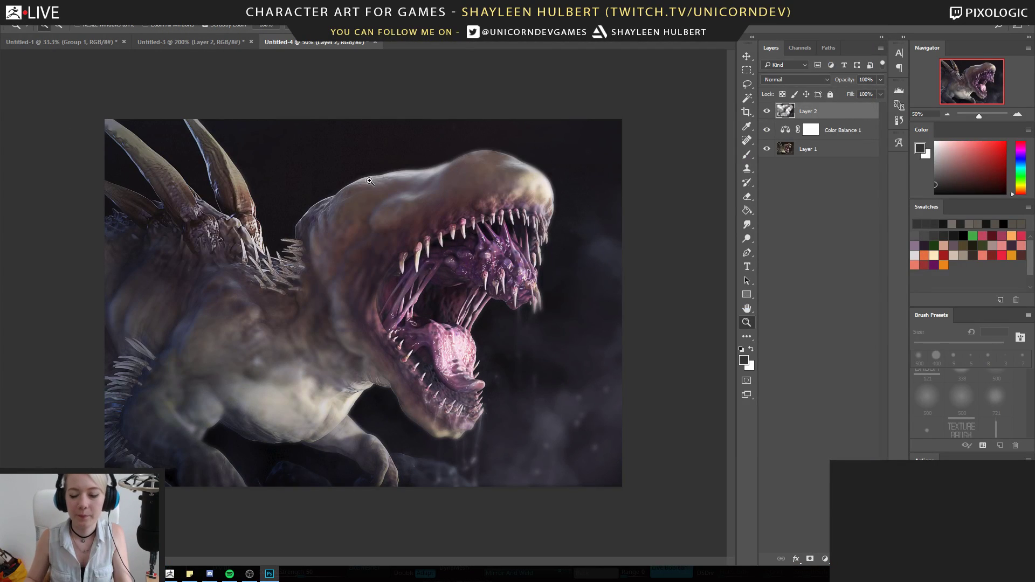
Add a Color Balance adjustment layer above the blurred layer and shift the render towards warmer red tones
{"action": "left_click", "coordinate": [824, 561]}
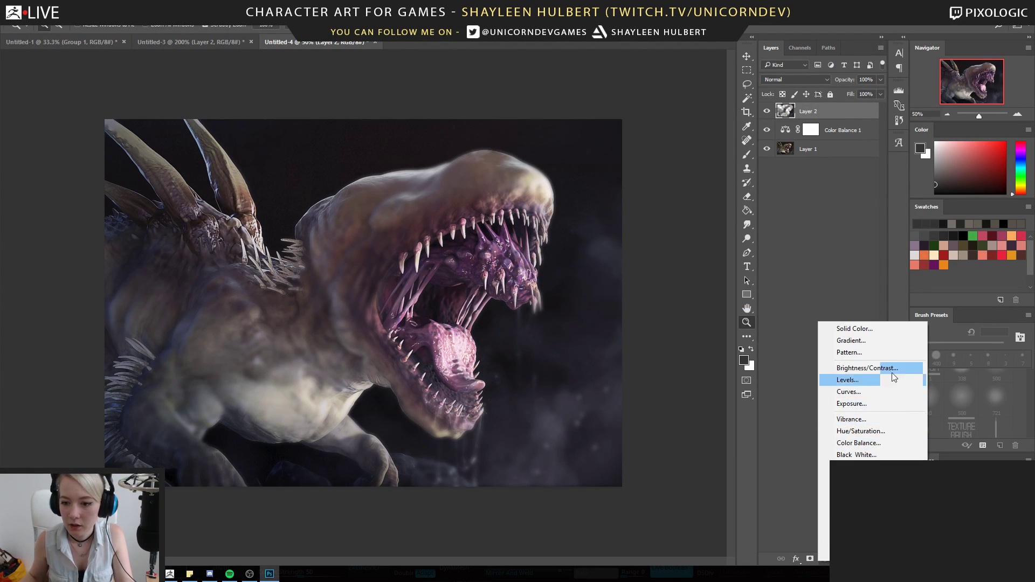
{"action": "left_click", "coordinate": [890, 442]}
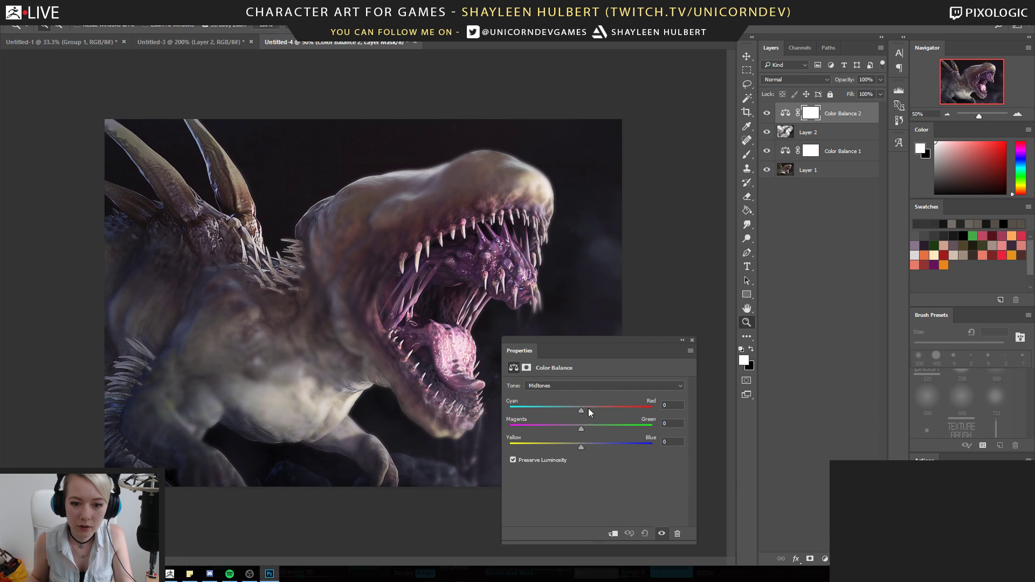
{"action": "left_click", "coordinate": [692, 340]}
Group both Color Balance layers with the blurred layer and compare the render with the group hidden and shown
{"action": "left_click", "coordinate": [849, 153], "text": "shift"}
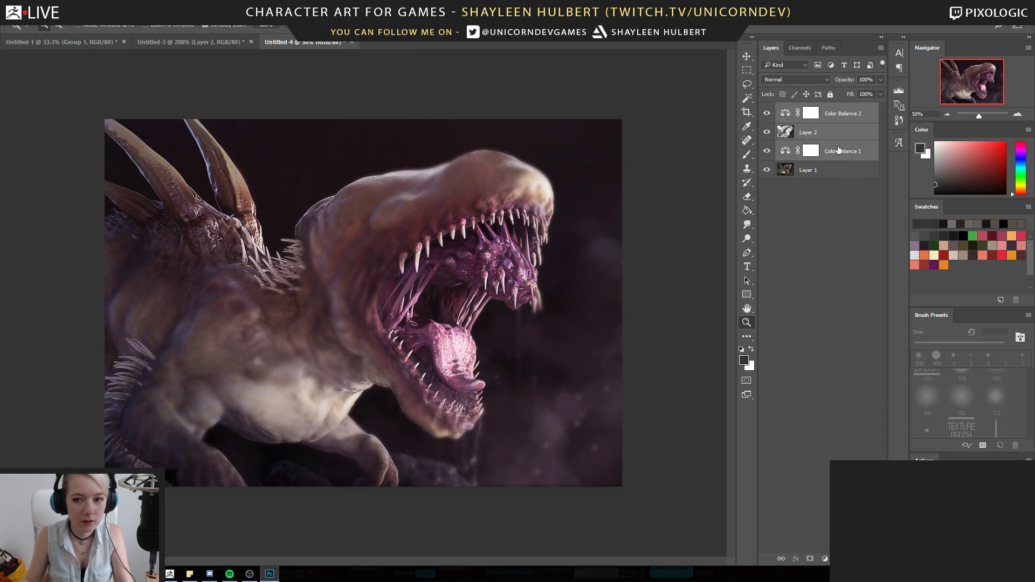
{"action": "key", "text": "ctrl+g"}
{"action": "left_click", "coordinate": [766, 110]}
{"action": "left_click", "coordinate": [766, 110]}
{"action": "left_click", "coordinate": [767, 110]}
{"action": "left_click", "coordinate": [766, 110]}
{"action": "left_click", "coordinate": [767, 110]}
{"action": "left_click", "coordinate": [768, 110]}
{"action": "left_click", "coordinate": [768, 110]}
{"action": "left_click", "coordinate": [778, 109]}
{"action": "left_click", "coordinate": [819, 125]}
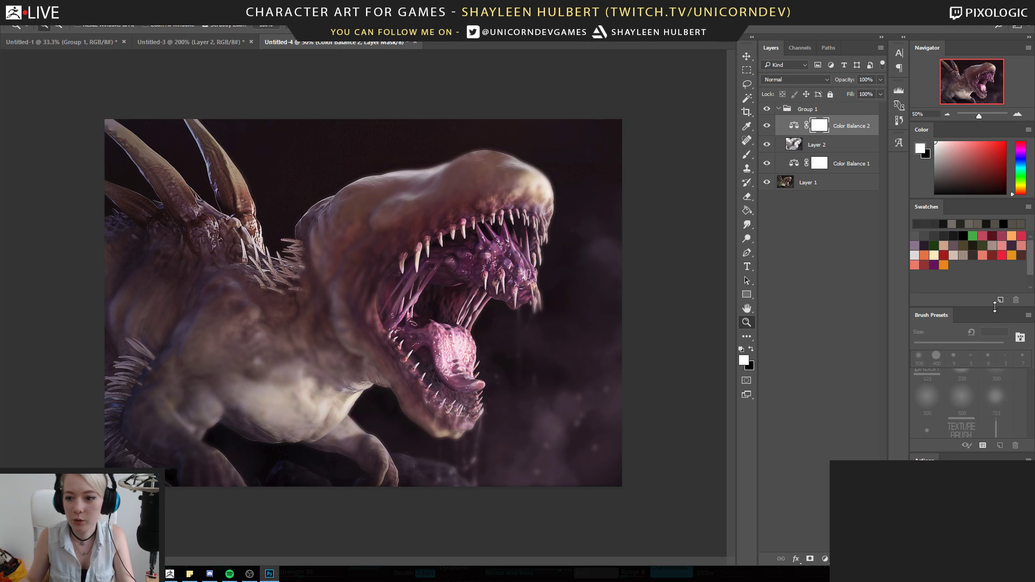
Inspect the spikes behind the creature's neck up close and compare them with the concept painting on ArtStation
{"action": "left_click_drag", "start_coordinate": [974, 306], "coordinate": [974, 302]}
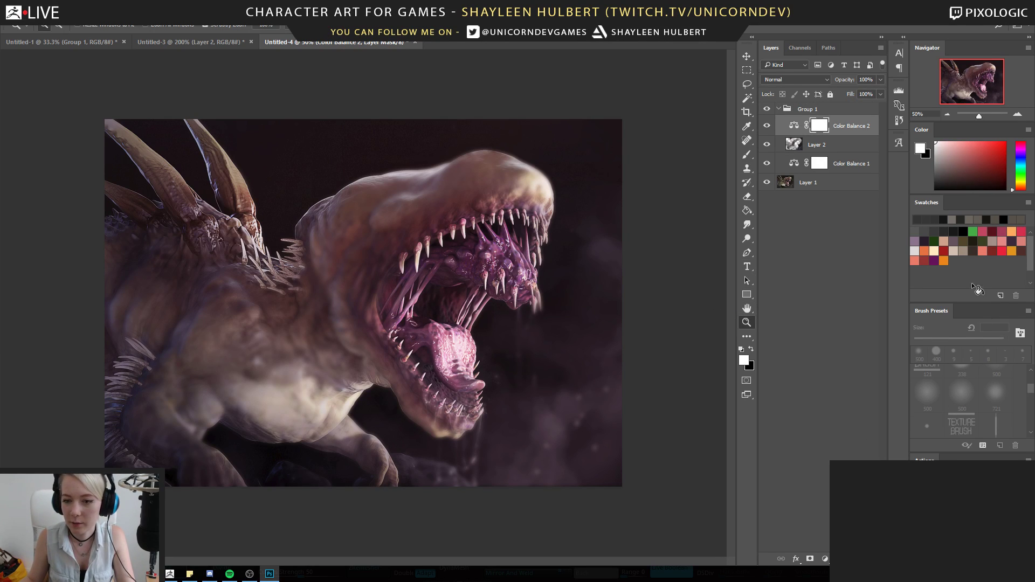
{"action": "left_click", "coordinate": [282, 244]}
{"action": "left_click_drag", "start_coordinate": [241, 294], "coordinate": [350, 282]}
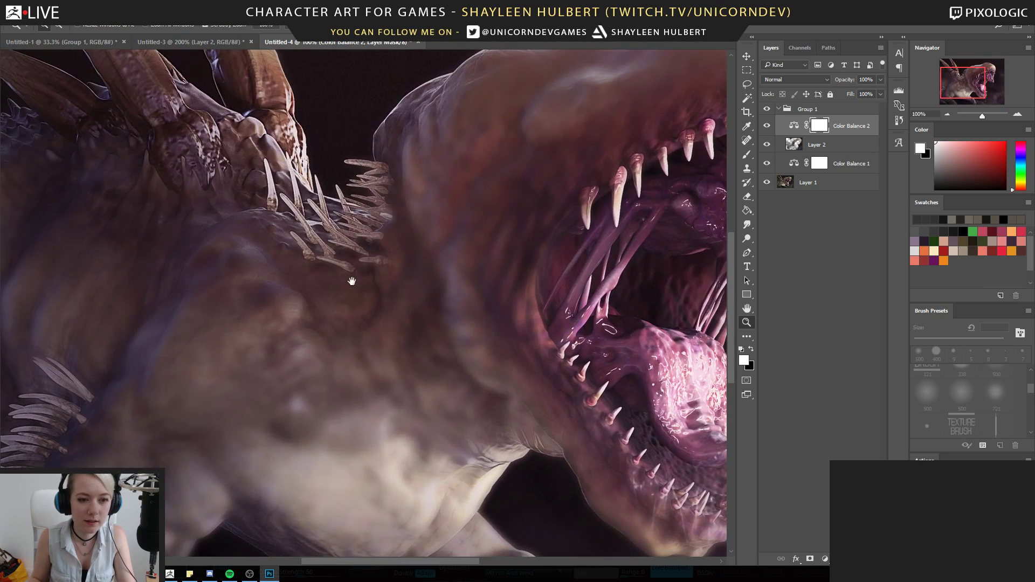
{"action": "left_click", "coordinate": [320, 281], "text": "alt"}
{"action": "left_click", "coordinate": [294, 261]}
{"action": "left_click", "coordinate": [255, 299], "text": "alt"}
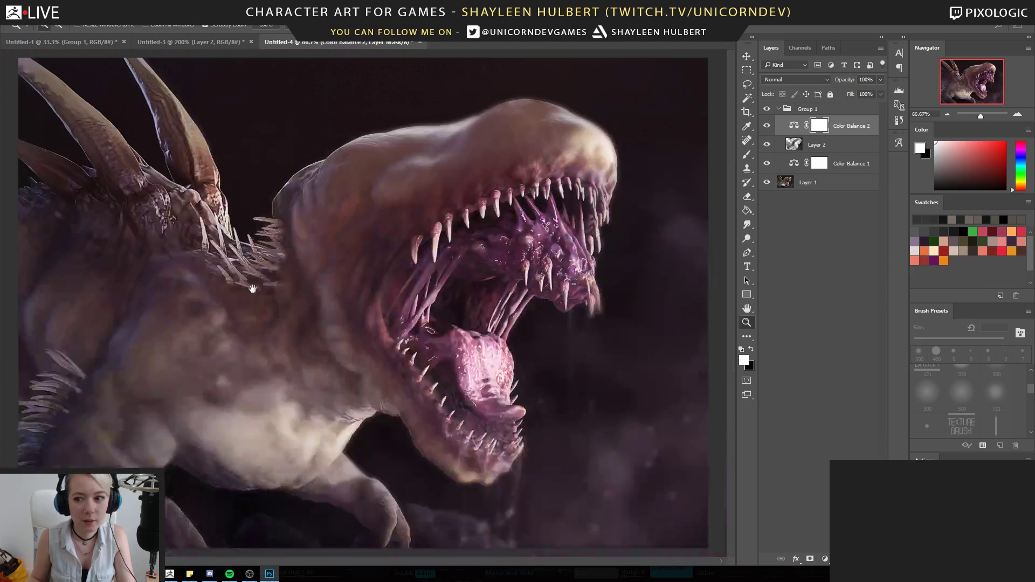
{"action": "left_click", "coordinate": [249, 283]}
{"action": "left_click_drag", "start_coordinate": [251, 283], "coordinate": [352, 280]}
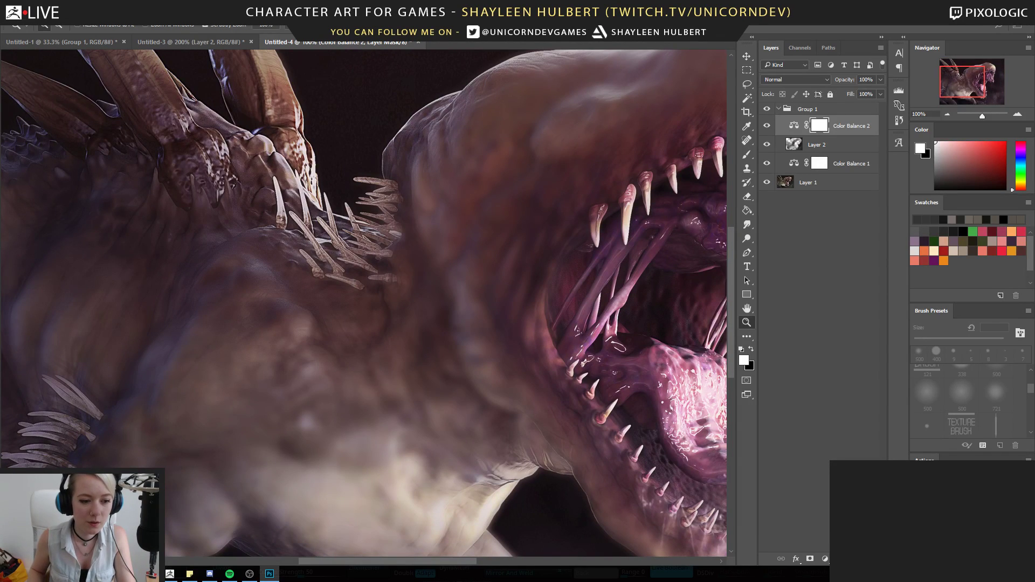
{"action": "mouse_move", "coordinate": [249, 573]}
{"action": "left_click", "coordinate": [473, 526]}
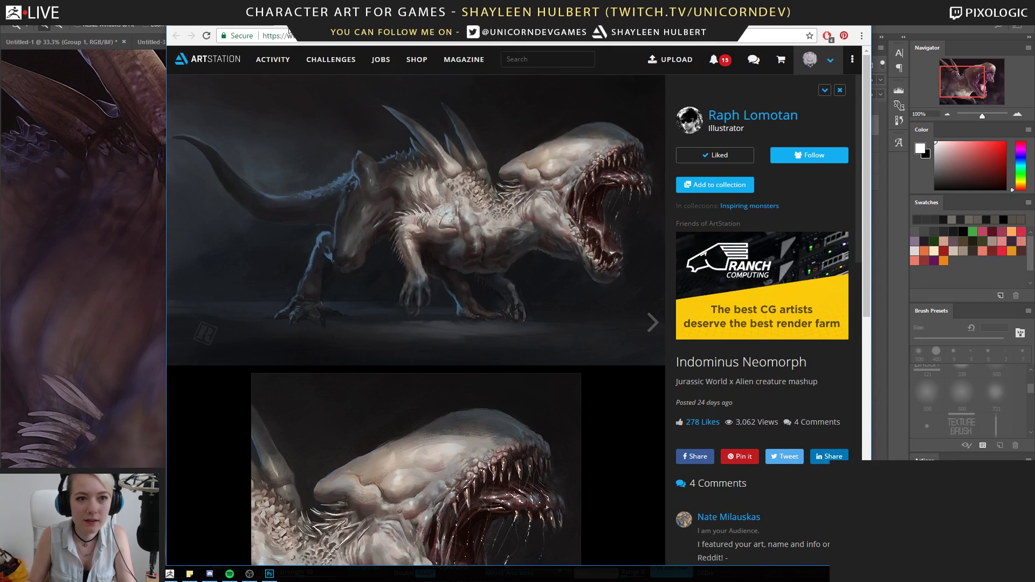
{"action": "left_click", "coordinate": [141, 166]}
Hide the adjustment group and examine the original neck spikes and surrounding skin up close
{"action": "left_click_drag", "start_coordinate": [414, 383], "coordinate": [358, 281]}
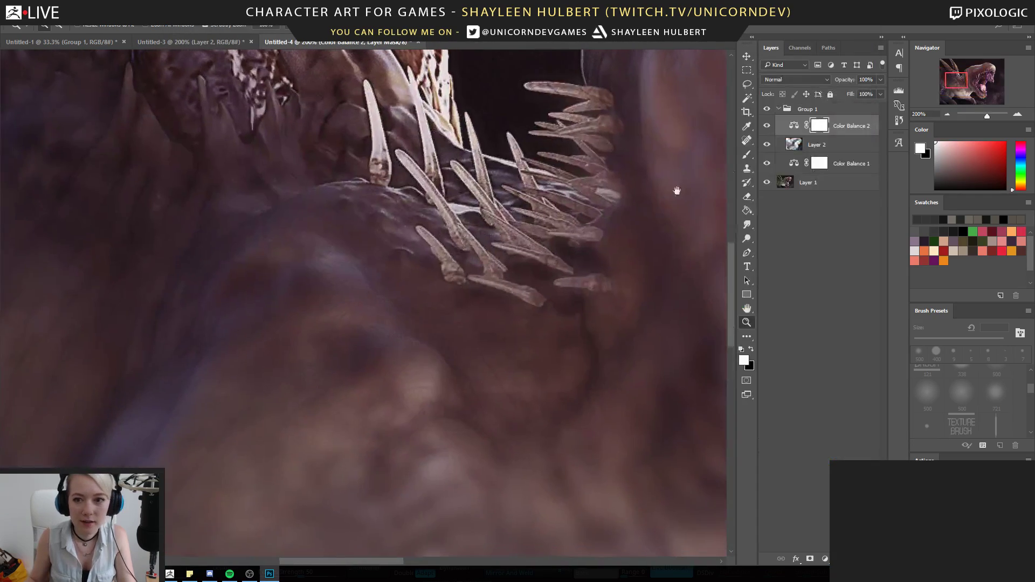
{"action": "left_click", "coordinate": [767, 109]}
{"action": "left_click_drag", "start_coordinate": [427, 257], "coordinate": [416, 210]}
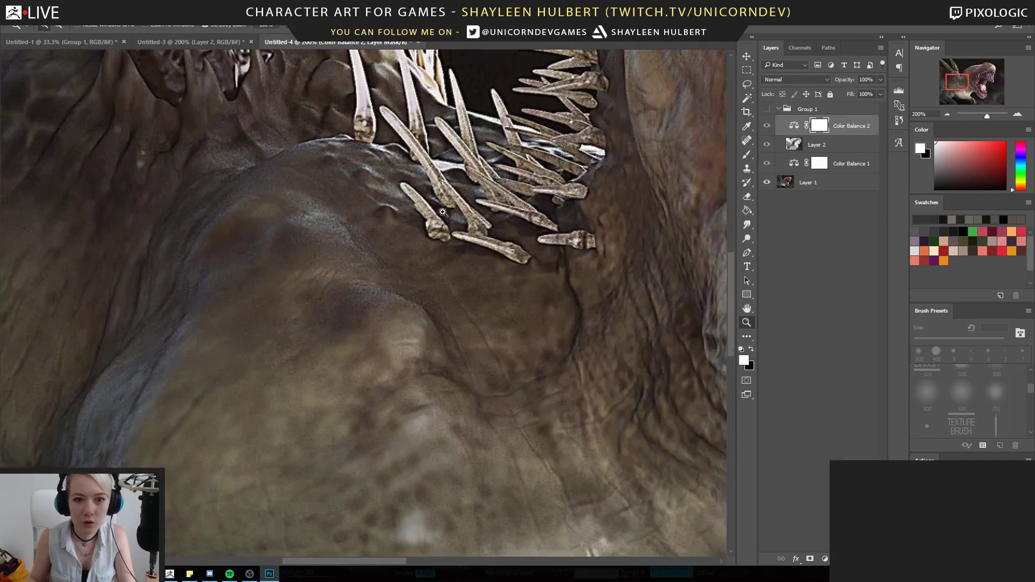
{"action": "left_click", "coordinate": [427, 239], "text": "alt"}
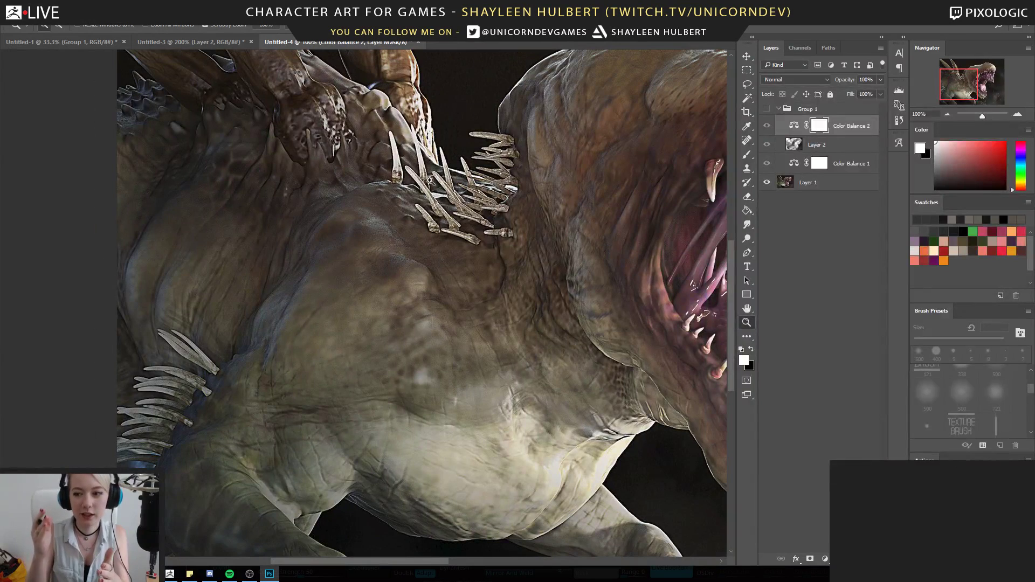
{"action": "left_click_drag", "start_coordinate": [505, 270], "coordinate": [453, 275]}
Show the adjustment group again and paint small bumps around the neck spikes on a new layer with a 9 px brush in sampled colours
{"action": "key", "text": "b"}
{"action": "left_click", "coordinate": [767, 109]}
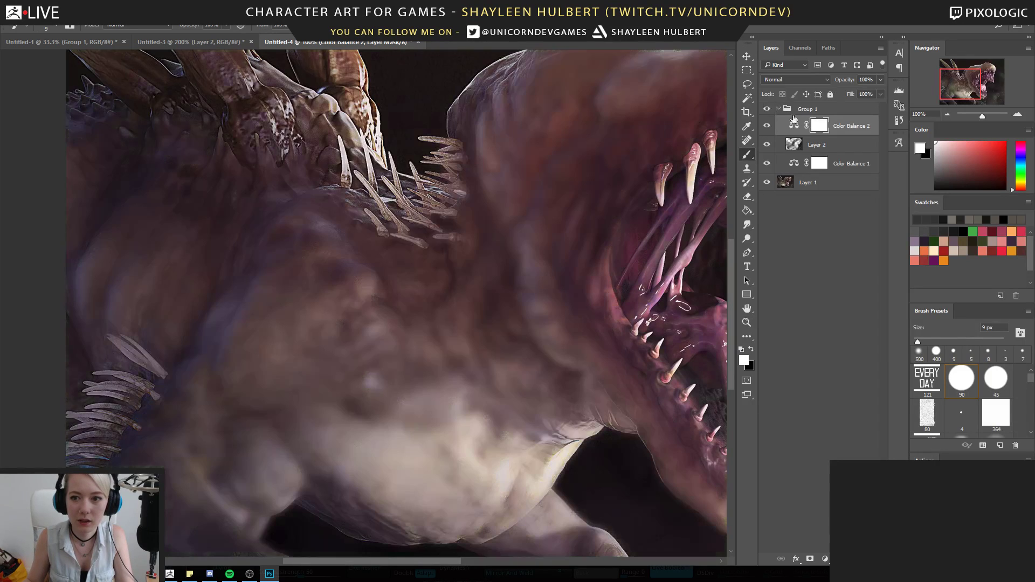
{"action": "key", "text": "ctrl+alt+shift+n"}
{"action": "left_click", "coordinate": [448, 241], "text": "alt"}
{"action": "left_click_drag", "start_coordinate": [441, 247], "coordinate": [436, 261]}
{"action": "left_click", "coordinate": [423, 257]}
{"action": "left_click_drag", "start_coordinate": [468, 204], "coordinate": [473, 223]}
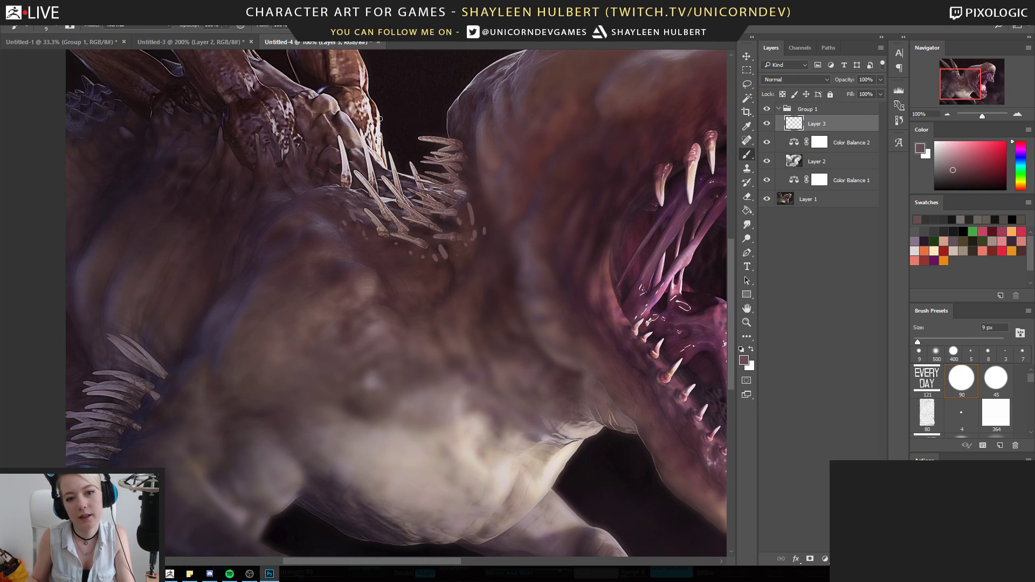
{"action": "left_click", "coordinate": [345, 188], "text": "alt"}
{"action": "left_click_drag", "start_coordinate": [349, 208], "coordinate": [351, 216]}
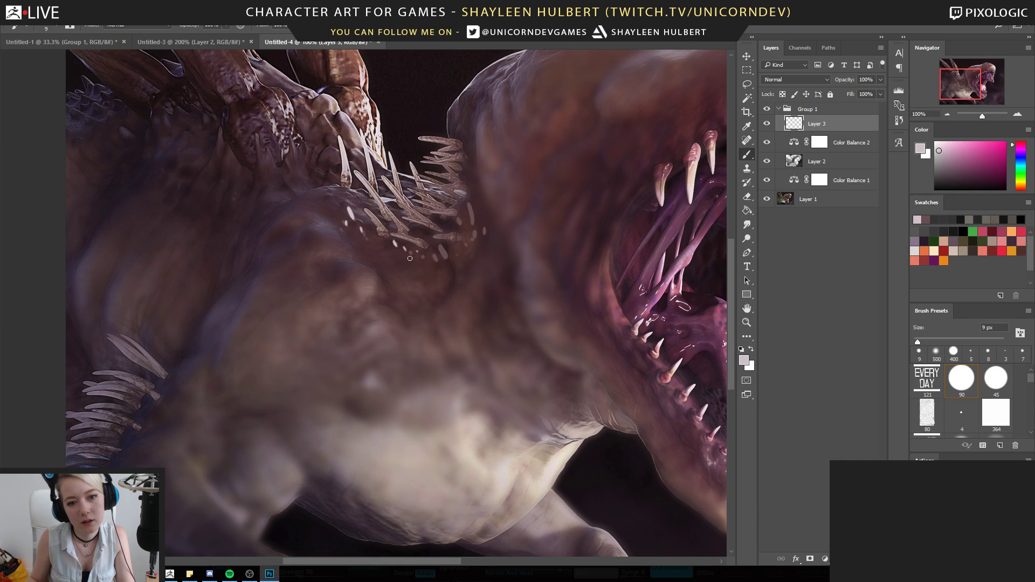
Undo the pale strokes beside the foreleg spines and paint small bumps there in a darker sampled tone
{"action": "left_click_drag", "start_coordinate": [529, 225], "coordinate": [502, 309]}
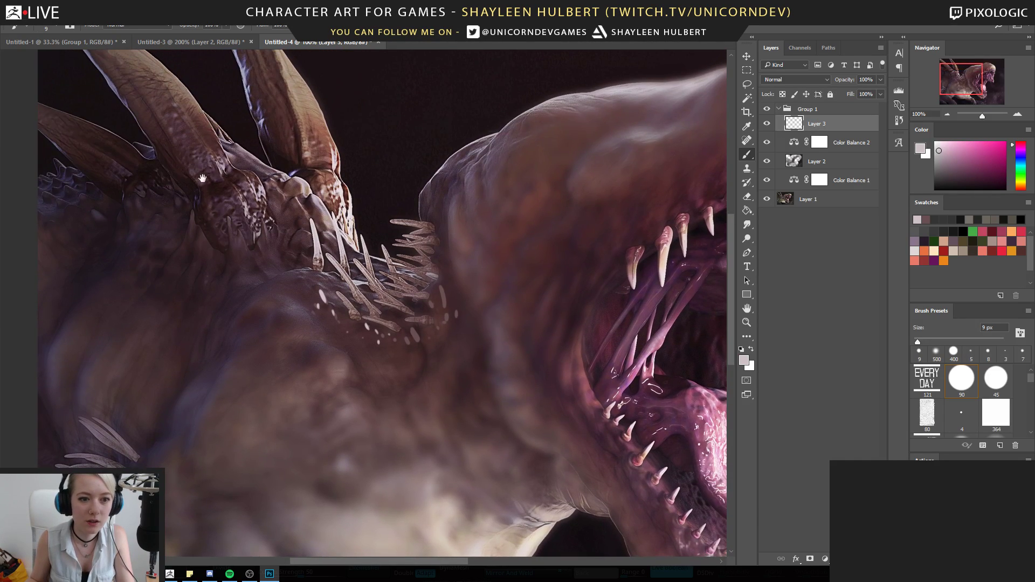
{"action": "left_click_drag", "start_coordinate": [224, 249], "coordinate": [307, 137]}
{"action": "left_click_drag", "start_coordinate": [254, 333], "coordinate": [165, 300]}
{"action": "key", "text": "ctrl+alt+z"}
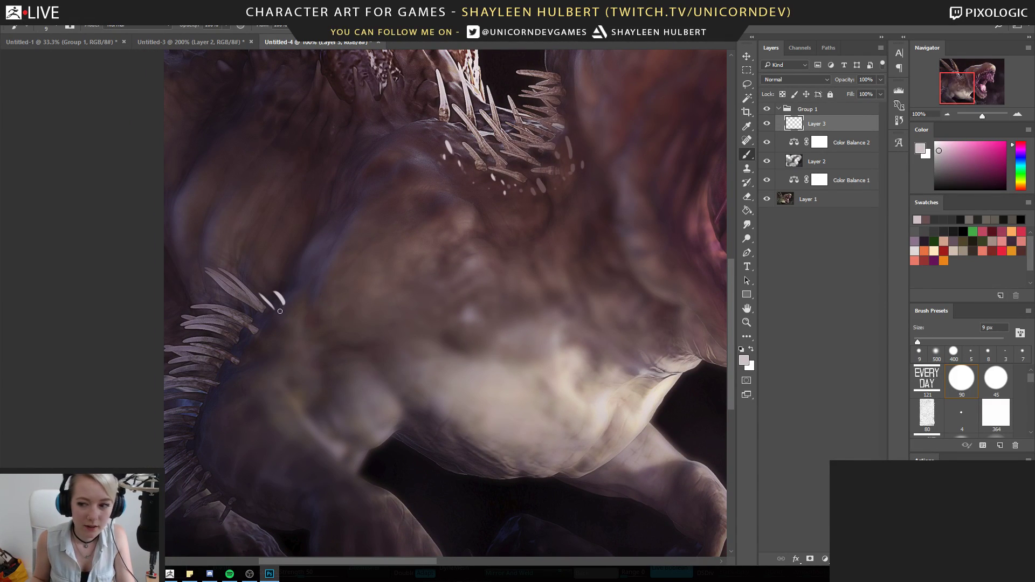
{"action": "key", "text": "ctrl+alt+z"}
{"action": "key", "text": "ctrl+alt+z"}
{"action": "left_click", "coordinate": [258, 304], "text": "alt"}
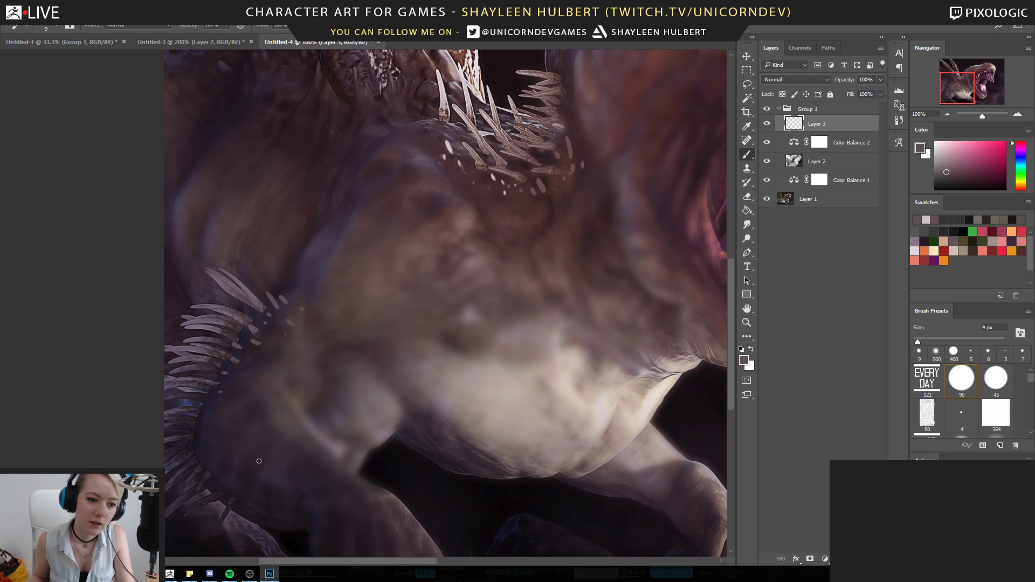
{"action": "left_click_drag", "start_coordinate": [267, 388], "coordinate": [303, 342]}
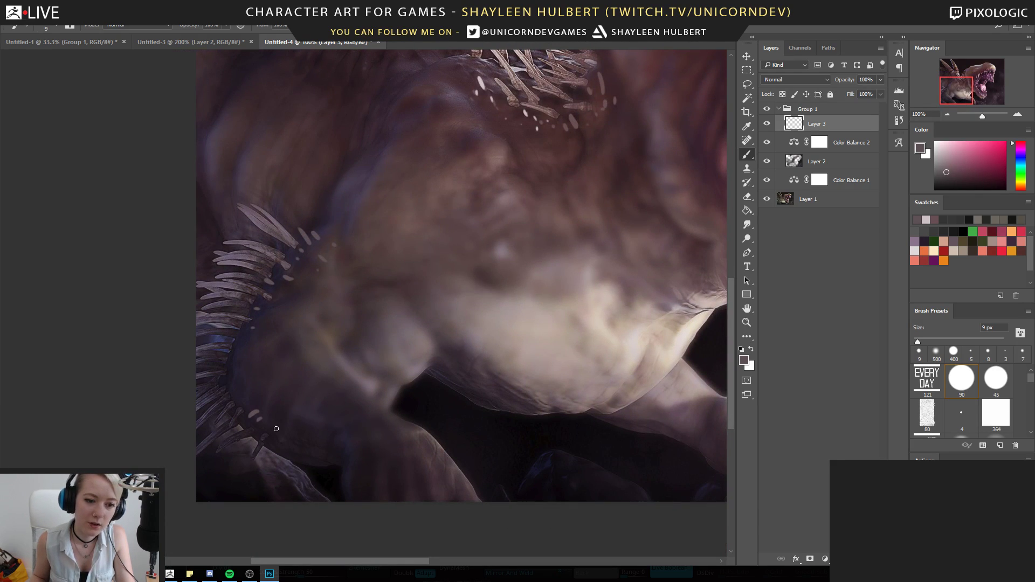
Paint small tooth bumps between the upper-jaw teeth on Layer 2 with a 9 px brush in sampled gum and tooth colours
{"action": "left_click_drag", "start_coordinate": [382, 322], "coordinate": [135, 432]}
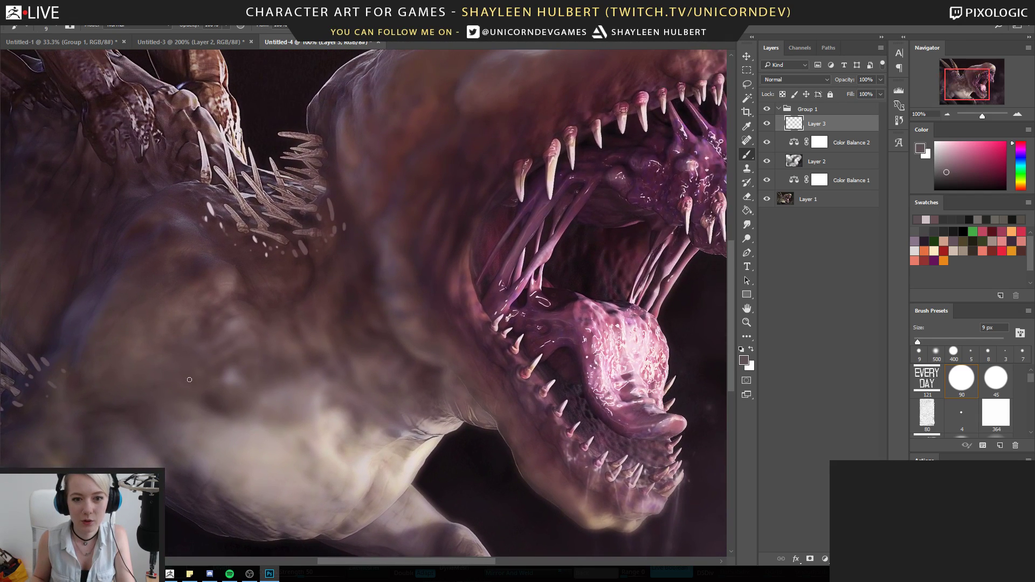
{"action": "left_click", "coordinate": [784, 158]}
{"action": "key", "text": "e"}
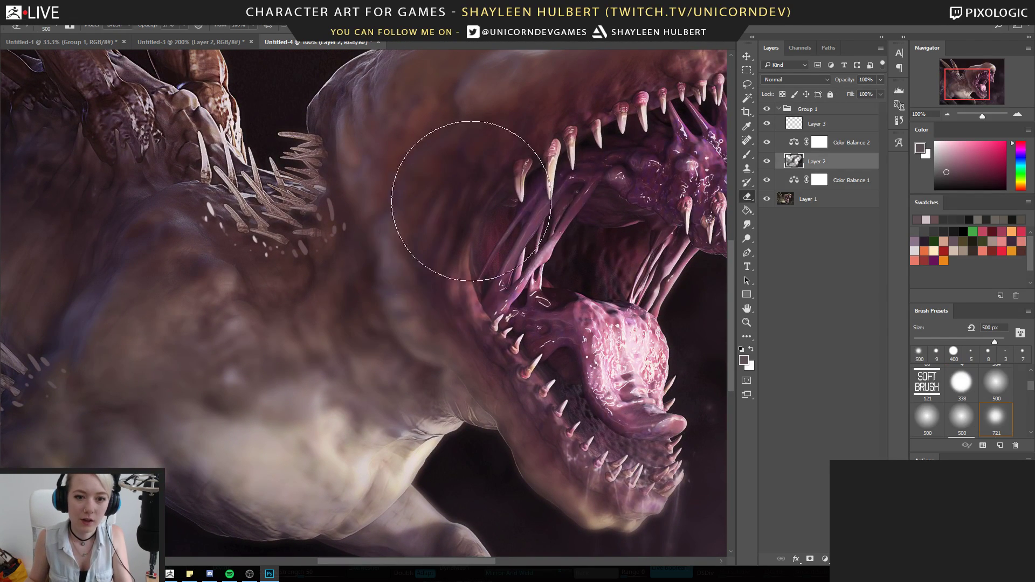
{"action": "mouse_move", "coordinate": [622, 135]}
{"action": "left_mouse_down"}
{"action": "mouse_move", "coordinate": [579, 204]}
{"action": "mouse_move", "coordinate": [494, 203]}
{"action": "left_mouse_up"}
{"action": "key", "text": "b"}
{"action": "left_click", "coordinate": [493, 218], "text": "alt"}
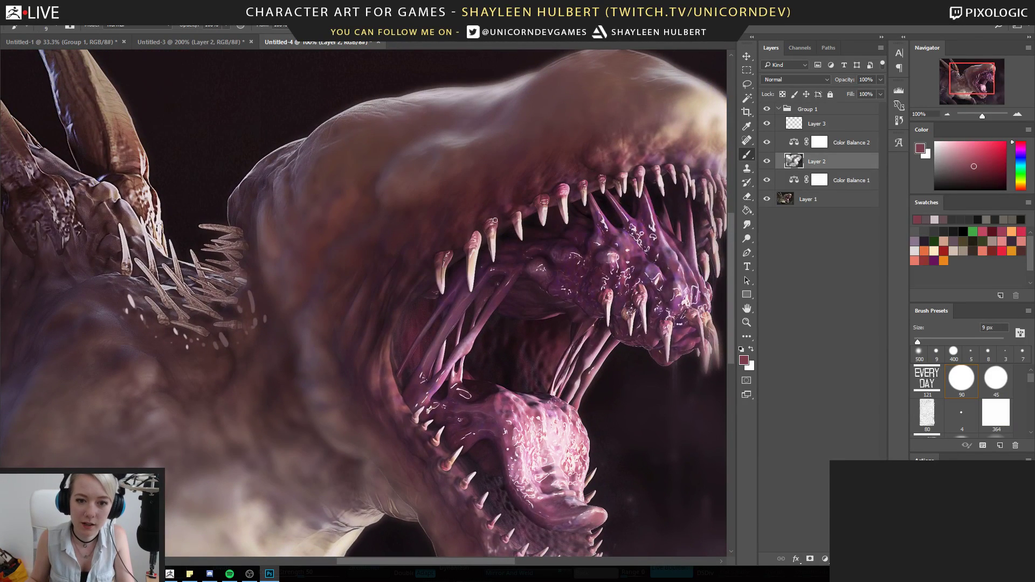
{"action": "left_click", "coordinate": [504, 220], "text": "alt"}
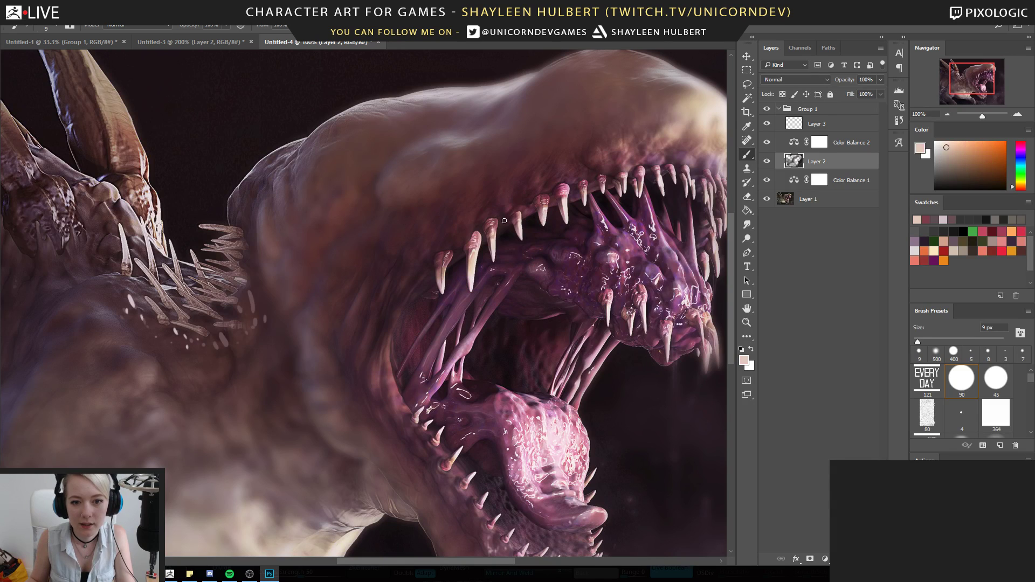
{"action": "left_click", "coordinate": [502, 220], "text": "alt"}
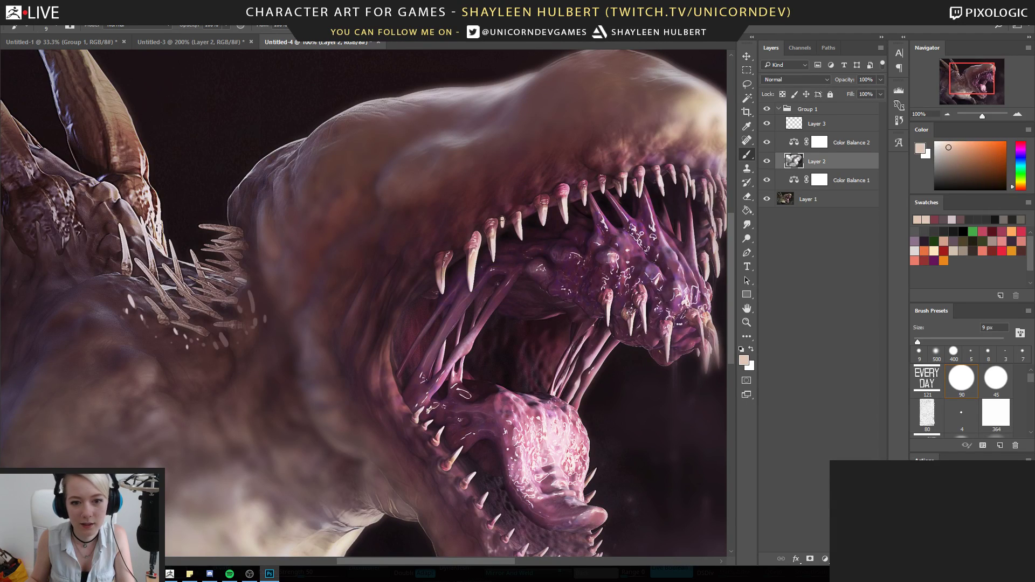
Circle a lower-jaw tooth with a pale brush stroke and undo the mark
{"action": "left_click_drag", "start_coordinate": [509, 242], "coordinate": [448, 133]}
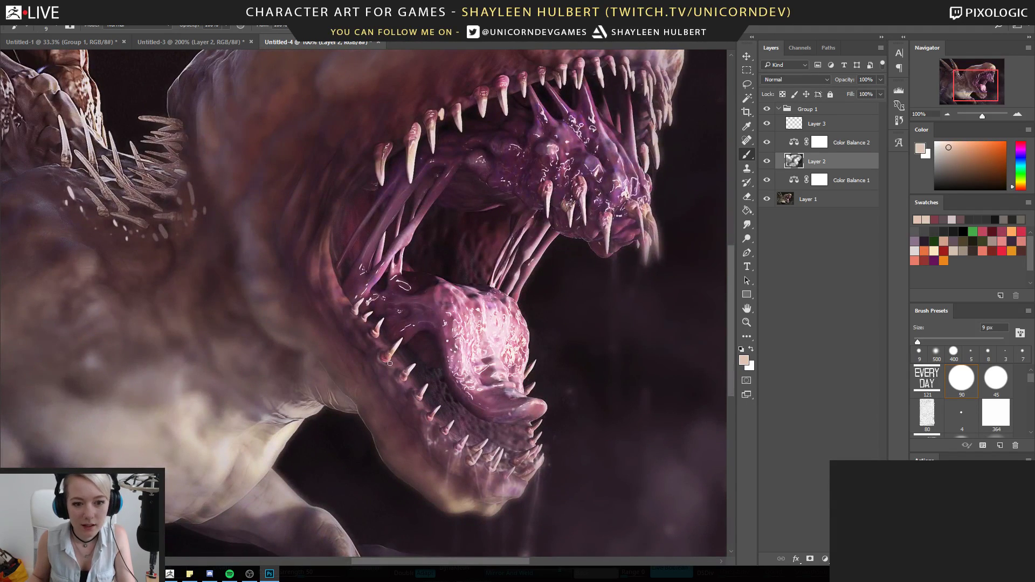
{"action": "left_click_drag", "start_coordinate": [385, 336], "coordinate": [426, 396]}
{"action": "key", "text": "ctrl+alt+z"}
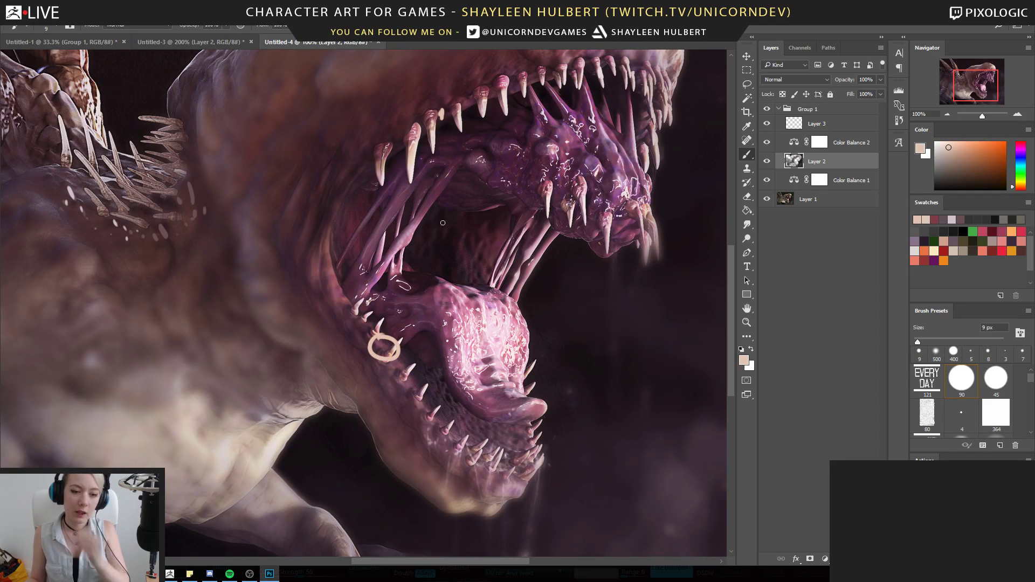
{"action": "key", "text": "ctrl+alt+z"}
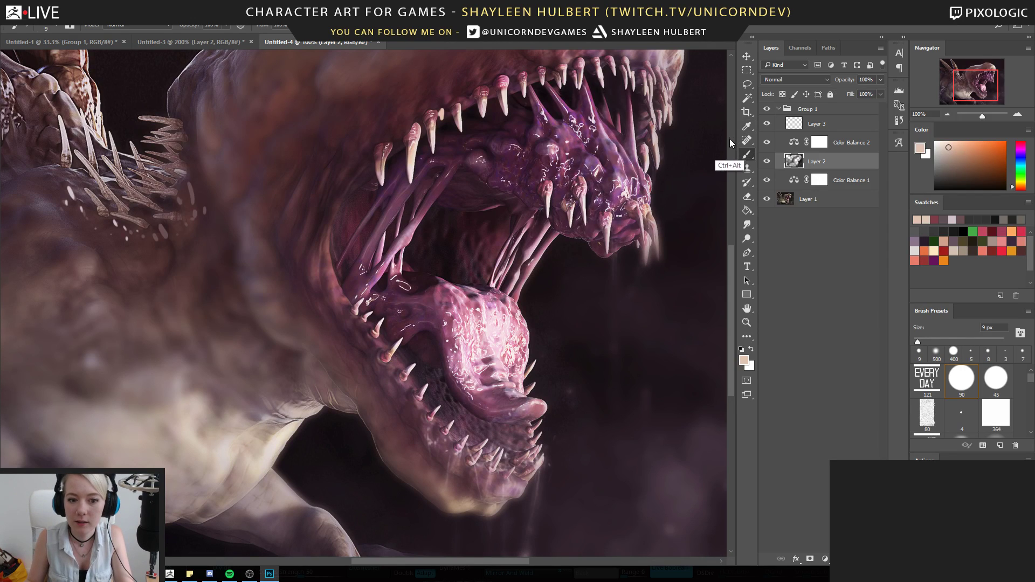
Copy a lassoed lower-jaw tooth onto a new layer and fit the transformed copy into the rear part of the tooth row
{"action": "left_click", "coordinate": [746, 84]}
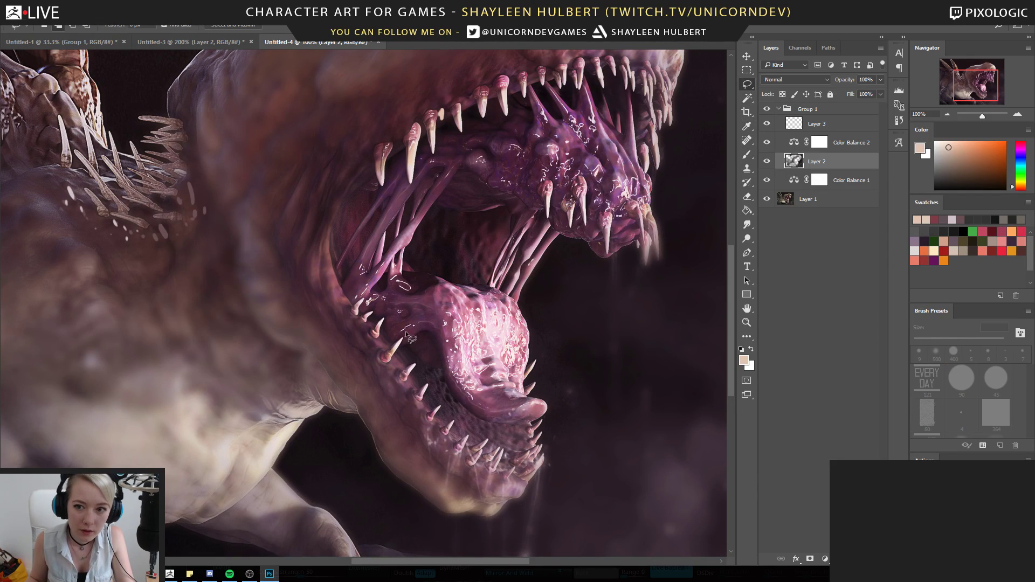
{"action": "left_click", "coordinate": [821, 125]}
{"action": "mouse_move", "coordinate": [406, 333]}
{"action": "left_mouse_down"}
{"action": "mouse_move", "coordinate": [404, 358]}
{"action": "mouse_move", "coordinate": [408, 334]}
{"action": "mouse_move", "coordinate": [411, 347]}
{"action": "left_mouse_up"}
{"action": "key", "text": "ctrl+j"}
{"action": "key", "text": "v"}
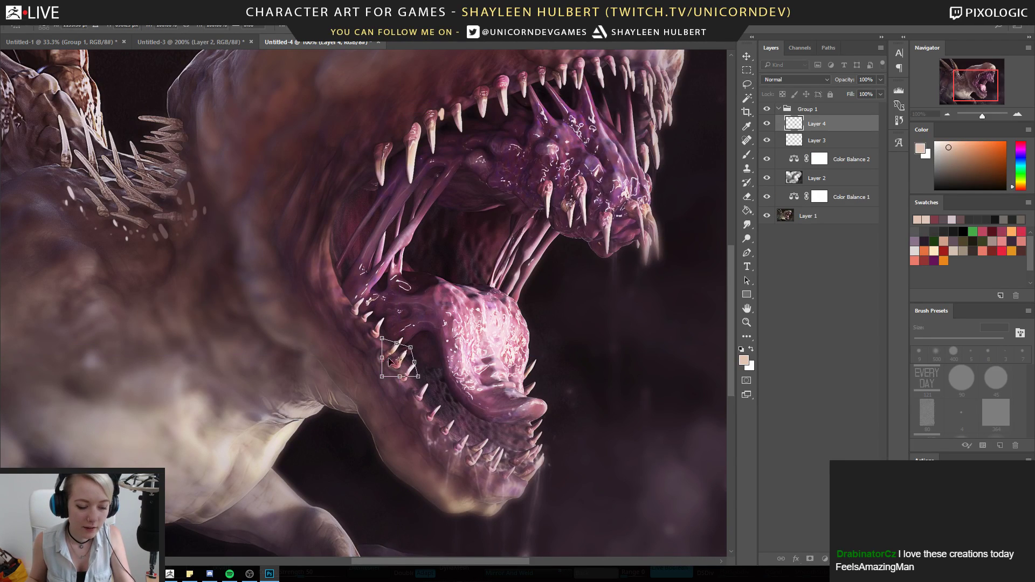
{"action": "key", "text": "Return"}
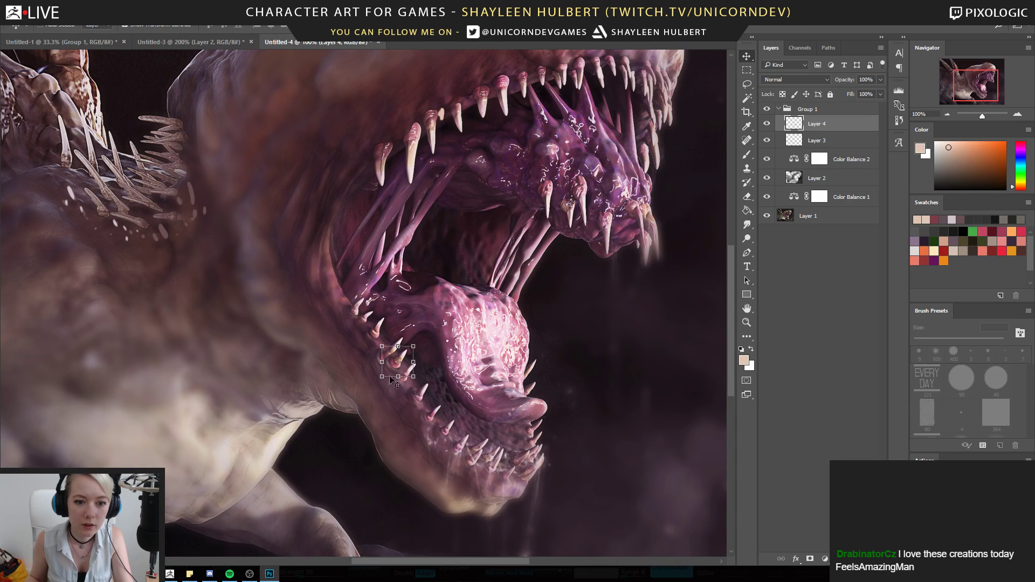
Blend the copied tooth's edges into the lower gum with a soft eraser reduced to 90 px
{"action": "key", "text": "e"}
{"action": "key", "text": "bracketleft"}
{"action": "key", "text": "bracketleft"}
{"action": "key", "text": "bracketleft"}
{"action": "key", "text": "bracketleft"}
{"action": "key", "text": "bracketleft"}
{"action": "key", "text": "bracketleft"}
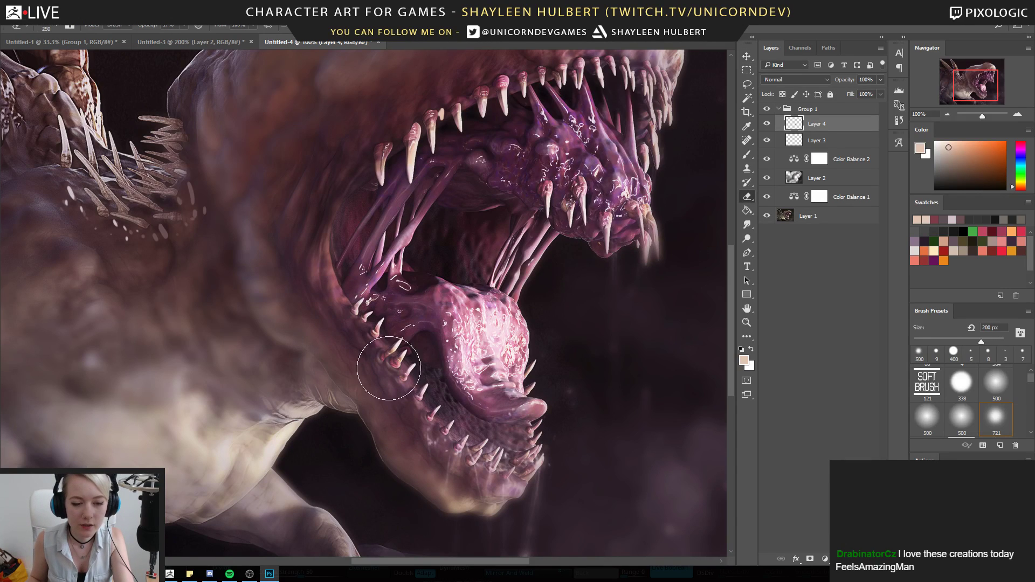
{"action": "mouse_move", "coordinate": [384, 365]}
{"action": "left_mouse_down"}
{"action": "mouse_move", "coordinate": [388, 348]}
{"action": "mouse_move", "coordinate": [394, 369]}
{"action": "left_mouse_up"}
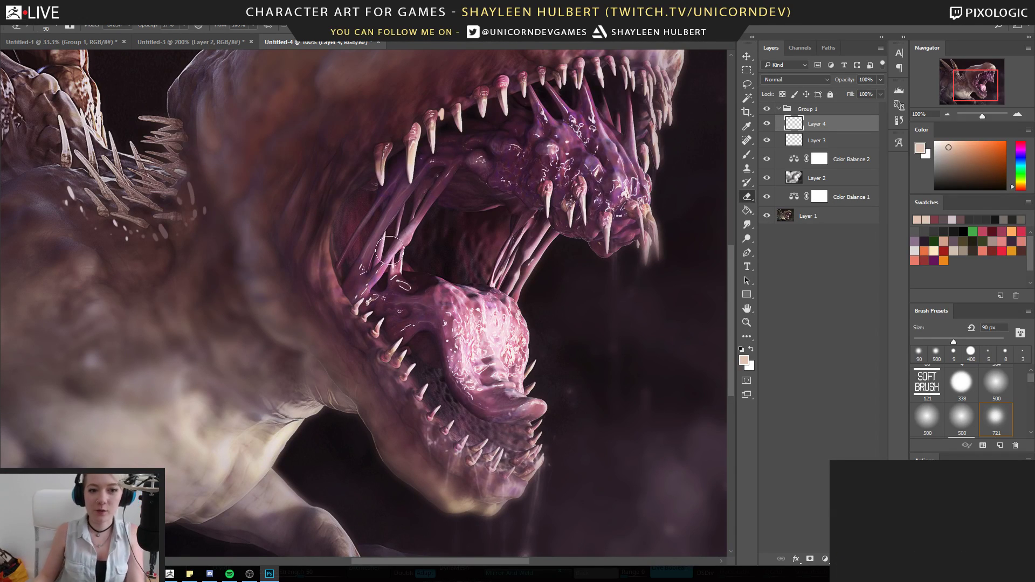
Paint tiny teeth and gum bumps between the lower-jaw teeth with a 9 px brush in sampled pink and pale tones
{"action": "key", "text": "b"}
{"action": "left_click", "coordinate": [363, 342], "text": "alt"}
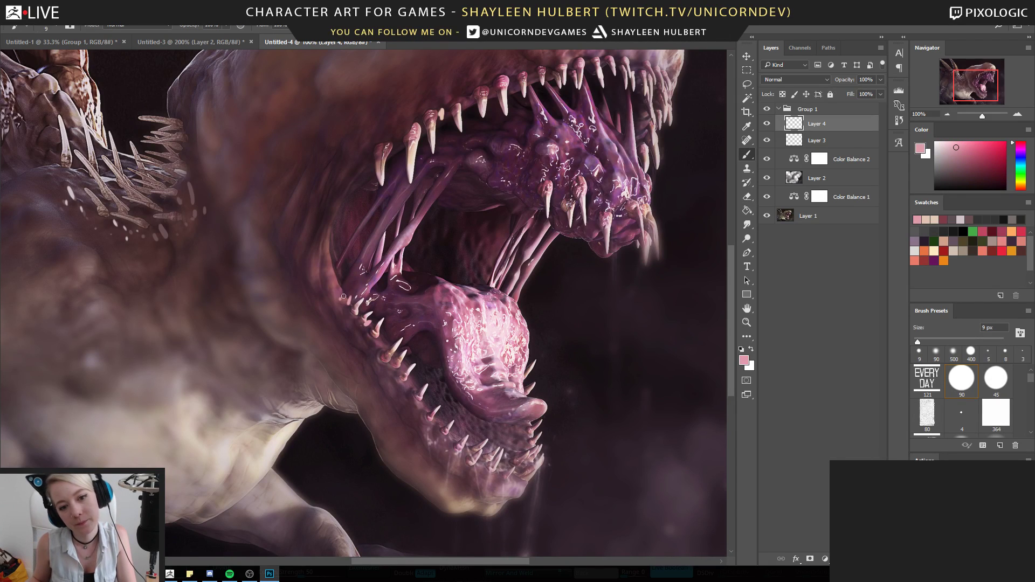
{"action": "left_click_drag", "start_coordinate": [443, 382], "coordinate": [406, 309]}
{"action": "left_click", "coordinate": [422, 399], "text": "alt"}
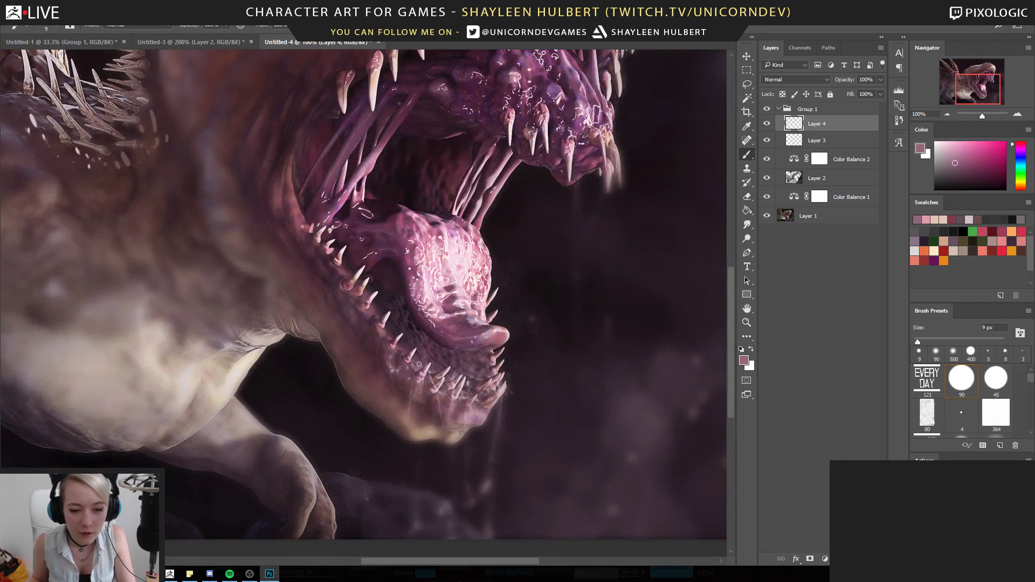
{"action": "left_click", "coordinate": [426, 367], "text": "alt"}
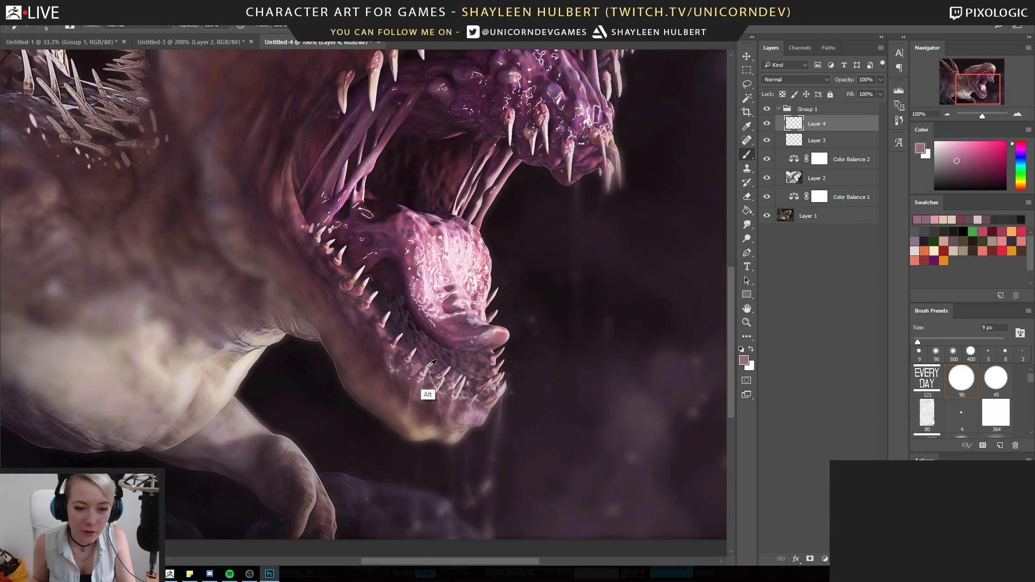
{"action": "left_click", "coordinate": [427, 367], "text": "alt"}
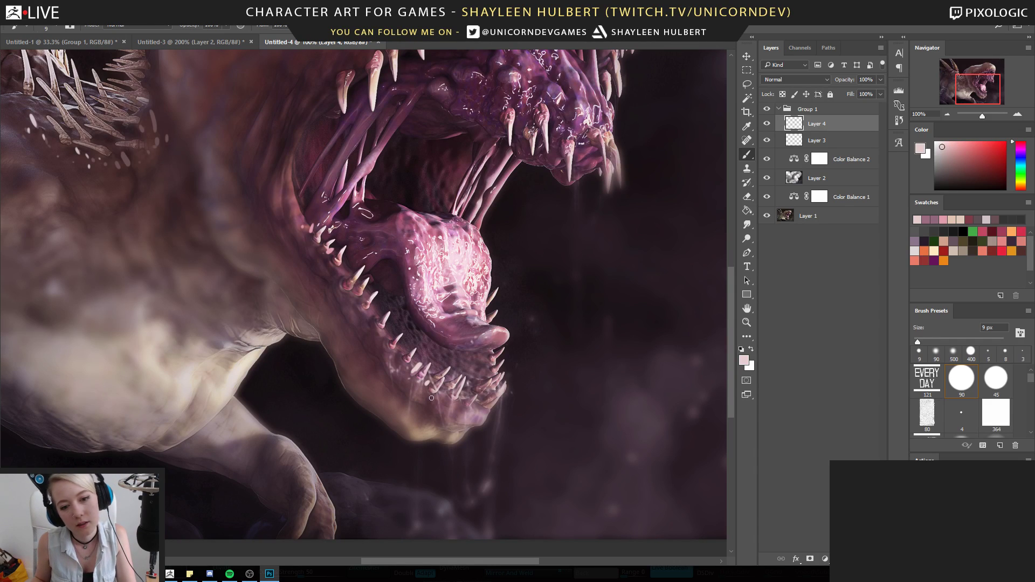
{"action": "left_click_drag", "start_coordinate": [394, 342], "coordinate": [359, 353]}
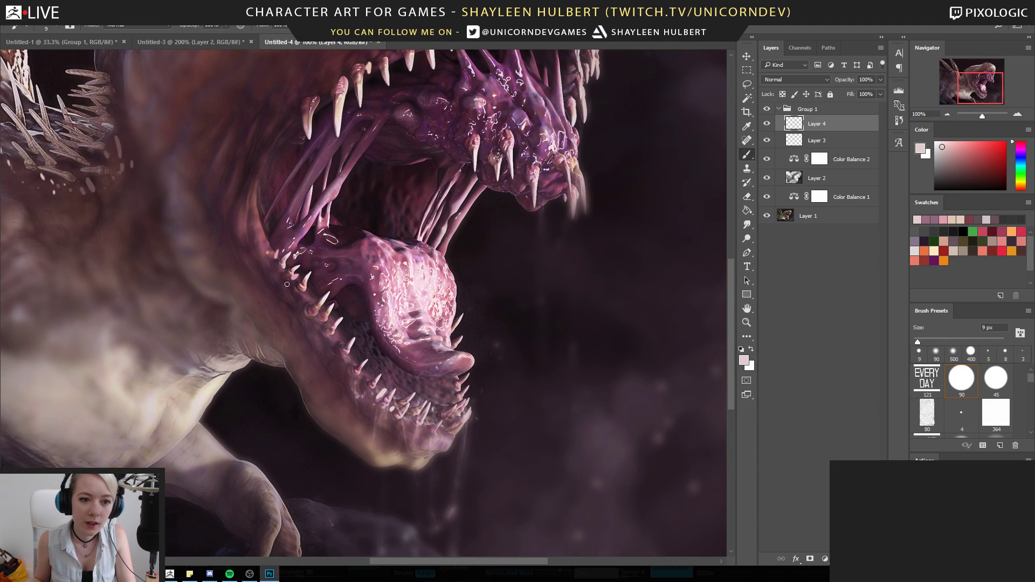
{"action": "left_click", "coordinate": [324, 343], "text": "alt"}
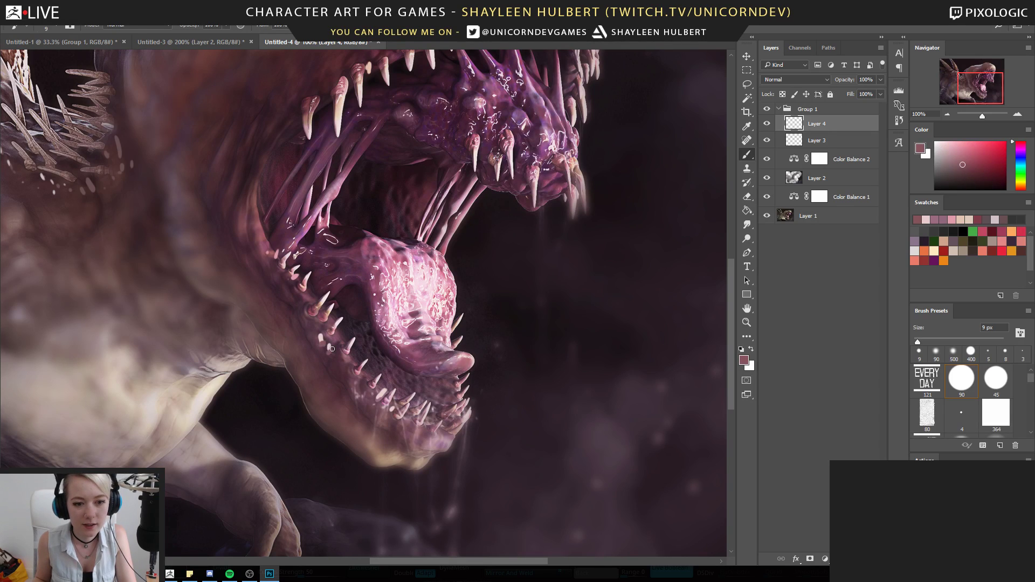
Paint a small pointed tooth at the tip of the lower jaw, alternating sampled pale and dark pink tones
{"action": "left_click", "coordinate": [455, 445], "text": "alt"}
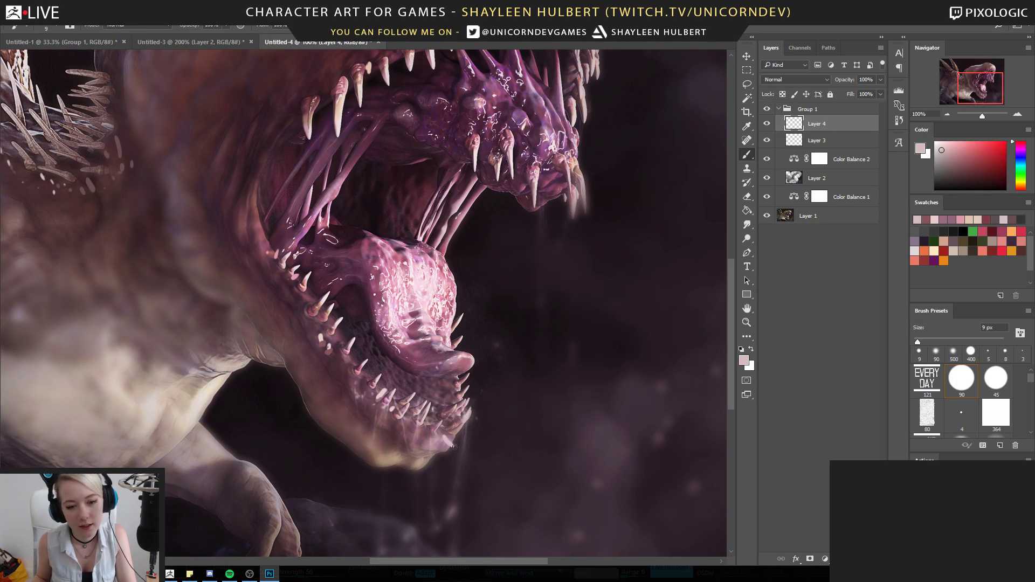
{"action": "left_click", "coordinate": [444, 438], "text": "alt"}
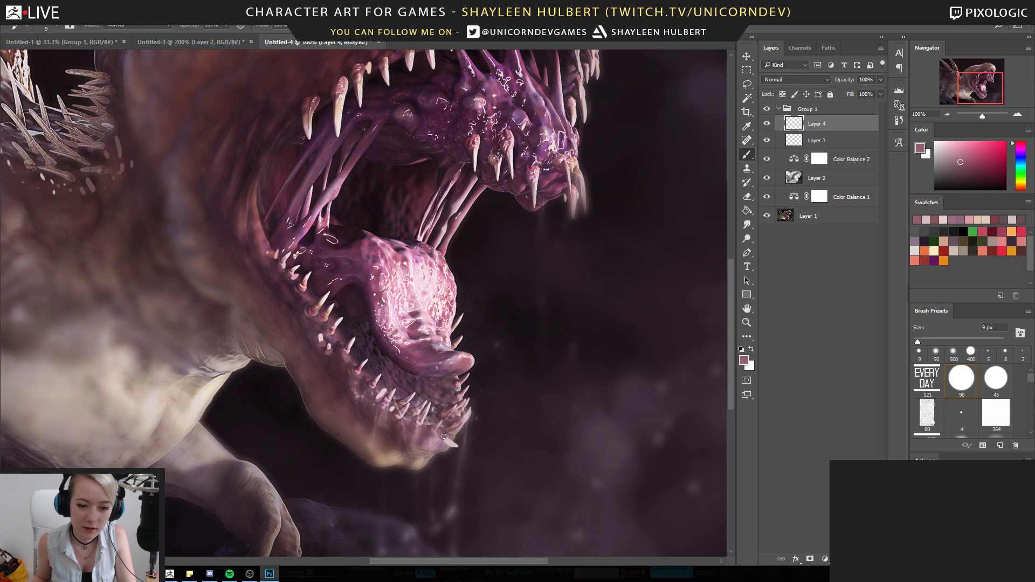
{"action": "left_click", "coordinate": [450, 439], "text": "alt"}
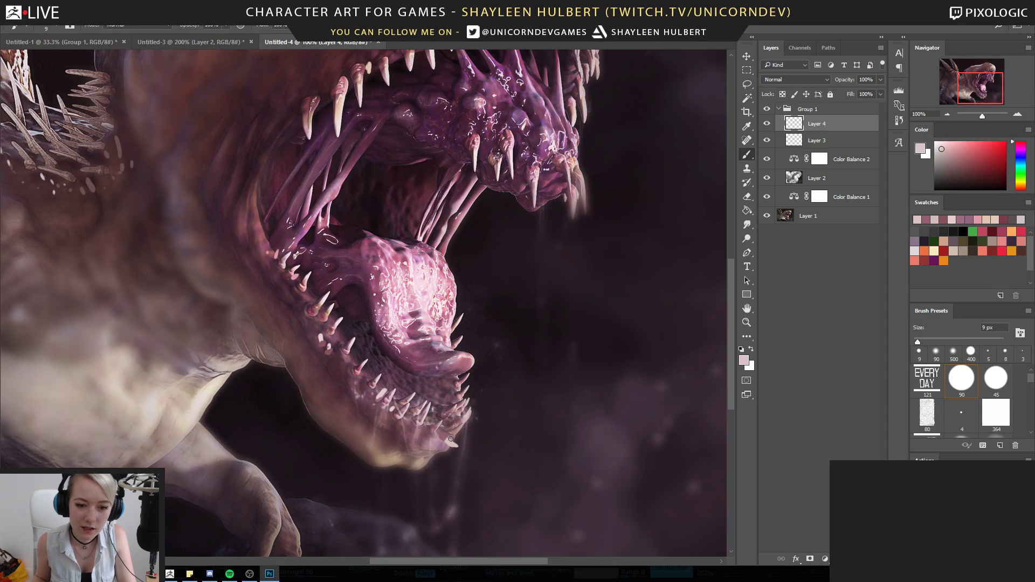
{"action": "left_click", "coordinate": [453, 445], "text": "alt"}
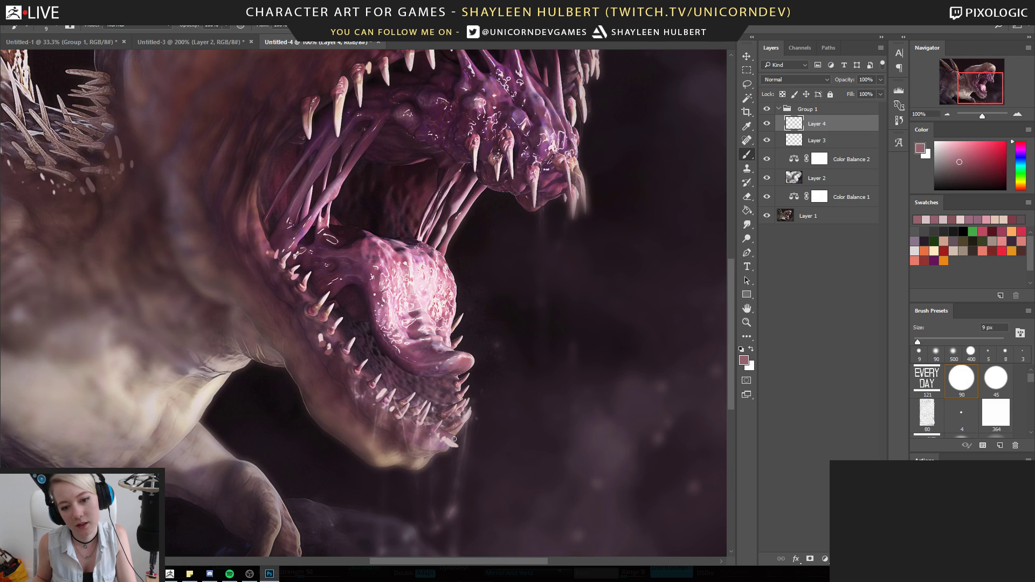
{"action": "left_click", "coordinate": [458, 439], "text": "alt"}
Paint a small pale tooth in the gap between two upper-jaw teeth using a sampled tone
{"action": "mouse_move", "coordinate": [454, 328]}
{"action": "left_mouse_down"}
{"action": "mouse_move", "coordinate": [435, 429]}
{"action": "mouse_move", "coordinate": [456, 479]}
{"action": "left_mouse_up"}
{"action": "left_click", "coordinate": [411, 203], "text": "alt"}
{"action": "left_click_drag", "start_coordinate": [398, 196], "coordinate": [399, 203]}
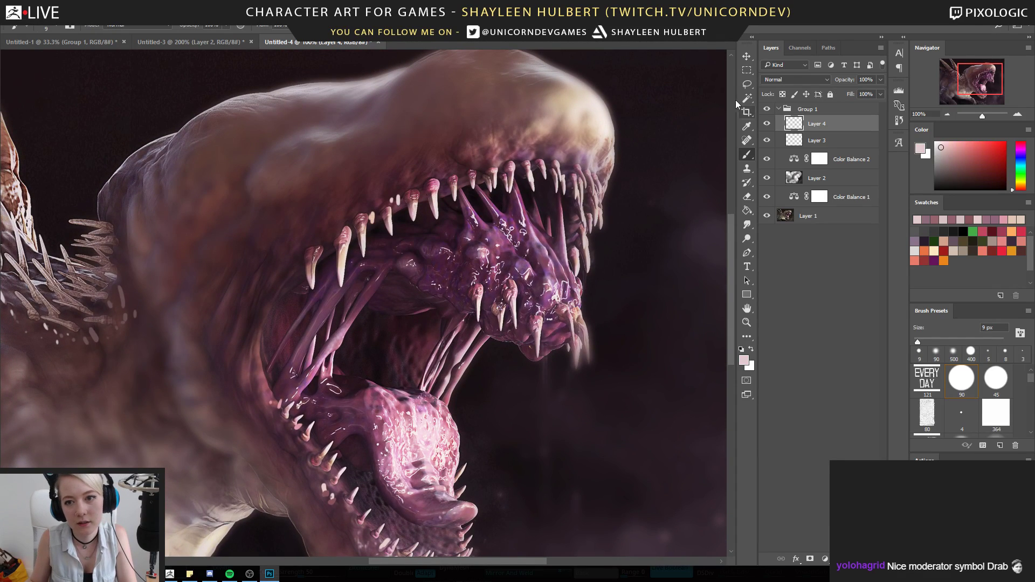
Copy a lassoed piece of the front upper-jaw teeth onto a new layer
{"action": "left_click", "coordinate": [746, 84]}
{"action": "mouse_move", "coordinate": [561, 162]}
{"action": "left_mouse_down"}
{"action": "mouse_move", "coordinate": [559, 192]}
{"action": "mouse_move", "coordinate": [570, 159]}
{"action": "left_mouse_up"}
{"action": "key", "text": "ctrl+j"}
Erase the edges of the copied front teeth with a soft eraser reduced to 30 px so they blend into the gum
{"action": "key", "text": "e"}
{"action": "key", "text": "bracketleft"}
{"action": "key", "text": "bracketleft"}
{"action": "key", "text": "bracketleft"}
{"action": "key", "text": "bracketleft"}
{"action": "left_click_drag", "start_coordinate": [578, 163], "coordinate": [585, 163]}
{"action": "left_click_drag", "start_coordinate": [183, 26], "coordinate": [236, 40]}
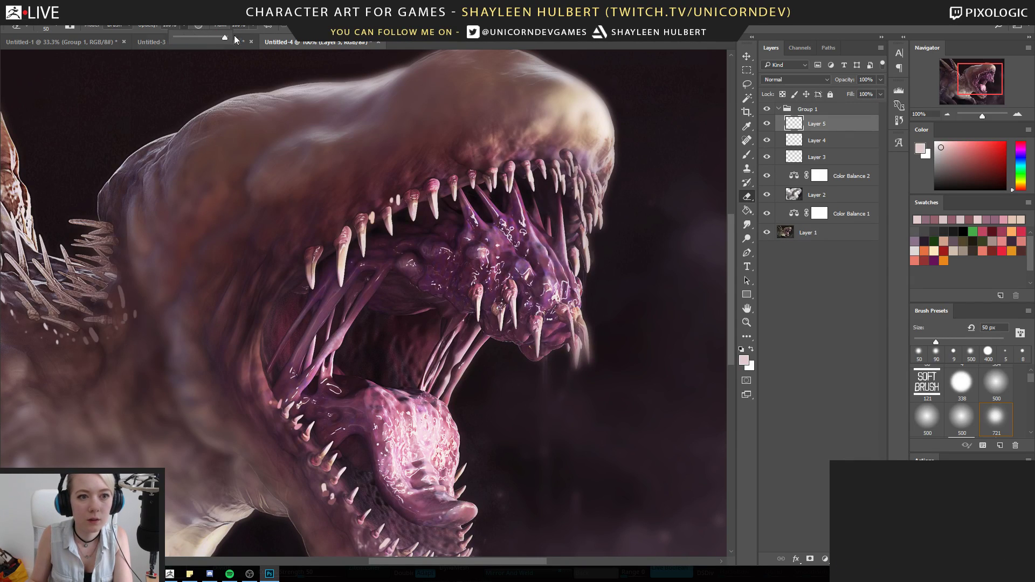
{"action": "key", "text": "bracketleft"}
{"action": "key", "text": "bracketleft"}
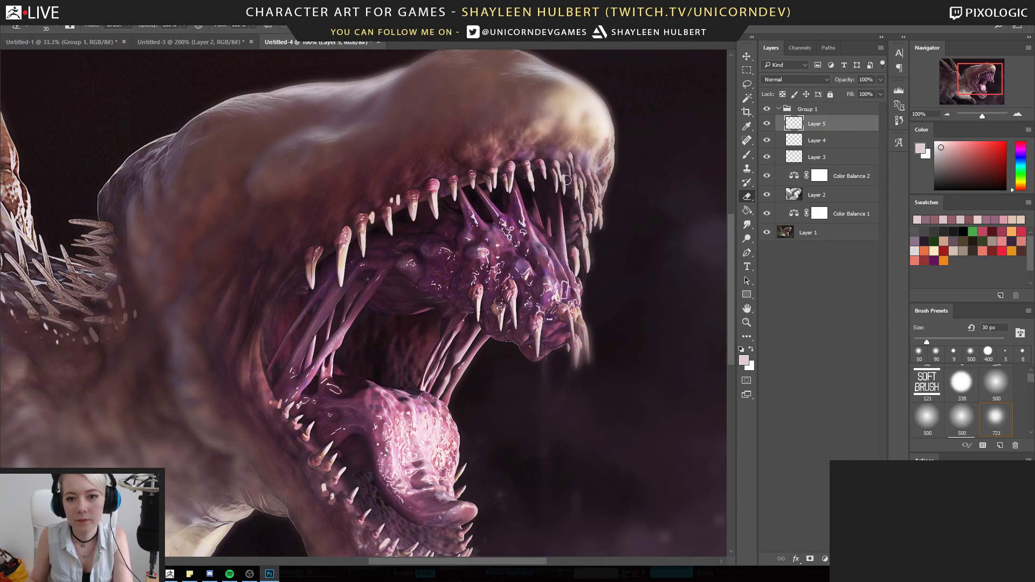
{"action": "left_click_drag", "start_coordinate": [565, 179], "coordinate": [582, 156]}
Erase the blur on Layer 2 around the inner jaw's hanging tooth tips and the drool below with an enlarged soft eraser
{"action": "key", "text": "z"}
{"action": "left_click", "coordinate": [610, 327], "text": "alt"}
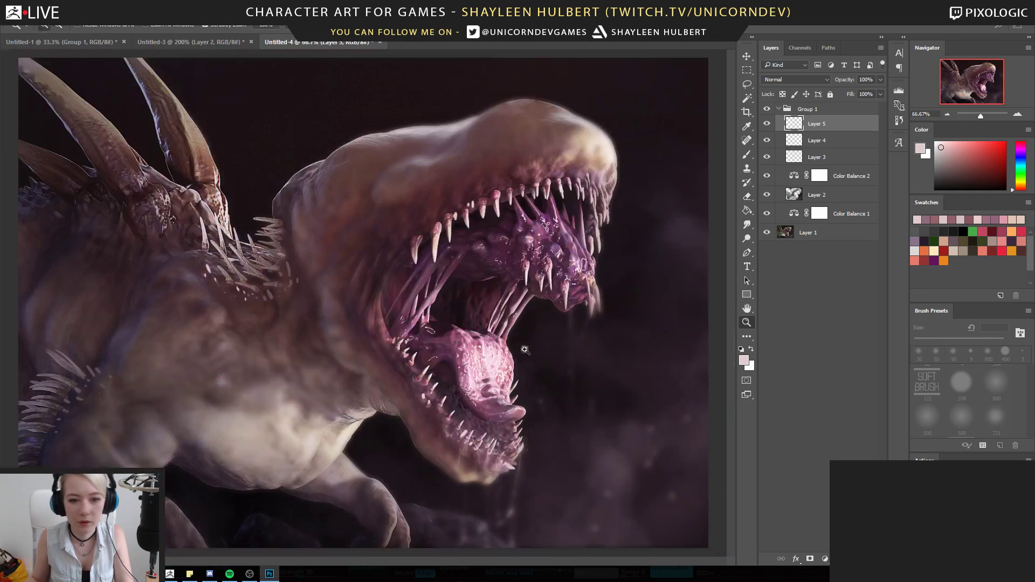
{"action": "left_click", "coordinate": [496, 324]}
{"action": "left_click_drag", "start_coordinate": [608, 326], "coordinate": [518, 272]}
{"action": "left_click", "coordinate": [817, 195]}
{"action": "key", "text": "e"}
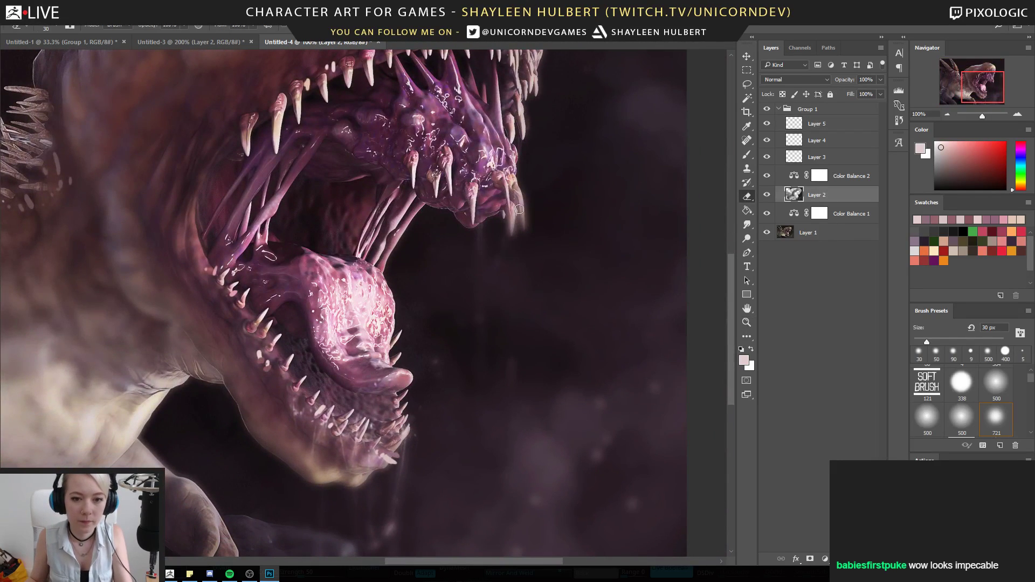
{"action": "key", "text": "bracketright"}
{"action": "key", "text": "bracketright"}
{"action": "key", "text": "bracketright"}
{"action": "key", "text": "bracketright"}
{"action": "key", "text": "bracketright"}
{"action": "key", "text": "bracketright"}
{"action": "key", "text": "bracketright"}
{"action": "key", "text": "bracketright"}
{"action": "key", "text": "bracketright"}
{"action": "key", "text": "bracketright"}
{"action": "key", "text": "bracketright"}
{"action": "key", "text": "bracketright"}
{"action": "key", "text": "bracketright"}
{"action": "key", "text": "bracketright"}
{"action": "key", "text": "bracketright"}
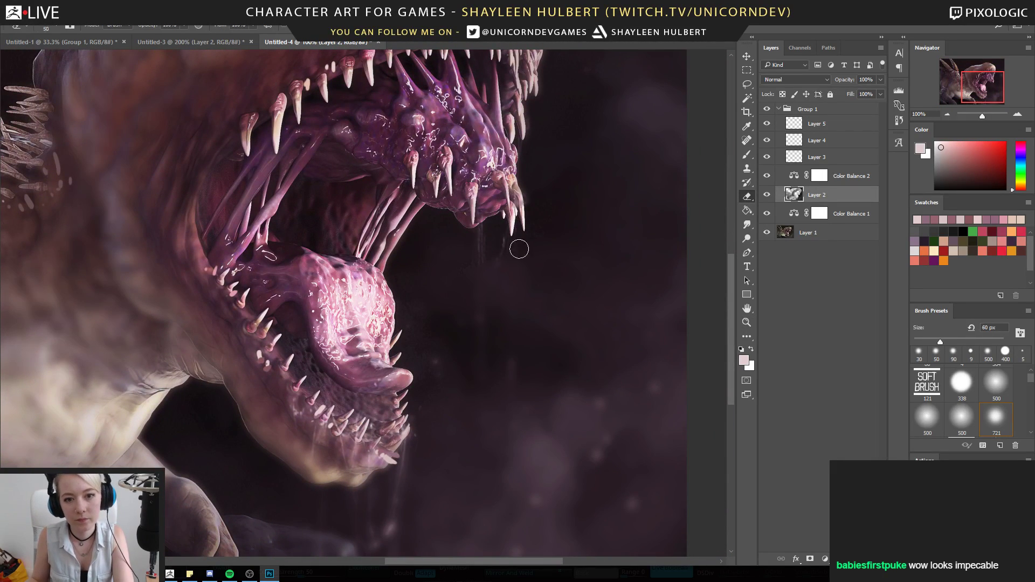
{"action": "left_click_drag", "start_coordinate": [532, 249], "coordinate": [504, 213]}
Erase the blur on Layer 2 over the drool strands below the chin with a 400 px soft eraser
{"action": "key", "text": "z"}
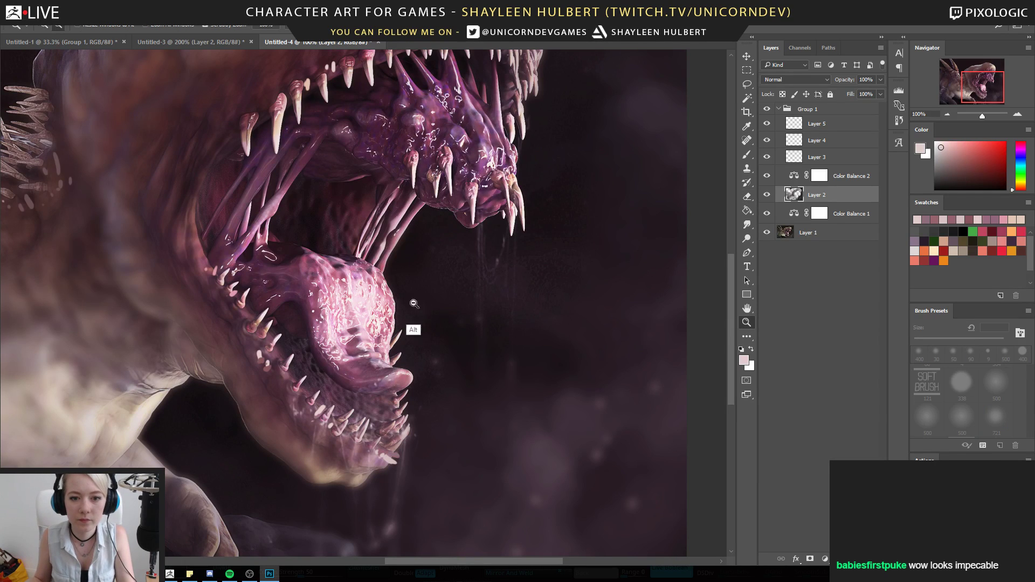
{"action": "left_click", "coordinate": [423, 337], "text": "alt"}
{"action": "left_click", "coordinate": [409, 351], "text": "alt"}
{"action": "left_click", "coordinate": [504, 407]}
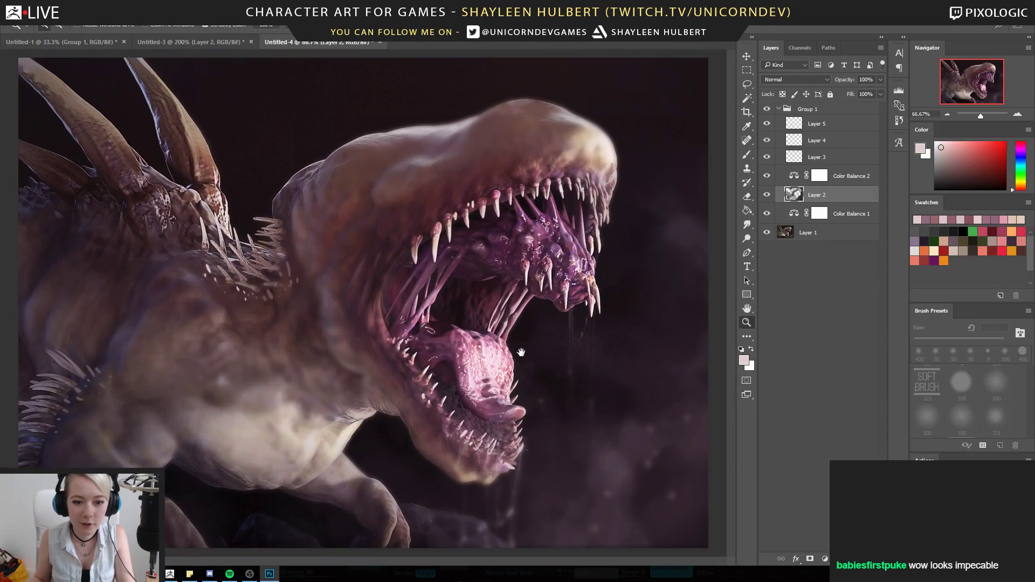
{"action": "key", "text": "e"}
{"action": "left_click_drag", "start_coordinate": [501, 472], "coordinate": [489, 516]}
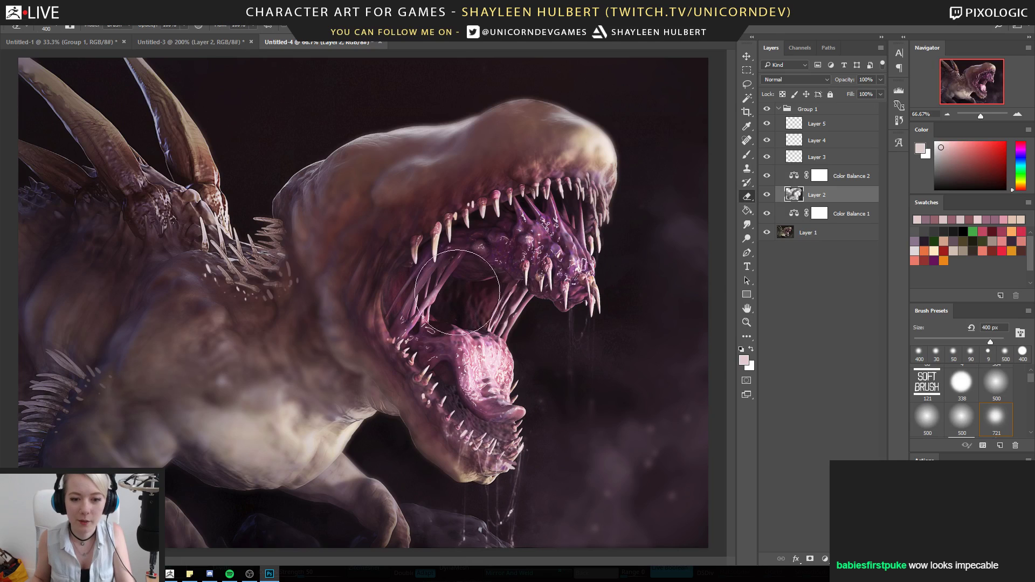
{"action": "key", "text": "z"}
{"action": "left_click", "coordinate": [333, 350], "text": "alt"}
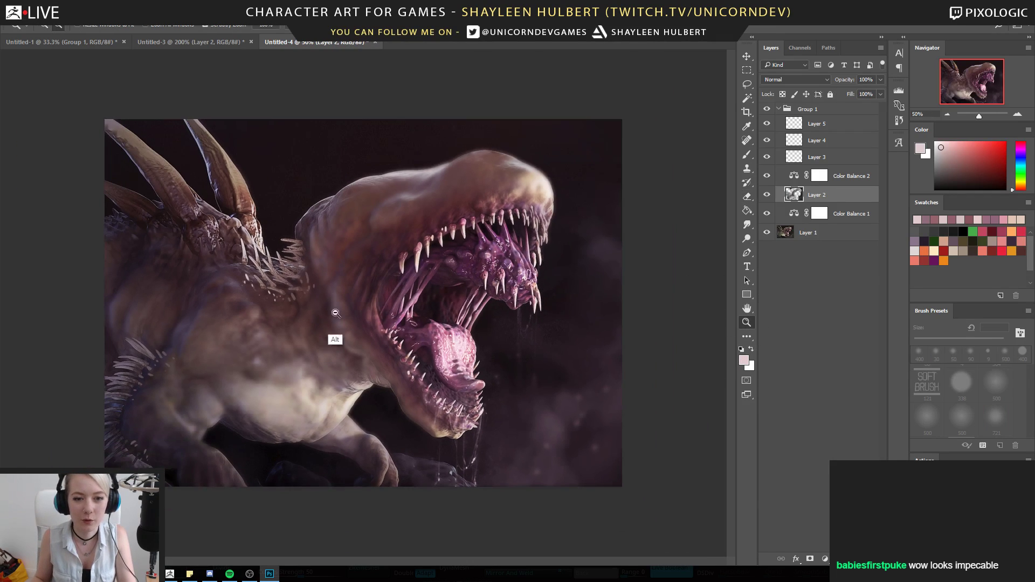
{"action": "left_click", "coordinate": [311, 280]}
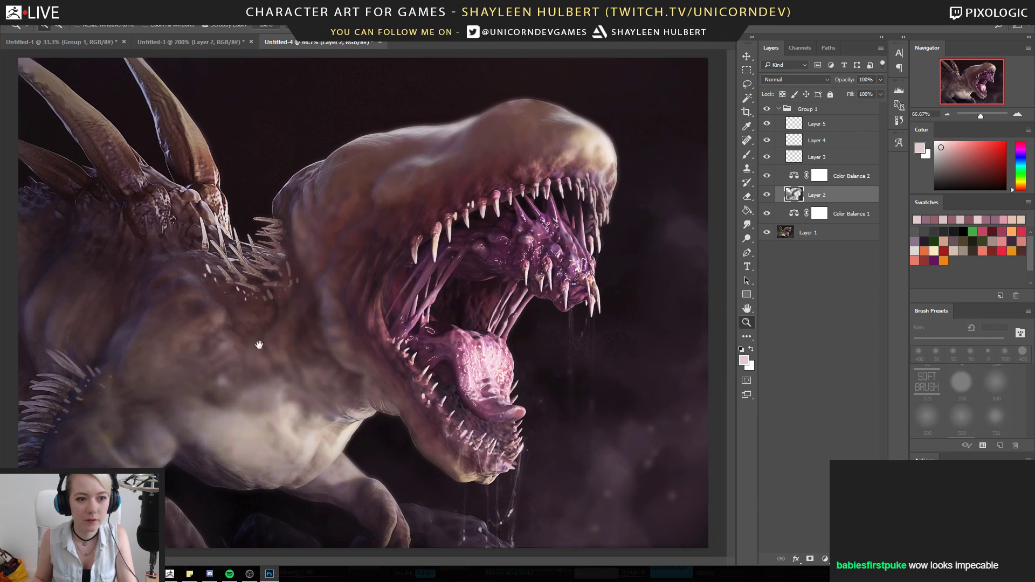
Select Layer 5 and toggle the visibility of Group 1 several times to compare the retouched render with the original
{"action": "key", "text": "b"}
{"action": "left_click_drag", "start_coordinate": [108, 157], "coordinate": [73, 100], "text": "alt"}
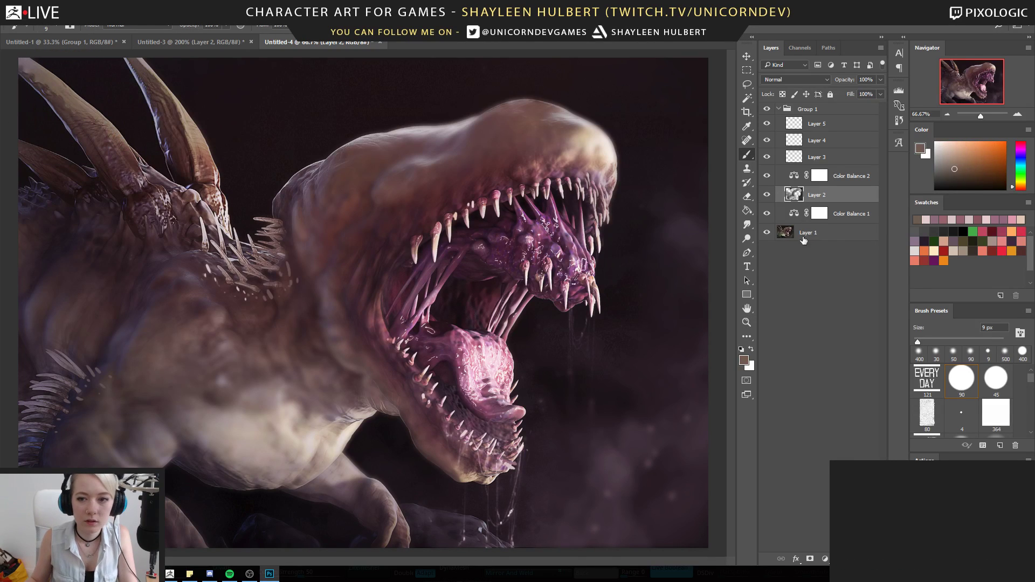
{"action": "left_click", "coordinate": [823, 125]}
{"action": "left_click", "coordinate": [767, 109]}
{"action": "left_click", "coordinate": [767, 110]}
{"action": "left_click", "coordinate": [767, 109]}
{"action": "left_click", "coordinate": [767, 109]}
{"action": "left_click", "coordinate": [767, 110]}
{"action": "left_click", "coordinate": [767, 109]}
Sample a near-black from inside the mouth and paint thin dark crease lines at the mouth corner with a 9 px brush
{"action": "key", "text": "z"}
{"action": "left_click", "coordinate": [415, 342], "text": "alt"}
{"action": "left_click", "coordinate": [405, 305]}
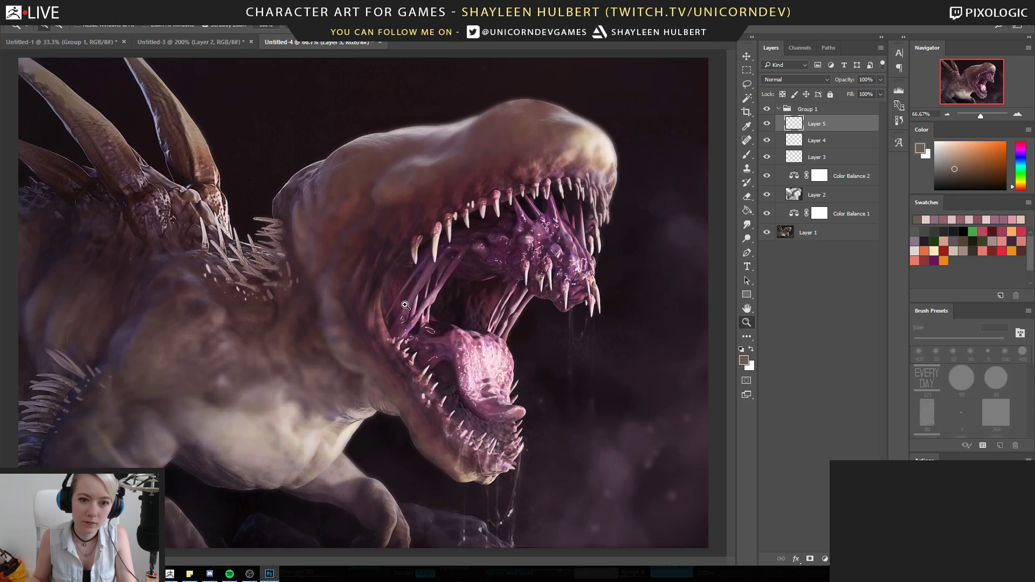
{"action": "left_click", "coordinate": [404, 307]}
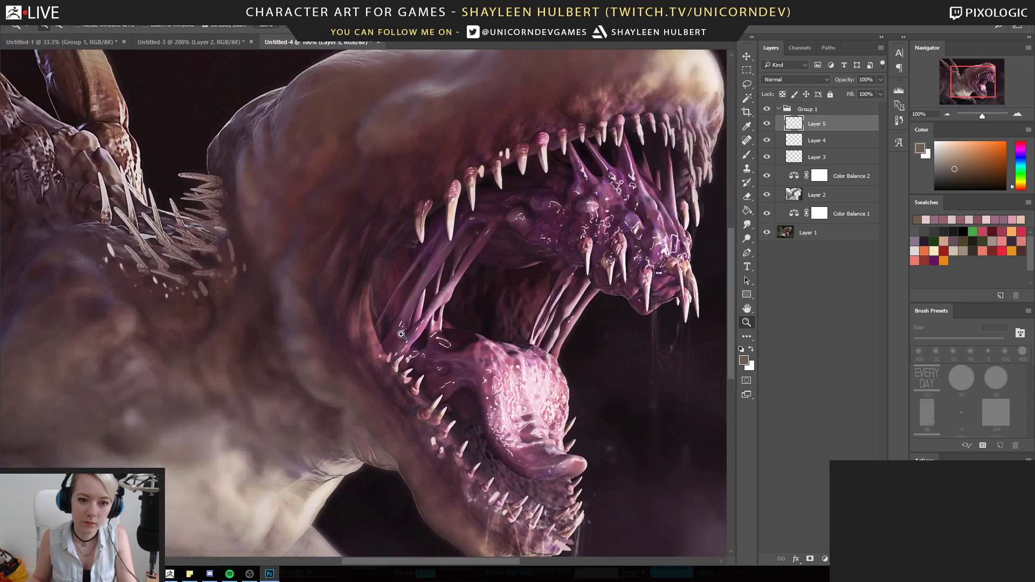
{"action": "key", "text": "b"}
{"action": "left_click", "coordinate": [423, 249], "text": "alt"}
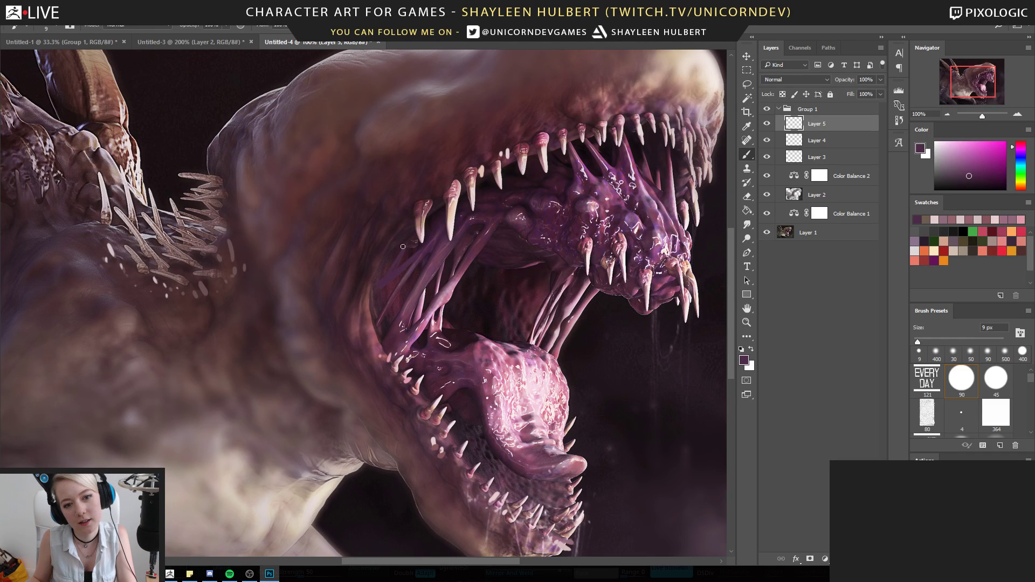
{"action": "left_click", "coordinate": [415, 232], "text": "alt"}
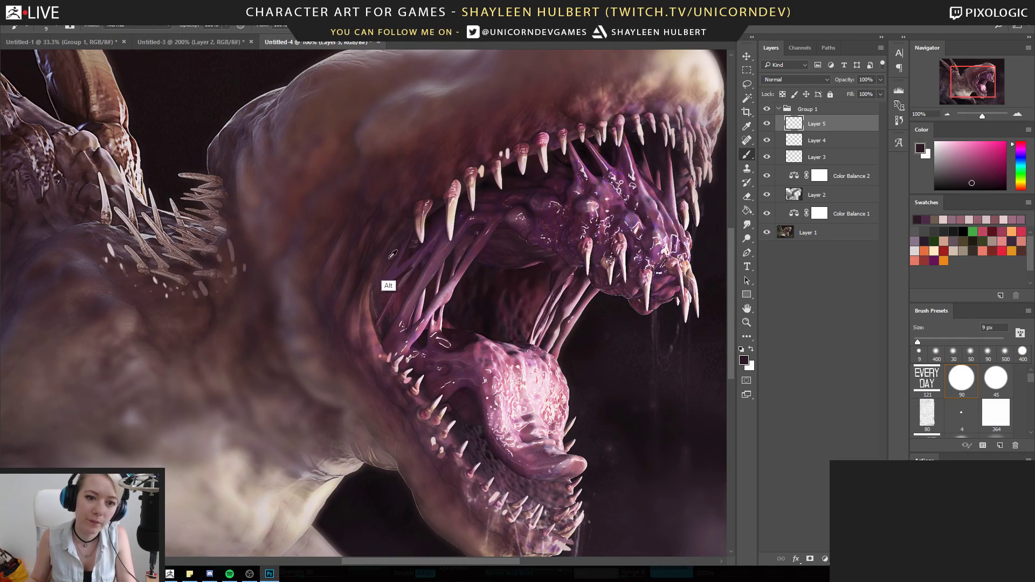
{"action": "left_click", "coordinate": [371, 257], "text": "alt"}
{"action": "left_click", "coordinate": [393, 323], "text": "alt"}
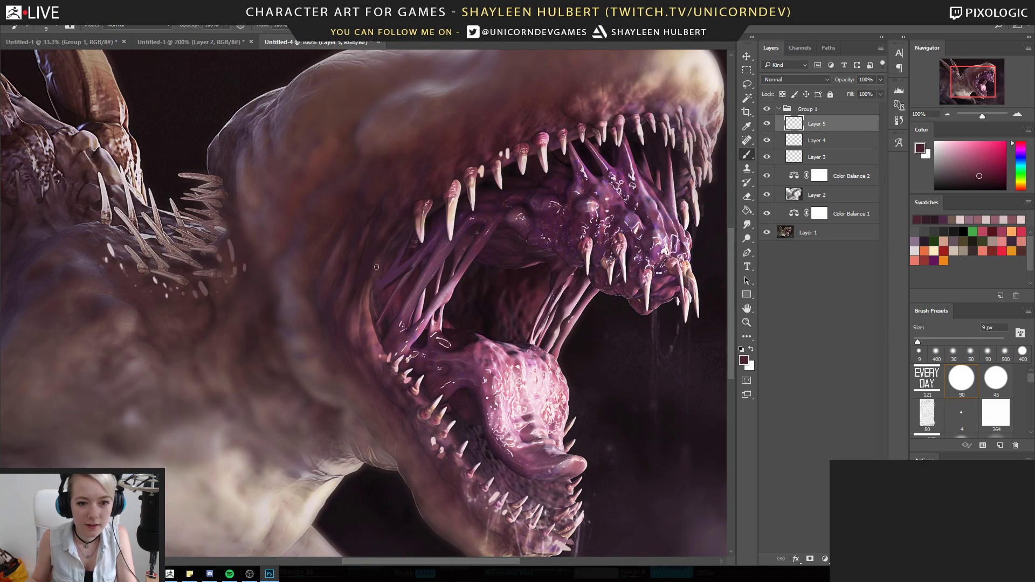
{"action": "left_click", "coordinate": [474, 325], "text": "alt"}
{"action": "left_click_drag", "start_coordinate": [374, 240], "coordinate": [358, 286]}
{"action": "left_click_drag", "start_coordinate": [395, 241], "coordinate": [366, 305]}
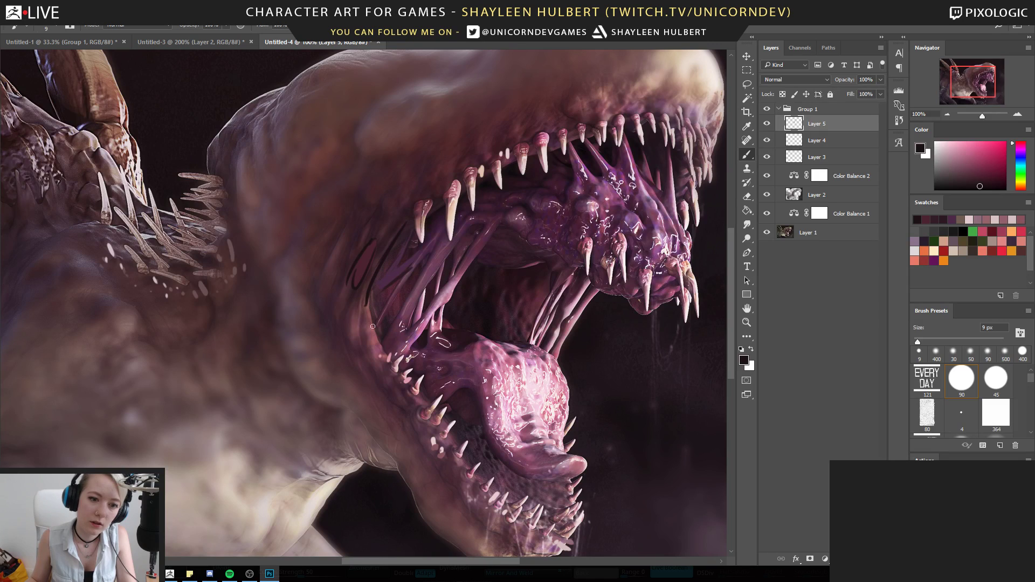
{"action": "left_click_drag", "start_coordinate": [424, 225], "coordinate": [438, 350]}
{"action": "key", "text": "ctrl+alt+z"}
Try curved dark strokes on the cheek above the mouth corner, and undo them
{"action": "left_click_drag", "start_coordinate": [388, 227], "coordinate": [331, 236]}
{"action": "left_click_drag", "start_coordinate": [321, 223], "coordinate": [340, 242]}
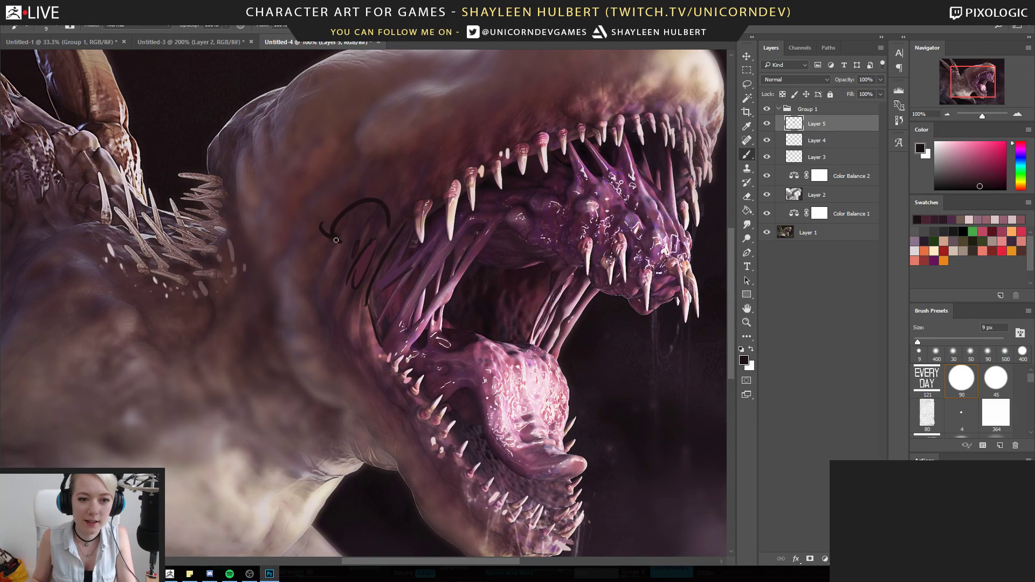
{"action": "key", "text": "ctrl+alt+z"}
{"action": "key", "text": "ctrl+alt+z"}
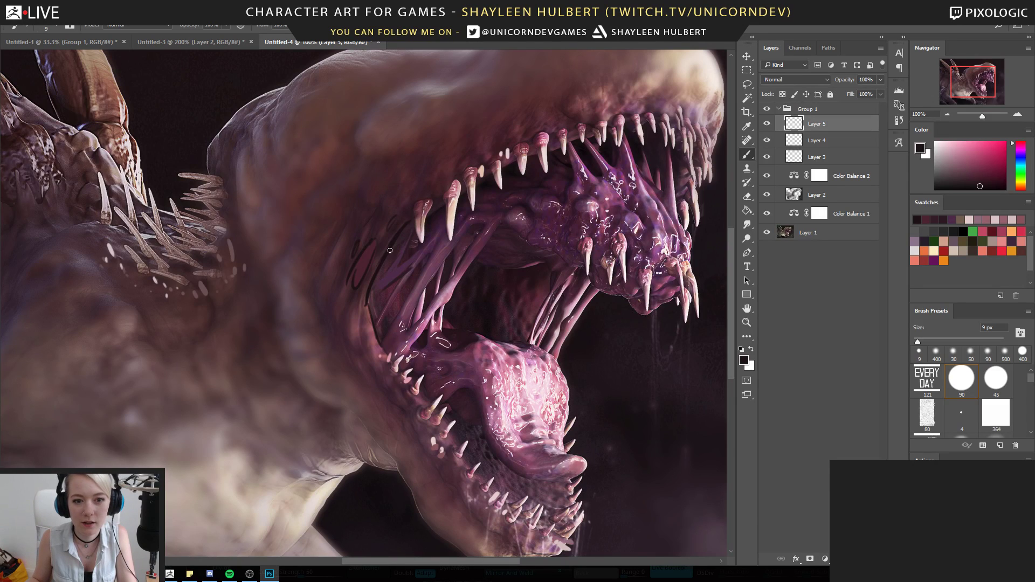
Sample a dark skin tone from the back for a 25 px brush and add a new layer above Layer 5
{"action": "left_click_drag", "start_coordinate": [484, 265], "coordinate": [571, 383]}
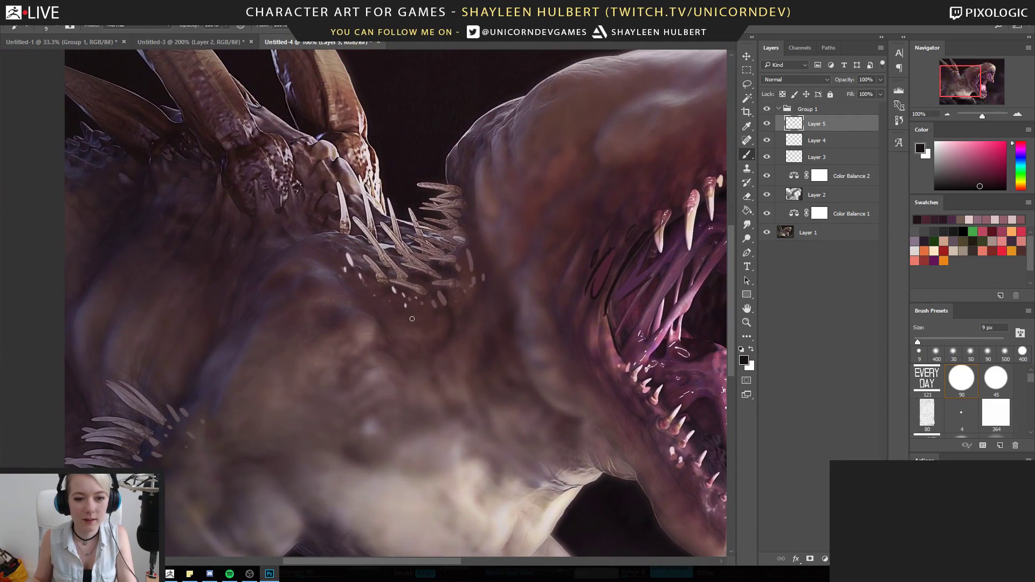
{"action": "left_click", "coordinate": [293, 200], "text": "alt"}
{"action": "key", "text": "bracketright"}
{"action": "key", "text": "bracketright"}
{"action": "key", "text": "bracketright"}
{"action": "left_click_drag", "start_coordinate": [425, 317], "coordinate": [444, 324]}
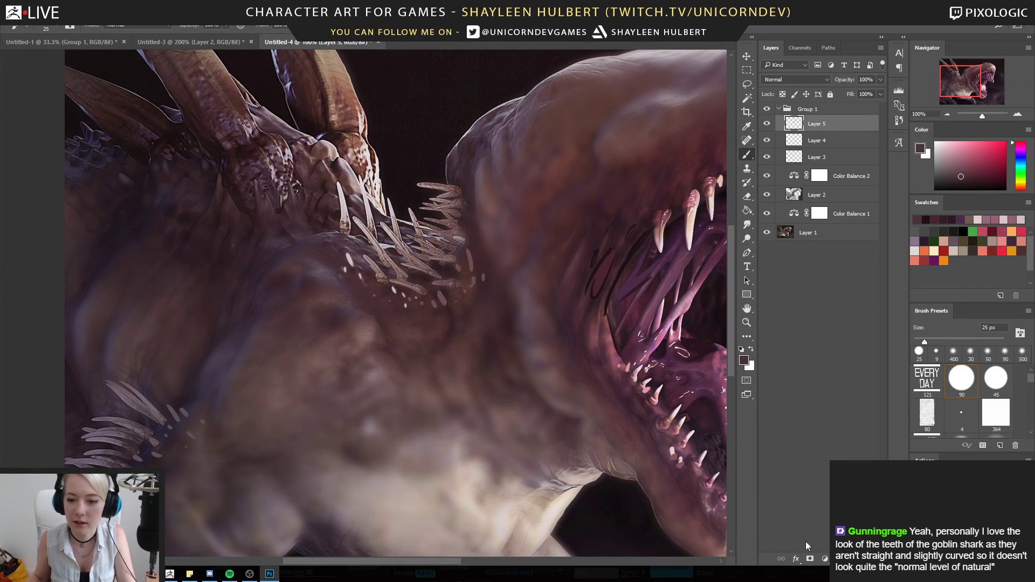
{"action": "key", "text": "ctrl+shift+alt+n"}
Try the 1100 px speckle brush on the skin below the neck spikes, and undo its strokes
{"action": "left_click_drag", "start_coordinate": [1031, 382], "coordinate": [1032, 420]}
{"action": "scroll", "coordinate": [958, 431], "scroll_direction": "up", "scroll_amount": 5}
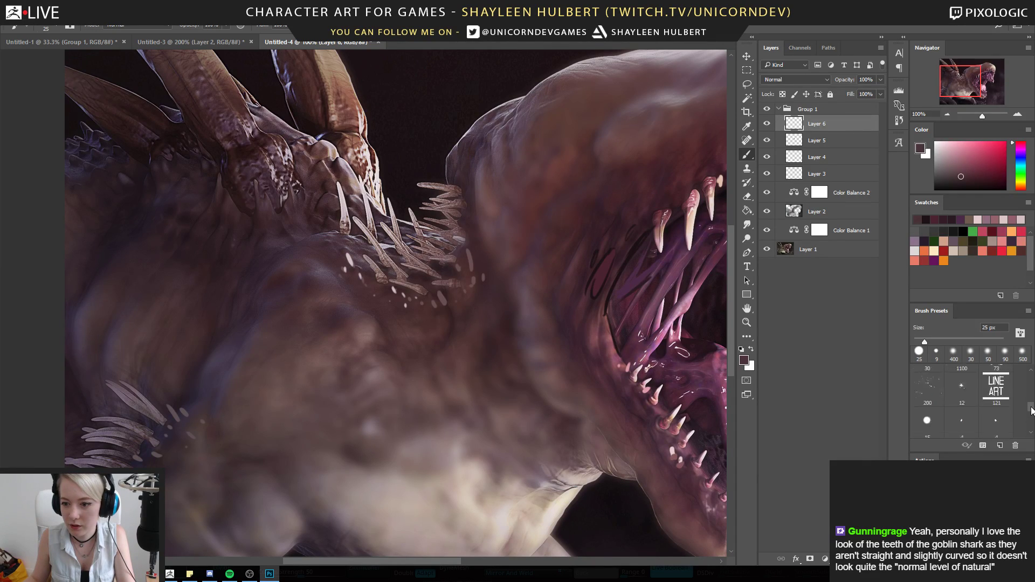
{"action": "left_click", "coordinate": [958, 431]}
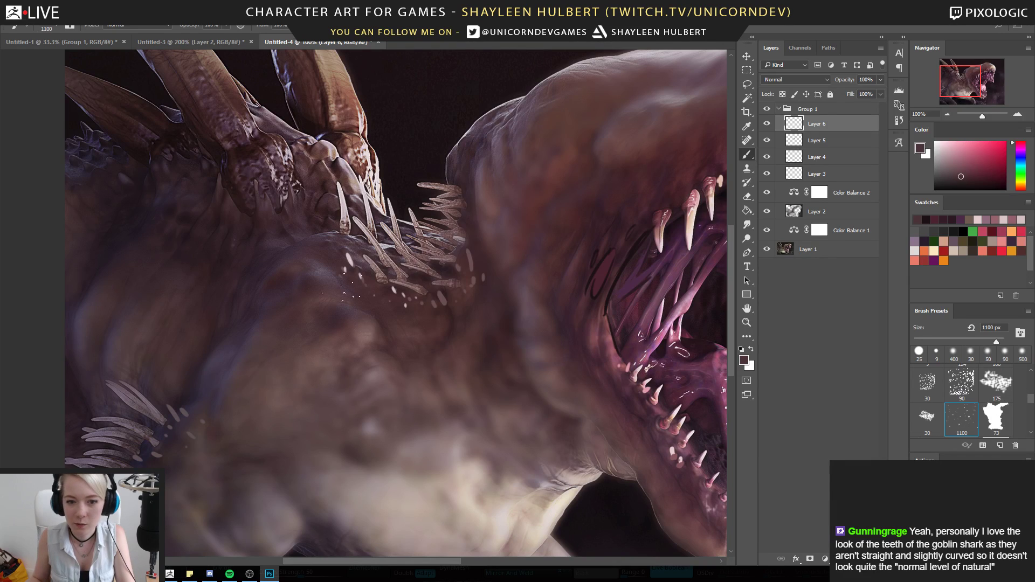
{"action": "left_click_drag", "start_coordinate": [426, 311], "coordinate": [419, 291]}
{"action": "key", "text": "ctrl+z"}
{"action": "key", "text": "["}
{"action": "key", "text": "["}
{"action": "key", "text": "["}
{"action": "left_click_drag", "start_coordinate": [455, 322], "coordinate": [425, 364]}
{"action": "key", "text": "ctrl+alt+z"}
Try the speckle brush reduced to 90 px below the neck spikes, and undo the stroke
{"action": "key", "text": "["}
{"action": "key", "text": "["}
{"action": "key", "text": "["}
{"action": "key", "text": "["}
{"action": "key", "text": "["}
{"action": "key", "text": "["}
{"action": "key", "text": "["}
{"action": "key", "text": "["}
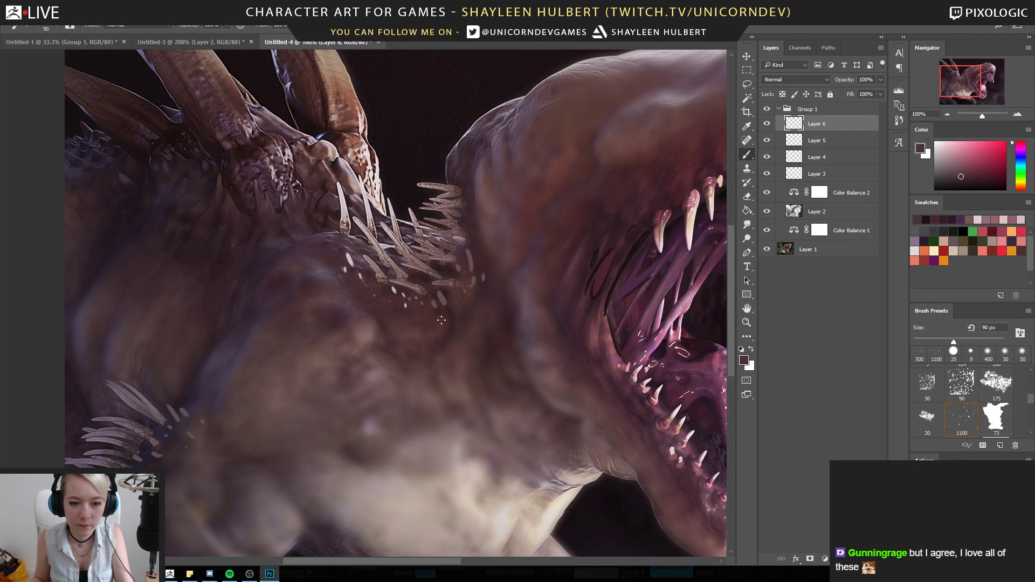
{"action": "left_click_drag", "start_coordinate": [444, 367], "coordinate": [468, 325]}
{"action": "key", "text": "ctrl+alt+z"}
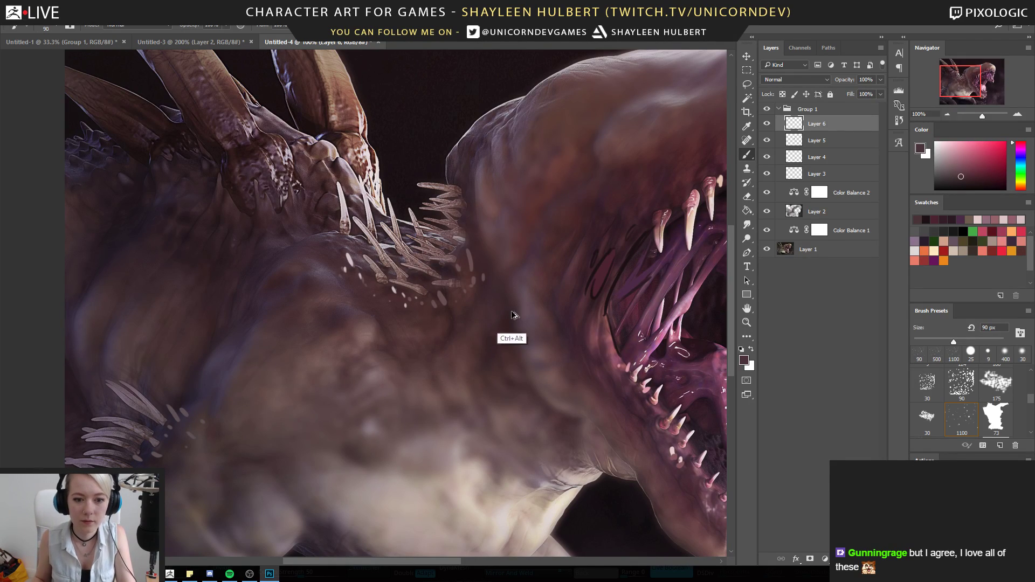
Switch back to the hard round brush and reduce it to 25 px
{"action": "left_click_drag", "start_coordinate": [1031, 402], "coordinate": [1031, 378]}
{"action": "left_click", "coordinate": [959, 379]}
{"action": "key", "text": "bracketleft"}
{"action": "key", "text": "bracketleft"}
{"action": "key", "text": "bracketleft"}
{"action": "key", "text": "bracketleft"}
{"action": "key", "text": "bracketleft"}
{"action": "key", "text": "bracketleft"}
{"action": "key", "text": "bracketleft"}
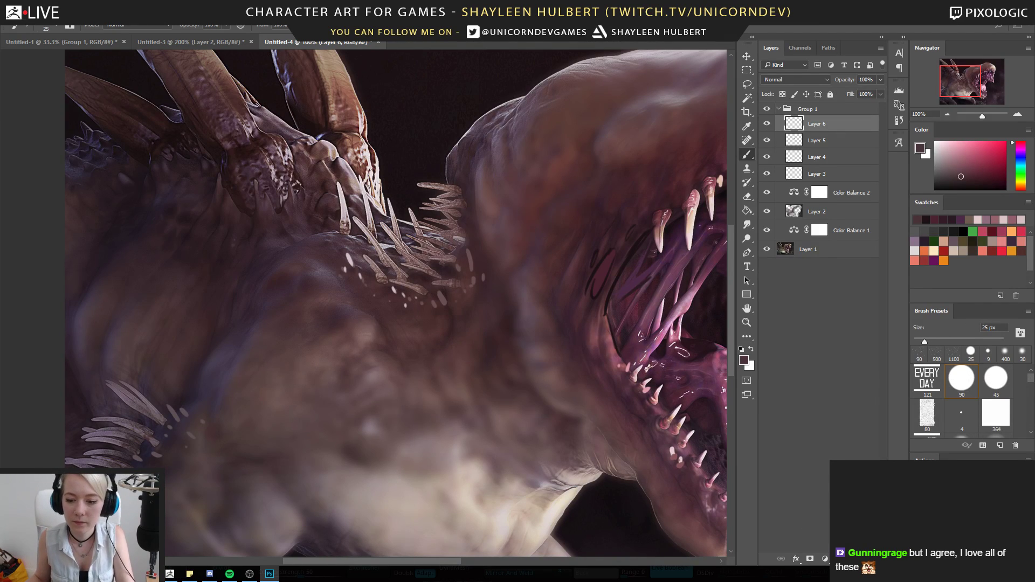
Add a new layer above Layer 6 and set its blend mode to Multiply
{"action": "key", "text": "ctrl+shift+alt+n"}
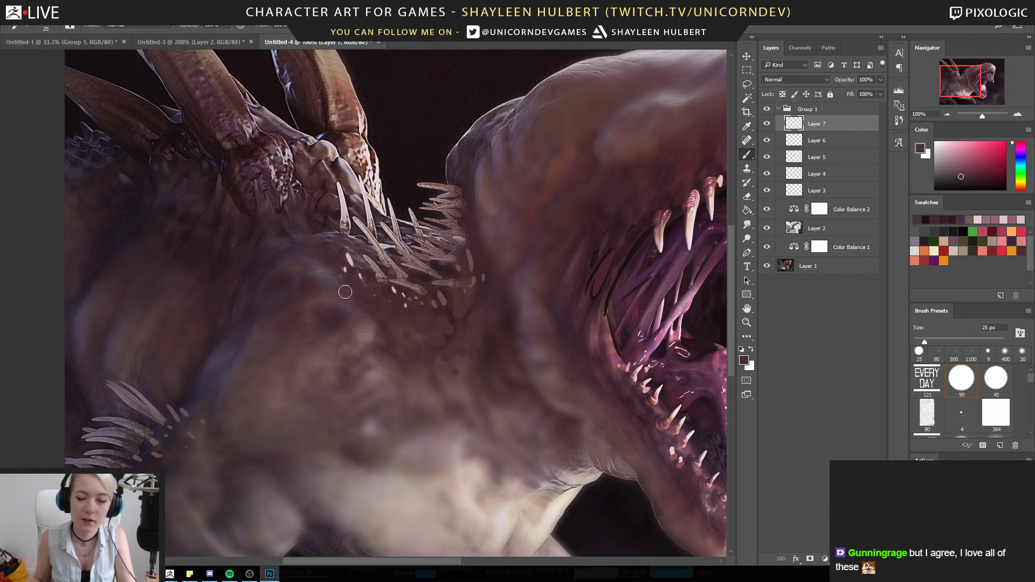
{"action": "left_click", "coordinate": [766, 80]}
{"action": "left_click", "coordinate": [771, 114]}
Paint clusters of dark spots on the skin below the neck spikes and beside the shoulder spikes
{"action": "left_click", "coordinate": [483, 292]}
{"action": "left_click", "coordinate": [491, 310]}
{"action": "mouse_move", "coordinate": [235, 379]}
{"action": "left_mouse_down"}
{"action": "mouse_move", "coordinate": [192, 337]}
{"action": "mouse_move", "coordinate": [161, 387]}
{"action": "mouse_move", "coordinate": [336, 264]}
{"action": "left_mouse_up"}
{"action": "left_click", "coordinate": [263, 248]}
{"action": "left_click", "coordinate": [239, 227]}
{"action": "left_click", "coordinate": [230, 313]}
{"action": "left_click", "coordinate": [218, 318]}
{"action": "left_click", "coordinate": [211, 339]}
{"action": "left_click", "coordinate": [223, 333]}
{"action": "left_click", "coordinate": [245, 303]}
{"action": "left_click", "coordinate": [243, 320]}
{"action": "left_click", "coordinate": [245, 280]}
{"action": "left_click", "coordinate": [256, 327]}
{"action": "left_click", "coordinate": [192, 350]}
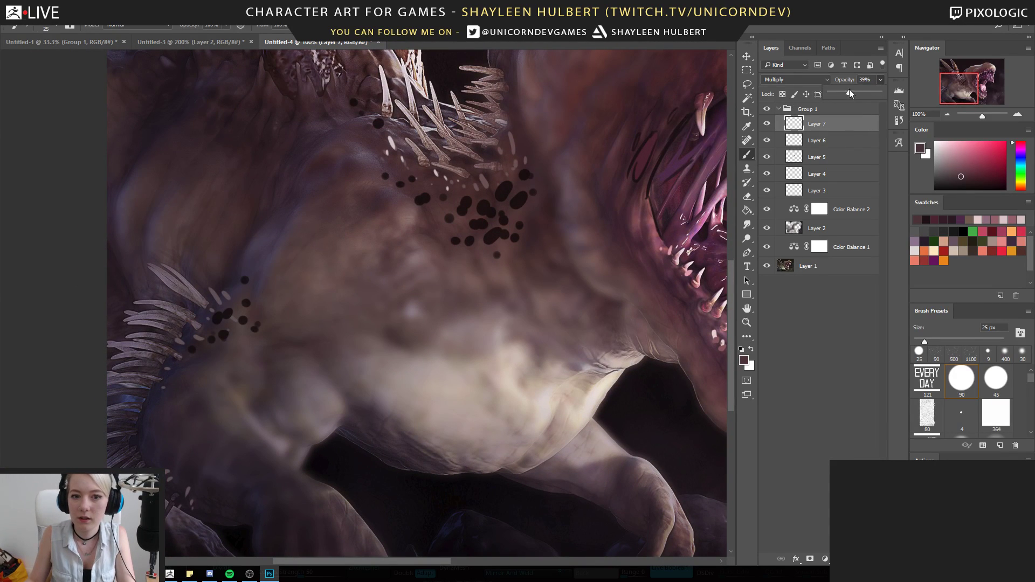
Lower the opacity of the spot layer to 33% and check the spots on the whole creature
{"action": "left_click_drag", "start_coordinate": [850, 89], "coordinate": [847, 91]}
{"action": "left_click", "coordinate": [746, 325]}
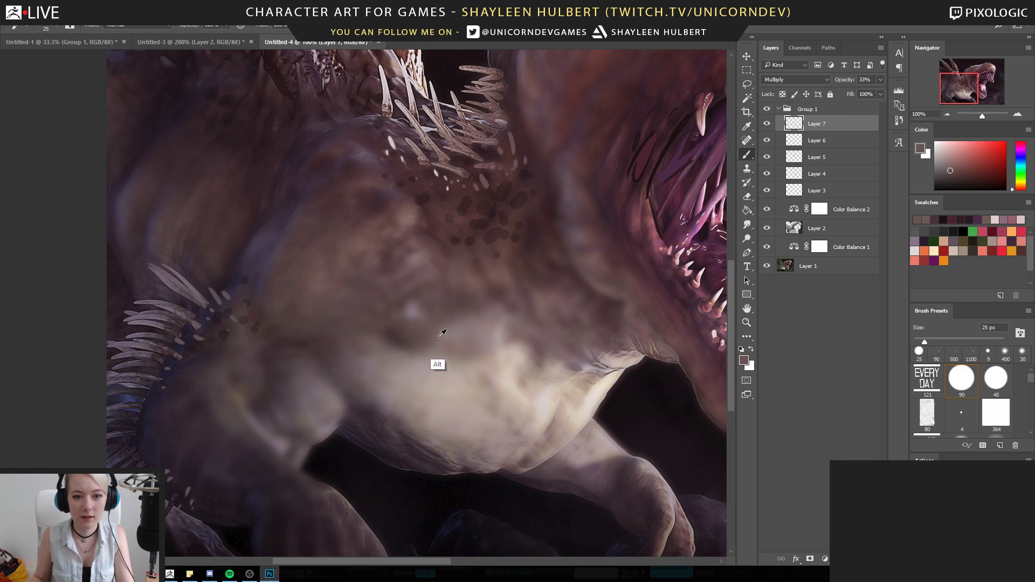
{"action": "left_click", "coordinate": [499, 346], "text": "alt"}
{"action": "left_click", "coordinate": [485, 361], "text": "alt"}
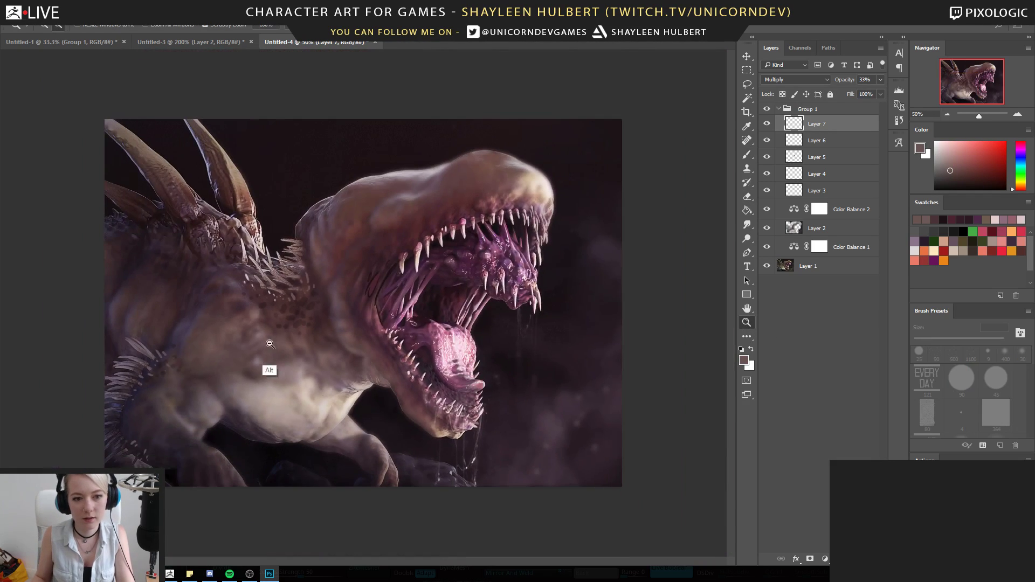
{"action": "left_click", "coordinate": [277, 345], "text": "alt"}
{"action": "left_click", "coordinate": [416, 296]}
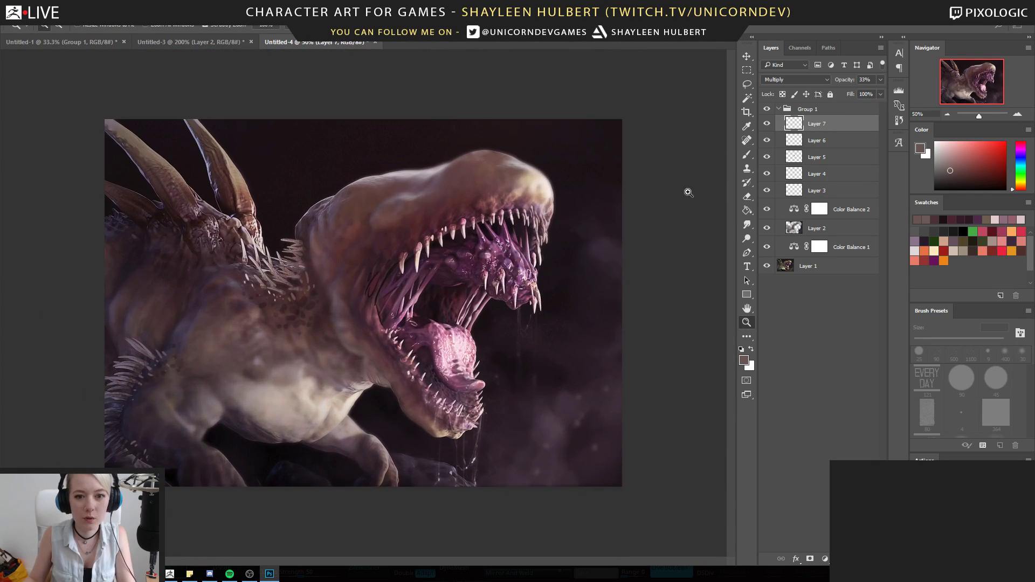
{"action": "left_click", "coordinate": [396, 279]}
Add a new layer above Layer 7 and sample a pinkish white from the tongue highlight for a 45 px brush
{"action": "key", "text": "b"}
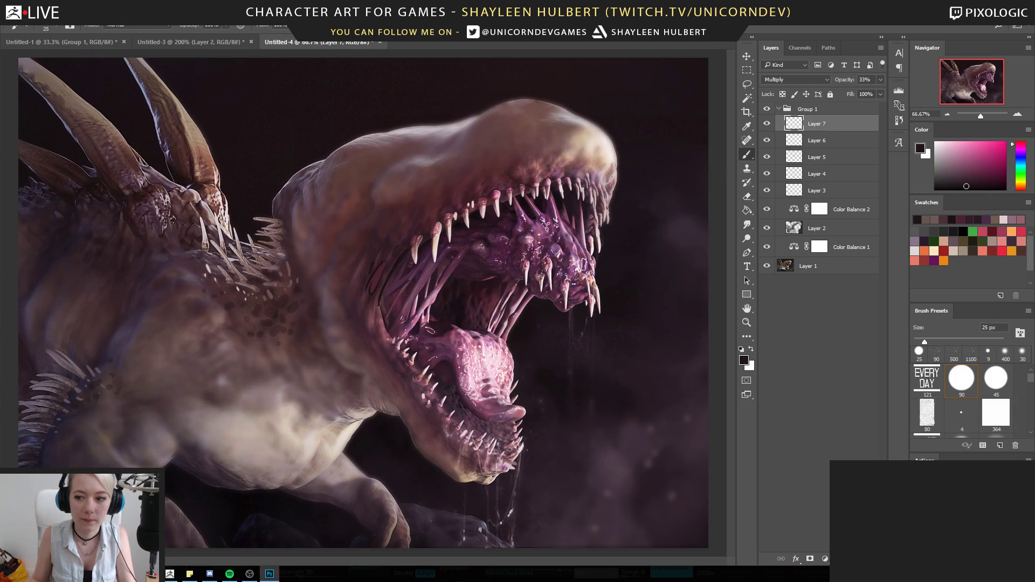
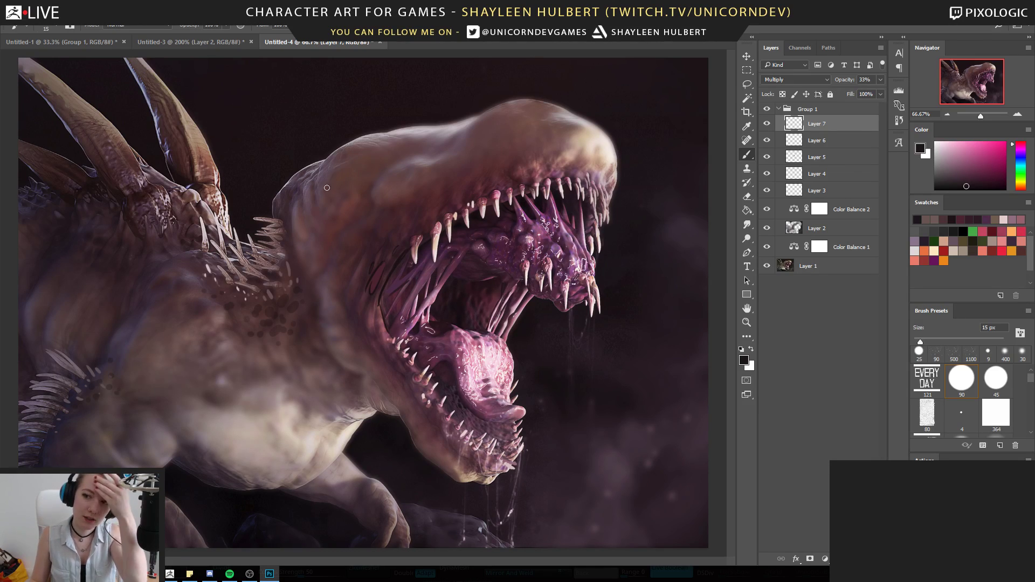
{"action": "left_click", "coordinate": [219, 181], "text": "alt"}
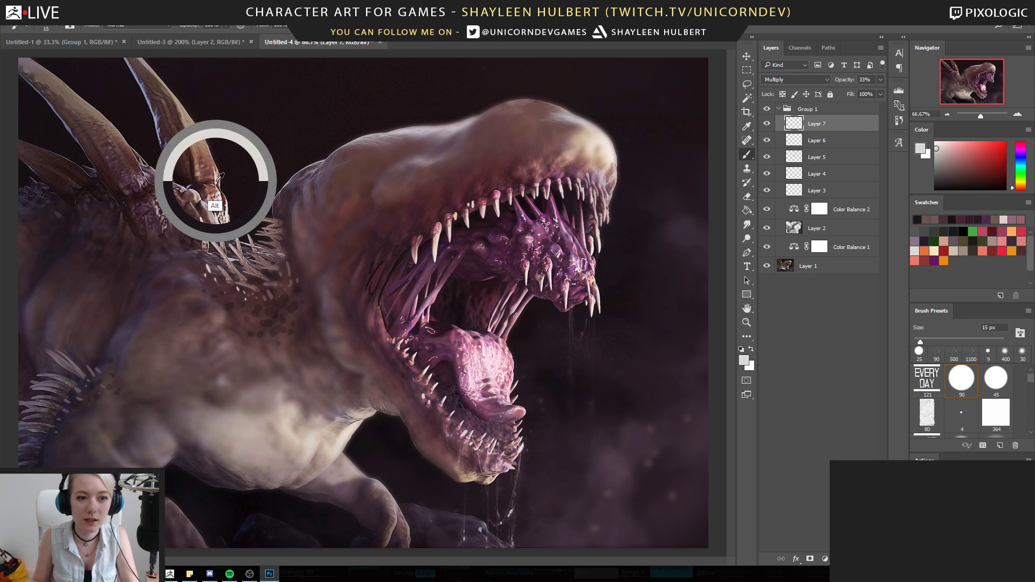
{"action": "left_click_drag", "start_coordinate": [330, 160], "coordinate": [346, 145]}
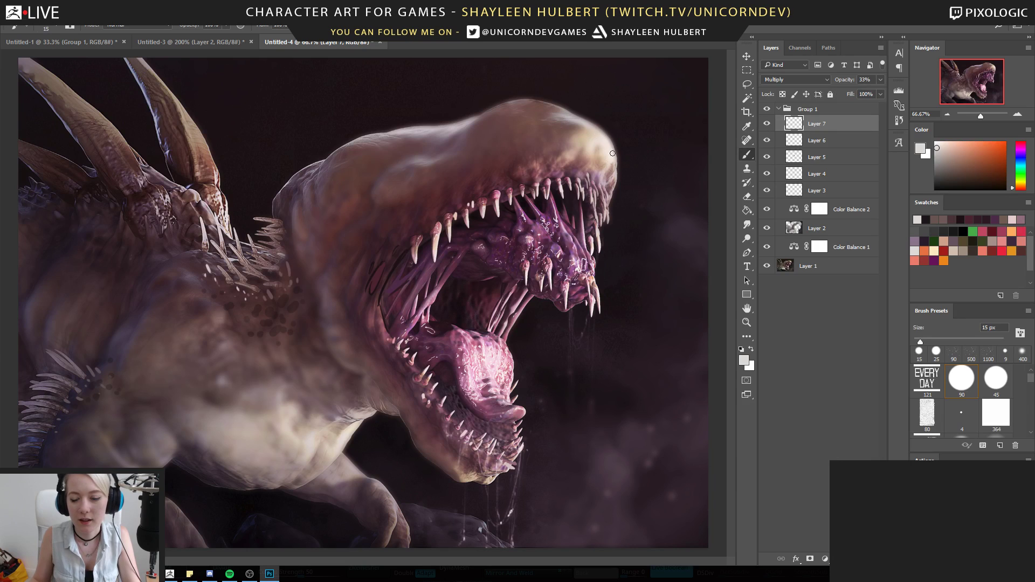
{"action": "key", "text": "ctrl+shift+alt+n"}
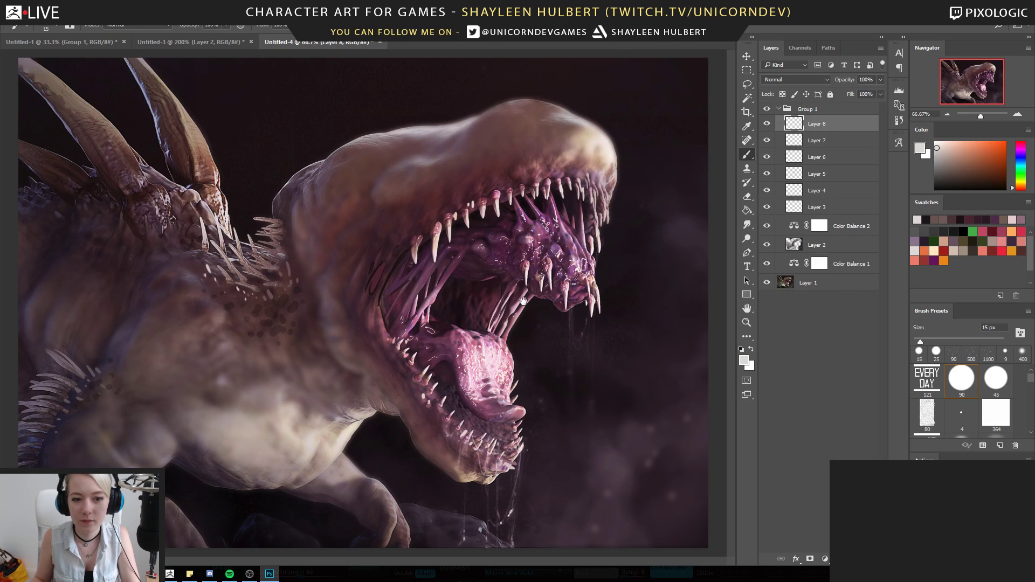
{"action": "left_click", "coordinate": [531, 232], "text": "alt"}
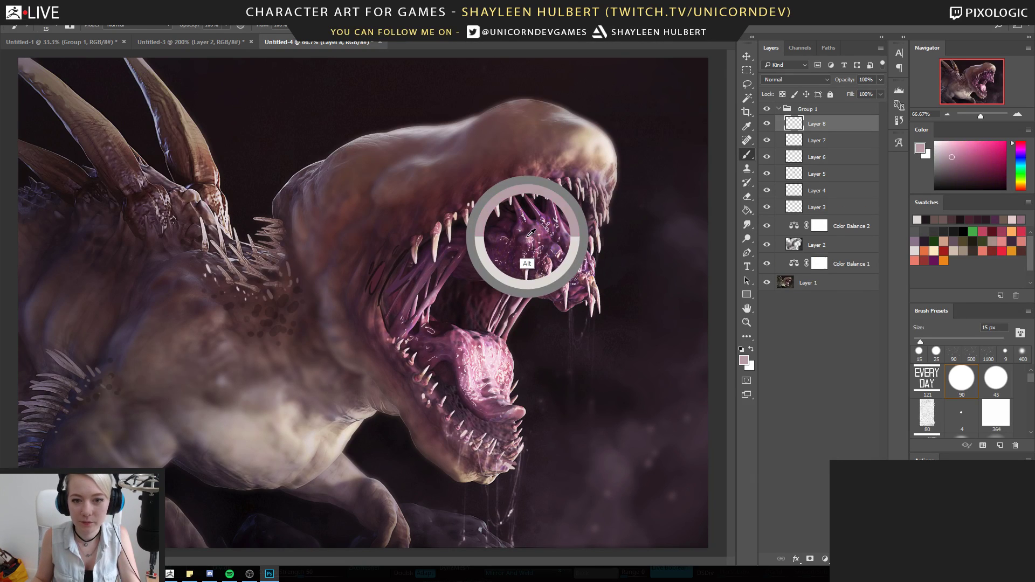
{"action": "left_click", "coordinate": [344, 405], "text": "alt"}
{"action": "left_click", "coordinate": [486, 363], "text": "alt"}
{"action": "mouse_move", "coordinate": [485, 364]}
{"action": "left_mouse_down", "text": "alt"}
{"action": "mouse_move", "coordinate": [480, 350]}
{"action": "mouse_move", "coordinate": [474, 357]}
{"action": "left_mouse_up", "text": "alt"}
{"action": "key", "text": "bracketright"}
{"action": "key", "text": "bracketright"}
{"action": "key", "text": "bracketright"}
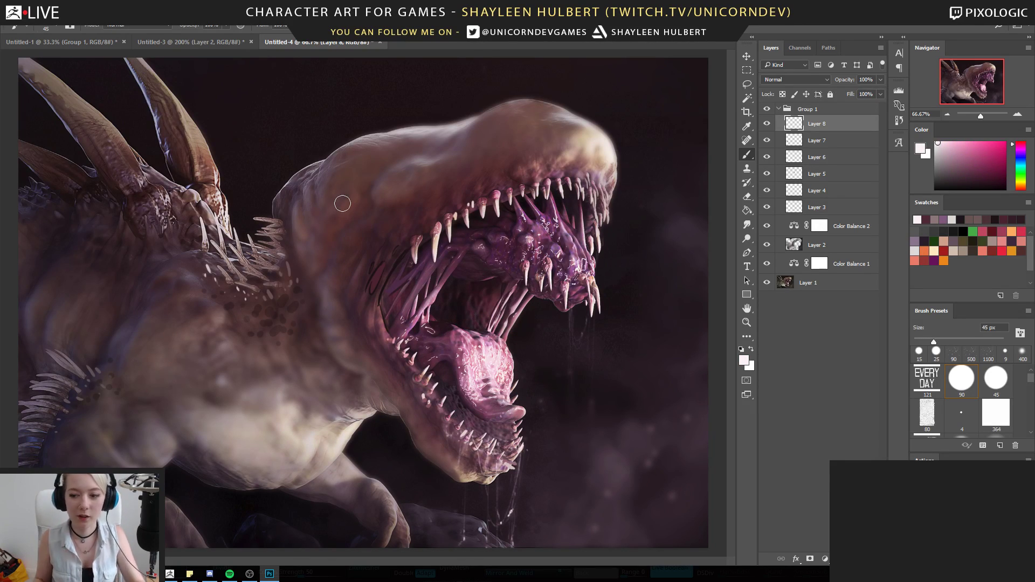
Paint pinkish-white highlight blobs on the shoulder and along the top of the head towards the snout
{"action": "mouse_move", "coordinate": [197, 333]}
{"action": "left_mouse_down"}
{"action": "mouse_move", "coordinate": [193, 356]}
{"action": "mouse_move", "coordinate": [163, 379]}
{"action": "left_mouse_up"}
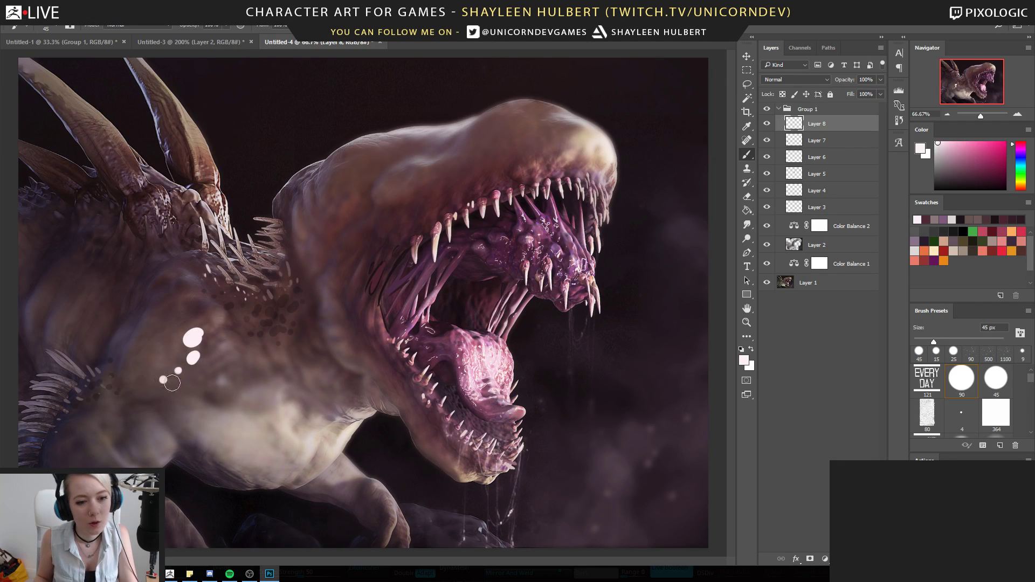
{"action": "left_click", "coordinate": [401, 174]}
{"action": "left_click", "coordinate": [368, 183]}
{"action": "left_click", "coordinate": [433, 171]}
{"action": "left_click", "coordinate": [401, 201]}
{"action": "left_click_drag", "start_coordinate": [466, 141], "coordinate": [487, 136]}
{"action": "left_click", "coordinate": [531, 125]}
{"action": "left_click", "coordinate": [509, 141]}
{"action": "left_click", "coordinate": [477, 154]}
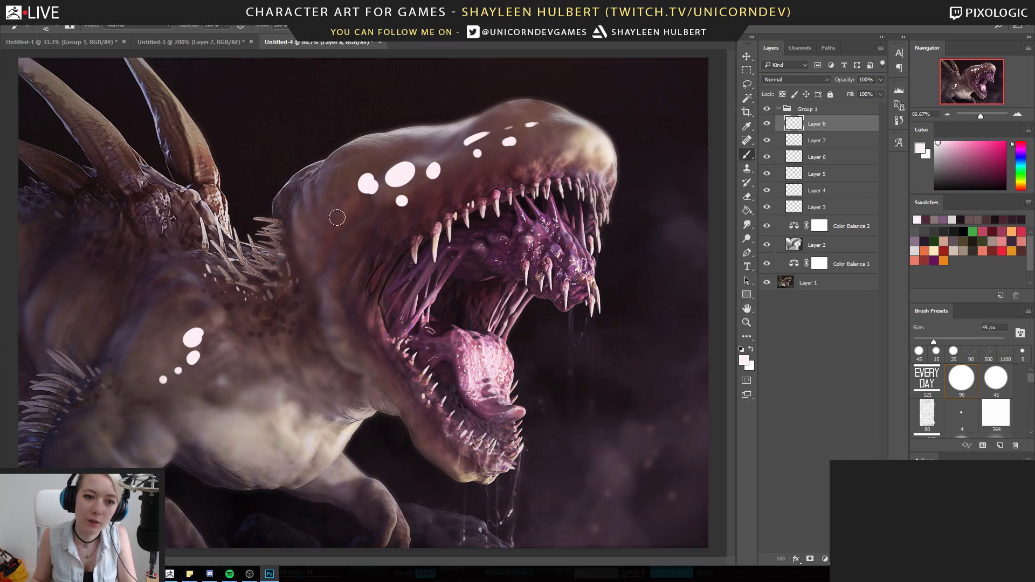
Add small highlight dots around the blobs on the back of the head, reducing the brush to 15 px
{"action": "left_click", "coordinate": [367, 203]}
{"action": "left_click", "coordinate": [354, 201]}
{"action": "left_click", "coordinate": [377, 196]}
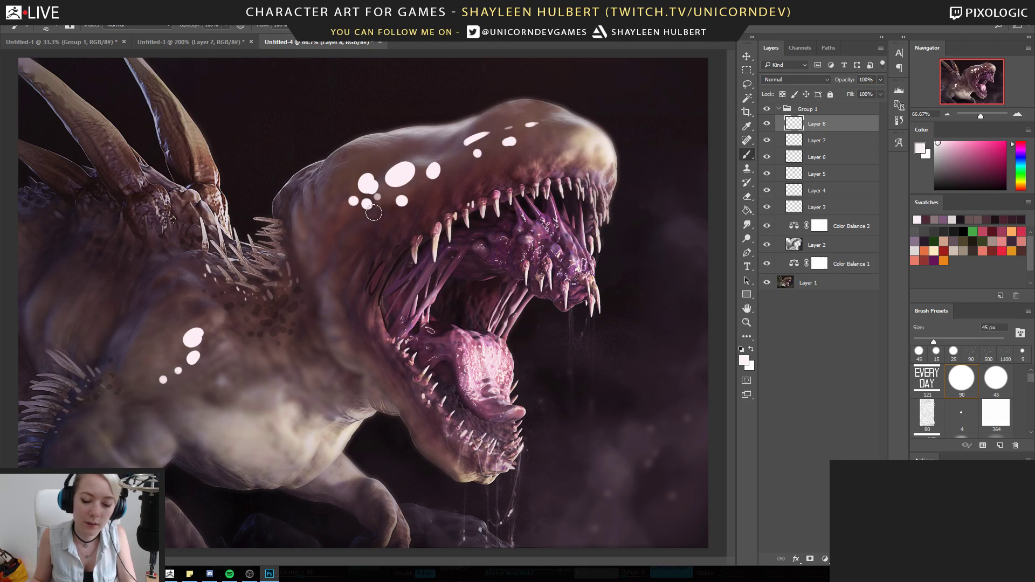
{"action": "key", "text": "bracketleft"}
{"action": "key", "text": "bracketleft"}
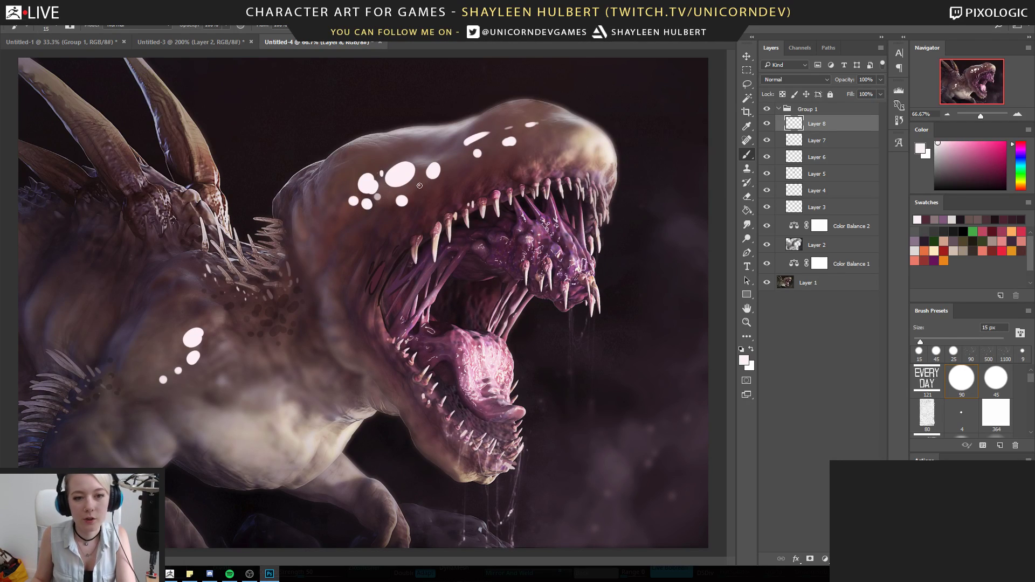
Enlarge the brush to 50 px and paint more highlight blobs on the cheek, the shoulder and the upper foreleg
{"action": "key", "text": "bracketright"}
{"action": "key", "text": "bracketright"}
{"action": "key", "text": "bracketright"}
{"action": "key", "text": "bracketright"}
{"action": "key", "text": "bracketright"}
{"action": "key", "text": "bracketright"}
{"action": "left_click", "coordinate": [322, 260]}
{"action": "left_click", "coordinate": [326, 279]}
{"action": "left_click", "coordinate": [333, 297]}
{"action": "left_click", "coordinate": [337, 253]}
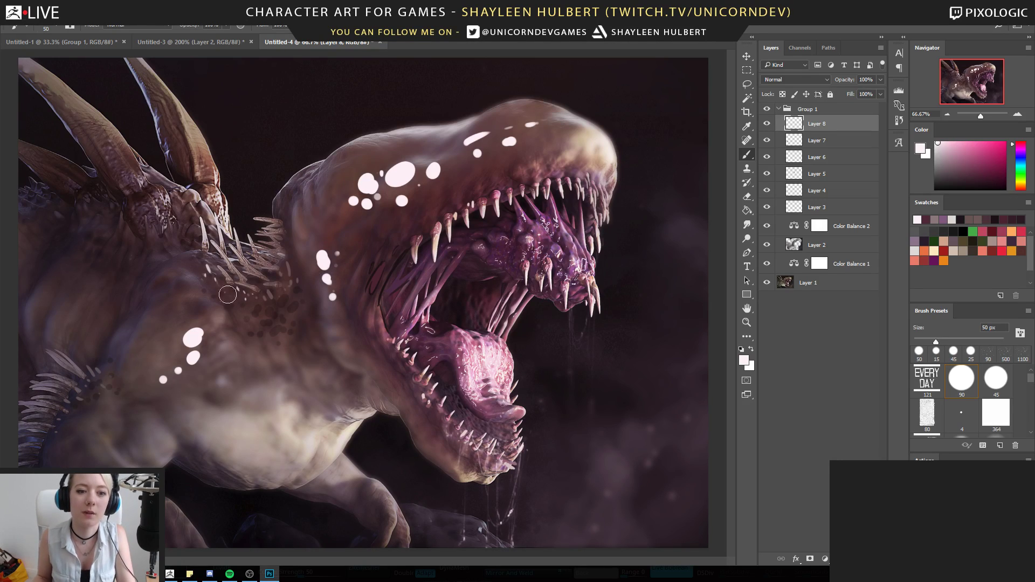
{"action": "left_click", "coordinate": [189, 377]}
{"action": "left_click_drag", "start_coordinate": [79, 431], "coordinate": [102, 459]}
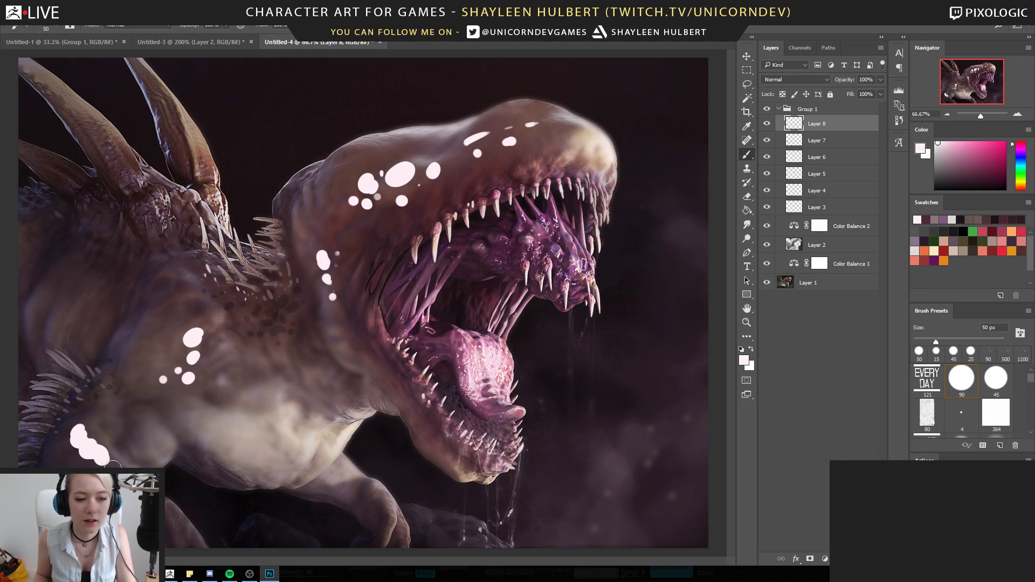
Set the highlight blobs on Layer 8 to Screen blending at 15% opacity
{"action": "left_click", "coordinate": [793, 80]}
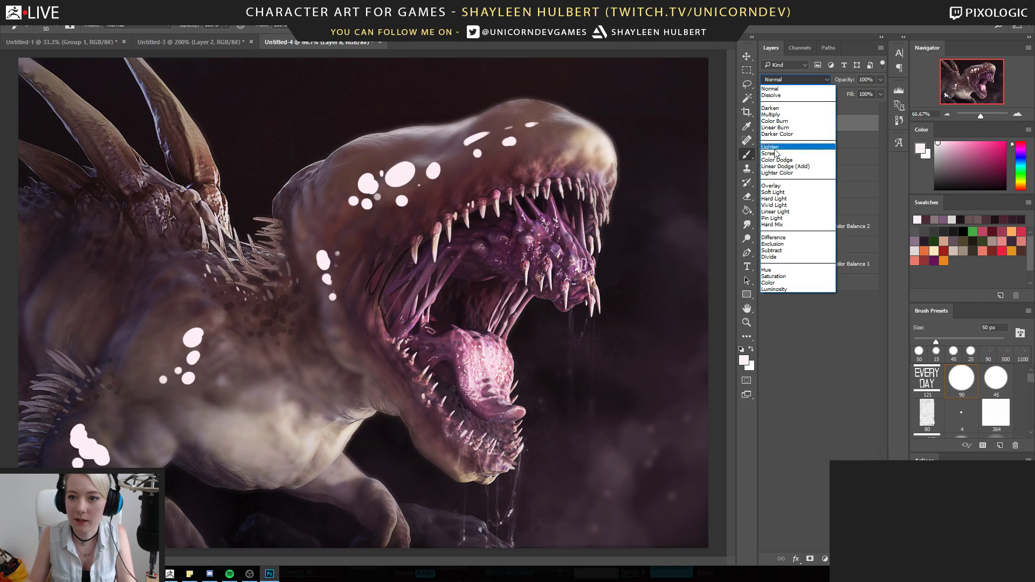
{"action": "left_click", "coordinate": [793, 148]}
{"action": "left_click_drag", "start_coordinate": [870, 95], "coordinate": [834, 98]}
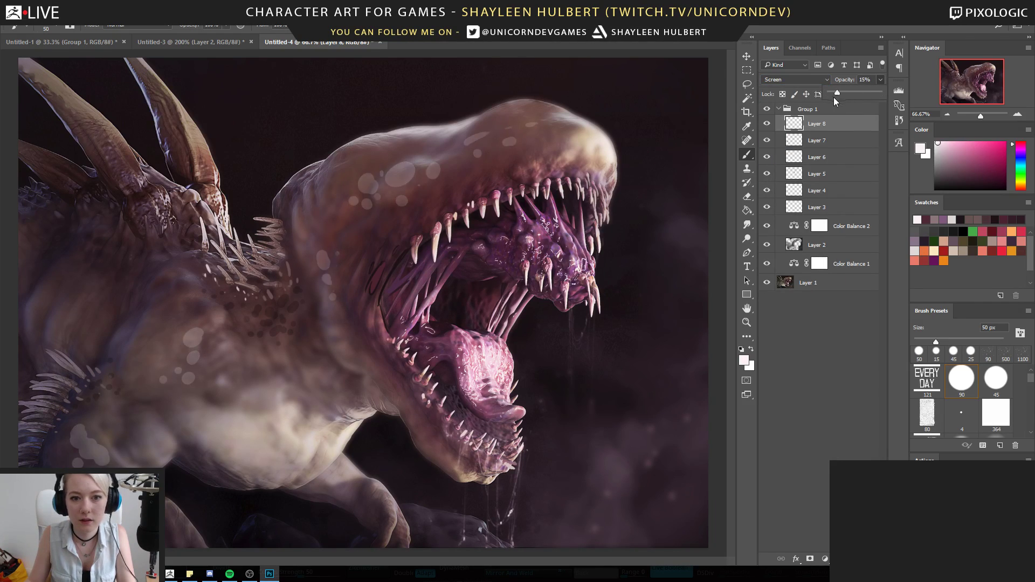
Change Layer 8's blend mode to Soft Light and duplicate the layer to strengthen the highlights
{"action": "left_click", "coordinate": [781, 79]}
{"action": "left_click", "coordinate": [777, 87]}
{"action": "key", "text": "Down"}
{"action": "key", "text": "Down"}
{"action": "key", "text": "Down"}
{"action": "key", "text": "Down"}
{"action": "key", "text": "Down"}
{"action": "key", "text": "Down"}
{"action": "key", "text": "Down"}
{"action": "key", "text": "Down"}
{"action": "key", "text": "Down"}
{"action": "key", "text": "Down"}
{"action": "key", "text": "Down"}
{"action": "key", "text": "Down"}
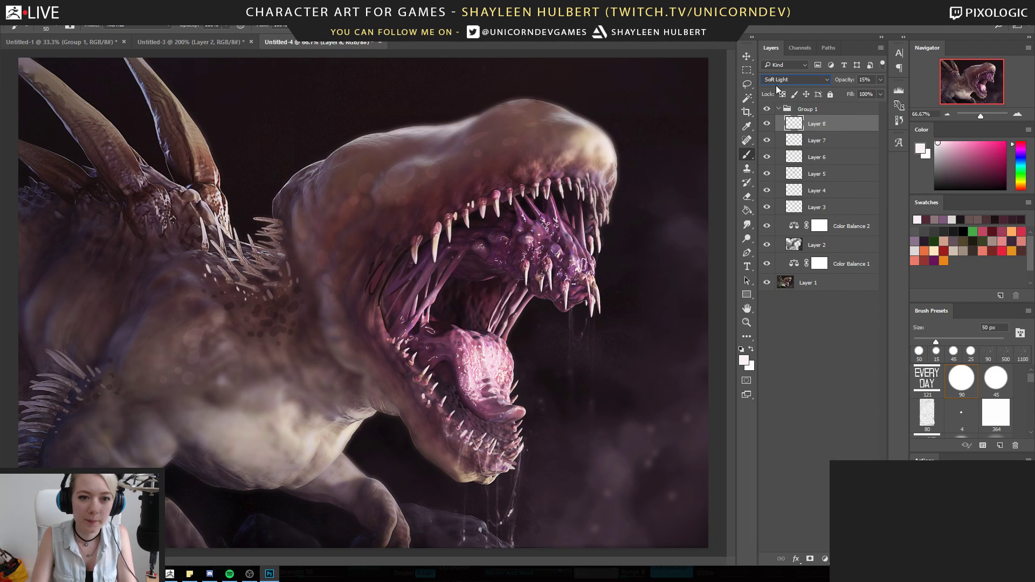
{"action": "key", "text": "Down"}
{"action": "key", "text": "Up"}
{"action": "left_click_drag", "start_coordinate": [841, 128], "coordinate": [841, 558]}
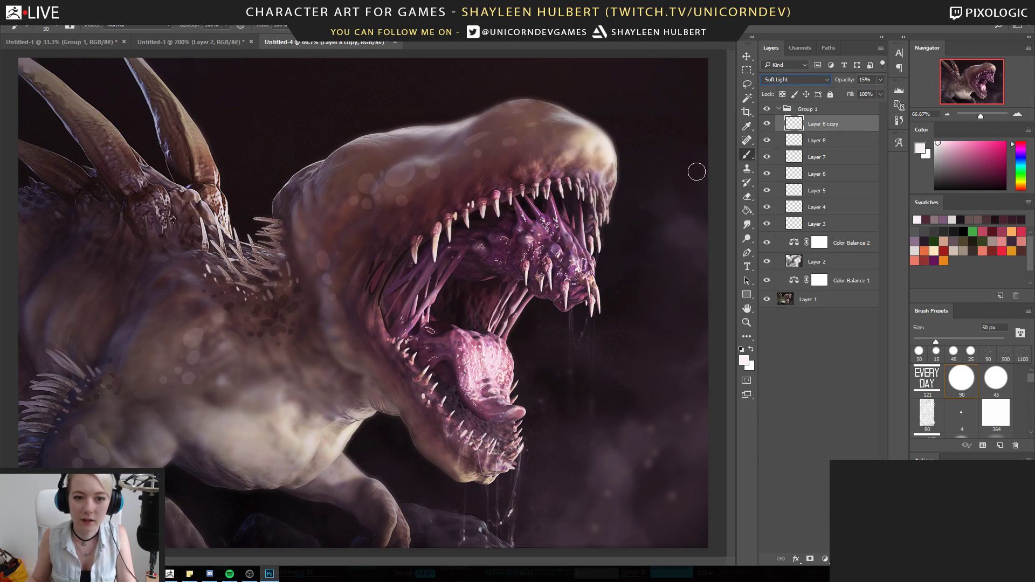
Add a new layer, paint small 20 px highlight dots inside the head blobs and lower the layer's opacity to 12%
{"action": "key", "text": "ctrl+shift+alt+n"}
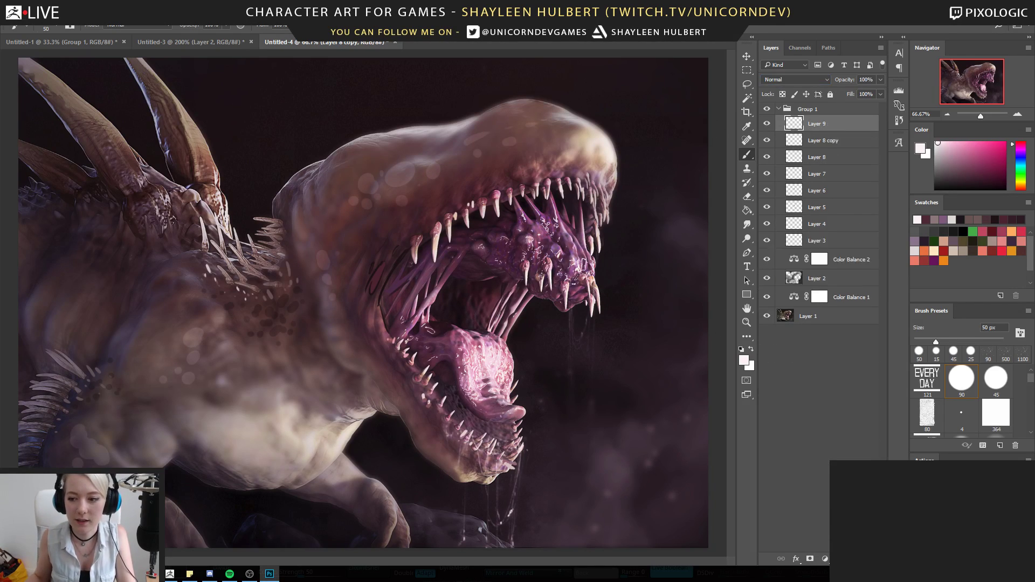
{"action": "key", "text": "bracketleft"}
{"action": "left_click", "coordinate": [405, 168]}
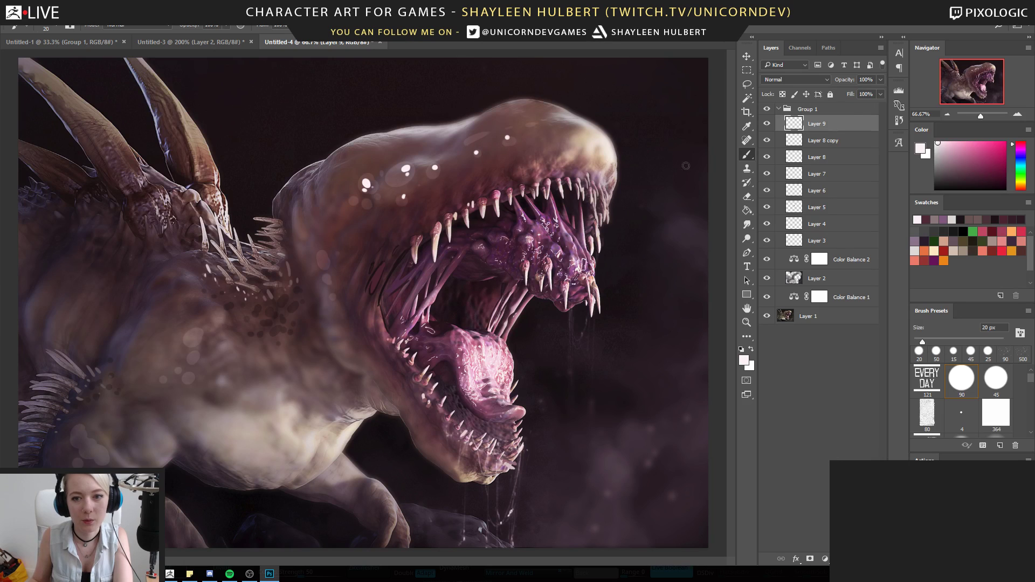
{"action": "left_click_drag", "start_coordinate": [864, 92], "coordinate": [834, 95]}
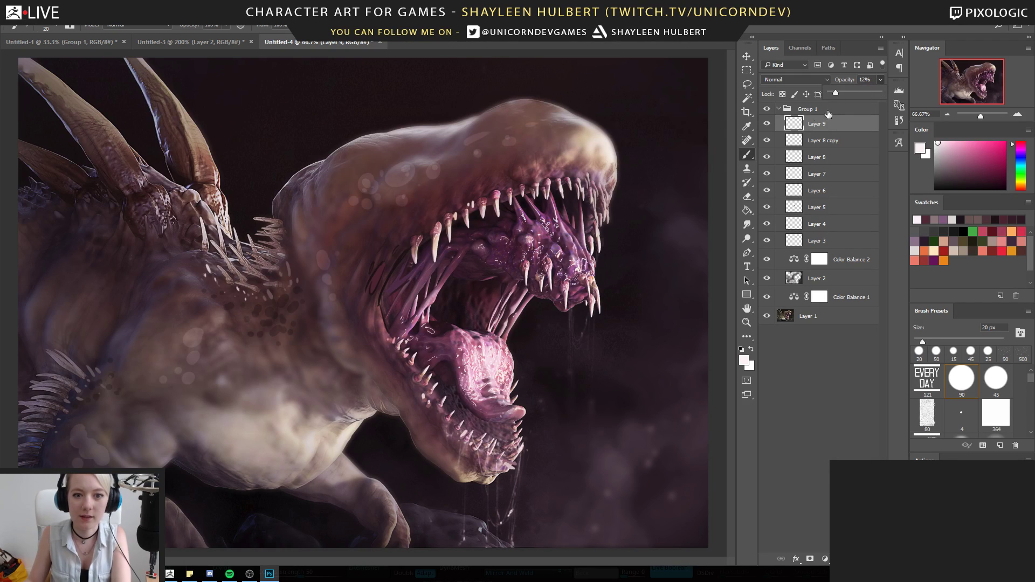
Examine the whole creature at several magnifications to judge how the new skin highlights read
{"action": "left_click", "coordinate": [384, 367], "text": "alt"}
{"action": "left_click", "coordinate": [367, 378], "text": "alt"}
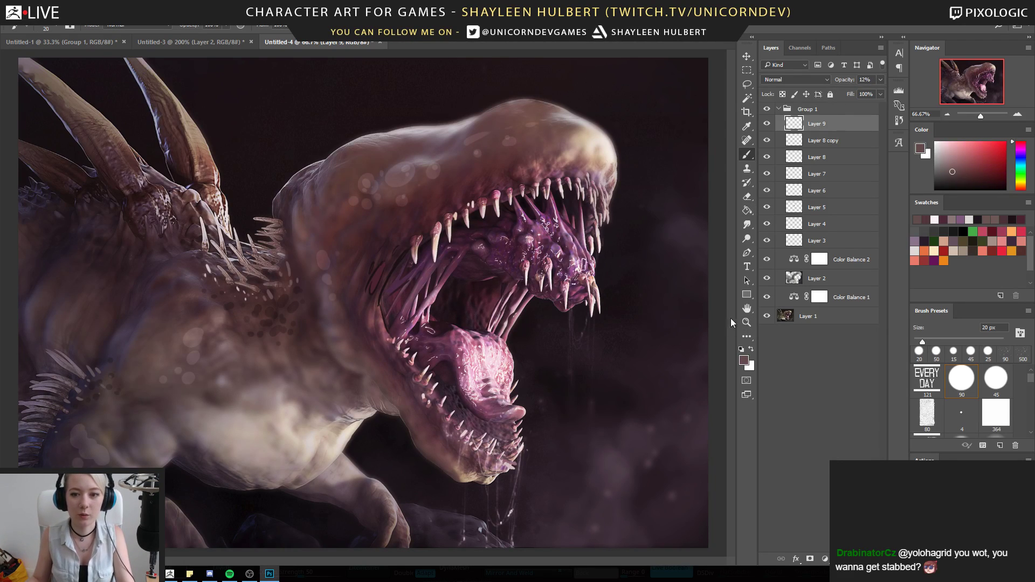
{"action": "left_click", "coordinate": [748, 322]}
{"action": "left_click", "coordinate": [529, 389], "text": "alt"}
{"action": "left_click", "coordinate": [526, 390], "text": "alt"}
{"action": "left_click", "coordinate": [512, 398], "text": "alt"}
{"action": "left_click", "coordinate": [469, 413]}
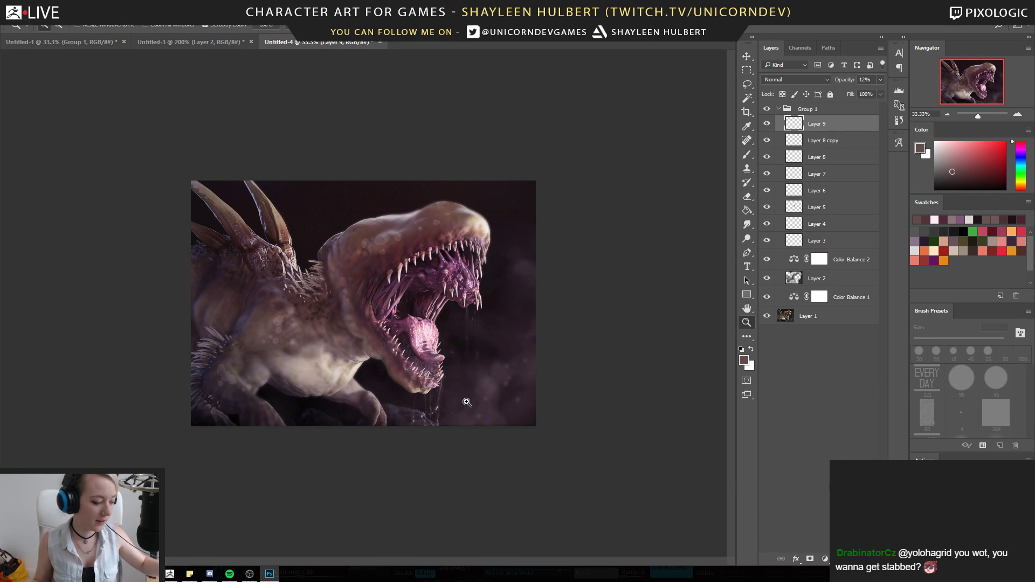
{"action": "left_click", "coordinate": [416, 317], "text": "alt"}
{"action": "left_click", "coordinate": [410, 317], "text": "alt"}
{"action": "left_click", "coordinate": [404, 314]}
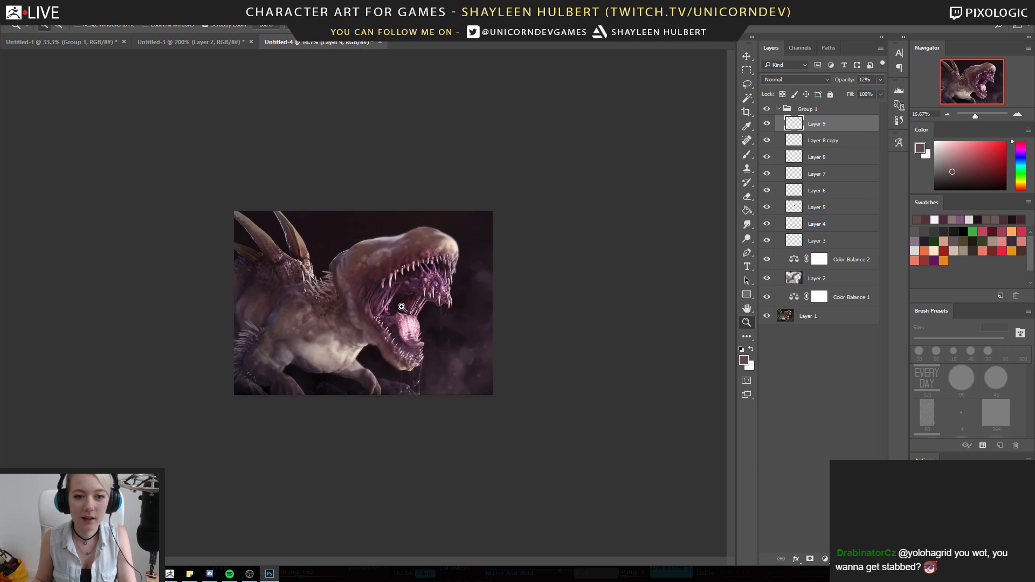
{"action": "left_click", "coordinate": [402, 313]}
{"action": "left_click", "coordinate": [402, 312]}
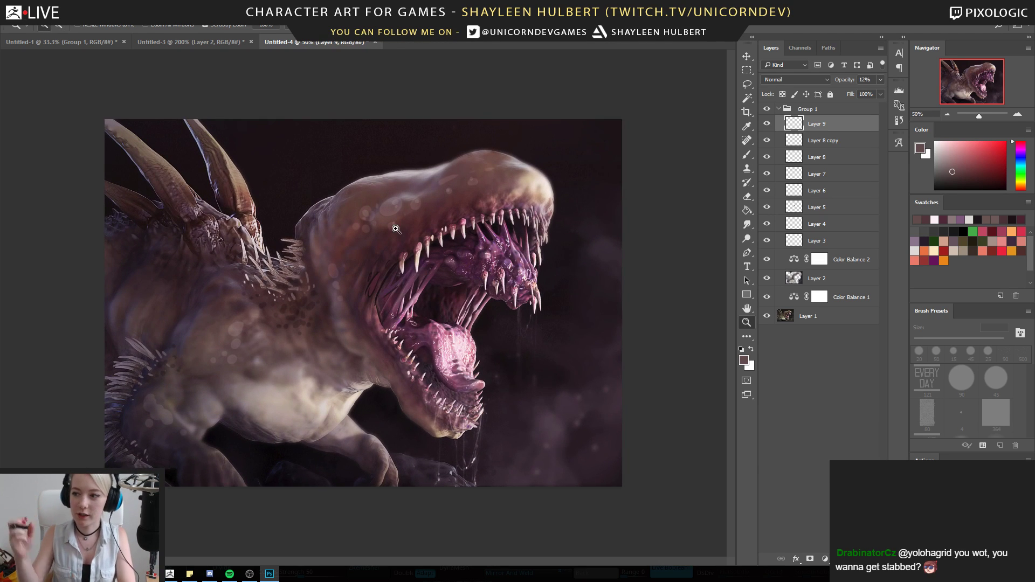
{"action": "left_click", "coordinate": [325, 277], "text": "alt"}
{"action": "left_click", "coordinate": [330, 275]}
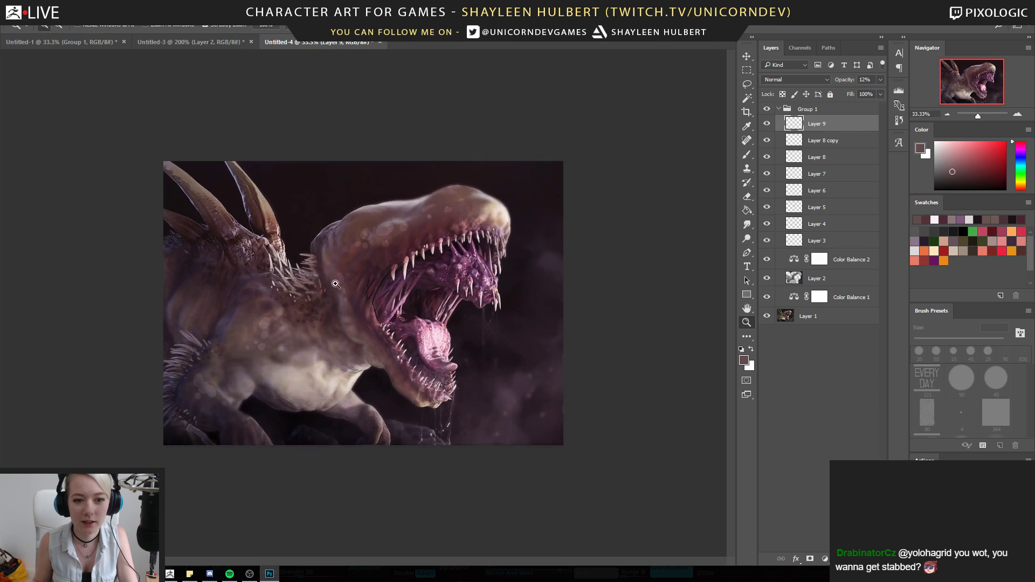
Add a new layer and paint the mouth interior and tongue in dark red with a 200 px brush
{"action": "left_click", "coordinate": [854, 560]}
{"action": "key", "text": "b"}
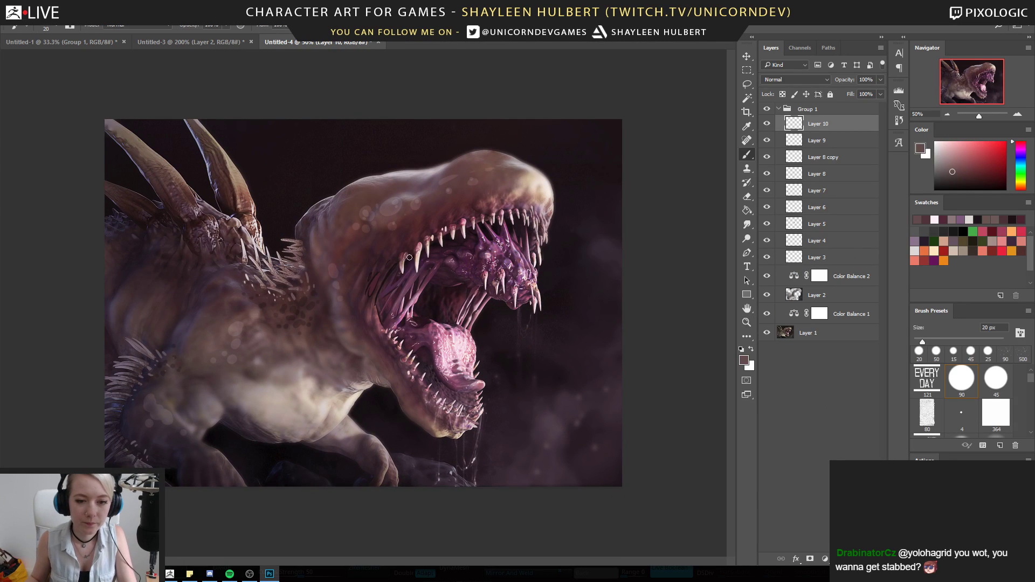
{"action": "left_click", "coordinate": [984, 163]}
{"action": "key", "text": "bracketright"}
{"action": "key", "text": "bracketright"}
{"action": "key", "text": "bracketright"}
{"action": "key", "text": "bracketright"}
{"action": "key", "text": "bracketright"}
{"action": "key", "text": "bracketright"}
{"action": "key", "text": "bracketright"}
{"action": "key", "text": "bracketright"}
{"action": "key", "text": "bracketright"}
{"action": "key", "text": "bracketright"}
{"action": "key", "text": "bracketright"}
{"action": "key", "text": "bracketright"}
{"action": "key", "text": "bracketright"}
{"action": "key", "text": "bracketright"}
{"action": "mouse_move", "coordinate": [403, 279]}
{"action": "left_mouse_down"}
{"action": "mouse_move", "coordinate": [389, 304]}
{"action": "mouse_move", "coordinate": [425, 323]}
{"action": "mouse_move", "coordinate": [461, 389]}
{"action": "mouse_move", "coordinate": [475, 264]}
{"action": "mouse_move", "coordinate": [515, 243]}
{"action": "left_mouse_up"}
Set the blend mode of the red mouth layer to Soft Light
{"action": "left_click", "coordinate": [776, 81]}
{"action": "left_click", "coordinate": [772, 90]}
{"action": "key", "text": "Down"}
{"action": "key", "text": "Down"}
{"action": "key", "text": "Down"}
{"action": "key", "text": "Down"}
{"action": "key", "text": "Down"}
{"action": "key", "text": "Down"}
{"action": "key", "text": "Down"}
{"action": "key", "text": "Down"}
{"action": "key", "text": "Down"}
{"action": "key", "text": "Down"}
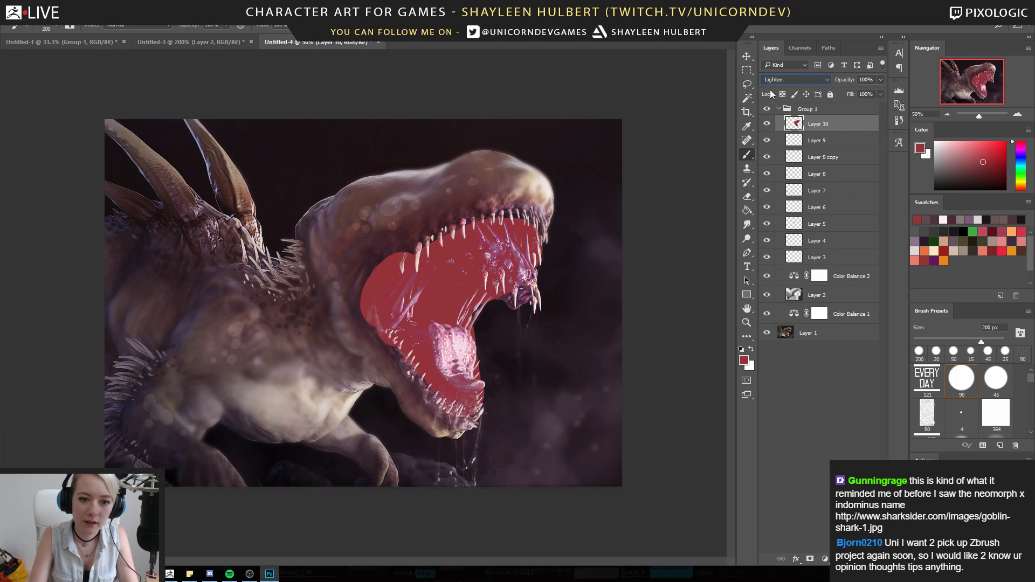
{"action": "key", "text": "Down"}
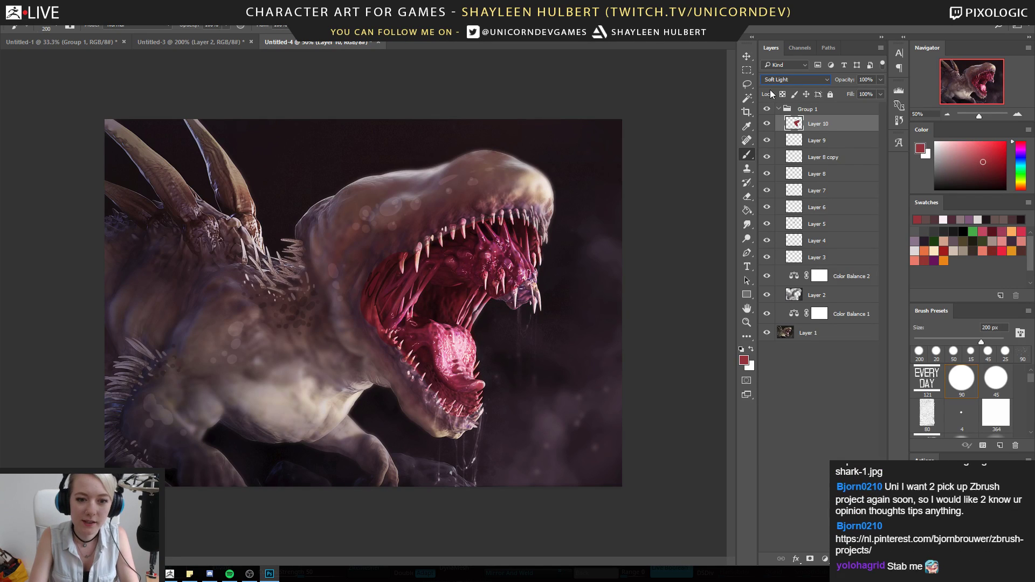
Extend the red tint over the inner jaw's tip and soften the layer with a Gaussian Blur
{"action": "left_click", "coordinate": [170, 7]}
{"action": "mouse_move", "coordinate": [194, 129]}
{"action": "left_click", "coordinate": [518, 267]}
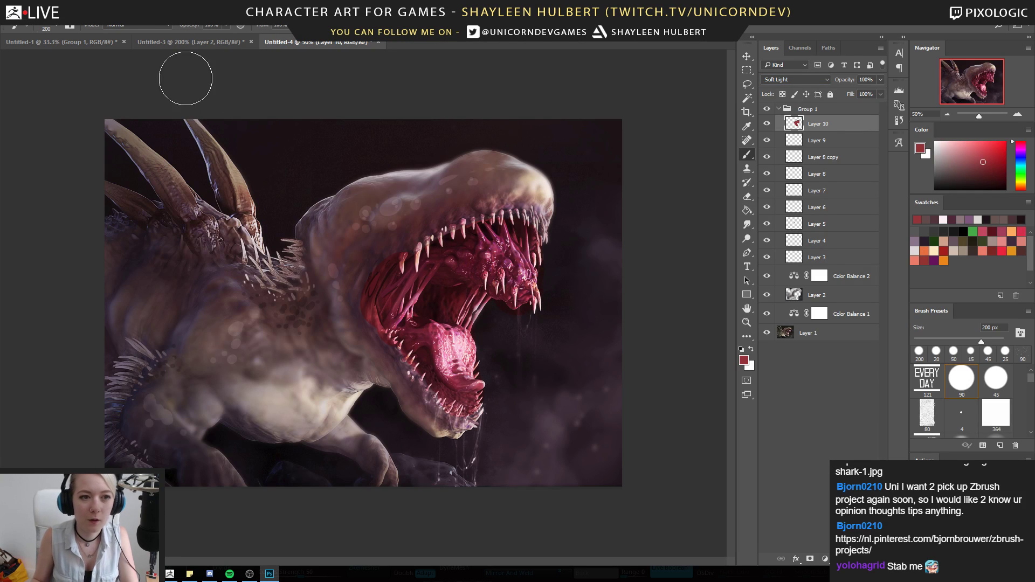
{"action": "left_click", "coordinate": [169, 6]}
{"action": "mouse_move", "coordinate": [238, 126]}
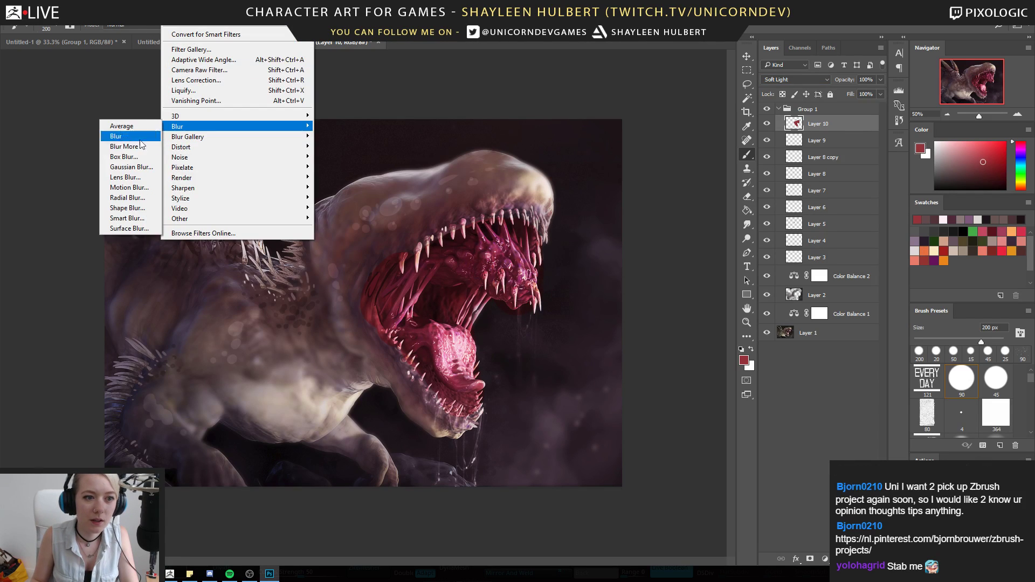
{"action": "left_click", "coordinate": [132, 167]}
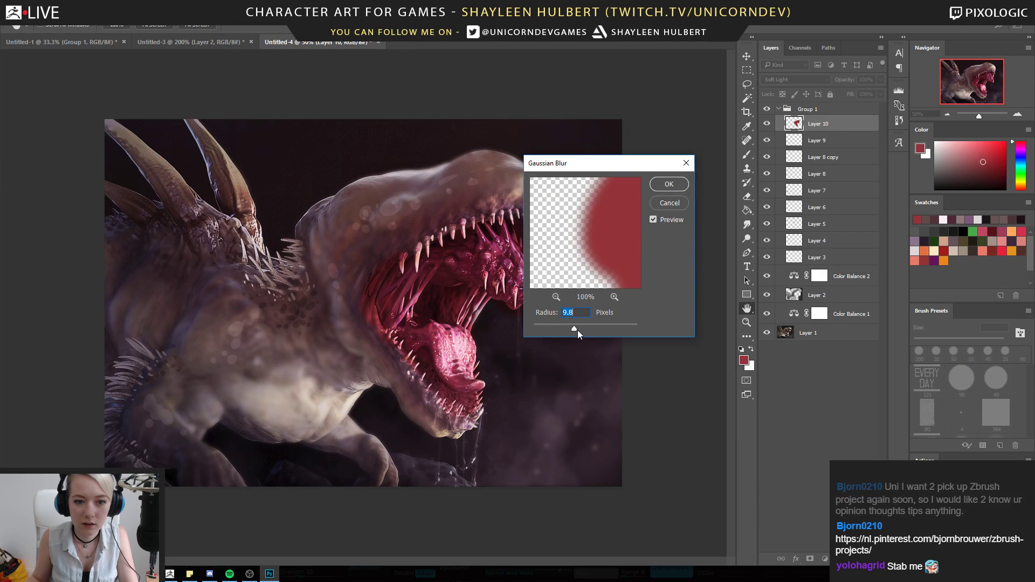
{"action": "left_click_drag", "start_coordinate": [577, 330], "coordinate": [590, 329]}
{"action": "left_click", "coordinate": [669, 184]}
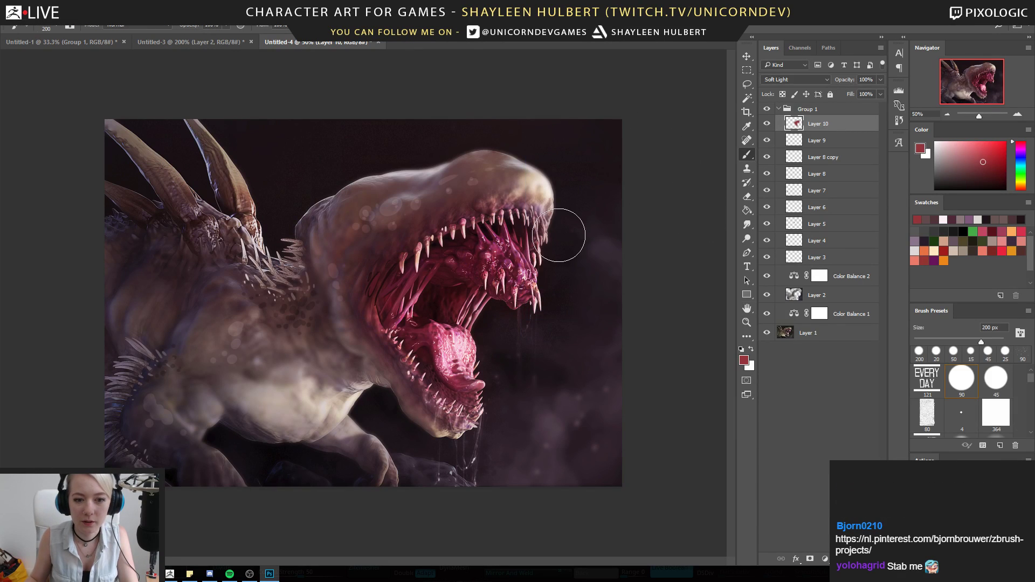
Erase the red tint from the upper teeth with a soft eraser, starting at 300 px and reducing it to 40 px
{"action": "left_click_drag", "start_coordinate": [864, 95], "coordinate": [876, 95]}
{"action": "key", "text": "e"}
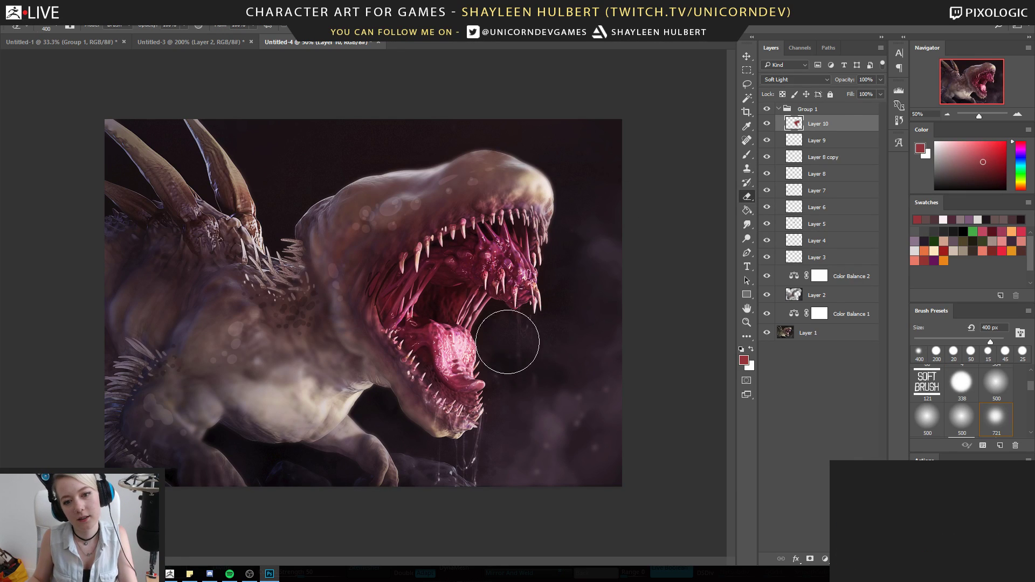
{"action": "key", "text": "bracketleft"}
{"action": "key", "text": "bracketleft"}
{"action": "key", "text": "bracketleft"}
{"action": "key", "text": "bracketleft"}
{"action": "key", "text": "bracketleft"}
{"action": "key", "text": "bracketleft"}
{"action": "key", "text": "bracketleft"}
{"action": "key", "text": "bracketleft"}
{"action": "key", "text": "bracketleft"}
{"action": "key", "text": "bracketleft"}
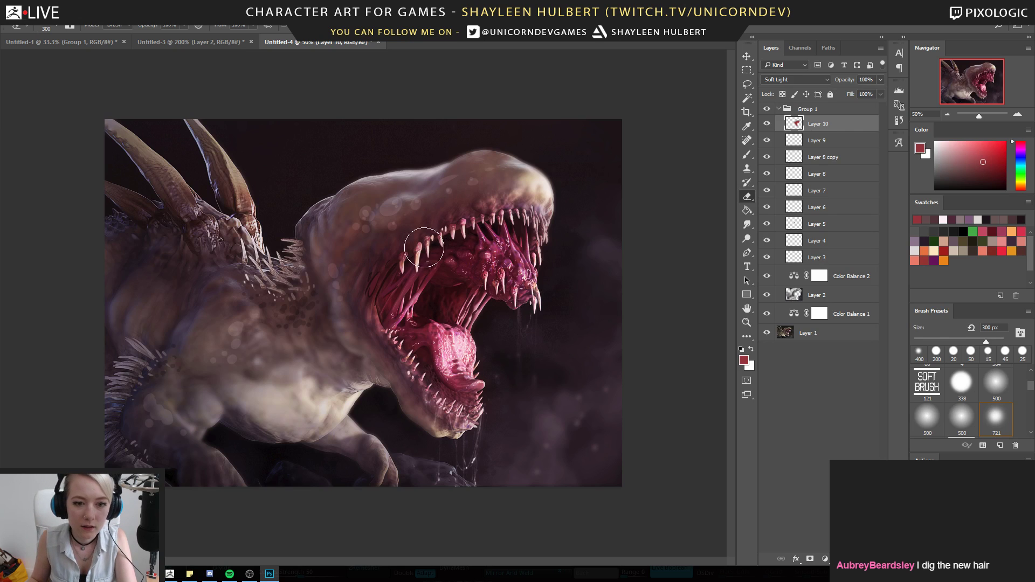
{"action": "left_click_drag", "start_coordinate": [417, 248], "coordinate": [420, 250]}
{"action": "key", "text": "bracketleft"}
{"action": "key", "text": "bracketleft"}
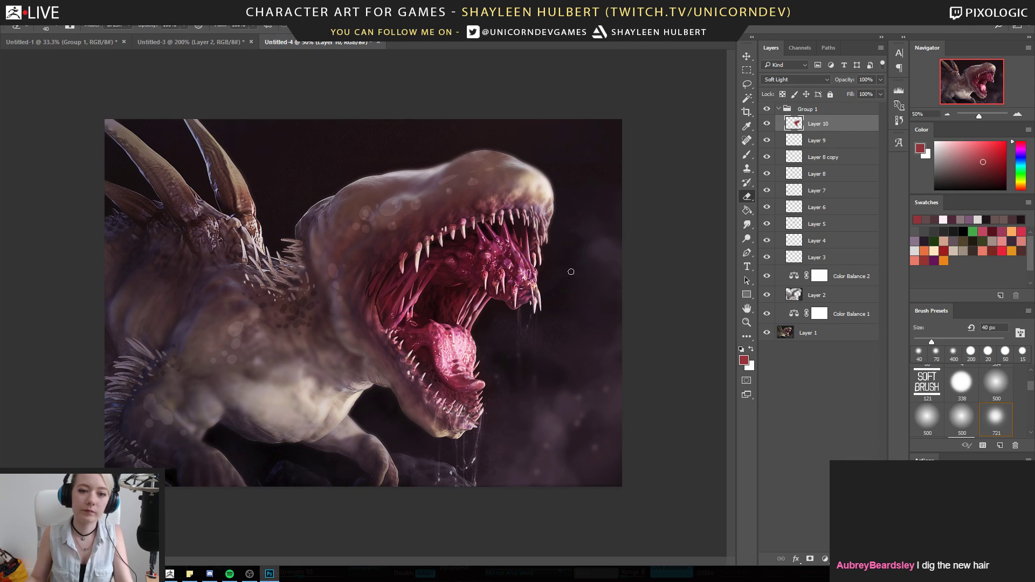
Compare the render with and without the Group 1 paintover on the whole image
{"action": "key", "text": "z"}
{"action": "left_click", "coordinate": [639, 331], "text": "alt"}
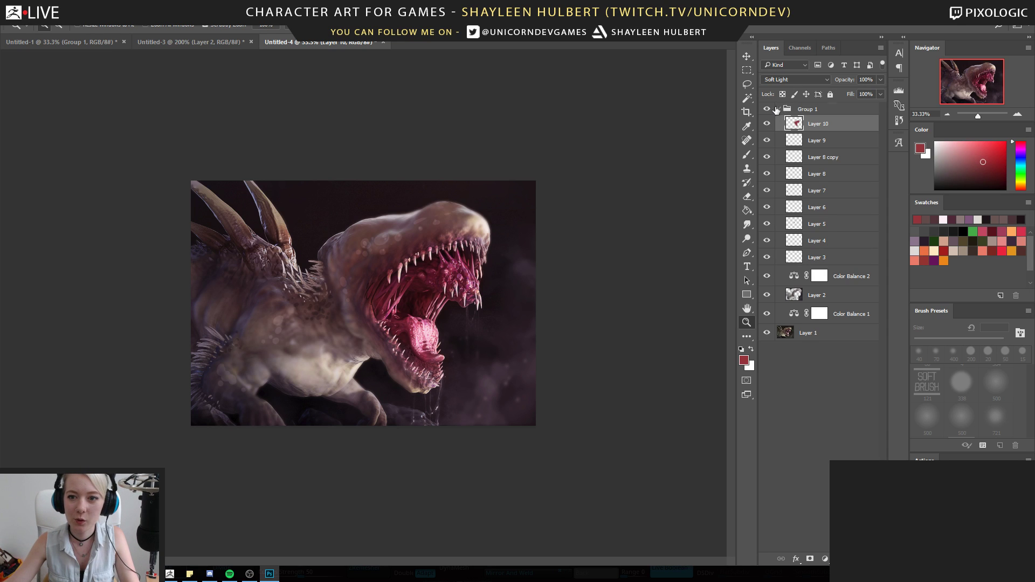
{"action": "left_click", "coordinate": [778, 109]}
{"action": "left_click", "coordinate": [767, 109]}
{"action": "left_click", "coordinate": [767, 109]}
{"action": "left_click", "coordinate": [768, 109]}
{"action": "left_click", "coordinate": [767, 109]}
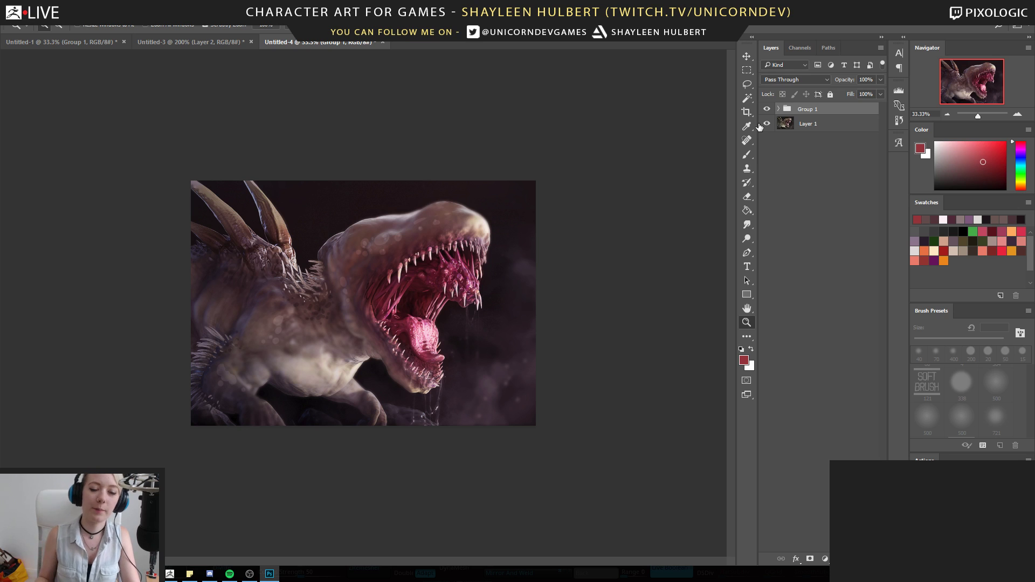
Select the Color Balance 1 layer mask inside Group 1 and activate the 200 px brush for painting on it
{"action": "left_click", "coordinate": [779, 109]}
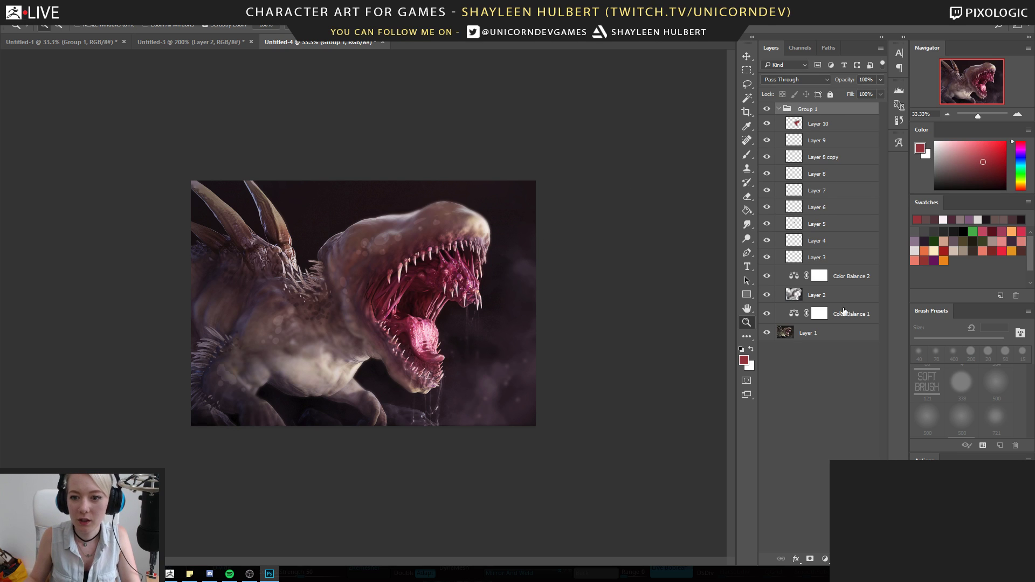
{"action": "left_click", "coordinate": [841, 295]}
{"action": "key", "text": "r"}
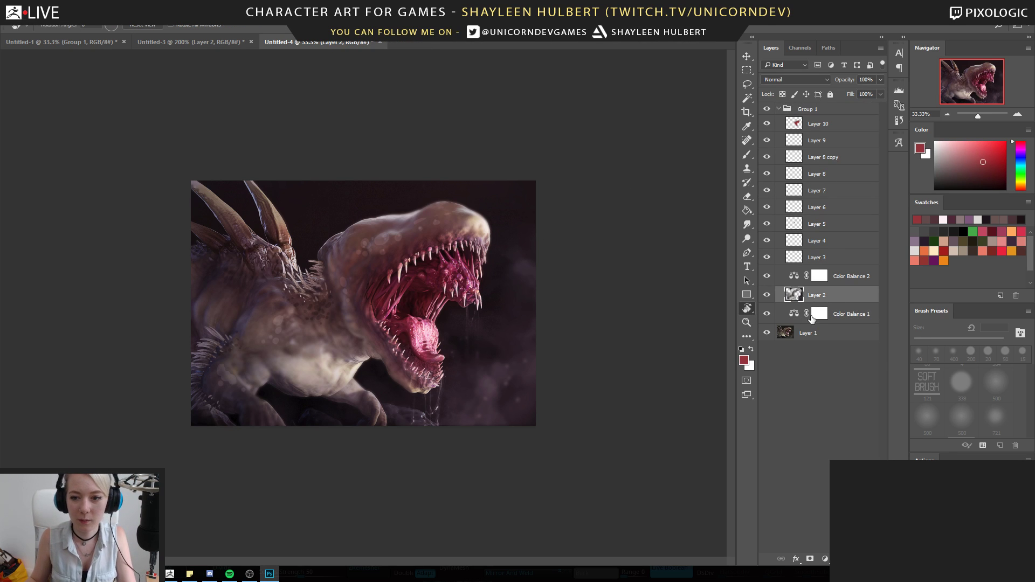
{"action": "left_click", "coordinate": [819, 314]}
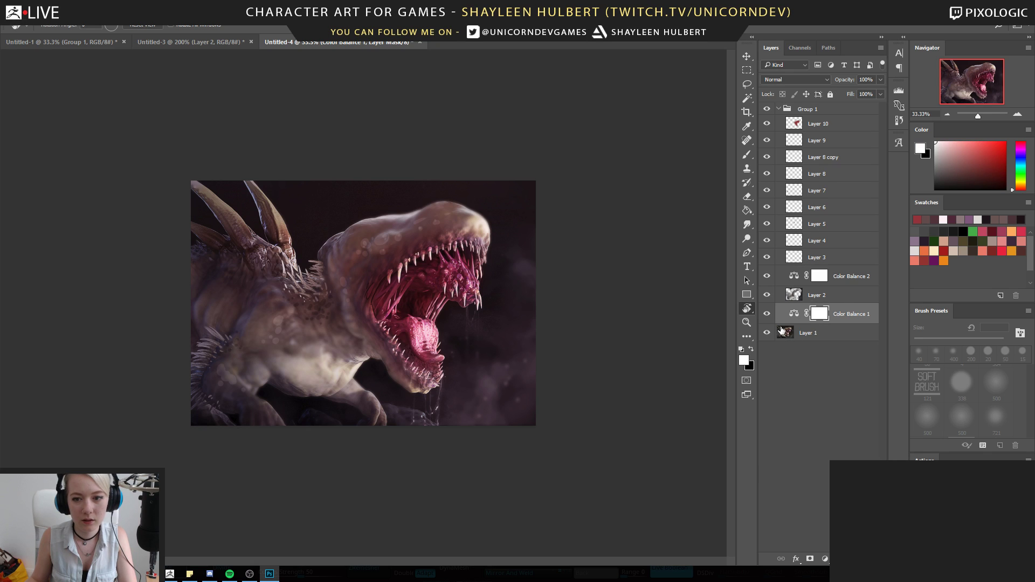
{"action": "left_click", "coordinate": [747, 155]}
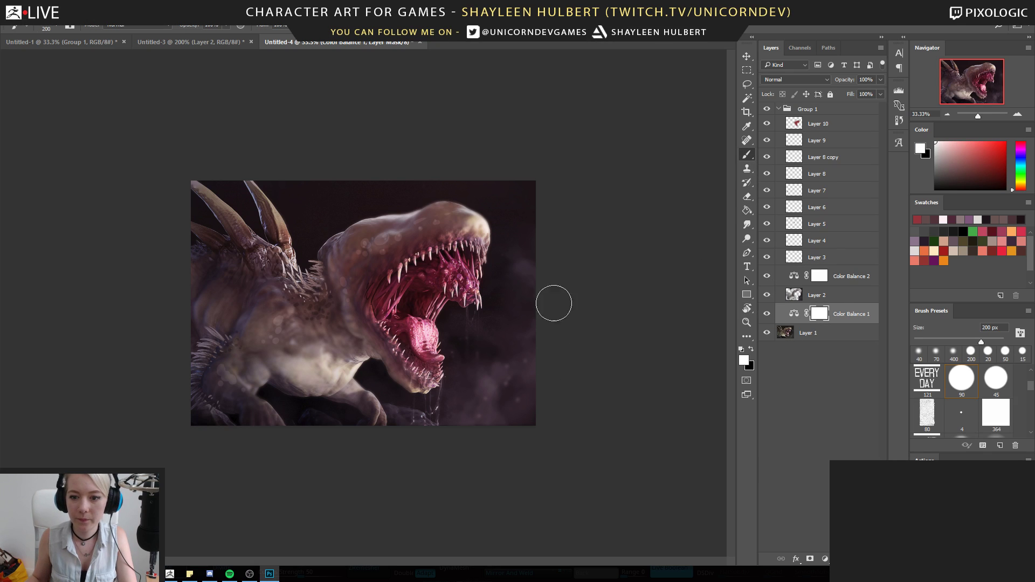
Paint black on the Color Balance 1 mask over the lower-right background, enlarging the brush to 500 px
{"action": "left_click", "coordinate": [750, 350]}
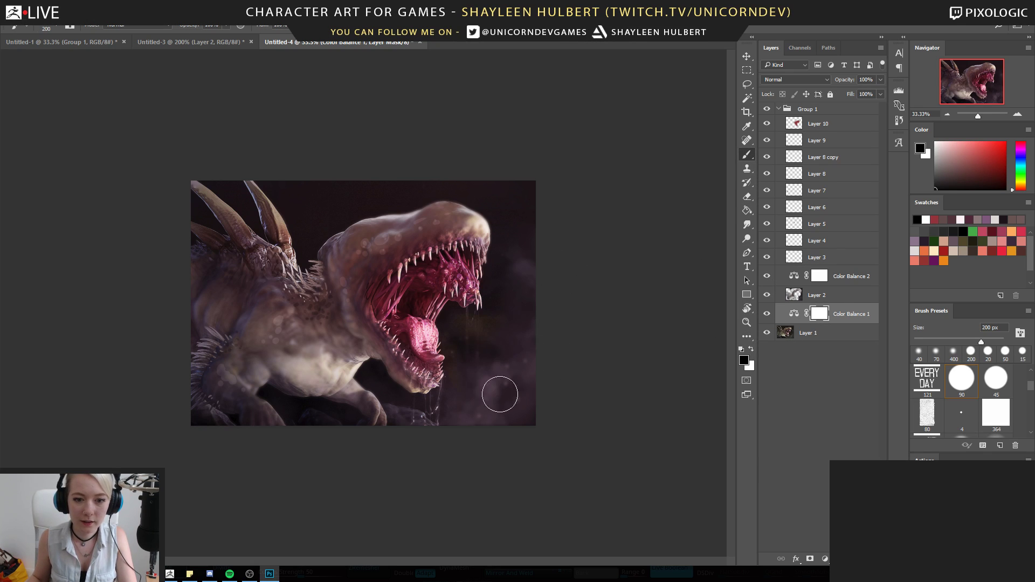
{"action": "left_click_drag", "start_coordinate": [515, 376], "coordinate": [525, 400]}
{"action": "key", "text": "bracketright"}
{"action": "key", "text": "bracketright"}
{"action": "key", "text": "bracketright"}
{"action": "key", "text": "bracketright"}
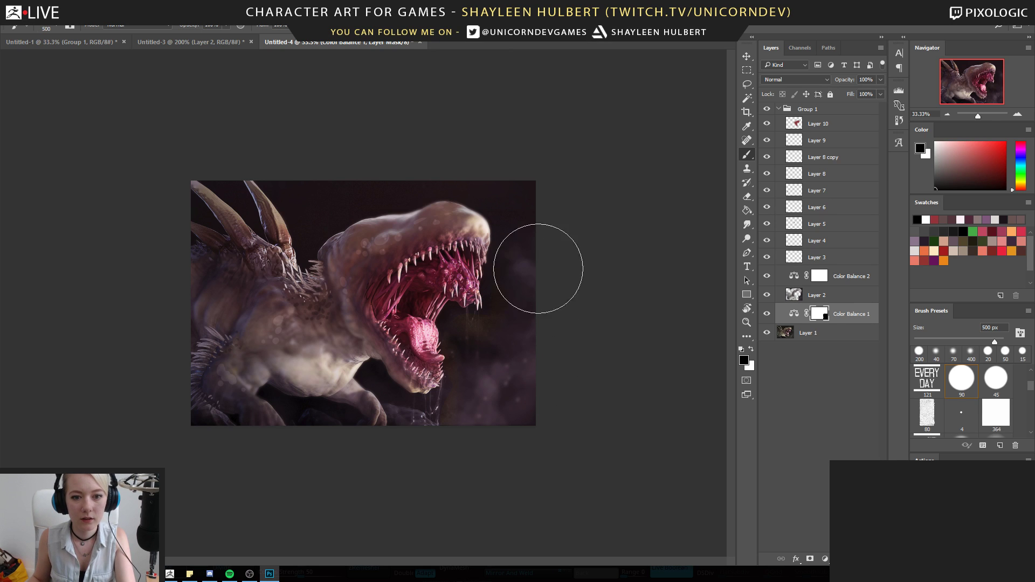
{"action": "left_click_drag", "start_coordinate": [502, 356], "coordinate": [477, 433]}
Paint black over the background around the creature on the Color Balance 2 mask and extend the Color Balance 1 mask likewise
{"action": "left_click", "coordinate": [849, 277]}
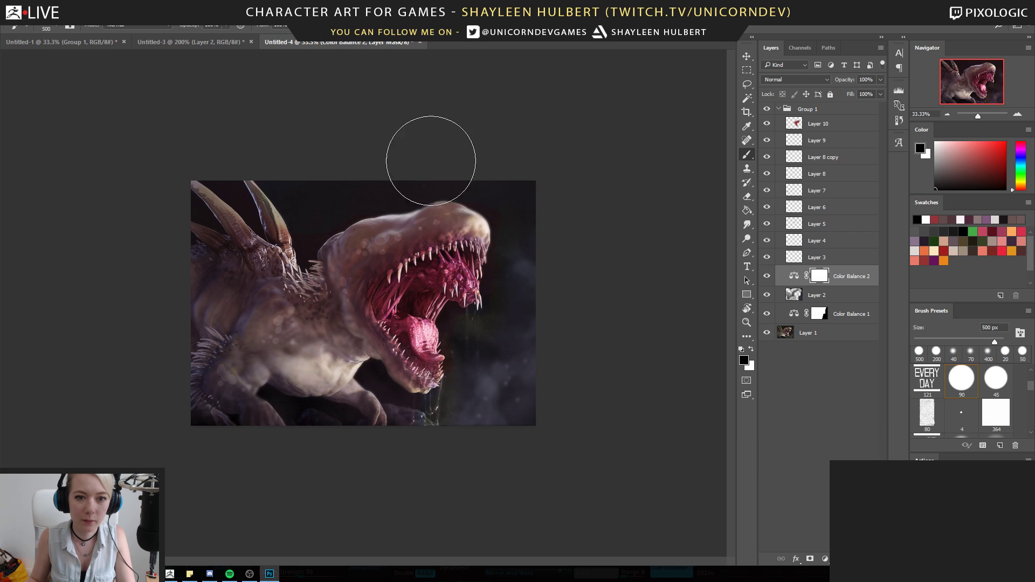
{"action": "mouse_move", "coordinate": [523, 357]}
{"action": "left_mouse_down"}
{"action": "mouse_move", "coordinate": [490, 370]}
{"action": "mouse_move", "coordinate": [446, 444]}
{"action": "left_mouse_up"}
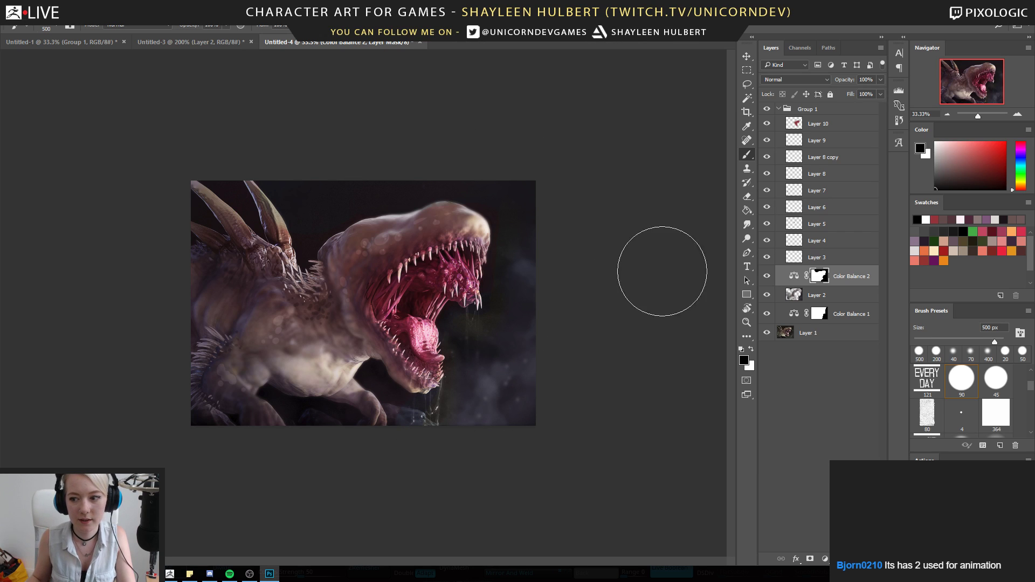
{"action": "left_click", "coordinate": [828, 313]}
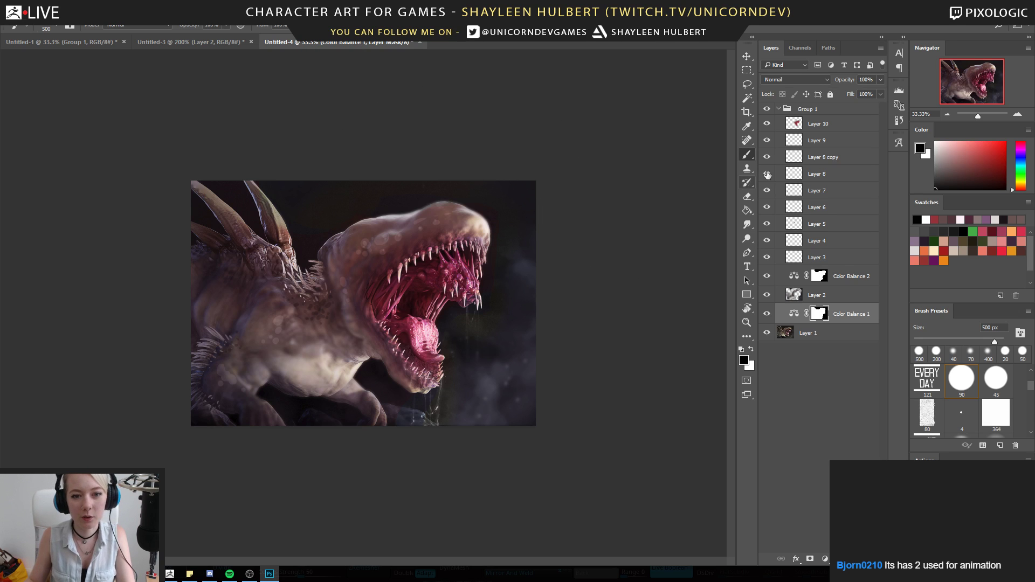
Collapse Group 1 and toggle its visibility repeatedly to compare the paintover with the original image
{"action": "left_click", "coordinate": [779, 110]}
{"action": "left_click", "coordinate": [767, 110]}
{"action": "left_click", "coordinate": [767, 110]}
{"action": "left_click", "coordinate": [767, 110]}
{"action": "left_click", "coordinate": [768, 110]}
{"action": "left_click", "coordinate": [768, 111]}
{"action": "left_click", "coordinate": [768, 111]}
{"action": "left_click", "coordinate": [768, 111]}
{"action": "left_click", "coordinate": [768, 111]}
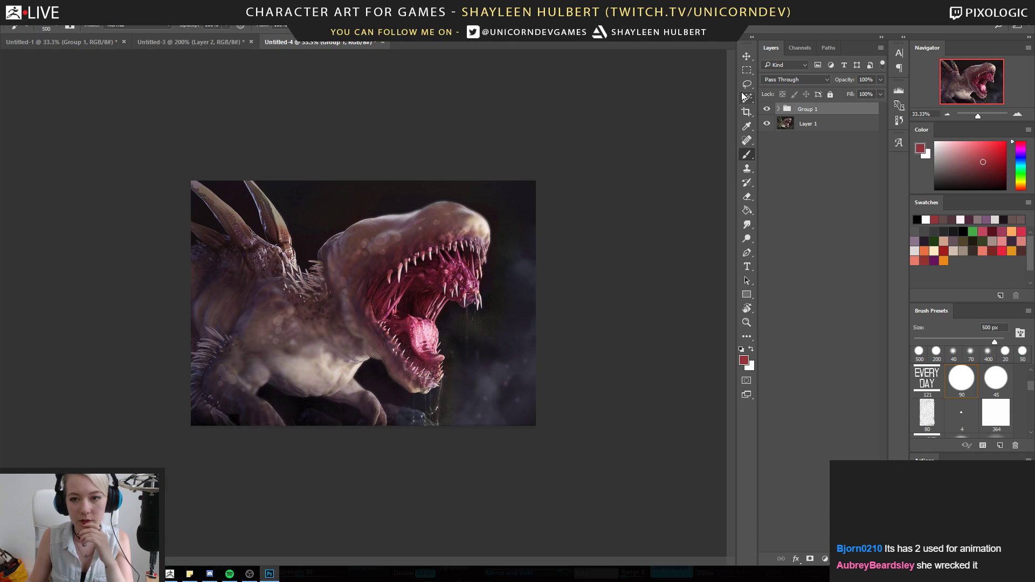
{"action": "left_click", "coordinate": [767, 111]}
{"action": "left_click", "coordinate": [767, 110]}
{"action": "left_click", "coordinate": [767, 111]}
{"action": "left_click", "coordinate": [767, 110]}
{"action": "left_click", "coordinate": [767, 110]}
{"action": "left_click", "coordinate": [767, 111]}
{"action": "left_click", "coordinate": [768, 110]}
{"action": "left_click", "coordinate": [767, 110]}
{"action": "left_click", "coordinate": [768, 111]}
{"action": "left_click", "coordinate": [767, 110]}
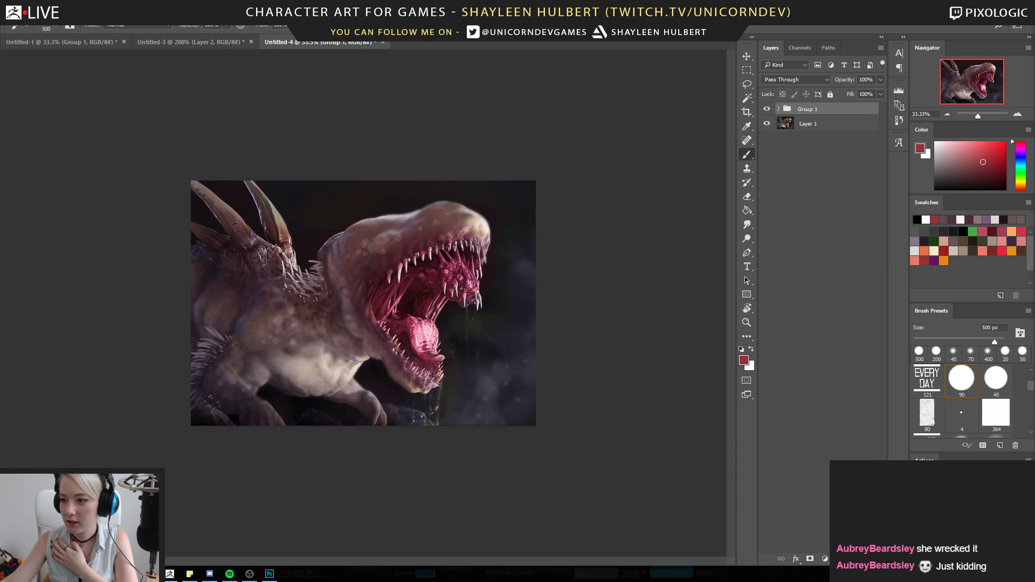
Switch to the browser, close the goblin shark photo and examine the character sculpt posted on imgur
{"action": "key", "text": "alt+Tab"}
{"action": "left_click", "coordinate": [402, 19]}
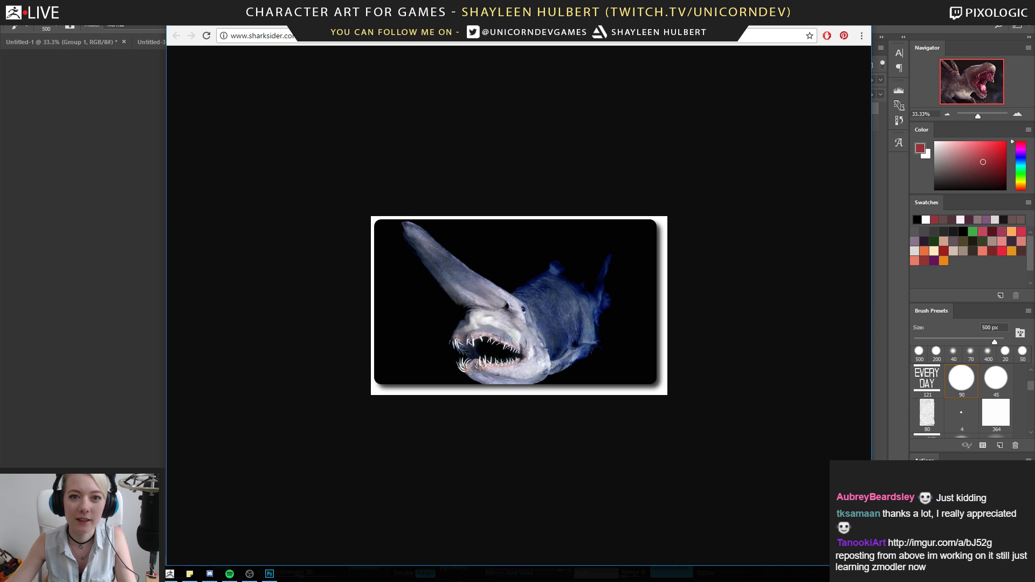
{"action": "key", "text": "ctrl+w"}
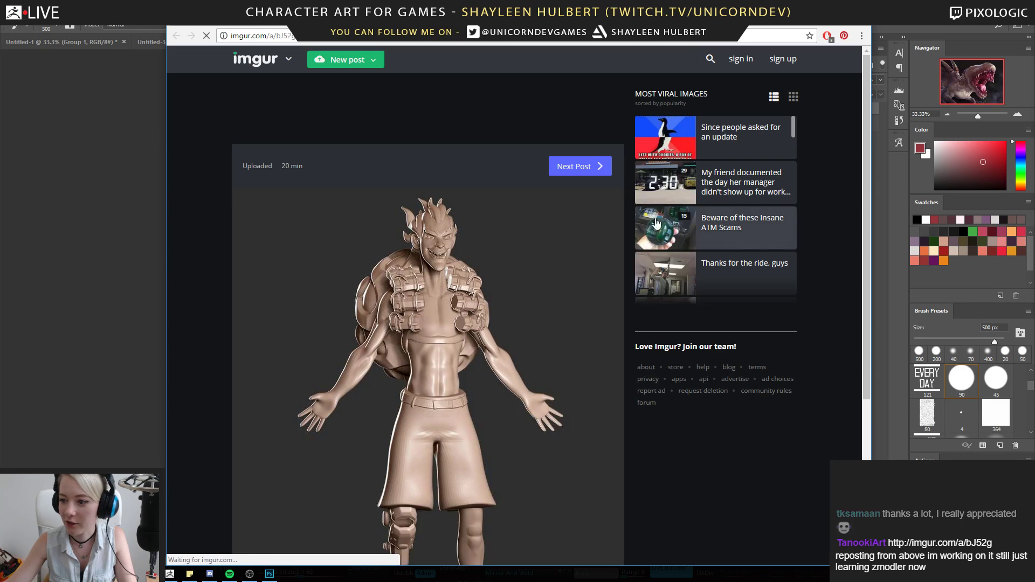
{"action": "scroll", "coordinate": [457, 256], "scroll_direction": "down", "scroll_amount": 3}
{"action": "right_click", "coordinate": [447, 231]}
{"action": "left_click", "coordinate": [485, 338]}
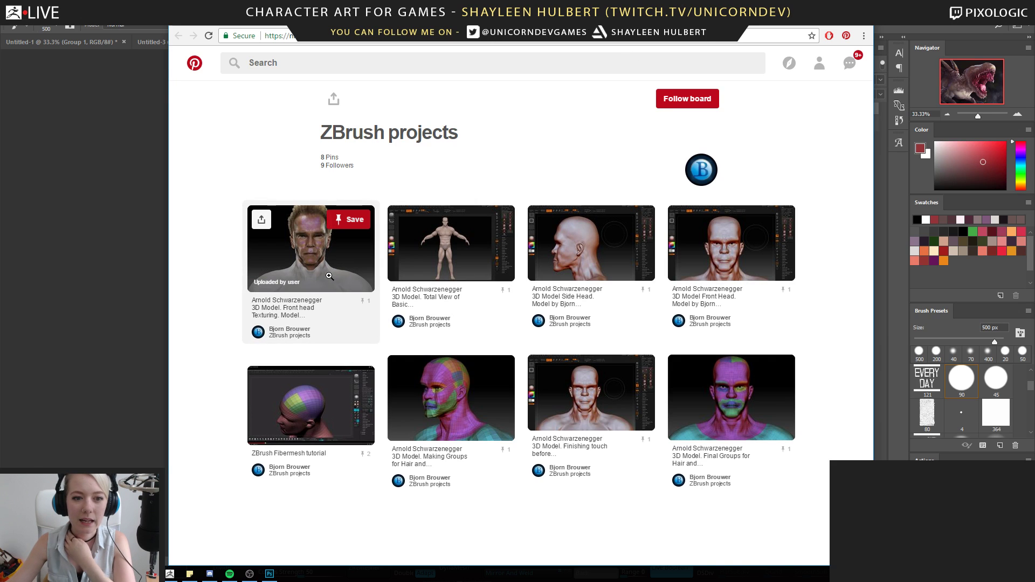
Examine the front head texturing pin and its related pins on the ZBrush projects board, checking the imgur sculpt in between
{"action": "left_click", "coordinate": [312, 255]}
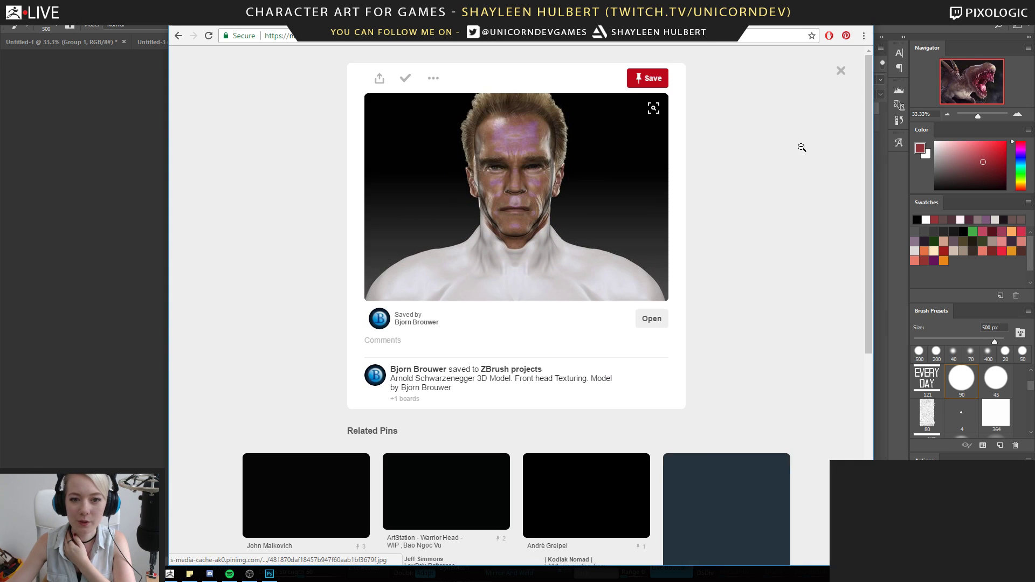
{"action": "scroll", "coordinate": [799, 144], "scroll_direction": "down", "scroll_amount": 1}
{"action": "scroll", "coordinate": [799, 144], "scroll_direction": "down", "scroll_amount": 6}
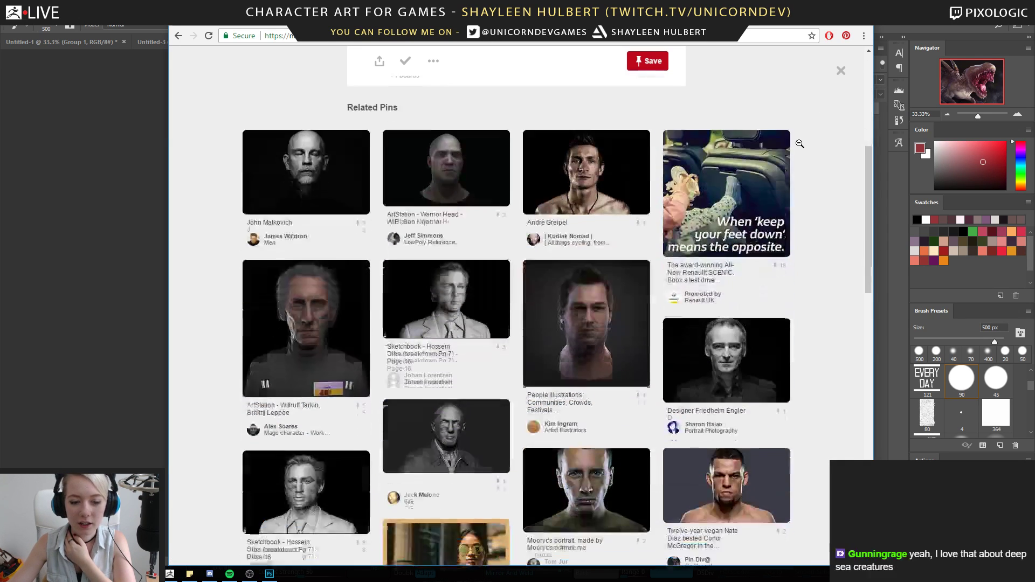
{"action": "scroll", "coordinate": [798, 143], "scroll_direction": "up", "scroll_amount": 6}
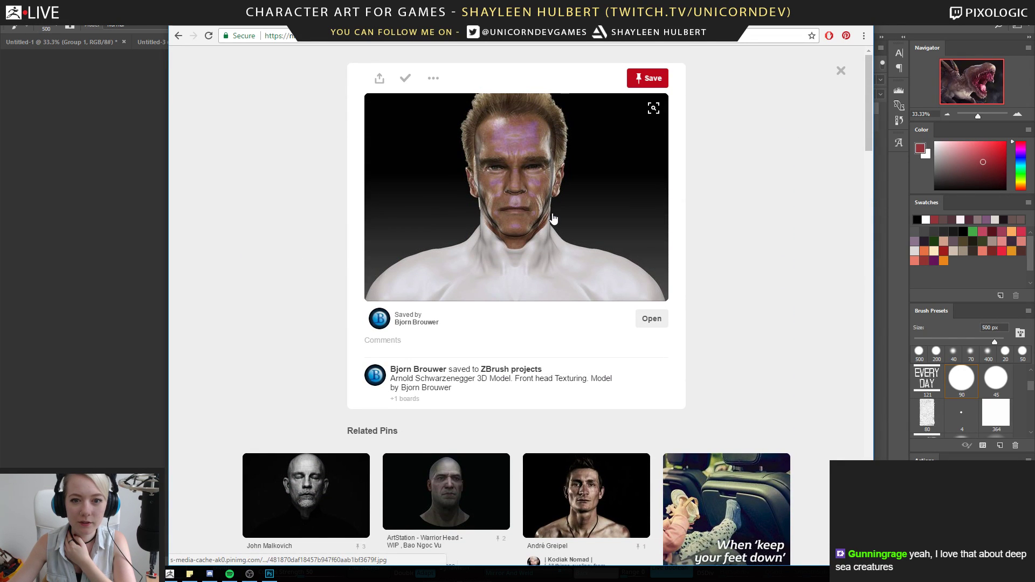
{"action": "left_click", "coordinate": [418, 17]}
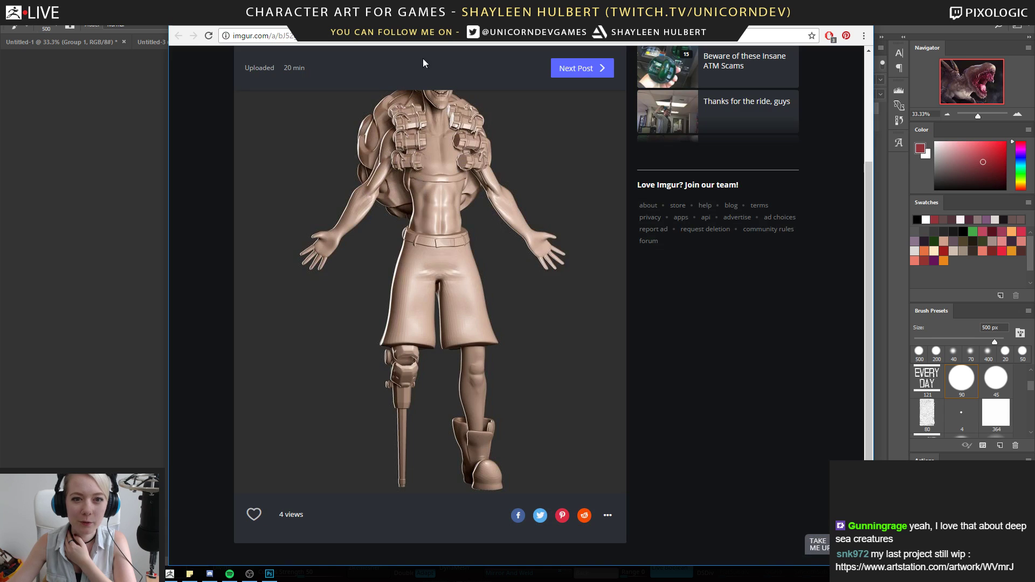
{"action": "left_click", "coordinate": [259, 17]}
{"action": "left_click", "coordinate": [180, 37]}
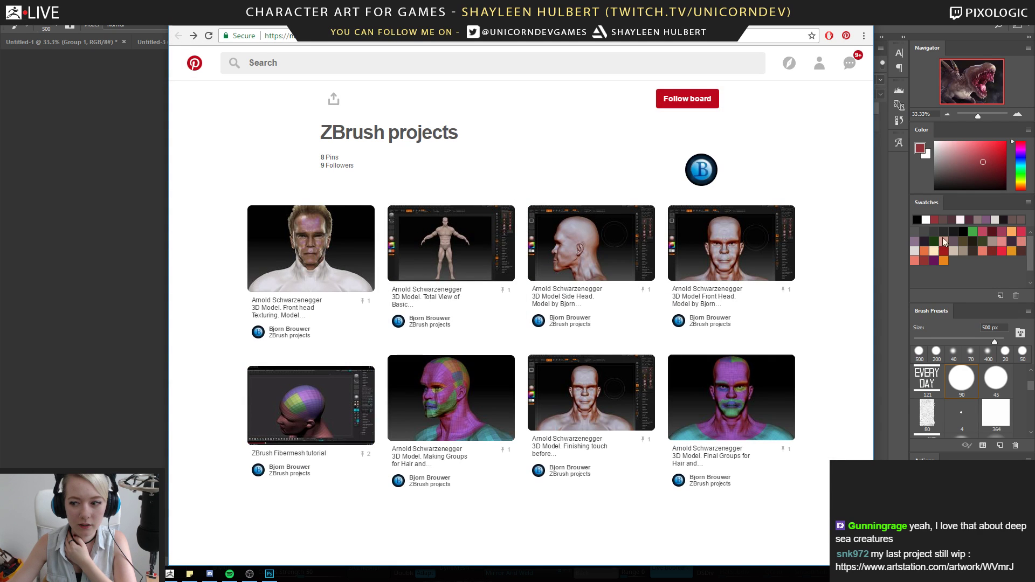
View the total body, side head, Fibermesh tutorial and hair-and-clothing groups pins on the ZBrush projects board in turn
{"action": "left_click", "coordinate": [473, 255]}
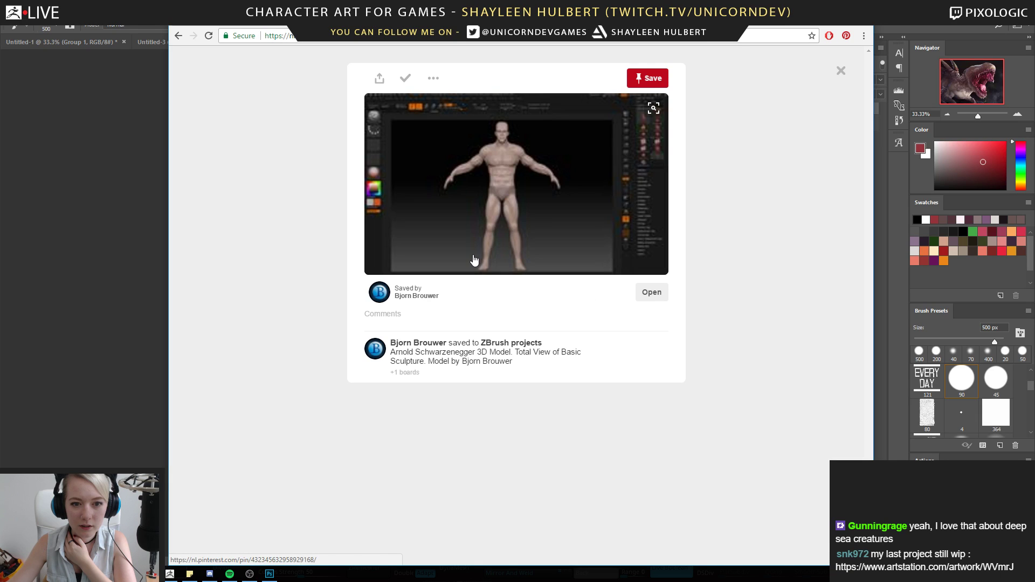
{"action": "left_click", "coordinate": [178, 35]}
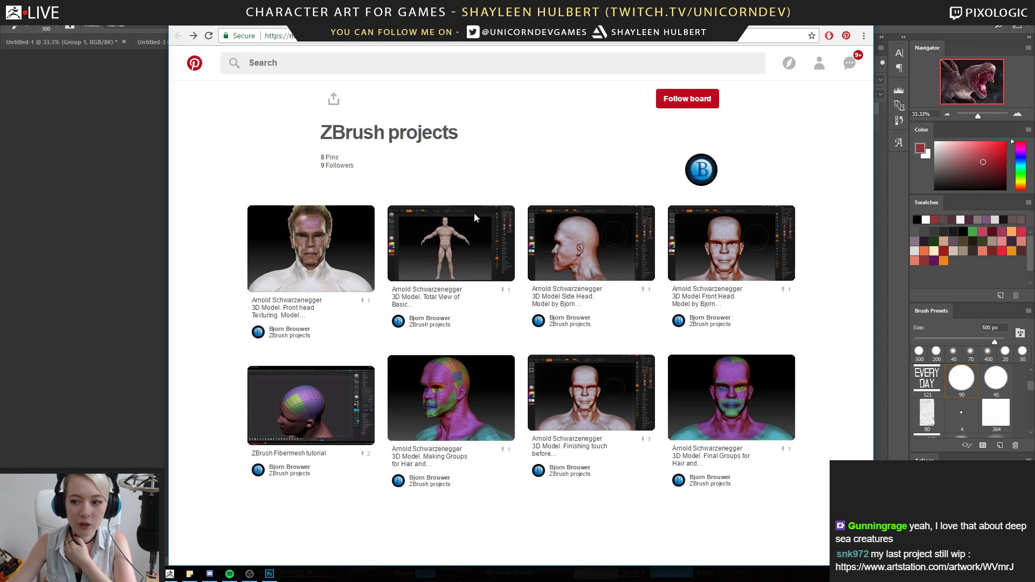
{"action": "left_click", "coordinate": [587, 246]}
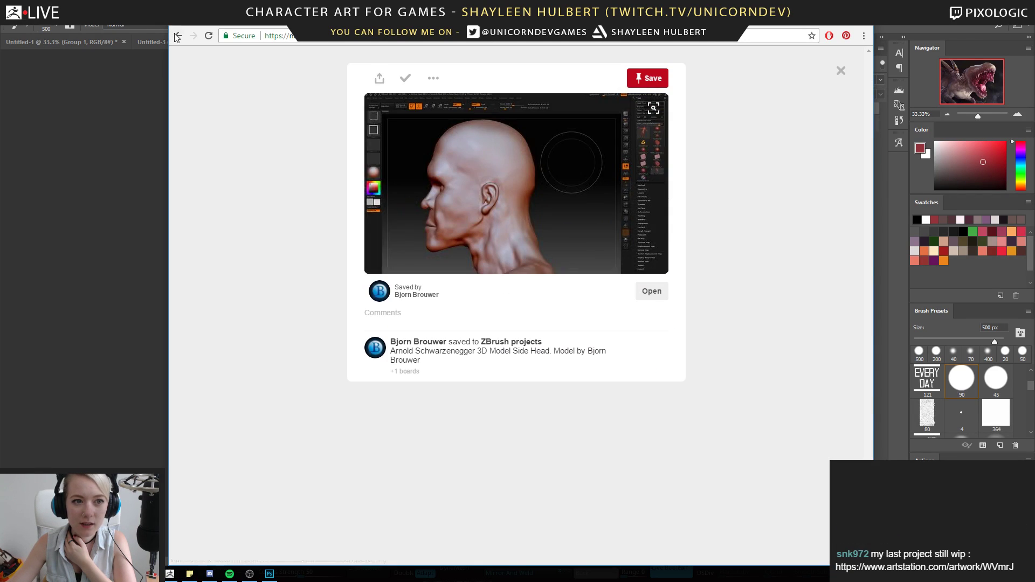
{"action": "left_click", "coordinate": [178, 35]}
{"action": "left_click", "coordinate": [310, 407]}
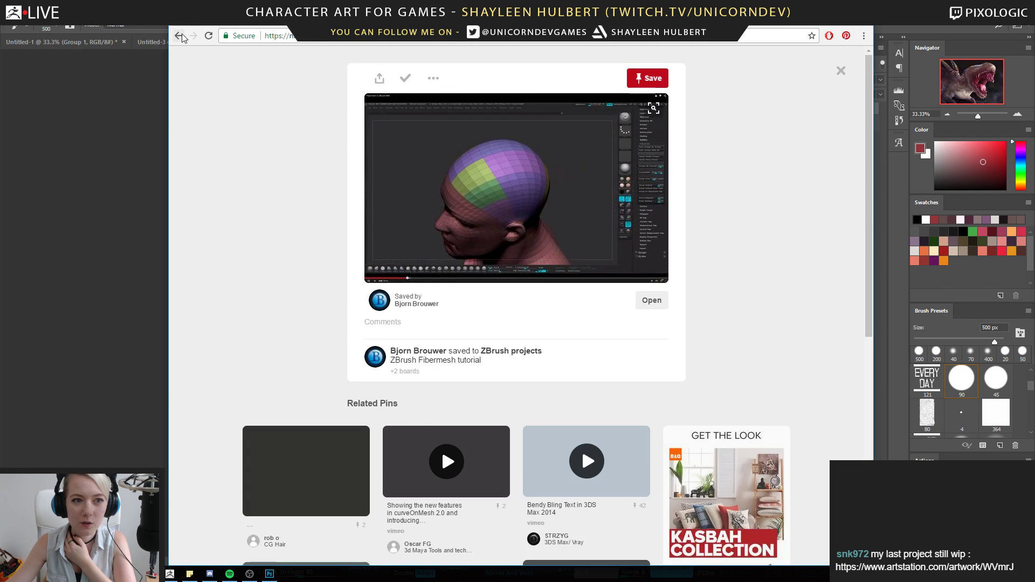
{"action": "left_click", "coordinate": [178, 35]}
{"action": "left_click", "coordinate": [511, 408]}
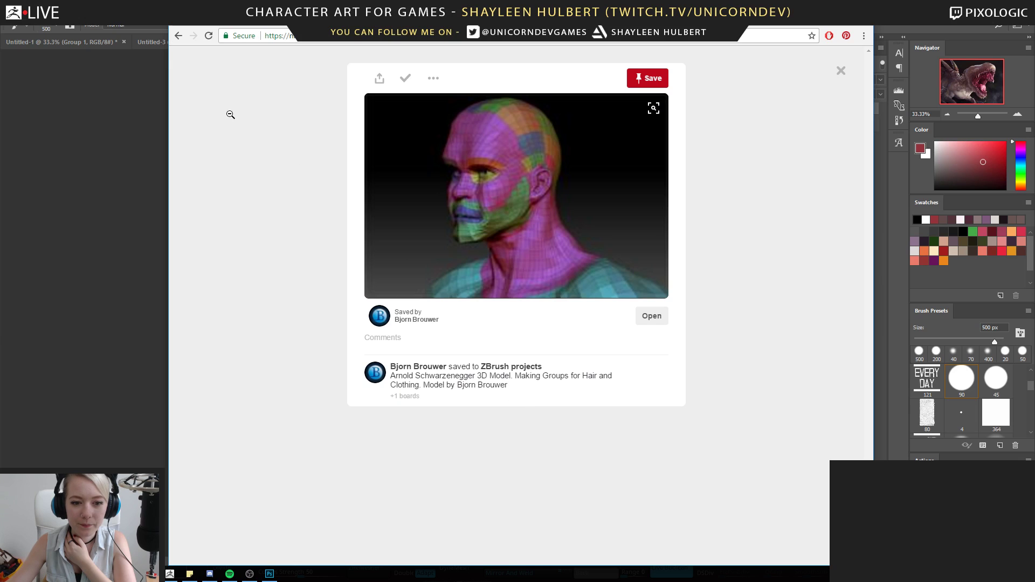
{"action": "left_click", "coordinate": [257, 135]}
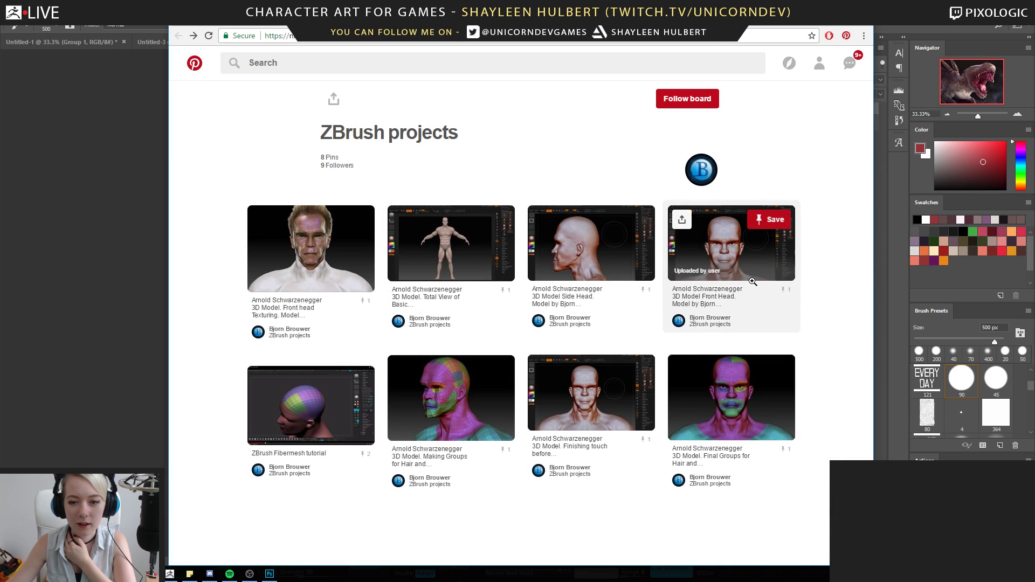
Examine the front head texturing, total body, finishing touch and final groups pins one after another
{"action": "left_click", "coordinate": [312, 258]}
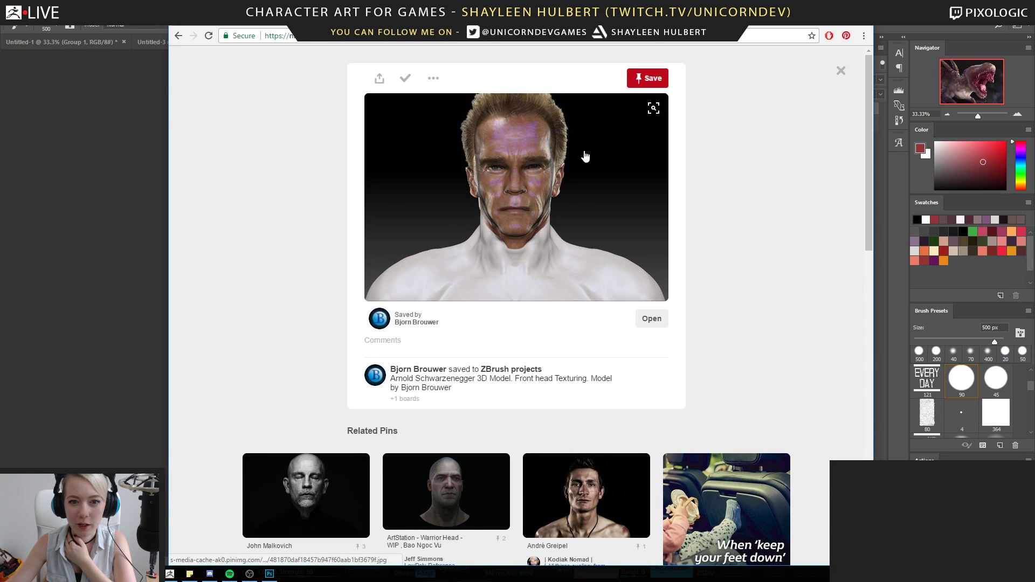
{"action": "left_click", "coordinate": [183, 37]}
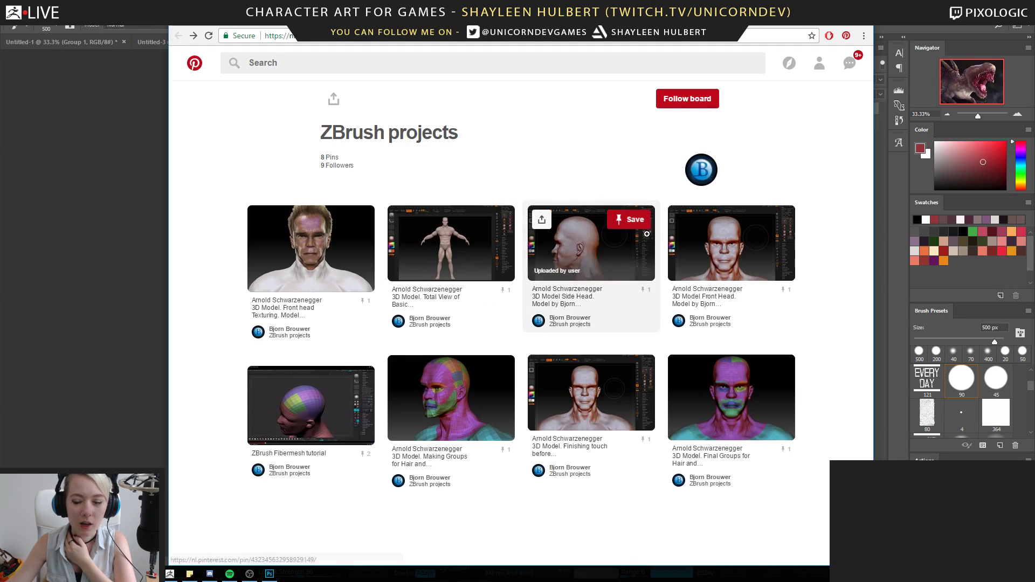
{"action": "left_click", "coordinate": [486, 259]}
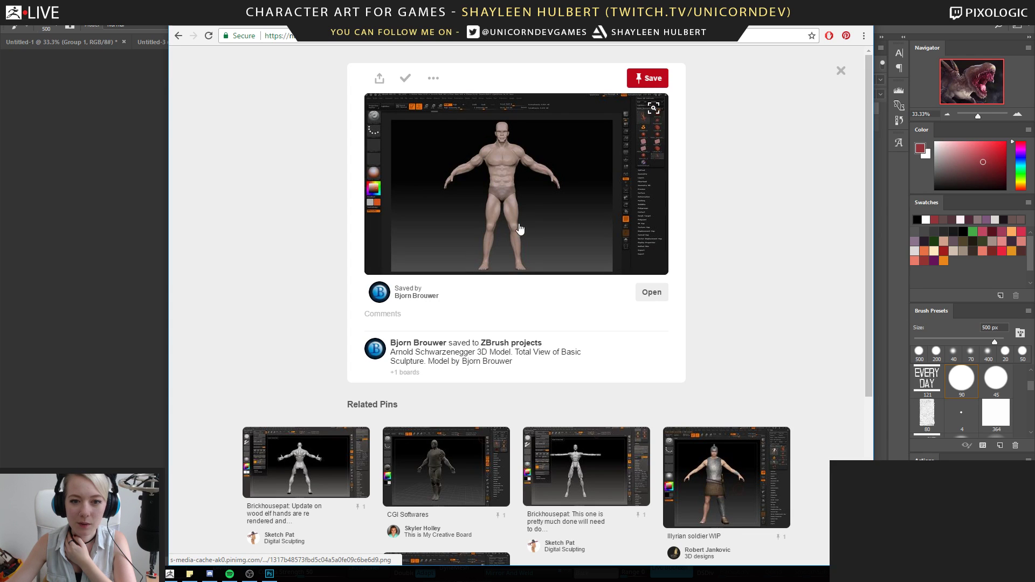
{"action": "left_click", "coordinate": [179, 35]}
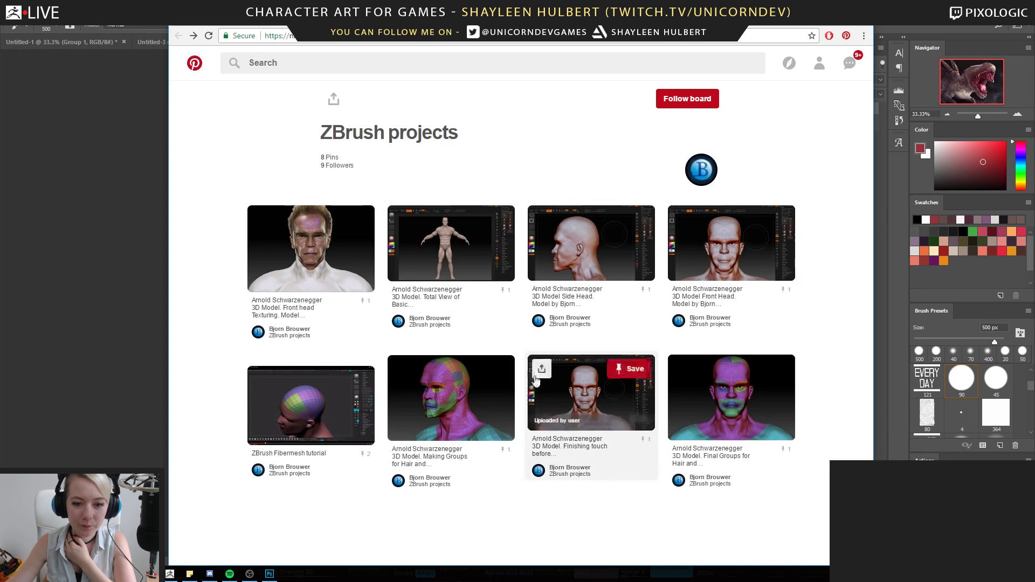
{"action": "left_click", "coordinate": [585, 389]}
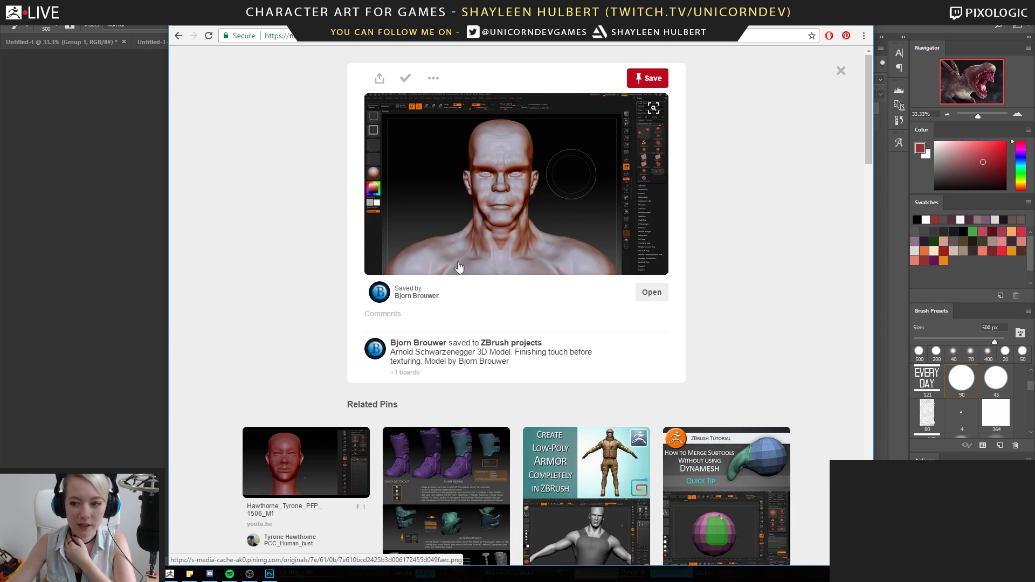
{"action": "left_click", "coordinate": [178, 36]}
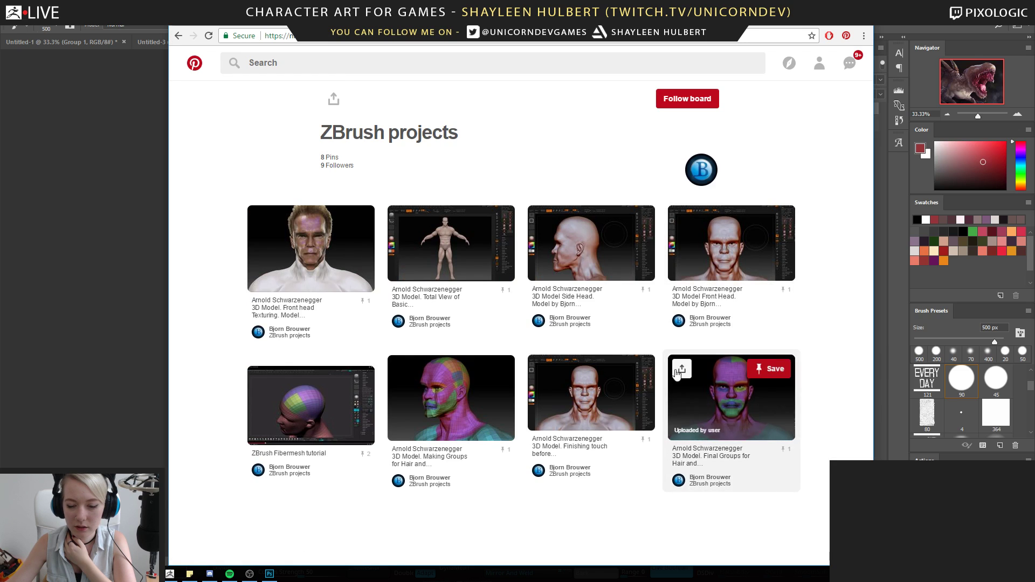
{"action": "left_click", "coordinate": [704, 404]}
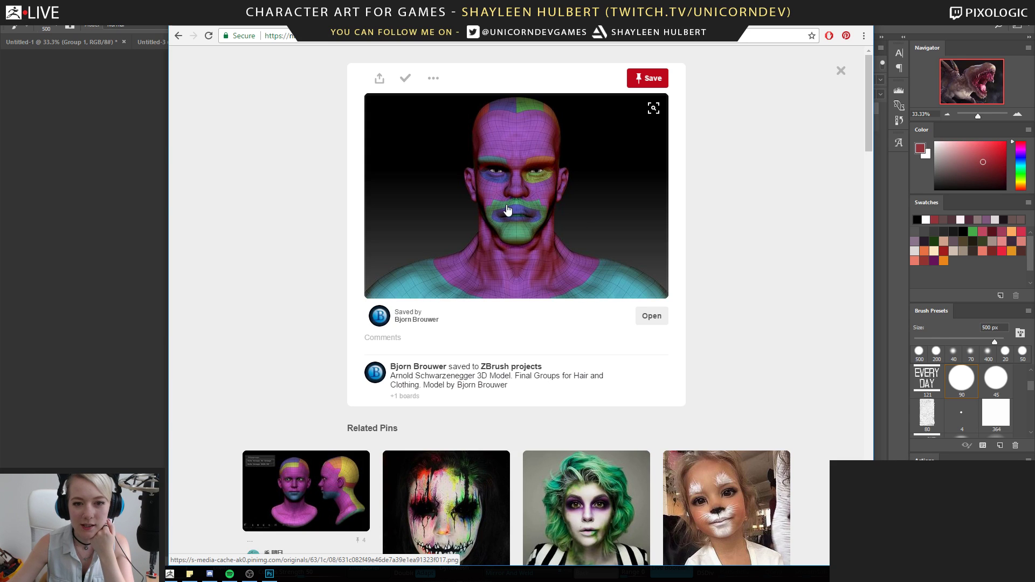
{"action": "left_click", "coordinate": [179, 36]}
Study the side head pin and the full-body sculpture pin again, returning to the board
{"action": "left_click", "coordinate": [588, 245]}
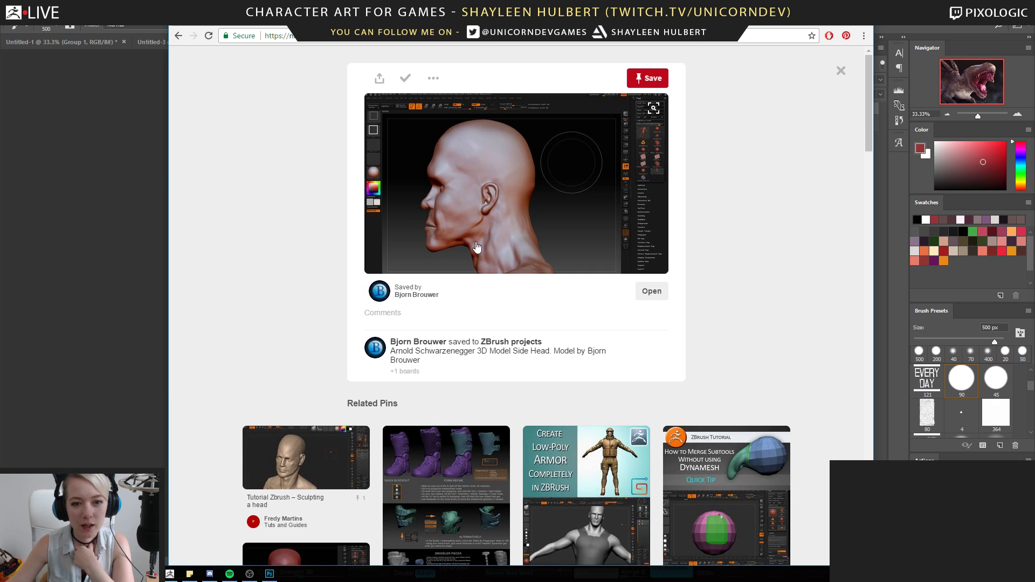
{"action": "key", "text": "alt+Left"}
{"action": "left_click", "coordinate": [433, 233]}
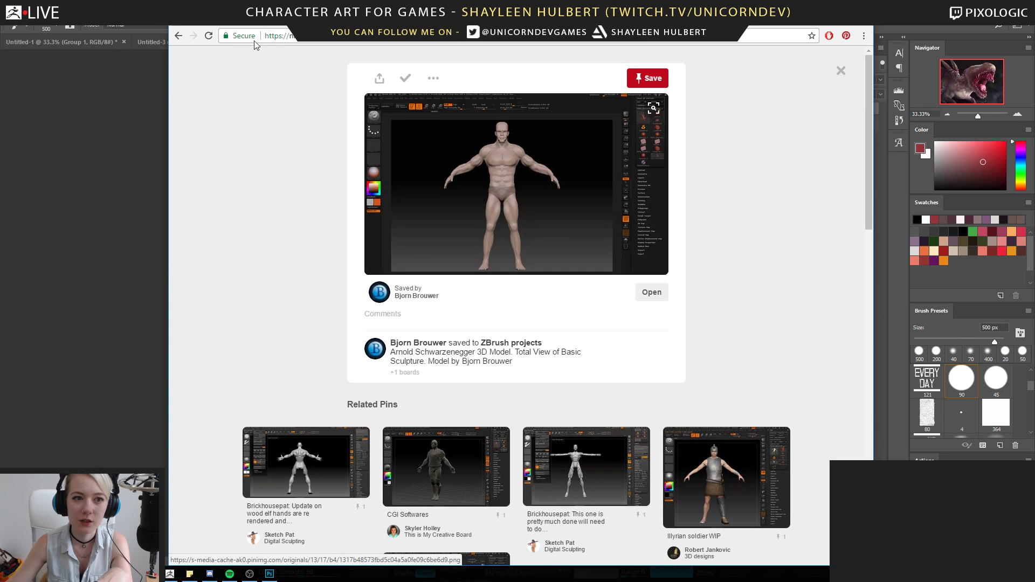
{"action": "left_click", "coordinate": [179, 37]}
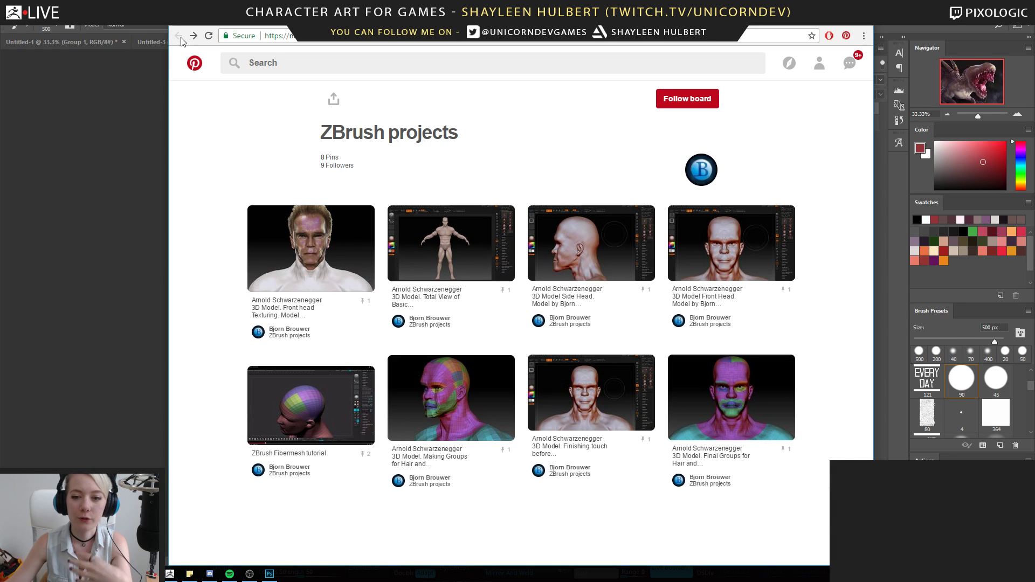
Reopen the full-body sculpture pin and capture the area around it with the Snipping Tool
{"action": "left_click", "coordinate": [464, 243]}
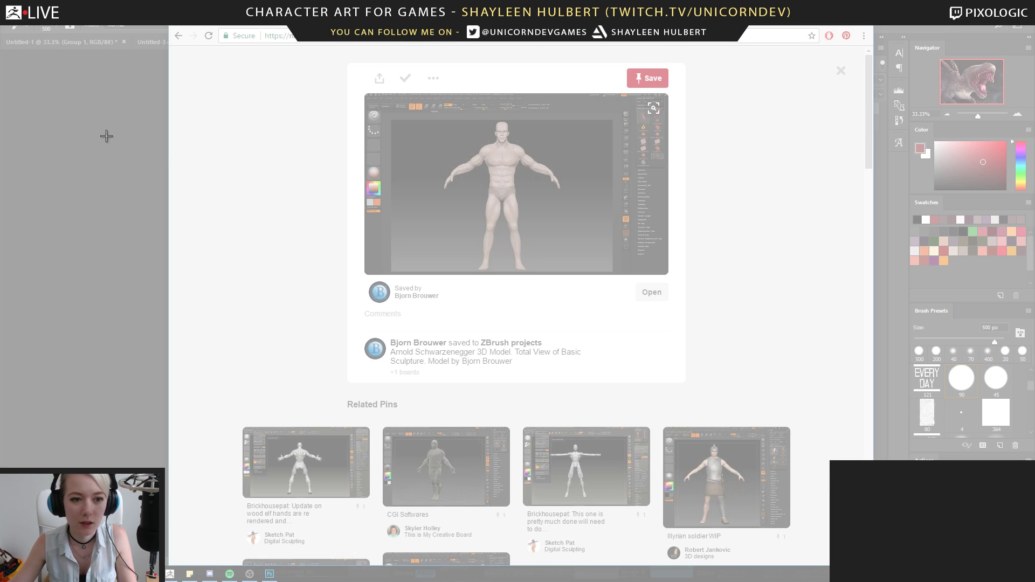
{"action": "left_click_drag", "start_coordinate": [115, 139], "coordinate": [768, 425]}
Sketch a curved side profile with a small eye beside the figure on the snip and discard it unsaved
{"action": "left_click_drag", "start_coordinate": [286, 204], "coordinate": [285, 288]}
{"action": "left_click_drag", "start_coordinate": [282, 197], "coordinate": [289, 282]}
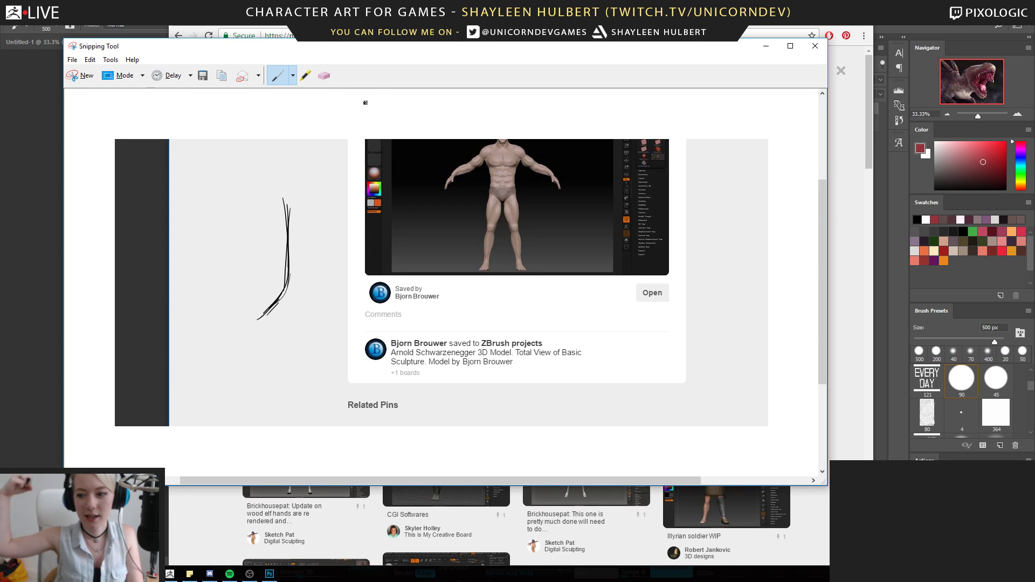
{"action": "left_click_drag", "start_coordinate": [323, 276], "coordinate": [301, 307]}
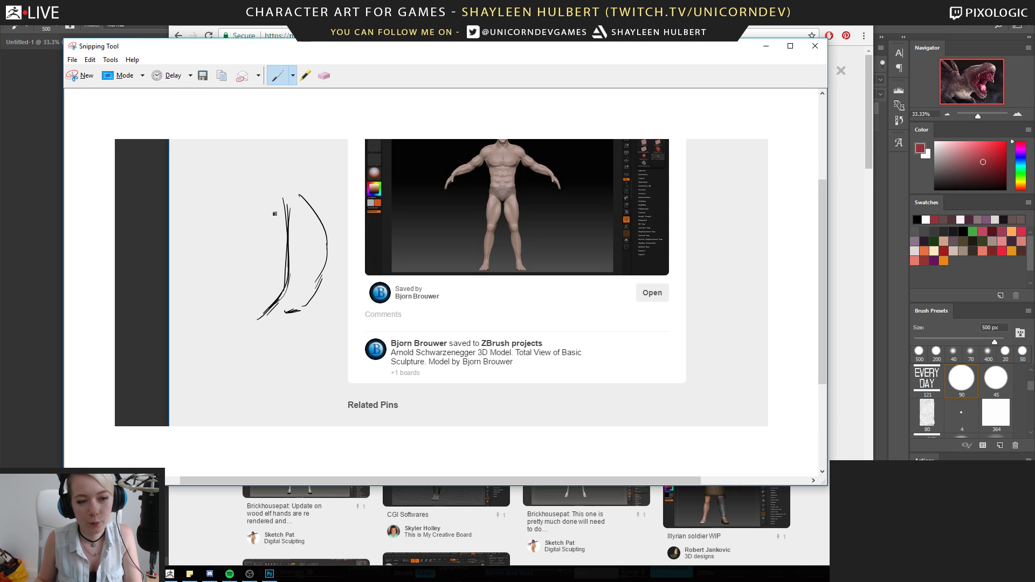
{"action": "left_click_drag", "start_coordinate": [297, 244], "coordinate": [308, 240]}
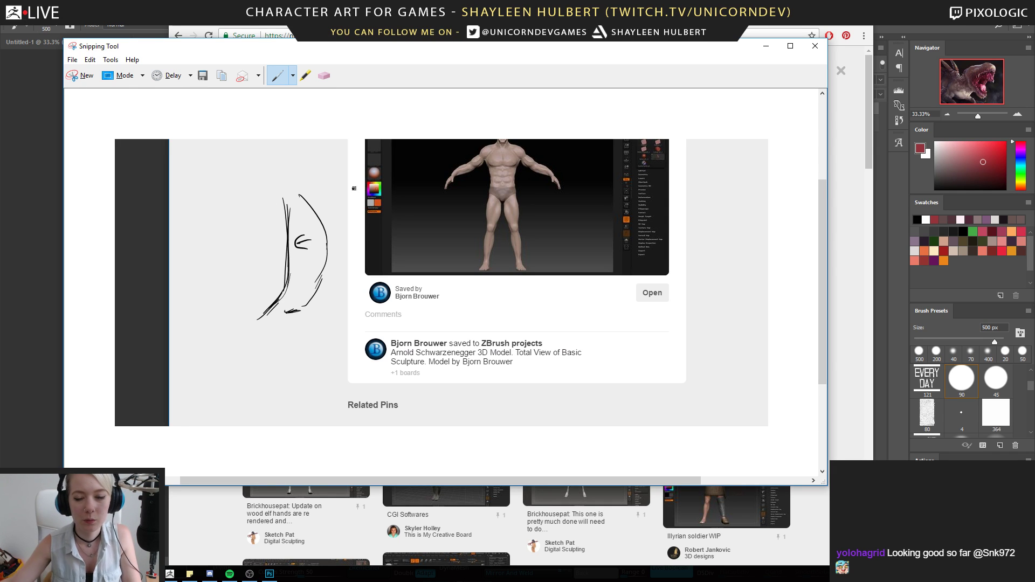
{"action": "left_click", "coordinate": [815, 46]}
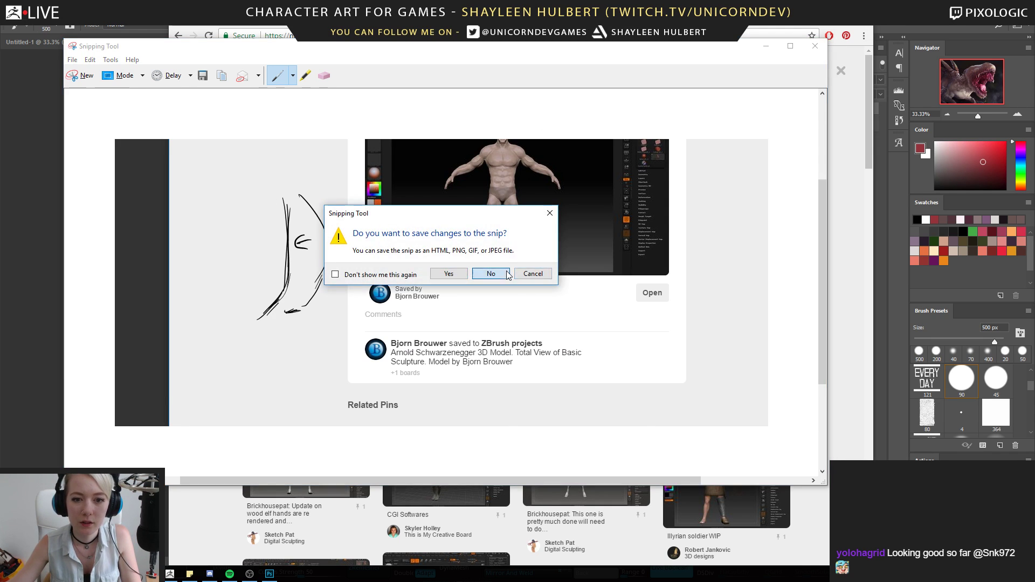
{"action": "left_click", "coordinate": [490, 273]}
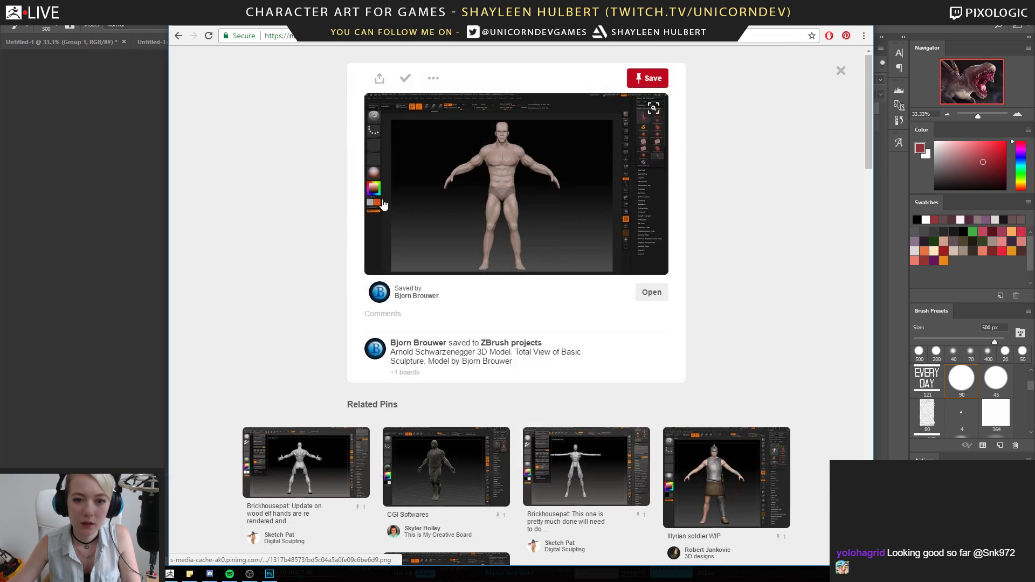
Review the side head and front head sculpture pins on the ZBrush projects board
{"action": "left_click", "coordinate": [841, 72]}
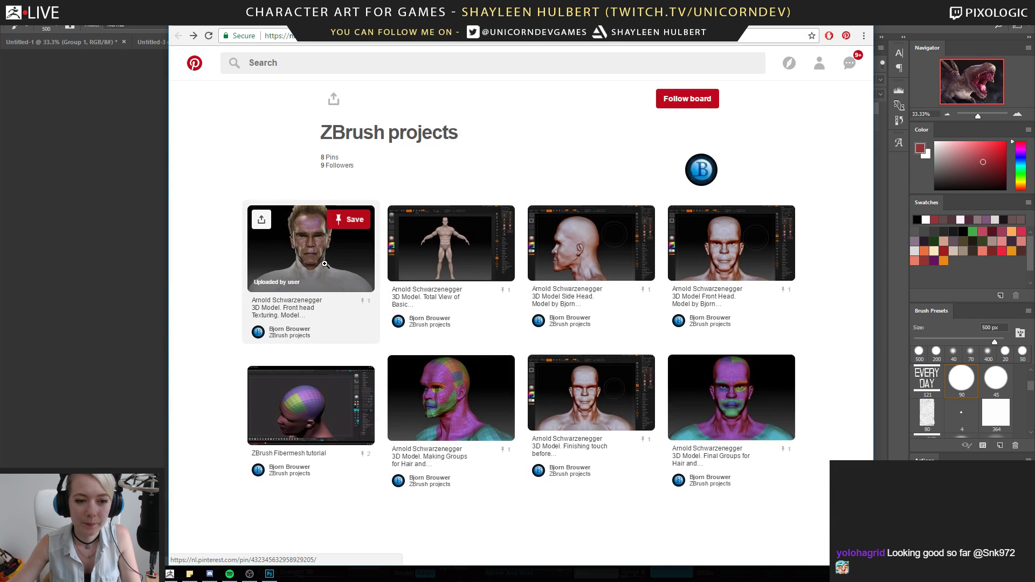
{"action": "left_click", "coordinate": [596, 255]}
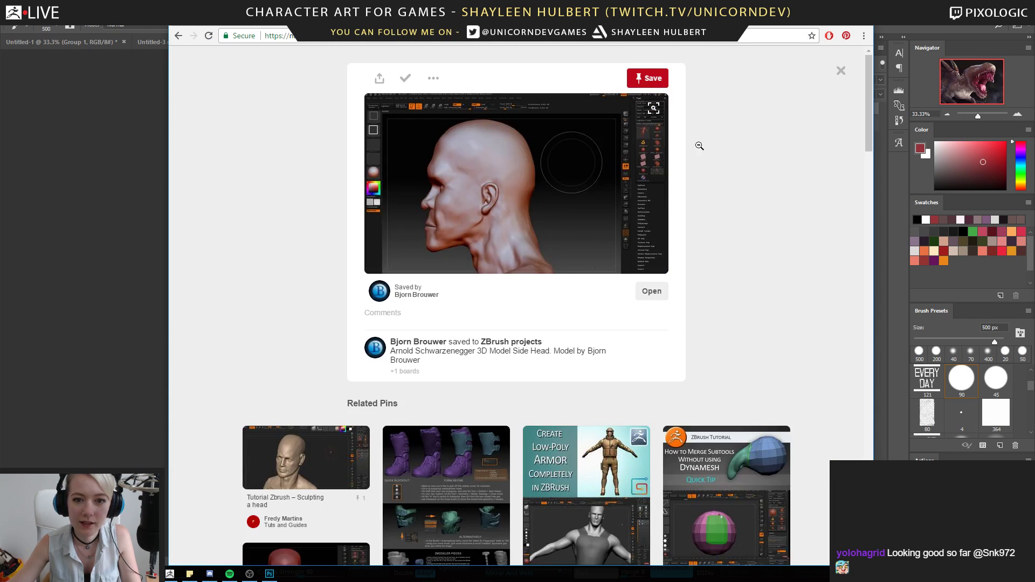
{"action": "left_click", "coordinate": [843, 74]}
{"action": "left_click", "coordinate": [728, 248]}
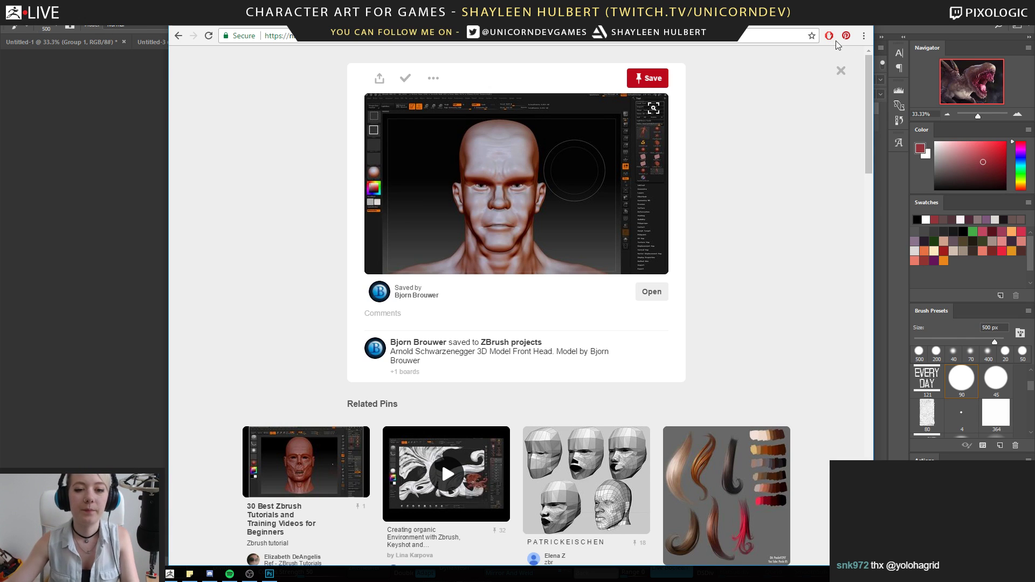
{"action": "left_click", "coordinate": [841, 71]}
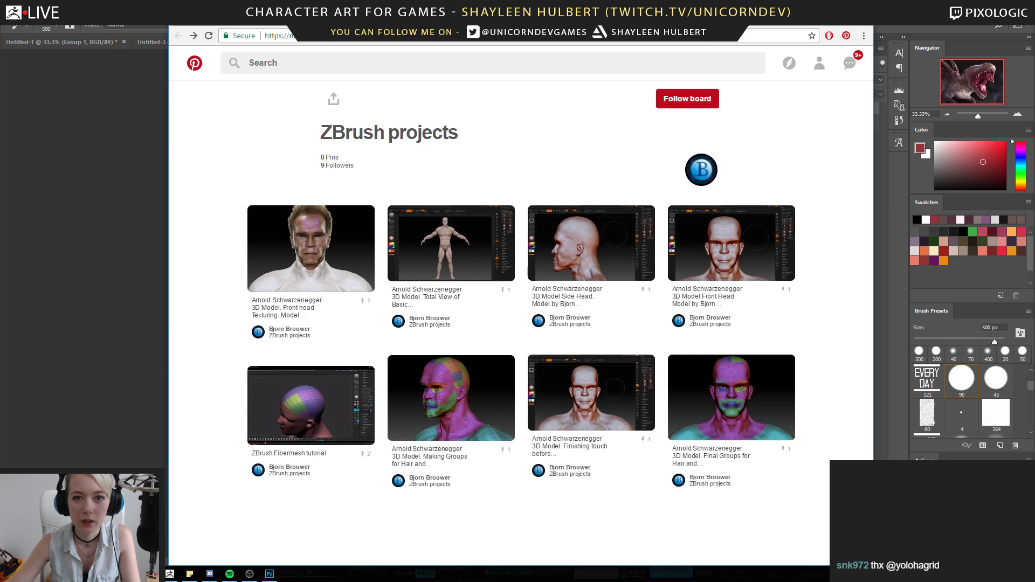
Compare the front head texturing pin with the side head pin on the board
{"action": "left_click", "coordinate": [334, 253]}
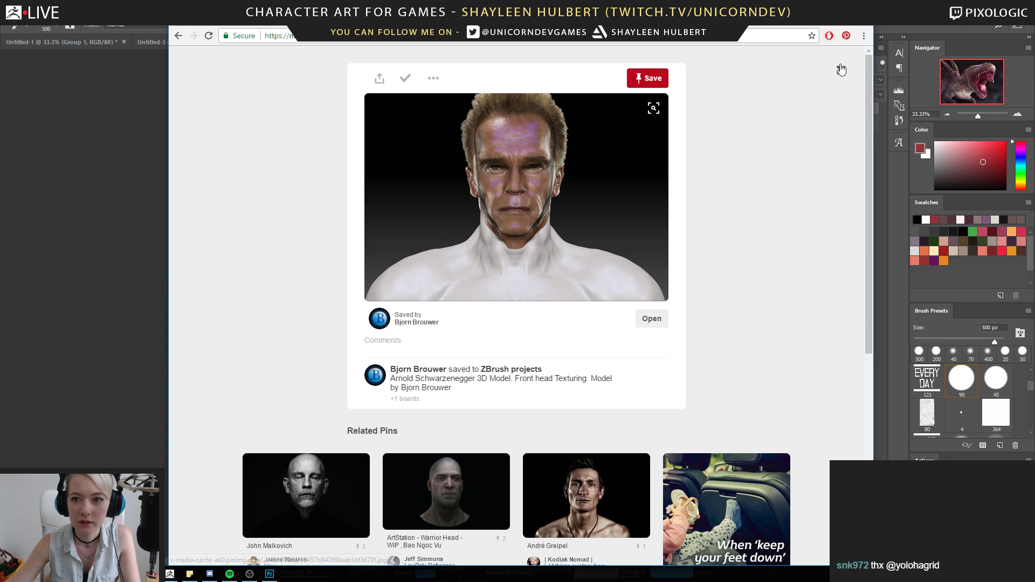
{"action": "left_click", "coordinate": [841, 69]}
{"action": "left_click", "coordinate": [451, 243]}
{"action": "left_click", "coordinate": [711, 215]}
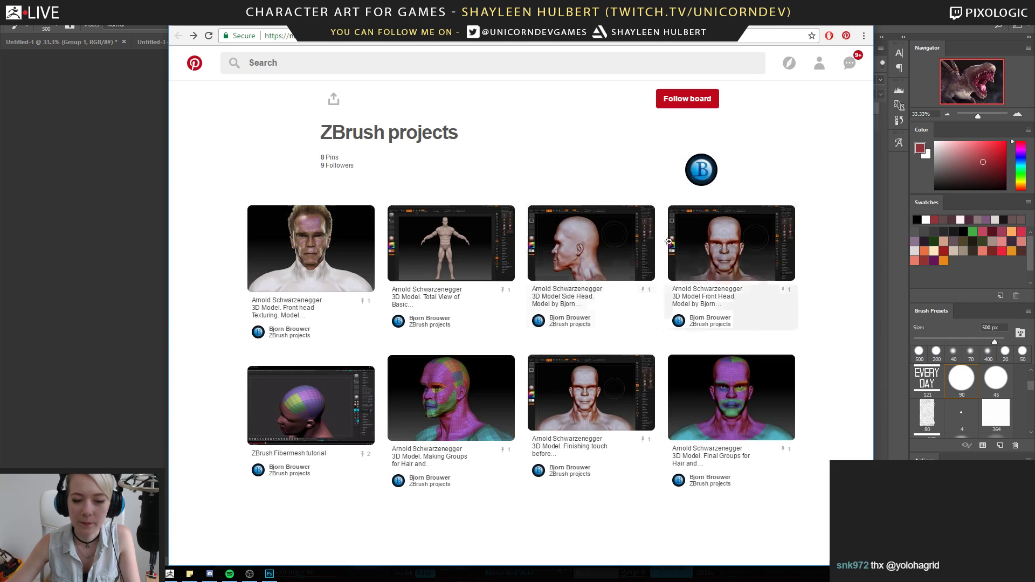
{"action": "left_click", "coordinate": [577, 243]}
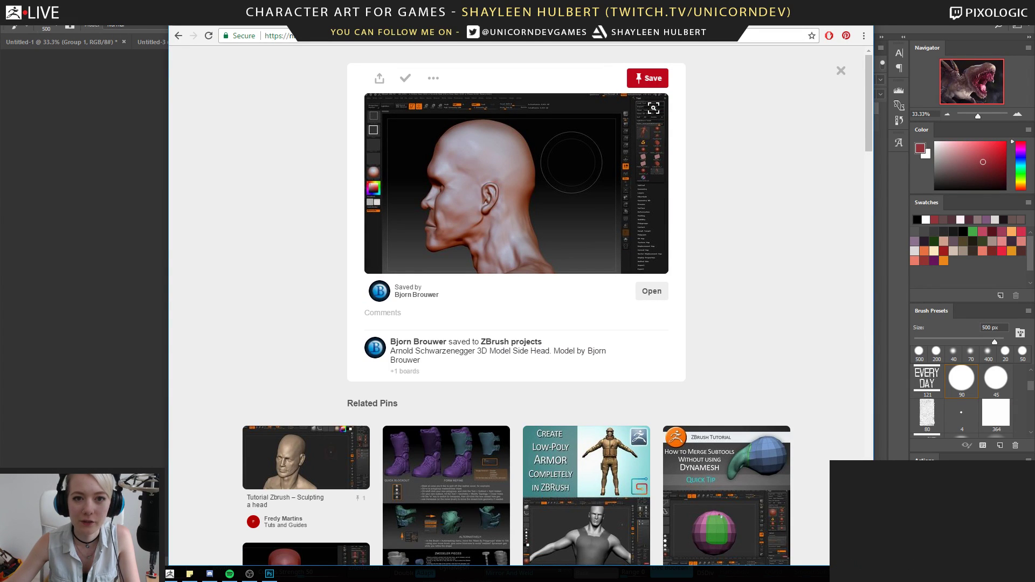
Copy the full-figure peg-legged character sculpt image from the Imgur post
{"action": "key", "text": "ctrl+Tab"}
{"action": "right_click", "coordinate": [452, 227]}
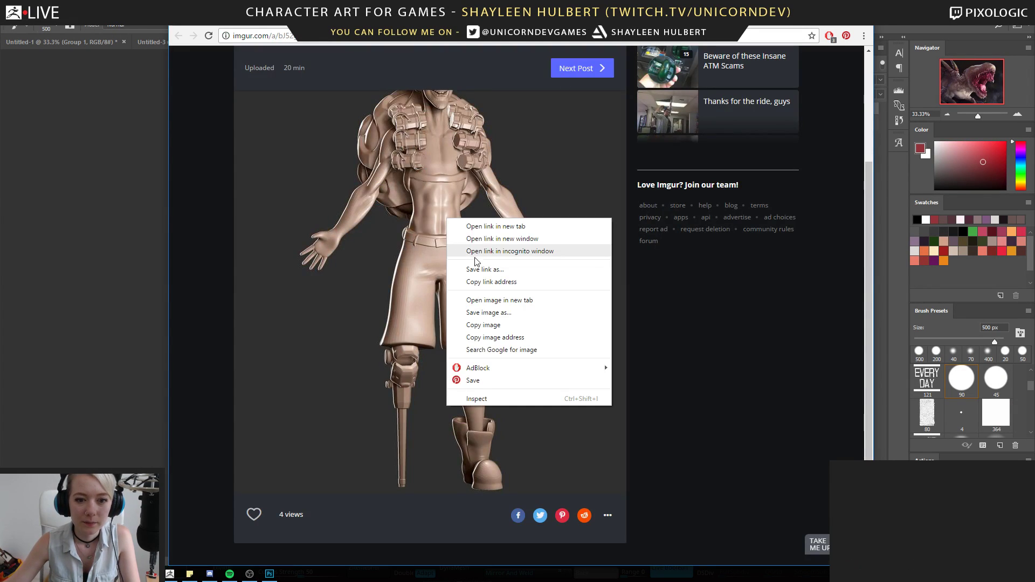
{"action": "left_click", "coordinate": [470, 322]}
Switch to Photoshop, create a 784 x 934 px clipboard-sized document and paste the copied sculpt into it
{"action": "left_click", "coordinate": [120, 209]}
{"action": "left_click", "coordinate": [25, 16]}
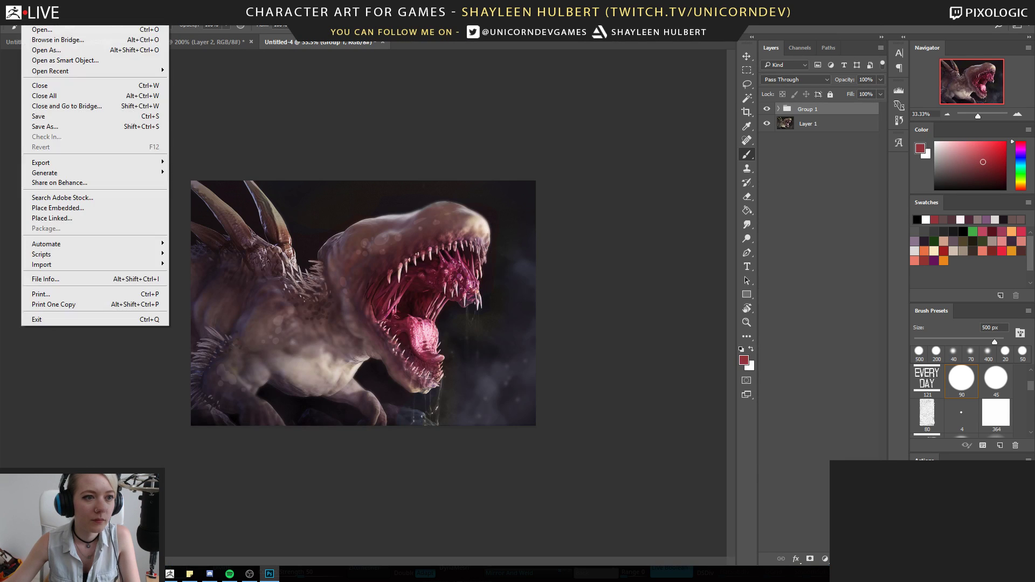
{"action": "left_click", "coordinate": [38, 32]}
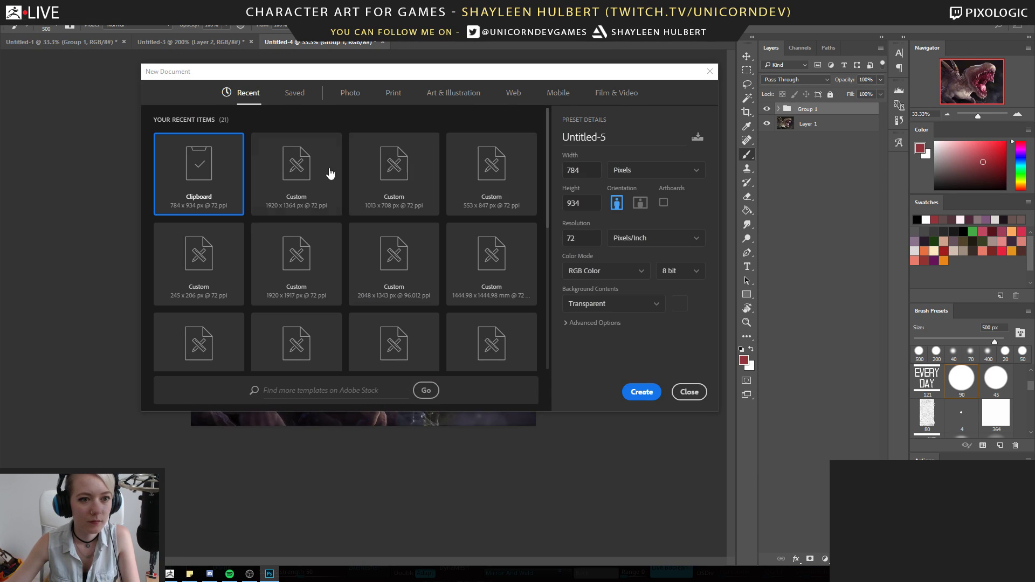
{"action": "left_click", "coordinate": [642, 392]}
{"action": "key", "text": "ctrl+v"}
{"action": "key", "text": "z"}
{"action": "left_click", "coordinate": [622, 244], "text": "alt"}
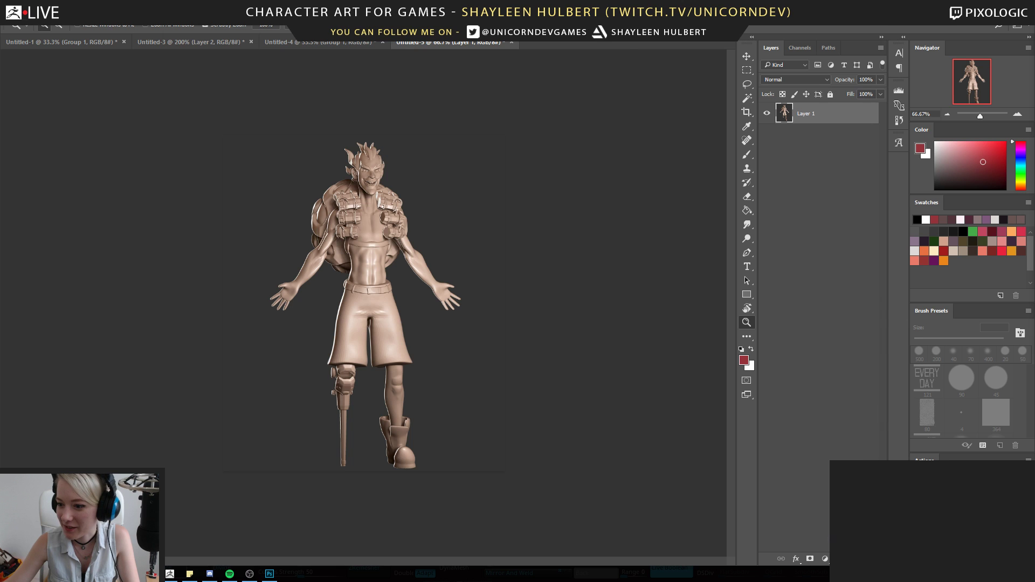
Switch to the browser, reload the Imgur post and look through the ArtStation pages, studying the prisoners_sci_fi_wip portrait and viewport images
{"action": "key", "text": "alt+Tab"}
{"action": "key", "text": "F5"}
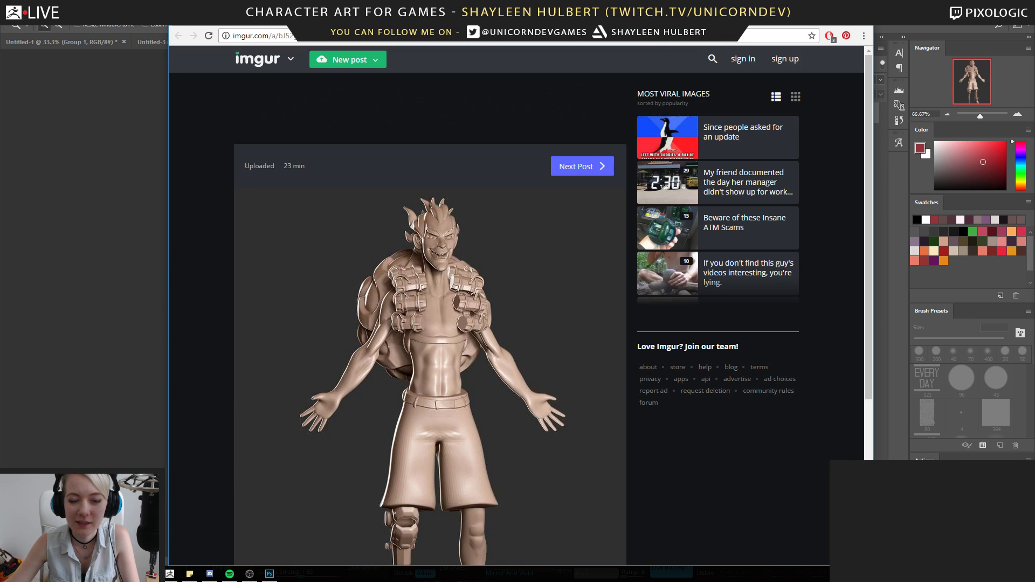
{"action": "scroll", "coordinate": [518, 302], "scroll_direction": "down", "scroll_amount": 3}
{"action": "key", "text": "ctrl+Tab"}
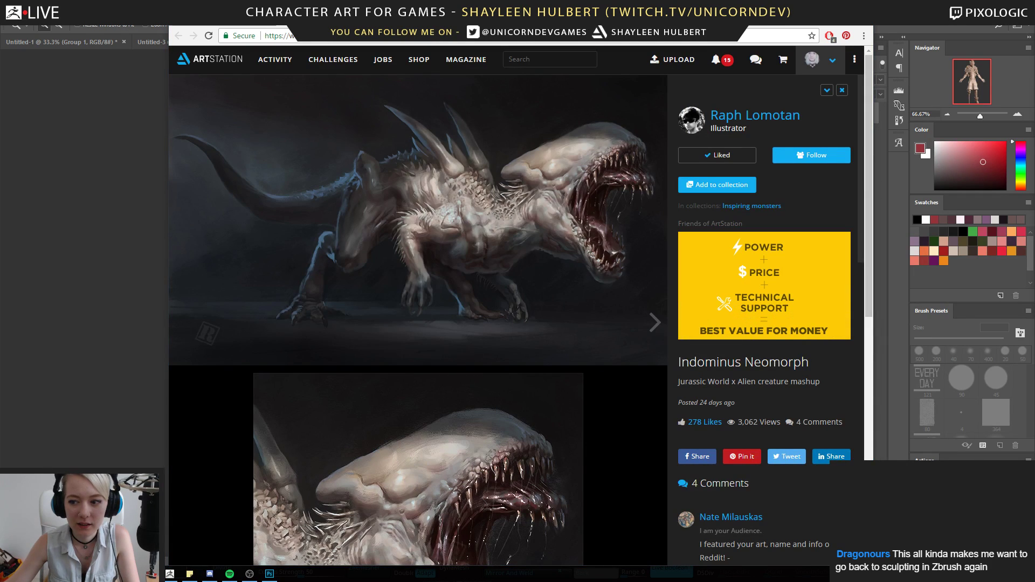
{"action": "key", "text": "ctrl+Tab"}
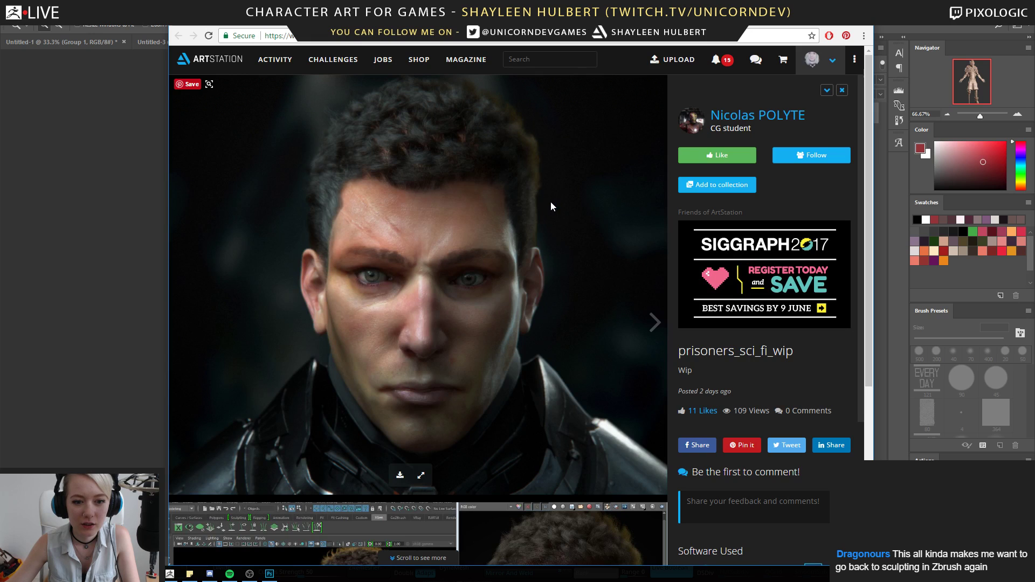
{"action": "scroll", "coordinate": [551, 202], "scroll_direction": "down", "scroll_amount": 5}
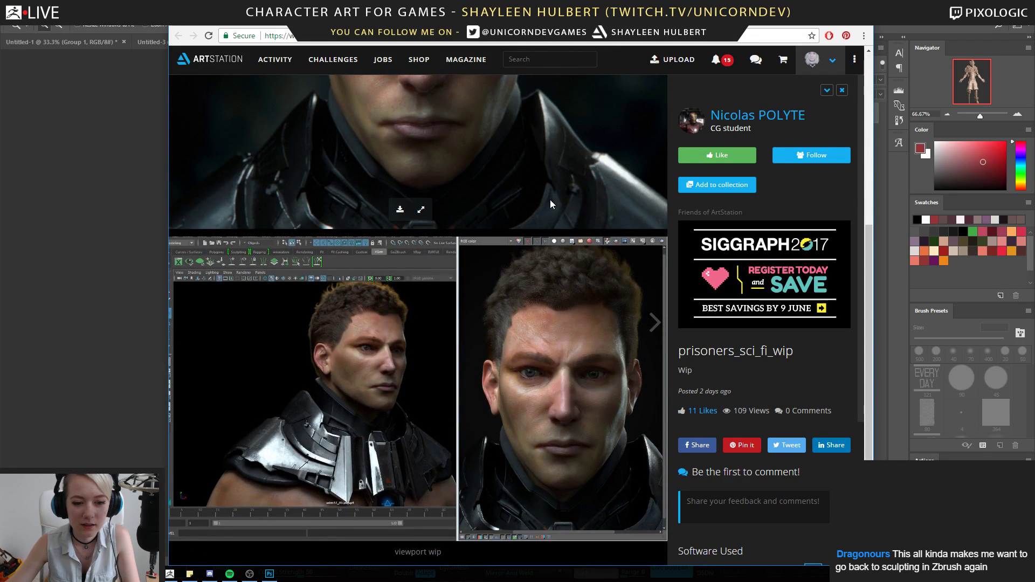
{"action": "scroll", "coordinate": [394, 246], "scroll_direction": "up", "scroll_amount": 4}
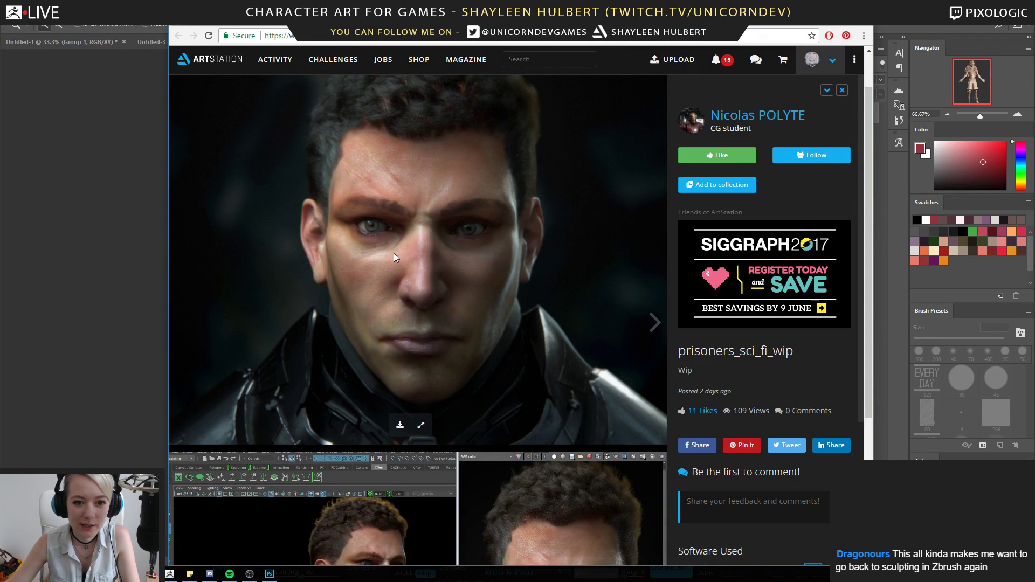
{"action": "scroll", "coordinate": [570, 190], "scroll_direction": "down", "scroll_amount": 3}
{"action": "scroll", "coordinate": [570, 189], "scroll_direction": "up", "scroll_amount": 4}
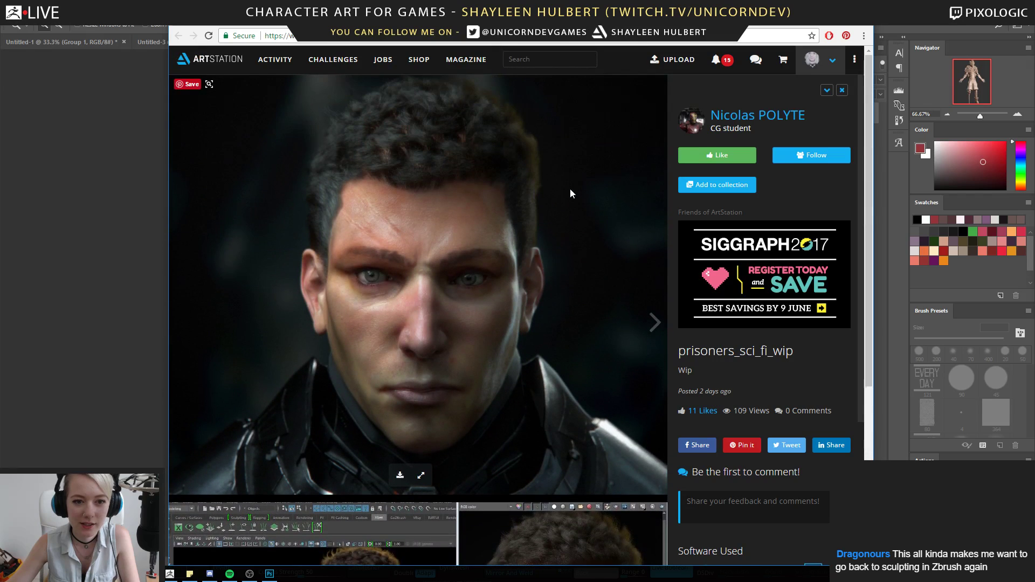
Return to Photoshop and examine the pasted sculpt's torso, shorts and legs up close and as a whole
{"action": "left_click", "coordinate": [137, 175]}
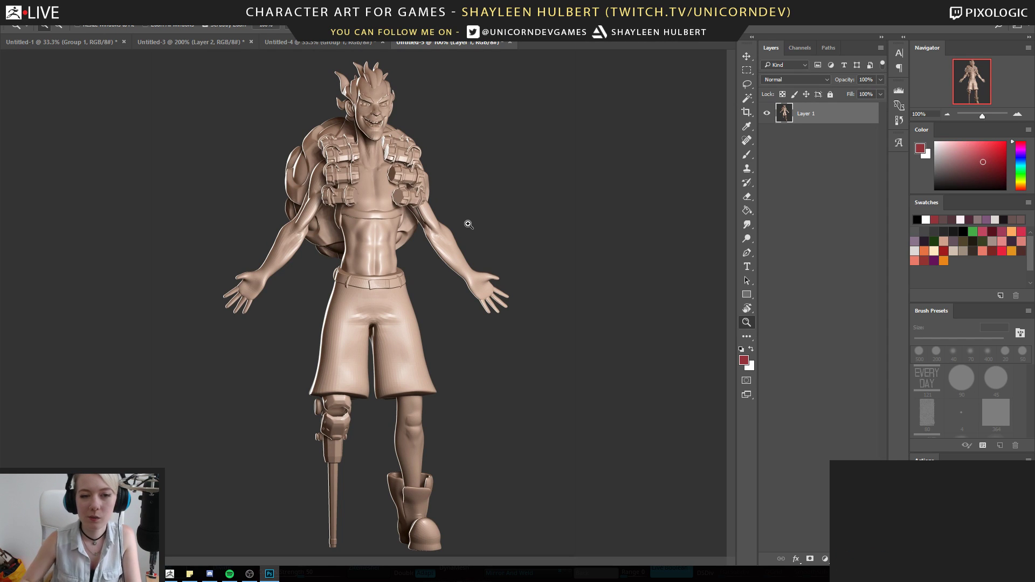
{"action": "left_click", "coordinate": [406, 201]}
{"action": "left_click", "coordinate": [404, 202]}
{"action": "left_click_drag", "start_coordinate": [335, 163], "coordinate": [377, 220]}
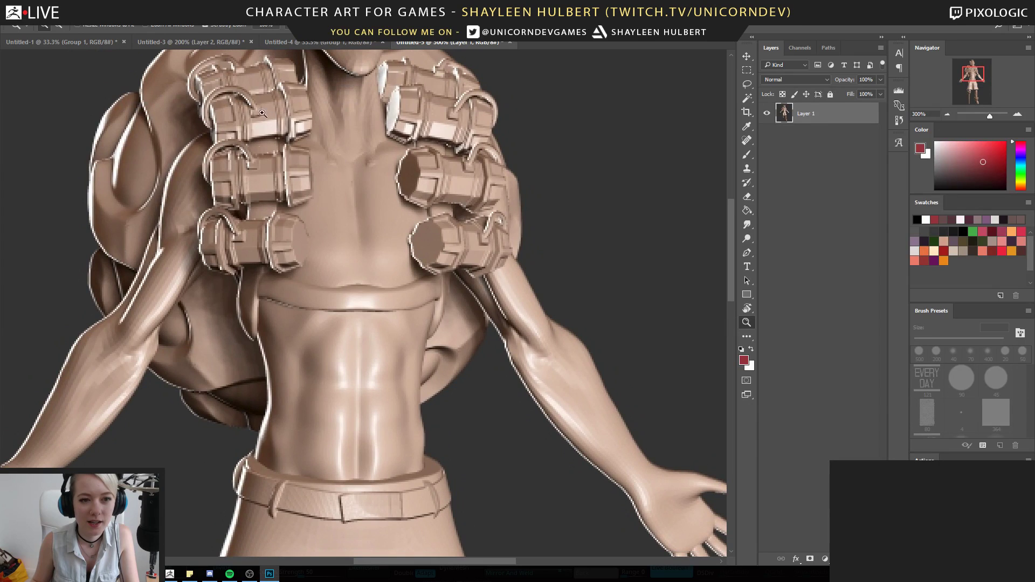
{"action": "left_click", "coordinate": [382, 246], "text": "alt"}
{"action": "left_click", "coordinate": [383, 267], "text": "alt"}
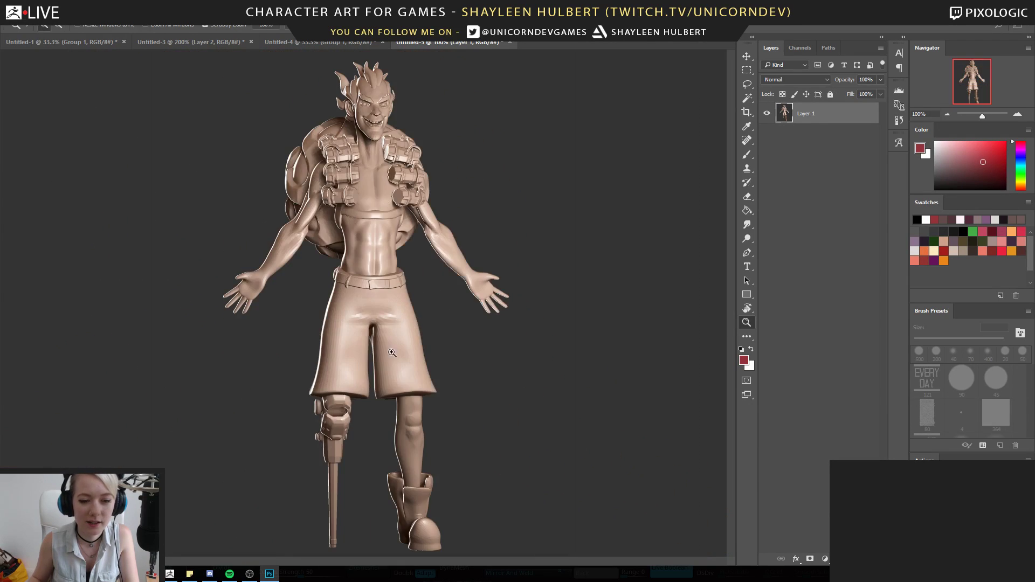
{"action": "left_click", "coordinate": [400, 352]}
{"action": "left_click", "coordinate": [422, 388], "text": "alt"}
{"action": "left_click", "coordinate": [434, 360], "text": "alt"}
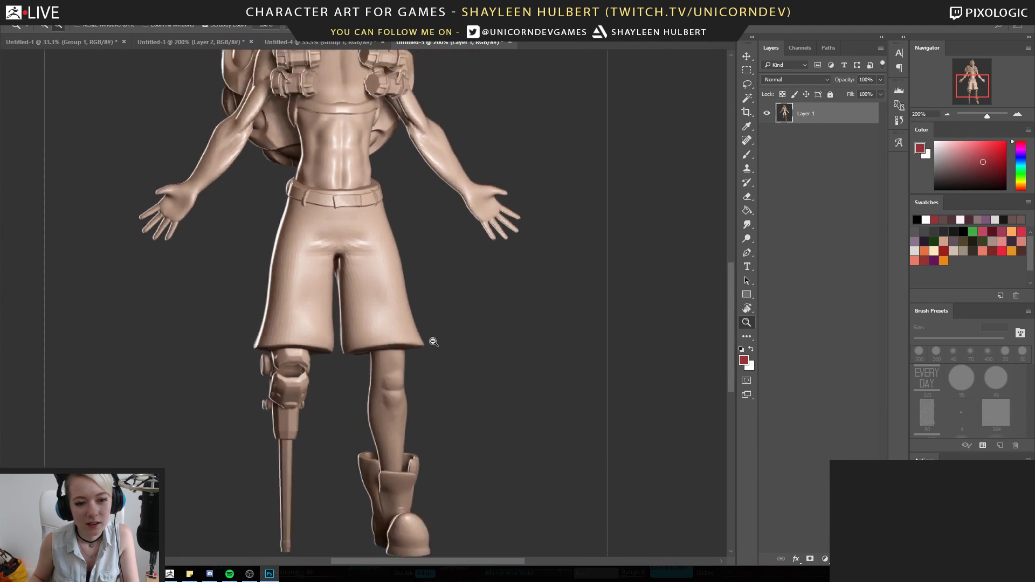
{"action": "left_click", "coordinate": [362, 140]}
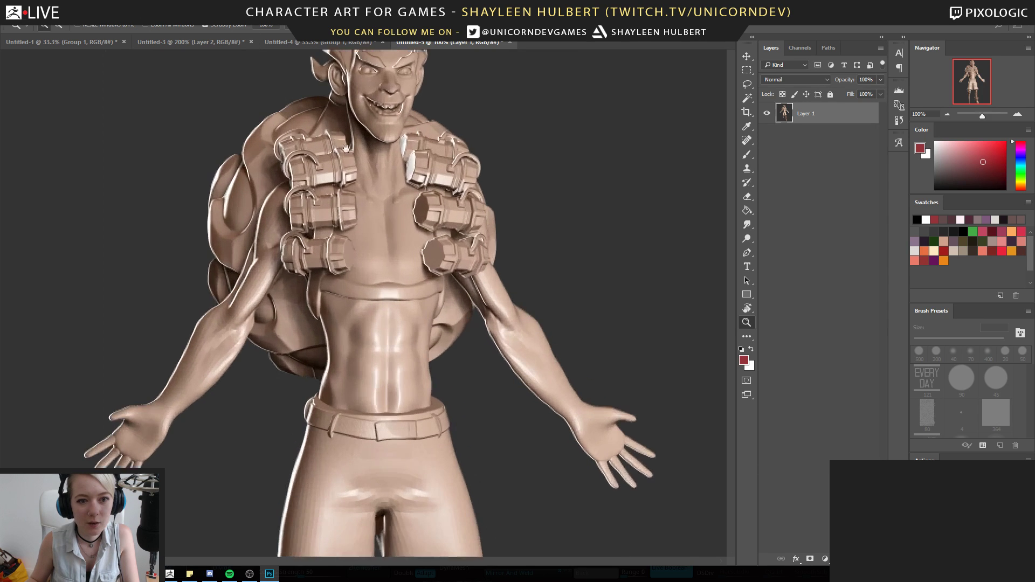
{"action": "left_click_drag", "start_coordinate": [391, 547], "coordinate": [426, 186]}
{"action": "left_click", "coordinate": [442, 372], "text": "alt"}
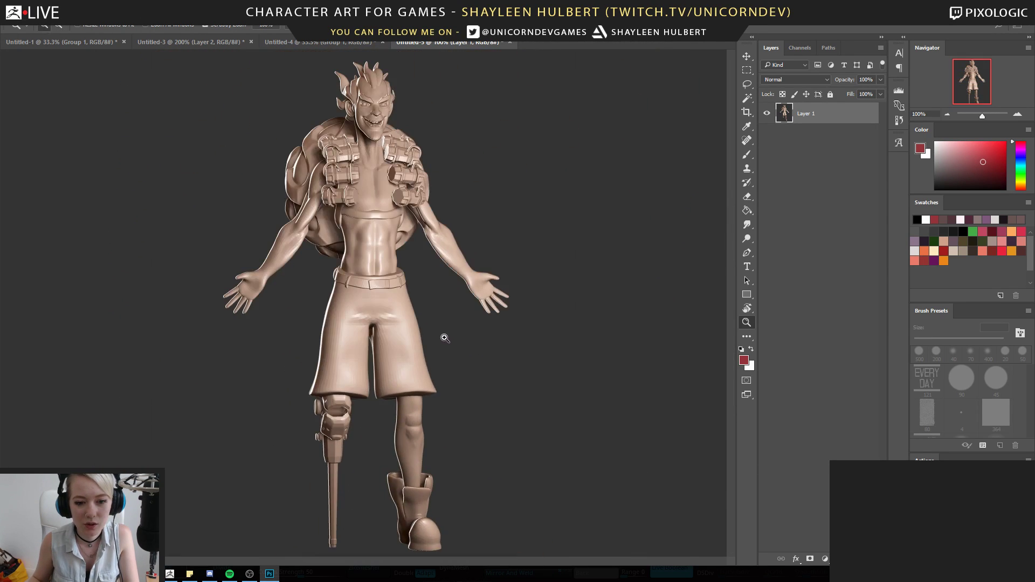
Reshape the contour of the forearm on the image's right side with a 20 px brush, using sampled skin and background colours
{"action": "left_click", "coordinate": [441, 237]}
{"action": "key", "text": "b"}
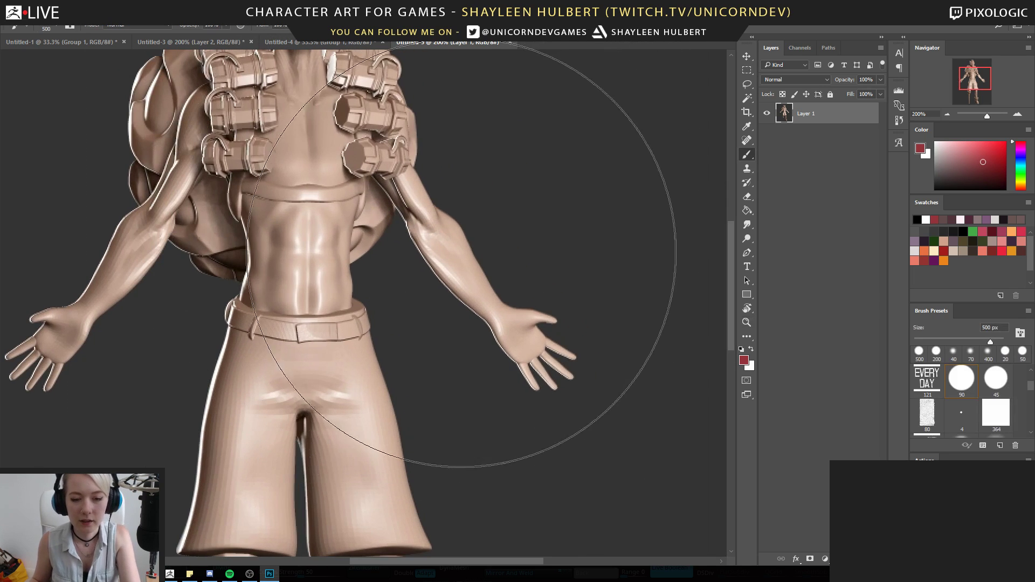
{"action": "key", "text": "bracketleft"}
{"action": "key", "text": "bracketleft"}
{"action": "key", "text": "bracketleft"}
{"action": "key", "text": "bracketleft"}
{"action": "key", "text": "bracketleft"}
{"action": "key", "text": "bracketleft"}
{"action": "key", "text": "bracketleft"}
{"action": "key", "text": "bracketleft"}
{"action": "key", "text": "bracketleft"}
{"action": "key", "text": "bracketleft"}
{"action": "key", "text": "bracketleft"}
{"action": "key", "text": "bracketleft"}
{"action": "left_click", "coordinate": [447, 279], "text": "alt"}
{"action": "mouse_move", "coordinate": [443, 222]}
{"action": "left_mouse_down"}
{"action": "mouse_move", "coordinate": [429, 235]}
{"action": "mouse_move", "coordinate": [460, 272]}
{"action": "mouse_move", "coordinate": [476, 232]}
{"action": "mouse_move", "coordinate": [504, 299]}
{"action": "left_mouse_up"}
{"action": "left_click", "coordinate": [478, 220], "text": "alt"}
{"action": "left_click_drag", "start_coordinate": [410, 238], "coordinate": [446, 287]}
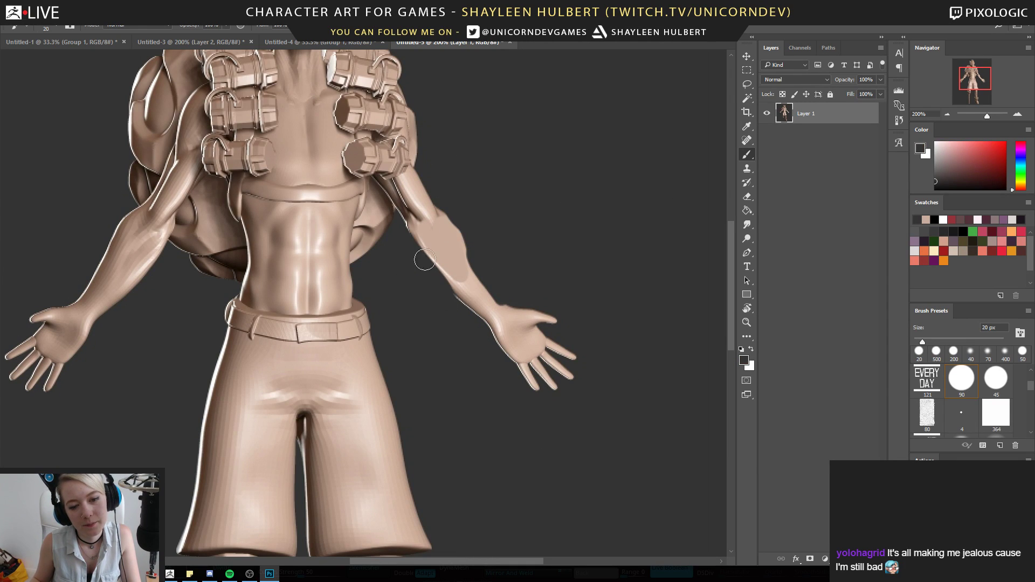
Paint over the reshaped forearm with a lighter sampled skin tone to suggest its muscle forms
{"action": "left_click", "coordinate": [429, 235], "text": "alt"}
{"action": "mouse_move", "coordinate": [421, 222]}
{"action": "left_mouse_down"}
{"action": "mouse_move", "coordinate": [463, 299]}
{"action": "mouse_move", "coordinate": [482, 292]}
{"action": "mouse_move", "coordinate": [483, 269]}
{"action": "left_mouse_up"}
{"action": "left_click_drag", "start_coordinate": [457, 225], "coordinate": [496, 306]}
Try painting a small dark navel and a vertical centre line on the abdomen, undoing the strokes
{"action": "left_click_drag", "start_coordinate": [517, 208], "coordinate": [520, 308]}
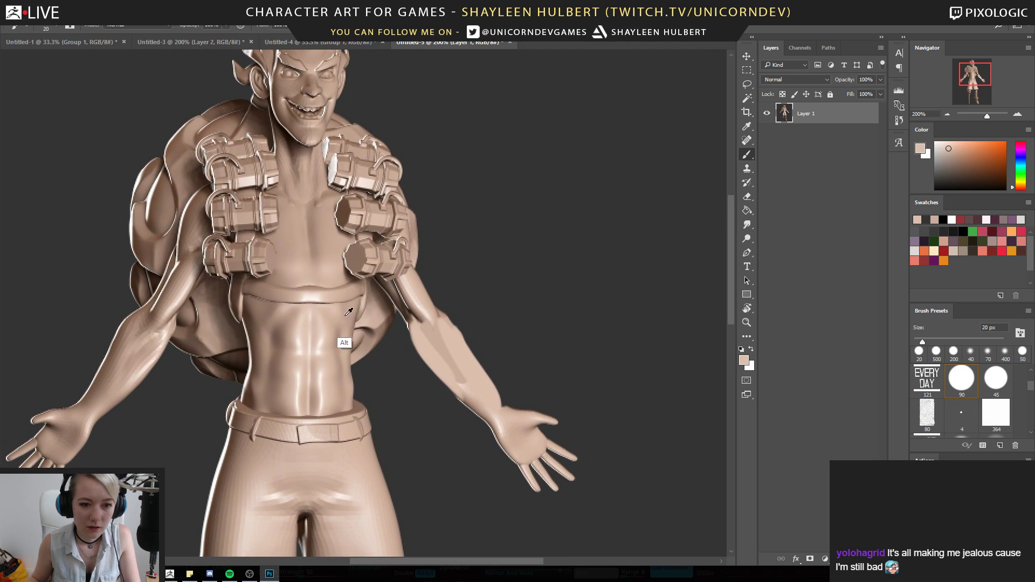
{"action": "mouse_move", "coordinate": [340, 334]}
{"action": "left_mouse_down"}
{"action": "mouse_move", "coordinate": [407, 303]}
{"action": "mouse_move", "coordinate": [393, 360]}
{"action": "left_mouse_up"}
{"action": "left_click", "coordinate": [396, 313], "text": "alt"}
{"action": "key", "text": "ctrl+alt+z"}
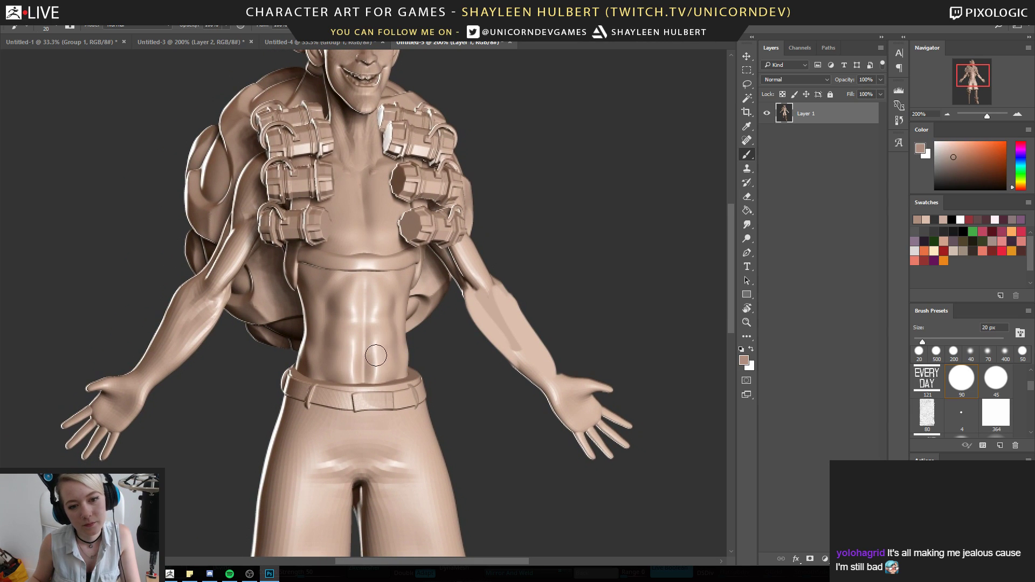
{"action": "key", "text": "d"}
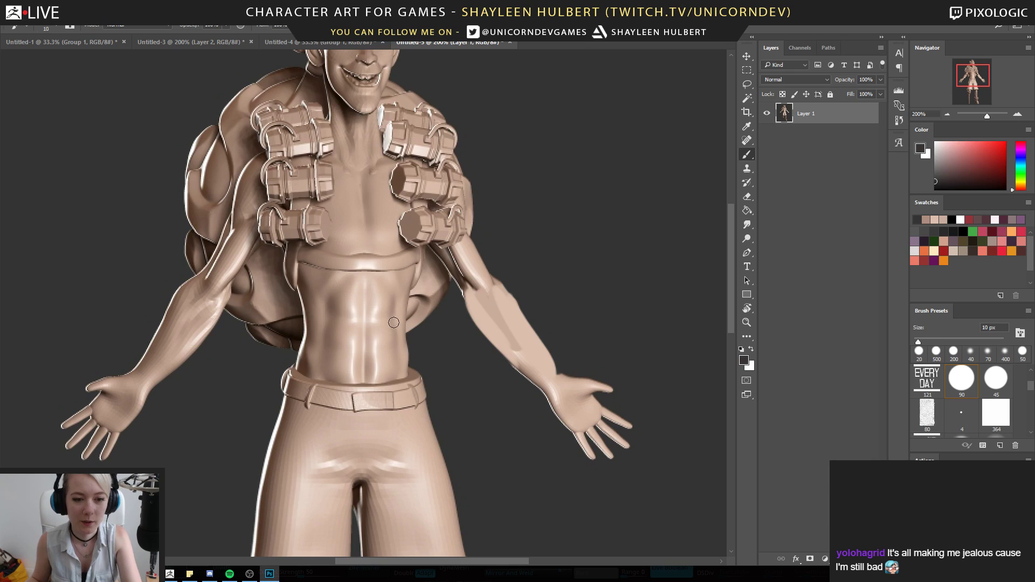
{"action": "left_click_drag", "start_coordinate": [365, 330], "coordinate": [362, 337]}
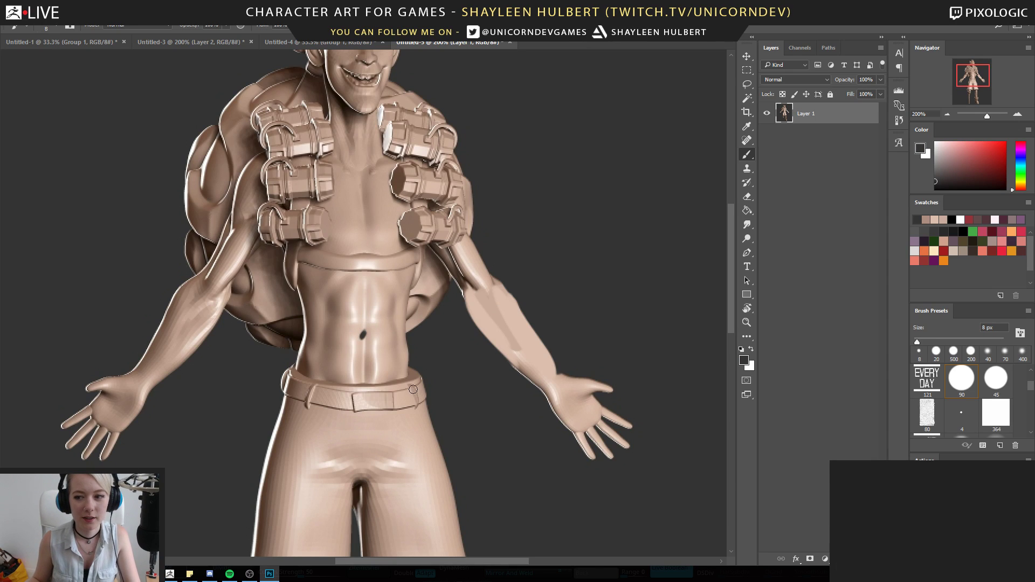
{"action": "left_click_drag", "start_coordinate": [359, 275], "coordinate": [369, 399]}
{"action": "key", "text": "ctrl+alt+z"}
{"action": "key", "text": "ctrl+alt+z"}
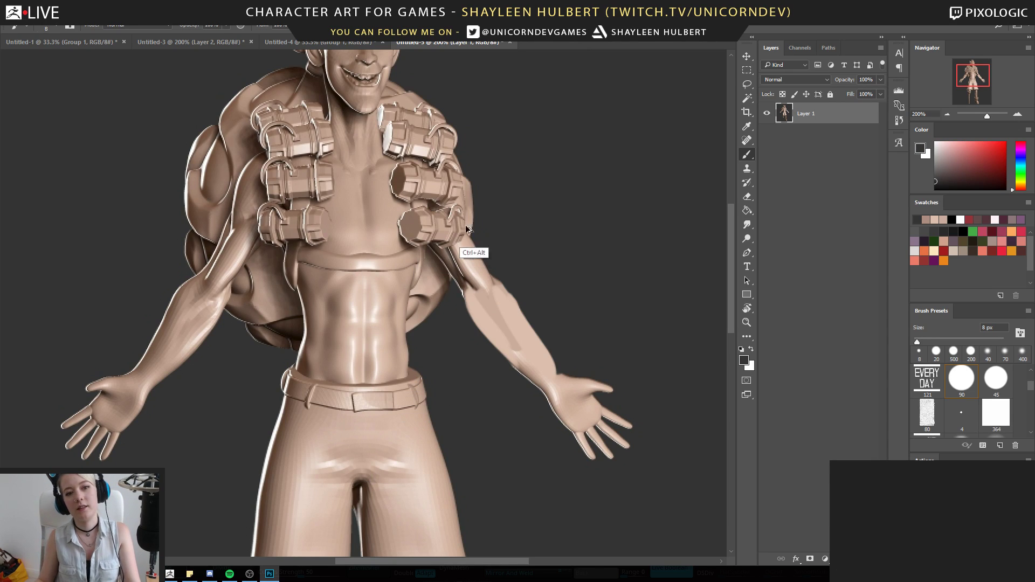
Paint dark horizontal lines across the chest strap below the pectorals with an 8 px brush, using sampled dark tones
{"action": "left_click", "coordinate": [345, 261], "text": "alt"}
{"action": "mouse_move", "coordinate": [302, 248]}
{"action": "left_mouse_down"}
{"action": "mouse_move", "coordinate": [378, 246]}
{"action": "mouse_move", "coordinate": [399, 259]}
{"action": "left_mouse_up"}
{"action": "left_click", "coordinate": [277, 354], "text": "alt"}
{"action": "mouse_move", "coordinate": [305, 247]}
{"action": "left_mouse_down"}
{"action": "mouse_move", "coordinate": [404, 241]}
{"action": "mouse_move", "coordinate": [404, 257]}
{"action": "left_mouse_up"}
{"action": "left_click_drag", "start_coordinate": [445, 339], "coordinate": [485, 405]}
Paint sampled skin tones around the dark chest lines, covering the old strap edge and its side on the image's left
{"action": "left_click", "coordinate": [334, 371], "text": "alt"}
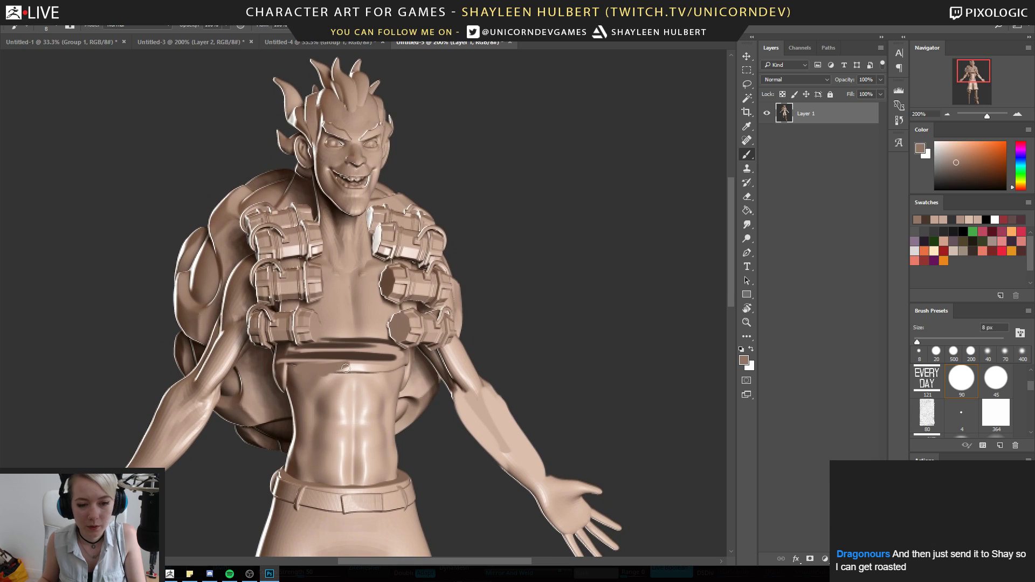
{"action": "left_click", "coordinate": [350, 370], "text": "alt"}
{"action": "mouse_move", "coordinate": [388, 369]}
{"action": "left_mouse_down"}
{"action": "mouse_move", "coordinate": [361, 346]}
{"action": "mouse_move", "coordinate": [294, 349]}
{"action": "left_mouse_up"}
{"action": "left_click", "coordinate": [366, 346], "text": "alt"}
{"action": "left_click", "coordinate": [384, 352], "text": "alt"}
{"action": "mouse_move", "coordinate": [384, 350]}
{"action": "left_mouse_down"}
{"action": "mouse_move", "coordinate": [299, 348]}
{"action": "mouse_move", "coordinate": [379, 352]}
{"action": "left_mouse_up"}
{"action": "left_click", "coordinate": [317, 360], "text": "alt"}
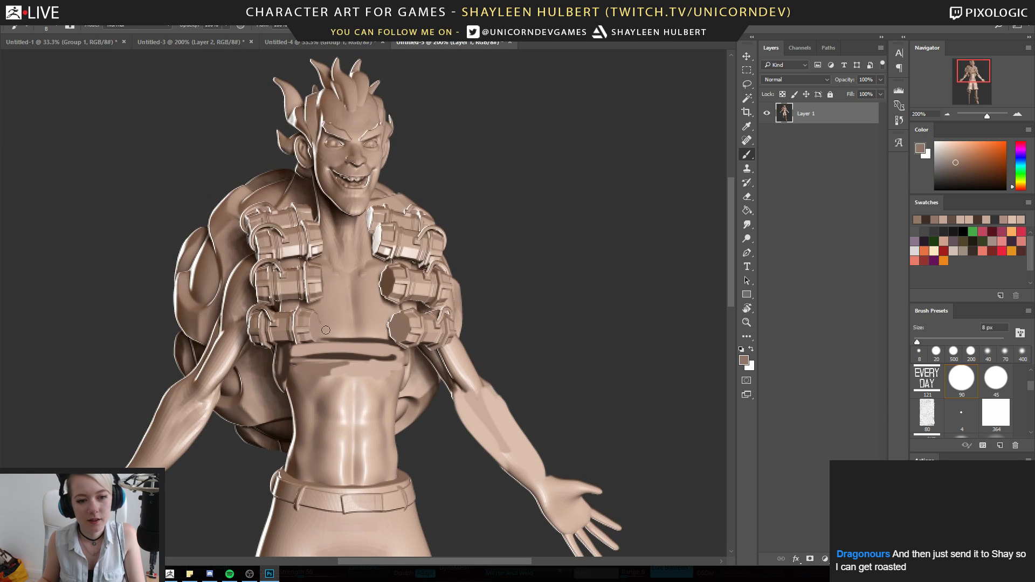
{"action": "left_click", "coordinate": [281, 355], "text": "alt"}
{"action": "left_click_drag", "start_coordinate": [285, 357], "coordinate": [276, 372]}
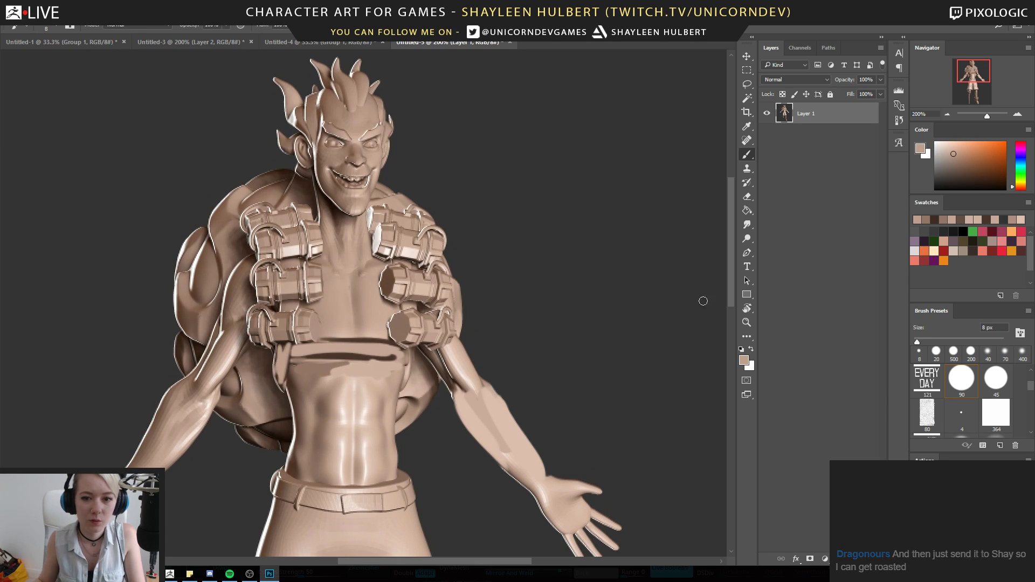
Examine the painted torso against the whole figure and up close, from the shorts up to the head
{"action": "key", "text": "z"}
{"action": "left_click", "coordinate": [352, 241], "text": "alt"}
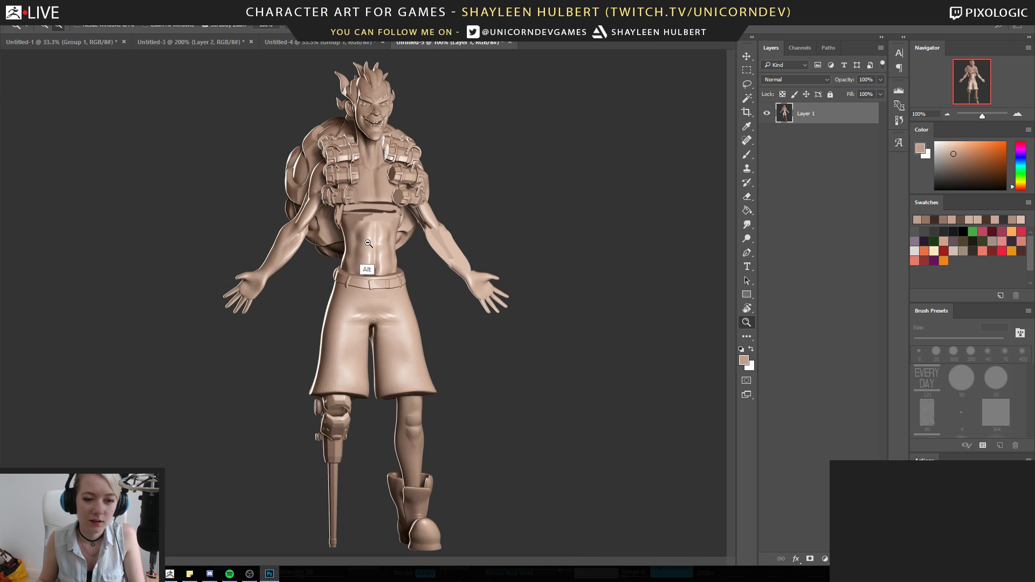
{"action": "left_click", "coordinate": [367, 242], "text": "alt"}
{"action": "left_click", "coordinate": [377, 241]}
{"action": "left_click", "coordinate": [378, 241]}
{"action": "key", "text": "b"}
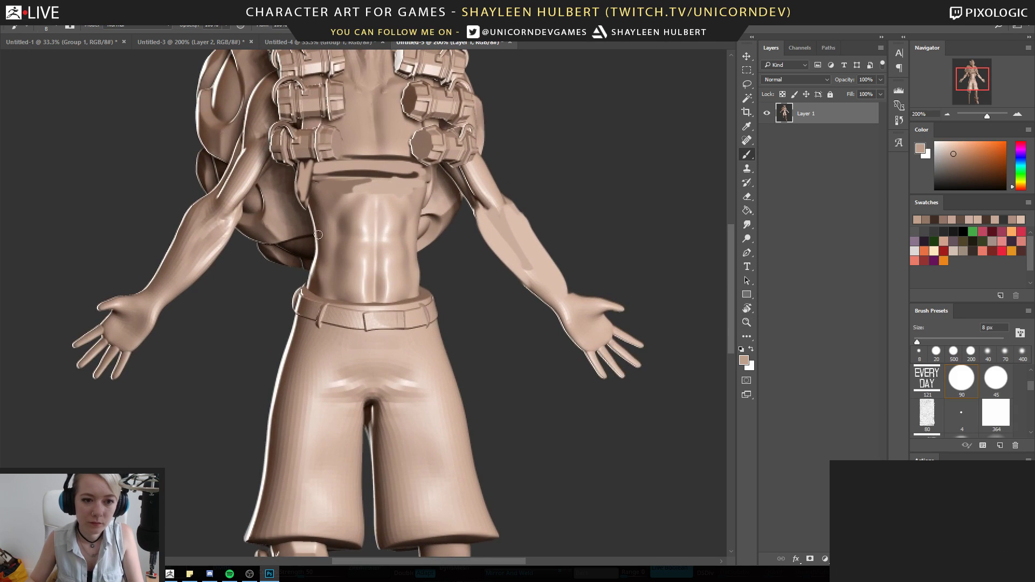
{"action": "left_click_drag", "start_coordinate": [400, 162], "coordinate": [403, 271]}
{"action": "left_click_drag", "start_coordinate": [357, 212], "coordinate": [358, 255]}
Try outlining the central hair lock as a flame shape in a sampled dark brown, undoing the strokes
{"action": "left_click", "coordinate": [295, 416], "text": "alt"}
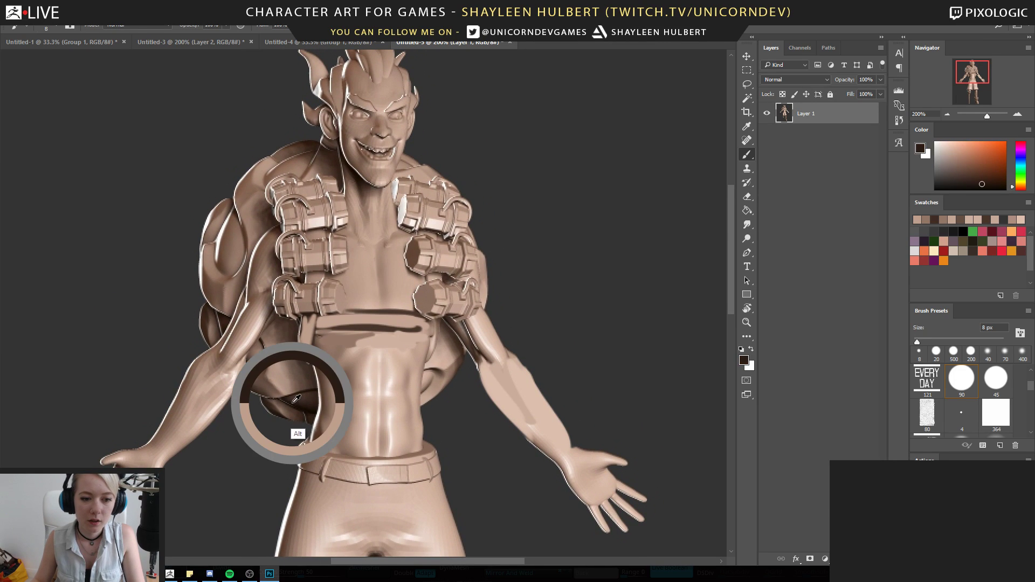
{"action": "left_click_drag", "start_coordinate": [397, 165], "coordinate": [401, 196]}
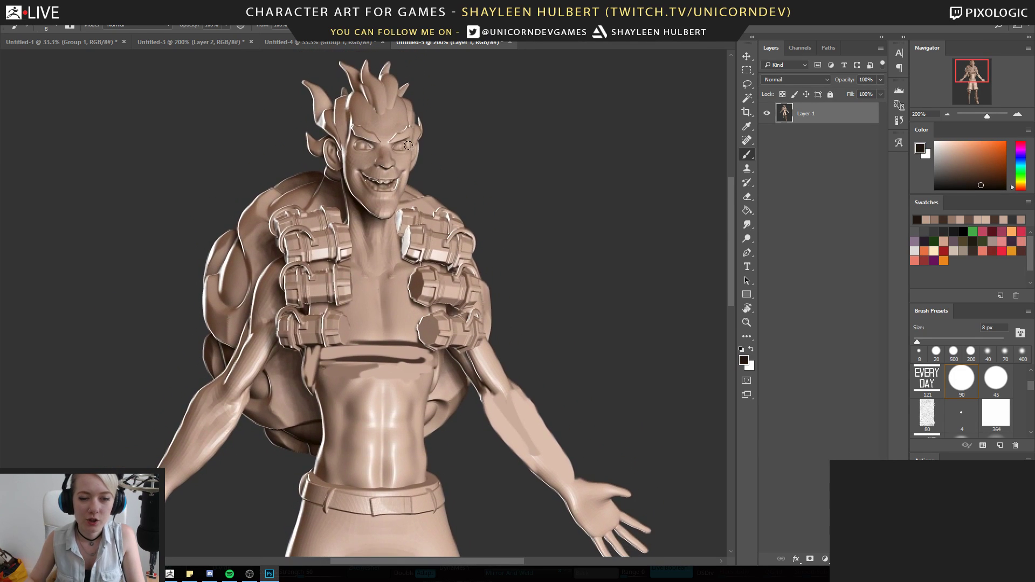
{"action": "mouse_move", "coordinate": [385, 107]}
{"action": "left_mouse_down"}
{"action": "mouse_move", "coordinate": [367, 62]}
{"action": "mouse_move", "coordinate": [377, 121]}
{"action": "left_mouse_up"}
{"action": "key", "text": "ctrl+z"}
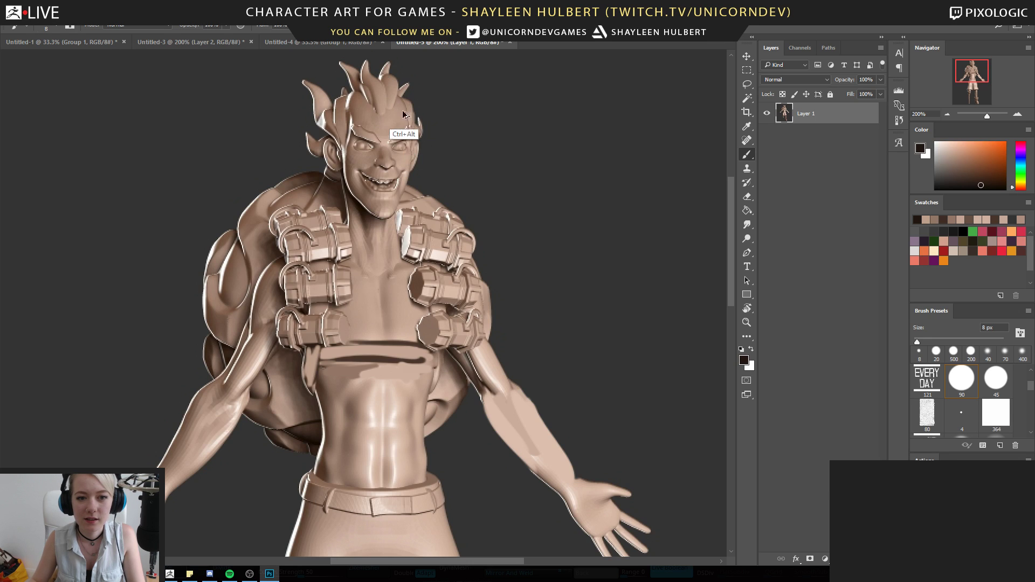
{"action": "left_click_drag", "start_coordinate": [309, 357], "coordinate": [369, 206]}
{"action": "left_click_drag", "start_coordinate": [413, 175], "coordinate": [414, 255]}
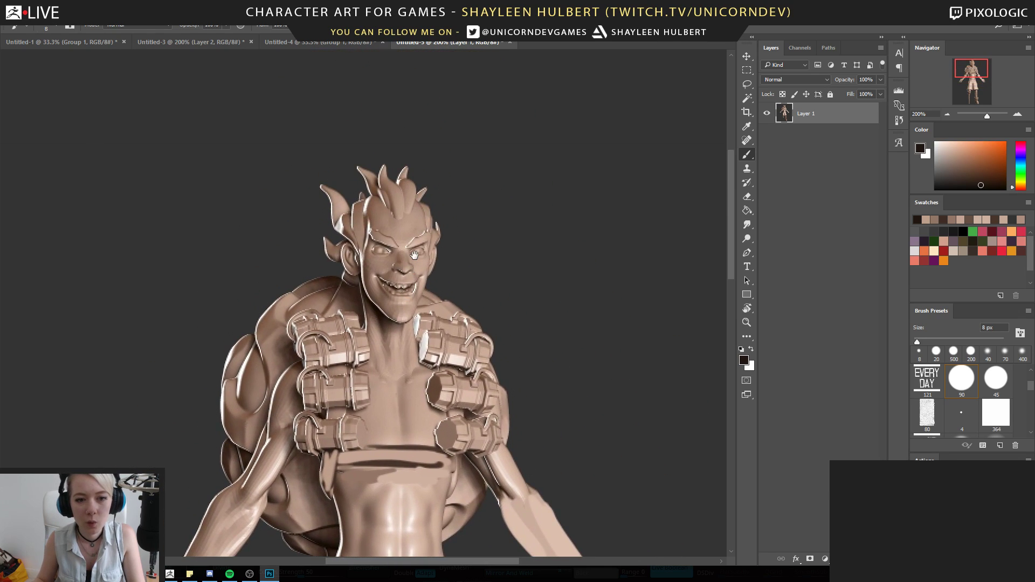
{"action": "mouse_move", "coordinate": [400, 214]}
{"action": "left_mouse_down"}
{"action": "mouse_move", "coordinate": [388, 173]}
{"action": "mouse_move", "coordinate": [373, 188]}
{"action": "mouse_move", "coordinate": [398, 221]}
{"action": "left_mouse_up"}
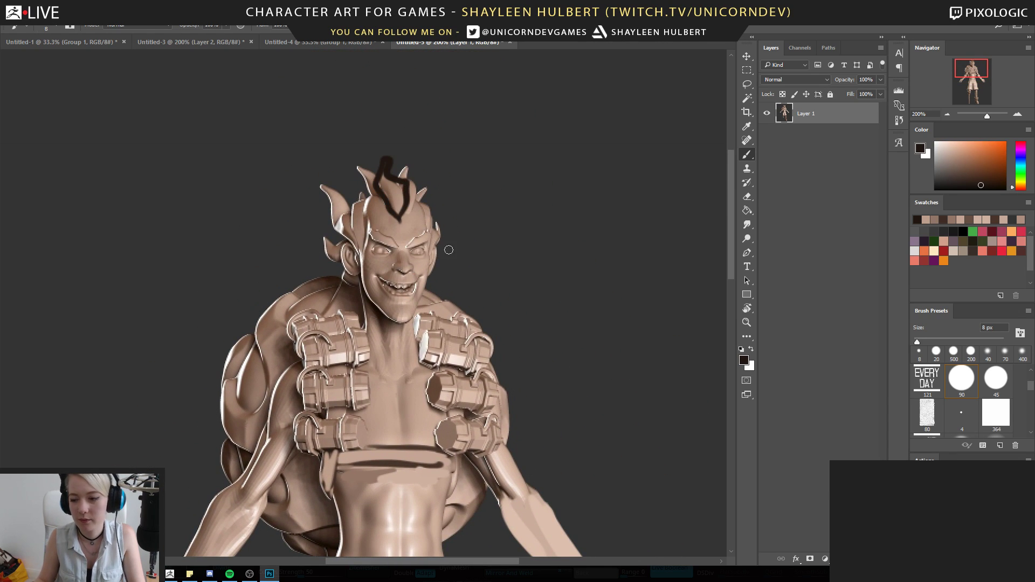
{"action": "key", "text": "ctrl+z"}
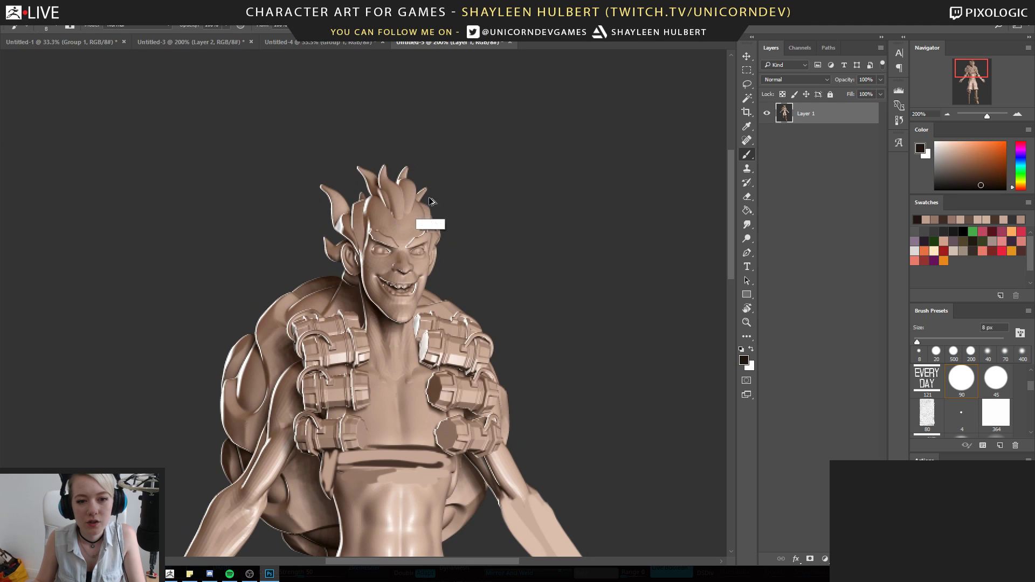
{"action": "mouse_move", "coordinate": [398, 217]}
{"action": "left_mouse_down"}
{"action": "mouse_move", "coordinate": [384, 152]}
{"action": "mouse_move", "coordinate": [399, 221]}
{"action": "left_mouse_up"}
{"action": "key", "text": "ctrl+z"}
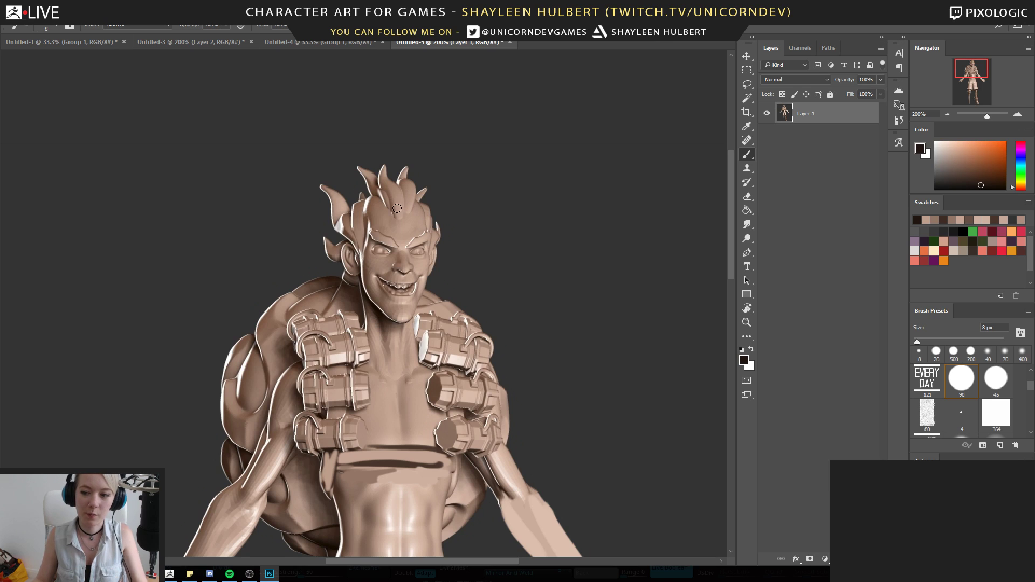
Try sketching taller hair spikes above the head, undoing the strokes
{"action": "mouse_move", "coordinate": [478, 266]}
{"action": "left_mouse_down"}
{"action": "mouse_move", "coordinate": [486, 228]}
{"action": "mouse_move", "coordinate": [485, 253]}
{"action": "left_mouse_up"}
{"action": "mouse_move", "coordinate": [408, 188]}
{"action": "left_mouse_down"}
{"action": "mouse_move", "coordinate": [415, 156]}
{"action": "mouse_move", "coordinate": [396, 114]}
{"action": "mouse_move", "coordinate": [400, 174]}
{"action": "mouse_move", "coordinate": [415, 124]}
{"action": "left_mouse_up"}
{"action": "left_click_drag", "start_coordinate": [390, 163], "coordinate": [376, 135]}
{"action": "key", "text": "ctrl+z"}
{"action": "key", "text": "ctrl+z"}
{"action": "key", "text": "ctrl+z"}
{"action": "key", "text": "ctrl+z"}
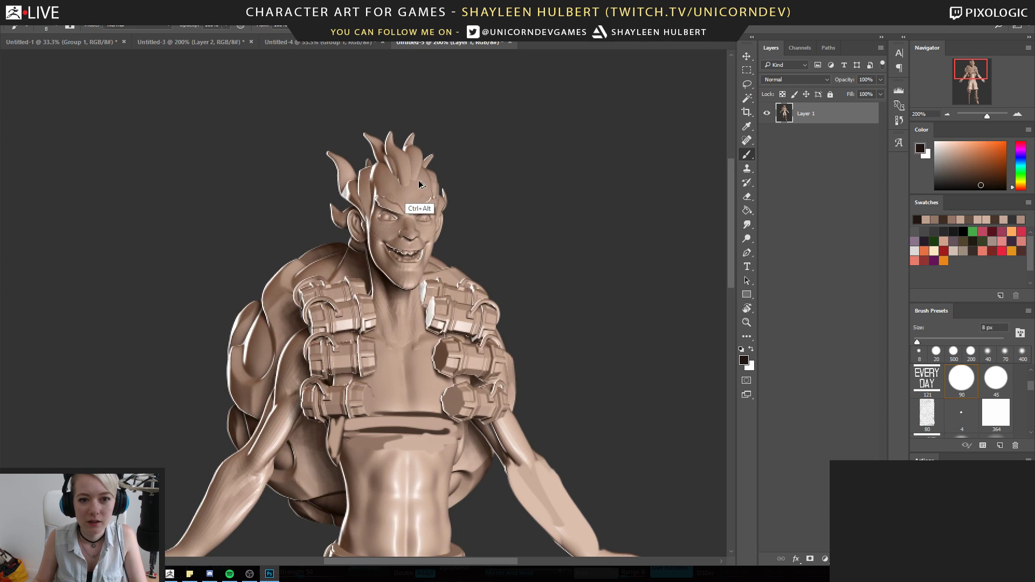
Extend the central hair spike upward and fill out the front lock with sampled hair tones
{"action": "left_click", "coordinate": [404, 143], "text": "alt"}
{"action": "left_click_drag", "start_coordinate": [386, 147], "coordinate": [393, 117]}
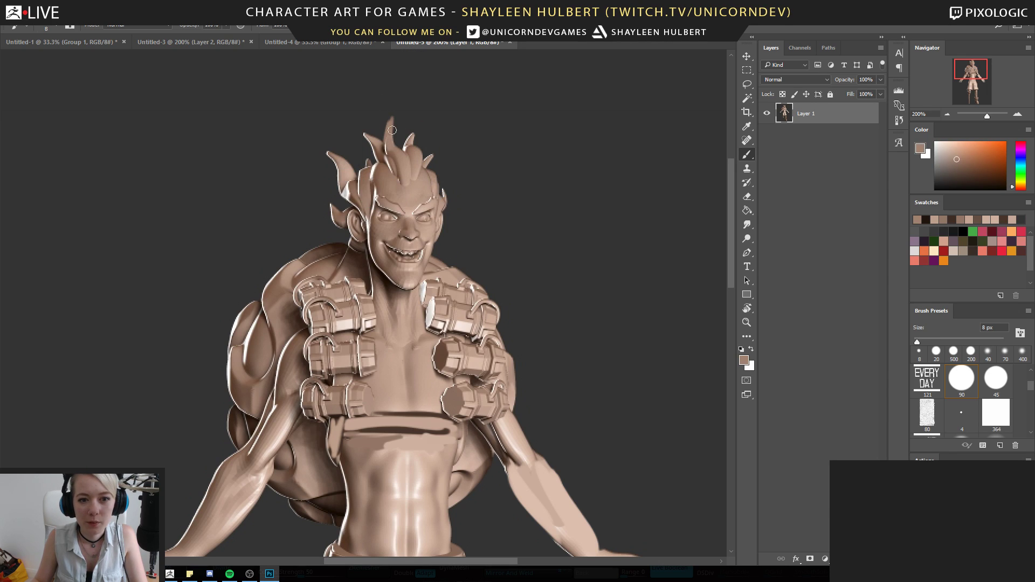
{"action": "left_click", "coordinate": [408, 170], "text": "alt"}
{"action": "left_click_drag", "start_coordinate": [401, 157], "coordinate": [406, 178]}
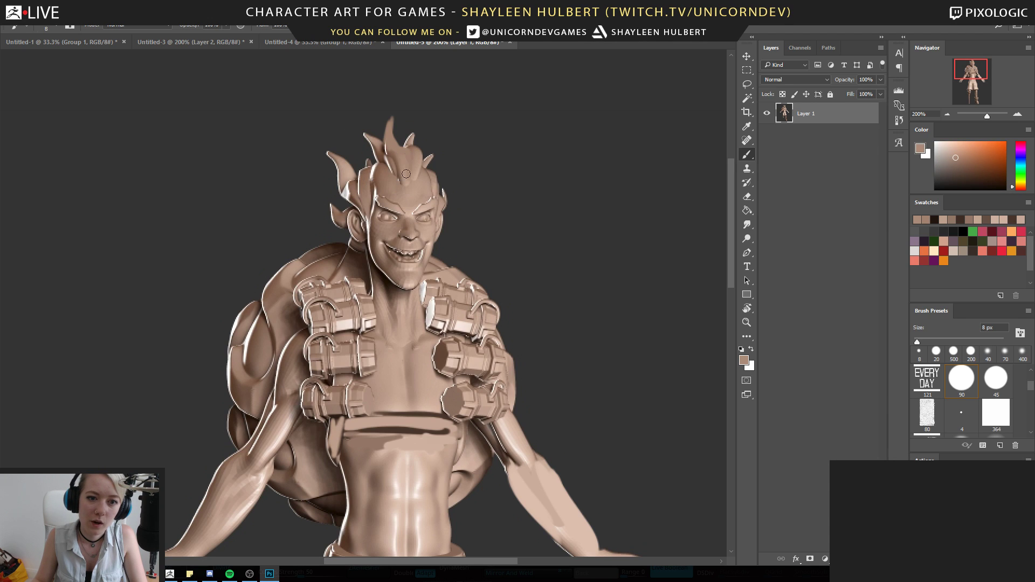
Sketch curling flame-shaped hair locks on the background beside the head, in dark brown and a lighter sampled tone
{"action": "mouse_move", "coordinate": [500, 245]}
{"action": "left_mouse_down"}
{"action": "mouse_move", "coordinate": [494, 151]}
{"action": "mouse_move", "coordinate": [486, 257]}
{"action": "left_mouse_up"}
{"action": "mouse_move", "coordinate": [494, 189]}
{"action": "left_mouse_down"}
{"action": "mouse_move", "coordinate": [499, 118]}
{"action": "mouse_move", "coordinate": [486, 183]}
{"action": "left_mouse_up"}
{"action": "left_click", "coordinate": [360, 311], "text": "alt"}
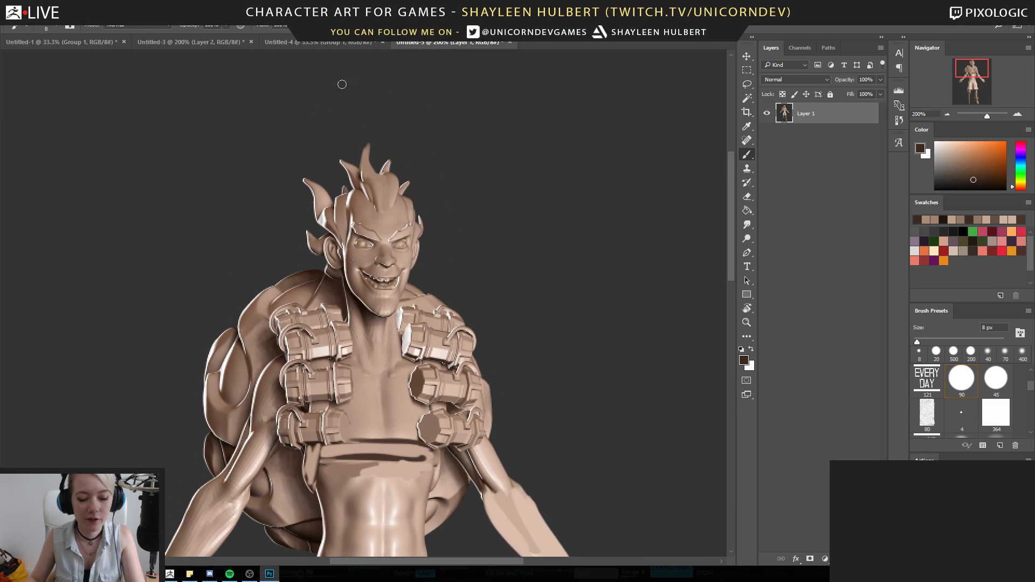
{"action": "left_click_drag", "start_coordinate": [520, 179], "coordinate": [555, 216]}
{"action": "left_click_drag", "start_coordinate": [506, 184], "coordinate": [531, 269]}
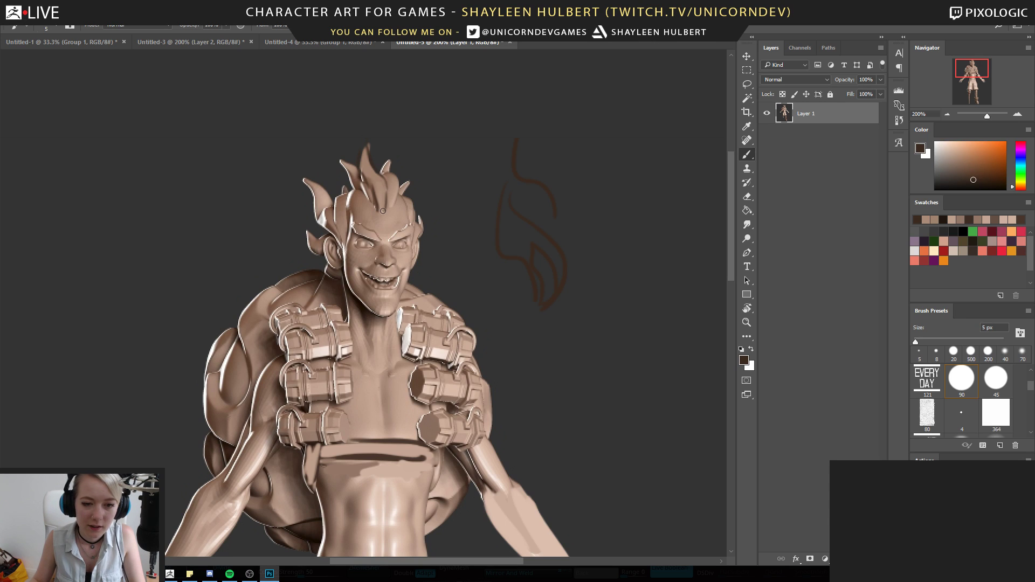
{"action": "left_click", "coordinate": [381, 168], "text": "alt"}
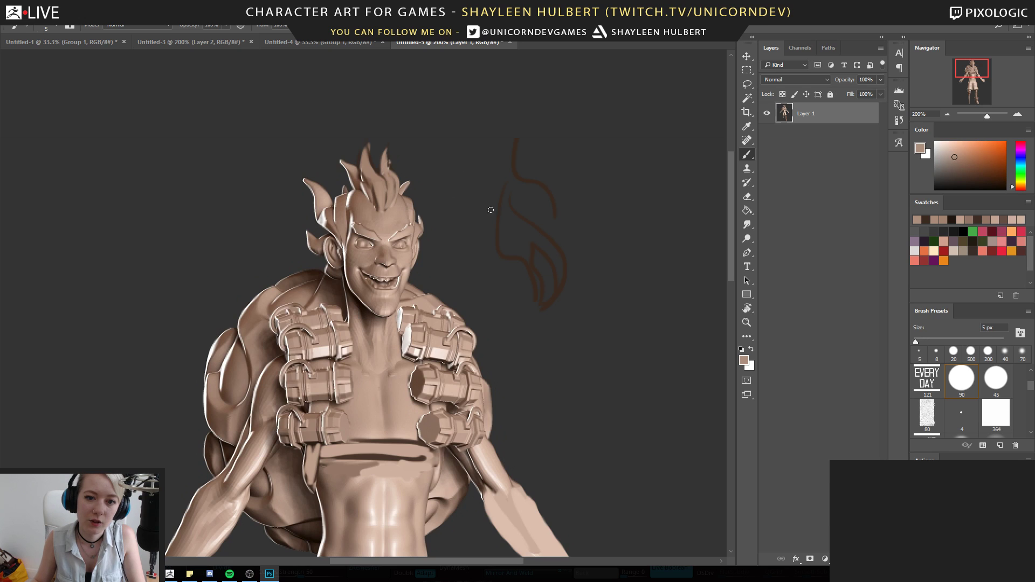
{"action": "mouse_move", "coordinate": [461, 167]}
{"action": "left_mouse_down"}
{"action": "mouse_move", "coordinate": [459, 201]}
{"action": "mouse_move", "coordinate": [496, 239]}
{"action": "mouse_move", "coordinate": [447, 218]}
{"action": "mouse_move", "coordinate": [493, 247]}
{"action": "left_mouse_up"}
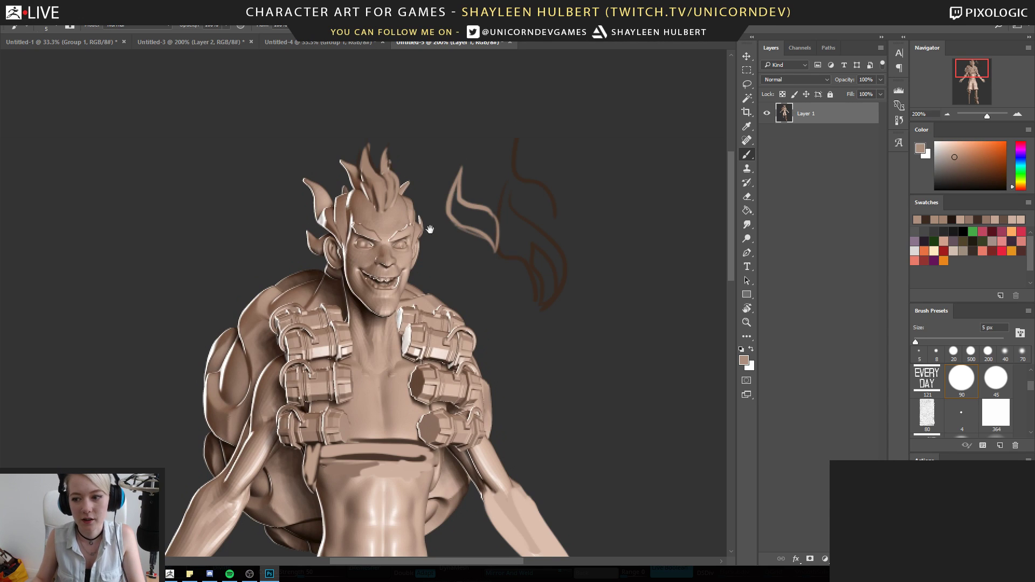
Paint a dark contour along the waist on the image's right side with a 5 px brush, undoing the trial strokes
{"action": "scroll", "coordinate": [341, 251], "scroll_direction": "down", "scroll_amount": 5}
{"action": "mouse_move", "coordinate": [311, 268]}
{"action": "left_mouse_down"}
{"action": "mouse_move", "coordinate": [303, 259]}
{"action": "mouse_move", "coordinate": [300, 301]}
{"action": "left_mouse_up"}
{"action": "key", "text": "ctrl+z"}
{"action": "mouse_move", "coordinate": [287, 227]}
{"action": "left_mouse_down"}
{"action": "mouse_move", "coordinate": [318, 310]}
{"action": "mouse_move", "coordinate": [298, 298]}
{"action": "left_mouse_up"}
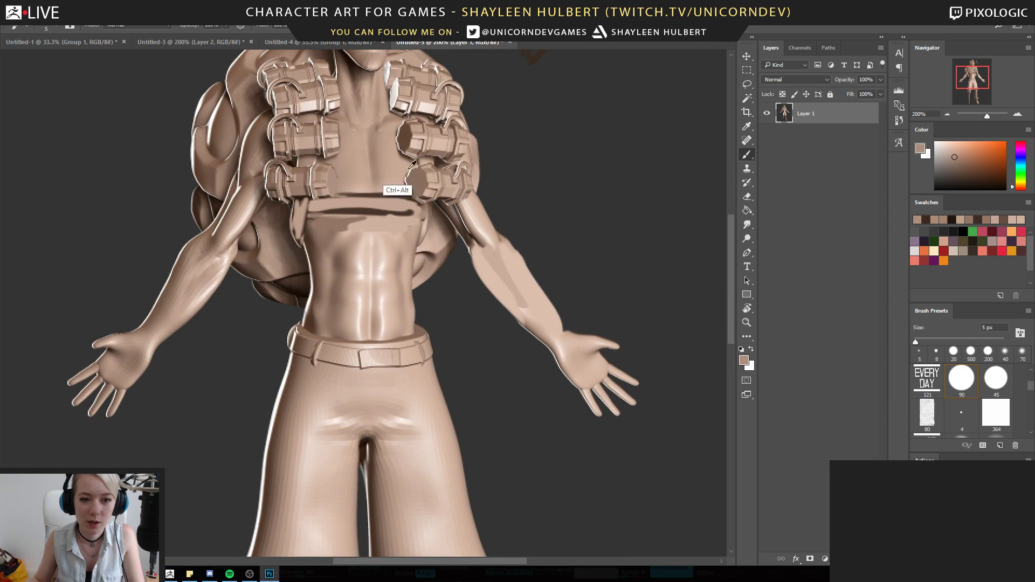
{"action": "left_click", "coordinate": [426, 238], "text": "alt"}
{"action": "left_click_drag", "start_coordinate": [421, 221], "coordinate": [410, 339]}
Paint sampled dark browns along the waist on the image's left side to carve its contour inward
{"action": "left_click", "coordinate": [302, 343], "text": "alt"}
{"action": "left_click_drag", "start_coordinate": [312, 302], "coordinate": [324, 319]}
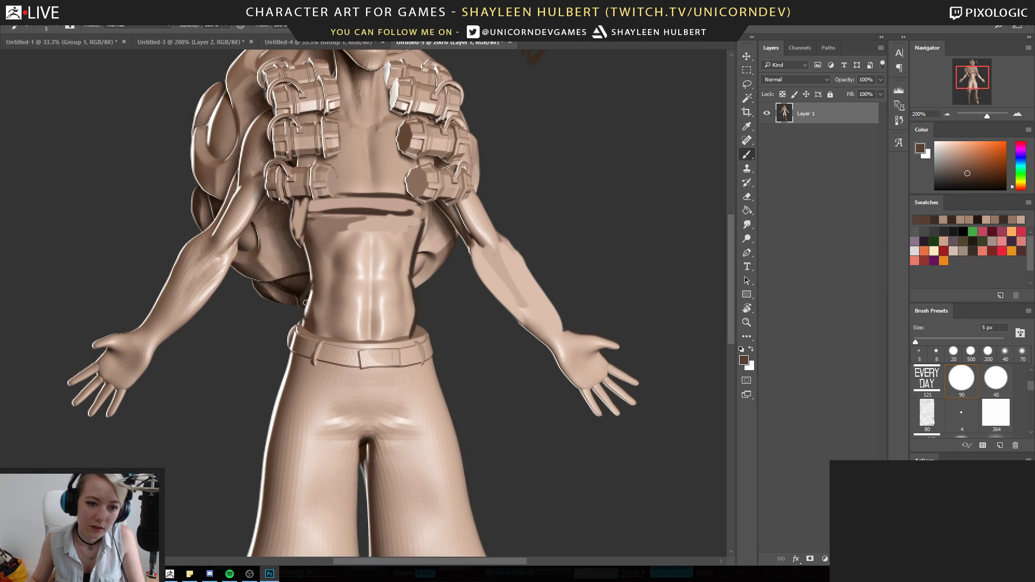
{"action": "left_click", "coordinate": [306, 286], "text": "alt"}
{"action": "mouse_move", "coordinate": [310, 279]}
{"action": "left_mouse_down"}
{"action": "mouse_move", "coordinate": [303, 243]}
{"action": "mouse_move", "coordinate": [310, 279]}
{"action": "left_mouse_up"}
{"action": "left_click", "coordinate": [297, 286], "text": "alt"}
{"action": "left_click_drag", "start_coordinate": [300, 243], "coordinate": [307, 333]}
Try drawing dark strokes down the abdomen and on the background above the forearm, undoing them
{"action": "left_click_drag", "start_coordinate": [381, 250], "coordinate": [367, 388]}
{"action": "key", "text": "ctrl+z"}
{"action": "left_click_drag", "start_coordinate": [510, 141], "coordinate": [599, 179]}
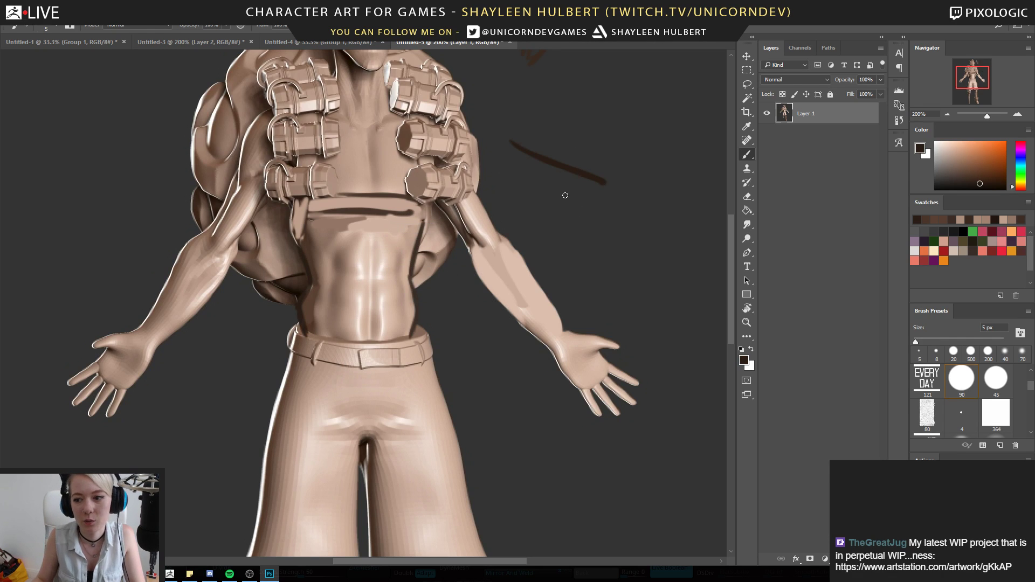
{"action": "left_click_drag", "start_coordinate": [504, 182], "coordinate": [585, 222]}
{"action": "mouse_move", "coordinate": [604, 183]}
{"action": "left_mouse_down"}
{"action": "mouse_move", "coordinate": [656, 136]}
{"action": "mouse_move", "coordinate": [639, 180]}
{"action": "left_mouse_up"}
{"action": "key", "text": "ctrl+z"}
{"action": "key", "text": "ctrl+z"}
{"action": "key", "text": "ctrl+z"}
Touch up both waist edges with sampled skin and brown tones, and enlarge the brush to 10 px
{"action": "left_click", "coordinate": [419, 231], "text": "alt"}
{"action": "mouse_move", "coordinate": [419, 232]}
{"action": "left_mouse_down"}
{"action": "mouse_move", "coordinate": [407, 277]}
{"action": "mouse_move", "coordinate": [415, 314]}
{"action": "left_mouse_up"}
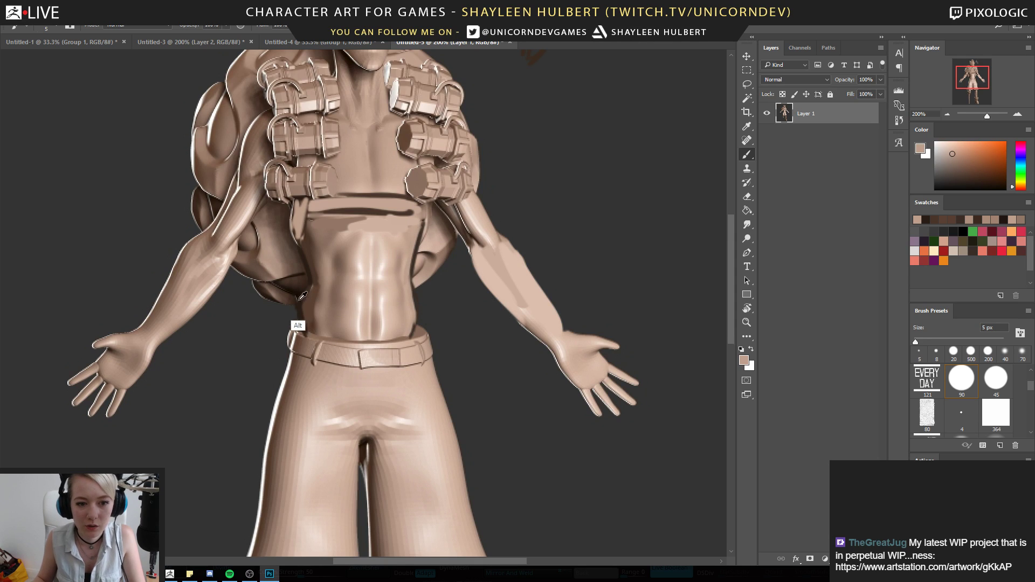
{"action": "left_click", "coordinate": [301, 323], "text": "alt"}
{"action": "left_click_drag", "start_coordinate": [313, 281], "coordinate": [314, 286]}
{"action": "scroll", "coordinate": [350, 195], "scroll_direction": "up", "scroll_amount": 2}
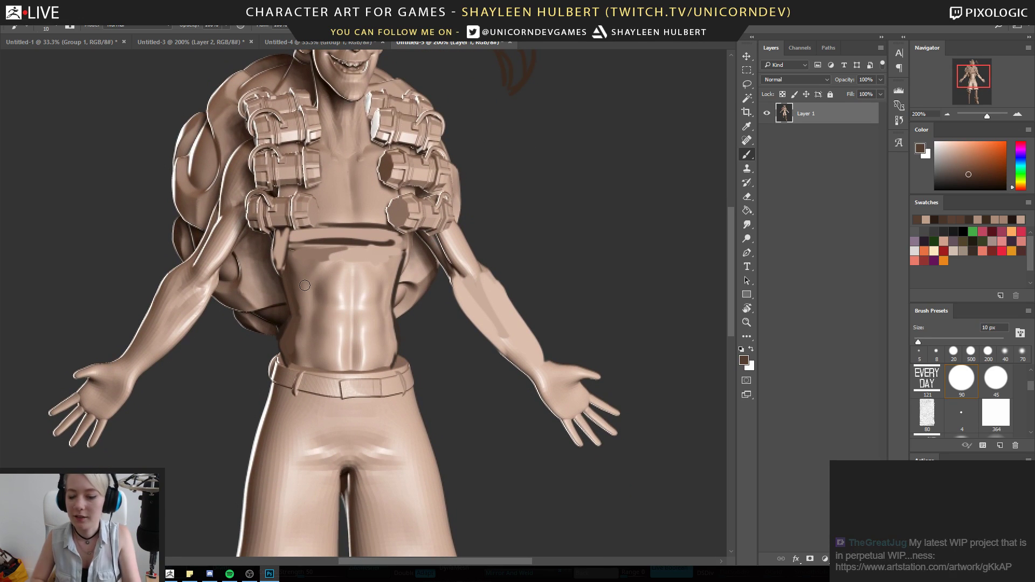
{"action": "key", "text": "bracketright"}
{"action": "key", "text": "bracketright"}
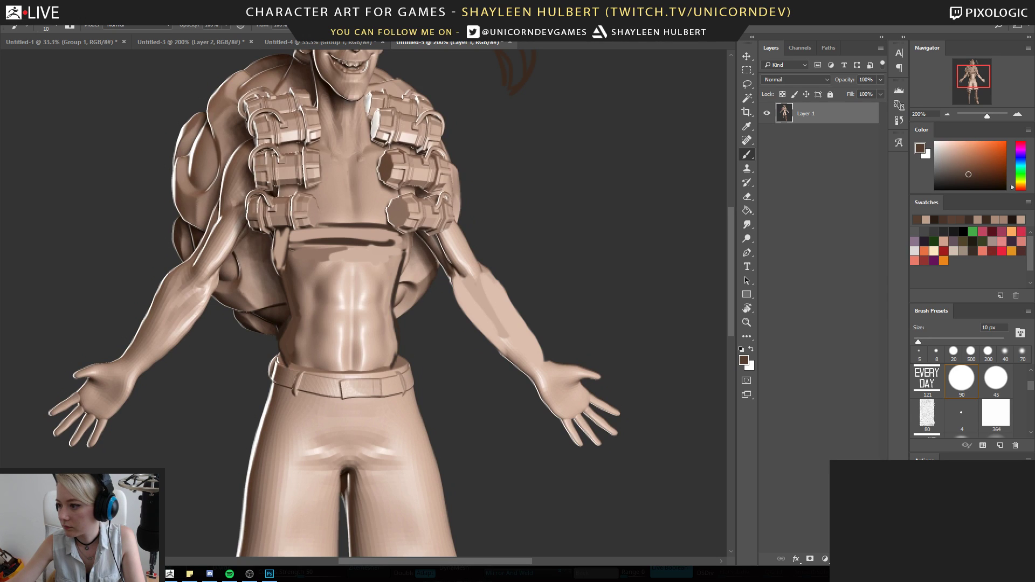
Paste the Junkrat reference sheet over the sculpt and switch to a bright red 4 px brush
{"action": "key", "text": "ctrl+v"}
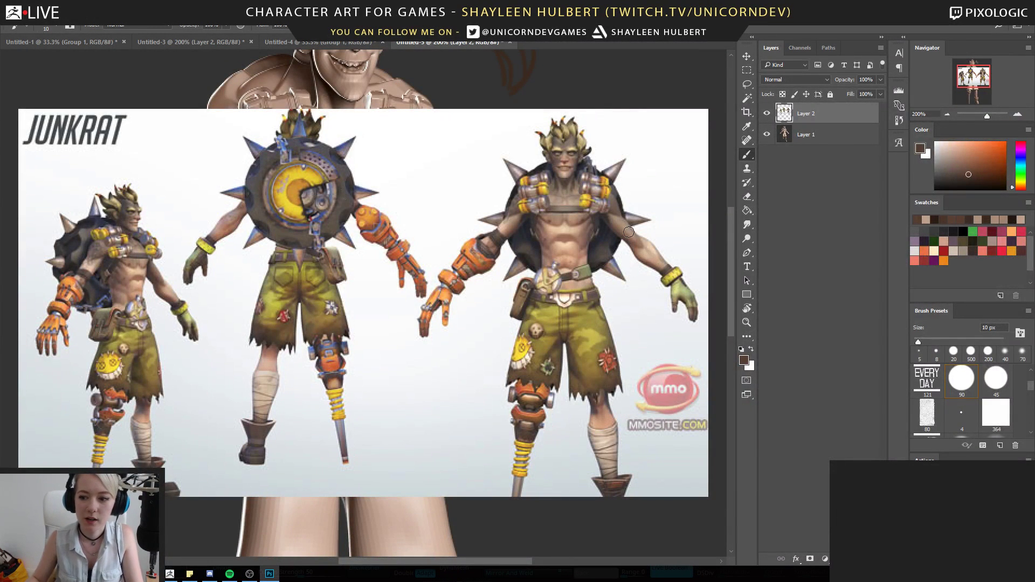
{"action": "scroll", "coordinate": [485, 269], "scroll_direction": "right", "scroll_amount": 2}
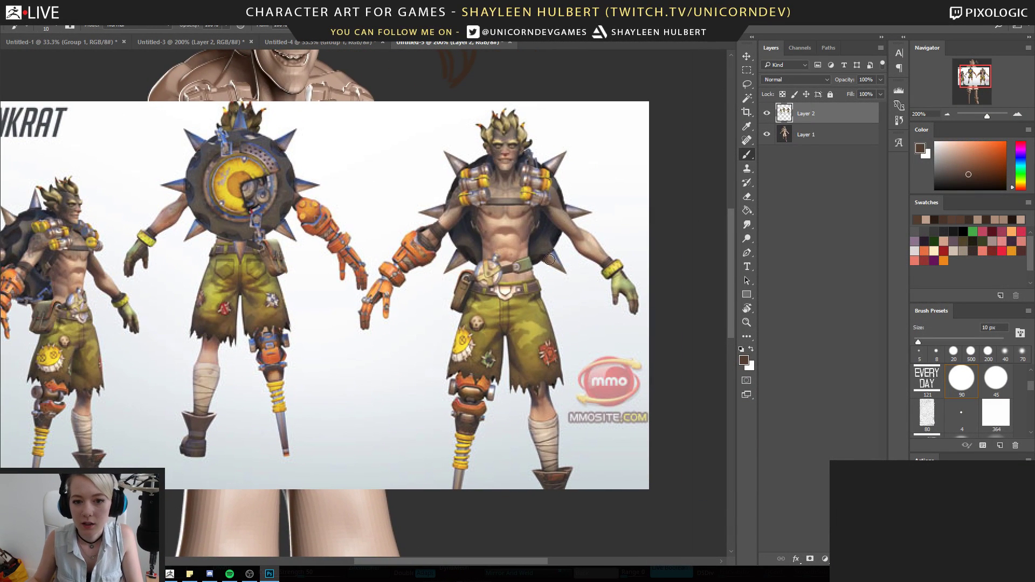
{"action": "left_click_drag", "start_coordinate": [1021, 154], "coordinate": [1020, 143]}
{"action": "left_click", "coordinate": [1005, 143]}
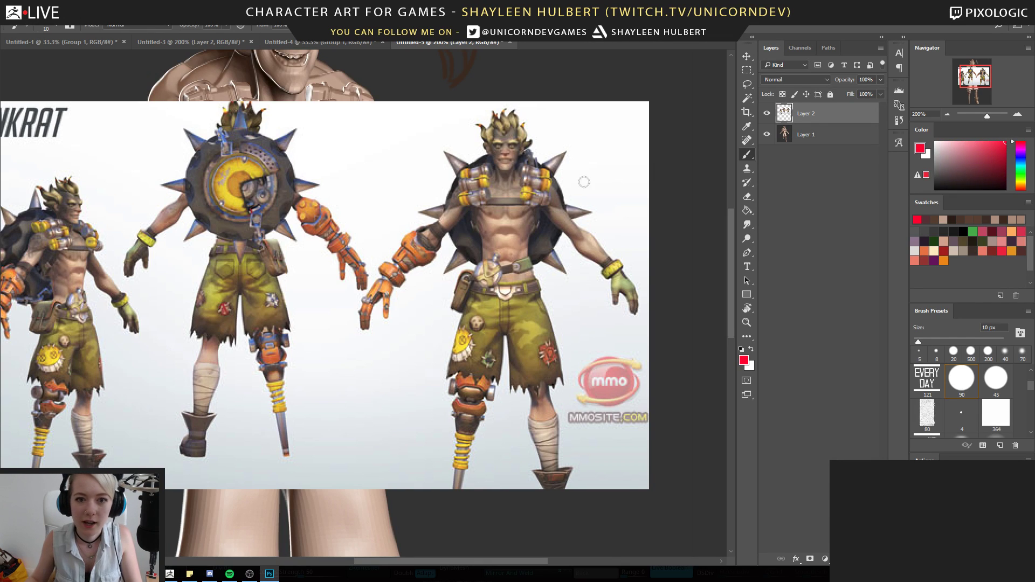
{"action": "key", "text": "bracketleft"}
{"action": "key", "text": "bracketleft"}
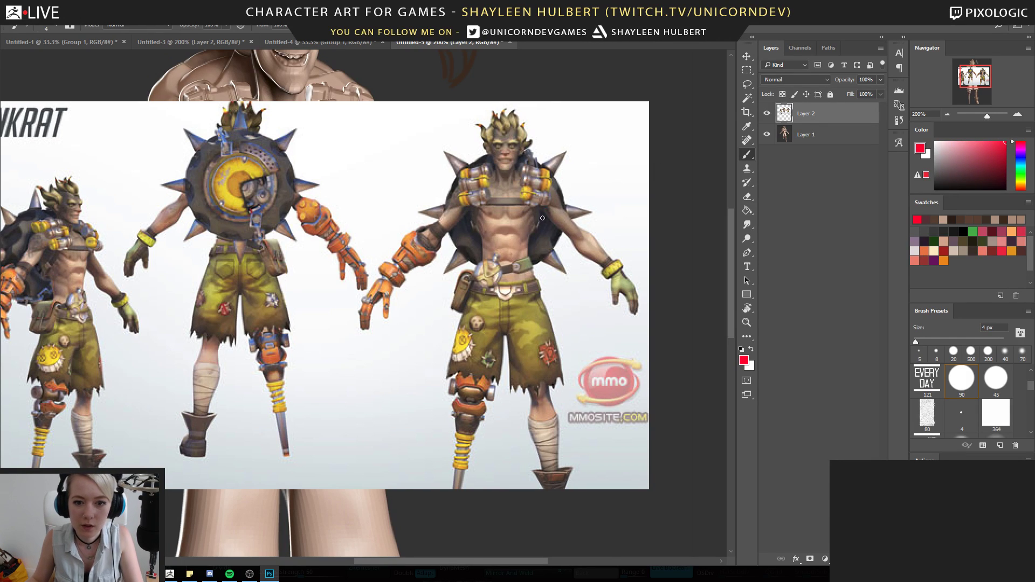
Trace the front-view reference's torso side, thigh and calf contours in red on the image's right, undoing unwanted strokes
{"action": "left_click_drag", "start_coordinate": [545, 209], "coordinate": [528, 241]}
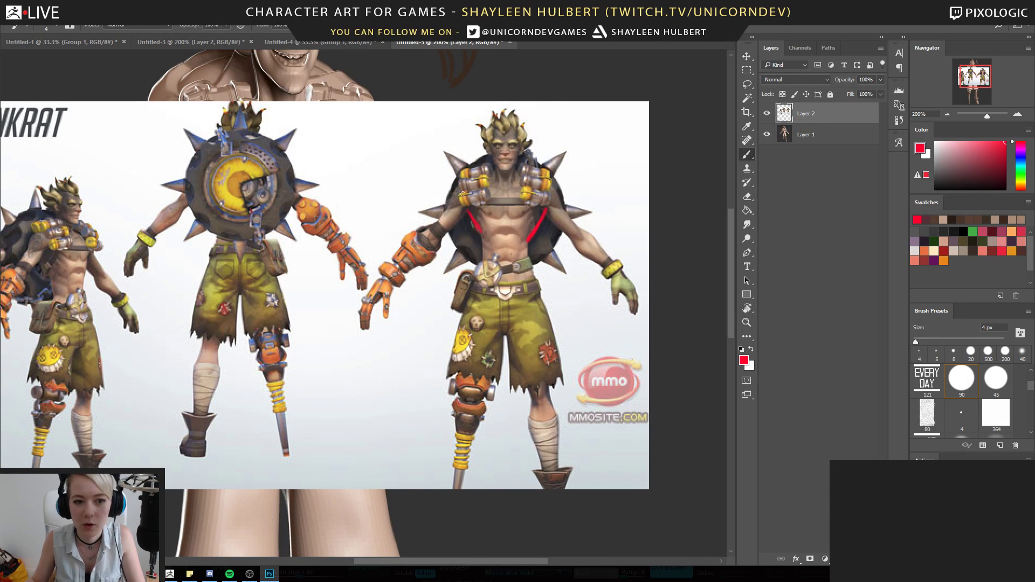
{"action": "key", "text": "ctrl+alt+z"}
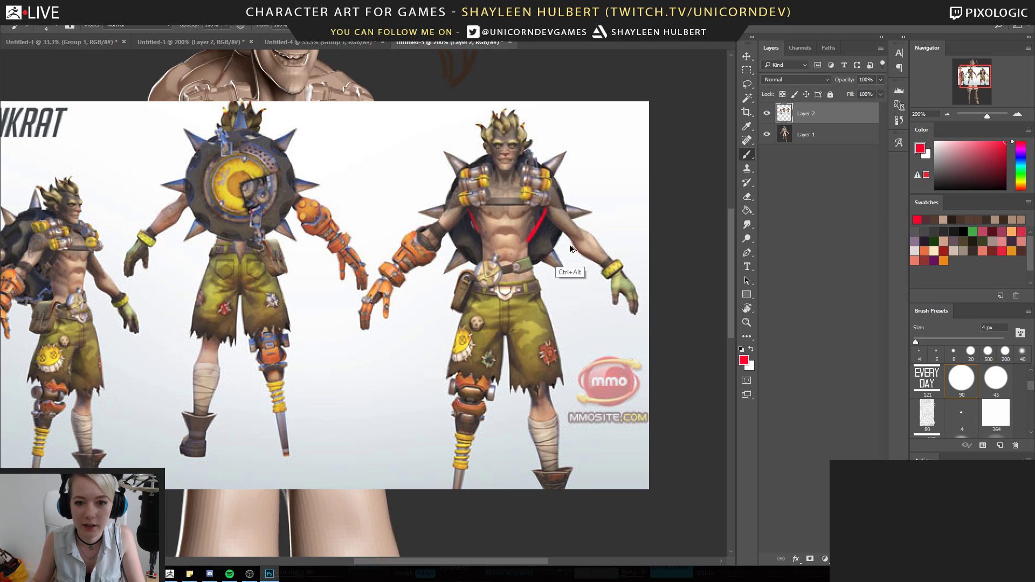
{"action": "key", "text": "ctrl+alt+z"}
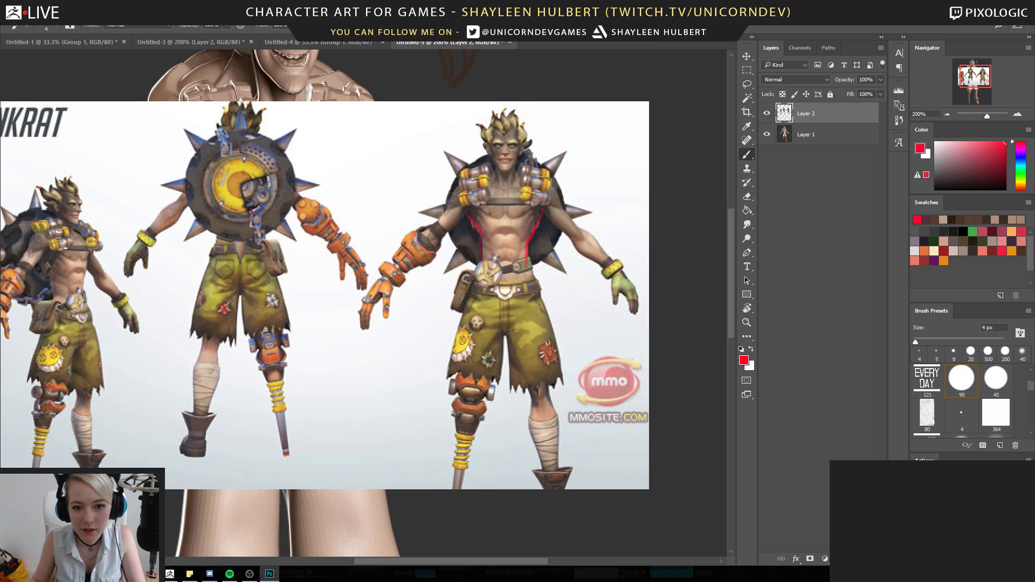
{"action": "key", "text": "ctrl+alt+z"}
{"action": "key", "text": "ctrl+alt+z"}
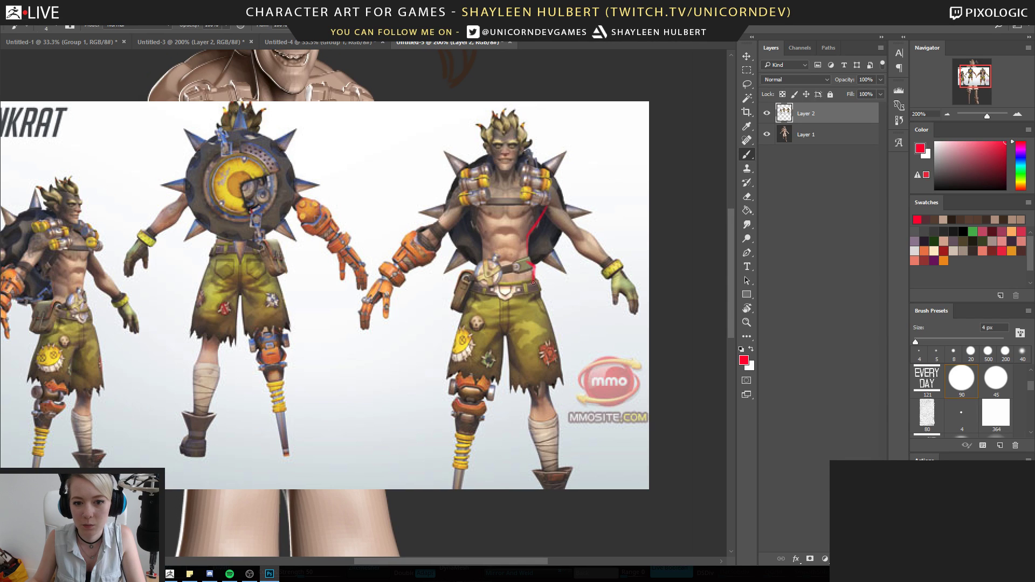
{"action": "mouse_move", "coordinate": [539, 412]}
{"action": "left_mouse_down"}
{"action": "mouse_move", "coordinate": [471, 324]}
{"action": "mouse_move", "coordinate": [493, 338]}
{"action": "mouse_move", "coordinate": [491, 375]}
{"action": "left_mouse_up"}
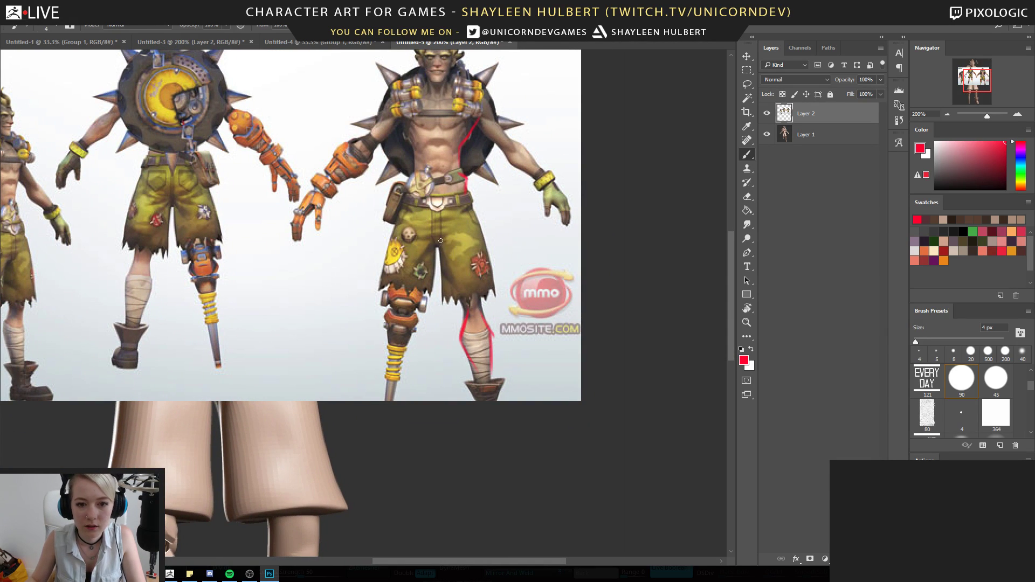
{"action": "left_click_drag", "start_coordinate": [472, 193], "coordinate": [493, 293]}
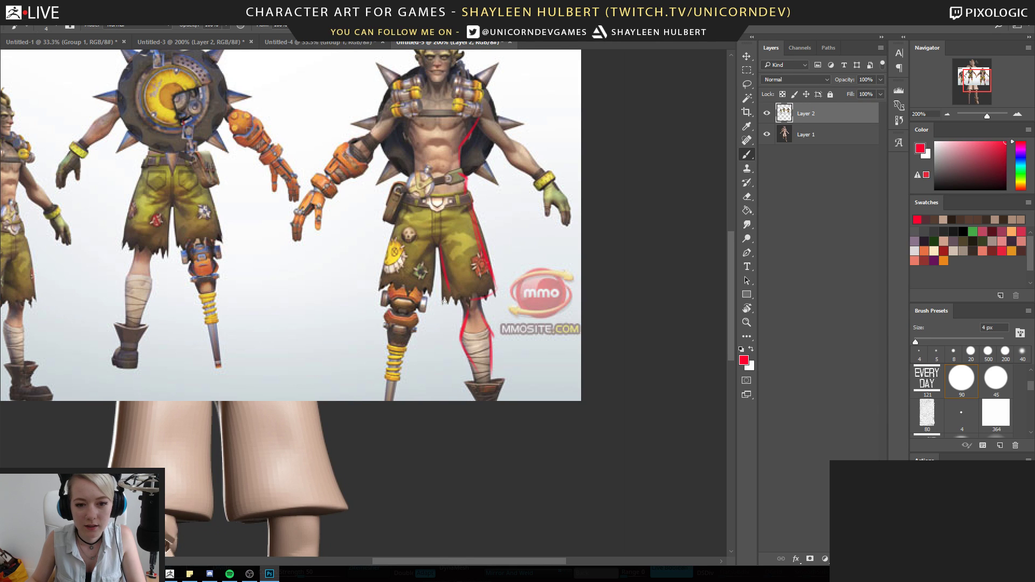
Trace the front-view reference's face edge, mechanical arm and opposite upper arm in red
{"action": "mouse_move", "coordinate": [443, 134]}
{"action": "left_mouse_down"}
{"action": "mouse_move", "coordinate": [440, 209]}
{"action": "mouse_move", "coordinate": [458, 194]}
{"action": "left_mouse_up"}
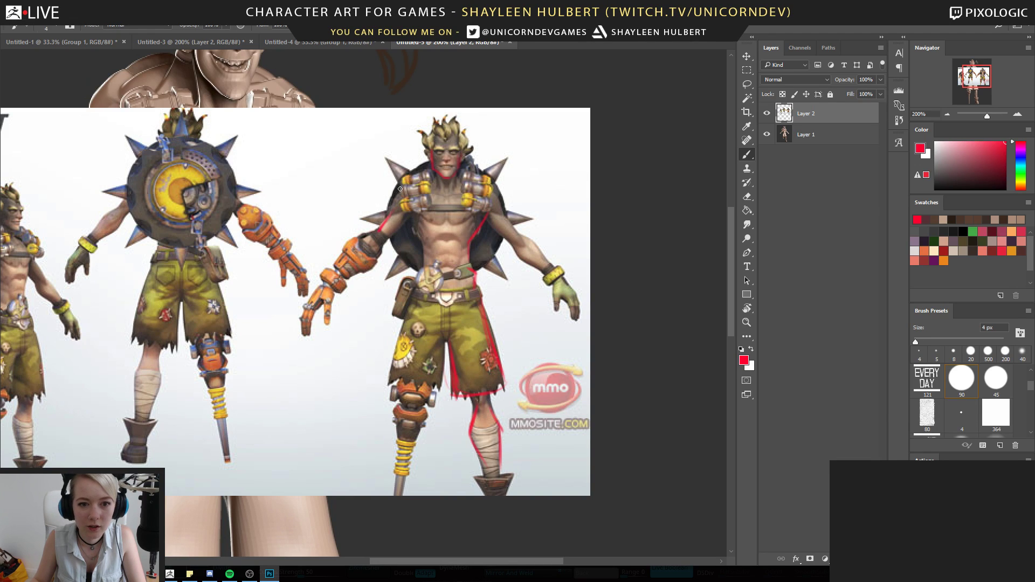
{"action": "mouse_move", "coordinate": [378, 231]}
{"action": "left_mouse_down"}
{"action": "mouse_move", "coordinate": [348, 238]}
{"action": "mouse_move", "coordinate": [377, 268]}
{"action": "mouse_move", "coordinate": [348, 279]}
{"action": "left_mouse_up"}
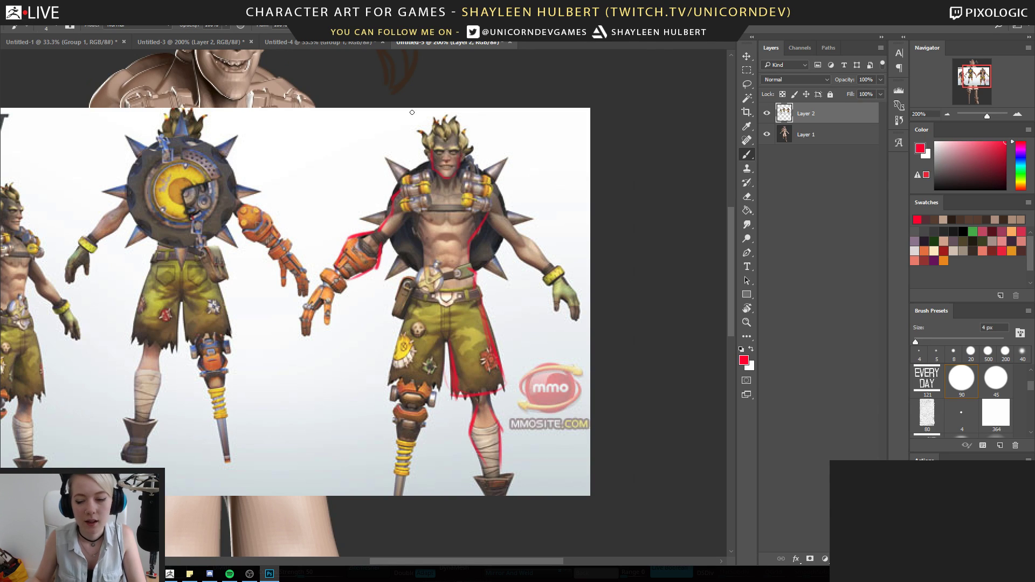
{"action": "left_click_drag", "start_coordinate": [517, 235], "coordinate": [539, 242]}
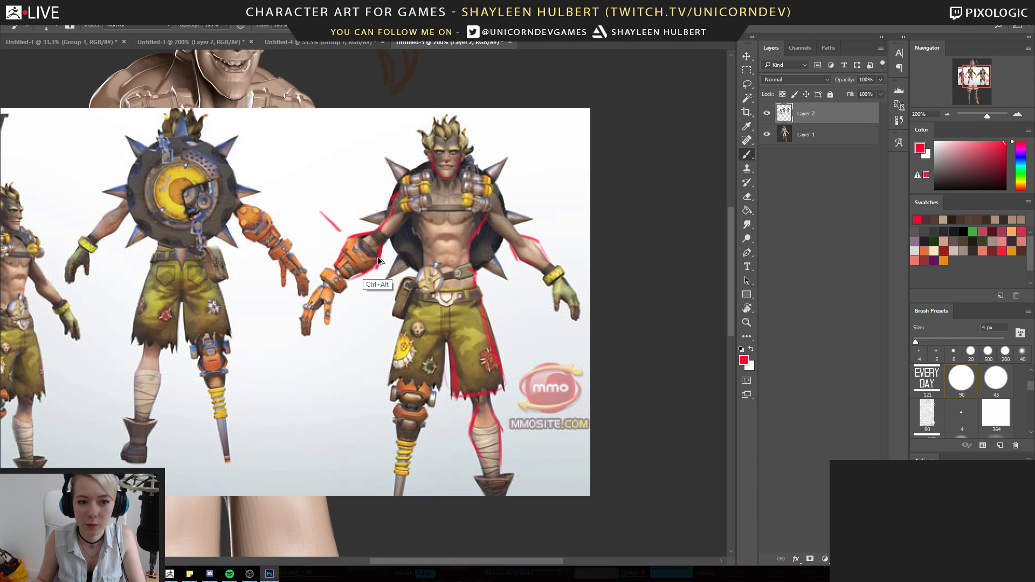
Try short red accent strokes in the empty space beside both arms of the front-view figure, undoing them
{"action": "left_click_drag", "start_coordinate": [556, 214], "coordinate": [544, 227]}
{"action": "left_click_drag", "start_coordinate": [345, 215], "coordinate": [344, 224]}
{"action": "key", "text": "ctrl+alt+z"}
{"action": "key", "text": "ctrl+alt+z"}
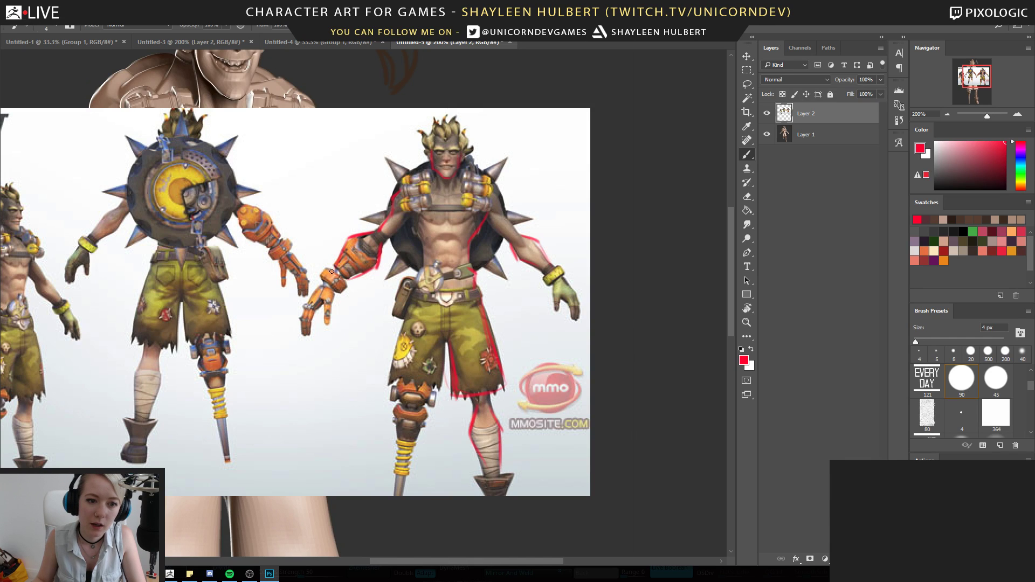
{"action": "mouse_move", "coordinate": [324, 204]}
{"action": "left_mouse_down"}
{"action": "mouse_move", "coordinate": [344, 226]}
{"action": "mouse_move", "coordinate": [347, 208]}
{"action": "left_mouse_up"}
{"action": "key", "text": "ctrl+alt+z"}
{"action": "key", "text": "ctrl+alt+z"}
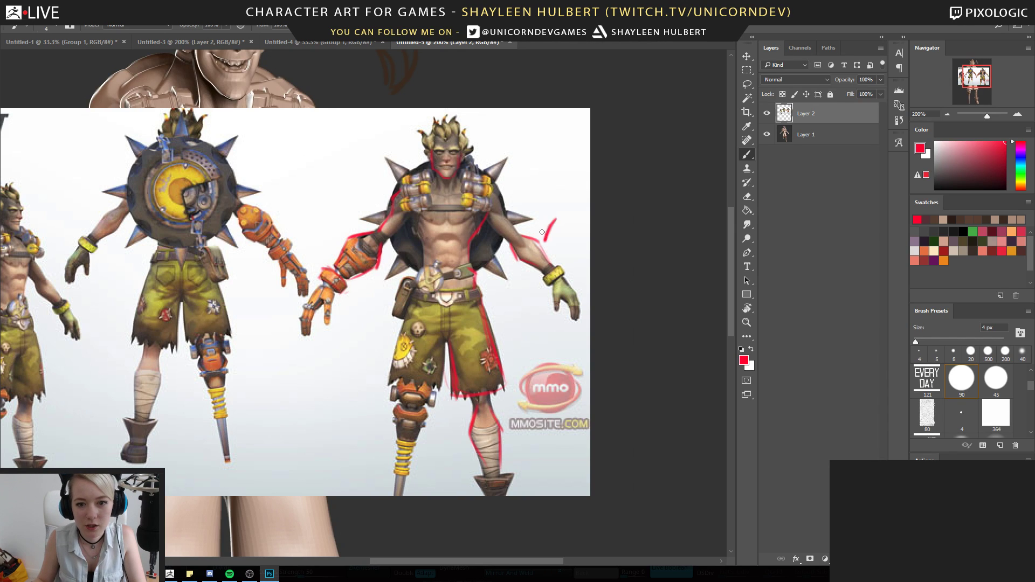
{"action": "mouse_move", "coordinate": [352, 222]}
{"action": "left_mouse_down"}
{"action": "mouse_move", "coordinate": [313, 199]}
{"action": "mouse_move", "coordinate": [309, 207]}
{"action": "left_mouse_up"}
{"action": "mouse_move", "coordinate": [336, 224]}
{"action": "left_mouse_down"}
{"action": "mouse_move", "coordinate": [353, 223]}
{"action": "mouse_move", "coordinate": [352, 208]}
{"action": "left_mouse_up"}
{"action": "key", "text": "ctrl+alt+z"}
{"action": "key", "text": "ctrl+alt+z"}
Mark the peg leg's knee joint on the front-view reference in red, undoing unwanted strokes on the torso and legs
{"action": "left_click_drag", "start_coordinate": [448, 276], "coordinate": [453, 241]}
{"action": "mouse_move", "coordinate": [396, 325]}
{"action": "left_mouse_down"}
{"action": "mouse_move", "coordinate": [386, 346]}
{"action": "mouse_move", "coordinate": [423, 354]}
{"action": "mouse_move", "coordinate": [395, 415]}
{"action": "left_mouse_up"}
{"action": "left_click_drag", "start_coordinate": [415, 369], "coordinate": [404, 415]}
{"action": "left_click_drag", "start_coordinate": [387, 354], "coordinate": [392, 396]}
{"action": "mouse_move", "coordinate": [462, 368]}
{"action": "left_mouse_down"}
{"action": "mouse_move", "coordinate": [450, 387]}
{"action": "mouse_move", "coordinate": [431, 350]}
{"action": "left_mouse_up"}
{"action": "key", "text": "ctrl+alt+z"}
{"action": "key", "text": "ctrl+alt+z"}
{"action": "key", "text": "ctrl+alt+z"}
{"action": "key", "text": "ctrl+alt+z"}
{"action": "key", "text": "ctrl+alt+z"}
{"action": "key", "text": "ctrl+alt+z"}
Try a red curve along the side-view figure's head and sample an orange tone from the reference sheet
{"action": "mouse_move", "coordinate": [286, 303]}
{"action": "left_mouse_down"}
{"action": "mouse_move", "coordinate": [455, 335]}
{"action": "mouse_move", "coordinate": [459, 313]}
{"action": "left_mouse_up"}
{"action": "mouse_move", "coordinate": [341, 201]}
{"action": "left_mouse_down"}
{"action": "mouse_move", "coordinate": [400, 279]}
{"action": "mouse_move", "coordinate": [458, 282]}
{"action": "left_mouse_up"}
{"action": "mouse_move", "coordinate": [233, 195]}
{"action": "left_mouse_down"}
{"action": "mouse_move", "coordinate": [250, 207]}
{"action": "mouse_move", "coordinate": [247, 246]}
{"action": "left_mouse_up"}
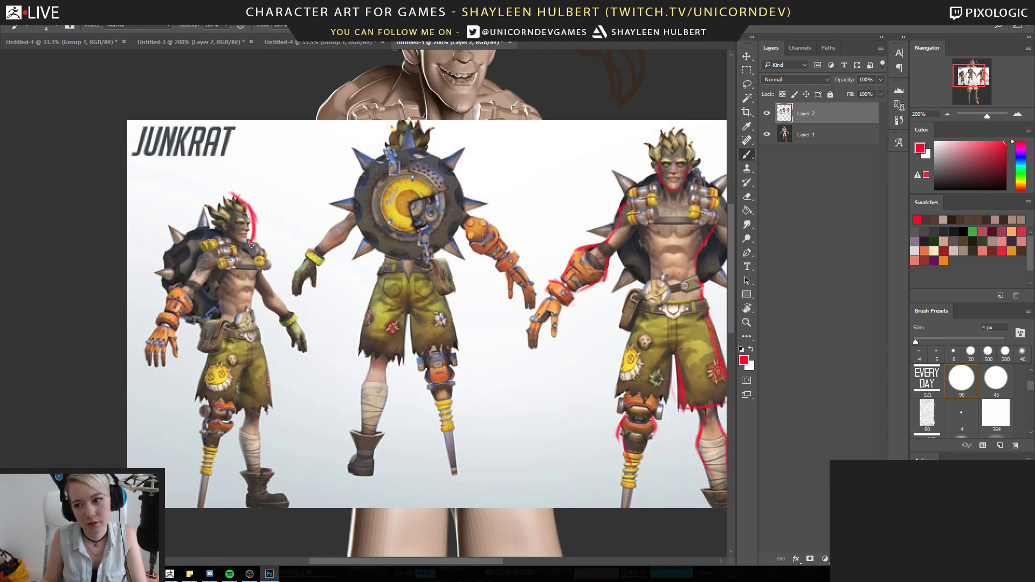
{"action": "left_click_drag", "start_coordinate": [545, 328], "coordinate": [439, 317]}
{"action": "left_click", "coordinate": [440, 317], "text": "alt"}
Hide the Layer 2 reference sheet to uncover the whole Junkrat sculpt
{"action": "key", "text": "z"}
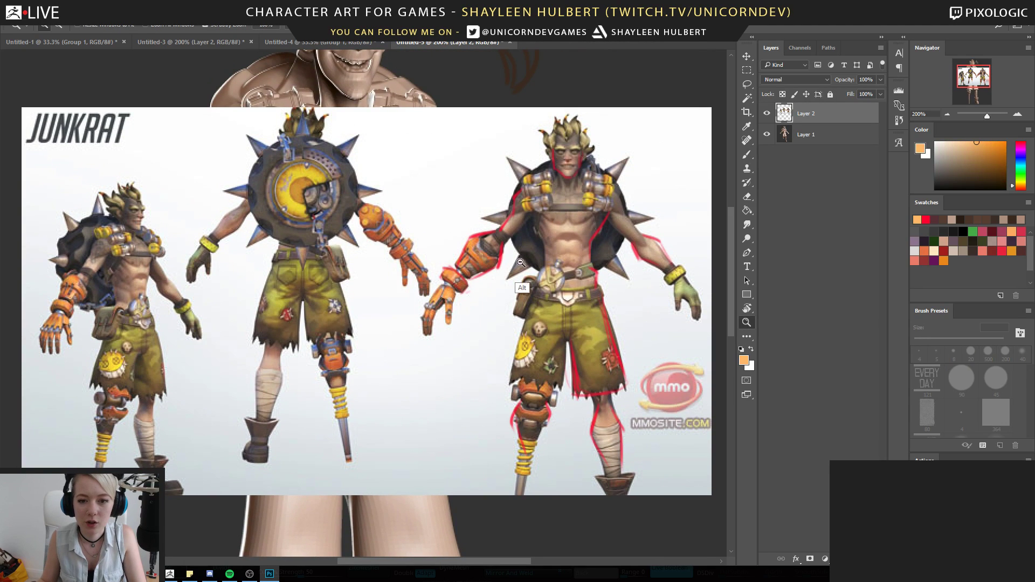
{"action": "left_click", "coordinate": [545, 258], "text": "alt"}
{"action": "left_click", "coordinate": [545, 258], "text": "alt"}
{"action": "left_click", "coordinate": [545, 258]}
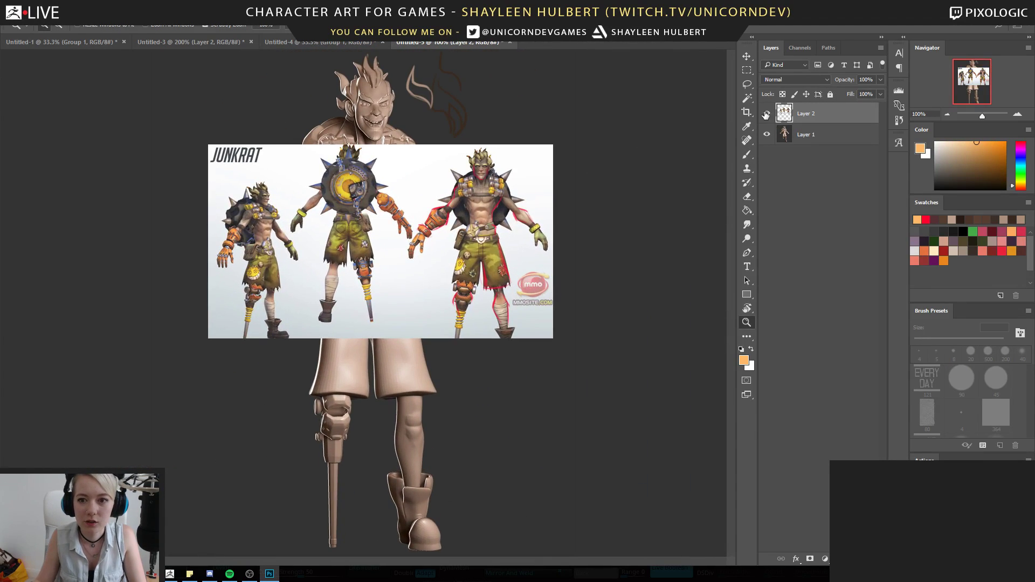
{"action": "left_click", "coordinate": [767, 114]}
{"action": "left_click", "coordinate": [378, 235]}
{"action": "left_click", "coordinate": [378, 235], "text": "alt"}
{"action": "left_click", "coordinate": [378, 234], "text": "alt"}
Make Layer 1 active for painting with a dark brown sampled from the sculpt and a 35 px brush
{"action": "key", "text": "b"}
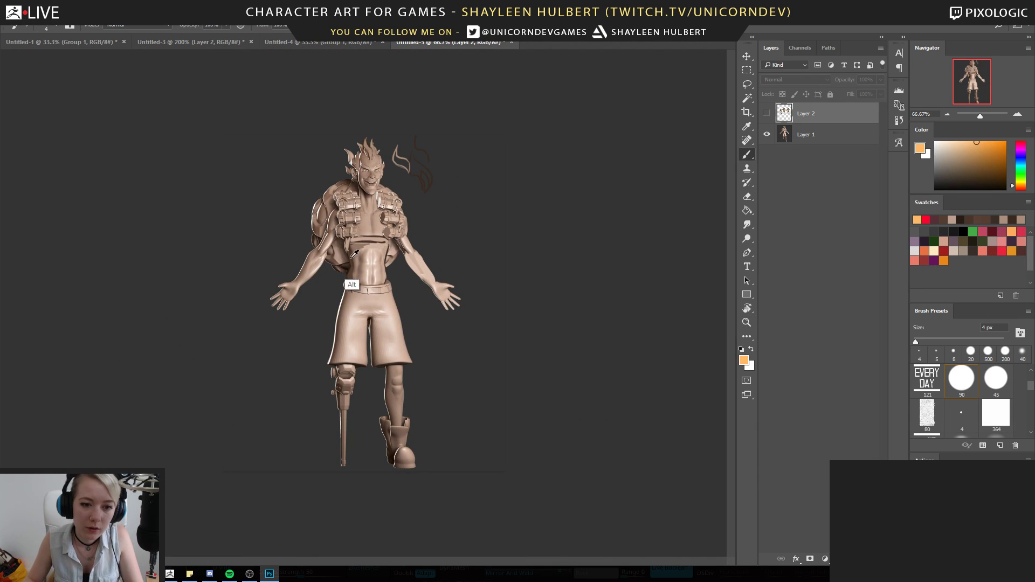
{"action": "left_click", "coordinate": [335, 234], "text": "alt"}
{"action": "left_click", "coordinate": [785, 132]}
{"action": "key", "text": "bracketright"}
{"action": "key", "text": "bracketright"}
{"action": "key", "text": "bracketright"}
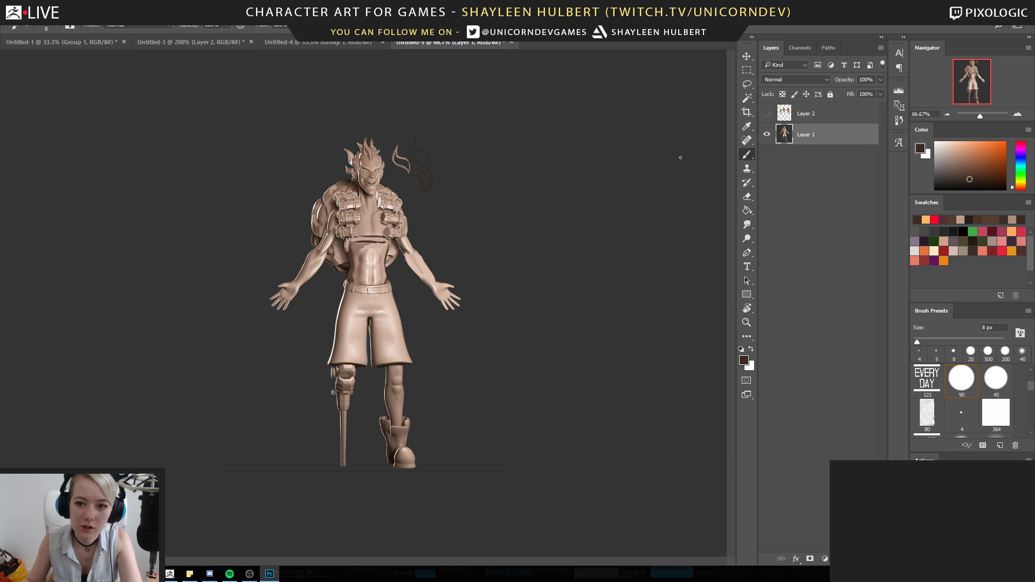
{"action": "key", "text": "bracketright"}
{"action": "key", "text": "bracketright"}
{"action": "key", "text": "bracketright"}
{"action": "key", "text": "bracketright"}
{"action": "key", "text": "bracketright"}
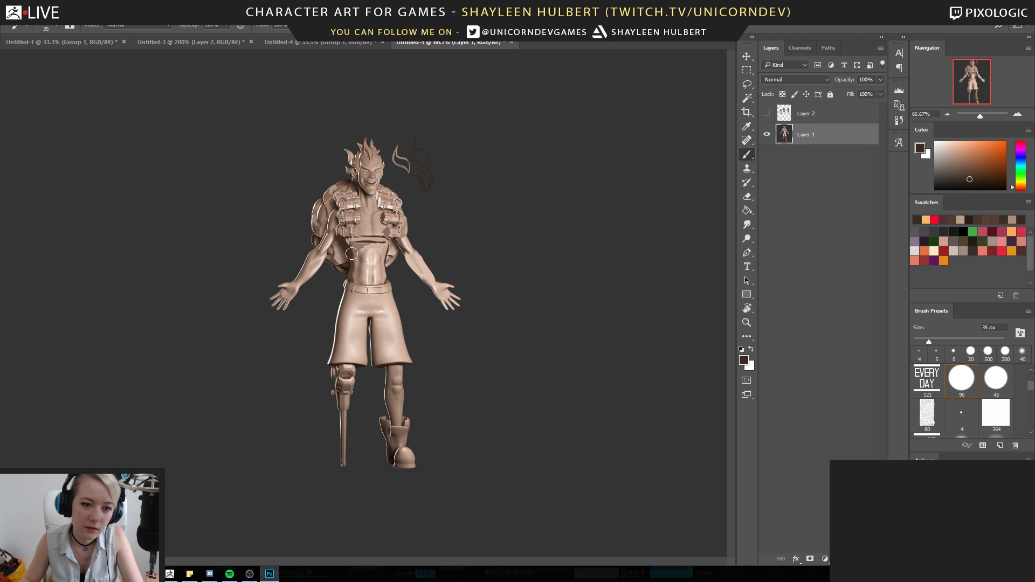
Paint over the chest below the grenade straps with sampled skin and brown tones
{"action": "left_click", "coordinate": [362, 279], "text": "alt"}
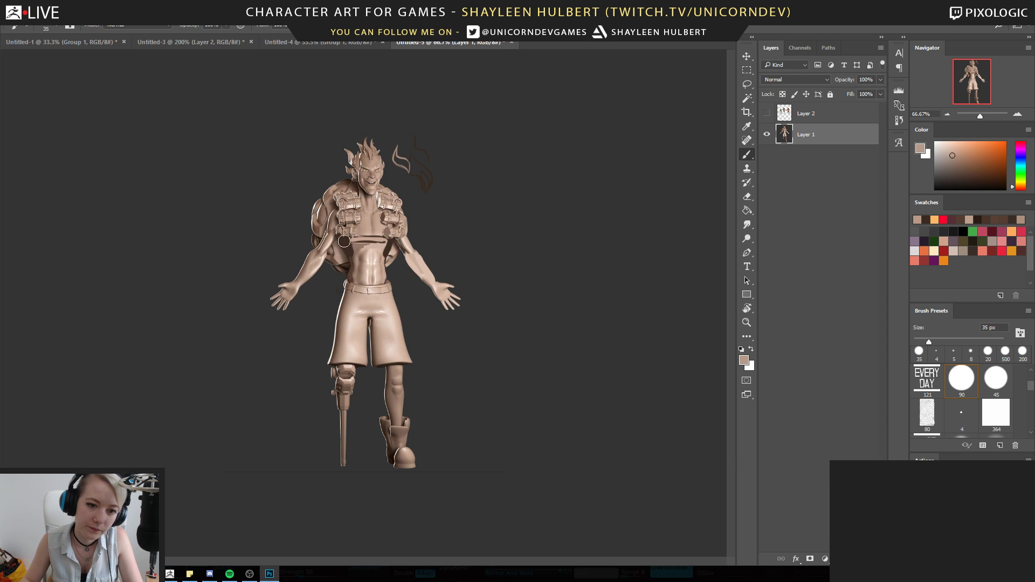
{"action": "left_click", "coordinate": [362, 232], "text": "alt"}
{"action": "mouse_move", "coordinate": [363, 236]}
{"action": "left_mouse_down"}
{"action": "mouse_move", "coordinate": [383, 244]}
{"action": "mouse_move", "coordinate": [368, 227]}
{"action": "mouse_move", "coordinate": [378, 228]}
{"action": "left_mouse_up"}
{"action": "left_click", "coordinate": [378, 232], "text": "alt"}
{"action": "left_click", "coordinate": [385, 271], "text": "alt"}
{"action": "left_click", "coordinate": [363, 243], "text": "alt"}
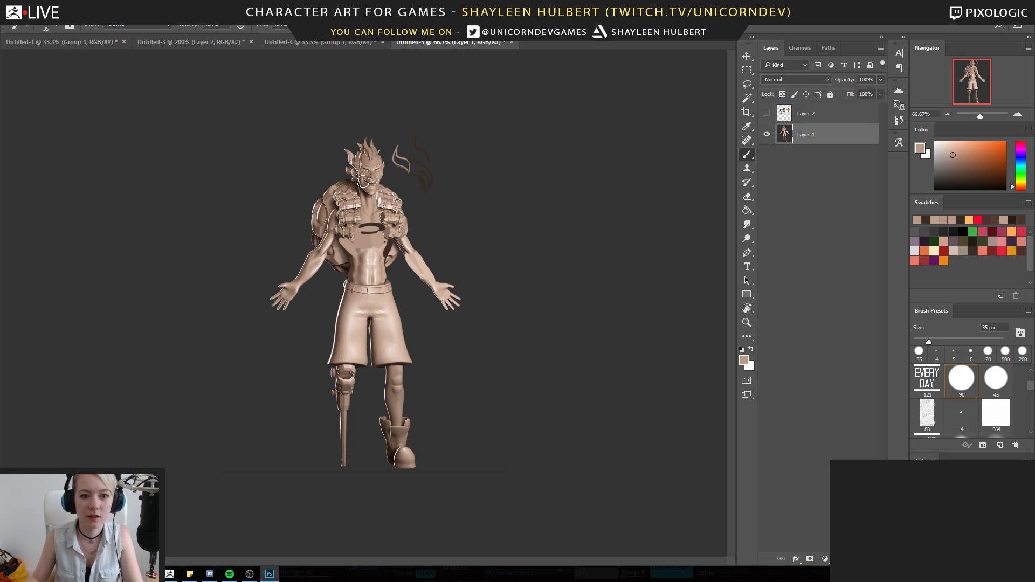
{"action": "left_click", "coordinate": [389, 247], "text": "alt"}
Refine the chest strap and torso edges with a 9 px brush and tones sampled from the sculpt
{"action": "key", "text": "bracketleft"}
{"action": "key", "text": "bracketleft"}
{"action": "key", "text": "bracketleft"}
{"action": "left_click", "coordinate": [367, 230], "text": "alt"}
{"action": "mouse_move", "coordinate": [380, 227]}
{"action": "left_mouse_down"}
{"action": "mouse_move", "coordinate": [372, 228]}
{"action": "mouse_move", "coordinate": [381, 227]}
{"action": "left_mouse_up"}
{"action": "left_click", "coordinate": [360, 236], "text": "alt"}
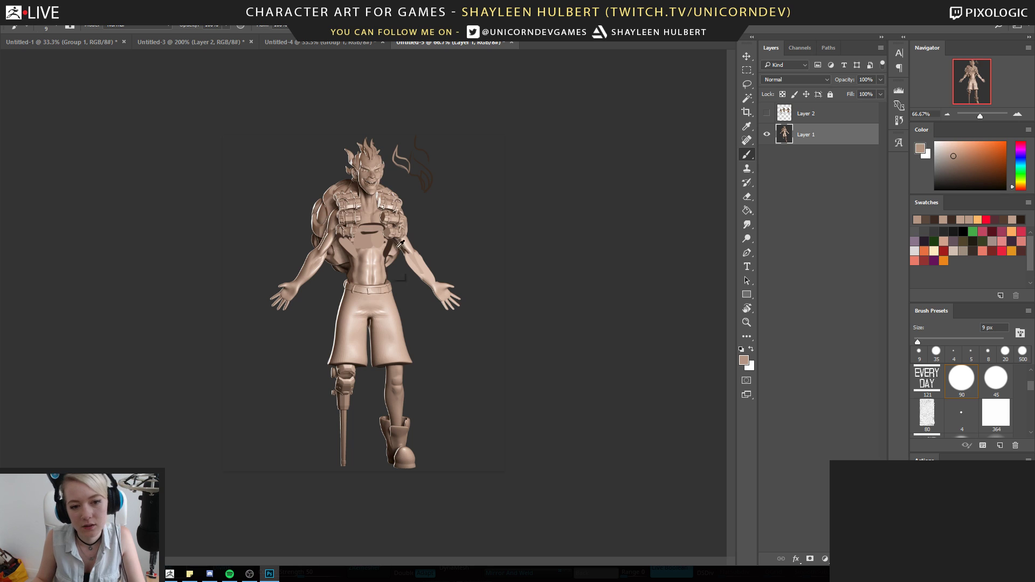
{"action": "left_click", "coordinate": [347, 239], "text": "alt"}
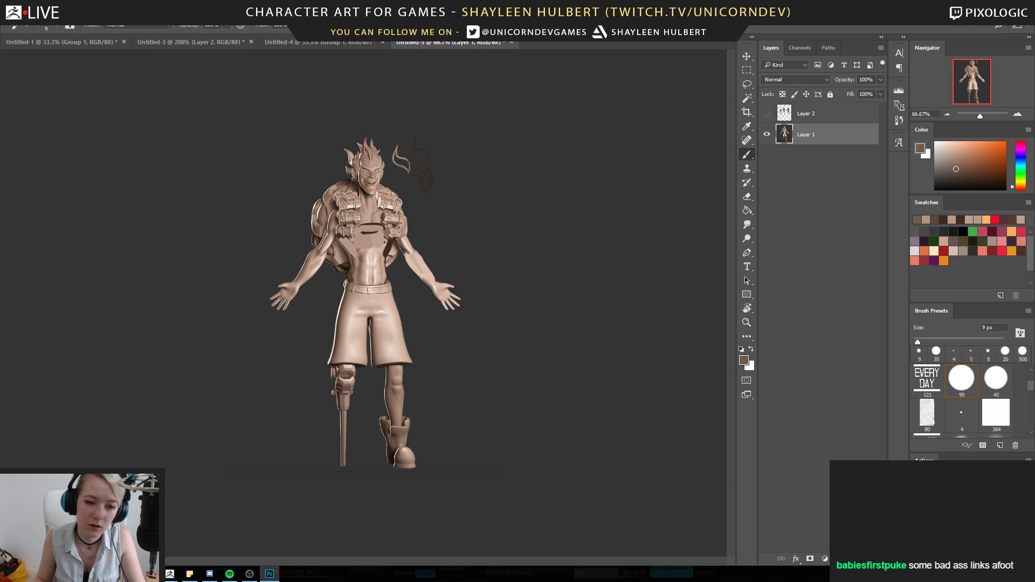
{"action": "left_click", "coordinate": [388, 281], "text": "alt"}
{"action": "left_click", "coordinate": [387, 246], "text": "alt"}
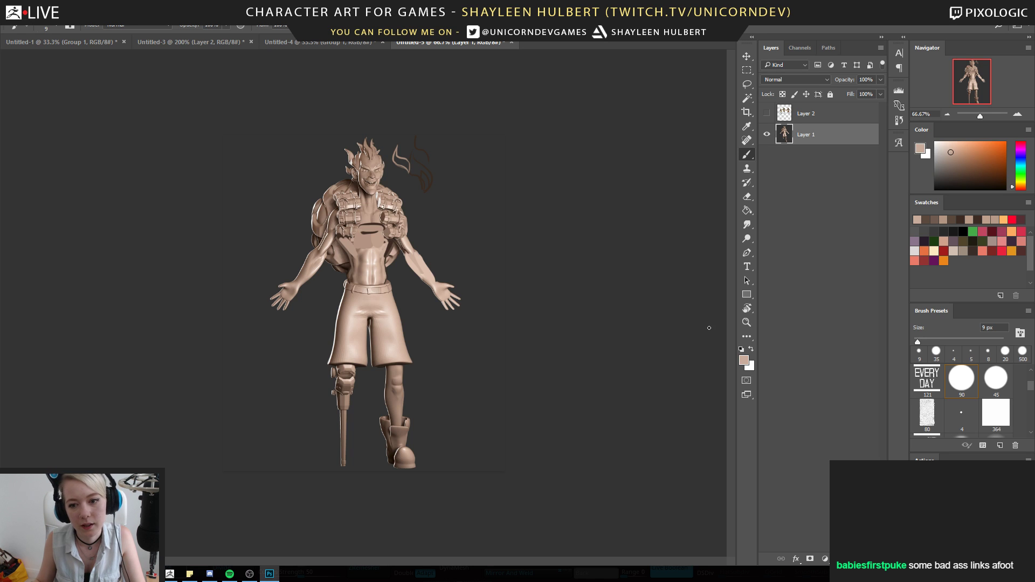
Examine the repainted chest and the overall Junkrat figure up close and from a distance
{"action": "left_click", "coordinate": [746, 323]}
{"action": "left_click", "coordinate": [369, 313], "text": "alt"}
{"action": "left_click", "coordinate": [369, 313], "text": "alt"}
{"action": "left_click", "coordinate": [360, 323]}
{"action": "left_click", "coordinate": [360, 324]}
{"action": "left_click", "coordinate": [360, 323]}
{"action": "left_click", "coordinate": [360, 323]}
{"action": "left_click", "coordinate": [409, 272], "text": "alt"}
{"action": "left_click", "coordinate": [260, 243]}
{"action": "left_click", "coordinate": [261, 242]}
{"action": "left_click", "coordinate": [261, 243]}
{"action": "left_click_drag", "start_coordinate": [261, 243], "coordinate": [396, 283]}
{"action": "left_click", "coordinate": [342, 225]}
{"action": "left_click", "coordinate": [341, 224]}
{"action": "left_click", "coordinate": [404, 282], "text": "alt"}
{"action": "left_click", "coordinate": [397, 291], "text": "alt"}
{"action": "left_click", "coordinate": [388, 300], "text": "alt"}
{"action": "left_click", "coordinate": [390, 269], "text": "alt"}
{"action": "left_click", "coordinate": [392, 241], "text": "alt"}
{"action": "left_click", "coordinate": [396, 189], "text": "alt"}
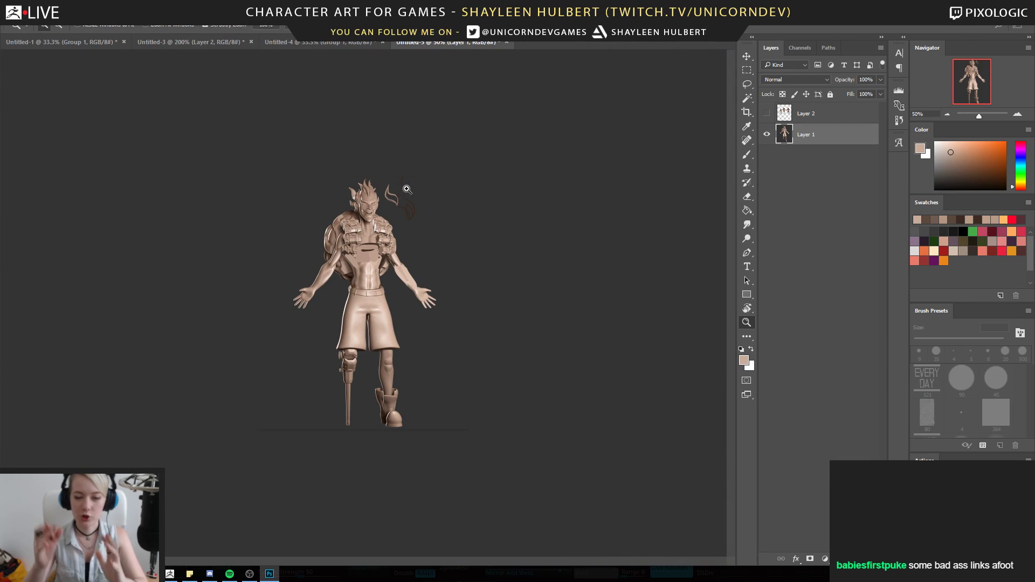
Show the Layer 2 reference sheet and examine the traced figures up close
{"action": "key", "text": "ctrl+plus"}
{"action": "left_click", "coordinate": [767, 113]}
{"action": "key", "text": "ctrl+plus"}
{"action": "key", "text": "ctrl+plus"}
{"action": "key", "text": "ctrl+plus"}
{"action": "left_click_drag", "start_coordinate": [326, 356], "coordinate": [187, 392]}
{"action": "left_click", "coordinate": [416, 273], "text": "alt"}
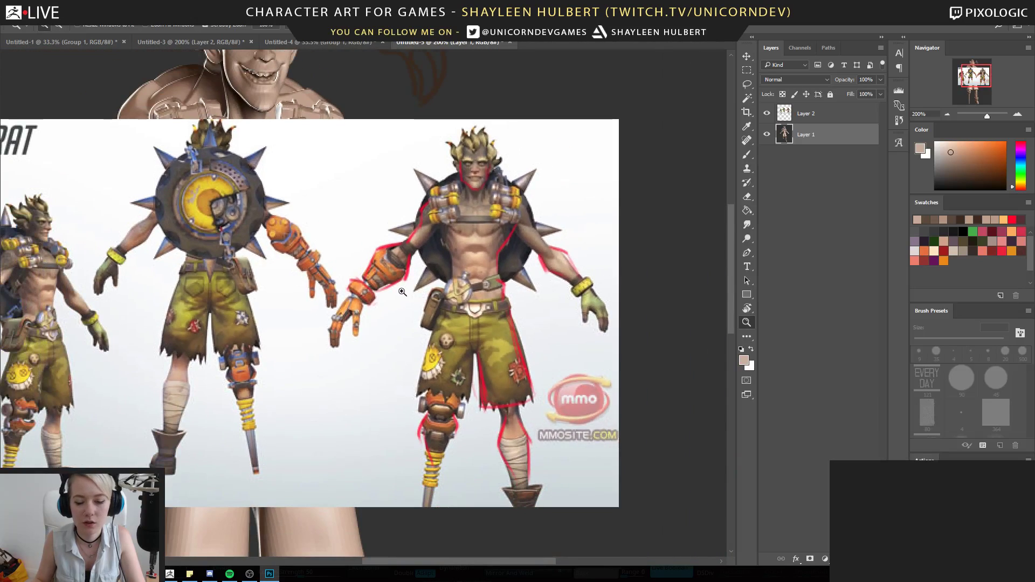
{"action": "left_click", "coordinate": [355, 296], "text": "alt"}
{"action": "left_click", "coordinate": [354, 291]}
{"action": "left_click_drag", "start_coordinate": [426, 248], "coordinate": [389, 297]}
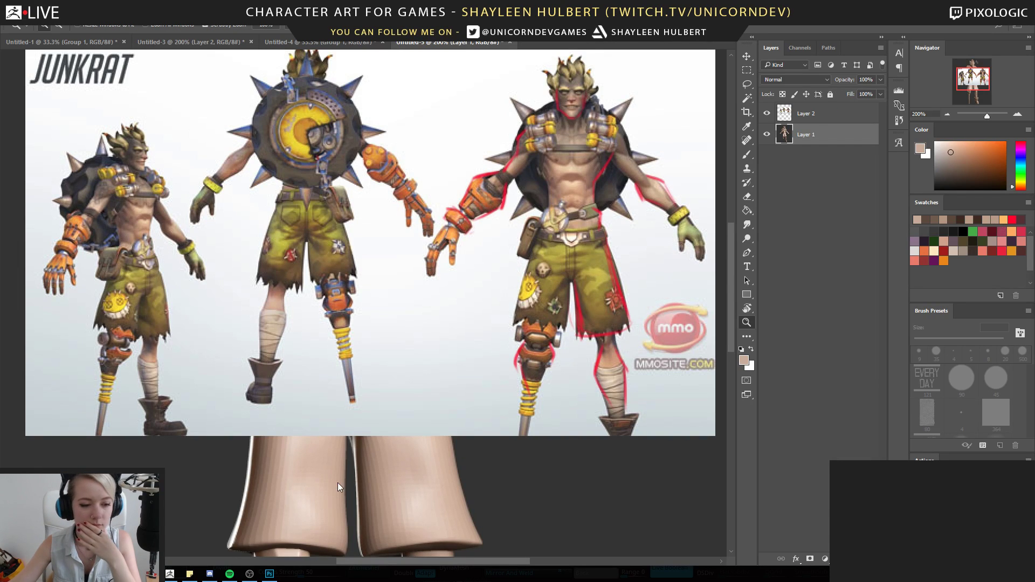
{"action": "left_click", "coordinate": [303, 316]}
{"action": "left_click", "coordinate": [381, 315], "text": "alt"}
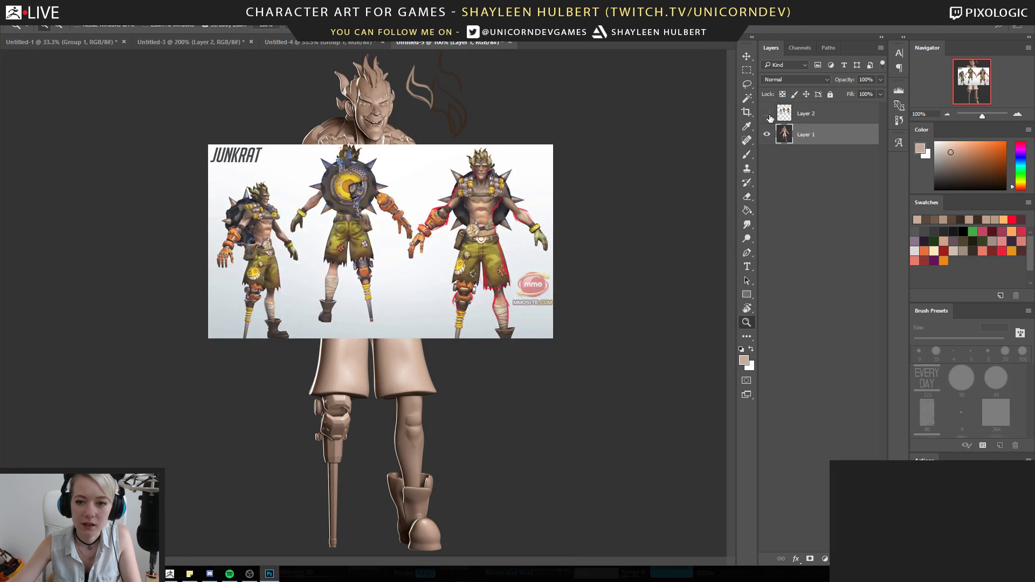
Hide the reference sheet and check the repainted sculpt's full figure
{"action": "left_click", "coordinate": [767, 114]}
{"action": "left_click", "coordinate": [396, 209]}
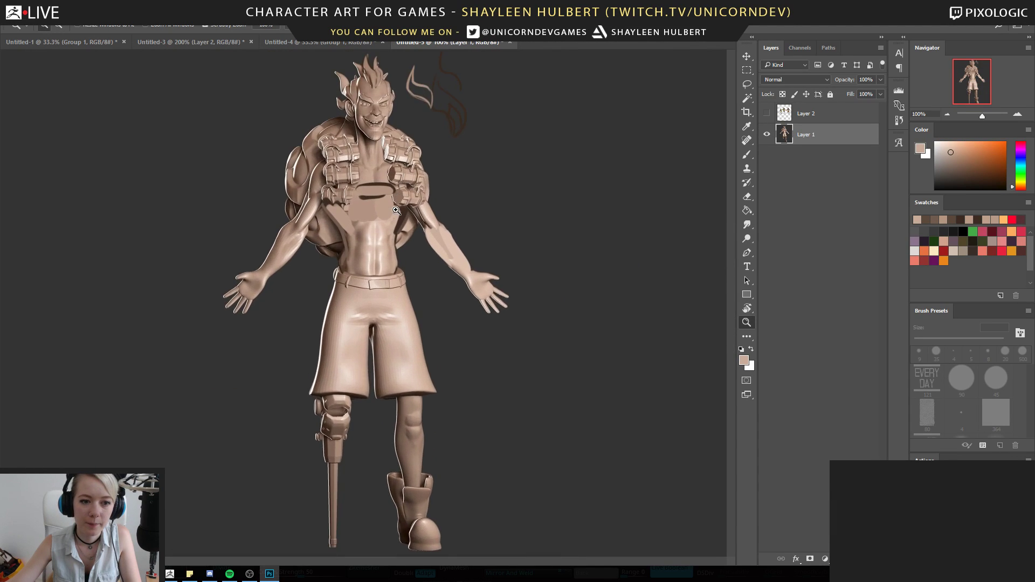
{"action": "left_click", "coordinate": [395, 209]}
{"action": "left_click", "coordinate": [428, 204], "text": "alt"}
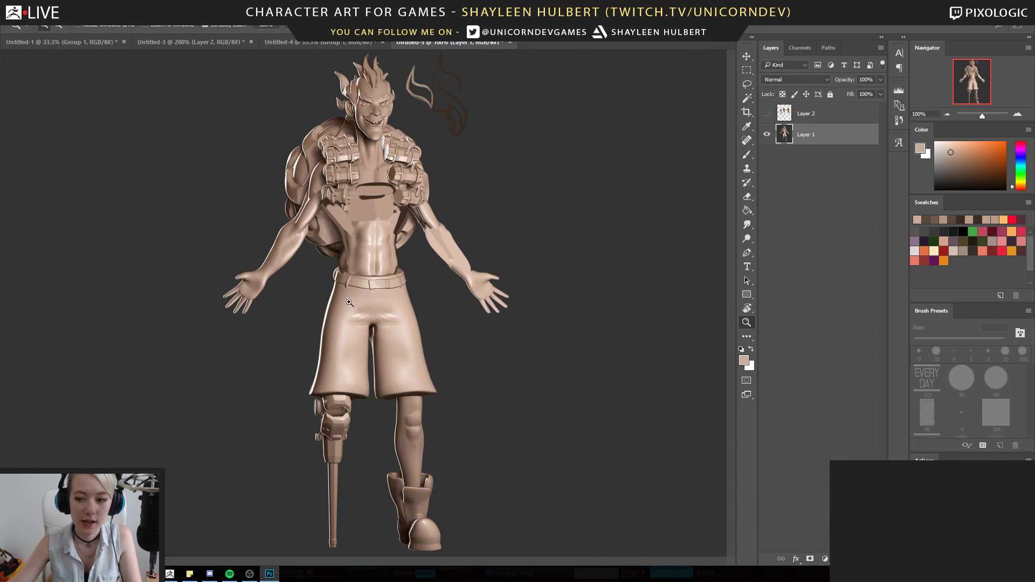
Switch to the Chrome window showing Krust the Clown on ArtStation, view the artwork and return to Photoshop
{"action": "mouse_move", "coordinate": [250, 573]}
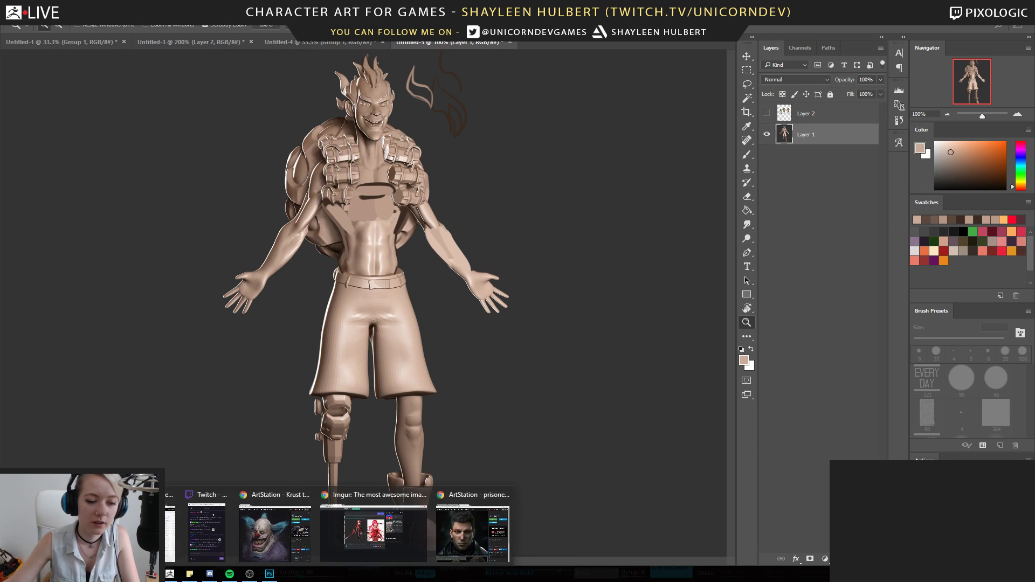
{"action": "left_click", "coordinate": [254, 526]}
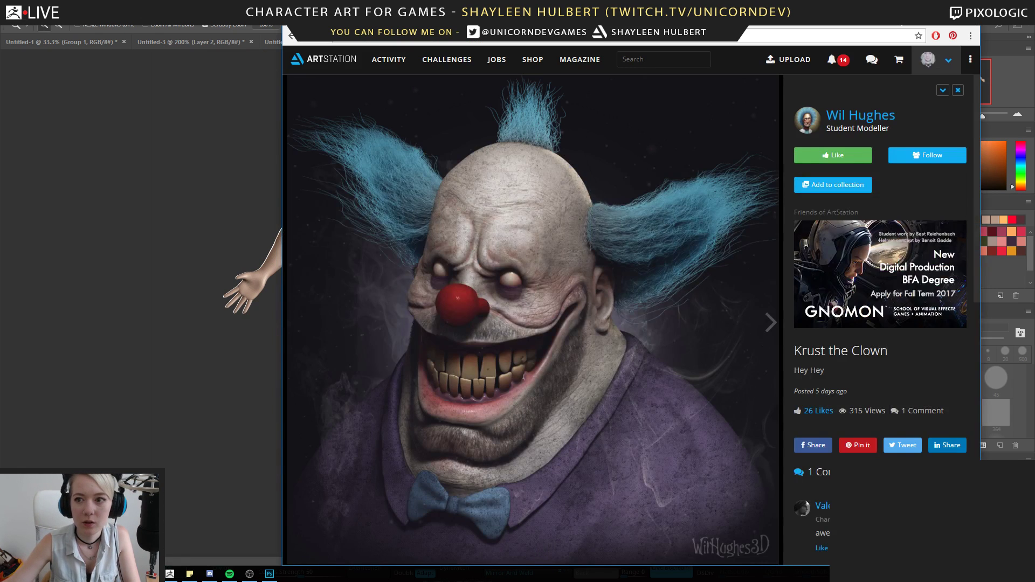
{"action": "left_click", "coordinate": [915, 15]}
{"action": "mouse_move", "coordinate": [151, 573]}
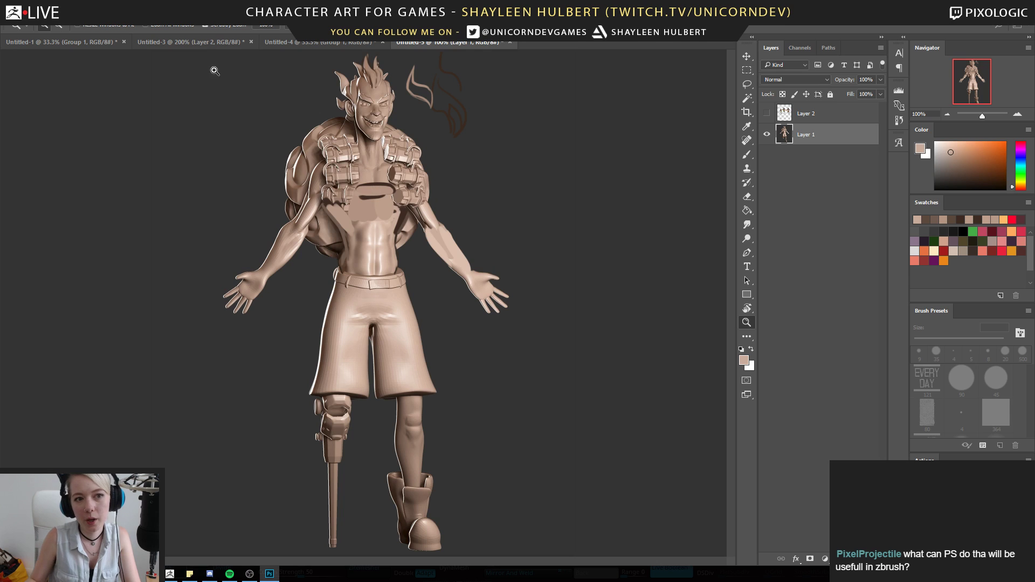
Bring up the clown paint-over in the Untitled-1 document and look it over
{"action": "left_click", "coordinate": [191, 42]}
{"action": "left_click", "coordinate": [149, 77], "text": "alt"}
{"action": "left_click", "coordinate": [115, 51]}
{"action": "left_click", "coordinate": [185, 101], "text": "alt"}
{"action": "left_click", "coordinate": [221, 99], "text": "alt"}
{"action": "left_click", "coordinate": [99, 43]}
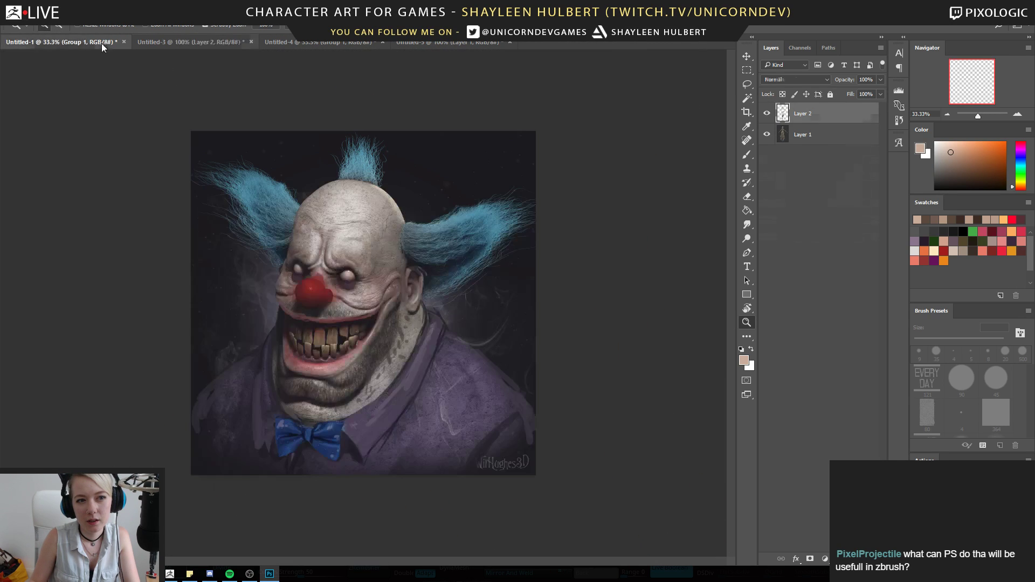
{"action": "left_click", "coordinate": [222, 163], "text": "alt"}
{"action": "left_click", "coordinate": [221, 165]}
{"action": "left_click", "coordinate": [223, 167]}
{"action": "left_click", "coordinate": [228, 171], "text": "alt"}
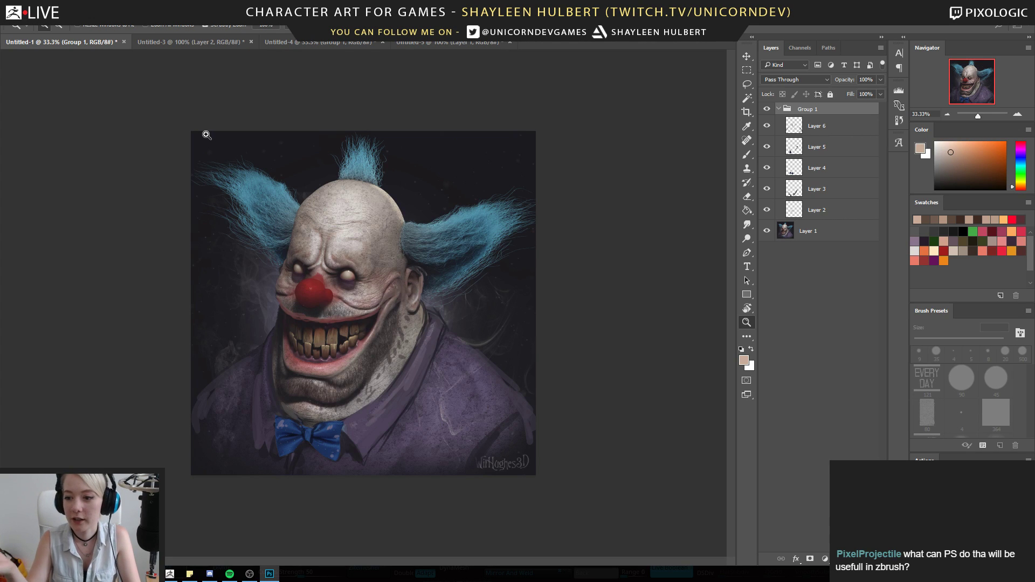
Collapse the clown document's Group 1 and toggle its visibility to compare the paint-over with the original
{"action": "left_click", "coordinate": [778, 108]}
{"action": "left_click", "coordinate": [767, 109]}
{"action": "left_click", "coordinate": [767, 109]}
{"action": "left_click", "coordinate": [767, 109]}
{"action": "left_click", "coordinate": [767, 109]}
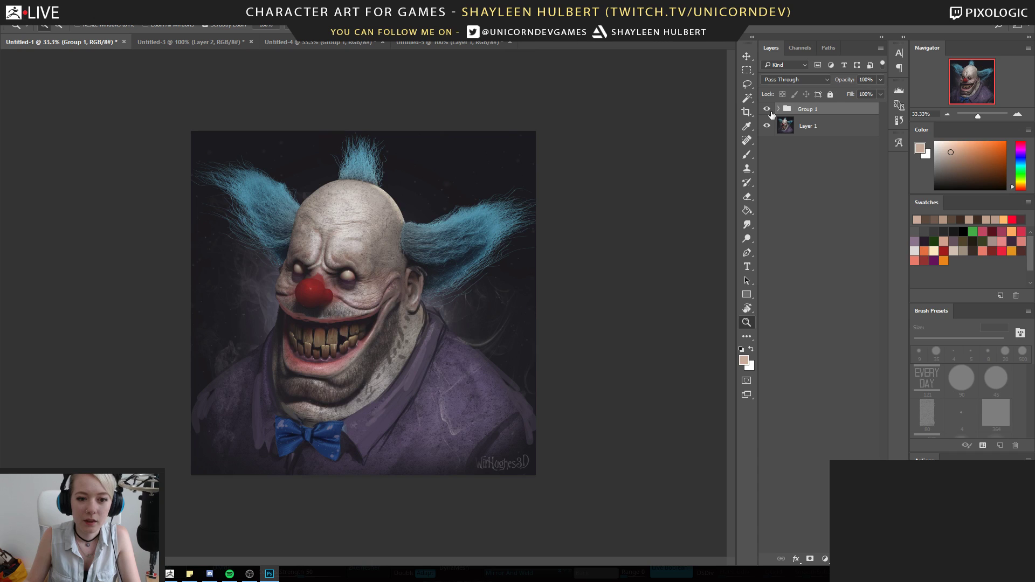
{"action": "left_click", "coordinate": [766, 109]}
{"action": "left_click", "coordinate": [767, 108]}
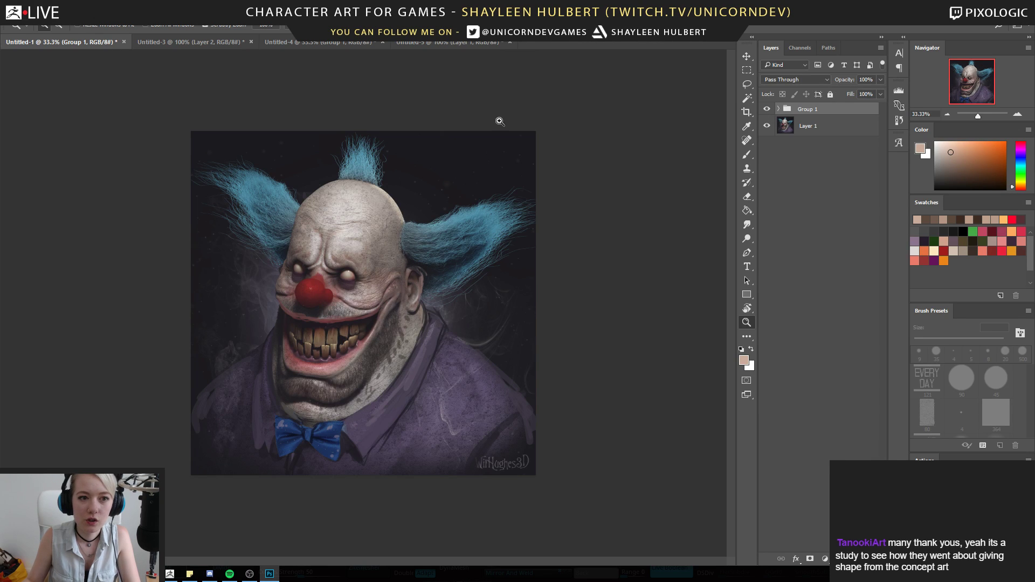
{"action": "key", "text": "ctrl+plus"}
Bring up the creature image in Untitled-4 and toggle Group 1 to compare the paint-over with the original render
{"action": "left_click", "coordinate": [328, 43]}
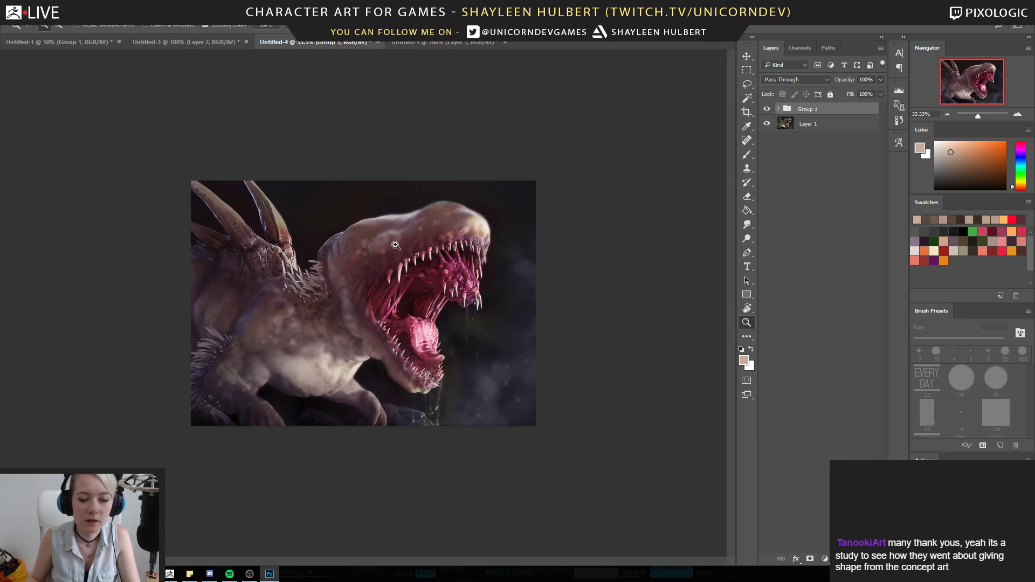
{"action": "key", "text": "ctrl+plus"}
{"action": "left_click", "coordinate": [768, 109]}
{"action": "left_click", "coordinate": [768, 110]}
{"action": "left_click", "coordinate": [767, 110]}
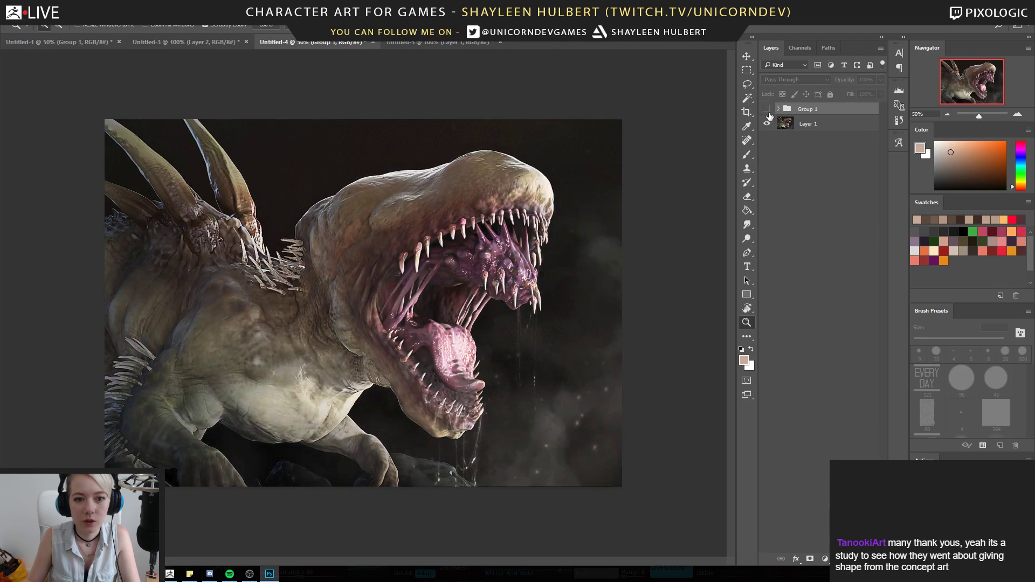
{"action": "left_click", "coordinate": [767, 110]}
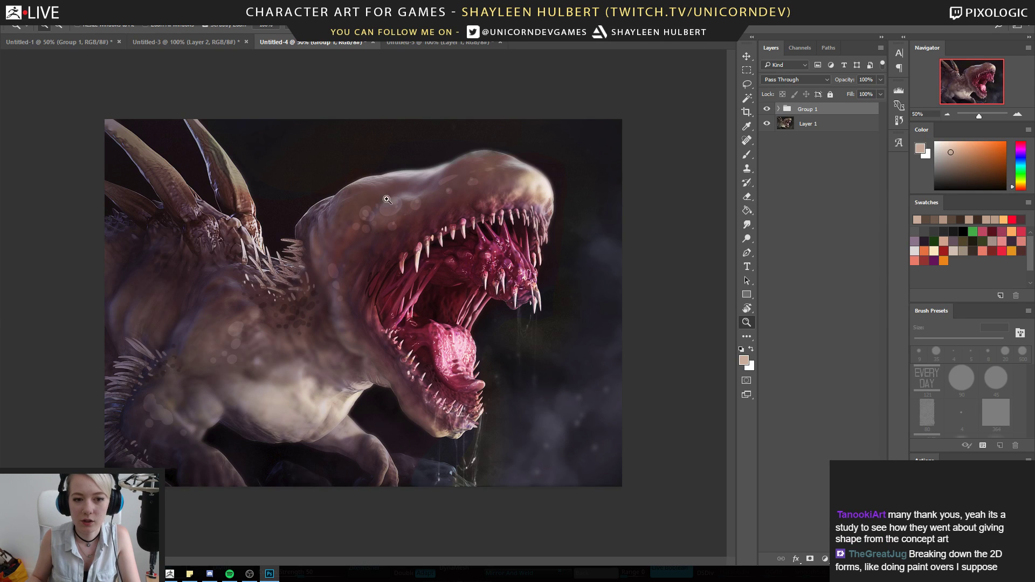
{"action": "left_click", "coordinate": [768, 109]}
{"action": "left_click", "coordinate": [768, 111]}
{"action": "left_click", "coordinate": [769, 111]}
{"action": "left_click", "coordinate": [768, 111]}
{"action": "left_click", "coordinate": [769, 111]}
{"action": "left_click", "coordinate": [769, 111]}
{"action": "left_click", "coordinate": [768, 111]}
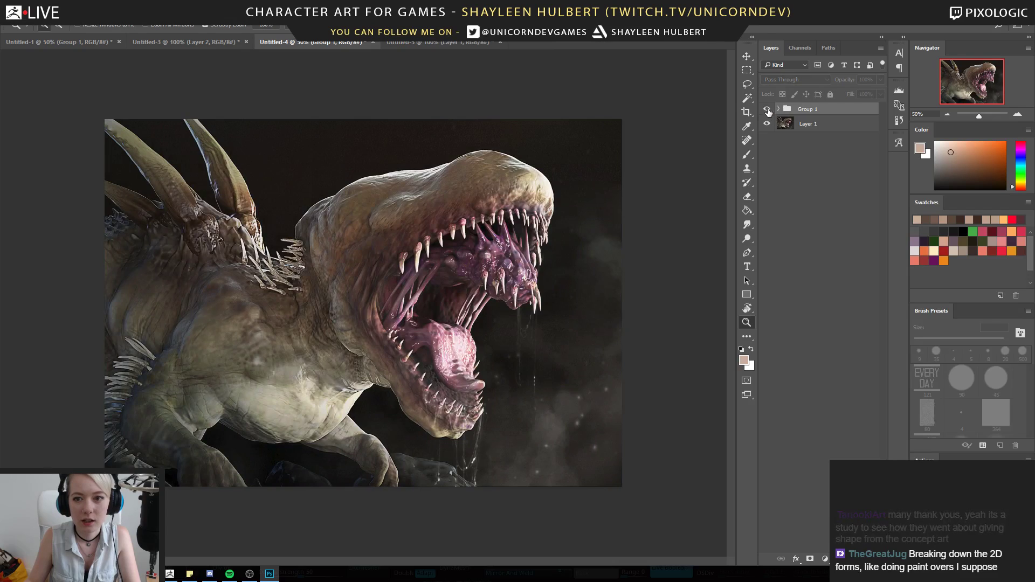
{"action": "left_click", "coordinate": [768, 111]}
Compare the creature's painted-over and original versions again with the whole image in a smaller view
{"action": "left_click", "coordinate": [484, 260], "text": "alt"}
{"action": "left_click", "coordinate": [508, 263]}
{"action": "left_click", "coordinate": [504, 292], "text": "alt"}
{"action": "left_click", "coordinate": [766, 110]}
{"action": "left_click", "coordinate": [766, 111]}
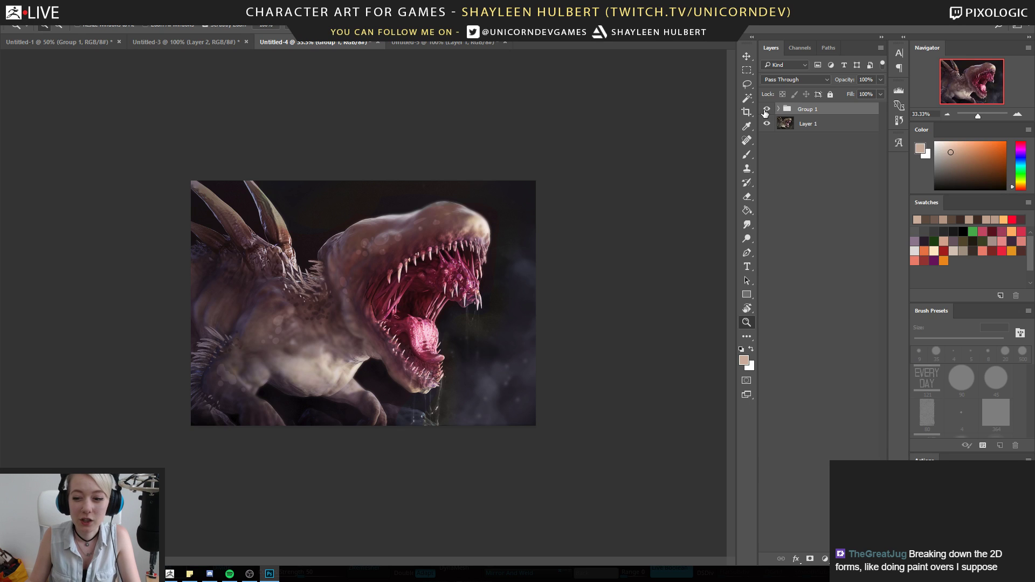
{"action": "left_click", "coordinate": [457, 351], "text": "alt"}
{"action": "left_click", "coordinate": [481, 336], "text": "alt"}
{"action": "left_click", "coordinate": [456, 328], "text": "alt"}
{"action": "left_click", "coordinate": [452, 328]}
{"action": "left_click", "coordinate": [468, 353], "text": "alt"}
{"action": "left_click", "coordinate": [767, 112]}
{"action": "left_click", "coordinate": [767, 112]}
{"action": "left_click", "coordinate": [767, 112]}
{"action": "left_click", "coordinate": [767, 111]}
{"action": "left_click", "coordinate": [458, 282]}
{"action": "left_click", "coordinate": [473, 286]}
{"action": "left_click", "coordinate": [497, 291]}
{"action": "left_click", "coordinate": [505, 289]}
{"action": "left_click", "coordinate": [571, 226], "text": "alt"}
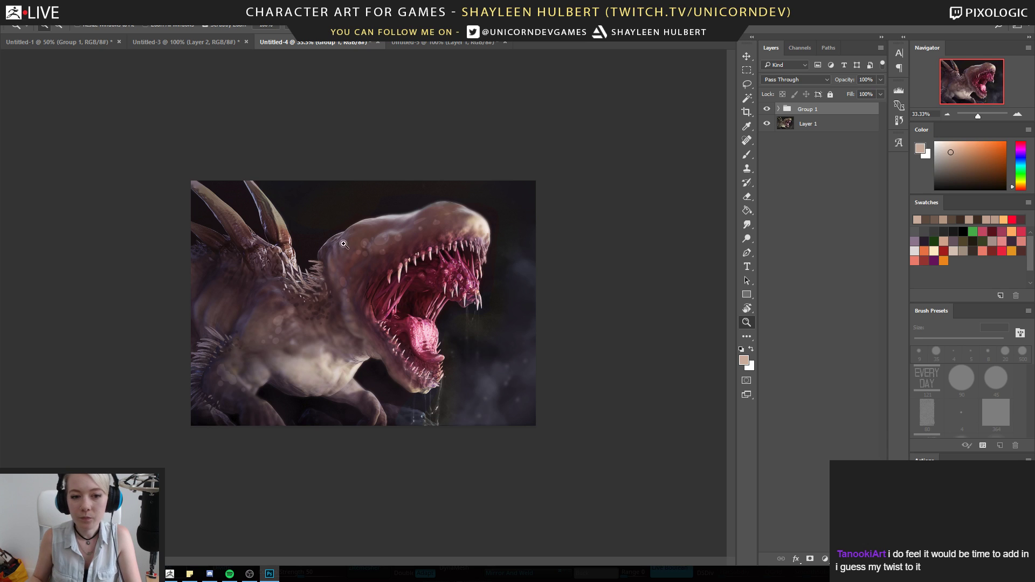
Outline the creature's open mouth with a temporary lasso selection and clear the selection
{"action": "key", "text": "b"}
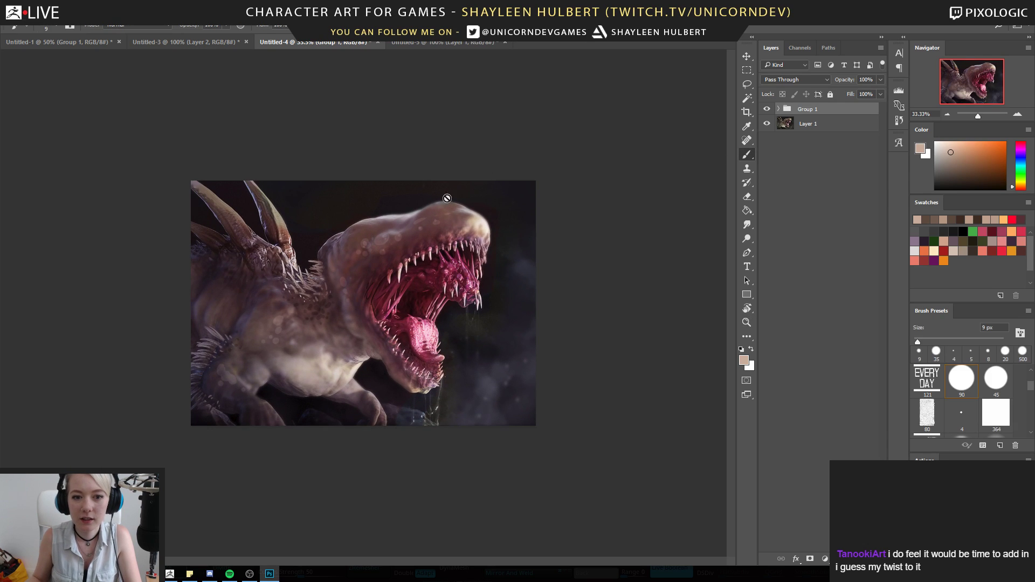
{"action": "left_click", "coordinate": [747, 85]}
{"action": "mouse_move", "coordinate": [466, 231]}
{"action": "left_mouse_down"}
{"action": "mouse_move", "coordinate": [370, 274]}
{"action": "mouse_move", "coordinate": [458, 388]}
{"action": "mouse_move", "coordinate": [485, 232]}
{"action": "left_mouse_up"}
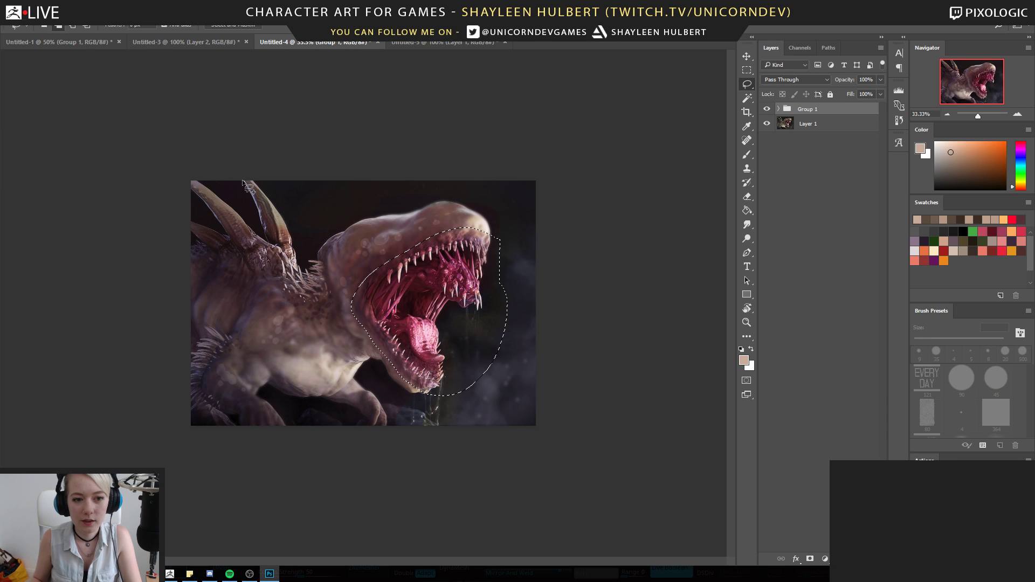
{"action": "left_click", "coordinate": [308, 275]}
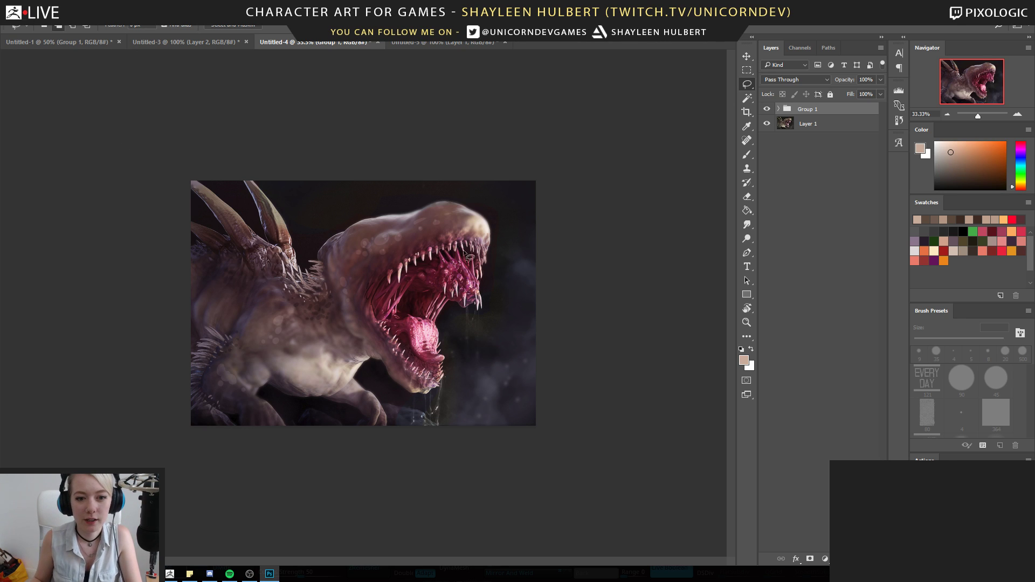
Examine the creature paint-over in smaller and larger views to judge how the whole image reads
{"action": "left_click", "coordinate": [752, 325]}
{"action": "left_click", "coordinate": [479, 305], "text": "alt"}
{"action": "left_click", "coordinate": [480, 304], "text": "alt"}
{"action": "left_click", "coordinate": [450, 216]}
{"action": "left_click", "coordinate": [451, 216]}
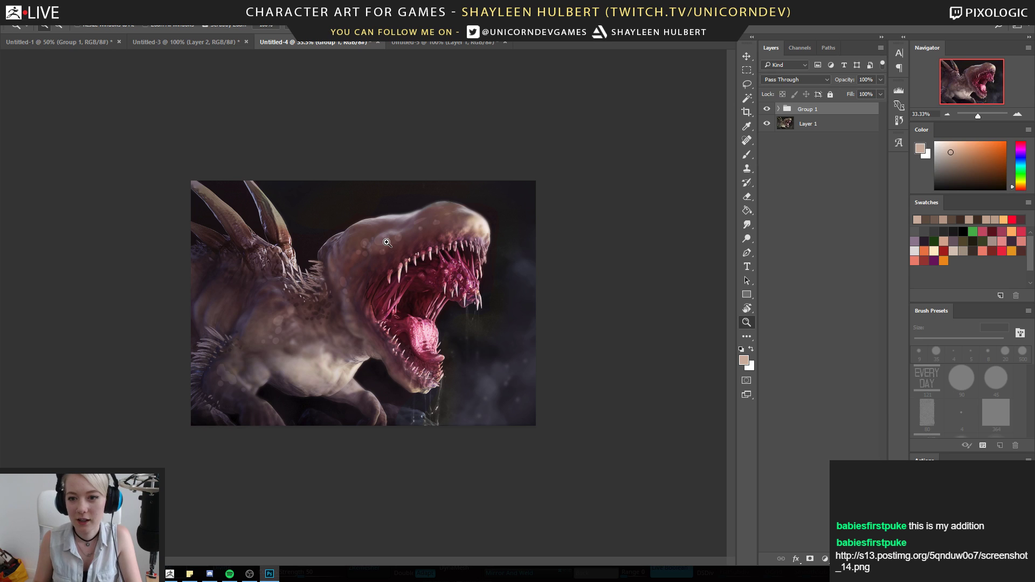
{"action": "key", "text": "ctrl+minus"}
Bring up the female character in Untitled-3 and toggle layer visibility to compare the drawn corrections with the original sculpt
{"action": "key", "text": "ctrl+Tab"}
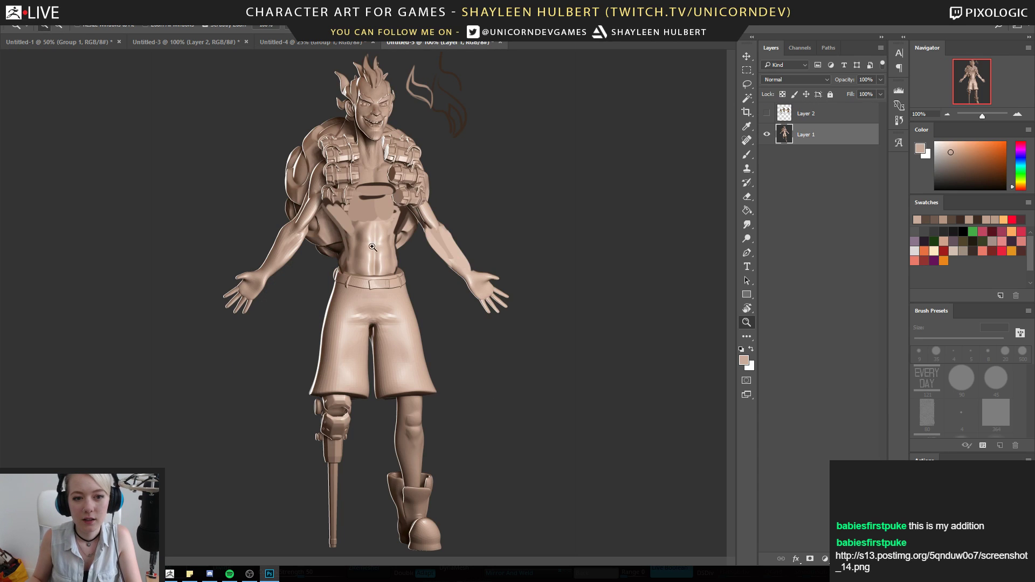
{"action": "key", "text": "ctrl+Tab"}
{"action": "key", "text": "ctrl+Tab"}
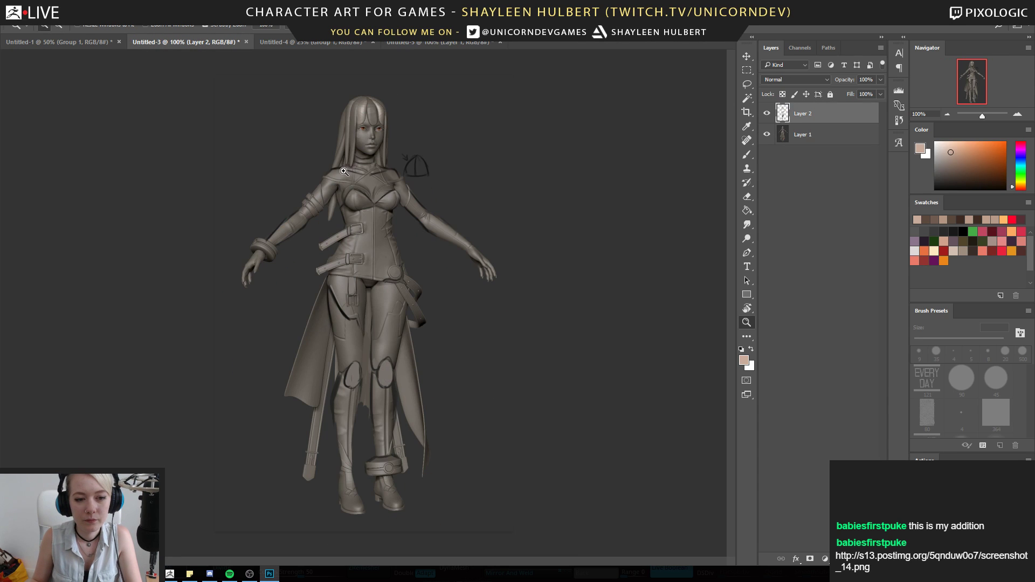
{"action": "left_click", "coordinate": [331, 156]}
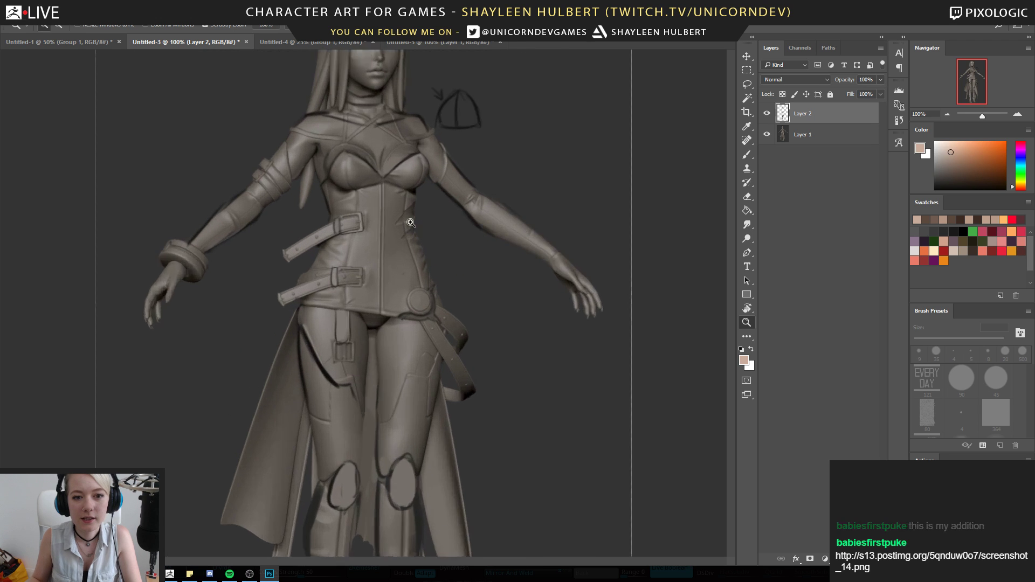
{"action": "key", "text": "ctrl+comma"}
{"action": "left_click", "coordinate": [767, 135]}
{"action": "left_click", "coordinate": [767, 135]}
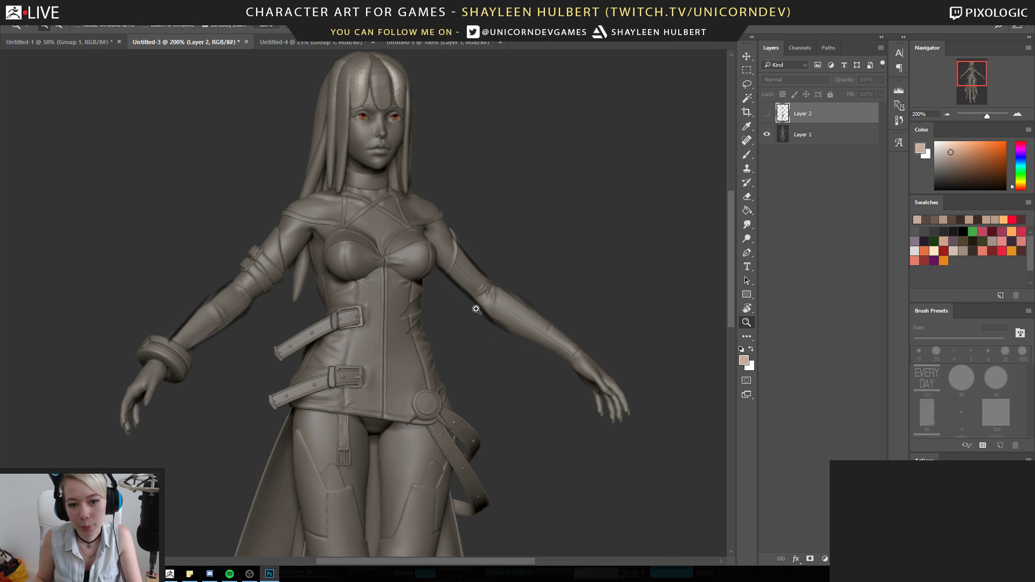
{"action": "left_click", "coordinate": [406, 248], "text": "alt"}
Return to the clown in Untitled-1 and toggle Group 1 repeatedly to compare the paint-over with the original
{"action": "left_click", "coordinate": [59, 42]}
{"action": "left_click", "coordinate": [398, 265], "text": "alt"}
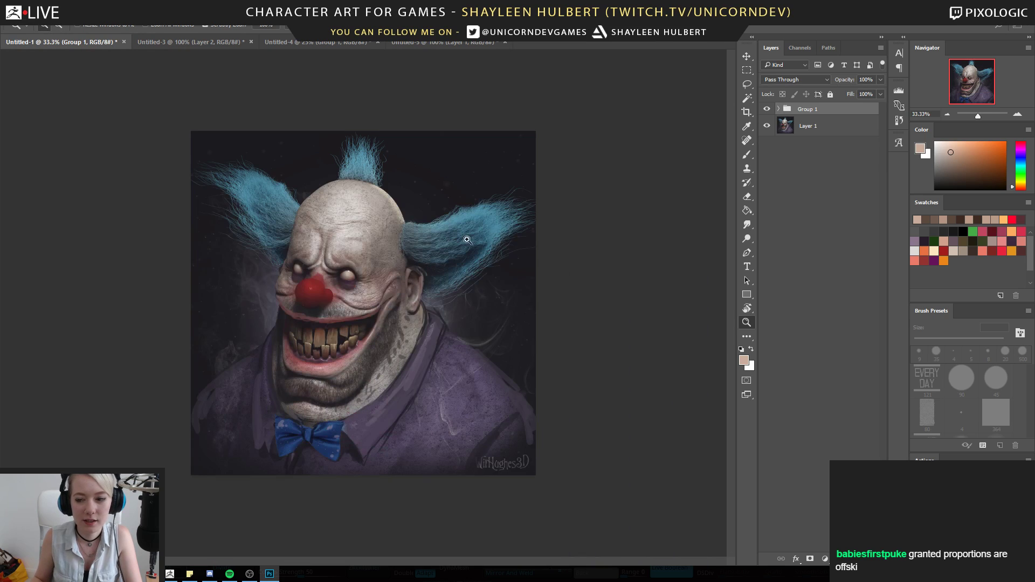
{"action": "left_click", "coordinate": [768, 112]}
{"action": "left_click", "coordinate": [767, 112]}
{"action": "left_click", "coordinate": [768, 112]}
{"action": "left_click", "coordinate": [767, 112]}
{"action": "left_click", "coordinate": [768, 112]}
{"action": "left_click", "coordinate": [767, 113]}
{"action": "left_click", "coordinate": [469, 293]}
{"action": "left_click", "coordinate": [467, 313], "text": "alt"}
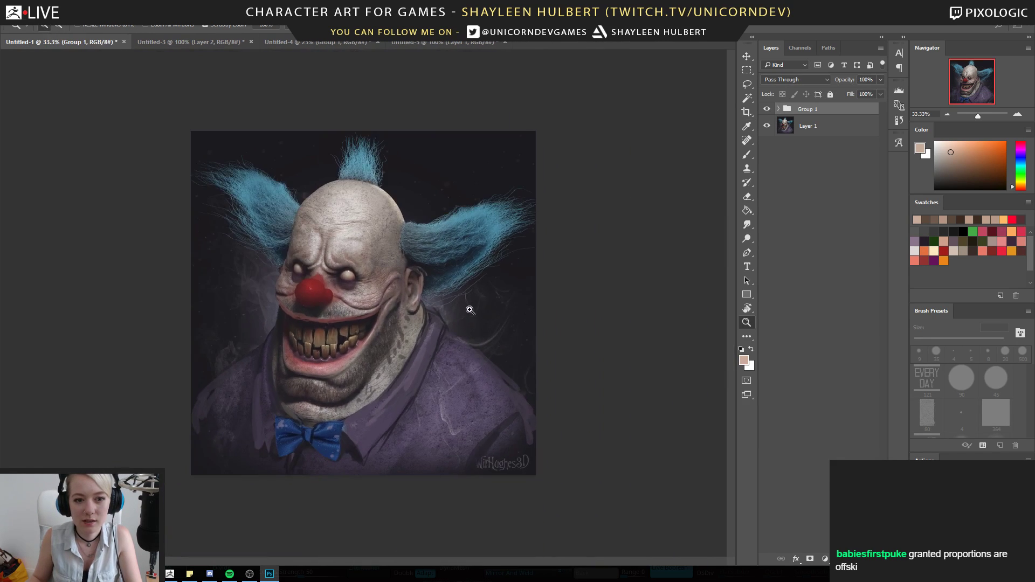
Lasso the clown's head and hair, copy the selection merged and paste it as a new layer
{"action": "left_click", "coordinate": [747, 85]}
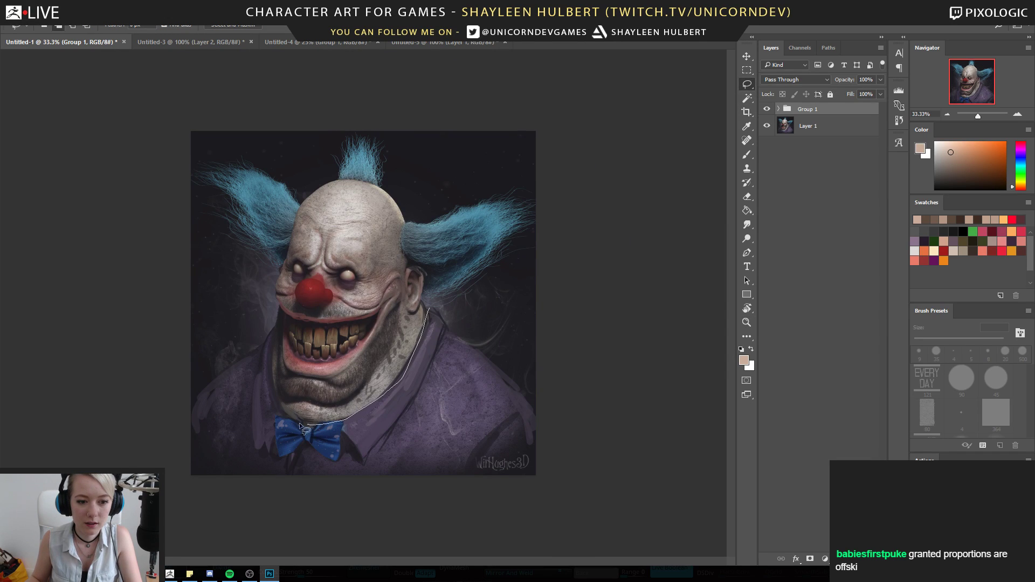
{"action": "mouse_move", "coordinate": [269, 345]}
{"action": "left_mouse_down"}
{"action": "mouse_move", "coordinate": [204, 219]}
{"action": "mouse_move", "coordinate": [449, 118]}
{"action": "mouse_move", "coordinate": [534, 291]}
{"action": "mouse_move", "coordinate": [510, 303]}
{"action": "left_mouse_up"}
{"action": "key", "text": "ctrl+shift+c"}
{"action": "key", "text": "ctrl+v"}
{"action": "left_click_drag", "start_coordinate": [746, 44], "coordinate": [748, 42]}
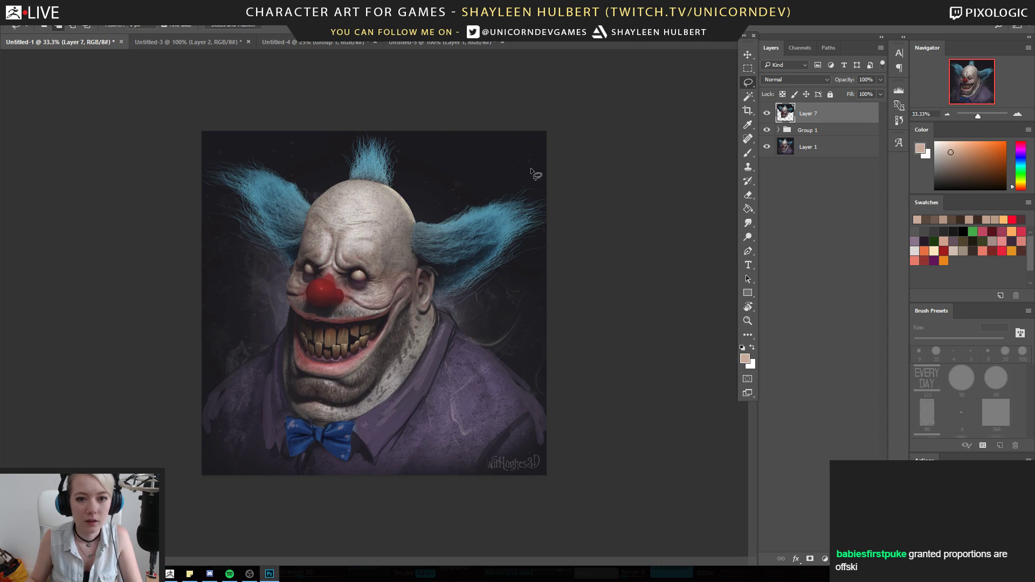
Enlarge the pasted head proportionally and shift it up slightly above the collar
{"action": "left_click", "coordinate": [746, 60]}
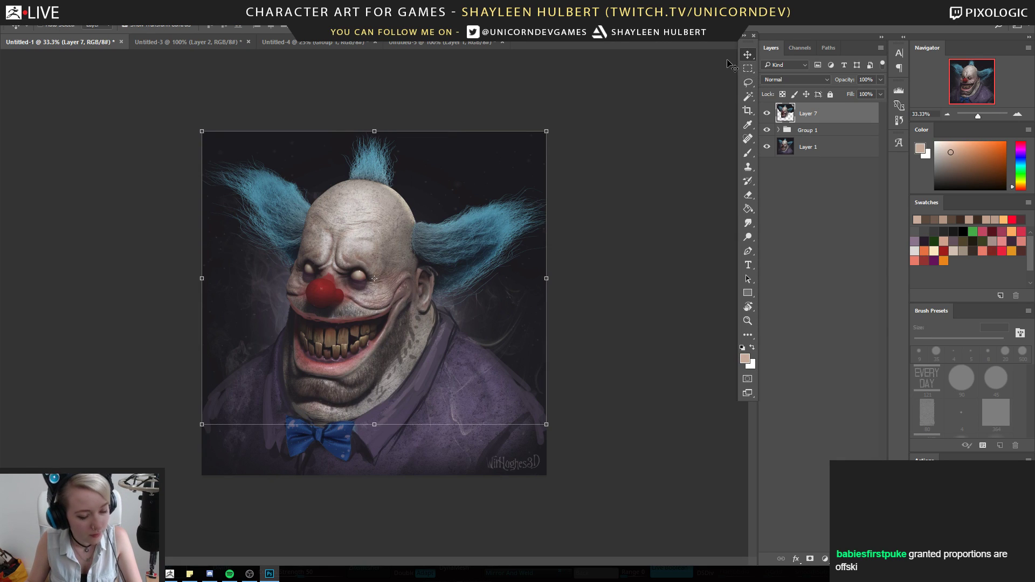
{"action": "mouse_move", "coordinate": [547, 132]}
{"action": "left_mouse_down", "text": "alt+shift"}
{"action": "mouse_move", "coordinate": [587, 98]}
{"action": "mouse_move", "coordinate": [565, 127]}
{"action": "left_mouse_up", "text": "alt+shift"}
{"action": "mouse_move", "coordinate": [446, 237]}
{"action": "left_mouse_down"}
{"action": "mouse_move", "coordinate": [452, 207]}
{"action": "mouse_move", "coordinate": [451, 219]}
{"action": "left_mouse_up"}
{"action": "key", "text": "Return"}
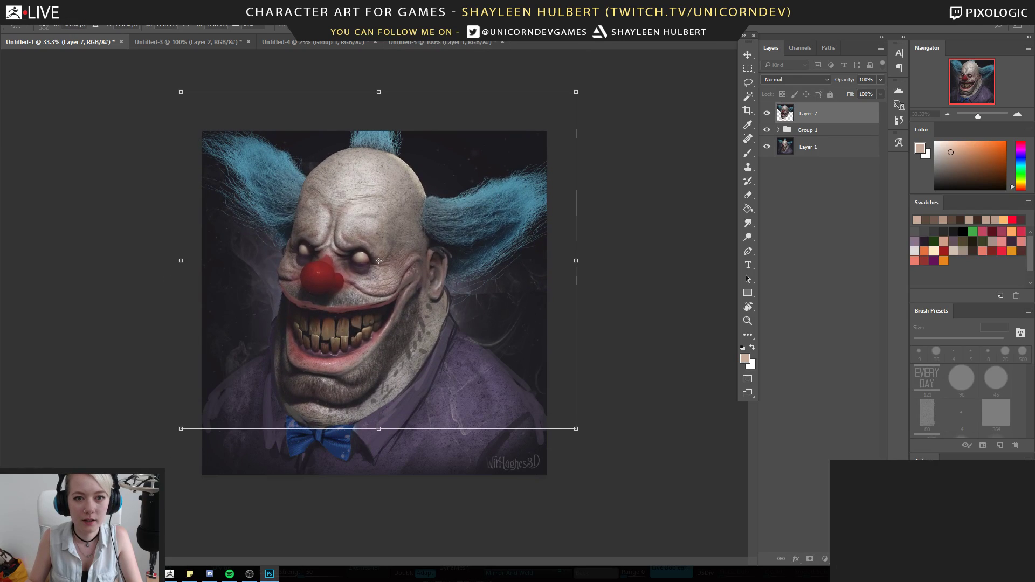
Copy the clown's mouth and lower face onto a new layer and transform it into a smaller mouth
{"action": "left_click", "coordinate": [748, 82]}
{"action": "mouse_move", "coordinate": [426, 252]}
{"action": "left_mouse_down"}
{"action": "mouse_move", "coordinate": [318, 298]}
{"action": "mouse_move", "coordinate": [289, 369]}
{"action": "mouse_move", "coordinate": [397, 367]}
{"action": "mouse_move", "coordinate": [439, 306]}
{"action": "mouse_move", "coordinate": [428, 254]}
{"action": "mouse_move", "coordinate": [446, 275]}
{"action": "mouse_move", "coordinate": [474, 266]}
{"action": "mouse_move", "coordinate": [416, 275]}
{"action": "mouse_move", "coordinate": [418, 267]}
{"action": "left_mouse_up"}
{"action": "key", "text": "ctrl+j"}
{"action": "key", "text": "ctrl+t"}
{"action": "key", "text": "Return"}
{"action": "key", "text": "v"}
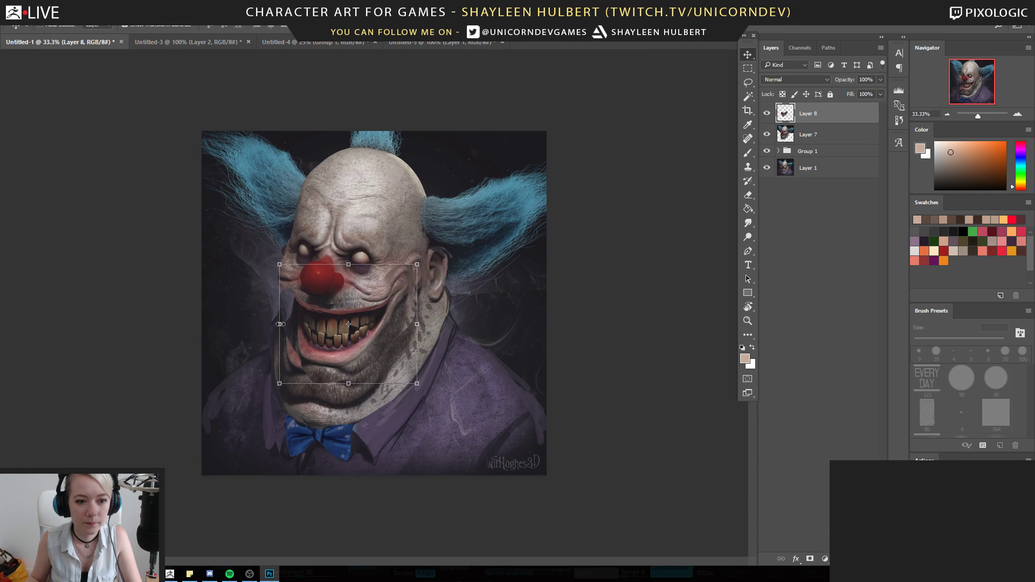
{"action": "mouse_move", "coordinate": [280, 324]}
{"action": "left_mouse_down"}
{"action": "mouse_move", "coordinate": [262, 325]}
{"action": "mouse_move", "coordinate": [272, 325]}
{"action": "left_mouse_up"}
{"action": "key", "text": "Return"}
Blend the edges of the smaller mouth layer into the face with a soft 250 px eraser
{"action": "key", "text": "e"}
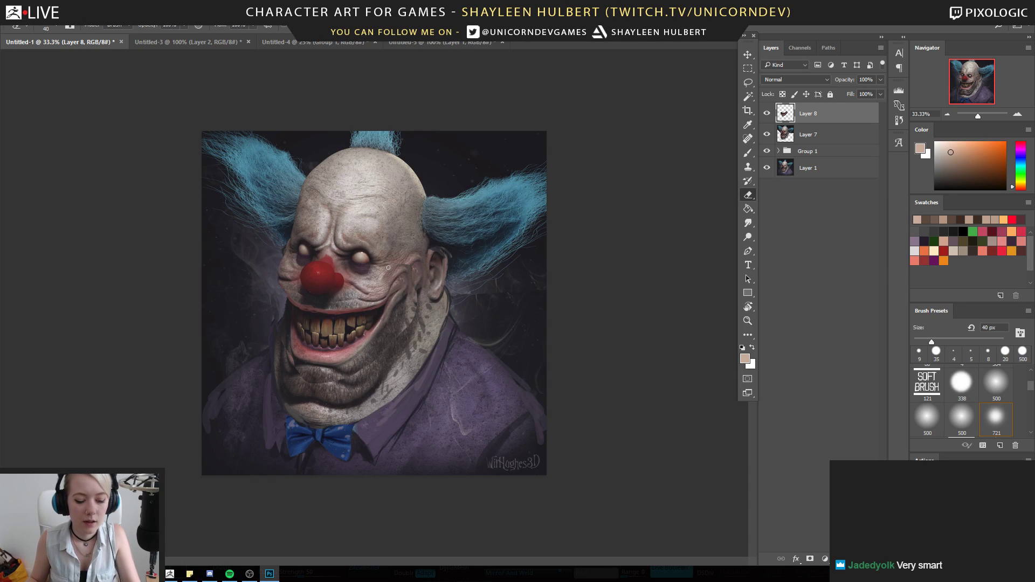
{"action": "key", "text": "bracketright"}
{"action": "key", "text": "bracketright"}
{"action": "key", "text": "bracketright"}
{"action": "key", "text": "bracketright"}
{"action": "key", "text": "bracketright"}
{"action": "key", "text": "bracketright"}
{"action": "key", "text": "bracketright"}
{"action": "key", "text": "bracketright"}
{"action": "key", "text": "bracketright"}
{"action": "key", "text": "bracketright"}
{"action": "key", "text": "bracketright"}
{"action": "mouse_move", "coordinate": [385, 297]}
{"action": "left_mouse_down"}
{"action": "mouse_move", "coordinate": [390, 272]}
{"action": "mouse_move", "coordinate": [419, 291]}
{"action": "mouse_move", "coordinate": [396, 349]}
{"action": "mouse_move", "coordinate": [323, 380]}
{"action": "mouse_move", "coordinate": [271, 336]}
{"action": "mouse_move", "coordinate": [265, 259]}
{"action": "left_mouse_up"}
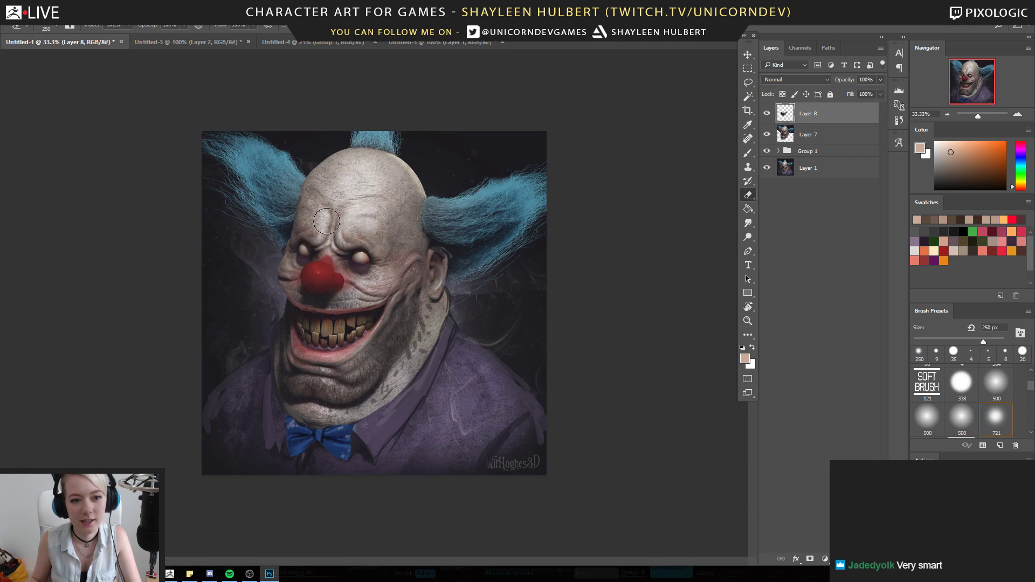
Group the new head and mouth layers and toggle the group's visibility to compare the proportions
{"action": "left_click", "coordinate": [809, 129], "text": "ctrl"}
{"action": "key", "text": "ctrl+g"}
{"action": "left_click", "coordinate": [769, 111]}
{"action": "left_click", "coordinate": [769, 111]}
{"action": "left_click", "coordinate": [769, 111]}
{"action": "left_click", "coordinate": [770, 111]}
{"action": "left_click", "coordinate": [770, 111]}
{"action": "left_click", "coordinate": [770, 111]}
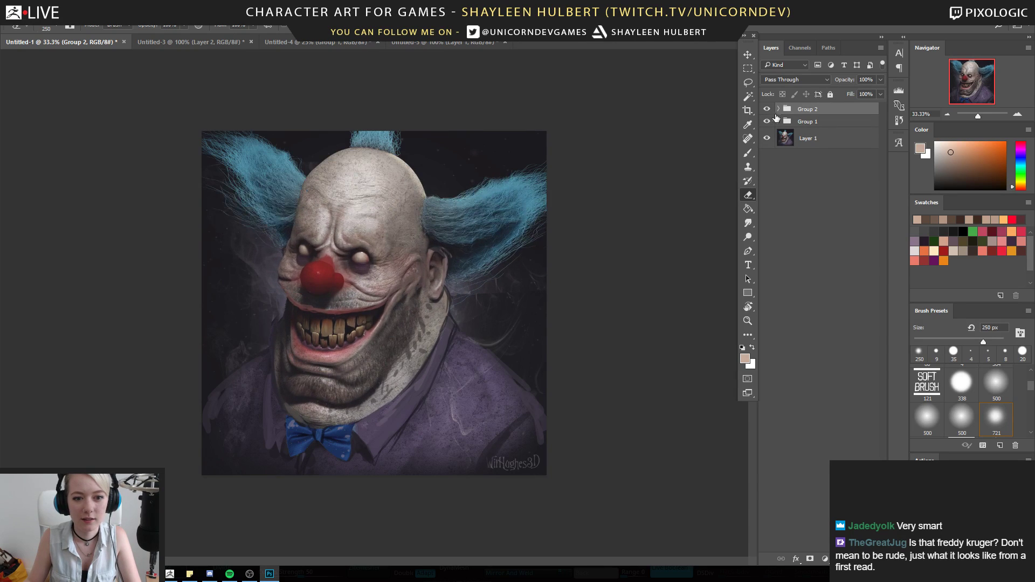
Expand Group 2 and toggle Layer 8 to compare the smaller mouth with the larger one on Layer 7
{"action": "left_click", "coordinate": [779, 109]}
{"action": "left_click", "coordinate": [815, 126]}
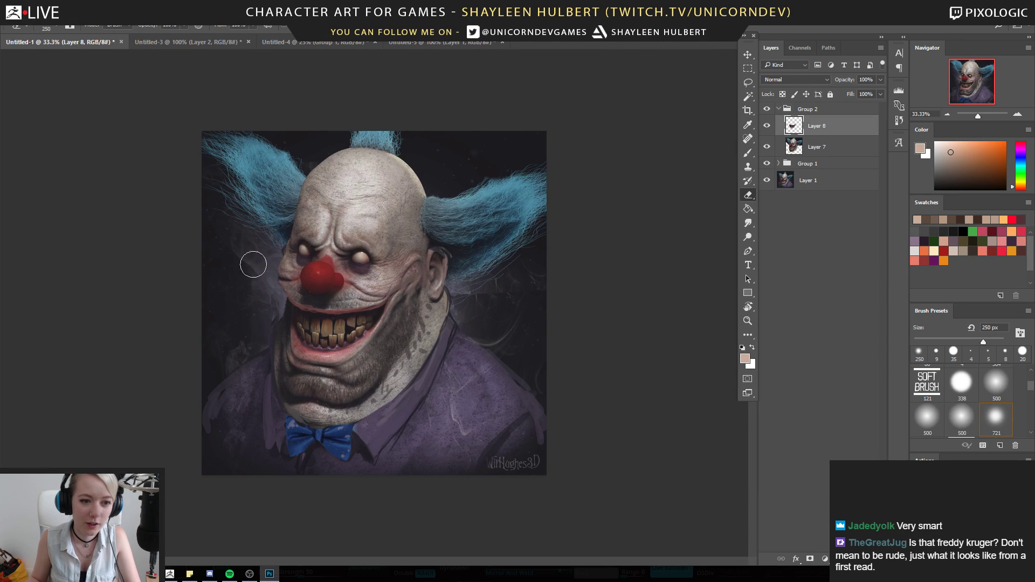
{"action": "left_click", "coordinate": [817, 147]}
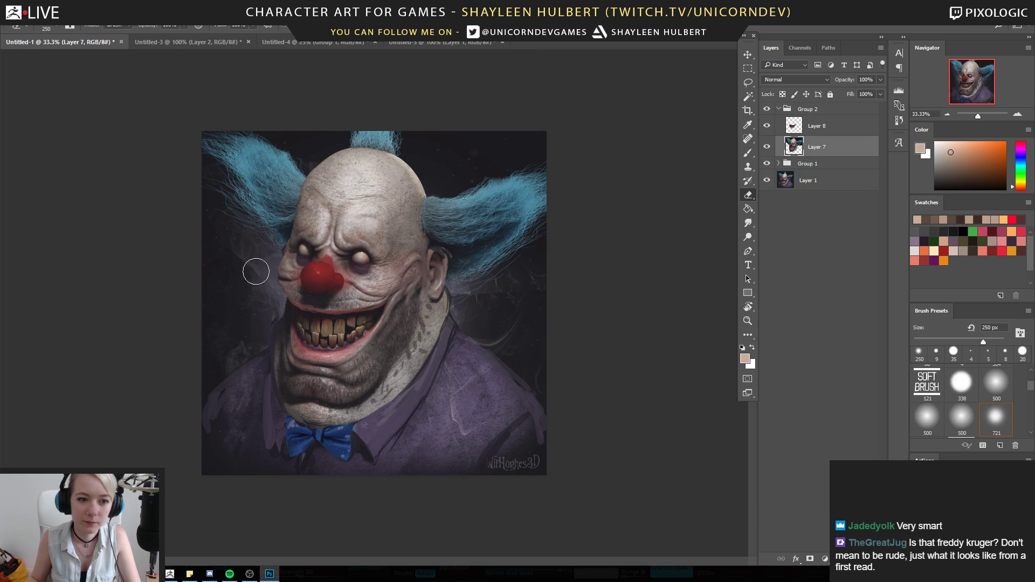
{"action": "left_click", "coordinate": [769, 127]}
{"action": "left_click", "coordinate": [769, 127]}
{"action": "left_click", "coordinate": [770, 126]}
{"action": "left_click", "coordinate": [770, 127]}
{"action": "left_click", "coordinate": [770, 126]}
{"action": "left_click", "coordinate": [767, 126]}
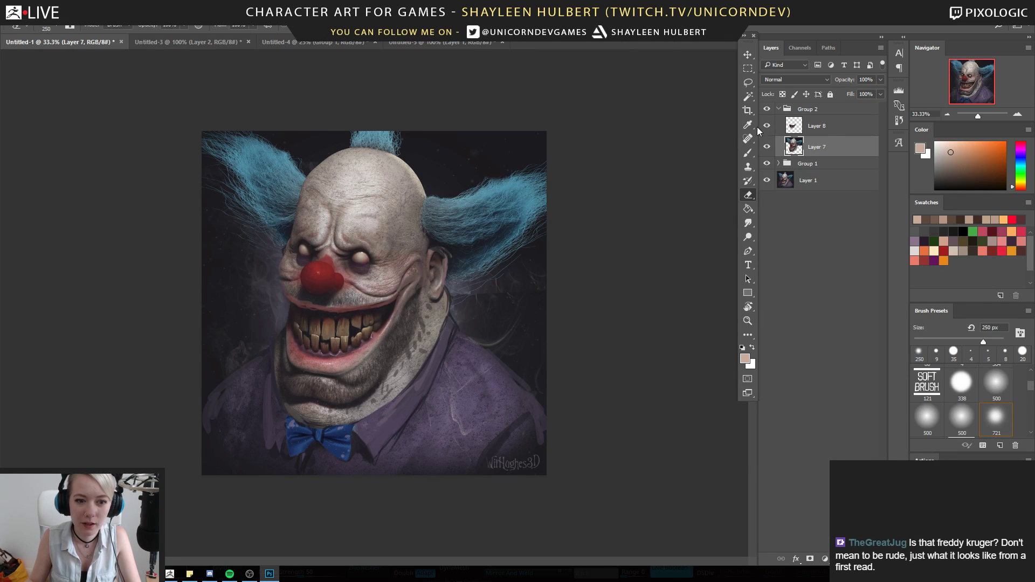
{"action": "left_click_drag", "start_coordinate": [362, 287], "coordinate": [355, 298]}
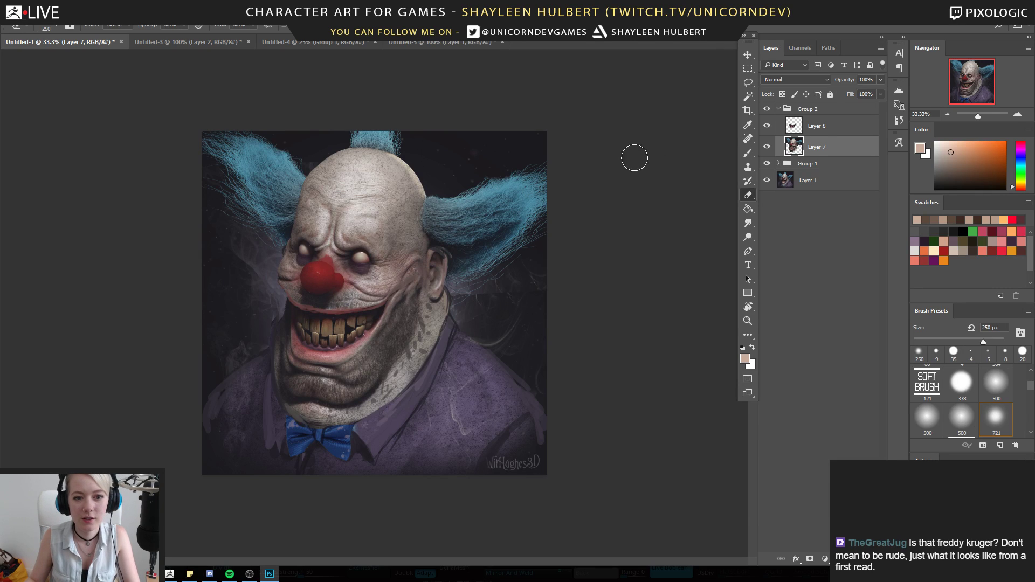
Copy one of the clown's eyes to a new layer, move it onto the forehead and erase its edges
{"action": "key", "text": "l"}
{"action": "mouse_move", "coordinate": [362, 240]}
{"action": "left_mouse_down"}
{"action": "mouse_move", "coordinate": [387, 226]}
{"action": "mouse_move", "coordinate": [388, 270]}
{"action": "mouse_move", "coordinate": [340, 248]}
{"action": "left_mouse_up"}
{"action": "key", "text": "ctrl+j"}
{"action": "key", "text": "v"}
{"action": "mouse_move", "coordinate": [481, 207]}
{"action": "left_mouse_down"}
{"action": "mouse_move", "coordinate": [496, 172]}
{"action": "mouse_move", "coordinate": [475, 152]}
{"action": "mouse_move", "coordinate": [451, 178]}
{"action": "left_mouse_up"}
{"action": "key", "text": "e"}
{"action": "mouse_move", "coordinate": [310, 200]}
{"action": "left_mouse_down"}
{"action": "mouse_move", "coordinate": [372, 226]}
{"action": "mouse_move", "coordinate": [297, 205]}
{"action": "mouse_move", "coordinate": [302, 224]}
{"action": "mouse_move", "coordinate": [311, 215]}
{"action": "left_mouse_up"}
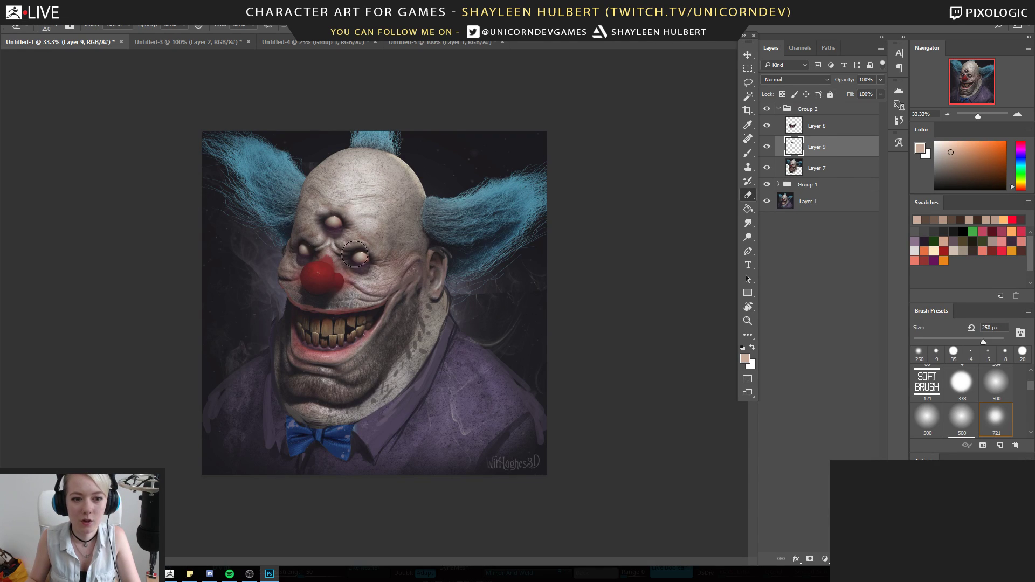
Check the three-eyed clown at a smaller size and hide the third-eye layer
{"action": "key", "text": "z"}
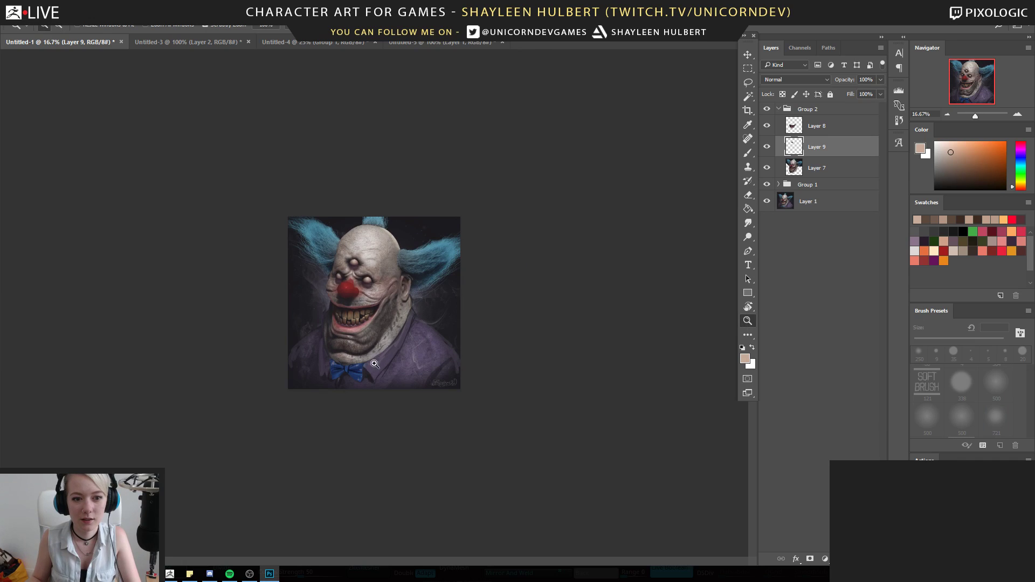
{"action": "scroll", "coordinate": [372, 353], "scroll_direction": "up", "scroll_amount": 1, "text": "alt"}
{"action": "scroll", "coordinate": [397, 308], "scroll_direction": "down", "scroll_amount": 1, "text": "alt"}
{"action": "scroll", "coordinate": [397, 308], "scroll_direction": "up", "scroll_amount": 1, "text": "alt"}
{"action": "left_click", "coordinate": [766, 146]}
{"action": "scroll", "coordinate": [445, 325], "scroll_direction": "down", "scroll_amount": 1, "text": "alt"}
{"action": "scroll", "coordinate": [363, 236], "scroll_direction": "up", "scroll_amount": 1, "text": "alt"}
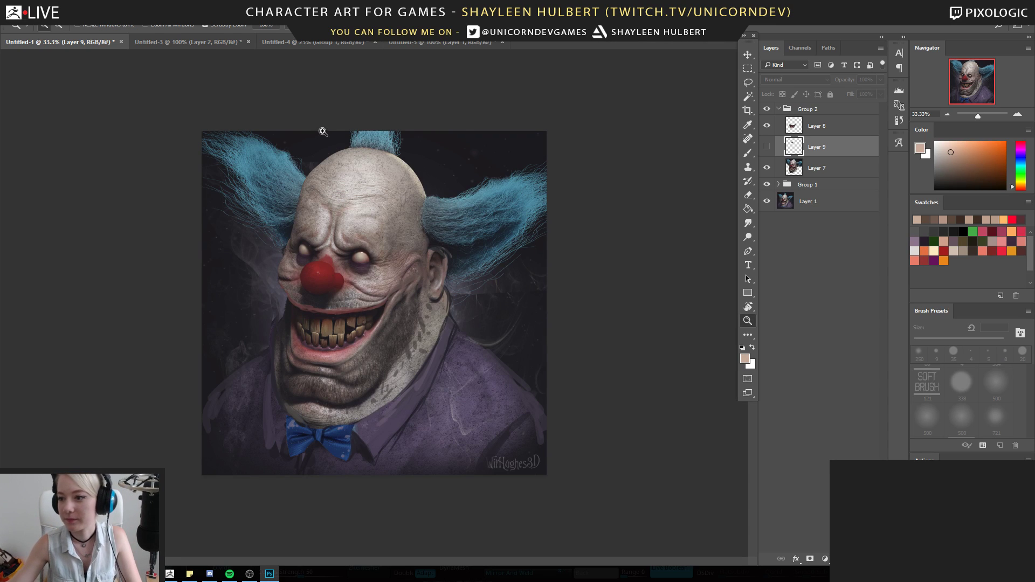
Bring up Untitled-5, then switch to the browser and copy the main portrait image of the prisoners_sci_fi_wip post
{"action": "left_click", "coordinate": [414, 42]}
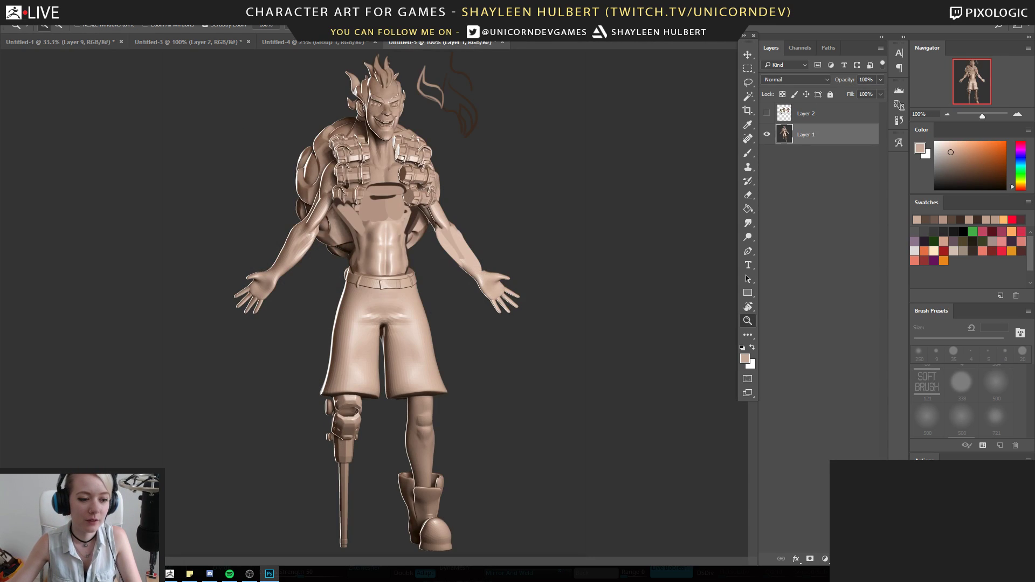
{"action": "mouse_move", "coordinate": [250, 574]}
{"action": "left_click", "coordinate": [276, 531]}
{"action": "right_click", "coordinate": [446, 264]}
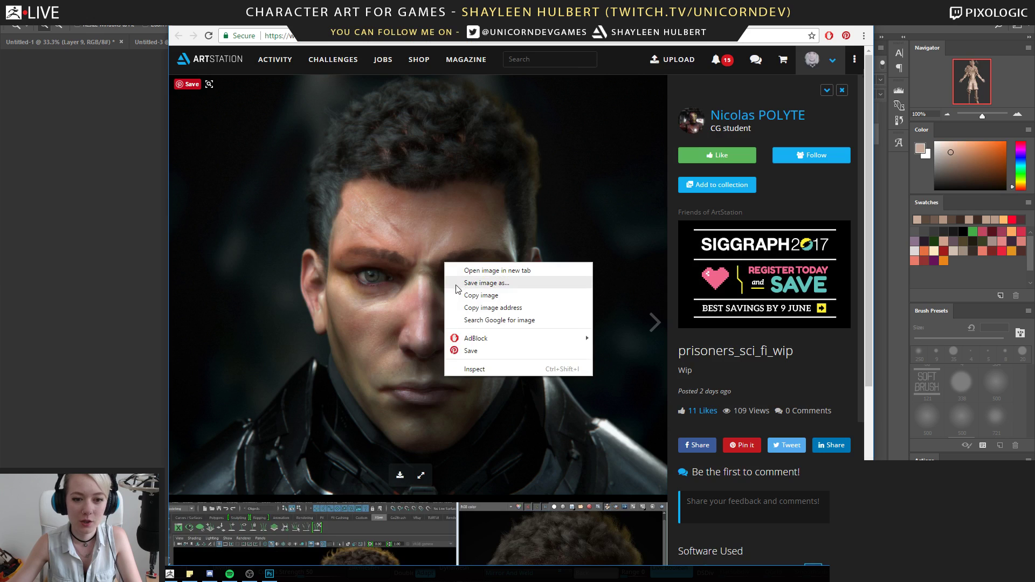
{"action": "left_click", "coordinate": [475, 296]}
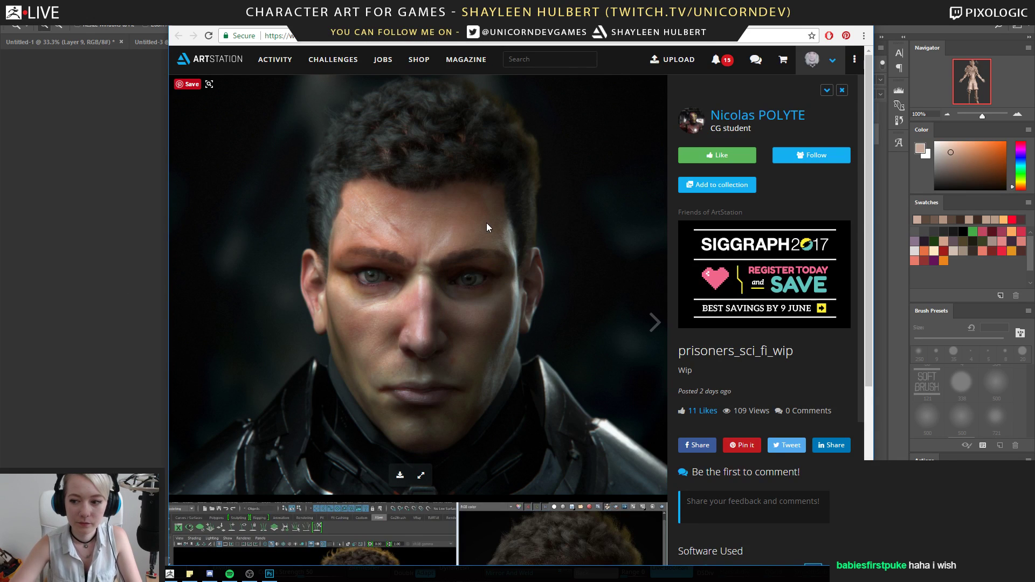
Examine the portrait and viewport renders in the prisoners_sci_fi_wip post, returning to them from the Red WIP post
{"action": "scroll", "coordinate": [521, 200], "scroll_direction": "down", "scroll_amount": 2}
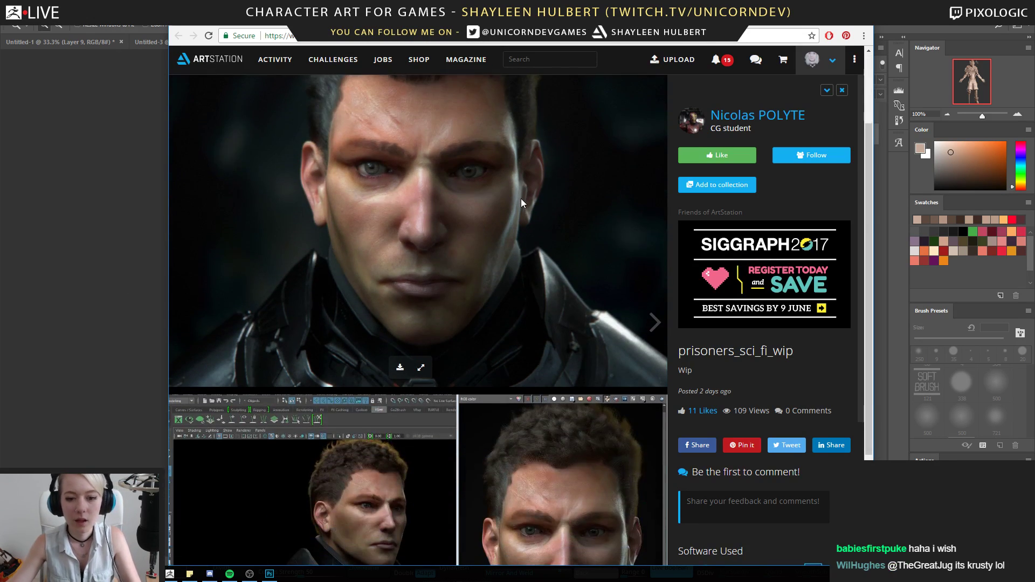
{"action": "scroll", "coordinate": [520, 198], "scroll_direction": "down", "scroll_amount": 2}
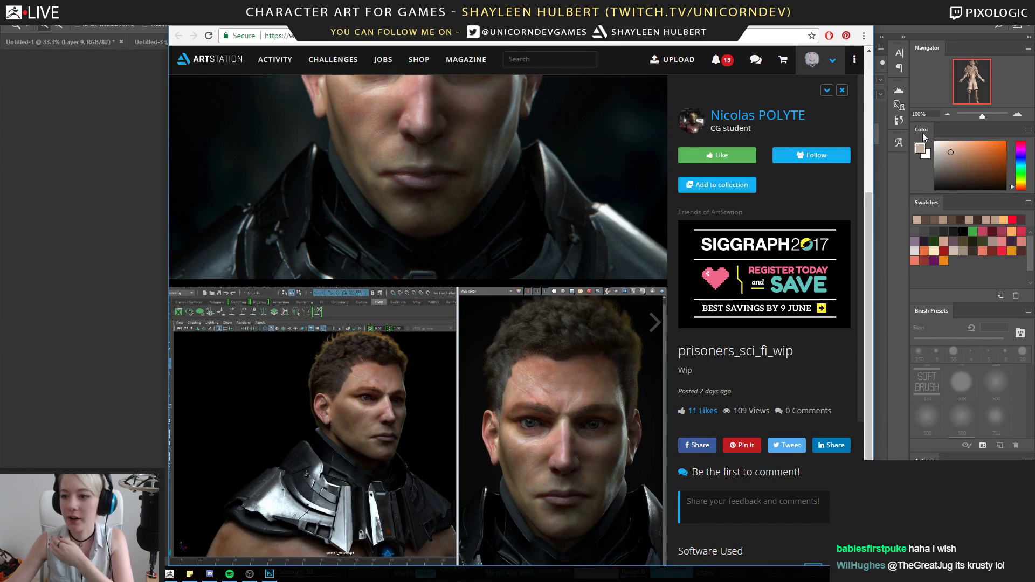
{"action": "scroll", "coordinate": [480, 267], "scroll_direction": "down", "scroll_amount": 1}
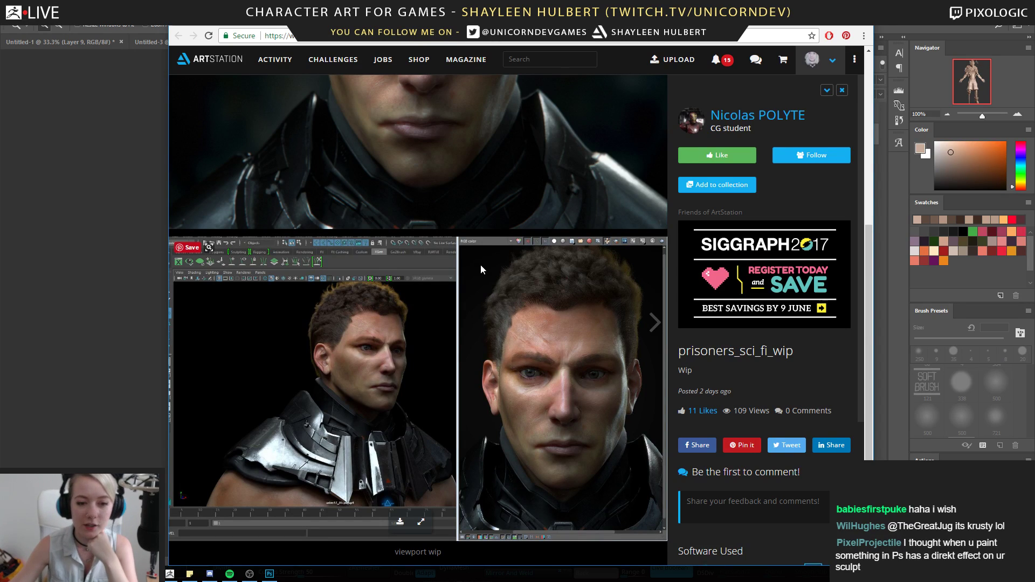
{"action": "scroll", "coordinate": [480, 263], "scroll_direction": "up", "scroll_amount": 5}
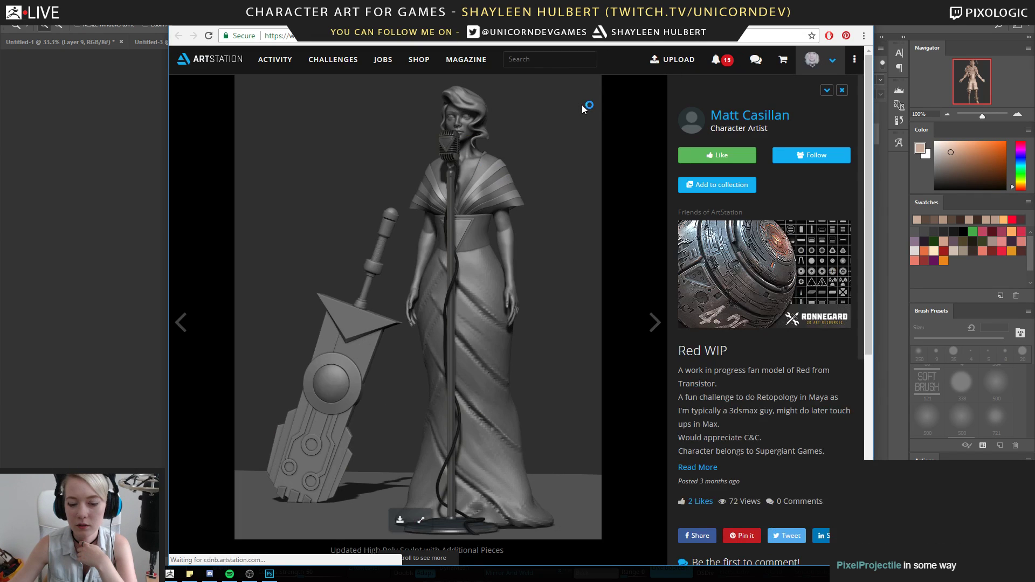
{"action": "left_click", "coordinate": [582, 18]}
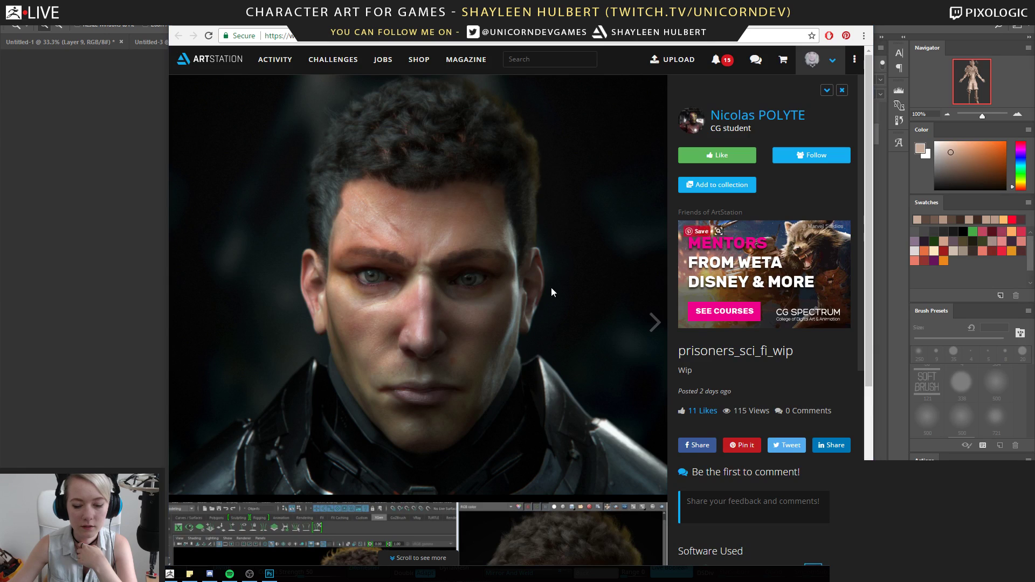
{"action": "scroll", "coordinate": [525, 199], "scroll_direction": "down", "scroll_amount": 3}
{"action": "scroll", "coordinate": [526, 201], "scroll_direction": "down", "scroll_amount": 2}
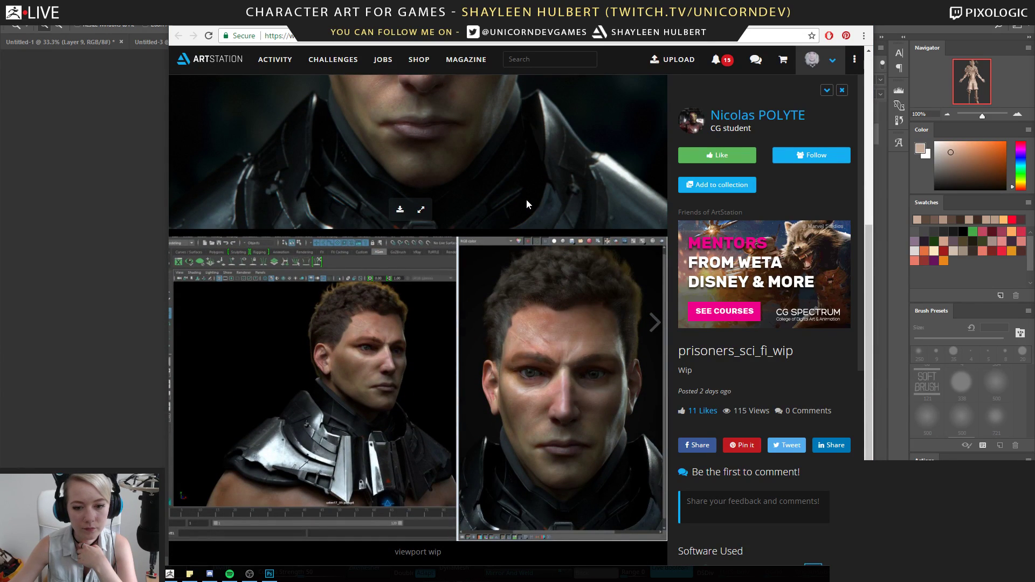
{"action": "scroll", "coordinate": [526, 199], "scroll_direction": "up", "scroll_amount": 3}
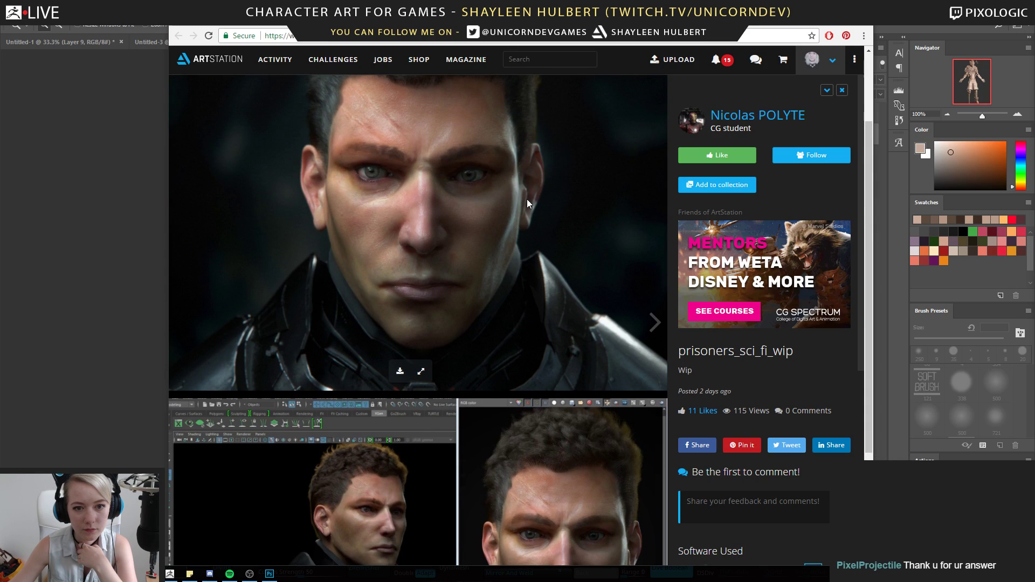
Look over the prisoners_sci_fi_wip renders once more and copy the post's main portrait image
{"action": "scroll", "coordinate": [526, 199], "scroll_direction": "up", "scroll_amount": 1}
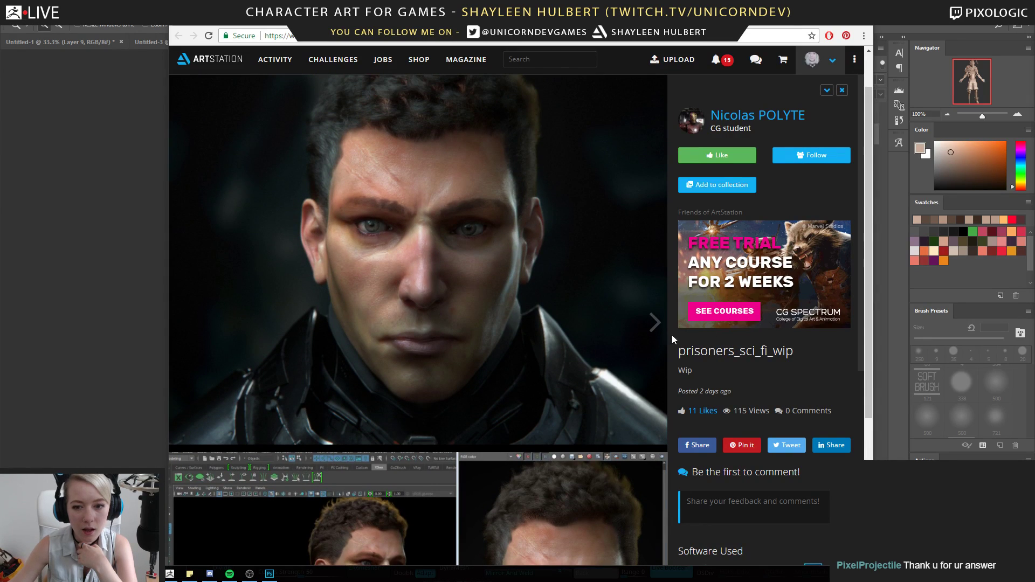
{"action": "scroll", "coordinate": [531, 271], "scroll_direction": "up", "scroll_amount": 1}
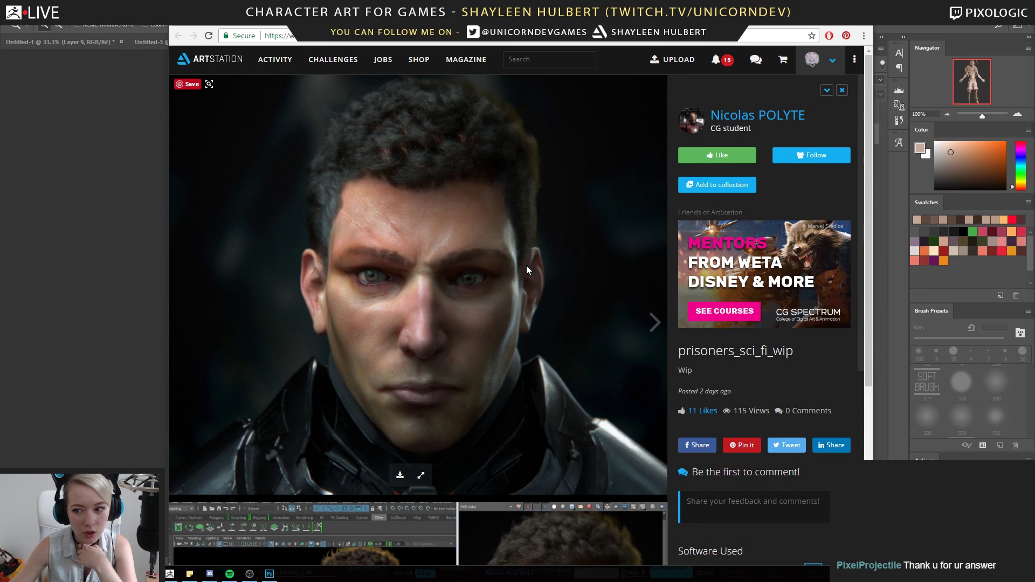
{"action": "scroll", "coordinate": [526, 266], "scroll_direction": "down", "scroll_amount": 5}
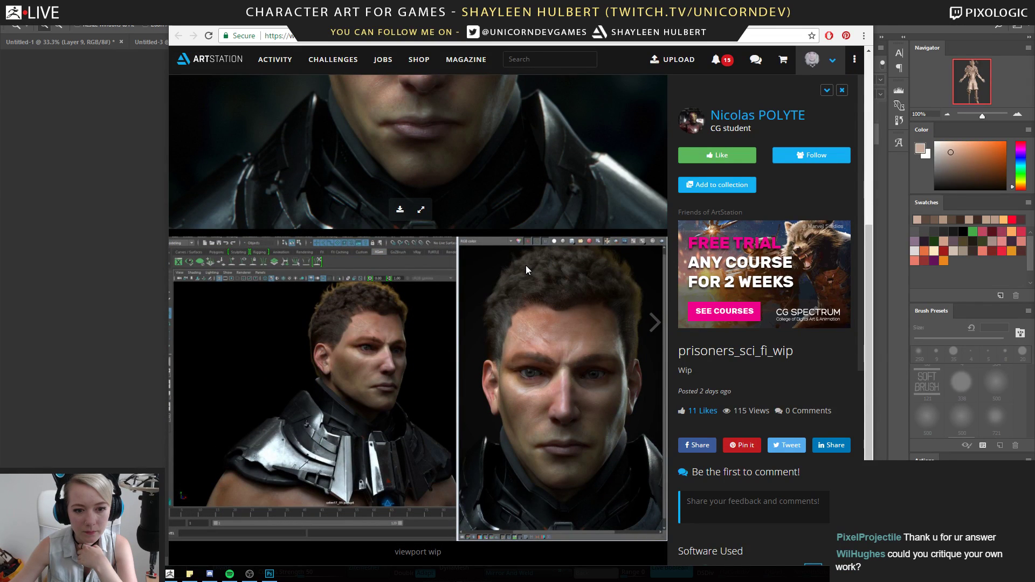
{"action": "scroll", "coordinate": [525, 265], "scroll_direction": "up", "scroll_amount": 5}
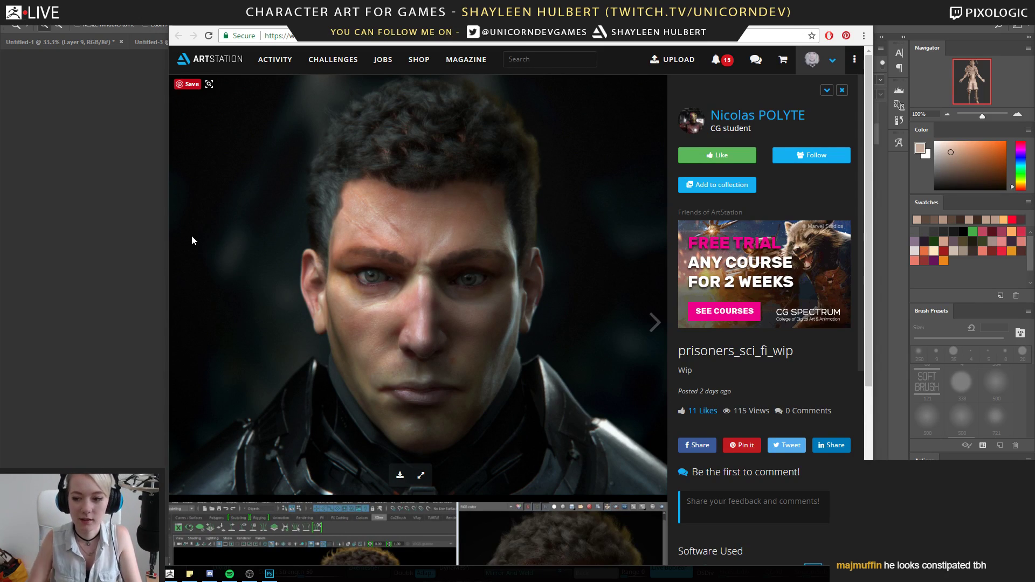
{"action": "right_click", "coordinate": [363, 291]}
{"action": "left_click", "coordinate": [387, 323]}
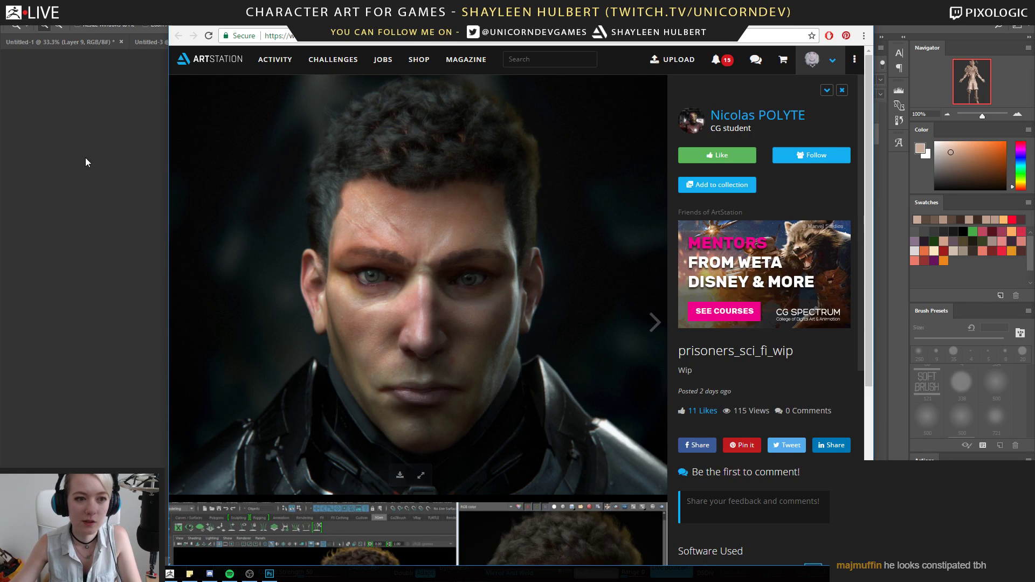
Switch to Photoshop, create a 1514 x 1280 px document from the clipboard preset and paste the portrait into it
{"action": "left_click", "coordinate": [88, 162]}
{"action": "left_click", "coordinate": [29, 6]}
{"action": "left_click", "coordinate": [41, 20]}
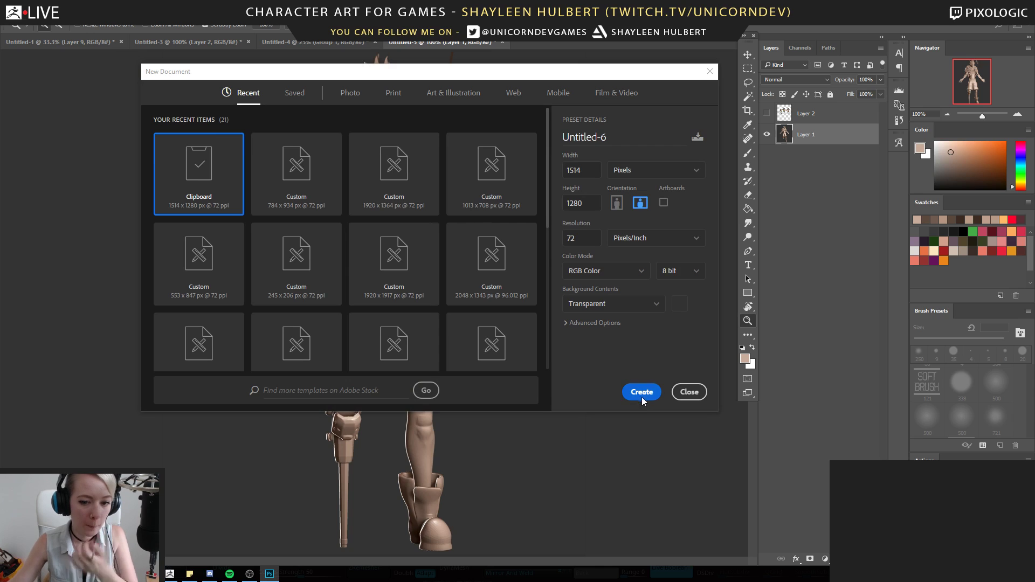
{"action": "left_click", "coordinate": [642, 392]}
{"action": "key", "text": "ctrl+v"}
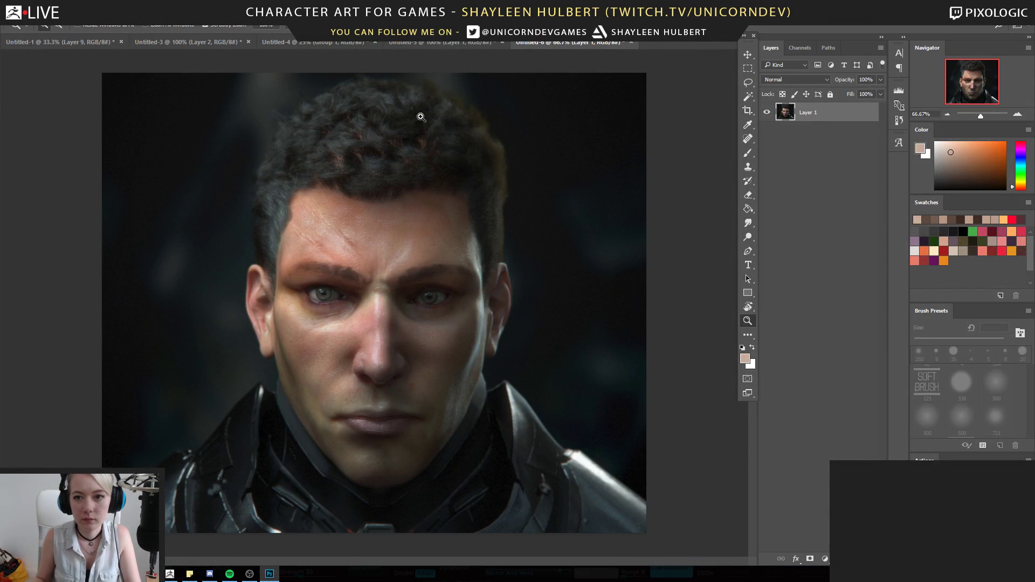
Select both irises freehand, copy them to a new layer and shift them slightly sideways to redirect the gaze
{"action": "left_click", "coordinate": [747, 82]}
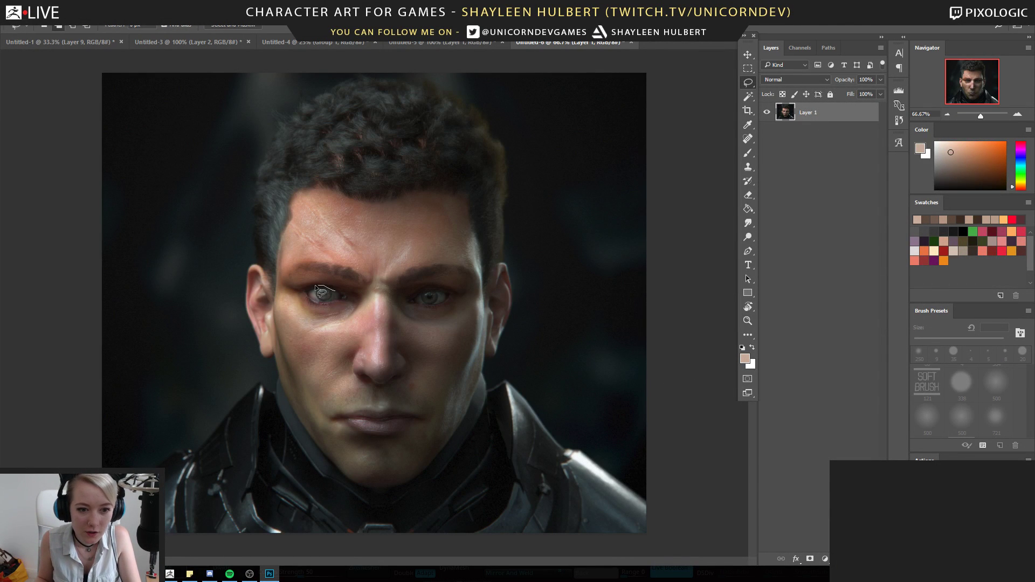
{"action": "left_click_drag", "start_coordinate": [318, 286], "coordinate": [319, 287]}
{"action": "mouse_move", "coordinate": [446, 290]}
{"action": "left_mouse_down", "text": "shift"}
{"action": "mouse_move", "coordinate": [431, 310]}
{"action": "mouse_move", "coordinate": [446, 291]}
{"action": "left_mouse_up", "text": "shift"}
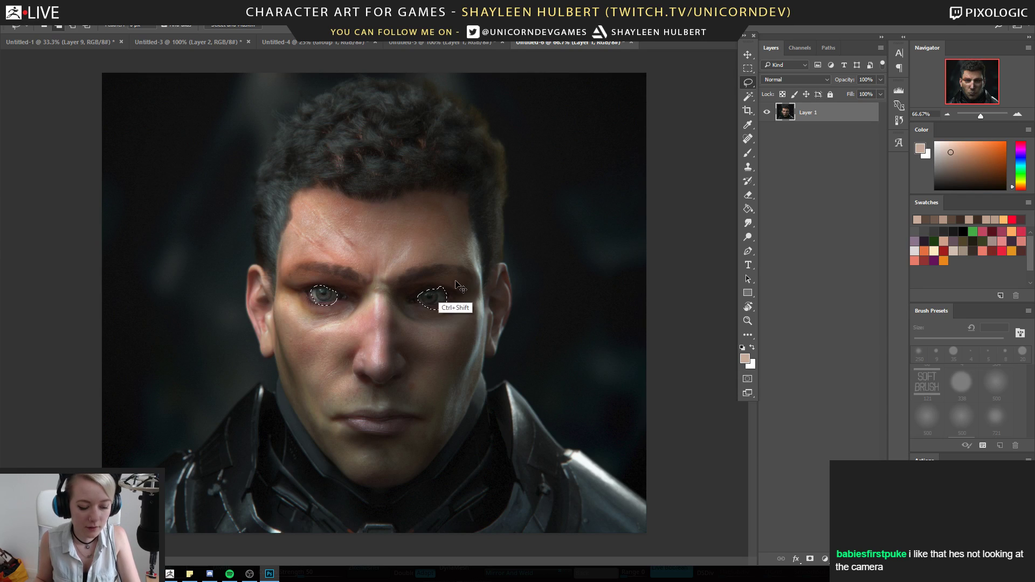
{"action": "key", "text": "ctrl+j"}
{"action": "key", "text": "v"}
{"action": "left_click_drag", "start_coordinate": [569, 279], "coordinate": [572, 280], "text": "shift"}
Blend the edges of the copied irises into the eyes with a soft 50 px eraser
{"action": "key", "text": "e"}
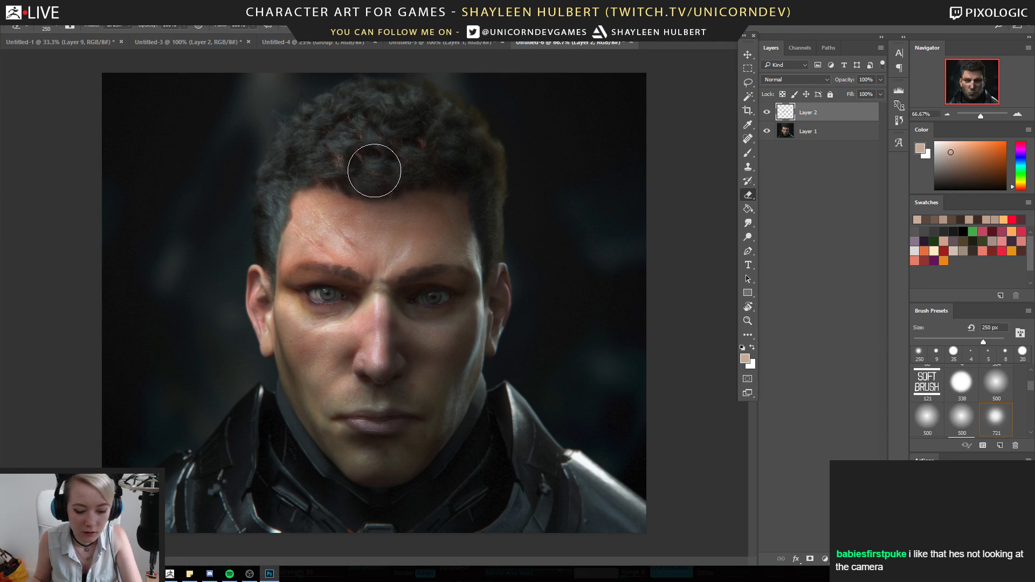
{"action": "key", "text": "bracketleft"}
{"action": "key", "text": "bracketleft"}
{"action": "key", "text": "bracketleft"}
{"action": "key", "text": "bracketleft"}
{"action": "key", "text": "bracketleft"}
{"action": "key", "text": "bracketleft"}
{"action": "key", "text": "bracketleft"}
{"action": "key", "text": "bracketleft"}
{"action": "key", "text": "bracketleft"}
{"action": "key", "text": "bracketleft"}
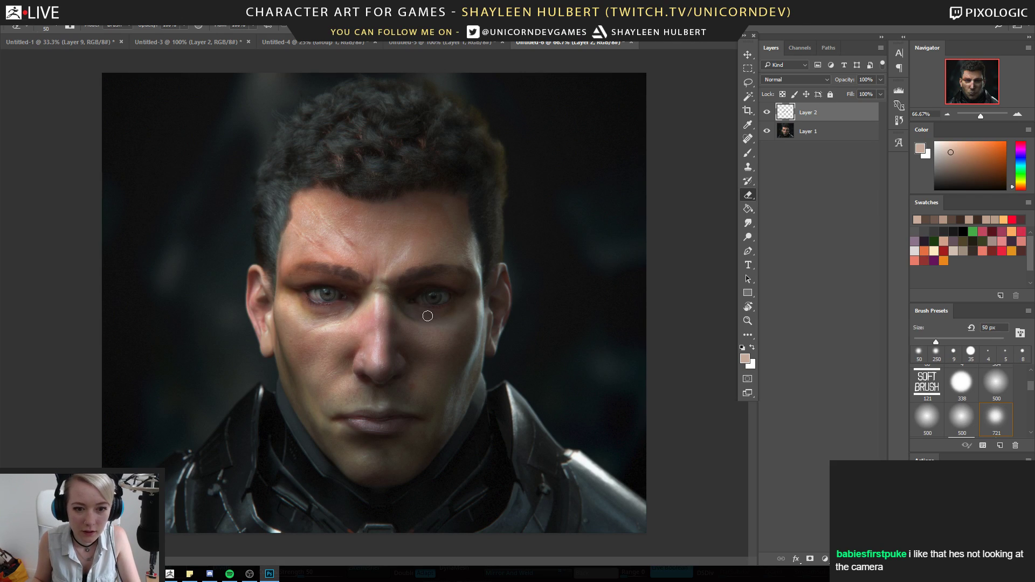
Touch up the areas around both irises with a 9 px brush, using colours sampled from the eyes
{"action": "key", "text": "b"}
{"action": "left_click", "coordinate": [422, 296], "text": "alt"}
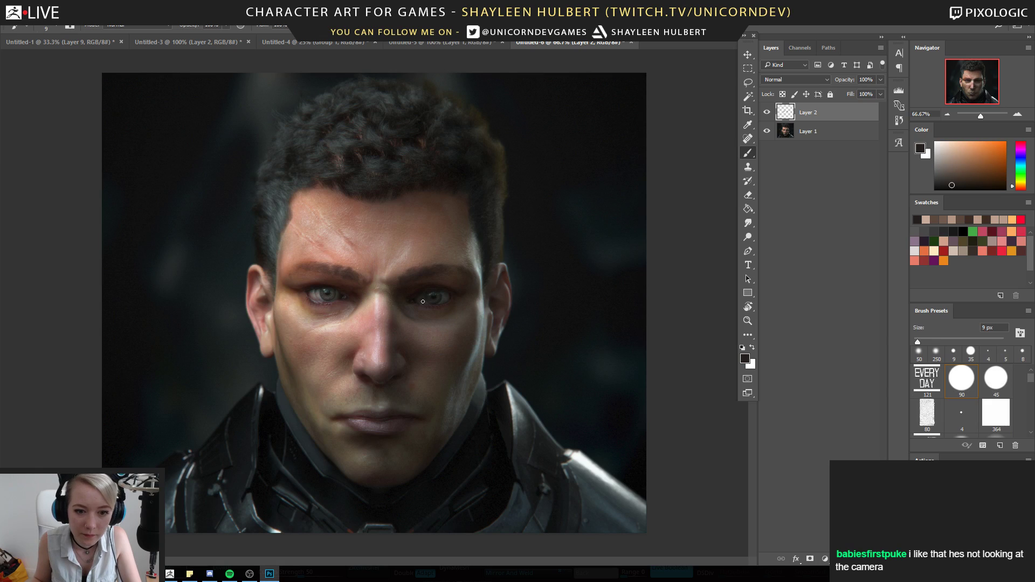
{"action": "left_click", "coordinate": [421, 304], "text": "alt"}
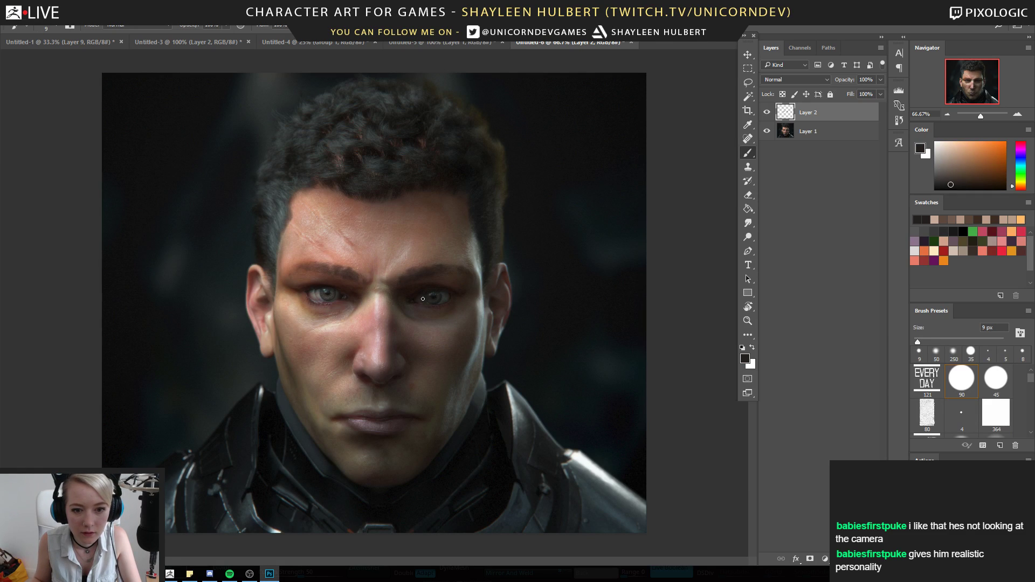
{"action": "left_click", "coordinate": [324, 297], "text": "alt"}
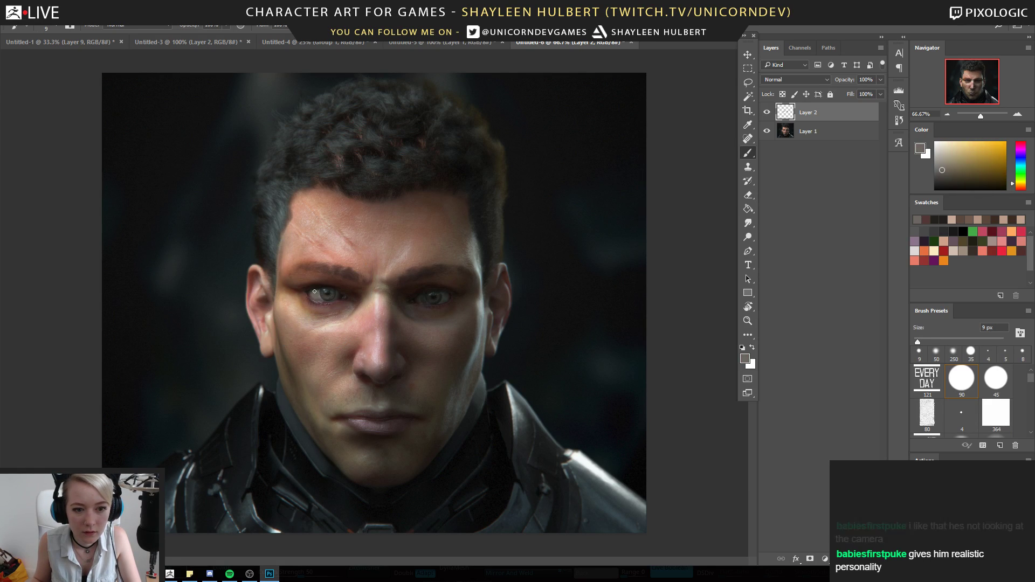
{"action": "left_click", "coordinate": [322, 298], "text": "alt"}
{"action": "left_click", "coordinate": [313, 291], "text": "alt"}
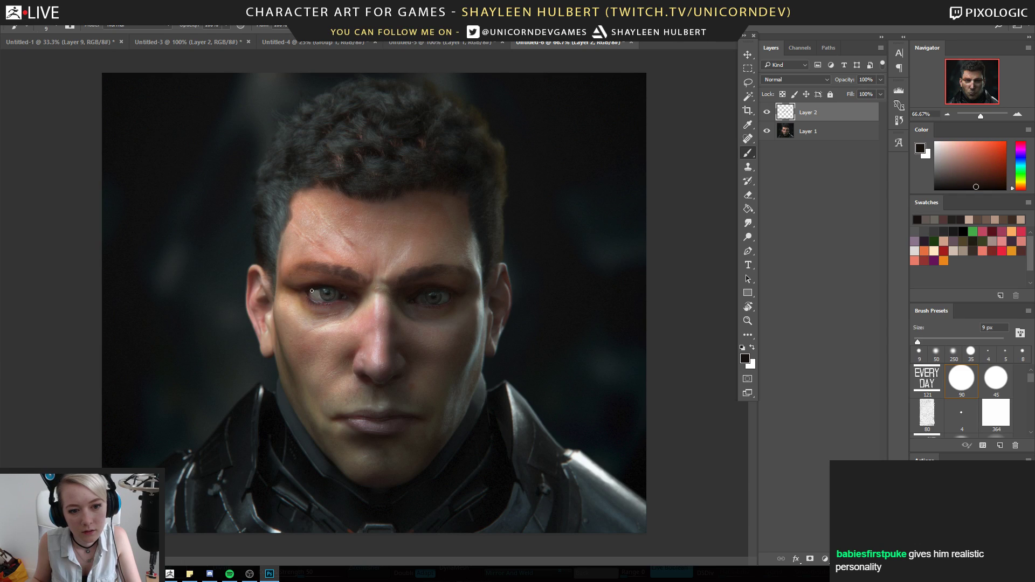
Sample the brow colour, copy the portrait's left-hand eyebrow to a new layer, nudge it up and left, and erase its edges
{"action": "left_click", "coordinate": [354, 273], "text": "alt"}
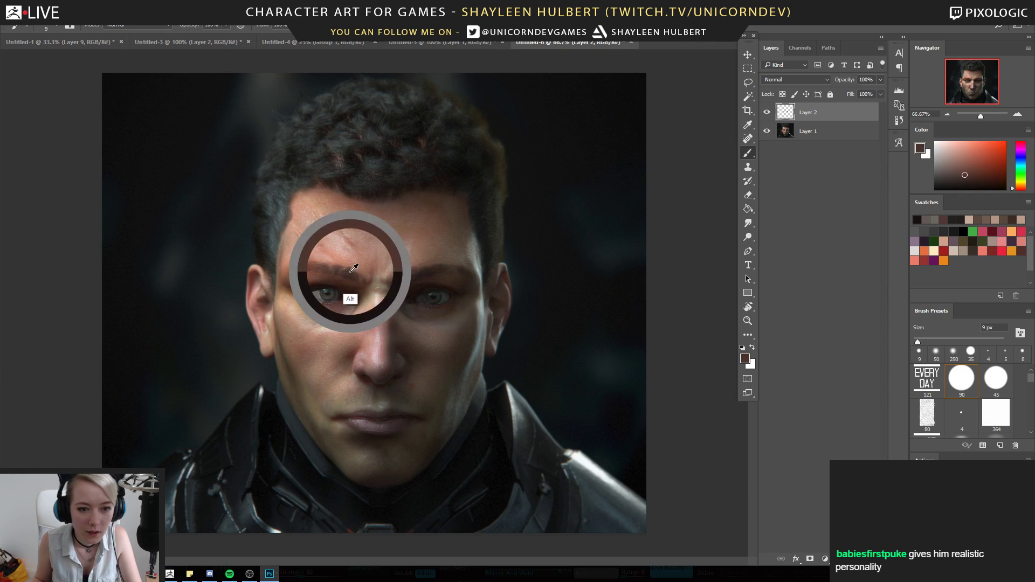
{"action": "key", "text": "bracketright"}
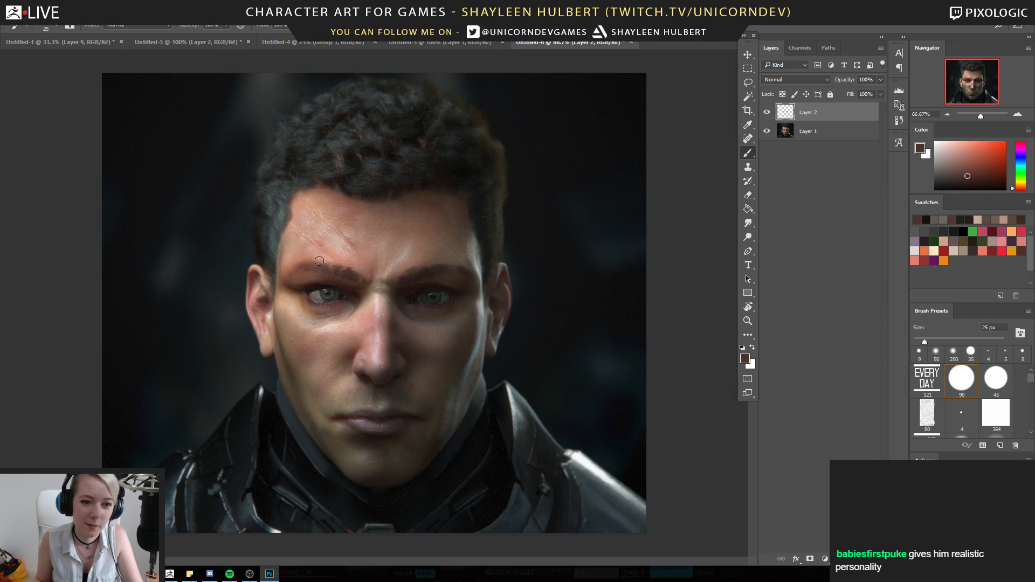
{"action": "left_click", "coordinate": [748, 83]}
{"action": "mouse_move", "coordinate": [359, 257]}
{"action": "left_mouse_down"}
{"action": "mouse_move", "coordinate": [291, 266]}
{"action": "mouse_move", "coordinate": [372, 294]}
{"action": "mouse_move", "coordinate": [366, 258]}
{"action": "mouse_move", "coordinate": [385, 234]}
{"action": "mouse_move", "coordinate": [377, 243]}
{"action": "left_mouse_up"}
{"action": "key", "text": "ctrl+j"}
{"action": "left_click", "coordinate": [748, 55]}
{"action": "key", "text": "shift+Up"}
{"action": "key", "text": "shift+Left"}
{"action": "key", "text": "Return"}
{"action": "key", "text": "e"}
{"action": "mouse_move", "coordinate": [363, 264]}
{"action": "left_mouse_down"}
{"action": "mouse_move", "coordinate": [362, 283]}
{"action": "mouse_move", "coordinate": [290, 290]}
{"action": "left_mouse_up"}
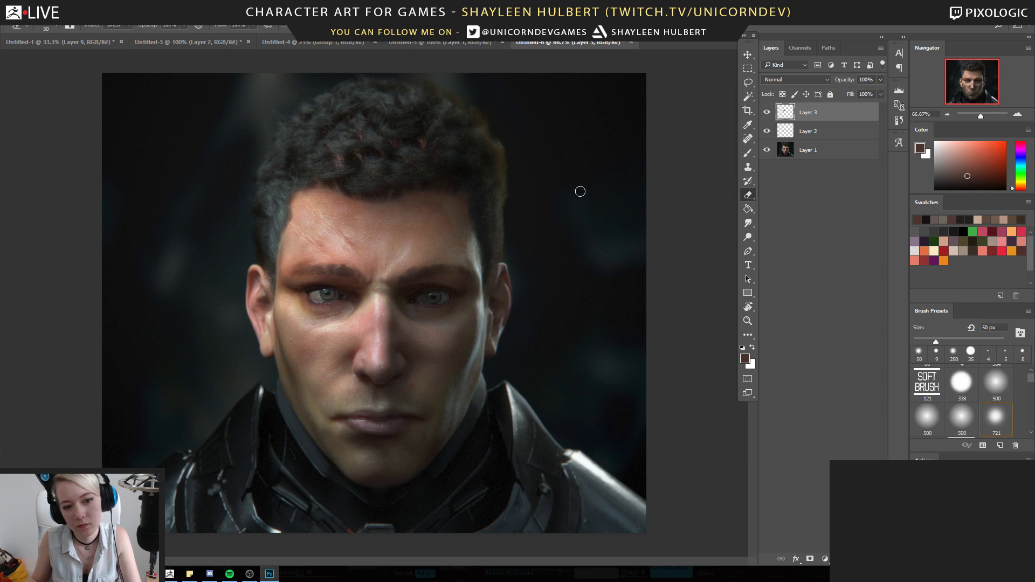
Paint fine hairs onto the moved left-hand eyebrow with an 8 px brush
{"action": "key", "text": "b"}
{"action": "key", "text": "bracketleft"}
{"action": "key", "text": "bracketleft"}
{"action": "key", "text": "bracketleft"}
{"action": "left_click_drag", "start_coordinate": [353, 272], "coordinate": [342, 275]}
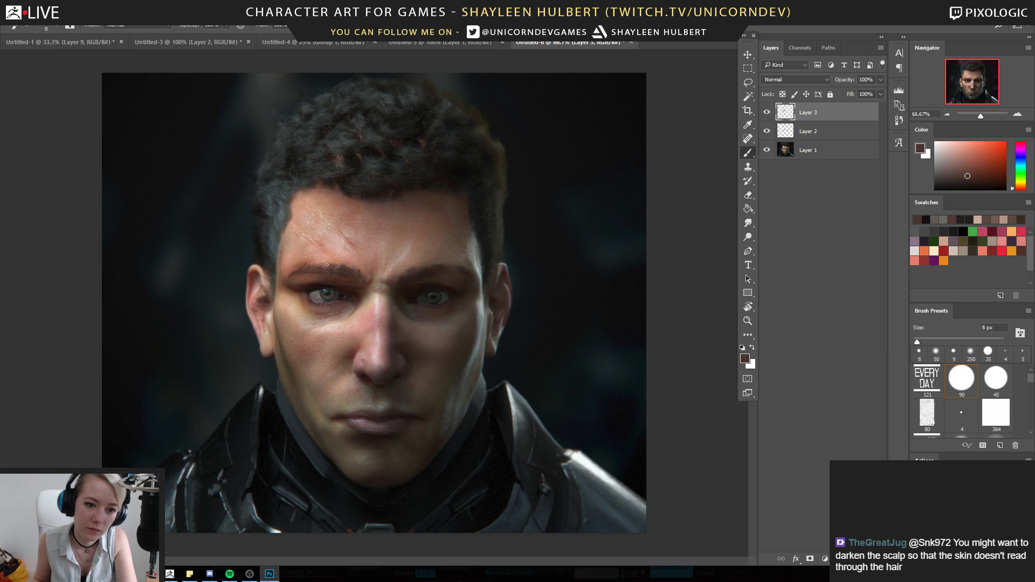
Try extending the inner end of the right-hand eyebrow with strokes in sampled skin and brow colours
{"action": "left_click", "coordinate": [418, 285], "text": "alt"}
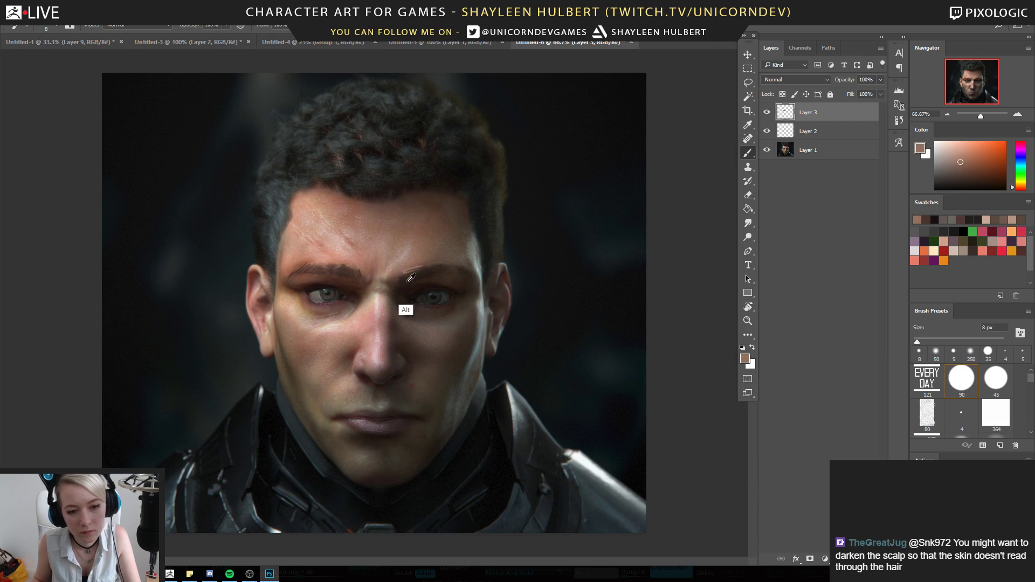
{"action": "left_click", "coordinate": [406, 268], "text": "alt"}
{"action": "left_click", "coordinate": [443, 261], "text": "alt"}
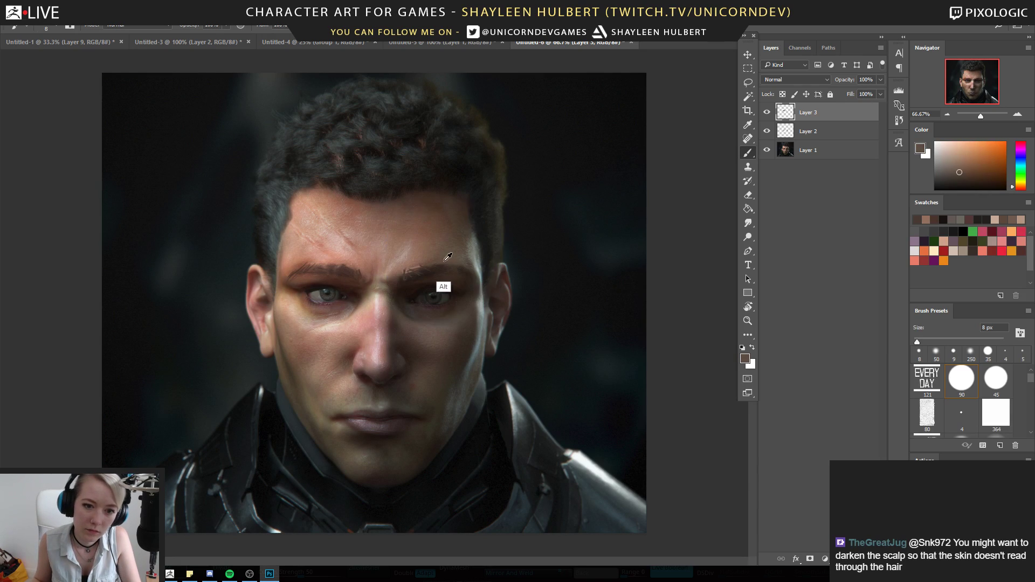
{"action": "left_click", "coordinate": [748, 81]}
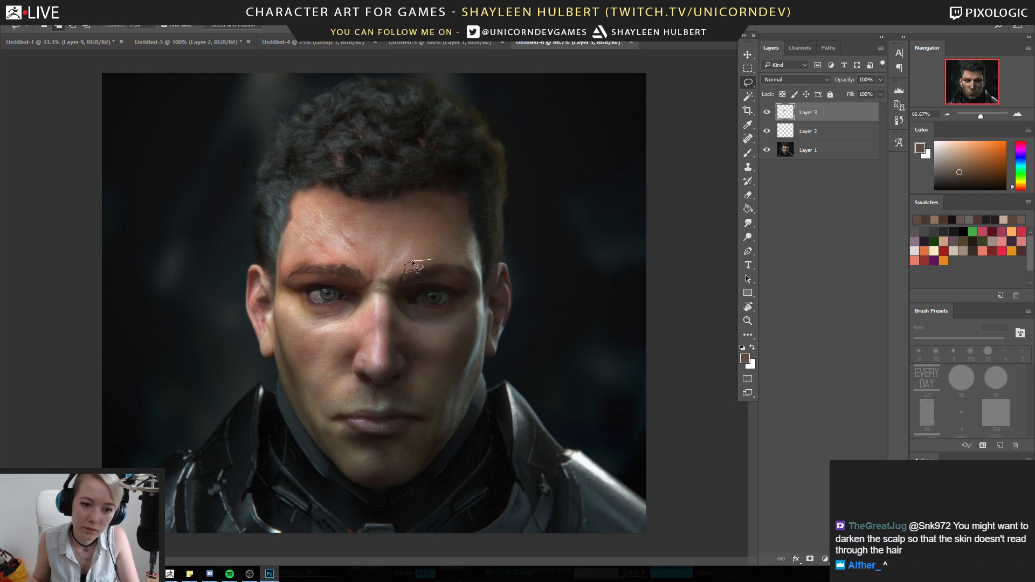
{"action": "key", "text": "e"}
{"action": "mouse_move", "coordinate": [432, 268]}
{"action": "left_mouse_down"}
{"action": "mouse_move", "coordinate": [392, 277]}
{"action": "mouse_move", "coordinate": [423, 285]}
{"action": "mouse_move", "coordinate": [472, 262]}
{"action": "mouse_move", "coordinate": [434, 252]}
{"action": "left_mouse_up"}
Copy the right-hand eyebrow to a new layer, rotate it about 3.6°, move it slightly up and soften its edges
{"action": "left_click", "coordinate": [745, 85]}
{"action": "key", "text": "ctrl+j"}
{"action": "key", "text": "ctrl+t"}
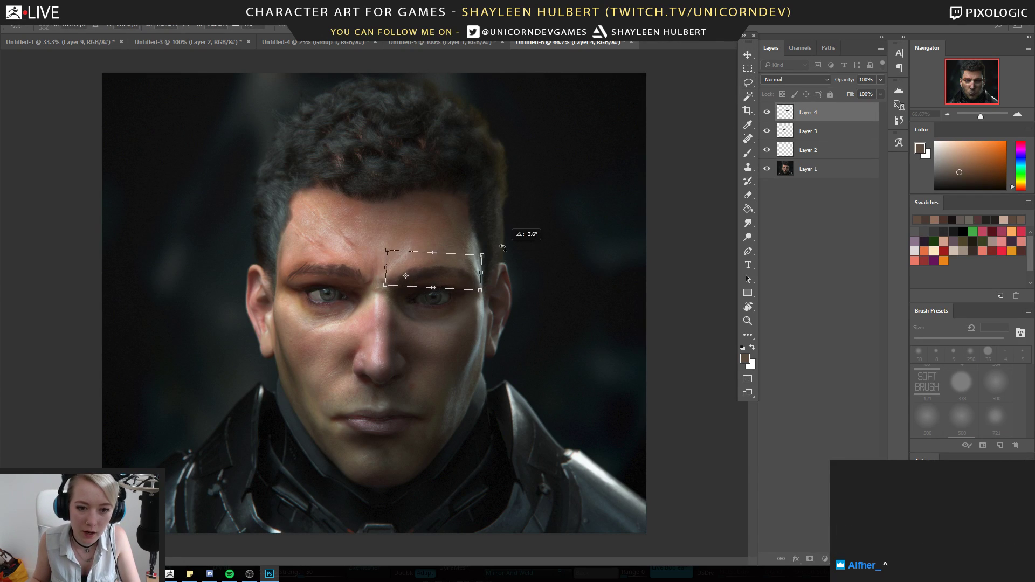
{"action": "left_click_drag", "start_coordinate": [445, 275], "coordinate": [446, 270]}
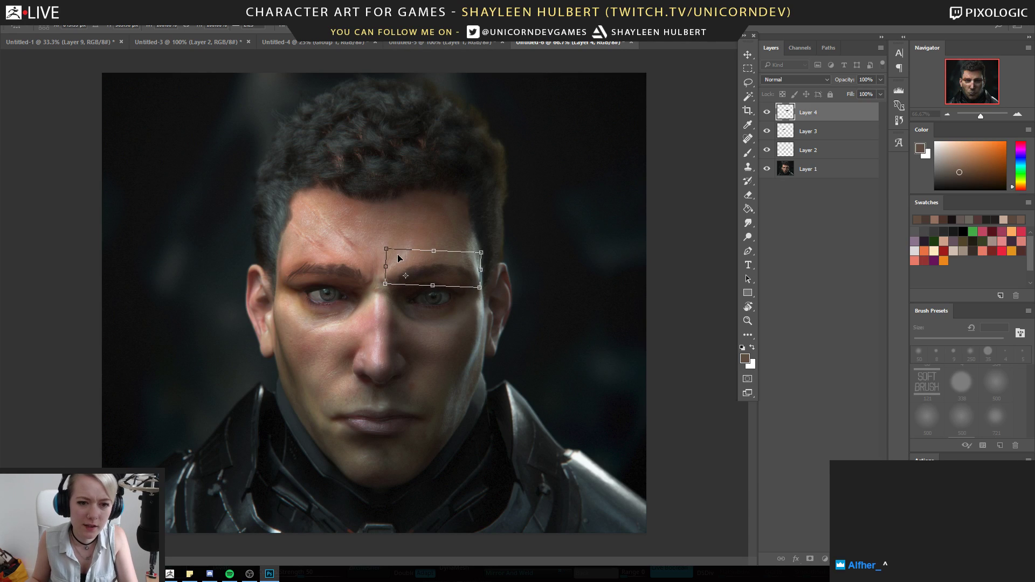
{"action": "key", "text": "Return"}
{"action": "key", "text": "e"}
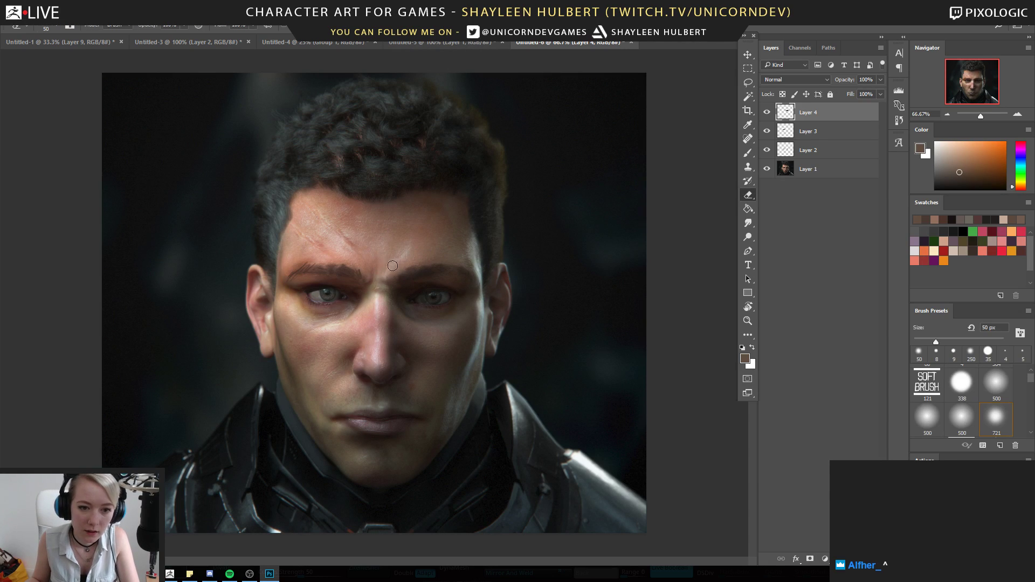
Paint fine hairs along the right-hand eyebrow with an 8 px brush in sampled brow colours
{"action": "key", "text": "b"}
{"action": "left_click", "coordinate": [400, 272], "text": "alt"}
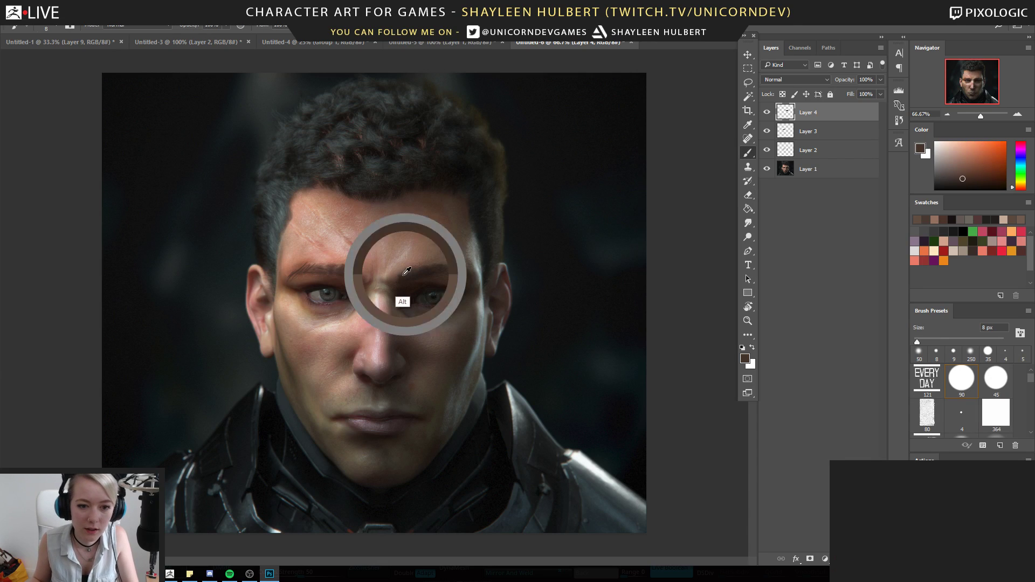
{"action": "left_click", "coordinate": [449, 261], "text": "alt"}
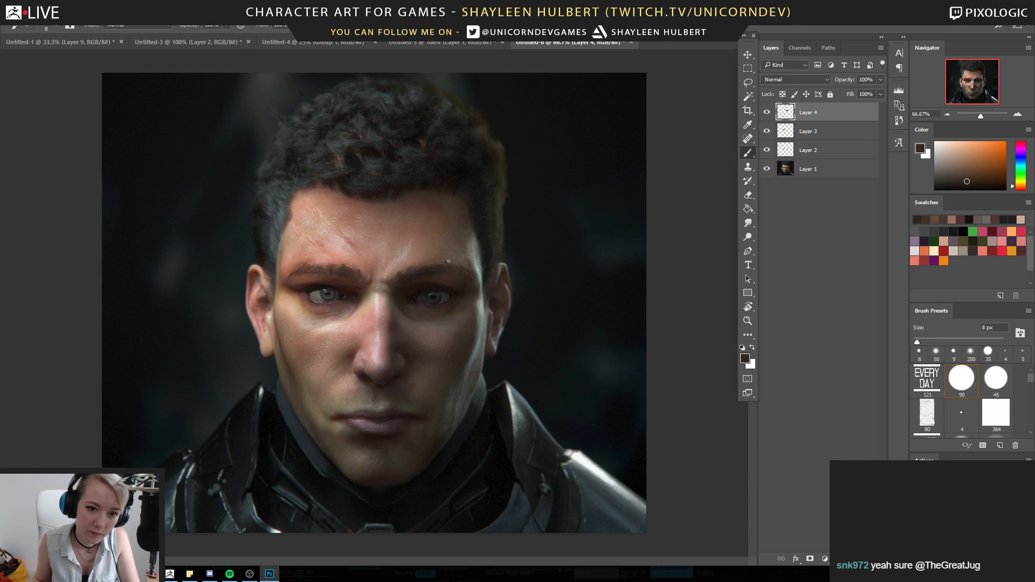
Refine the shading around the irises of both eyes with small strokes in colours sampled from the eyes
{"action": "left_click", "coordinate": [420, 300], "text": "alt"}
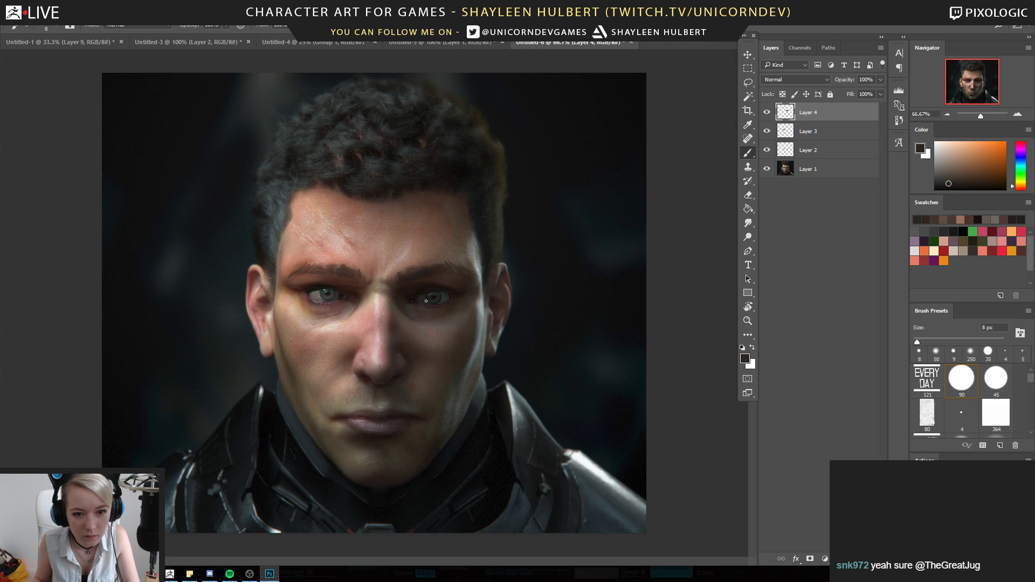
{"action": "left_click", "coordinate": [425, 300], "text": "alt"}
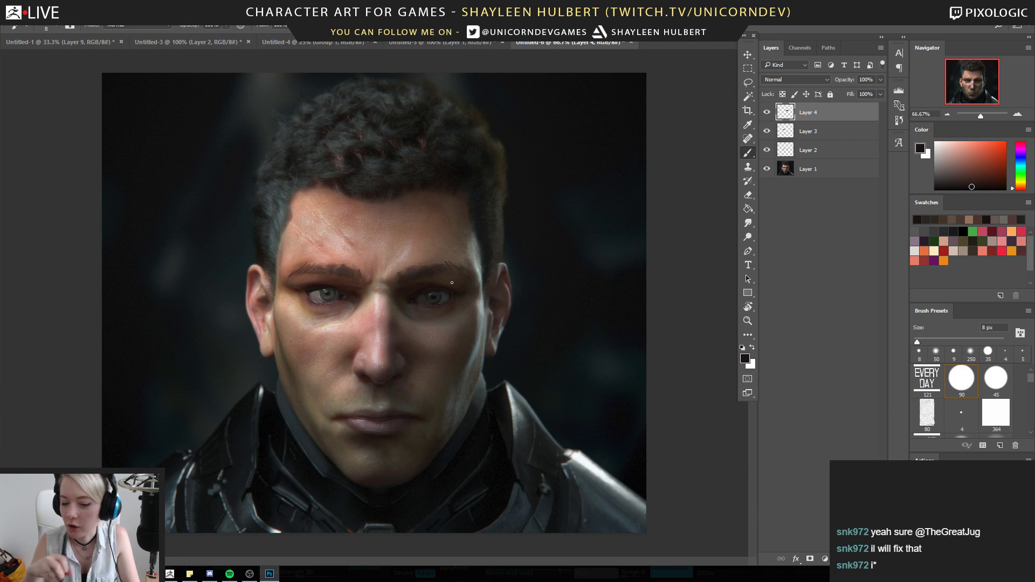
{"action": "left_click", "coordinate": [317, 293], "text": "alt"}
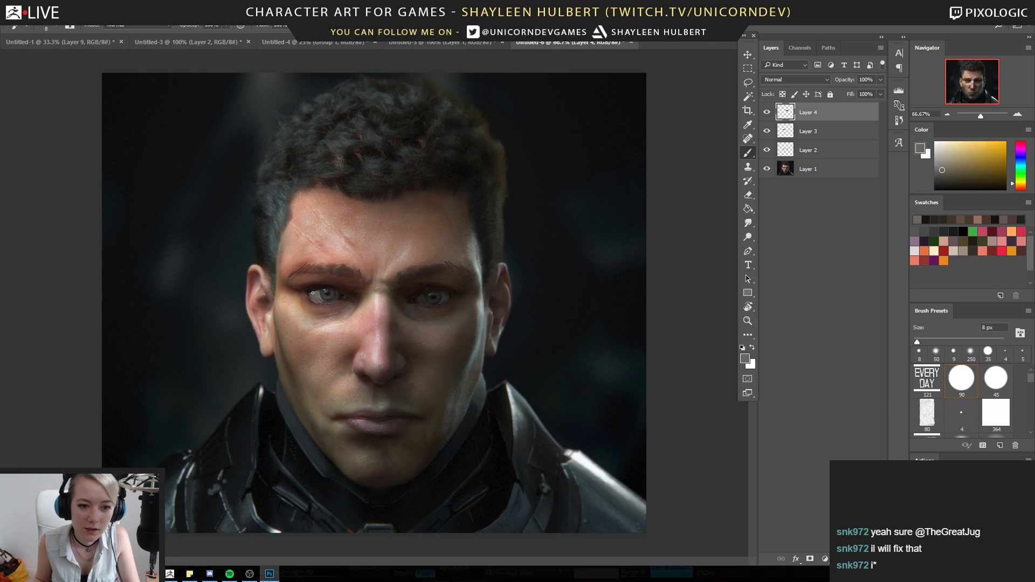
{"action": "left_click", "coordinate": [426, 302], "text": "alt"}
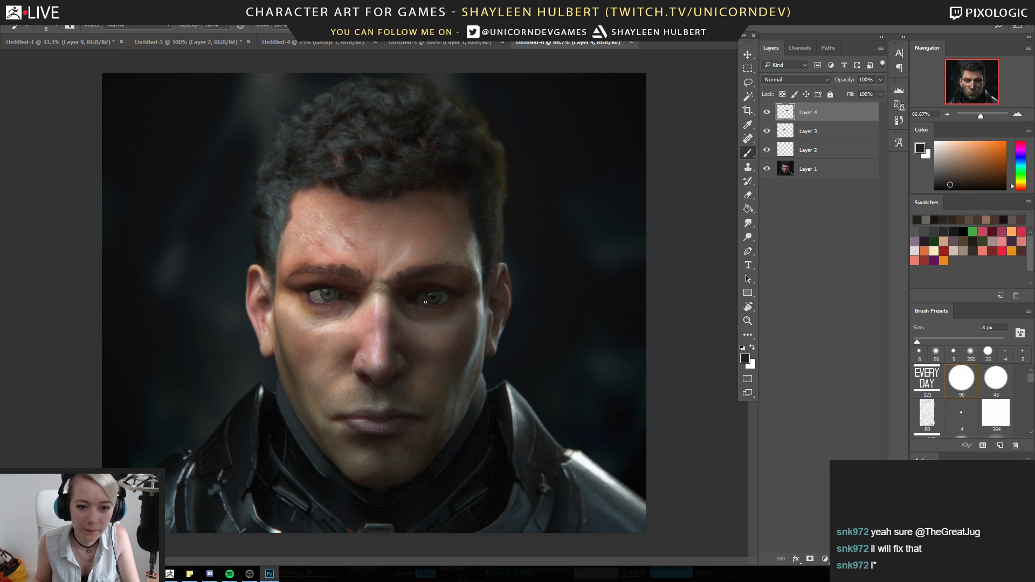
{"action": "left_click", "coordinate": [425, 301], "text": "alt"}
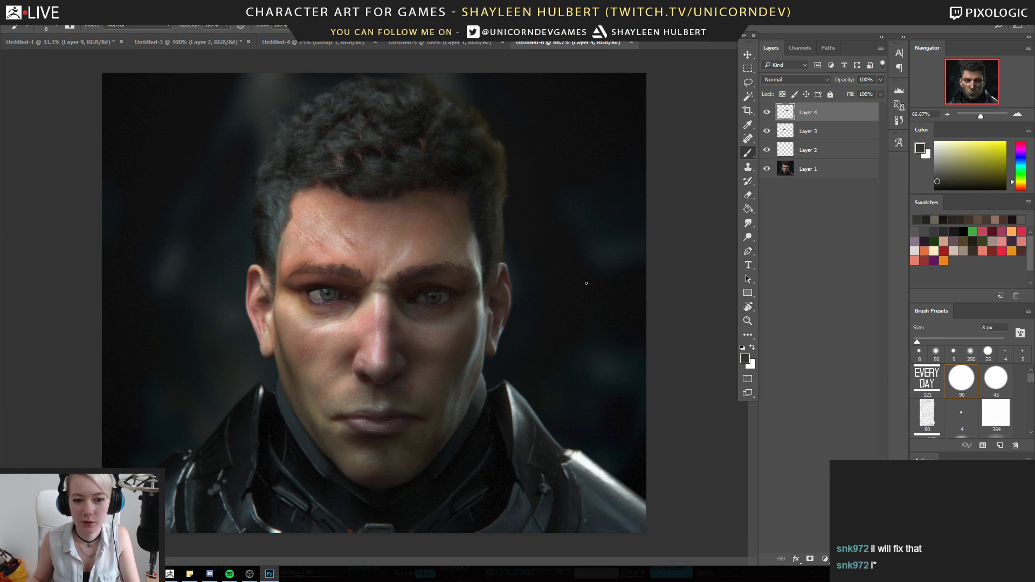
Copy the mouth to a new layer, move it slightly up, compare it with the original and erase its edges
{"action": "left_click", "coordinate": [753, 82]}
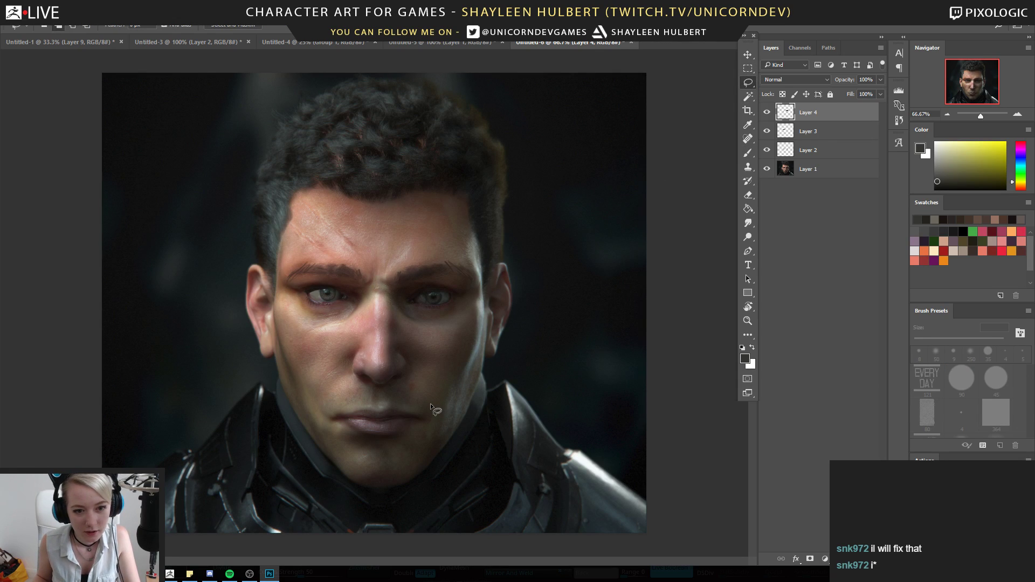
{"action": "mouse_move", "coordinate": [400, 398]}
{"action": "left_mouse_down"}
{"action": "mouse_move", "coordinate": [317, 422]}
{"action": "mouse_move", "coordinate": [424, 443]}
{"action": "mouse_move", "coordinate": [434, 417]}
{"action": "mouse_move", "coordinate": [403, 397]}
{"action": "left_mouse_up"}
{"action": "key", "text": "ctrl+j"}
{"action": "key", "text": "v"}
{"action": "left_click_drag", "start_coordinate": [611, 344], "coordinate": [606, 334], "text": "shift"}
{"action": "left_click", "coordinate": [767, 113]}
{"action": "left_click", "coordinate": [767, 113]}
{"action": "key", "text": "e"}
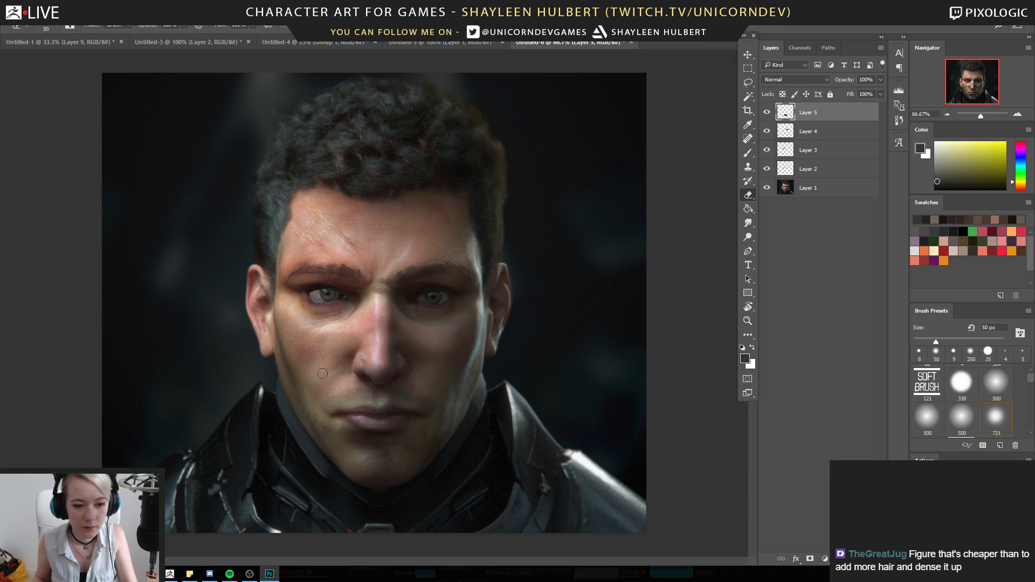
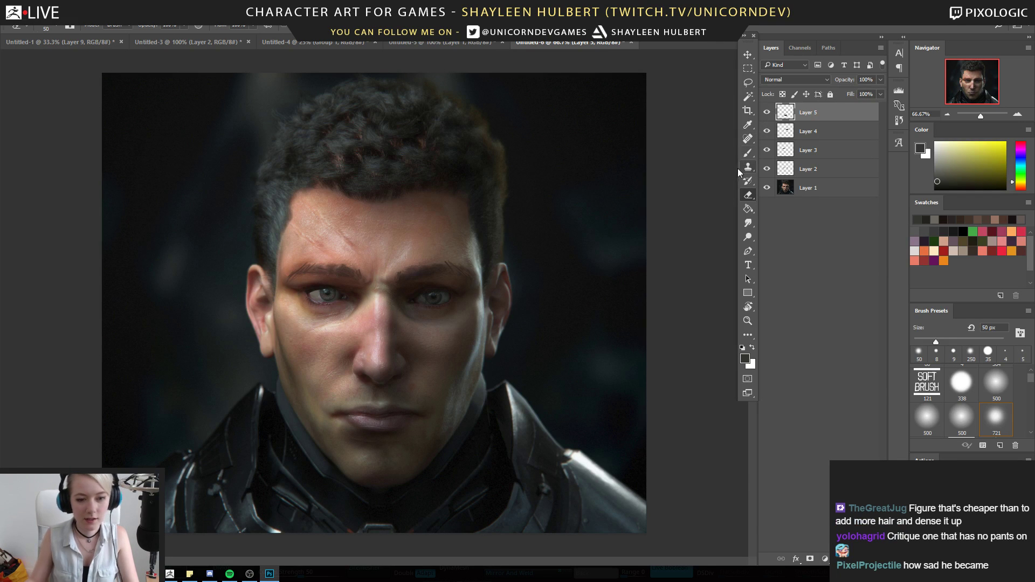
Paint skin-coloured strokes across the hairline at the left-hand temple, using tones sampled from the forehead and a brush of up to 20 px
{"action": "left_click", "coordinate": [747, 320]}
{"action": "left_click", "coordinate": [405, 366], "text": "alt"}
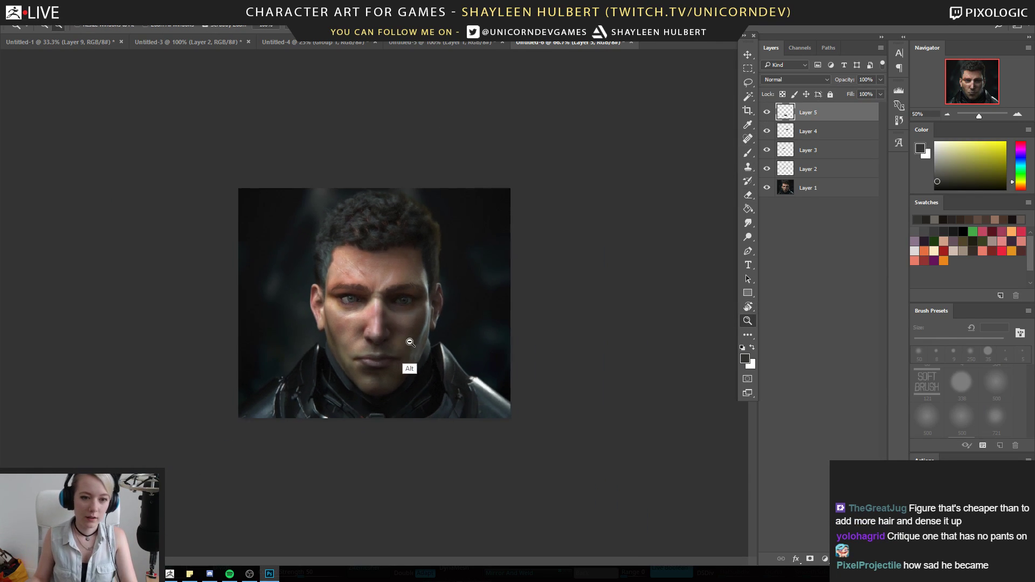
{"action": "left_click", "coordinate": [437, 330]}
{"action": "left_click", "coordinate": [431, 315]}
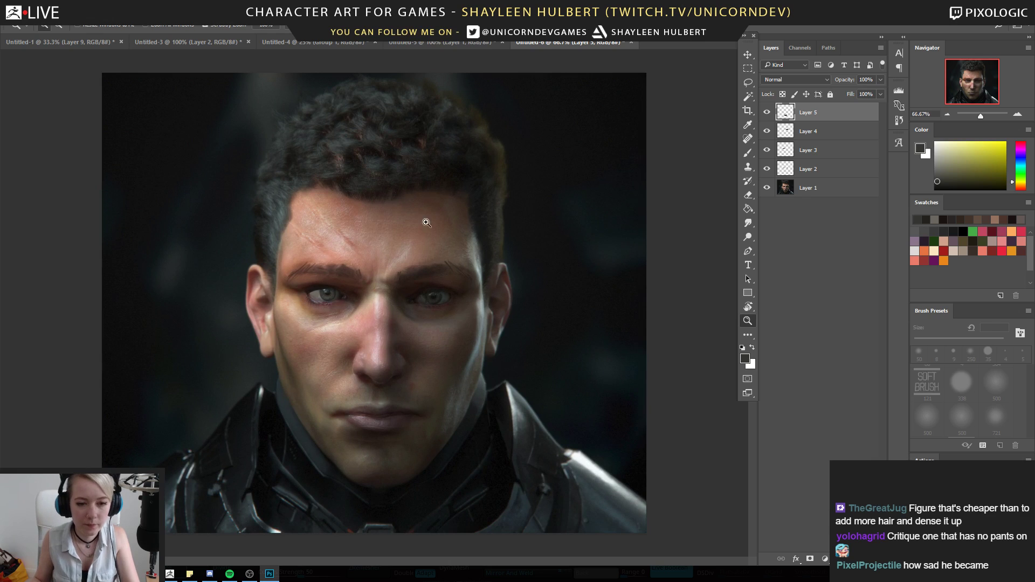
{"action": "key", "text": "b"}
{"action": "left_click", "coordinate": [406, 288], "text": "alt"}
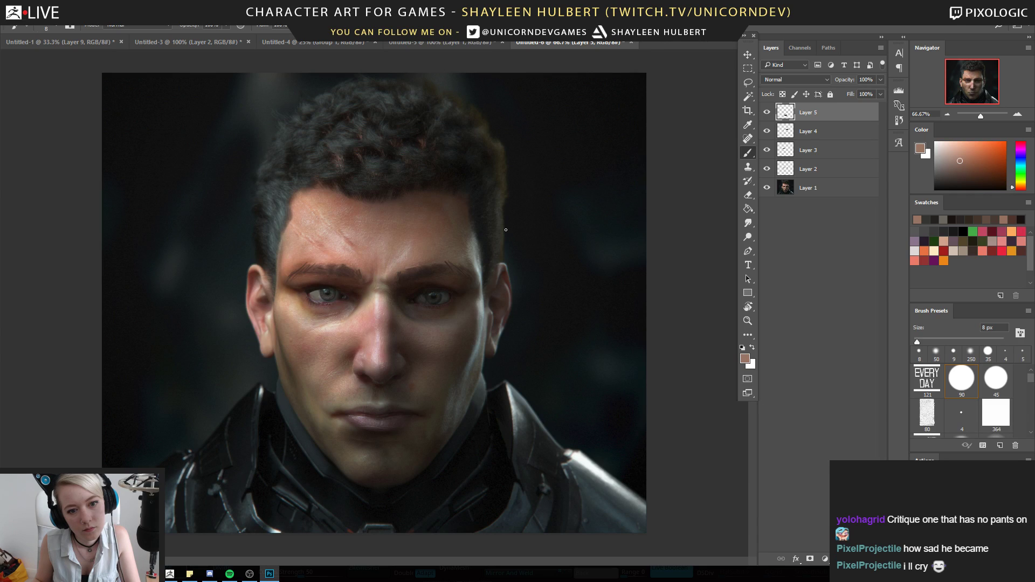
{"action": "left_click", "coordinate": [301, 229], "text": "alt"}
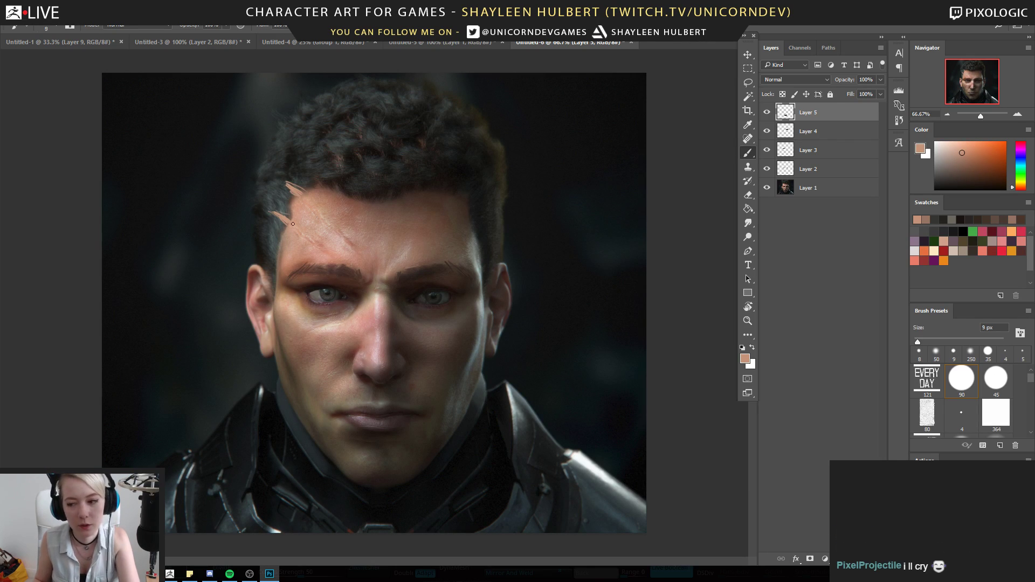
{"action": "left_click_drag", "start_coordinate": [300, 224], "coordinate": [300, 194]}
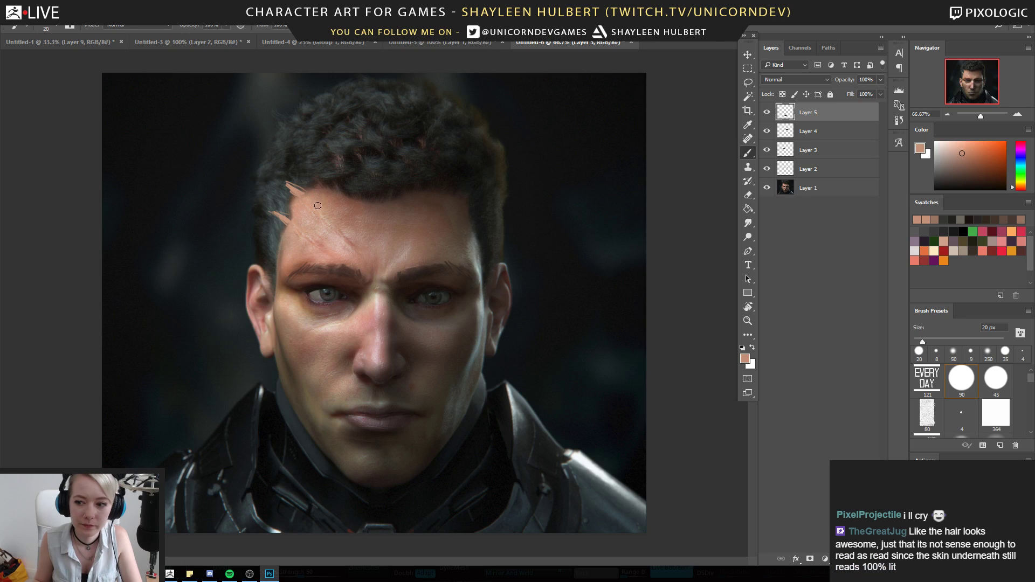
{"action": "left_click", "coordinate": [291, 222], "text": "alt"}
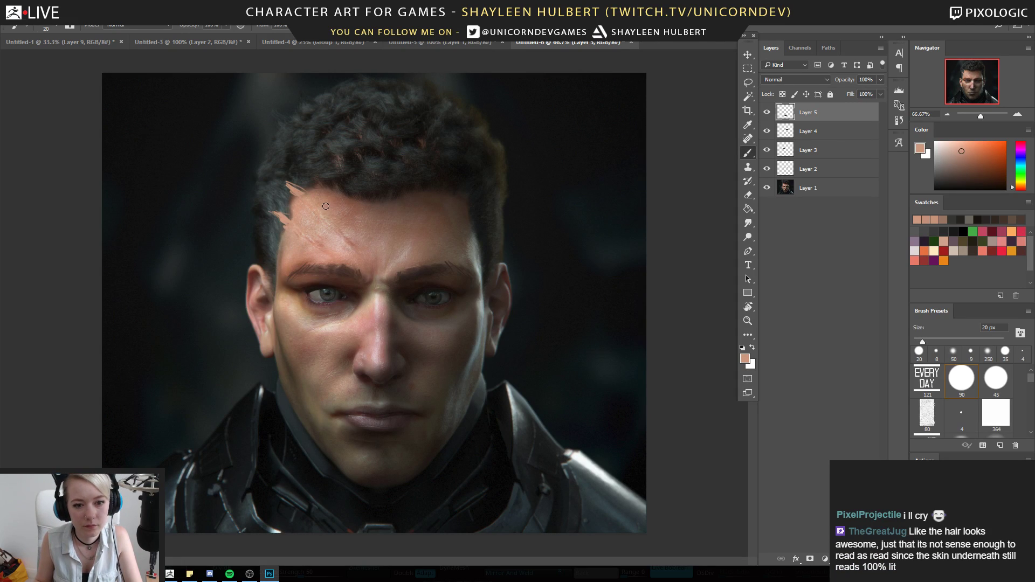
Paint over the bright line between the lips with an 8 px brush in dark reddish tones sampled from the mouth
{"action": "left_click", "coordinate": [746, 322]}
{"action": "left_click", "coordinate": [397, 418]}
{"action": "left_click", "coordinate": [397, 423]}
{"action": "left_click", "coordinate": [397, 437]}
{"action": "left_click", "coordinate": [397, 437]}
{"action": "left_click_drag", "start_coordinate": [342, 427], "coordinate": [398, 400]}
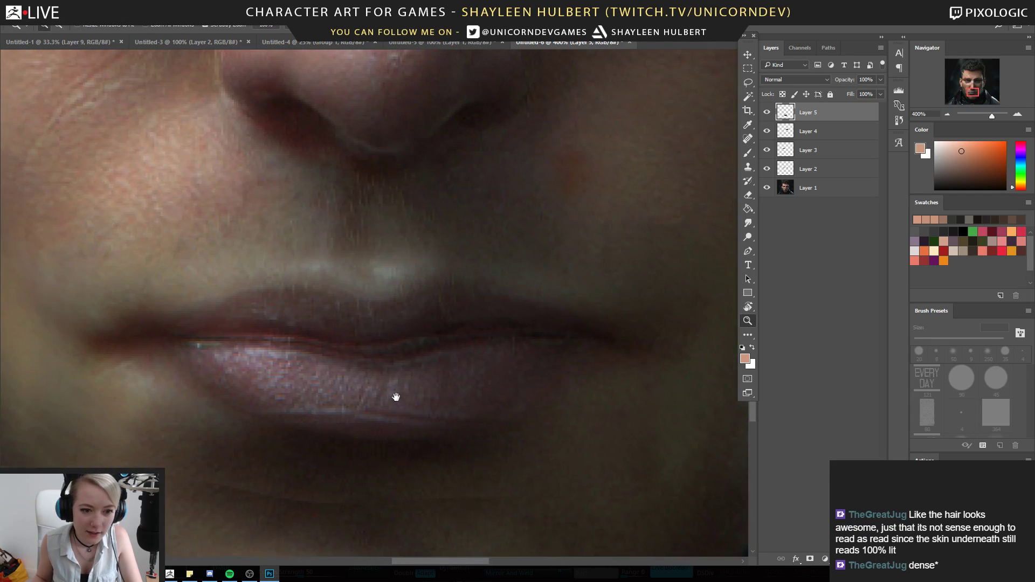
{"action": "key", "text": "b"}
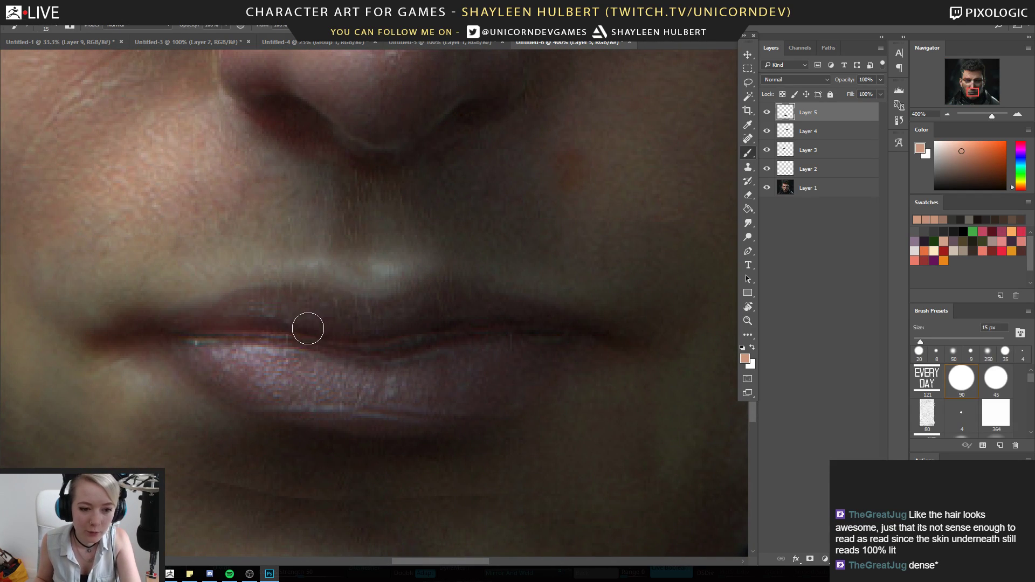
{"action": "key", "text": "bracketleft"}
{"action": "key", "text": "bracketleft"}
{"action": "key", "text": "bracketleft"}
{"action": "left_click", "coordinate": [248, 328], "text": "alt"}
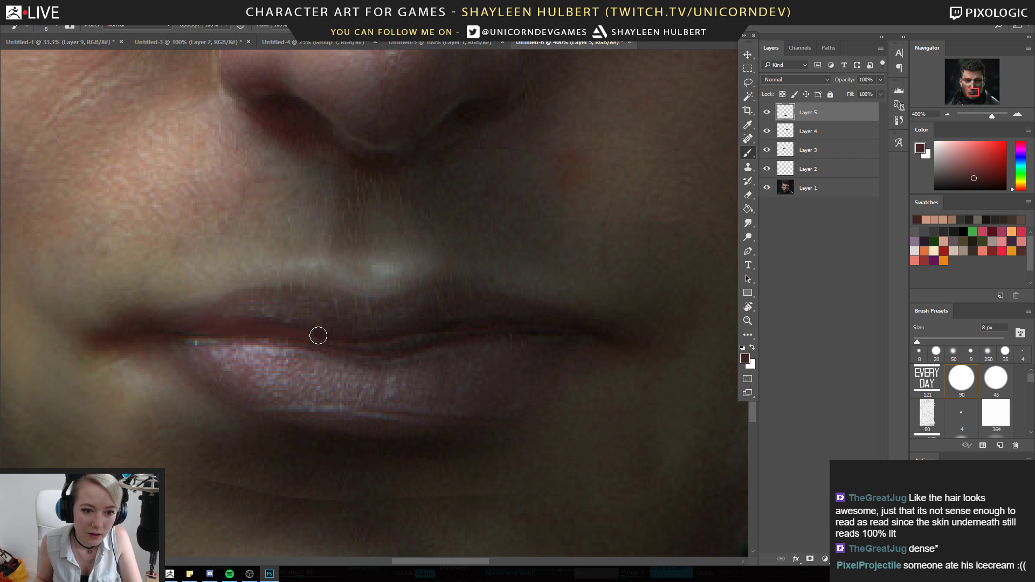
{"action": "left_click", "coordinate": [394, 334], "text": "alt"}
{"action": "mouse_move", "coordinate": [413, 329]}
{"action": "left_mouse_down"}
{"action": "mouse_move", "coordinate": [415, 338]}
{"action": "mouse_move", "coordinate": [268, 328]}
{"action": "mouse_move", "coordinate": [446, 337]}
{"action": "left_mouse_up"}
{"action": "left_click", "coordinate": [476, 323], "text": "alt"}
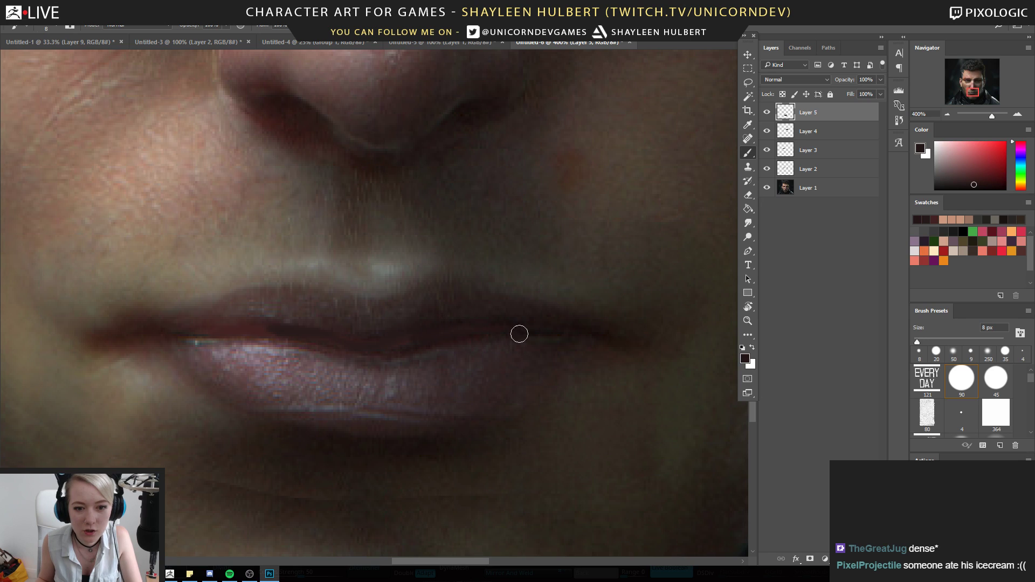
Compare the whole portrait with and without the mouth correction on Layer 5
{"action": "key", "text": "z"}
{"action": "left_click", "coordinate": [485, 336], "text": "alt"}
{"action": "left_click", "coordinate": [484, 336], "text": "alt"}
{"action": "left_click", "coordinate": [481, 348], "text": "alt"}
{"action": "left_click", "coordinate": [479, 364], "text": "alt"}
{"action": "left_click", "coordinate": [479, 366], "text": "alt"}
{"action": "left_click", "coordinate": [767, 114]}
{"action": "left_click", "coordinate": [767, 113]}
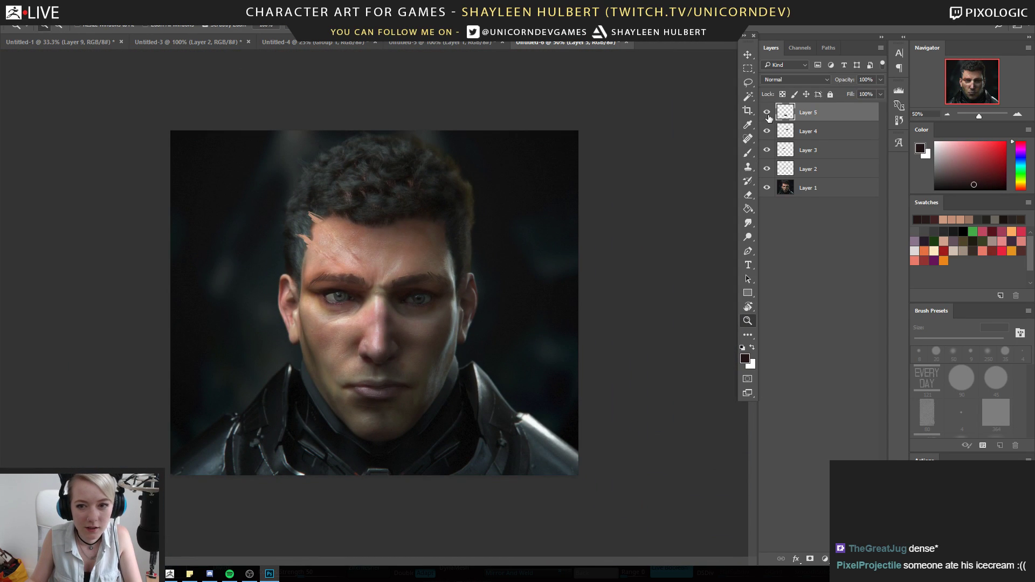
{"action": "left_click", "coordinate": [769, 115]}
{"action": "left_click", "coordinate": [768, 115]}
{"action": "left_click", "coordinate": [768, 115]}
{"action": "left_click", "coordinate": [768, 115]}
Add a new layer and darken the line between the lips with an 8 px brush in sampled colours
{"action": "left_click", "coordinate": [492, 296]}
{"action": "left_click", "coordinate": [478, 325]}
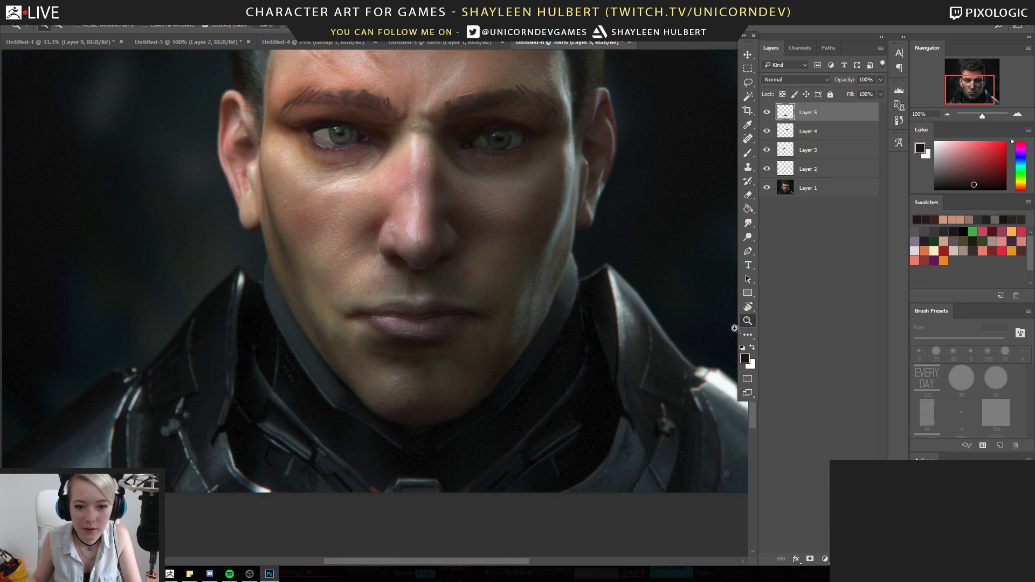
{"action": "key", "text": "ctrl+shift+alt+n"}
{"action": "key", "text": "b"}
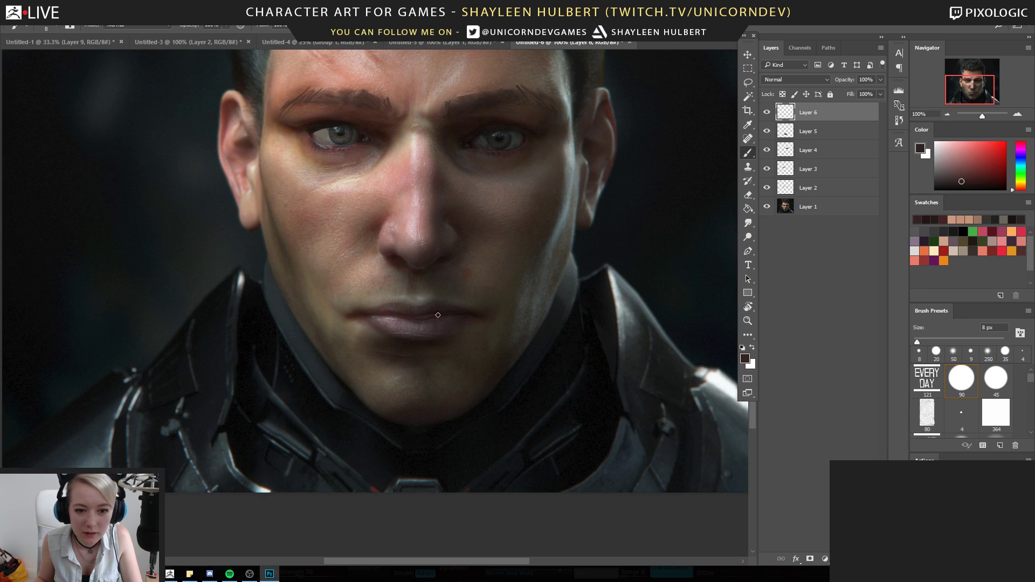
{"action": "left_click", "coordinate": [431, 317], "text": "alt"}
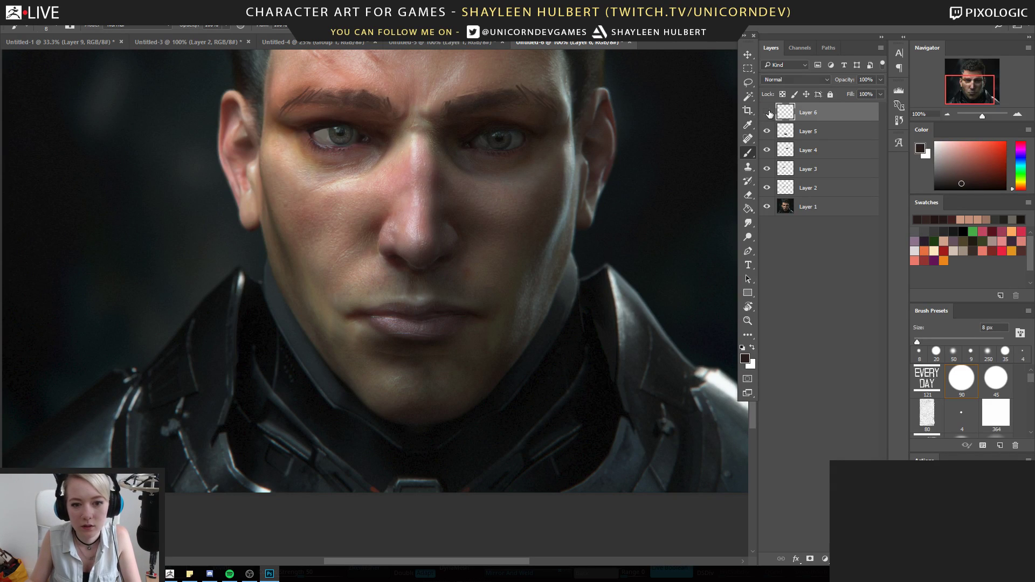
{"action": "left_click", "coordinate": [523, 295], "text": "alt"}
Compare the whole portrait with and without the lip strokes on Layer 6
{"action": "key", "text": "z"}
{"action": "left_click", "coordinate": [668, 305], "text": "alt"}
{"action": "left_click", "coordinate": [668, 305], "text": "alt"}
{"action": "left_click", "coordinate": [766, 113]}
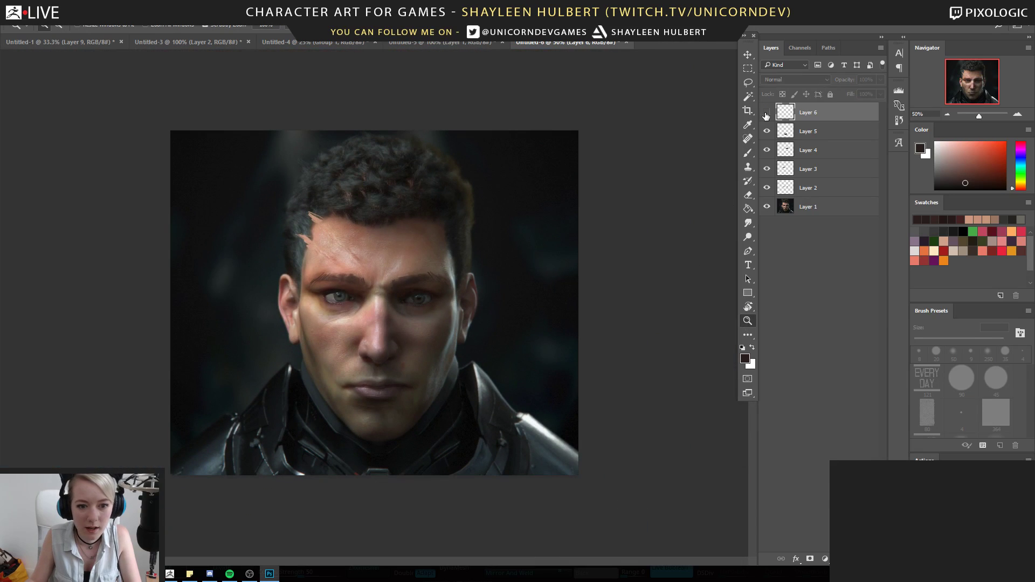
{"action": "left_click", "coordinate": [767, 114]}
Touch up the right-hand part of the lips with small 8 px strokes in sampled lip colours and check the whole portrait
{"action": "left_click", "coordinate": [392, 382]}
{"action": "key", "text": "b"}
{"action": "right_click_drag", "start_coordinate": [398, 423], "coordinate": [398, 416], "text": "alt"}
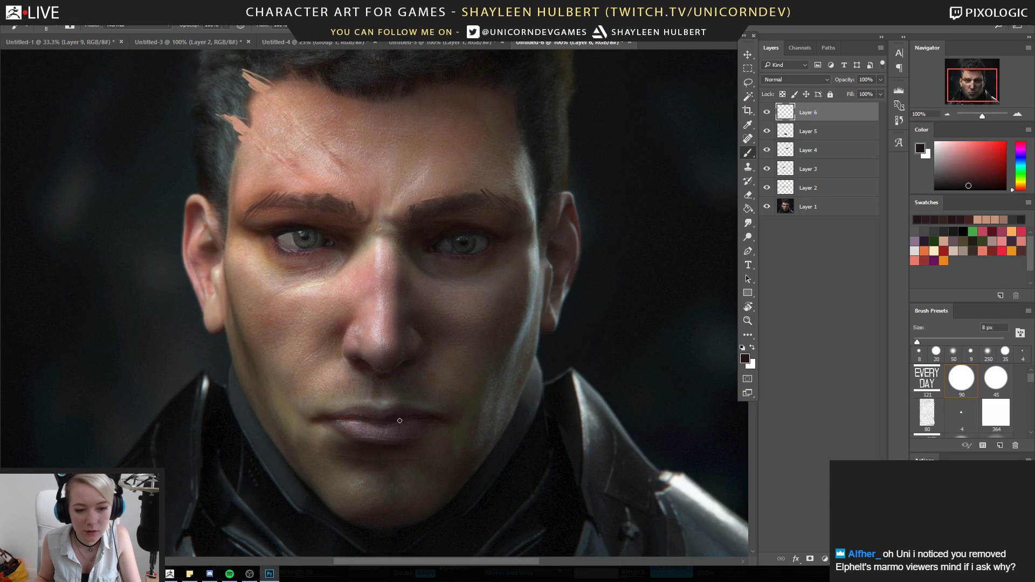
{"action": "left_click", "coordinate": [403, 411], "text": "alt"}
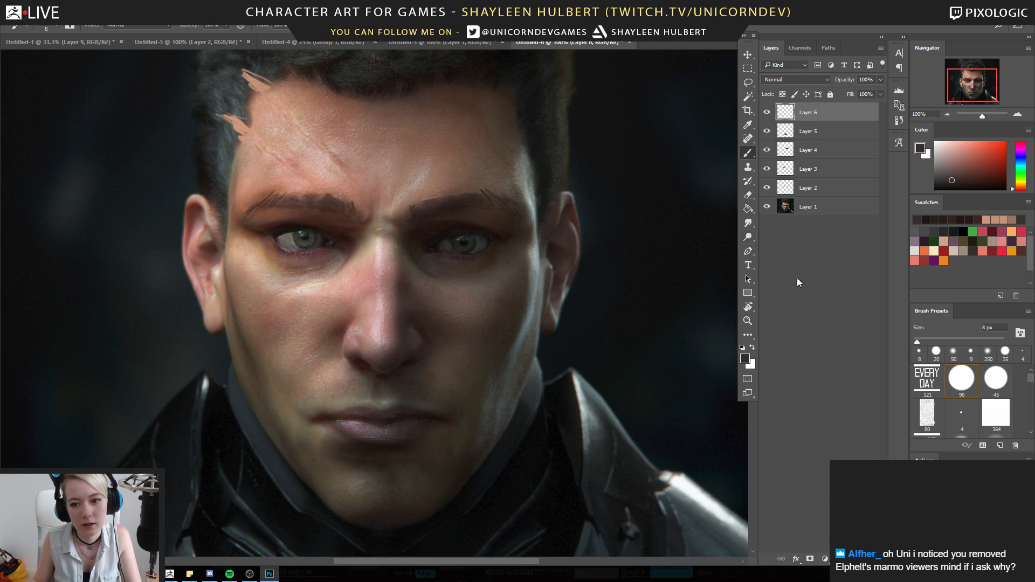
{"action": "left_click", "coordinate": [748, 321]}
{"action": "left_click", "coordinate": [631, 302], "text": "alt"}
{"action": "left_click", "coordinate": [591, 296], "text": "alt"}
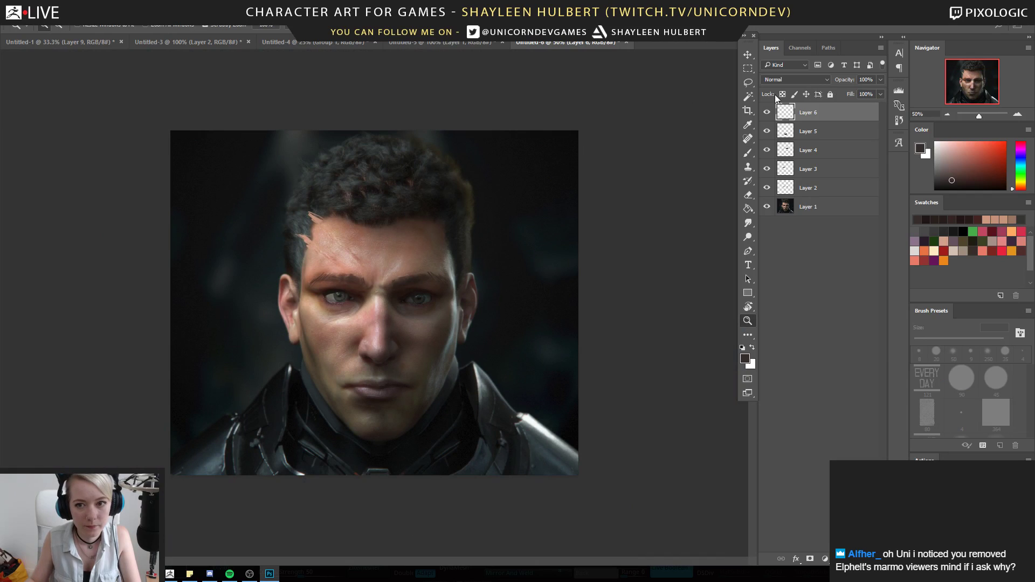
Retouch the upper lid and white of the left-hand eye with an 8 px brush in colours sampled around it
{"action": "left_click", "coordinate": [315, 306]}
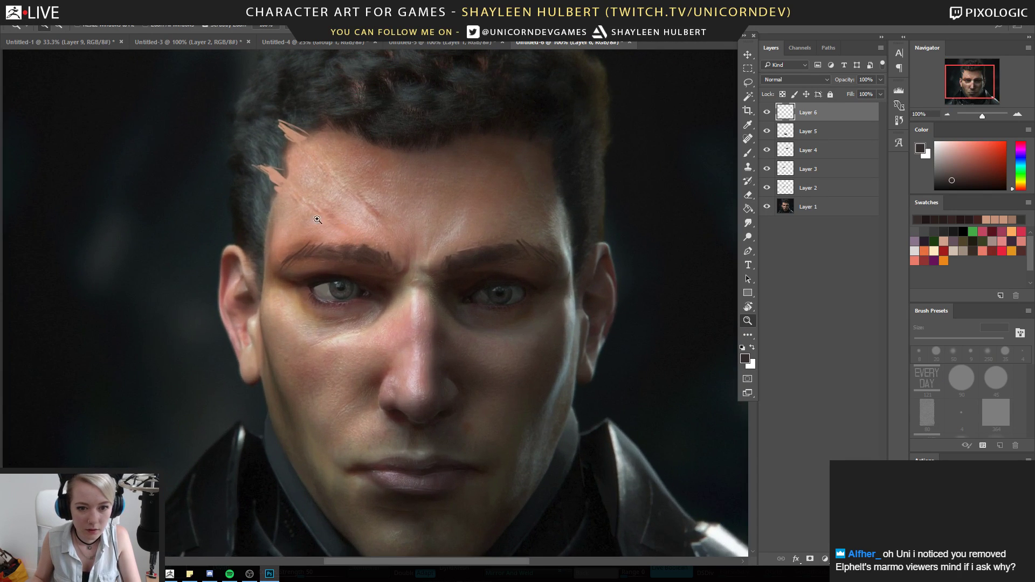
{"action": "key", "text": "b"}
{"action": "left_click", "coordinate": [326, 284], "text": "alt"}
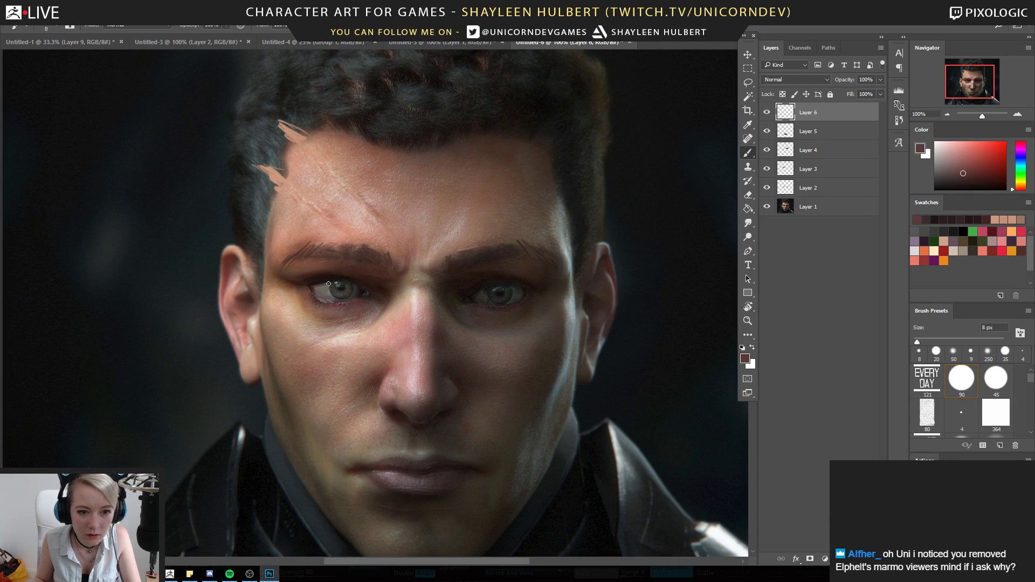
{"action": "left_click", "coordinate": [318, 294], "text": "alt"}
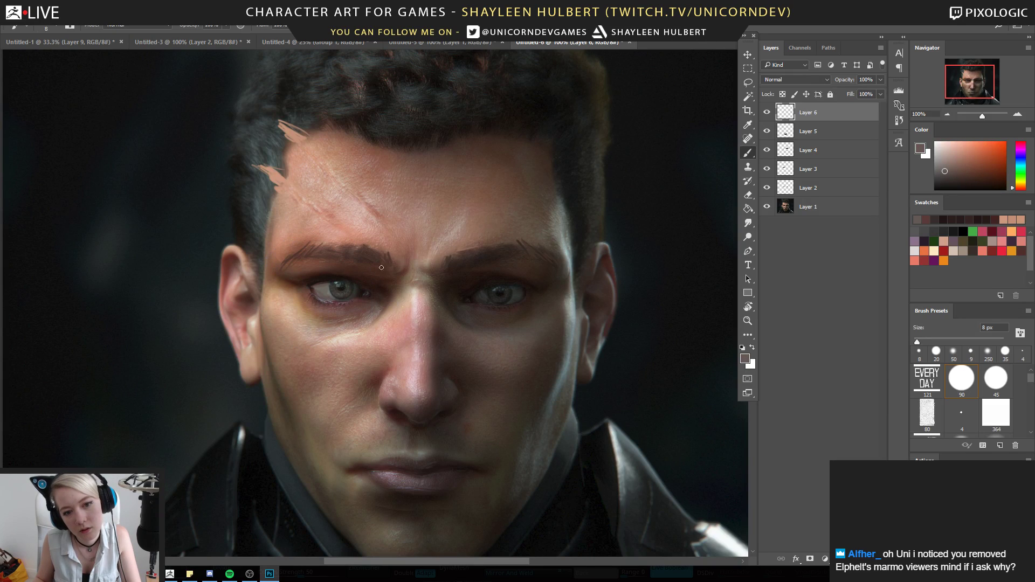
Group Layers 2 to 6 and compare the paint-over with the original portrait
{"action": "key", "text": "z"}
{"action": "key", "text": "ctrl+minus"}
{"action": "key", "text": "ctrl+minus"}
{"action": "key", "text": "ctrl+minus"}
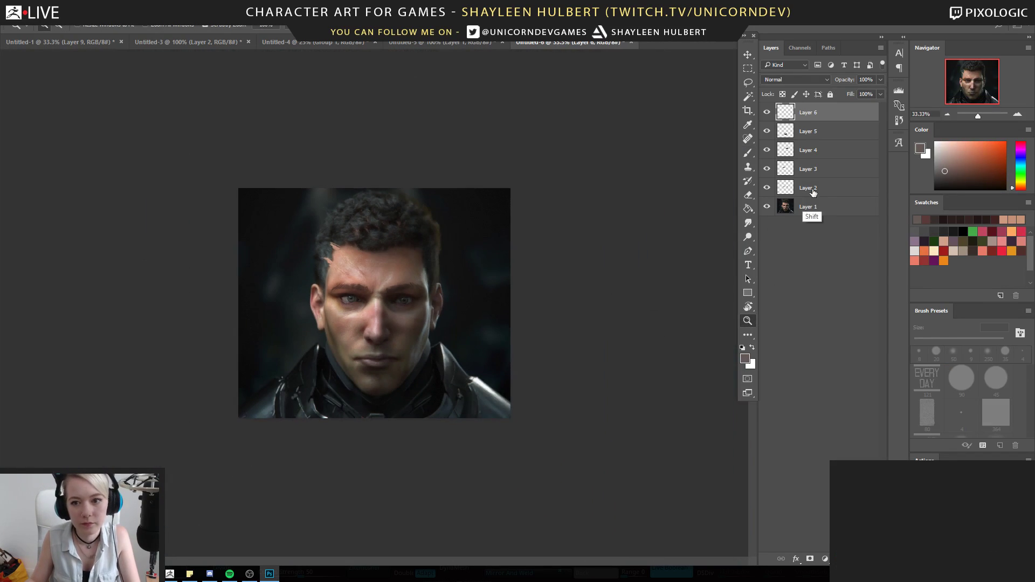
{"action": "key", "text": "ctrl+g"}
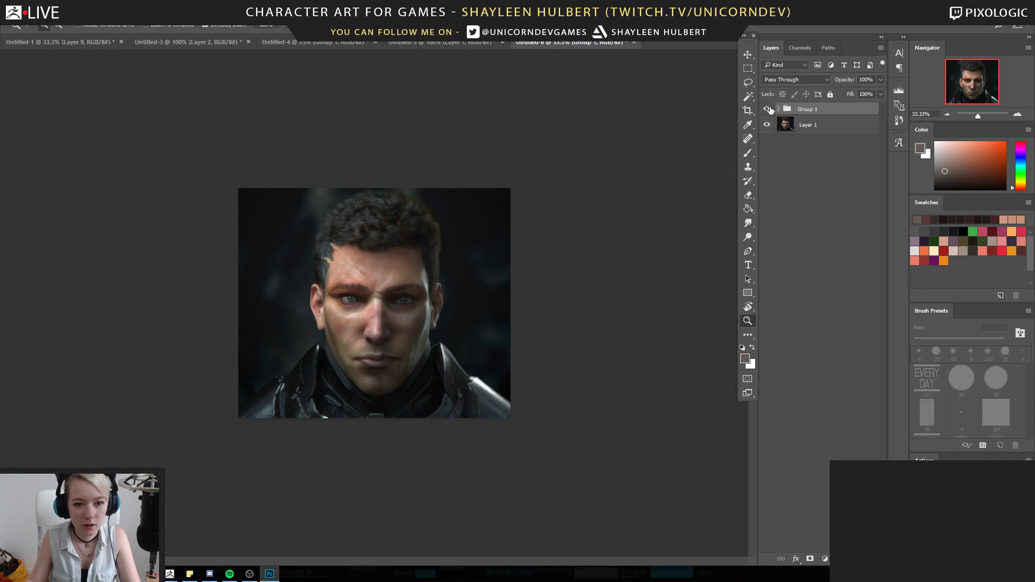
{"action": "key", "text": "ctrl+plus"}
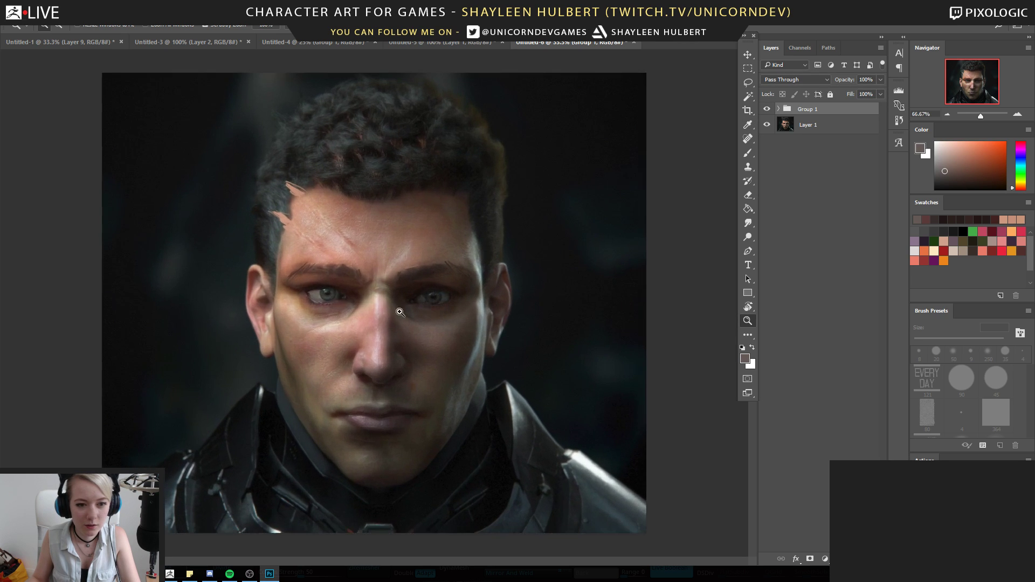
{"action": "key", "text": "v"}
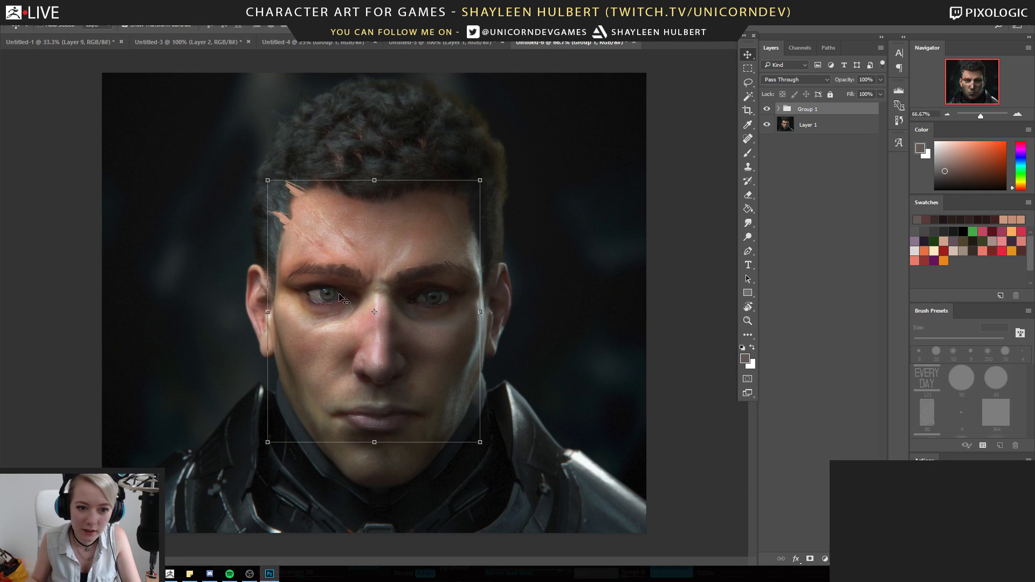
{"action": "left_click", "coordinate": [768, 125], "text": "alt"}
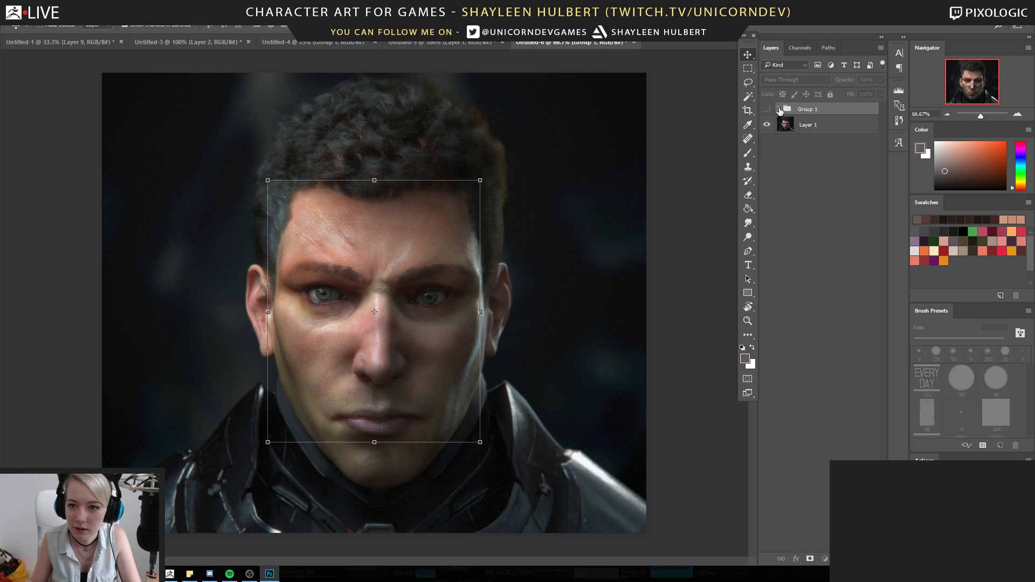
Show the group again, lasso the left-hand eye on Layer 2, nudge it slightly left and clear the selection
{"action": "left_click", "coordinate": [780, 110]}
{"action": "left_click", "coordinate": [818, 200]}
{"action": "left_click", "coordinate": [747, 84]}
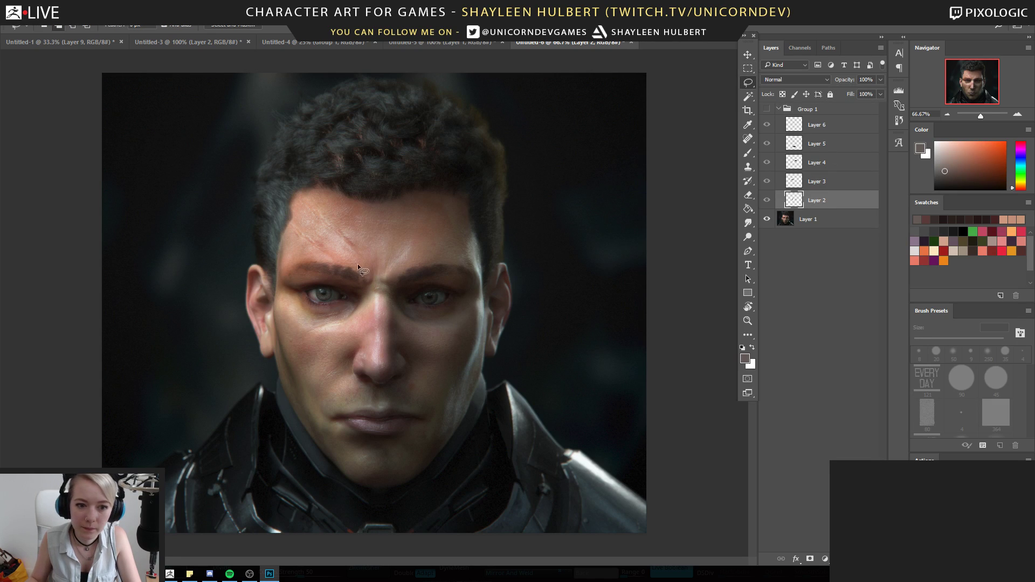
{"action": "left_click", "coordinate": [770, 110]}
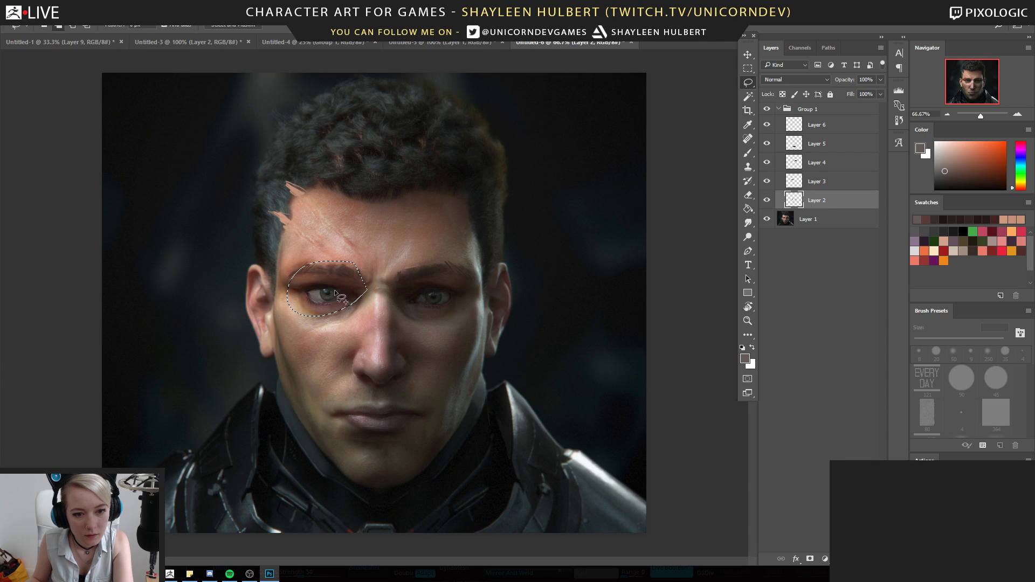
{"action": "key", "text": "v"}
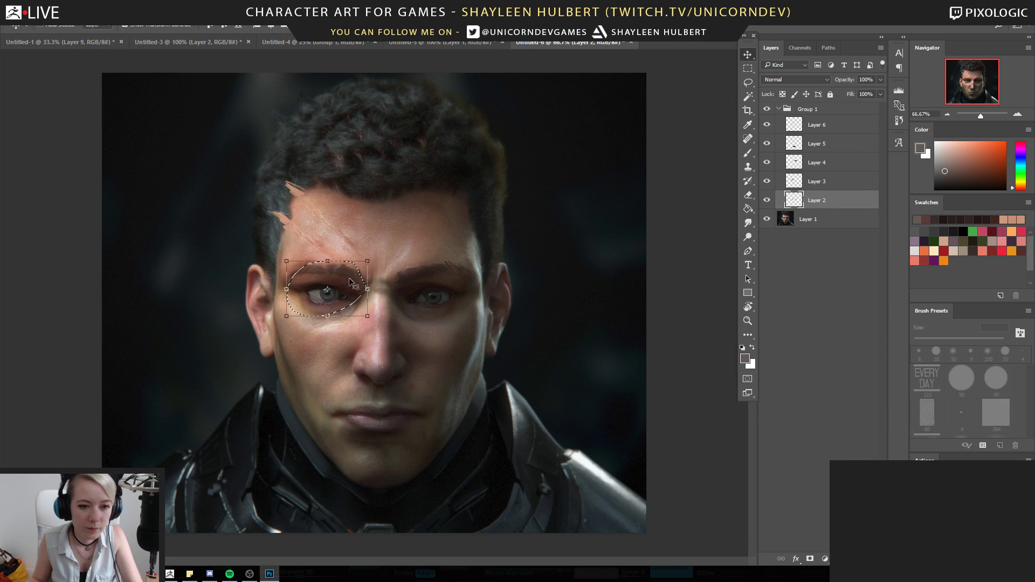
{"action": "key", "text": "Left"}
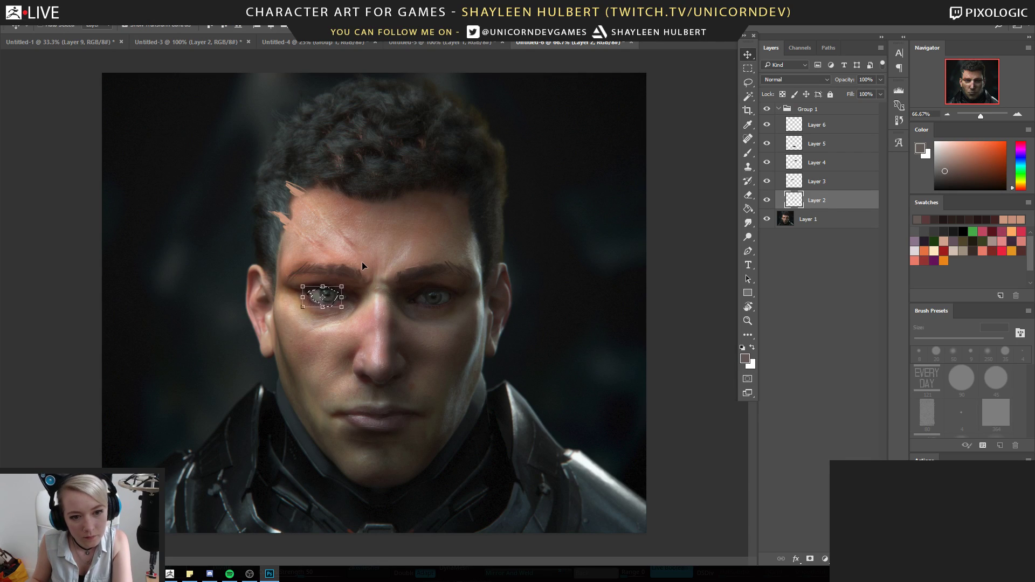
{"action": "key", "text": "e"}
{"action": "key", "text": "ctrl+d"}
{"action": "key", "text": "z"}
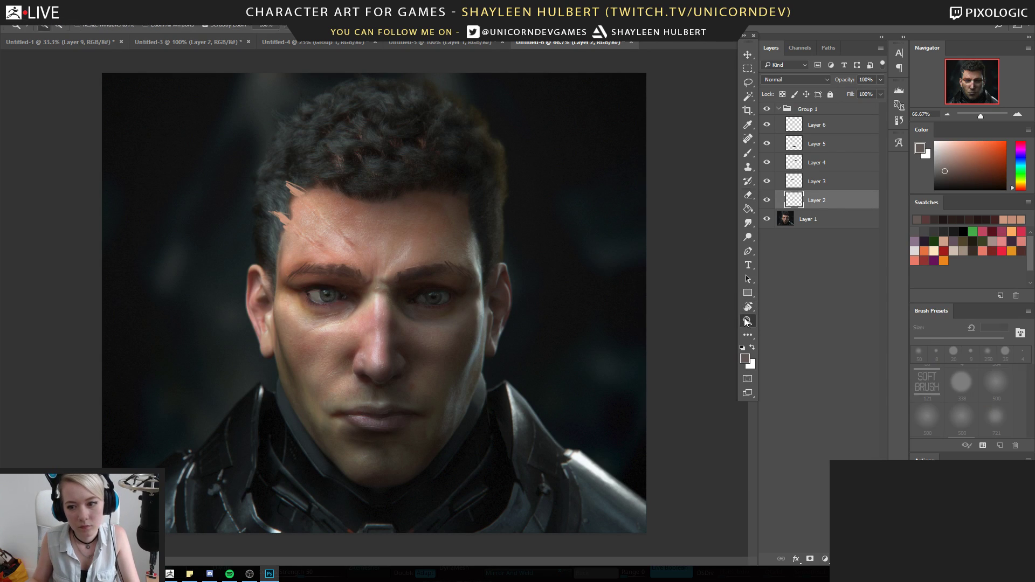
Compare the whole portrait with and without the grouped corrections
{"action": "left_click", "coordinate": [495, 350], "text": "alt"}
{"action": "left_click", "coordinate": [488, 351], "text": "alt"}
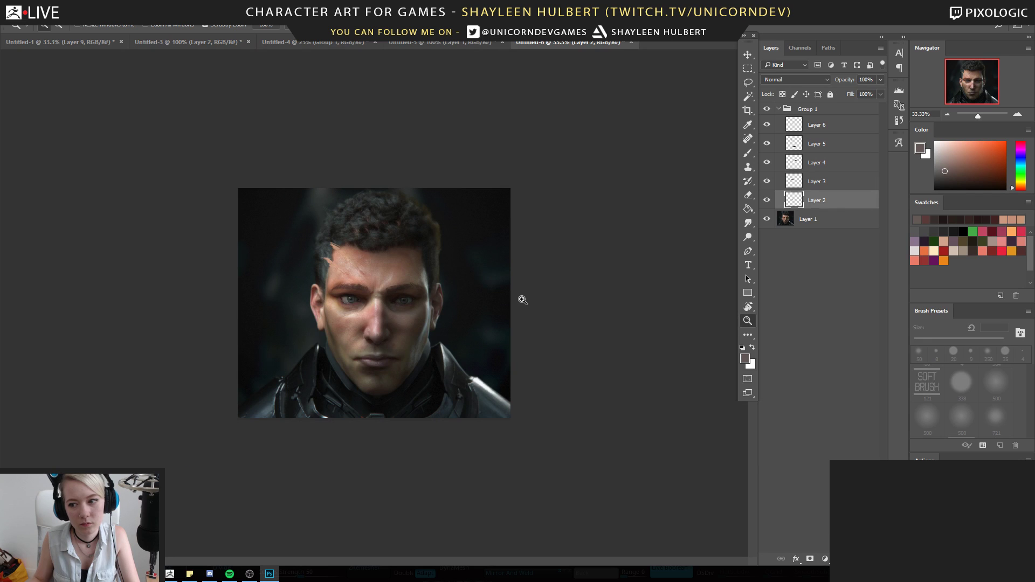
{"action": "left_click", "coordinate": [521, 301]}
{"action": "left_click", "coordinate": [769, 110]}
{"action": "left_click", "coordinate": [770, 111]}
{"action": "left_click", "coordinate": [768, 110]}
{"action": "left_click", "coordinate": [768, 110]}
Sample the dark tones at the outer corner of the left-hand eye and make Layer 6 active
{"action": "left_click", "coordinate": [312, 338]}
{"action": "key", "text": "b"}
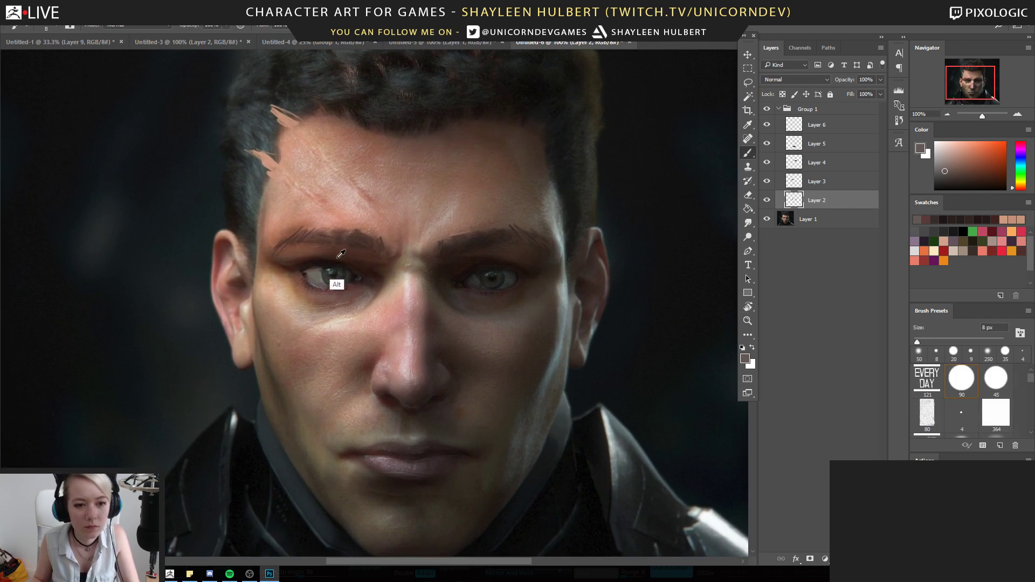
{"action": "left_click", "coordinate": [321, 265], "text": "alt"}
{"action": "left_click", "coordinate": [305, 271], "text": "alt"}
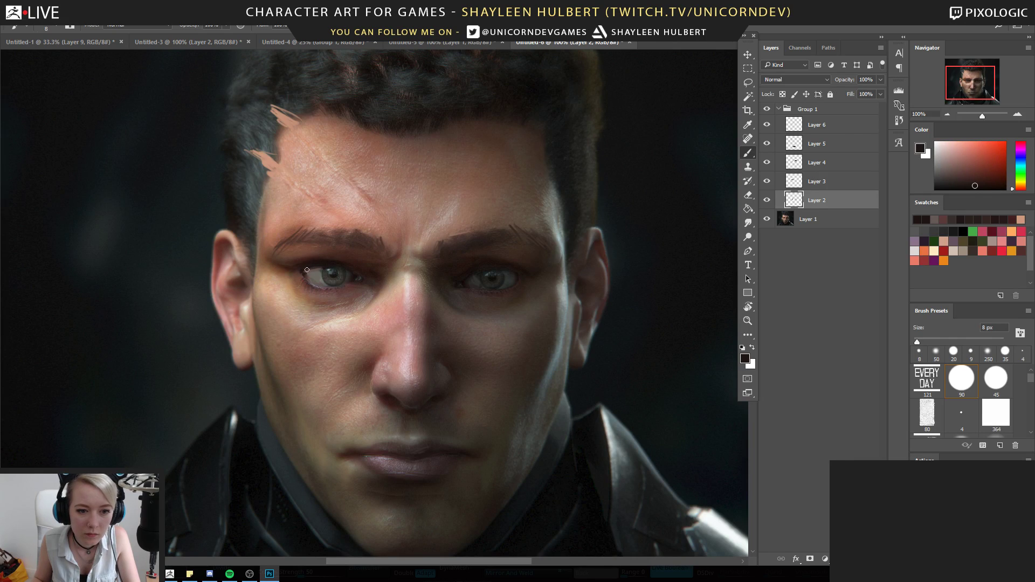
{"action": "left_click", "coordinate": [809, 121]}
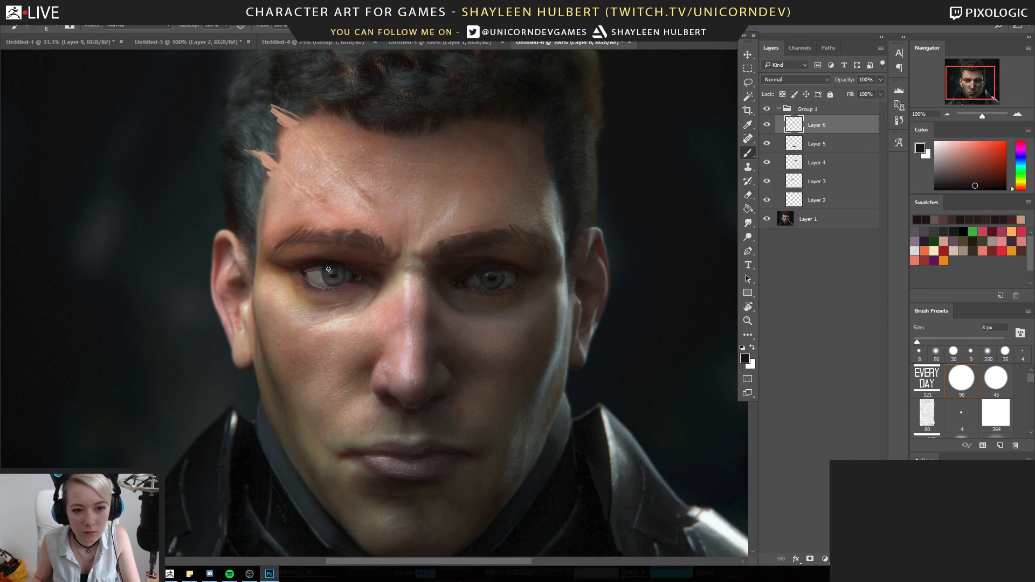
Examine the eyes and nose up close and the portrait as a whole
{"action": "left_click", "coordinate": [748, 321]}
{"action": "left_click", "coordinate": [585, 346], "text": "alt"}
{"action": "left_click", "coordinate": [583, 346], "text": "alt"}
{"action": "left_click", "coordinate": [582, 344], "text": "alt"}
{"action": "left_click", "coordinate": [581, 343], "text": "alt"}
{"action": "left_click", "coordinate": [400, 334]}
{"action": "left_click_drag", "start_coordinate": [400, 334], "coordinate": [412, 366]}
{"action": "left_click", "coordinate": [406, 353], "text": "alt"}
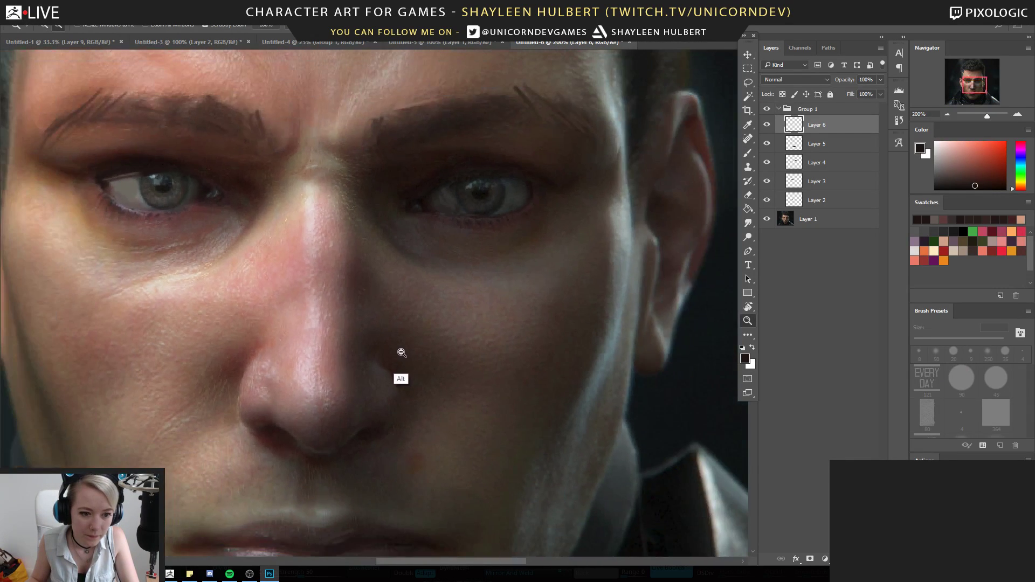
{"action": "left_click", "coordinate": [406, 353], "text": "alt"}
{"action": "left_click", "coordinate": [408, 353], "text": "alt"}
{"action": "left_click", "coordinate": [407, 353], "text": "alt"}
{"action": "left_click", "coordinate": [407, 353], "text": "alt"}
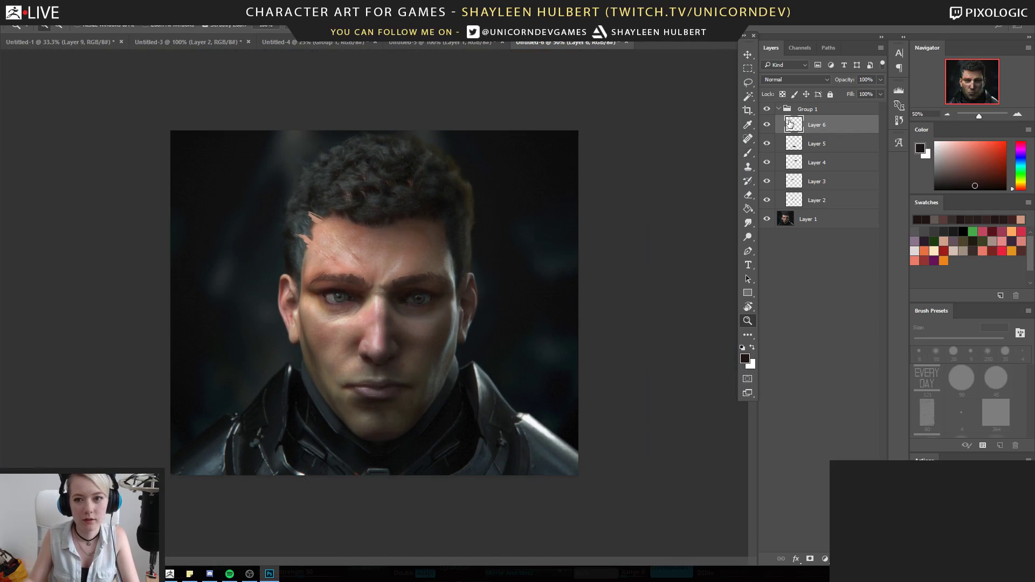
Compare the portrait with and without the corrections in Group 1
{"action": "left_click", "coordinate": [769, 112]}
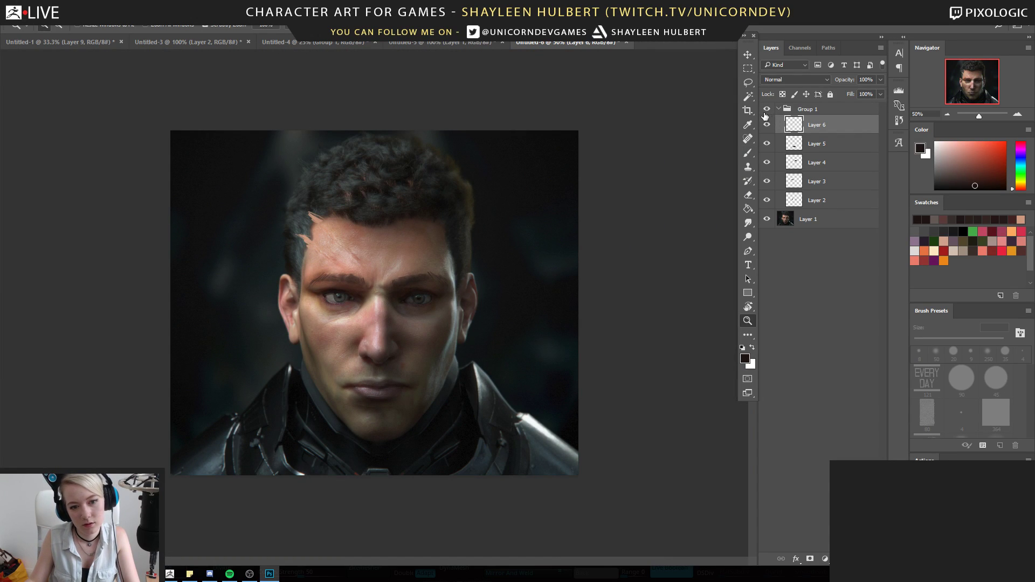
{"action": "left_click", "coordinate": [346, 197]}
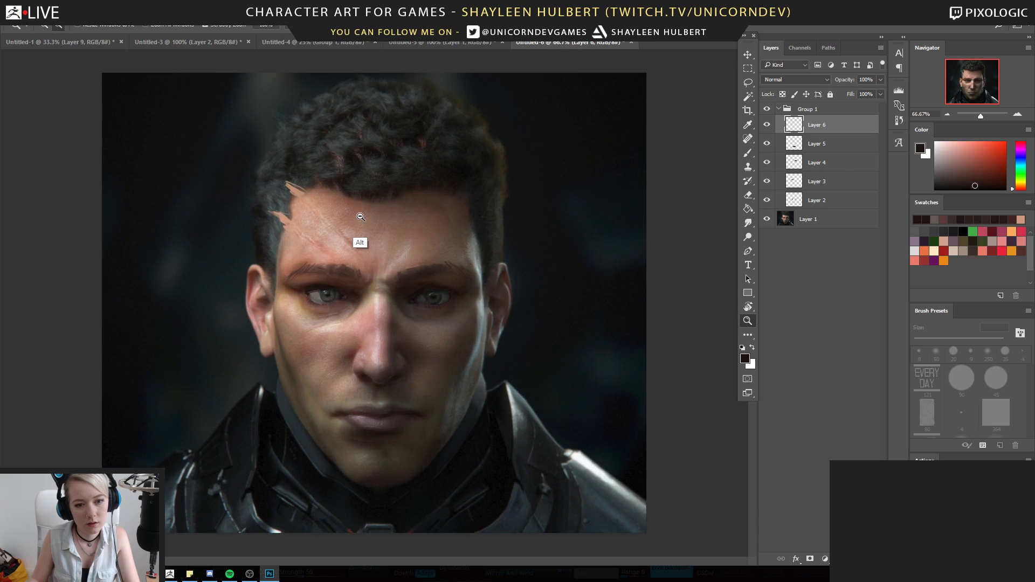
{"action": "left_click", "coordinate": [358, 241], "text": "alt"}
{"action": "left_click", "coordinate": [768, 110]}
{"action": "left_click", "coordinate": [768, 110]}
{"action": "left_click", "coordinate": [768, 110]}
{"action": "left_click", "coordinate": [768, 110]}
{"action": "left_click", "coordinate": [368, 371]}
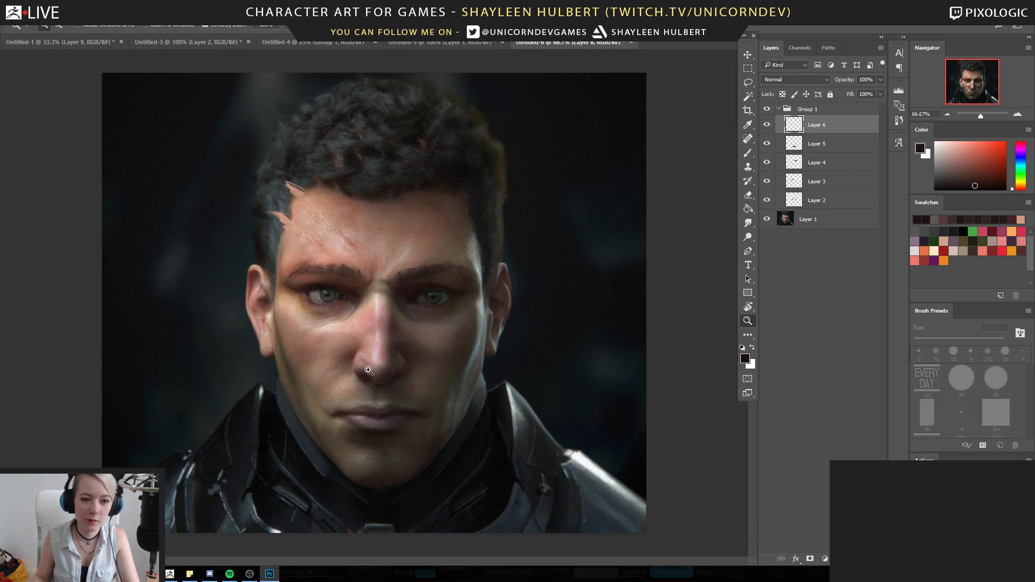
{"action": "left_click", "coordinate": [767, 110]}
{"action": "left_click", "coordinate": [768, 110]}
{"action": "left_click", "coordinate": [768, 110]}
{"action": "left_click", "coordinate": [769, 111]}
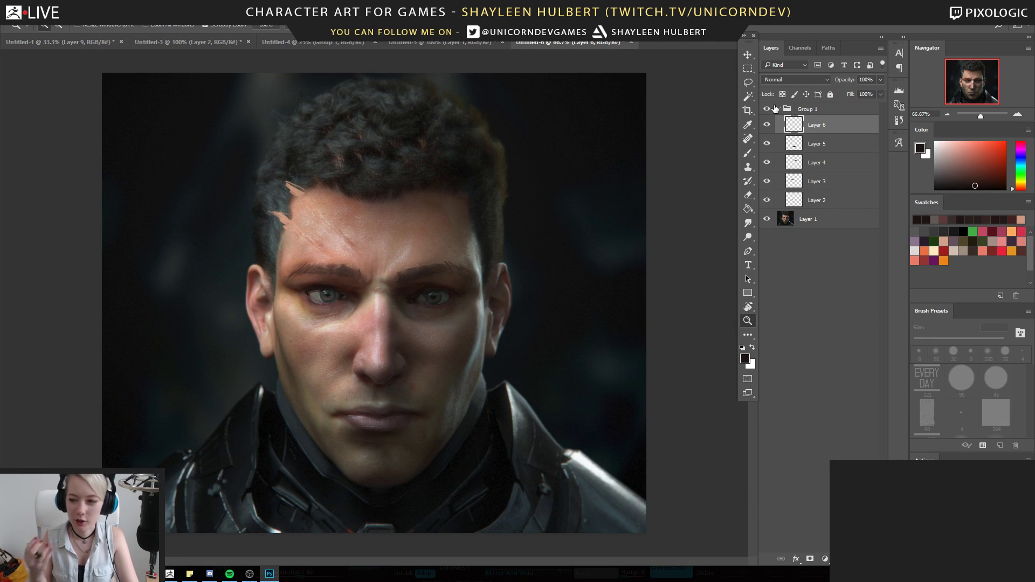
Examine how the whole portrait reads at several reduced sizes
{"action": "left_click", "coordinate": [394, 239], "text": "alt"}
{"action": "left_click", "coordinate": [394, 237], "text": "alt"}
{"action": "left_click", "coordinate": [399, 229], "text": "alt"}
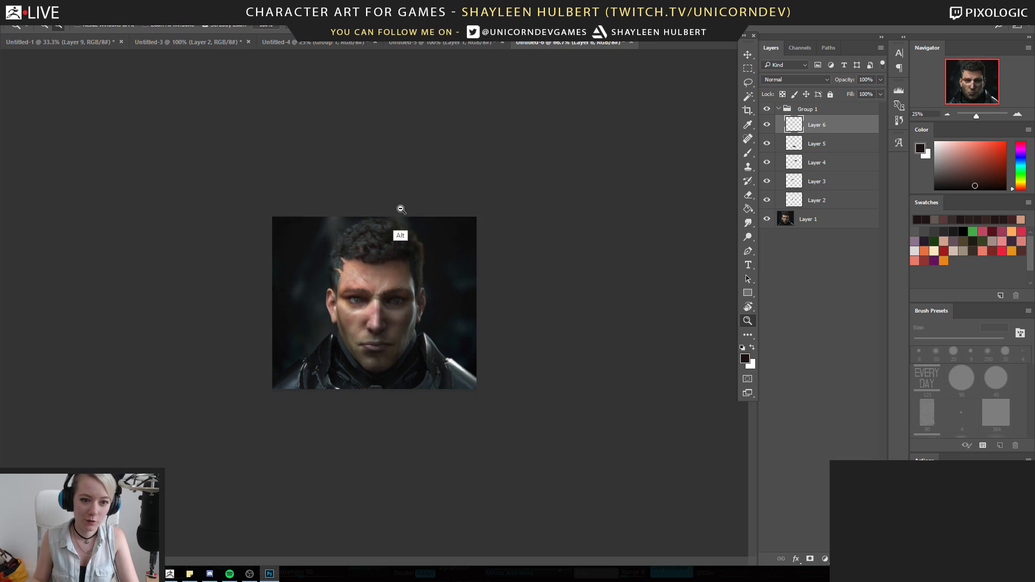
{"action": "left_click", "coordinate": [401, 225], "text": "alt"}
{"action": "left_click", "coordinate": [421, 250]}
{"action": "left_click", "coordinate": [423, 254]}
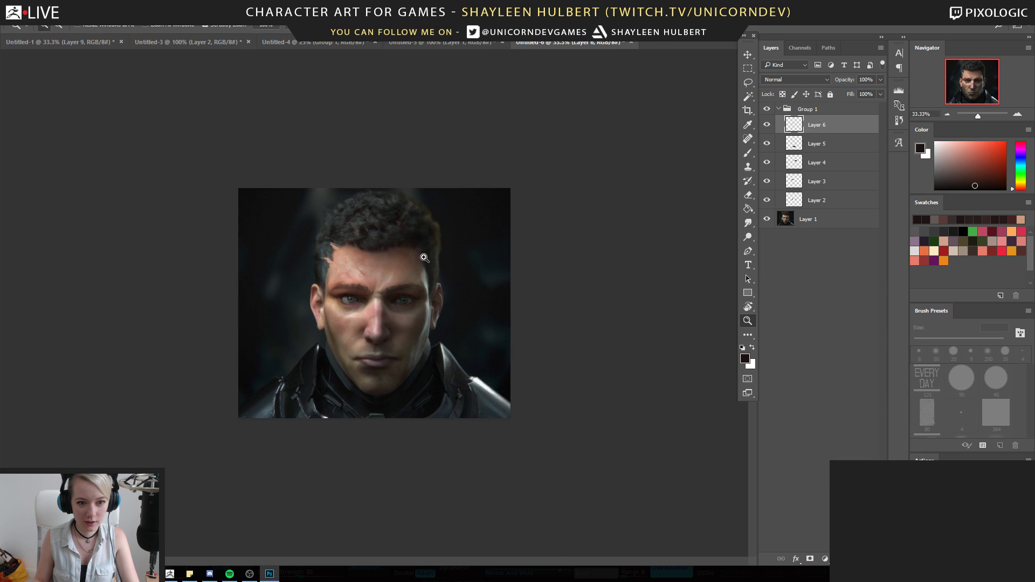
{"action": "left_click", "coordinate": [419, 256], "text": "alt"}
{"action": "left_click", "coordinate": [419, 259]}
{"action": "left_click", "coordinate": [419, 261]}
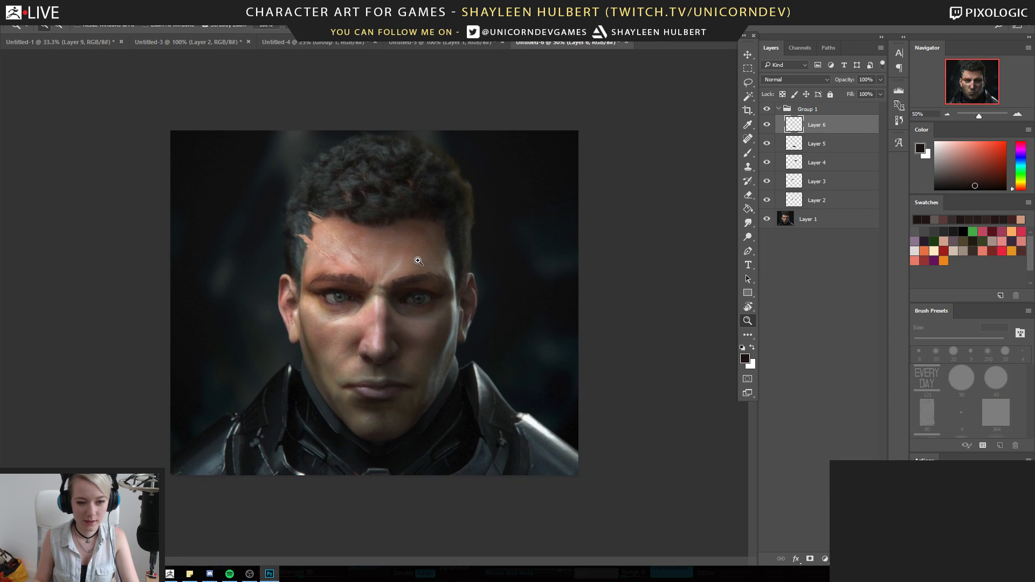
Lasso the dark background around the character's head, ears and armoured shoulders
{"action": "left_click", "coordinate": [748, 82]}
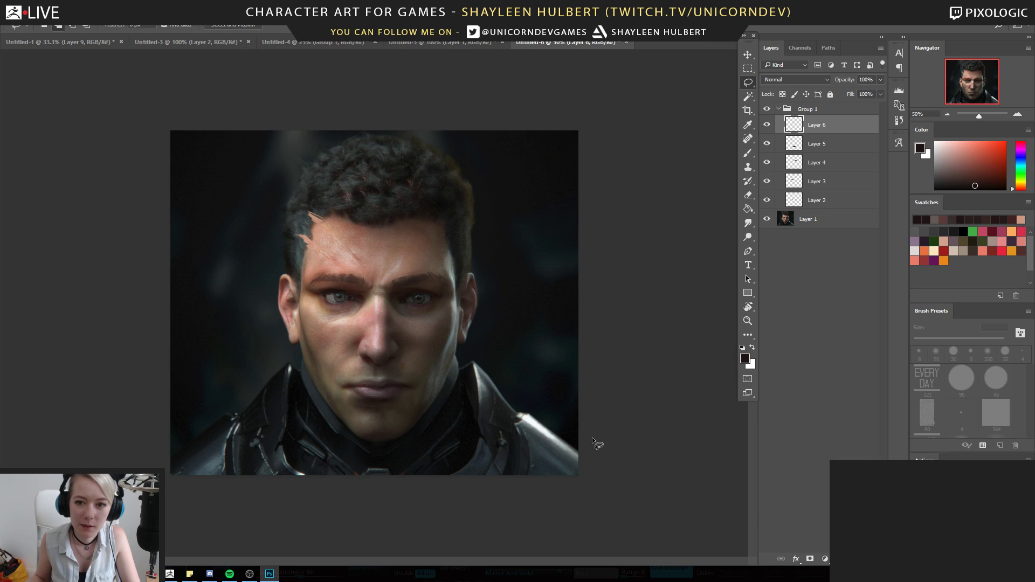
{"action": "left_click_drag", "start_coordinate": [582, 455], "coordinate": [492, 382]}
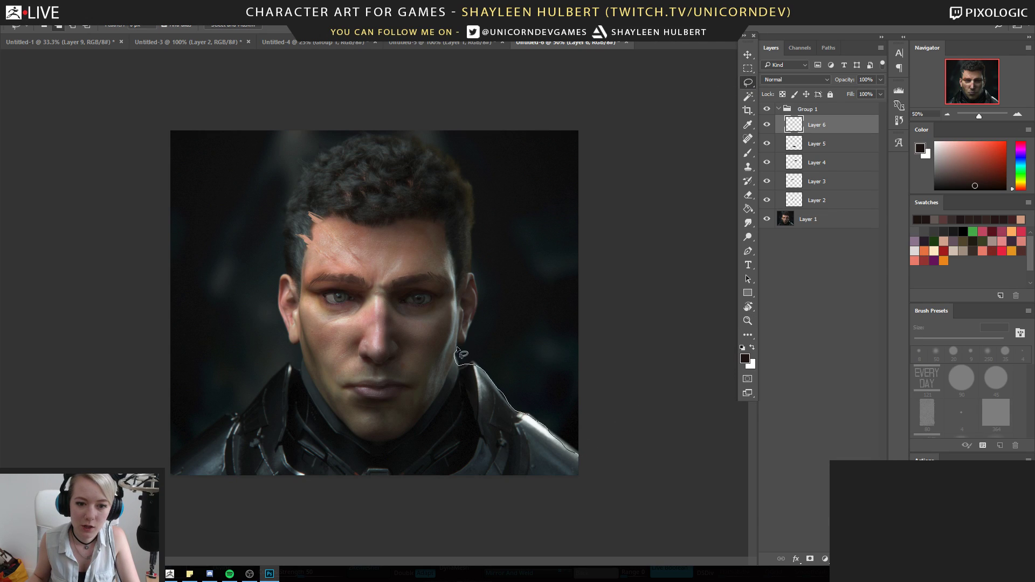
{"action": "left_click_drag", "start_coordinate": [372, 138], "coordinate": [291, 263]}
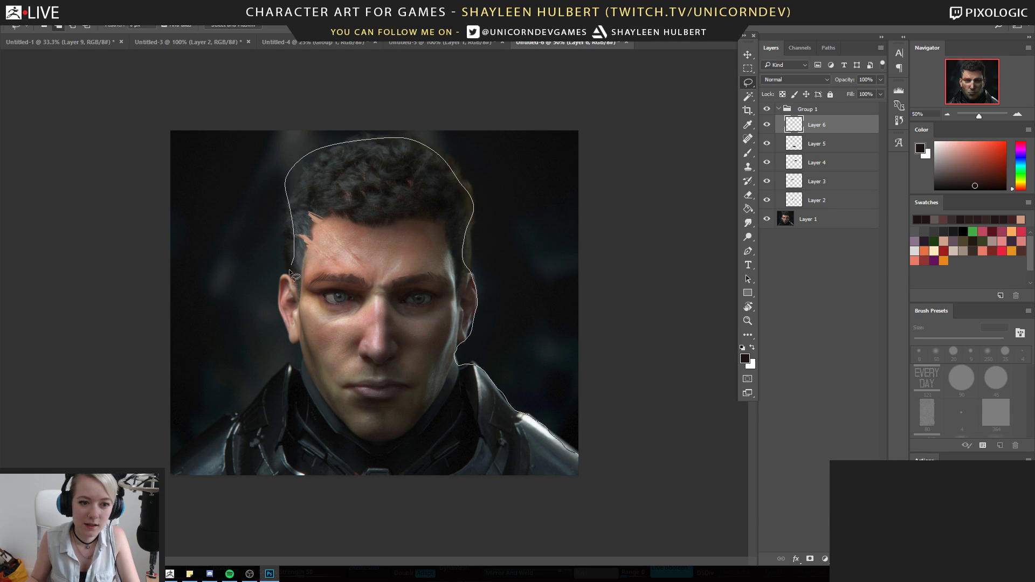
{"action": "mouse_move", "coordinate": [291, 340]}
{"action": "left_mouse_down"}
{"action": "mouse_move", "coordinate": [300, 357]}
{"action": "mouse_move", "coordinate": [222, 422]}
{"action": "mouse_move", "coordinate": [111, 326]}
{"action": "mouse_move", "coordinate": [408, 79]}
{"action": "mouse_move", "coordinate": [581, 398]}
{"action": "left_mouse_up"}
{"action": "key", "text": "z"}
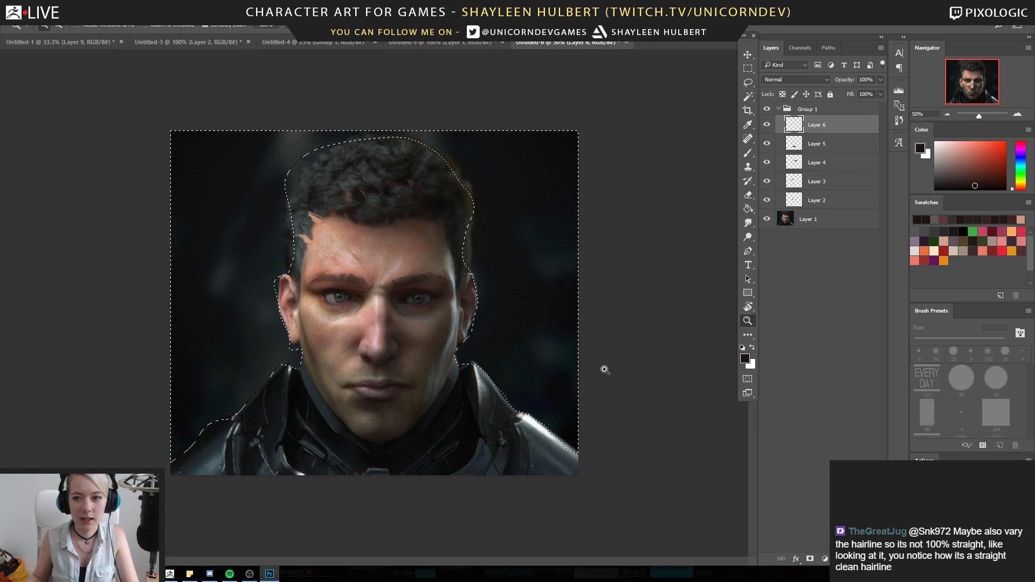
{"action": "left_click", "coordinate": [513, 397], "text": "alt"}
{"action": "mouse_move", "coordinate": [513, 397]}
{"action": "left_mouse_down", "text": "alt"}
{"action": "mouse_move", "coordinate": [483, 430]}
{"action": "mouse_move", "coordinate": [393, 362]}
{"action": "mouse_move", "coordinate": [418, 379]}
{"action": "mouse_move", "coordinate": [460, 282]}
{"action": "mouse_move", "coordinate": [573, 342]}
{"action": "left_mouse_up", "text": "alt"}
Fill the selected background with a dark blue-grey on Layer 6 and lower the layer's opacity to 52%
{"action": "key", "text": "g"}
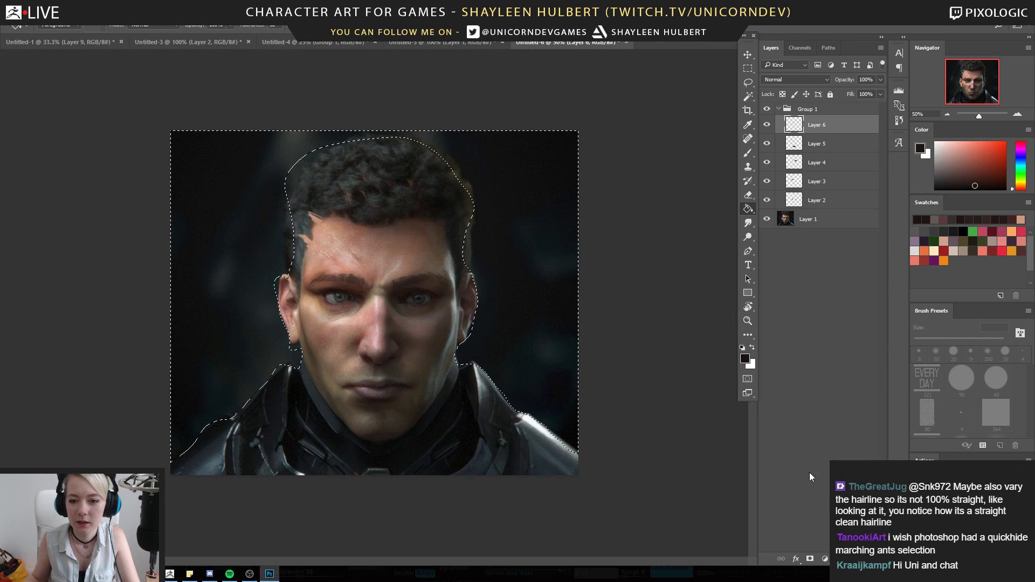
{"action": "left_click", "coordinate": [550, 447], "text": "alt"}
{"action": "left_click", "coordinate": [557, 379]}
{"action": "key", "text": "ctrl+d"}
{"action": "left_click", "coordinate": [880, 79]}
{"action": "left_click_drag", "start_coordinate": [879, 91], "coordinate": [859, 93]}
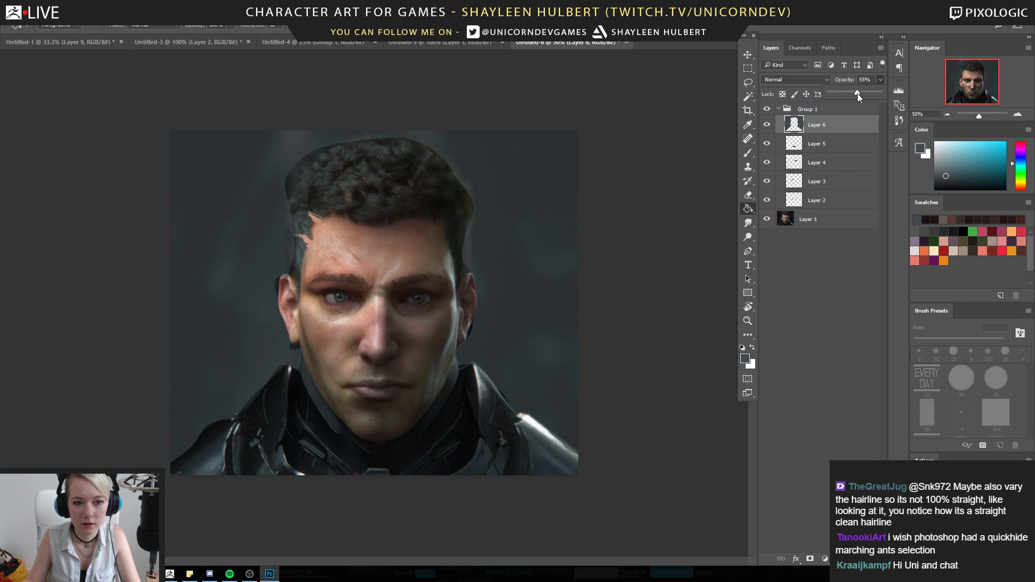
Paint the background colour into the gap along the upper left-hand hair outline with a 125 px soft brush
{"action": "key", "text": "b"}
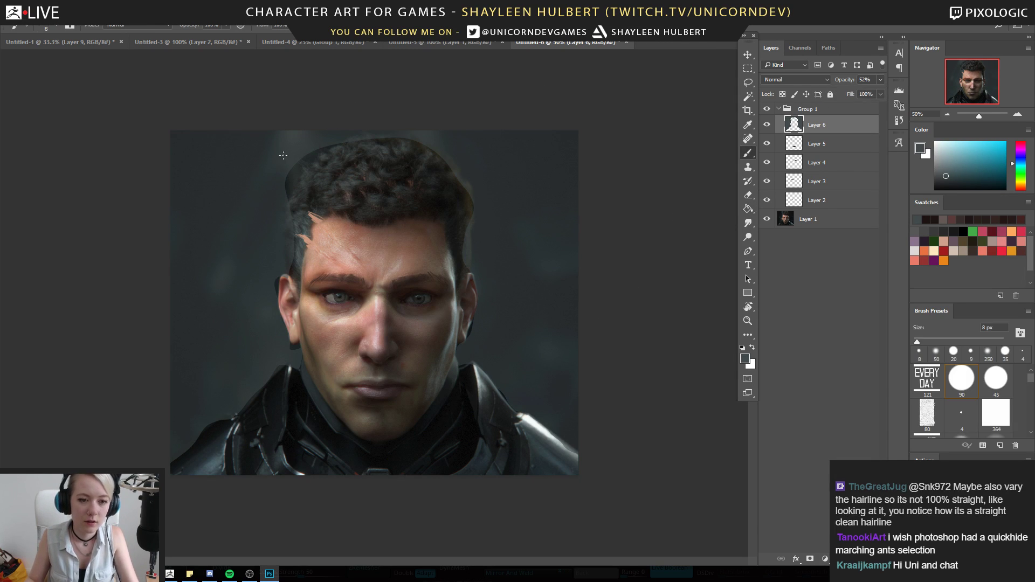
{"action": "left_click_drag", "start_coordinate": [1033, 381], "coordinate": [1031, 387]}
{"action": "left_click", "coordinate": [985, 413]}
{"action": "key", "text": "bracketleft"}
{"action": "key", "text": "bracketleft"}
{"action": "key", "text": "bracketleft"}
{"action": "key", "text": "bracketleft"}
{"action": "key", "text": "bracketleft"}
{"action": "key", "text": "bracketleft"}
{"action": "key", "text": "bracketleft"}
{"action": "mouse_move", "coordinate": [322, 134]}
{"action": "left_mouse_down"}
{"action": "mouse_move", "coordinate": [282, 196]}
{"action": "mouse_move", "coordinate": [338, 143]}
{"action": "mouse_move", "coordinate": [274, 198]}
{"action": "left_mouse_up"}
Soften the background fill's edge around the hair with a soft eraser enlarged to 175 px
{"action": "key", "text": "e"}
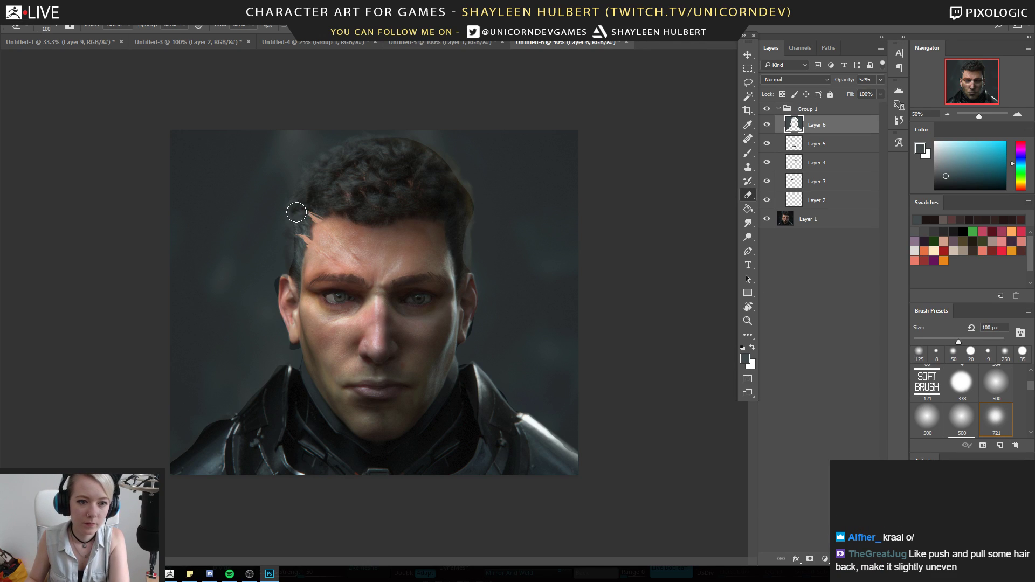
{"action": "key", "text": "bracketright"}
{"action": "key", "text": "bracketright"}
{"action": "key", "text": "bracketright"}
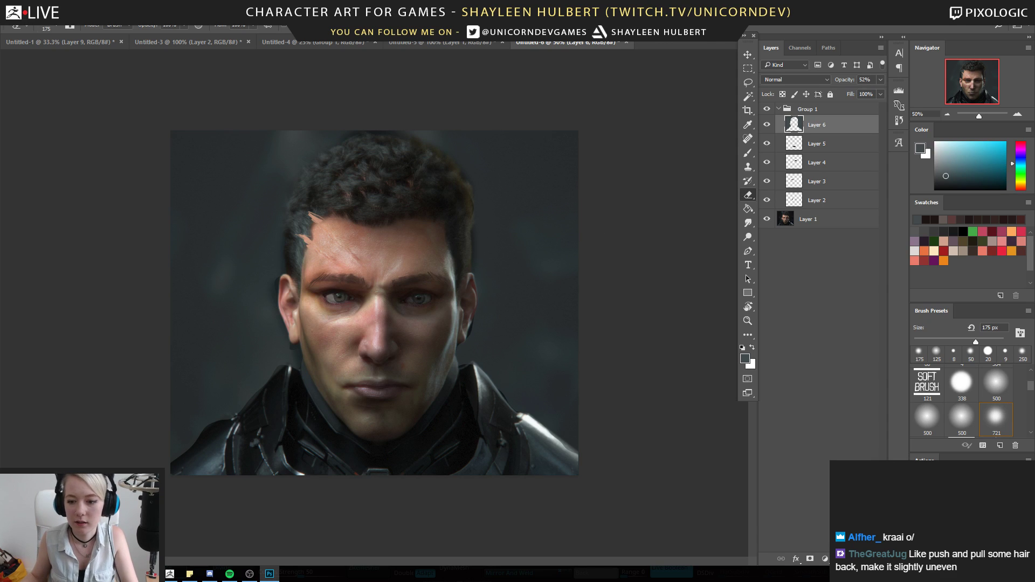
Add a new layer clipped to the background fill on Layer 6 and choose white as the foreground colour
{"action": "key", "text": "ctrl+shift+alt+n"}
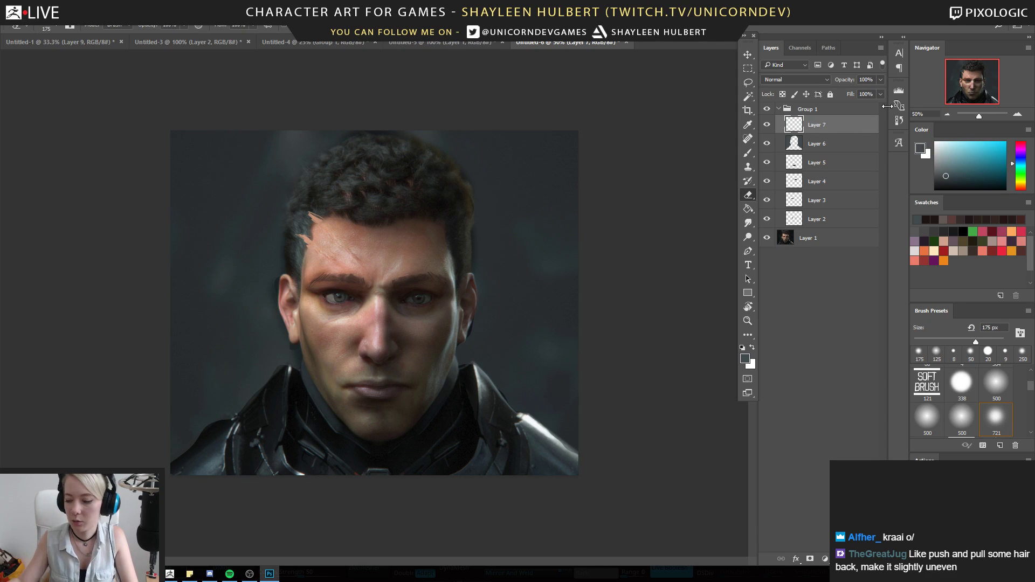
{"action": "right_click", "coordinate": [863, 128]}
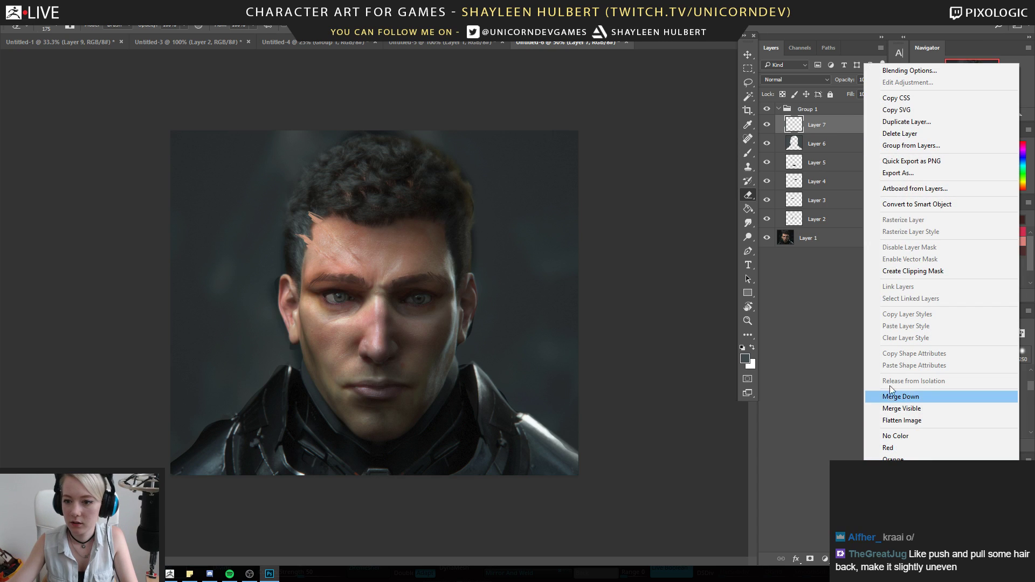
{"action": "left_click", "coordinate": [890, 274]}
{"action": "left_click", "coordinate": [935, 143]}
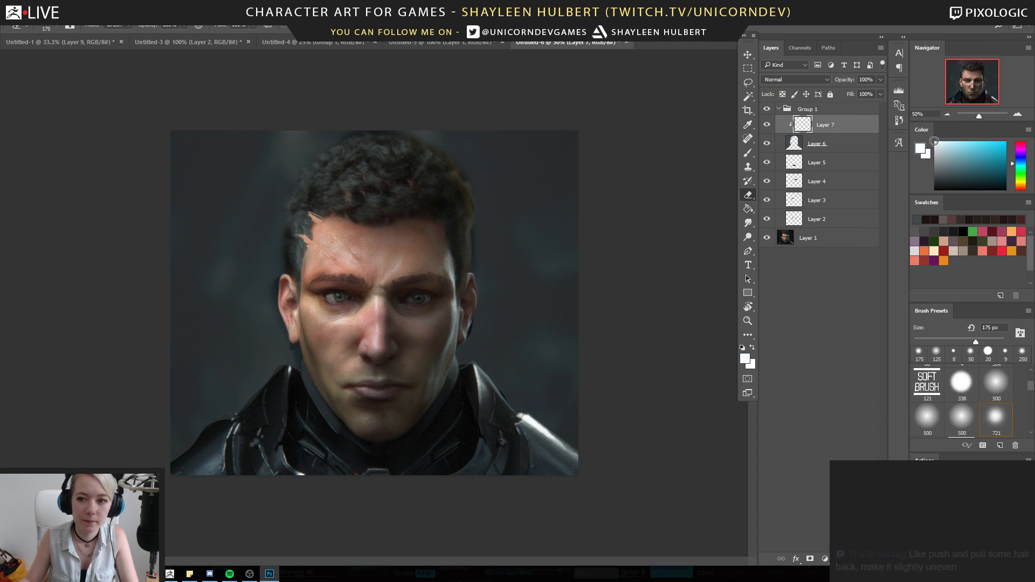
Enlarge the eraser to 1000 px and add another empty layer above Layer 7
{"action": "key", "text": "bracketright"}
{"action": "key", "text": "bracketright"}
{"action": "key", "text": "bracketright"}
{"action": "key", "text": "bracketright"}
{"action": "key", "text": "bracketright"}
{"action": "key", "text": "bracketright"}
{"action": "key", "text": "bracketright"}
{"action": "key", "text": "bracketright"}
{"action": "key", "text": "bracketright"}
{"action": "key", "text": "bracketright"}
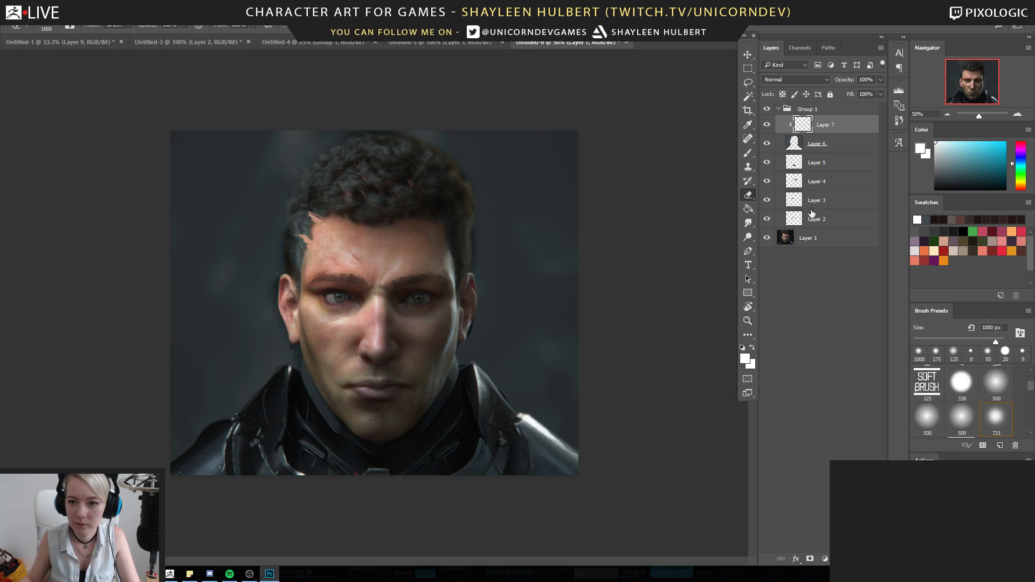
{"action": "key", "text": "ctrl+shift+alt+n"}
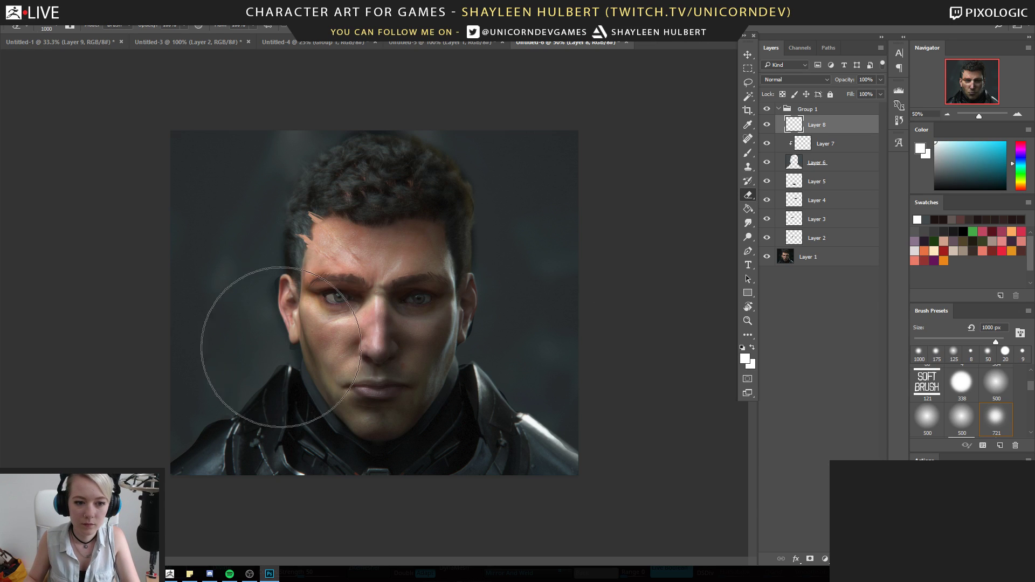
Paint a soft white glow on both sides of the head on Layer 7 with a 700 px soft brush
{"action": "key", "text": "b"}
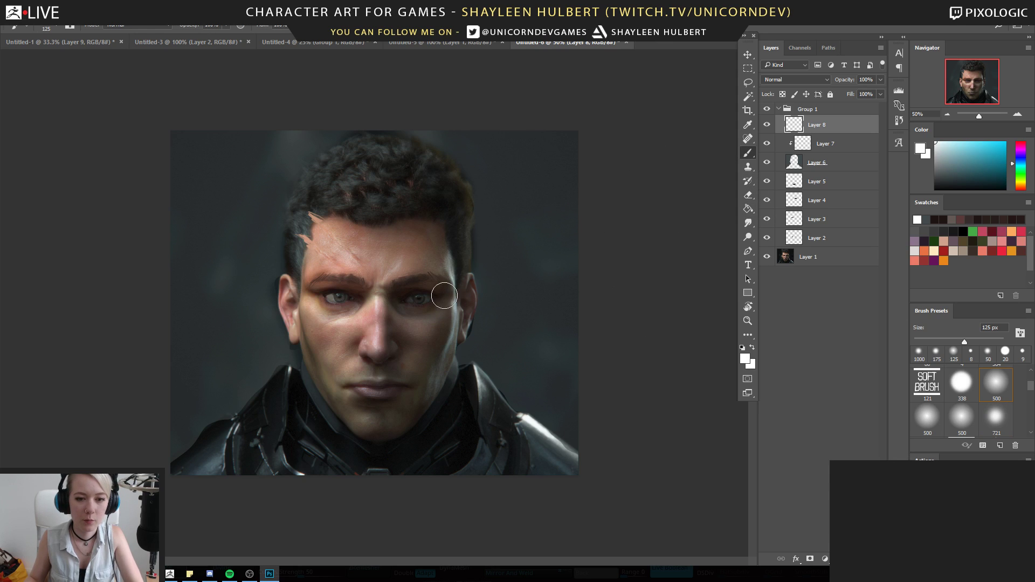
{"action": "left_click", "coordinate": [842, 147]}
{"action": "key", "text": "bracketright"}
{"action": "key", "text": "bracketright"}
{"action": "key", "text": "bracketright"}
{"action": "key", "text": "bracketright"}
{"action": "key", "text": "bracketright"}
{"action": "key", "text": "bracketright"}
{"action": "key", "text": "bracketright"}
{"action": "key", "text": "bracketright"}
{"action": "key", "text": "bracketright"}
{"action": "left_click_drag", "start_coordinate": [281, 310], "coordinate": [279, 351]}
{"action": "left_click_drag", "start_coordinate": [458, 350], "coordinate": [475, 248]}
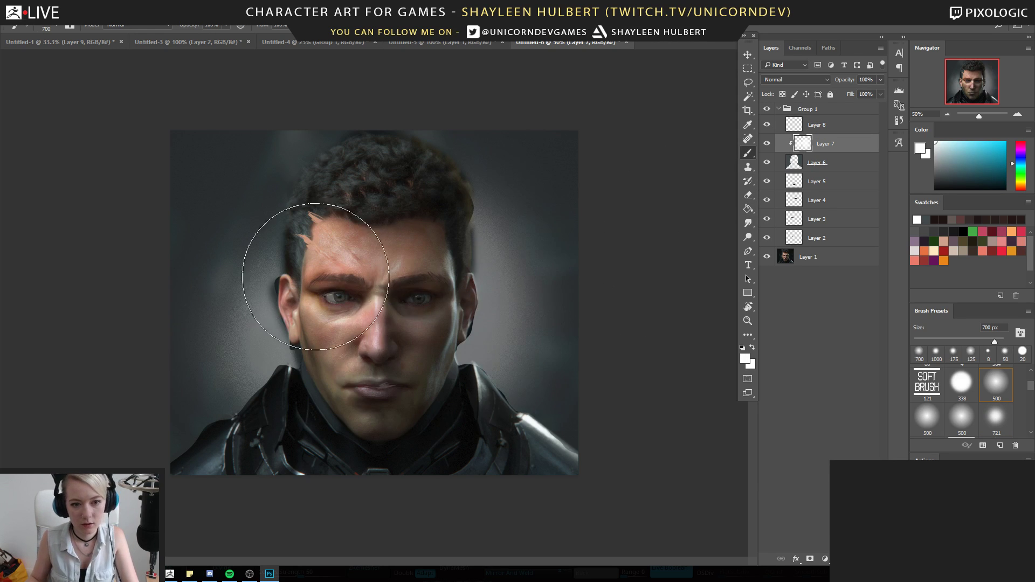
{"action": "left_click_drag", "start_coordinate": [342, 300], "coordinate": [269, 366]}
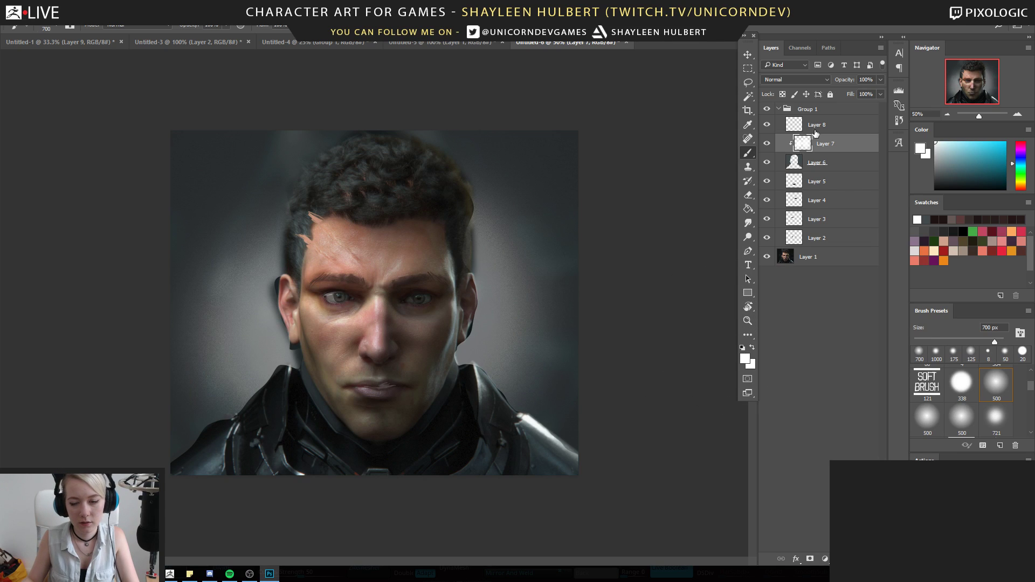
{"action": "left_click", "coordinate": [767, 162]}
{"action": "left_click", "coordinate": [767, 162]}
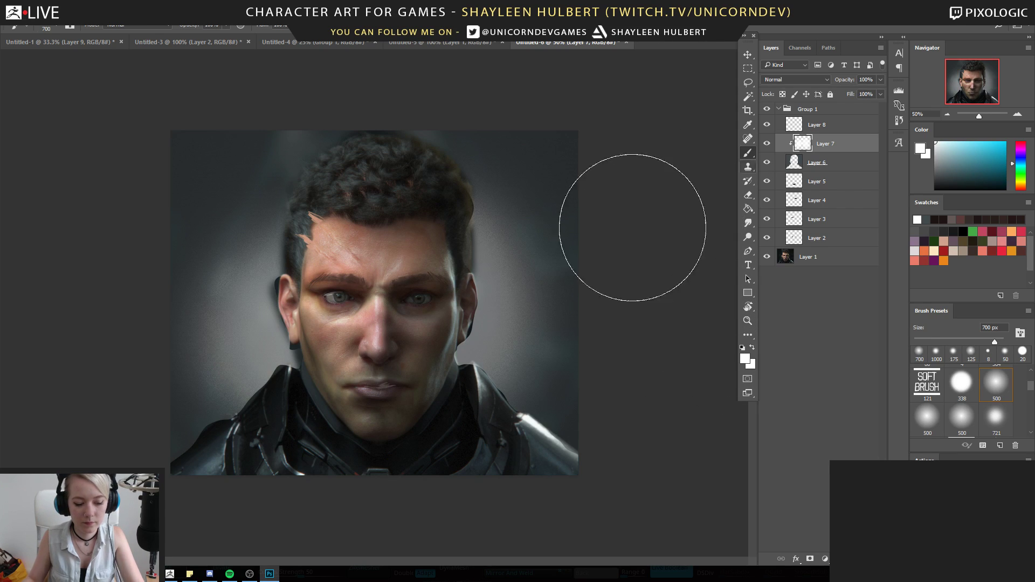
Clean the background haze off the lower face on Layer 6 with the soft eraser, reducing its size to 200 px
{"action": "key", "text": "e"}
{"action": "left_click", "coordinate": [748, 237]}
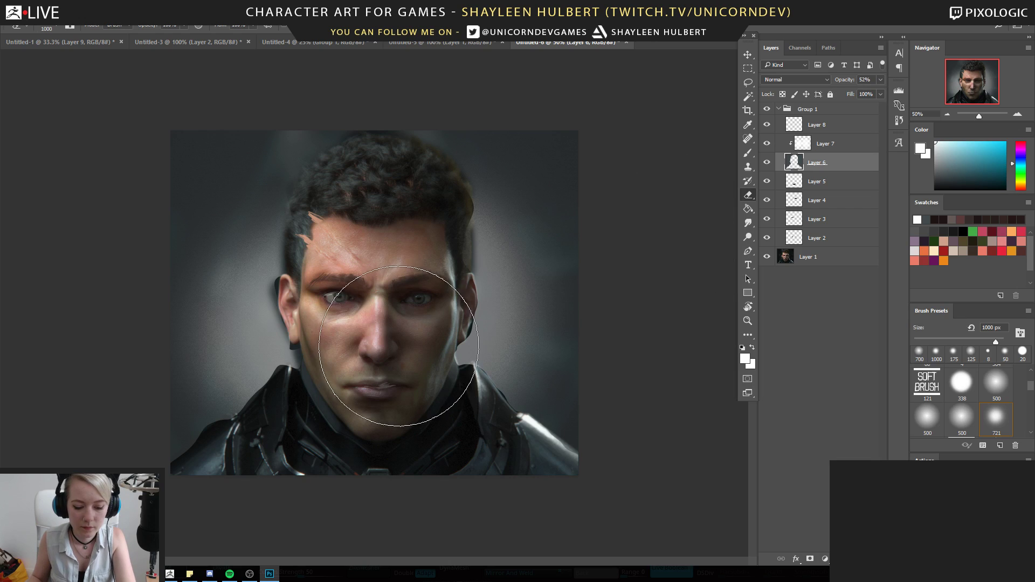
{"action": "key", "text": "bracketleft"}
{"action": "key", "text": "bracketleft"}
{"action": "key", "text": "bracketleft"}
{"action": "key", "text": "bracketleft"}
{"action": "key", "text": "bracketleft"}
{"action": "key", "text": "bracketleft"}
{"action": "key", "text": "bracketleft"}
{"action": "key", "text": "bracketleft"}
{"action": "key", "text": "bracketleft"}
{"action": "key", "text": "bracketleft"}
{"action": "key", "text": "bracketleft"}
{"action": "key", "text": "bracketleft"}
{"action": "key", "text": "bracketleft"}
{"action": "key", "text": "bracketleft"}
{"action": "key", "text": "bracketleft"}
{"action": "key", "text": "e"}
{"action": "key", "text": "bracketleft"}
{"action": "key", "text": "bracketleft"}
{"action": "key", "text": "bracketleft"}
{"action": "key", "text": "bracketleft"}
{"action": "key", "text": "bracketleft"}
{"action": "key", "text": "bracketleft"}
{"action": "key", "text": "bracketleft"}
{"action": "key", "text": "bracketleft"}
{"action": "key", "text": "bracketleft"}
{"action": "key", "text": "bracketleft"}
{"action": "key", "text": "bracketleft"}
{"action": "key", "text": "bracketleft"}
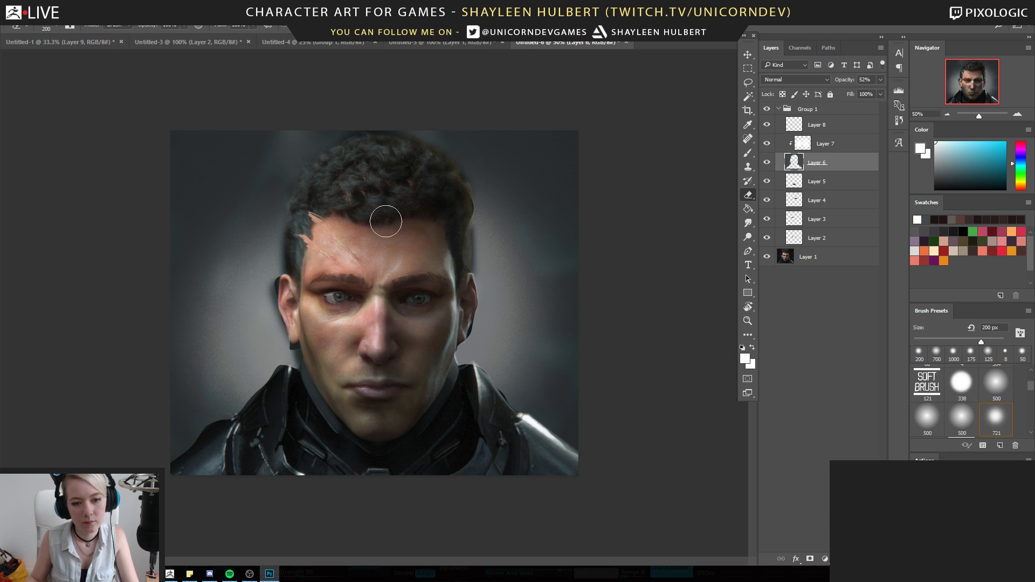
Examine how the portrait reads against the lighter background at reduced size
{"action": "left_click", "coordinate": [748, 320]}
{"action": "left_click", "coordinate": [557, 373], "text": "alt"}
{"action": "left_click", "coordinate": [553, 377], "text": "alt"}
{"action": "left_click", "coordinate": [544, 386], "text": "alt"}
{"action": "left_click", "coordinate": [541, 388], "text": "alt"}
{"action": "left_click", "coordinate": [540, 390], "text": "alt"}
{"action": "left_click", "coordinate": [450, 365]}
{"action": "left_click", "coordinate": [451, 364]}
{"action": "left_click", "coordinate": [451, 364]}
Apply a Gaussian Blur to the white background glow on Layer 7
{"action": "left_click", "coordinate": [787, 145]}
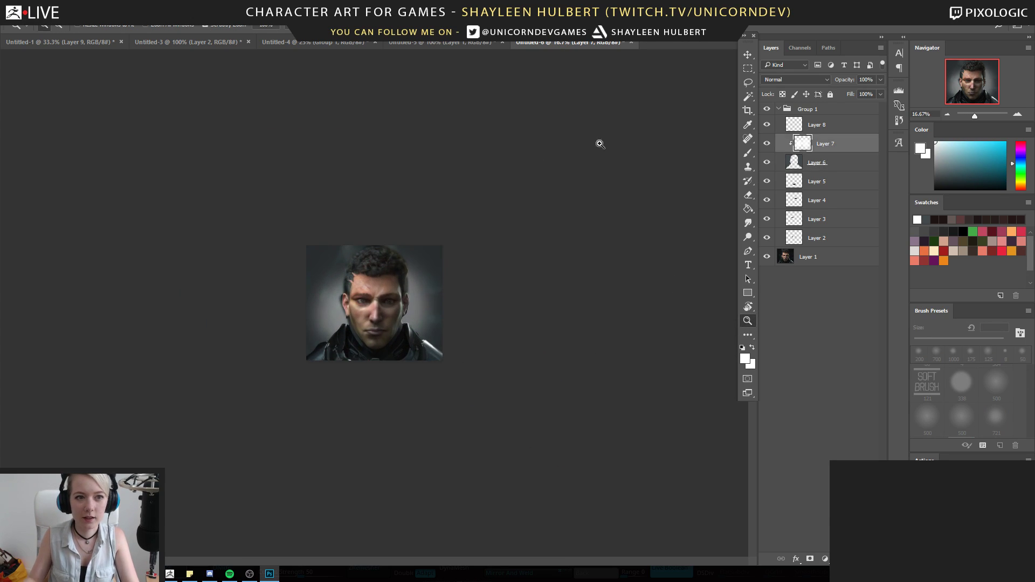
{"action": "left_click", "coordinate": [169, 6]}
{"action": "mouse_move", "coordinate": [227, 124]}
{"action": "left_click", "coordinate": [129, 169]}
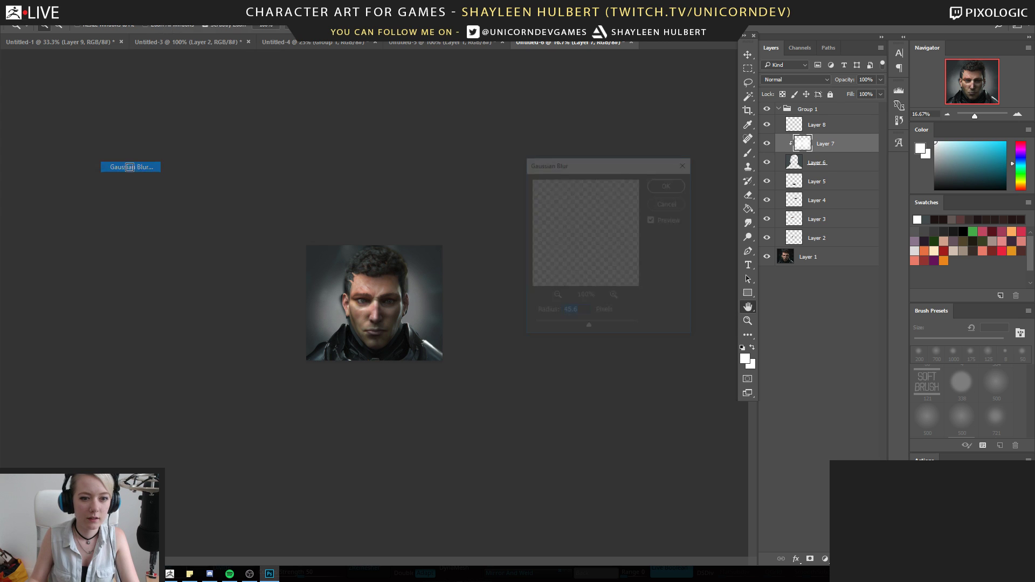
{"action": "left_click_drag", "start_coordinate": [590, 327], "coordinate": [442, 331]}
{"action": "left_click", "coordinate": [668, 184]}
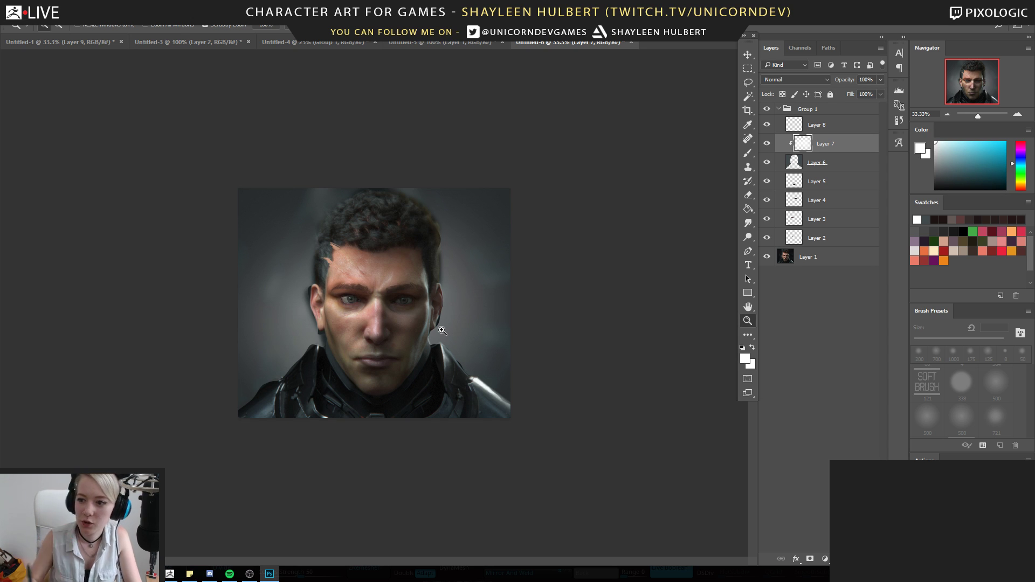
{"action": "left_click", "coordinate": [748, 82]}
{"action": "left_click_drag", "start_coordinate": [455, 249], "coordinate": [442, 218]}
{"action": "key", "text": "ctrl+d"}
{"action": "key", "text": "v"}
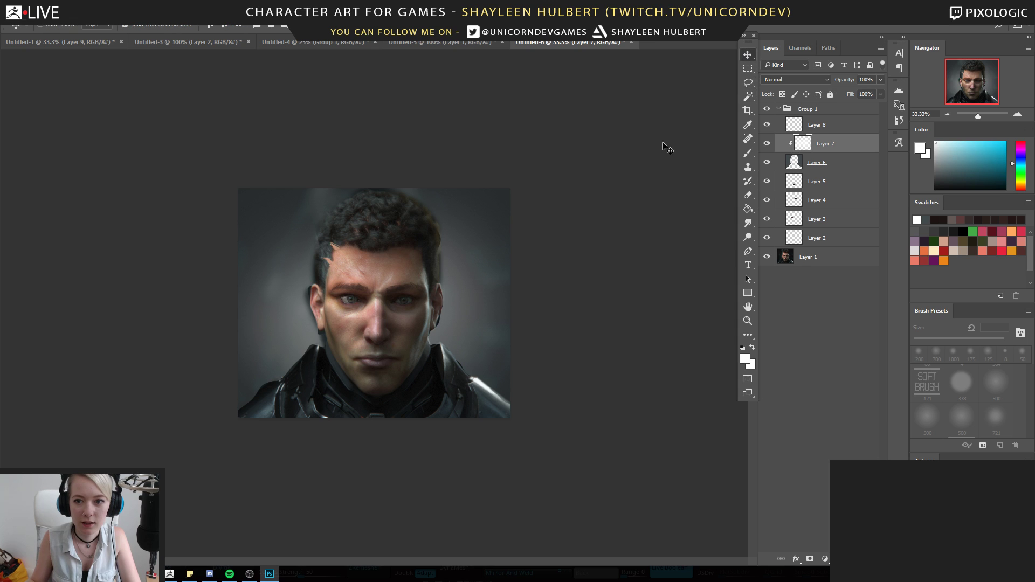
{"action": "left_click", "coordinate": [825, 163]}
{"action": "left_click_drag", "start_coordinate": [451, 288], "coordinate": [361, 300]}
{"action": "key", "text": "ctrl+z"}
{"action": "key", "text": "ctrl+h"}
{"action": "key", "text": "ctrl+d"}
Paint dark strands along the hairline above the forehead on Layer 6 with a 20 px soft brush, using a colour sampled from the hair
{"action": "key", "text": "z"}
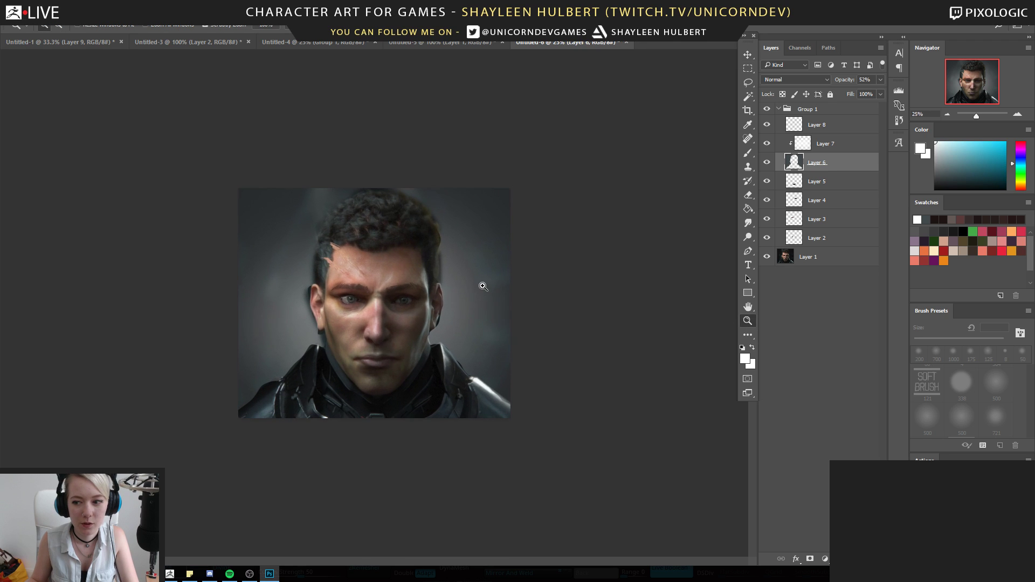
{"action": "left_click", "coordinate": [483, 287]}
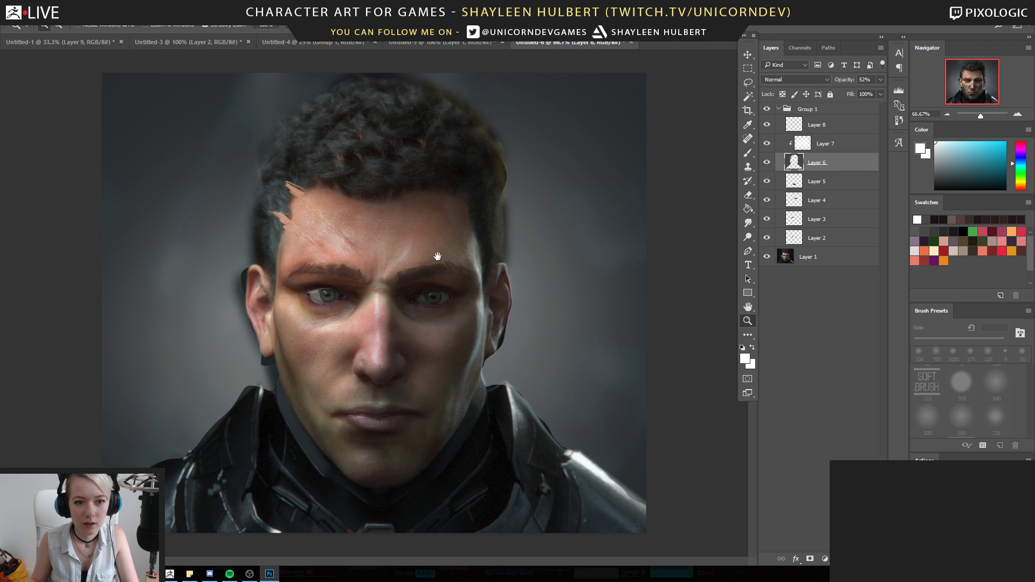
{"action": "key", "text": "b"}
{"action": "key", "text": "bracketleft"}
{"action": "key", "text": "bracketleft"}
{"action": "key", "text": "bracketleft"}
{"action": "key", "text": "bracketleft"}
{"action": "key", "text": "bracketleft"}
{"action": "key", "text": "bracketleft"}
{"action": "key", "text": "bracketleft"}
{"action": "key", "text": "bracketleft"}
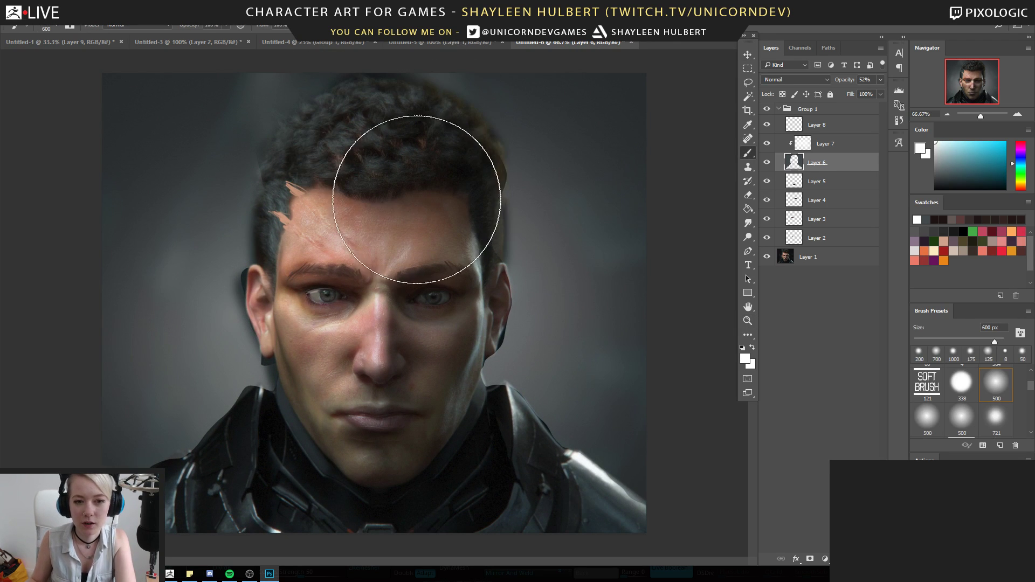
{"action": "key", "text": "bracketleft"}
{"action": "key", "text": "bracketleft"}
{"action": "key", "text": "bracketleft"}
{"action": "key", "text": "bracketleft"}
{"action": "key", "text": "bracketleft"}
{"action": "key", "text": "bracketleft"}
{"action": "key", "text": "bracketleft"}
{"action": "key", "text": "bracketleft"}
{"action": "key", "text": "bracketleft"}
{"action": "key", "text": "bracketleft"}
{"action": "key", "text": "bracketleft"}
{"action": "left_click", "coordinate": [393, 191], "text": "alt"}
{"action": "mouse_move", "coordinate": [391, 194]}
{"action": "left_mouse_down"}
{"action": "mouse_move", "coordinate": [430, 154]}
{"action": "mouse_move", "coordinate": [387, 189]}
{"action": "left_mouse_up"}
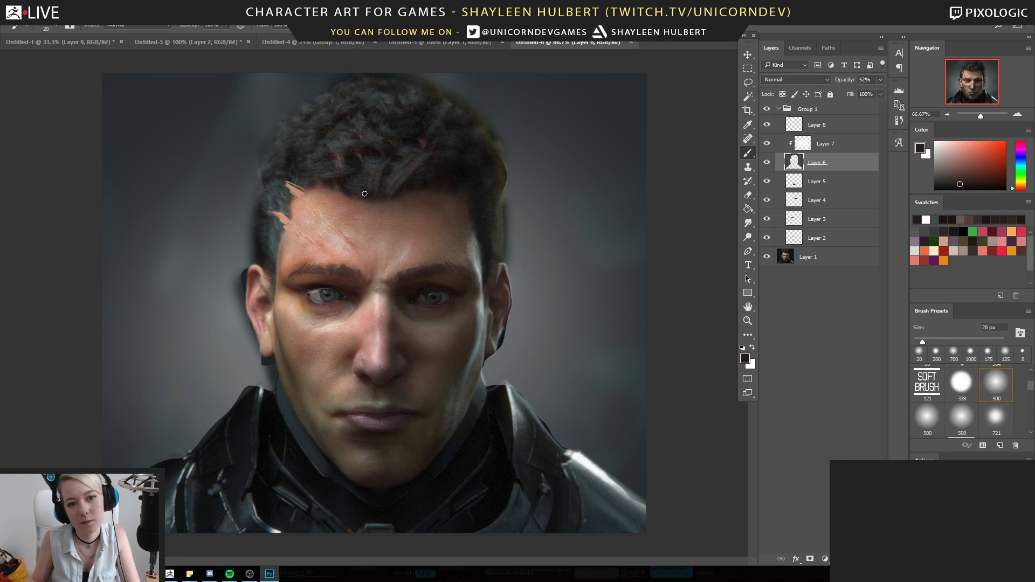
Paint fine dark grey hair strokes at the temple below the scar on Layer 6 with a 7 px brush
{"action": "left_click", "coordinate": [347, 172], "text": "alt"}
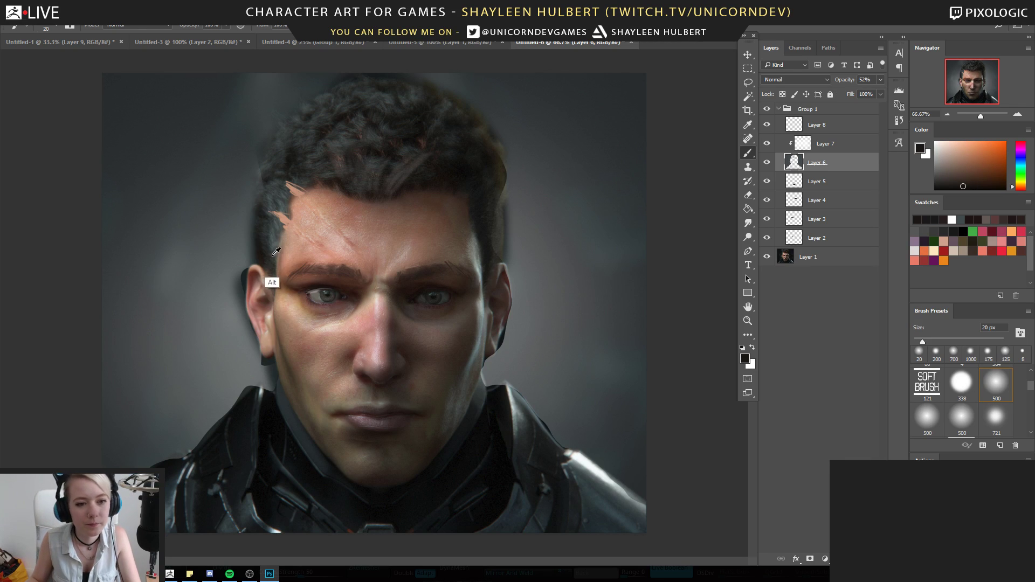
{"action": "left_click", "coordinate": [256, 125], "text": "alt"}
{"action": "key", "text": "bracketleft"}
{"action": "key", "text": "bracketleft"}
{"action": "left_click_drag", "start_coordinate": [287, 226], "coordinate": [278, 246]}
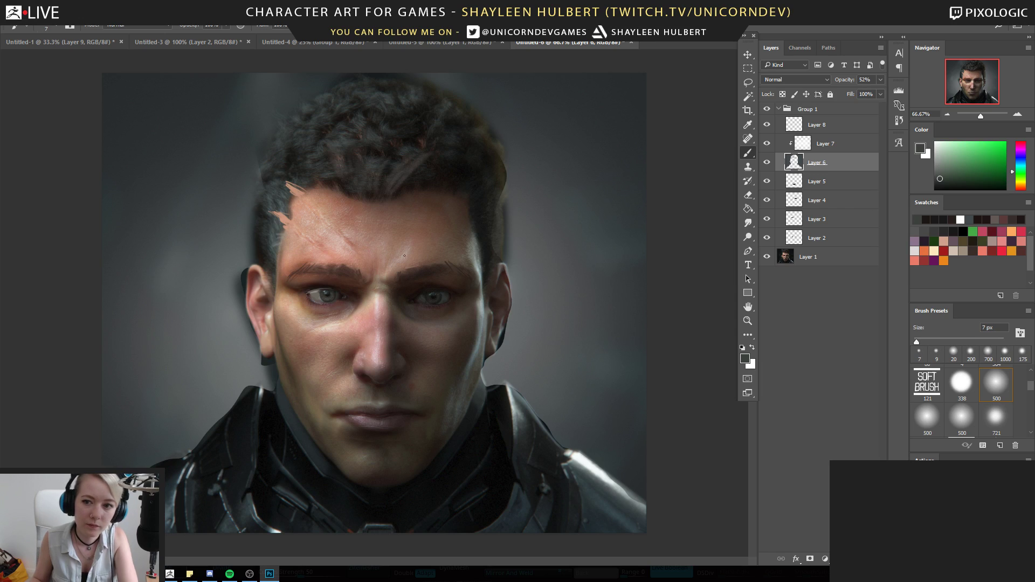
Select Layer 8 and compare the portrait with and without the Group 1 paint-over at reduced size
{"action": "left_click", "coordinate": [846, 129]}
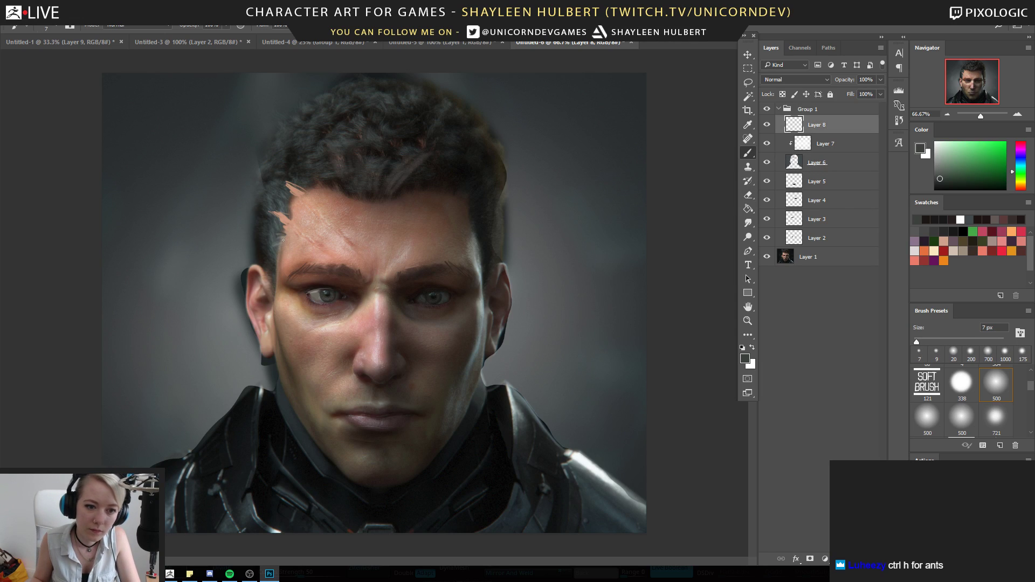
{"action": "left_click", "coordinate": [750, 318]}
{"action": "left_click", "coordinate": [622, 327], "text": "alt"}
{"action": "left_click", "coordinate": [623, 323], "text": "alt"}
{"action": "left_click", "coordinate": [624, 317], "text": "alt"}
{"action": "left_click", "coordinate": [624, 315], "text": "alt"}
{"action": "left_click", "coordinate": [766, 111]}
{"action": "left_click", "coordinate": [767, 110]}
{"action": "left_click", "coordinate": [767, 110]}
{"action": "left_click", "coordinate": [767, 111]}
{"action": "left_click", "coordinate": [768, 111]}
{"action": "left_click", "coordinate": [768, 110]}
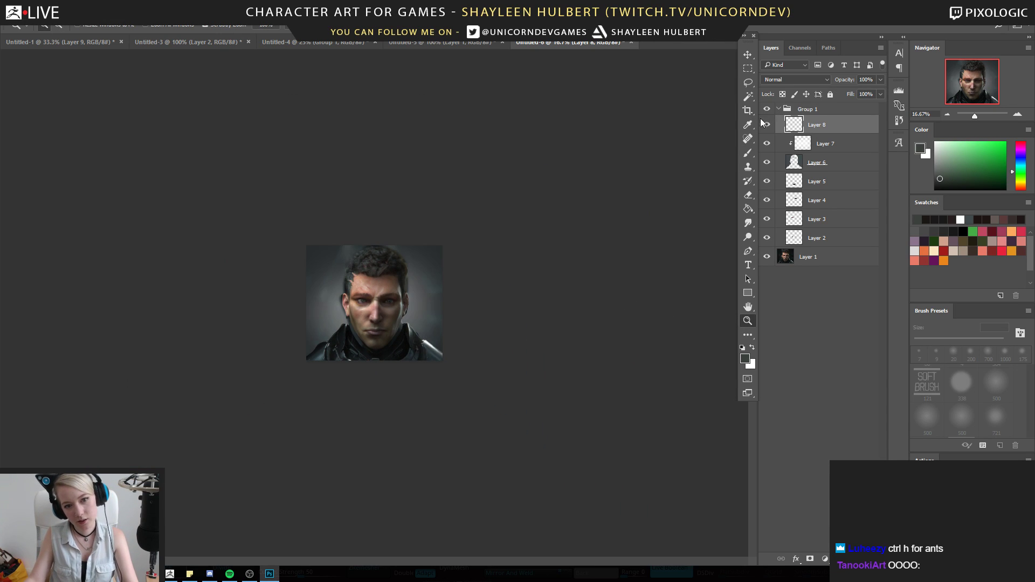
Paint a thin 9 px rim light along the lower jaw in a sampled background grey on a new layer above Layer 8, blended as Screen
{"action": "key", "text": "ctrl+plus"}
{"action": "key", "text": "ctrl+plus"}
{"action": "key", "text": "ctrl+plus"}
{"action": "key", "text": "b"}
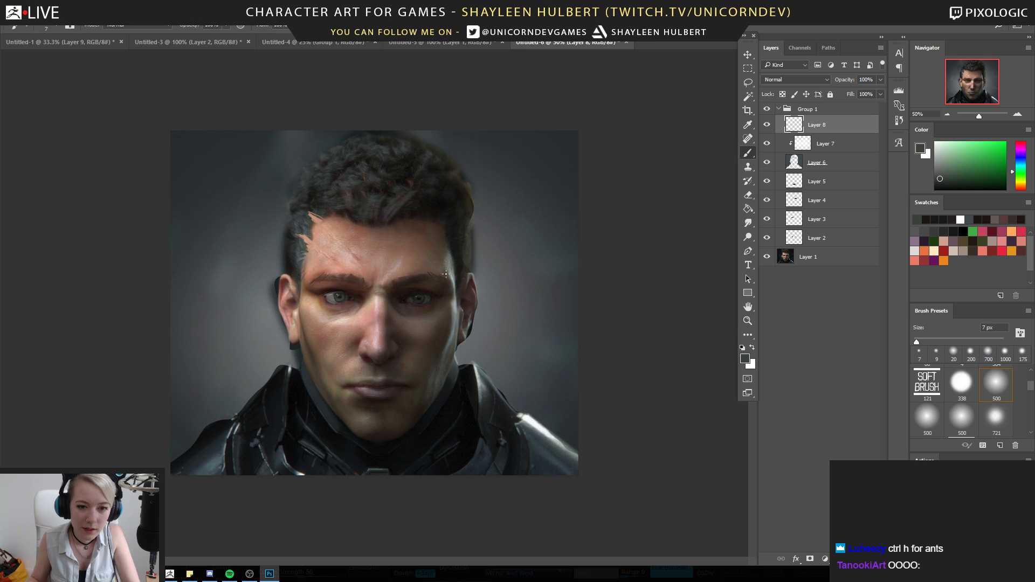
{"action": "left_click", "coordinate": [479, 241], "text": "alt"}
{"action": "left_click", "coordinate": [853, 559]}
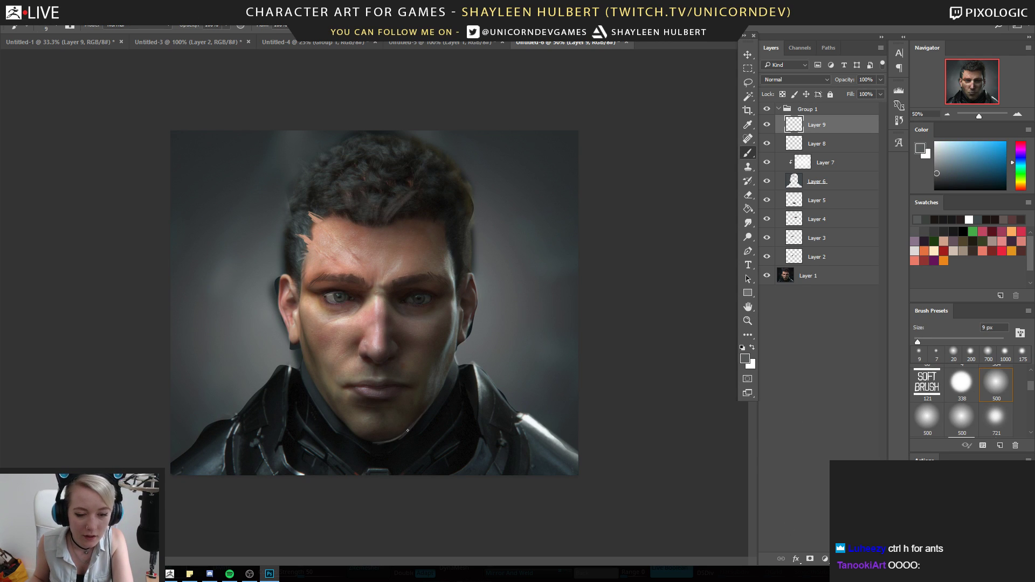
{"action": "left_click_drag", "start_coordinate": [431, 405], "coordinate": [412, 425]}
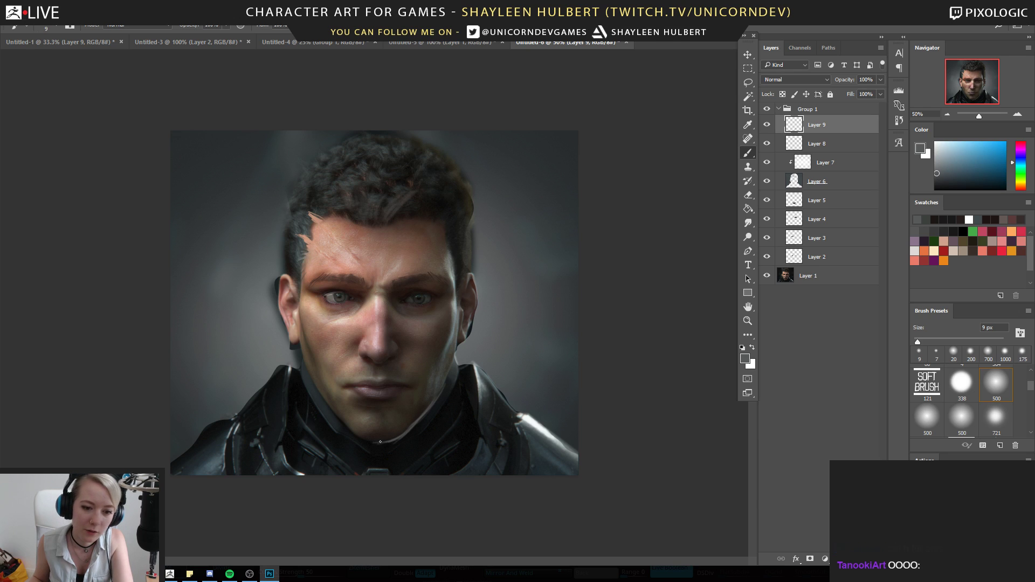
{"action": "left_click", "coordinate": [796, 80]}
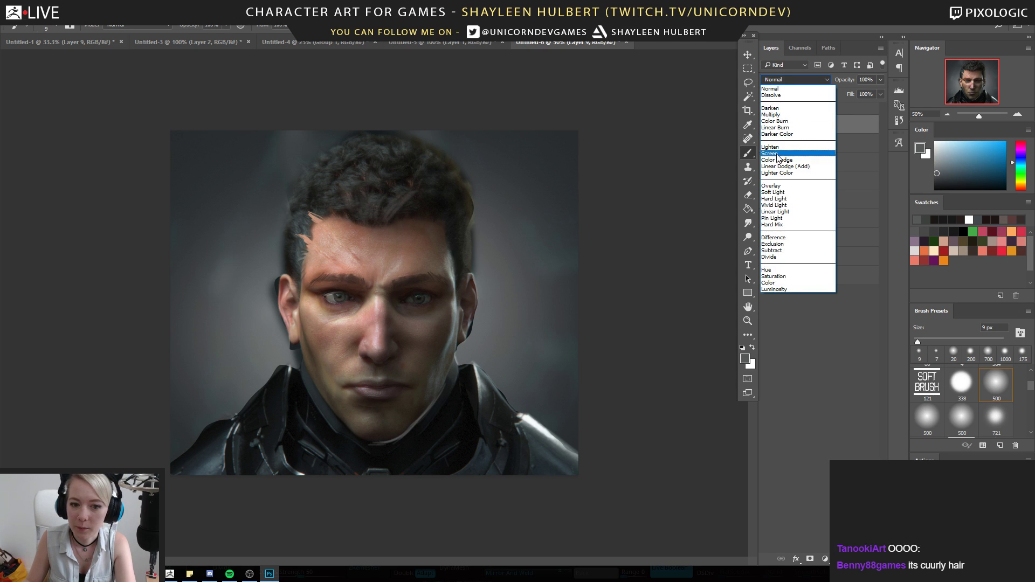
{"action": "left_click", "coordinate": [771, 157]}
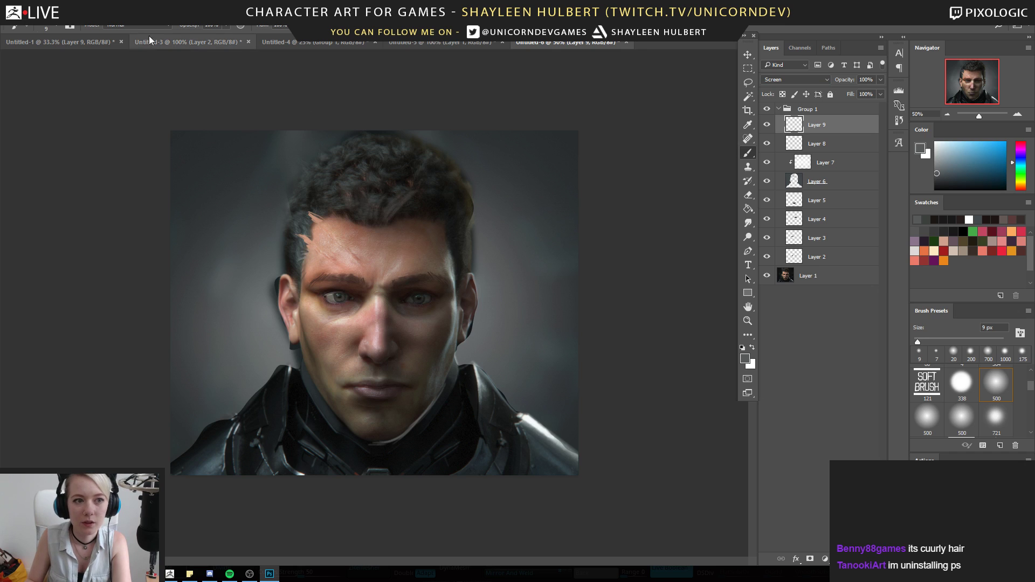
Try to paint a broad soft glow along the jaw on Layer 9 with a 400 px brush
{"action": "key", "text": "bracketright"}
{"action": "key", "text": "bracketright"}
{"action": "key", "text": "bracketright"}
{"action": "key", "text": "bracketright"}
{"action": "key", "text": "bracketright"}
{"action": "key", "text": "bracketright"}
{"action": "key", "text": "bracketright"}
{"action": "key", "text": "bracketright"}
{"action": "key", "text": "bracketright"}
{"action": "key", "text": "bracketright"}
{"action": "key", "text": "bracketright"}
{"action": "mouse_move", "coordinate": [453, 374]}
{"action": "left_mouse_down"}
{"action": "mouse_move", "coordinate": [431, 379]}
{"action": "mouse_move", "coordinate": [419, 405]}
{"action": "mouse_move", "coordinate": [370, 443]}
{"action": "left_mouse_up"}
{"action": "key", "text": "ctrl+z"}
Soften the rim light along the jaw and chin on Layer 9 with a 200 px soft eraser
{"action": "key", "text": "e"}
{"action": "mouse_move", "coordinate": [431, 387]}
{"action": "left_mouse_down"}
{"action": "mouse_move", "coordinate": [381, 434]}
{"action": "mouse_move", "coordinate": [381, 455]}
{"action": "left_mouse_up"}
{"action": "mouse_move", "coordinate": [431, 433]}
{"action": "left_mouse_down"}
{"action": "mouse_move", "coordinate": [386, 442]}
{"action": "mouse_move", "coordinate": [384, 431]}
{"action": "left_mouse_up"}
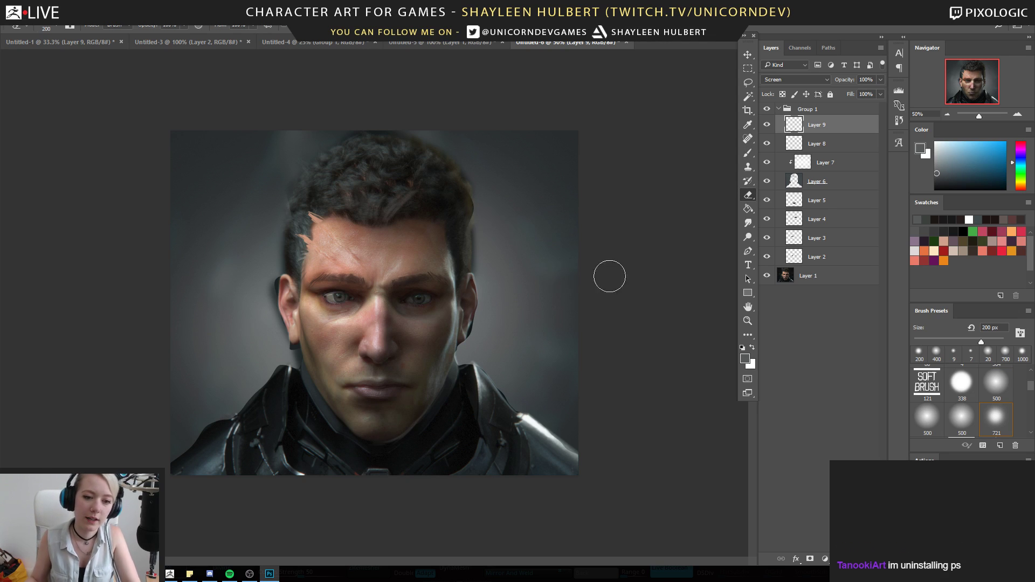
Examine the overall effect of the Group 1 paint-over against the original portrait at several zoom levels
{"action": "left_click", "coordinate": [766, 109]}
{"action": "left_click", "coordinate": [767, 109]}
{"action": "key", "text": "z"}
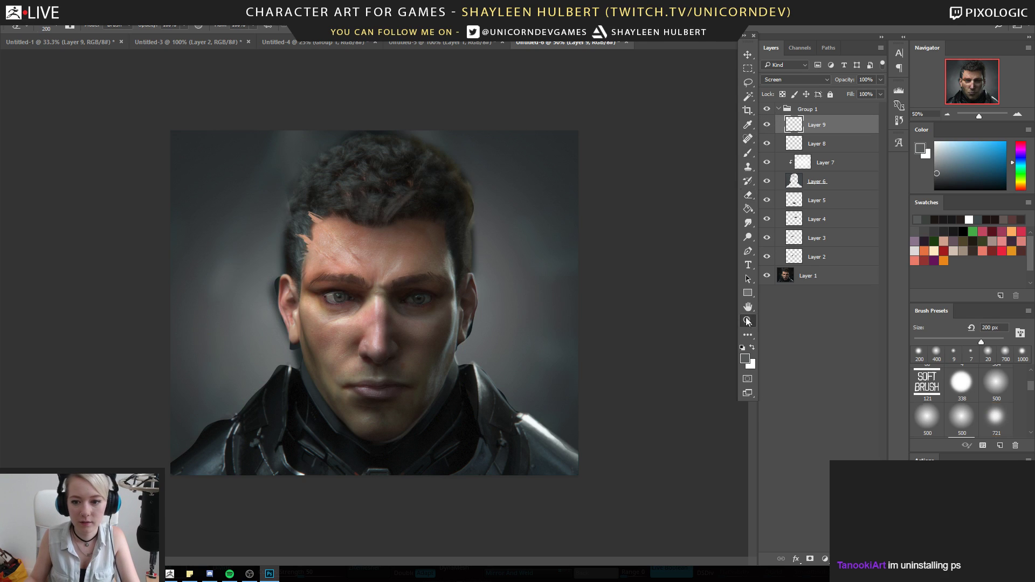
{"action": "left_click", "coordinate": [474, 380], "text": "alt"}
{"action": "left_click", "coordinate": [479, 381], "text": "alt"}
{"action": "left_click", "coordinate": [479, 381], "text": "alt"}
{"action": "left_click", "coordinate": [479, 381], "text": "alt"}
{"action": "left_click", "coordinate": [467, 370]}
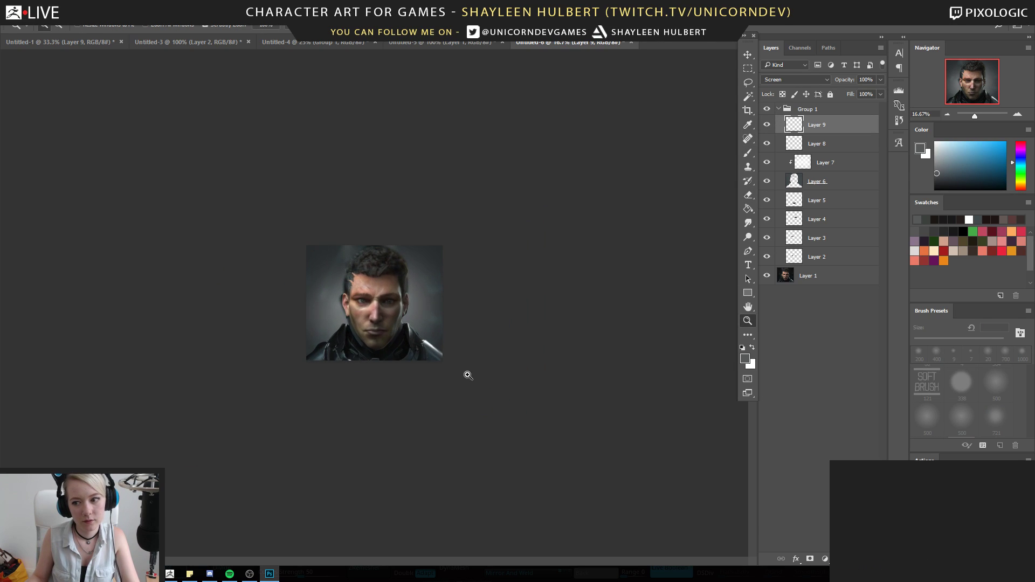
{"action": "left_click", "coordinate": [467, 372]}
{"action": "left_click", "coordinate": [418, 311]}
{"action": "left_click", "coordinate": [419, 309], "text": "alt"}
{"action": "left_click", "coordinate": [419, 309]}
{"action": "left_click", "coordinate": [767, 110]}
{"action": "left_click", "coordinate": [767, 110]}
{"action": "left_click", "coordinate": [770, 110]}
{"action": "left_click", "coordinate": [770, 110]}
{"action": "left_click", "coordinate": [774, 113]}
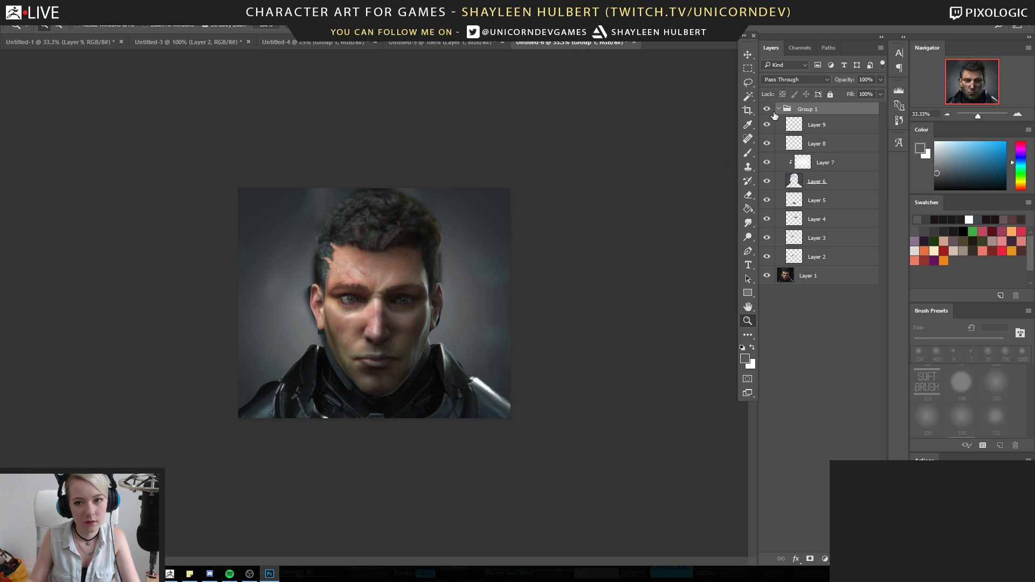
{"action": "double_click", "coordinate": [774, 113]}
{"action": "left_click", "coordinate": [861, 164]}
{"action": "left_click", "coordinate": [768, 111]}
{"action": "left_click", "coordinate": [768, 110]}
{"action": "left_click", "coordinate": [836, 178]}
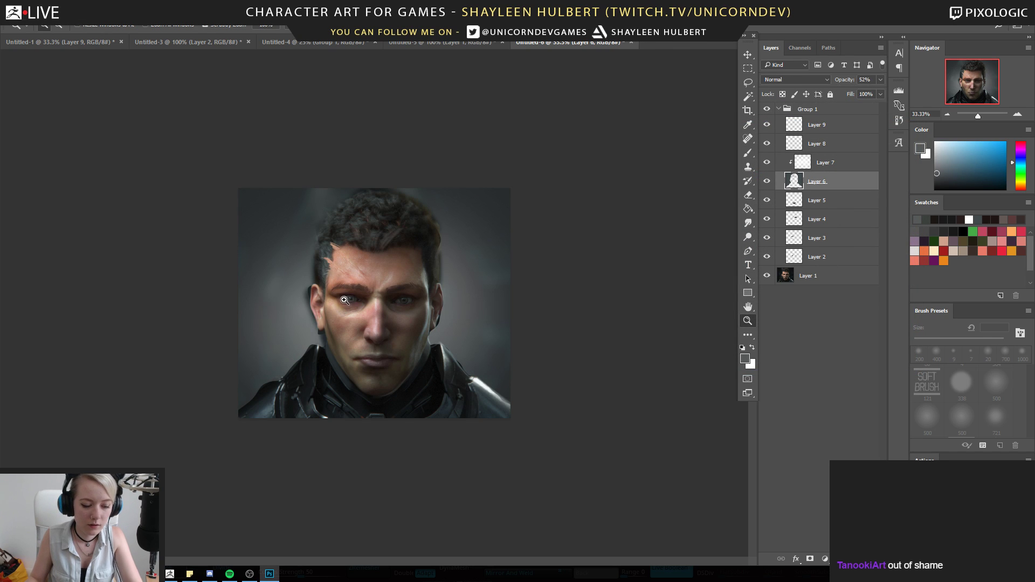
{"action": "key", "text": "e"}
{"action": "left_click", "coordinate": [768, 111]}
{"action": "left_click", "coordinate": [770, 112]}
{"action": "left_click", "coordinate": [769, 111]}
{"action": "left_click", "coordinate": [770, 111]}
{"action": "key", "text": "z"}
{"action": "left_click", "coordinate": [362, 386], "text": "alt"}
{"action": "left_click", "coordinate": [363, 390]}
{"action": "left_click", "coordinate": [365, 393]}
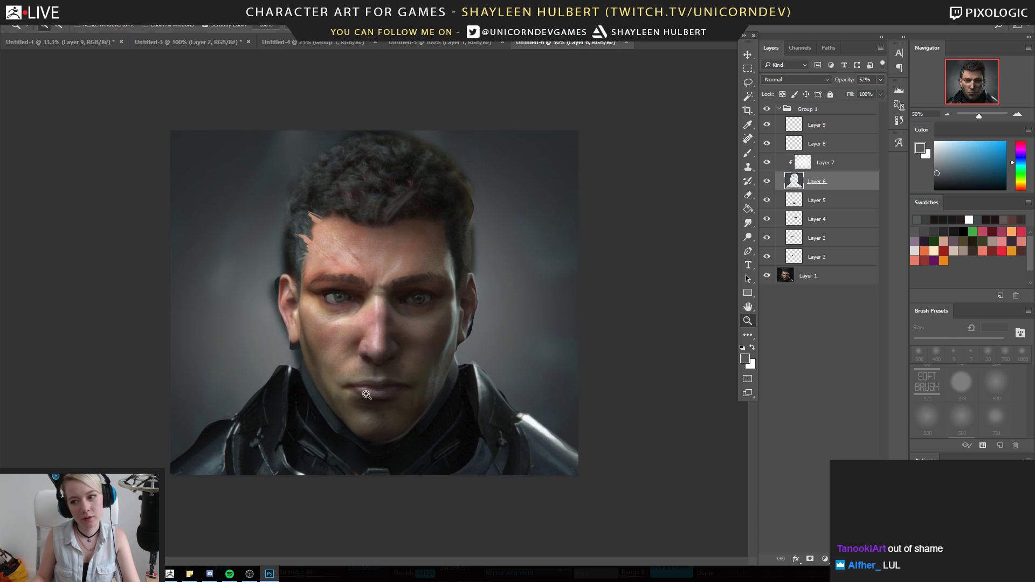
Paint over the dark edges beside both ears and the hair on Layer 6 with an 80 px soft brush in the sampled background grey
{"action": "key", "text": "v"}
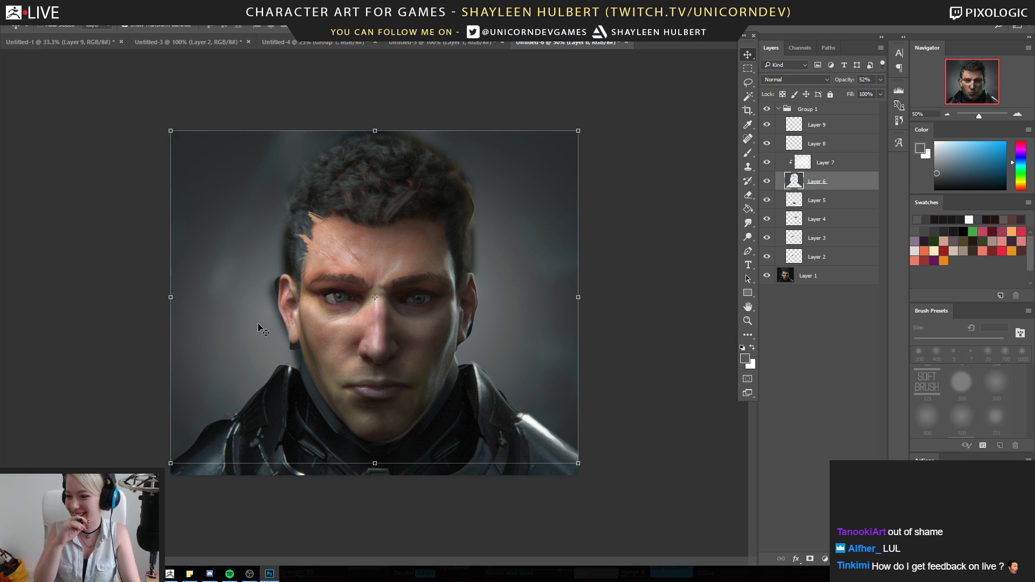
{"action": "key", "text": "b"}
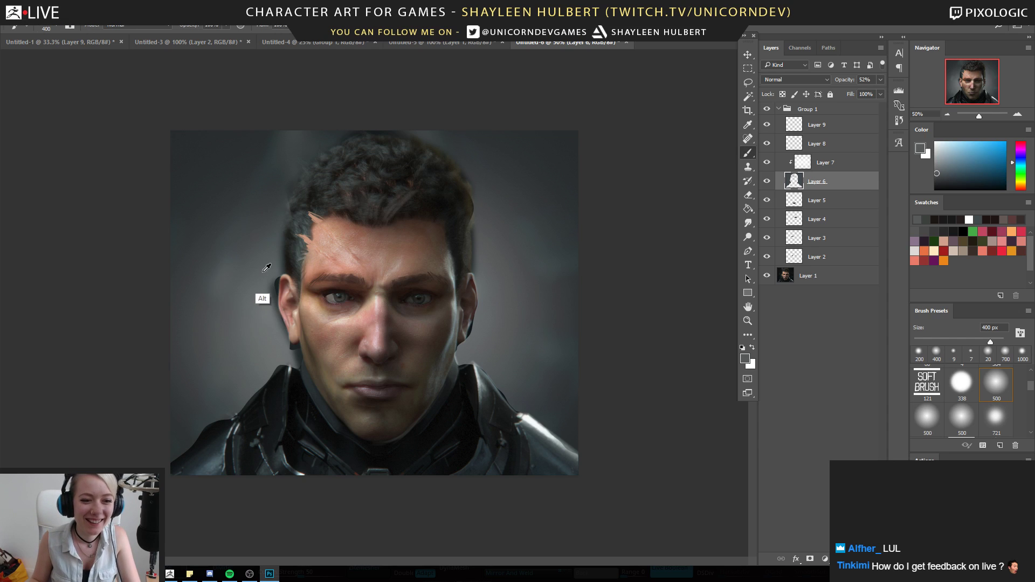
{"action": "left_click", "coordinate": [261, 296], "text": "alt"}
{"action": "key", "text": "bracketleft"}
{"action": "key", "text": "bracketleft"}
{"action": "key", "text": "bracketleft"}
{"action": "key", "text": "bracketleft"}
{"action": "key", "text": "bracketleft"}
{"action": "key", "text": "bracketleft"}
{"action": "key", "text": "bracketleft"}
{"action": "key", "text": "bracketleft"}
{"action": "key", "text": "bracketleft"}
{"action": "mouse_move", "coordinate": [273, 284]}
{"action": "left_mouse_down"}
{"action": "mouse_move", "coordinate": [270, 317]}
{"action": "mouse_move", "coordinate": [290, 353]}
{"action": "left_mouse_up"}
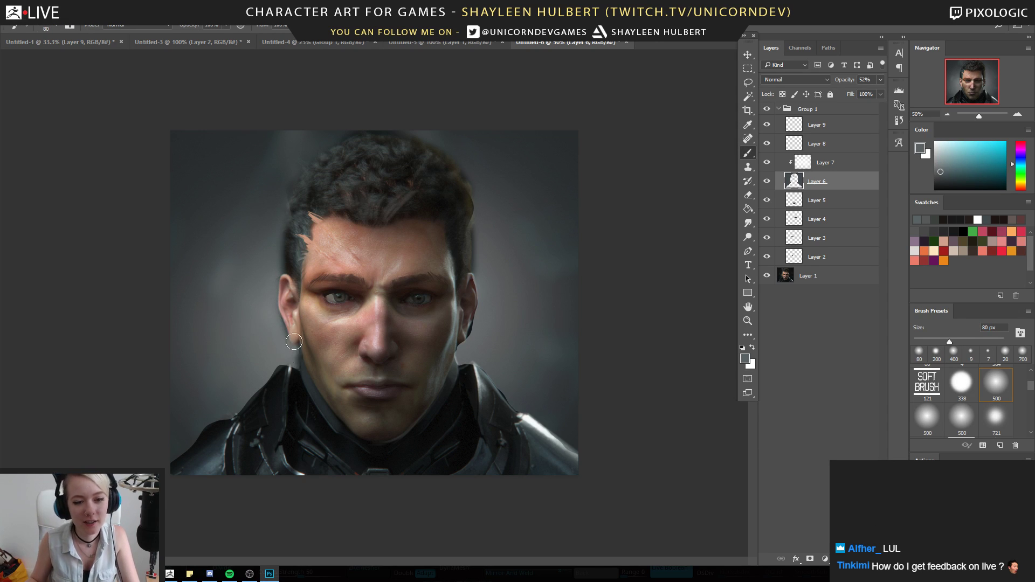
{"action": "left_click_drag", "start_coordinate": [479, 334], "coordinate": [462, 353]}
{"action": "left_click_drag", "start_coordinate": [478, 234], "coordinate": [477, 264]}
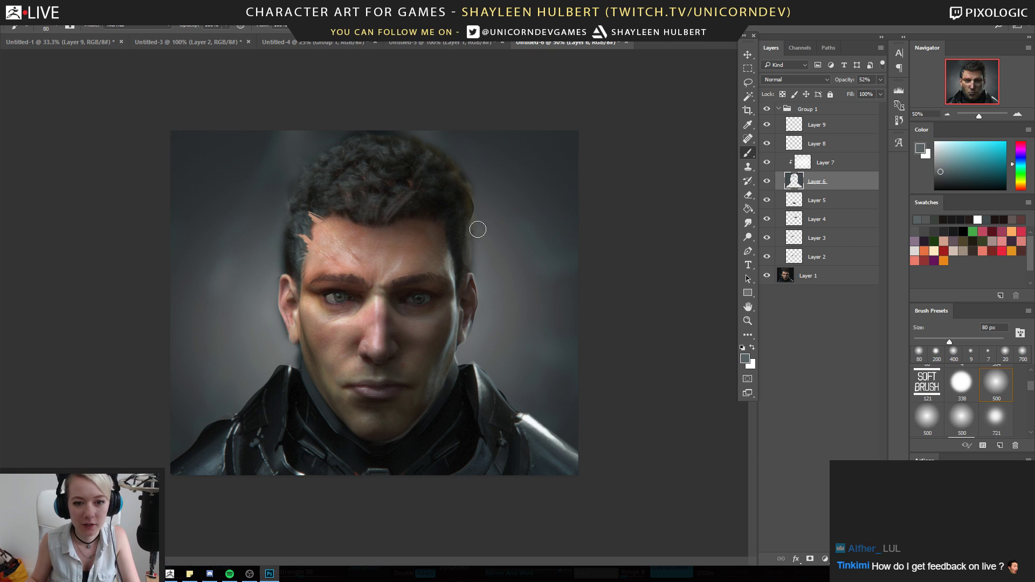
{"action": "key", "text": "e"}
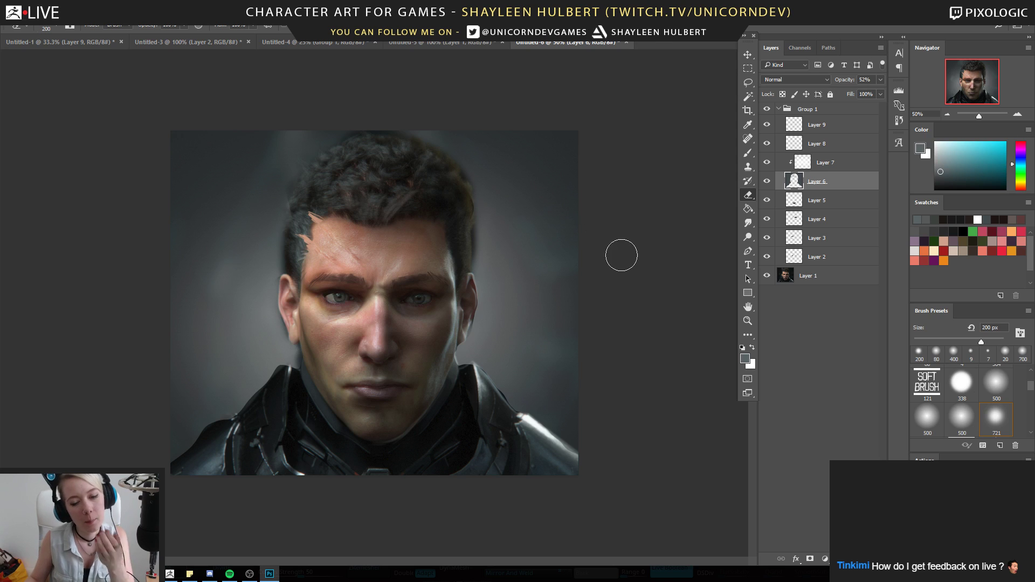
Check the cleaned-up silhouette at reduced size by comparing the portrait with Group 1 hidden and shown
{"action": "left_click", "coordinate": [750, 322]}
{"action": "left_click_drag", "start_coordinate": [693, 321], "coordinate": [620, 323]}
{"action": "left_click", "coordinate": [811, 111]}
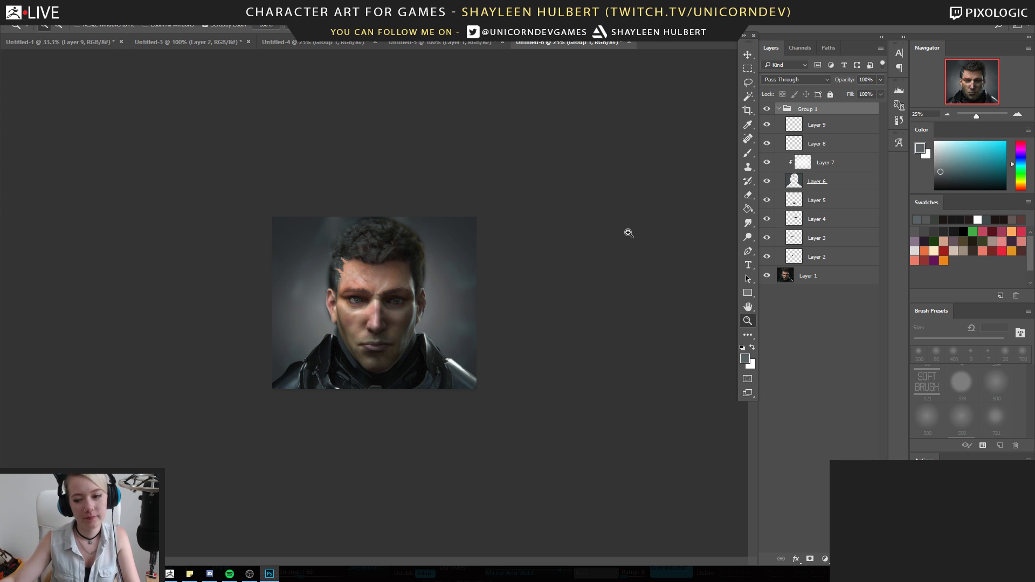
{"action": "left_click", "coordinate": [767, 110]}
{"action": "left_click", "coordinate": [766, 110]}
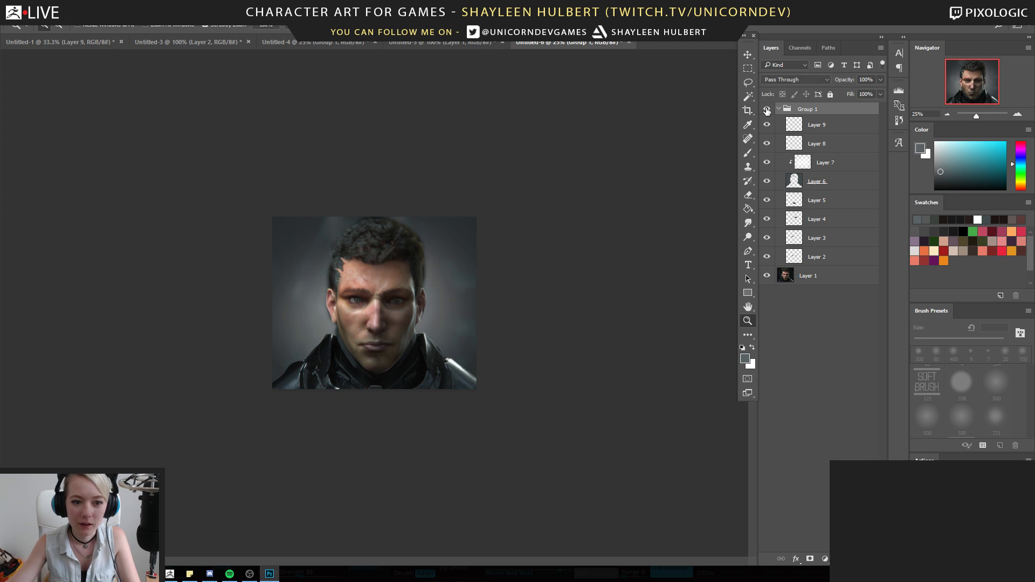
{"action": "left_click", "coordinate": [766, 110]}
{"action": "left_click", "coordinate": [767, 110]}
{"action": "left_click", "coordinate": [766, 110]}
{"action": "left_click", "coordinate": [766, 110]}
{"action": "left_click", "coordinate": [474, 333]}
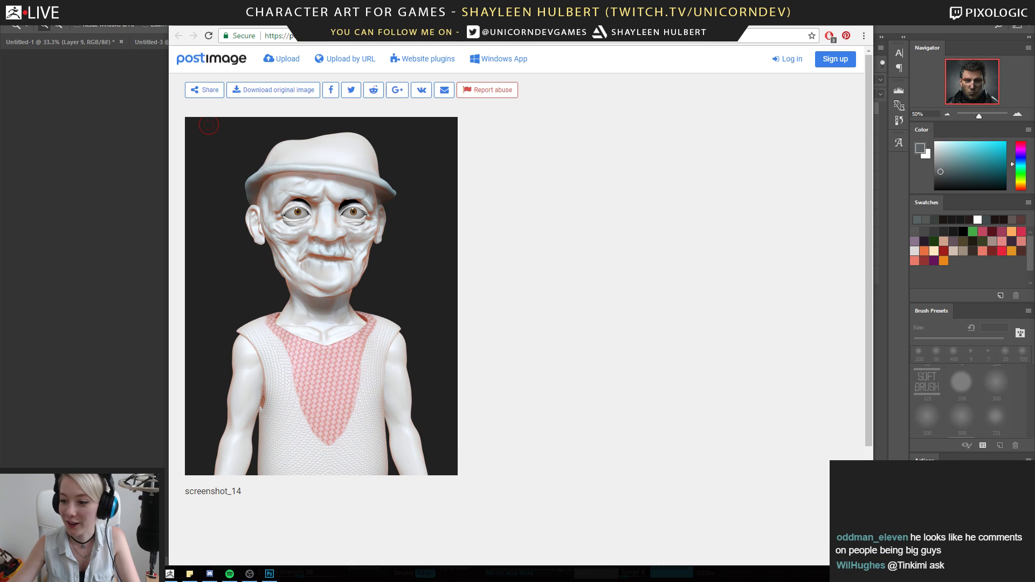
Switch back to Photoshop and look through the open paint-over documents, ending on the sci-fi portrait in Untitled-6
{"action": "mouse_move", "coordinate": [363, 272]}
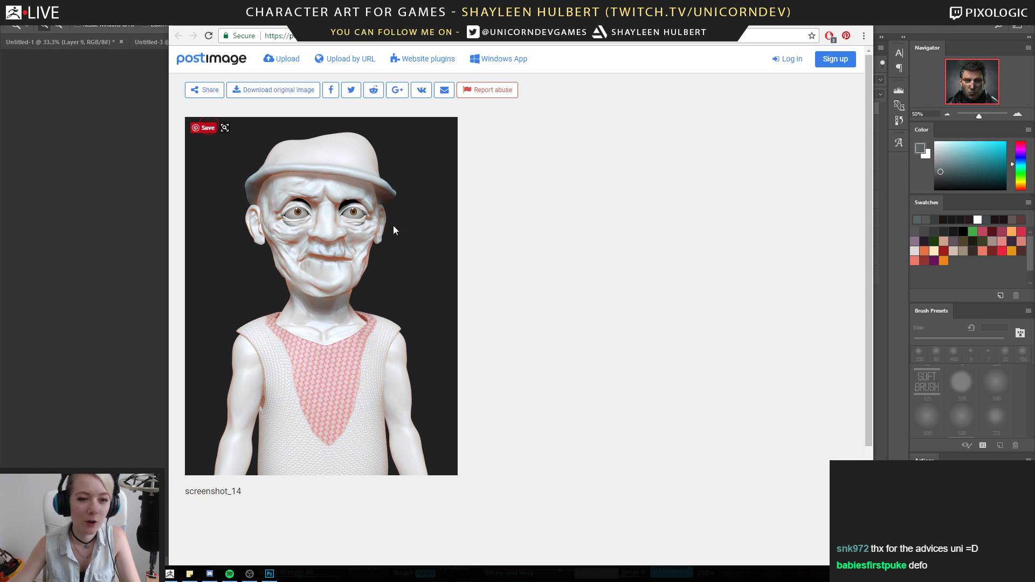
{"action": "left_click", "coordinate": [33, 139]}
{"action": "left_click", "coordinate": [440, 265], "text": "alt"}
{"action": "left_click", "coordinate": [411, 43]}
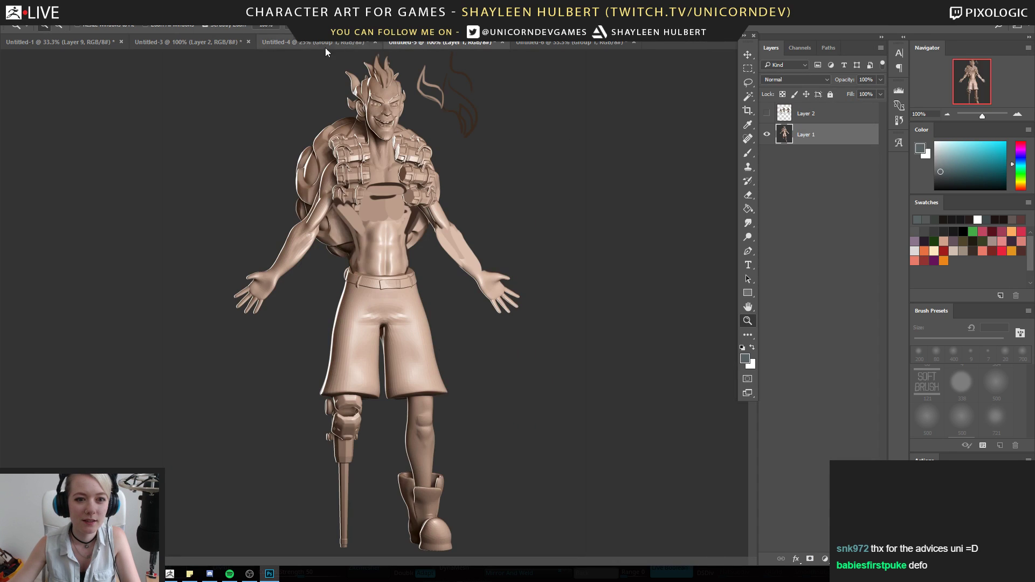
{"action": "left_click", "coordinate": [398, 174]}
{"action": "left_click", "coordinate": [397, 174], "text": "alt"}
{"action": "left_click", "coordinate": [398, 174], "text": "alt"}
{"action": "left_click", "coordinate": [323, 44]}
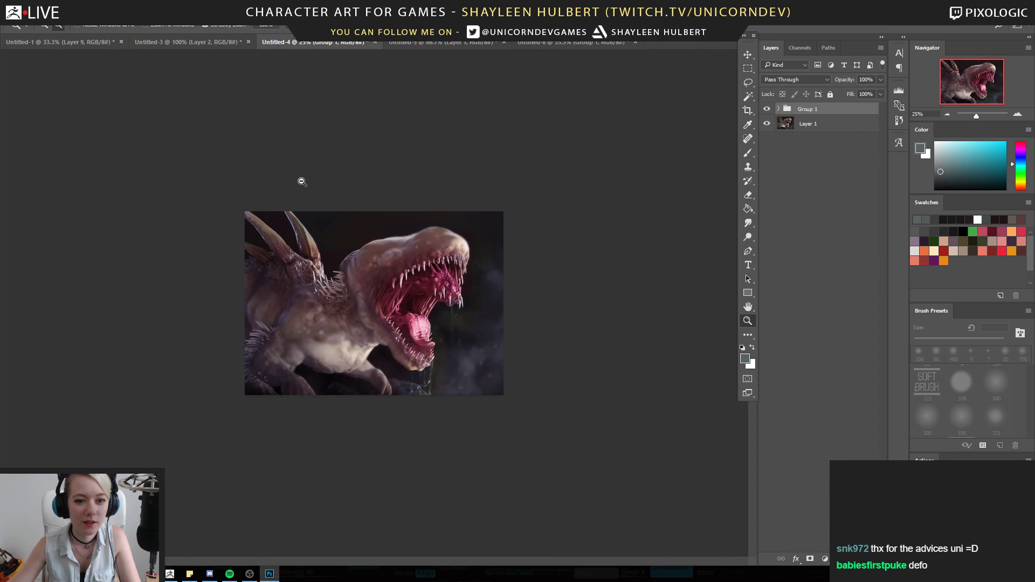
{"action": "left_click", "coordinate": [172, 43]}
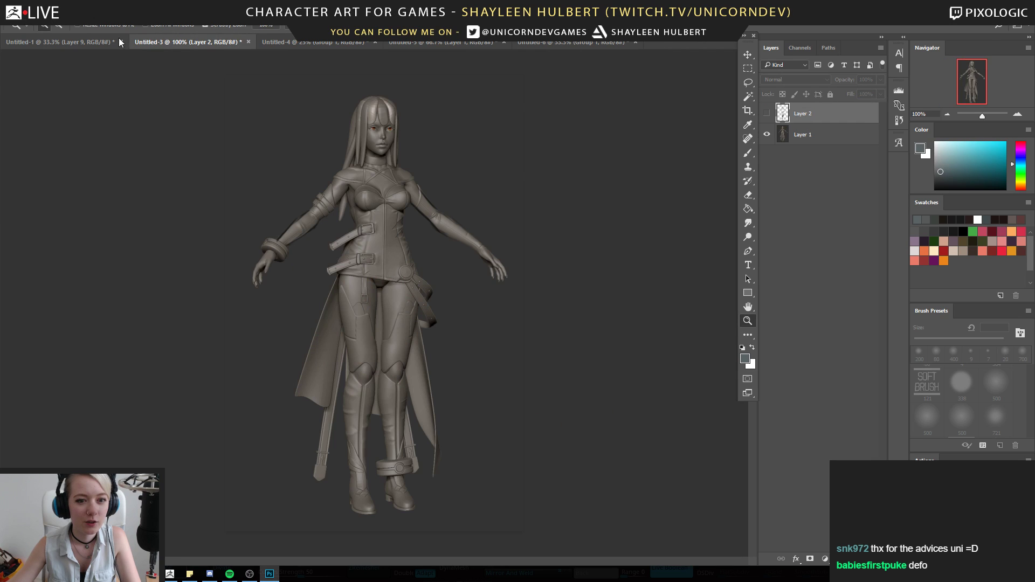
{"action": "left_click", "coordinate": [77, 41]}
{"action": "left_click", "coordinate": [577, 42]}
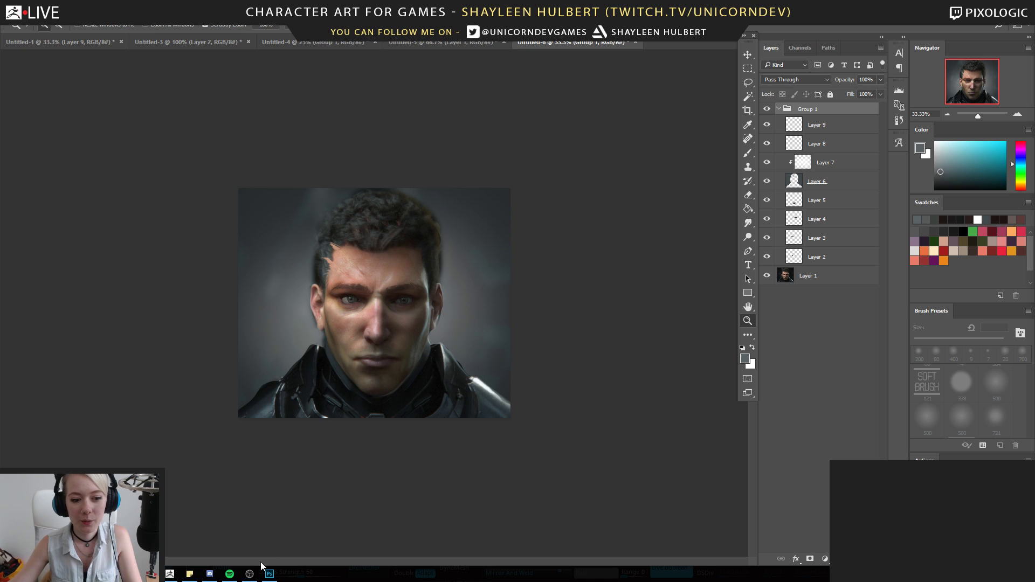
{"action": "mouse_move", "coordinate": [273, 578]}
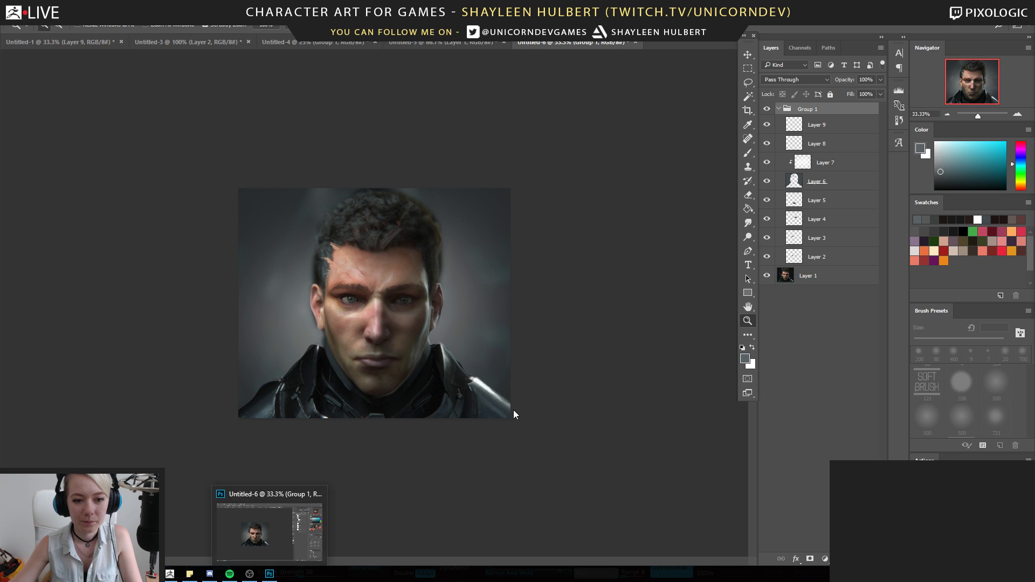
{"action": "left_click_drag", "start_coordinate": [396, 374], "coordinate": [402, 375]}
{"action": "left_click", "coordinate": [402, 375], "text": "alt"}
{"action": "left_click", "coordinate": [379, 322]}
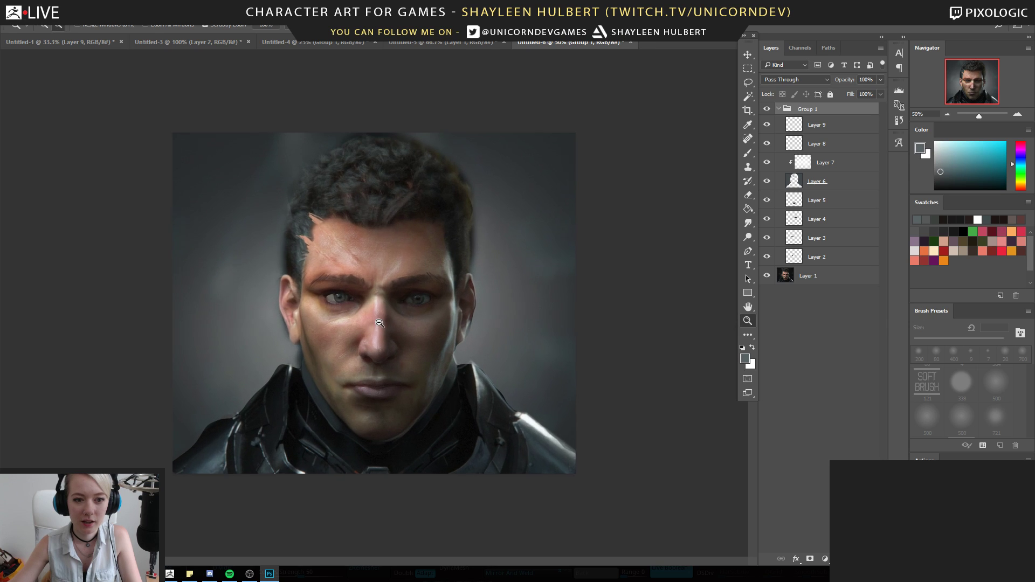
Copy the next submission's image of the elderly man in a hat from the web browser and return to Photoshop
{"action": "left_click", "coordinate": [379, 322], "text": "alt"}
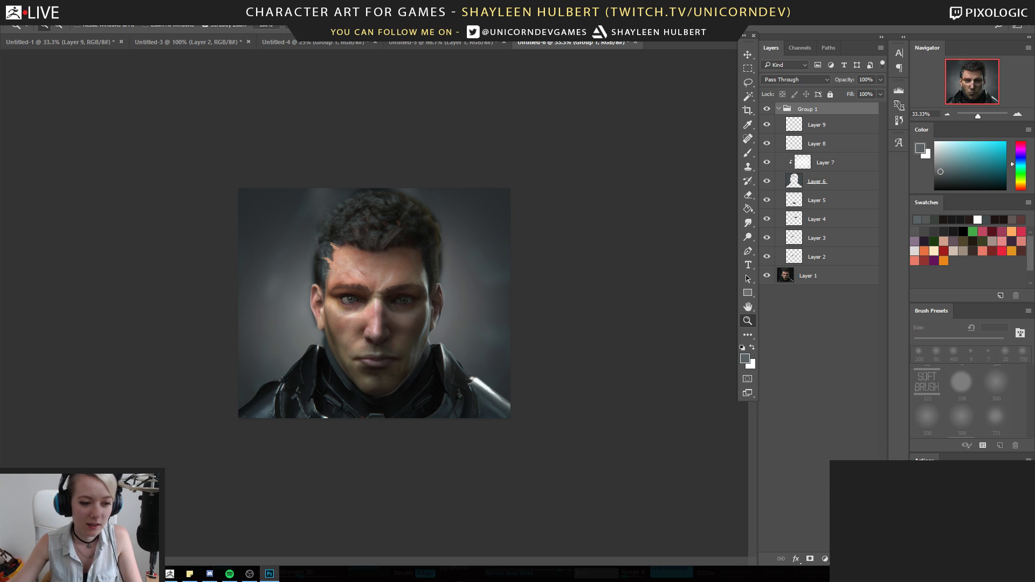
{"action": "mouse_move", "coordinate": [249, 574]}
{"action": "left_click", "coordinate": [269, 533]}
{"action": "right_click", "coordinate": [350, 264]}
{"action": "left_click", "coordinate": [385, 297]}
{"action": "left_click", "coordinate": [138, 195]}
{"action": "left_click", "coordinate": [28, 8]}
{"action": "left_click", "coordinate": [292, 138]}
Create a 506 x 665 px transparent RGB document at 72 pixels/inch from the clipboard preset and paste the copied image into it
{"action": "key", "text": "ctrl+n"}
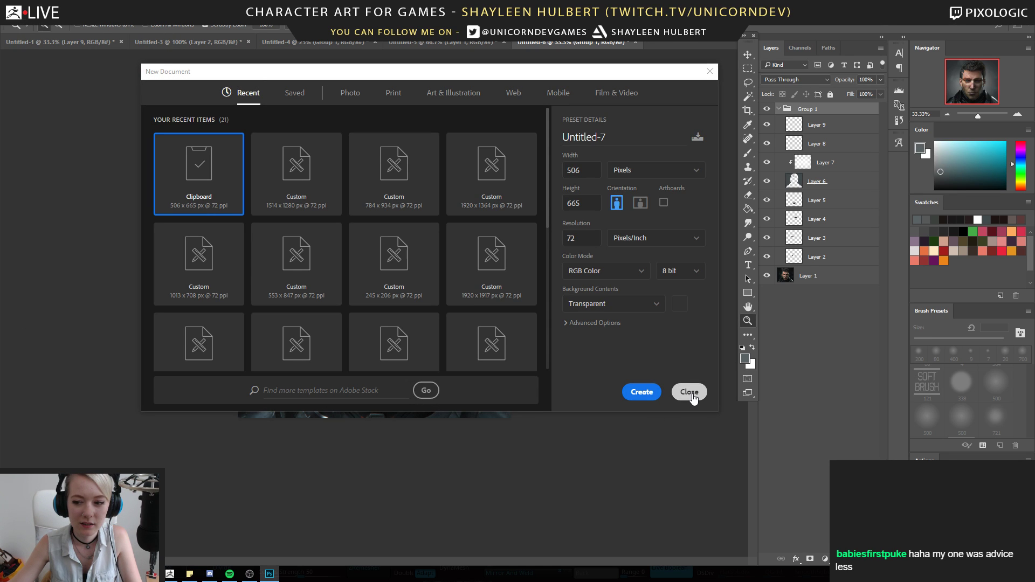
{"action": "left_click", "coordinate": [650, 393]}
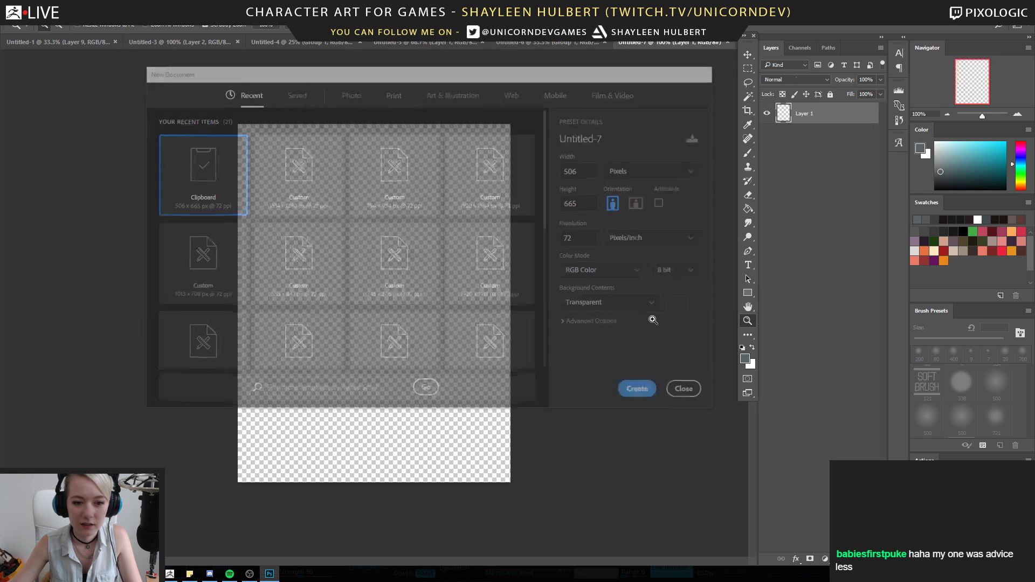
{"action": "key", "text": "ctrl+v"}
Paint over the black gaps above both eyes on Layer 1 with a 20 px soft brush in sampled skin tones
{"action": "left_click", "coordinate": [372, 230]}
{"action": "left_click", "coordinate": [373, 230]}
{"action": "left_click", "coordinate": [373, 231], "text": "alt"}
{"action": "left_click", "coordinate": [372, 230], "text": "alt"}
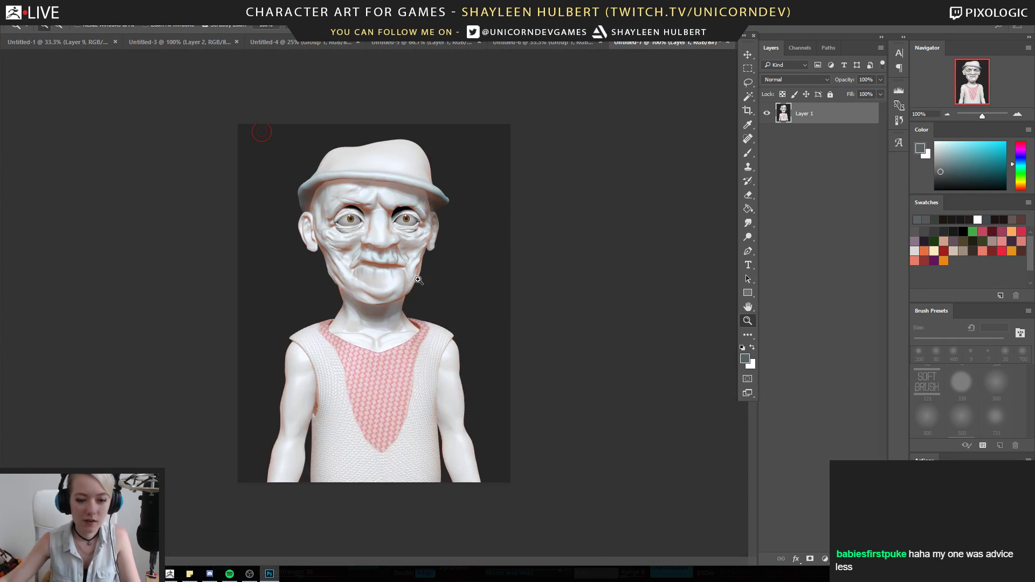
{"action": "left_click", "coordinate": [314, 228]}
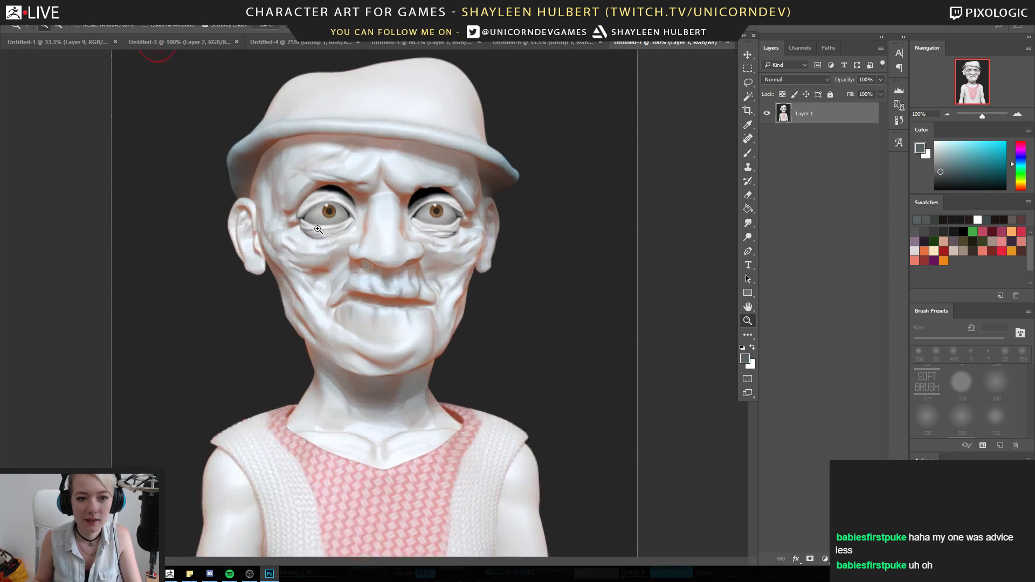
{"action": "key", "text": "b"}
{"action": "key", "text": "bracketleft"}
{"action": "key", "text": "bracketleft"}
{"action": "key", "text": "bracketleft"}
{"action": "key", "text": "bracketleft"}
{"action": "key", "text": "bracketleft"}
{"action": "key", "text": "bracketleft"}
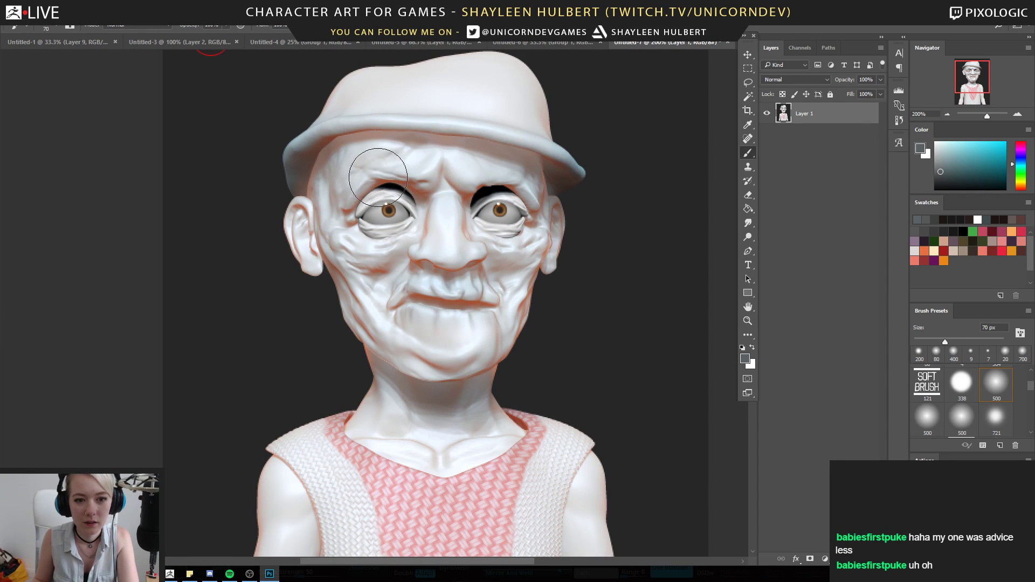
{"action": "left_click", "coordinate": [372, 210], "text": "alt"}
{"action": "left_click_drag", "start_coordinate": [378, 189], "coordinate": [408, 192]}
{"action": "left_click", "coordinate": [416, 228], "text": "alt"}
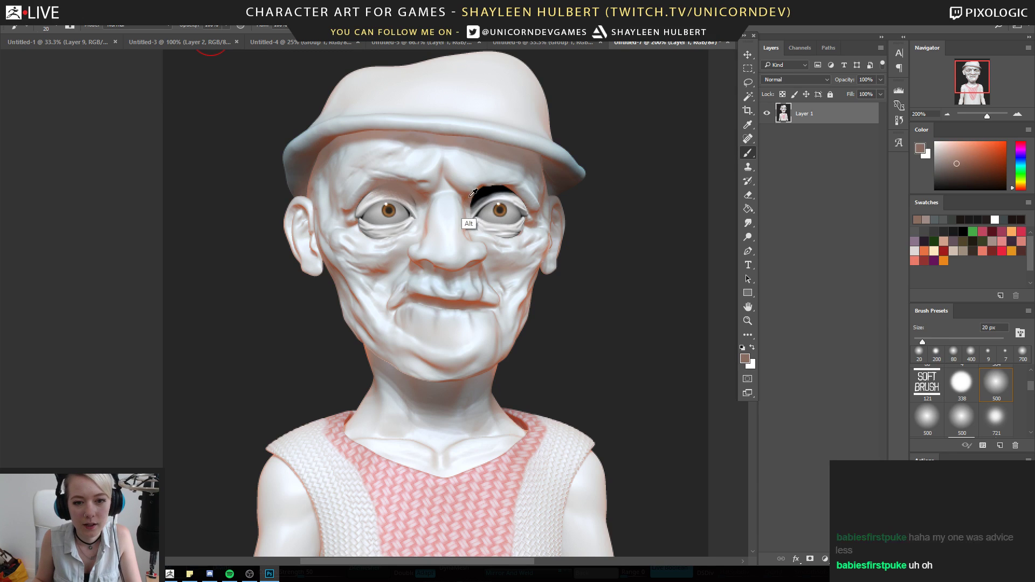
{"action": "left_click", "coordinate": [468, 225], "text": "alt"}
{"action": "mouse_move", "coordinate": [478, 197]}
{"action": "left_mouse_down"}
{"action": "mouse_move", "coordinate": [502, 191]}
{"action": "mouse_move", "coordinate": [474, 197]}
{"action": "left_mouse_up"}
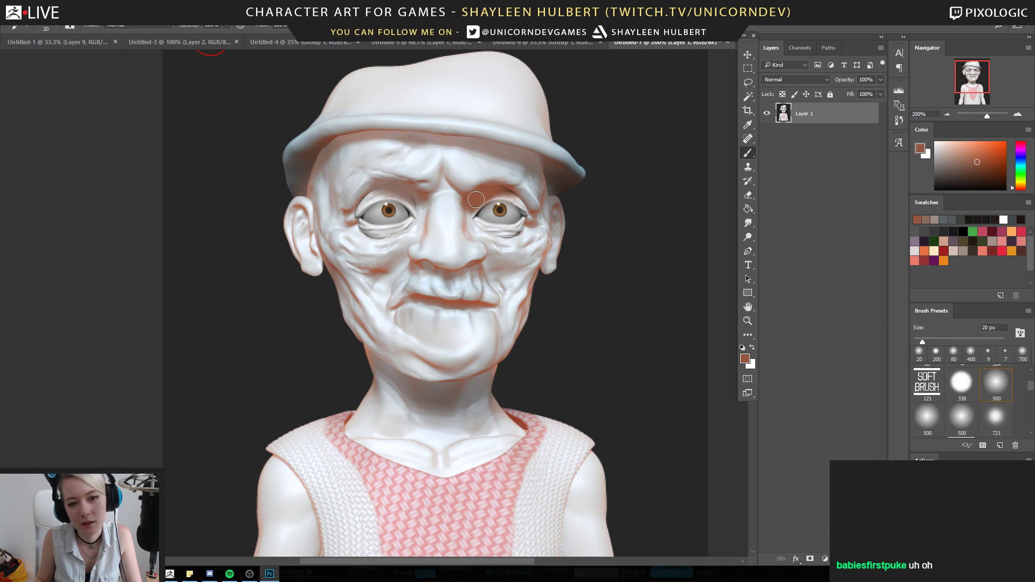
Switch to the 338 px hard round brush preset and reduce its size to 20 px
{"action": "left_click", "coordinate": [971, 383]}
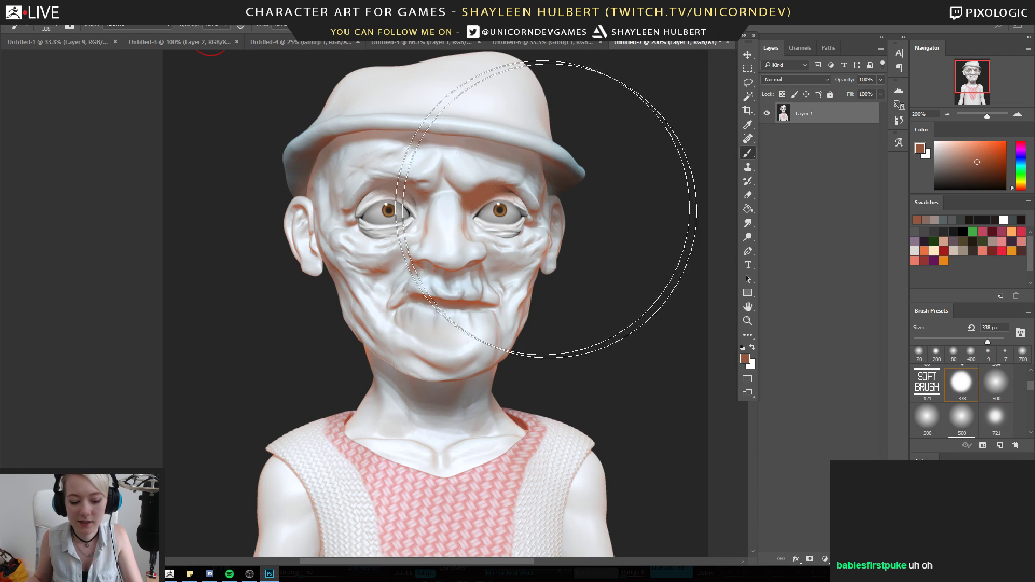
{"action": "key", "text": "bracketleft"}
{"action": "key", "text": "bracketleft"}
{"action": "key", "text": "bracketleft"}
{"action": "key", "text": "bracketleft"}
{"action": "key", "text": "bracketleft"}
{"action": "key", "text": "bracketleft"}
{"action": "key", "text": "bracketleft"}
{"action": "key", "text": "bracketleft"}
{"action": "key", "text": "bracketleft"}
{"action": "key", "text": "bracketleft"}
{"action": "key", "text": "bracketleft"}
{"action": "key", "text": "bracketleft"}
{"action": "key", "text": "bracketleft"}
{"action": "key", "text": "bracketleft"}
{"action": "key", "text": "bracketleft"}
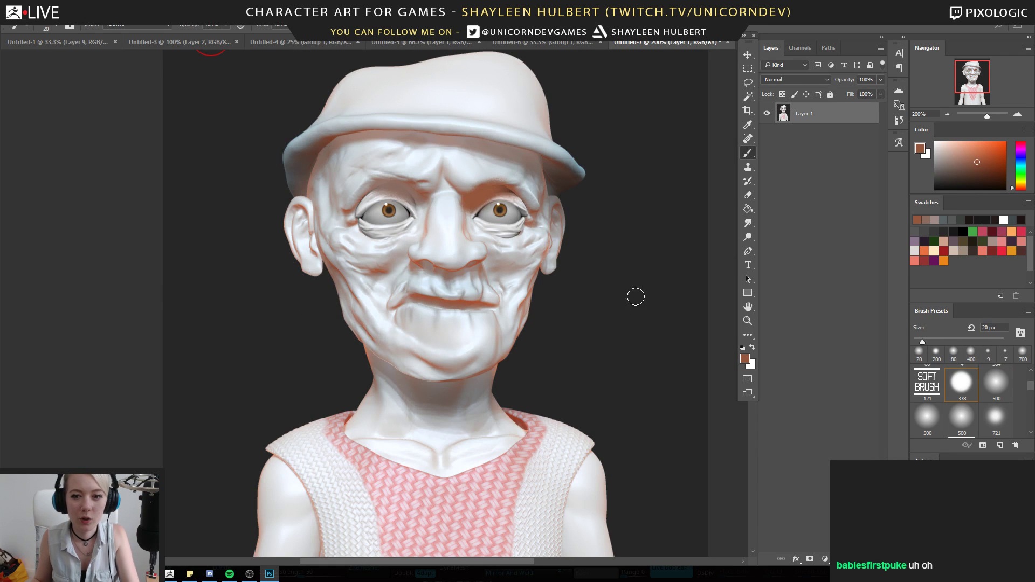
Lasso the ear on the image's left side, copy it to a new layer, and enlarge it outward from the head
{"action": "key", "text": "z"}
{"action": "left_click", "coordinate": [559, 300], "text": "alt"}
{"action": "left_click", "coordinate": [550, 309], "text": "alt"}
{"action": "left_click", "coordinate": [539, 307]}
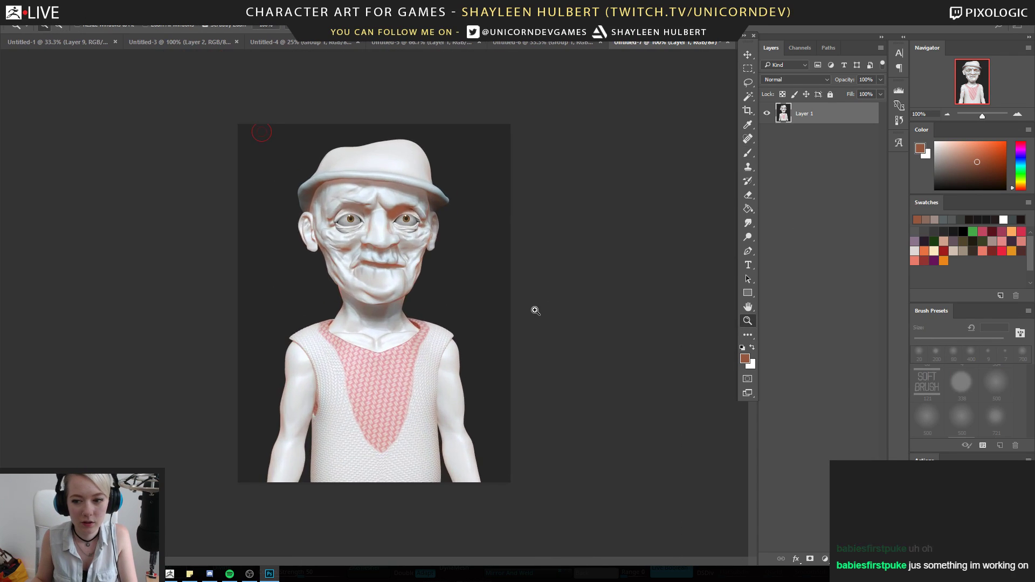
{"action": "left_click", "coordinate": [456, 298]}
{"action": "left_click", "coordinate": [512, 315], "text": "alt"}
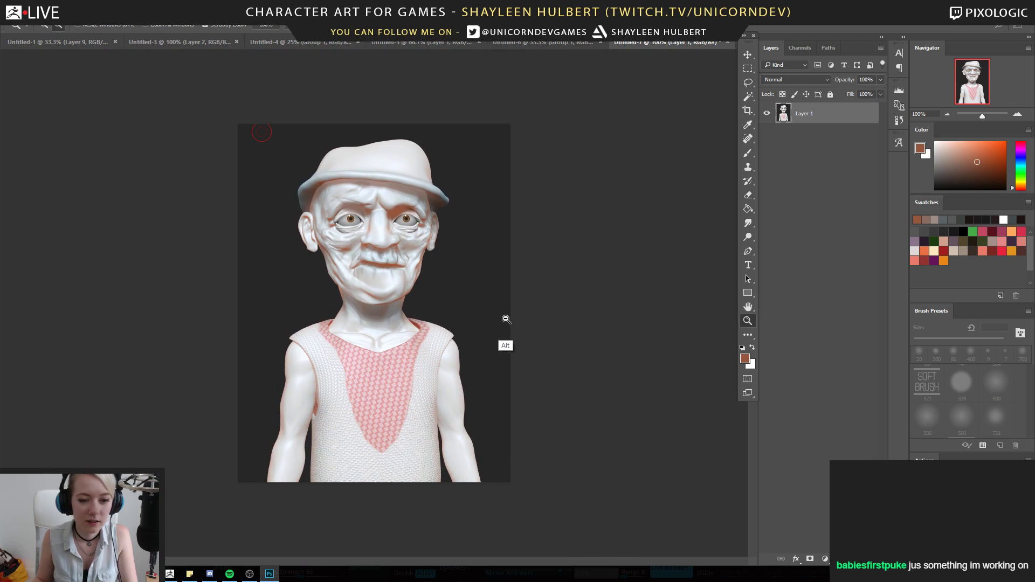
{"action": "key", "text": "b"}
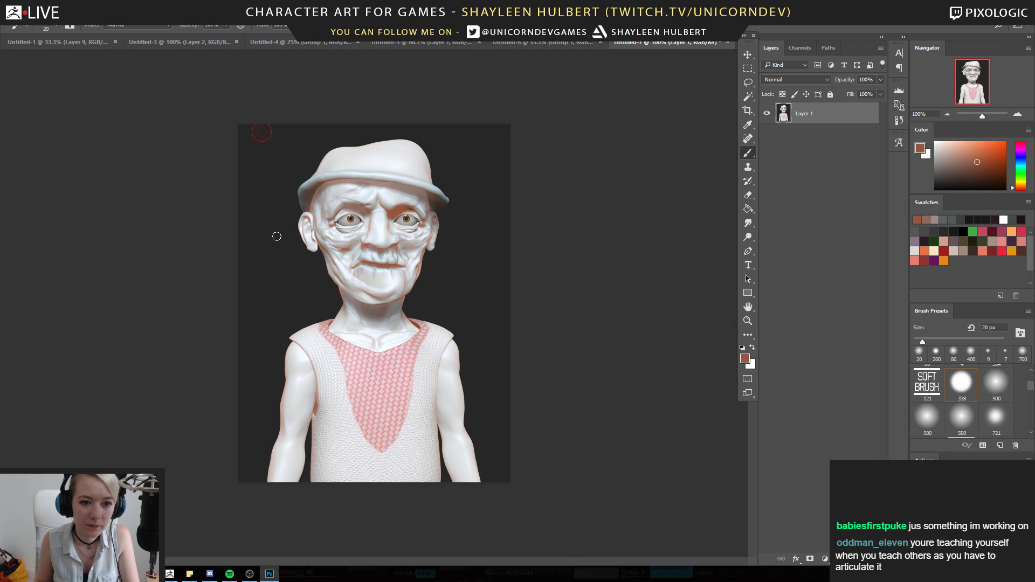
{"action": "key", "text": "l"}
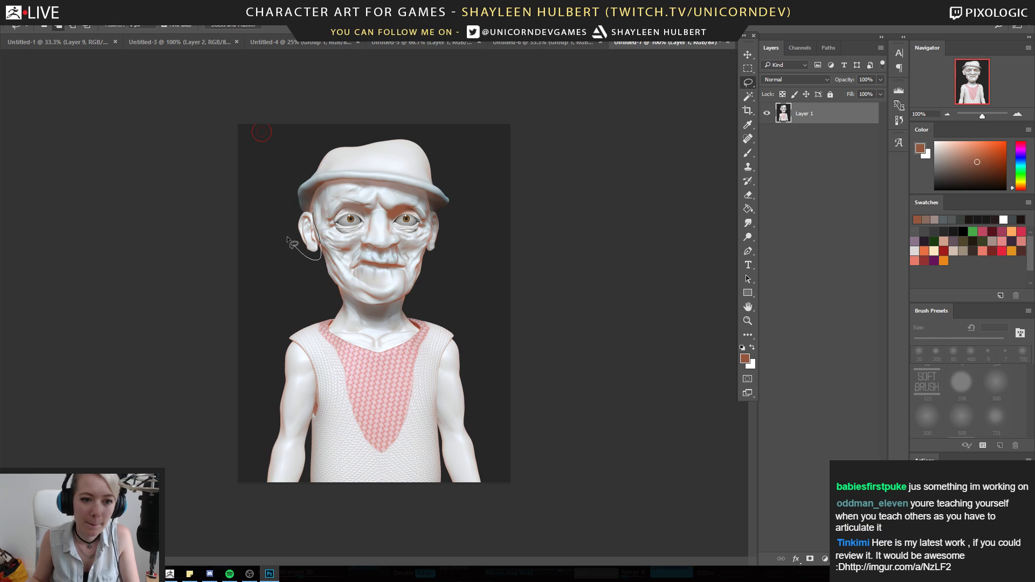
{"action": "key", "text": "ctrl+j"}
{"action": "key", "text": "v"}
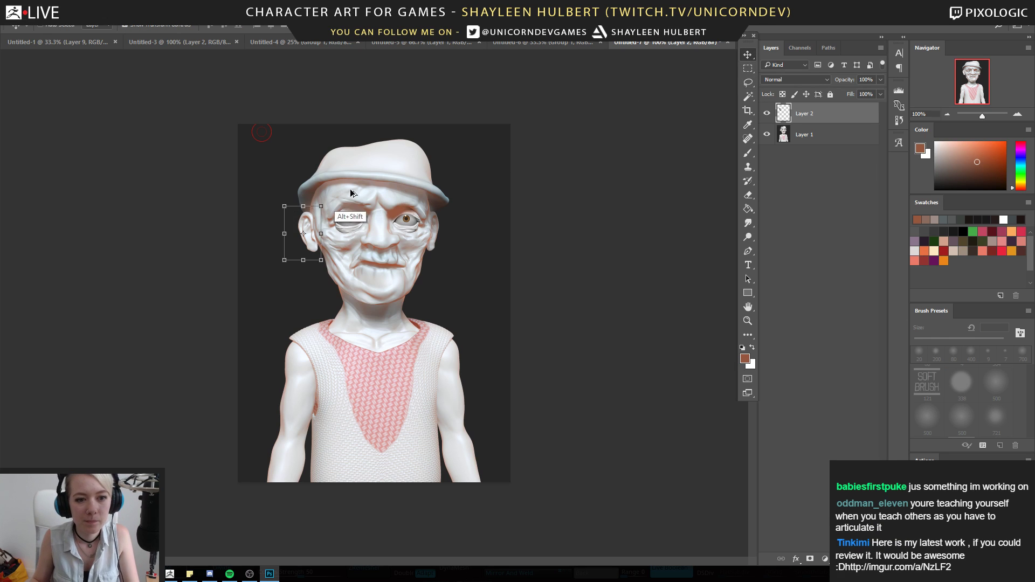
{"action": "mouse_move", "coordinate": [325, 204]}
{"action": "left_mouse_down", "text": "alt+shift"}
{"action": "mouse_move", "coordinate": [333, 194]}
{"action": "mouse_move", "coordinate": [307, 231]}
{"action": "mouse_move", "coordinate": [326, 198]}
{"action": "left_mouse_up", "text": "alt+shift"}
{"action": "mouse_move", "coordinate": [316, 236]}
{"action": "left_mouse_down"}
{"action": "mouse_move", "coordinate": [286, 190]}
{"action": "mouse_move", "coordinate": [263, 233]}
{"action": "left_mouse_up"}
{"action": "key", "text": "Return"}
Erase the surplus around the enlarged left-side ear and retouch its upper edge with the 20 px brush in sampled colours
{"action": "key", "text": "e"}
{"action": "mouse_move", "coordinate": [359, 278]}
{"action": "left_mouse_down"}
{"action": "mouse_move", "coordinate": [300, 300]}
{"action": "mouse_move", "coordinate": [280, 257]}
{"action": "left_mouse_up"}
{"action": "key", "text": "b"}
{"action": "left_click", "coordinate": [295, 225], "text": "alt"}
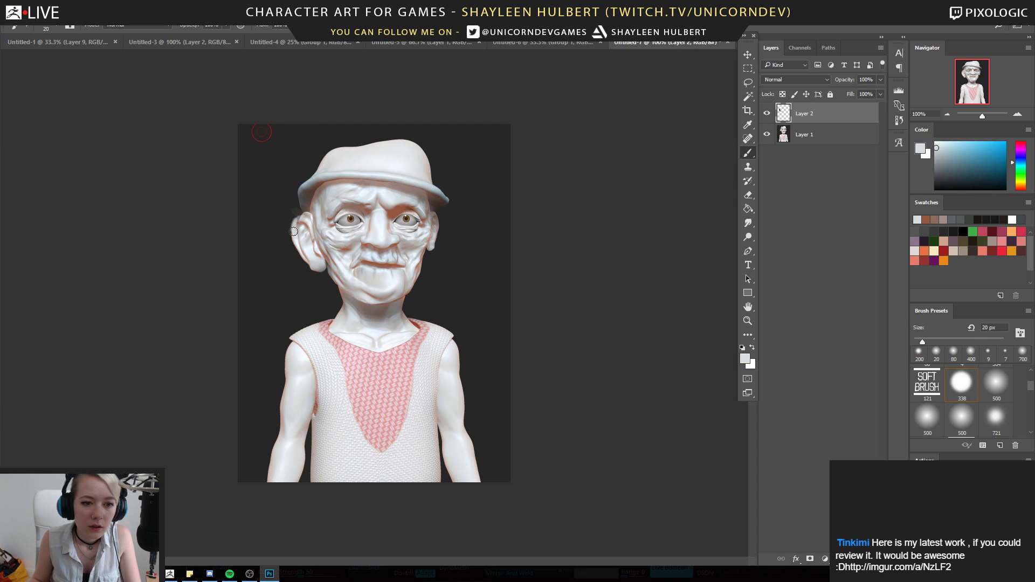
{"action": "left_click", "coordinate": [289, 218], "text": "alt"}
{"action": "left_click", "coordinate": [305, 200], "text": "alt"}
{"action": "mouse_move", "coordinate": [295, 215]}
{"action": "left_mouse_down"}
{"action": "mouse_move", "coordinate": [309, 213]}
{"action": "mouse_move", "coordinate": [291, 214]}
{"action": "left_mouse_up"}
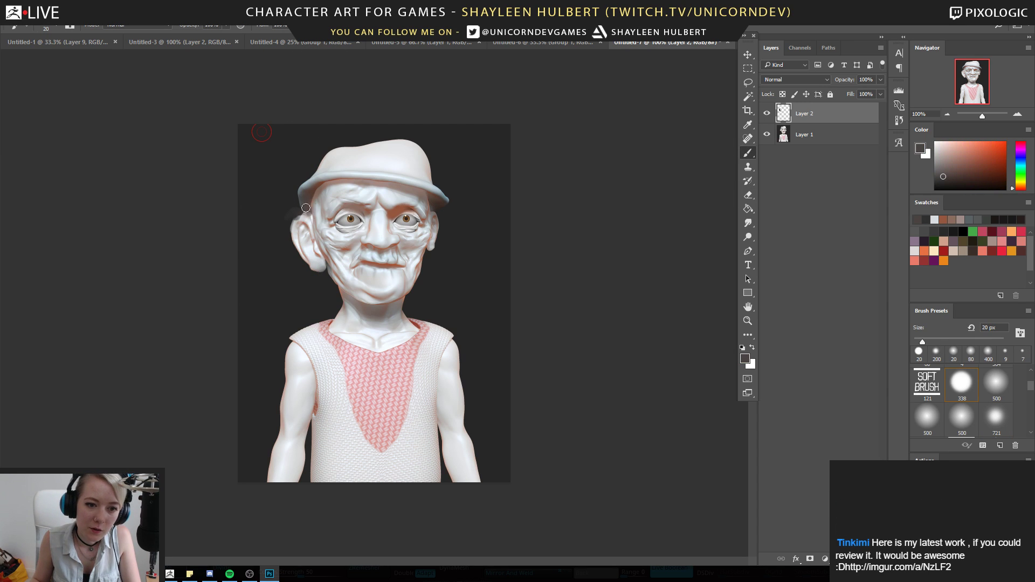
Lasso the ear on the image's right side, copy it to a new layer, and enlarge it to match the other ear
{"action": "left_click", "coordinate": [748, 82]}
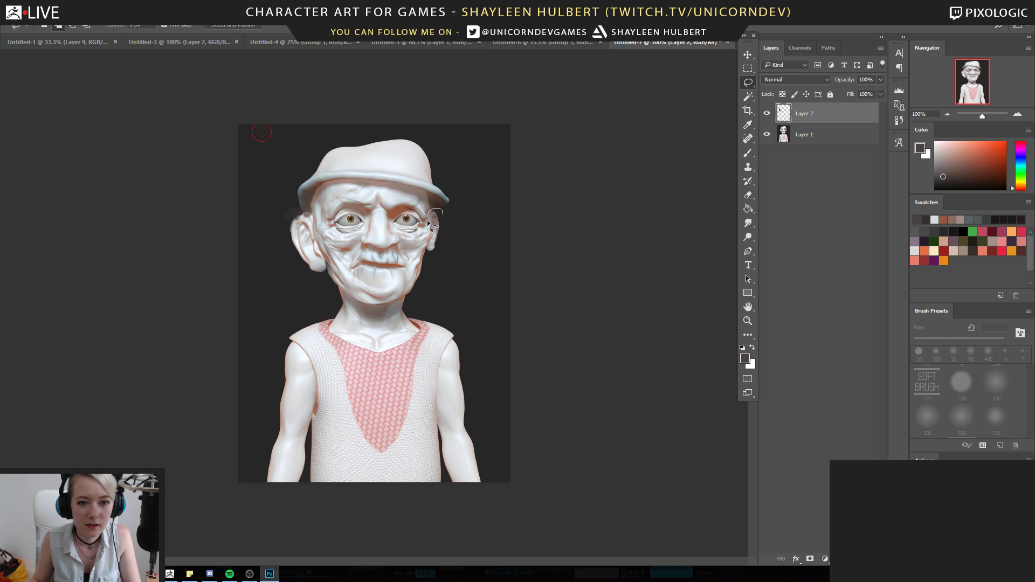
{"action": "mouse_move", "coordinate": [441, 263]}
{"action": "left_mouse_down"}
{"action": "mouse_move", "coordinate": [443, 216]}
{"action": "mouse_move", "coordinate": [467, 190]}
{"action": "mouse_move", "coordinate": [451, 217]}
{"action": "mouse_move", "coordinate": [473, 201]}
{"action": "left_mouse_up"}
{"action": "key", "text": "ctrl+j"}
{"action": "key", "text": "v"}
{"action": "key", "text": "Return"}
Blend the enlarged right-side ear into the head and background on Layer 3 with the 20 px brush in sampled colours
{"action": "key", "text": "e"}
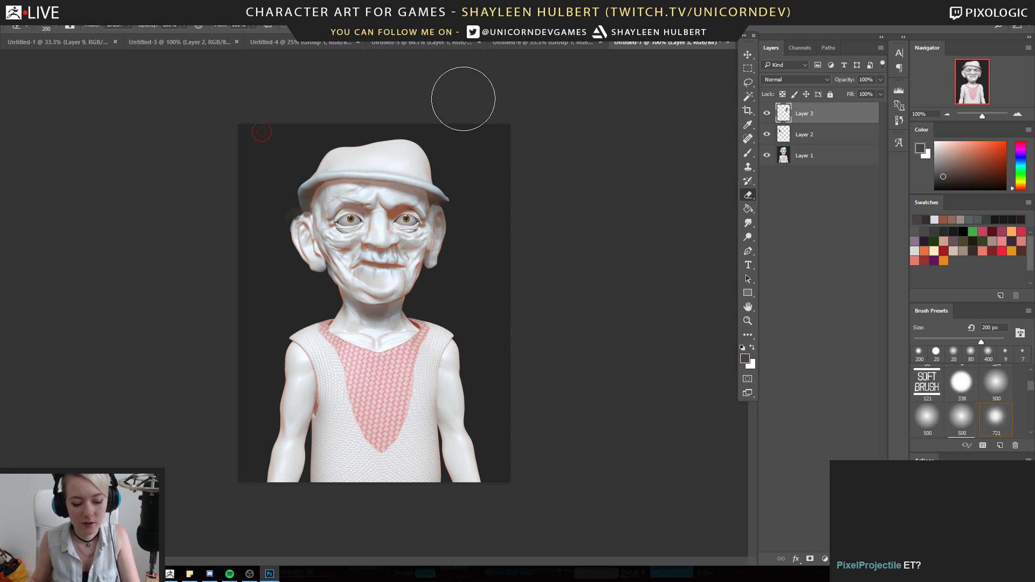
{"action": "key", "text": "b"}
{"action": "left_click", "coordinate": [440, 275], "text": "alt"}
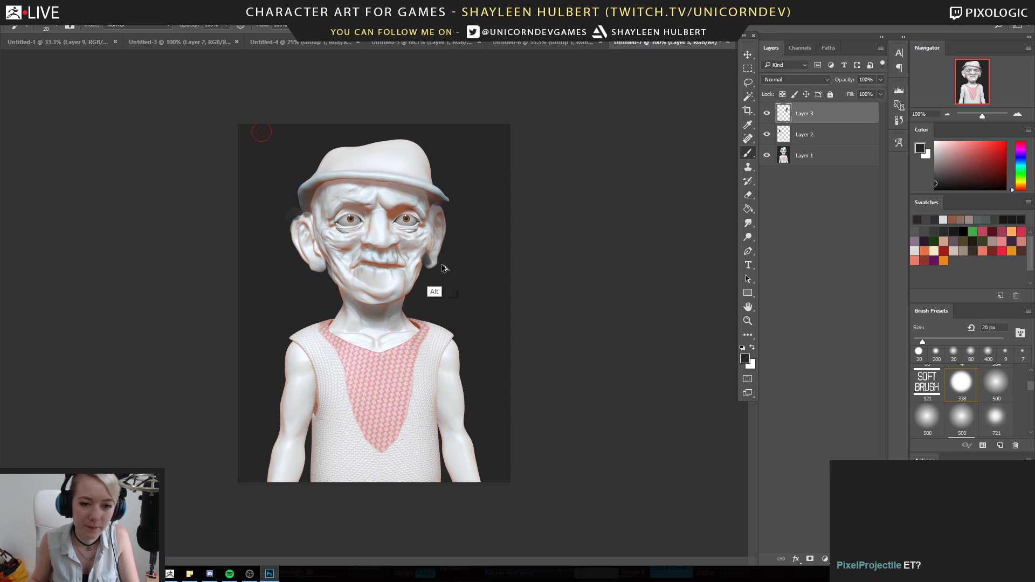
{"action": "left_click", "coordinate": [427, 281], "text": "alt"}
{"action": "left_click", "coordinate": [424, 250], "text": "alt"}
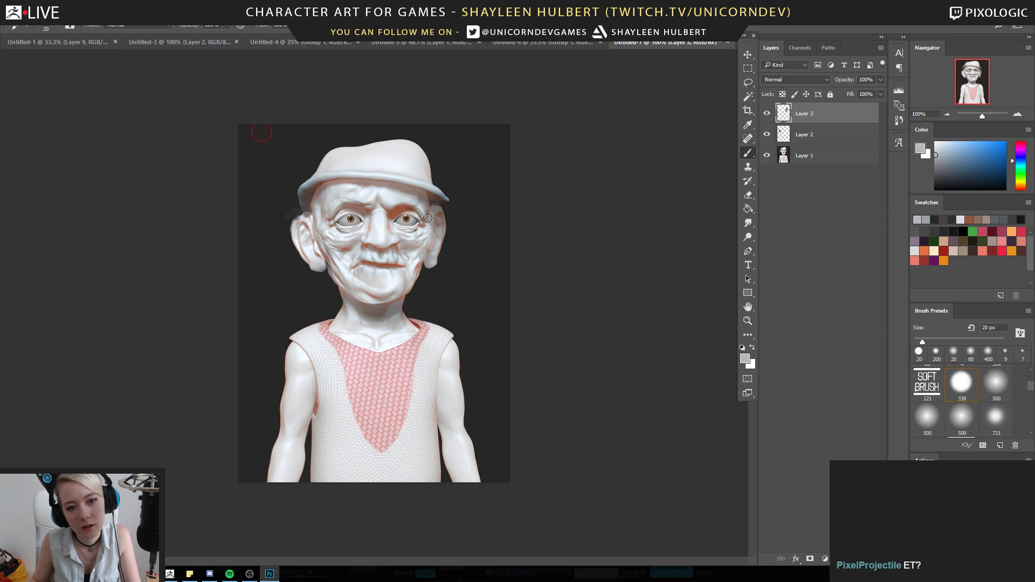
Retouch the top and outer edge of the left-side ear below the hat brim on Layer 3 using sampled background and skin tones
{"action": "left_click", "coordinate": [314, 297], "text": "alt"}
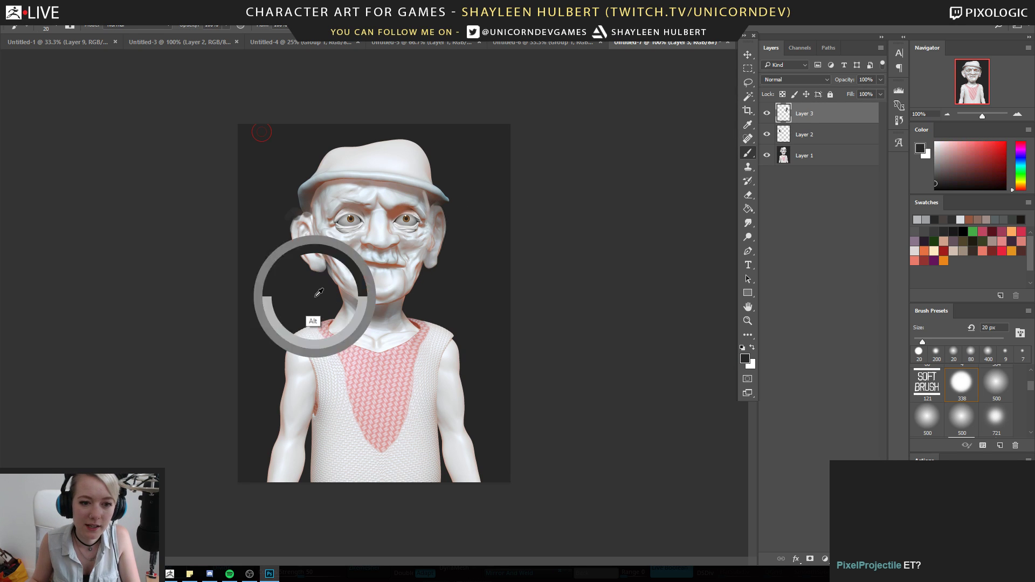
{"action": "left_click", "coordinate": [309, 209], "text": "alt"}
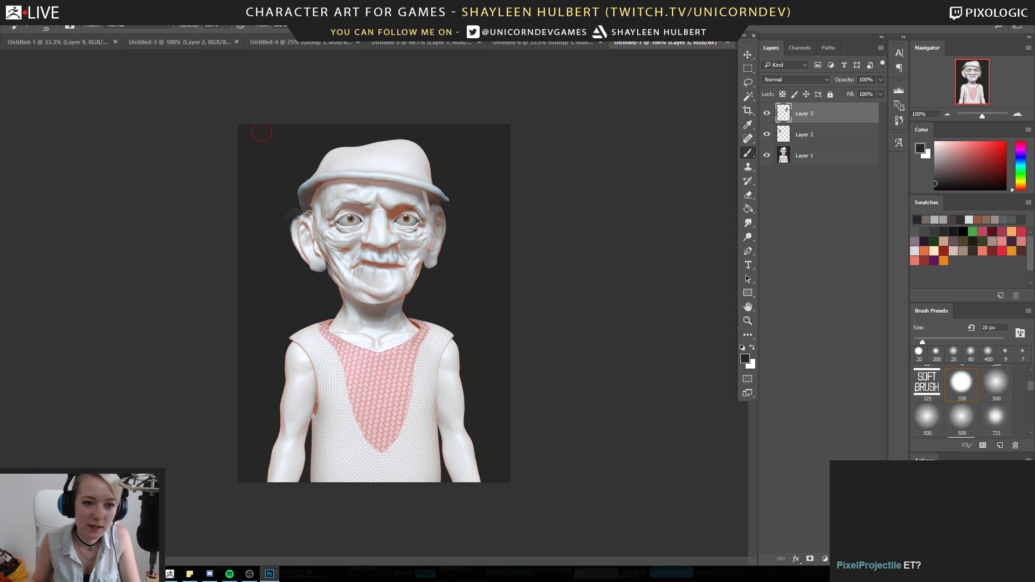
{"action": "left_click", "coordinate": [306, 210], "text": "alt"}
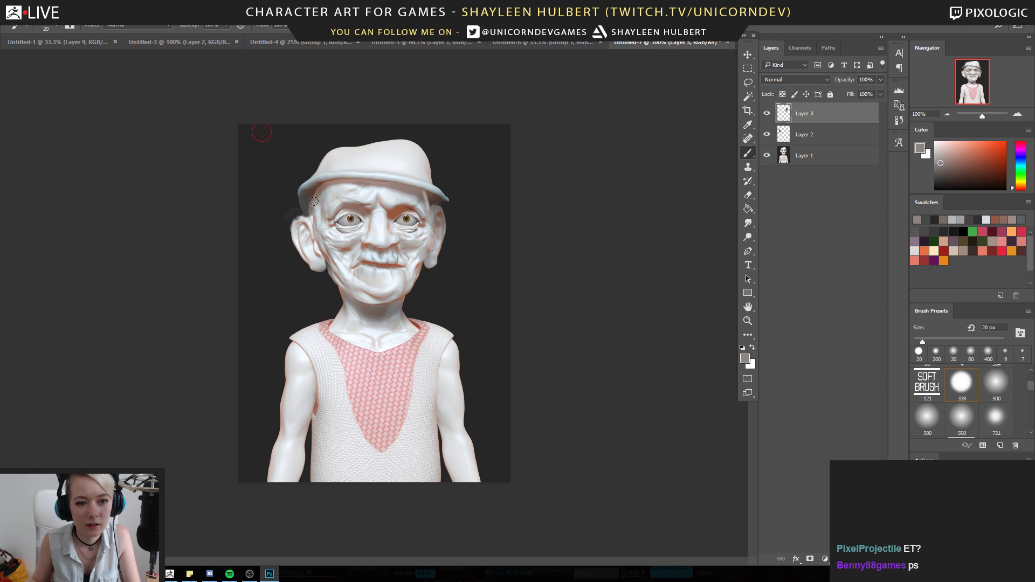
{"action": "left_click", "coordinate": [294, 220], "text": "alt"}
{"action": "left_click", "coordinate": [296, 221], "text": "alt"}
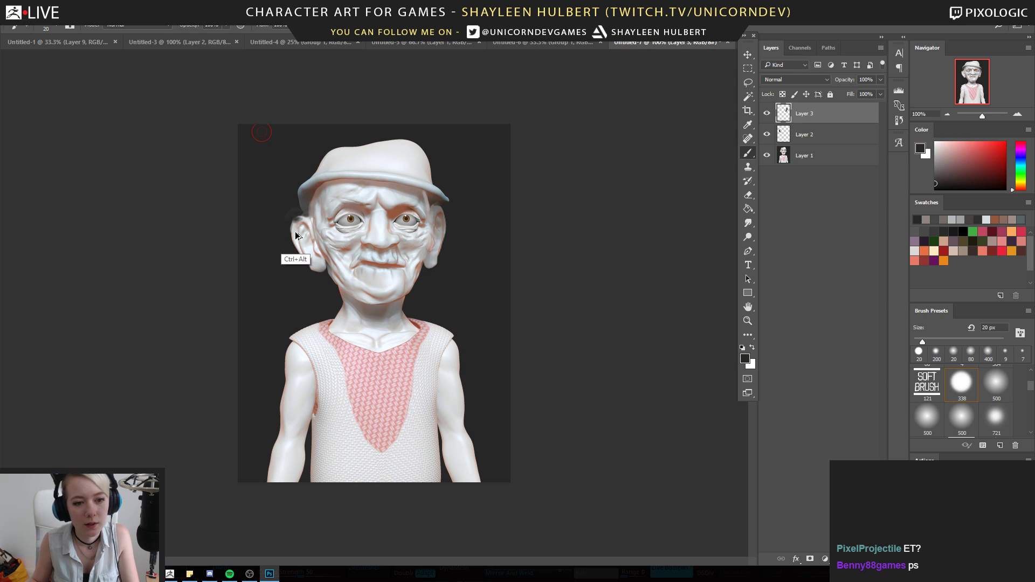
{"action": "left_click_drag", "start_coordinate": [293, 224], "coordinate": [284, 232]}
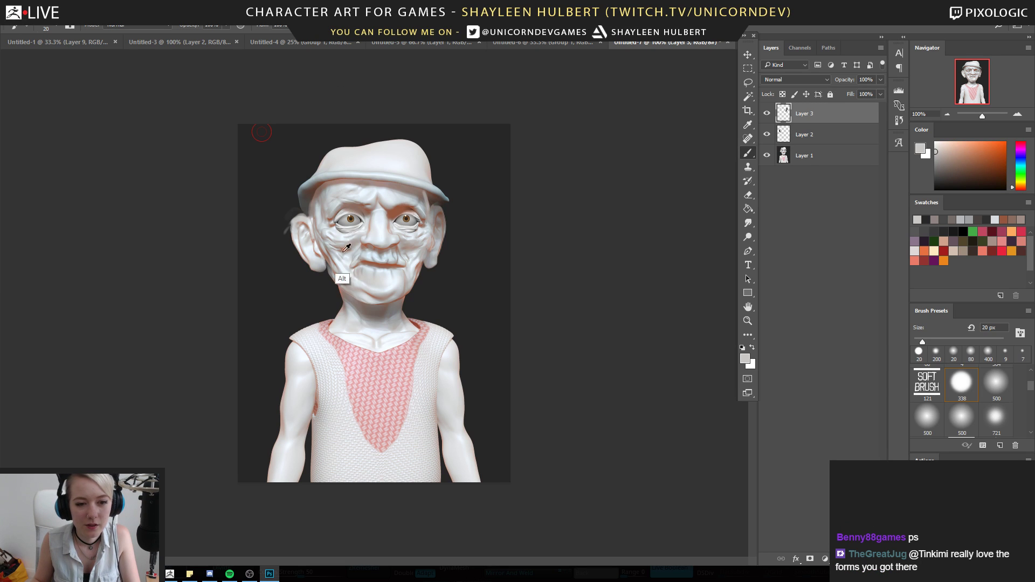
Paint long sagging folds down the image's left cheek on Layer 3, alternating sampled shadow and highlight skin tones
{"action": "left_click", "coordinate": [344, 270], "text": "alt"}
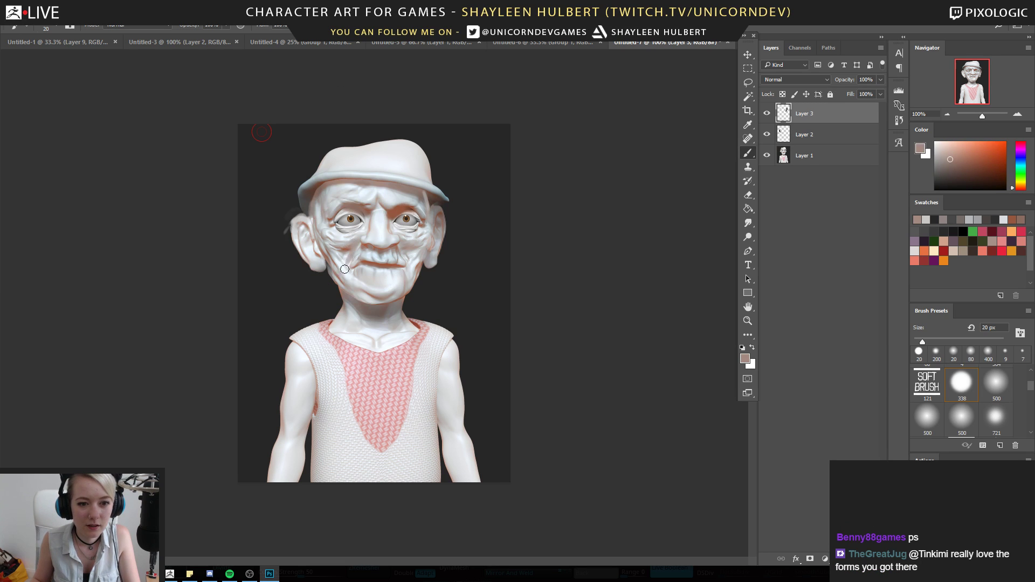
{"action": "left_click", "coordinate": [341, 240], "text": "alt"}
{"action": "left_click", "coordinate": [353, 235], "text": "alt"}
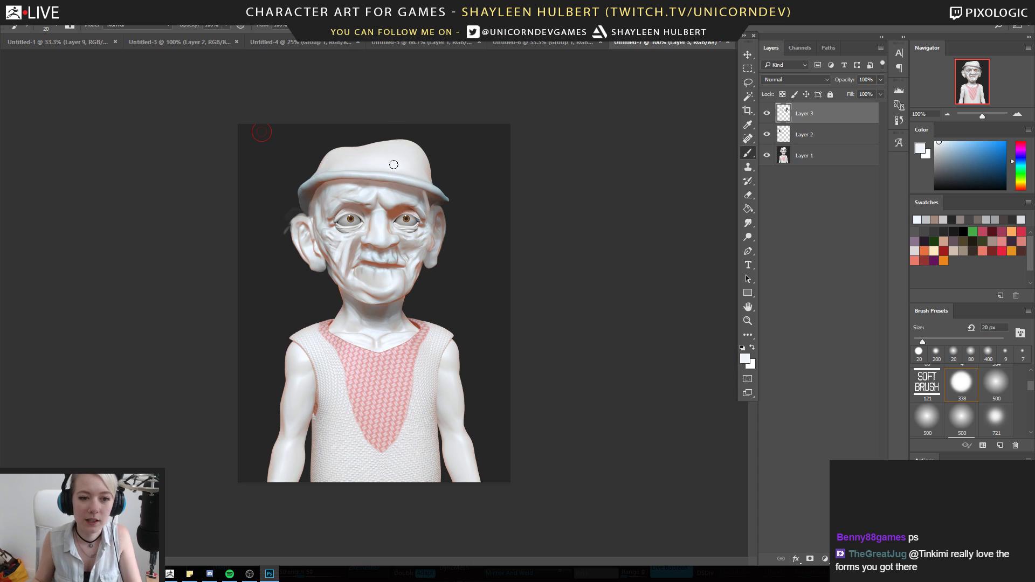
{"action": "left_click_drag", "start_coordinate": [351, 237], "coordinate": [290, 200]}
{"action": "key", "text": "ctrl+z"}
{"action": "left_click", "coordinate": [339, 240], "text": "alt"}
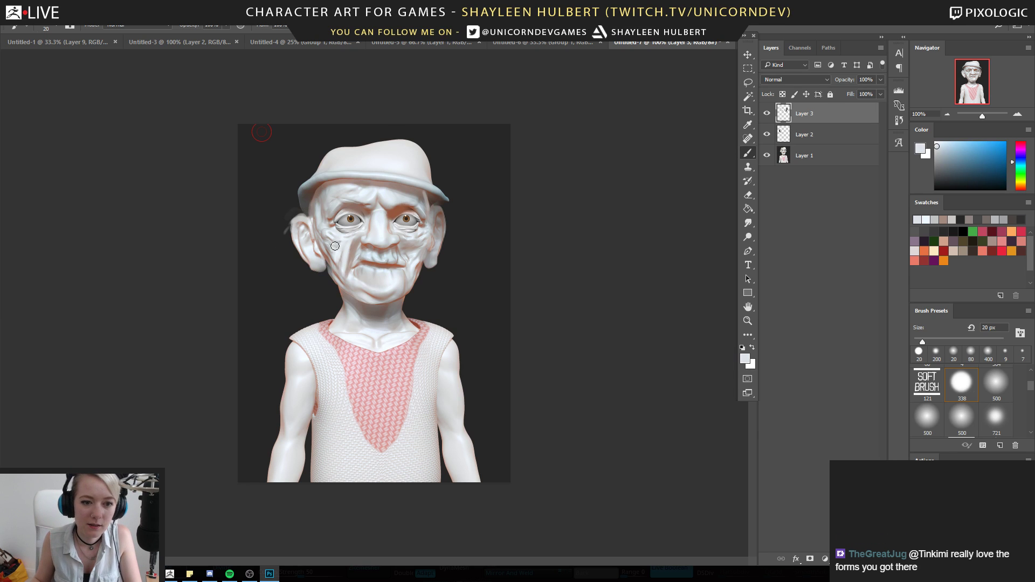
{"action": "left_click", "coordinate": [355, 263], "text": "alt"}
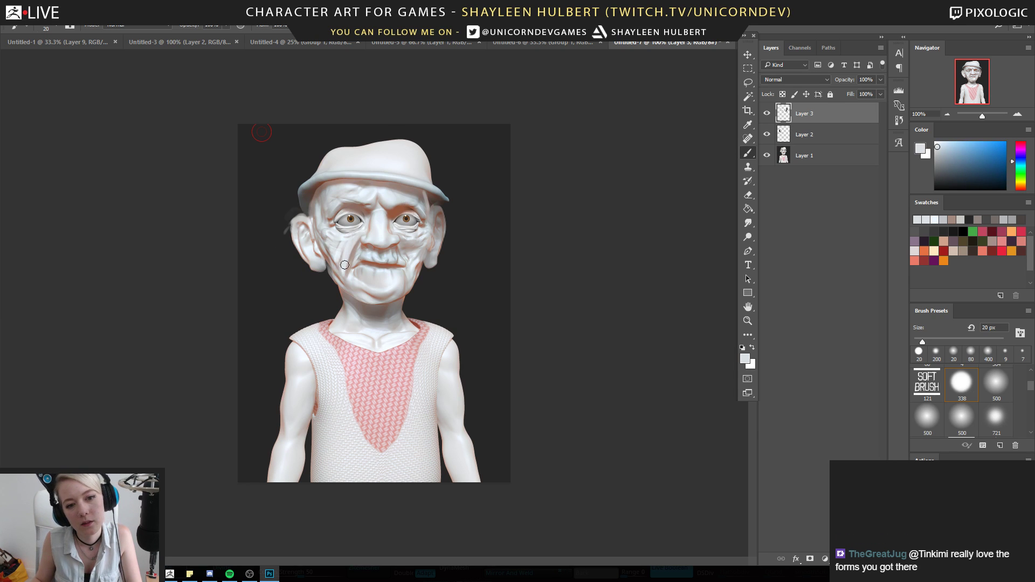
Paint long sagging folds down the image's right cheek on Layer 3, alternating sampled brown shadow and light skin tones
{"action": "left_click", "coordinate": [403, 244], "text": "alt"}
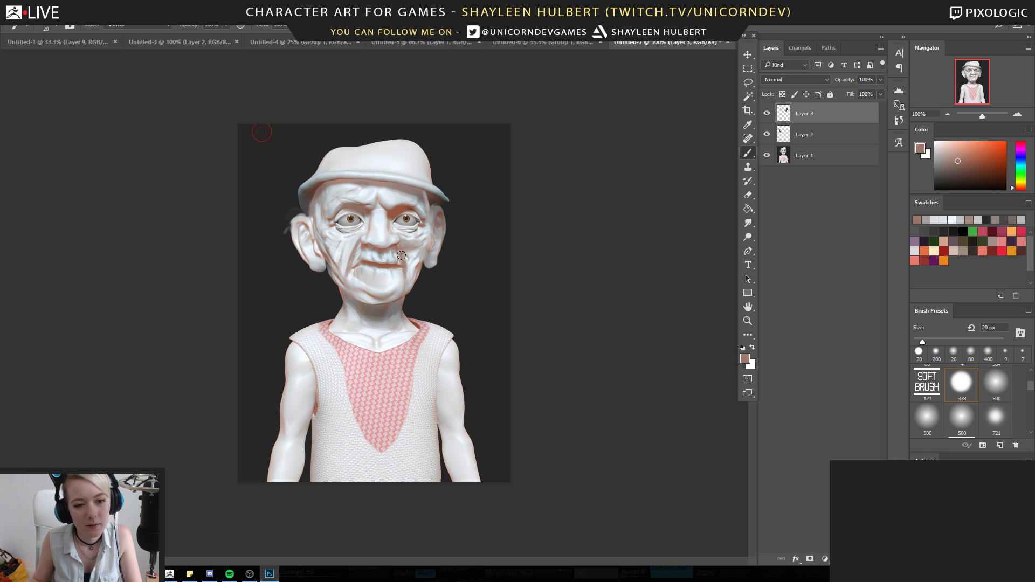
{"action": "left_click", "coordinate": [404, 254], "text": "alt"}
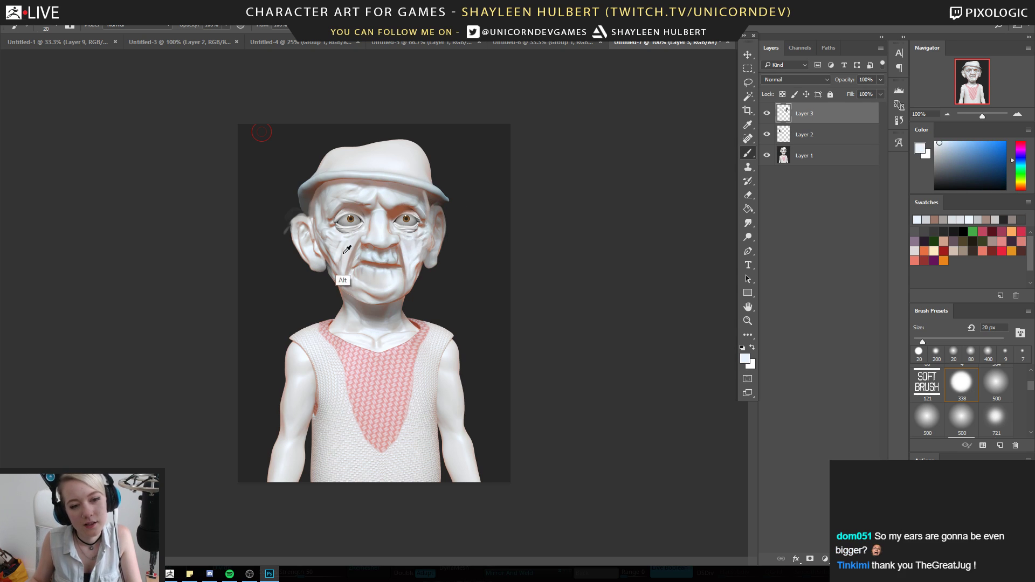
{"action": "left_click", "coordinate": [346, 273], "text": "alt"}
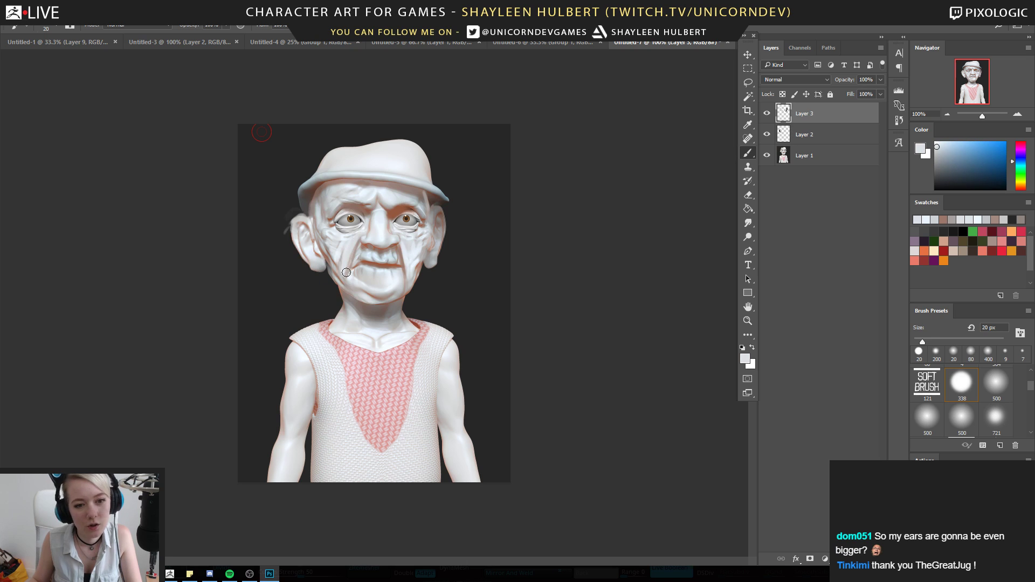
{"action": "left_click", "coordinate": [400, 257], "text": "alt"}
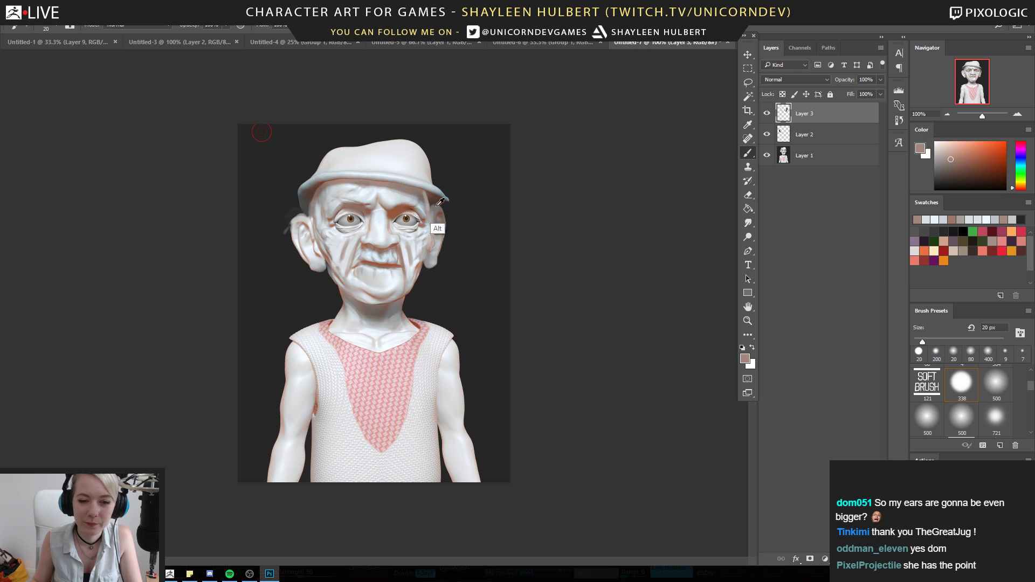
Shade the right-side temple, lighten both drooping brows with the 40 px brush, and darken the creases around the nose bridge at 35 px
{"action": "left_click", "coordinate": [424, 195], "text": "alt"}
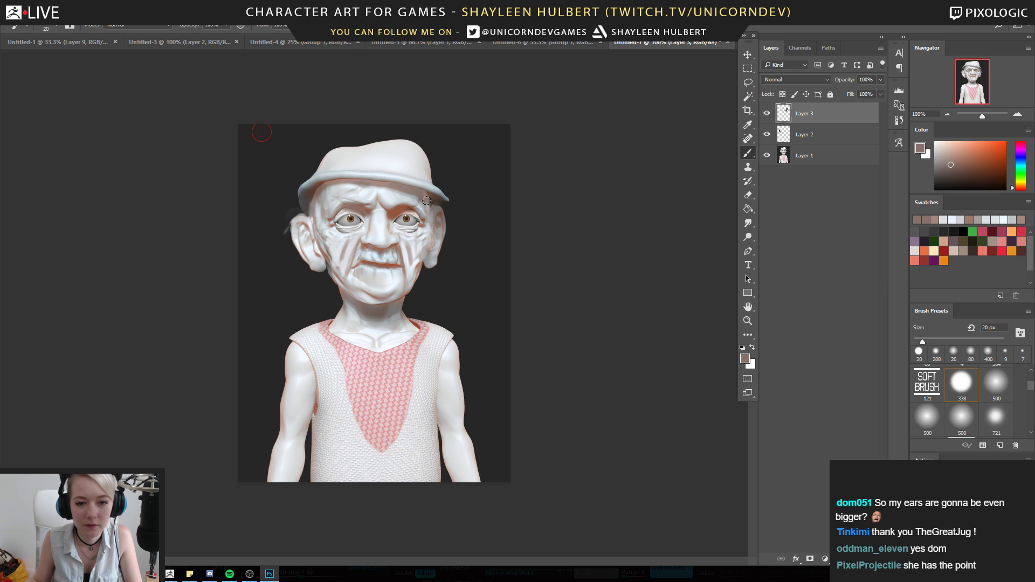
{"action": "left_click", "coordinate": [352, 212], "text": "alt"}
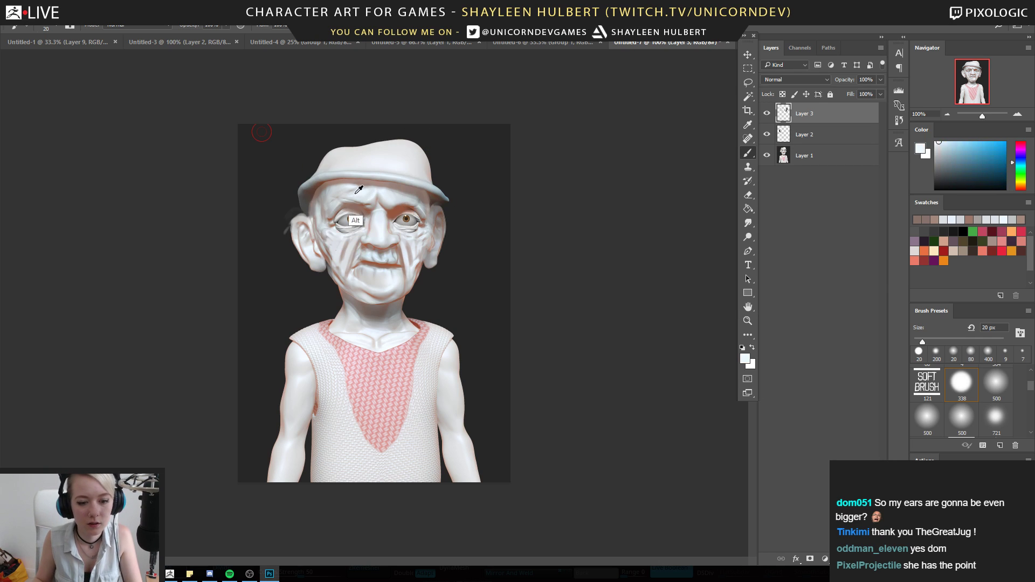
{"action": "left_click_drag", "start_coordinate": [340, 205], "coordinate": [330, 213]}
{"action": "mouse_move", "coordinate": [407, 209]}
{"action": "left_mouse_down"}
{"action": "mouse_move", "coordinate": [421, 211]}
{"action": "mouse_move", "coordinate": [403, 206]}
{"action": "left_mouse_up"}
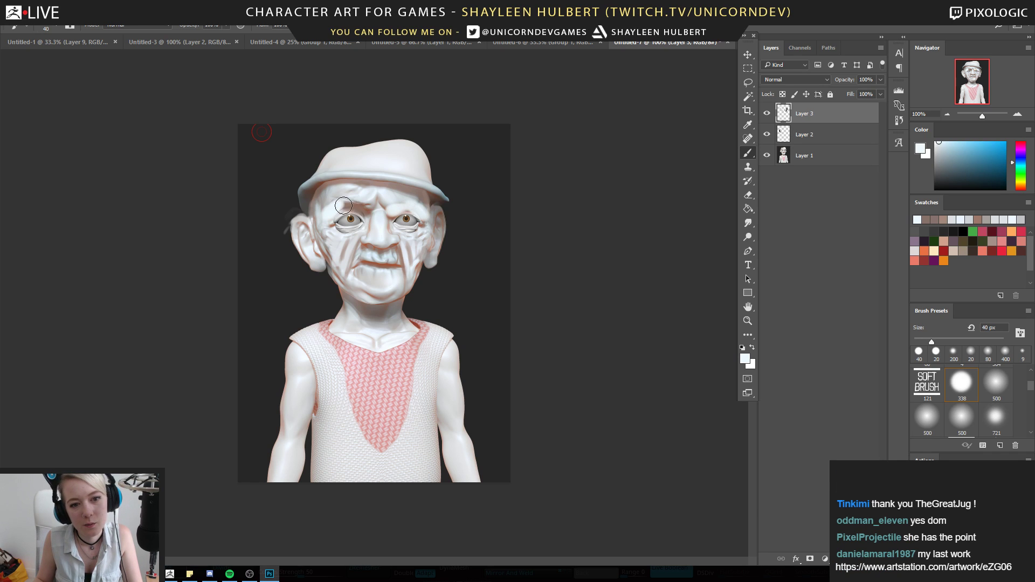
{"action": "left_click", "coordinate": [367, 209], "text": "alt"}
{"action": "left_click", "coordinate": [367, 209], "text": "alt"}
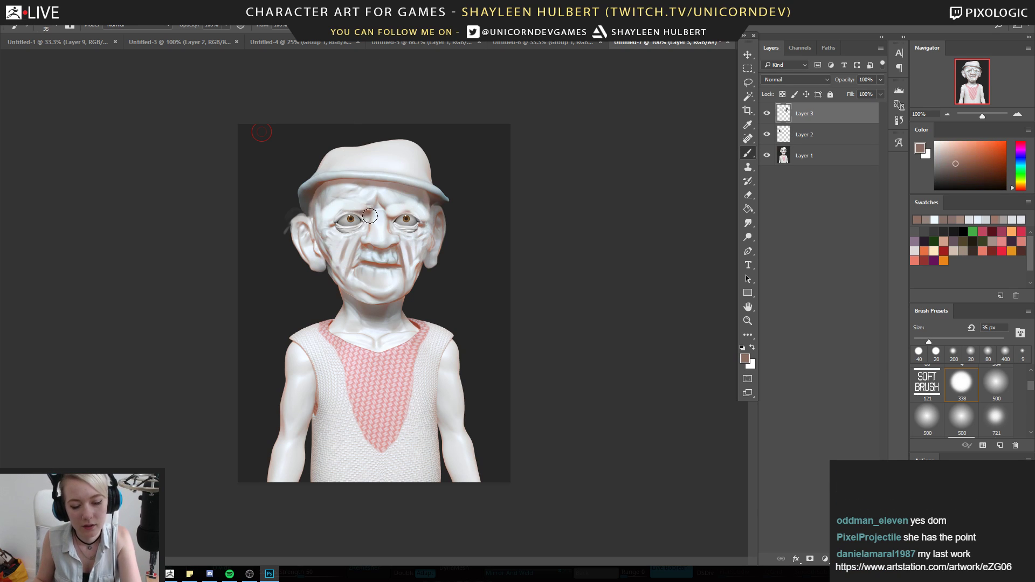
{"action": "left_click_drag", "start_coordinate": [366, 220], "coordinate": [383, 215]}
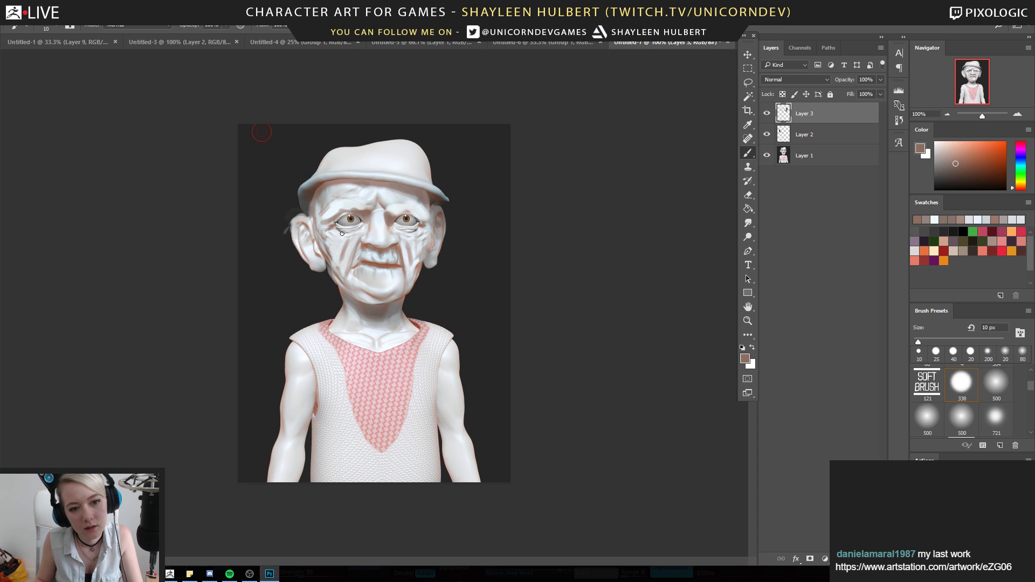
Paint heavy bags under both eyes with the 10 px brush in sampled grey and dark tones, undoing the arrow mark on the cheek
{"action": "left_click", "coordinate": [350, 234], "text": "alt"}
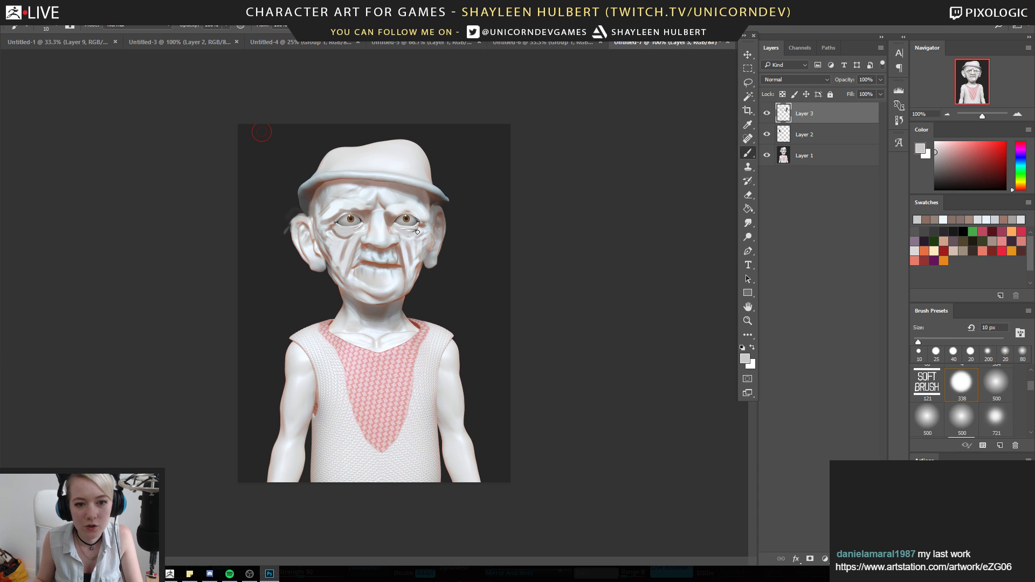
{"action": "left_click", "coordinate": [420, 252], "text": "alt"}
{"action": "left_click", "coordinate": [476, 206], "text": "alt"}
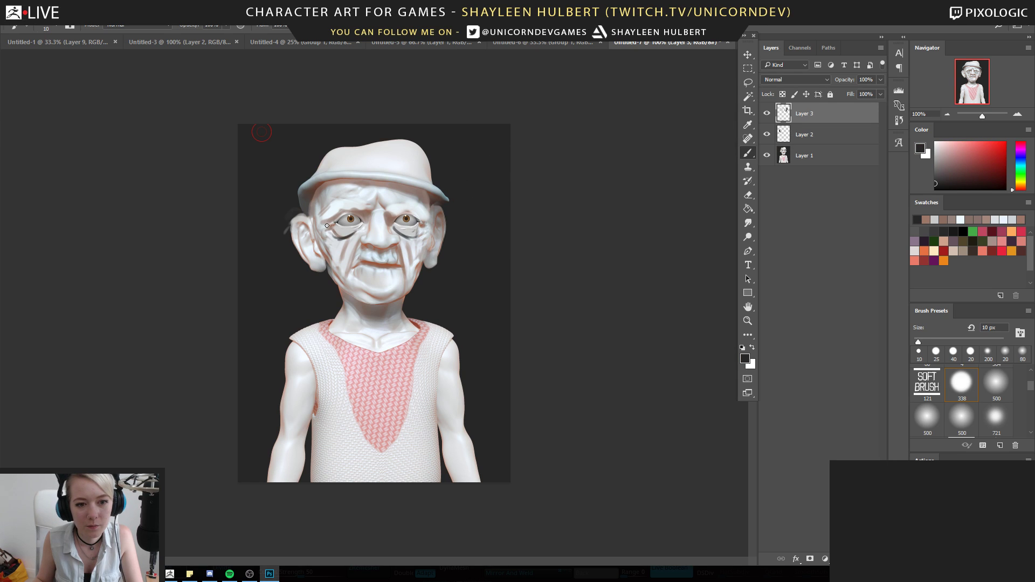
{"action": "left_click_drag", "start_coordinate": [345, 242], "coordinate": [353, 244]}
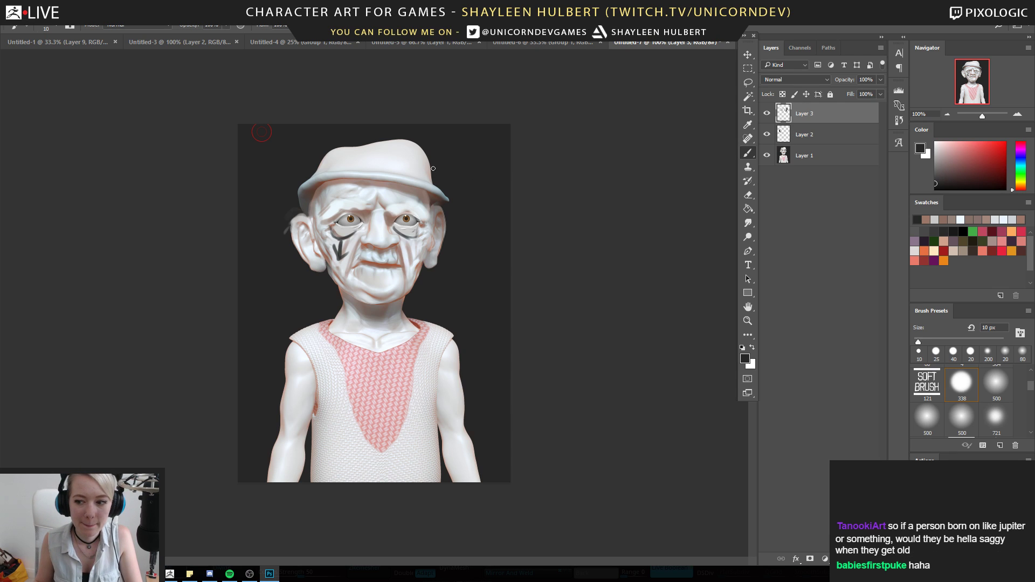
{"action": "key", "text": "ctrl+z"}
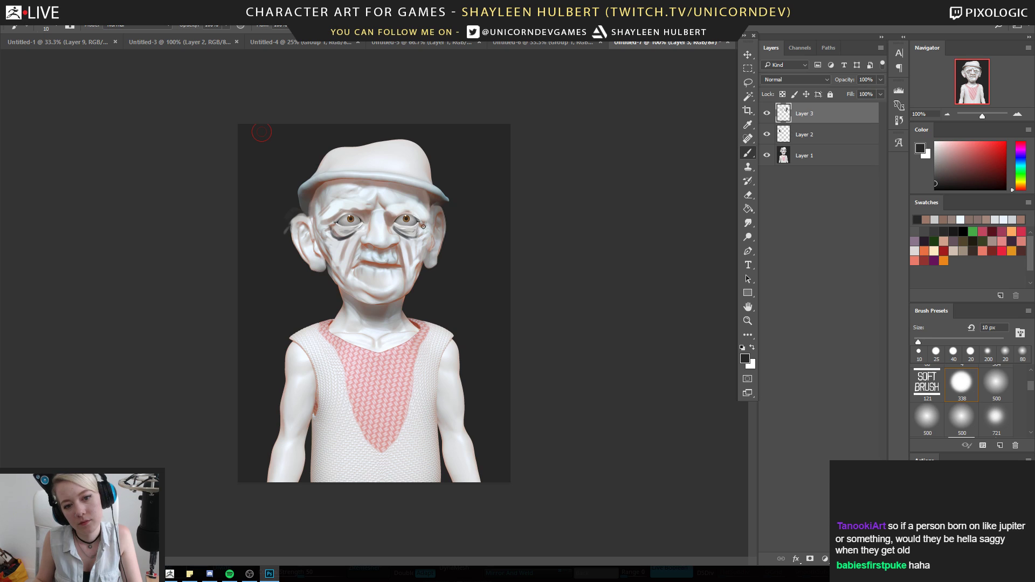
Reshape the chin with 35 px grey and light tones, and mark its underside and upper crease with a dark 15 px brush
{"action": "left_click", "coordinate": [374, 284], "text": "alt"}
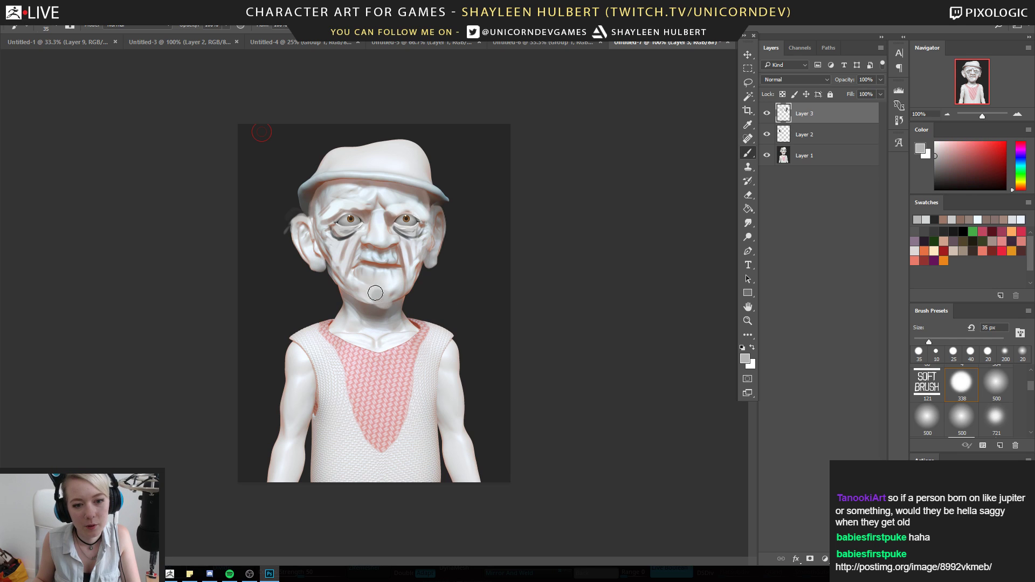
{"action": "left_click", "coordinate": [382, 291], "text": "alt"}
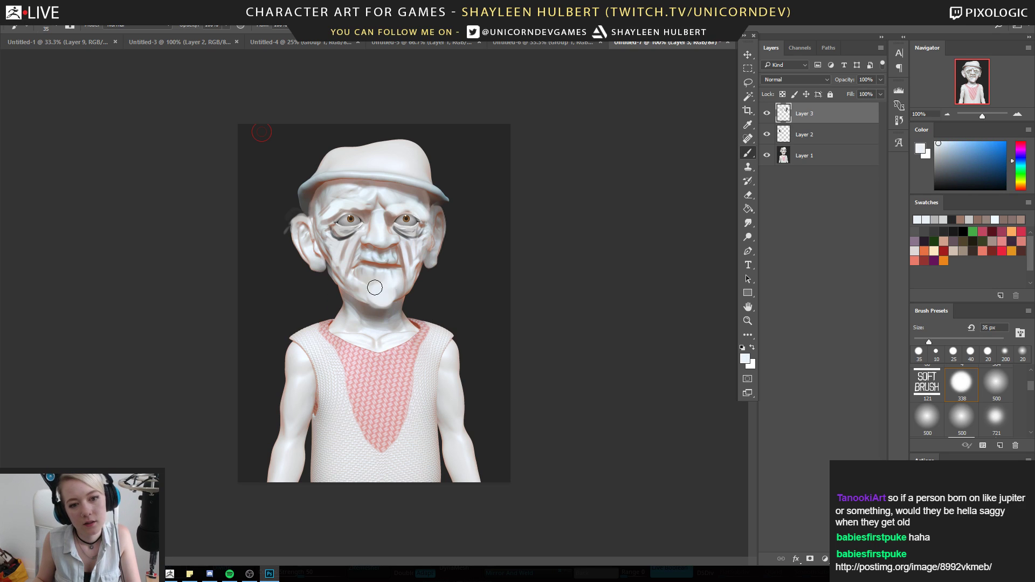
{"action": "key", "text": "d"}
{"action": "key", "text": "bracketleft"}
{"action": "key", "text": "bracketleft"}
{"action": "left_click_drag", "start_coordinate": [359, 297], "coordinate": [394, 301]}
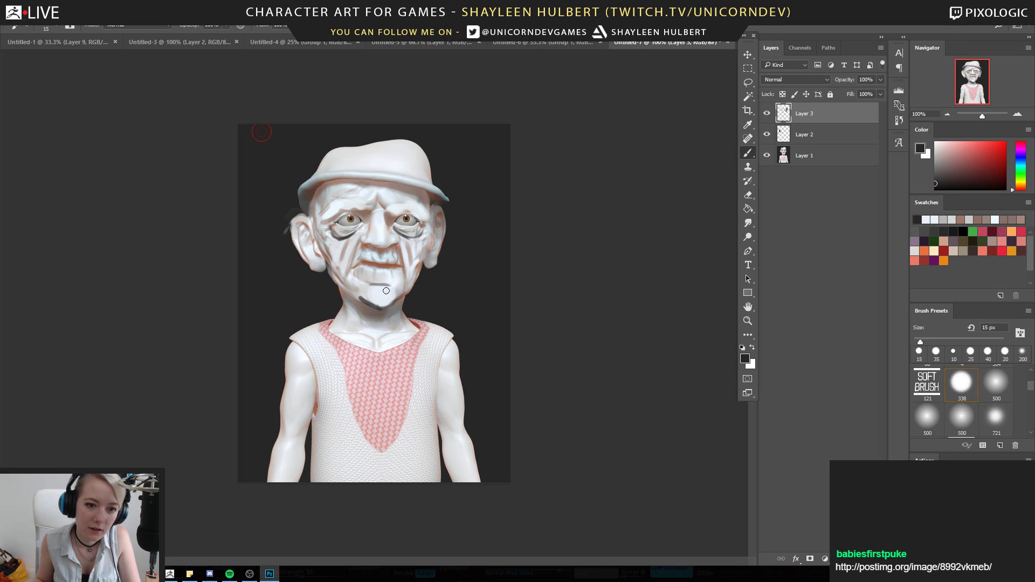
Paint drooping creases at both corners of the mouth with the 15 px brush, using sampled dark and grey tones
{"action": "left_click", "coordinate": [350, 273], "text": "alt"}
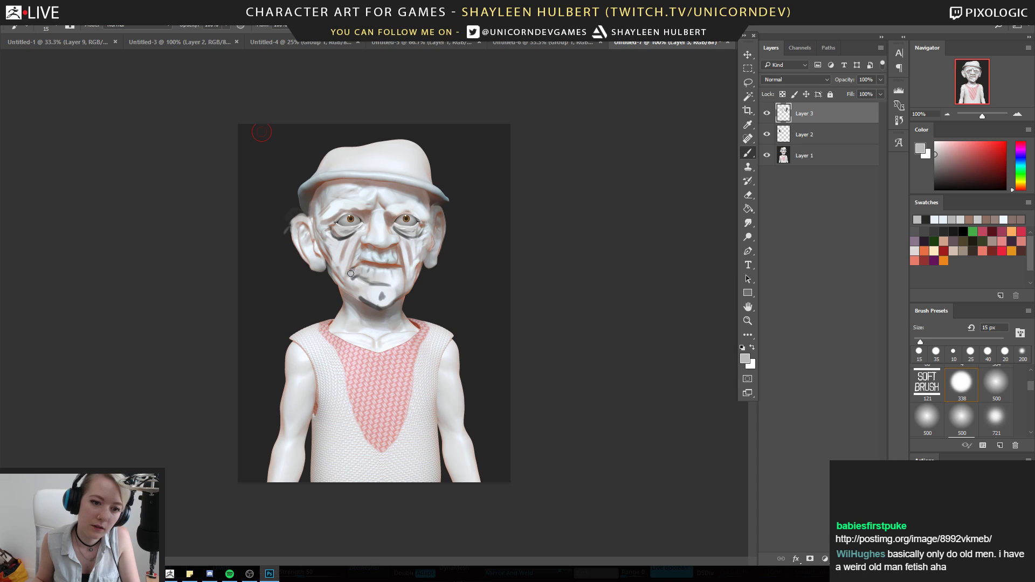
{"action": "left_click", "coordinate": [440, 306], "text": "alt"}
{"action": "left_click", "coordinate": [402, 268], "text": "alt"}
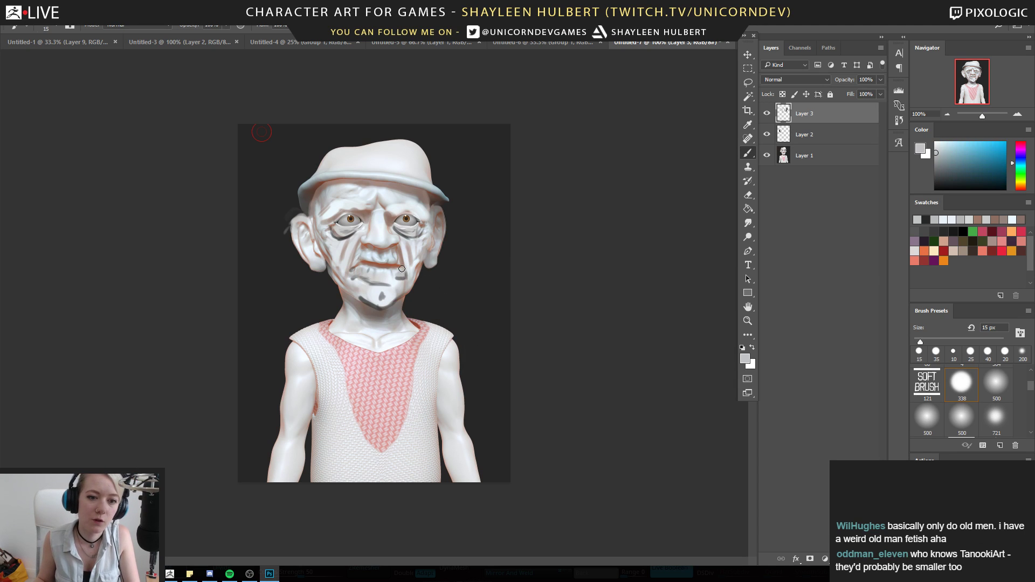
Refine the shading around the eyelids and brows with sampled brown shadow and light skin tones
{"action": "left_click", "coordinate": [332, 230], "text": "alt"}
{"action": "left_click", "coordinate": [364, 212], "text": "alt"}
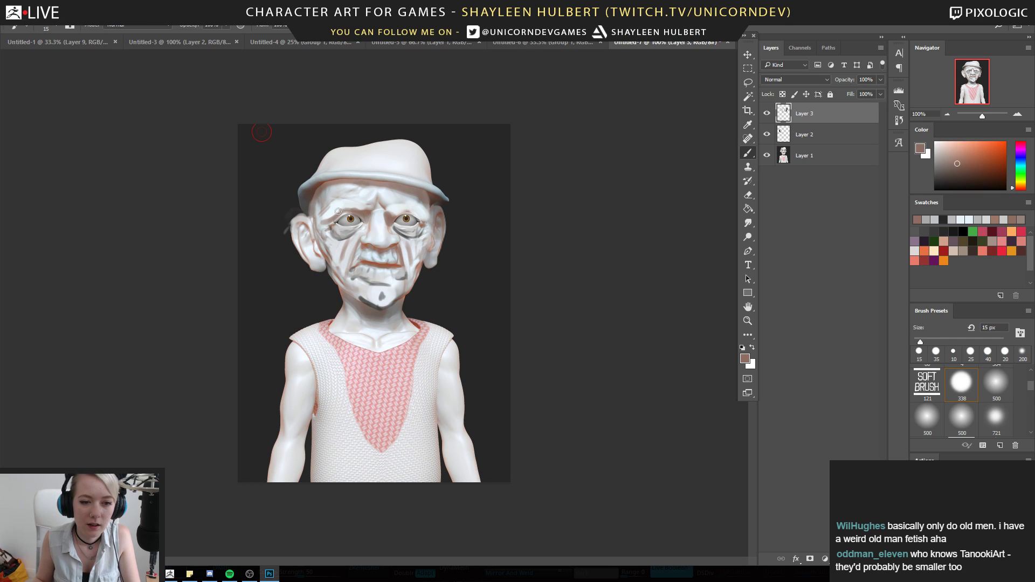
{"action": "left_click", "coordinate": [374, 211], "text": "alt"}
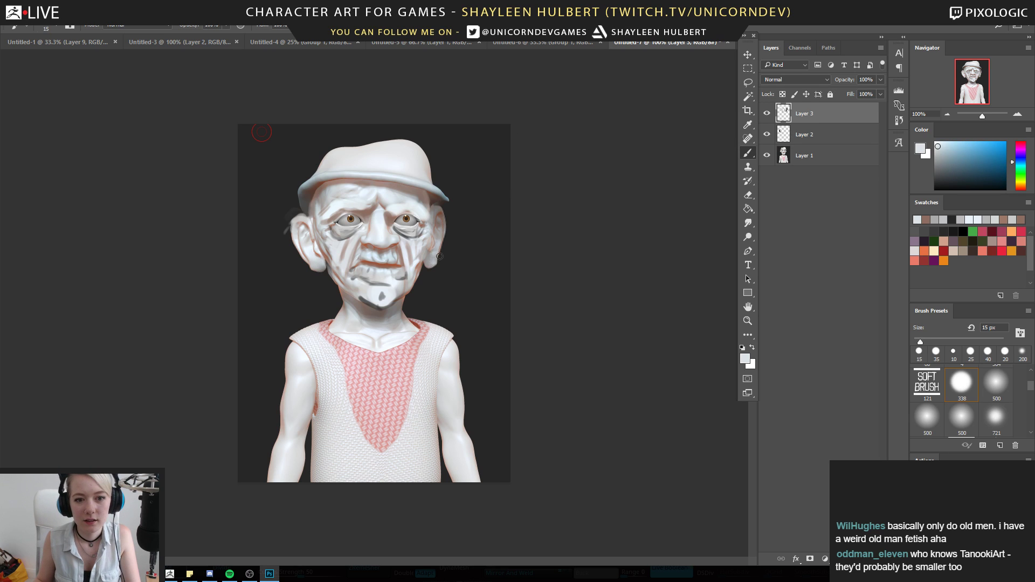
Rework the jowls and jawline on both sides of the chin with the 15 px brush in sampled skin and background tones
{"action": "left_click", "coordinate": [426, 247], "text": "alt"}
{"action": "left_click", "coordinate": [422, 267], "text": "alt"}
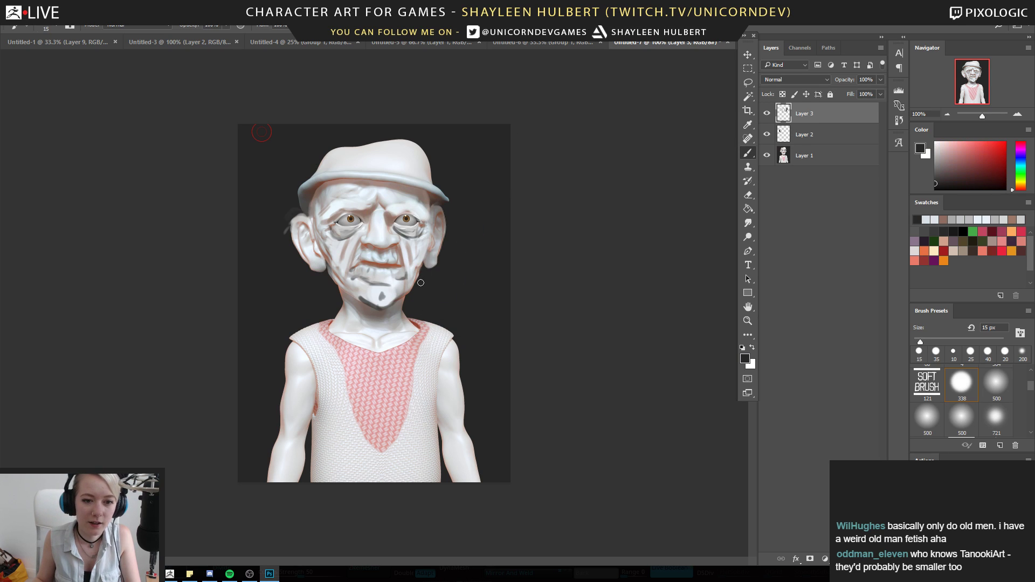
{"action": "left_click", "coordinate": [343, 308], "text": "alt"}
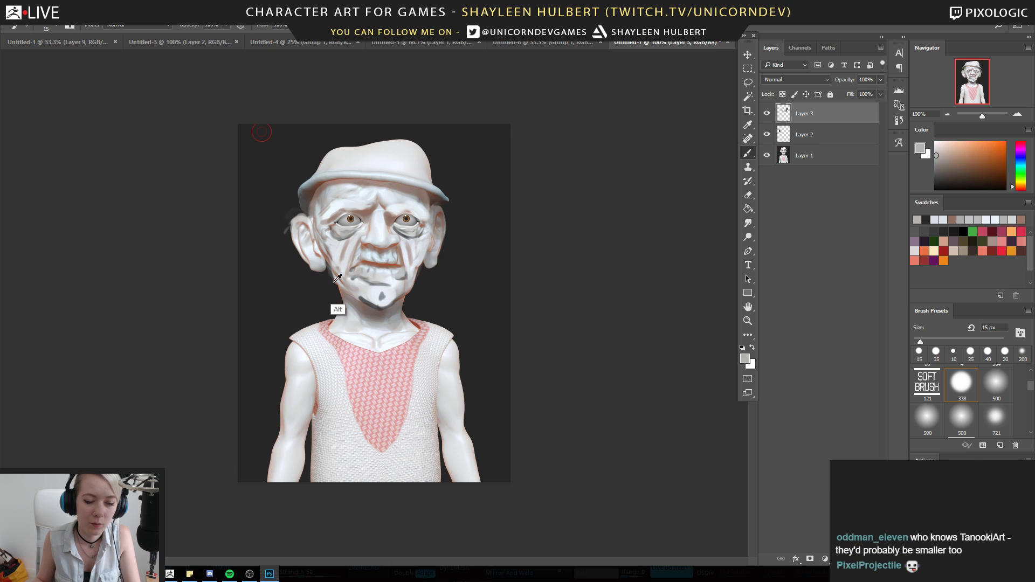
{"action": "left_click_drag", "start_coordinate": [411, 292], "coordinate": [385, 305]}
Group Layer 2 and Layer 3, and toggle the group's visibility to compare the paint-over with the original
{"action": "left_click", "coordinate": [809, 135], "text": "shift"}
{"action": "key", "text": "ctrl+g"}
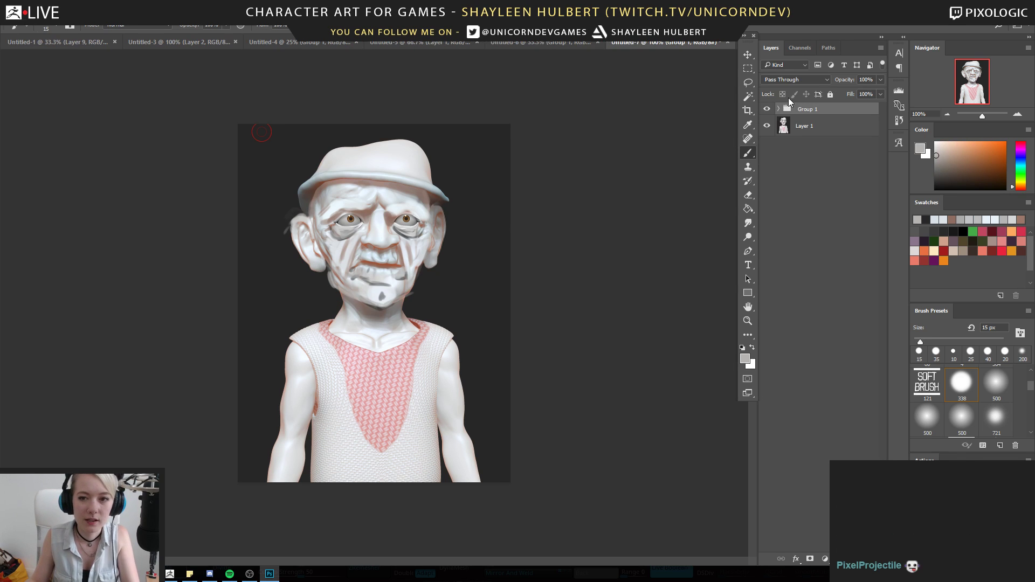
{"action": "left_click", "coordinate": [767, 109]}
{"action": "left_click", "coordinate": [766, 109]}
{"action": "left_click", "coordinate": [767, 109]}
{"action": "left_click", "coordinate": [767, 108]}
{"action": "left_click", "coordinate": [767, 109]}
{"action": "left_click", "coordinate": [766, 109]}
Examine the woven texture of the vest and its pink neckline panel up close
{"action": "left_click", "coordinate": [447, 315], "text": "alt"}
{"action": "left_click", "coordinate": [444, 318], "text": "alt"}
{"action": "left_click", "coordinate": [747, 320]}
{"action": "left_click", "coordinate": [412, 306], "text": "alt"}
{"action": "left_click", "coordinate": [412, 306], "text": "alt"}
{"action": "left_click", "coordinate": [405, 269]}
{"action": "left_click", "coordinate": [404, 270]}
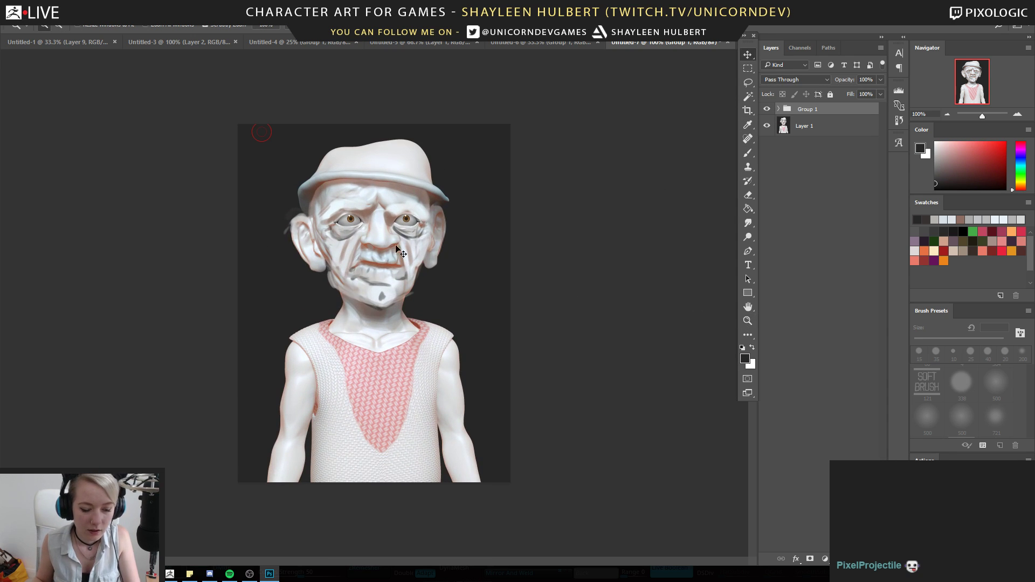
{"action": "key", "text": "b"}
{"action": "left_click", "coordinate": [747, 321]}
{"action": "left_click", "coordinate": [368, 388]}
{"action": "left_click", "coordinate": [367, 389]}
{"action": "left_click", "coordinate": [368, 390]}
{"action": "left_click_drag", "start_coordinate": [312, 439], "coordinate": [393, 324]}
{"action": "left_click", "coordinate": [364, 326], "text": "alt"}
{"action": "left_click", "coordinate": [363, 327], "text": "alt"}
{"action": "left_click", "coordinate": [362, 368]}
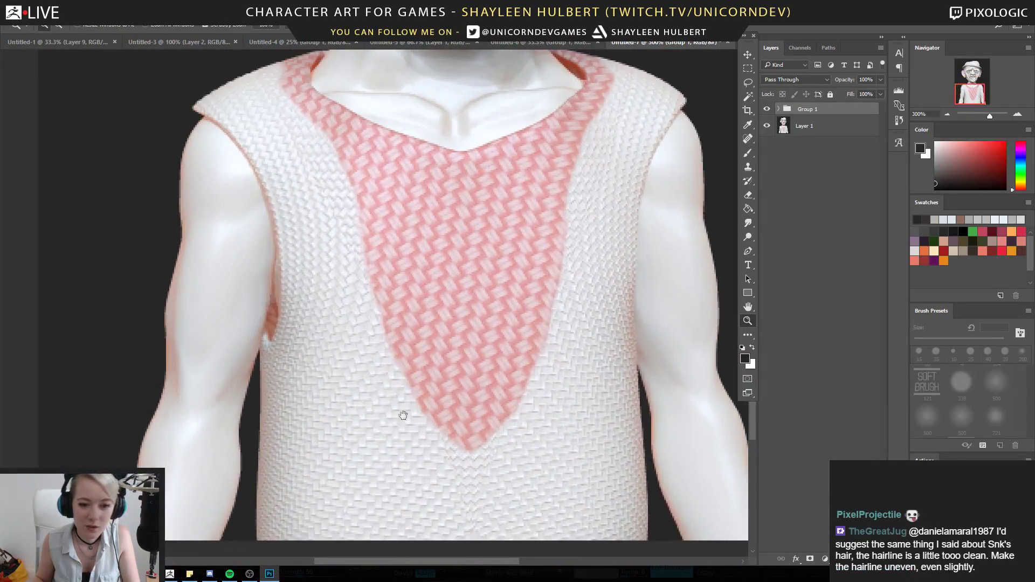
{"action": "left_click_drag", "start_coordinate": [399, 420], "coordinate": [384, 356]}
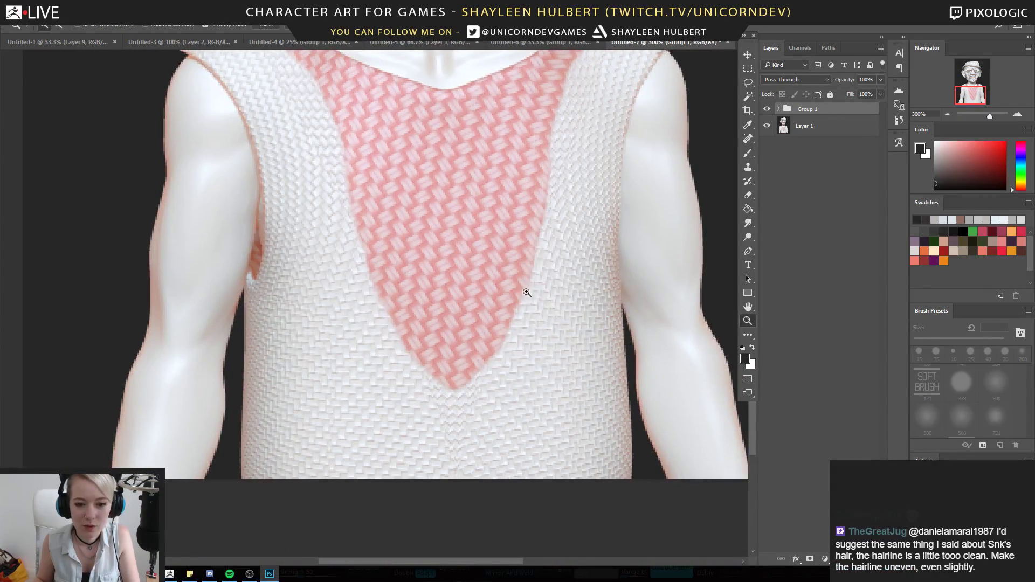
{"action": "left_click", "coordinate": [365, 363], "text": "alt"}
{"action": "left_click", "coordinate": [365, 362], "text": "alt"}
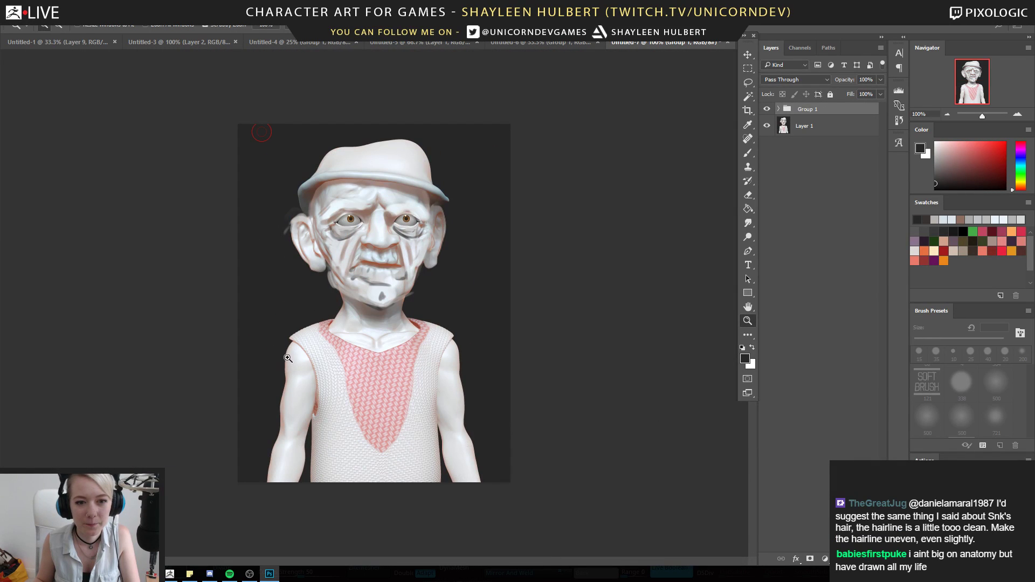
Lasso the hat, copy it merged to a new layer, scale it down slightly about its centre, and clean up the old brim around it
{"action": "key", "text": "l"}
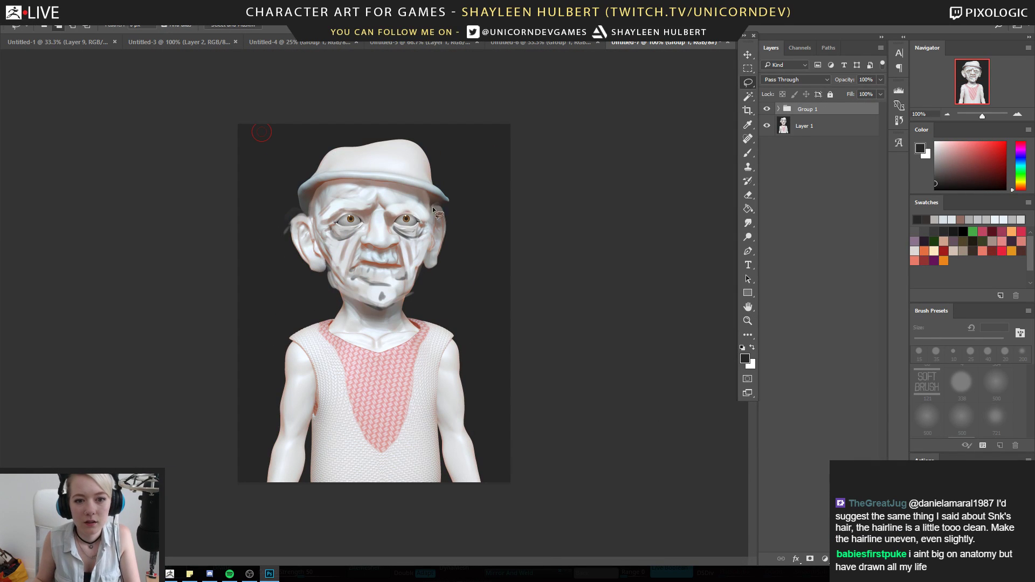
{"action": "mouse_move", "coordinate": [411, 188]}
{"action": "left_mouse_down"}
{"action": "mouse_move", "coordinate": [322, 185]}
{"action": "mouse_move", "coordinate": [270, 206]}
{"action": "mouse_move", "coordinate": [471, 186]}
{"action": "left_mouse_up"}
{"action": "key", "text": "ctrl+shift+c"}
{"action": "key", "text": "ctrl+v"}
{"action": "key", "text": "ctrl+t"}
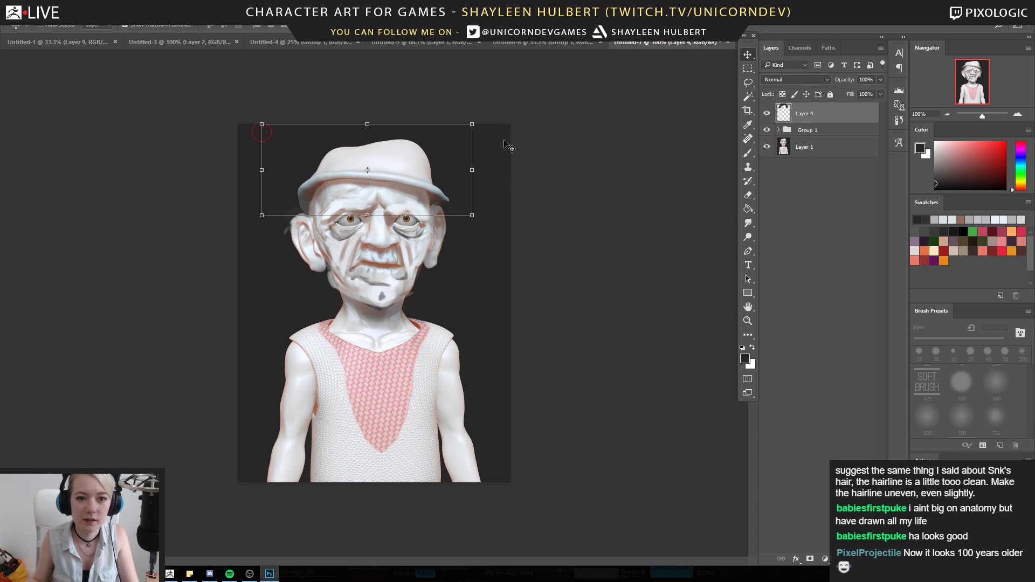
{"action": "mouse_move", "coordinate": [474, 124]}
{"action": "left_mouse_down", "text": "alt+shift"}
{"action": "mouse_move", "coordinate": [506, 115]}
{"action": "mouse_move", "coordinate": [458, 130]}
{"action": "left_mouse_up", "text": "alt+shift"}
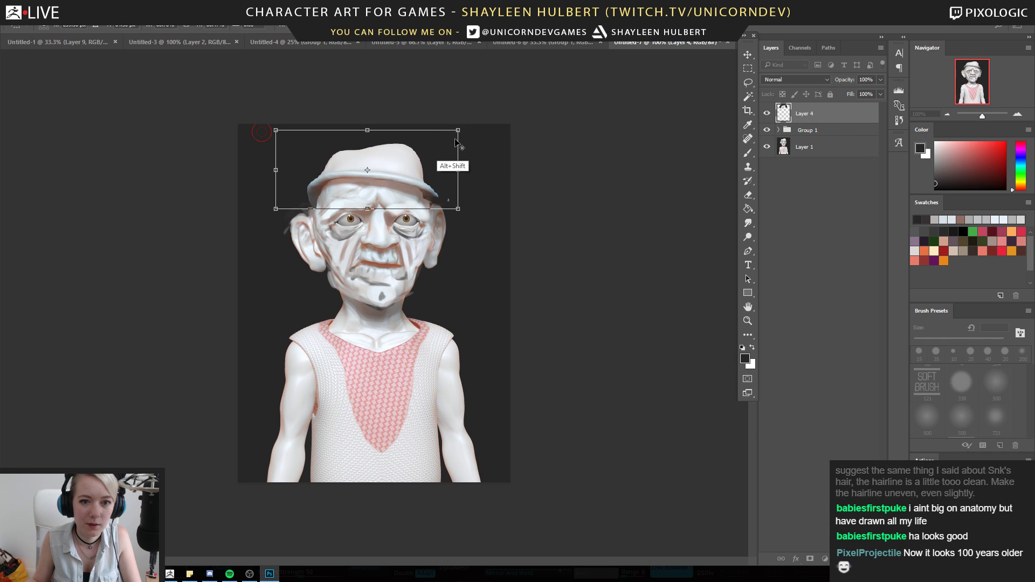
{"action": "key", "text": "Return"}
{"action": "key", "text": "e"}
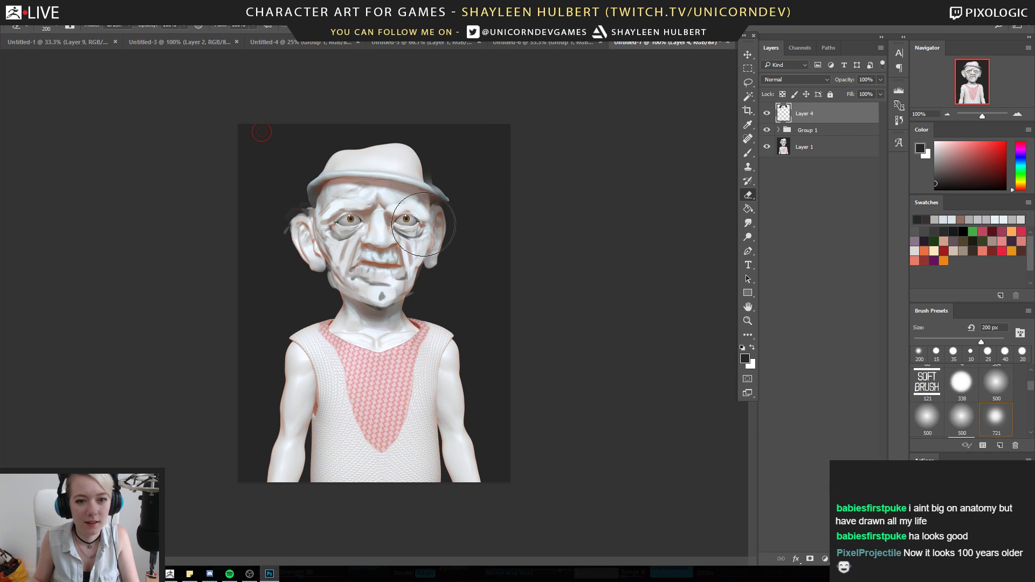
{"action": "key", "text": "b"}
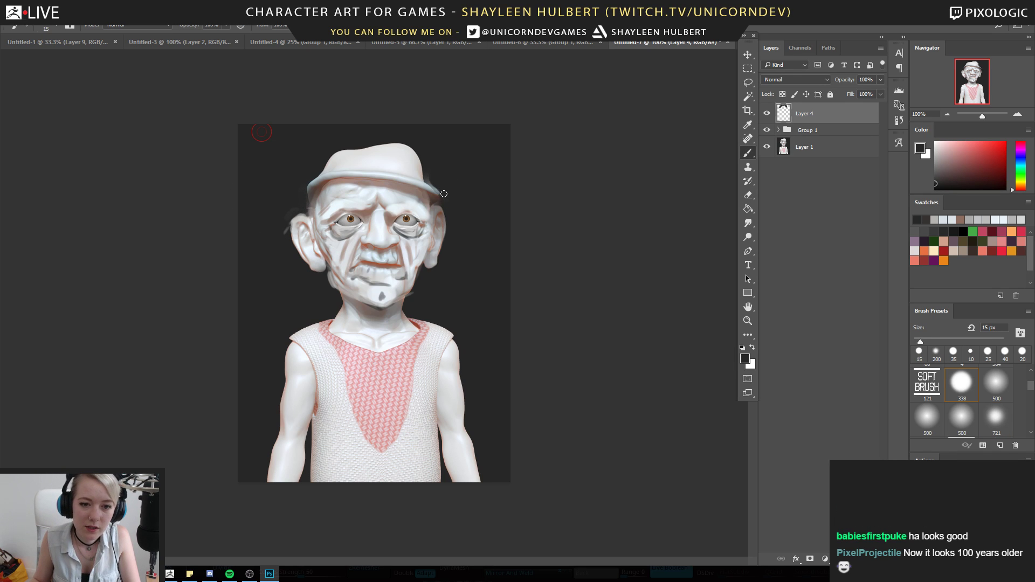
Switch to the browser to view the viewers' linked images, close the postimage page, and bring up the Indominus Neomorph artwork on ArtStation
{"action": "key", "text": "z"}
{"action": "left_click", "coordinate": [532, 307], "text": "alt"}
{"action": "left_click", "coordinate": [520, 307]}
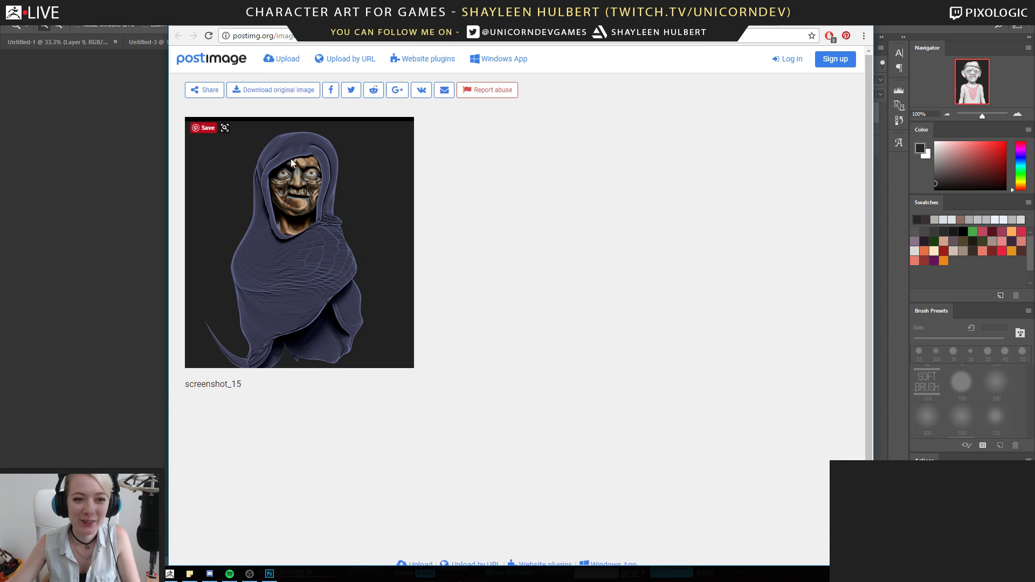
{"action": "key", "text": "ctrl+w"}
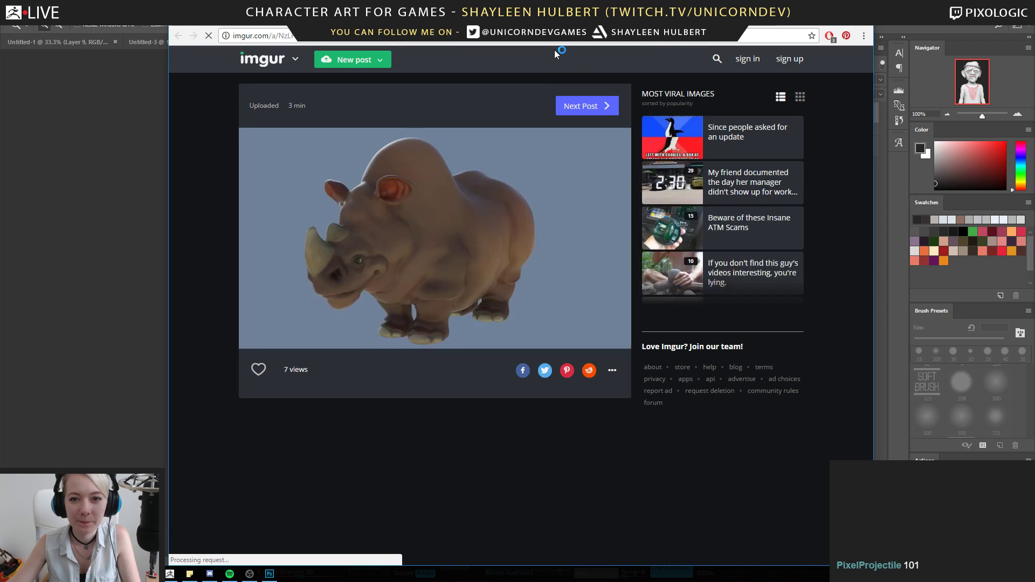
{"action": "left_click", "coordinate": [220, 26]}
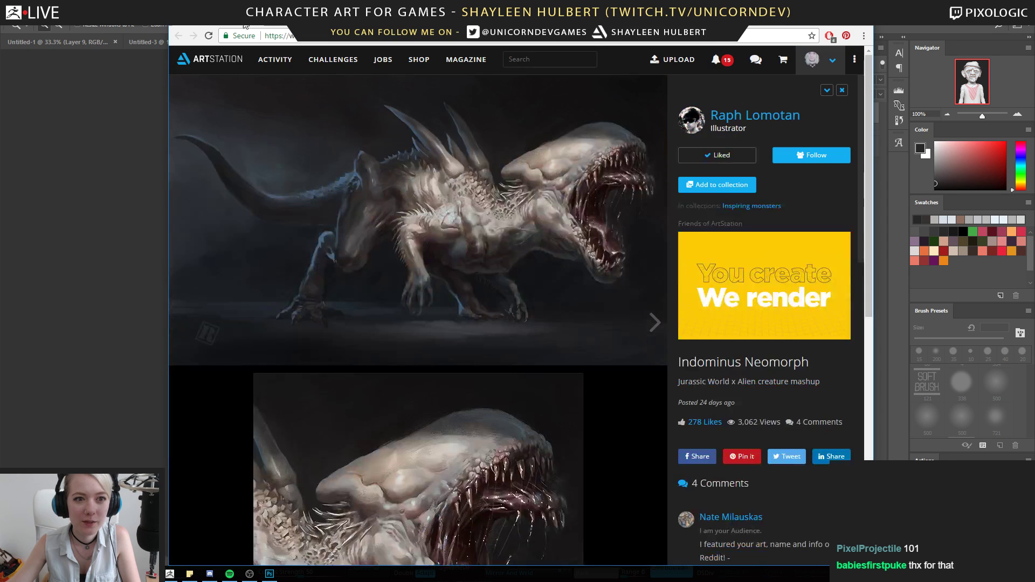
Close the Indominus Neomorph and Game Character - Survivor pages to bring up the Red WIP artwork
{"action": "left_click", "coordinate": [248, 24]}
{"action": "left_click", "coordinate": [251, 24]}
{"action": "left_click", "coordinate": [252, 24]}
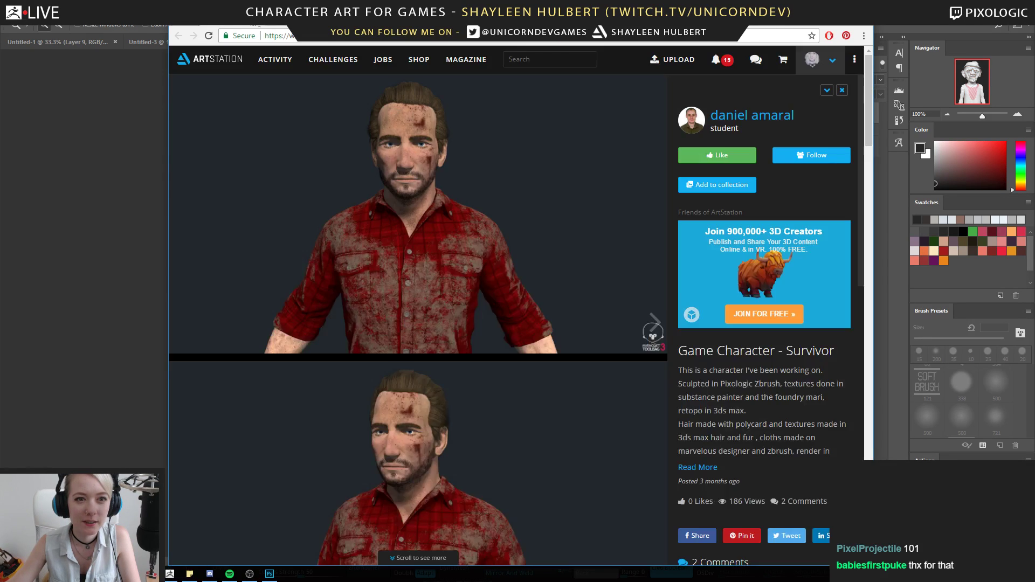
{"action": "left_click", "coordinate": [252, 24]}
{"action": "left_click", "coordinate": [252, 24]}
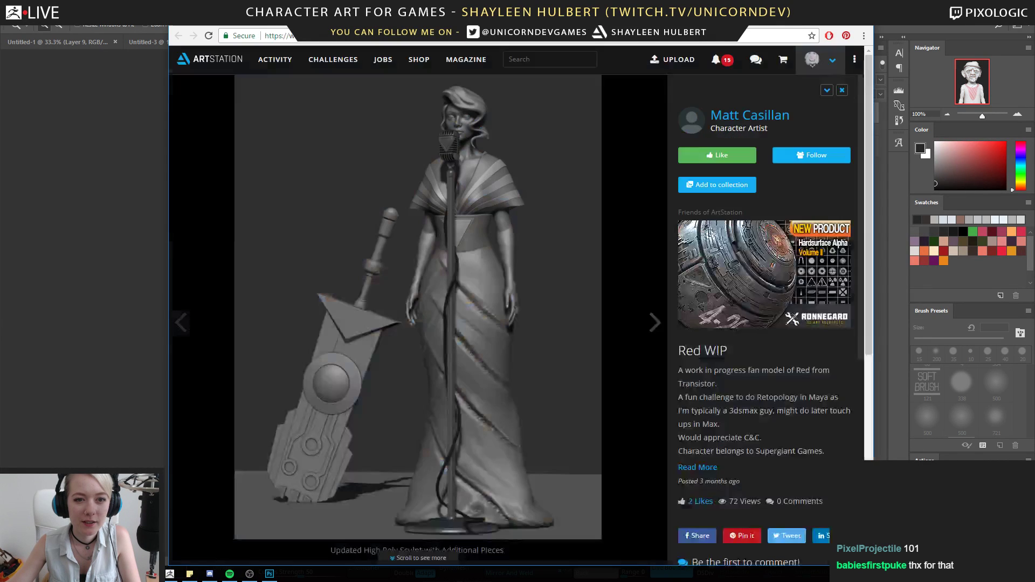
Copy the Red WIP sculpt image of the woman with the microphone and sword from the ArtStation page
{"action": "right_click", "coordinate": [507, 189]}
{"action": "left_click", "coordinate": [551, 222]}
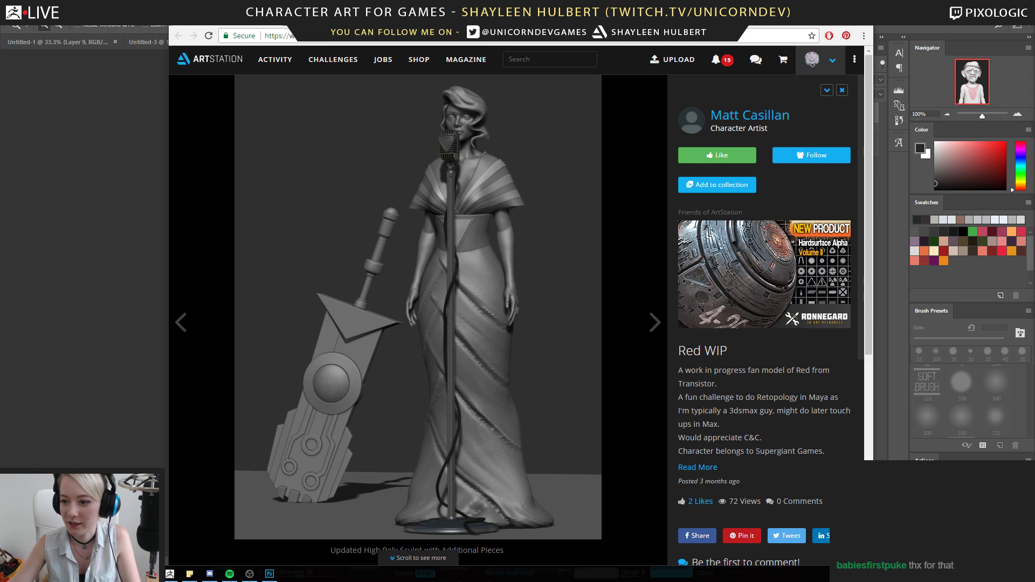
{"action": "left_click", "coordinate": [419, 275]}
{"action": "right_click", "coordinate": [419, 275]}
{"action": "left_click", "coordinate": [455, 312]}
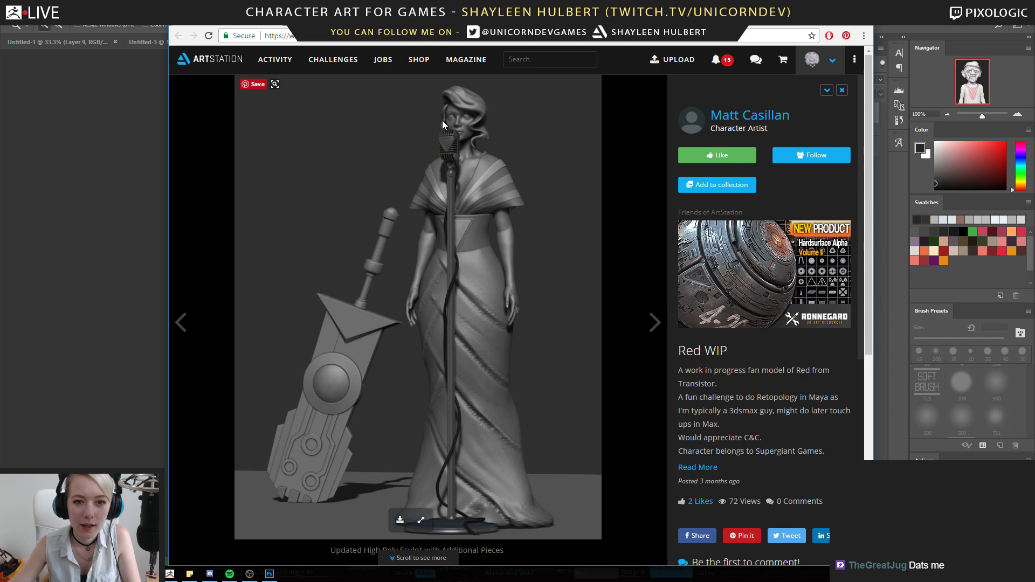
{"action": "right_click", "coordinate": [397, 208]}
{"action": "left_click", "coordinate": [426, 240]}
Switch to Photoshop, create a new document, and paste the copied Red sculpt image into it
{"action": "left_click", "coordinate": [83, 173]}
{"action": "left_click", "coordinate": [28, 10]}
{"action": "left_click", "coordinate": [39, 20]}
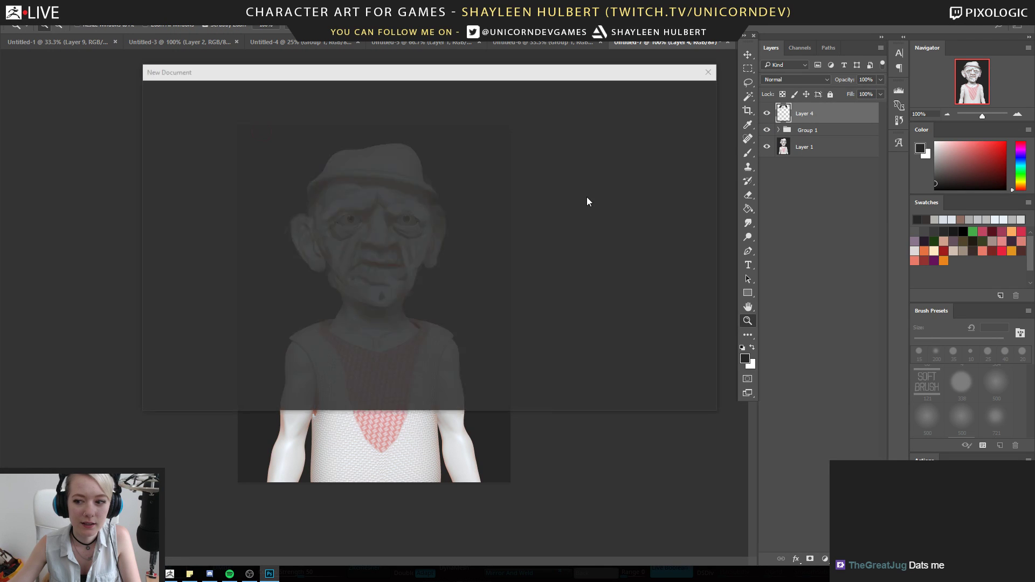
{"action": "left_click", "coordinate": [641, 393]}
{"action": "key", "text": "ctrl+v"}
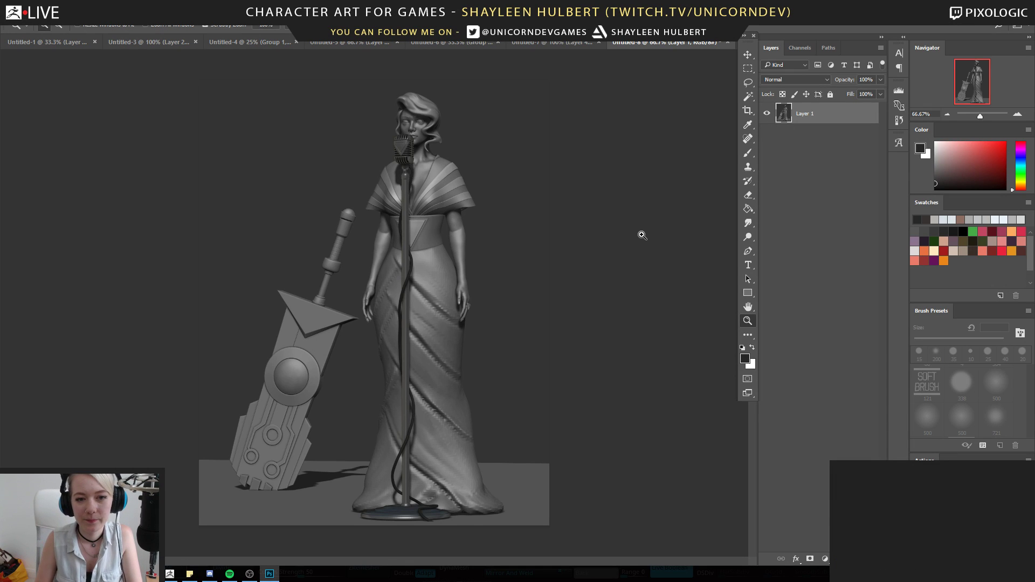
Examine the woman's face, hair and microphone up close and compare them with the whole figure
{"action": "left_click", "coordinate": [428, 139]}
{"action": "left_click", "coordinate": [406, 182], "text": "alt"}
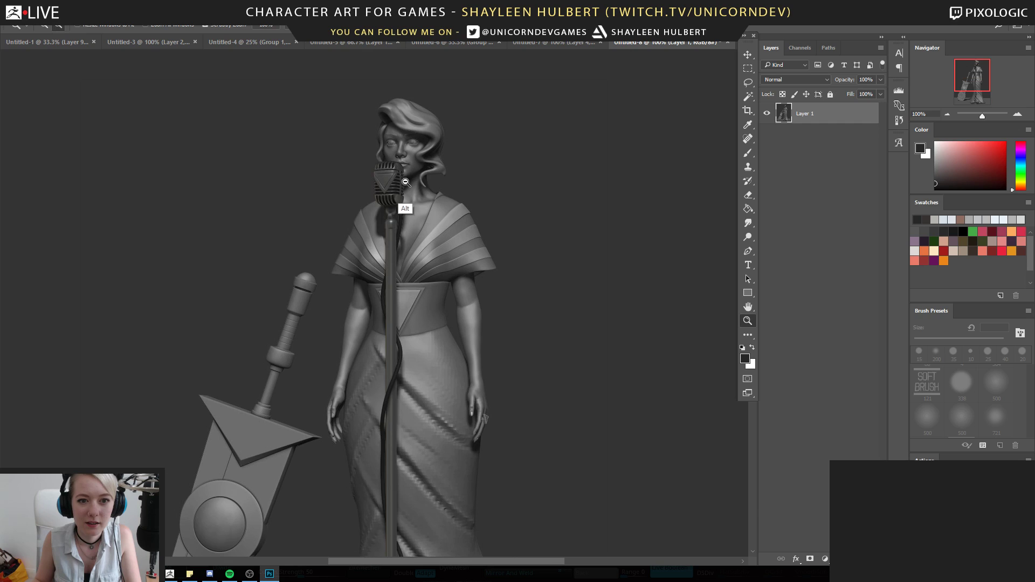
{"action": "left_click", "coordinate": [406, 182], "text": "alt"}
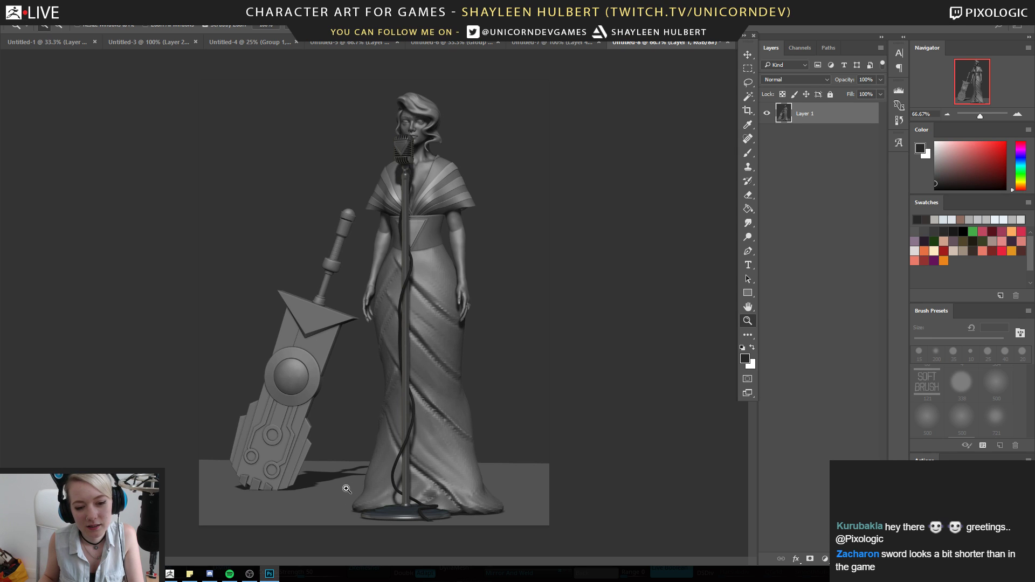
{"action": "left_click", "coordinate": [435, 253]}
{"action": "left_click", "coordinate": [441, 200]}
{"action": "left_click", "coordinate": [438, 156]}
{"action": "left_click_drag", "start_coordinate": [410, 108], "coordinate": [416, 407]}
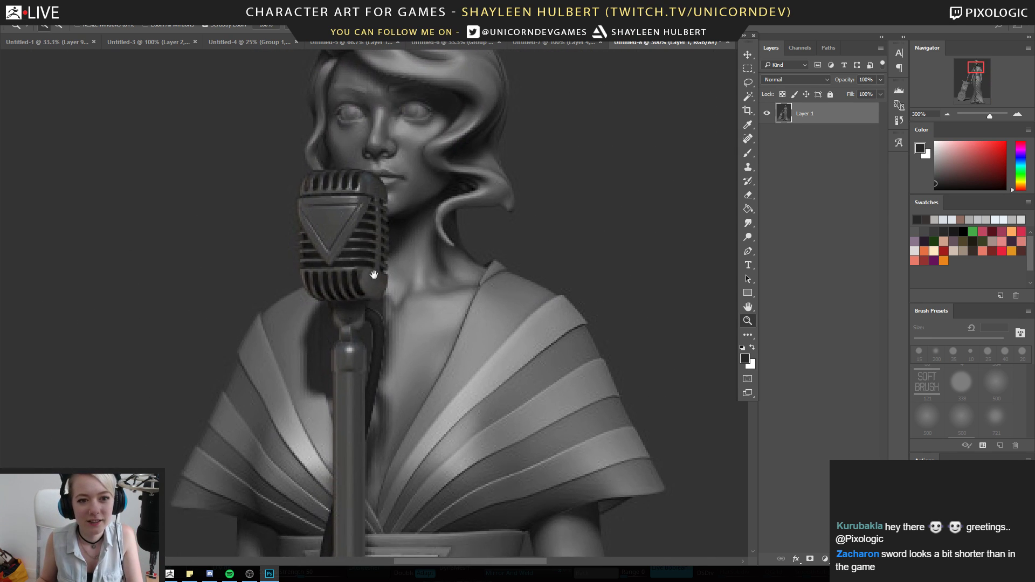
{"action": "left_click", "coordinate": [401, 127]}
{"action": "left_click_drag", "start_coordinate": [401, 126], "coordinate": [379, 362]}
{"action": "left_click", "coordinate": [404, 323]}
{"action": "left_click", "coordinate": [405, 323]}
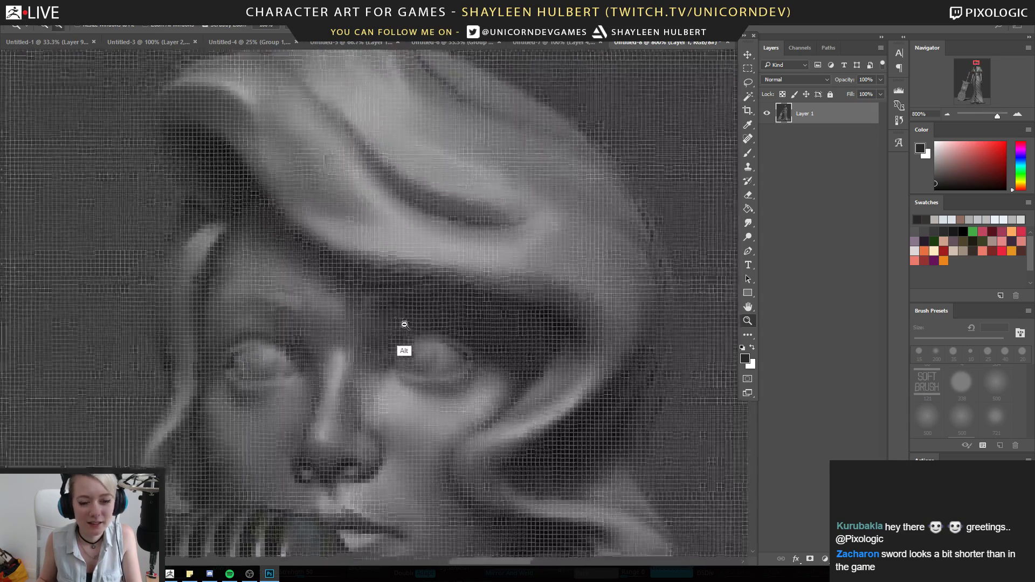
{"action": "left_click", "coordinate": [409, 328], "text": "alt"}
{"action": "left_click", "coordinate": [408, 328], "text": "alt"}
{"action": "left_click", "coordinate": [409, 328], "text": "alt"}
{"action": "left_click", "coordinate": [409, 328], "text": "alt"}
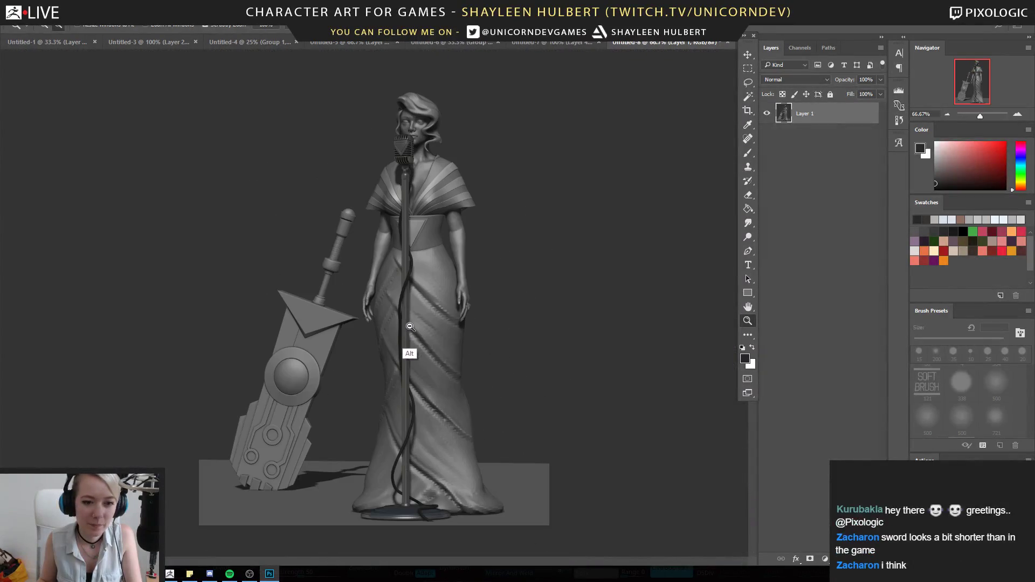
Examine the woman's shoulder cape, waist, hands and the diagonal folds of the dress up close
{"action": "left_click", "coordinate": [411, 309]}
{"action": "left_click", "coordinate": [409, 305], "text": "alt"}
{"action": "left_click", "coordinate": [411, 306]}
{"action": "left_click_drag", "start_coordinate": [437, 206], "coordinate": [416, 478]}
{"action": "left_click_drag", "start_coordinate": [388, 412], "coordinate": [448, 238]}
{"action": "left_click_drag", "start_coordinate": [435, 377], "coordinate": [464, 212]}
{"action": "left_click_drag", "start_coordinate": [495, 132], "coordinate": [423, 296]}
{"action": "left_click", "coordinate": [441, 259]}
{"action": "left_click_drag", "start_coordinate": [475, 377], "coordinate": [453, 201]}
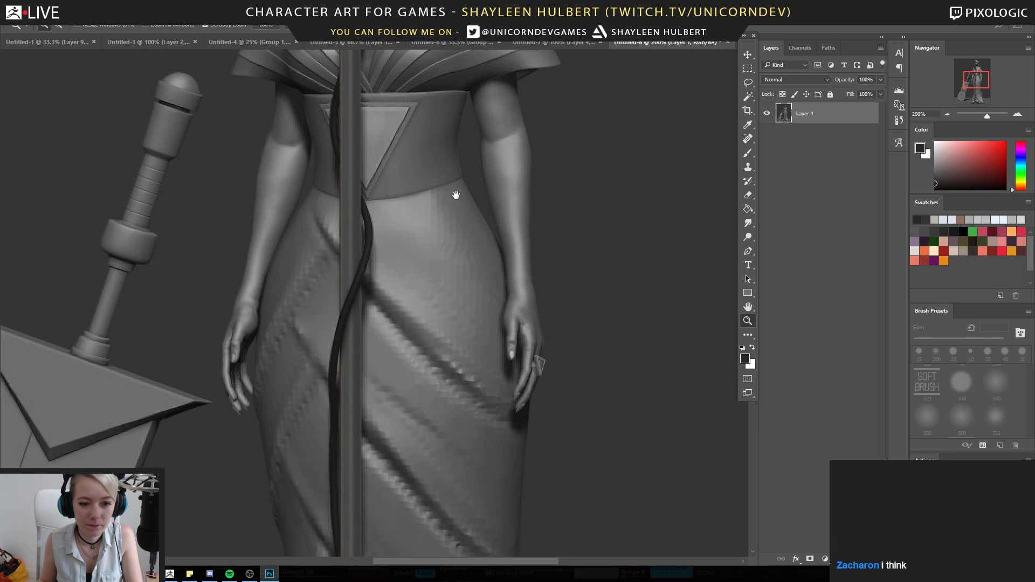
{"action": "left_click_drag", "start_coordinate": [434, 306], "coordinate": [451, 231]}
{"action": "left_click", "coordinate": [435, 220], "text": "alt"}
{"action": "left_click", "coordinate": [435, 216], "text": "alt"}
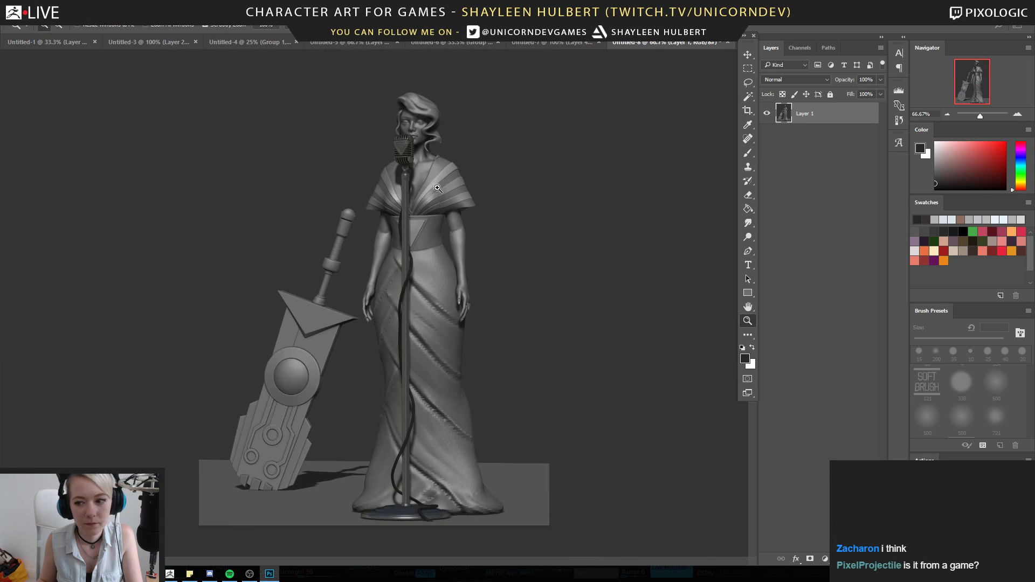
Paint dark irises onto both of the woman's blank eyes with a 5 px brush
{"action": "left_click", "coordinate": [440, 195]}
{"action": "left_click_drag", "start_coordinate": [429, 159], "coordinate": [423, 224]}
{"action": "left_click", "coordinate": [415, 173]}
{"action": "left_click_drag", "start_coordinate": [415, 173], "coordinate": [416, 194]}
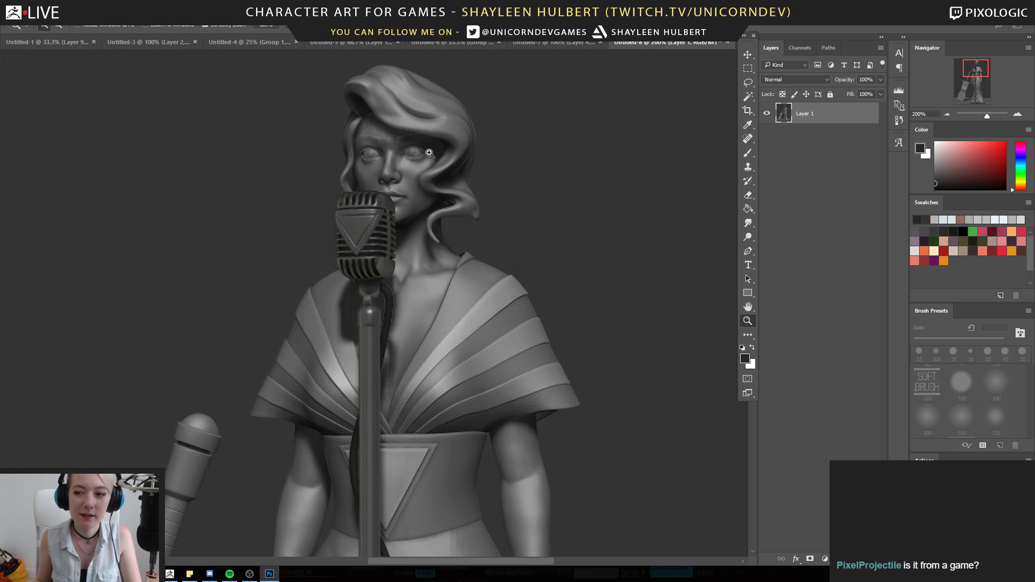
{"action": "left_click_drag", "start_coordinate": [445, 155], "coordinate": [455, 186]}
{"action": "left_click", "coordinate": [449, 223]}
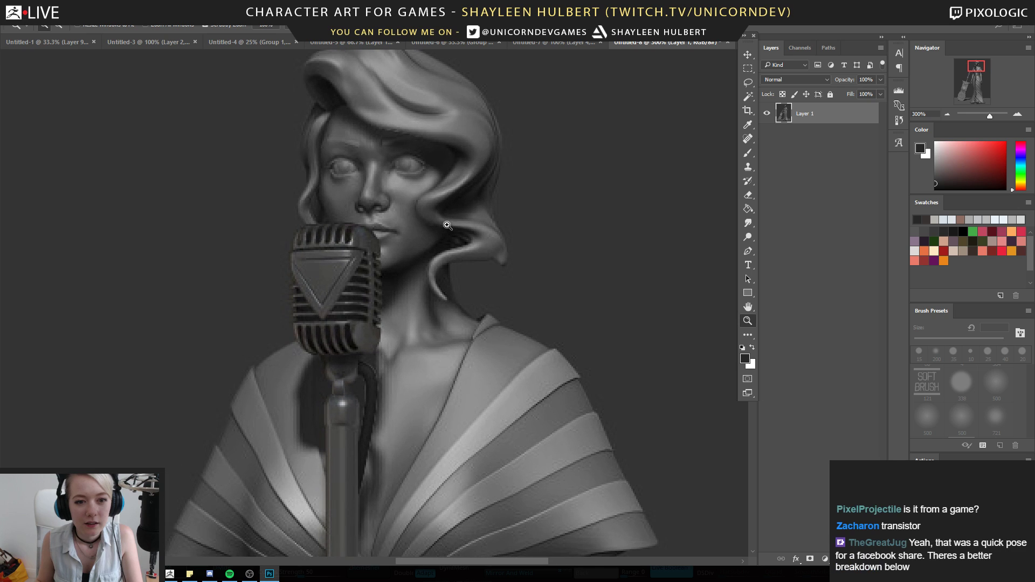
{"action": "key", "text": "b"}
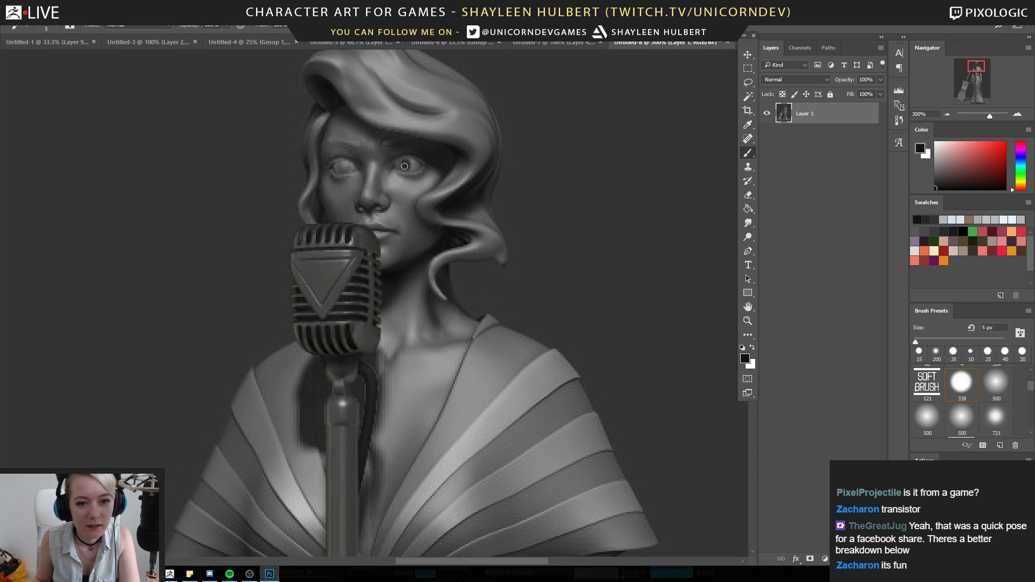
{"action": "left_click_drag", "start_coordinate": [407, 166], "coordinate": [402, 169]}
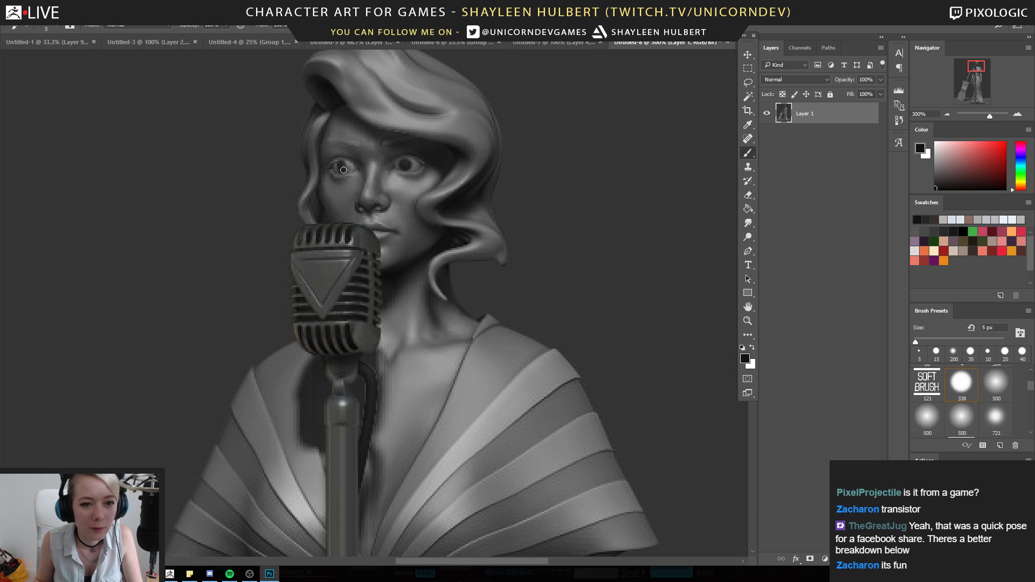
Repaint the irises in a lighter grey sampled from the face, and add black pupils and shading to both eyes
{"action": "left_click", "coordinate": [553, 165], "text": "alt"}
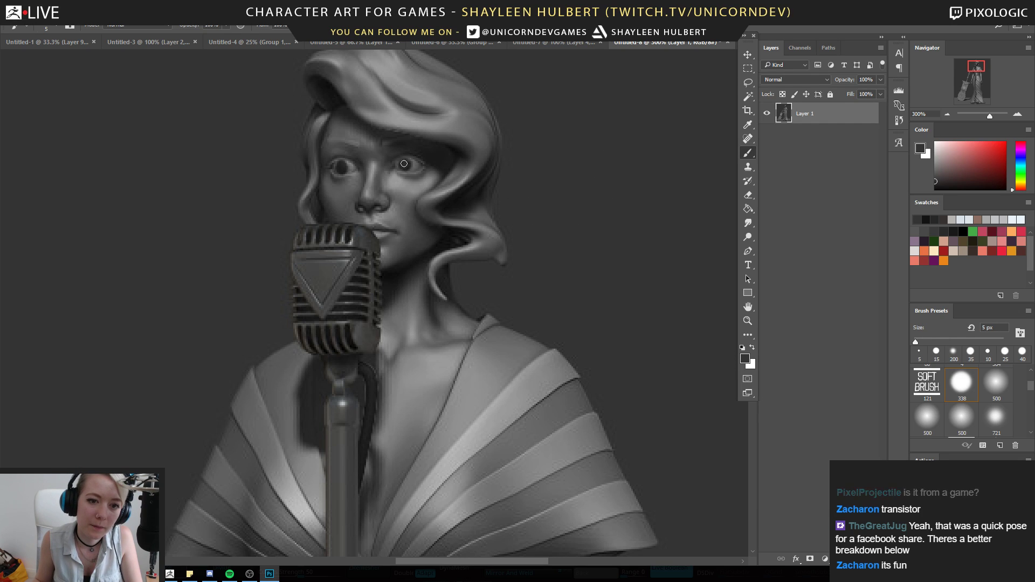
{"action": "left_click", "coordinate": [410, 187], "text": "alt"}
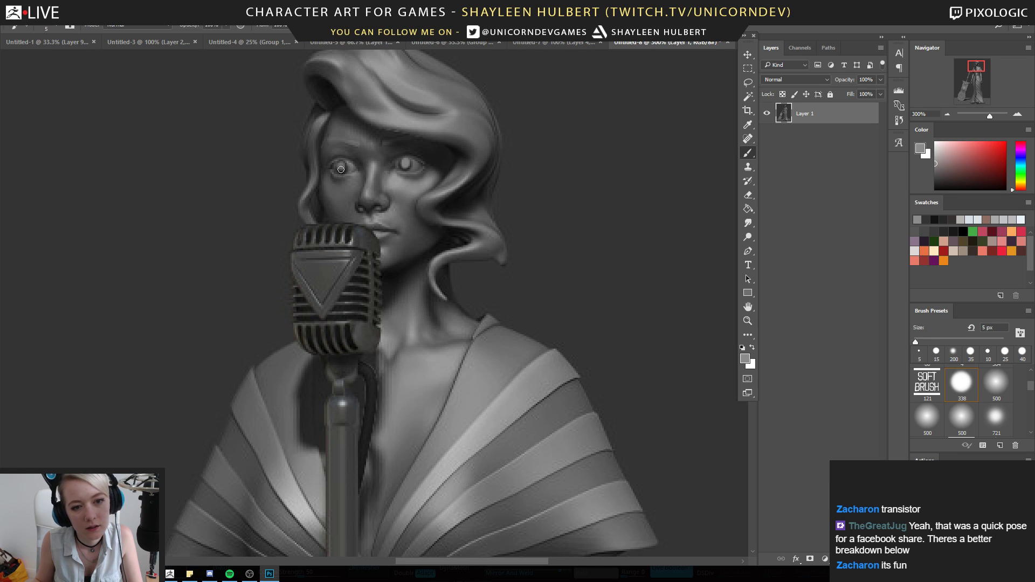
{"action": "key", "text": "d"}
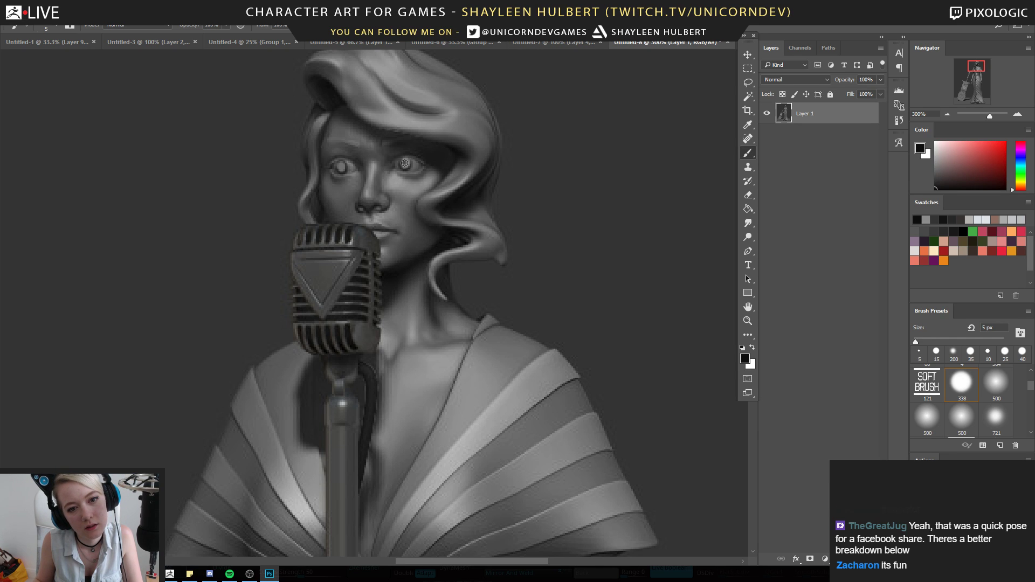
{"action": "left_click_drag", "start_coordinate": [404, 162], "coordinate": [408, 160]}
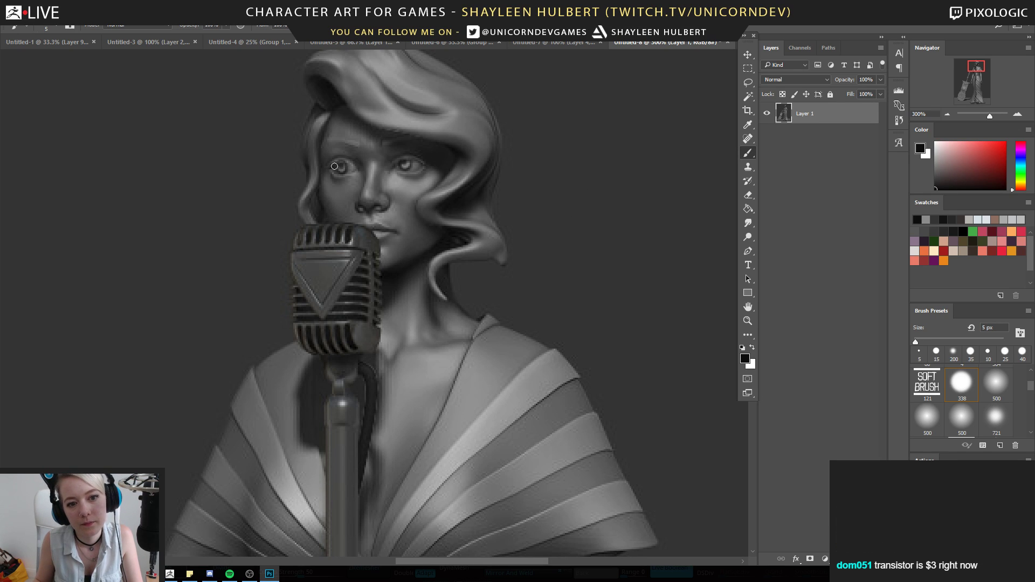
Add the full character image as a second layer and place it beneath Layer 1
{"action": "left_click", "coordinate": [748, 321]}
{"action": "left_click_drag", "start_coordinate": [700, 321], "coordinate": [610, 326]}
{"action": "left_click", "coordinate": [766, 120]}
{"action": "left_click", "coordinate": [767, 120]}
{"action": "key", "text": "ctrl+alt+shift+e"}
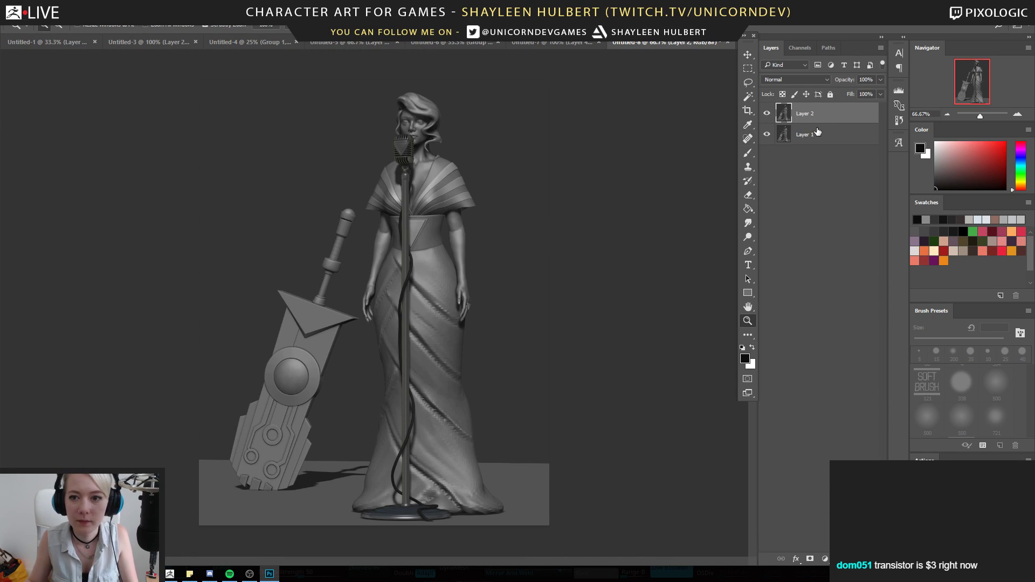
{"action": "left_click_drag", "start_coordinate": [818, 132], "coordinate": [791, 174]}
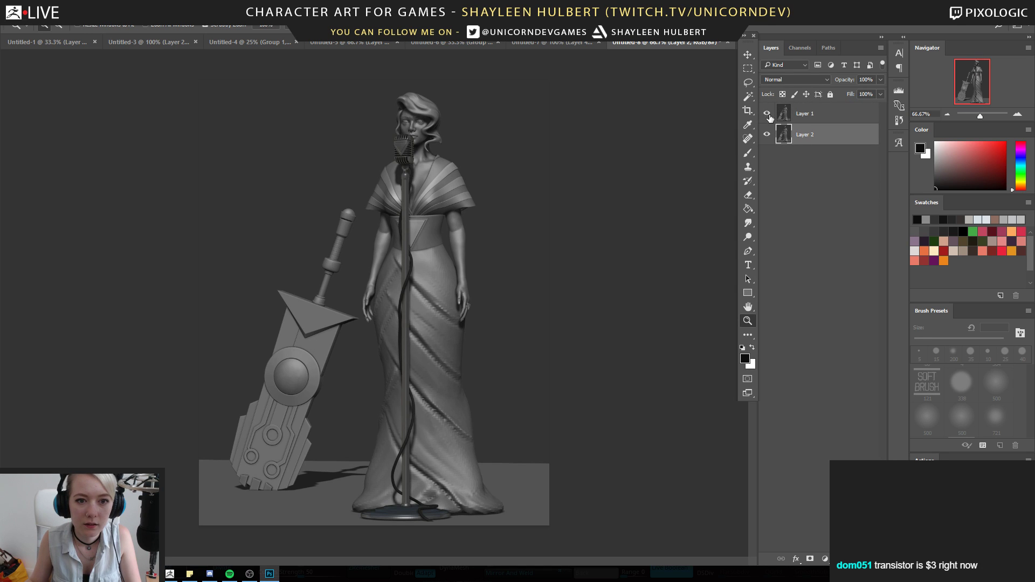
Examine the sculpted figure's head, cape and dress up close
{"action": "scroll", "coordinate": [412, 128], "scroll_direction": "up", "scroll_amount": 3}
{"action": "scroll", "coordinate": [464, 187], "scroll_direction": "down", "scroll_amount": 2}
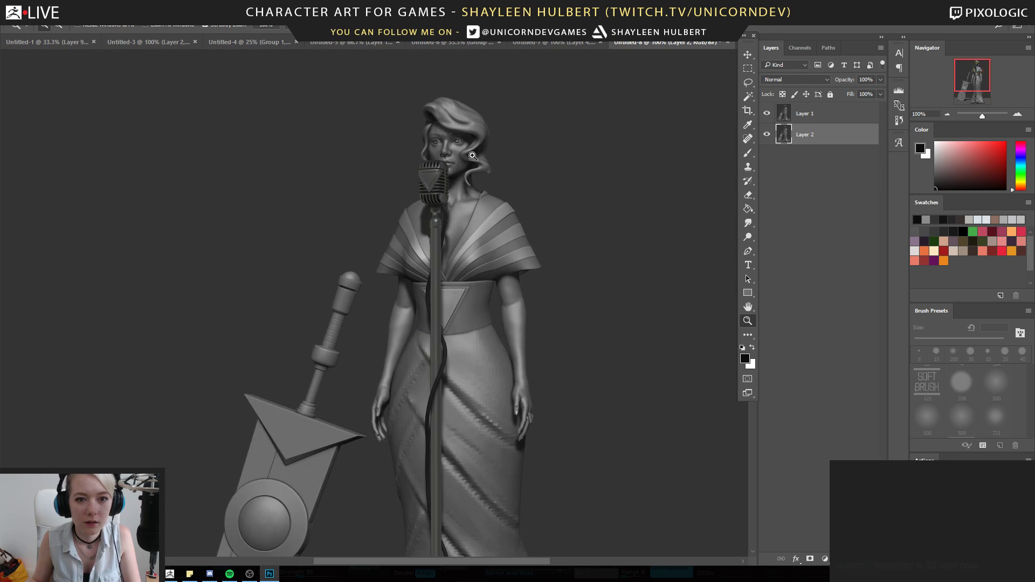
{"action": "left_click_drag", "start_coordinate": [529, 253], "coordinate": [527, 202]}
{"action": "left_click", "coordinate": [476, 243], "text": "alt"}
{"action": "left_click", "coordinate": [462, 264]}
{"action": "left_click_drag", "start_coordinate": [508, 262], "coordinate": [471, 244]}
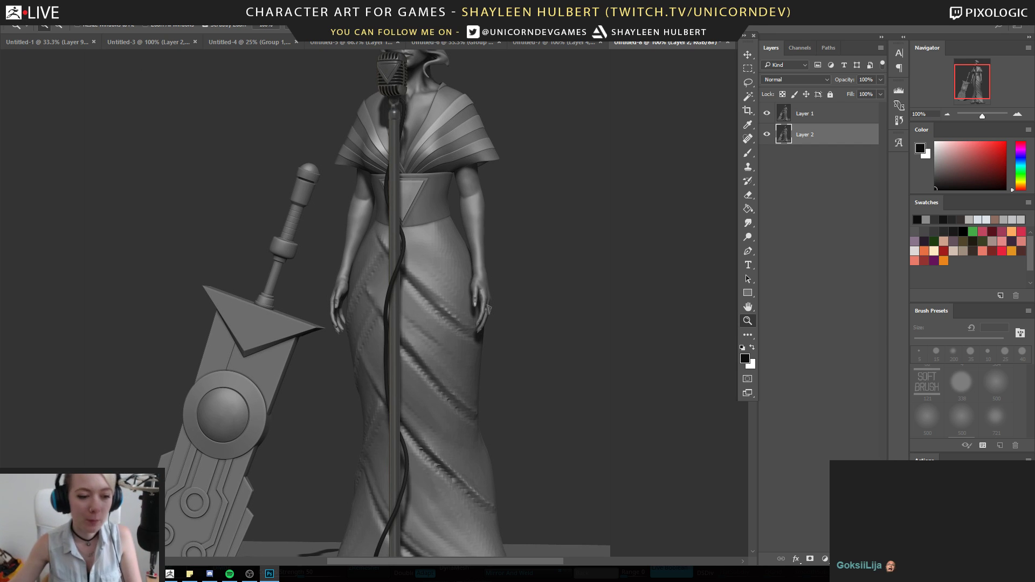
Switch to the browser and copy the "Breakdown of potential Variants" image from the Red WIP ArtStation page
{"action": "mouse_move", "coordinate": [250, 573]}
{"action": "left_click", "coordinate": [252, 533]}
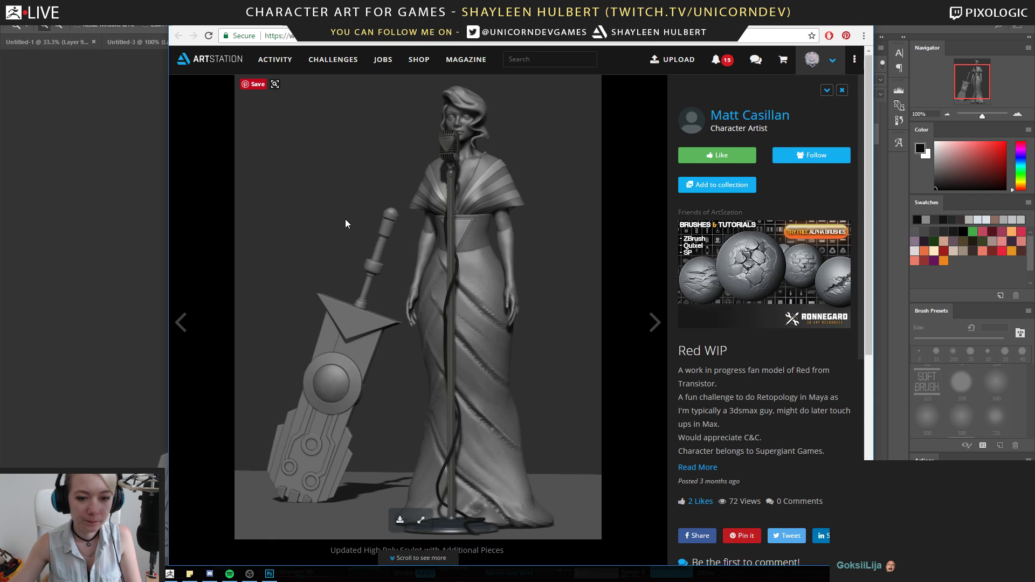
{"action": "scroll", "coordinate": [377, 243], "scroll_direction": "down", "scroll_amount": 5}
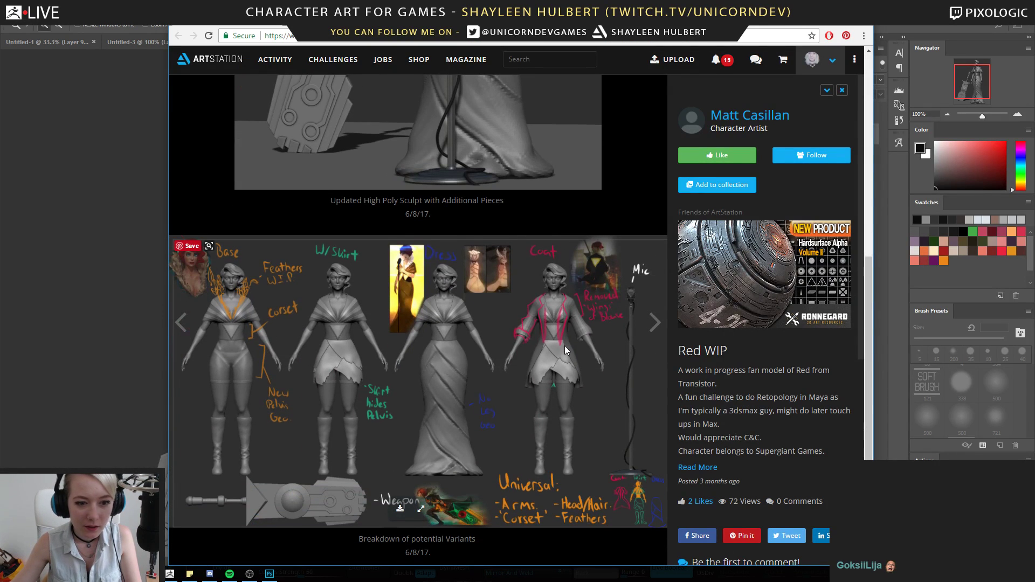
{"action": "right_click", "coordinate": [432, 337]}
{"action": "left_click", "coordinate": [463, 379]}
{"action": "left_click", "coordinate": [98, 226]}
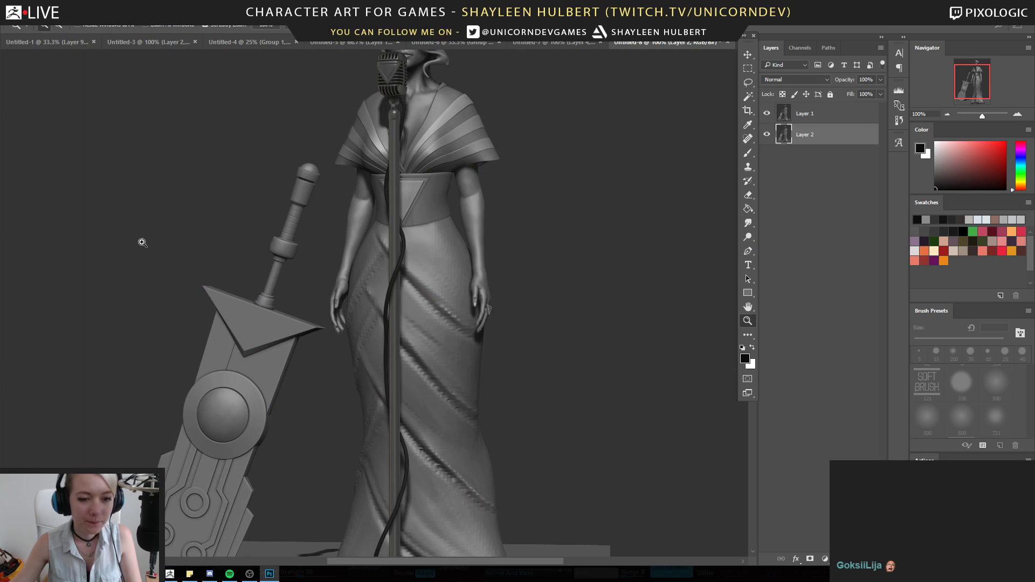
Paste the variants breakdown image into the document as the topmost layer
{"action": "key", "text": "ctrl+v"}
{"action": "left_click_drag", "start_coordinate": [801, 131], "coordinate": [802, 106]}
{"action": "left_click", "coordinate": [410, 235], "text": "alt"}
{"action": "left_click", "coordinate": [411, 234]}
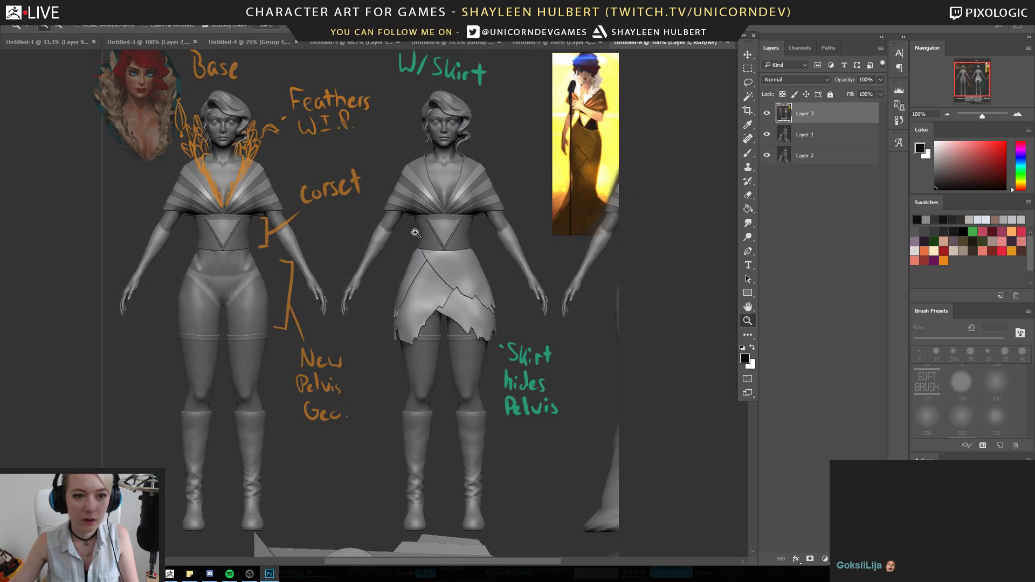
Reposition the pasted breakdown image on the canvas so the Base and W/Skirt figures are fully in frame
{"action": "key", "text": "v"}
{"action": "left_click_drag", "start_coordinate": [504, 278], "coordinate": [293, 279]}
{"action": "mouse_move", "coordinate": [222, 280]}
{"action": "left_mouse_down"}
{"action": "mouse_move", "coordinate": [507, 288]}
{"action": "mouse_move", "coordinate": [321, 268]}
{"action": "left_mouse_up"}
{"action": "mouse_move", "coordinate": [526, 262]}
{"action": "left_mouse_down"}
{"action": "mouse_move", "coordinate": [228, 278]}
{"action": "mouse_move", "coordinate": [547, 270]}
{"action": "mouse_move", "coordinate": [443, 366]}
{"action": "left_mouse_up"}
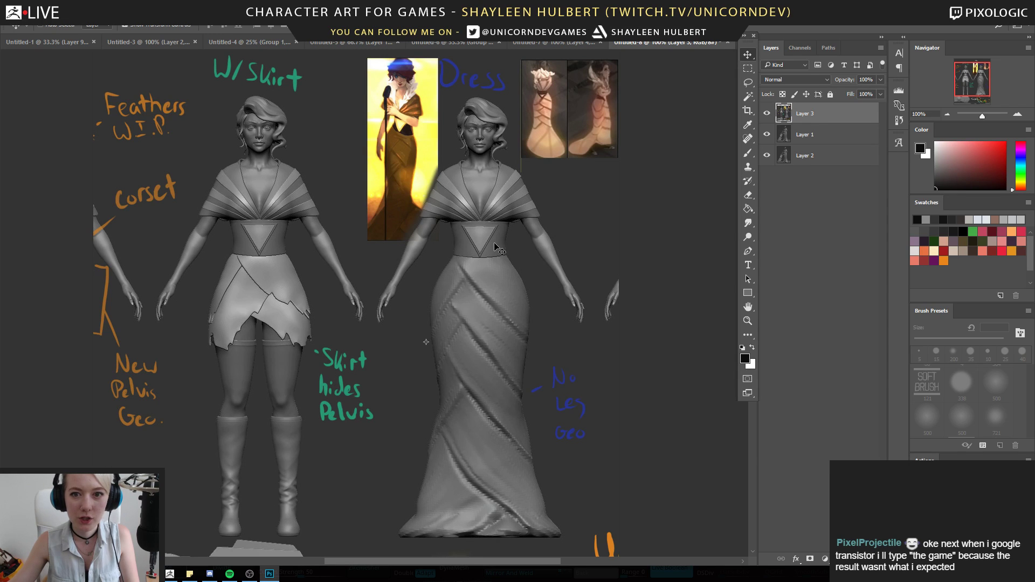
{"action": "left_click_drag", "start_coordinate": [234, 297], "coordinate": [430, 265]}
{"action": "mouse_move", "coordinate": [366, 287]}
{"action": "left_mouse_down"}
{"action": "mouse_move", "coordinate": [441, 277]}
{"action": "mouse_move", "coordinate": [441, 313]}
{"action": "mouse_move", "coordinate": [403, 309]}
{"action": "left_mouse_up"}
{"action": "left_click_drag", "start_coordinate": [527, 296], "coordinate": [339, 298]}
{"action": "left_click_drag", "start_coordinate": [487, 288], "coordinate": [425, 294]}
{"action": "left_click_drag", "start_coordinate": [318, 364], "coordinate": [536, 364]}
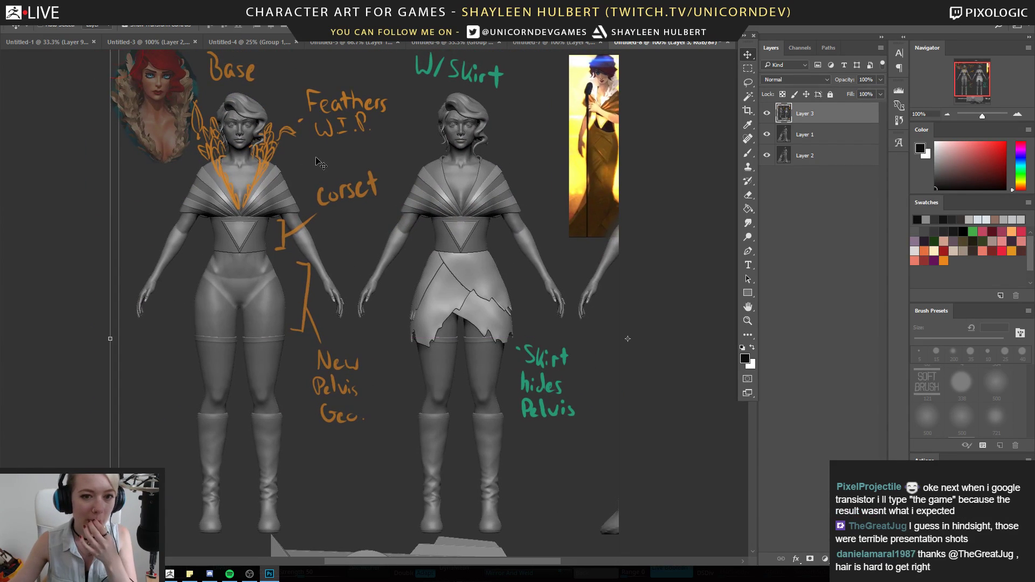
Add a new empty layer above the breakdown image for painting over it
{"action": "left_click", "coordinate": [748, 321]}
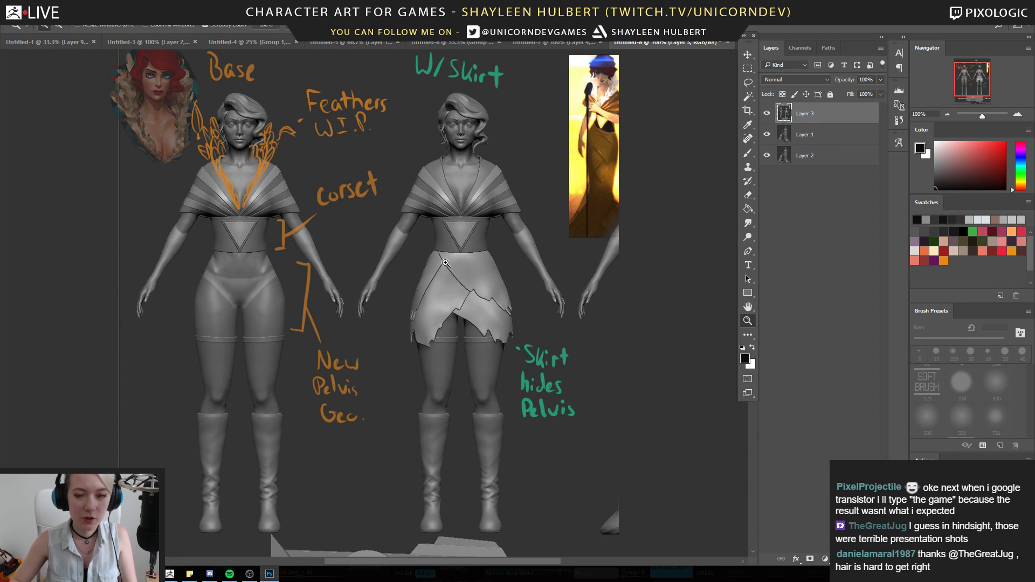
{"action": "key", "text": "ctrl+shift+alt+n"}
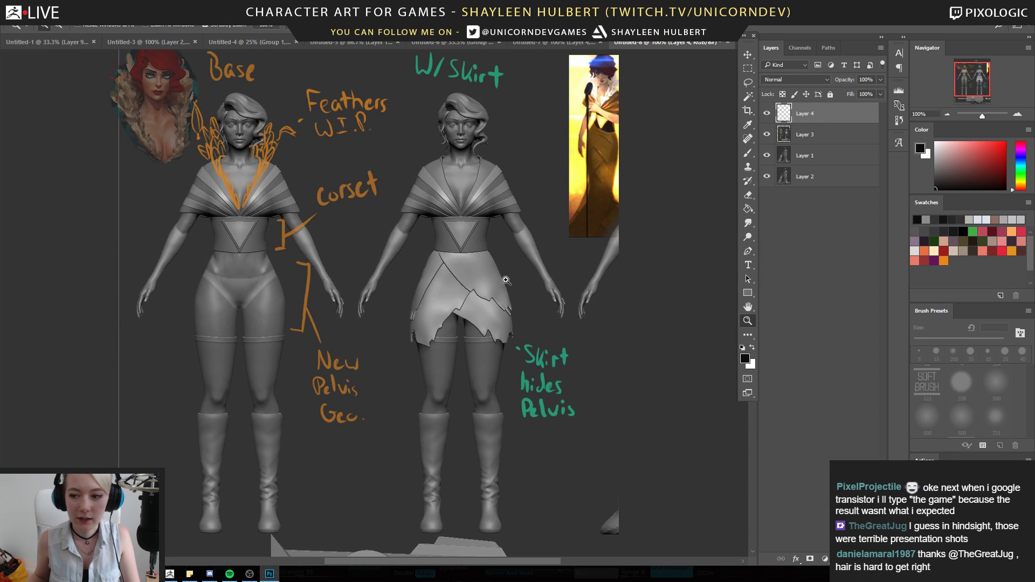
{"action": "left_click", "coordinate": [407, 261]}
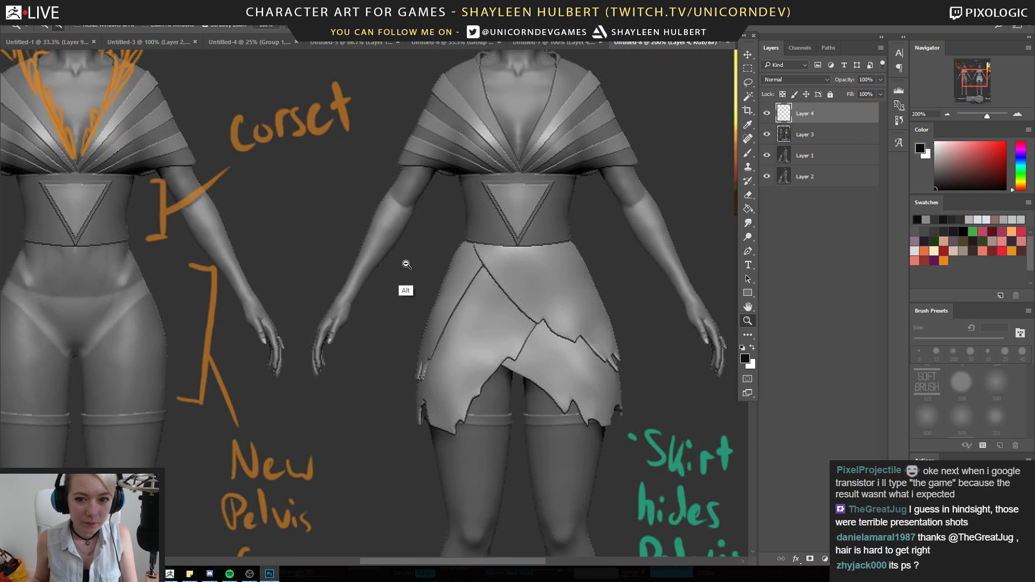
{"action": "left_click", "coordinate": [411, 266], "text": "alt"}
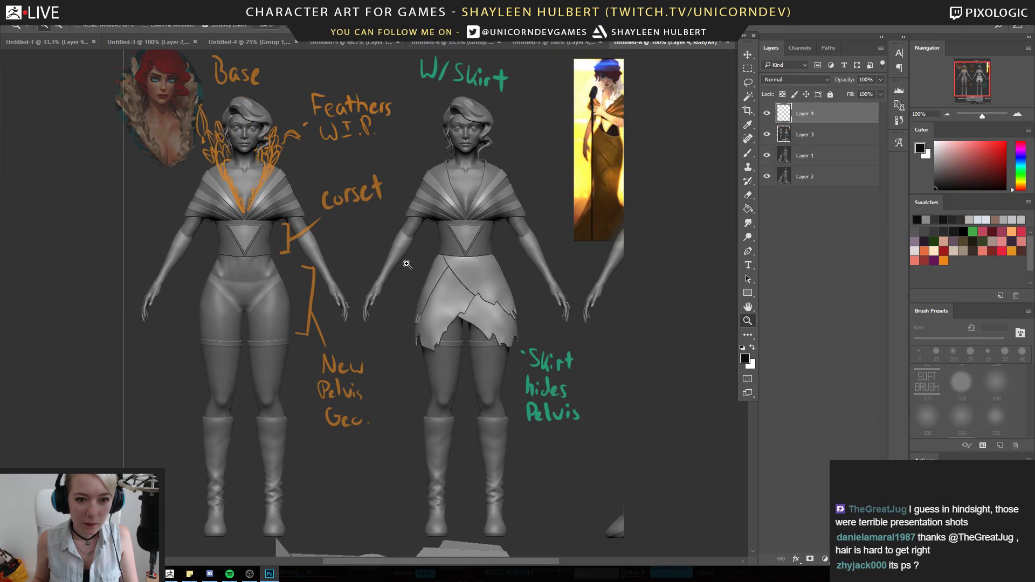
{"action": "key", "text": "b"}
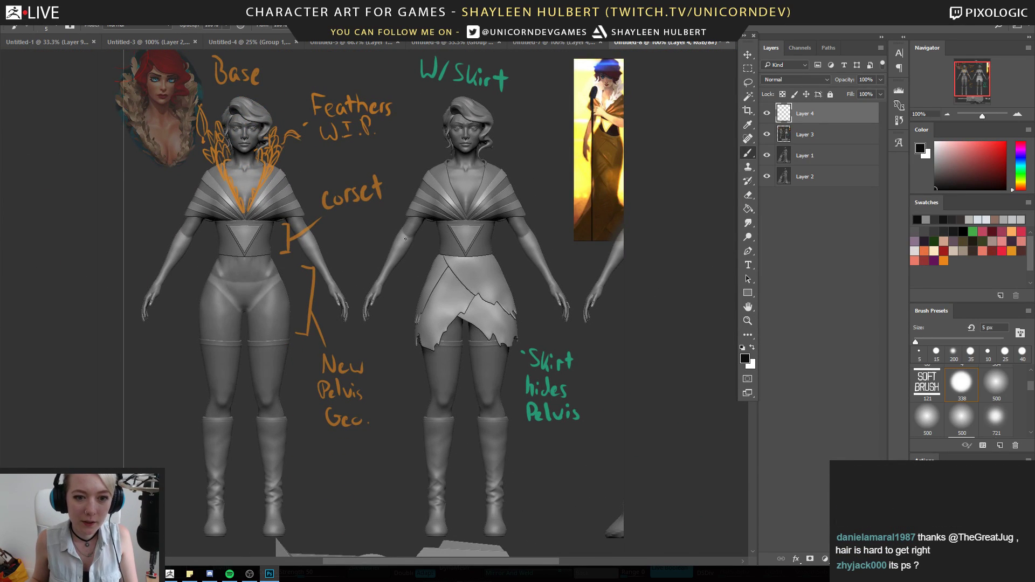
Reshape the W/Skirt figure's elbow and forearm beside the corset label, painting with sampled greys and a 25 px brush
{"action": "left_click", "coordinate": [405, 238], "text": "alt"}
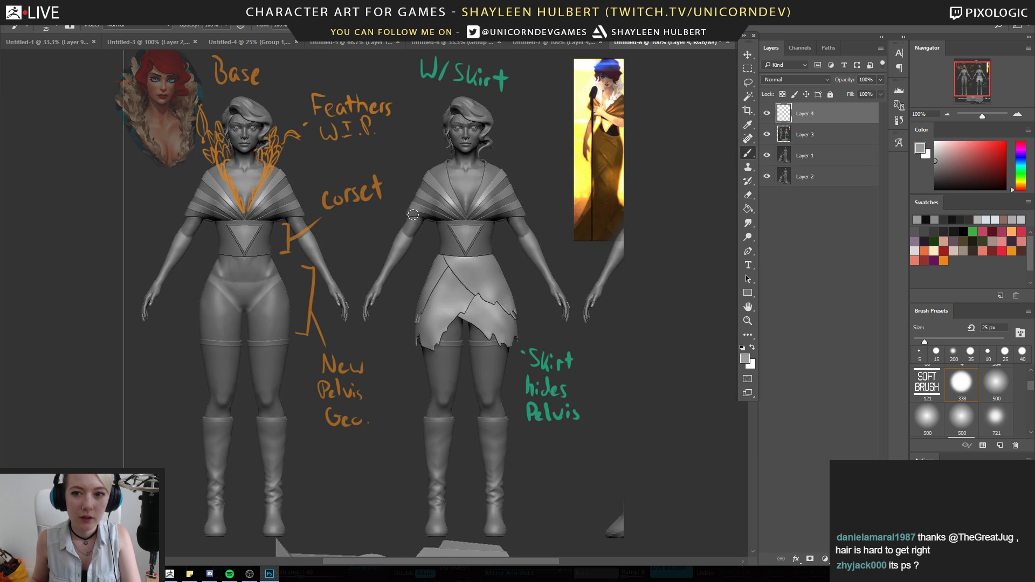
{"action": "left_click", "coordinate": [409, 236], "text": "alt"}
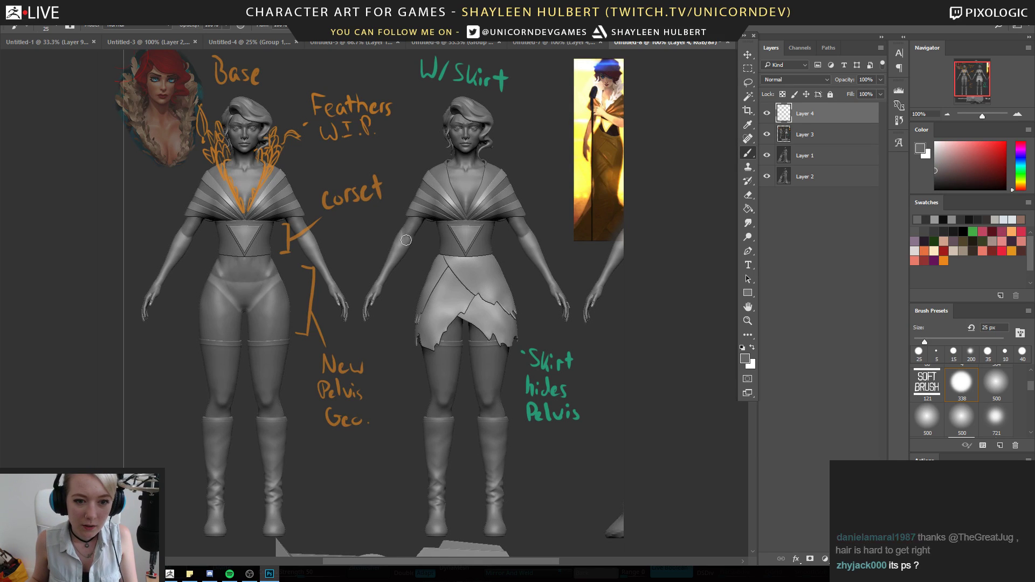
{"action": "left_click", "coordinate": [395, 237], "text": "alt"}
{"action": "left_click", "coordinate": [392, 238], "text": "alt"}
{"action": "left_click", "coordinate": [401, 233], "text": "alt"}
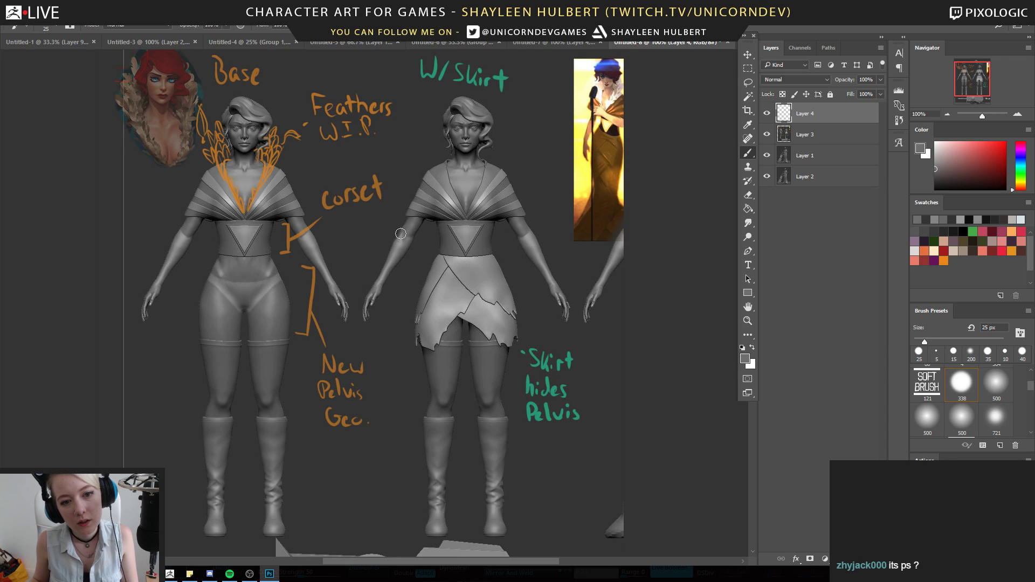
{"action": "left_click", "coordinate": [380, 269], "text": "alt"}
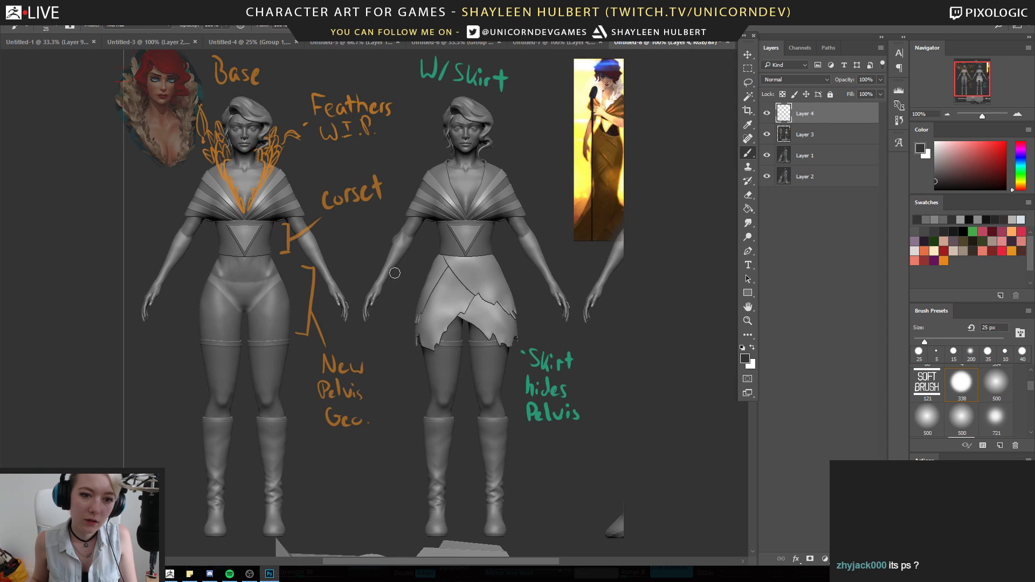
{"action": "left_click", "coordinate": [400, 245], "text": "alt"}
{"action": "left_click_drag", "start_coordinate": [407, 238], "coordinate": [396, 259]}
{"action": "left_click", "coordinate": [404, 290], "text": "alt"}
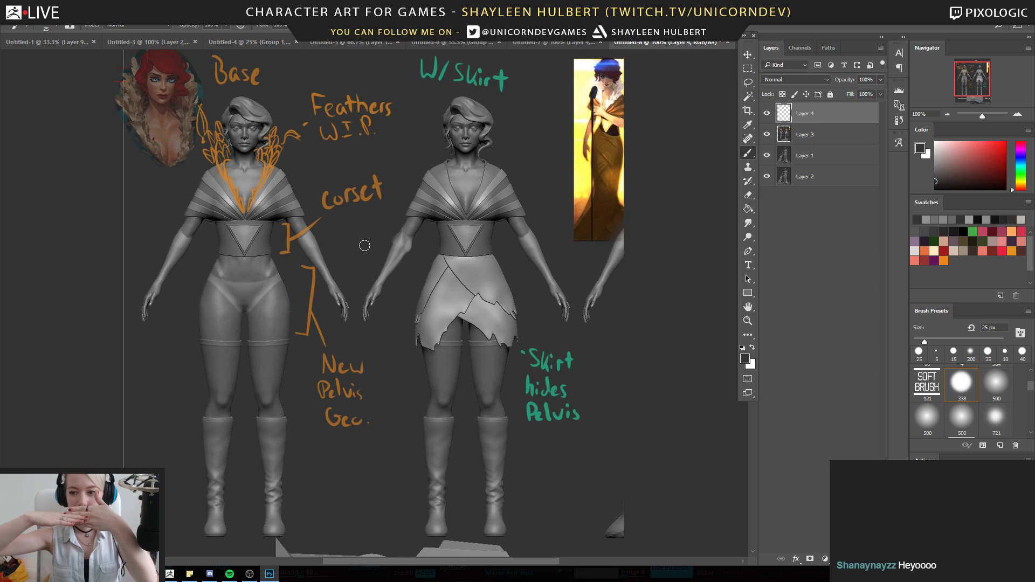
Pick a dark tone from beneath the W/Skirt figure's cape and reduce the brush to 9 px for the arm's shading
{"action": "left_click", "coordinate": [437, 217], "text": "alt"}
{"action": "key", "text": "bracketleft"}
{"action": "key", "text": "bracketleft"}
{"action": "key", "text": "bracketleft"}
{"action": "key", "text": "bracketleft"}
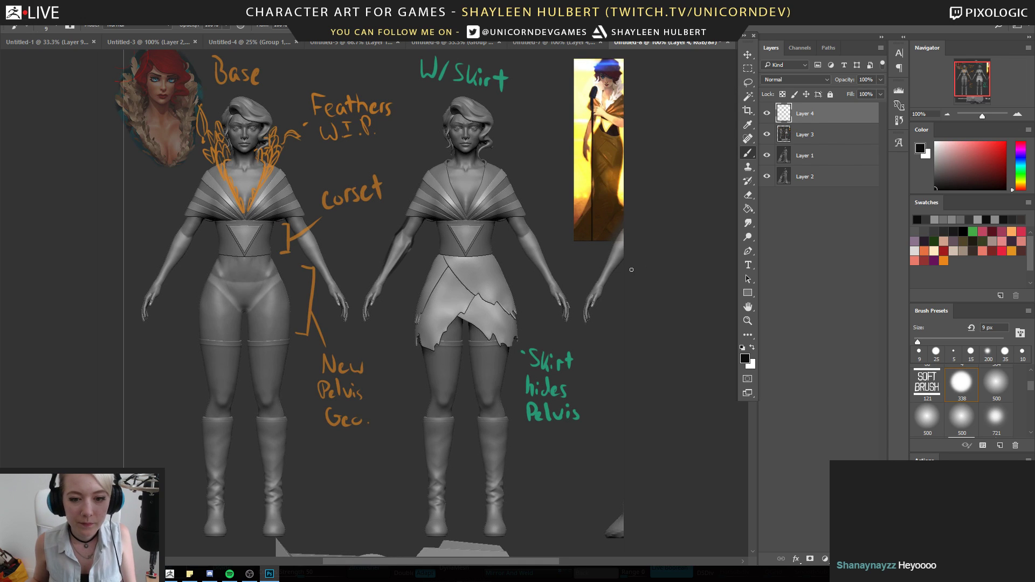
Paint dark shading over the fingers of the W/Skirt figure's hand nearest the dress reference picture
{"action": "left_click", "coordinate": [748, 320]}
{"action": "left_click", "coordinate": [598, 301]}
{"action": "left_click", "coordinate": [560, 299]}
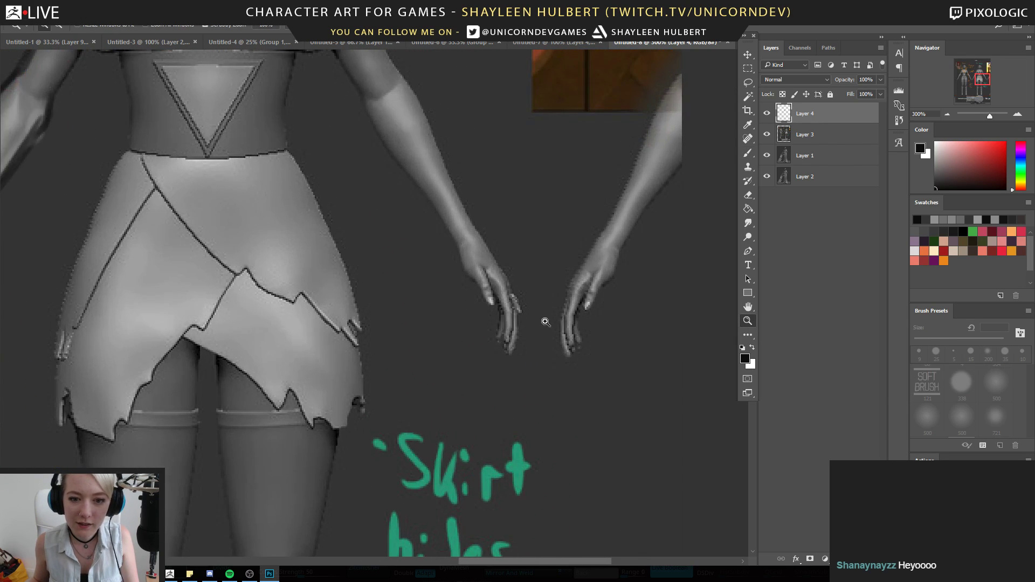
{"action": "left_click", "coordinate": [507, 317]}
{"action": "left_click", "coordinate": [502, 322]}
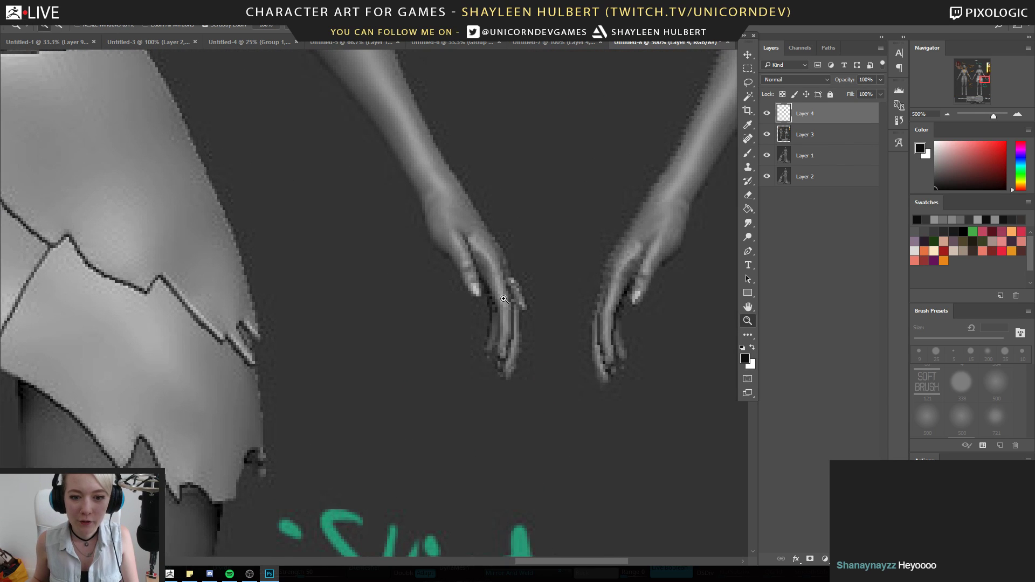
{"action": "left_click", "coordinate": [521, 345], "text": "alt"}
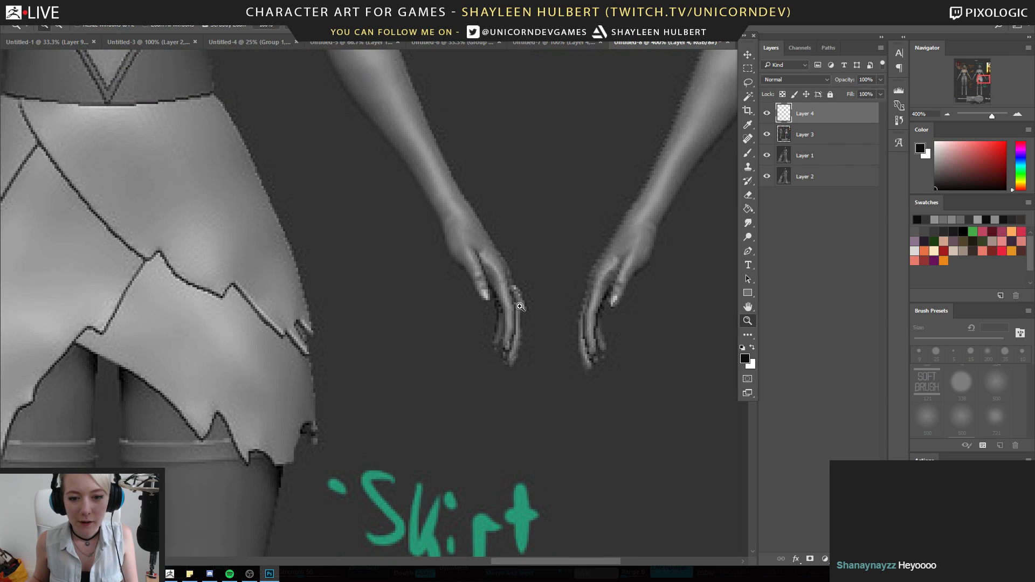
{"action": "left_click", "coordinate": [521, 306]}
{"action": "key", "text": "l"}
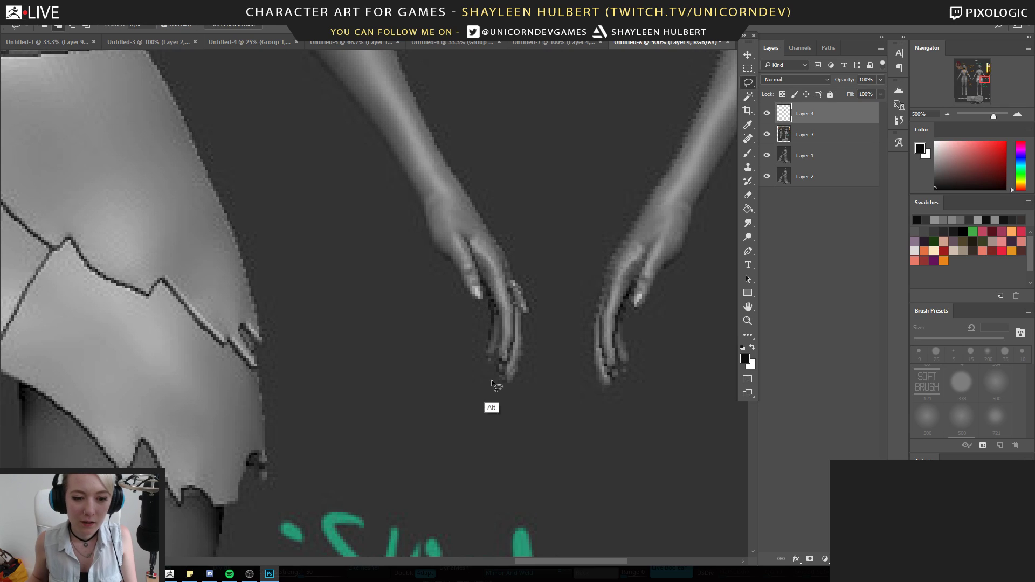
{"action": "key", "text": "b"}
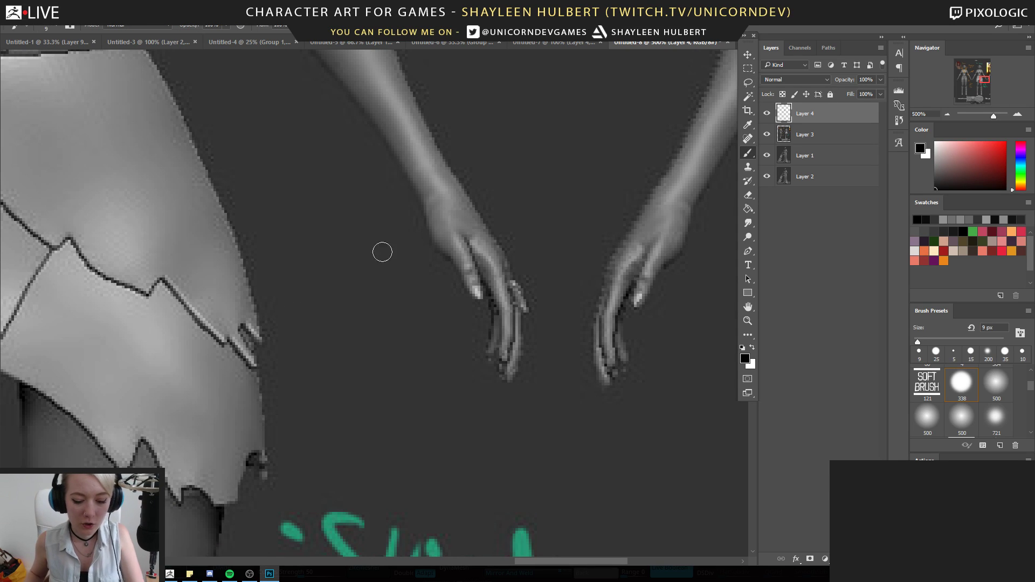
{"action": "left_click_drag", "start_coordinate": [513, 305], "coordinate": [513, 329]}
{"action": "mouse_move", "coordinate": [500, 271]}
{"action": "left_mouse_down"}
{"action": "mouse_move", "coordinate": [514, 304]}
{"action": "mouse_move", "coordinate": [506, 302]}
{"action": "mouse_move", "coordinate": [507, 346]}
{"action": "mouse_move", "coordinate": [505, 334]}
{"action": "mouse_move", "coordinate": [495, 356]}
{"action": "mouse_move", "coordinate": [493, 286]}
{"action": "left_mouse_up"}
{"action": "left_click", "coordinate": [498, 290], "text": "alt"}
{"action": "left_click", "coordinate": [507, 196], "text": "alt"}
Compare the arms, hands and overall silhouettes of the Base and W/Skirt figures at several magnifications
{"action": "left_click", "coordinate": [748, 321]}
{"action": "left_click", "coordinate": [640, 334], "text": "alt"}
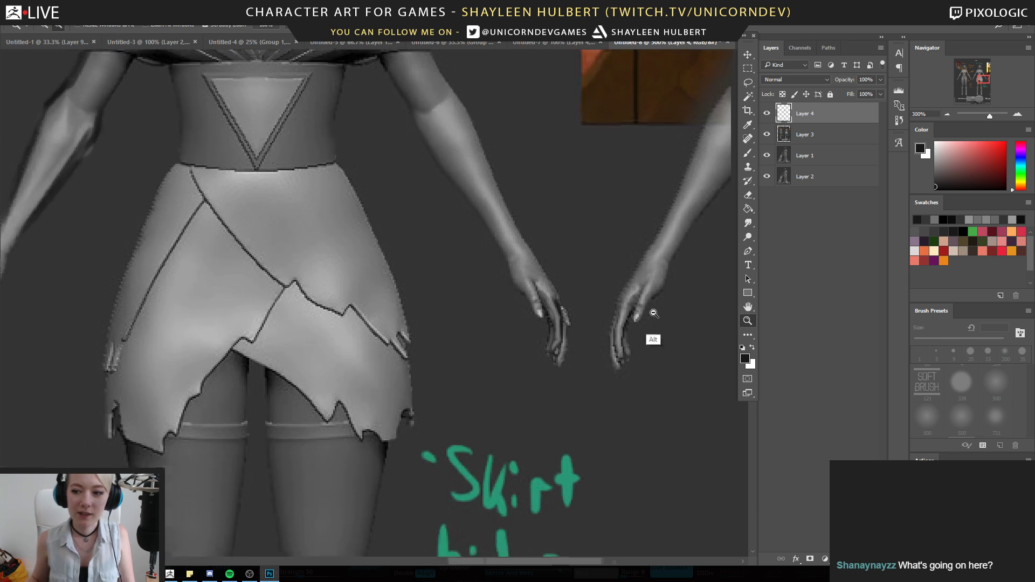
{"action": "left_click", "coordinate": [647, 324], "text": "alt"}
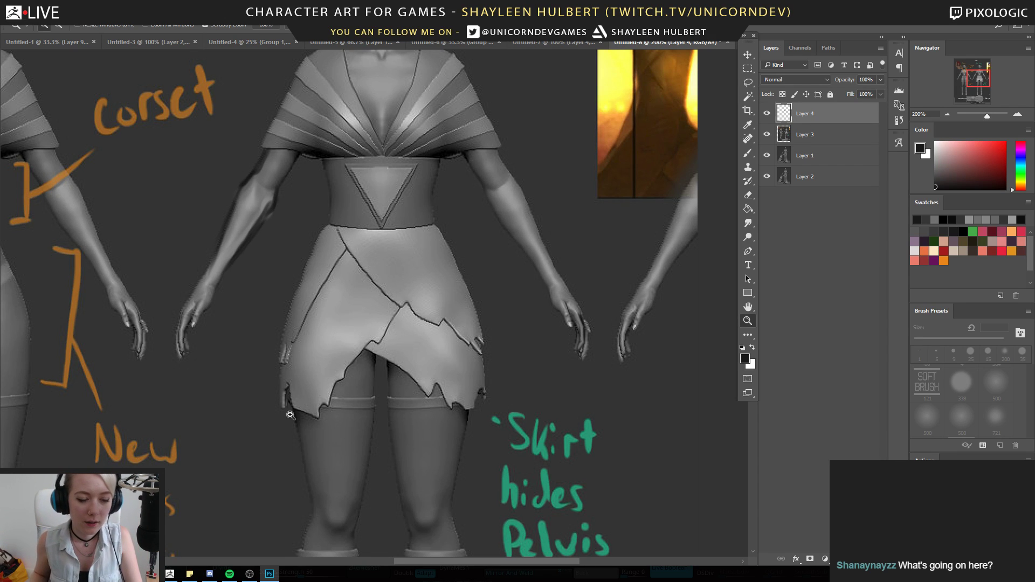
{"action": "left_click", "coordinate": [235, 358]}
{"action": "left_click", "coordinate": [220, 364], "text": "alt"}
{"action": "left_click", "coordinate": [220, 374], "text": "alt"}
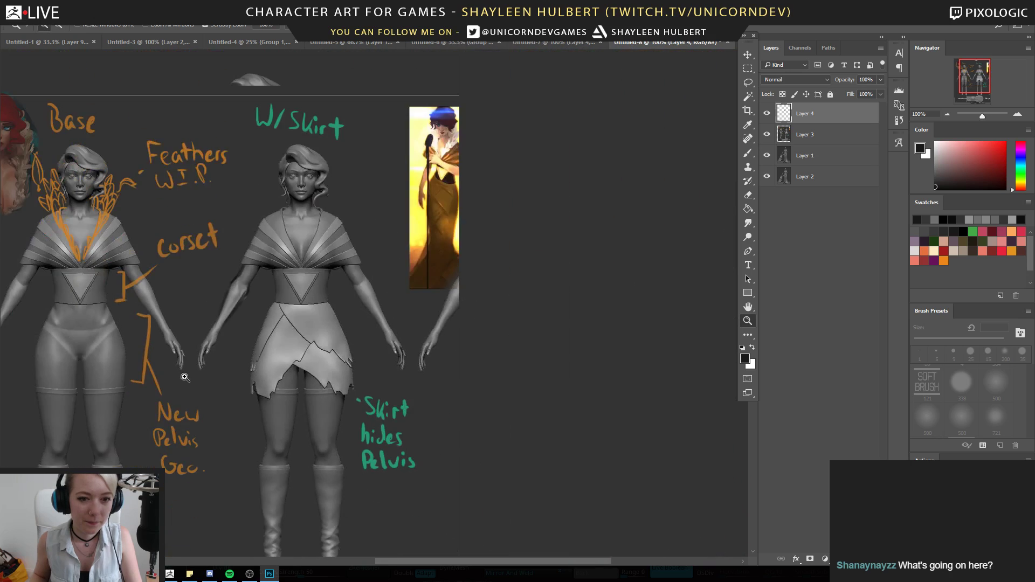
{"action": "left_click", "coordinate": [184, 378]}
{"action": "left_click_drag", "start_coordinate": [141, 370], "coordinate": [342, 386]}
{"action": "left_click_drag", "start_coordinate": [276, 345], "coordinate": [333, 367]}
{"action": "left_click", "coordinate": [440, 308], "text": "alt"}
{"action": "left_click_drag", "start_coordinate": [440, 308], "coordinate": [388, 318]}
{"action": "left_click", "coordinate": [457, 286]}
{"action": "left_click_drag", "start_coordinate": [474, 299], "coordinate": [386, 322]}
{"action": "mouse_move", "coordinate": [206, 295]}
{"action": "left_mouse_down"}
{"action": "mouse_move", "coordinate": [432, 320]}
{"action": "mouse_move", "coordinate": [451, 349]}
{"action": "left_mouse_up"}
{"action": "mouse_move", "coordinate": [701, 371]}
{"action": "left_mouse_down"}
{"action": "mouse_move", "coordinate": [432, 326]}
{"action": "mouse_move", "coordinate": [345, 339]}
{"action": "mouse_move", "coordinate": [420, 319]}
{"action": "left_mouse_up"}
{"action": "left_click", "coordinate": [345, 356], "text": "alt"}
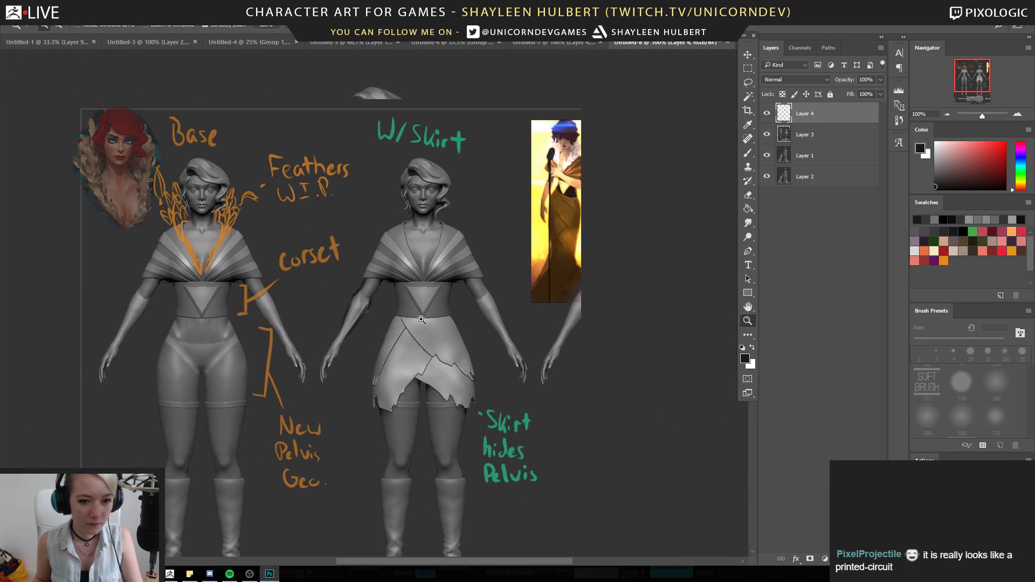
Paint an extra curled finger on the W/Skirt figure's hand beside the Base figure, using a sampled grey and a 10 px brush
{"action": "left_click", "coordinate": [420, 320]}
{"action": "left_click", "coordinate": [292, 378]}
{"action": "left_click_drag", "start_coordinate": [292, 379], "coordinate": [429, 302]}
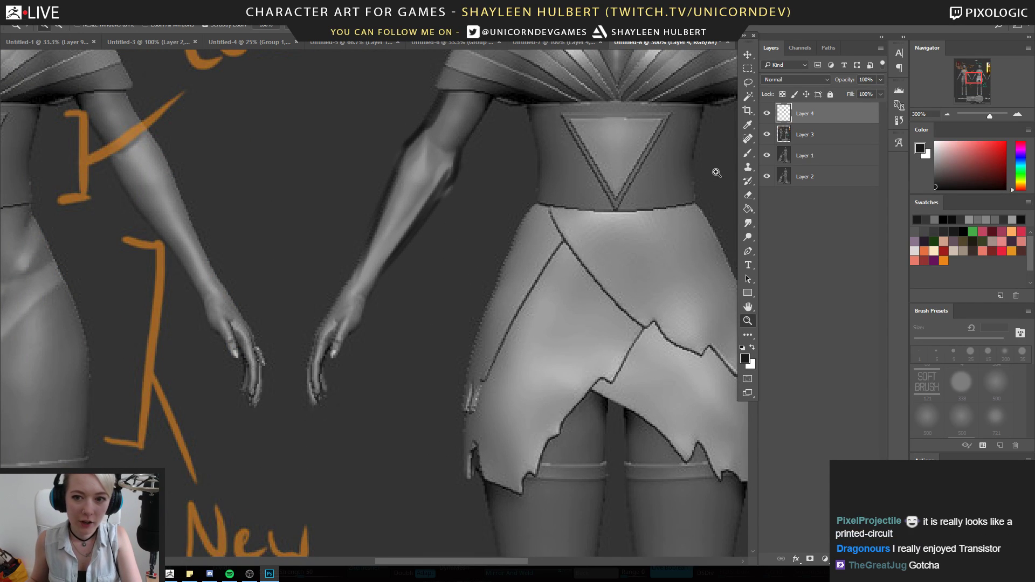
{"action": "left_click", "coordinate": [748, 155]}
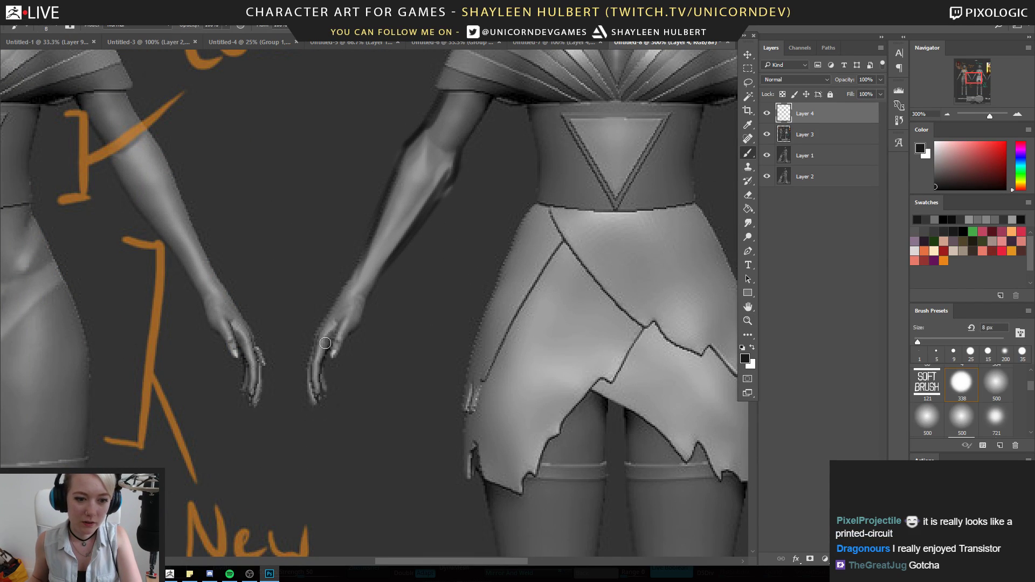
{"action": "key", "text": "bracketright"}
{"action": "key", "text": "bracketright"}
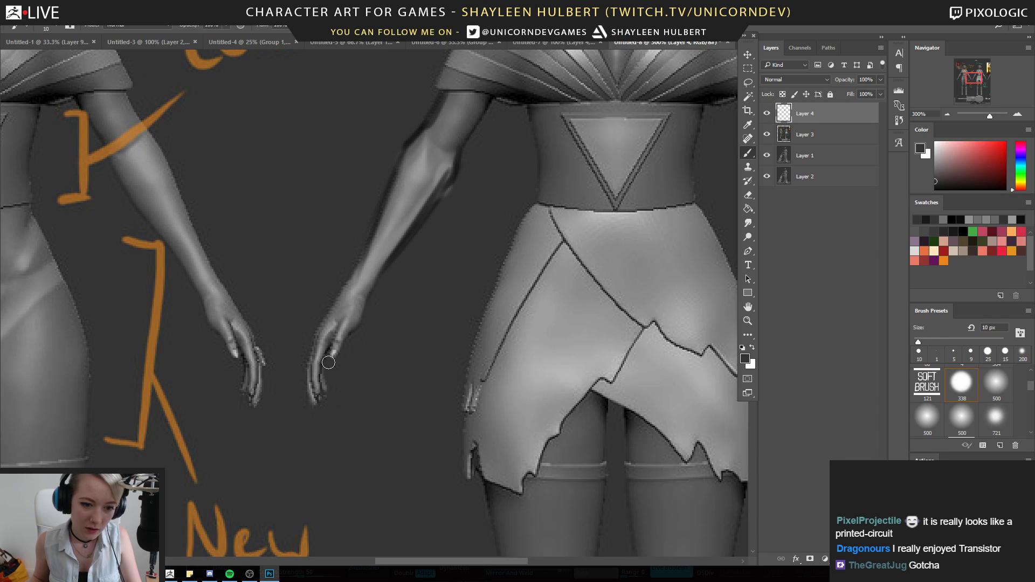
{"action": "left_click", "coordinate": [342, 345], "text": "alt"}
{"action": "left_click_drag", "start_coordinate": [326, 363], "coordinate": [335, 381]}
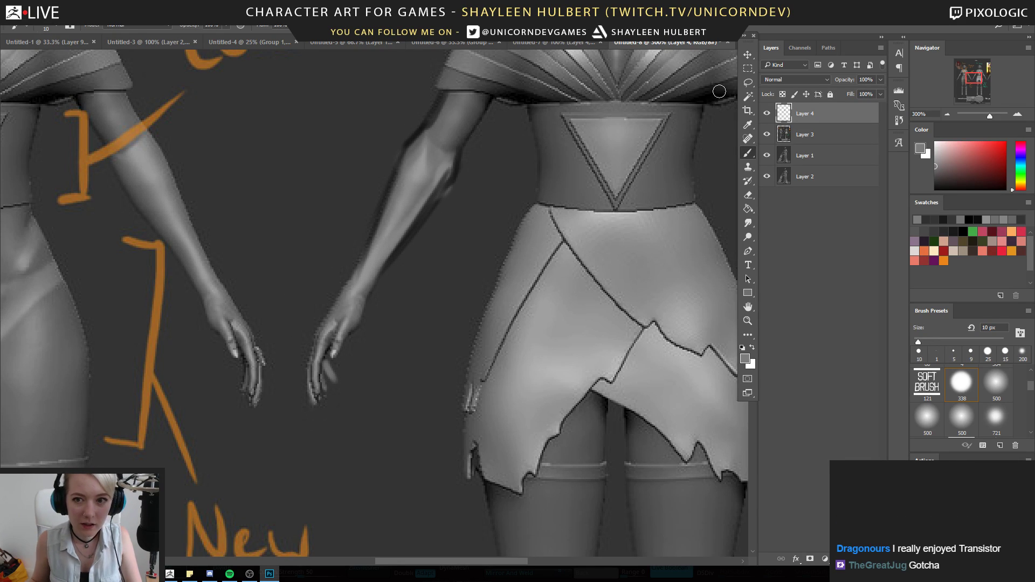
Lasso the thumb area of that hand, copy it to a new layer and shift it outward from the palm
{"action": "left_click", "coordinate": [748, 82]}
{"action": "left_click_drag", "start_coordinate": [337, 379], "coordinate": [339, 376]}
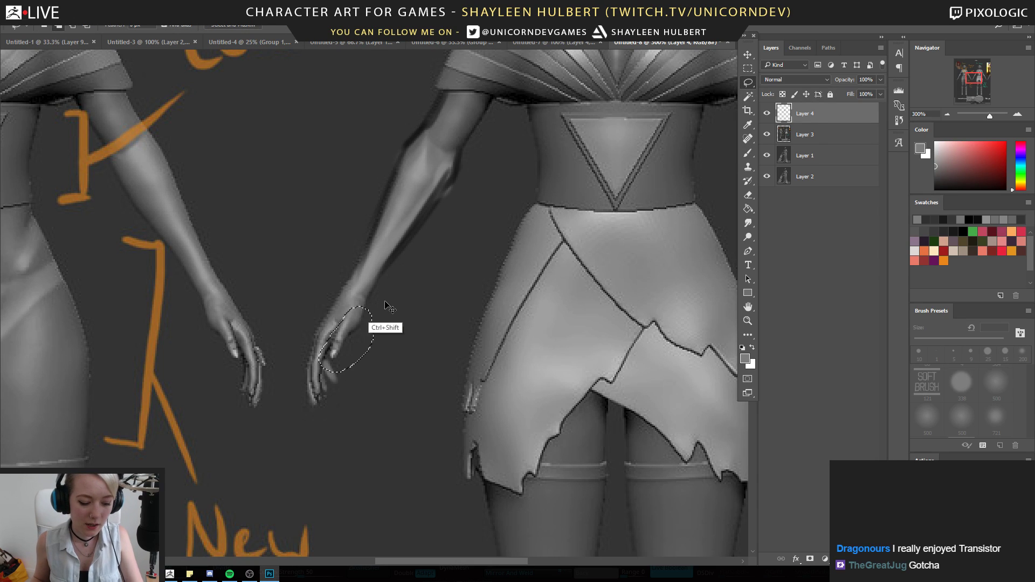
{"action": "key", "text": "ctrl+j"}
{"action": "left_click", "coordinate": [748, 54]}
{"action": "left_click_drag", "start_coordinate": [387, 308], "coordinate": [410, 264]}
{"action": "key", "text": "Return"}
Paint over the palm and finger bases of the W/Skirt figure's hand beside the Base figure with sampled greys on a new layer
{"action": "key", "text": "b"}
{"action": "left_click", "coordinate": [363, 358], "text": "alt"}
{"action": "left_click_drag", "start_coordinate": [338, 340], "coordinate": [318, 378]}
{"action": "left_click", "coordinate": [331, 333], "text": "alt"}
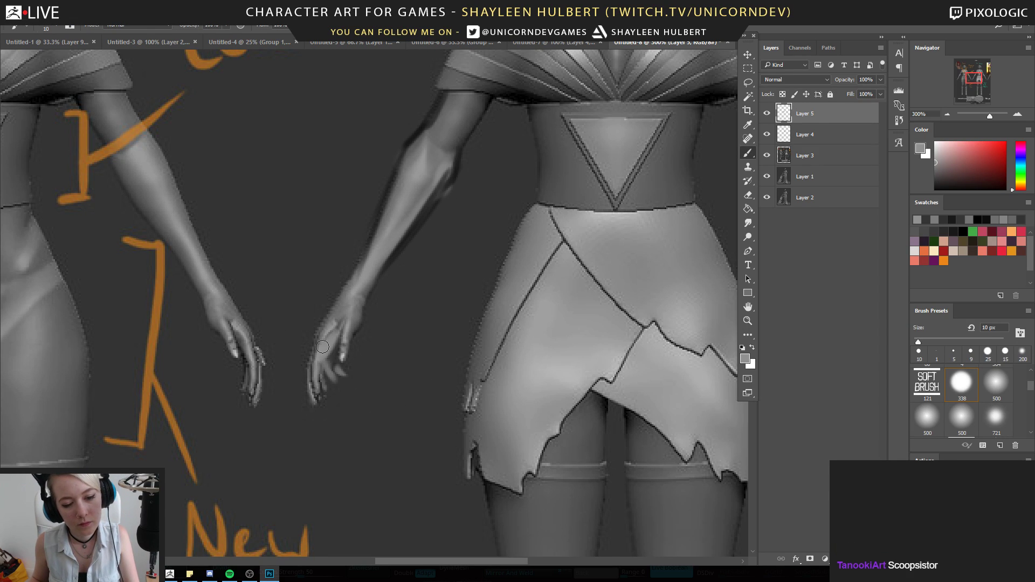
Paint black shading between the thumb and fingers of that hand with a 3 px brush
{"action": "left_click", "coordinate": [445, 221], "text": "alt"}
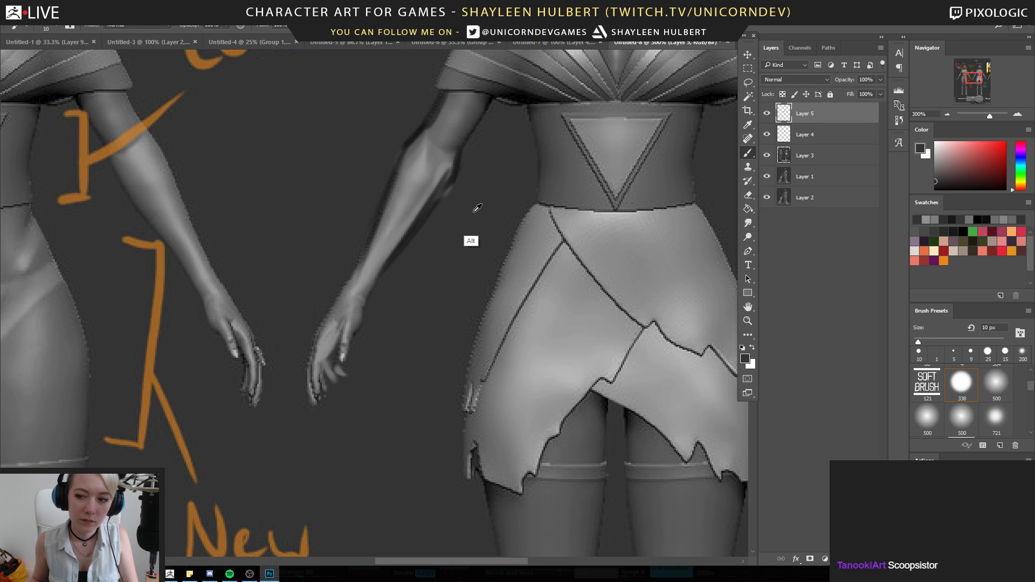
{"action": "left_click", "coordinate": [935, 189]}
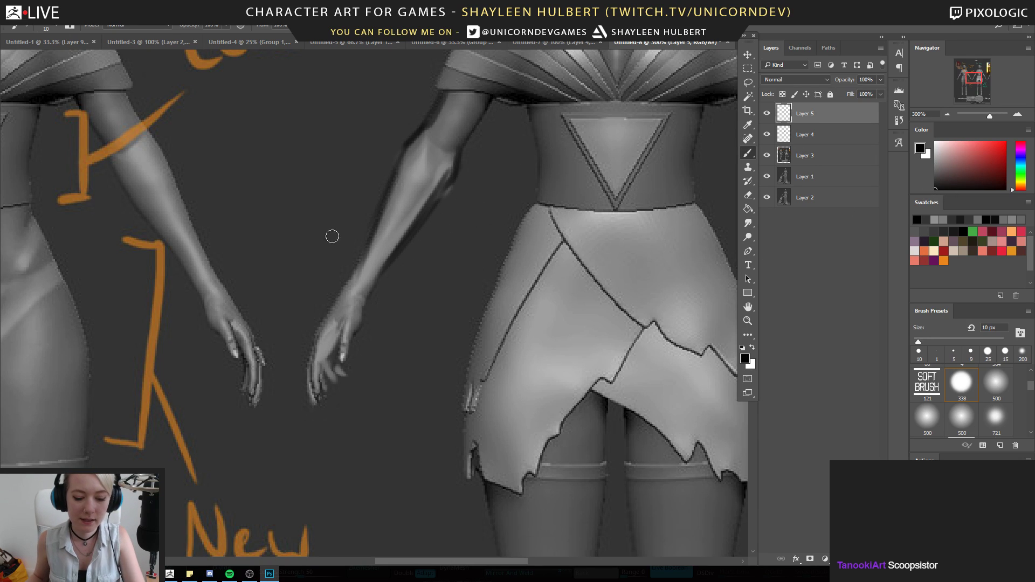
{"action": "key", "text": "bracketleft"}
{"action": "key", "text": "bracketleft"}
{"action": "key", "text": "bracketleft"}
{"action": "key", "text": "bracketleft"}
{"action": "left_click_drag", "start_coordinate": [339, 333], "coordinate": [324, 356]}
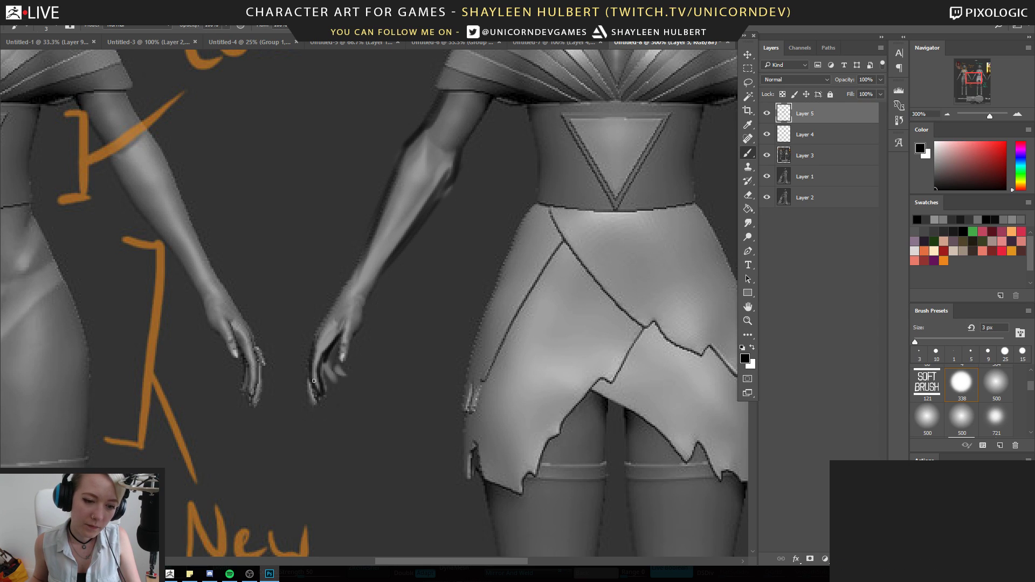
Define the separate fingers of the W/Skirt figure's hand with alternating sampled light, dark and background greys
{"action": "left_click", "coordinate": [318, 362], "text": "alt"}
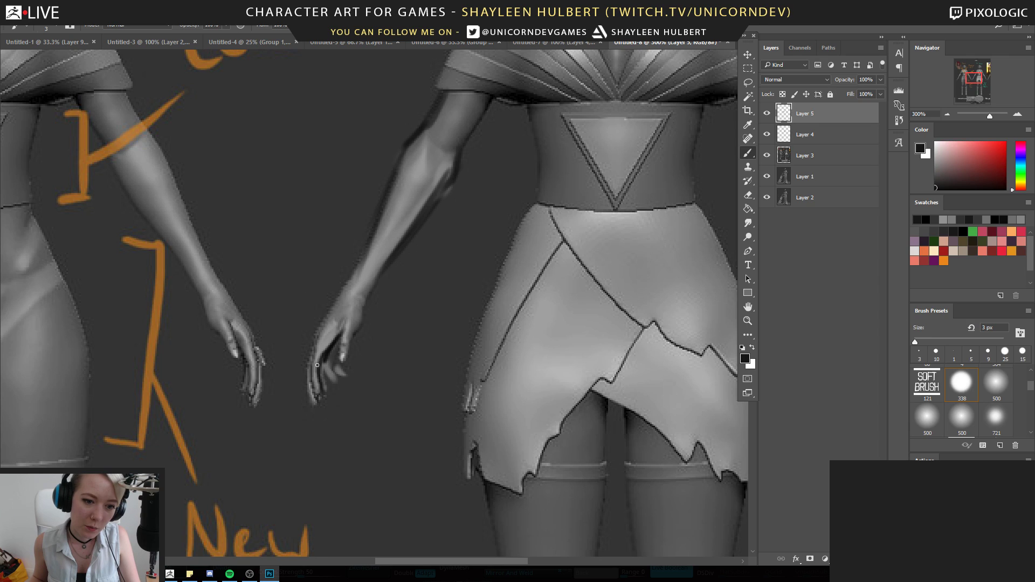
{"action": "left_click", "coordinate": [321, 349], "text": "alt"}
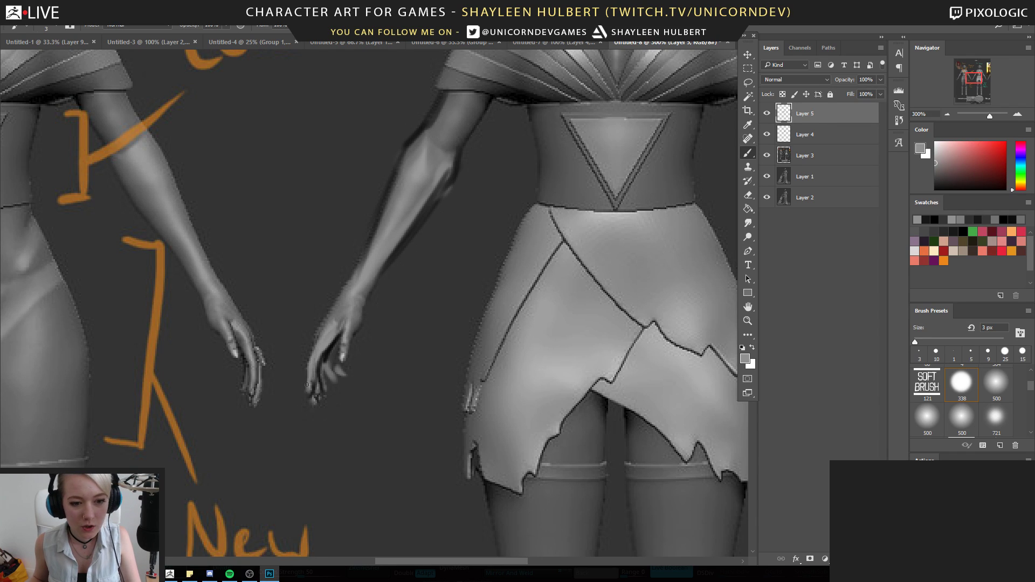
{"action": "left_click", "coordinate": [328, 381], "text": "alt"}
{"action": "left_click", "coordinate": [314, 404], "text": "alt"}
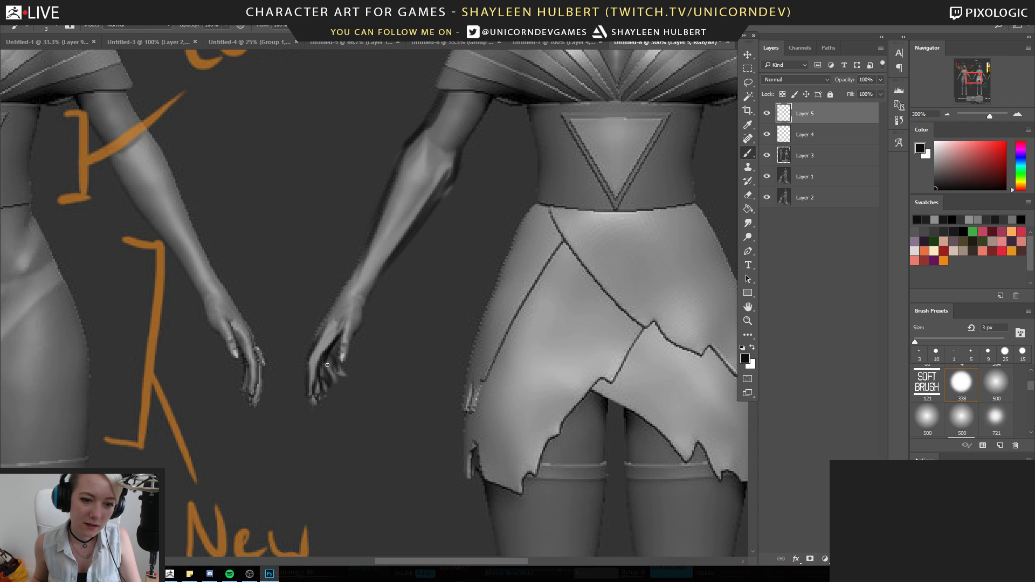
{"action": "left_click", "coordinate": [332, 370], "text": "alt"}
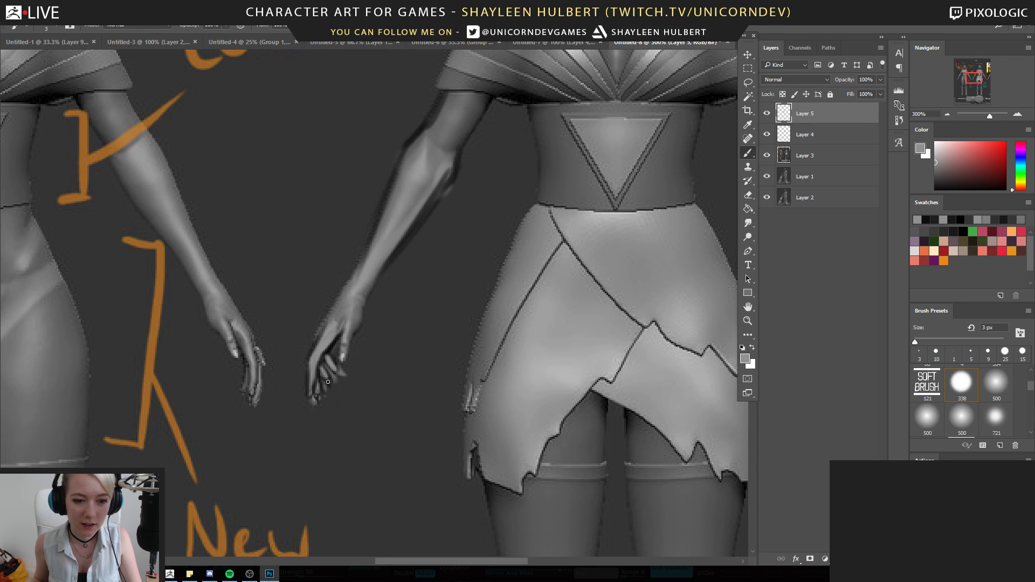
{"action": "left_click", "coordinate": [325, 401], "text": "alt"}
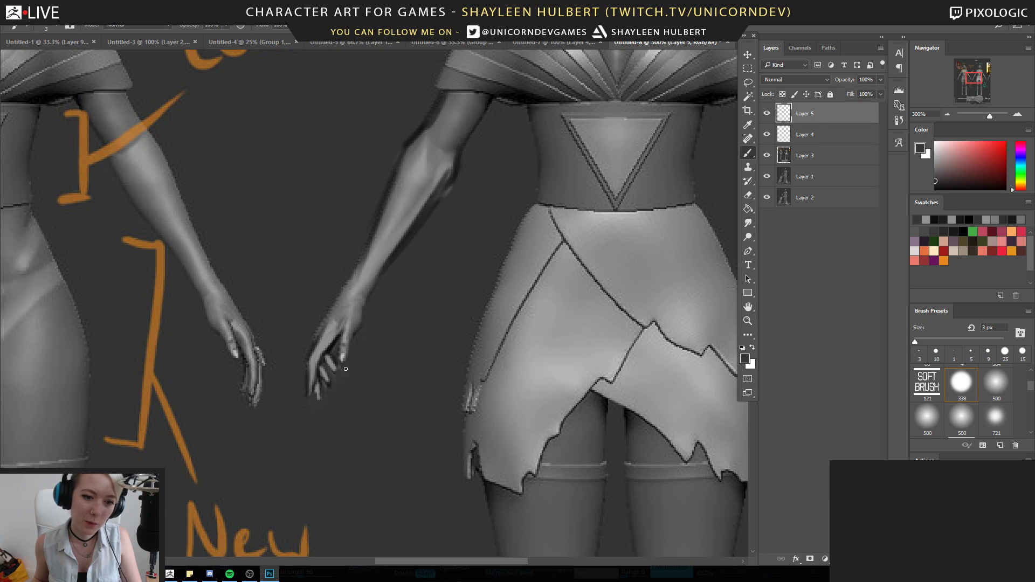
Refine the palm, thumb and curled fingers of that hand with sampled mid and dark greys
{"action": "left_click", "coordinate": [334, 339], "text": "alt"}
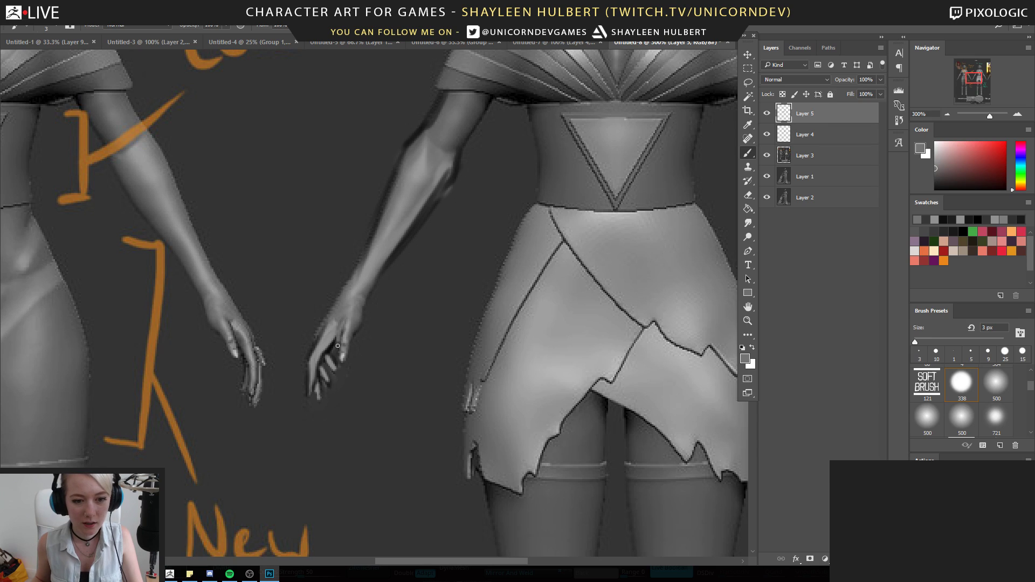
{"action": "left_click", "coordinate": [319, 361], "text": "alt"}
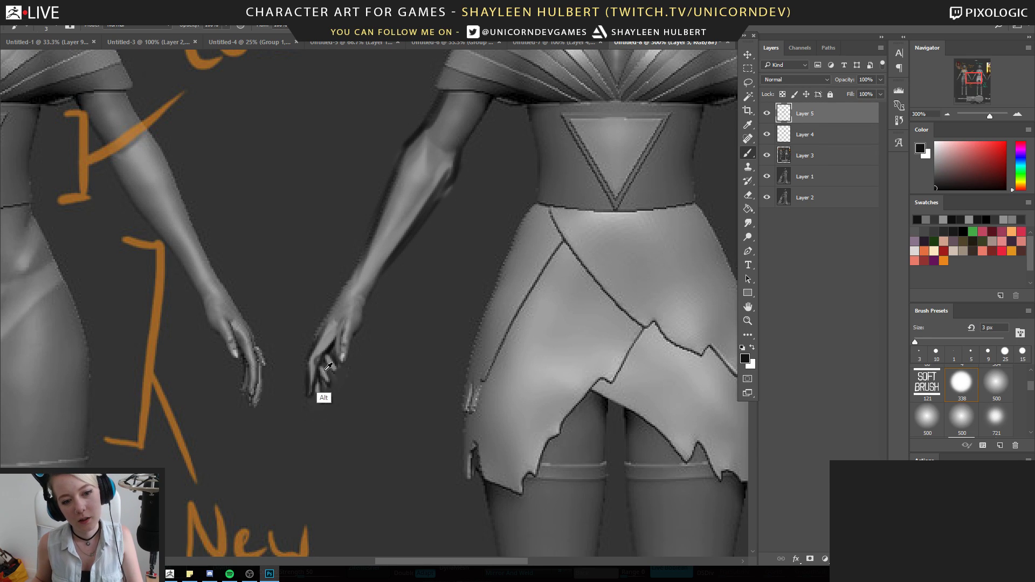
{"action": "left_click", "coordinate": [321, 377], "text": "alt"}
{"action": "left_click", "coordinate": [749, 319]}
{"action": "mouse_move", "coordinate": [493, 348]}
{"action": "left_mouse_down"}
{"action": "mouse_move", "coordinate": [422, 346]}
{"action": "mouse_move", "coordinate": [543, 375]}
{"action": "mouse_move", "coordinate": [340, 374]}
{"action": "mouse_move", "coordinate": [171, 340]}
{"action": "mouse_move", "coordinate": [192, 352]}
{"action": "mouse_move", "coordinate": [396, 357]}
{"action": "left_mouse_up"}
{"action": "left_click", "coordinate": [308, 348]}
{"action": "key", "text": "b"}
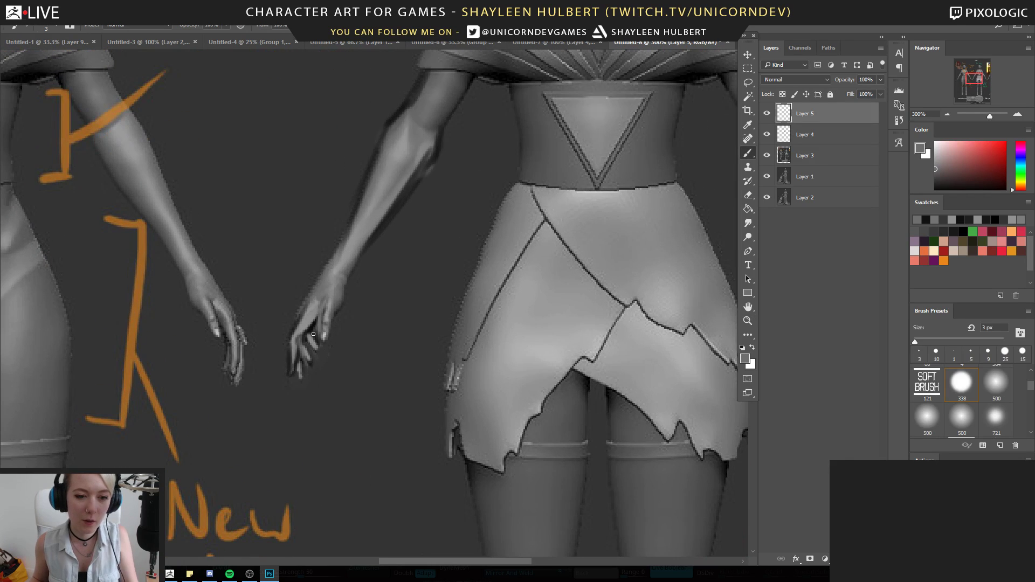
Darken the outline of the W/Skirt figure's wrist and thumb with black, and touch up the hand's edges using sampled greys
{"action": "key", "text": "d"}
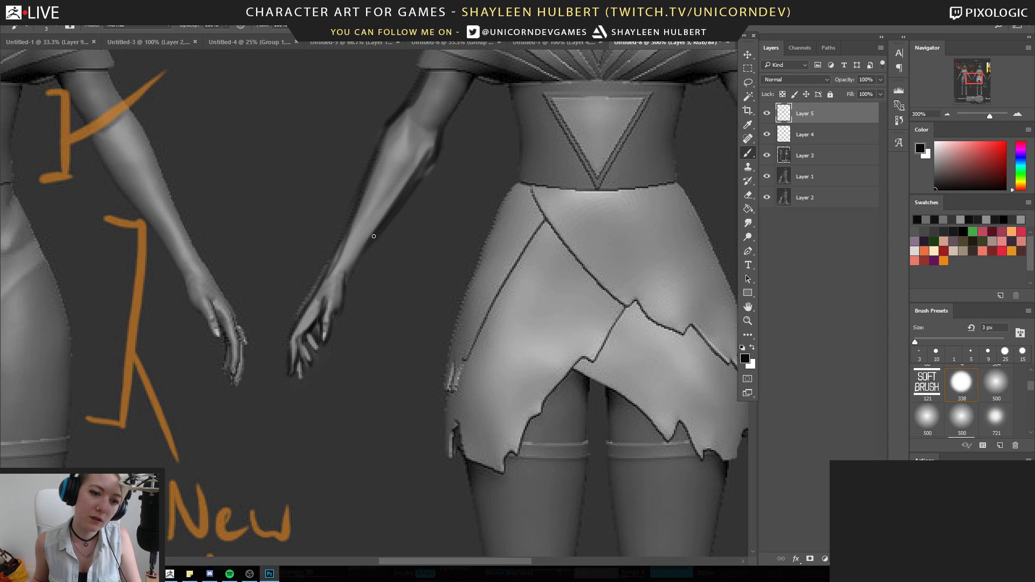
{"action": "left_click", "coordinate": [299, 312], "text": "alt"}
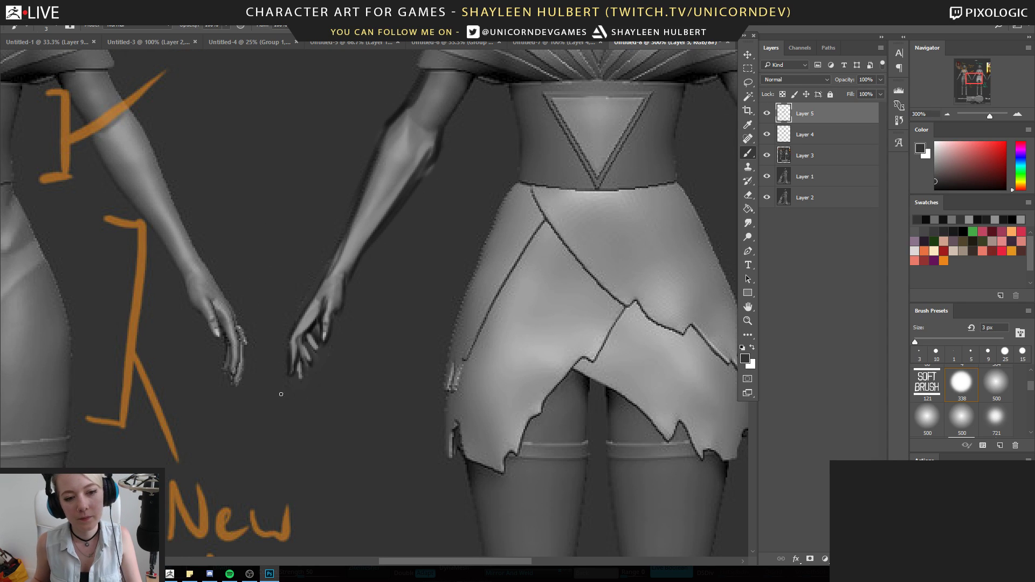
{"action": "left_click", "coordinate": [297, 334], "text": "alt"}
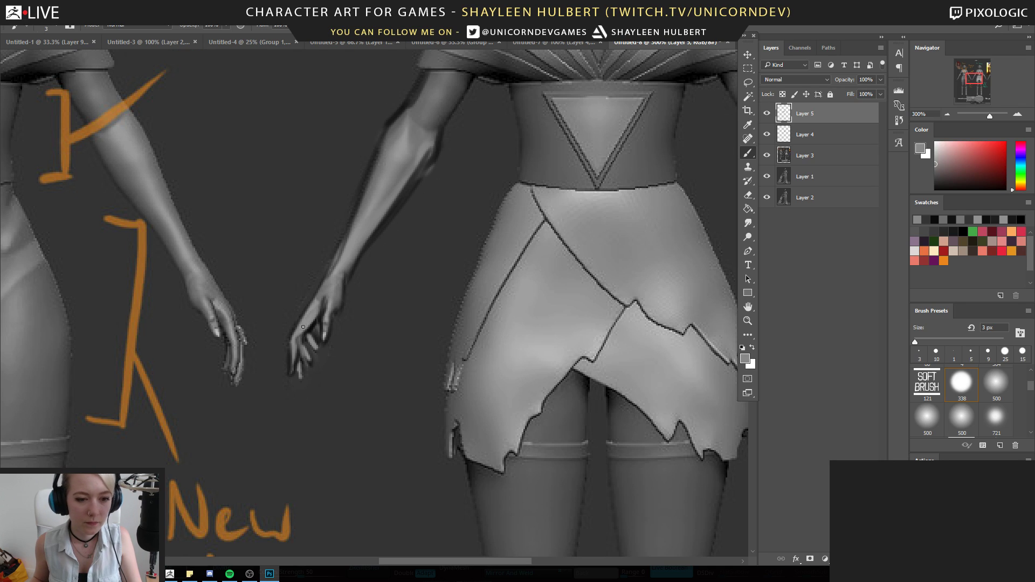
{"action": "left_click", "coordinate": [313, 323], "text": "alt"}
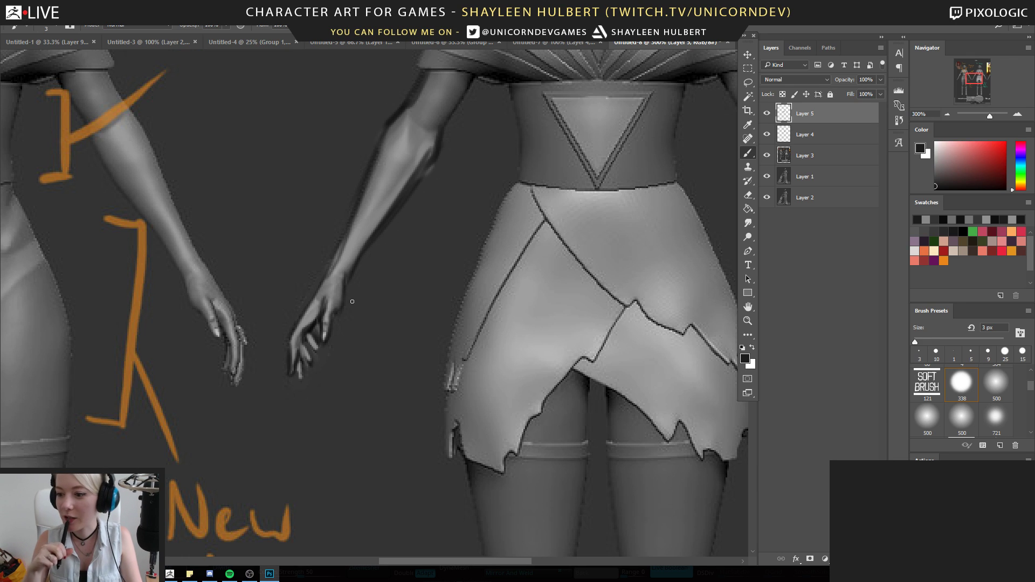
Review the corrected hand against the full figures and examine the Base figure's torso and hips
{"action": "key", "text": "z"}
{"action": "left_click", "coordinate": [600, 352], "text": "alt"}
{"action": "left_click", "coordinate": [600, 353], "text": "alt"}
{"action": "left_click", "coordinate": [396, 314]}
{"action": "left_click_drag", "start_coordinate": [426, 294], "coordinate": [381, 298]}
{"action": "left_click", "coordinate": [380, 296], "text": "alt"}
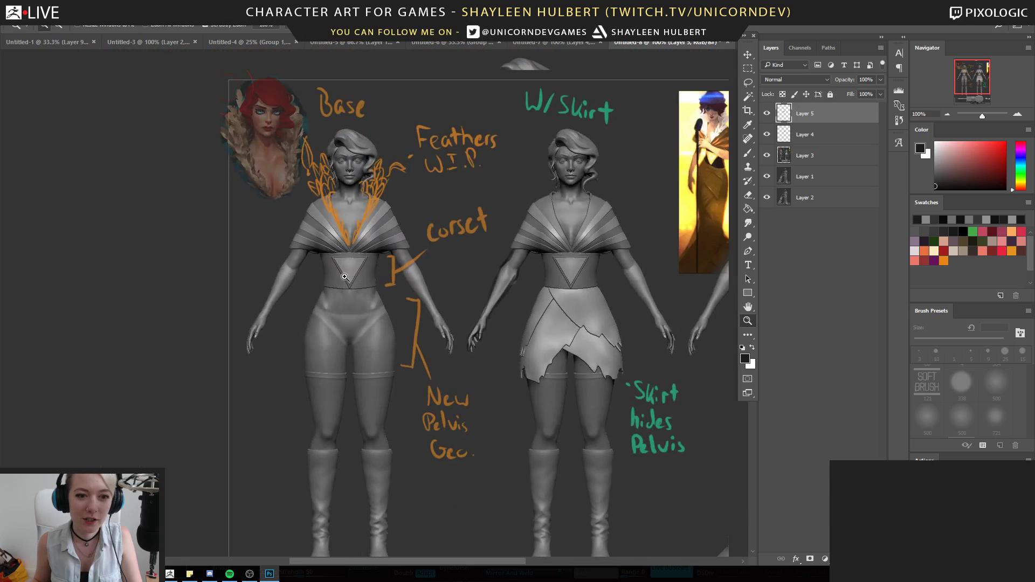
{"action": "left_click", "coordinate": [344, 275]}
{"action": "left_click_drag", "start_coordinate": [344, 265], "coordinate": [377, 259]}
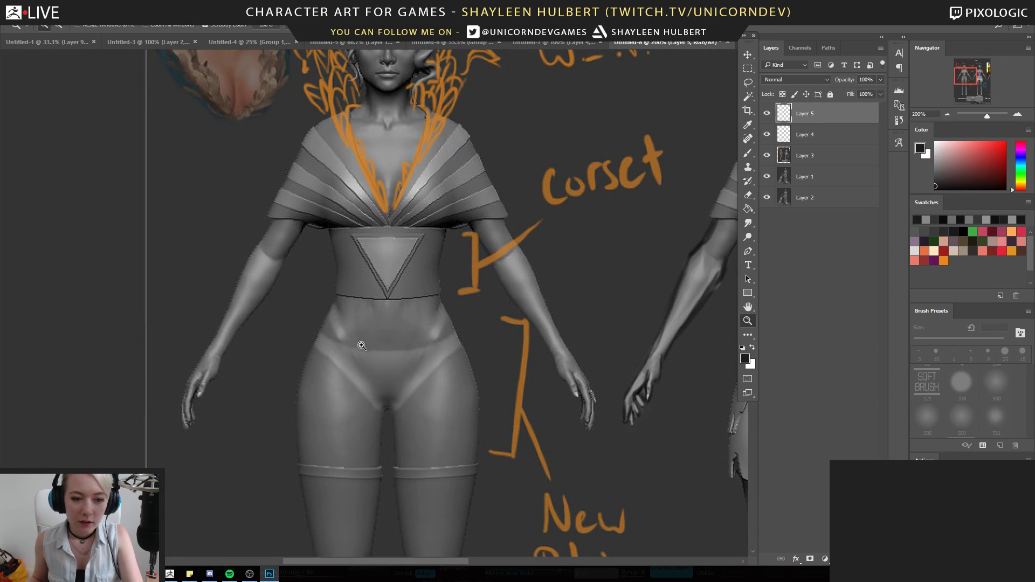
Reshape the Base figure's silhouette with a 15 px brush, building out both hips in sampled body grey and narrowing the waist with background grey
{"action": "key", "text": "b"}
{"action": "mouse_move", "coordinate": [365, 157]}
{"action": "left_mouse_down"}
{"action": "mouse_move", "coordinate": [347, 286]}
{"action": "mouse_move", "coordinate": [358, 289]}
{"action": "mouse_move", "coordinate": [364, 217]}
{"action": "left_mouse_up"}
{"action": "key", "text": "bracketright"}
{"action": "key", "text": "bracketright"}
{"action": "key", "text": "bracketright"}
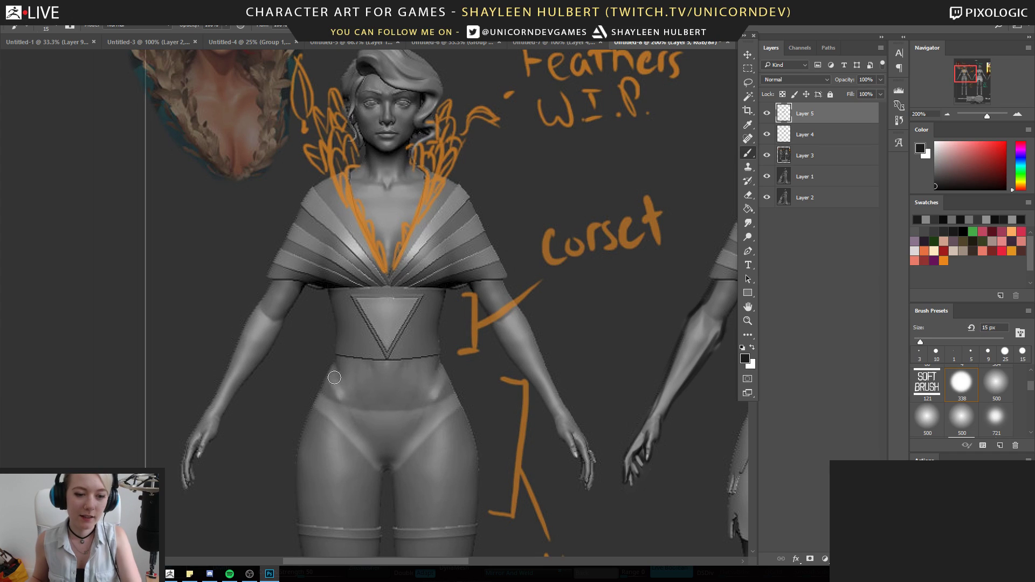
{"action": "left_click", "coordinate": [324, 398], "text": "alt"}
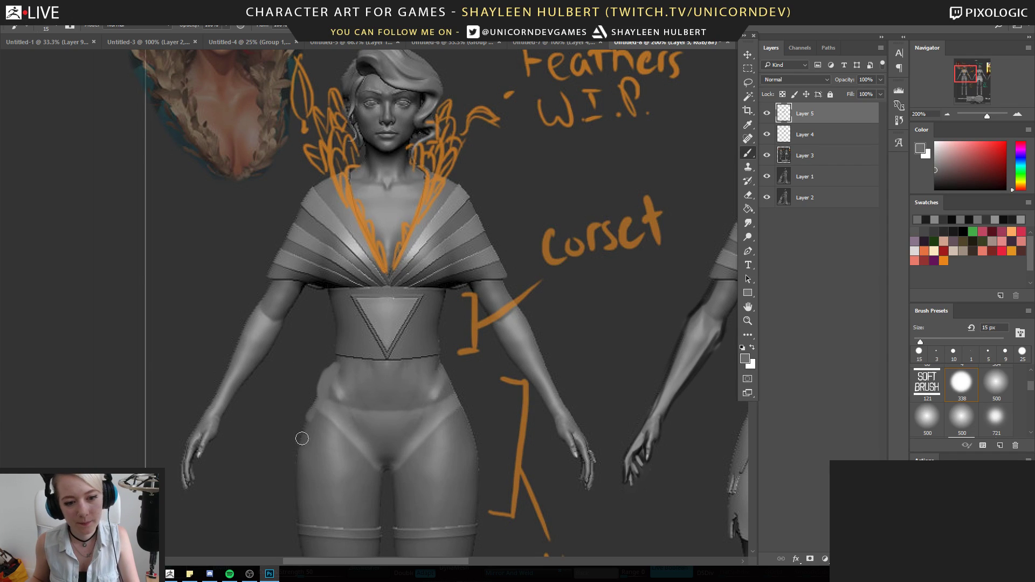
{"action": "left_click_drag", "start_coordinate": [446, 383], "coordinate": [480, 466]}
{"action": "left_click", "coordinate": [471, 410], "text": "alt"}
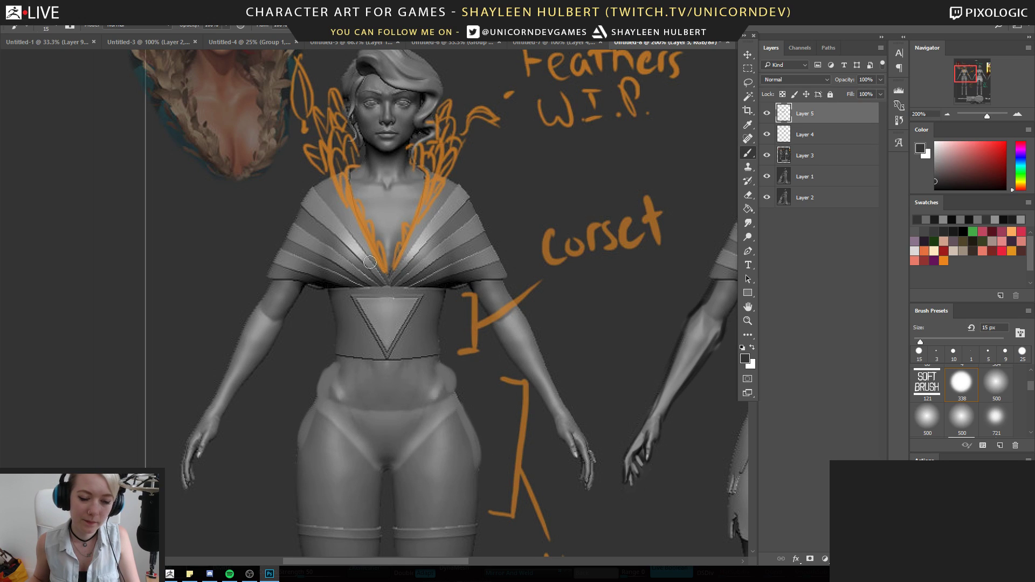
{"action": "left_click", "coordinate": [330, 396], "text": "alt"}
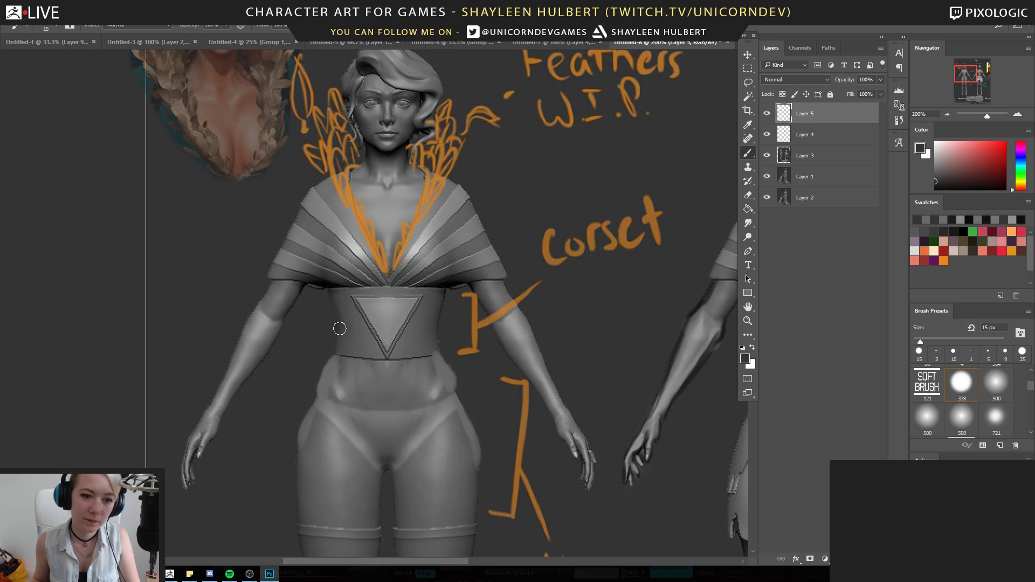
Outline the Base figure's waist, hips and outer thighs in near-black with a 5 px brush
{"action": "left_click", "coordinate": [445, 278], "text": "alt"}
{"action": "key", "text": "bracketleft"}
{"action": "key", "text": "bracketleft"}
{"action": "key", "text": "bracketleft"}
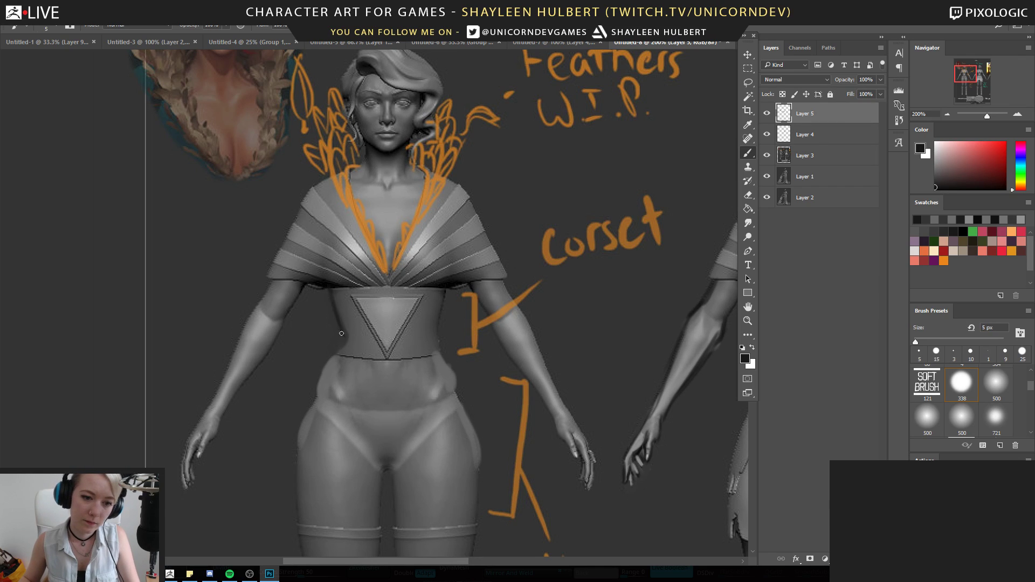
{"action": "left_click_drag", "start_coordinate": [439, 310], "coordinate": [434, 353]}
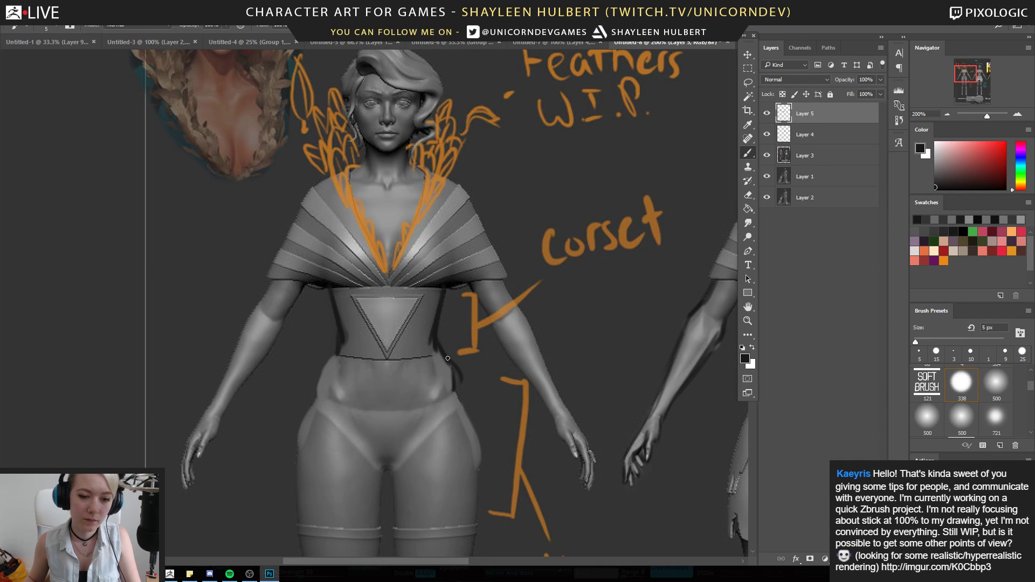
{"action": "left_click_drag", "start_coordinate": [337, 353], "coordinate": [294, 492]}
{"action": "mouse_move", "coordinate": [450, 401]}
{"action": "left_mouse_down"}
{"action": "mouse_move", "coordinate": [416, 313]}
{"action": "mouse_move", "coordinate": [442, 364]}
{"action": "left_mouse_up"}
{"action": "left_click_drag", "start_coordinate": [427, 314], "coordinate": [445, 410]}
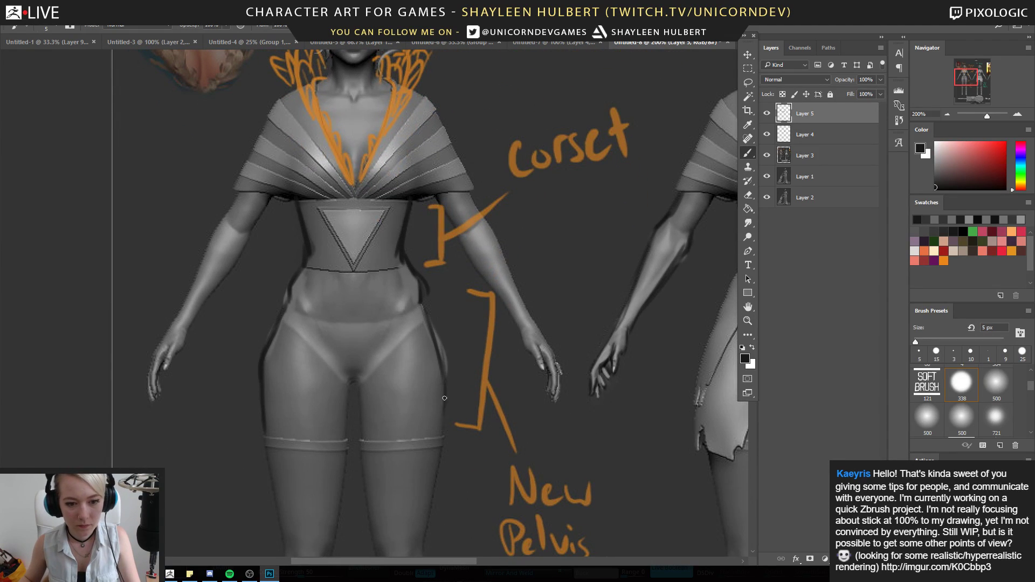
Paint near-black contour lines along the Base figure's inner thighs and crotch
{"action": "left_click_drag", "start_coordinate": [341, 356], "coordinate": [345, 406]}
{"action": "mouse_move", "coordinate": [380, 340]}
{"action": "left_mouse_down"}
{"action": "mouse_move", "coordinate": [360, 383]}
{"action": "mouse_move", "coordinate": [363, 423]}
{"action": "left_mouse_up"}
{"action": "left_click_drag", "start_coordinate": [345, 382], "coordinate": [348, 427]}
{"action": "left_click_drag", "start_coordinate": [342, 365], "coordinate": [349, 397]}
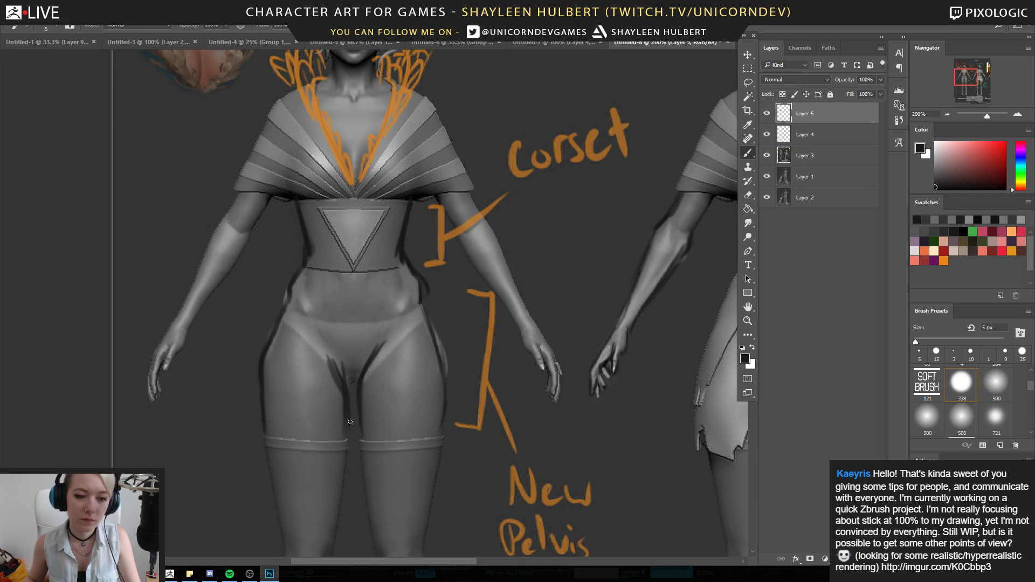
{"action": "left_click_drag", "start_coordinate": [324, 356], "coordinate": [333, 430]}
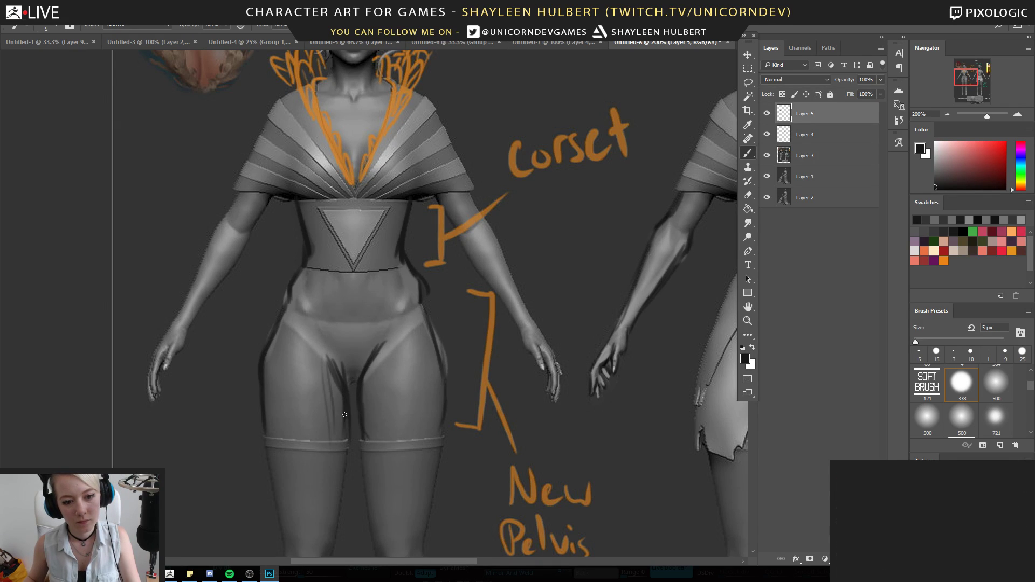
{"action": "left_click_drag", "start_coordinate": [494, 453], "coordinate": [331, 385]}
Compare the Base figure's repainted waist and hips with the W/Skirt figure at several magnifications
{"action": "left_click", "coordinate": [747, 319]}
{"action": "left_click", "coordinate": [497, 395], "text": "alt"}
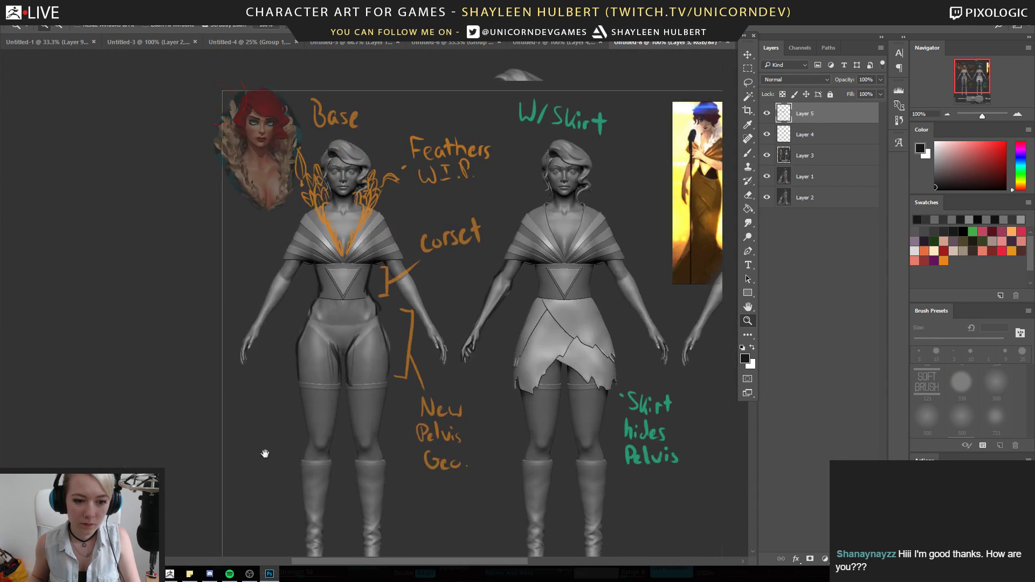
{"action": "left_click_drag", "start_coordinate": [258, 455], "coordinate": [302, 393]}
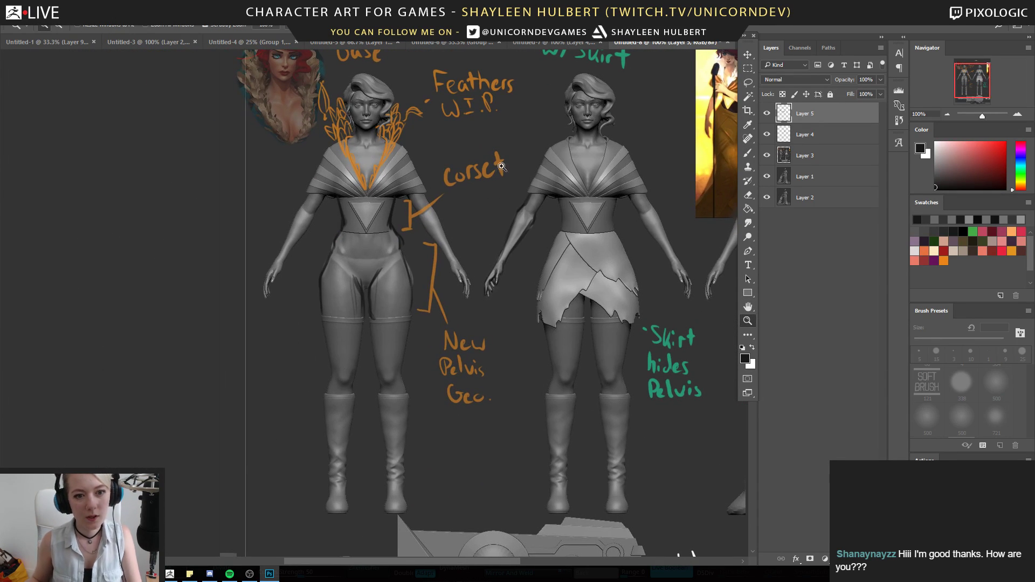
{"action": "left_click", "coordinate": [455, 248], "text": "alt"}
{"action": "left_click", "coordinate": [455, 248], "text": "alt"}
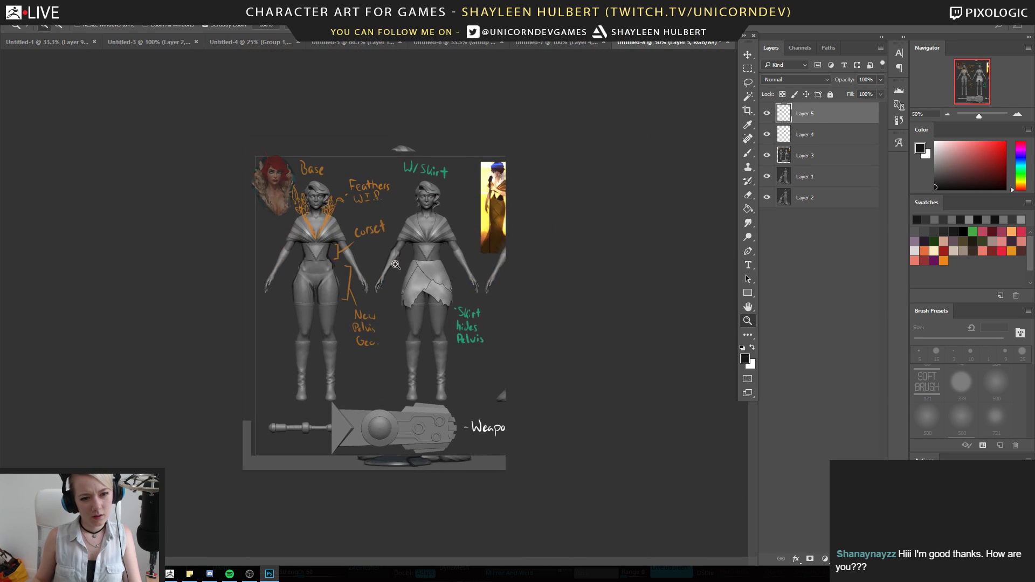
{"action": "left_click", "coordinate": [395, 265]}
{"action": "left_click", "coordinate": [395, 265]}
{"action": "left_click_drag", "start_coordinate": [395, 265], "coordinate": [488, 235]}
Lasso the Base figure's lower body from the hips to the boots and copy it to a new layer
{"action": "left_click", "coordinate": [747, 82]}
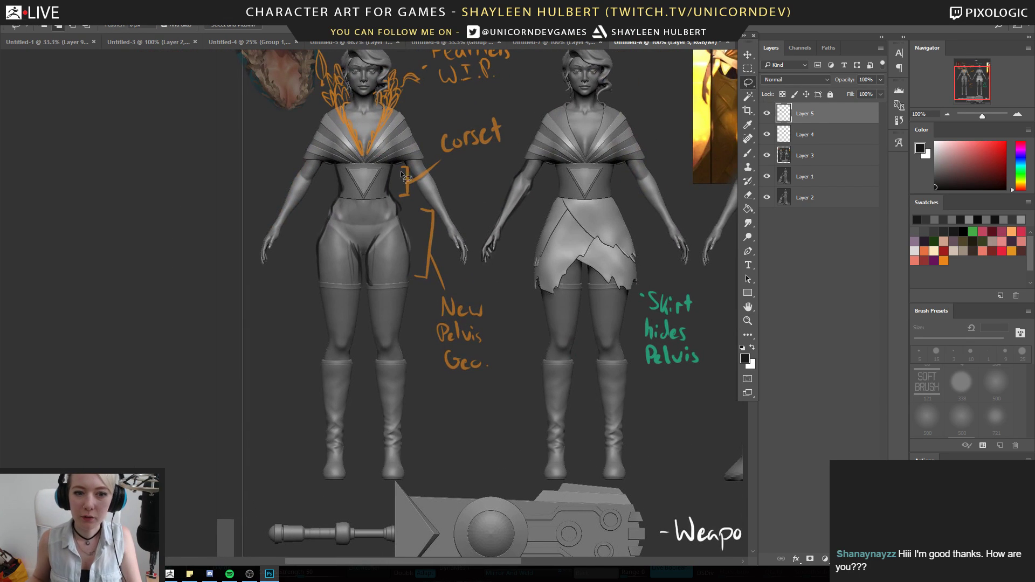
{"action": "left_click_drag", "start_coordinate": [405, 219], "coordinate": [321, 232]}
{"action": "mouse_move", "coordinate": [311, 484]}
{"action": "left_mouse_down"}
{"action": "mouse_move", "coordinate": [414, 485]}
{"action": "mouse_move", "coordinate": [439, 367]}
{"action": "left_mouse_up"}
{"action": "key", "text": "ctrl+j"}
{"action": "key", "text": "v"}
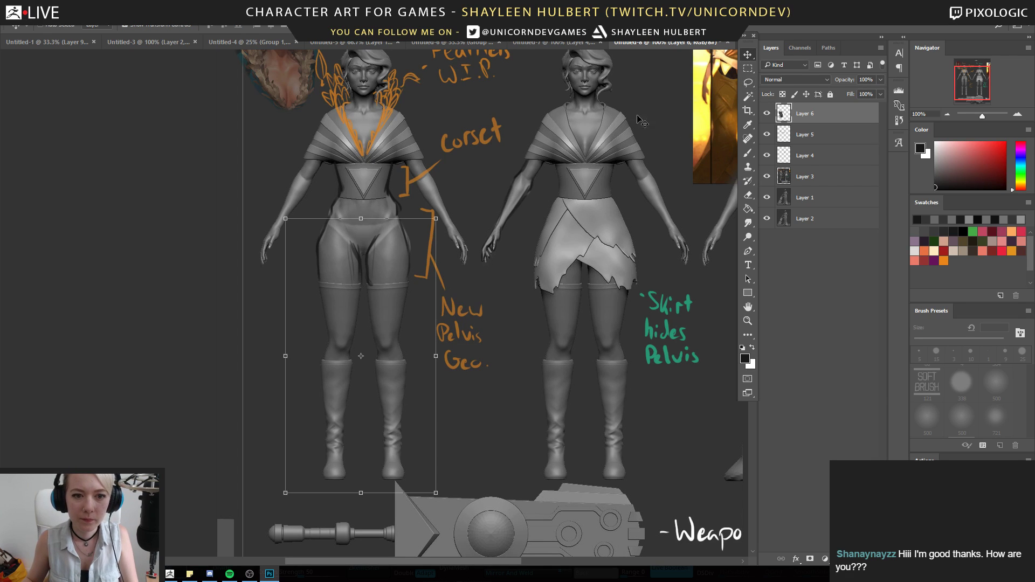
Stretch the copied lower body downward to lengthen the Base figure's legs
{"action": "left_click_drag", "start_coordinate": [361, 364], "coordinate": [362, 272]}
{"action": "key", "text": "ctrl+z"}
{"action": "left_click", "coordinate": [358, 356]}
{"action": "left_click_drag", "start_coordinate": [361, 492], "coordinate": [360, 519]}
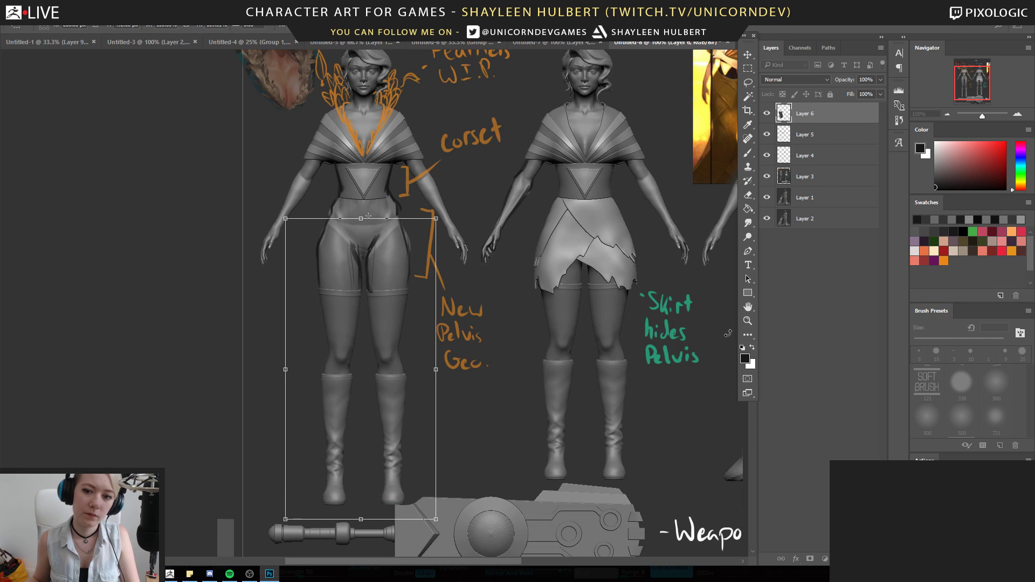
{"action": "key", "text": "z"}
{"action": "key", "text": "Return"}
{"action": "key", "text": "ctrl+minus"}
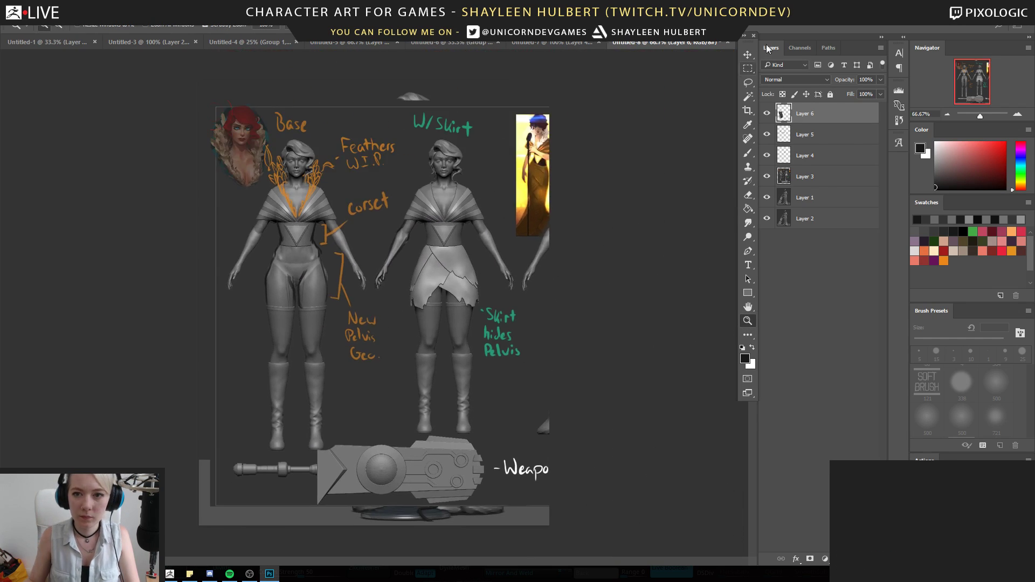
Squash the stretched legs back up slightly and compare the figure with Layer 6 hidden and shown
{"action": "left_click_drag", "start_coordinate": [296, 459], "coordinate": [295, 450]}
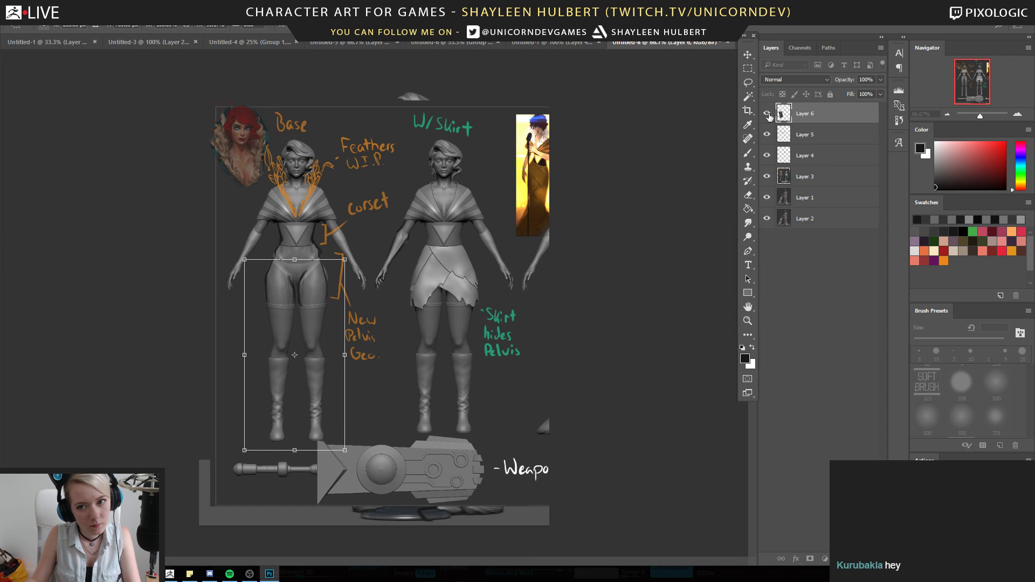
{"action": "key", "text": "Return"}
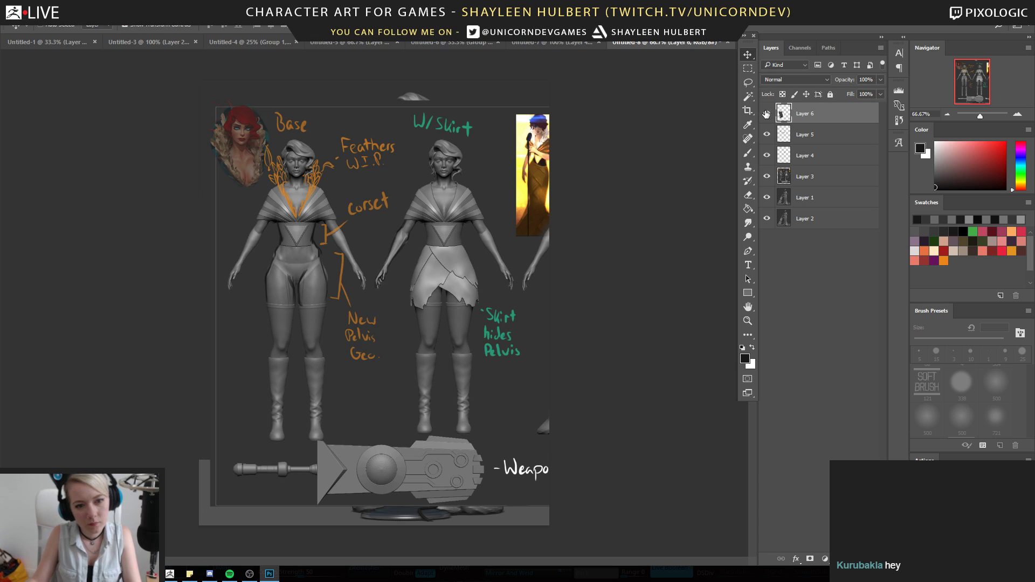
{"action": "left_click", "coordinate": [767, 114]}
{"action": "left_click", "coordinate": [767, 114]}
{"action": "left_click", "coordinate": [767, 114]}
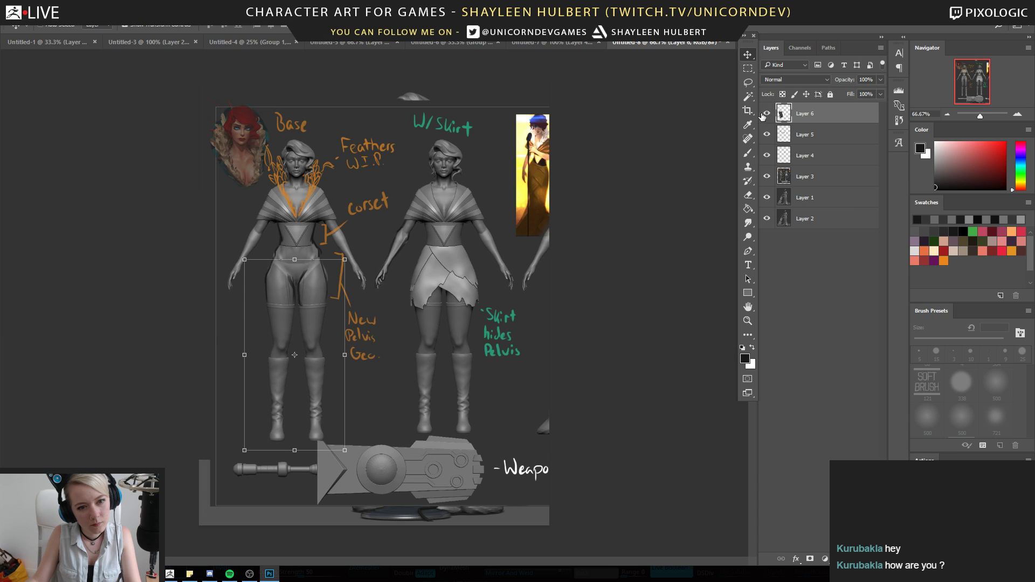
Lasso the Base figure's legs, copy them to a new layer and shift them up slightly over the hips
{"action": "left_click", "coordinate": [748, 82]}
{"action": "mouse_move", "coordinate": [327, 267]}
{"action": "left_mouse_down"}
{"action": "mouse_move", "coordinate": [259, 275]}
{"action": "mouse_move", "coordinate": [253, 409]}
{"action": "mouse_move", "coordinate": [329, 266]}
{"action": "mouse_move", "coordinate": [322, 273]}
{"action": "left_mouse_up"}
{"action": "key", "text": "ctrl+j"}
{"action": "key", "text": "v"}
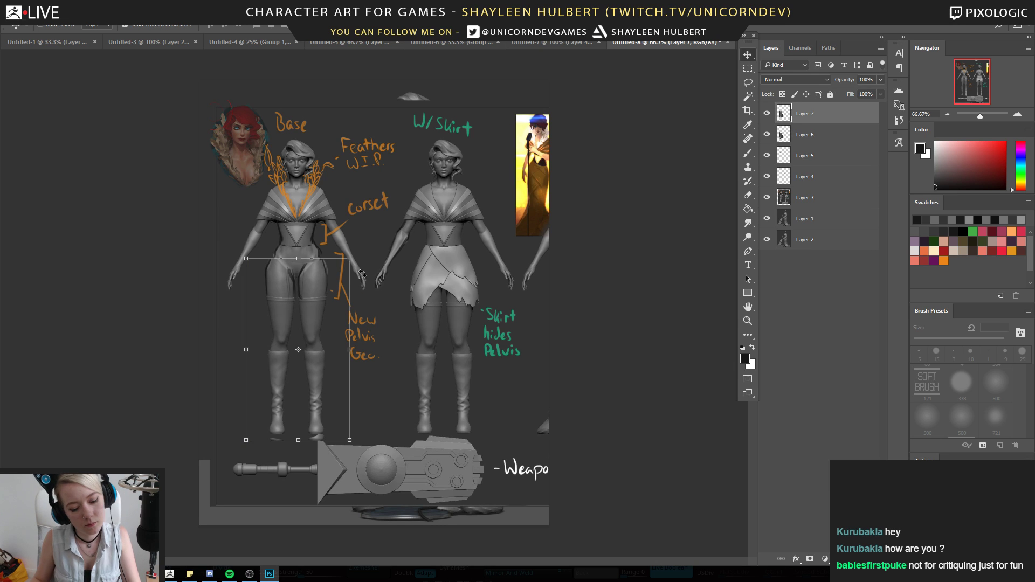
{"action": "key", "text": "b"}
{"action": "left_click", "coordinate": [273, 250], "text": "alt"}
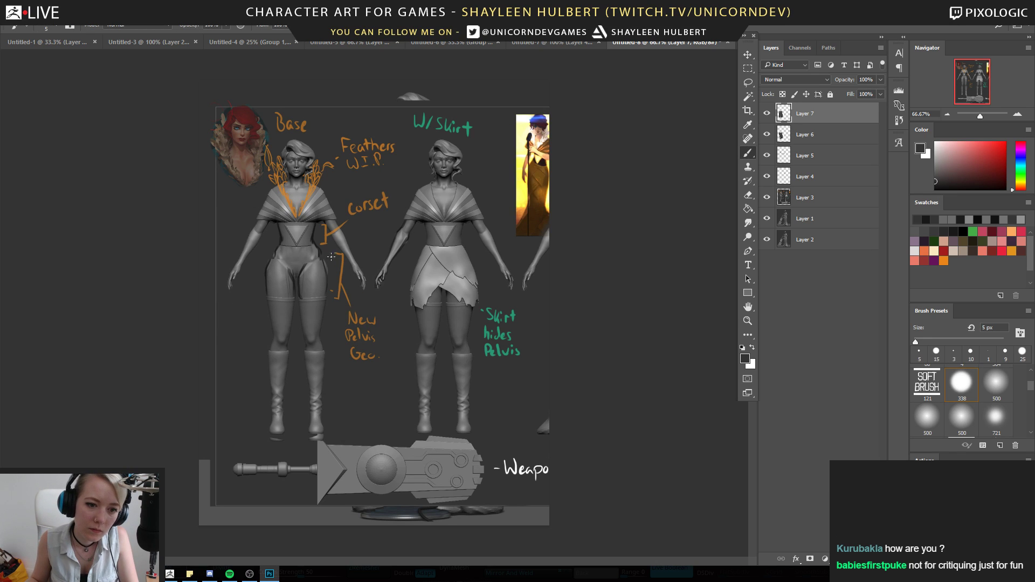
Compare the Base figure's leg length with Layer 7 hidden and shown
{"action": "left_click", "coordinate": [767, 115]}
{"action": "left_click", "coordinate": [767, 115]}
{"action": "left_click", "coordinate": [767, 115]}
{"action": "left_click", "coordinate": [768, 116]}
{"action": "left_click", "coordinate": [767, 114]}
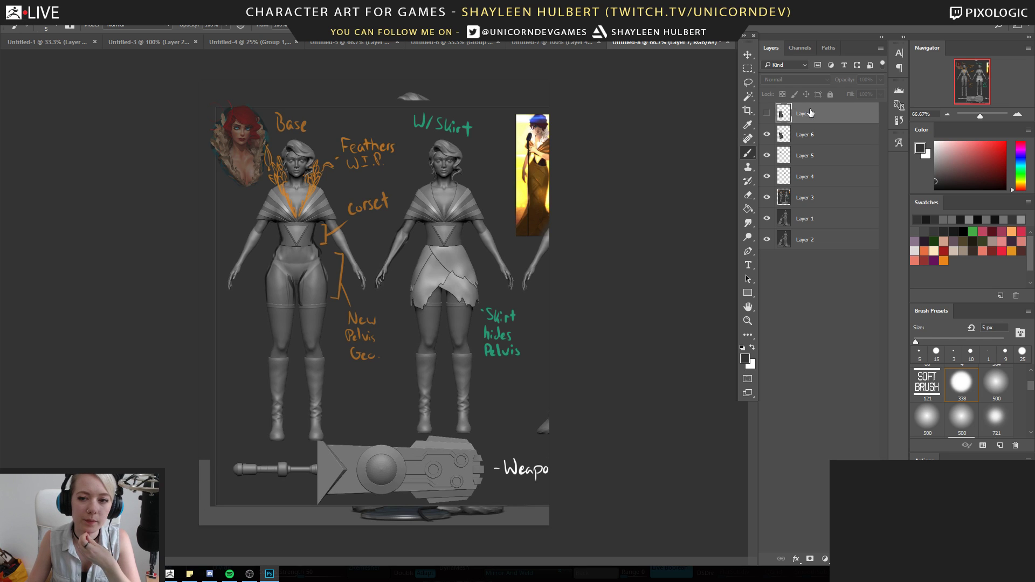
Group Layer 6 and Layer 7, keeping the leg-length variations hidden
{"action": "left_click", "coordinate": [805, 138], "text": "shift"}
{"action": "key", "text": "ctrl+g"}
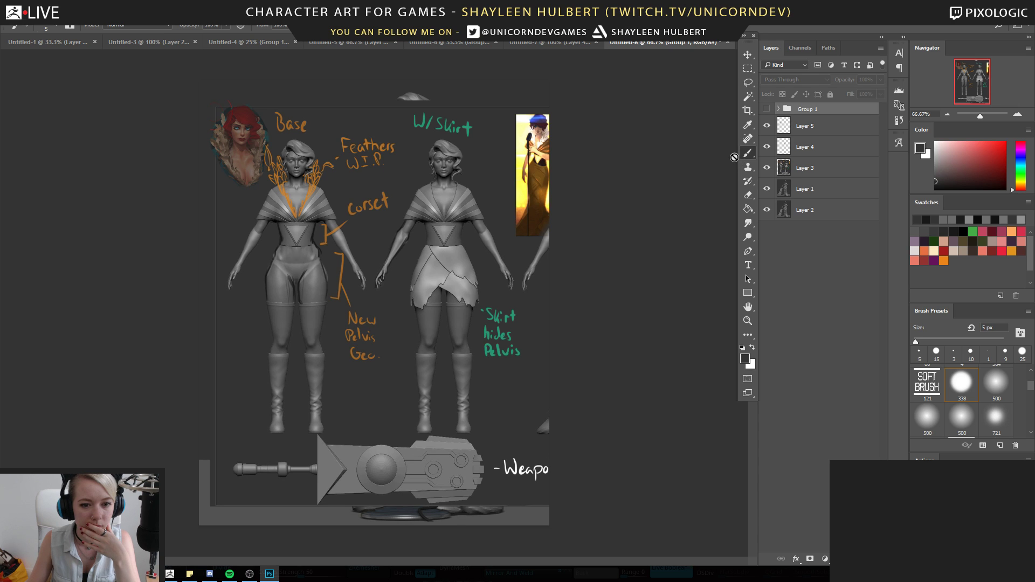
{"action": "left_click", "coordinate": [277, 295]}
{"action": "key", "text": "Return"}
Soften the Base figure's crotch contour on Layer 5 with shades sampled from the surrounding body and outlines
{"action": "key", "text": "z"}
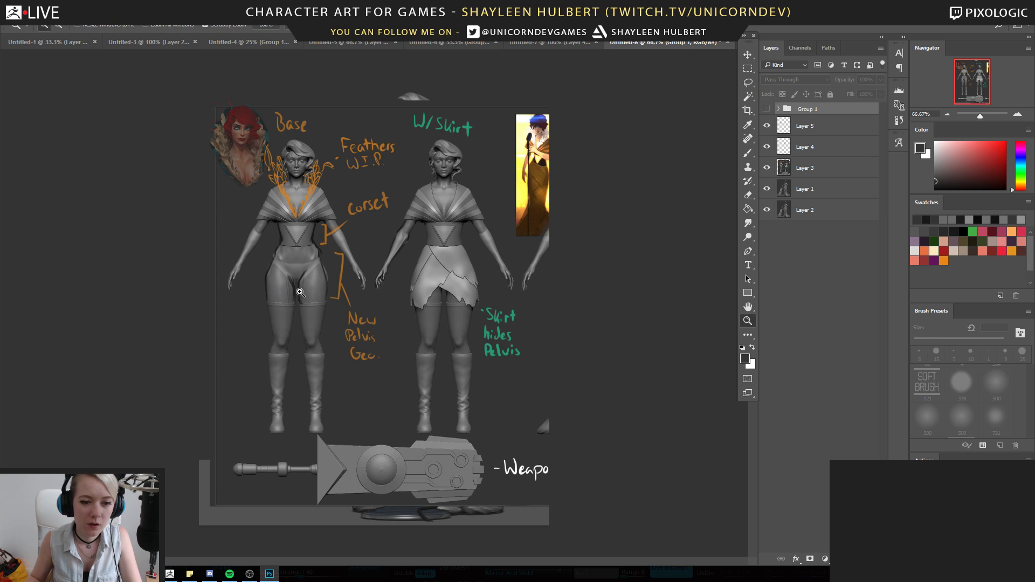
{"action": "left_click", "coordinate": [306, 293]}
{"action": "left_click", "coordinate": [305, 293]}
{"action": "key", "text": "b"}
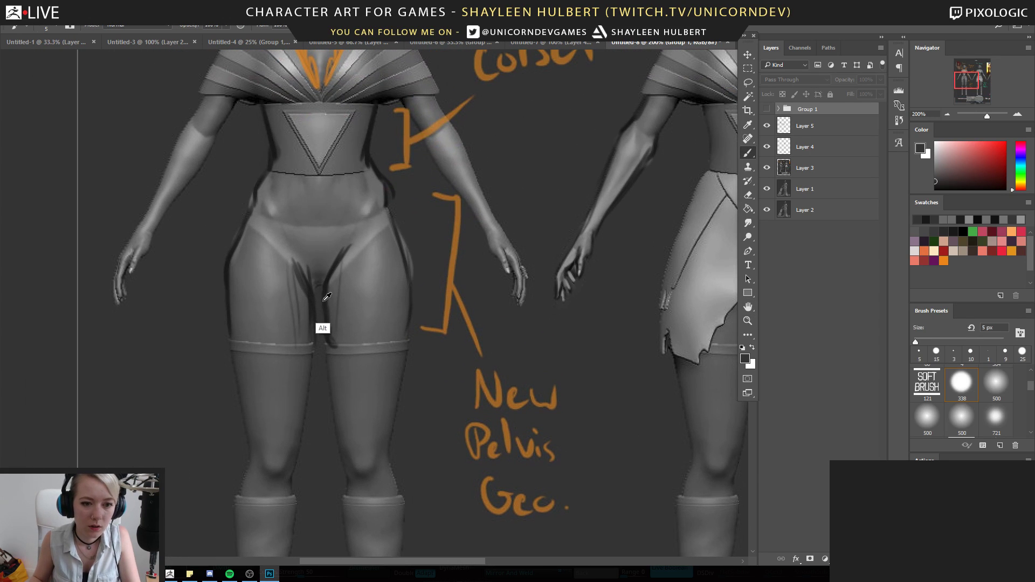
{"action": "left_click", "coordinate": [368, 171], "text": "alt"}
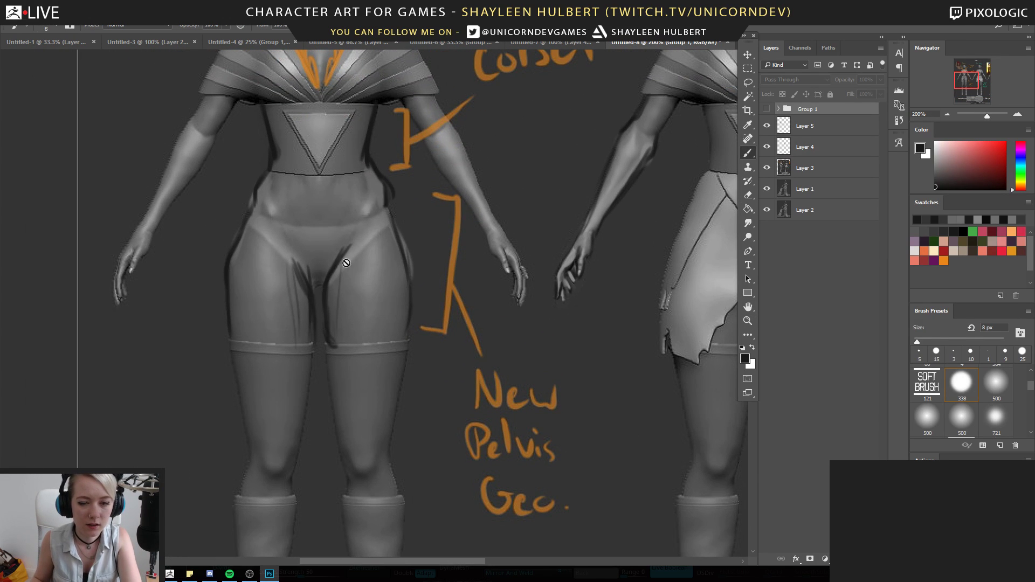
{"action": "left_click", "coordinate": [815, 126]}
{"action": "mouse_move", "coordinate": [308, 266]}
{"action": "left_mouse_down"}
{"action": "mouse_move", "coordinate": [333, 264]}
{"action": "mouse_move", "coordinate": [320, 292]}
{"action": "left_mouse_up"}
{"action": "left_click", "coordinate": [319, 296], "text": "alt"}
{"action": "left_click", "coordinate": [331, 296], "text": "alt"}
{"action": "left_click", "coordinate": [308, 250], "text": "alt"}
Fill the gap between the Base figure's inner thighs with sampled dark grey using a 10 px brush
{"action": "mouse_move", "coordinate": [309, 257]}
{"action": "left_mouse_down"}
{"action": "mouse_move", "coordinate": [321, 268]}
{"action": "mouse_move", "coordinate": [311, 264]}
{"action": "mouse_move", "coordinate": [313, 298]}
{"action": "mouse_move", "coordinate": [334, 350]}
{"action": "left_mouse_up"}
{"action": "left_click", "coordinate": [319, 320], "text": "alt"}
{"action": "left_click", "coordinate": [308, 292], "text": "alt"}
{"action": "left_click", "coordinate": [321, 365], "text": "alt"}
{"action": "left_click_drag", "start_coordinate": [317, 290], "coordinate": [318, 329]}
{"action": "left_click_drag", "start_coordinate": [321, 279], "coordinate": [319, 326]}
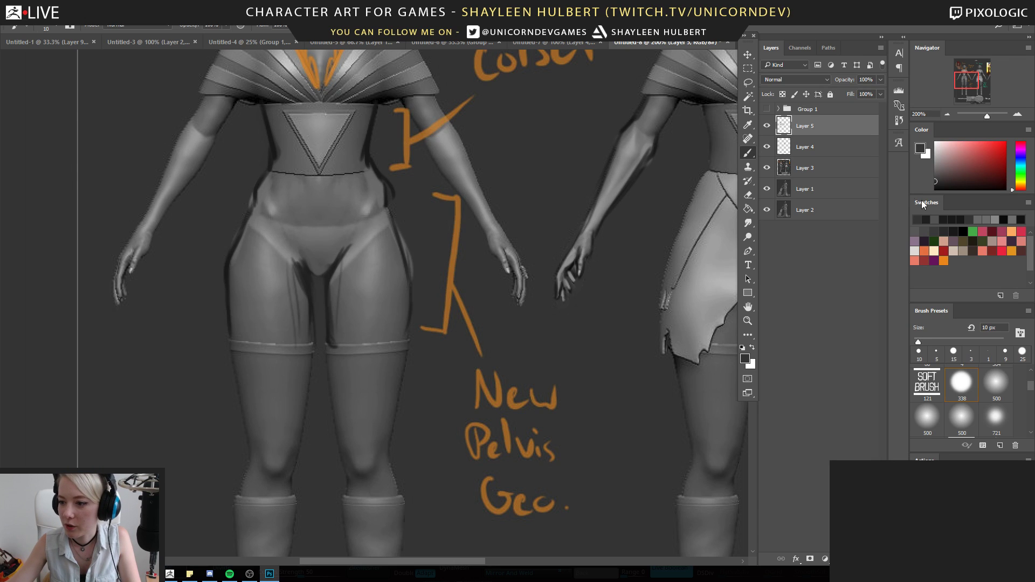
Switch to the web browser, look through the open ArtStation and Imgur pages, and return to Photoshop
{"action": "key", "text": "alt+Tab"}
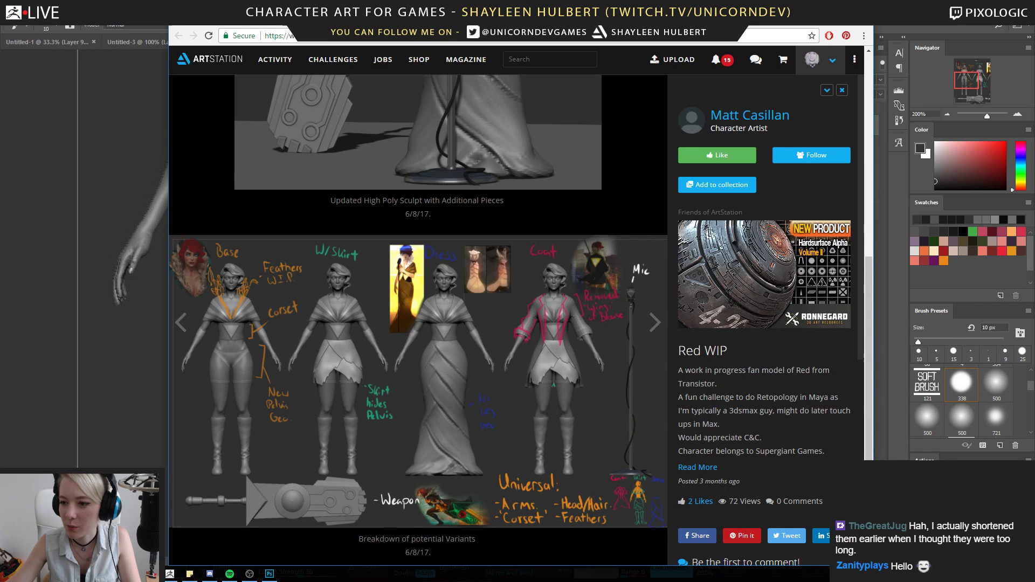
{"action": "key", "text": "ctrl+Tab"}
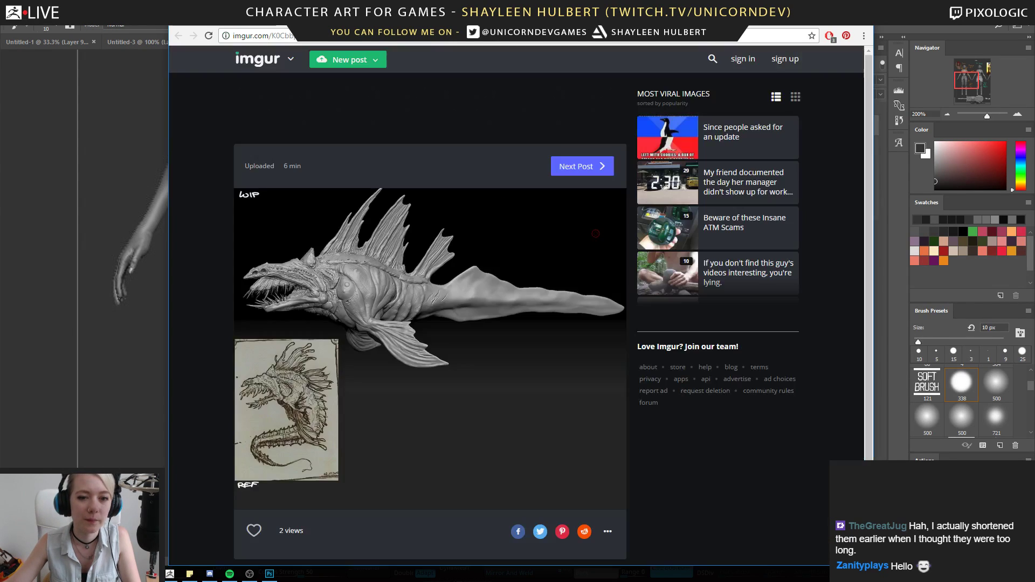
{"action": "key", "text": "ctrl+Tab"}
{"action": "key", "text": "ctrl+shift+Tab"}
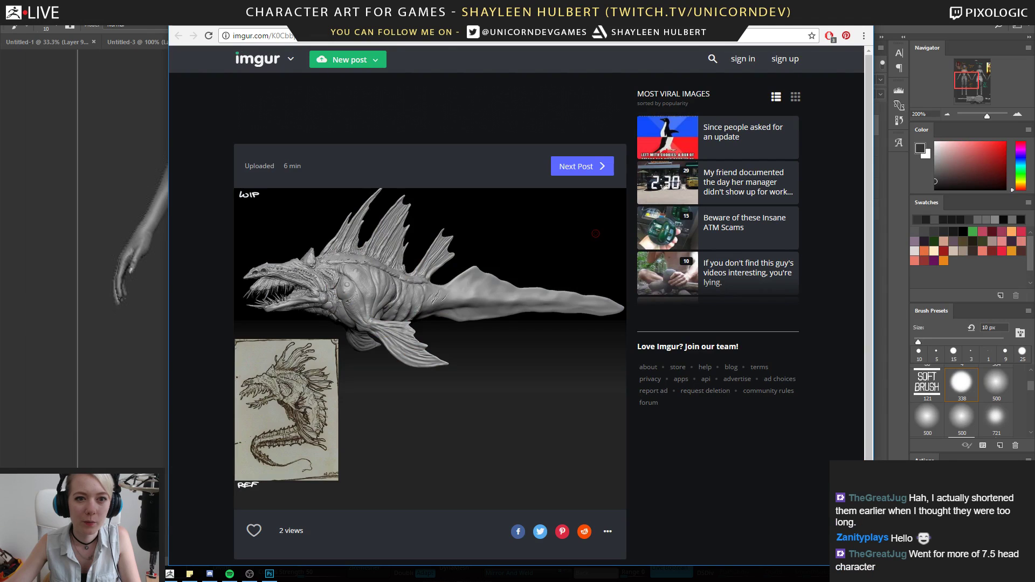
{"action": "key", "text": "ctrl+Tab"}
{"action": "key", "text": "ctrl+Tab"}
{"action": "key", "text": "ctrl+Tab"}
{"action": "key", "text": "alt+Tab"}
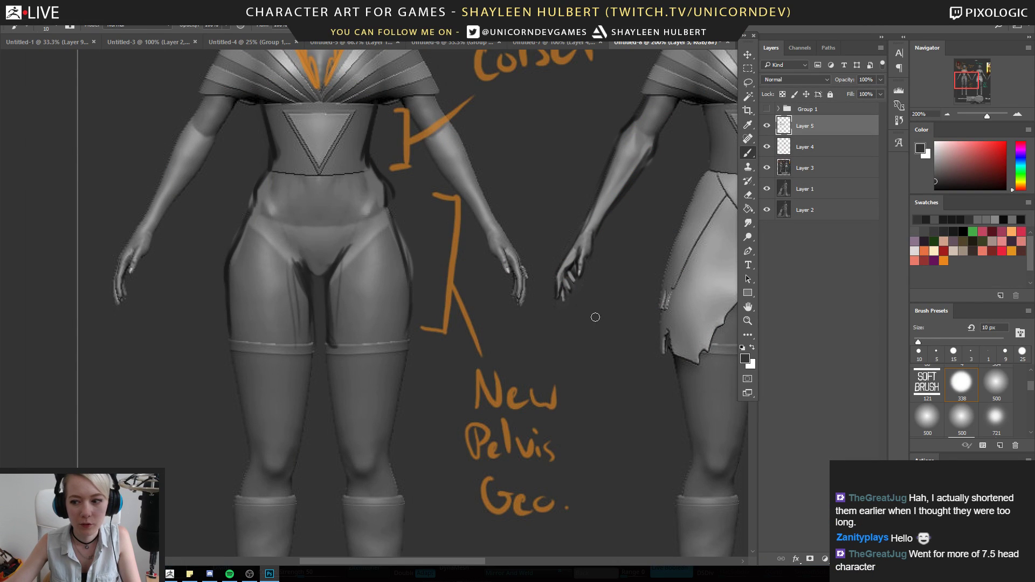
Compare the whole Base figure at 100% with the Layer 5 paintover hidden and shown
{"action": "left_click", "coordinate": [748, 321]}
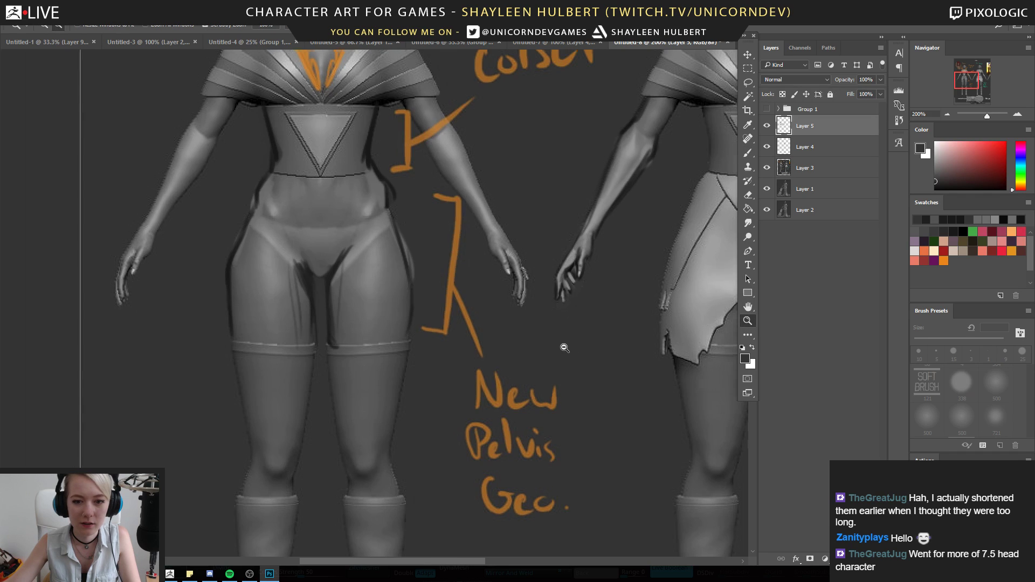
{"action": "left_click", "coordinate": [565, 349], "text": "alt"}
{"action": "left_click", "coordinate": [558, 345], "text": "alt"}
{"action": "left_click", "coordinate": [291, 280]}
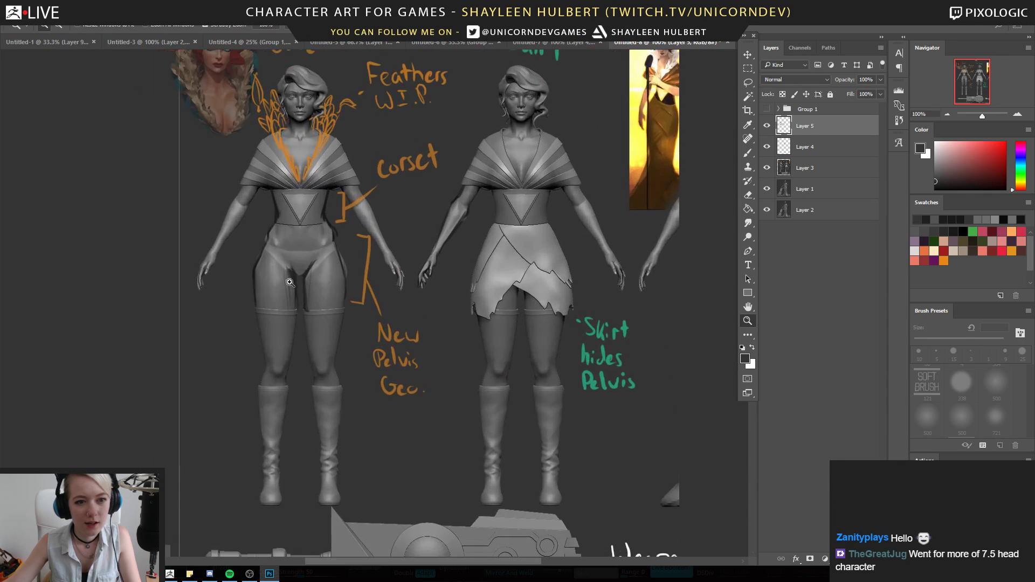
{"action": "key", "text": "b"}
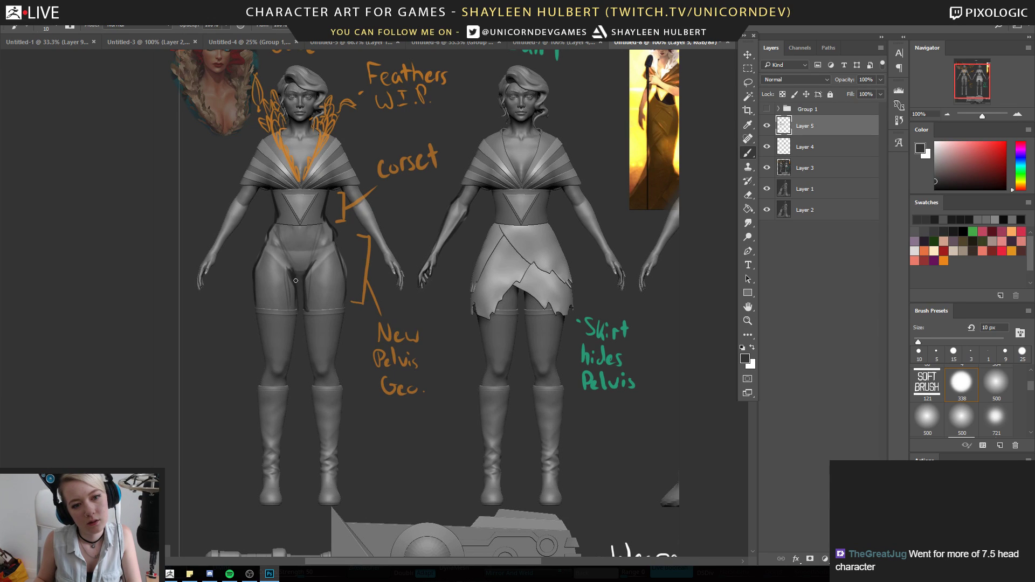
{"action": "left_click", "coordinate": [767, 127]}
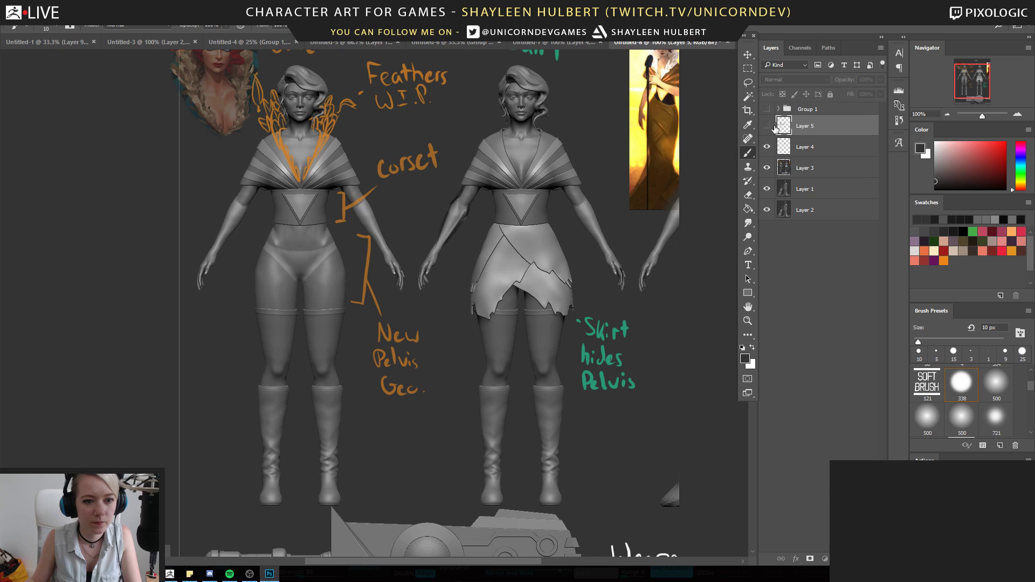
{"action": "left_click", "coordinate": [772, 128]}
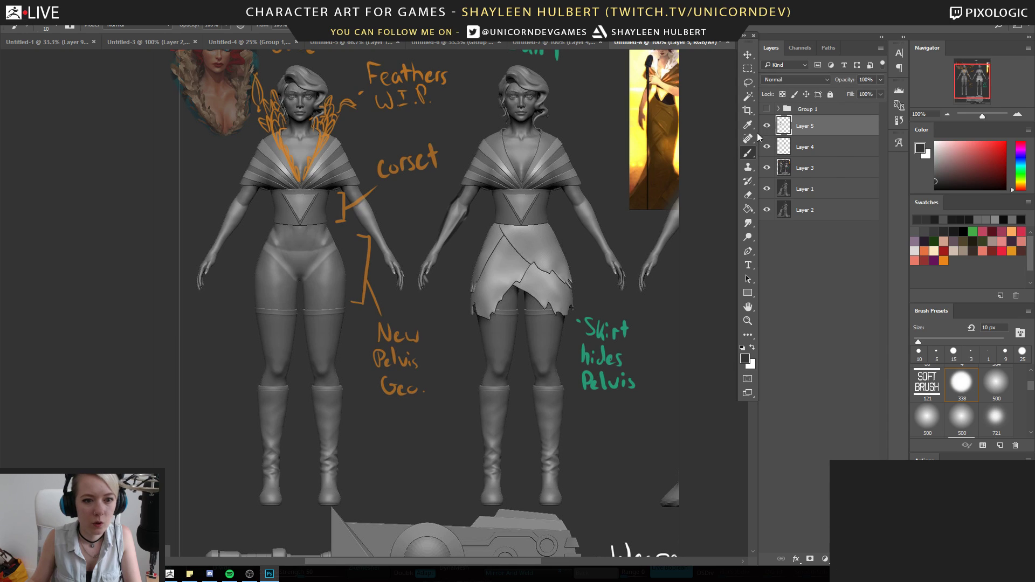
Paint sampled mid-greys over the Base figure's inner thighs and underwear edges with the 10 px brush
{"action": "left_click", "coordinate": [284, 267], "text": "alt"}
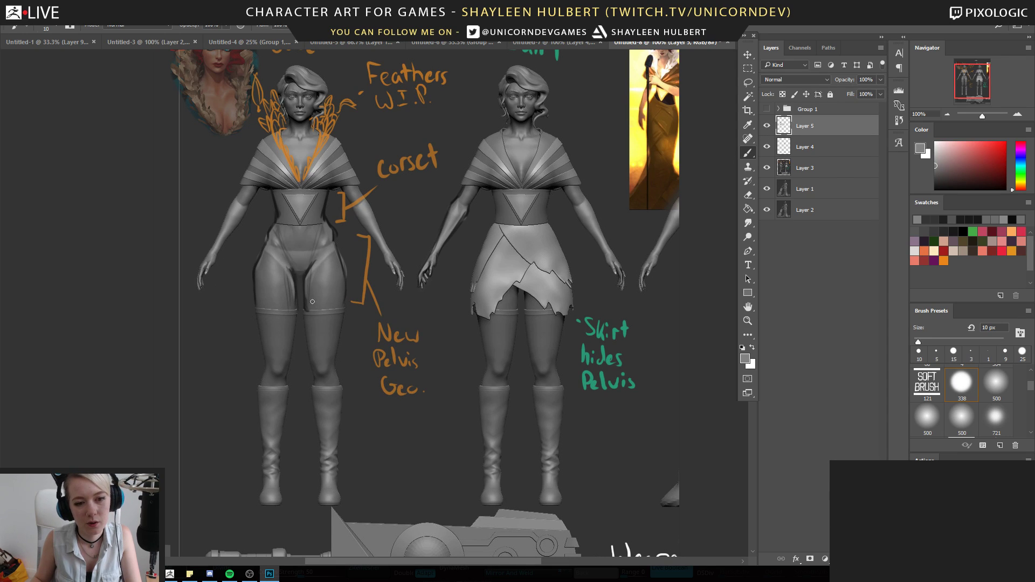
{"action": "left_click", "coordinate": [271, 263], "text": "alt"}
{"action": "mouse_move", "coordinate": [311, 268]}
{"action": "left_mouse_down"}
{"action": "mouse_move", "coordinate": [306, 278]}
{"action": "mouse_move", "coordinate": [268, 254]}
{"action": "left_mouse_up"}
{"action": "left_click", "coordinate": [276, 295], "text": "alt"}
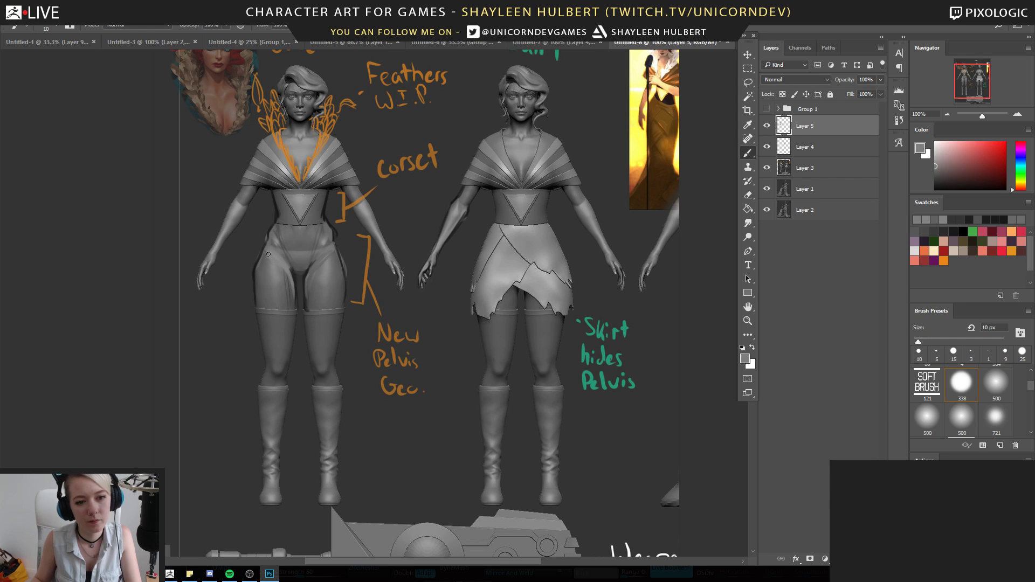
Lasso the Base figure from the waist to the boots, copy it to a new layer and move it up slightly
{"action": "key", "text": "l"}
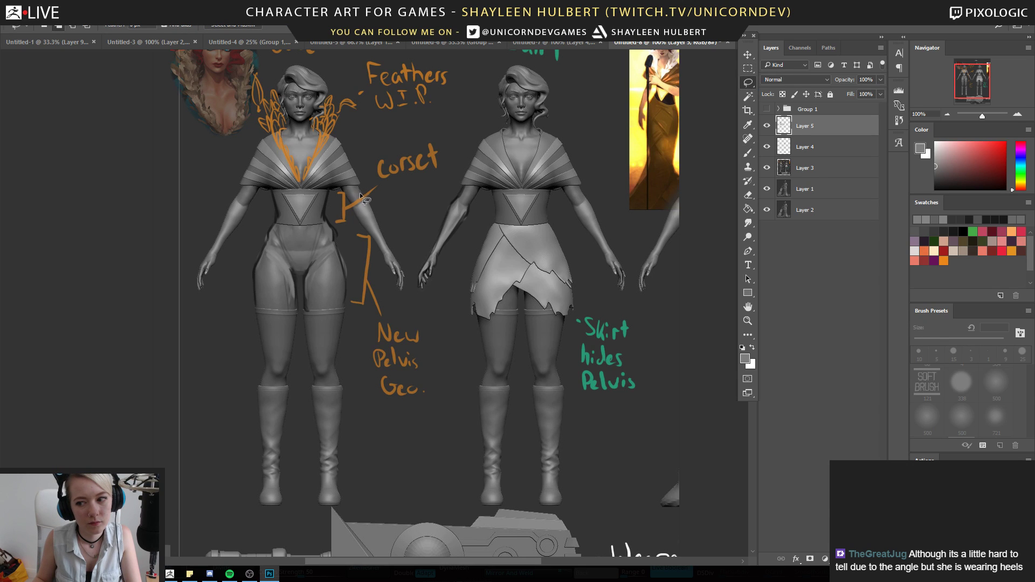
{"action": "mouse_move", "coordinate": [336, 205]}
{"action": "left_mouse_down"}
{"action": "mouse_move", "coordinate": [264, 202]}
{"action": "mouse_move", "coordinate": [229, 431]}
{"action": "mouse_move", "coordinate": [288, 522]}
{"action": "mouse_move", "coordinate": [373, 451]}
{"action": "mouse_move", "coordinate": [345, 261]}
{"action": "left_mouse_up"}
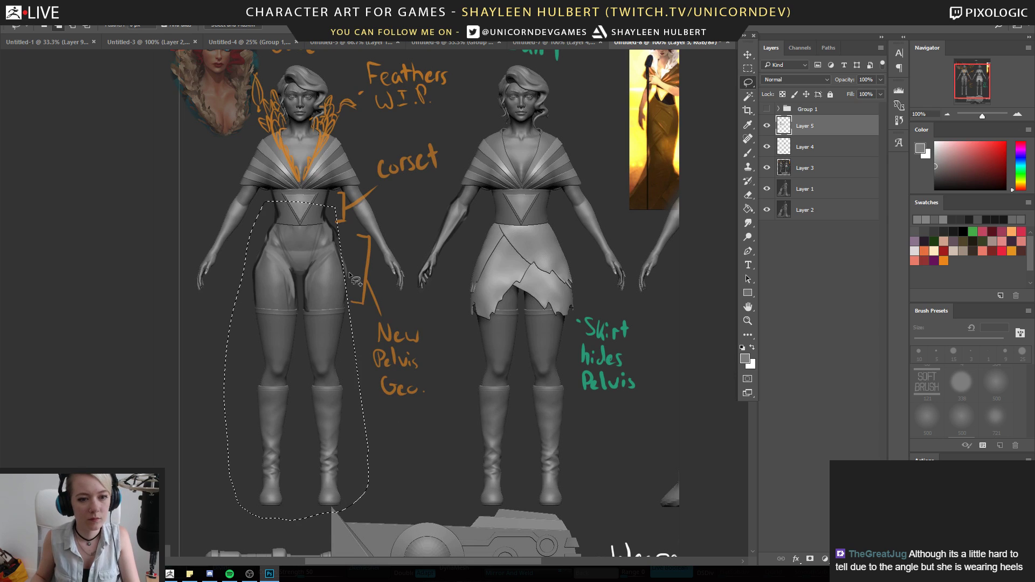
{"action": "key", "text": "ctrl+shift+j"}
{"action": "key", "text": "v"}
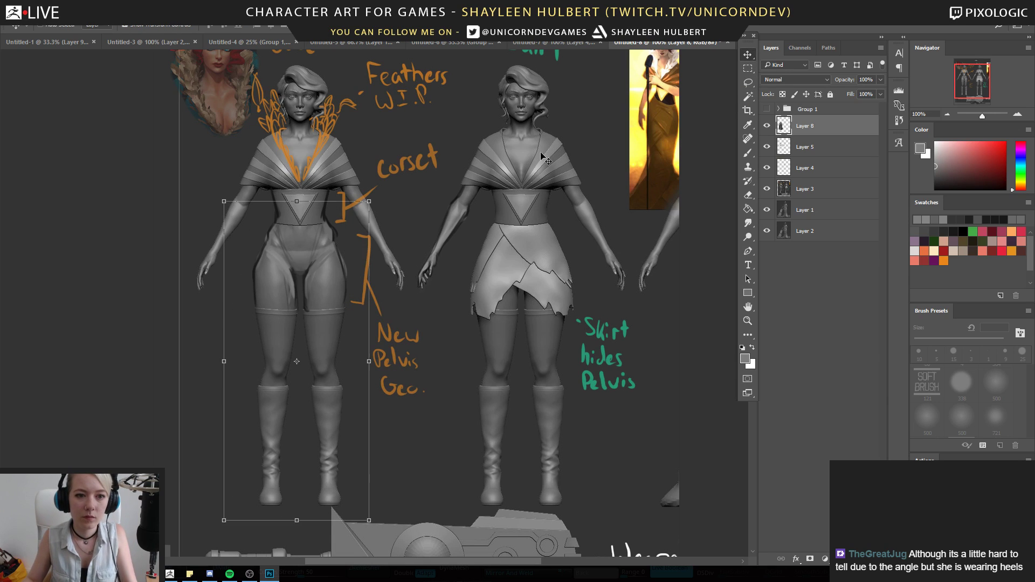
{"action": "left_click_drag", "start_coordinate": [326, 222], "coordinate": [326, 216], "text": "shift"}
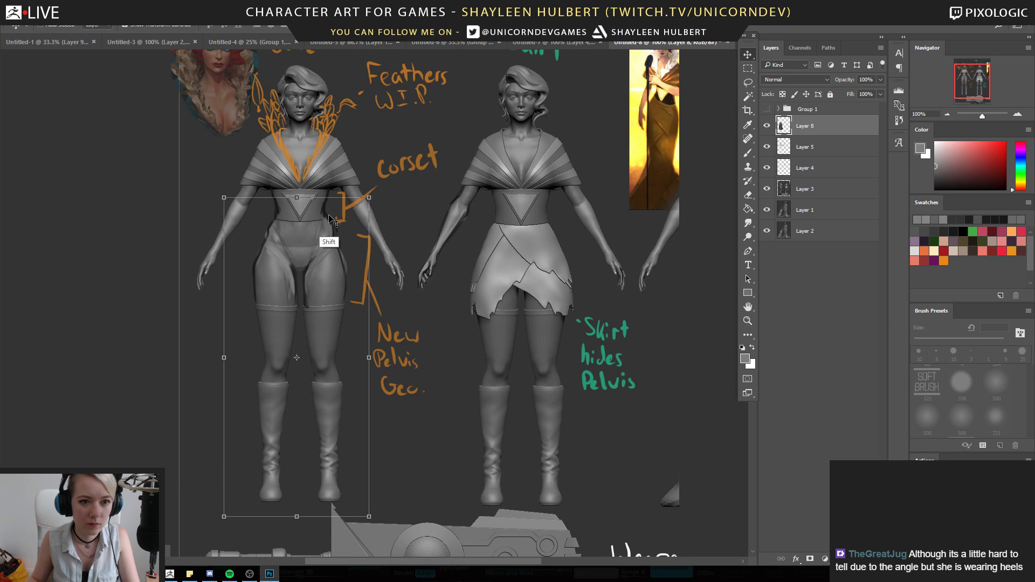
Blend the raised waist into the corset by painting its sides with sampled dark greys at 10 px
{"action": "key", "text": "e"}
{"action": "key", "text": "b"}
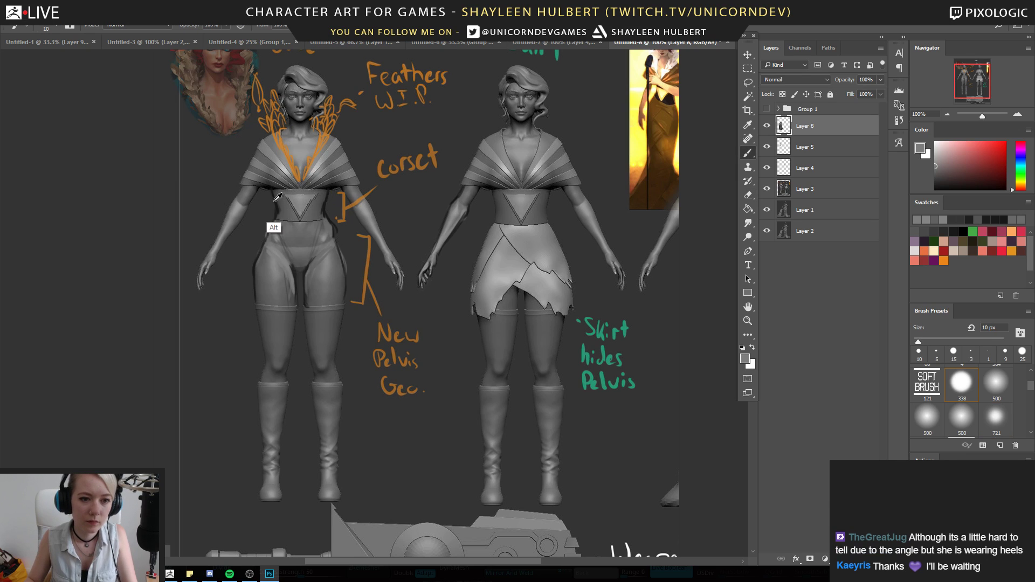
{"action": "key", "text": "d"}
{"action": "left_click", "coordinate": [276, 196], "text": "alt"}
{"action": "left_click_drag", "start_coordinate": [324, 212], "coordinate": [324, 191]}
{"action": "left_click", "coordinate": [322, 204], "text": "alt"}
{"action": "left_click", "coordinate": [277, 195], "text": "alt"}
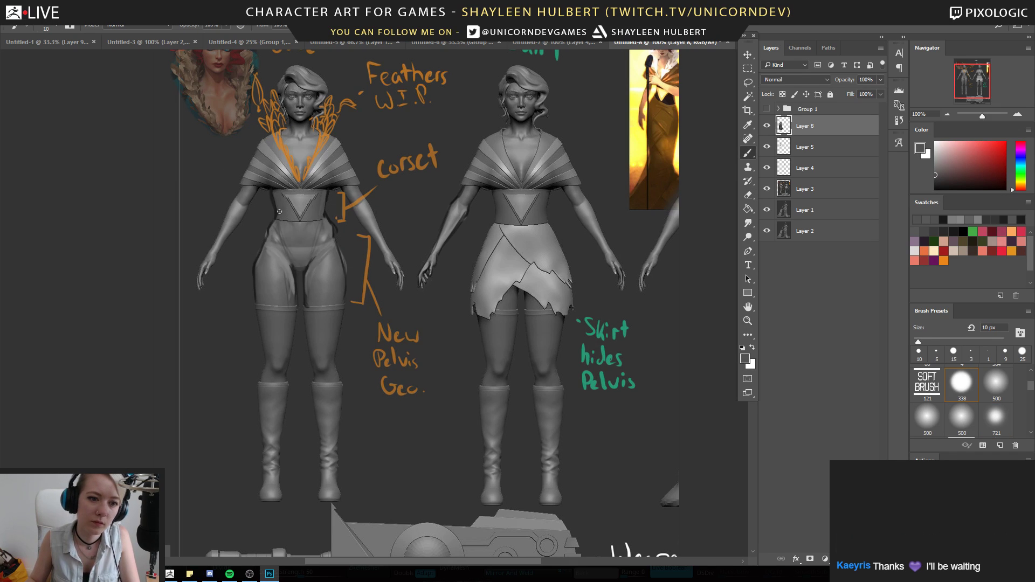
{"action": "left_click", "coordinate": [272, 196], "text": "alt"}
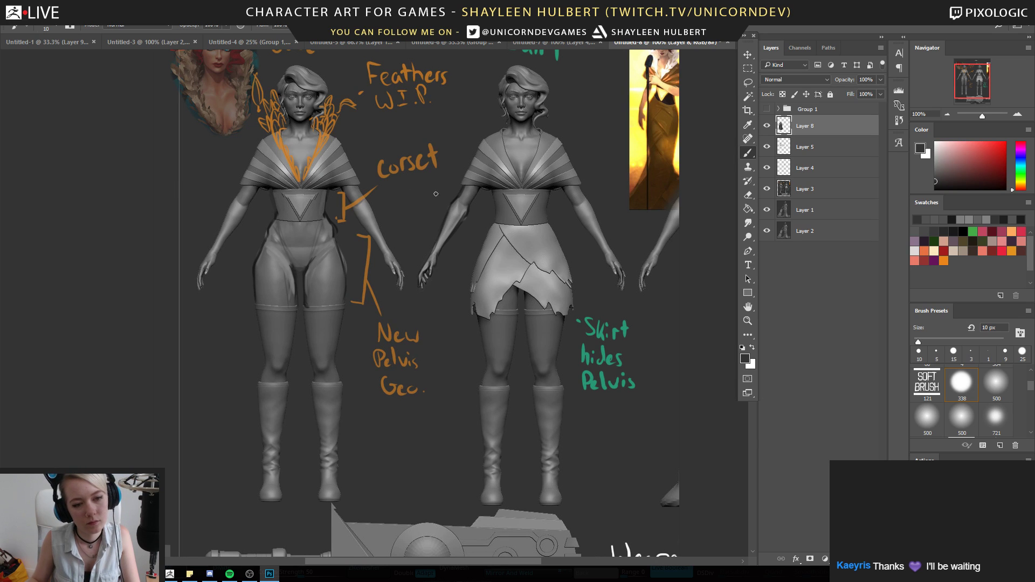
Compare the Base figure's torso length with Layer 8 hidden and shown
{"action": "left_click_drag", "start_coordinate": [476, 231], "coordinate": [585, 219]}
{"action": "left_click", "coordinate": [767, 126]}
{"action": "left_click", "coordinate": [768, 127]}
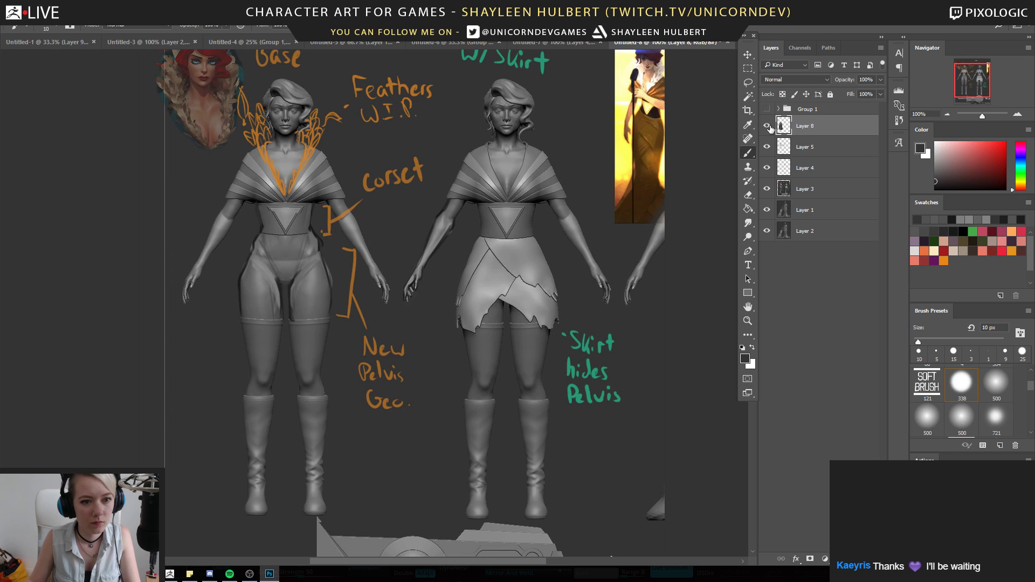
{"action": "left_click", "coordinate": [768, 127]}
{"action": "left_click", "coordinate": [769, 128]}
{"action": "left_click", "coordinate": [768, 127]}
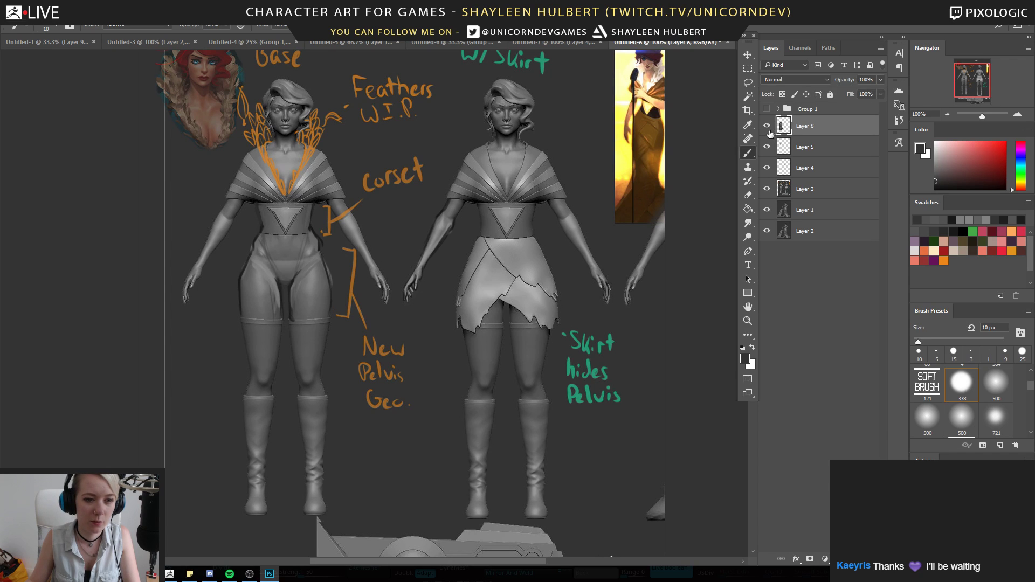
{"action": "left_click", "coordinate": [750, 153]}
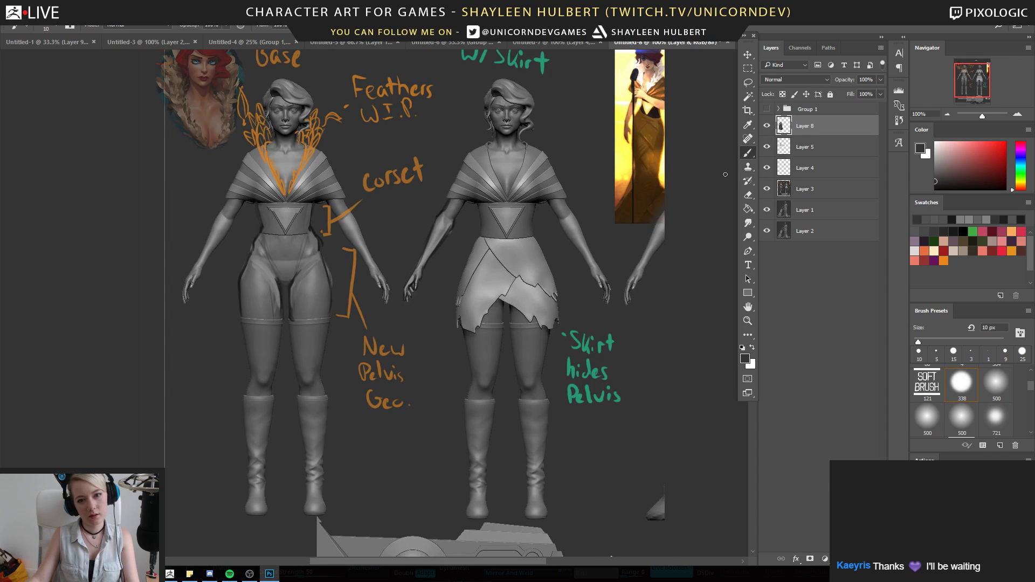
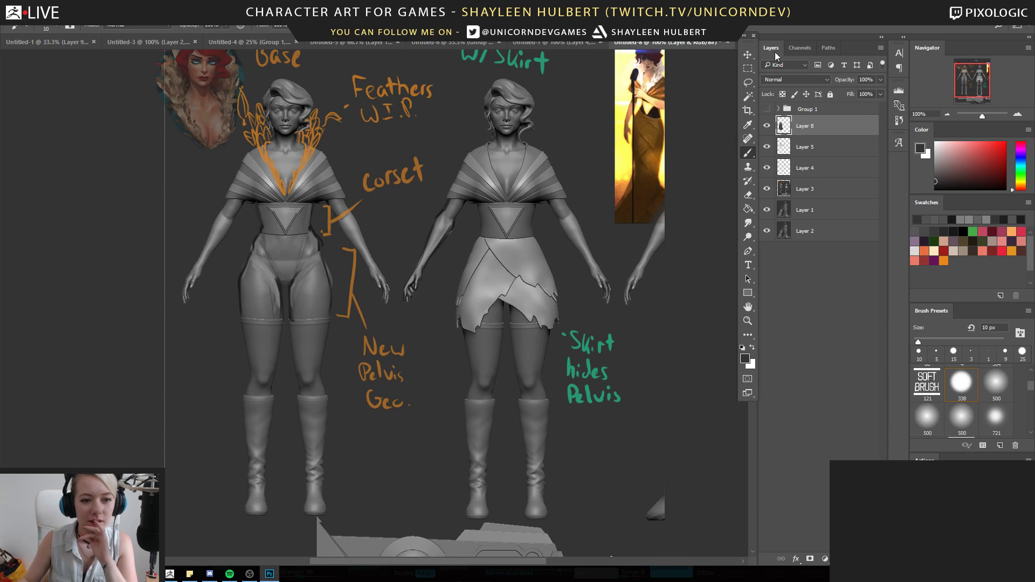
Lasso the nose on the Base figure's face and copy it to a new layer
{"action": "left_click", "coordinate": [767, 109]}
{"action": "key", "text": "z"}
{"action": "left_click", "coordinate": [232, 85]}
{"action": "left_click", "coordinate": [278, 107]}
{"action": "left_click", "coordinate": [291, 110]}
{"action": "left_click", "coordinate": [405, 105]}
{"action": "key", "text": "l"}
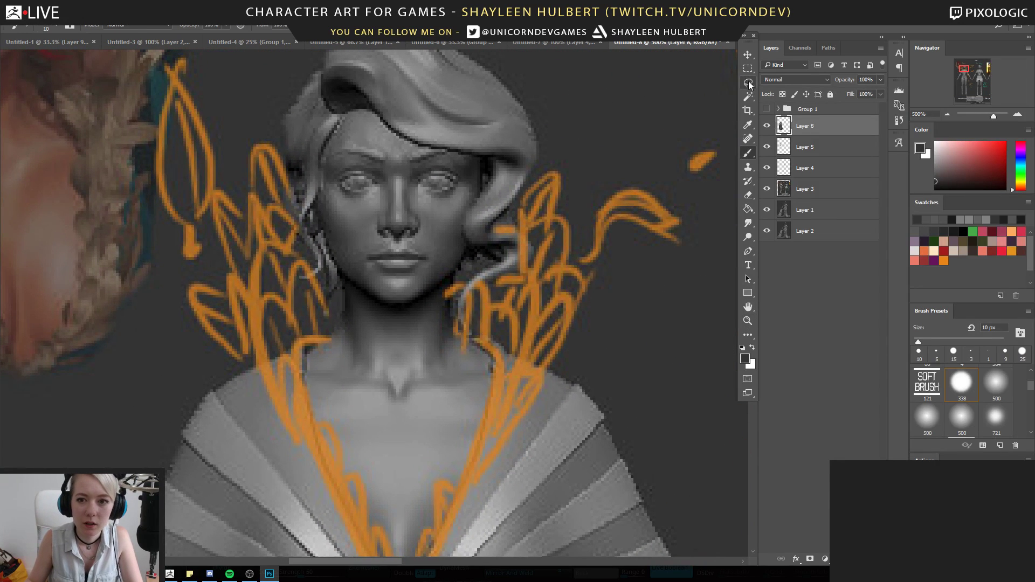
{"action": "mouse_move", "coordinate": [423, 200]}
{"action": "left_mouse_down"}
{"action": "mouse_move", "coordinate": [387, 249]}
{"action": "mouse_move", "coordinate": [426, 201]}
{"action": "left_mouse_up"}
{"action": "key", "text": "ctrl+j"}
{"action": "key", "text": "v"}
{"action": "key", "text": "Return"}
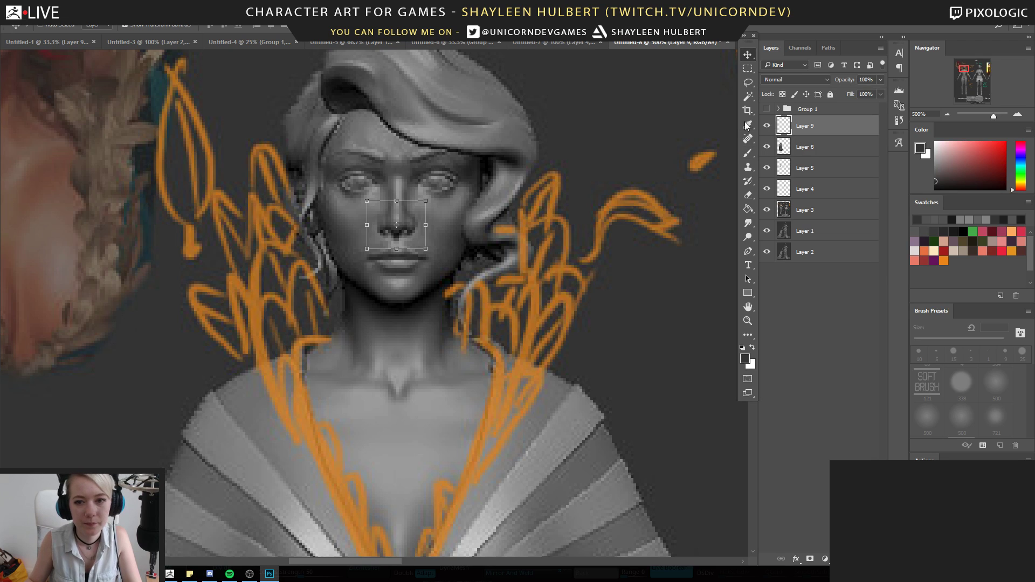
Touch up the area under the nose with a sampled near-black, using a 5 px brush
{"action": "left_click", "coordinate": [748, 81]}
{"action": "key", "text": "b"}
{"action": "left_click", "coordinate": [416, 300], "text": "alt"}
{"action": "key", "text": "bracketleft"}
{"action": "key", "text": "bracketleft"}
{"action": "key", "text": "bracketleft"}
{"action": "key", "text": "bracketleft"}
{"action": "key", "text": "bracketleft"}
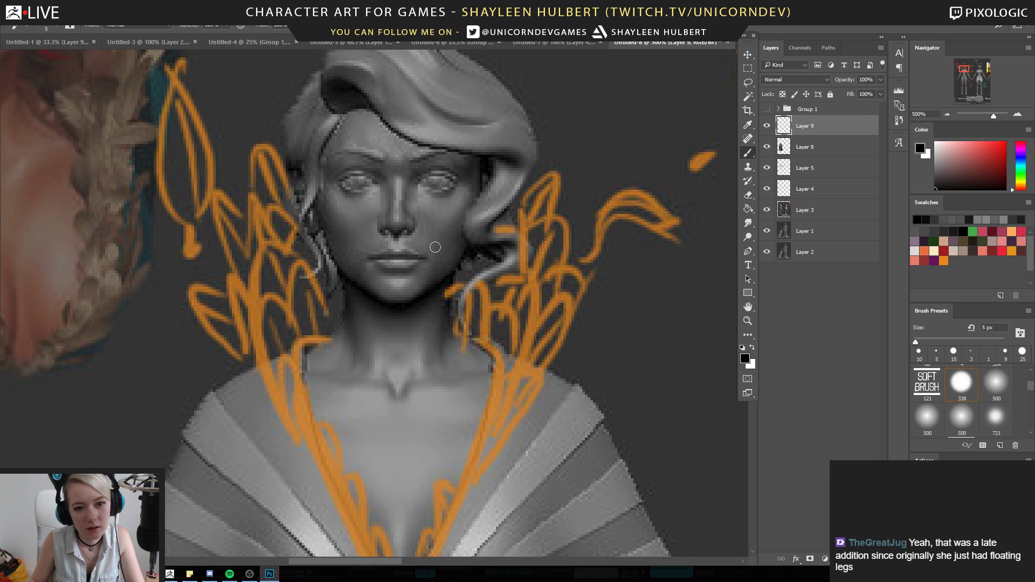
Lasso the Base figure's whole face, copy it to a new layer and nudge it down slightly
{"action": "left_click", "coordinate": [747, 82]}
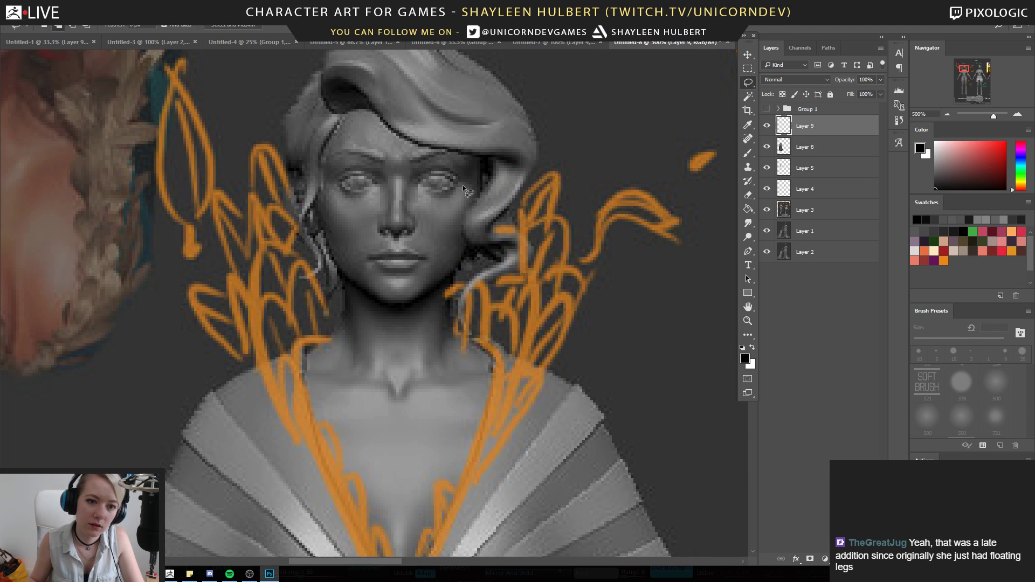
{"action": "mouse_move", "coordinate": [463, 155]}
{"action": "left_mouse_down"}
{"action": "mouse_move", "coordinate": [437, 151]}
{"action": "mouse_move", "coordinate": [313, 182]}
{"action": "mouse_move", "coordinate": [386, 318]}
{"action": "mouse_move", "coordinate": [482, 232]}
{"action": "mouse_move", "coordinate": [491, 158]}
{"action": "left_mouse_up"}
{"action": "key", "text": "ctrl+j"}
{"action": "key", "text": "v"}
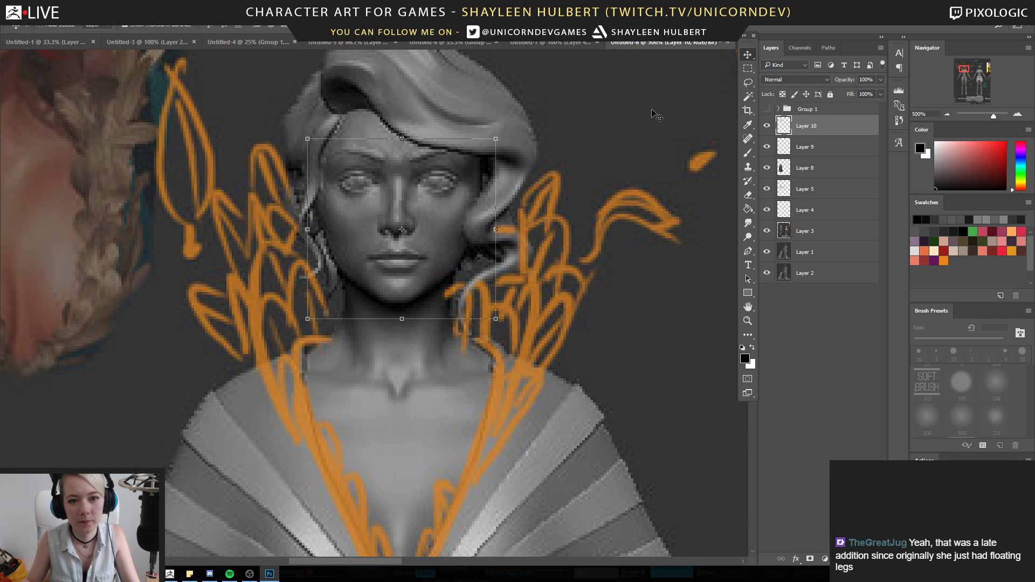
{"action": "key", "text": "Down"}
{"action": "key", "text": "Down"}
{"action": "key", "text": "Down"}
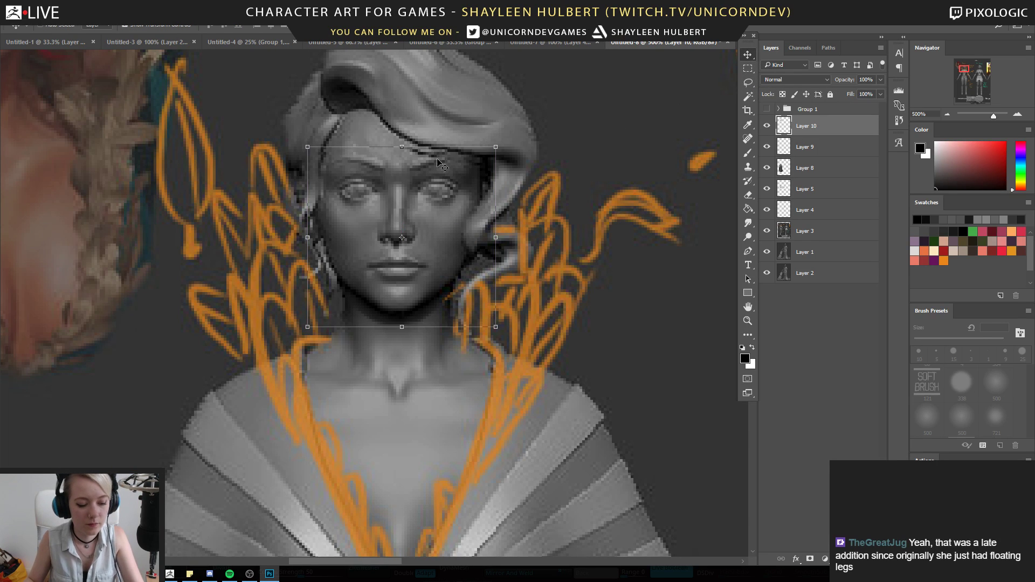
Erase the hard edges of the lowered face along the hairline and below the chin with a 15 px soft eraser
{"action": "key", "text": "e"}
{"action": "key", "text": "bracketleft"}
{"action": "key", "text": "bracketleft"}
{"action": "key", "text": "bracketleft"}
{"action": "key", "text": "bracketleft"}
{"action": "key", "text": "bracketleft"}
{"action": "key", "text": "bracketleft"}
{"action": "key", "text": "bracketleft"}
{"action": "key", "text": "bracketleft"}
{"action": "key", "text": "bracketleft"}
{"action": "key", "text": "bracketleft"}
{"action": "key", "text": "bracketleft"}
{"action": "key", "text": "bracketleft"}
{"action": "key", "text": "bracketleft"}
{"action": "key", "text": "bracketleft"}
{"action": "key", "text": "bracketleft"}
{"action": "key", "text": "bracketleft"}
{"action": "left_click_drag", "start_coordinate": [406, 145], "coordinate": [434, 154]}
{"action": "mouse_move", "coordinate": [443, 306]}
{"action": "left_mouse_down"}
{"action": "mouse_move", "coordinate": [371, 329]}
{"action": "mouse_move", "coordinate": [380, 330]}
{"action": "left_mouse_up"}
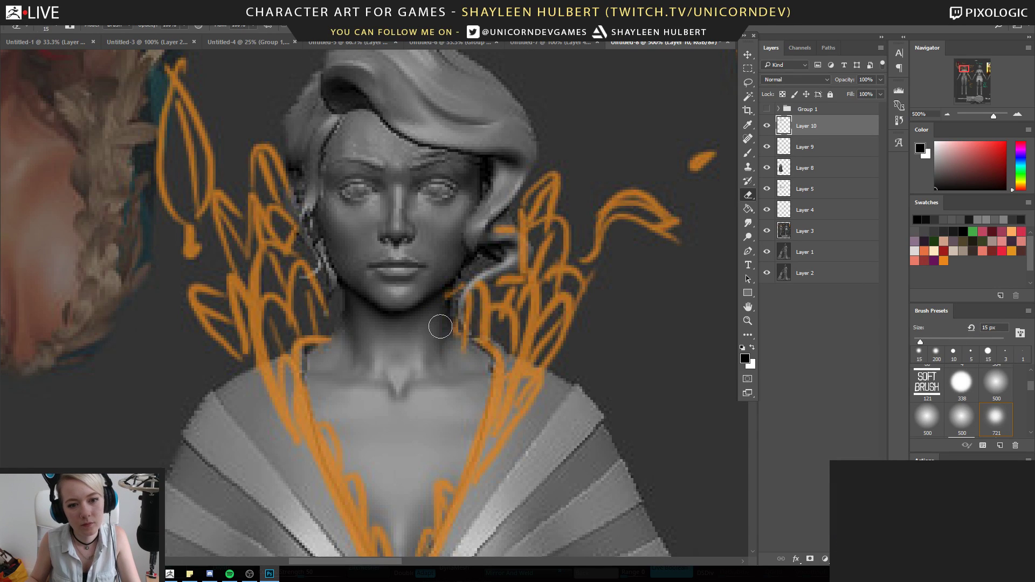
Compare the face with Layer 10 hidden and shown, and examine it against the painted red-haired reference portrait
{"action": "left_click", "coordinate": [768, 127]}
{"action": "left_click", "coordinate": [767, 127]}
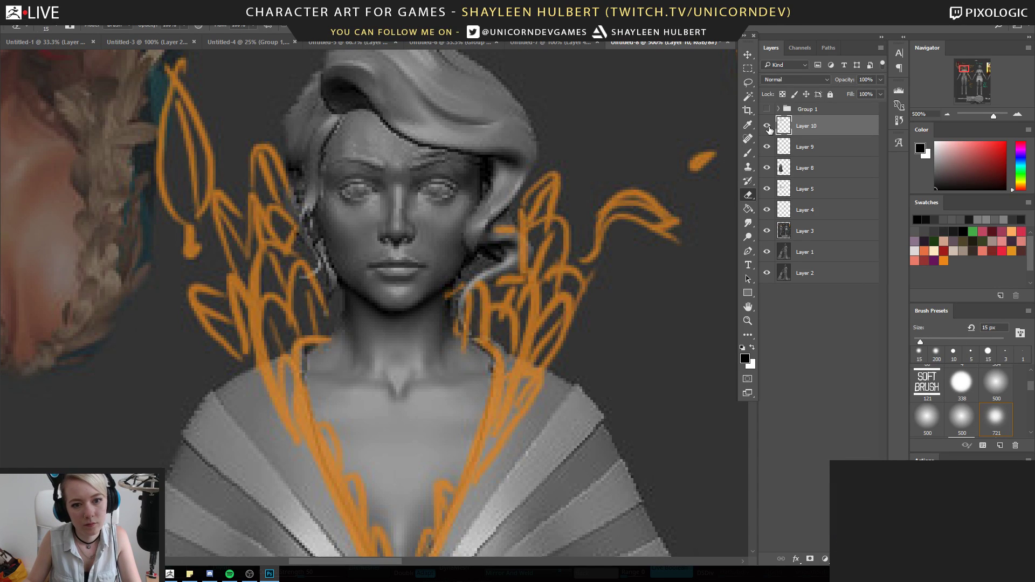
{"action": "left_click", "coordinate": [748, 322]}
{"action": "left_click", "coordinate": [503, 332], "text": "alt"}
{"action": "left_click", "coordinate": [484, 345], "text": "alt"}
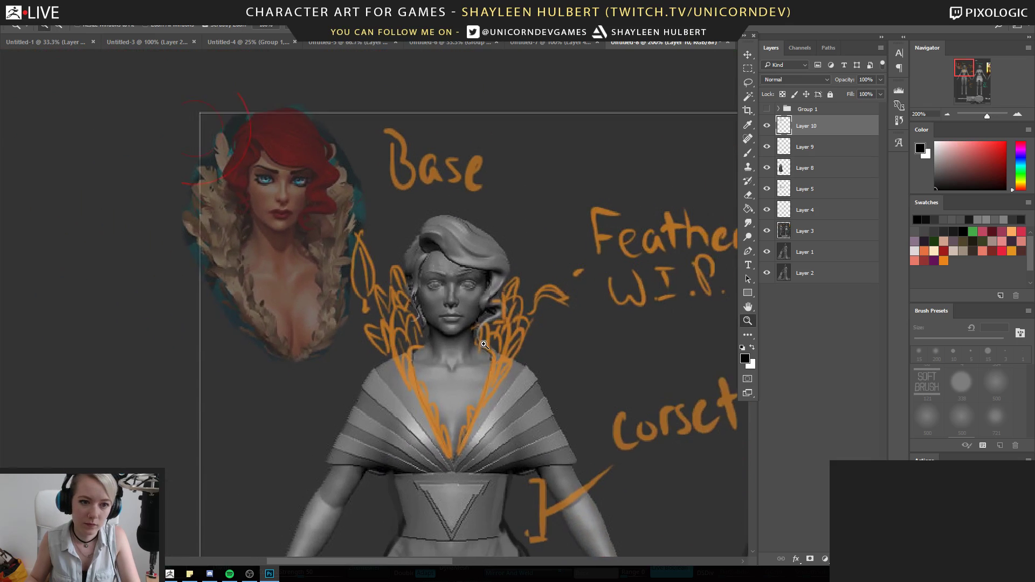
{"action": "left_click", "coordinate": [225, 184]}
{"action": "left_click_drag", "start_coordinate": [228, 183], "coordinate": [313, 236]}
{"action": "left_click_drag", "start_coordinate": [459, 272], "coordinate": [352, 243]}
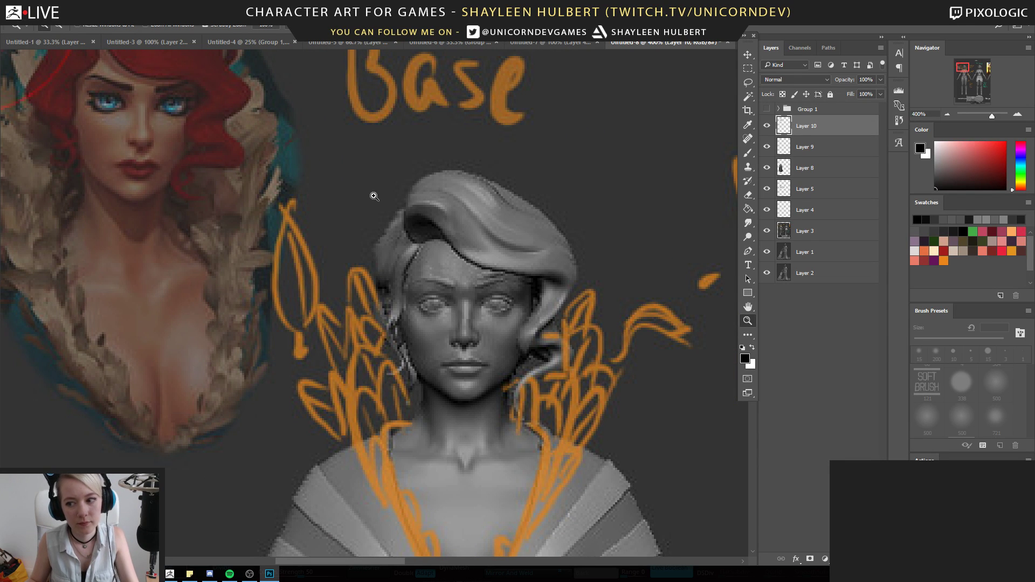
{"action": "left_click_drag", "start_coordinate": [464, 302], "coordinate": [413, 250]}
{"action": "left_click_drag", "start_coordinate": [414, 330], "coordinate": [412, 168]}
{"action": "left_click_drag", "start_coordinate": [468, 494], "coordinate": [454, 178]}
{"action": "mouse_move", "coordinate": [473, 354]}
{"action": "left_mouse_down"}
{"action": "mouse_move", "coordinate": [467, 242]}
{"action": "mouse_move", "coordinate": [483, 372]}
{"action": "left_mouse_up"}
{"action": "left_click_drag", "start_coordinate": [484, 155], "coordinate": [507, 425]}
{"action": "left_click_drag", "start_coordinate": [526, 54], "coordinate": [503, 194]}
{"action": "key", "text": "b"}
{"action": "mouse_move", "coordinate": [396, 238]}
{"action": "left_mouse_down"}
{"action": "mouse_move", "coordinate": [415, 305]}
{"action": "mouse_move", "coordinate": [368, 268]}
{"action": "left_mouse_up"}
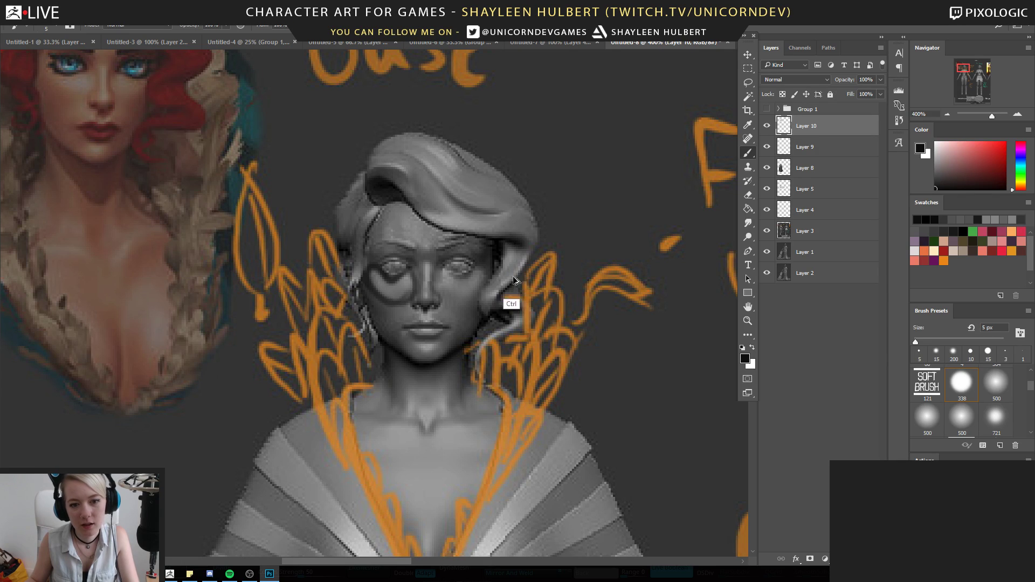
{"action": "key", "text": "ctrl+alt+z"}
{"action": "key", "text": "ctrl+alt+z"}
{"action": "left_click_drag", "start_coordinate": [377, 282], "coordinate": [414, 286]}
{"action": "key", "text": "ctrl+z"}
Paint the areas under both eyes and the upper cheeks with sampled greys, enlarging the brush to 8 px
{"action": "left_click", "coordinate": [405, 283], "text": "alt"}
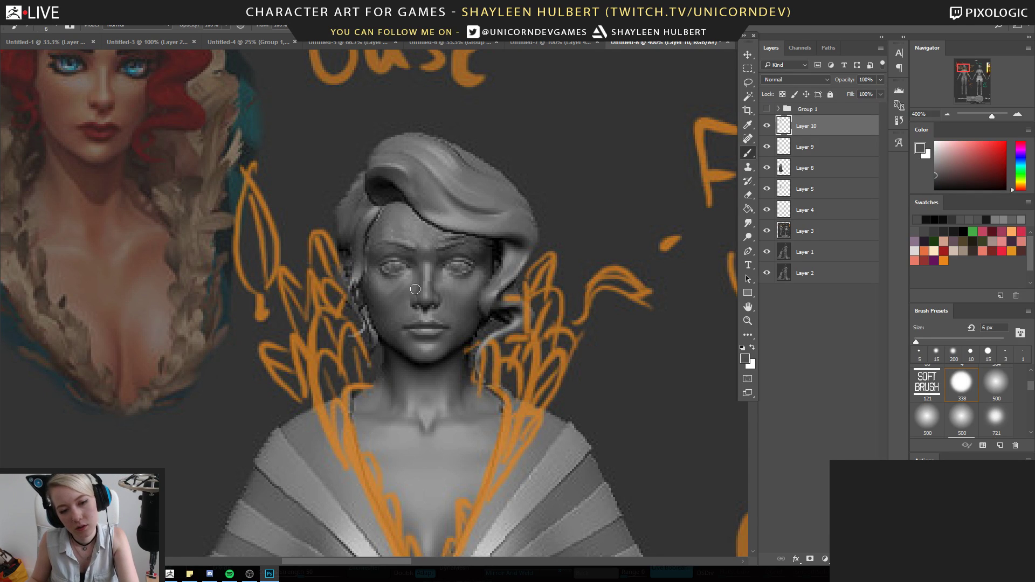
{"action": "left_click_drag", "start_coordinate": [444, 286], "coordinate": [466, 302]}
{"action": "left_click", "coordinate": [464, 286], "text": "alt"}
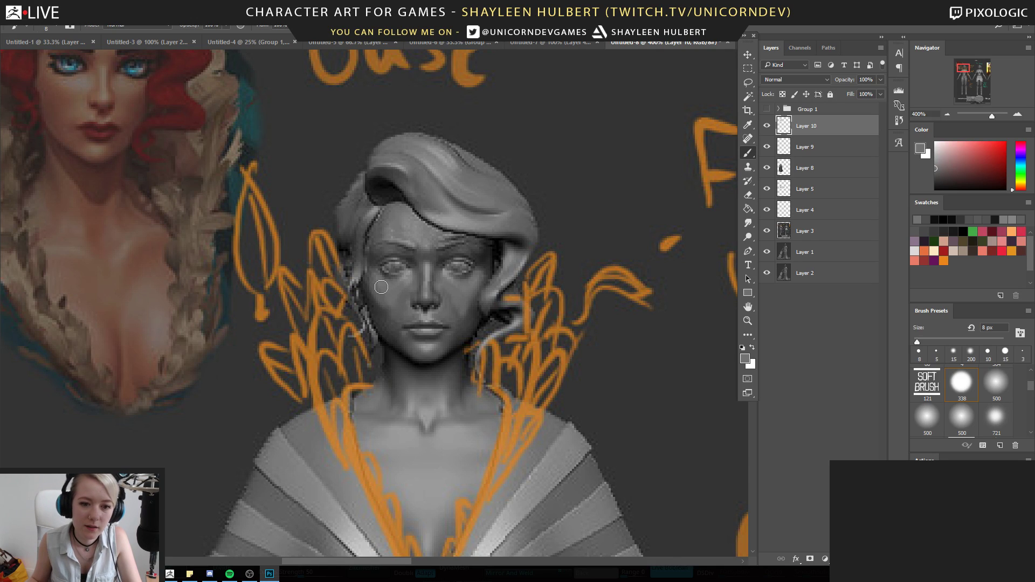
{"action": "left_click", "coordinate": [393, 314], "text": "alt"}
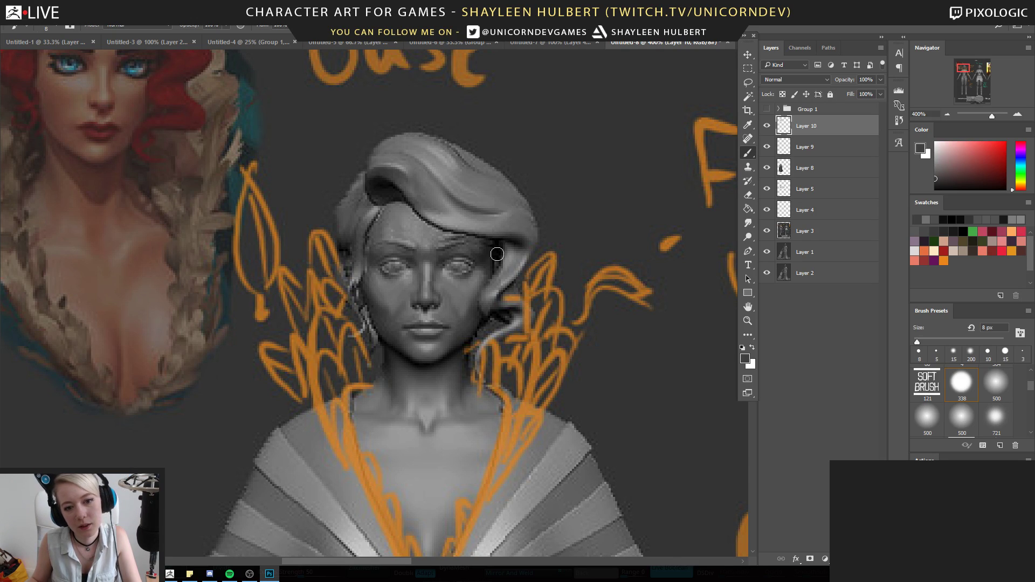
Lower the brush opacity and soften the cheeks and the sides of the mouth with sampled greys at 8 px
{"action": "left_click_drag", "start_coordinate": [229, 26], "coordinate": [210, 41]}
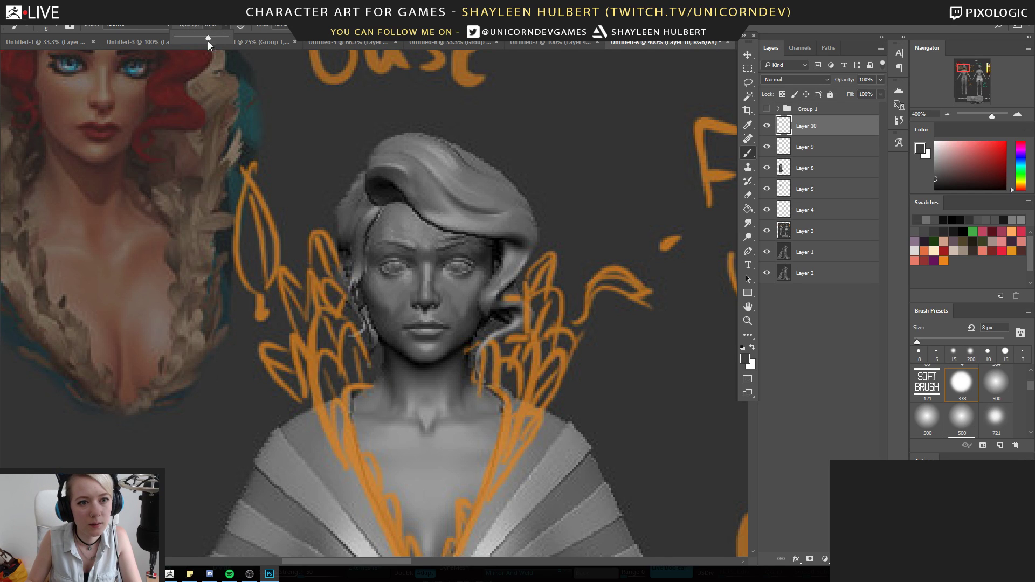
{"action": "left_click", "coordinate": [379, 328], "text": "alt"}
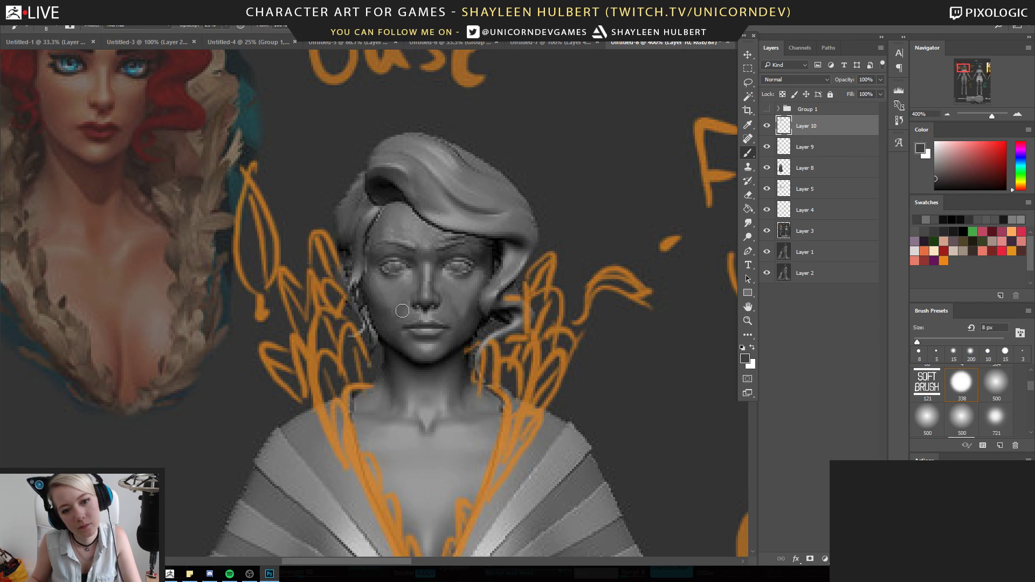
{"action": "left_click", "coordinate": [399, 330], "text": "alt"}
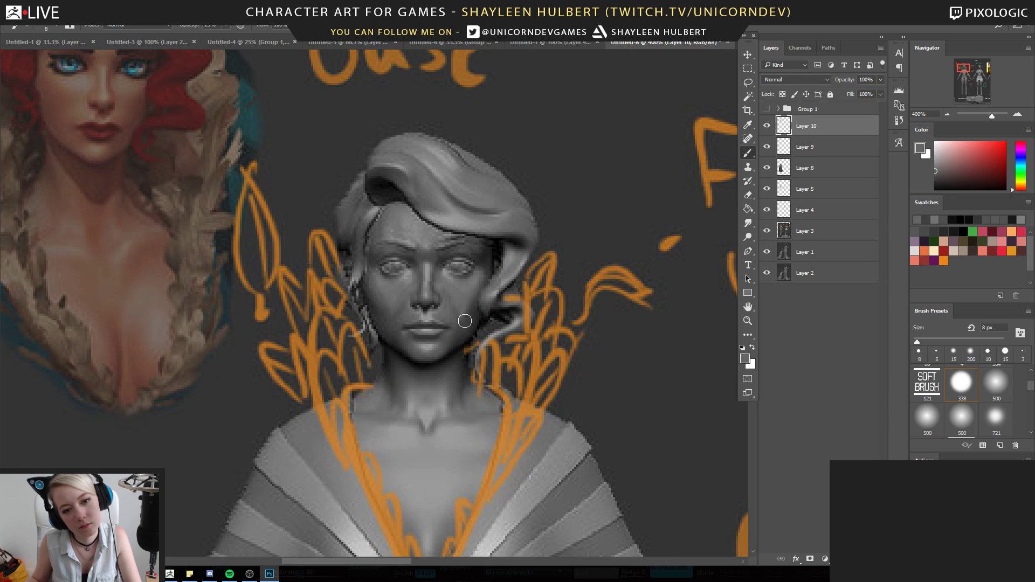
{"action": "left_click", "coordinate": [449, 323], "text": "alt"}
{"action": "left_click", "coordinate": [460, 307], "text": "alt"}
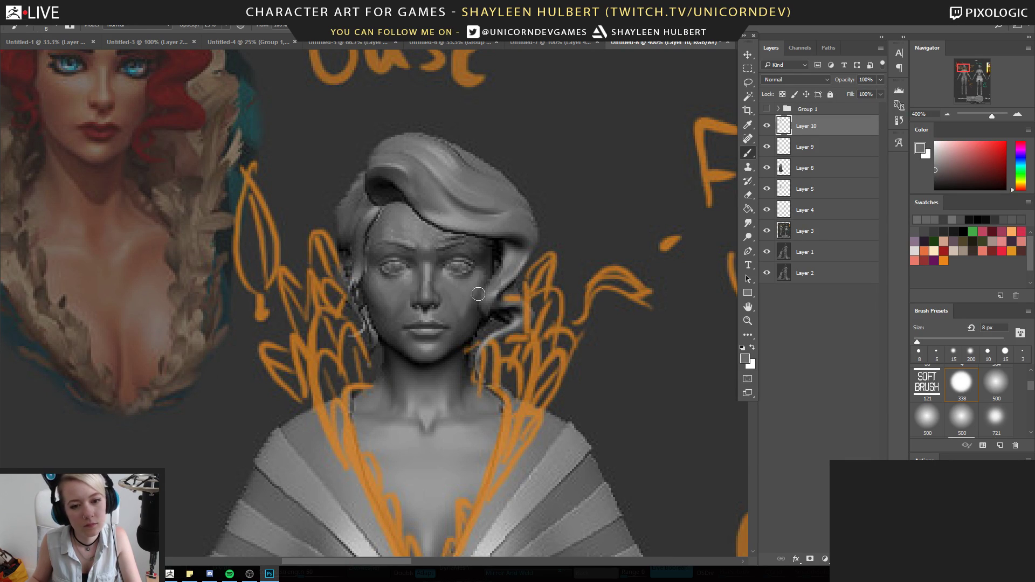
{"action": "left_click", "coordinate": [468, 316], "text": "alt"}
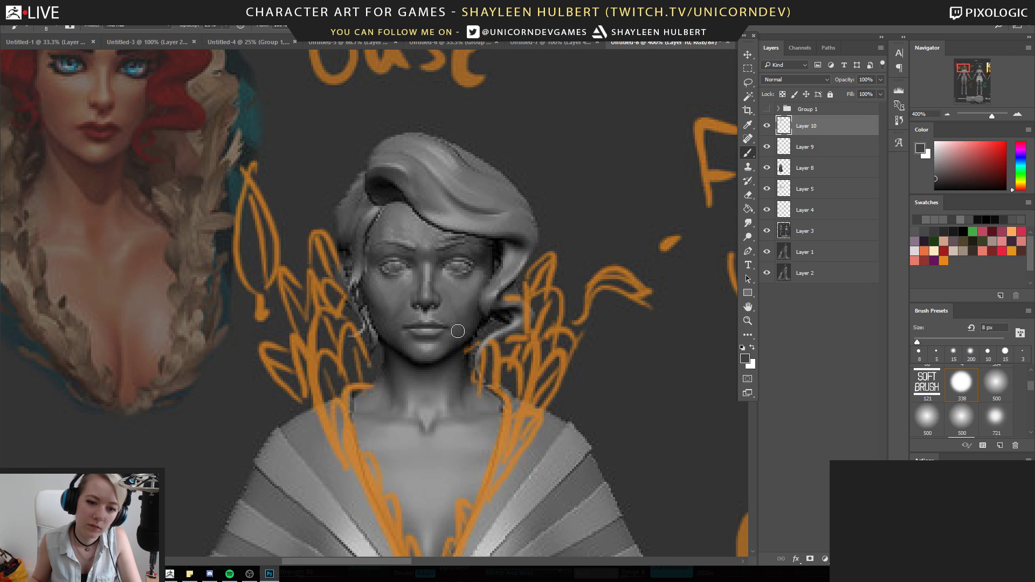
Check the face with Layer 10 hidden and shown, and retouch beside the nose bridge with a sampled grey
{"action": "left_click", "coordinate": [767, 125]}
{"action": "left_click", "coordinate": [766, 126]}
{"action": "left_click", "coordinate": [767, 125]}
{"action": "left_click", "coordinate": [767, 125]}
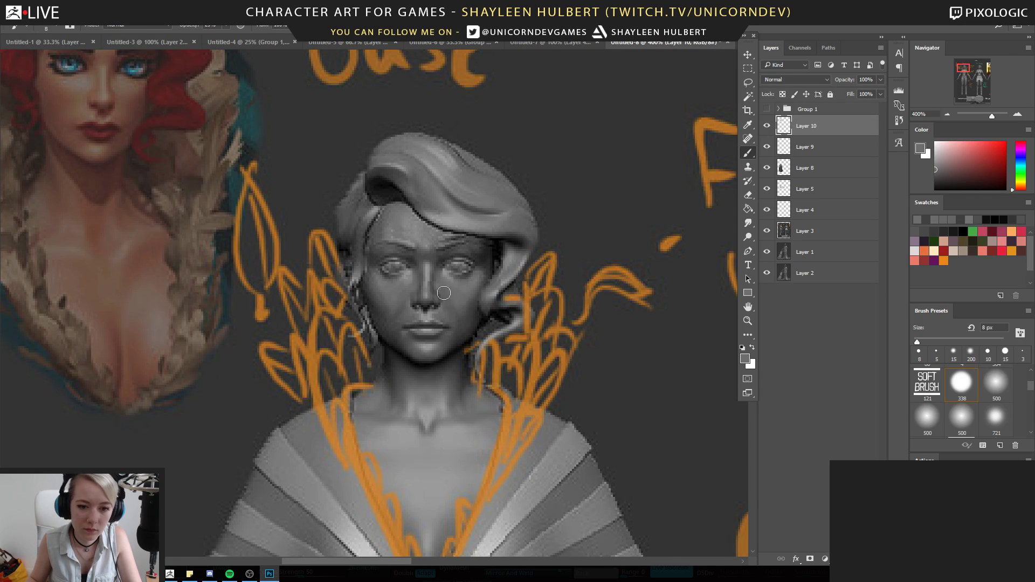
{"action": "left_click", "coordinate": [438, 265], "text": "alt"}
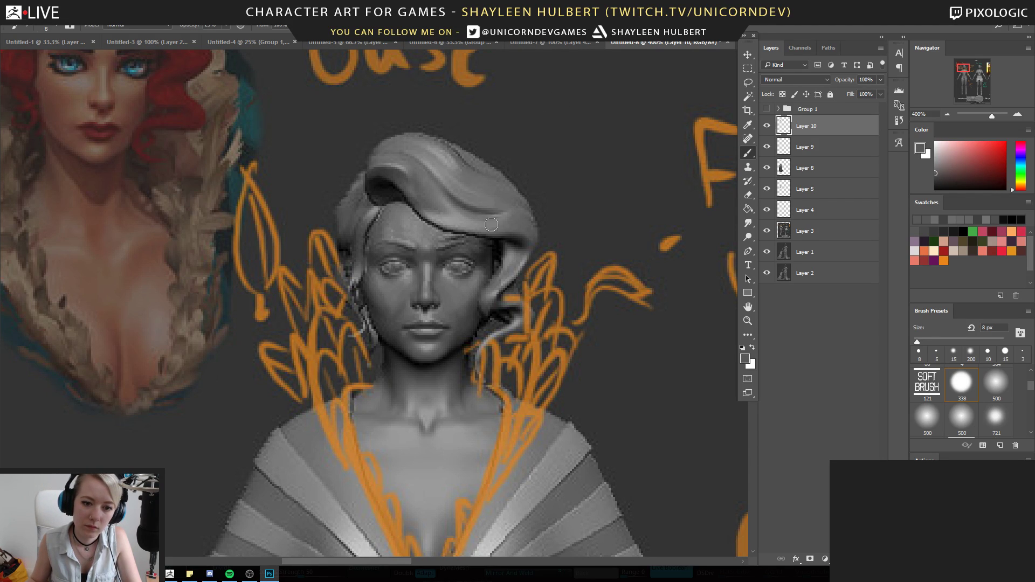
Compare the head's proportions with Layer 10 hidden and shown, examining it both against the full figure and close up
{"action": "left_click", "coordinate": [767, 126]}
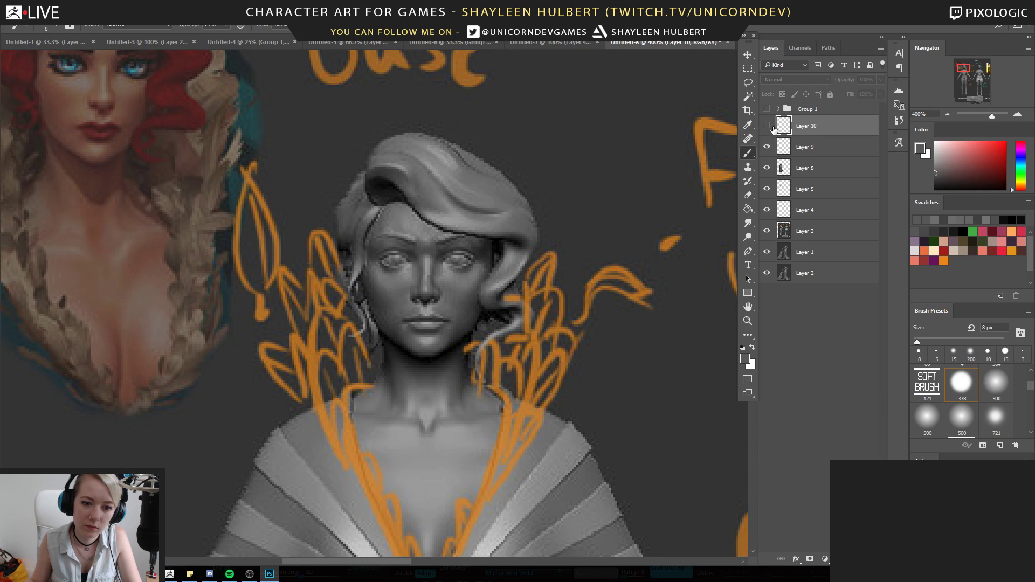
{"action": "left_click", "coordinate": [748, 321]}
{"action": "left_click", "coordinate": [503, 406], "text": "alt"}
{"action": "left_click", "coordinate": [473, 420], "text": "alt"}
{"action": "left_click", "coordinate": [475, 399], "text": "alt"}
{"action": "left_click", "coordinate": [327, 166]}
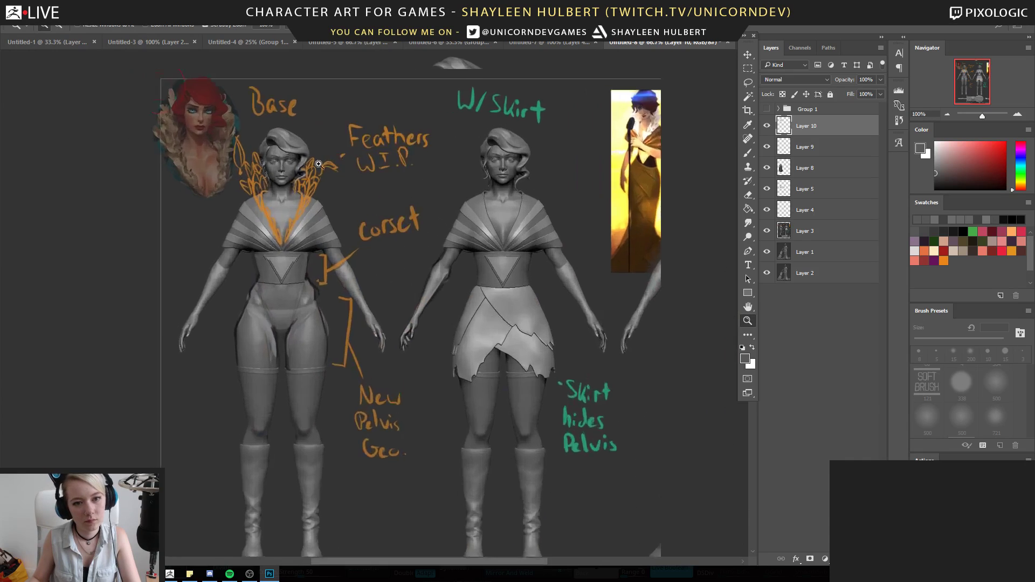
{"action": "left_click", "coordinate": [275, 169]}
{"action": "left_click", "coordinate": [272, 178]}
{"action": "left_click", "coordinate": [267, 186]}
{"action": "left_click_drag", "start_coordinate": [237, 240], "coordinate": [330, 286]}
Shade the lower cheek and jaw with sampled dark greys using the 8 px brush
{"action": "key", "text": "b"}
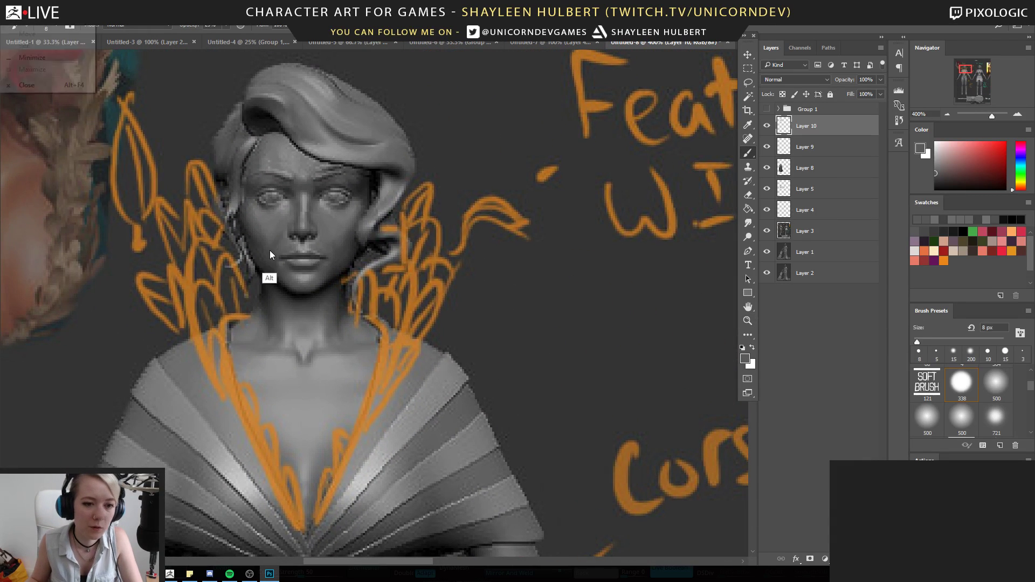
{"action": "left_click", "coordinate": [273, 249], "text": "alt"}
{"action": "left_click", "coordinate": [267, 288], "text": "alt"}
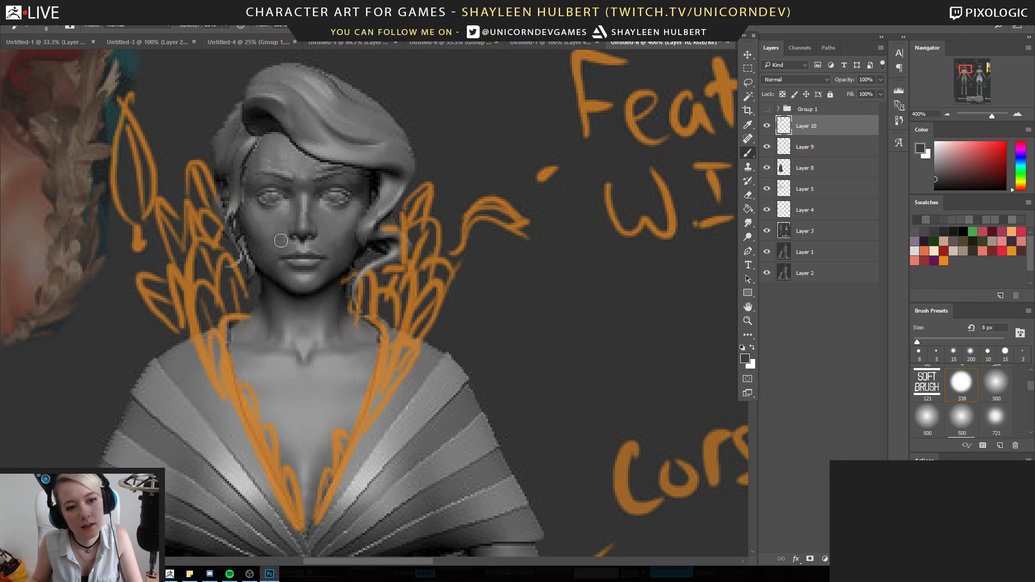
Compare the original and corrected face by hiding and showing Layers 10 and 9
{"action": "left_click", "coordinate": [766, 127]}
{"action": "left_click", "coordinate": [767, 126]}
{"action": "double_click", "coordinate": [774, 128]}
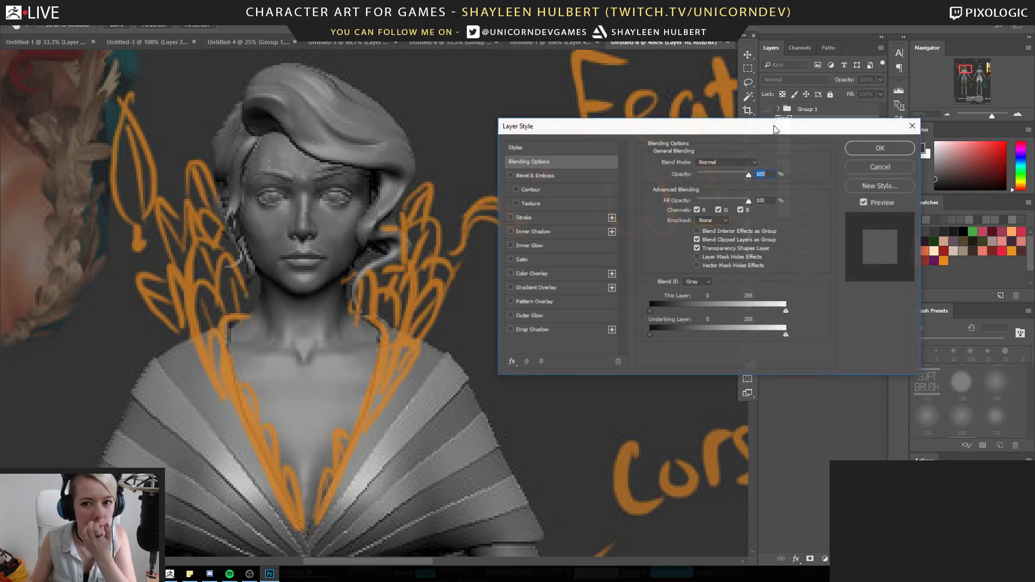
{"action": "left_click", "coordinate": [868, 172]}
{"action": "left_click", "coordinate": [765, 126]}
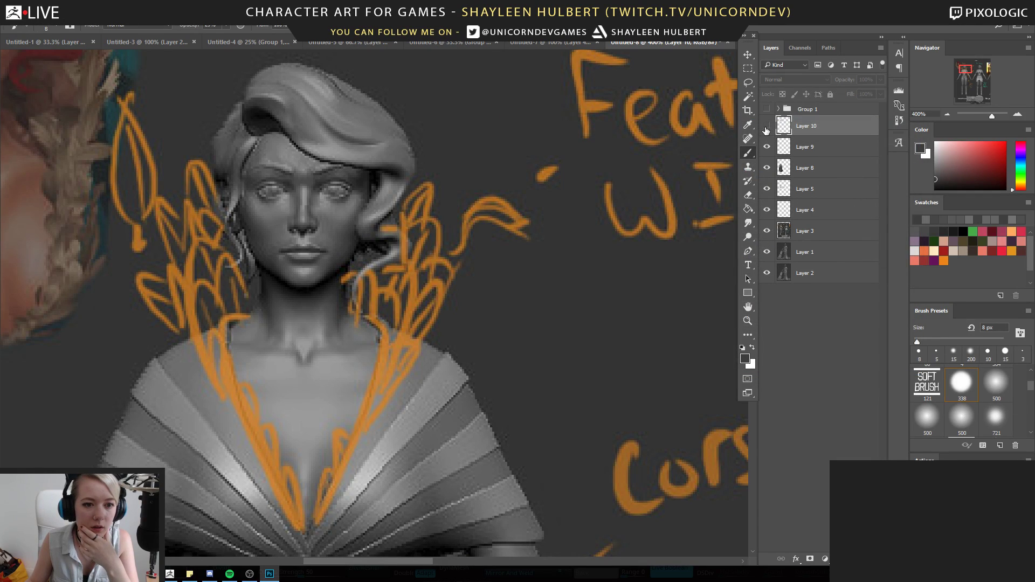
{"action": "left_click", "coordinate": [770, 146]}
{"action": "left_click", "coordinate": [770, 147]}
{"action": "left_click", "coordinate": [770, 147]}
{"action": "left_click", "coordinate": [770, 147]}
{"action": "left_click", "coordinate": [767, 125]}
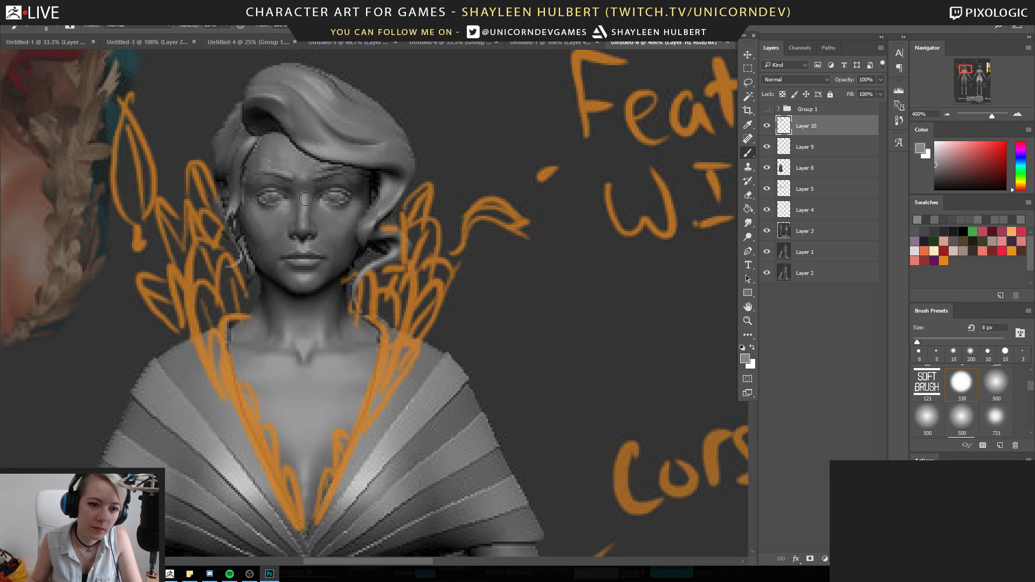
Retouch the jaw and chin edges with sampled dark greys using a 5 px brush
{"action": "key", "text": "z"}
{"action": "left_click", "coordinate": [339, 298], "text": "alt"}
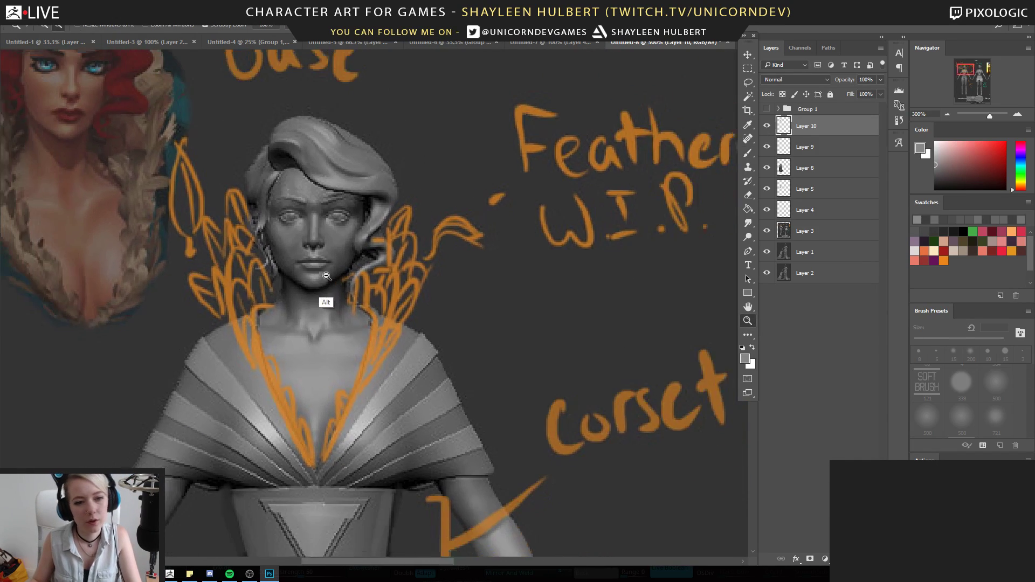
{"action": "left_click", "coordinate": [286, 336], "text": "alt"}
{"action": "left_click", "coordinate": [289, 338]}
{"action": "left_click", "coordinate": [302, 330]}
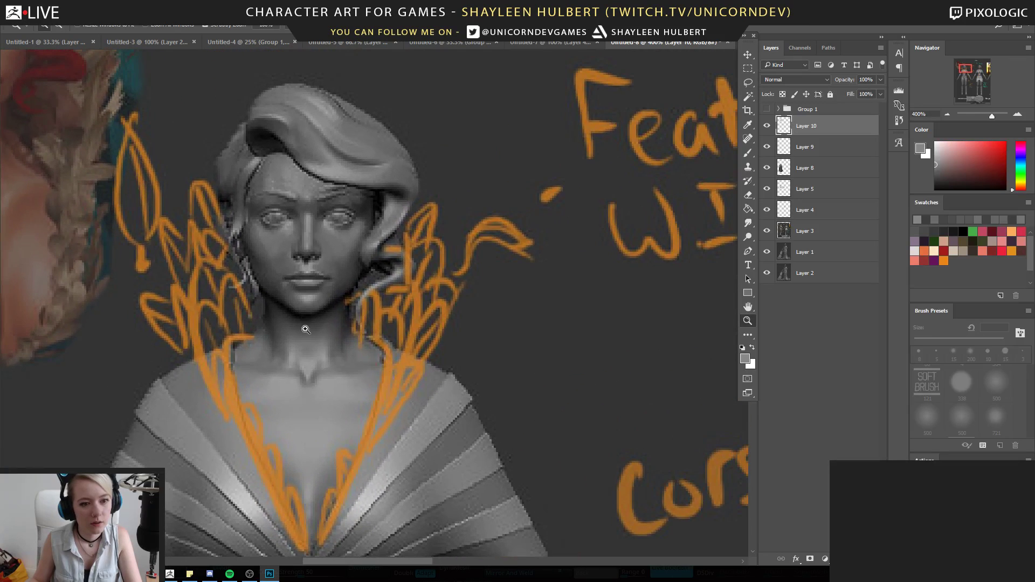
{"action": "key", "text": "b"}
{"action": "left_click", "coordinate": [299, 314], "text": "alt"}
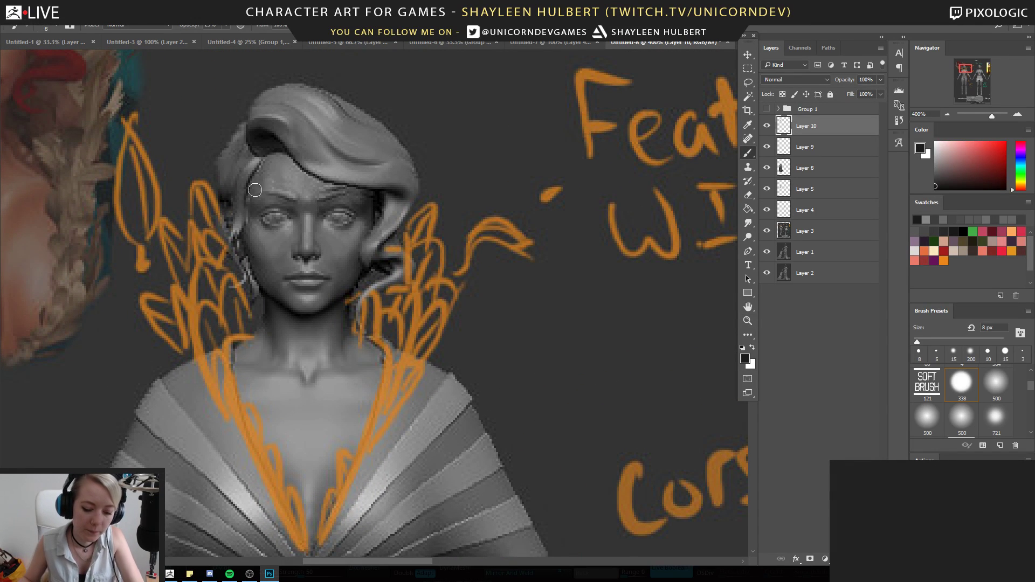
{"action": "key", "text": "bracketleft"}
{"action": "key", "text": "bracketleft"}
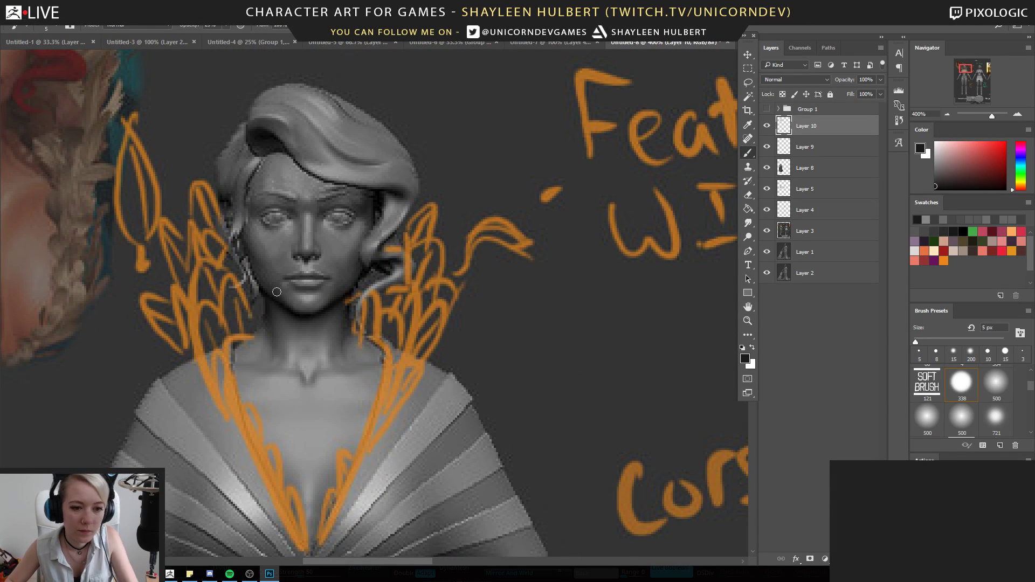
{"action": "left_click", "coordinate": [275, 317], "text": "alt"}
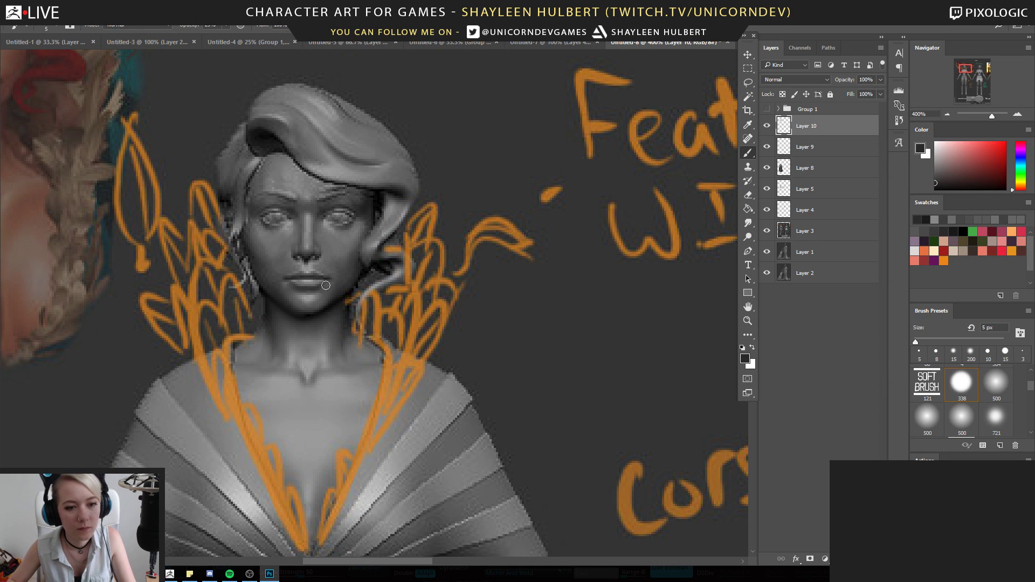
{"action": "left_click", "coordinate": [337, 320], "text": "alt"}
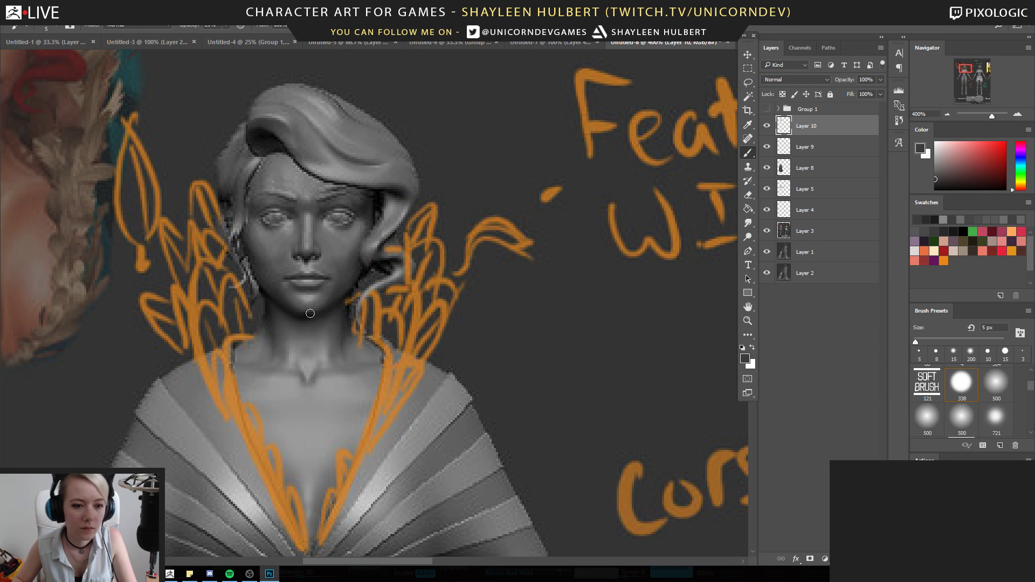
Darken the edge of the lower cheek and jaw with sampled black using a 3 px brush
{"action": "left_click", "coordinate": [377, 202], "text": "alt"}
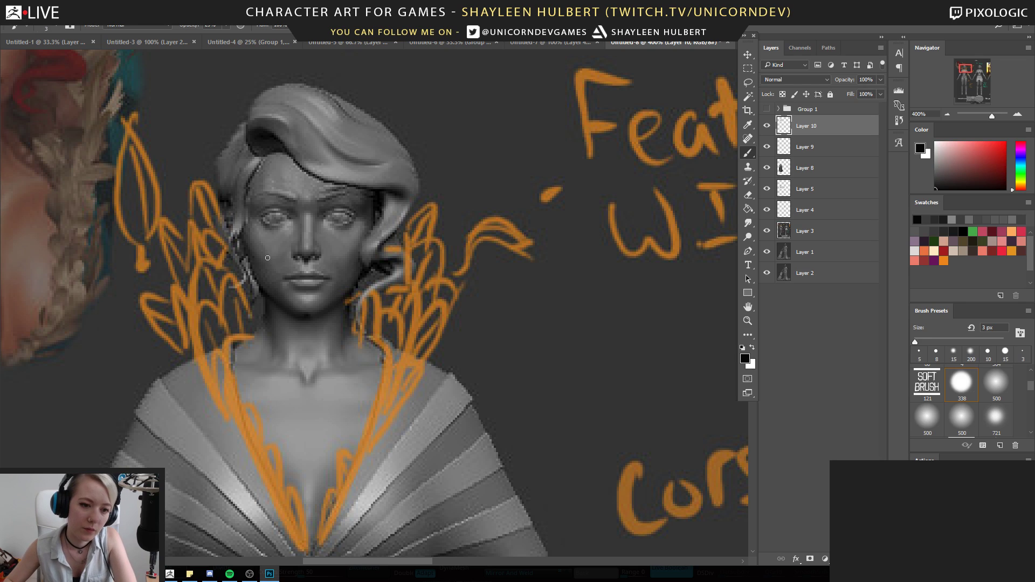
{"action": "left_click_drag", "start_coordinate": [253, 266], "coordinate": [260, 285]}
{"action": "left_click", "coordinate": [227, 24]}
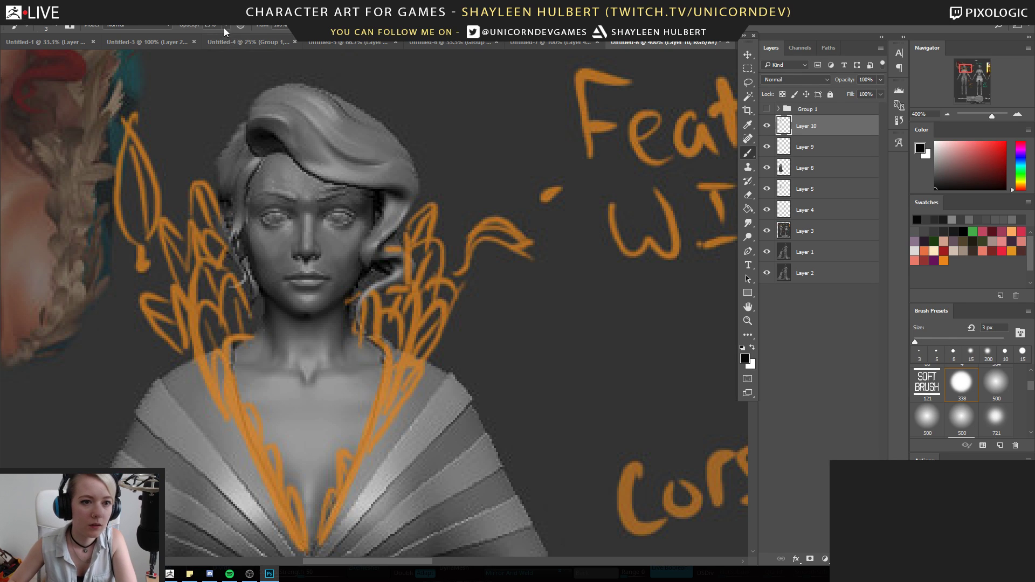
{"action": "left_click", "coordinate": [282, 307]}
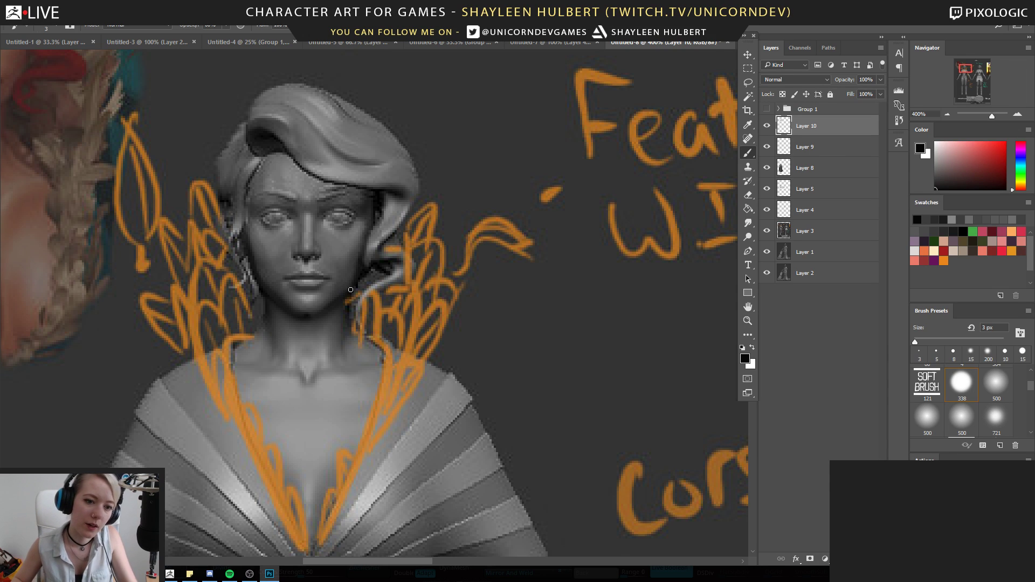
Compare the reshaped jawline with Layer 10 hidden and shown
{"action": "left_click", "coordinate": [769, 130]}
{"action": "left_click", "coordinate": [769, 130]}
{"action": "left_click", "coordinate": [769, 130]}
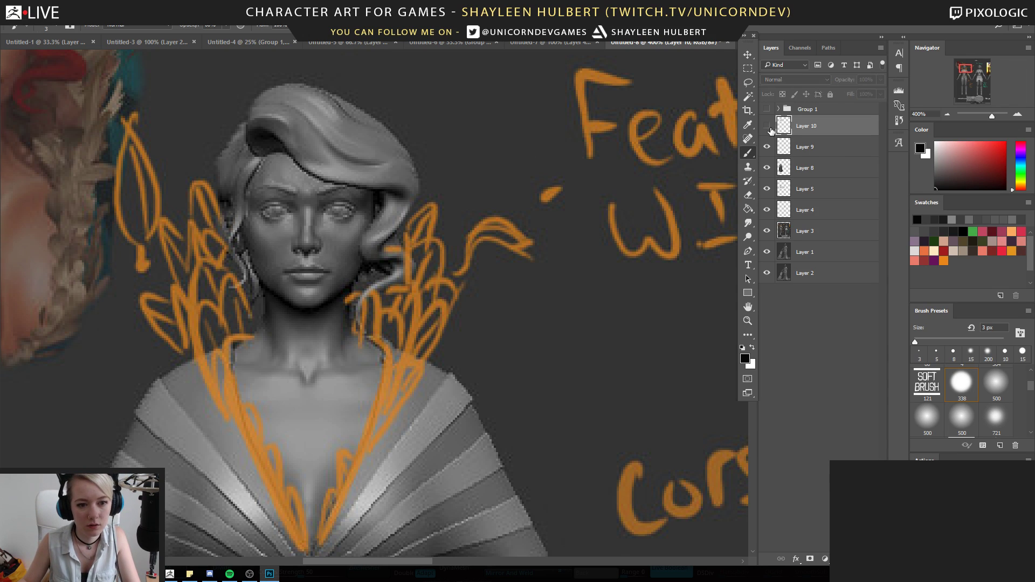
{"action": "left_click", "coordinate": [769, 130]}
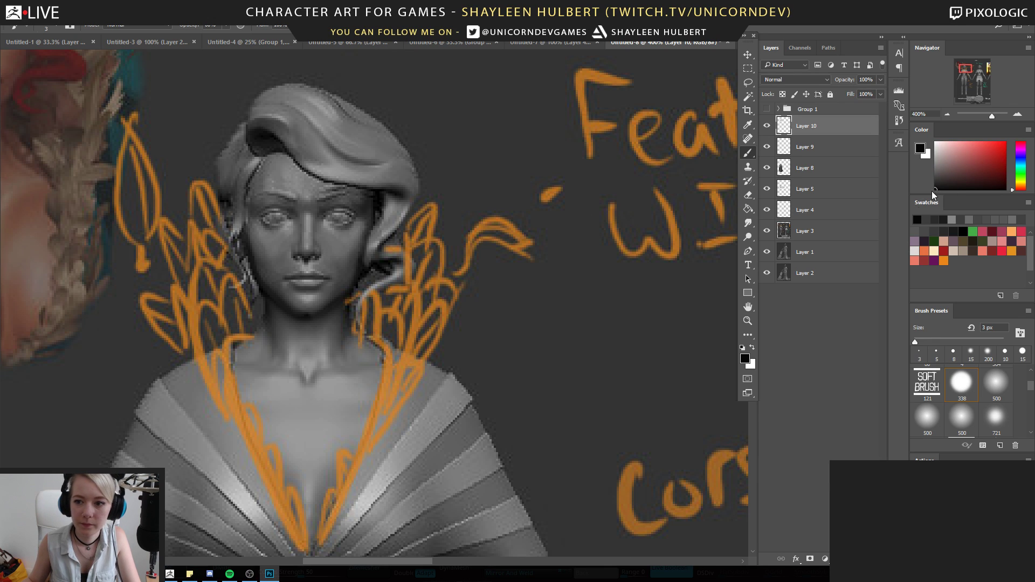
Adjust the brush opacity and refine the jaw contour at 2 px, using black and sampled dark greys
{"action": "left_click_drag", "start_coordinate": [225, 25], "coordinate": [238, 39]}
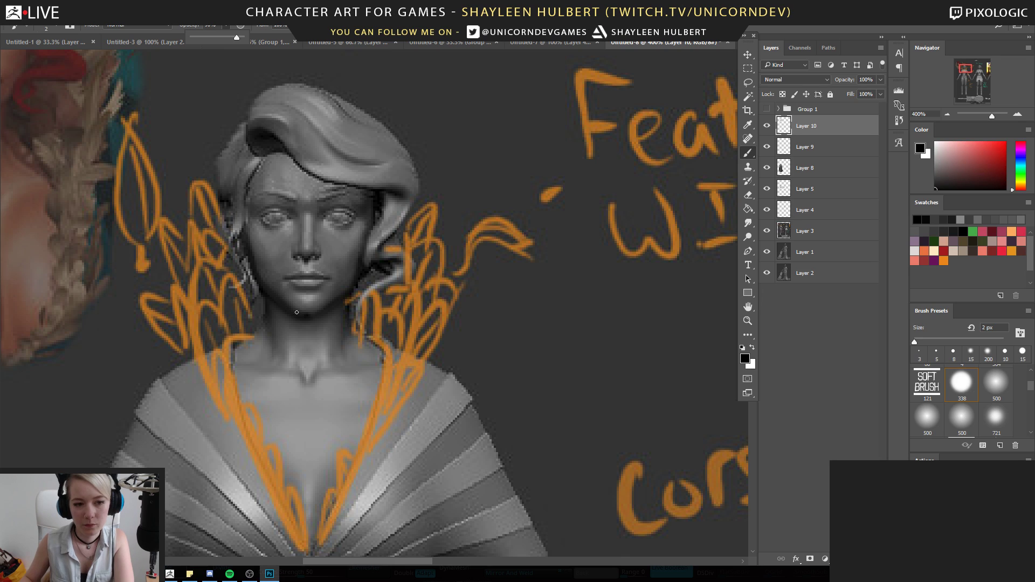
{"action": "left_click", "coordinate": [250, 250]}
{"action": "left_click_drag", "start_coordinate": [250, 251], "coordinate": [297, 313]}
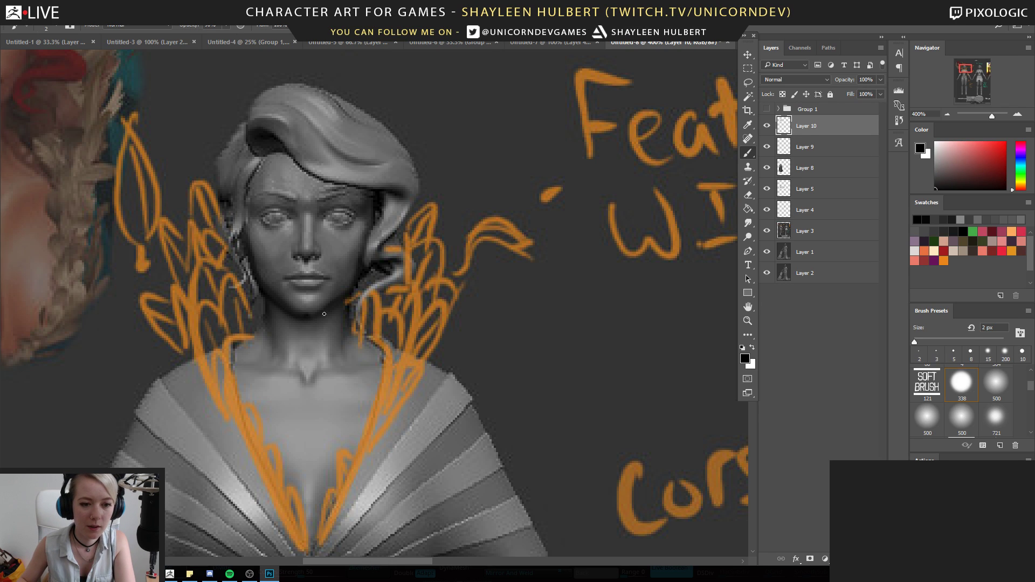
{"action": "left_click", "coordinate": [330, 304], "text": "alt"}
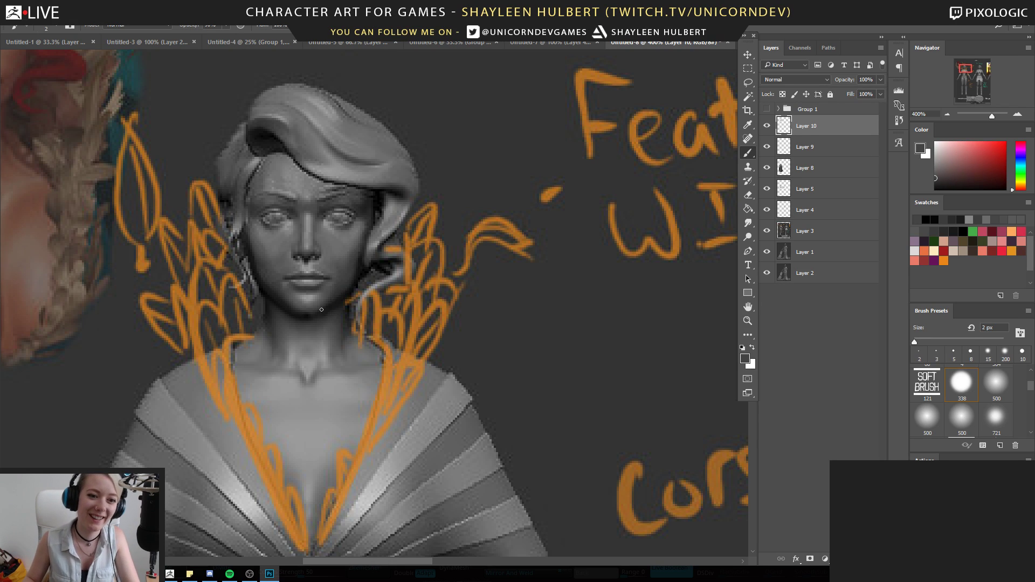
{"action": "left_click", "coordinate": [269, 285], "text": "alt"}
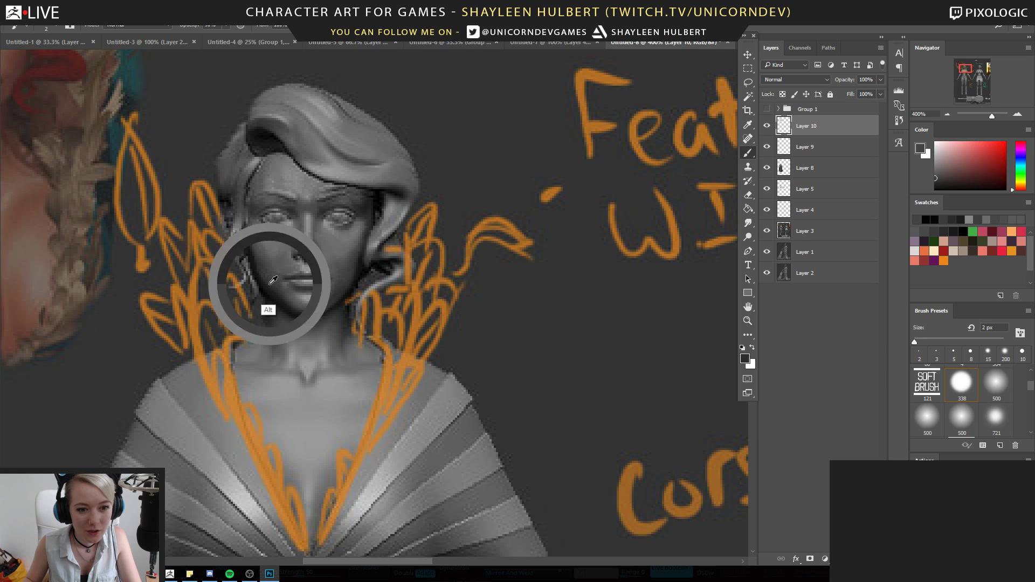
{"action": "left_click", "coordinate": [279, 309], "text": "alt"}
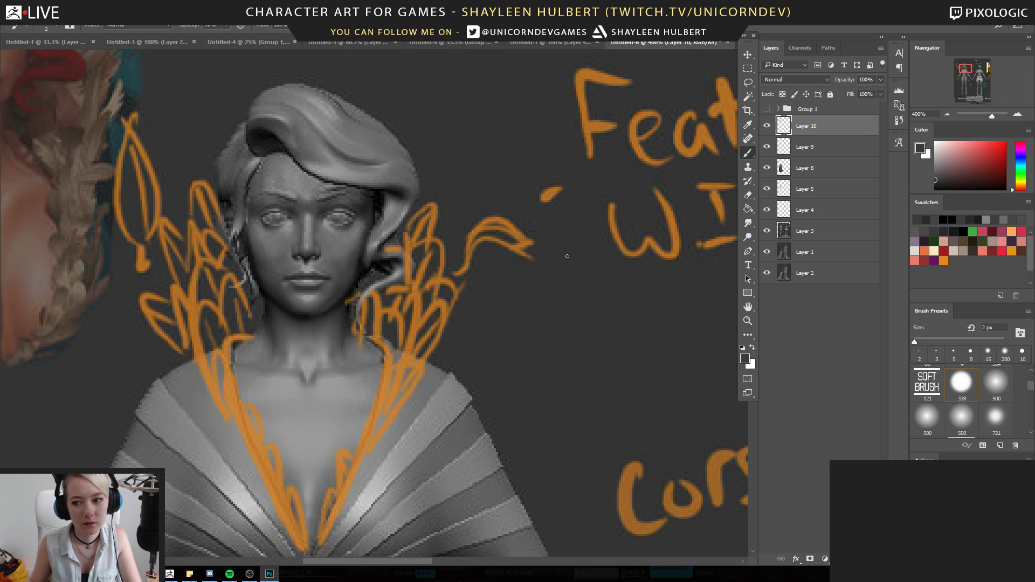
Switch to the browser, look through the open imgur and ArtStation submissions, and return to the Photoshop paintover
{"action": "key", "text": "z"}
{"action": "left_click", "coordinate": [573, 301], "text": "alt"}
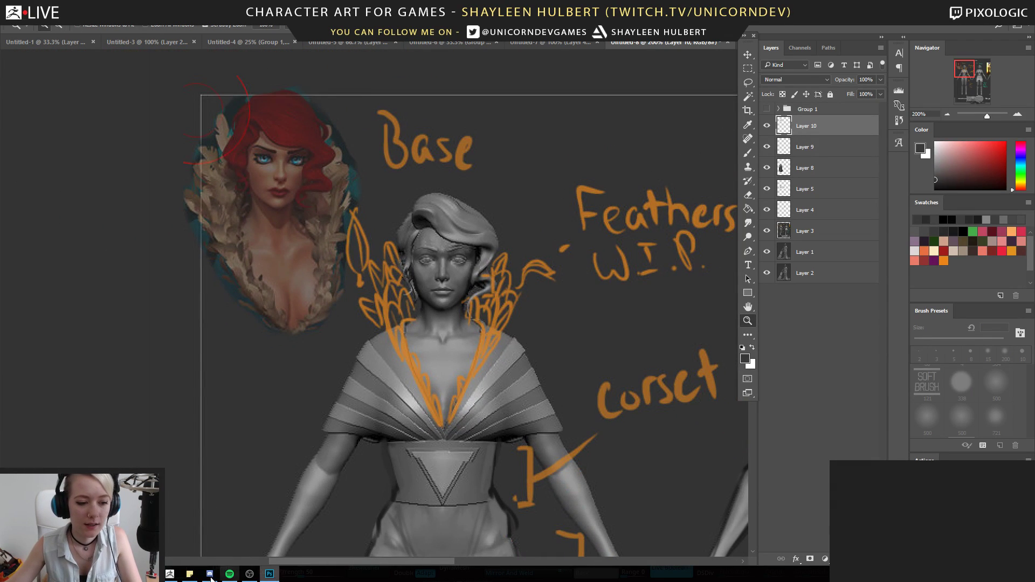
{"action": "mouse_move", "coordinate": [249, 574]}
{"action": "left_click", "coordinate": [272, 531]}
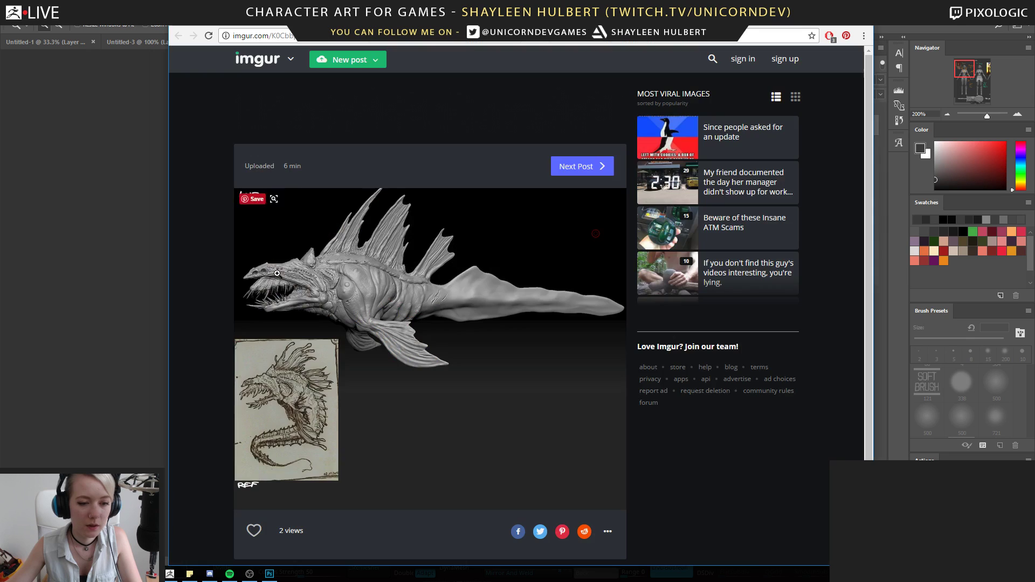
{"action": "key", "text": "ctrl+Tab"}
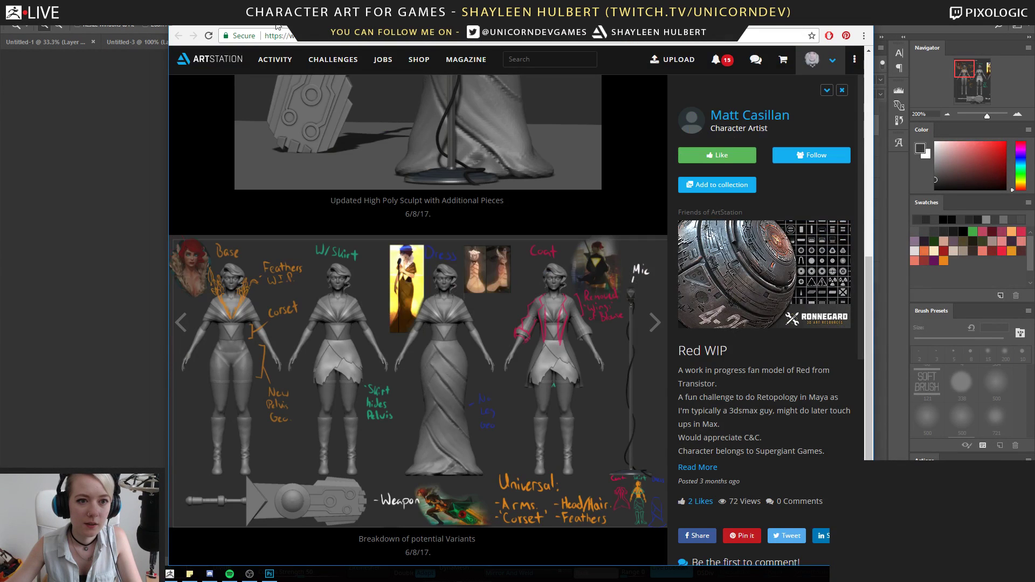
{"action": "left_click", "coordinate": [255, 24]}
{"action": "left_click", "coordinate": [306, 21]}
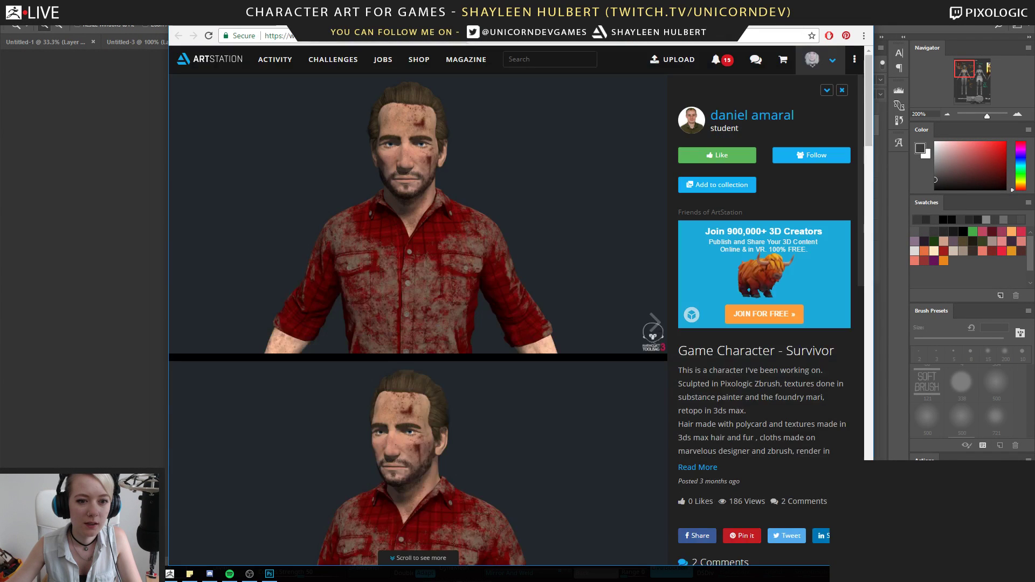
{"action": "left_click", "coordinate": [355, 23]}
{"action": "left_click", "coordinate": [136, 167]}
Check the head against the full figures with Layer 10 hidden and shown
{"action": "left_click", "coordinate": [407, 280], "text": "alt"}
{"action": "left_click", "coordinate": [492, 291]}
{"action": "left_click", "coordinate": [536, 333], "text": "alt"}
{"action": "left_click", "coordinate": [541, 338], "text": "alt"}
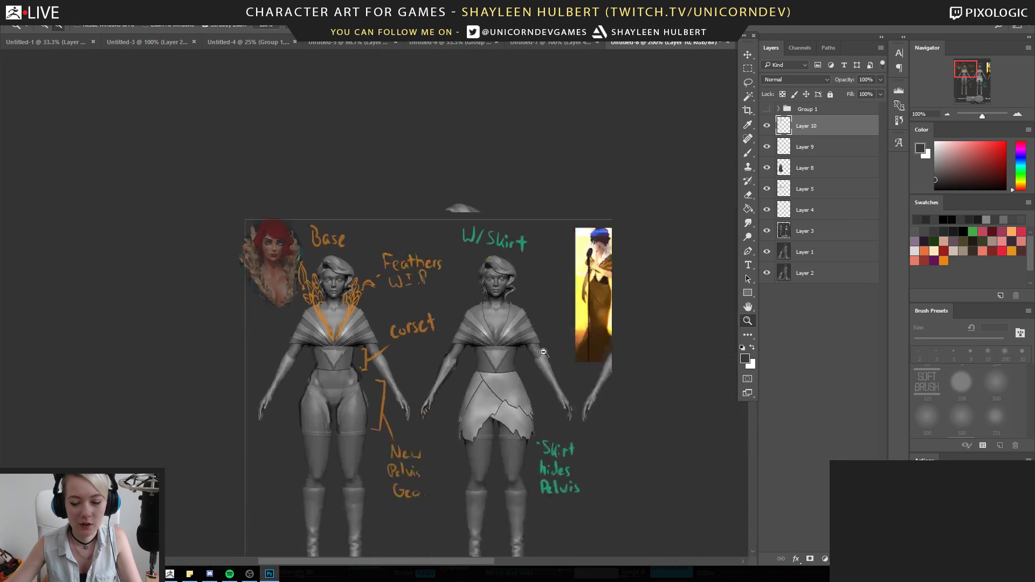
{"action": "left_click", "coordinate": [540, 338], "text": "alt"}
{"action": "left_click", "coordinate": [766, 126]}
{"action": "left_click", "coordinate": [766, 126]}
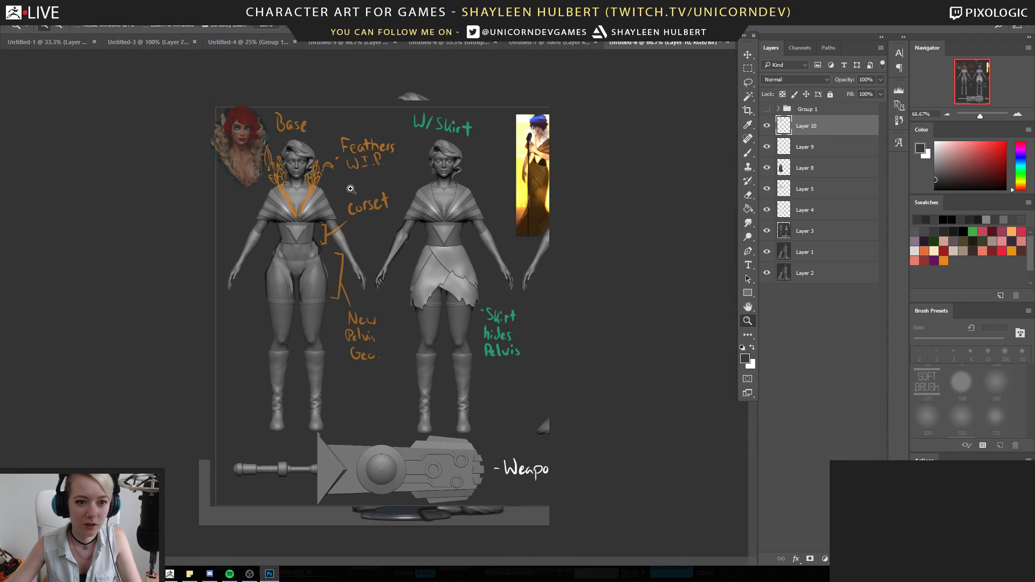
Compare the Base figure's face and upper body by repeatedly hiding and showing Layer 10
{"action": "left_click", "coordinate": [276, 191]}
{"action": "left_click", "coordinate": [276, 191]}
{"action": "left_click_drag", "start_coordinate": [276, 192], "coordinate": [382, 228]}
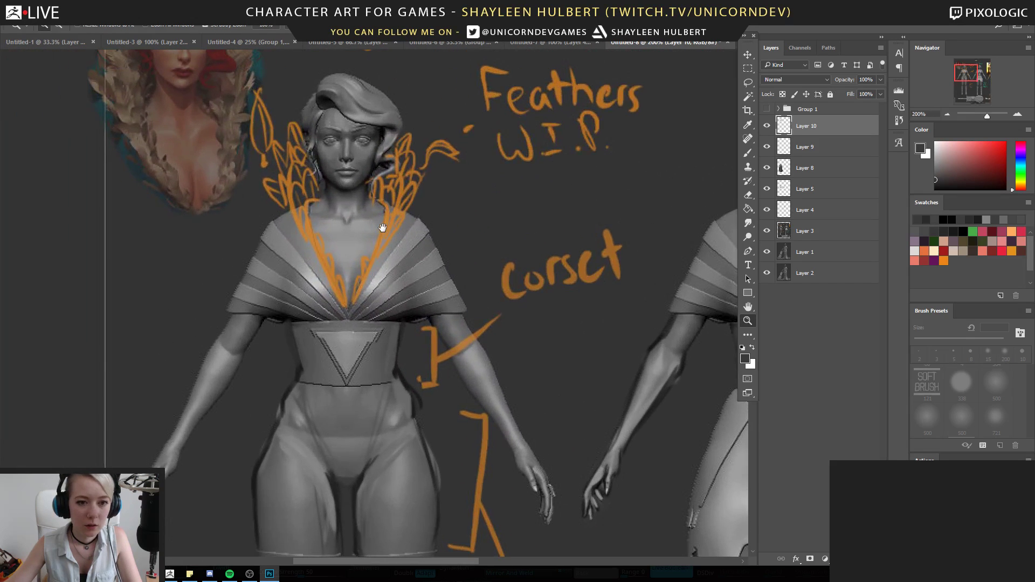
{"action": "left_click", "coordinate": [767, 126]}
{"action": "left_click", "coordinate": [769, 126]}
{"action": "left_click", "coordinate": [770, 126]}
{"action": "left_click", "coordinate": [769, 126]}
{"action": "left_click", "coordinate": [770, 126]}
{"action": "left_click", "coordinate": [769, 126]}
{"action": "left_click", "coordinate": [769, 126]}
{"action": "left_click", "coordinate": [770, 126]}
{"action": "left_click", "coordinate": [770, 126]}
{"action": "left_click", "coordinate": [769, 126]}
{"action": "left_click", "coordinate": [769, 126]}
{"action": "left_click", "coordinate": [769, 126]}
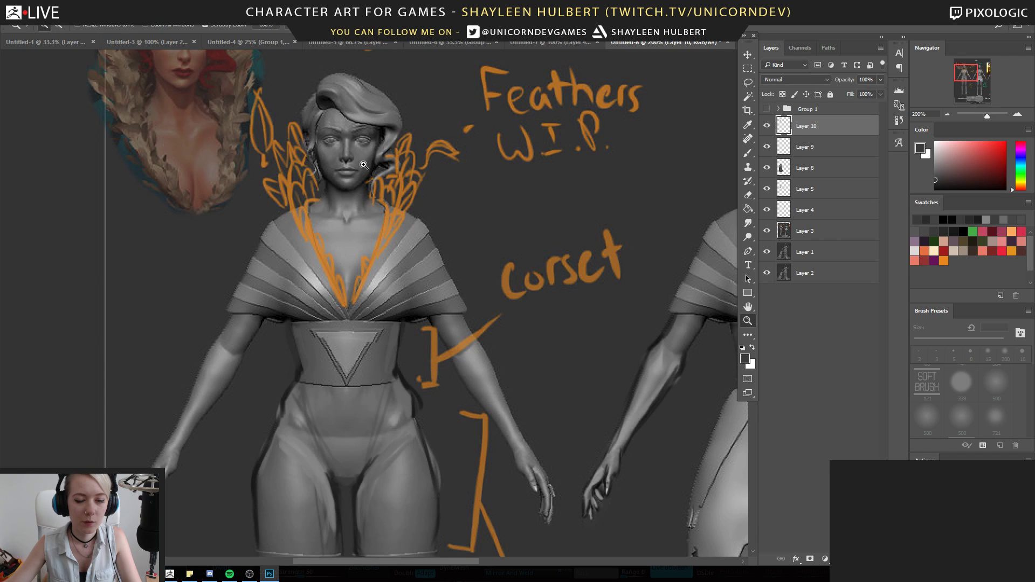
Examine the Layer 10 face corrections close up, hidden and shown, and review them against the whole figures
{"action": "key", "text": "ctrl+plus"}
{"action": "left_click", "coordinate": [772, 128]}
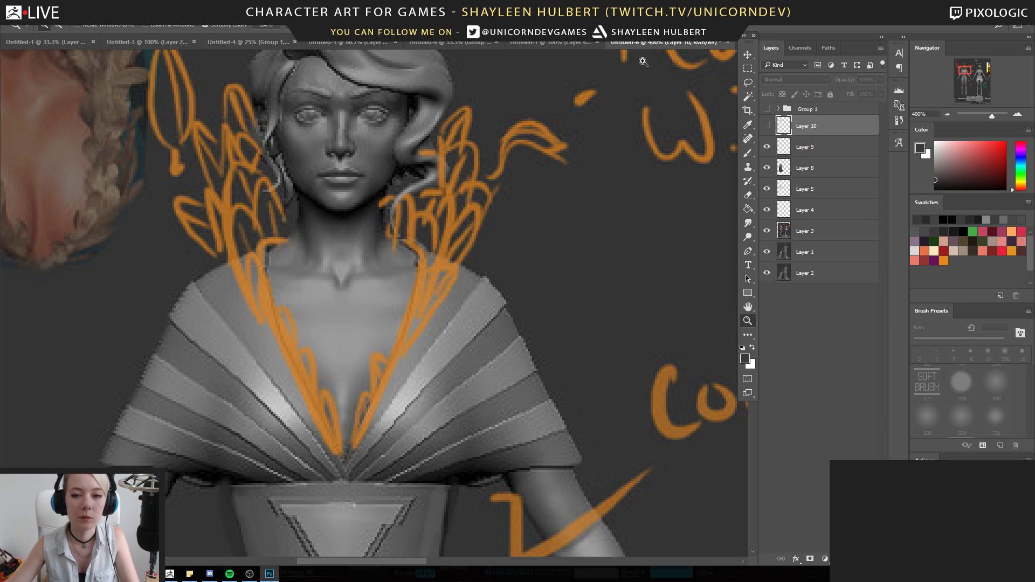
{"action": "left_click", "coordinate": [766, 126]}
{"action": "left_click", "coordinate": [441, 219], "text": "alt"}
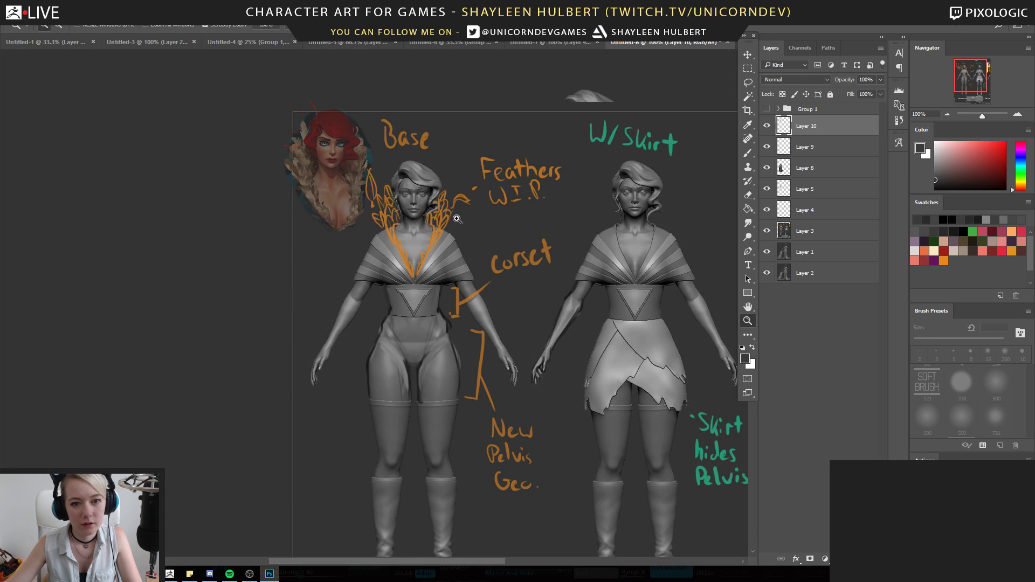
{"action": "left_click", "coordinate": [422, 228], "text": "alt"}
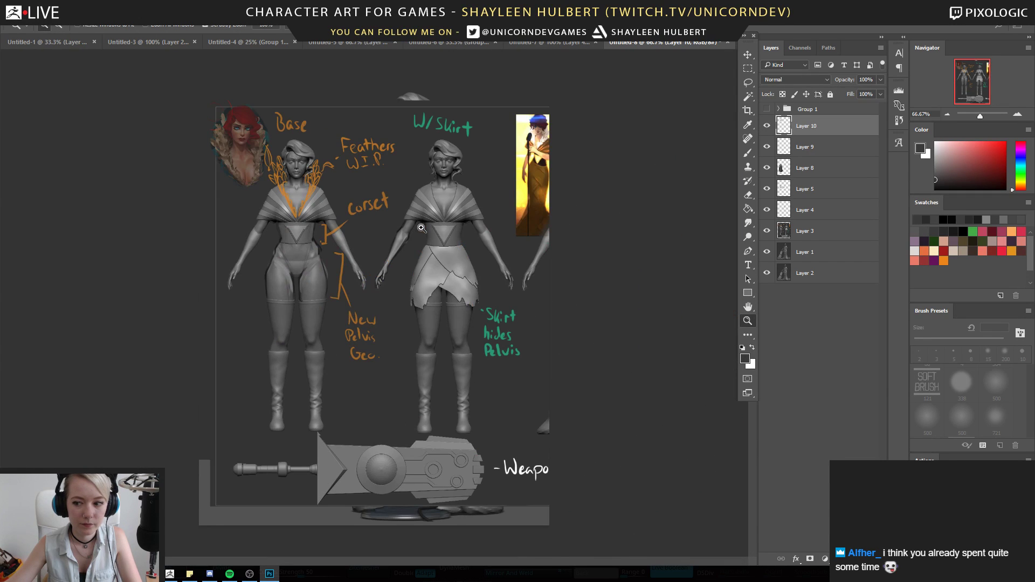
{"action": "left_click", "coordinate": [447, 248], "text": "alt"}
{"action": "left_click", "coordinate": [447, 248]}
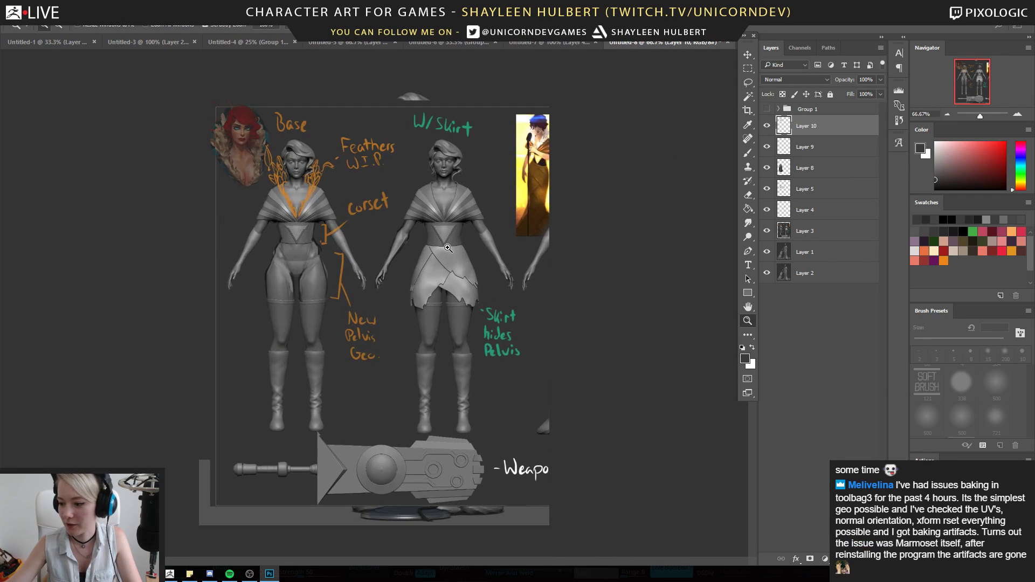
{"action": "left_click", "coordinate": [458, 247], "text": "alt"}
{"action": "left_click", "coordinate": [457, 246]}
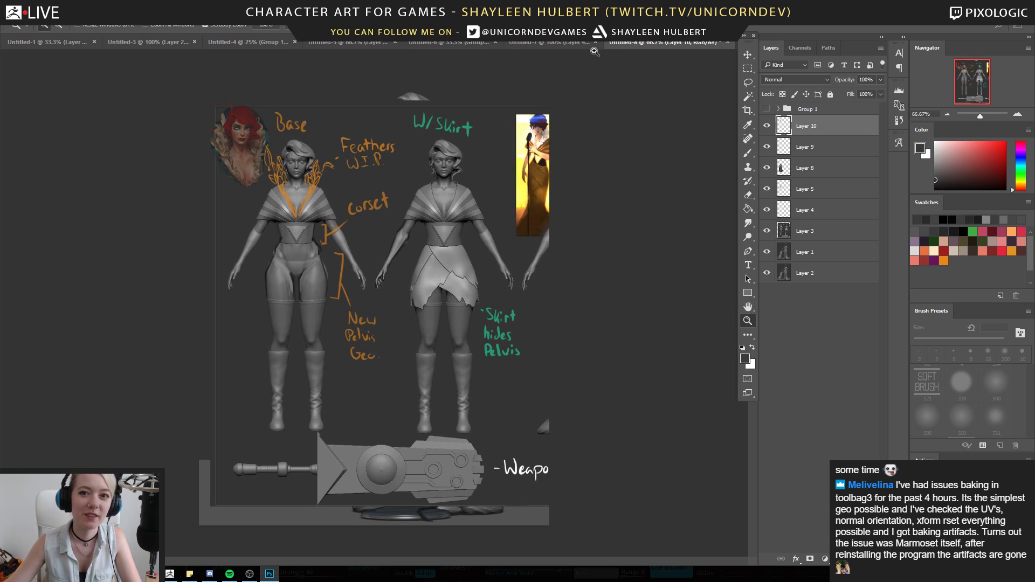
{"action": "left_click", "coordinate": [249, 573]}
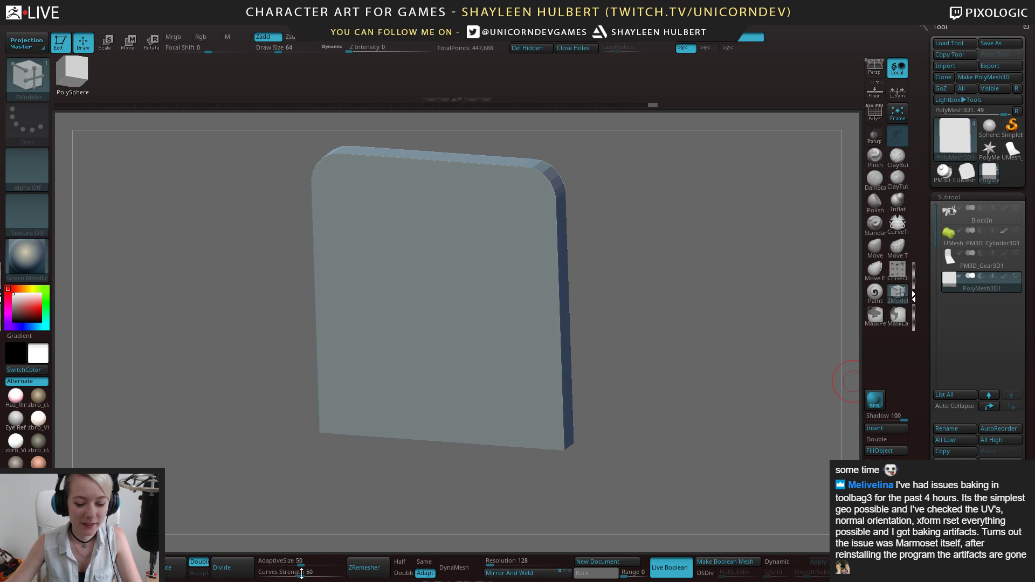
{"action": "key", "text": "alt+Tab"}
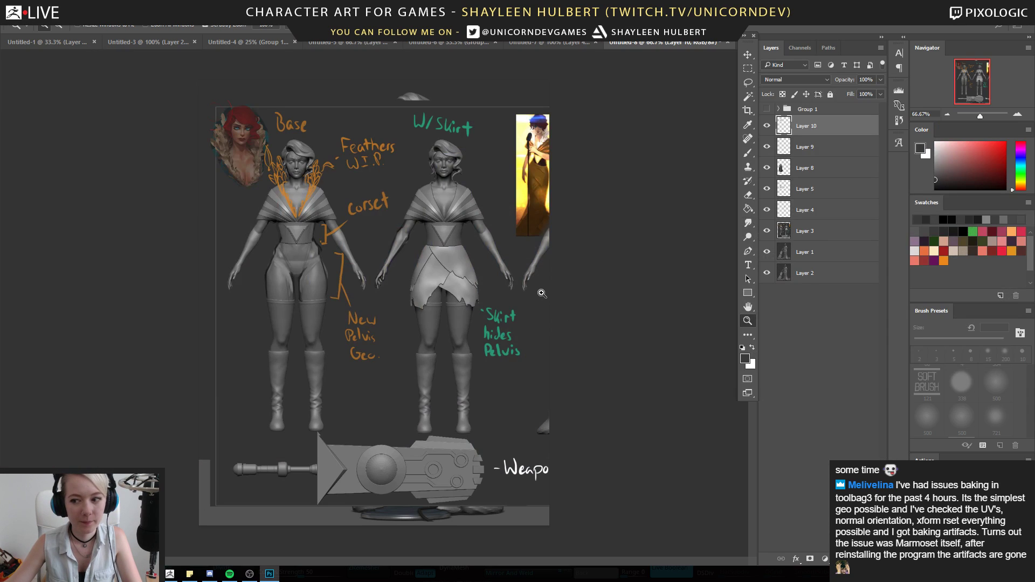
Delete the old hidden Group 1 and group the correction layers from Layer 4 through Layer 10
{"action": "left_click", "coordinate": [767, 126]}
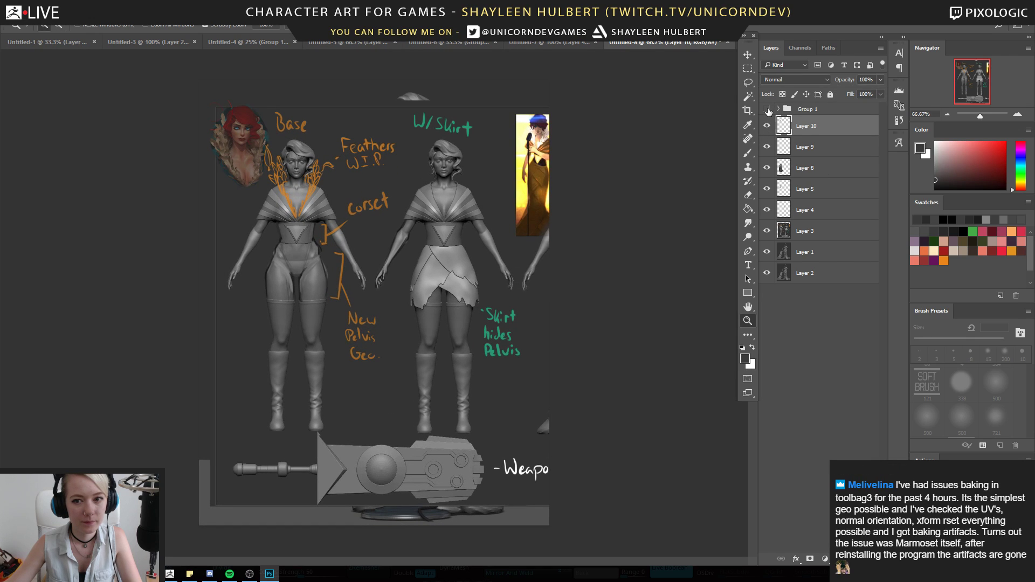
{"action": "left_click", "coordinate": [768, 110]}
{"action": "left_click", "coordinate": [769, 111]}
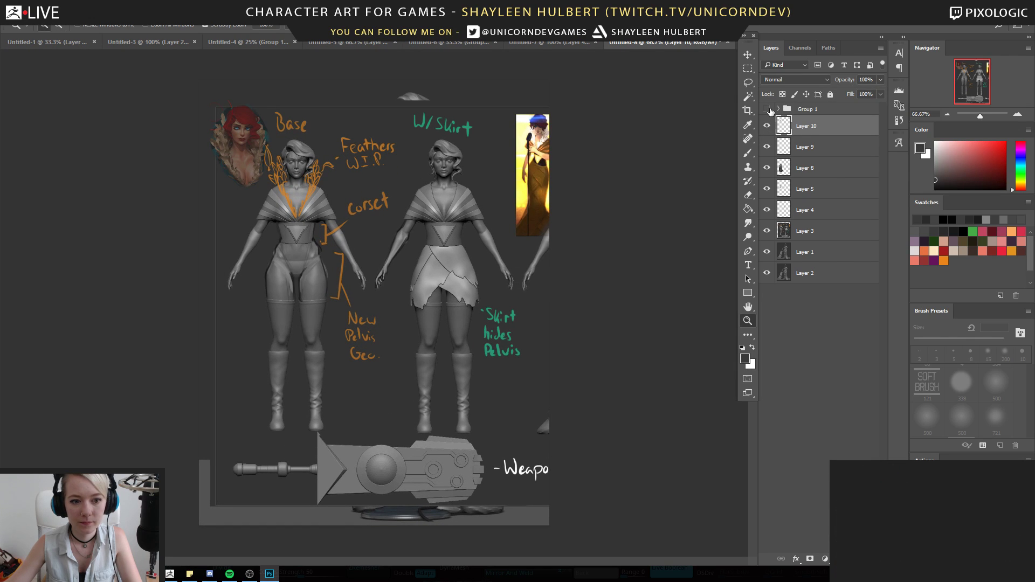
{"action": "left_click_drag", "start_coordinate": [849, 112], "coordinate": [868, 559]}
{"action": "left_click", "coordinate": [801, 198]}
{"action": "left_click", "coordinate": [793, 113], "text": "shift"}
{"action": "key", "text": "ctrl+g"}
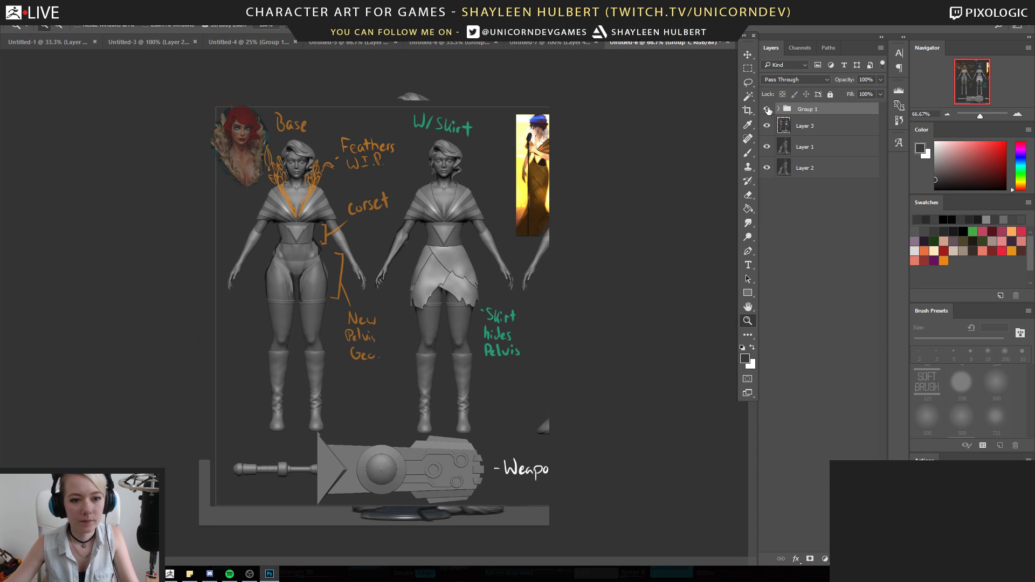
Compare the original and corrected figures by hiding and showing the grouped correction layers
{"action": "left_click", "coordinate": [769, 111]}
{"action": "left_click", "coordinate": [768, 110]}
{"action": "left_click", "coordinate": [768, 110]}
{"action": "left_click", "coordinate": [768, 110]}
{"action": "left_click", "coordinate": [768, 111]}
{"action": "left_click", "coordinate": [769, 111]}
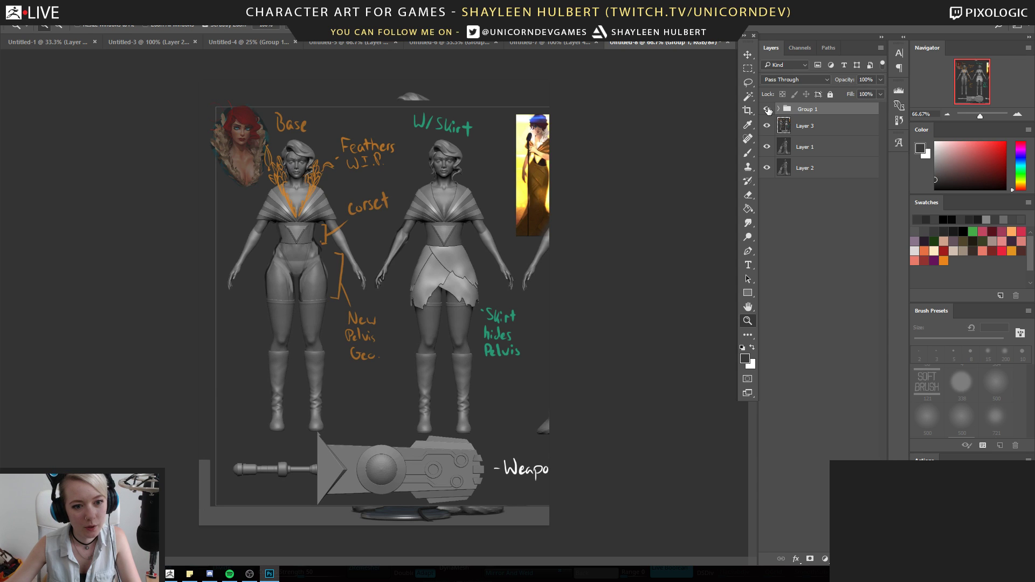
Compare the hips, pelvis and legs of both figures by repeatedly hiding and showing Group 1, ending with it hidden
{"action": "left_click", "coordinate": [768, 111]}
{"action": "left_click", "coordinate": [768, 111]}
{"action": "left_click", "coordinate": [769, 110]}
{"action": "left_click", "coordinate": [769, 111]}
{"action": "left_click", "coordinate": [769, 110]}
{"action": "left_click", "coordinate": [768, 111]}
{"action": "left_click", "coordinate": [768, 110]}
{"action": "left_click", "coordinate": [768, 111]}
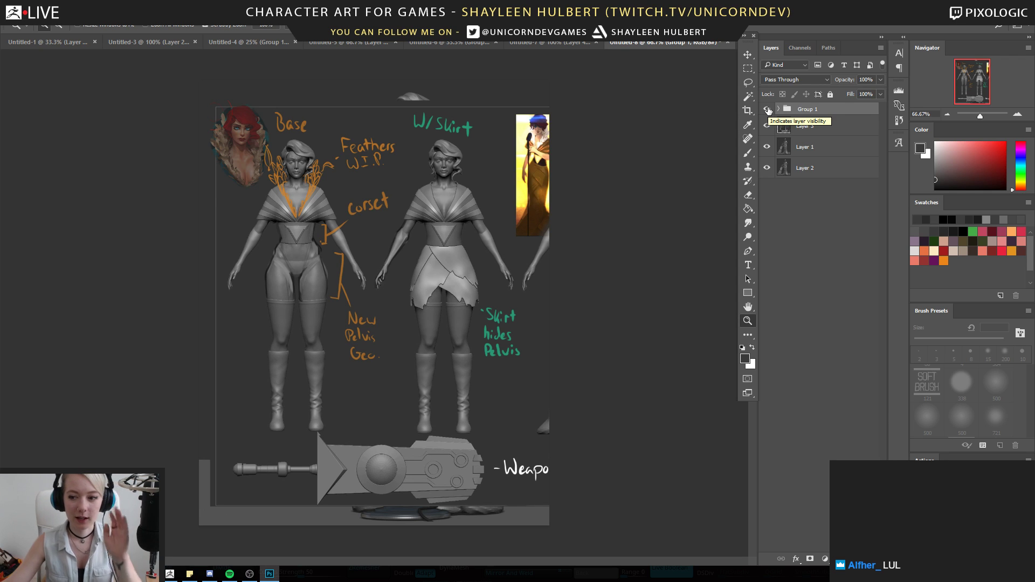
{"action": "left_click", "coordinate": [768, 111]}
{"action": "left_click", "coordinate": [768, 111]}
{"action": "left_click", "coordinate": [768, 110]}
{"action": "left_click", "coordinate": [768, 110]}
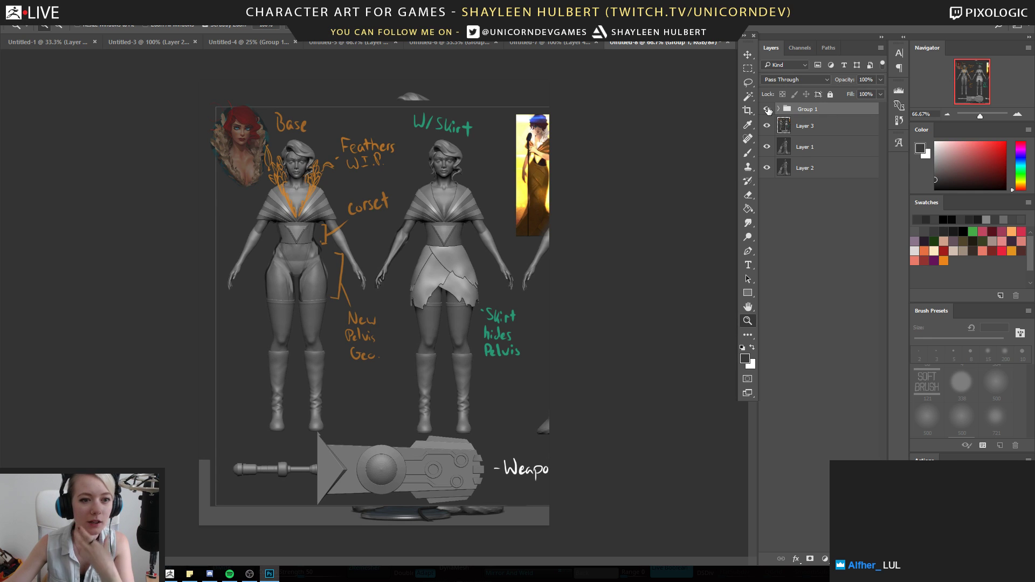
{"action": "left_click", "coordinate": [768, 111]}
{"action": "left_click", "coordinate": [768, 110]}
{"action": "left_click", "coordinate": [768, 111]}
{"action": "left_click", "coordinate": [768, 111]}
{"action": "left_click", "coordinate": [769, 110]}
{"action": "left_click", "coordinate": [769, 111]}
{"action": "left_click", "coordinate": [768, 111]}
{"action": "left_click", "coordinate": [768, 112]}
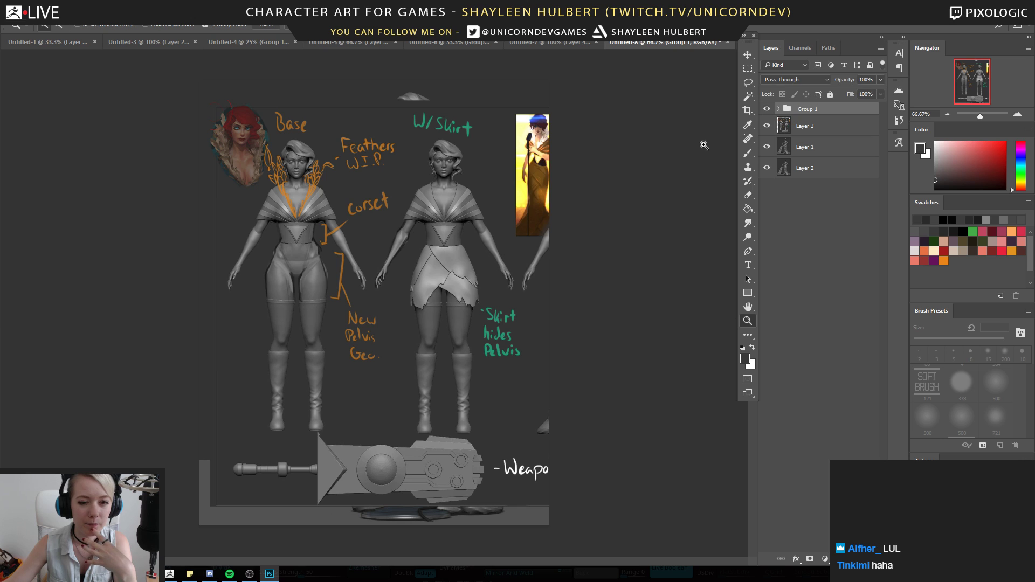
{"action": "left_click", "coordinate": [767, 110]}
{"action": "left_click", "coordinate": [767, 110]}
{"action": "left_click", "coordinate": [768, 110]}
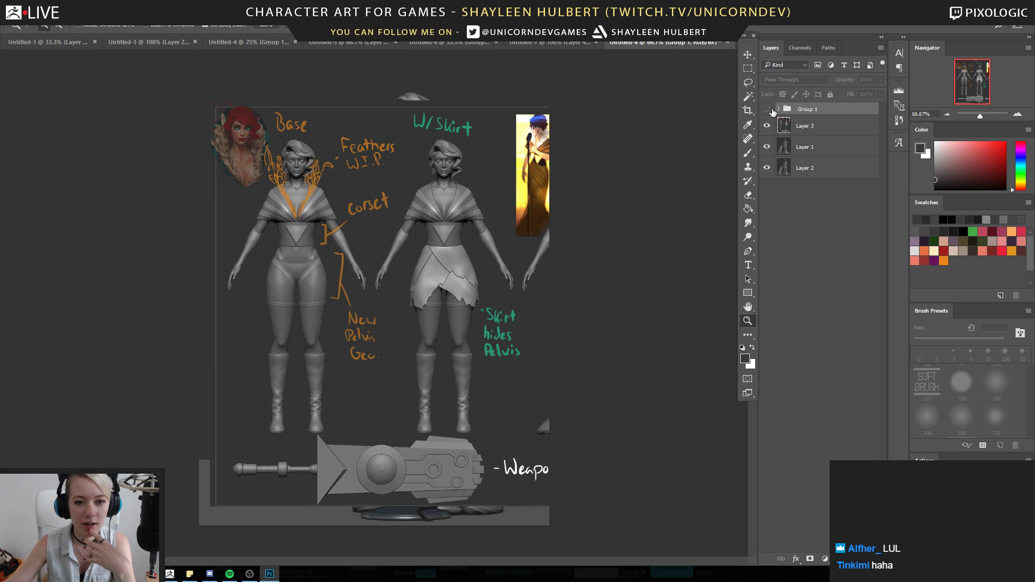
{"action": "left_click", "coordinate": [768, 110]}
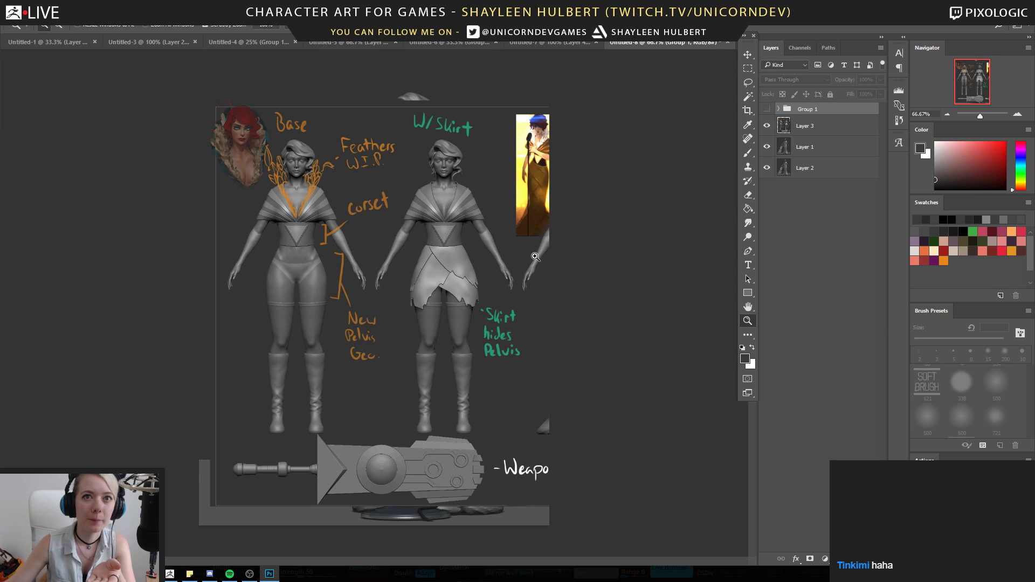
{"action": "left_click", "coordinate": [767, 110]}
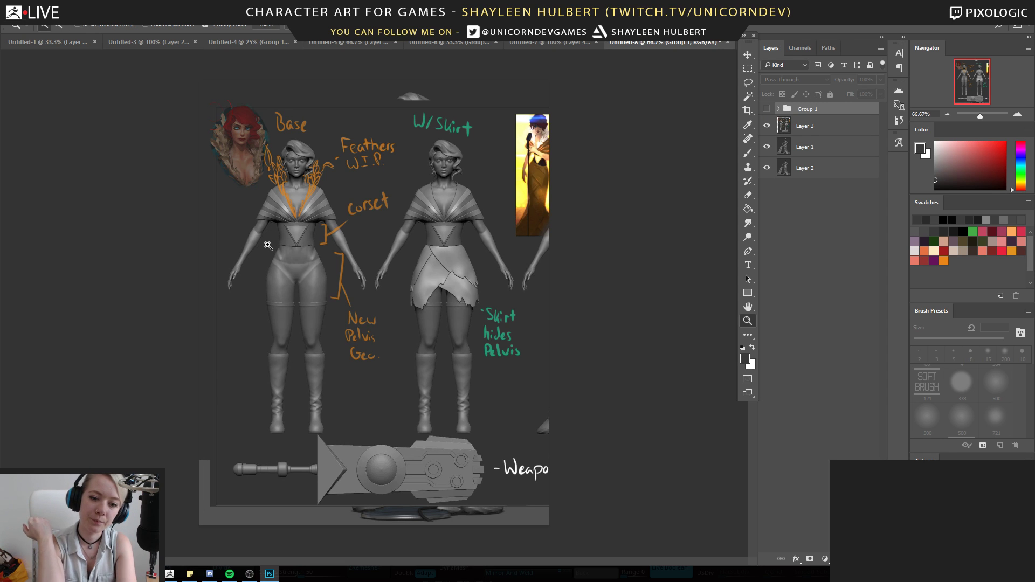
{"action": "left_click", "coordinate": [767, 109]}
{"action": "left_click", "coordinate": [767, 110]}
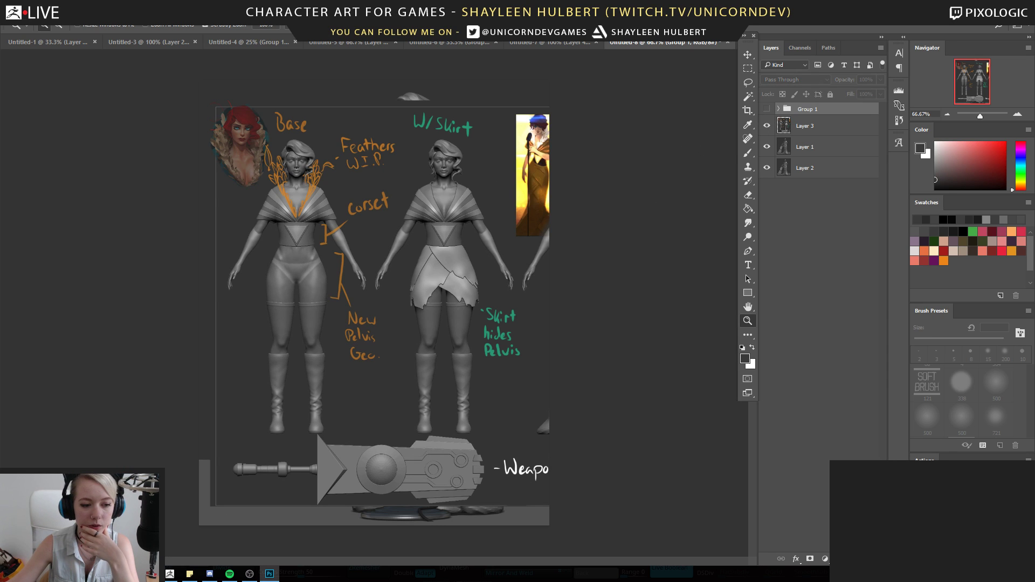
{"action": "left_click", "coordinate": [253, 534]}
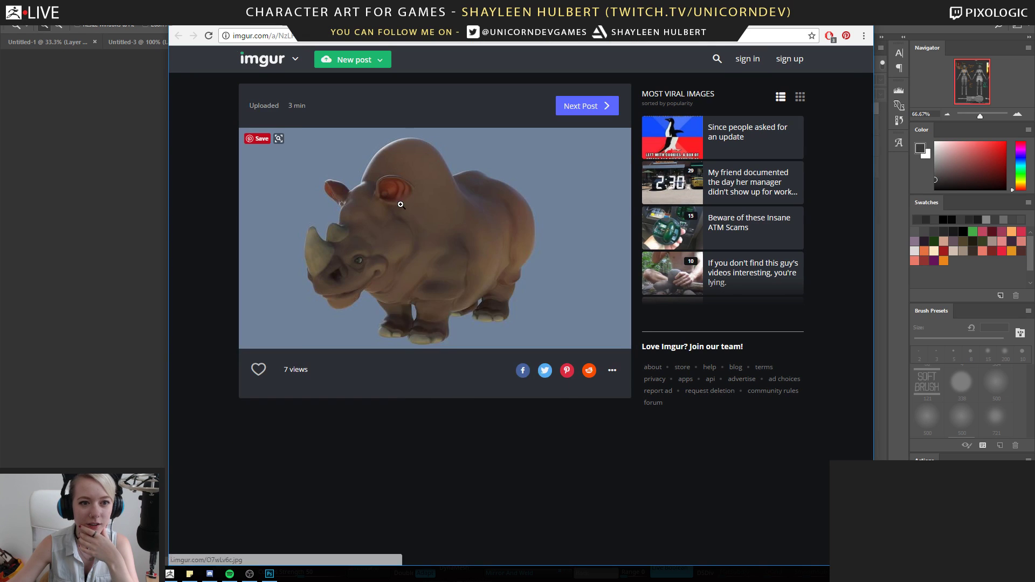
{"action": "right_click", "coordinate": [401, 205]}
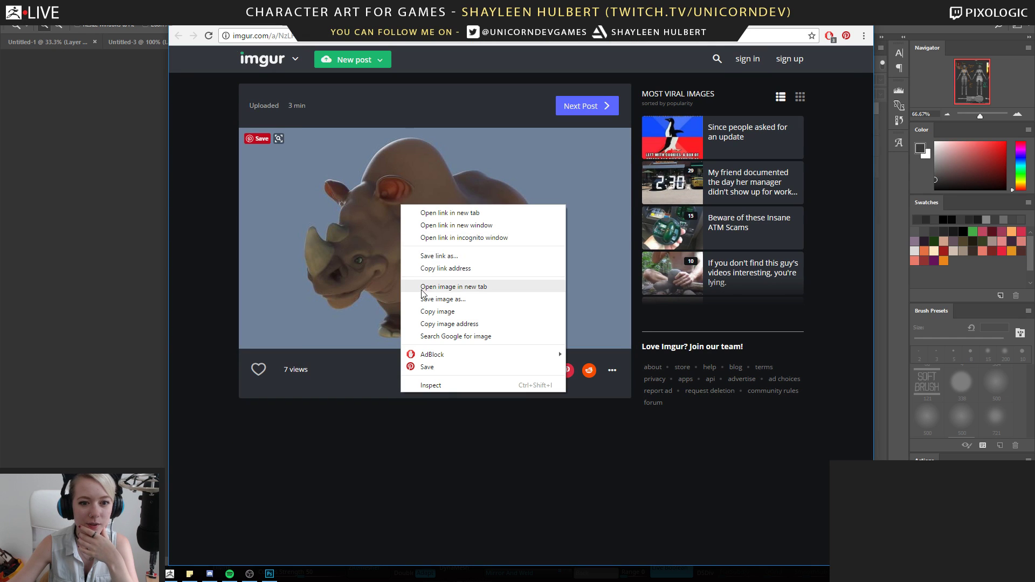
{"action": "left_click", "coordinate": [430, 269]}
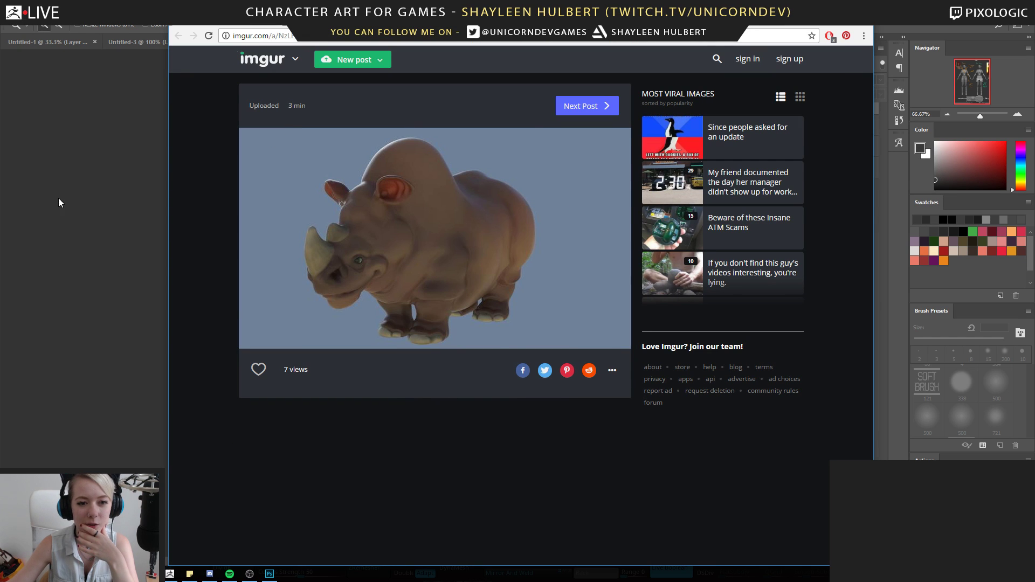
{"action": "left_click", "coordinate": [52, 31]}
{"action": "left_click", "coordinate": [28, 7]}
{"action": "left_click", "coordinate": [36, 18]}
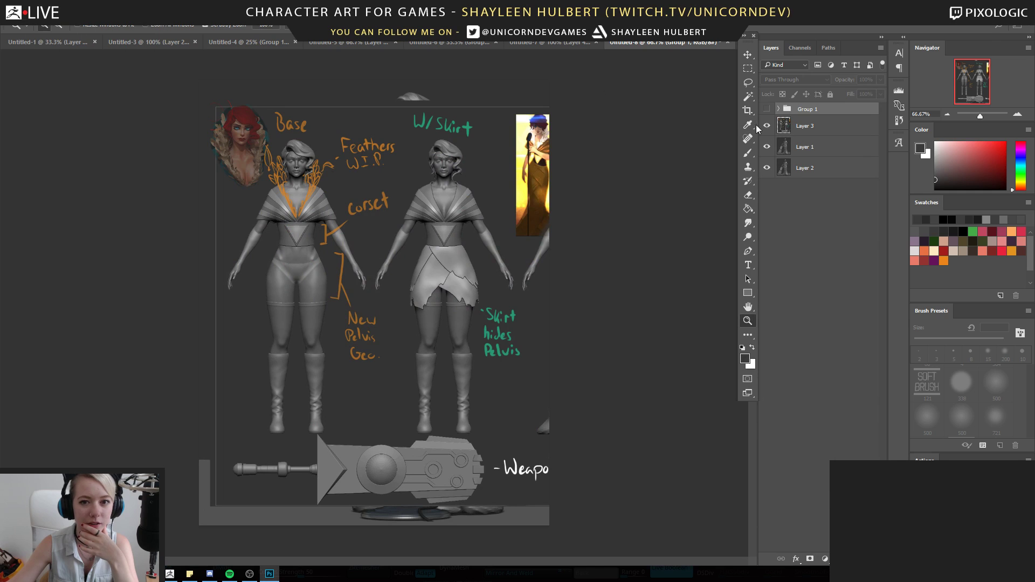
{"action": "left_click", "coordinate": [653, 393]}
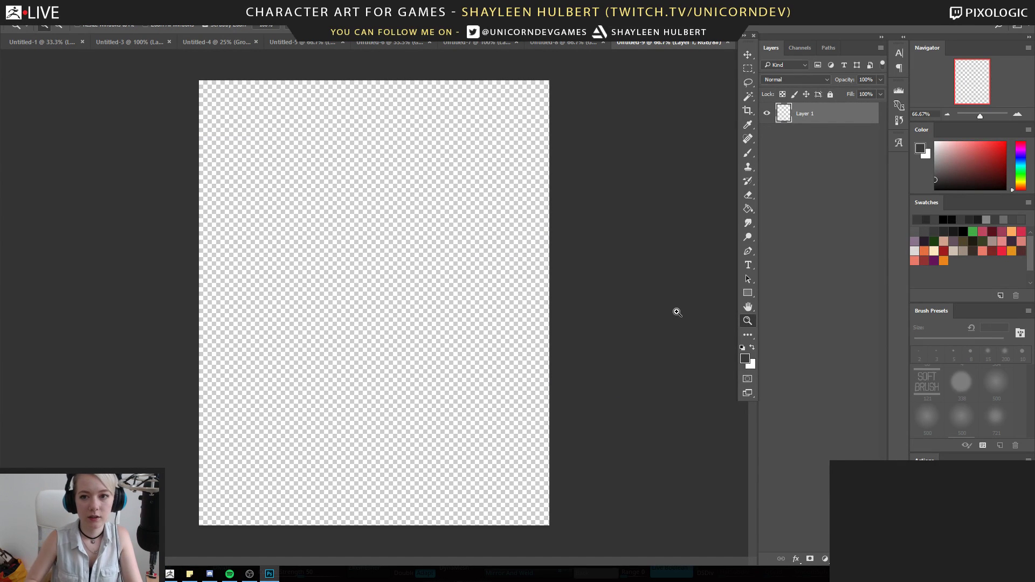
{"action": "left_click", "coordinate": [628, 206]}
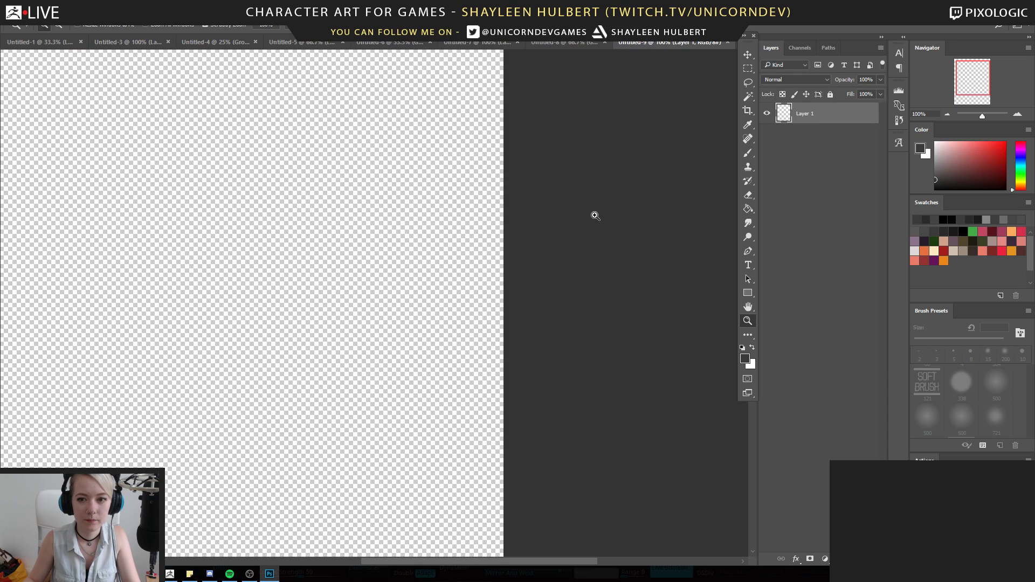
{"action": "left_click", "coordinate": [588, 224], "text": "alt"}
Switch to the Imgur post in the browser, copy the rhino image, and return to Photoshop
{"action": "mouse_move", "coordinate": [249, 573]}
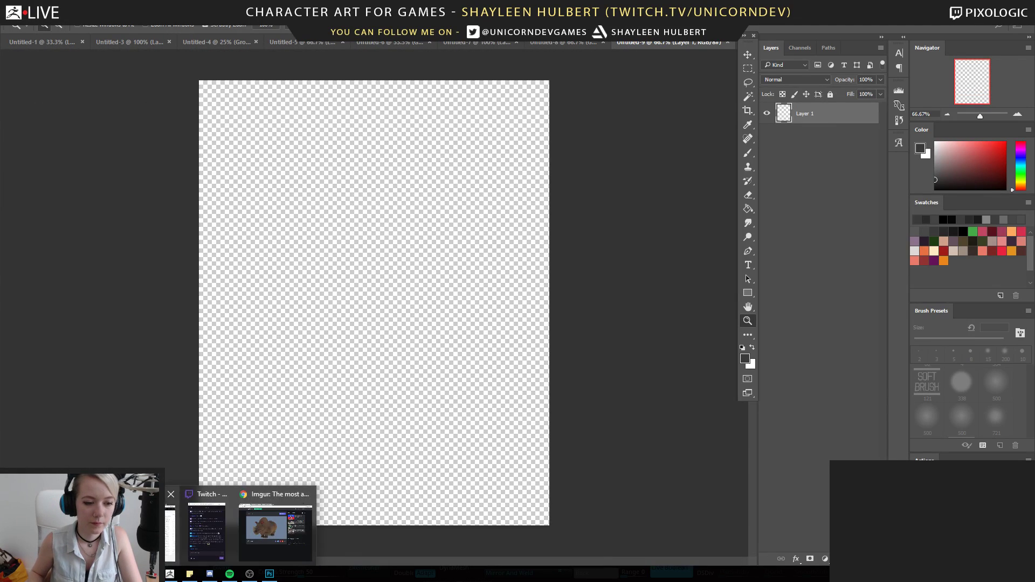
{"action": "left_click", "coordinate": [275, 520]}
{"action": "left_click", "coordinate": [383, 271]}
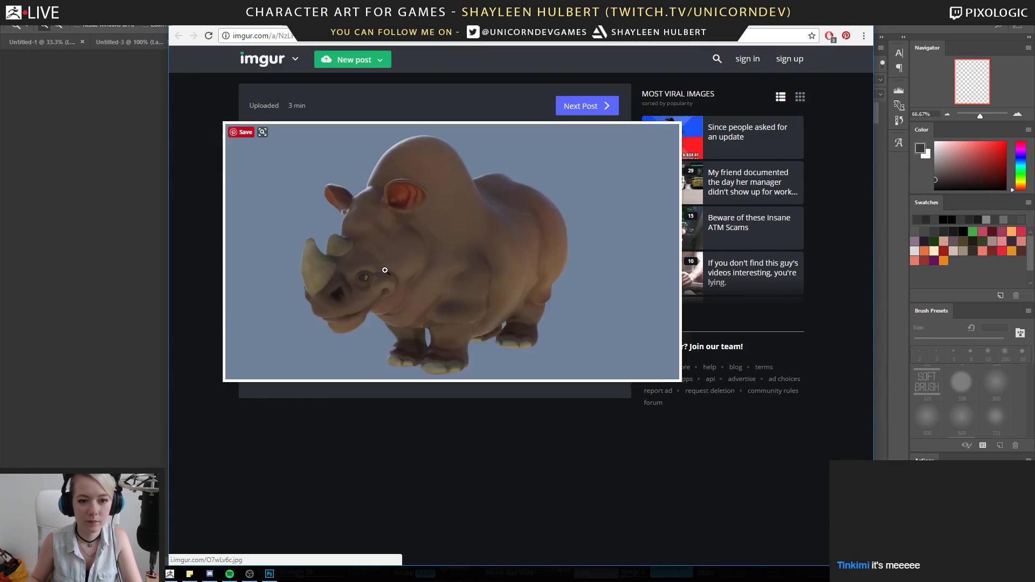
{"action": "left_click", "coordinate": [377, 302]}
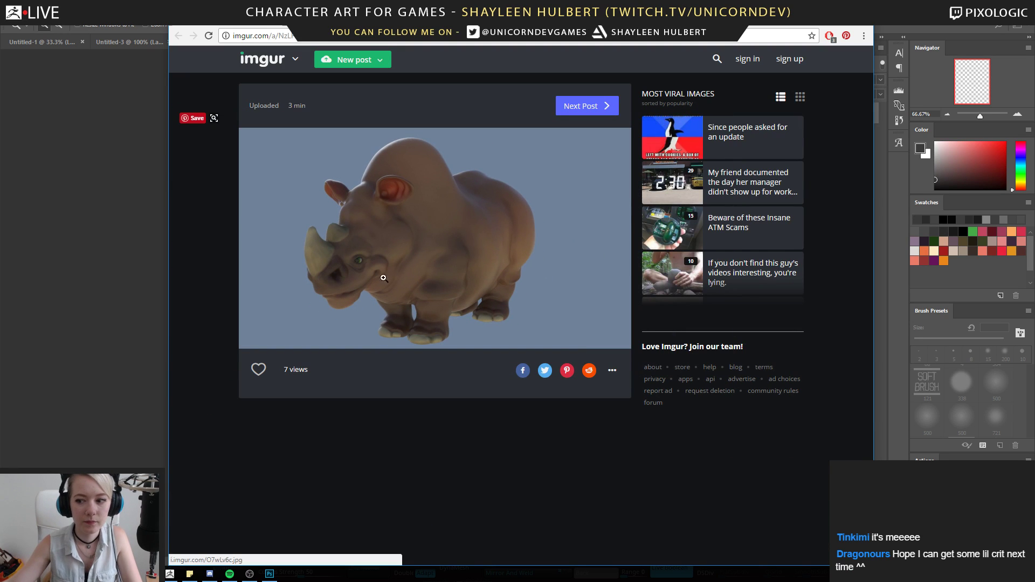
{"action": "right_click", "coordinate": [412, 206]}
{"action": "left_click", "coordinate": [445, 314]}
{"action": "left_click", "coordinate": [158, 228]}
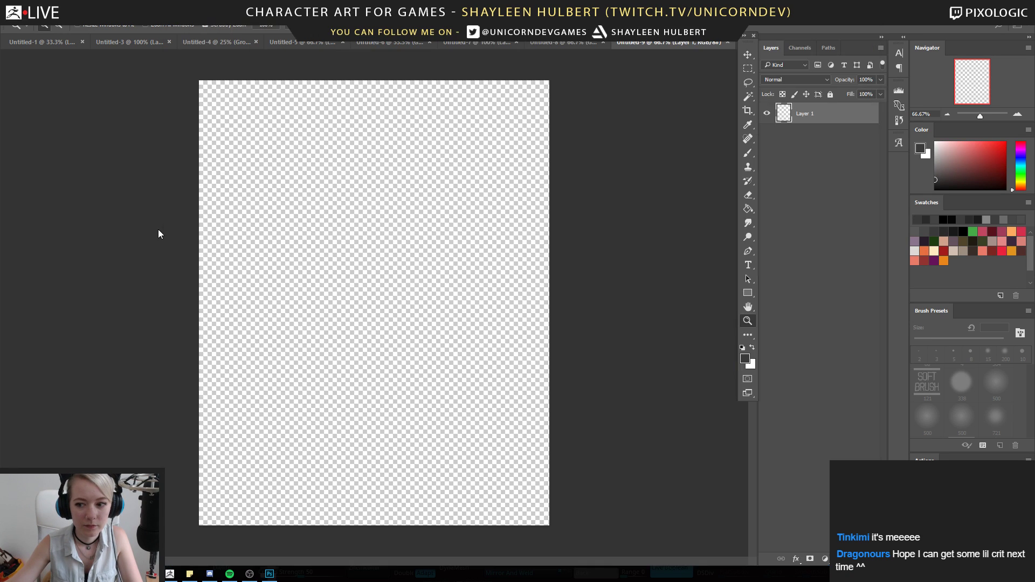
{"action": "key", "text": "ctrl+v"}
{"action": "key", "text": "v"}
{"action": "left_click_drag", "start_coordinate": [512, 208], "coordinate": [383, 207]}
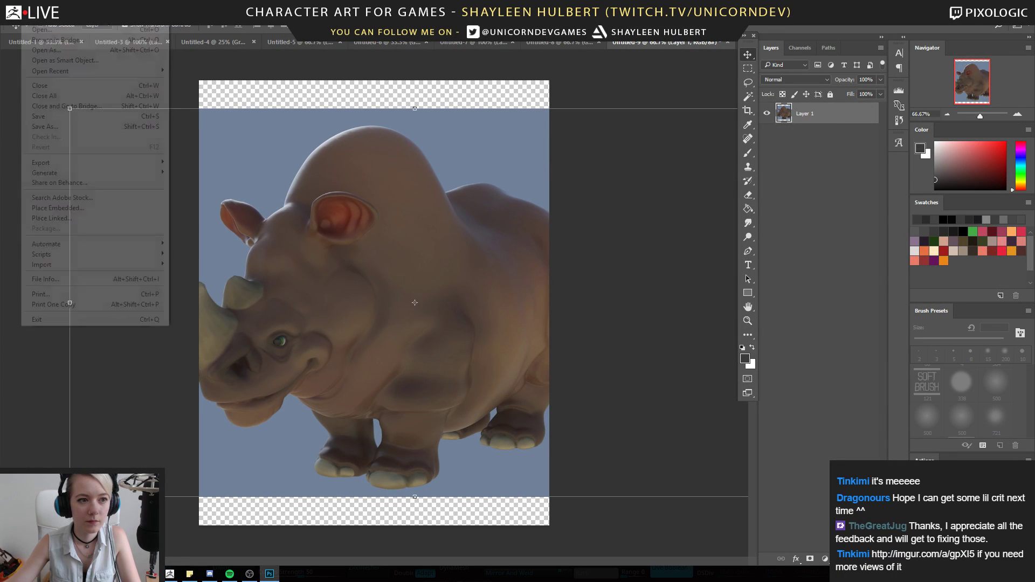
Create a transparent 1920 x 1080 px document for the rhino image and close Untitled-9 without saving
{"action": "key", "text": "ctrl+n"}
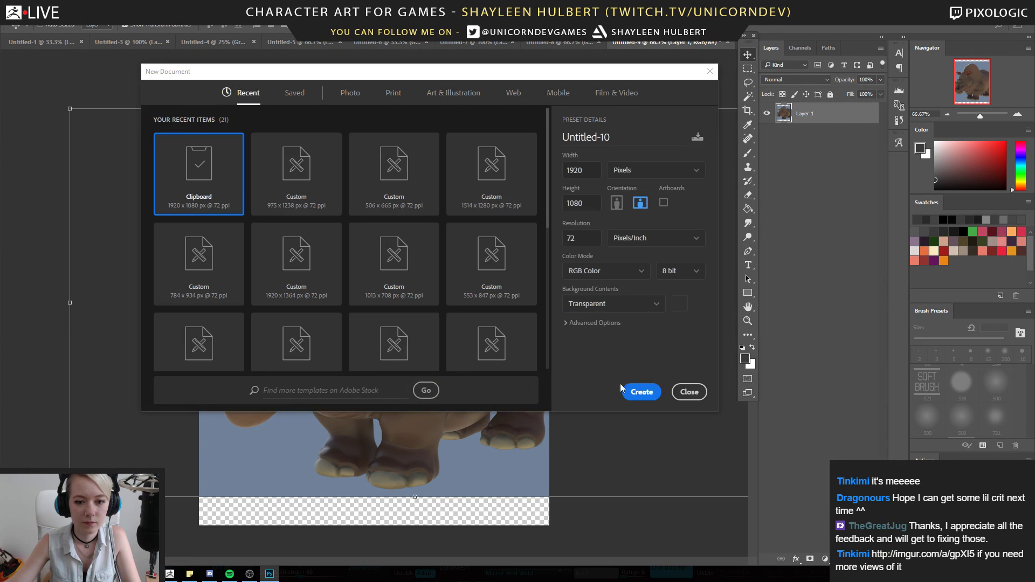
{"action": "left_click", "coordinate": [641, 393]}
{"action": "left_click", "coordinate": [599, 42]}
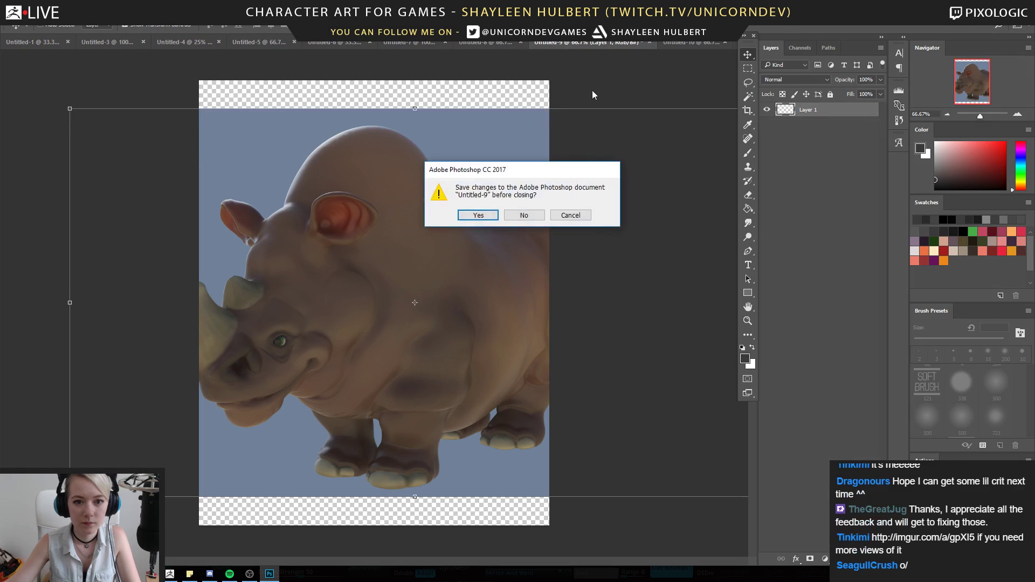
{"action": "left_click", "coordinate": [536, 217]}
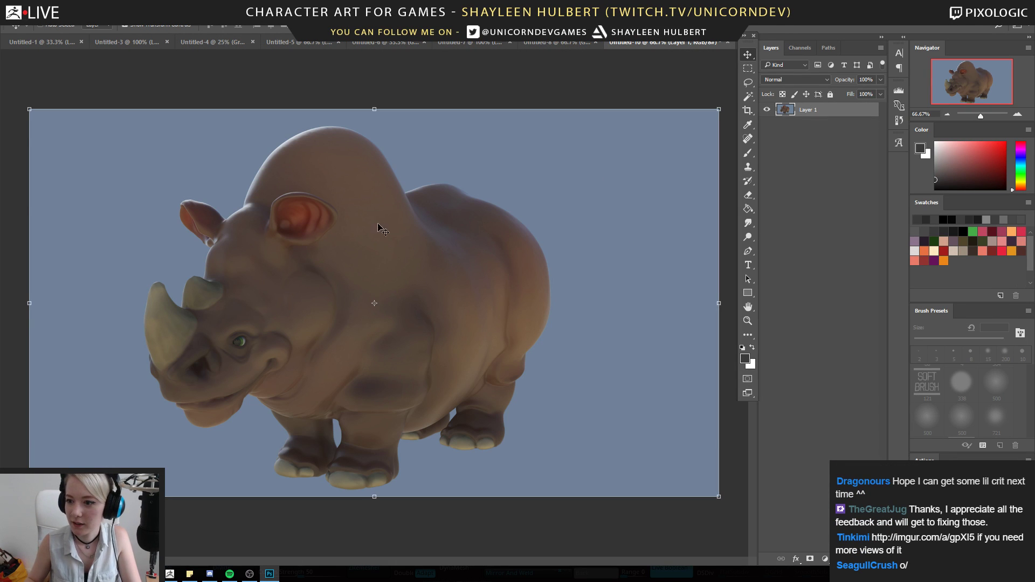
Add a new layer and paint the rhino's front horn taller with a 35 px brush in colours sampled from the horn
{"action": "left_click", "coordinate": [747, 153]}
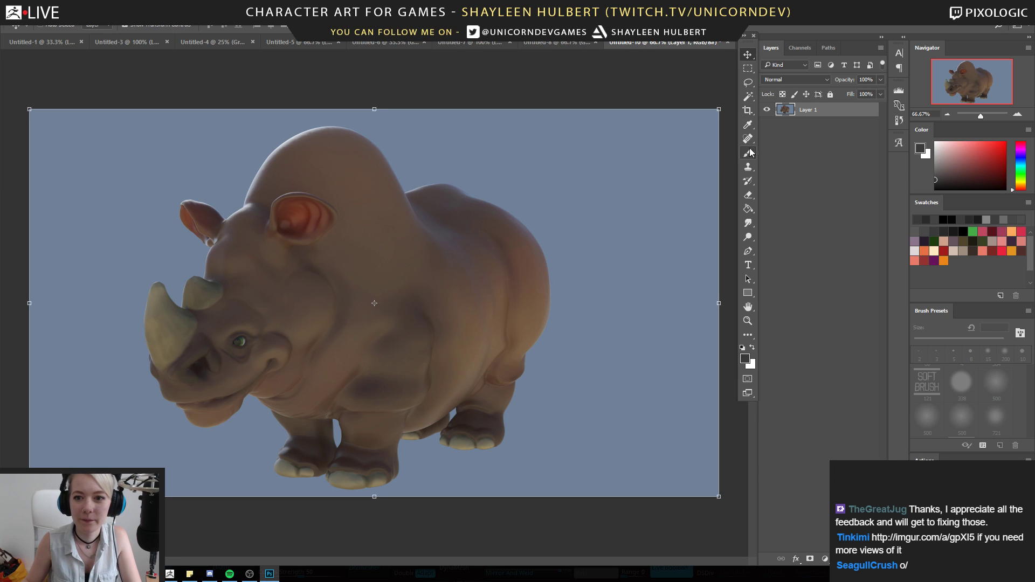
{"action": "key", "text": "ctrl+shift+alt+n"}
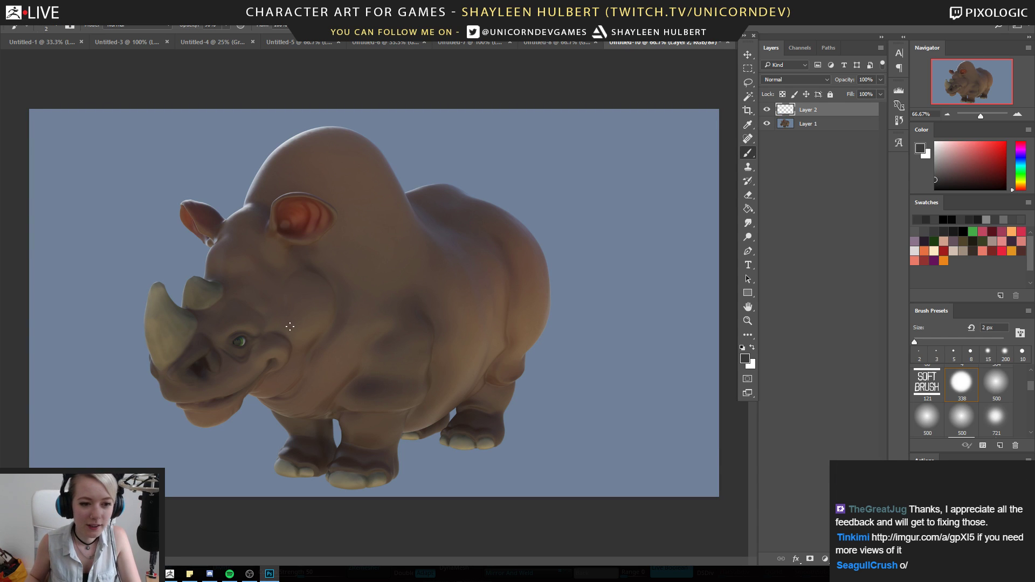
{"action": "left_click", "coordinate": [154, 304], "text": "alt"}
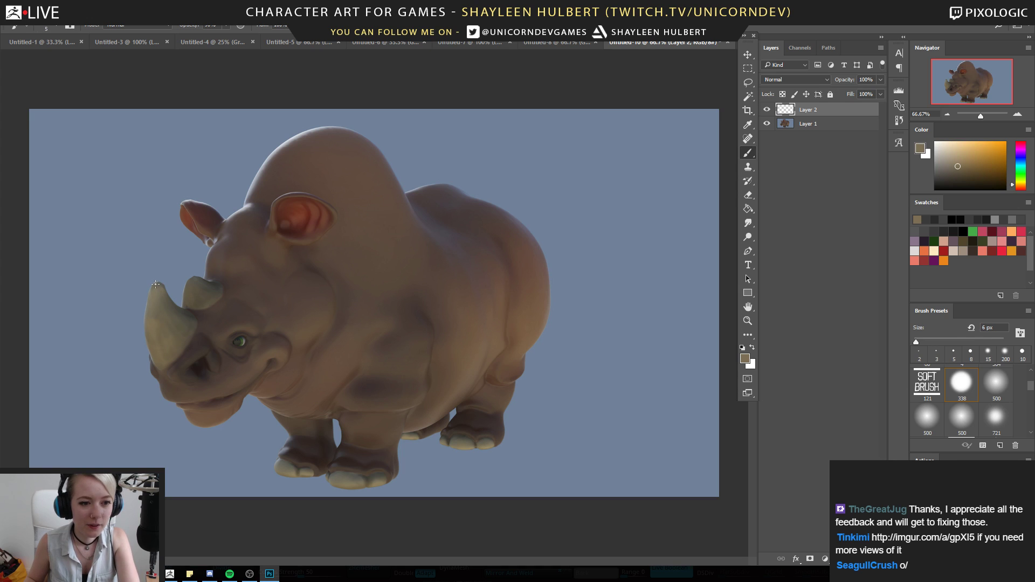
{"action": "key", "text": "bracketright"}
{"action": "key", "text": "bracketright"}
{"action": "key", "text": "bracketright"}
{"action": "key", "text": "bracketright"}
{"action": "key", "text": "bracketright"}
{"action": "key", "text": "bracketright"}
{"action": "key", "text": "bracketright"}
{"action": "key", "text": "bracketright"}
{"action": "key", "text": "bracketright"}
{"action": "key", "text": "bracketright"}
{"action": "key", "text": "bracketright"}
{"action": "key", "text": "bracketright"}
{"action": "key", "text": "bracketleft"}
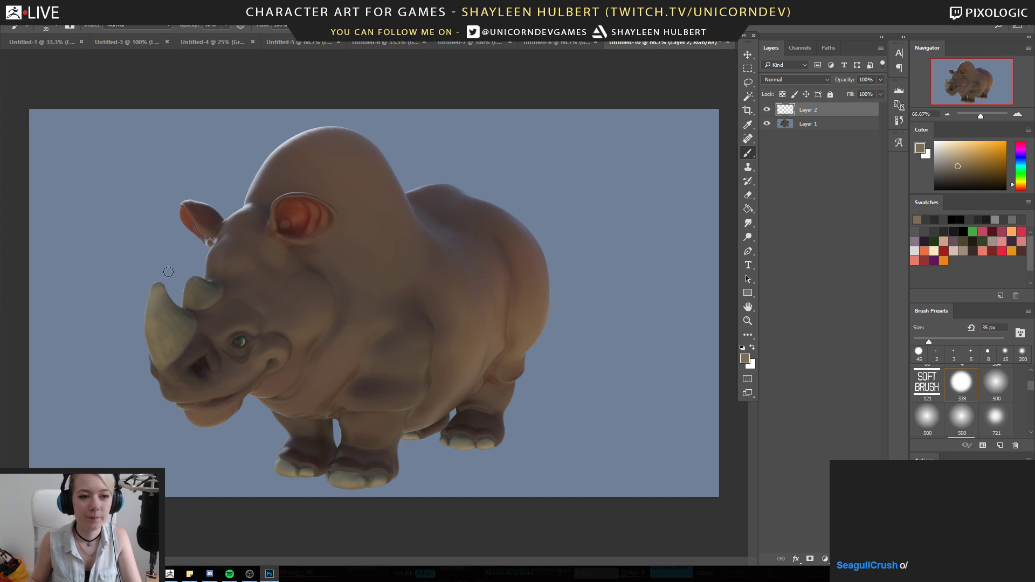
{"action": "left_click", "coordinate": [151, 333], "text": "alt"}
{"action": "mouse_move", "coordinate": [163, 252]}
{"action": "left_mouse_down"}
{"action": "mouse_move", "coordinate": [152, 285]}
{"action": "mouse_move", "coordinate": [164, 294]}
{"action": "mouse_move", "coordinate": [168, 253]}
{"action": "mouse_move", "coordinate": [143, 334]}
{"action": "left_mouse_up"}
Darken the front horn's outer edges with a 20 px brush in sampled brown and clean its outline with the background blue
{"action": "left_click", "coordinate": [316, 458], "text": "alt"}
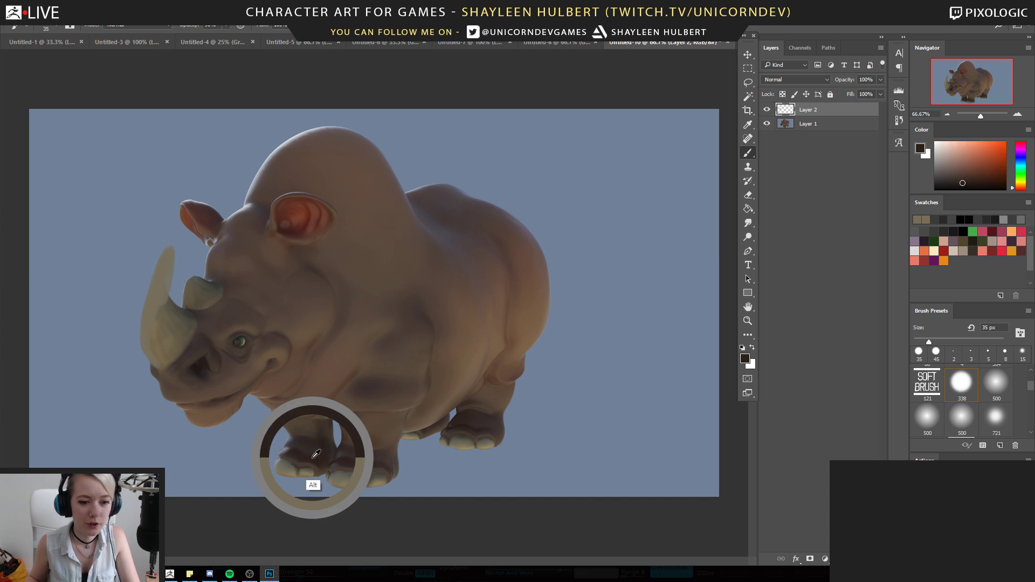
{"action": "key", "text": "bracketleft"}
{"action": "key", "text": "bracketleft"}
{"action": "left_click_drag", "start_coordinate": [167, 249], "coordinate": [142, 350]}
{"action": "mouse_move", "coordinate": [168, 247]}
{"action": "left_mouse_down"}
{"action": "mouse_move", "coordinate": [189, 318]}
{"action": "mouse_move", "coordinate": [168, 262]}
{"action": "mouse_move", "coordinate": [176, 293]}
{"action": "mouse_move", "coordinate": [132, 334]}
{"action": "left_mouse_up"}
{"action": "left_click", "coordinate": [181, 249], "text": "alt"}
{"action": "left_click", "coordinate": [139, 282], "text": "alt"}
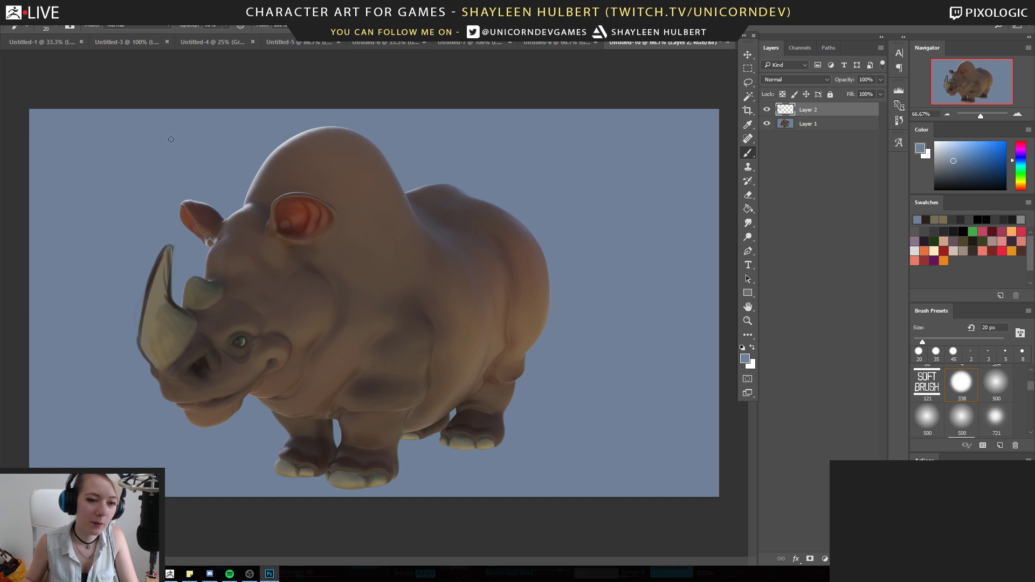
Shade and reshape the small second horn with sampled dark and background colours so its front edge curves more
{"action": "left_click", "coordinate": [171, 300], "text": "alt"}
{"action": "left_click_drag", "start_coordinate": [183, 305], "coordinate": [187, 280]}
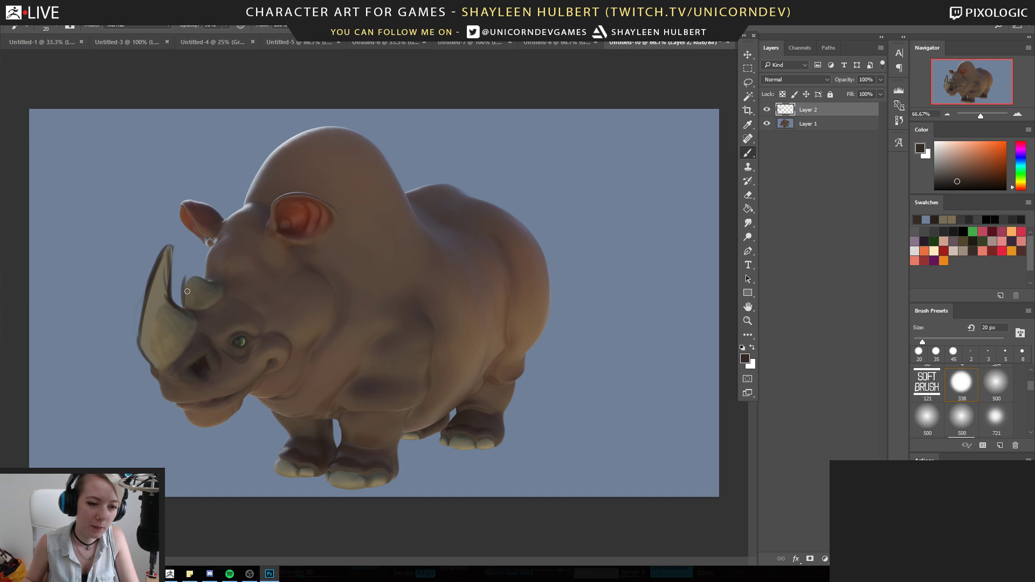
{"action": "left_click", "coordinate": [195, 318], "text": "alt"}
{"action": "left_click", "coordinate": [191, 282], "text": "alt"}
{"action": "left_click", "coordinate": [213, 299], "text": "alt"}
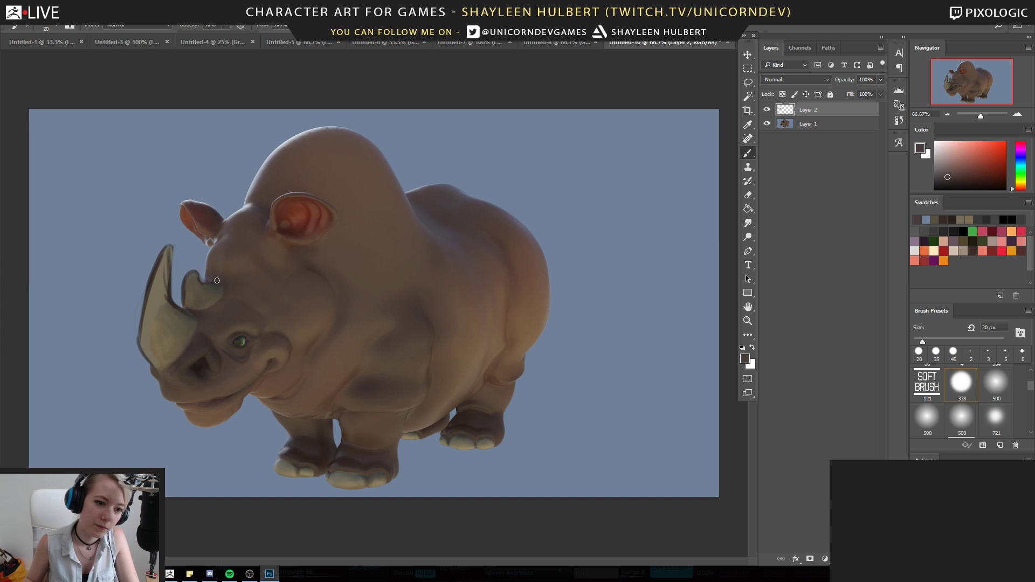
Paint the rhino's lower jaw fuller below the mouth and refine the far front leg's outline with sampled colours
{"action": "left_click", "coordinate": [205, 412], "text": "alt"}
{"action": "mouse_move", "coordinate": [188, 418]}
{"action": "left_mouse_down"}
{"action": "mouse_move", "coordinate": [222, 434]}
{"action": "mouse_move", "coordinate": [238, 408]}
{"action": "mouse_move", "coordinate": [220, 433]}
{"action": "left_mouse_up"}
{"action": "left_click", "coordinate": [192, 454], "text": "alt"}
{"action": "left_click", "coordinate": [229, 418], "text": "alt"}
{"action": "left_click", "coordinate": [192, 463], "text": "alt"}
{"action": "left_click", "coordinate": [288, 444], "text": "alt"}
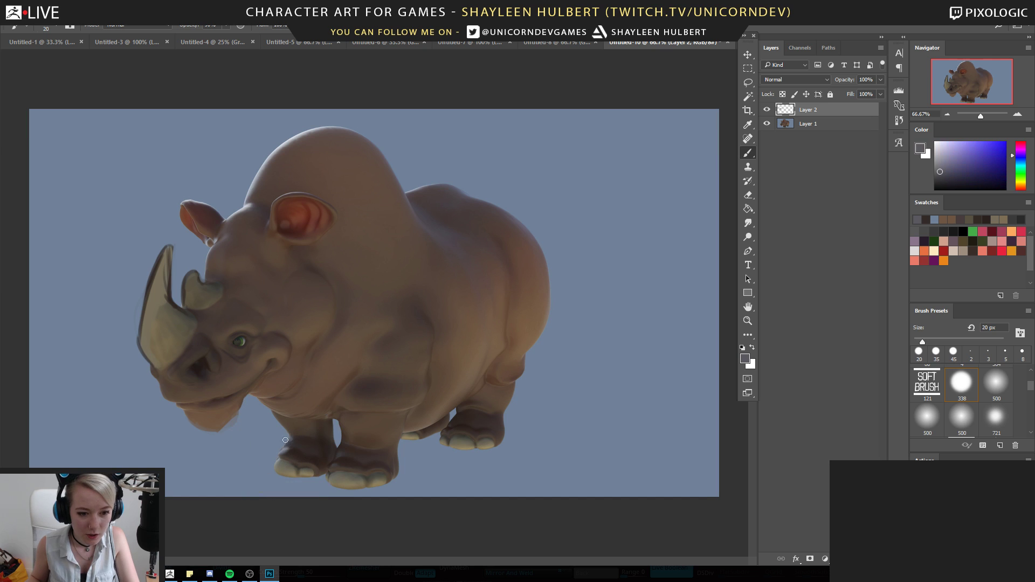
{"action": "left_click", "coordinate": [285, 444], "text": "alt"}
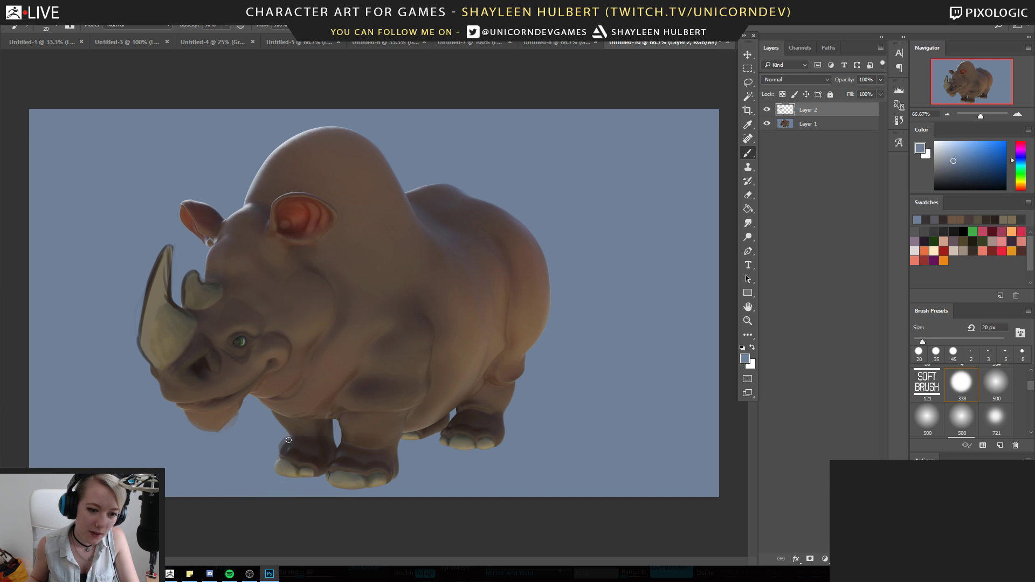
Widen the back of the hind foot with sampled leg colours and trim the leg outline with the background blue
{"action": "left_click", "coordinate": [501, 429], "text": "alt"}
{"action": "left_click_drag", "start_coordinate": [503, 417], "coordinate": [500, 447]}
{"action": "left_click", "coordinate": [512, 439], "text": "alt"}
{"action": "left_click", "coordinate": [513, 383], "text": "alt"}
{"action": "left_click", "coordinate": [436, 419], "text": "alt"}
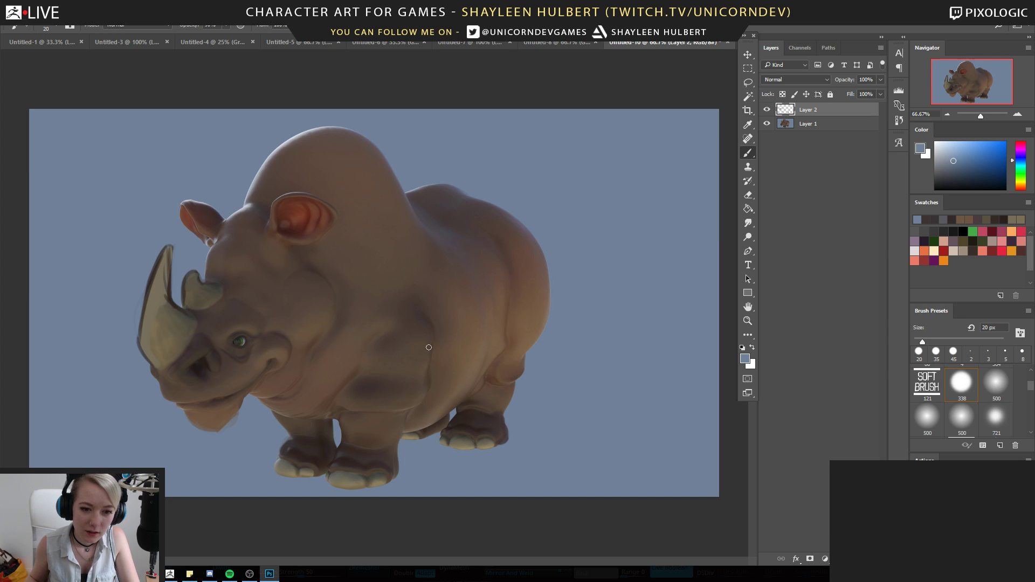
Deepen the fold behind the near front leg and along its upper edge with sampled dark and mid browns
{"action": "left_click", "coordinate": [428, 381], "text": "alt"}
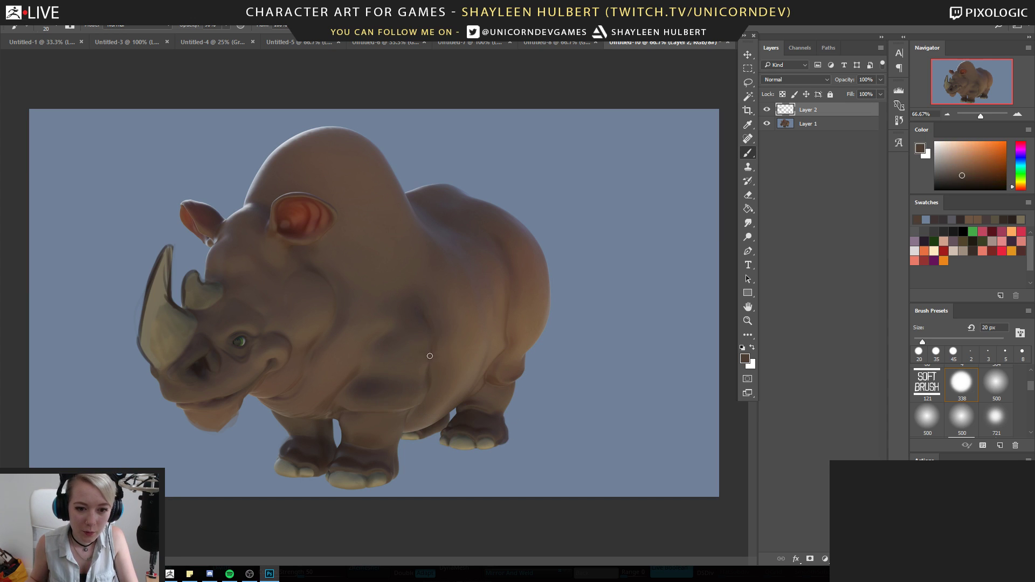
{"action": "left_click", "coordinate": [424, 407], "text": "alt"}
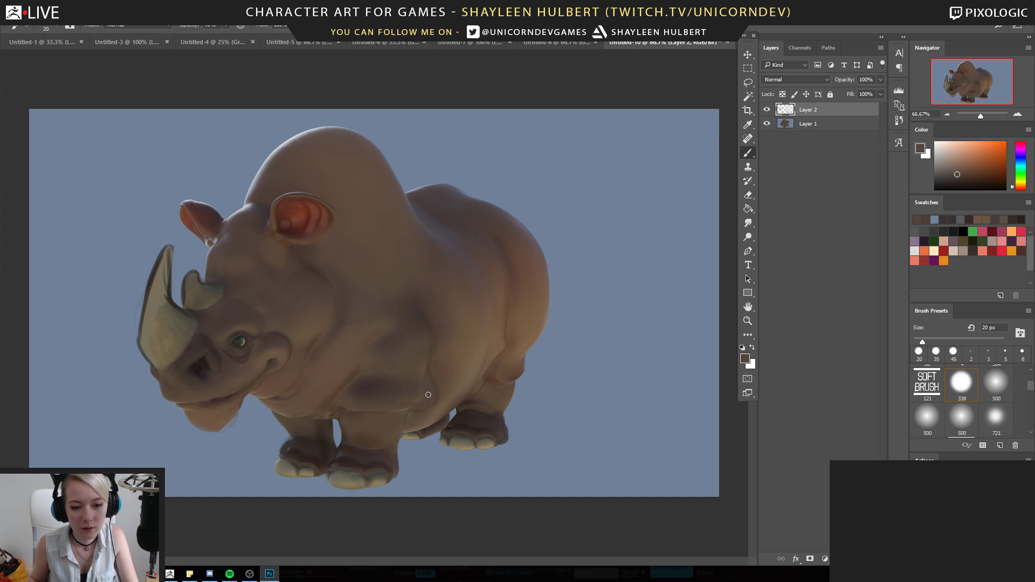
{"action": "left_click", "coordinate": [463, 431], "text": "alt"}
{"action": "mouse_move", "coordinate": [430, 367]}
{"action": "left_mouse_down"}
{"action": "mouse_move", "coordinate": [429, 404]}
{"action": "mouse_move", "coordinate": [406, 415]}
{"action": "left_mouse_up"}
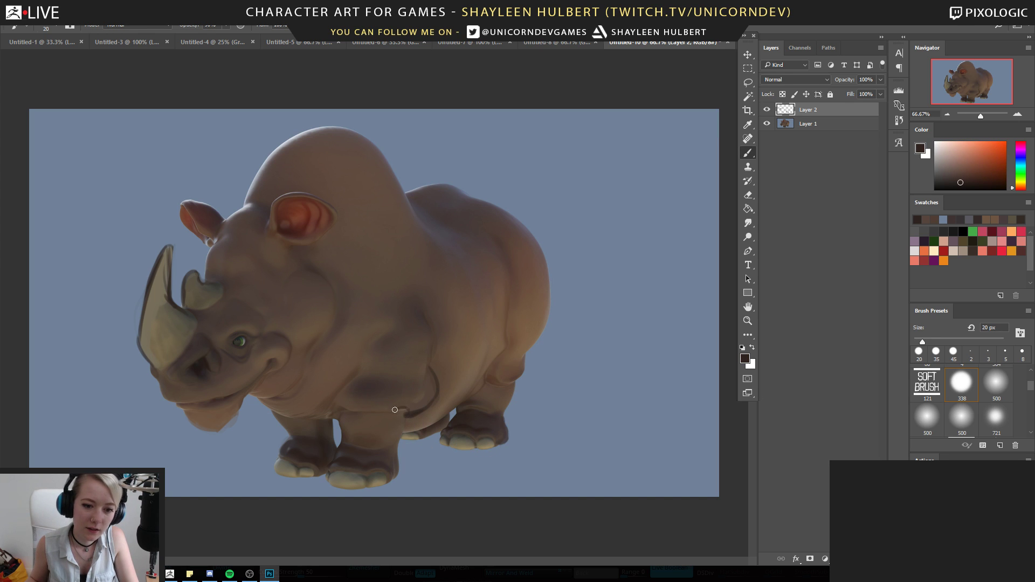
{"action": "left_click", "coordinate": [347, 419], "text": "alt"}
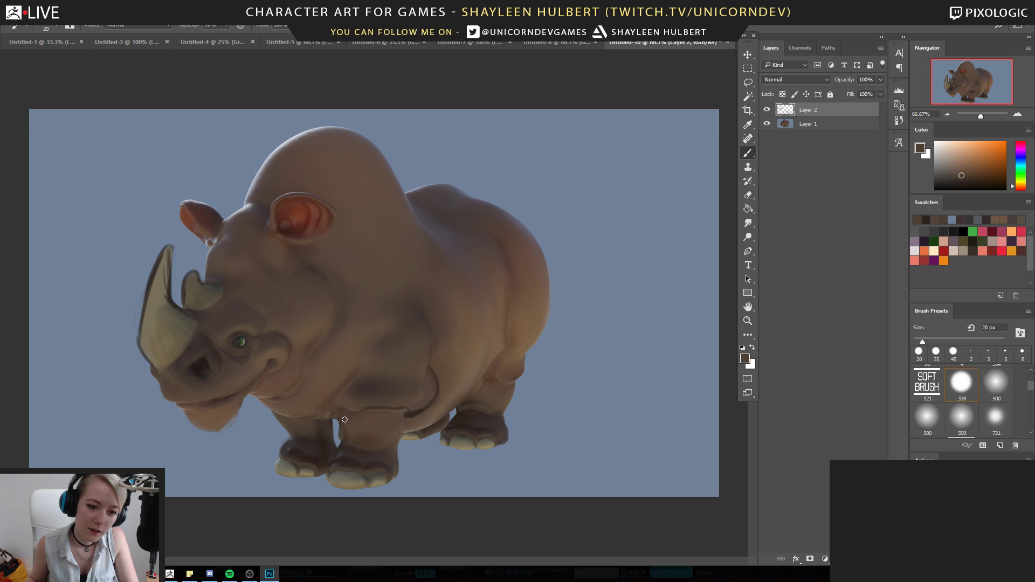
Refine the far front leg's front edge and shading with sampled leg browns and the background blue
{"action": "left_click", "coordinate": [289, 451], "text": "alt"}
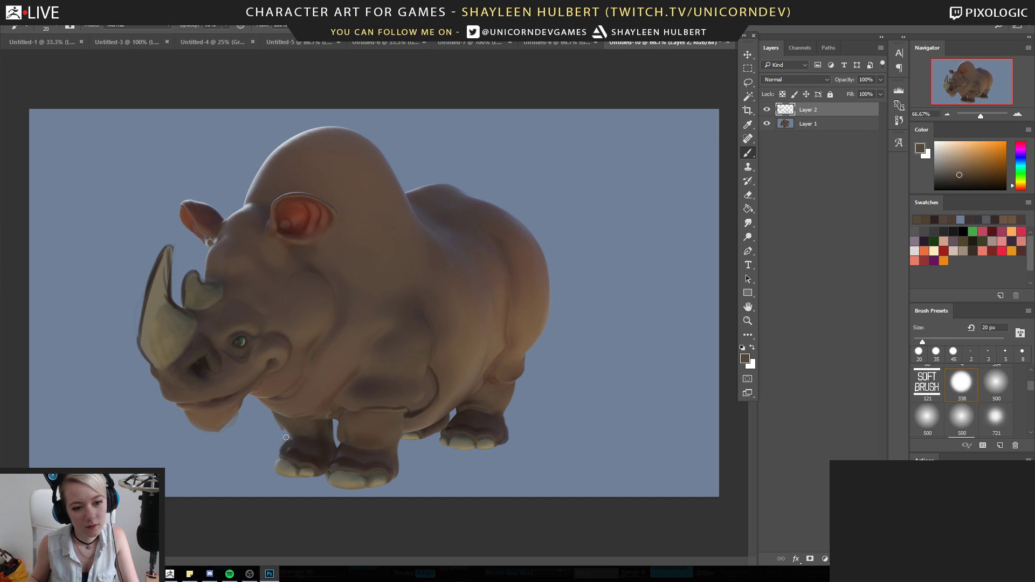
{"action": "left_click", "coordinate": [282, 442], "text": "alt"}
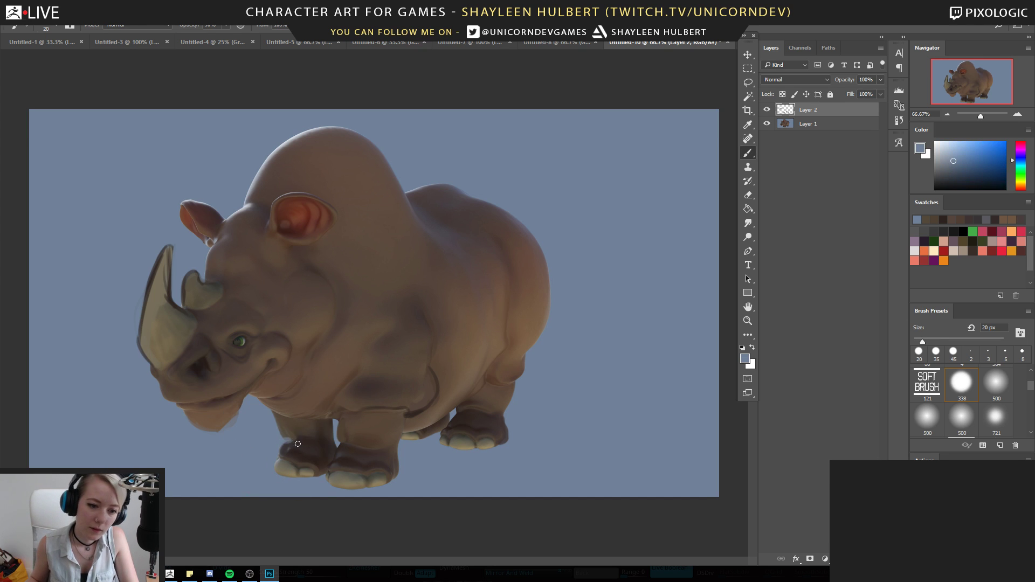
{"action": "left_click", "coordinate": [294, 446], "text": "alt"}
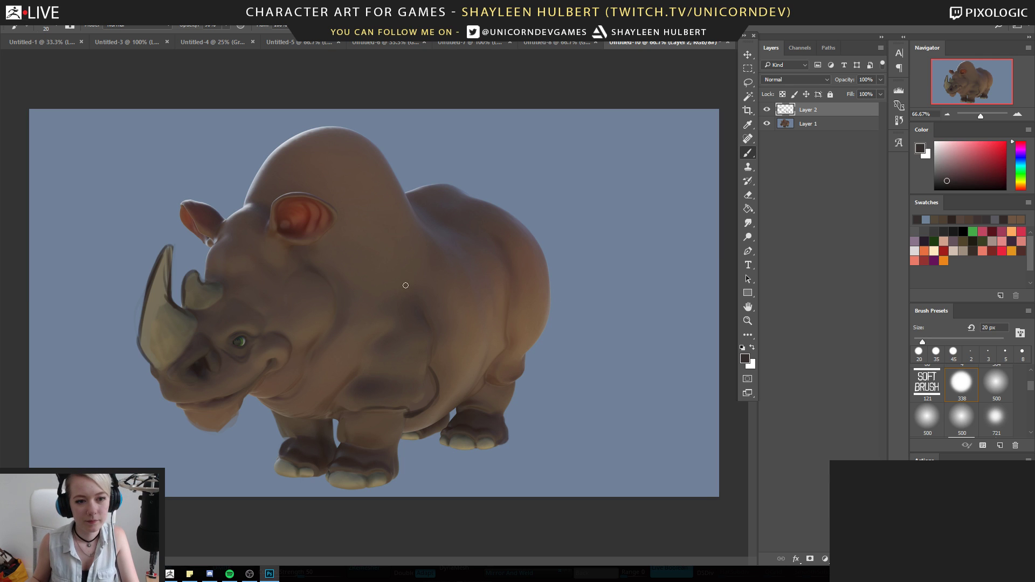
Darken the mouth line, front lip and muzzle outline with dark browns sampled around the mouth
{"action": "left_click", "coordinate": [196, 393], "text": "alt"}
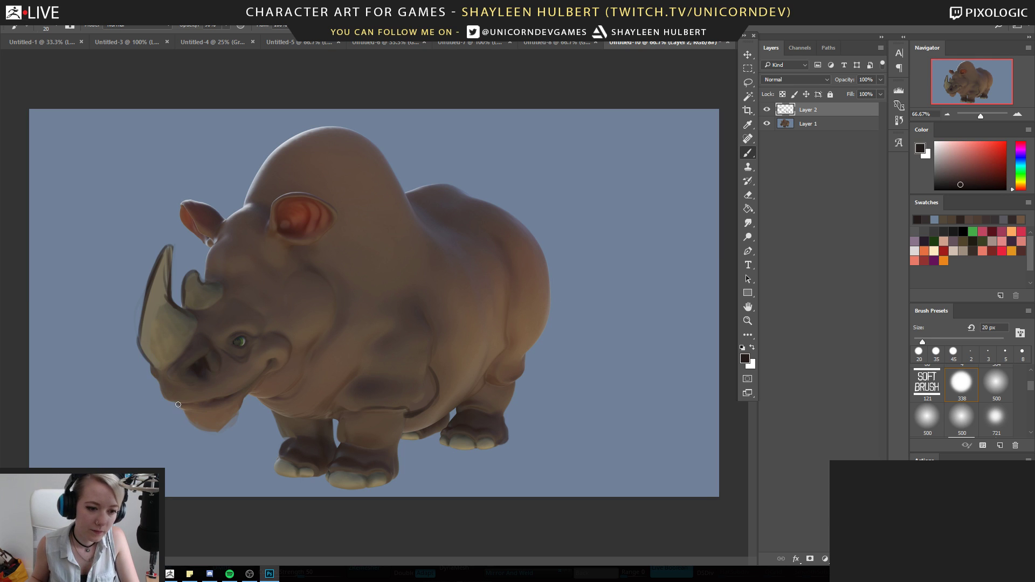
{"action": "left_click", "coordinate": [217, 411], "text": "alt"}
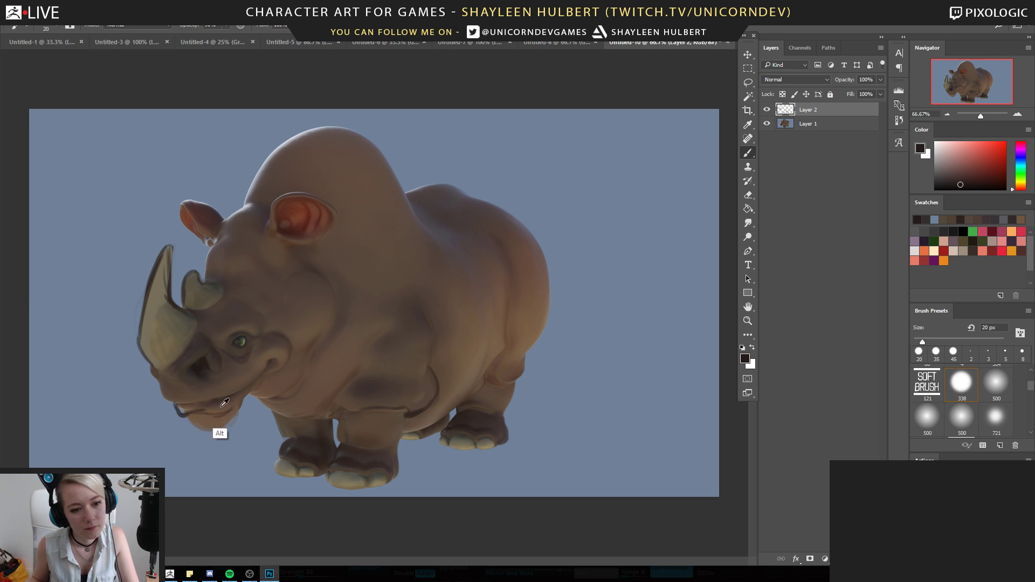
{"action": "left_click", "coordinate": [174, 400], "text": "alt"}
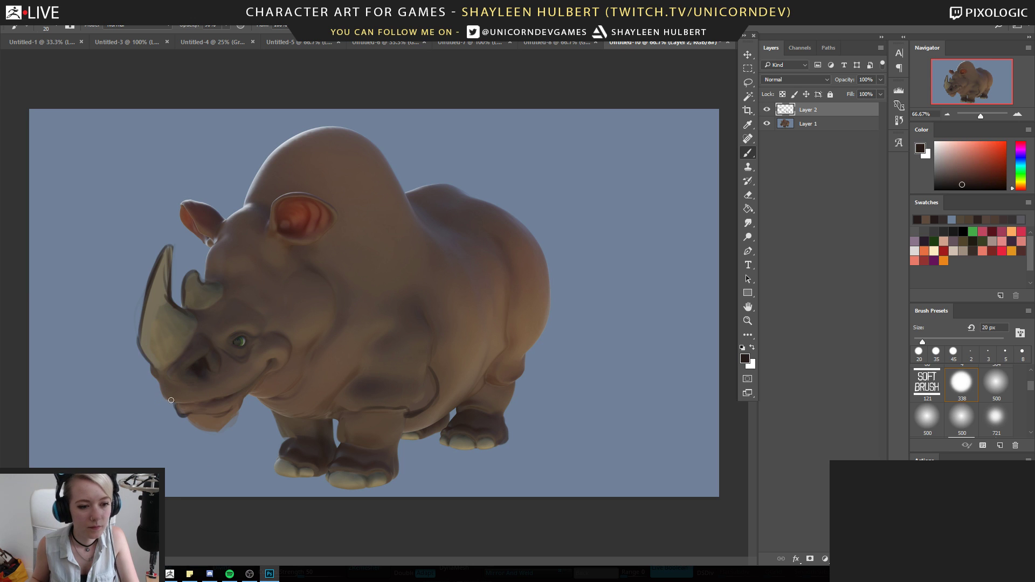
{"action": "left_click", "coordinate": [167, 416], "text": "alt"}
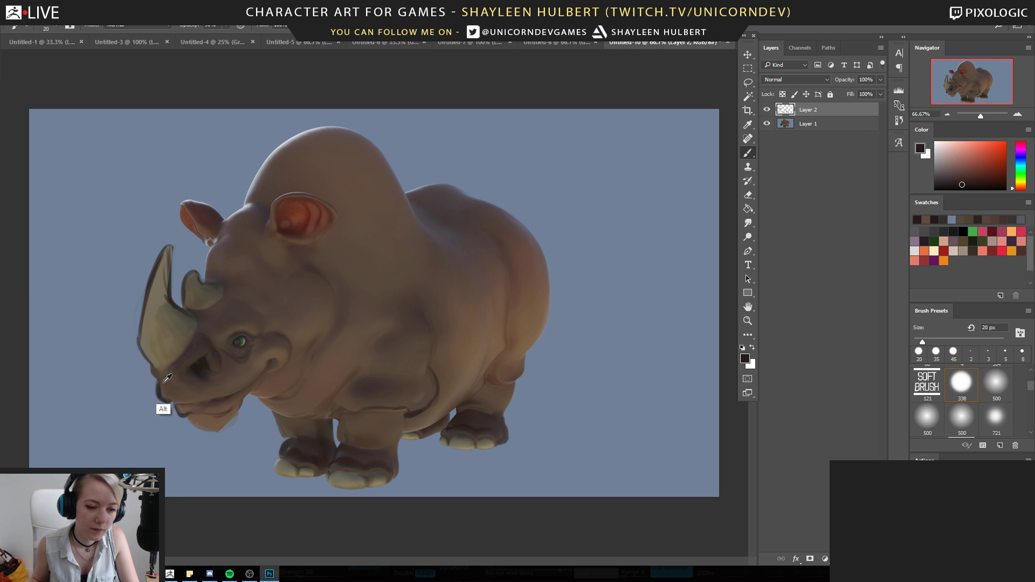
{"action": "left_click", "coordinate": [205, 372], "text": "alt"}
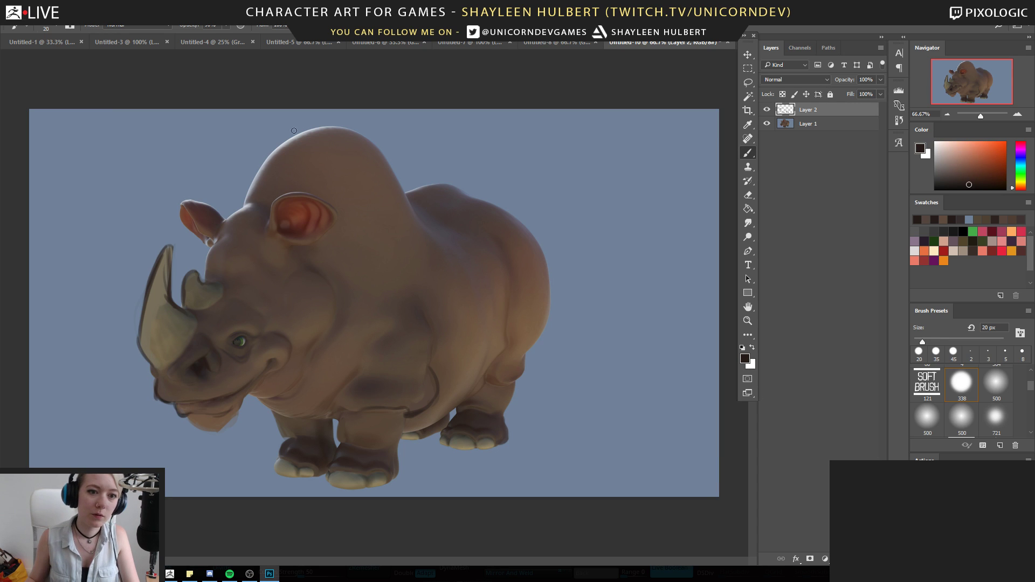
Outline a fuller rump in dark brown, fill it with sampled body brown at 40 px, and compare by toggling Layer 2
{"action": "mouse_move", "coordinate": [470, 194]}
{"action": "left_mouse_down"}
{"action": "mouse_move", "coordinate": [530, 228]}
{"action": "mouse_move", "coordinate": [554, 321]}
{"action": "mouse_move", "coordinate": [529, 343]}
{"action": "left_mouse_up"}
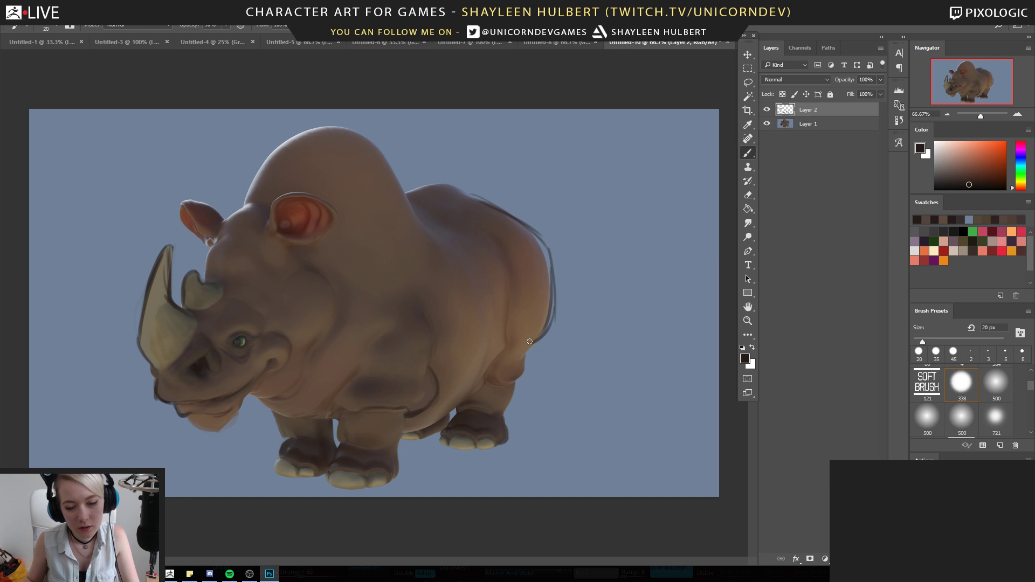
{"action": "left_click", "coordinate": [531, 270], "text": "alt"}
{"action": "key", "text": "bracketright"}
{"action": "key", "text": "bracketright"}
{"action": "key", "text": "bracketright"}
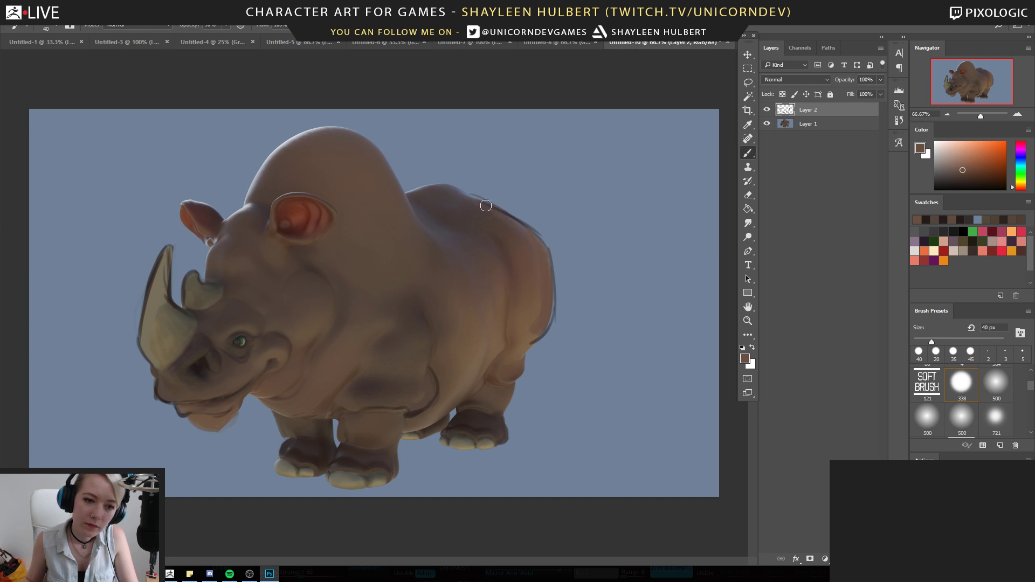
{"action": "left_click", "coordinate": [767, 109]}
{"action": "left_click", "coordinate": [766, 109]}
{"action": "left_click", "coordinate": [766, 109]}
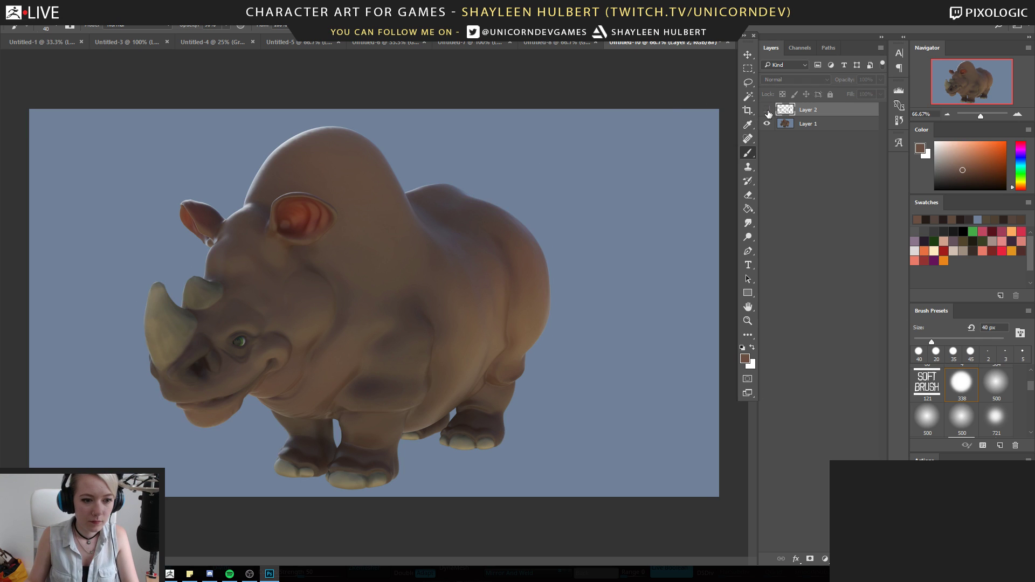
{"action": "left_click", "coordinate": [767, 109]}
Build the forehead outward behind the small horn with sampled browns and a 25 px brush, trimming with the background blue
{"action": "left_click", "coordinate": [217, 252], "text": "alt"}
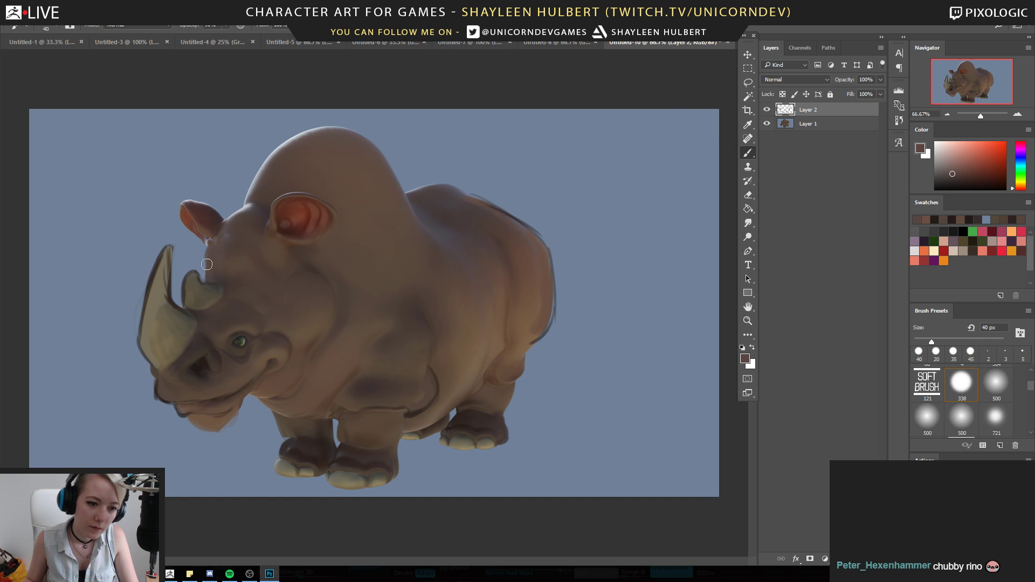
{"action": "left_click", "coordinate": [308, 447], "text": "alt"}
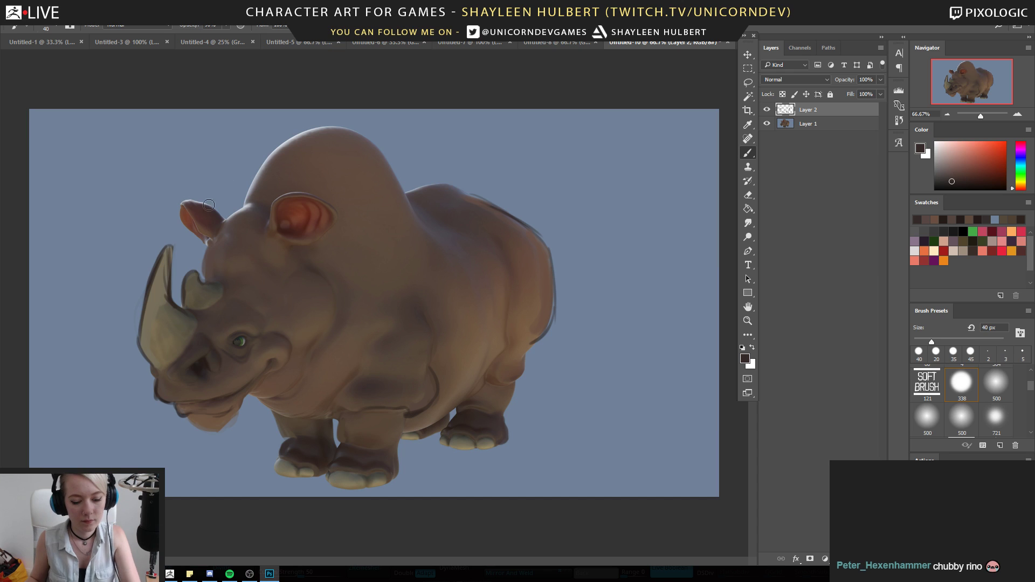
{"action": "key", "text": "bracketleft"}
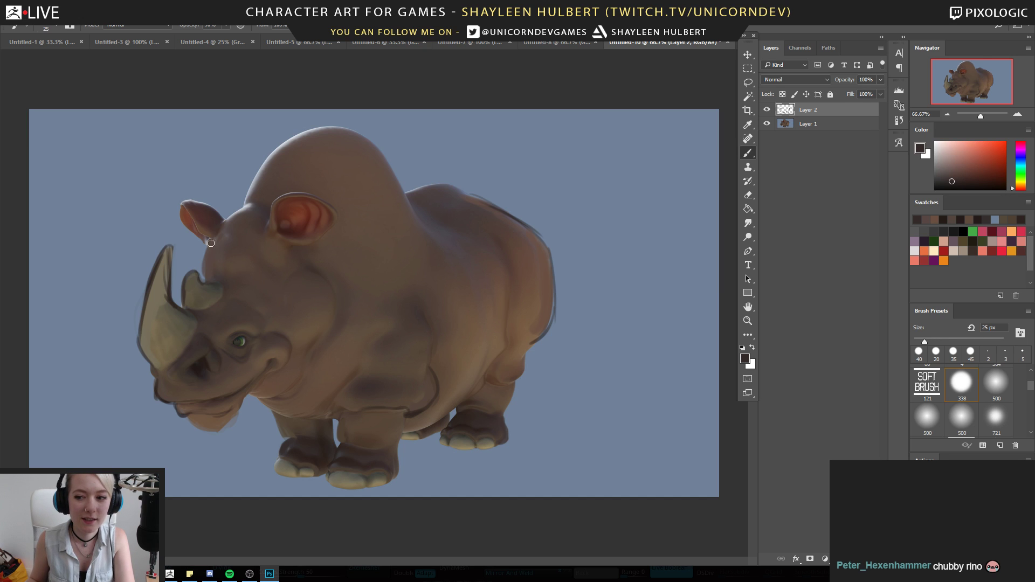
{"action": "left_click_drag", "start_coordinate": [213, 240], "coordinate": [208, 280]}
{"action": "left_click", "coordinate": [211, 259], "text": "alt"}
{"action": "left_click", "coordinate": [191, 251], "text": "alt"}
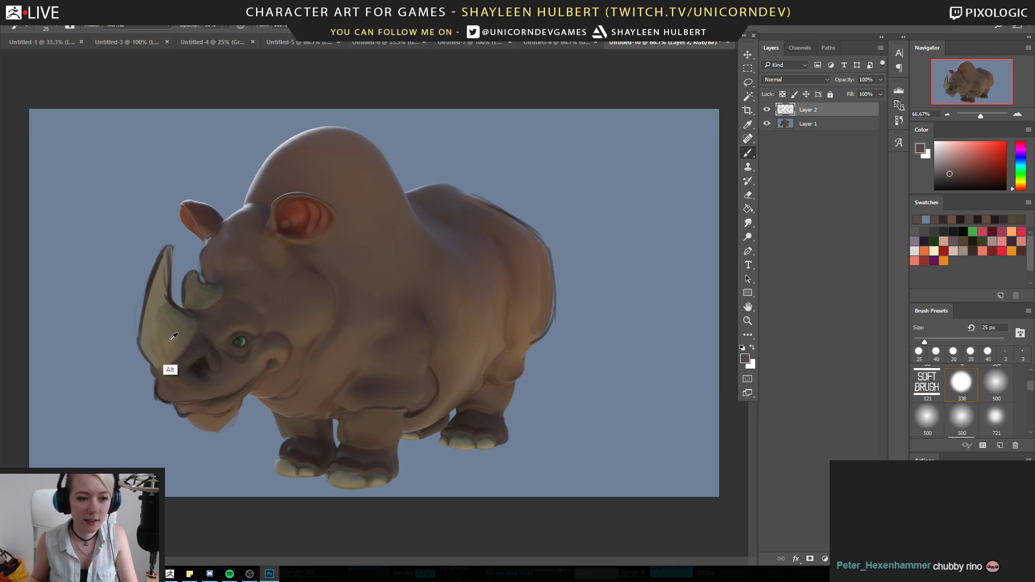
Outline the forehead and the top of the head between the ears with a 10 px brush in sampled dark brown
{"action": "left_click", "coordinate": [176, 324], "text": "alt"}
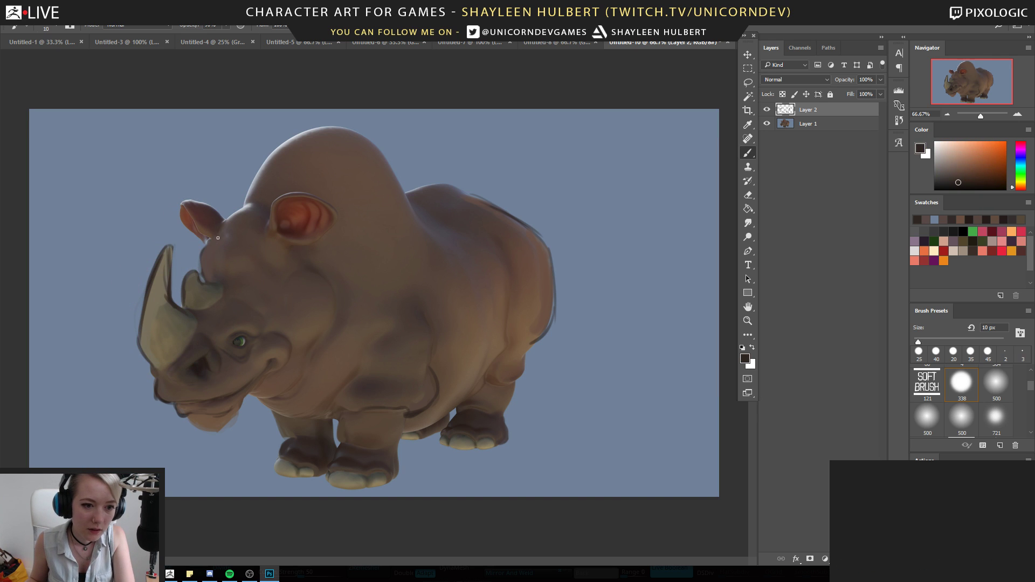
{"action": "left_click_drag", "start_coordinate": [208, 243], "coordinate": [203, 277]}
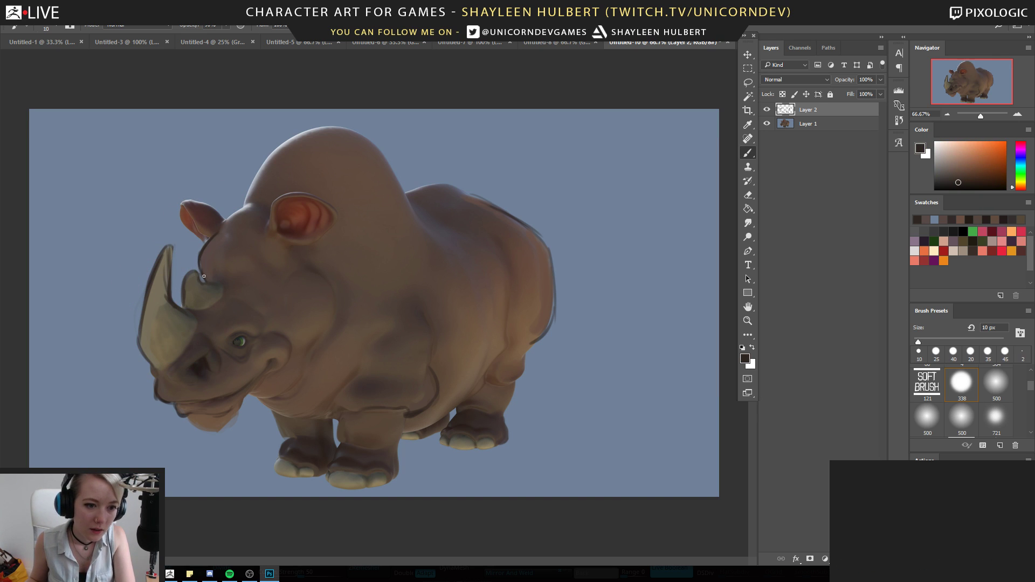
{"action": "left_click_drag", "start_coordinate": [227, 220], "coordinate": [251, 204]}
{"action": "left_click", "coordinate": [240, 215], "text": "alt"}
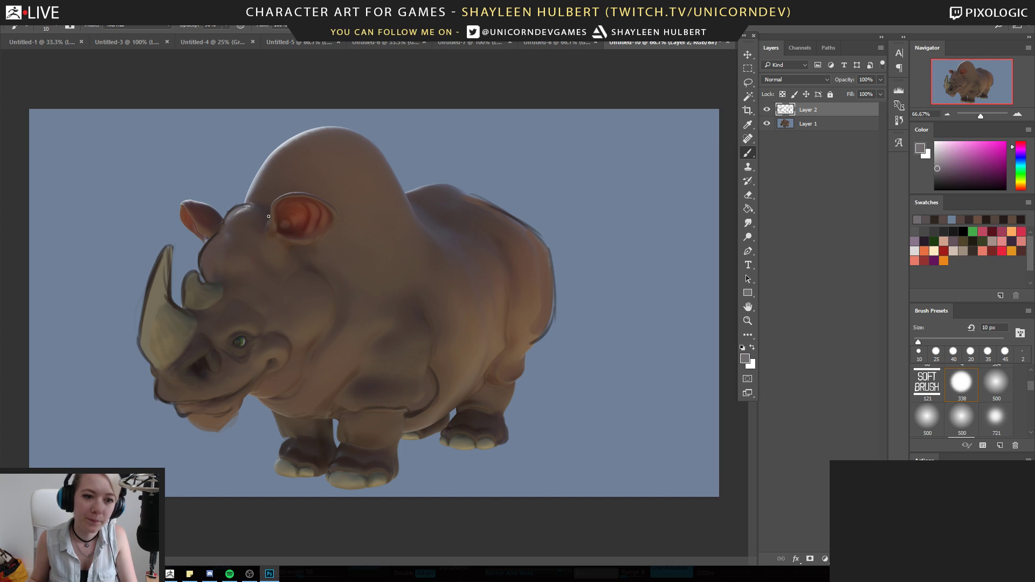
Reshape the far ear's tip and front edge with sampled ear colours and background blue using a 25 px brush
{"action": "left_click", "coordinate": [302, 219], "text": "alt"}
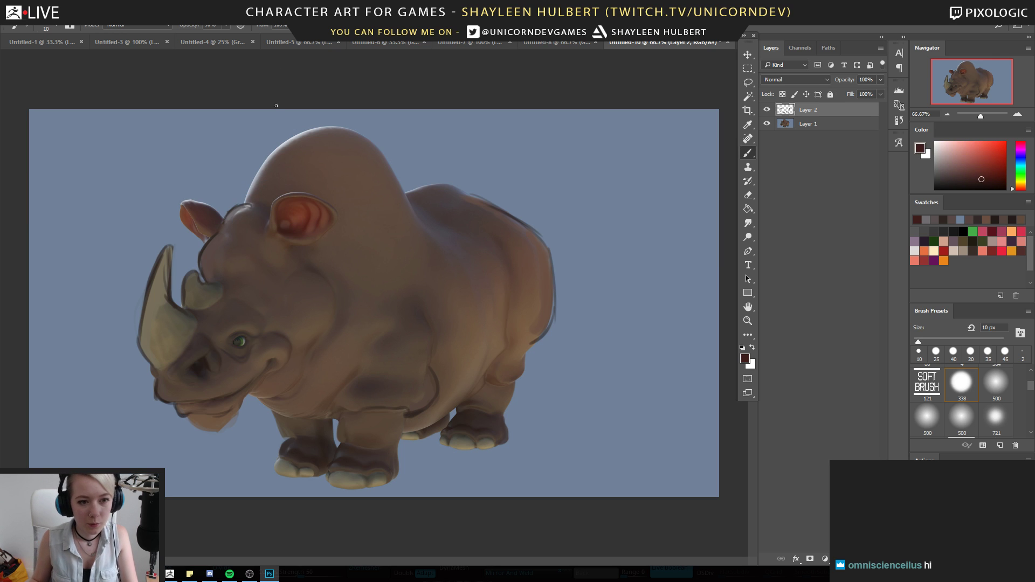
{"action": "left_click", "coordinate": [182, 205], "text": "alt"}
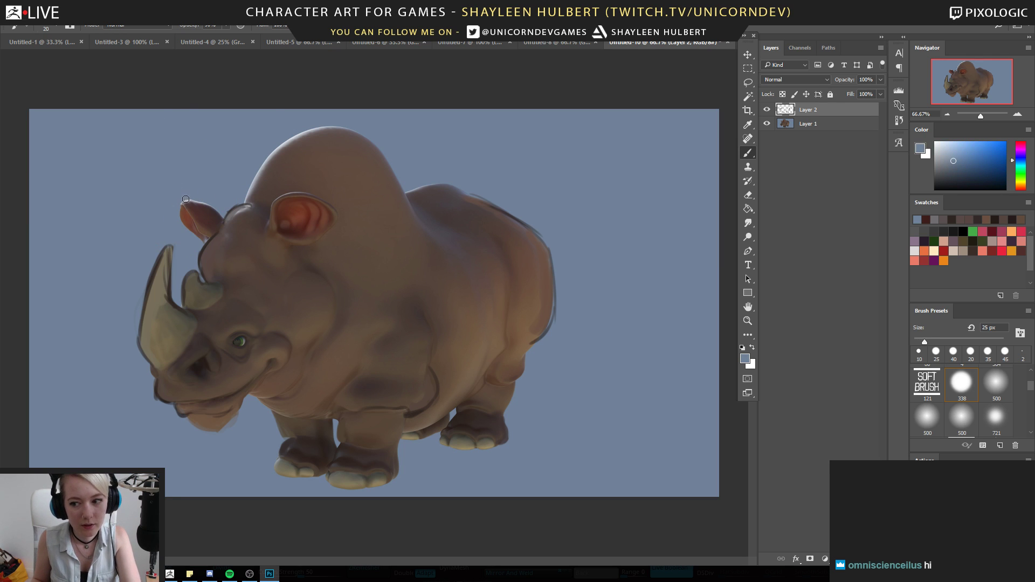
{"action": "left_click", "coordinate": [206, 209], "text": "alt"}
{"action": "left_click", "coordinate": [183, 212], "text": "alt"}
{"action": "mouse_move", "coordinate": [183, 212]}
{"action": "left_mouse_down"}
{"action": "mouse_move", "coordinate": [195, 233]}
{"action": "mouse_move", "coordinate": [181, 236]}
{"action": "left_mouse_up"}
{"action": "left_click", "coordinate": [176, 213], "text": "alt"}
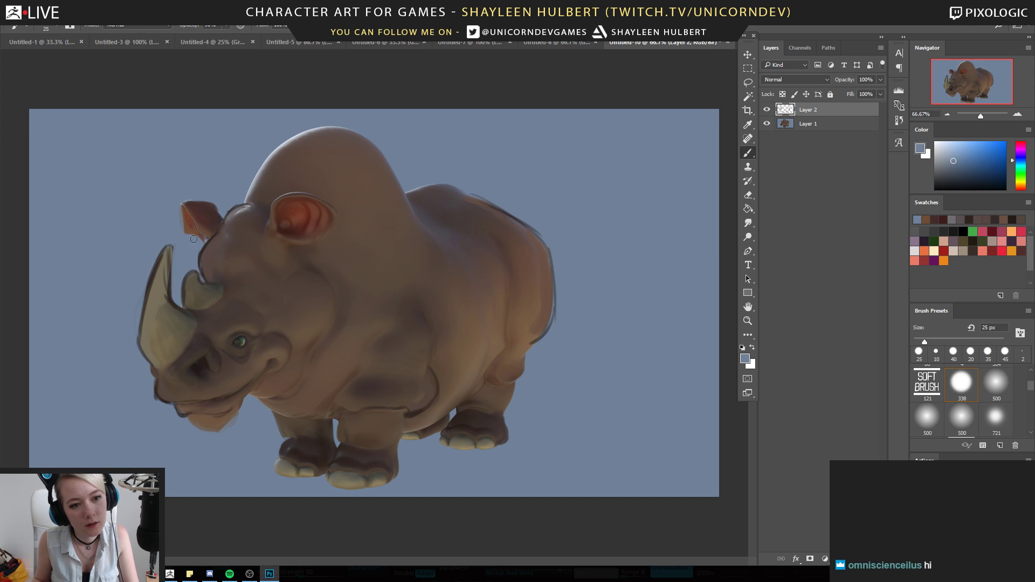
Extend the near ear's outer and lower rim with a dark outline and sampled brown using a 15 px brush
{"action": "left_click", "coordinate": [312, 241], "text": "alt"}
{"action": "left_click", "coordinate": [458, 416], "text": "alt"}
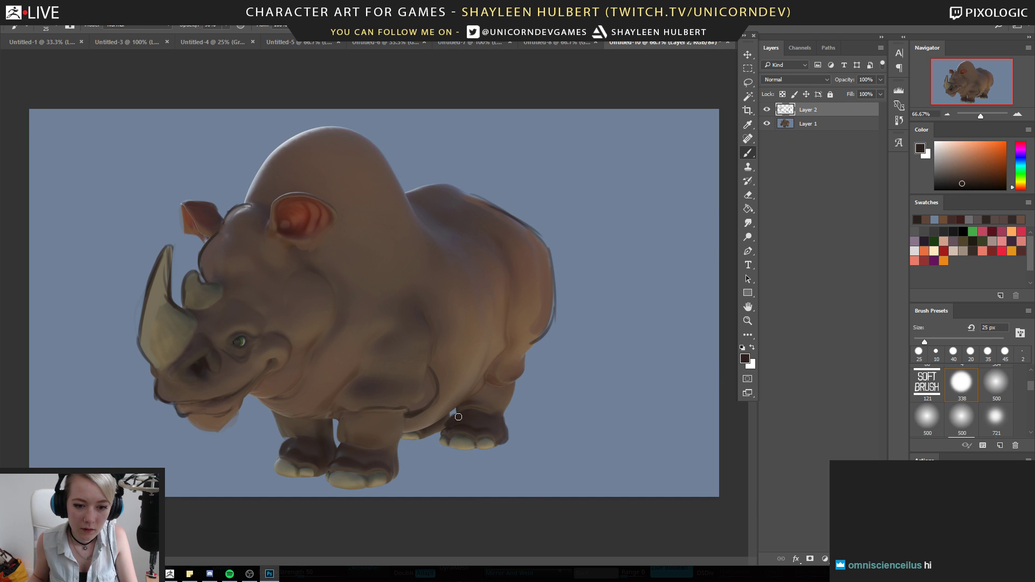
{"action": "mouse_move", "coordinate": [291, 245]}
{"action": "left_mouse_down"}
{"action": "mouse_move", "coordinate": [326, 240]}
{"action": "mouse_move", "coordinate": [333, 217]}
{"action": "mouse_move", "coordinate": [288, 191]}
{"action": "left_mouse_up"}
{"action": "left_click", "coordinate": [315, 240], "text": "alt"}
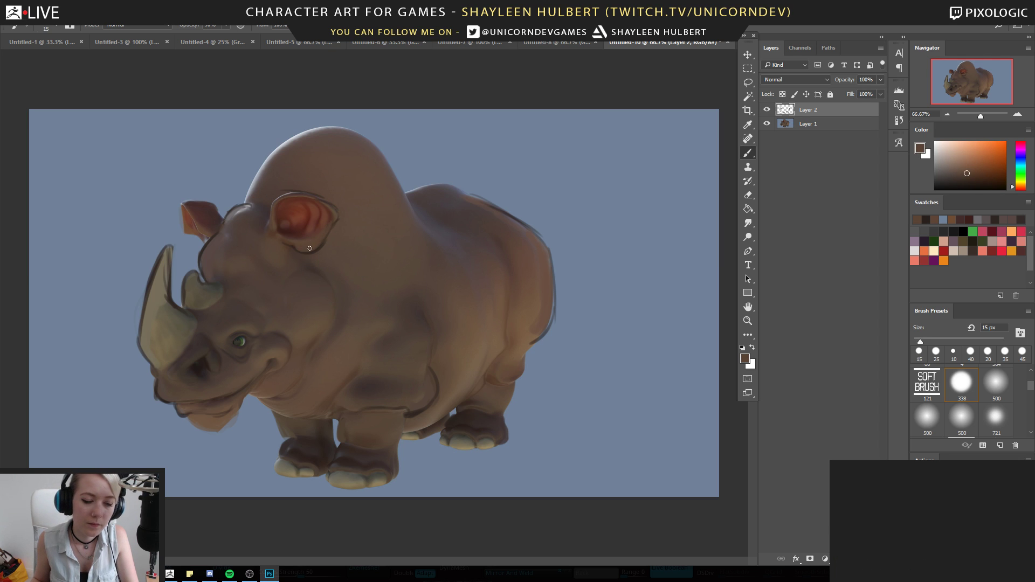
Widen the near ear's front rim and redefine its upper edge with sampled dark, blue-grey and brown tones
{"action": "left_click", "coordinate": [290, 441], "text": "alt"}
{"action": "left_click", "coordinate": [274, 431], "text": "alt"}
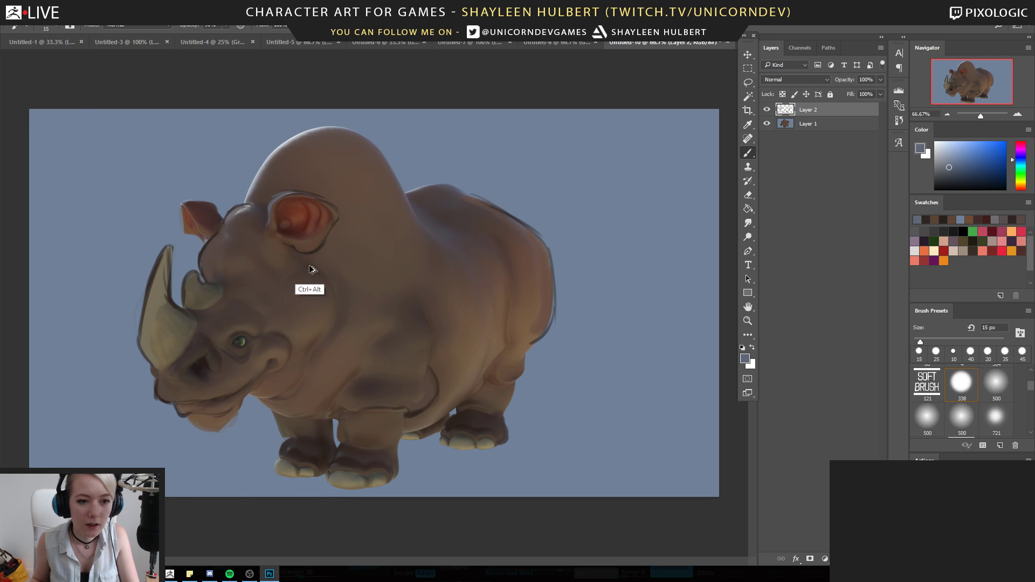
{"action": "left_click", "coordinate": [289, 454], "text": "alt"}
{"action": "left_click", "coordinate": [302, 448], "text": "alt"}
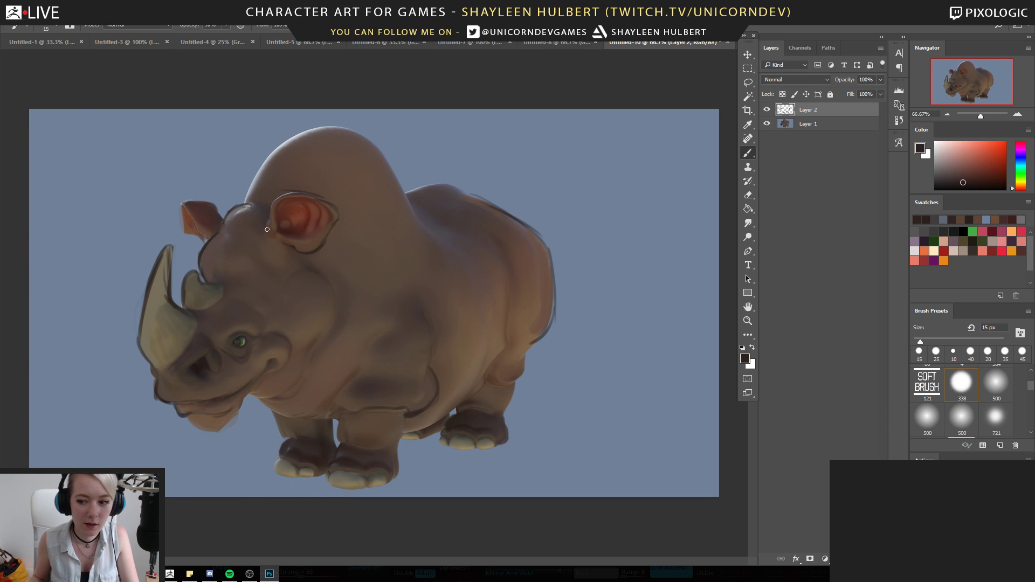
{"action": "left_click", "coordinate": [272, 201], "text": "alt"}
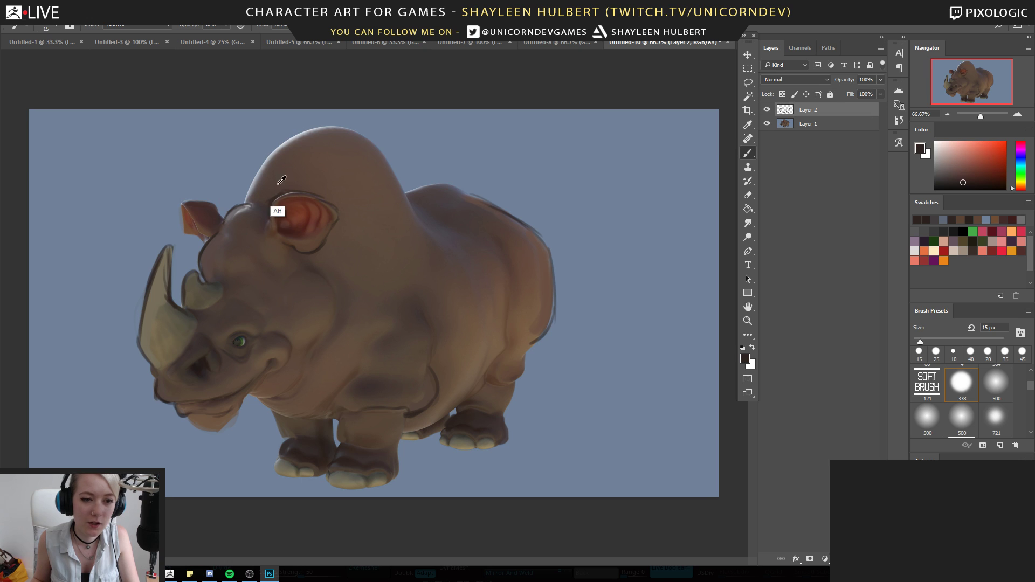
{"action": "left_click", "coordinate": [273, 229], "text": "alt"}
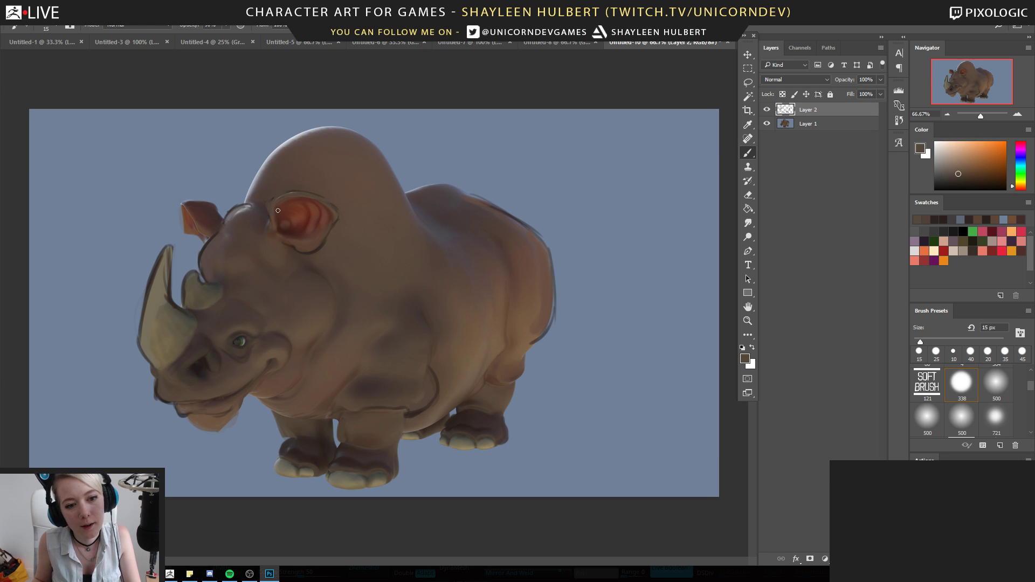
{"action": "left_click", "coordinate": [198, 389], "text": "alt"}
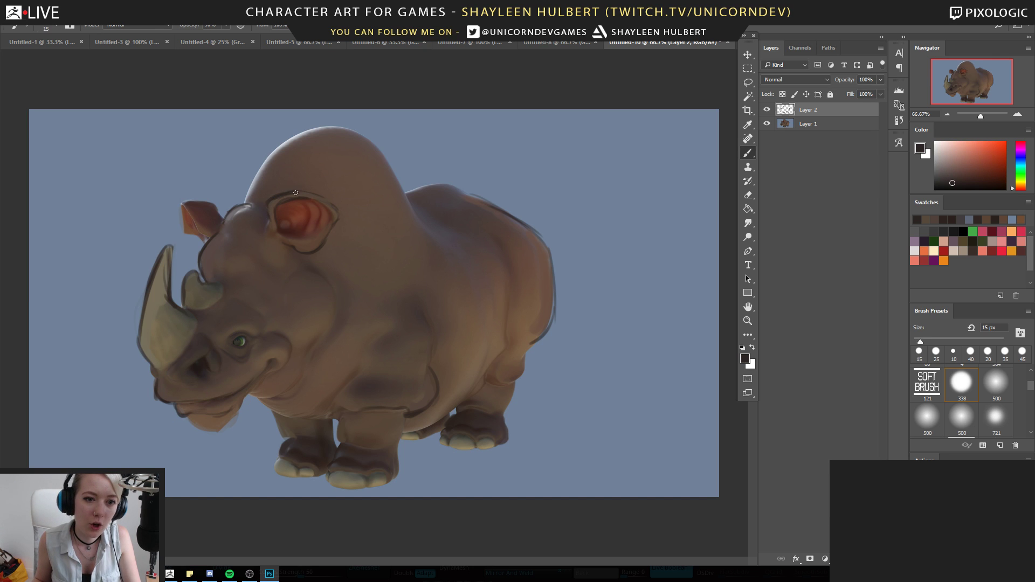
Pull the far ear's tip forward into a point with sampled ear and background colours, and compare by toggling Layer 2
{"action": "left_click_drag", "start_coordinate": [203, 201], "coordinate": [175, 204]}
{"action": "left_click", "coordinate": [175, 202], "text": "alt"}
{"action": "left_click", "coordinate": [198, 209], "text": "alt"}
{"action": "left_click", "coordinate": [174, 209], "text": "alt"}
{"action": "left_click", "coordinate": [183, 213], "text": "alt"}
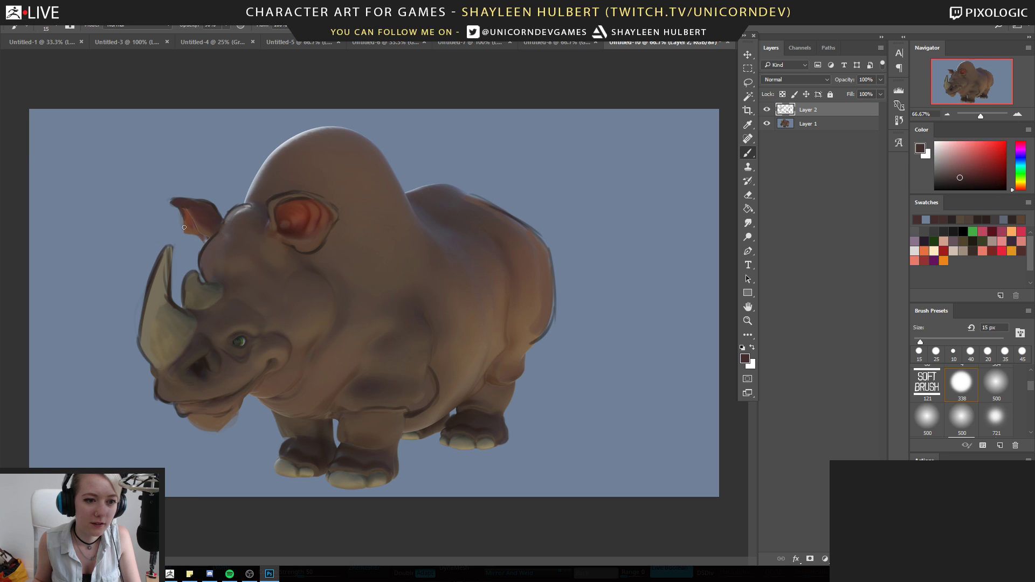
{"action": "left_click", "coordinate": [768, 110]}
{"action": "left_click", "coordinate": [767, 110]}
{"action": "left_click", "coordinate": [767, 110]}
{"action": "left_click", "coordinate": [768, 110]}
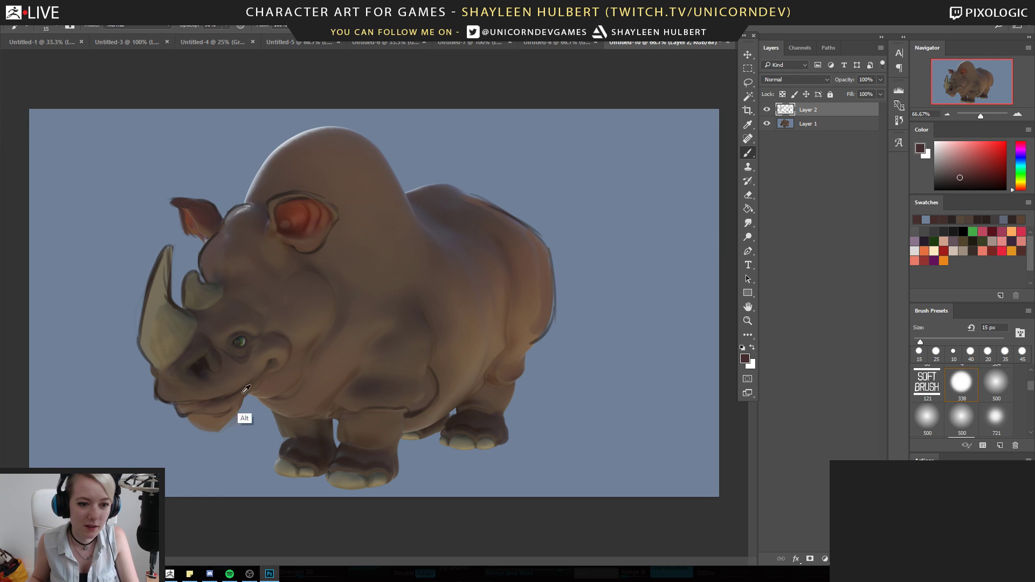
Redraw the lower lip, chin outline and throat crease behind the mouth with sampled dark and brown tones using the 15 px brush
{"action": "left_click", "coordinate": [241, 415], "text": "alt"}
{"action": "left_click", "coordinate": [302, 438], "text": "alt"}
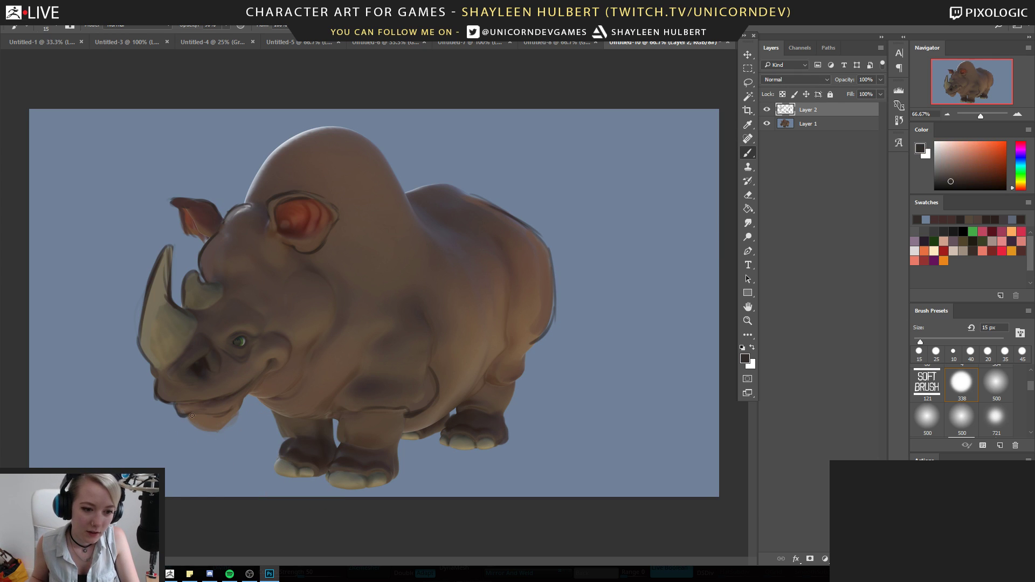
{"action": "left_click", "coordinate": [228, 432], "text": "alt"}
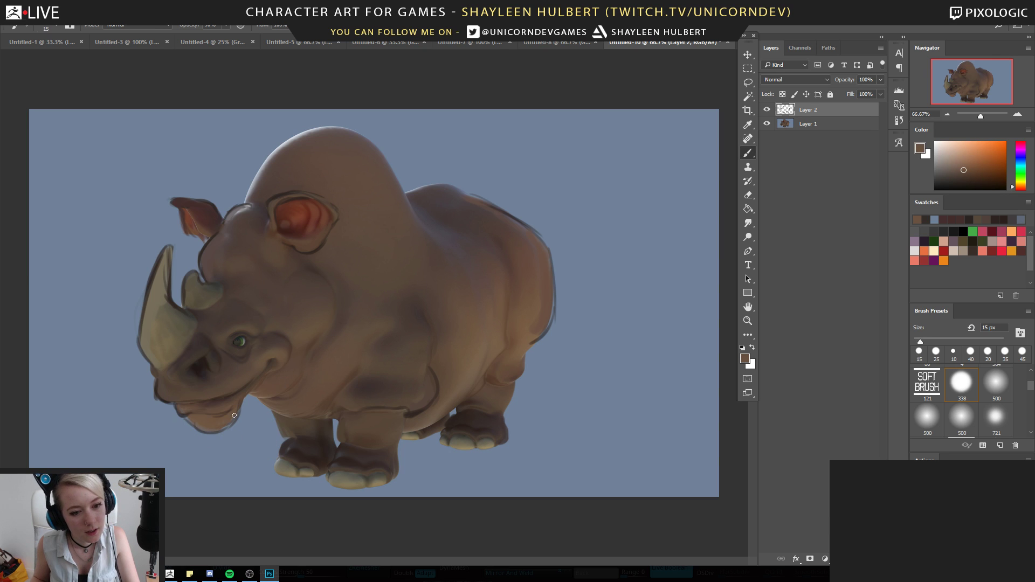
{"action": "left_click", "coordinate": [259, 391], "text": "alt"}
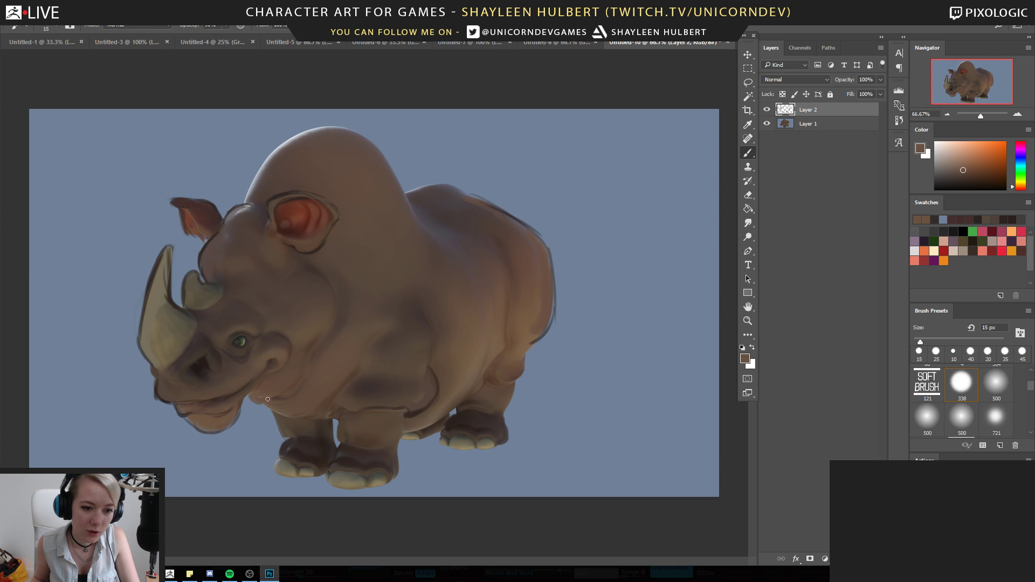
{"action": "left_click", "coordinate": [258, 408], "text": "alt"}
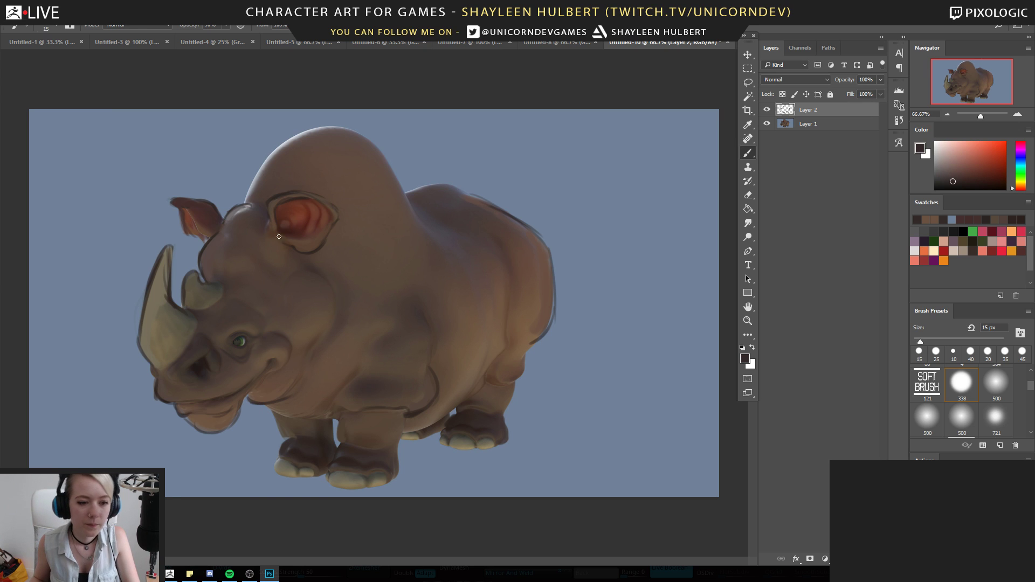
Reshape the cheek and nostril rim and outline the brow above the eye with sampled brown and dark tones
{"action": "left_click", "coordinate": [278, 356], "text": "alt"}
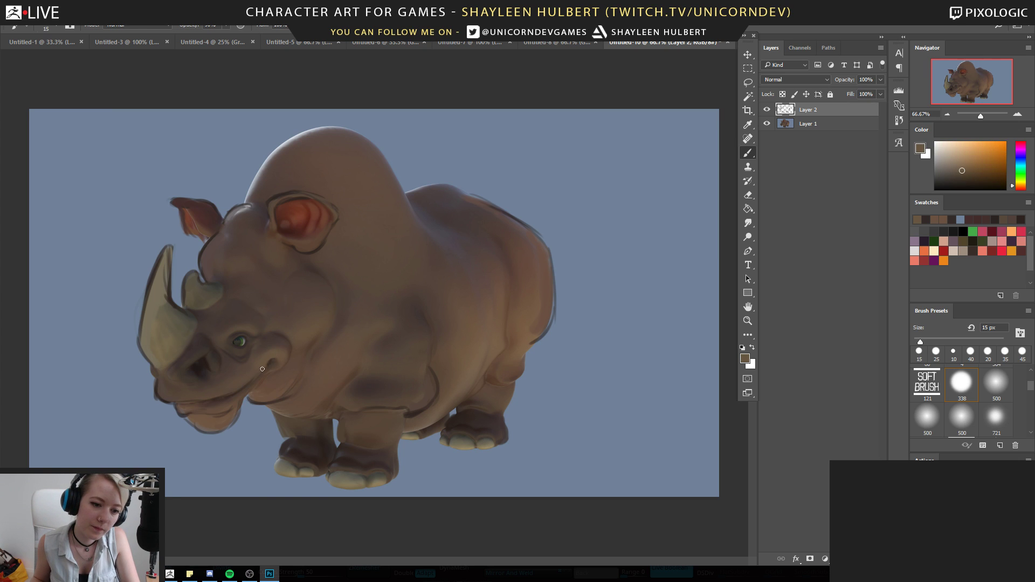
{"action": "left_click", "coordinate": [201, 367], "text": "alt"}
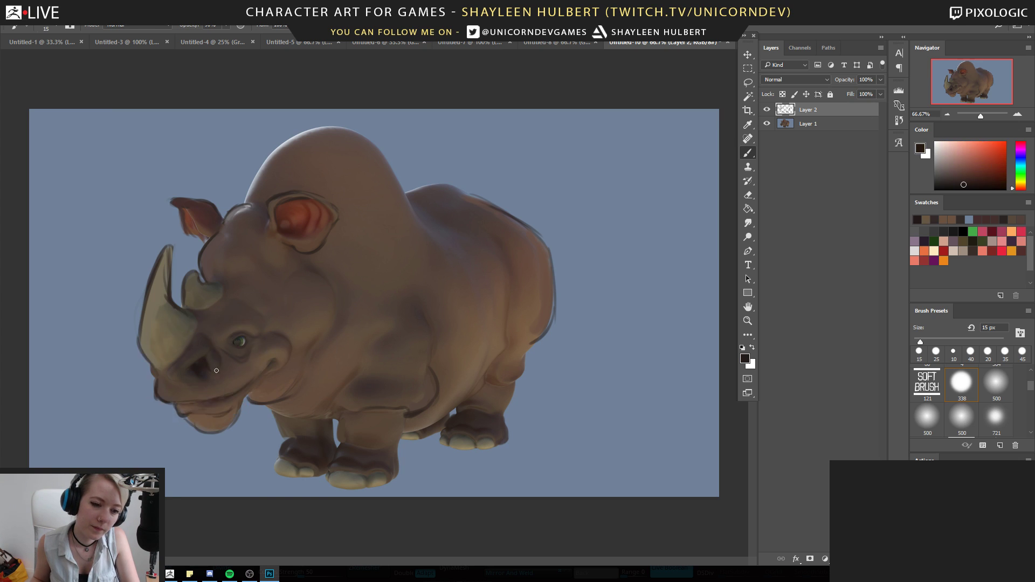
{"action": "left_click", "coordinate": [172, 374], "text": "alt"}
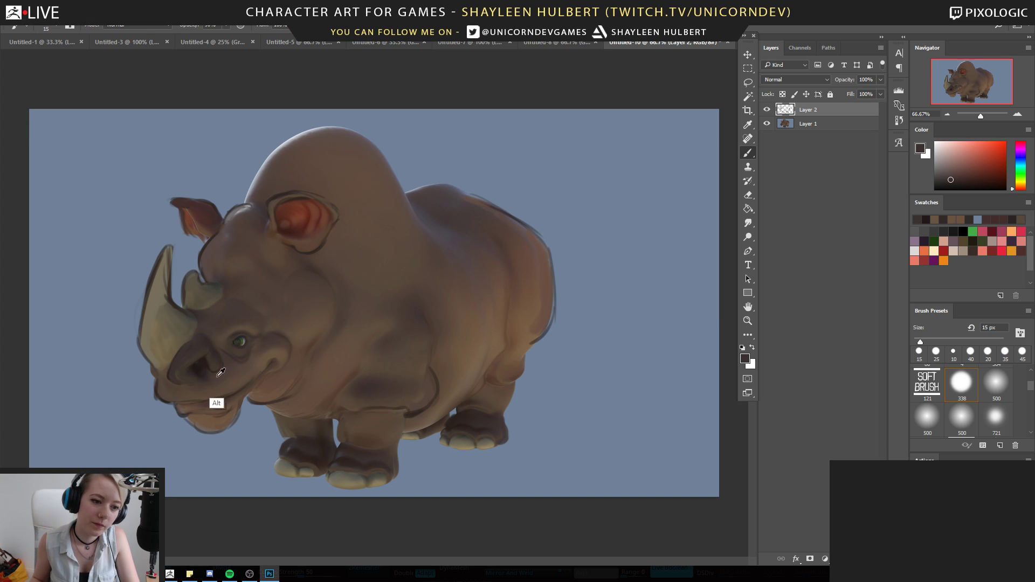
{"action": "left_click", "coordinate": [199, 371], "text": "alt"}
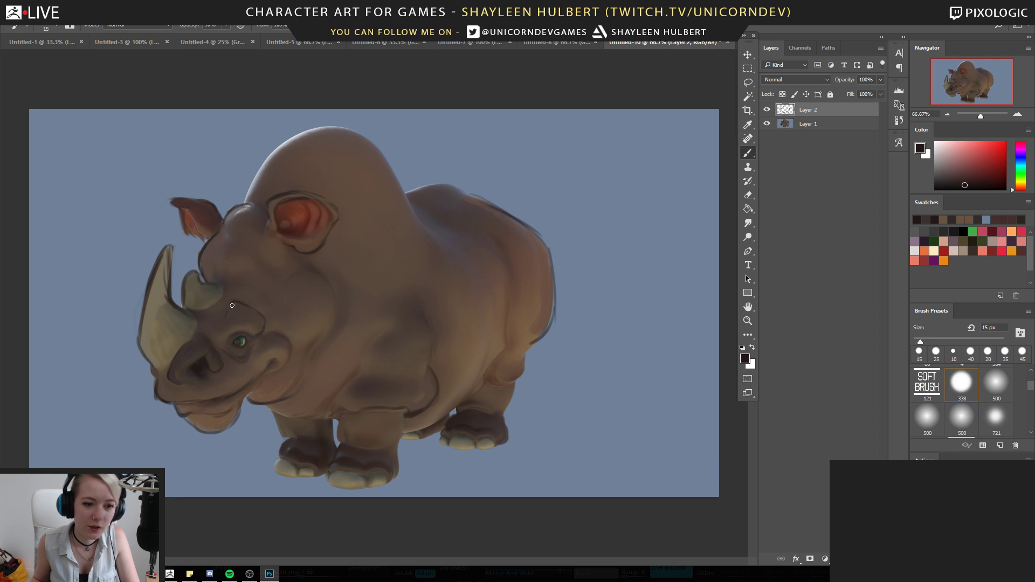
Compare the repainted nostril, brow and mouth with the original by toggling the visibility of Layer 2
{"action": "left_click", "coordinate": [766, 110]}
{"action": "left_click", "coordinate": [766, 109]}
{"action": "key", "text": "h"}
{"action": "double_click", "coordinate": [766, 119]}
{"action": "key", "text": "Escape"}
{"action": "key", "text": "b"}
{"action": "left_click", "coordinate": [767, 109]}
{"action": "left_click", "coordinate": [767, 109]}
{"action": "left_click", "coordinate": [767, 109]}
{"action": "left_click", "coordinate": [767, 110]}
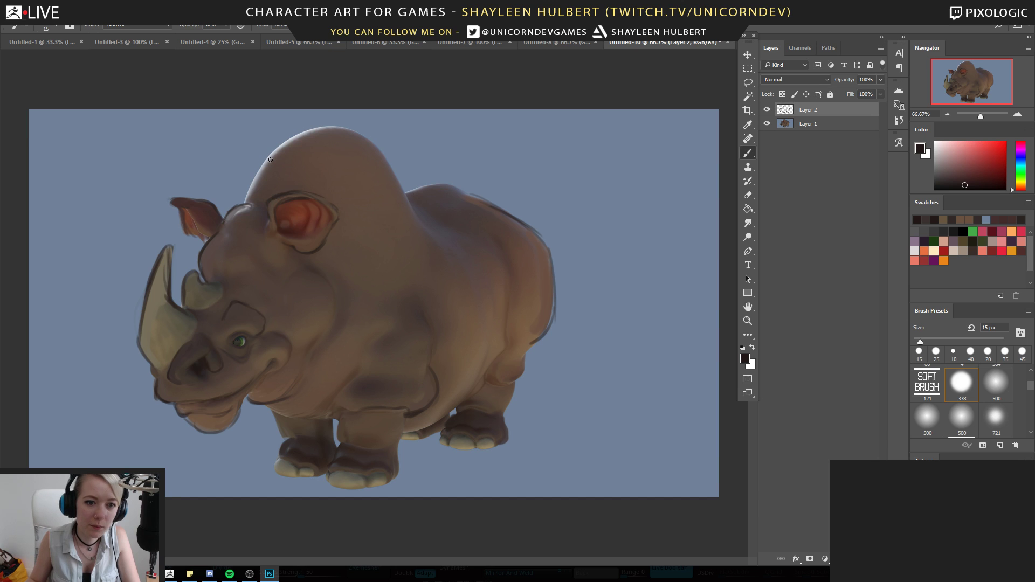
Slim the front slope of the rhino's hump with sampled background blue and body brown using a 45 px brush
{"action": "left_click", "coordinate": [254, 151], "text": "alt"}
{"action": "key", "text": "bracketright"}
{"action": "key", "text": "bracketright"}
{"action": "left_click_drag", "start_coordinate": [264, 160], "coordinate": [243, 204]}
{"action": "mouse_move", "coordinate": [279, 135]}
{"action": "left_mouse_down"}
{"action": "mouse_move", "coordinate": [239, 199]}
{"action": "mouse_move", "coordinate": [276, 149]}
{"action": "mouse_move", "coordinate": [248, 187]}
{"action": "left_mouse_up"}
{"action": "left_click", "coordinate": [343, 148], "text": "alt"}
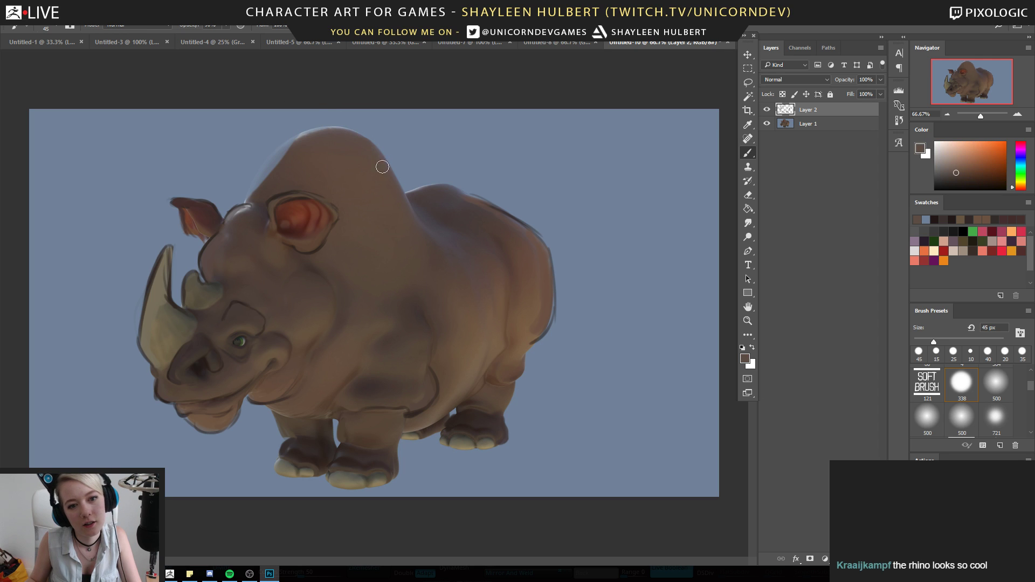
{"action": "left_click_drag", "start_coordinate": [297, 140], "coordinate": [258, 183]}
{"action": "left_click", "coordinate": [261, 165], "text": "alt"}
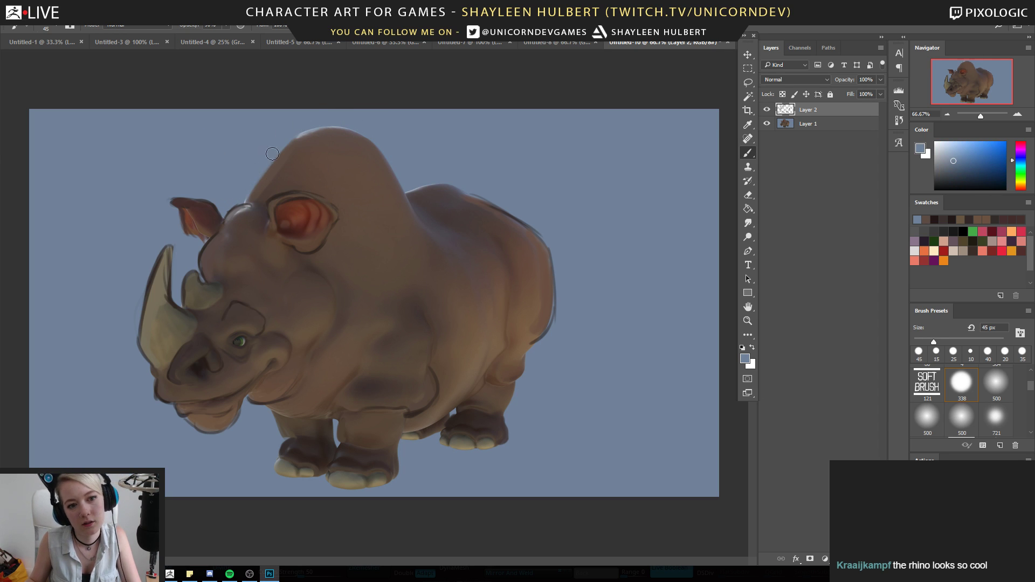
Paint a rim highlight along the hump's new front edge with sampled light blue-grey using a 25 px brush
{"action": "left_click", "coordinate": [295, 146], "text": "alt"}
{"action": "key", "text": "bracketleft"}
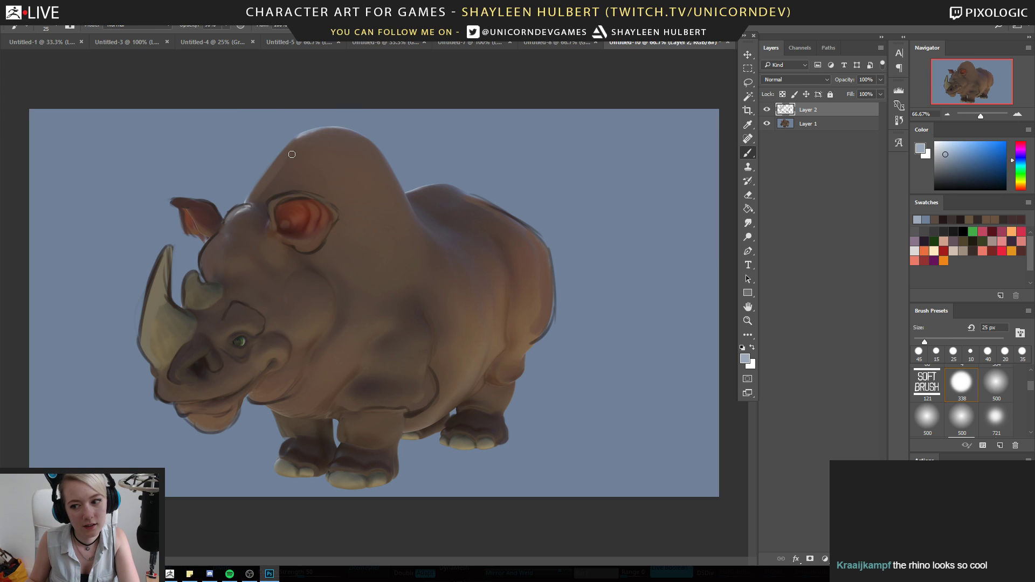
{"action": "left_click_drag", "start_coordinate": [291, 145], "coordinate": [256, 187]}
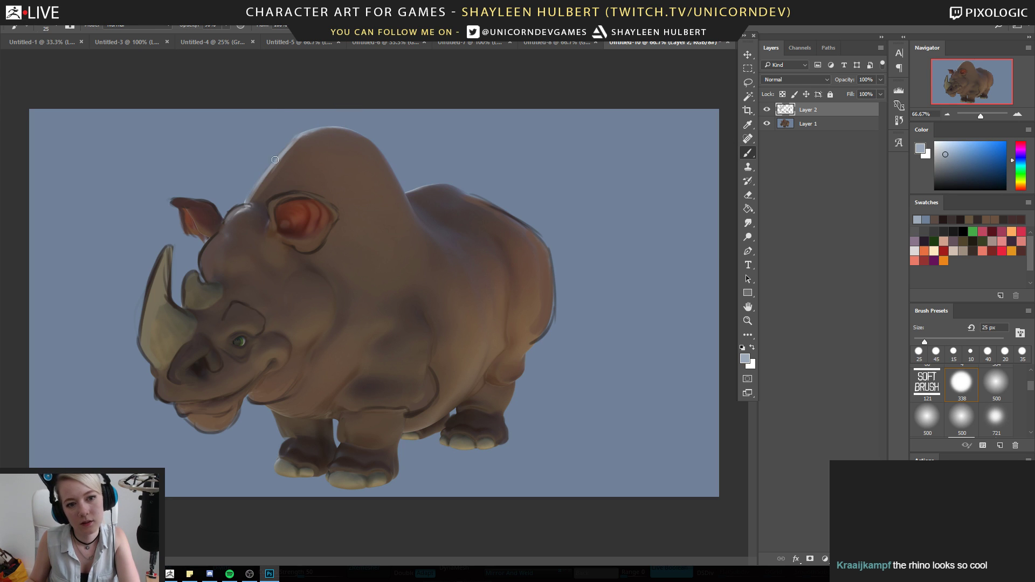
Compare the slimmer hump and overall silhouette with the original at normal and thumbnail size by toggling Layer 2
{"action": "left_click", "coordinate": [767, 110]}
{"action": "left_click", "coordinate": [767, 111]}
{"action": "left_click", "coordinate": [768, 111]}
{"action": "left_click", "coordinate": [768, 110]}
{"action": "left_click", "coordinate": [767, 111]}
{"action": "left_click", "coordinate": [767, 110]}
{"action": "left_click", "coordinate": [748, 321]}
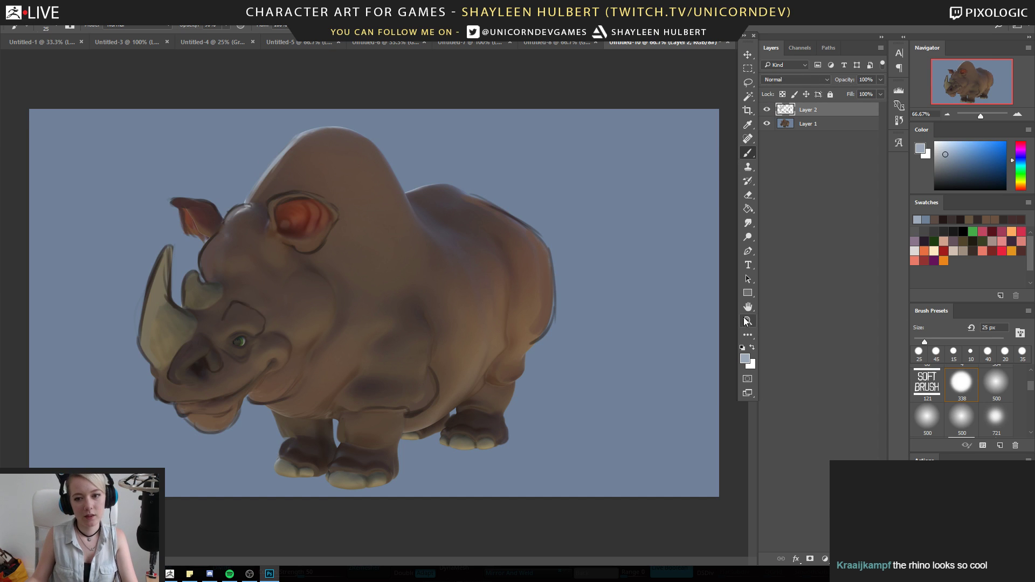
{"action": "left_click", "coordinate": [629, 308], "text": "alt"}
{"action": "left_click", "coordinate": [622, 319], "text": "alt"}
{"action": "left_click", "coordinate": [622, 319], "text": "alt"}
{"action": "left_click", "coordinate": [622, 319], "text": "alt"}
{"action": "left_click", "coordinate": [623, 319], "text": "alt"}
{"action": "left_click", "coordinate": [766, 111]}
{"action": "left_click", "coordinate": [767, 111]}
{"action": "left_click", "coordinate": [766, 111]}
{"action": "left_click", "coordinate": [766, 112]}
{"action": "left_click", "coordinate": [766, 112]}
{"action": "left_click", "coordinate": [766, 112]}
{"action": "left_click", "coordinate": [767, 114]}
{"action": "left_click", "coordinate": [766, 114]}
Repaint the underside of the neck above the front legs with sampled dark and brown tones using the 25 px brush
{"action": "left_click", "coordinate": [421, 310]}
{"action": "left_click", "coordinate": [416, 319]}
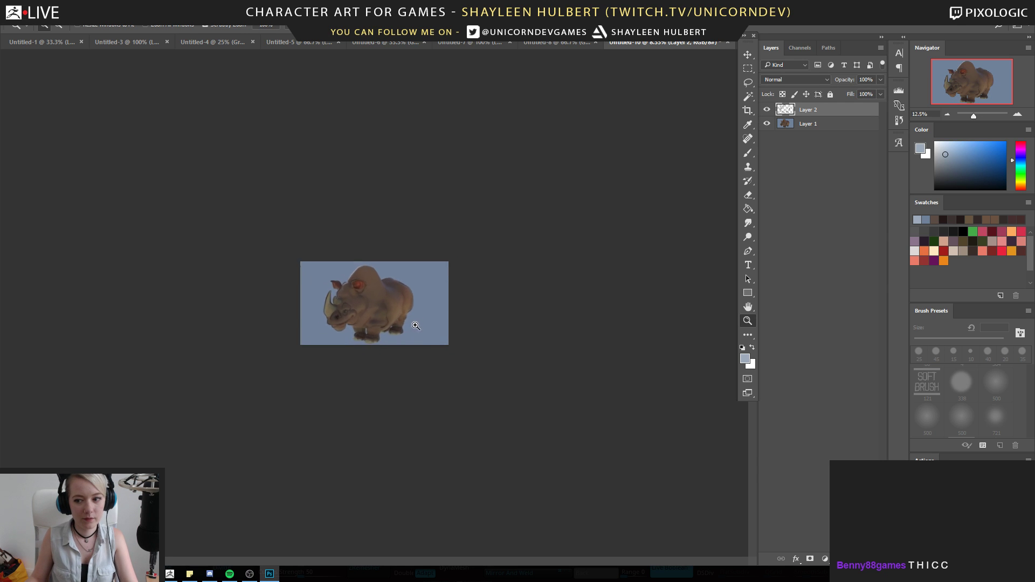
{"action": "left_click", "coordinate": [421, 330]}
{"action": "left_click", "coordinate": [427, 340]}
{"action": "left_click", "coordinate": [434, 344]}
{"action": "left_click", "coordinate": [427, 341], "text": "alt"}
{"action": "left_click", "coordinate": [420, 341]}
{"action": "key", "text": "b"}
{"action": "left_click", "coordinate": [326, 407], "text": "alt"}
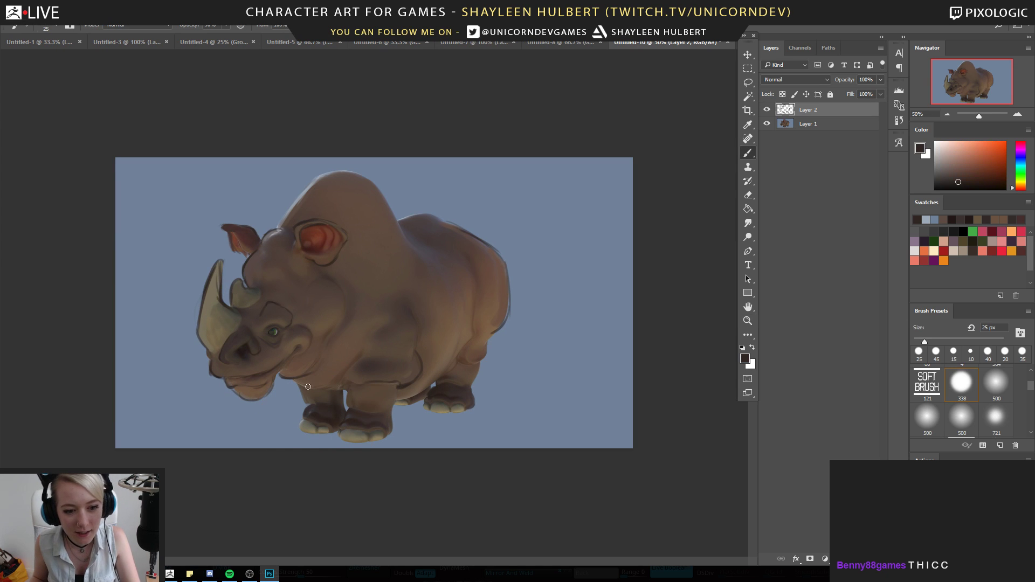
{"action": "left_click", "coordinate": [329, 396], "text": "alt"}
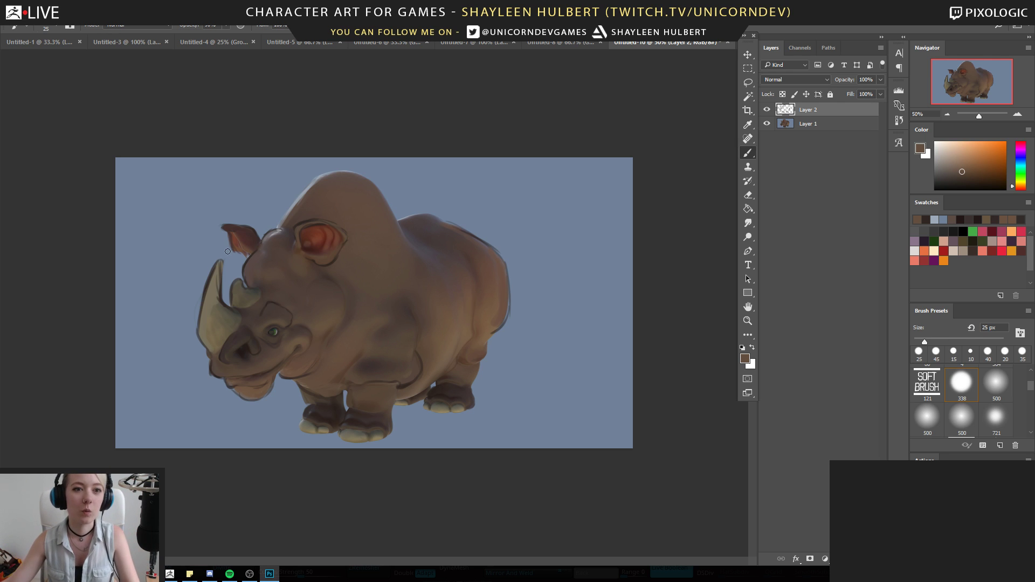
{"action": "left_click", "coordinate": [747, 320]}
{"action": "left_click", "coordinate": [434, 309], "text": "alt"}
{"action": "left_click", "coordinate": [434, 309], "text": "alt"}
{"action": "left_click", "coordinate": [389, 269]}
{"action": "left_click", "coordinate": [278, 266]}
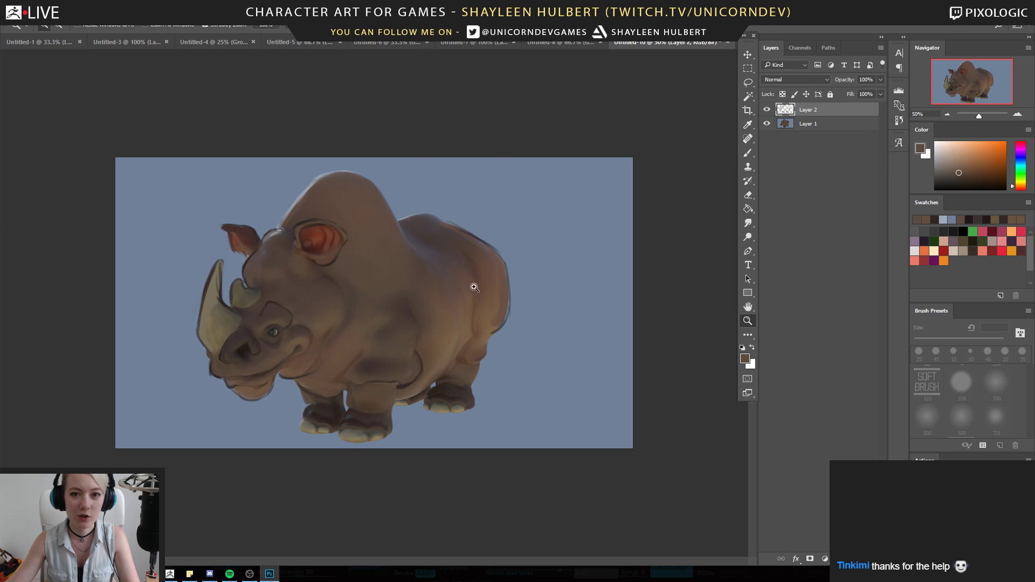
Begin a new document and switch to Chrome to bring up the ArtStation project "Game Character - Survivor"
{"action": "left_click", "coordinate": [28, 9]}
{"action": "left_click", "coordinate": [43, 20]}
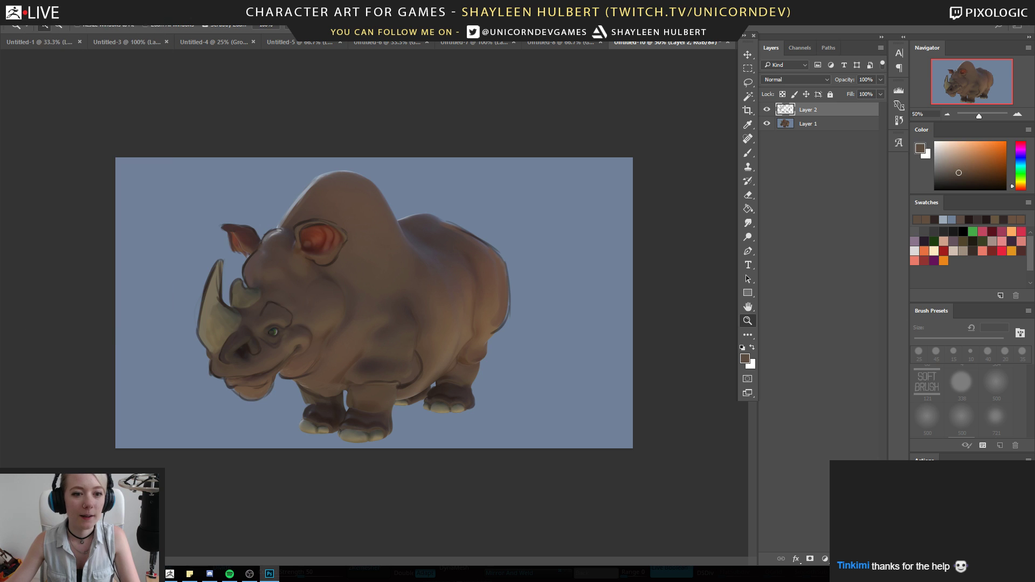
{"action": "mouse_move", "coordinate": [210, 573]}
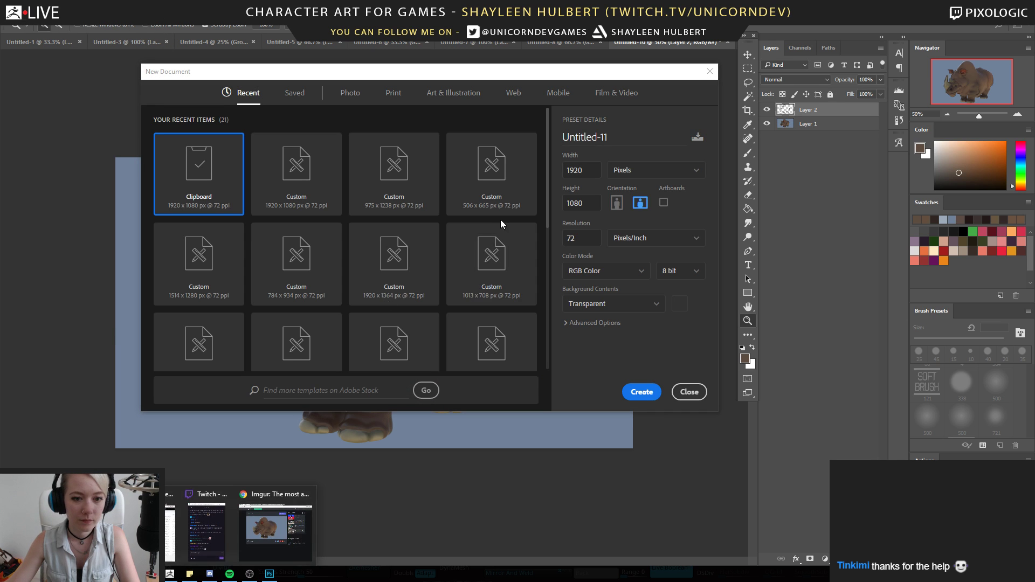
{"action": "left_click", "coordinate": [275, 531]}
{"action": "left_click", "coordinate": [475, 249]}
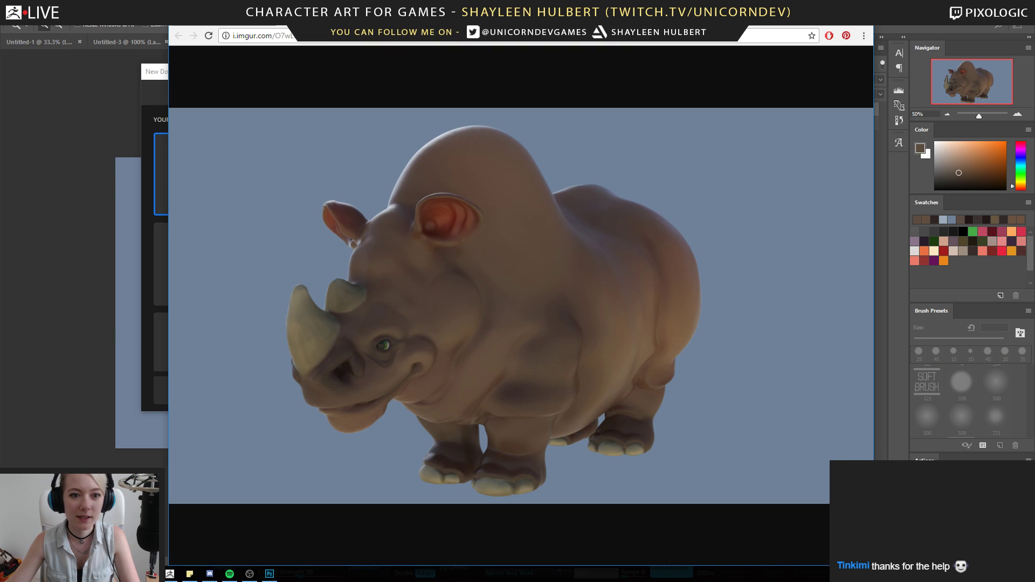
{"action": "left_click", "coordinate": [345, 18]}
{"action": "left_click", "coordinate": [345, 18]}
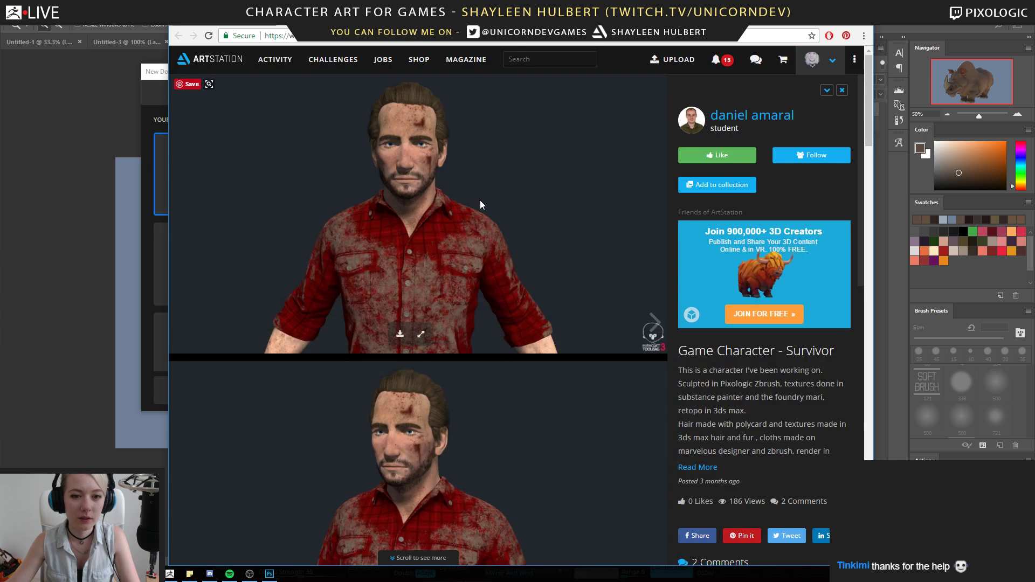
Look through the survivor project's renders and copy the image showing the character in four full-body poses
{"action": "scroll", "coordinate": [480, 177], "scroll_direction": "down", "scroll_amount": 1}
{"action": "scroll", "coordinate": [481, 182], "scroll_direction": "down", "scroll_amount": 2}
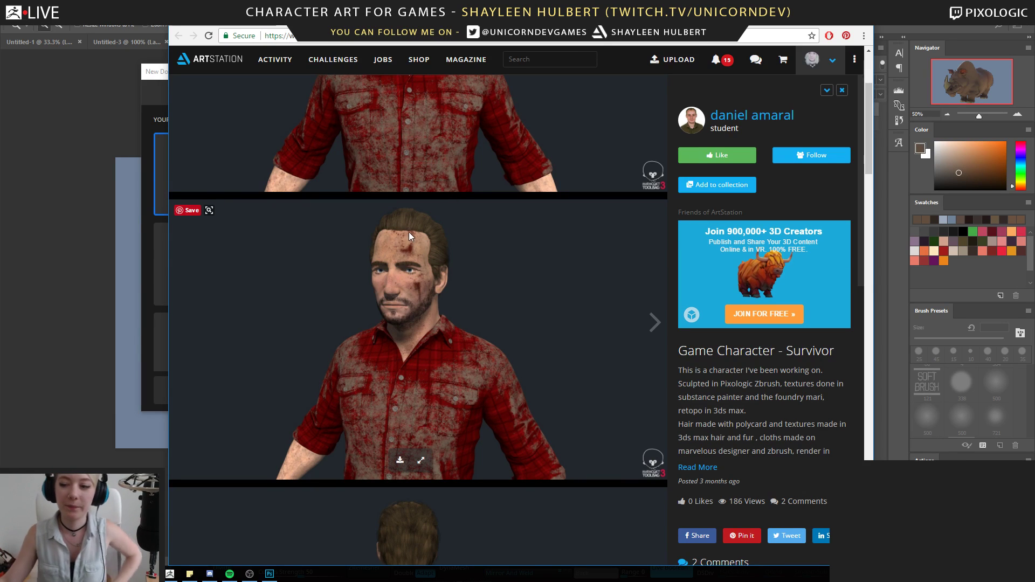
{"action": "scroll", "coordinate": [408, 234], "scroll_direction": "down", "scroll_amount": 10}
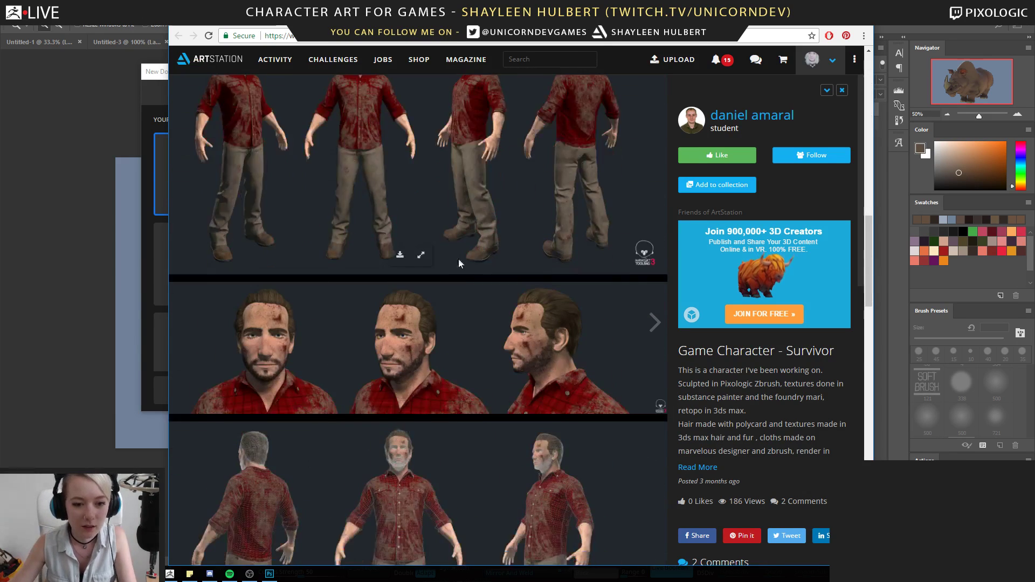
{"action": "scroll", "coordinate": [482, 242], "scroll_direction": "down", "scroll_amount": 8}
{"action": "scroll", "coordinate": [482, 241], "scroll_direction": "up", "scroll_amount": 11}
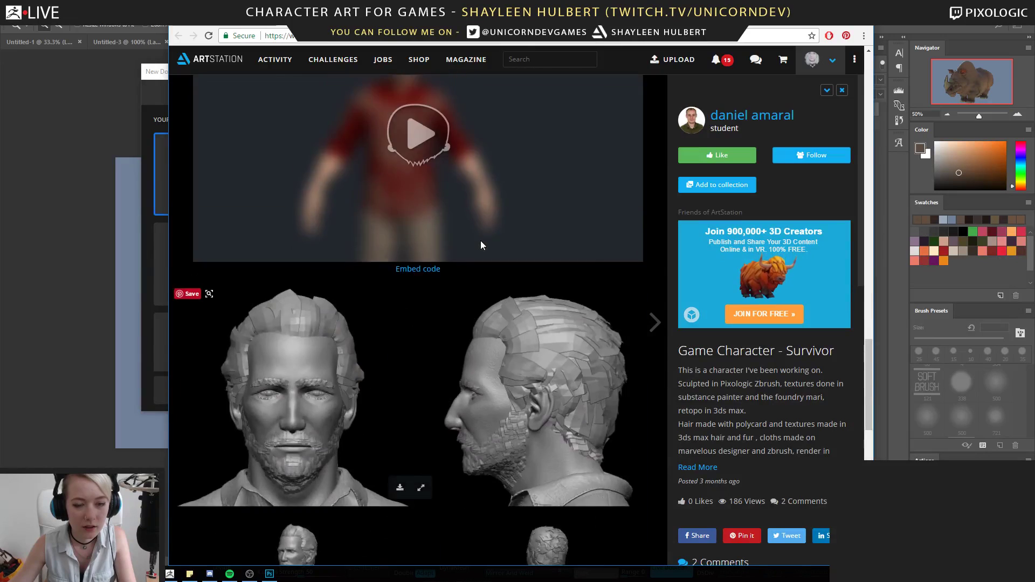
{"action": "scroll", "coordinate": [482, 236], "scroll_direction": "up", "scroll_amount": 19}
{"action": "scroll", "coordinate": [482, 232], "scroll_direction": "down", "scroll_amount": 12}
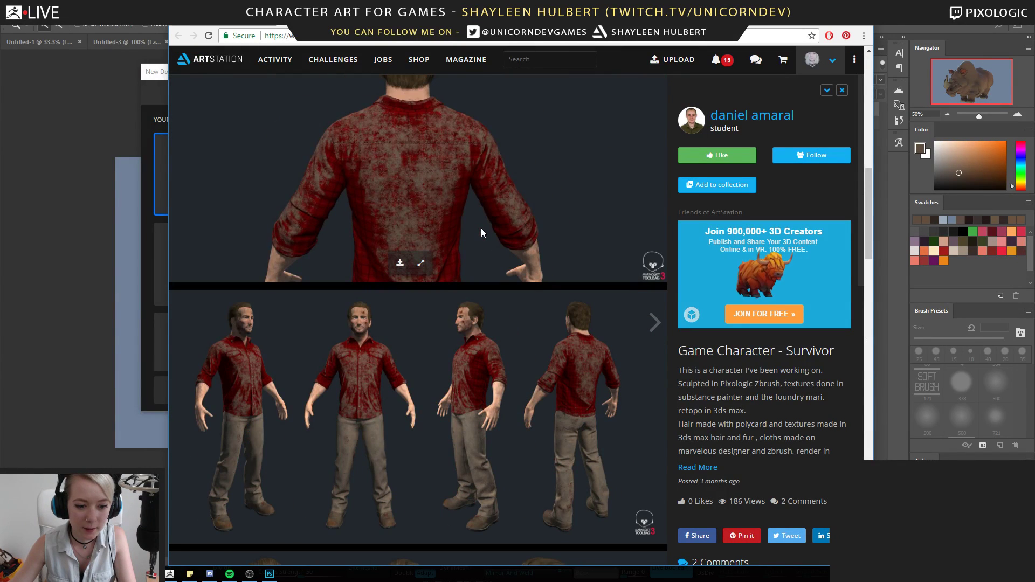
{"action": "right_click", "coordinate": [498, 344]}
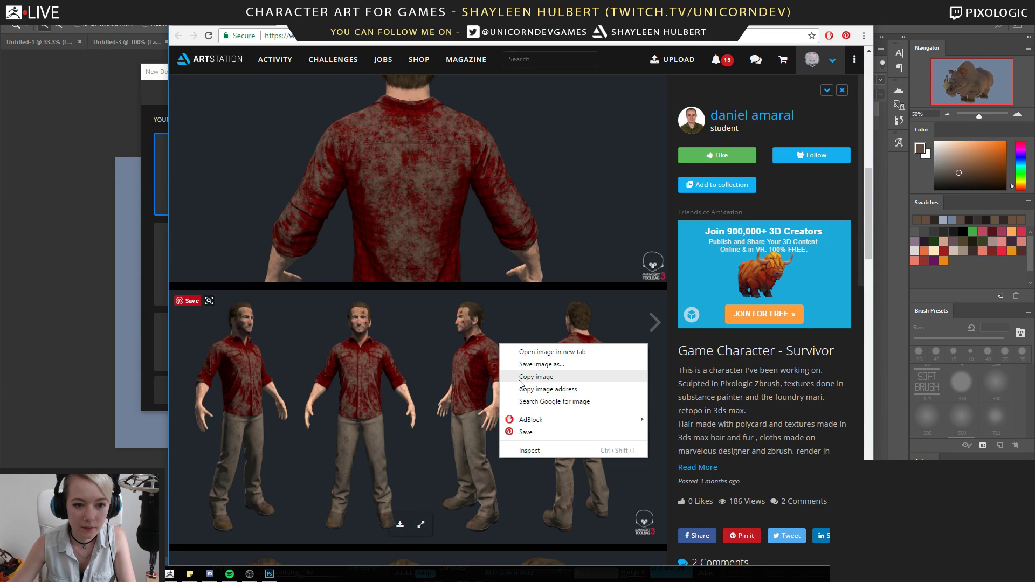
{"action": "left_click", "coordinate": [539, 375]}
Switch back to Photoshop, create the 1920 x 1080 px transparent document at 72 ppi and paste the copied render into it
{"action": "left_click", "coordinate": [90, 263]}
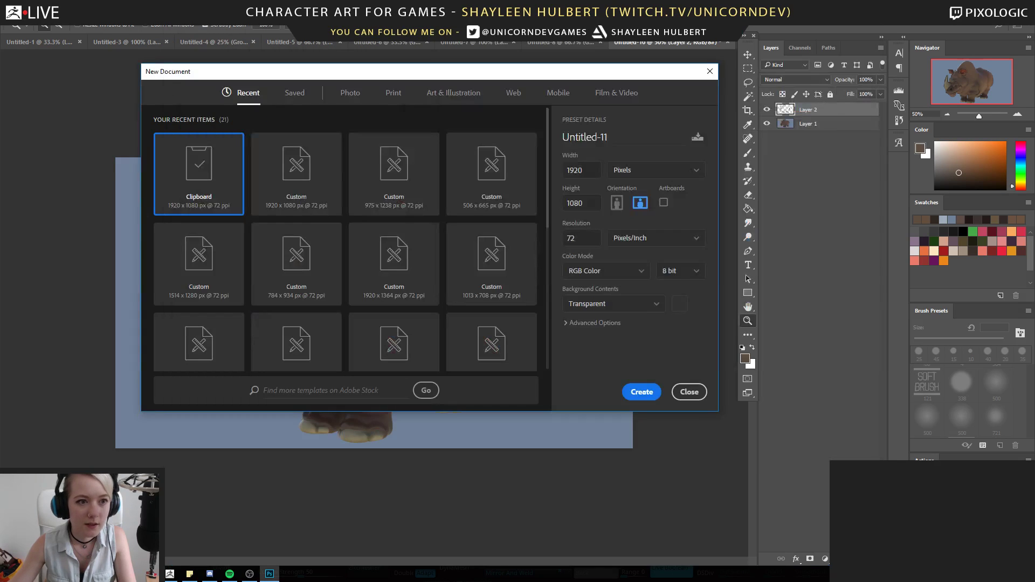
{"action": "left_click", "coordinate": [642, 390]}
{"action": "key", "text": "ctrl+v"}
Crop the canvas to the first two survivor figures, the three-quarter and front views
{"action": "key", "text": "c"}
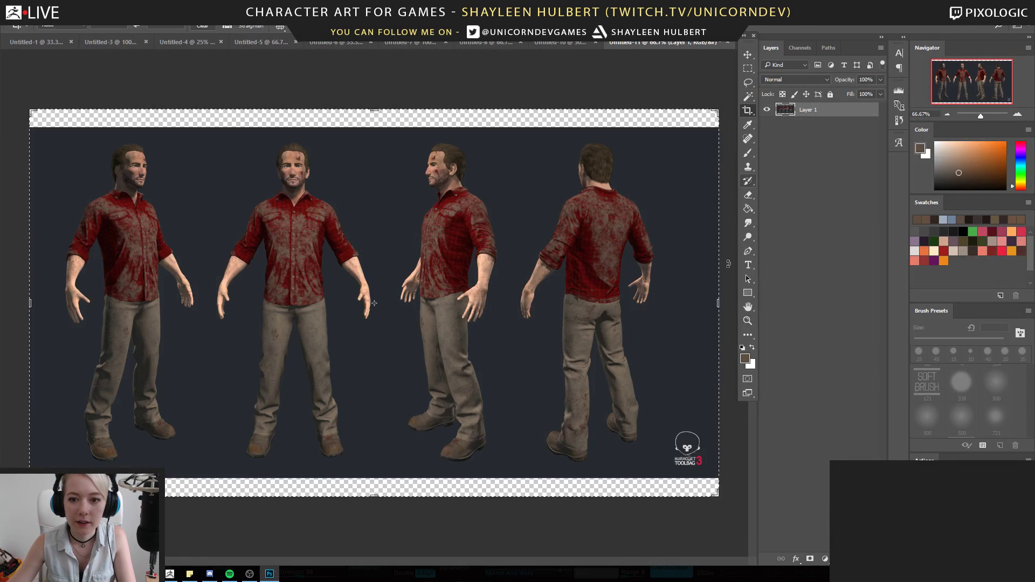
{"action": "left_click_drag", "start_coordinate": [719, 303], "coordinate": [555, 318]}
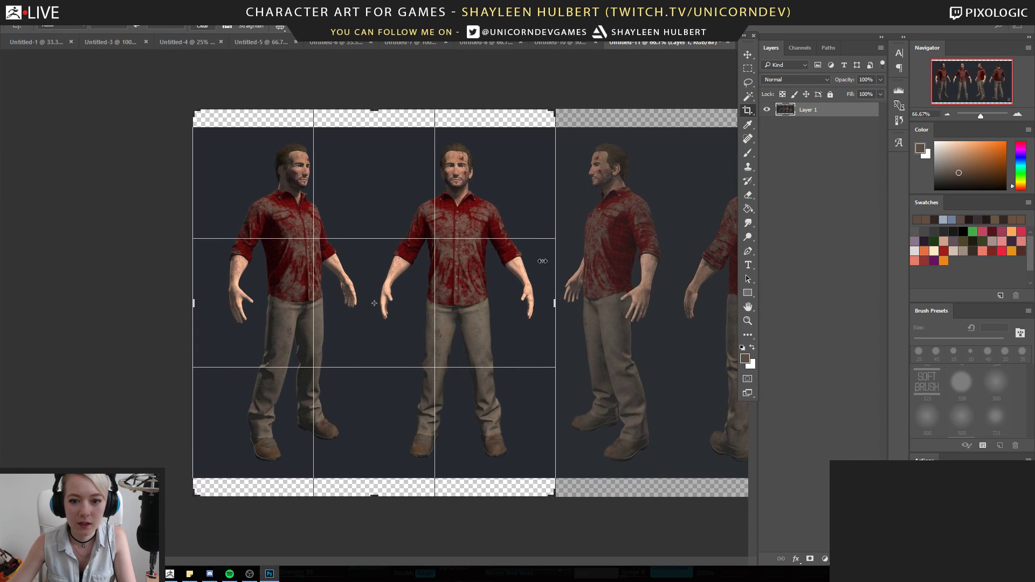
{"action": "key", "text": "Return"}
Add a new layer beneath Layer 1 and fill it with the dark navy sampled from the render's background
{"action": "left_click", "coordinate": [748, 210]}
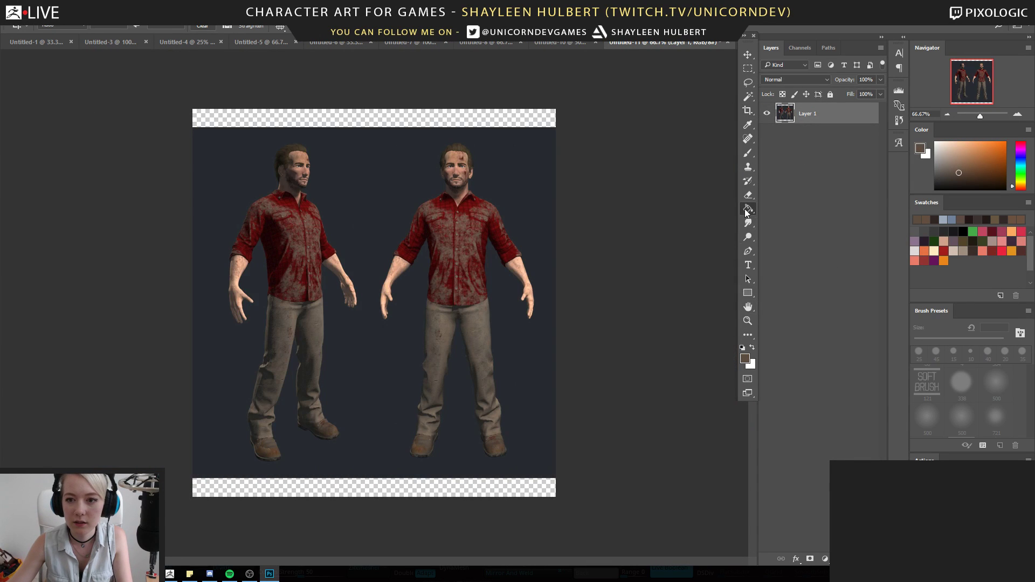
{"action": "key", "text": "ctrl+shift+alt+n"}
{"action": "left_click_drag", "start_coordinate": [827, 116], "coordinate": [828, 141]}
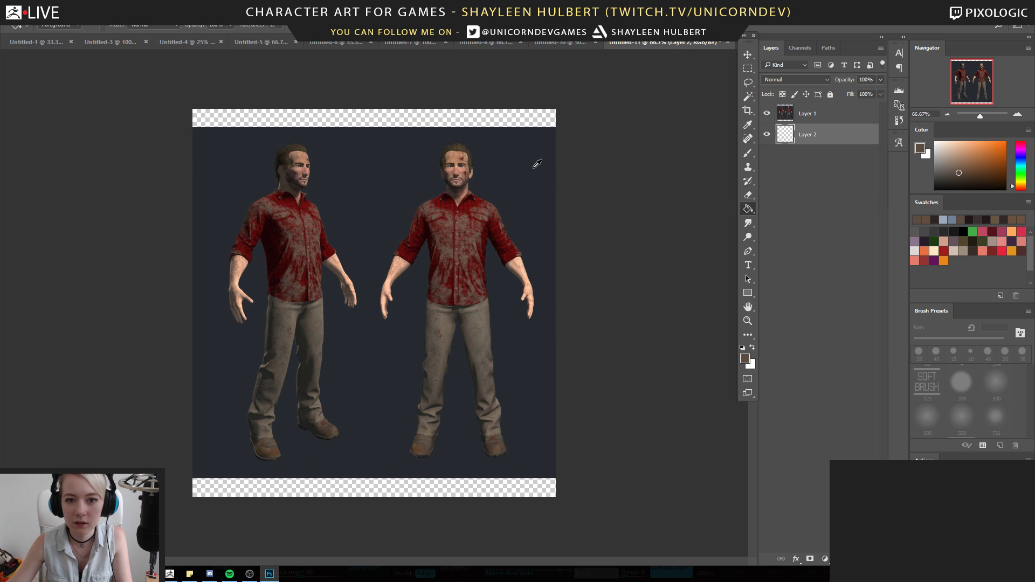
{"action": "left_click", "coordinate": [533, 166], "text": "alt"}
{"action": "left_click", "coordinate": [523, 118]}
Examine the survivor's face, shirt and full-body proportions at different magnifications
{"action": "left_click", "coordinate": [748, 321]}
{"action": "left_click", "coordinate": [493, 246]}
{"action": "left_click", "coordinate": [493, 246]}
{"action": "left_click_drag", "start_coordinate": [428, 210], "coordinate": [452, 297]}
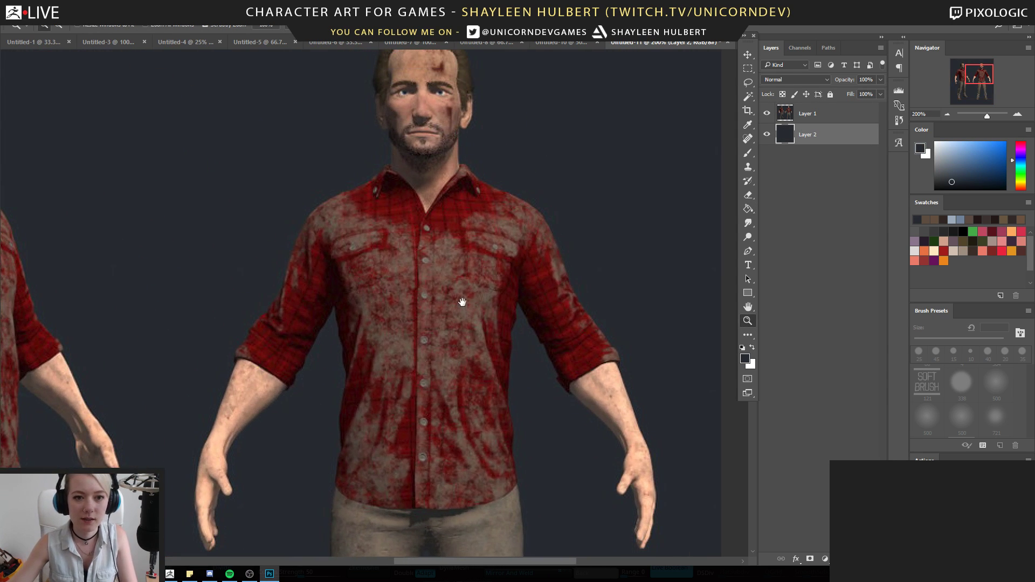
{"action": "left_click_drag", "start_coordinate": [416, 159], "coordinate": [439, 148]}
{"action": "left_click", "coordinate": [466, 282], "text": "alt"}
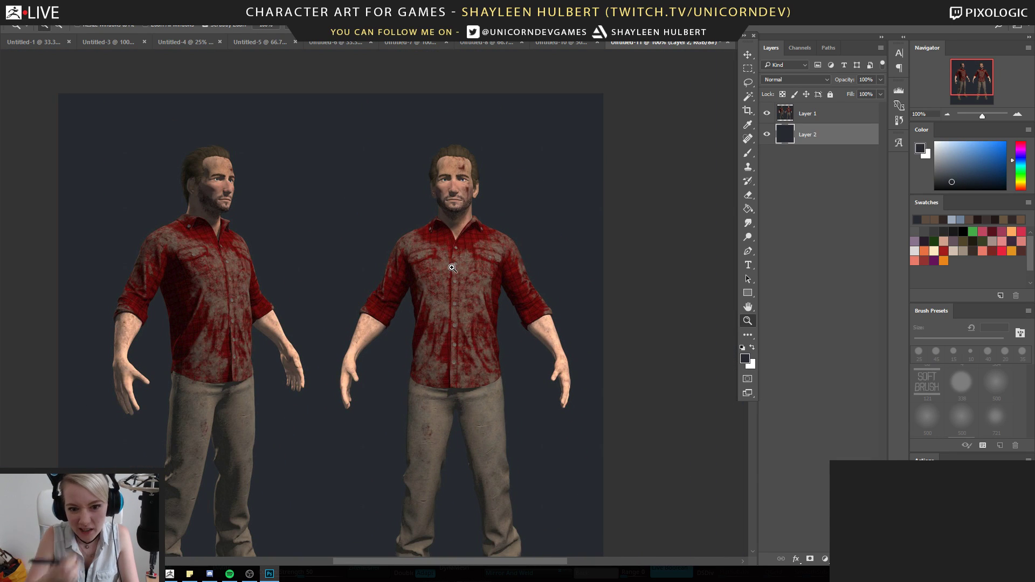
{"action": "left_click", "coordinate": [452, 202]}
{"action": "left_click", "coordinate": [463, 294], "text": "alt"}
{"action": "left_click", "coordinate": [469, 280]}
{"action": "left_click", "coordinate": [493, 257], "text": "alt"}
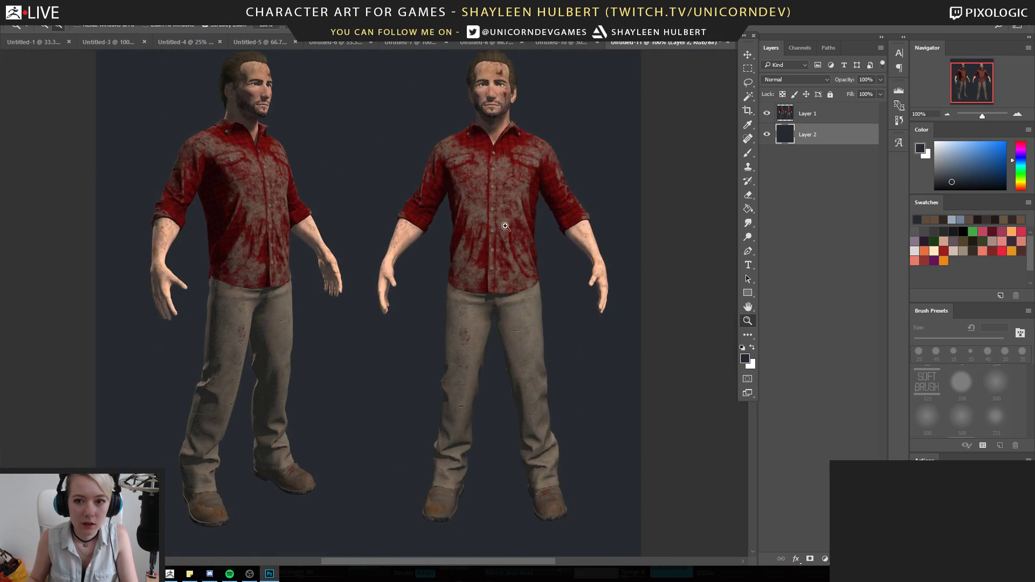
Add a new layer above Layer 1 and select all four boots of both figures with freehand Lasso outlines
{"action": "left_click", "coordinate": [840, 113]}
{"action": "key", "text": "ctrl+shift+alt+n"}
{"action": "left_click", "coordinate": [748, 82]}
{"action": "mouse_move", "coordinate": [558, 487]}
{"action": "left_mouse_down"}
{"action": "mouse_move", "coordinate": [540, 492]}
{"action": "mouse_move", "coordinate": [547, 527]}
{"action": "mouse_move", "coordinate": [573, 484]}
{"action": "left_mouse_up"}
{"action": "mouse_move", "coordinate": [463, 486]}
{"action": "left_mouse_down", "text": "shift"}
{"action": "mouse_move", "coordinate": [445, 487]}
{"action": "mouse_move", "coordinate": [476, 500]}
{"action": "left_mouse_up", "text": "shift"}
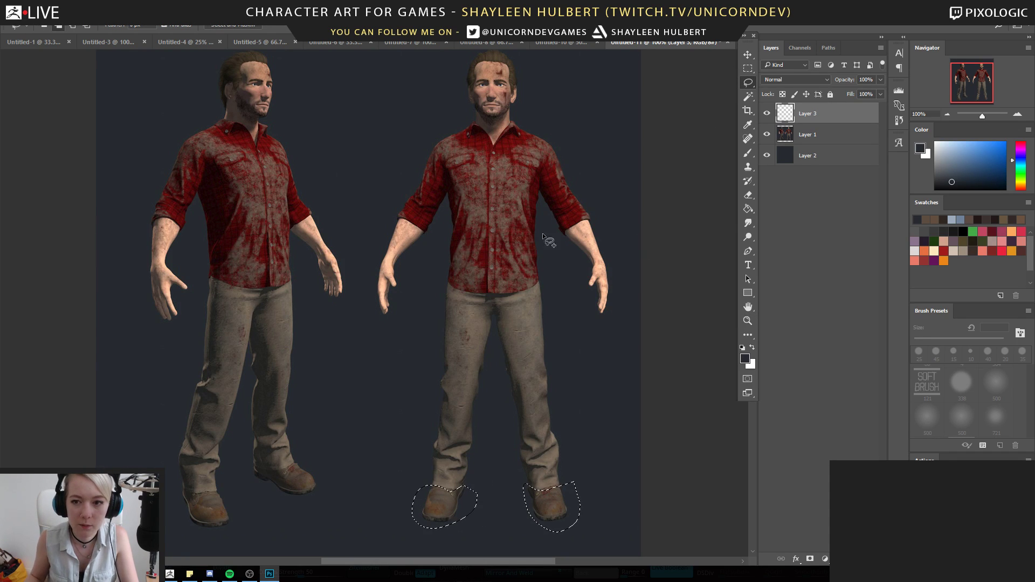
{"action": "mouse_move", "coordinate": [297, 461]}
{"action": "left_mouse_down", "text": "shift"}
{"action": "mouse_move", "coordinate": [264, 465]}
{"action": "mouse_move", "coordinate": [330, 488]}
{"action": "mouse_move", "coordinate": [298, 462]}
{"action": "left_mouse_up", "text": "shift"}
{"action": "mouse_move", "coordinate": [233, 503]}
{"action": "left_mouse_down", "text": "shift"}
{"action": "mouse_move", "coordinate": [206, 488]}
{"action": "mouse_move", "coordinate": [173, 502]}
{"action": "mouse_move", "coordinate": [232, 502]}
{"action": "left_mouse_up", "text": "shift"}
Examine how both figures read at thumbnail size and at larger magnifications
{"action": "key", "text": "z"}
{"action": "left_click", "coordinate": [663, 363], "text": "alt"}
{"action": "left_click", "coordinate": [657, 370], "text": "alt"}
{"action": "left_click", "coordinate": [657, 370], "text": "alt"}
{"action": "left_click", "coordinate": [657, 371], "text": "alt"}
{"action": "left_click", "coordinate": [657, 371], "text": "alt"}
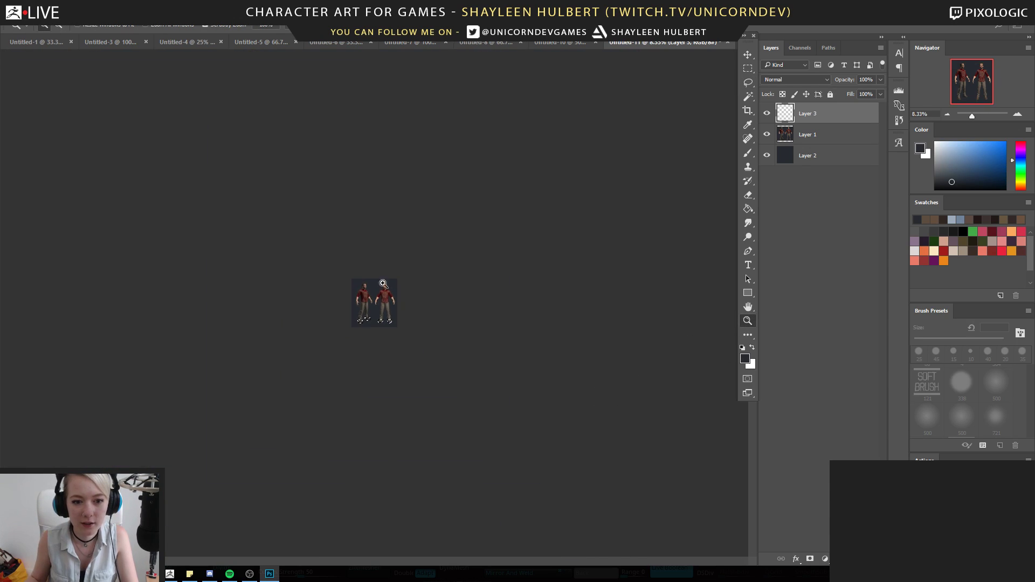
{"action": "left_click", "coordinate": [477, 367], "text": "alt"}
{"action": "left_click", "coordinate": [467, 361], "text": "alt"}
{"action": "left_click", "coordinate": [464, 357], "text": "alt"}
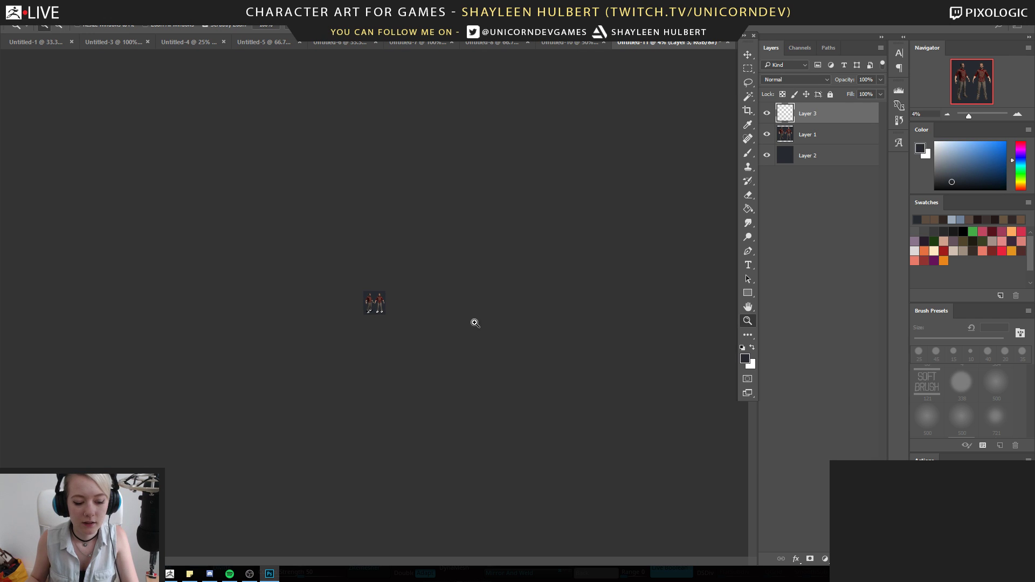
{"action": "left_click", "coordinate": [394, 347]}
{"action": "left_click", "coordinate": [402, 353]}
{"action": "left_click", "coordinate": [398, 353]}
{"action": "left_click", "coordinate": [397, 352]}
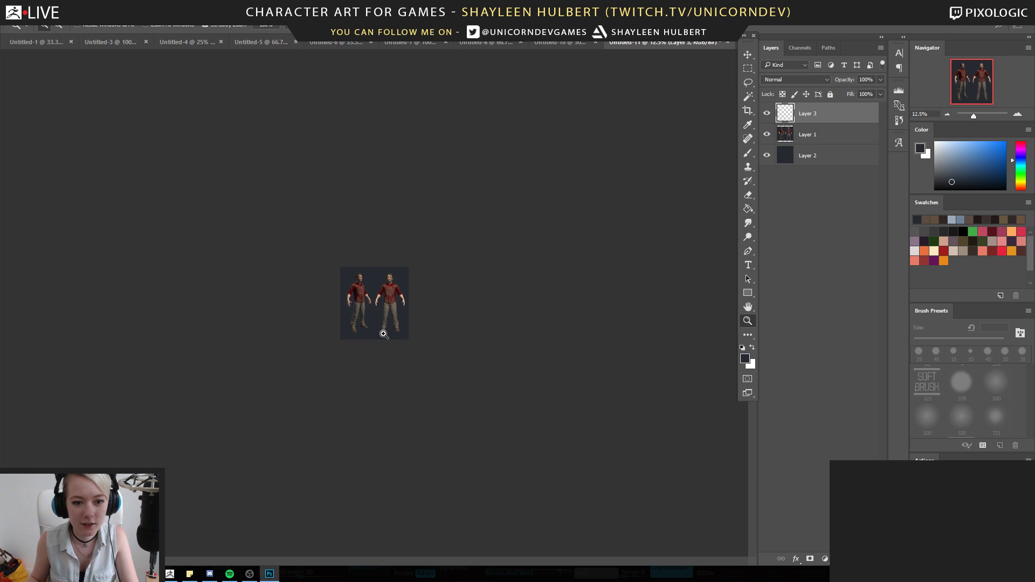
{"action": "left_click", "coordinate": [455, 335]}
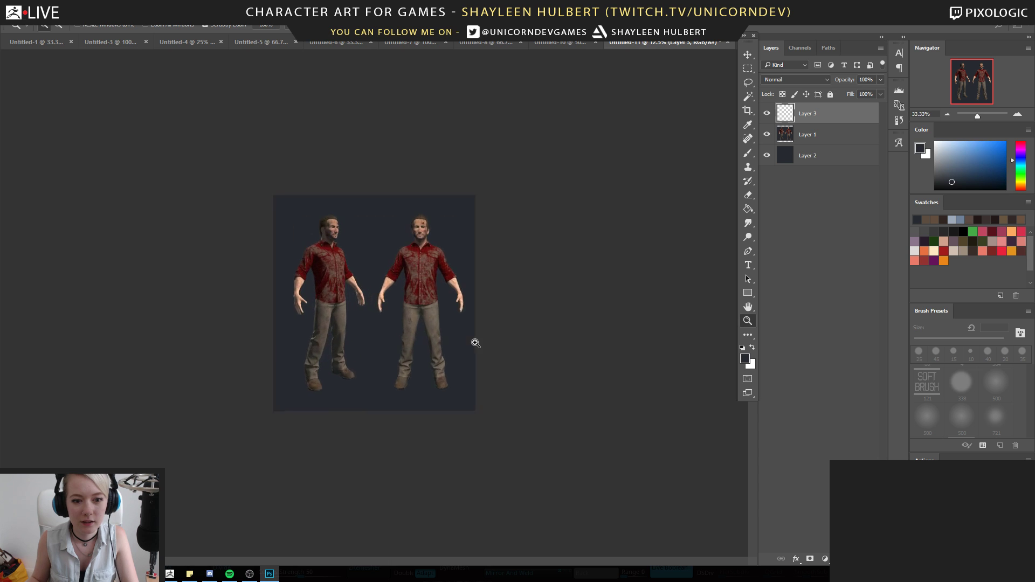
{"action": "left_click", "coordinate": [474, 342]}
{"action": "left_click", "coordinate": [517, 326]}
Add a Brightness/Contrast adjustment layer limited to the selected boots, with brightness -81 and contrast -9
{"action": "left_click", "coordinate": [747, 55]}
{"action": "key", "text": "ctrl+h"}
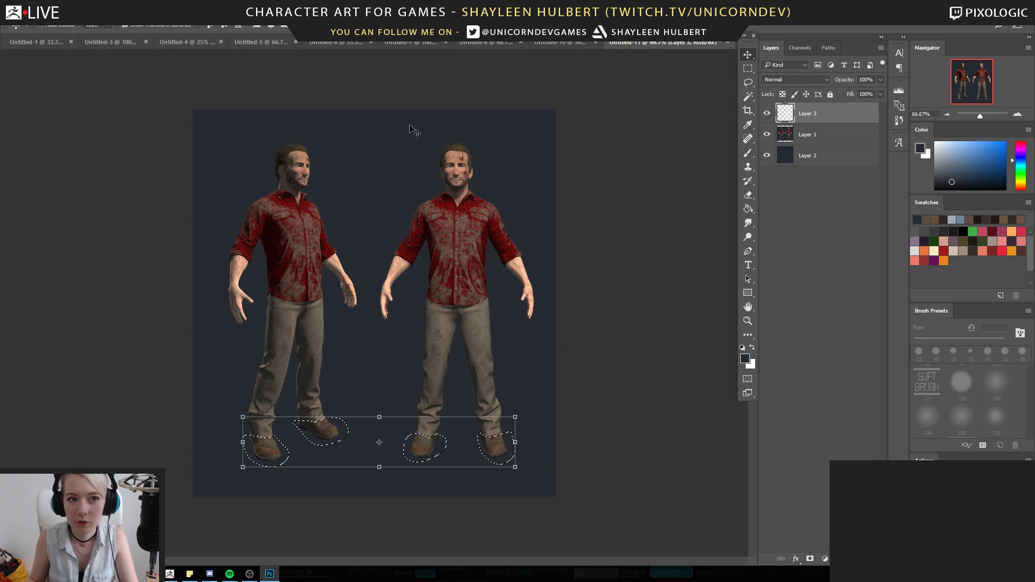
{"action": "left_click", "coordinate": [825, 559]}
{"action": "left_click", "coordinate": [864, 370]}
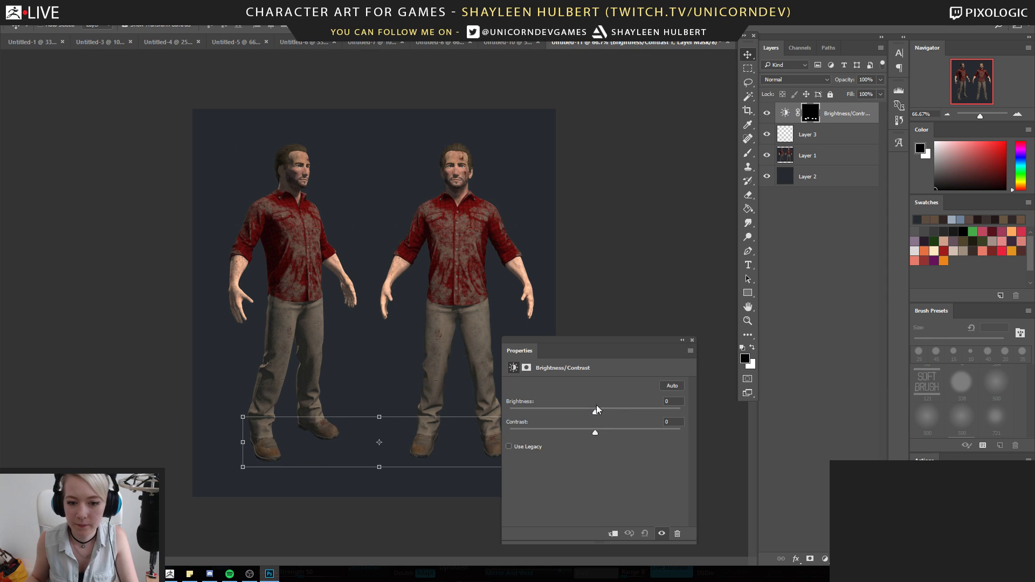
{"action": "left_click_drag", "start_coordinate": [587, 430], "coordinate": [577, 411]}
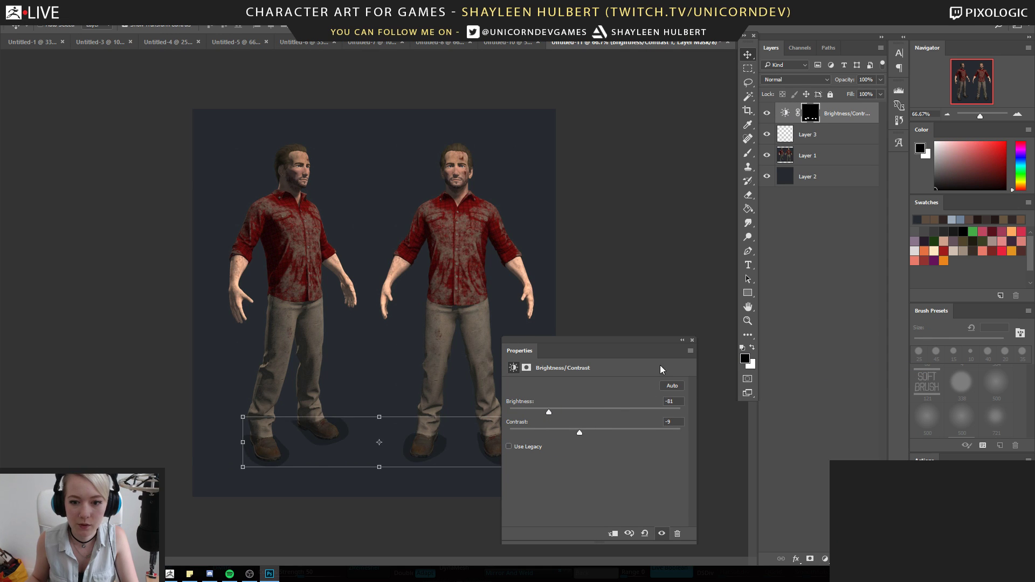
{"action": "left_click", "coordinate": [692, 340]}
Clean up the adjustment's mask with a 25 px brush, removing the darkened halo around the boots
{"action": "key", "text": "e"}
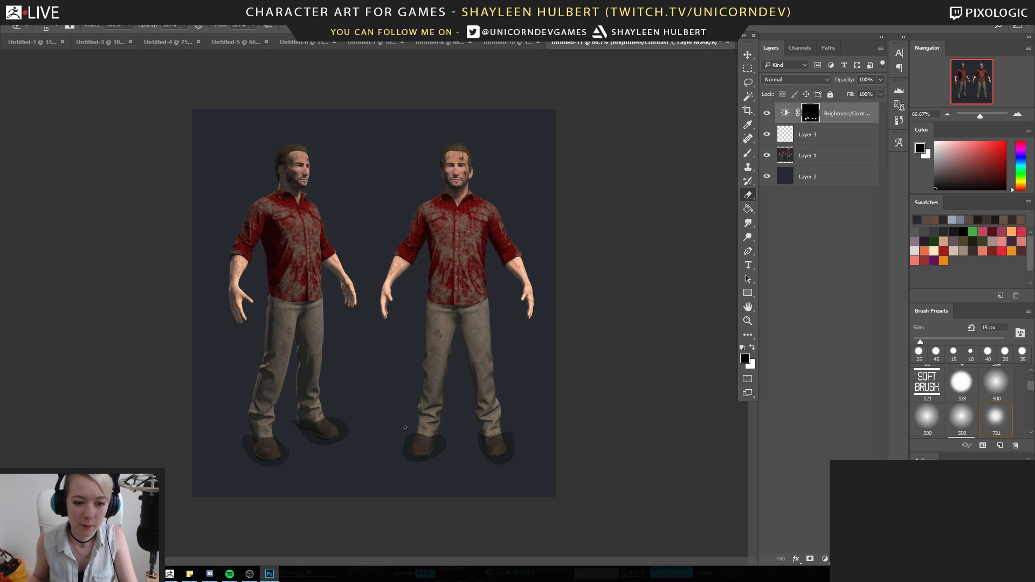
{"action": "key", "text": "ctrl+z"}
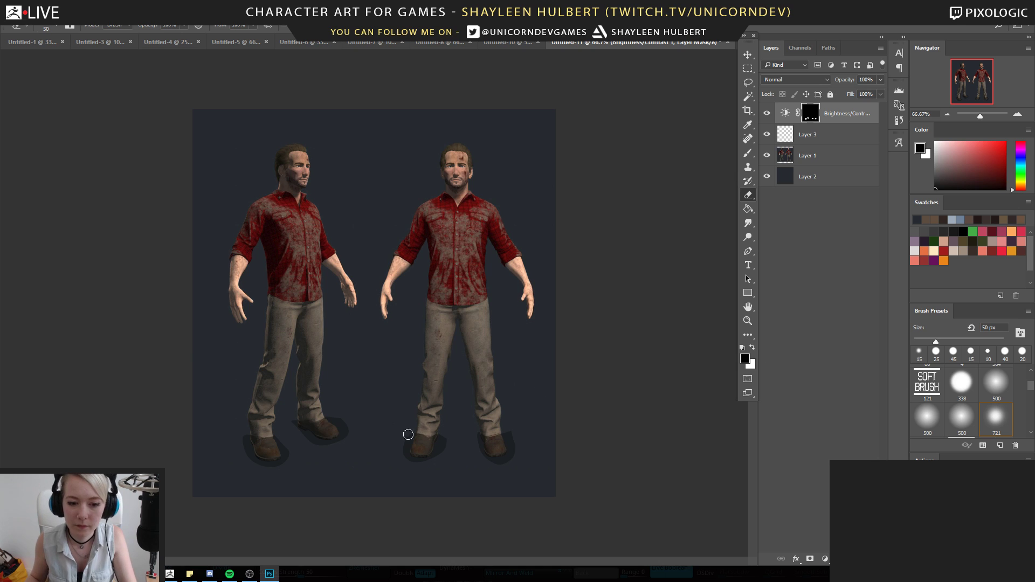
{"action": "left_click_drag", "start_coordinate": [403, 450], "coordinate": [411, 455]}
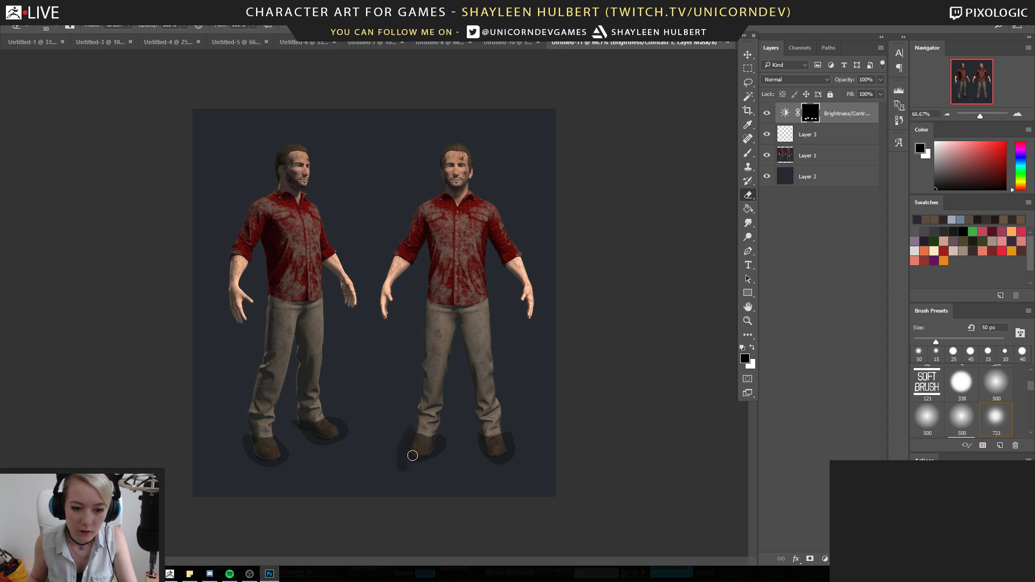
{"action": "left_click", "coordinate": [753, 349]}
{"action": "key", "text": "b"}
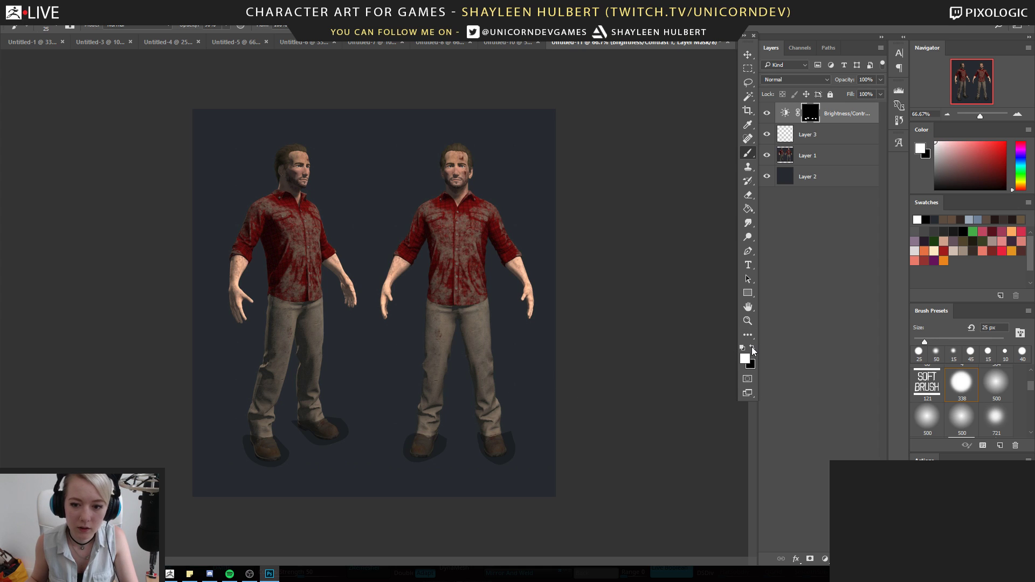
{"action": "left_click", "coordinate": [753, 349]}
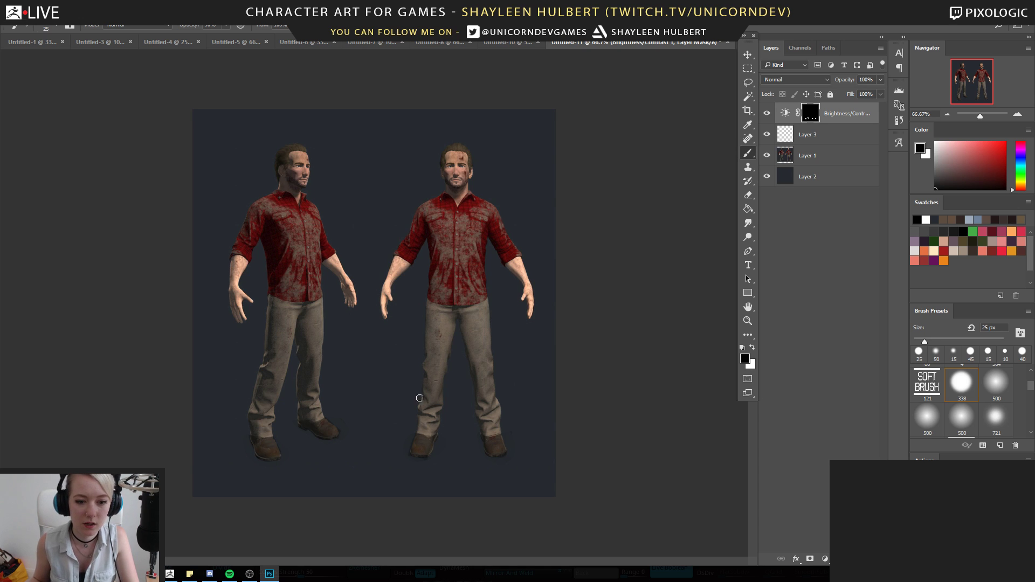
Compare the boots with and without the Brightness/Contrast adjustment
{"action": "left_click", "coordinate": [767, 114]}
{"action": "left_click", "coordinate": [767, 114]}
{"action": "left_click", "coordinate": [767, 114]}
{"action": "left_click", "coordinate": [767, 114]}
{"action": "left_click", "coordinate": [768, 112]}
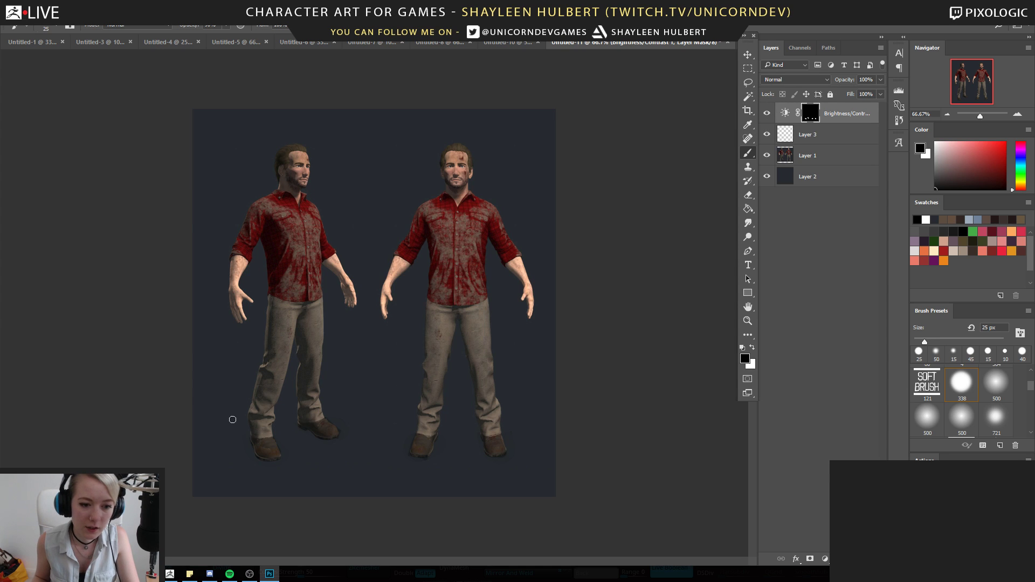
{"action": "left_click", "coordinate": [771, 117]}
{"action": "left_click", "coordinate": [771, 116]}
{"action": "left_click", "coordinate": [770, 117]}
{"action": "left_click", "coordinate": [770, 117]}
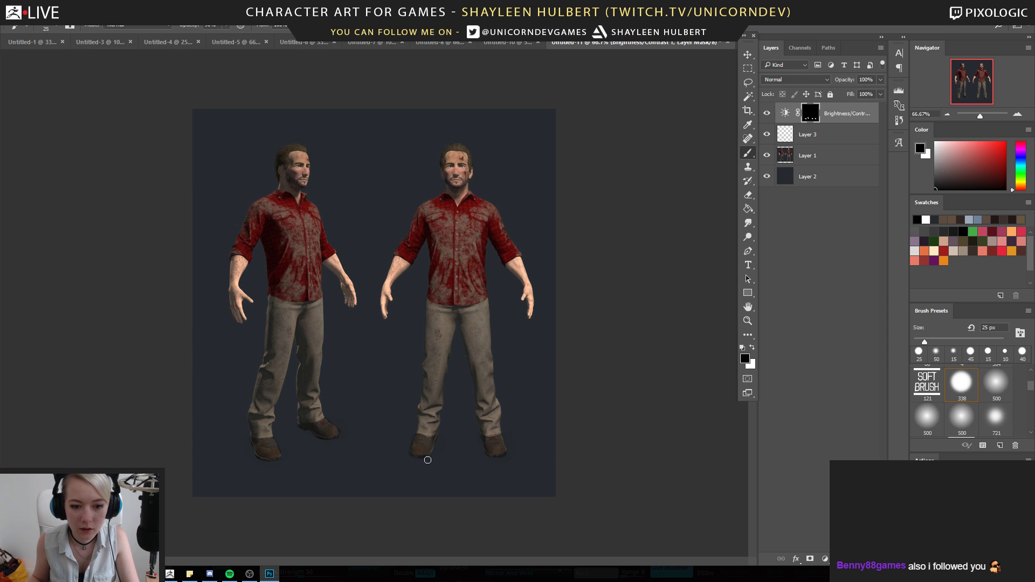
{"action": "left_click", "coordinate": [768, 114]}
{"action": "left_click", "coordinate": [768, 114]}
{"action": "left_click", "coordinate": [768, 114]}
{"action": "left_click", "coordinate": [767, 114]}
{"action": "left_click", "coordinate": [766, 115]}
{"action": "left_click", "coordinate": [766, 115]}
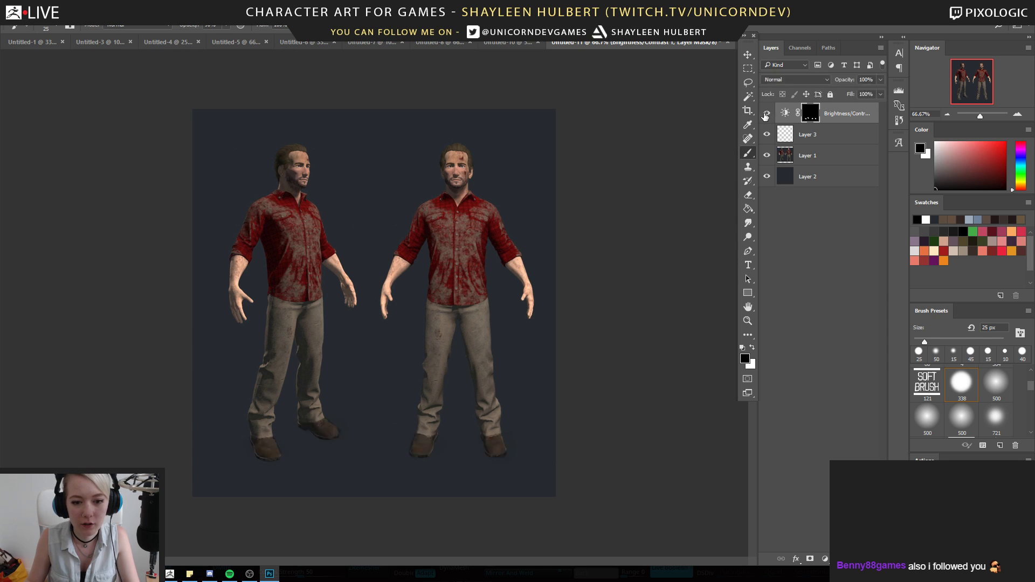
{"action": "left_click", "coordinate": [767, 114]}
{"action": "left_click", "coordinate": [767, 114]}
{"action": "left_click", "coordinate": [767, 114]}
{"action": "left_click", "coordinate": [767, 113]}
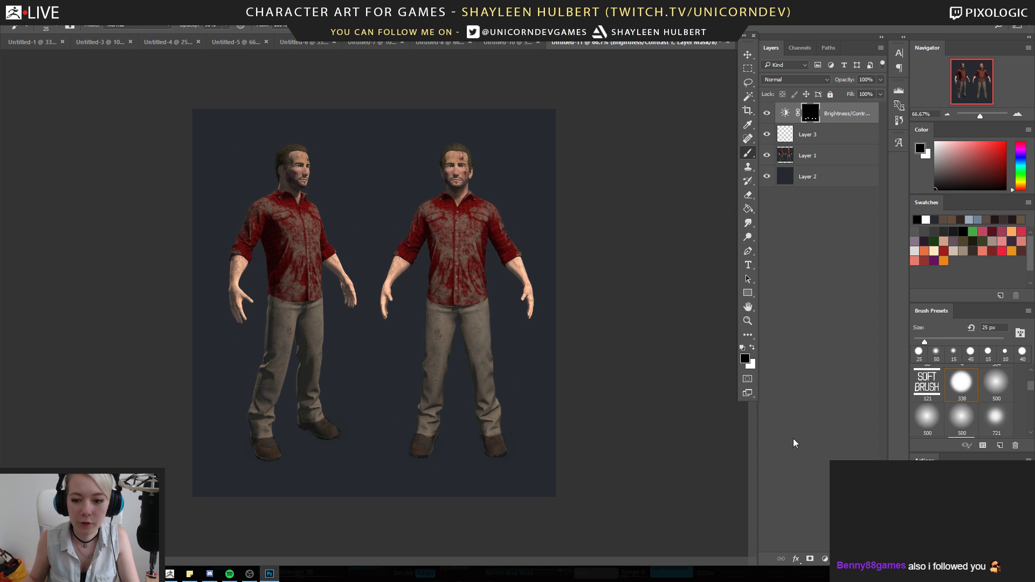
On a new layer, paint dark brown sampled near the boots over the lower trouser legs of both figures
{"action": "key", "text": "ctrl+shift+alt+n"}
{"action": "left_click", "coordinate": [510, 286], "text": "alt"}
{"action": "key", "text": "bracketright"}
{"action": "key", "text": "bracketright"}
{"action": "key", "text": "bracketright"}
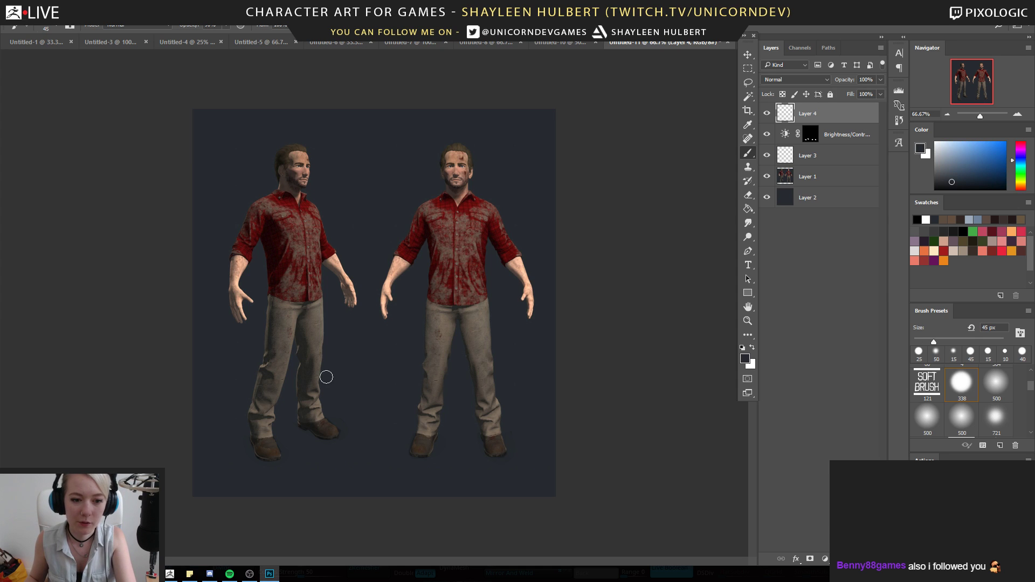
{"action": "left_click", "coordinate": [263, 468], "text": "alt"}
{"action": "mouse_move", "coordinate": [259, 419]}
{"action": "left_mouse_down"}
{"action": "mouse_move", "coordinate": [267, 424]}
{"action": "mouse_move", "coordinate": [261, 392]}
{"action": "mouse_move", "coordinate": [315, 416]}
{"action": "left_mouse_up"}
{"action": "mouse_move", "coordinate": [425, 394]}
{"action": "left_mouse_down"}
{"action": "mouse_move", "coordinate": [487, 416]}
{"action": "mouse_move", "coordinate": [493, 401]}
{"action": "left_mouse_up"}
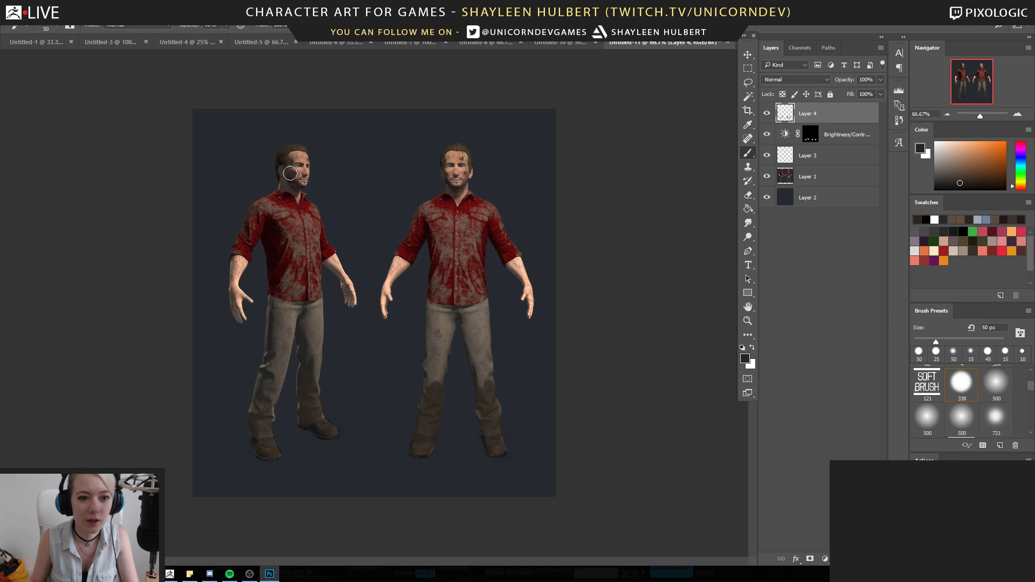
Paint a dark red sampled from the shirt over the lower part of both figures' shirts
{"action": "left_click", "coordinate": [281, 283], "text": "alt"}
{"action": "left_click_drag", "start_coordinate": [285, 287], "coordinate": [318, 294]}
{"action": "mouse_move", "coordinate": [437, 293]}
{"action": "left_mouse_down"}
{"action": "mouse_move", "coordinate": [461, 282]}
{"action": "mouse_move", "coordinate": [472, 293]}
{"action": "mouse_move", "coordinate": [433, 270]}
{"action": "left_mouse_up"}
{"action": "left_click", "coordinate": [169, 7]}
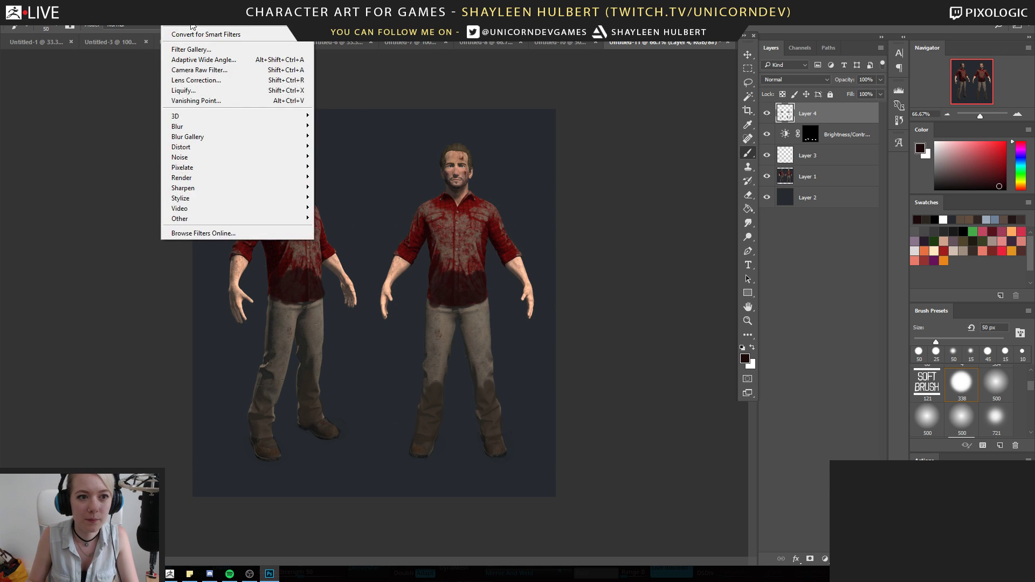
{"action": "left_click", "coordinate": [186, 21]}
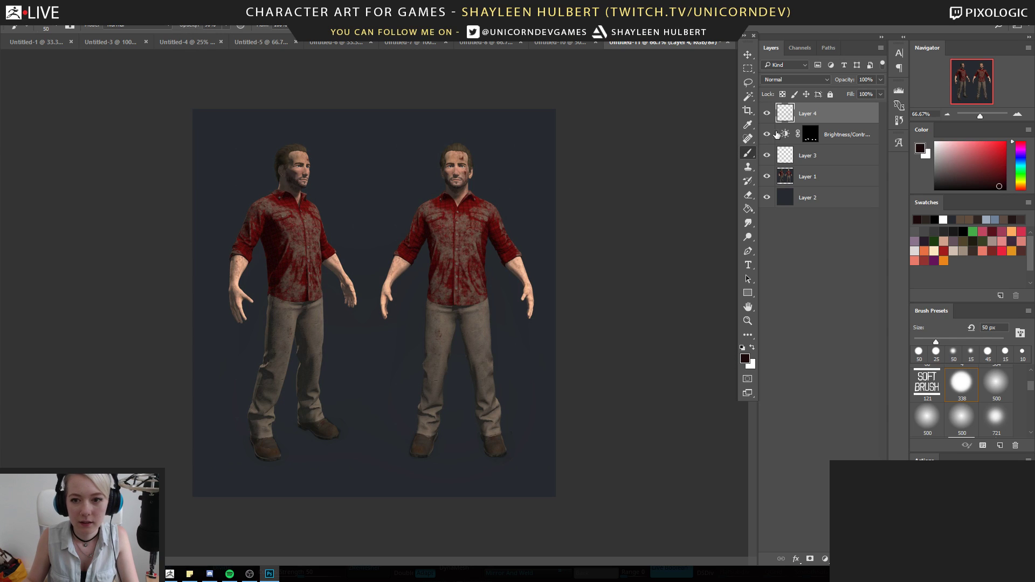
{"action": "left_click", "coordinate": [767, 115]}
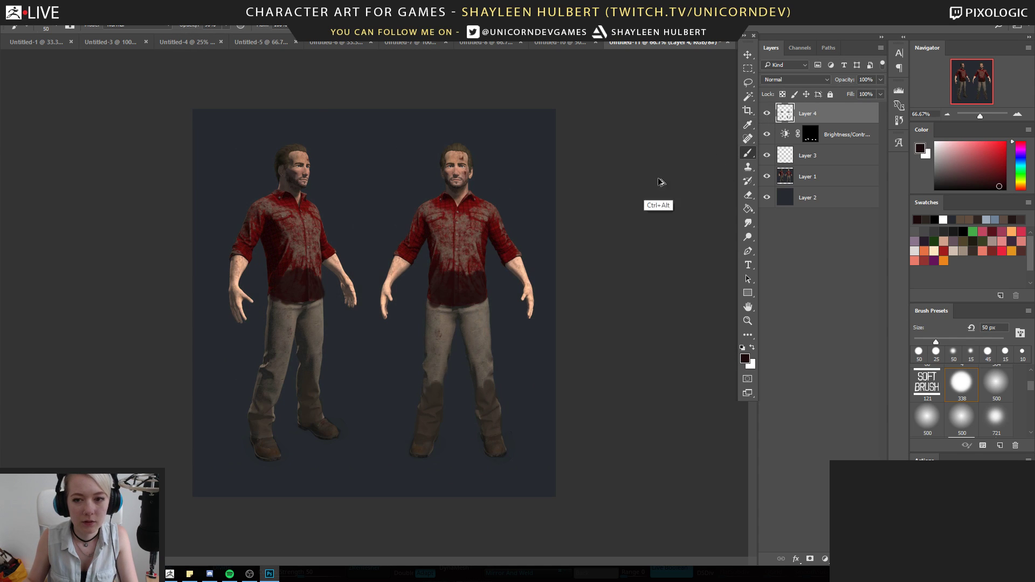
Apply a Gaussian Blur of 10 px radius to Layer 4 and lower the layer's opacity to 49%
{"action": "left_click", "coordinate": [170, 8]}
{"action": "mouse_move", "coordinate": [178, 123]}
{"action": "left_click", "coordinate": [141, 166]}
{"action": "left_click_drag", "start_coordinate": [560, 325], "coordinate": [575, 328]}
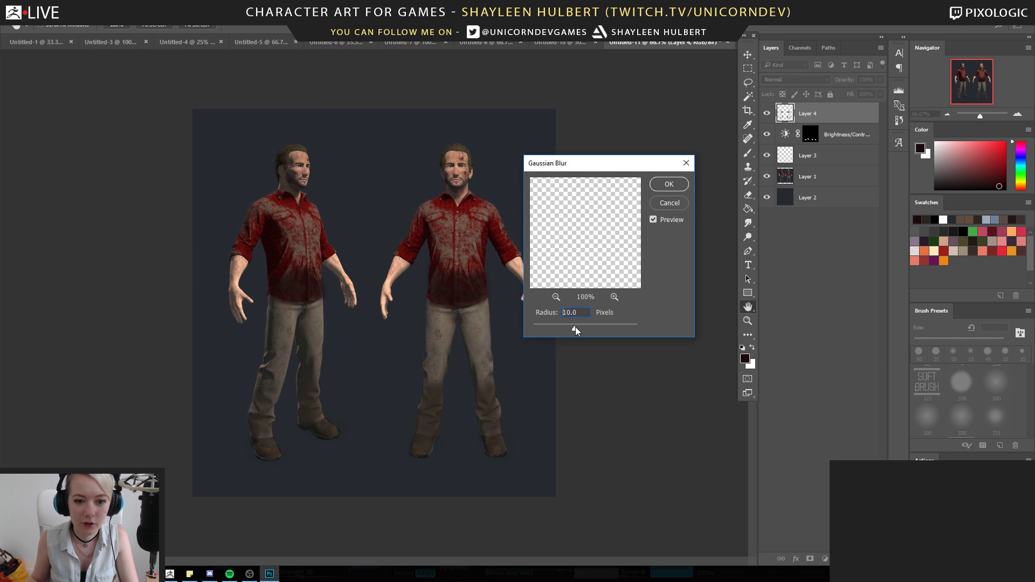
{"action": "left_click", "coordinate": [669, 184]}
{"action": "left_click_drag", "start_coordinate": [870, 92], "coordinate": [853, 94]}
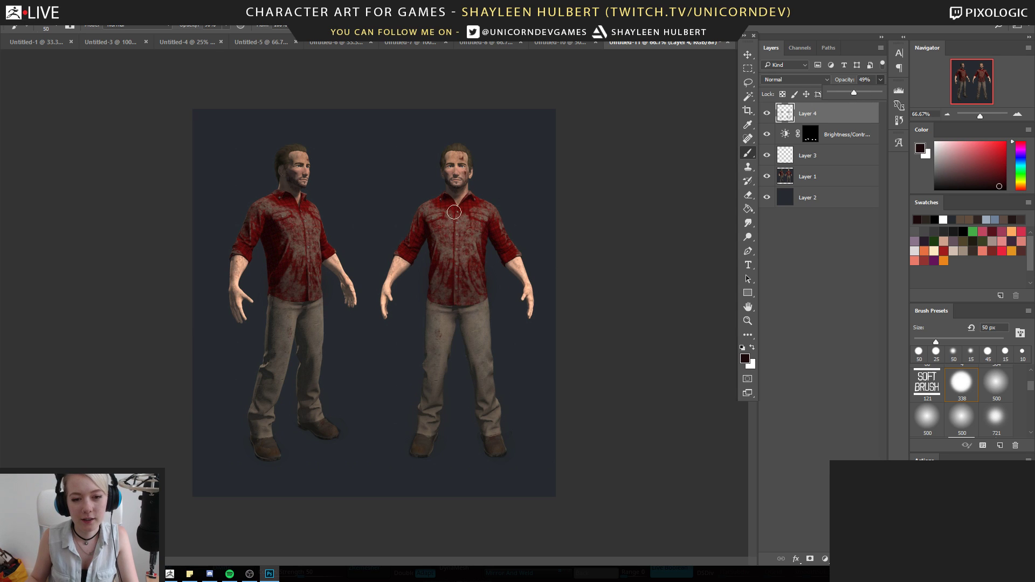
Compare the figures with and without the blurred dark shading on Layer 4
{"action": "key", "text": "d"}
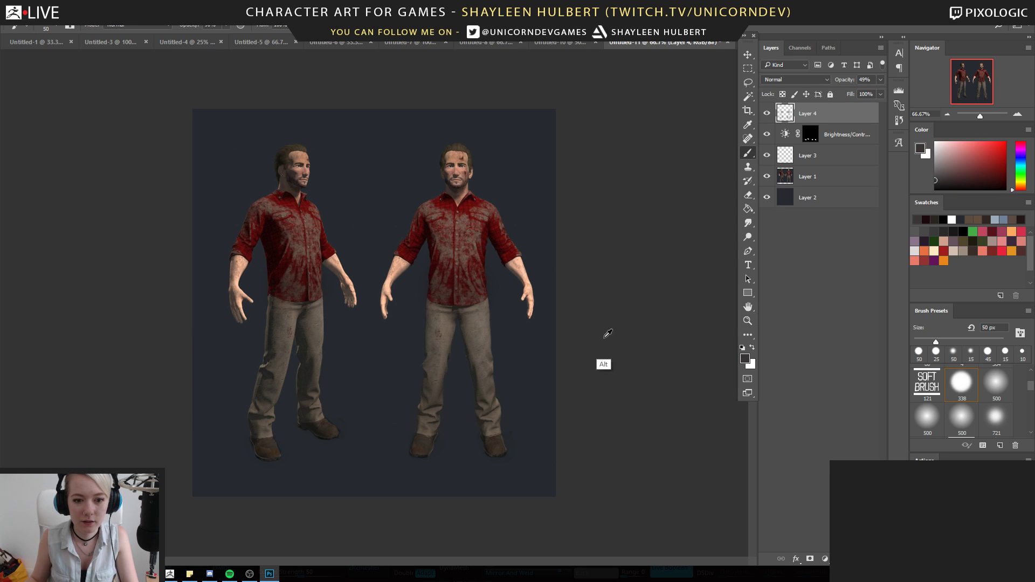
{"action": "key", "text": "e"}
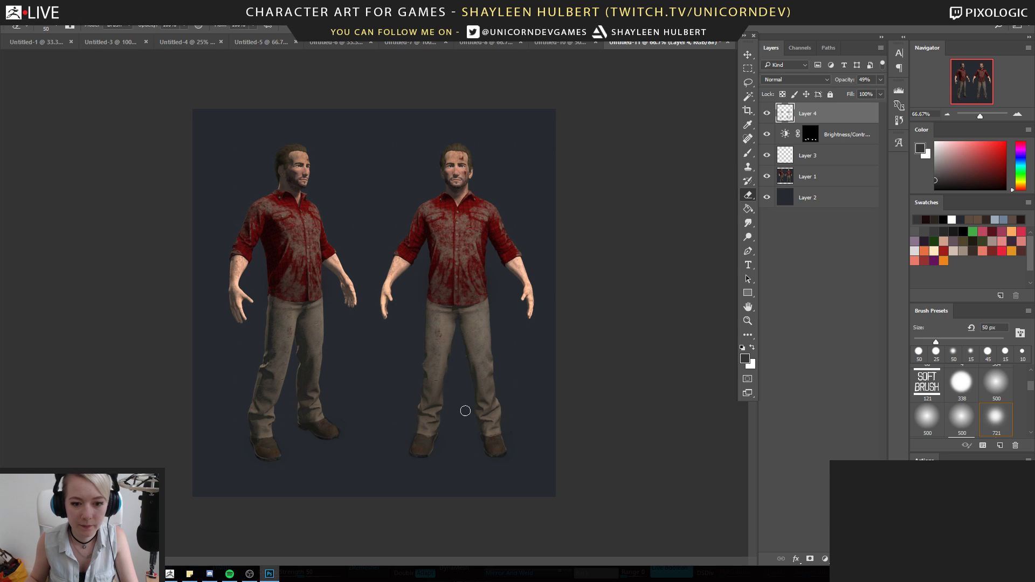
{"action": "left_click", "coordinate": [767, 113]}
{"action": "left_click", "coordinate": [767, 114]}
{"action": "left_click", "coordinate": [766, 114]}
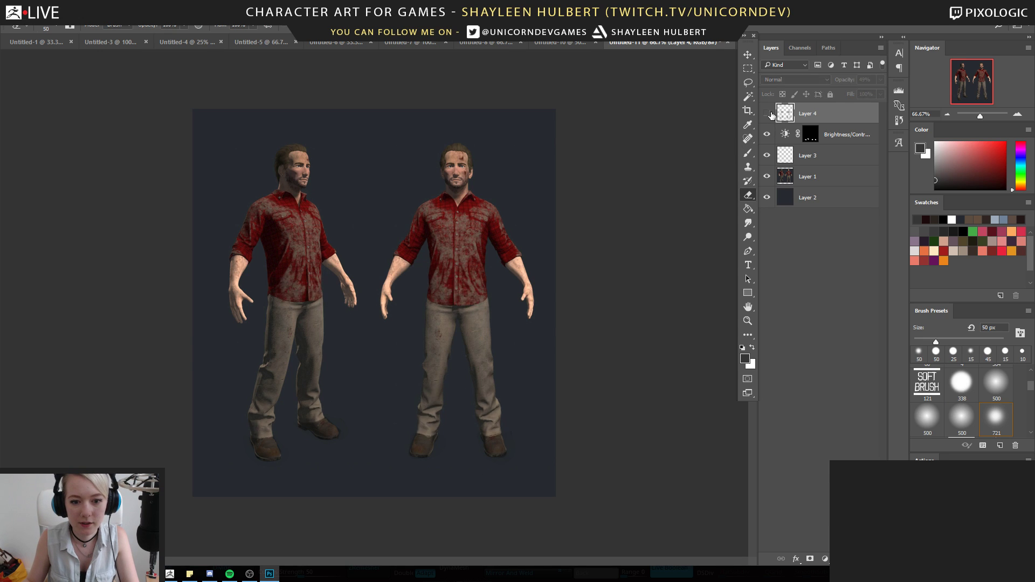
{"action": "left_click", "coordinate": [766, 114]}
{"action": "left_click", "coordinate": [747, 321]}
{"action": "left_click", "coordinate": [597, 312], "text": "alt"}
{"action": "left_click", "coordinate": [655, 254]}
Set Layer 4 to Multiply at 35% opacity and compare the figures with and without it
{"action": "left_click", "coordinate": [806, 81]}
{"action": "left_click", "coordinate": [796, 106]}
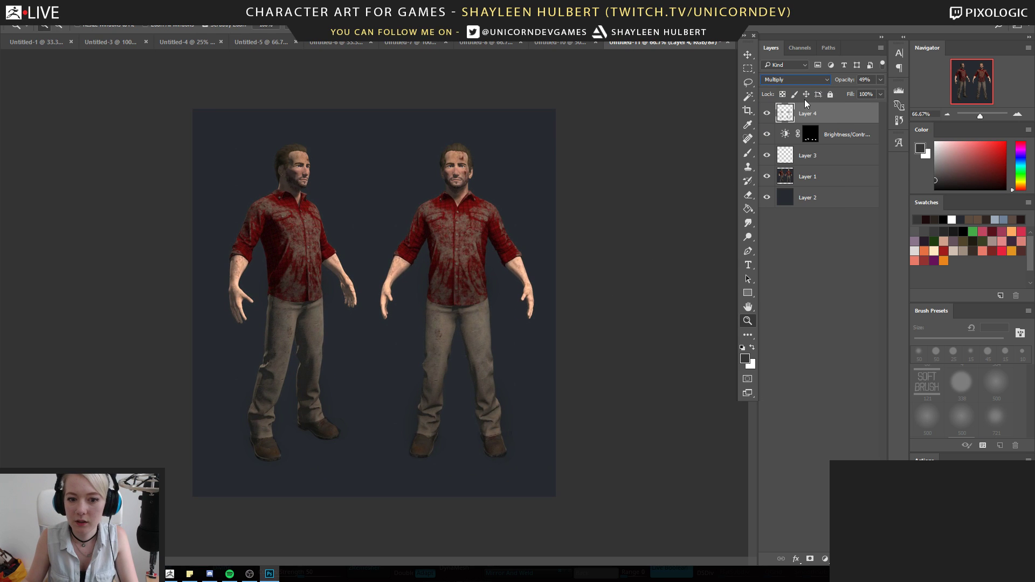
{"action": "left_click", "coordinate": [767, 116]}
{"action": "left_click", "coordinate": [767, 115]}
{"action": "left_click", "coordinate": [767, 116]}
{"action": "left_click", "coordinate": [767, 114]}
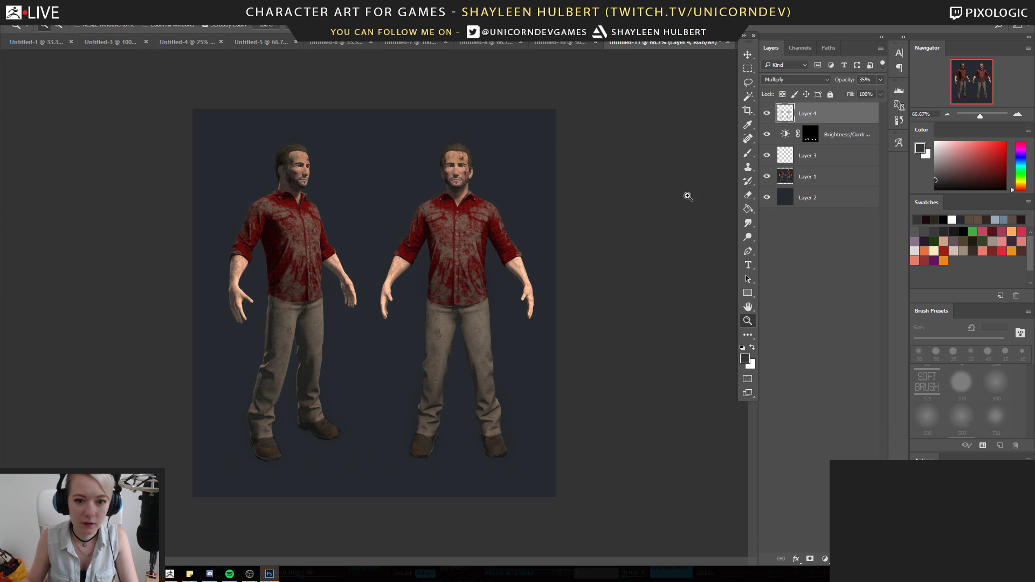
Sample the dark red from the front figure's shirt chest and reduce the brush size to 25 px
{"action": "left_click_drag", "start_coordinate": [474, 239], "coordinate": [447, 120]}
{"action": "key", "text": "b"}
{"action": "left_click", "coordinate": [437, 225], "text": "alt"}
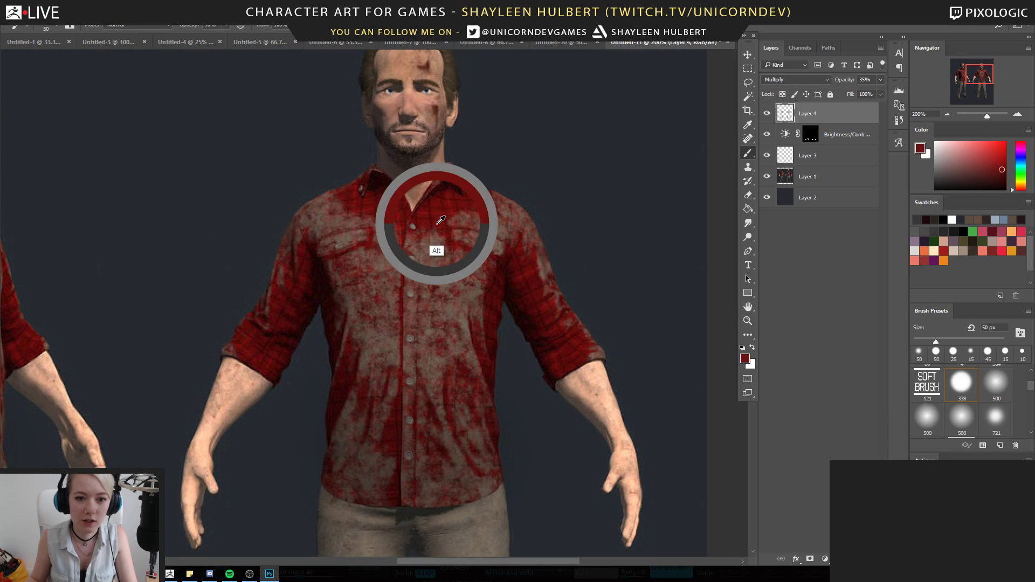
{"action": "key", "text": "bracketleft"}
{"action": "key", "text": "bracketleft"}
{"action": "key", "text": "bracketleft"}
{"action": "key", "text": "bracketleft"}
{"action": "key", "text": "bracketleft"}
{"action": "key", "text": "bracketleft"}
{"action": "key", "text": "bracketleft"}
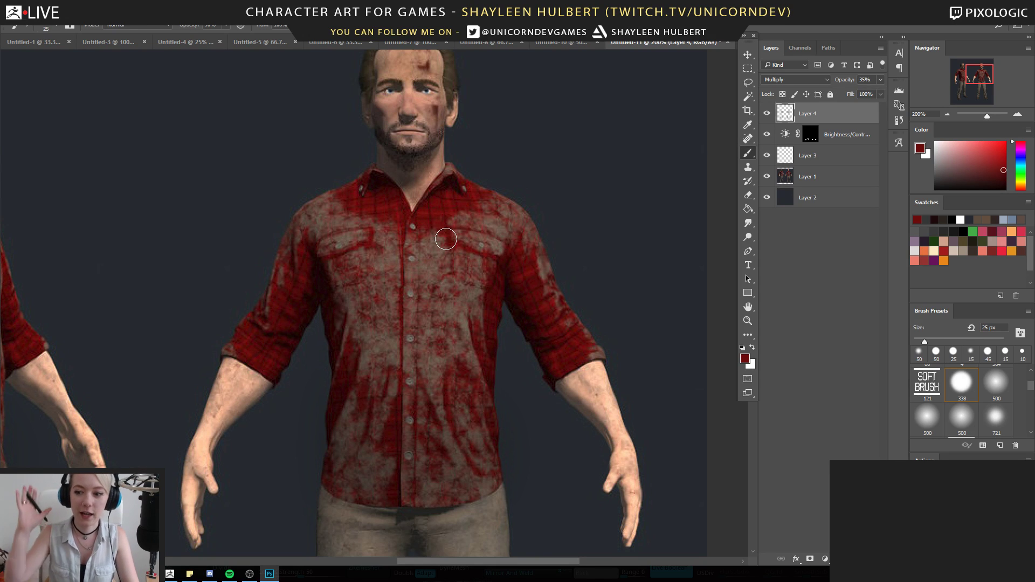
Examine the front figure's trousers up close and the overall shading of both figures
{"action": "left_click", "coordinate": [747, 321]}
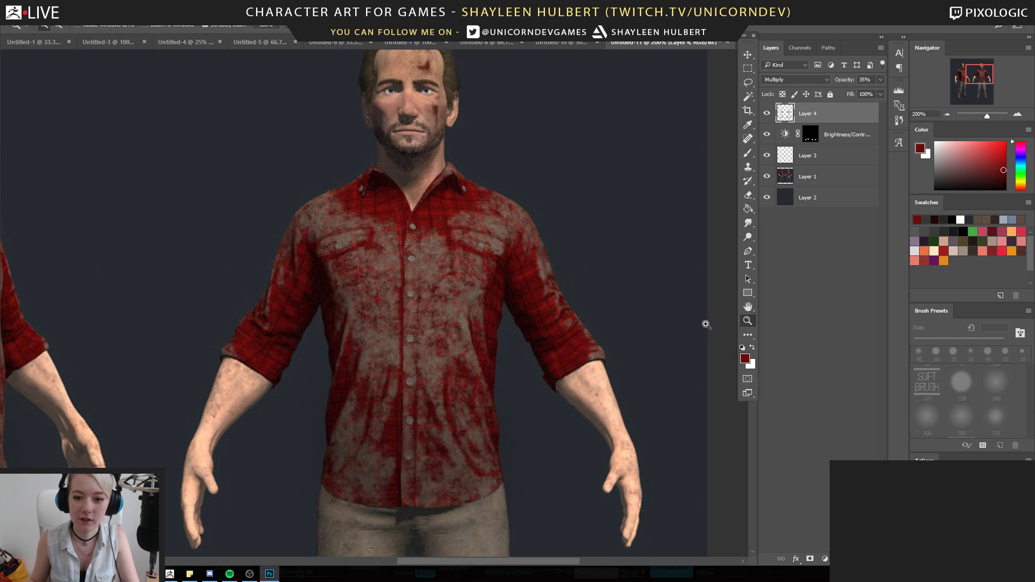
{"action": "left_click", "coordinate": [619, 321], "text": "alt"}
{"action": "left_click", "coordinate": [609, 366], "text": "alt"}
{"action": "left_click", "coordinate": [431, 372]}
{"action": "left_click", "coordinate": [459, 357]}
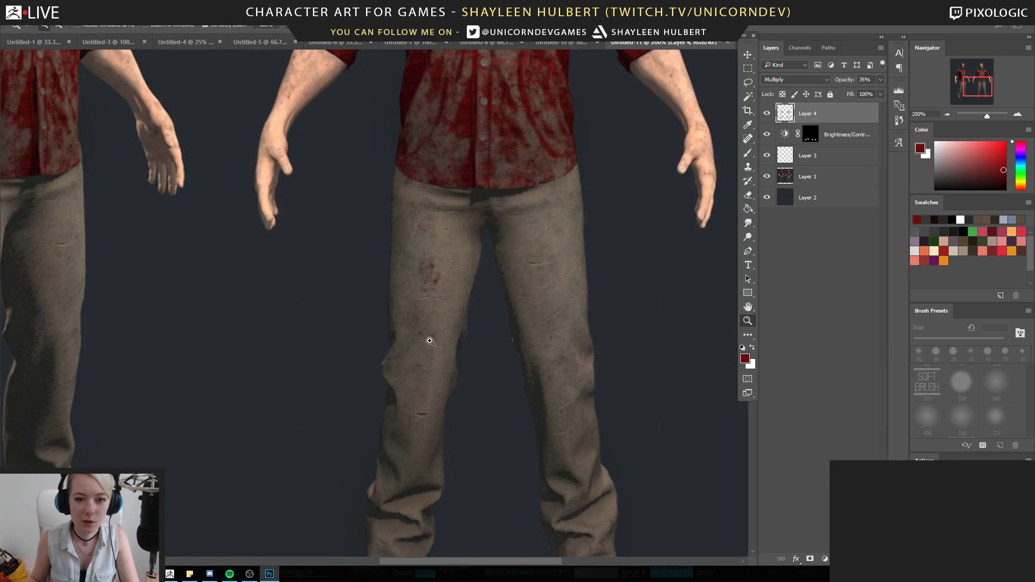
{"action": "left_click", "coordinate": [521, 263], "text": "alt"}
{"action": "left_click_drag", "start_coordinate": [528, 191], "coordinate": [508, 309]}
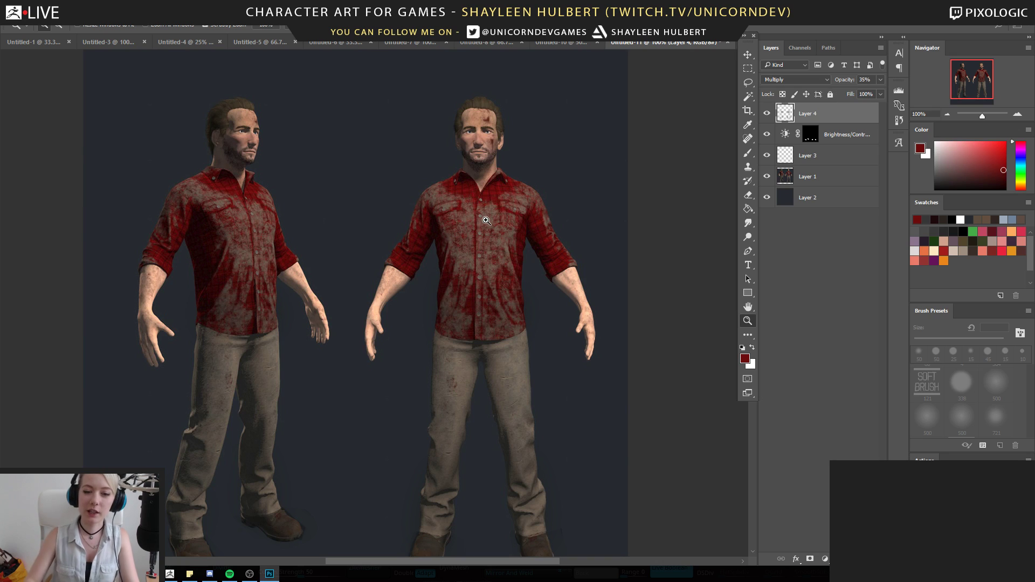
On a new layer, paint sampled dark reds and browns over the washed-out stains on the viewer's-right half of the front figure's shirt
{"action": "key", "text": "b"}
{"action": "left_click", "coordinate": [485, 197], "text": "alt"}
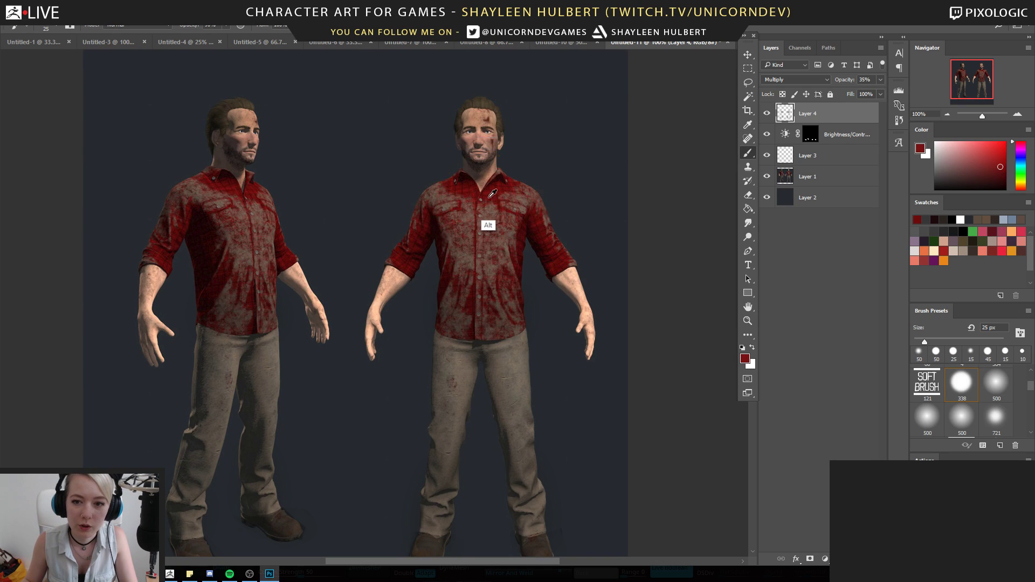
{"action": "key", "text": "ctrl+shift+alt+n"}
{"action": "mouse_move", "coordinate": [491, 213]}
{"action": "left_mouse_down"}
{"action": "mouse_move", "coordinate": [512, 273]}
{"action": "mouse_move", "coordinate": [502, 304]}
{"action": "mouse_move", "coordinate": [503, 246]}
{"action": "left_mouse_up"}
{"action": "left_click", "coordinate": [505, 249], "text": "alt"}
{"action": "left_click", "coordinate": [483, 215], "text": "alt"}
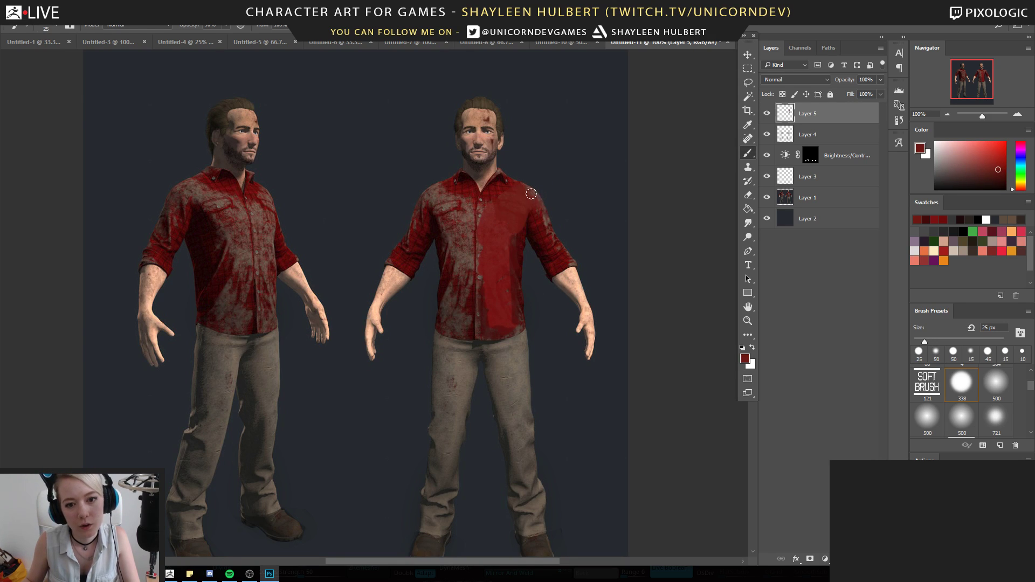
{"action": "left_click", "coordinate": [476, 295], "text": "alt"}
{"action": "left_click_drag", "start_coordinate": [490, 311], "coordinate": [510, 331]}
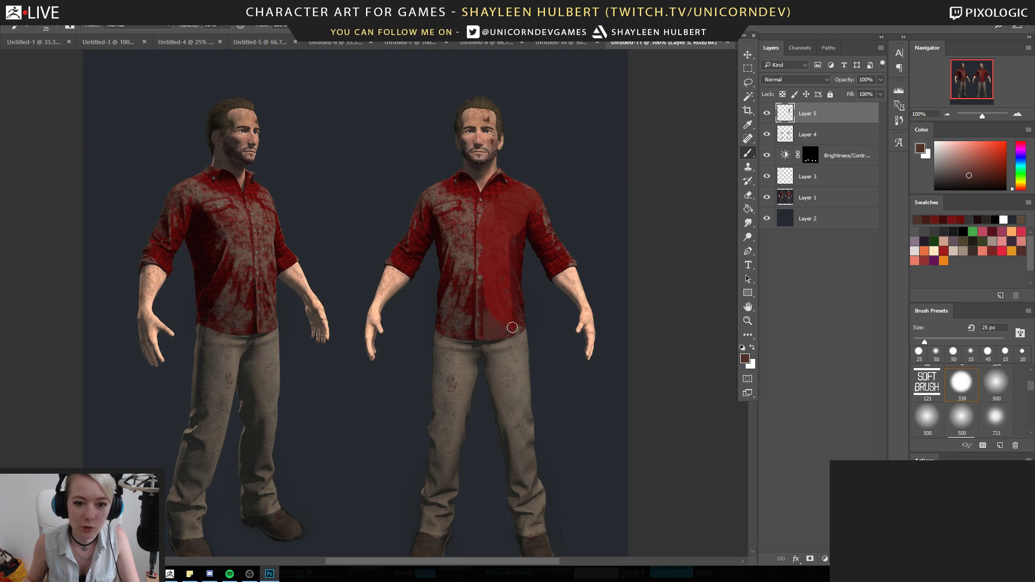
Paint sampled reds over the other half of the front figure's shirt and dab muted brown onto its shoulders and lower hem
{"action": "left_click", "coordinate": [463, 194], "text": "alt"}
{"action": "mouse_move", "coordinate": [467, 201]}
{"action": "left_mouse_down"}
{"action": "mouse_move", "coordinate": [453, 244]}
{"action": "mouse_move", "coordinate": [468, 269]}
{"action": "mouse_move", "coordinate": [455, 301]}
{"action": "mouse_move", "coordinate": [464, 321]}
{"action": "mouse_move", "coordinate": [471, 308]}
{"action": "left_mouse_up"}
{"action": "left_click", "coordinate": [444, 311], "text": "alt"}
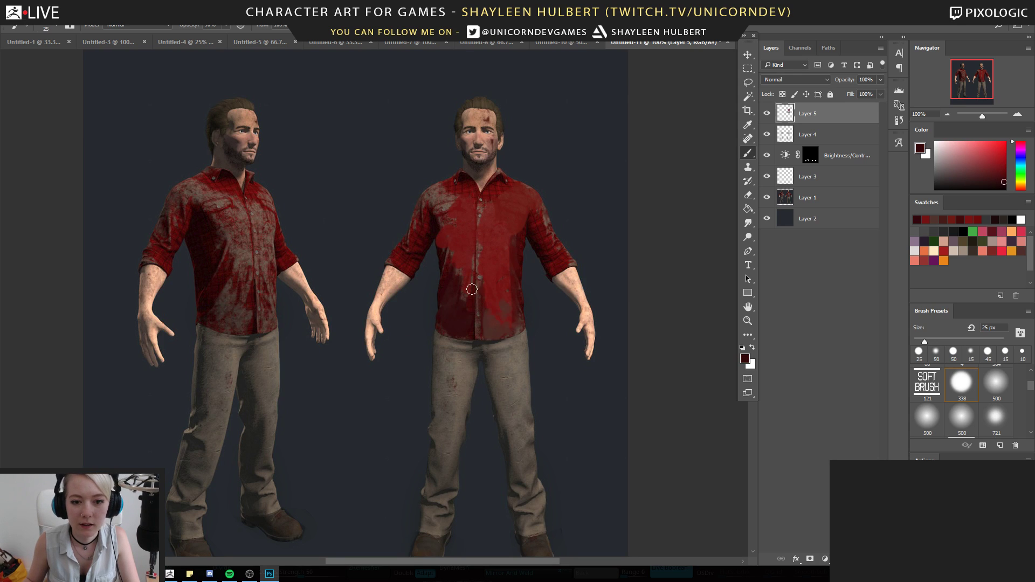
{"action": "left_click", "coordinate": [445, 184], "text": "alt"}
{"action": "left_click_drag", "start_coordinate": [516, 186], "coordinate": [529, 197]}
{"action": "left_click_drag", "start_coordinate": [492, 296], "coordinate": [494, 335]}
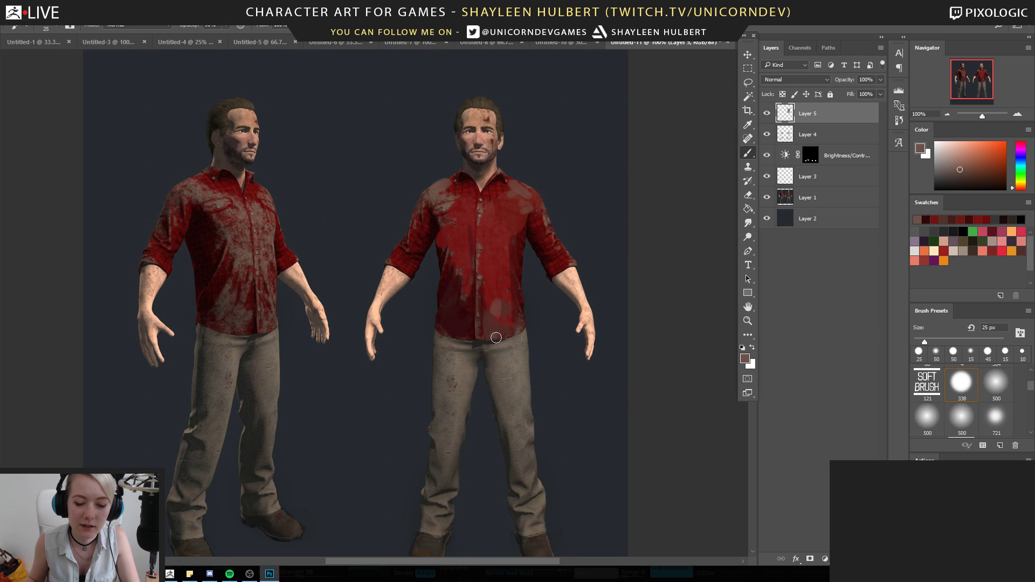
Touch up the front figure's sleeves, shoulders and button placket with reds and muted brown sampled from the shirt
{"action": "left_click", "coordinate": [427, 231], "text": "alt"}
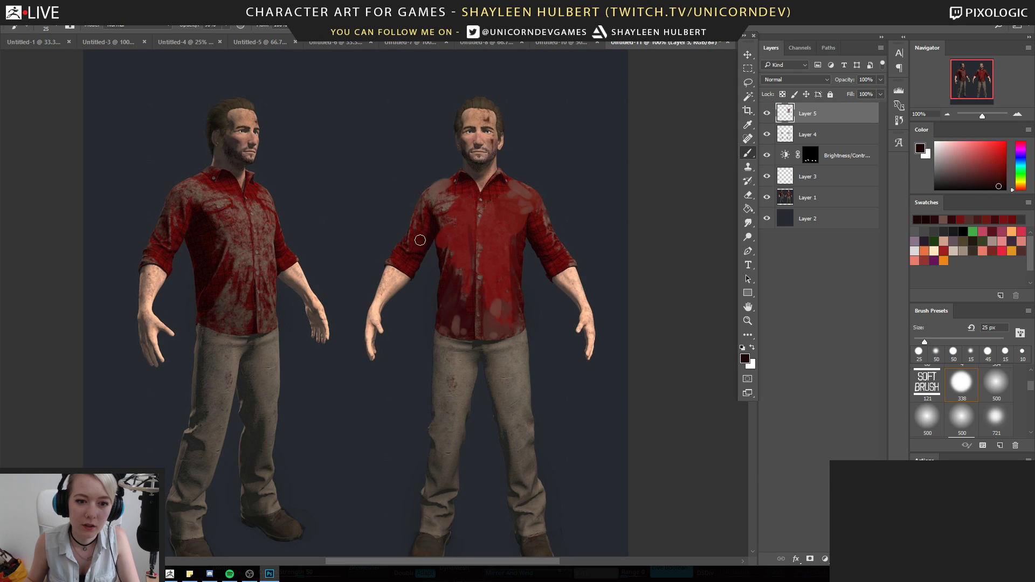
{"action": "left_click", "coordinate": [426, 221], "text": "alt"}
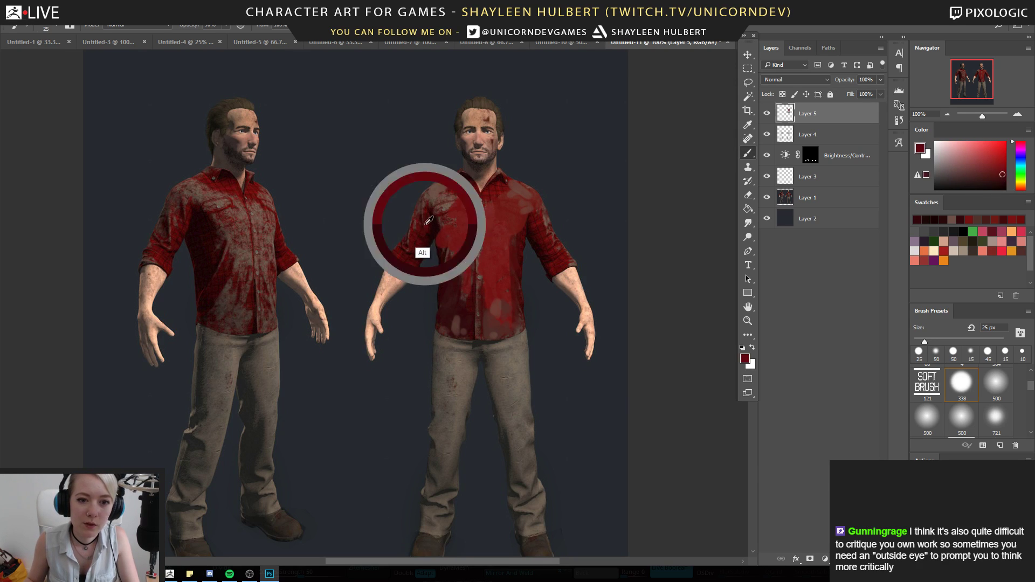
{"action": "left_click", "coordinate": [435, 193], "text": "alt"}
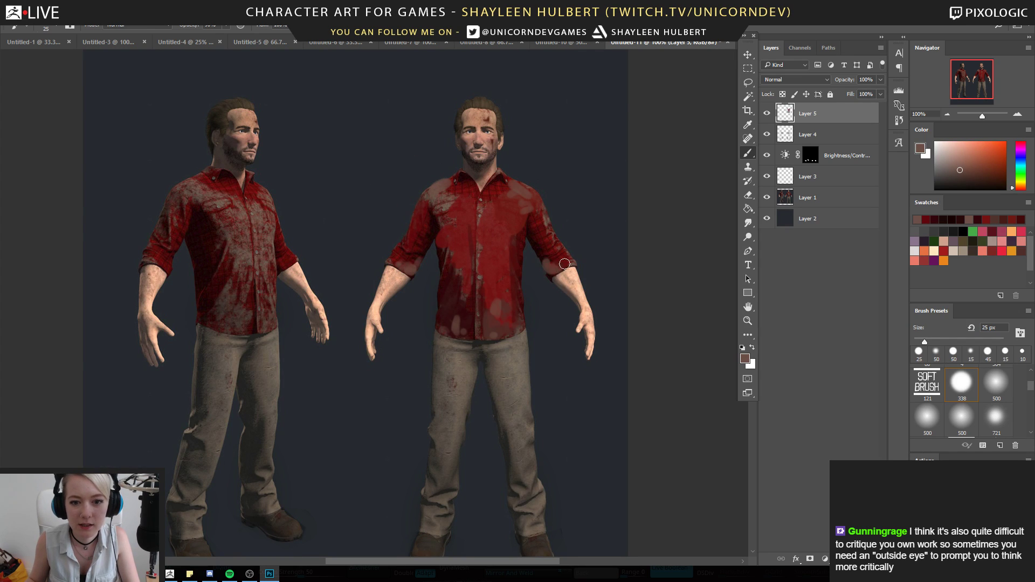
{"action": "left_click", "coordinate": [539, 234], "text": "alt"}
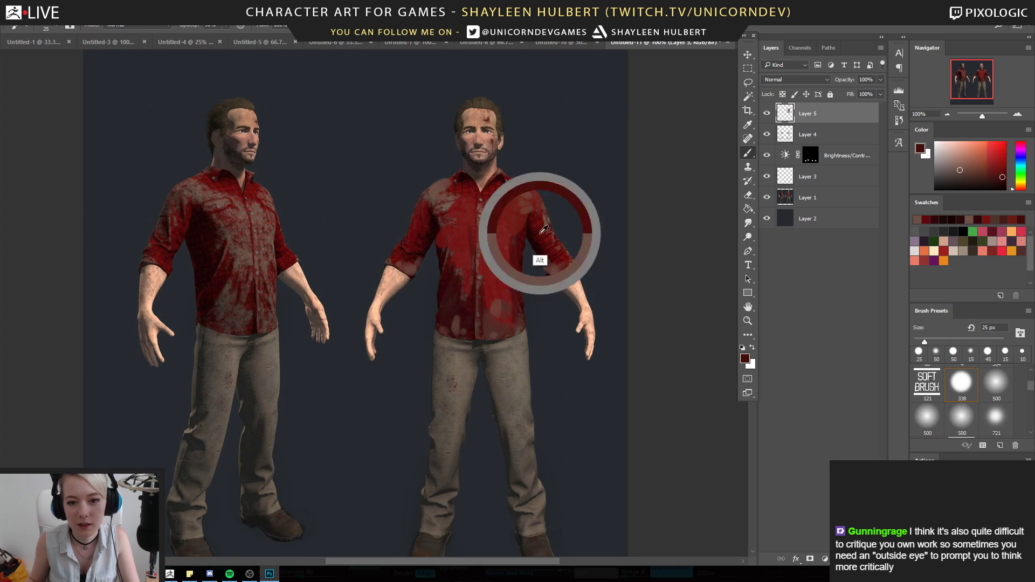
{"action": "left_click", "coordinate": [467, 191], "text": "alt"}
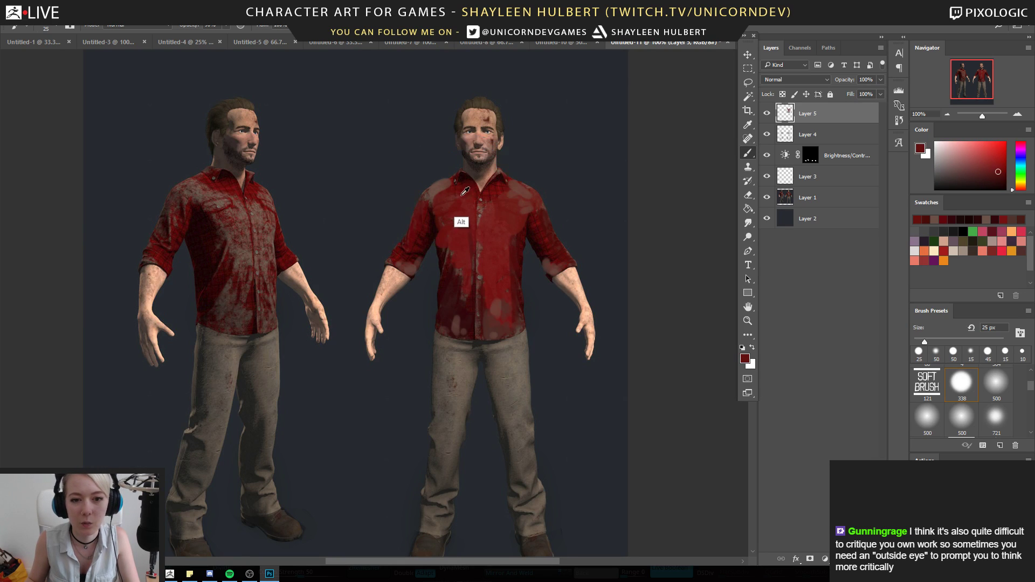
{"action": "left_click", "coordinate": [493, 196], "text": "alt"}
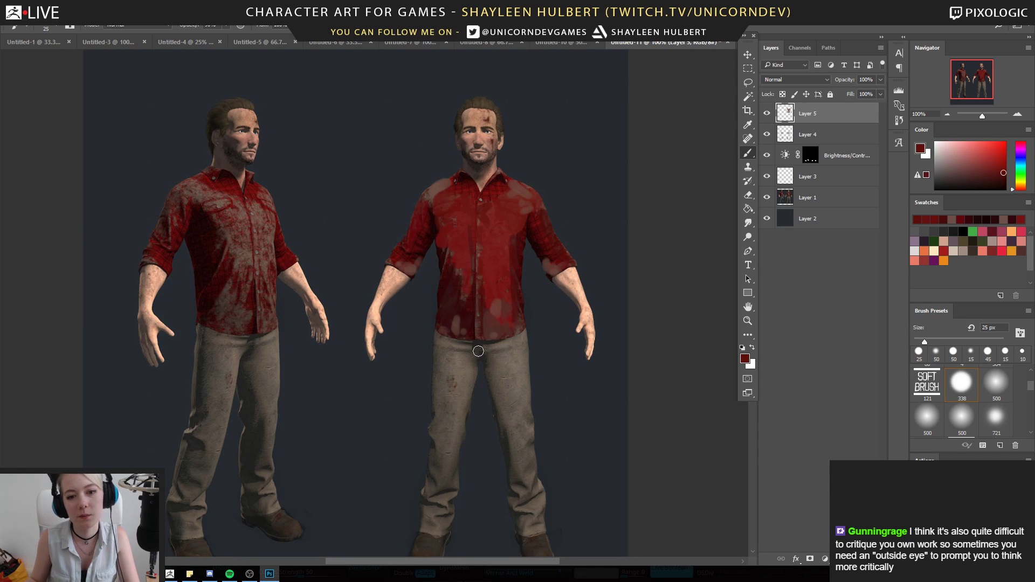
Enlarge the brush to 45 px and paint sampled reds over the stains on the angled figure's shirt torso and shoulder
{"action": "key", "text": "bracketright"}
{"action": "key", "text": "bracketright"}
{"action": "key", "text": "bracketright"}
{"action": "key", "text": "bracketright"}
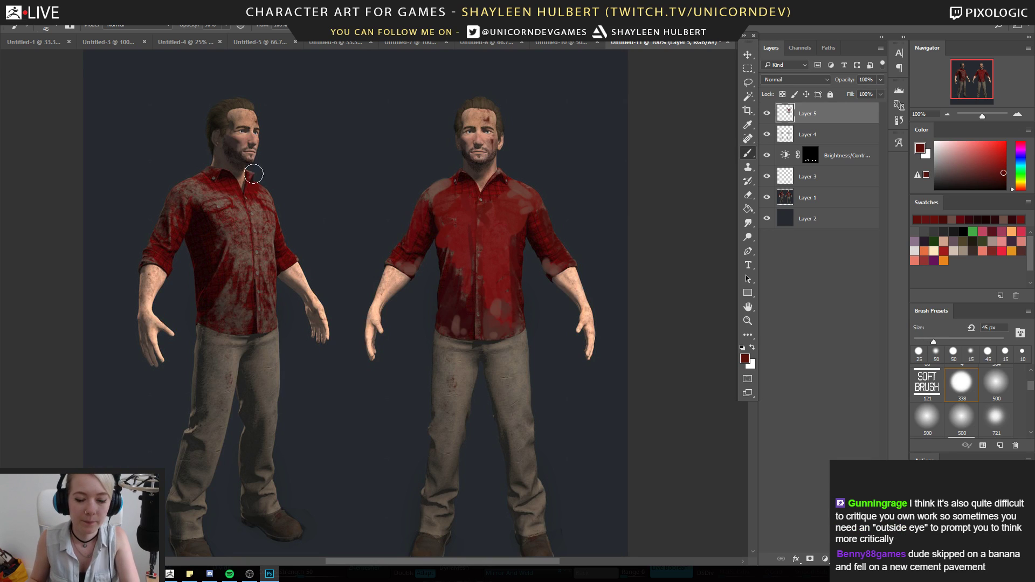
{"action": "left_click", "coordinate": [235, 186], "text": "alt"}
{"action": "left_click_drag", "start_coordinate": [219, 200], "coordinate": [251, 323]}
{"action": "left_click", "coordinate": [251, 223], "text": "alt"}
{"action": "left_click", "coordinate": [253, 195], "text": "alt"}
{"action": "mouse_move", "coordinate": [260, 195]}
{"action": "left_mouse_down"}
{"action": "mouse_move", "coordinate": [267, 305]}
{"action": "mouse_move", "coordinate": [255, 278]}
{"action": "mouse_move", "coordinate": [263, 303]}
{"action": "mouse_move", "coordinate": [213, 316]}
{"action": "left_mouse_up"}
{"action": "left_click", "coordinate": [204, 245], "text": "alt"}
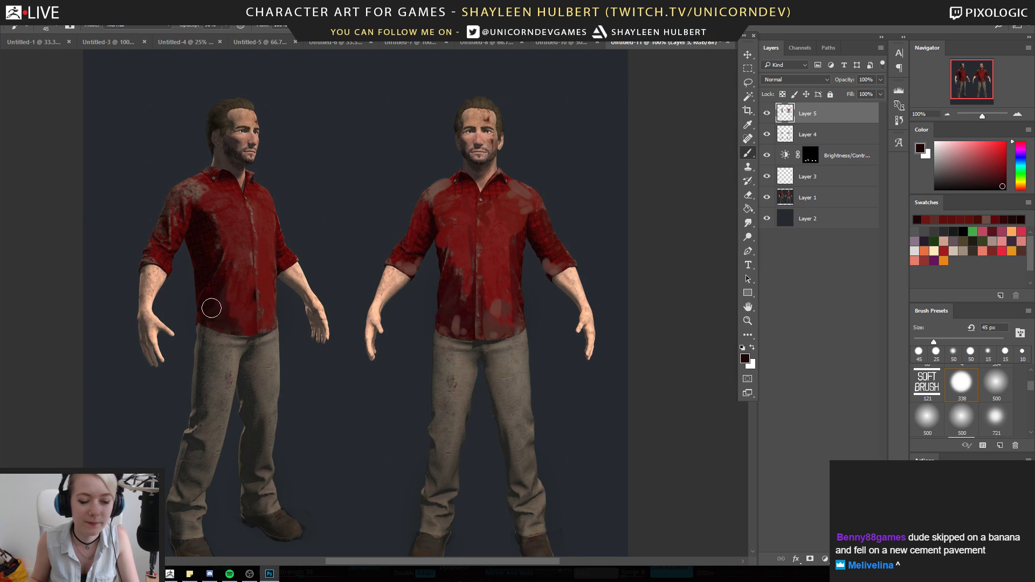
{"action": "left_click", "coordinate": [216, 224], "text": "alt"}
{"action": "left_click_drag", "start_coordinate": [207, 201], "coordinate": [176, 197]}
Sample muted brown from the front figure's shoulder and paint small splatters and streaks on both shirts with a 9 px brush
{"action": "left_click", "coordinate": [440, 190], "text": "alt"}
{"action": "left_click", "coordinate": [445, 190], "text": "alt"}
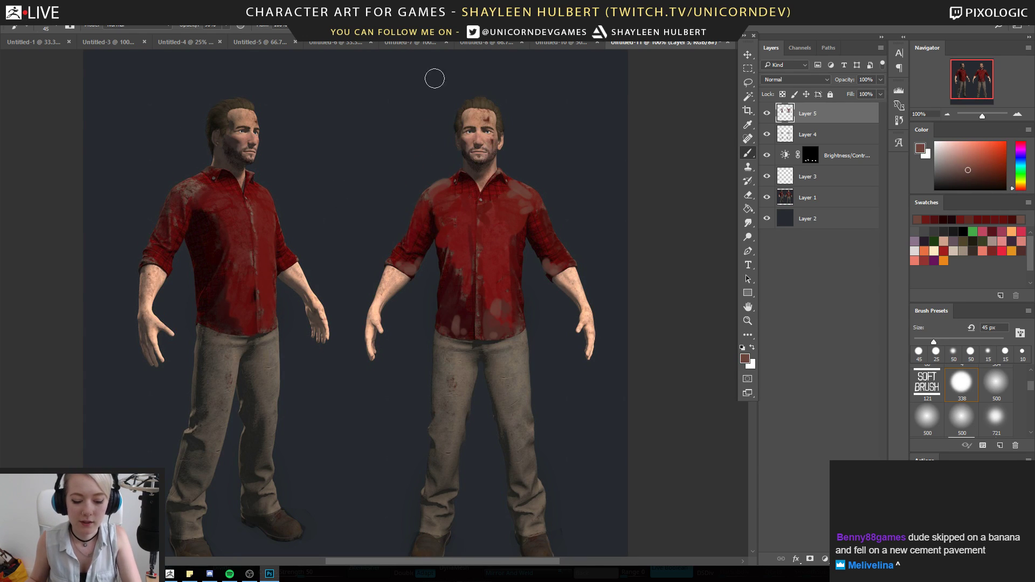
{"action": "key", "text": "bracketleft"}
{"action": "key", "text": "bracketleft"}
{"action": "key", "text": "bracketleft"}
{"action": "key", "text": "bracketleft"}
{"action": "key", "text": "bracketleft"}
{"action": "key", "text": "bracketleft"}
{"action": "key", "text": "bracketleft"}
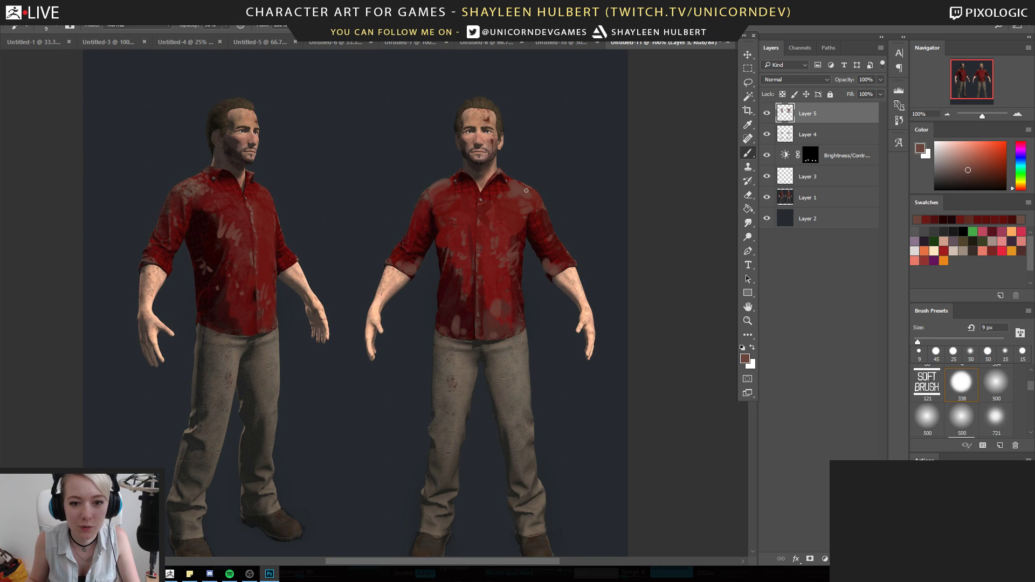
Compare the shirts with and without Layer 5, and sample dark red from the lower part of the front figure's shirt
{"action": "left_click", "coordinate": [766, 113]}
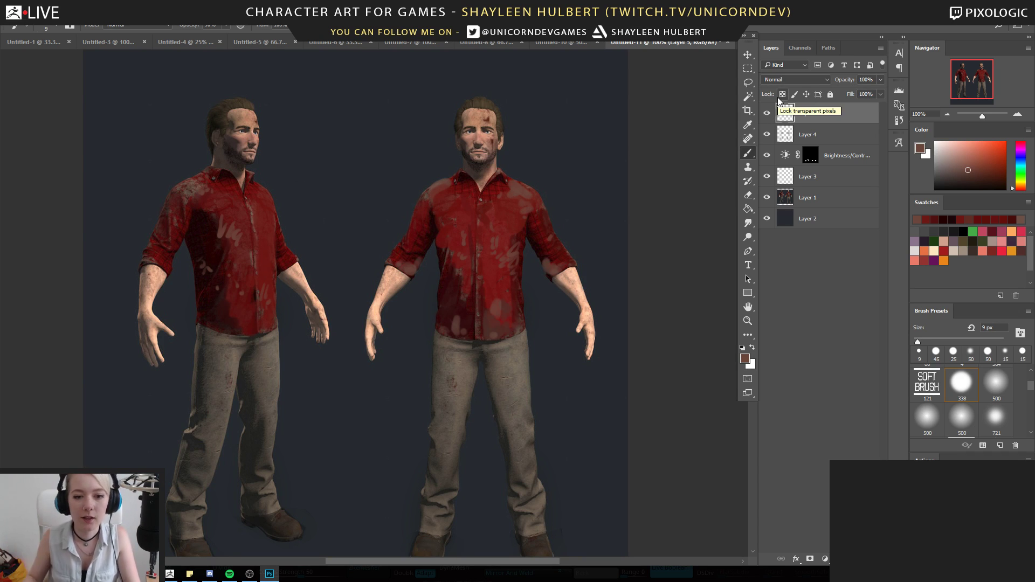
{"action": "left_click", "coordinate": [445, 292], "text": "alt"}
{"action": "left_click_drag", "start_coordinate": [436, 321], "coordinate": [398, 252]}
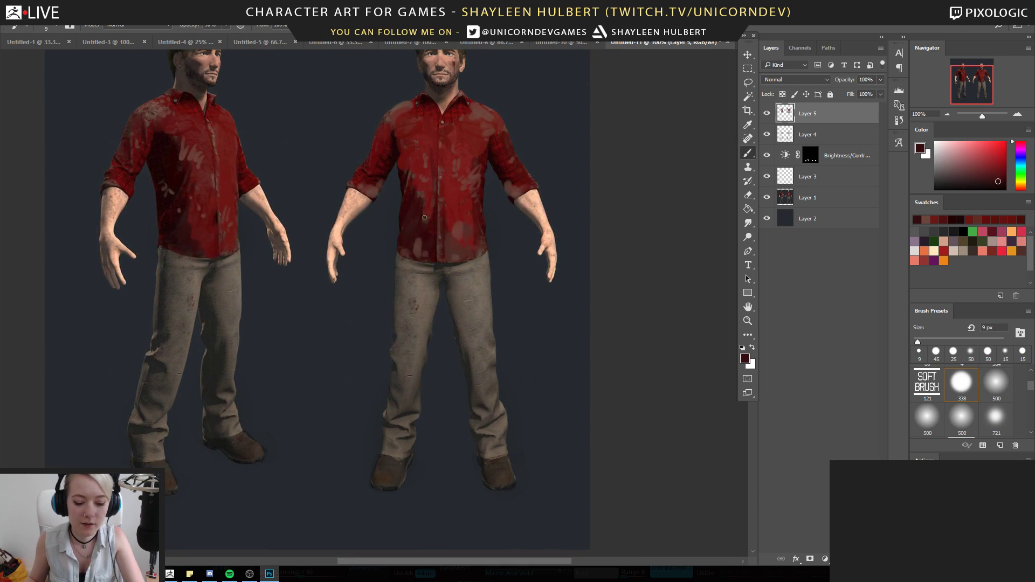
{"action": "mouse_move", "coordinate": [484, 285]}
{"action": "left_mouse_down"}
{"action": "mouse_move", "coordinate": [484, 323]}
{"action": "mouse_move", "coordinate": [471, 297]}
{"action": "left_mouse_up"}
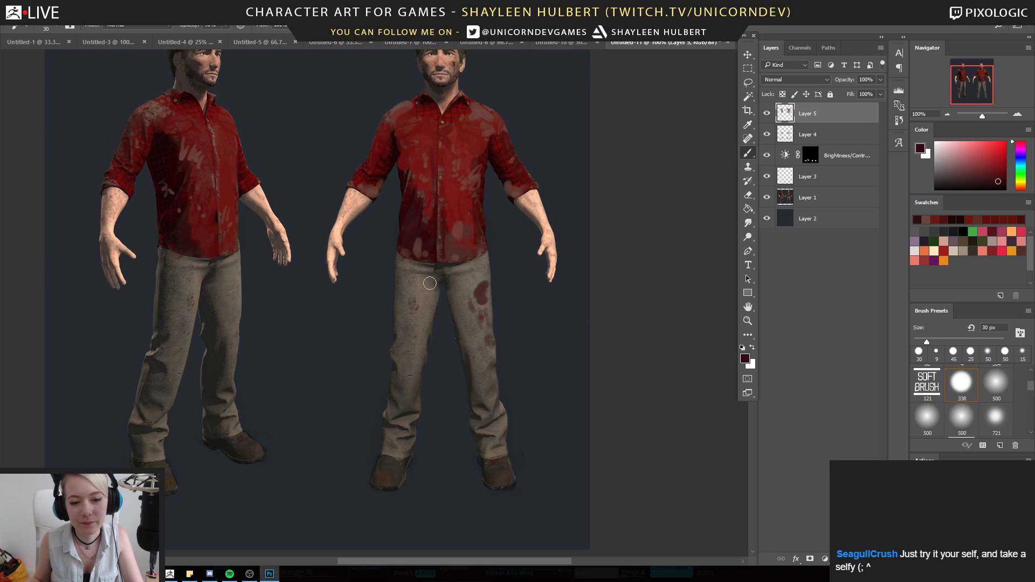
{"action": "mouse_move", "coordinate": [404, 290]}
{"action": "left_mouse_down"}
{"action": "mouse_move", "coordinate": [410, 310]}
{"action": "mouse_move", "coordinate": [397, 311]}
{"action": "left_mouse_up"}
{"action": "mouse_move", "coordinate": [409, 360]}
{"action": "left_mouse_down"}
{"action": "mouse_move", "coordinate": [414, 377]}
{"action": "mouse_move", "coordinate": [402, 372]}
{"action": "mouse_move", "coordinate": [405, 358]}
{"action": "left_mouse_up"}
{"action": "left_click_drag", "start_coordinate": [474, 359], "coordinate": [480, 367]}
{"action": "key", "text": "ctrl+alt+z"}
{"action": "key", "text": "ctrl+alt+z"}
{"action": "key", "text": "ctrl+alt+z"}
{"action": "key", "text": "ctrl+alt+z"}
{"action": "key", "text": "ctrl+alt+z"}
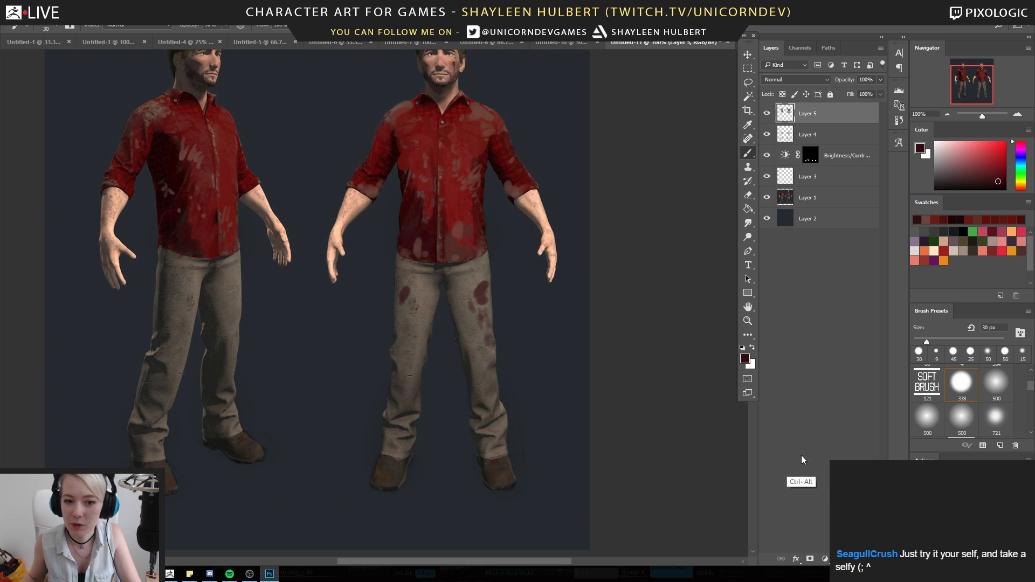
{"action": "key", "text": "ctrl+alt+z"}
On a new layer, paint 30 px dark red stains on the cuffs, knees and upper thighs of the front figure's trousers
{"action": "key", "text": "ctrl+shift+alt+n"}
{"action": "mouse_move", "coordinate": [402, 446]}
{"action": "left_mouse_down"}
{"action": "mouse_move", "coordinate": [393, 451]}
{"action": "mouse_move", "coordinate": [390, 433]}
{"action": "left_mouse_up"}
{"action": "mouse_move", "coordinate": [494, 445]}
{"action": "left_mouse_down"}
{"action": "mouse_move", "coordinate": [485, 450]}
{"action": "mouse_move", "coordinate": [504, 457]}
{"action": "left_mouse_up"}
{"action": "mouse_move", "coordinate": [409, 380]}
{"action": "left_mouse_down"}
{"action": "mouse_move", "coordinate": [402, 357]}
{"action": "mouse_move", "coordinate": [411, 403]}
{"action": "left_mouse_up"}
{"action": "left_click_drag", "start_coordinate": [477, 353], "coordinate": [494, 414]}
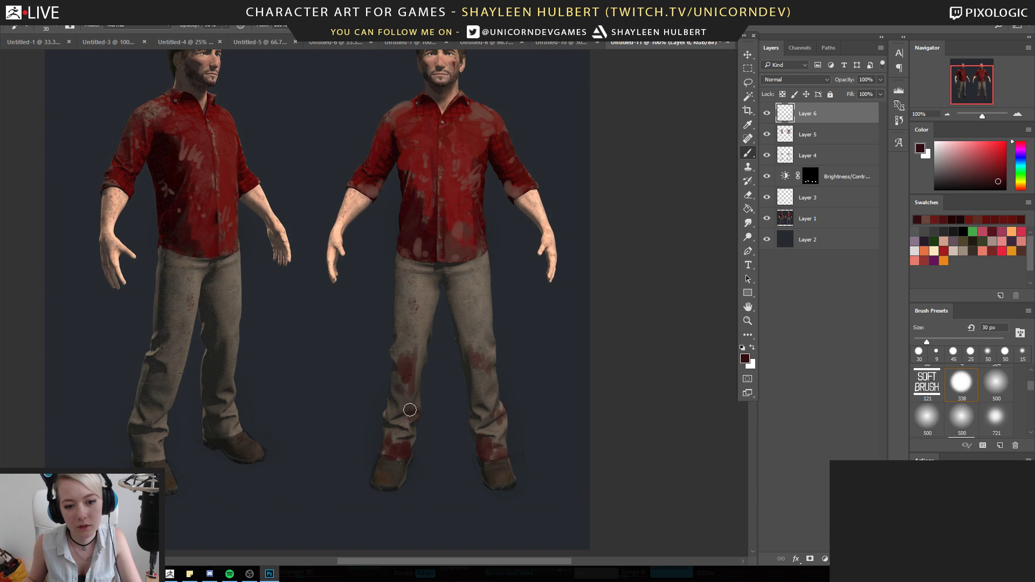
{"action": "left_click_drag", "start_coordinate": [400, 282], "coordinate": [407, 291]}
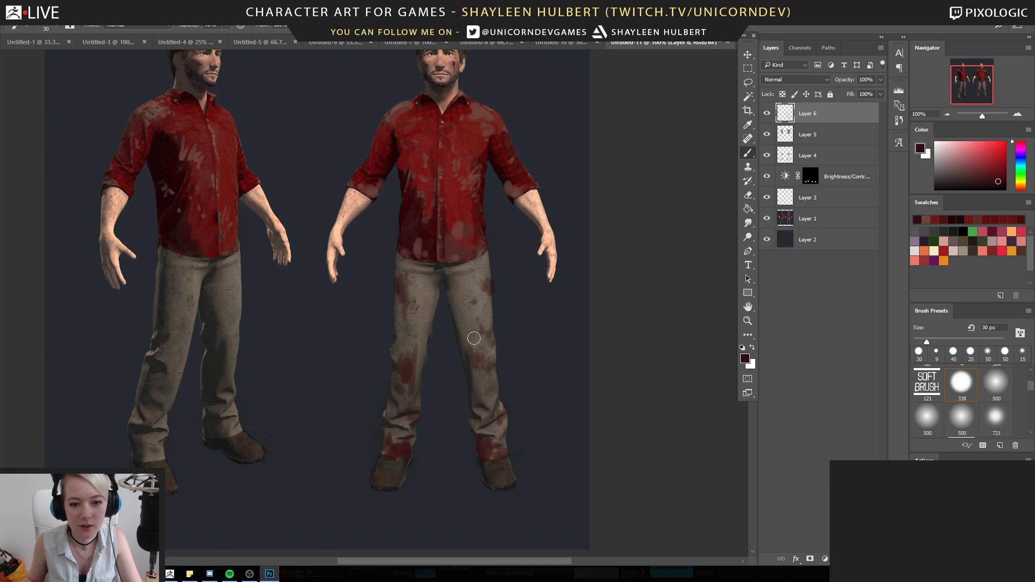
Paint matching dark red stains on the knee, both cuffs and upper thigh of the angled figure's trousers
{"action": "left_click_drag", "start_coordinate": [183, 337], "coordinate": [172, 369]}
{"action": "left_click_drag", "start_coordinate": [157, 438], "coordinate": [145, 453]}
{"action": "mouse_move", "coordinate": [209, 413]}
{"action": "left_mouse_down"}
{"action": "mouse_move", "coordinate": [214, 423]}
{"action": "mouse_move", "coordinate": [226, 414]}
{"action": "left_mouse_up"}
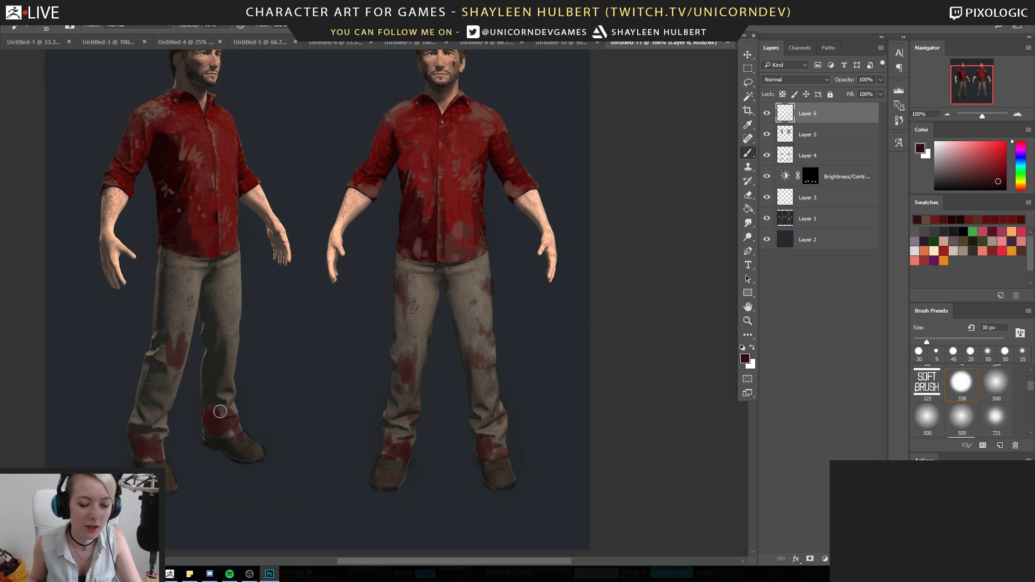
{"action": "left_click_drag", "start_coordinate": [170, 264], "coordinate": [163, 298]}
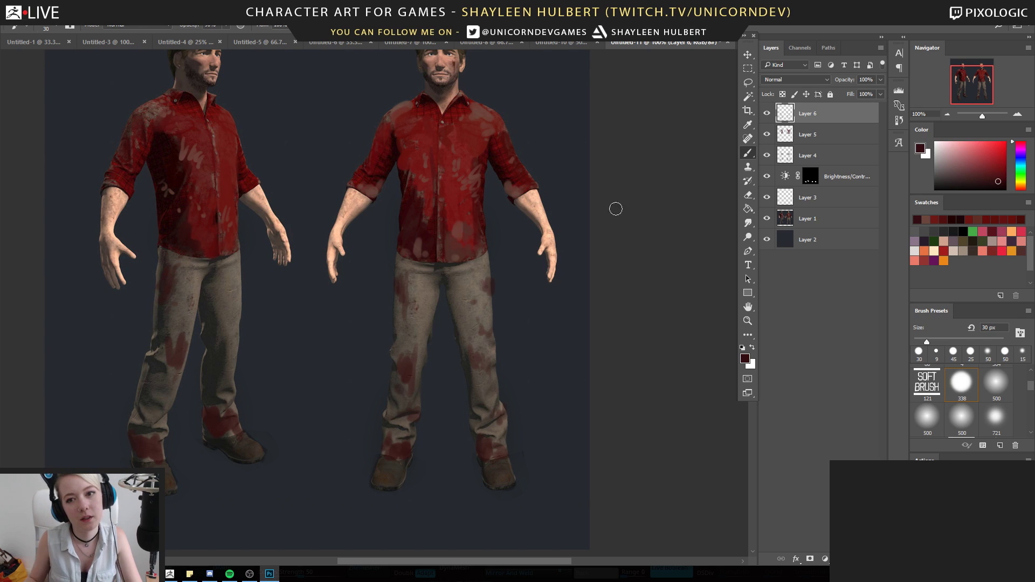
Set Layer 6 to Multiply at 83% opacity
{"action": "left_click", "coordinate": [779, 82]}
{"action": "left_click", "coordinate": [780, 116]}
{"action": "left_click_drag", "start_coordinate": [862, 92], "coordinate": [870, 93]}
Examine the painted stains on both figures' shirts, trousers and boots at full view and up close
{"action": "left_click", "coordinate": [748, 321]}
{"action": "key", "text": "d"}
{"action": "left_click", "coordinate": [404, 335], "text": "alt"}
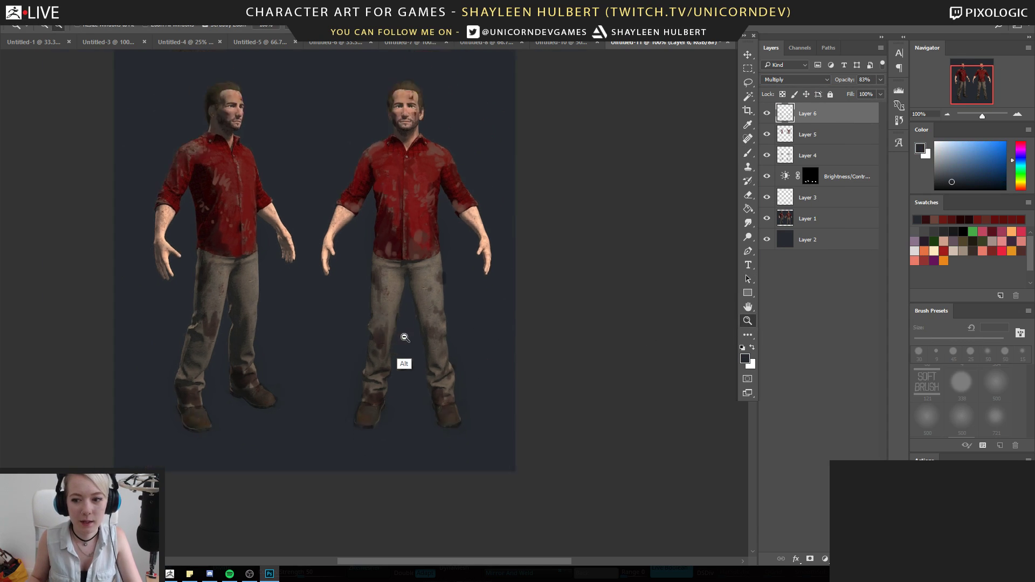
{"action": "left_click", "coordinate": [404, 335], "text": "alt"}
{"action": "left_click", "coordinate": [358, 376], "text": "alt"}
{"action": "left_click", "coordinate": [357, 384]}
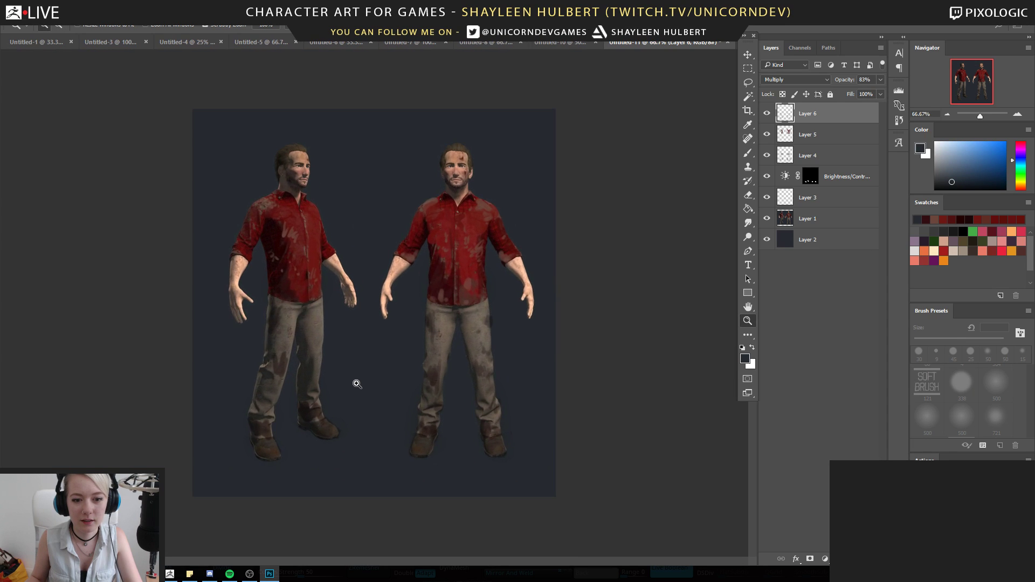
{"action": "left_click", "coordinate": [381, 311], "text": "alt"}
{"action": "left_click", "coordinate": [449, 327]}
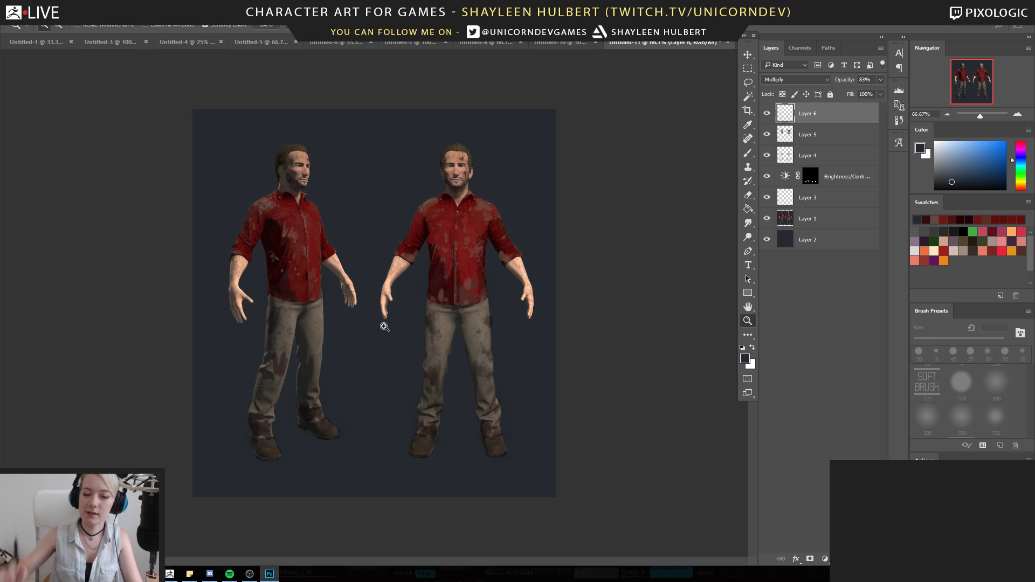
{"action": "left_click", "coordinate": [415, 163]}
{"action": "left_click", "coordinate": [424, 210], "text": "alt"}
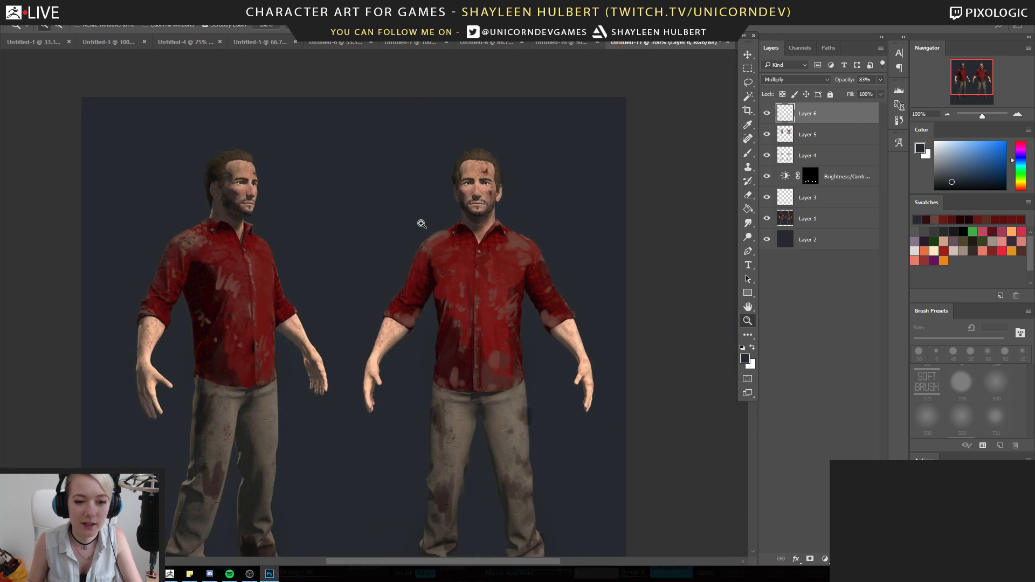
{"action": "left_click_drag", "start_coordinate": [407, 229], "coordinate": [423, 169]}
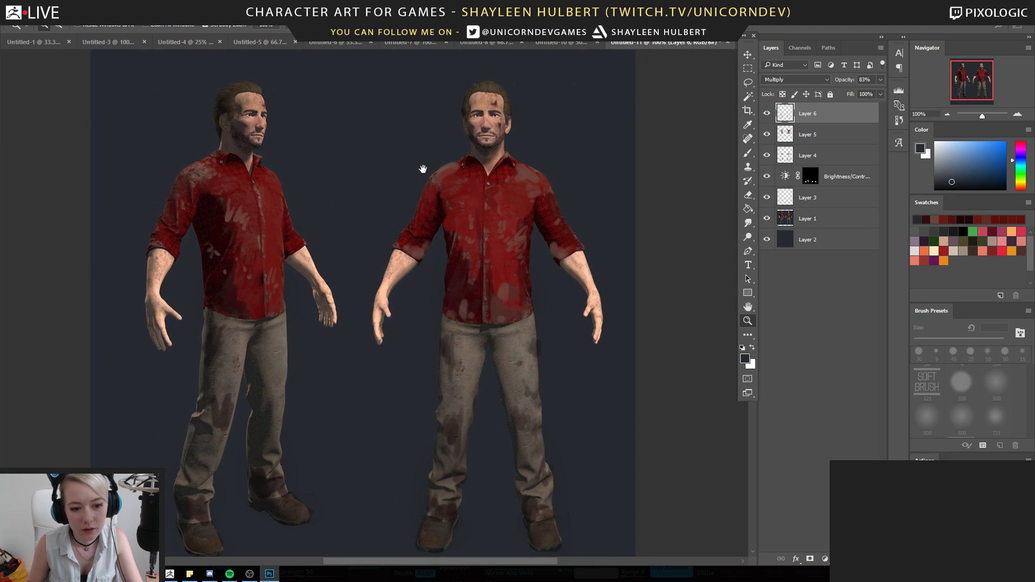
{"action": "scroll", "coordinate": [451, 161], "scroll_direction": "down", "scroll_amount": 2}
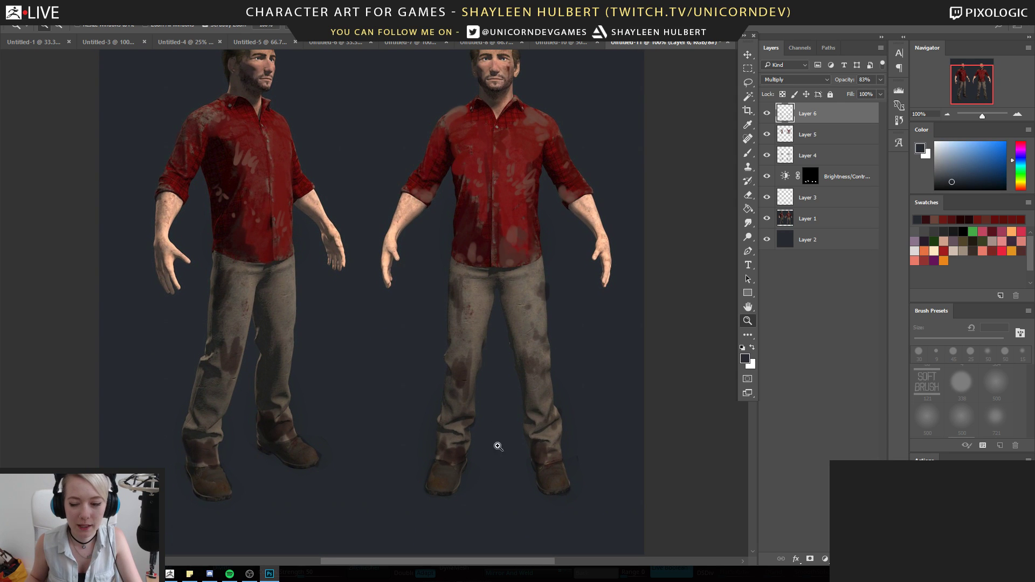
{"action": "left_click_drag", "start_coordinate": [485, 267], "coordinate": [471, 243]}
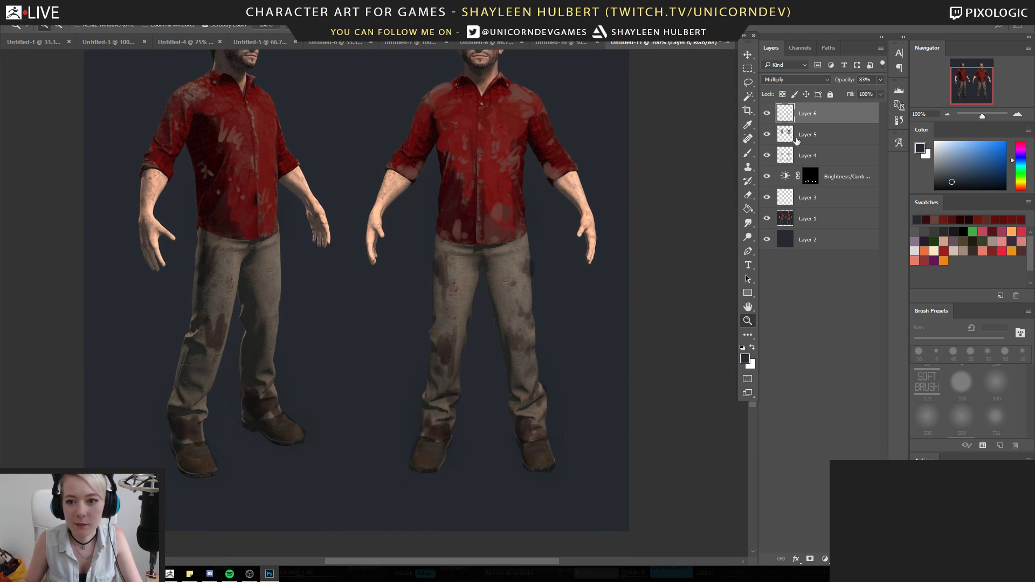
Group all paint-over layers from Layer 3 to Layer 6 and hide the group to show the original figures
{"action": "left_click", "coordinate": [828, 200], "text": "shift"}
{"action": "key", "text": "ctrl+g"}
{"action": "left_click", "coordinate": [767, 109]}
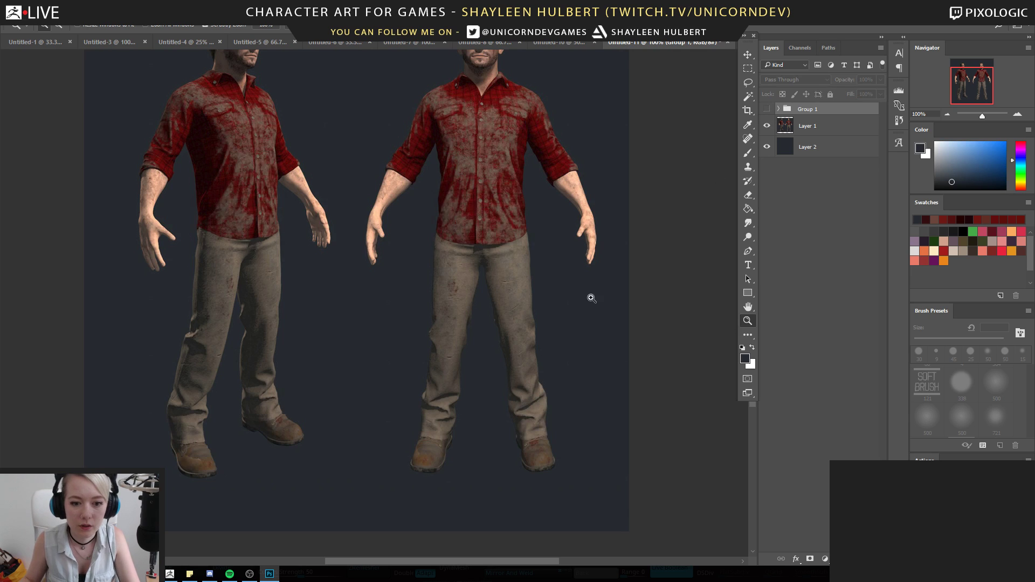
Examine the original front figure's boots, trousers and shirt up close, including the existing stains and fabric details
{"action": "left_click", "coordinate": [431, 464]}
{"action": "left_click", "coordinate": [436, 473]}
{"action": "left_click_drag", "start_coordinate": [473, 441], "coordinate": [379, 436]}
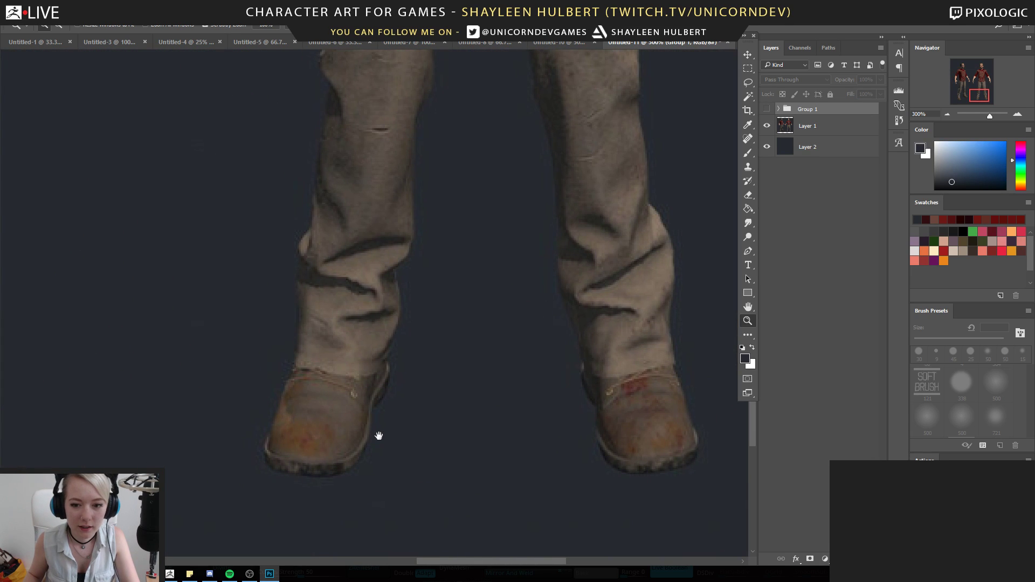
{"action": "left_click_drag", "start_coordinate": [498, 271], "coordinate": [524, 373]}
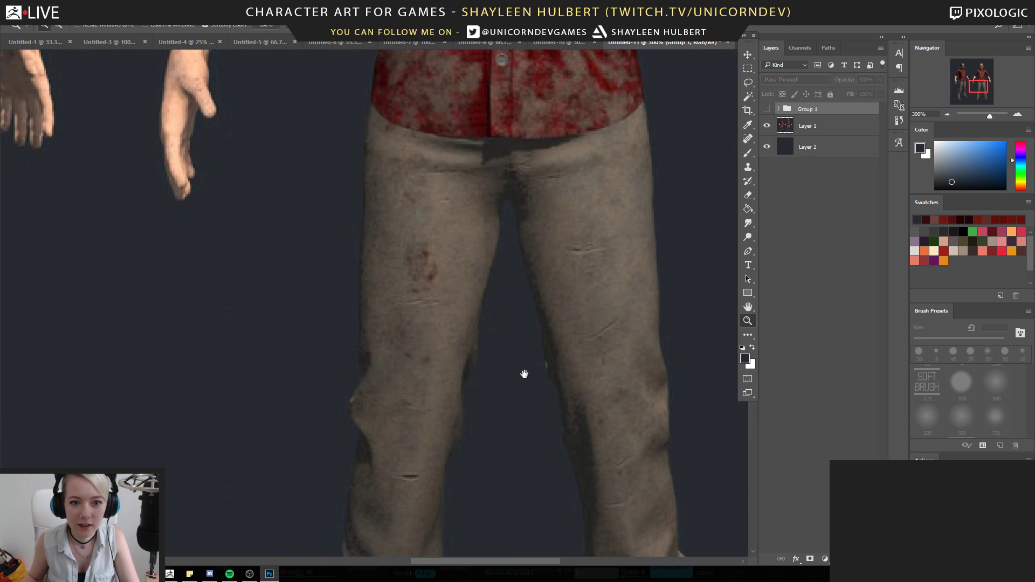
{"action": "left_click_drag", "start_coordinate": [335, 192], "coordinate": [362, 280]}
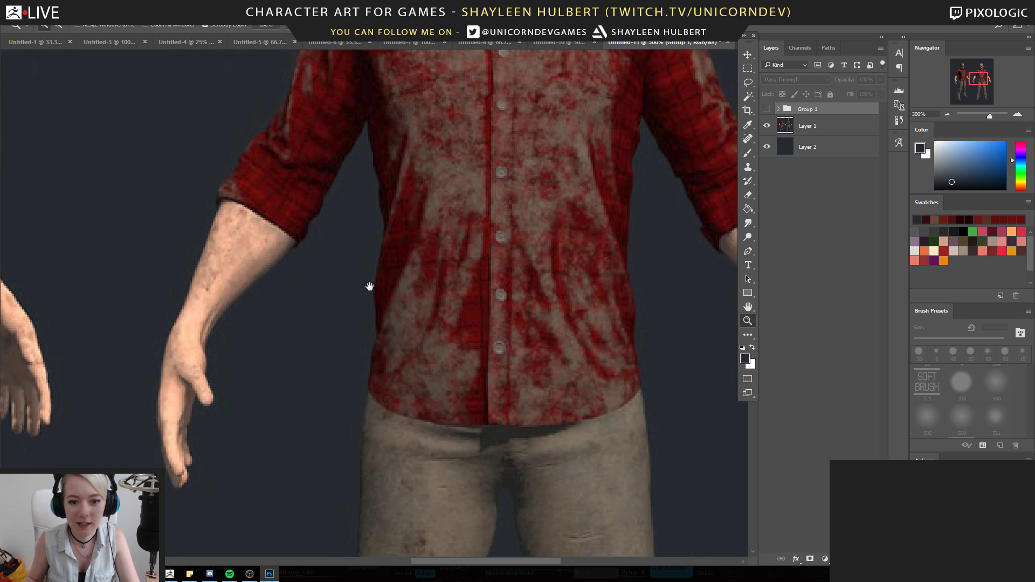
{"action": "left_click_drag", "start_coordinate": [495, 256], "coordinate": [490, 343]}
{"action": "mouse_move", "coordinate": [494, 330]}
{"action": "left_mouse_down", "text": "alt"}
{"action": "mouse_move", "coordinate": [478, 347]}
{"action": "mouse_move", "coordinate": [427, 358]}
{"action": "mouse_move", "coordinate": [455, 326]}
{"action": "mouse_move", "coordinate": [413, 333]}
{"action": "mouse_move", "coordinate": [473, 321]}
{"action": "left_mouse_up", "text": "alt"}
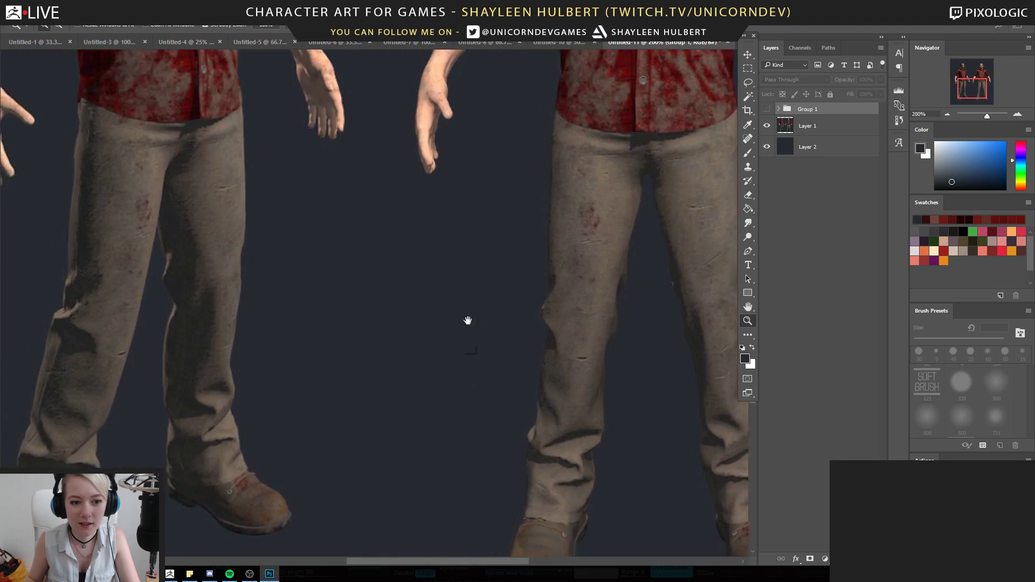
Show Group 1 again, comparing the painted-over figures with the originals at full view
{"action": "left_click", "coordinate": [513, 261], "text": "alt"}
{"action": "left_click", "coordinate": [766, 109]}
{"action": "left_click", "coordinate": [766, 111]}
{"action": "left_click", "coordinate": [766, 111]}
{"action": "left_click_drag", "start_coordinate": [492, 242], "coordinate": [457, 339]}
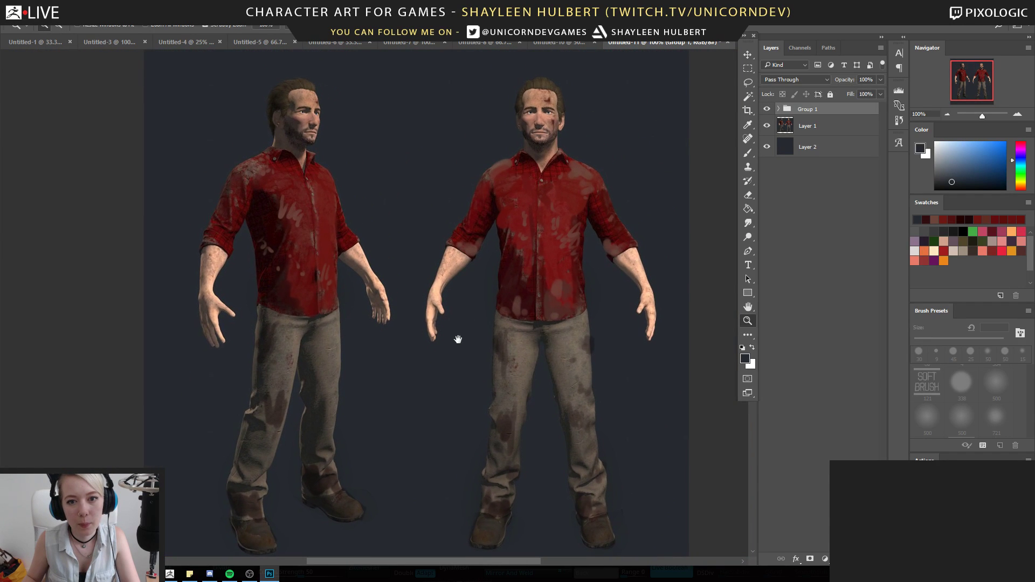
Sample the brown of the front figure's hair for the brush and make Layer 6 inside Group 1 active
{"action": "left_click", "coordinate": [489, 214]}
{"action": "left_click", "coordinate": [493, 211]}
{"action": "left_click", "coordinate": [420, 243], "text": "alt"}
{"action": "left_click_drag", "start_coordinate": [347, 195], "coordinate": [486, 349]}
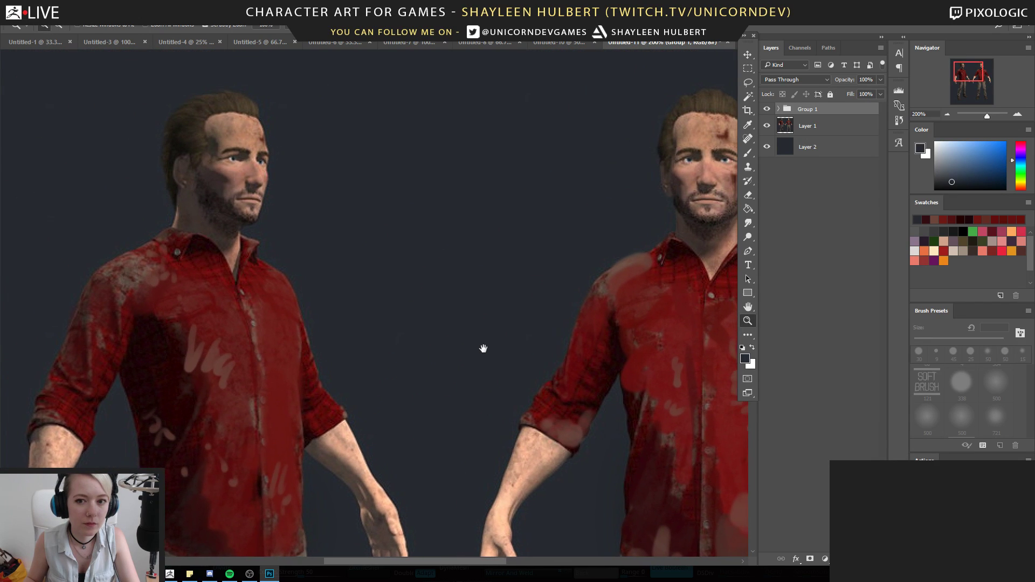
{"action": "left_click_drag", "start_coordinate": [534, 275], "coordinate": [409, 296]}
{"action": "left_click", "coordinate": [566, 159]}
{"action": "left_click_drag", "start_coordinate": [566, 157], "coordinate": [477, 221]}
{"action": "key", "text": "b"}
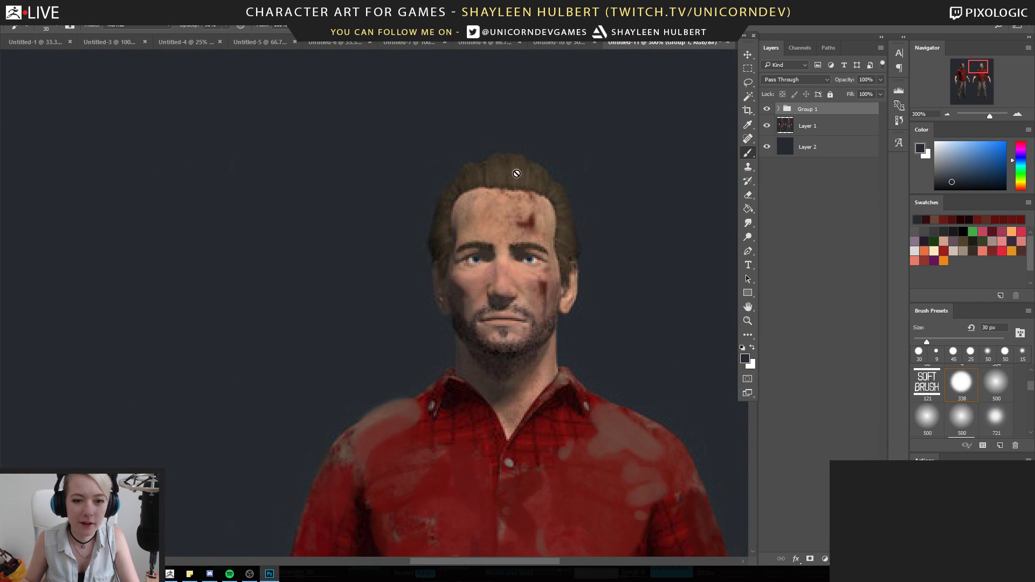
{"action": "left_click", "coordinate": [547, 181], "text": "alt"}
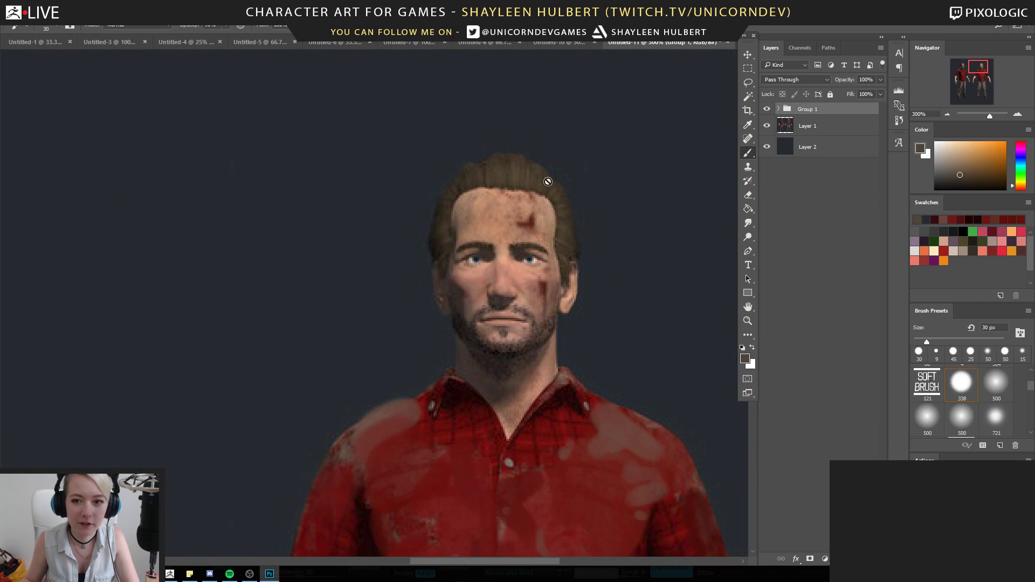
{"action": "left_click", "coordinate": [779, 109]}
{"action": "left_click", "coordinate": [825, 126]}
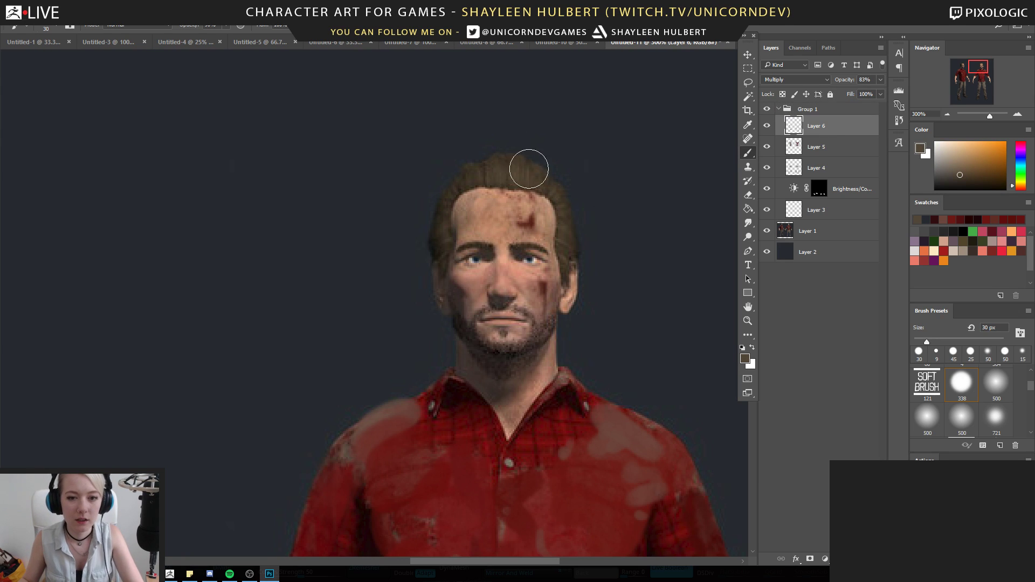
Paint loose hair strands falling over the front figure's forehead with a 4 px brush
{"action": "key", "text": "bracketleft"}
{"action": "key", "text": "bracketleft"}
{"action": "key", "text": "bracketleft"}
{"action": "key", "text": "bracketleft"}
{"action": "key", "text": "bracketleft"}
{"action": "key", "text": "bracketleft"}
{"action": "key", "text": "bracketleft"}
{"action": "key", "text": "bracketleft"}
{"action": "key", "text": "bracketleft"}
{"action": "key", "text": "bracketleft"}
{"action": "left_click_drag", "start_coordinate": [497, 186], "coordinate": [480, 215]}
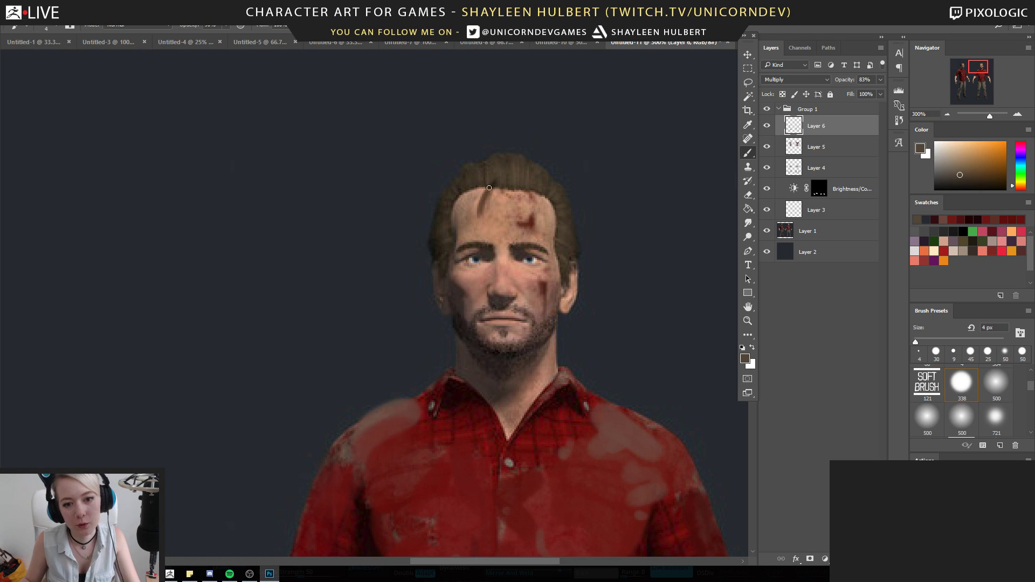
Add a new layer above Layer 6 and paint uneven tufts along the front figure's hair in sampled browns
{"action": "left_click", "coordinate": [539, 209], "text": "alt"}
{"action": "left_click", "coordinate": [534, 160], "text": "alt"}
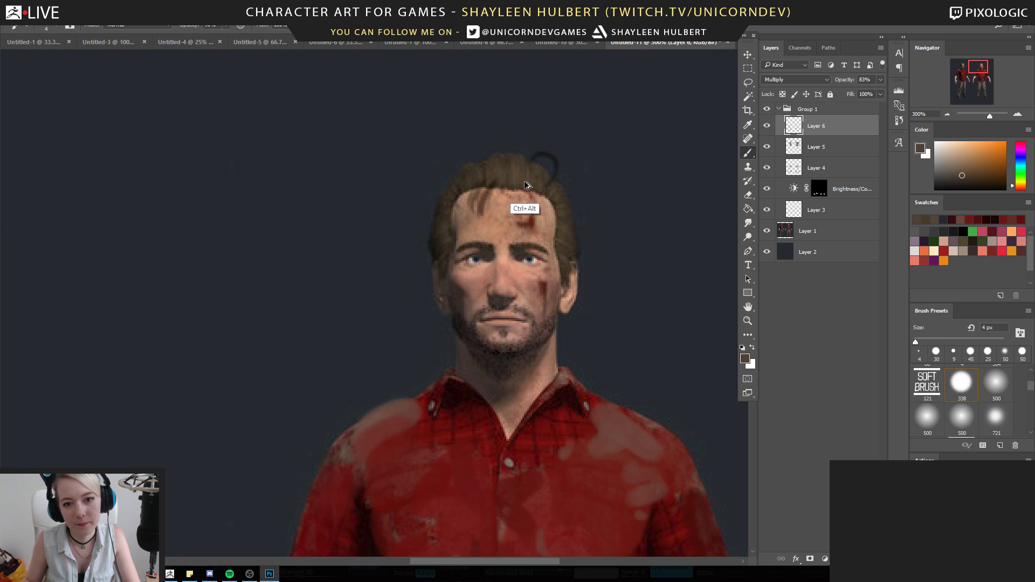
{"action": "key", "text": "ctrl+shift+alt+n"}
{"action": "left_click", "coordinate": [539, 203], "text": "alt"}
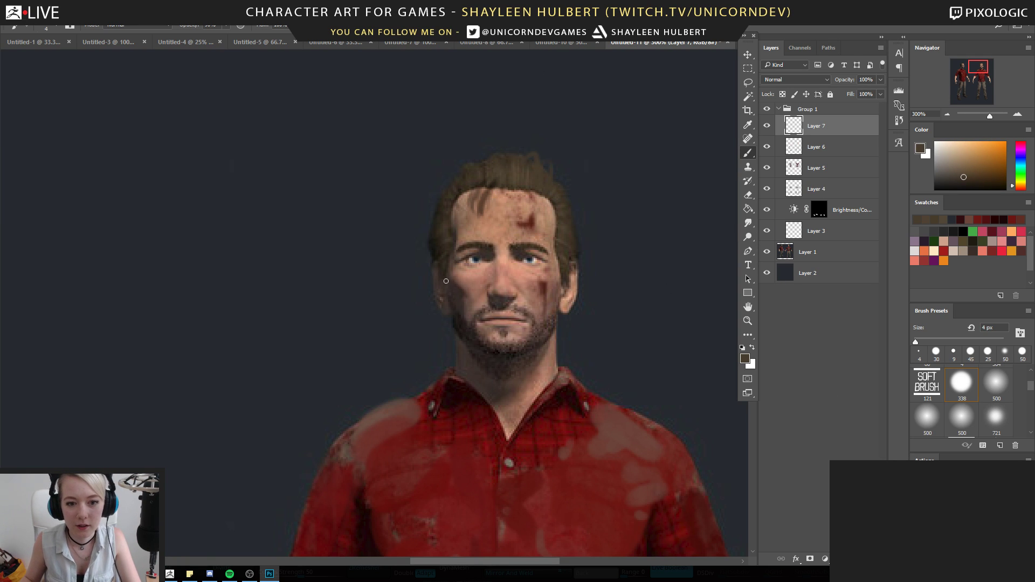
{"action": "left_click", "coordinate": [486, 196], "text": "alt"}
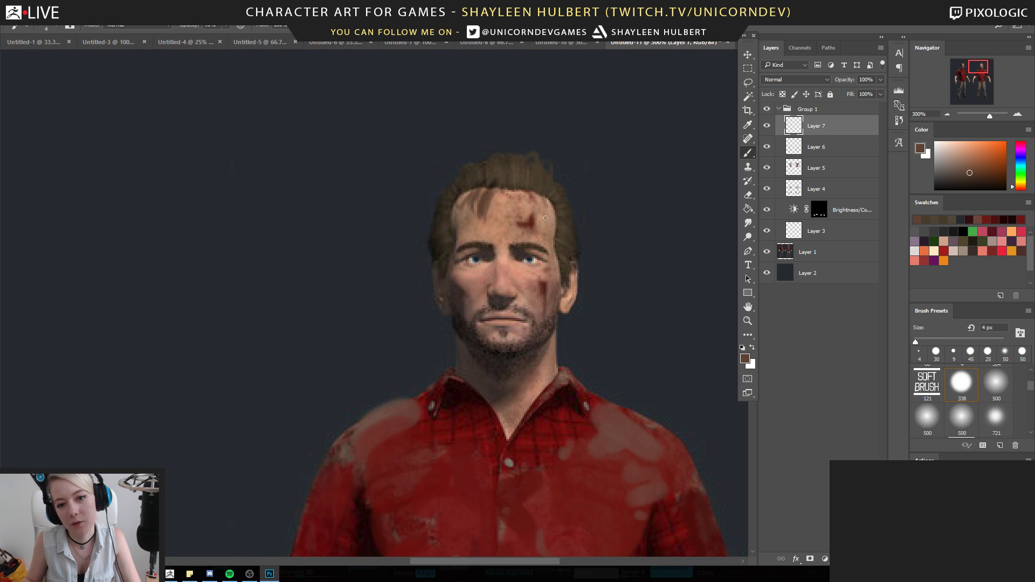
Compare both figures with and without the Group 1 paint-over at full view, leaving the group shown
{"action": "key", "text": "z"}
{"action": "left_click_drag", "start_coordinate": [544, 372], "coordinate": [474, 389]}
{"action": "left_click", "coordinate": [464, 382]}
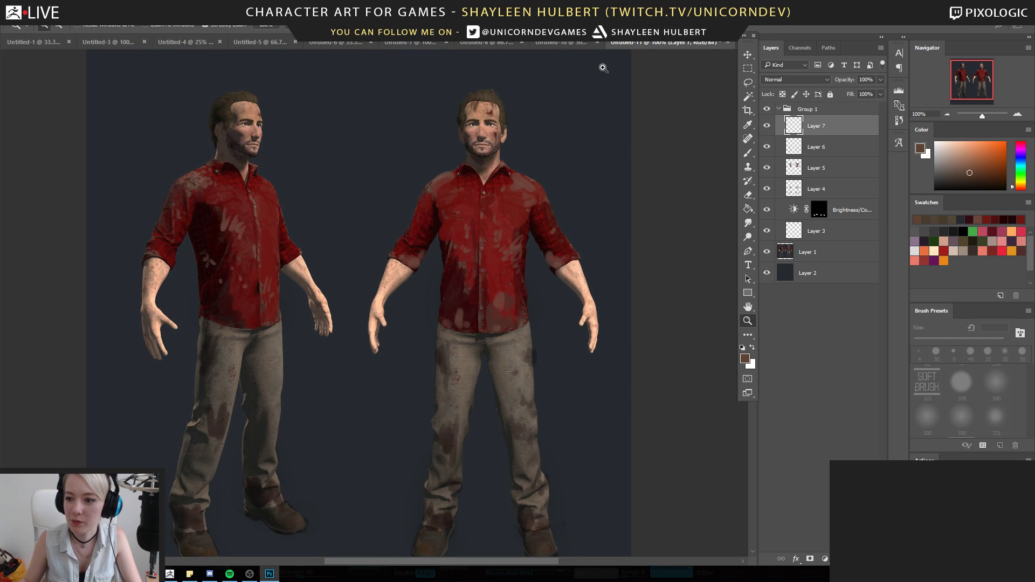
{"action": "left_click", "coordinate": [453, 201], "text": "alt"}
{"action": "left_click", "coordinate": [402, 218]}
{"action": "left_click", "coordinate": [616, 180], "text": "alt"}
{"action": "left_click", "coordinate": [767, 112]}
{"action": "left_click", "coordinate": [766, 112]}
{"action": "left_click", "coordinate": [766, 112]}
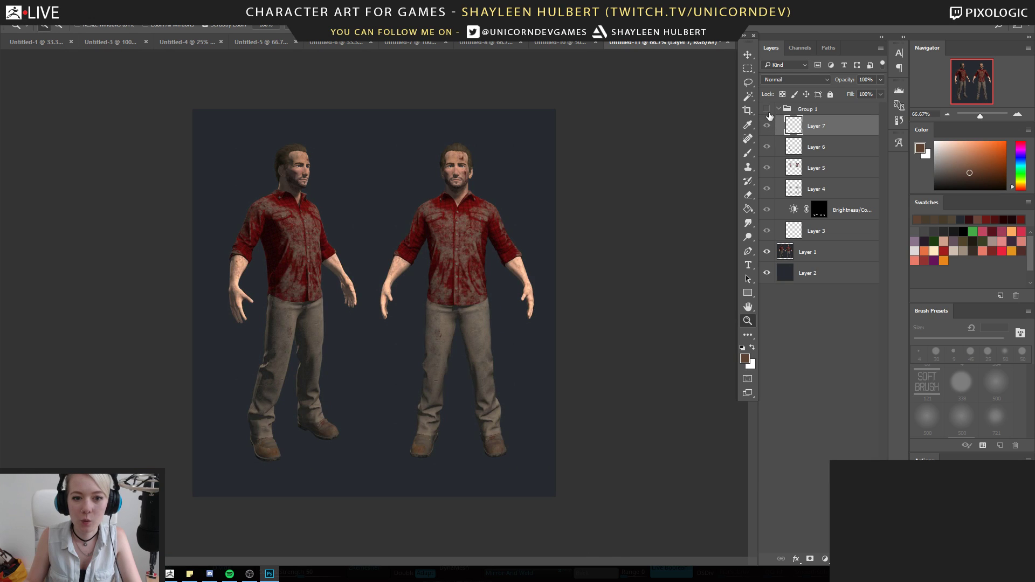
{"action": "left_click", "coordinate": [767, 112]}
{"action": "left_click", "coordinate": [767, 113]}
{"action": "left_click", "coordinate": [767, 113]}
{"action": "left_click", "coordinate": [358, 280]}
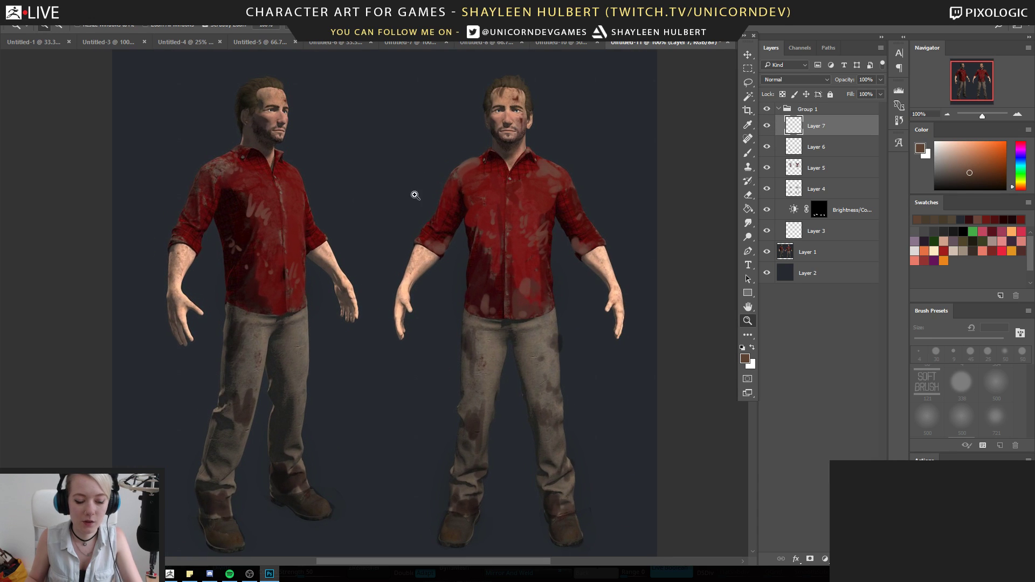
Paint small dark marks on the front figure's shirt chest in sampled dark red, and set the brush to 9 px
{"action": "key", "text": "b"}
{"action": "left_click", "coordinate": [477, 264], "text": "alt"}
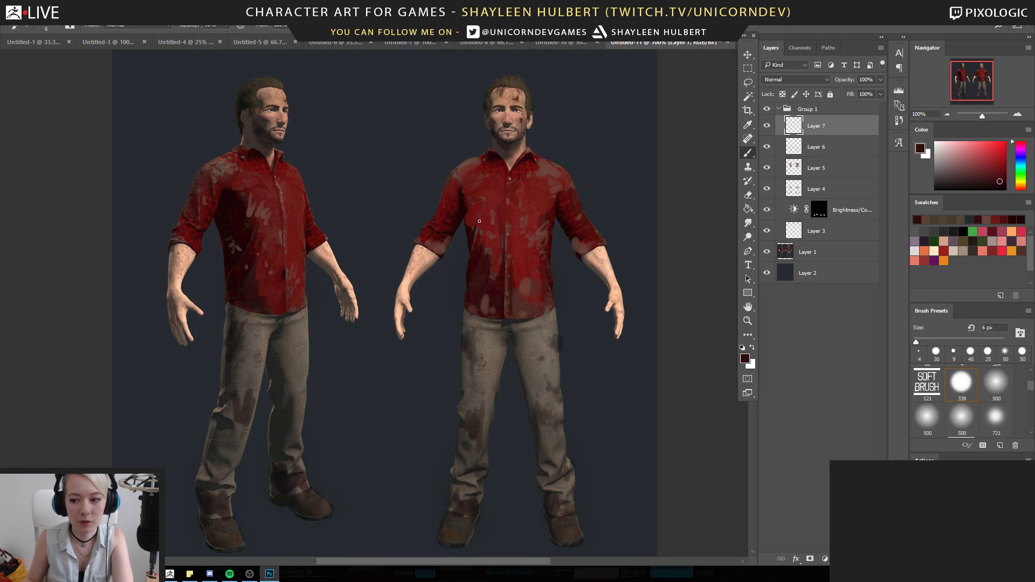
{"action": "left_click_drag", "start_coordinate": [473, 221], "coordinate": [468, 207]}
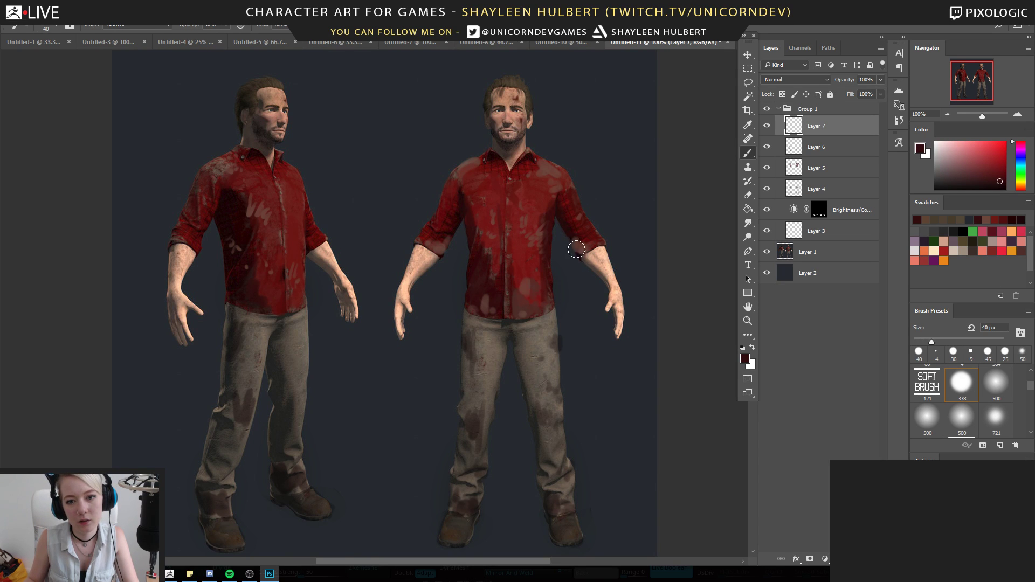
{"action": "left_click", "coordinate": [456, 248], "text": "alt"}
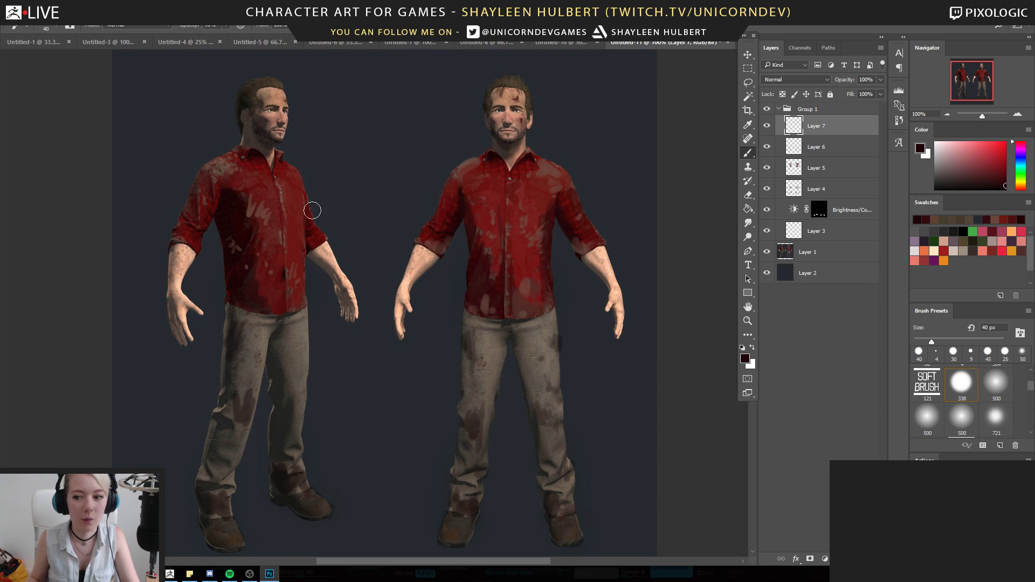
{"action": "key", "text": "bracketleft"}
{"action": "key", "text": "bracketleft"}
{"action": "key", "text": "bracketleft"}
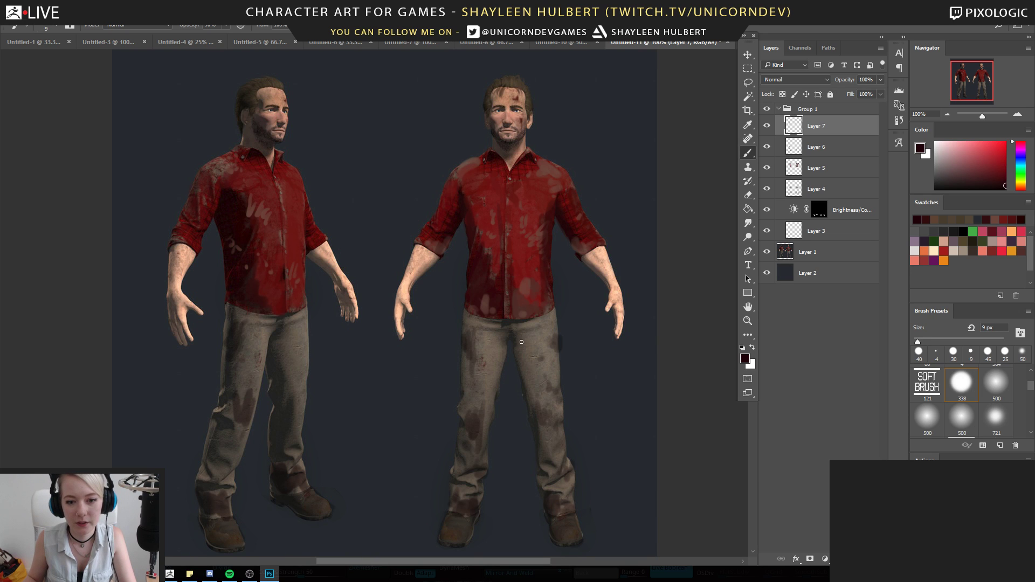
Examine the painted stains on the front figure's trousers and boots up close, from the shirt hem to the feet
{"action": "key", "text": "z"}
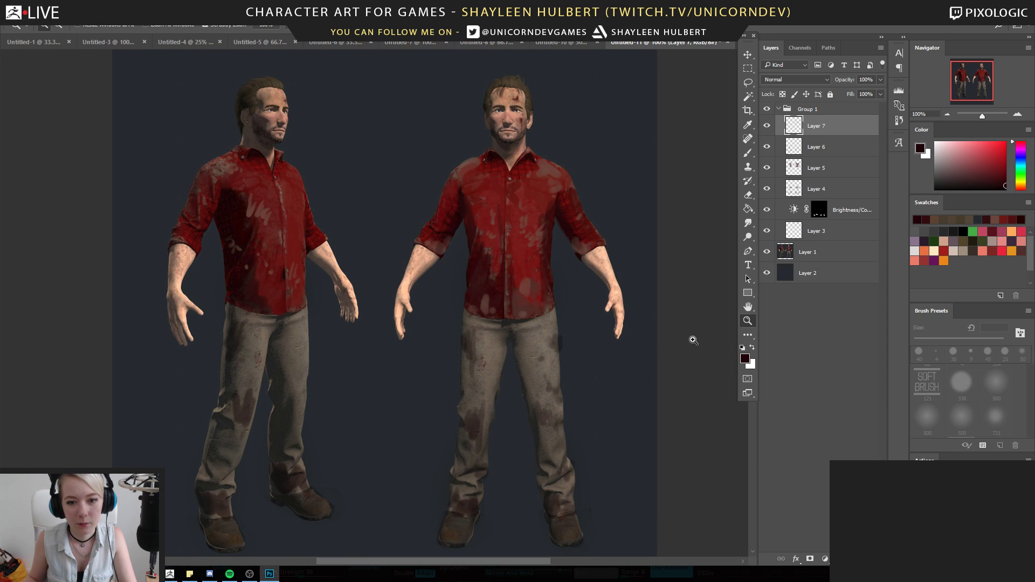
{"action": "left_click", "coordinate": [532, 370]}
{"action": "left_click", "coordinate": [544, 375]}
{"action": "scroll", "coordinate": [545, 383], "scroll_direction": "down", "scroll_amount": 5}
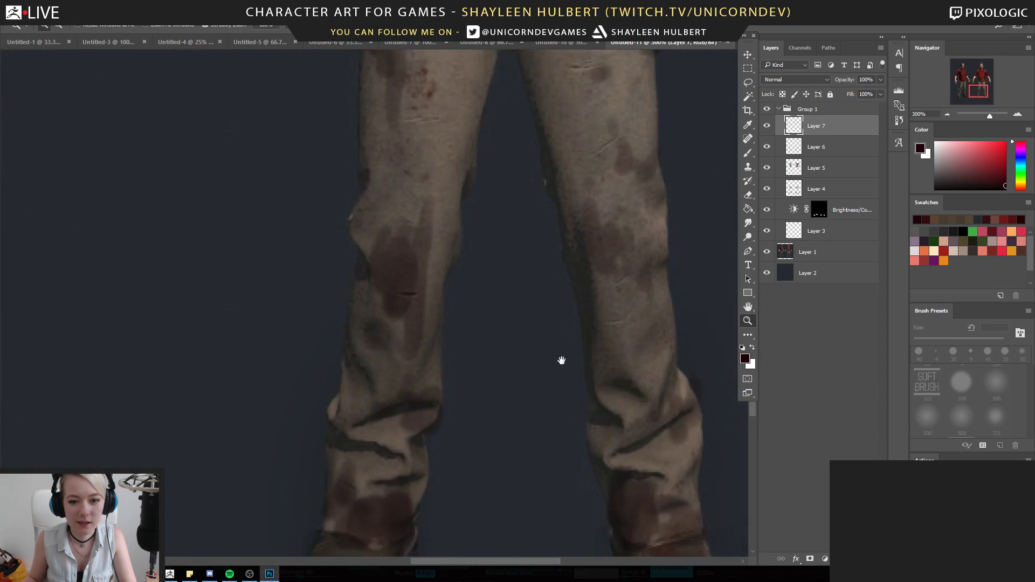
{"action": "left_click", "coordinate": [577, 308]}
{"action": "left_click", "coordinate": [576, 335], "text": "alt"}
{"action": "left_click", "coordinate": [572, 353], "text": "alt"}
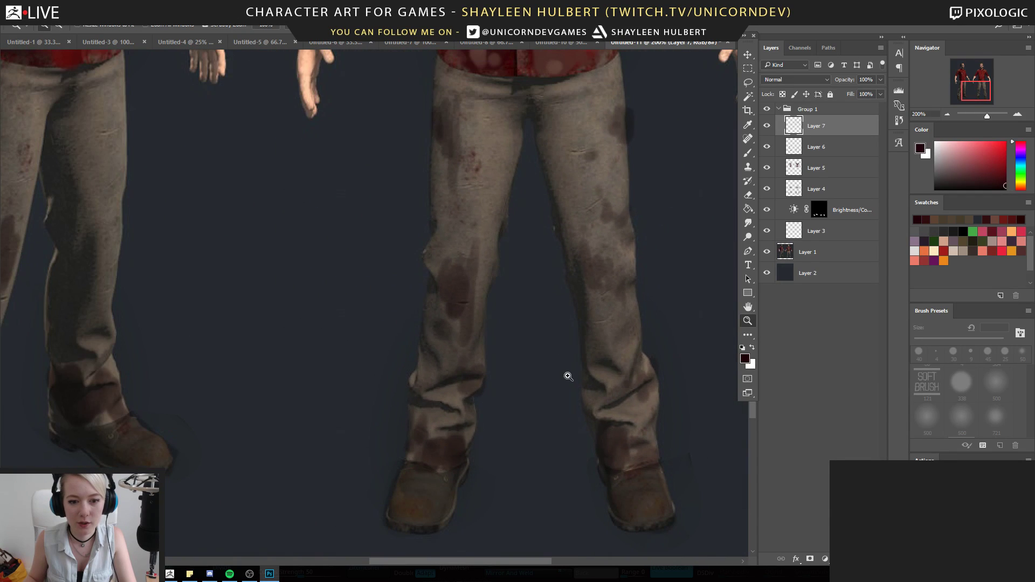
{"action": "left_click_drag", "start_coordinate": [570, 317], "coordinate": [545, 386]}
{"action": "left_click_drag", "start_coordinate": [345, 373], "coordinate": [291, 447]}
{"action": "left_click", "coordinate": [532, 342]}
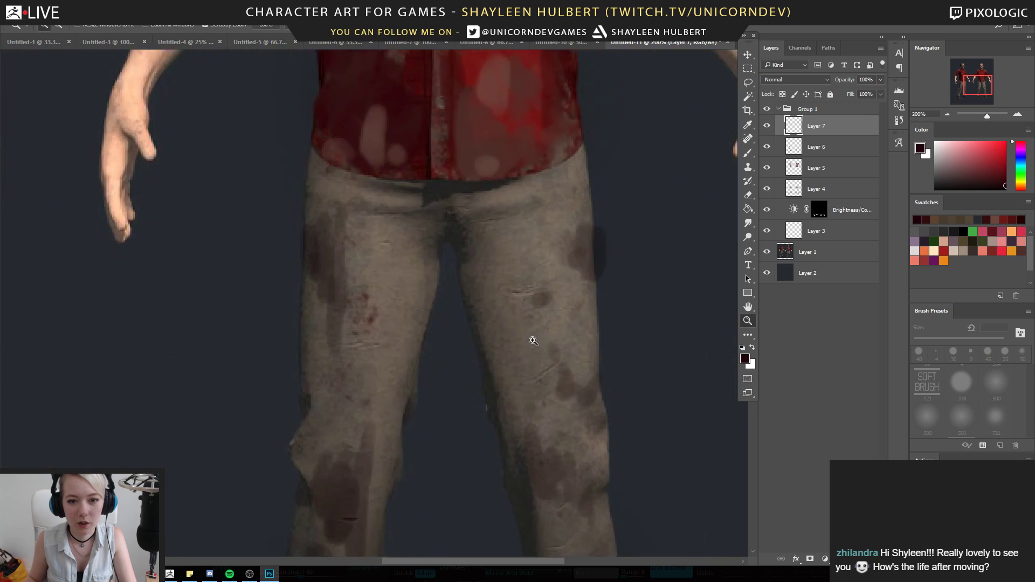
{"action": "left_click", "coordinate": [513, 354], "text": "alt"}
{"action": "left_click", "coordinate": [509, 354], "text": "alt"}
{"action": "left_click", "coordinate": [499, 352], "text": "alt"}
{"action": "left_click", "coordinate": [467, 329]}
{"action": "left_click", "coordinate": [466, 331]}
{"action": "left_click", "coordinate": [472, 335]}
{"action": "left_click", "coordinate": [488, 338]}
{"action": "left_click", "coordinate": [493, 340]}
{"action": "left_click_drag", "start_coordinate": [518, 346], "coordinate": [503, 372]}
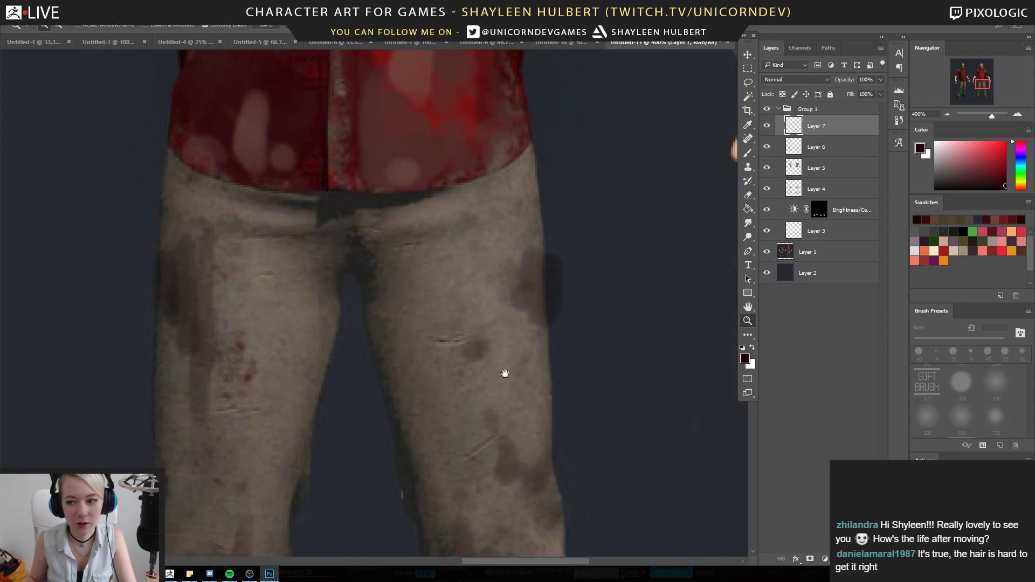
Examine the front figure's repainted hair, face and upper shirt up close
{"action": "left_click", "coordinate": [474, 291], "text": "alt"}
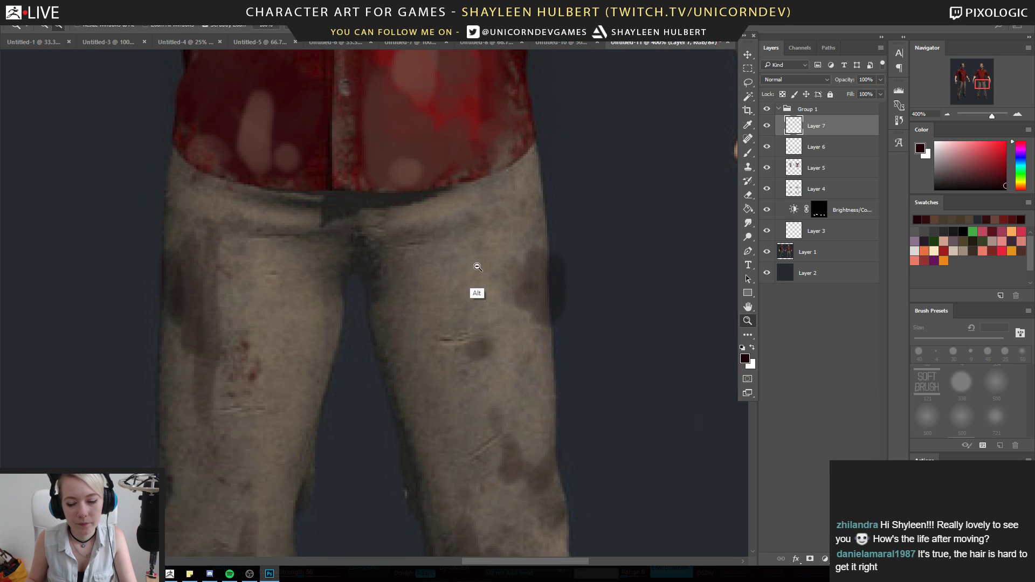
{"action": "left_click", "coordinate": [474, 289], "text": "alt"}
{"action": "left_click", "coordinate": [474, 265], "text": "alt"}
{"action": "left_click", "coordinate": [456, 196], "text": "alt"}
{"action": "left_click", "coordinate": [456, 196]}
{"action": "left_click", "coordinate": [469, 210]}
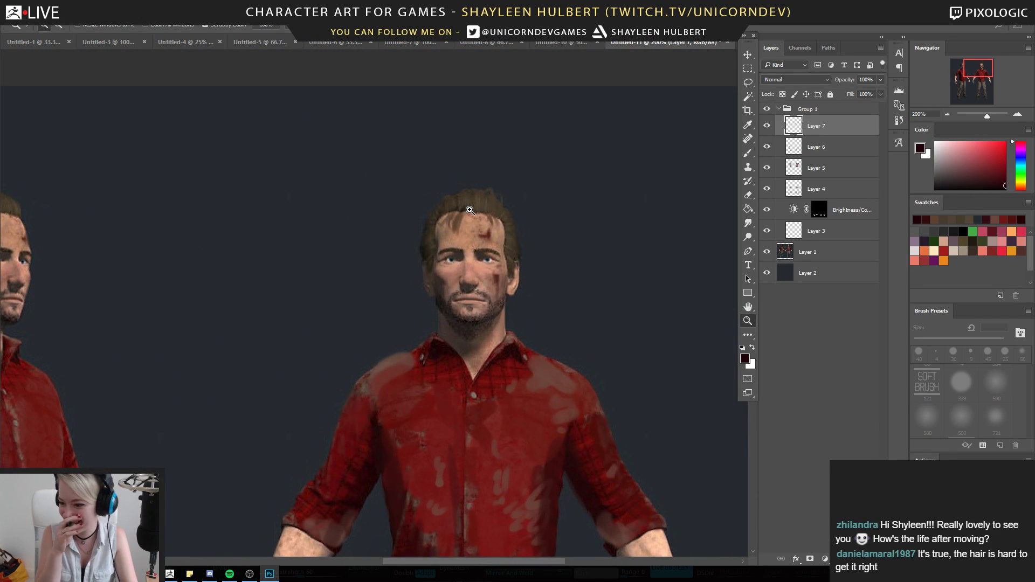
{"action": "left_click", "coordinate": [476, 188], "text": "alt"}
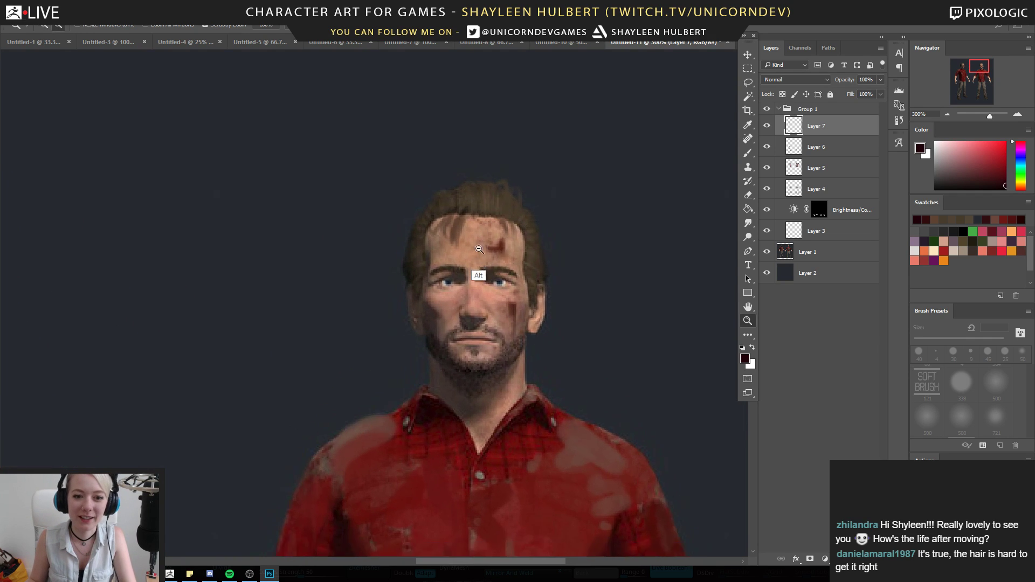
Toggle Group 1 repeatedly to compare the finished paint-over with the original figures, ending with the group shown
{"action": "left_click", "coordinate": [425, 276], "text": "alt"}
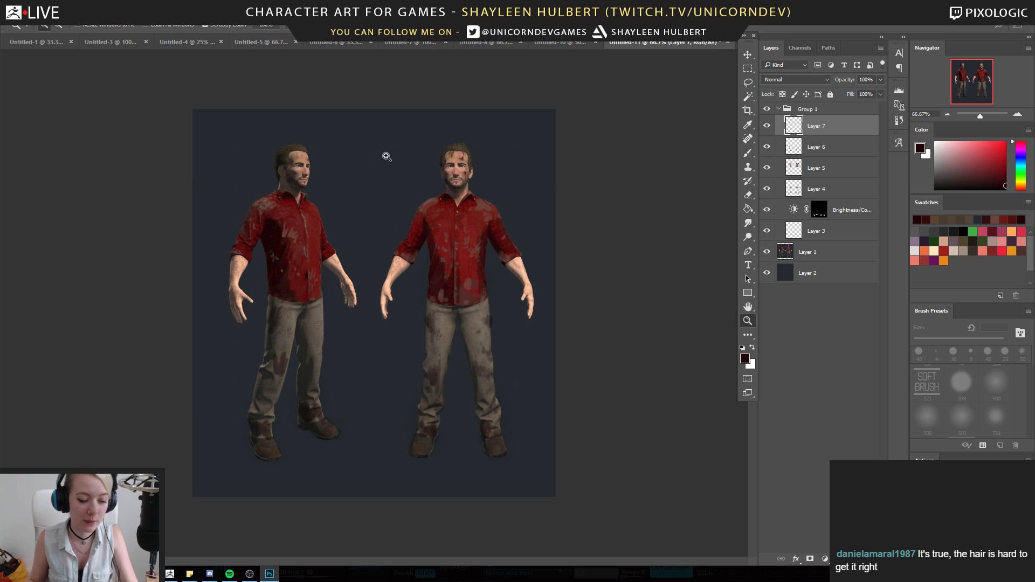
{"action": "left_click", "coordinate": [347, 233]}
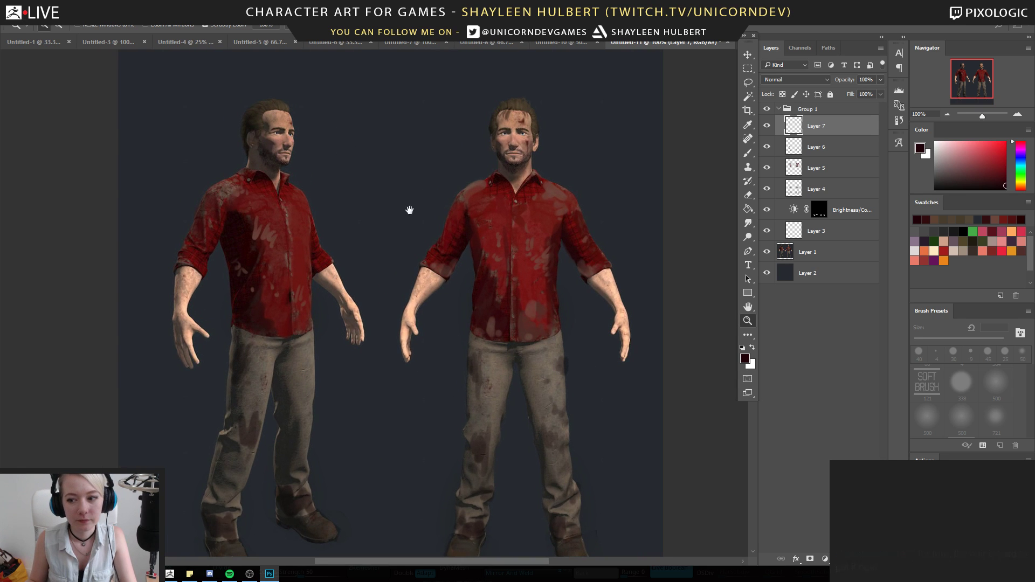
{"action": "left_click", "coordinate": [387, 218], "text": "alt"}
{"action": "left_click", "coordinate": [767, 110]}
{"action": "left_click", "coordinate": [767, 110]}
{"action": "left_click", "coordinate": [767, 110]}
{"action": "left_click", "coordinate": [767, 110]}
{"action": "left_click", "coordinate": [767, 110]}
{"action": "left_click", "coordinate": [767, 110]}
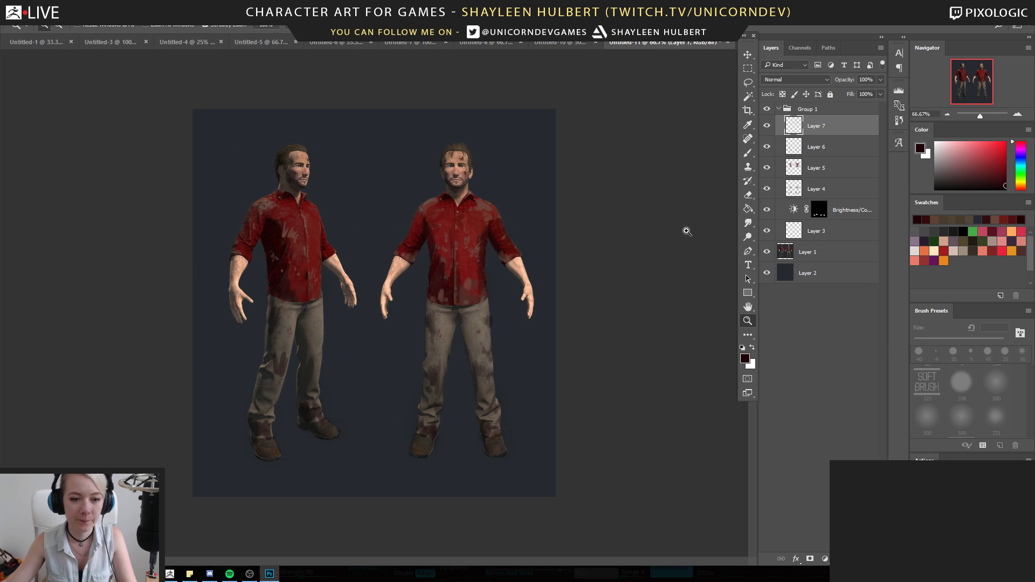
{"action": "left_click", "coordinate": [767, 110]}
{"action": "left_click", "coordinate": [767, 110]}
{"action": "left_click", "coordinate": [767, 110]}
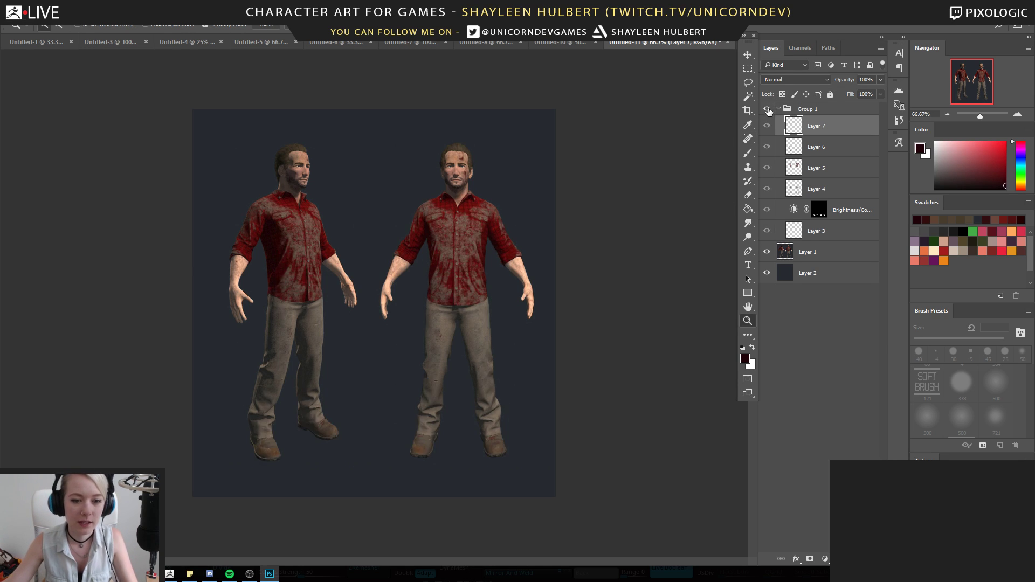
{"action": "left_click", "coordinate": [767, 110]}
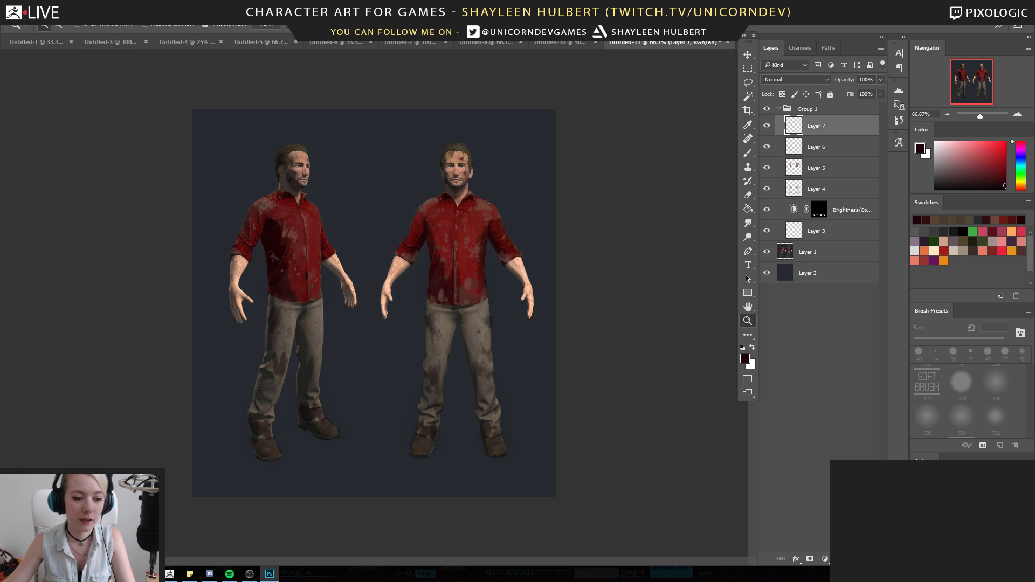
Switch to the browser, open the submitted sea creature sculpt on Imgur at full size, and copy the image
{"action": "left_click", "coordinate": [130, 574]}
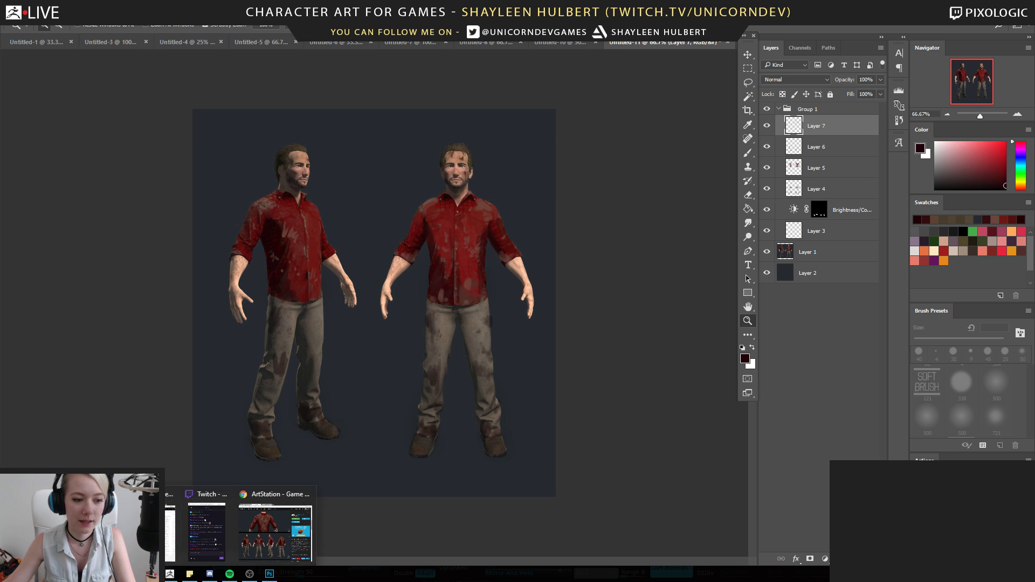
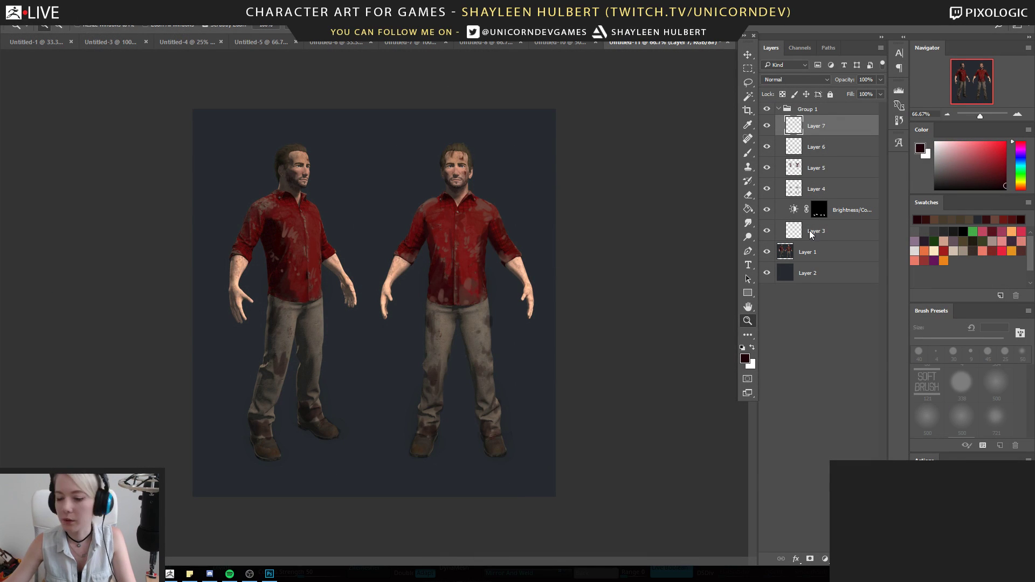
{"action": "left_click", "coordinate": [248, 549]}
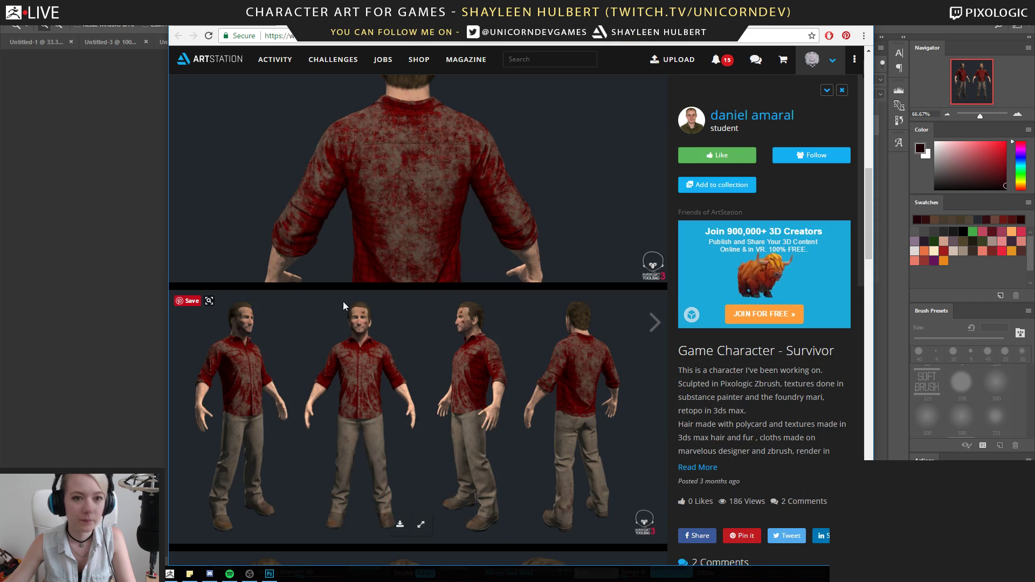
{"action": "left_click", "coordinate": [251, 21]}
{"action": "left_click", "coordinate": [234, 22]}
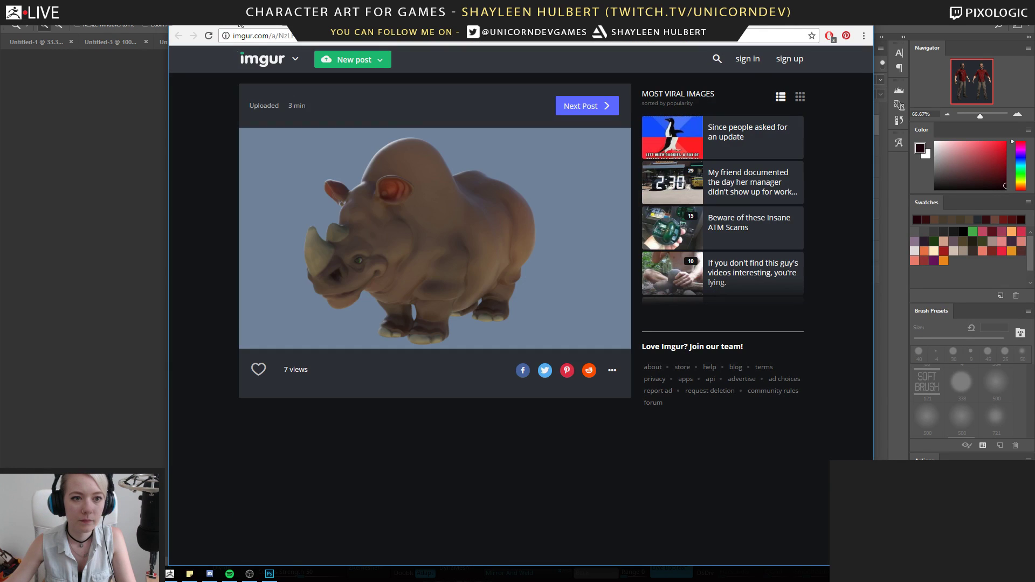
{"action": "left_click", "coordinate": [270, 25]}
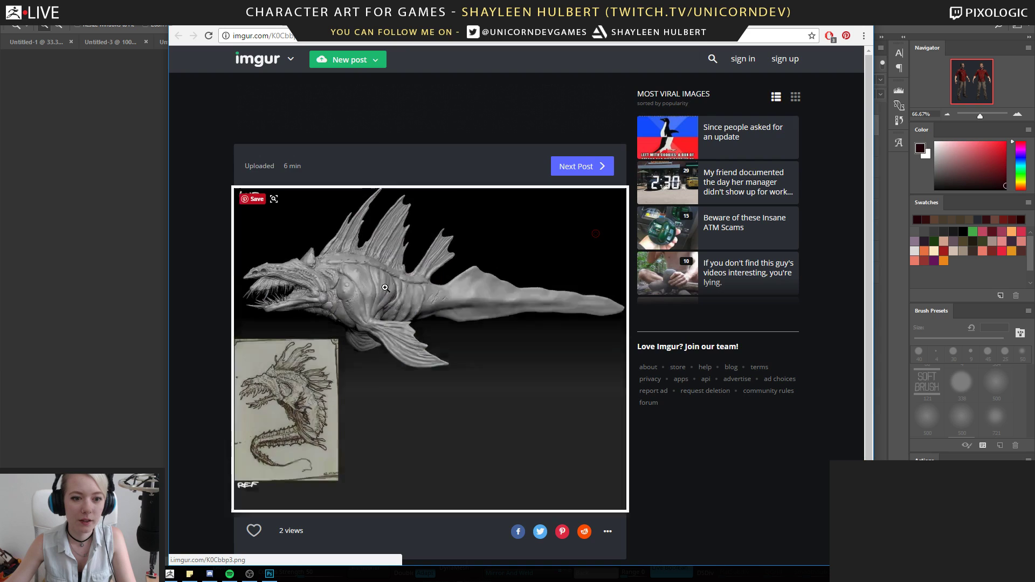
{"action": "left_click", "coordinate": [399, 208]}
{"action": "right_click", "coordinate": [353, 253]}
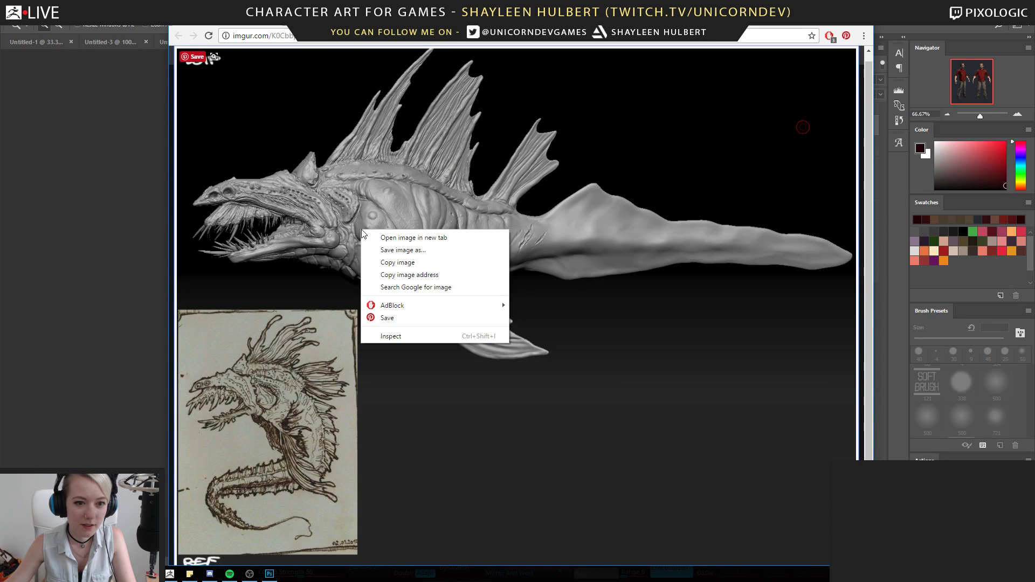
{"action": "left_click", "coordinate": [399, 261]}
Switch back to Photoshop, create a 1463 x 1200 px document from the clipboard preset, and paste the sea creature image into it
{"action": "left_click", "coordinate": [11, 143]}
{"action": "left_click", "coordinate": [29, 8]}
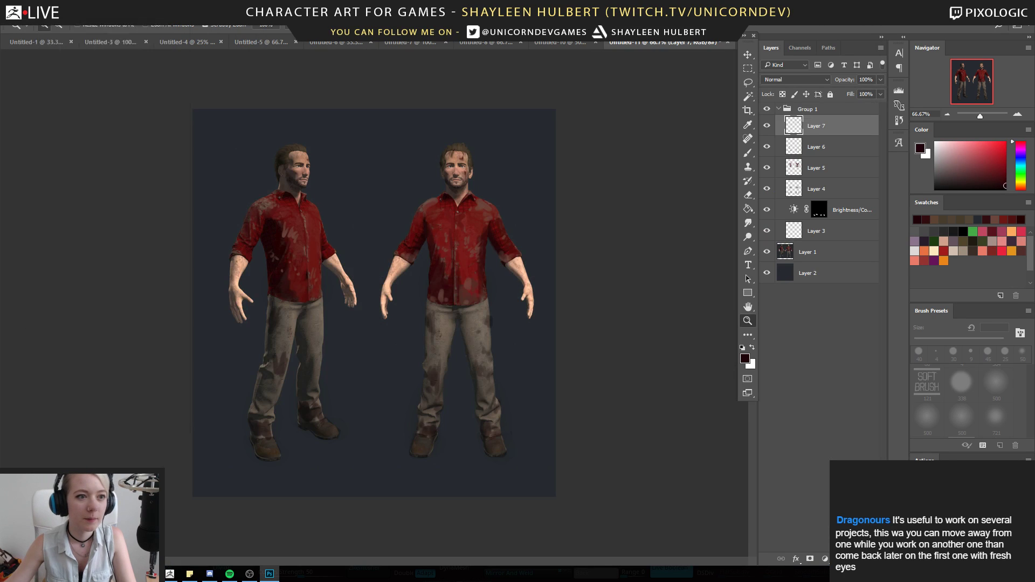
{"action": "left_click", "coordinate": [44, 20]}
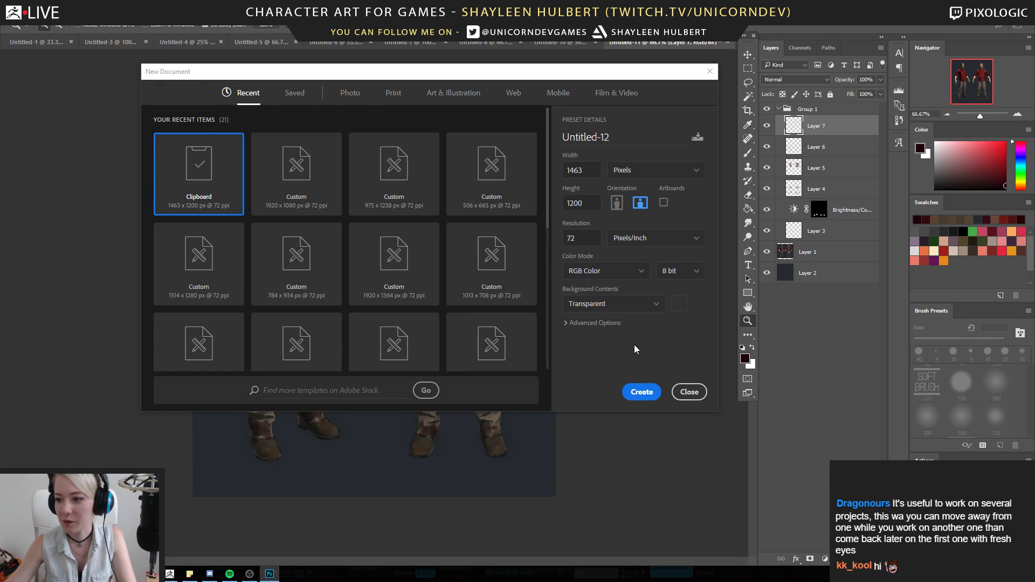
{"action": "left_click", "coordinate": [641, 395]}
{"action": "key", "text": "ctrl+v"}
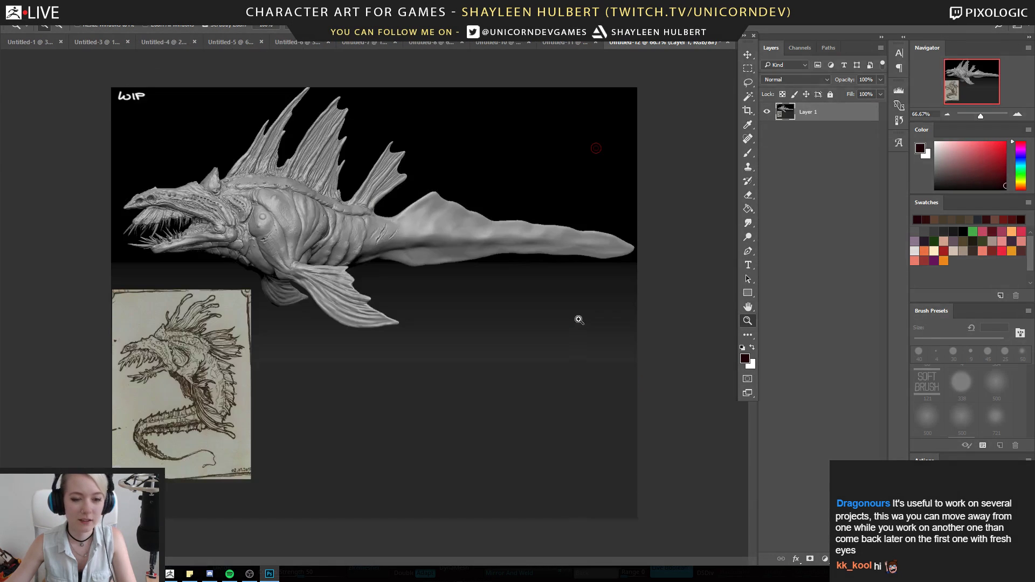
Examine the whole sea creature sculpt alongside its reference sketch, both in overview and up close
{"action": "left_click", "coordinate": [748, 320]}
{"action": "left_click", "coordinate": [338, 229]}
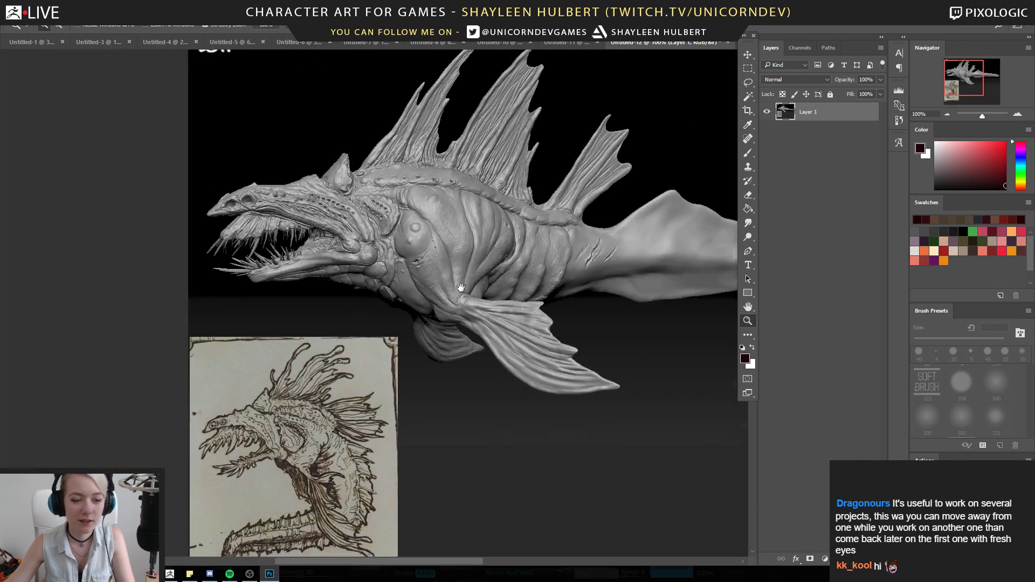
{"action": "left_click", "coordinate": [426, 223]}
{"action": "left_click", "coordinate": [409, 245], "text": "alt"}
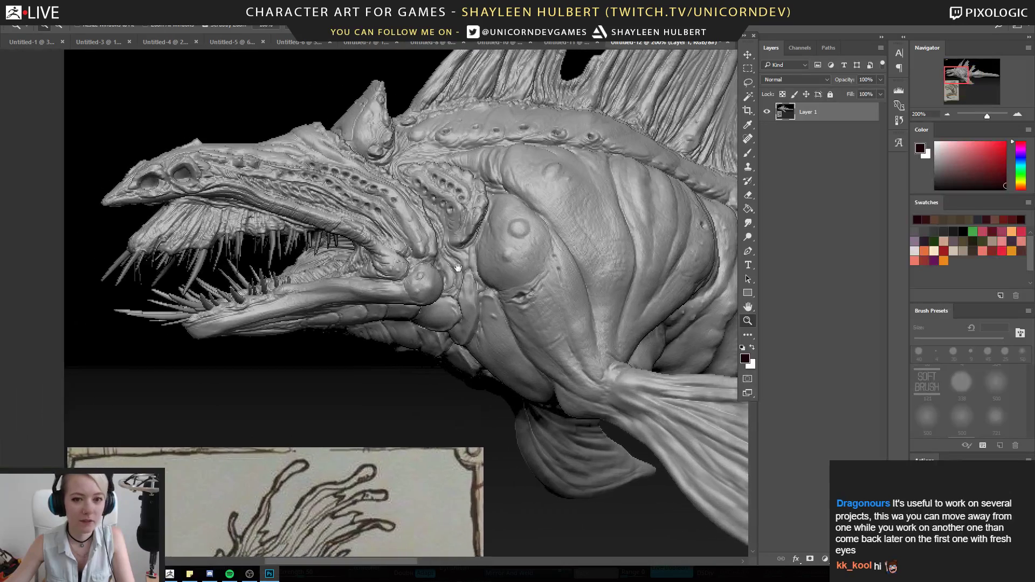
{"action": "left_click", "coordinate": [434, 253], "text": "alt"}
{"action": "left_click", "coordinate": [461, 262], "text": "alt"}
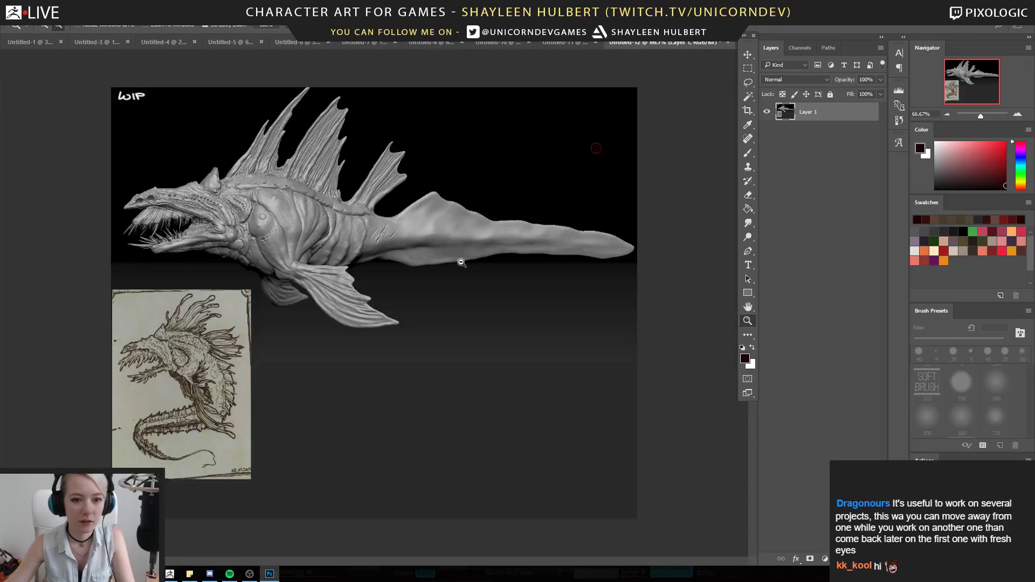
{"action": "left_click", "coordinate": [319, 210]}
{"action": "left_click_drag", "start_coordinate": [343, 232], "coordinate": [460, 301]}
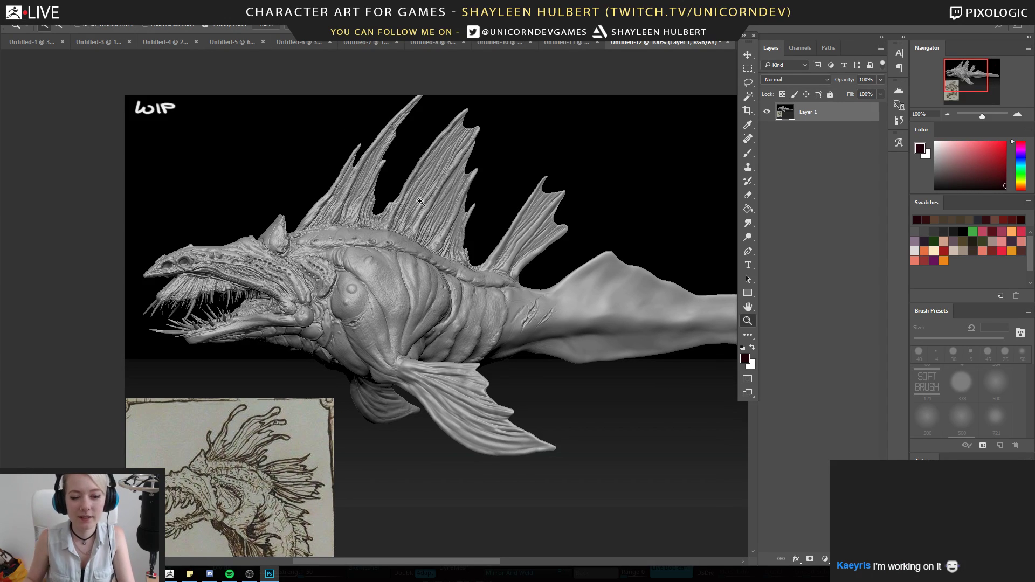
{"action": "mouse_move", "coordinate": [412, 281]}
{"action": "left_mouse_down"}
{"action": "mouse_move", "coordinate": [279, 258]}
{"action": "mouse_move", "coordinate": [406, 266]}
{"action": "mouse_move", "coordinate": [463, 244]}
{"action": "left_mouse_up"}
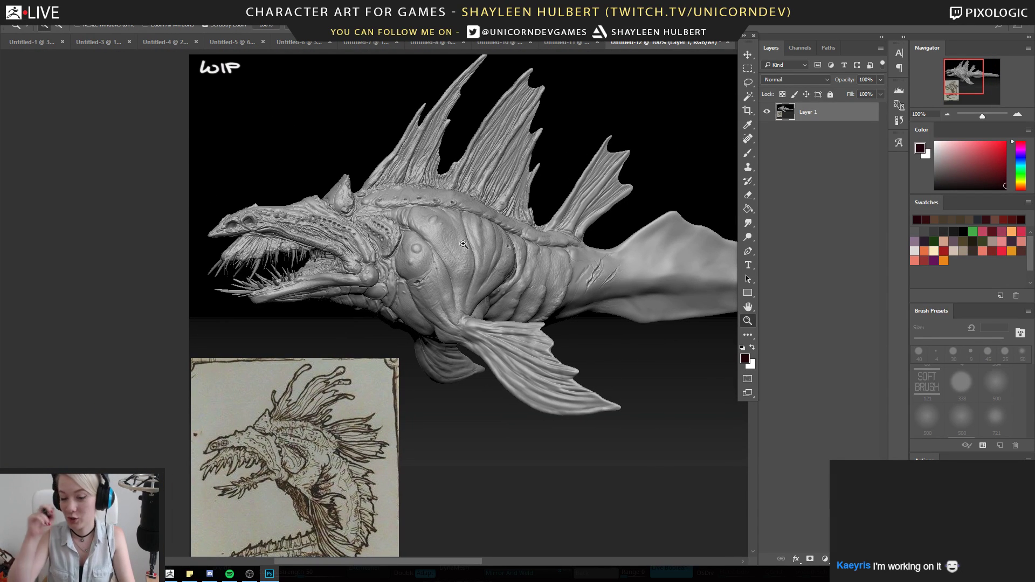
Examine the sea creature's head, jaws and teeth up close and compare them with the reference sketch
{"action": "left_click", "coordinate": [250, 199]}
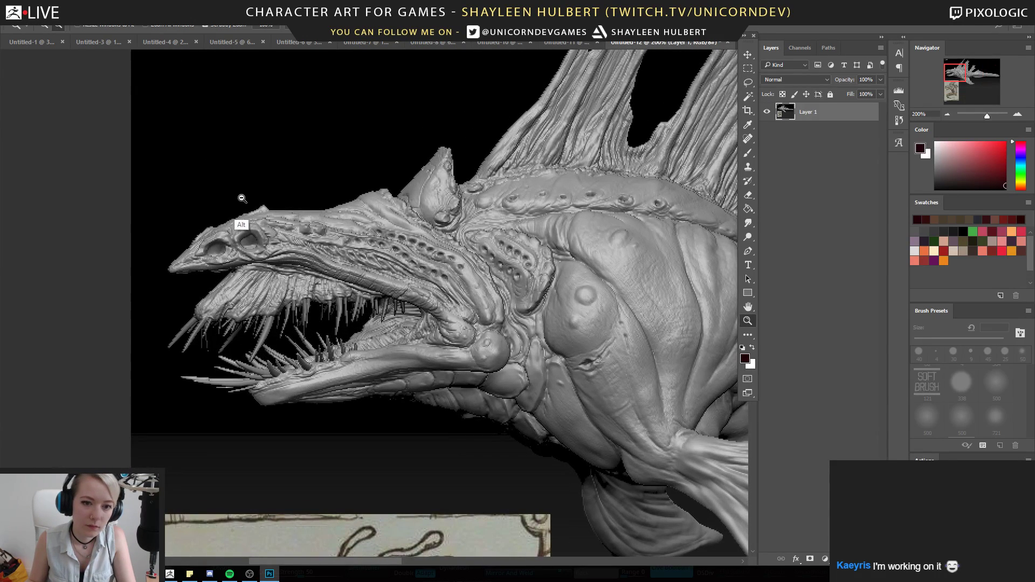
{"action": "left_click", "coordinate": [246, 200], "text": "alt"}
{"action": "left_click", "coordinate": [245, 202], "text": "alt"}
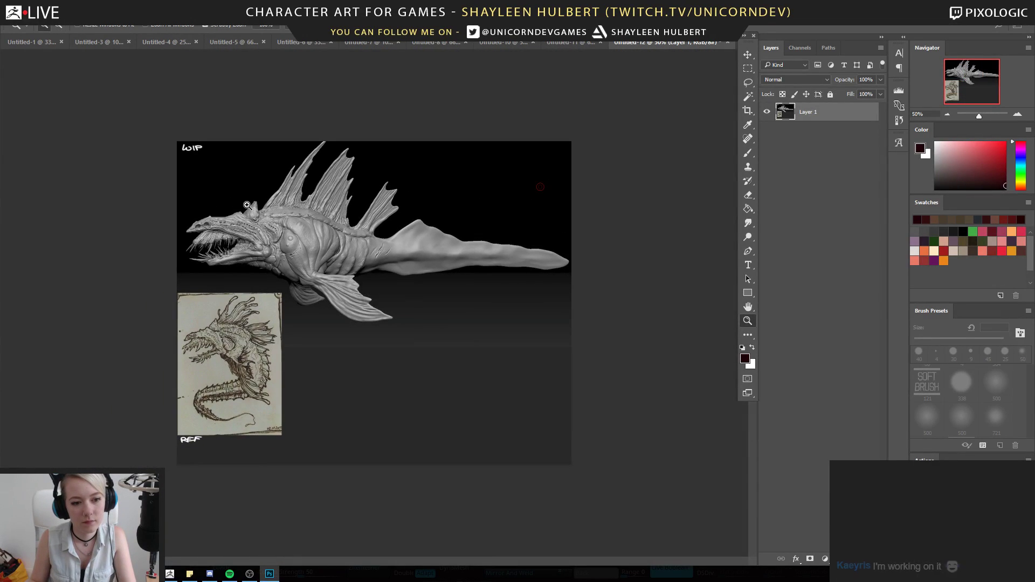
{"action": "left_click", "coordinate": [243, 208]}
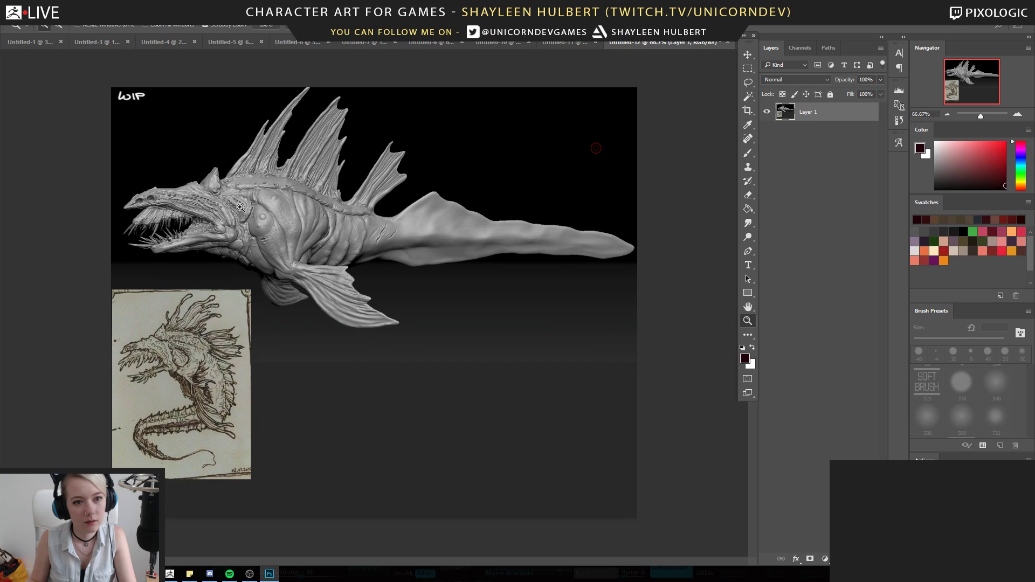
{"action": "left_click", "coordinate": [240, 206]}
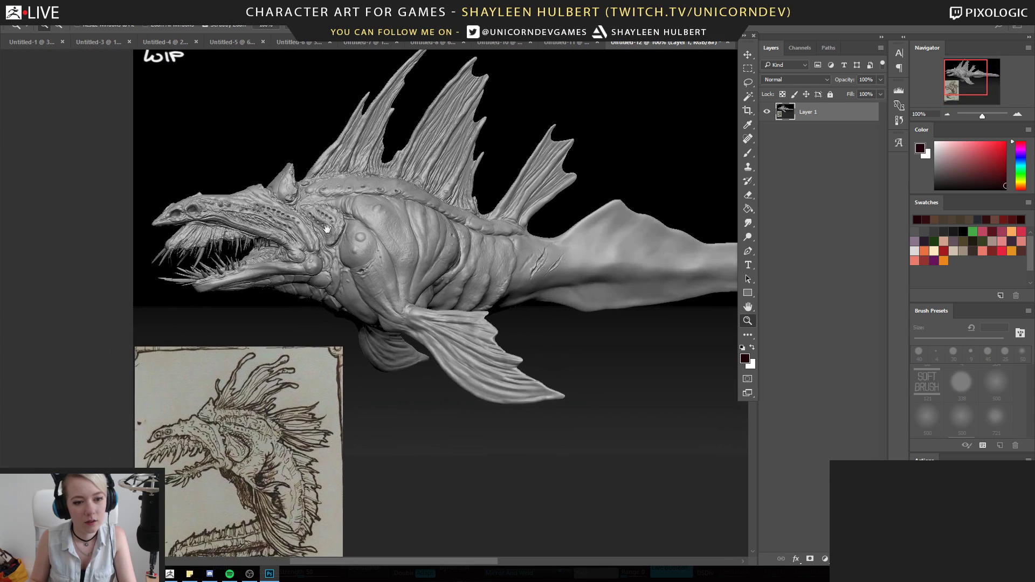
{"action": "left_click", "coordinate": [347, 199]}
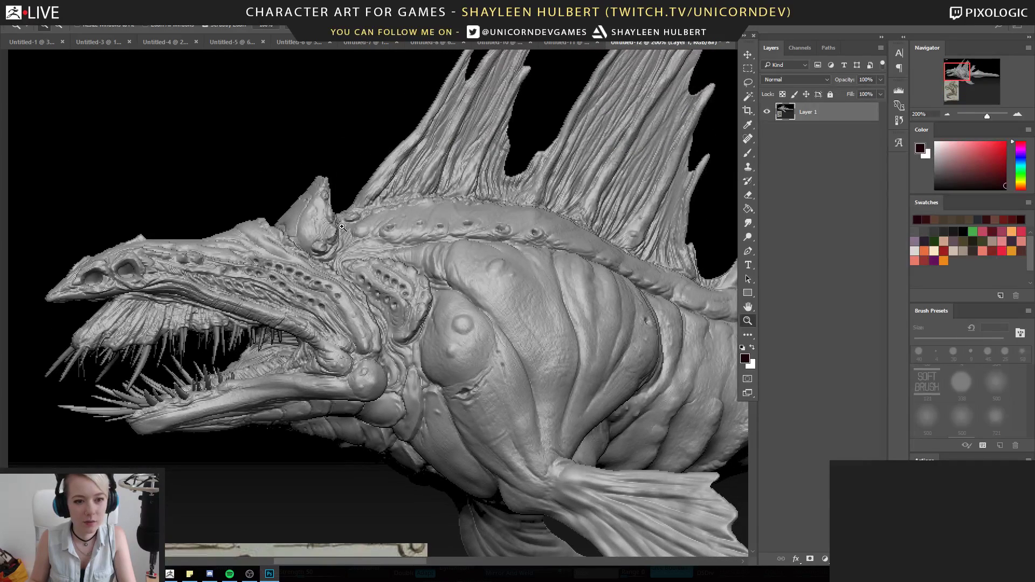
{"action": "left_click", "coordinate": [342, 227], "text": "alt"}
{"action": "left_click_drag", "start_coordinate": [341, 227], "coordinate": [349, 170]}
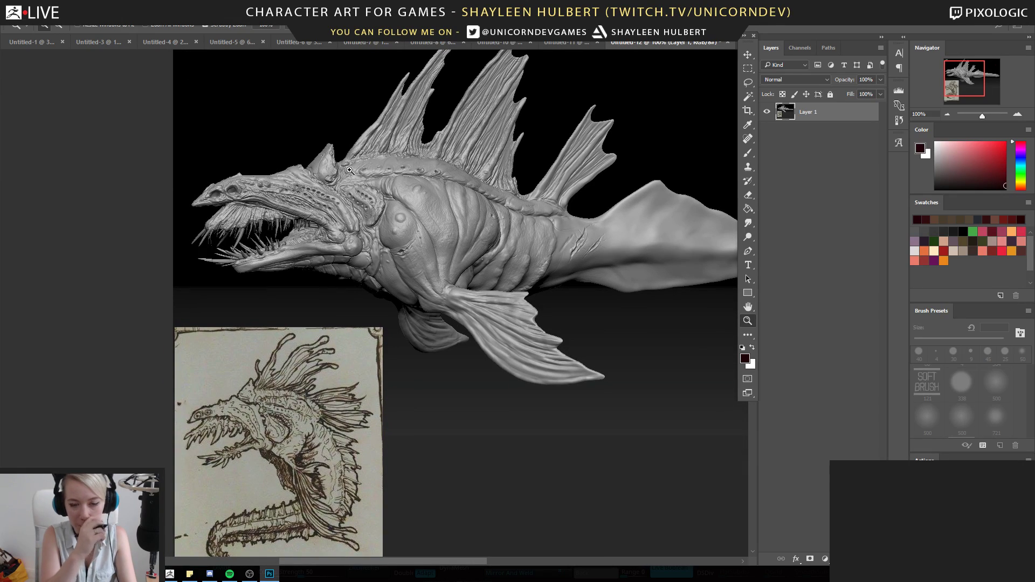
Examine the sea creature's body, fins and smooth tail against the reference sketch
{"action": "left_click", "coordinate": [229, 211]}
{"action": "left_click", "coordinate": [292, 220], "text": "alt"}
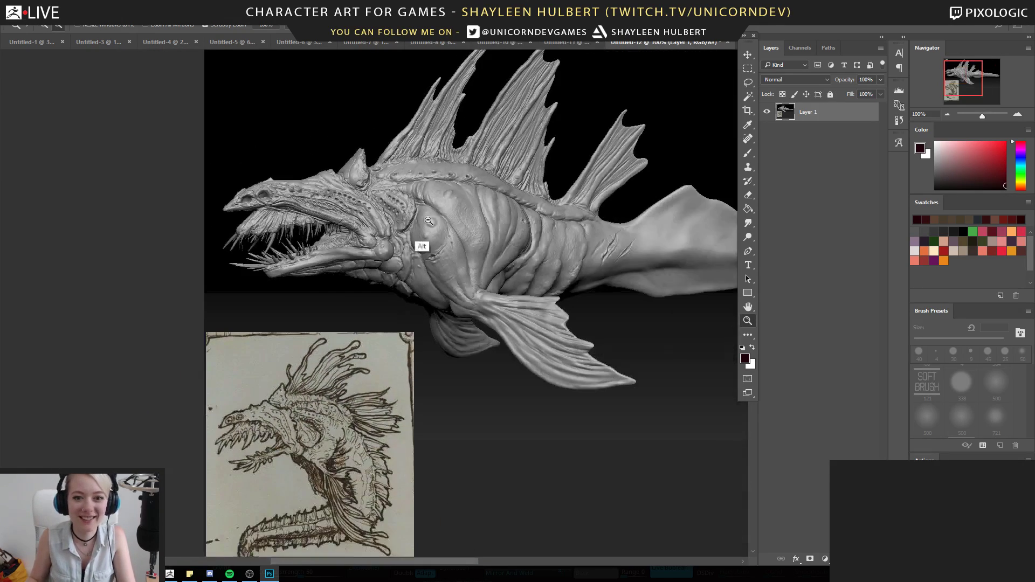
{"action": "left_click", "coordinate": [406, 217], "text": "alt"}
{"action": "left_click", "coordinate": [454, 219]}
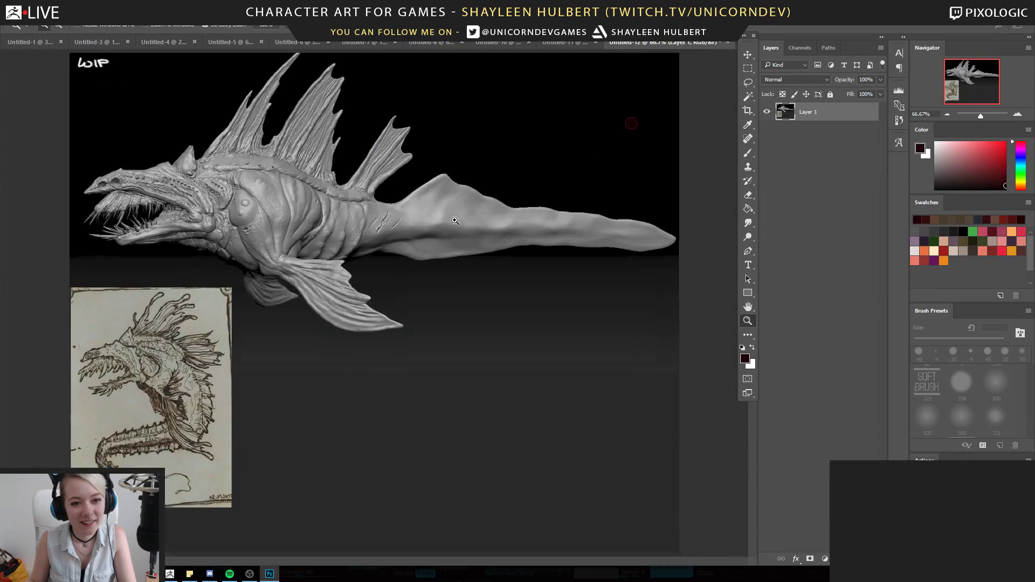
{"action": "left_click_drag", "start_coordinate": [497, 265], "coordinate": [522, 262]}
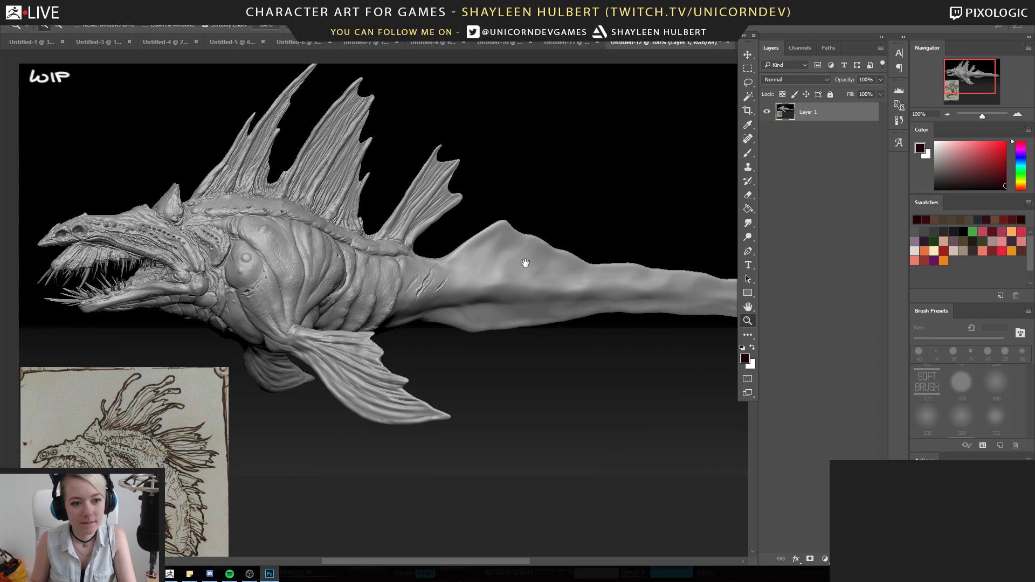
{"action": "left_click_drag", "start_coordinate": [524, 261], "coordinate": [557, 261]}
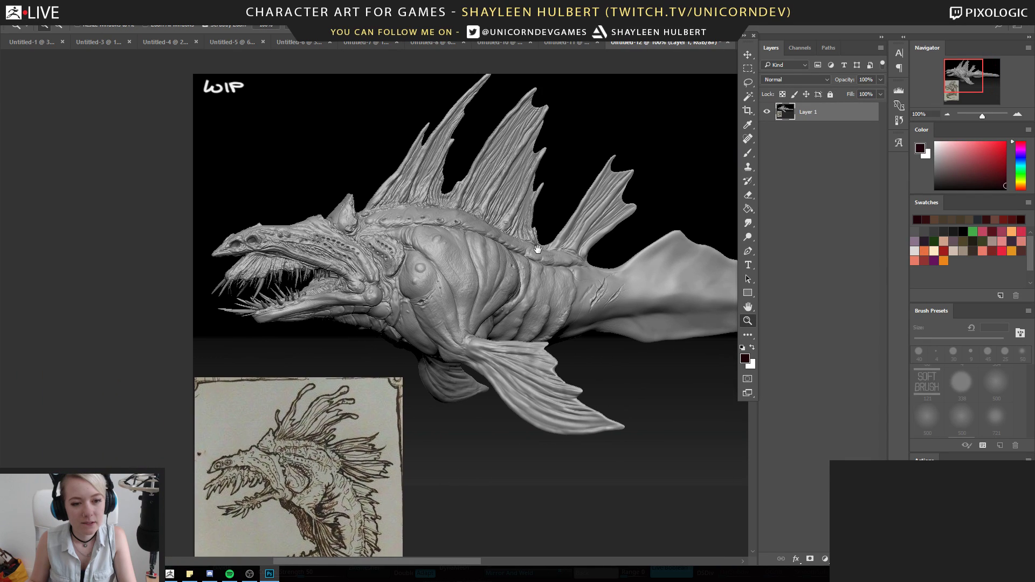
{"action": "mouse_move", "coordinate": [495, 260]}
{"action": "left_mouse_down"}
{"action": "mouse_move", "coordinate": [485, 233]}
{"action": "mouse_move", "coordinate": [472, 242]}
{"action": "left_mouse_up"}
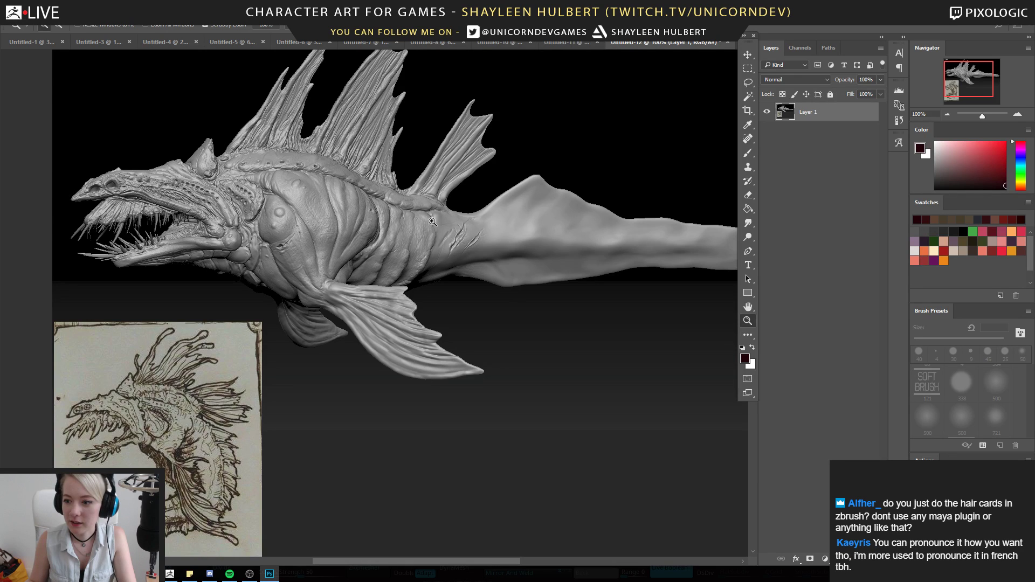
Switch to ZBrush, load the IMM_Hair brush from the brush library, and set its draw size to 228
{"action": "left_click", "coordinate": [170, 574]}
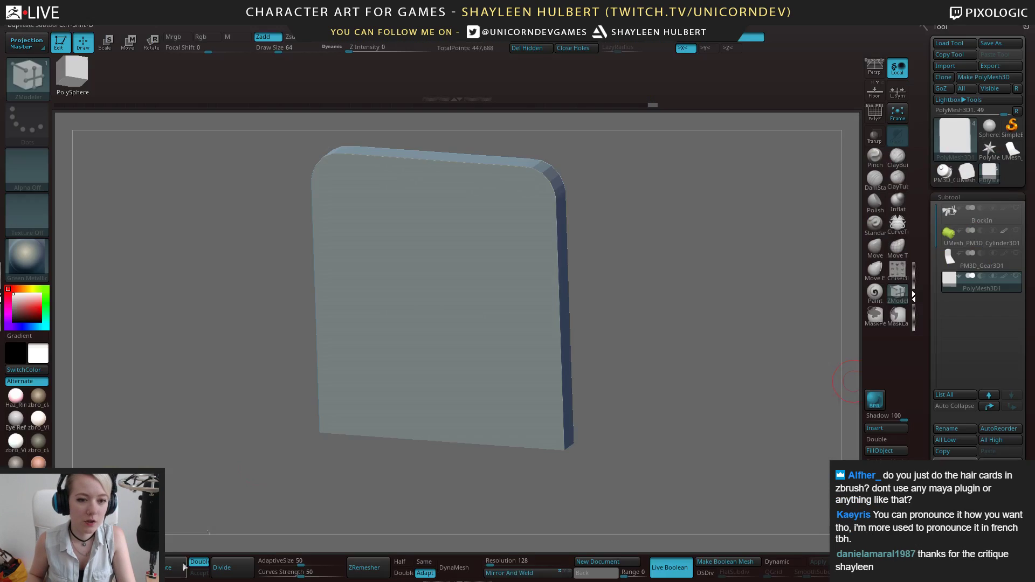
{"action": "left_click_drag", "start_coordinate": [681, 300], "coordinate": [637, 282], "text": "alt"}
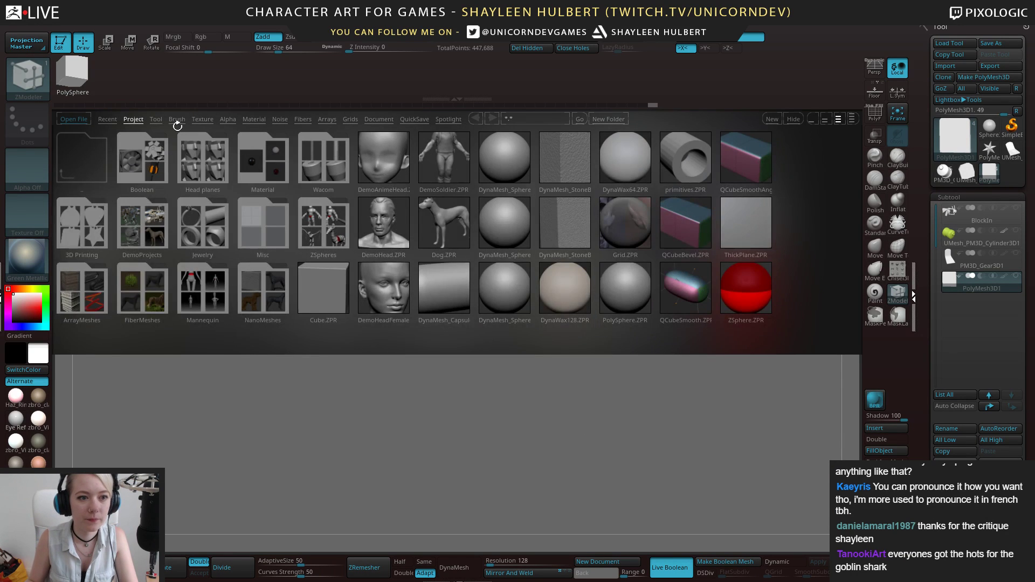
{"action": "left_click", "coordinate": [178, 119]}
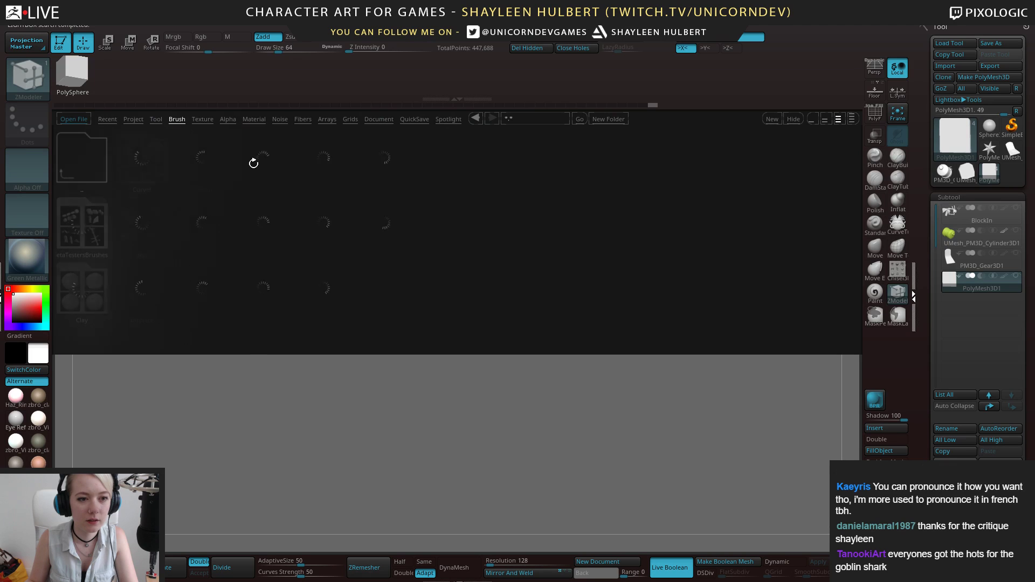
{"action": "double_click", "coordinate": [265, 163]}
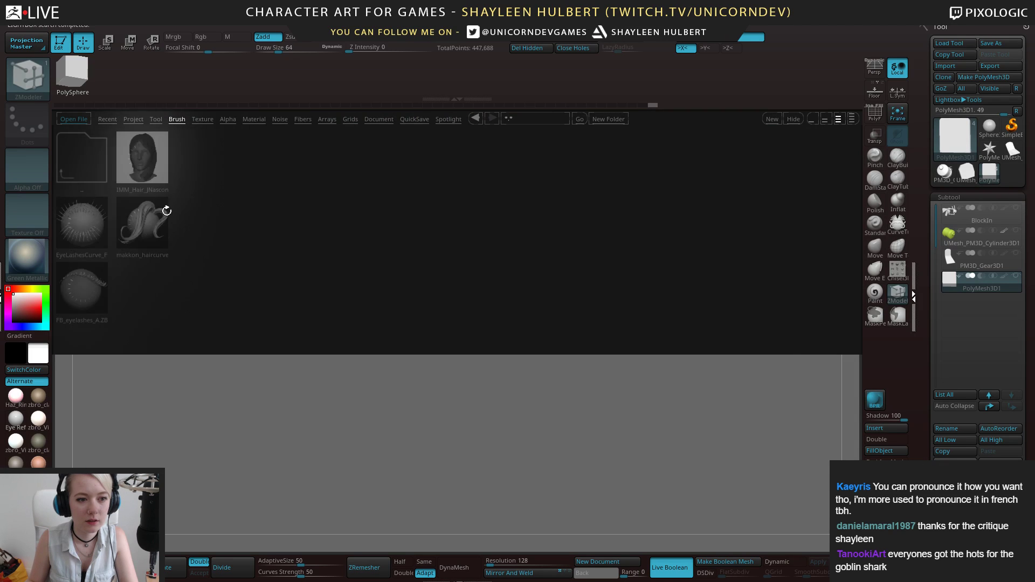
{"action": "double_click", "coordinate": [142, 159]}
{"action": "key", "text": "bracketright"}
{"action": "key", "text": "bracketright"}
{"action": "key", "text": "bracketright"}
{"action": "key", "text": "bracketright"}
Try several mirrored hair strips running down from the rounded slab, undoing the unwanted strokes
{"action": "mouse_move", "coordinate": [394, 260]}
{"action": "left_mouse_down"}
{"action": "mouse_move", "coordinate": [334, 312]}
{"action": "mouse_move", "coordinate": [293, 312]}
{"action": "mouse_move", "coordinate": [288, 271]}
{"action": "mouse_move", "coordinate": [401, 270]}
{"action": "mouse_move", "coordinate": [296, 280]}
{"action": "left_mouse_up"}
{"action": "key", "text": "ctrl"}
{"action": "key", "text": "ctrl+z"}
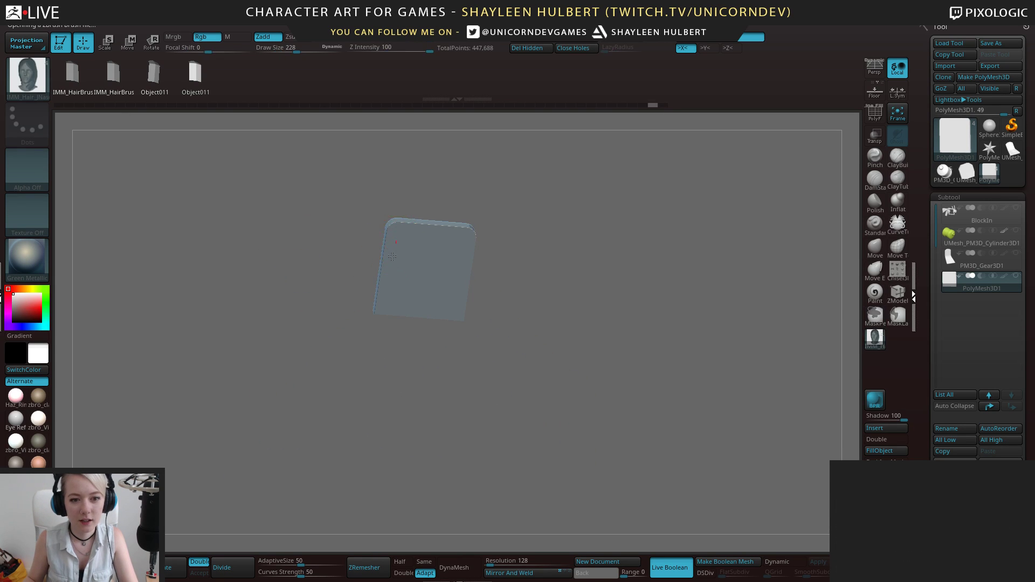
{"action": "left_click_drag", "start_coordinate": [396, 242], "coordinate": [347, 439]}
{"action": "left_click_drag", "start_coordinate": [430, 249], "coordinate": [383, 480]}
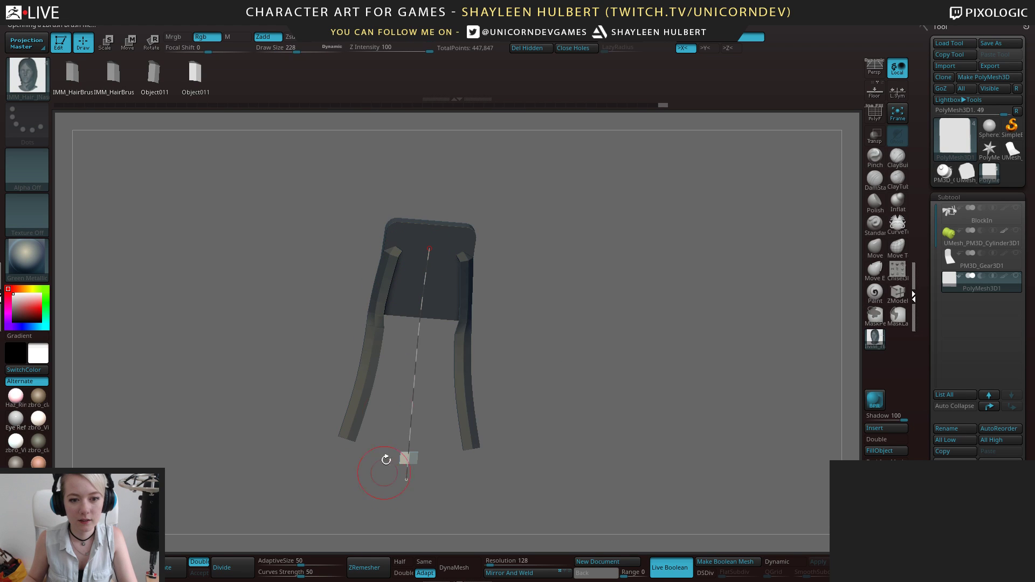
{"action": "key", "text": "ctrl+z"}
{"action": "left_click_drag", "start_coordinate": [429, 250], "coordinate": [355, 468]}
{"action": "key", "text": "ctrl+z"}
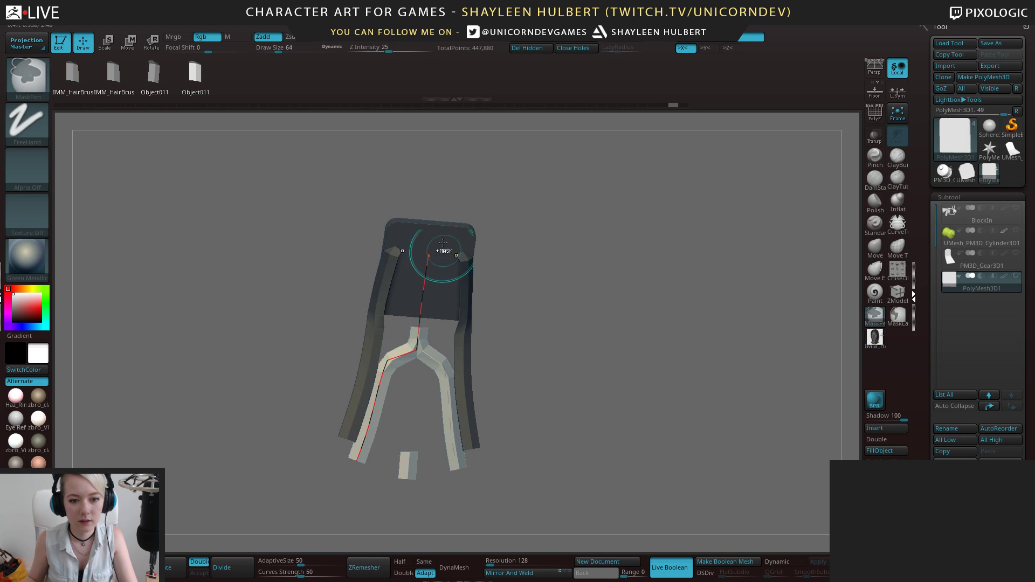
{"action": "key", "text": "ctrl+z"}
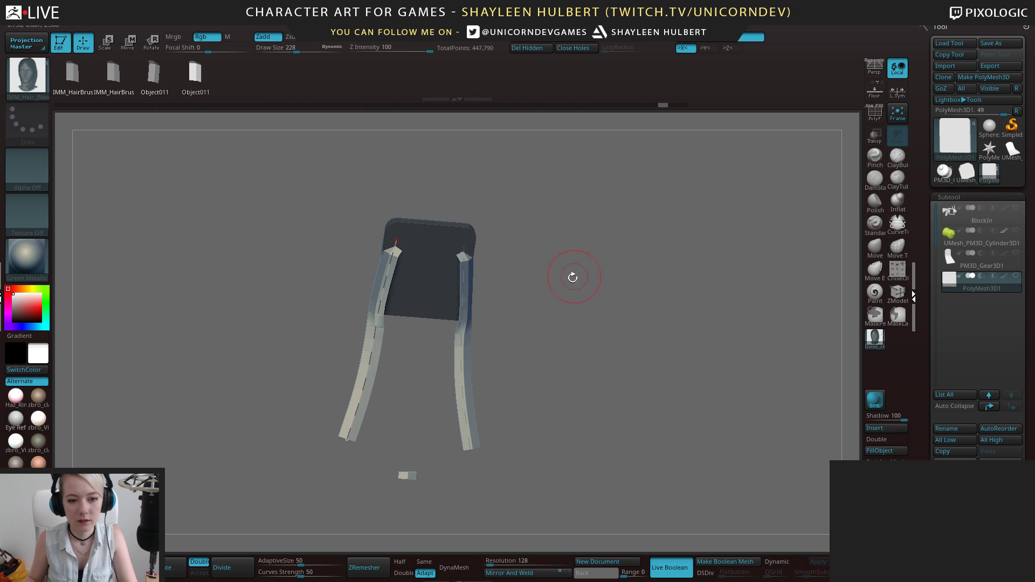
Draw a long mirrored pair of hair strips spreading outward and downward from the middle of the rounded slab
{"action": "left_click_drag", "start_coordinate": [574, 273], "coordinate": [558, 259]}
{"action": "key", "text": "ctrl"}
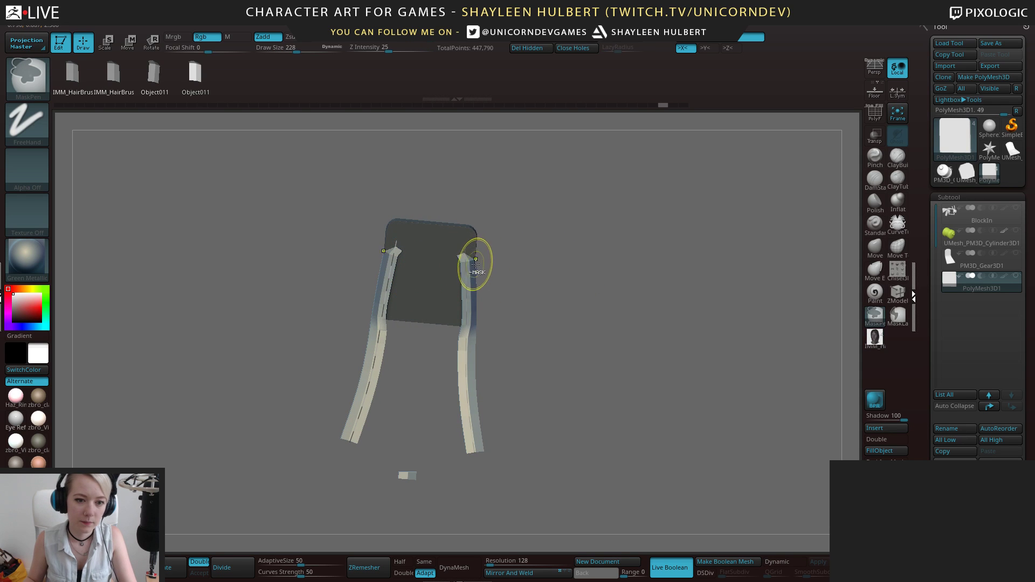
{"action": "mouse_move", "coordinate": [253, 404]}
{"action": "left_mouse_down"}
{"action": "mouse_move", "coordinate": [289, 378]}
{"action": "mouse_move", "coordinate": [343, 216]}
{"action": "mouse_move", "coordinate": [411, 230]}
{"action": "left_mouse_up"}
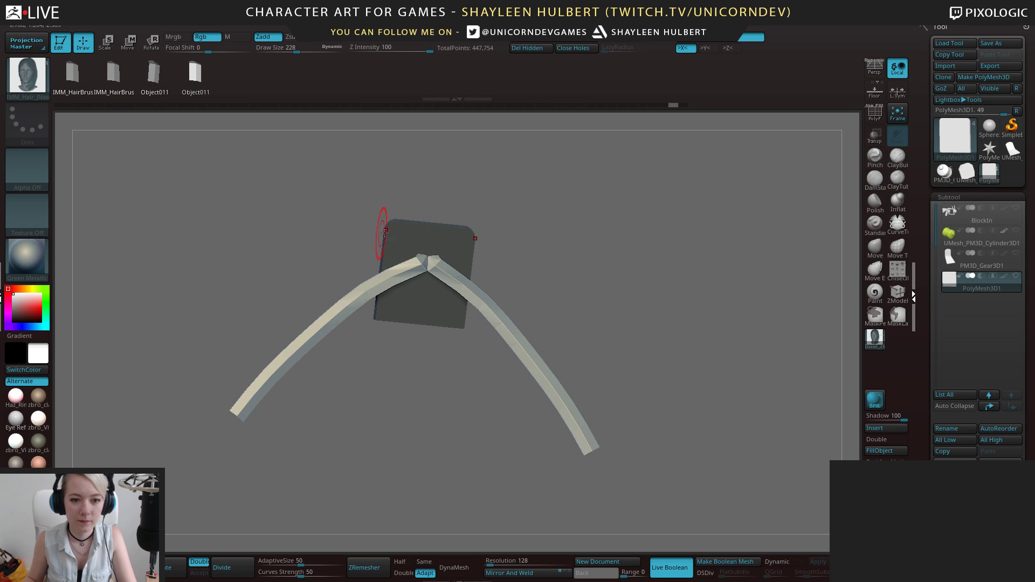
Try out mirrored curved hair strips across the rounded plate and undo all the strips on it
{"action": "left_click_drag", "start_coordinate": [221, 378], "coordinate": [217, 387]}
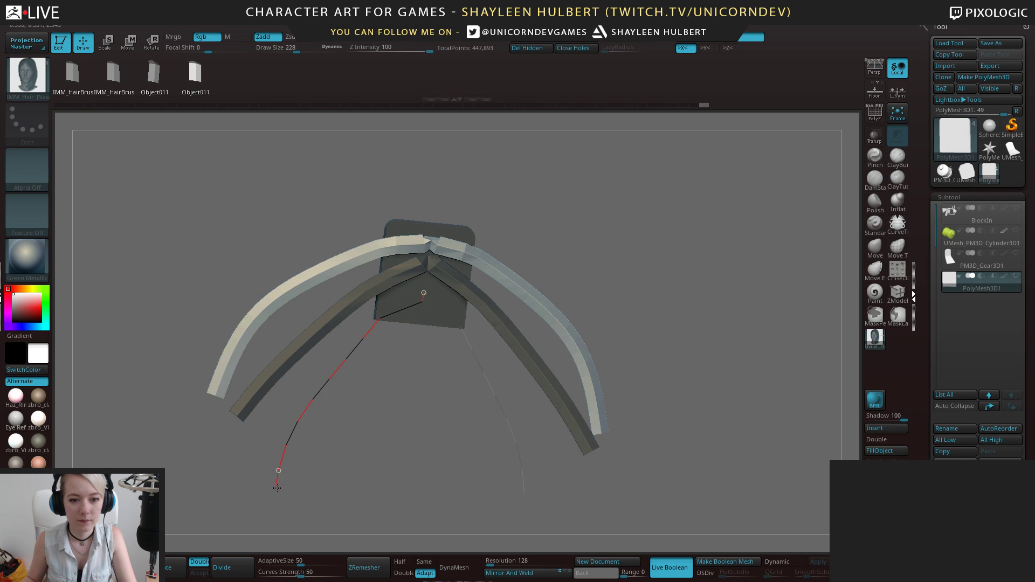
{"action": "left_click_drag", "start_coordinate": [276, 491], "coordinate": [277, 493]}
{"action": "key", "text": "ctrl+z"}
{"action": "key", "text": "ctrl+z"}
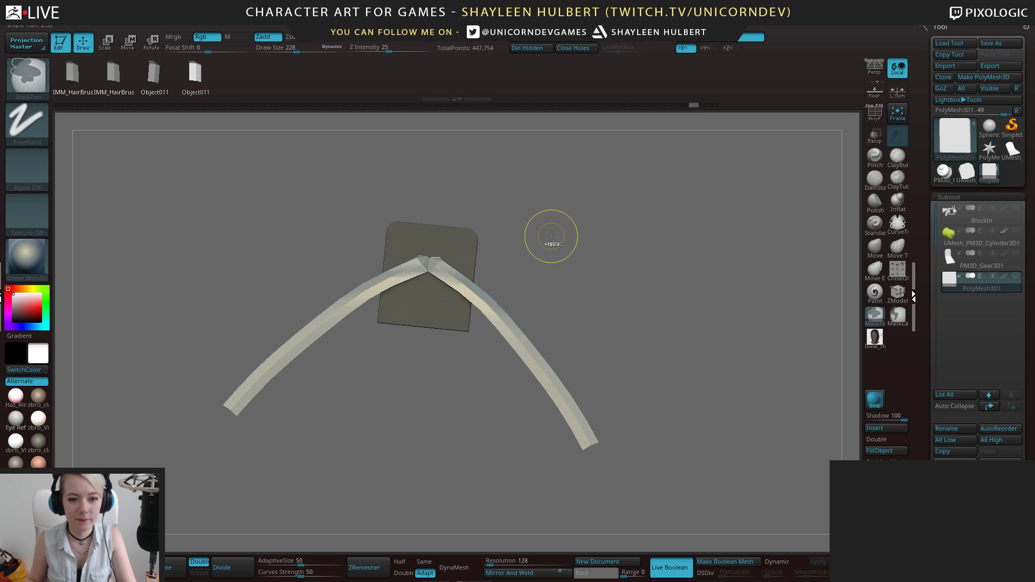
{"action": "key", "text": "ctrl+z"}
{"action": "key", "text": "ctrl+z"}
{"action": "left_click_drag", "start_coordinate": [555, 241], "coordinate": [596, 303]}
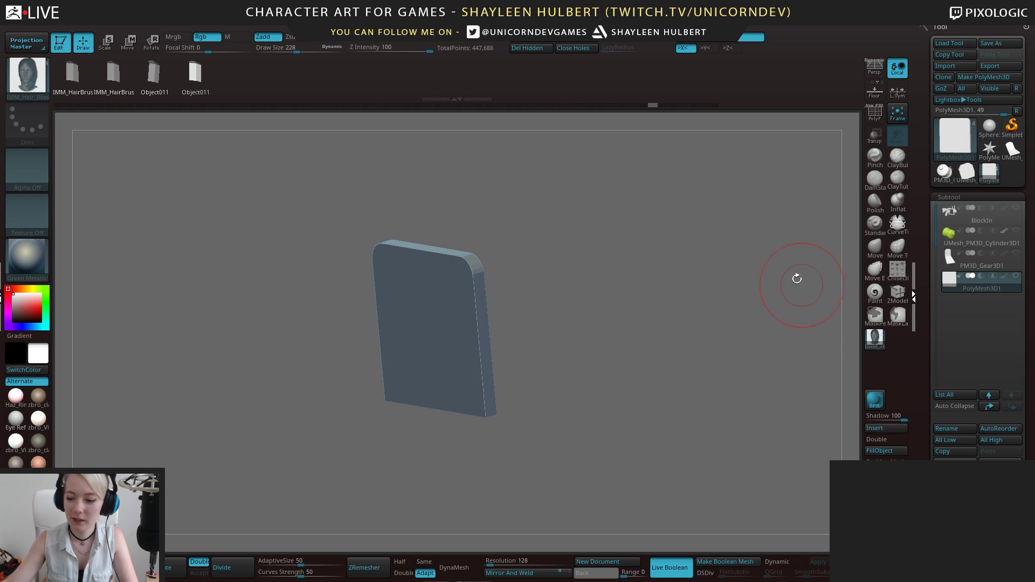
Switch to Photoshop and examine the sea creature's head, body and fins up close
{"action": "key", "text": "alt+Tab"}
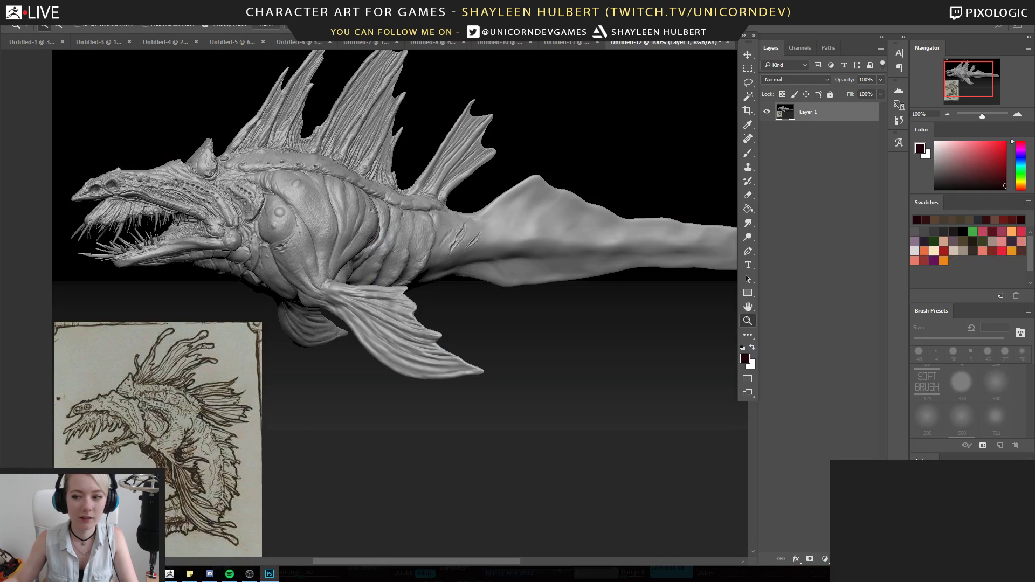
{"action": "left_click", "coordinate": [310, 203]}
{"action": "left_click", "coordinate": [313, 212], "text": "alt"}
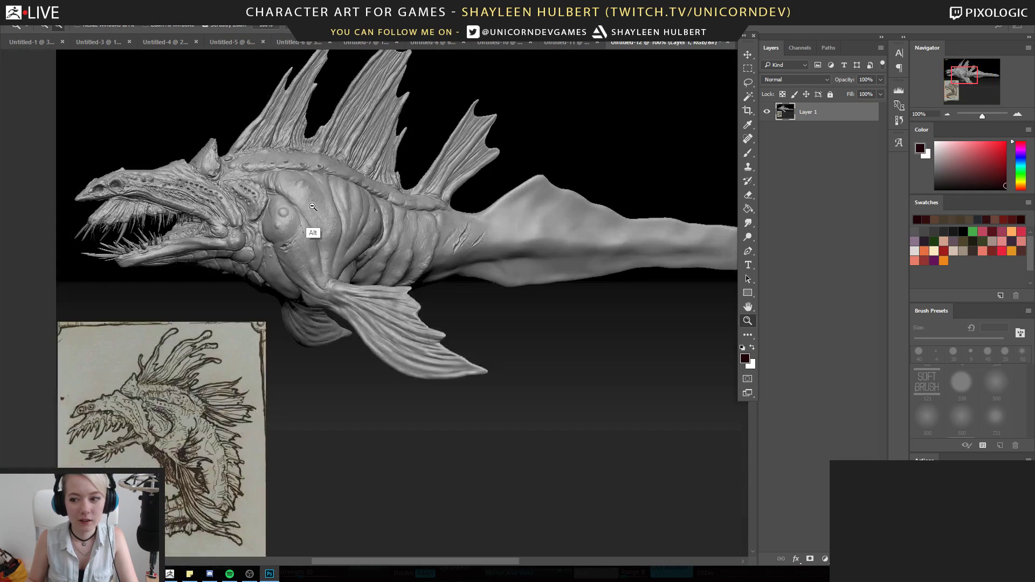
{"action": "left_click_drag", "start_coordinate": [245, 188], "coordinate": [356, 222]}
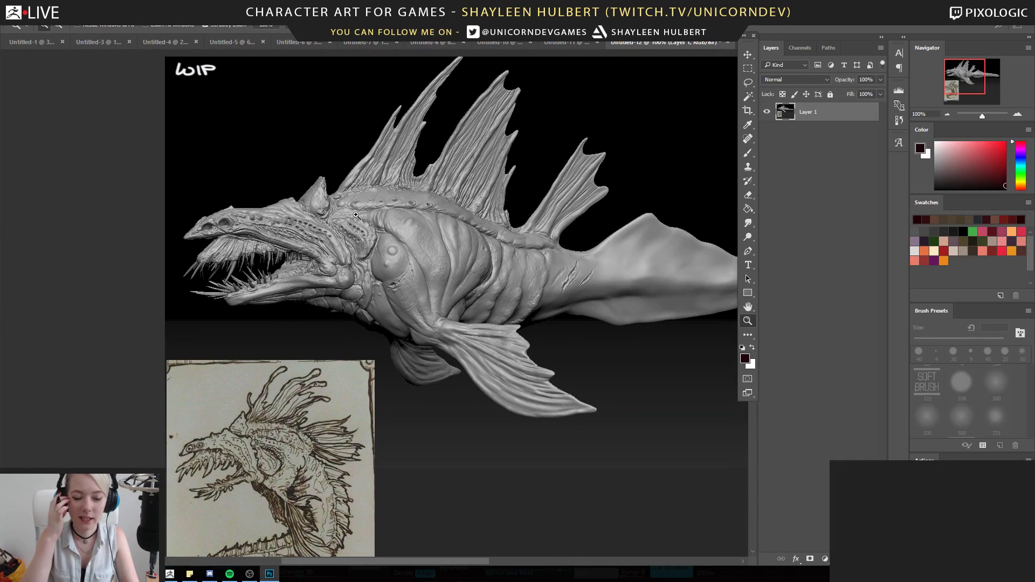
{"action": "left_click_drag", "start_coordinate": [343, 185], "coordinate": [320, 234]}
{"action": "left_click", "coordinate": [367, 244]}
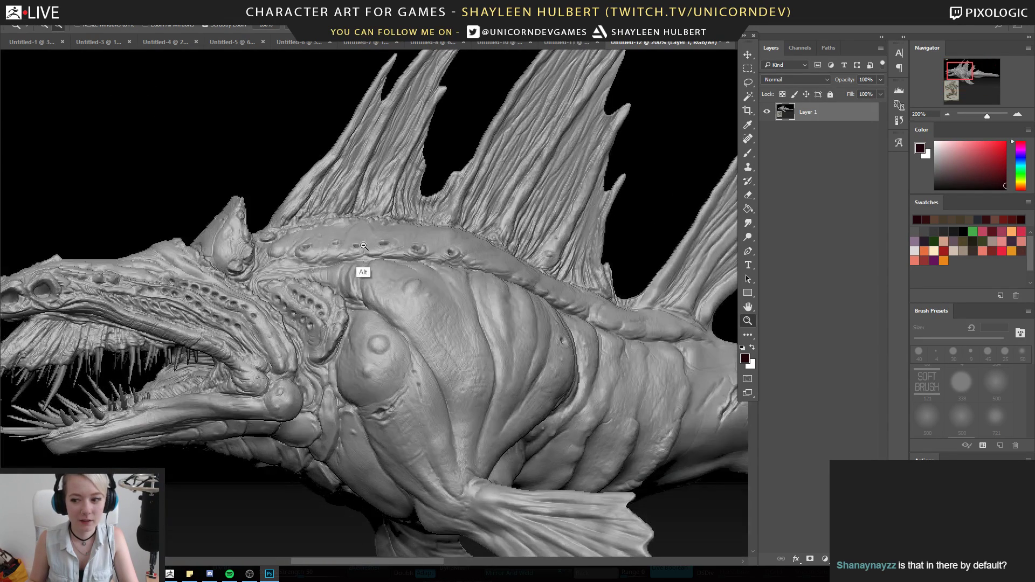
{"action": "left_click_drag", "start_coordinate": [196, 308], "coordinate": [342, 262]}
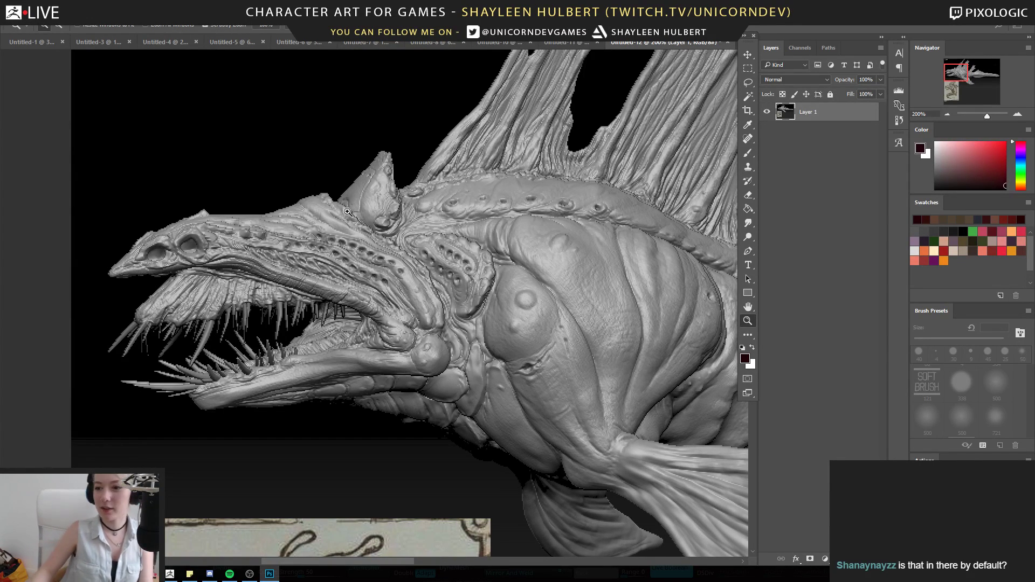
{"action": "left_click_drag", "start_coordinate": [462, 251], "coordinate": [356, 224]}
{"action": "left_click", "coordinate": [373, 249], "text": "alt"}
Paint over the fine ridges on the creature's dorsal and pectoral fins with grey tones sampled from the image
{"action": "key", "text": "b"}
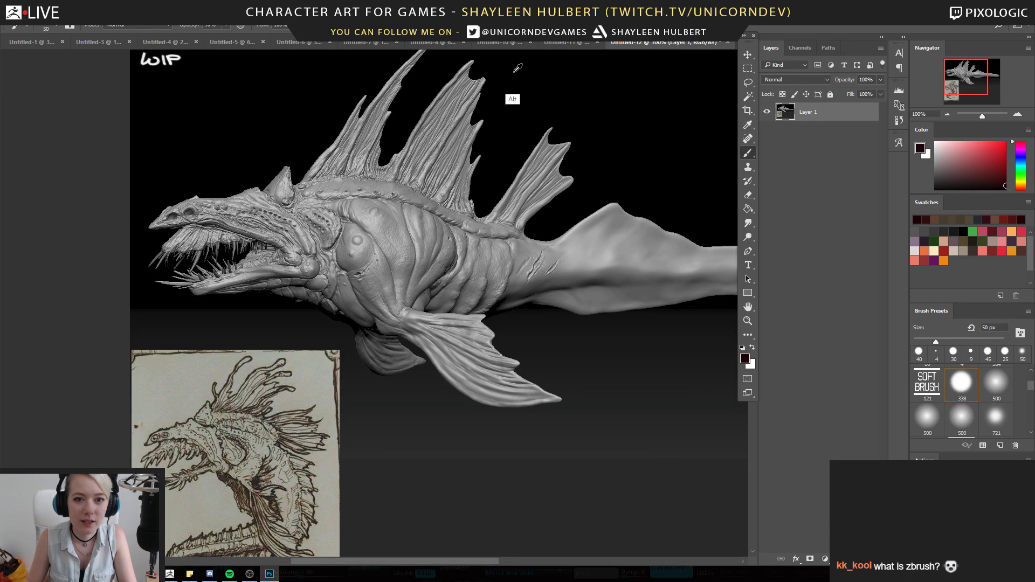
{"action": "left_click", "coordinate": [459, 94], "text": "alt"}
{"action": "left_click", "coordinate": [455, 96]}
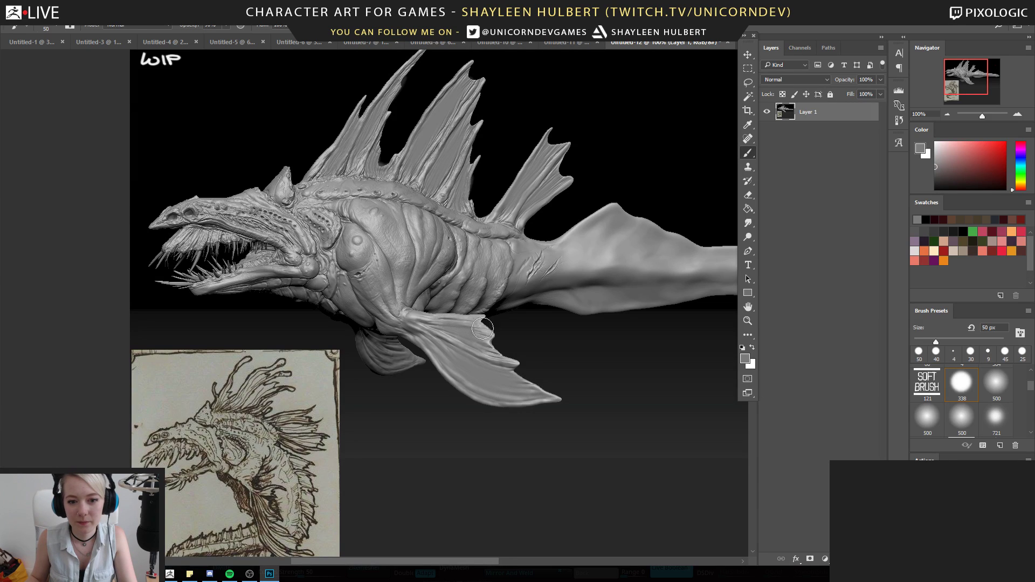
{"action": "mouse_move", "coordinate": [504, 206]}
{"action": "left_mouse_down"}
{"action": "mouse_move", "coordinate": [420, 217]}
{"action": "mouse_move", "coordinate": [531, 249]}
{"action": "mouse_move", "coordinate": [525, 240]}
{"action": "left_mouse_up"}
{"action": "left_click", "coordinate": [387, 353], "text": "alt"}
{"action": "left_click", "coordinate": [411, 362], "text": "alt"}
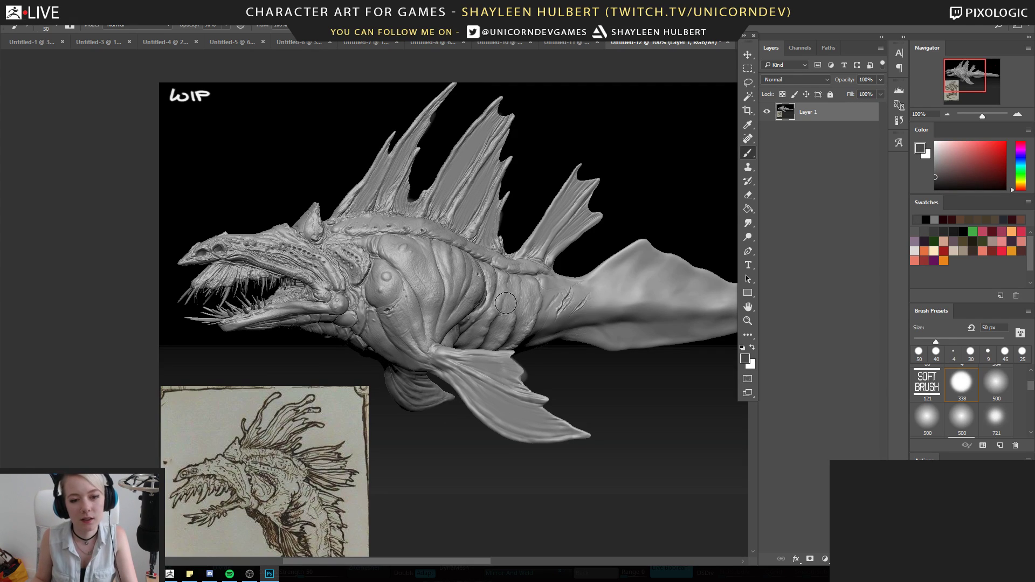
Lasso the front pectoral fin, copy it to a new layer and move the copy slightly higher on the body
{"action": "mouse_move", "coordinate": [456, 330]}
{"action": "left_mouse_down"}
{"action": "mouse_move", "coordinate": [469, 236]}
{"action": "mouse_move", "coordinate": [457, 283]}
{"action": "left_mouse_up"}
{"action": "key", "text": "l"}
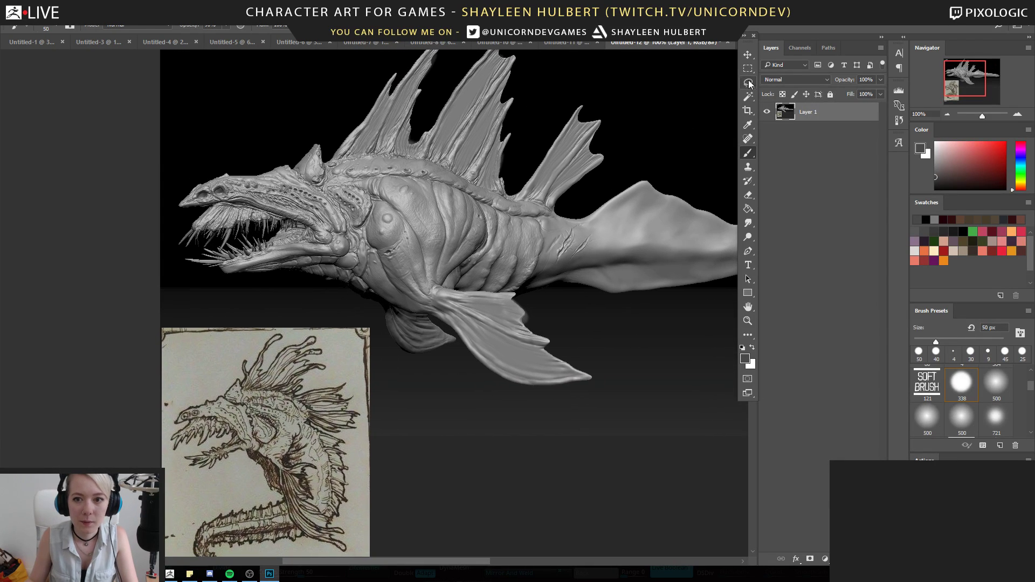
{"action": "mouse_move", "coordinate": [501, 403]}
{"action": "left_mouse_down"}
{"action": "mouse_move", "coordinate": [564, 320]}
{"action": "mouse_move", "coordinate": [474, 280]}
{"action": "left_mouse_up"}
{"action": "key", "text": "ctrl+j"}
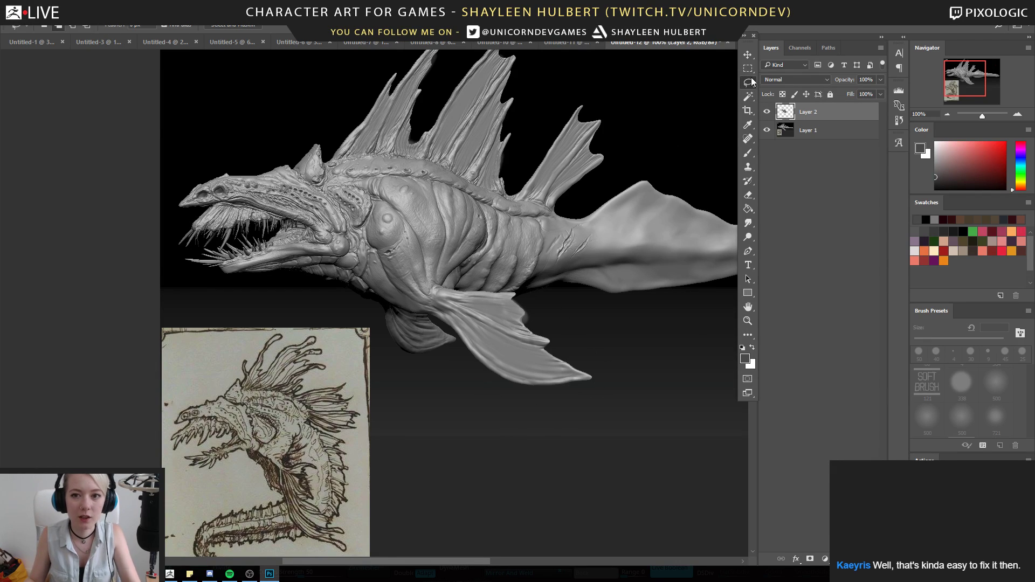
{"action": "key", "text": "v"}
{"action": "mouse_move", "coordinate": [415, 296]}
{"action": "left_mouse_down", "text": "shift"}
{"action": "mouse_move", "coordinate": [438, 247]}
{"action": "mouse_move", "coordinate": [438, 261]}
{"action": "left_mouse_up", "text": "shift"}
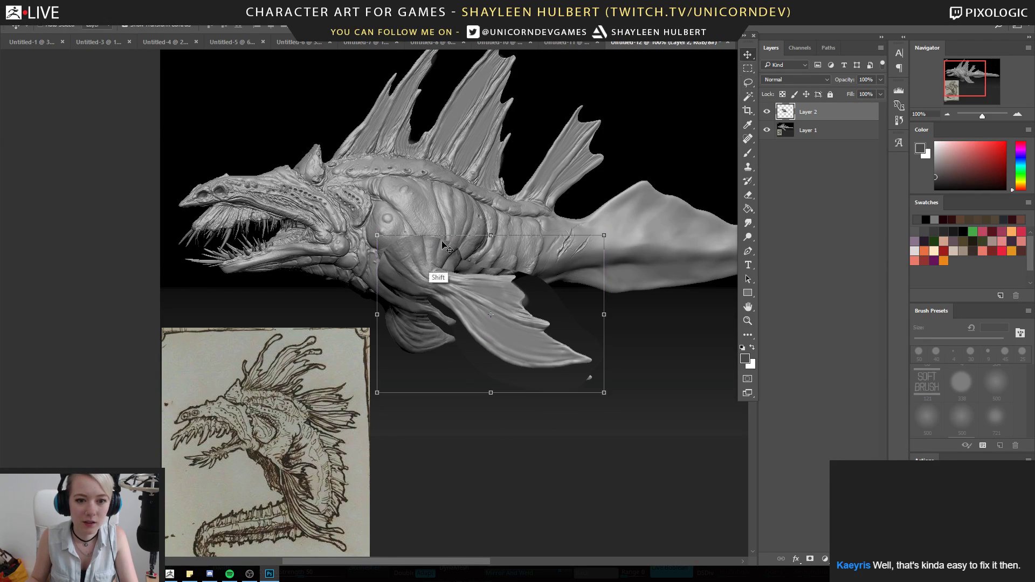
Paint out the leftover parts of the original fin below and behind the raised copy using sampled surrounding tones
{"action": "key", "text": "b"}
{"action": "left_click", "coordinate": [605, 384], "text": "alt"}
{"action": "left_click_drag", "start_coordinate": [592, 383], "coordinate": [569, 385]}
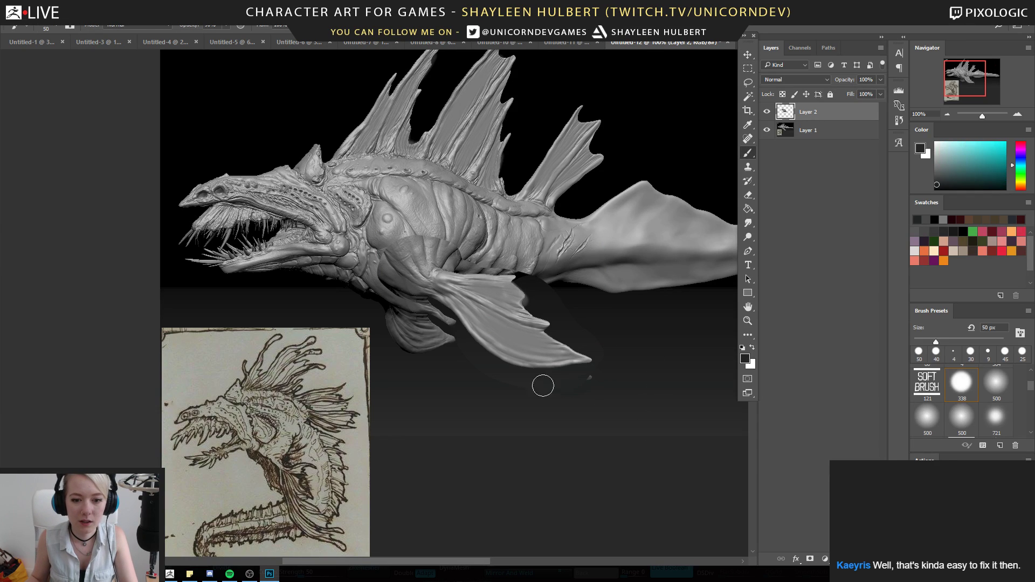
{"action": "left_click", "coordinate": [402, 306], "text": "alt"}
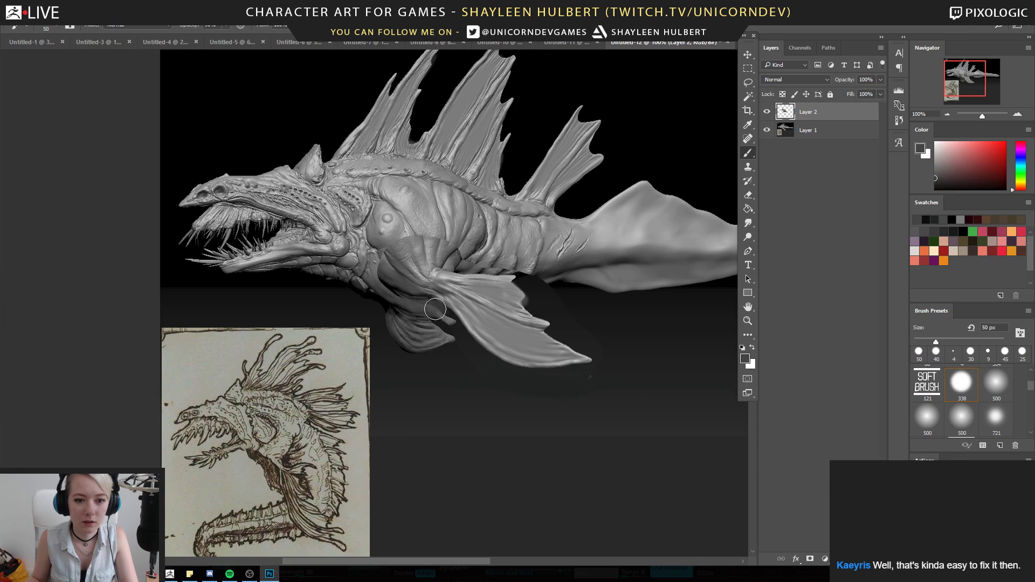
{"action": "left_click", "coordinate": [447, 322], "text": "alt"}
{"action": "left_click", "coordinate": [412, 306], "text": "alt"}
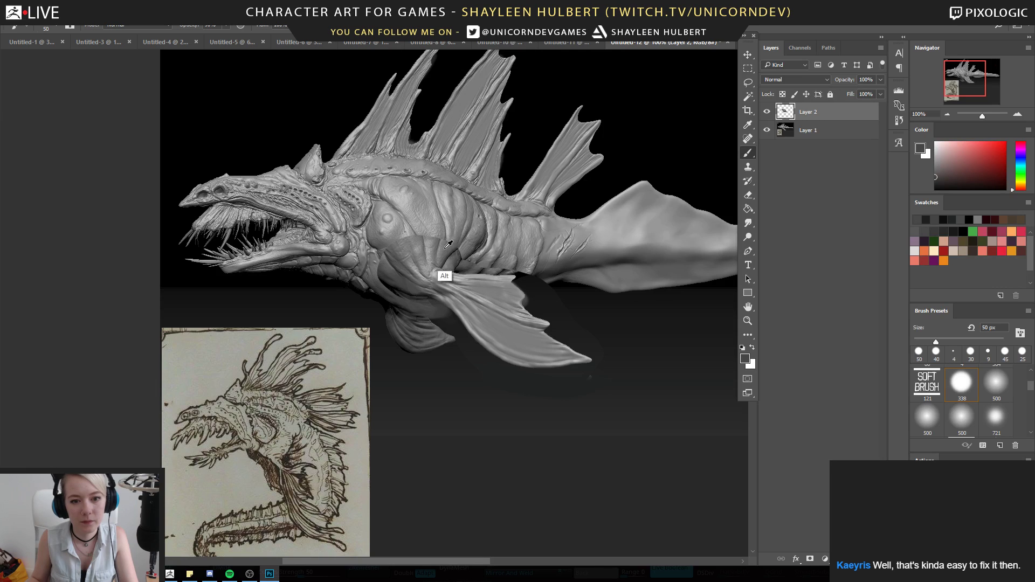
{"action": "left_click", "coordinate": [441, 251], "text": "alt"}
Erase the raised fin layer's excess edges over the creature's body and compare the result with the original
{"action": "key", "text": "e"}
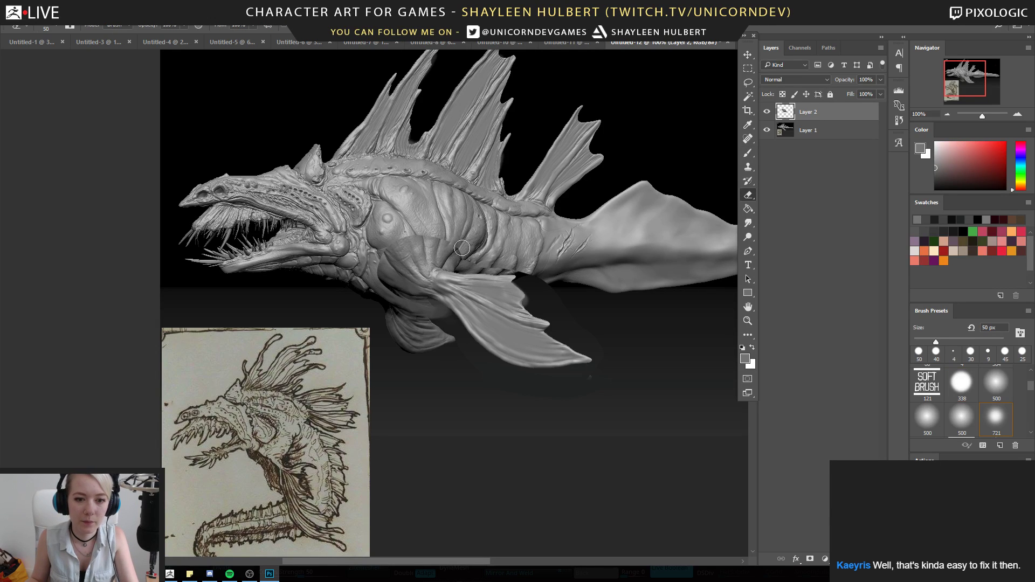
{"action": "left_click_drag", "start_coordinate": [422, 244], "coordinate": [395, 249]}
{"action": "mouse_move", "coordinate": [479, 261]}
{"action": "left_mouse_down"}
{"action": "mouse_move", "coordinate": [535, 271]}
{"action": "mouse_move", "coordinate": [531, 286]}
{"action": "mouse_move", "coordinate": [556, 284]}
{"action": "left_mouse_up"}
{"action": "left_click", "coordinate": [767, 111]}
{"action": "left_click", "coordinate": [766, 112]}
{"action": "left_click", "coordinate": [767, 111]}
{"action": "left_click", "coordinate": [767, 112]}
{"action": "left_click", "coordinate": [767, 113]}
Repaint the belly shading beneath the raised fin with black and sampled greys, using 30 px and 15 px brushes
{"action": "key", "text": "b"}
{"action": "key", "text": "d"}
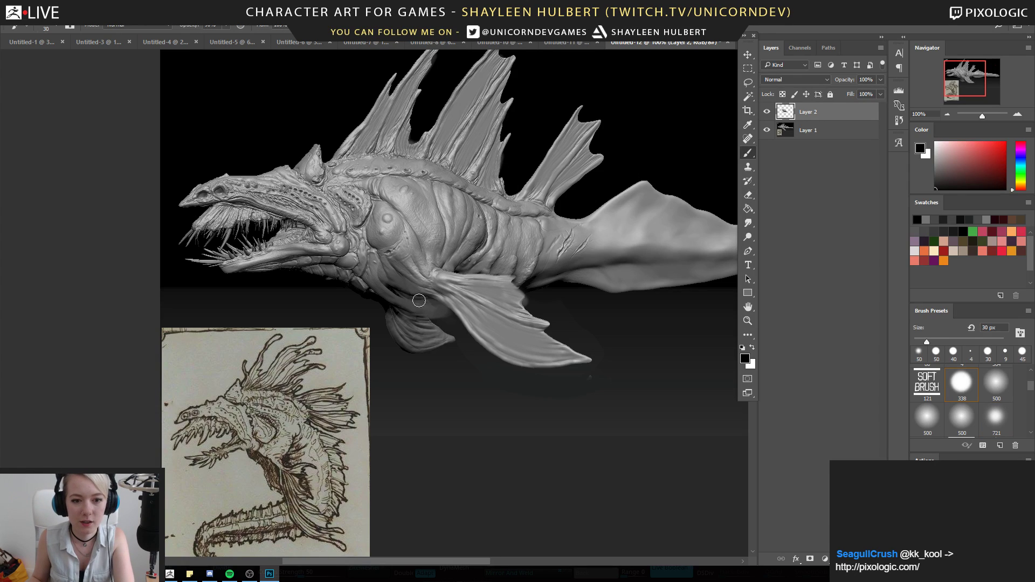
{"action": "mouse_move", "coordinate": [396, 305]}
{"action": "left_mouse_down"}
{"action": "mouse_move", "coordinate": [453, 315]}
{"action": "mouse_move", "coordinate": [424, 311]}
{"action": "left_mouse_up"}
{"action": "left_click", "coordinate": [449, 322], "text": "alt"}
{"action": "left_click", "coordinate": [428, 306], "text": "alt"}
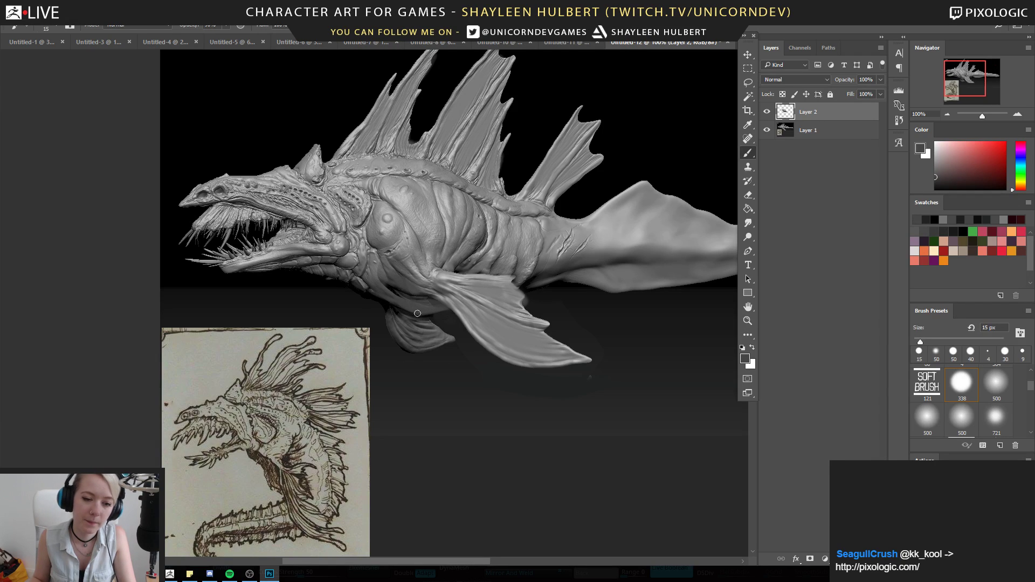
{"action": "left_click", "coordinate": [384, 280], "text": "alt"}
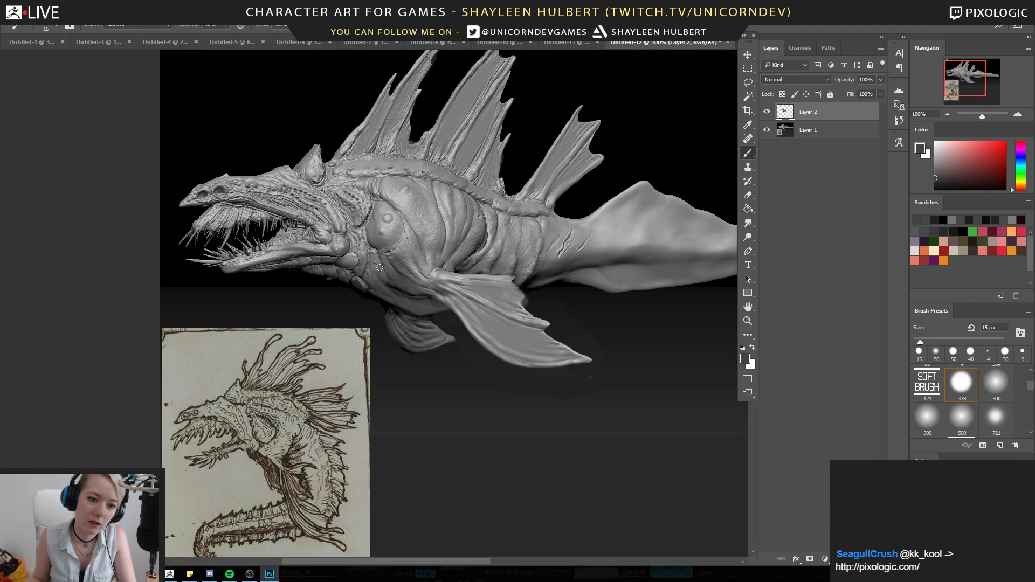
{"action": "left_click", "coordinate": [447, 136], "text": "alt"}
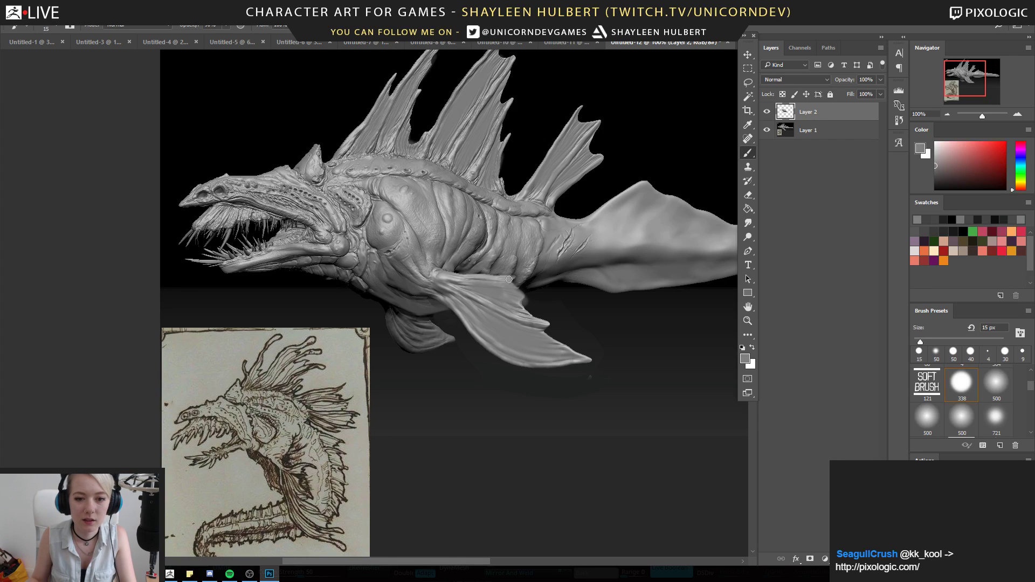
Refine the belly's lower contour with sampled black and grey, and compare Layer 2 with the original
{"action": "mouse_move", "coordinate": [576, 313]}
{"action": "left_mouse_down"}
{"action": "mouse_move", "coordinate": [550, 310]}
{"action": "mouse_move", "coordinate": [544, 293]}
{"action": "left_mouse_up"}
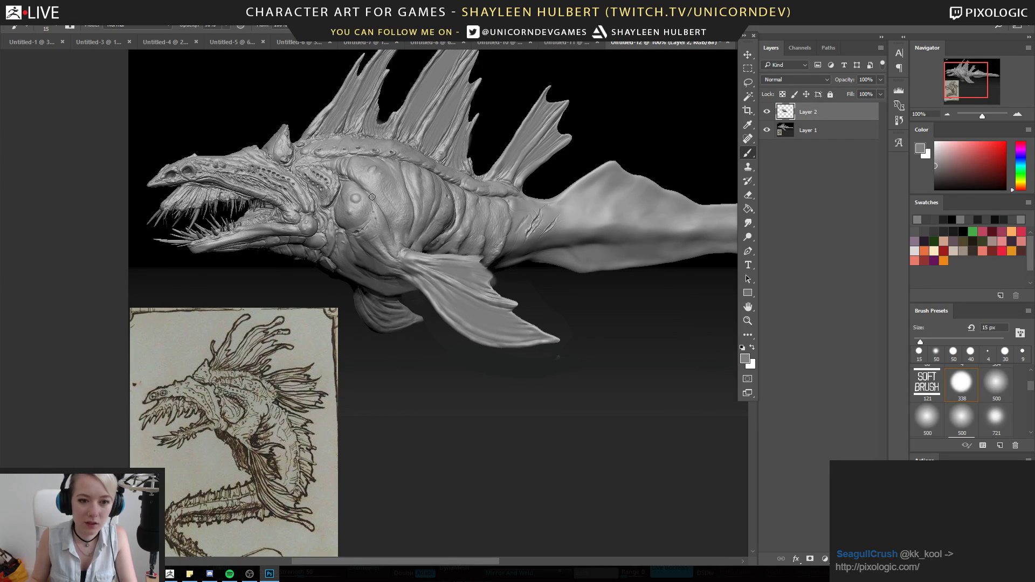
{"action": "left_click", "coordinate": [610, 122], "text": "alt"}
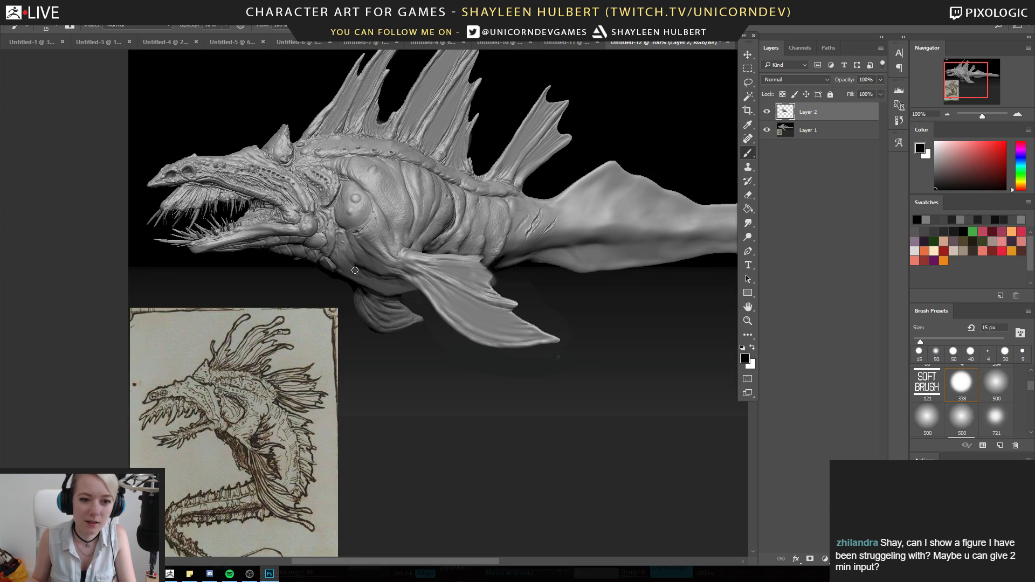
{"action": "left_click", "coordinate": [335, 270], "text": "alt"}
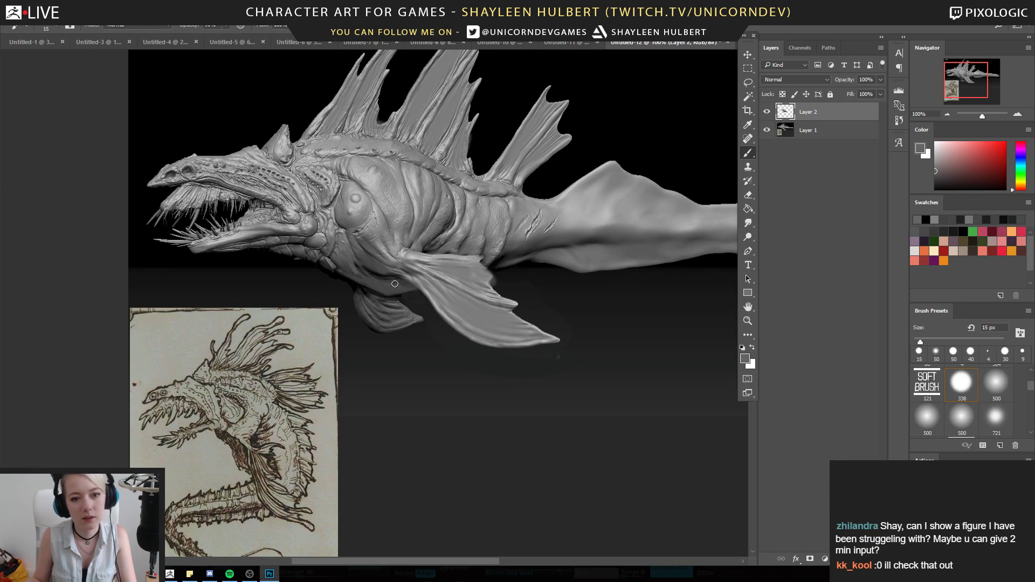
{"action": "left_click", "coordinate": [767, 111]}
{"action": "left_click", "coordinate": [767, 111]}
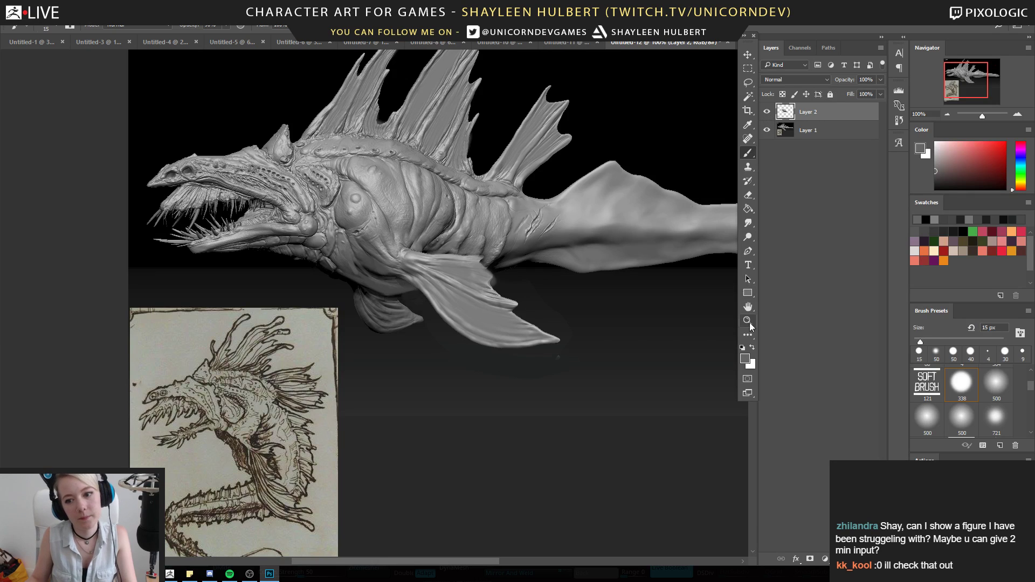
Paint a dark grey extension along the front of the horn on the creature's head and shape its edge with sampled black
{"action": "left_click", "coordinate": [748, 320]}
{"action": "left_click", "coordinate": [513, 316], "text": "alt"}
{"action": "left_click", "coordinate": [397, 209]}
{"action": "left_click_drag", "start_coordinate": [250, 151], "coordinate": [450, 235]}
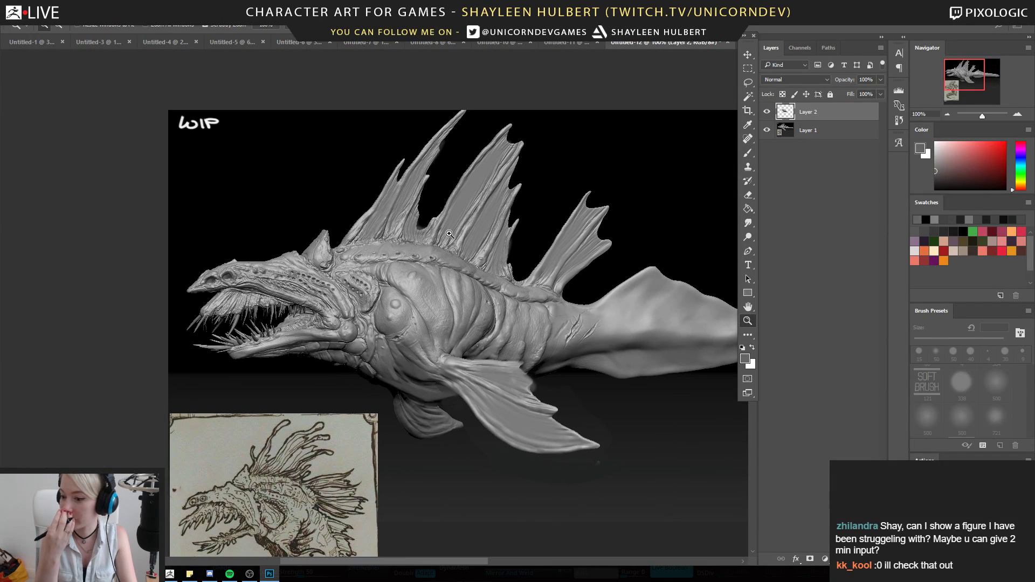
{"action": "left_click_drag", "start_coordinate": [348, 198], "coordinate": [334, 222]}
{"action": "left_click", "coordinate": [334, 219]}
{"action": "key", "text": "b"}
{"action": "mouse_move", "coordinate": [280, 333]}
{"action": "left_mouse_down"}
{"action": "mouse_move", "coordinate": [326, 245]}
{"action": "mouse_move", "coordinate": [294, 278]}
{"action": "left_mouse_up"}
{"action": "left_click", "coordinate": [287, 266], "text": "alt"}
{"action": "left_click_drag", "start_coordinate": [286, 268], "coordinate": [328, 227]}
{"action": "left_click", "coordinate": [171, 573]}
{"action": "left_click_drag", "start_coordinate": [325, 370], "coordinate": [327, 341]}
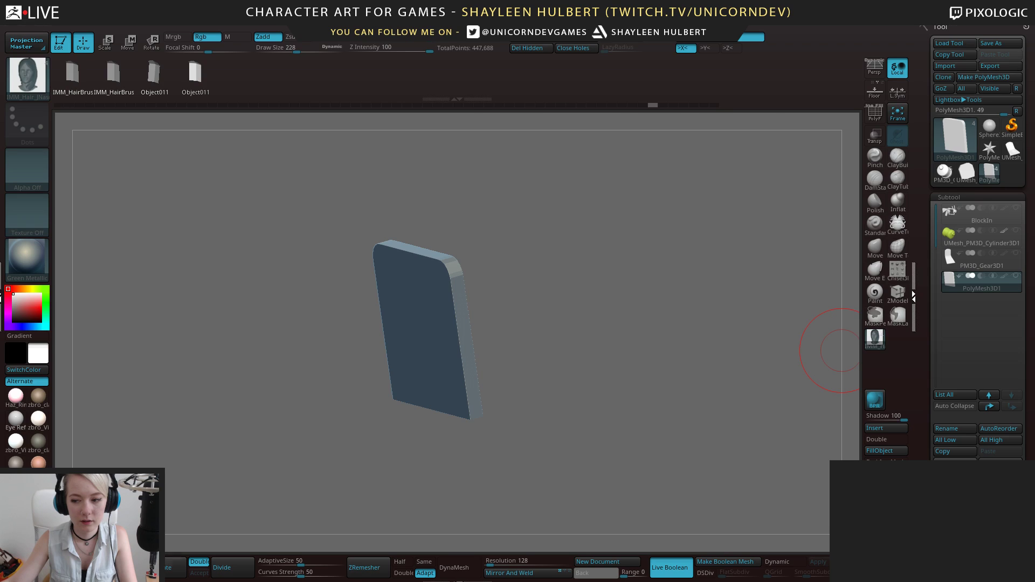
{"action": "key", "text": "alt+Tab"}
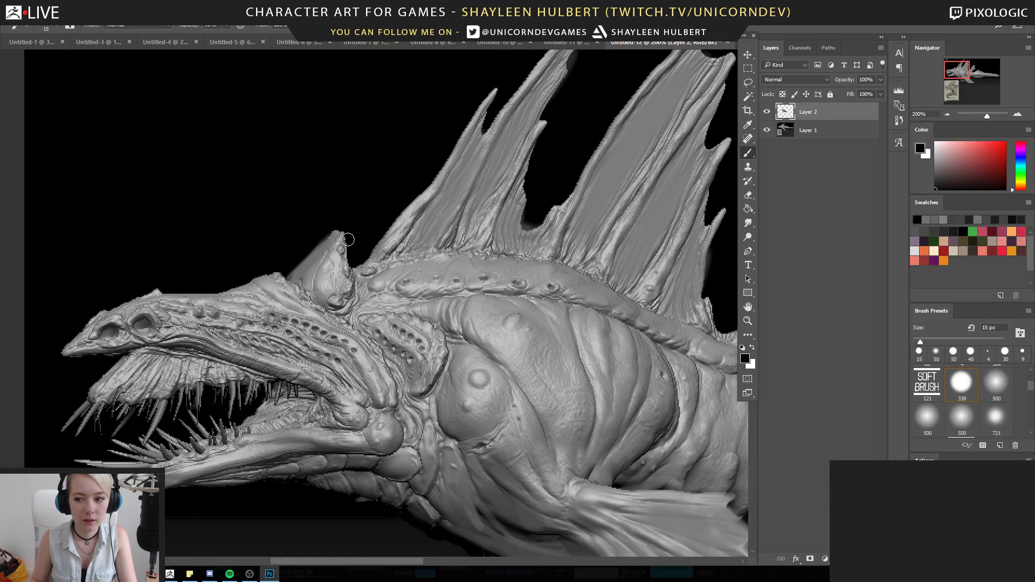
View the whole image and compare the paintover with the original by repeatedly hiding and showing Layer 2
{"action": "key", "text": "z"}
{"action": "left_click", "coordinate": [641, 319], "text": "alt"}
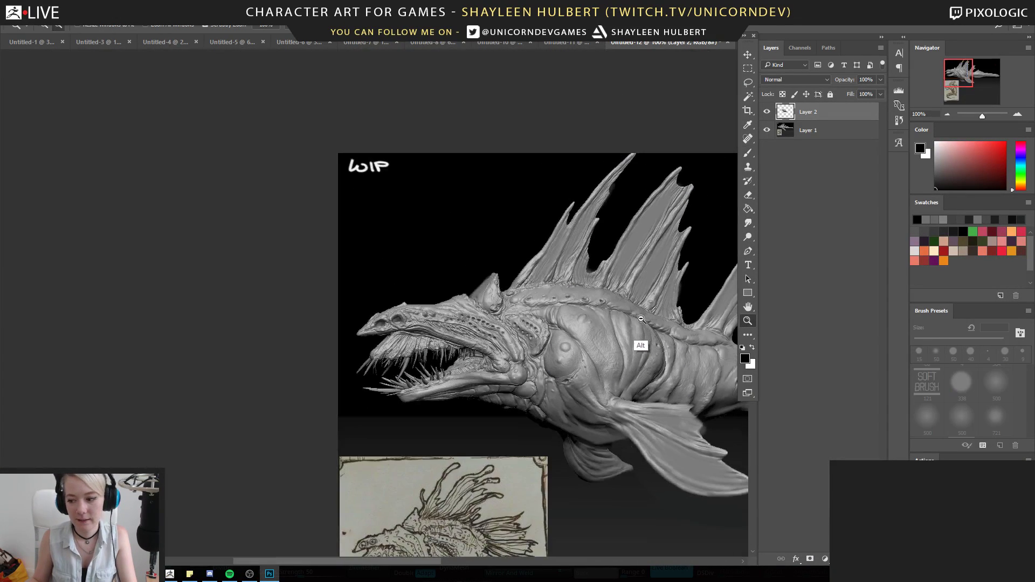
{"action": "mouse_move", "coordinate": [641, 319]}
{"action": "left_mouse_down"}
{"action": "mouse_move", "coordinate": [541, 292]}
{"action": "mouse_move", "coordinate": [480, 256]}
{"action": "left_mouse_up"}
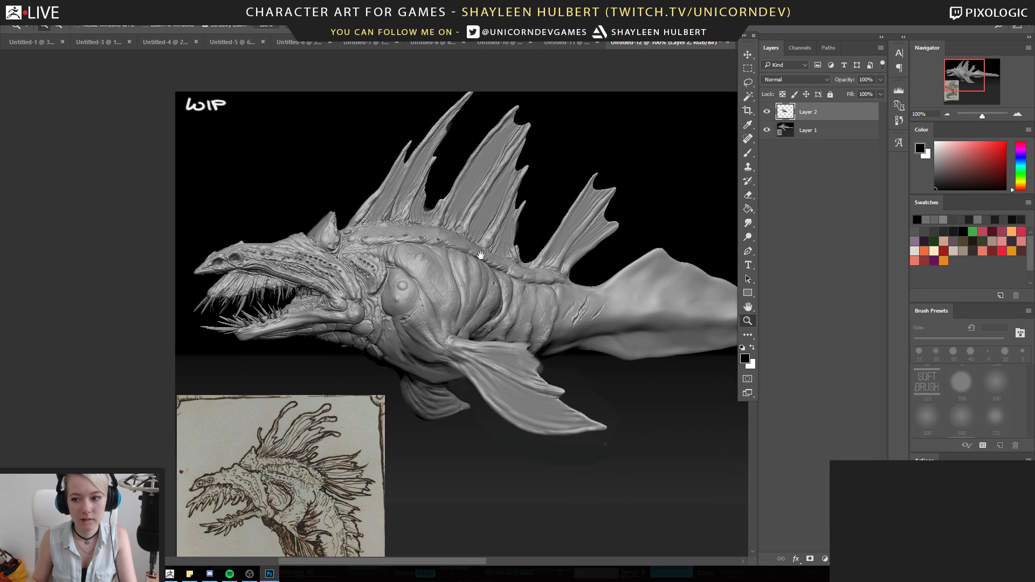
{"action": "left_click", "coordinate": [474, 266], "text": "alt"}
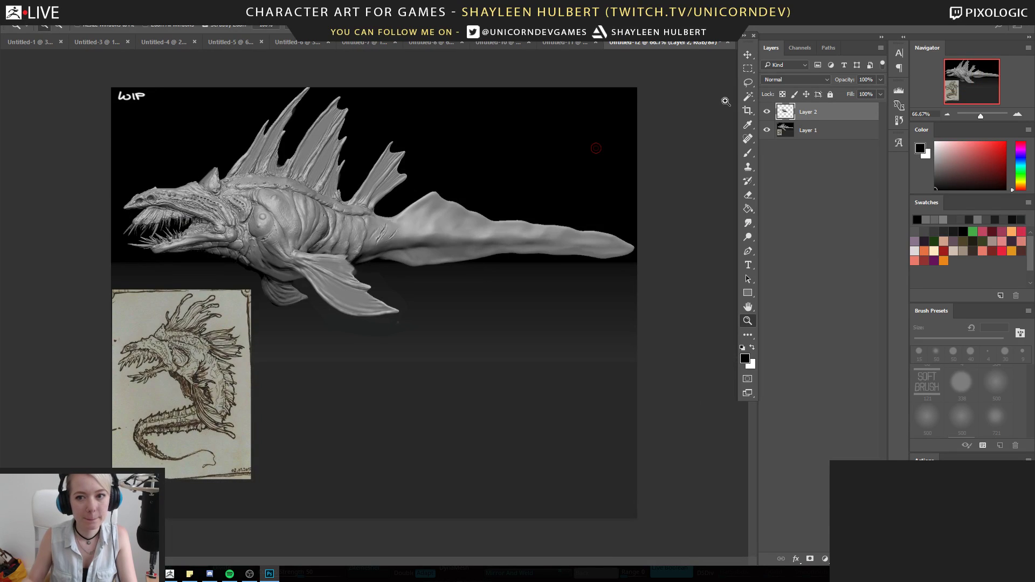
{"action": "left_click", "coordinate": [766, 112]}
{"action": "left_click", "coordinate": [766, 112]}
{"action": "left_click", "coordinate": [766, 112]}
{"action": "left_click", "coordinate": [767, 113]}
{"action": "left_click", "coordinate": [768, 113]}
{"action": "left_click", "coordinate": [768, 113]}
{"action": "left_click", "coordinate": [768, 113]}
{"action": "left_click", "coordinate": [767, 113]}
{"action": "left_click", "coordinate": [767, 114]}
{"action": "left_click", "coordinate": [767, 112]}
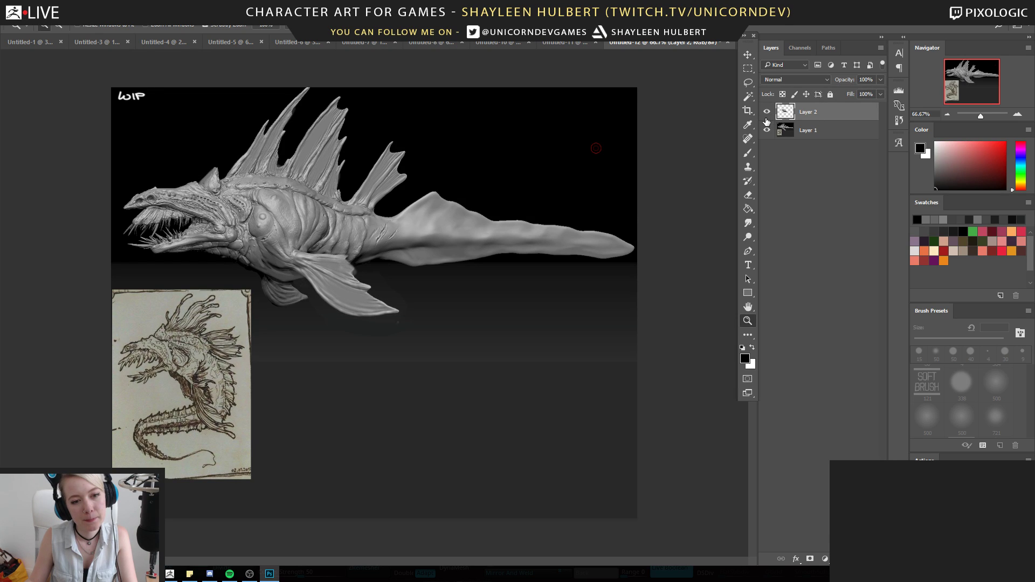
{"action": "left_click", "coordinate": [767, 113]}
{"action": "left_click", "coordinate": [767, 114]}
{"action": "left_click", "coordinate": [767, 113]}
{"action": "left_click", "coordinate": [767, 114]}
{"action": "left_click", "coordinate": [768, 114]}
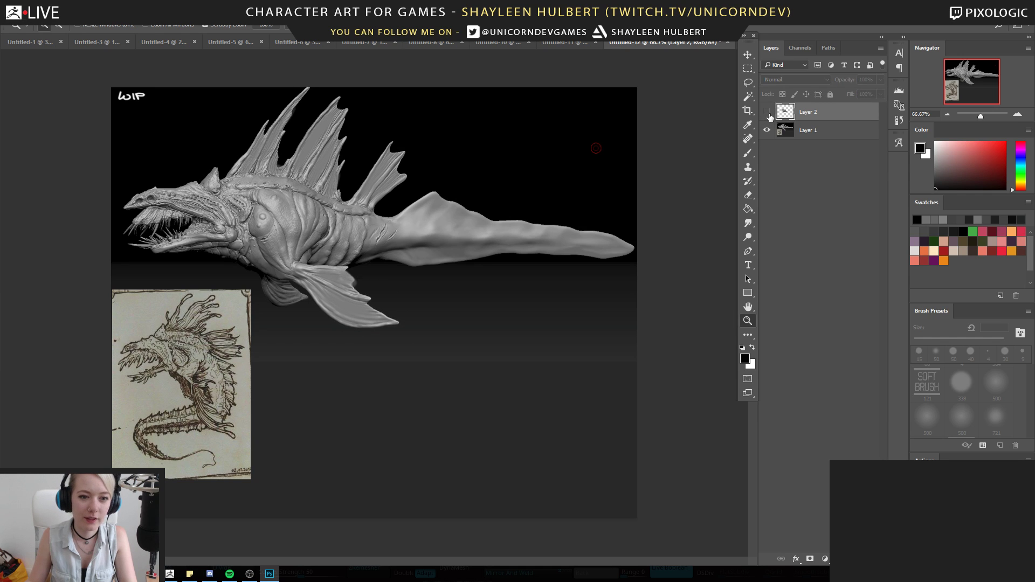
{"action": "left_click", "coordinate": [767, 114]}
{"action": "left_click", "coordinate": [768, 115]}
{"action": "left_click", "coordinate": [768, 115]}
{"action": "key", "text": "ctrl+minus"}
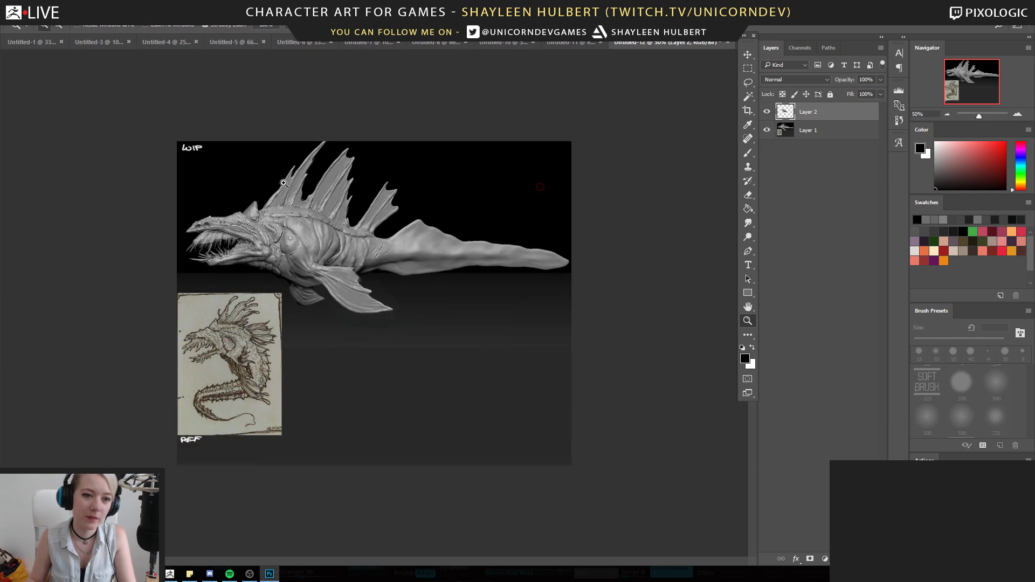
Examine the creature's body and fins at 100% and compare the paintover with the original by hiding and showing Layer 2
{"action": "left_click", "coordinate": [287, 187]}
{"action": "left_click", "coordinate": [768, 113]}
{"action": "left_click", "coordinate": [768, 114]}
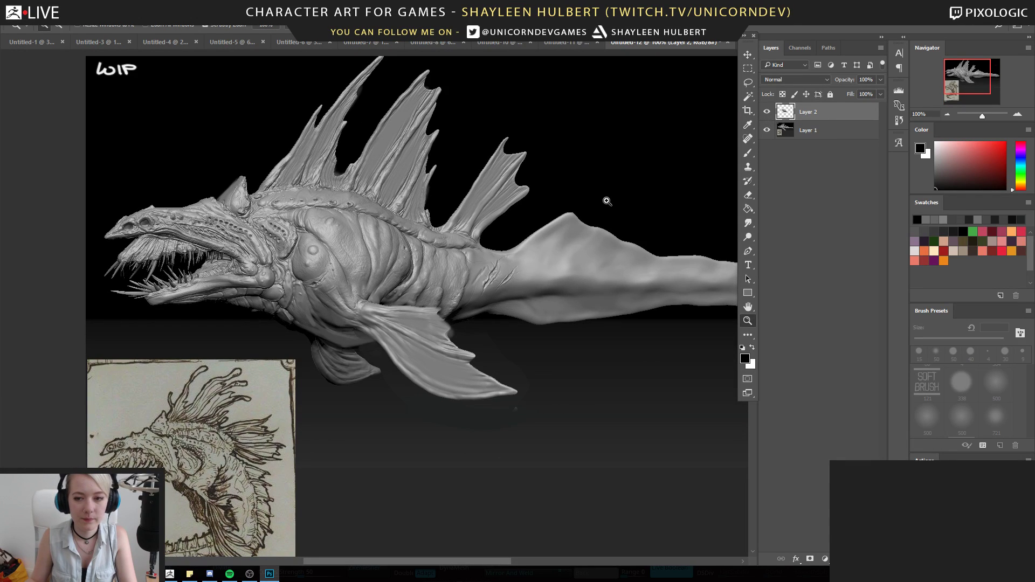
On Layer 1, paint sampled grey webbing between the front dorsal fins and behind the rear dorsal fin with a 15 px brush
{"action": "left_click", "coordinate": [814, 135]}
{"action": "key", "text": "ctrl+v"}
{"action": "left_click_drag", "start_coordinate": [816, 132], "coordinate": [869, 558]}
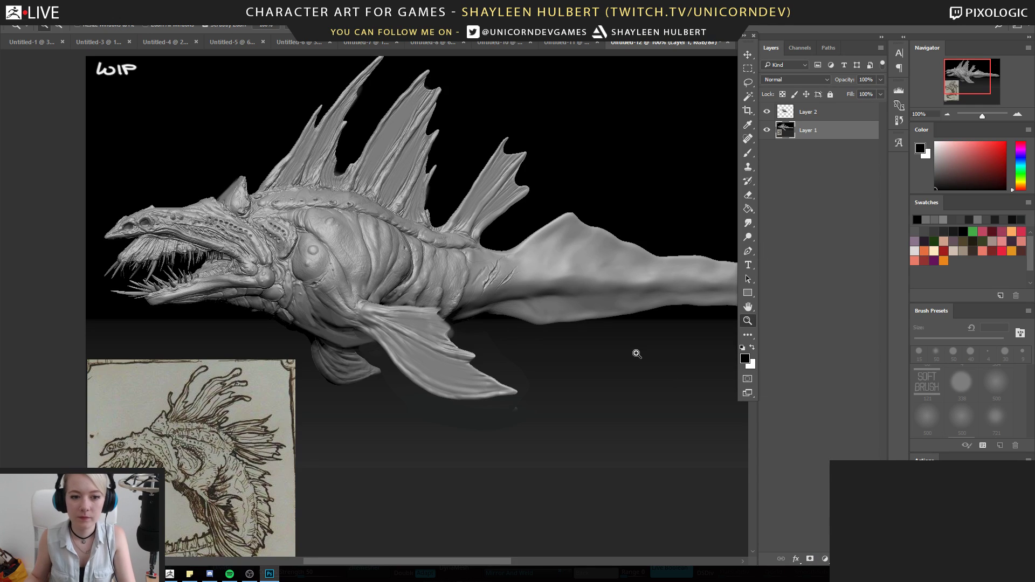
{"action": "left_click", "coordinate": [484, 323], "text": "alt"}
{"action": "left_click", "coordinate": [477, 323], "text": "alt"}
{"action": "left_click", "coordinate": [392, 247]}
{"action": "left_click", "coordinate": [404, 251]}
{"action": "left_click_drag", "start_coordinate": [402, 262], "coordinate": [465, 292]}
{"action": "key", "text": "b"}
{"action": "left_click", "coordinate": [318, 160], "text": "alt"}
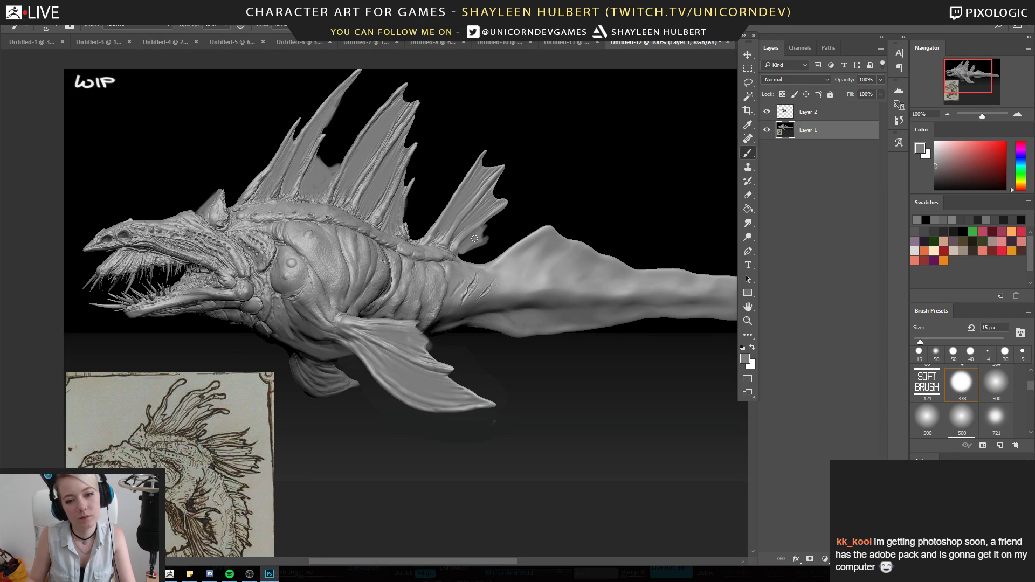
Paint webbing along the front of the rear dorsal fin with sampled greys and shape its edge with sampled black
{"action": "left_click", "coordinate": [491, 245], "text": "alt"}
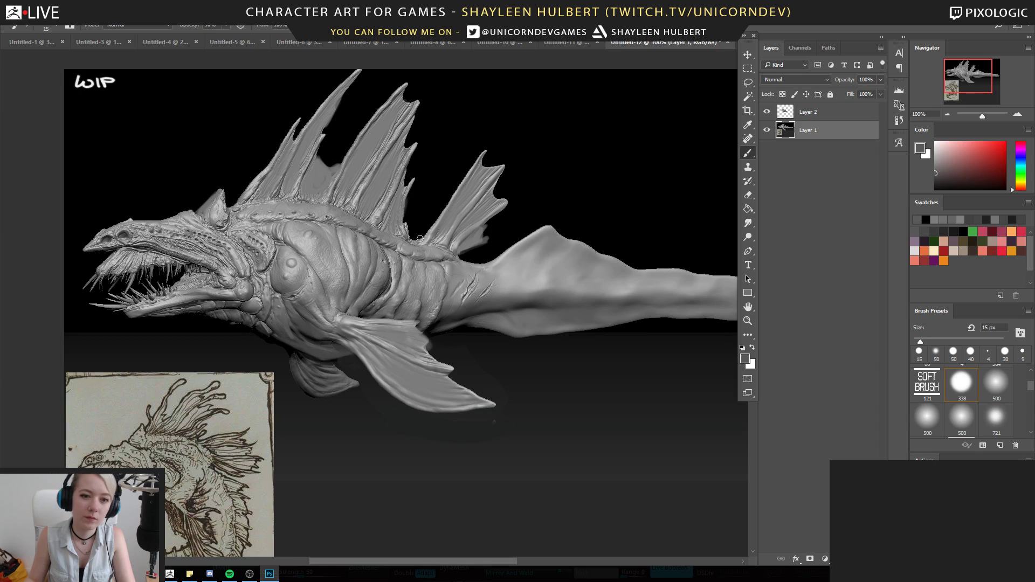
{"action": "left_click_drag", "start_coordinate": [426, 209], "coordinate": [420, 236]}
{"action": "left_click", "coordinate": [444, 239], "text": "alt"}
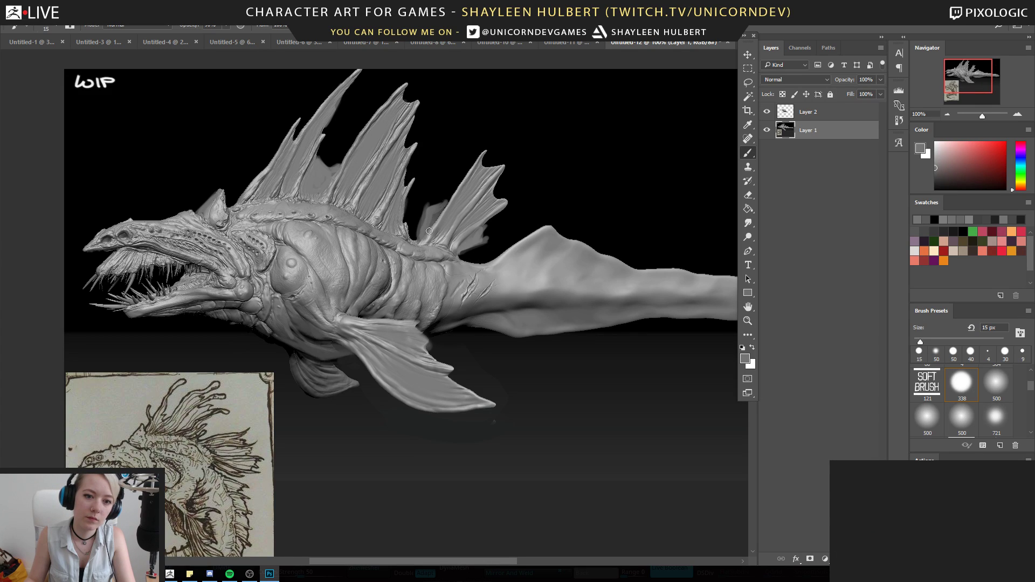
{"action": "left_click", "coordinate": [449, 196], "text": "alt"}
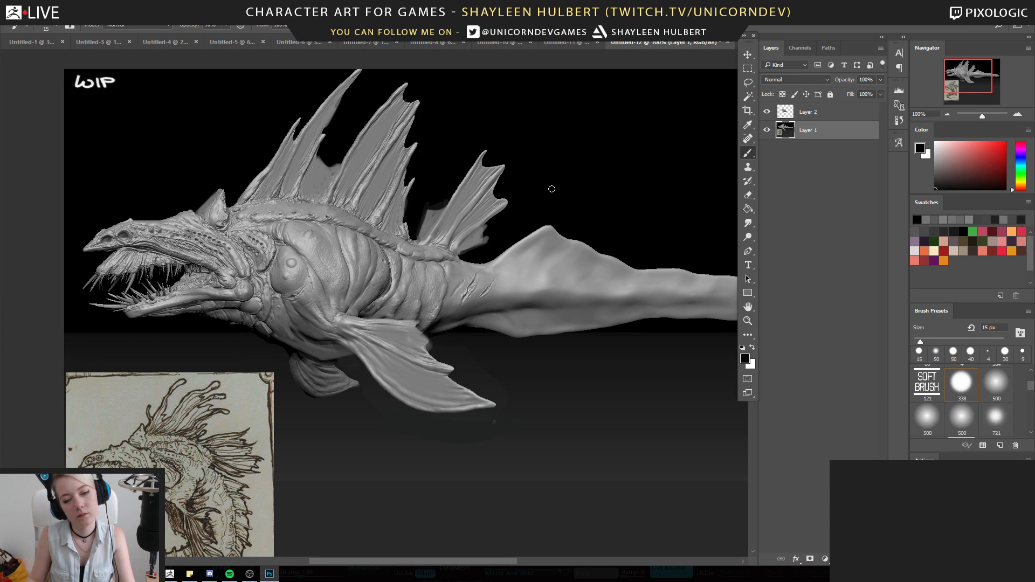
View the whole image at 33.33% and compare it with Layer 2 hidden and shown
{"action": "left_click", "coordinate": [748, 320]}
{"action": "scroll", "coordinate": [672, 289], "scroll_direction": "down", "scroll_amount": 3, "text": "alt"}
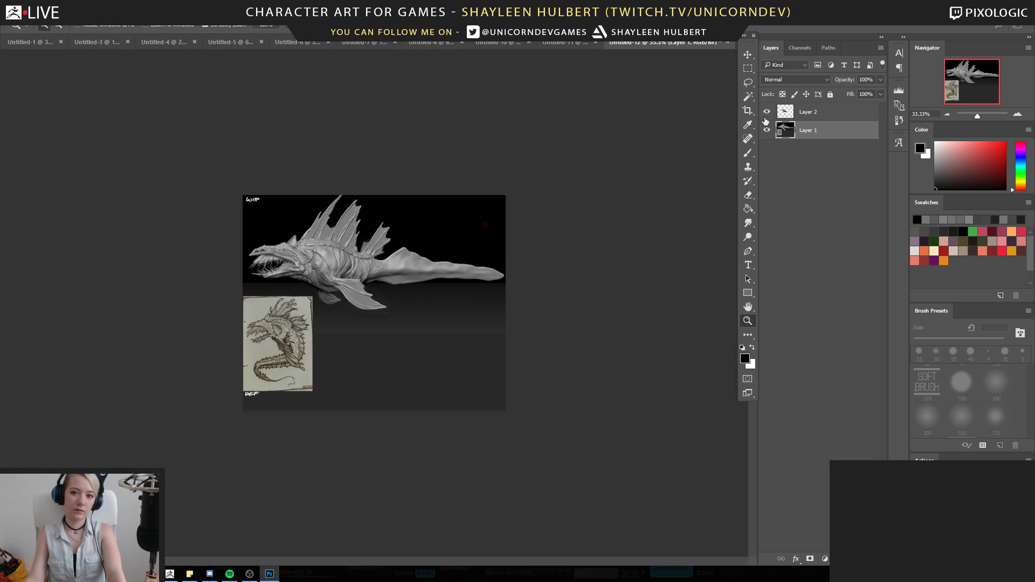
{"action": "left_click", "coordinate": [768, 114]}
{"action": "left_click", "coordinate": [767, 114]}
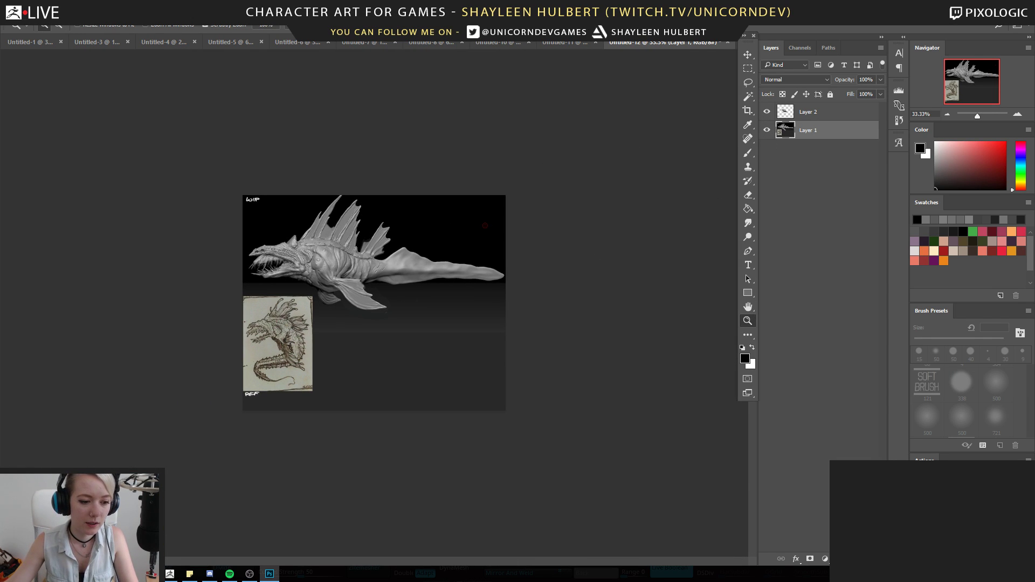
Paste a fresh copy of the original image, place it beneath Layer 1, and group Layer 1 with Layer 2
{"action": "left_click", "coordinate": [249, 573]}
{"action": "right_click", "coordinate": [355, 312]}
{"action": "left_click", "coordinate": [396, 419]}
{"action": "key", "text": "alt+Tab"}
{"action": "key", "text": "ctrl+v"}
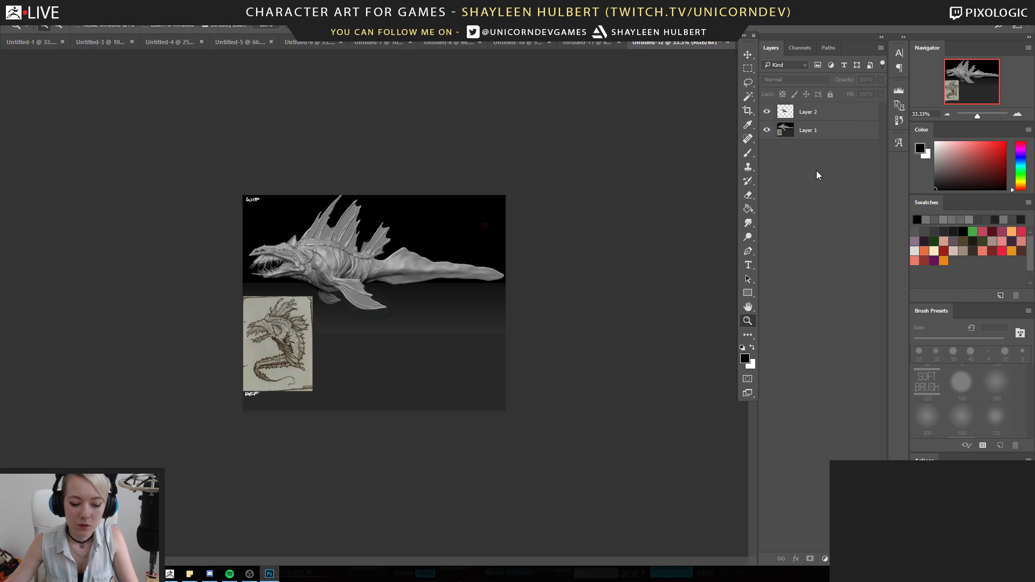
{"action": "left_click_drag", "start_coordinate": [812, 111], "coordinate": [815, 157]}
{"action": "left_click", "coordinate": [811, 131]}
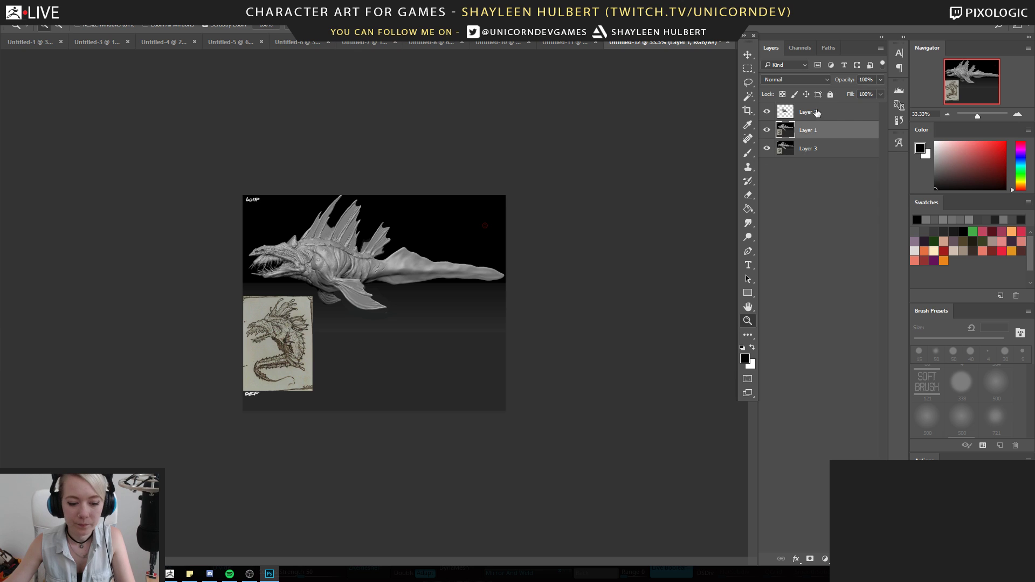
{"action": "left_click", "coordinate": [814, 113], "text": "shift"}
{"action": "key", "text": "ctrl+g"}
Compare the grouped paintover with the original, both as a whole and at 100%, by repeatedly hiding and showing Group 1
{"action": "left_click", "coordinate": [769, 111]}
{"action": "left_click", "coordinate": [770, 111]}
{"action": "left_click", "coordinate": [770, 111]}
{"action": "left_click", "coordinate": [769, 111]}
{"action": "left_click", "coordinate": [769, 111]}
{"action": "left_click", "coordinate": [769, 111]}
{"action": "left_click", "coordinate": [770, 111]}
{"action": "left_click", "coordinate": [769, 111]}
{"action": "left_click", "coordinate": [352, 269]}
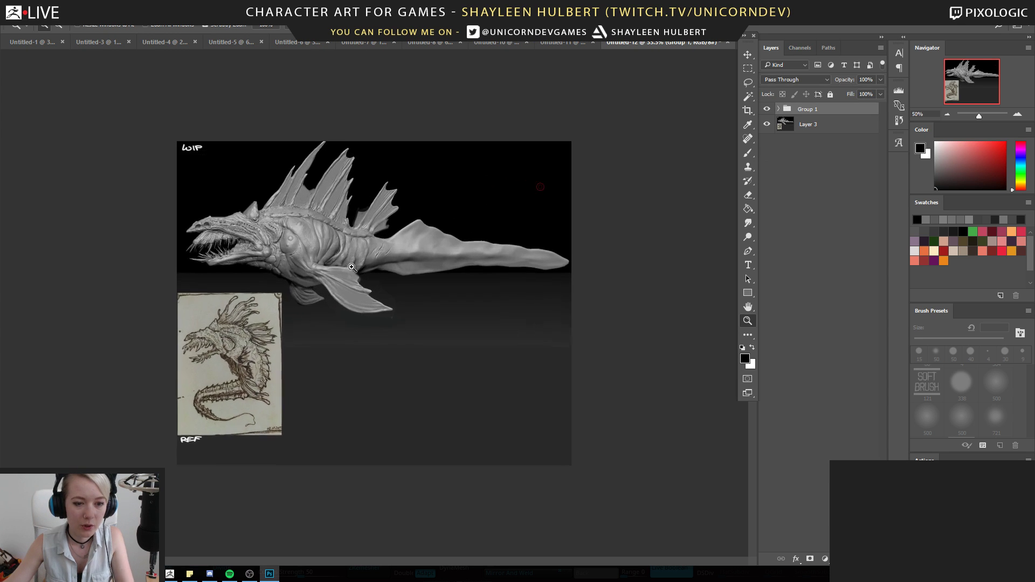
{"action": "left_click", "coordinate": [226, 263]}
{"action": "left_click_drag", "start_coordinate": [282, 276], "coordinate": [365, 334]}
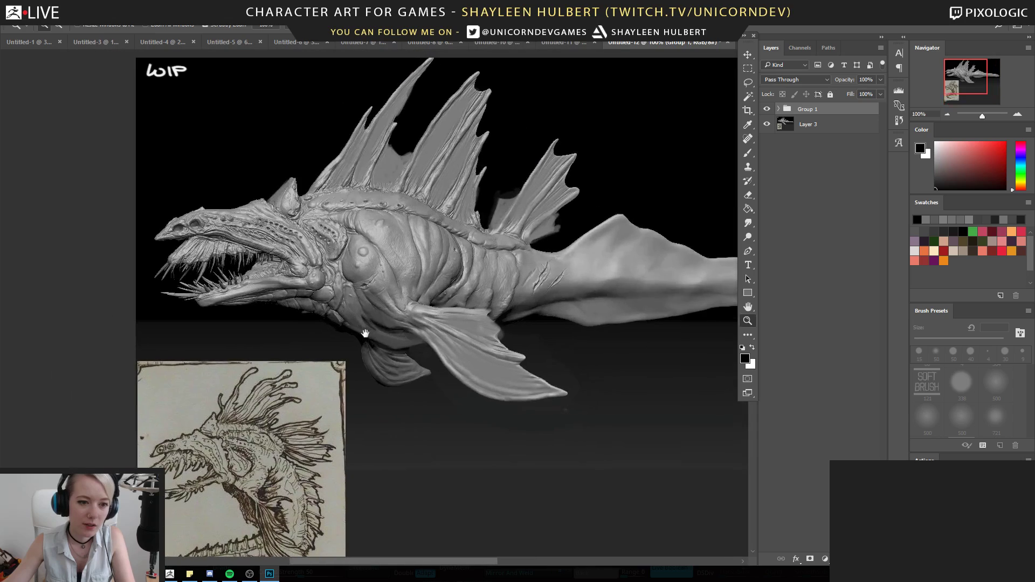
{"action": "left_click", "coordinate": [769, 111]}
{"action": "left_click", "coordinate": [769, 111]}
{"action": "left_click", "coordinate": [769, 111]}
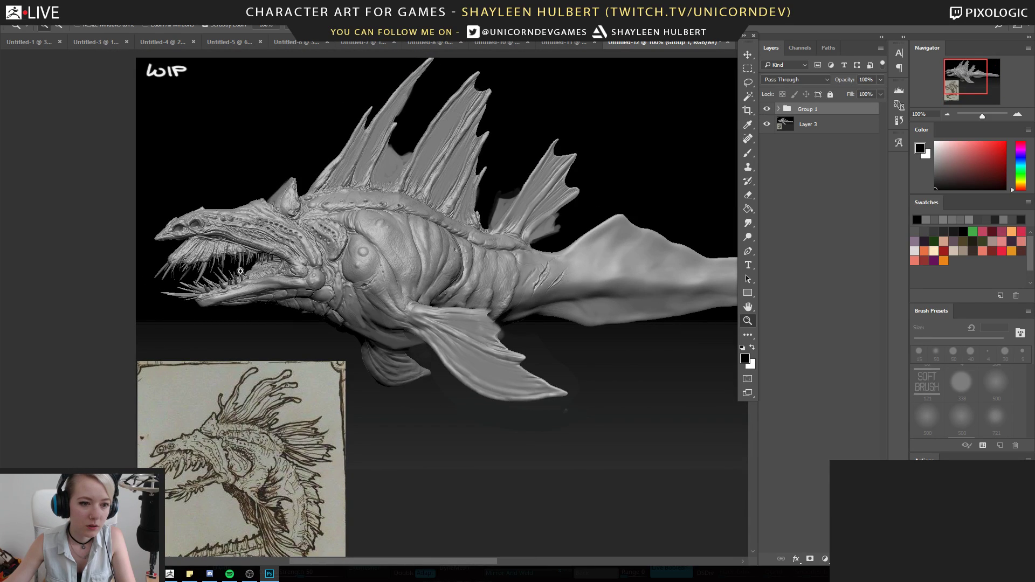
Examine the sculpt's nostrils, mouth and teeth up close and check them against the head in the reference drawing
{"action": "left_click", "coordinate": [195, 240]}
{"action": "left_click", "coordinate": [195, 240]}
{"action": "left_click", "coordinate": [449, 247], "text": "alt"}
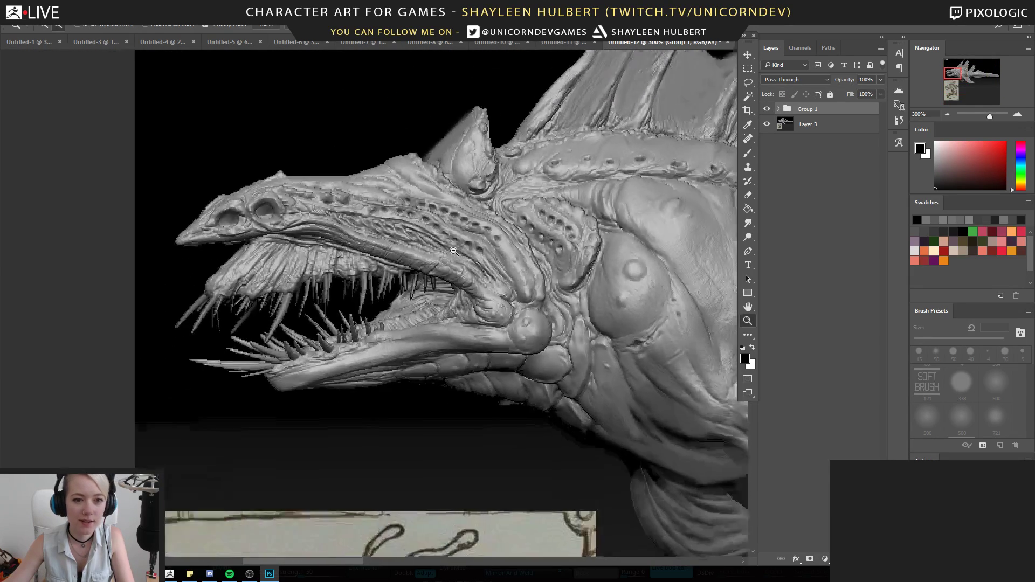
{"action": "left_click", "coordinate": [247, 197]}
{"action": "left_click", "coordinate": [249, 198]}
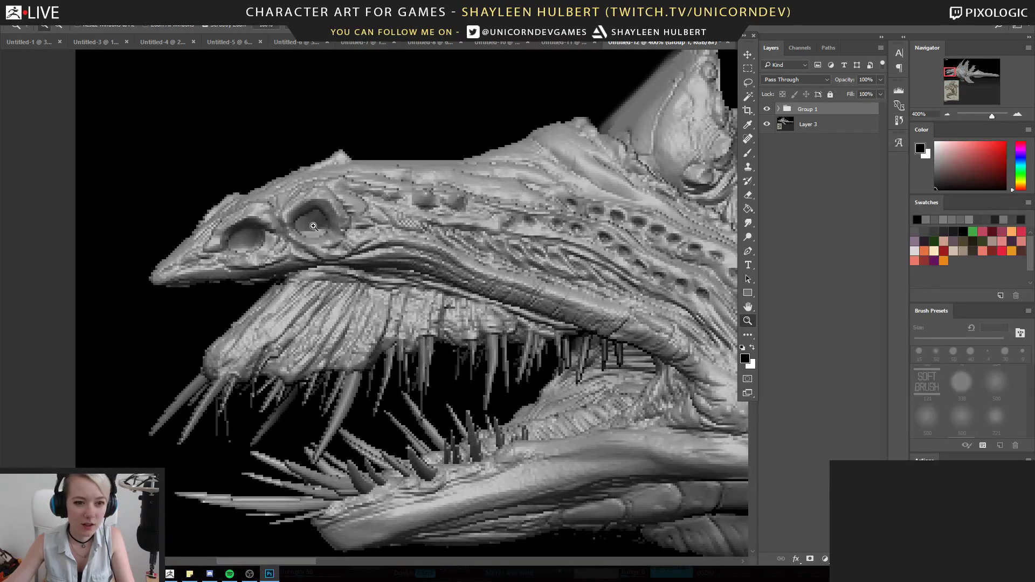
{"action": "left_click", "coordinate": [479, 281], "text": "alt"}
{"action": "left_click_drag", "start_coordinate": [394, 439], "coordinate": [393, 166]}
{"action": "left_click_drag", "start_coordinate": [393, 332], "coordinate": [365, 225]}
{"action": "left_click_drag", "start_coordinate": [387, 396], "coordinate": [414, 209]}
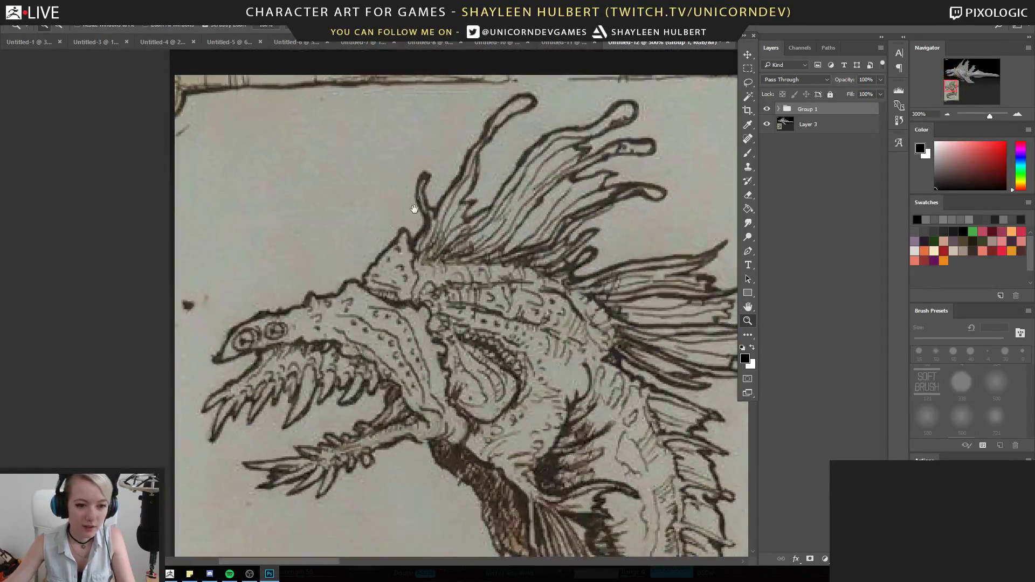
{"action": "left_click", "coordinate": [513, 224], "text": "alt"}
{"action": "left_click", "coordinate": [513, 224], "text": "alt"}
{"action": "left_click", "coordinate": [513, 224], "text": "alt"}
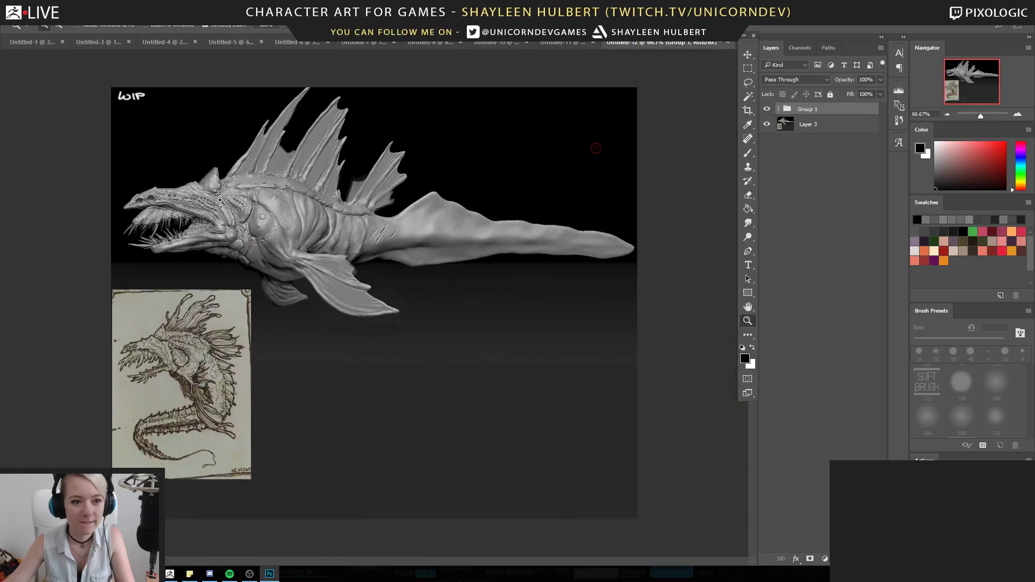
View the full creature at 66.67% and compare it before and after the paintover by switching Group 1's visibility
{"action": "left_click", "coordinate": [173, 198]}
{"action": "left_click", "coordinate": [174, 197], "text": "alt"}
{"action": "left_click", "coordinate": [768, 110]}
{"action": "left_click", "coordinate": [767, 110]}
{"action": "left_click", "coordinate": [768, 110]}
{"action": "left_click", "coordinate": [768, 109]}
{"action": "left_click", "coordinate": [768, 110]}
{"action": "left_click", "coordinate": [767, 109]}
{"action": "left_click", "coordinate": [347, 256], "text": "alt"}
{"action": "left_click", "coordinate": [343, 245]}
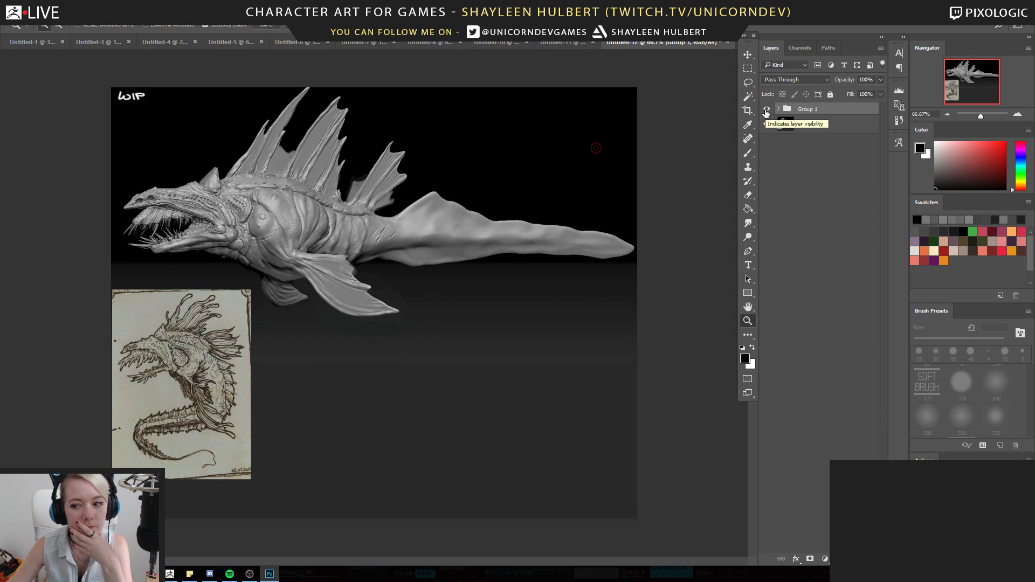
{"action": "left_click", "coordinate": [767, 110]}
{"action": "left_click", "coordinate": [767, 109]}
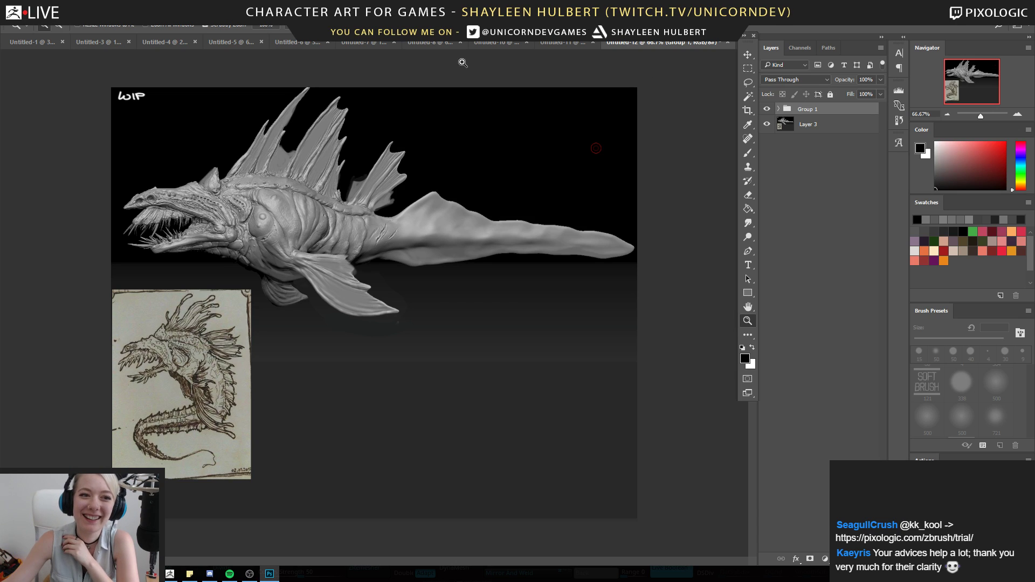
Review the clown portrait in Untitled-1 by hiding Group 2 and switching Group 1's visibility to compare it with the original
{"action": "left_click", "coordinate": [38, 45]}
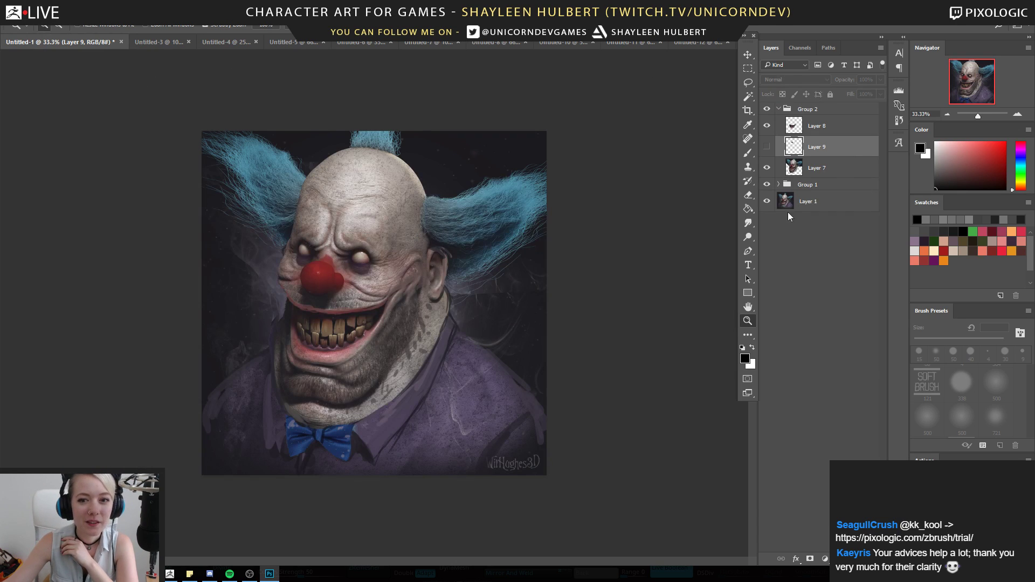
{"action": "left_click", "coordinate": [767, 109]}
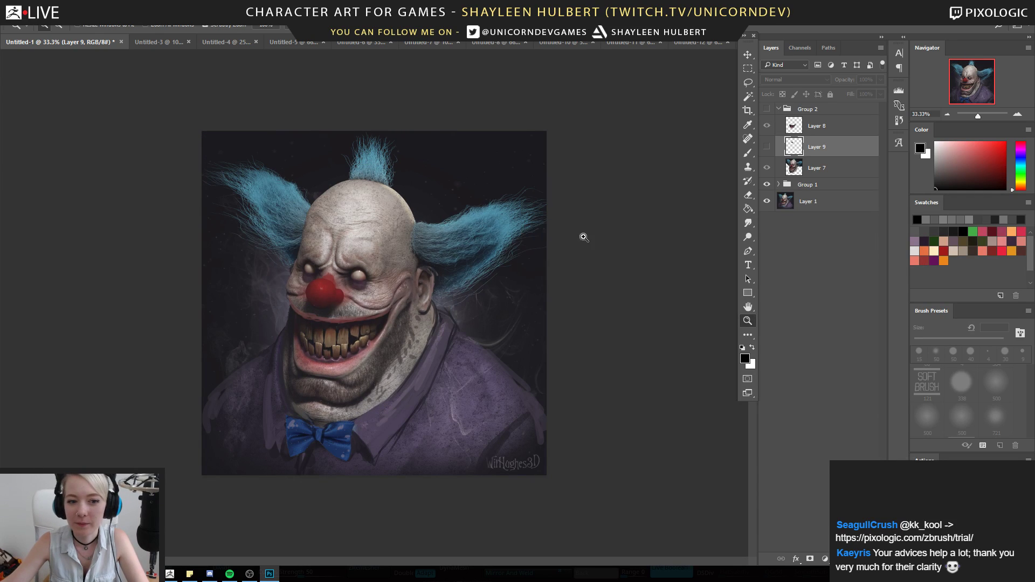
{"action": "left_click", "coordinate": [766, 184]}
{"action": "left_click", "coordinate": [767, 184]}
{"action": "left_click", "coordinate": [766, 185]}
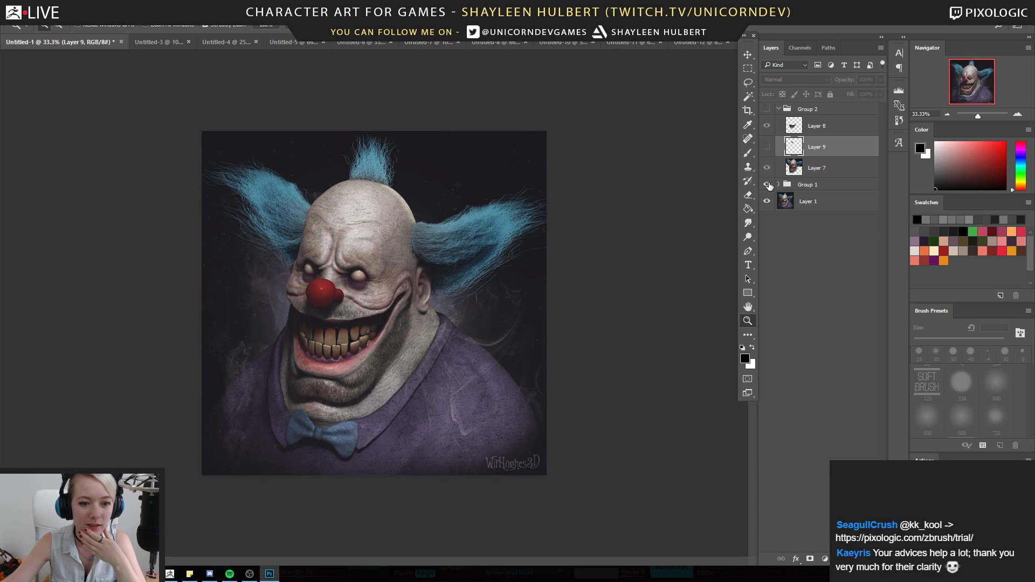
{"action": "left_click", "coordinate": [766, 185]}
Review the female character feedback in Untitled-3 by switching the visibility of Layer 2
{"action": "left_click", "coordinate": [189, 47]}
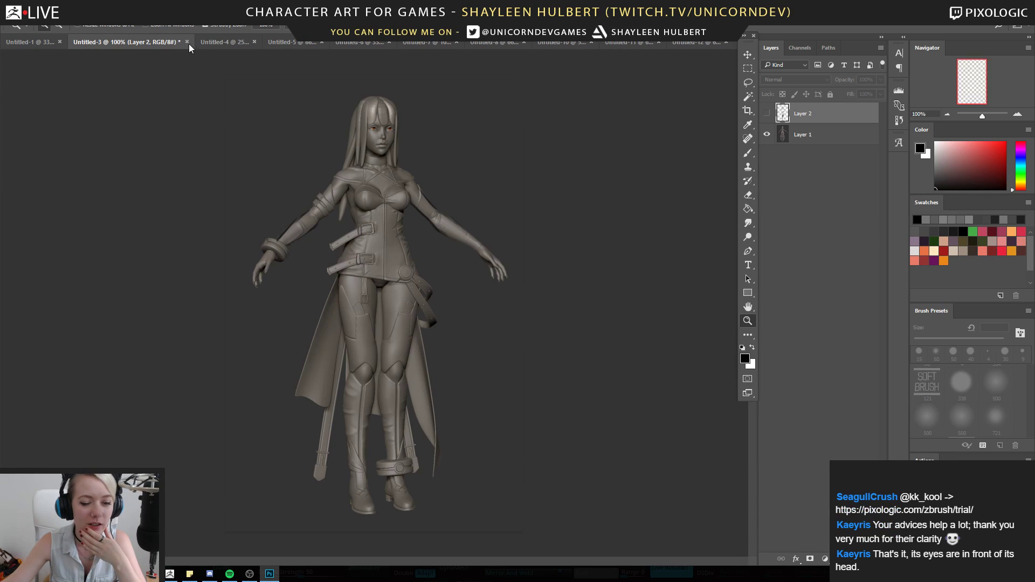
{"action": "left_click", "coordinate": [768, 114]}
{"action": "left_click", "coordinate": [768, 115]}
{"action": "left_click", "coordinate": [767, 115]}
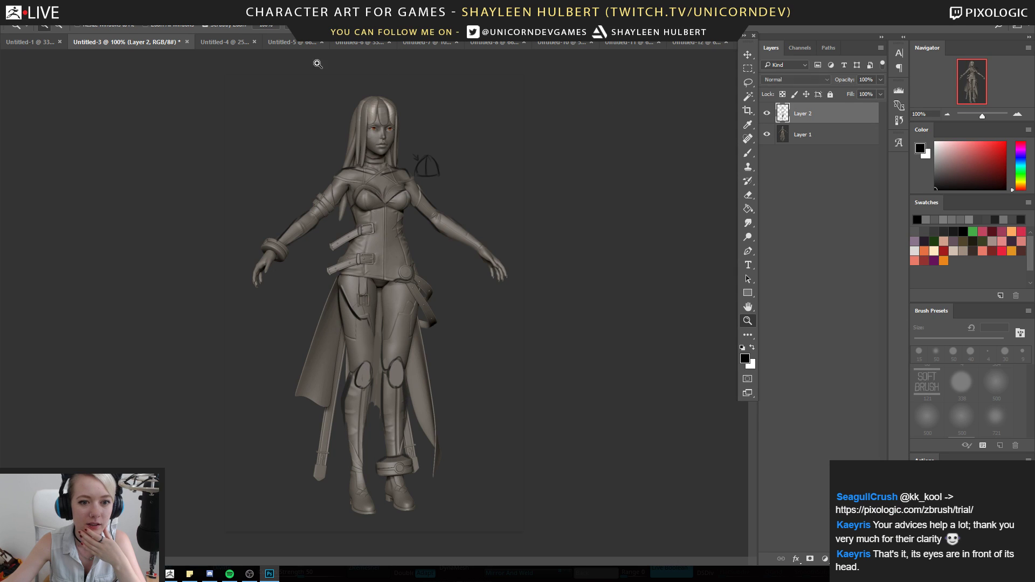
Review the open-mouthed monster paintover in Untitled-4 by hiding and showing Group 1
{"action": "left_click", "coordinate": [232, 43]}
{"action": "left_click", "coordinate": [767, 109]}
{"action": "left_click", "coordinate": [766, 109]}
{"action": "left_click", "coordinate": [766, 110]}
{"action": "left_click", "coordinate": [766, 110]}
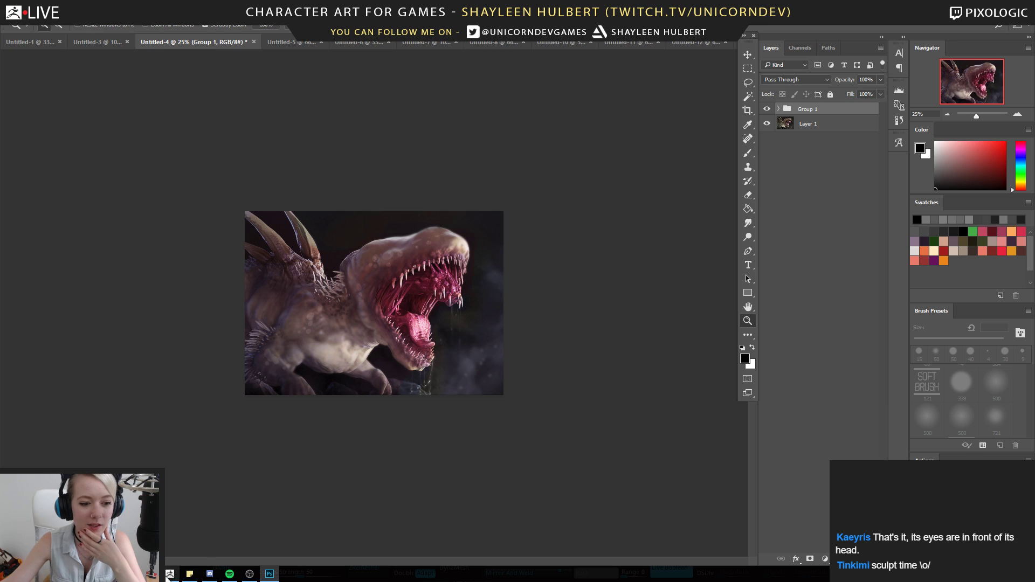
Switch to ZBrush, activate Move mode on the rounded front panel and inspect the panel from the side and at an angle
{"action": "left_click", "coordinate": [169, 575]}
{"action": "mouse_move", "coordinate": [536, 208]}
{"action": "left_mouse_down"}
{"action": "mouse_move", "coordinate": [548, 210]}
{"action": "mouse_move", "coordinate": [551, 258]}
{"action": "mouse_move", "coordinate": [545, 238]}
{"action": "mouse_move", "coordinate": [601, 224]}
{"action": "left_mouse_up"}
{"action": "left_click", "coordinate": [875, 247]}
{"action": "key", "text": "w"}
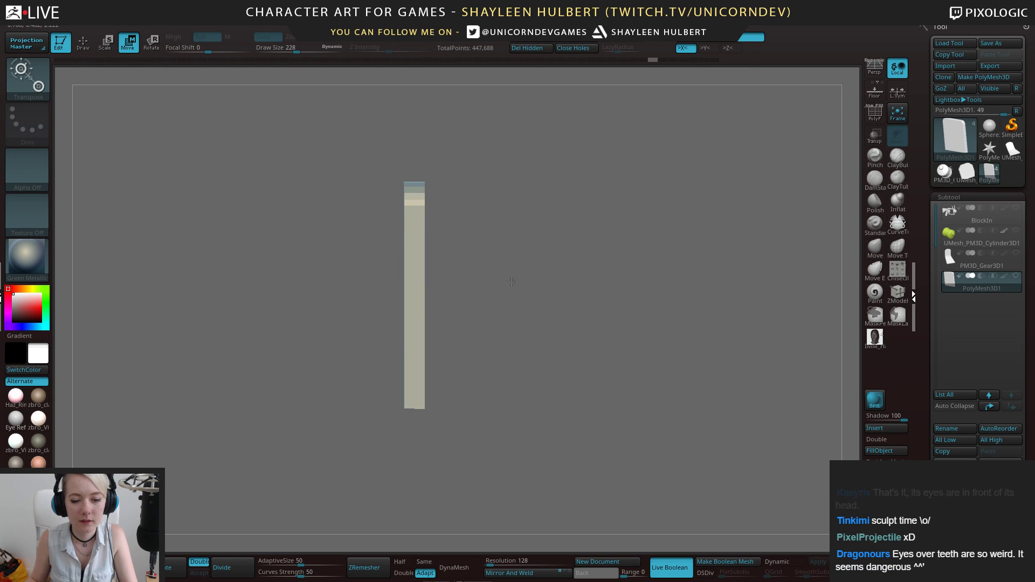
{"action": "left_click_drag", "start_coordinate": [423, 188], "coordinate": [330, 184]}
{"action": "left_click_drag", "start_coordinate": [335, 258], "coordinate": [396, 259]}
{"action": "left_click_drag", "start_coordinate": [622, 227], "coordinate": [739, 173]}
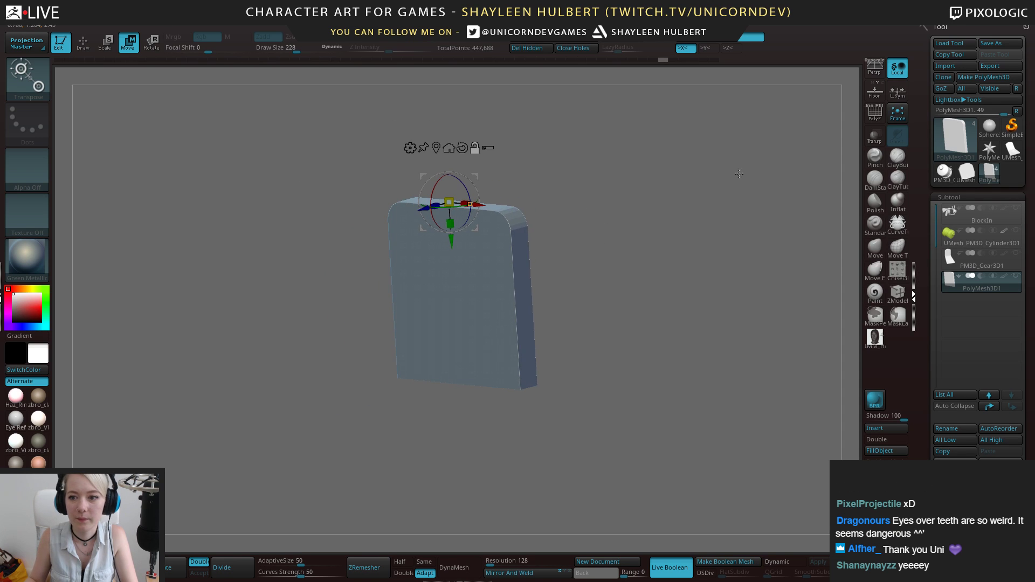
Show the cylinder, gear and BlockIn subtools together with the front panel to reveal the whole gun
{"action": "left_click", "coordinate": [1017, 230]}
{"action": "left_click", "coordinate": [1016, 253]}
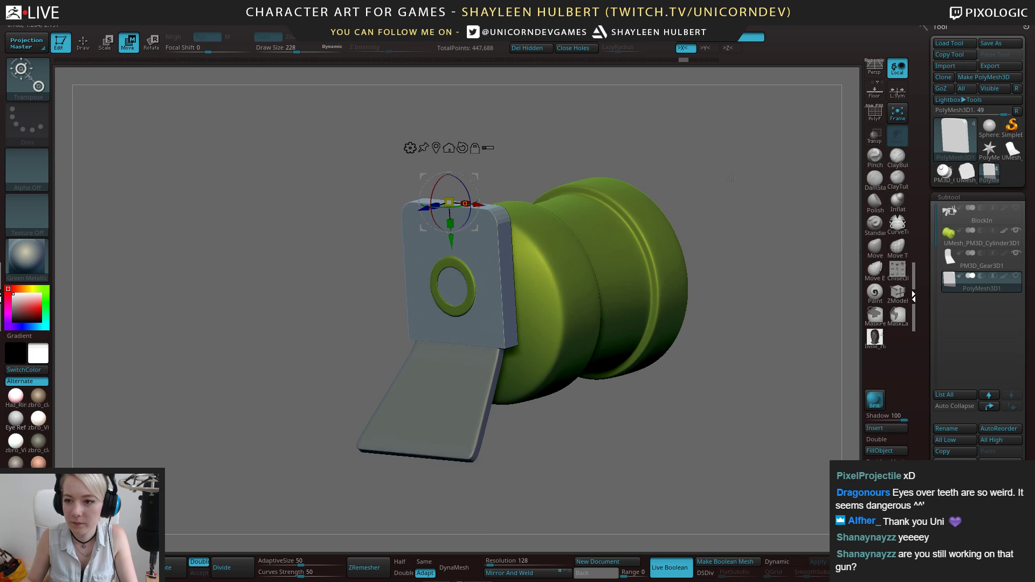
{"action": "left_click", "coordinate": [1017, 208]}
{"action": "left_click_drag", "start_coordinate": [568, 429], "coordinate": [650, 360]}
{"action": "key", "text": "v"}
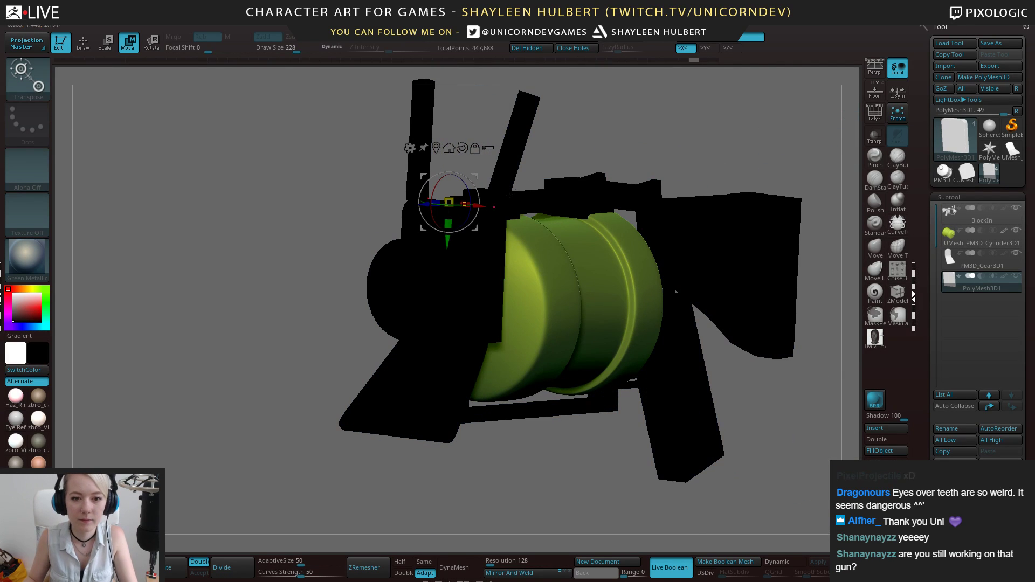
{"action": "key", "text": "v"}
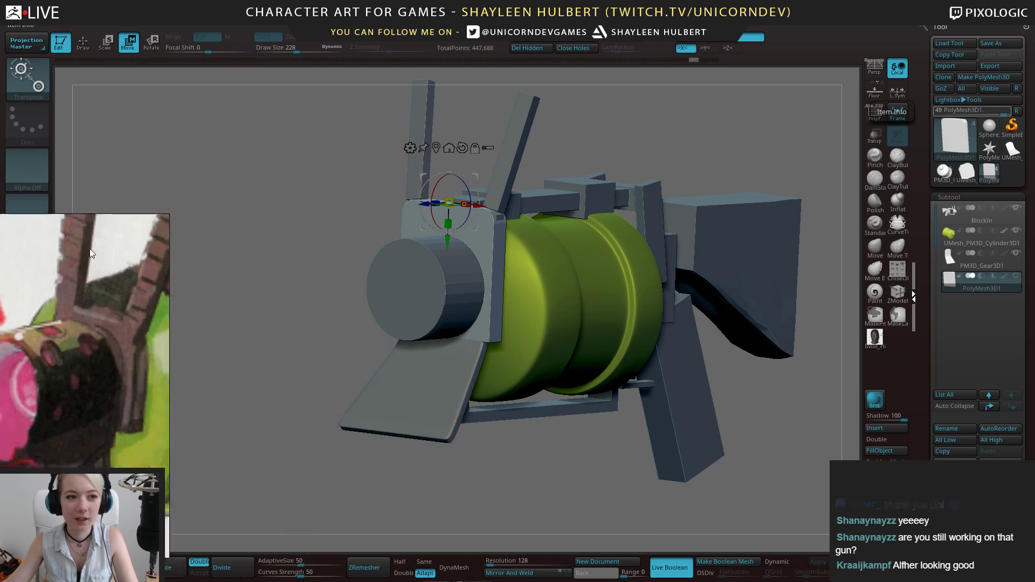
Place the gun concept reference beside the model and frame it to include the sight, barrel, stand and green tank
{"action": "left_click_drag", "start_coordinate": [276, 415], "coordinate": [233, 327]}
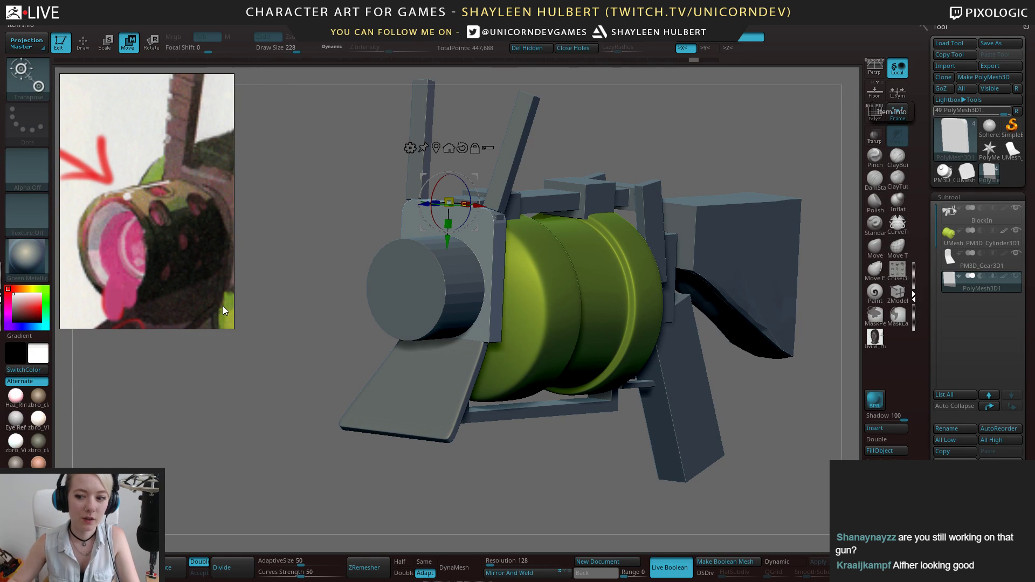
{"action": "scroll", "coordinate": [167, 241], "scroll_direction": "down", "scroll_amount": 3}
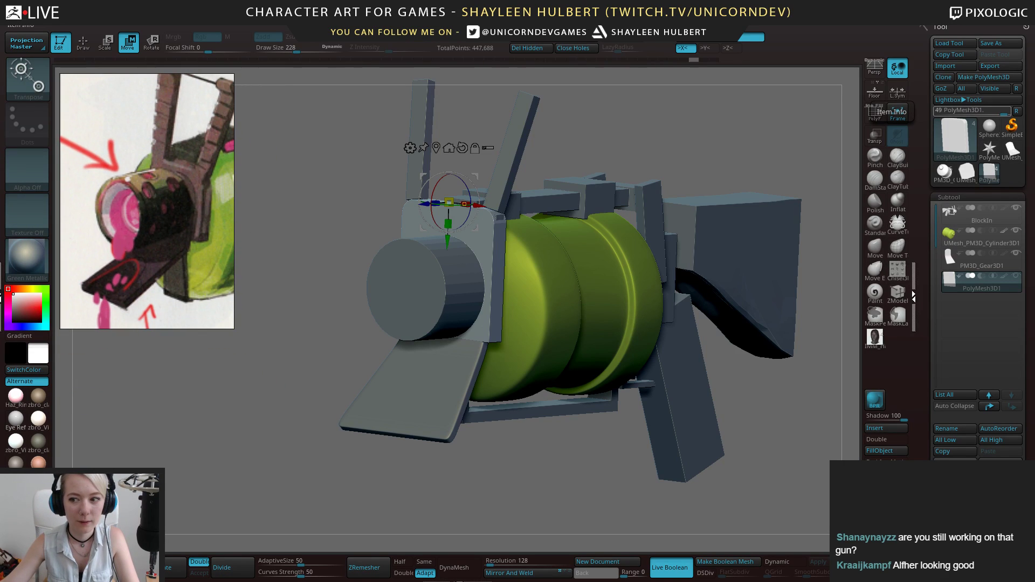
{"action": "scroll", "coordinate": [189, 212], "scroll_direction": "down", "scroll_amount": 3}
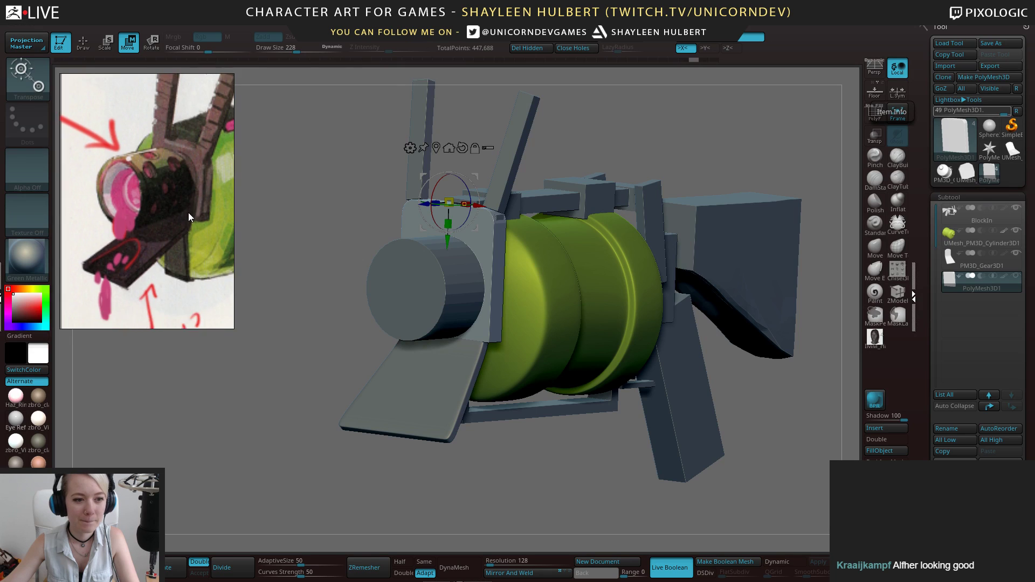
{"action": "scroll", "coordinate": [131, 234], "scroll_direction": "up", "scroll_amount": 4}
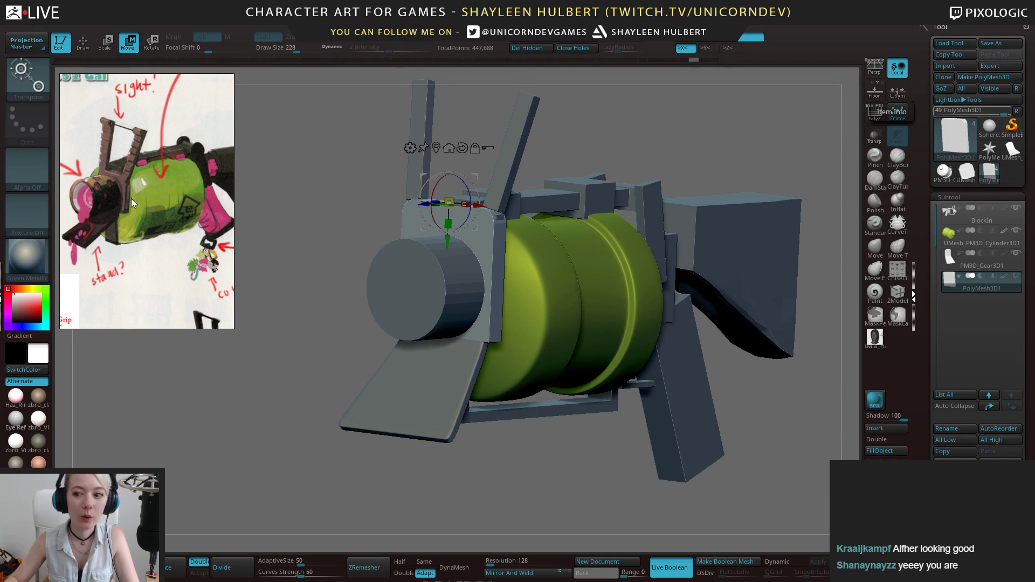
Return to Draw mode and make the BlockIn subtool active from the gun's front cylinder
{"action": "left_click_drag", "start_coordinate": [349, 254], "coordinate": [312, 255]}
{"action": "key", "text": "q"}
{"action": "left_click", "coordinate": [430, 248], "text": "alt"}
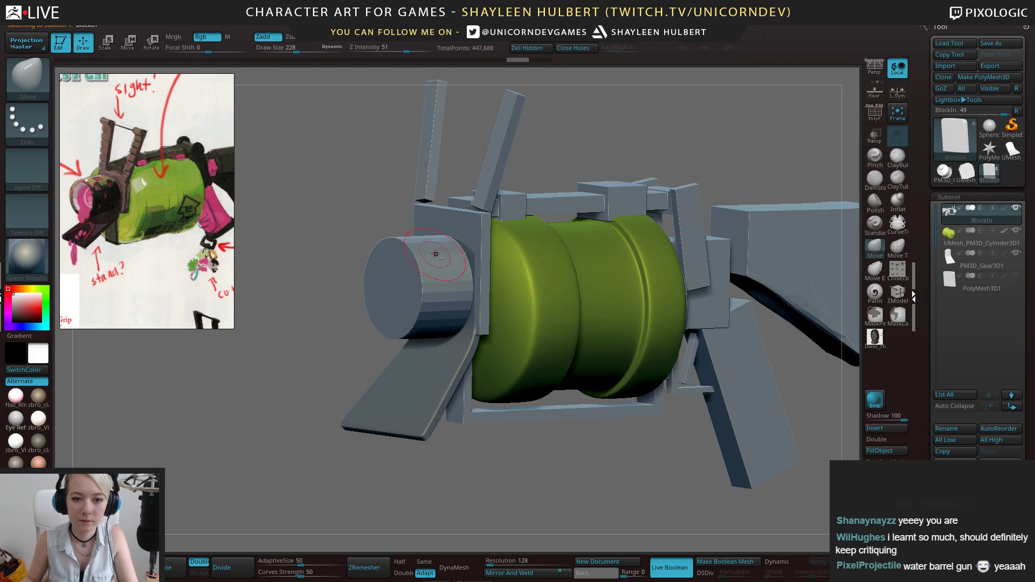
Hide the blocked-in front plate pieces of the BlockIn subtool and inspect the rounded front panel and sight posts from the side and front
{"action": "left_click", "coordinate": [475, 224], "text": "ctrl+shift"}
{"action": "left_click", "coordinate": [379, 230], "text": "ctrl+shift"}
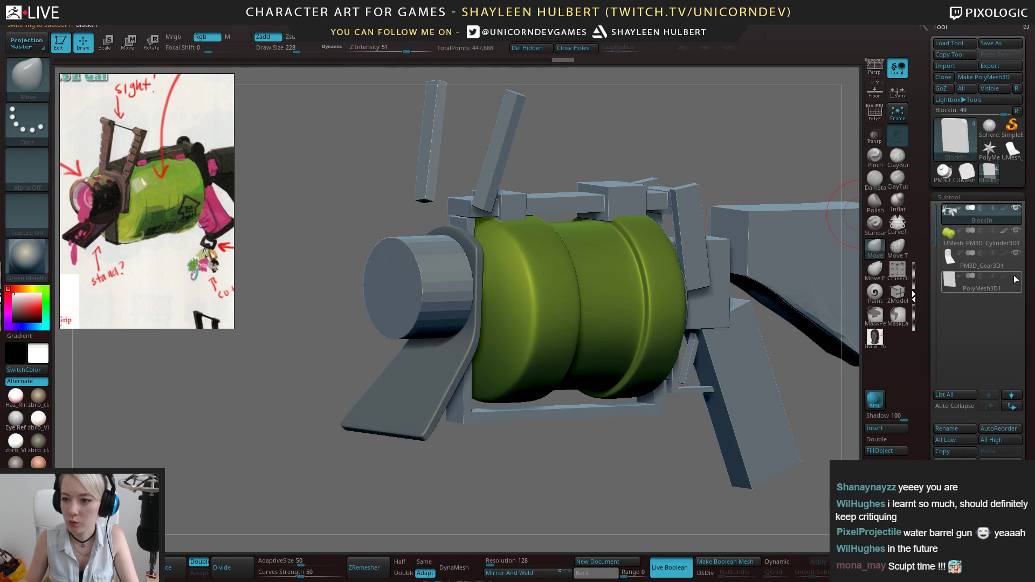
{"action": "left_click_drag", "start_coordinate": [331, 254], "coordinate": [526, 231]}
{"action": "left_click_drag", "start_coordinate": [574, 278], "coordinate": [501, 253], "text": "alt"}
{"action": "left_click_drag", "start_coordinate": [604, 188], "coordinate": [592, 226], "text": "alt"}
{"action": "left_click_drag", "start_coordinate": [518, 178], "coordinate": [582, 228]}
{"action": "left_click_drag", "start_coordinate": [370, 220], "coordinate": [322, 261]}
{"action": "left_click_drag", "start_coordinate": [413, 251], "coordinate": [361, 271]}
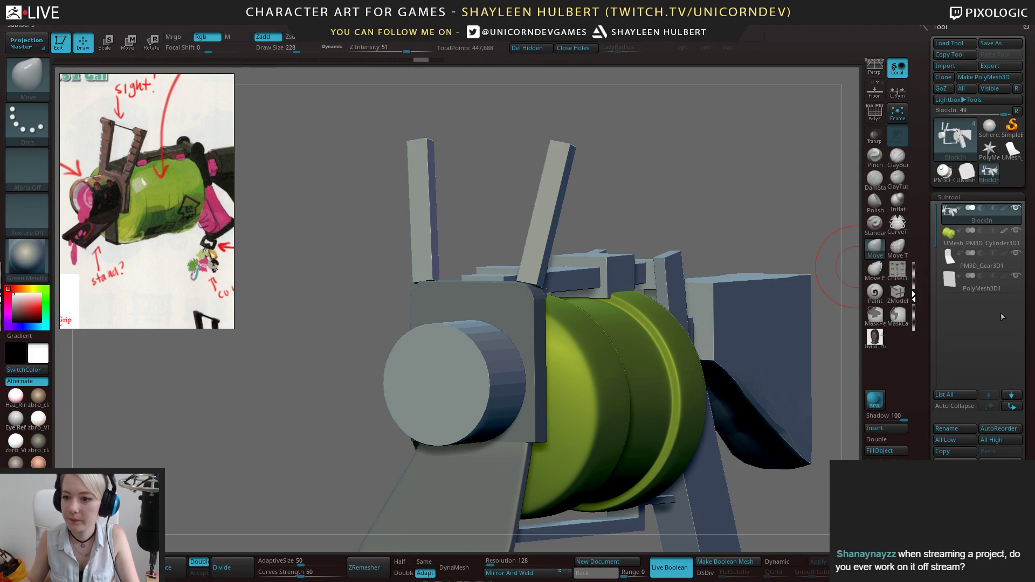
Make the rounded front panel subtool active and insert a new polymesh primitive subtool below it
{"action": "left_click", "coordinate": [988, 286]}
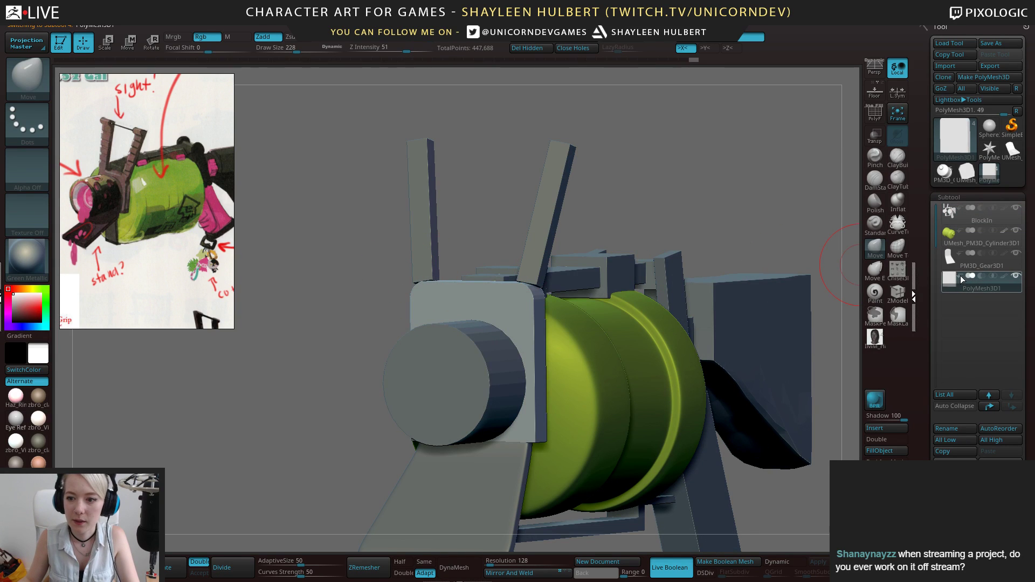
{"action": "left_click_drag", "start_coordinate": [372, 285], "coordinate": [538, 274]}
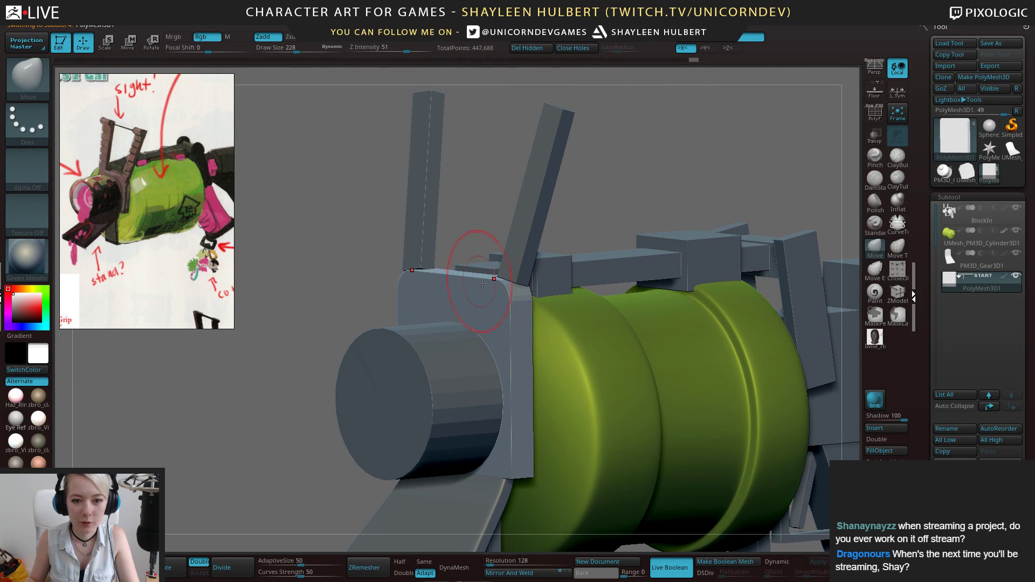
{"action": "left_click_drag", "start_coordinate": [260, 326], "coordinate": [323, 258], "text": "alt"}
{"action": "mouse_move", "coordinate": [324, 216]}
{"action": "left_mouse_down"}
{"action": "mouse_move", "coordinate": [347, 232]}
{"action": "mouse_move", "coordinate": [315, 245]}
{"action": "mouse_move", "coordinate": [365, 259]}
{"action": "mouse_move", "coordinate": [315, 225]}
{"action": "left_mouse_up"}
{"action": "scroll", "coordinate": [925, 386], "scroll_direction": "down", "scroll_amount": 5}
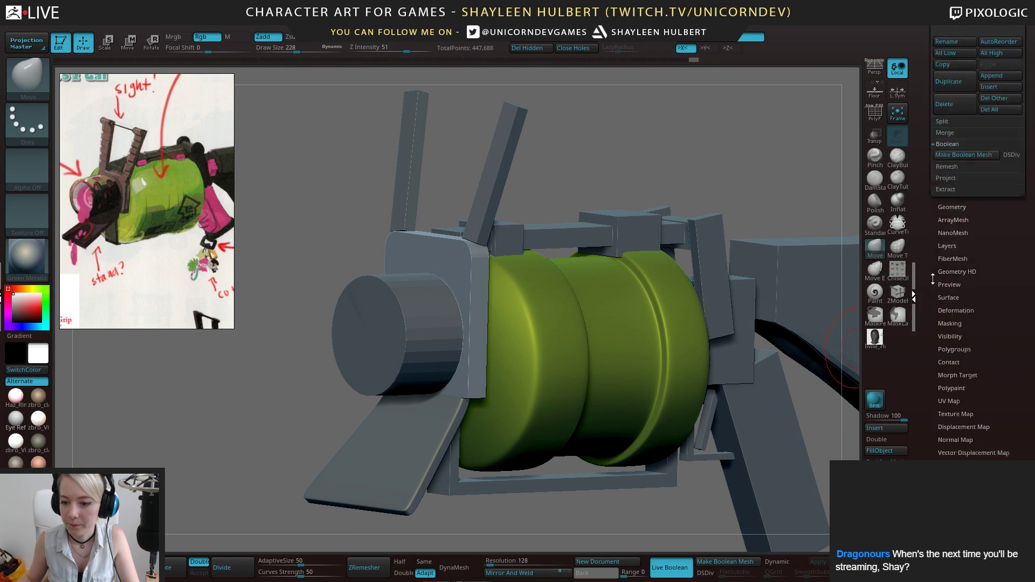
{"action": "left_click", "coordinate": [884, 428]}
{"action": "left_click", "coordinate": [549, 361]}
{"action": "left_click_drag", "start_coordinate": [318, 380], "coordinate": [349, 328], "text": "alt"}
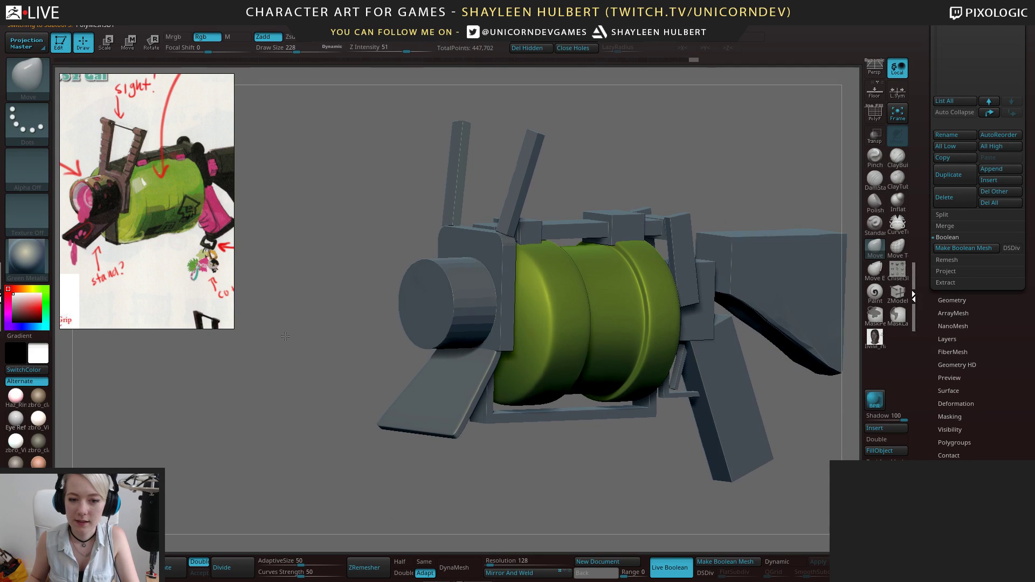
Initialize the new subtool as a QCube with resolution 2 on X, Y and Z, and show it in transparent side view
{"action": "left_click_drag", "start_coordinate": [929, 355], "coordinate": [940, 263]}
{"action": "left_click", "coordinate": [946, 282]}
{"action": "left_click_drag", "start_coordinate": [347, 303], "coordinate": [372, 321]}
{"action": "left_click", "coordinate": [877, 140]}
{"action": "left_click_drag", "start_coordinate": [356, 233], "coordinate": [388, 238]}
{"action": "left_click_drag", "start_coordinate": [571, 169], "coordinate": [478, 133], "text": "alt"}
Move the cube to the front of the gun, resize it and tilt it in line with the base of the blocked-in sight post
{"action": "key", "text": "w"}
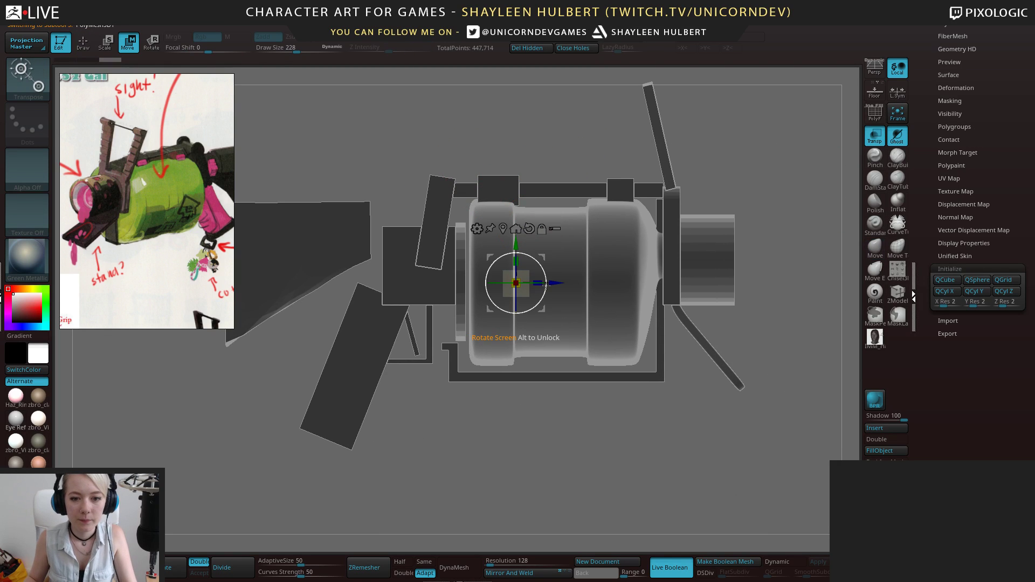
{"action": "left_click_drag", "start_coordinate": [554, 282], "coordinate": [807, 278]}
{"action": "left_click_drag", "start_coordinate": [797, 324], "coordinate": [600, 359], "text": "alt"}
{"action": "left_click_drag", "start_coordinate": [600, 359], "coordinate": [600, 385]}
{"action": "left_click_drag", "start_coordinate": [595, 322], "coordinate": [597, 323]}
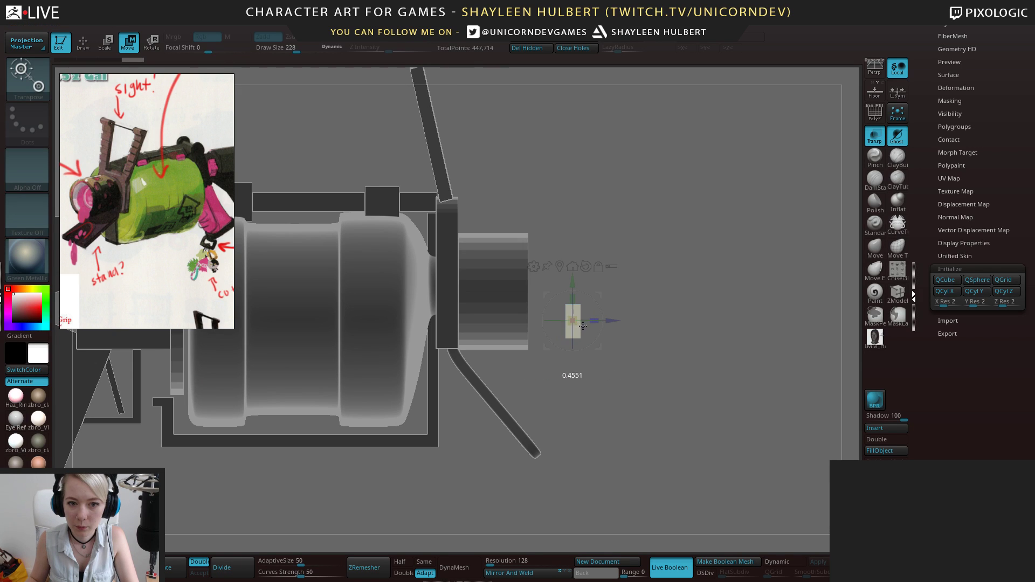
{"action": "left_click_drag", "start_coordinate": [587, 326], "coordinate": [586, 326]}
{"action": "left_click_drag", "start_coordinate": [572, 283], "coordinate": [625, 275]}
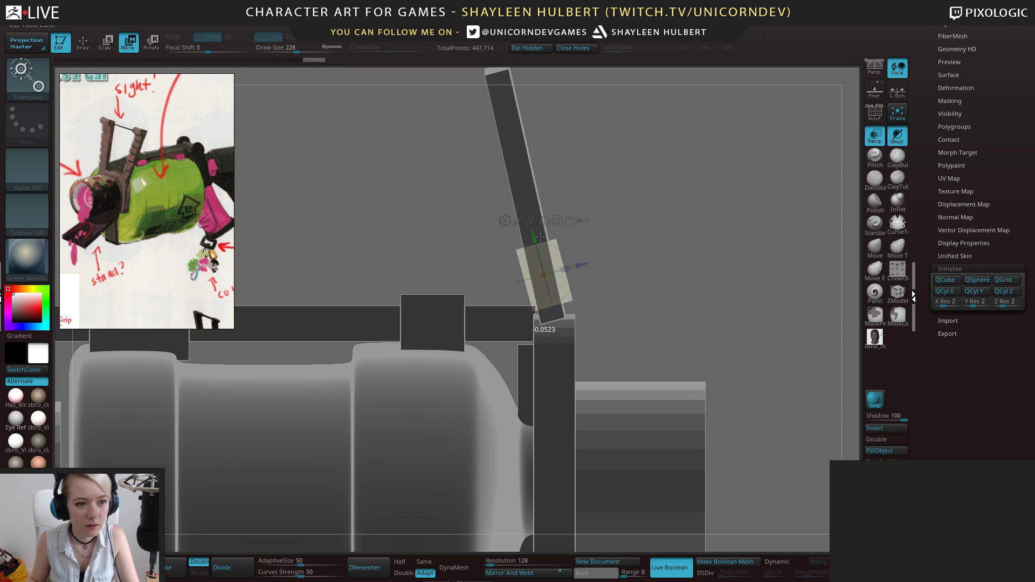
Stretch the cube into a long bar, then position and angle it over one blocked-in sight post using the side and front views
{"action": "left_click_drag", "start_coordinate": [540, 253], "coordinate": [521, 182]}
{"action": "right_click_drag", "start_coordinate": [521, 182], "coordinate": [531, 289], "text": "alt"}
{"action": "left_click_drag", "start_coordinate": [533, 300], "coordinate": [560, 260]}
{"action": "left_click_drag", "start_coordinate": [739, 254], "coordinate": [637, 243]}
{"action": "left_click_drag", "start_coordinate": [497, 269], "coordinate": [389, 281]}
{"action": "left_click_drag", "start_coordinate": [456, 283], "coordinate": [460, 279]}
{"action": "left_click_drag", "start_coordinate": [389, 275], "coordinate": [372, 277]}
{"action": "left_click_drag", "start_coordinate": [407, 249], "coordinate": [406, 250]}
{"action": "right_click_drag", "start_coordinate": [407, 249], "coordinate": [436, 250]}
{"action": "left_click_drag", "start_coordinate": [377, 291], "coordinate": [378, 291]}
{"action": "right_click_drag", "start_coordinate": [364, 307], "coordinate": [519, 244]}
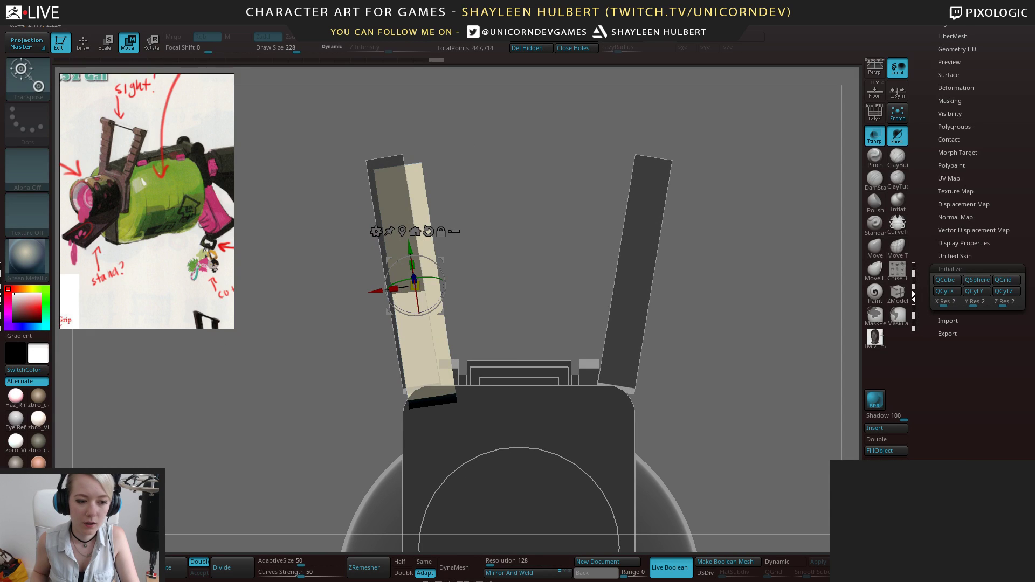
Mirror the new sight post to the other side of the gun with Mirror And Weld and check the pair at an angle
{"action": "left_click", "coordinate": [122, 568]}
{"action": "key", "text": "ctrl+z"}
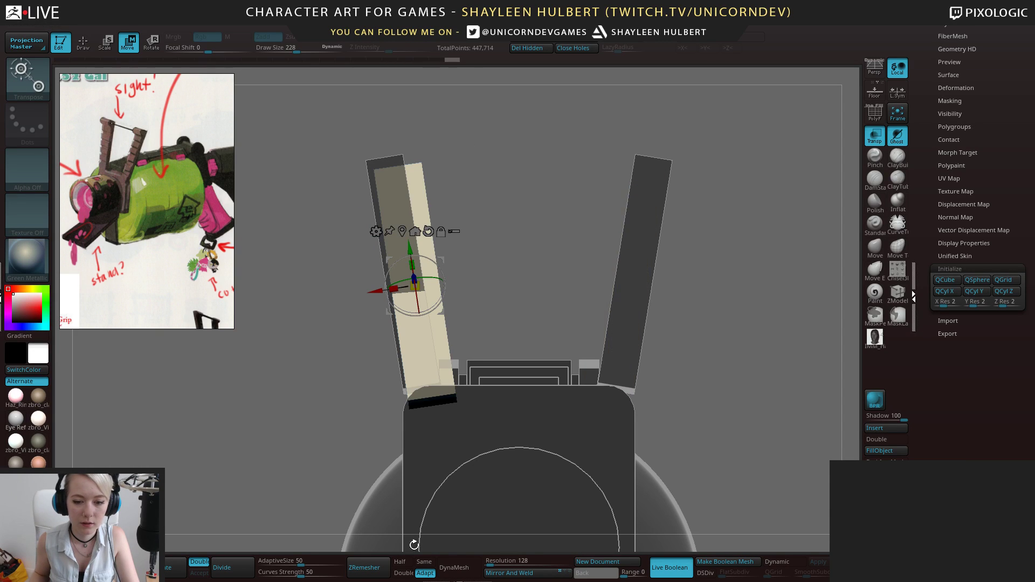
{"action": "left_click", "coordinate": [528, 575]}
{"action": "right_click_drag", "start_coordinate": [512, 345], "coordinate": [500, 254]}
{"action": "right_click_drag", "start_coordinate": [686, 83], "coordinate": [649, 221]}
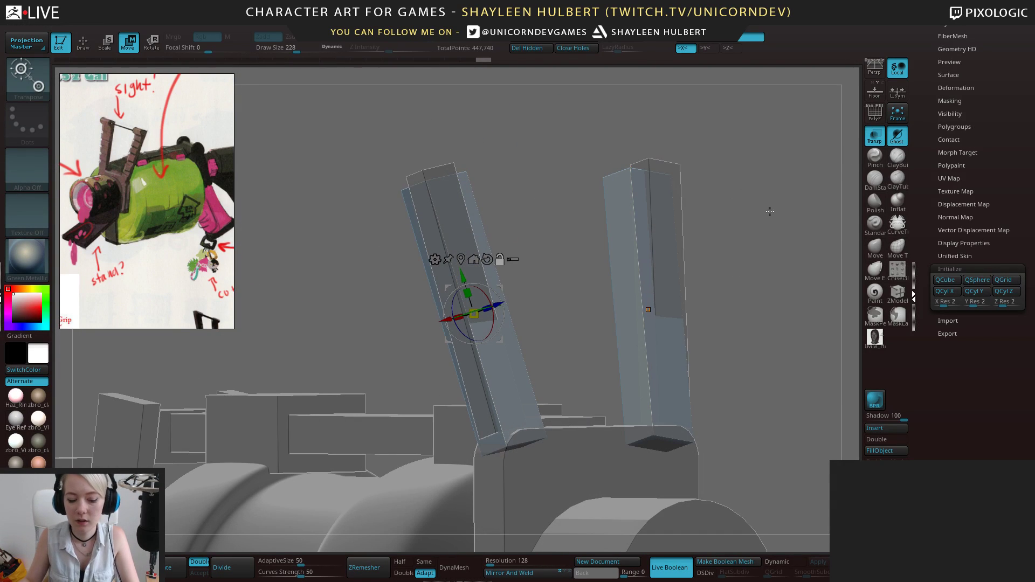
Return to Draw mode, make the BlockIn subtool active, hide its old sight posts and turn transparency off
{"action": "key", "text": "q"}
{"action": "mouse_move", "coordinate": [739, 262]}
{"action": "right_mouse_down", "text": "ctrl"}
{"action": "mouse_move", "coordinate": [675, 213]}
{"action": "mouse_move", "coordinate": [833, 172]}
{"action": "right_mouse_up", "text": "ctrl"}
{"action": "left_click_drag", "start_coordinate": [923, 103], "coordinate": [926, 196]}
{"action": "right_click_drag", "start_coordinate": [626, 232], "coordinate": [670, 212], "text": "alt"}
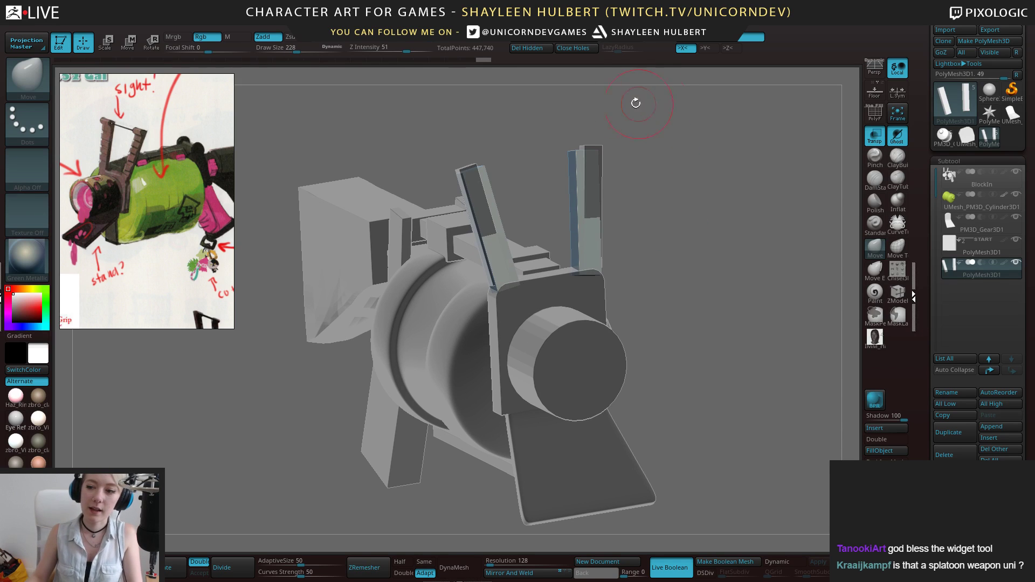
{"action": "mouse_move", "coordinate": [665, 217]}
{"action": "right_mouse_down"}
{"action": "mouse_move", "coordinate": [649, 224]}
{"action": "mouse_move", "coordinate": [674, 231]}
{"action": "right_mouse_up"}
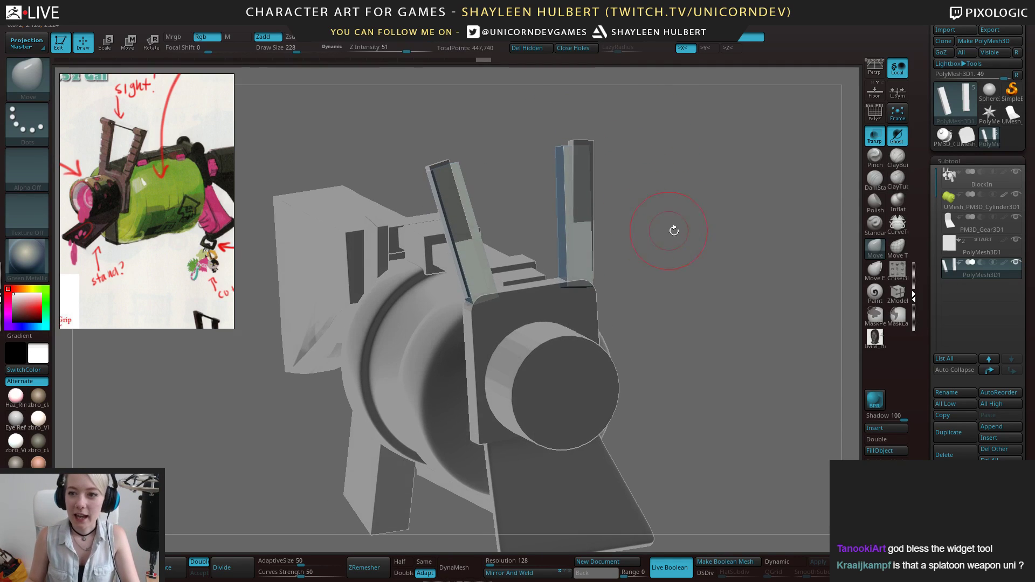
{"action": "left_click", "coordinate": [1009, 178]}
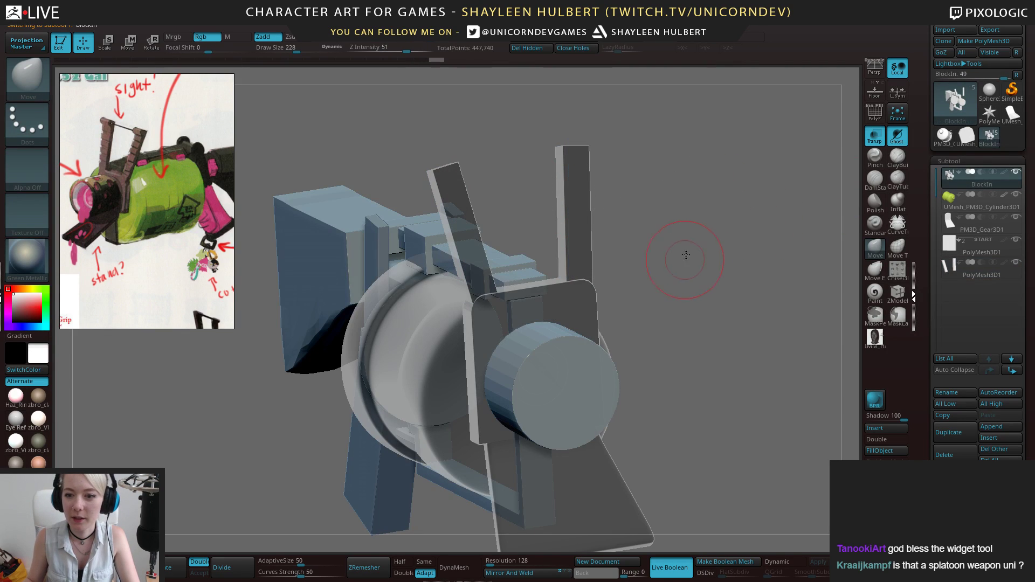
{"action": "right_click_drag", "start_coordinate": [685, 259], "coordinate": [735, 179]}
{"action": "left_click", "coordinate": [879, 144]}
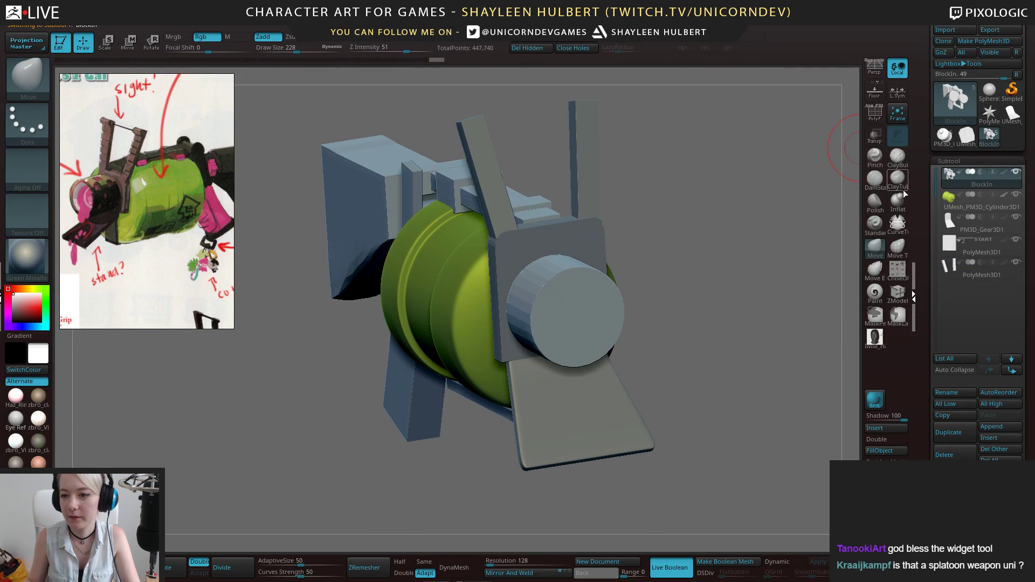
Make the new sight posts subtool active, rotate the posts more upright in side view and seat their bases on the front panel
{"action": "left_click", "coordinate": [997, 272]}
{"action": "right_click_drag", "start_coordinate": [717, 254], "coordinate": [637, 193]}
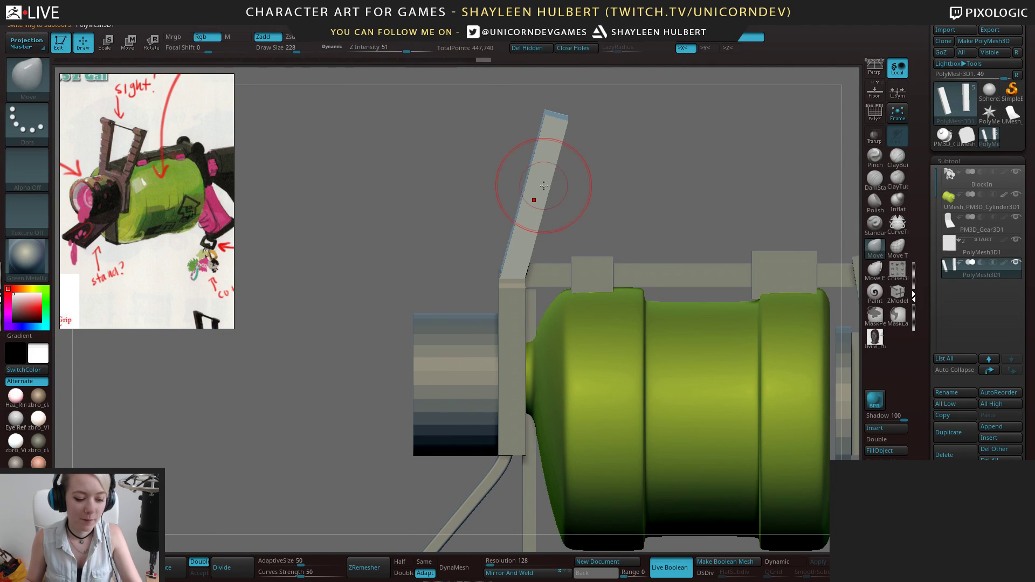
{"action": "key", "text": "r"}
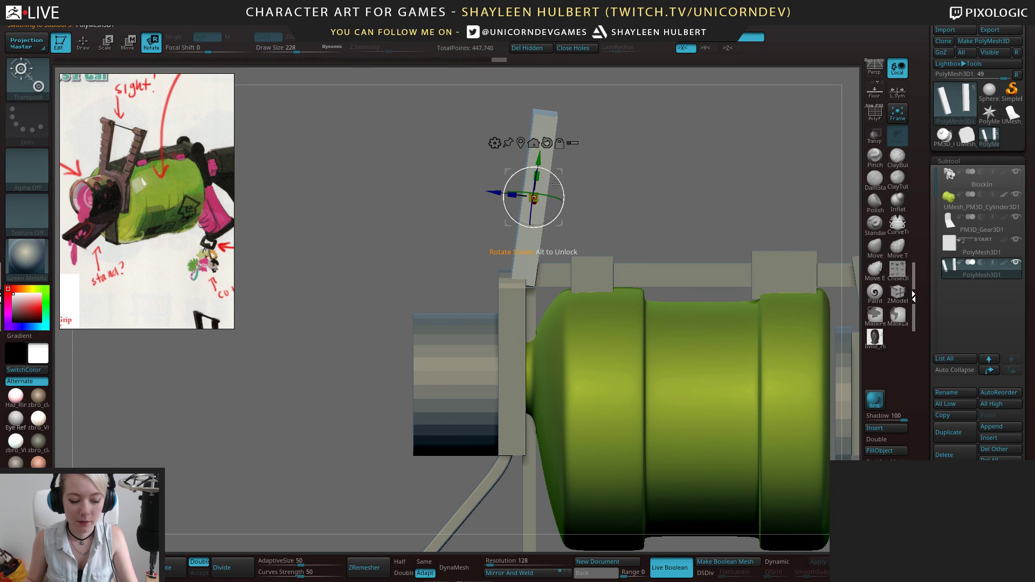
{"action": "left_click_drag", "start_coordinate": [520, 199], "coordinate": [495, 192]}
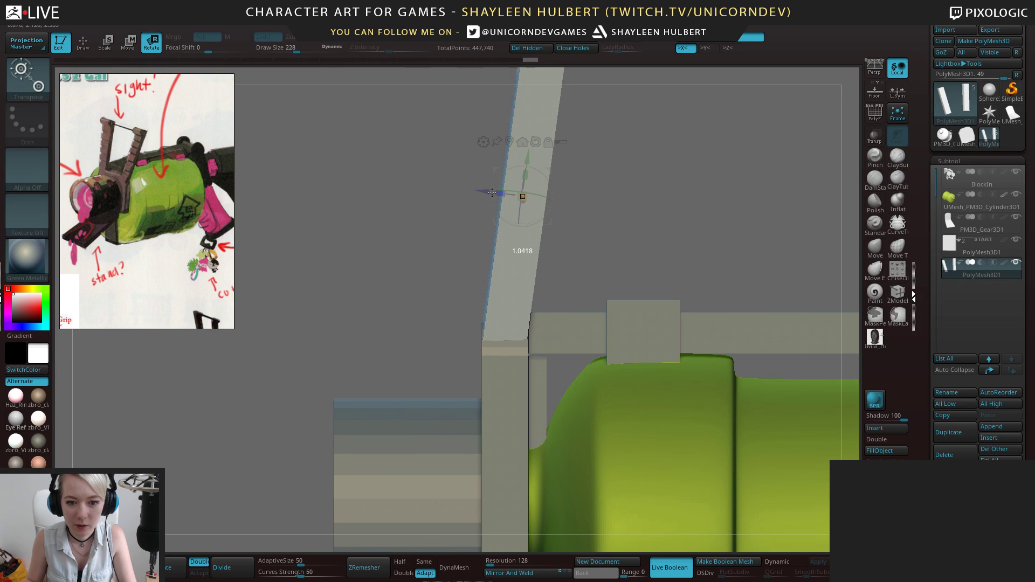
Fine-tune the rotation and depth of the sight posts from the top view so they line up with the front panel
{"action": "left_click_drag", "start_coordinate": [400, 224], "coordinate": [467, 228]}
{"action": "left_click_drag", "start_coordinate": [431, 269], "coordinate": [362, 317], "text": "alt"}
{"action": "left_click_drag", "start_coordinate": [363, 317], "coordinate": [486, 326]}
{"action": "left_click_drag", "start_coordinate": [706, 242], "coordinate": [655, 254], "text": "alt"}
{"action": "left_click_drag", "start_coordinate": [739, 243], "coordinate": [698, 335], "text": "alt"}
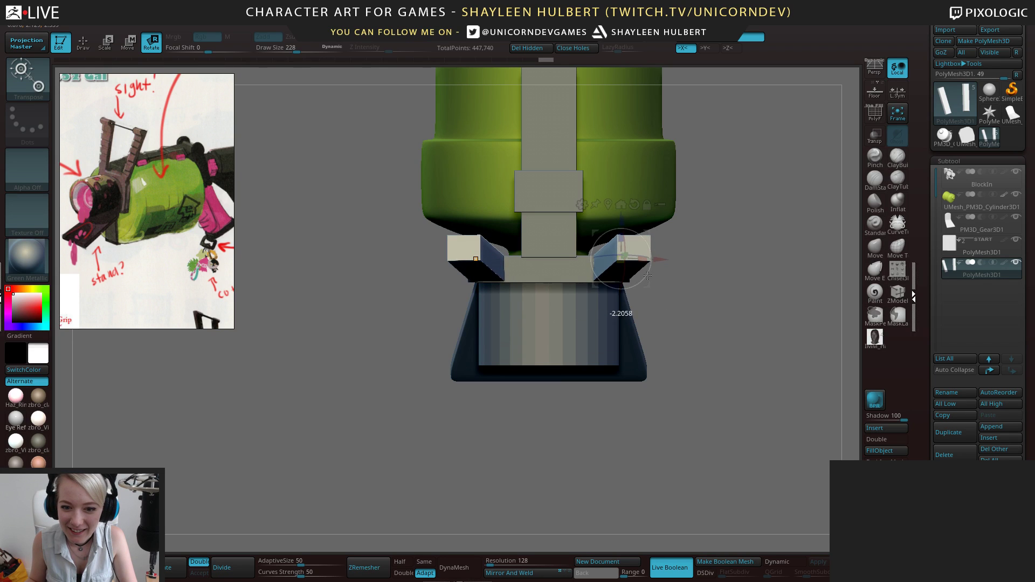
{"action": "left_click_drag", "start_coordinate": [625, 218], "coordinate": [621, 221]}
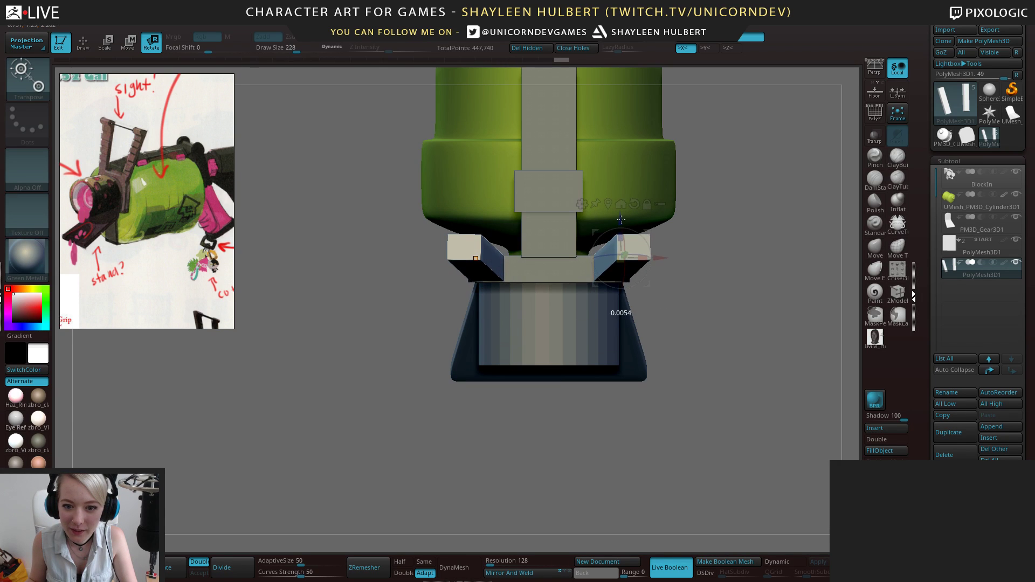
{"action": "left_click_drag", "start_coordinate": [695, 237], "coordinate": [713, 246]}
{"action": "left_click_drag", "start_coordinate": [433, 329], "coordinate": [493, 338], "text": "alt"}
Activate the ZModeler brush and turn on PolyFrame display for a close view of the sight posts
{"action": "key", "text": "space"}
{"action": "mouse_move", "coordinate": [370, 308]}
{"action": "left_mouse_down"}
{"action": "mouse_move", "coordinate": [579, 312]}
{"action": "mouse_move", "coordinate": [640, 262]}
{"action": "mouse_move", "coordinate": [611, 277]}
{"action": "mouse_move", "coordinate": [663, 256]}
{"action": "mouse_move", "coordinate": [683, 271]}
{"action": "mouse_move", "coordinate": [676, 257]}
{"action": "mouse_move", "coordinate": [610, 248]}
{"action": "mouse_move", "coordinate": [721, 237]}
{"action": "mouse_move", "coordinate": [679, 231]}
{"action": "left_mouse_up"}
{"action": "left_click", "coordinate": [892, 294]}
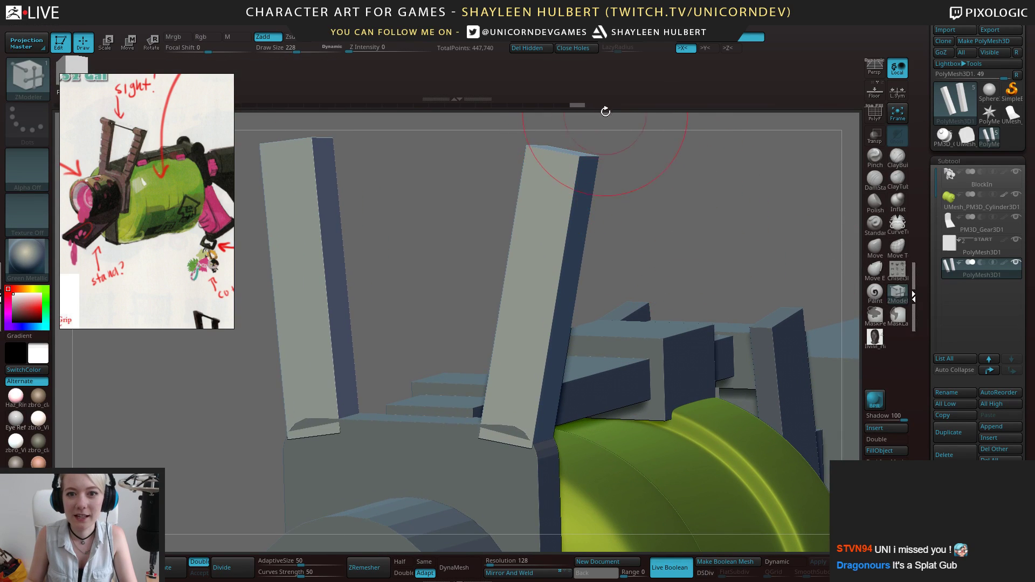
{"action": "left_click_drag", "start_coordinate": [606, 112], "coordinate": [587, 200]}
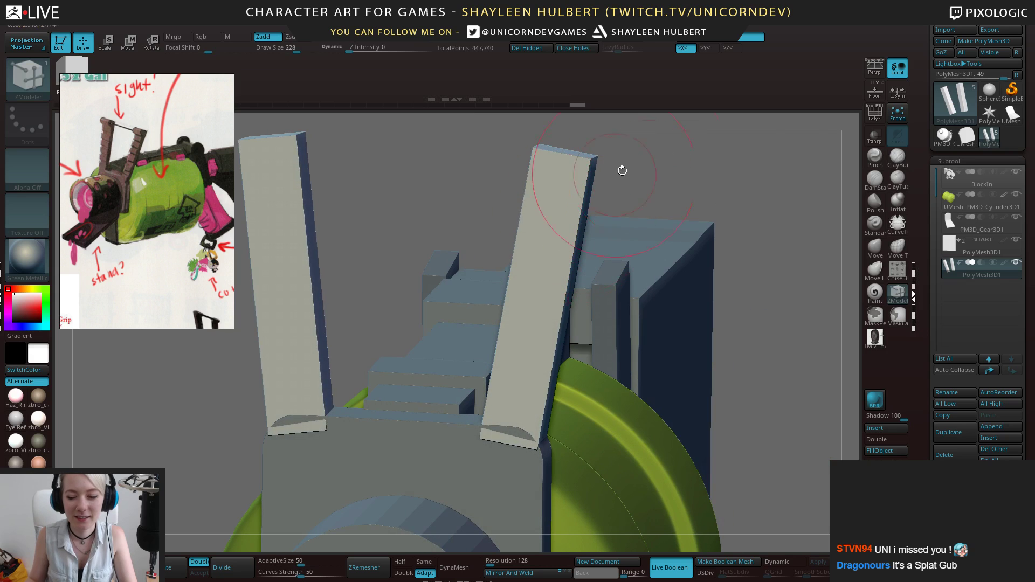
{"action": "left_click", "coordinate": [879, 118]}
{"action": "left_click_drag", "start_coordinate": [674, 162], "coordinate": [639, 198]}
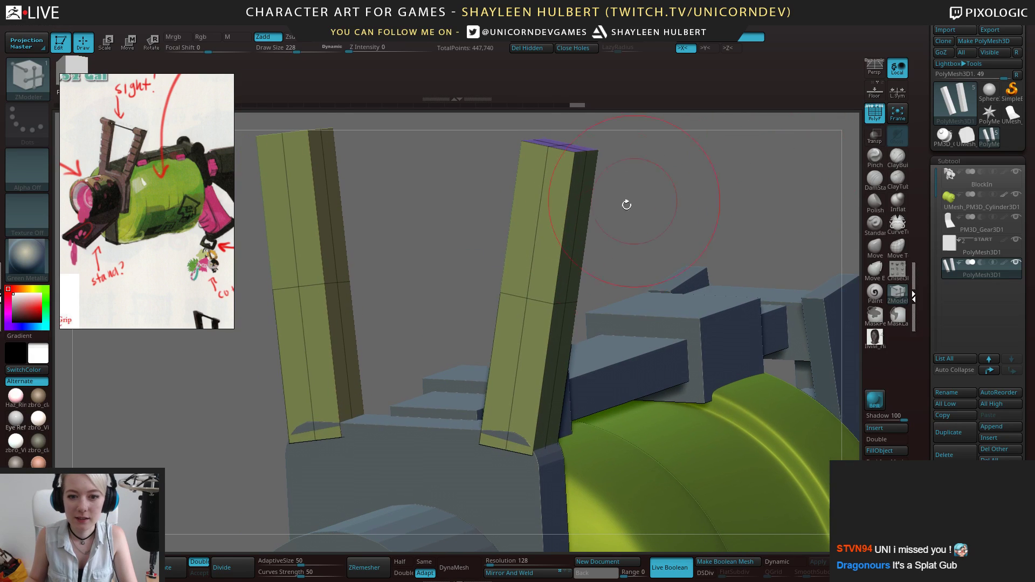
Try inserting single edge loops across the lower half of the sight posts with ZModeler, and undo them
{"action": "key", "text": "space"}
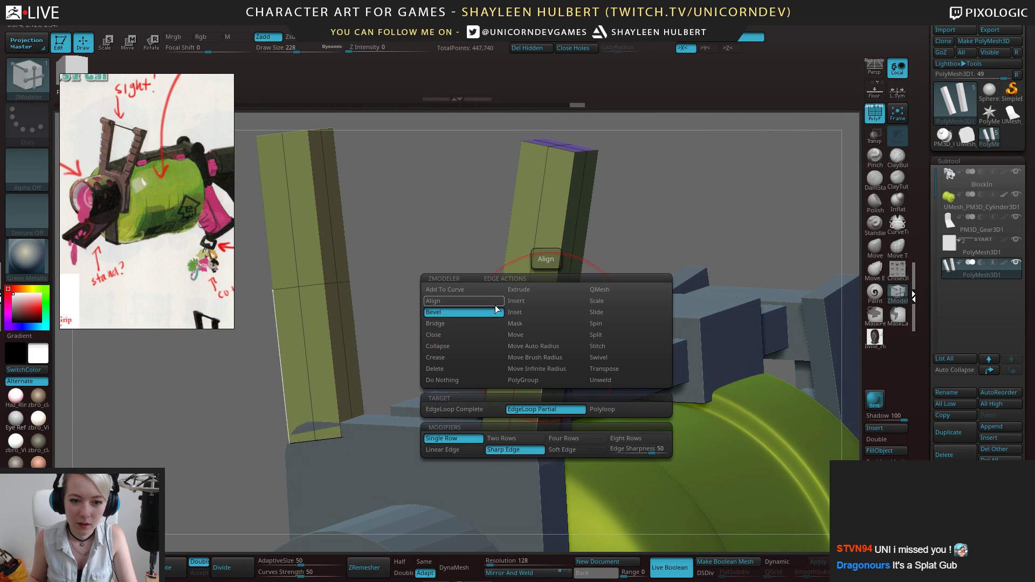
{"action": "left_click", "coordinate": [525, 302]}
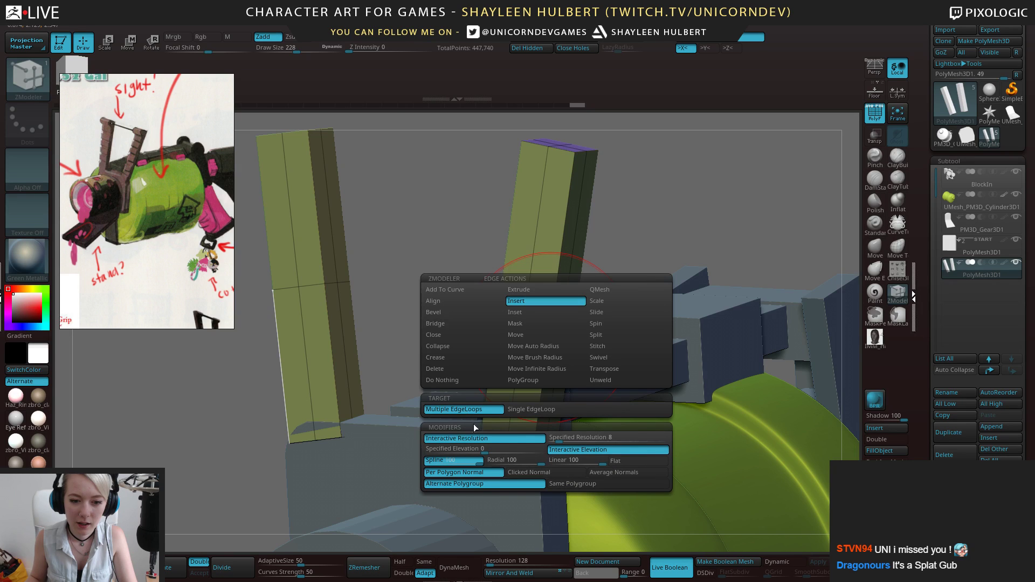
{"action": "left_click", "coordinate": [521, 411]}
{"action": "left_click", "coordinate": [548, 346]}
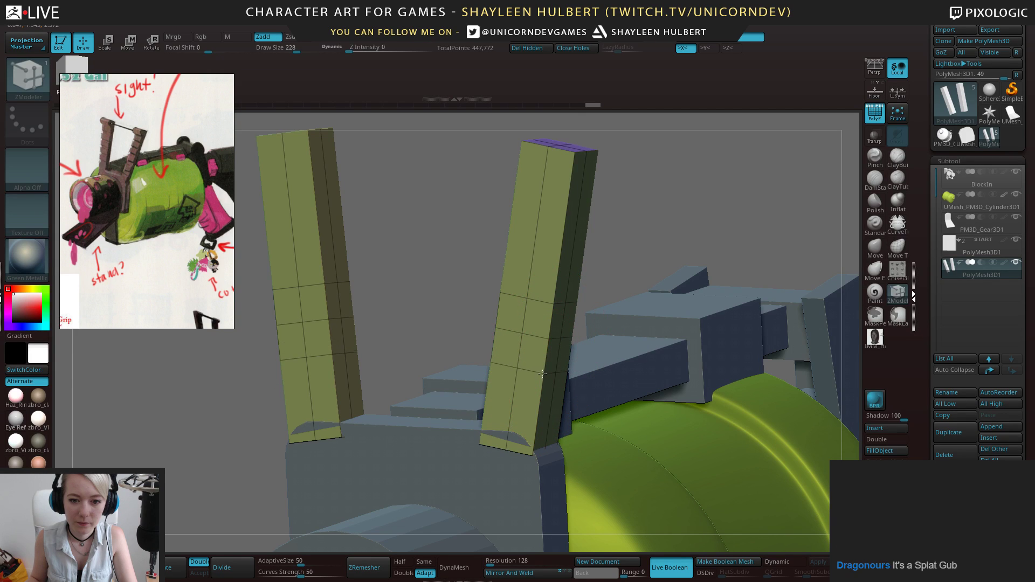
{"action": "left_click", "coordinate": [533, 405]}
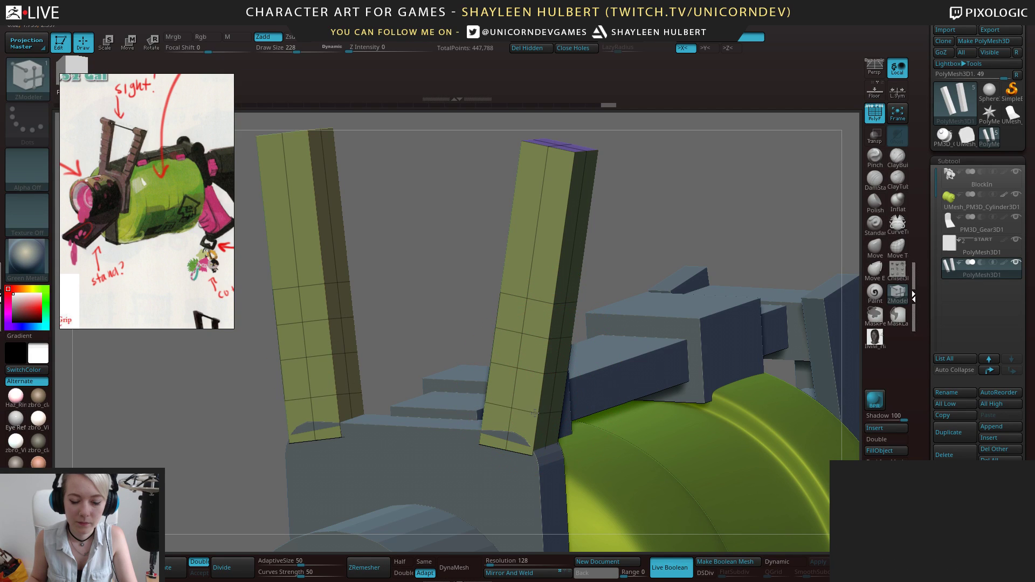
{"action": "key", "text": "ctrl+z"}
{"action": "key", "text": "ctrl+z"}
{"action": "key", "text": "ctrl+z"}
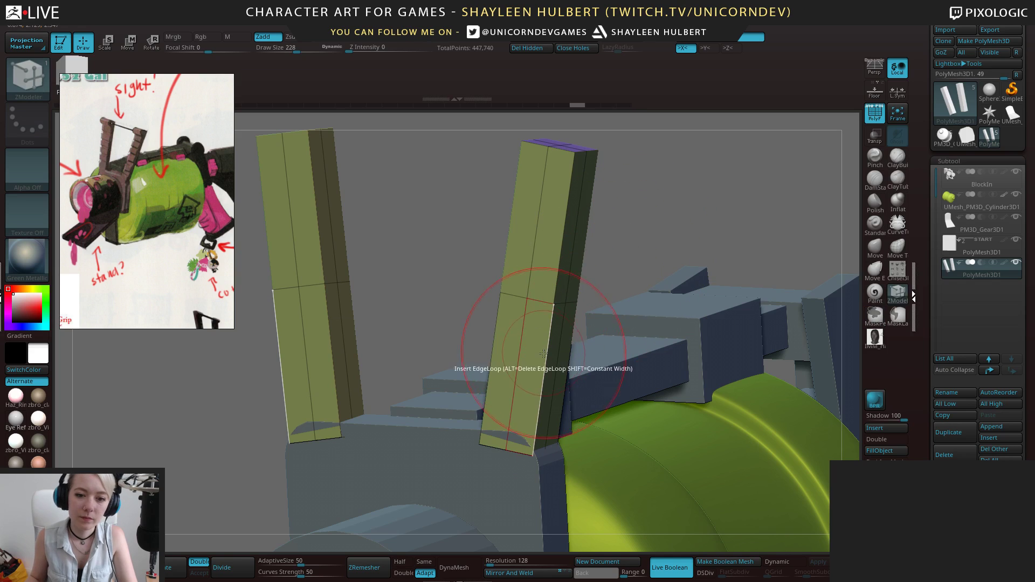
Try inserting multiple edge loops in the lower half of the sight posts at Specified Resolution 8 with Specified Elevation 0, and undo them
{"action": "key", "text": "space"}
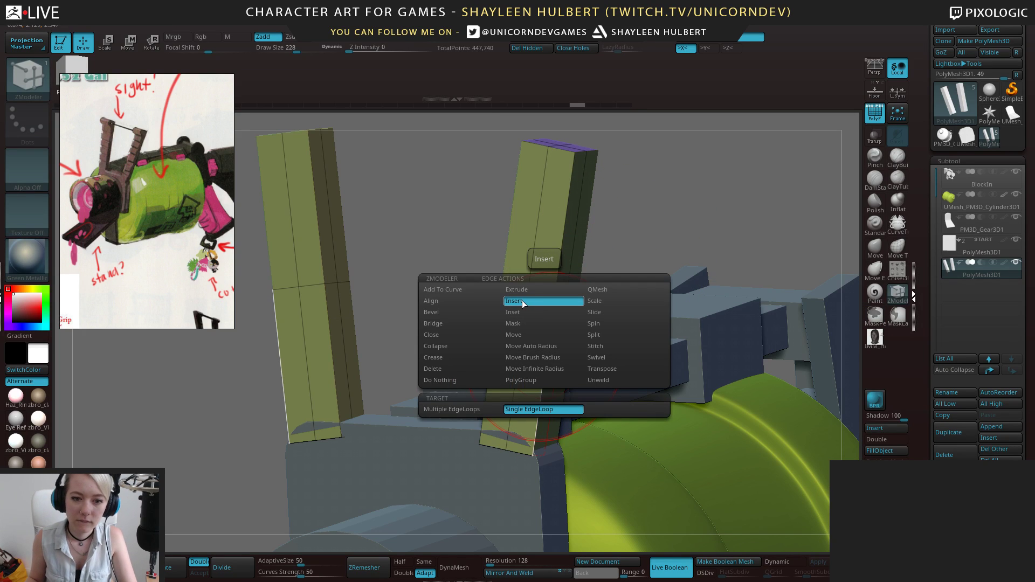
{"action": "left_click", "coordinate": [473, 408]}
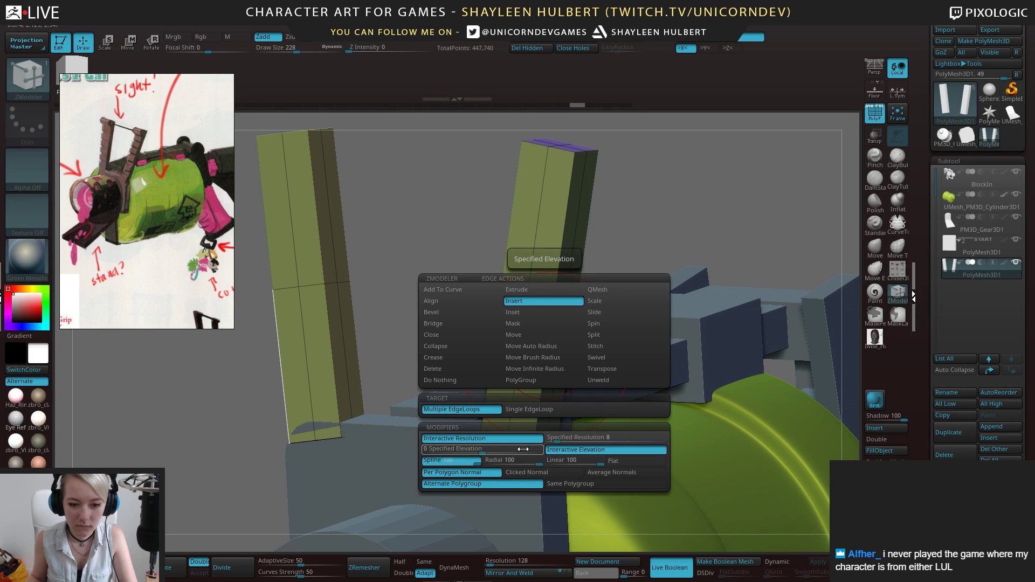
{"action": "left_click", "coordinate": [571, 437]}
{"action": "left_click", "coordinate": [475, 449]}
{"action": "left_click", "coordinate": [542, 372]}
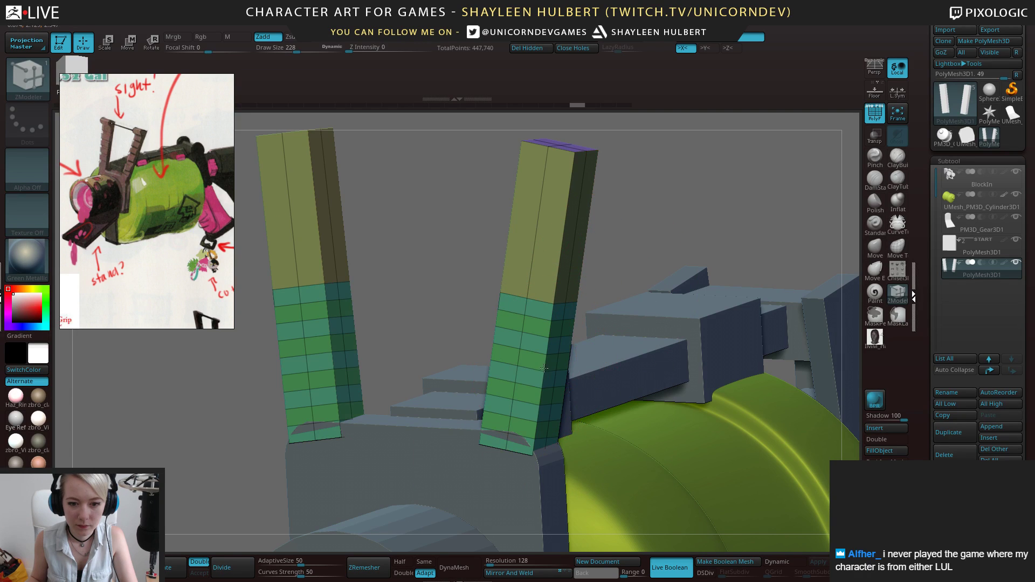
{"action": "key", "text": "ctrl+z"}
Try a lower Specified Resolution for the edge loops on the lower and upper halves of the sight posts, and undo the insertions
{"action": "key", "text": "space"}
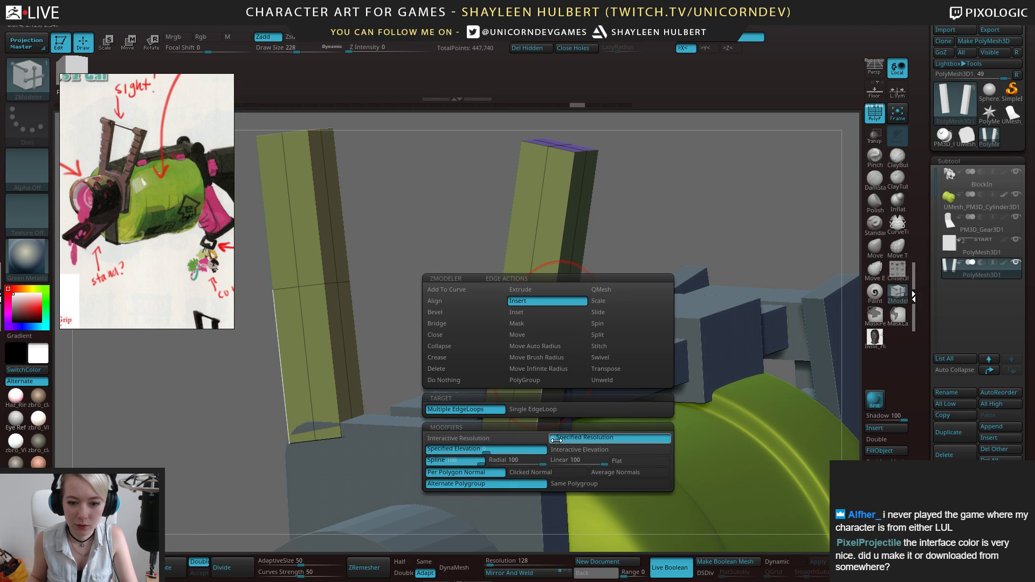
{"action": "left_click", "coordinate": [544, 381]}
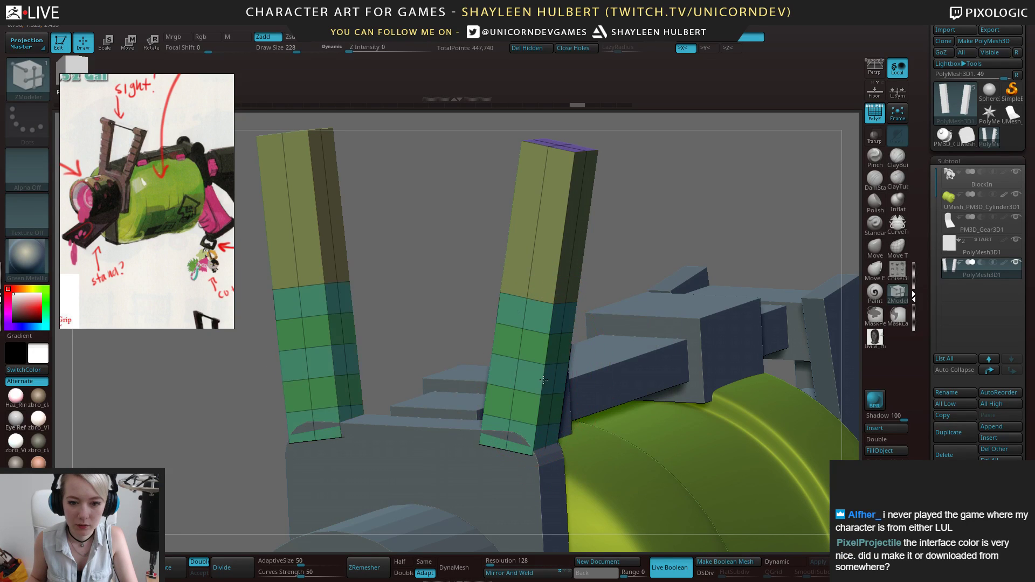
{"action": "left_click", "coordinate": [564, 237]}
{"action": "mouse_move", "coordinate": [619, 220]}
{"action": "left_mouse_down"}
{"action": "mouse_move", "coordinate": [674, 216]}
{"action": "mouse_move", "coordinate": [636, 205]}
{"action": "mouse_move", "coordinate": [642, 178]}
{"action": "mouse_move", "coordinate": [631, 208]}
{"action": "left_mouse_up"}
{"action": "key", "text": "ctrl+z"}
{"action": "key", "text": "ctrl+z"}
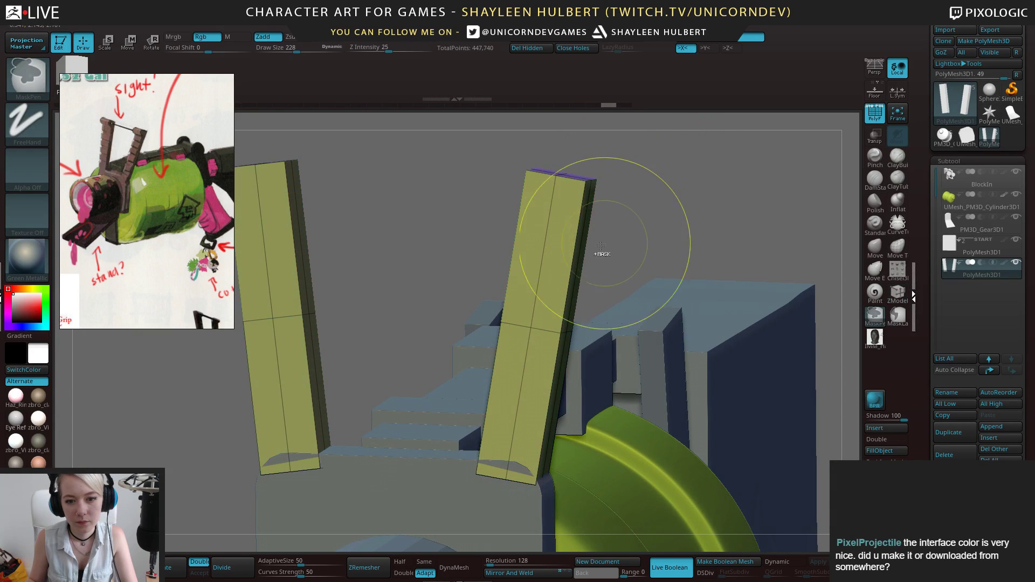
Delete the complete horizontal edge loop across the middle of the sight posts
{"action": "key", "text": "space"}
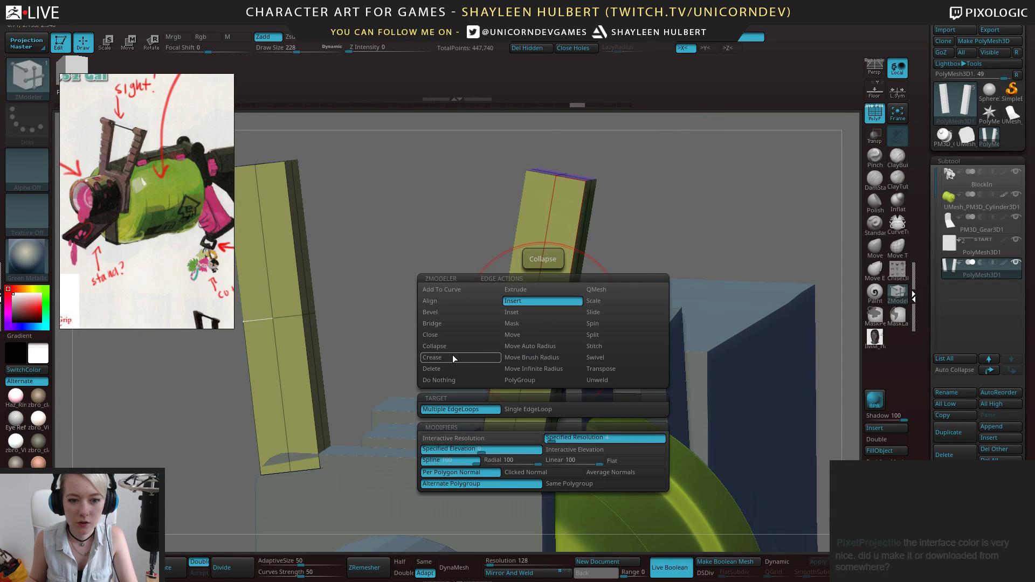
{"action": "left_click", "coordinate": [451, 369]}
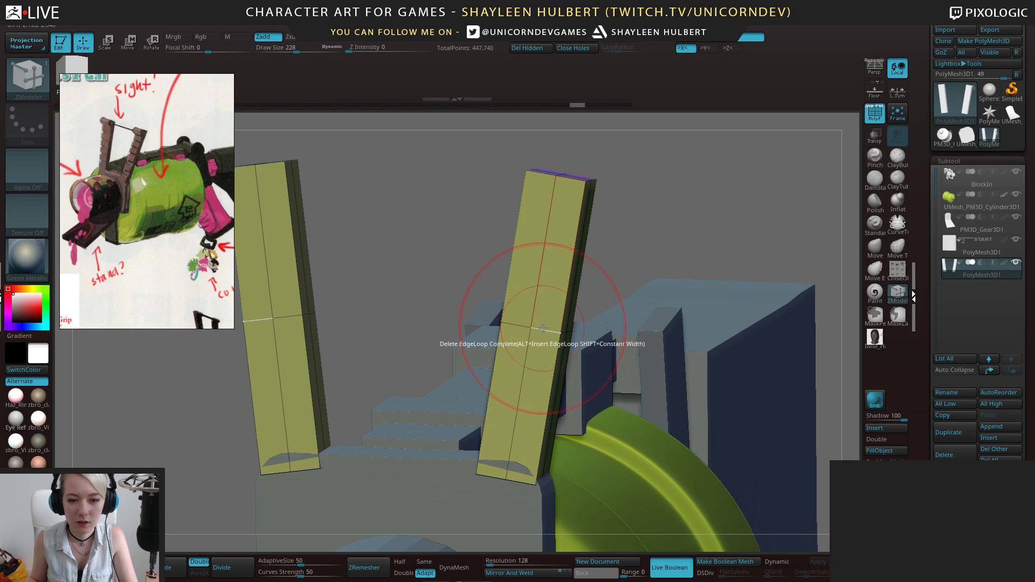
{"action": "left_click", "coordinate": [549, 302]}
Try inserting multiple edge loops that divide the full height of the sight posts into seven segments, and undo them
{"action": "key", "text": "space"}
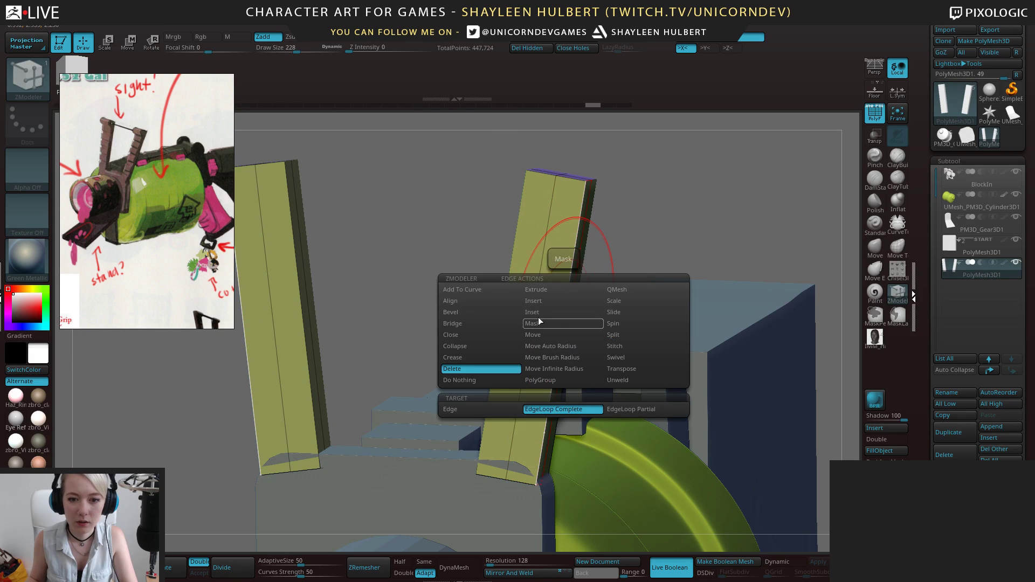
{"action": "left_click", "coordinate": [550, 301]}
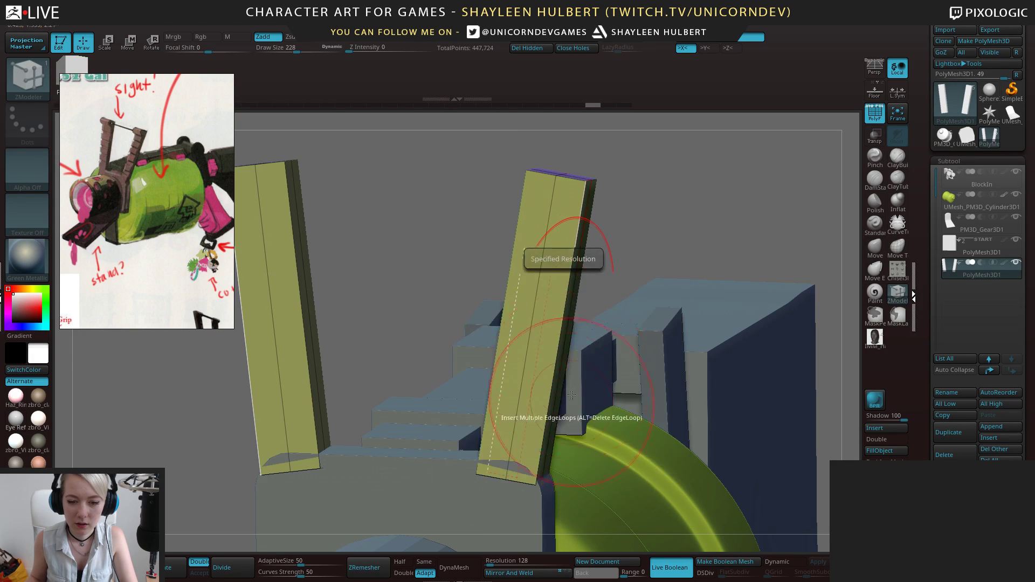
{"action": "left_click", "coordinate": [561, 321]}
{"action": "key", "text": "ctrl+z"}
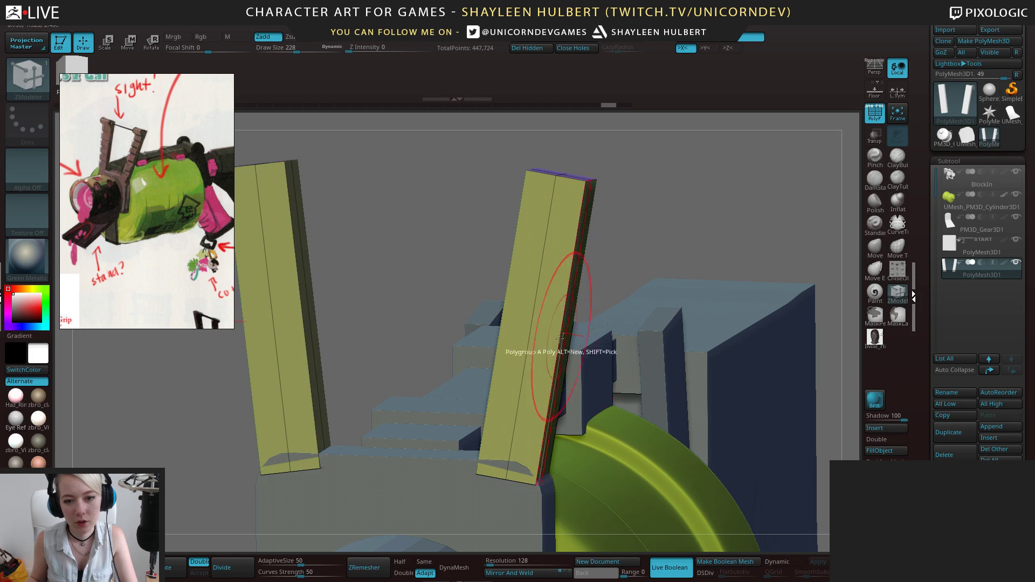
{"action": "key", "text": "space"}
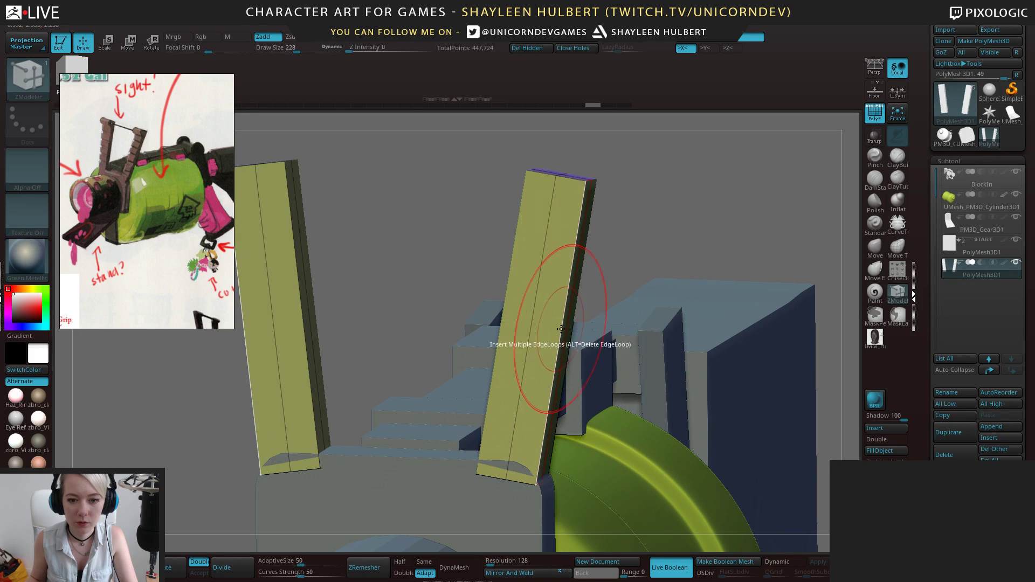
{"action": "key", "text": "space"}
{"action": "left_click", "coordinate": [571, 438]}
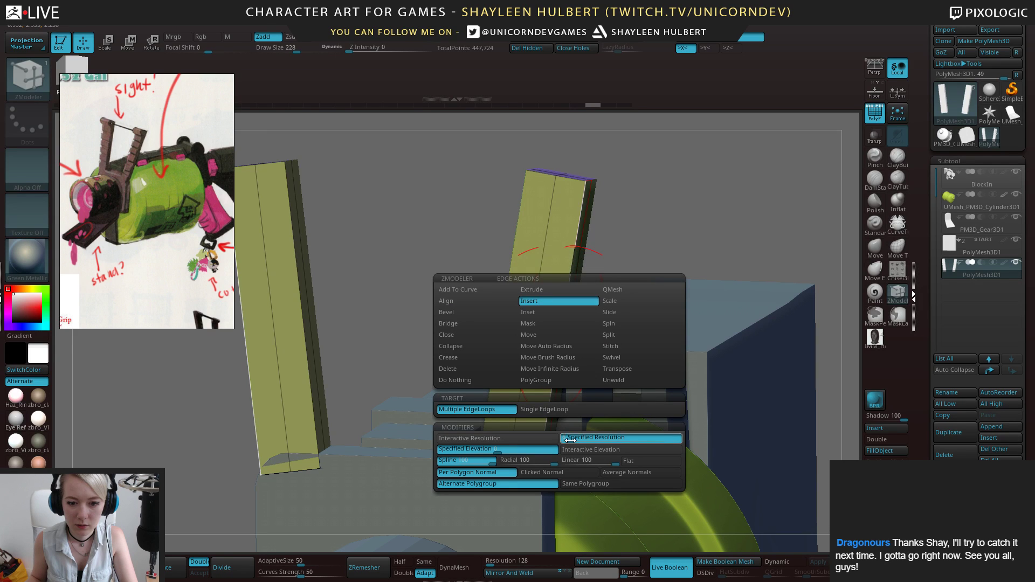
{"action": "left_click", "coordinate": [565, 296]}
{"action": "left_click_drag", "start_coordinate": [657, 226], "coordinate": [706, 246]}
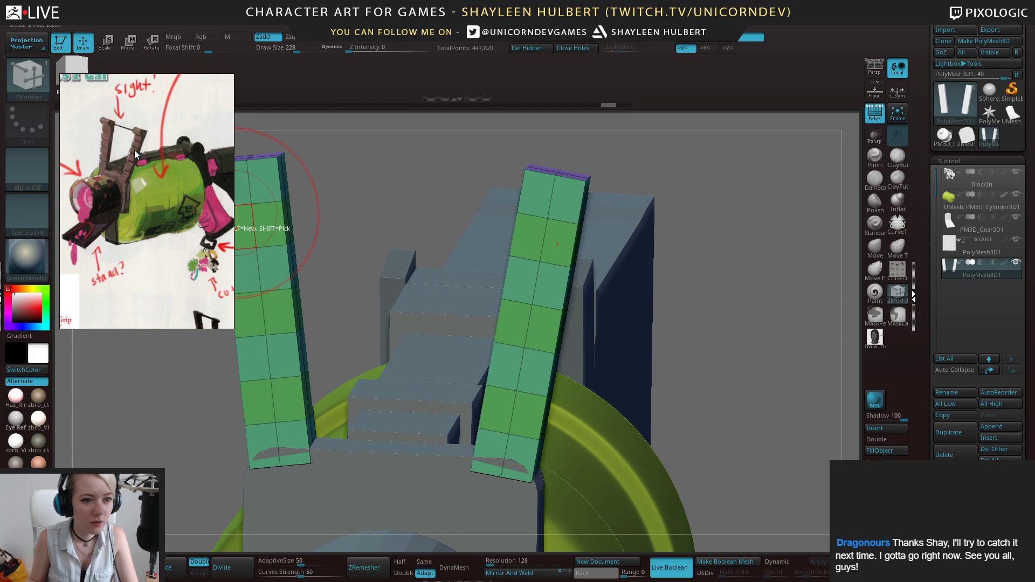
{"action": "key", "text": "ctrl+z"}
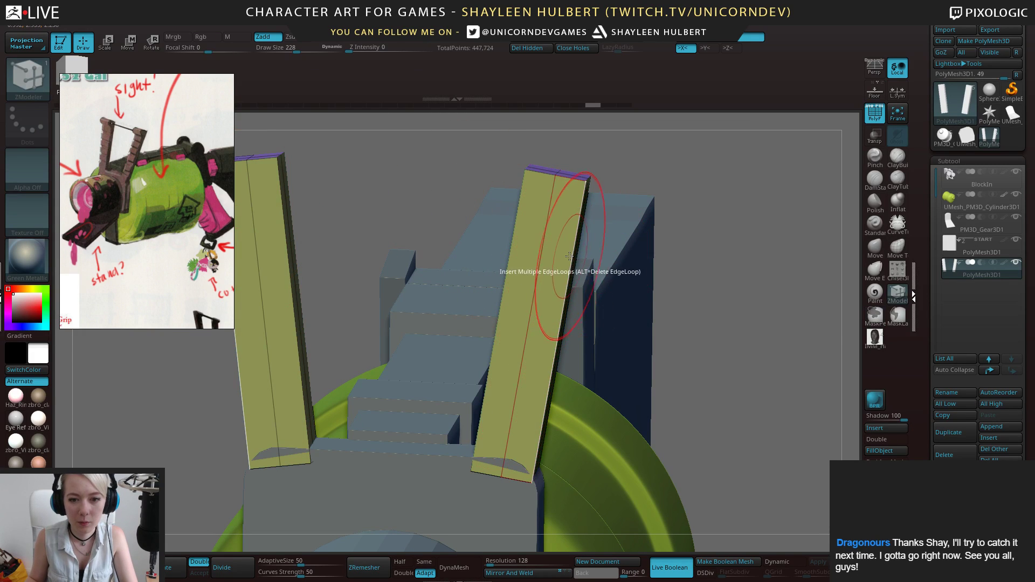
Insert multiple edge loops along the full height of the sight posts at Specified Resolution 8
{"action": "key", "text": "space"}
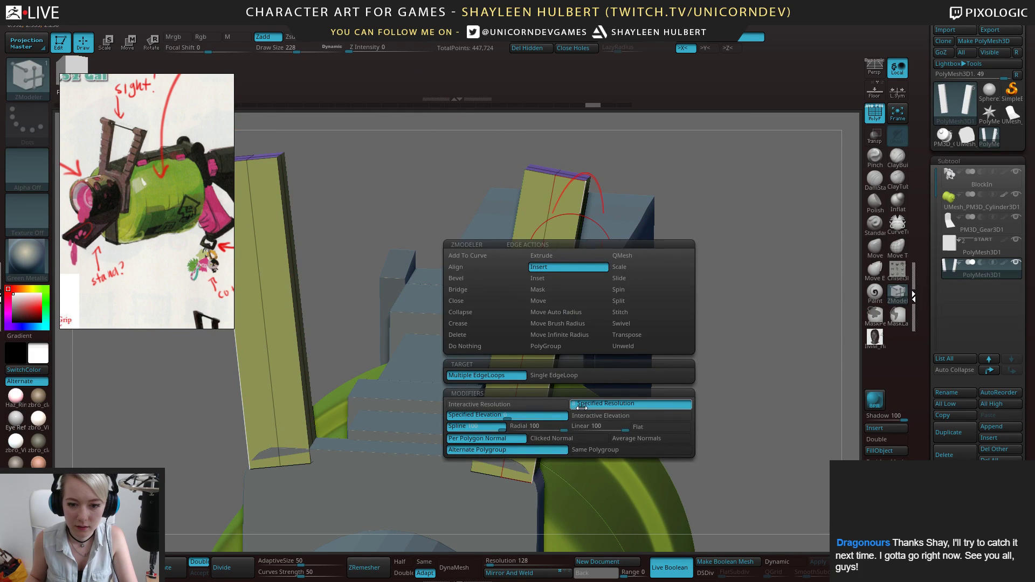
{"action": "left_click", "coordinate": [574, 249]}
{"action": "left_click_drag", "start_coordinate": [691, 237], "coordinate": [626, 262], "text": "alt"}
{"action": "key", "text": "space"}
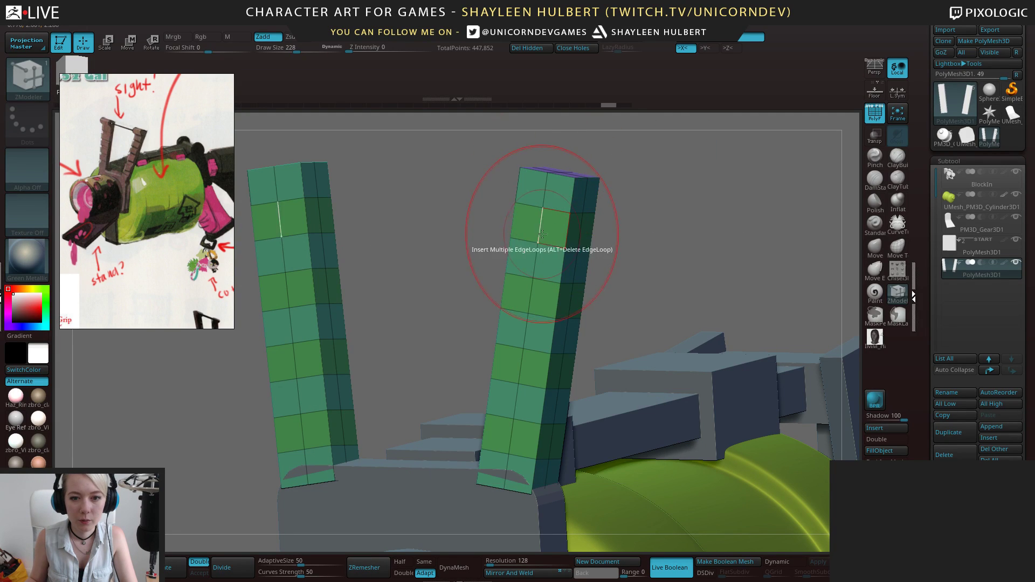
{"action": "right_click_drag", "start_coordinate": [570, 218], "coordinate": [555, 233]}
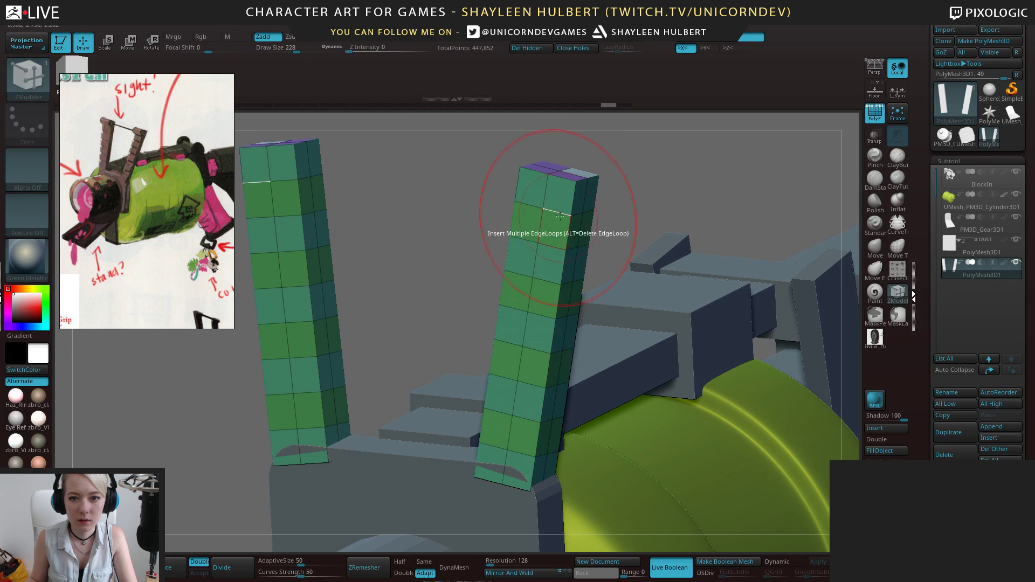
Assign the front faces of every second post segment to a separate polygroup and delete the vertical centre edge loop on the posts' front
{"action": "left_click", "coordinate": [530, 226]}
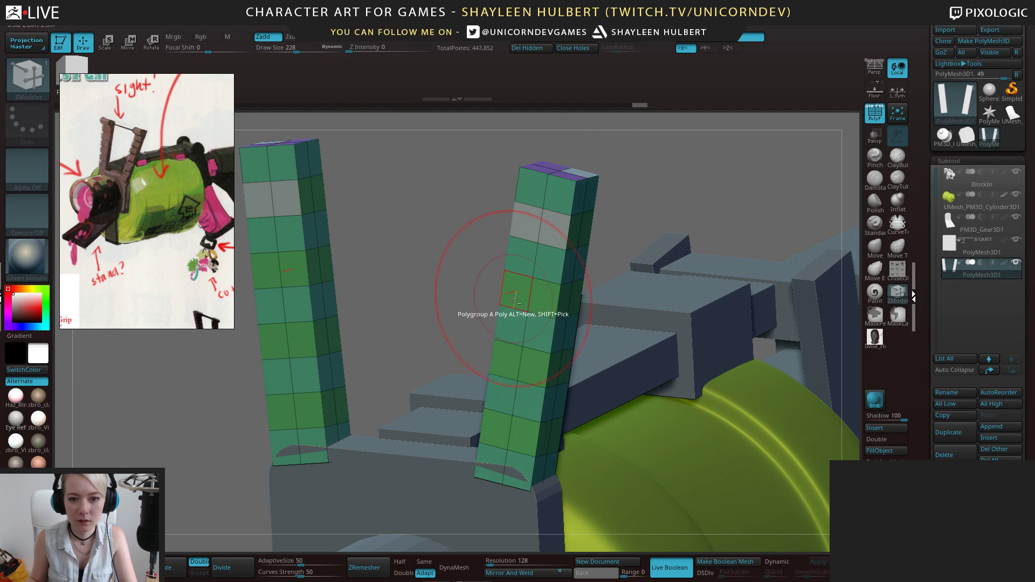
{"action": "left_click", "coordinate": [525, 294]}
{"action": "left_click", "coordinate": [521, 366]}
{"action": "left_click", "coordinate": [516, 440]}
{"action": "left_click_drag", "start_coordinate": [636, 180], "coordinate": [552, 201]}
{"action": "left_click", "coordinate": [545, 197]}
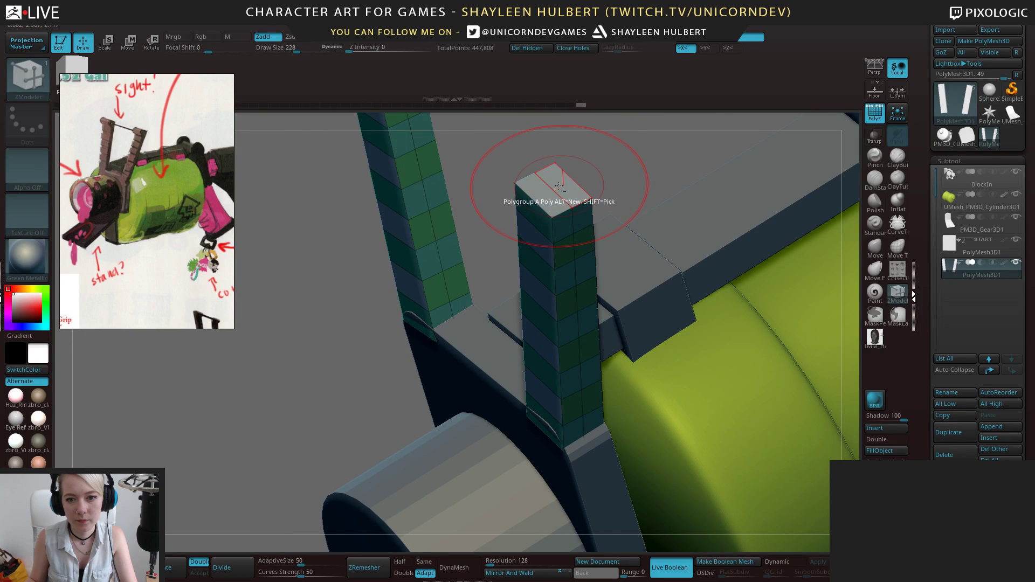
{"action": "key", "text": "ctrl+z"}
{"action": "left_click", "coordinate": [569, 189]}
Isolate the sight posts' polygroups to check them, and restore full visibility
{"action": "left_click_drag", "start_coordinate": [617, 182], "coordinate": [534, 224]}
{"action": "left_click", "coordinate": [534, 223], "text": "ctrl+shift"}
{"action": "left_click", "coordinate": [520, 189], "text": "ctrl+shift"}
{"action": "left_click", "coordinate": [520, 189], "text": "ctrl+shift"}
{"action": "left_click", "coordinate": [515, 182], "text": "ctrl+shift"}
{"action": "left_click_drag", "start_coordinate": [612, 186], "coordinate": [635, 259]}
{"action": "left_click", "coordinate": [644, 211], "text": "ctrl+shift"}
Try changing the polygroup of the top segment's front face with the PolyGroup action, and undo it
{"action": "key", "text": "space"}
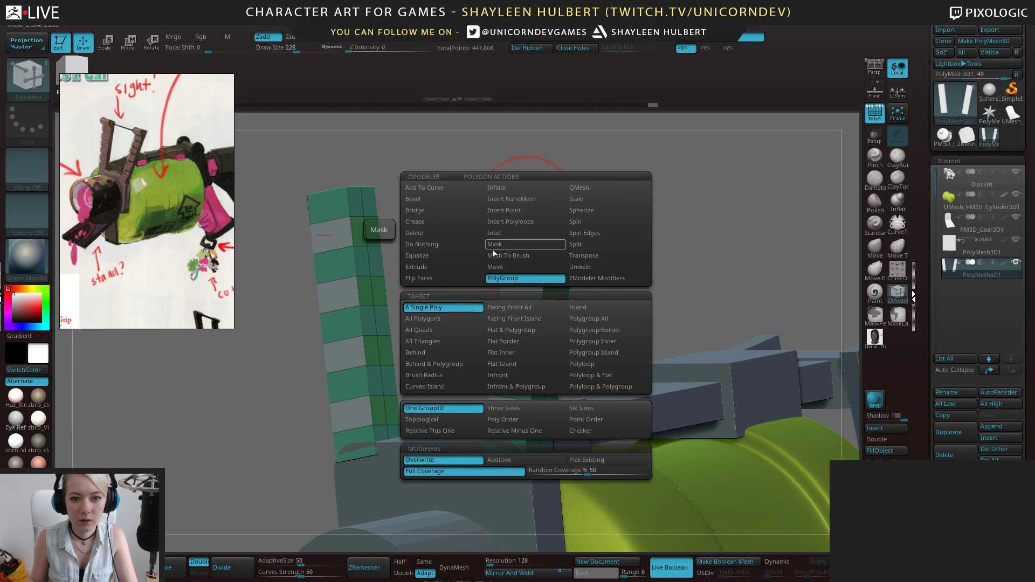
{"action": "left_click", "coordinate": [442, 268]}
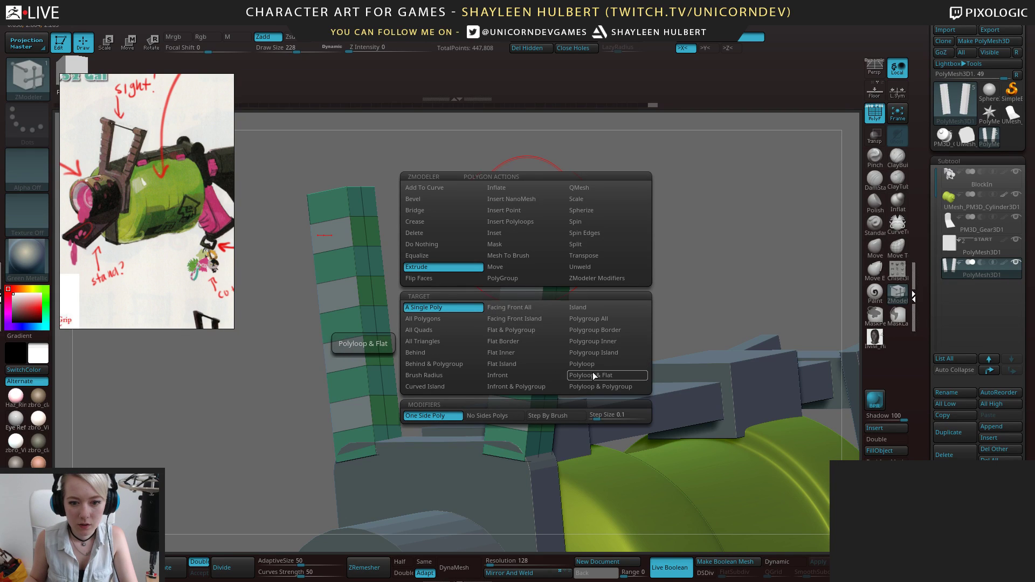
{"action": "left_click", "coordinate": [517, 280]}
{"action": "left_click", "coordinate": [530, 210]}
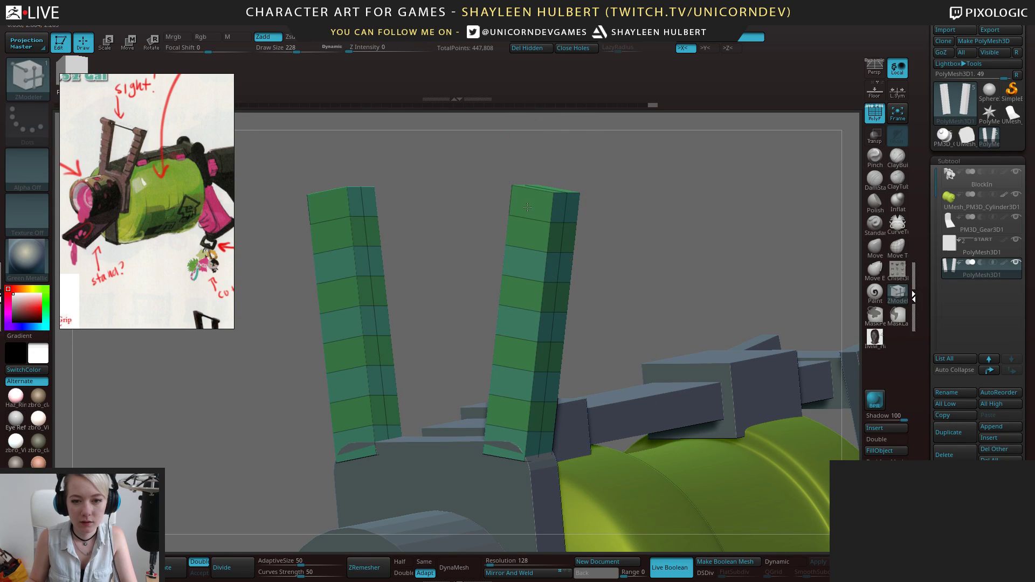
{"action": "key", "text": "ctrl+z"}
Give the masked top segments their own polygroup and extrude the alternate front faces outward as ribs, using Extrude with Polygroup Island
{"action": "key", "text": "space"}
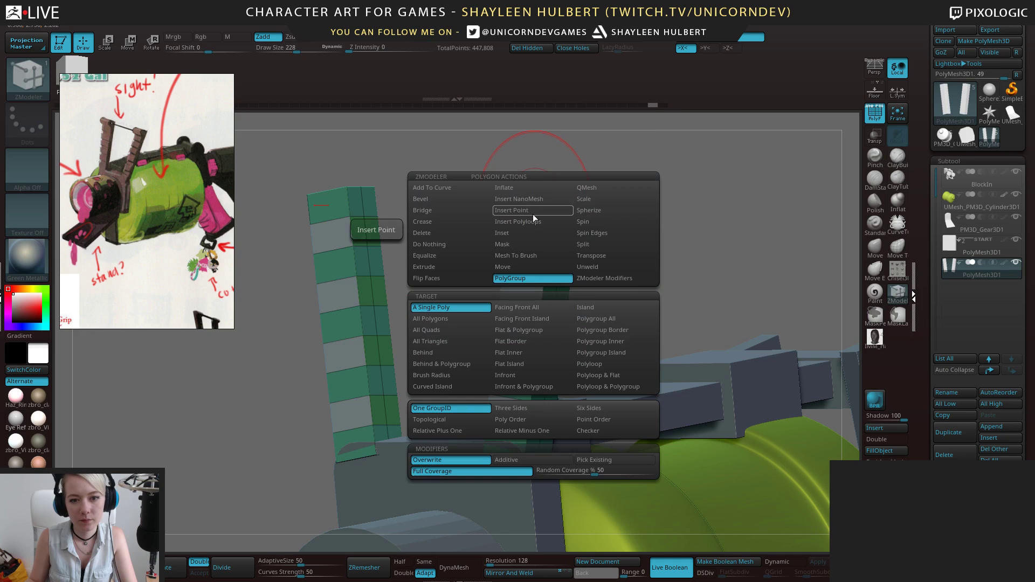
{"action": "left_click", "coordinate": [446, 266]}
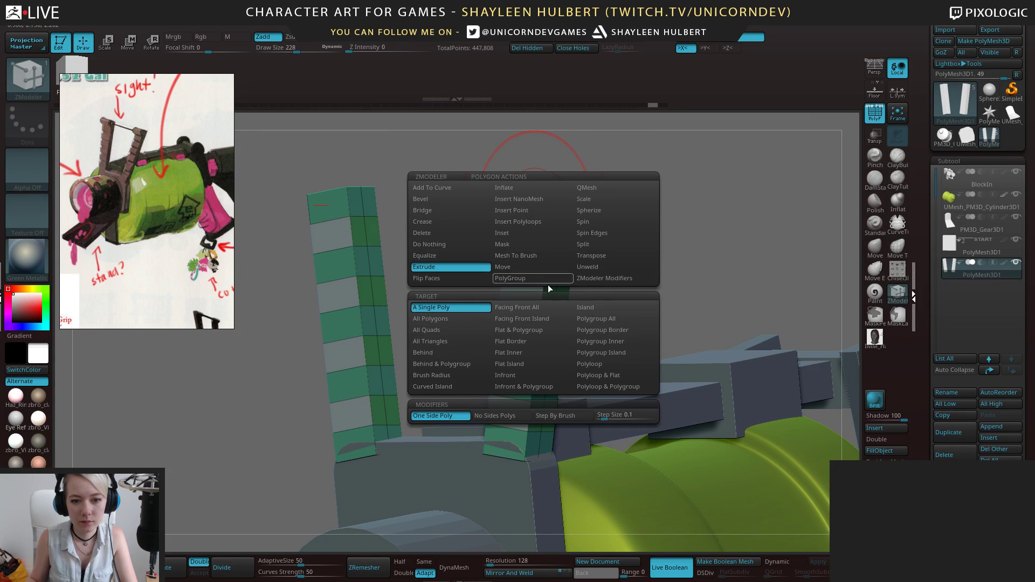
{"action": "left_click", "coordinate": [594, 353]}
{"action": "mouse_move", "coordinate": [529, 206]}
{"action": "left_mouse_down"}
{"action": "mouse_move", "coordinate": [499, 211]}
{"action": "mouse_move", "coordinate": [497, 195]}
{"action": "left_mouse_up"}
{"action": "key", "text": "ctrl+z"}
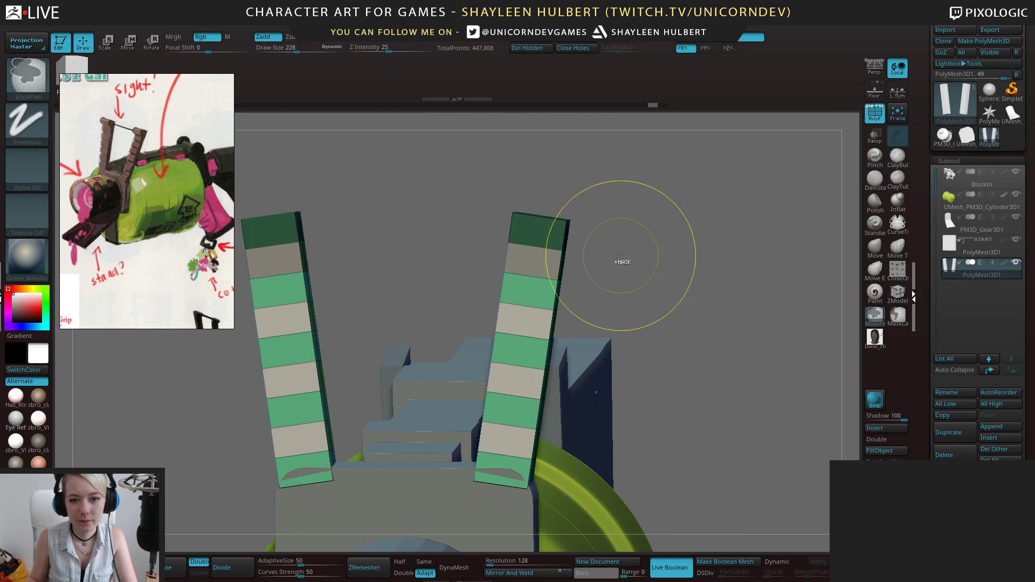
{"action": "mouse_move", "coordinate": [596, 248]}
{"action": "left_mouse_down"}
{"action": "mouse_move", "coordinate": [490, 169]}
{"action": "mouse_move", "coordinate": [584, 258]}
{"action": "mouse_move", "coordinate": [600, 254]}
{"action": "left_mouse_up"}
{"action": "left_click_drag", "start_coordinate": [491, 179], "coordinate": [510, 254], "text": "ctrl"}
{"action": "left_click_drag", "start_coordinate": [609, 242], "coordinate": [509, 253]}
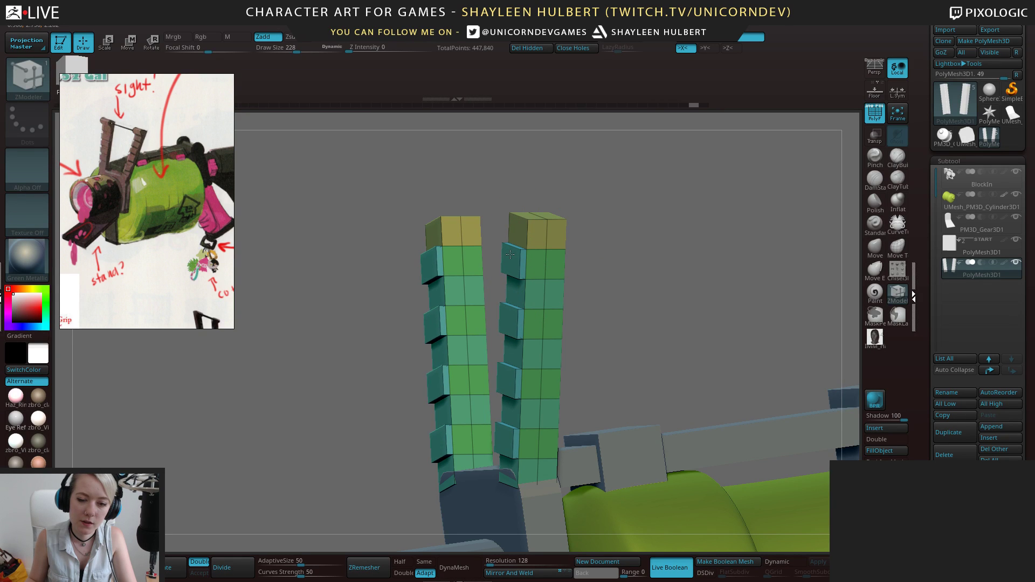
Assign the front faces of the top blocks to a separate polygroup with the PolyGroup action on A Single Poly
{"action": "left_click_drag", "start_coordinate": [527, 189], "coordinate": [504, 224]}
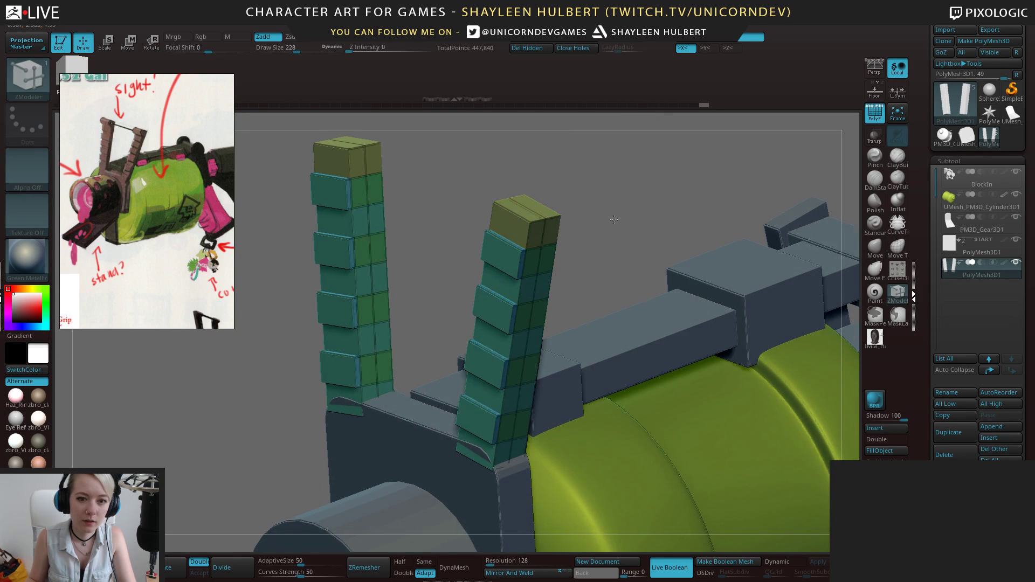
{"action": "left_click_drag", "start_coordinate": [617, 205], "coordinate": [546, 238]}
{"action": "key", "text": "space"}
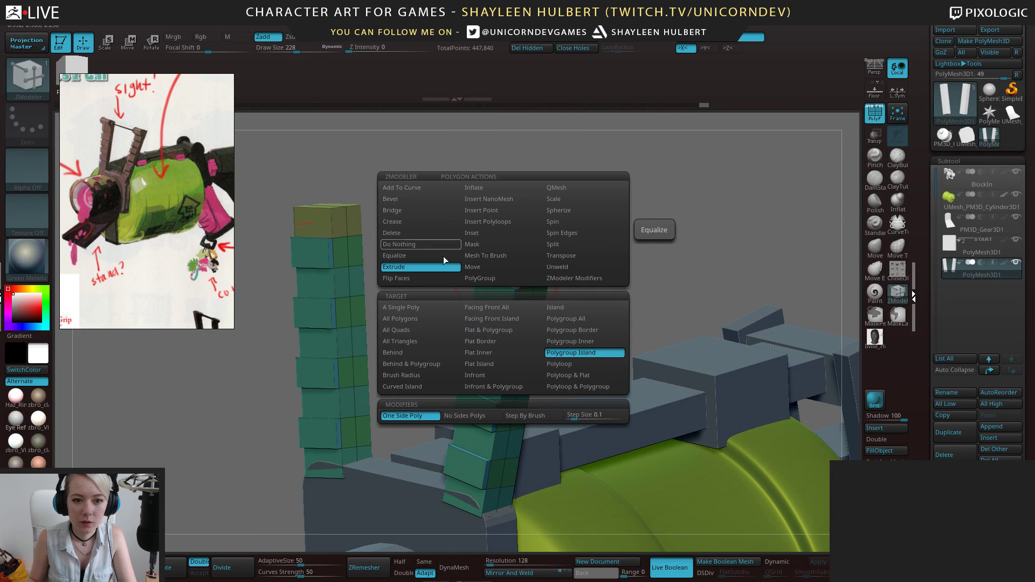
{"action": "left_click", "coordinate": [483, 275]}
{"action": "left_click_drag", "start_coordinate": [604, 299], "coordinate": [590, 252]}
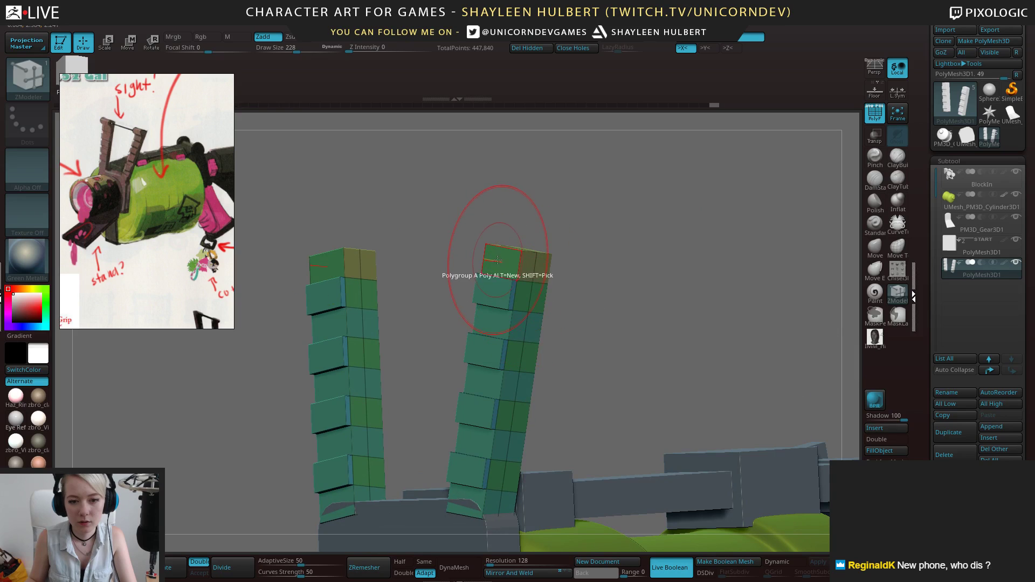
Extrude the front faces of the top blocks outward beyond the ribs below
{"action": "key", "text": "space"}
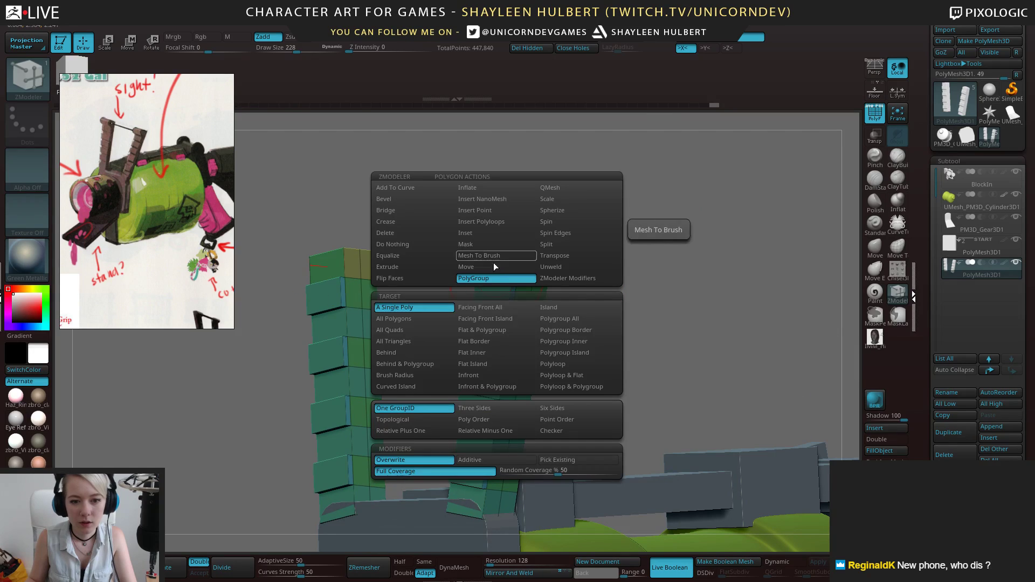
{"action": "left_click", "coordinate": [408, 266]}
{"action": "left_click_drag", "start_coordinate": [493, 257], "coordinate": [472, 252]}
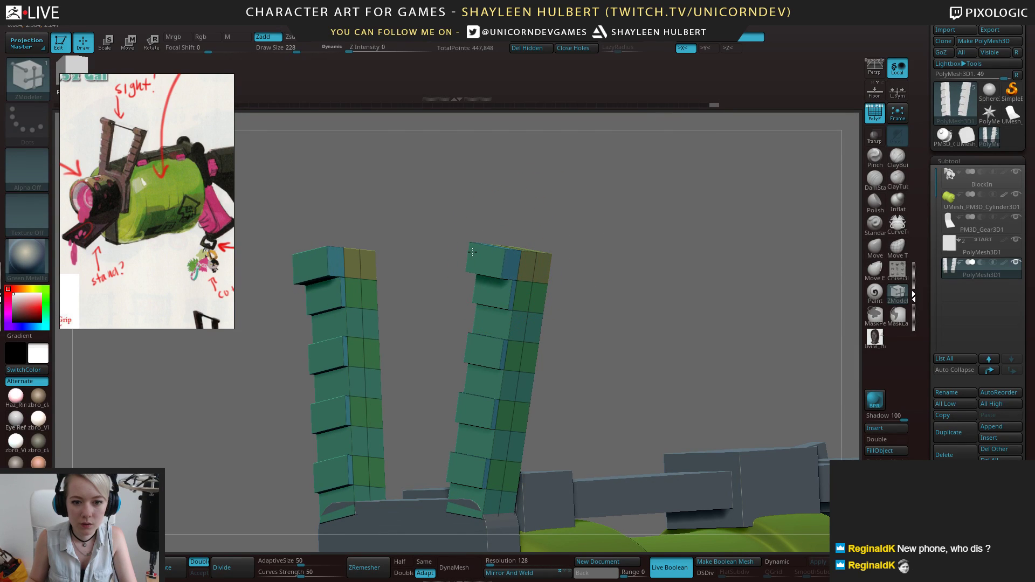
Round the top blocks of the posts by inserting multiple horizontal edge loops with Interactive Resolution and Interactive Elevation
{"action": "right_click_drag", "start_coordinate": [471, 251], "coordinate": [499, 270]}
{"action": "key", "text": "space"}
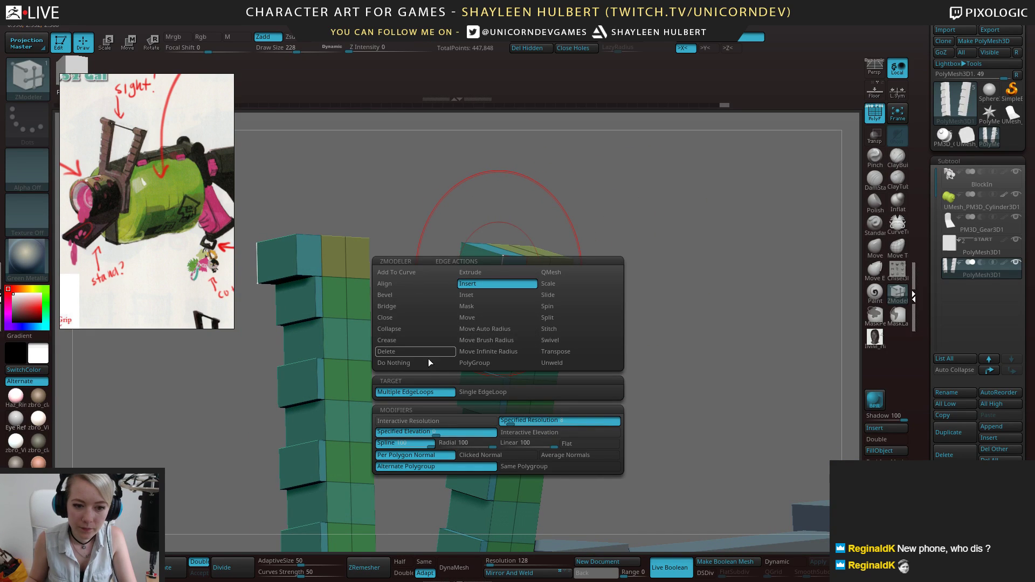
{"action": "left_click", "coordinate": [450, 423]}
{"action": "left_click", "coordinate": [523, 432]}
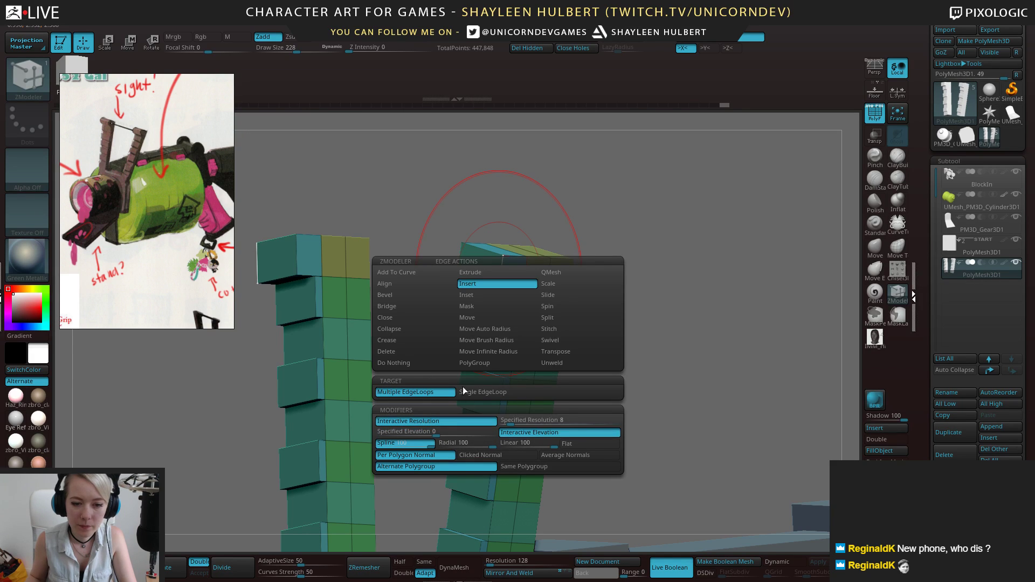
{"action": "left_click", "coordinate": [457, 294]}
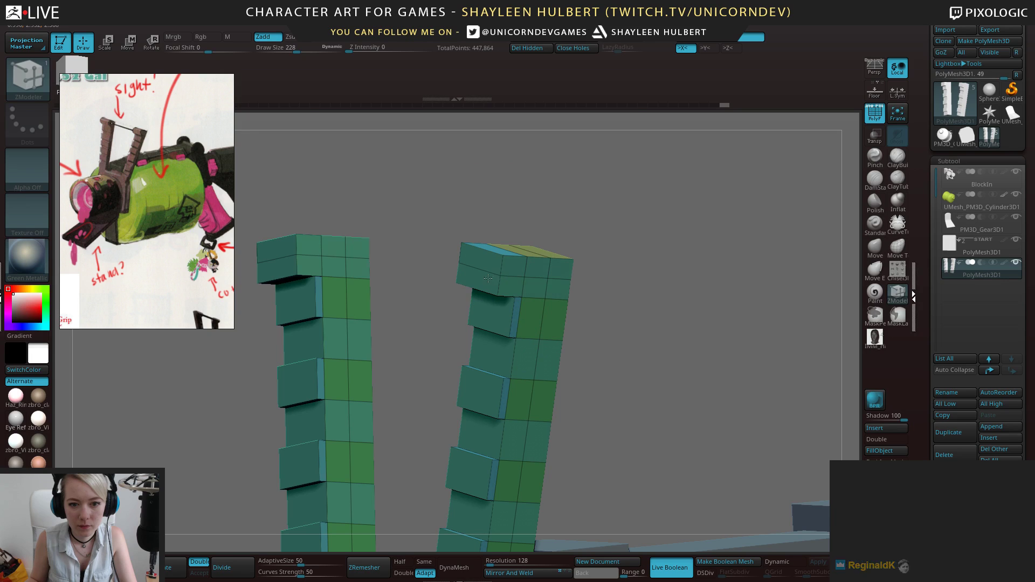
{"action": "left_click_drag", "start_coordinate": [501, 274], "coordinate": [563, 260]}
{"action": "key", "text": "ctrl+z"}
{"action": "left_click", "coordinate": [504, 276]}
Switch to Move with the Transpose line and draw it across the sight post at the first edge below the rounded cap's segment
{"action": "key", "text": "w"}
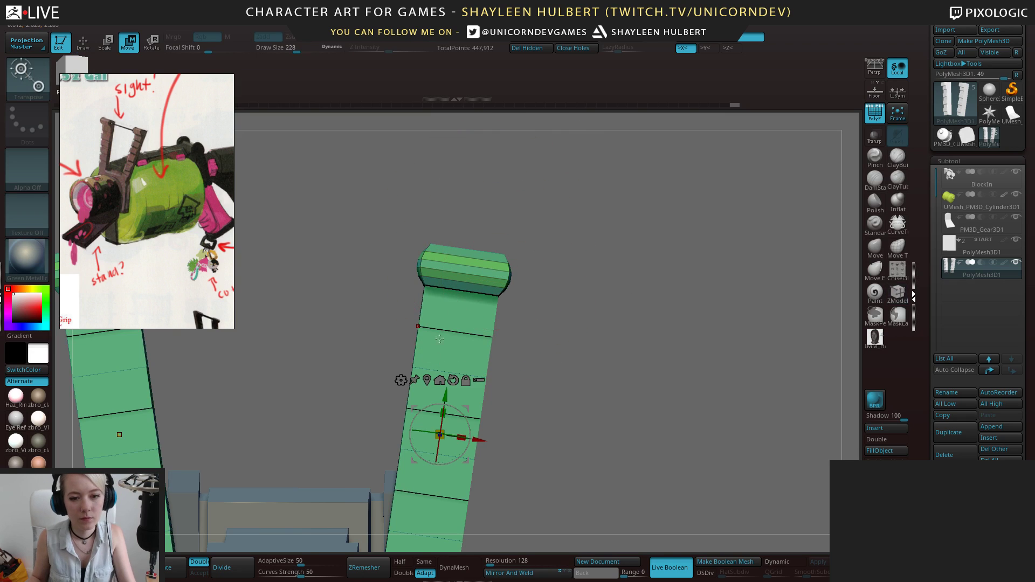
{"action": "key", "text": "y"}
{"action": "left_click_drag", "start_coordinate": [453, 333], "coordinate": [516, 351]}
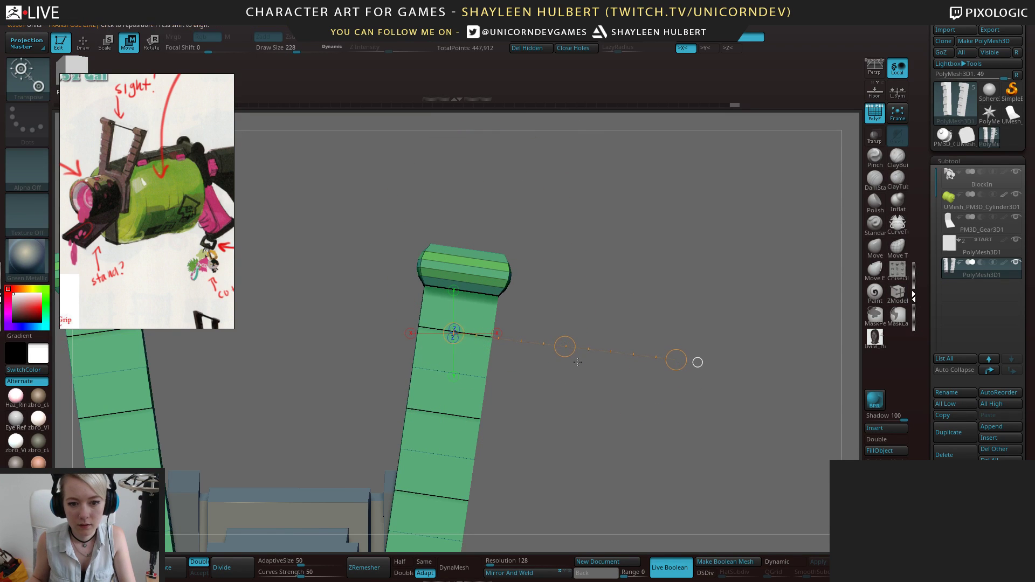
{"action": "left_click_drag", "start_coordinate": [457, 333], "coordinate": [657, 371], "text": "shift"}
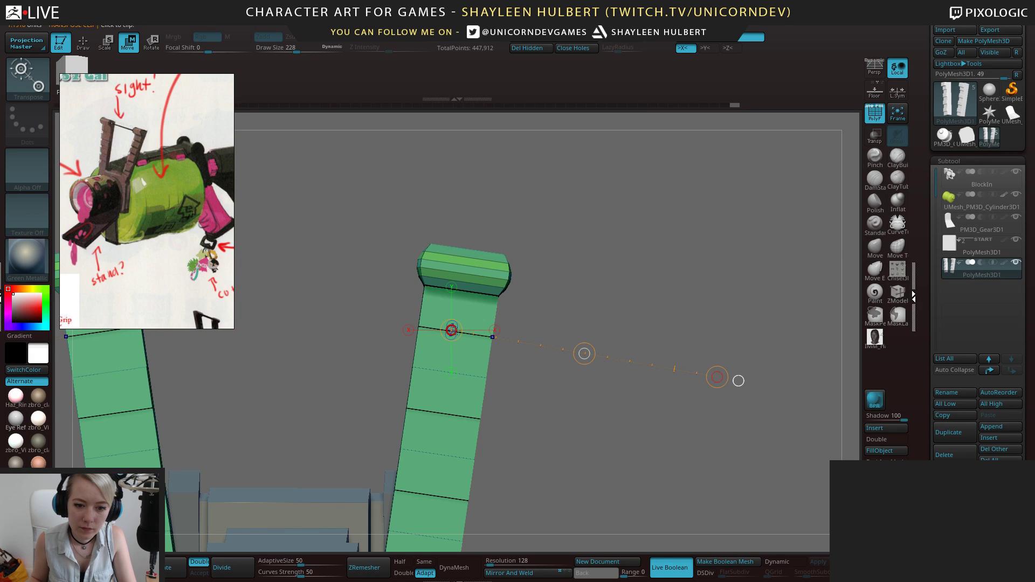
{"action": "left_click_drag", "start_coordinate": [452, 330], "coordinate": [449, 330]}
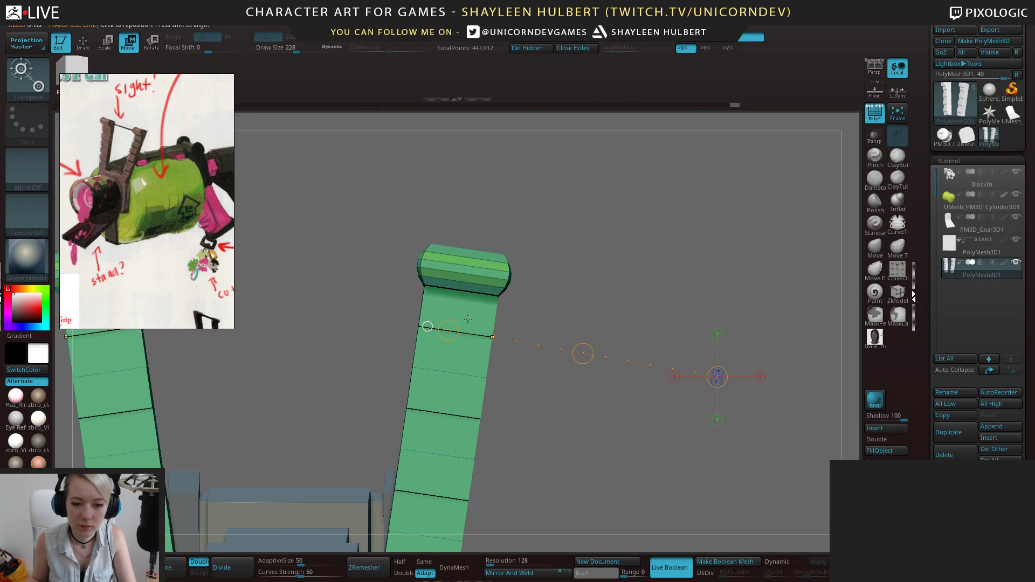
Adjust the underside edges of the rounded sight-post caps with the Transpose line in Move mode
{"action": "left_click_drag", "start_coordinate": [463, 291], "coordinate": [670, 326]}
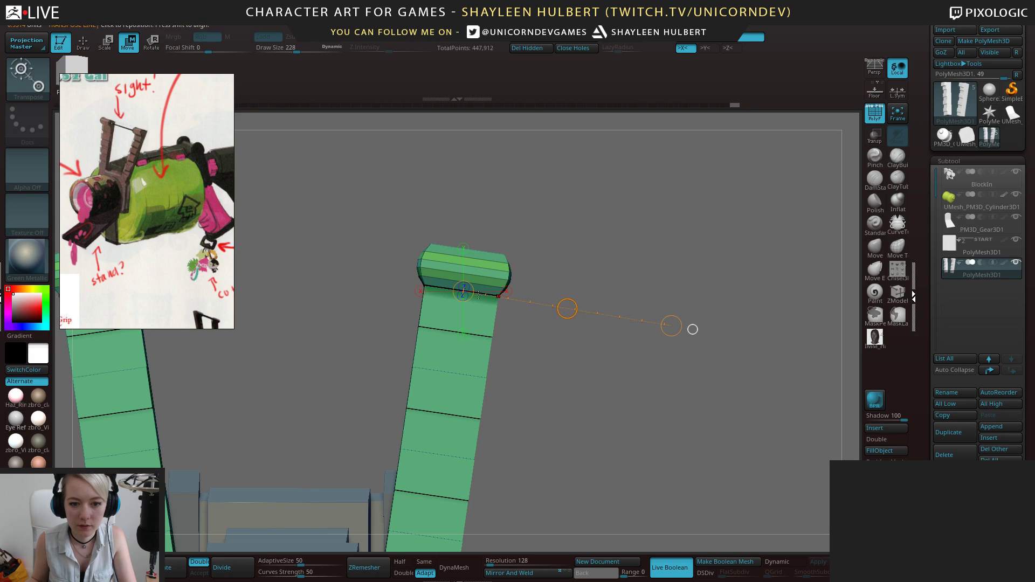
{"action": "left_click_drag", "start_coordinate": [464, 291], "coordinate": [501, 298]}
{"action": "mouse_move", "coordinate": [440, 287]}
{"action": "left_mouse_down"}
{"action": "mouse_move", "coordinate": [333, 258]}
{"action": "mouse_move", "coordinate": [298, 269]}
{"action": "left_mouse_up"}
{"action": "mouse_move", "coordinate": [443, 287]}
{"action": "left_mouse_down"}
{"action": "mouse_move", "coordinate": [424, 282]}
{"action": "mouse_move", "coordinate": [545, 341]}
{"action": "mouse_move", "coordinate": [649, 343]}
{"action": "mouse_move", "coordinate": [672, 332]}
{"action": "mouse_move", "coordinate": [593, 292]}
{"action": "mouse_move", "coordinate": [464, 189]}
{"action": "left_mouse_up"}
{"action": "mouse_move", "coordinate": [556, 207]}
{"action": "left_mouse_down"}
{"action": "mouse_move", "coordinate": [667, 230]}
{"action": "mouse_move", "coordinate": [671, 221]}
{"action": "left_mouse_up"}
{"action": "left_click_drag", "start_coordinate": [563, 206], "coordinate": [591, 213]}
{"action": "left_click_drag", "start_coordinate": [641, 269], "coordinate": [560, 272]}
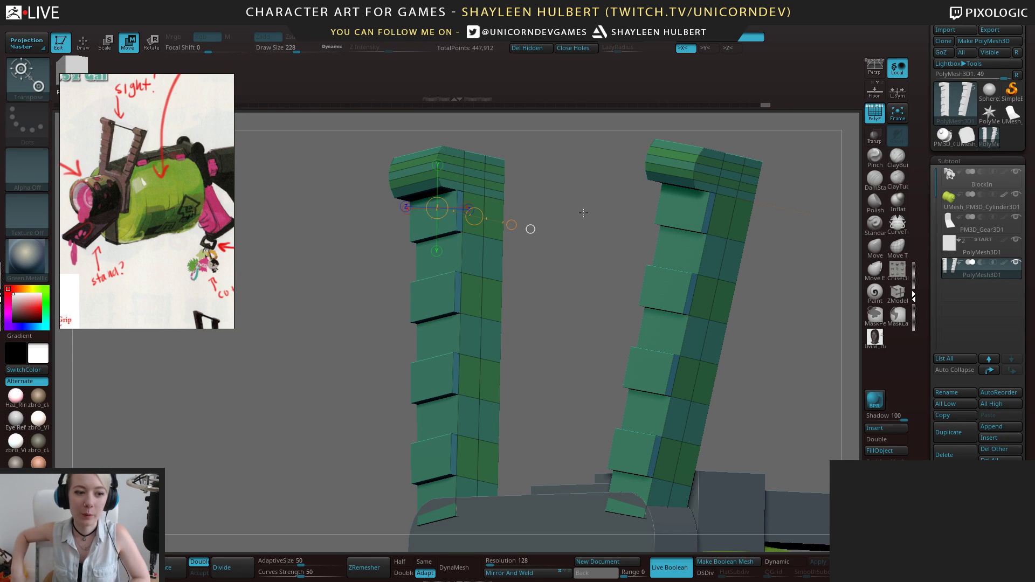
Draw the Transpose line across the sight posts in side view and switch to Scale mode
{"action": "left_click_drag", "start_coordinate": [557, 160], "coordinate": [538, 205]}
{"action": "mouse_move", "coordinate": [579, 238]}
{"action": "left_mouse_down"}
{"action": "mouse_move", "coordinate": [597, 240]}
{"action": "mouse_move", "coordinate": [565, 234]}
{"action": "left_mouse_up"}
{"action": "left_click_drag", "start_coordinate": [510, 260], "coordinate": [682, 237]}
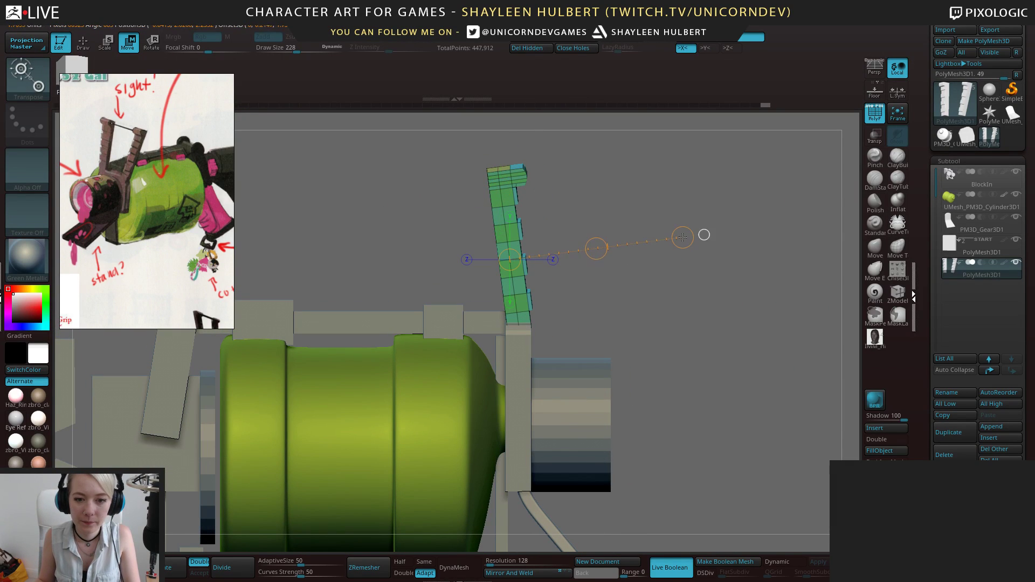
{"action": "key", "text": "e"}
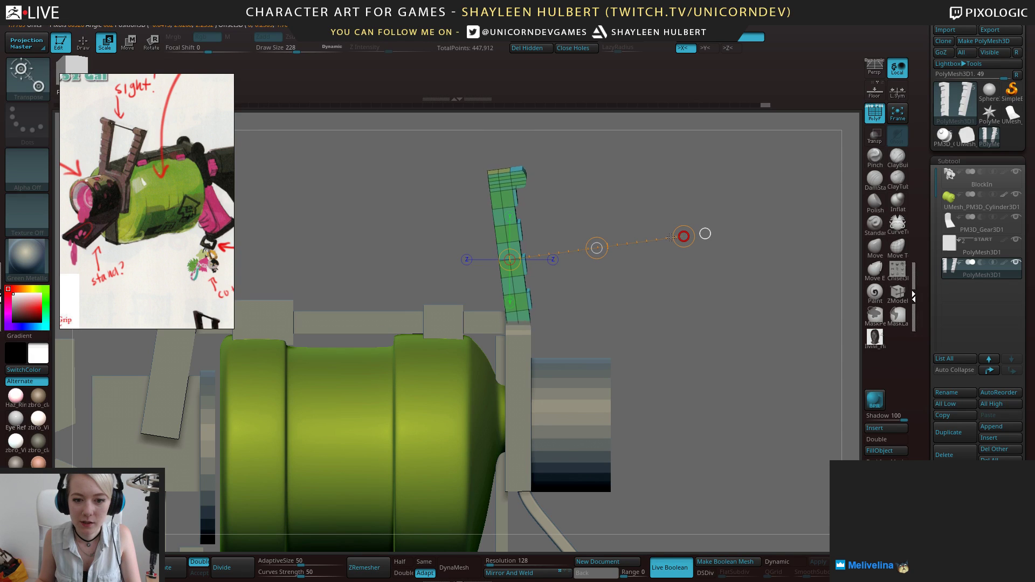
{"action": "left_click_drag", "start_coordinate": [650, 285], "coordinate": [426, 227]}
{"action": "left_click_drag", "start_coordinate": [720, 288], "coordinate": [643, 296], "text": "alt"}
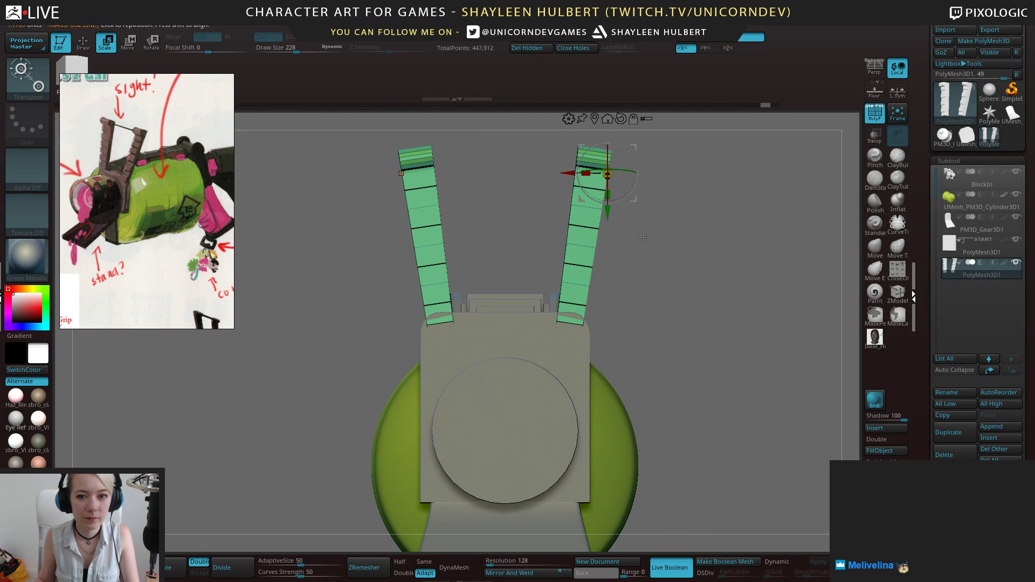
{"action": "left_click_drag", "start_coordinate": [606, 225], "coordinate": [684, 229]}
Activate Dynamic Subdiv on the sight posts with QGrid 2 and turn off the PolyFrame display
{"action": "left_click_drag", "start_coordinate": [924, 334], "coordinate": [924, 136]}
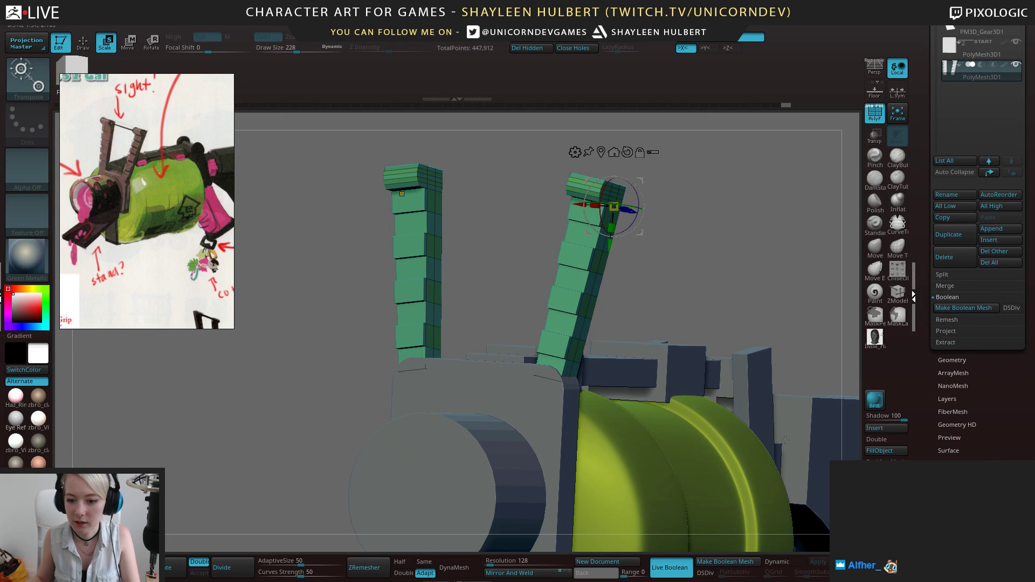
{"action": "left_click", "coordinate": [778, 564]}
{"action": "left_click_drag", "start_coordinate": [688, 241], "coordinate": [636, 307], "text": "alt"}
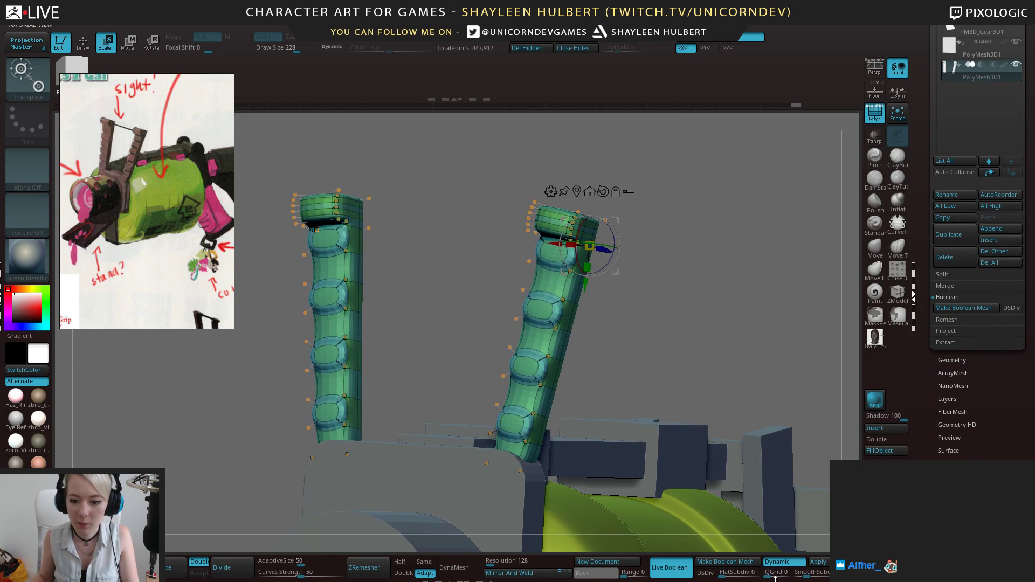
{"action": "left_click_drag", "start_coordinate": [767, 577], "coordinate": [770, 576]}
{"action": "left_click_drag", "start_coordinate": [669, 310], "coordinate": [658, 393], "text": "alt"}
{"action": "left_click_drag", "start_coordinate": [777, 351], "coordinate": [695, 264]}
{"action": "key", "text": "shift+f"}
{"action": "left_click_drag", "start_coordinate": [696, 264], "coordinate": [685, 323], "text": "alt"}
{"action": "left_click_drag", "start_coordinate": [684, 324], "coordinate": [695, 215]}
{"action": "left_click", "coordinate": [821, 578]}
Set the sight posts' Dynamic Subdiv bevel Coverage to about 0.055 and select the Move brush
{"action": "left_click_drag", "start_coordinate": [771, 237], "coordinate": [726, 309], "text": "shift"}
{"action": "left_click_drag", "start_coordinate": [927, 320], "coordinate": [929, 301]}
{"action": "left_click", "coordinate": [945, 341]}
{"action": "left_click_drag", "start_coordinate": [931, 338], "coordinate": [966, 252]}
{"action": "left_click_drag", "start_coordinate": [964, 251], "coordinate": [962, 252]}
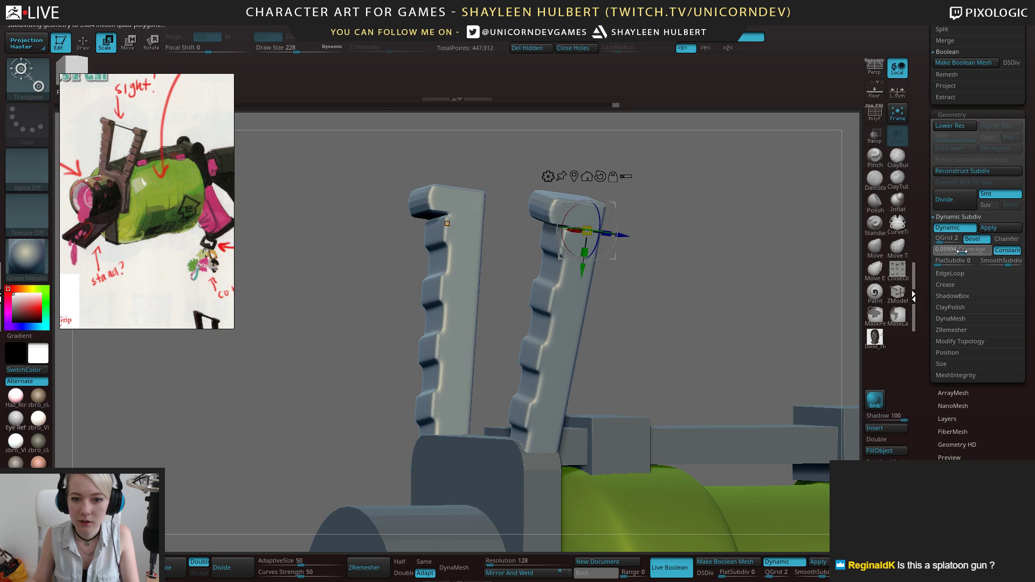
{"action": "mouse_move", "coordinate": [655, 291]}
{"action": "right_mouse_down", "text": "ctrl"}
{"action": "mouse_move", "coordinate": [661, 361]}
{"action": "mouse_move", "coordinate": [685, 358]}
{"action": "mouse_move", "coordinate": [641, 289]}
{"action": "mouse_move", "coordinate": [674, 345]}
{"action": "mouse_move", "coordinate": [701, 346]}
{"action": "mouse_move", "coordinate": [748, 301]}
{"action": "mouse_move", "coordinate": [738, 280]}
{"action": "mouse_move", "coordinate": [714, 375]}
{"action": "mouse_move", "coordinate": [720, 399]}
{"action": "right_mouse_up", "text": "ctrl"}
{"action": "left_click", "coordinate": [875, 248]}
{"action": "right_click_drag", "start_coordinate": [707, 293], "coordinate": [744, 295]}
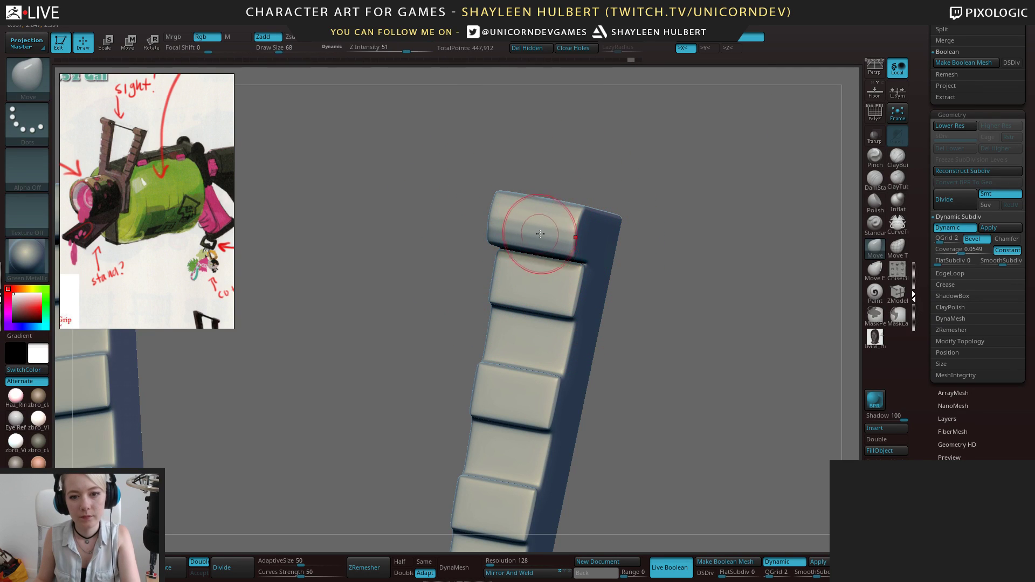
{"action": "right_click_drag", "start_coordinate": [717, 318], "coordinate": [650, 353]}
Tighten the sight posts' bevels with a Coverage of about 0.042 and adjust their SmoothSubdiv level
{"action": "left_click_drag", "start_coordinate": [965, 250], "coordinate": [961, 251]}
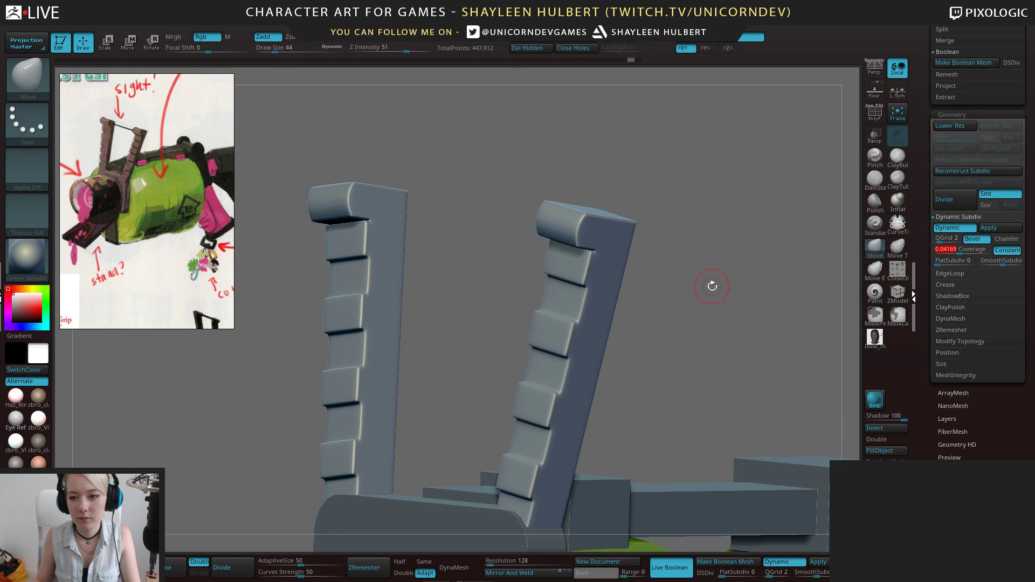
{"action": "right_click_drag", "start_coordinate": [712, 285], "coordinate": [722, 266], "text": "alt"}
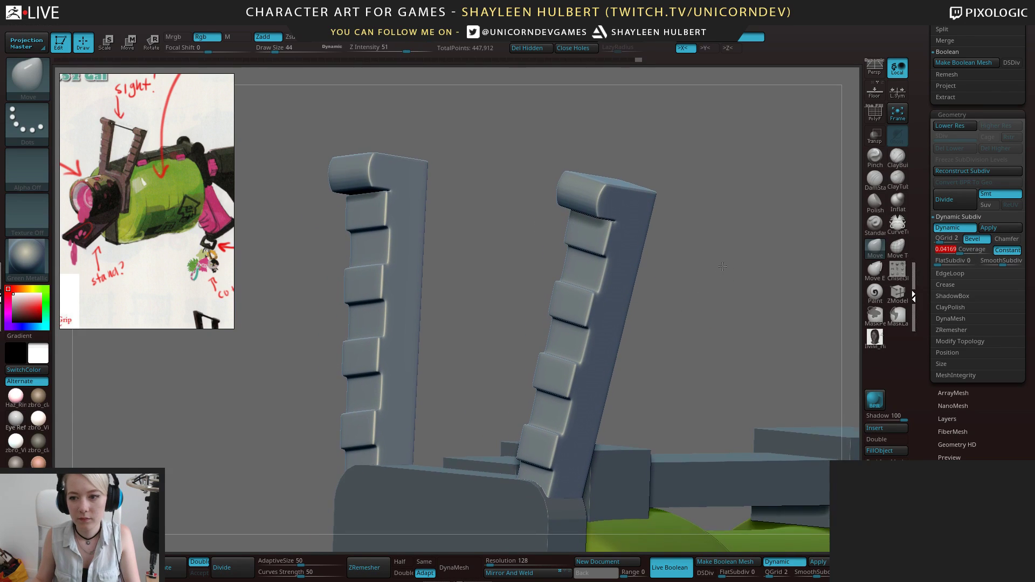
{"action": "left_click", "coordinate": [993, 261]}
{"action": "left_click", "coordinate": [998, 261]}
Select the front plate beneath the posts and activate Dynamic Subdiv with QGrid 4 and SmoothSubdiv 2
{"action": "right_click_drag", "start_coordinate": [693, 299], "coordinate": [659, 178], "text": "ctrl"}
{"action": "left_click", "coordinate": [514, 398], "text": "alt"}
{"action": "right_click_drag", "start_coordinate": [659, 178], "coordinate": [681, 254], "text": "ctrl"}
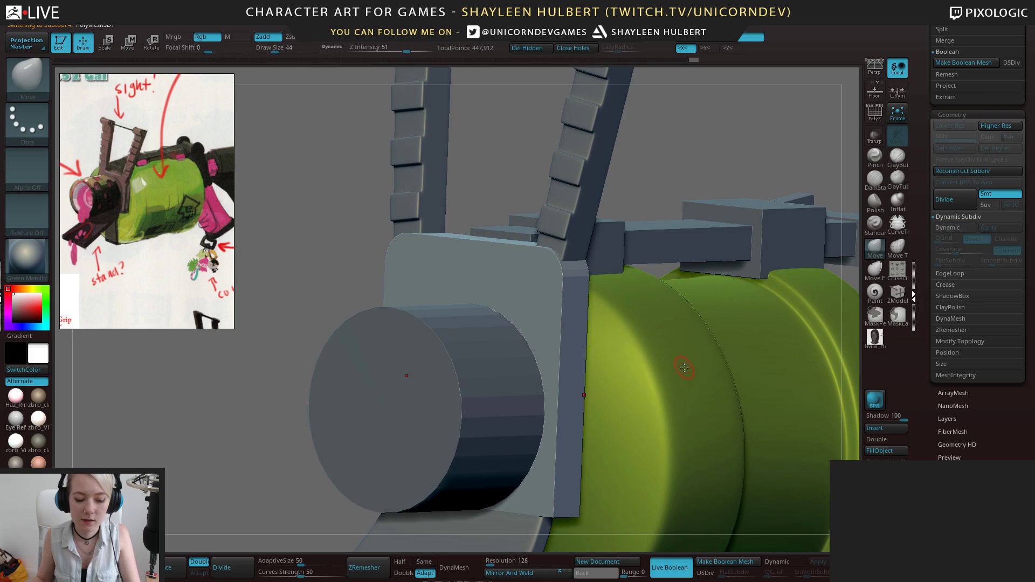
{"action": "key", "text": "d"}
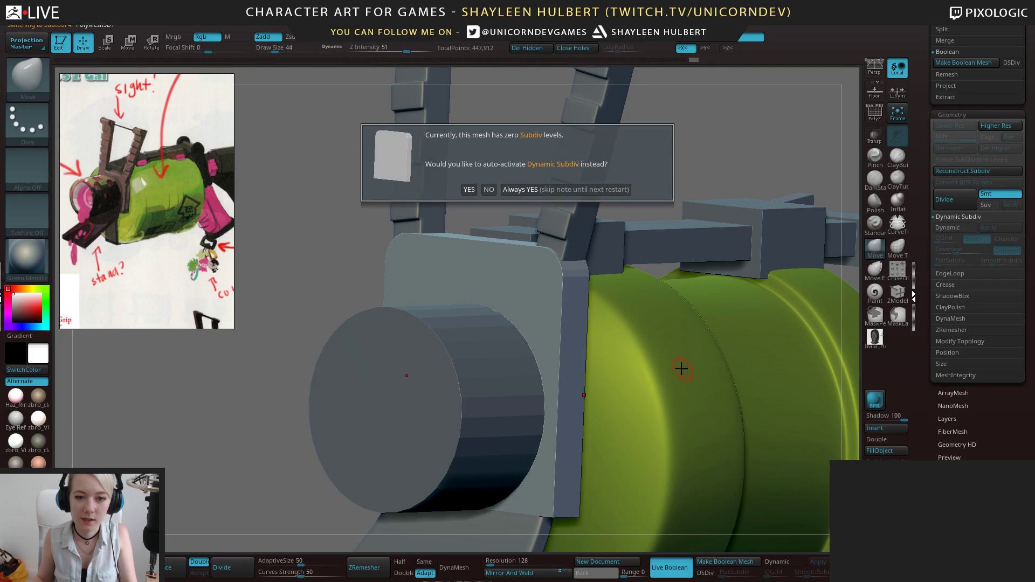
{"action": "left_click", "coordinate": [469, 189]}
{"action": "right_click_drag", "start_coordinate": [670, 180], "coordinate": [736, 429]}
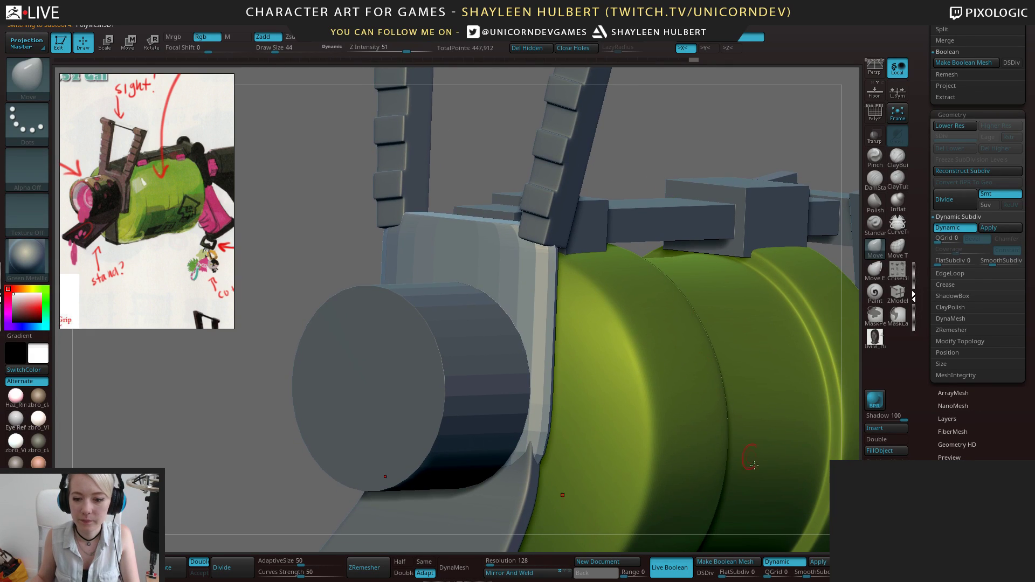
{"action": "left_click_drag", "start_coordinate": [769, 574], "coordinate": [772, 574]}
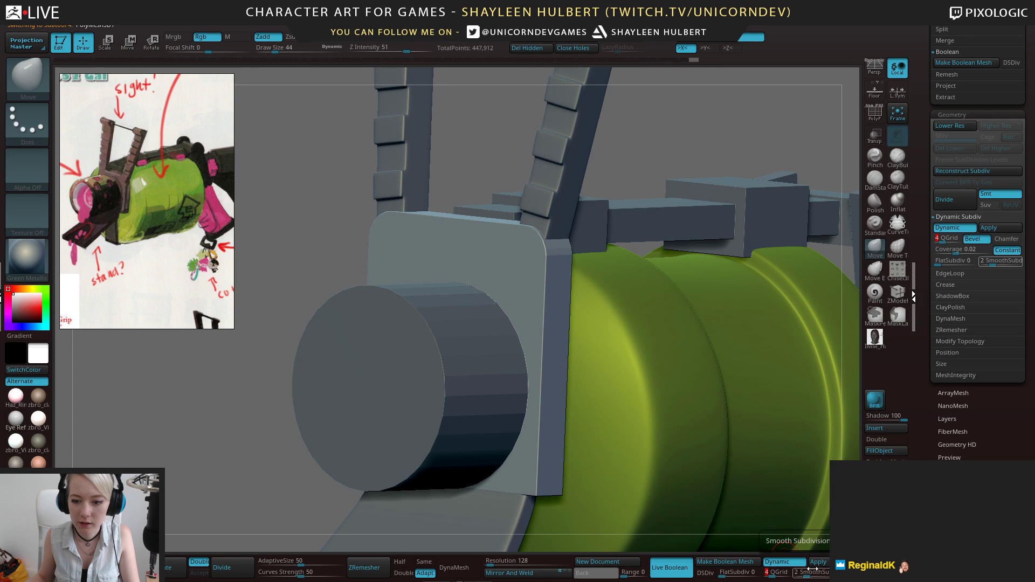
Soften the front plate's bevels with a Coverage of about 0.13 and SmoothSubdiv 3
{"action": "left_click_drag", "start_coordinate": [952, 250], "coordinate": [969, 251]}
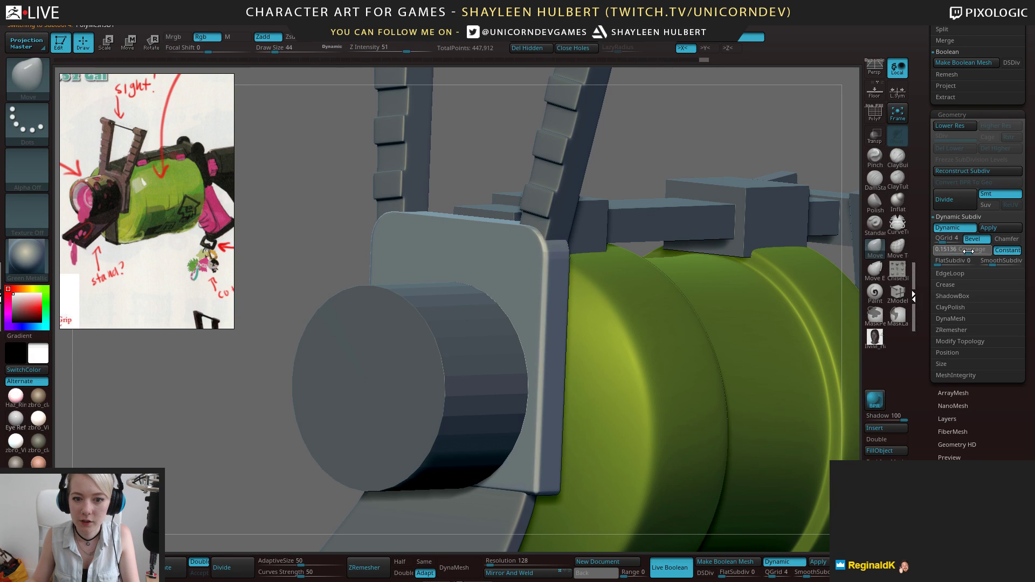
{"action": "left_click_drag", "start_coordinate": [710, 136], "coordinate": [690, 269]}
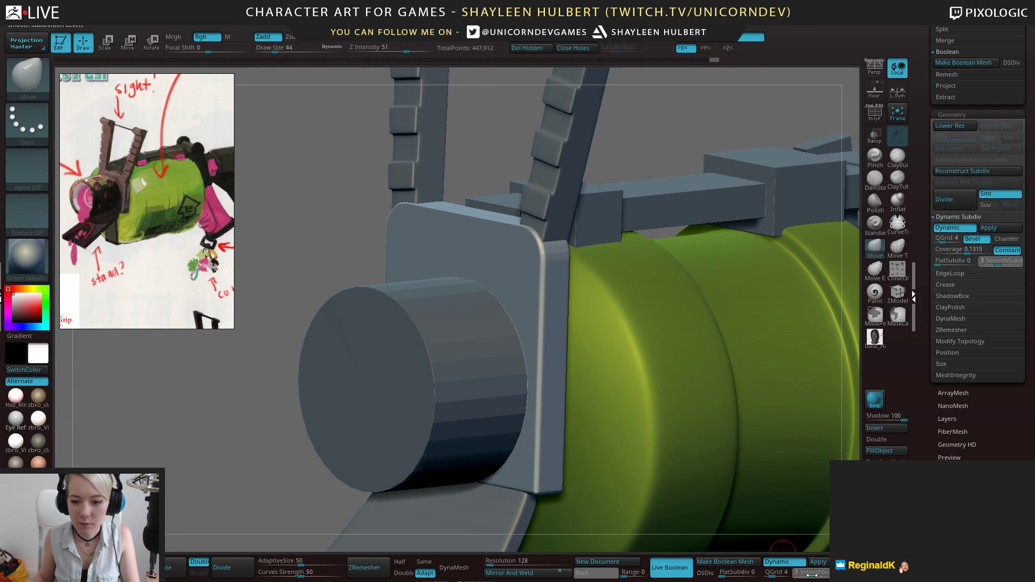
{"action": "left_click_drag", "start_coordinate": [301, 210], "coordinate": [394, 228]}
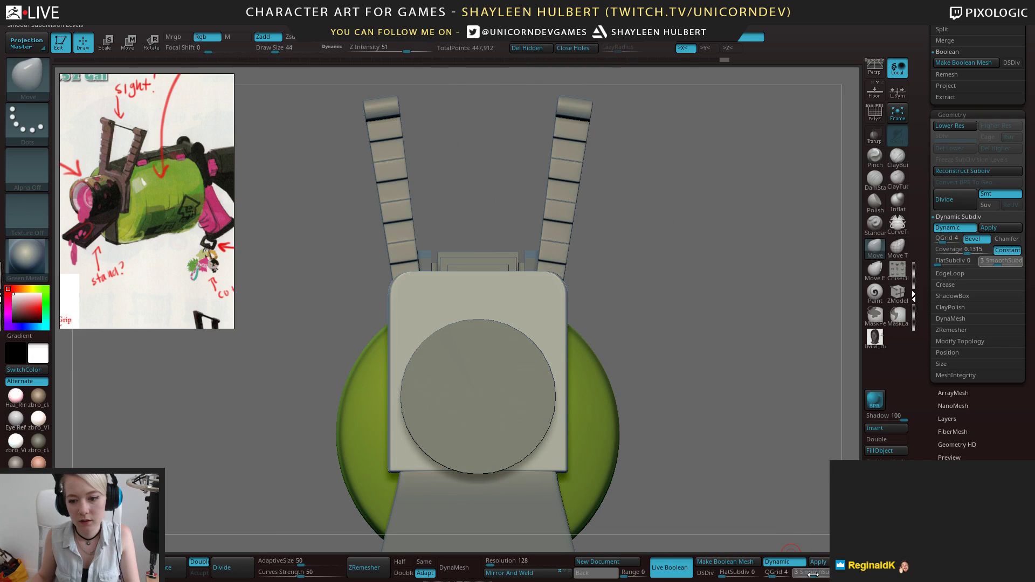
{"action": "left_click_drag", "start_coordinate": [681, 298], "coordinate": [664, 273]}
{"action": "left_click_drag", "start_coordinate": [614, 215], "coordinate": [603, 254]}
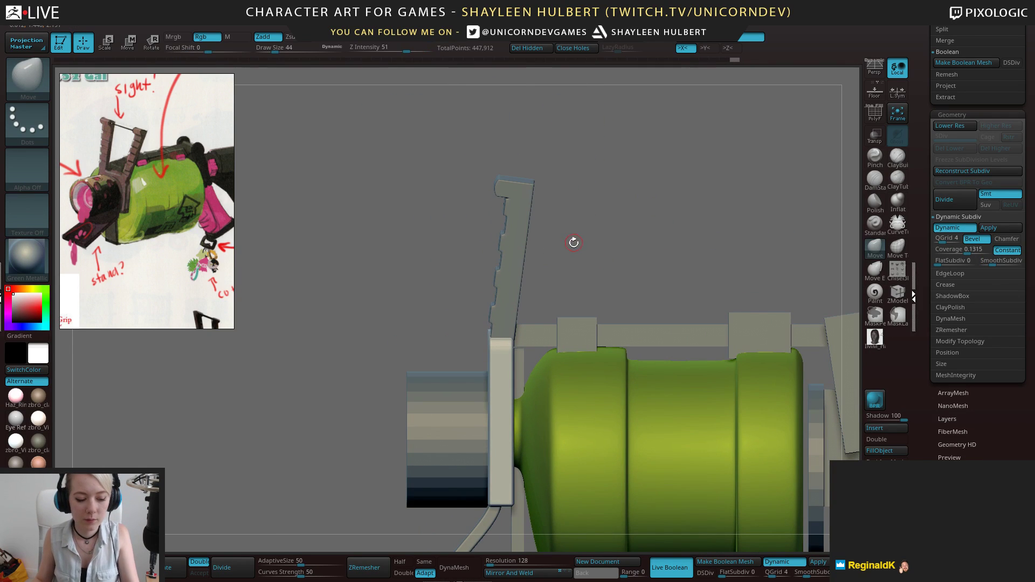
Select the sight posts and nudge them slightly toward the muzzle along the Z axis in side view
{"action": "key", "text": "w"}
{"action": "left_click", "coordinate": [507, 293], "text": "alt"}
{"action": "left_click_drag", "start_coordinate": [562, 205], "coordinate": [560, 205]}
{"action": "left_click_drag", "start_coordinate": [636, 124], "coordinate": [855, 128]}
Select the front plate's subtool and generate a Boolean mesh from the plate and sight posts
{"action": "left_click_drag", "start_coordinate": [928, 94], "coordinate": [936, 218]}
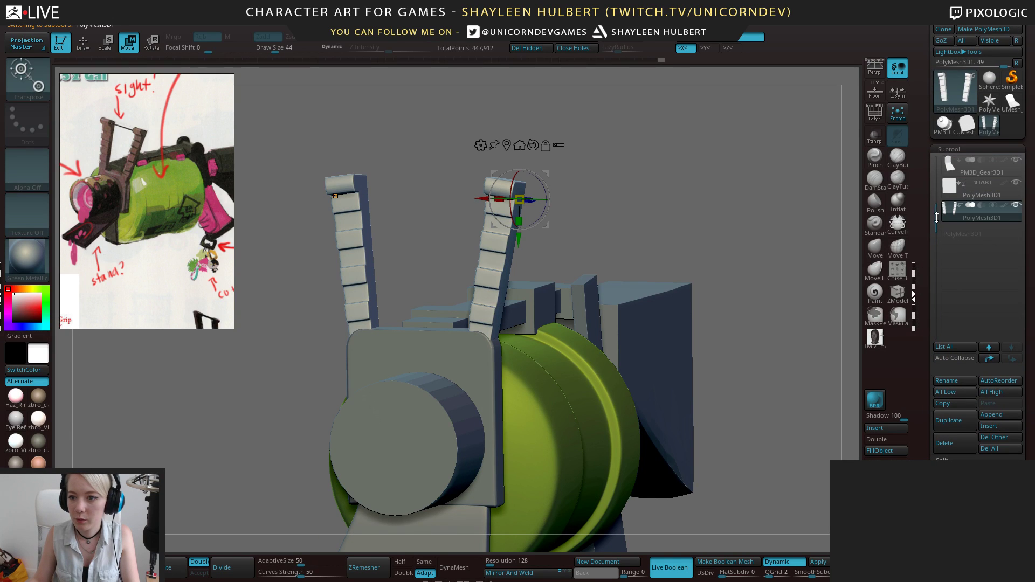
{"action": "left_click", "coordinate": [1003, 195]}
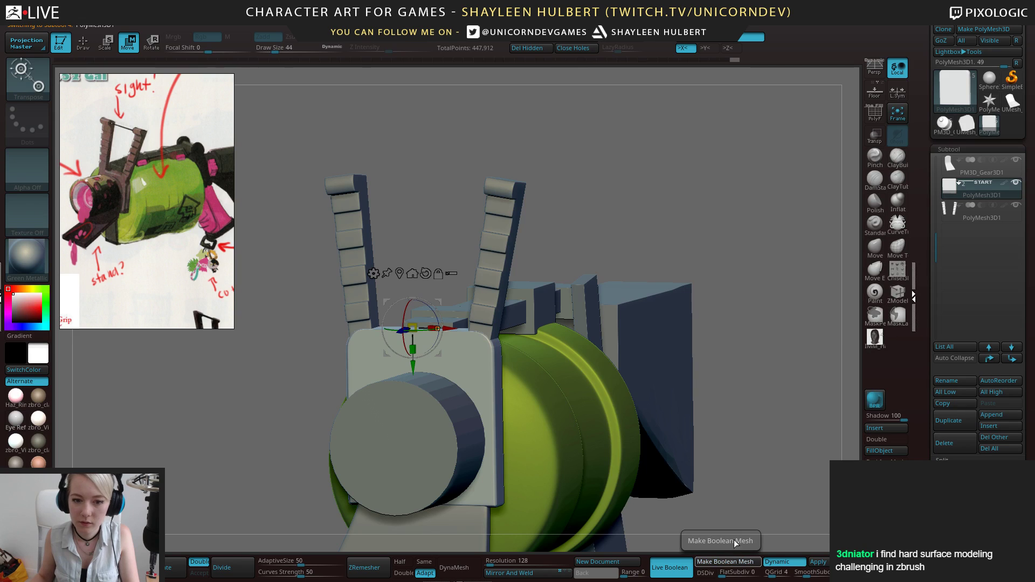
{"action": "left_click_drag", "start_coordinate": [644, 218], "coordinate": [672, 200], "text": "alt"}
{"action": "mouse_move", "coordinate": [681, 215]}
{"action": "left_mouse_down"}
{"action": "mouse_move", "coordinate": [665, 223]}
{"action": "mouse_move", "coordinate": [682, 244]}
{"action": "mouse_move", "coordinate": [687, 281]}
{"action": "mouse_move", "coordinate": [650, 278]}
{"action": "left_mouse_up"}
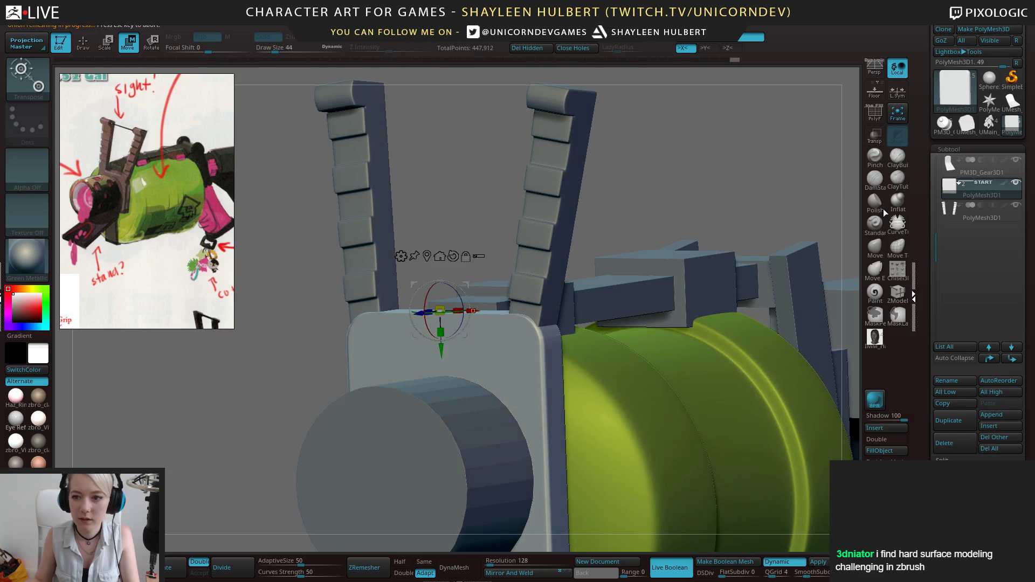
Examine how the posts cut into the front plate by switching their Boolean mode between Intersection, Subtraction and Addition
{"action": "left_click", "coordinate": [980, 205]}
{"action": "left_click", "coordinate": [992, 206]}
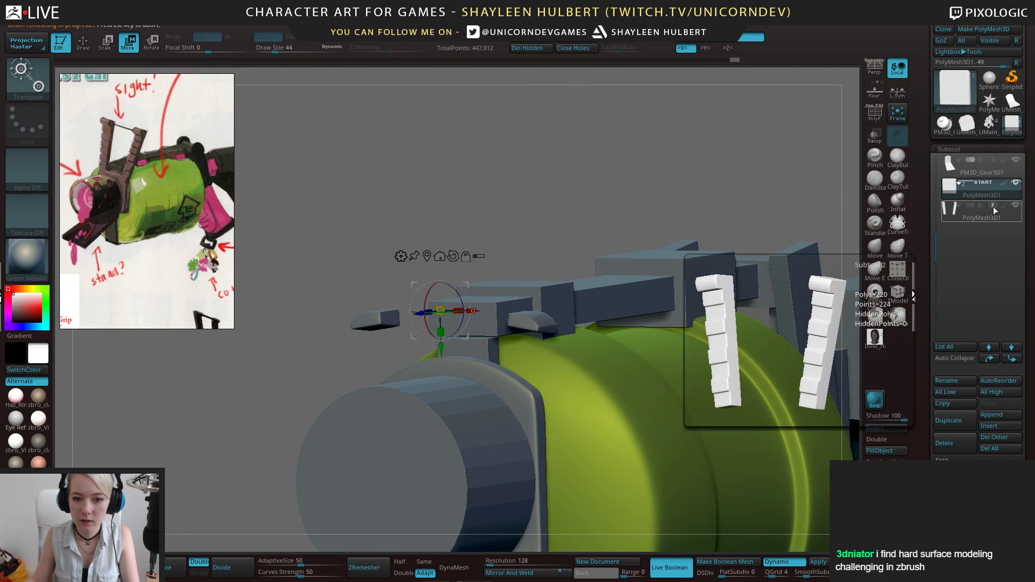
{"action": "left_click", "coordinate": [973, 205]}
{"action": "left_click_drag", "start_coordinate": [696, 162], "coordinate": [603, 173], "text": "alt"}
{"action": "left_click", "coordinate": [987, 215]}
{"action": "left_click", "coordinate": [980, 205]}
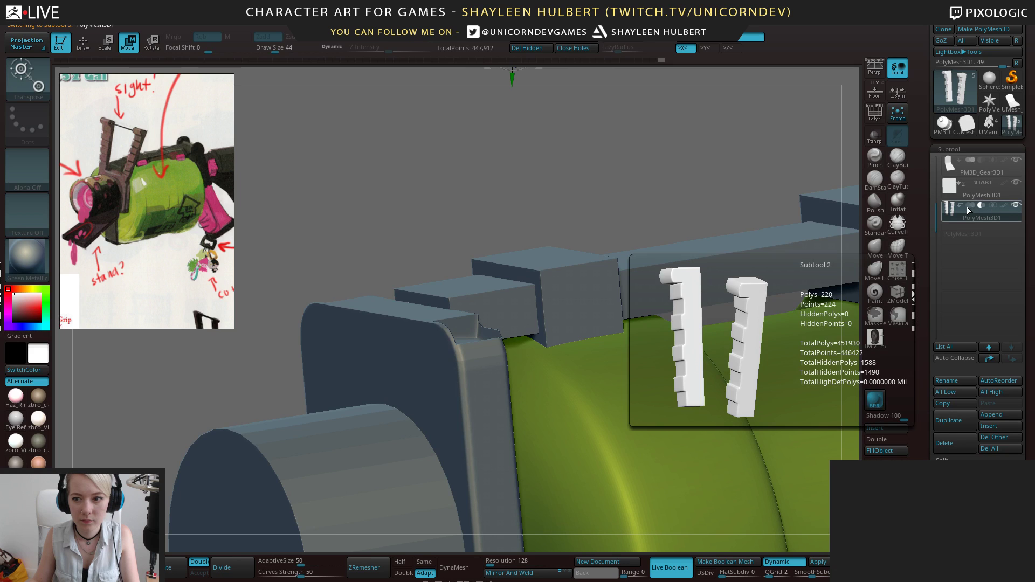
{"action": "left_click", "coordinate": [969, 206]}
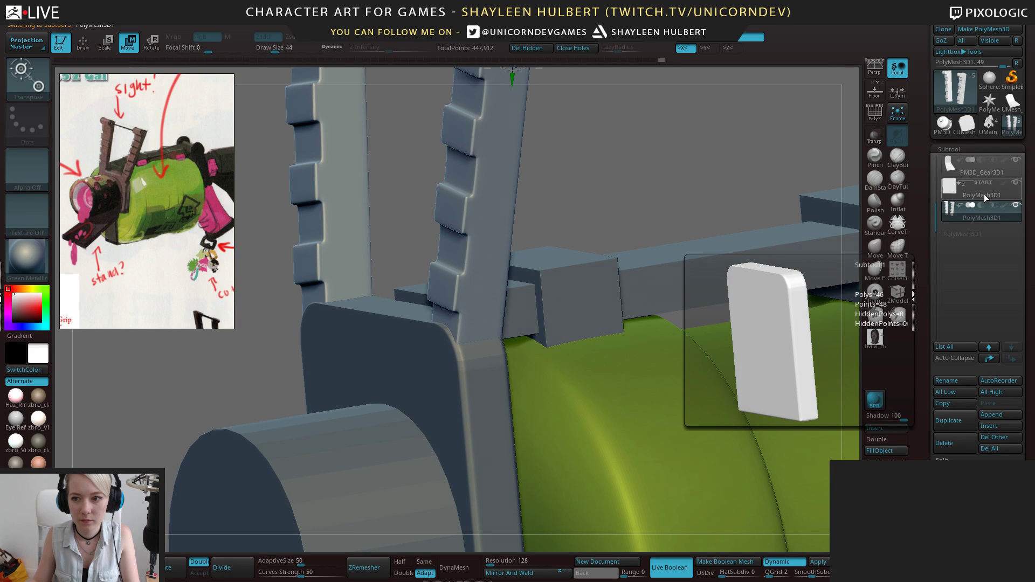
{"action": "left_click_drag", "start_coordinate": [663, 162], "coordinate": [759, 190]}
{"action": "mouse_move", "coordinate": [965, 192]}
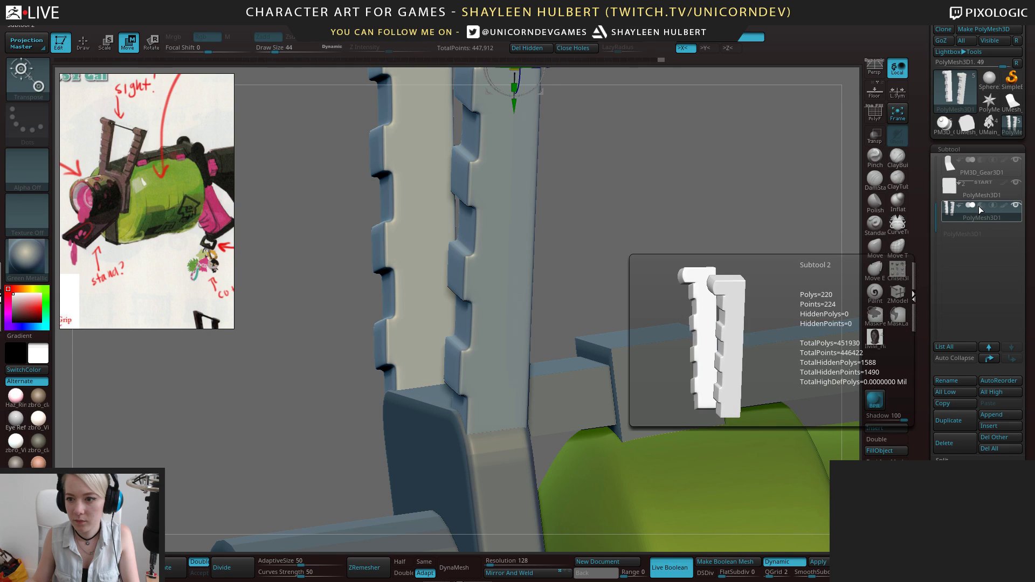
{"action": "left_click", "coordinate": [982, 205]}
{"action": "left_click_drag", "start_coordinate": [440, 190], "coordinate": [887, 217], "text": "alt"}
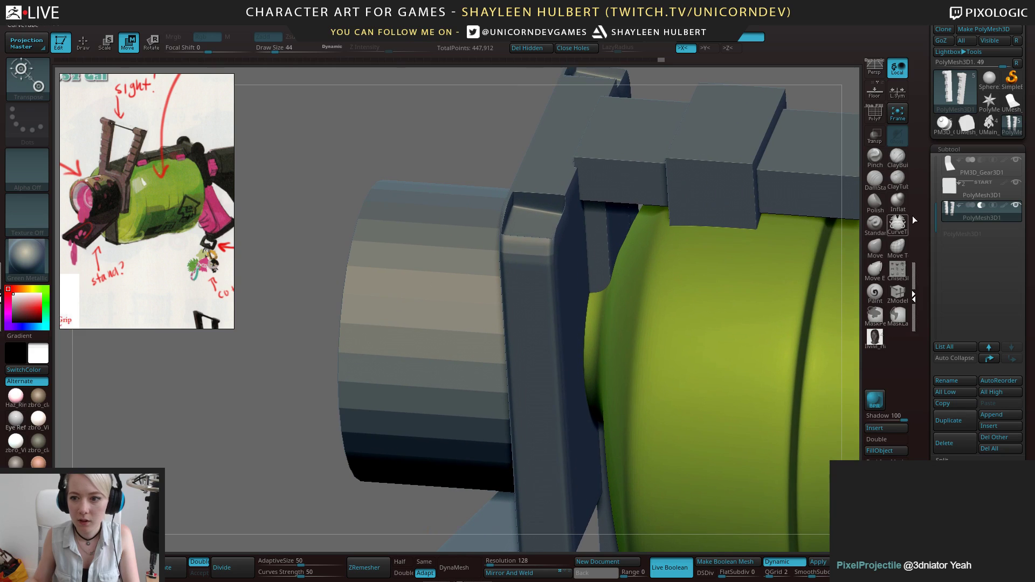
{"action": "left_click", "coordinate": [970, 205]}
Generate the Boolean mesh again for the added sight posts and front plate, and enable DSDiv
{"action": "left_click_drag", "start_coordinate": [421, 116], "coordinate": [419, 179], "text": "alt"}
{"action": "left_click_drag", "start_coordinate": [701, 178], "coordinate": [731, 105], "text": "alt"}
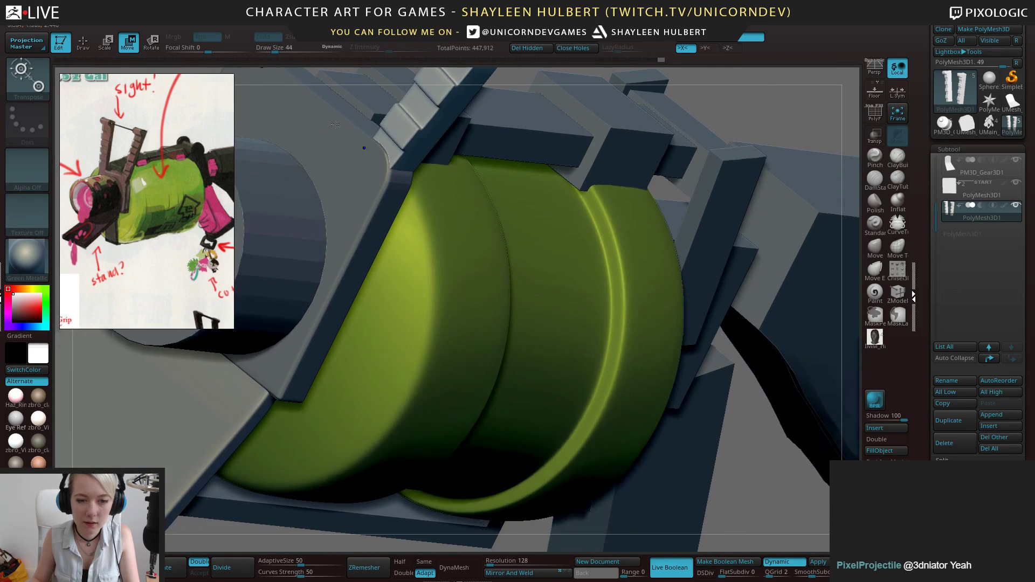
{"action": "left_click_drag", "start_coordinate": [741, 443], "coordinate": [749, 323], "text": "alt"}
{"action": "left_click_drag", "start_coordinate": [590, 94], "coordinate": [641, 269], "text": "alt"}
{"action": "mouse_move", "coordinate": [555, 101]}
{"action": "left_mouse_down"}
{"action": "mouse_move", "coordinate": [588, 108]}
{"action": "mouse_move", "coordinate": [551, 118]}
{"action": "left_mouse_up"}
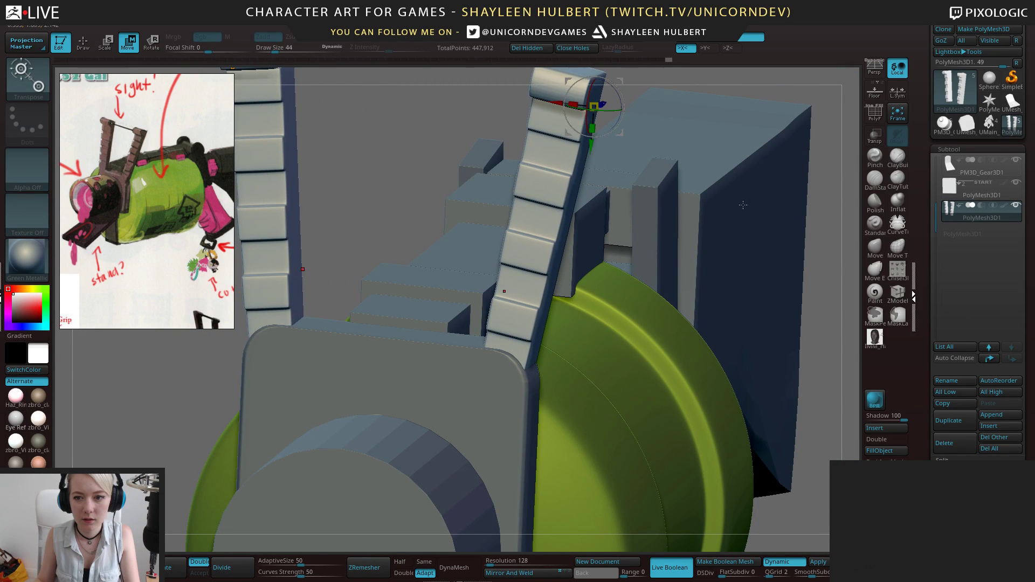
{"action": "left_click_drag", "start_coordinate": [820, 199], "coordinate": [609, 182]}
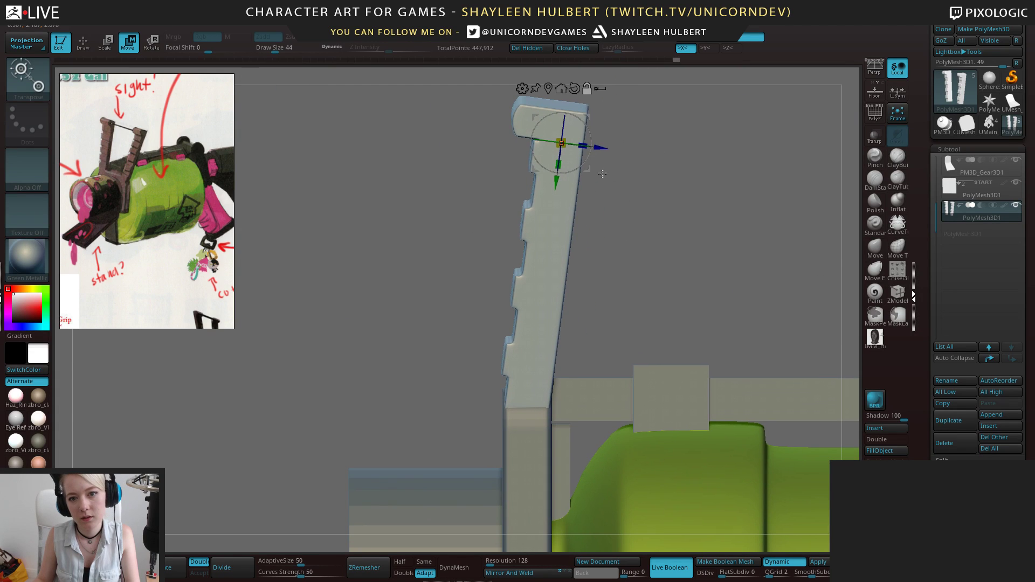
{"action": "left_click_drag", "start_coordinate": [591, 133], "coordinate": [668, 394]}
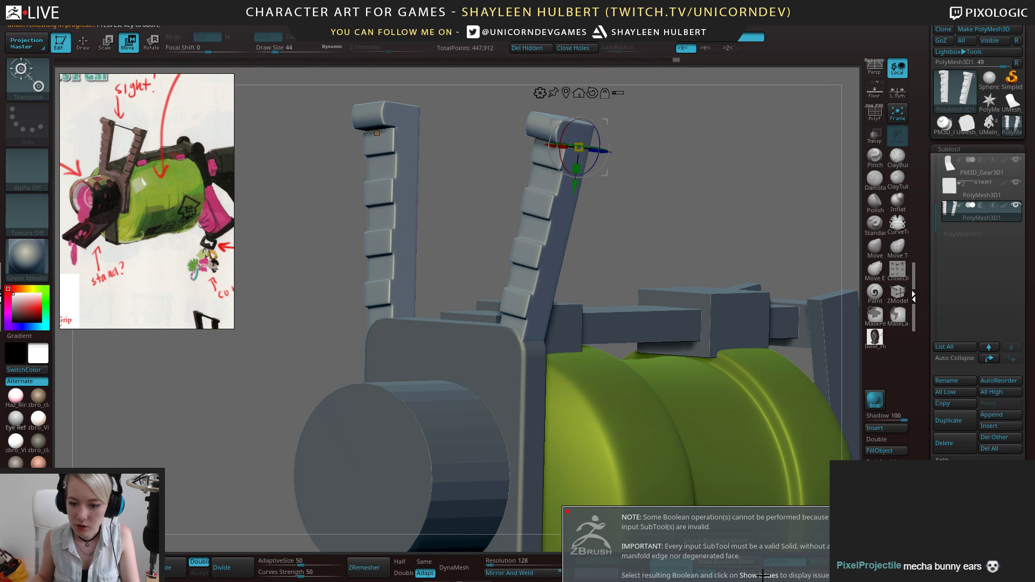
{"action": "left_click_drag", "start_coordinate": [720, 199], "coordinate": [684, 190], "text": "alt"}
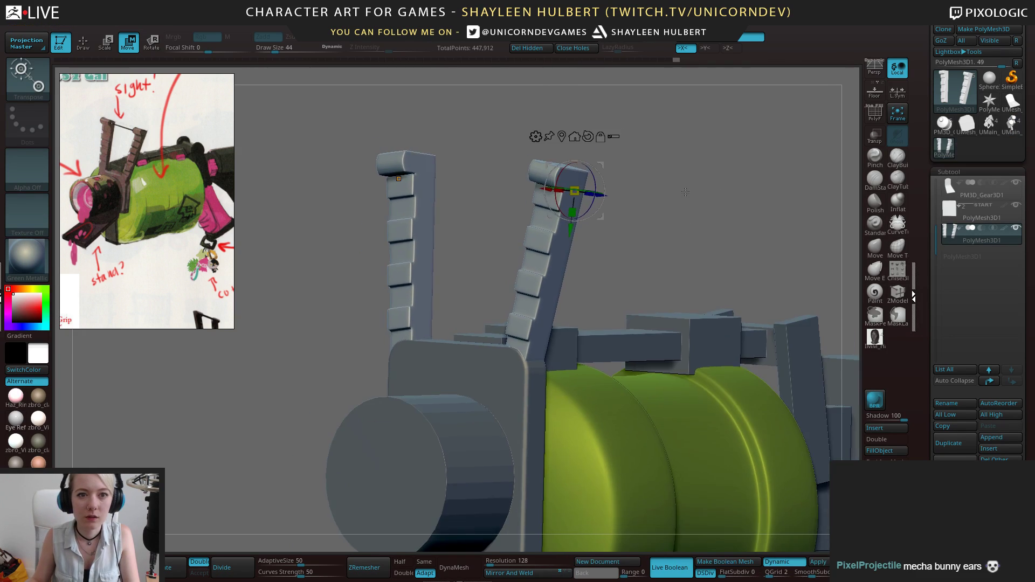
Open the Render Booleans settings and try to show coplanar faces with Show Coplanar
{"action": "left_click", "coordinate": [469, 14]}
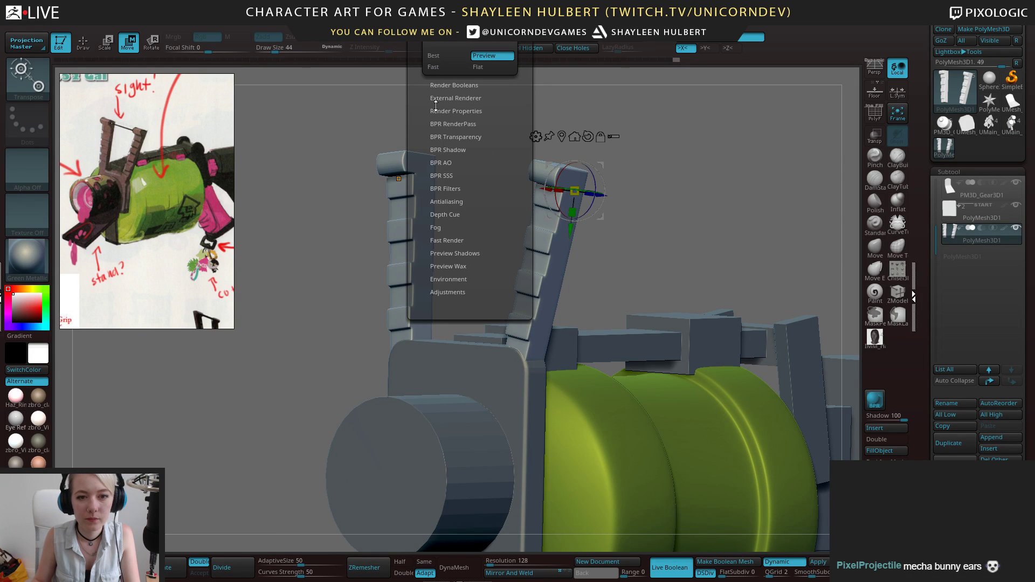
{"action": "left_click", "coordinate": [440, 85]}
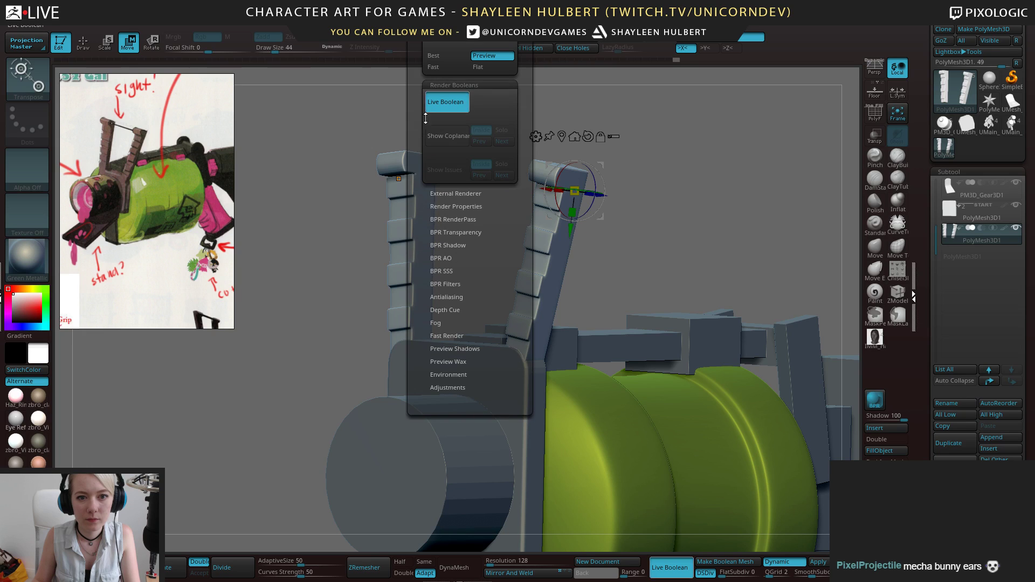
{"action": "left_click", "coordinate": [446, 139]}
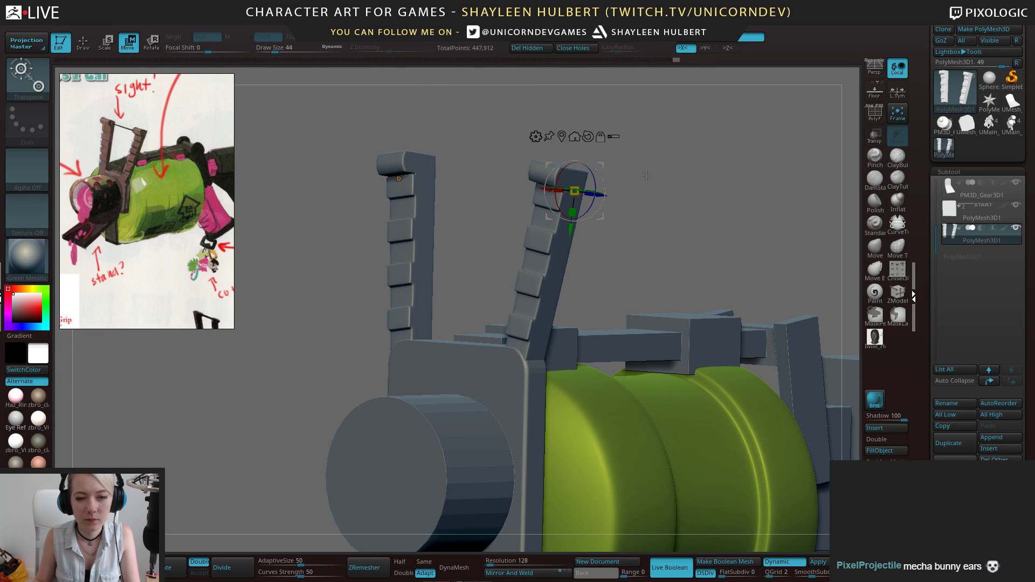
Examine how the sight posts meet the front plate, selecting the plate's and the posts' subtools in turn
{"action": "left_click_drag", "start_coordinate": [637, 180], "coordinate": [399, 190]}
{"action": "left_click_drag", "start_coordinate": [612, 192], "coordinate": [507, 194]}
{"action": "key", "text": "ctrl+z"}
{"action": "left_click_drag", "start_coordinate": [398, 253], "coordinate": [671, 219], "text": "alt"}
{"action": "left_click", "coordinate": [1002, 219]}
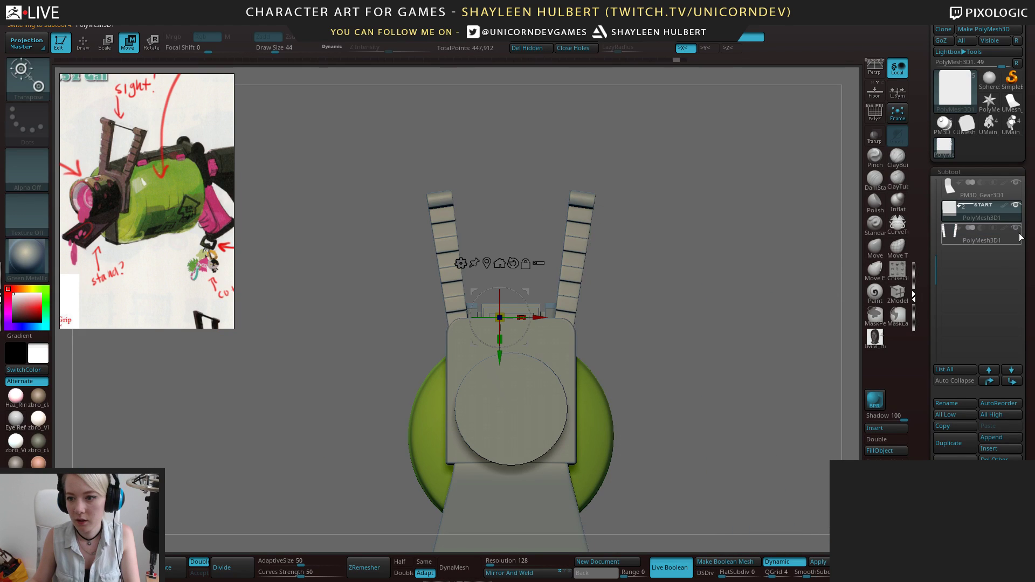
{"action": "left_click_drag", "start_coordinate": [784, 232], "coordinate": [723, 212], "text": "alt"}
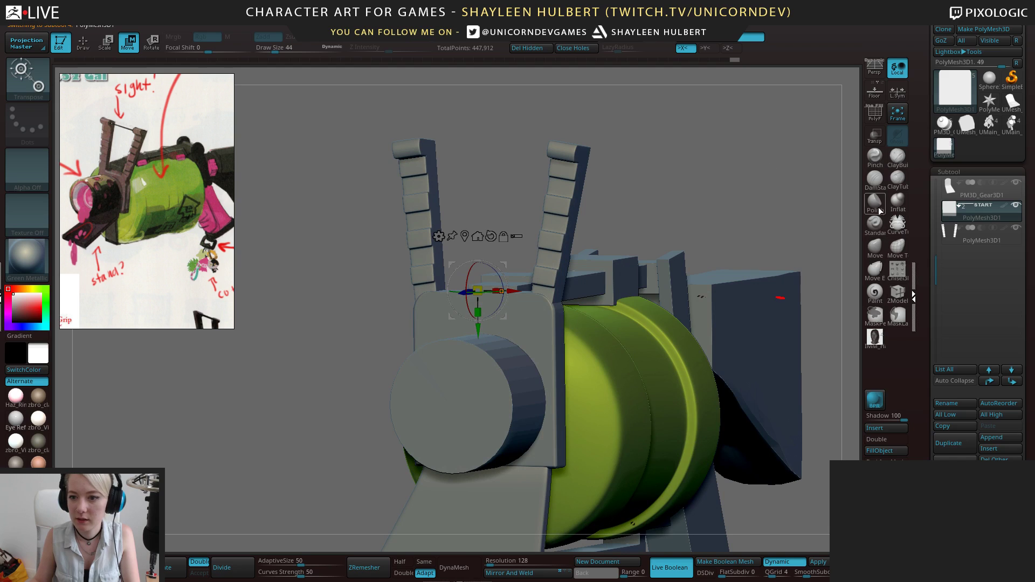
{"action": "left_click_drag", "start_coordinate": [816, 214], "coordinate": [800, 273], "text": "alt"}
{"action": "left_click", "coordinate": [968, 242]}
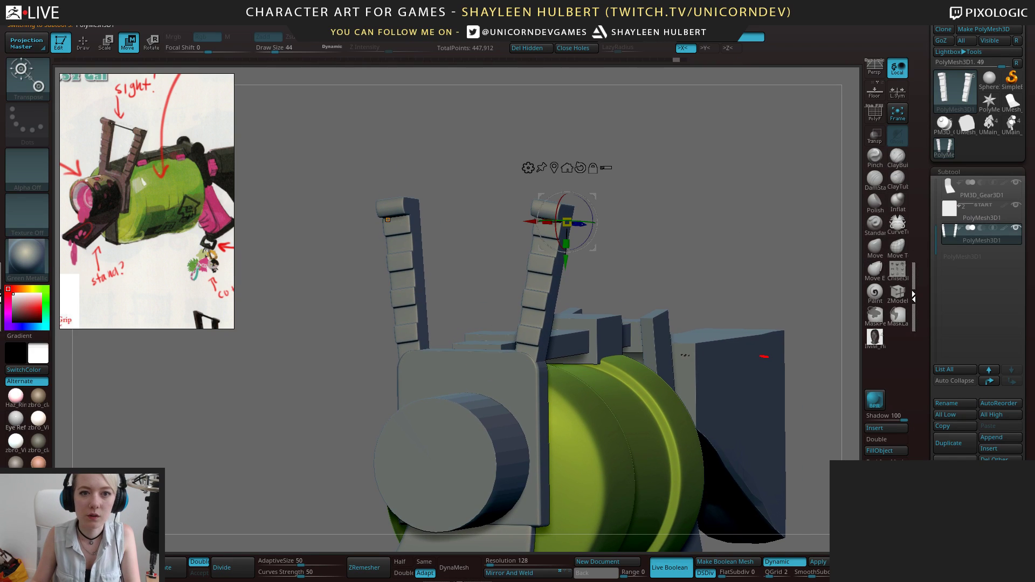
Try the Prev and Solo options of Show Coplanar in the Render Booleans settings
{"action": "left_click", "coordinate": [449, 15]}
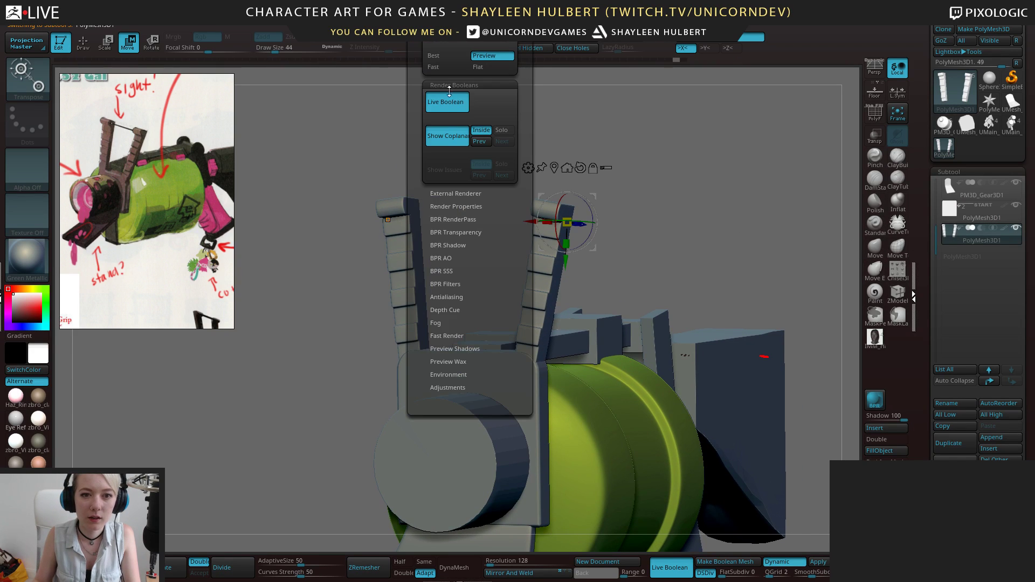
{"action": "left_click", "coordinate": [484, 145]}
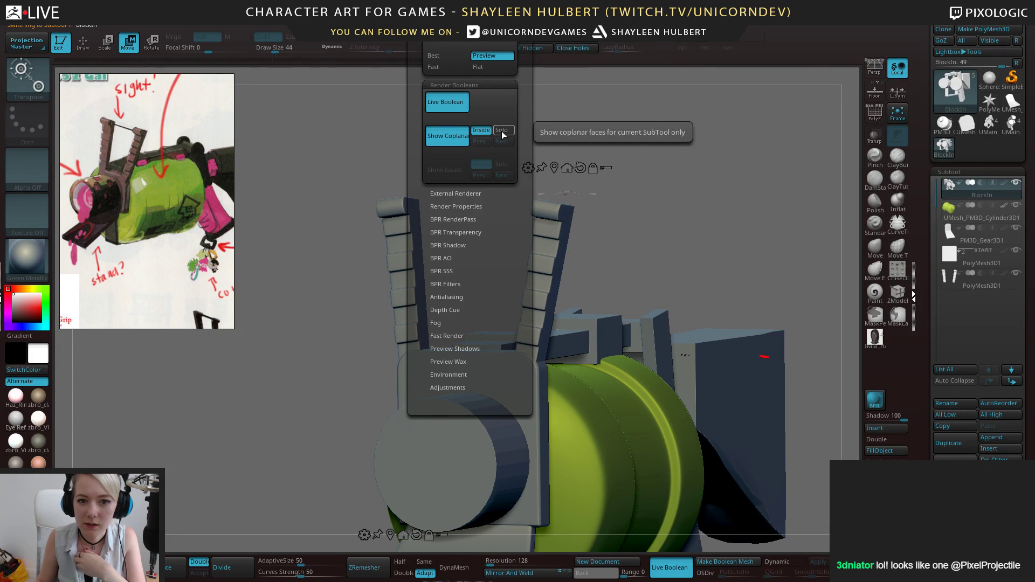
{"action": "left_click", "coordinate": [502, 134]}
Hide the BlockIn subtool and set the sight posts' Boolean mode to Subtraction
{"action": "left_click_drag", "start_coordinate": [603, 116], "coordinate": [798, 226]}
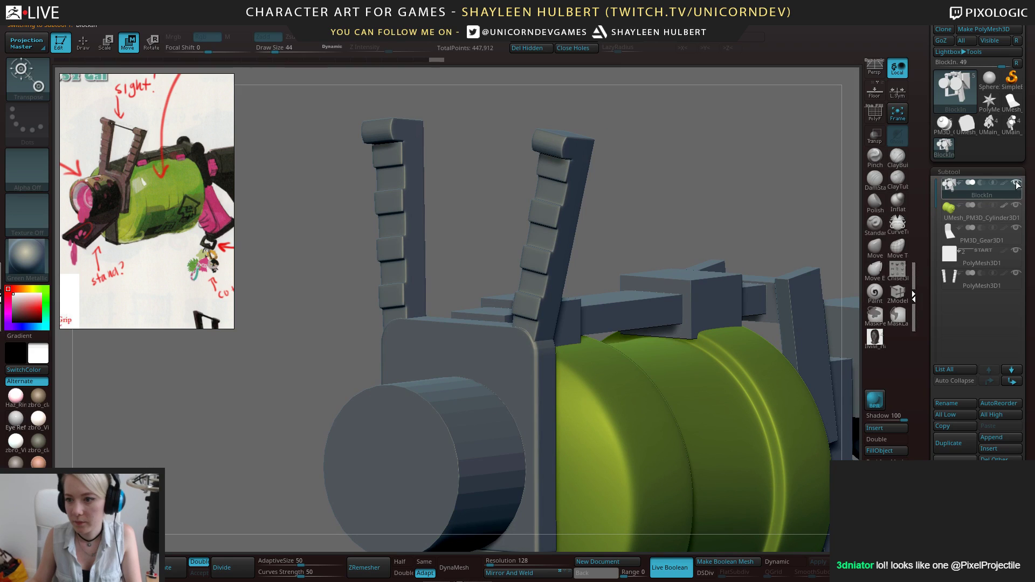
{"action": "left_click", "coordinate": [976, 263]}
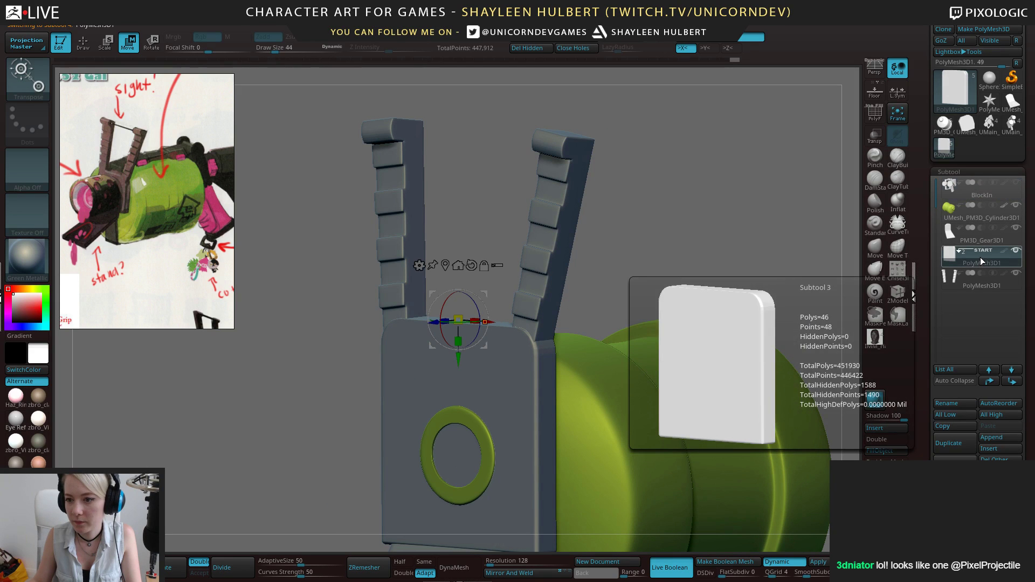
{"action": "left_click_drag", "start_coordinate": [631, 179], "coordinate": [613, 141]}
{"action": "left_click", "coordinate": [992, 284]}
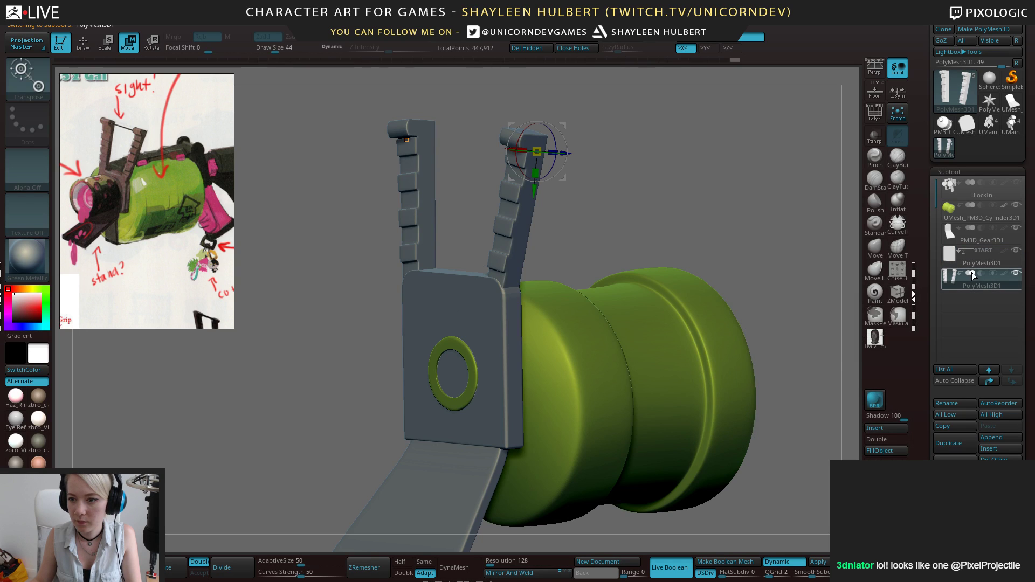
{"action": "left_click", "coordinate": [982, 273]}
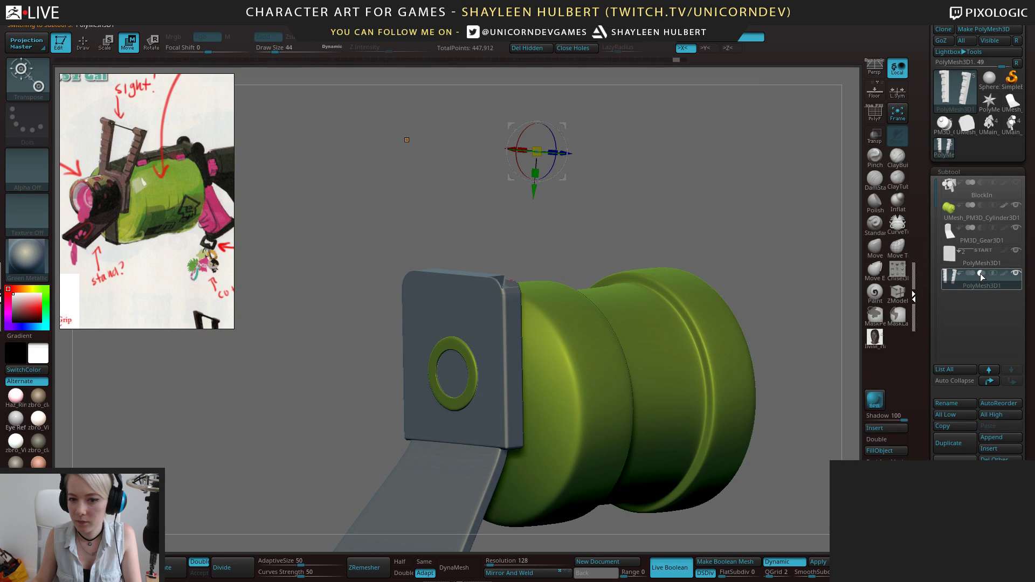
Move the sight posts along Z in the side view to adjust their depth against the front plate
{"action": "left_click_drag", "start_coordinate": [529, 167], "coordinate": [615, 164]}
{"action": "left_click_drag", "start_coordinate": [360, 245], "coordinate": [457, 225], "text": "alt"}
{"action": "left_click_drag", "start_coordinate": [415, 188], "coordinate": [415, 156], "text": "alt"}
{"action": "left_click_drag", "start_coordinate": [408, 223], "coordinate": [548, 211]}
{"action": "mouse_move", "coordinate": [547, 211]}
{"action": "left_mouse_down"}
{"action": "mouse_move", "coordinate": [600, 216]}
{"action": "mouse_move", "coordinate": [607, 232]}
{"action": "mouse_move", "coordinate": [585, 239]}
{"action": "left_mouse_up"}
{"action": "key", "text": "ctrl+z"}
{"action": "key", "text": "ctrl+z"}
{"action": "left_click_drag", "start_coordinate": [572, 237], "coordinate": [616, 256], "text": "shift"}
{"action": "left_click_drag", "start_coordinate": [561, 219], "coordinate": [533, 211]}
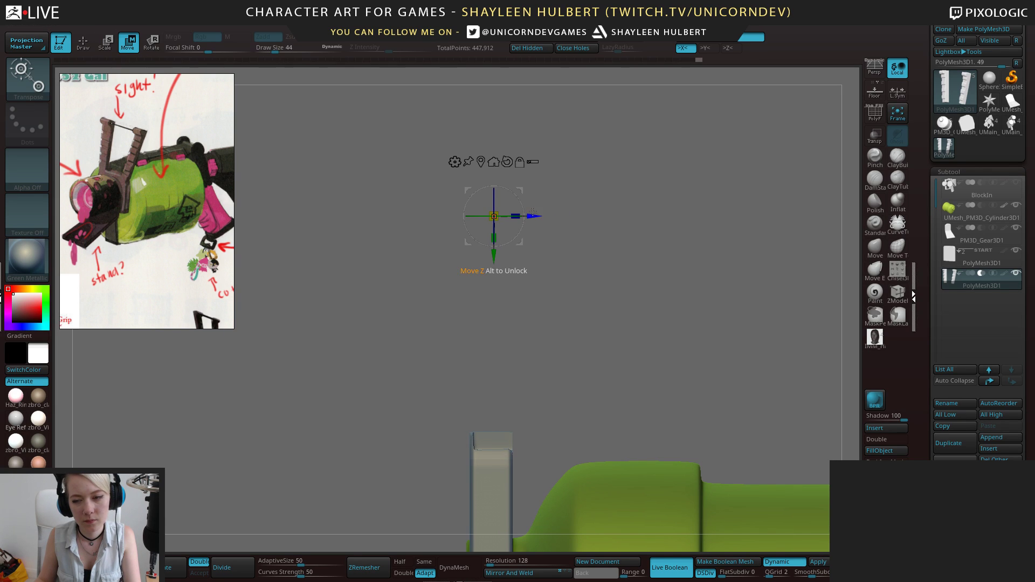
Return the sight posts' Boolean mode to Addition and turn off Live Boolean
{"action": "left_click", "coordinate": [1004, 260]}
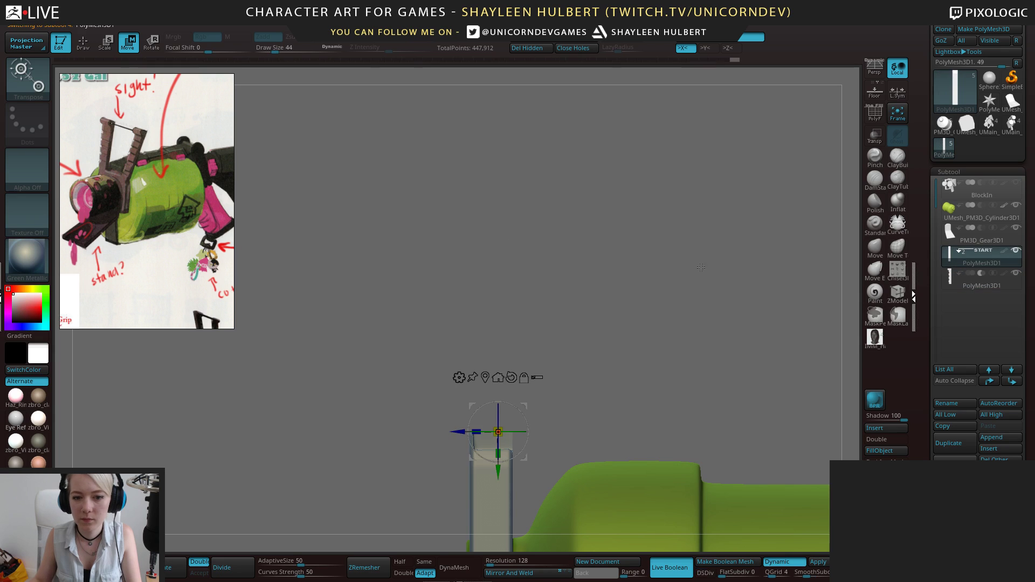
{"action": "left_click", "coordinate": [1015, 273]}
{"action": "left_click_drag", "start_coordinate": [812, 271], "coordinate": [655, 239]}
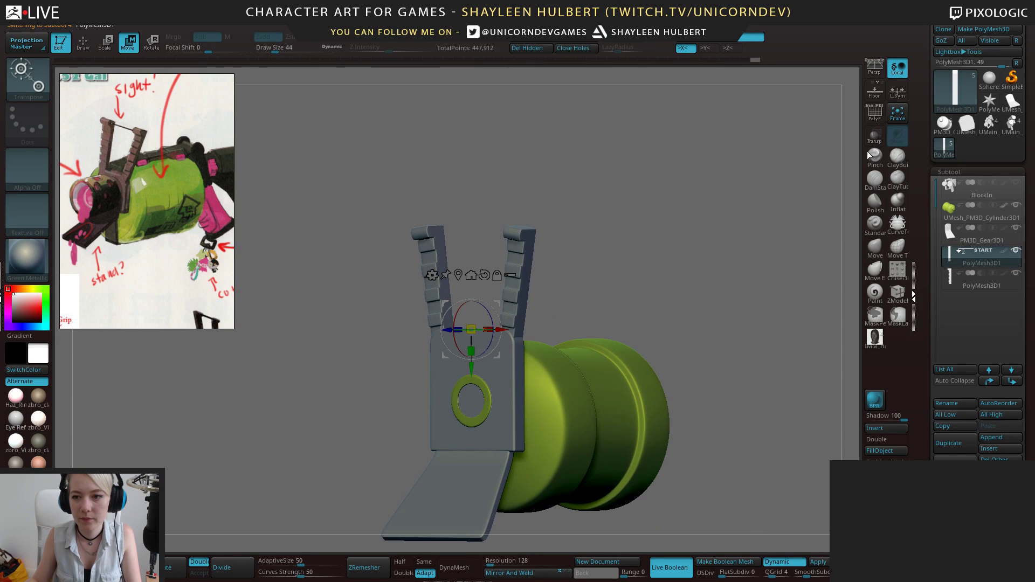
{"action": "left_click", "coordinate": [669, 567]}
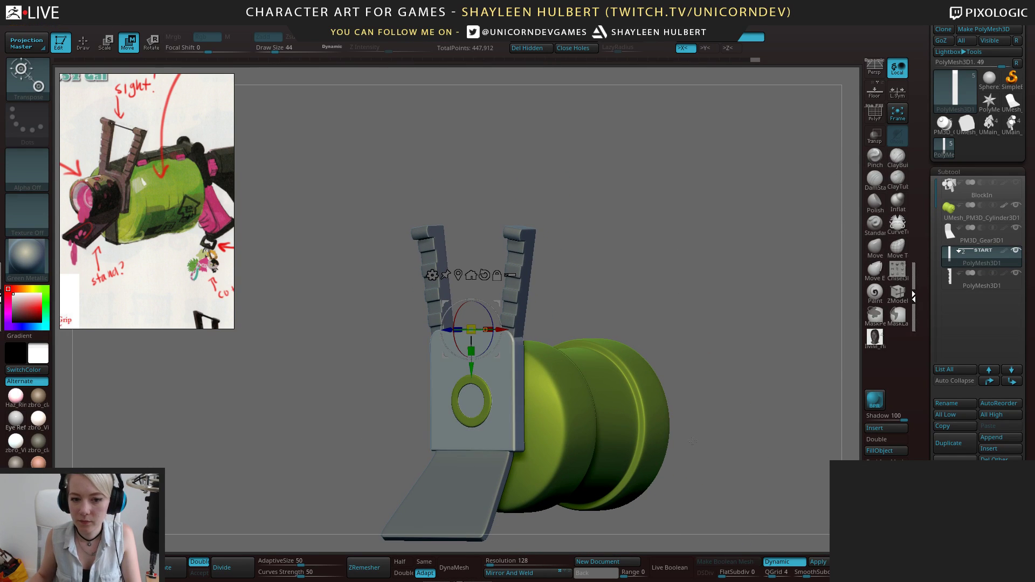
{"action": "left_click_drag", "start_coordinate": [669, 378], "coordinate": [698, 262]}
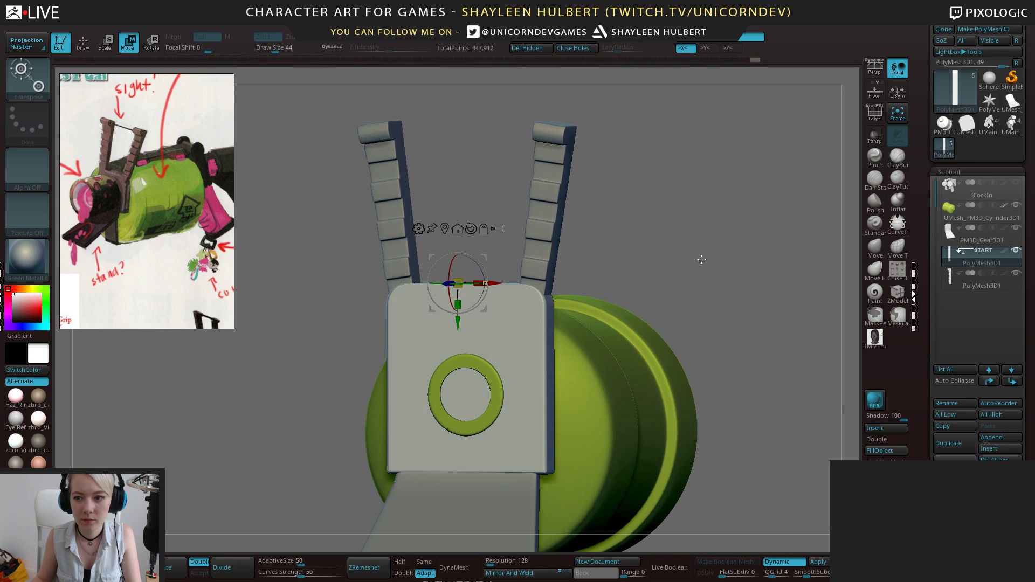
Insert a Cylinder3D subtool below the sight posts' subtool
{"action": "left_click", "coordinate": [965, 284]}
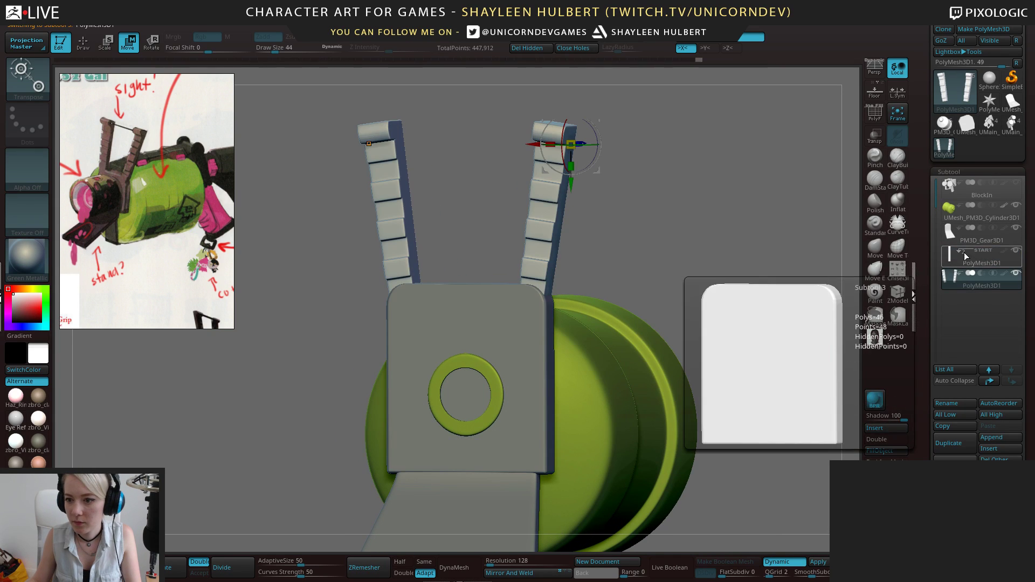
{"action": "left_click_drag", "start_coordinate": [726, 262], "coordinate": [699, 281]}
{"action": "left_click_drag", "start_coordinate": [926, 398], "coordinate": [931, 311]}
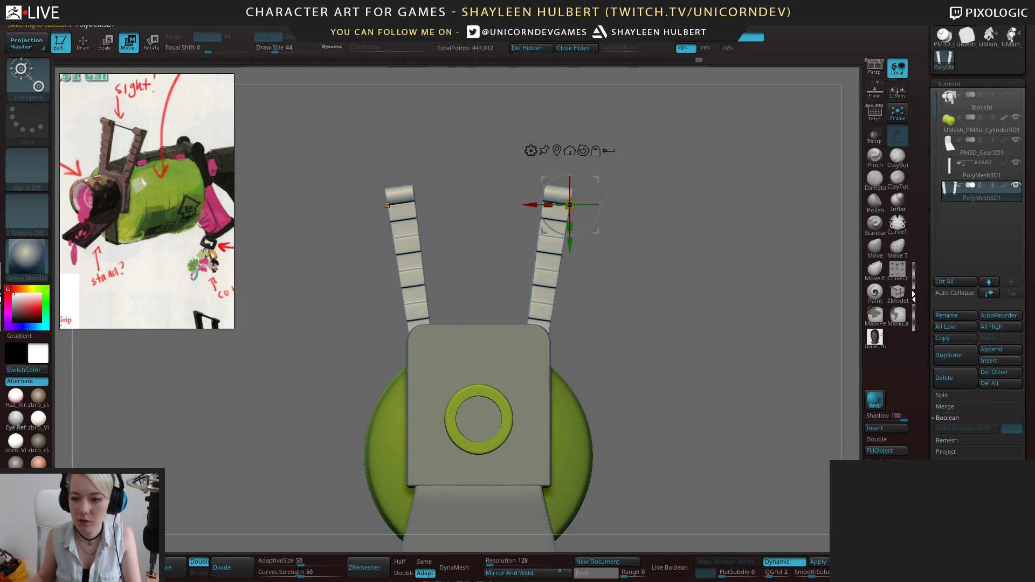
{"action": "left_click", "coordinate": [879, 429]}
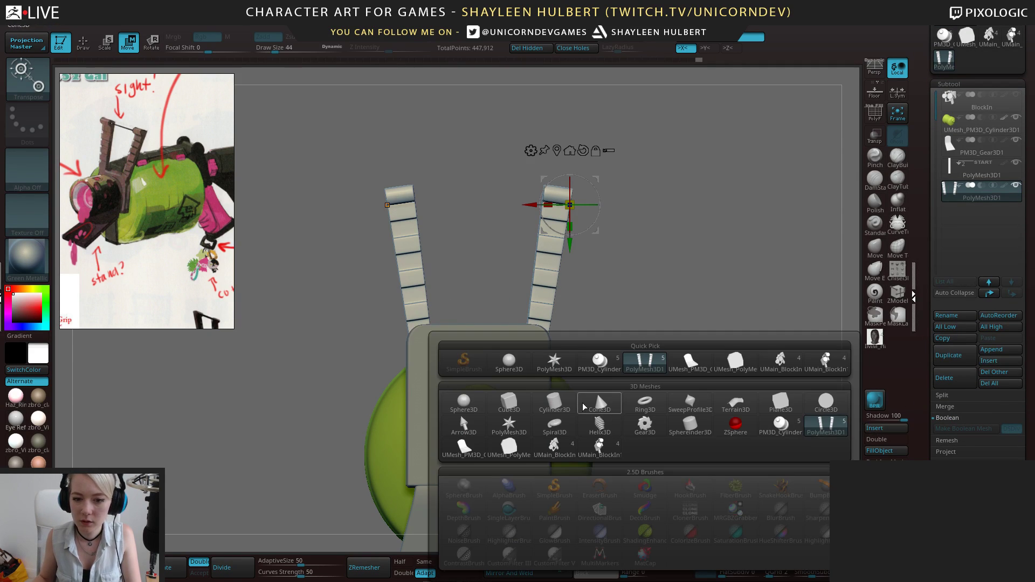
{"action": "left_click", "coordinate": [557, 400]}
{"action": "left_click_drag", "start_coordinate": [636, 312], "coordinate": [686, 222], "text": "shift"}
{"action": "left_click_drag", "start_coordinate": [482, 321], "coordinate": [483, 371], "text": "shift"}
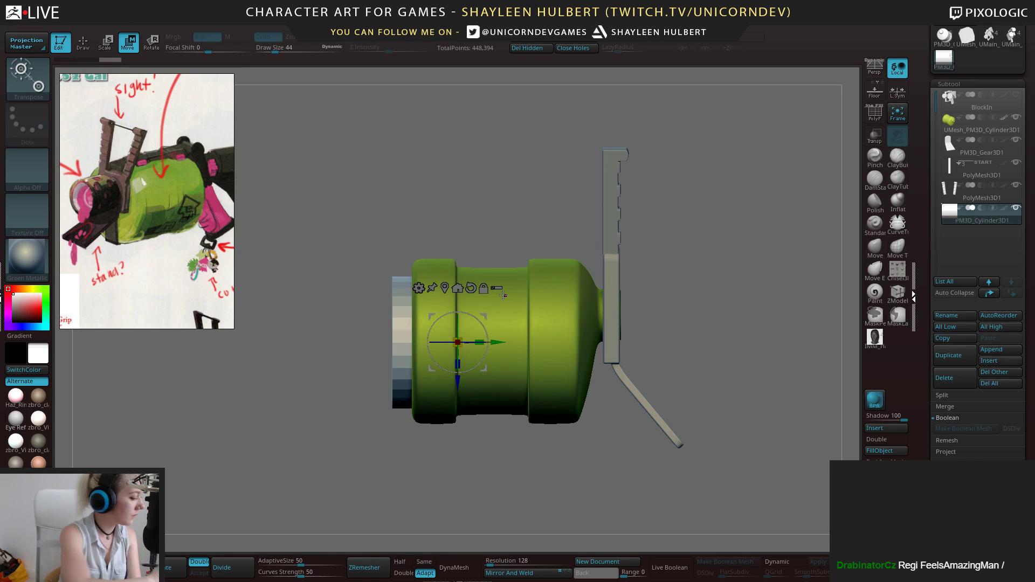
{"action": "left_click_drag", "start_coordinate": [560, 184], "coordinate": [442, 186]}
{"action": "left_click_drag", "start_coordinate": [636, 178], "coordinate": [716, 253], "text": "alt"}
{"action": "left_click_drag", "start_coordinate": [715, 253], "coordinate": [691, 227]}
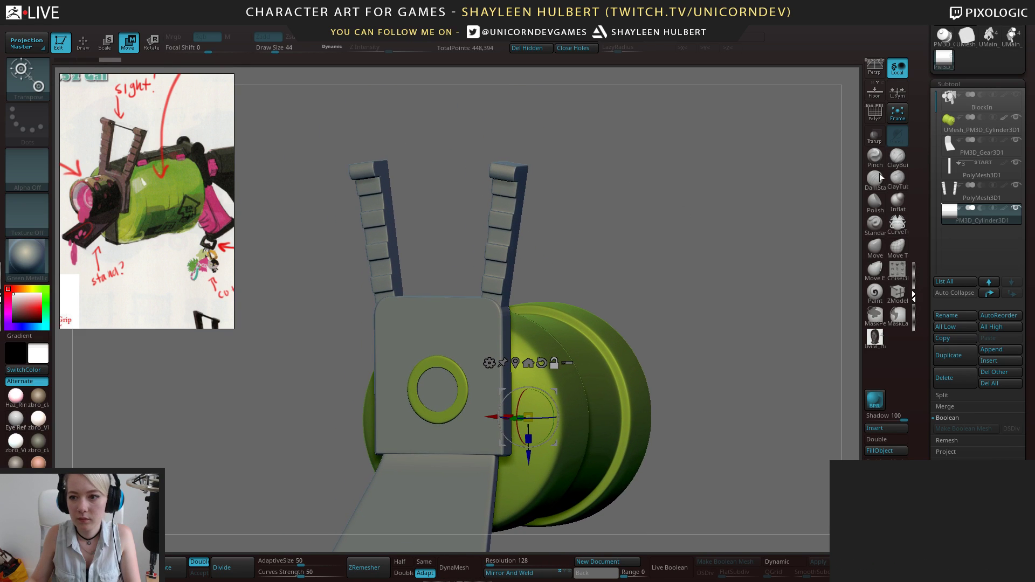
Relocate the sight posts' pivot to their base and tilt the posts slightly back toward the barrel
{"action": "left_click", "coordinate": [1001, 173]}
{"action": "left_click_drag", "start_coordinate": [633, 254], "coordinate": [647, 229], "text": "alt"}
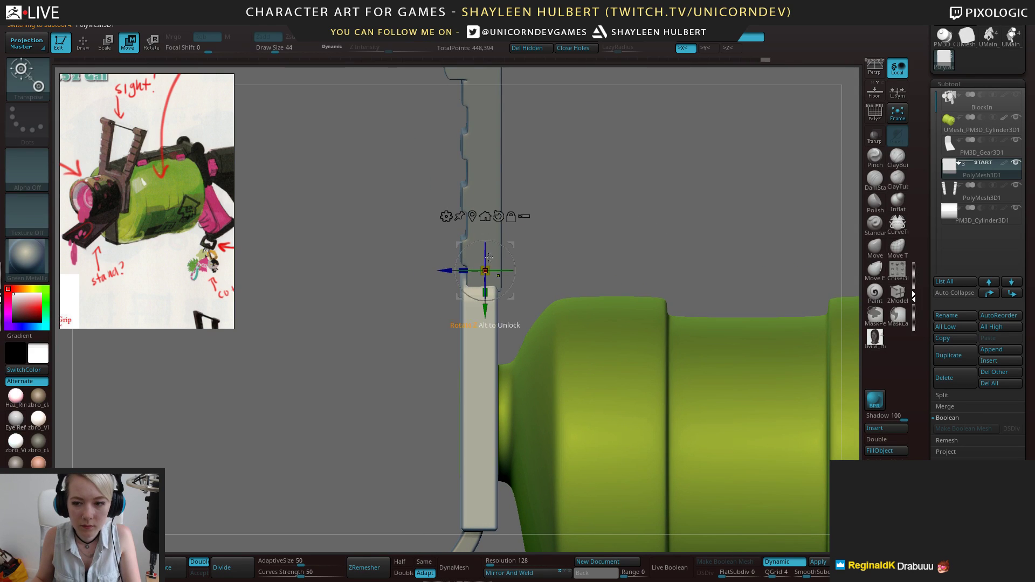
{"action": "left_click_drag", "start_coordinate": [538, 177], "coordinate": [527, 244], "text": "alt"}
{"action": "left_click_drag", "start_coordinate": [514, 148], "coordinate": [512, 149]}
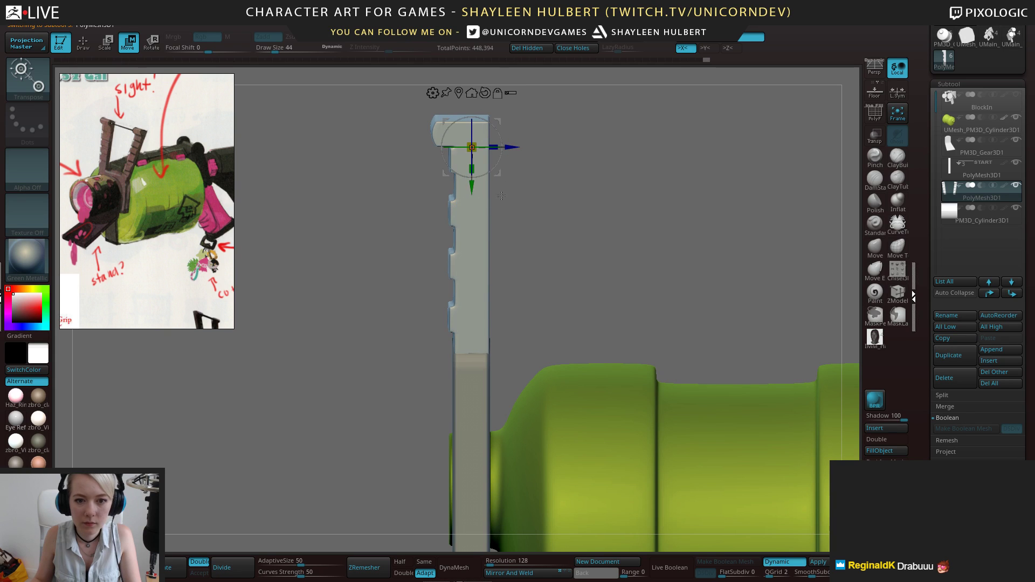
{"action": "left_click_drag", "start_coordinate": [476, 184], "coordinate": [467, 388]}
{"action": "left_click_drag", "start_coordinate": [497, 334], "coordinate": [671, 296]}
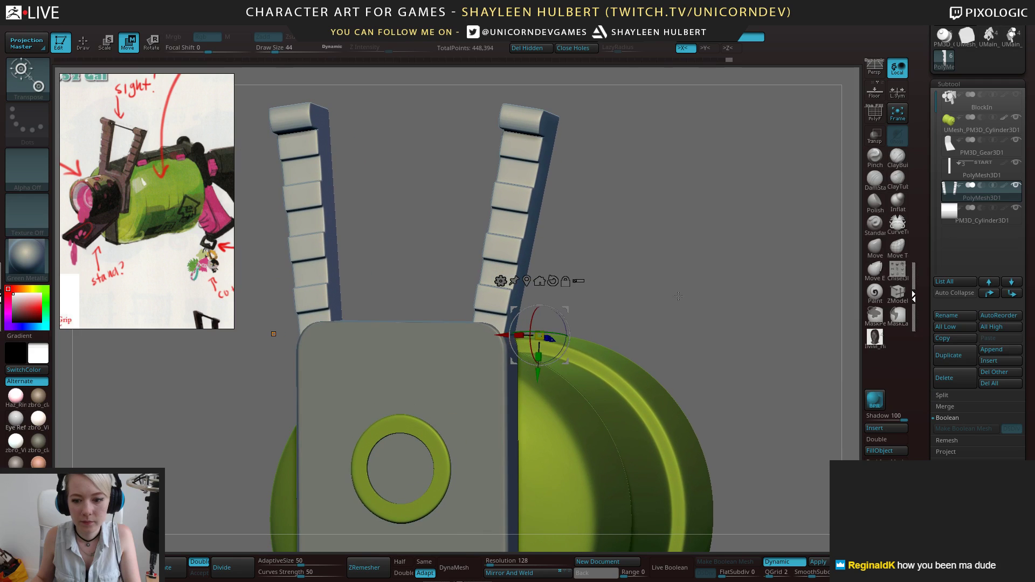
Apply the dynamic subdivision to the sight posts and the front plate
{"action": "left_click", "coordinate": [819, 562]}
{"action": "left_click_drag", "start_coordinate": [701, 242], "coordinate": [706, 270], "text": "alt"}
{"action": "left_click", "coordinate": [952, 172]}
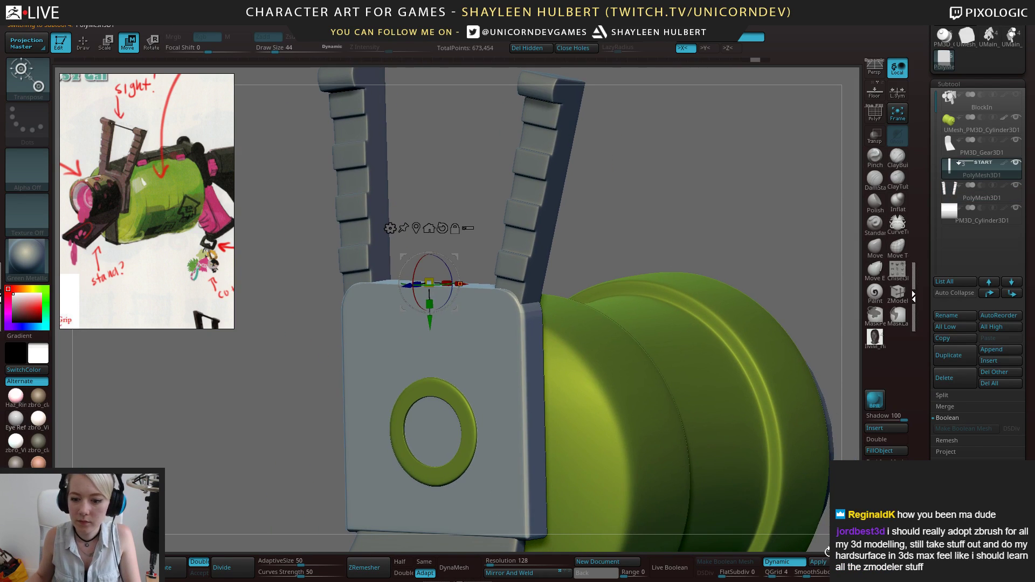
{"action": "left_click", "coordinate": [1012, 293]}
{"action": "left_click_drag", "start_coordinate": [713, 205], "coordinate": [675, 253], "text": "alt"}
Merge the front plate down with the sight posts into one subtool
{"action": "left_click", "coordinate": [990, 295]}
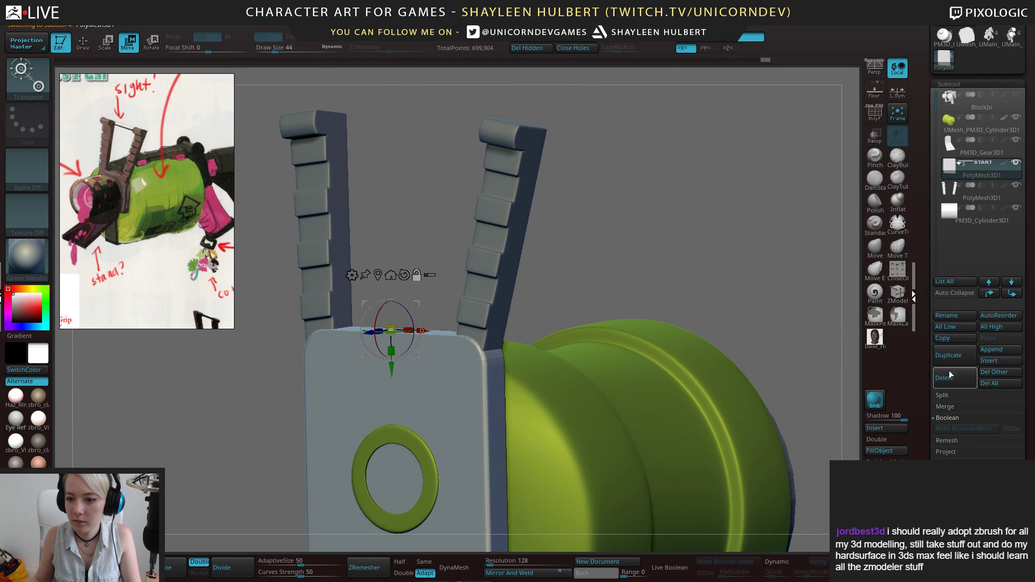
{"action": "left_click", "coordinate": [955, 418]}
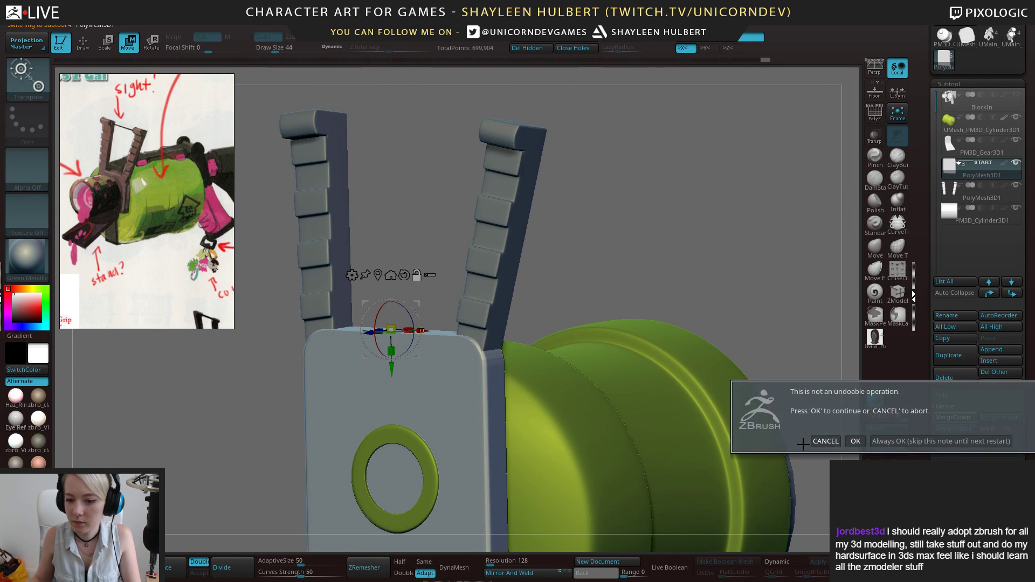
{"action": "left_click", "coordinate": [860, 444]}
{"action": "mouse_move", "coordinate": [701, 340]}
{"action": "left_mouse_down", "text": "alt"}
{"action": "mouse_move", "coordinate": [687, 281]}
{"action": "mouse_move", "coordinate": [693, 227]}
{"action": "left_mouse_up", "text": "alt"}
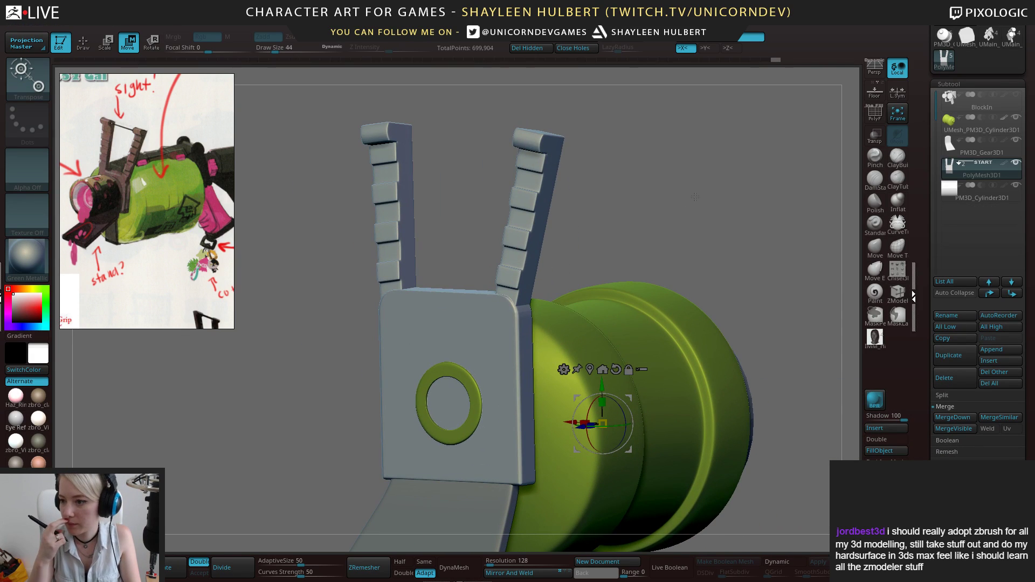
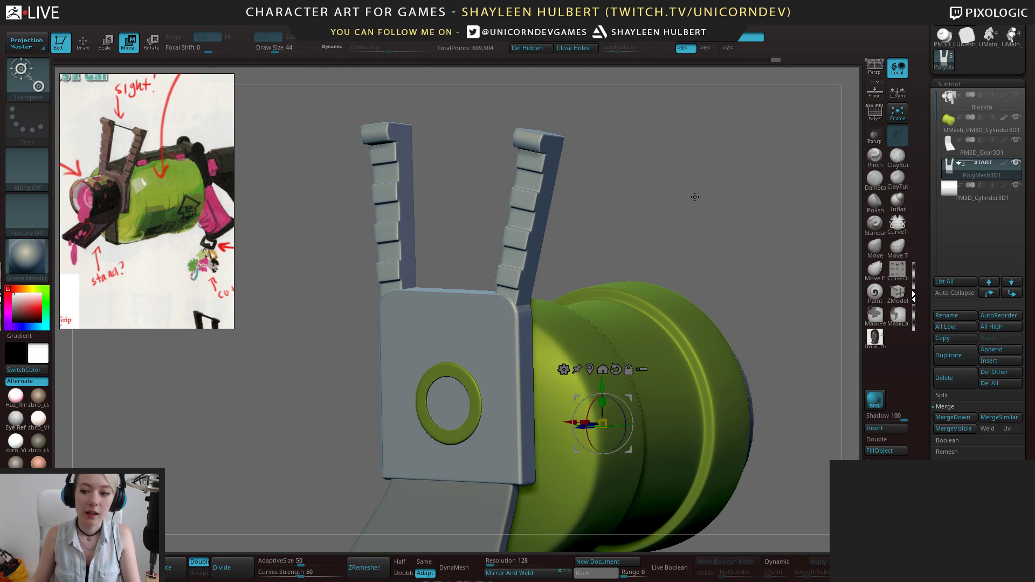
{"action": "left_click_drag", "start_coordinate": [659, 184], "coordinate": [701, 186], "text": "alt"}
{"action": "left_click_drag", "start_coordinate": [711, 237], "coordinate": [623, 245], "text": "alt"}
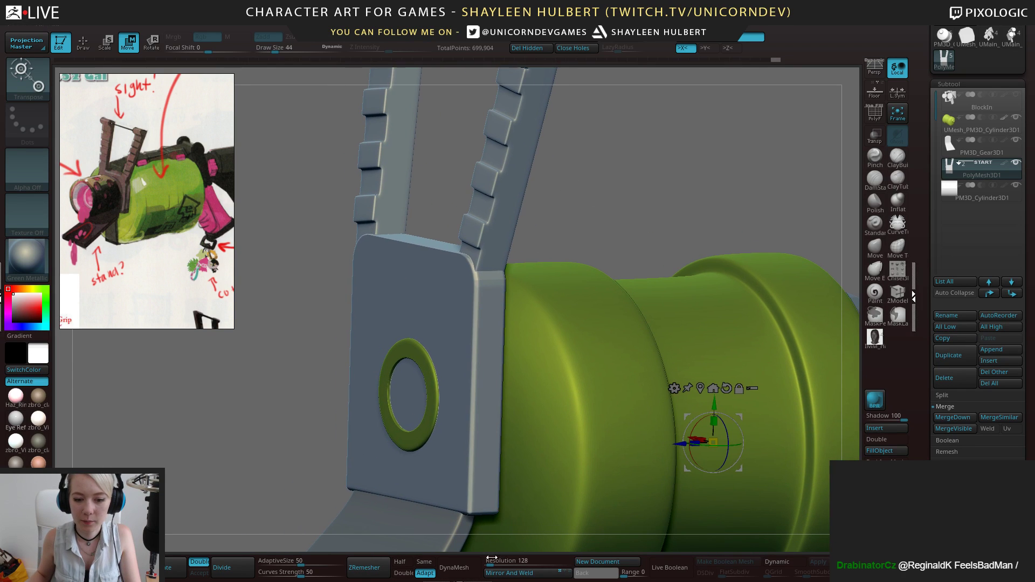
Try DynaMesh on the merged plate and posts at resolution 744 and inspect the wireframe with PolyFrame
{"action": "left_click_drag", "start_coordinate": [501, 561], "coordinate": [504, 560]}
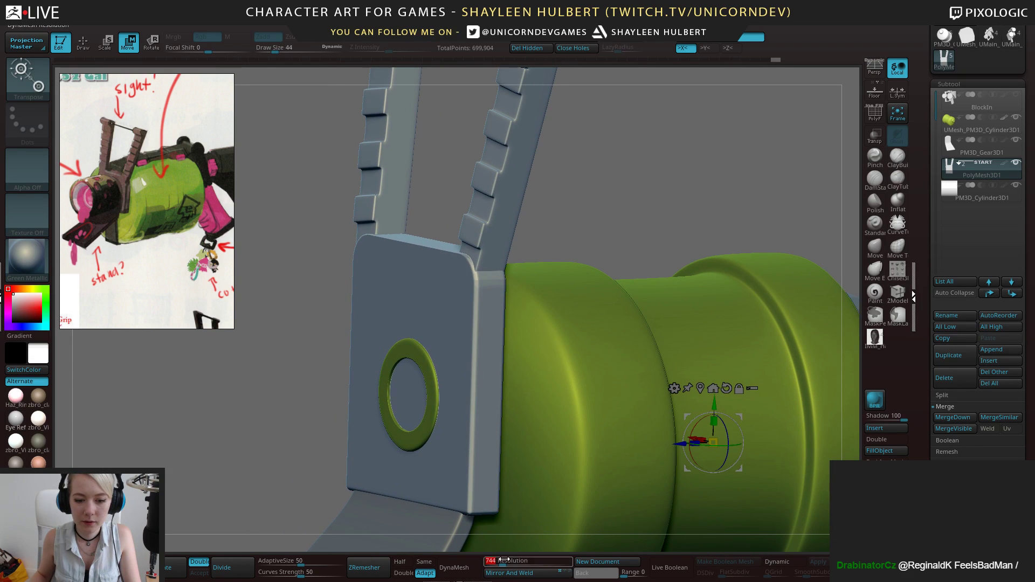
{"action": "left_click", "coordinate": [454, 567]}
{"action": "left_click", "coordinate": [401, 574]}
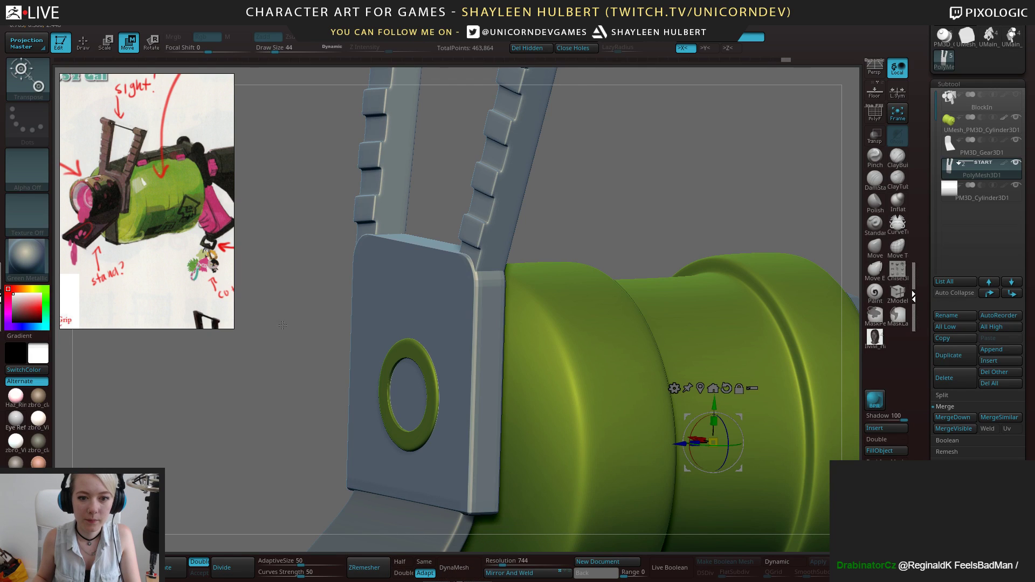
{"action": "left_click_drag", "start_coordinate": [284, 326], "coordinate": [287, 327]}
{"action": "left_click", "coordinate": [875, 114]}
{"action": "mouse_move", "coordinate": [629, 159]}
{"action": "left_mouse_down", "text": "alt"}
{"action": "mouse_move", "coordinate": [602, 197]}
{"action": "mouse_move", "coordinate": [796, 351]}
{"action": "left_mouse_up", "text": "alt"}
{"action": "key", "text": "ctrl+z"}
{"action": "key", "text": "d"}
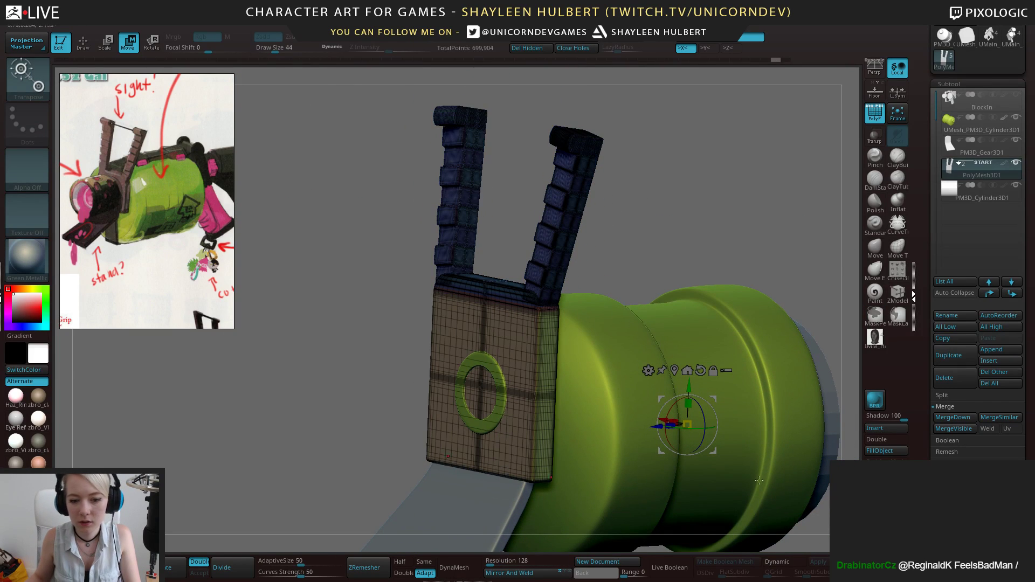
Relocate the gizmo onto the front plate and shift the merged plate and posts slightly toward the barrel
{"action": "left_click_drag", "start_coordinate": [369, 294], "coordinate": [339, 298], "text": "alt"}
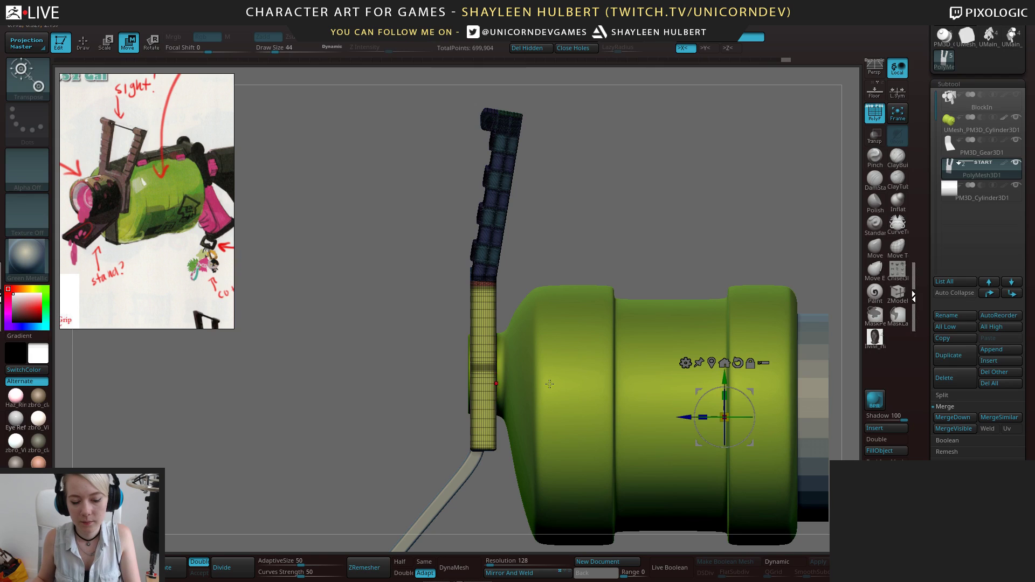
{"action": "left_click", "coordinate": [481, 368]}
{"action": "left_click", "coordinate": [724, 417]}
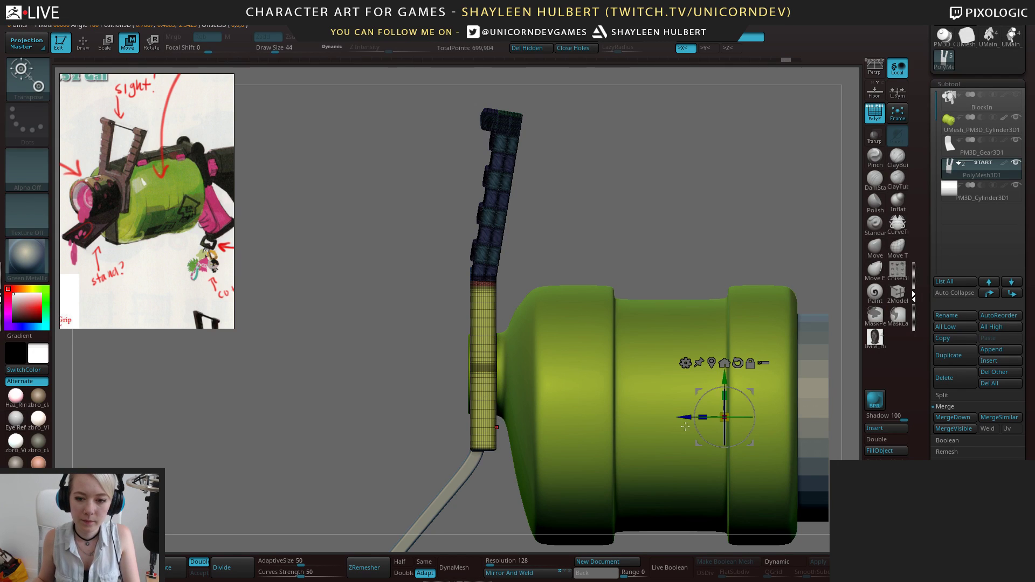
{"action": "left_click_drag", "start_coordinate": [685, 416], "coordinate": [452, 413]}
{"action": "mouse_move", "coordinate": [399, 372]}
{"action": "left_mouse_down"}
{"action": "mouse_move", "coordinate": [447, 385]}
{"action": "mouse_move", "coordinate": [413, 364]}
{"action": "left_mouse_up"}
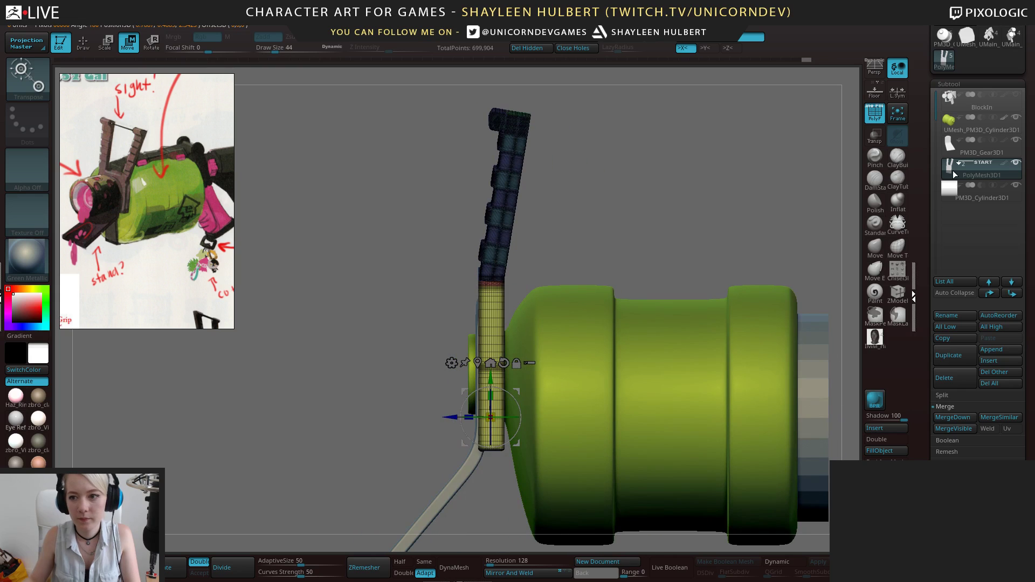
{"action": "left_click_drag", "start_coordinate": [609, 231], "coordinate": [555, 235]}
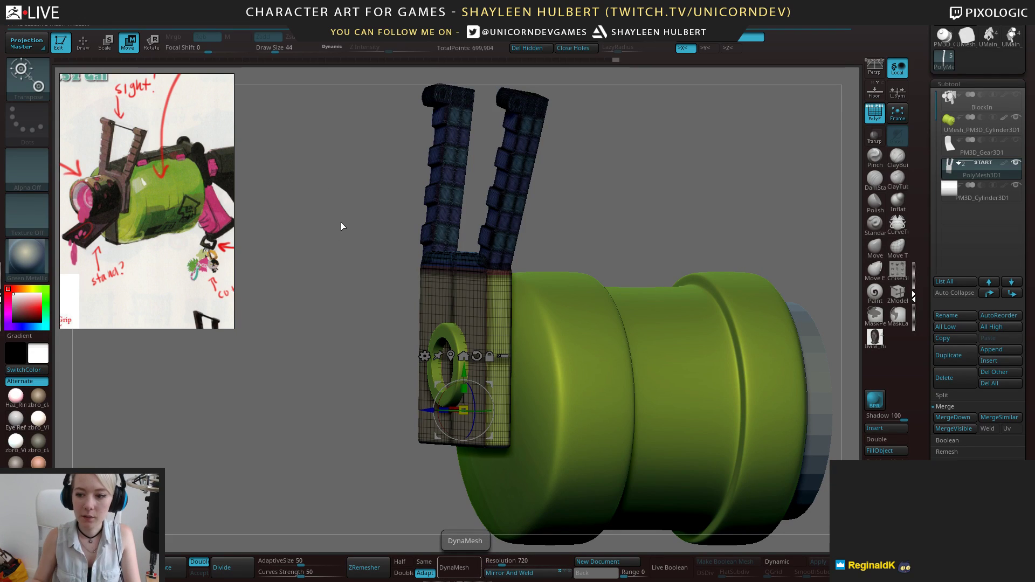
Fuse the merged plate and sight posts with DynaMesh at resolution 720 and turn off the wireframe display
{"action": "left_click_drag", "start_coordinate": [571, 203], "coordinate": [557, 264], "text": "alt"}
{"action": "left_click_drag", "start_coordinate": [567, 237], "coordinate": [668, 178]}
{"action": "key", "text": "f"}
{"action": "key", "text": "shift+f"}
Apply a Polish By Features deformation of 53 to the fused plate and posts and check the post joints
{"action": "left_click_drag", "start_coordinate": [927, 338], "coordinate": [925, 201]}
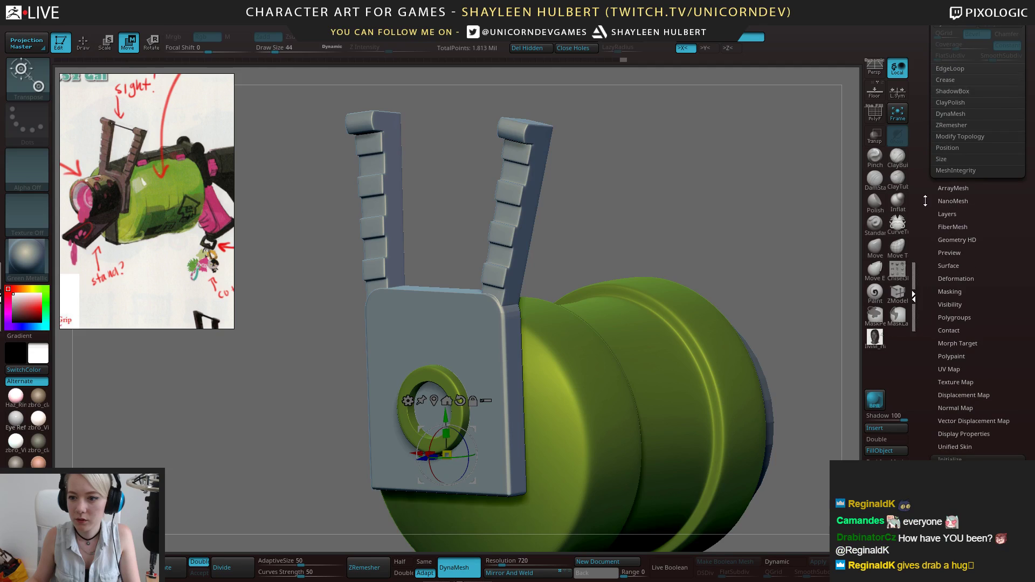
{"action": "left_click", "coordinate": [950, 278]}
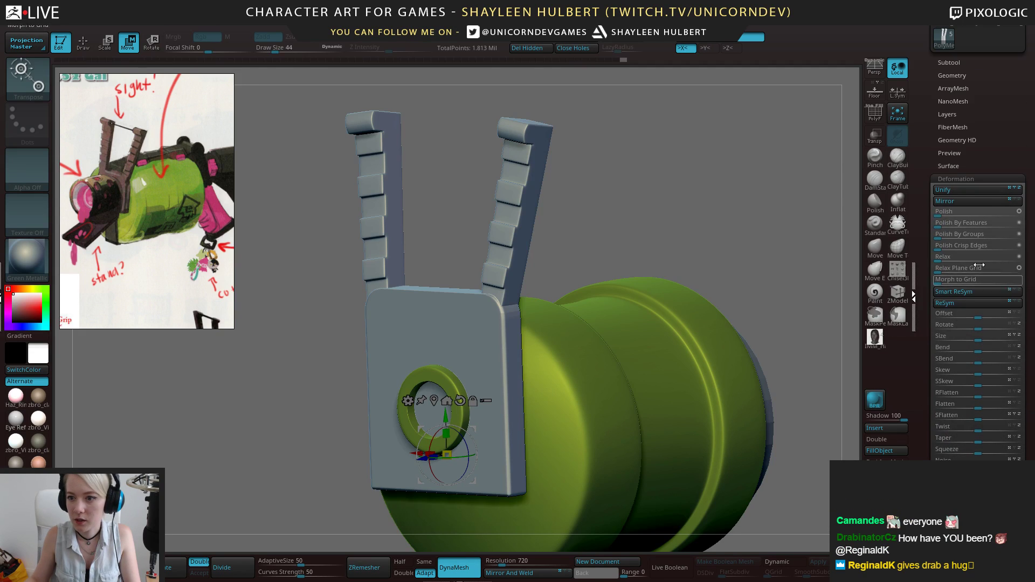
{"action": "left_click_drag", "start_coordinate": [959, 227], "coordinate": [962, 228]}
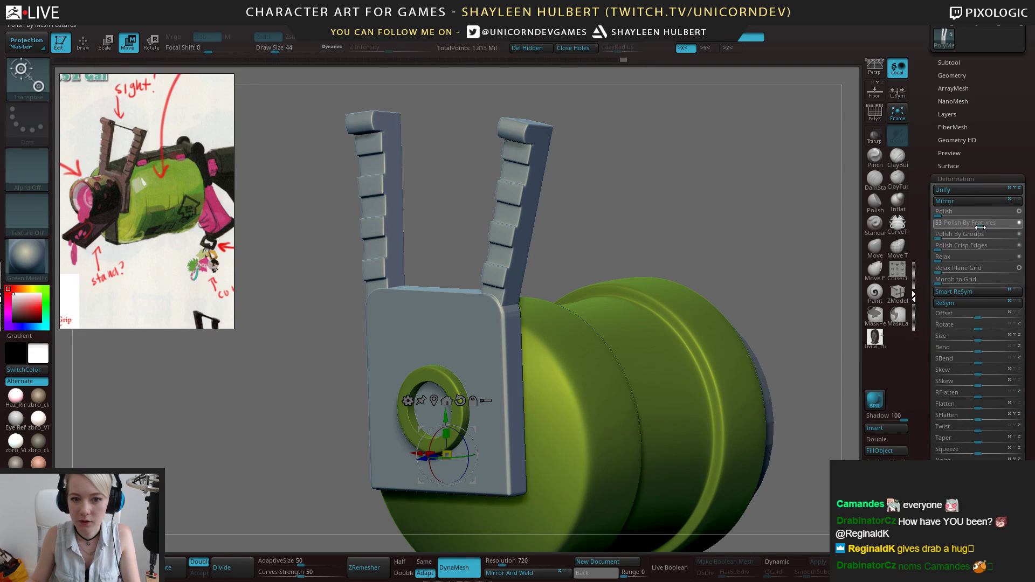
{"action": "left_click_drag", "start_coordinate": [624, 240], "coordinate": [641, 140], "text": "alt"}
{"action": "left_click_drag", "start_coordinate": [669, 100], "coordinate": [628, 211]}
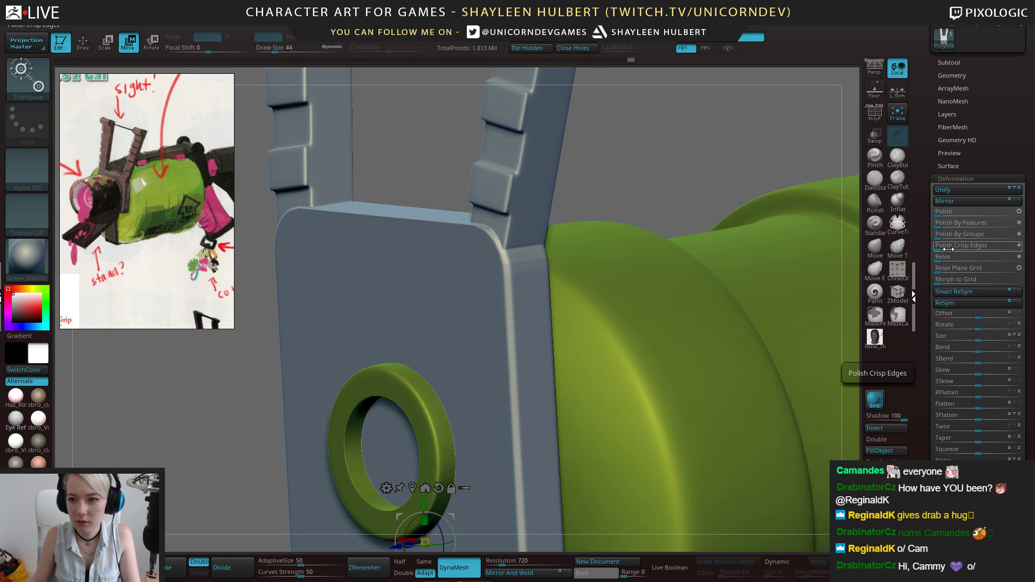
Relax the fused plate and posts at 36 and again at 48, and polish them at 38
{"action": "left_click_drag", "start_coordinate": [946, 257], "coordinate": [954, 261]}
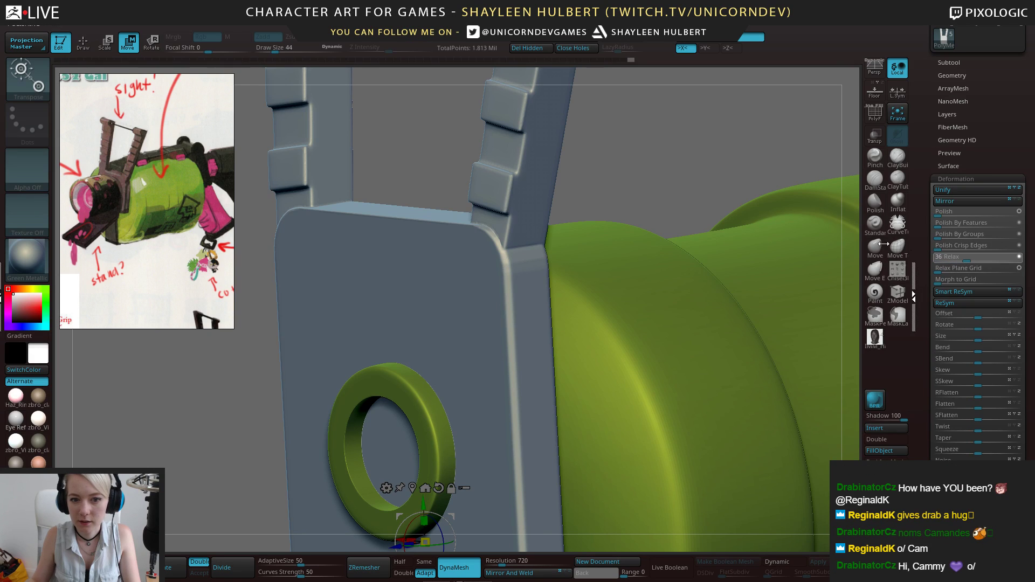
{"action": "left_click_drag", "start_coordinate": [616, 182], "coordinate": [576, 185]}
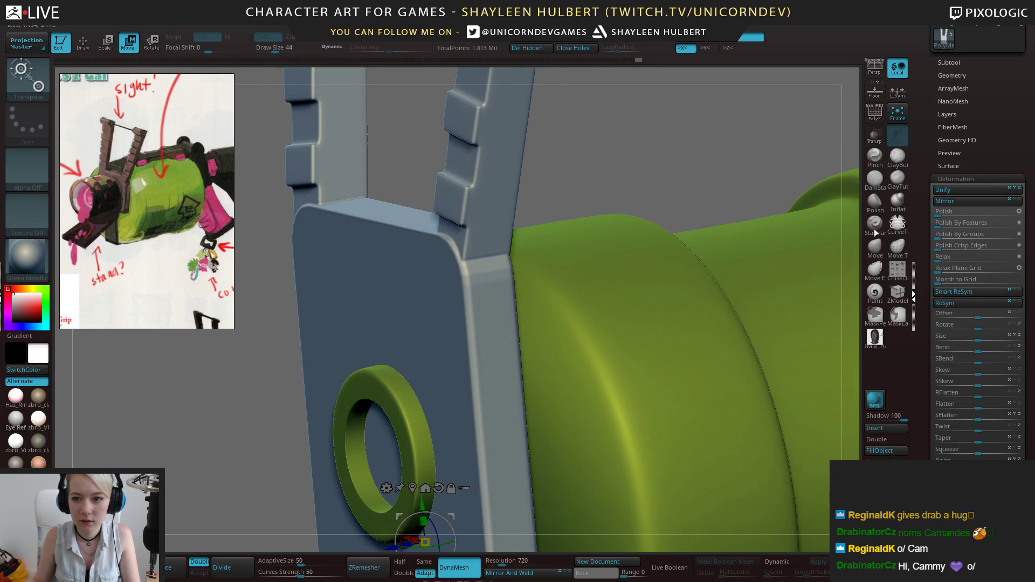
{"action": "left_click_drag", "start_coordinate": [945, 261], "coordinate": [971, 262]}
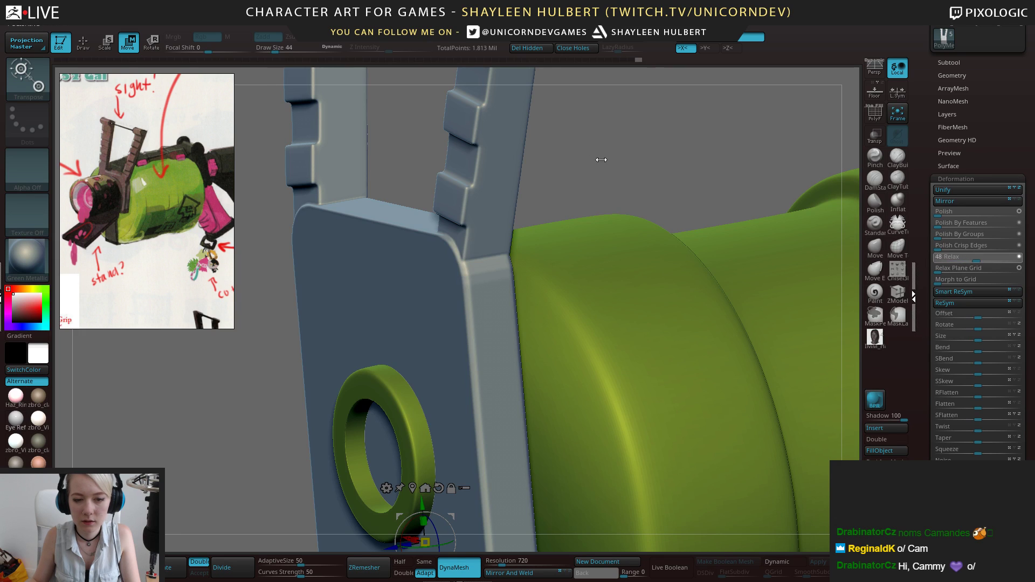
{"action": "mouse_move", "coordinate": [613, 150]}
{"action": "left_mouse_down"}
{"action": "mouse_move", "coordinate": [641, 153]}
{"action": "mouse_move", "coordinate": [632, 156]}
{"action": "left_mouse_up"}
{"action": "left_click_drag", "start_coordinate": [947, 216], "coordinate": [954, 215]}
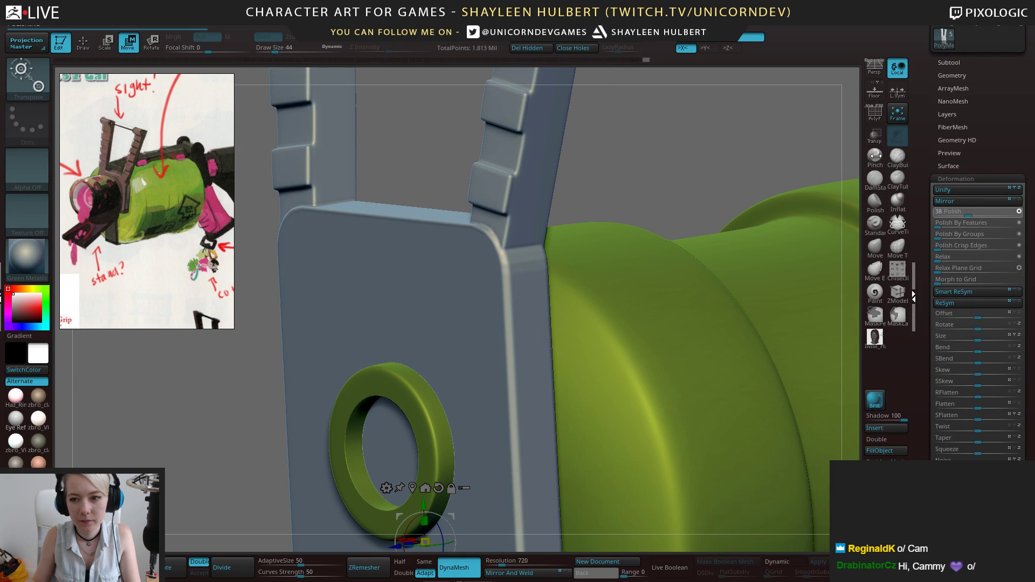
Smooth the seams where the sight posts meet the upper corners of the front plate with the Smooth brush
{"action": "key", "text": "q"}
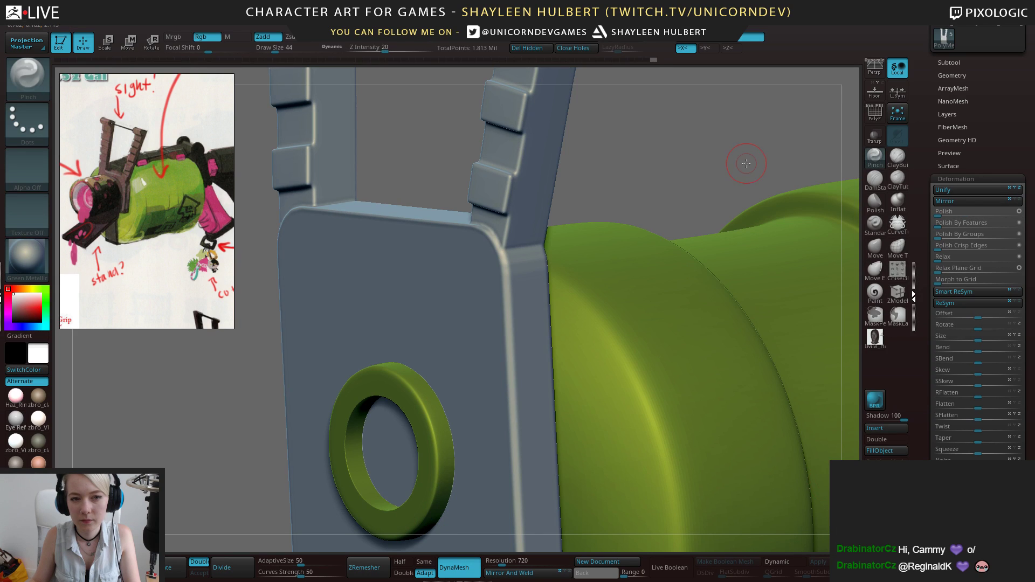
{"action": "left_click_drag", "start_coordinate": [592, 178], "coordinate": [497, 266]}
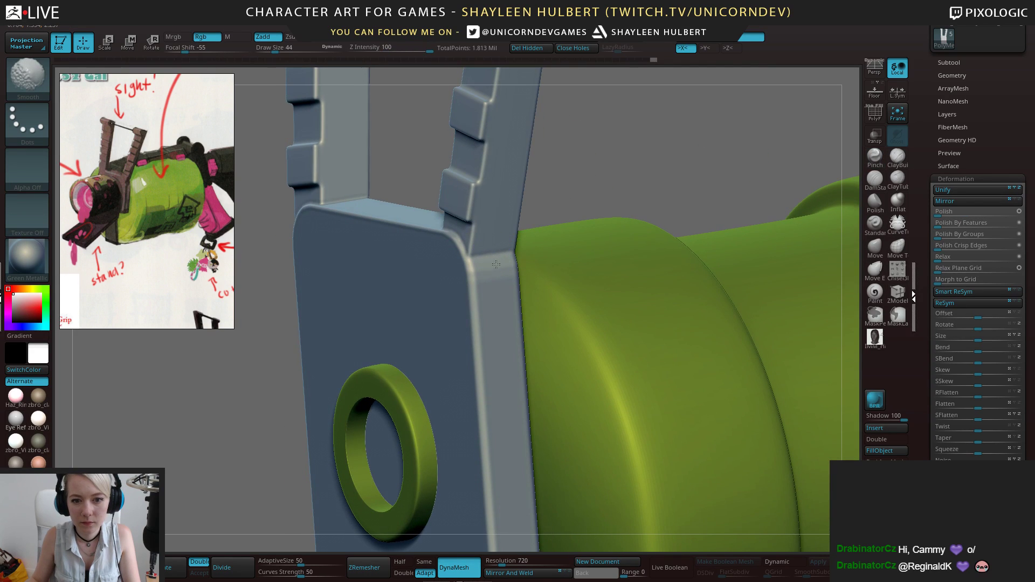
{"action": "left_click_drag", "start_coordinate": [603, 164], "coordinate": [426, 206]}
{"action": "left_click_drag", "start_coordinate": [636, 161], "coordinate": [476, 260]}
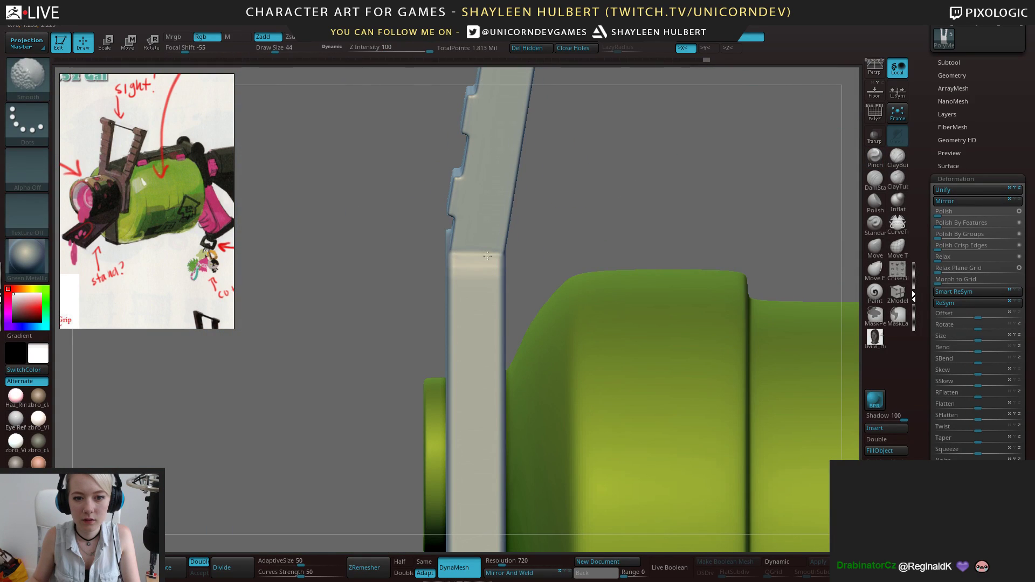
{"action": "mouse_move", "coordinate": [351, 177]}
{"action": "left_mouse_down"}
{"action": "mouse_move", "coordinate": [483, 202]}
{"action": "mouse_move", "coordinate": [501, 227]}
{"action": "mouse_move", "coordinate": [501, 249]}
{"action": "left_mouse_up"}
{"action": "left_click_drag", "start_coordinate": [405, 189], "coordinate": [406, 308]}
{"action": "left_click_drag", "start_coordinate": [684, 194], "coordinate": [800, 157]}
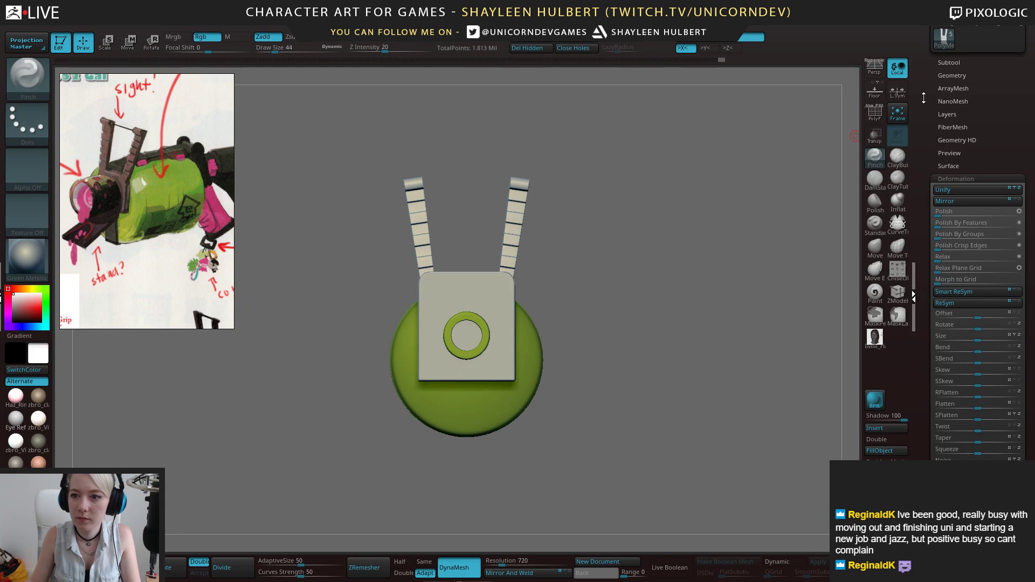
Delete the spare low-poly front plate tool UMesh_PolyMesh3D1 with all its subtools
{"action": "left_click_drag", "start_coordinate": [924, 98], "coordinate": [918, 199]}
{"action": "left_click", "coordinate": [949, 219]}
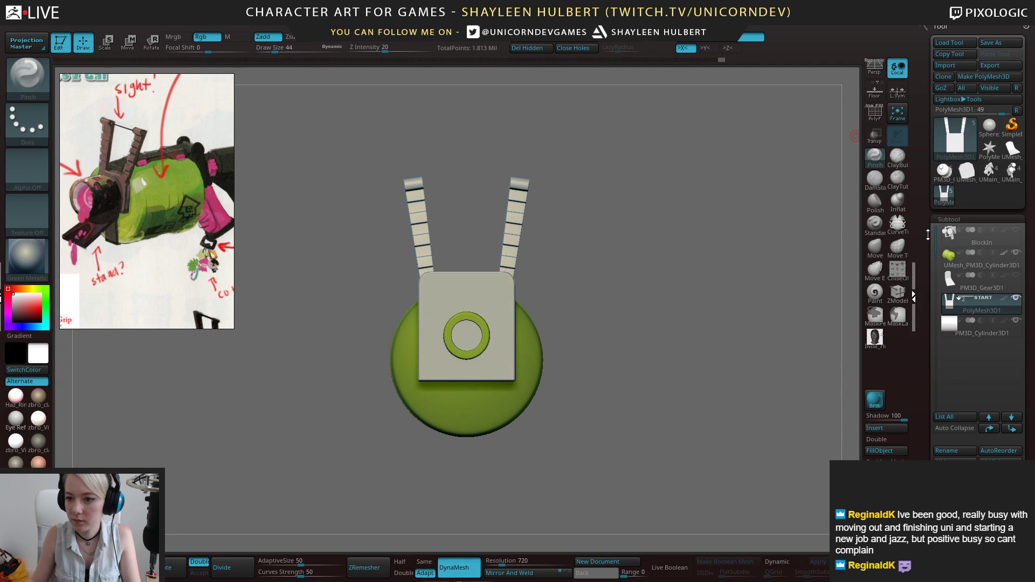
{"action": "left_click_drag", "start_coordinate": [929, 235], "coordinate": [926, 199]}
{"action": "left_click_drag", "start_coordinate": [630, 262], "coordinate": [673, 214]}
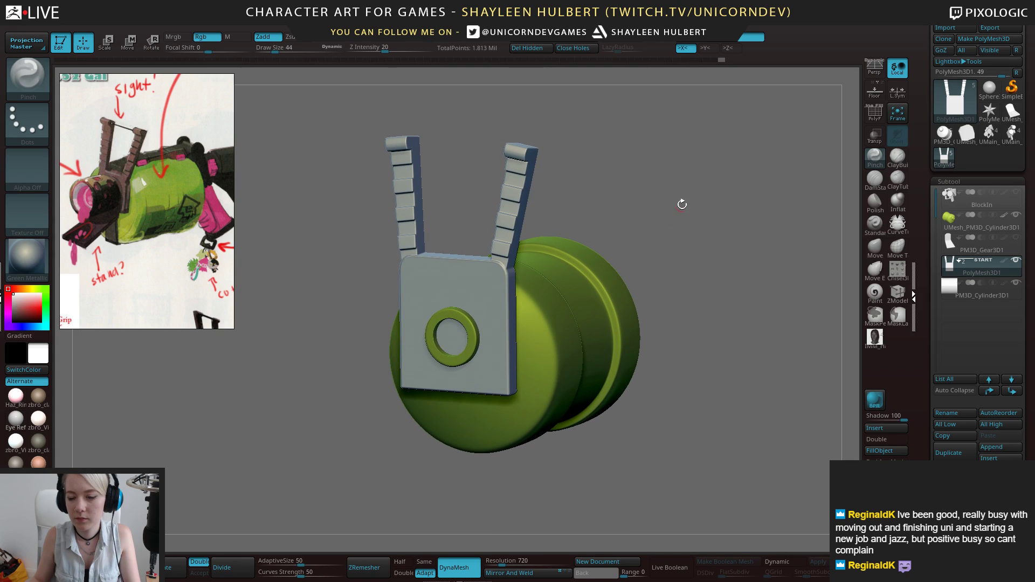
{"action": "left_click", "coordinate": [967, 137]}
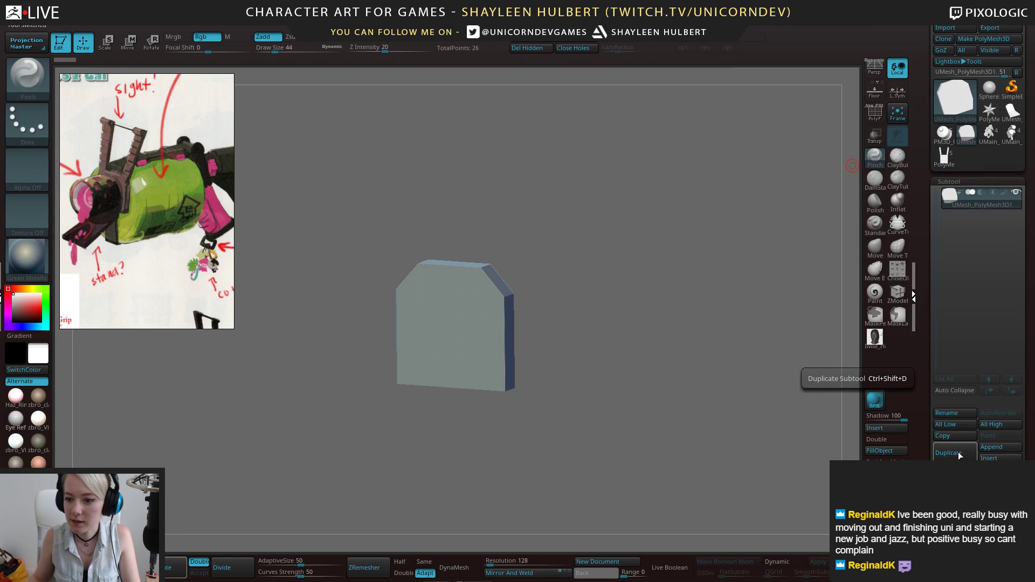
{"action": "left_click", "coordinate": [999, 483]}
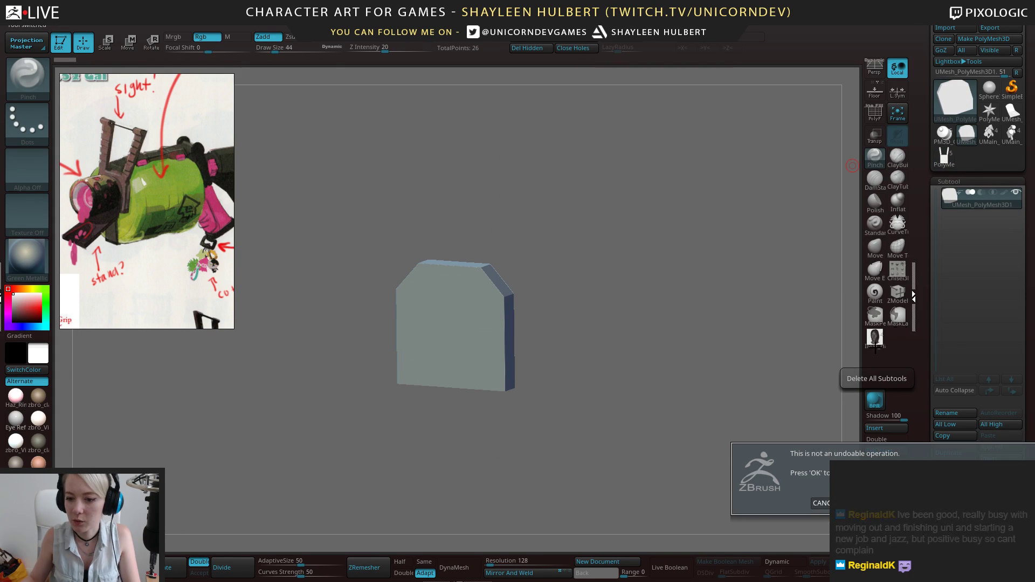
{"action": "left_click", "coordinate": [858, 503]}
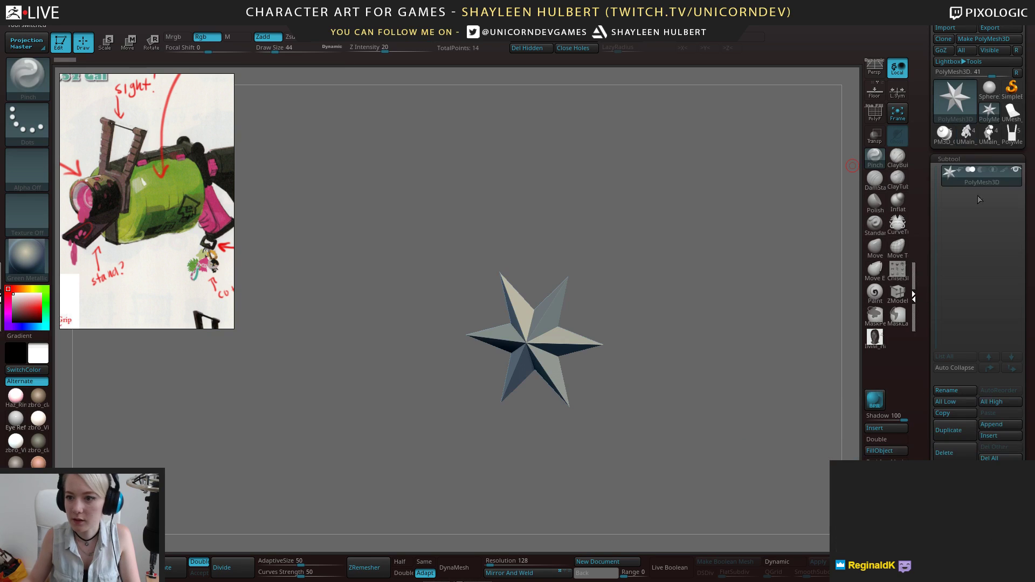
Delete all subtools of the spare PM3D_Cylinder3D1 barrel tool and of the UMesh_PM3D_Gear3D1 stand tool
{"action": "left_click", "coordinate": [949, 135]}
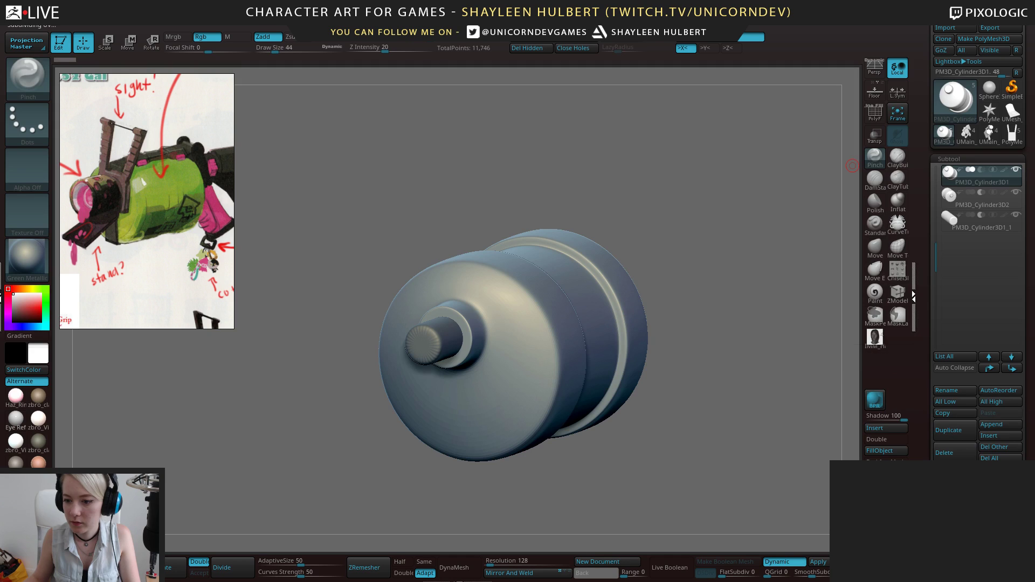
{"action": "left_click", "coordinate": [996, 461]}
{"action": "left_click", "coordinate": [970, 481]}
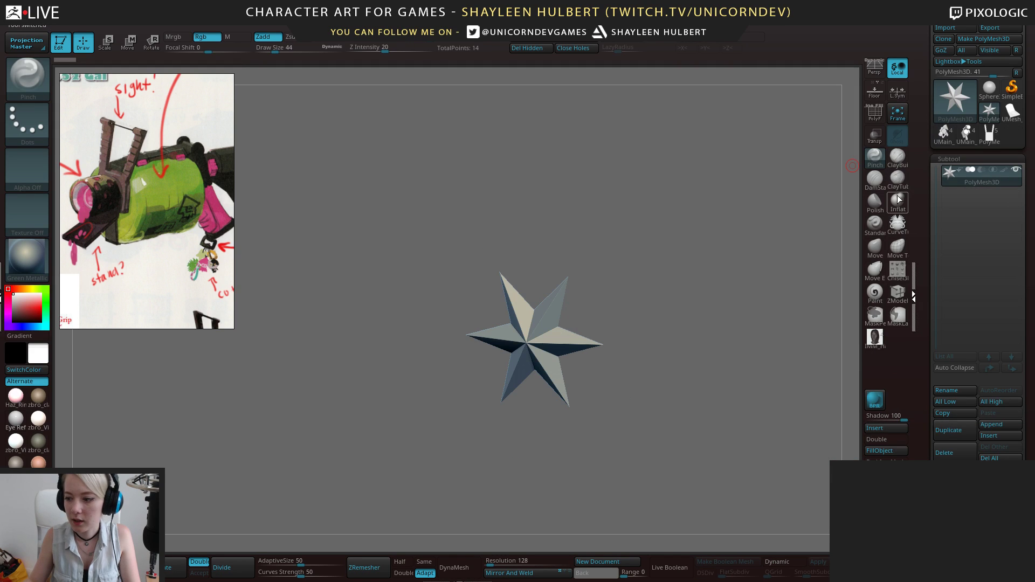
{"action": "left_click", "coordinate": [1012, 120]}
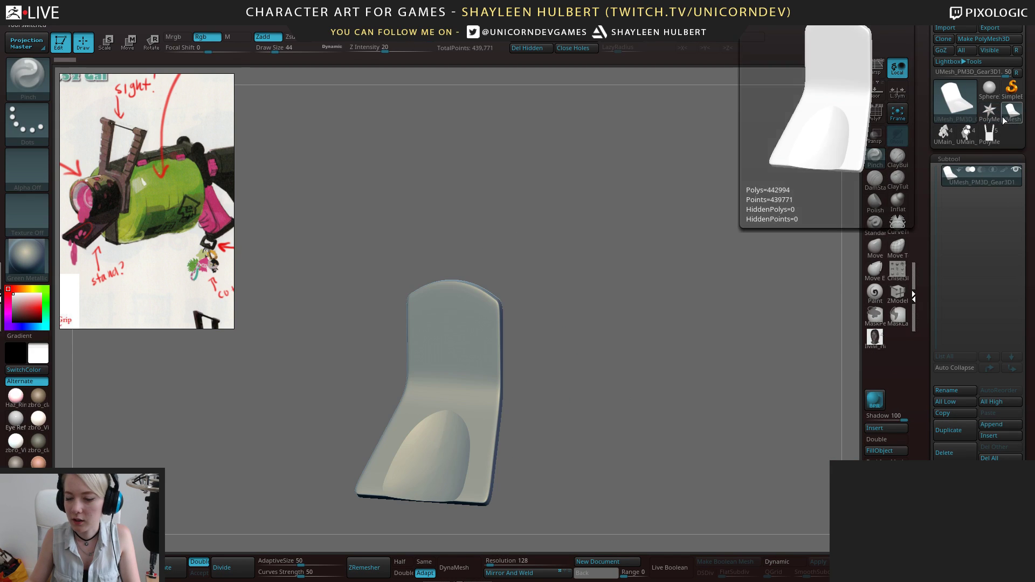
{"action": "left_click", "coordinate": [963, 455]}
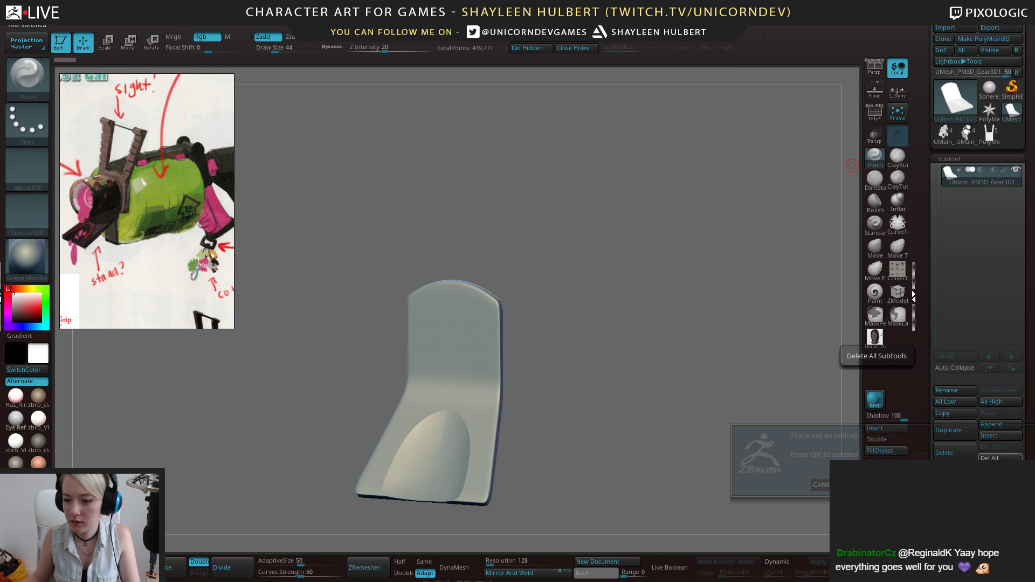
Compare the UMain_BlockIn1 tool with the current PolyMesh3D1 tool, checking their subtools and the sight post joints
{"action": "left_click", "coordinate": [941, 133]}
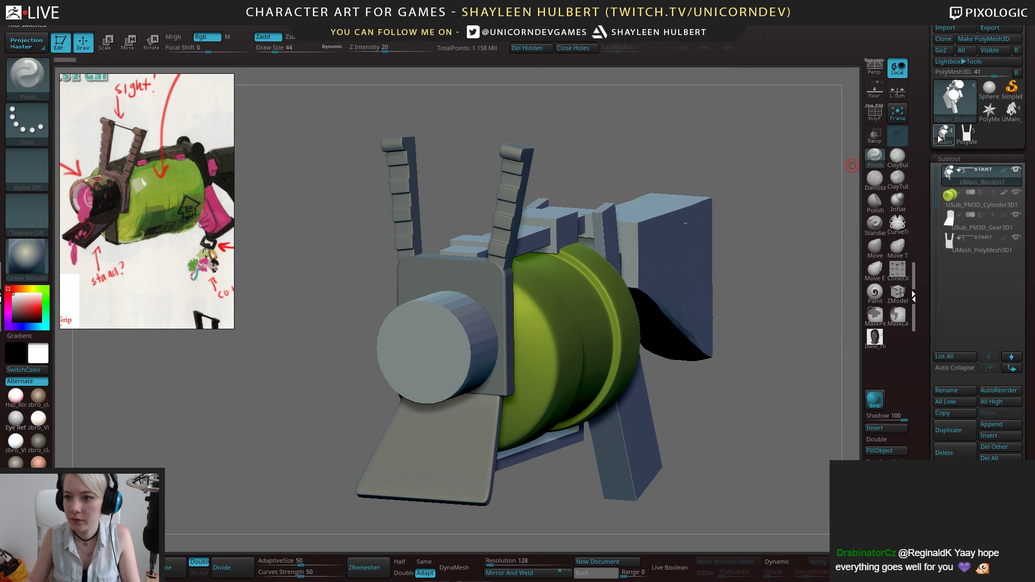
{"action": "left_click", "coordinate": [968, 141]}
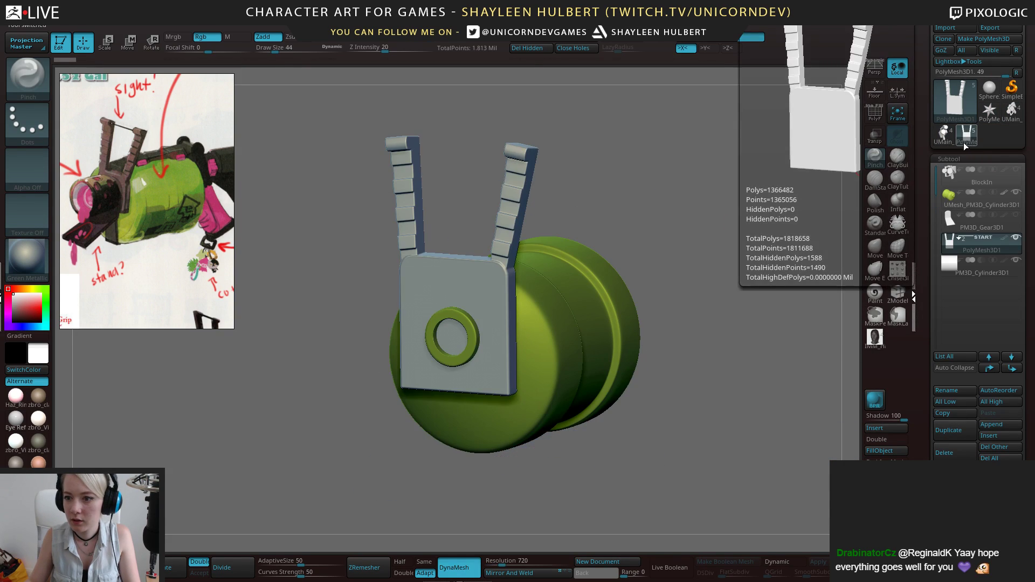
{"action": "left_click", "coordinate": [944, 139]}
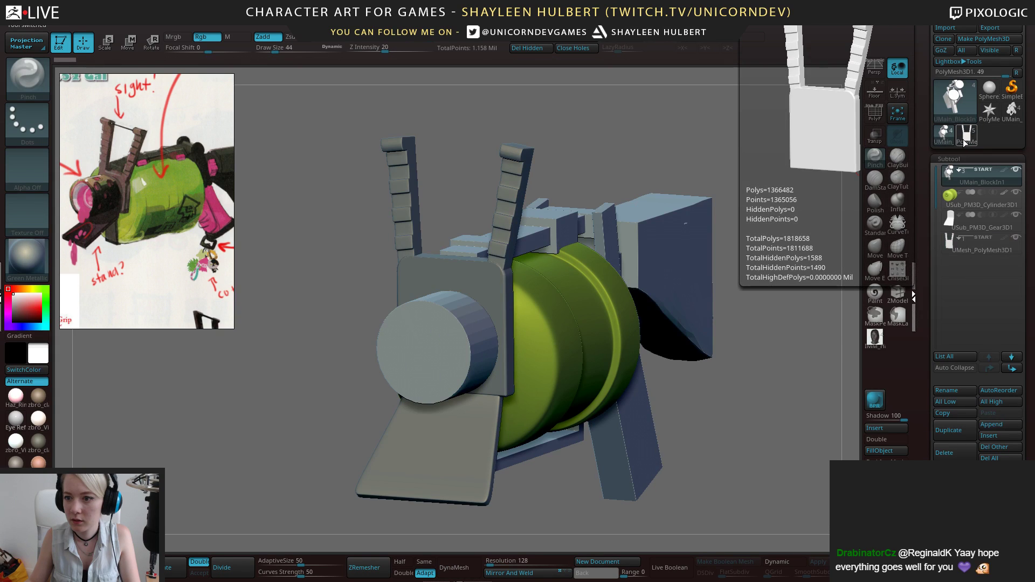
{"action": "mouse_move", "coordinate": [972, 250]}
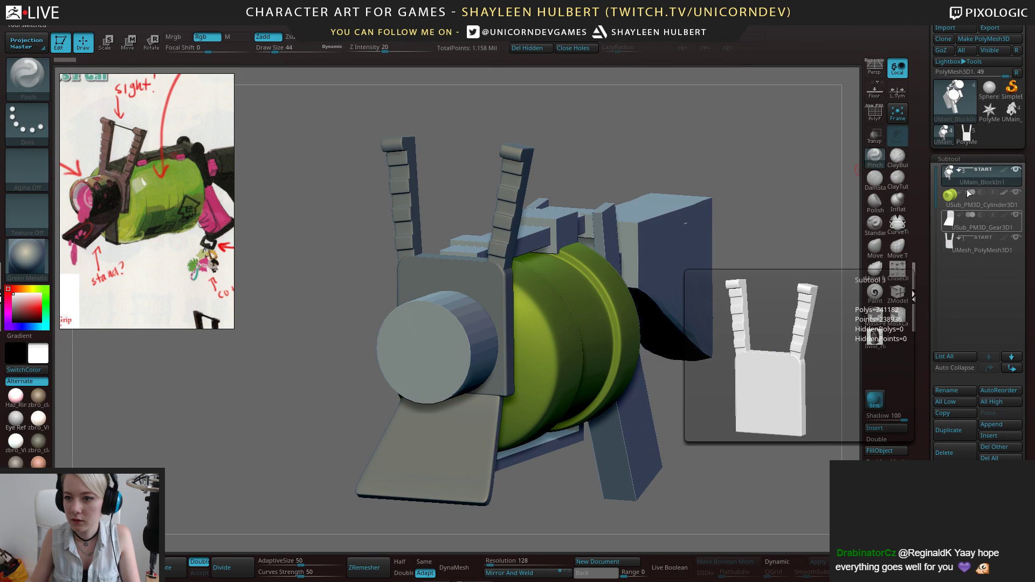
{"action": "left_click", "coordinate": [968, 141]}
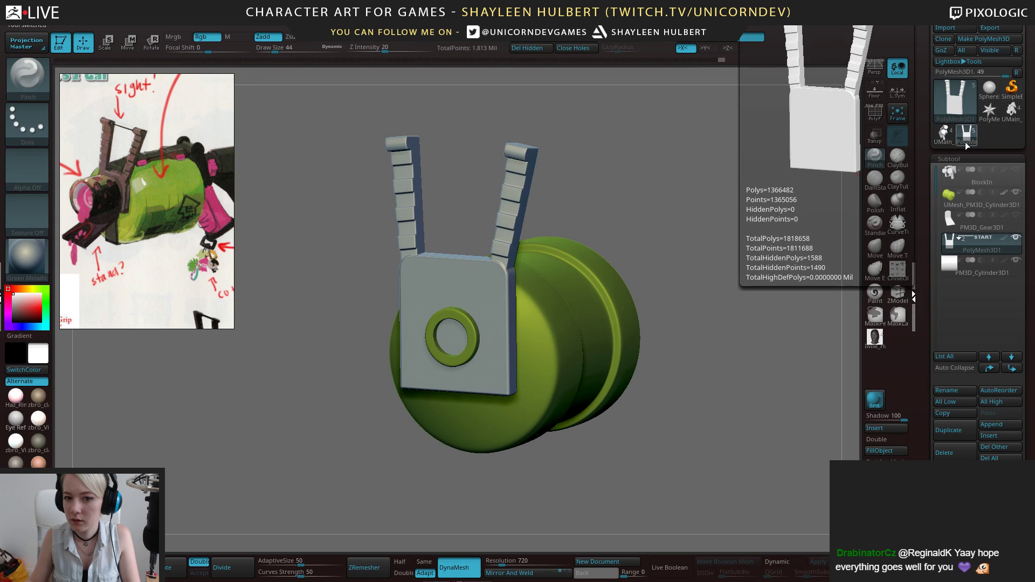
{"action": "left_click_drag", "start_coordinate": [727, 226], "coordinate": [712, 150], "text": "alt"}
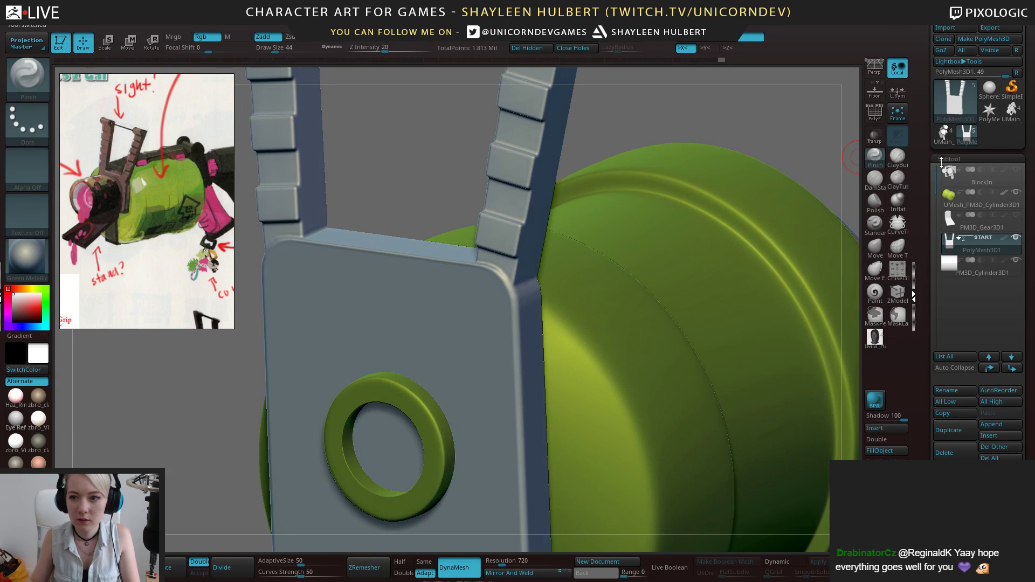
{"action": "left_click", "coordinate": [943, 141]}
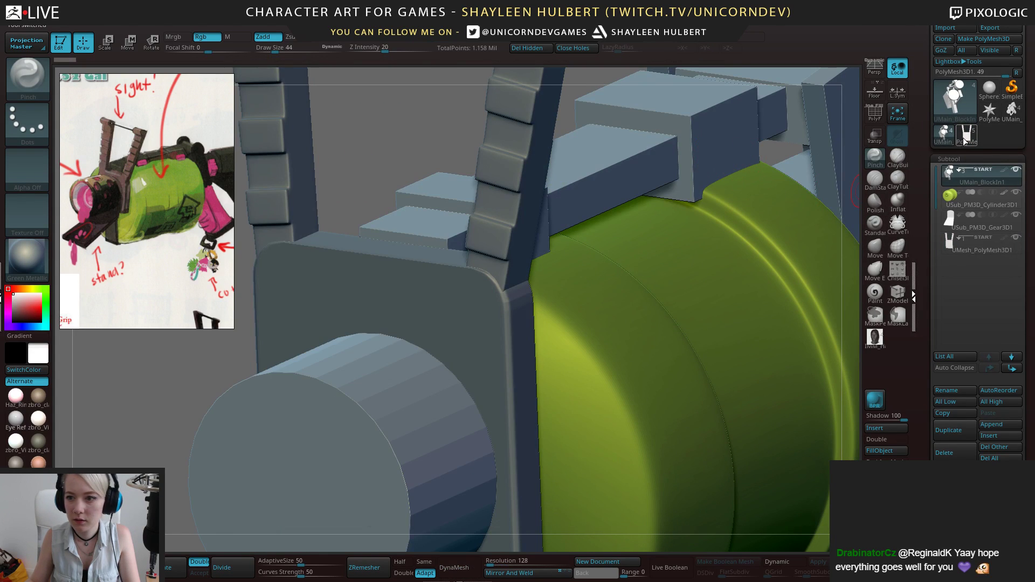
{"action": "left_click", "coordinate": [965, 140]}
{"action": "left_click", "coordinate": [946, 141]}
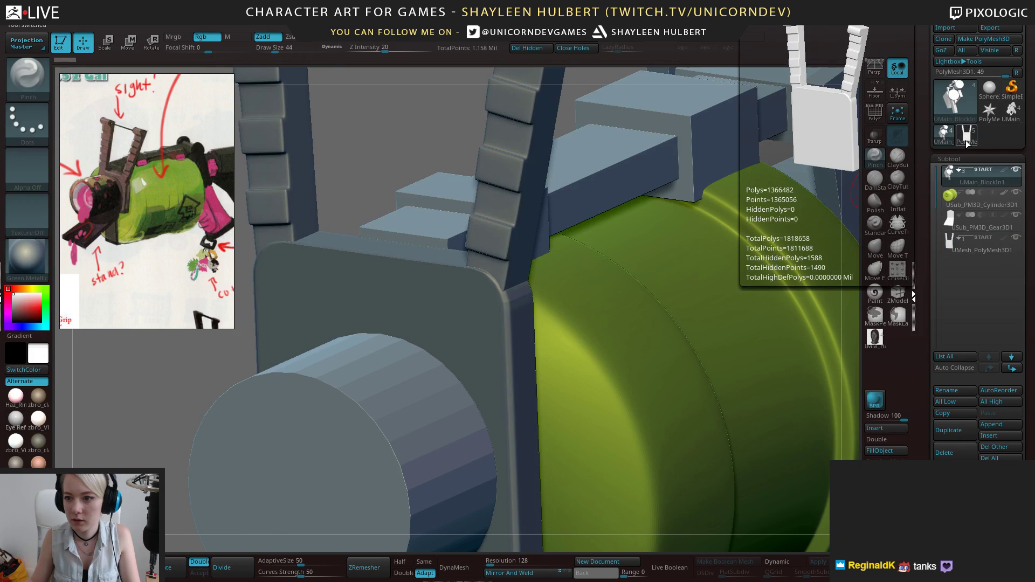
{"action": "left_click", "coordinate": [965, 140]}
{"action": "mouse_move", "coordinate": [966, 264]}
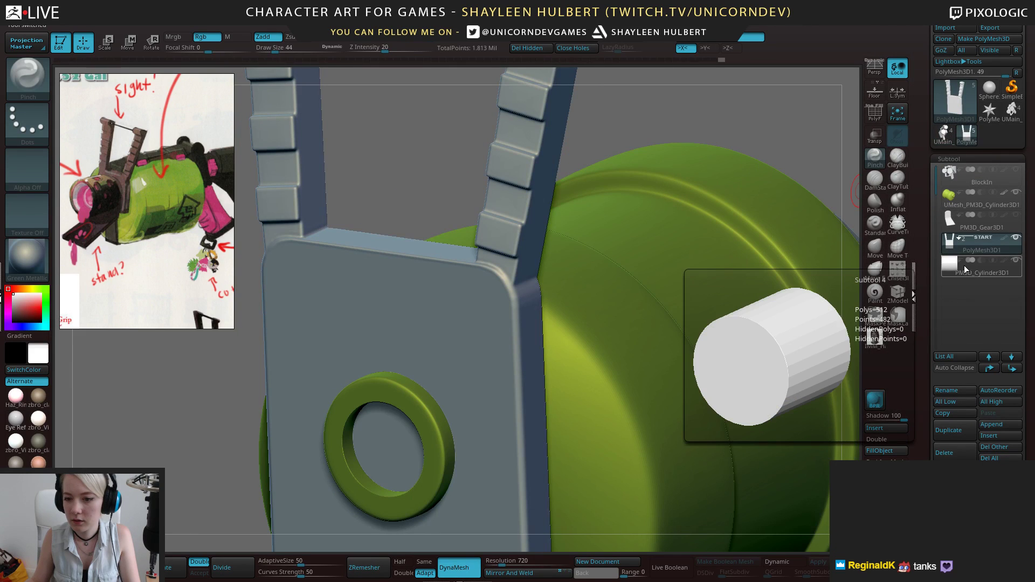
{"action": "left_click_drag", "start_coordinate": [809, 162], "coordinate": [787, 232], "text": "alt"}
Examine the plate and posts subtool in the UMain_BlockIn1 tool up close, and return to the PolyMesh3D1 tool
{"action": "left_click", "coordinate": [945, 144]}
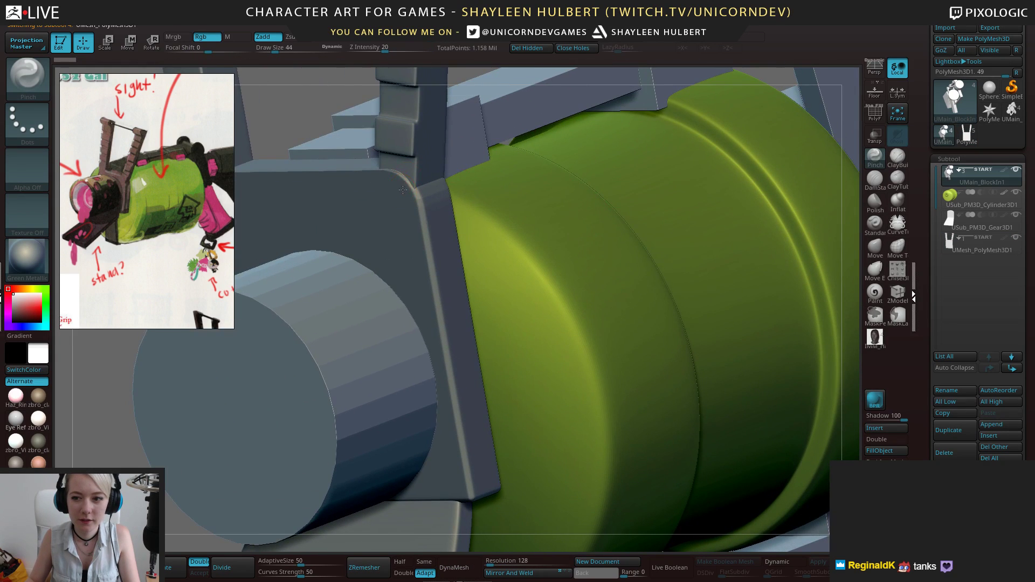
{"action": "left_click", "coordinate": [415, 179], "text": "alt"}
{"action": "left_click_drag", "start_coordinate": [314, 111], "coordinate": [385, 162], "text": "alt"}
{"action": "left_click_drag", "start_coordinate": [386, 162], "coordinate": [372, 162]}
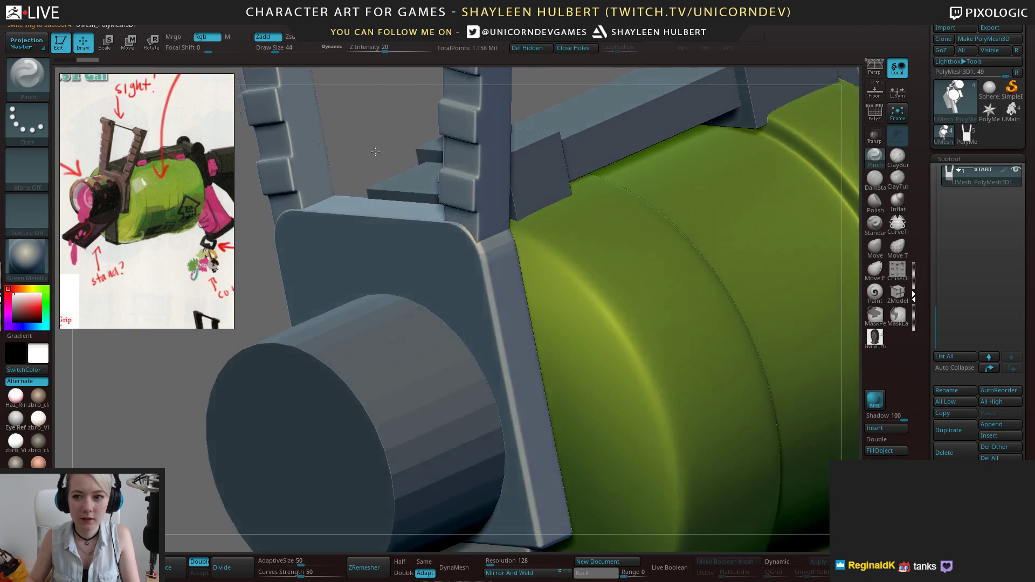
{"action": "left_click_drag", "start_coordinate": [936, 310], "coordinate": [938, 204]}
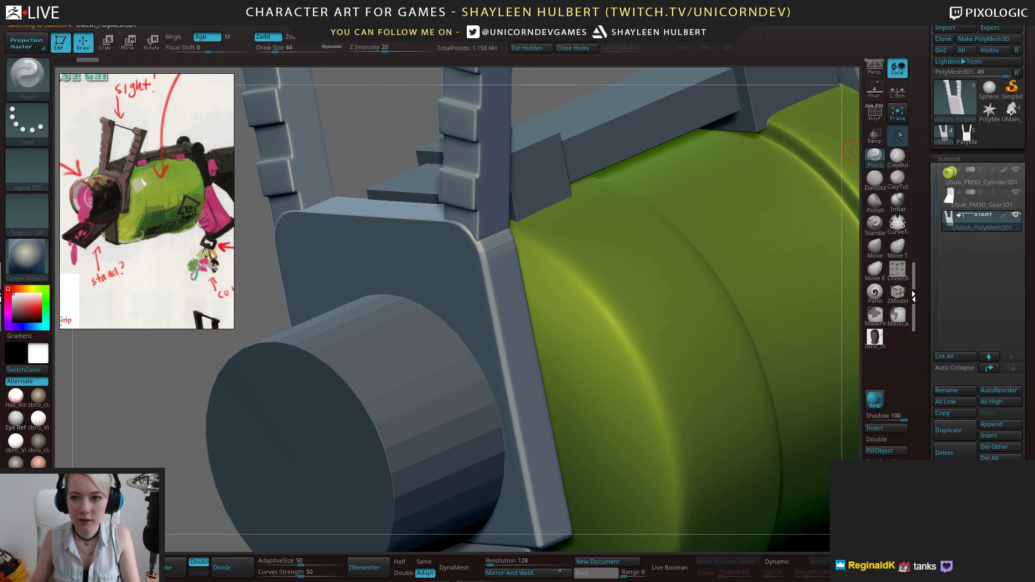
{"action": "left_click", "coordinate": [875, 115]}
{"action": "left_click", "coordinate": [875, 115]}
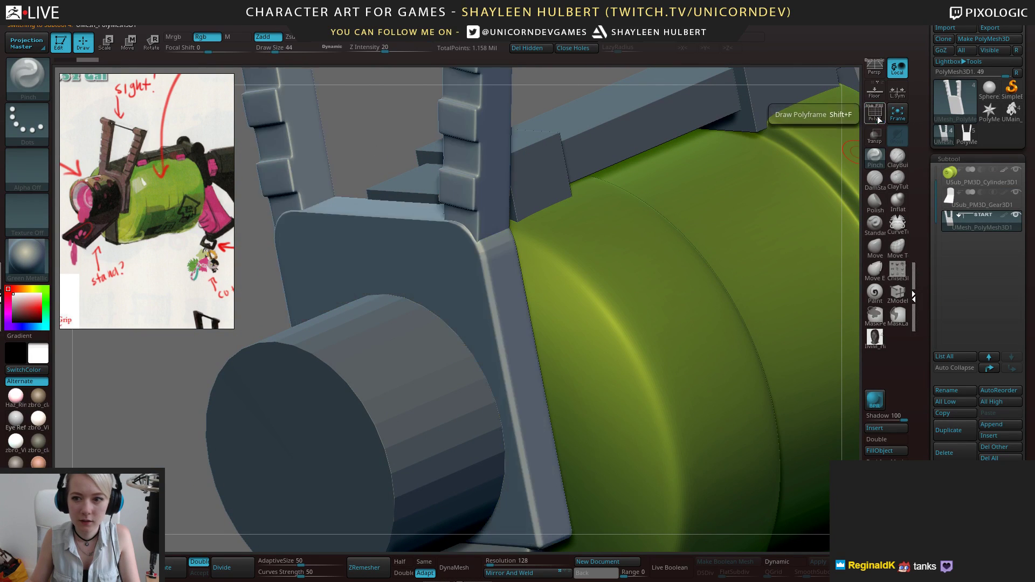
{"action": "left_click", "coordinate": [963, 139]}
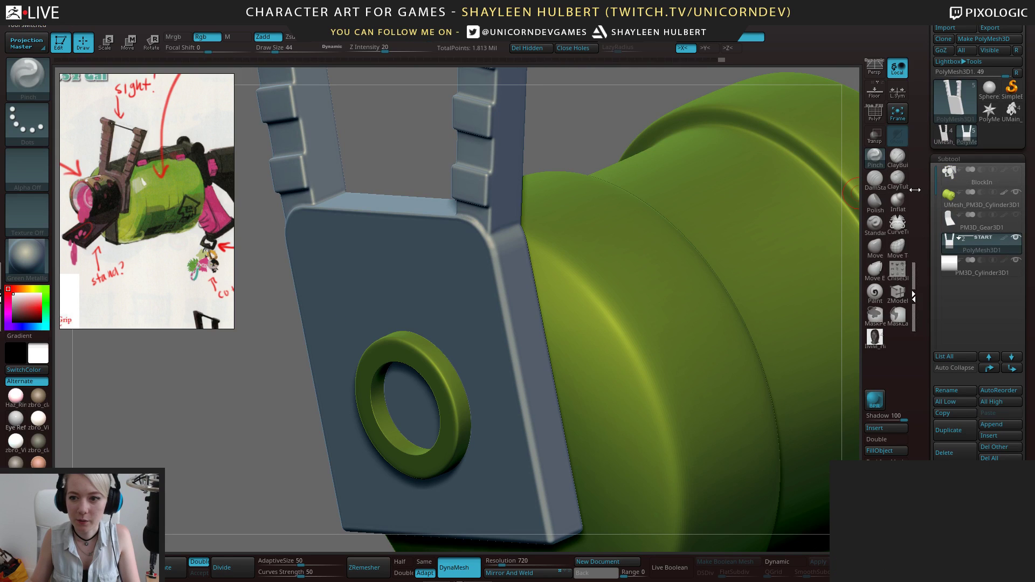
Delete the spare UMesh_PolyMesh3D1 tool with all its subtools
{"action": "left_click", "coordinate": [945, 138]}
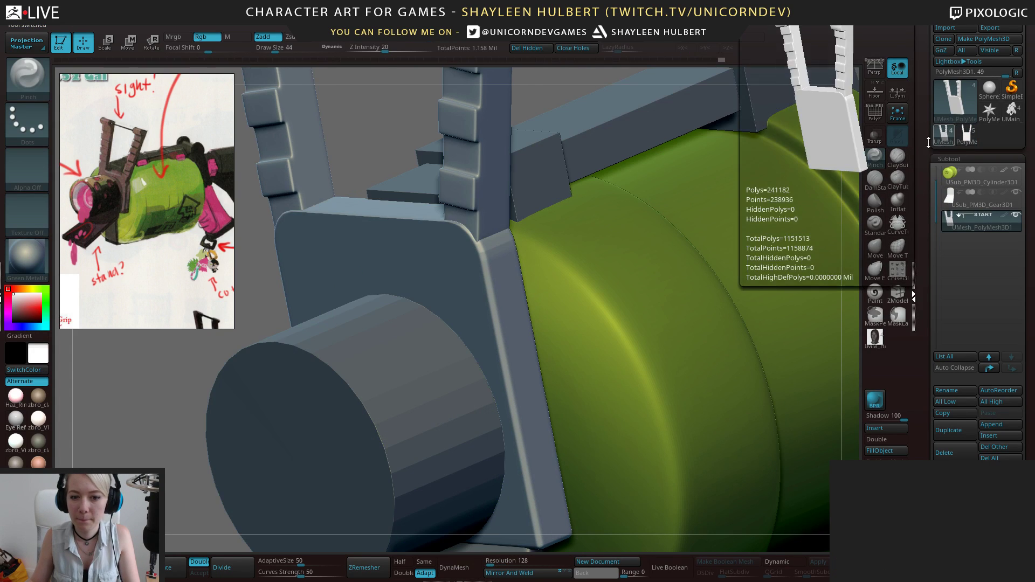
{"action": "left_click", "coordinate": [944, 453]}
{"action": "key", "text": "Return"}
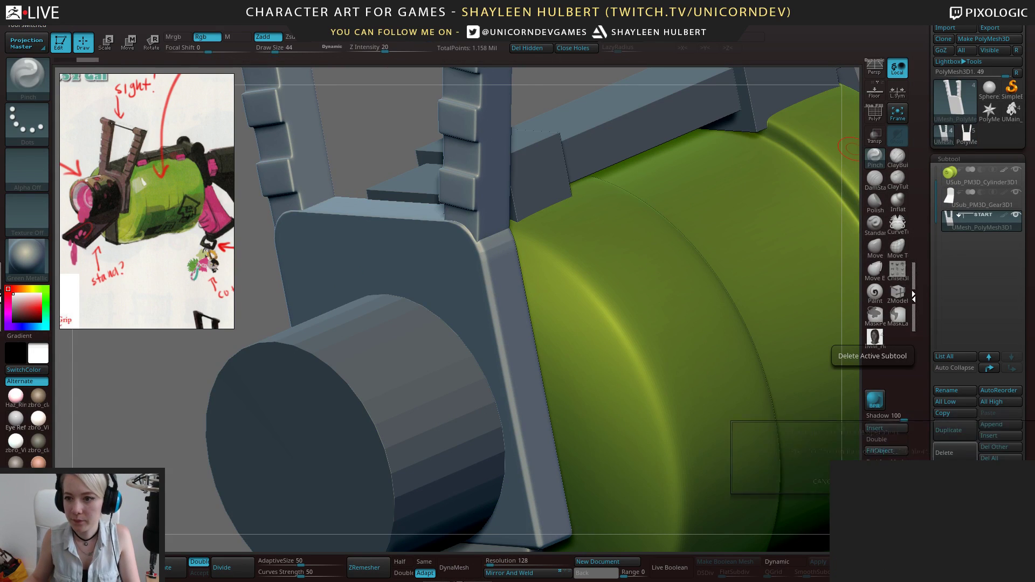
{"action": "left_click", "coordinate": [997, 458]}
{"action": "key", "text": "Return"}
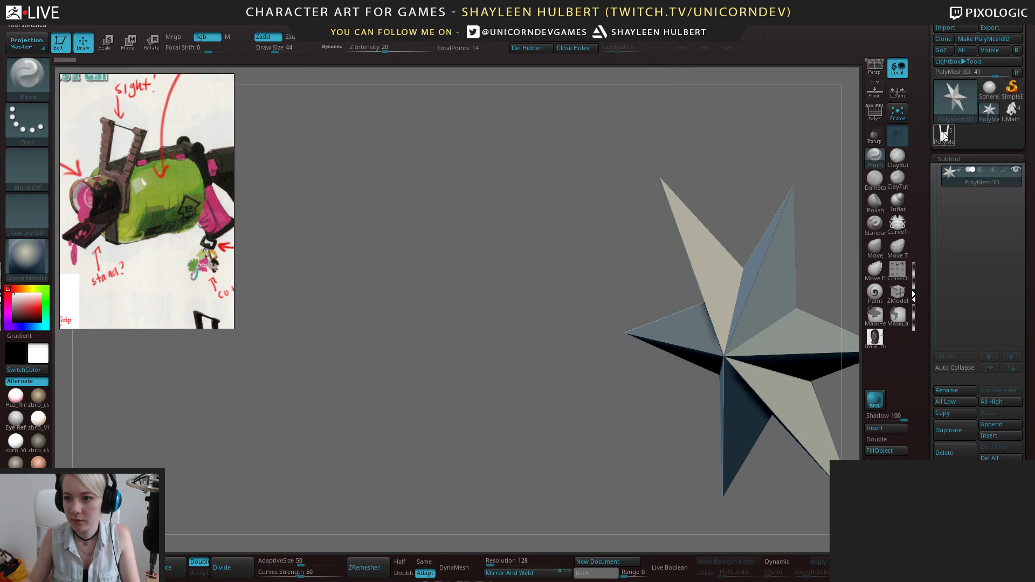
Return to the PolyMesh3D1 tool and show its BlockIn subtool again with the rest of the gun
{"action": "left_click", "coordinate": [944, 136]}
{"action": "right_click_drag", "start_coordinate": [327, 293], "coordinate": [324, 243], "text": "ctrl"}
{"action": "right_click_drag", "start_coordinate": [496, 259], "coordinate": [523, 248]}
{"action": "left_click", "coordinate": [1017, 170]}
{"action": "right_click_drag", "start_coordinate": [755, 190], "coordinate": [642, 164]}
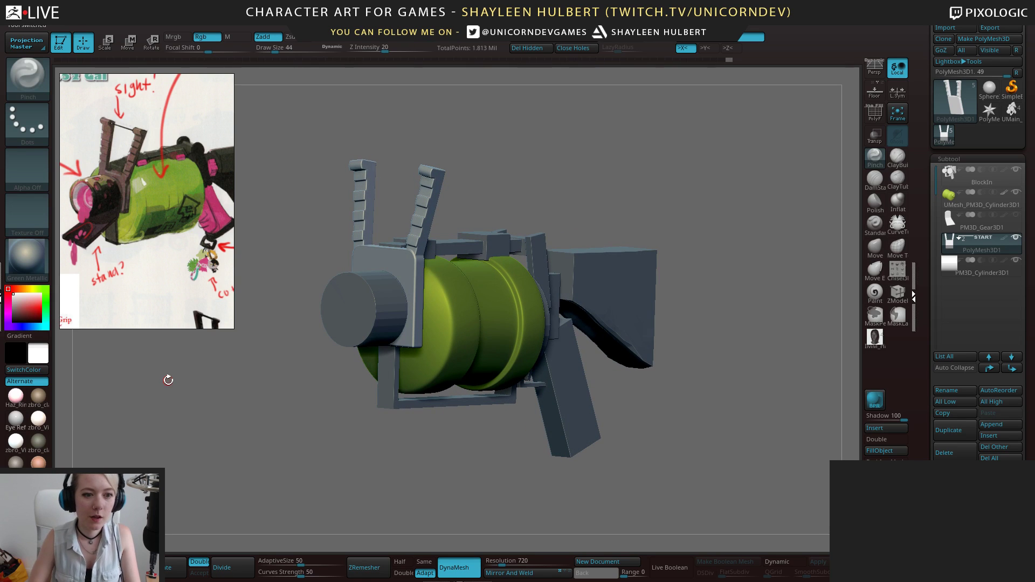
Examine the hanging charm and its clip below the grip in the coloured concept reference
{"action": "middle_click_drag", "start_coordinate": [199, 267], "coordinate": [144, 280]}
{"action": "scroll", "coordinate": [180, 278], "scroll_direction": "up", "scroll_amount": 3}
{"action": "scroll", "coordinate": [160, 266], "scroll_direction": "up", "scroll_amount": 4}
{"action": "scroll", "coordinate": [157, 267], "scroll_direction": "up", "scroll_amount": 3}
{"action": "scroll", "coordinate": [140, 264], "scroll_direction": "down", "scroll_amount": 3}
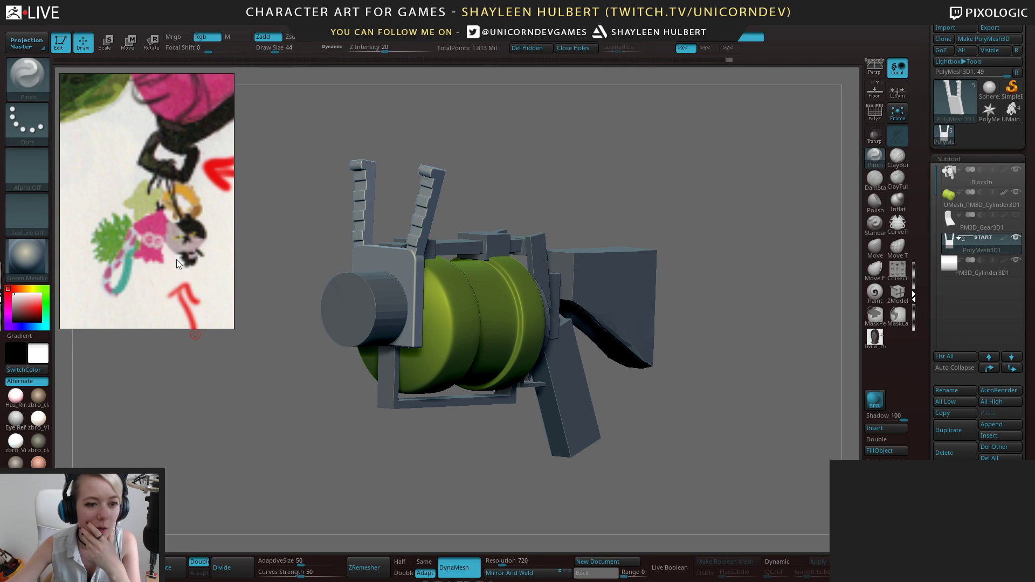
{"action": "scroll", "coordinate": [158, 241], "scroll_direction": "down", "scroll_amount": 5}
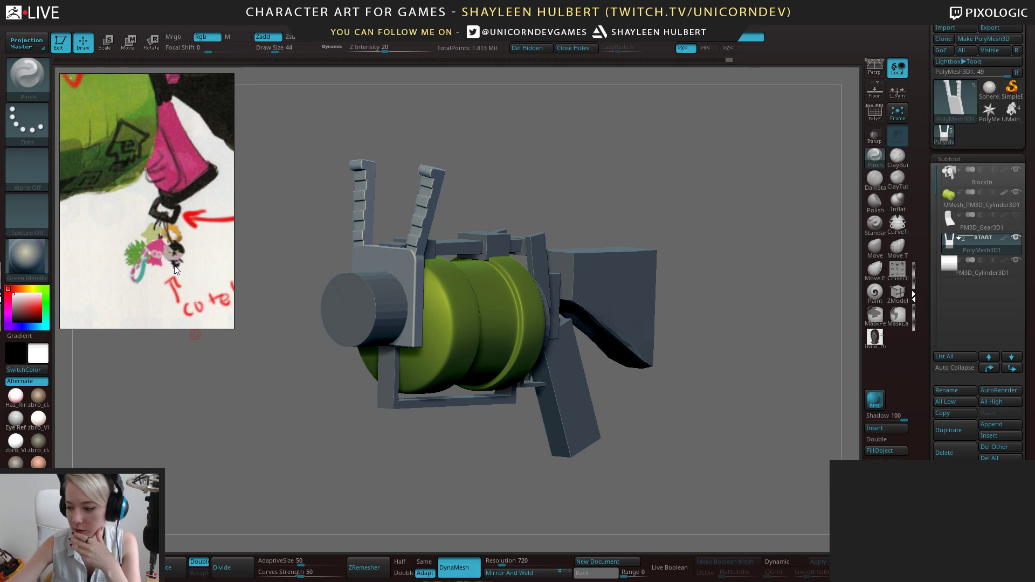
{"action": "middle_click_drag", "start_coordinate": [159, 259], "coordinate": [165, 257]}
{"action": "scroll", "coordinate": [181, 245], "scroll_direction": "up", "scroll_amount": 4}
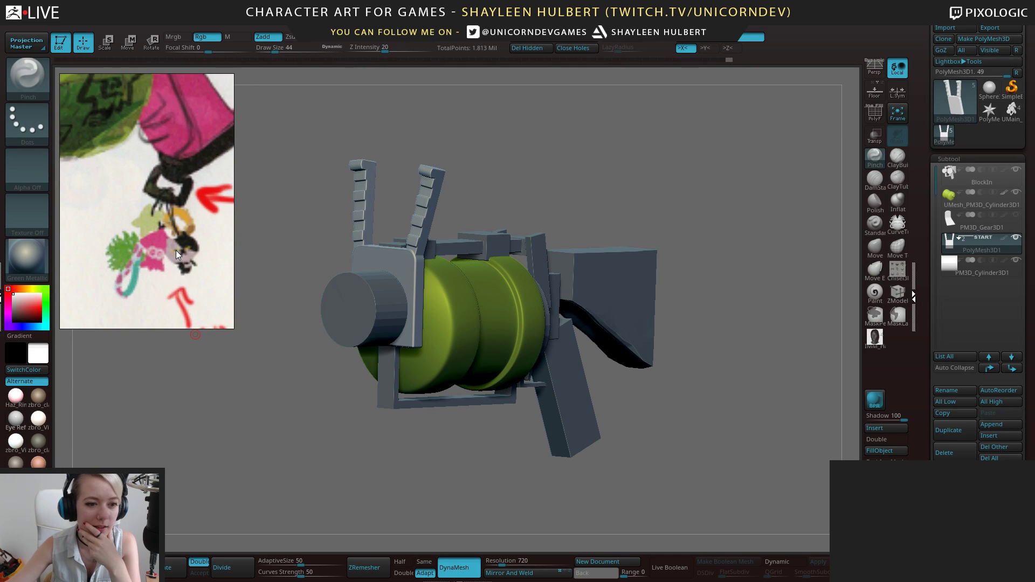
{"action": "scroll", "coordinate": [147, 233], "scroll_direction": "down", "scroll_amount": 3}
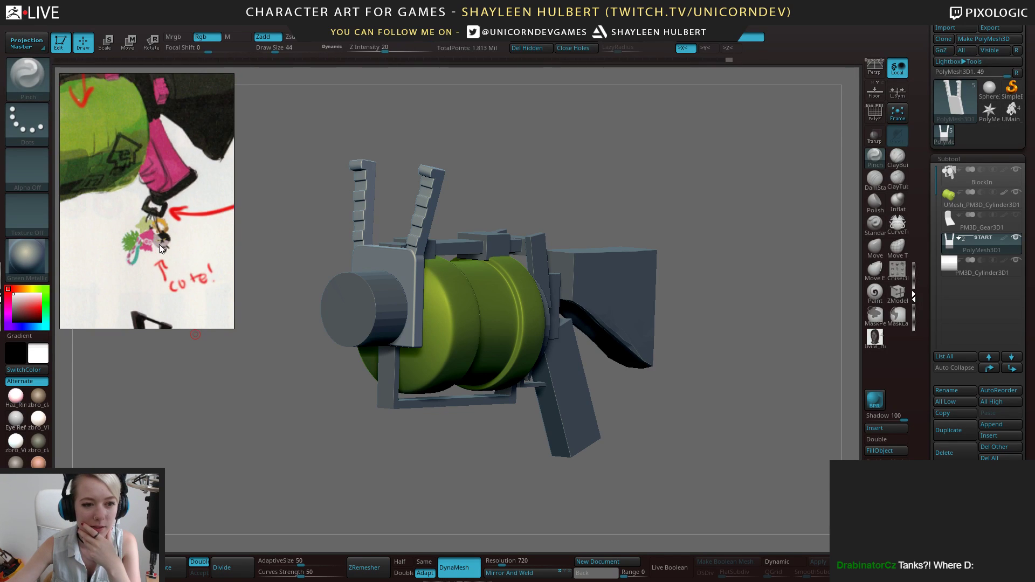
{"action": "scroll", "coordinate": [159, 245], "scroll_direction": "down", "scroll_amount": 2}
{"action": "scroll", "coordinate": [160, 244], "scroll_direction": "down", "scroll_amount": 1}
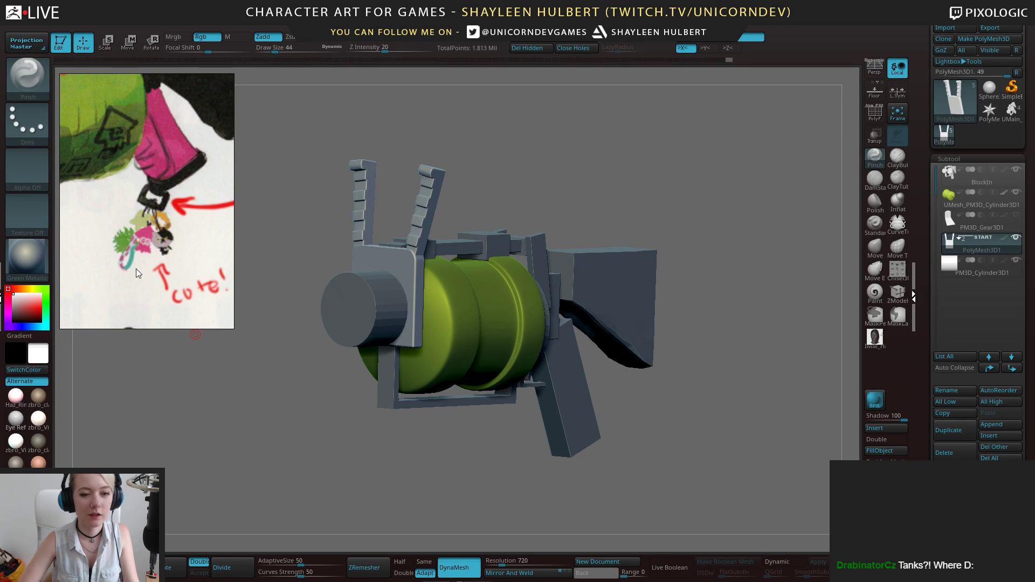
Insert a Cylinder3D as a new subtool after the sight plate subtool
{"action": "left_click_drag", "start_coordinate": [196, 334], "coordinate": [857, 363]}
{"action": "left_click", "coordinate": [886, 428]}
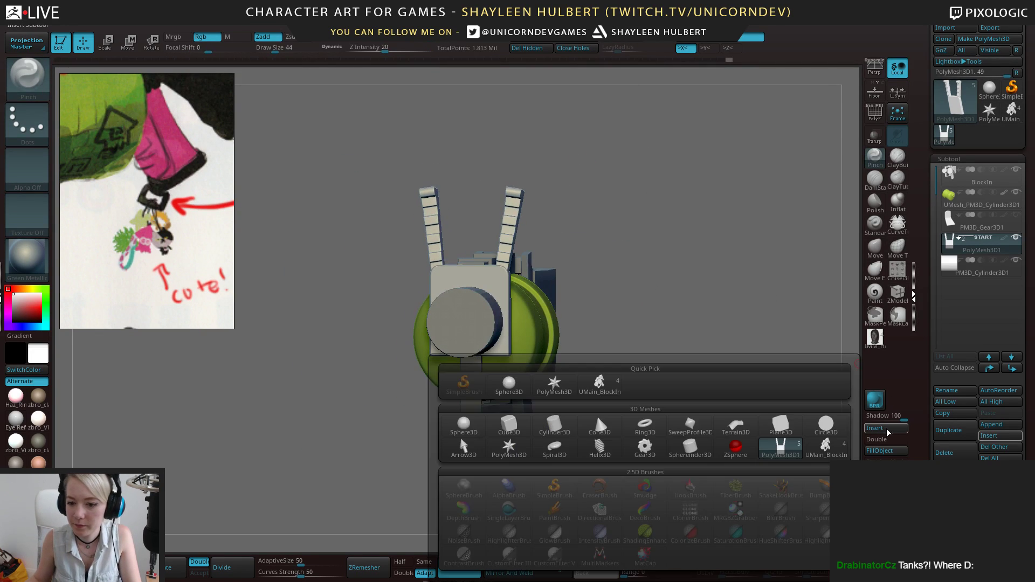
{"action": "left_click", "coordinate": [873, 430]}
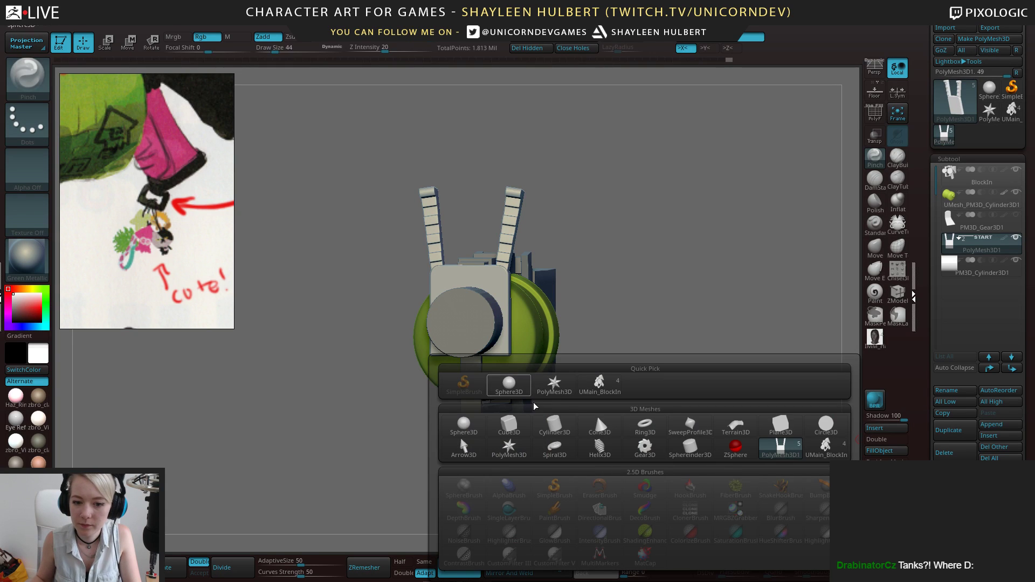
{"action": "left_click", "coordinate": [555, 426]}
{"action": "left_click_drag", "start_coordinate": [593, 358], "coordinate": [621, 287]}
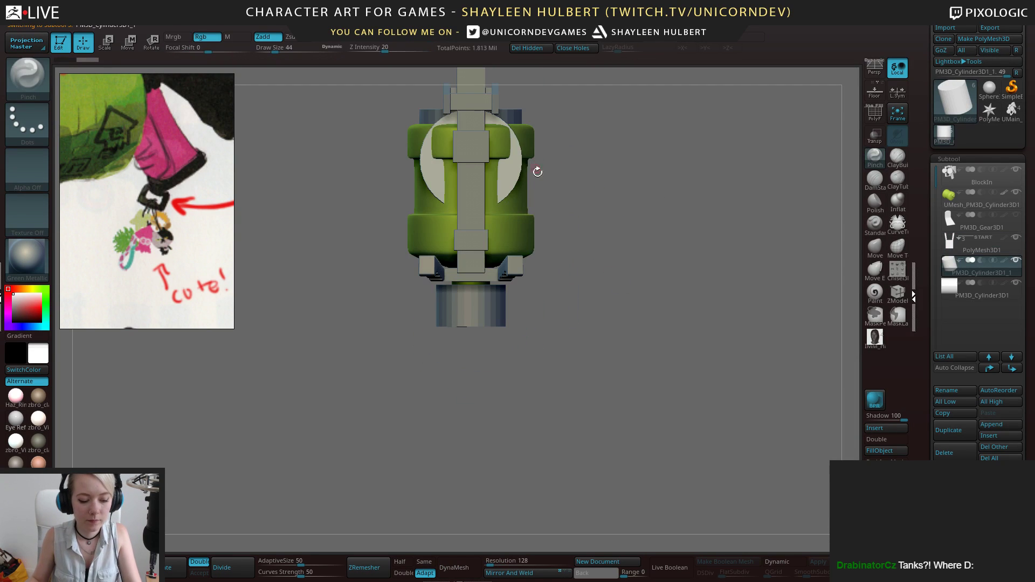
Rotate the new cylinder crosswise to the barrel, move it out in front and scale it down to a thin rod
{"action": "key", "text": "r"}
{"action": "left_click_drag", "start_coordinate": [561, 216], "coordinate": [650, 200], "text": "shift"}
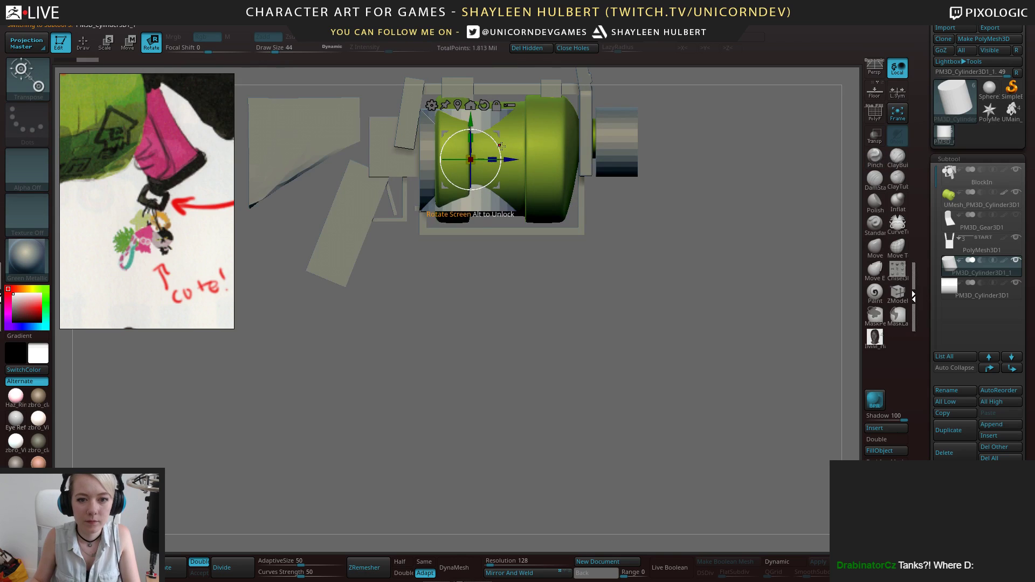
{"action": "left_click_drag", "start_coordinate": [500, 144], "coordinate": [487, 190]}
{"action": "left_click_drag", "start_coordinate": [517, 160], "coordinate": [514, 280]}
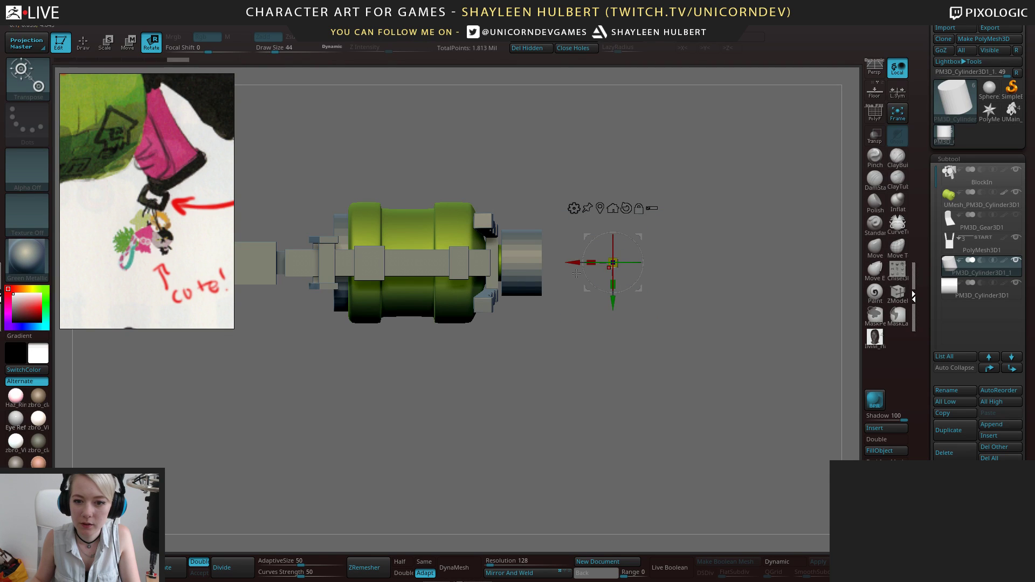
{"action": "left_click_drag", "start_coordinate": [614, 264], "coordinate": [596, 274]}
{"action": "right_click_drag", "start_coordinate": [679, 265], "coordinate": [639, 290], "text": "ctrl"}
{"action": "left_click_drag", "start_coordinate": [620, 265], "coordinate": [614, 332]}
{"action": "key", "text": "ctrl+z"}
{"action": "left_click_drag", "start_coordinate": [614, 296], "coordinate": [633, 195]}
Position the thin rod as a crossbar between the tips of the two sight posts
{"action": "key", "text": "w"}
{"action": "left_click_drag", "start_coordinate": [518, 114], "coordinate": [554, 271], "text": "alt"}
{"action": "left_click_drag", "start_coordinate": [697, 382], "coordinate": [697, 316]}
{"action": "left_click_drag", "start_coordinate": [655, 276], "coordinate": [426, 237]}
{"action": "left_click_drag", "start_coordinate": [463, 315], "coordinate": [463, 296]}
{"action": "left_click_drag", "start_coordinate": [684, 231], "coordinate": [478, 220]}
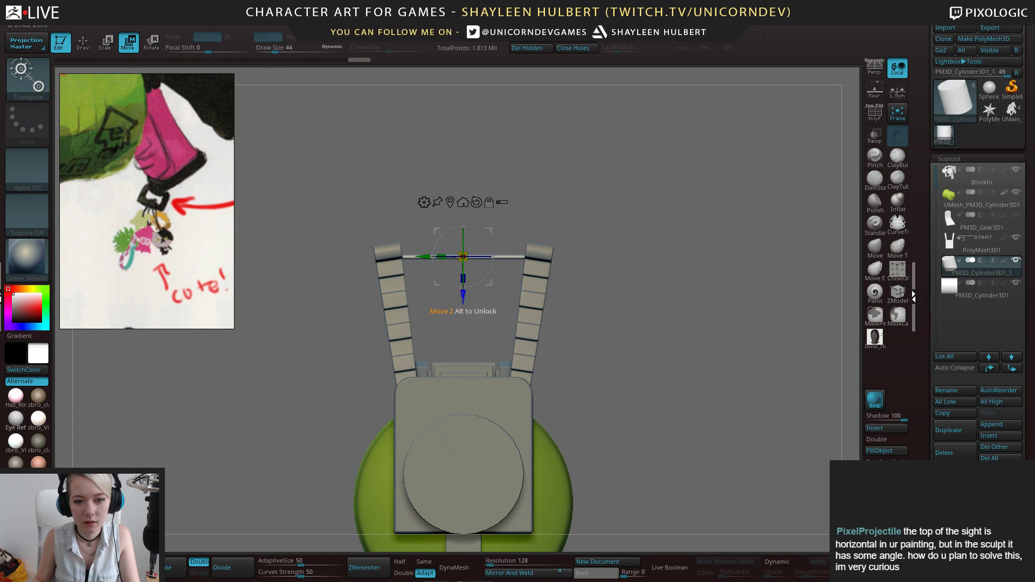
{"action": "left_click_drag", "start_coordinate": [462, 296], "coordinate": [464, 289]}
{"action": "left_click_drag", "start_coordinate": [620, 215], "coordinate": [516, 207]}
{"action": "left_click_drag", "start_coordinate": [465, 253], "coordinate": [405, 250]}
{"action": "mouse_move", "coordinate": [399, 253]}
{"action": "left_mouse_down"}
{"action": "mouse_move", "coordinate": [337, 252]}
{"action": "mouse_move", "coordinate": [360, 244]}
{"action": "mouse_move", "coordinate": [390, 255]}
{"action": "left_mouse_up"}
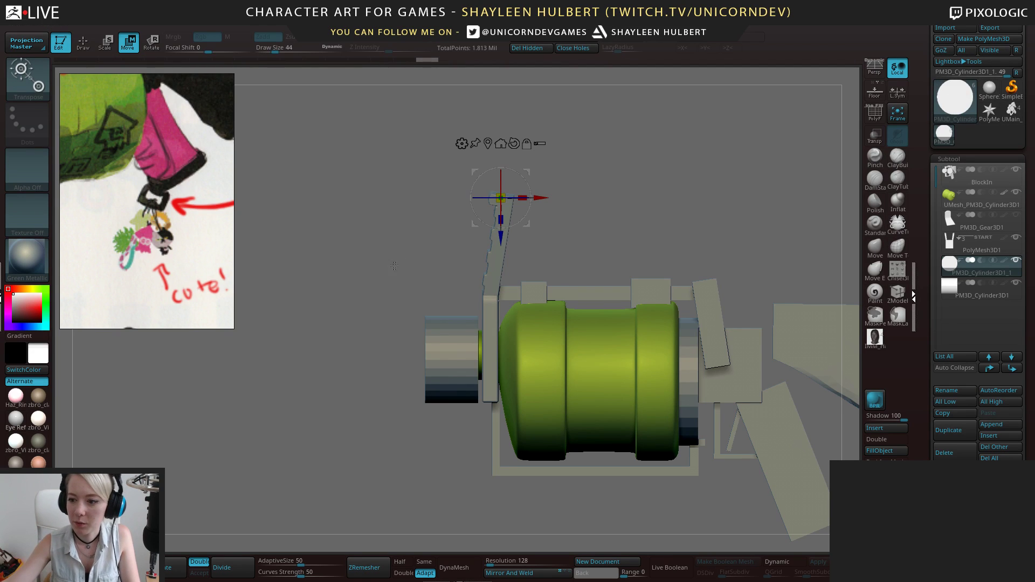
Examine the sight's side sketch and the coloured concept's crossbar, widening the reference window for a larger view
{"action": "scroll", "coordinate": [131, 201], "scroll_direction": "down", "scroll_amount": 4}
{"action": "mouse_move", "coordinate": [132, 201]}
{"action": "middle_mouse_down"}
{"action": "mouse_move", "coordinate": [198, 220]}
{"action": "mouse_move", "coordinate": [179, 193]}
{"action": "mouse_move", "coordinate": [259, 224]}
{"action": "middle_mouse_up"}
{"action": "scroll", "coordinate": [199, 220], "scroll_direction": "down", "scroll_amount": 3}
{"action": "scroll", "coordinate": [165, 163], "scroll_direction": "up", "scroll_amount": 4}
{"action": "scroll", "coordinate": [165, 162], "scroll_direction": "up", "scroll_amount": 2}
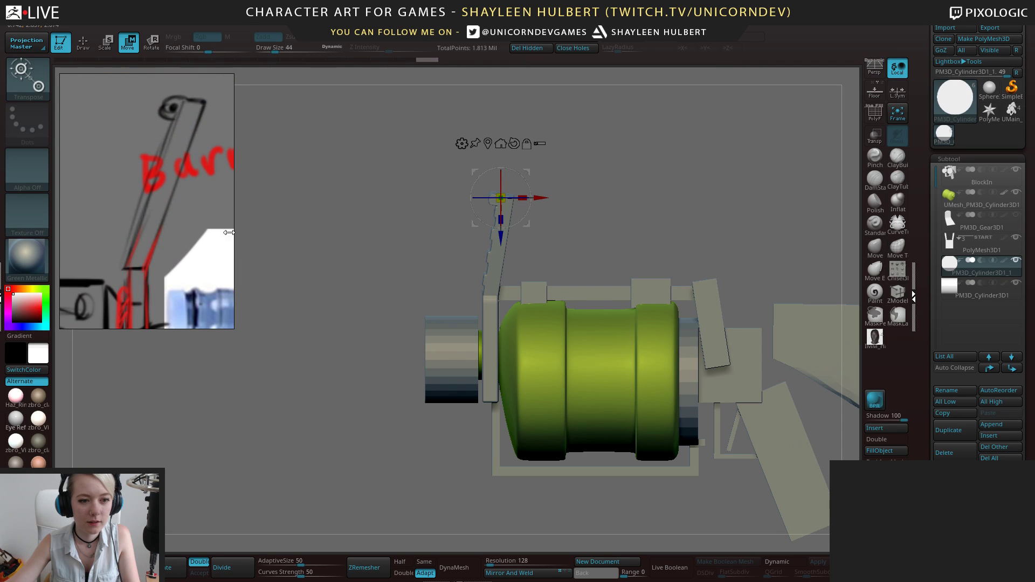
{"action": "left_click_drag", "start_coordinate": [232, 226], "coordinate": [356, 235]}
{"action": "middle_click_drag", "start_coordinate": [295, 239], "coordinate": [248, 242]}
{"action": "scroll", "coordinate": [245, 240], "scroll_direction": "down", "scroll_amount": 4}
{"action": "middle_click_drag", "start_coordinate": [339, 232], "coordinate": [193, 218]}
{"action": "scroll", "coordinate": [193, 217], "scroll_direction": "up", "scroll_amount": 3}
{"action": "scroll", "coordinate": [206, 223], "scroll_direction": "up", "scroll_amount": 2}
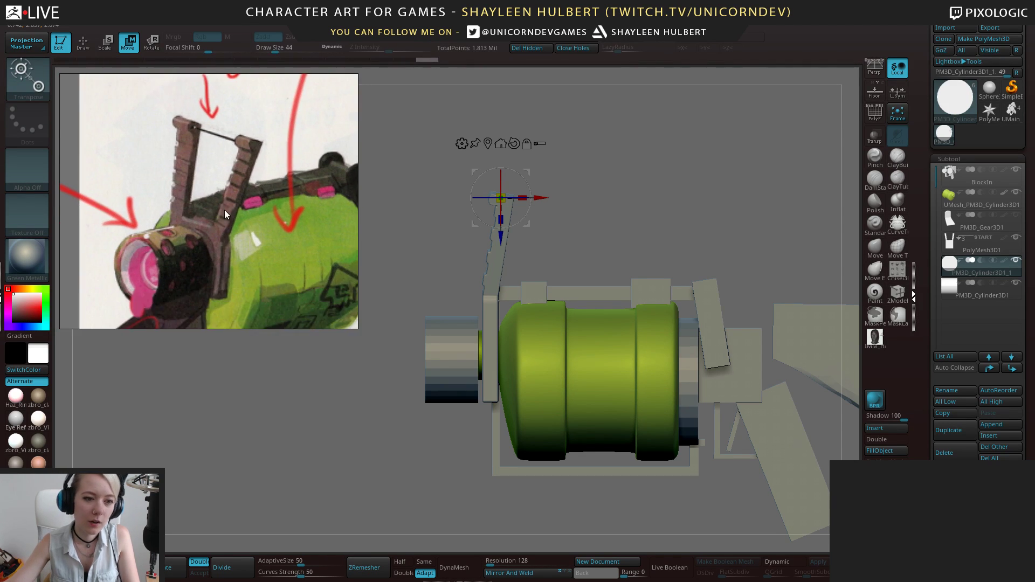
{"action": "scroll", "coordinate": [205, 204], "scroll_direction": "down", "scroll_amount": 3}
{"action": "mouse_move", "coordinate": [149, 215]}
{"action": "middle_mouse_down"}
{"action": "mouse_move", "coordinate": [342, 236]}
{"action": "mouse_move", "coordinate": [75, 239]}
{"action": "middle_mouse_up"}
{"action": "scroll", "coordinate": [198, 212], "scroll_direction": "up", "scroll_amount": 1}
{"action": "scroll", "coordinate": [196, 210], "scroll_direction": "up", "scroll_amount": 1}
Turn on perspective and check the crossbar between the sight posts from several angles
{"action": "left_click_drag", "start_coordinate": [432, 236], "coordinate": [449, 306]}
{"action": "left_click_drag", "start_coordinate": [588, 257], "coordinate": [489, 280]}
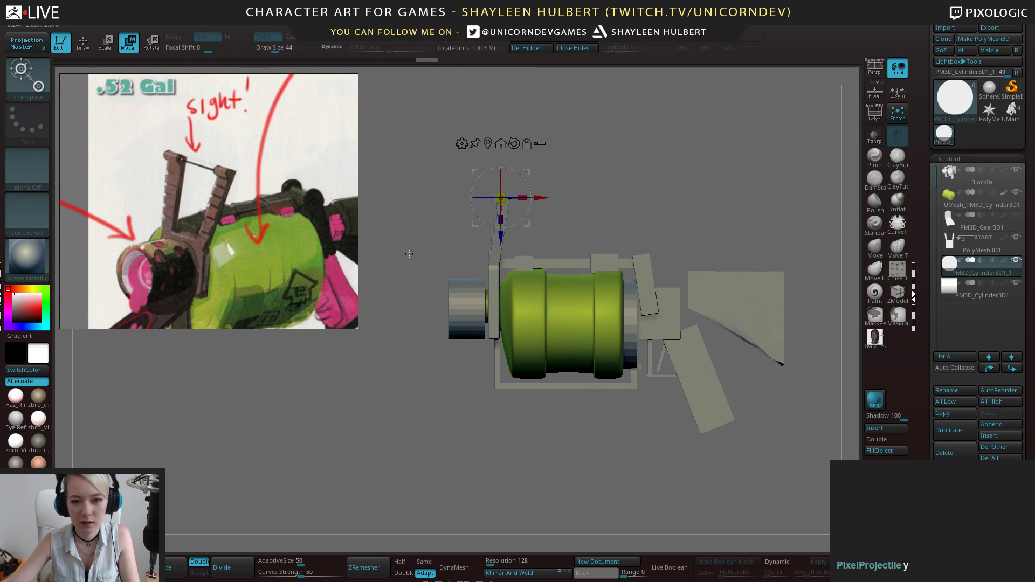
{"action": "left_click_drag", "start_coordinate": [411, 229], "coordinate": [413, 256], "text": "alt"}
{"action": "left_click_drag", "start_coordinate": [413, 255], "coordinate": [427, 255]}
{"action": "left_click_drag", "start_coordinate": [619, 208], "coordinate": [580, 241]}
{"action": "key", "text": "p"}
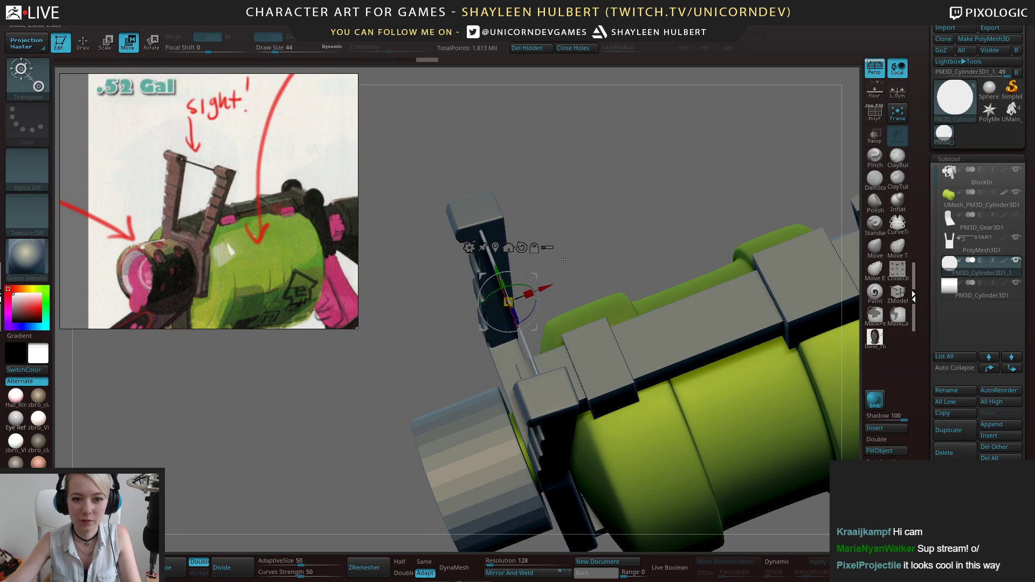
{"action": "left_click_drag", "start_coordinate": [550, 287], "coordinate": [637, 190]}
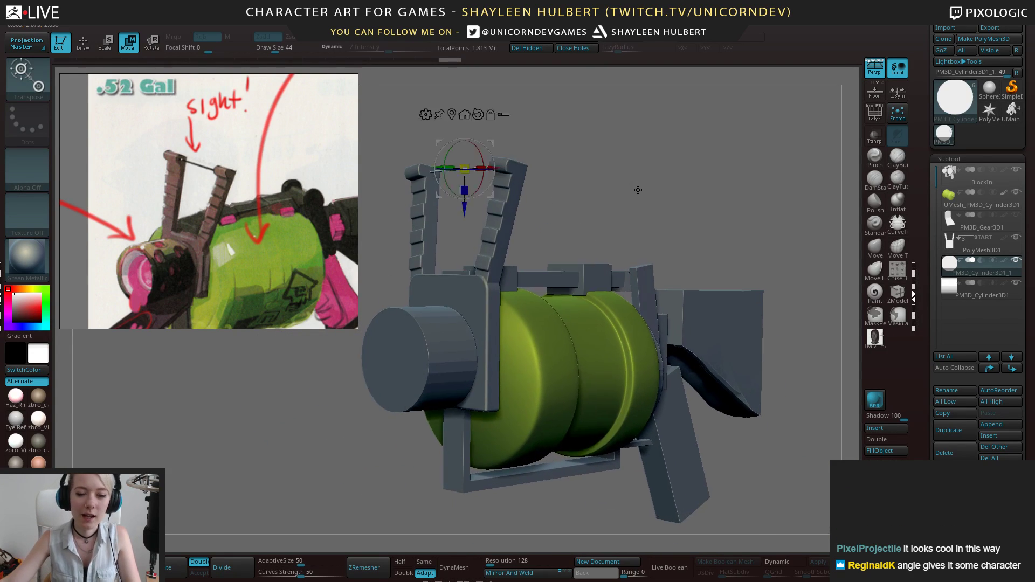
Try another material on the gun and settle on the light zbro_Viewport material
{"action": "left_click", "coordinate": [37, 397]}
{"action": "left_click_drag", "start_coordinate": [281, 399], "coordinate": [261, 419]}
{"action": "left_click", "coordinate": [17, 444]}
{"action": "left_click_drag", "start_coordinate": [577, 186], "coordinate": [626, 200]}
Compare the whole gun with the coloured concept, narrowing the reference window around the concept image
{"action": "scroll", "coordinate": [190, 236], "scroll_direction": "down", "scroll_amount": 6}
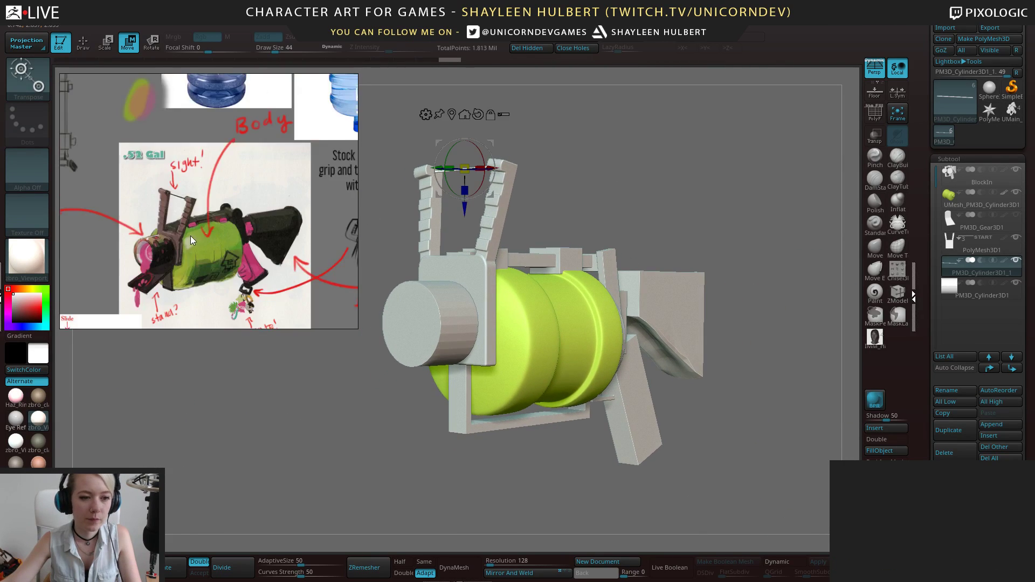
{"action": "scroll", "coordinate": [183, 225], "scroll_direction": "up", "scroll_amount": 6}
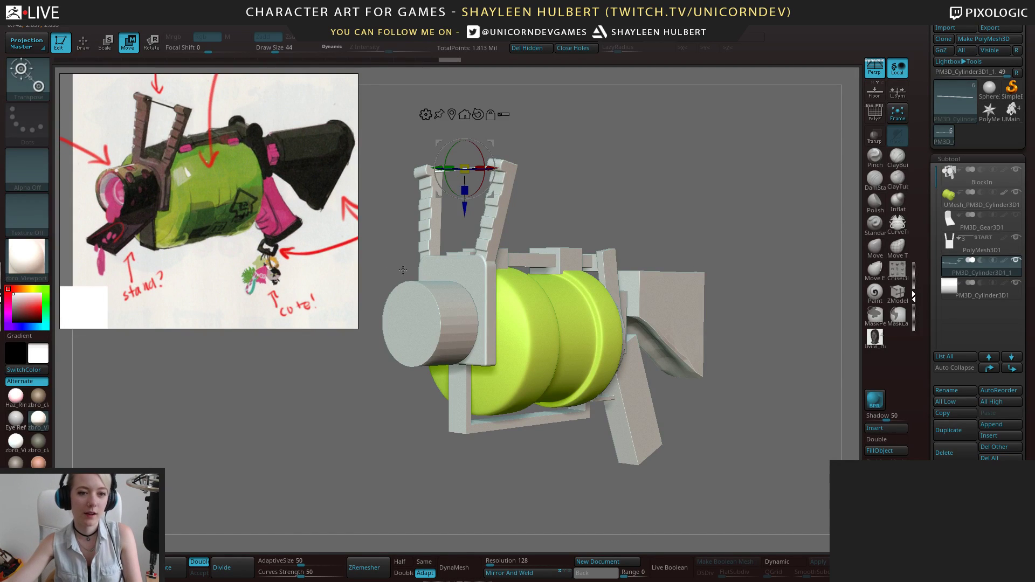
{"action": "left_click_drag", "start_coordinate": [358, 280], "coordinate": [299, 281]}
{"action": "middle_click_drag", "start_coordinate": [193, 282], "coordinate": [167, 288]}
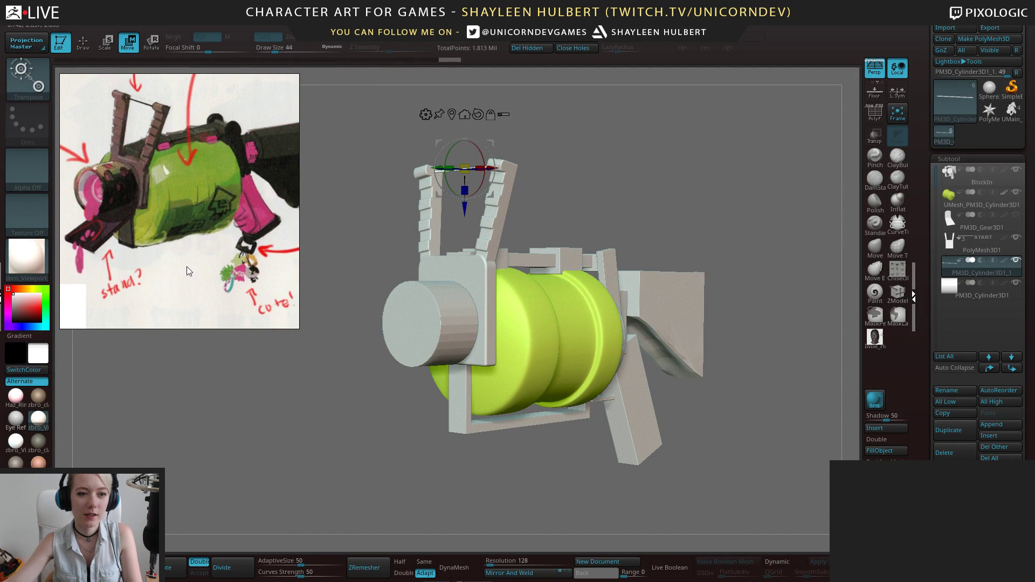
{"action": "scroll", "coordinate": [184, 264], "scroll_direction": "down", "scroll_amount": 2}
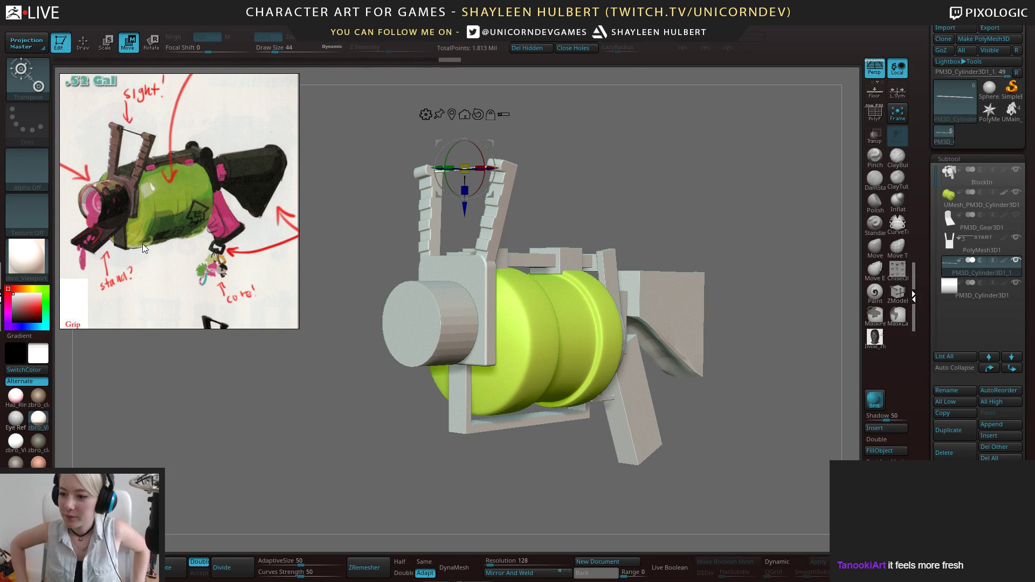
{"action": "left_click_drag", "start_coordinate": [576, 154], "coordinate": [411, 401]}
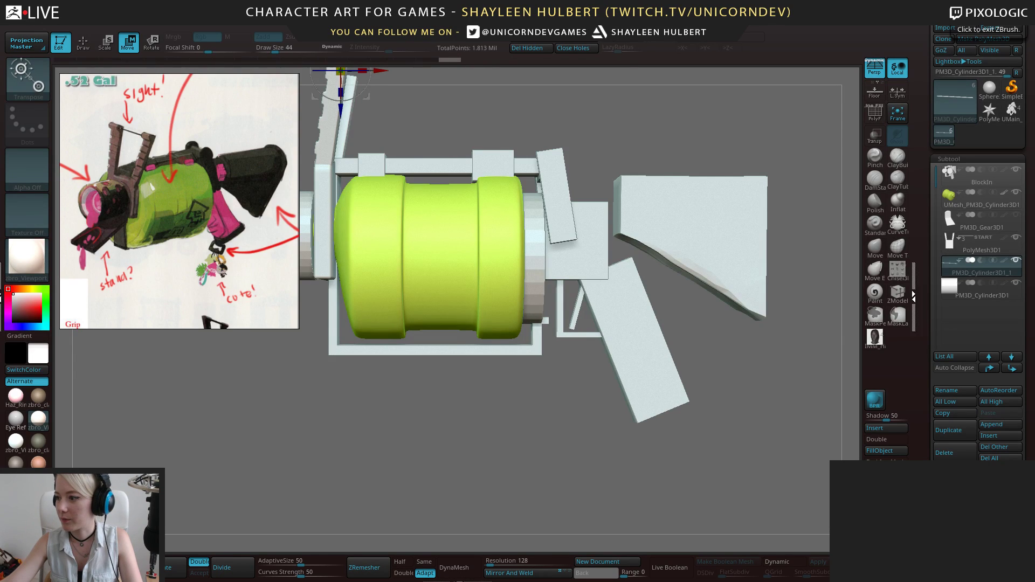
Switch to the browser's Google Images results for splatoon charms, resize the window and look through the charm designs
{"action": "left_click_drag", "start_coordinate": [1034, 189], "coordinate": [542, 89]}
{"action": "double_click", "coordinate": [549, 76]}
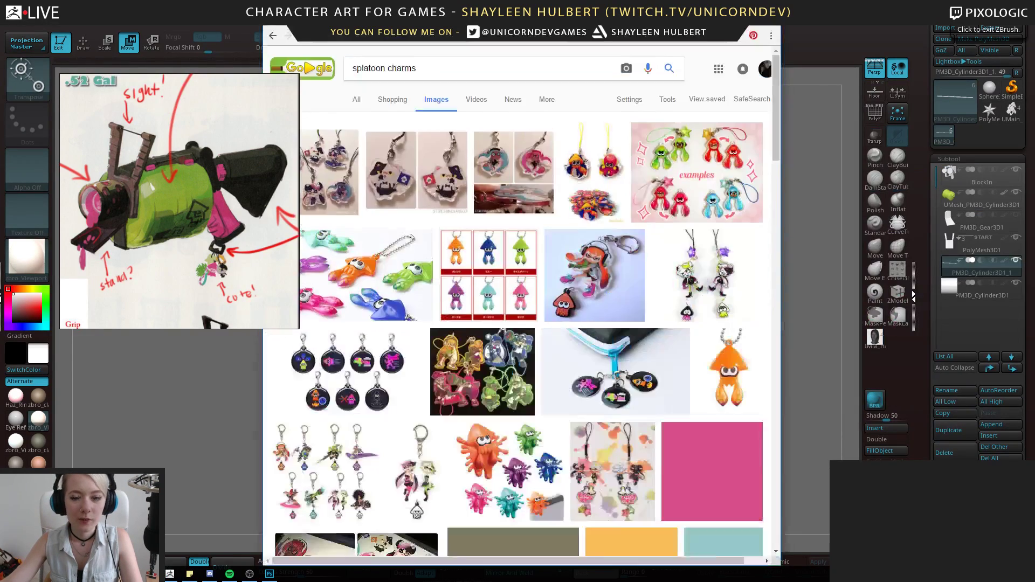
{"action": "left_click_drag", "start_coordinate": [796, 168], "coordinate": [925, 173]}
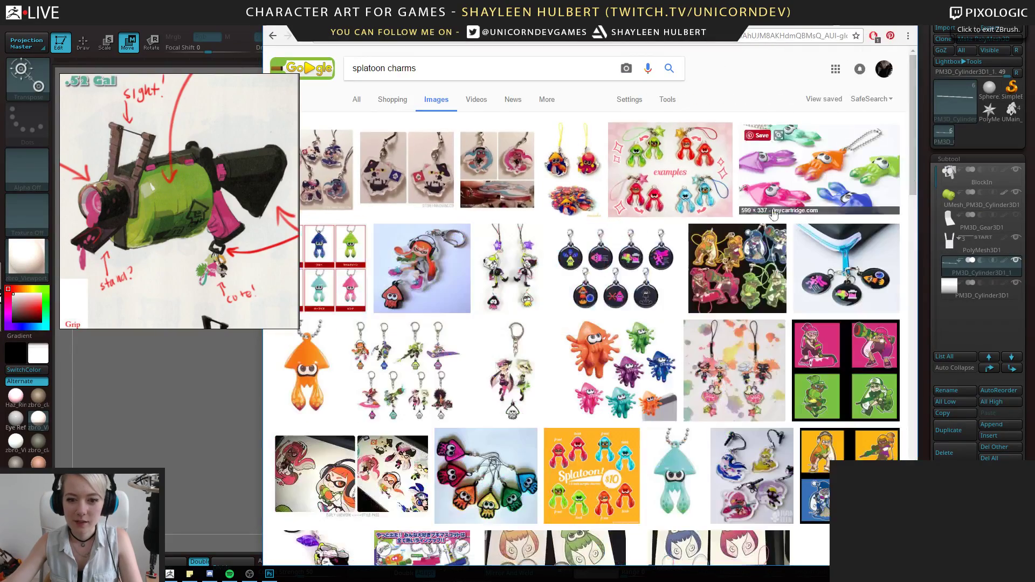
{"action": "scroll", "coordinate": [544, 247], "scroll_direction": "down", "scroll_amount": 4}
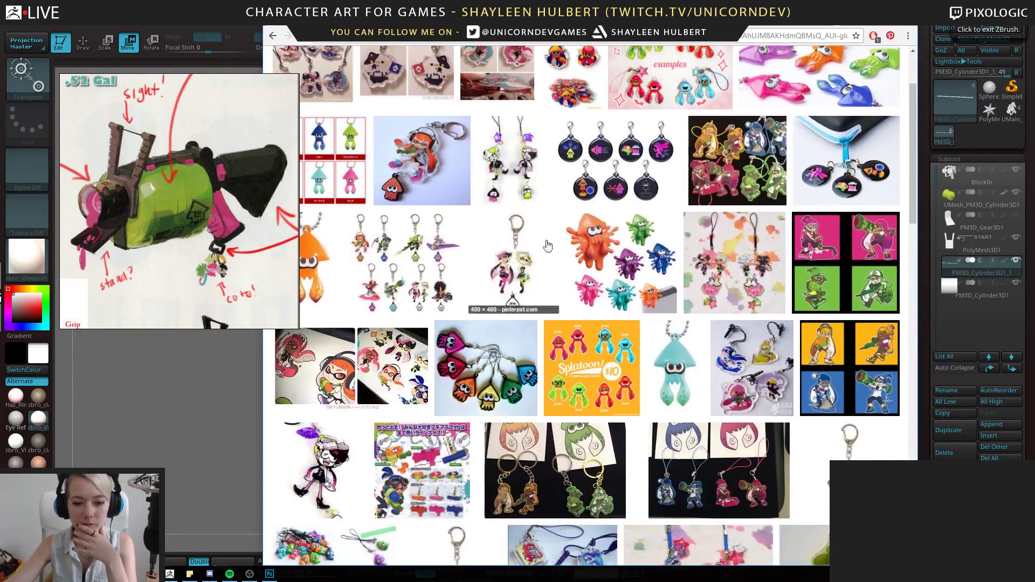
{"action": "scroll", "coordinate": [544, 248], "scroll_direction": "down", "scroll_amount": 5}
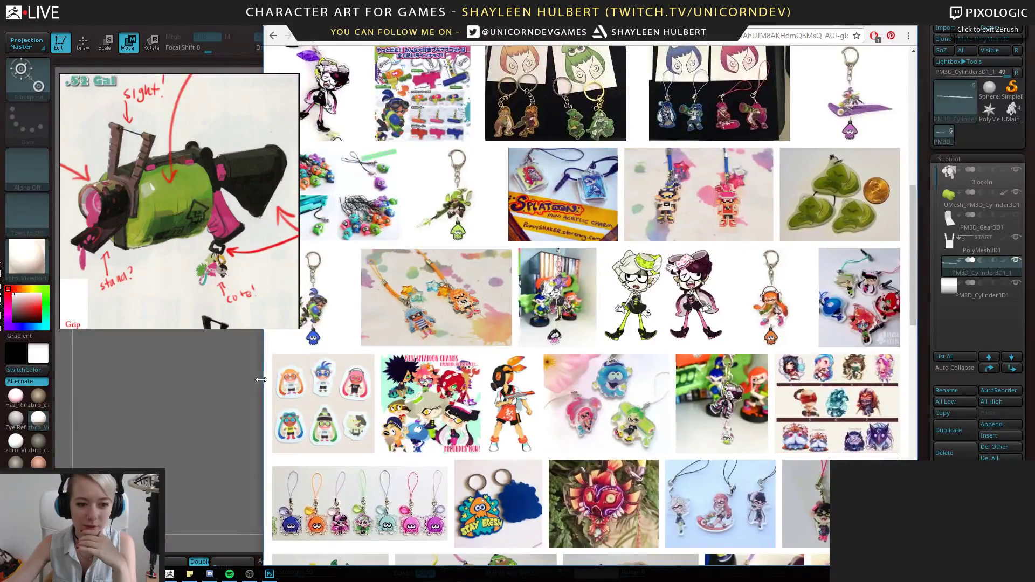
{"action": "left_click_drag", "start_coordinate": [261, 380], "coordinate": [309, 380]}
{"action": "scroll", "coordinate": [461, 288], "scroll_direction": "up", "scroll_amount": 6}
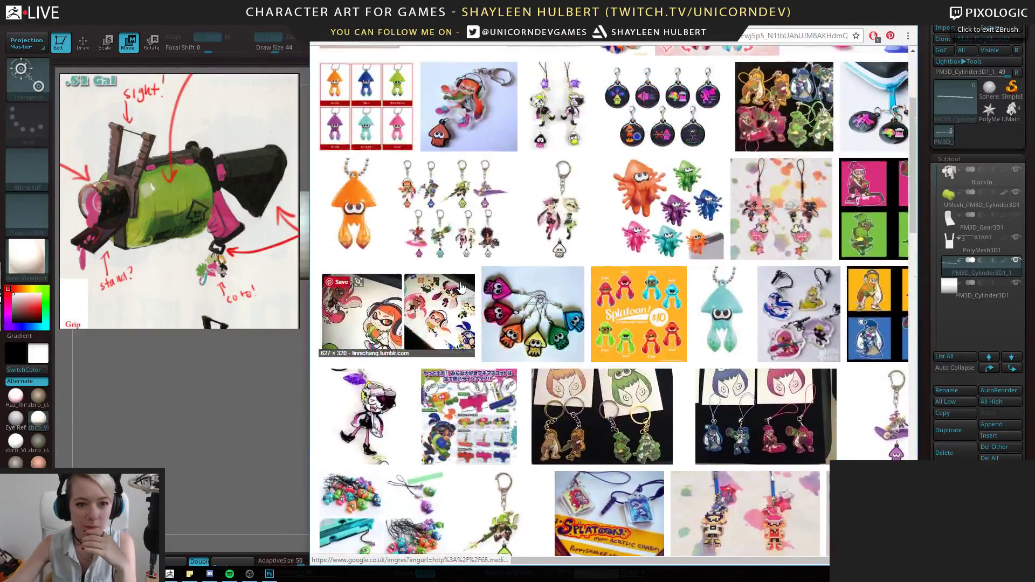
{"action": "scroll", "coordinate": [461, 288], "scroll_direction": "up", "scroll_amount": 2}
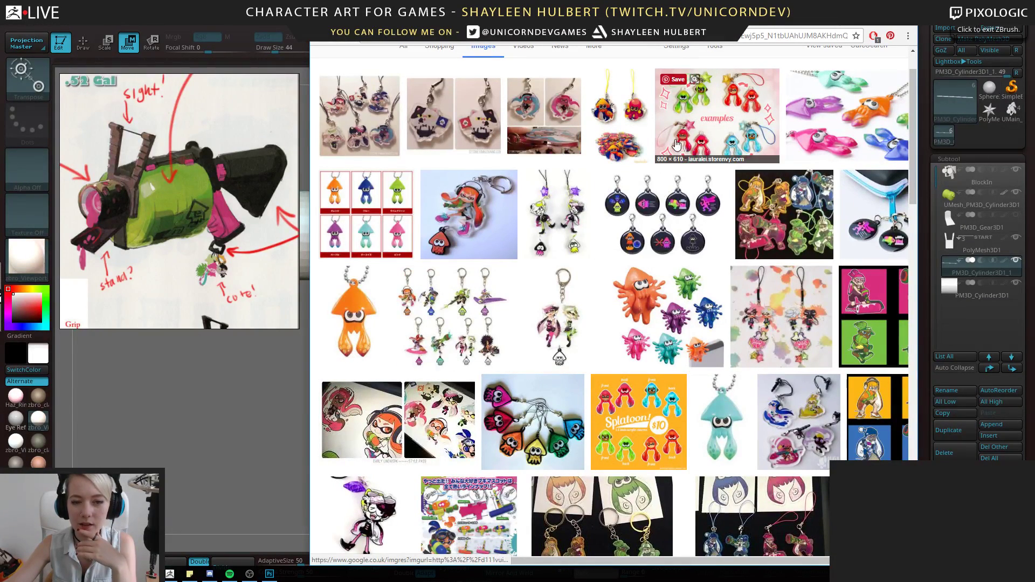
{"action": "scroll", "coordinate": [657, 161], "scroll_direction": "down", "scroll_amount": 4}
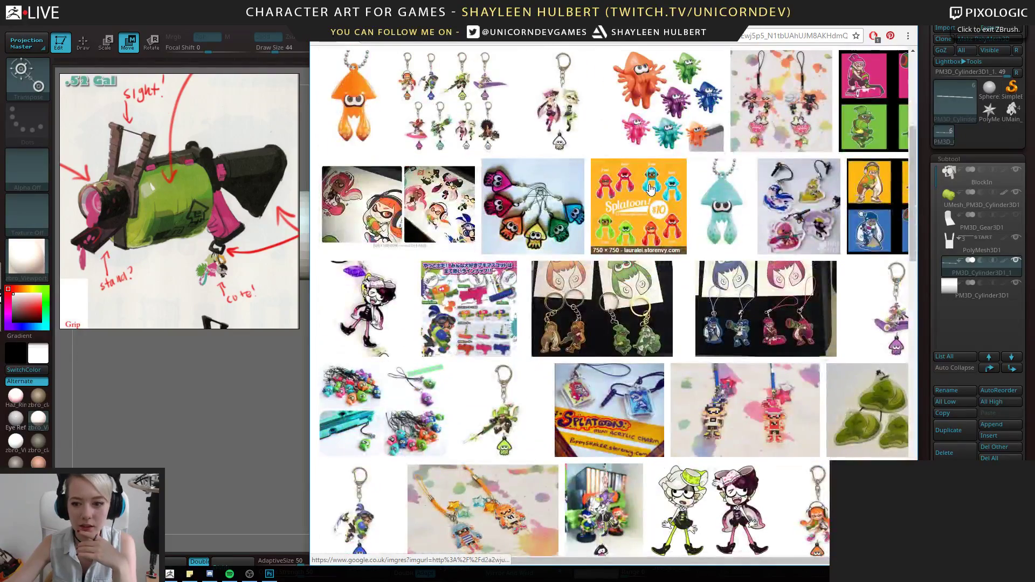
{"action": "scroll", "coordinate": [651, 189], "scroll_direction": "down", "scroll_amount": 4}
Open the preview of the purple keychain charm with the small squid and examine its design
{"action": "left_click", "coordinate": [889, 156]}
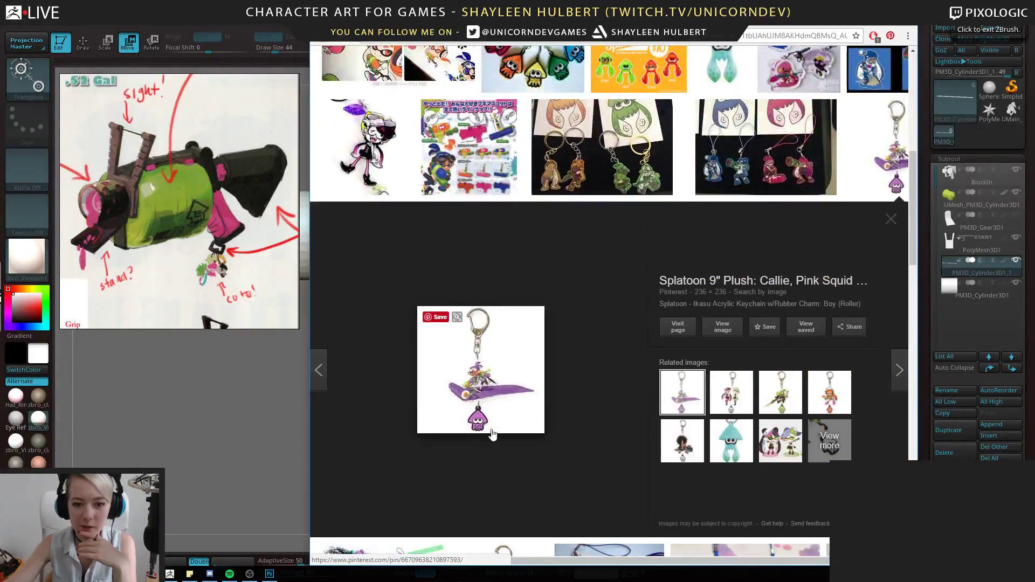
{"action": "scroll", "coordinate": [465, 489], "scroll_direction": "up", "scroll_amount": 2}
{"action": "scroll", "coordinate": [465, 489], "scroll_direction": "down", "scroll_amount": 3}
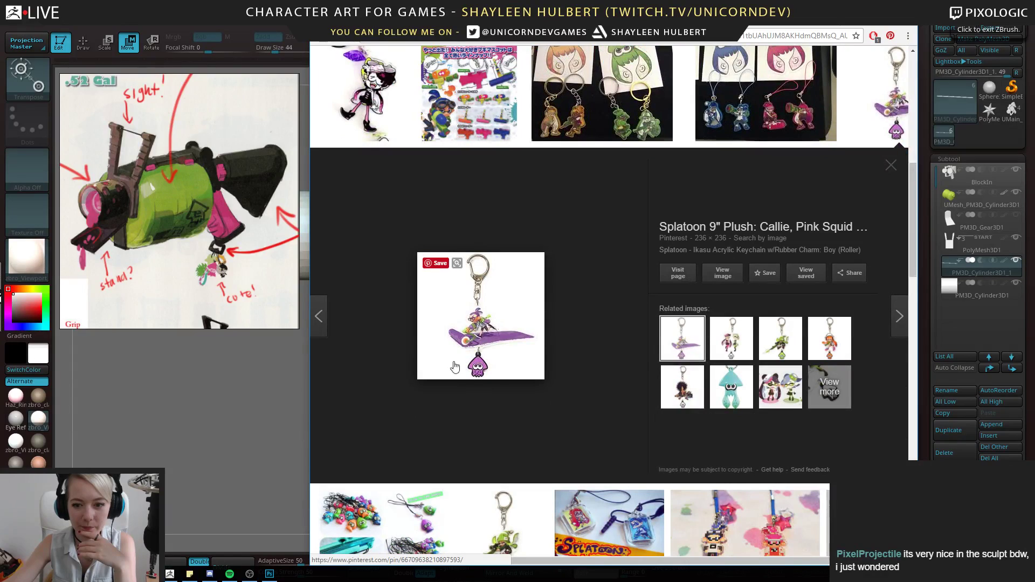
Examine the turquoise squid charm, the neon inkling charms and the official Splatoon keychains through their previews and related images
{"action": "left_click", "coordinate": [714, 386]}
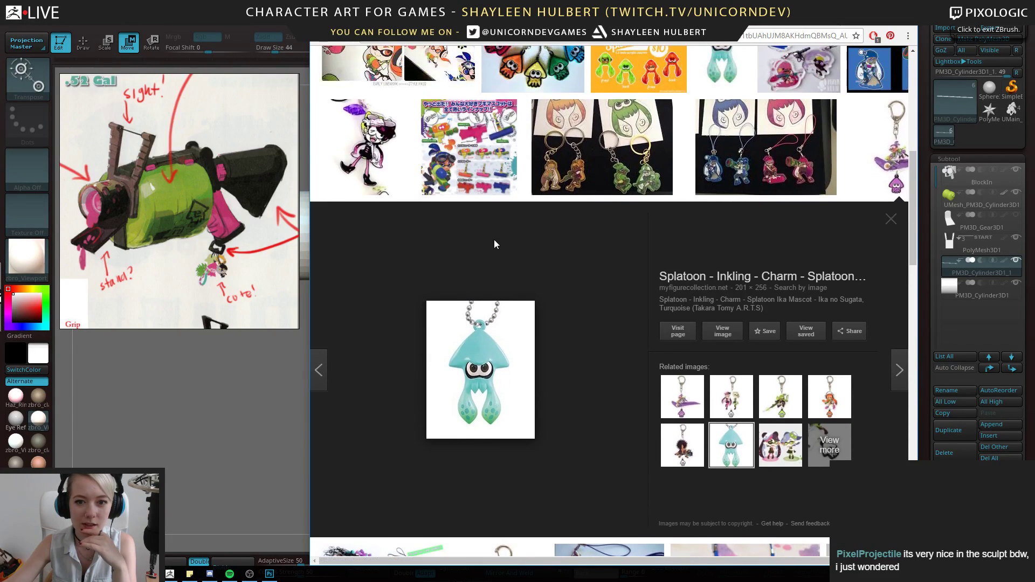
{"action": "scroll", "coordinate": [495, 243], "scroll_direction": "down", "scroll_amount": 3}
{"action": "scroll", "coordinate": [494, 243], "scroll_direction": "down", "scroll_amount": 4}
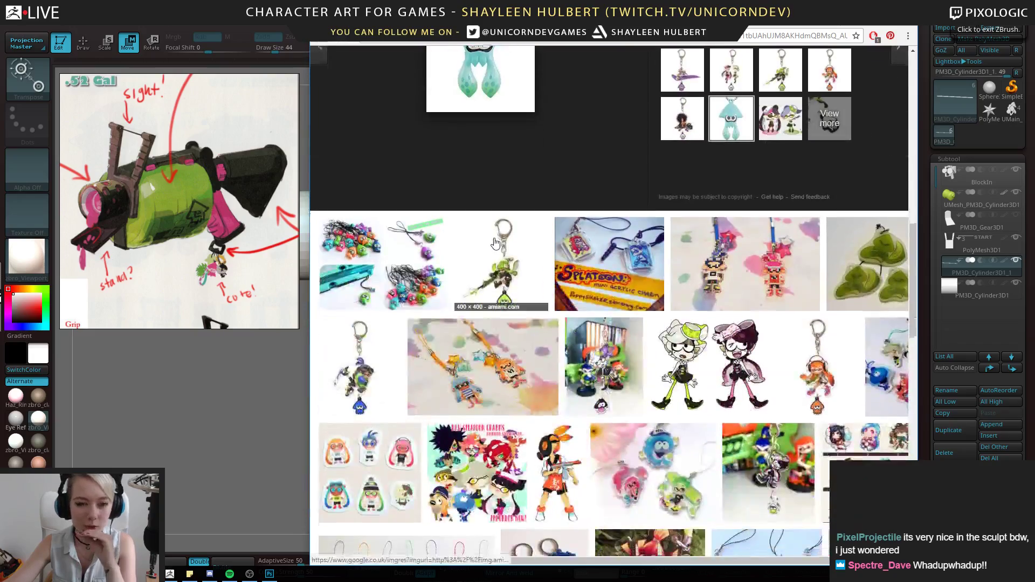
{"action": "left_click", "coordinate": [409, 177]}
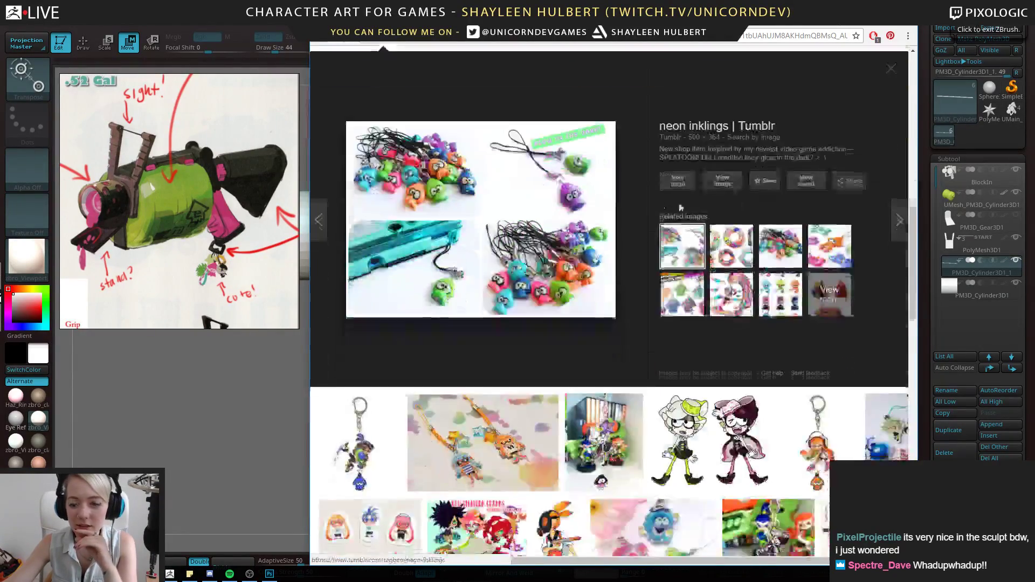
{"action": "scroll", "coordinate": [654, 201], "scroll_direction": "down", "scroll_amount": 5}
{"action": "left_click", "coordinate": [727, 144]}
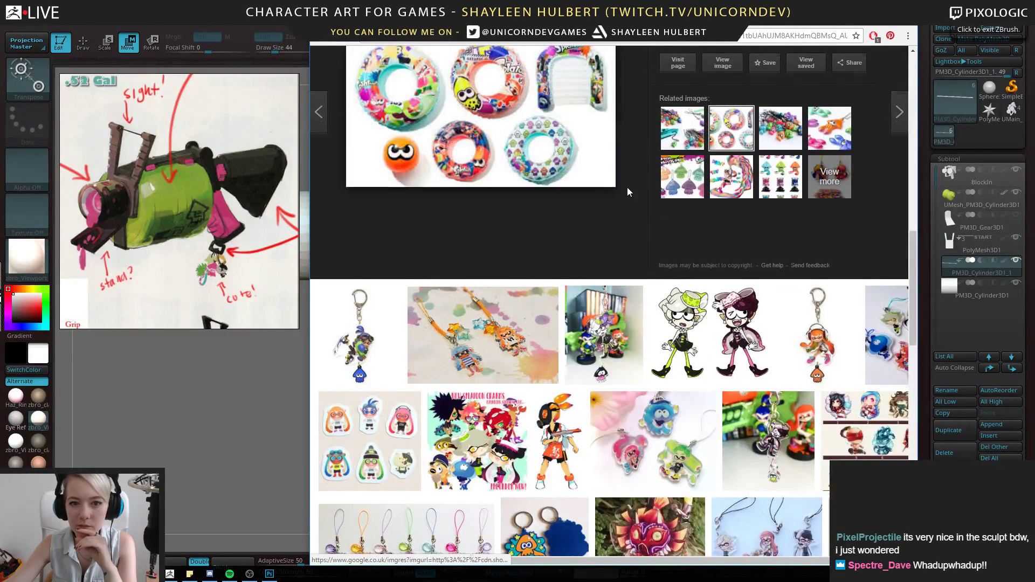
{"action": "scroll", "coordinate": [629, 190], "scroll_direction": "up", "scroll_amount": 1}
{"action": "left_click", "coordinate": [825, 184]}
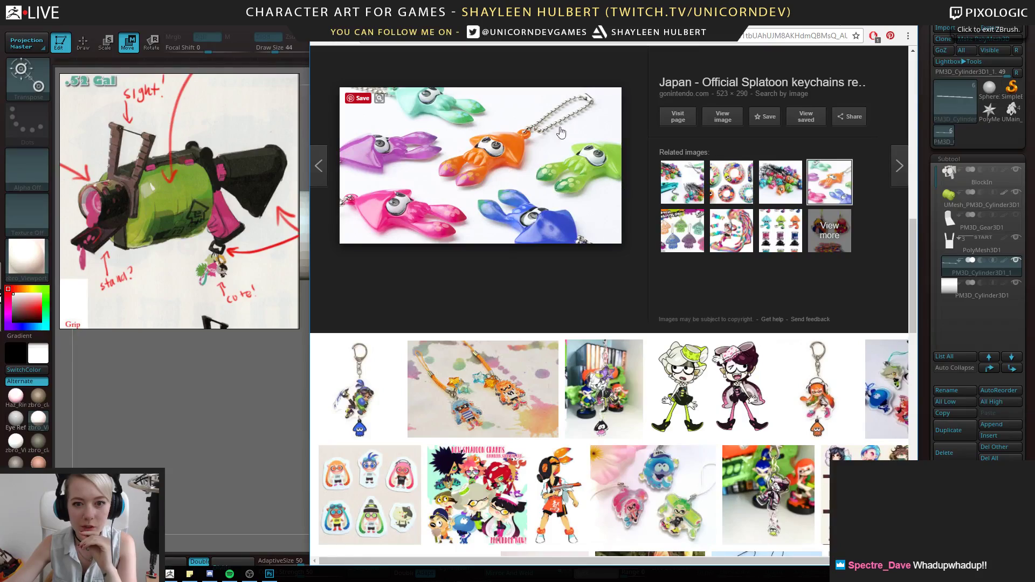
Browse further through the charm results and examine the pink Nintendo Splatoon squid rubber keychain charm
{"action": "scroll", "coordinate": [565, 183], "scroll_direction": "down", "scroll_amount": 3}
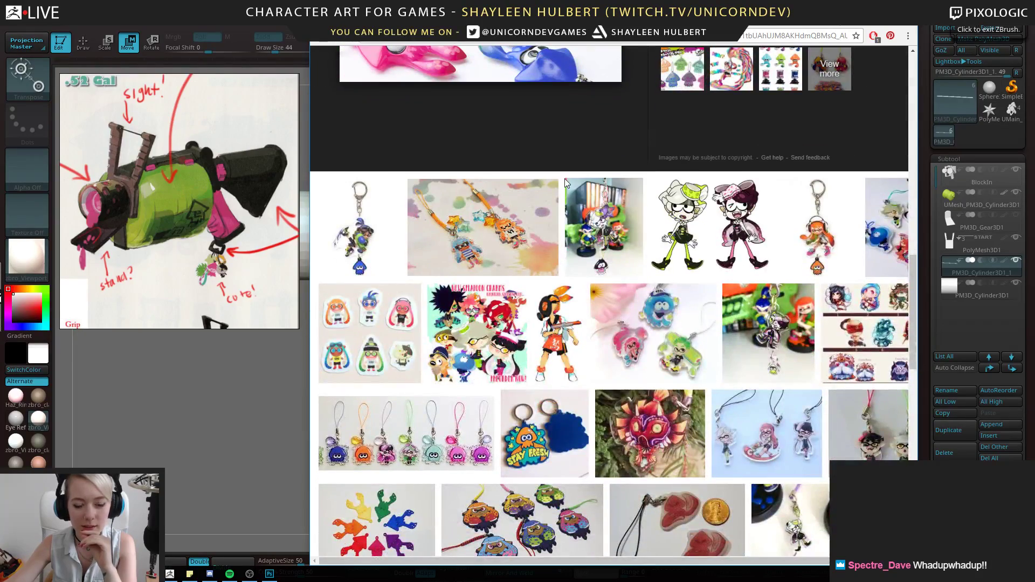
{"action": "scroll", "coordinate": [564, 183], "scroll_direction": "down", "scroll_amount": 3}
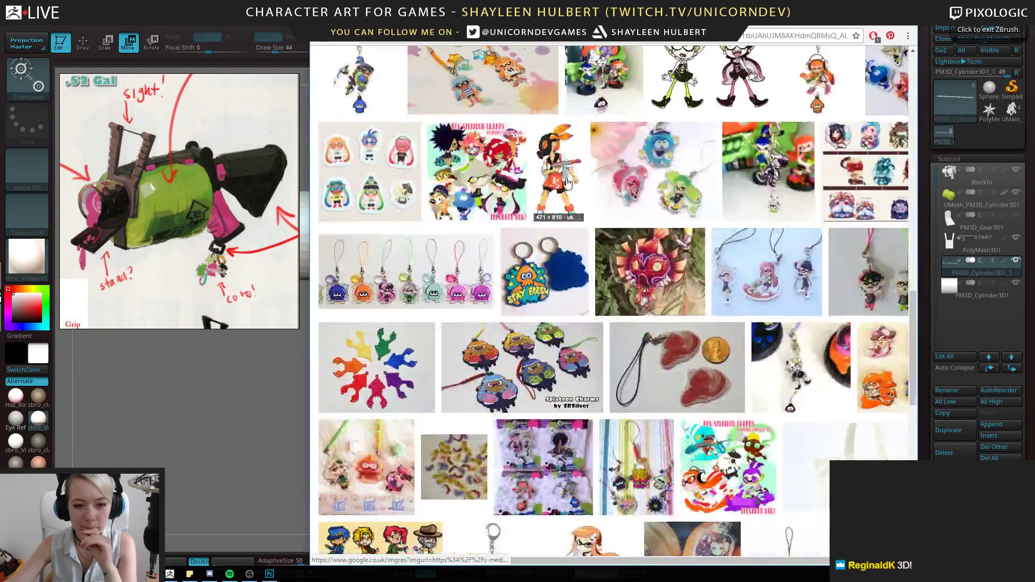
{"action": "scroll", "coordinate": [566, 183], "scroll_direction": "down", "scroll_amount": 5}
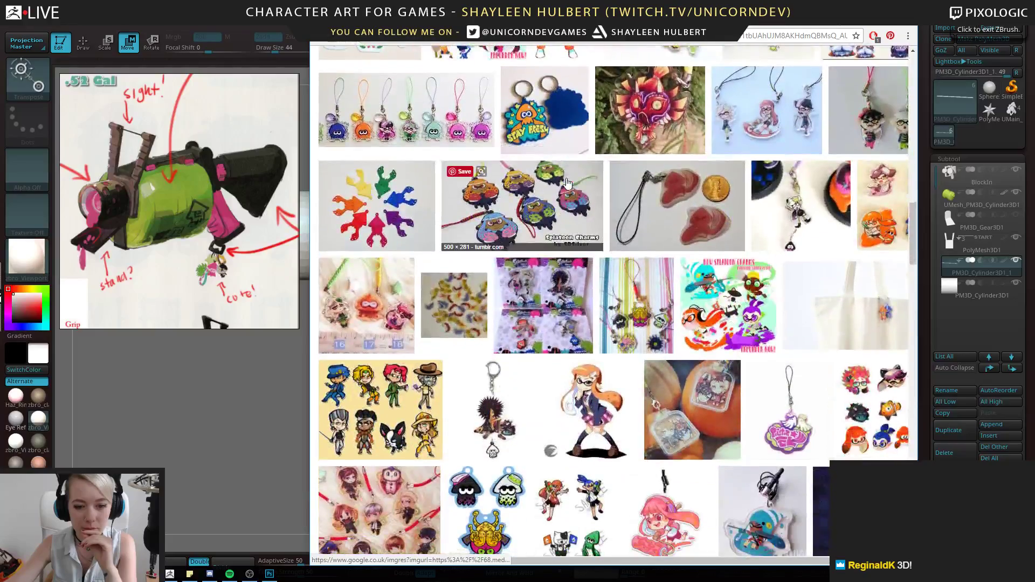
{"action": "scroll", "coordinate": [568, 184], "scroll_direction": "down", "scroll_amount": 2}
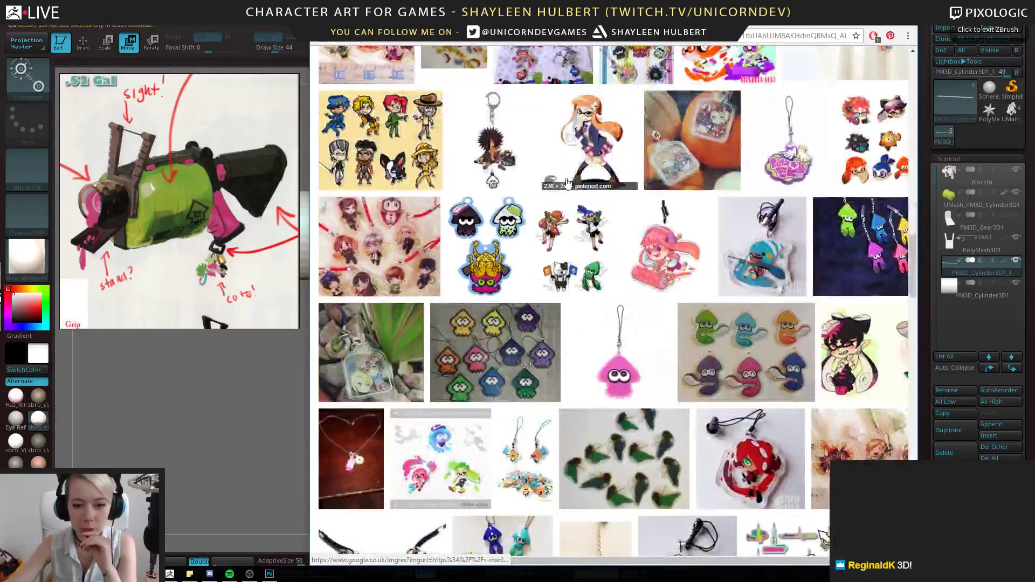
{"action": "left_click", "coordinate": [617, 363]}
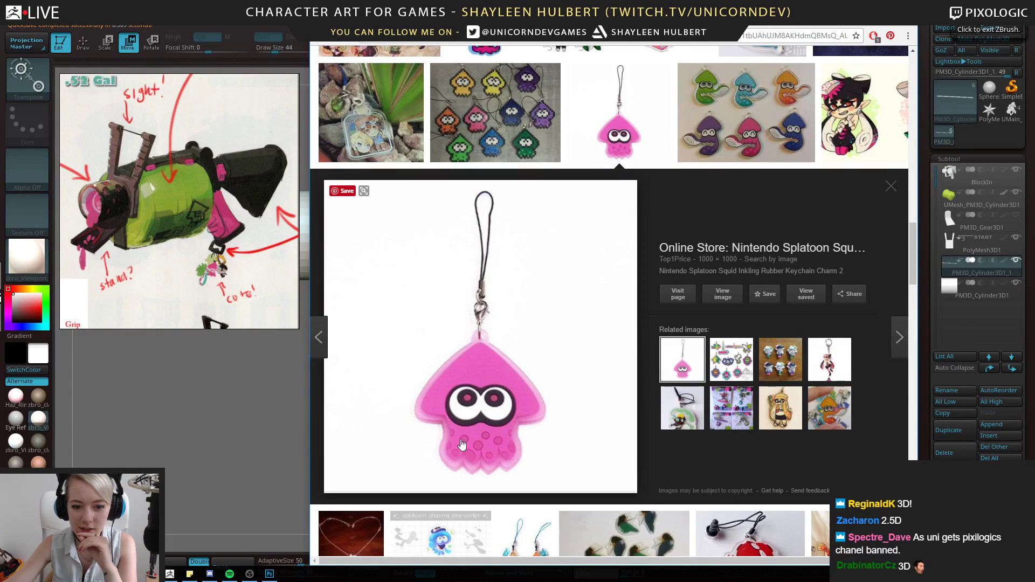
{"action": "scroll", "coordinate": [594, 293], "scroll_direction": "down", "scroll_amount": 4}
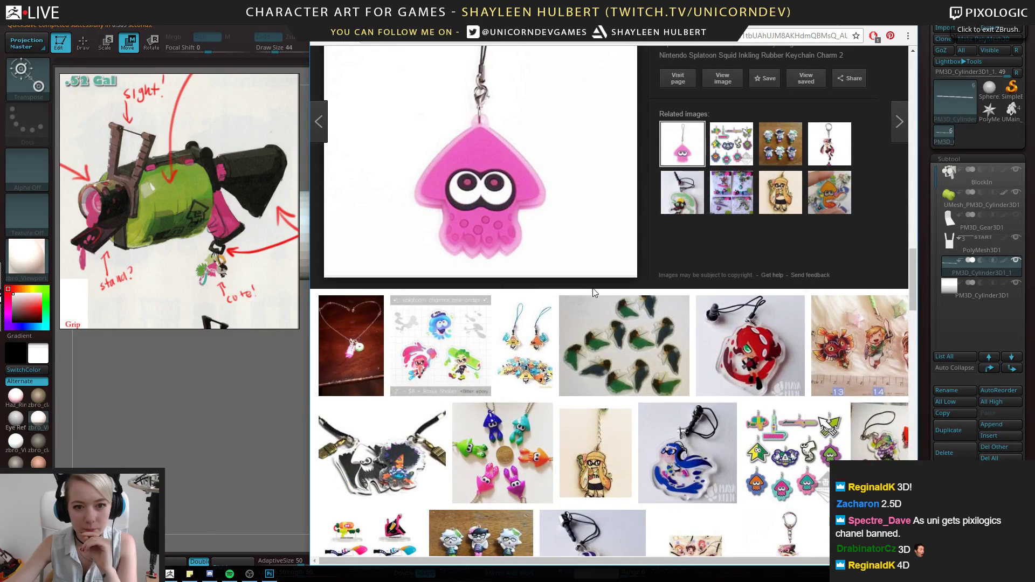
{"action": "scroll", "coordinate": [594, 292], "scroll_direction": "down", "scroll_amount": 2}
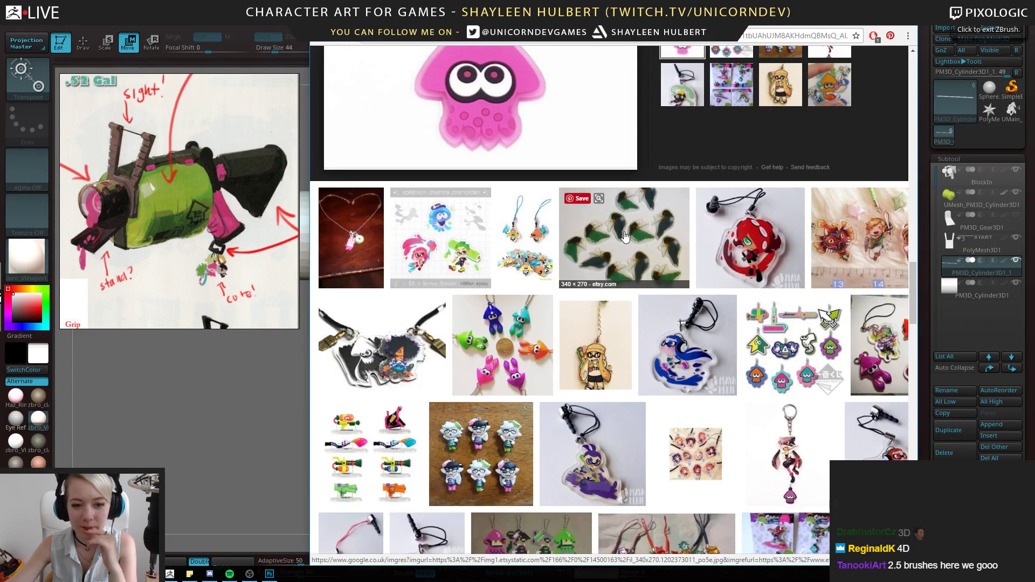
Open the photo of colourful Splatoon gashapon squid charms around a coin and compare its related images
{"action": "left_click", "coordinate": [529, 323]}
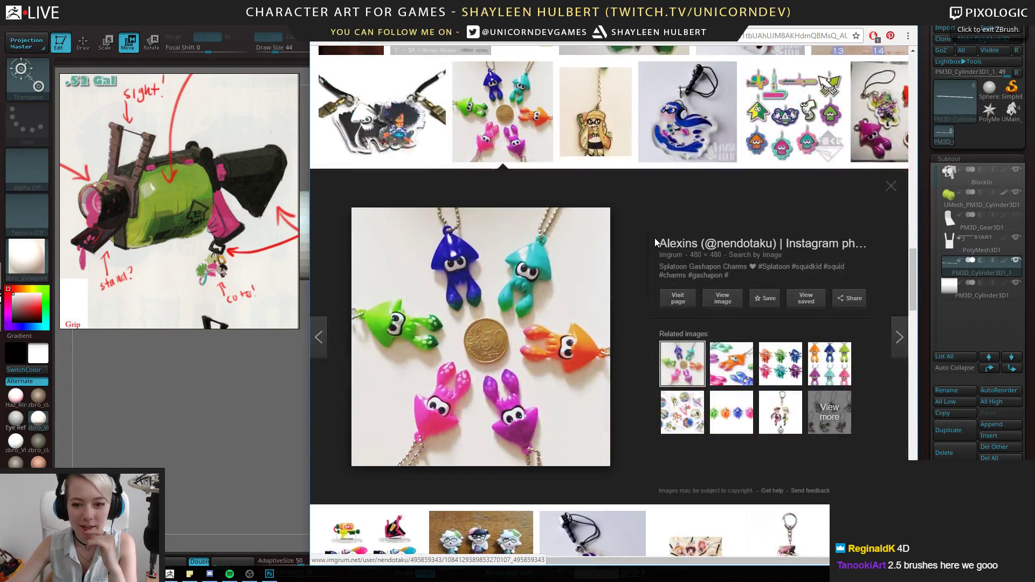
{"action": "left_click", "coordinate": [830, 374]}
{"action": "left_click", "coordinate": [782, 374]}
{"action": "left_click", "coordinate": [737, 376]}
{"action": "left_click", "coordinate": [731, 412]}
{"action": "left_click", "coordinate": [682, 364]}
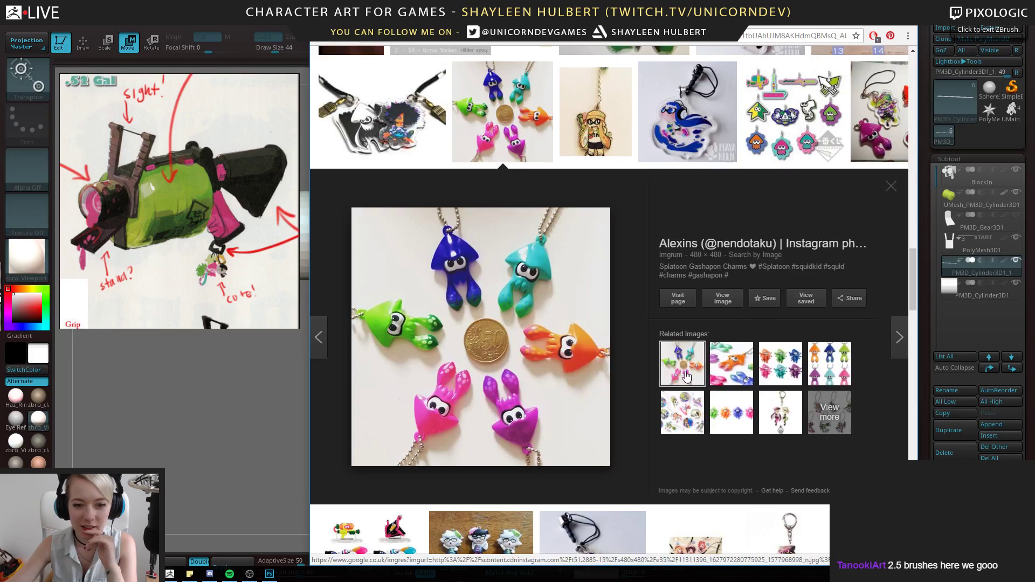
Open the Tumblr image of six coloured squid charms near the start of the results and copy it
{"action": "scroll", "coordinate": [642, 336], "scroll_direction": "up", "scroll_amount": 15}
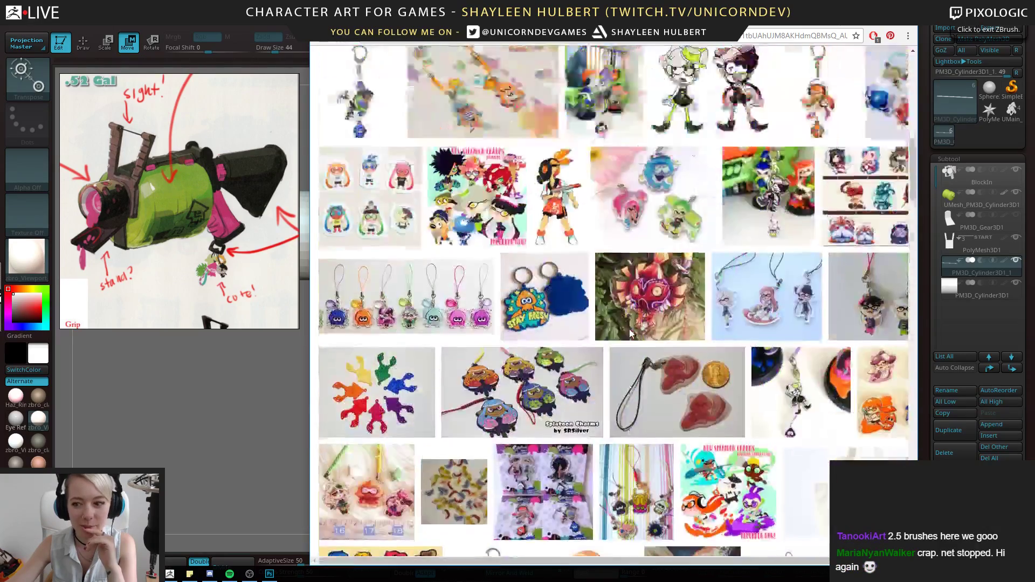
{"action": "scroll", "coordinate": [631, 335], "scroll_direction": "up", "scroll_amount": 7}
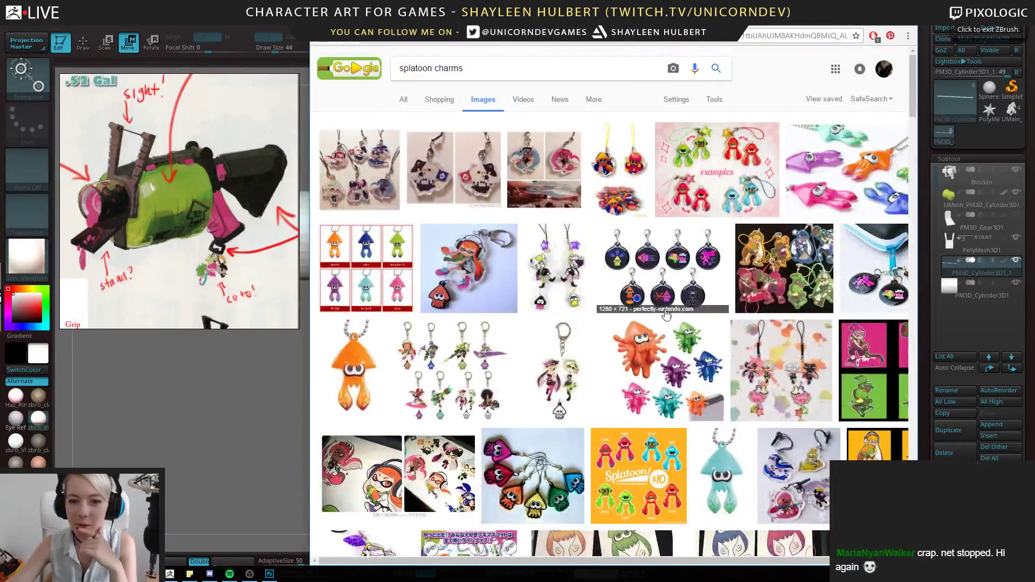
{"action": "left_click", "coordinate": [374, 268]}
{"action": "scroll", "coordinate": [445, 241], "scroll_direction": "up", "scroll_amount": 3}
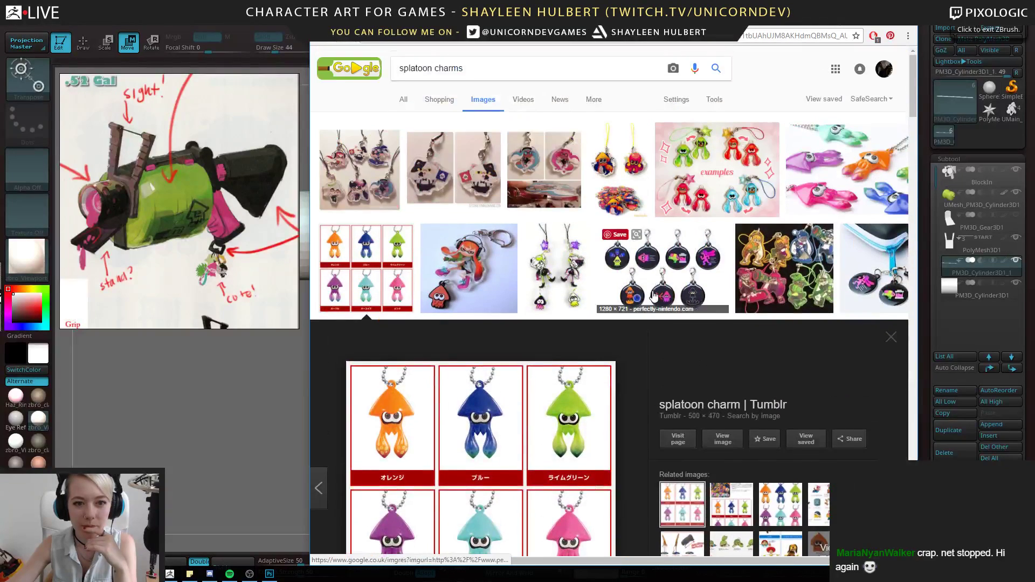
{"action": "left_click", "coordinate": [446, 241]}
{"action": "left_click", "coordinate": [389, 149]}
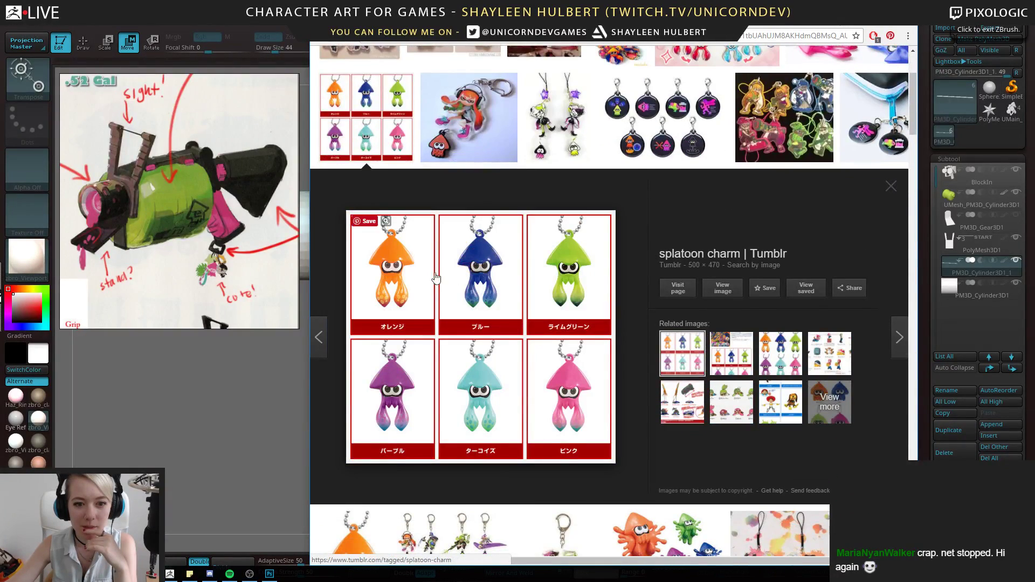
{"action": "right_click", "coordinate": [487, 291]}
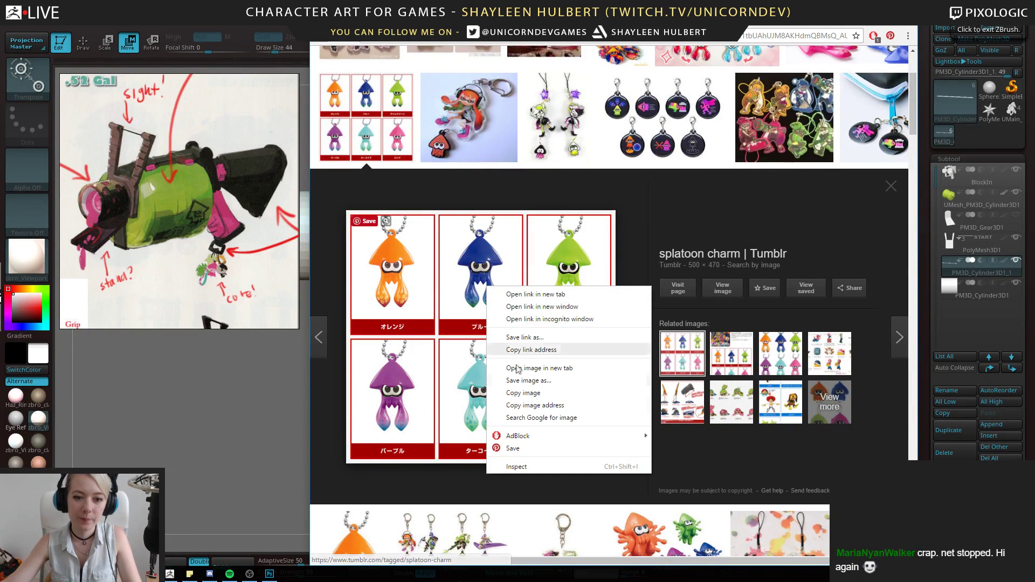
{"action": "left_click", "coordinate": [533, 398]}
Paste the copied charm image into the reference board and frame the pink squid charm closely
{"action": "scroll", "coordinate": [223, 234], "scroll_direction": "down", "scroll_amount": 3}
{"action": "scroll", "coordinate": [223, 235], "scroll_direction": "down", "scroll_amount": 2}
{"action": "key", "text": "ctrl+v"}
{"action": "left_click_drag", "start_coordinate": [224, 216], "coordinate": [138, 164]}
{"action": "scroll", "coordinate": [137, 164], "scroll_direction": "down", "scroll_amount": 2}
{"action": "scroll", "coordinate": [154, 223], "scroll_direction": "up", "scroll_amount": 5}
{"action": "scroll", "coordinate": [156, 232], "scroll_direction": "up", "scroll_amount": 6}
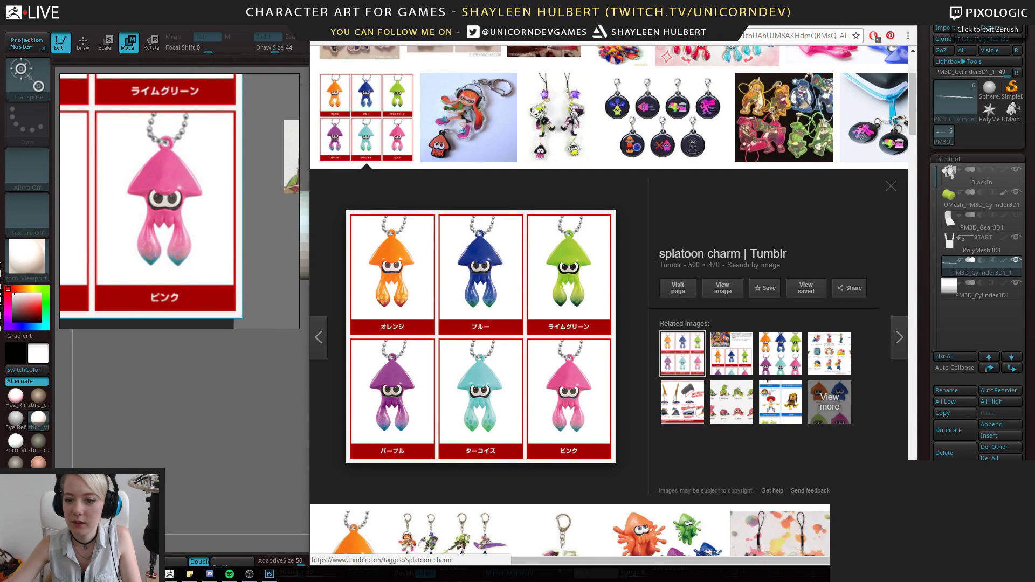
Switch back to ZBrush and insert a sphere as a new subtool for the charm
{"action": "key", "text": "alt+Tab"}
{"action": "left_click_drag", "start_coordinate": [592, 407], "coordinate": [722, 97]}
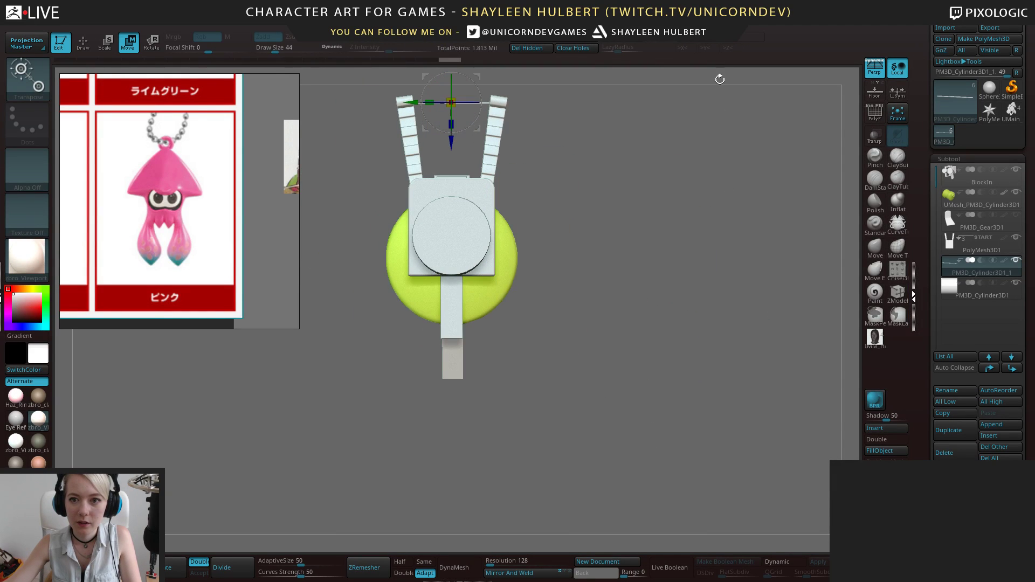
{"action": "left_click", "coordinate": [885, 429]}
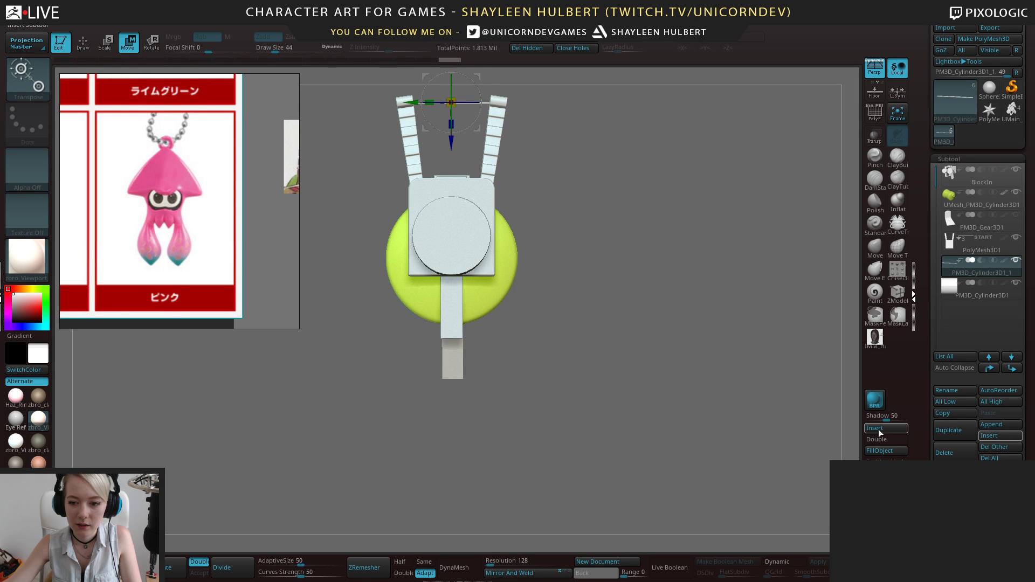
{"action": "left_click", "coordinate": [878, 429]}
{"action": "left_click", "coordinate": [465, 426]}
Move the inserted sphere below the gun and scale it down
{"action": "left_click_drag", "start_coordinate": [563, 402], "coordinate": [693, 396], "text": "shift"}
{"action": "left_click_drag", "start_coordinate": [453, 230], "coordinate": [454, 367]}
{"action": "left_click_drag", "start_coordinate": [641, 399], "coordinate": [600, 345], "text": "shift"}
{"action": "left_click_drag", "start_coordinate": [488, 283], "coordinate": [487, 344]}
{"action": "left_click_drag", "start_coordinate": [620, 345], "coordinate": [706, 364], "text": "shift"}
{"action": "left_click_drag", "start_coordinate": [520, 426], "coordinate": [451, 426]}
{"action": "left_click_drag", "start_coordinate": [576, 426], "coordinate": [617, 331], "text": "shift"}
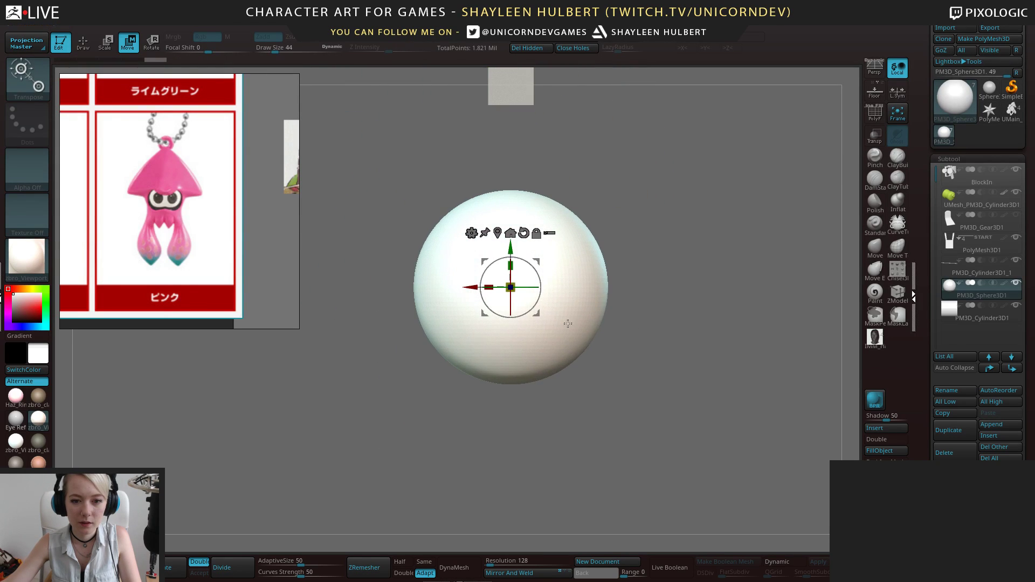
{"action": "left_click_drag", "start_coordinate": [515, 289], "coordinate": [429, 329]}
{"action": "left_click_drag", "start_coordinate": [660, 228], "coordinate": [643, 311], "text": "alt"}
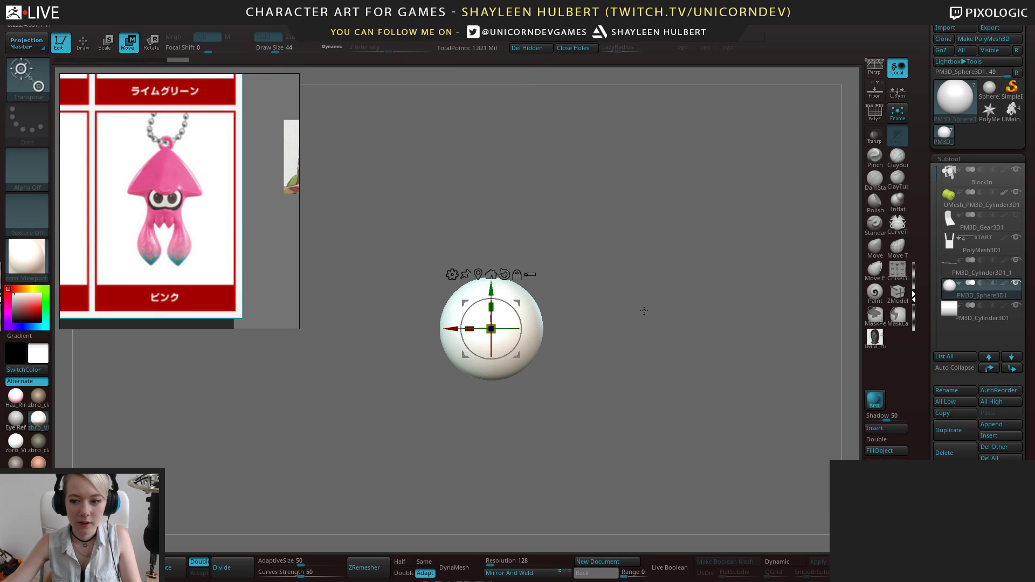
Turn on X symmetry and shape the sphere into a rounded triangular squid head with the Move brush
{"action": "key", "text": "x"}
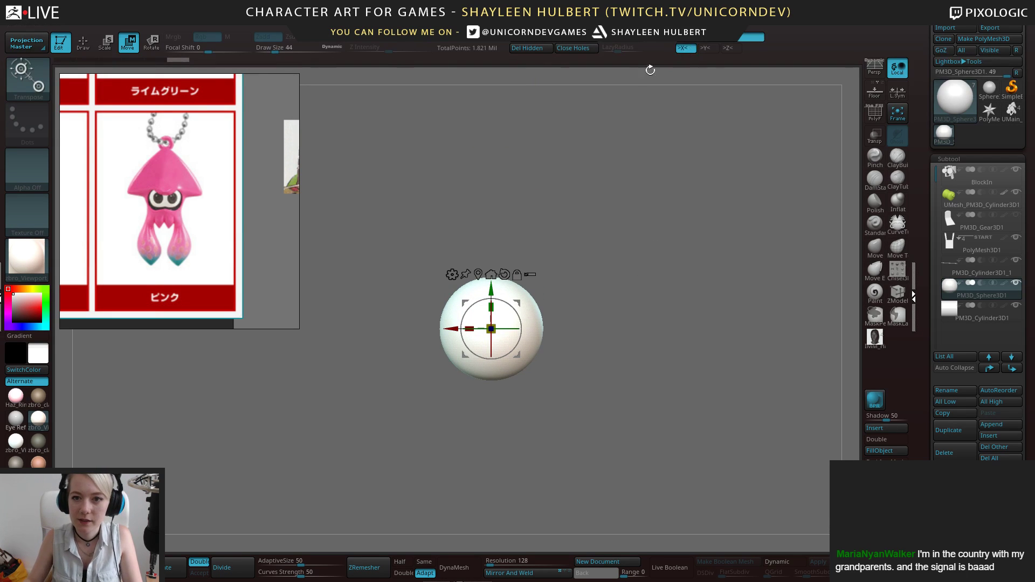
{"action": "left_click", "coordinate": [875, 249]}
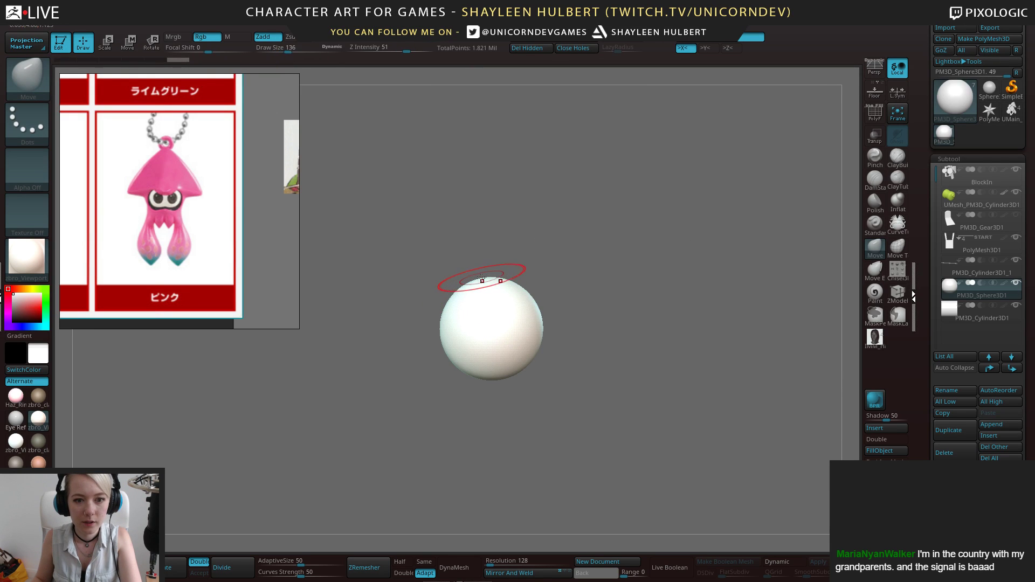
{"action": "left_click_drag", "start_coordinate": [482, 279], "coordinate": [490, 244]}
{"action": "left_click_drag", "start_coordinate": [442, 341], "coordinate": [424, 356]}
{"action": "left_click_drag", "start_coordinate": [492, 378], "coordinate": [490, 360]}
{"action": "mouse_move", "coordinate": [421, 357]}
{"action": "left_mouse_down", "text": "shift"}
{"action": "mouse_move", "coordinate": [506, 341]}
{"action": "mouse_move", "coordinate": [495, 332]}
{"action": "left_mouse_up", "text": "shift"}
{"action": "key", "text": "ctrl+z"}
{"action": "left_click_drag", "start_coordinate": [419, 377], "coordinate": [424, 359]}
Narrow the squid head's depth along Z and apply the brown clay material to the view
{"action": "key", "text": "e"}
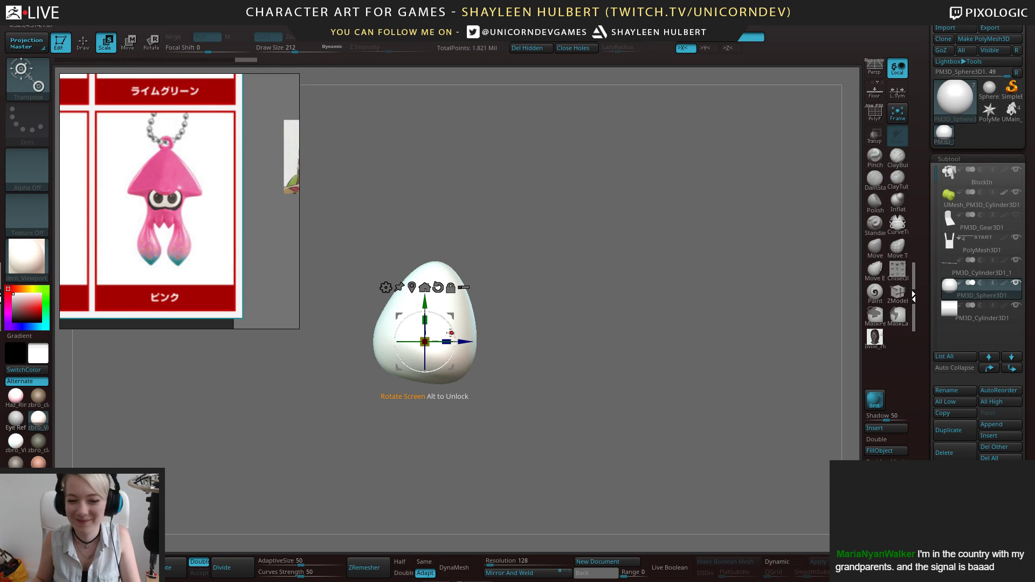
{"action": "left_click_drag", "start_coordinate": [447, 342], "coordinate": [437, 342]}
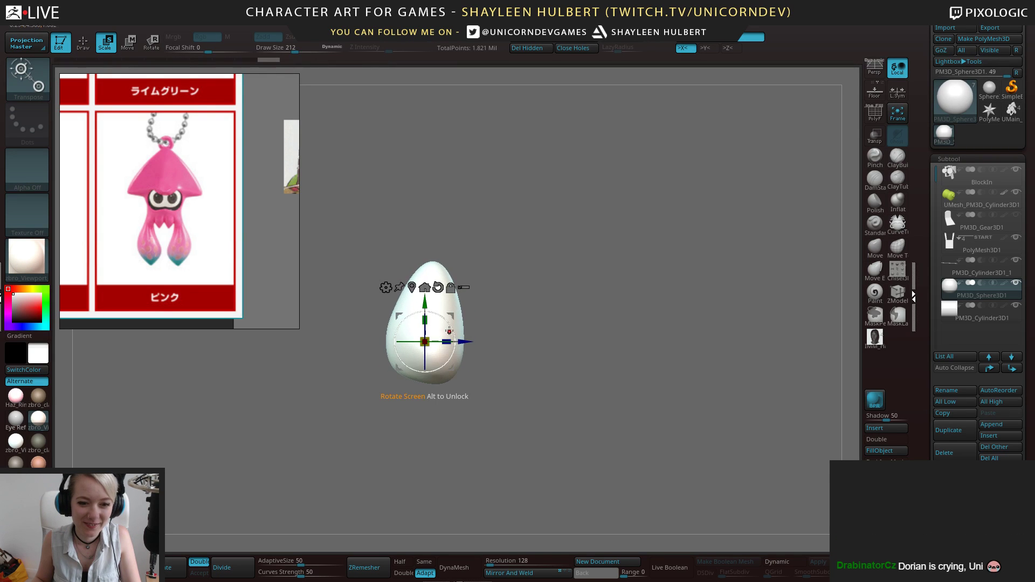
{"action": "left_click_drag", "start_coordinate": [518, 314], "coordinate": [594, 260]}
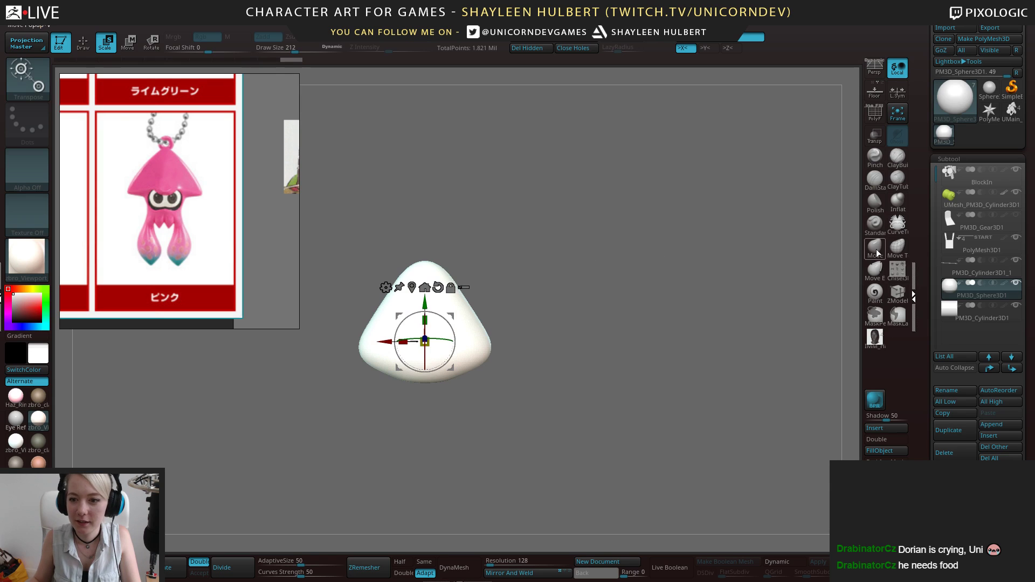
{"action": "key", "text": "q"}
{"action": "left_click_drag", "start_coordinate": [528, 324], "coordinate": [609, 305], "text": "alt"}
{"action": "left_click", "coordinate": [42, 402]}
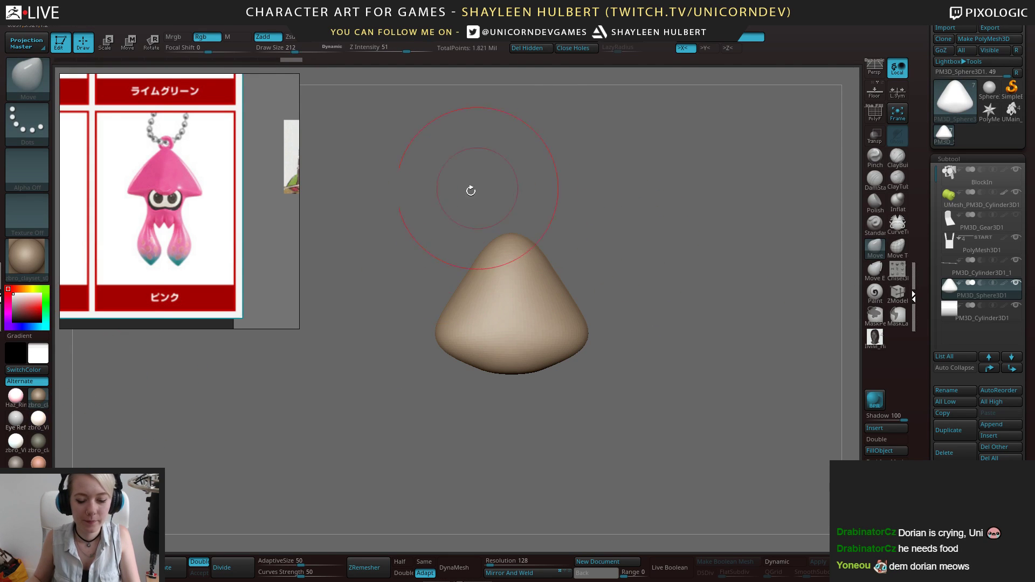
{"action": "left_click_drag", "start_coordinate": [571, 216], "coordinate": [608, 238], "text": "alt"}
{"action": "left_click_drag", "start_coordinate": [472, 258], "coordinate": [451, 289]}
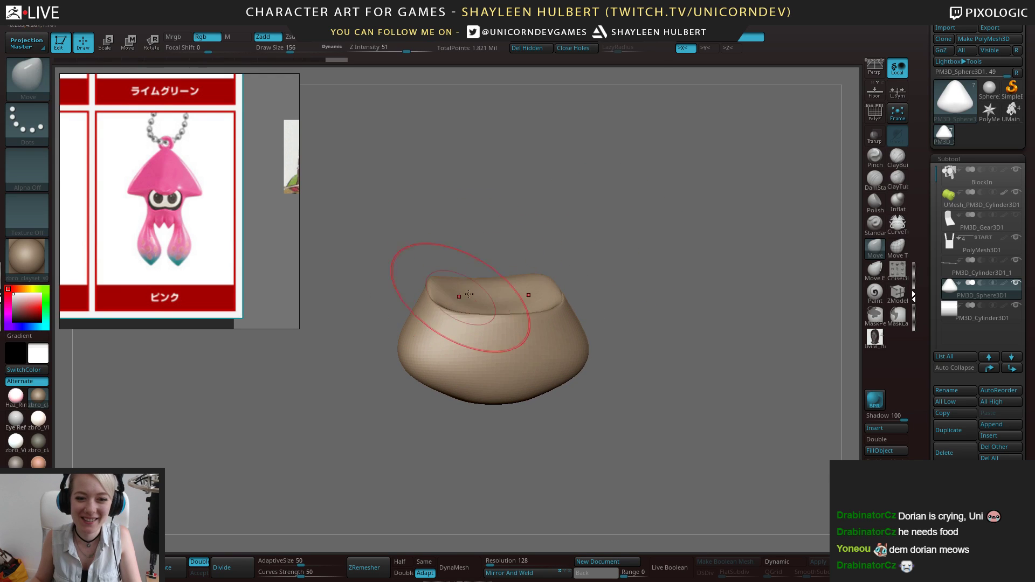
{"action": "key", "text": "ctrl+z"}
Build up clay along the squid head's slanted sides with the ClayBuildup brush and smooth the strokes
{"action": "left_click", "coordinate": [897, 156]}
{"action": "left_click_drag", "start_coordinate": [478, 253], "coordinate": [417, 350]}
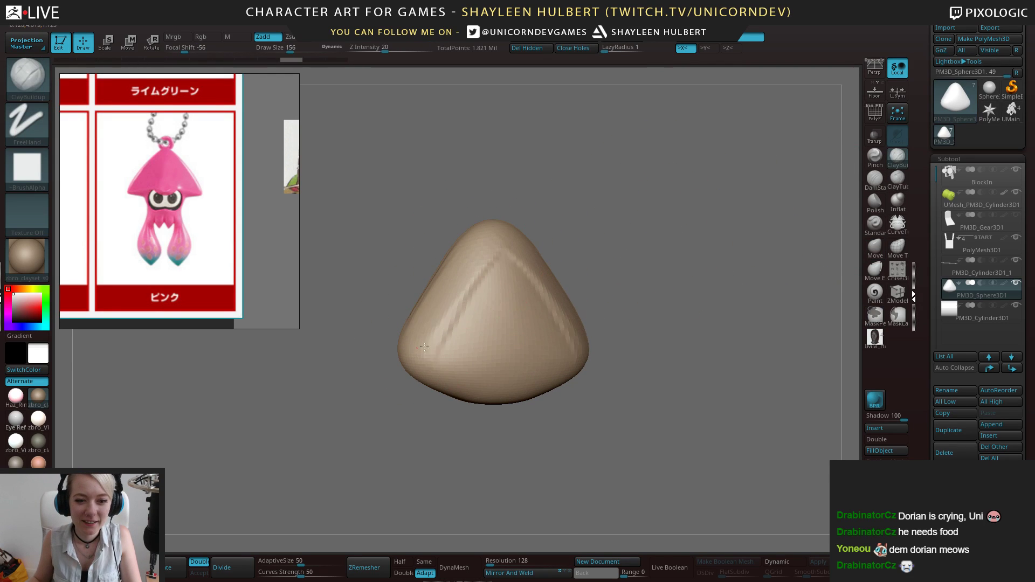
{"action": "left_click_drag", "start_coordinate": [591, 362], "coordinate": [459, 408]}
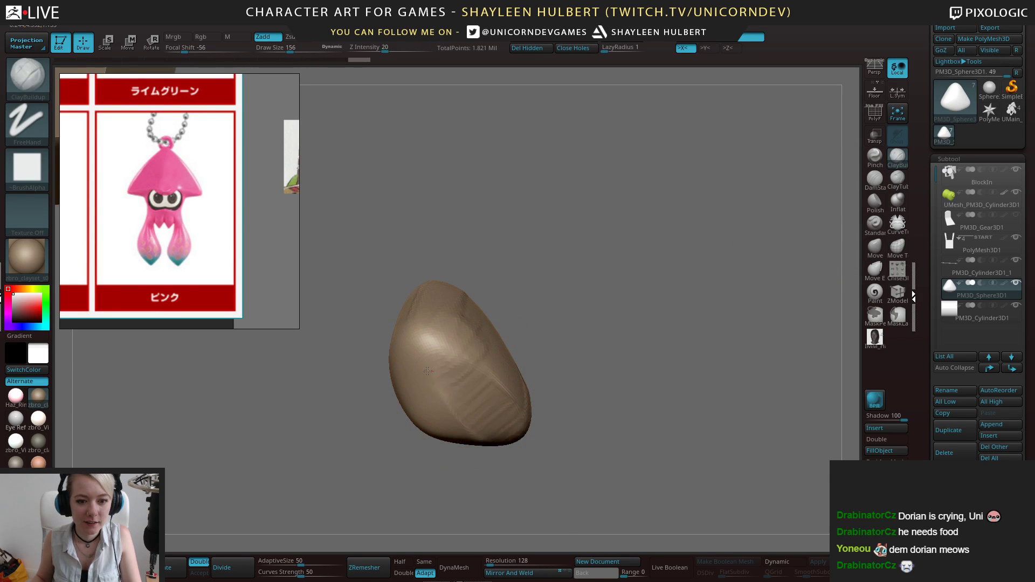
{"action": "mouse_move", "coordinate": [575, 365]}
{"action": "left_mouse_down"}
{"action": "mouse_move", "coordinate": [556, 358]}
{"action": "mouse_move", "coordinate": [604, 281]}
{"action": "mouse_move", "coordinate": [595, 299]}
{"action": "left_mouse_up"}
{"action": "mouse_move", "coordinate": [494, 339]}
{"action": "left_mouse_down"}
{"action": "mouse_move", "coordinate": [438, 408]}
{"action": "mouse_move", "coordinate": [447, 389]}
{"action": "left_mouse_up"}
{"action": "left_click_drag", "start_coordinate": [478, 353], "coordinate": [454, 397], "text": "shift"}
Remesh the squid head with ZRemesher set to Same and smooth its lower surface
{"action": "left_click_drag", "start_coordinate": [539, 393], "coordinate": [473, 439]}
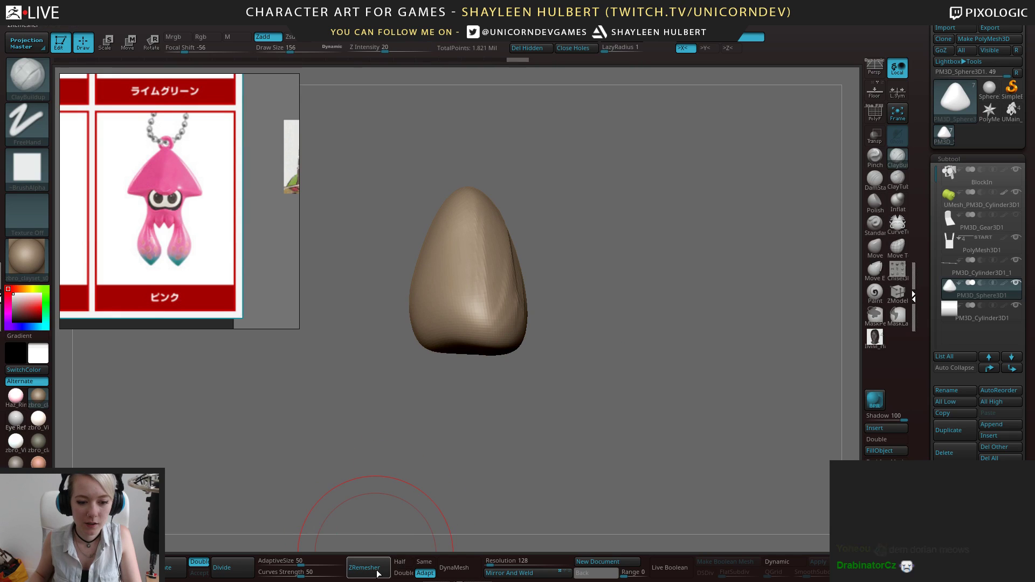
{"action": "left_click", "coordinate": [421, 564]}
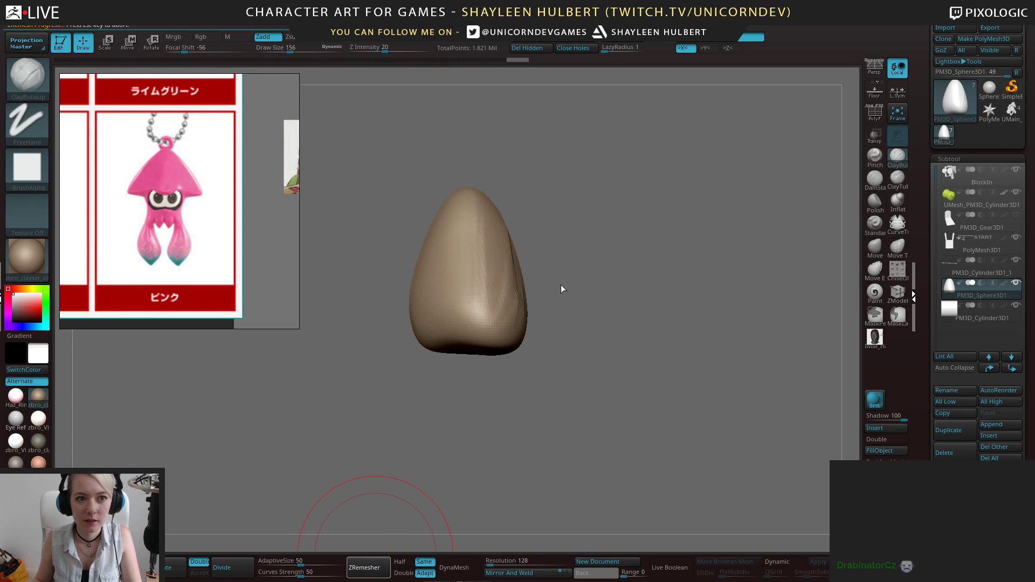
{"action": "mouse_move", "coordinate": [484, 375]}
{"action": "left_mouse_down"}
{"action": "mouse_move", "coordinate": [557, 271]}
{"action": "mouse_move", "coordinate": [547, 232]}
{"action": "left_mouse_up"}
{"action": "left_click_drag", "start_coordinate": [464, 341], "coordinate": [441, 394], "text": "shift"}
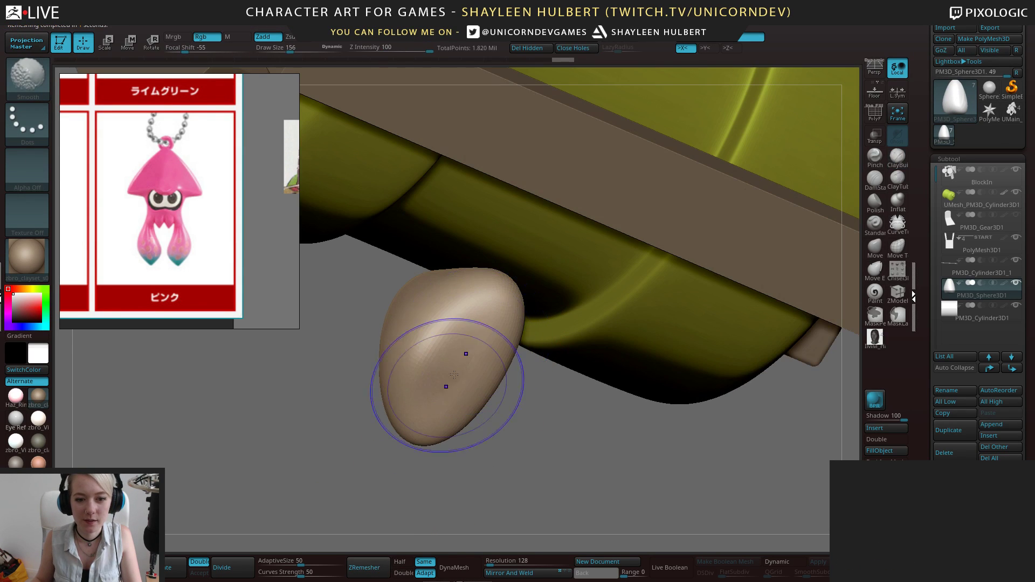
{"action": "mouse_move", "coordinate": [518, 464]}
{"action": "left_mouse_down"}
{"action": "mouse_move", "coordinate": [597, 412]}
{"action": "mouse_move", "coordinate": [628, 242]}
{"action": "left_mouse_up"}
{"action": "left_click_drag", "start_coordinate": [534, 233], "coordinate": [490, 284], "text": "shift"}
Add ClayBuildup strokes over the squid head's front, sides and underside, smoothing between strokes
{"action": "left_click_drag", "start_coordinate": [493, 361], "coordinate": [571, 192]}
{"action": "mouse_move", "coordinate": [501, 194]}
{"action": "left_mouse_down"}
{"action": "mouse_move", "coordinate": [463, 257]}
{"action": "mouse_move", "coordinate": [501, 215]}
{"action": "mouse_move", "coordinate": [458, 289]}
{"action": "left_mouse_up"}
{"action": "left_click_drag", "start_coordinate": [505, 218], "coordinate": [466, 297]}
{"action": "left_click_drag", "start_coordinate": [510, 258], "coordinate": [493, 304]}
{"action": "left_click_drag", "start_coordinate": [533, 212], "coordinate": [528, 294]}
{"action": "mouse_move", "coordinate": [528, 294]}
{"action": "left_mouse_down"}
{"action": "mouse_move", "coordinate": [531, 208]}
{"action": "mouse_move", "coordinate": [509, 247]}
{"action": "mouse_move", "coordinate": [512, 269]}
{"action": "left_mouse_up"}
{"action": "left_click_drag", "start_coordinate": [550, 154], "coordinate": [615, 189]}
{"action": "mouse_move", "coordinate": [485, 210]}
{"action": "left_mouse_down", "text": "shift"}
{"action": "mouse_move", "coordinate": [480, 275]}
{"action": "mouse_move", "coordinate": [498, 299]}
{"action": "left_mouse_up", "text": "shift"}
{"action": "left_click_drag", "start_coordinate": [572, 307], "coordinate": [534, 237]}
{"action": "left_click_drag", "start_coordinate": [488, 197], "coordinate": [415, 221]}
{"action": "left_click_drag", "start_coordinate": [467, 170], "coordinate": [402, 224]}
{"action": "left_click_drag", "start_coordinate": [474, 190], "coordinate": [427, 278]}
Flatten the squid head's slanted faces and their central ridge with the hPolish brush
{"action": "key", "text": "h"}
{"action": "key", "text": "p"}
{"action": "mouse_move", "coordinate": [469, 178]}
{"action": "left_mouse_down"}
{"action": "mouse_move", "coordinate": [427, 243]}
{"action": "mouse_move", "coordinate": [458, 259]}
{"action": "mouse_move", "coordinate": [462, 234]}
{"action": "left_mouse_up"}
{"action": "right_click_drag", "start_coordinate": [462, 234], "coordinate": [490, 164]}
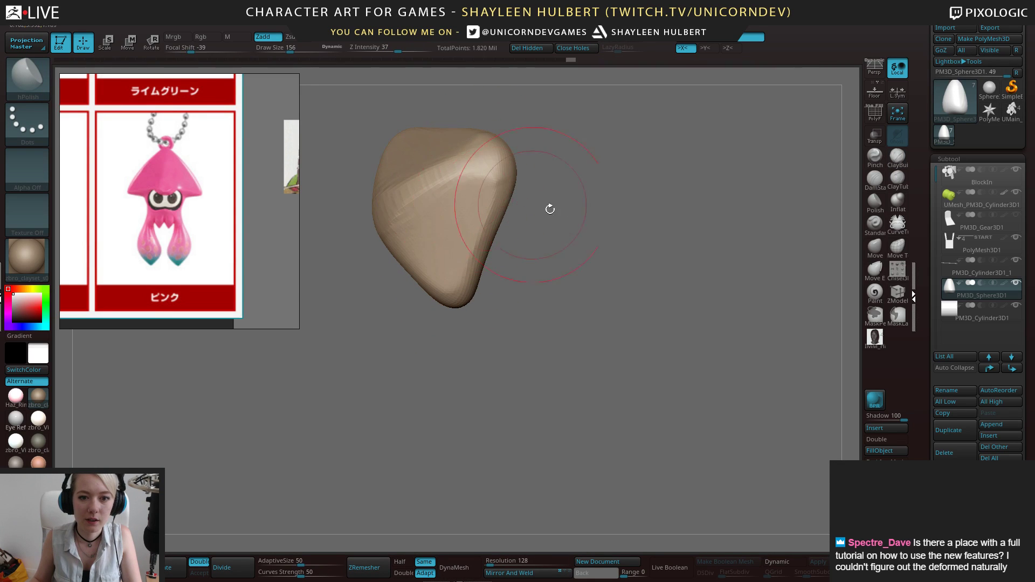
{"action": "right_click_drag", "start_coordinate": [451, 196], "coordinate": [483, 183]}
{"action": "right_click_drag", "start_coordinate": [623, 239], "coordinate": [533, 277]}
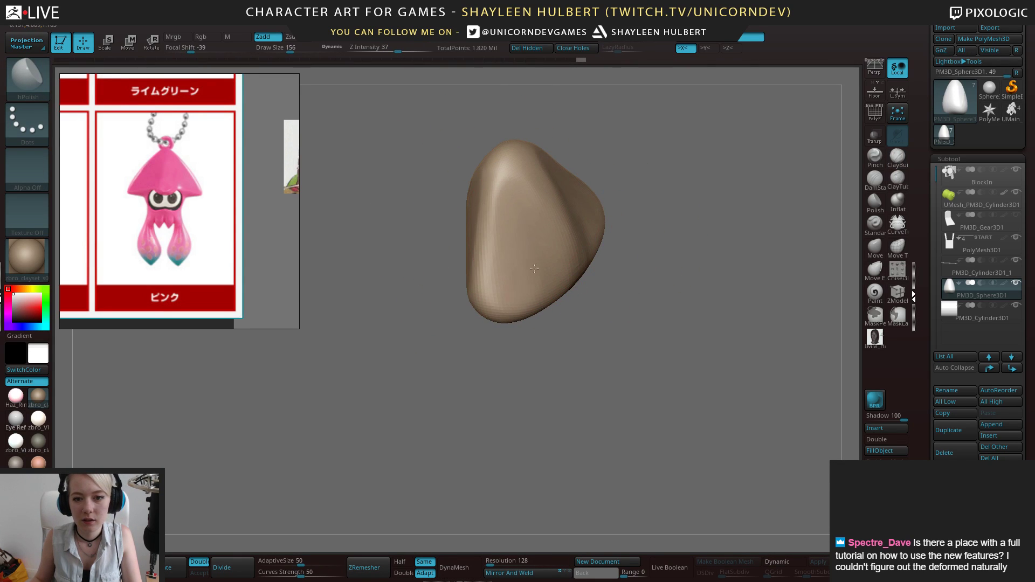
Adjust the squid head's profile with the Move brush and smooth its lumpy upper surface
{"action": "key", "text": "b"}
{"action": "key", "text": "m"}
{"action": "key", "text": "v"}
{"action": "mouse_move", "coordinate": [755, 270]}
{"action": "right_mouse_down"}
{"action": "mouse_move", "coordinate": [592, 284]}
{"action": "mouse_move", "coordinate": [548, 231]}
{"action": "mouse_move", "coordinate": [603, 272]}
{"action": "right_mouse_up"}
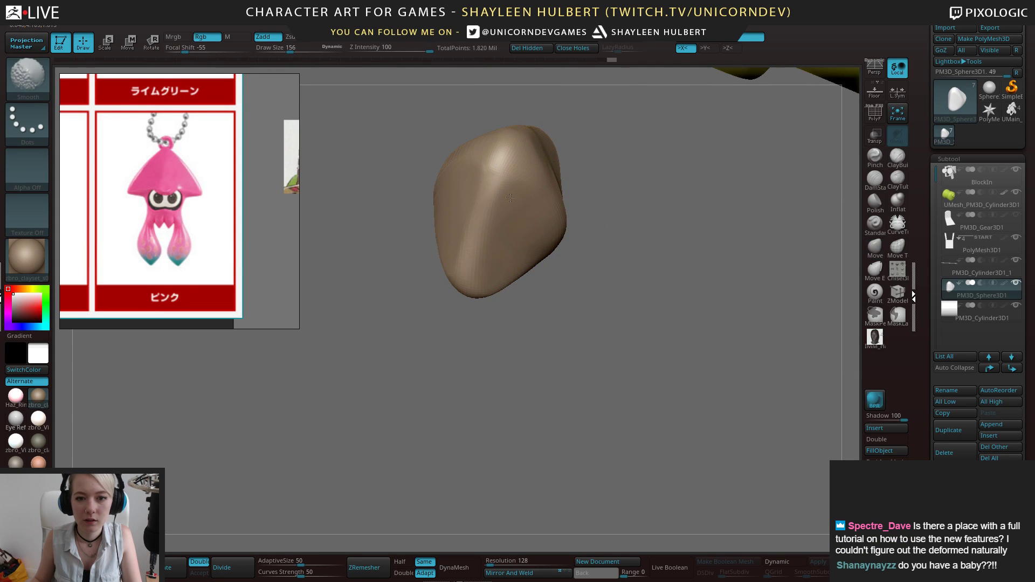
{"action": "left_click_drag", "start_coordinate": [533, 143], "coordinate": [455, 174], "text": "shift"}
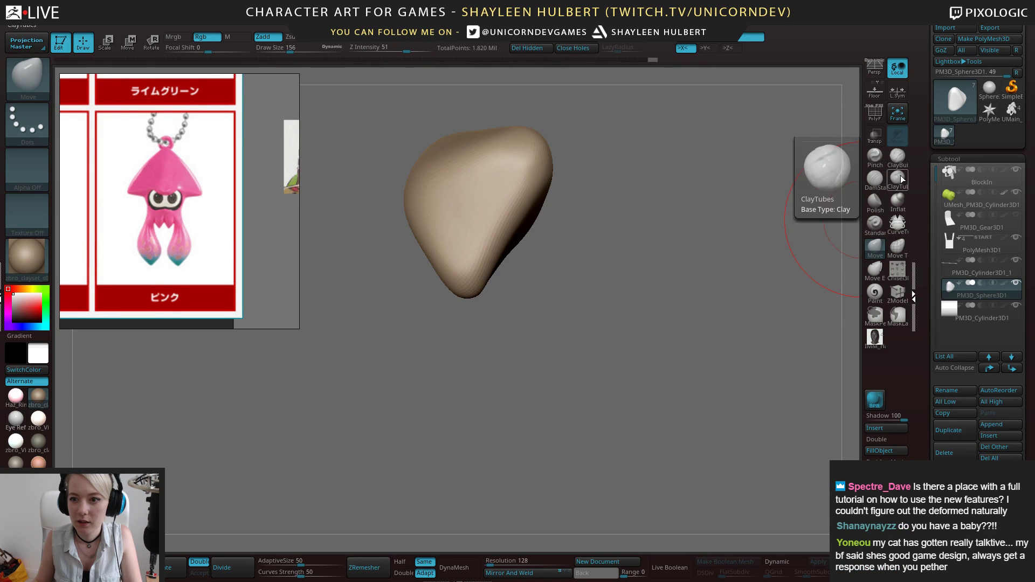
Sharpen the squid head's central ridge with the Pinch brush
{"action": "left_click", "coordinate": [875, 157]}
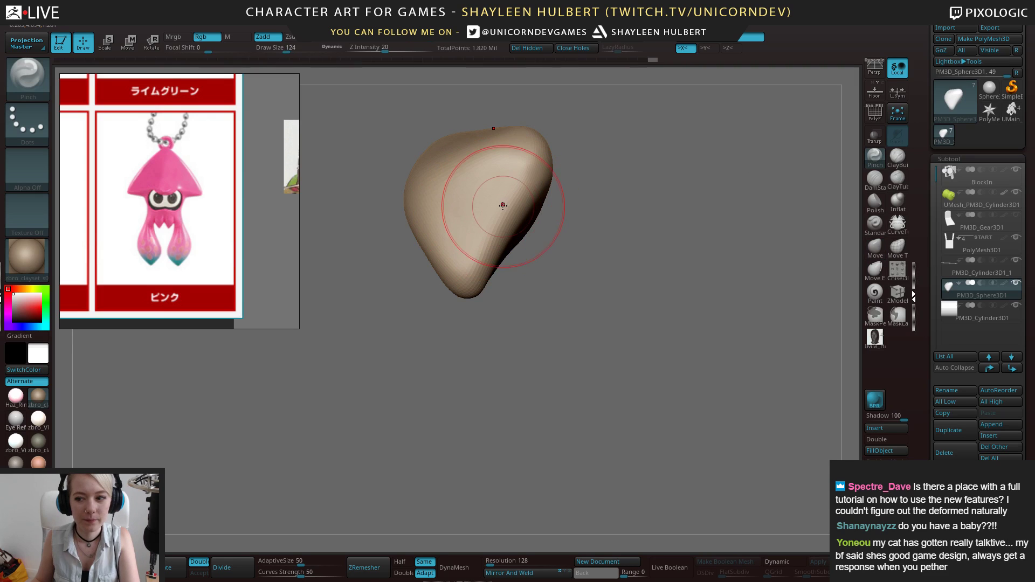
{"action": "mouse_move", "coordinate": [608, 194]}
{"action": "left_mouse_down"}
{"action": "mouse_move", "coordinate": [592, 228]}
{"action": "mouse_move", "coordinate": [534, 186]}
{"action": "left_mouse_up"}
{"action": "left_click_drag", "start_coordinate": [745, 274], "coordinate": [758, 272]}
{"action": "mouse_move", "coordinate": [412, 227]}
{"action": "left_mouse_down"}
{"action": "mouse_move", "coordinate": [432, 221]}
{"action": "mouse_move", "coordinate": [454, 253]}
{"action": "mouse_move", "coordinate": [609, 218]}
{"action": "left_mouse_up"}
Polish the surface beside the squid head's pinched ridge with the hPolish brush
{"action": "key", "text": "b"}
{"action": "key", "text": "h"}
{"action": "key", "text": "p"}
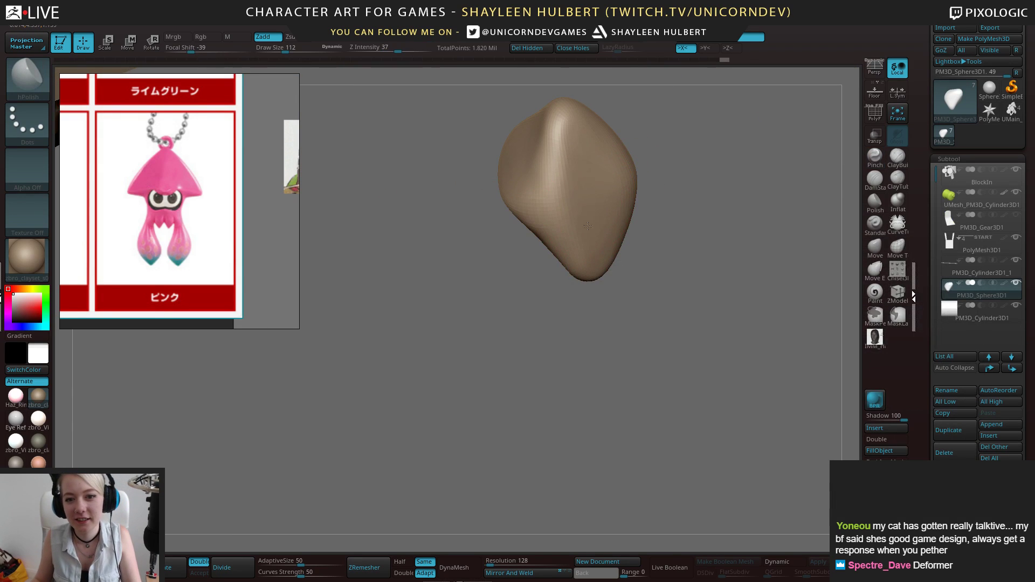
{"action": "mouse_move", "coordinate": [598, 213]}
{"action": "left_mouse_down"}
{"action": "mouse_move", "coordinate": [597, 192]}
{"action": "mouse_move", "coordinate": [596, 230]}
{"action": "left_mouse_up"}
{"action": "key", "text": "f"}
{"action": "mouse_move", "coordinate": [672, 216]}
{"action": "left_mouse_down"}
{"action": "mouse_move", "coordinate": [336, 255]}
{"action": "mouse_move", "coordinate": [548, 268]}
{"action": "mouse_move", "coordinate": [576, 291]}
{"action": "mouse_move", "coordinate": [612, 206]}
{"action": "mouse_move", "coordinate": [525, 389]}
{"action": "mouse_move", "coordinate": [587, 242]}
{"action": "mouse_move", "coordinate": [649, 236]}
{"action": "mouse_move", "coordinate": [630, 275]}
{"action": "left_mouse_up"}
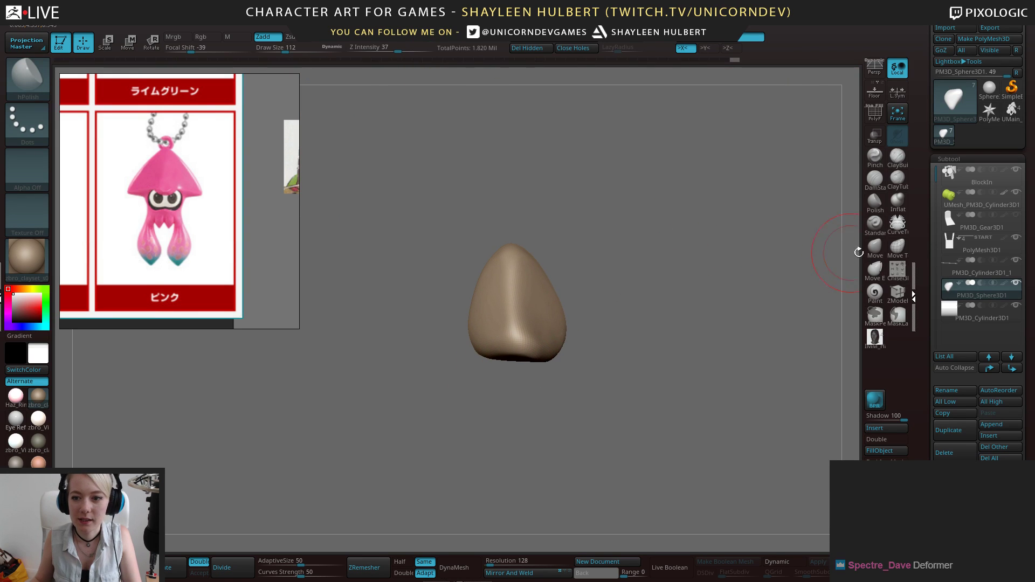
Refine the squid head's tip and side profile with an enlarged Move brush
{"action": "left_click", "coordinate": [874, 248]}
{"action": "key", "text": "bracketright"}
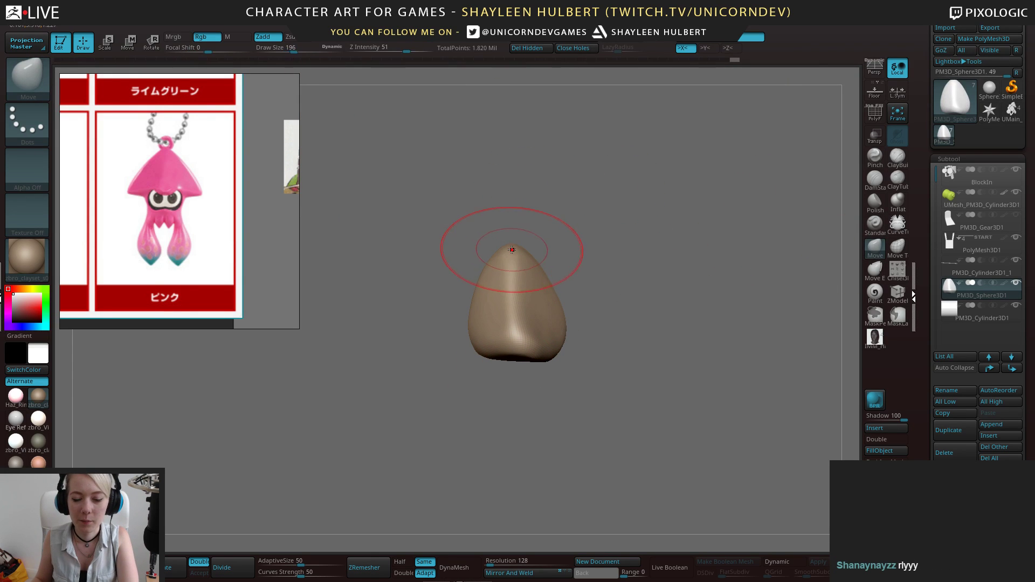
{"action": "left_click_drag", "start_coordinate": [517, 250], "coordinate": [517, 248]}
{"action": "mouse_move", "coordinate": [590, 279]}
{"action": "left_mouse_down"}
{"action": "mouse_move", "coordinate": [608, 264]}
{"action": "mouse_move", "coordinate": [591, 269]}
{"action": "left_mouse_up"}
{"action": "mouse_move", "coordinate": [502, 328]}
{"action": "left_mouse_down"}
{"action": "mouse_move", "coordinate": [519, 341]}
{"action": "mouse_move", "coordinate": [520, 315]}
{"action": "left_mouse_up"}
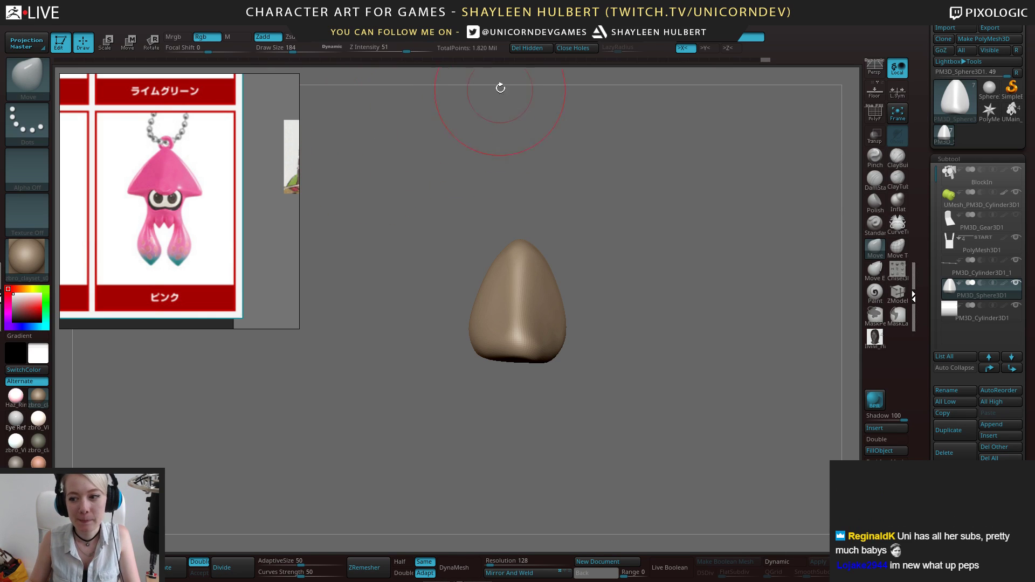
Try to push in the squid head's slanted side with the Move brush, and undo it
{"action": "left_click_drag", "start_coordinate": [546, 174], "coordinate": [690, 197]}
{"action": "left_click_drag", "start_coordinate": [632, 158], "coordinate": [698, 170]}
{"action": "left_click_drag", "start_coordinate": [390, 245], "coordinate": [416, 249]}
{"action": "key", "text": "ctrl+z"}
{"action": "key", "text": "ctrl+z"}
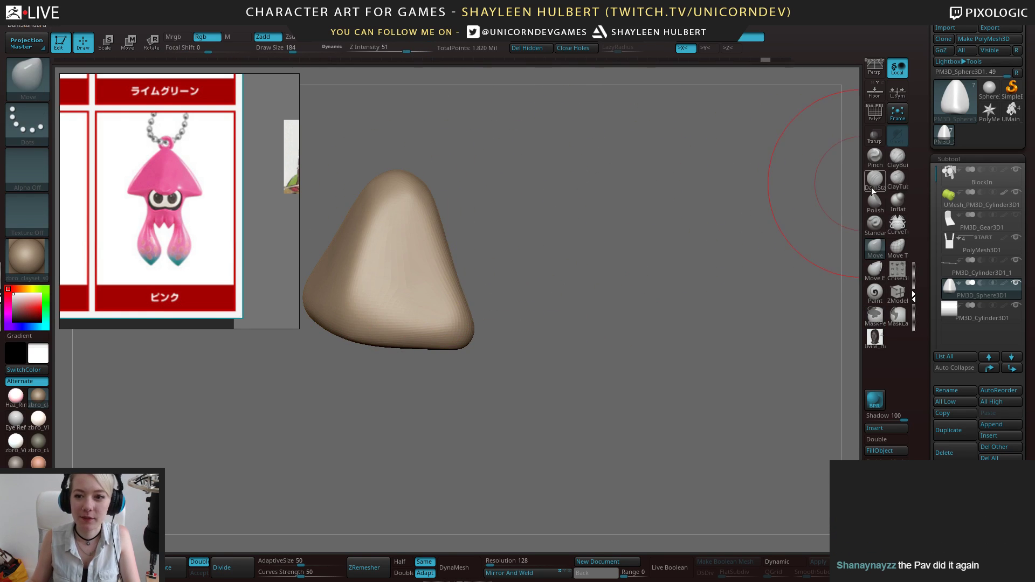
Even out the squid head's front face with the Polish brush
{"action": "left_click", "coordinate": [875, 200]}
{"action": "left_click_drag", "start_coordinate": [615, 215], "coordinate": [685, 248], "text": "alt"}
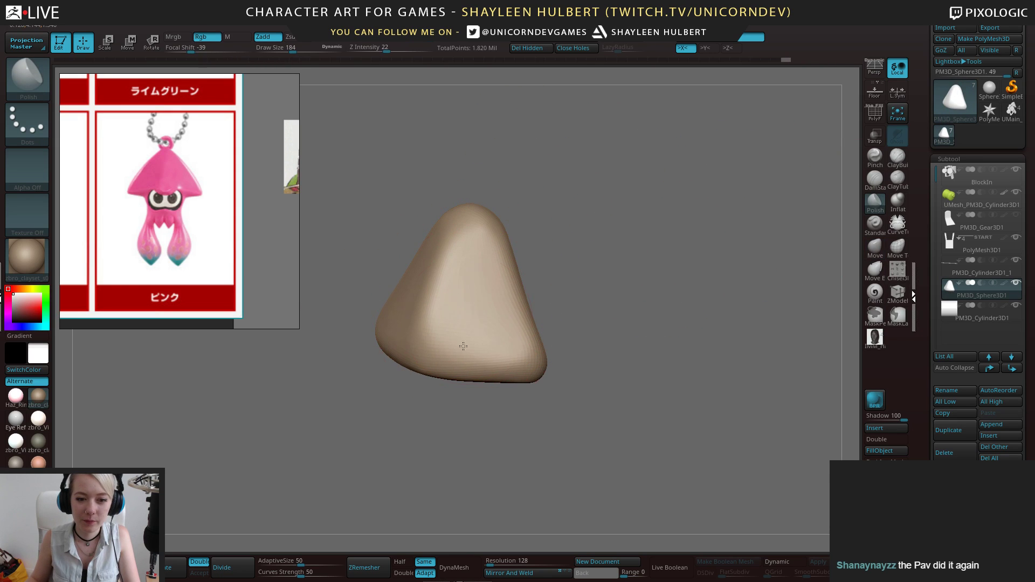
{"action": "left_click_drag", "start_coordinate": [586, 240], "coordinate": [593, 254]}
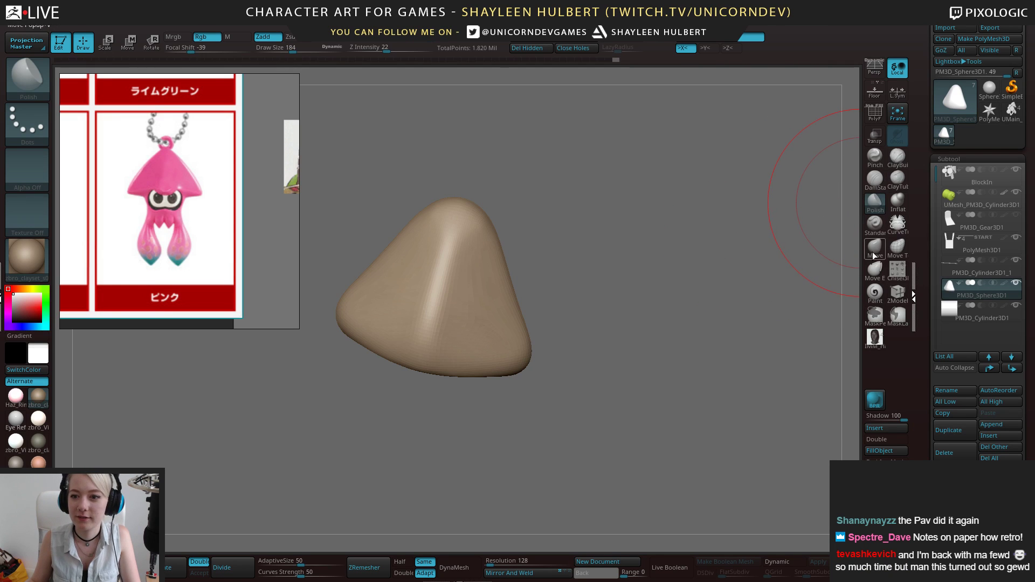
Fill out the squid head's side faces with ClayBuildup and smooth the added clay
{"action": "left_click", "coordinate": [890, 166]}
{"action": "mouse_move", "coordinate": [463, 248]}
{"action": "left_mouse_down"}
{"action": "mouse_move", "coordinate": [393, 319]}
{"action": "mouse_move", "coordinate": [381, 213]}
{"action": "mouse_move", "coordinate": [418, 211]}
{"action": "left_mouse_up"}
{"action": "mouse_move", "coordinate": [418, 248]}
{"action": "left_mouse_down"}
{"action": "mouse_move", "coordinate": [372, 313]}
{"action": "mouse_move", "coordinate": [421, 251]}
{"action": "left_mouse_up"}
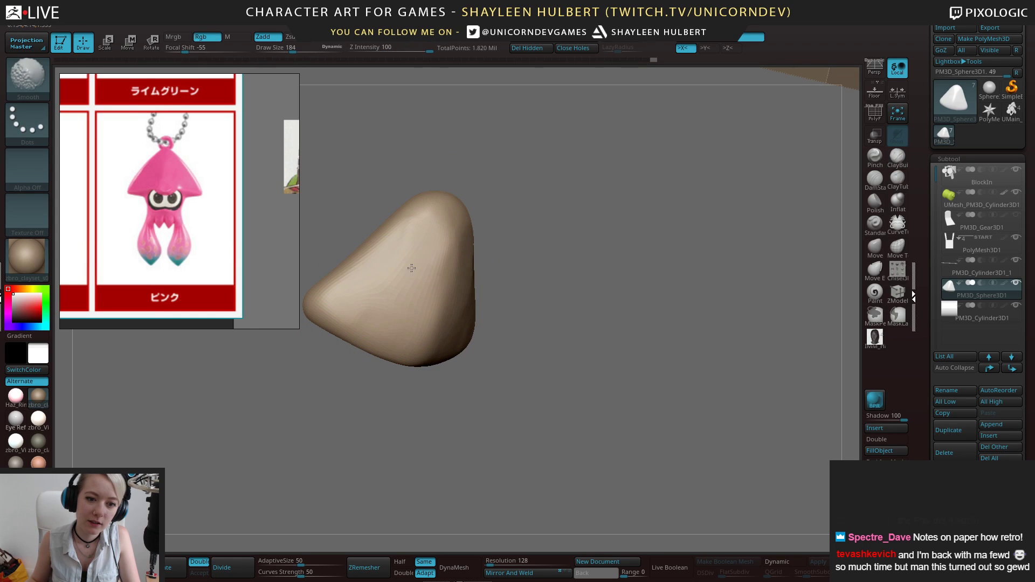
{"action": "left_click_drag", "start_coordinate": [526, 224], "coordinate": [612, 271]}
{"action": "left_click_drag", "start_coordinate": [452, 240], "coordinate": [415, 302]}
{"action": "left_click_drag", "start_coordinate": [452, 273], "coordinate": [429, 263], "text": "shift"}
Reshape the squid head's underside outline into a wider diamond with the Move brush
{"action": "mouse_move", "coordinate": [558, 238]}
{"action": "left_mouse_down"}
{"action": "mouse_move", "coordinate": [582, 215]}
{"action": "mouse_move", "coordinate": [592, 221]}
{"action": "left_mouse_up"}
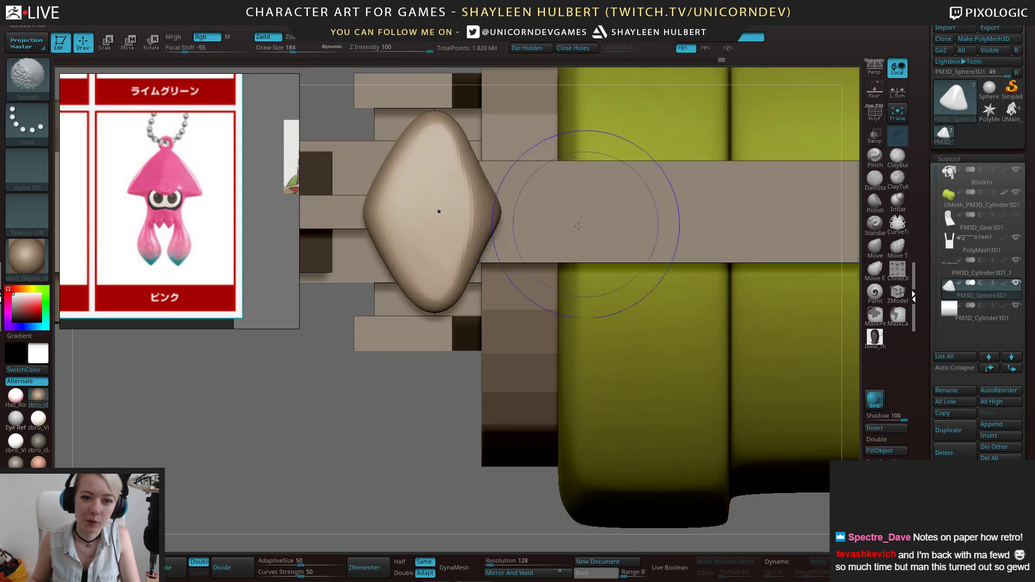
{"action": "mouse_move", "coordinate": [411, 358]}
{"action": "left_mouse_down"}
{"action": "mouse_move", "coordinate": [354, 411]}
{"action": "mouse_move", "coordinate": [571, 191]}
{"action": "mouse_move", "coordinate": [552, 243]}
{"action": "mouse_move", "coordinate": [612, 247]}
{"action": "mouse_move", "coordinate": [544, 256]}
{"action": "left_mouse_up"}
{"action": "left_click", "coordinate": [874, 247]}
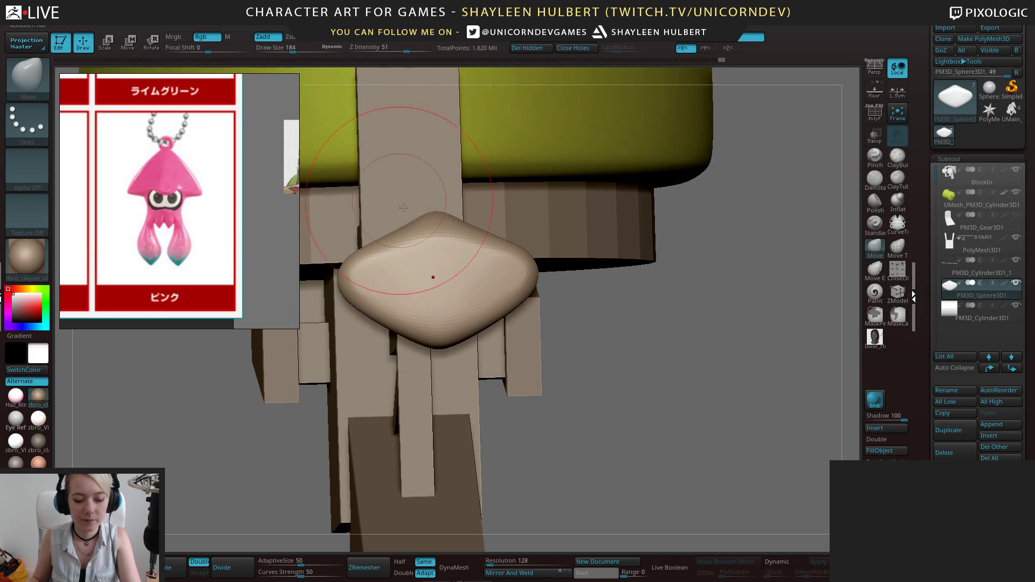
{"action": "left_click_drag", "start_coordinate": [445, 302], "coordinate": [443, 322]}
{"action": "left_click_drag", "start_coordinate": [412, 285], "coordinate": [388, 263]}
{"action": "mouse_move", "coordinate": [630, 295]}
{"action": "left_mouse_down"}
{"action": "mouse_move", "coordinate": [511, 232]}
{"action": "mouse_move", "coordinate": [449, 255]}
{"action": "left_mouse_up"}
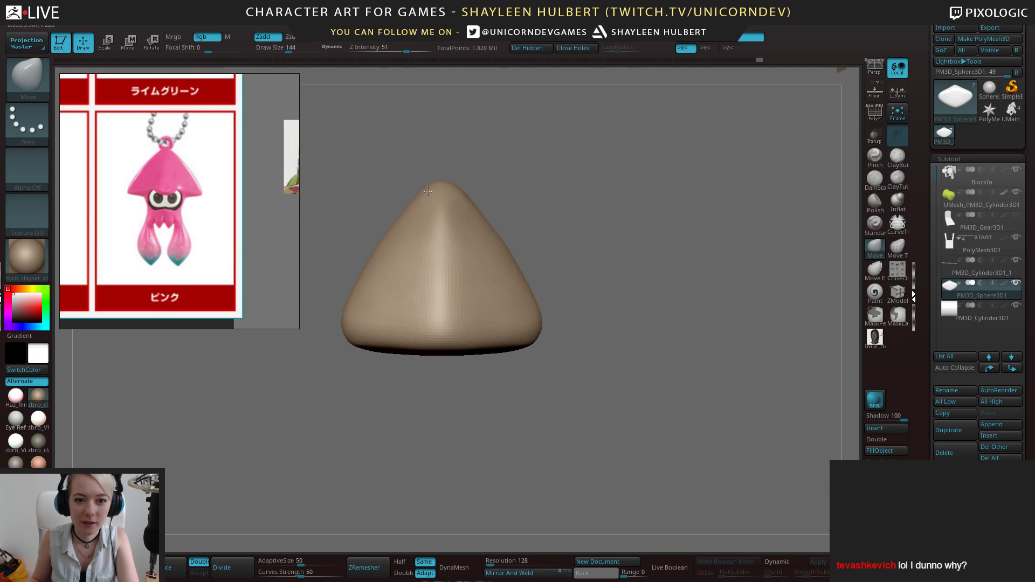
Adjust the squid head's slanted front silhouette with the Move brush, undoing the stroke on its lower corner
{"action": "left_click_drag", "start_coordinate": [423, 184], "coordinate": [395, 220]}
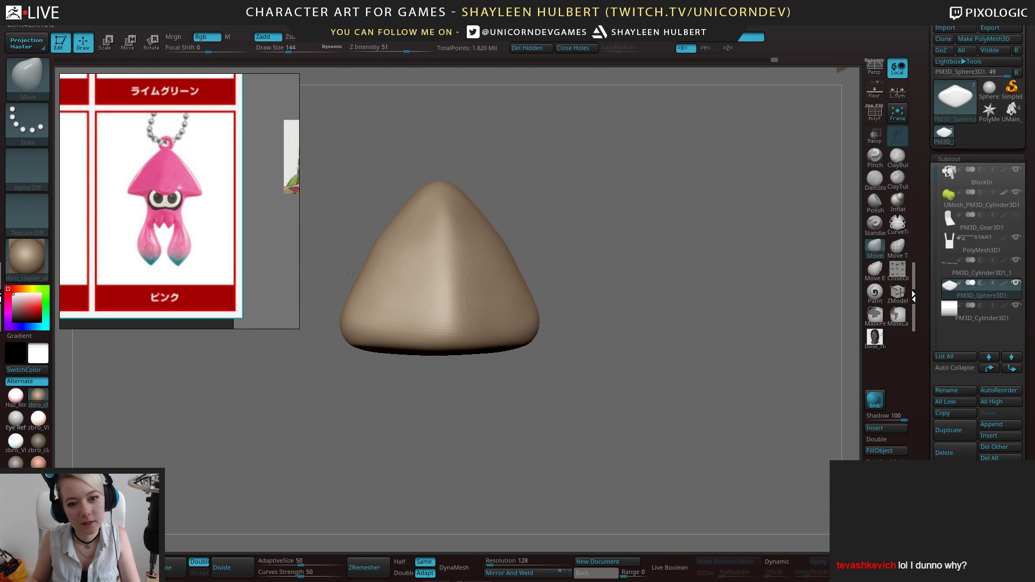
{"action": "left_click_drag", "start_coordinate": [344, 256], "coordinate": [390, 214]}
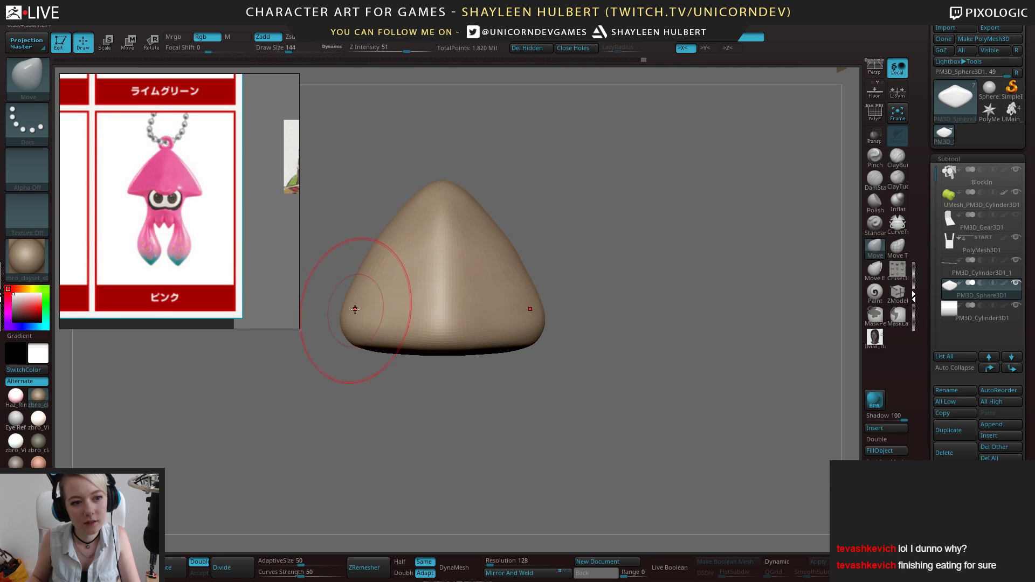
{"action": "left_click_drag", "start_coordinate": [367, 350], "coordinate": [372, 336]}
{"action": "key", "text": "ctrl+z"}
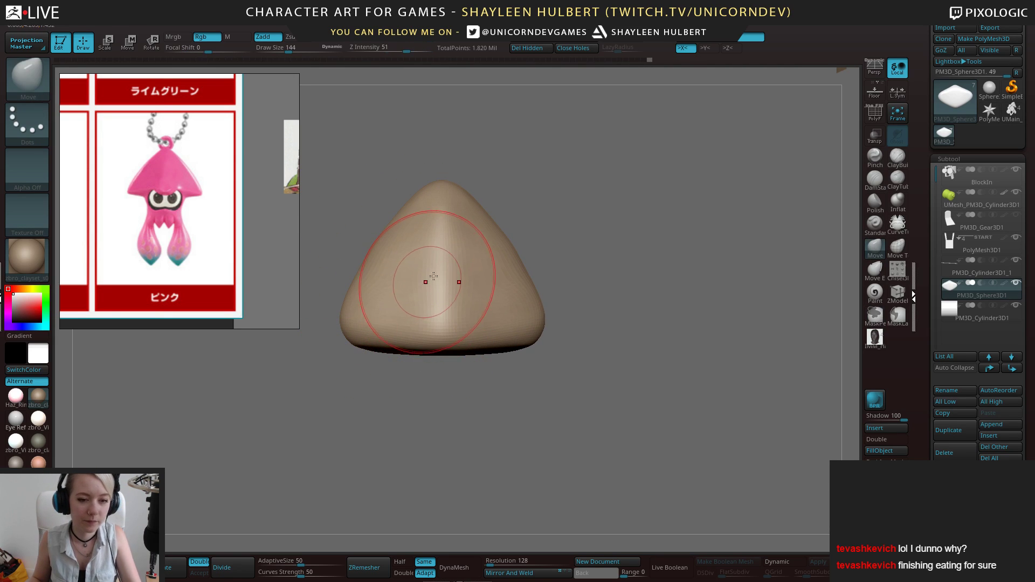
Flatten the squid head's underside using a vertical Transpose line through its centre, and smooth the flattened base
{"action": "key", "text": "w"}
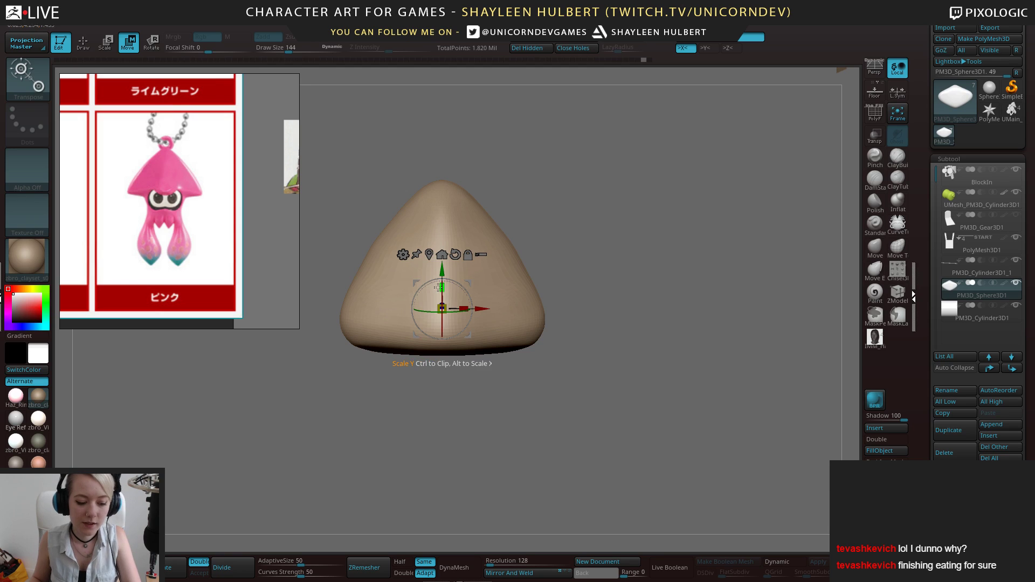
{"action": "key", "text": "y"}
{"action": "mouse_move", "coordinate": [447, 223]}
{"action": "left_mouse_down", "text": "shift"}
{"action": "mouse_move", "coordinate": [431, 312]}
{"action": "mouse_move", "coordinate": [447, 471]}
{"action": "mouse_move", "coordinate": [447, 459]}
{"action": "left_mouse_up", "text": "shift"}
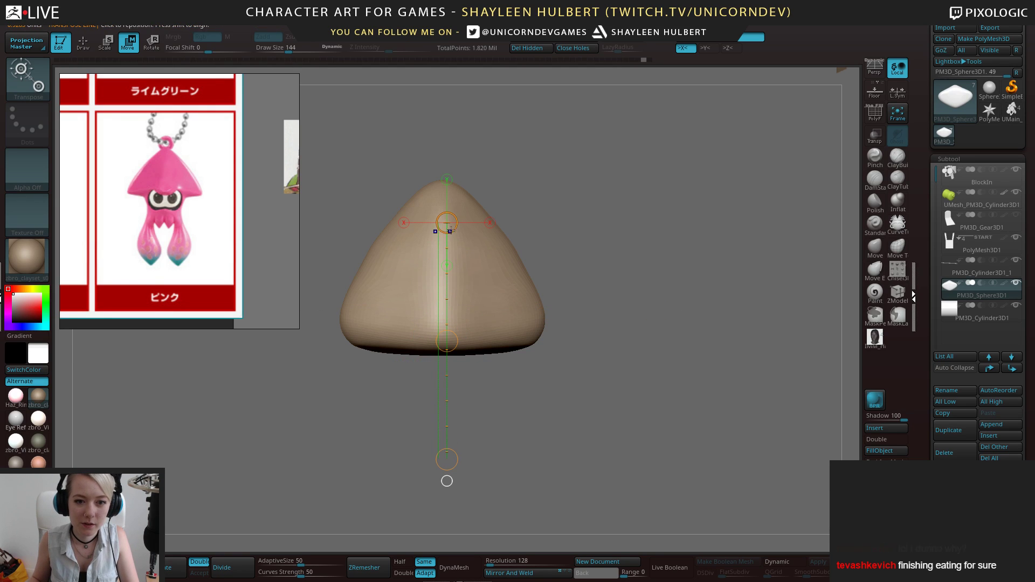
{"action": "mouse_move", "coordinate": [449, 225]}
{"action": "left_mouse_down"}
{"action": "mouse_move", "coordinate": [447, 331]}
{"action": "mouse_move", "coordinate": [475, 332]}
{"action": "left_mouse_up"}
{"action": "key", "text": "q"}
{"action": "mouse_move", "coordinate": [431, 372]}
{"action": "left_mouse_down"}
{"action": "mouse_move", "coordinate": [445, 302]}
{"action": "mouse_move", "coordinate": [396, 281]}
{"action": "left_mouse_up"}
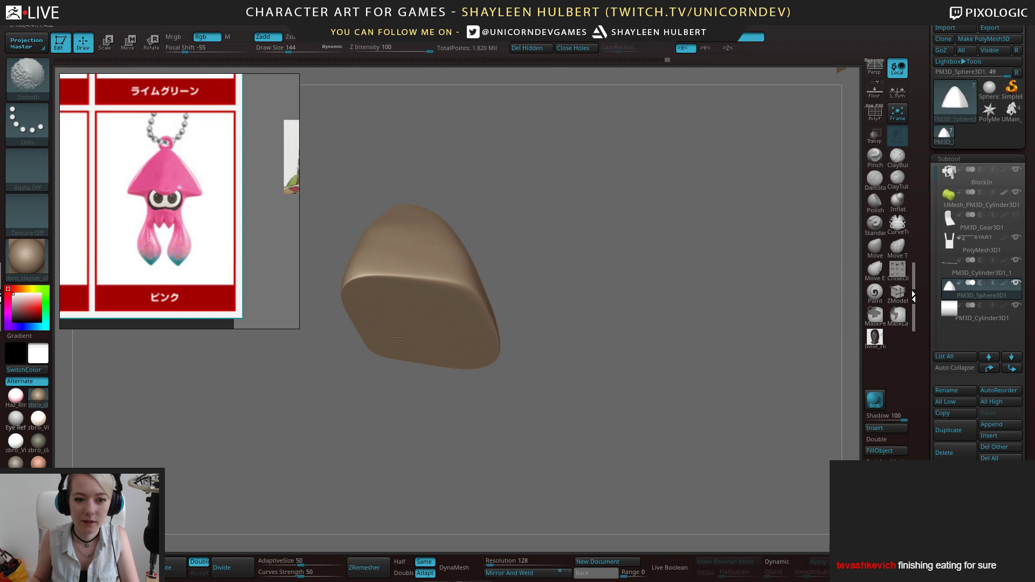
{"action": "left_click_drag", "start_coordinate": [555, 281], "coordinate": [581, 357], "text": "shift"}
Pull the squid head's lower sides outward symmetrically with the Move brush
{"action": "key", "text": "b"}
{"action": "key", "text": "m"}
{"action": "key", "text": "v"}
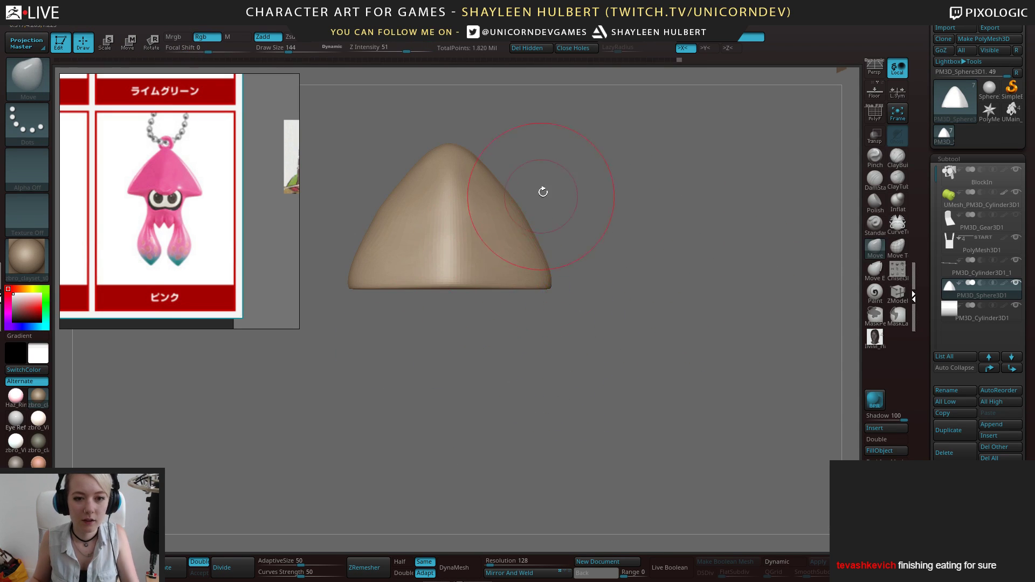
{"action": "left_click_drag", "start_coordinate": [541, 196], "coordinate": [551, 269], "text": "alt"}
{"action": "left_click_drag", "start_coordinate": [410, 276], "coordinate": [404, 272]}
{"action": "left_click_drag", "start_coordinate": [375, 319], "coordinate": [367, 317]}
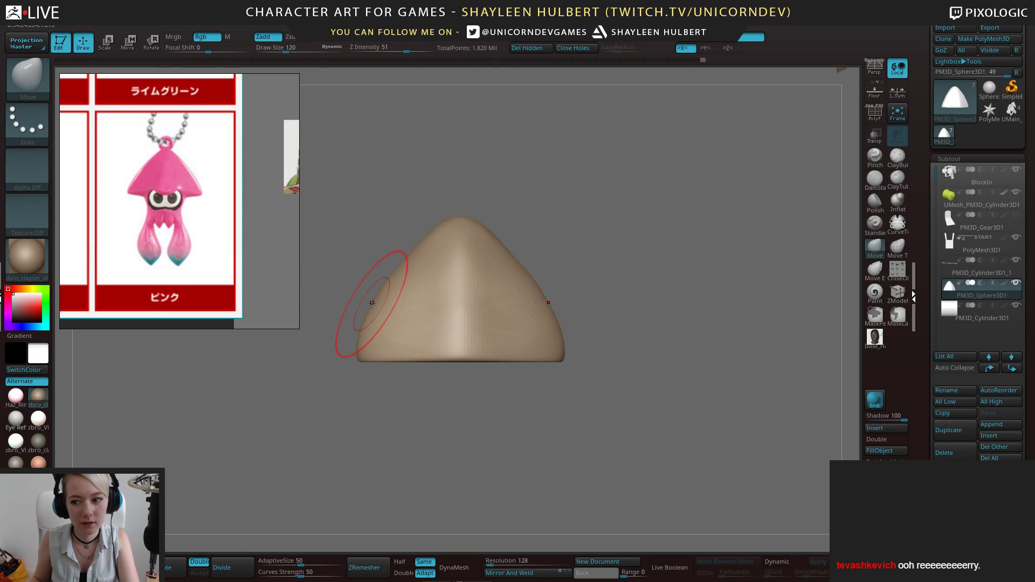
Smooth the squid head's slanted sides and raise its tip into a sharper point with the Move brush
{"action": "mouse_move", "coordinate": [372, 297]}
{"action": "left_mouse_down"}
{"action": "mouse_move", "coordinate": [429, 227]}
{"action": "mouse_move", "coordinate": [409, 178]}
{"action": "left_mouse_up"}
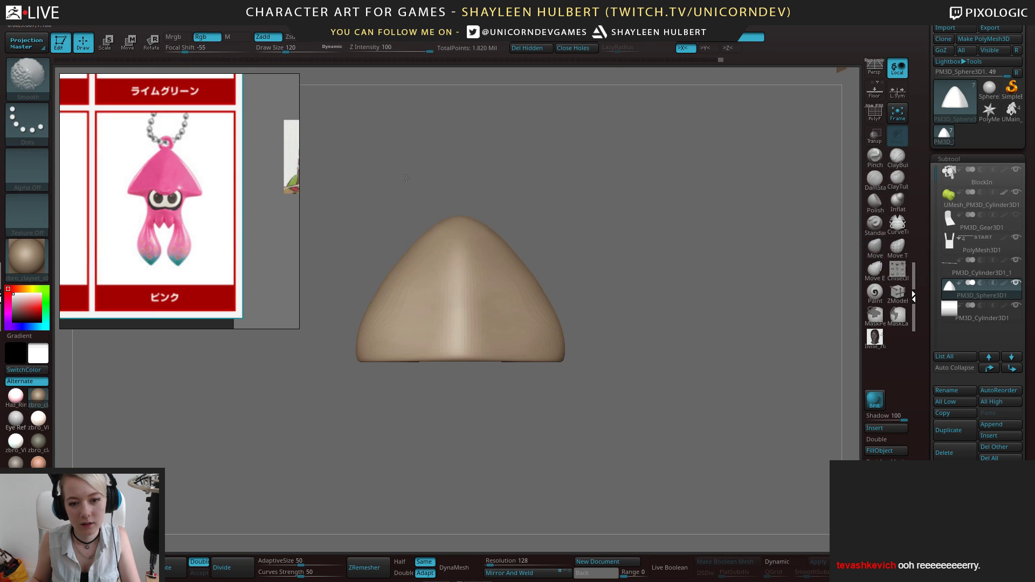
{"action": "left_click_drag", "start_coordinate": [424, 226], "coordinate": [465, 207]}
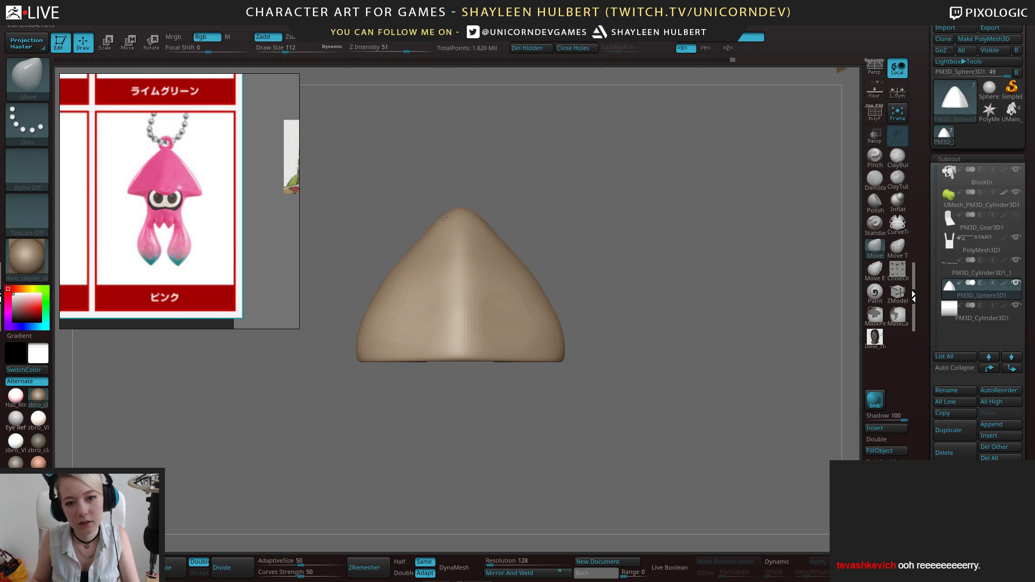
{"action": "left_click_drag", "start_coordinate": [425, 232], "coordinate": [409, 204]}
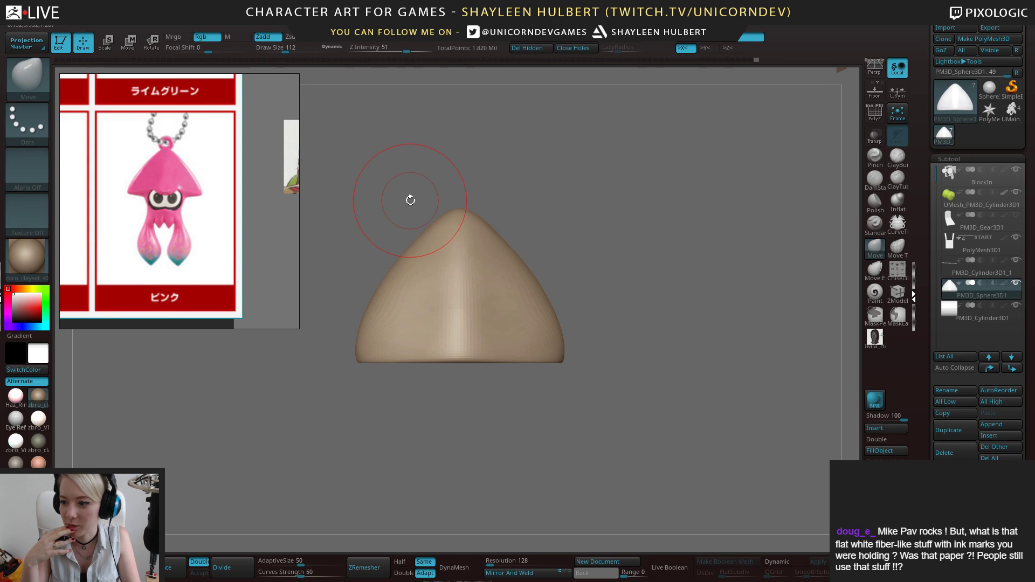
Hide all other subtools and pull the squid head's base edge outward in side view with an enlarged Move brush
{"action": "left_click_drag", "start_coordinate": [372, 217], "coordinate": [738, 323]}
{"action": "left_click", "coordinate": [1016, 283], "text": "shift"}
{"action": "left_click_drag", "start_coordinate": [599, 342], "coordinate": [530, 160], "text": "shift"}
{"action": "key", "text": "bracketright"}
{"action": "key", "text": "bracketright"}
{"action": "left_click_drag", "start_coordinate": [610, 218], "coordinate": [610, 211]}
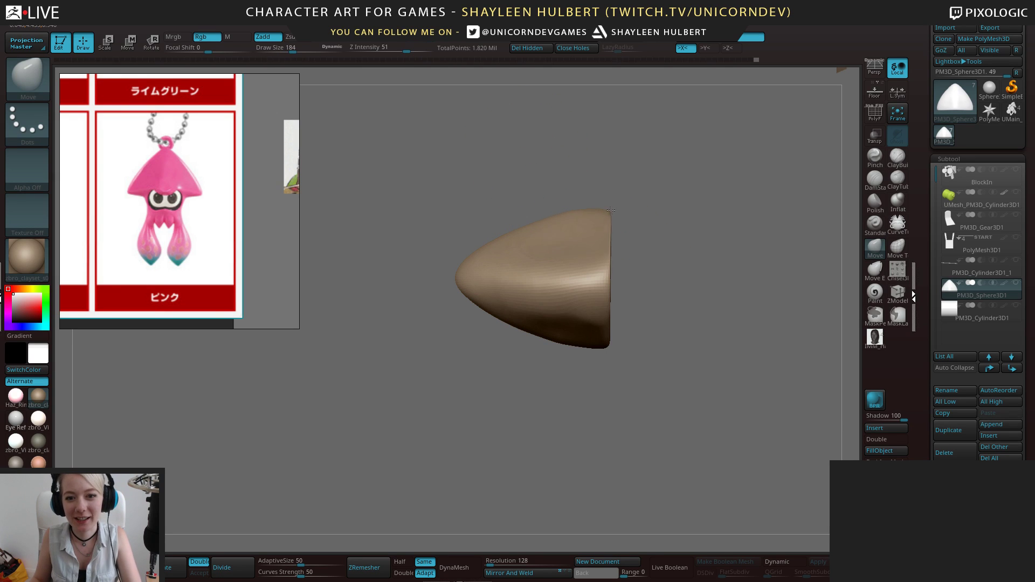
{"action": "left_click_drag", "start_coordinate": [534, 232], "coordinate": [572, 206]}
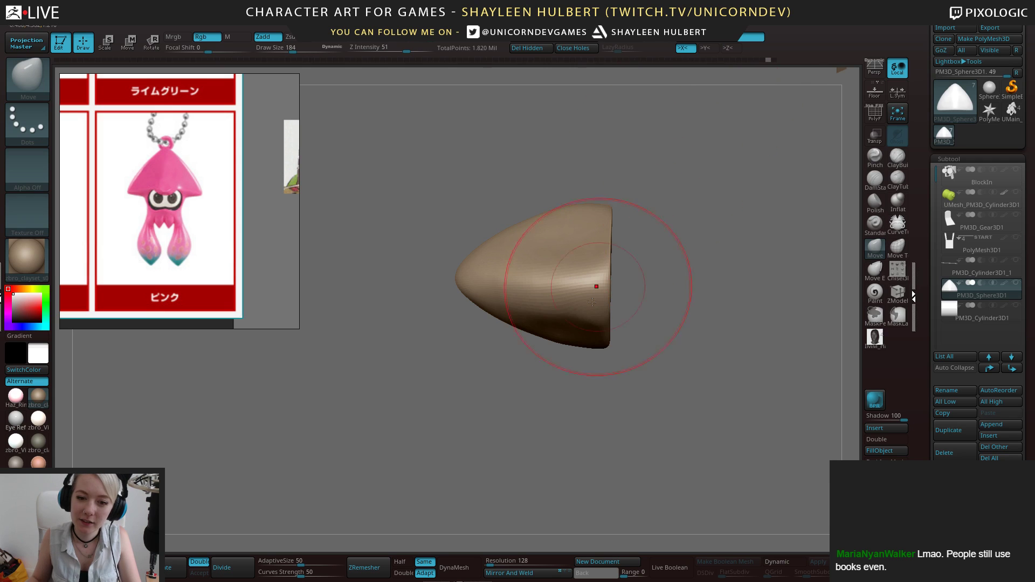
{"action": "mouse_move", "coordinate": [590, 347]}
{"action": "left_mouse_down"}
{"action": "mouse_move", "coordinate": [585, 357]}
{"action": "mouse_move", "coordinate": [685, 294]}
{"action": "mouse_move", "coordinate": [724, 243]}
{"action": "left_mouse_up"}
Mirror and weld the squid head side to side from the front view
{"action": "key", "text": "bracketleft"}
{"action": "key", "text": "bracketleft"}
{"action": "mouse_move", "coordinate": [669, 268]}
{"action": "left_mouse_down", "text": "shift"}
{"action": "mouse_move", "coordinate": [682, 272]}
{"action": "mouse_move", "coordinate": [647, 310]}
{"action": "mouse_move", "coordinate": [573, 320]}
{"action": "left_mouse_up", "text": "shift"}
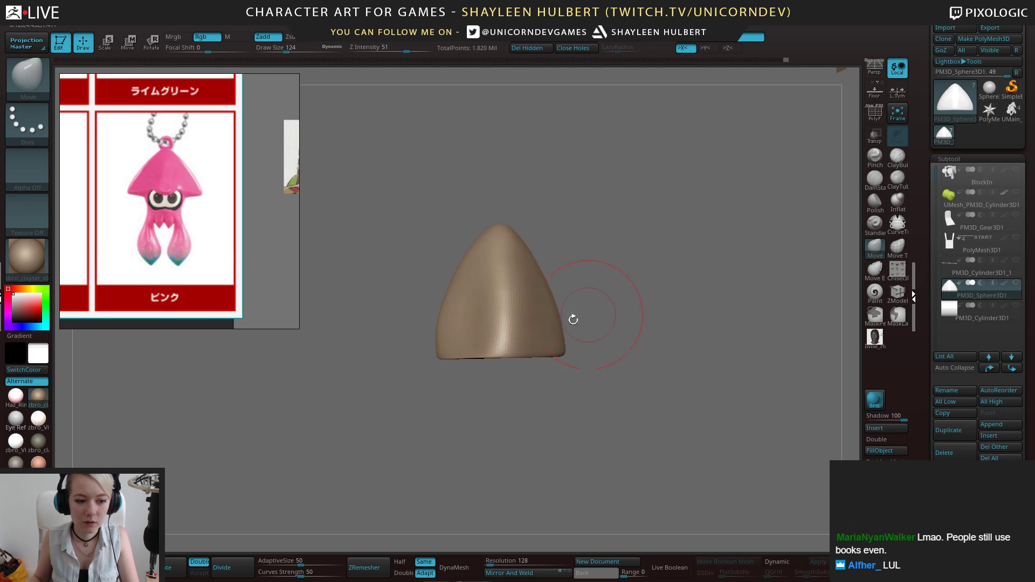
{"action": "left_click", "coordinate": [553, 574]}
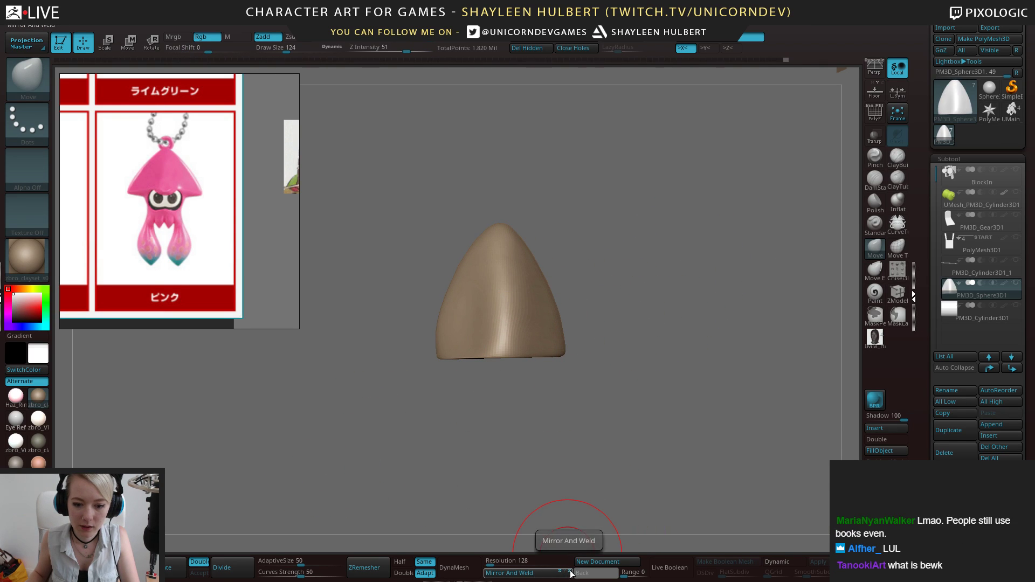
{"action": "left_click", "coordinate": [542, 576]}
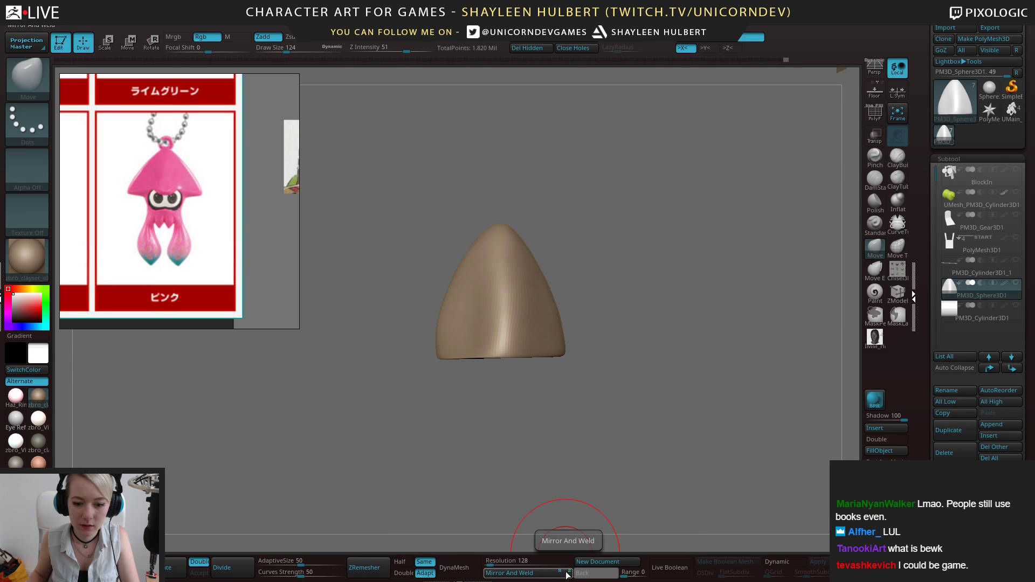
Mirror and weld the squid head along the Z axis into separate front and back copies
{"action": "mouse_move", "coordinate": [601, 427]}
{"action": "left_mouse_down"}
{"action": "mouse_move", "coordinate": [596, 289]}
{"action": "mouse_move", "coordinate": [643, 400]}
{"action": "left_mouse_up"}
{"action": "key", "text": "e"}
{"action": "left_click_drag", "start_coordinate": [537, 318], "coordinate": [682, 320]}
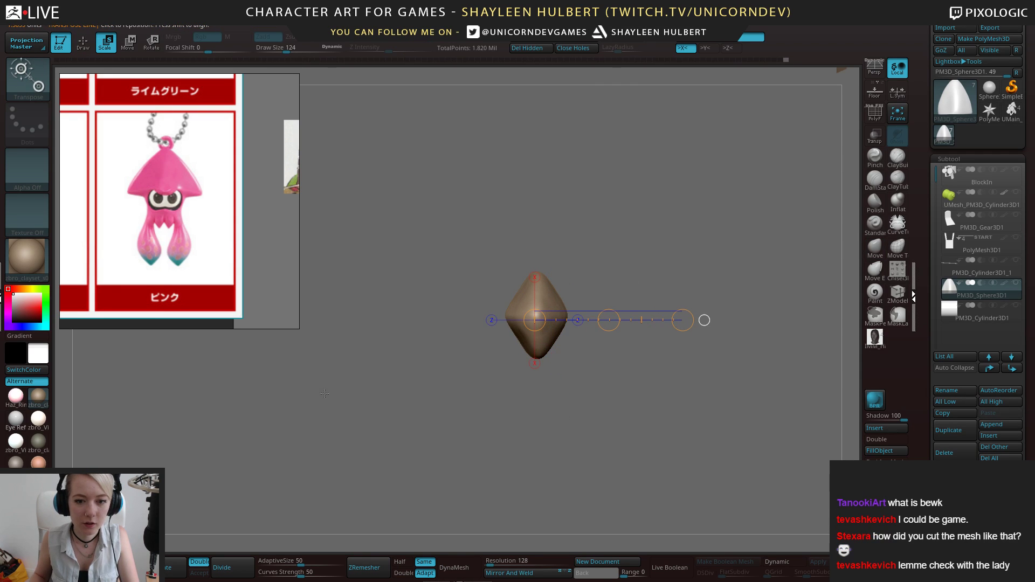
{"action": "left_click_drag", "start_coordinate": [416, 381], "coordinate": [385, 316], "text": "alt"}
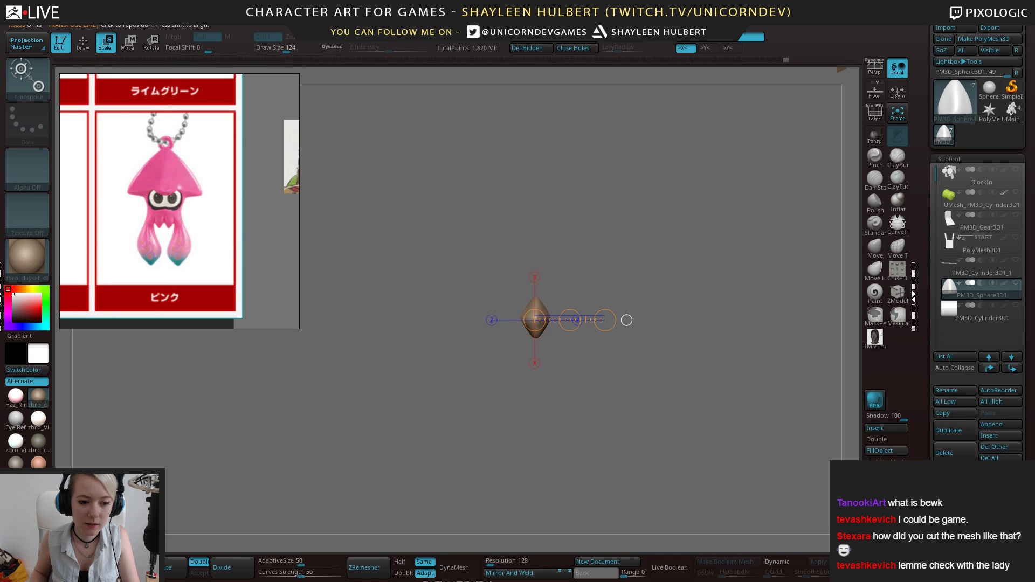
{"action": "left_click_drag", "start_coordinate": [313, 354], "coordinate": [396, 353], "text": "alt"}
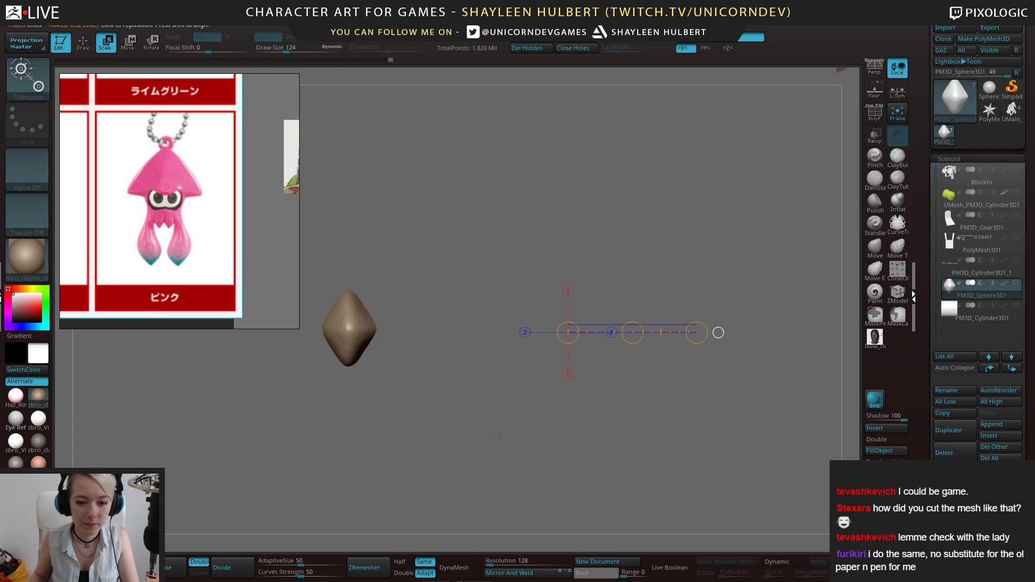
{"action": "left_click", "coordinate": [554, 577]}
{"action": "left_click_drag", "start_coordinate": [498, 377], "coordinate": [488, 431]}
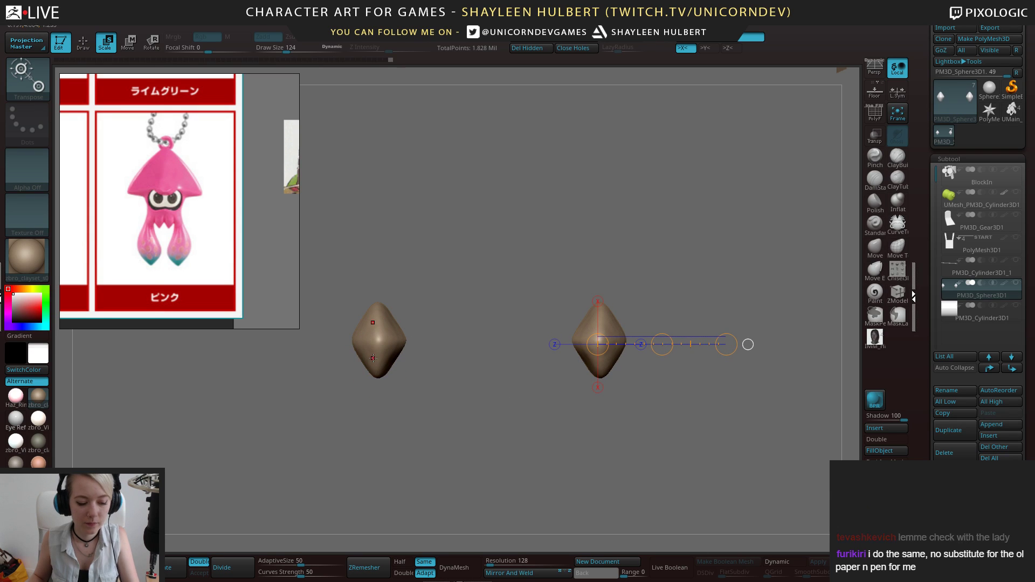
Turn on Z symmetry and move the two mirrored head copies together with Transpose until they overlap
{"action": "key", "text": "w"}
{"action": "left_click_drag", "start_coordinate": [377, 347], "coordinate": [205, 345]}
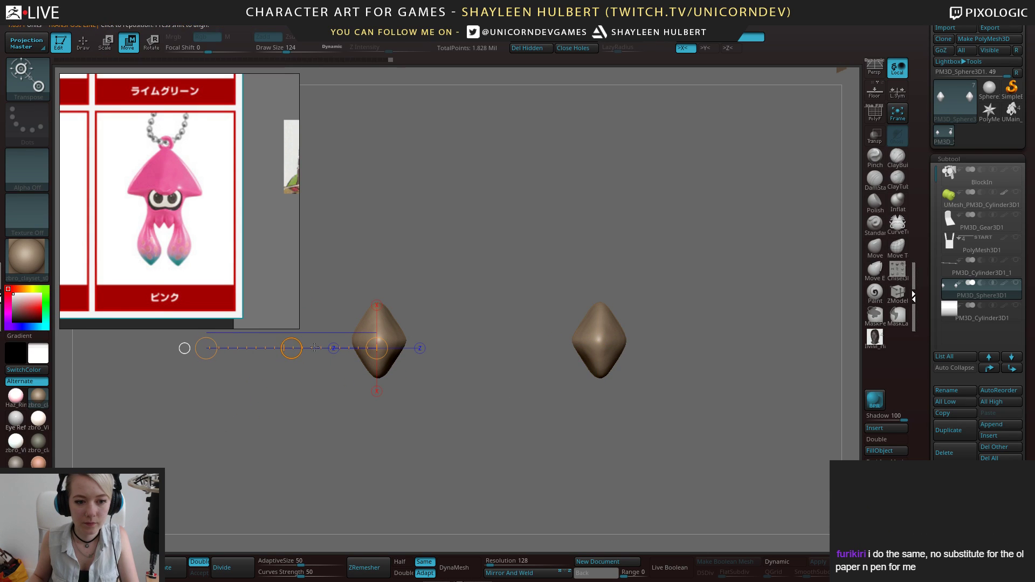
{"action": "left_click_drag", "start_coordinate": [300, 349], "coordinate": [345, 349]}
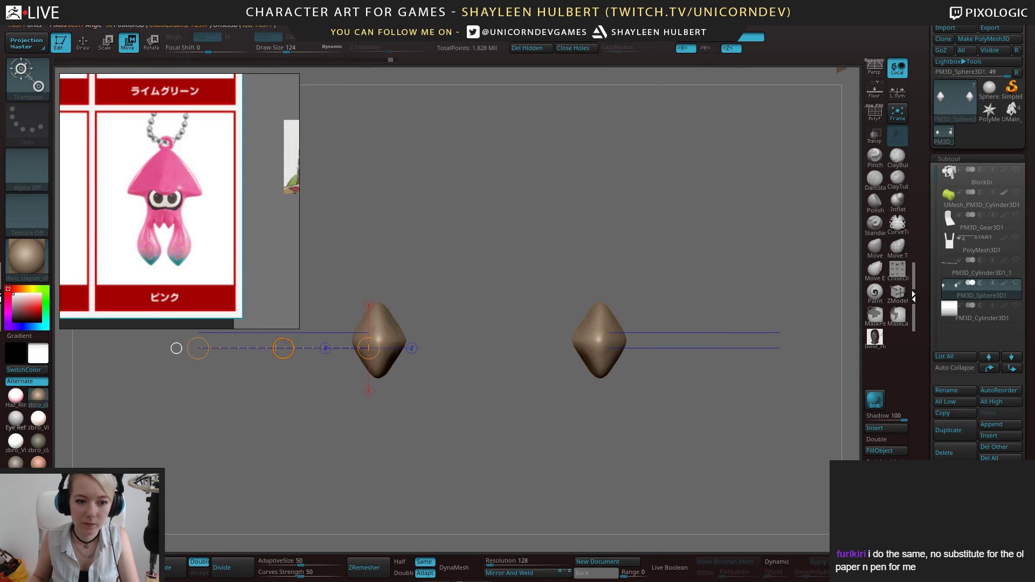
{"action": "left_click_drag", "start_coordinate": [284, 348], "coordinate": [371, 350]}
{"action": "key", "text": "ctrl+z"}
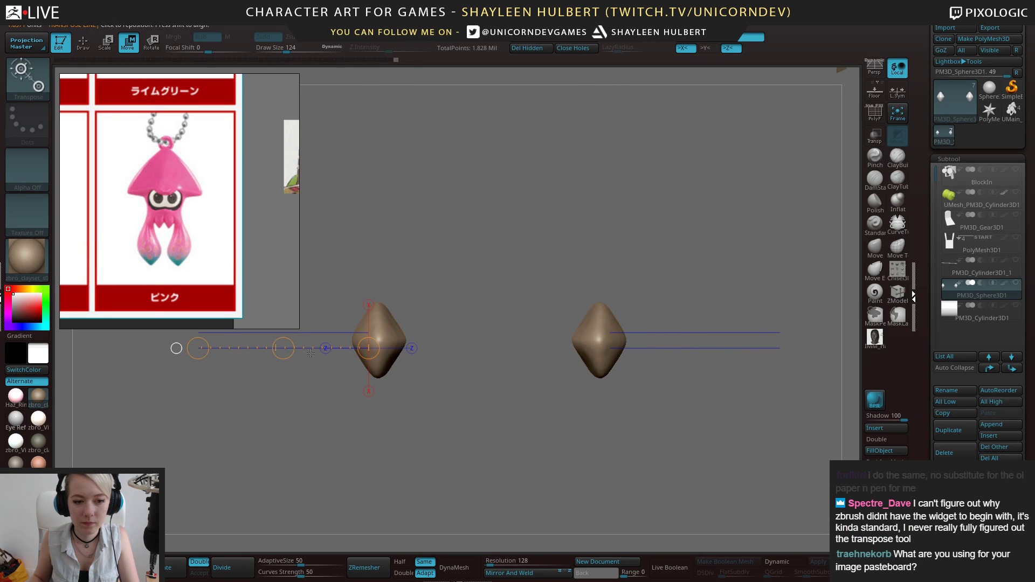
{"action": "left_click_drag", "start_coordinate": [283, 348], "coordinate": [509, 276]}
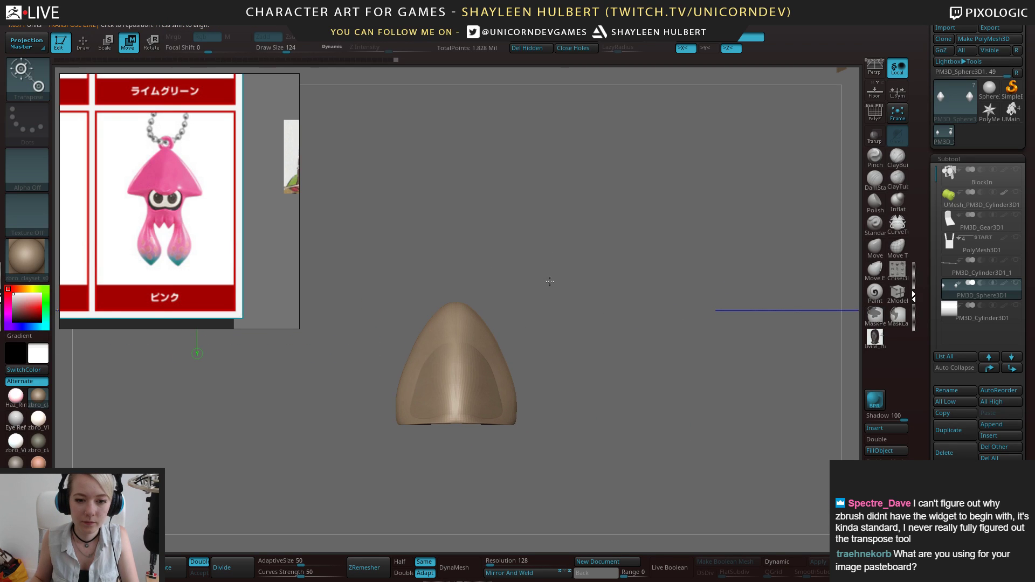
Fuse the overlapping head copies with DynaMesh and rebuild the surface with ZRemesher
{"action": "left_click", "coordinate": [454, 568]}
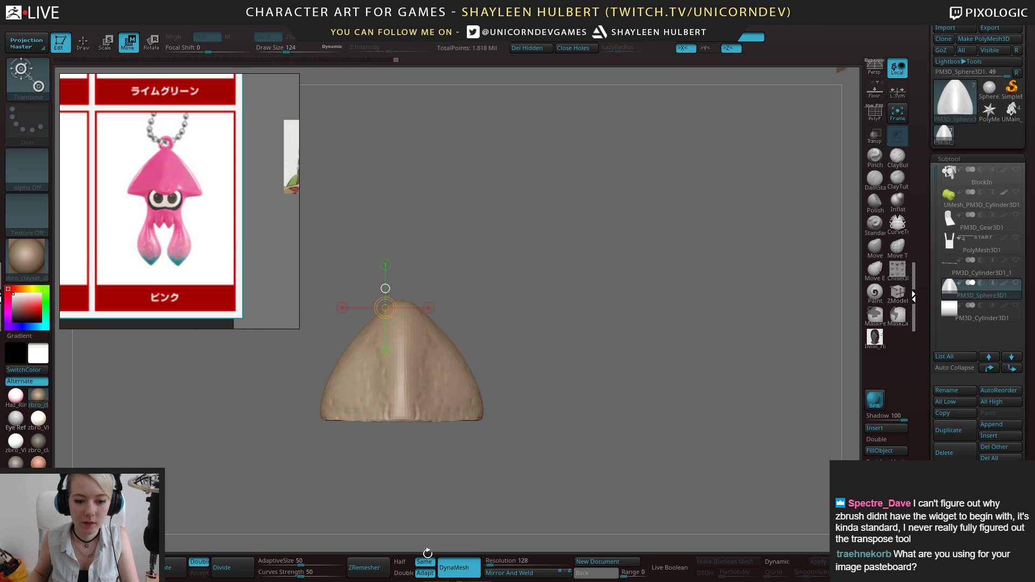
{"action": "left_click", "coordinate": [374, 570]}
{"action": "left_click_drag", "start_coordinate": [561, 148], "coordinate": [598, 231]}
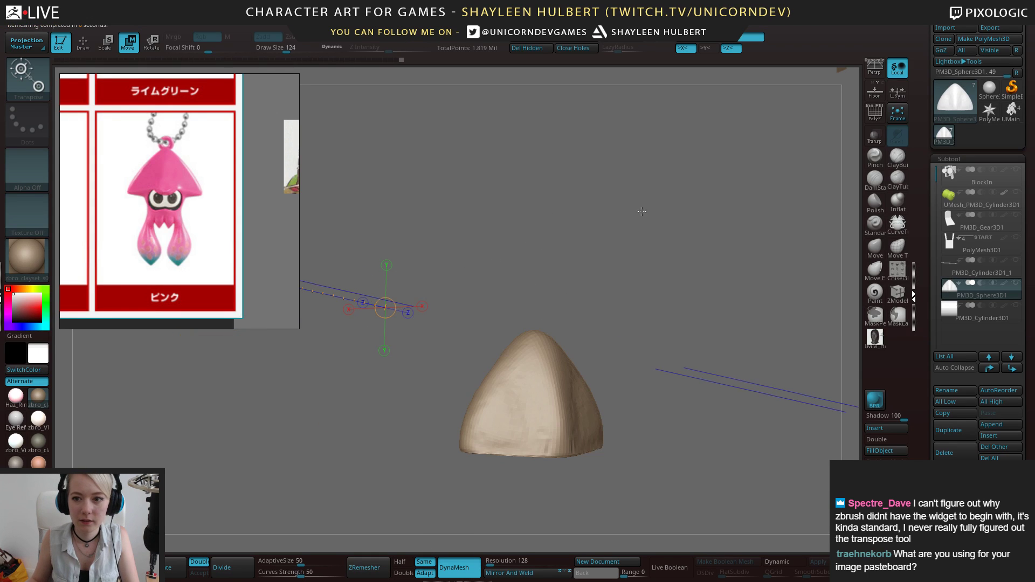
Even out the rebuilt squid head's bumpy faces with ClayBuildup and smoothing
{"action": "left_click", "coordinate": [897, 157]}
{"action": "left_click_drag", "start_coordinate": [594, 339], "coordinate": [522, 295], "text": "alt"}
{"action": "left_click_drag", "start_coordinate": [435, 344], "coordinate": [456, 384], "text": "shift"}
{"action": "left_click_drag", "start_coordinate": [456, 383], "coordinate": [478, 376], "text": "shift"}
{"action": "left_click_drag", "start_coordinate": [561, 363], "coordinate": [629, 349]}
{"action": "mouse_move", "coordinate": [532, 301]}
{"action": "left_mouse_down", "text": "alt"}
{"action": "mouse_move", "coordinate": [585, 271]}
{"action": "mouse_move", "coordinate": [504, 276]}
{"action": "mouse_move", "coordinate": [529, 324]}
{"action": "left_mouse_up", "text": "alt"}
Refine the squid head's side profile with the Move brush and polish its faces with hPolish
{"action": "key", "text": "b"}
{"action": "key", "text": "m"}
{"action": "key", "text": "v"}
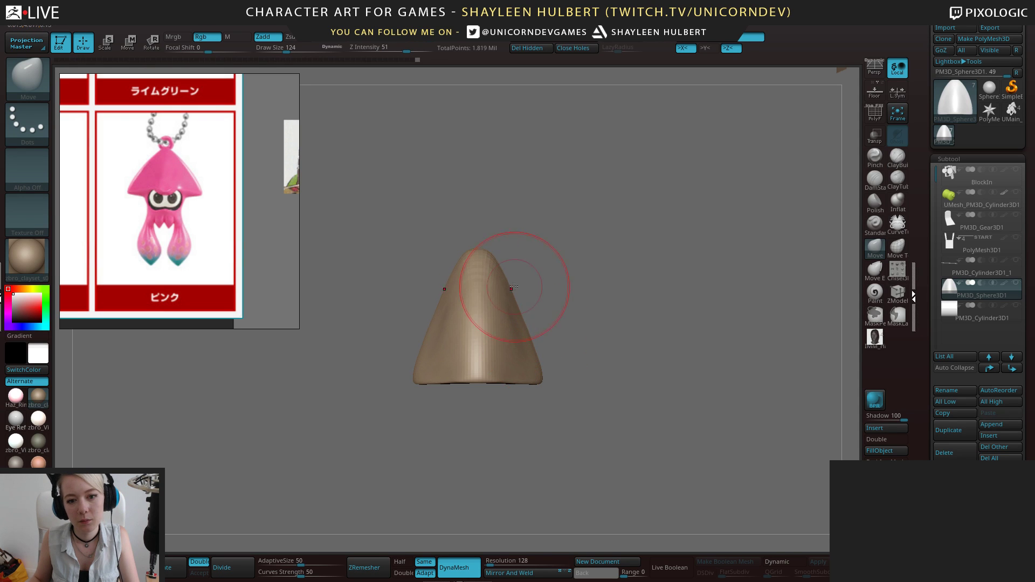
{"action": "left_click_drag", "start_coordinate": [599, 263], "coordinate": [500, 298]}
{"action": "key", "text": "b"}
{"action": "key", "text": "h"}
{"action": "key", "text": "p"}
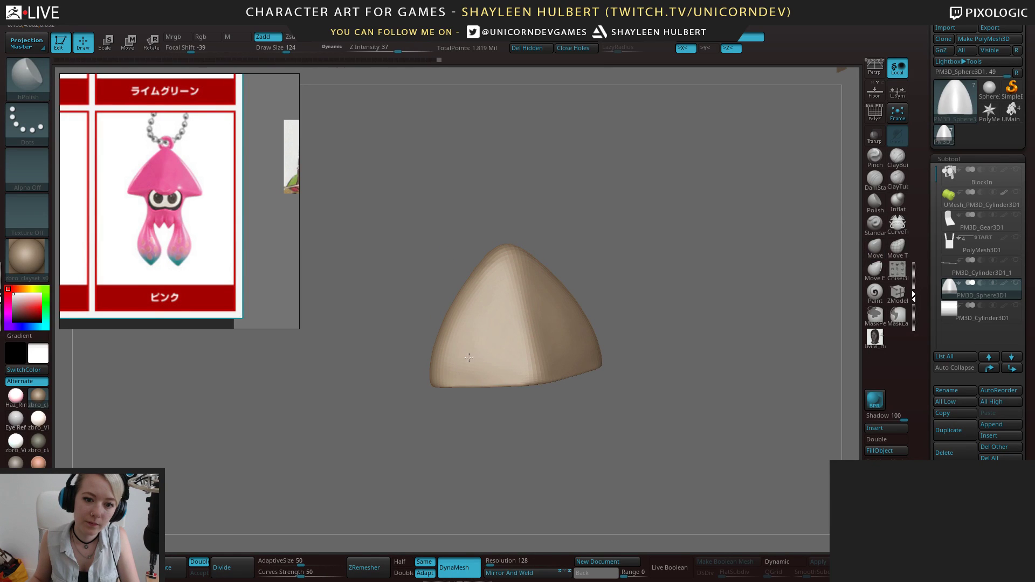
{"action": "left_click_drag", "start_coordinate": [646, 258], "coordinate": [674, 286]}
Mask the head's outer sides, pull the middle of its base edge down with the Move brush, and smooth the unmasked transition
{"action": "key", "text": "b"}
{"action": "key", "text": "m"}
{"action": "key", "text": "v"}
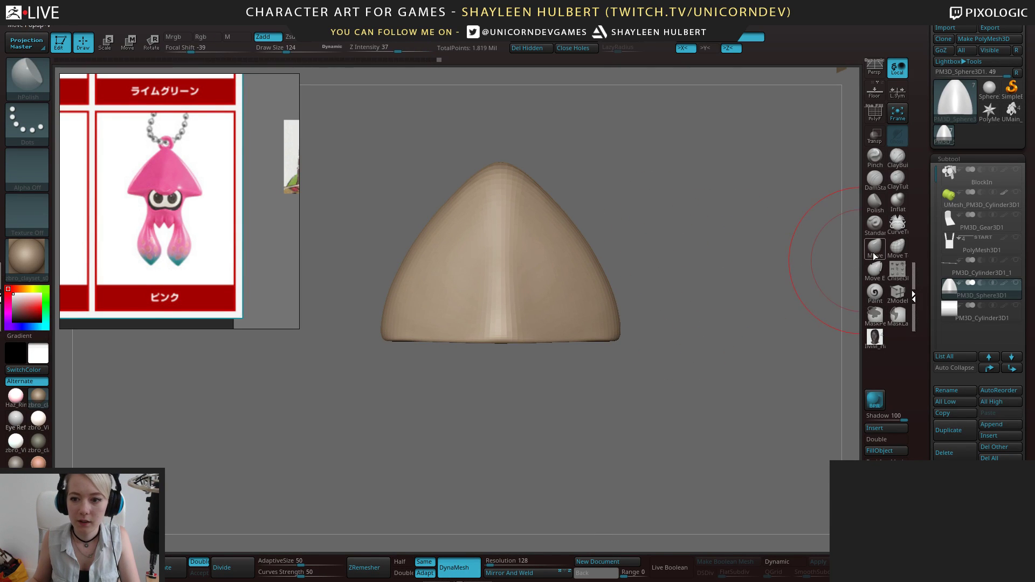
{"action": "mouse_move", "coordinate": [489, 337]}
{"action": "left_mouse_down"}
{"action": "mouse_move", "coordinate": [479, 353]}
{"action": "mouse_move", "coordinate": [471, 321]}
{"action": "mouse_move", "coordinate": [308, 325]}
{"action": "mouse_move", "coordinate": [346, 103]}
{"action": "left_mouse_up"}
{"action": "key", "text": "ctrl+z"}
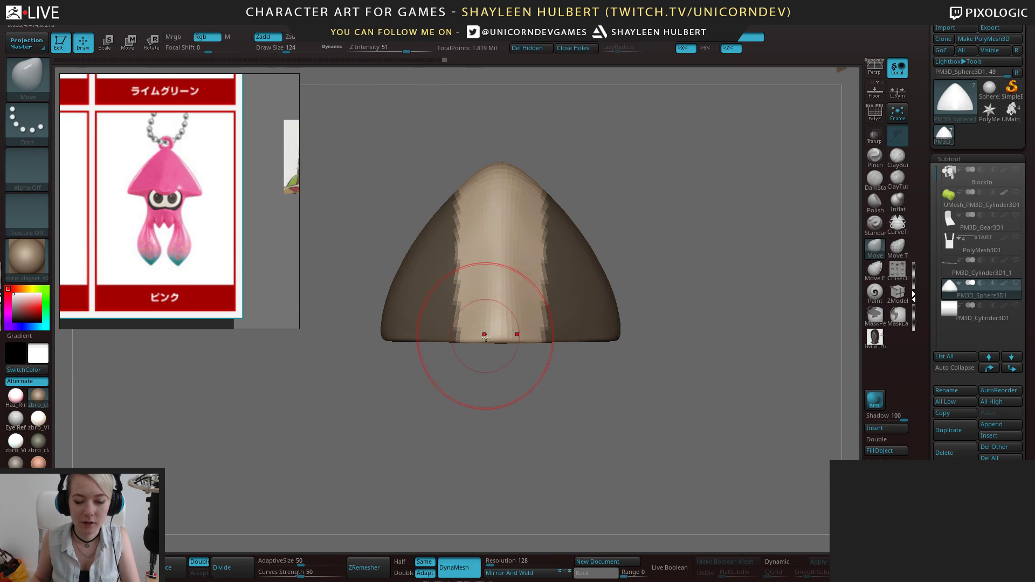
{"action": "left_click_drag", "start_coordinate": [485, 342], "coordinate": [483, 351]}
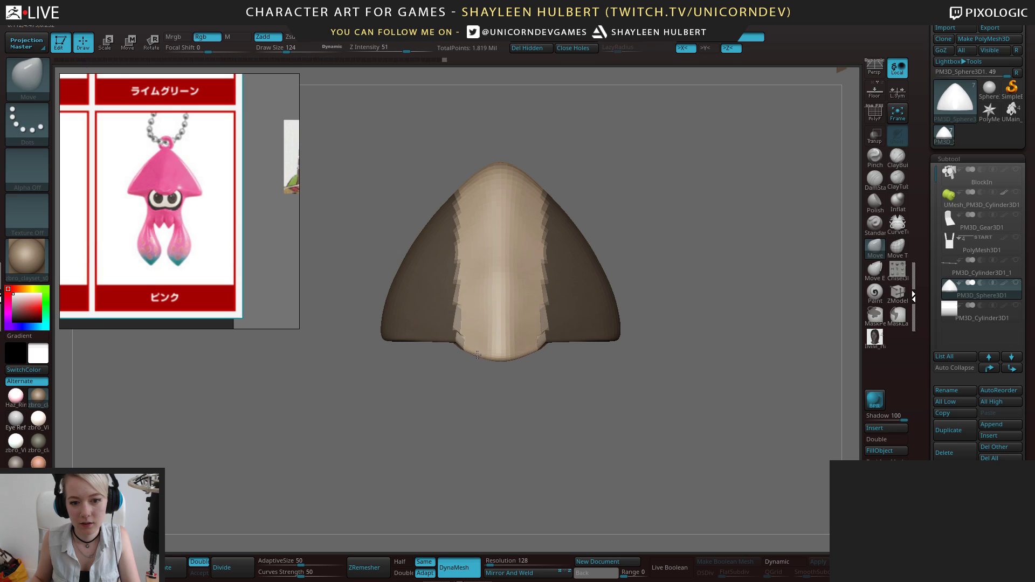
{"action": "left_click_drag", "start_coordinate": [466, 373], "coordinate": [503, 372], "text": "ctrl"}
{"action": "left_click_drag", "start_coordinate": [489, 312], "coordinate": [484, 312], "text": "shift"}
Insert a sphere from the IMM Primitives brush at the centre of the squid head's underside
{"action": "mouse_move", "coordinate": [403, 385]}
{"action": "left_mouse_down"}
{"action": "mouse_move", "coordinate": [463, 388]}
{"action": "mouse_move", "coordinate": [545, 324]}
{"action": "mouse_move", "coordinate": [485, 301]}
{"action": "mouse_move", "coordinate": [507, 367]}
{"action": "mouse_move", "coordinate": [464, 382]}
{"action": "mouse_move", "coordinate": [572, 366]}
{"action": "mouse_move", "coordinate": [575, 400]}
{"action": "mouse_move", "coordinate": [548, 183]}
{"action": "left_mouse_up"}
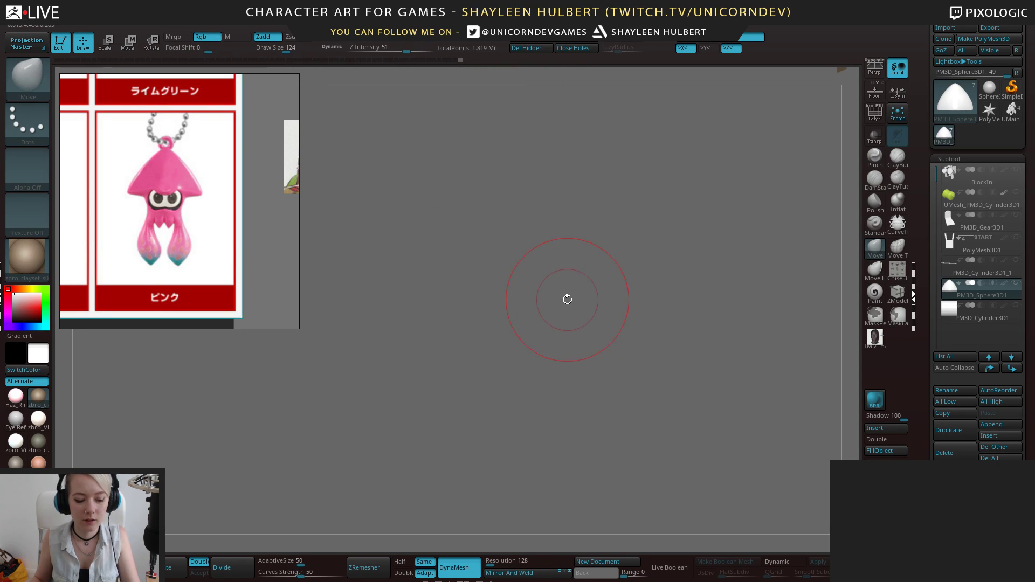
{"action": "key", "text": "g"}
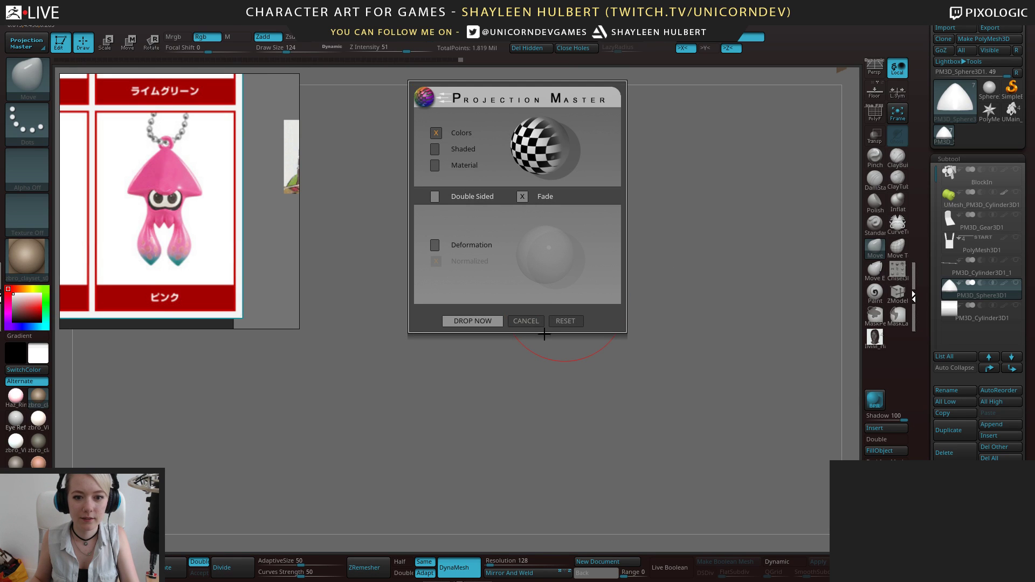
{"action": "left_click", "coordinate": [526, 321]}
{"action": "left_click_drag", "start_coordinate": [690, 398], "coordinate": [718, 312], "text": "alt"}
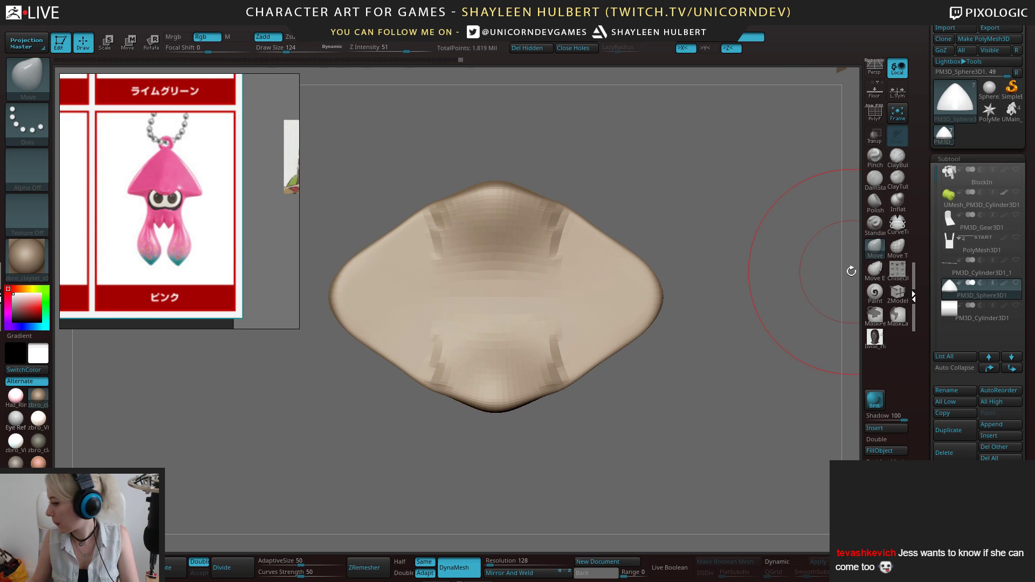
{"action": "left_click_drag", "start_coordinate": [728, 238], "coordinate": [651, 212]}
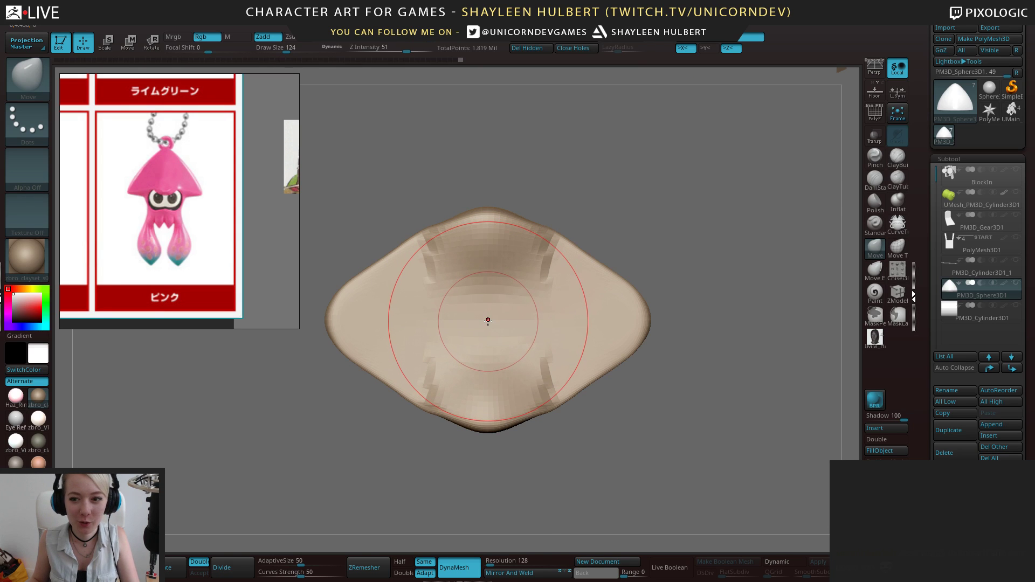
{"action": "key", "text": "b"}
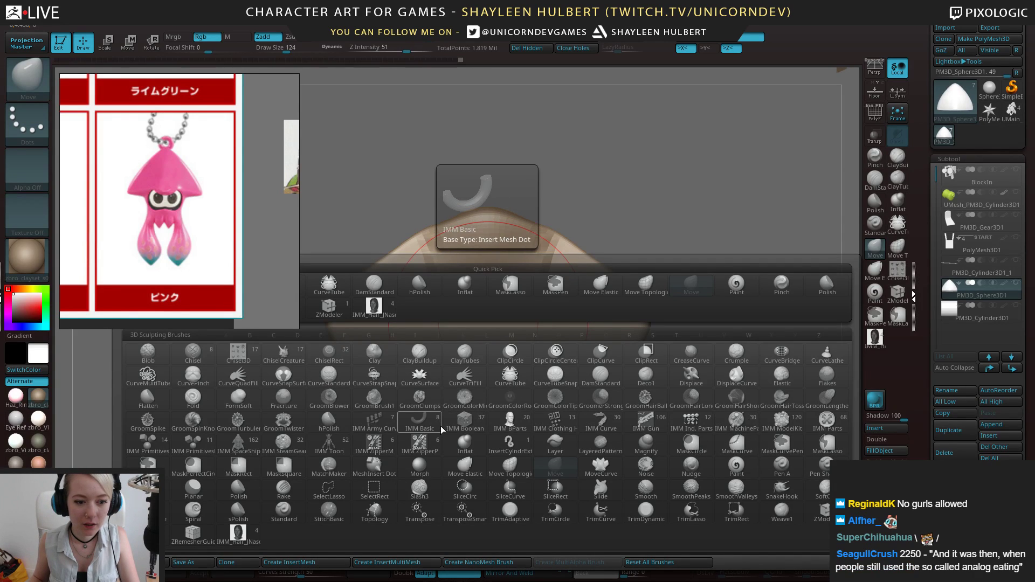
{"action": "key", "text": "i"}
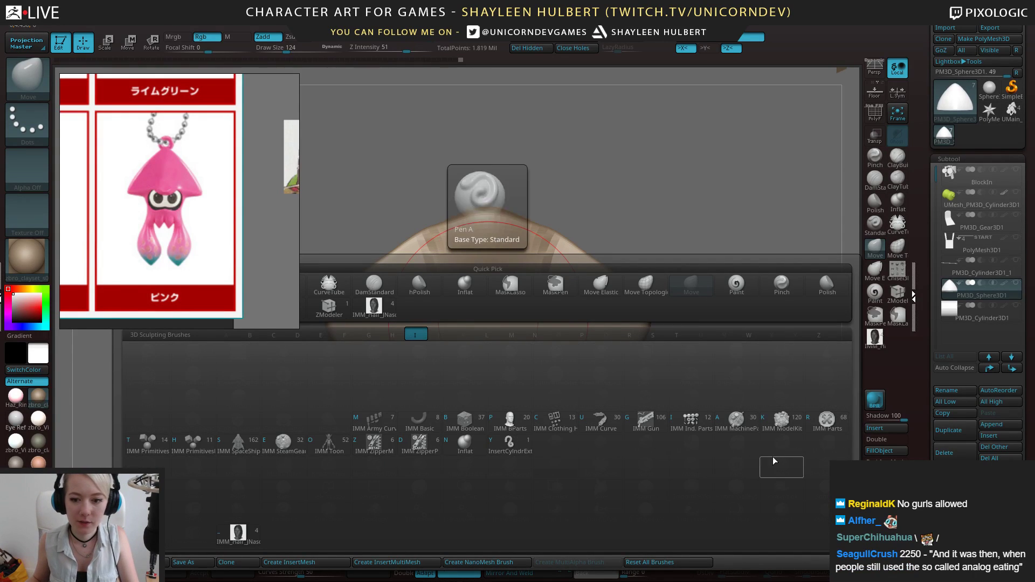
{"action": "left_click", "coordinate": [148, 443]}
{"action": "left_click_drag", "start_coordinate": [207, 101], "coordinate": [200, 157]}
{"action": "left_click", "coordinate": [341, 77]}
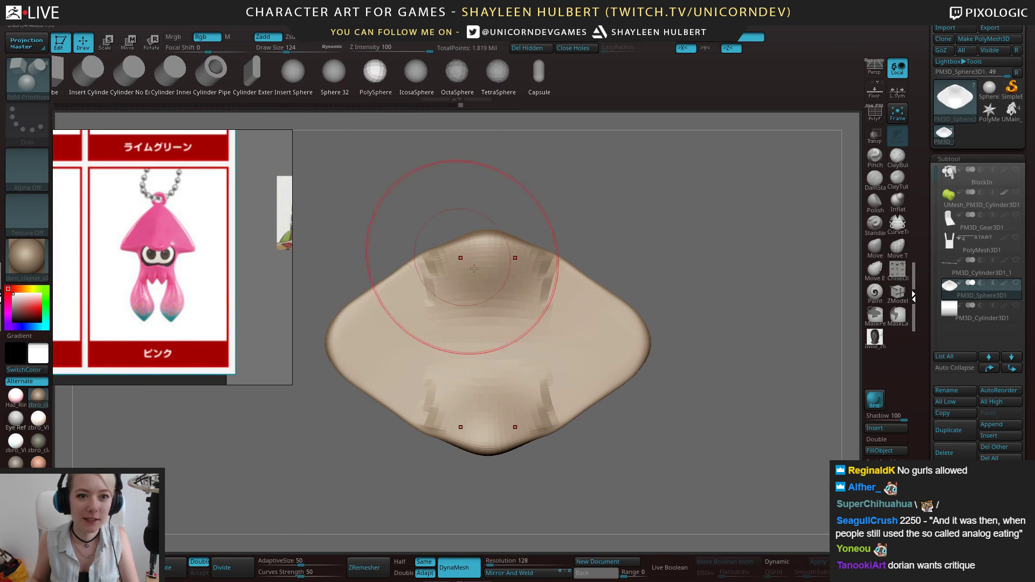
{"action": "left_click_drag", "start_coordinate": [488, 343], "coordinate": [546, 293]}
Widen the inserted sphere into a tapered body with the Move brush, and merge and smooth it with the head
{"action": "mouse_move", "coordinate": [654, 175]}
{"action": "left_mouse_down"}
{"action": "mouse_move", "coordinate": [661, 382]}
{"action": "mouse_move", "coordinate": [624, 393]}
{"action": "mouse_move", "coordinate": [663, 340]}
{"action": "mouse_move", "coordinate": [832, 248]}
{"action": "left_mouse_up"}
{"action": "left_click", "coordinate": [875, 247]}
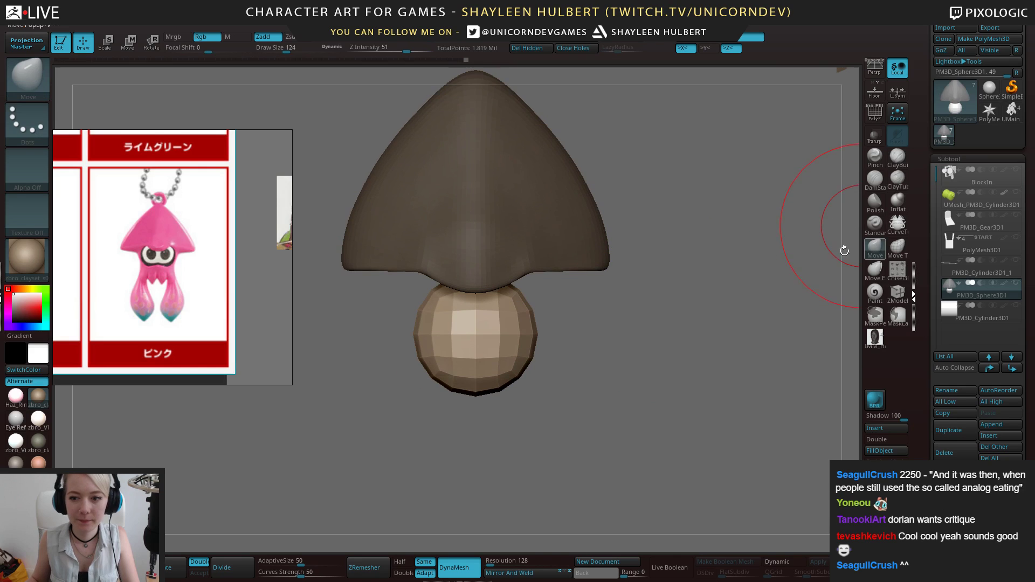
{"action": "mouse_move", "coordinate": [385, 360]}
{"action": "left_mouse_down"}
{"action": "mouse_move", "coordinate": [392, 253]}
{"action": "mouse_move", "coordinate": [371, 245]}
{"action": "left_mouse_up"}
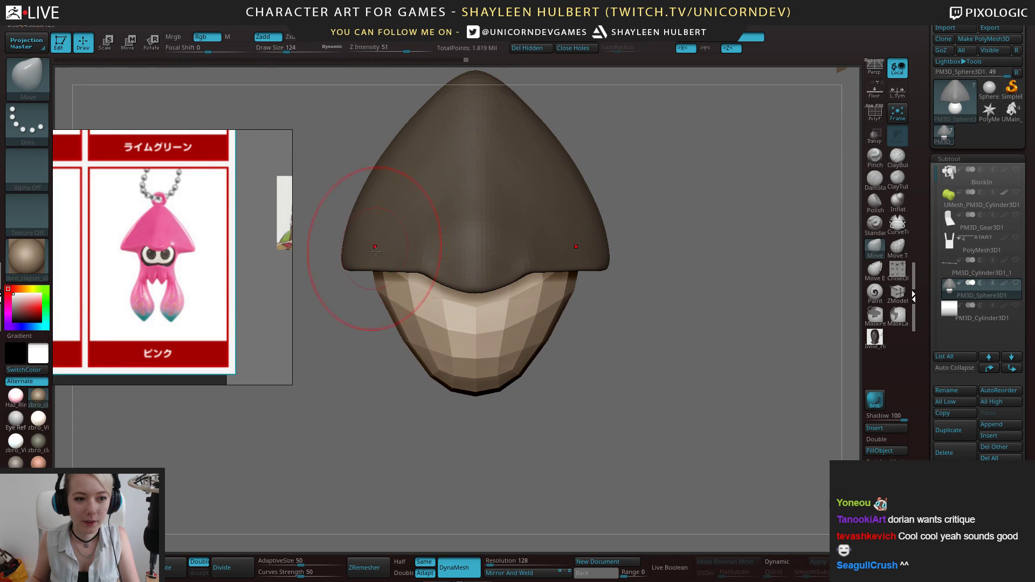
{"action": "mouse_move", "coordinate": [409, 349]}
{"action": "left_mouse_down"}
{"action": "mouse_move", "coordinate": [398, 360]}
{"action": "mouse_move", "coordinate": [445, 407]}
{"action": "mouse_move", "coordinate": [570, 378]}
{"action": "left_mouse_up"}
{"action": "left_click_drag", "start_coordinate": [479, 291], "coordinate": [487, 263]}
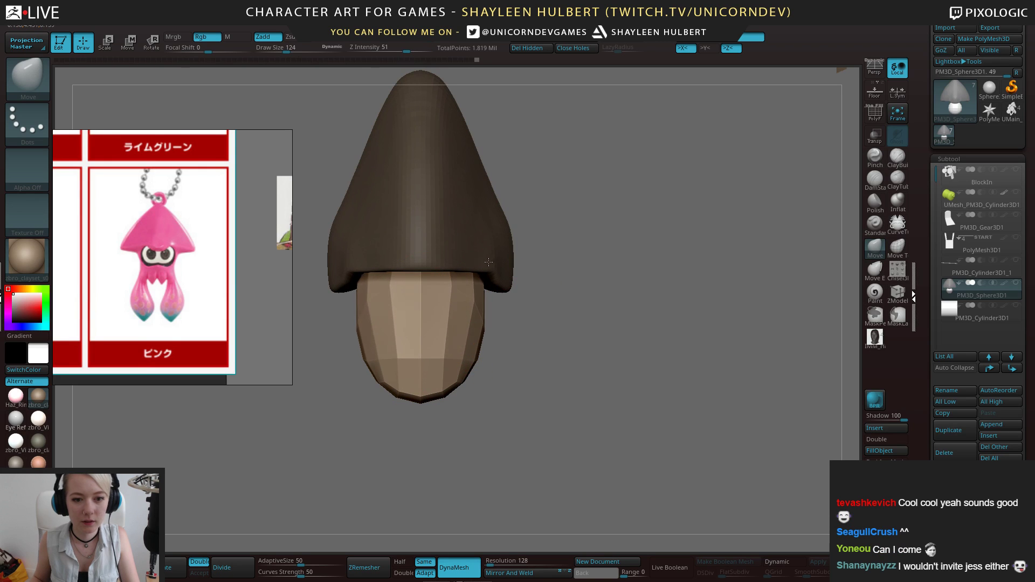
{"action": "left_click_drag", "start_coordinate": [546, 283], "coordinate": [601, 317], "text": "alt"}
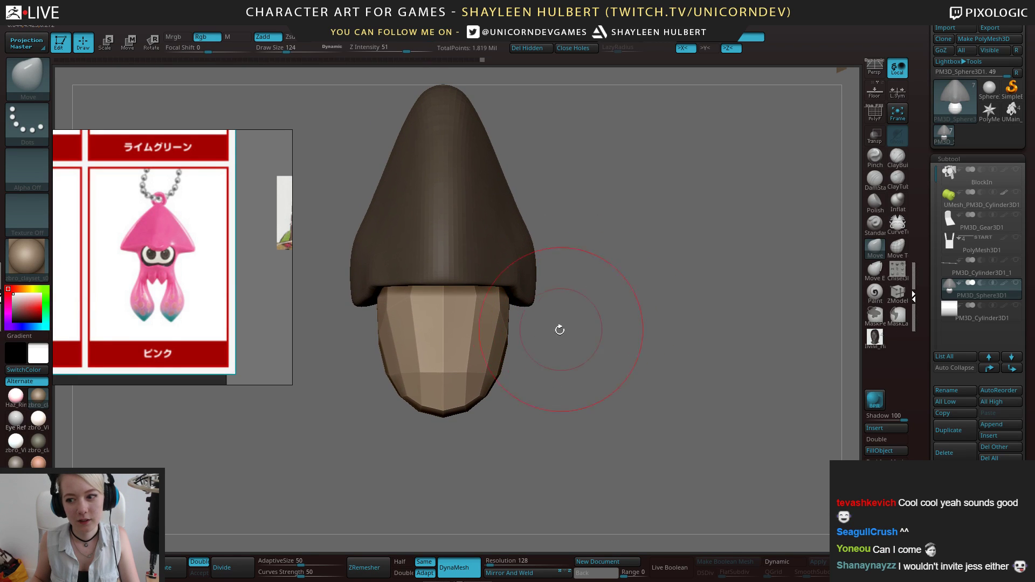
{"action": "mouse_move", "coordinate": [503, 355]}
{"action": "left_mouse_down"}
{"action": "mouse_move", "coordinate": [488, 351]}
{"action": "mouse_move", "coordinate": [491, 329]}
{"action": "left_mouse_up"}
{"action": "mouse_move", "coordinate": [560, 338]}
{"action": "left_mouse_down"}
{"action": "mouse_move", "coordinate": [676, 332]}
{"action": "mouse_move", "coordinate": [693, 354]}
{"action": "mouse_move", "coordinate": [674, 361]}
{"action": "mouse_move", "coordinate": [687, 332]}
{"action": "mouse_move", "coordinate": [416, 367]}
{"action": "mouse_move", "coordinate": [451, 408]}
{"action": "mouse_move", "coordinate": [441, 420]}
{"action": "left_mouse_up"}
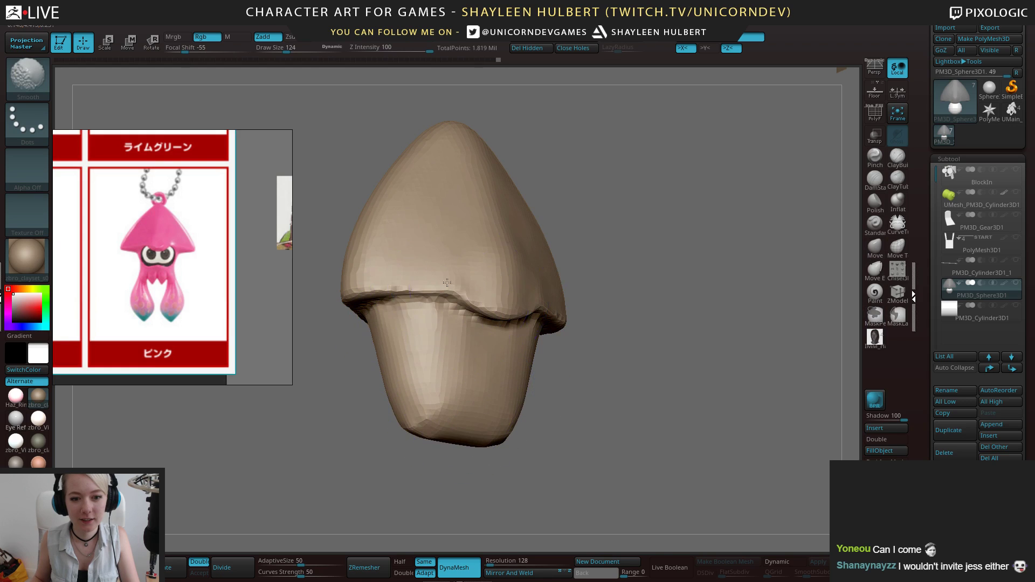
{"action": "mouse_move", "coordinate": [612, 370]}
{"action": "left_mouse_down", "text": "shift"}
{"action": "mouse_move", "coordinate": [692, 353]}
{"action": "mouse_move", "coordinate": [645, 361]}
{"action": "mouse_move", "coordinate": [651, 353]}
{"action": "left_mouse_up", "text": "shift"}
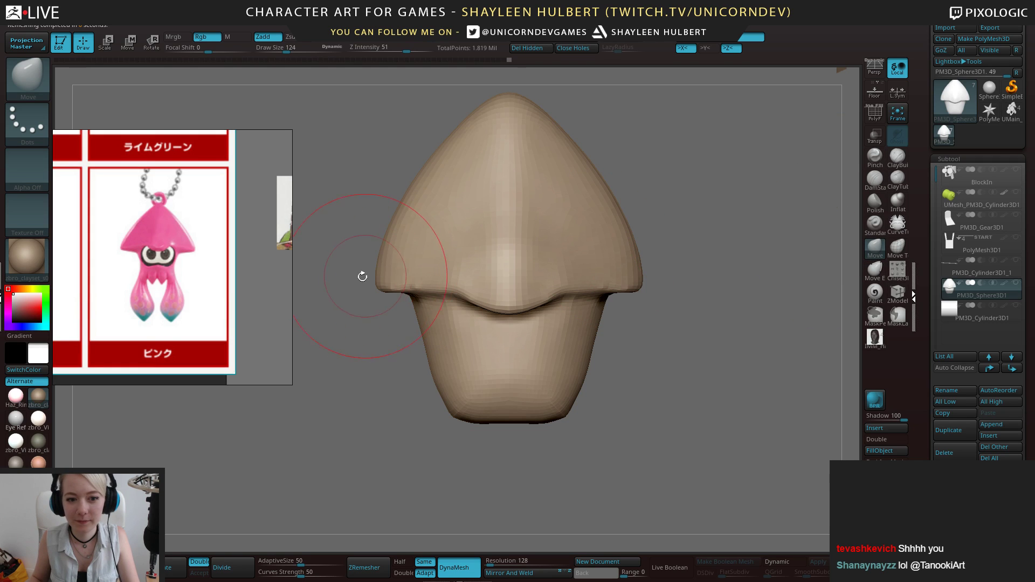
Flare the squid head's lower corners outward and slim its upper sides symmetrically with the Move brush
{"action": "left_click_drag", "start_coordinate": [377, 290], "coordinate": [361, 291]}
{"action": "left_click_drag", "start_coordinate": [377, 243], "coordinate": [384, 243]}
{"action": "mouse_move", "coordinate": [401, 202]}
{"action": "left_mouse_down"}
{"action": "mouse_move", "coordinate": [422, 177]}
{"action": "mouse_move", "coordinate": [533, 205]}
{"action": "left_mouse_up"}
{"action": "left_click_drag", "start_coordinate": [612, 210], "coordinate": [717, 238], "text": "alt"}
{"action": "mouse_move", "coordinate": [650, 384]}
{"action": "left_mouse_down", "text": "alt"}
{"action": "mouse_move", "coordinate": [600, 296]}
{"action": "mouse_move", "coordinate": [636, 294]}
{"action": "left_mouse_up", "text": "alt"}
{"action": "mouse_move", "coordinate": [636, 293]}
{"action": "left_mouse_down", "text": "alt"}
{"action": "mouse_move", "coordinate": [603, 339]}
{"action": "mouse_move", "coordinate": [661, 359]}
{"action": "mouse_move", "coordinate": [556, 461]}
{"action": "left_mouse_up", "text": "alt"}
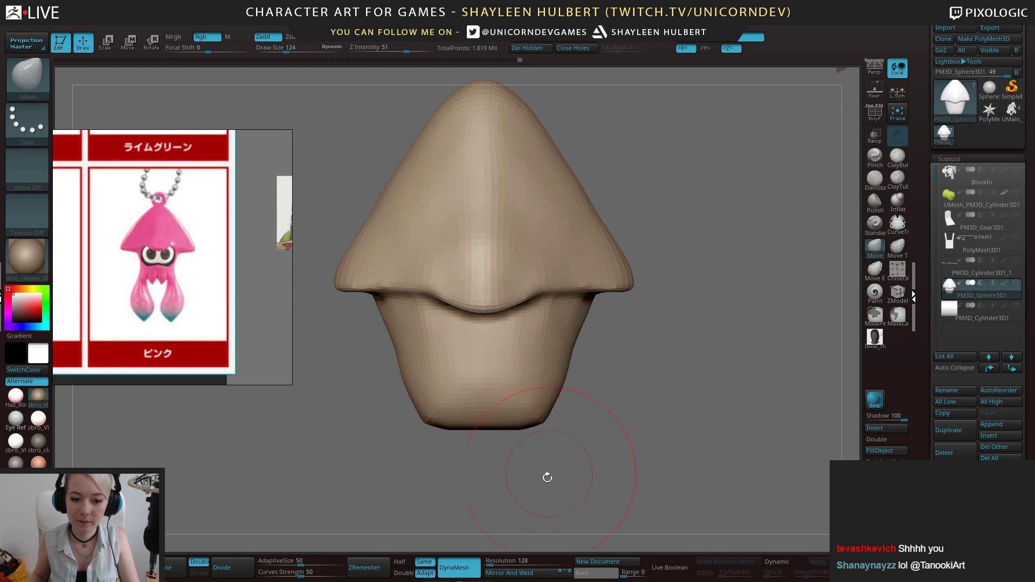
Remesh the squid with DynaMesh at resolution 936, smooth the result, and switch to the ClayBuildup brush
{"action": "left_click", "coordinate": [454, 568]}
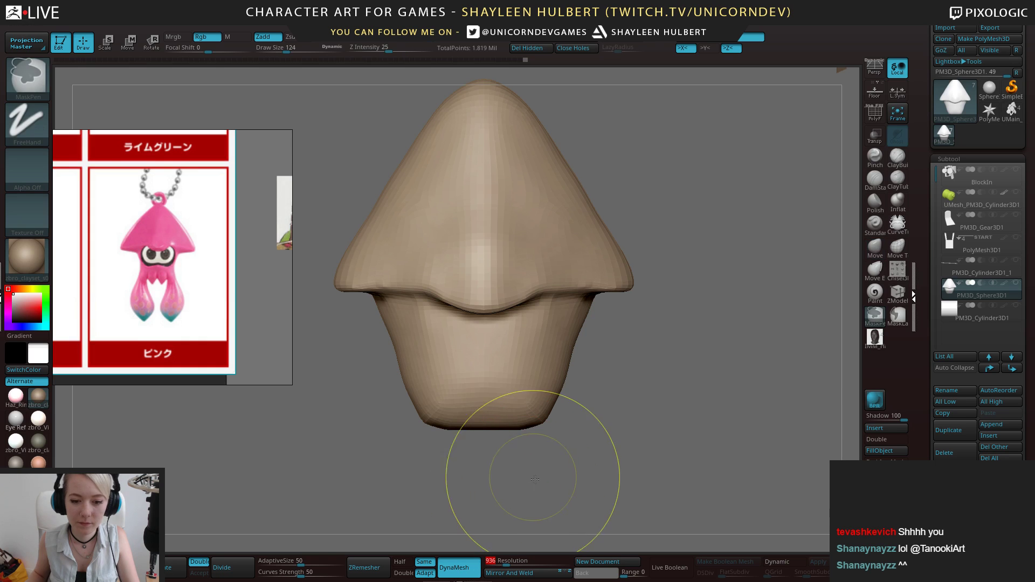
{"action": "mouse_move", "coordinate": [476, 174]}
{"action": "left_mouse_down", "text": "shift"}
{"action": "mouse_move", "coordinate": [464, 238]}
{"action": "mouse_move", "coordinate": [432, 199]}
{"action": "left_mouse_up", "text": "shift"}
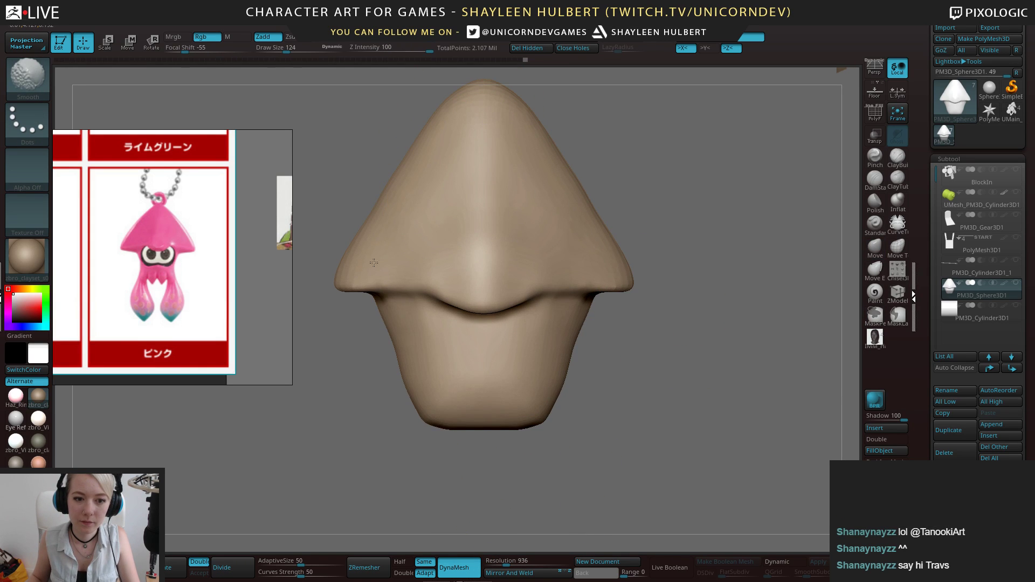
{"action": "left_click", "coordinate": [897, 157]}
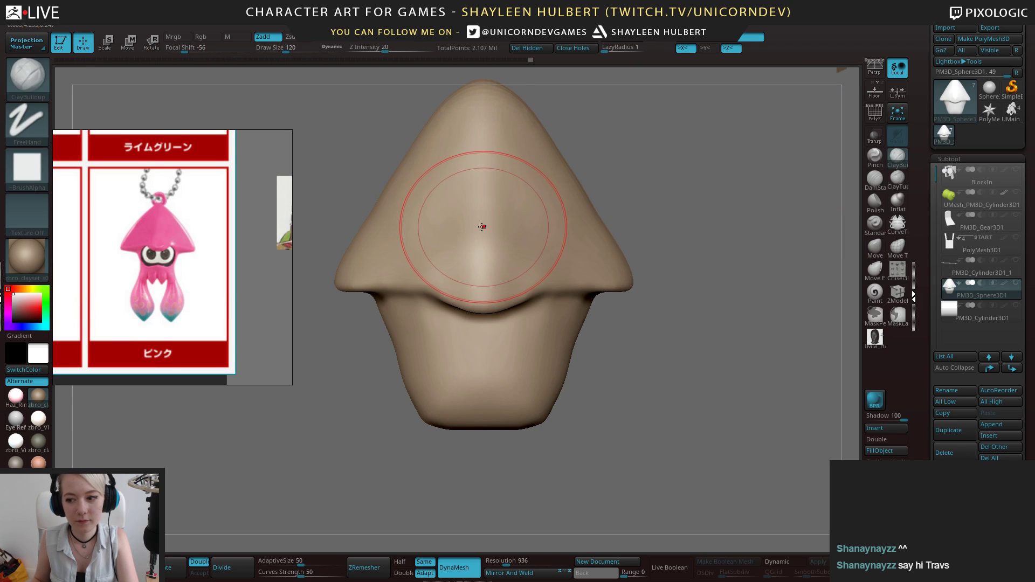
Build up and smooth the squid head's lower front sides with ClayBuildup at draw size 40, and move the reference image lower
{"action": "left_click_drag", "start_coordinate": [323, 379], "coordinate": [360, 380]}
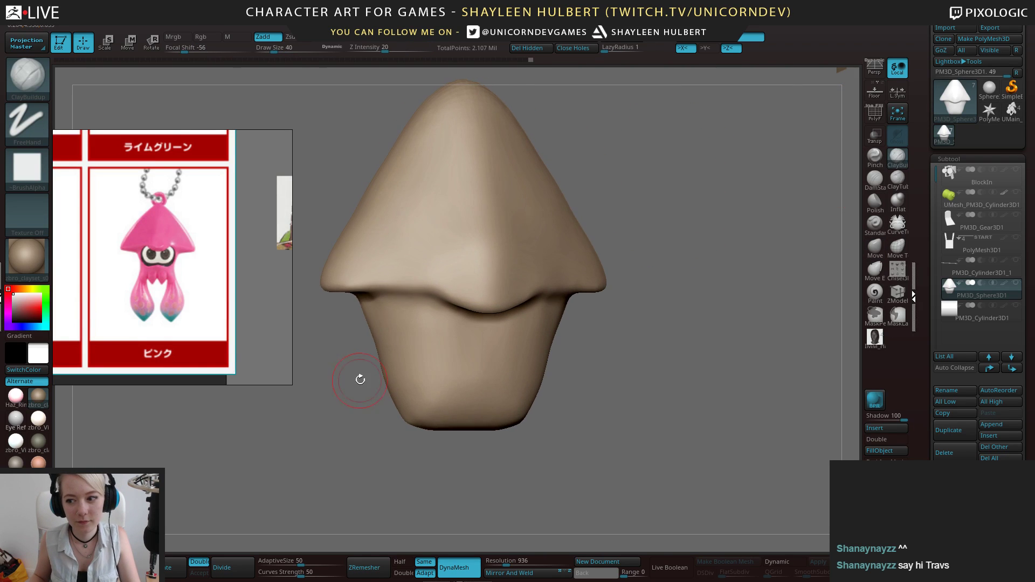
{"action": "left_click_drag", "start_coordinate": [602, 402], "coordinate": [639, 396]}
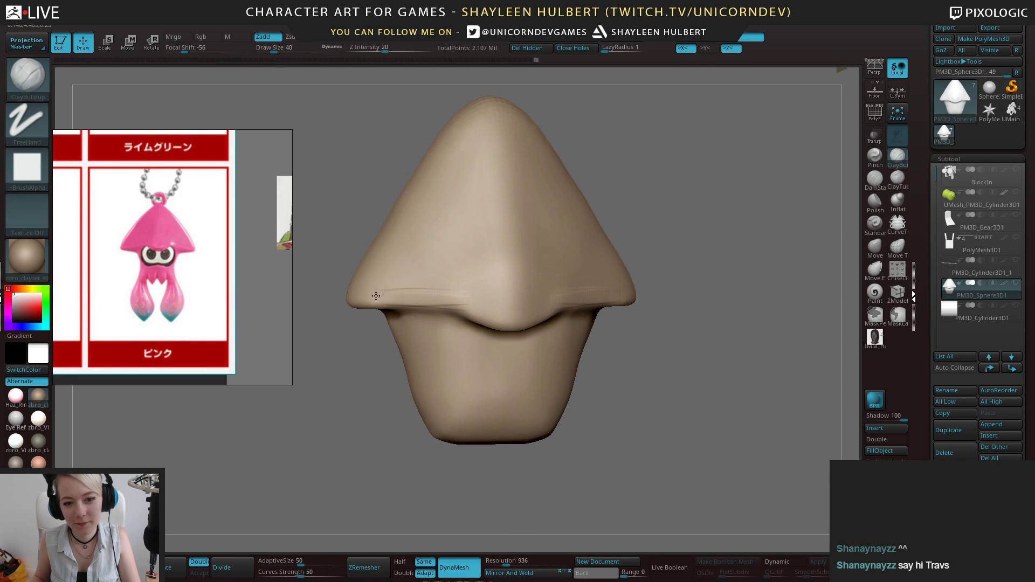
{"action": "key", "text": "shift"}
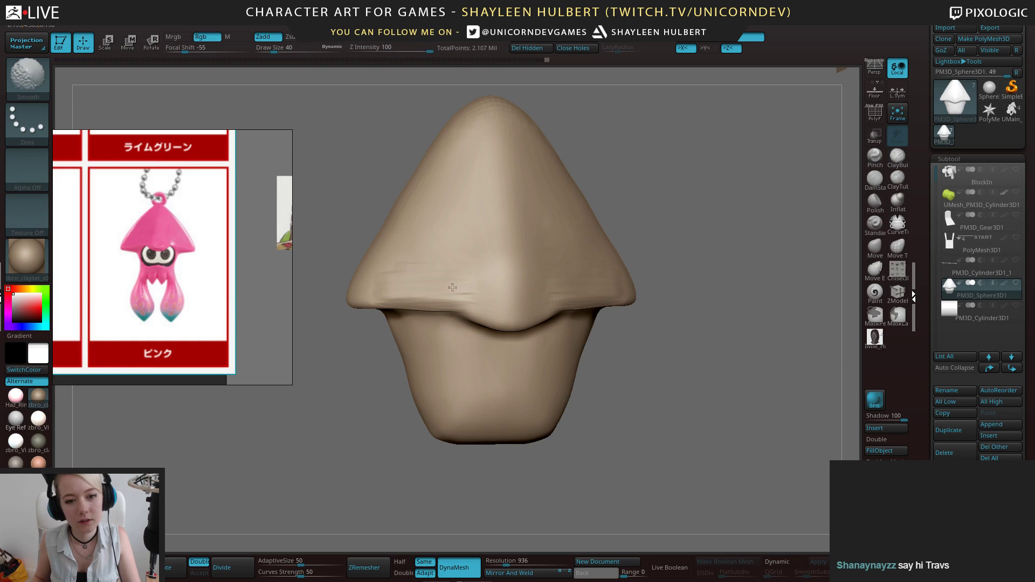
{"action": "mouse_move", "coordinate": [222, 241]}
{"action": "left_mouse_down"}
{"action": "mouse_move", "coordinate": [222, 270]}
{"action": "mouse_move", "coordinate": [256, 263]}
{"action": "left_mouse_up"}
{"action": "left_click_drag", "start_coordinate": [312, 196], "coordinate": [283, 335]}
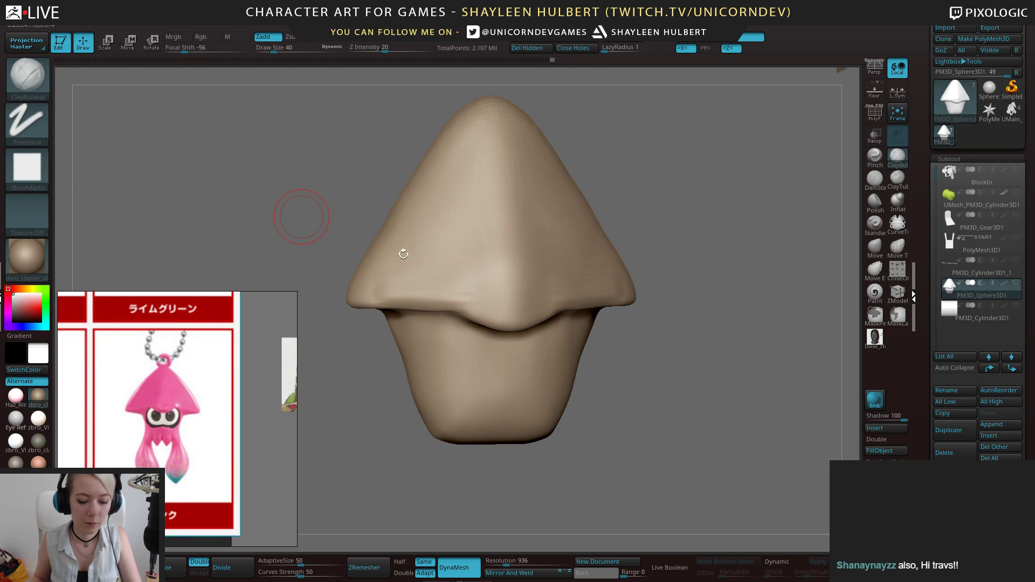
Load the Smooth Stronger brush from the brush library and smooth the front and sides of the squid head
{"action": "key", "text": "comma"}
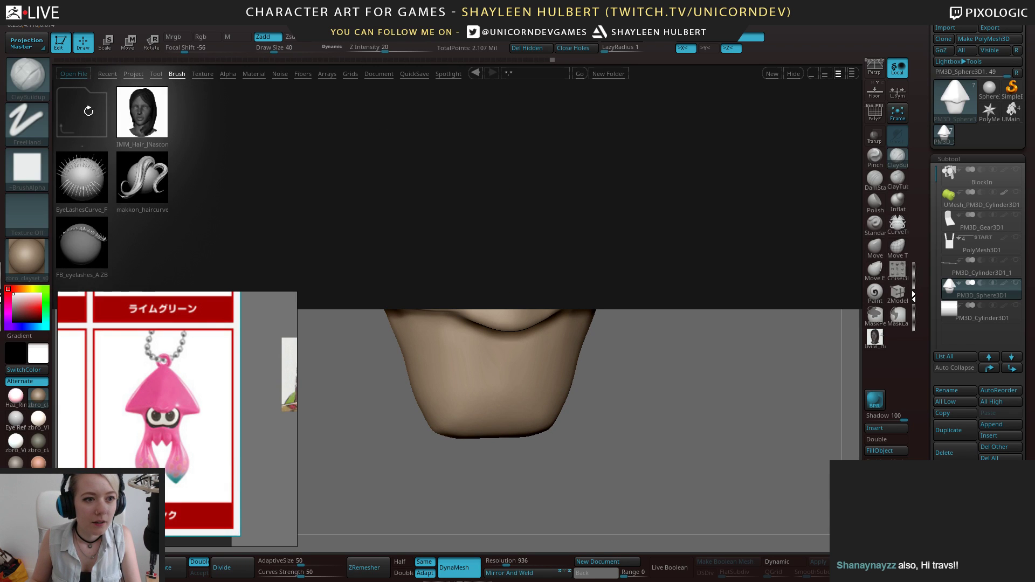
{"action": "left_click", "coordinate": [80, 117]}
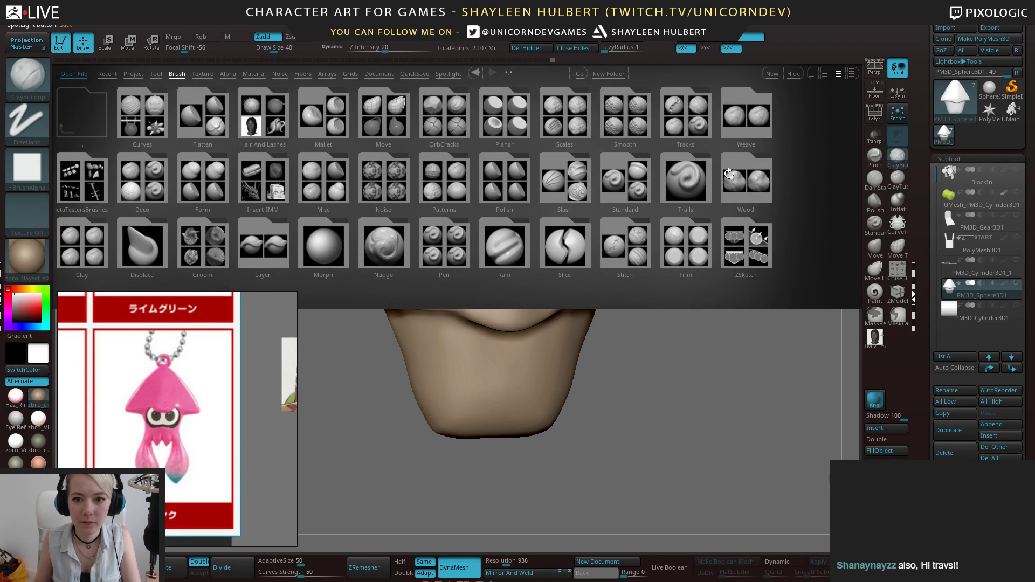
{"action": "double_click", "coordinate": [613, 128]}
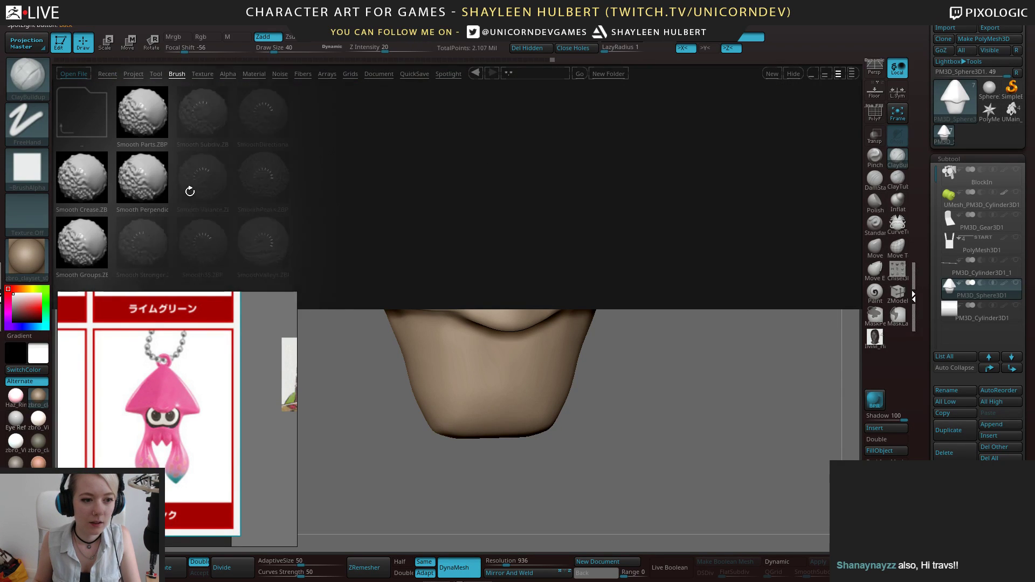
{"action": "double_click", "coordinate": [145, 258]}
{"action": "left_click", "coordinate": [124, 281]}
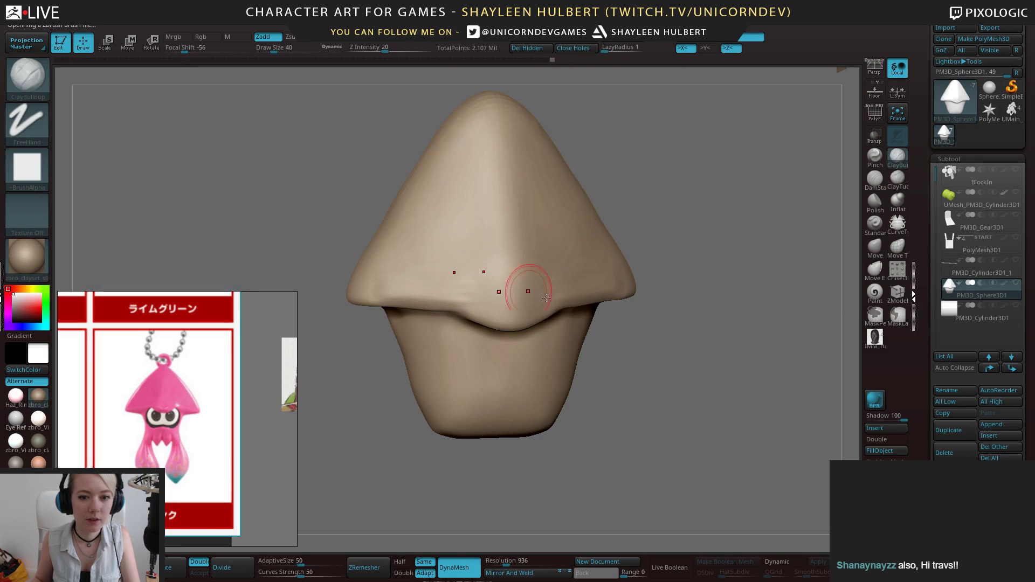
{"action": "right_click_drag", "start_coordinate": [402, 287], "coordinate": [422, 243]}
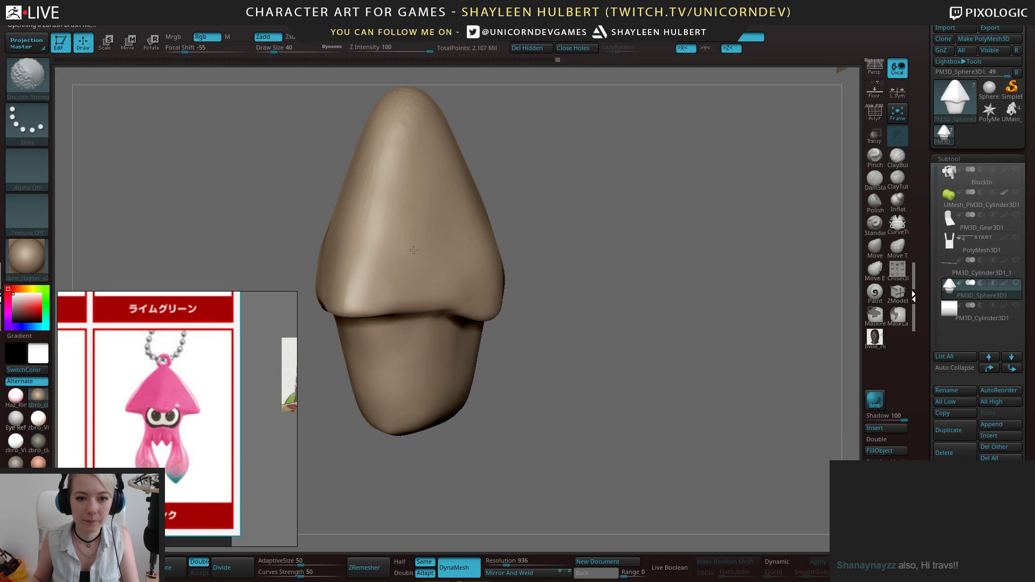
{"action": "right_click_drag", "start_coordinate": [601, 162], "coordinate": [585, 146], "text": "shift"}
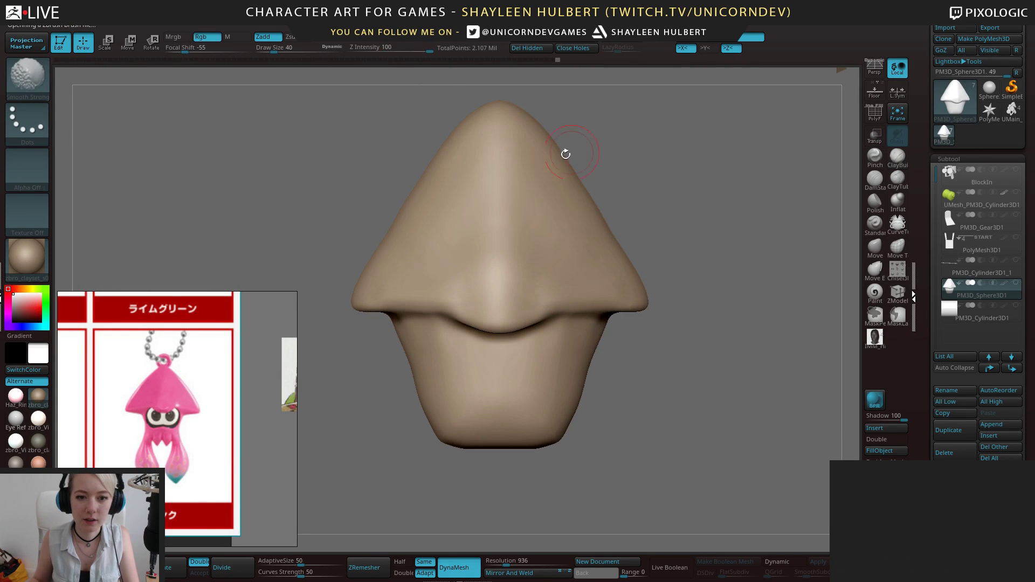
Flatten an oval patch at the lower centre of the squid head's front with the hPolish brush
{"action": "key", "text": "b"}
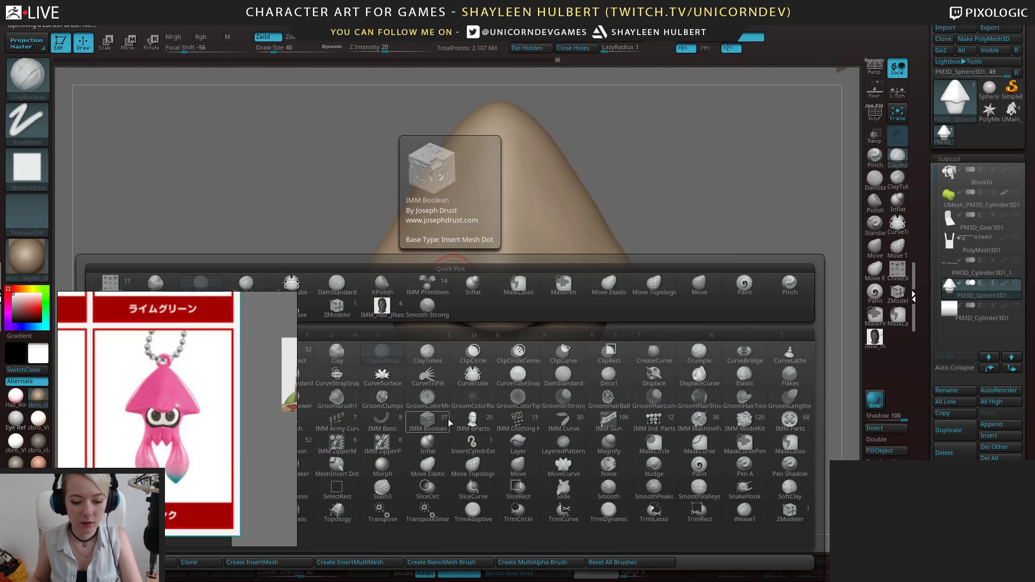
{"action": "key", "text": "h"}
{"action": "key", "text": "p"}
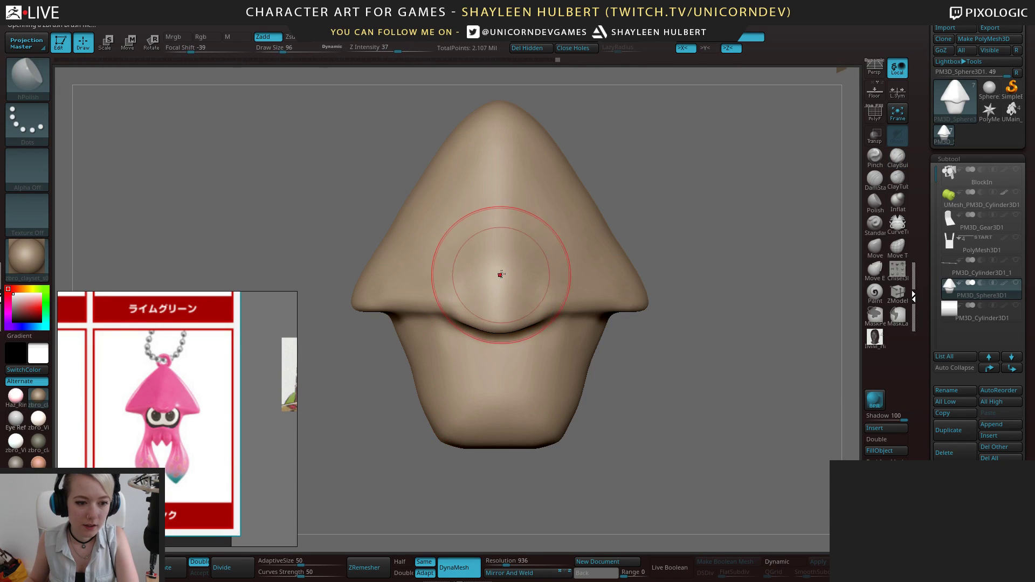
{"action": "mouse_move", "coordinate": [502, 293]}
{"action": "left_mouse_down"}
{"action": "mouse_move", "coordinate": [495, 232]}
{"action": "mouse_move", "coordinate": [491, 293]}
{"action": "mouse_move", "coordinate": [499, 231]}
{"action": "left_mouse_up"}
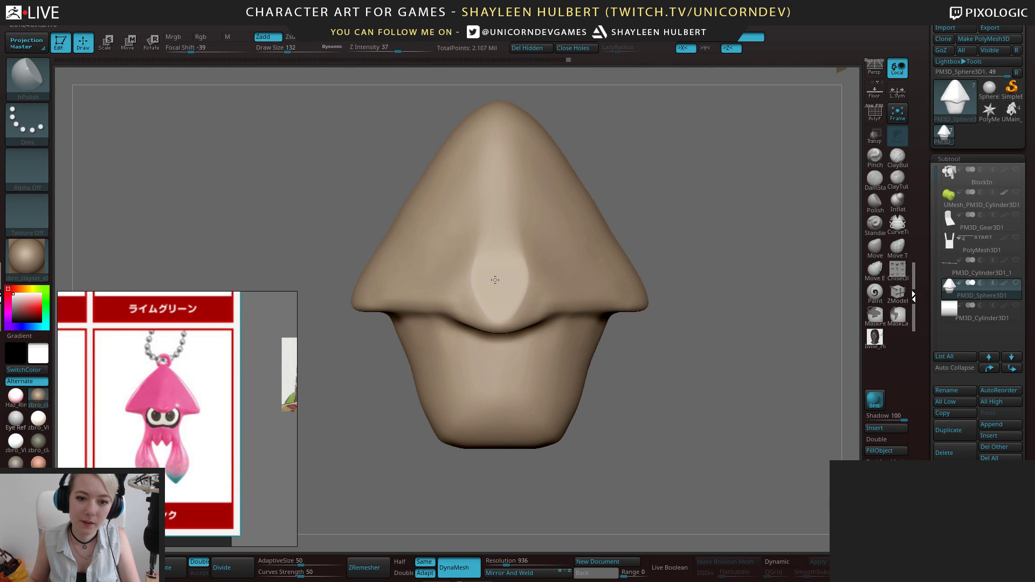
{"action": "left_click_drag", "start_coordinate": [644, 197], "coordinate": [516, 296]}
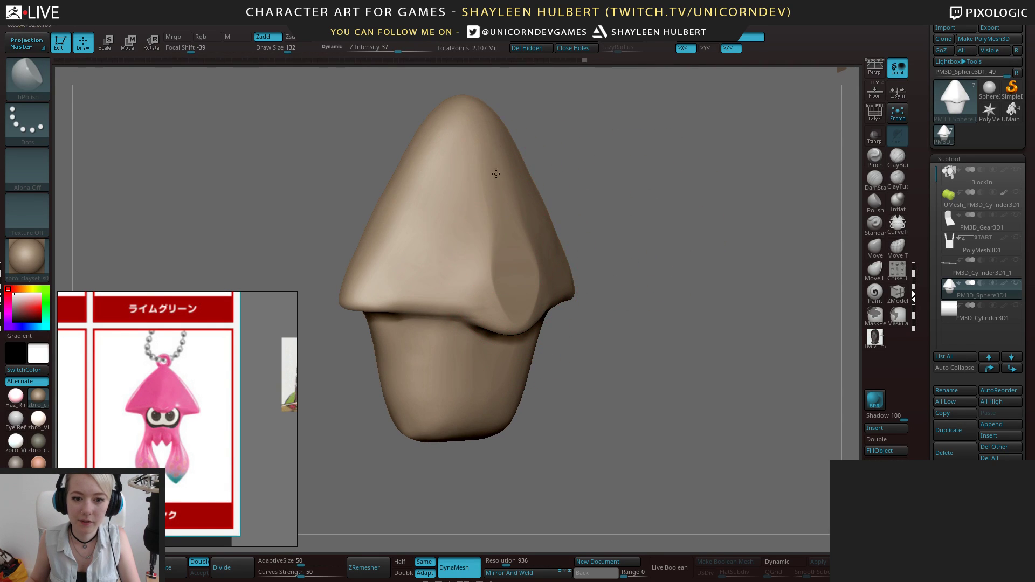
{"action": "left_click_drag", "start_coordinate": [620, 270], "coordinate": [718, 194], "text": "shift"}
Reshape the flattened central patch and its lower lip with a smaller Move brush, and smooth the transition
{"action": "left_click", "coordinate": [875, 247]}
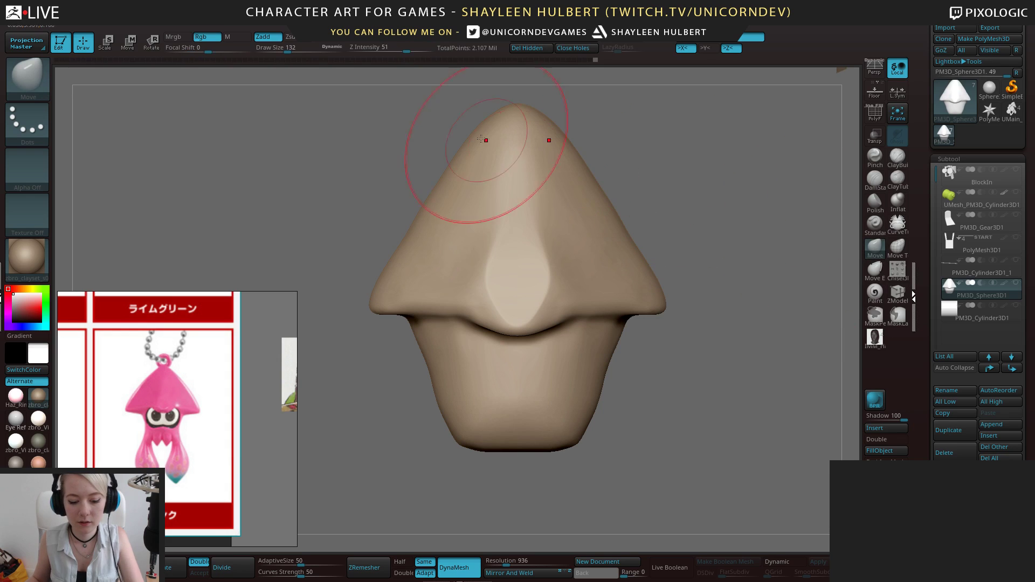
{"action": "key", "text": "bracketleft"}
{"action": "key", "text": "bracketleft"}
{"action": "left_click_drag", "start_coordinate": [486, 301], "coordinate": [484, 324]}
{"action": "left_click_drag", "start_coordinate": [497, 289], "coordinate": [482, 272], "text": "shift"}
Refine the squid head's front planes with ClayBuildup at draw size 68, and smooth them and the underside where head and body meet
{"action": "left_click", "coordinate": [897, 156]}
{"action": "left_click_drag", "start_coordinate": [754, 210], "coordinate": [745, 200], "text": "alt"}
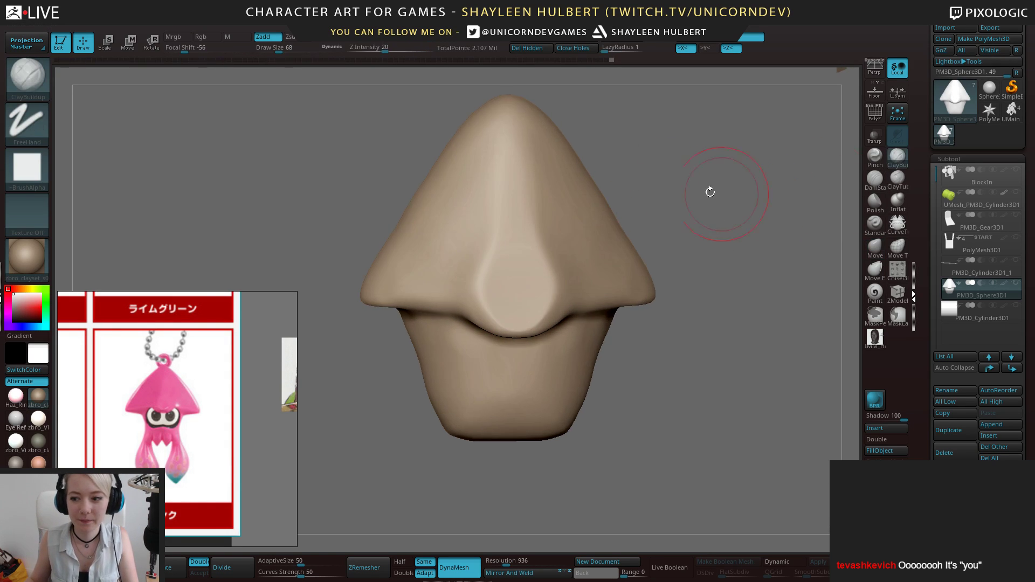
{"action": "left_click_drag", "start_coordinate": [700, 163], "coordinate": [689, 203]}
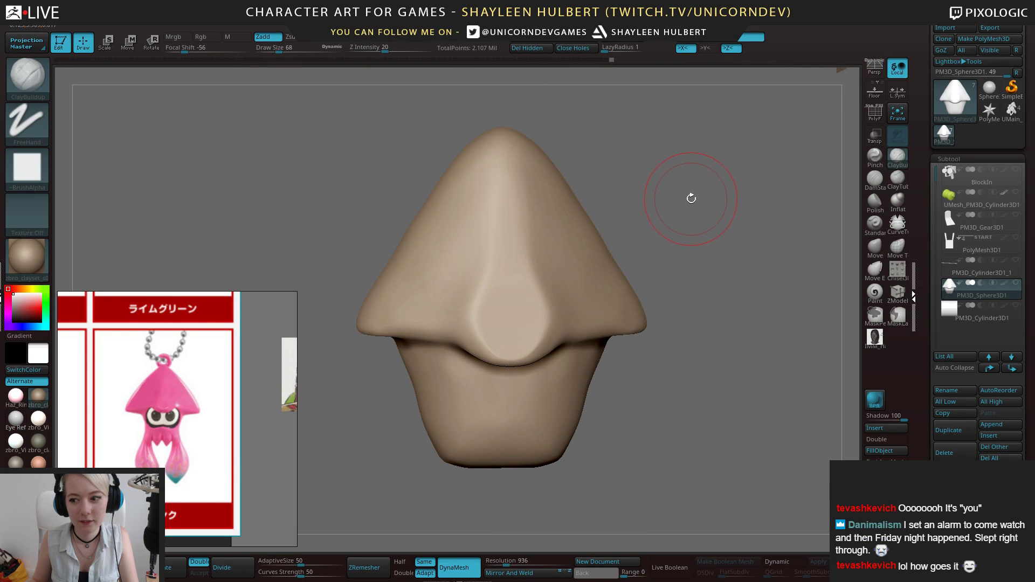
{"action": "mouse_move", "coordinate": [507, 176]}
{"action": "left_mouse_down"}
{"action": "mouse_move", "coordinate": [462, 259]}
{"action": "mouse_move", "coordinate": [453, 238]}
{"action": "mouse_move", "coordinate": [425, 293]}
{"action": "left_mouse_up"}
{"action": "key", "text": "shift"}
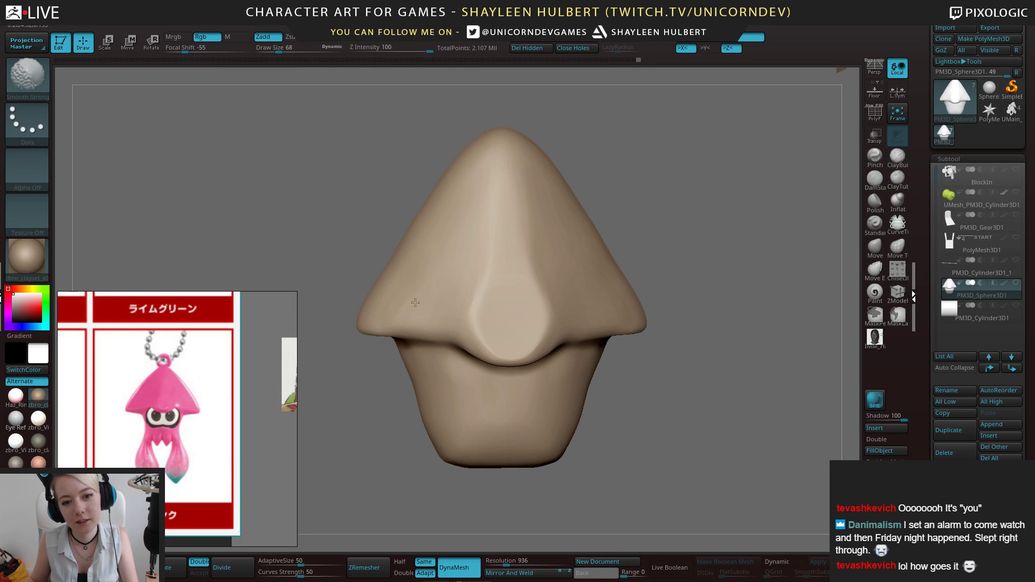
{"action": "mouse_move", "coordinate": [354, 261]}
{"action": "left_mouse_down"}
{"action": "mouse_move", "coordinate": [393, 203]}
{"action": "mouse_move", "coordinate": [439, 178]}
{"action": "mouse_move", "coordinate": [485, 317]}
{"action": "mouse_move", "coordinate": [484, 304]}
{"action": "left_mouse_up"}
{"action": "left_click_drag", "start_coordinate": [623, 243], "coordinate": [471, 331]}
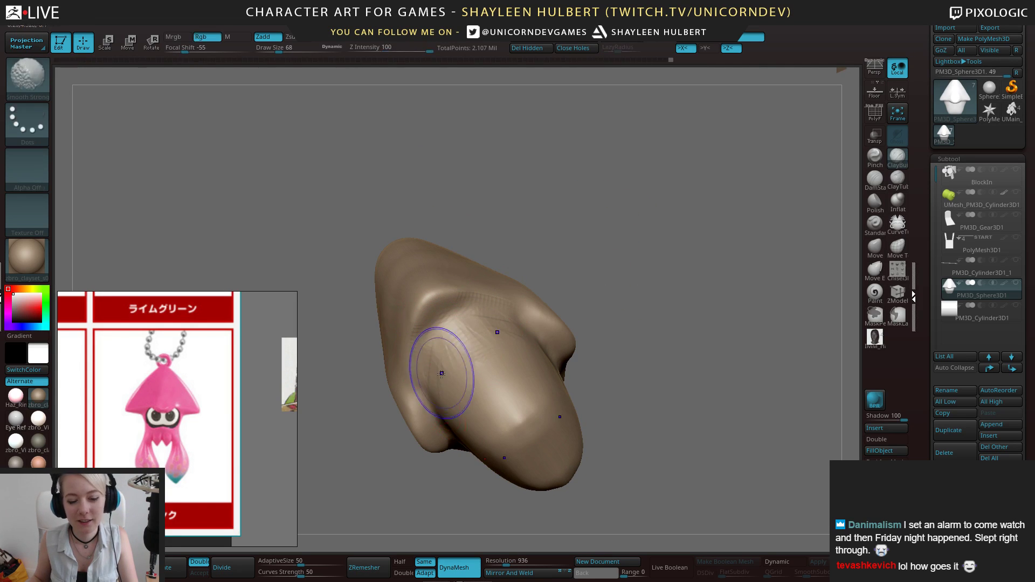
Smooth the creases where the underside of the squid's hood meets the lower body
{"action": "mouse_move", "coordinate": [582, 257]}
{"action": "left_mouse_down"}
{"action": "mouse_move", "coordinate": [720, 236]}
{"action": "mouse_move", "coordinate": [696, 262]}
{"action": "mouse_move", "coordinate": [457, 236]}
{"action": "left_mouse_up"}
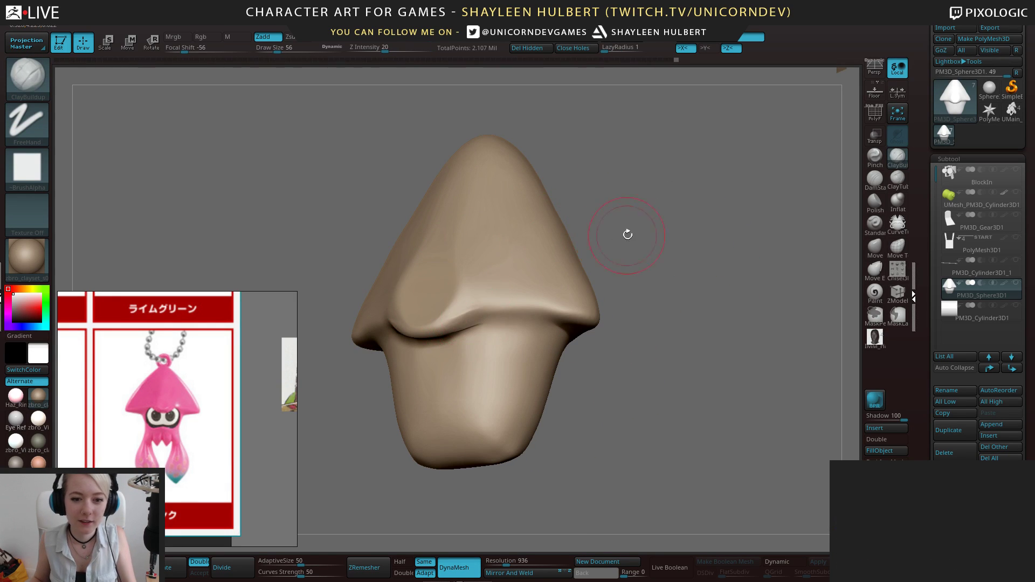
{"action": "left_click_drag", "start_coordinate": [618, 237], "coordinate": [472, 327]}
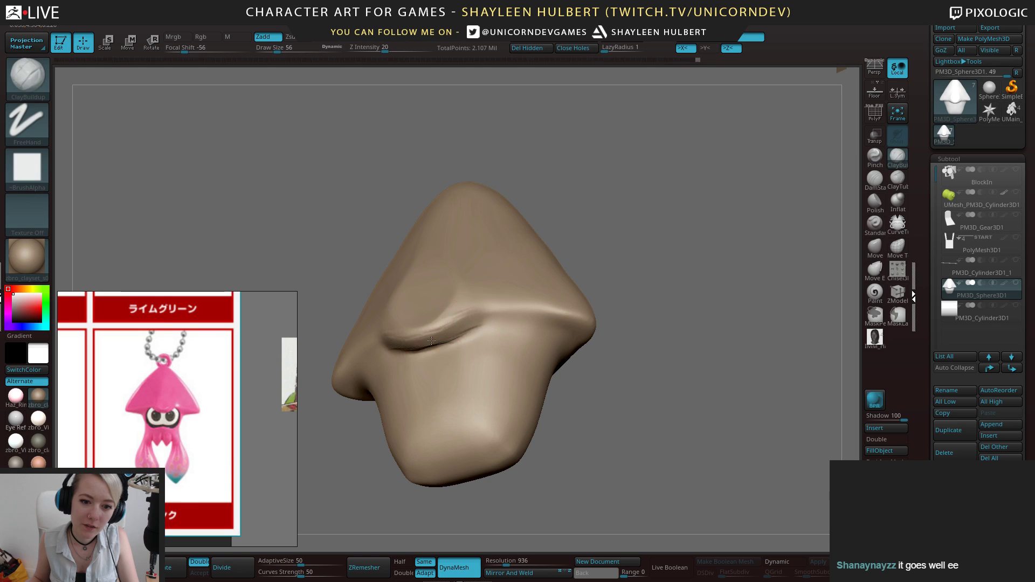
{"action": "key", "text": "shift"}
{"action": "mouse_move", "coordinate": [488, 317]}
{"action": "left_mouse_down", "text": "shift"}
{"action": "mouse_move", "coordinate": [674, 360]}
{"action": "mouse_move", "coordinate": [701, 355]}
{"action": "mouse_move", "coordinate": [677, 351]}
{"action": "mouse_move", "coordinate": [744, 323]}
{"action": "mouse_move", "coordinate": [691, 335]}
{"action": "mouse_move", "coordinate": [547, 293]}
{"action": "left_mouse_up", "text": "shift"}
Flatten the front planes of the squid's hood with the hPolish brush at draw size 124
{"action": "key", "text": "b"}
{"action": "key", "text": "h"}
{"action": "key", "text": "p"}
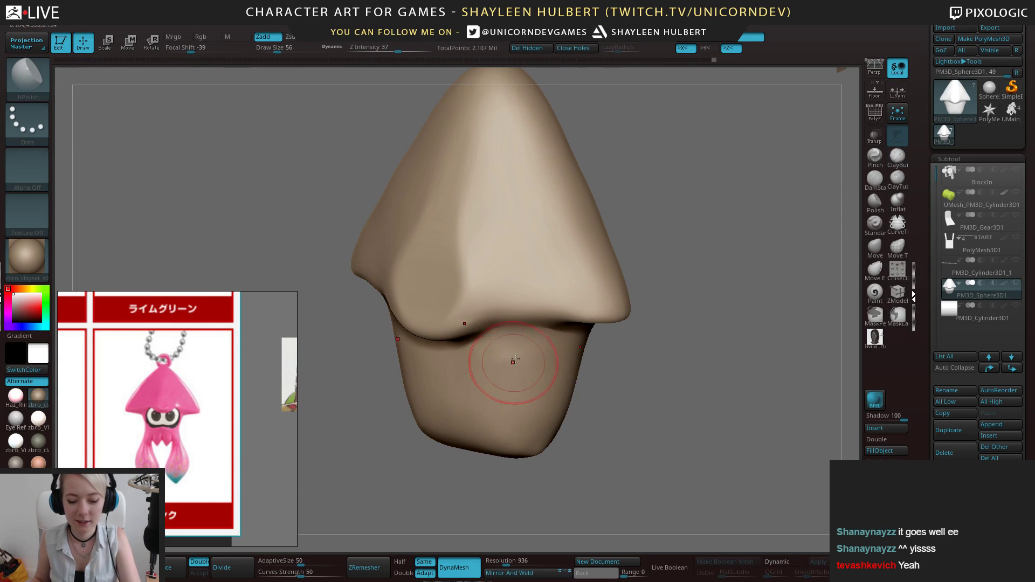
{"action": "left_click_drag", "start_coordinate": [574, 216], "coordinate": [621, 191]}
{"action": "mouse_move", "coordinate": [546, 313]}
{"action": "left_mouse_down"}
{"action": "mouse_move", "coordinate": [534, 361]}
{"action": "mouse_move", "coordinate": [520, 354]}
{"action": "mouse_move", "coordinate": [537, 317]}
{"action": "left_mouse_up"}
{"action": "left_click_drag", "start_coordinate": [553, 366], "coordinate": [531, 301]}
{"action": "right_click_drag", "start_coordinate": [523, 351], "coordinate": [504, 265]}
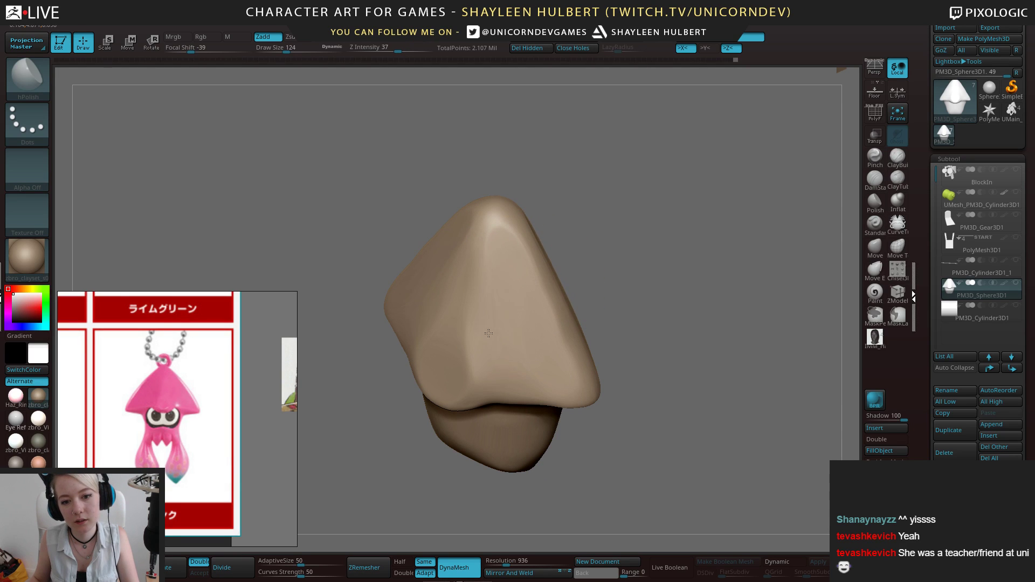
{"action": "right_click_drag", "start_coordinate": [519, 370], "coordinate": [521, 251]}
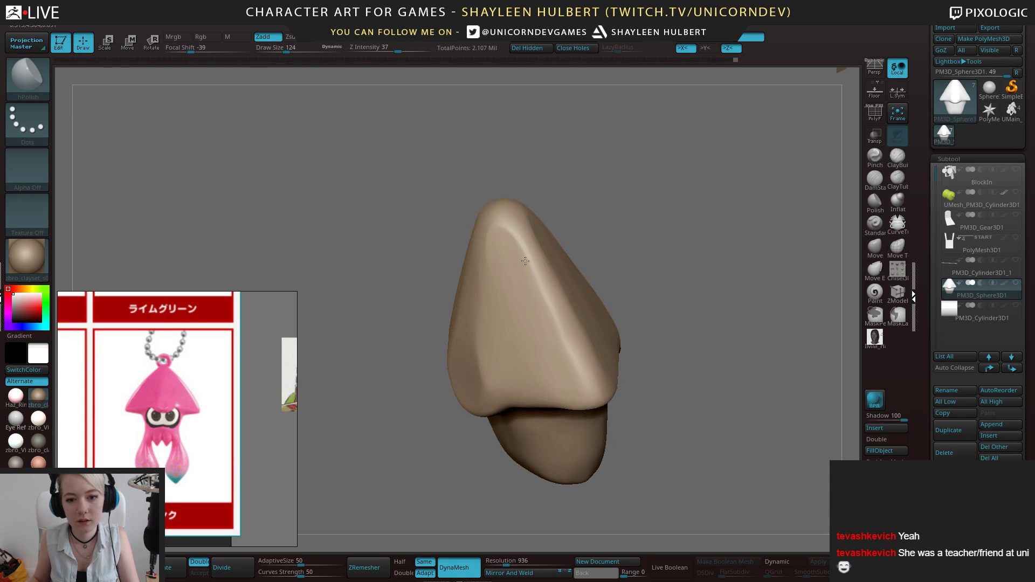
{"action": "right_click_drag", "start_coordinate": [593, 221], "coordinate": [500, 256]}
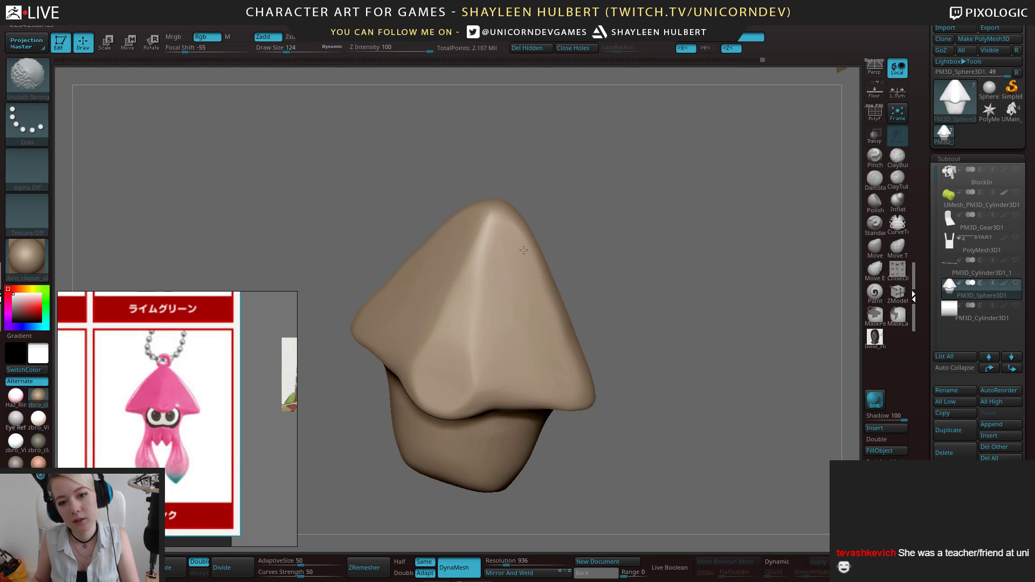
Polish the side planes of the hood and smooth the ridge running down its front
{"action": "right_click_drag", "start_coordinate": [640, 308], "coordinate": [544, 301]}
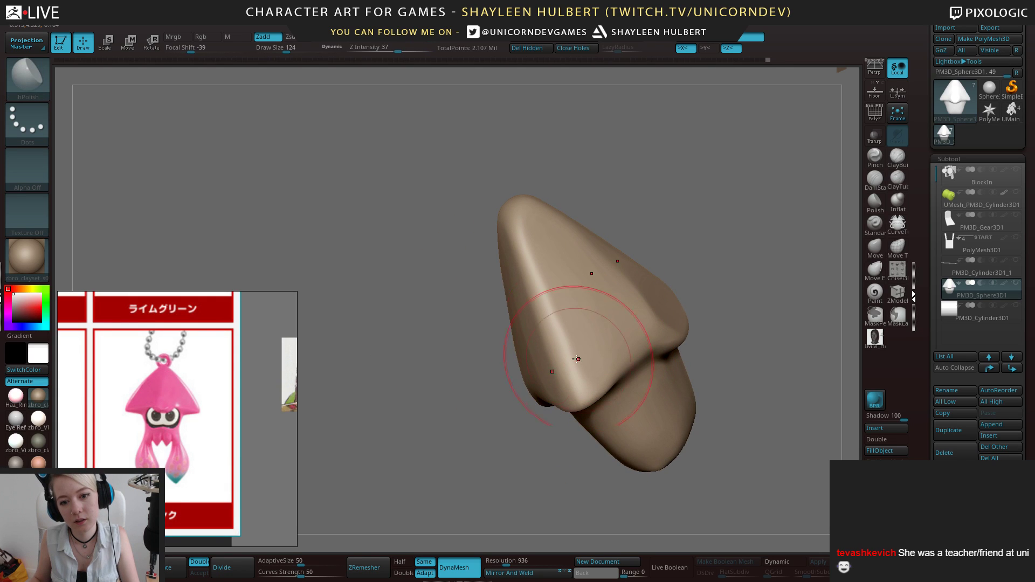
{"action": "right_click_drag", "start_coordinate": [582, 359], "coordinate": [591, 320]}
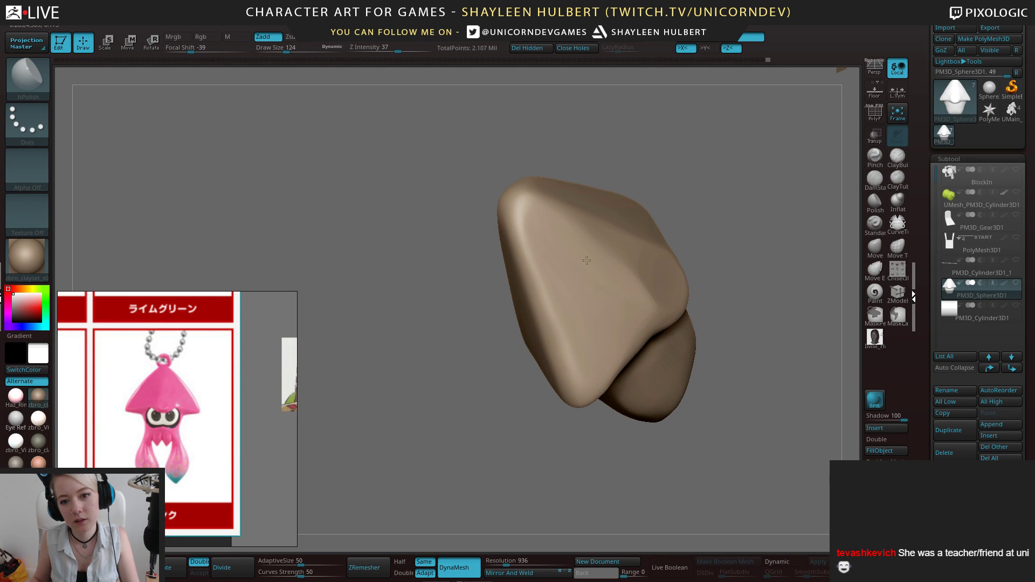
{"action": "left_click_drag", "start_coordinate": [577, 274], "coordinate": [558, 339]}
{"action": "right_click_drag", "start_coordinate": [582, 302], "coordinate": [539, 323]}
{"action": "left_click_drag", "start_coordinate": [606, 286], "coordinate": [668, 275]}
{"action": "mouse_move", "coordinate": [496, 345]}
{"action": "right_mouse_down"}
{"action": "mouse_move", "coordinate": [544, 350]}
{"action": "mouse_move", "coordinate": [558, 302]}
{"action": "right_mouse_up"}
{"action": "left_click_drag", "start_coordinate": [560, 253], "coordinate": [567, 345], "text": "shift"}
Insert a Sphere3D as a new subtool and show the squid head alongside it
{"action": "right_click_drag", "start_coordinate": [682, 231], "coordinate": [735, 217], "text": "shift"}
{"action": "mouse_move", "coordinate": [663, 300]}
{"action": "right_mouse_down", "text": "alt"}
{"action": "mouse_move", "coordinate": [723, 247]}
{"action": "mouse_move", "coordinate": [697, 354]}
{"action": "mouse_move", "coordinate": [715, 314]}
{"action": "right_mouse_up", "text": "alt"}
{"action": "left_click", "coordinate": [882, 428]}
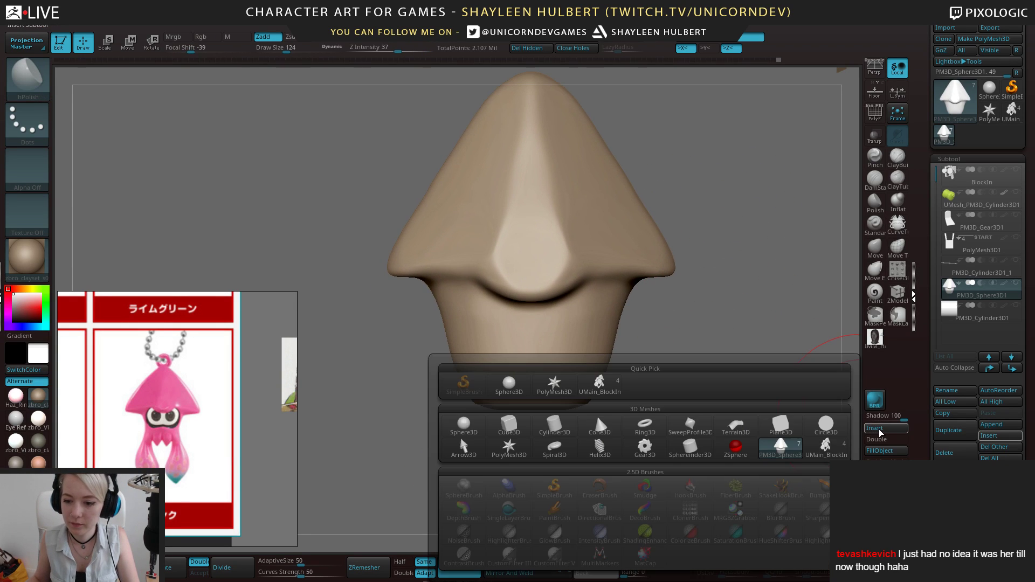
{"action": "left_click", "coordinate": [464, 425]}
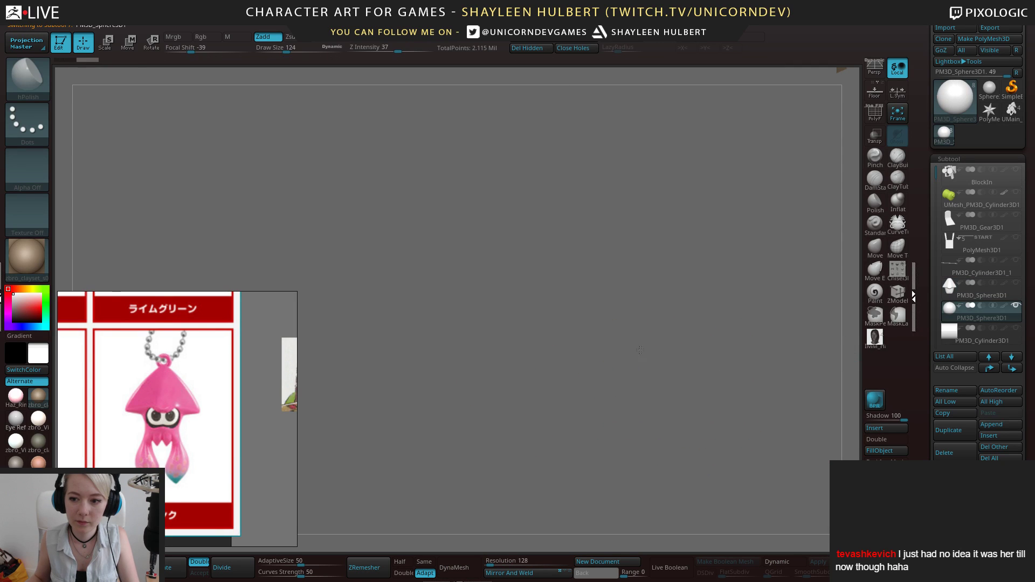
{"action": "left_click", "coordinate": [1013, 283]}
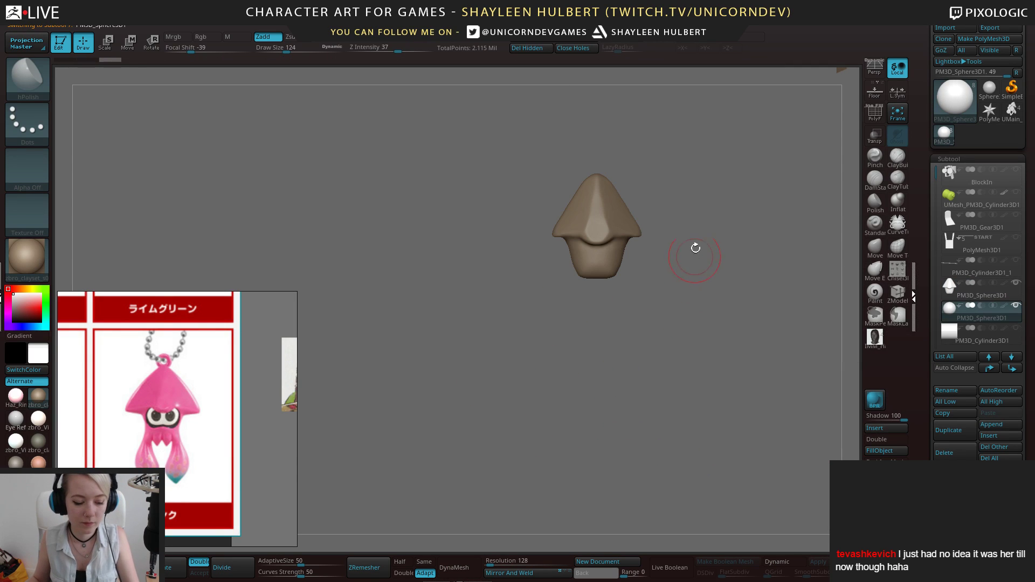
{"action": "key", "text": "f"}
{"action": "left_click_drag", "start_coordinate": [668, 301], "coordinate": [603, 238], "text": "alt"}
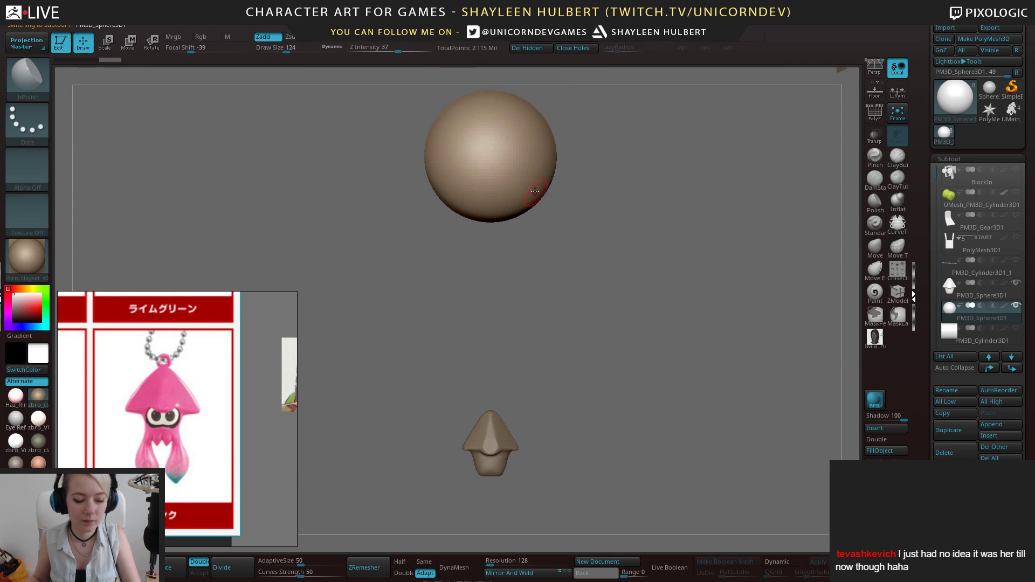
Move the new sphere down beside the squid head
{"action": "key", "text": "e"}
{"action": "key", "text": "w"}
{"action": "left_click_drag", "start_coordinate": [487, 160], "coordinate": [319, 306]}
{"action": "mouse_move", "coordinate": [401, 234]}
{"action": "left_mouse_down"}
{"action": "mouse_move", "coordinate": [379, 346]}
{"action": "mouse_move", "coordinate": [304, 497]}
{"action": "left_mouse_up"}
{"action": "mouse_move", "coordinate": [411, 439]}
{"action": "left_mouse_down", "text": "alt"}
{"action": "mouse_move", "coordinate": [467, 296]}
{"action": "mouse_move", "coordinate": [586, 479]}
{"action": "mouse_move", "coordinate": [598, 479]}
{"action": "left_mouse_up", "text": "alt"}
{"action": "key", "text": "e"}
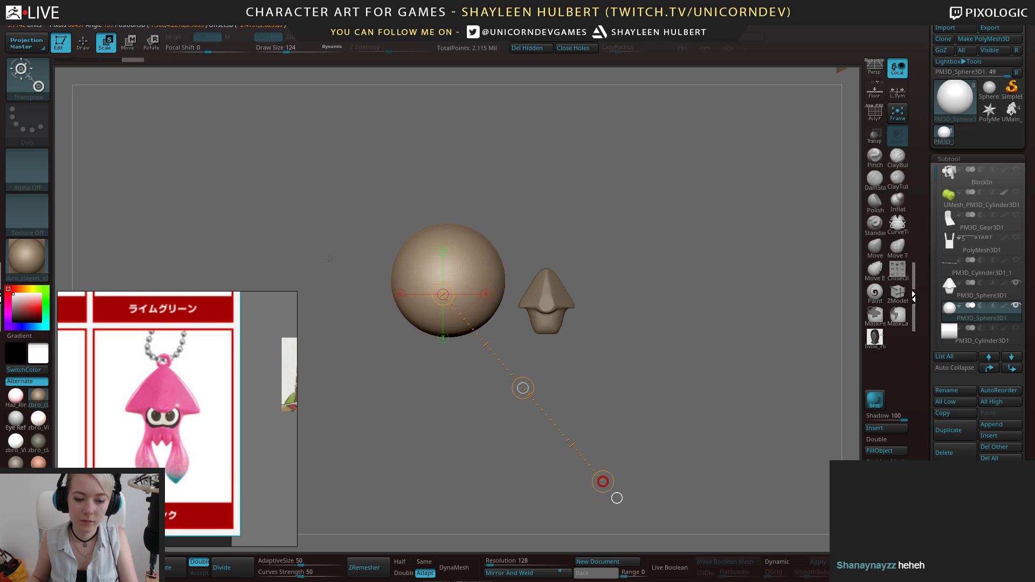
Scale the sphere down to eye size and flatten it into a thin disc
{"action": "key", "text": "y"}
{"action": "left_click_drag", "start_coordinate": [443, 294], "coordinate": [400, 310]}
{"action": "left_click_drag", "start_coordinate": [402, 350], "coordinate": [407, 409], "text": "alt"}
{"action": "left_click_drag", "start_coordinate": [416, 398], "coordinate": [523, 386]}
{"action": "left_click_drag", "start_coordinate": [525, 329], "coordinate": [485, 313], "text": "shift"}
{"action": "left_click_drag", "start_coordinate": [422, 294], "coordinate": [438, 292]}
{"action": "mouse_move", "coordinate": [480, 330]}
{"action": "left_mouse_down", "text": "shift"}
{"action": "mouse_move", "coordinate": [527, 342]}
{"action": "mouse_move", "coordinate": [544, 335]}
{"action": "mouse_move", "coordinate": [468, 315]}
{"action": "left_mouse_up", "text": "shift"}
Position the flattened eye disc against the front of the squid's face, just below the hood
{"action": "key", "text": "w"}
{"action": "left_click_drag", "start_coordinate": [399, 304], "coordinate": [640, 315]}
{"action": "left_click_drag", "start_coordinate": [679, 388], "coordinate": [733, 416]}
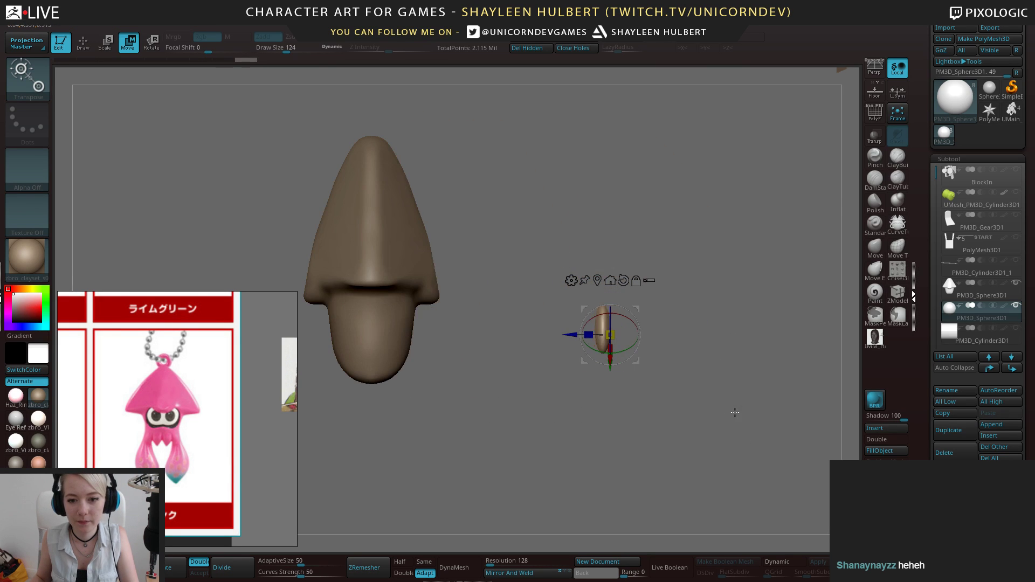
{"action": "left_click_drag", "start_coordinate": [637, 310], "coordinate": [439, 304]}
{"action": "left_click_drag", "start_coordinate": [559, 302], "coordinate": [376, 358]}
{"action": "left_click_drag", "start_coordinate": [528, 318], "coordinate": [597, 310]}
{"action": "left_click_drag", "start_coordinate": [457, 311], "coordinate": [547, 426]}
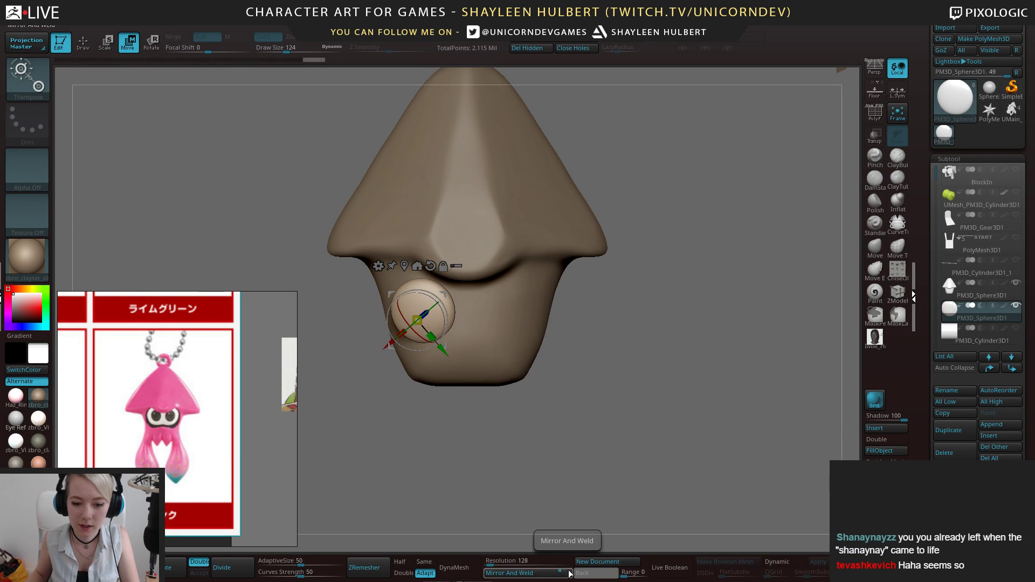
Flip the eye disc to the opposite side and apply Mirror And Weld to make a matching pair of eyes
{"action": "left_click", "coordinate": [526, 573]}
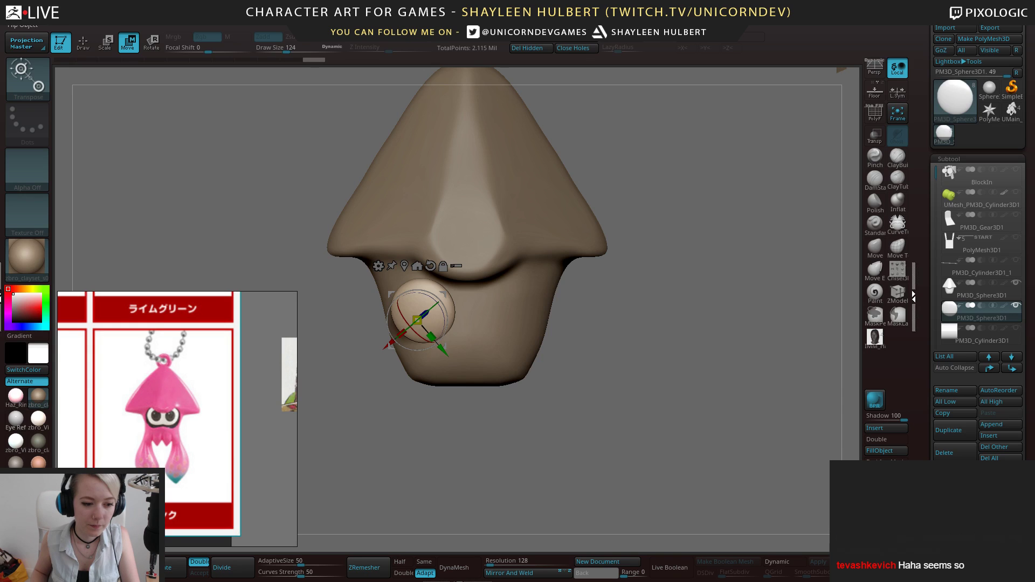
{"action": "left_click", "coordinate": [533, 574]}
{"action": "left_click", "coordinate": [536, 574]}
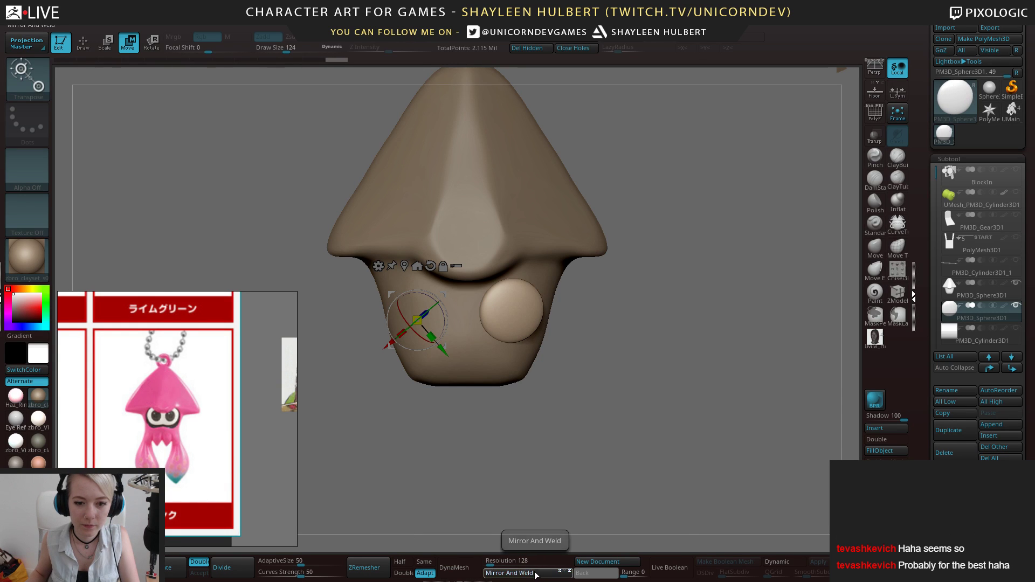
{"action": "left_click", "coordinate": [558, 574]}
{"action": "left_click_drag", "start_coordinate": [625, 467], "coordinate": [546, 458]}
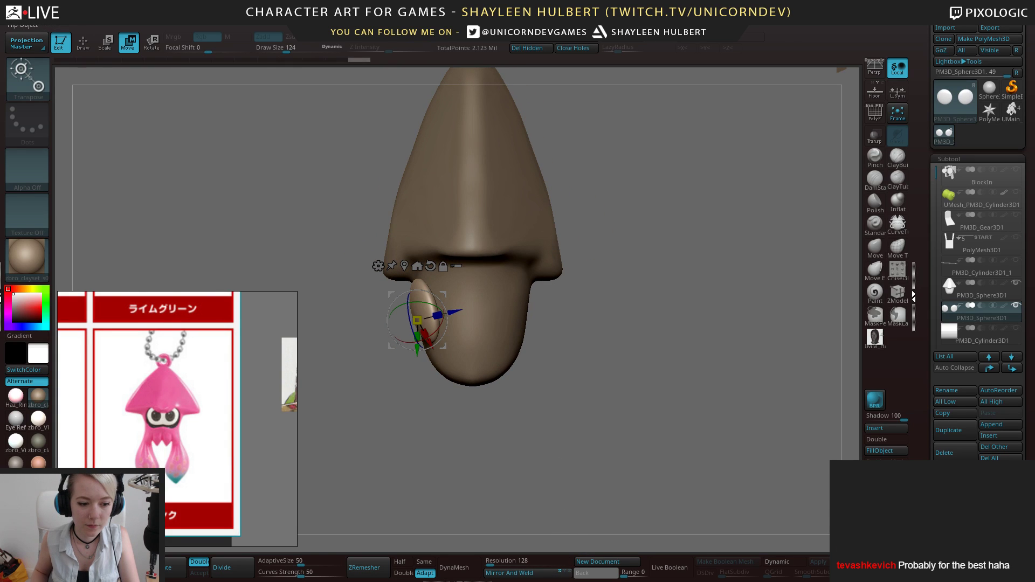
{"action": "key", "text": "ctrl+z"}
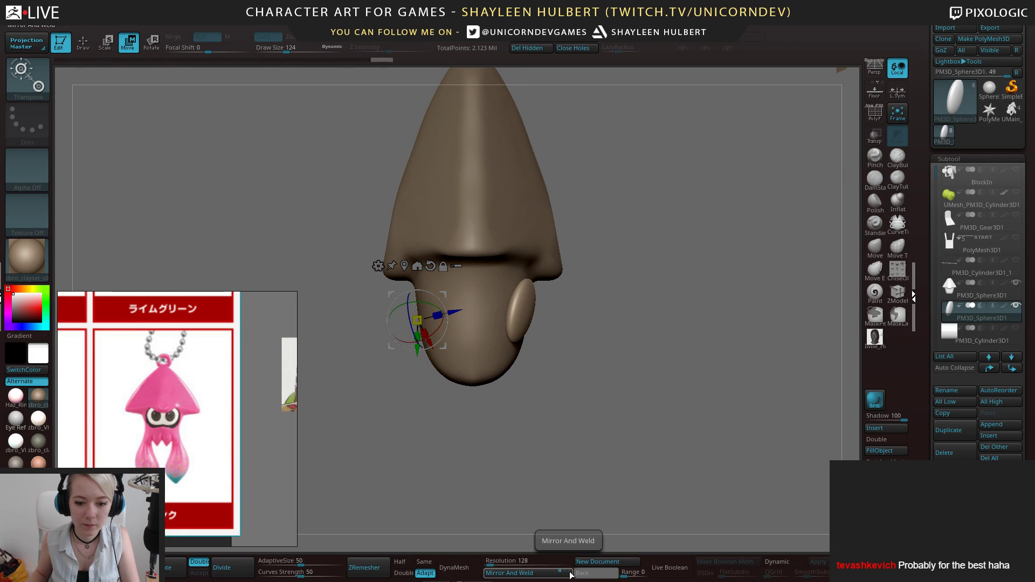
{"action": "left_click", "coordinate": [548, 574]}
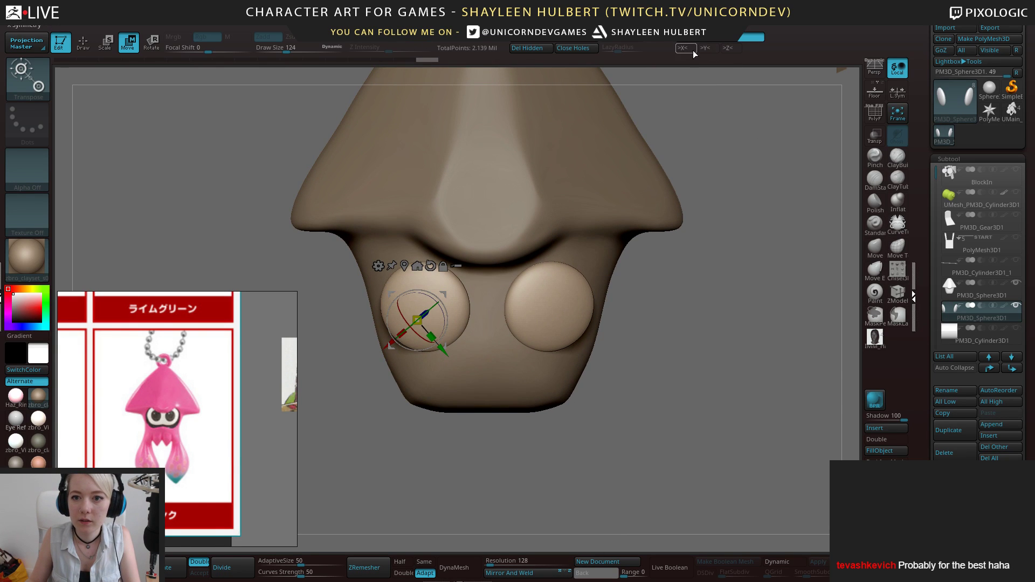
Pull the eyes' inner edges together at the centre and raise their upper edges under the hood with the Move brush
{"action": "left_click", "coordinate": [880, 248]}
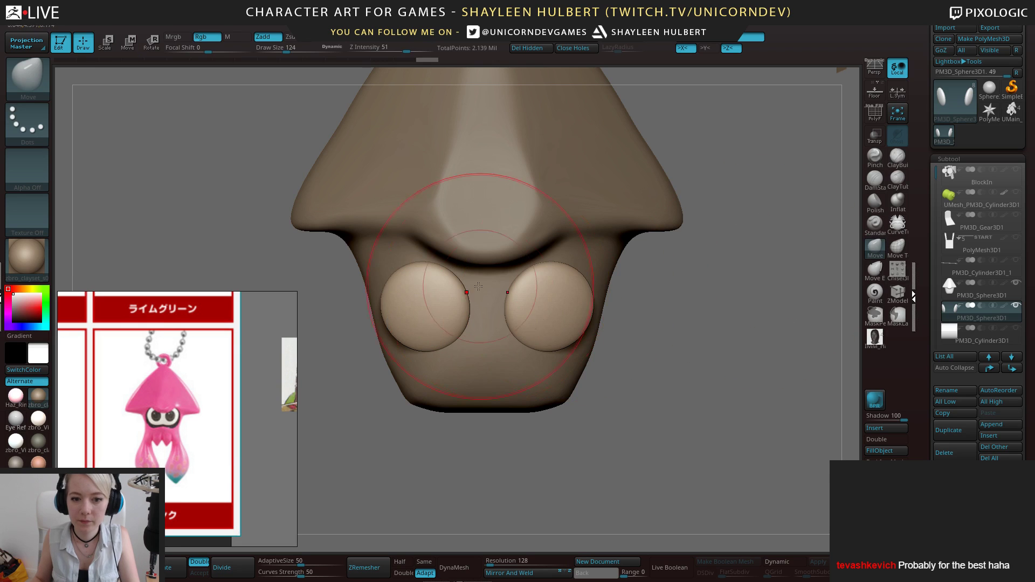
{"action": "key", "text": "bracketleft"}
{"action": "key", "text": "bracketleft"}
{"action": "key", "text": "bracketleft"}
{"action": "left_click_drag", "start_coordinate": [465, 313], "coordinate": [495, 320]}
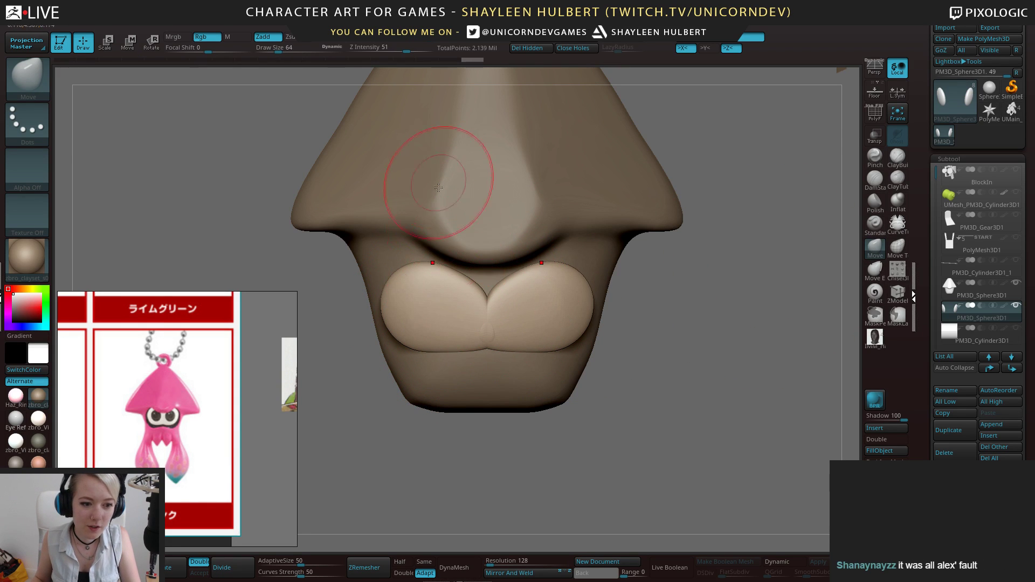
{"action": "left_click_drag", "start_coordinate": [416, 266], "coordinate": [403, 243]}
{"action": "left_click_drag", "start_coordinate": [456, 281], "coordinate": [467, 266]}
Adjust the upper inner edges of the eyes and undo the last smoothing stroke
{"action": "left_click_drag", "start_coordinate": [655, 294], "coordinate": [728, 296], "text": "shift"}
{"action": "left_click_drag", "start_coordinate": [448, 287], "coordinate": [456, 294]}
{"action": "right_click_drag", "start_coordinate": [422, 314], "coordinate": [512, 296], "text": "shift"}
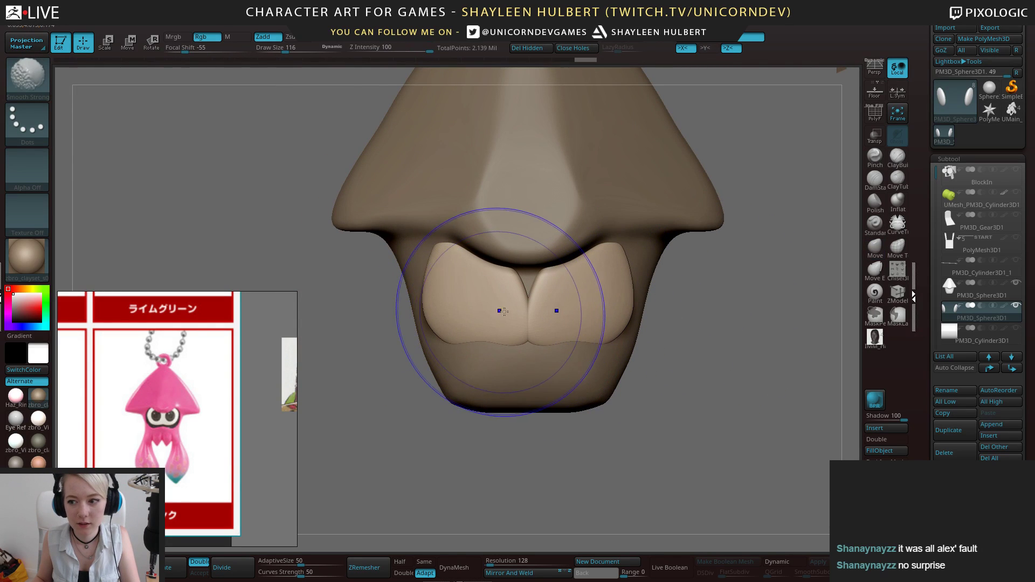
{"action": "key", "text": "ctrl+z"}
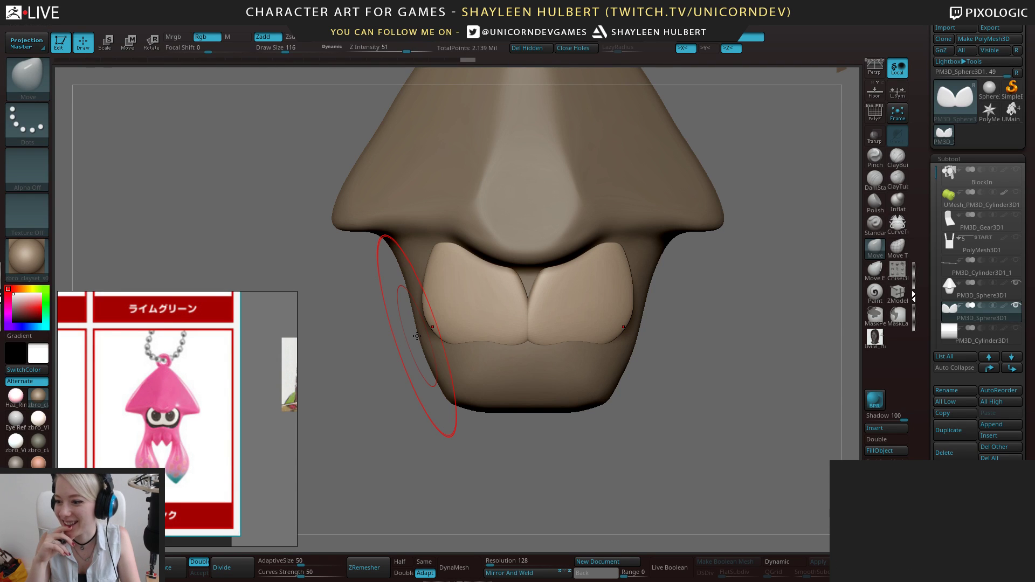
Refine the eye outlines with the Move brush, closing the centre gap and rounding the lower outer corners
{"action": "left_click_drag", "start_coordinate": [522, 295], "coordinate": [528, 306]}
{"action": "left_click_drag", "start_coordinate": [361, 386], "coordinate": [428, 390]}
{"action": "left_click_drag", "start_coordinate": [501, 322], "coordinate": [505, 350]}
{"action": "left_click_drag", "start_coordinate": [431, 431], "coordinate": [372, 430]}
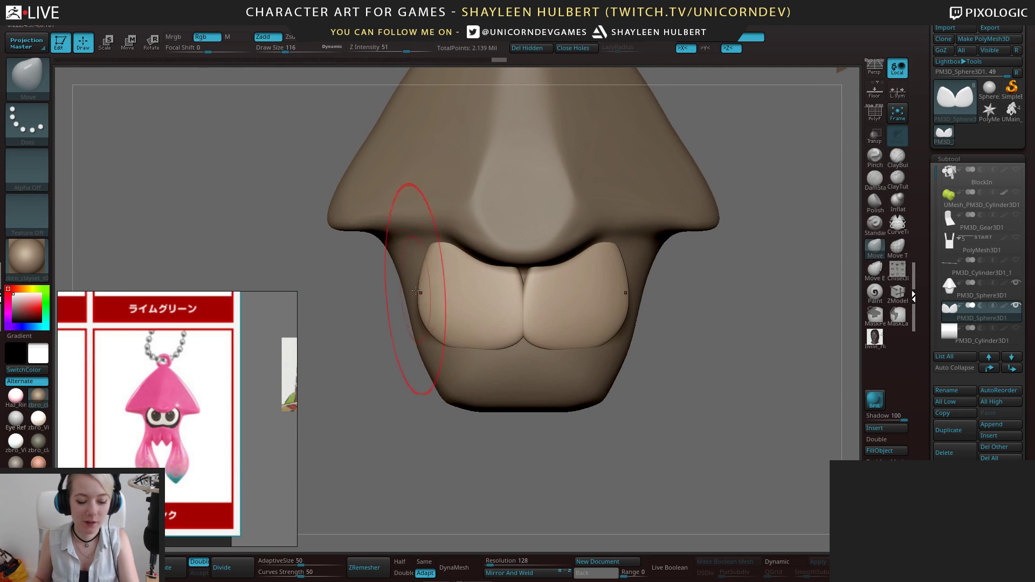
{"action": "left_click_drag", "start_coordinate": [429, 322], "coordinate": [447, 327]}
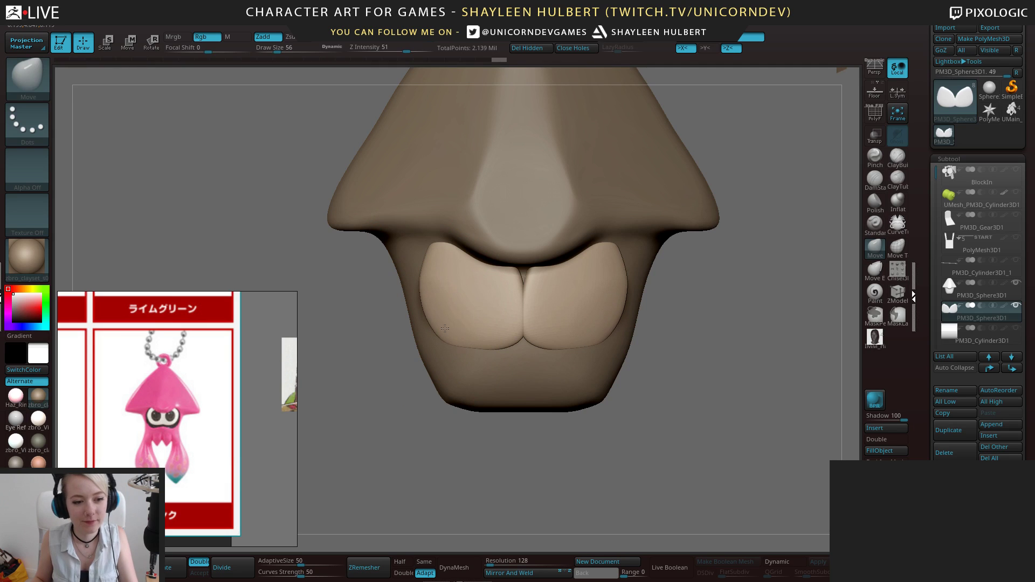
{"action": "mouse_move", "coordinate": [393, 388]}
{"action": "left_mouse_down"}
{"action": "mouse_move", "coordinate": [458, 386]}
{"action": "mouse_move", "coordinate": [539, 329]}
{"action": "mouse_move", "coordinate": [618, 302]}
{"action": "left_mouse_up"}
{"action": "key", "text": "shift"}
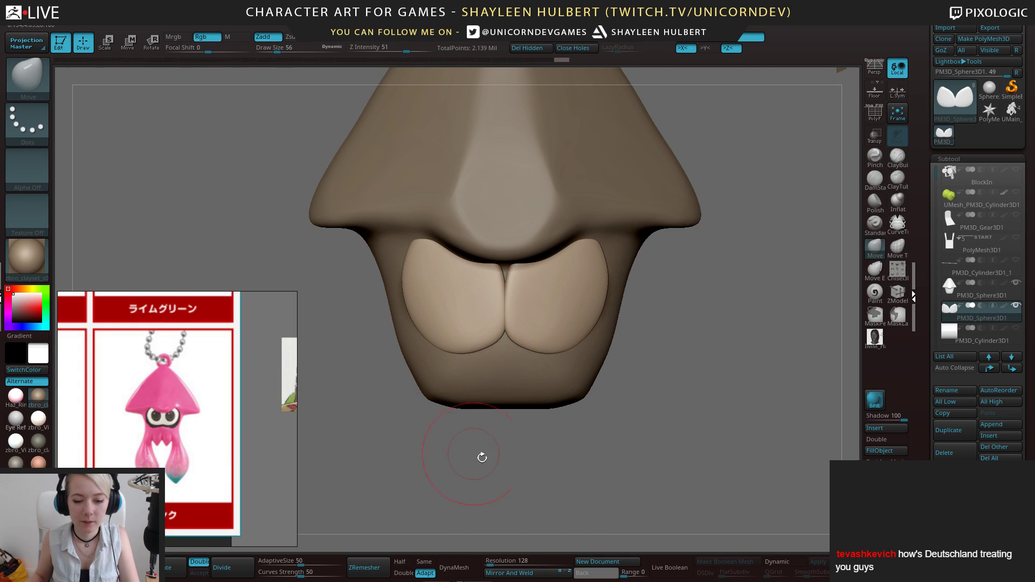
Merge the eyes with DynaMesh at resolution 608 and smooth the seam between them
{"action": "left_click_drag", "start_coordinate": [489, 562], "coordinate": [500, 561]}
{"action": "left_click", "coordinate": [459, 568]}
{"action": "left_click_drag", "start_coordinate": [506, 306], "coordinate": [505, 313], "text": "shift"}
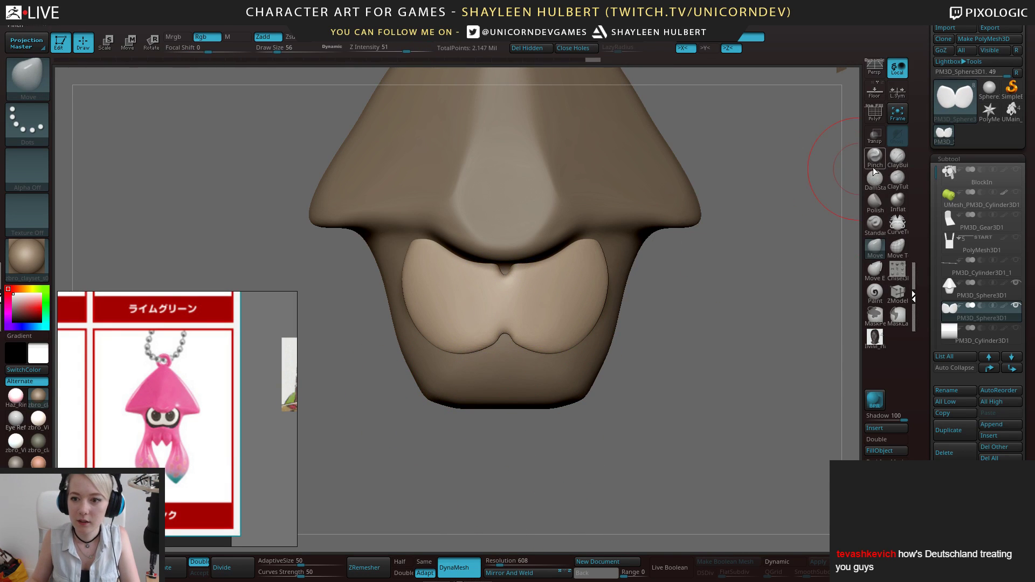
Fill the gap between the merged eyes with ClayBuildup and reshape the bridge's upper edge with the Move brush
{"action": "left_click_drag", "start_coordinate": [730, 285], "coordinate": [717, 298], "text": "alt"}
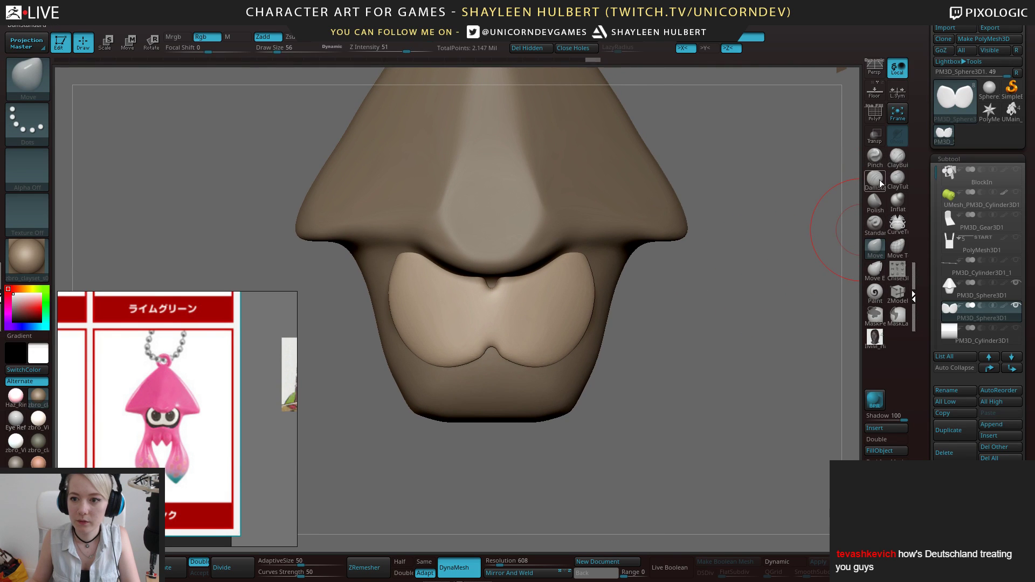
{"action": "left_click", "coordinate": [897, 157]}
{"action": "left_click_drag", "start_coordinate": [480, 351], "coordinate": [435, 341]}
{"action": "left_click", "coordinate": [875, 247]}
{"action": "left_click_drag", "start_coordinate": [491, 240], "coordinate": [493, 248]}
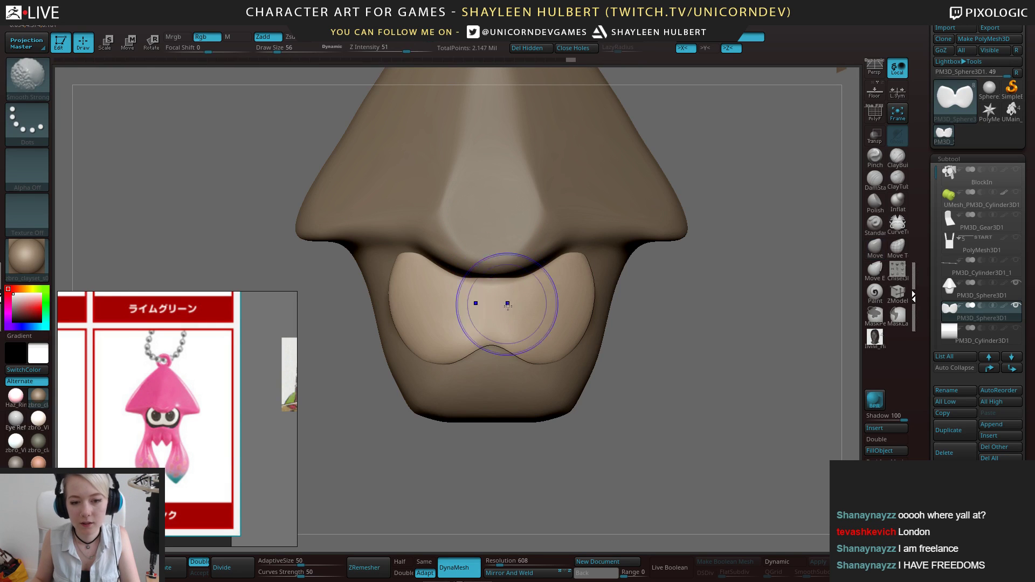
Thicken the thin rear edges of the eye piece with the Inflate brush
{"action": "mouse_move", "coordinate": [701, 302]}
{"action": "left_mouse_down"}
{"action": "mouse_move", "coordinate": [713, 334]}
{"action": "mouse_move", "coordinate": [663, 280]}
{"action": "mouse_move", "coordinate": [648, 285]}
{"action": "left_mouse_up"}
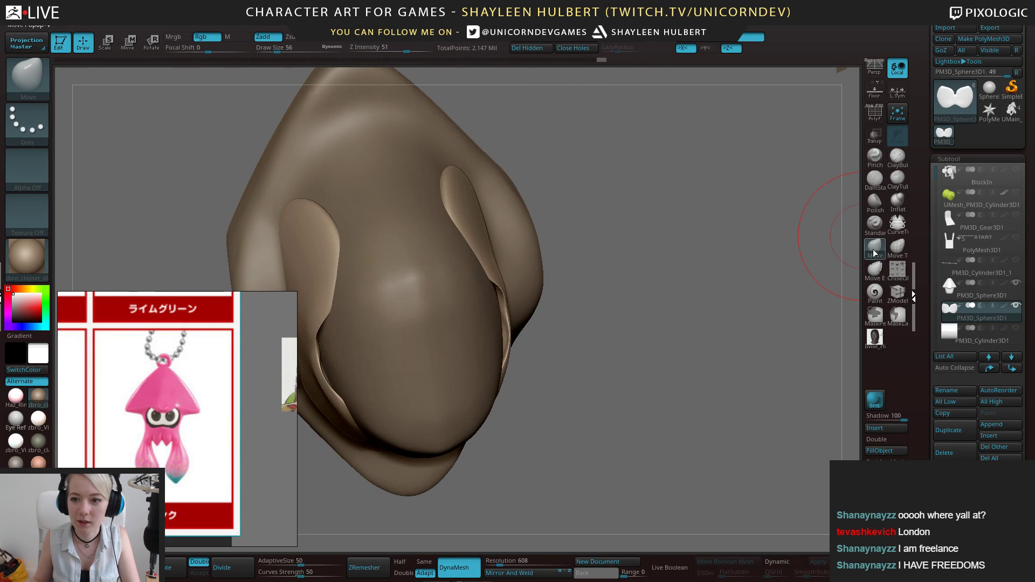
{"action": "left_click", "coordinate": [897, 202]}
{"action": "mouse_move", "coordinate": [507, 312]}
{"action": "left_mouse_down"}
{"action": "mouse_move", "coordinate": [505, 357]}
{"action": "mouse_move", "coordinate": [508, 348]}
{"action": "left_mouse_up"}
{"action": "left_click_drag", "start_coordinate": [572, 294], "coordinate": [527, 305]}
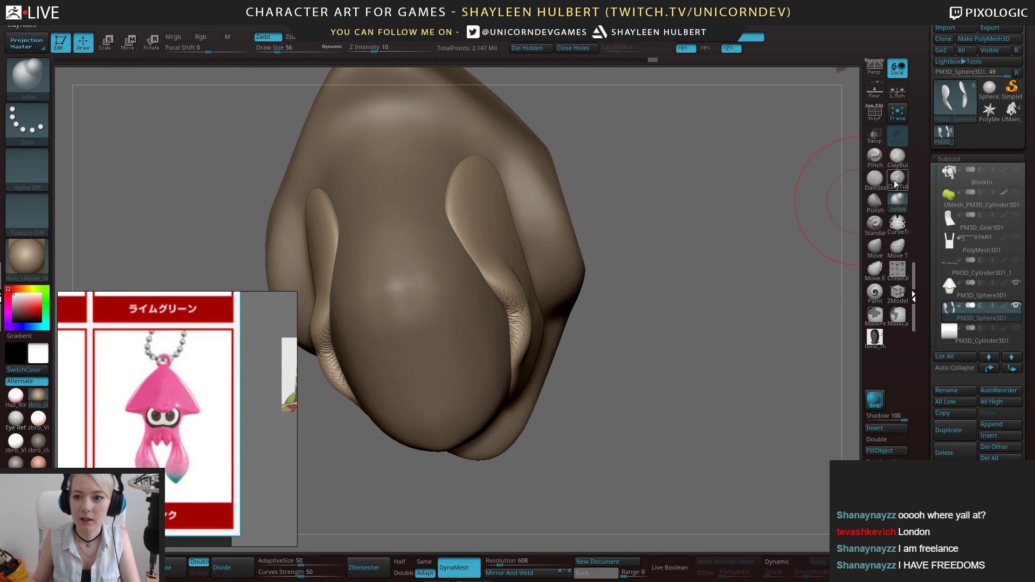
Build up and smooth the wrinkled rear edges of the eye piece, and reposition them with the Move brush
{"action": "left_click", "coordinate": [898, 156]}
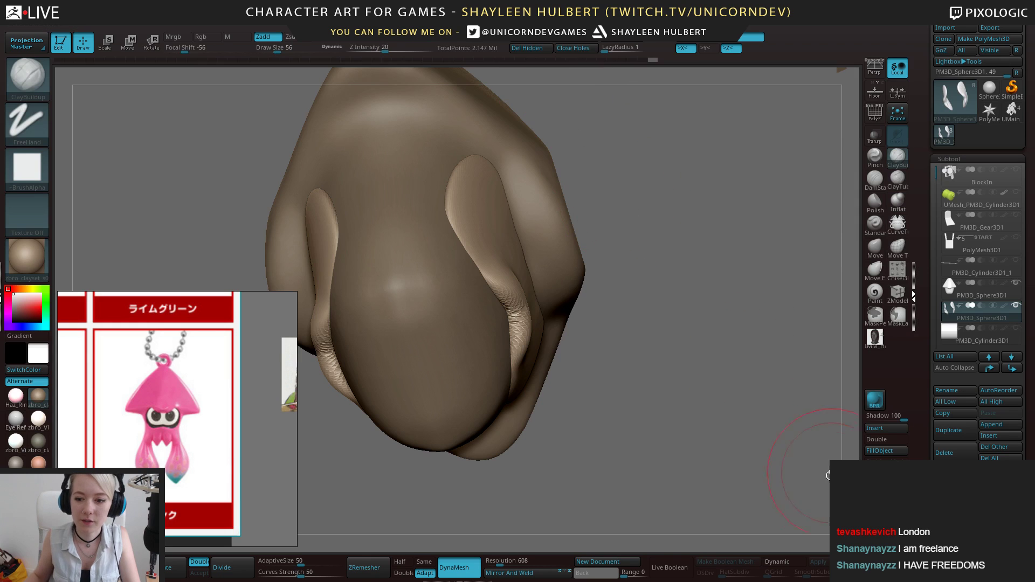
{"action": "left_click", "coordinate": [886, 462]}
{"action": "left_click_drag", "start_coordinate": [695, 372], "coordinate": [620, 356]}
{"action": "mouse_move", "coordinate": [527, 293]}
{"action": "left_mouse_down", "text": "shift"}
{"action": "mouse_move", "coordinate": [533, 323]}
{"action": "mouse_move", "coordinate": [527, 302]}
{"action": "left_mouse_up", "text": "shift"}
{"action": "left_click_drag", "start_coordinate": [723, 296], "coordinate": [770, 286]}
{"action": "mouse_move", "coordinate": [518, 286]}
{"action": "left_mouse_down"}
{"action": "mouse_move", "coordinate": [546, 324]}
{"action": "mouse_move", "coordinate": [540, 351]}
{"action": "left_mouse_up"}
{"action": "left_click_drag", "start_coordinate": [766, 431], "coordinate": [839, 260]}
{"action": "left_click", "coordinate": [875, 249]}
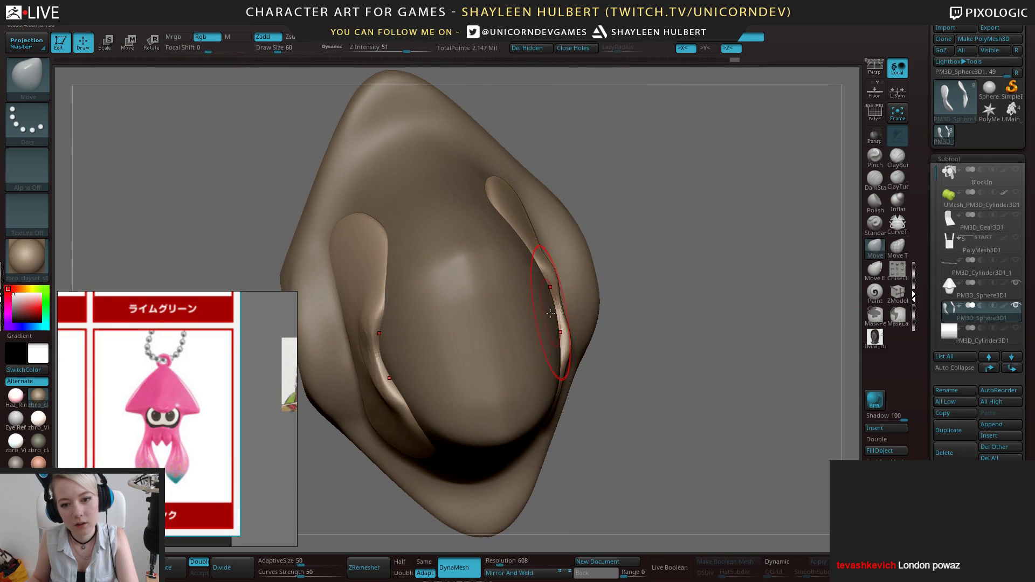
{"action": "left_click_drag", "start_coordinate": [553, 319], "coordinate": [537, 324]}
Build up the middle of the eye piece's front surface with ClayBuildup at draw size 100
{"action": "left_click_drag", "start_coordinate": [754, 313], "coordinate": [685, 410]}
{"action": "left_click", "coordinate": [898, 158]}
{"action": "mouse_move", "coordinate": [545, 249]}
{"action": "left_mouse_down"}
{"action": "mouse_move", "coordinate": [540, 240]}
{"action": "mouse_move", "coordinate": [560, 227]}
{"action": "mouse_move", "coordinate": [506, 236]}
{"action": "mouse_move", "coordinate": [582, 167]}
{"action": "mouse_move", "coordinate": [539, 259]}
{"action": "mouse_move", "coordinate": [546, 318]}
{"action": "left_mouse_up"}
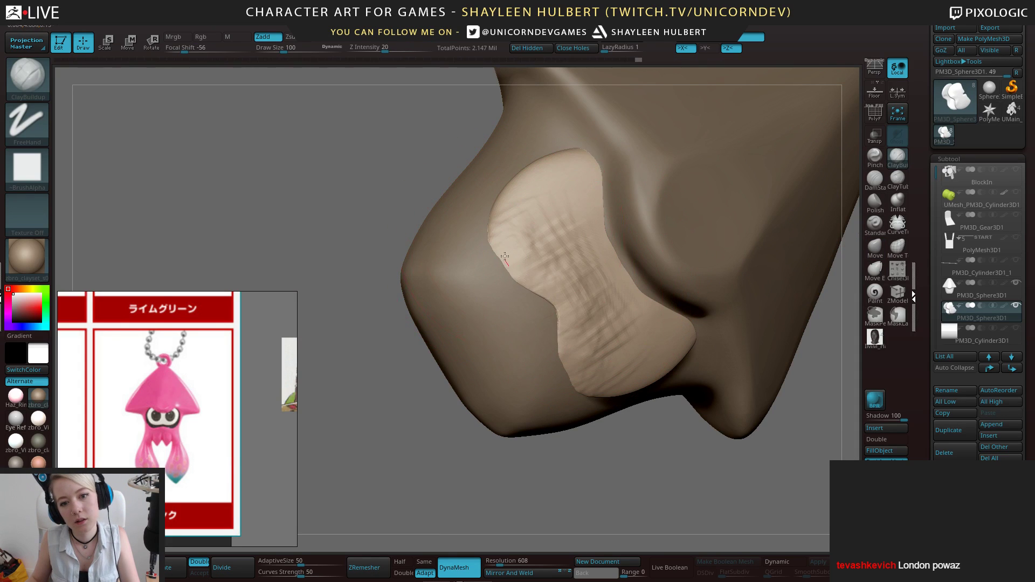
Smooth out the ClayBuildup strokes across the eye piece's front surface
{"action": "mouse_move", "coordinate": [554, 273]}
{"action": "left_mouse_down"}
{"action": "mouse_move", "coordinate": [595, 283]}
{"action": "mouse_move", "coordinate": [626, 320]}
{"action": "mouse_move", "coordinate": [552, 222]}
{"action": "left_mouse_up"}
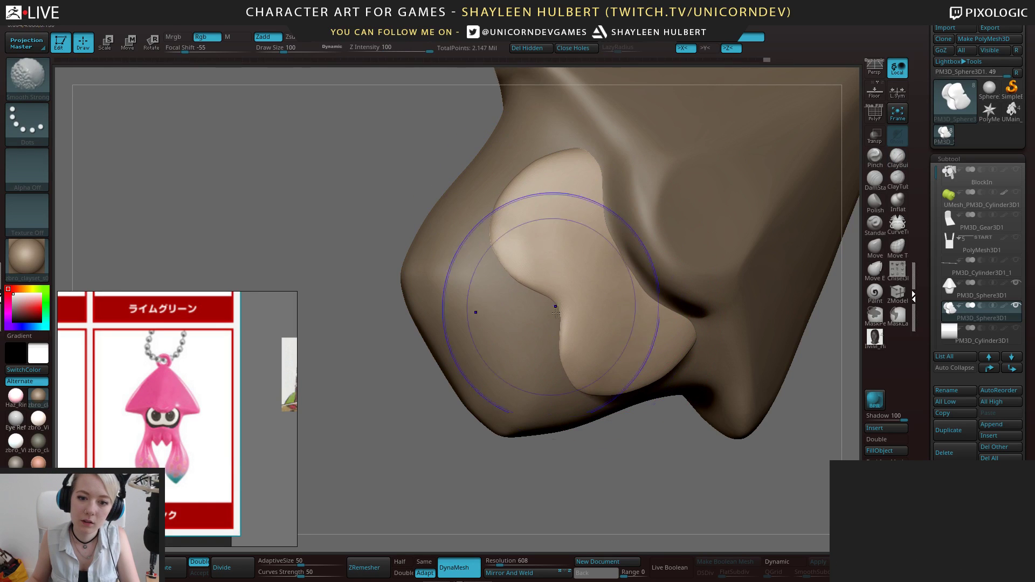
{"action": "mouse_move", "coordinate": [381, 233]}
{"action": "left_mouse_down"}
{"action": "mouse_move", "coordinate": [335, 144]}
{"action": "mouse_move", "coordinate": [351, 203]}
{"action": "left_mouse_up"}
{"action": "left_click_drag", "start_coordinate": [378, 268], "coordinate": [593, 390]}
{"action": "left_click_drag", "start_coordinate": [798, 302], "coordinate": [830, 216], "text": "alt"}
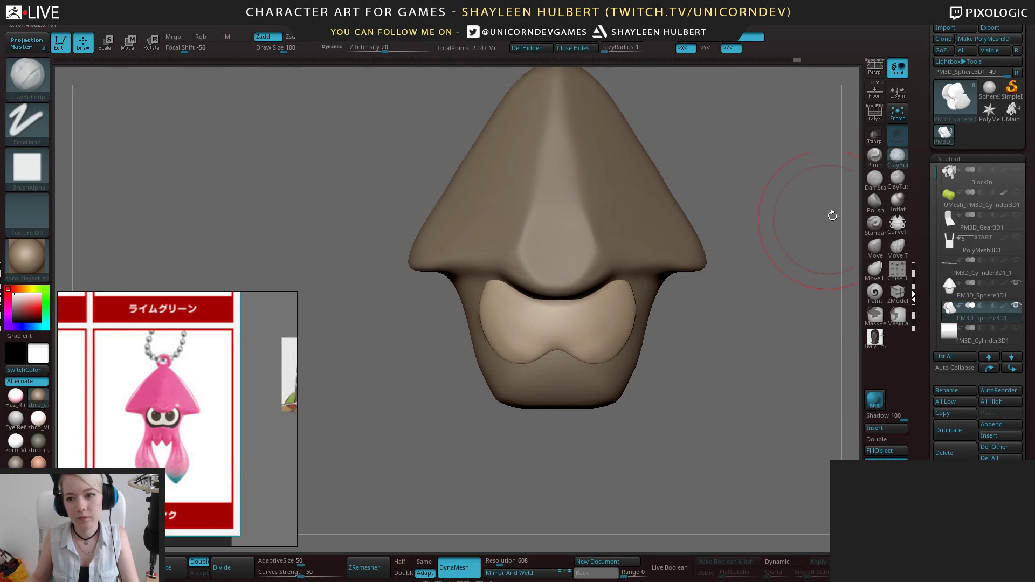
Adjust the outer side outline of the eye piece with the Move brush at draw size 60
{"action": "left_click", "coordinate": [874, 252]}
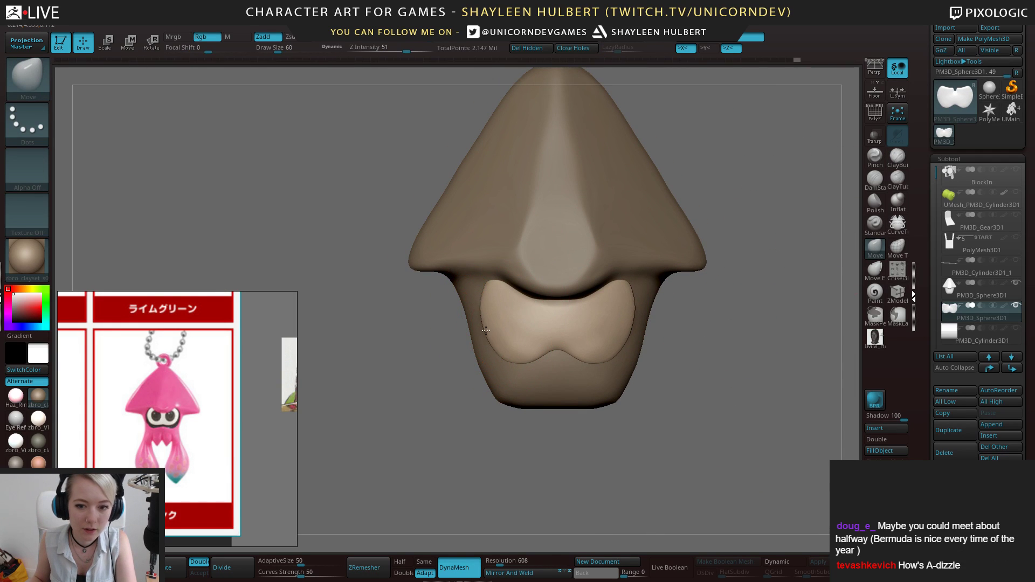
{"action": "left_click_drag", "start_coordinate": [468, 313], "coordinate": [517, 349]}
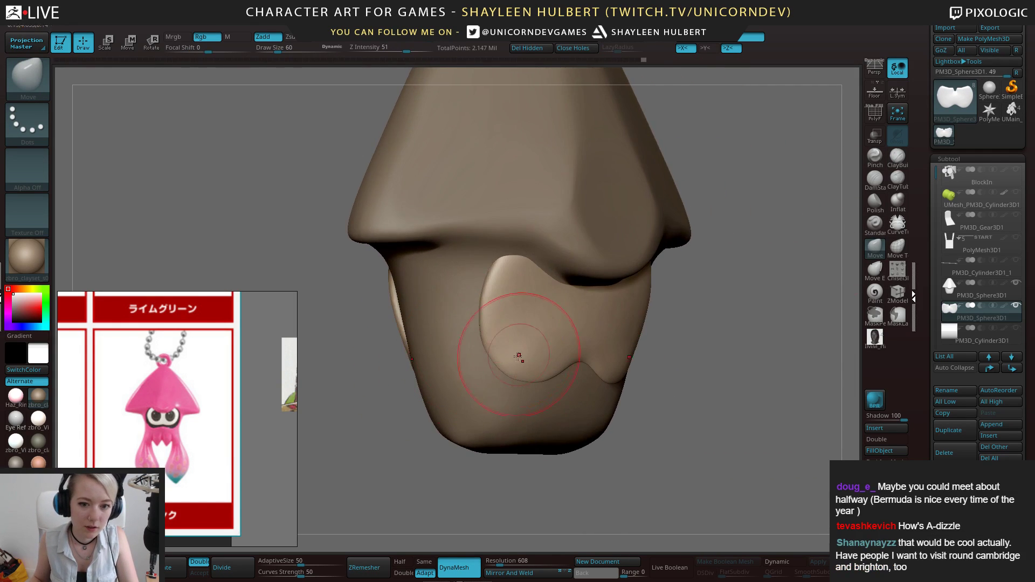
{"action": "left_click_drag", "start_coordinate": [711, 340], "coordinate": [698, 335], "text": "shift"}
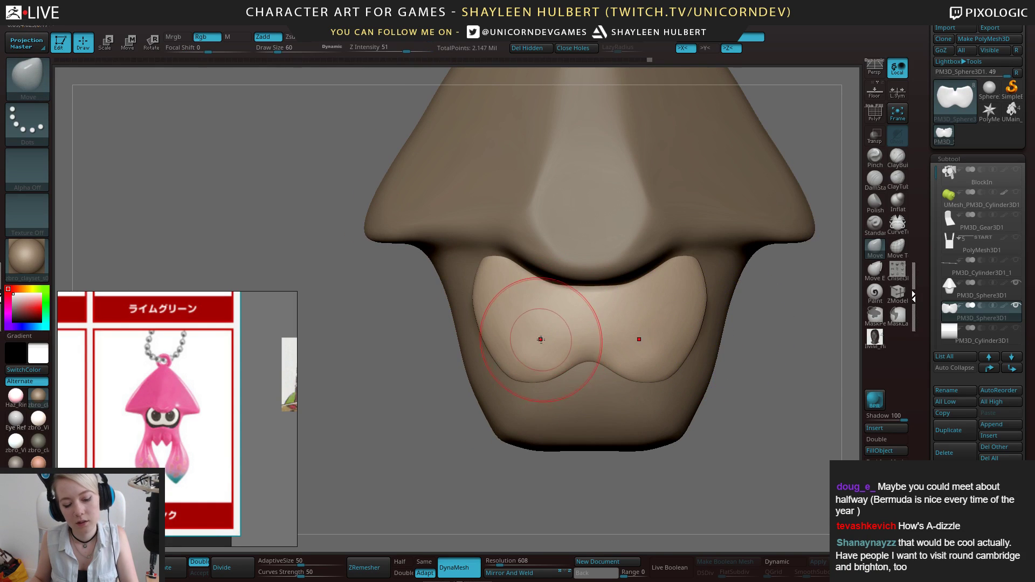
Flatten the eye piece's front and outer side surfaces with the hPolish brush at draw size 60
{"action": "key", "text": "b"}
{"action": "key", "text": "h"}
{"action": "key", "text": "p"}
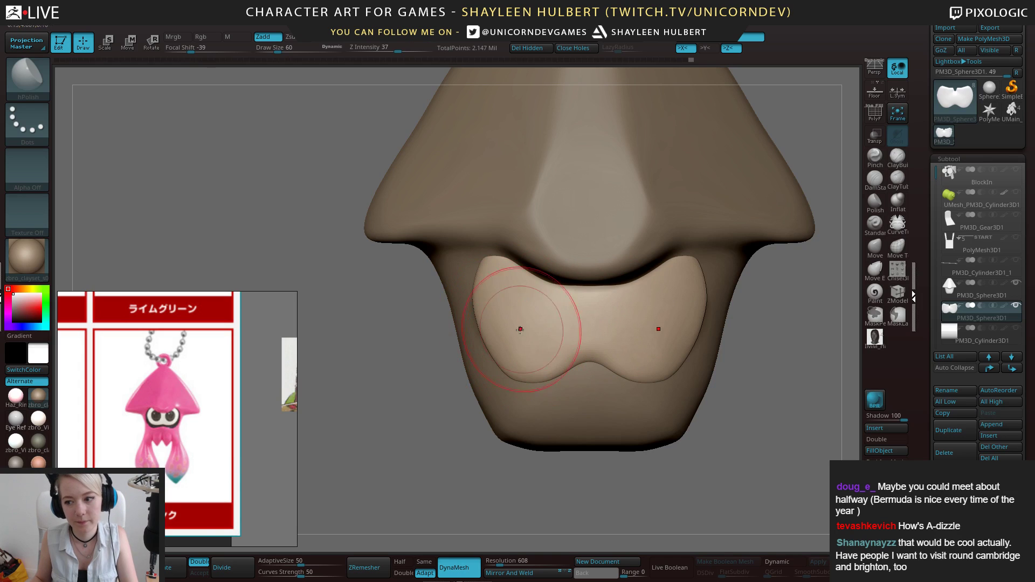
{"action": "mouse_move", "coordinate": [411, 370]}
{"action": "left_mouse_down"}
{"action": "mouse_move", "coordinate": [427, 359]}
{"action": "mouse_move", "coordinate": [508, 368]}
{"action": "mouse_move", "coordinate": [511, 269]}
{"action": "left_mouse_up"}
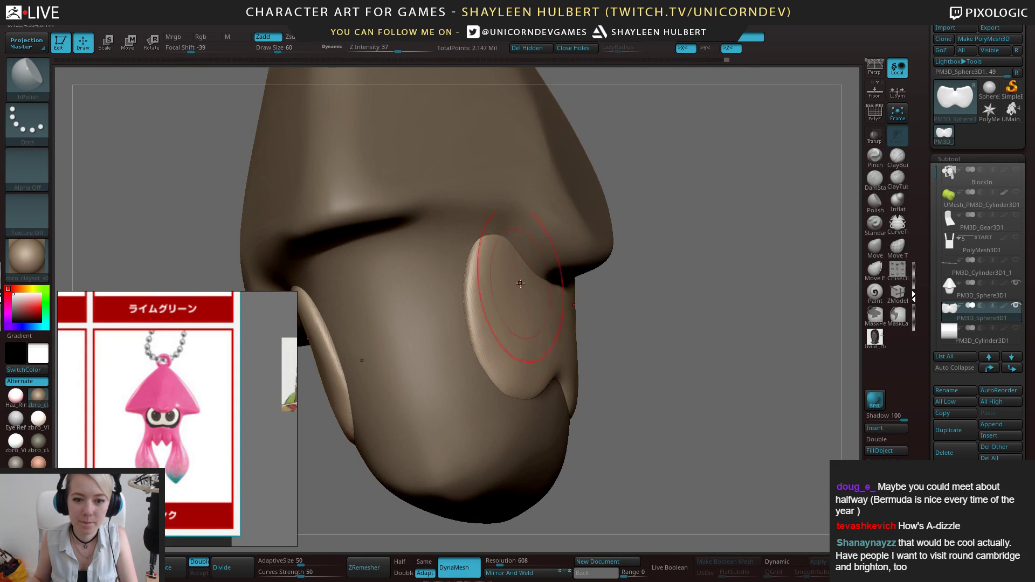
{"action": "left_click_drag", "start_coordinate": [549, 351], "coordinate": [531, 363]}
{"action": "mouse_move", "coordinate": [351, 409]}
{"action": "left_mouse_down"}
{"action": "mouse_move", "coordinate": [367, 435]}
{"action": "mouse_move", "coordinate": [671, 420]}
{"action": "left_mouse_up"}
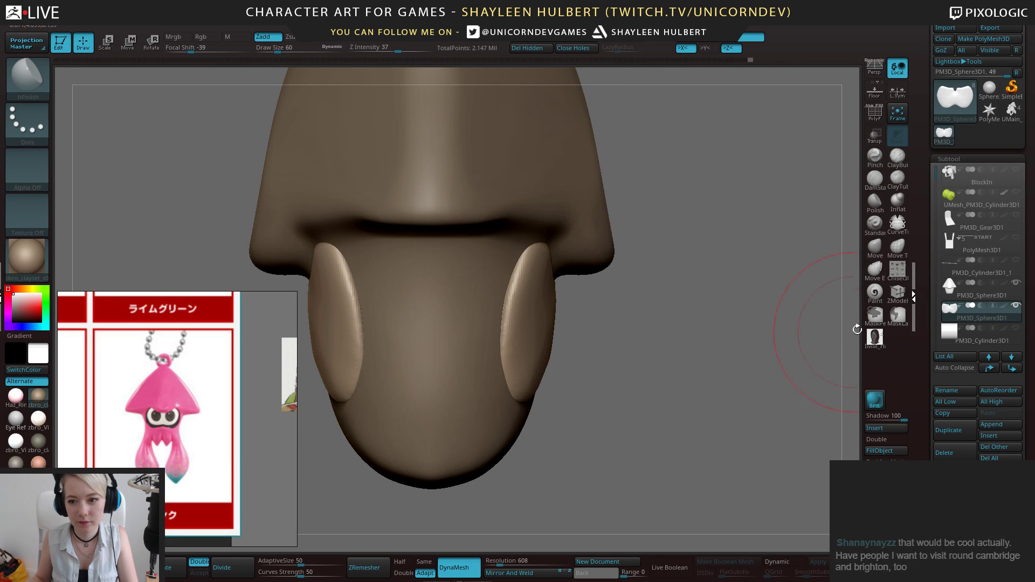
Reshape the rear edges of the eye piece from behind with the Move brush at draw size 120
{"action": "left_click", "coordinate": [875, 247]}
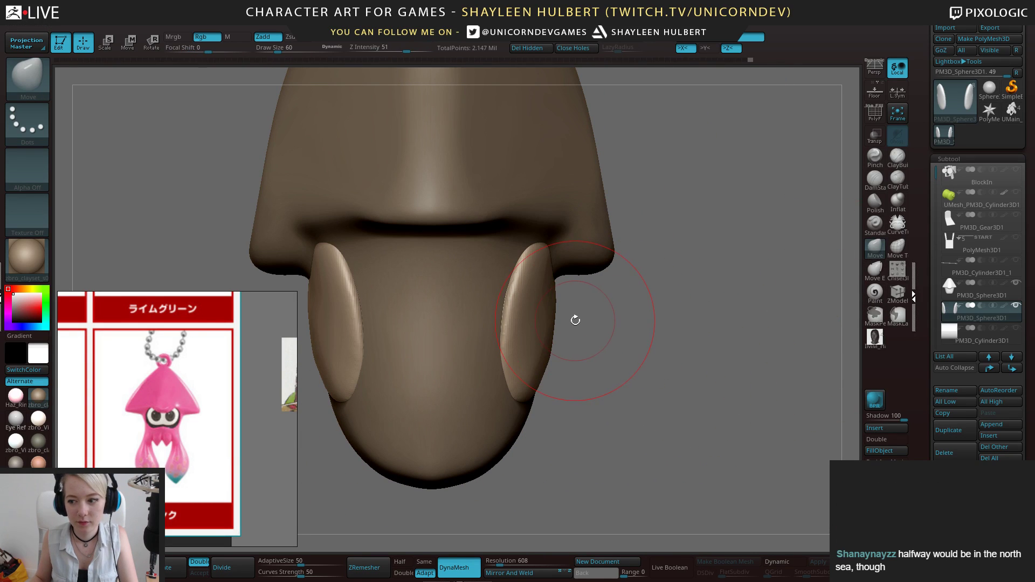
{"action": "key", "text": "bracketright"}
{"action": "key", "text": "bracketright"}
{"action": "key", "text": "bracketright"}
{"action": "key", "text": "bracketright"}
{"action": "key", "text": "bracketright"}
{"action": "key", "text": "bracketright"}
{"action": "left_click_drag", "start_coordinate": [527, 369], "coordinate": [538, 368]}
{"action": "left_click_drag", "start_coordinate": [604, 377], "coordinate": [396, 382]}
Polish the eye piece's front once more with the hPolish brush at draw size 56
{"action": "key", "text": "b"}
{"action": "key", "text": "h"}
{"action": "key", "text": "p"}
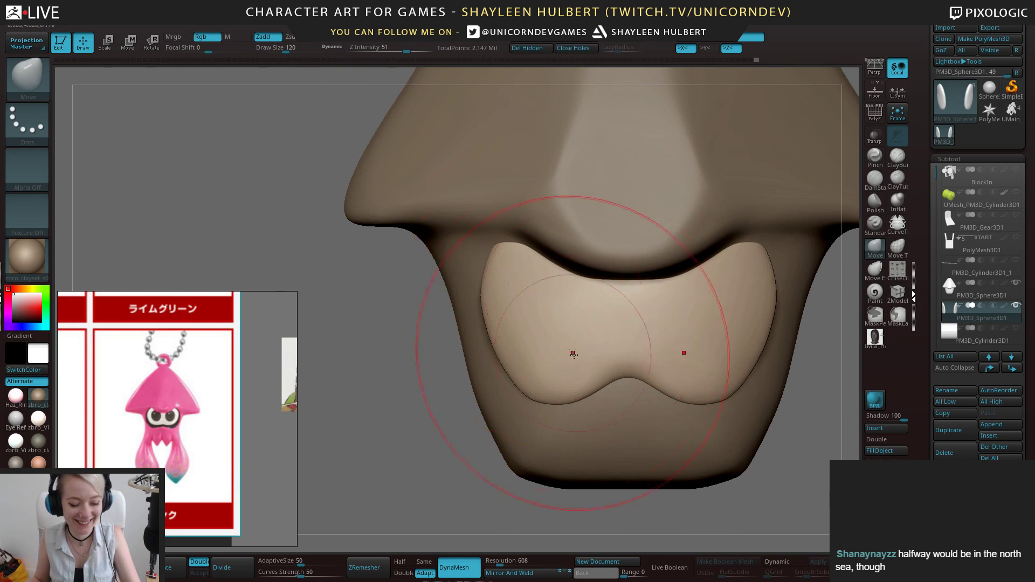
{"action": "key", "text": "bracketleft"}
{"action": "key", "text": "bracketleft"}
{"action": "key", "text": "bracketleft"}
{"action": "key", "text": "bracketleft"}
{"action": "key", "text": "bracketleft"}
{"action": "key", "text": "bracketleft"}
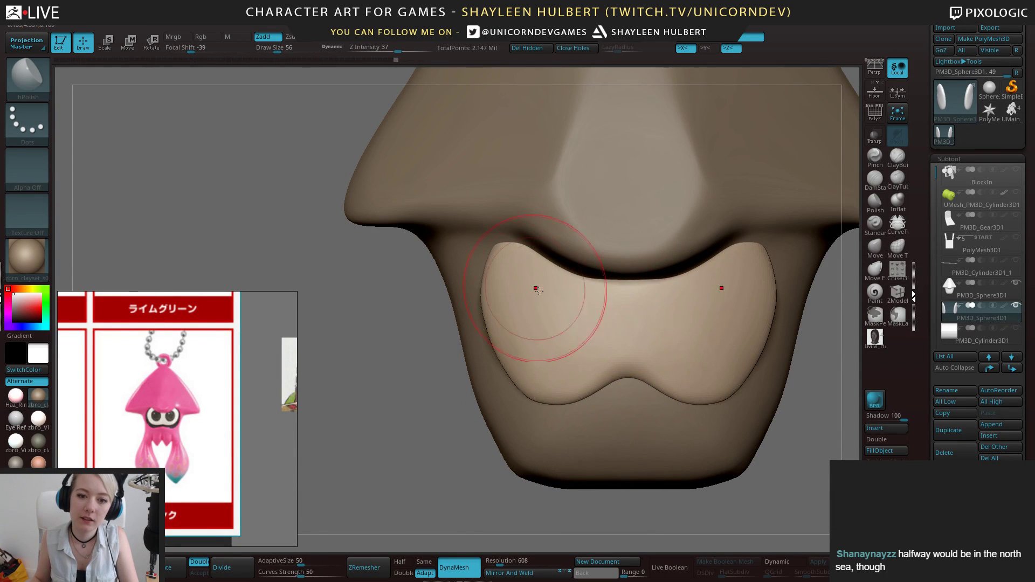
Select the head subtool and lift the hood's underside above the eyes with the Move brush at draw size 56
{"action": "left_click", "coordinate": [875, 252]}
{"action": "left_click", "coordinate": [525, 215], "text": "alt"}
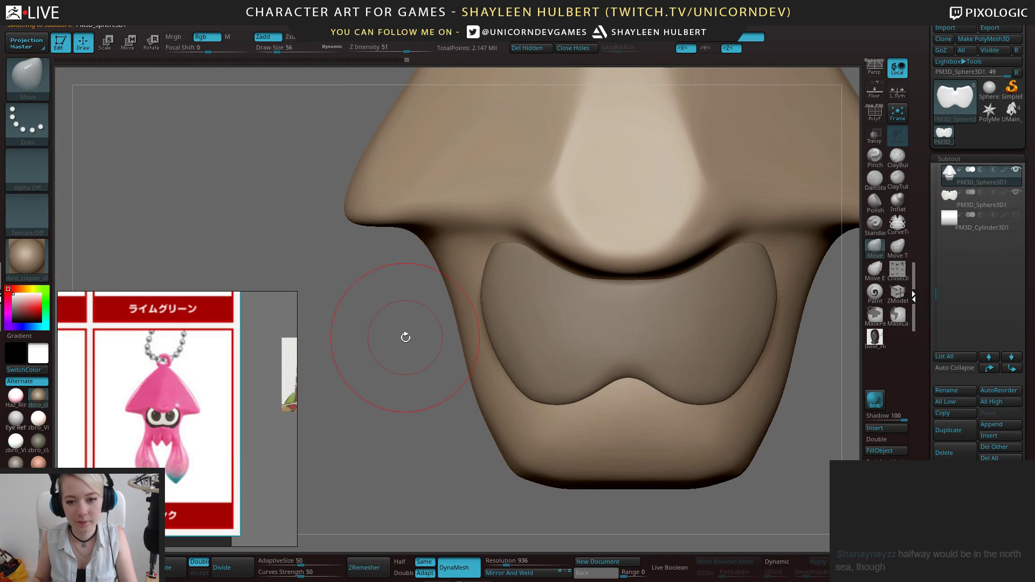
{"action": "left_click_drag", "start_coordinate": [505, 237], "coordinate": [526, 232]}
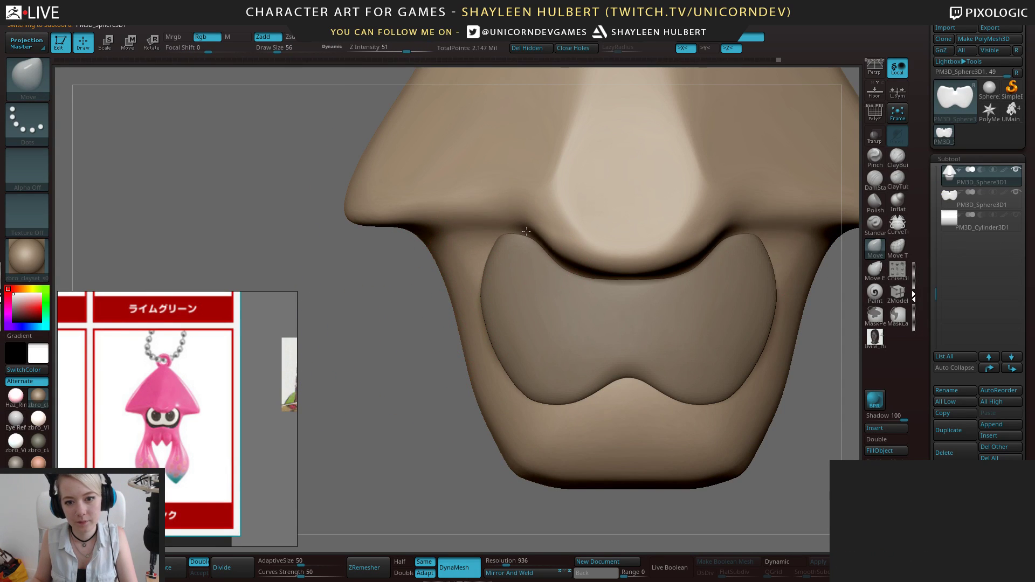
{"action": "left_click_drag", "start_coordinate": [578, 287], "coordinate": [580, 273]}
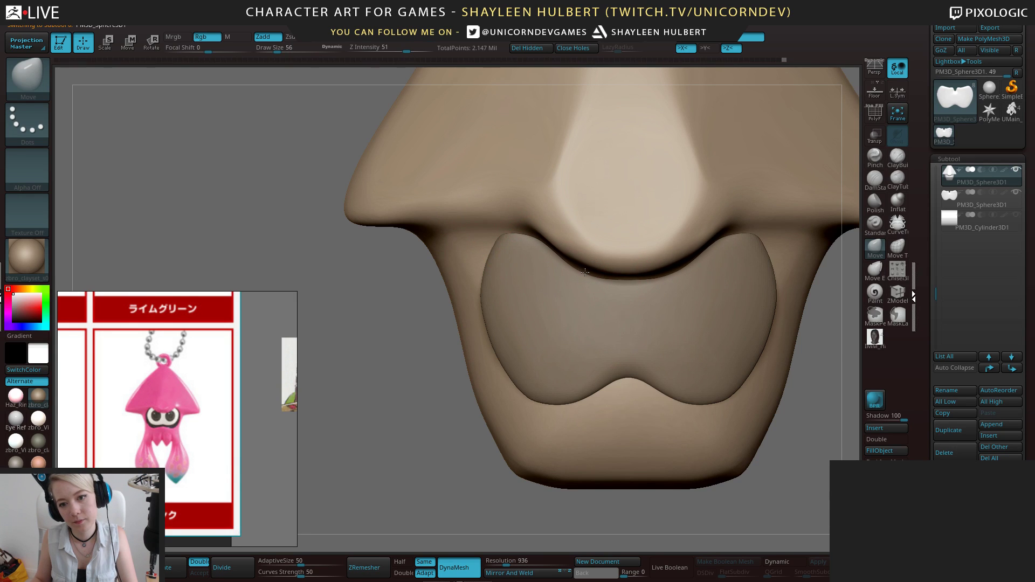
Pull the hood's sloping side edges outward into a fuller curve using a much larger Move brush
{"action": "right_click_drag", "start_coordinate": [585, 272], "coordinate": [411, 284], "text": "ctrl"}
{"action": "right_click_drag", "start_coordinate": [463, 321], "coordinate": [395, 209]}
{"action": "key", "text": "bracketright"}
{"action": "key", "text": "bracketright"}
{"action": "key", "text": "bracketright"}
{"action": "key", "text": "bracketright"}
{"action": "key", "text": "bracketright"}
{"action": "key", "text": "bracketright"}
{"action": "key", "text": "bracketright"}
{"action": "key", "text": "bracketright"}
{"action": "key", "text": "bracketright"}
{"action": "left_click_drag", "start_coordinate": [405, 258], "coordinate": [390, 258]}
{"action": "key", "text": "bracketleft"}
{"action": "key", "text": "bracketleft"}
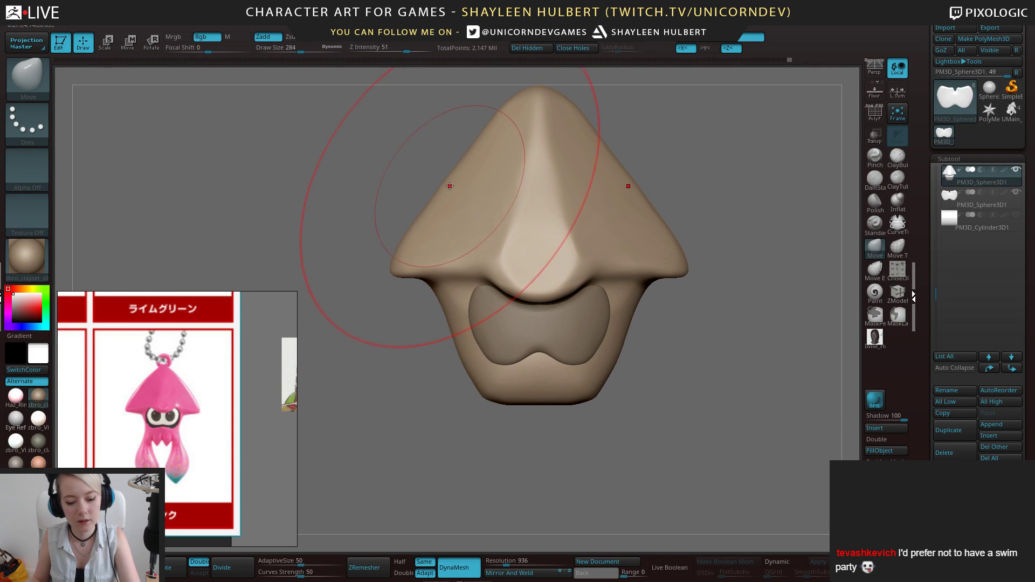
{"action": "key", "text": "bracketleft"}
{"action": "left_click_drag", "start_coordinate": [452, 182], "coordinate": [438, 176]}
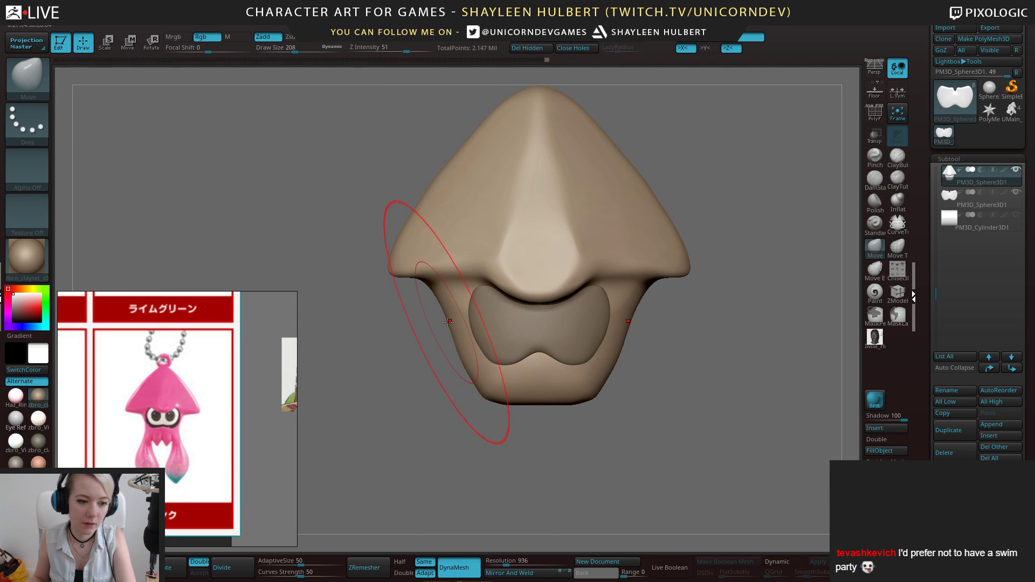
Narrow the sides of the lower head beneath the hood with the Move brush at draw size 128
{"action": "key", "text": "bracketleft"}
{"action": "key", "text": "bracketleft"}
{"action": "key", "text": "bracketleft"}
{"action": "key", "text": "bracketleft"}
{"action": "key", "text": "bracketleft"}
{"action": "key", "text": "bracketleft"}
{"action": "left_click_drag", "start_coordinate": [461, 361], "coordinate": [471, 361]}
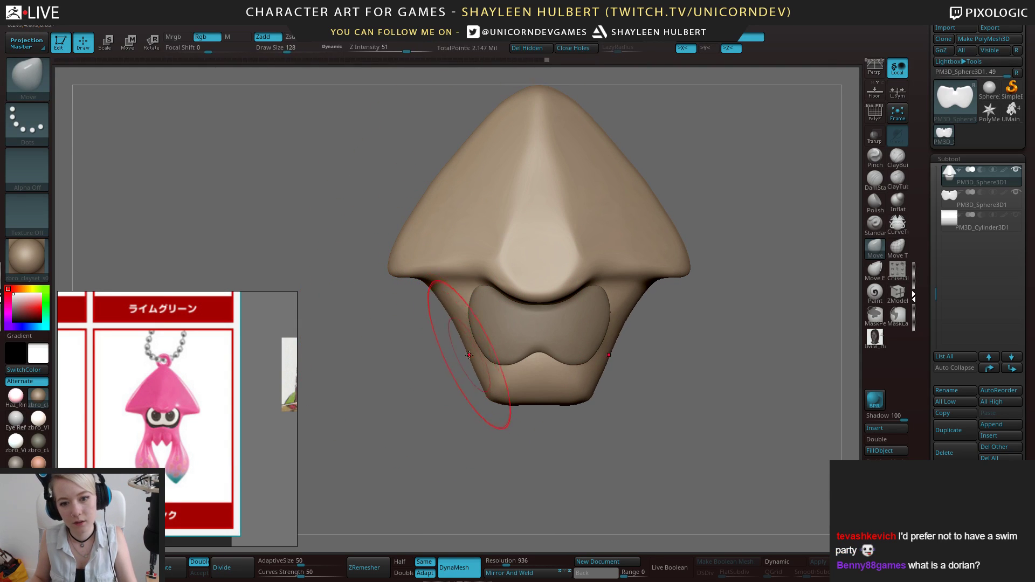
{"action": "left_click_drag", "start_coordinate": [448, 314], "coordinate": [456, 313]}
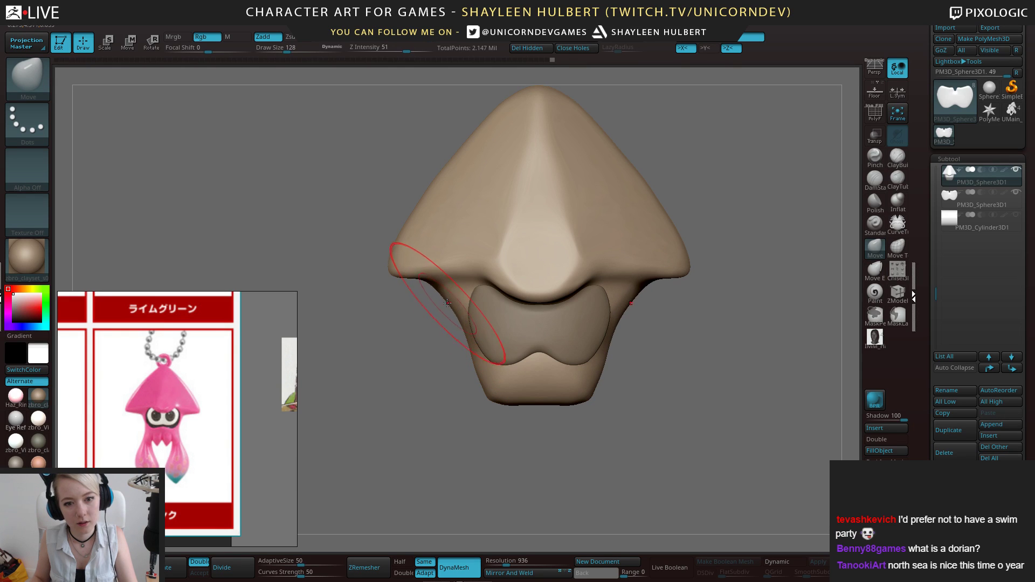
Mask the whole hood down to its lower rim, leaving the lower head unmasked
{"action": "left_click_drag", "start_coordinate": [349, 214], "coordinate": [423, 293], "text": "ctrl"}
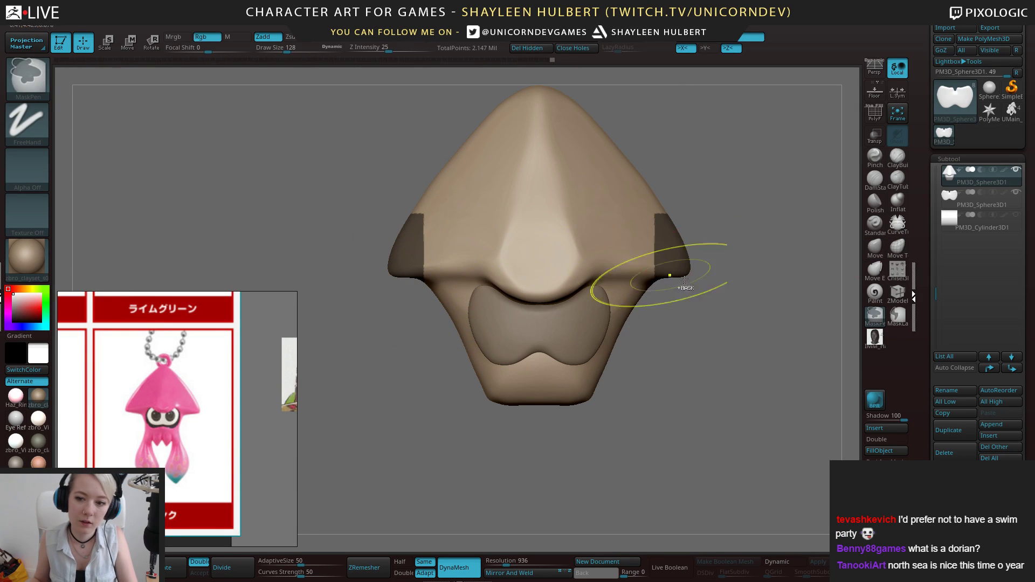
{"action": "mouse_move", "coordinate": [701, 347]}
{"action": "left_mouse_down"}
{"action": "mouse_move", "coordinate": [654, 369]}
{"action": "mouse_move", "coordinate": [662, 376]}
{"action": "left_mouse_up"}
{"action": "mouse_move", "coordinate": [347, 306]}
{"action": "left_mouse_down", "text": "ctrl"}
{"action": "mouse_move", "coordinate": [464, 249]}
{"action": "mouse_move", "coordinate": [468, 155]}
{"action": "mouse_move", "coordinate": [575, 104]}
{"action": "mouse_move", "coordinate": [681, 92]}
{"action": "left_mouse_up", "text": "ctrl"}
{"action": "key", "text": "ctrl+i"}
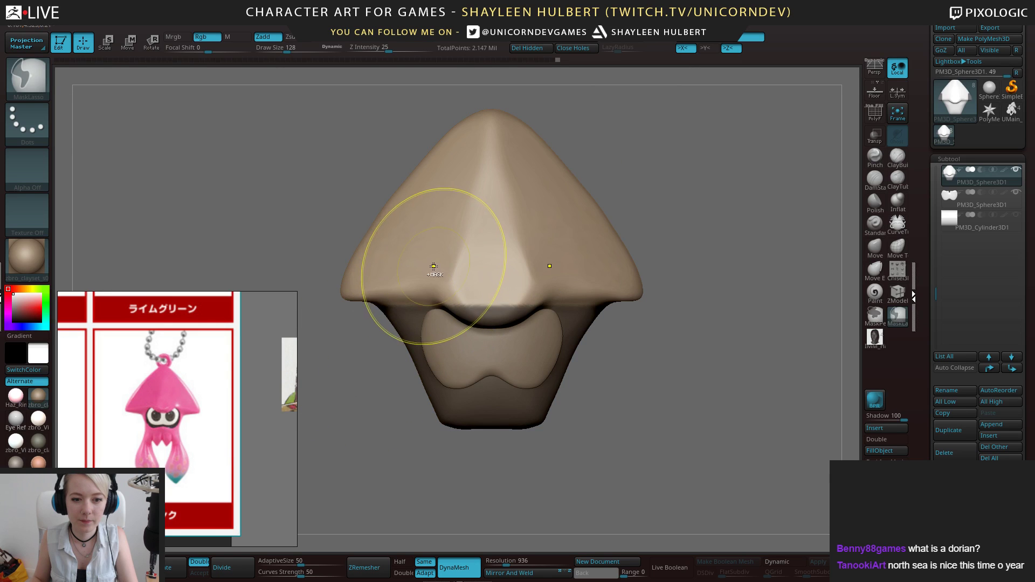
{"action": "left_click", "coordinate": [436, 272], "text": "ctrl"}
{"action": "key", "text": "ctrl+i"}
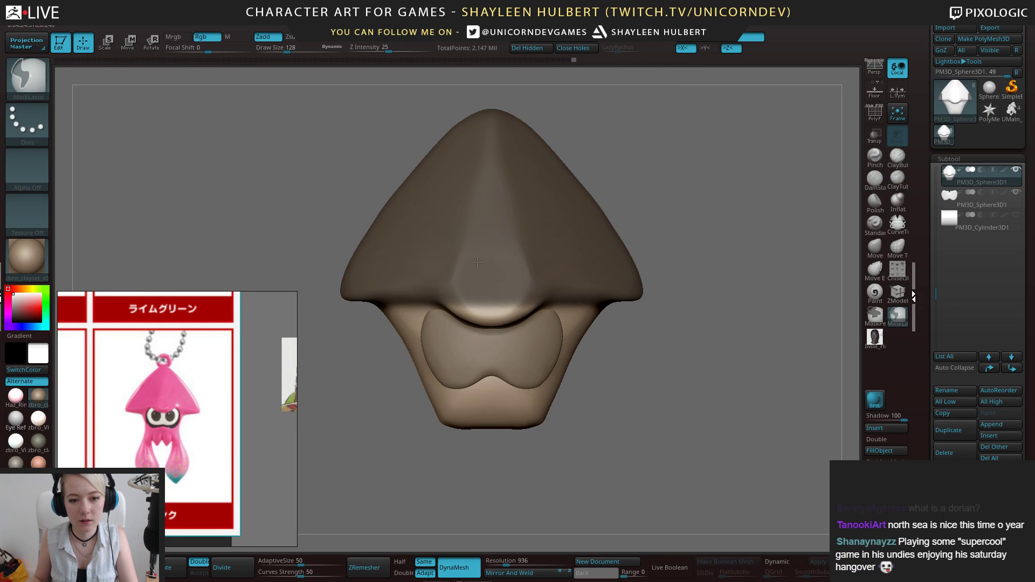
{"action": "left_click", "coordinate": [453, 259], "text": "ctrl"}
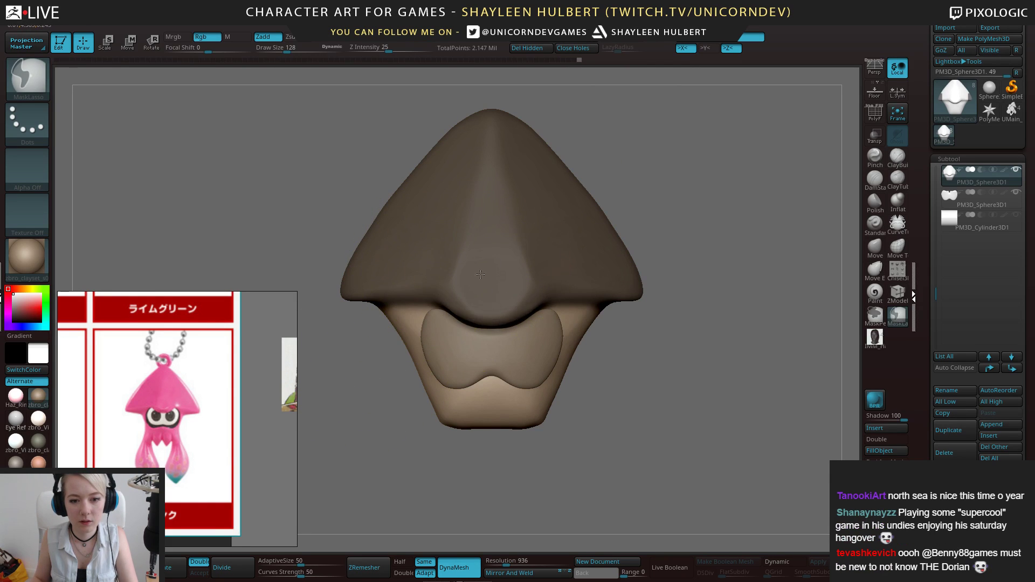
Push in the sides of the lower head below the masked hood with the Move brush
{"action": "key", "text": "b"}
{"action": "key", "text": "m"}
{"action": "key", "text": "v"}
{"action": "right_click_drag", "start_coordinate": [466, 268], "coordinate": [650, 342]}
{"action": "left_click_drag", "start_coordinate": [395, 318], "coordinate": [414, 315]}
{"action": "mouse_move", "coordinate": [419, 388]}
{"action": "left_mouse_down"}
{"action": "mouse_move", "coordinate": [417, 366]}
{"action": "mouse_move", "coordinate": [434, 415]}
{"action": "mouse_move", "coordinate": [425, 391]}
{"action": "left_mouse_up"}
Refine and smooth the lower head's side contour with the Move brush at draw size 76, and clear the hood mask
{"action": "key", "text": "bracketleft"}
{"action": "key", "text": "bracketleft"}
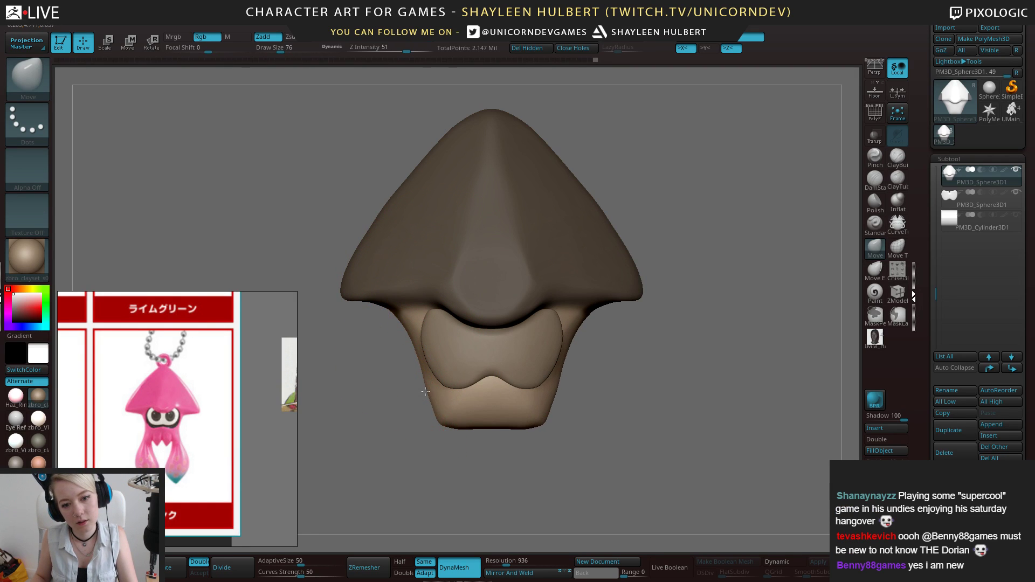
{"action": "left_click_drag", "start_coordinate": [414, 357], "coordinate": [480, 387]}
{"action": "left_click_drag", "start_coordinate": [416, 353], "coordinate": [420, 378], "text": "shift"}
{"action": "mouse_move", "coordinate": [540, 404]}
{"action": "left_mouse_down"}
{"action": "mouse_move", "coordinate": [603, 425]}
{"action": "mouse_move", "coordinate": [592, 387]}
{"action": "left_mouse_up"}
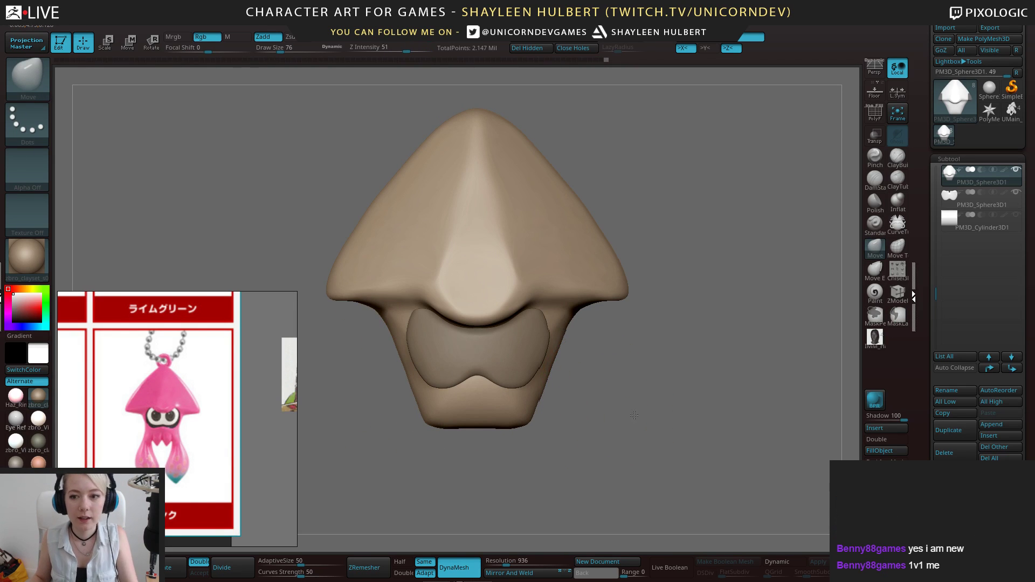
Insert a symmetrical pair of spheres at the head's lower corners with the IMM Primitives brush's Insert Sphere
{"action": "left_click_drag", "start_coordinate": [627, 419], "coordinate": [629, 366], "text": "alt"}
{"action": "key", "text": "b"}
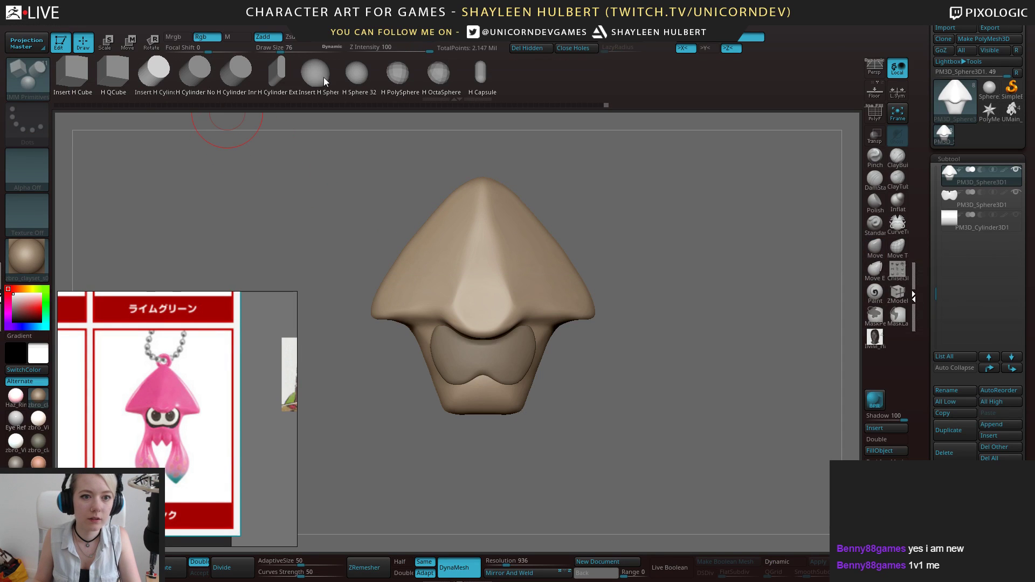
{"action": "mouse_move", "coordinate": [155, 71]}
{"action": "left_mouse_down"}
{"action": "mouse_move", "coordinate": [306, 86]}
{"action": "mouse_move", "coordinate": [188, 79]}
{"action": "left_mouse_up"}
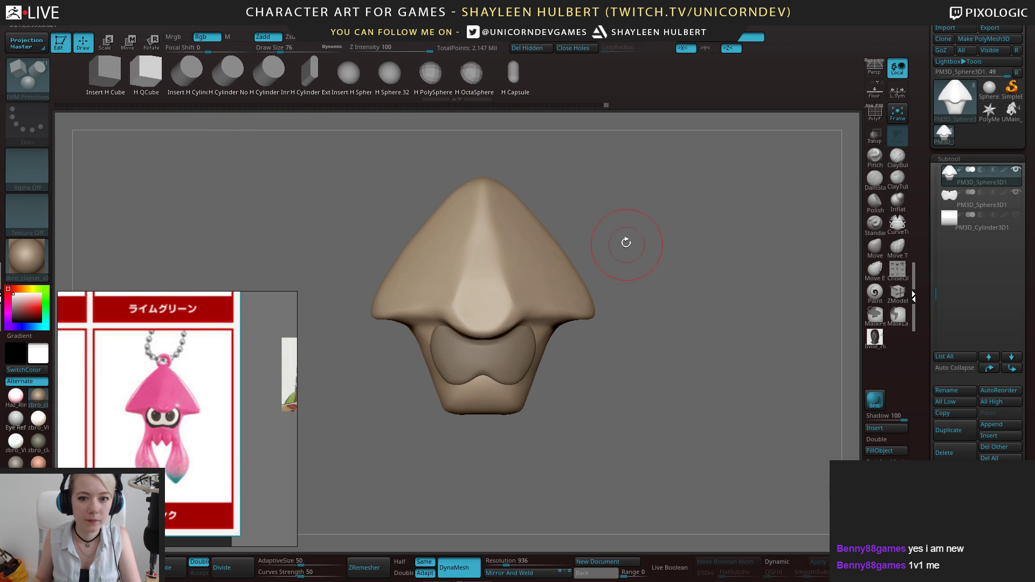
{"action": "key", "text": "b"}
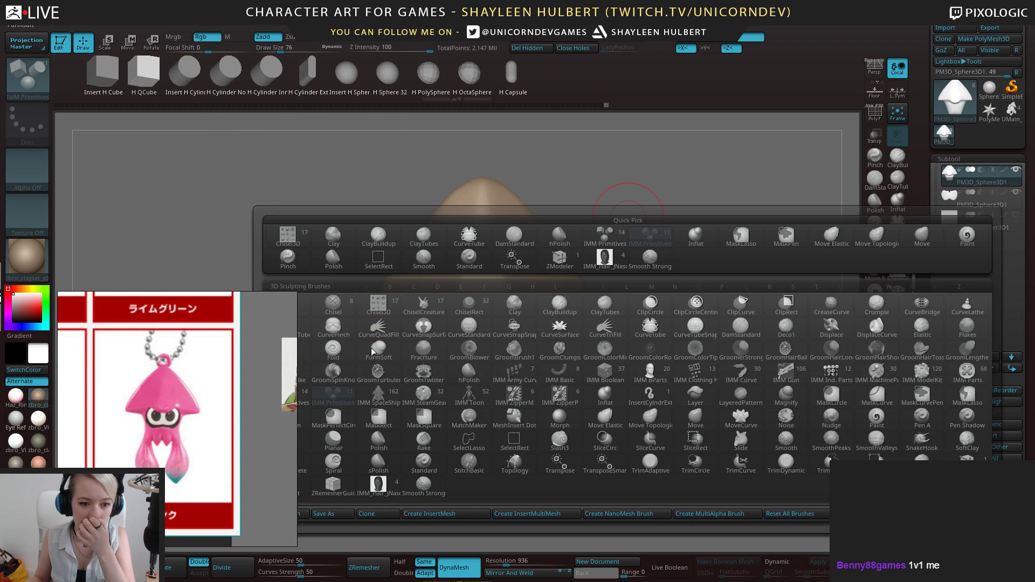
{"action": "left_click", "coordinate": [300, 398]}
{"action": "left_click", "coordinate": [360, 75]}
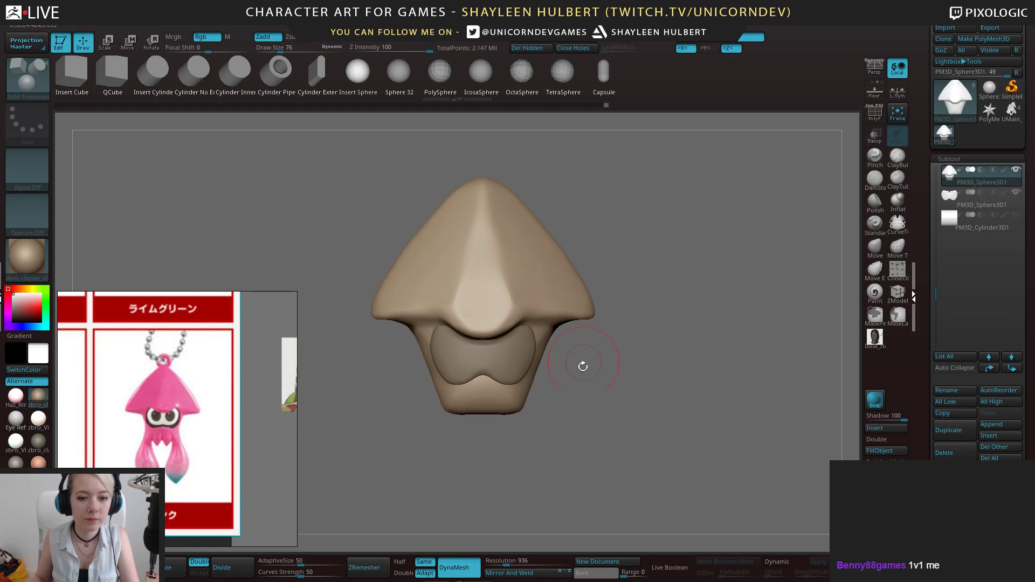
{"action": "left_click_drag", "start_coordinate": [596, 400], "coordinate": [593, 361]}
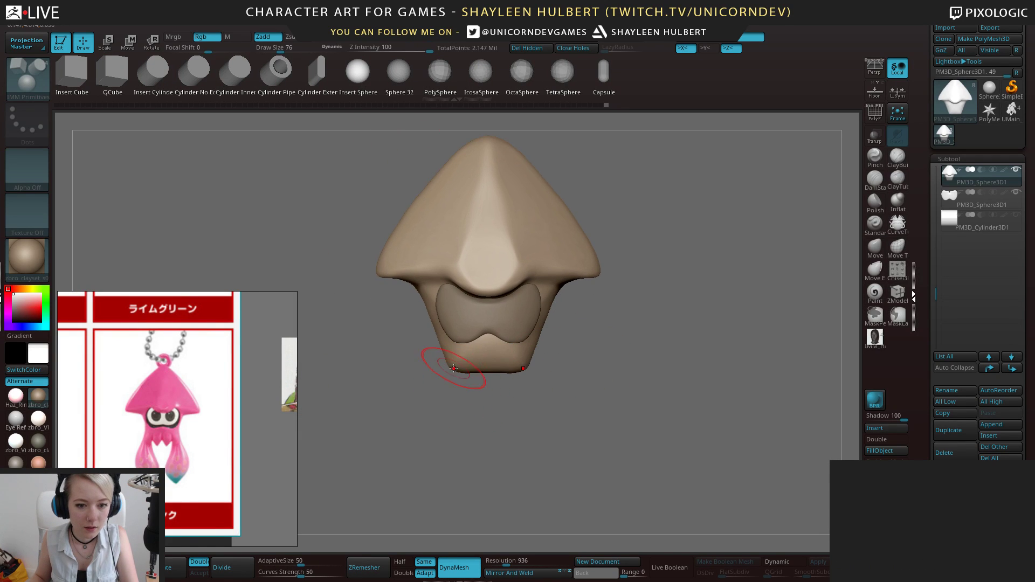
{"action": "left_click_drag", "start_coordinate": [450, 366], "coordinate": [440, 396]}
{"action": "left_click_drag", "start_coordinate": [642, 369], "coordinate": [691, 359]}
Separate the spheres into their own subtool with Split Unmasked Points, select it and apply Mirror And Weld
{"action": "left_click_drag", "start_coordinate": [919, 369], "coordinate": [930, 340]}
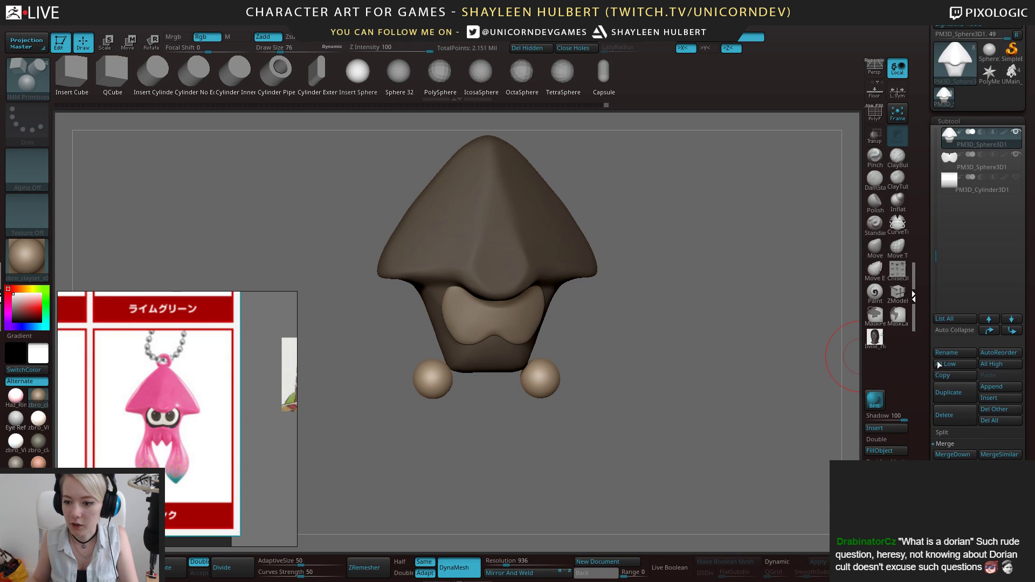
{"action": "left_click", "coordinate": [944, 432]}
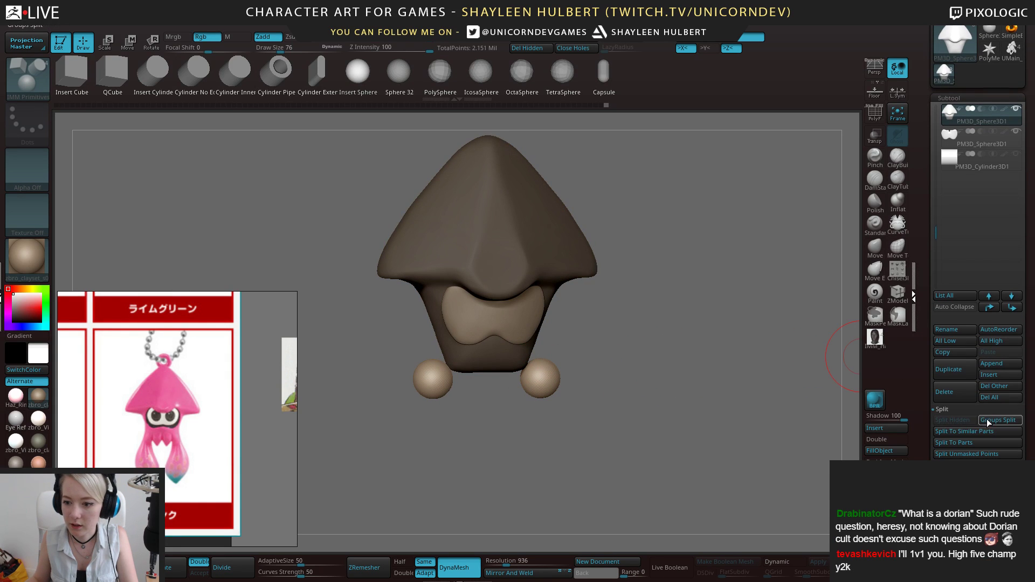
{"action": "left_click", "coordinate": [962, 454]}
{"action": "left_click_drag", "start_coordinate": [632, 350], "coordinate": [614, 350], "text": "shift"}
{"action": "left_click", "coordinate": [426, 379], "text": "alt"}
{"action": "left_click_drag", "start_coordinate": [452, 437], "coordinate": [534, 538]}
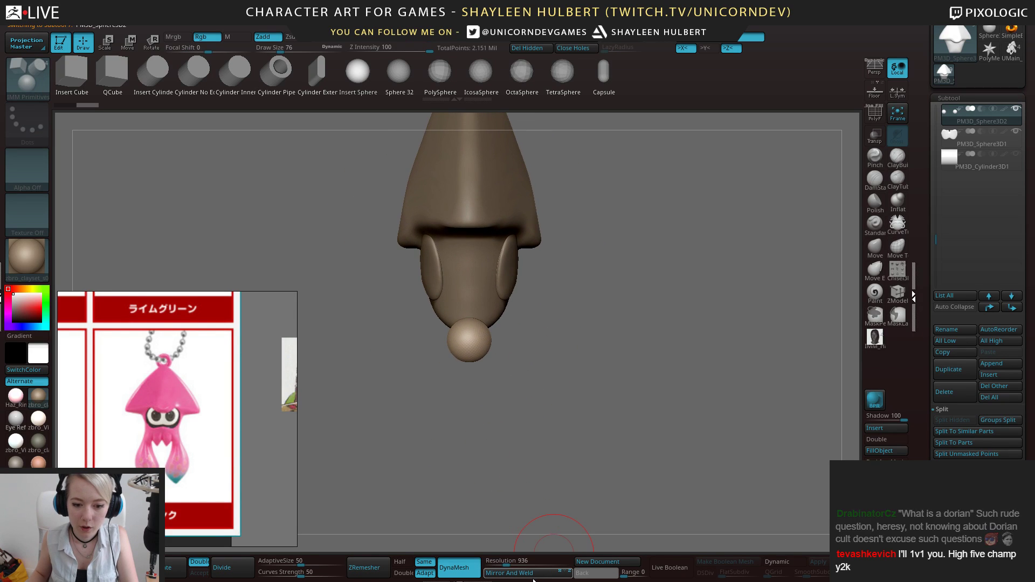
{"action": "left_click", "coordinate": [532, 573]}
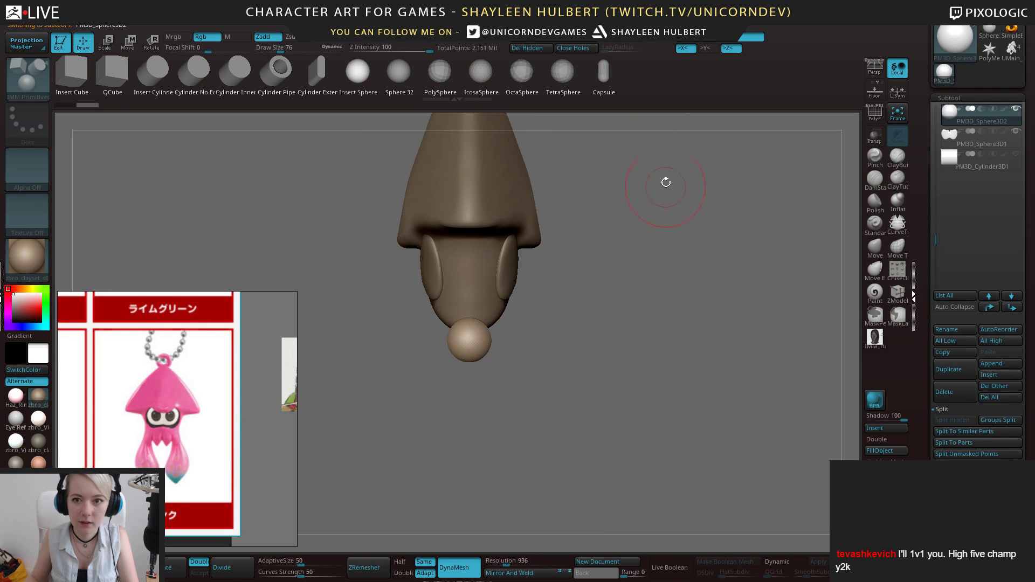
Pull the inner sides of both spheres up to the head's lower corners with the Move brush at draw size 160
{"action": "left_click_drag", "start_coordinate": [663, 177], "coordinate": [622, 320]}
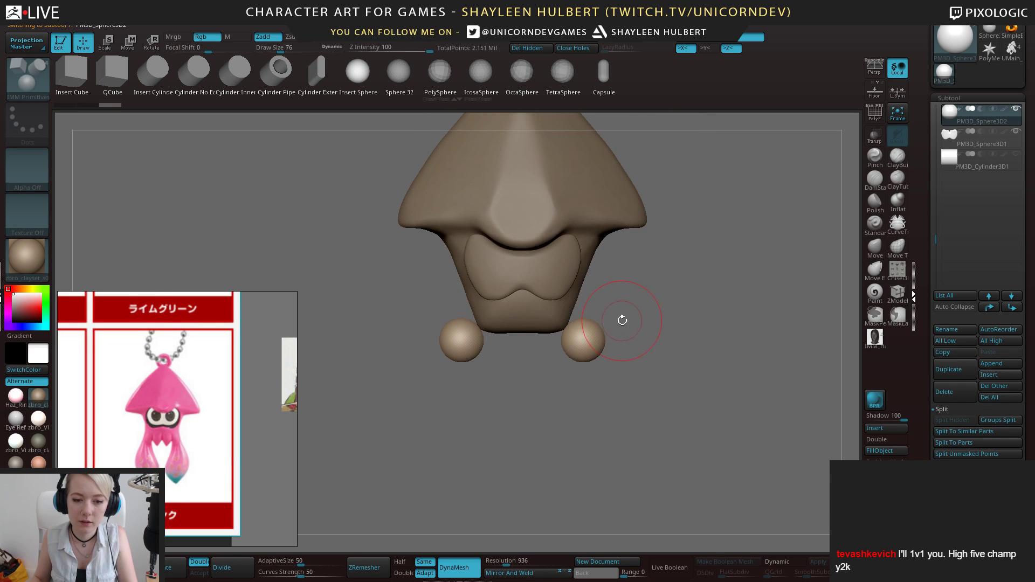
{"action": "left_click", "coordinate": [877, 246]}
{"action": "left_click_drag", "start_coordinate": [484, 321], "coordinate": [488, 290]}
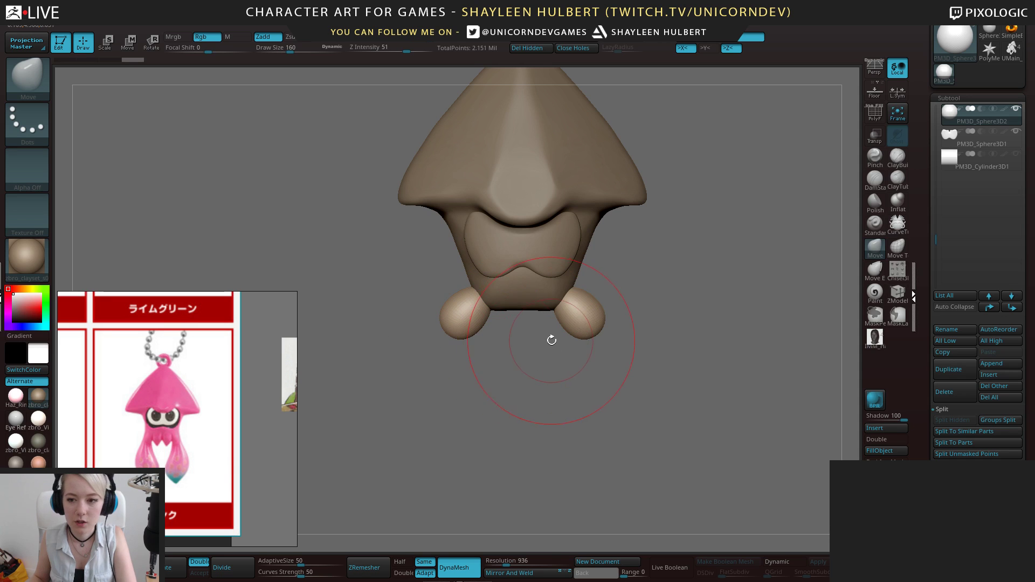
Stretch the two spheres downward into long tentacles with the Move Elastic brush
{"action": "left_click", "coordinate": [875, 269]}
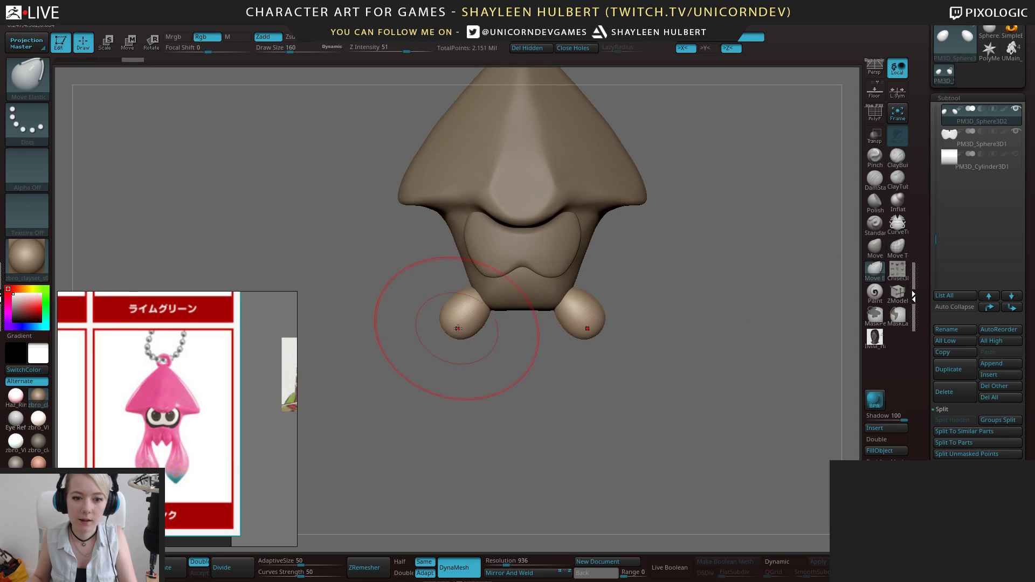
{"action": "left_click_drag", "start_coordinate": [463, 315], "coordinate": [468, 474]}
{"action": "mouse_move", "coordinate": [474, 365]}
{"action": "left_mouse_down"}
{"action": "mouse_move", "coordinate": [471, 337]}
{"action": "mouse_move", "coordinate": [471, 353]}
{"action": "left_mouse_up"}
{"action": "mouse_move", "coordinate": [459, 407]}
{"action": "left_mouse_down"}
{"action": "mouse_move", "coordinate": [429, 414]}
{"action": "mouse_move", "coordinate": [485, 437]}
{"action": "left_mouse_up"}
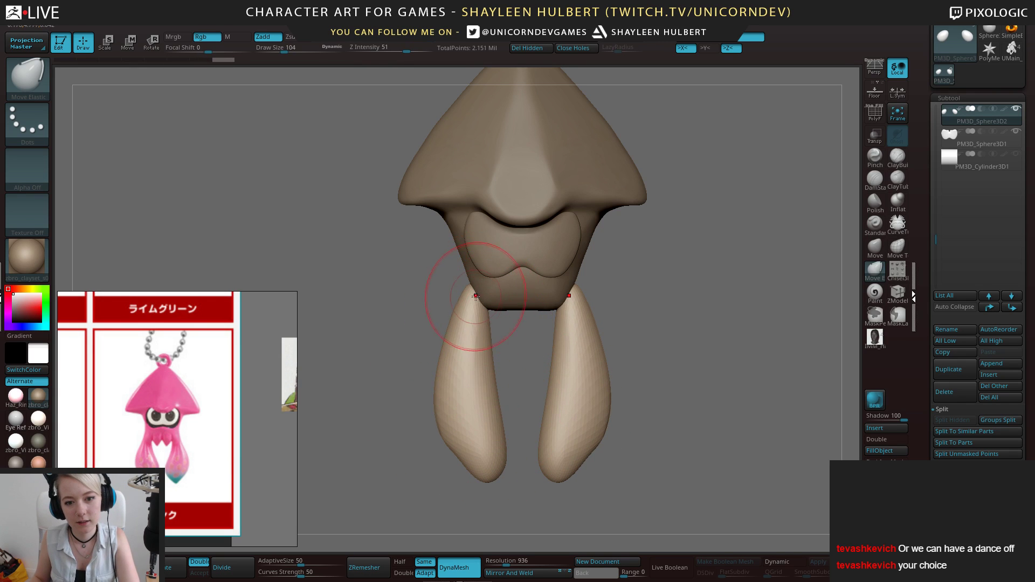
Refine the tentacles' upper inner edges with Move Elastic at draw size 104 and smooth their surfaces
{"action": "left_click_drag", "start_coordinate": [475, 330], "coordinate": [485, 330]}
{"action": "left_click_drag", "start_coordinate": [782, 293], "coordinate": [666, 310]}
{"action": "left_click_drag", "start_coordinate": [467, 395], "coordinate": [468, 318], "text": "shift"}
{"action": "left_click_drag", "start_coordinate": [512, 414], "coordinate": [628, 396], "text": "shift"}
{"action": "mouse_move", "coordinate": [696, 339]}
{"action": "left_mouse_down", "text": "alt"}
{"action": "mouse_move", "coordinate": [695, 300]}
{"action": "mouse_move", "coordinate": [553, 349]}
{"action": "left_mouse_up", "text": "alt"}
{"action": "mouse_move", "coordinate": [639, 305]}
{"action": "left_mouse_down", "text": "alt"}
{"action": "mouse_move", "coordinate": [657, 266]}
{"action": "mouse_move", "coordinate": [618, 299]}
{"action": "left_mouse_up", "text": "alt"}
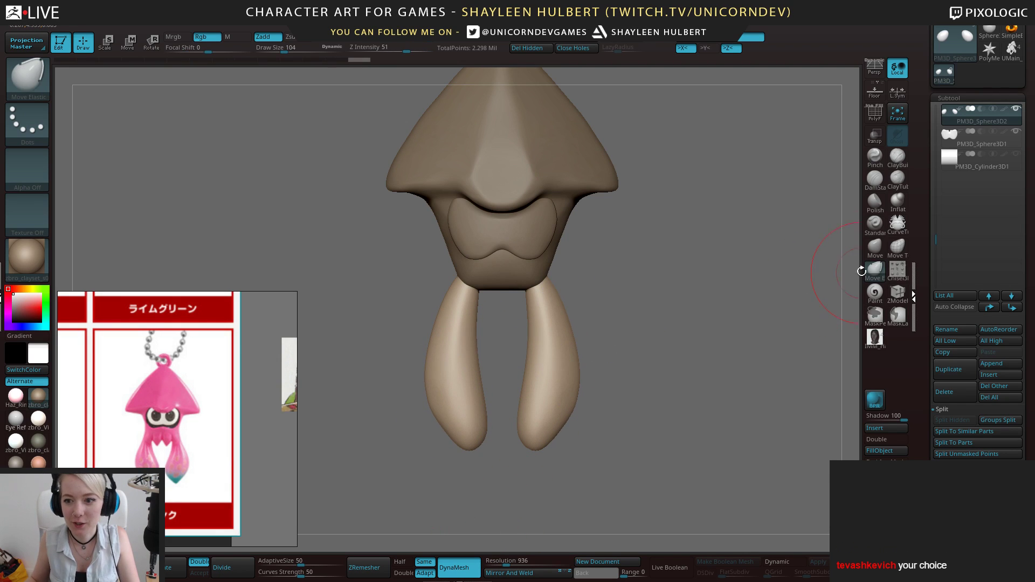
Bulge the tentacles' lower inner sides into rounded paddles with the Move brush at draw size 104
{"action": "left_click", "coordinate": [875, 247]}
{"action": "left_click_drag", "start_coordinate": [493, 361], "coordinate": [504, 354]}
{"action": "key", "text": "ctrl+z"}
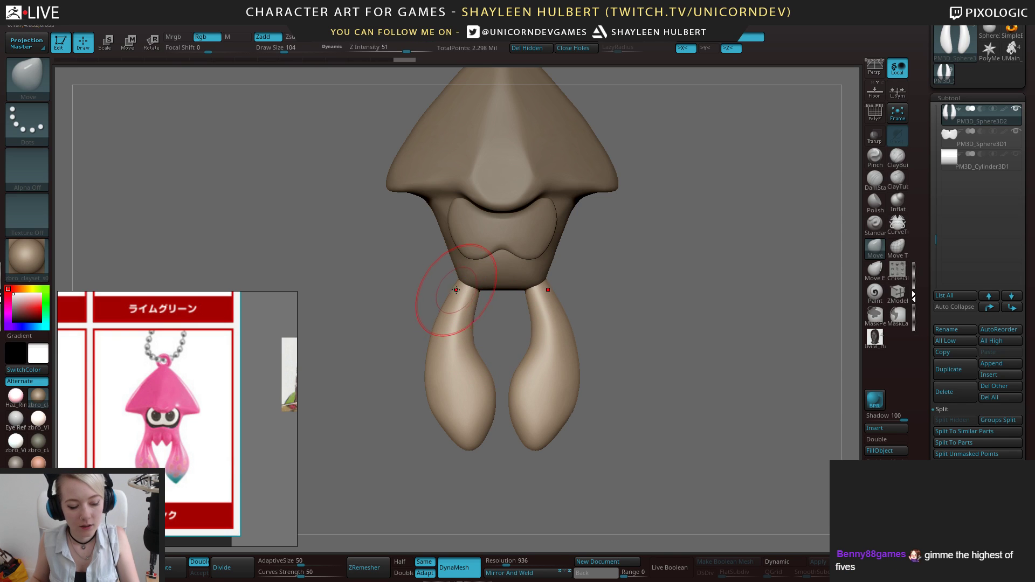
Place the transform gizmo at the top of the tentacle and reset its orientation
{"action": "key", "text": "w"}
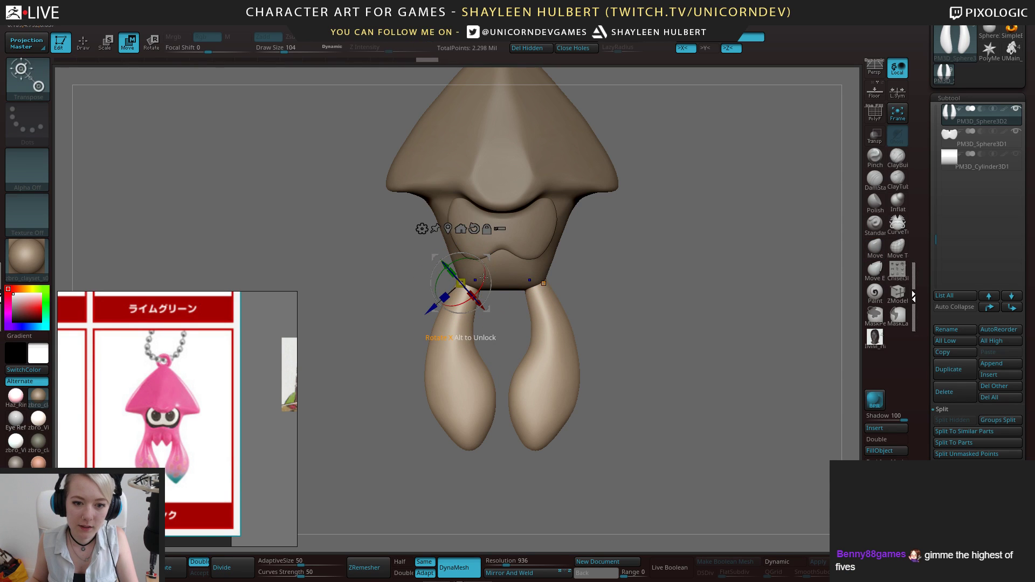
{"action": "key", "text": "ctrl+shift+z"}
{"action": "key", "text": "ctrl+z"}
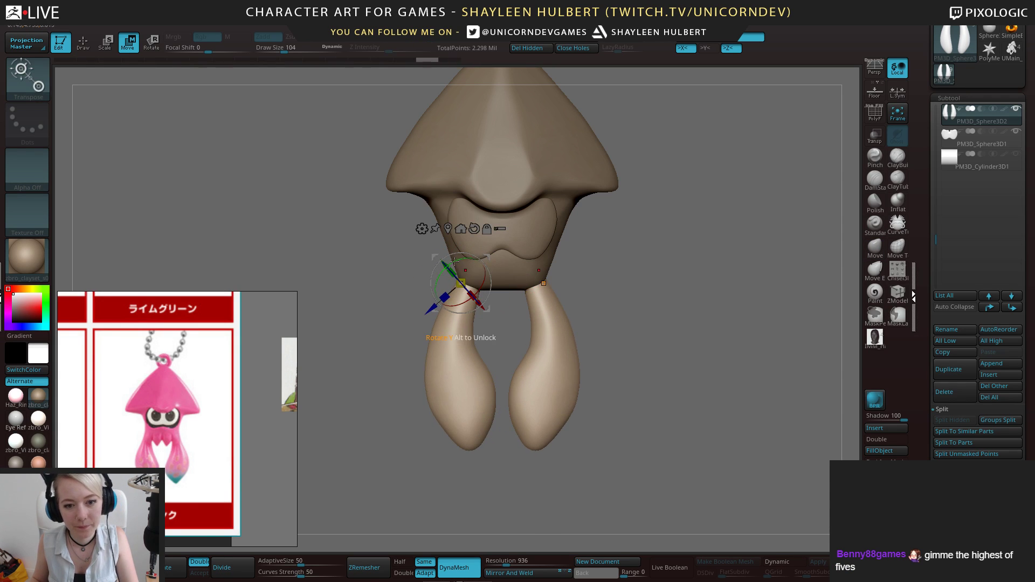
{"action": "left_click_drag", "start_coordinate": [479, 275], "coordinate": [461, 258], "text": "alt"}
{"action": "left_click_drag", "start_coordinate": [465, 306], "coordinate": [462, 294]}
{"action": "left_click_drag", "start_coordinate": [605, 234], "coordinate": [582, 292], "text": "alt"}
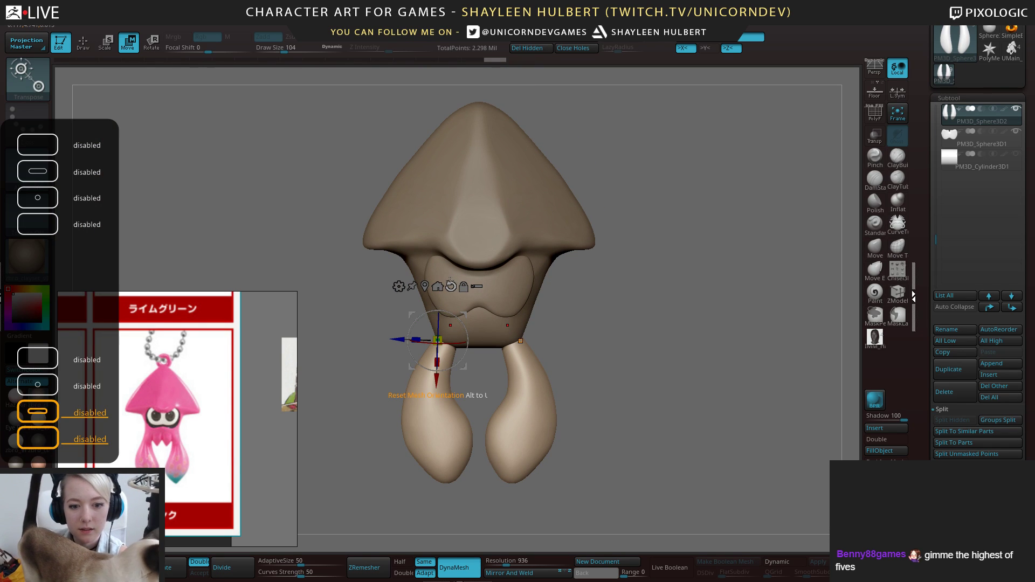
Try to lengthen the tentacles slightly from their tops with the gizmo
{"action": "left_click_drag", "start_coordinate": [437, 362], "coordinate": [437, 374]}
{"action": "left_click_drag", "start_coordinate": [630, 373], "coordinate": [654, 342], "text": "alt"}
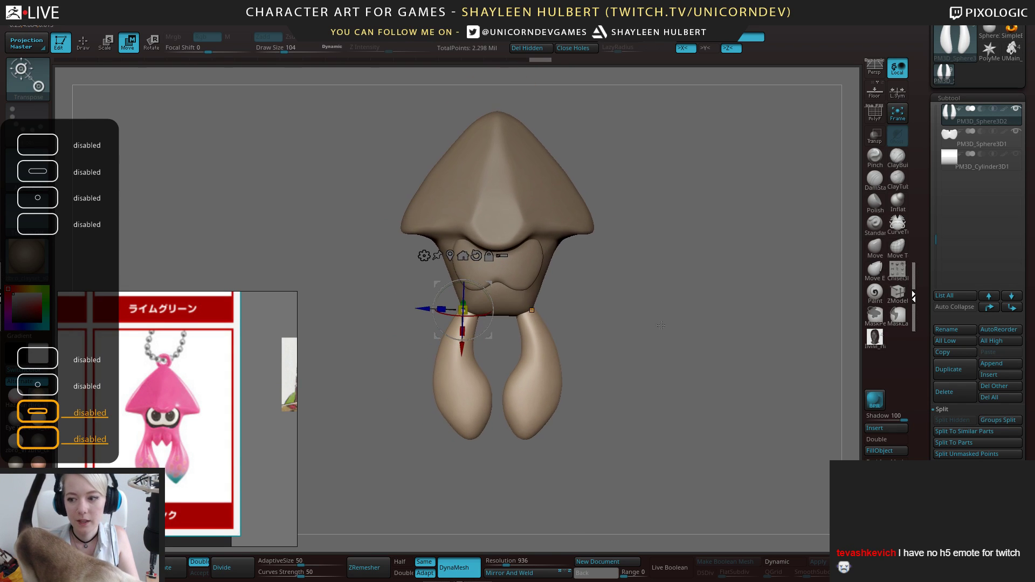
{"action": "left_click", "coordinate": [868, 249]}
{"action": "left_click_drag", "start_coordinate": [594, 329], "coordinate": [661, 296], "text": "alt"}
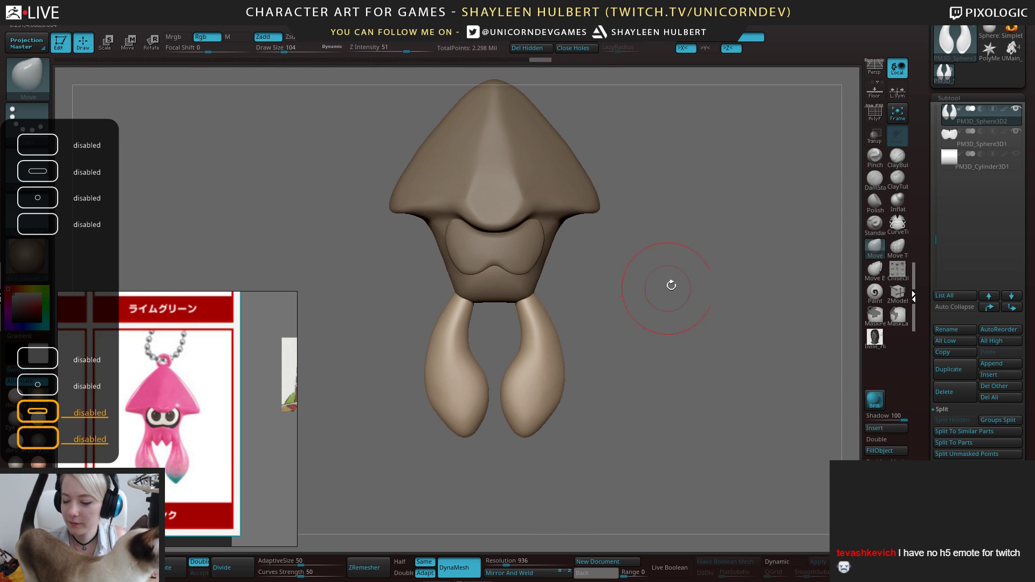
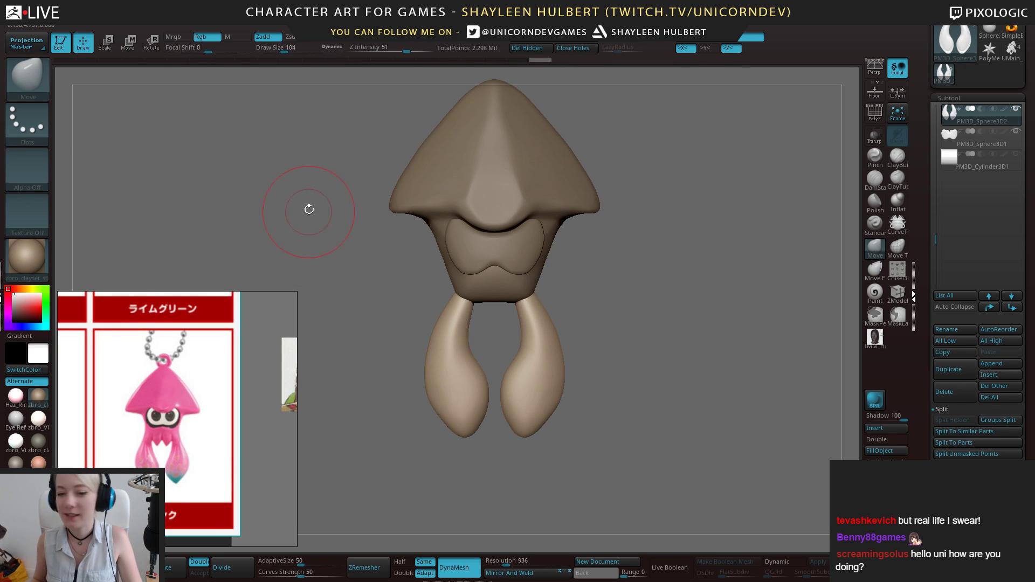
Stretch the tentacles longer downward from their tops with the gizmo in Scale mode
{"action": "mouse_move", "coordinate": [362, 296]}
{"action": "left_mouse_down"}
{"action": "mouse_move", "coordinate": [381, 268]}
{"action": "mouse_move", "coordinate": [389, 310]}
{"action": "mouse_move", "coordinate": [548, 333]}
{"action": "mouse_move", "coordinate": [619, 300]}
{"action": "mouse_move", "coordinate": [627, 342]}
{"action": "left_mouse_up"}
{"action": "key", "text": "e"}
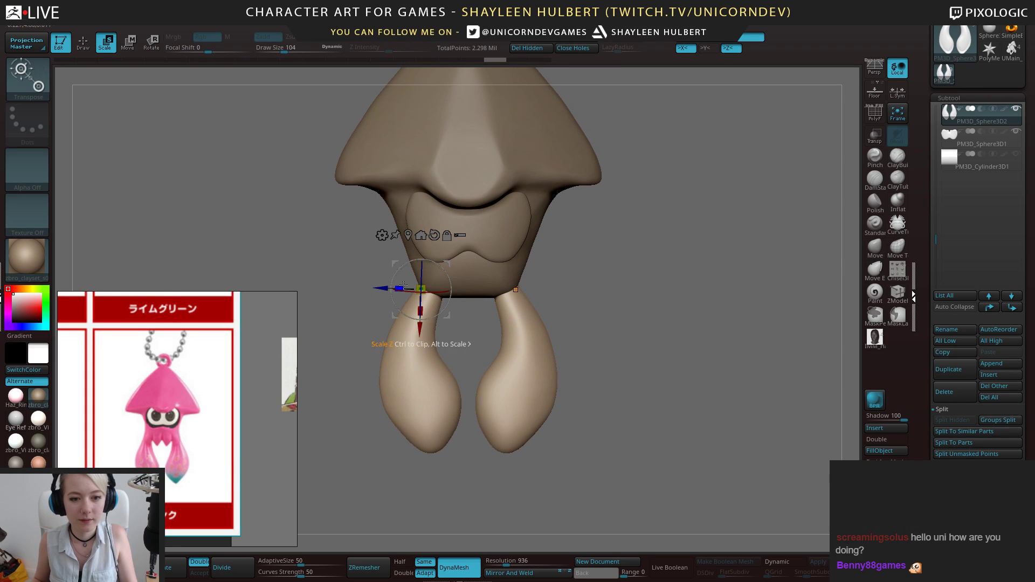
{"action": "mouse_move", "coordinate": [339, 310]}
{"action": "left_mouse_down", "text": "shift"}
{"action": "mouse_move", "coordinate": [426, 302]}
{"action": "mouse_move", "coordinate": [447, 278]}
{"action": "left_mouse_up", "text": "shift"}
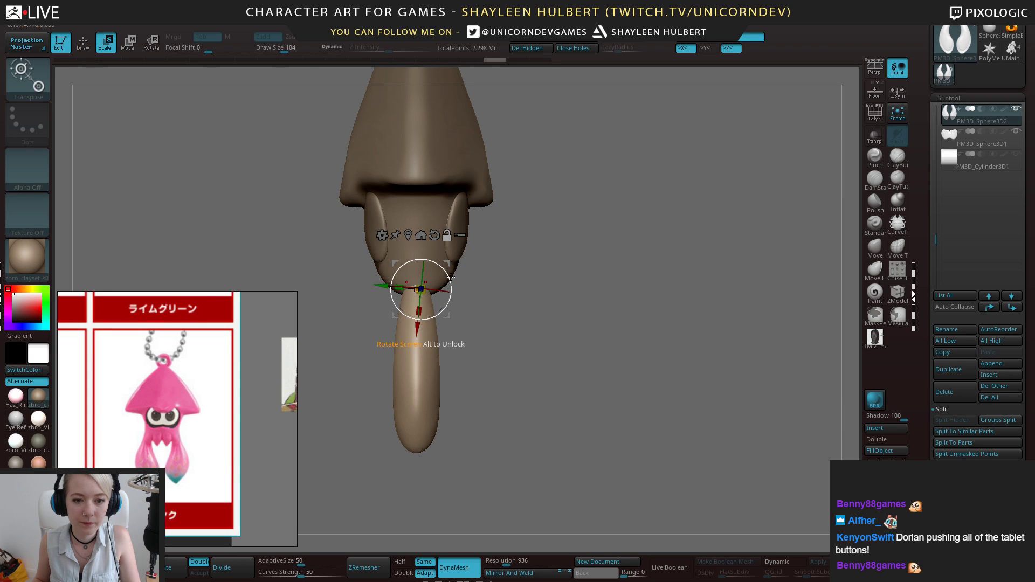
{"action": "left_click_drag", "start_coordinate": [452, 276], "coordinate": [447, 274], "text": "alt"}
{"action": "left_click_drag", "start_coordinate": [420, 311], "coordinate": [422, 338]}
{"action": "left_click_drag", "start_coordinate": [461, 319], "coordinate": [399, 296]}
{"action": "left_click_drag", "start_coordinate": [563, 316], "coordinate": [621, 295], "text": "alt"}
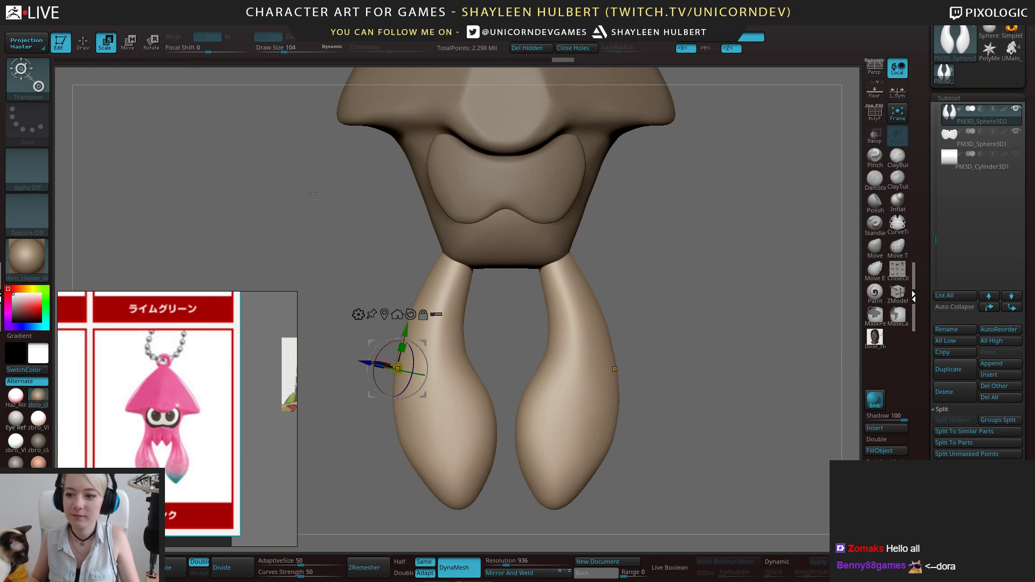
Align the gizmo at the middle of the tentacle and scale the tentacles thicker from front to back
{"action": "left_click_drag", "start_coordinate": [343, 278], "coordinate": [377, 260]}
{"action": "right_click_drag", "start_coordinate": [396, 316], "coordinate": [422, 303], "text": "alt"}
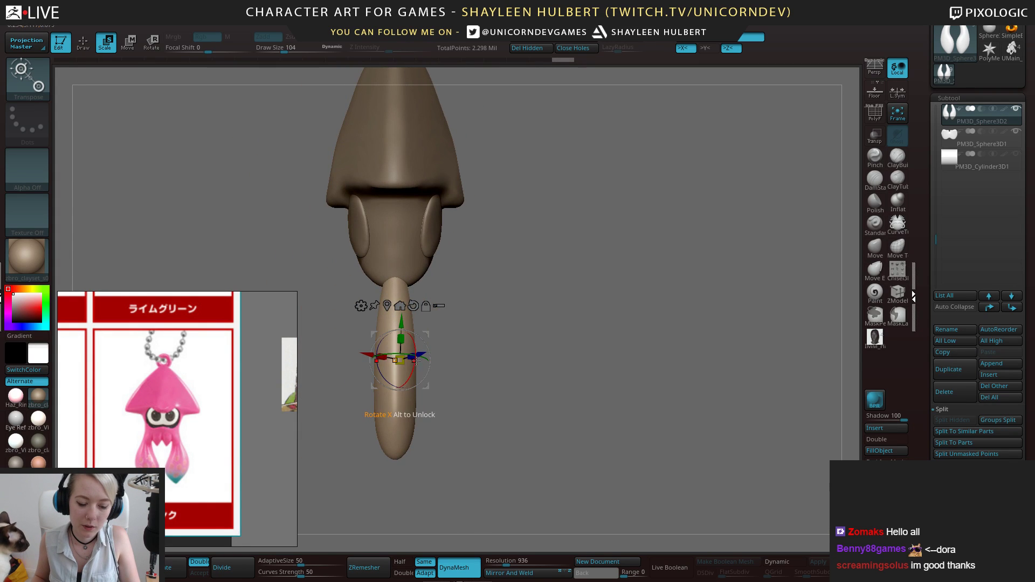
{"action": "left_click_drag", "start_coordinate": [417, 360], "coordinate": [430, 325]}
{"action": "left_click_drag", "start_coordinate": [457, 324], "coordinate": [478, 322], "text": "shift"}
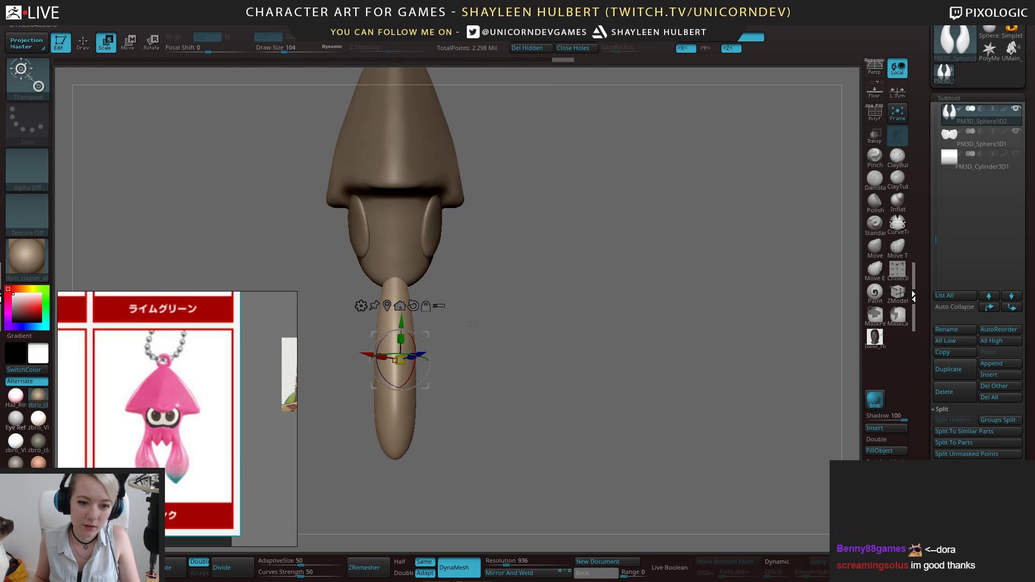
{"action": "left_click_drag", "start_coordinate": [402, 361], "coordinate": [364, 358]}
{"action": "left_click_drag", "start_coordinate": [347, 250], "coordinate": [274, 238]}
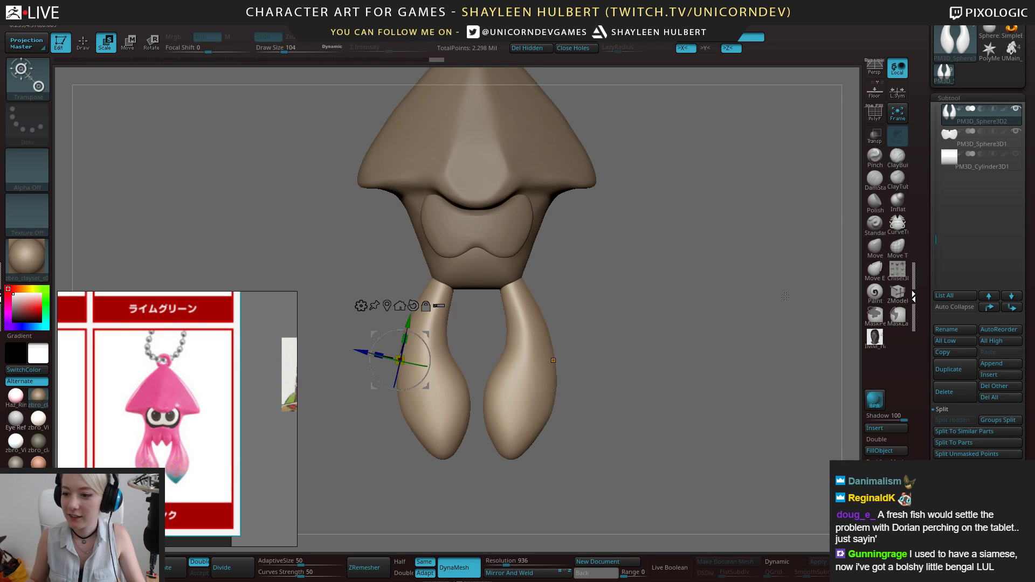
Reshape the tentacles' narrow necks and rounded lower bulbs with the Move brush at draw size 116
{"action": "left_click_drag", "start_coordinate": [597, 231], "coordinate": [678, 264]}
{"action": "mouse_move", "coordinate": [658, 313]}
{"action": "left_mouse_down", "text": "shift"}
{"action": "mouse_move", "coordinate": [668, 313]}
{"action": "mouse_move", "coordinate": [669, 350]}
{"action": "left_mouse_up", "text": "shift"}
{"action": "left_click", "coordinate": [875, 249]}
{"action": "mouse_move", "coordinate": [443, 285]}
{"action": "left_mouse_down"}
{"action": "mouse_move", "coordinate": [452, 266]}
{"action": "mouse_move", "coordinate": [429, 276]}
{"action": "mouse_move", "coordinate": [429, 263]}
{"action": "left_mouse_up"}
{"action": "key", "text": "shift"}
{"action": "mouse_move", "coordinate": [363, 370]}
{"action": "left_mouse_down"}
{"action": "mouse_move", "coordinate": [406, 242]}
{"action": "mouse_move", "coordinate": [438, 230]}
{"action": "mouse_move", "coordinate": [441, 203]}
{"action": "left_mouse_up"}
{"action": "right_click_drag", "start_coordinate": [442, 201], "coordinate": [435, 153], "text": "ctrl"}
{"action": "mouse_move", "coordinate": [429, 305]}
{"action": "left_mouse_down"}
{"action": "mouse_move", "coordinate": [421, 282]}
{"action": "mouse_move", "coordinate": [431, 325]}
{"action": "left_mouse_up"}
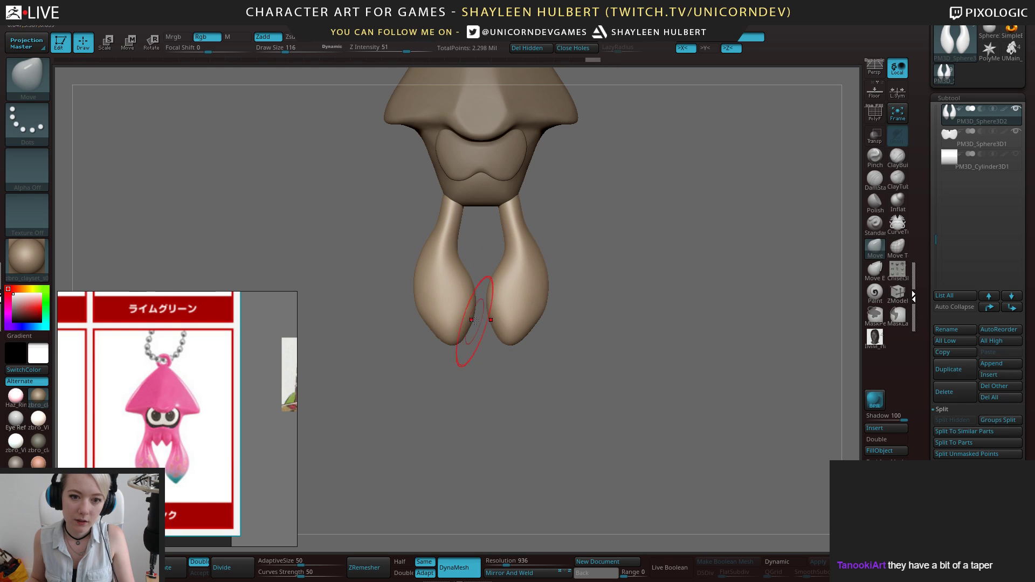
Turn off X symmetry, hide the right-hand tentacle and delete the hidden geometry
{"action": "left_click_drag", "start_coordinate": [573, 383], "coordinate": [488, 195], "text": "ctrl"}
{"action": "left_click_drag", "start_coordinate": [585, 267], "coordinate": [625, 299], "text": "ctrl"}
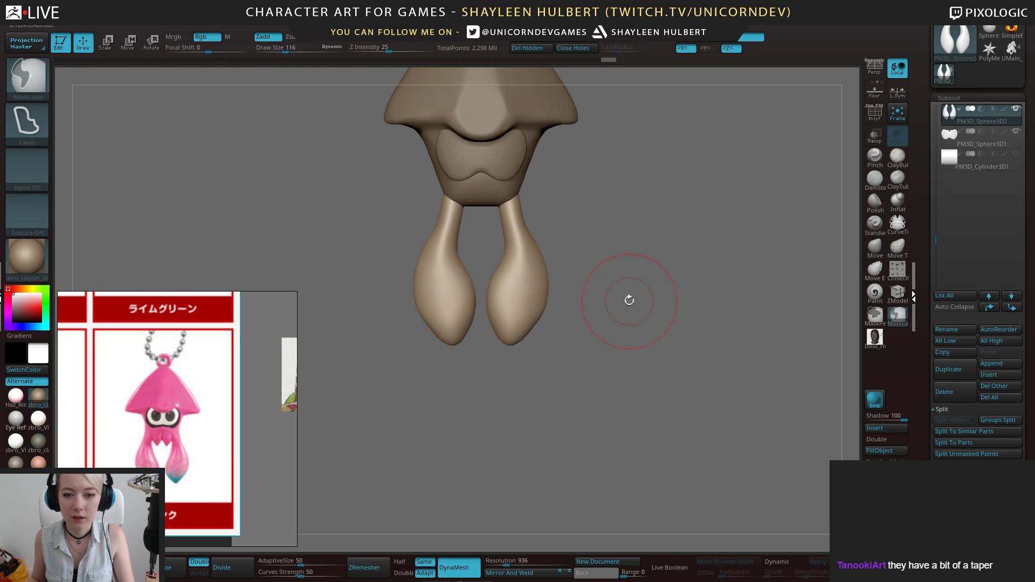
{"action": "left_click", "coordinate": [683, 50]}
{"action": "left_click_drag", "start_coordinate": [638, 167], "coordinate": [625, 214], "text": "alt"}
{"action": "mouse_move", "coordinate": [583, 402]}
{"action": "left_mouse_down", "text": "ctrl"}
{"action": "mouse_move", "coordinate": [467, 238]}
{"action": "mouse_move", "coordinate": [556, 376]}
{"action": "mouse_move", "coordinate": [472, 431]}
{"action": "mouse_move", "coordinate": [469, 200]}
{"action": "mouse_move", "coordinate": [566, 216]}
{"action": "left_mouse_up", "text": "ctrl"}
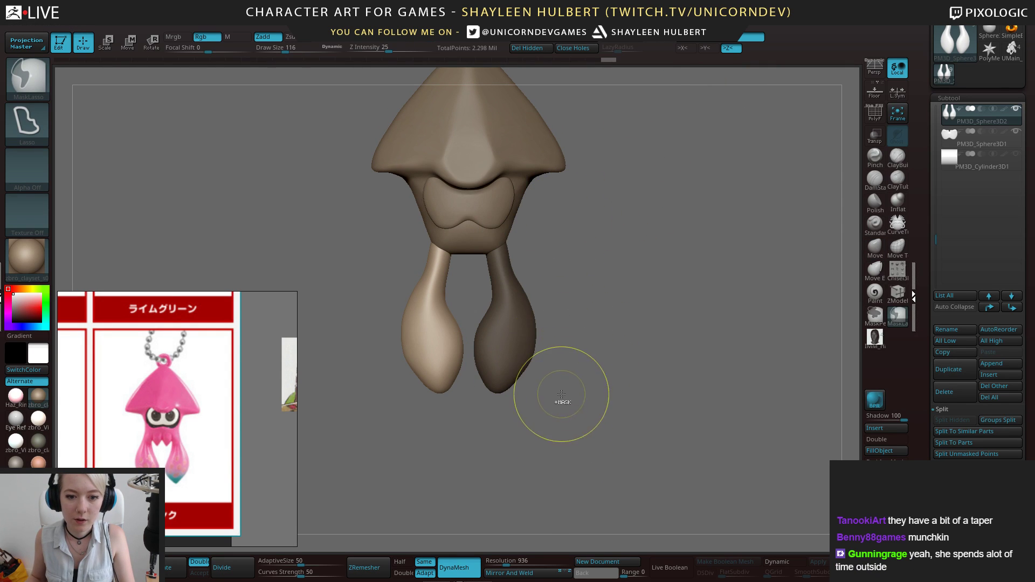
{"action": "left_click_drag", "start_coordinate": [577, 273], "coordinate": [571, 277], "text": "ctrl"}
{"action": "left_click", "coordinate": [524, 315], "text": "ctrl+shift"}
{"action": "left_click", "coordinate": [576, 275], "text": "ctrl+shift"}
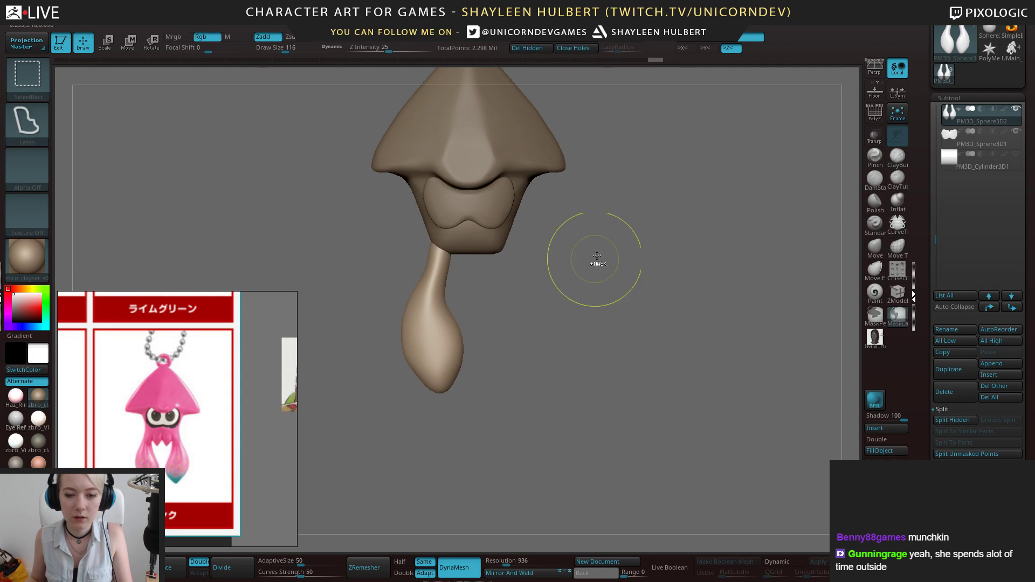
{"action": "left_click", "coordinate": [533, 48]}
Taper the remaining tentacle's lower end to a pointed tip with the Move brush
{"action": "left_click_drag", "start_coordinate": [572, 302], "coordinate": [584, 347], "text": "alt"}
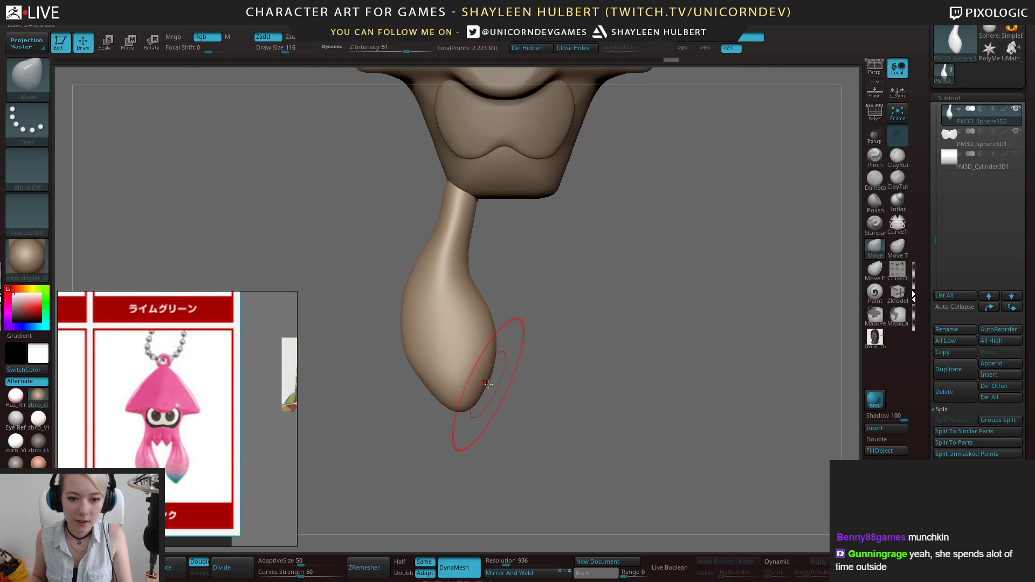
{"action": "left_click_drag", "start_coordinate": [487, 384], "coordinate": [479, 382]}
{"action": "key", "text": "["}
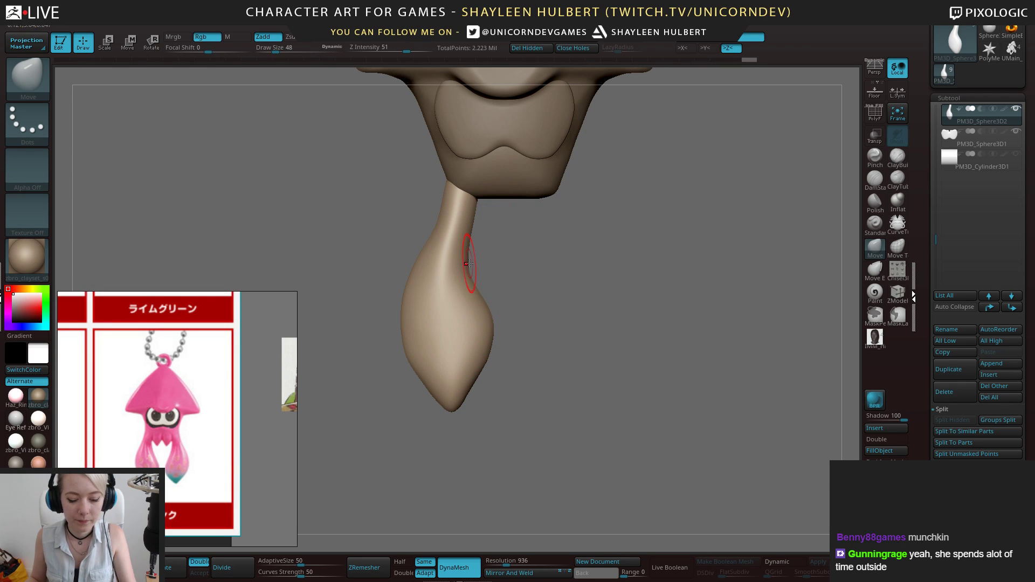
{"action": "key", "text": "]"}
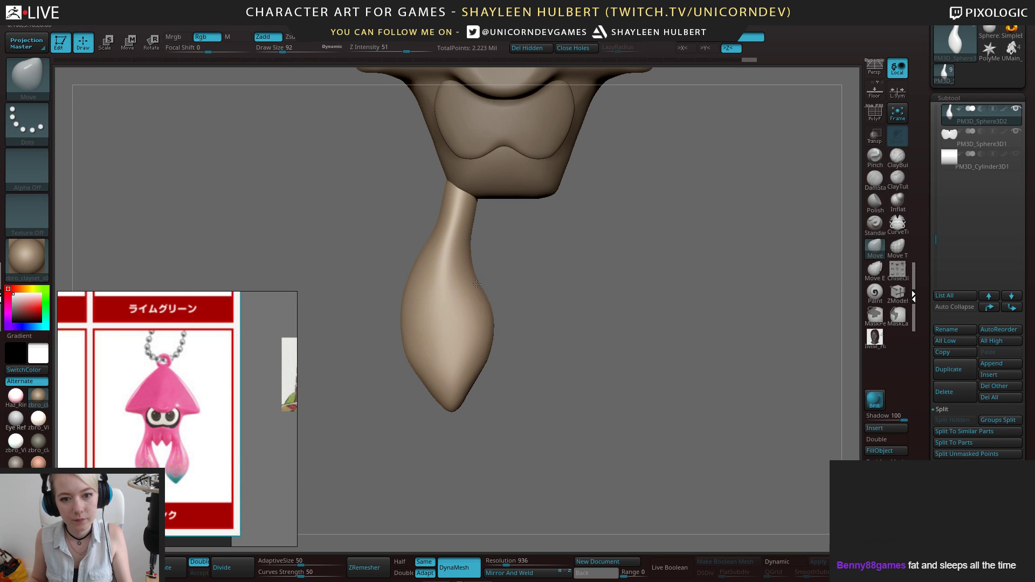
Slim the tentacle's neck and widen its lower bulb in side profile with the Move brush
{"action": "left_click_drag", "start_coordinate": [520, 224], "coordinate": [472, 213]}
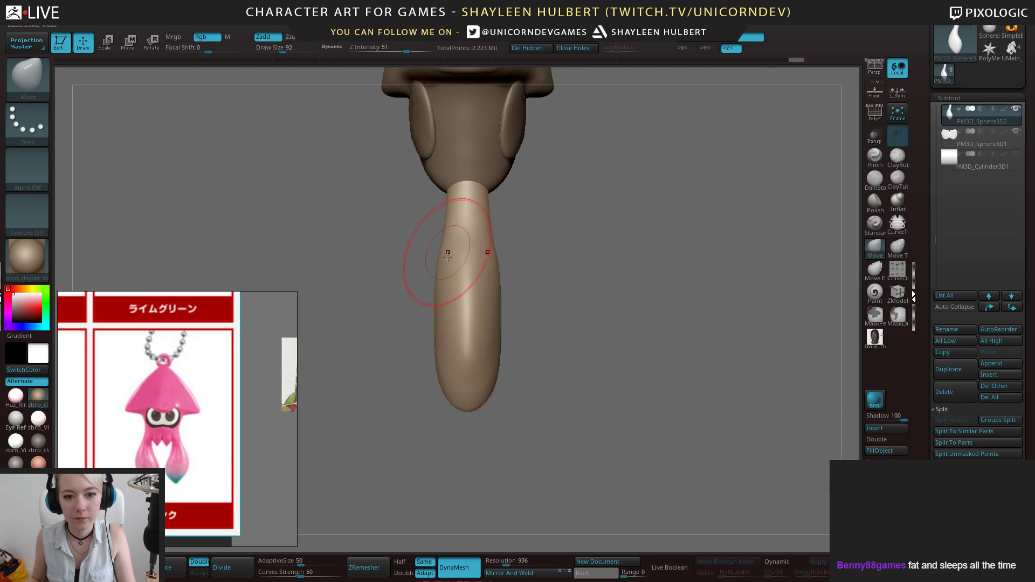
{"action": "left_click_drag", "start_coordinate": [441, 271], "coordinate": [445, 274]}
{"action": "key", "text": "]"}
{"action": "key", "text": "]"}
{"action": "key", "text": "]"}
{"action": "key", "text": "]"}
{"action": "left_click_drag", "start_coordinate": [446, 225], "coordinate": [451, 223]}
{"action": "left_click_drag", "start_coordinate": [438, 361], "coordinate": [432, 363]}
{"action": "key", "text": "["}
{"action": "key", "text": "["}
{"action": "key", "text": "["}
{"action": "key", "text": "["}
{"action": "key", "text": "["}
{"action": "key", "text": "["}
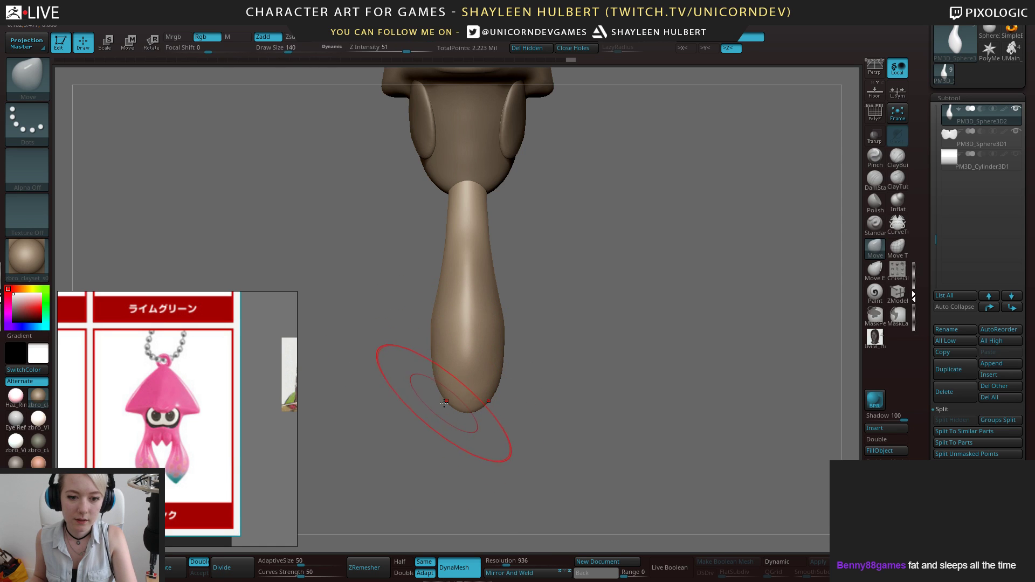
Sharpen the tentacle's tip and refine its lower inner edge with the Move brush at draw sizes 160 and 60
{"action": "mouse_move", "coordinate": [540, 382]}
{"action": "left_mouse_down"}
{"action": "mouse_move", "coordinate": [580, 339]}
{"action": "mouse_move", "coordinate": [455, 338]}
{"action": "left_mouse_up"}
{"action": "left_click_drag", "start_coordinate": [547, 318], "coordinate": [565, 324]}
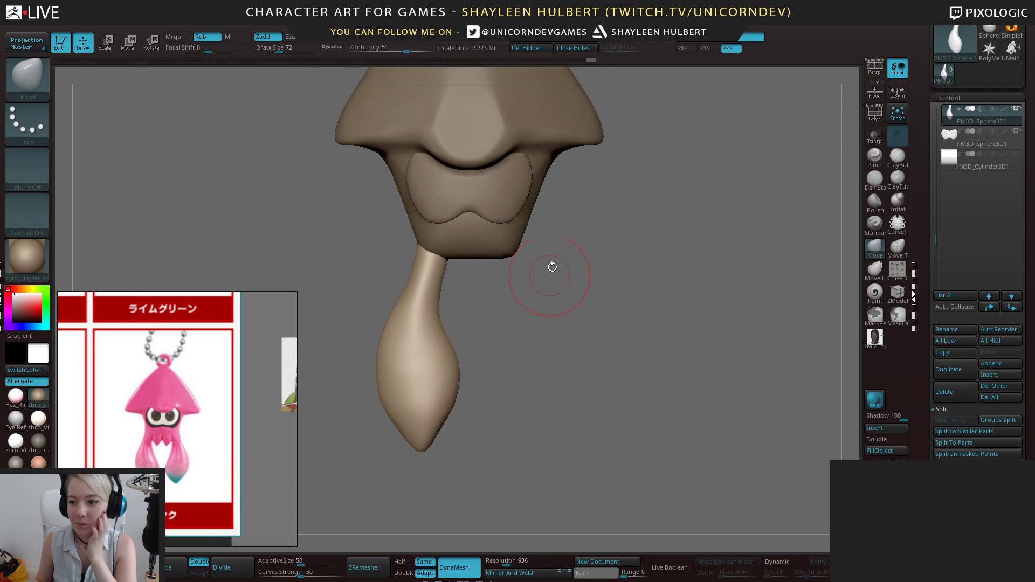
{"action": "mouse_move", "coordinate": [493, 357]}
{"action": "left_mouse_down"}
{"action": "mouse_move", "coordinate": [527, 324]}
{"action": "mouse_move", "coordinate": [474, 391]}
{"action": "mouse_move", "coordinate": [486, 406]}
{"action": "left_mouse_up"}
{"action": "key", "text": "bracketright"}
{"action": "key", "text": "bracketright"}
{"action": "key", "text": "bracketright"}
{"action": "key", "text": "bracketleft"}
{"action": "key", "text": "bracketleft"}
{"action": "key", "text": "bracketleft"}
{"action": "key", "text": "bracketleft"}
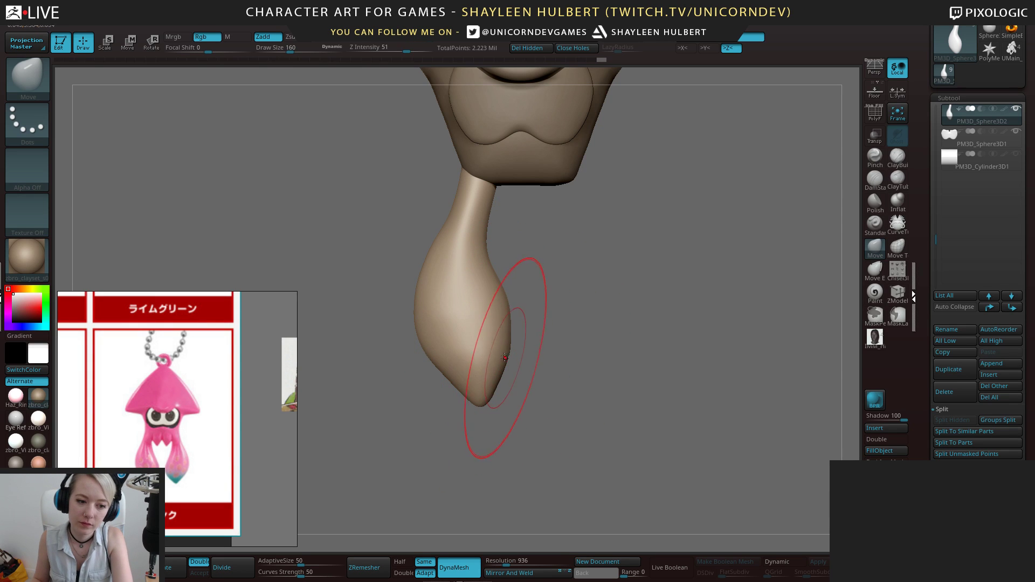
{"action": "key", "text": "bracketleft"}
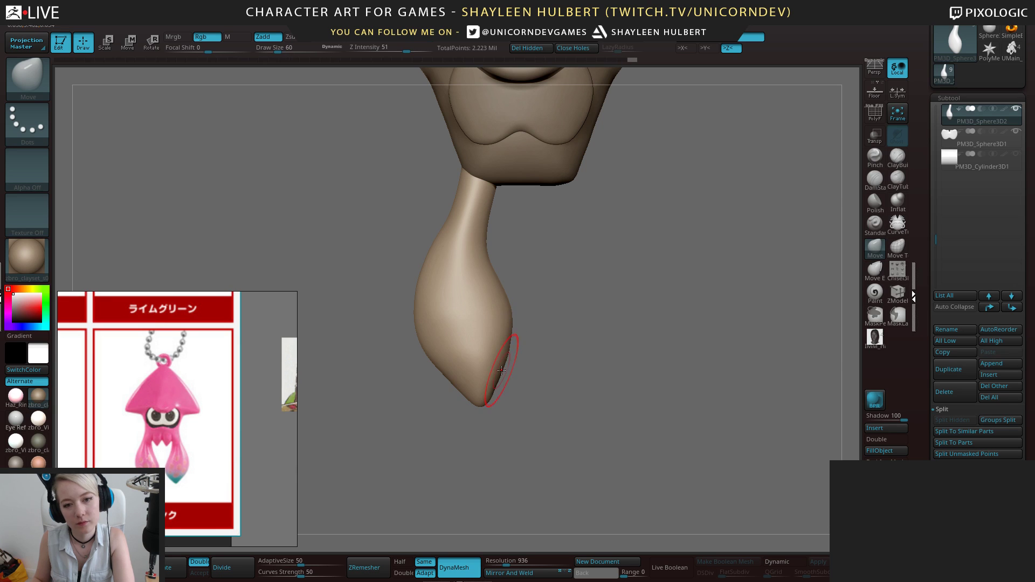
Adjust the tentacle's neck where it meets the head with the Move brush and smooth the lower bulb
{"action": "left_click_drag", "start_coordinate": [544, 253], "coordinate": [512, 306]}
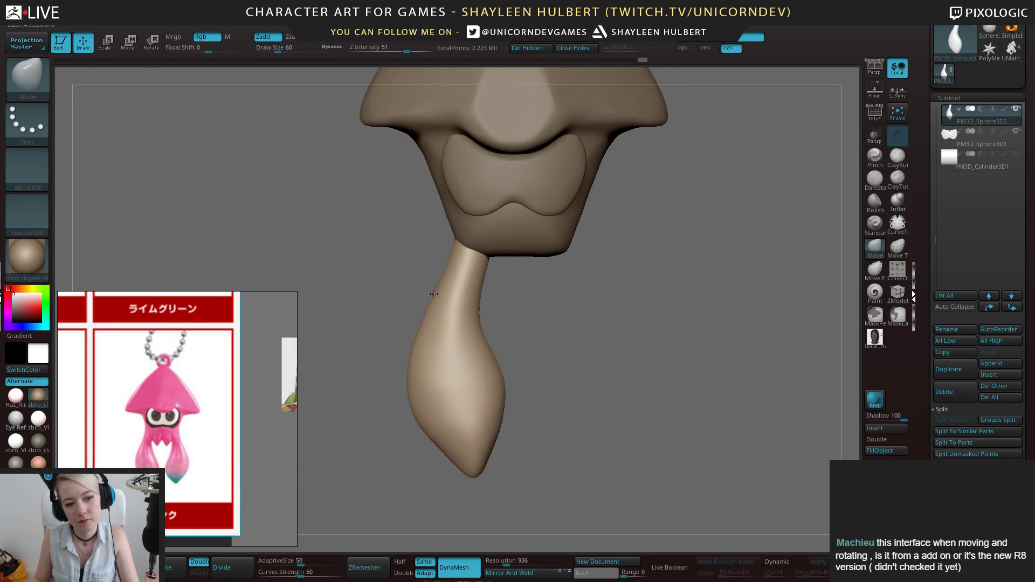
{"action": "left_click_drag", "start_coordinate": [456, 254], "coordinate": [479, 275]}
{"action": "mouse_move", "coordinate": [550, 329]}
{"action": "left_mouse_down", "text": "alt"}
{"action": "mouse_move", "coordinate": [552, 302]}
{"action": "mouse_move", "coordinate": [556, 339]}
{"action": "left_mouse_up", "text": "alt"}
{"action": "left_click_drag", "start_coordinate": [452, 382], "coordinate": [444, 386], "text": "shift"}
{"action": "mouse_move", "coordinate": [549, 323]}
{"action": "left_mouse_down"}
{"action": "mouse_move", "coordinate": [485, 330]}
{"action": "mouse_move", "coordinate": [456, 358]}
{"action": "left_mouse_up"}
{"action": "left_click_drag", "start_coordinate": [552, 334], "coordinate": [463, 351]}
{"action": "left_click_drag", "start_coordinate": [453, 386], "coordinate": [460, 301], "text": "shift"}
{"action": "mouse_move", "coordinate": [544, 330]}
{"action": "left_mouse_down"}
{"action": "mouse_move", "coordinate": [639, 340]}
{"action": "mouse_move", "coordinate": [601, 329]}
{"action": "left_mouse_up"}
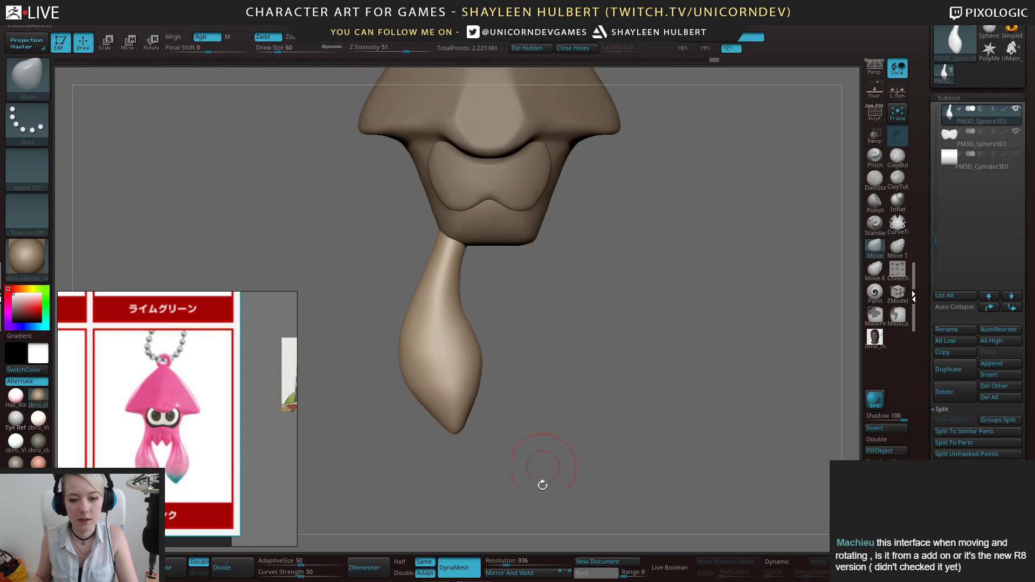
Mirror the tentacle to the opposite side and apply Mirror And Weld to recreate the symmetrical pair
{"action": "left_click", "coordinate": [523, 576]}
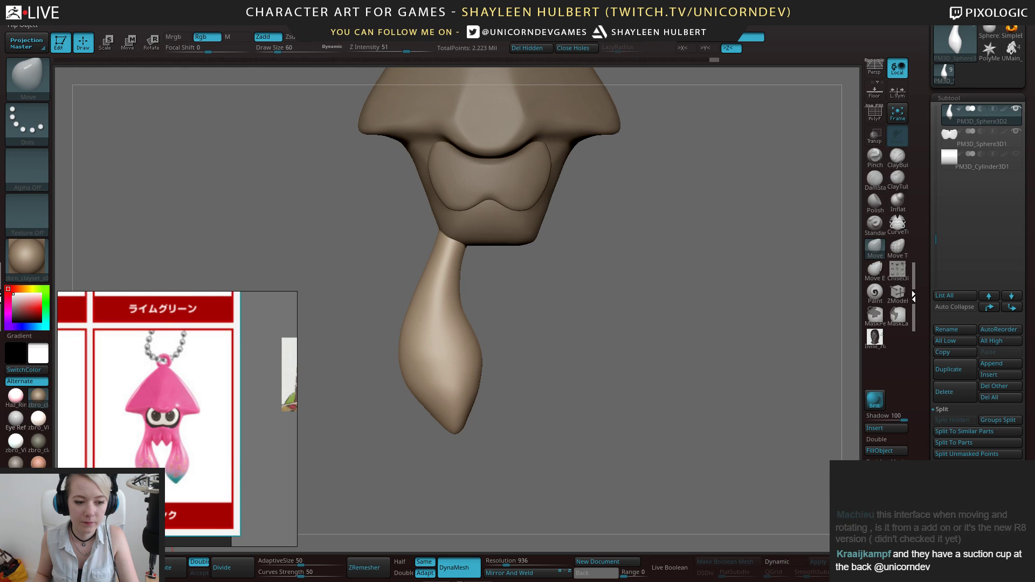
{"action": "left_click", "coordinate": [139, 566]}
{"action": "left_click", "coordinate": [518, 573]}
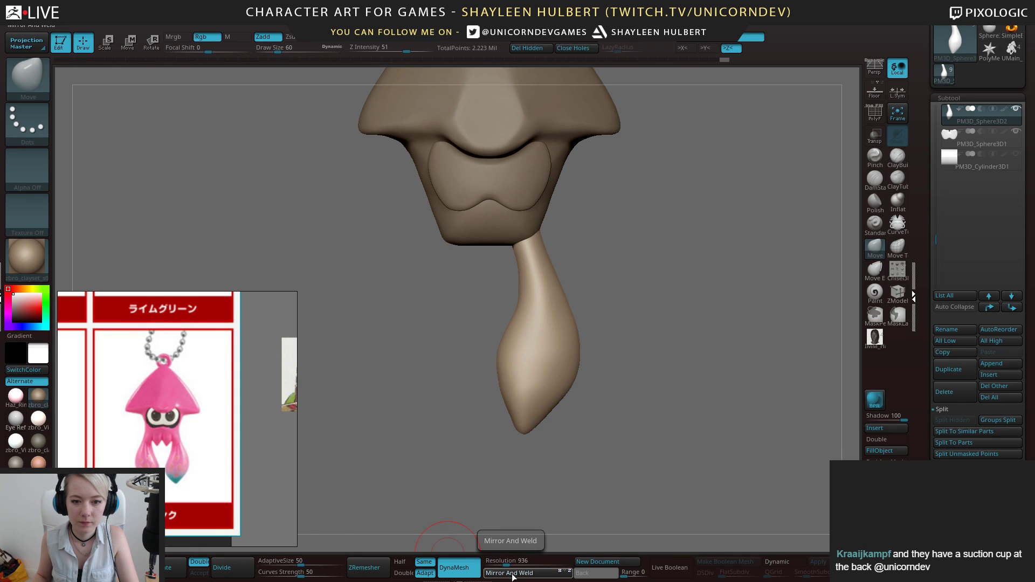
{"action": "mouse_move", "coordinate": [673, 115]}
{"action": "left_mouse_down"}
{"action": "mouse_move", "coordinate": [693, 286]}
{"action": "mouse_move", "coordinate": [649, 277]}
{"action": "mouse_move", "coordinate": [590, 227]}
{"action": "mouse_move", "coordinate": [623, 269]}
{"action": "mouse_move", "coordinate": [680, 274]}
{"action": "mouse_move", "coordinate": [668, 281]}
{"action": "mouse_move", "coordinate": [701, 323]}
{"action": "left_mouse_up"}
{"action": "left_click", "coordinate": [890, 429]}
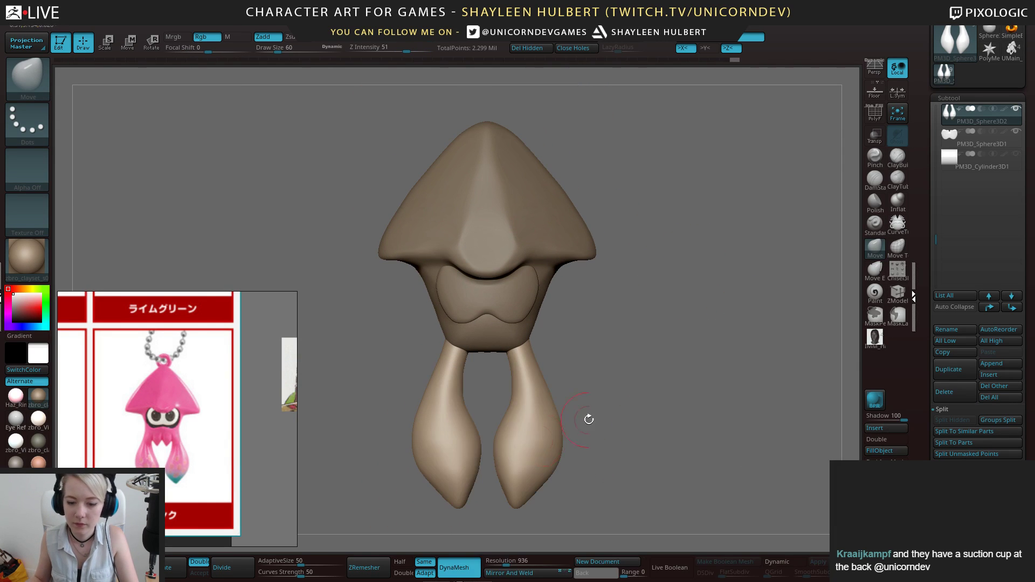
Insert a Ring3D mesh as a new subtool and rotate it 90 degrees to stand upright
{"action": "left_click", "coordinate": [881, 429]}
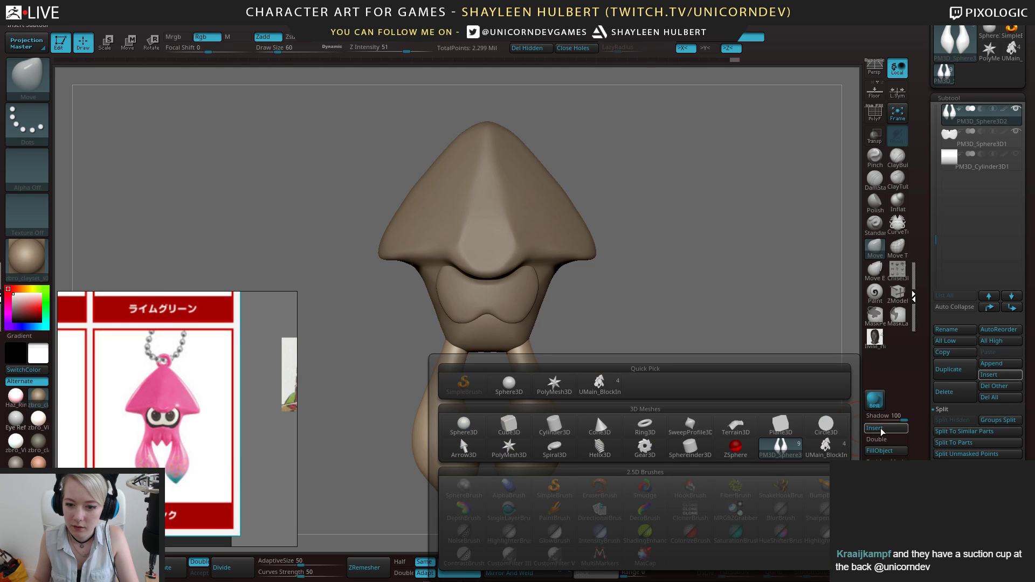
{"action": "left_click", "coordinate": [645, 425]}
{"action": "left_click_drag", "start_coordinate": [394, 245], "coordinate": [522, 171]}
{"action": "key", "text": "r"}
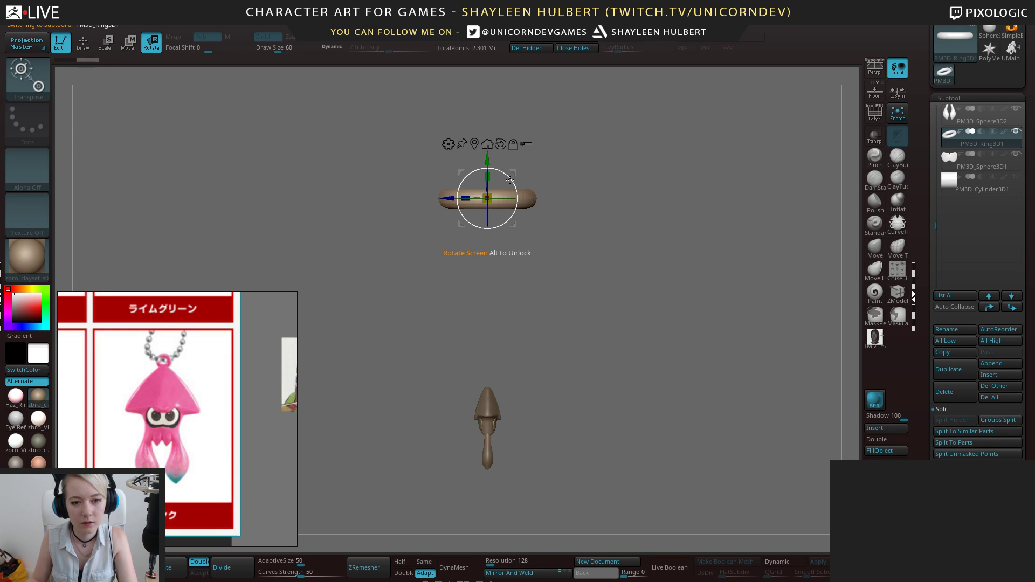
{"action": "left_click_drag", "start_coordinate": [511, 179], "coordinate": [504, 227]}
Move the ring down onto the tip of the squid's head and scale it down into a small keychain loop
{"action": "left_click_drag", "start_coordinate": [488, 160], "coordinate": [488, 317]}
{"action": "mouse_move", "coordinate": [487, 317]}
{"action": "right_mouse_down", "text": "ctrl"}
{"action": "mouse_move", "coordinate": [491, 360]}
{"action": "mouse_move", "coordinate": [497, 300]}
{"action": "right_mouse_up", "text": "ctrl"}
{"action": "left_click_drag", "start_coordinate": [495, 293], "coordinate": [535, 293]}
{"action": "left_click_drag", "start_coordinate": [494, 254], "coordinate": [494, 371]}
{"action": "right_click_drag", "start_coordinate": [564, 342], "coordinate": [599, 273]}
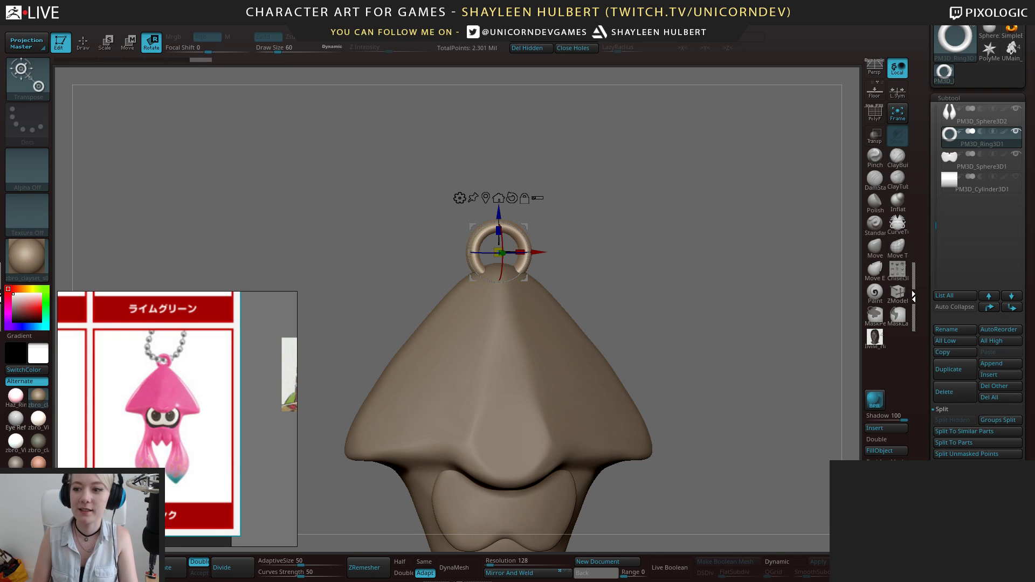
{"action": "mouse_move", "coordinate": [593, 243]}
{"action": "left_mouse_down"}
{"action": "mouse_move", "coordinate": [639, 241]}
{"action": "mouse_move", "coordinate": [592, 187]}
{"action": "left_mouse_up"}
Thicken the keychain loop slightly with the Inflate deformation
{"action": "left_click_drag", "start_coordinate": [926, 334], "coordinate": [925, 266]}
{"action": "mouse_move", "coordinate": [906, 277]}
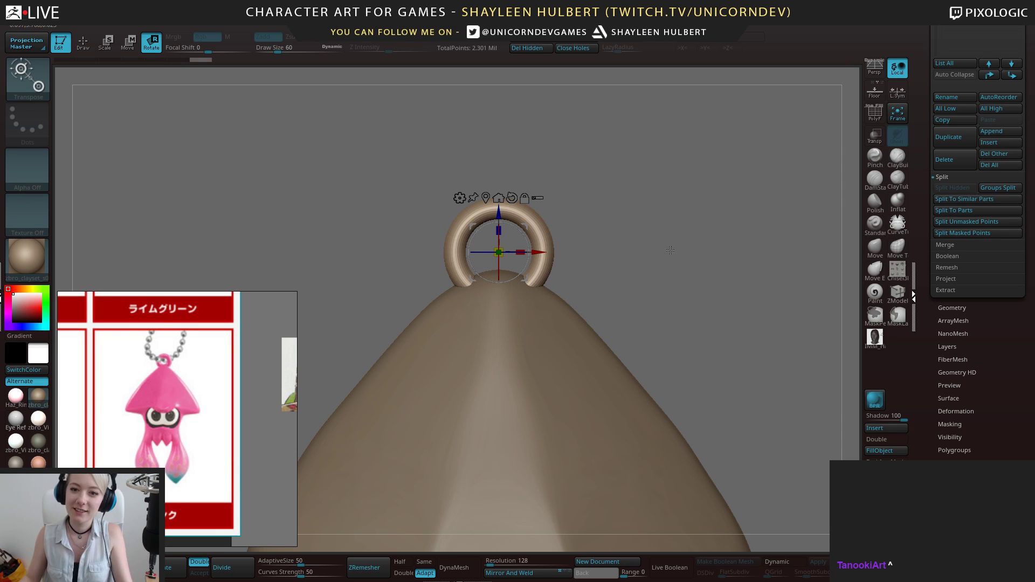
{"action": "scroll", "coordinate": [921, 238], "scroll_direction": "down", "scroll_amount": 2}
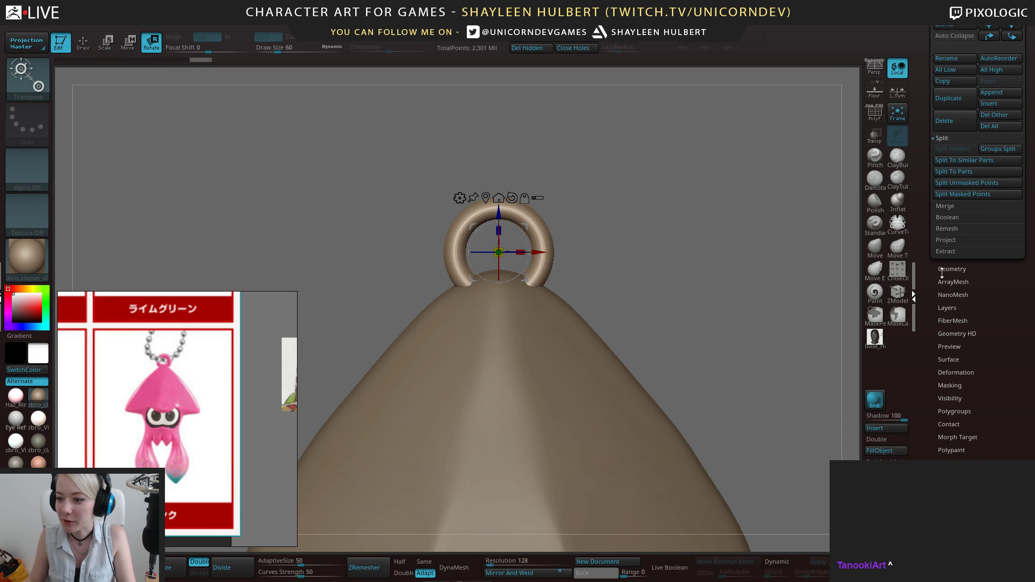
{"action": "scroll", "coordinate": [925, 285], "scroll_direction": "down", "scroll_amount": 10}
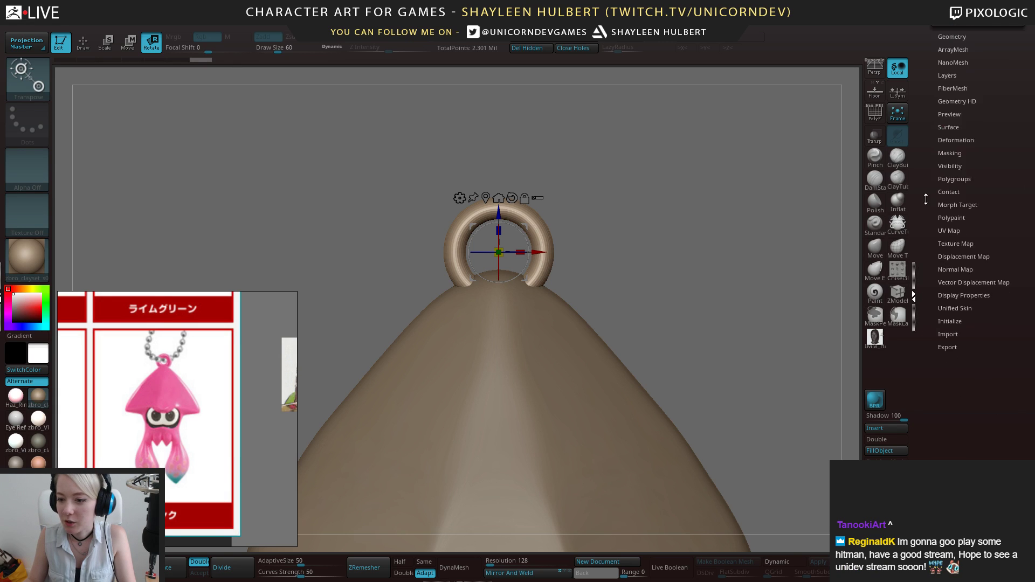
{"action": "left_click", "coordinate": [957, 162]}
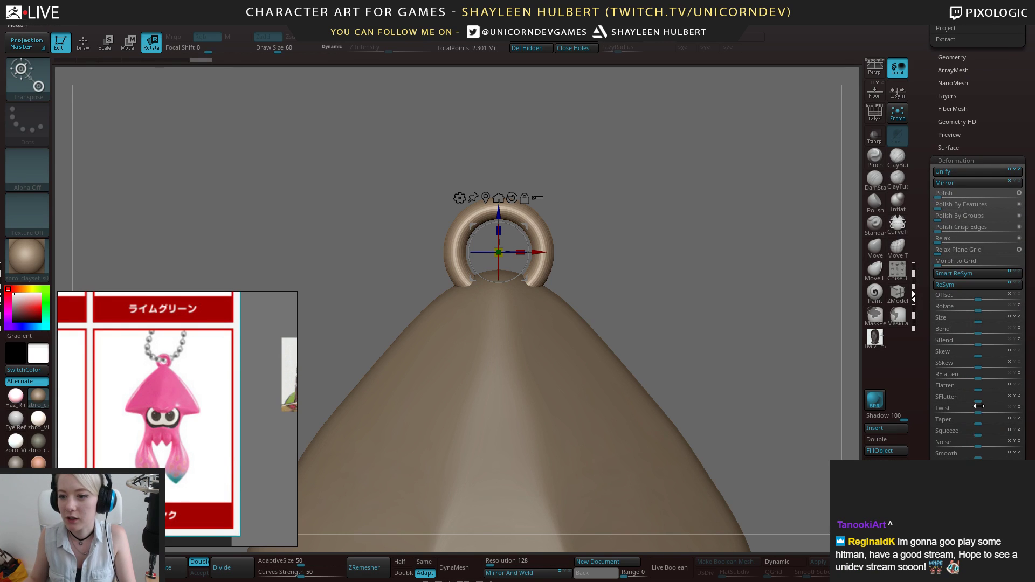
{"action": "left_click_drag", "start_coordinate": [978, 468], "coordinate": [981, 468]}
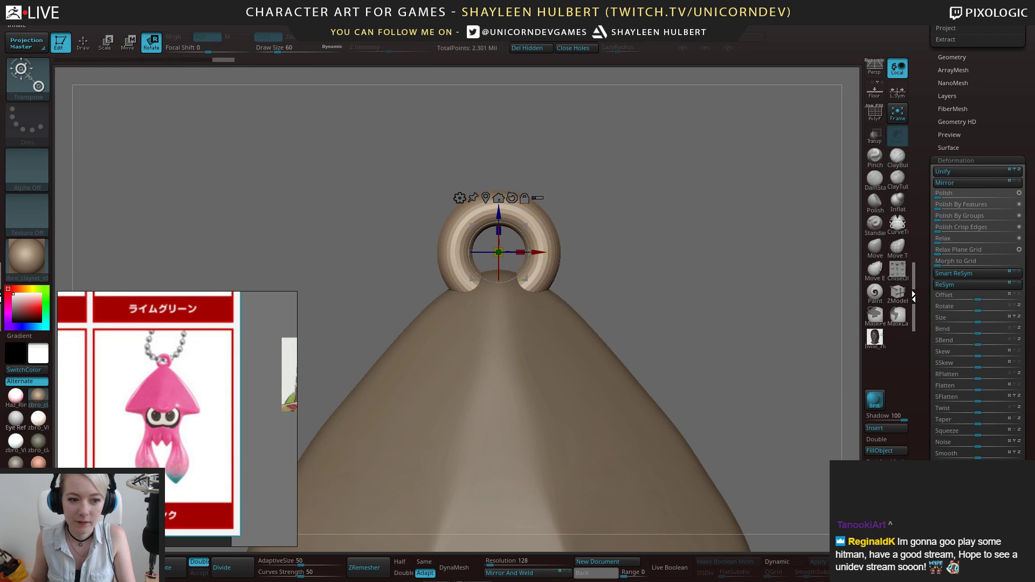
Smooth the keychain loop by dividing its geometry up to subdivision level 3
{"action": "left_click_drag", "start_coordinate": [647, 294], "coordinate": [655, 248], "text": "alt"}
{"action": "scroll", "coordinate": [946, 113], "scroll_direction": "up", "scroll_amount": 5}
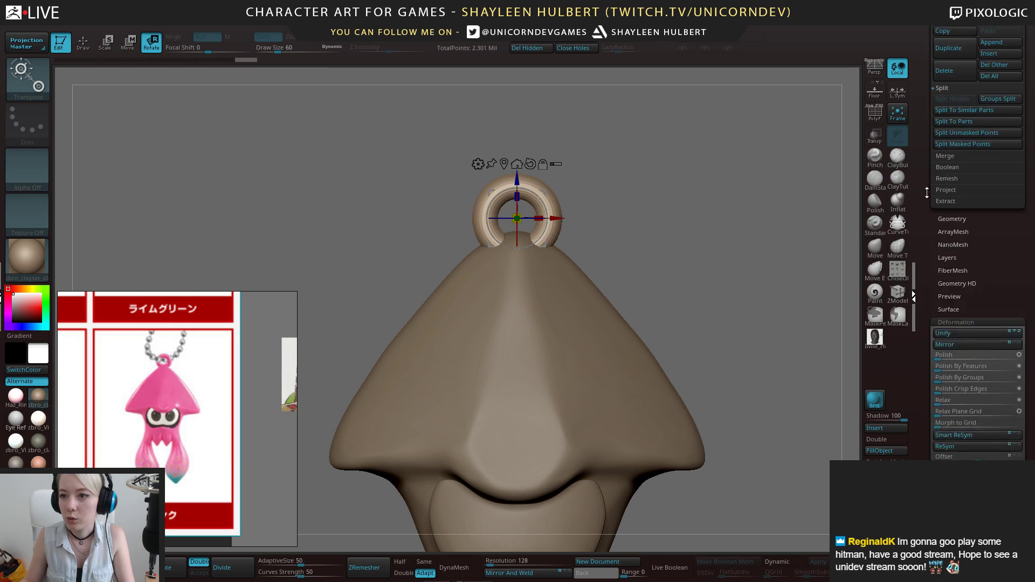
{"action": "scroll", "coordinate": [936, 323], "scroll_direction": "down", "scroll_amount": 1}
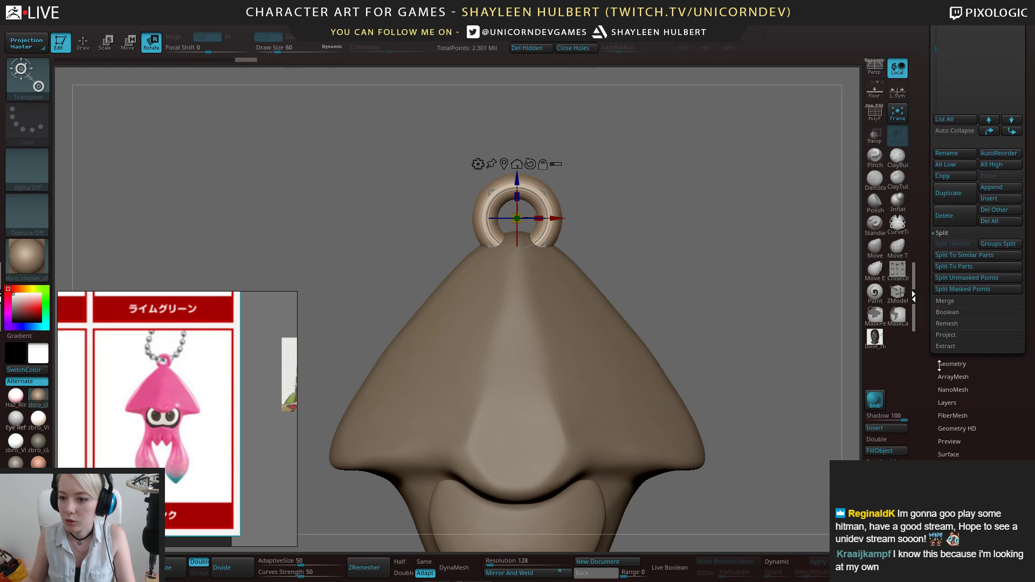
{"action": "left_click", "coordinate": [952, 364]}
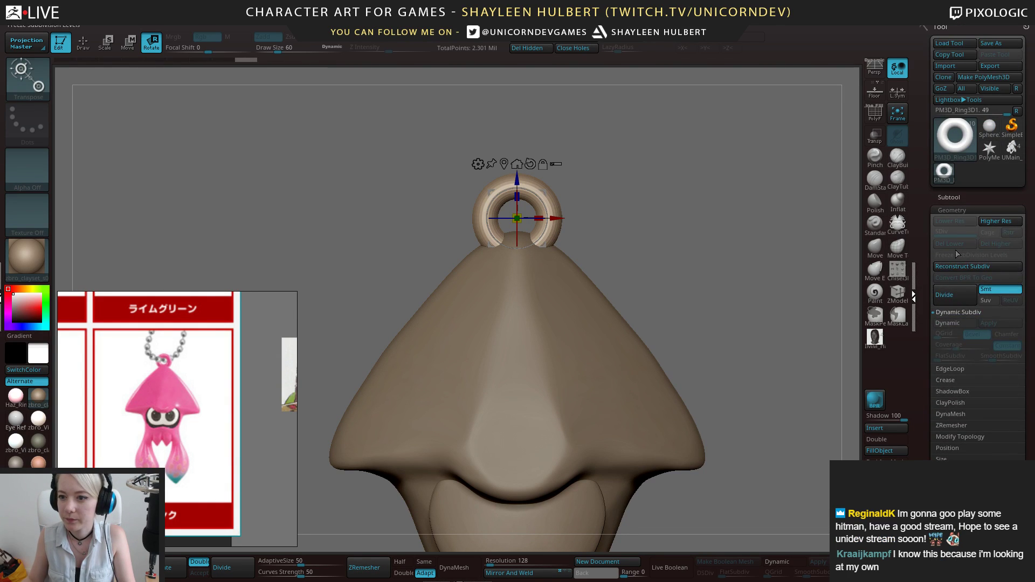
{"action": "left_click", "coordinate": [949, 198]}
{"action": "left_click_drag", "start_coordinate": [930, 372], "coordinate": [931, 146]}
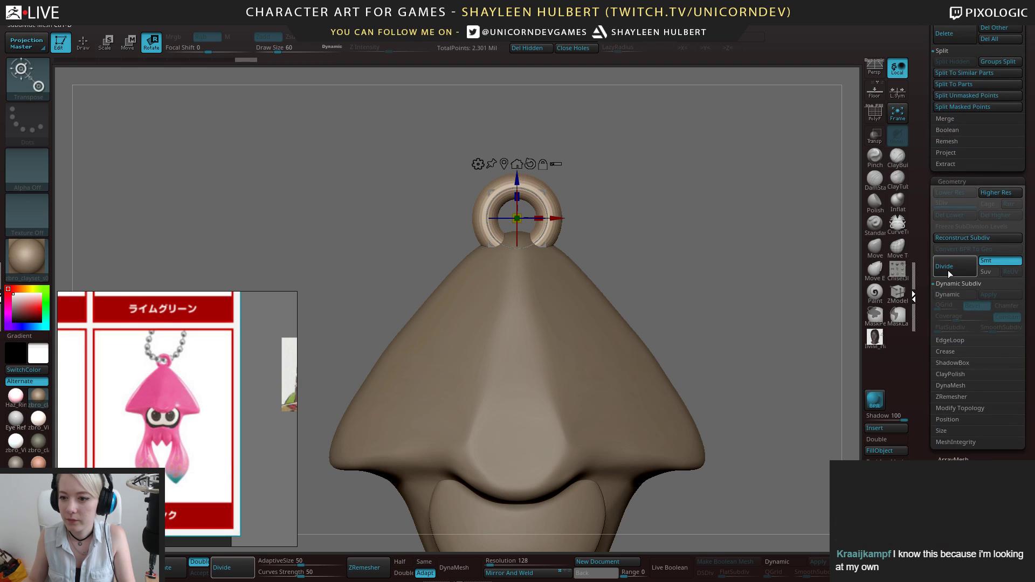
{"action": "left_click", "coordinate": [954, 267]}
{"action": "left_click_drag", "start_coordinate": [635, 193], "coordinate": [704, 245], "text": "alt"}
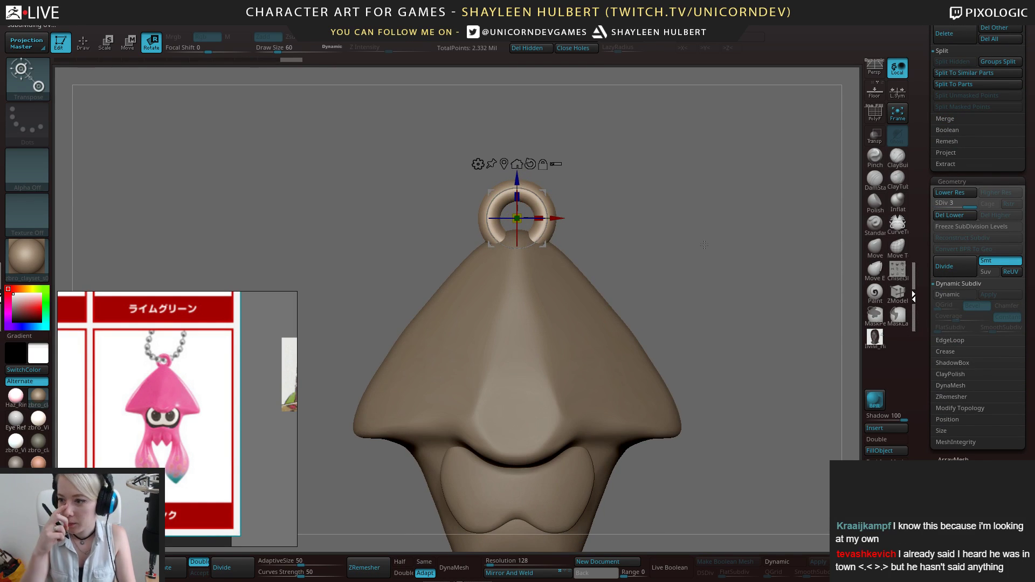
Bring the blue squid charm into view in the reference image and enlarge the reference window upward
{"action": "left_click_drag", "start_coordinate": [729, 337], "coordinate": [725, 305], "text": "alt"}
{"action": "left_click_drag", "start_coordinate": [712, 372], "coordinate": [687, 338], "text": "alt"}
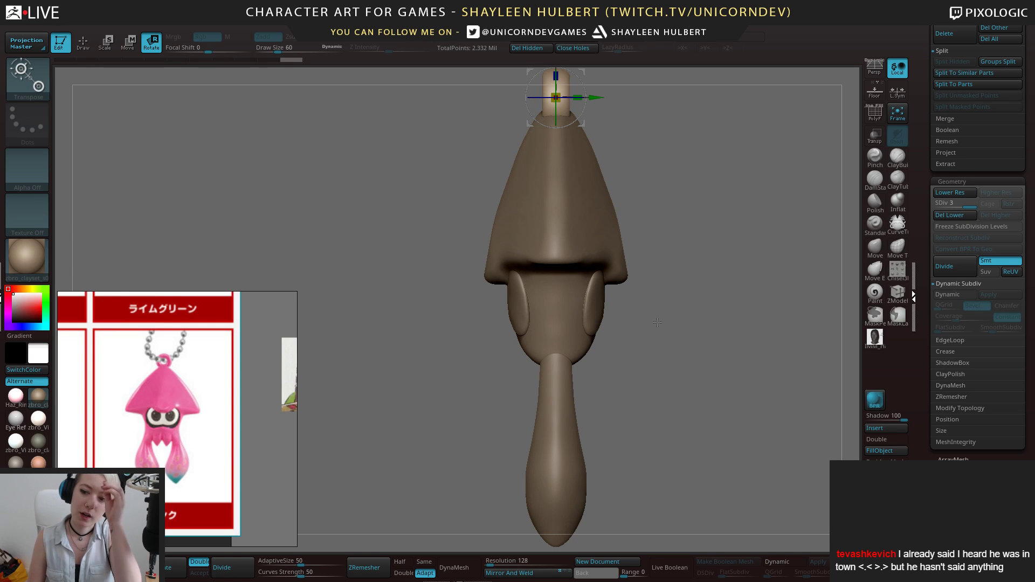
{"action": "scroll", "coordinate": [149, 396], "scroll_direction": "down", "scroll_amount": 6}
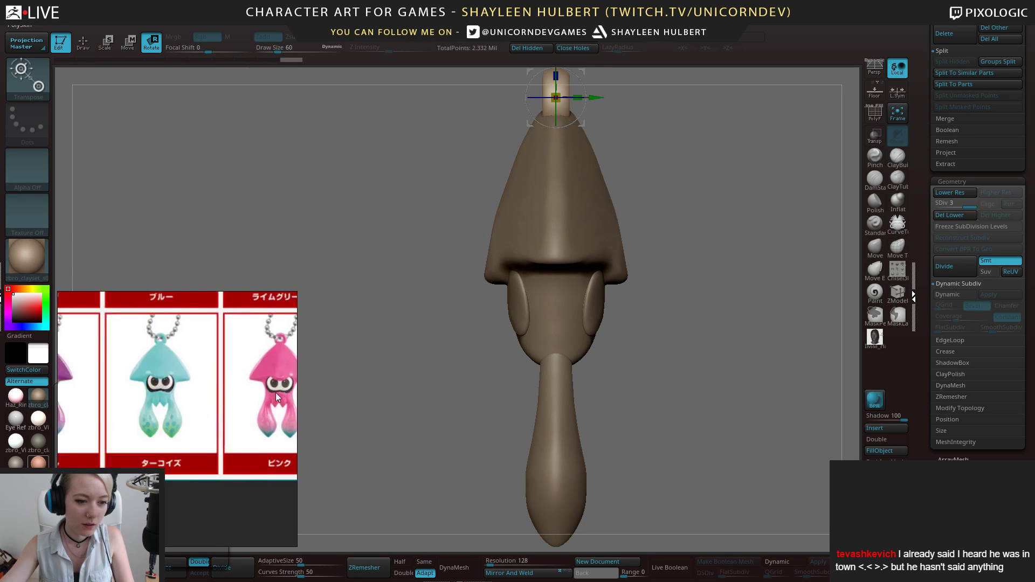
{"action": "scroll", "coordinate": [186, 406], "scroll_direction": "up", "scroll_amount": 4}
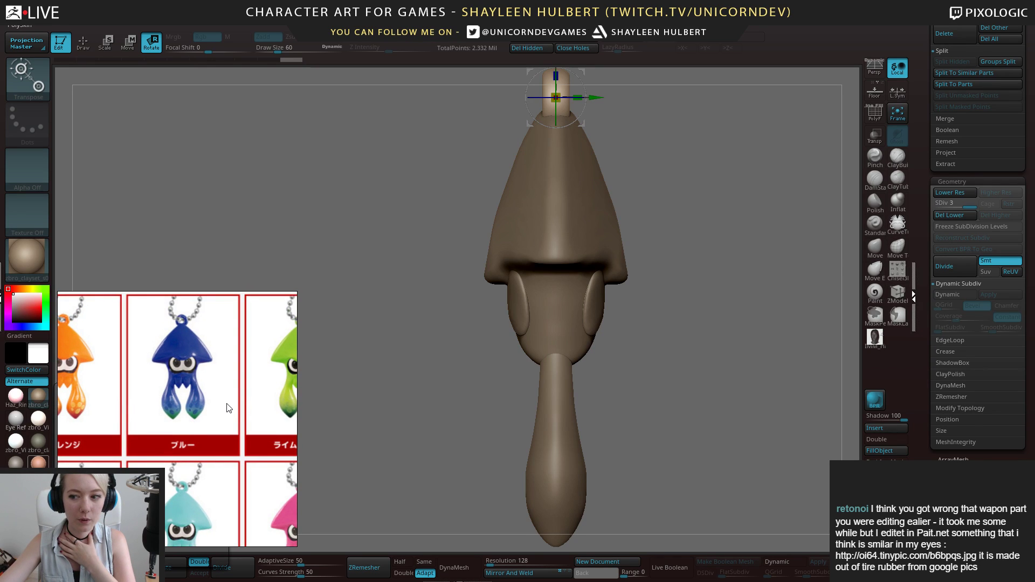
{"action": "left_click_drag", "start_coordinate": [226, 408], "coordinate": [198, 398]}
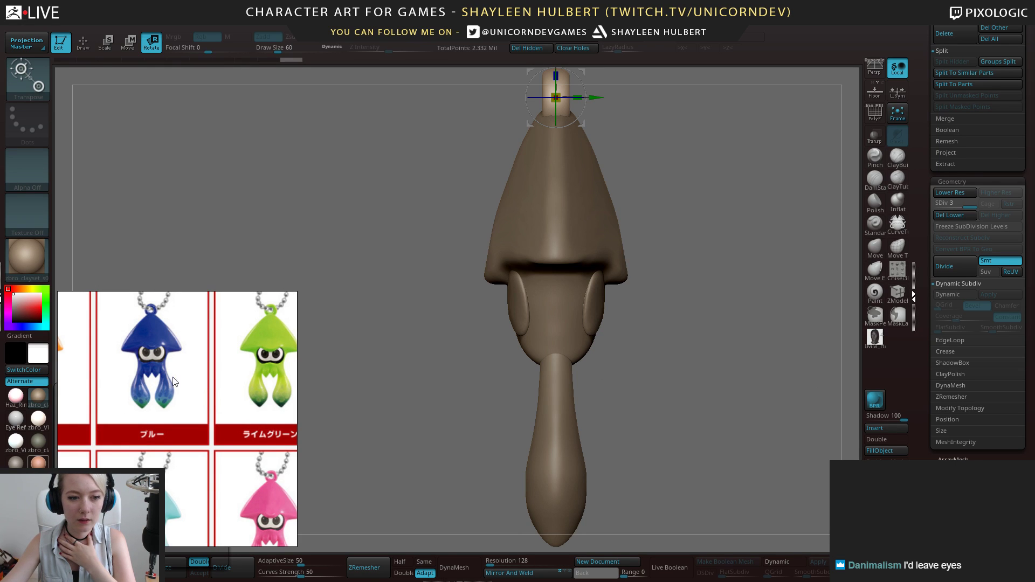
{"action": "left_click_drag", "start_coordinate": [193, 292], "coordinate": [193, 235]}
Compare the squid's side profile with all six charms in the reference image
{"action": "left_click_drag", "start_coordinate": [303, 345], "coordinate": [324, 343]}
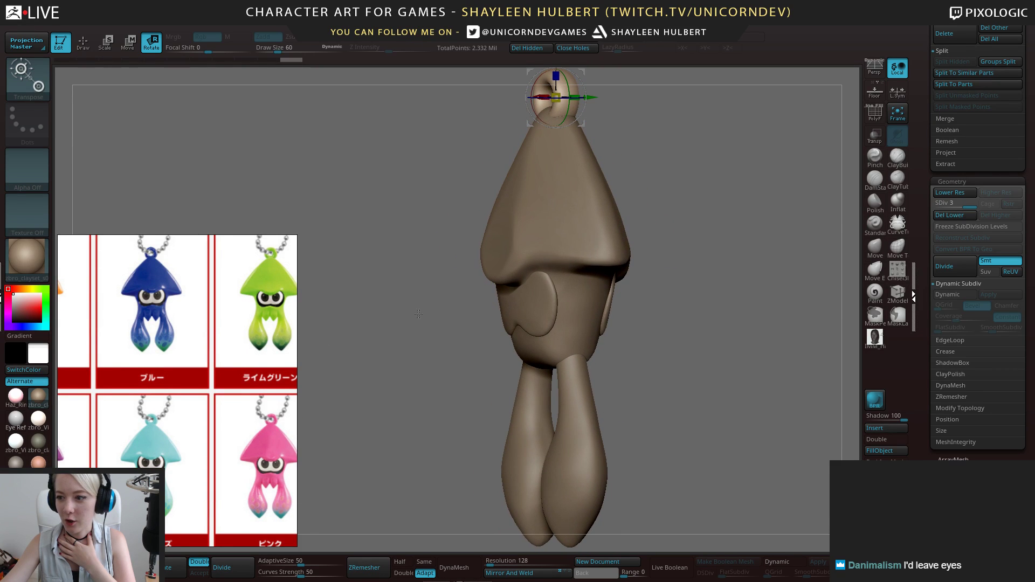
{"action": "left_click_drag", "start_coordinate": [463, 277], "coordinate": [436, 299]}
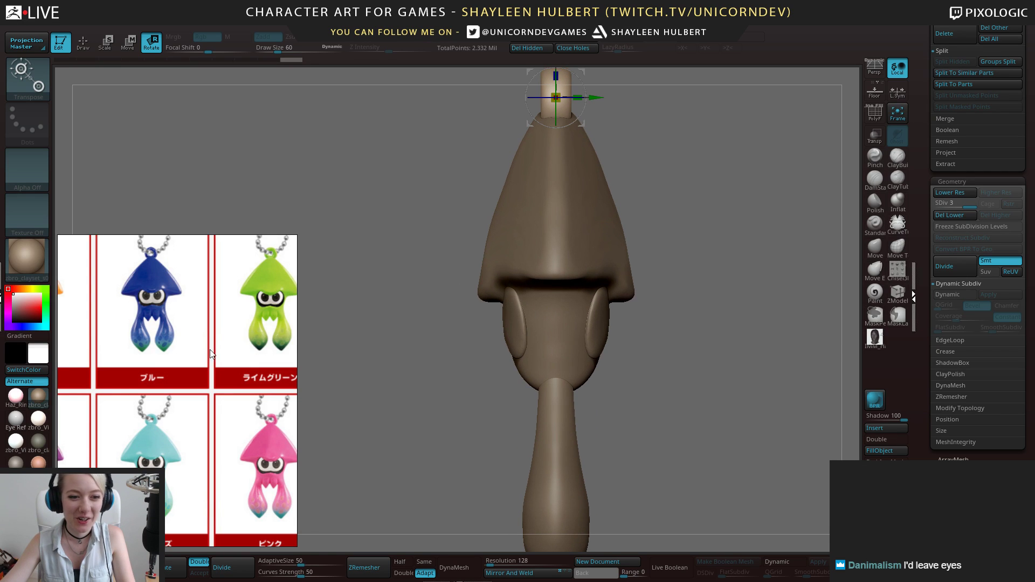
{"action": "scroll", "coordinate": [230, 344], "scroll_direction": "down", "scroll_amount": 4}
{"action": "scroll", "coordinate": [218, 345], "scroll_direction": "up", "scroll_amount": 2}
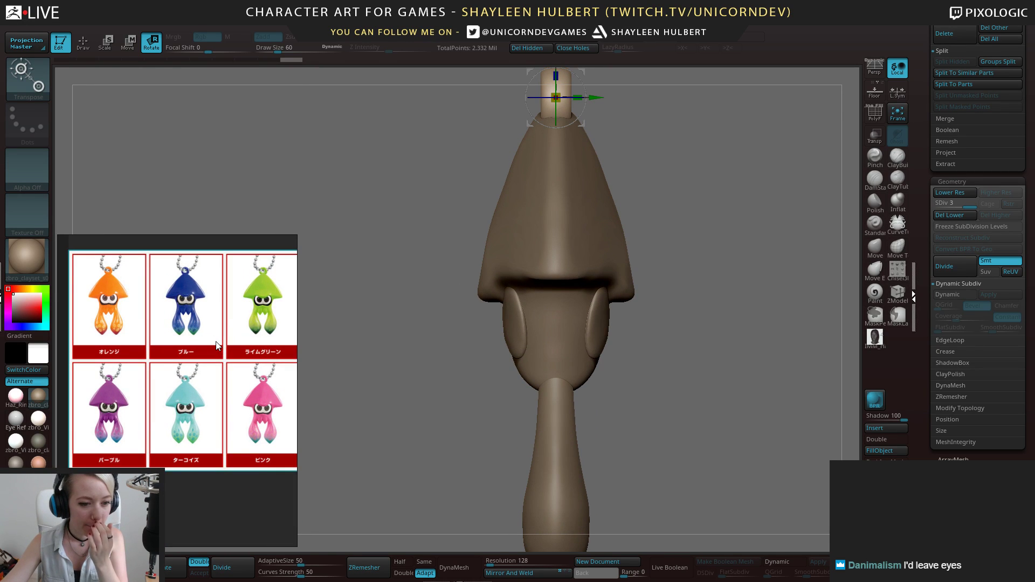
{"action": "scroll", "coordinate": [203, 354], "scroll_direction": "up", "scroll_amount": 2}
{"action": "mouse_move", "coordinate": [199, 377]}
{"action": "middle_mouse_down"}
{"action": "mouse_move", "coordinate": [202, 350]}
{"action": "mouse_move", "coordinate": [204, 372]}
{"action": "middle_mouse_up"}
{"action": "scroll", "coordinate": [205, 367], "scroll_direction": "down", "scroll_amount": 2}
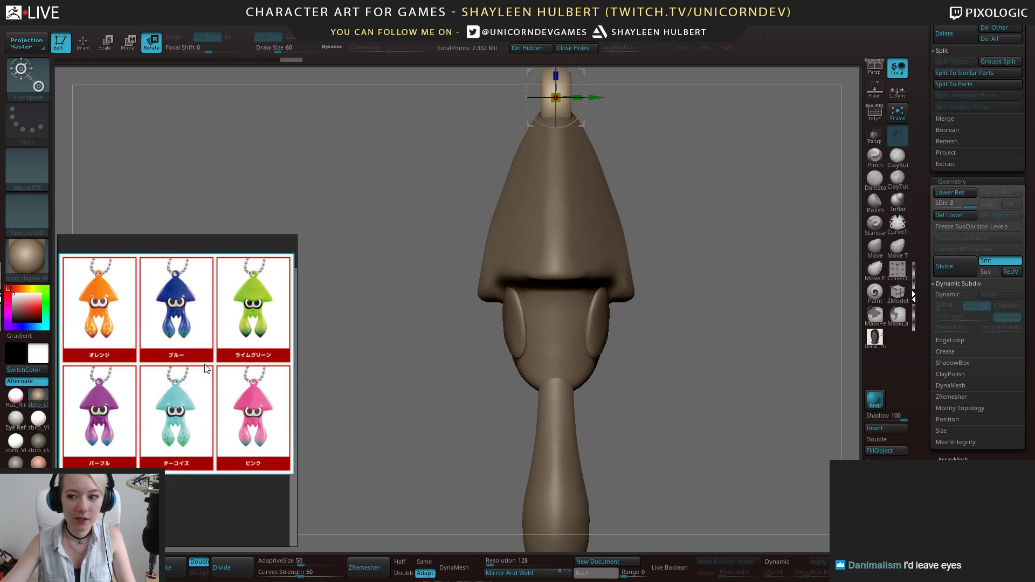
{"action": "scroll", "coordinate": [207, 365], "scroll_direction": "down", "scroll_amount": 1}
{"action": "scroll", "coordinate": [210, 363], "scroll_direction": "up", "scroll_amount": 1}
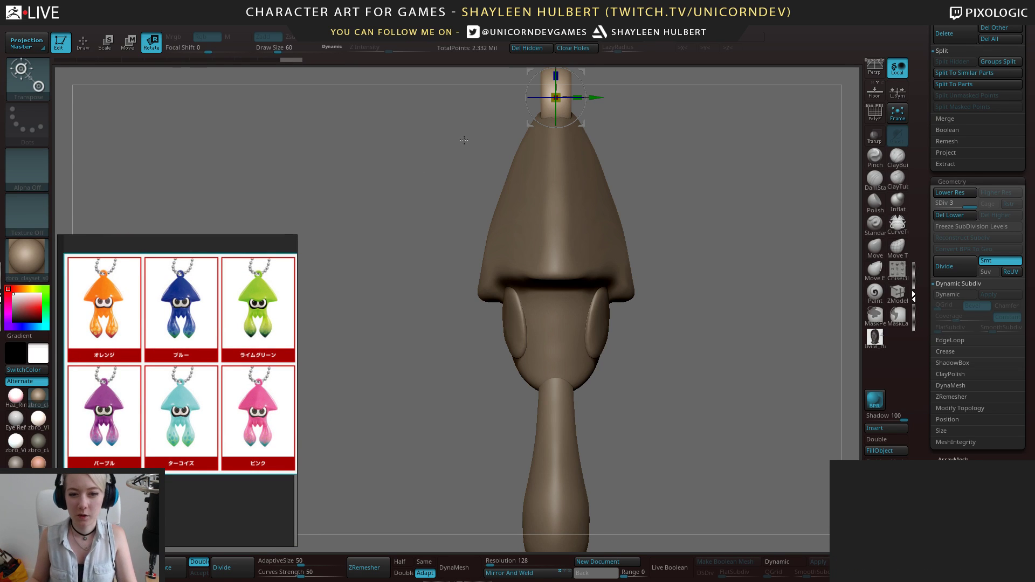
Select the head subtool and flatten the planes and outer fins of its pointed hood with the hPolish brush at draw size 60
{"action": "left_click_drag", "start_coordinate": [432, 380], "coordinate": [677, 346]}
{"action": "left_click", "coordinate": [576, 287], "text": "alt"}
{"action": "left_click", "coordinate": [897, 157]}
{"action": "left_click_drag", "start_coordinate": [680, 243], "coordinate": [737, 245]}
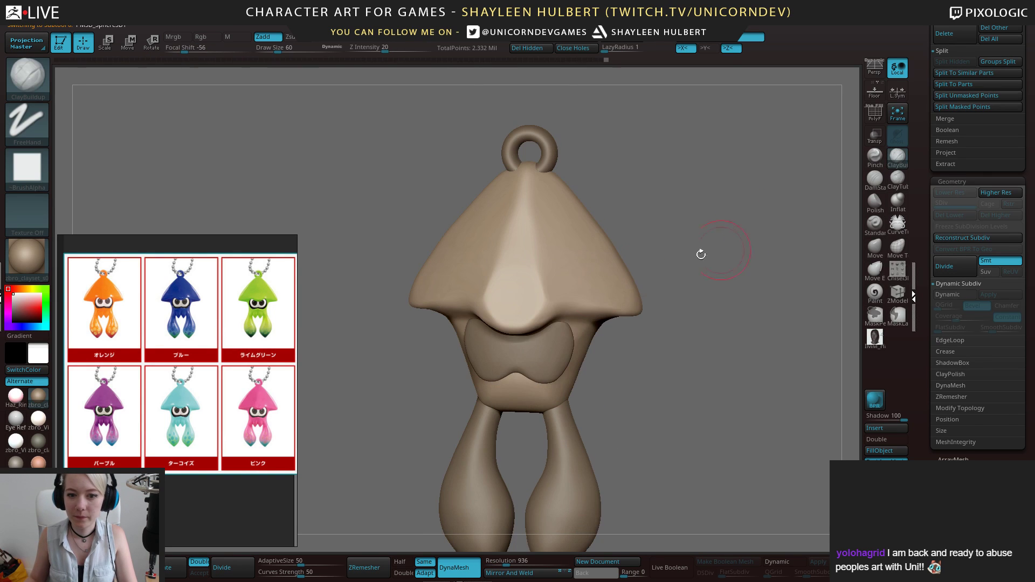
{"action": "key", "text": "b"}
{"action": "key", "text": "h"}
{"action": "key", "text": "p"}
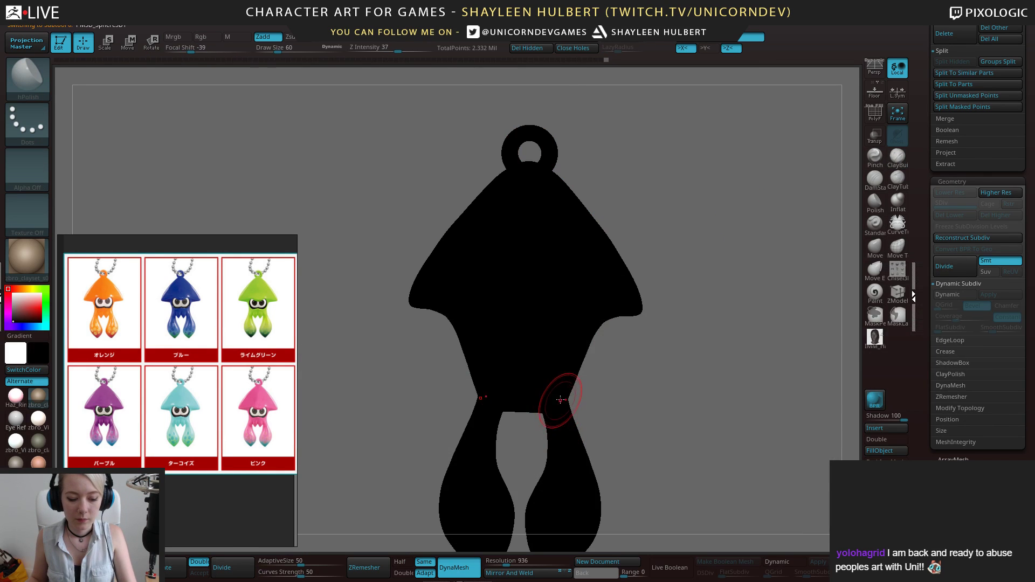
{"action": "left_click_drag", "start_coordinate": [661, 273], "coordinate": [677, 274]}
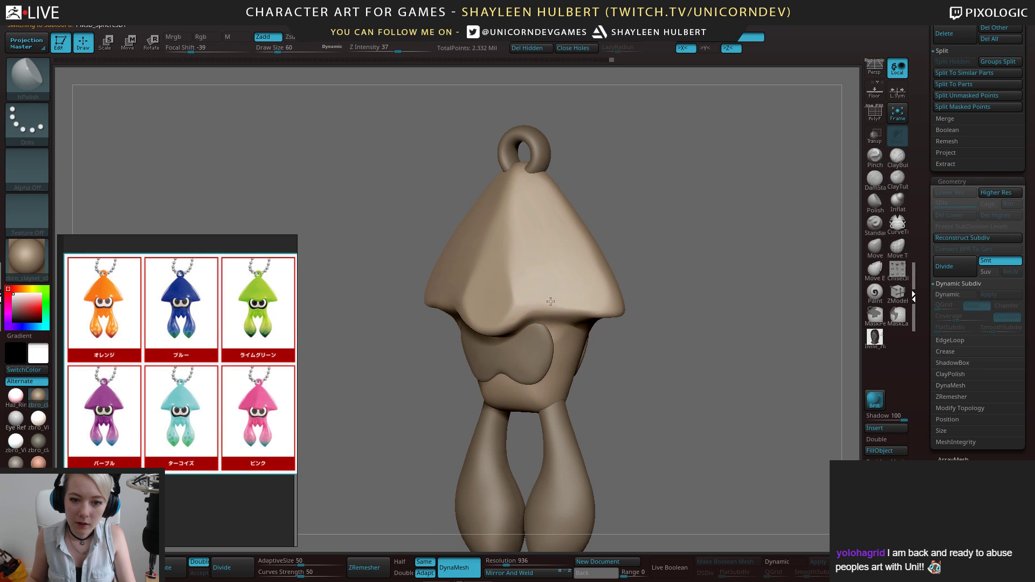
{"action": "left_click_drag", "start_coordinate": [688, 300], "coordinate": [549, 204]}
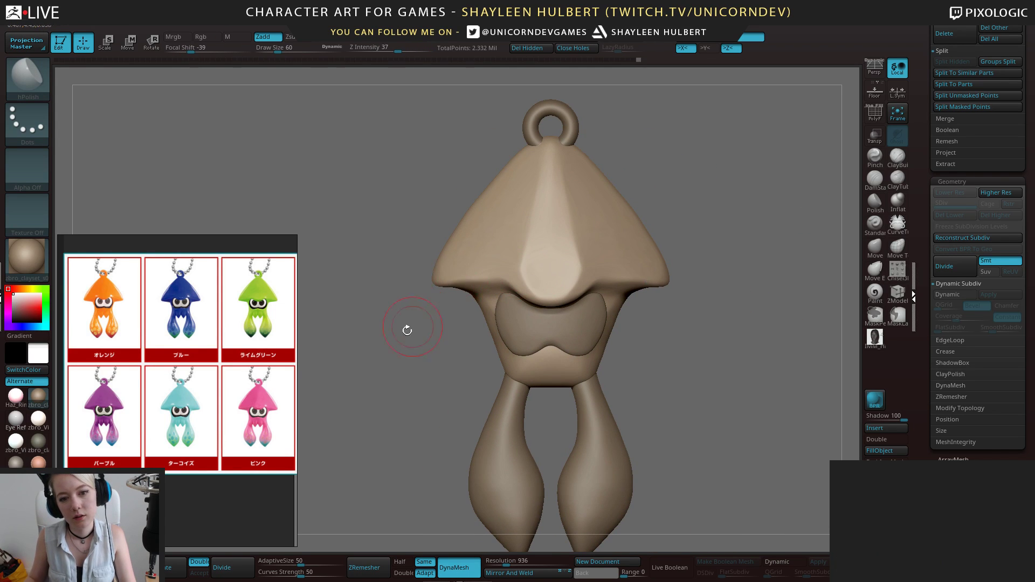
{"action": "left_click_drag", "start_coordinate": [418, 321], "coordinate": [461, 253]}
{"action": "left_click_drag", "start_coordinate": [559, 180], "coordinate": [469, 224]}
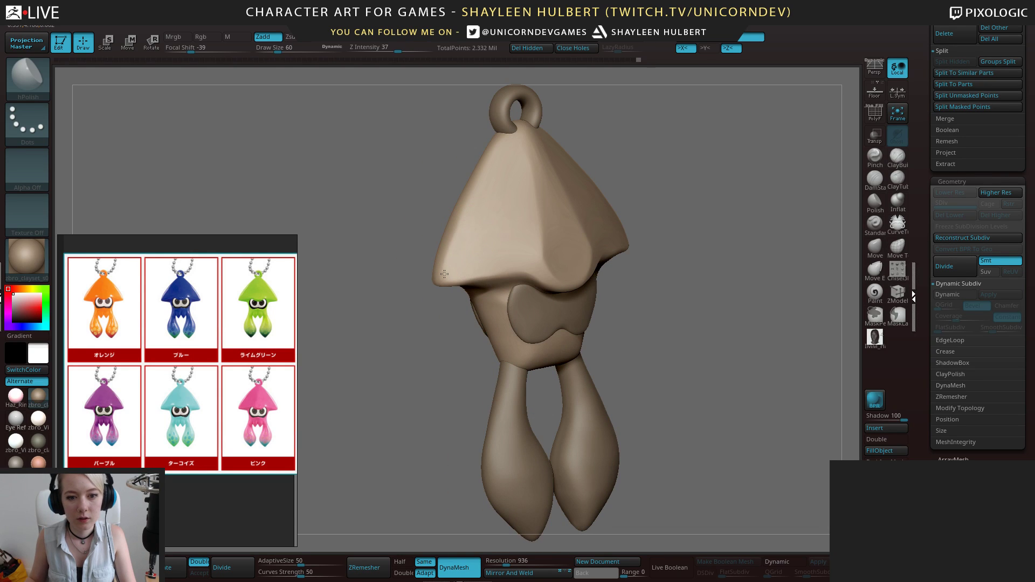
{"action": "left_click_drag", "start_coordinate": [451, 270], "coordinate": [455, 248], "text": "shift"}
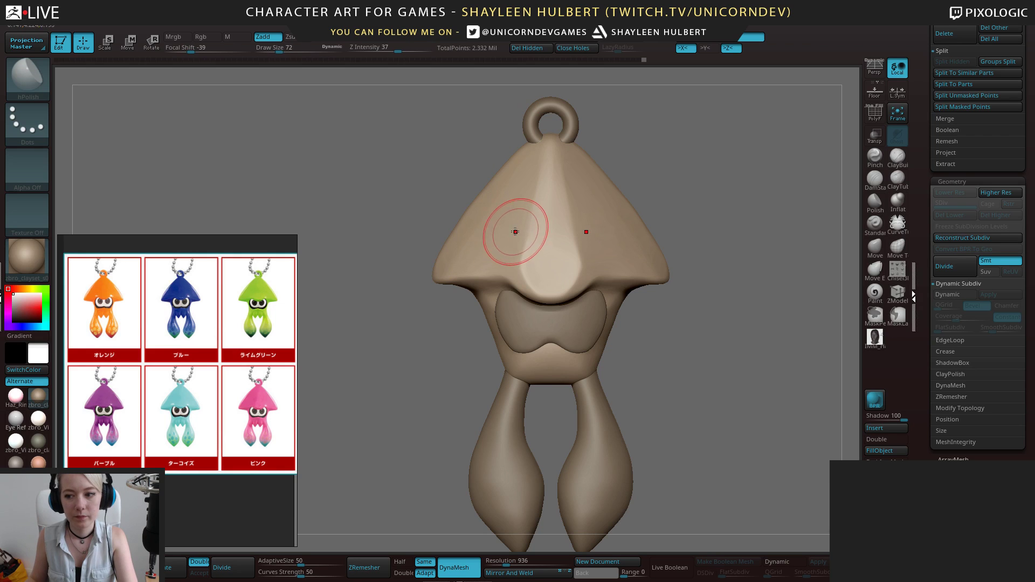
Polish the hood's front planes and its narrow side edge with the hPolish brush at draw sizes 72 and 80
{"action": "left_click_drag", "start_coordinate": [381, 219], "coordinate": [491, 232]}
{"action": "right_click_drag", "start_coordinate": [474, 216], "coordinate": [478, 245], "text": "alt"}
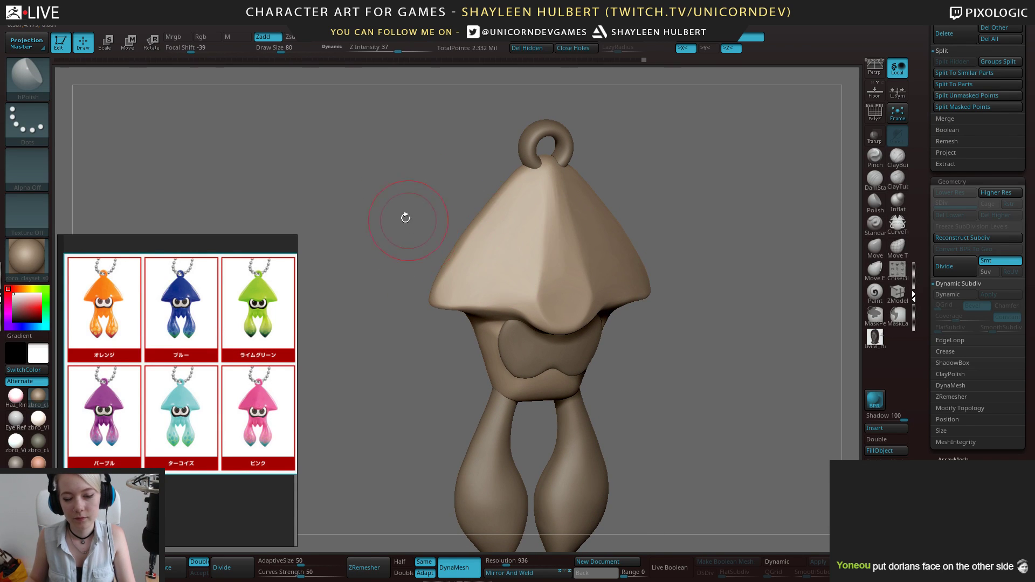
{"action": "right_click_drag", "start_coordinate": [412, 224], "coordinate": [457, 203], "text": "ctrl"}
{"action": "mouse_move", "coordinate": [641, 216]}
{"action": "left_mouse_down", "text": "shift"}
{"action": "mouse_move", "coordinate": [684, 204]}
{"action": "mouse_move", "coordinate": [678, 197]}
{"action": "mouse_move", "coordinate": [666, 221]}
{"action": "left_mouse_up", "text": "shift"}
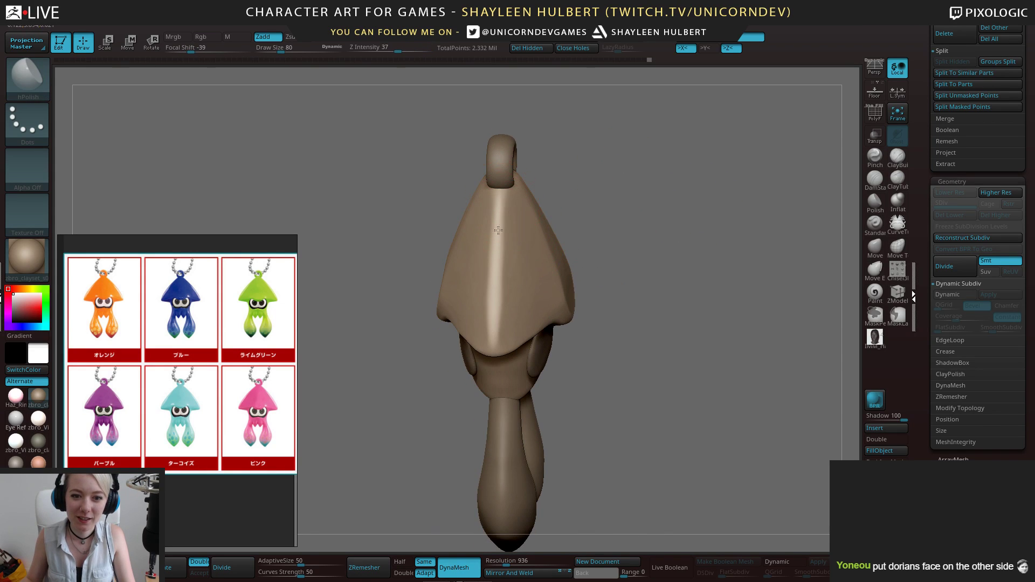
{"action": "left_click_drag", "start_coordinate": [486, 253], "coordinate": [491, 216]}
Sharpen the ridges along the hood's side and front with the Pinch brush at draw size 92
{"action": "left_click_drag", "start_coordinate": [603, 229], "coordinate": [808, 237]}
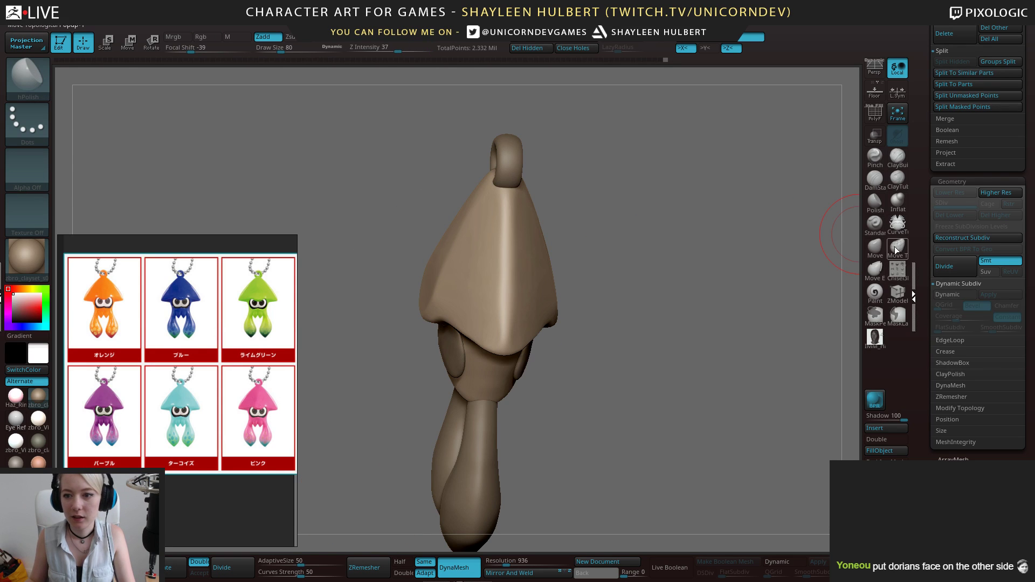
{"action": "left_click", "coordinate": [875, 166]}
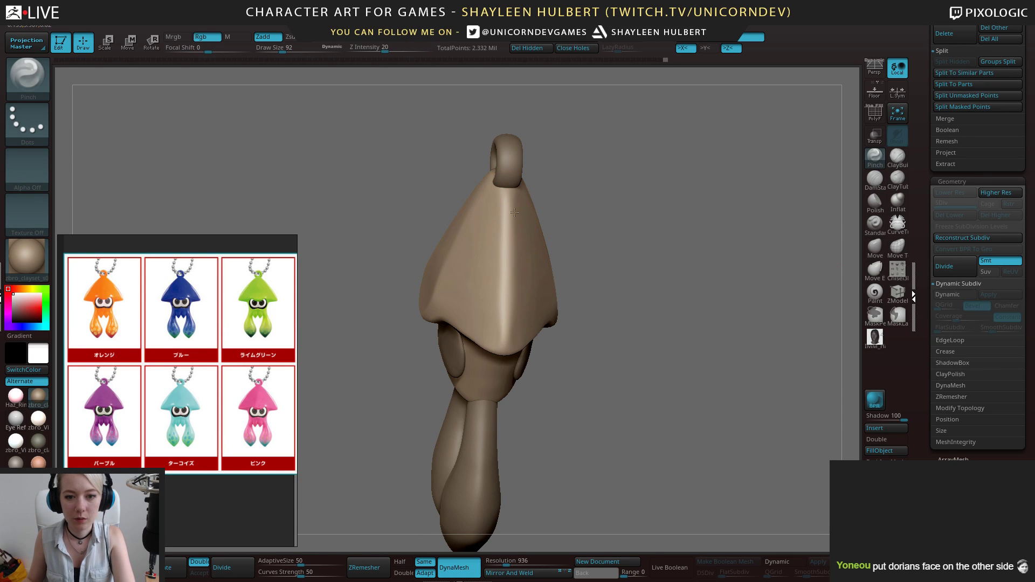
{"action": "left_click_drag", "start_coordinate": [595, 238], "coordinate": [536, 270]}
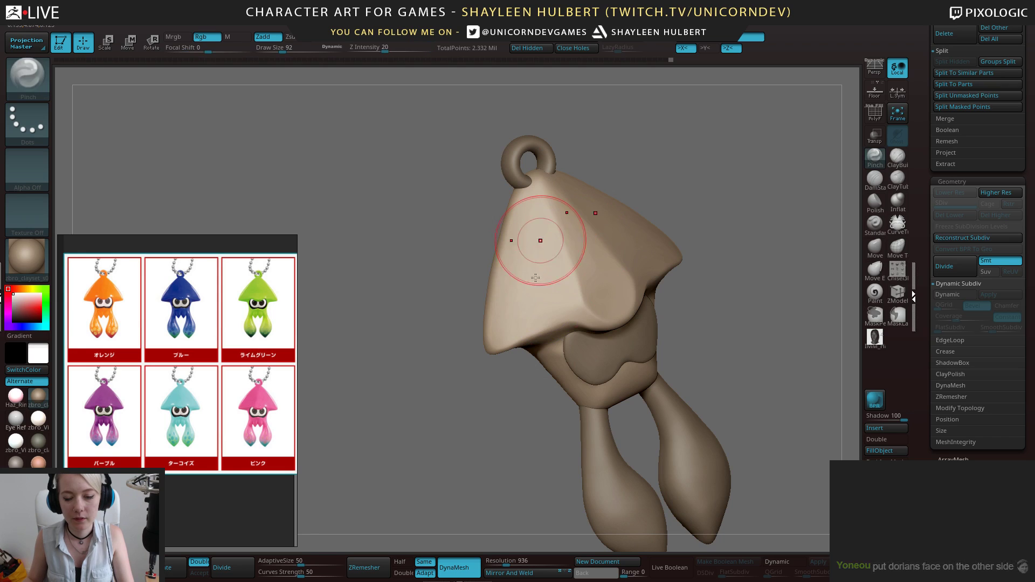
{"action": "mouse_move", "coordinate": [437, 295]}
{"action": "left_mouse_down", "text": "shift"}
{"action": "mouse_move", "coordinate": [640, 122]}
{"action": "mouse_move", "coordinate": [531, 196]}
{"action": "mouse_move", "coordinate": [626, 123]}
{"action": "mouse_move", "coordinate": [836, 225]}
{"action": "left_mouse_up", "text": "shift"}
Adjust the hood's upper slope and outer corner silhouette with the Move brush, raising the draw size to 112
{"action": "left_click", "coordinate": [878, 248]}
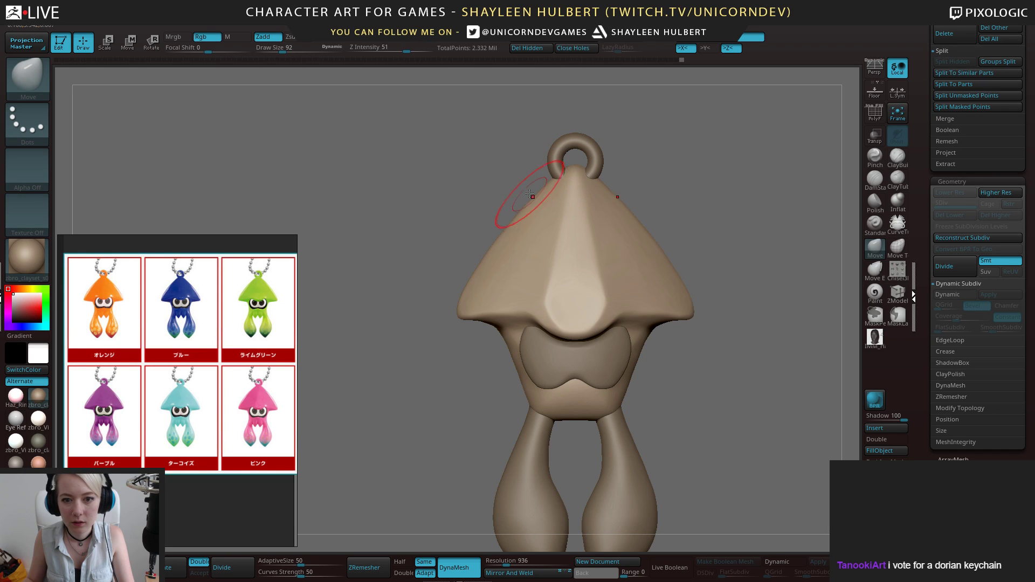
{"action": "left_click_drag", "start_coordinate": [529, 194], "coordinate": [527, 195]}
{"action": "key", "text": "bracketright"}
{"action": "key", "text": "bracketright"}
{"action": "left_click_drag", "start_coordinate": [471, 279], "coordinate": [468, 276]}
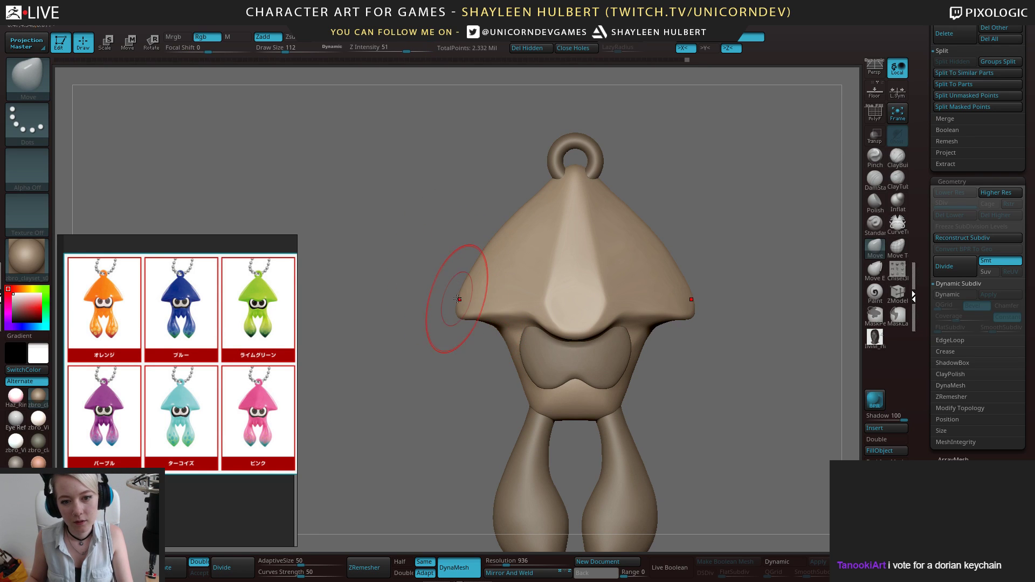
Refine the hood's lower outer corner with the Move brush at draw size 96
{"action": "key", "text": "bracketleft"}
{"action": "left_click_drag", "start_coordinate": [456, 305], "coordinate": [440, 247]}
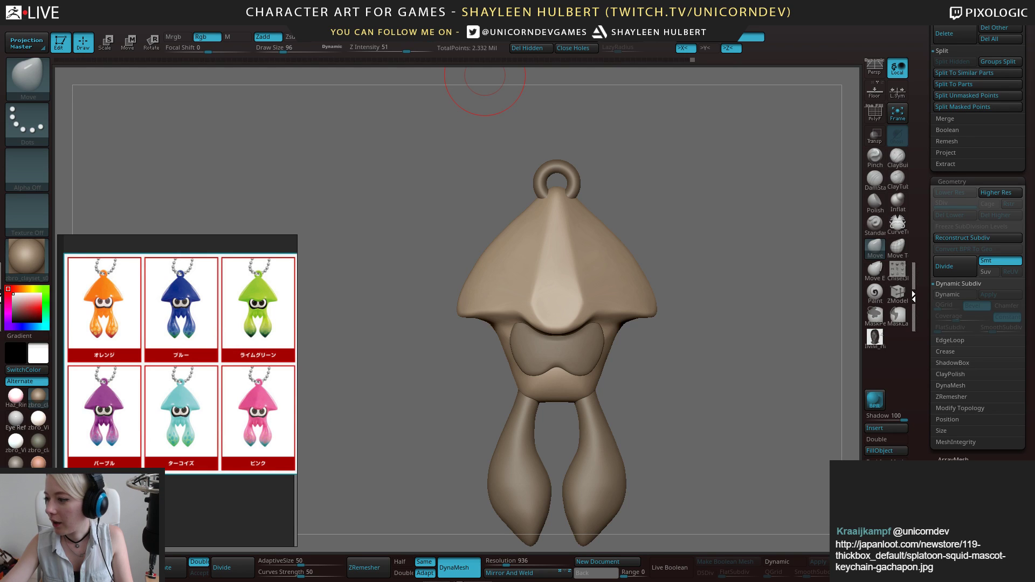
{"action": "mouse_move", "coordinate": [354, 186]}
{"action": "left_mouse_down"}
{"action": "mouse_move", "coordinate": [529, 270]}
{"action": "mouse_move", "coordinate": [647, 272]}
{"action": "left_mouse_up"}
{"action": "left_click_drag", "start_coordinate": [721, 266], "coordinate": [782, 303], "text": "shift"}
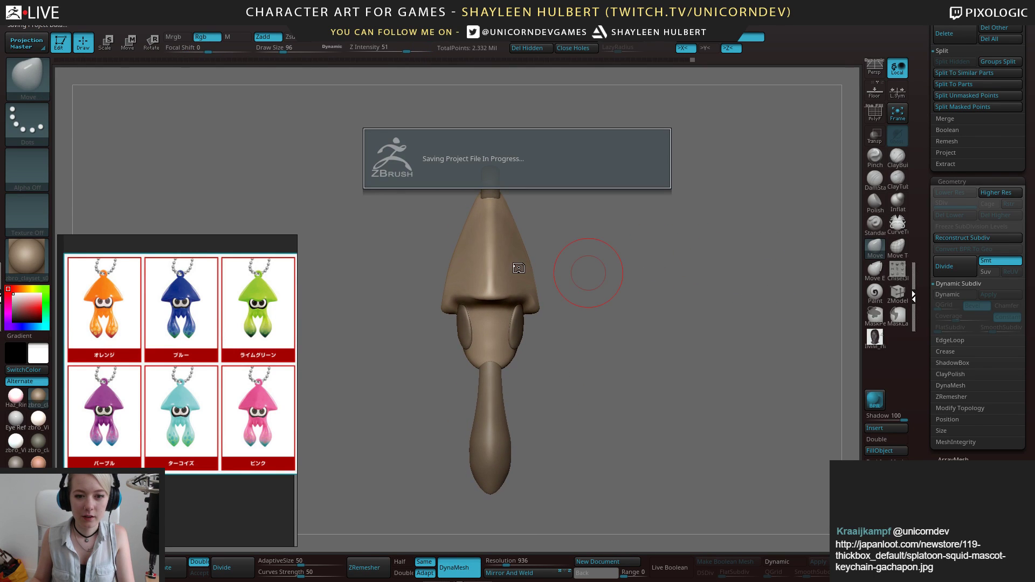
Turn off Z symmetry and flatten the back half of the head along its centre plane with a horizontal transpose line in side view
{"action": "mouse_move", "coordinate": [597, 279]}
{"action": "left_mouse_down", "text": "alt"}
{"action": "mouse_move", "coordinate": [609, 263]}
{"action": "mouse_move", "coordinate": [595, 248]}
{"action": "mouse_move", "coordinate": [619, 220]}
{"action": "mouse_move", "coordinate": [625, 249]}
{"action": "left_mouse_up", "text": "alt"}
{"action": "key", "text": "w"}
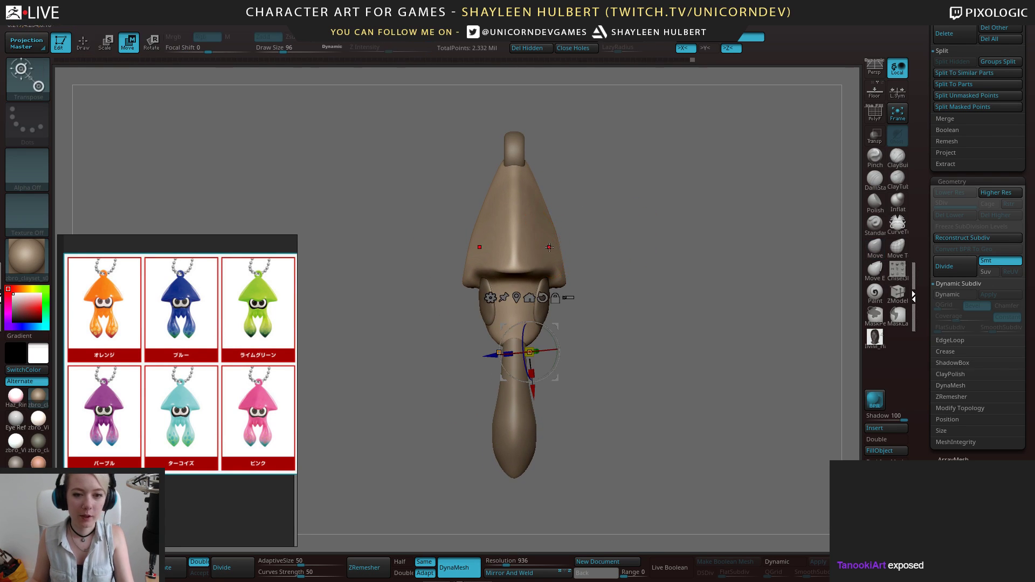
{"action": "key", "text": "y"}
{"action": "left_click_drag", "start_coordinate": [518, 238], "coordinate": [392, 237]}
{"action": "left_click_drag", "start_coordinate": [625, 303], "coordinate": [708, 289]}
{"action": "left_click", "coordinate": [731, 48]}
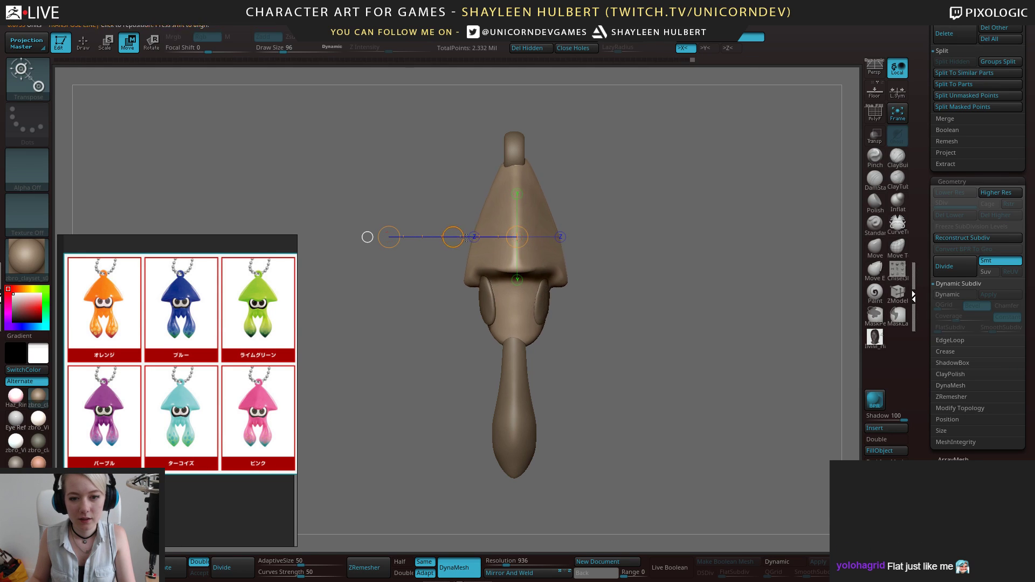
{"action": "left_click", "coordinate": [513, 237], "text": "ctrl+shift"}
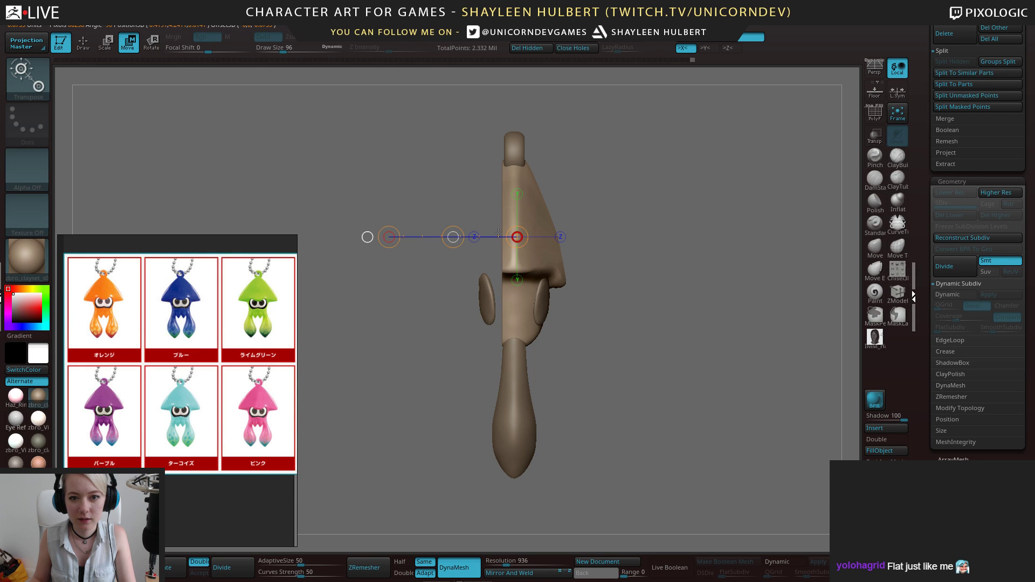
{"action": "left_click_drag", "start_coordinate": [671, 254], "coordinate": [664, 277]}
{"action": "left_click_drag", "start_coordinate": [518, 236], "coordinate": [457, 235]}
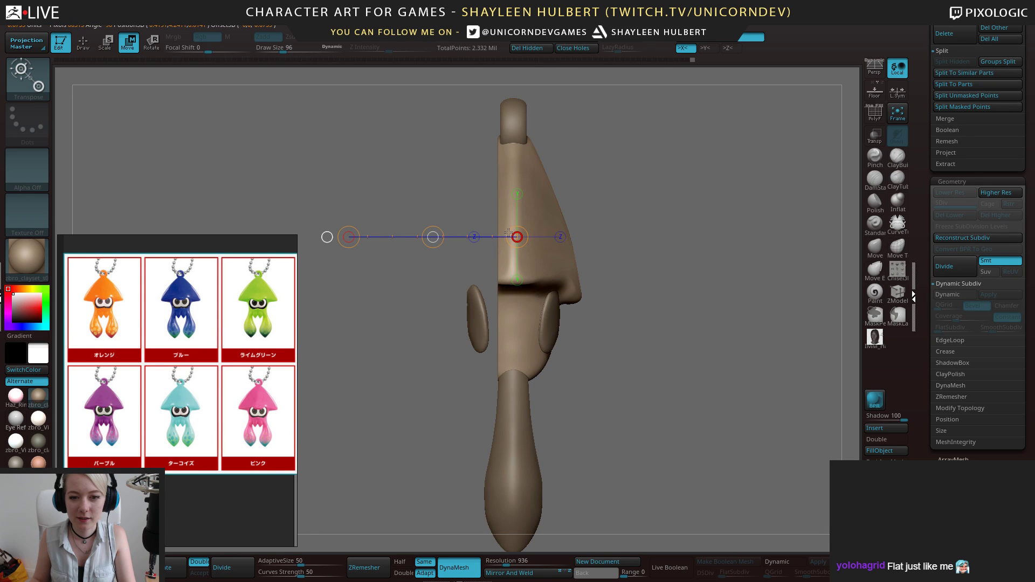
{"action": "mouse_move", "coordinate": [776, 237]}
{"action": "left_mouse_down"}
{"action": "mouse_move", "coordinate": [732, 245]}
{"action": "mouse_move", "coordinate": [721, 213]}
{"action": "mouse_move", "coordinate": [667, 212]}
{"action": "mouse_move", "coordinate": [581, 368]}
{"action": "mouse_move", "coordinate": [638, 329]}
{"action": "mouse_move", "coordinate": [605, 327]}
{"action": "mouse_move", "coordinate": [426, 380]}
{"action": "left_mouse_up"}
{"action": "key", "text": "q"}
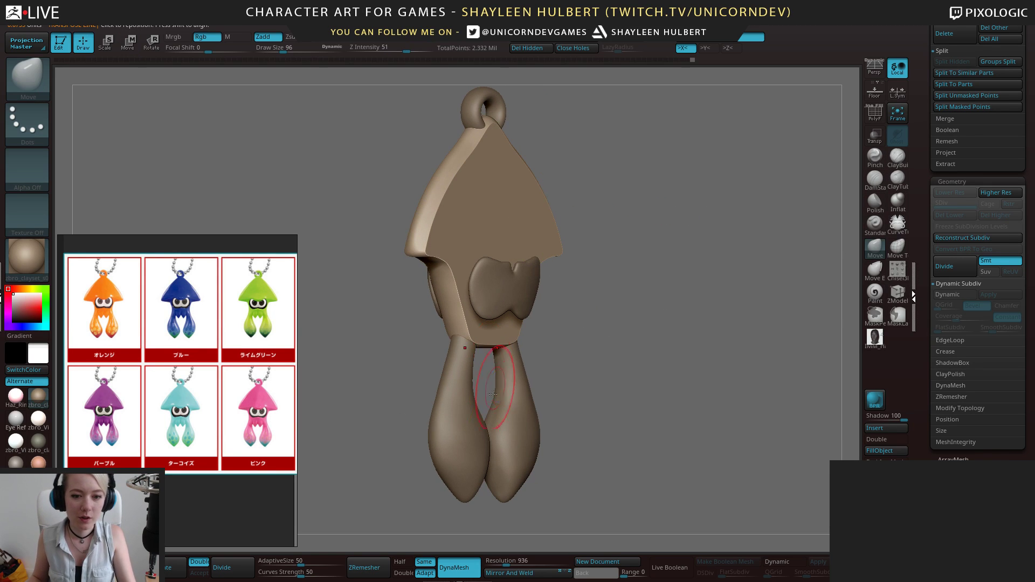
Isolate the rear eye-mask piece as its own polygroup and delete it from the eye-mask subtool
{"action": "left_click", "coordinate": [457, 372], "text": "alt"}
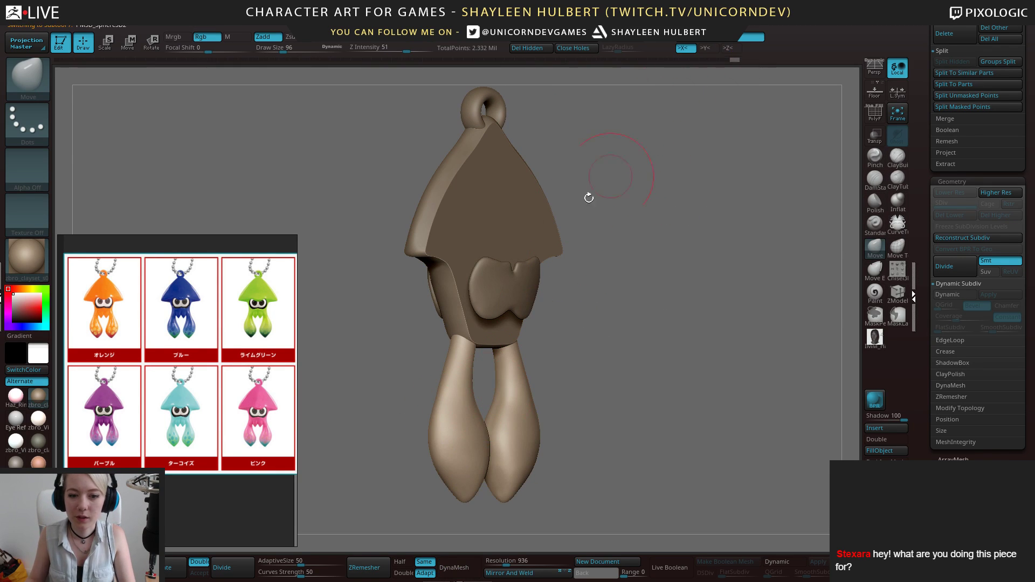
{"action": "left_click_drag", "start_coordinate": [411, 388], "coordinate": [522, 327]}
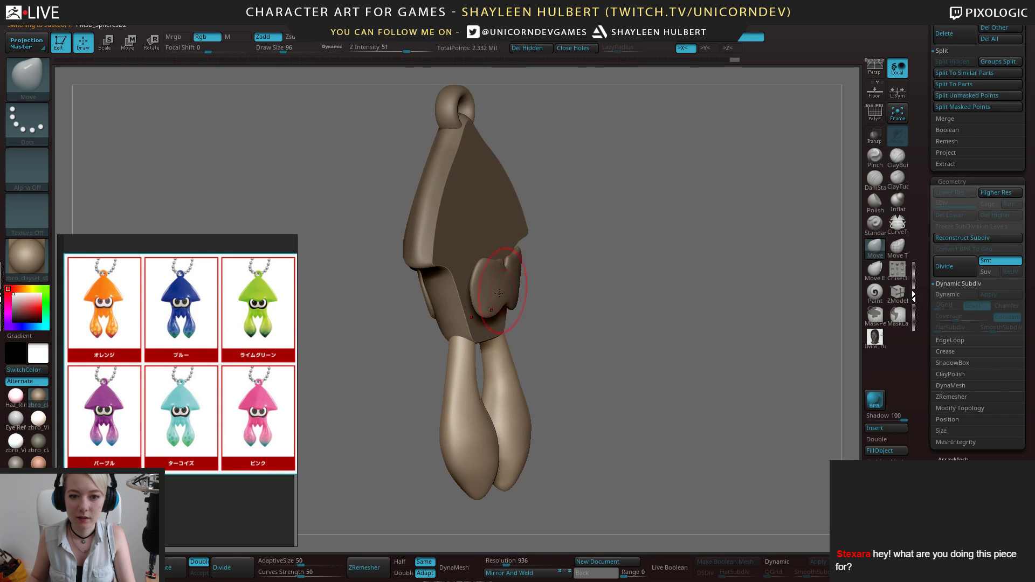
{"action": "left_click_drag", "start_coordinate": [558, 280], "coordinate": [573, 343]}
{"action": "left_click", "coordinate": [510, 285], "text": "alt"}
{"action": "mouse_move", "coordinate": [600, 376]}
{"action": "left_mouse_down", "text": "ctrl"}
{"action": "mouse_move", "coordinate": [509, 319]}
{"action": "mouse_move", "coordinate": [468, 222]}
{"action": "mouse_move", "coordinate": [501, 219]}
{"action": "left_mouse_up", "text": "ctrl"}
{"action": "mouse_move", "coordinate": [598, 197]}
{"action": "left_mouse_down", "text": "ctrl"}
{"action": "mouse_move", "coordinate": [570, 382]}
{"action": "mouse_move", "coordinate": [596, 367]}
{"action": "left_mouse_up", "text": "ctrl"}
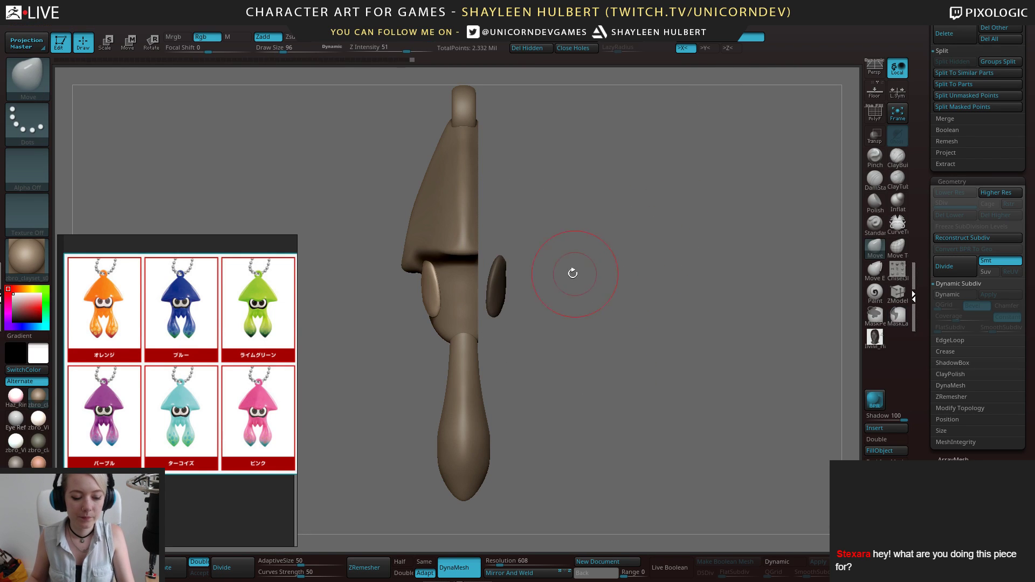
{"action": "key", "text": "ctrl+w"}
{"action": "left_click", "coordinate": [498, 294], "text": "ctrl+shift"}
{"action": "left_click", "coordinate": [498, 294], "text": "ctrl+shift"}
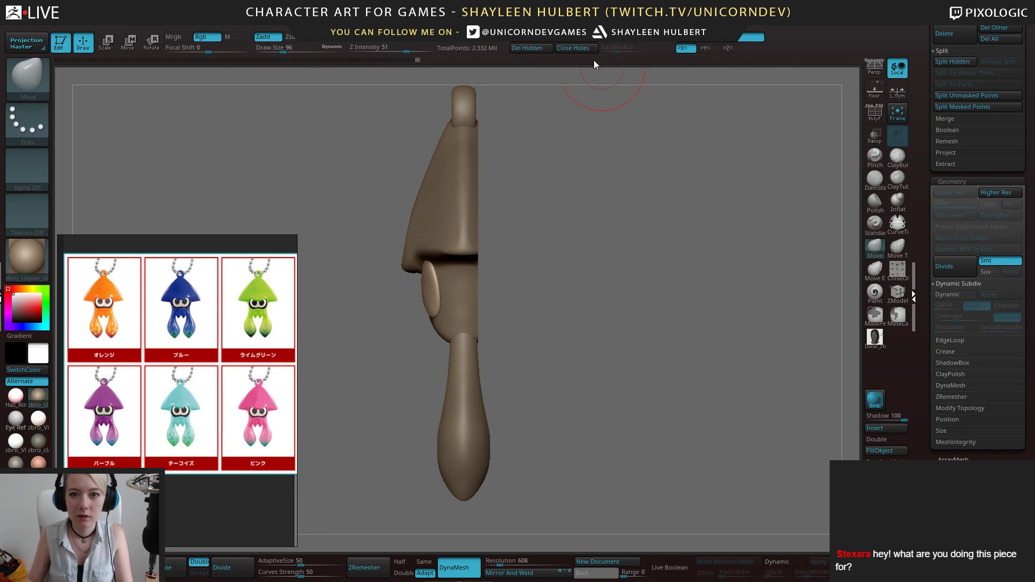
{"action": "left_click", "coordinate": [534, 48]}
Select the head subtool and soften the edges around its flat back with the Smooth brush at draw size 96
{"action": "mouse_move", "coordinate": [619, 249]}
{"action": "left_mouse_down", "text": "shift"}
{"action": "mouse_move", "coordinate": [486, 189]}
{"action": "mouse_move", "coordinate": [474, 157]}
{"action": "left_mouse_up", "text": "shift"}
{"action": "left_click", "coordinate": [469, 180], "text": "alt"}
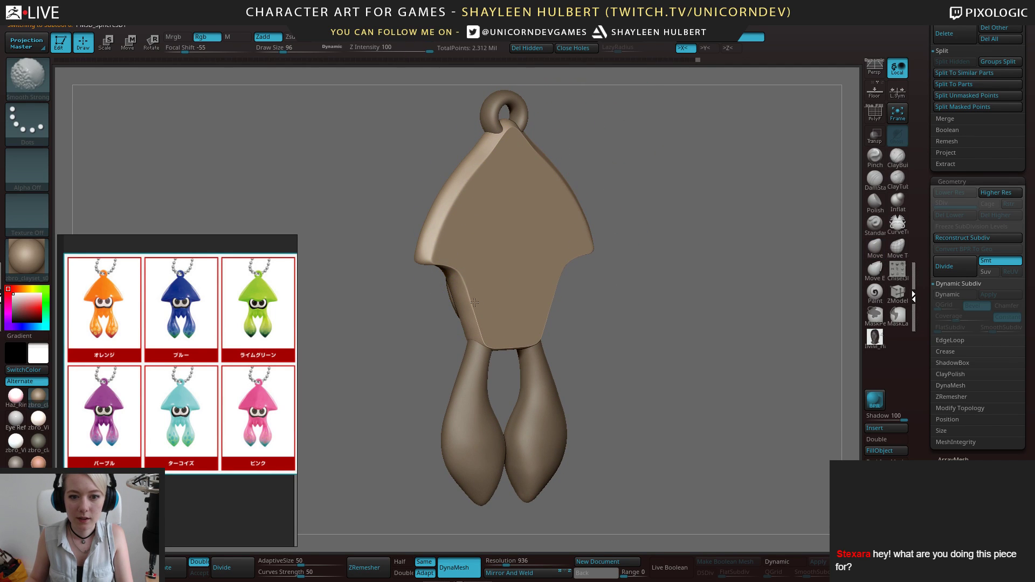
{"action": "mouse_move", "coordinate": [636, 186]}
{"action": "left_mouse_down"}
{"action": "mouse_move", "coordinate": [652, 182]}
{"action": "mouse_move", "coordinate": [594, 188]}
{"action": "left_mouse_up"}
{"action": "left_click_drag", "start_coordinate": [472, 204], "coordinate": [485, 273], "text": "shift"}
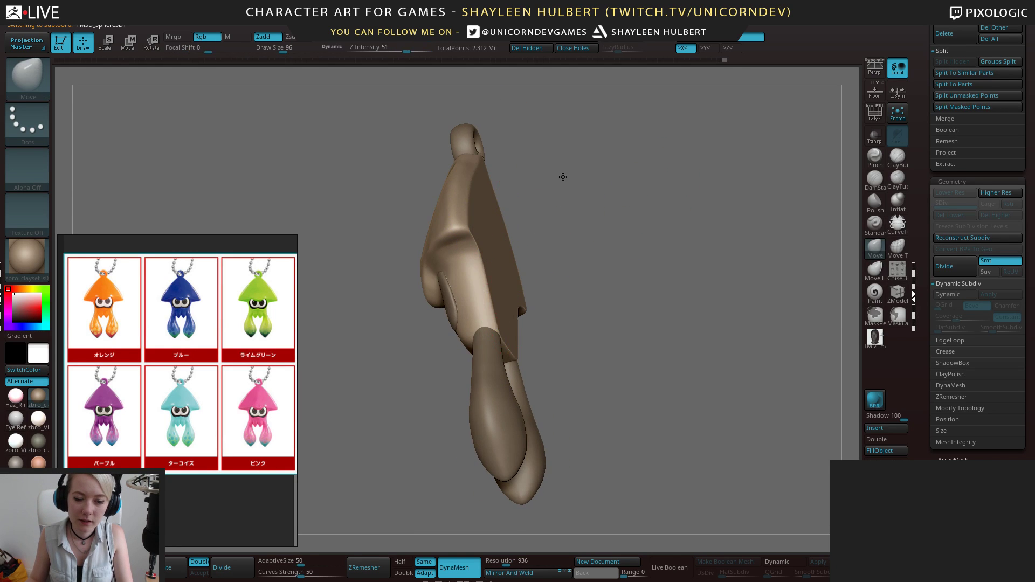
{"action": "left_click_drag", "start_coordinate": [570, 157], "coordinate": [628, 156]}
{"action": "left_click_drag", "start_coordinate": [508, 143], "coordinate": [503, 310], "text": "shift"}
{"action": "left_click_drag", "start_coordinate": [587, 302], "coordinate": [682, 305], "text": "shift"}
{"action": "left_click_drag", "start_coordinate": [620, 322], "coordinate": [704, 336]}
{"action": "left_click_drag", "start_coordinate": [709, 337], "coordinate": [677, 310]}
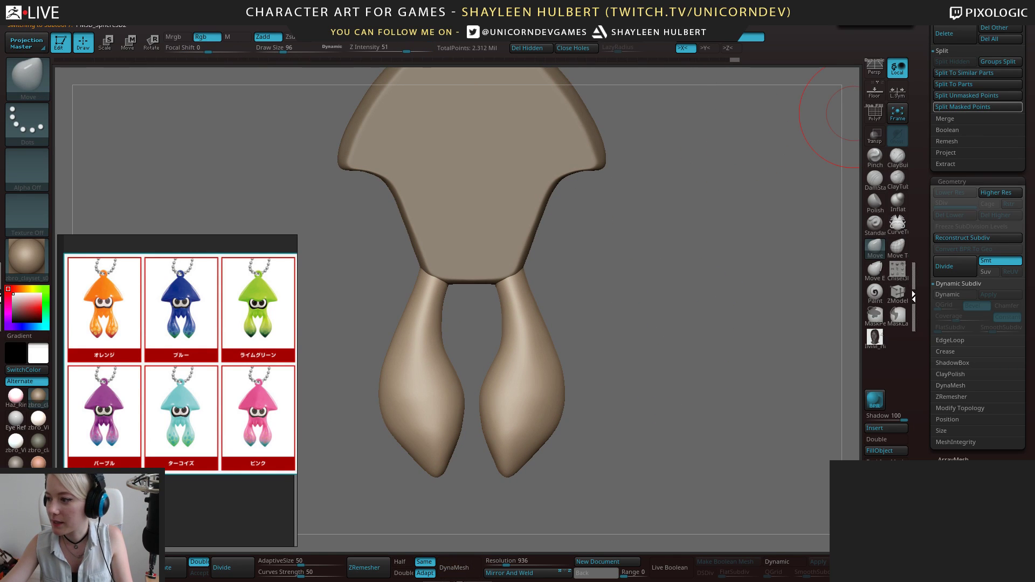
Add the photo of the purple squid keychain to the reference board and place it below the product images
{"action": "key", "text": "Right"}
{"action": "scroll", "coordinate": [185, 373], "scroll_direction": "down", "scroll_amount": 1}
{"action": "left_click_drag", "start_coordinate": [184, 374], "coordinate": [165, 412], "text": "ctrl+alt"}
{"action": "middle_click_drag", "start_coordinate": [205, 365], "coordinate": [198, 254]}
{"action": "left_click_drag", "start_coordinate": [165, 268], "coordinate": [195, 429]}
Hide the unrelated subtools above the squid charm, keeping the squid's own parts visible
{"action": "left_click_drag", "start_coordinate": [691, 300], "coordinate": [695, 243], "text": "alt"}
{"action": "left_click_drag", "start_coordinate": [695, 243], "coordinate": [629, 329]}
{"action": "left_click_drag", "start_coordinate": [932, 89], "coordinate": [939, 202]}
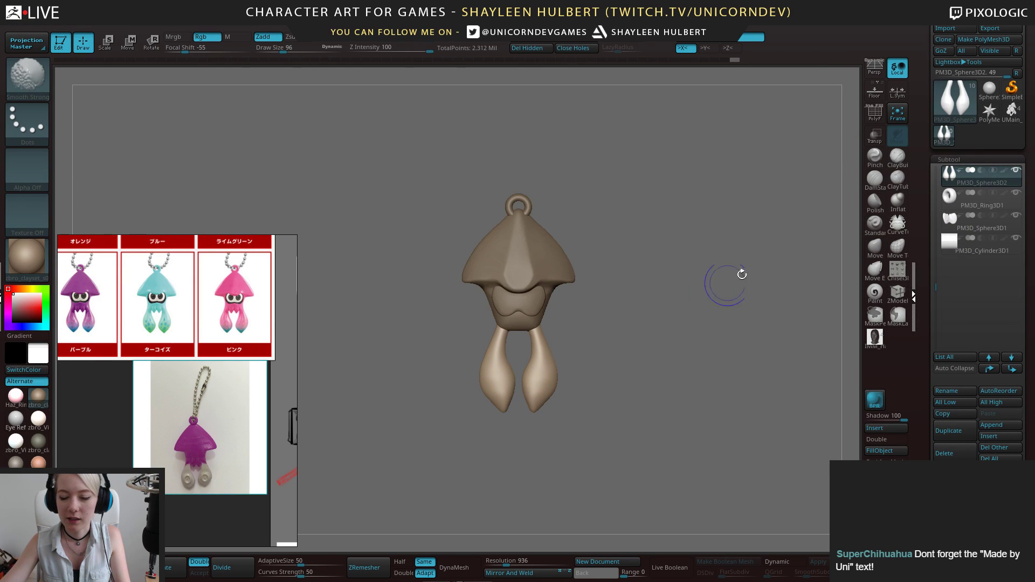
{"action": "left_click_drag", "start_coordinate": [661, 281], "coordinate": [575, 334], "text": "alt"}
{"action": "left_click_drag", "start_coordinate": [574, 334], "coordinate": [852, 262]}
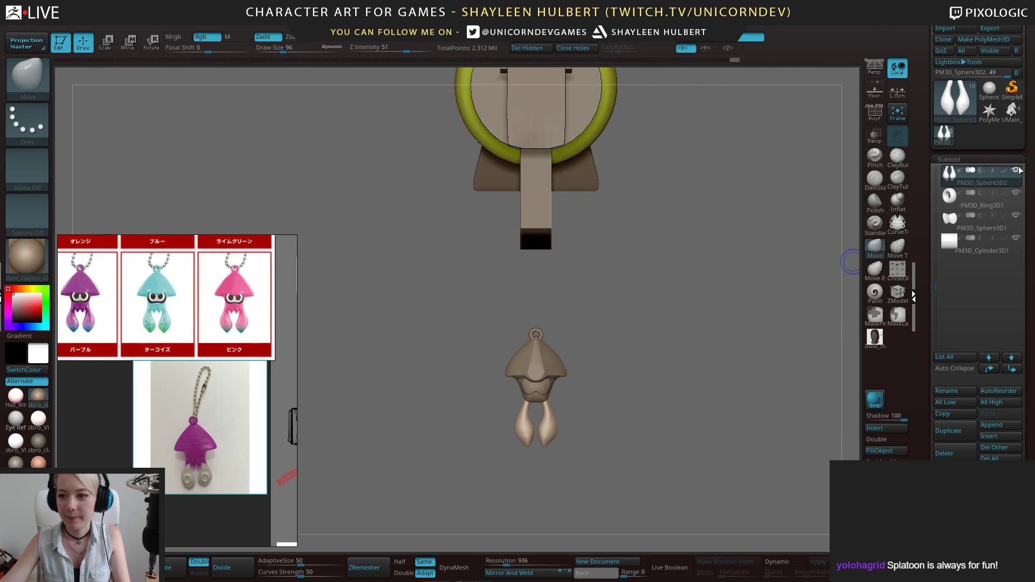
{"action": "mouse_move", "coordinate": [1016, 174]}
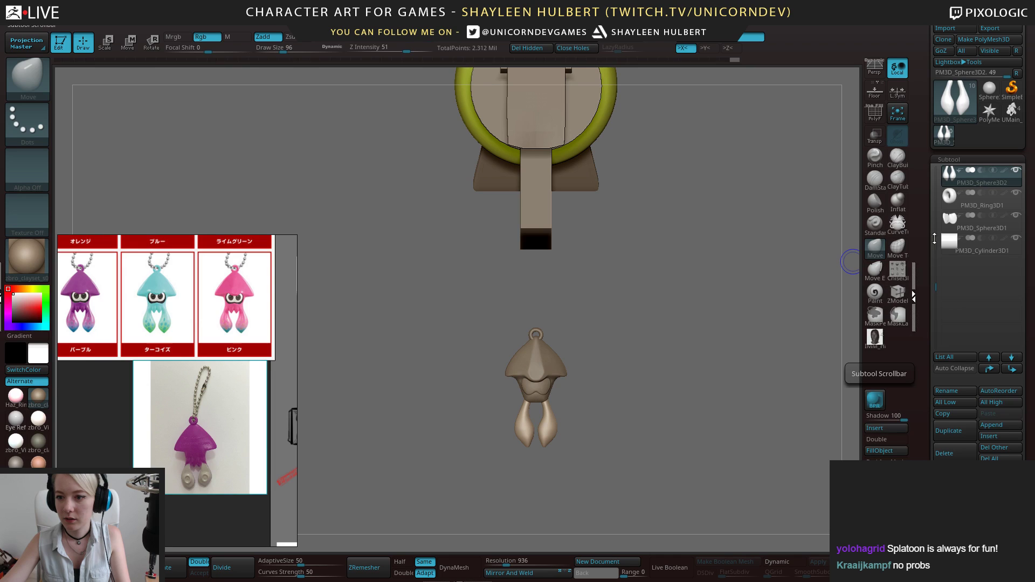
{"action": "left_click_drag", "start_coordinate": [935, 280], "coordinate": [932, 217]}
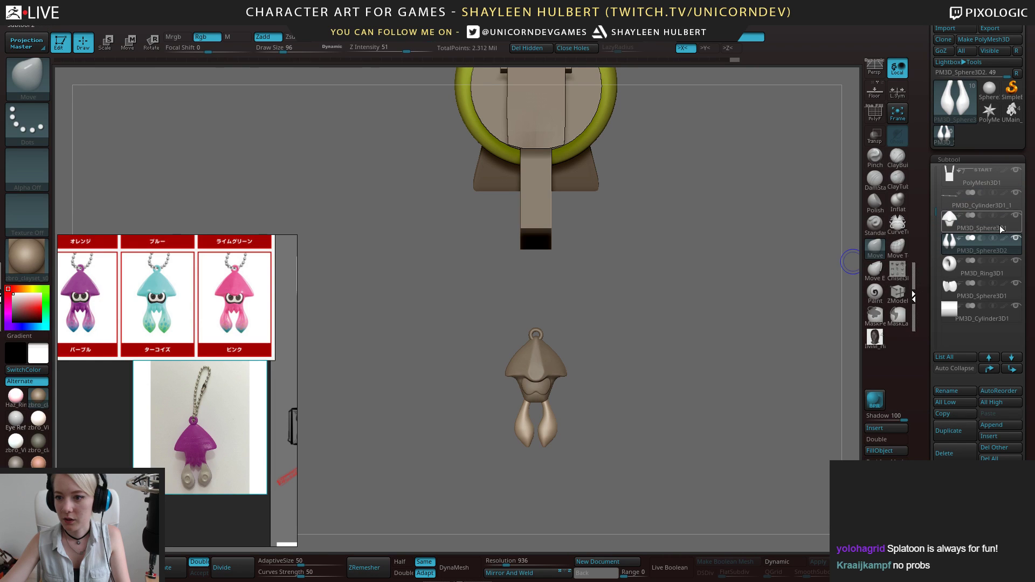
{"action": "left_click", "coordinate": [963, 225]}
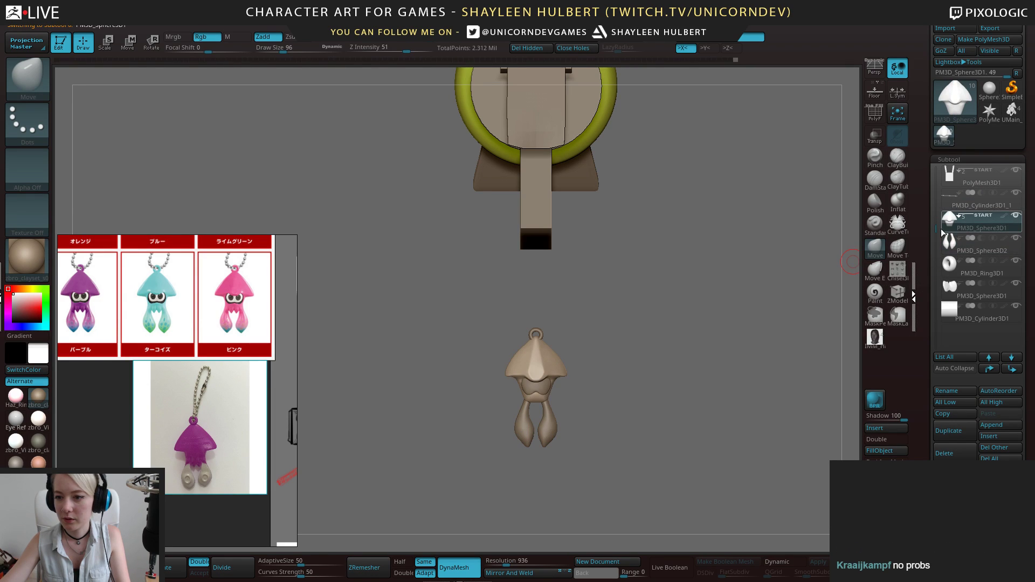
{"action": "left_click_drag", "start_coordinate": [929, 207], "coordinate": [935, 166]}
{"action": "mouse_move", "coordinate": [1019, 221]}
{"action": "left_click", "coordinate": [1017, 215]}
{"action": "left_click", "coordinate": [1016, 193]}
{"action": "left_click", "coordinate": [1015, 171]}
Delete the leftover PM3D_Cylinder3D1 subtool above the charm and reselect the head subtool
{"action": "left_click_drag", "start_coordinate": [729, 334], "coordinate": [724, 255], "text": "alt"}
{"action": "left_click_drag", "start_coordinate": [932, 178], "coordinate": [938, 219]}
{"action": "left_click", "coordinate": [972, 321]}
{"action": "left_click_drag", "start_coordinate": [687, 302], "coordinate": [686, 250], "text": "alt"}
{"action": "left_click_drag", "start_coordinate": [636, 213], "coordinate": [682, 289], "text": "alt"}
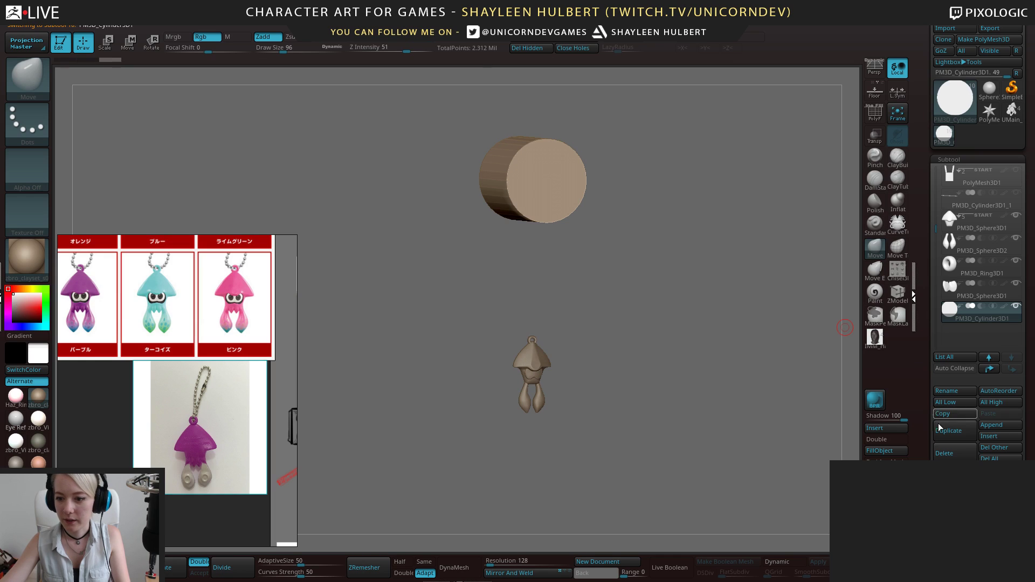
{"action": "left_click", "coordinate": [944, 453]}
{"action": "key", "text": "Return"}
{"action": "left_click_drag", "start_coordinate": [569, 293], "coordinate": [705, 398], "text": "alt"}
{"action": "left_click", "coordinate": [1003, 227]}
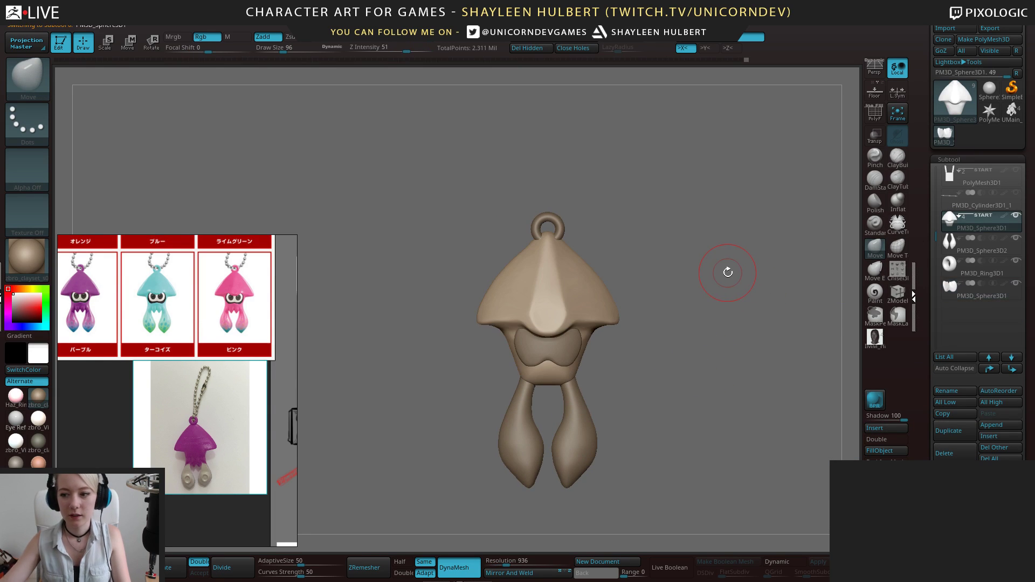
{"action": "left_click_drag", "start_coordinate": [458, 235], "coordinate": [628, 275]}
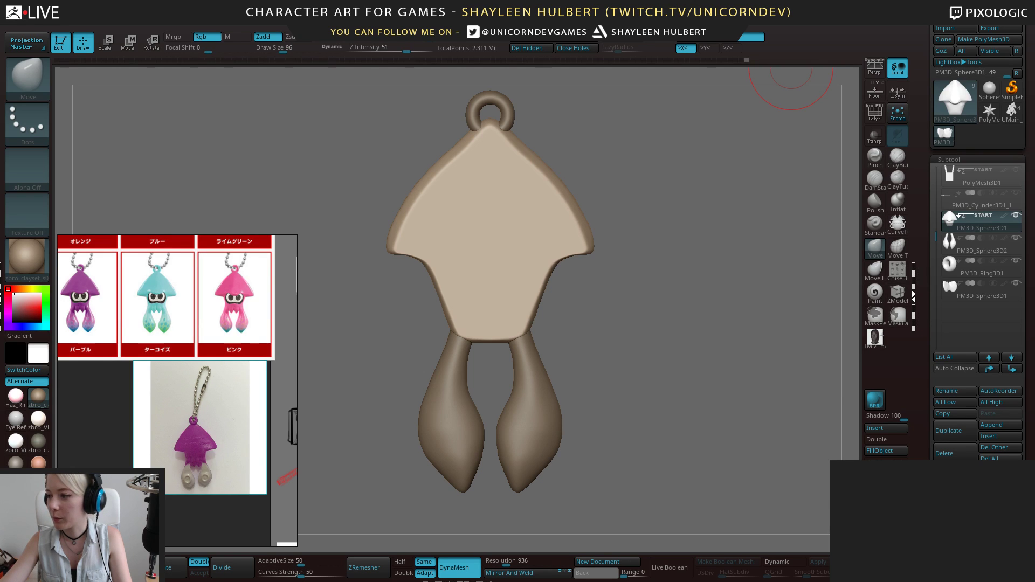
Enlarge the purple keychain photo on the reference board and move the board beside the charm's upper part
{"action": "mouse_move", "coordinate": [226, 392]}
{"action": "middle_mouse_down"}
{"action": "mouse_move", "coordinate": [244, 352]}
{"action": "mouse_move", "coordinate": [220, 410]}
{"action": "mouse_move", "coordinate": [210, 391]}
{"action": "middle_mouse_up"}
{"action": "scroll", "coordinate": [219, 400], "scroll_direction": "up", "scroll_amount": 2}
{"action": "right_click_drag", "start_coordinate": [220, 380], "coordinate": [227, 227]}
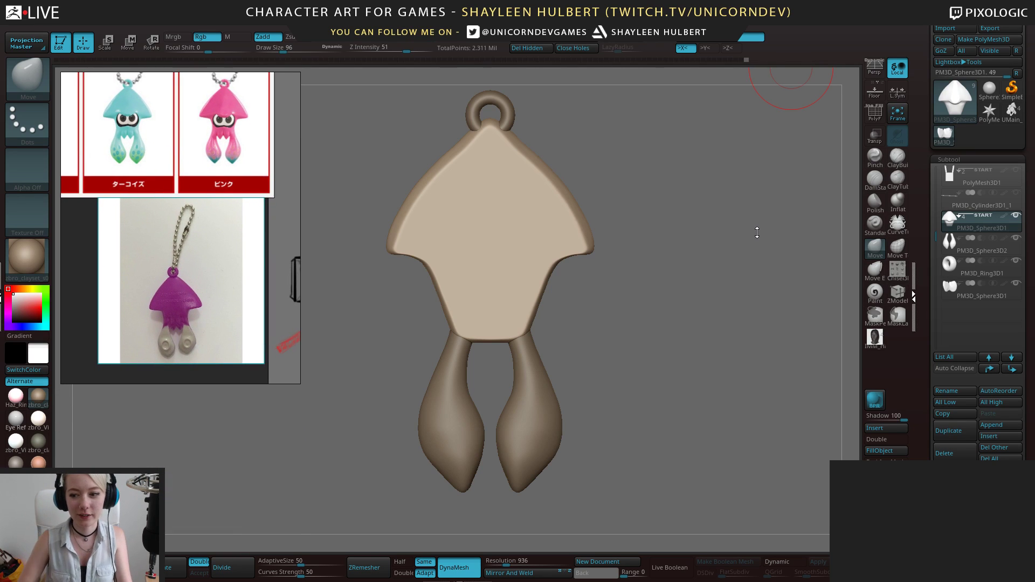
Select the tentacles subtool and shape the backs of both tentacles with ClayBuildup strokes at draw size 96
{"action": "left_click", "coordinate": [539, 398], "text": "alt"}
{"action": "left_click_drag", "start_coordinate": [613, 371], "coordinate": [657, 310], "text": "alt"}
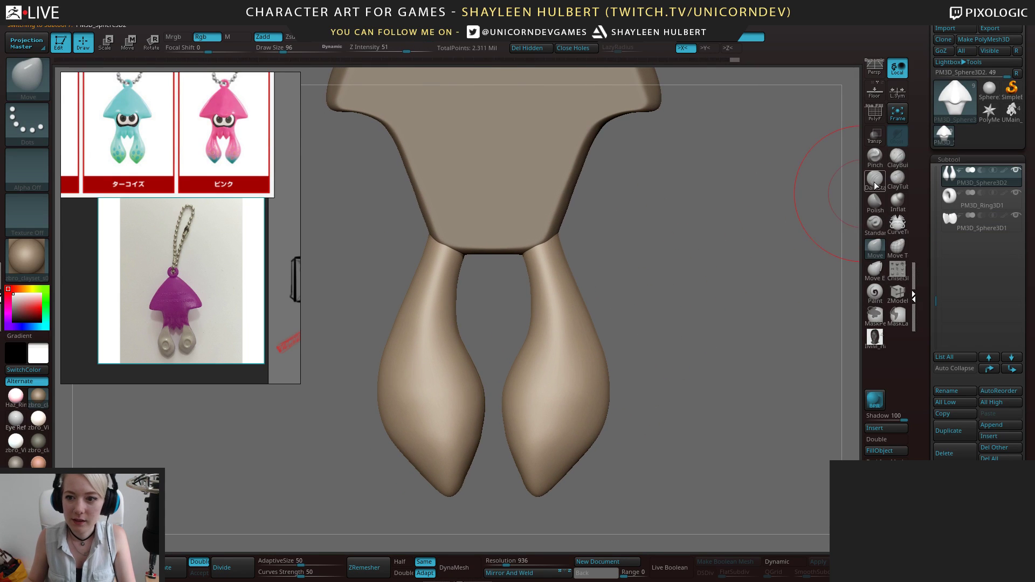
{"action": "left_click_drag", "start_coordinate": [727, 231], "coordinate": [721, 233]}
{"action": "left_click_drag", "start_coordinate": [639, 273], "coordinate": [647, 272]}
{"action": "mouse_move", "coordinate": [551, 270]}
{"action": "left_mouse_down", "text": "alt"}
{"action": "mouse_move", "coordinate": [543, 282]}
{"action": "mouse_move", "coordinate": [570, 324]}
{"action": "mouse_move", "coordinate": [562, 349]}
{"action": "left_mouse_up", "text": "alt"}
{"action": "key", "text": "ctrl+z"}
{"action": "left_click", "coordinate": [898, 157]}
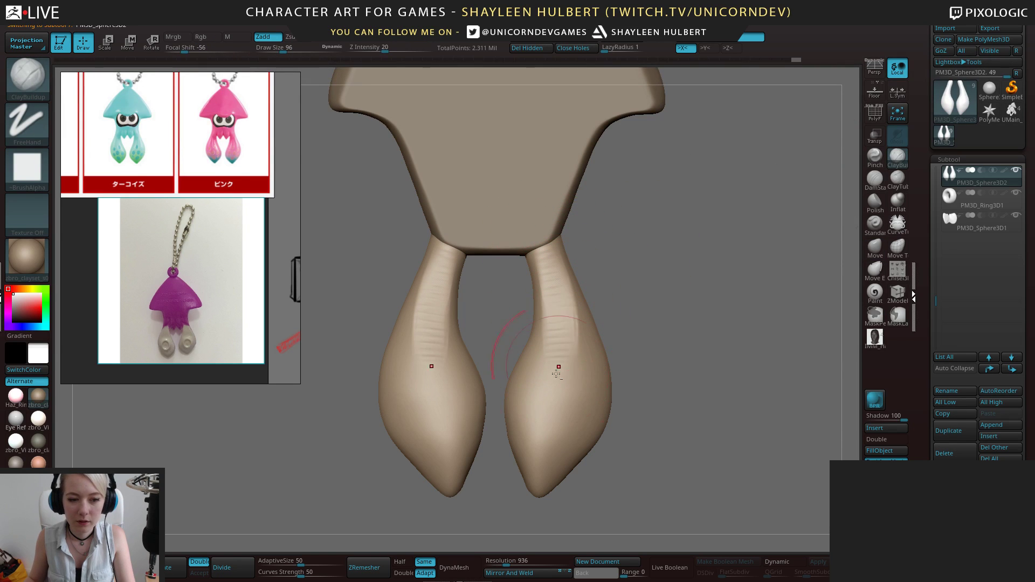
{"action": "left_click_drag", "start_coordinate": [662, 327], "coordinate": [660, 290], "text": "alt"}
{"action": "mouse_move", "coordinate": [554, 310]}
{"action": "left_mouse_down"}
{"action": "mouse_move", "coordinate": [550, 358]}
{"action": "mouse_move", "coordinate": [571, 410]}
{"action": "mouse_move", "coordinate": [561, 296]}
{"action": "mouse_move", "coordinate": [593, 367]}
{"action": "left_mouse_up"}
{"action": "mouse_move", "coordinate": [693, 317]}
{"action": "left_mouse_down"}
{"action": "mouse_move", "coordinate": [657, 324]}
{"action": "mouse_move", "coordinate": [686, 310]}
{"action": "left_mouse_up"}
{"action": "mouse_move", "coordinate": [566, 342]}
{"action": "left_mouse_down"}
{"action": "mouse_move", "coordinate": [575, 320]}
{"action": "mouse_move", "coordinate": [551, 392]}
{"action": "left_mouse_up"}
{"action": "left_click_drag", "start_coordinate": [693, 260], "coordinate": [666, 260]}
Flatten and smooth the backs of both tentacles with the hPolish brush at draw size 96
{"action": "key", "text": "b"}
{"action": "key", "text": "h"}
{"action": "key", "text": "p"}
{"action": "left_click_drag", "start_coordinate": [565, 321], "coordinate": [571, 293]}
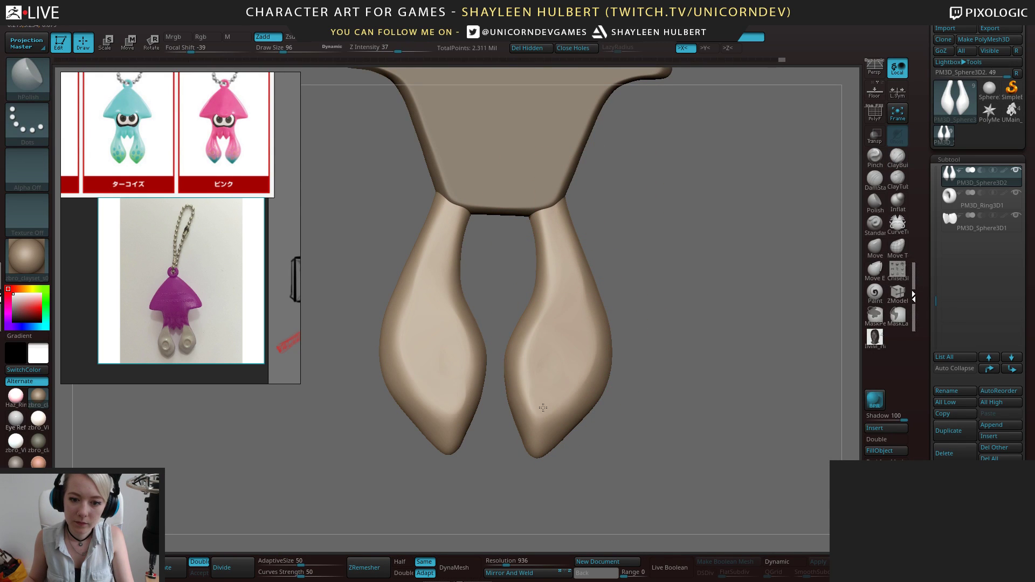
{"action": "left_click_drag", "start_coordinate": [528, 386], "coordinate": [529, 393]}
{"action": "mouse_move", "coordinate": [788, 299]}
{"action": "left_mouse_down"}
{"action": "mouse_move", "coordinate": [716, 296]}
{"action": "mouse_move", "coordinate": [747, 298]}
{"action": "left_mouse_up"}
{"action": "left_click_drag", "start_coordinate": [571, 358], "coordinate": [570, 382], "text": "shift"}
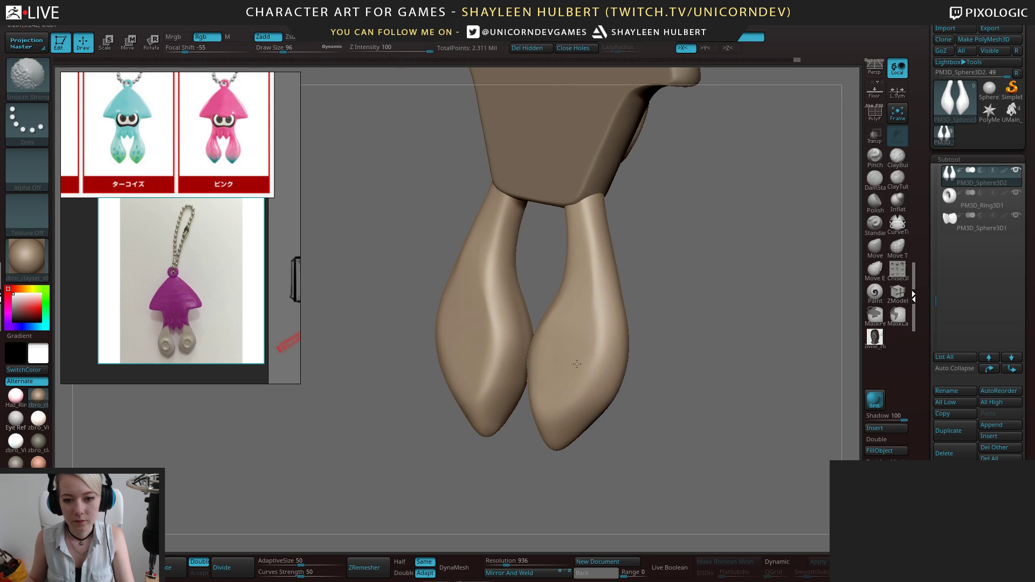
{"action": "left_click_drag", "start_coordinate": [661, 345], "coordinate": [706, 341]}
{"action": "mouse_move", "coordinate": [541, 416]}
{"action": "left_mouse_down"}
{"action": "mouse_move", "coordinate": [569, 400]}
{"action": "mouse_move", "coordinate": [554, 411]}
{"action": "left_mouse_up"}
{"action": "left_click_drag", "start_coordinate": [665, 333], "coordinate": [620, 336]}
{"action": "left_click_drag", "start_coordinate": [577, 372], "coordinate": [593, 264]}
Adjust the tentacles subtool against the head's flat back in side view with the transform gizmo
{"action": "left_click_drag", "start_coordinate": [697, 231], "coordinate": [704, 268]}
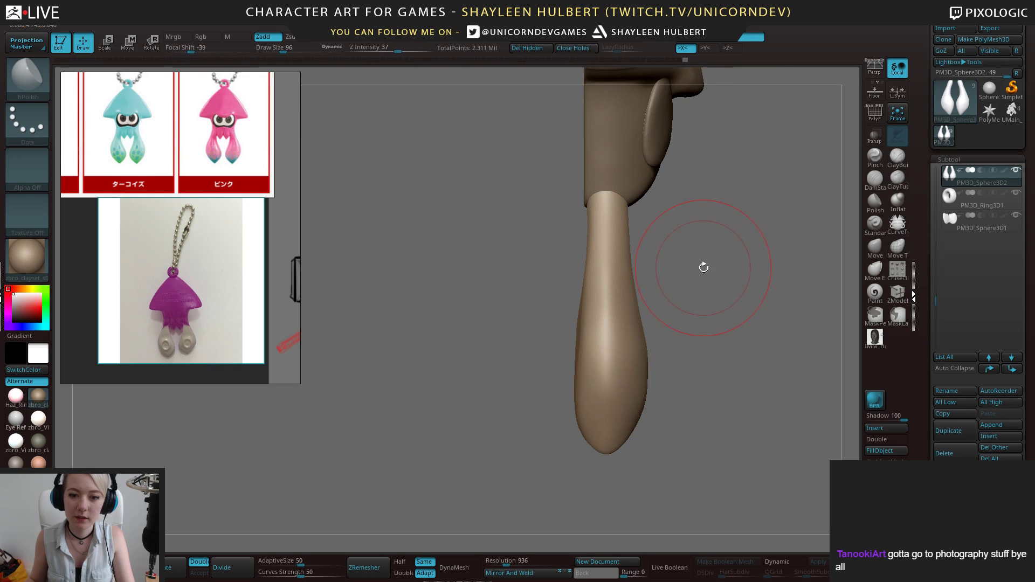
{"action": "key", "text": "w"}
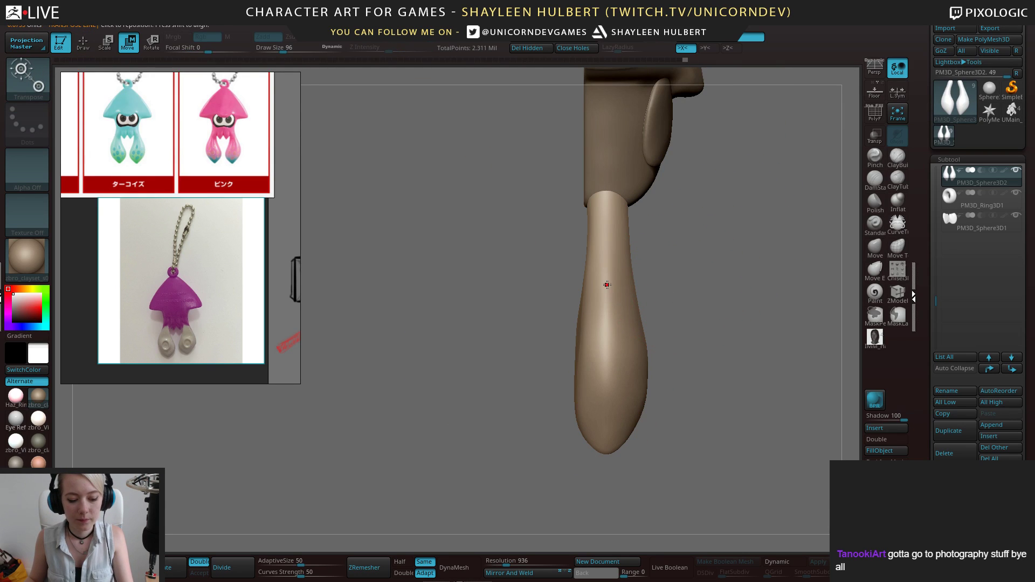
{"action": "left_click_drag", "start_coordinate": [715, 236], "coordinate": [613, 331], "text": "alt"}
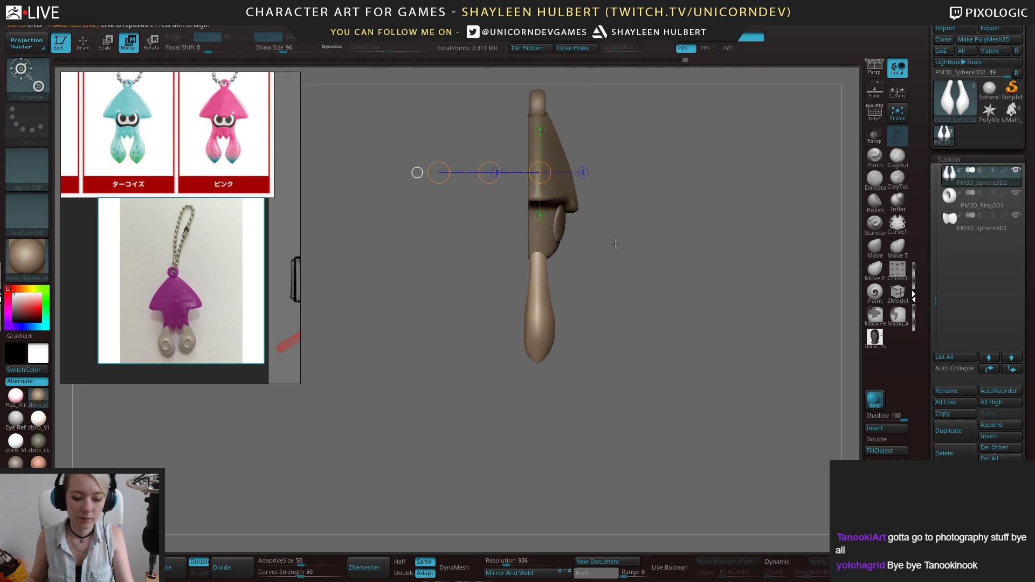
{"action": "key", "text": "e"}
{"action": "left_click_drag", "start_coordinate": [612, 247], "coordinate": [577, 343], "text": "alt"}
{"action": "key", "text": "y"}
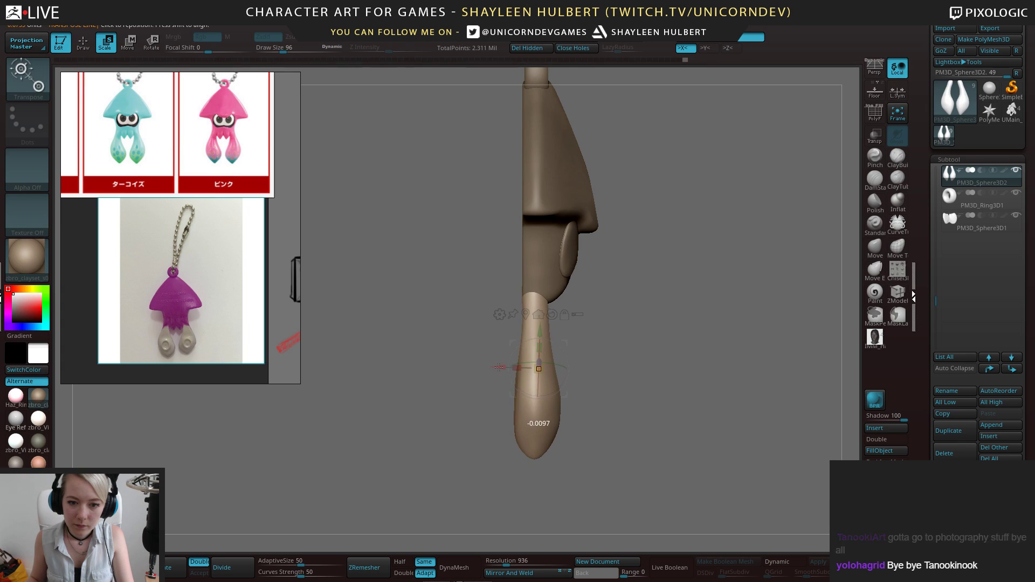
{"action": "mouse_move", "coordinate": [666, 294]}
{"action": "left_mouse_down", "text": "alt"}
{"action": "mouse_move", "coordinate": [668, 314]}
{"action": "mouse_move", "coordinate": [649, 317]}
{"action": "mouse_move", "coordinate": [708, 326]}
{"action": "mouse_move", "coordinate": [725, 308]}
{"action": "mouse_move", "coordinate": [680, 280]}
{"action": "mouse_move", "coordinate": [692, 249]}
{"action": "left_mouse_up", "text": "alt"}
Sculpt a circular sucker ring on the back of each tentacle with the ClayBuildup brush at draw size 32
{"action": "left_click", "coordinate": [898, 158]}
{"action": "key", "text": "["}
{"action": "key", "text": "["}
{"action": "key", "text": "["}
{"action": "key", "text": "["}
{"action": "key", "text": "["}
{"action": "key", "text": "["}
{"action": "key", "text": "["}
{"action": "key", "text": "["}
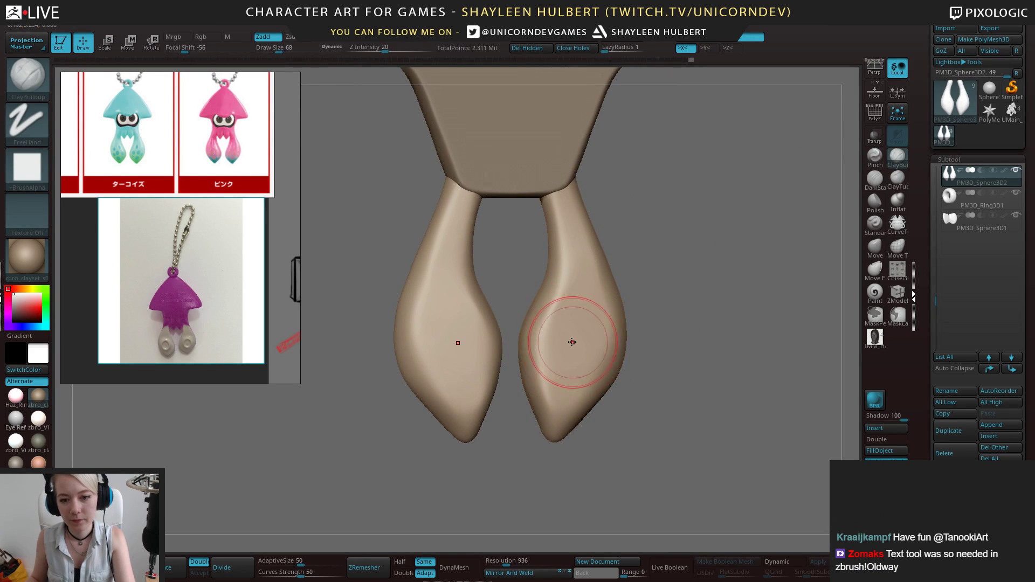
{"action": "right_click_drag", "start_coordinate": [573, 338], "coordinate": [575, 333]}
{"action": "mouse_move", "coordinate": [557, 365]}
{"action": "left_mouse_down"}
{"action": "mouse_move", "coordinate": [546, 341]}
{"action": "mouse_move", "coordinate": [570, 322]}
{"action": "mouse_move", "coordinate": [594, 350]}
{"action": "mouse_move", "coordinate": [553, 336]}
{"action": "left_mouse_up"}
{"action": "key", "text": "]"}
{"action": "right_click_drag", "start_coordinate": [576, 342], "coordinate": [628, 329]}
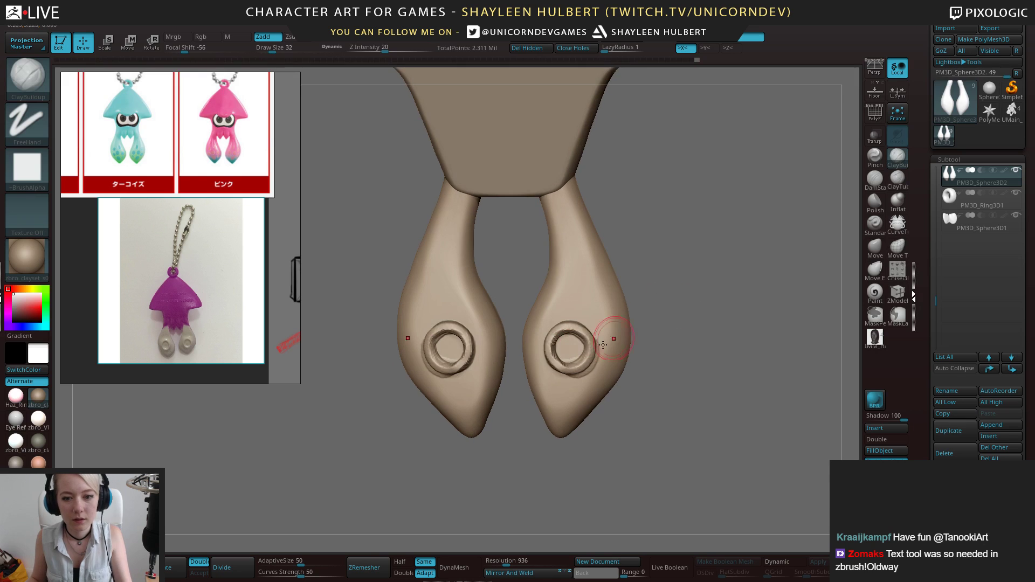
Smooth the sucker rings on the backs of both tentacles at draw size 32
{"action": "mouse_move", "coordinate": [564, 353]}
{"action": "left_mouse_down"}
{"action": "mouse_move", "coordinate": [573, 344]}
{"action": "mouse_move", "coordinate": [594, 358]}
{"action": "left_mouse_up"}
{"action": "right_click_drag", "start_coordinate": [594, 358], "coordinate": [599, 353]}
{"action": "left_click_drag", "start_coordinate": [593, 351], "coordinate": [587, 347], "text": "shift"}
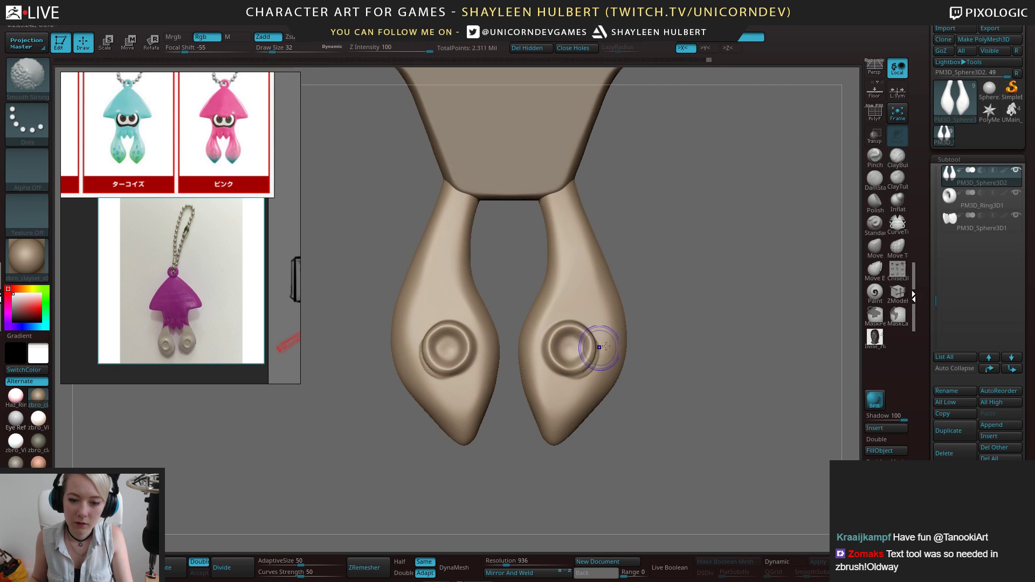
{"action": "right_click_drag", "start_coordinate": [587, 347], "coordinate": [595, 354]}
{"action": "mouse_move", "coordinate": [595, 353]}
{"action": "left_mouse_down", "text": "shift"}
{"action": "mouse_move", "coordinate": [585, 366]}
{"action": "mouse_move", "coordinate": [556, 348]}
{"action": "left_mouse_up", "text": "shift"}
Build up a wider outer ring around each sucker with the ClayBuildup brush at draw size 32 and smooth it
{"action": "right_click_drag", "start_coordinate": [646, 325], "coordinate": [715, 320]}
{"action": "left_click_drag", "start_coordinate": [572, 375], "coordinate": [554, 368]}
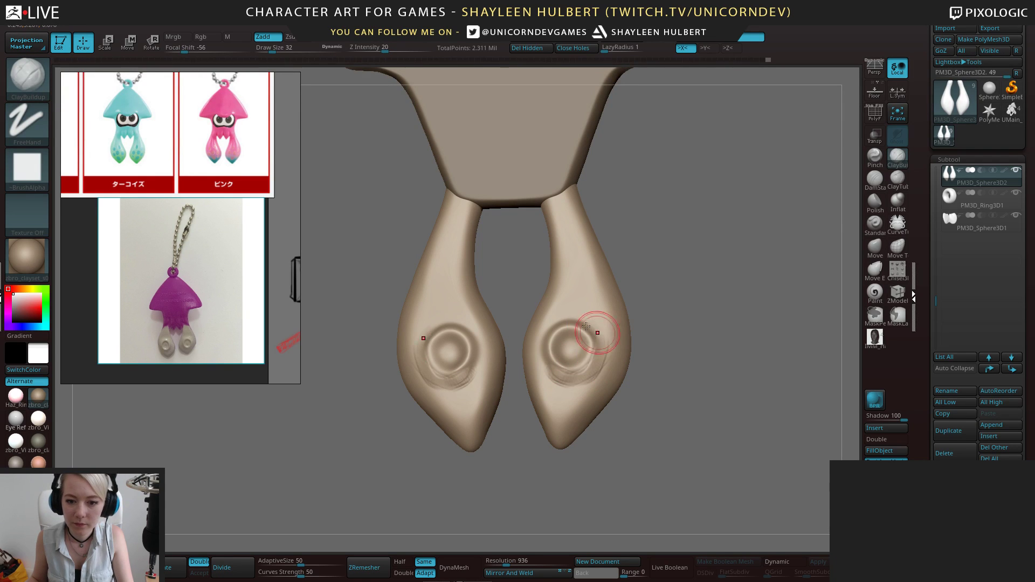
{"action": "right_click_drag", "start_coordinate": [597, 336], "coordinate": [602, 336]}
{"action": "left_click_drag", "start_coordinate": [553, 370], "coordinate": [603, 328]}
{"action": "left_click_drag", "start_coordinate": [640, 357], "coordinate": [587, 353]}
{"action": "mouse_move", "coordinate": [714, 351]}
{"action": "left_mouse_down", "text": "alt"}
{"action": "mouse_move", "coordinate": [721, 296]}
{"action": "mouse_move", "coordinate": [698, 298]}
{"action": "mouse_move", "coordinate": [693, 345]}
{"action": "left_mouse_up", "text": "alt"}
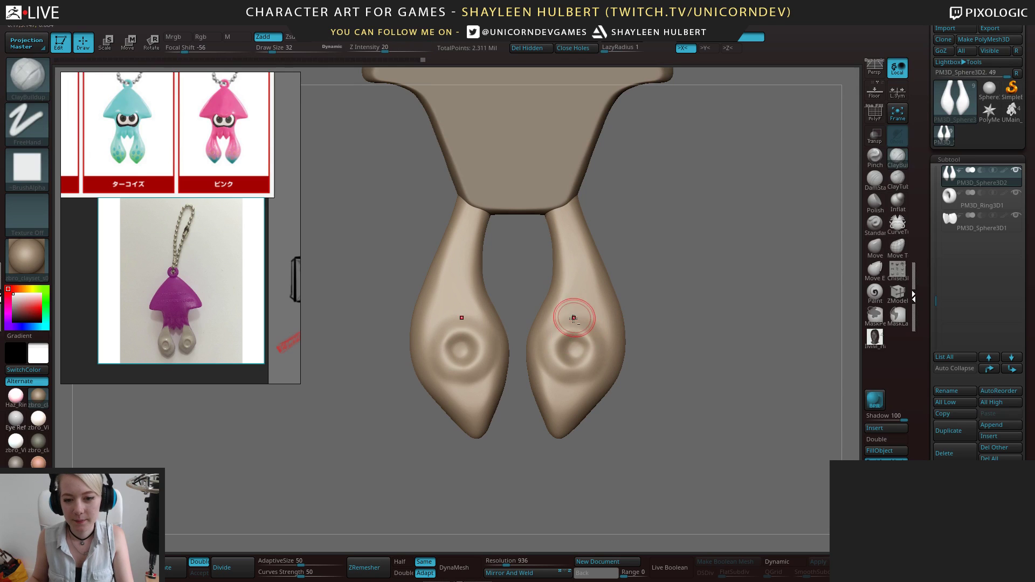
Fill in the surface above and beside each sucker with ClayBuildup strokes and blend it into the tentacle
{"action": "left_click_drag", "start_coordinate": [645, 296], "coordinate": [613, 227], "text": "alt"}
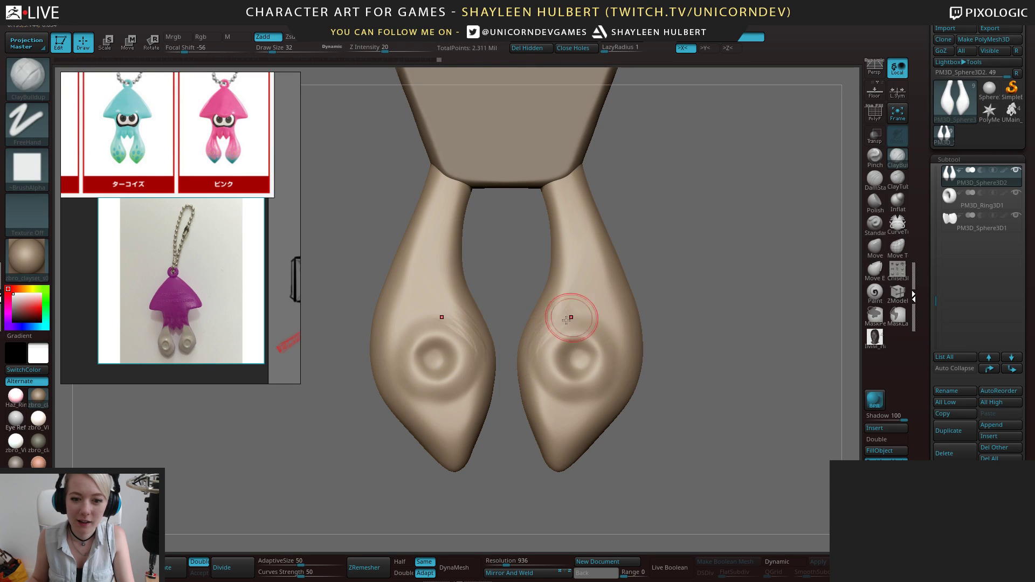
{"action": "key", "text": "shift"}
{"action": "left_click_drag", "start_coordinate": [747, 306], "coordinate": [685, 317]}
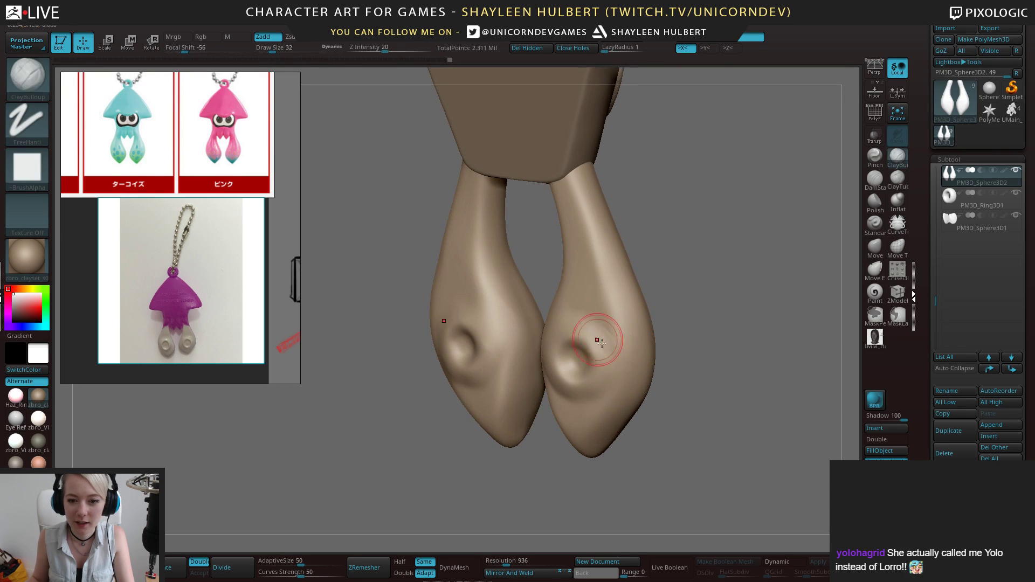
{"action": "key", "text": "shift"}
{"action": "mouse_move", "coordinate": [699, 267]}
{"action": "left_mouse_down", "text": "shift"}
{"action": "mouse_move", "coordinate": [710, 240]}
{"action": "mouse_move", "coordinate": [651, 279]}
{"action": "left_mouse_up", "text": "shift"}
{"action": "mouse_move", "coordinate": [597, 360]}
{"action": "left_mouse_down"}
{"action": "mouse_move", "coordinate": [575, 398]}
{"action": "mouse_move", "coordinate": [602, 378]}
{"action": "left_mouse_up"}
{"action": "left_click_drag", "start_coordinate": [694, 304], "coordinate": [794, 244], "text": "shift"}
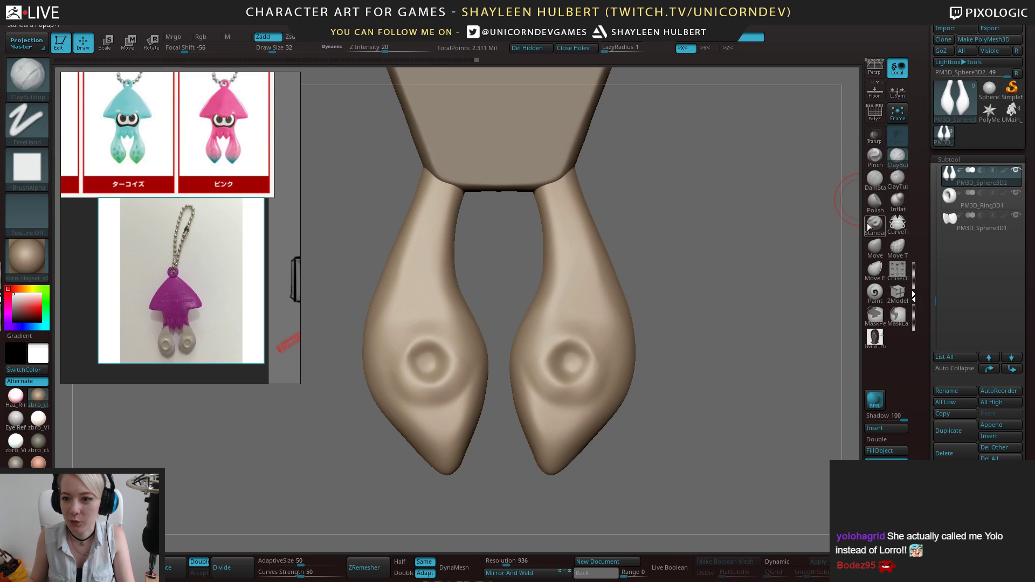
Define the outer edge of each sucker with the DamStandard brush at draw size 32 and Z intensity 7
{"action": "left_click", "coordinate": [876, 180]}
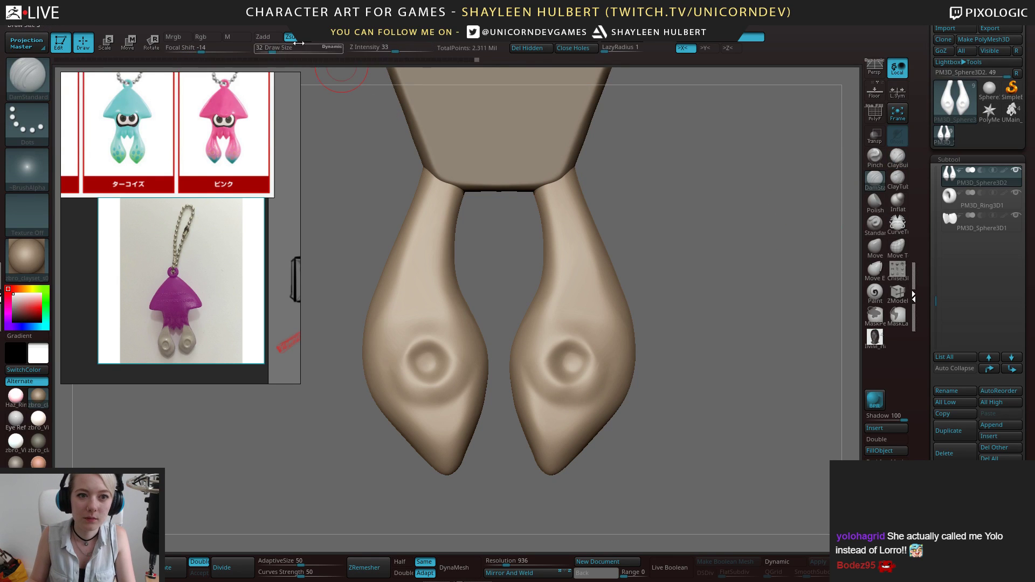
{"action": "left_click_drag", "start_coordinate": [379, 47], "coordinate": [352, 47]}
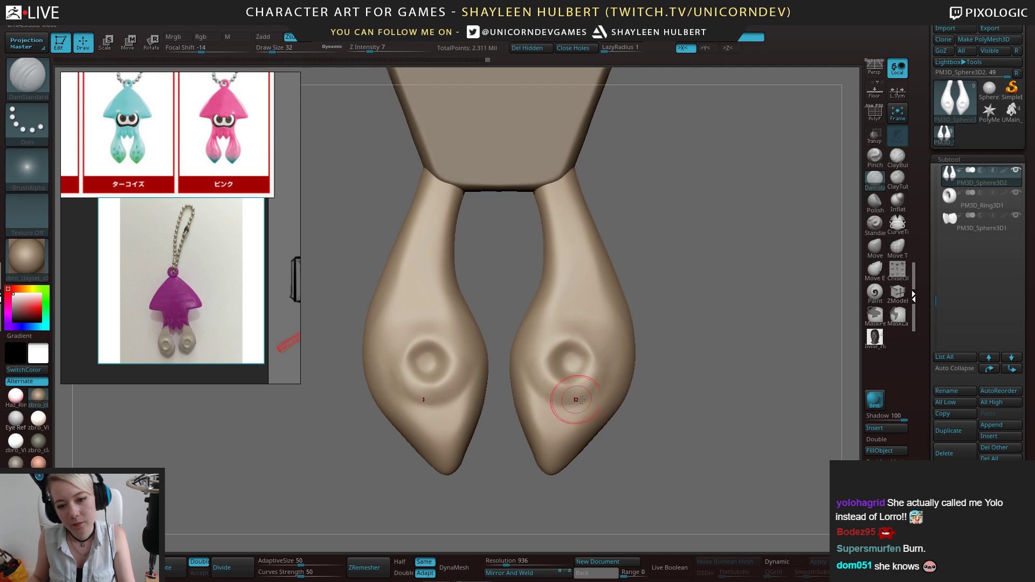
{"action": "left_click_drag", "start_coordinate": [600, 395], "coordinate": [587, 401]}
{"action": "mouse_move", "coordinate": [570, 379]}
{"action": "right_mouse_down"}
{"action": "mouse_move", "coordinate": [561, 386]}
{"action": "mouse_move", "coordinate": [606, 368]}
{"action": "mouse_move", "coordinate": [595, 386]}
{"action": "mouse_move", "coordinate": [597, 377]}
{"action": "right_mouse_up"}
{"action": "right_click_drag", "start_coordinate": [551, 406], "coordinate": [565, 342]}
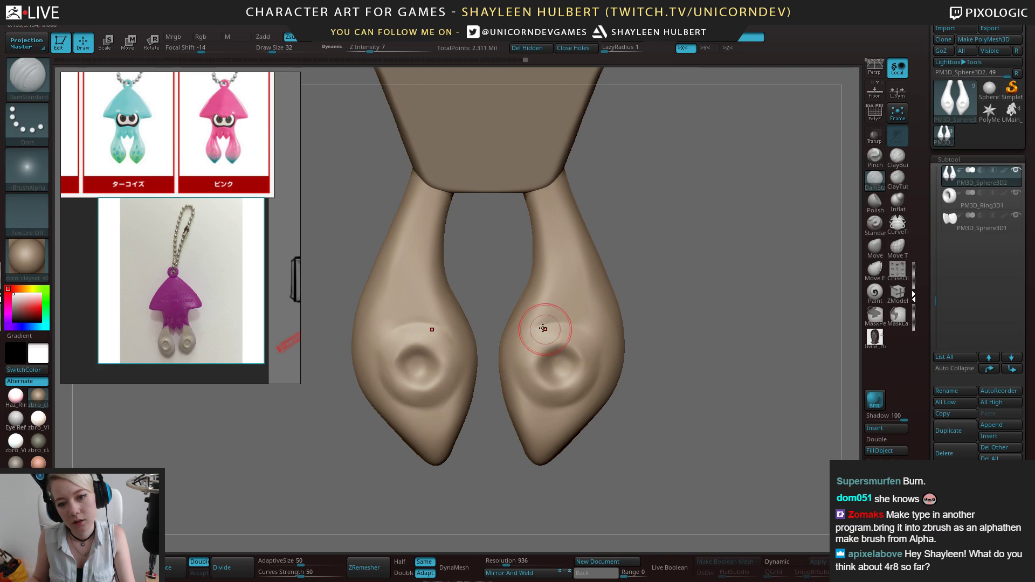
{"action": "right_click_drag", "start_coordinate": [526, 342], "coordinate": [622, 326]}
{"action": "mouse_move", "coordinate": [674, 272]}
{"action": "left_mouse_down", "text": "shift"}
{"action": "mouse_move", "coordinate": [696, 270]}
{"action": "mouse_move", "coordinate": [681, 302]}
{"action": "mouse_move", "coordinate": [697, 298]}
{"action": "left_mouse_up", "text": "shift"}
Thicken the outer rim of each sucker with the ClayBuildup brush at draw size 32 and smooth it into an even ring
{"action": "left_click", "coordinate": [897, 158]}
{"action": "mouse_move", "coordinate": [563, 347]}
{"action": "left_mouse_down"}
{"action": "mouse_move", "coordinate": [538, 341]}
{"action": "mouse_move", "coordinate": [503, 356]}
{"action": "left_mouse_up"}
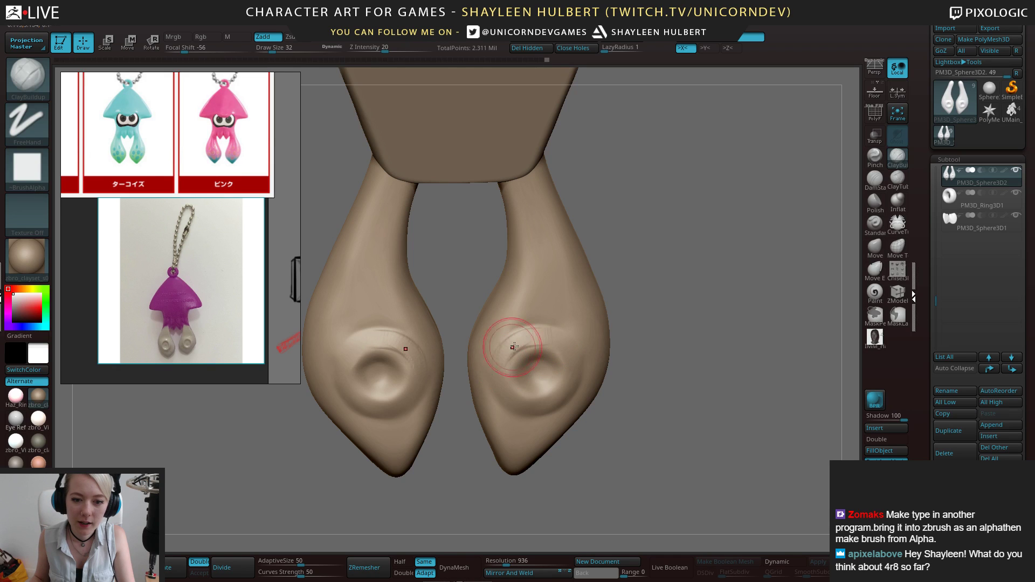
{"action": "key", "text": "shift"}
{"action": "right_click_drag", "start_coordinate": [522, 344], "coordinate": [554, 350]}
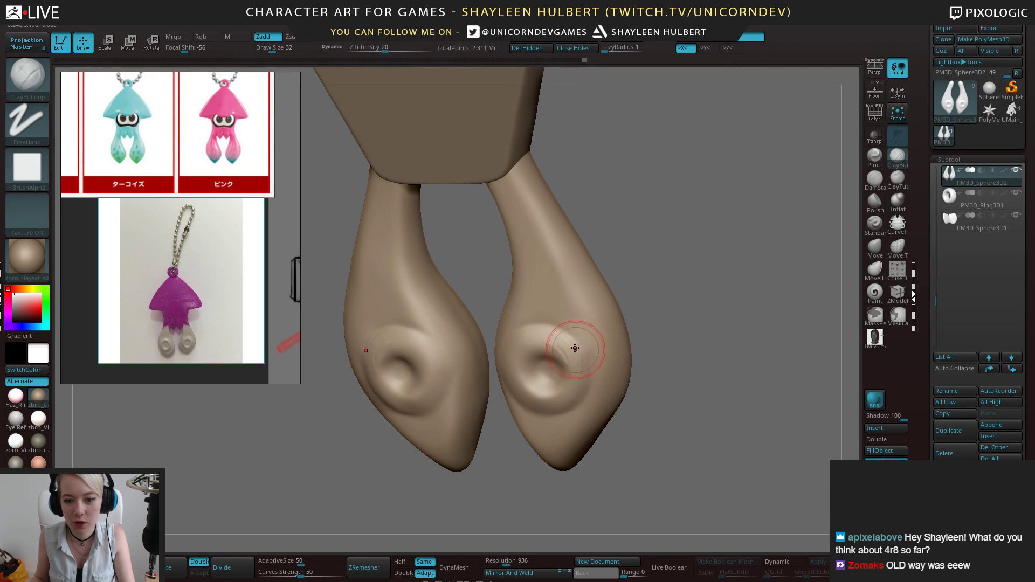
{"action": "right_click_drag", "start_coordinate": [666, 337], "coordinate": [570, 350]}
{"action": "key", "text": "shift"}
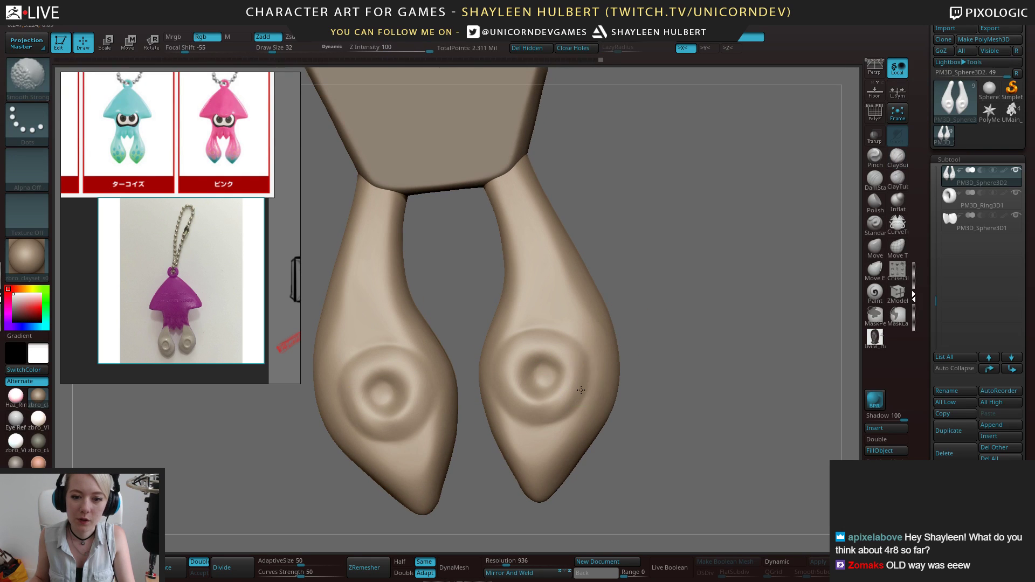
{"action": "mouse_move", "coordinate": [1014, 177]}
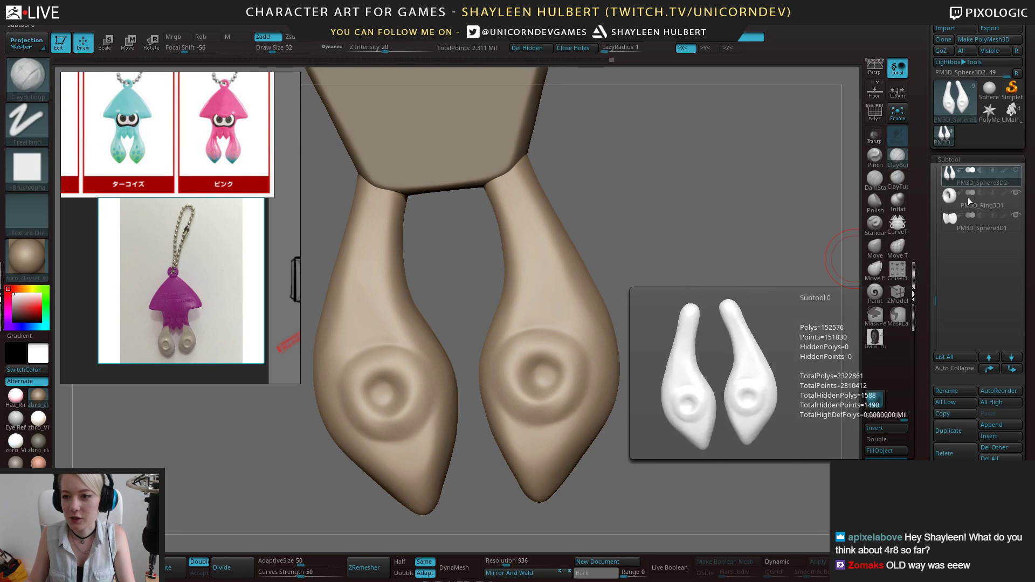
{"action": "mouse_move", "coordinate": [722, 247]}
{"action": "left_mouse_down"}
{"action": "mouse_move", "coordinate": [681, 268]}
{"action": "mouse_move", "coordinate": [684, 298]}
{"action": "mouse_move", "coordinate": [566, 370]}
{"action": "left_mouse_up"}
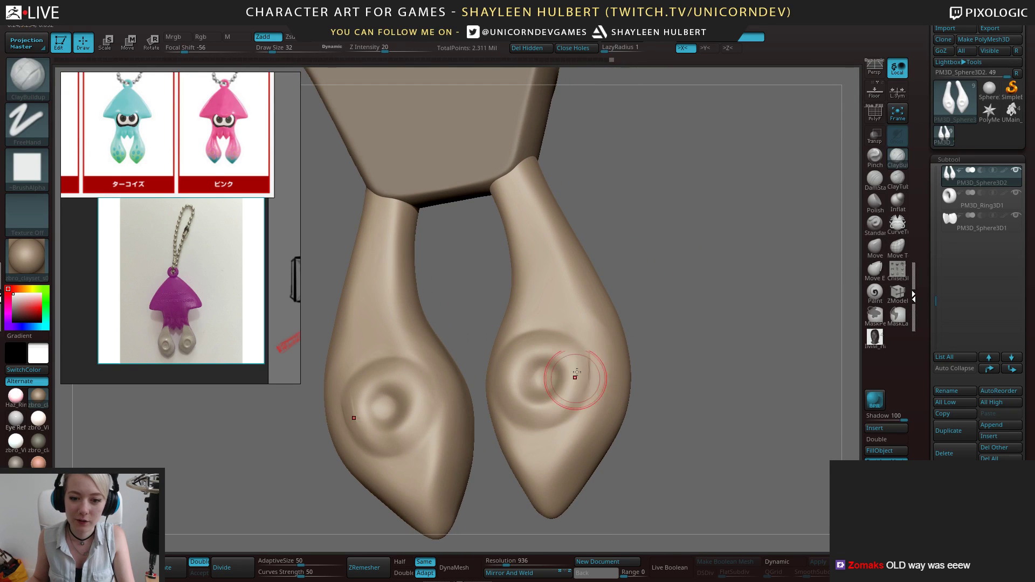
{"action": "key", "text": "shift"}
{"action": "mouse_move", "coordinate": [649, 370]}
{"action": "left_mouse_down"}
{"action": "mouse_move", "coordinate": [691, 305]}
{"action": "mouse_move", "coordinate": [665, 279]}
{"action": "left_mouse_up"}
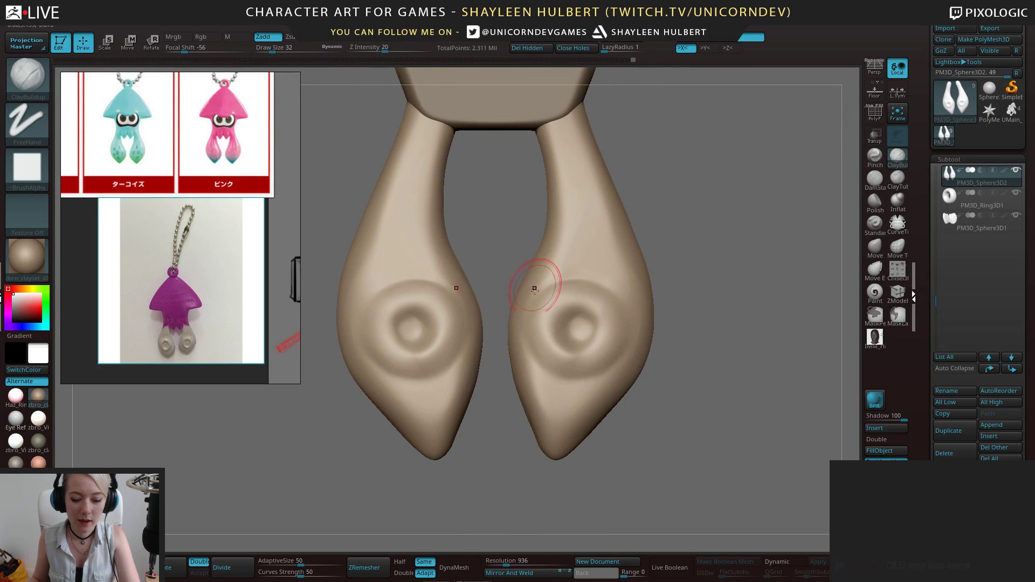
Resculpt the inner hollow of each sucker with the ClayBuildup brush at draw size 20 and smooth it
{"action": "mouse_move", "coordinate": [592, 326]}
{"action": "left_mouse_down"}
{"action": "mouse_move", "coordinate": [572, 323]}
{"action": "mouse_move", "coordinate": [592, 341]}
{"action": "left_mouse_up"}
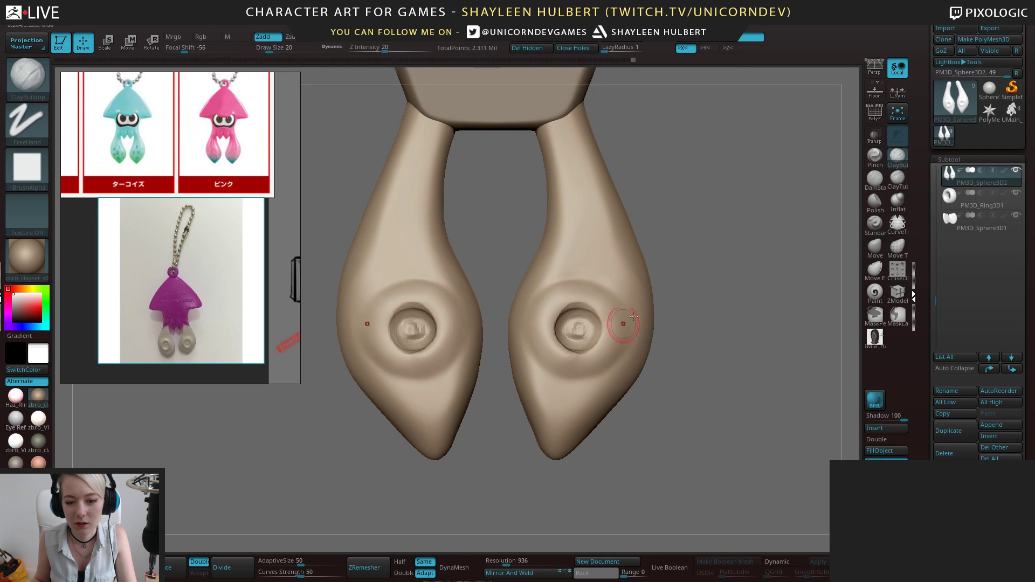
{"action": "right_click_drag", "start_coordinate": [609, 333], "coordinate": [592, 355]}
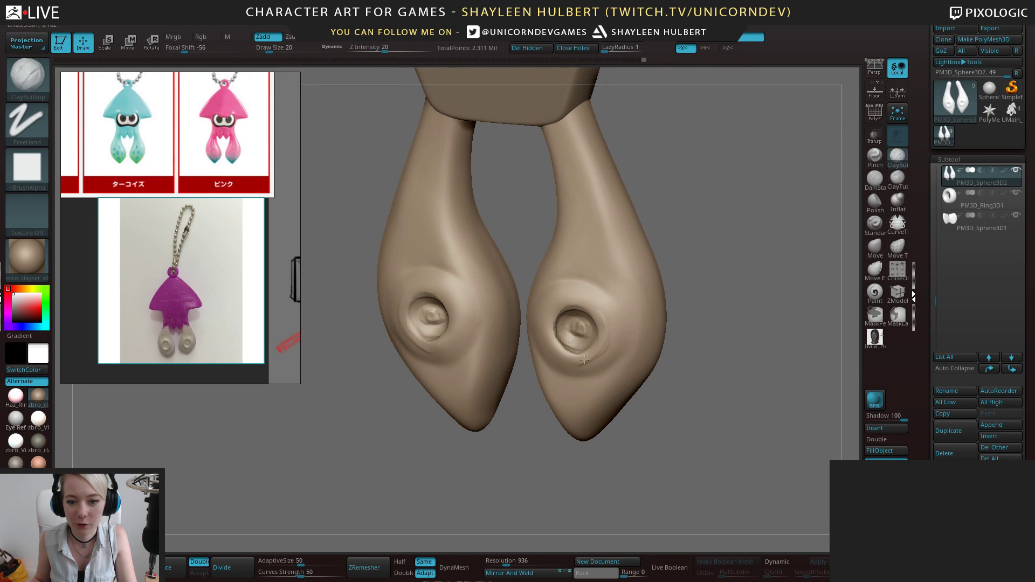
{"action": "key", "text": "shift"}
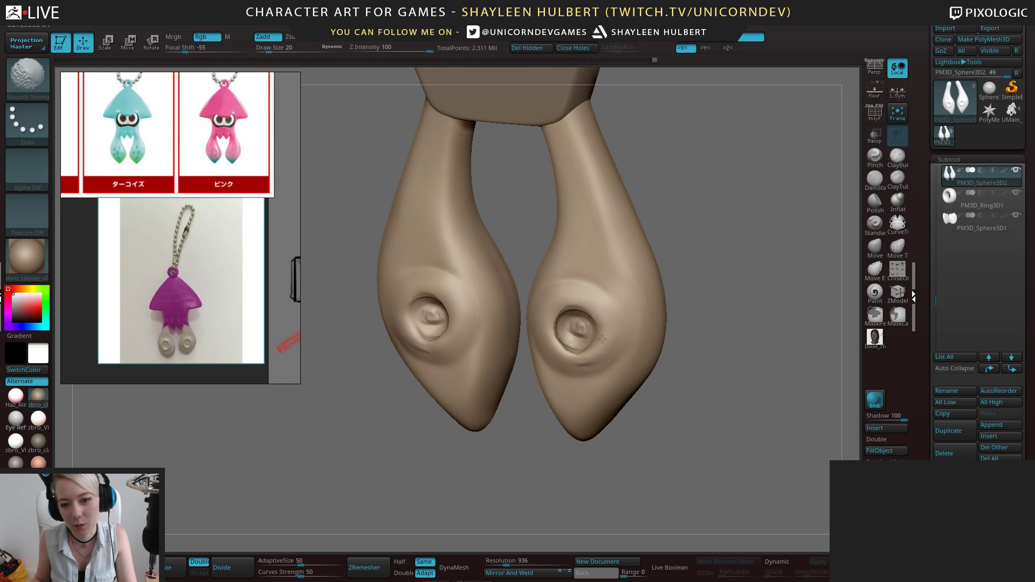
{"action": "left_click_drag", "start_coordinate": [565, 316], "coordinate": [553, 333], "text": "shift"}
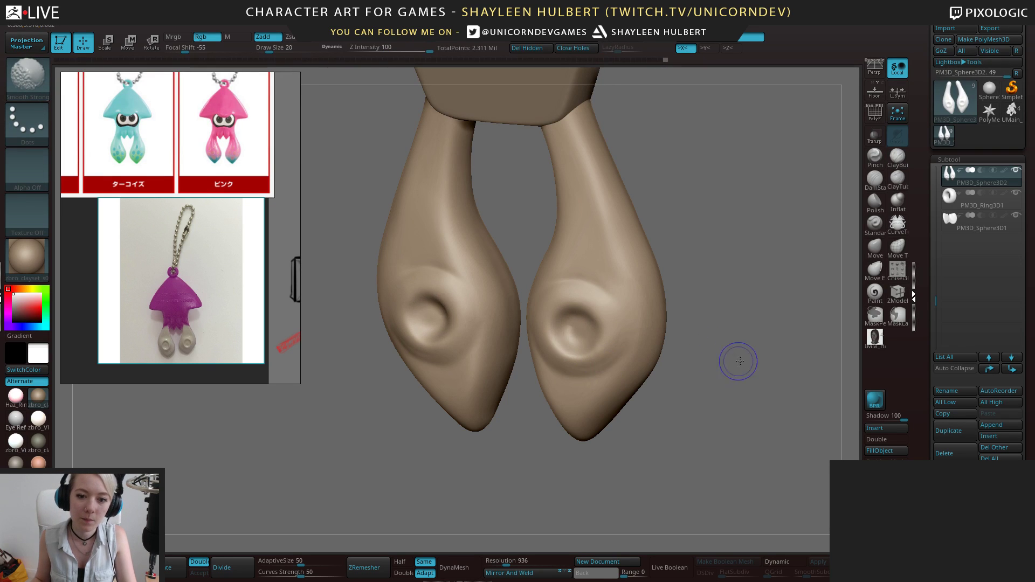
{"action": "left_click_drag", "start_coordinate": [737, 359], "coordinate": [685, 318], "text": "shift"}
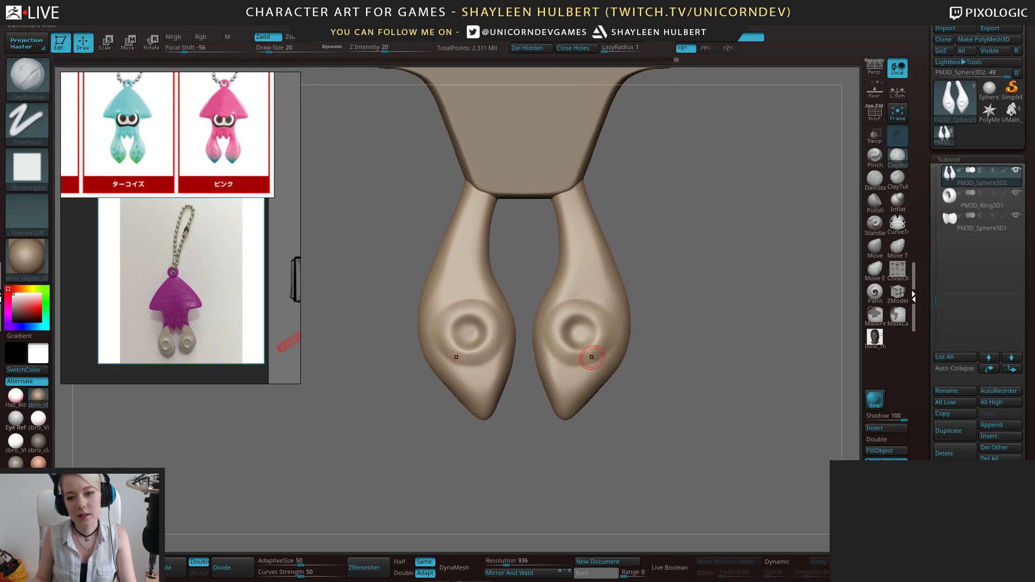
Refine and smooth the tentacle surface around the suckers at draw size 32, raising the draw size to 44
{"action": "key", "text": "shift"}
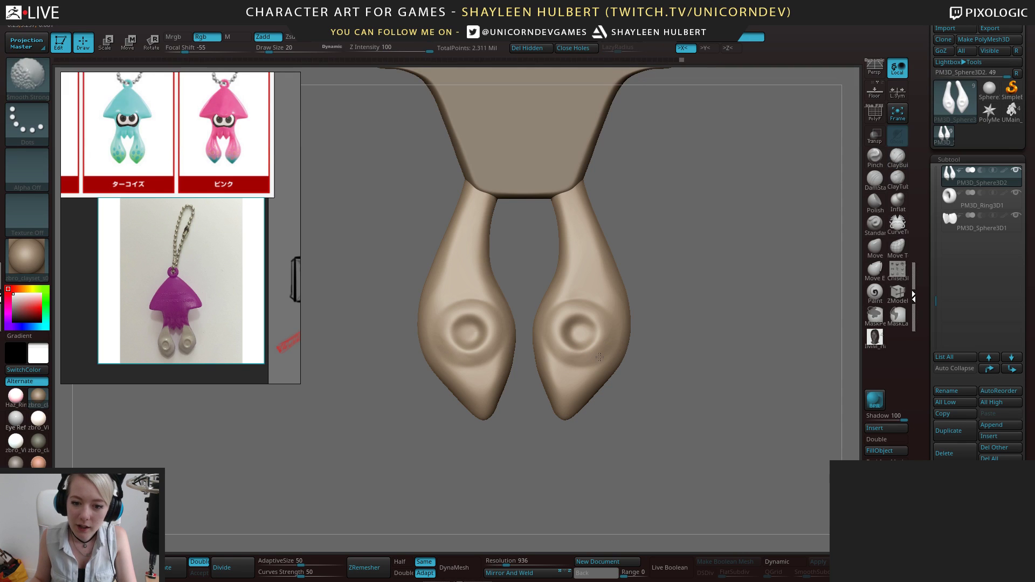
{"action": "mouse_move", "coordinate": [654, 348]}
{"action": "left_mouse_down"}
{"action": "mouse_move", "coordinate": [693, 338]}
{"action": "mouse_move", "coordinate": [675, 341]}
{"action": "mouse_move", "coordinate": [715, 358]}
{"action": "mouse_move", "coordinate": [695, 247]}
{"action": "left_mouse_up"}
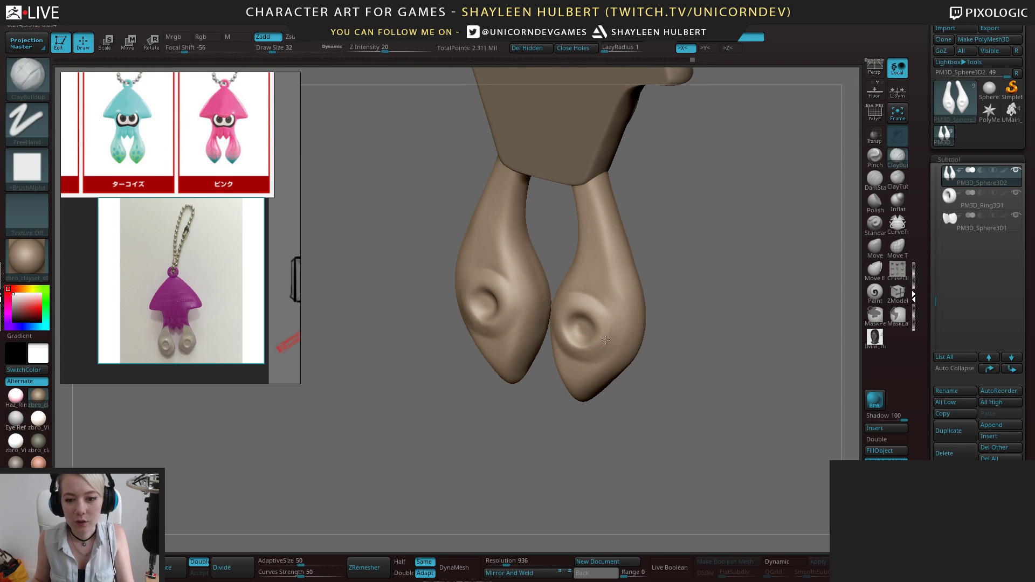
{"action": "key", "text": "shift"}
{"action": "mouse_move", "coordinate": [662, 354]}
{"action": "left_mouse_down"}
{"action": "mouse_move", "coordinate": [698, 351]}
{"action": "mouse_move", "coordinate": [721, 303]}
{"action": "mouse_move", "coordinate": [679, 322]}
{"action": "mouse_move", "coordinate": [696, 296]}
{"action": "mouse_move", "coordinate": [704, 326]}
{"action": "mouse_move", "coordinate": [719, 312]}
{"action": "mouse_move", "coordinate": [677, 417]}
{"action": "mouse_move", "coordinate": [679, 375]}
{"action": "mouse_move", "coordinate": [649, 306]}
{"action": "left_mouse_up"}
{"action": "mouse_move", "coordinate": [649, 305]}
{"action": "left_mouse_down"}
{"action": "mouse_move", "coordinate": [641, 297]}
{"action": "mouse_move", "coordinate": [589, 333]}
{"action": "mouse_move", "coordinate": [633, 337]}
{"action": "left_mouse_up"}
{"action": "key", "text": "]"}
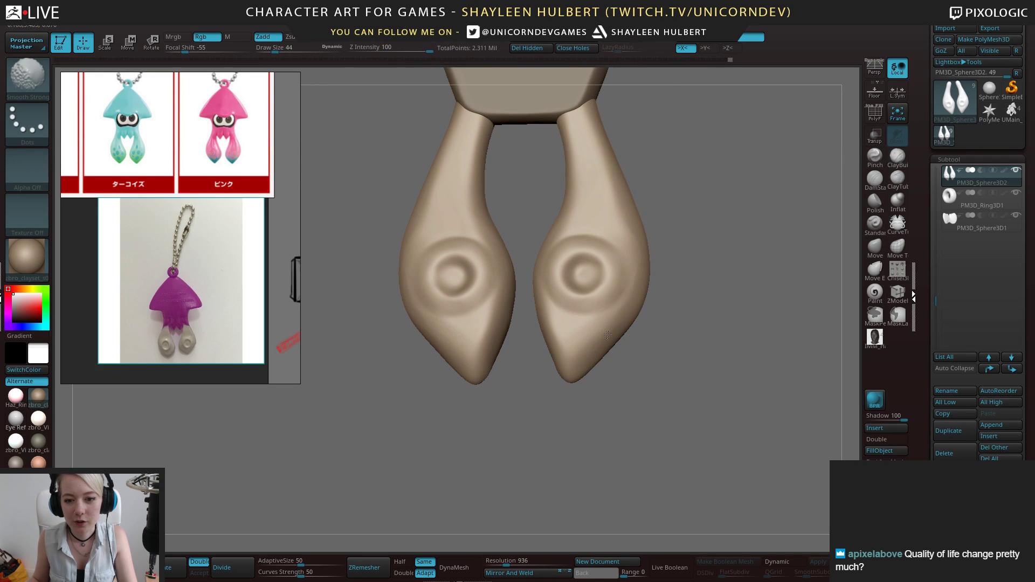
{"action": "left_click", "coordinate": [884, 429]}
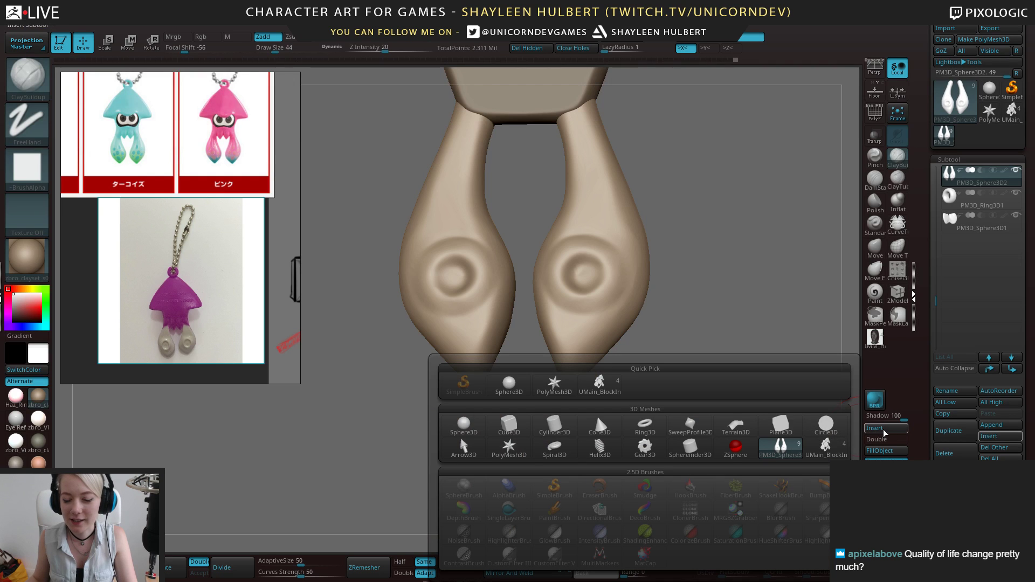
{"action": "left_click", "coordinate": [556, 425]}
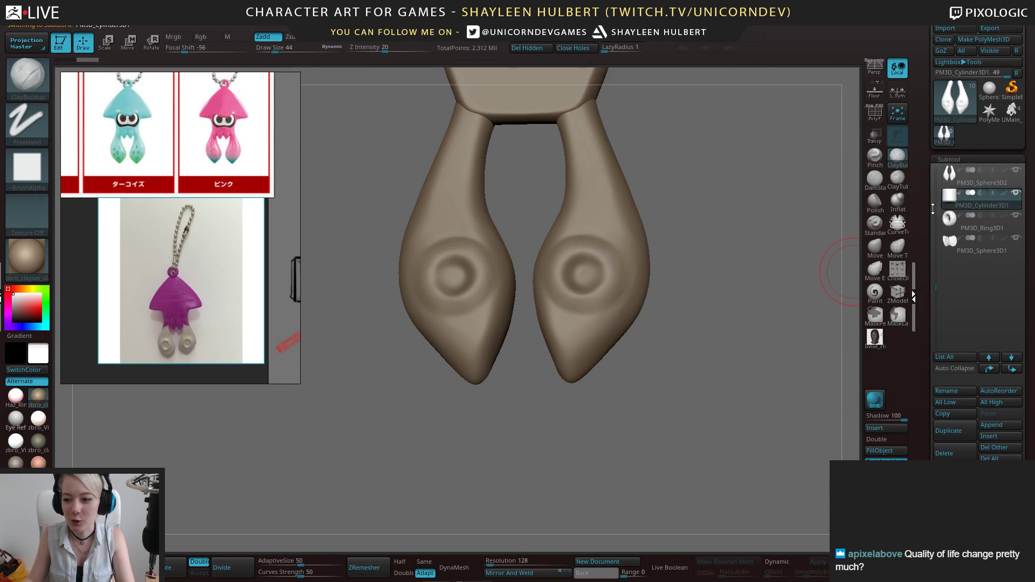
{"action": "mouse_move", "coordinate": [947, 200]}
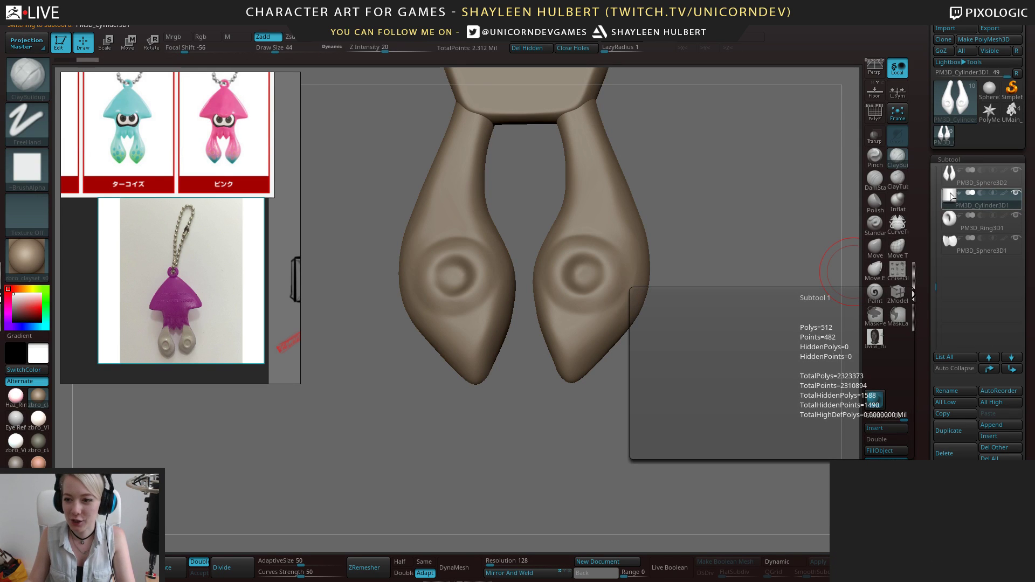
{"action": "left_click_drag", "start_coordinate": [707, 286], "coordinate": [717, 253], "text": "alt"}
{"action": "left_click_drag", "start_coordinate": [728, 253], "coordinate": [642, 251]}
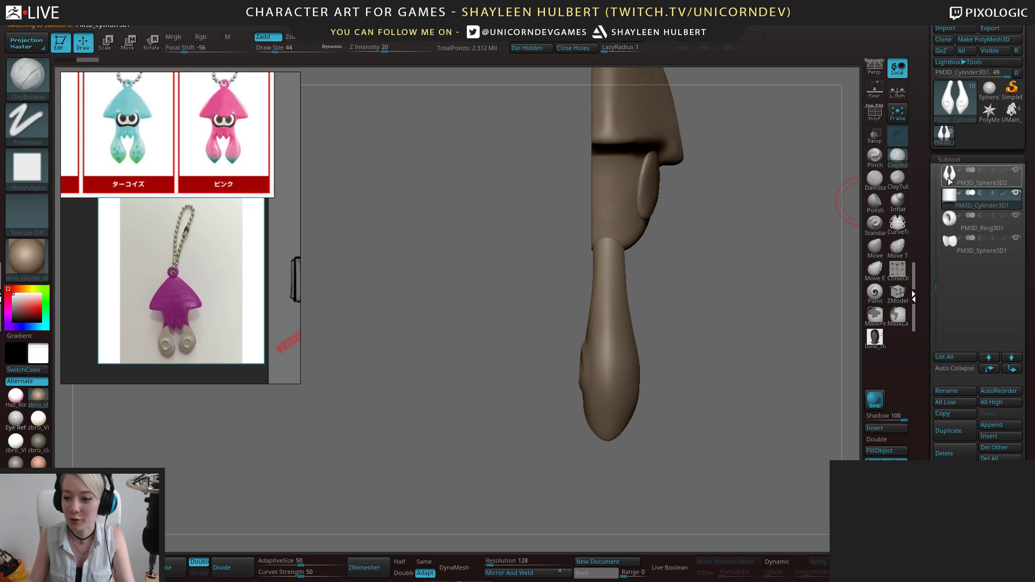
{"action": "mouse_move", "coordinate": [735, 277]}
{"action": "left_mouse_down"}
{"action": "mouse_move", "coordinate": [578, 293]}
{"action": "mouse_move", "coordinate": [598, 297]}
{"action": "left_mouse_up"}
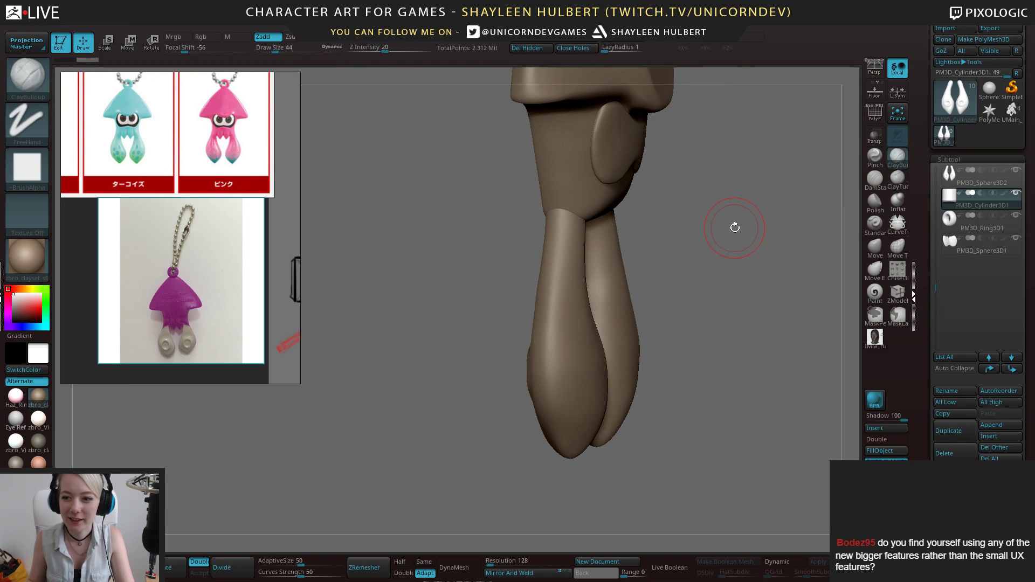
{"action": "mouse_move", "coordinate": [789, 239]}
{"action": "left_mouse_down"}
{"action": "mouse_move", "coordinate": [688, 277]}
{"action": "mouse_move", "coordinate": [723, 261]}
{"action": "mouse_move", "coordinate": [718, 307]}
{"action": "left_mouse_up"}
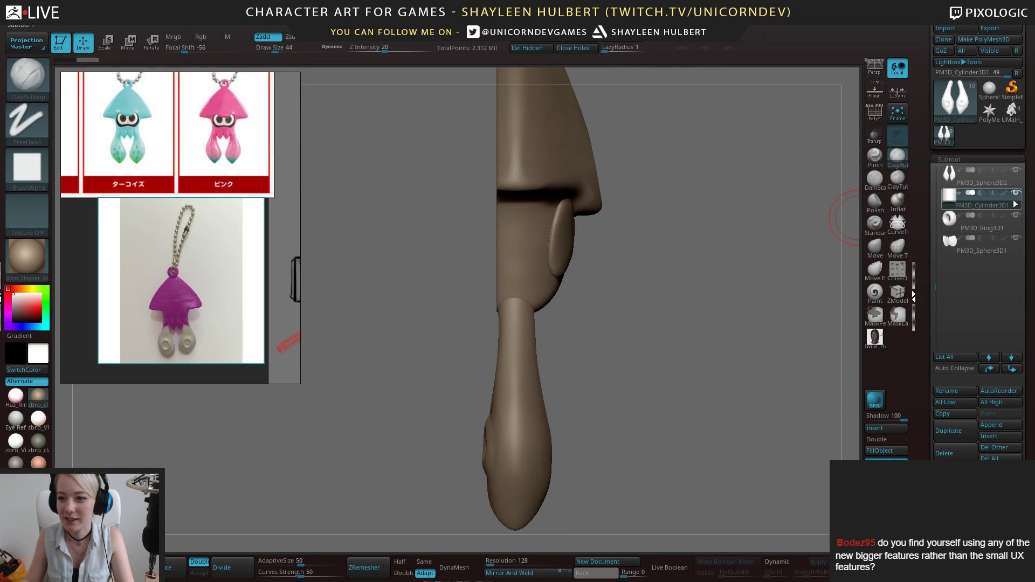
{"action": "left_click", "coordinate": [954, 445]}
{"action": "key", "text": "Return"}
Reselect the tentacles subtool and build up the area below each sucker with ClayBuildup at draw size 44, smoothing the strokes
{"action": "left_click_drag", "start_coordinate": [620, 382], "coordinate": [668, 358], "text": "shift"}
{"action": "left_click", "coordinate": [507, 394], "text": "alt"}
{"action": "mouse_move", "coordinate": [589, 356]}
{"action": "left_mouse_down", "text": "alt"}
{"action": "mouse_move", "coordinate": [663, 302]}
{"action": "mouse_move", "coordinate": [542, 399]}
{"action": "left_mouse_up", "text": "alt"}
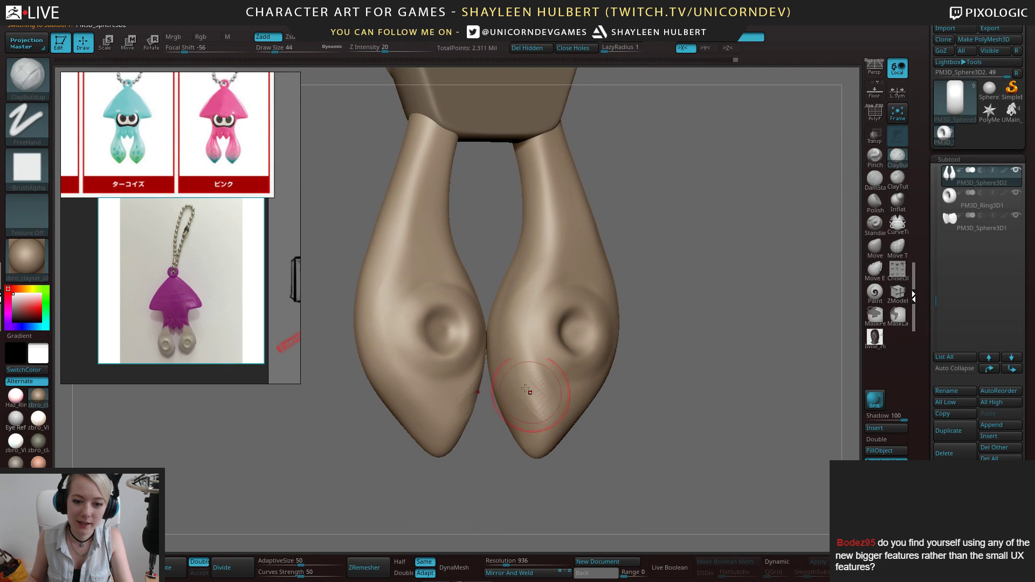
{"action": "mouse_move", "coordinate": [661, 394]}
{"action": "left_mouse_down"}
{"action": "mouse_move", "coordinate": [559, 373]}
{"action": "mouse_move", "coordinate": [539, 390]}
{"action": "mouse_move", "coordinate": [553, 402]}
{"action": "left_mouse_up"}
{"action": "left_click_drag", "start_coordinate": [645, 379], "coordinate": [708, 374], "text": "shift"}
{"action": "left_click_drag", "start_coordinate": [575, 392], "coordinate": [557, 418]}
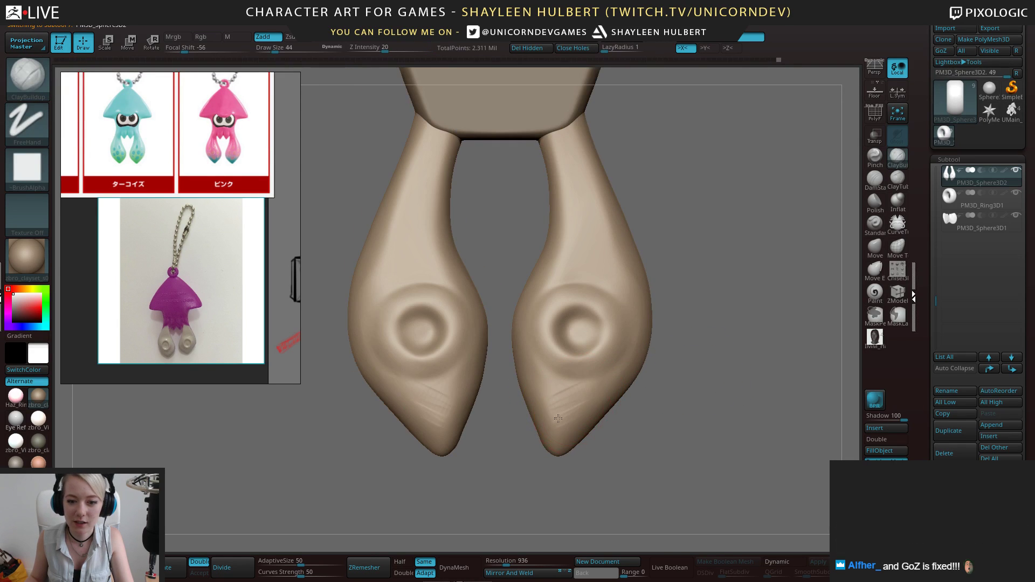
{"action": "left_click_drag", "start_coordinate": [626, 428], "coordinate": [650, 426]}
{"action": "left_click_drag", "start_coordinate": [574, 394], "coordinate": [561, 410], "text": "shift"}
Round out the sides of both tentacle tips with the ClayBuildup brush at draw size 56 and smooth them
{"action": "mouse_move", "coordinate": [705, 381]}
{"action": "left_mouse_down"}
{"action": "mouse_move", "coordinate": [655, 345]}
{"action": "mouse_move", "coordinate": [692, 266]}
{"action": "left_mouse_up"}
{"action": "key", "text": "]"}
{"action": "left_click_drag", "start_coordinate": [693, 393], "coordinate": [608, 408]}
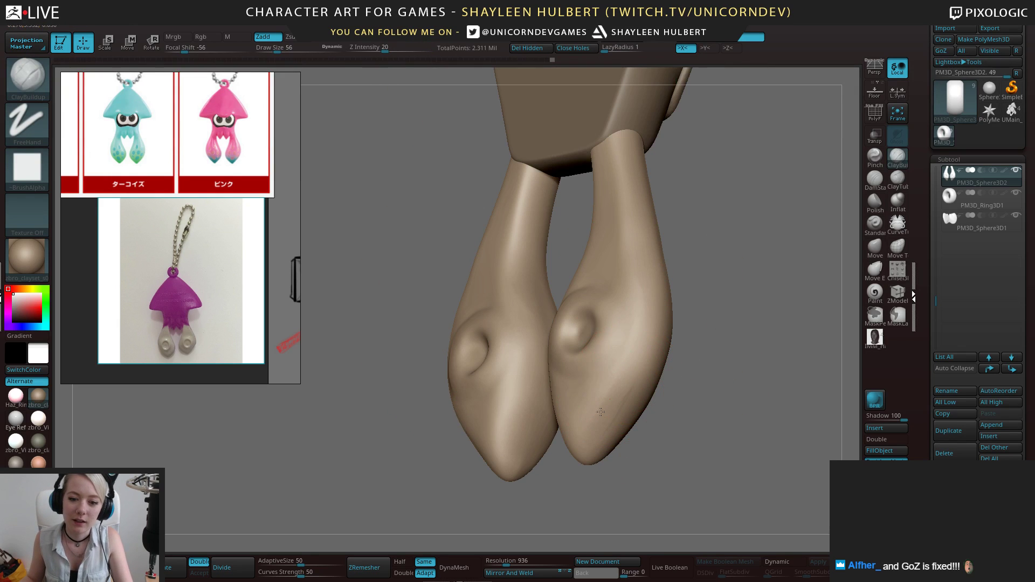
{"action": "key", "text": "shift"}
{"action": "mouse_move", "coordinate": [608, 419]}
{"action": "left_mouse_down"}
{"action": "mouse_move", "coordinate": [592, 423]}
{"action": "mouse_move", "coordinate": [512, 391]}
{"action": "mouse_move", "coordinate": [453, 415]}
{"action": "mouse_move", "coordinate": [533, 382]}
{"action": "mouse_move", "coordinate": [562, 438]}
{"action": "mouse_move", "coordinate": [382, 386]}
{"action": "mouse_move", "coordinate": [440, 368]}
{"action": "left_mouse_up"}
Fill out the narrow upper part of both tentacles with ClayBuildup at draw size 68 and smooth the strokes
{"action": "mouse_move", "coordinate": [424, 321]}
{"action": "left_mouse_down"}
{"action": "mouse_move", "coordinate": [575, 289]}
{"action": "mouse_move", "coordinate": [673, 286]}
{"action": "left_mouse_up"}
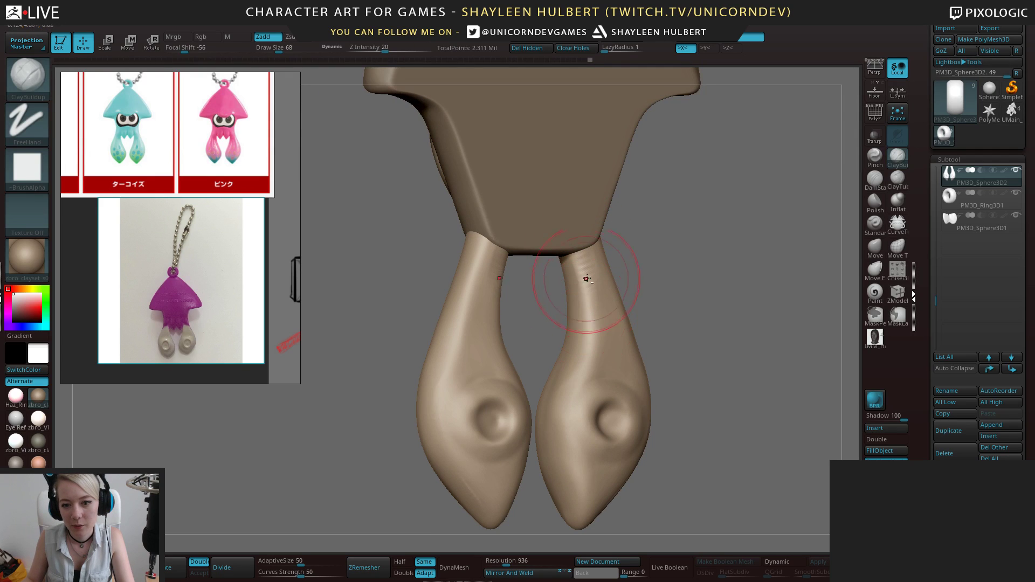
{"action": "key", "text": "shift"}
{"action": "left_click_drag", "start_coordinate": [586, 310], "coordinate": [600, 330]}
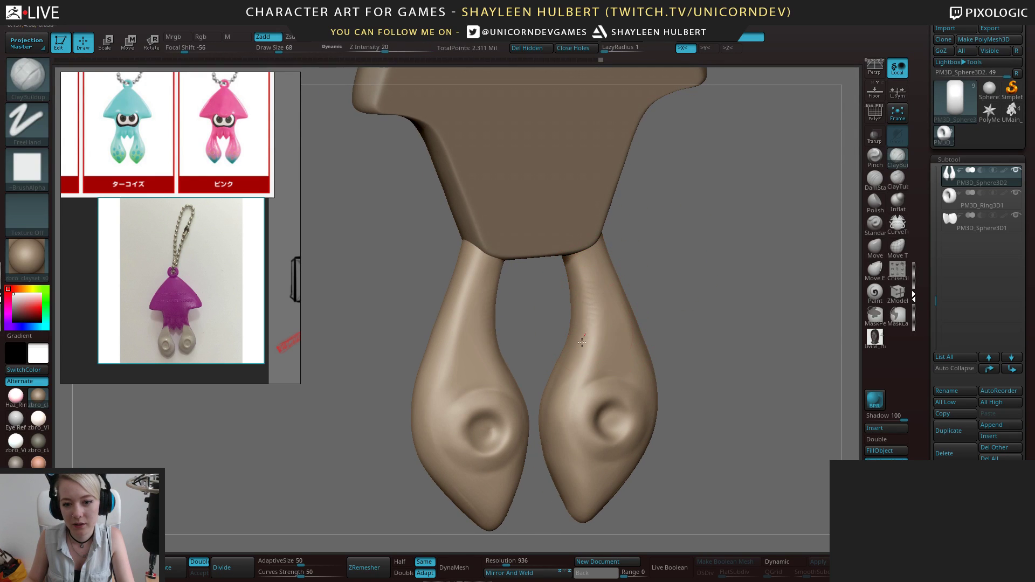
{"action": "key", "text": "shift"}
{"action": "mouse_move", "coordinate": [689, 292]}
{"action": "left_mouse_down", "text": "shift"}
{"action": "mouse_move", "coordinate": [697, 247]}
{"action": "mouse_move", "coordinate": [728, 264]}
{"action": "mouse_move", "coordinate": [564, 279]}
{"action": "mouse_move", "coordinate": [655, 262]}
{"action": "mouse_move", "coordinate": [636, 259]}
{"action": "mouse_move", "coordinate": [671, 287]}
{"action": "left_mouse_up", "text": "shift"}
{"action": "right_click_drag", "start_coordinate": [593, 284], "coordinate": [575, 223], "text": "ctrl"}
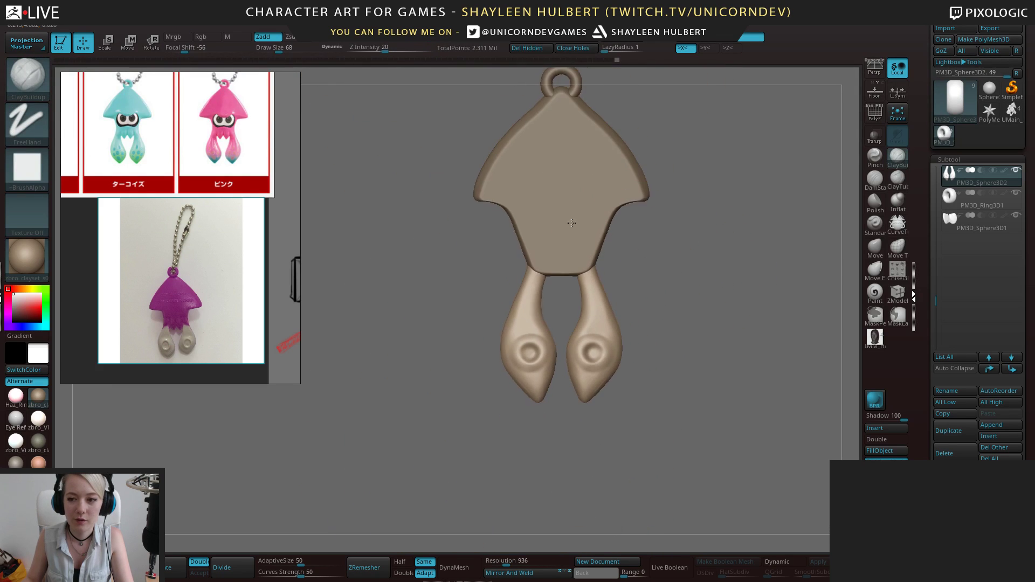
Select the squid body subtool and switch to the Move brush
{"action": "mouse_move", "coordinate": [673, 240]}
{"action": "left_mouse_down", "text": "alt"}
{"action": "mouse_move", "coordinate": [669, 300]}
{"action": "mouse_move", "coordinate": [713, 237]}
{"action": "mouse_move", "coordinate": [707, 329]}
{"action": "left_mouse_up", "text": "alt"}
{"action": "left_click", "coordinate": [616, 238], "text": "alt"}
{"action": "left_click_drag", "start_coordinate": [720, 200], "coordinate": [717, 297], "text": "alt"}
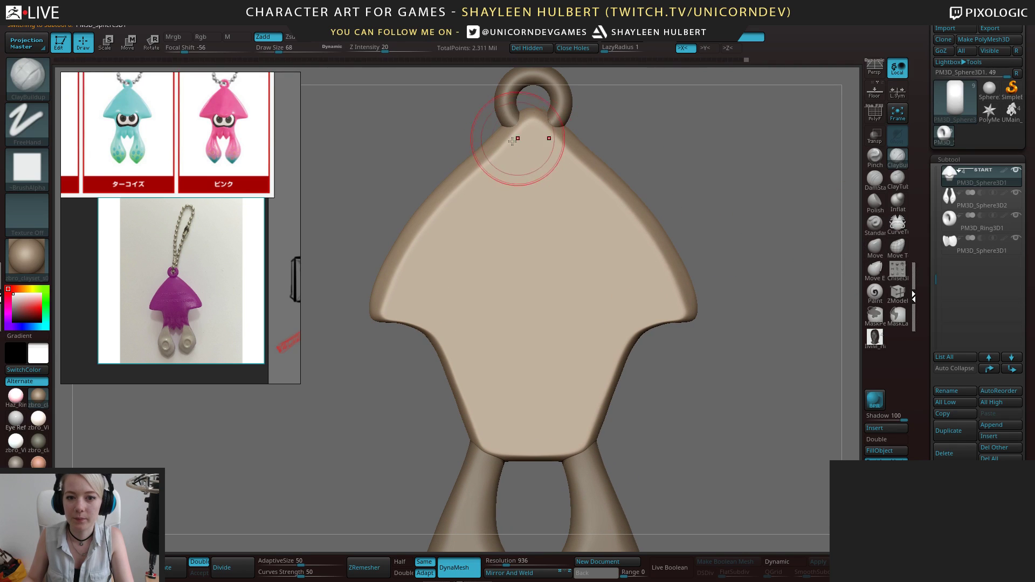
{"action": "left_click", "coordinate": [872, 247]}
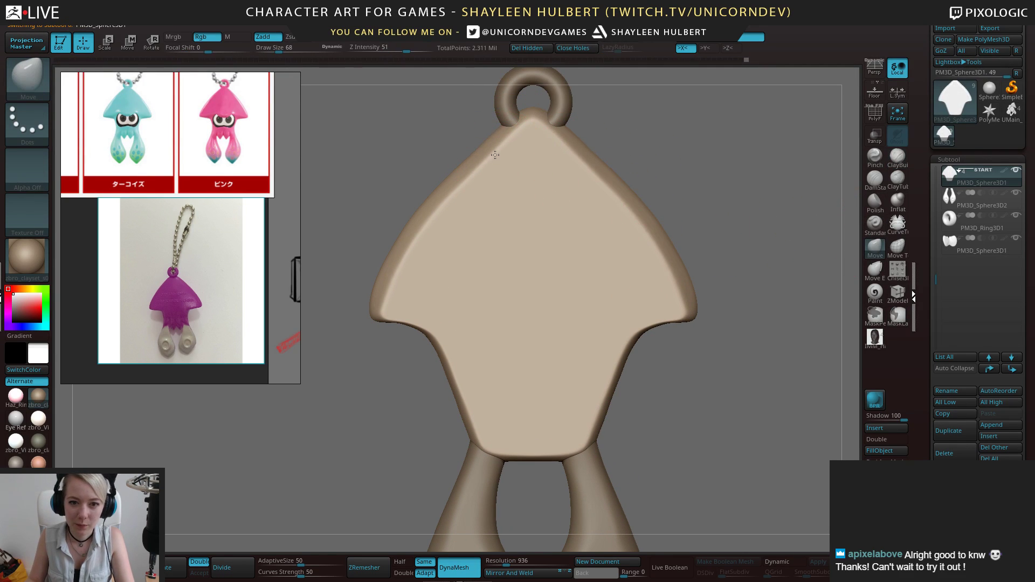
{"action": "left_click_drag", "start_coordinate": [684, 208], "coordinate": [605, 189], "text": "alt"}
{"action": "left_click_drag", "start_coordinate": [607, 229], "coordinate": [666, 226], "text": "alt"}
{"action": "left_click_drag", "start_coordinate": [576, 372], "coordinate": [654, 359], "text": "alt"}
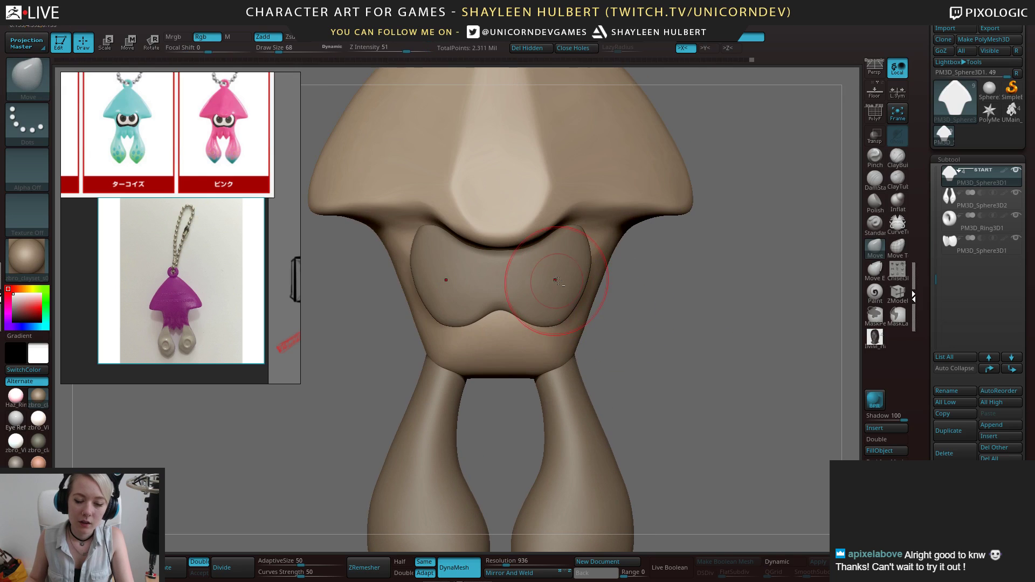
Select the mask piece around the eyes and adjust its upper corners and sides with the Move brush at draw size 60
{"action": "left_click", "coordinate": [562, 273], "text": "alt"}
{"action": "mouse_move", "coordinate": [649, 311]}
{"action": "left_mouse_down"}
{"action": "mouse_move", "coordinate": [670, 309]}
{"action": "mouse_move", "coordinate": [651, 310]}
{"action": "left_mouse_up"}
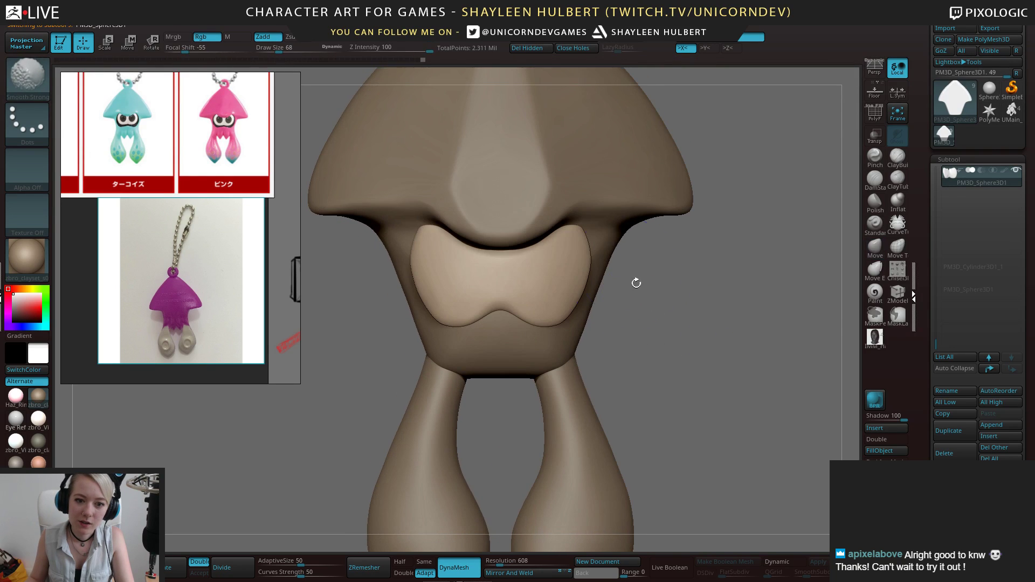
{"action": "key", "text": "bracketleft"}
{"action": "key", "text": "bracketleft"}
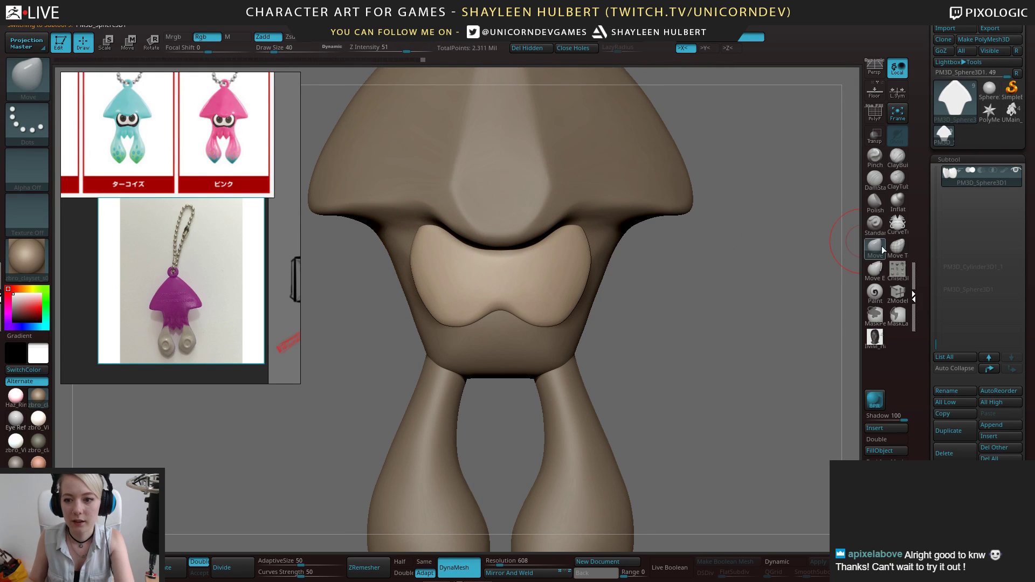
{"action": "left_click_drag", "start_coordinate": [424, 225], "coordinate": [425, 212]}
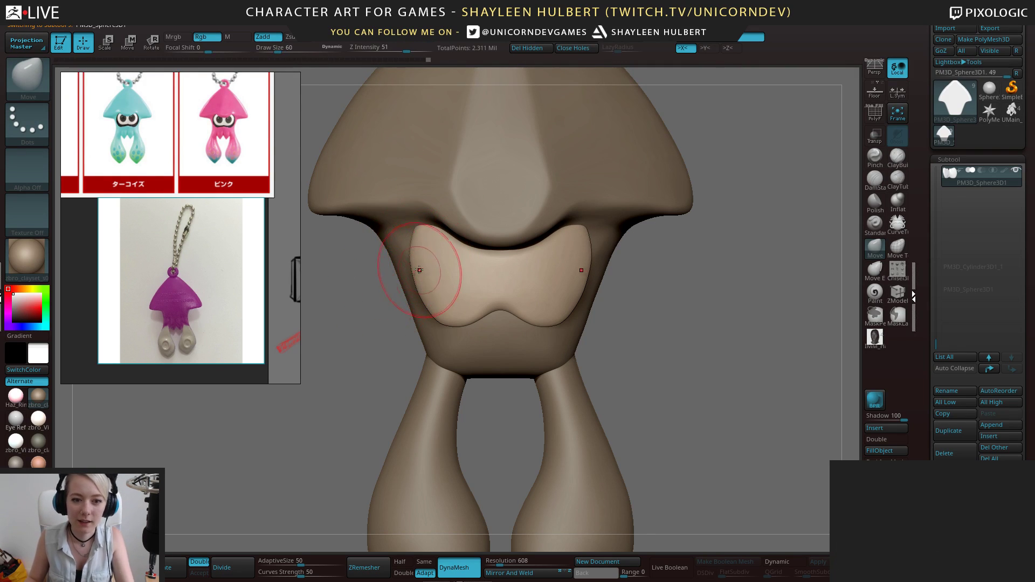
{"action": "mouse_move", "coordinate": [375, 320]}
{"action": "left_mouse_down"}
{"action": "mouse_move", "coordinate": [424, 294]}
{"action": "mouse_move", "coordinate": [408, 292]}
{"action": "left_mouse_up"}
{"action": "left_click_drag", "start_coordinate": [515, 291], "coordinate": [467, 282]}
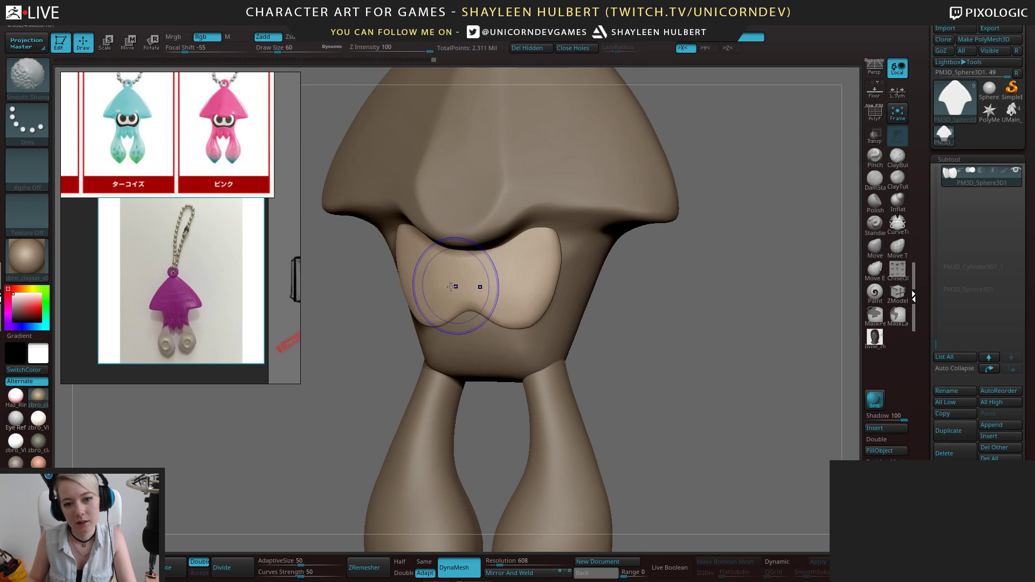
Smooth the eye-surround piece and refine its outer and lower edges with the Move brush at draw size 32
{"action": "left_click_drag", "start_coordinate": [364, 313], "coordinate": [381, 314], "text": "shift"}
{"action": "mouse_move", "coordinate": [647, 313]}
{"action": "left_mouse_down", "text": "alt"}
{"action": "mouse_move", "coordinate": [663, 296]}
{"action": "mouse_move", "coordinate": [612, 271]}
{"action": "left_mouse_up", "text": "alt"}
{"action": "left_click_drag", "start_coordinate": [531, 288], "coordinate": [503, 291]}
{"action": "left_click_drag", "start_coordinate": [643, 275], "coordinate": [718, 265]}
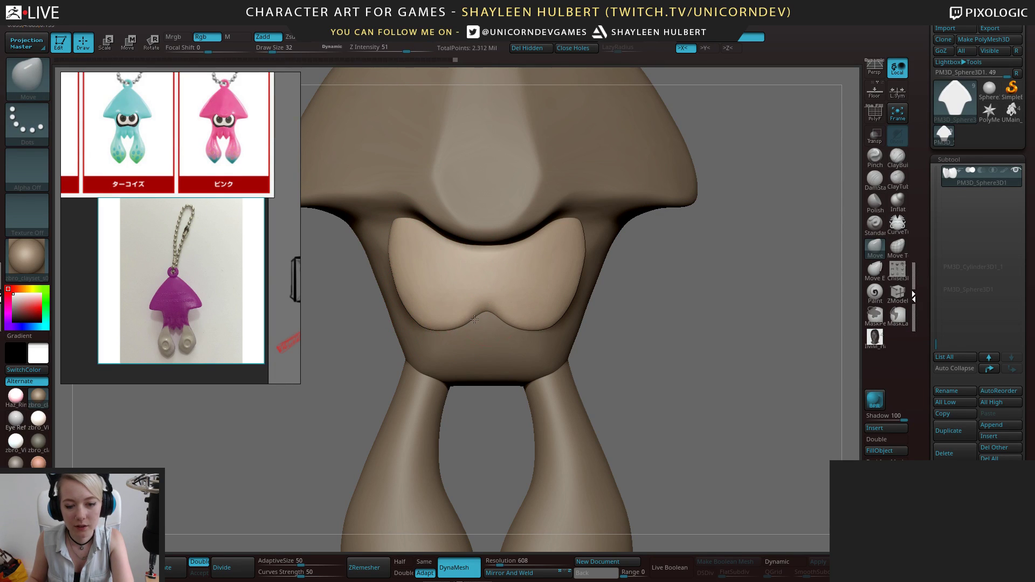
{"action": "left_click_drag", "start_coordinate": [646, 309], "coordinate": [615, 312]}
{"action": "left_click_drag", "start_coordinate": [690, 318], "coordinate": [656, 334], "text": "shift"}
{"action": "left_click_drag", "start_coordinate": [656, 335], "coordinate": [664, 332]}
Mask two symmetrical oval eye shapes on the eye-surround piece at draw size 32, undoing stray mask strokes
{"action": "left_click_drag", "start_coordinate": [460, 266], "coordinate": [450, 264], "text": "ctrl"}
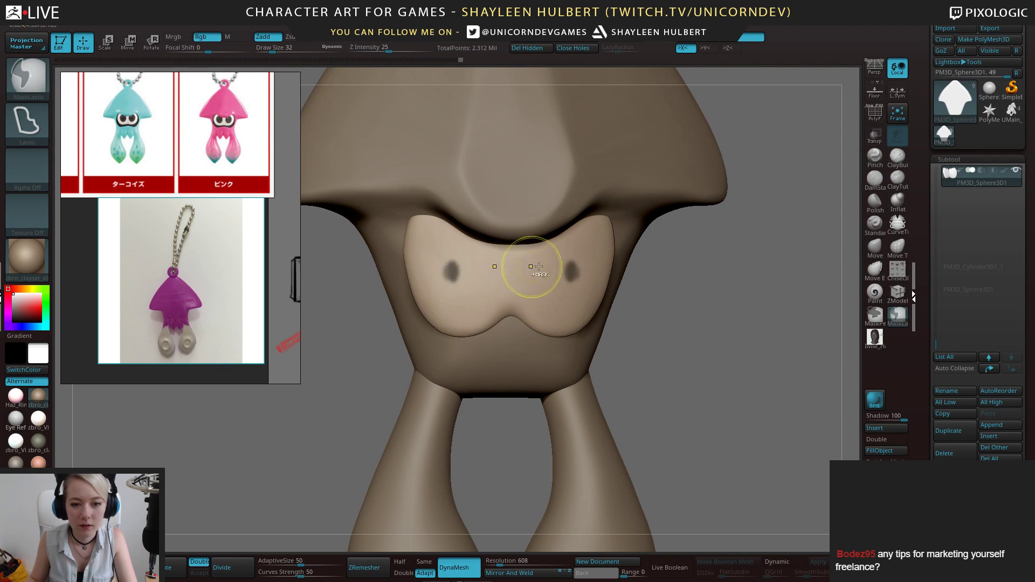
{"action": "key", "text": "ctrl+z"}
{"action": "left_click_drag", "start_coordinate": [822, 323], "coordinate": [813, 326], "text": "shift"}
{"action": "key", "text": "b"}
{"action": "key", "text": "m"}
{"action": "key", "text": "v"}
{"action": "mouse_move", "coordinate": [456, 223]}
{"action": "left_mouse_down", "text": "ctrl"}
{"action": "mouse_move", "coordinate": [433, 274]}
{"action": "mouse_move", "coordinate": [489, 242]}
{"action": "mouse_move", "coordinate": [459, 219]}
{"action": "mouse_move", "coordinate": [461, 302]}
{"action": "mouse_move", "coordinate": [487, 227]}
{"action": "mouse_move", "coordinate": [432, 258]}
{"action": "mouse_move", "coordinate": [505, 268]}
{"action": "mouse_move", "coordinate": [477, 220]}
{"action": "left_mouse_up", "text": "ctrl"}
{"action": "key", "text": "ctrl+z"}
{"action": "key", "text": "ctrl+z"}
{"action": "mouse_move", "coordinate": [709, 309]}
{"action": "left_mouse_down"}
{"action": "mouse_move", "coordinate": [733, 312]}
{"action": "mouse_move", "coordinate": [705, 309]}
{"action": "mouse_move", "coordinate": [710, 293]}
{"action": "left_mouse_up"}
Extract the masked eye ovals as a new subtool with a thickness of 0.01 and accept the extraction
{"action": "scroll", "coordinate": [925, 314], "scroll_direction": "down", "scroll_amount": 5}
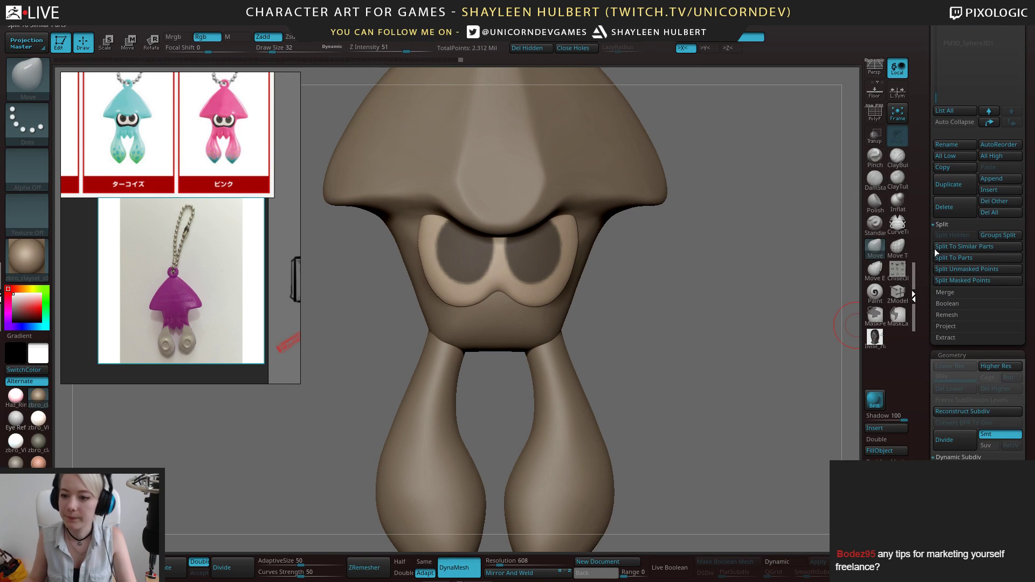
{"action": "left_click", "coordinate": [946, 338]}
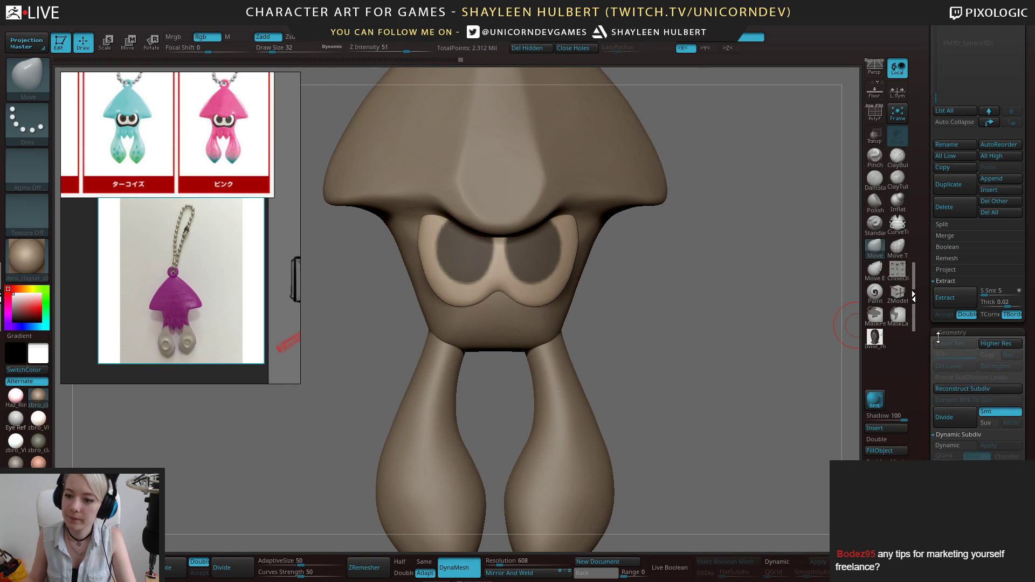
{"action": "left_click", "coordinate": [952, 299]}
{"action": "left_click_drag", "start_coordinate": [685, 324], "coordinate": [775, 315]}
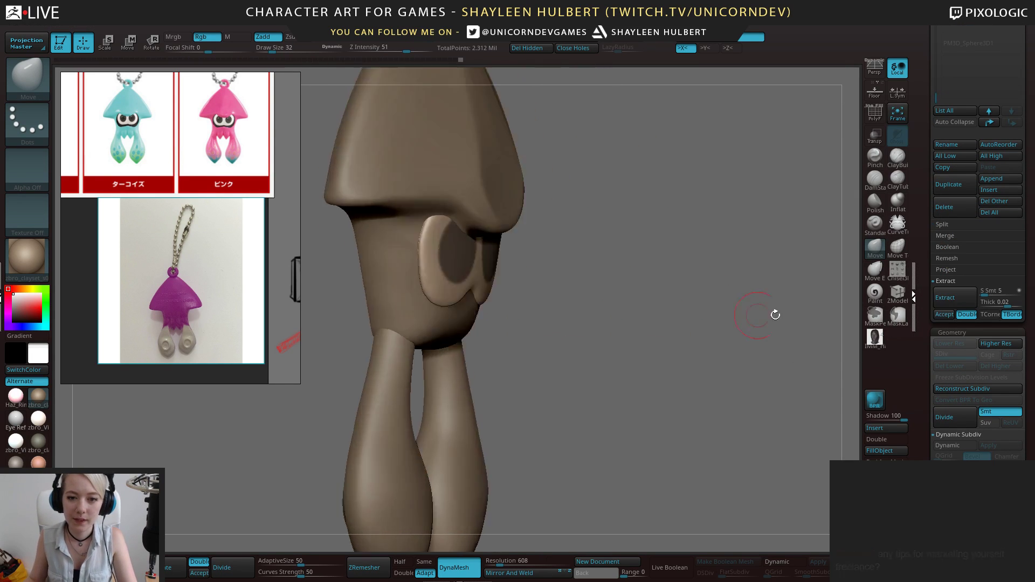
{"action": "left_click", "coordinate": [953, 299]}
{"action": "left_click", "coordinate": [992, 303]}
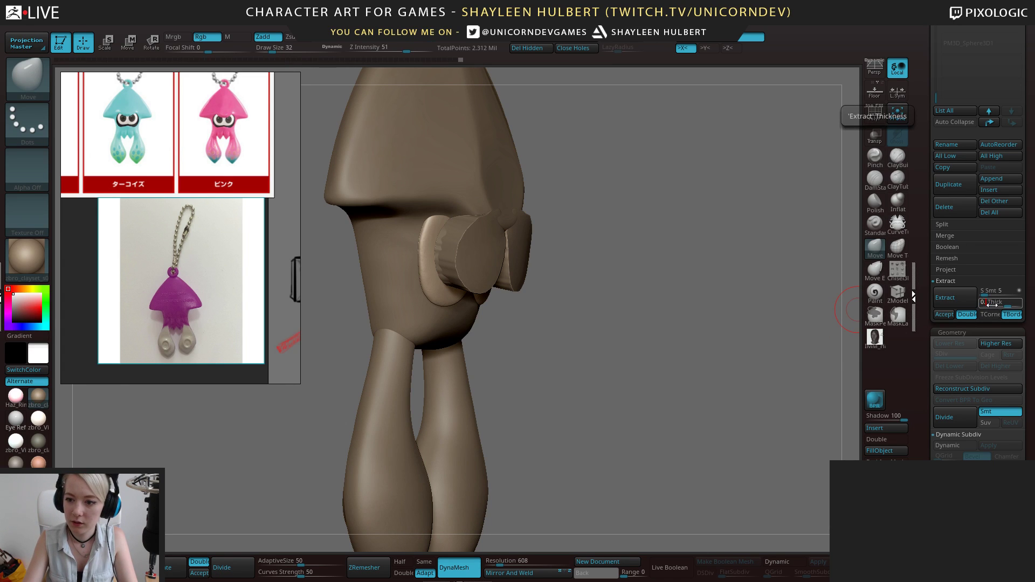
{"action": "type", "text": "0.01"}
{"action": "key", "text": "Return"}
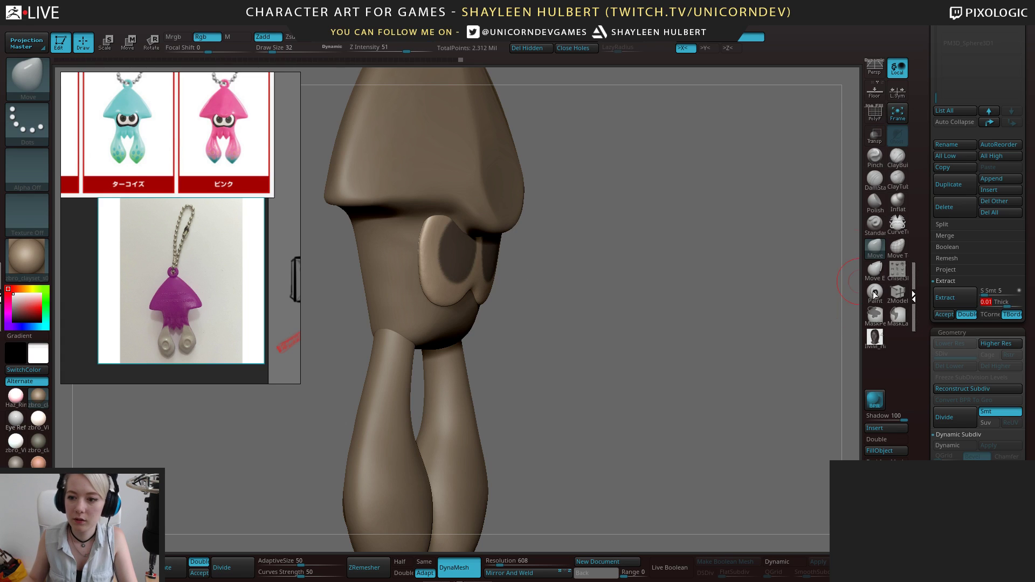
{"action": "left_click", "coordinate": [956, 299]}
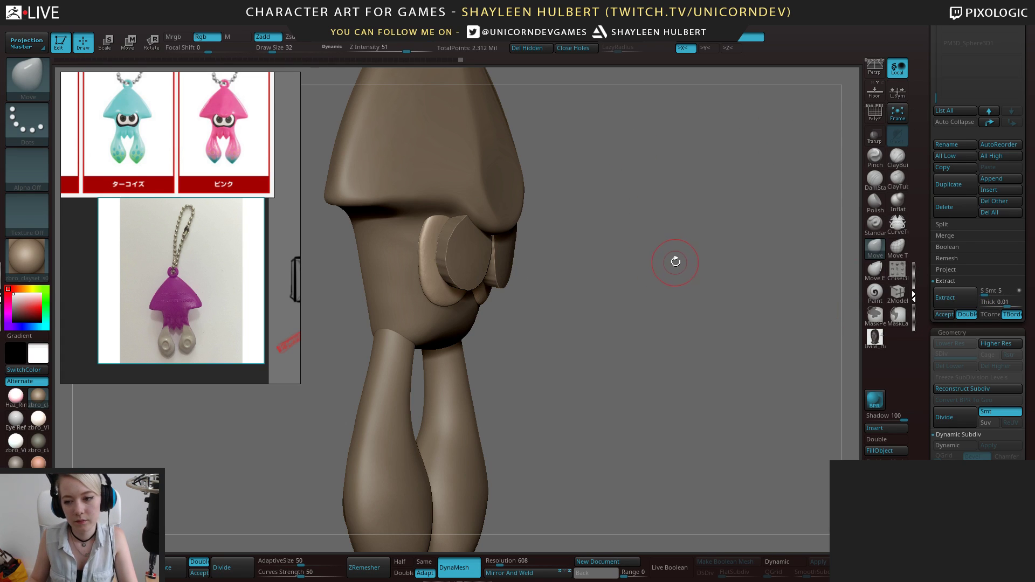
{"action": "left_click", "coordinate": [944, 314]}
Smooth the hard edges of the extracted eyes into rounded ovals
{"action": "left_click_drag", "start_coordinate": [795, 315], "coordinate": [548, 272], "text": "shift"}
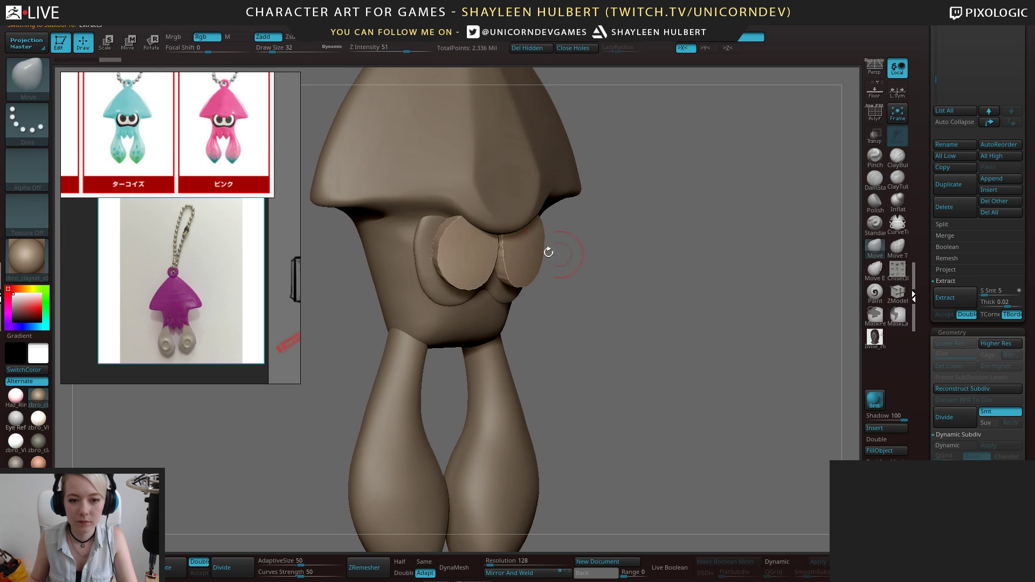
{"action": "mouse_move", "coordinate": [485, 281]}
{"action": "left_mouse_down", "text": "shift"}
{"action": "mouse_move", "coordinate": [446, 242]}
{"action": "mouse_move", "coordinate": [491, 256]}
{"action": "mouse_move", "coordinate": [461, 282]}
{"action": "left_mouse_up", "text": "shift"}
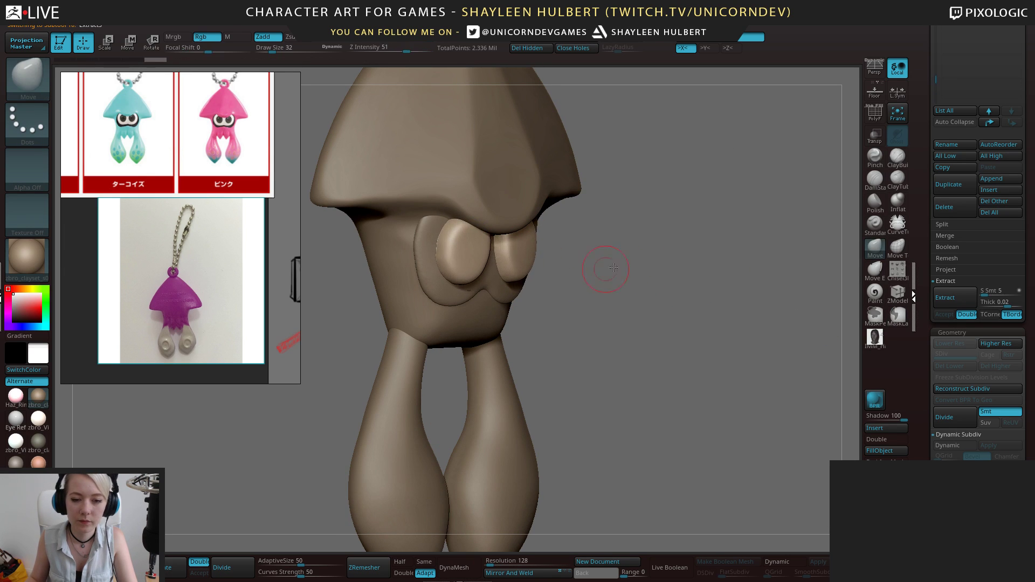
{"action": "left_click_drag", "start_coordinate": [600, 270], "coordinate": [641, 266], "text": "shift"}
Reposition the eyes with the move gizmo so they sit deeper in the surrounding mask piece
{"action": "key", "text": "w"}
{"action": "left_click_drag", "start_coordinate": [563, 258], "coordinate": [547, 230], "text": "alt"}
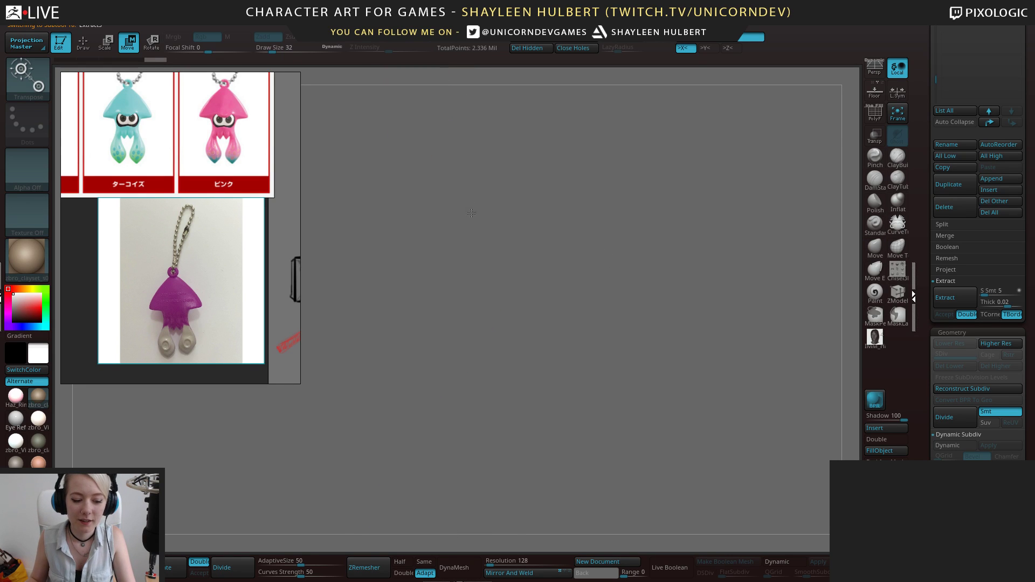
{"action": "left_click_drag", "start_coordinate": [474, 215], "coordinate": [509, 224]}
{"action": "left_click_drag", "start_coordinate": [693, 337], "coordinate": [561, 301]}
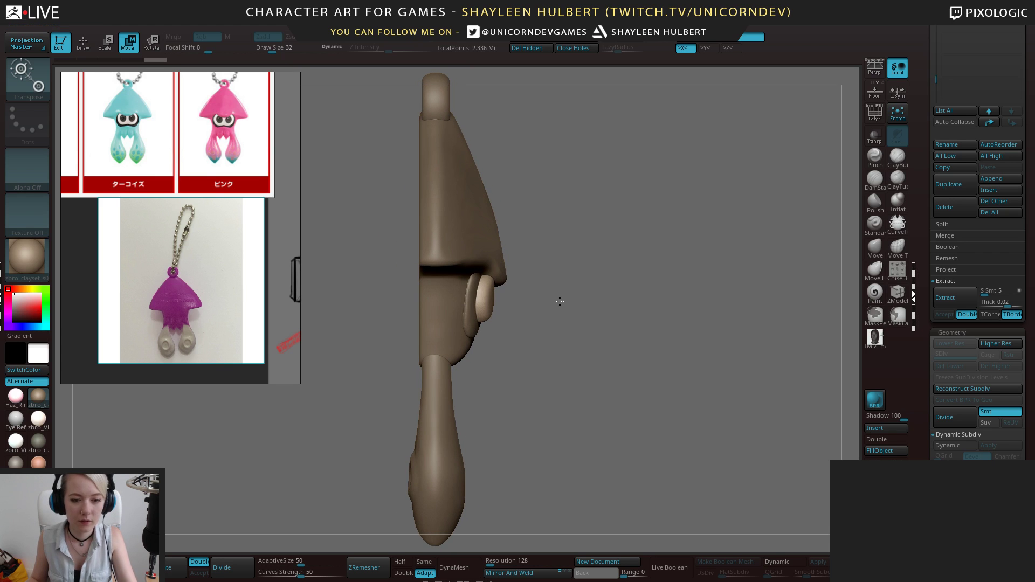
{"action": "left_click_drag", "start_coordinate": [479, 294], "coordinate": [423, 291]}
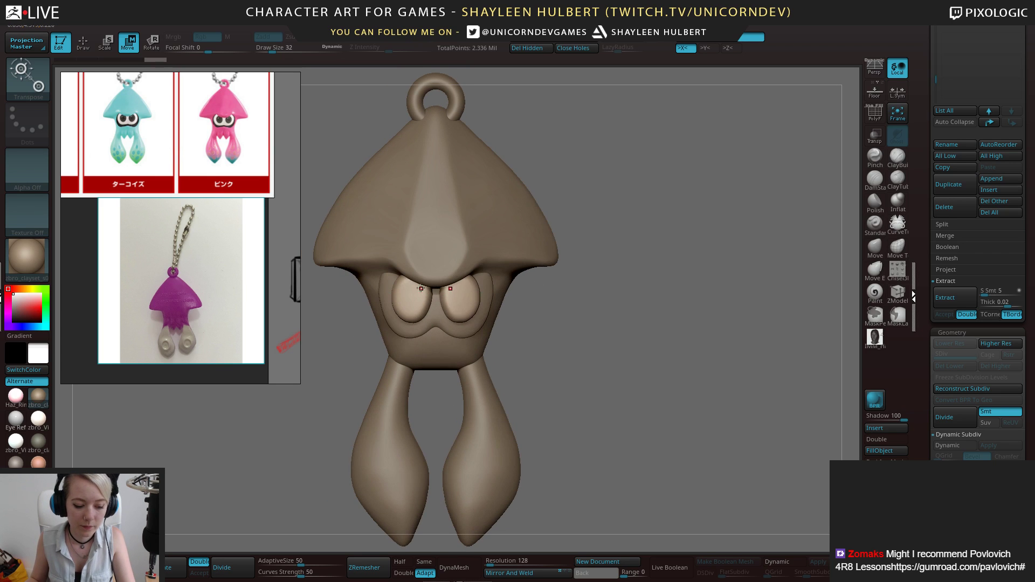
{"action": "right_click_drag", "start_coordinate": [412, 295], "coordinate": [452, 296], "text": "shift"}
{"action": "left_click_drag", "start_coordinate": [452, 296], "coordinate": [445, 296]}
{"action": "mouse_move", "coordinate": [639, 274]}
{"action": "right_mouse_down", "text": "shift"}
{"action": "mouse_move", "coordinate": [613, 271]}
{"action": "mouse_move", "coordinate": [607, 323]}
{"action": "mouse_move", "coordinate": [618, 312]}
{"action": "right_mouse_up", "text": "shift"}
Widen the upper outer sides of both eyes with the Move brush at draw size 76
{"action": "left_click", "coordinate": [875, 249]}
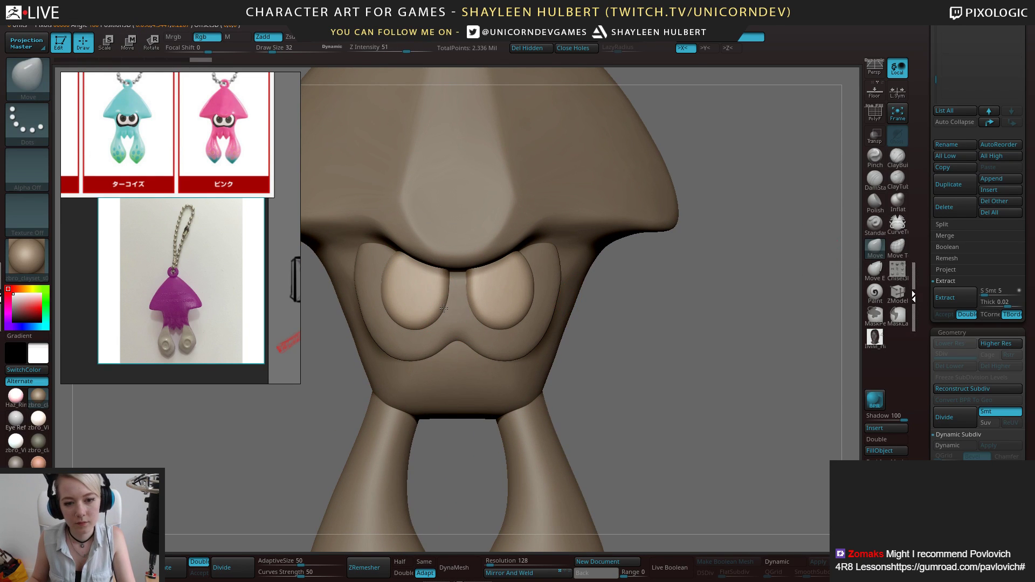
{"action": "key", "text": "bracketright"}
{"action": "key", "text": "bracketright"}
{"action": "key", "text": "bracketright"}
{"action": "key", "text": "bracketright"}
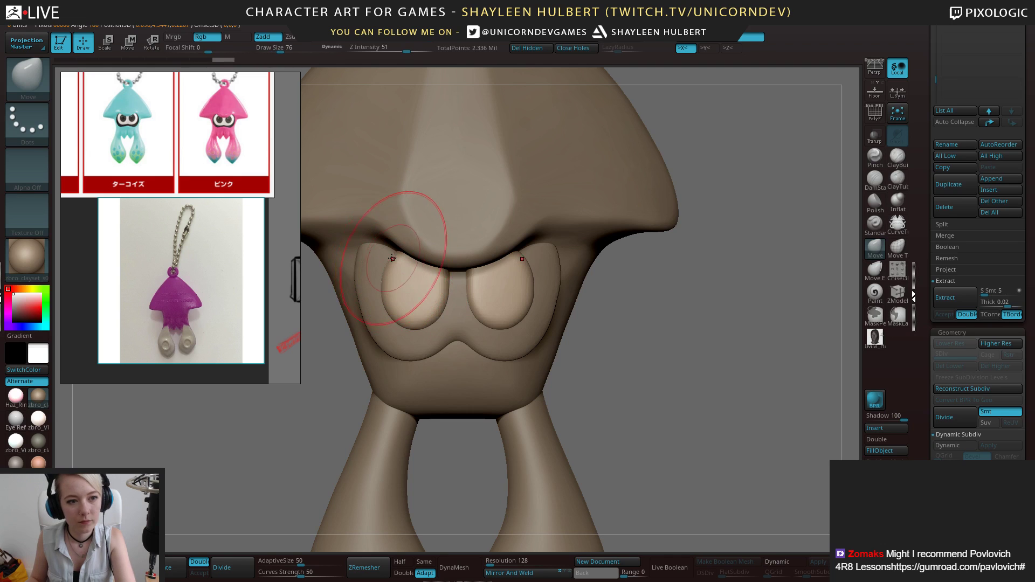
{"action": "left_click_drag", "start_coordinate": [392, 264], "coordinate": [389, 264]}
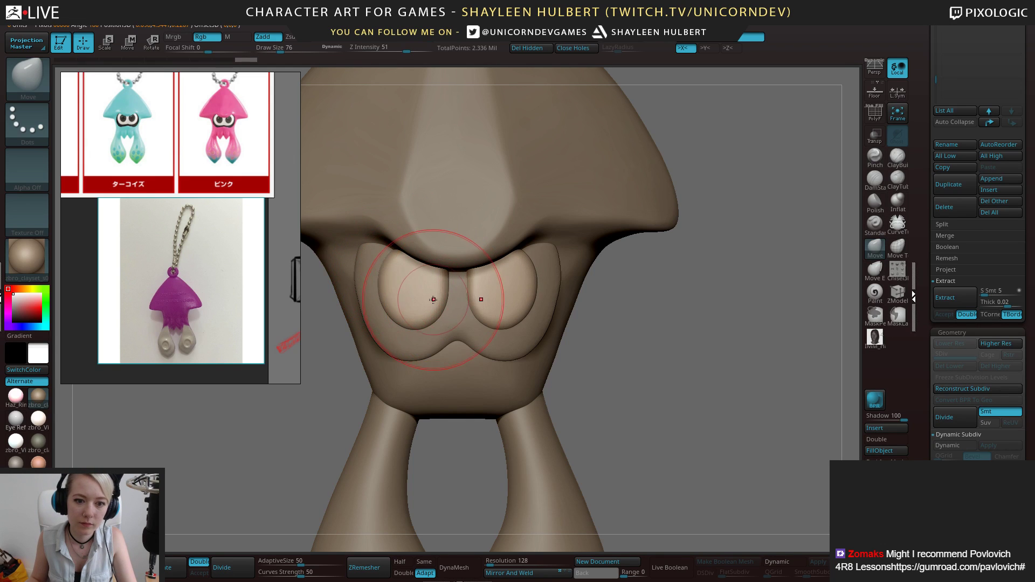
{"action": "left_click_drag", "start_coordinate": [323, 377], "coordinate": [388, 367]}
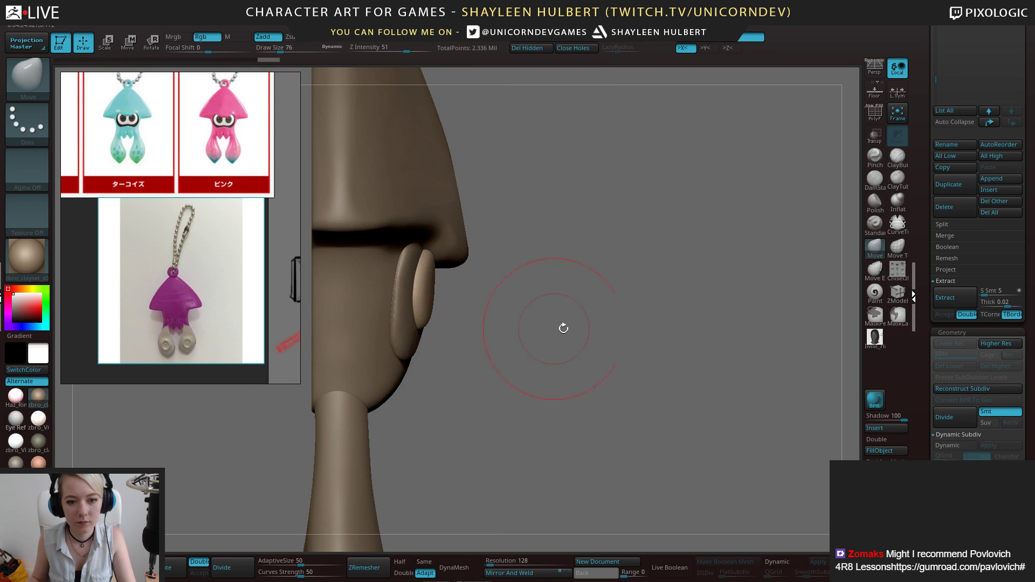
{"action": "left_click_drag", "start_coordinate": [577, 327], "coordinate": [536, 318], "text": "shift"}
Select the eye-surround piece and nudge its position relative to the eyes with the move gizmo
{"action": "left_click", "coordinate": [517, 349], "text": "alt"}
{"action": "left_click_drag", "start_coordinate": [598, 345], "coordinate": [573, 308]}
{"action": "key", "text": "w"}
{"action": "left_click_drag", "start_coordinate": [486, 321], "coordinate": [488, 322]}
{"action": "left_click_drag", "start_coordinate": [620, 323], "coordinate": [645, 324]}
{"action": "left_click_drag", "start_coordinate": [486, 321], "coordinate": [483, 319]}
{"action": "left_click_drag", "start_coordinate": [734, 324], "coordinate": [628, 327]}
{"action": "left_click_drag", "start_coordinate": [766, 323], "coordinate": [656, 379]}
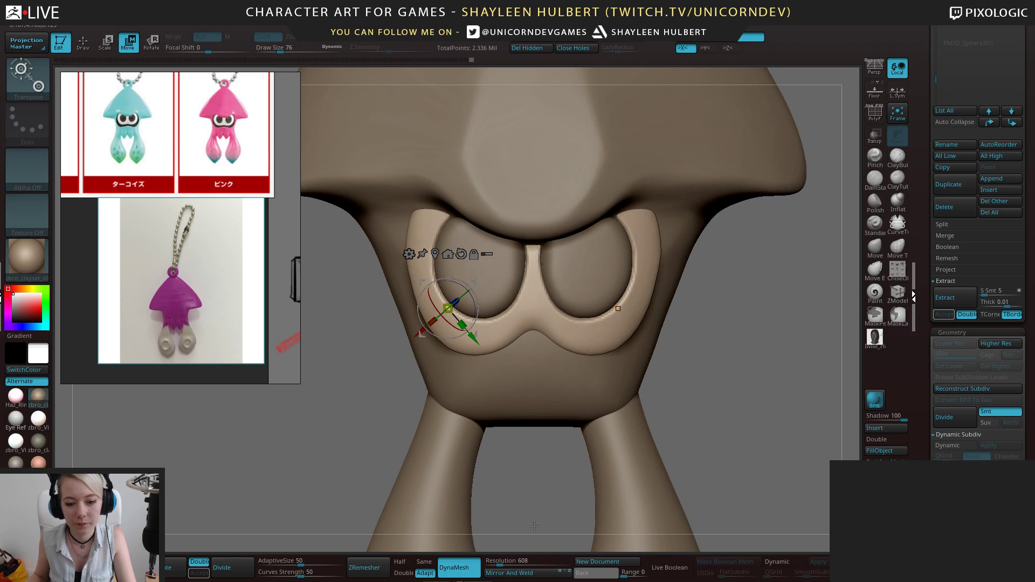
Set the eye-surround's DynaMesh resolution to 800 and refine its inner rims with ClayBuildup at intensity 11 and smoothing
{"action": "type", "text": "800"}
{"action": "key", "text": "Return"}
{"action": "left_click", "coordinate": [897, 159]}
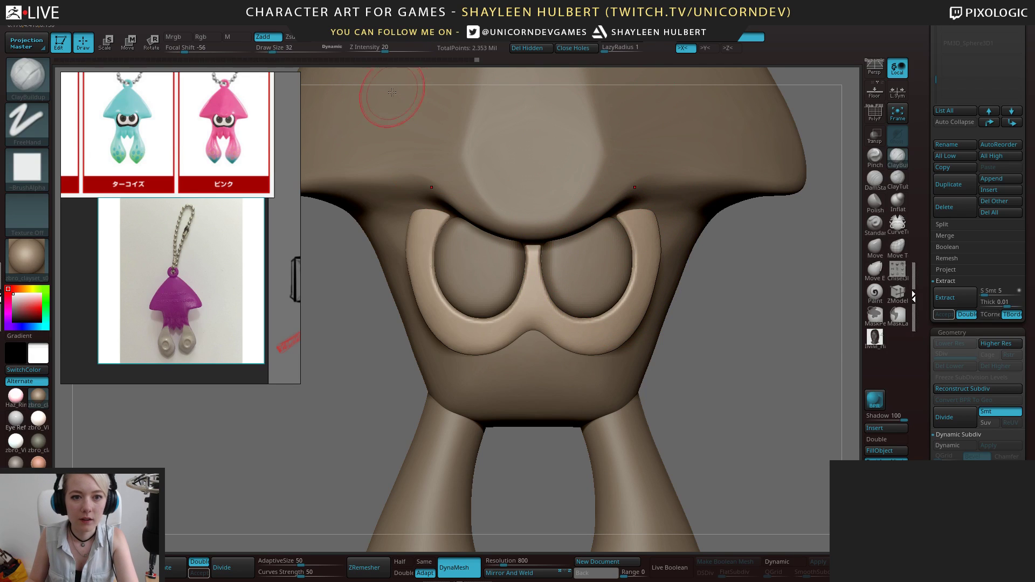
{"action": "type", "text": "11"}
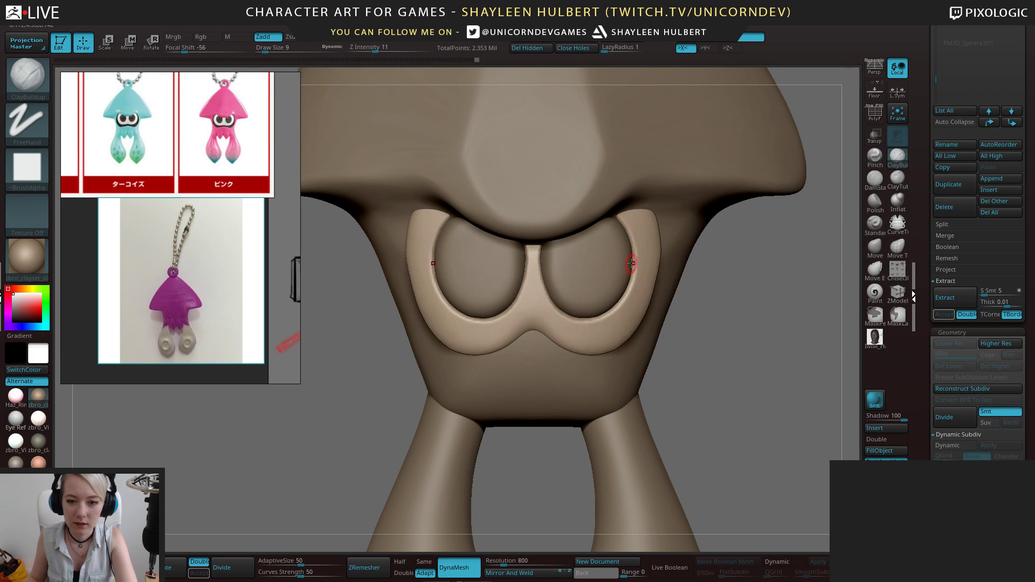
{"action": "key", "text": "ctrl+z"}
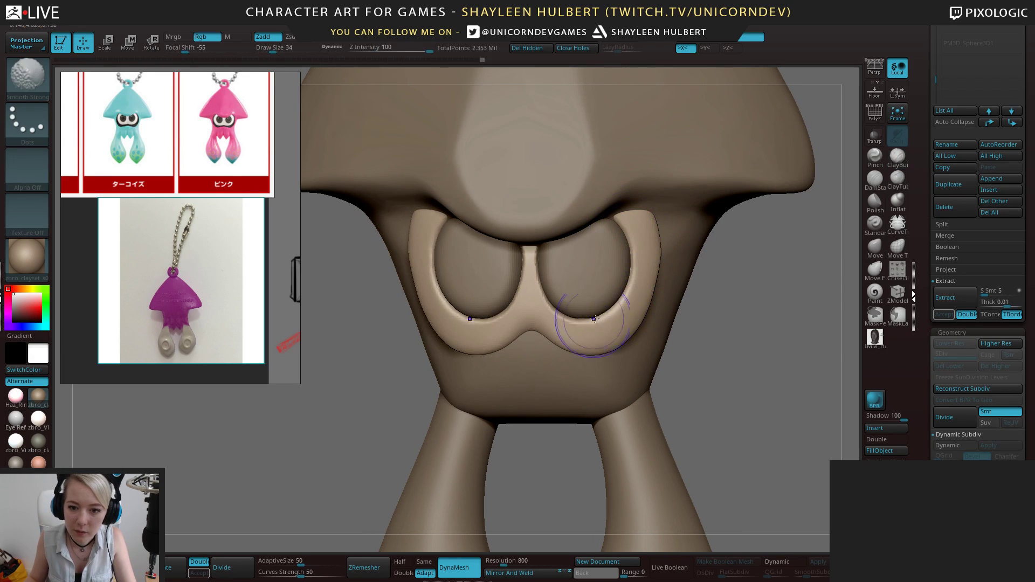
{"action": "key", "text": "shift"}
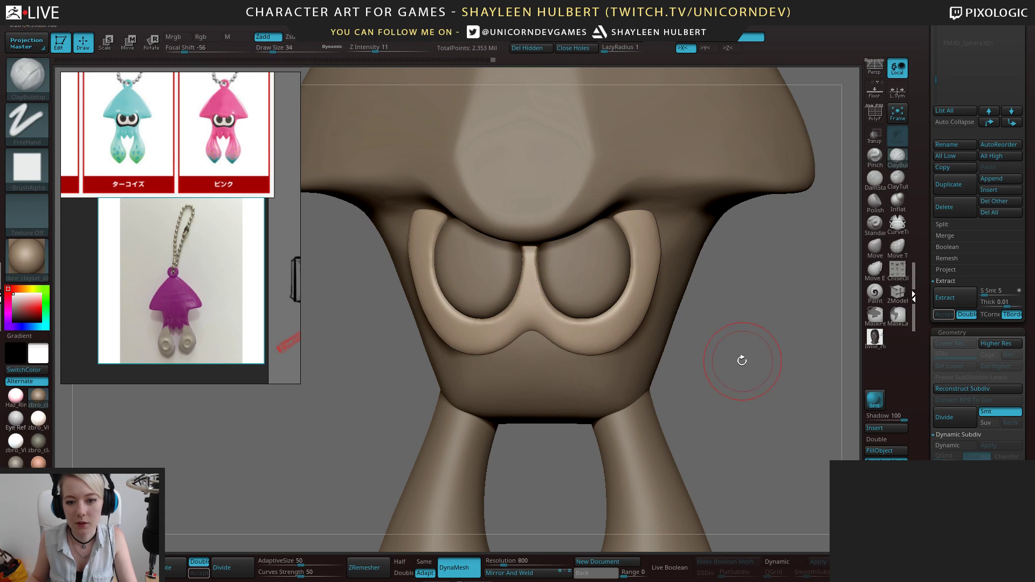
Reselect the eye-surround piece and reshape its upper inner corners with the Move brush, reducing the draw size to 22
{"action": "left_click_drag", "start_coordinate": [724, 374], "coordinate": [624, 260], "text": "shift"}
{"action": "left_click", "coordinate": [571, 263], "text": "alt"}
{"action": "key", "text": "w"}
{"action": "left_click_drag", "start_coordinate": [792, 353], "coordinate": [644, 407]}
{"action": "left_click", "coordinate": [549, 298], "text": "alt"}
{"action": "left_click", "coordinate": [427, 302], "text": "alt"}
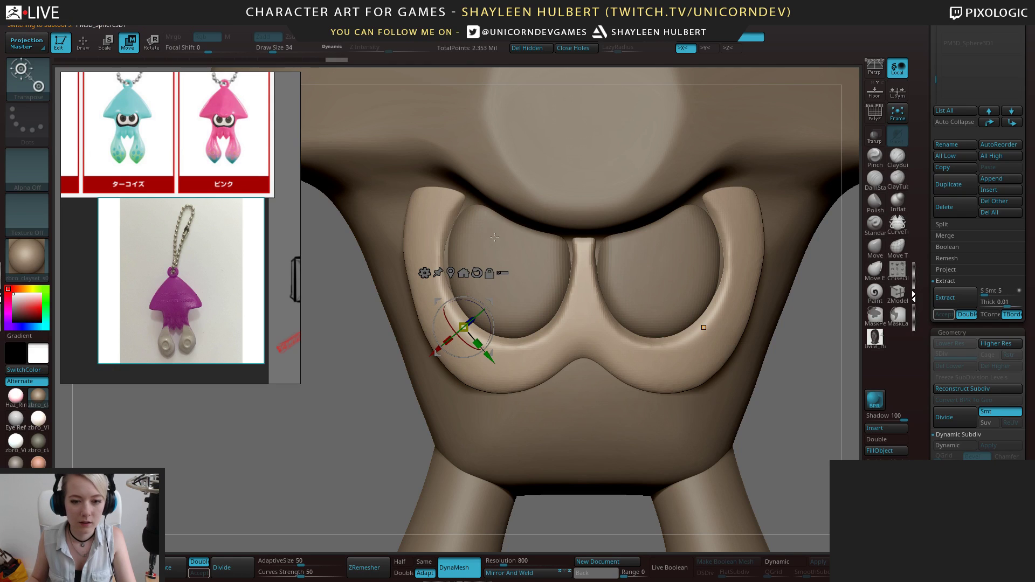
{"action": "key", "text": "q"}
{"action": "left_click_drag", "start_coordinate": [439, 252], "coordinate": [450, 273]}
{"action": "mouse_move", "coordinate": [467, 204]}
{"action": "left_mouse_down"}
{"action": "mouse_move", "coordinate": [432, 232]}
{"action": "mouse_move", "coordinate": [453, 262]}
{"action": "mouse_move", "coordinate": [434, 262]}
{"action": "left_mouse_up"}
{"action": "key", "text": "bracketleft"}
{"action": "key", "text": "bracketleft"}
{"action": "key", "text": "bracketleft"}
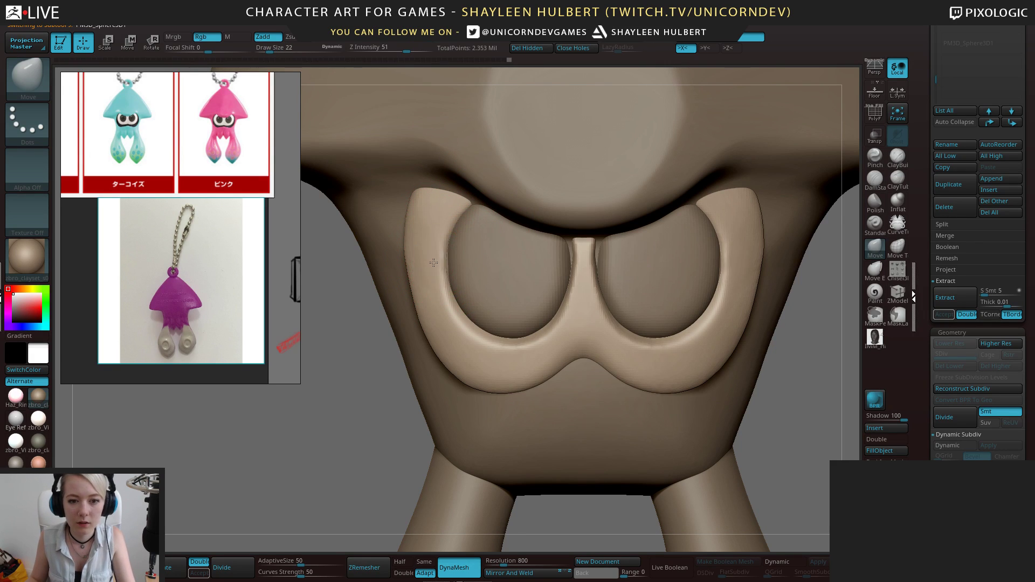
Select the eyes and pull their upper inner corners toward the centre with the Move brush at draw size 22
{"action": "left_click", "coordinate": [453, 262], "text": "alt"}
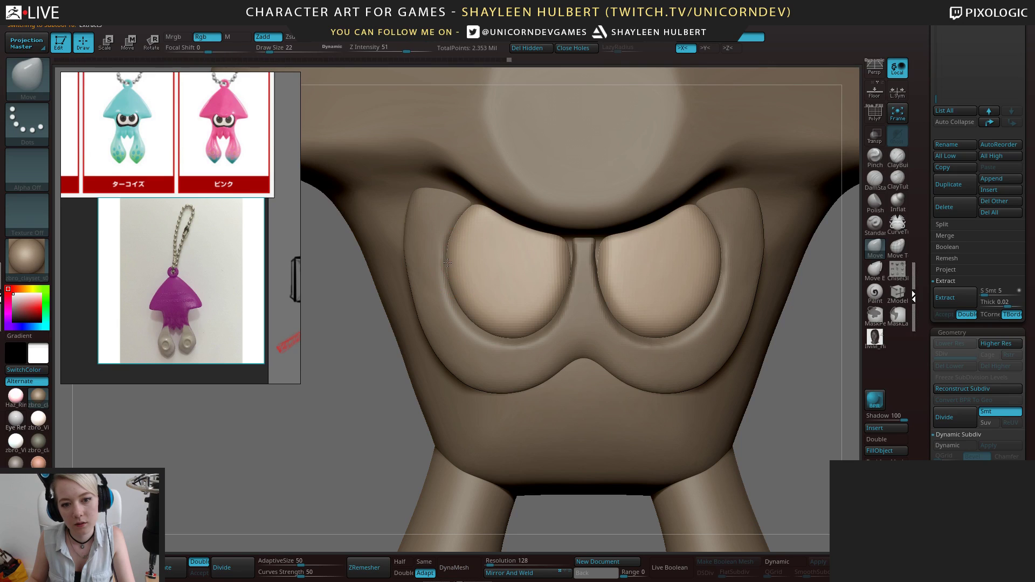
{"action": "left_click_drag", "start_coordinate": [568, 237], "coordinate": [577, 236]}
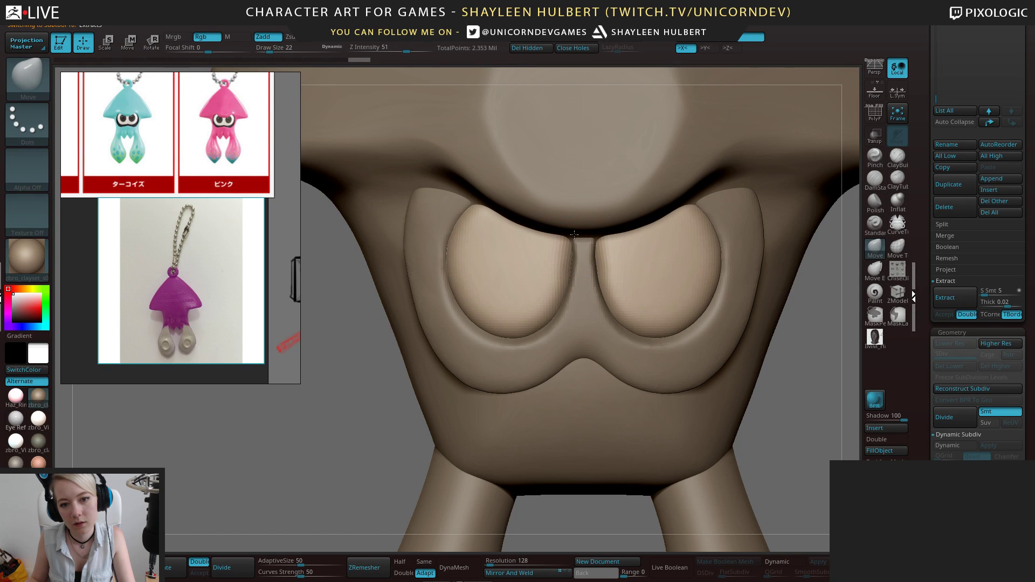
{"action": "mouse_move", "coordinate": [350, 369]}
{"action": "left_mouse_down", "text": "alt"}
{"action": "mouse_move", "coordinate": [372, 270]}
{"action": "mouse_move", "coordinate": [410, 291]}
{"action": "mouse_move", "coordinate": [431, 324]}
{"action": "left_mouse_up", "text": "alt"}
Try to flatten the front of the eyes with the hPolish brush
{"action": "key", "text": "b"}
{"action": "key", "text": "h"}
{"action": "key", "text": "p"}
{"action": "left_click_drag", "start_coordinate": [530, 264], "coordinate": [530, 276]}
{"action": "left_click_drag", "start_coordinate": [480, 374], "coordinate": [485, 388], "text": "shift"}
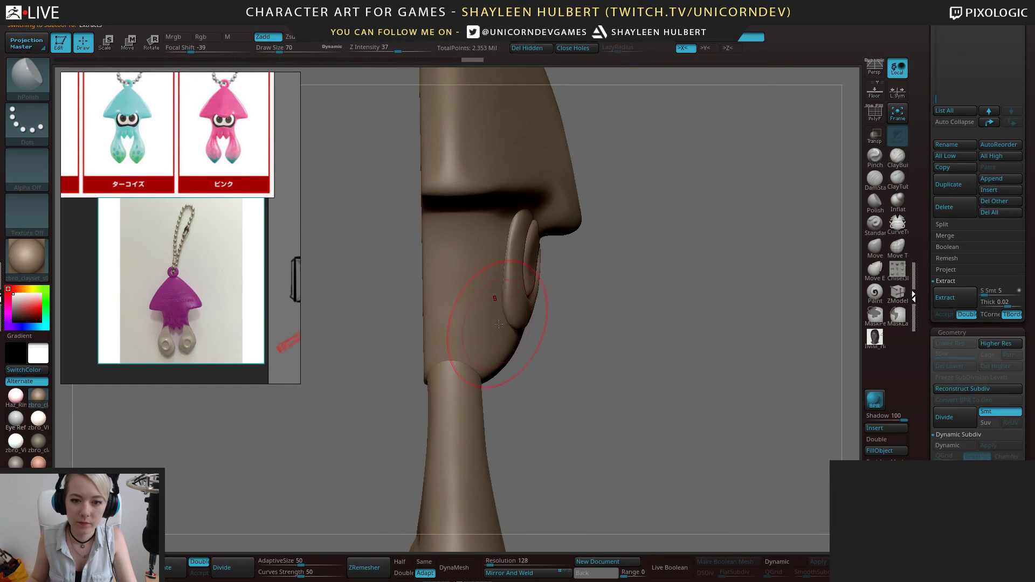
Undo the last polishing strokes and polish the front surface of the eyes again with hPolish at draw size 70
{"action": "key", "text": "ctrl"}
{"action": "key", "text": "ctrl+z"}
{"action": "key", "text": "ctrl+z"}
{"action": "key", "text": "ctrl+z"}
{"action": "key", "text": "ctrl+z"}
{"action": "key", "text": "ctrl+z"}
{"action": "left_click_drag", "start_coordinate": [570, 249], "coordinate": [555, 265]}
{"action": "left_click_drag", "start_coordinate": [387, 376], "coordinate": [459, 320]}
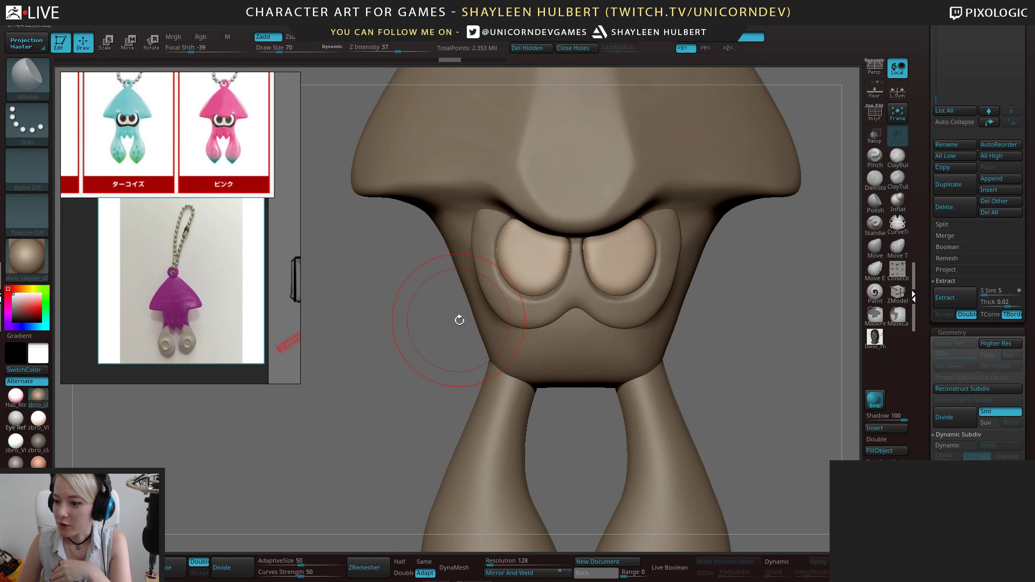
Adjust the inner edges of the eyes beside the bridge with the Move brush, enlarging the draw size to 54
{"action": "left_click_drag", "start_coordinate": [386, 327], "coordinate": [547, 286]}
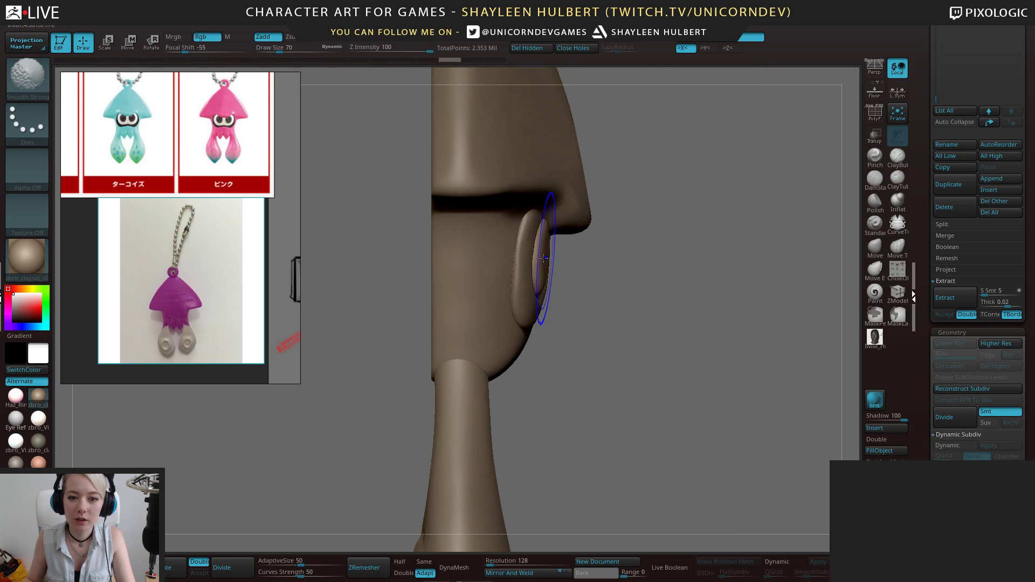
{"action": "mouse_move", "coordinate": [754, 270]}
{"action": "left_mouse_down"}
{"action": "mouse_move", "coordinate": [602, 266]}
{"action": "mouse_move", "coordinate": [456, 297]}
{"action": "left_mouse_up"}
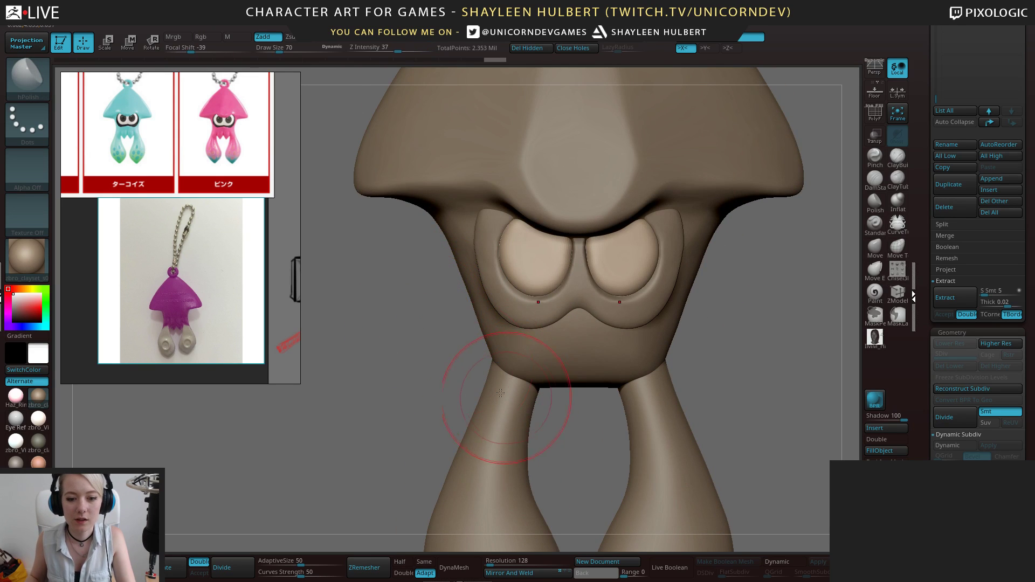
{"action": "right_click_drag", "start_coordinate": [494, 208], "coordinate": [566, 246], "text": "ctrl"}
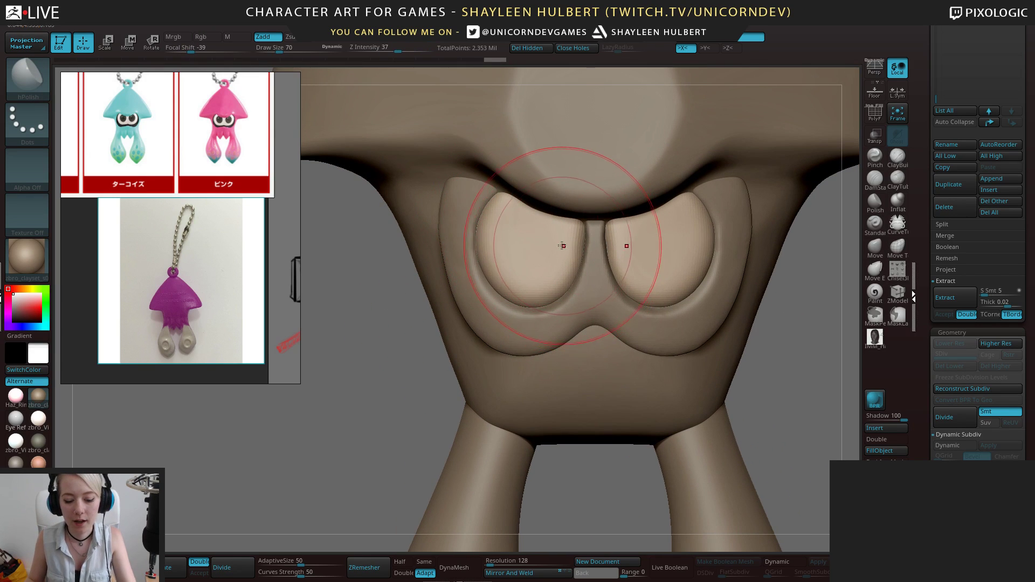
{"action": "key", "text": "bracketleft"}
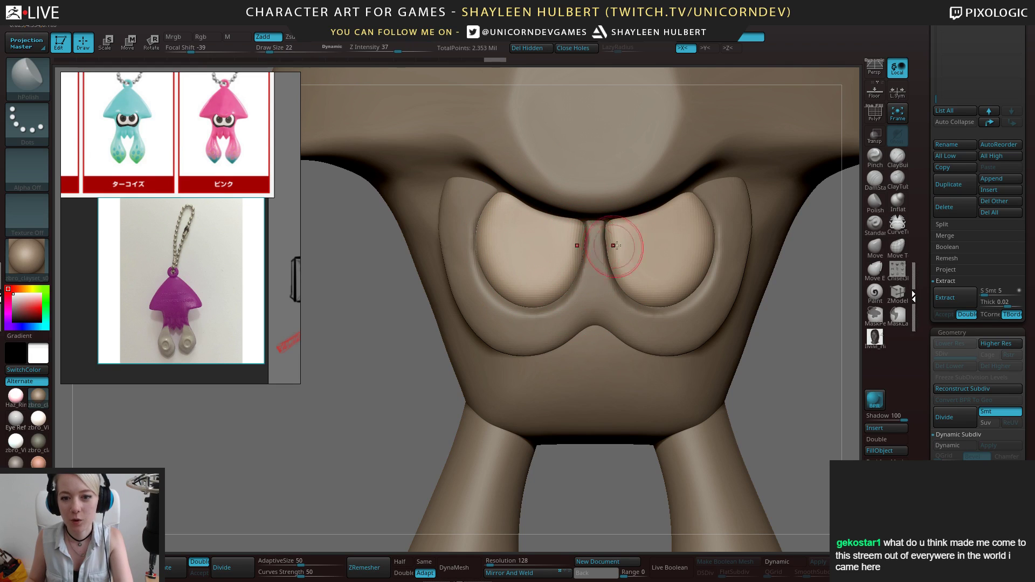
{"action": "left_click", "coordinate": [875, 246]}
{"action": "key", "text": "bracketright"}
{"action": "left_click_drag", "start_coordinate": [587, 253], "coordinate": [576, 219]}
{"action": "key", "text": "bracketright"}
{"action": "key", "text": "bracketright"}
{"action": "left_click_drag", "start_coordinate": [360, 356], "coordinate": [431, 356]}
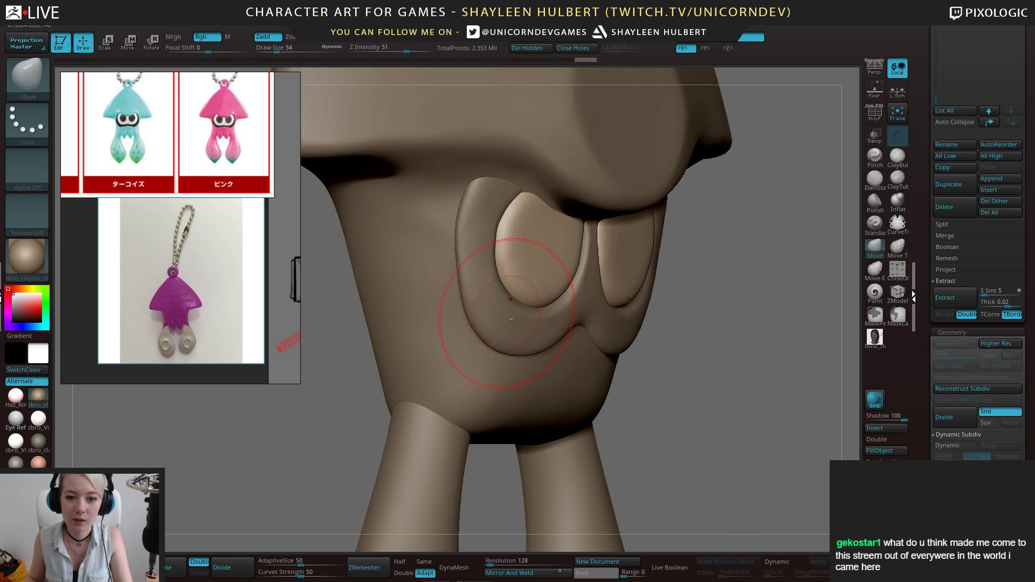
Select the eye-surround piece and flatten its upper tips and outer side with the hPolish brush at draw size 30
{"action": "mouse_move", "coordinate": [746, 330]}
{"action": "left_mouse_down", "text": "shift"}
{"action": "mouse_move", "coordinate": [604, 341]}
{"action": "mouse_move", "coordinate": [499, 332]}
{"action": "left_mouse_up", "text": "shift"}
{"action": "left_click", "coordinate": [518, 318], "text": "alt"}
{"action": "key", "text": "b"}
{"action": "key", "text": "h"}
{"action": "key", "text": "p"}
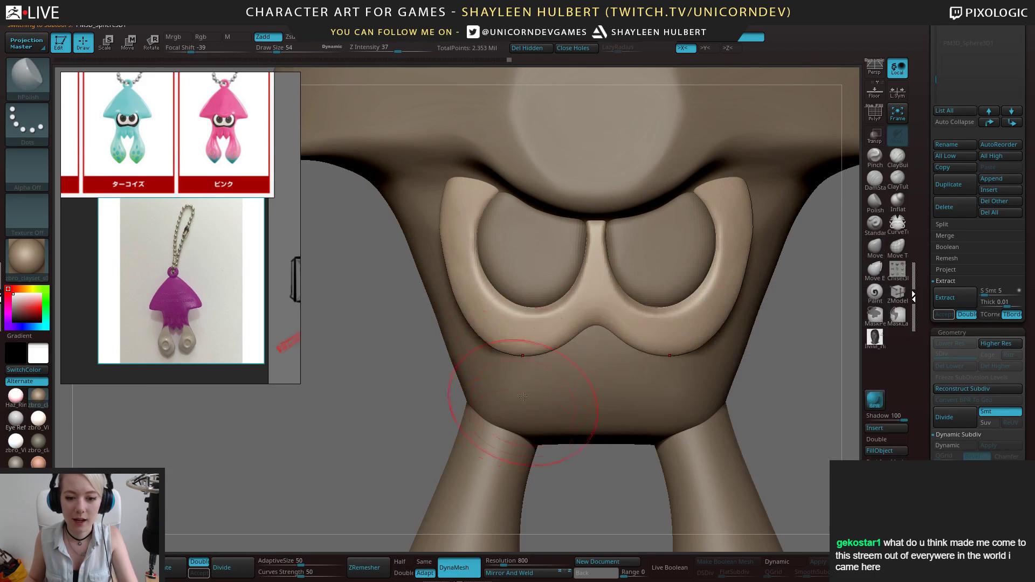
{"action": "key", "text": "s"}
{"action": "mouse_move", "coordinate": [583, 304]}
{"action": "left_mouse_down"}
{"action": "mouse_move", "coordinate": [569, 317]}
{"action": "mouse_move", "coordinate": [456, 227]}
{"action": "mouse_move", "coordinate": [469, 190]}
{"action": "left_mouse_up"}
{"action": "key", "text": "s"}
{"action": "right_click_drag", "start_coordinate": [458, 211], "coordinate": [539, 211]}
{"action": "left_click_drag", "start_coordinate": [454, 291], "coordinate": [448, 213]}
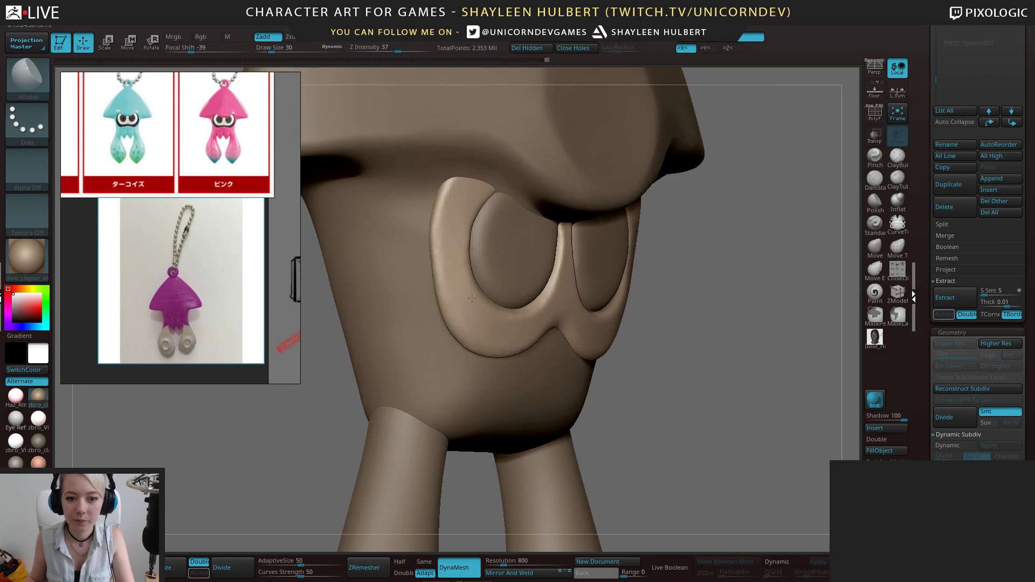
Polish the lower band and centre of the eye surround with hPolish at draw size 30
{"action": "right_click_drag", "start_coordinate": [703, 325], "coordinate": [620, 308], "text": "shift"}
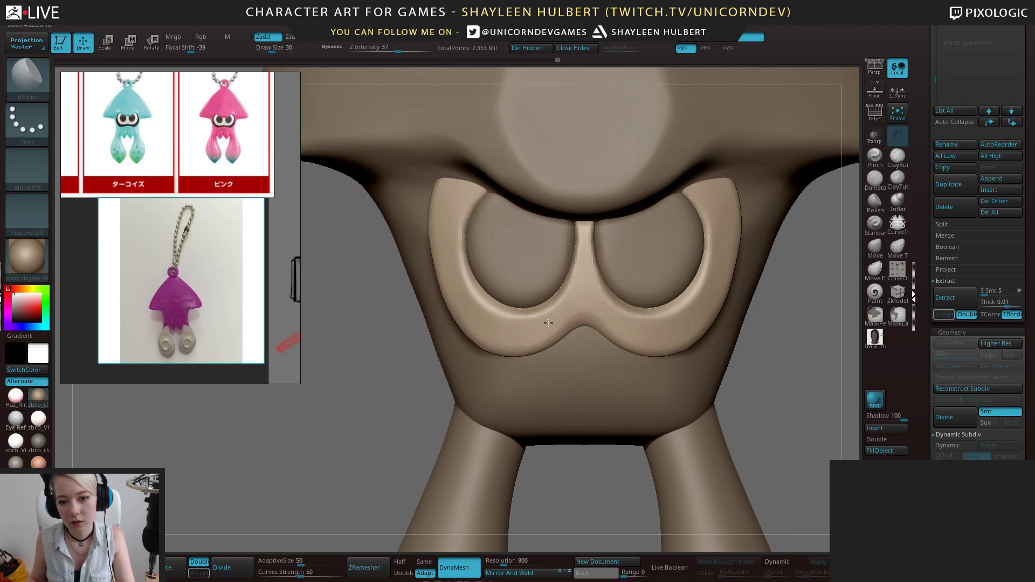
{"action": "left_click_drag", "start_coordinate": [531, 321], "coordinate": [563, 307]}
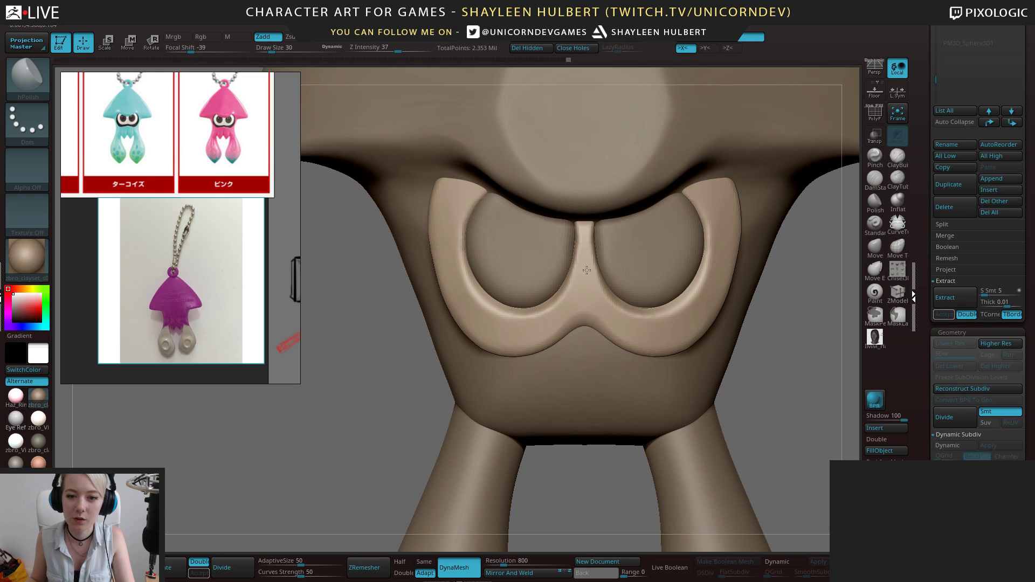
{"action": "left_click_drag", "start_coordinate": [571, 316], "coordinate": [483, 318]}
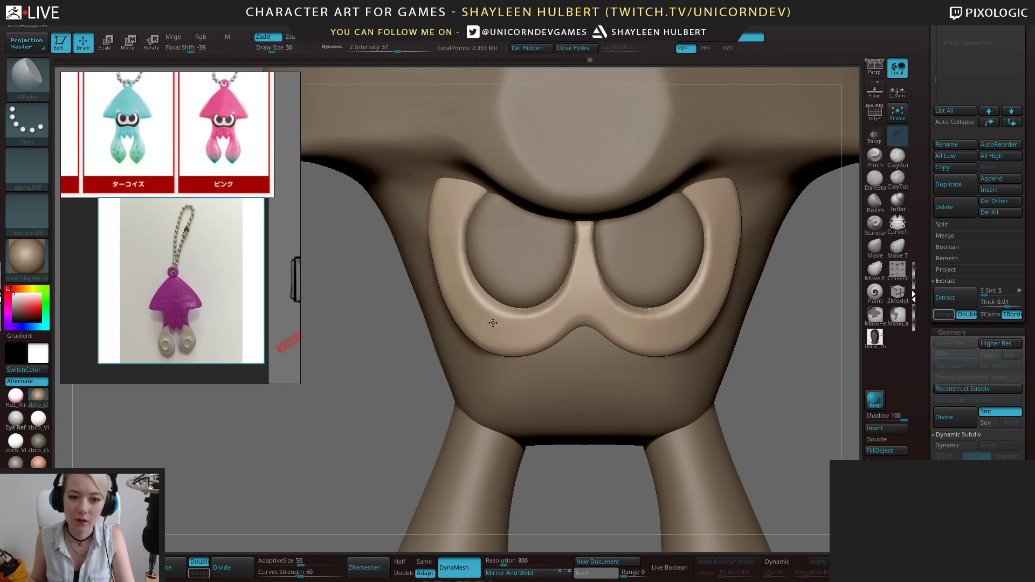
{"action": "right_click_drag", "start_coordinate": [434, 285], "coordinate": [463, 256]}
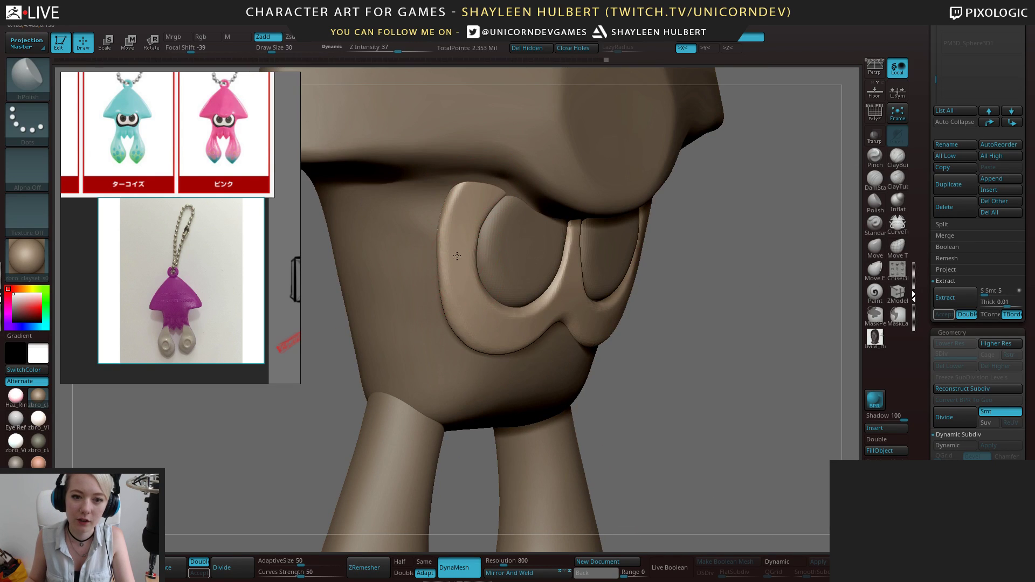
Adjust the outer edges of the eye surround with the Move brush at draw sizes 86 and 46, undoing the last stroke
{"action": "left_click_drag", "start_coordinate": [737, 302], "coordinate": [327, 355], "text": "shift"}
{"action": "left_click", "coordinate": [873, 249]}
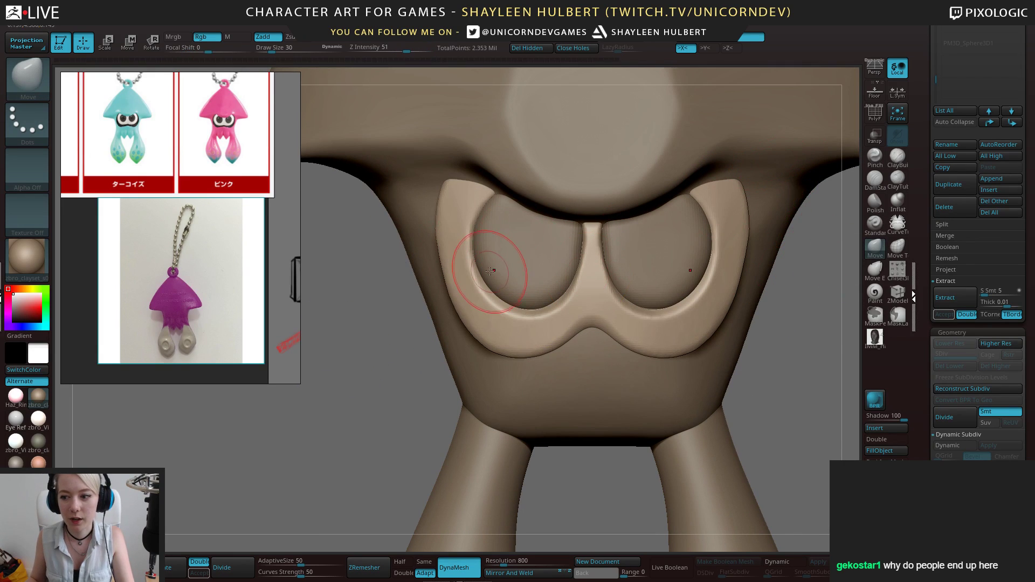
{"action": "mouse_move", "coordinate": [452, 272]}
{"action": "left_mouse_down"}
{"action": "mouse_move", "coordinate": [438, 273]}
{"action": "mouse_move", "coordinate": [532, 302]}
{"action": "mouse_move", "coordinate": [522, 303]}
{"action": "left_mouse_up"}
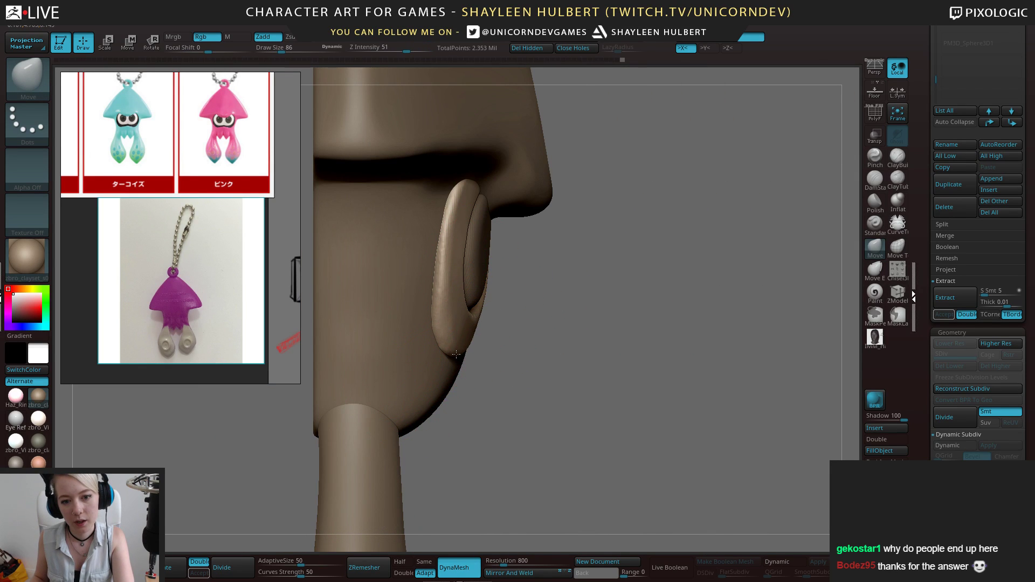
{"action": "left_click_drag", "start_coordinate": [682, 321], "coordinate": [550, 325], "text": "shift"}
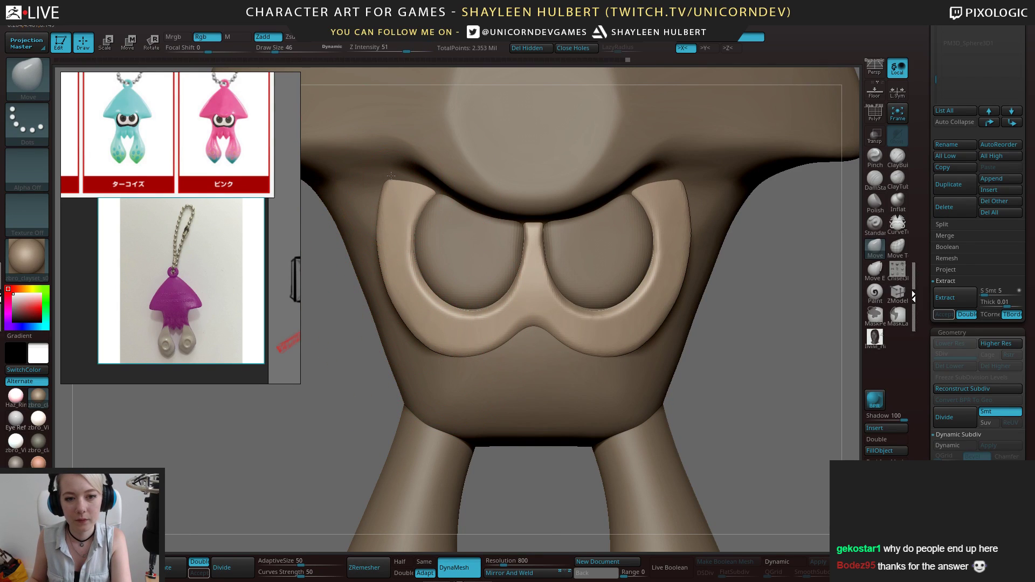
{"action": "key", "text": "ctrl+z"}
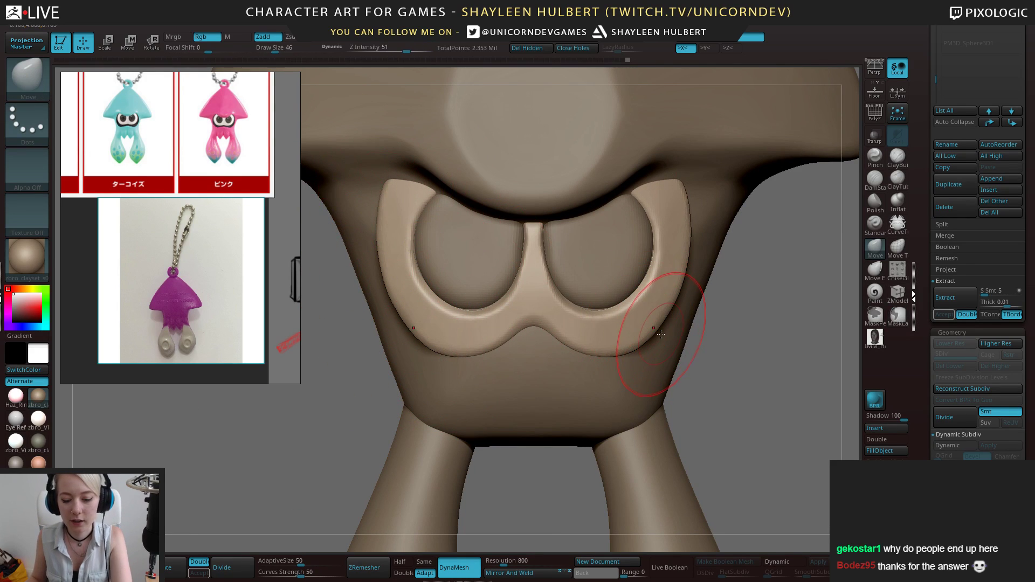
Refine the lower centre notch of the eye surround with the Move brush at draw sizes 10 and 14, undoing the last stroke
{"action": "key", "text": "bracketleft"}
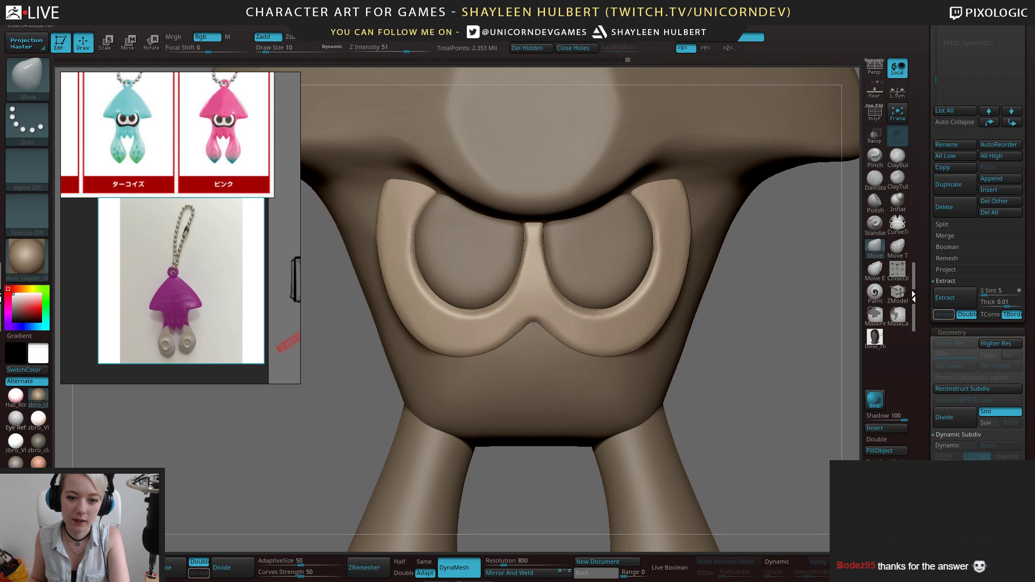
{"action": "left_click_drag", "start_coordinate": [533, 322], "coordinate": [533, 325]}
{"action": "key", "text": "bracketright"}
{"action": "key", "text": "bracketright"}
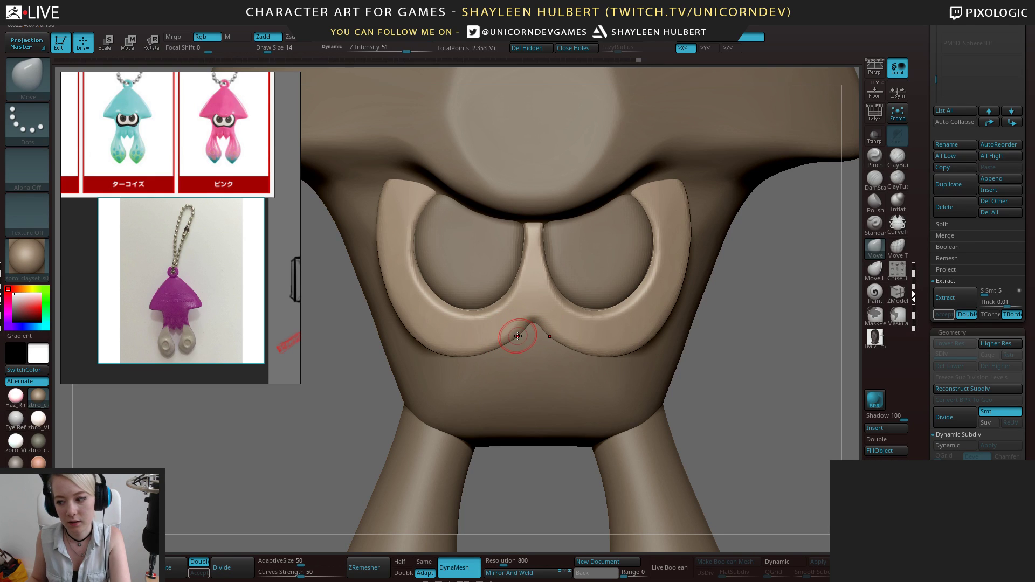
{"action": "key", "text": "ctrl+z"}
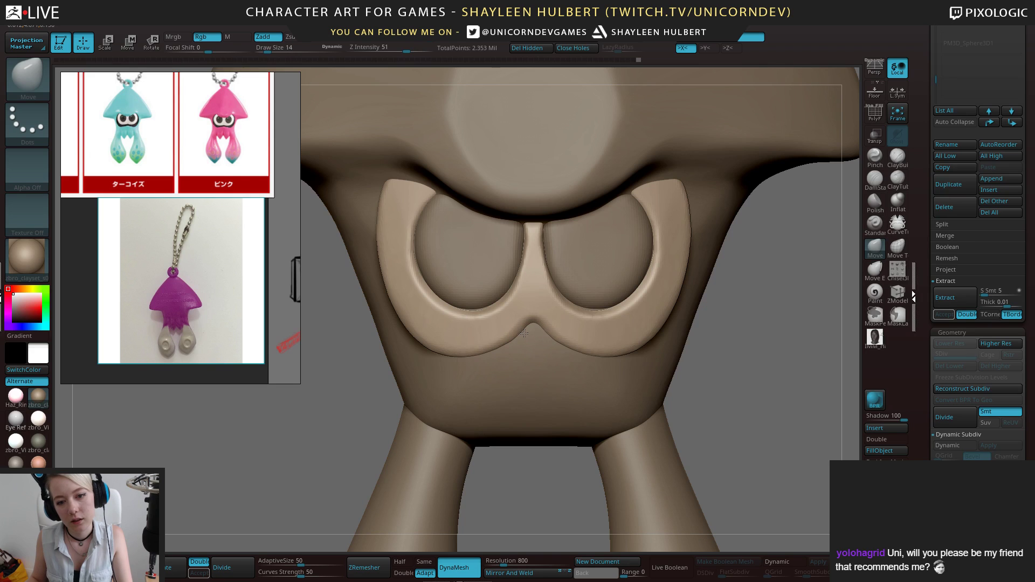
Polish the narrow bridge between the eyes with the hPolish brush at draw size 14
{"action": "key", "text": "b"}
{"action": "key", "text": "h"}
{"action": "key", "text": "p"}
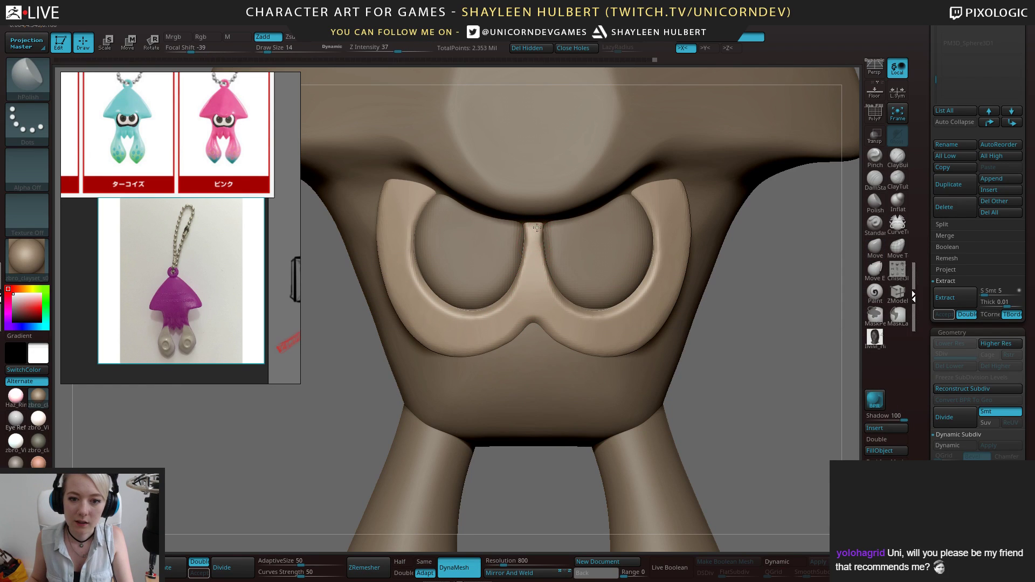
{"action": "right_click_drag", "start_coordinate": [653, 255], "coordinate": [570, 279]}
{"action": "left_click_drag", "start_coordinate": [699, 291], "coordinate": [464, 286], "text": "shift"}
Adjust the side profile of the eye surround with the Move brush, raising the draw size from 18 to 34
{"action": "left_click", "coordinate": [877, 252]}
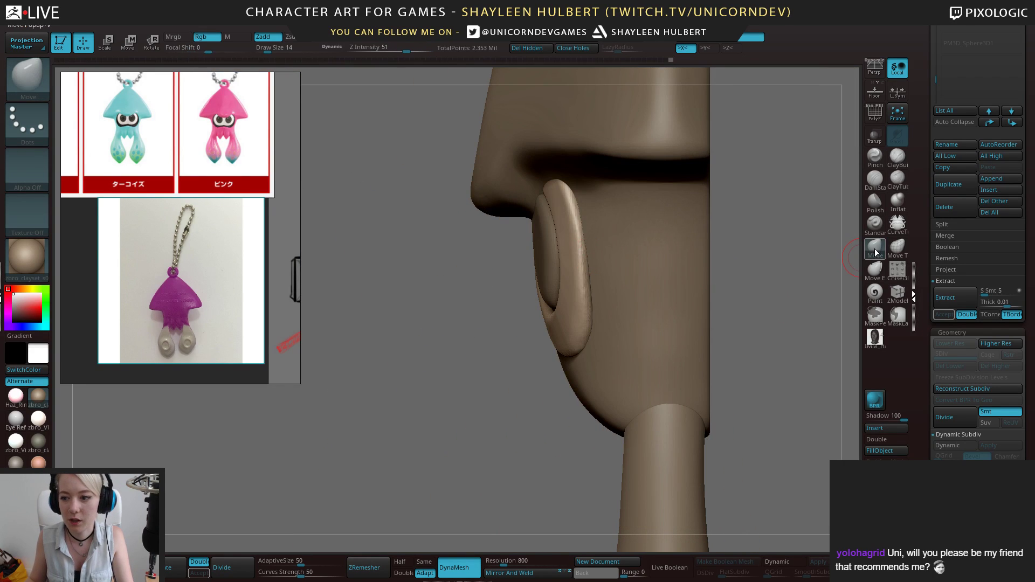
{"action": "left_click_drag", "start_coordinate": [401, 328], "coordinate": [426, 195]}
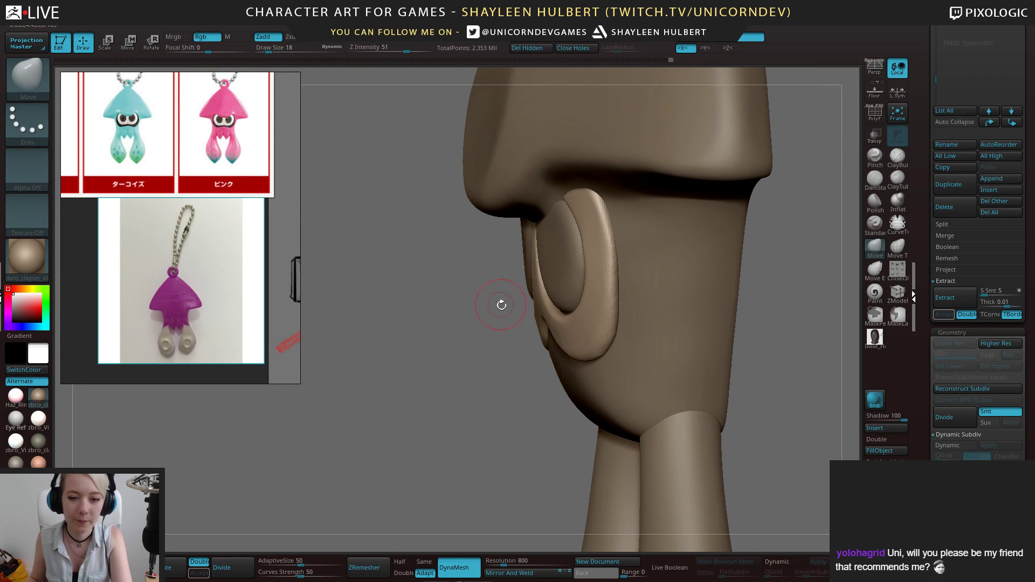
{"action": "key", "text": "bracketright"}
{"action": "key", "text": "bracketright"}
{"action": "mouse_move", "coordinate": [517, 356]}
{"action": "left_mouse_down", "text": "shift"}
{"action": "mouse_move", "coordinate": [727, 350]}
{"action": "mouse_move", "coordinate": [703, 283]}
{"action": "mouse_move", "coordinate": [674, 289]}
{"action": "mouse_move", "coordinate": [696, 326]}
{"action": "left_mouse_up", "text": "shift"}
Raise the eye surround's DynaMesh resolution to 1504 and try to remesh the piece
{"action": "key", "text": "ctrl"}
{"action": "left_click_drag", "start_coordinate": [695, 326], "coordinate": [658, 306]}
{"action": "left_click_drag", "start_coordinate": [513, 562], "coordinate": [518, 562]}
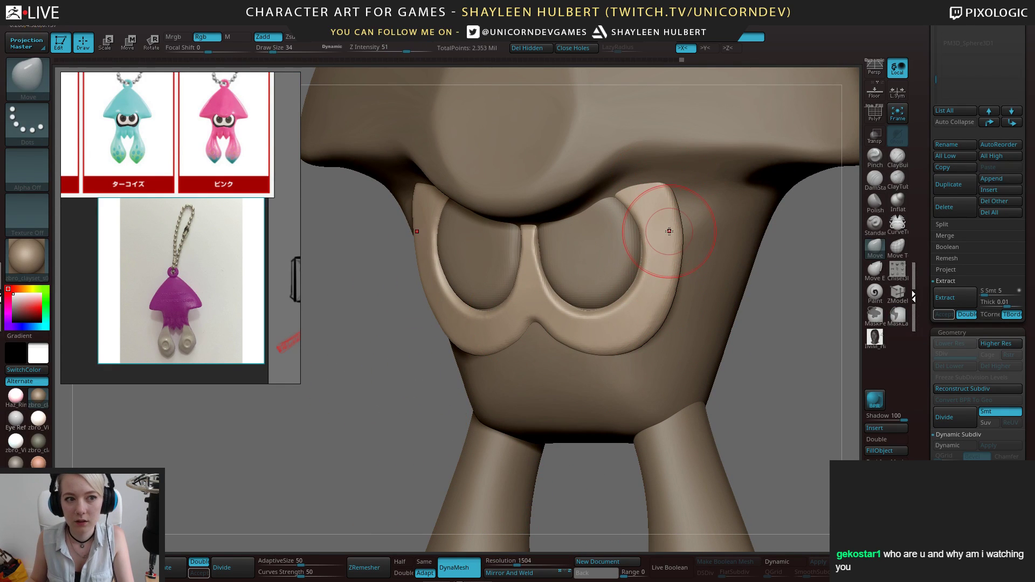
{"action": "left_click", "coordinate": [879, 111]}
{"action": "left_click", "coordinate": [879, 112]}
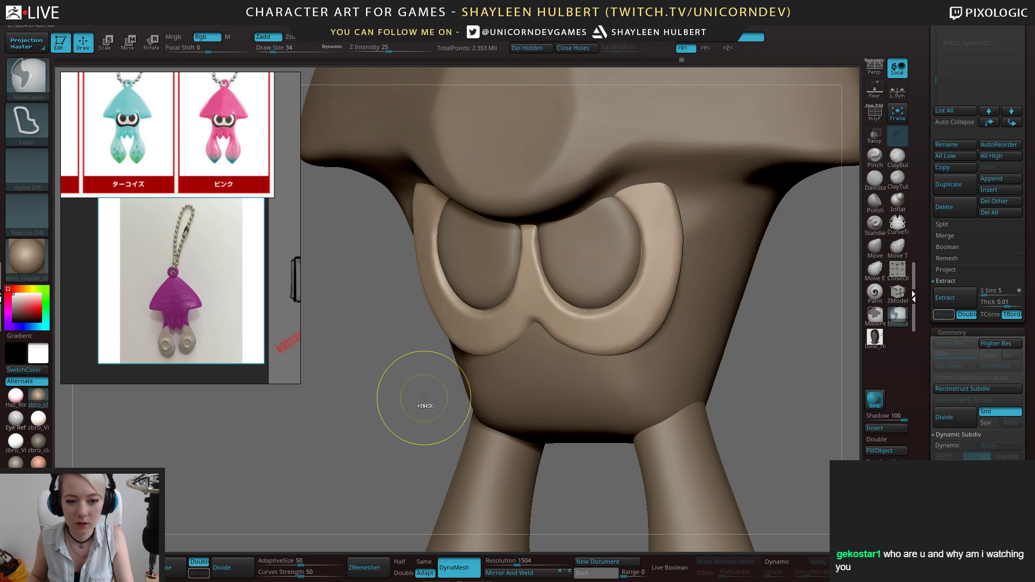
{"action": "mouse_move", "coordinate": [319, 323]}
{"action": "left_mouse_down"}
{"action": "mouse_move", "coordinate": [284, 347]}
{"action": "mouse_move", "coordinate": [739, 331]}
{"action": "mouse_move", "coordinate": [470, 549]}
{"action": "left_mouse_up"}
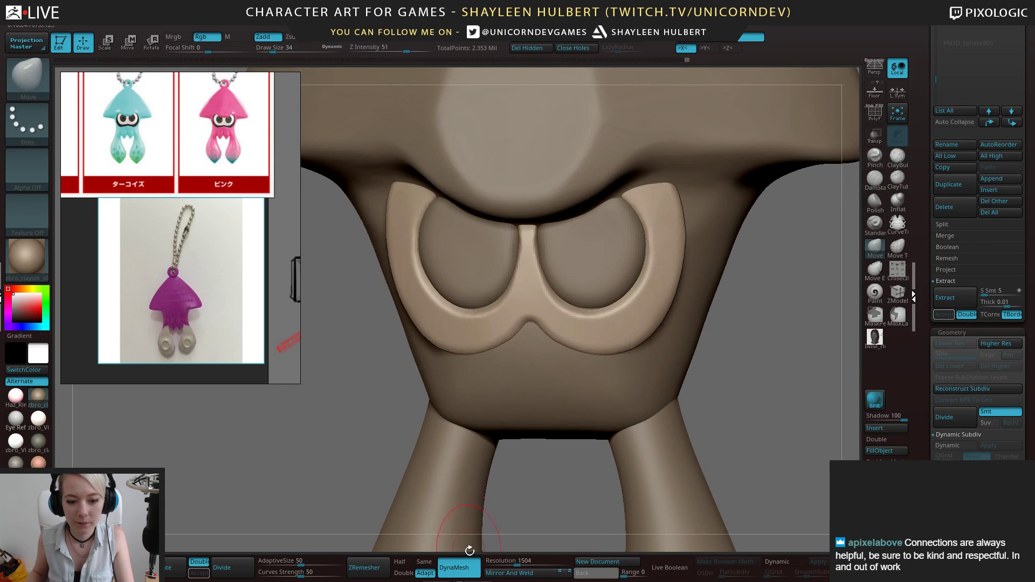
{"action": "left_click", "coordinate": [462, 574]}
{"action": "left_click", "coordinate": [455, 570]}
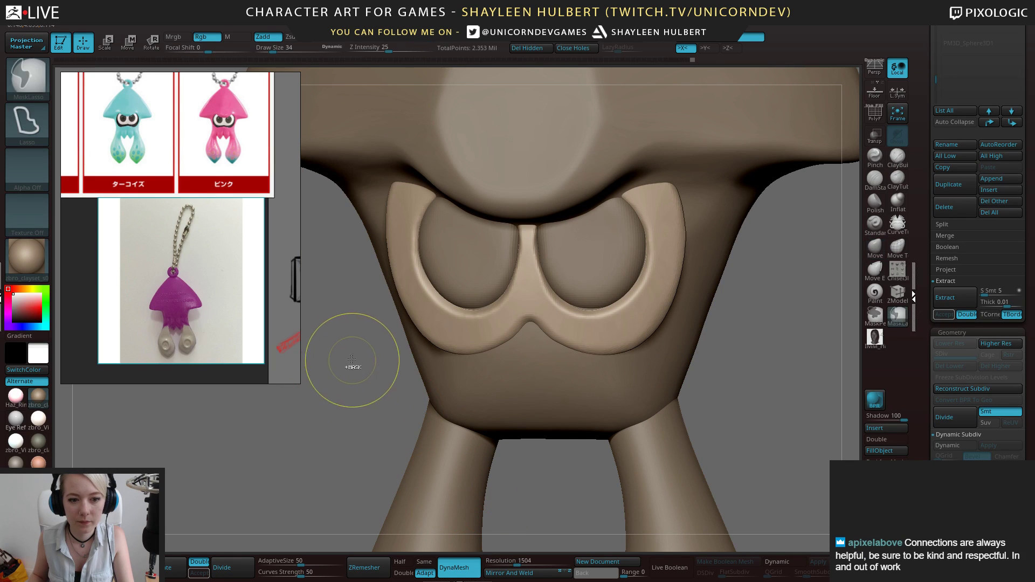
Subdivide the eye-surround piece up to subdivision level 3 with smoothing on
{"action": "left_click_drag", "start_coordinate": [365, 341], "coordinate": [442, 371], "text": "shift"}
{"action": "left_click_drag", "start_coordinate": [717, 371], "coordinate": [676, 310], "text": "alt"}
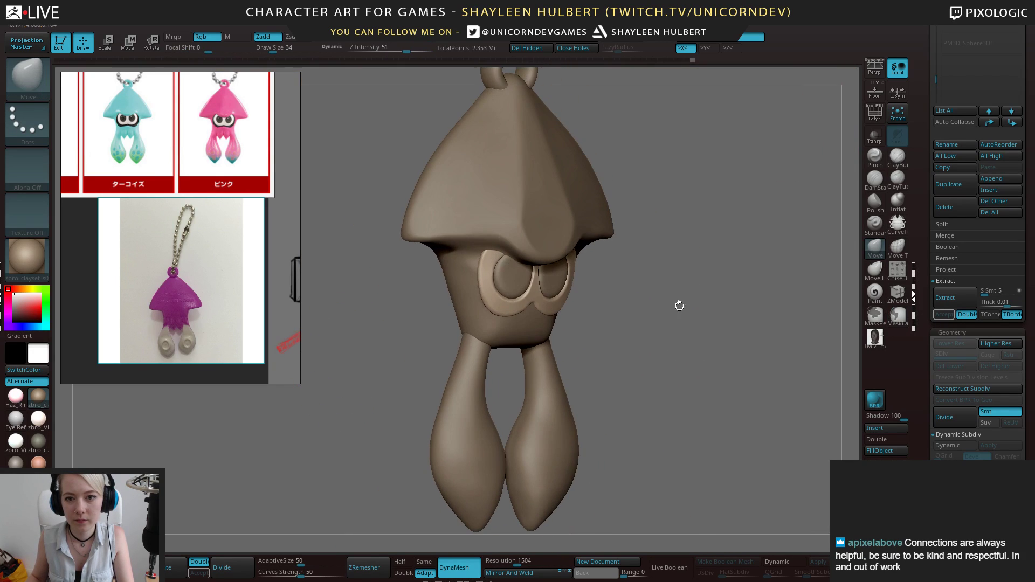
{"action": "left_click", "coordinate": [535, 49]}
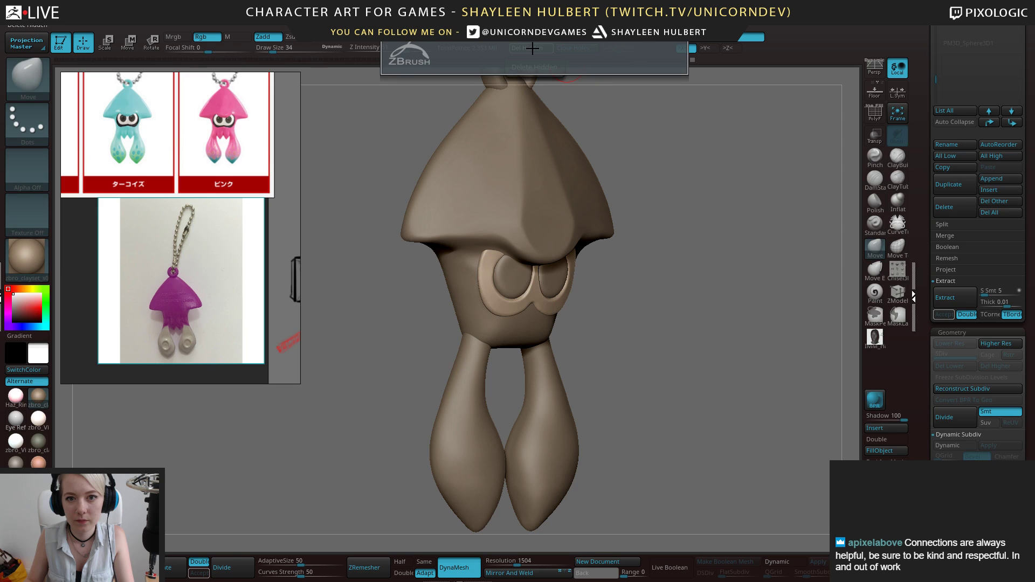
{"action": "left_click_drag", "start_coordinate": [693, 183], "coordinate": [668, 175]}
{"action": "left_click_drag", "start_coordinate": [669, 175], "coordinate": [716, 296], "text": "alt"}
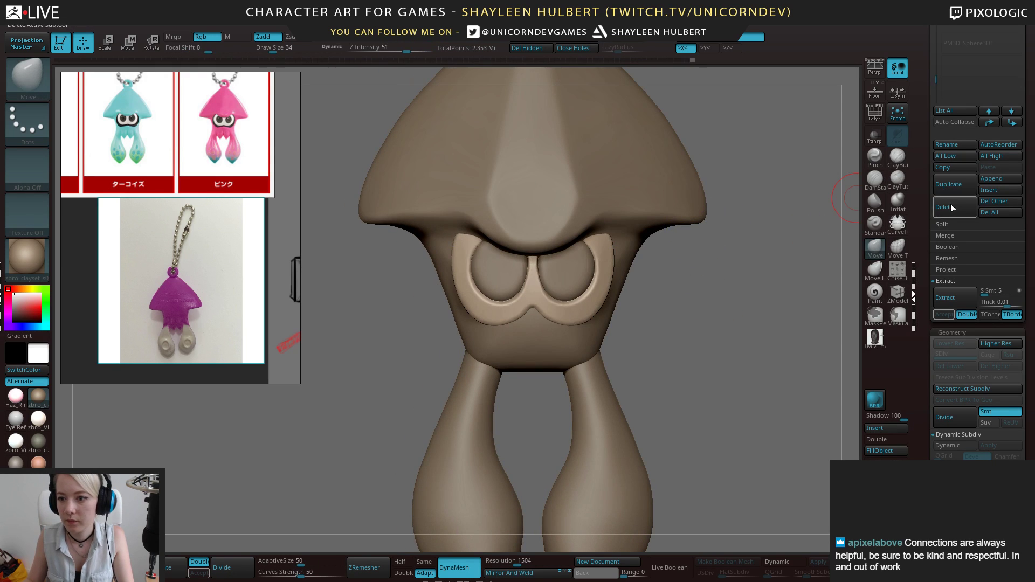
{"action": "left_click", "coordinate": [952, 420]}
{"action": "left_click_drag", "start_coordinate": [797, 378], "coordinate": [580, 304], "text": "alt"}
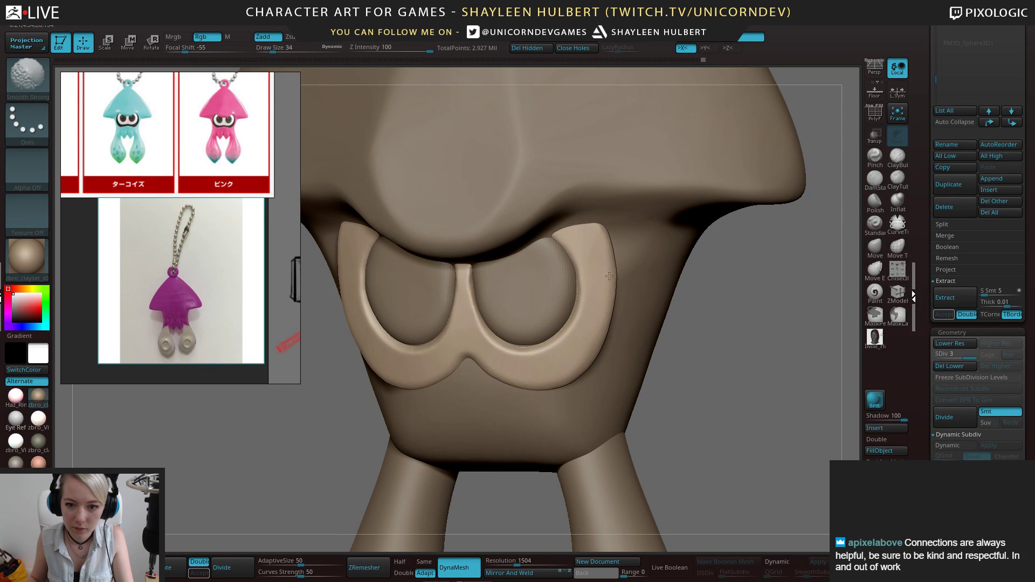
Smooth the eye surround's outer rim and adjust the bridge between the eyes with the Move brush at draw size 22
{"action": "mouse_move", "coordinate": [696, 324]}
{"action": "left_mouse_down", "text": "shift"}
{"action": "mouse_move", "coordinate": [742, 334]}
{"action": "mouse_move", "coordinate": [713, 313]}
{"action": "mouse_move", "coordinate": [739, 317]}
{"action": "mouse_move", "coordinate": [716, 306]}
{"action": "left_mouse_up", "text": "shift"}
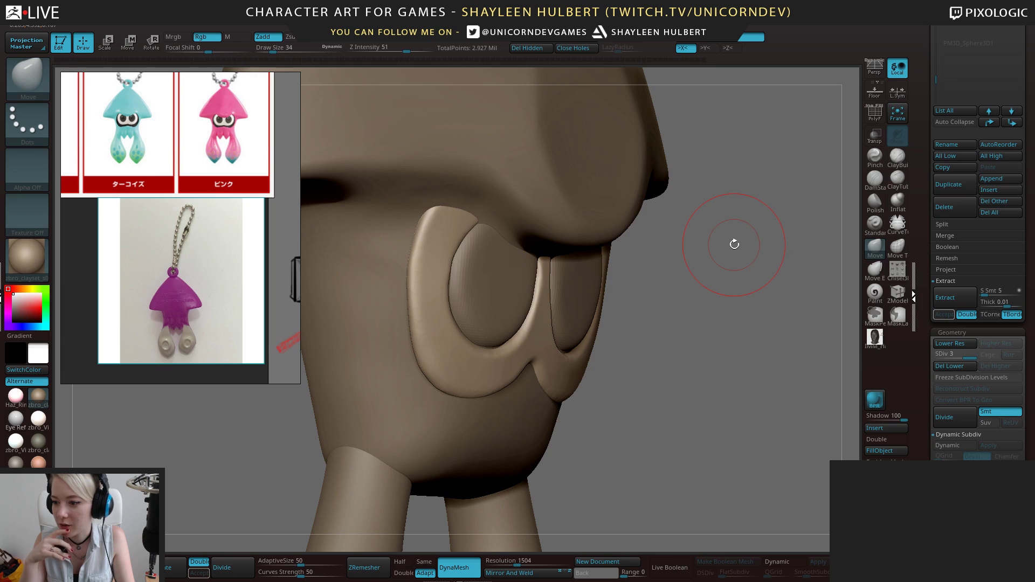
{"action": "left_click_drag", "start_coordinate": [688, 214], "coordinate": [846, 259]}
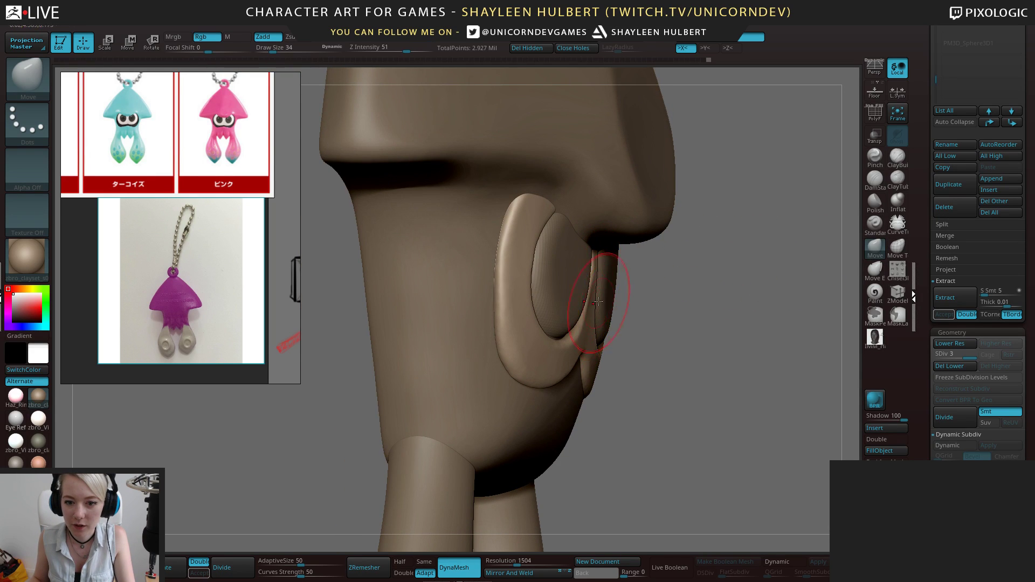
{"action": "key", "text": "bracketleft"}
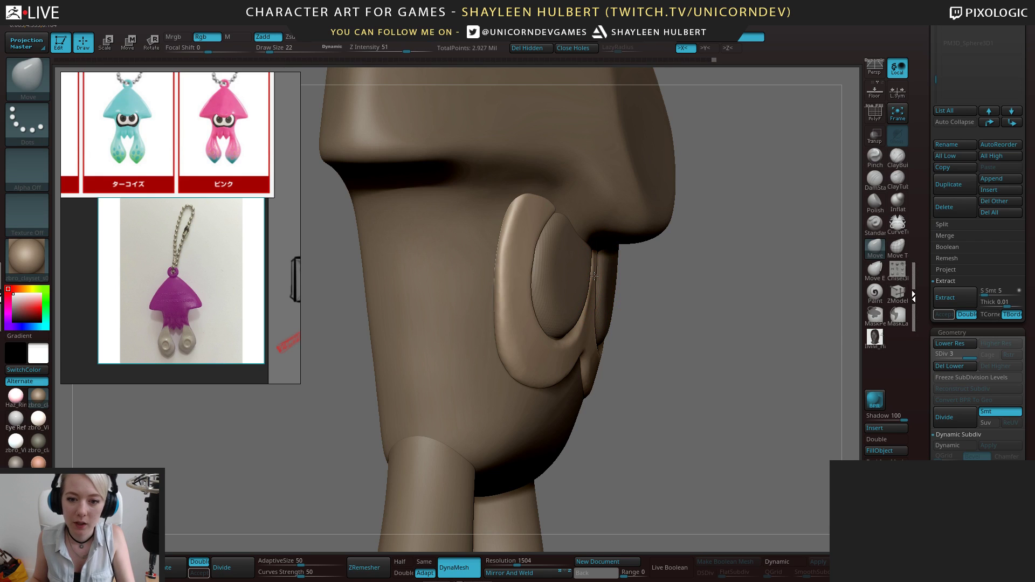
{"action": "left_click_drag", "start_coordinate": [731, 311], "coordinate": [345, 365]}
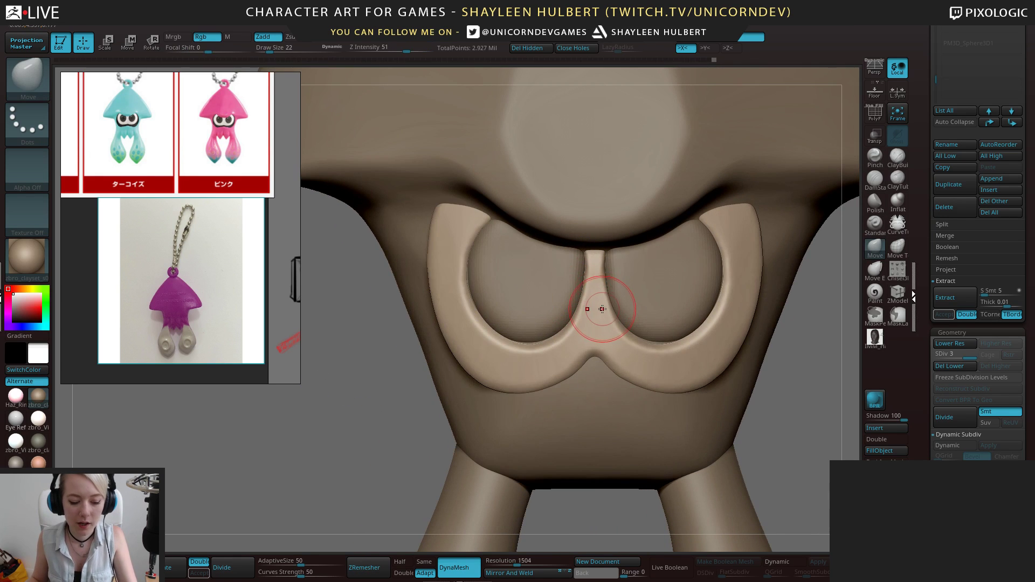
Polish the front face of the eye surround with the hPolish brush at draw size 30 and smooth its lower lobes
{"action": "key", "text": "b"}
{"action": "key", "text": "h"}
{"action": "key", "text": "p"}
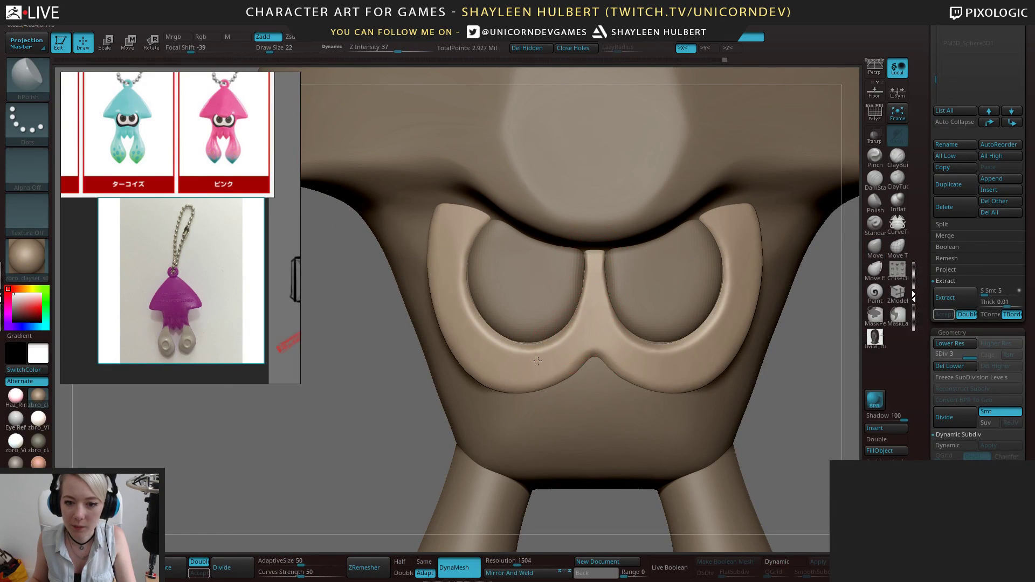
{"action": "key", "text": "bracketright"}
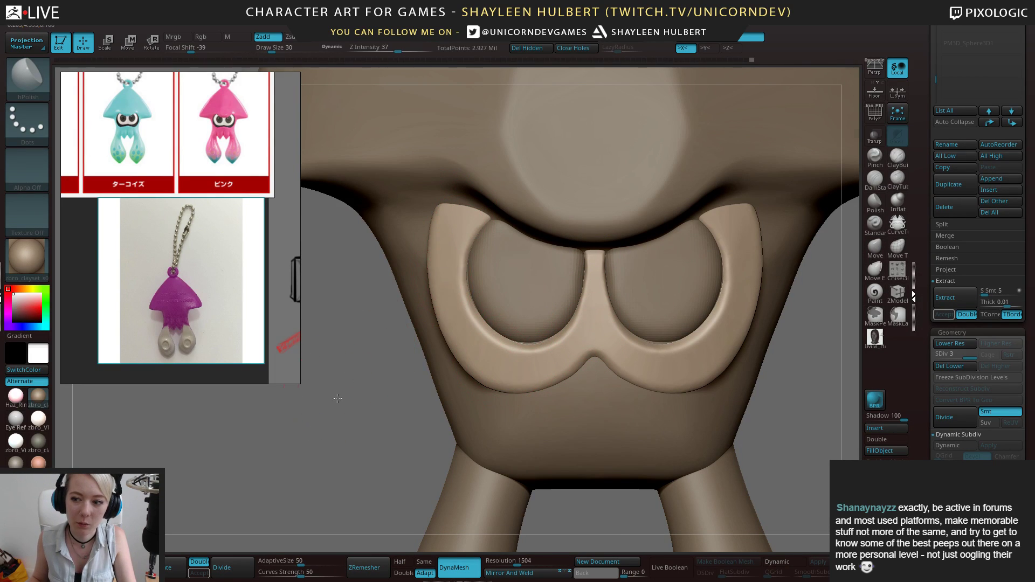
{"action": "left_click_drag", "start_coordinate": [334, 398], "coordinate": [443, 251]}
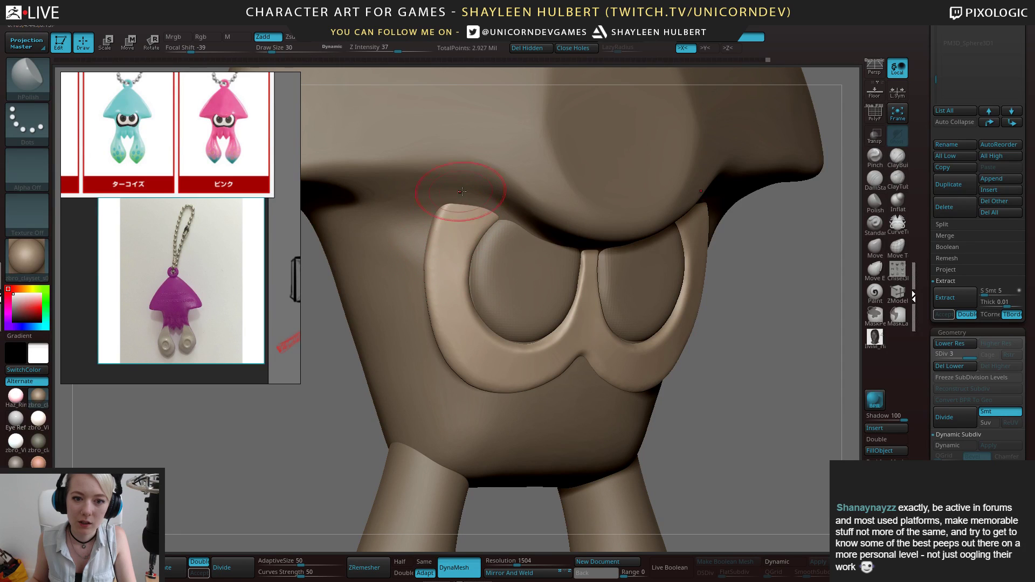
{"action": "left_click_drag", "start_coordinate": [456, 268], "coordinate": [448, 328]}
{"action": "mouse_move", "coordinate": [351, 413]}
{"action": "left_mouse_down"}
{"action": "mouse_move", "coordinate": [286, 432]}
{"action": "mouse_move", "coordinate": [490, 358]}
{"action": "mouse_move", "coordinate": [584, 341]}
{"action": "mouse_move", "coordinate": [439, 315]}
{"action": "left_mouse_up"}
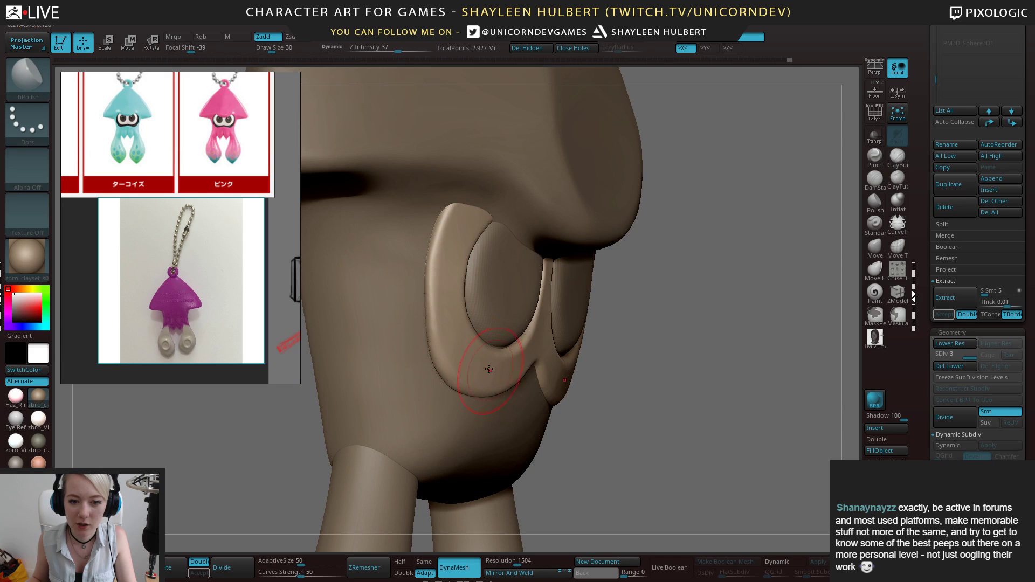
{"action": "left_click_drag", "start_coordinate": [661, 364], "coordinate": [566, 352], "text": "shift"}
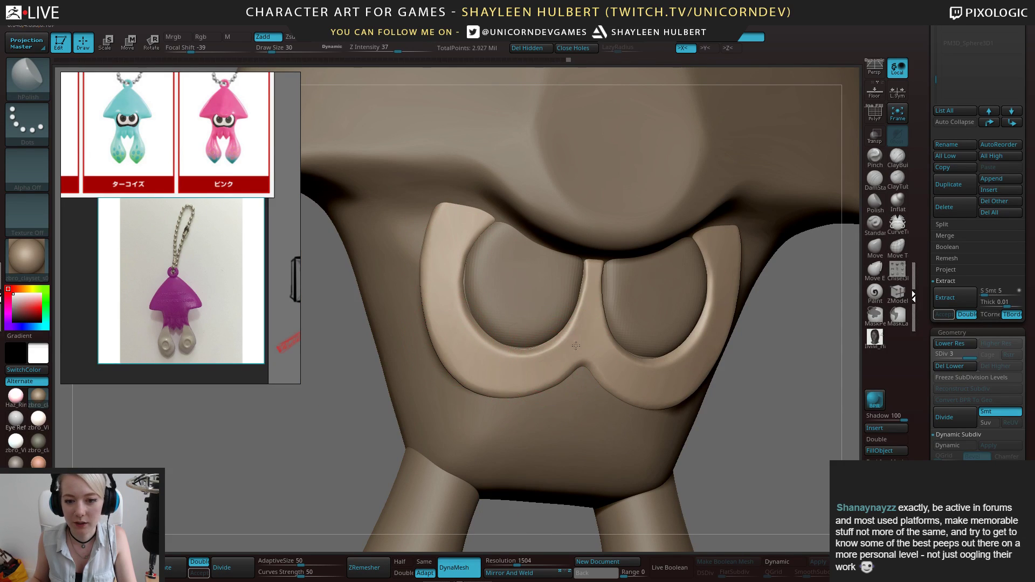
{"action": "left_click_drag", "start_coordinate": [345, 389], "coordinate": [318, 388], "text": "shift"}
{"action": "mouse_move", "coordinate": [521, 397]}
{"action": "left_mouse_down", "text": "shift"}
{"action": "mouse_move", "coordinate": [670, 389]}
{"action": "mouse_move", "coordinate": [537, 367]}
{"action": "left_mouse_up", "text": "shift"}
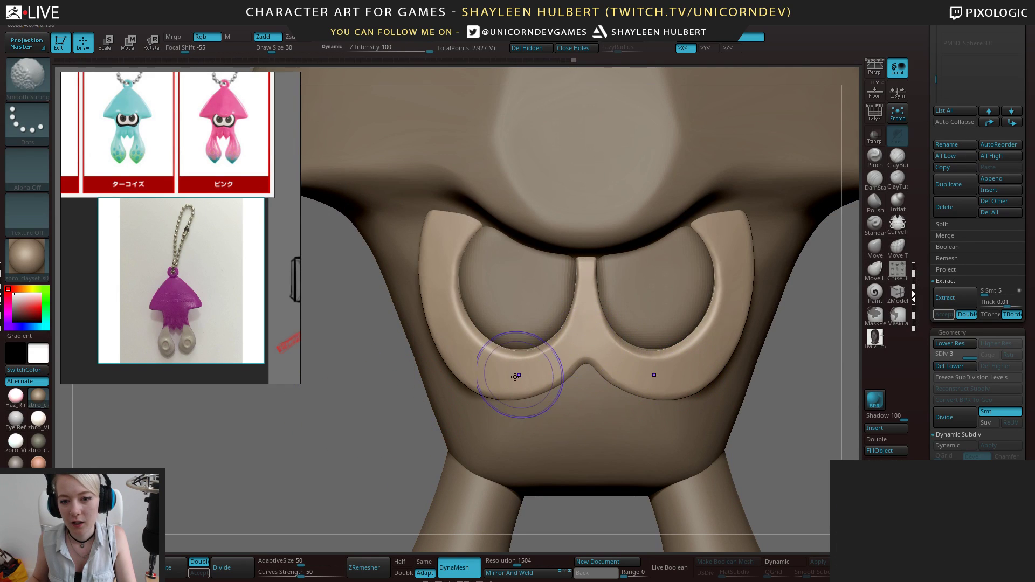
{"action": "mouse_move", "coordinate": [356, 405]}
{"action": "left_mouse_down", "text": "alt"}
{"action": "mouse_move", "coordinate": [364, 380]}
{"action": "mouse_move", "coordinate": [344, 322]}
{"action": "mouse_move", "coordinate": [348, 364]}
{"action": "left_mouse_up", "text": "alt"}
Refine the eye surround's lower edge and side profile with the Move brush, changing the draw size from 14 to 34
{"action": "left_click", "coordinate": [875, 248]}
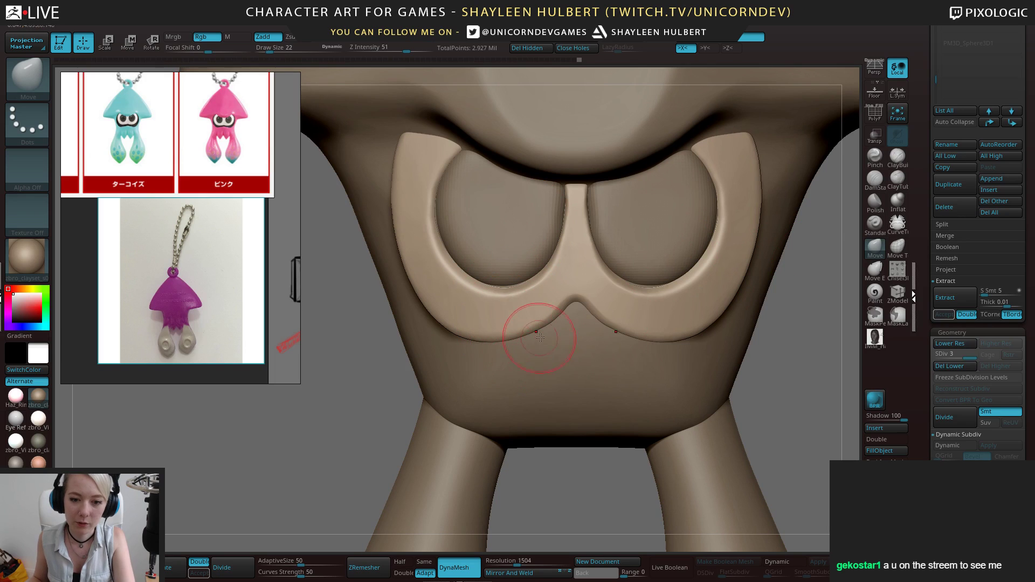
{"action": "key", "text": "bracketleft"}
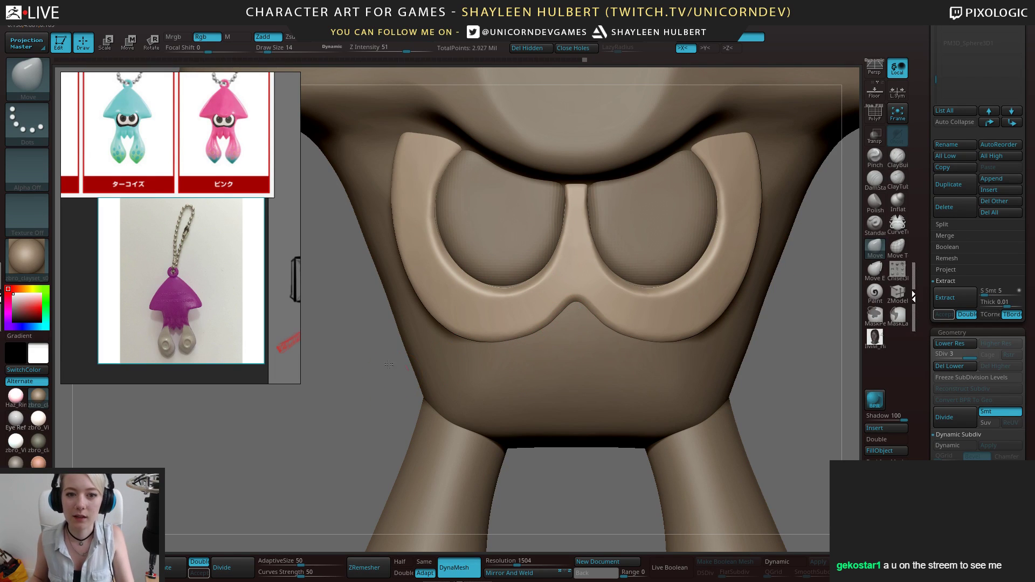
{"action": "left_click_drag", "start_coordinate": [387, 374], "coordinate": [356, 152], "text": "alt"}
{"action": "mouse_move", "coordinate": [435, 313]}
{"action": "left_mouse_down", "text": "alt"}
{"action": "mouse_move", "coordinate": [445, 325]}
{"action": "mouse_move", "coordinate": [423, 330]}
{"action": "mouse_move", "coordinate": [415, 356]}
{"action": "mouse_move", "coordinate": [638, 341]}
{"action": "mouse_move", "coordinate": [644, 318]}
{"action": "left_mouse_up", "text": "alt"}
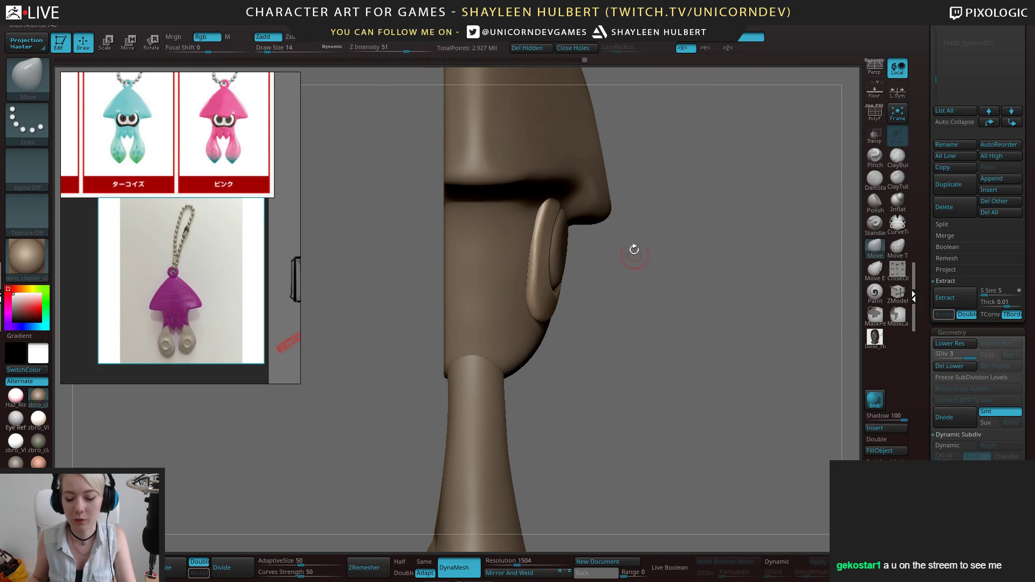
{"action": "key", "text": "bracketright"}
{"action": "key", "text": "bracketright"}
{"action": "mouse_move", "coordinate": [700, 231]}
{"action": "left_mouse_down"}
{"action": "mouse_move", "coordinate": [652, 245]}
{"action": "mouse_move", "coordinate": [673, 263]}
{"action": "left_mouse_up"}
{"action": "left_click_drag", "start_coordinate": [508, 239], "coordinate": [511, 240]}
{"action": "left_click_drag", "start_coordinate": [350, 334], "coordinate": [400, 335], "text": "shift"}
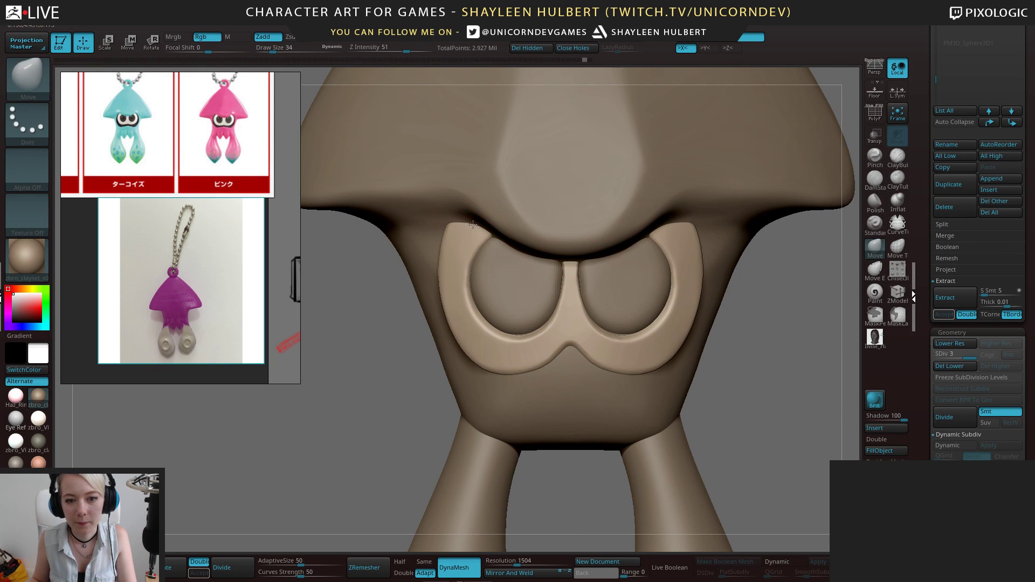
Refine the upper tips of the eye surround beneath the hood with the DamStandard brush at draw size 18
{"action": "left_click", "coordinate": [875, 181]}
{"action": "key", "text": "bracketleft"}
{"action": "key", "text": "bracketleft"}
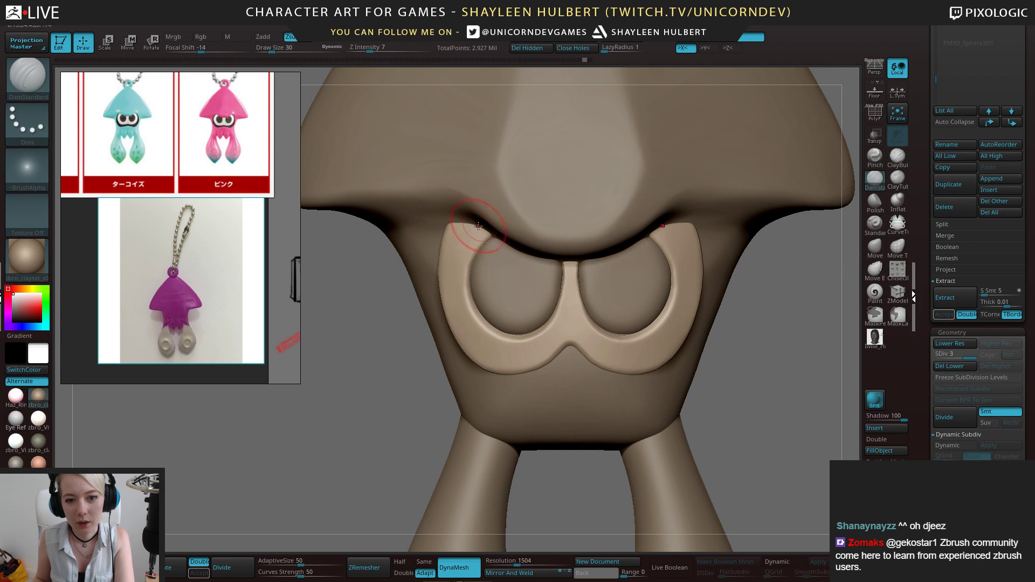
{"action": "left_click_drag", "start_coordinate": [392, 268], "coordinate": [419, 260]}
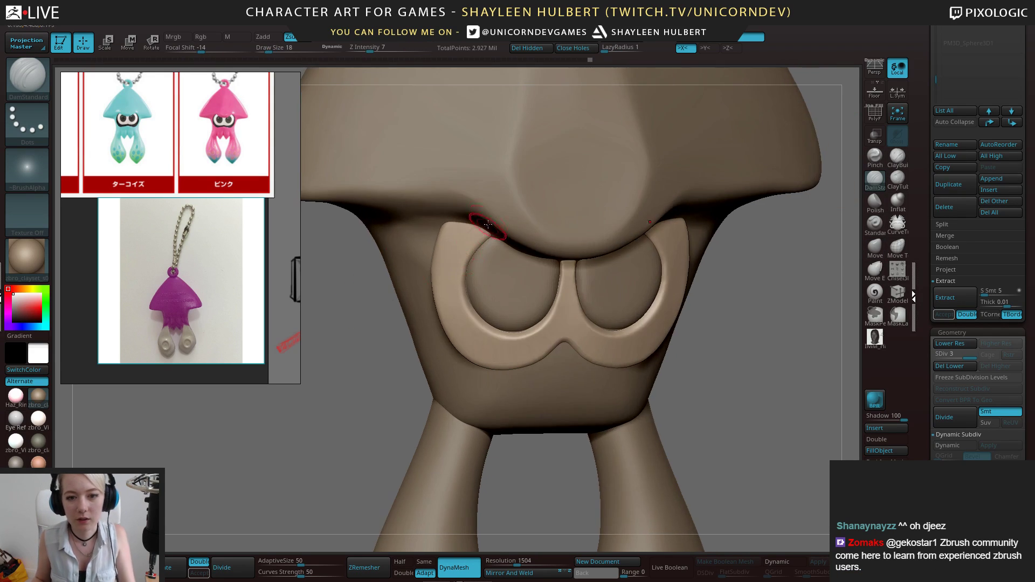
{"action": "left_click_drag", "start_coordinate": [351, 314], "coordinate": [334, 343]}
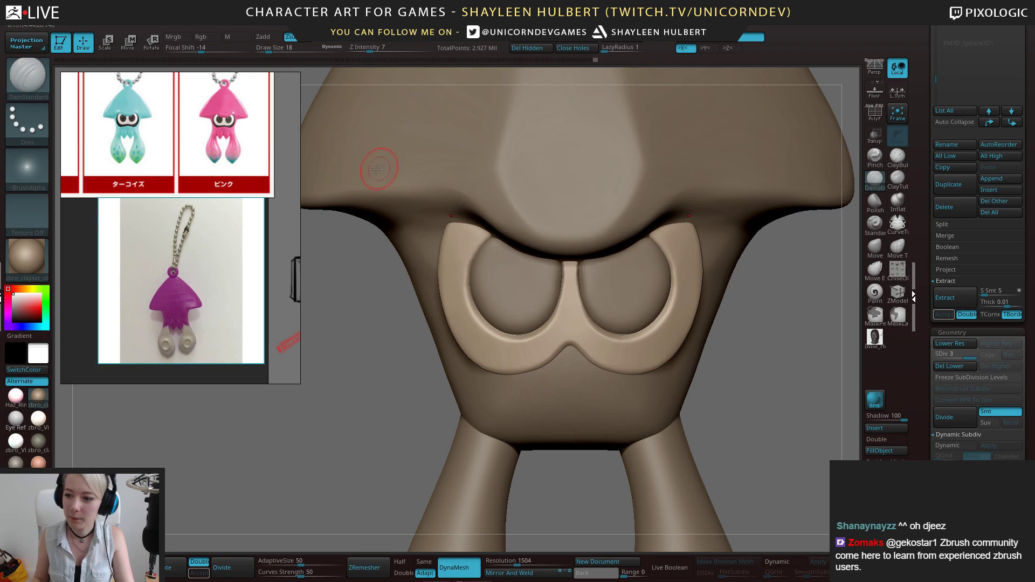
Polish the outer sides of the eye surround with the hPolish brush at draw size 34
{"action": "left_click_drag", "start_coordinate": [368, 305], "coordinate": [375, 342], "text": "alt"}
{"action": "key", "text": "b"}
{"action": "left_click", "coordinate": [470, 441]}
{"action": "key", "text": "]"}
{"action": "key", "text": "]"}
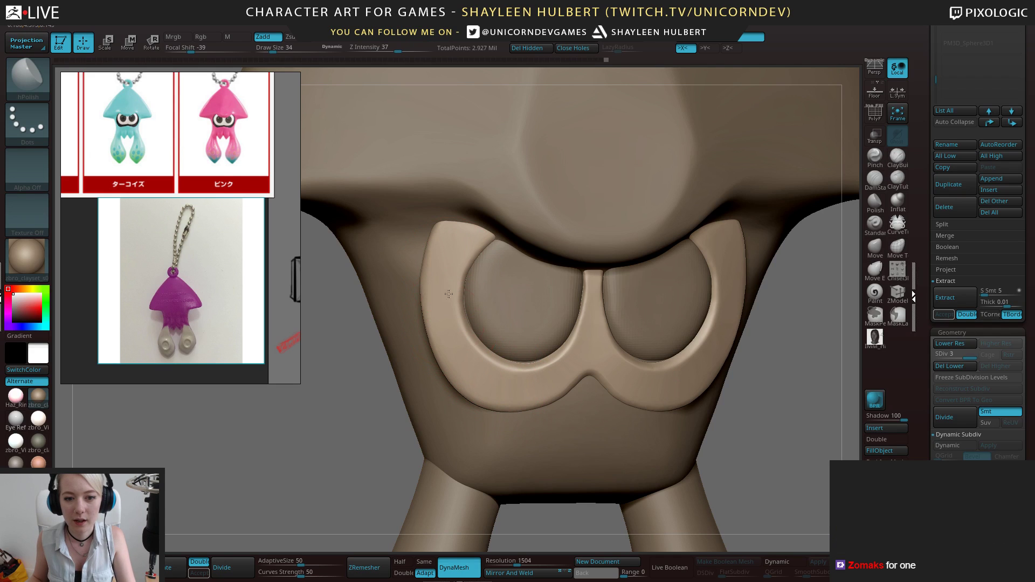
{"action": "left_click_drag", "start_coordinate": [320, 435], "coordinate": [347, 412], "text": "shift"}
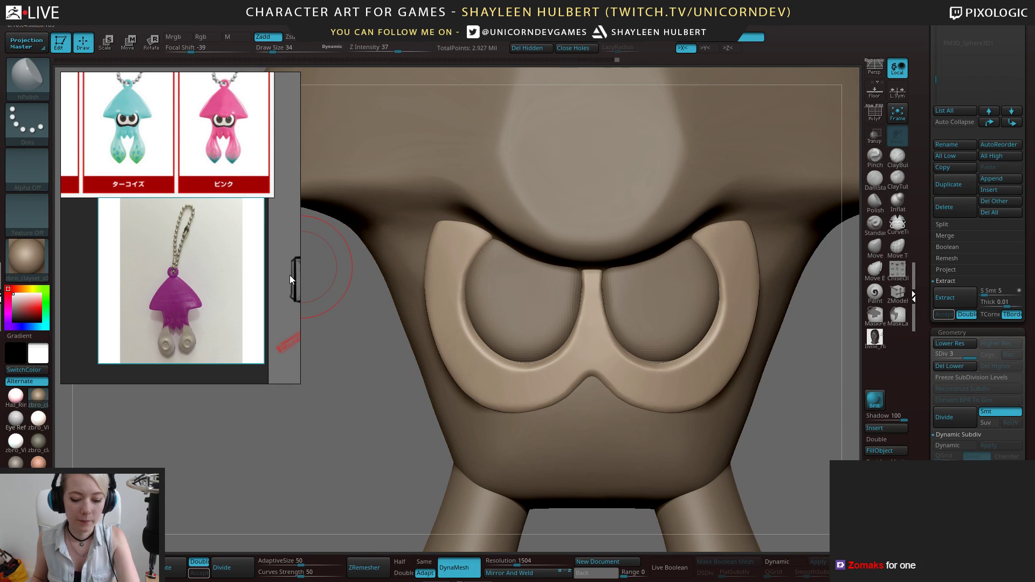
{"action": "mouse_move", "coordinate": [382, 450]}
{"action": "left_mouse_down", "text": "alt"}
{"action": "mouse_move", "coordinate": [368, 296]}
{"action": "mouse_move", "coordinate": [380, 409]}
{"action": "left_mouse_up", "text": "alt"}
Adjust the eye surround's lower edge near the central notch with the Move brush and check it against the whole charm
{"action": "left_click", "coordinate": [874, 248]}
{"action": "mouse_move", "coordinate": [539, 353]}
{"action": "left_mouse_down"}
{"action": "mouse_move", "coordinate": [534, 360]}
{"action": "mouse_move", "coordinate": [574, 342]}
{"action": "left_mouse_up"}
{"action": "key", "text": "bracketleft"}
{"action": "left_click_drag", "start_coordinate": [404, 378], "coordinate": [348, 168], "text": "alt"}
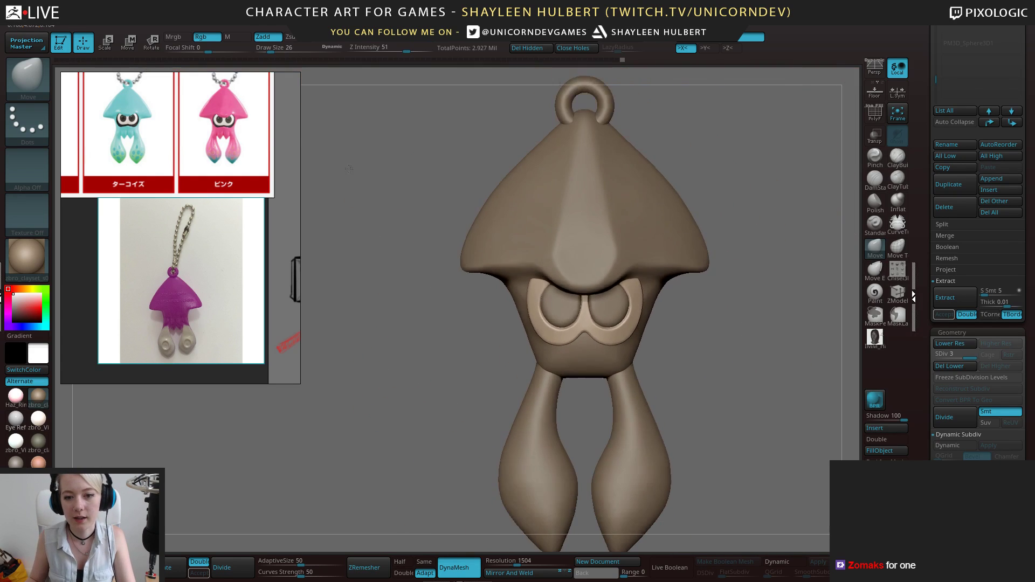
{"action": "left_click_drag", "start_coordinate": [397, 399], "coordinate": [398, 303], "text": "alt"}
{"action": "left_click_drag", "start_coordinate": [398, 302], "coordinate": [541, 424]}
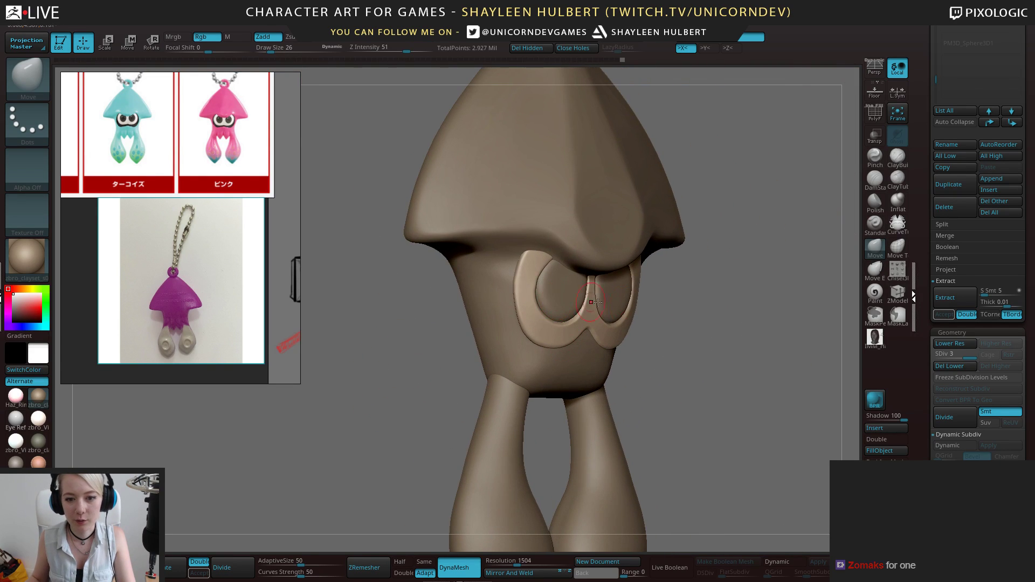
{"action": "left_click_drag", "start_coordinate": [671, 315], "coordinate": [726, 375], "text": "alt"}
Subdivide the eyes piece to level 2 and polish the eyes with the hPolish brush at draw size 50
{"action": "left_click", "coordinate": [561, 293], "text": "alt"}
{"action": "key", "text": "ctrl+d"}
{"action": "key", "text": "b"}
{"action": "key", "text": "h"}
{"action": "key", "text": "p"}
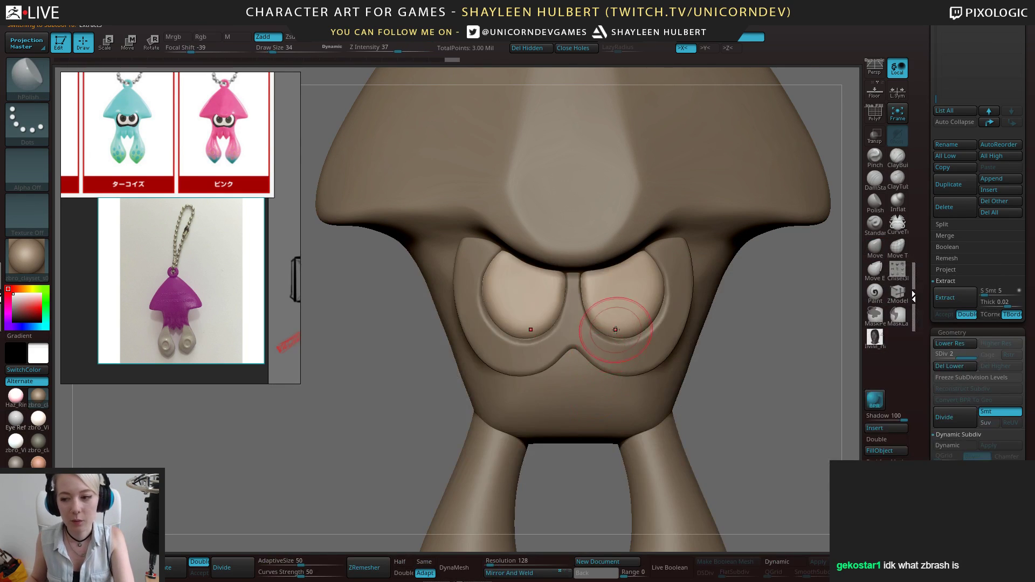
{"action": "key", "text": "bracketright"}
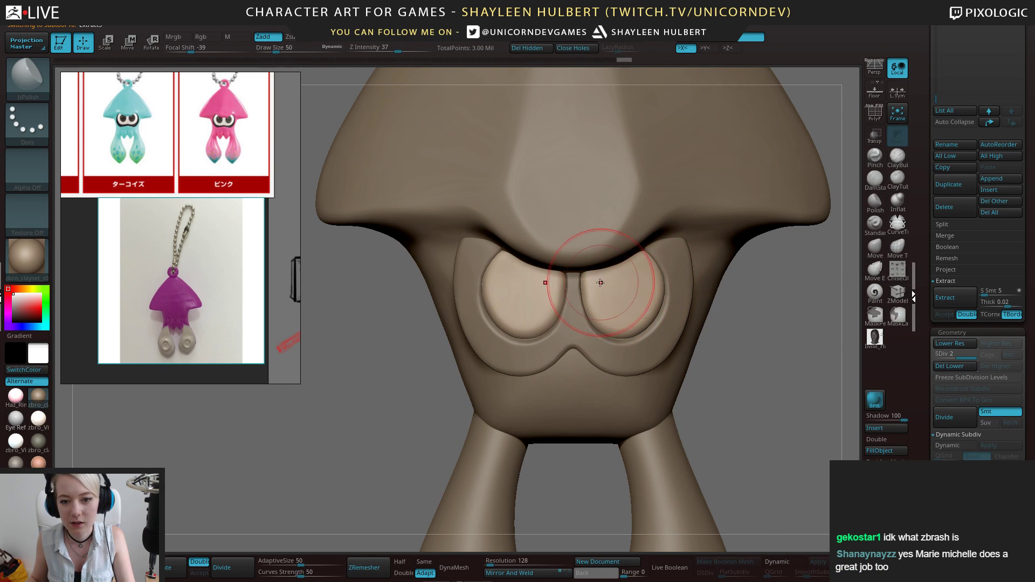
Adjust the side profile of the eyes with the Move brush at draw size 74
{"action": "mouse_move", "coordinate": [760, 353]}
{"action": "left_mouse_down"}
{"action": "mouse_move", "coordinate": [613, 298]}
{"action": "mouse_move", "coordinate": [673, 334]}
{"action": "mouse_move", "coordinate": [735, 342]}
{"action": "mouse_move", "coordinate": [561, 351]}
{"action": "mouse_move", "coordinate": [548, 327]}
{"action": "left_mouse_up"}
{"action": "left_click", "coordinate": [874, 247]}
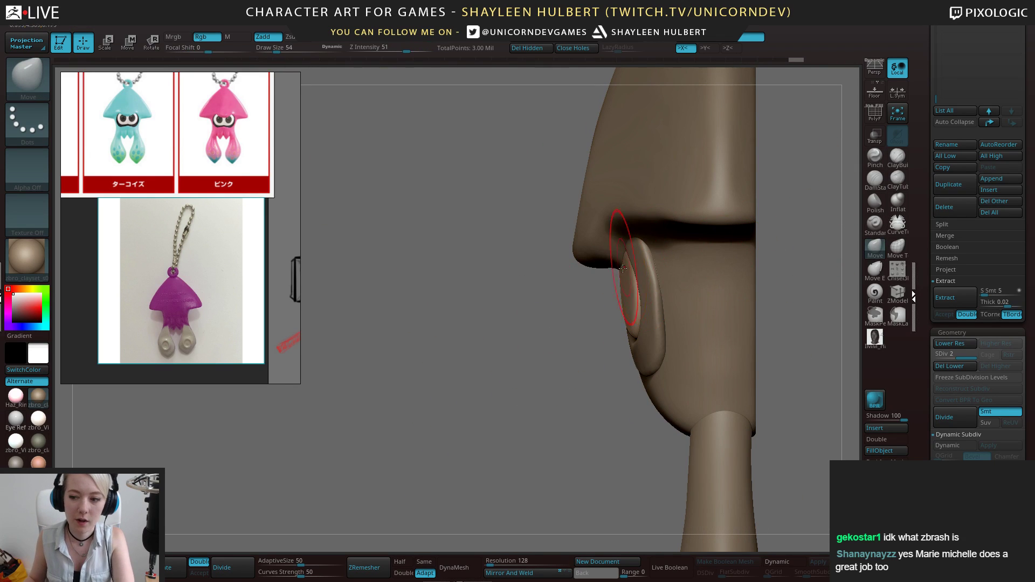
{"action": "key", "text": "bracketright"}
{"action": "left_click_drag", "start_coordinate": [631, 267], "coordinate": [626, 265]}
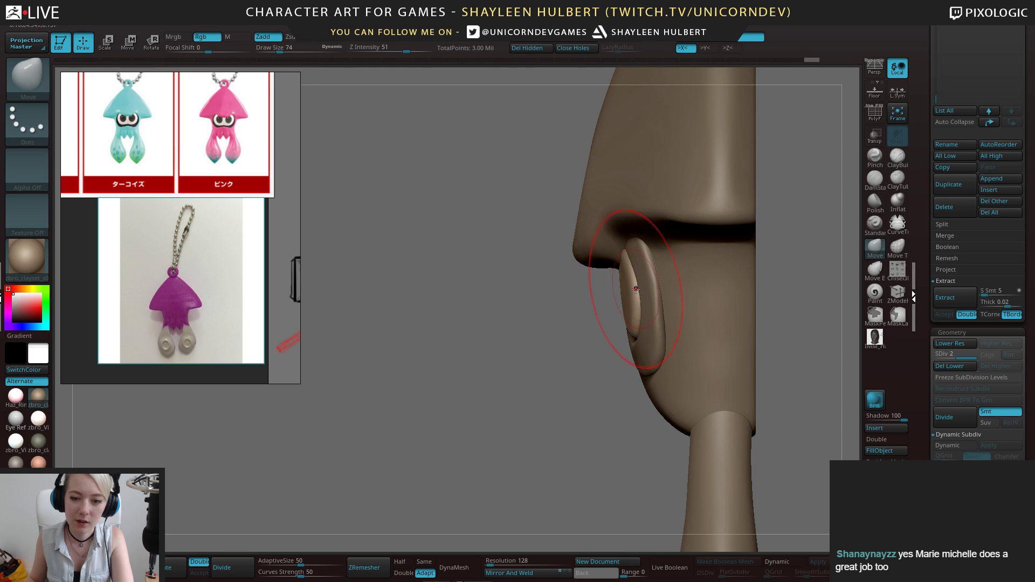
{"action": "left_click_drag", "start_coordinate": [574, 308], "coordinate": [607, 323]}
{"action": "left_click_drag", "start_coordinate": [728, 328], "coordinate": [726, 339], "text": "shift"}
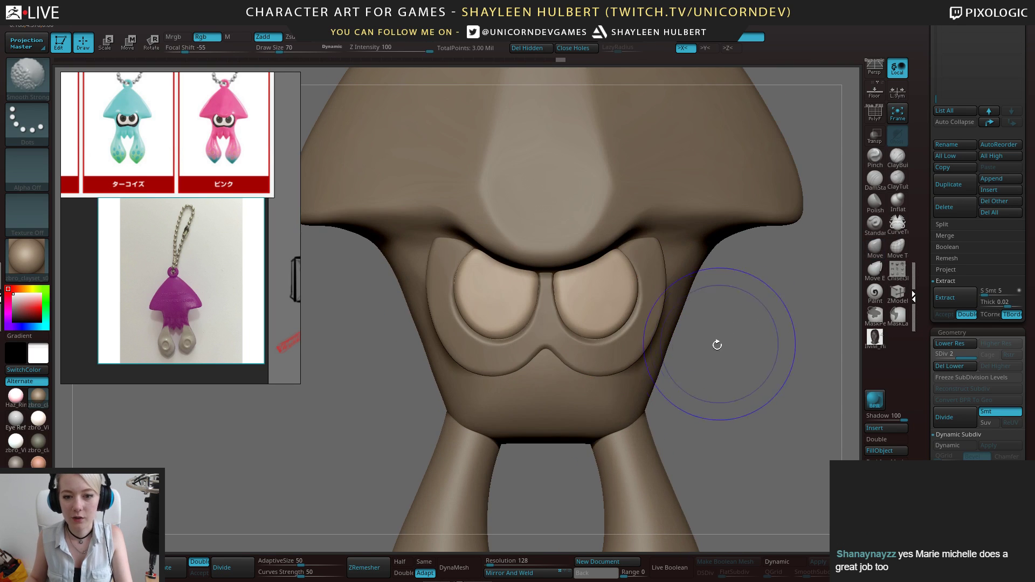
Polish the front surfaces of both eyes with the hPolish brush, starting at draw size 62
{"action": "key", "text": "b"}
{"action": "key", "text": "h"}
{"action": "key", "text": "p"}
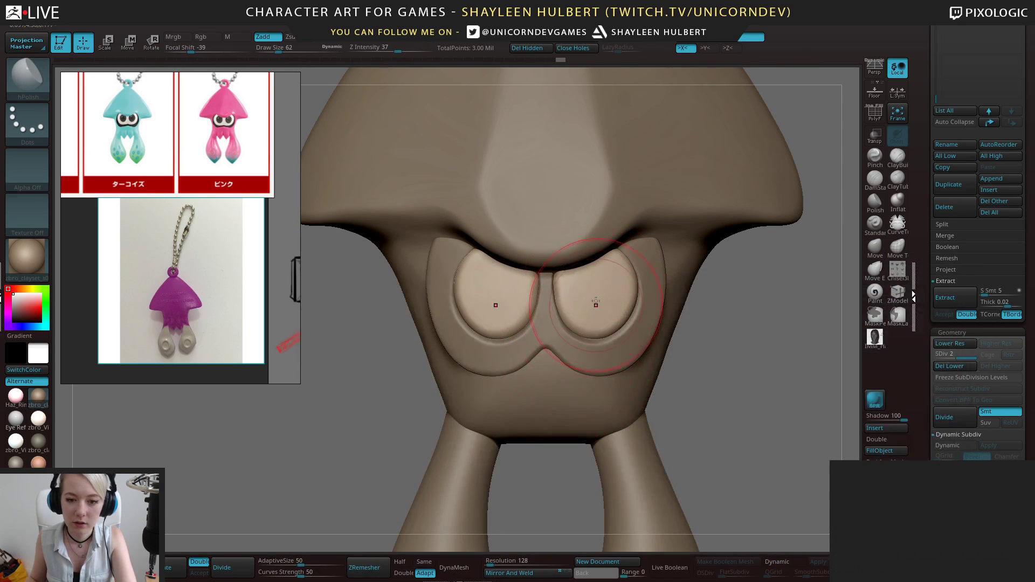
{"action": "mouse_move", "coordinate": [583, 281]}
{"action": "left_mouse_down"}
{"action": "mouse_move", "coordinate": [579, 302]}
{"action": "mouse_move", "coordinate": [605, 322]}
{"action": "left_mouse_up"}
{"action": "left_click_drag", "start_coordinate": [722, 335], "coordinate": [673, 353]}
{"action": "left_click_drag", "start_coordinate": [566, 376], "coordinate": [603, 370]}
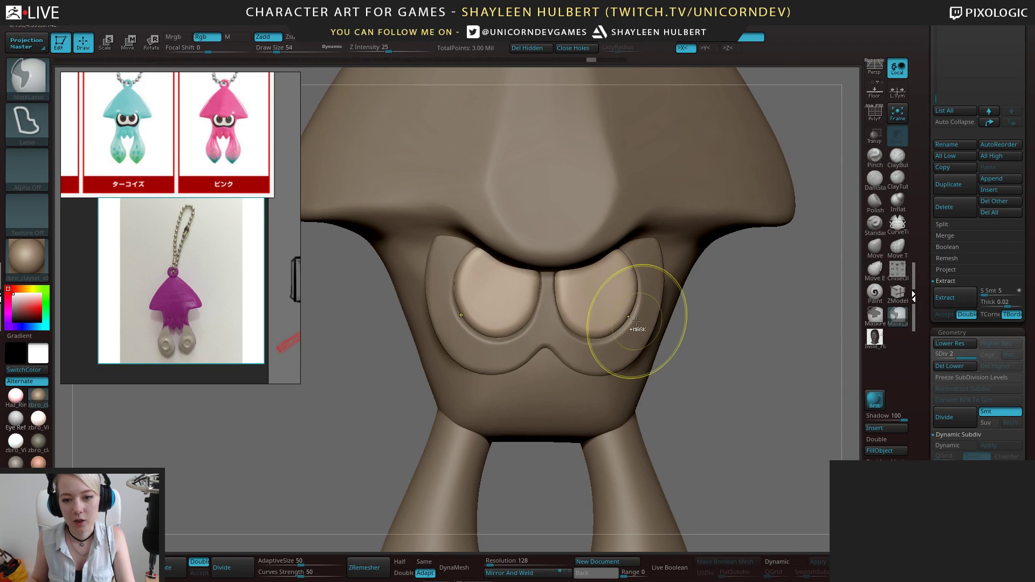
{"action": "left_click_drag", "start_coordinate": [723, 340], "coordinate": [663, 259]}
{"action": "mouse_move", "coordinate": [485, 331]}
{"action": "left_mouse_down", "text": "shift"}
{"action": "mouse_move", "coordinate": [527, 333]}
{"action": "mouse_move", "coordinate": [509, 364]}
{"action": "mouse_move", "coordinate": [454, 342]}
{"action": "mouse_move", "coordinate": [518, 368]}
{"action": "left_mouse_up", "text": "shift"}
Insert a mirrored pair of spheres at the tops of the tentacles with the IMM Primitives brush
{"action": "left_click", "coordinate": [517, 367], "text": "alt"}
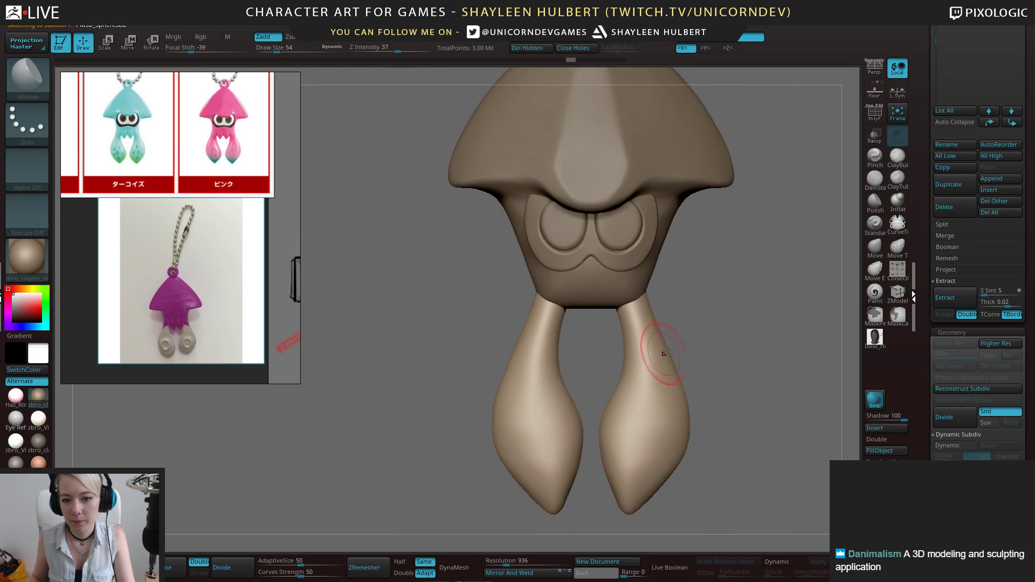
{"action": "mouse_move", "coordinate": [739, 322]}
{"action": "left_mouse_down", "text": "alt"}
{"action": "mouse_move", "coordinate": [712, 339]}
{"action": "mouse_move", "coordinate": [702, 319]}
{"action": "mouse_move", "coordinate": [755, 319]}
{"action": "mouse_move", "coordinate": [720, 323]}
{"action": "left_mouse_up", "text": "alt"}
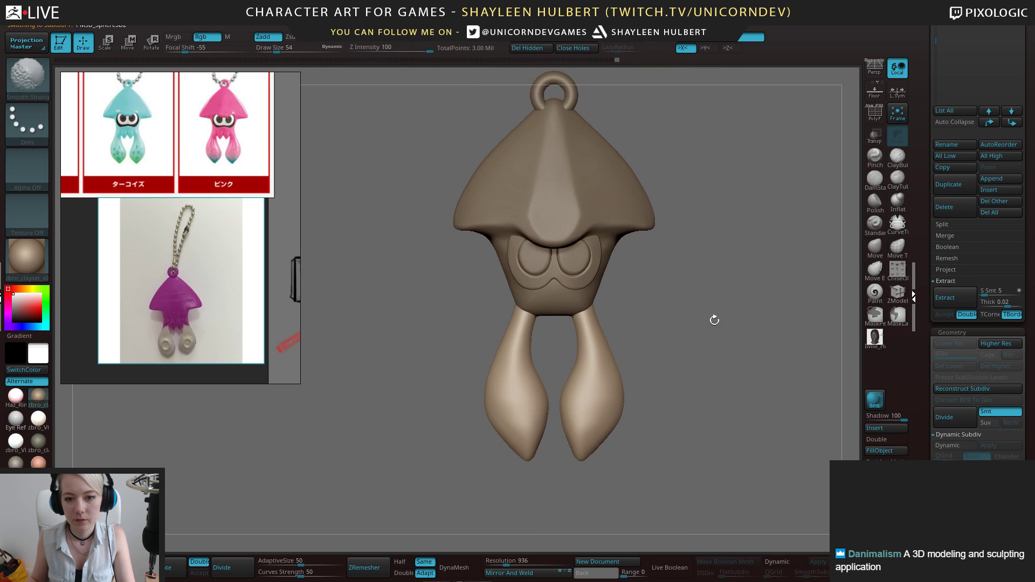
{"action": "key", "text": "b"}
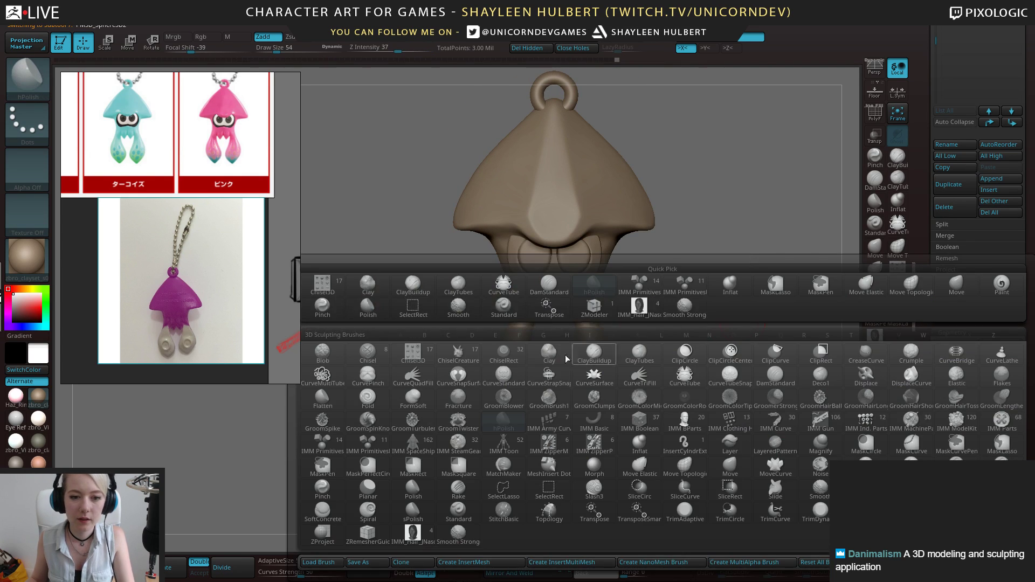
{"action": "left_click", "coordinate": [345, 421]}
{"action": "left_click_drag", "start_coordinate": [250, 176], "coordinate": [246, 224]}
{"action": "left_click", "coordinate": [359, 76]}
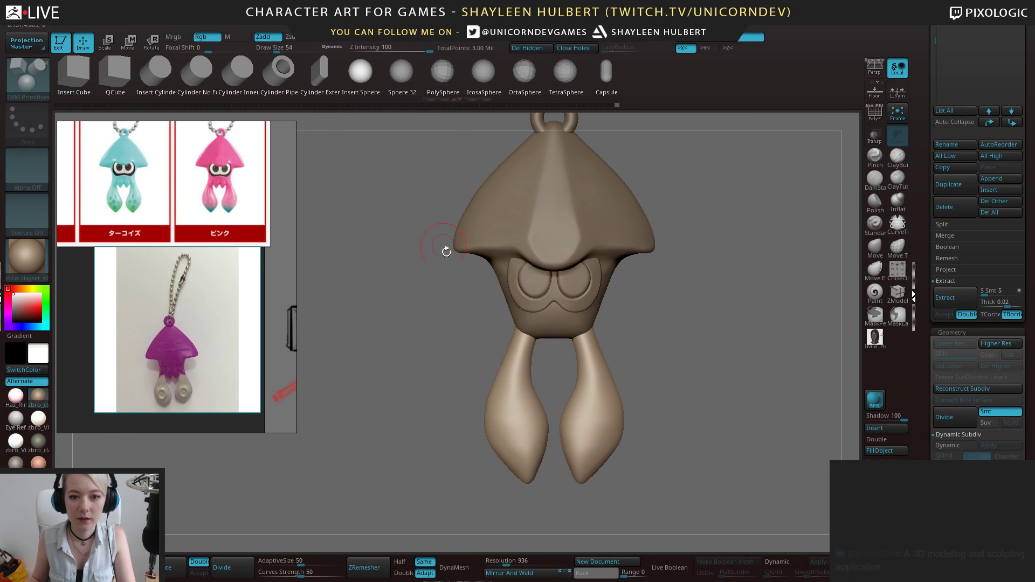
{"action": "left_click_drag", "start_coordinate": [540, 329], "coordinate": [545, 341]}
{"action": "left_click_drag", "start_coordinate": [648, 325], "coordinate": [853, 327]}
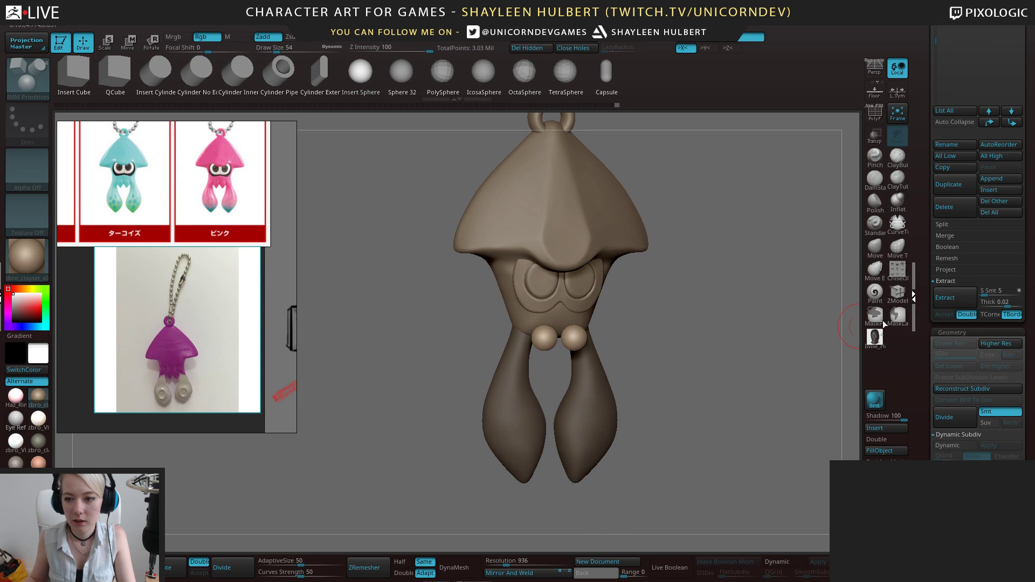
Split the unmasked spheres from the tentacles into their own subtool and select it
{"action": "left_click_drag", "start_coordinate": [925, 276], "coordinate": [925, 288]}
{"action": "left_click", "coordinate": [947, 238]}
{"action": "left_click_drag", "start_coordinate": [929, 249], "coordinate": [929, 259]}
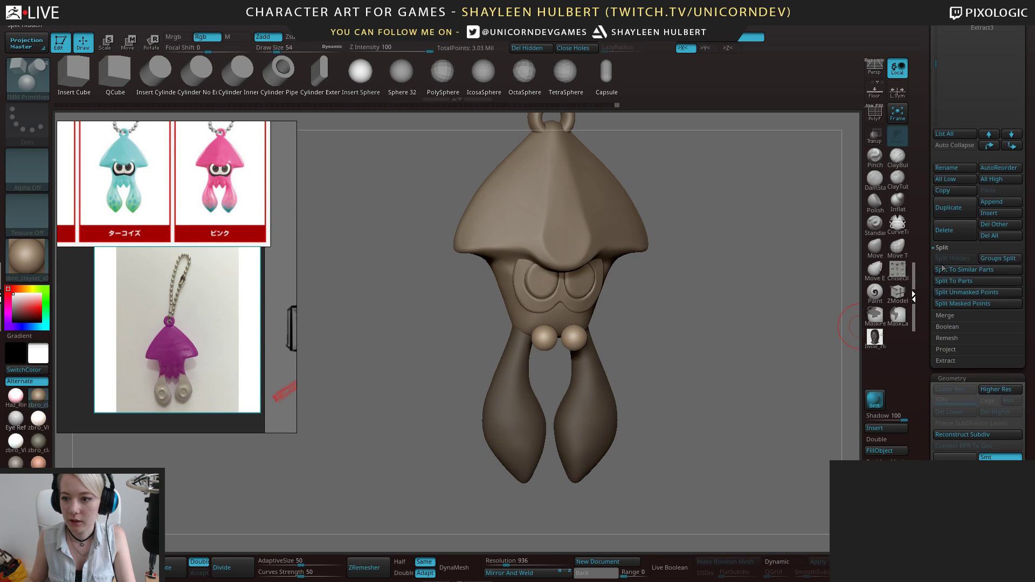
{"action": "left_click", "coordinate": [969, 288]}
{"action": "left_click_drag", "start_coordinate": [766, 345], "coordinate": [687, 343], "text": "shift"}
{"action": "key", "text": "Down"}
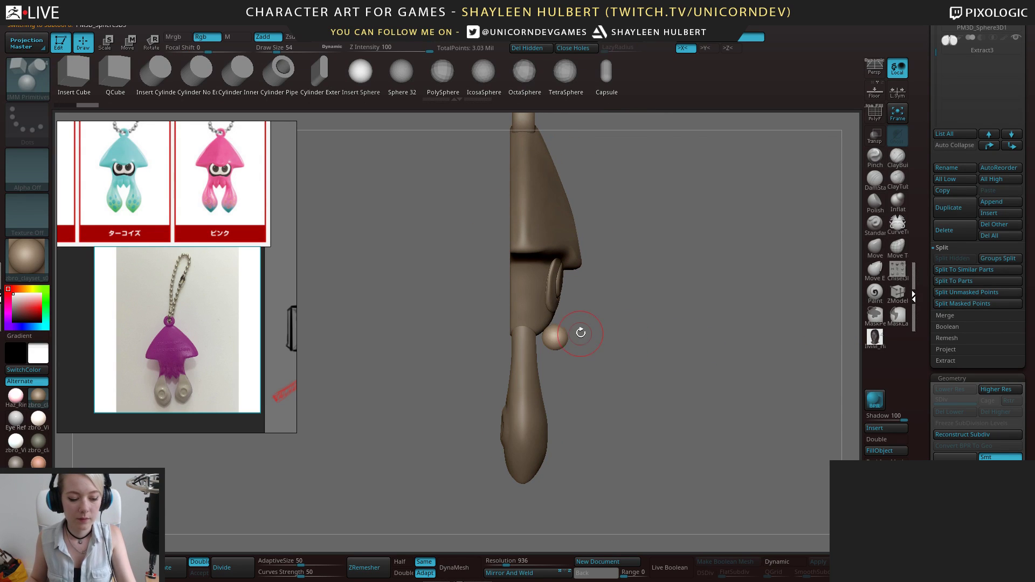
Position the mirrored spheres against the body just below the face with the Move gizmo
{"action": "key", "text": "w"}
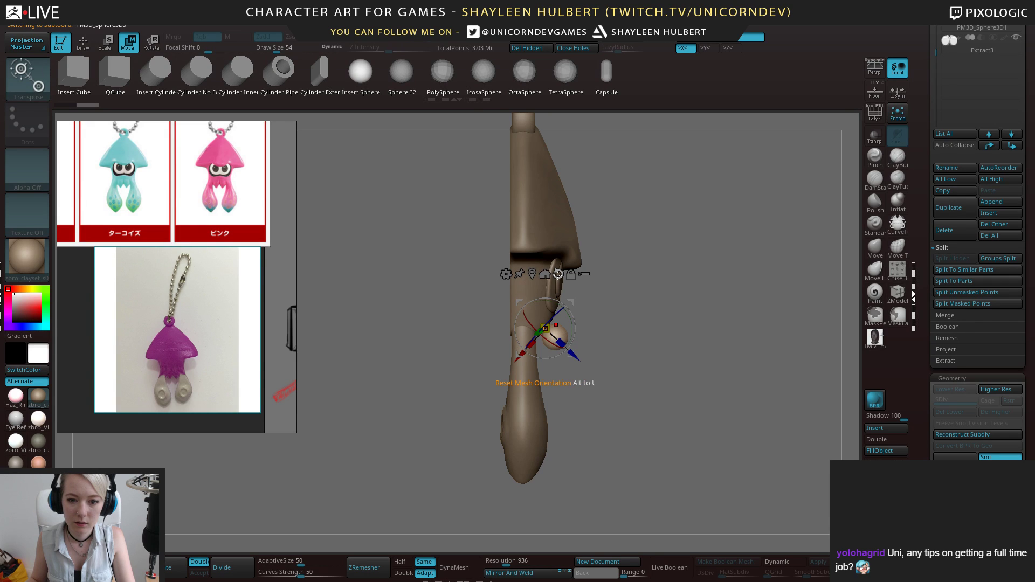
{"action": "left_click", "coordinate": [545, 275]}
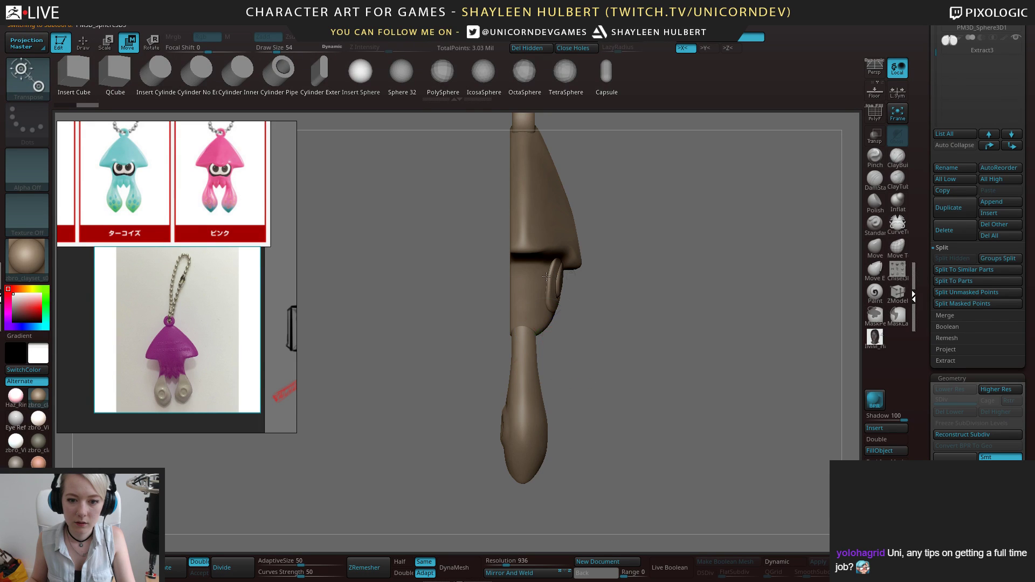
{"action": "right_click_drag", "start_coordinate": [547, 277], "coordinate": [569, 278]}
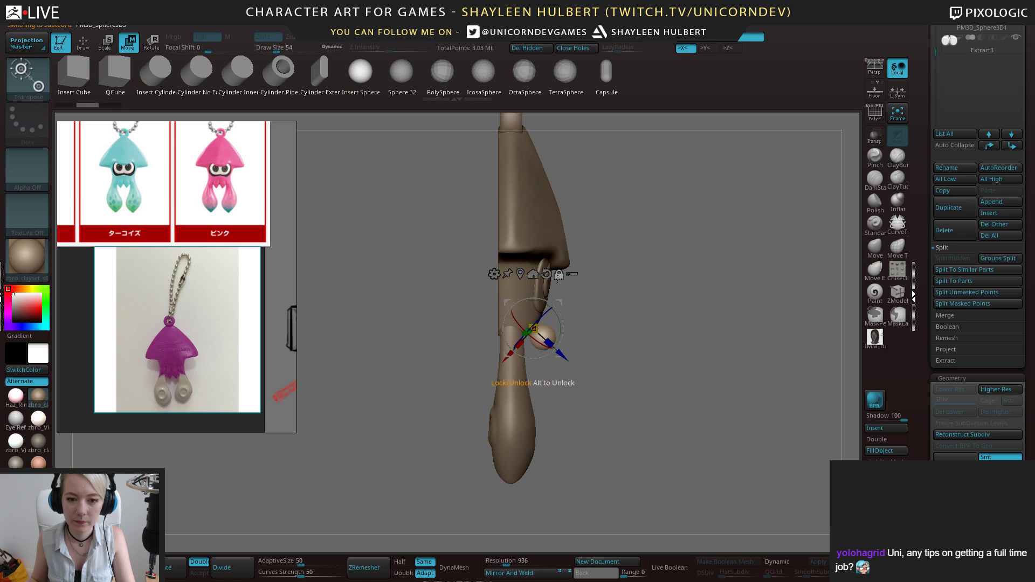
{"action": "left_click", "coordinate": [493, 274]}
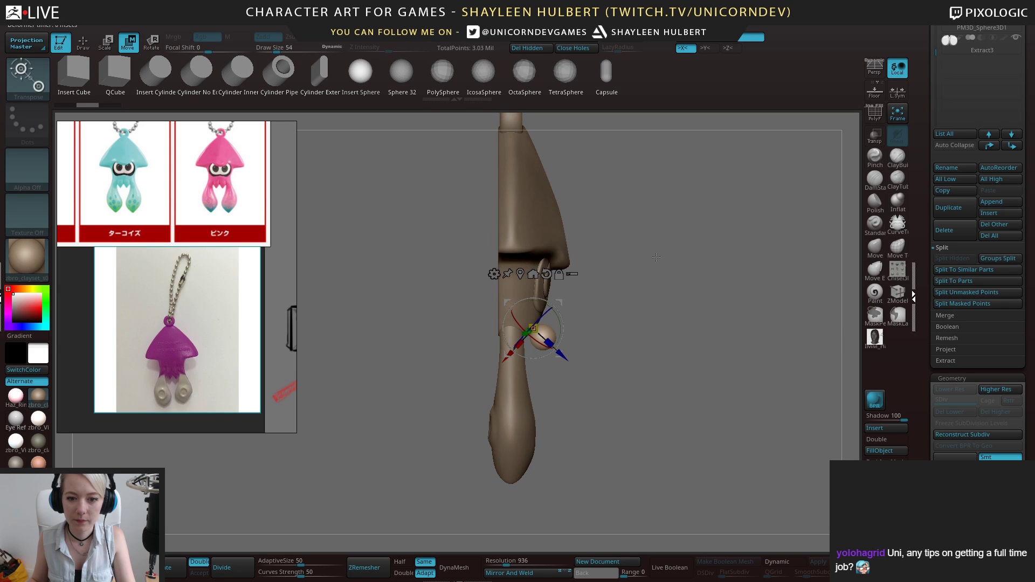
{"action": "left_click_drag", "start_coordinate": [565, 327], "coordinate": [533, 375]}
{"action": "left_click_drag", "start_coordinate": [695, 345], "coordinate": [614, 343]}
{"action": "left_click_drag", "start_coordinate": [655, 302], "coordinate": [725, 337], "text": "alt"}
{"action": "left_click_drag", "start_coordinate": [574, 334], "coordinate": [551, 335]}
{"action": "mouse_move", "coordinate": [782, 323]}
{"action": "left_mouse_down"}
{"action": "mouse_move", "coordinate": [701, 319]}
{"action": "mouse_move", "coordinate": [720, 307]}
{"action": "mouse_move", "coordinate": [720, 324]}
{"action": "mouse_move", "coordinate": [709, 296]}
{"action": "left_mouse_up"}
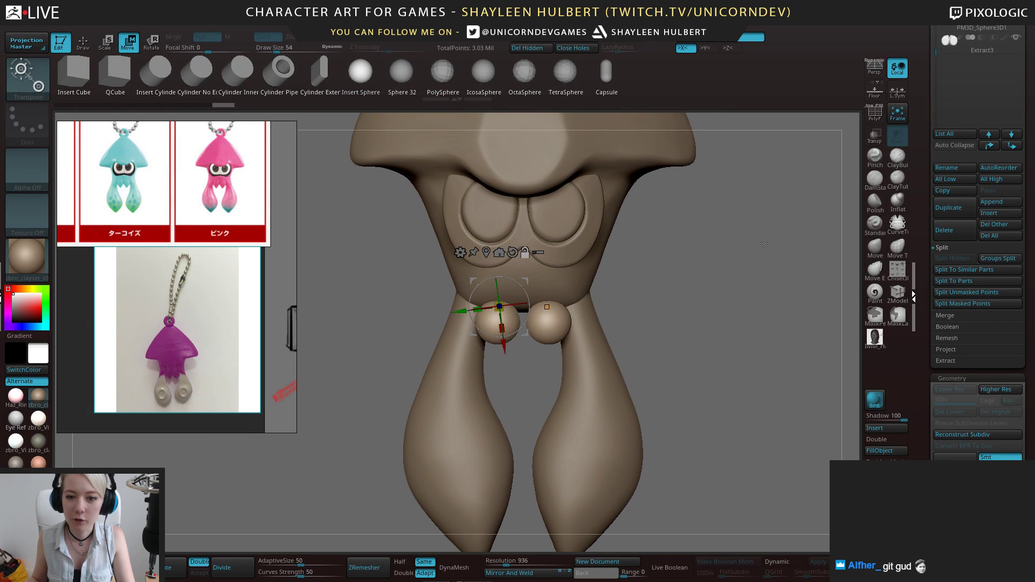
Stretch the spheres into elongated tentacle shapes with the Move brush at draw size 78 and smooth them against the body
{"action": "left_click", "coordinate": [875, 249]}
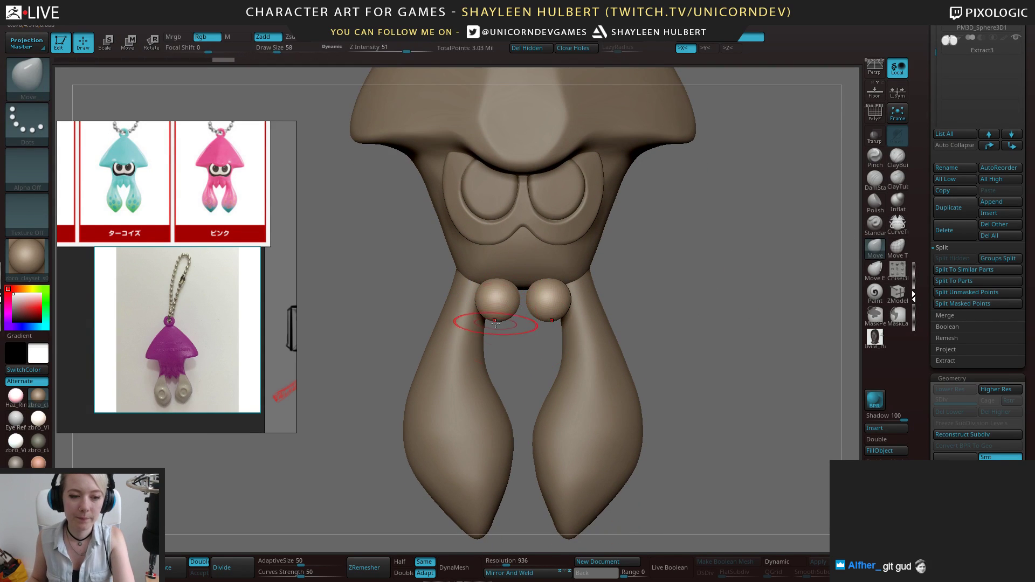
{"action": "left_click_drag", "start_coordinate": [497, 344], "coordinate": [497, 348]}
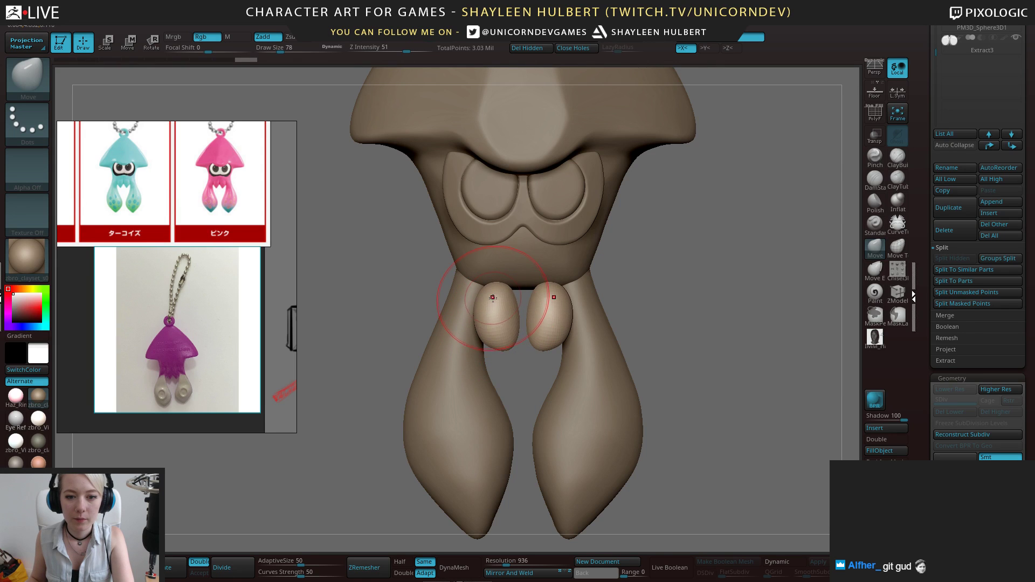
{"action": "left_click_drag", "start_coordinate": [506, 278], "coordinate": [506, 277]}
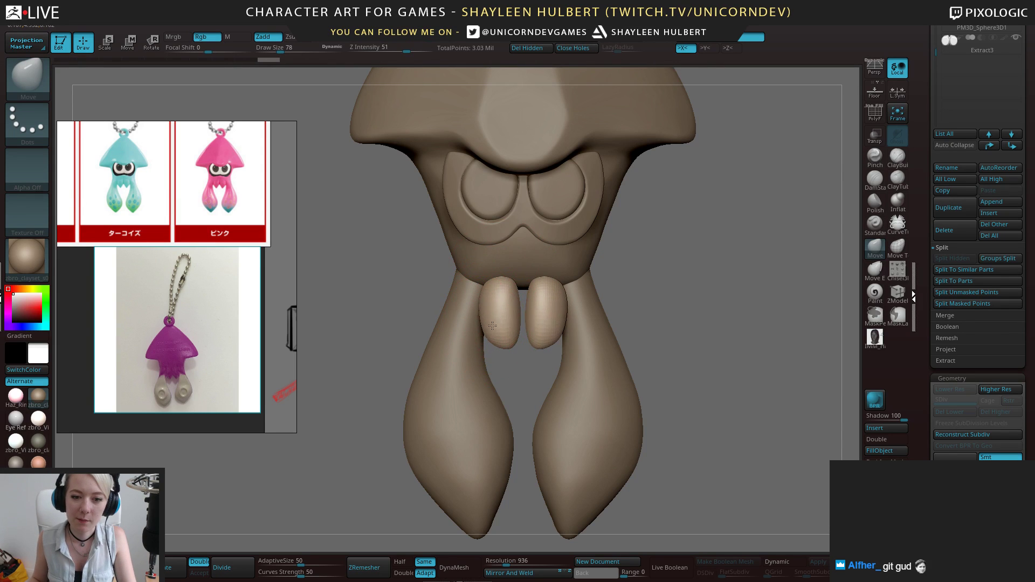
{"action": "left_click_drag", "start_coordinate": [492, 325], "coordinate": [504, 317]}
{"action": "left_click_drag", "start_coordinate": [418, 252], "coordinate": [577, 257]}
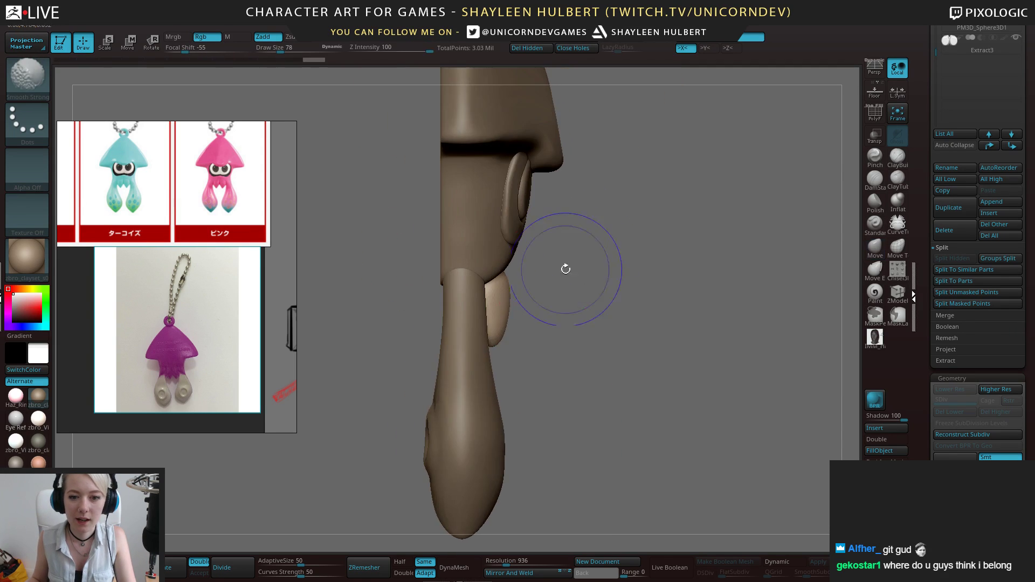
{"action": "left_click_drag", "start_coordinate": [516, 289], "coordinate": [504, 290]}
Shorten the small tentacles and taper their lower ends with the Move brush, reducing the draw size to 58
{"action": "left_click_drag", "start_coordinate": [621, 282], "coordinate": [661, 232]}
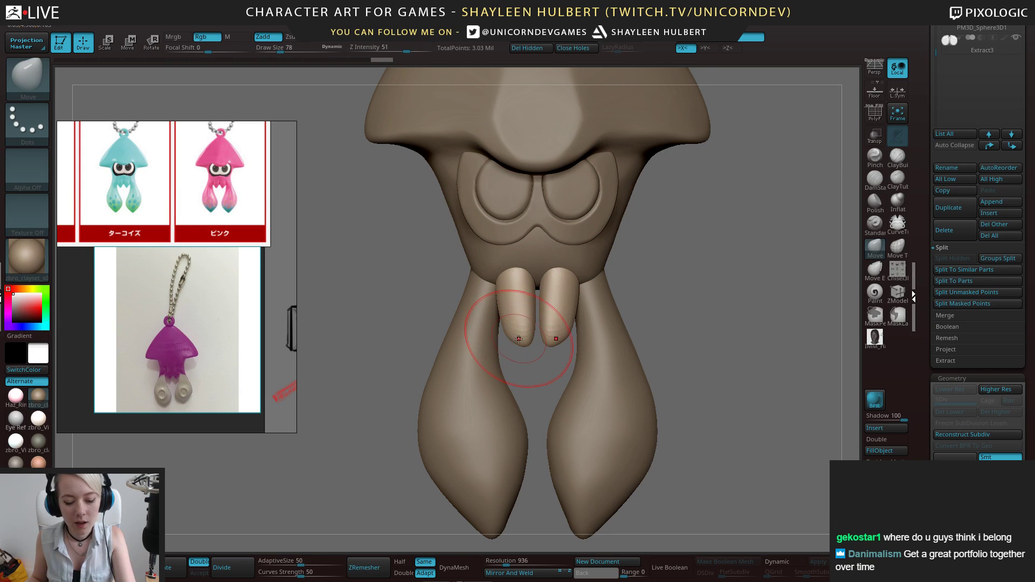
{"action": "mouse_move", "coordinate": [531, 348]}
{"action": "left_mouse_down"}
{"action": "mouse_move", "coordinate": [497, 312]}
{"action": "mouse_move", "coordinate": [513, 335]}
{"action": "mouse_move", "coordinate": [497, 334]}
{"action": "mouse_move", "coordinate": [539, 324]}
{"action": "left_mouse_up"}
{"action": "left_click_drag", "start_coordinate": [674, 302], "coordinate": [747, 292], "text": "shift"}
{"action": "left_click_drag", "start_coordinate": [595, 289], "coordinate": [517, 290]}
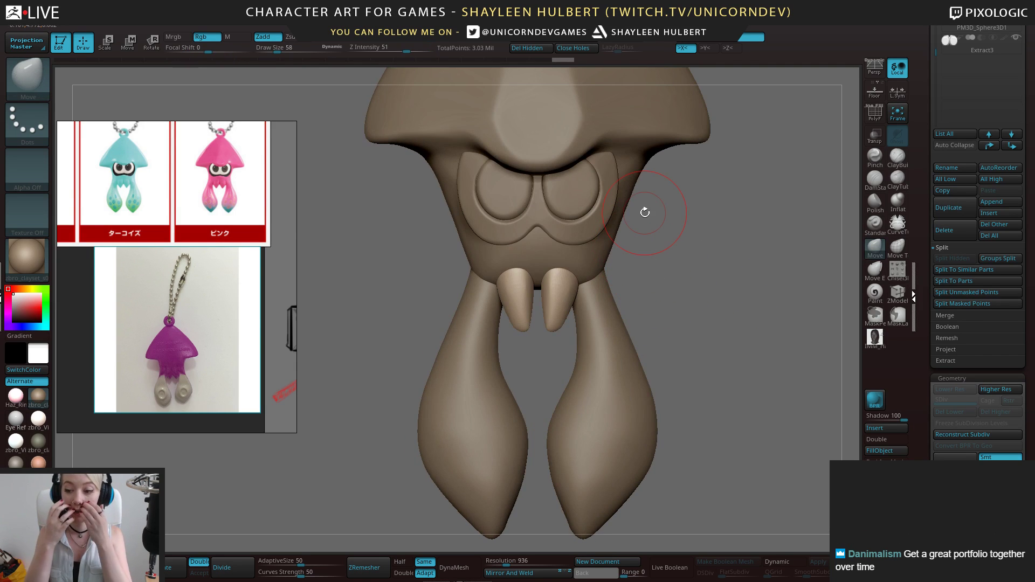
Flatten the back surfaces of the small tentacles with the hPolish brush at draw size 58
{"action": "left_click_drag", "start_coordinate": [656, 261], "coordinate": [573, 276], "text": "alt"}
{"action": "mouse_move", "coordinate": [689, 261]}
{"action": "left_mouse_down"}
{"action": "mouse_move", "coordinate": [573, 300]}
{"action": "mouse_move", "coordinate": [557, 290]}
{"action": "left_mouse_up"}
{"action": "key", "text": "b"}
{"action": "key", "text": "h"}
{"action": "key", "text": "p"}
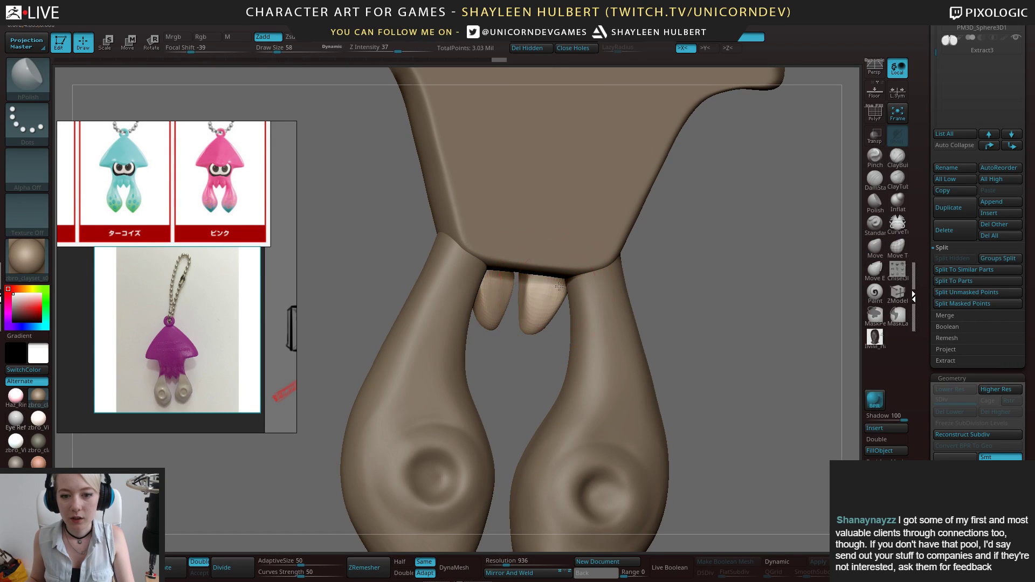
{"action": "left_click_drag", "start_coordinate": [697, 283], "coordinate": [683, 279]}
{"action": "left_click_drag", "start_coordinate": [543, 292], "coordinate": [550, 293]}
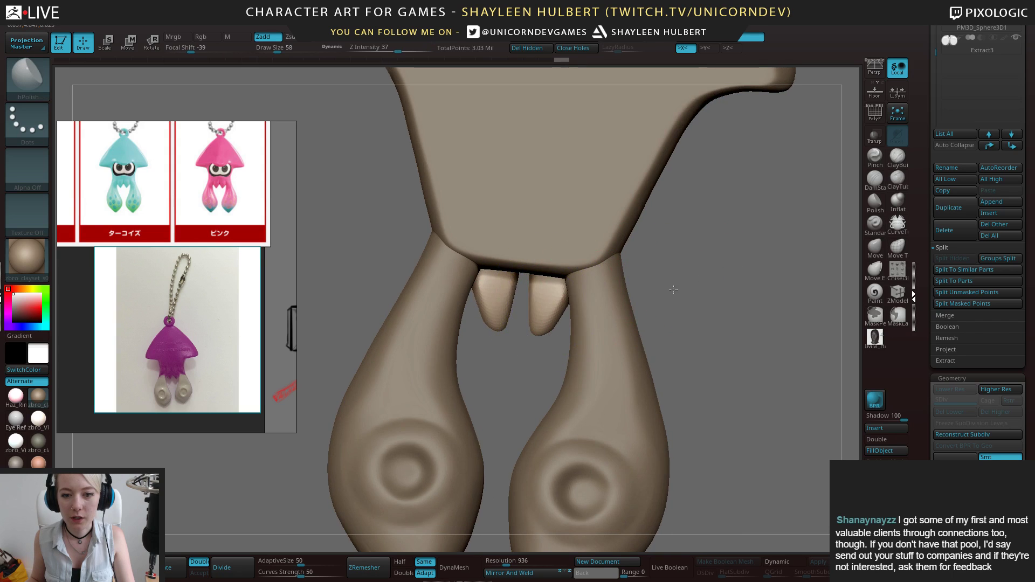
{"action": "left_click_drag", "start_coordinate": [684, 284], "coordinate": [628, 280]}
{"action": "left_click_drag", "start_coordinate": [749, 277], "coordinate": [669, 270]}
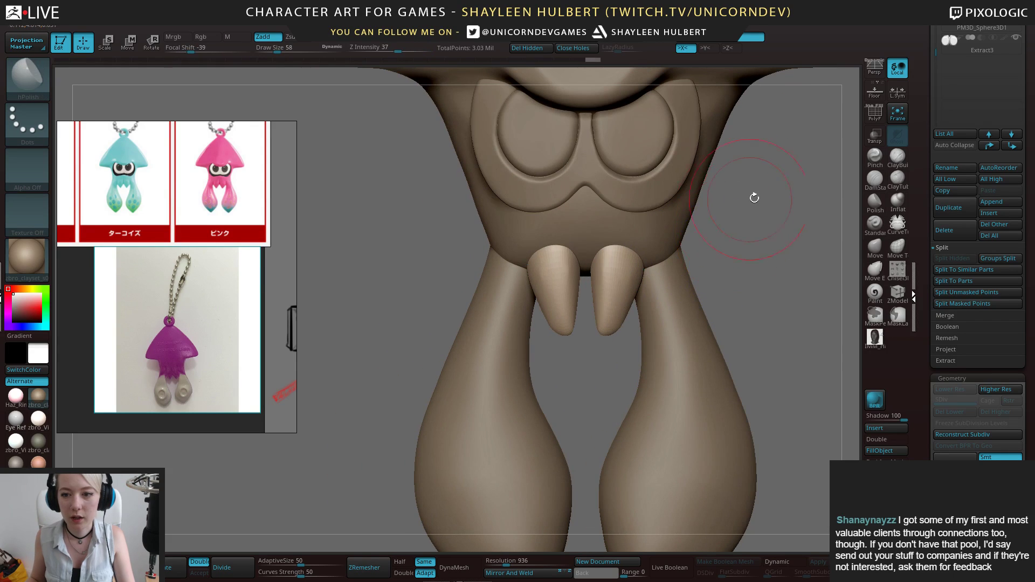
Widen the upper parts of the small tentacles with the Move brush and nudge the pair into place with the gizmo
{"action": "left_click", "coordinate": [874, 248]}
{"action": "left_click_drag", "start_coordinate": [578, 266], "coordinate": [598, 279]}
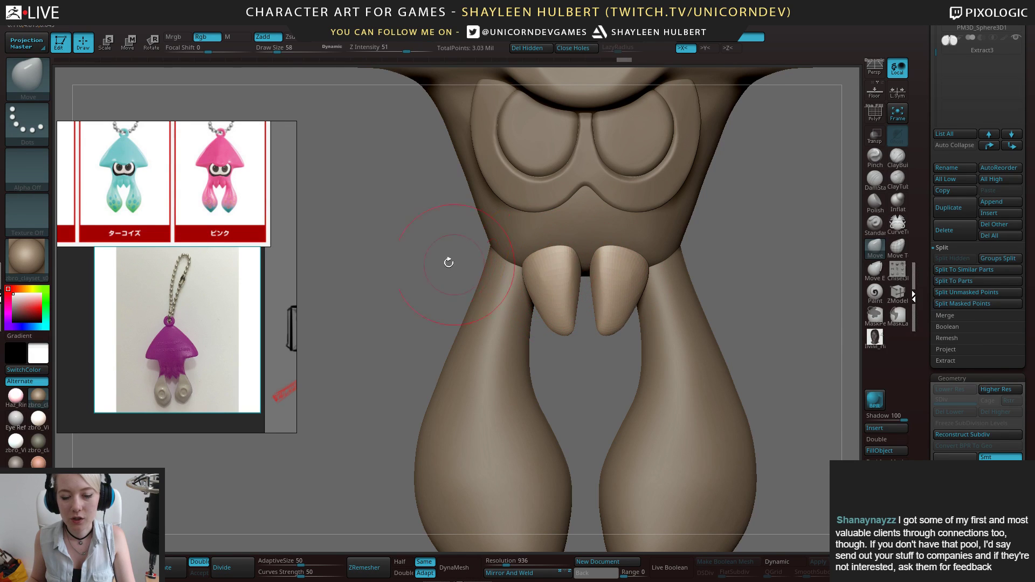
{"action": "key", "text": "w"}
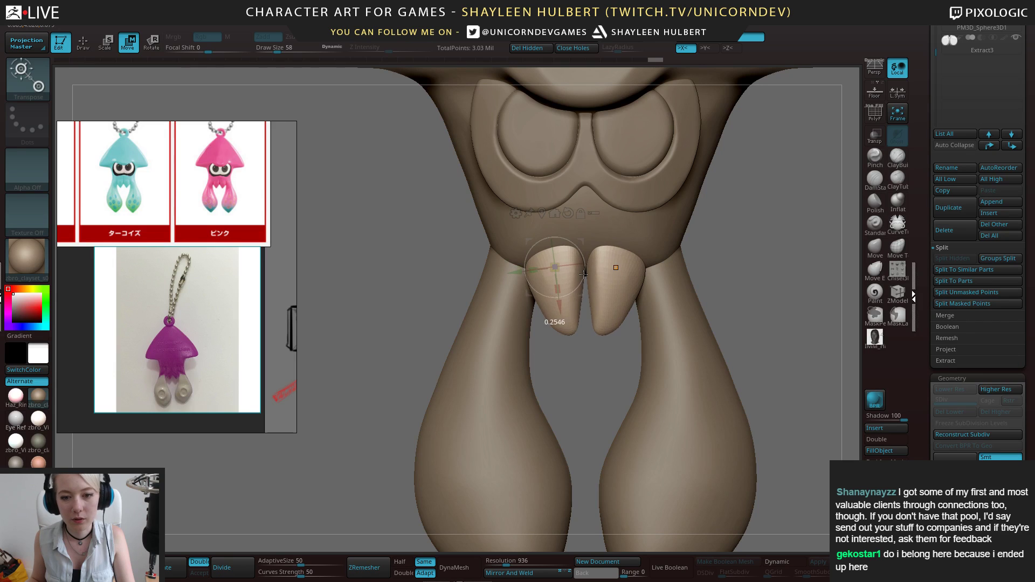
{"action": "left_click_drag", "start_coordinate": [554, 306], "coordinate": [555, 300]}
{"action": "right_click_drag", "start_coordinate": [561, 258], "coordinate": [690, 250]}
{"action": "key", "text": "q"}
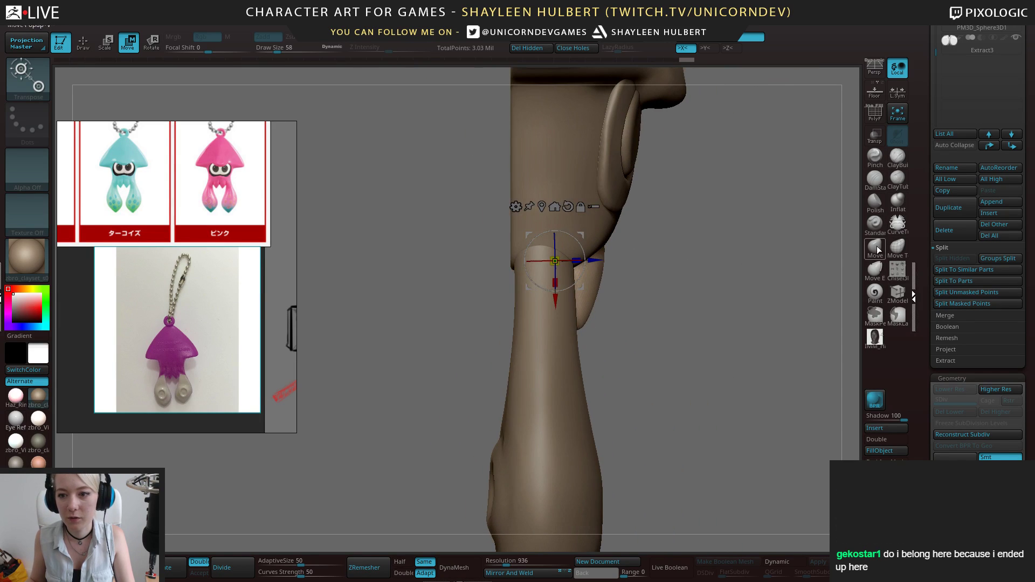
Refine the tips and outer contours of the small tentacles with the Move brush at draw size 46 and smooth them
{"action": "mouse_move", "coordinate": [591, 271]}
{"action": "right_mouse_down"}
{"action": "mouse_move", "coordinate": [557, 264]}
{"action": "mouse_move", "coordinate": [584, 267]}
{"action": "mouse_move", "coordinate": [555, 252]}
{"action": "mouse_move", "coordinate": [548, 268]}
{"action": "right_mouse_up"}
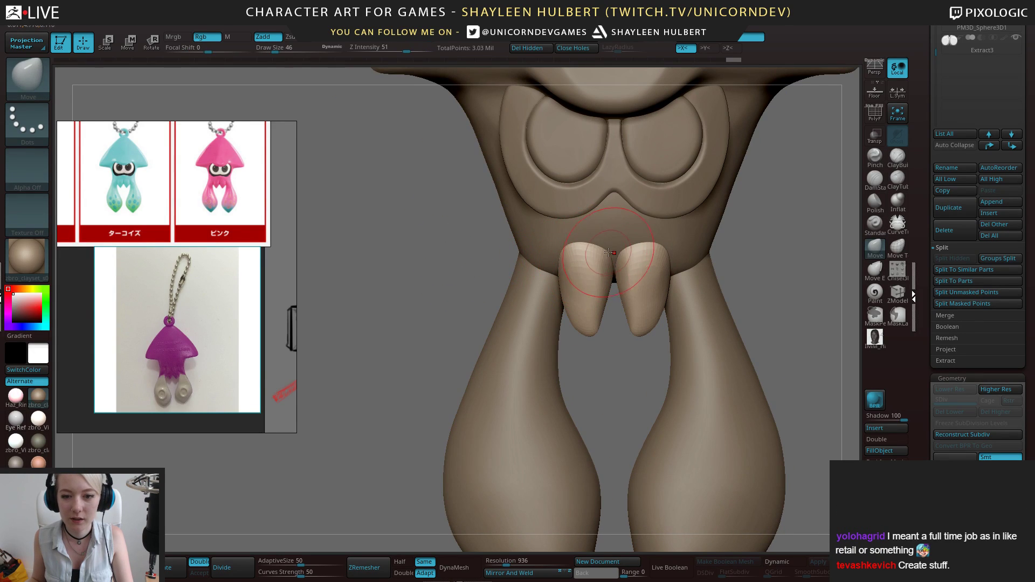
{"action": "key", "text": "shift"}
{"action": "left_click_drag", "start_coordinate": [580, 327], "coordinate": [592, 326], "text": "shift"}
{"action": "mouse_move", "coordinate": [439, 261]}
{"action": "left_mouse_down", "text": "alt"}
{"action": "mouse_move", "coordinate": [429, 221]}
{"action": "mouse_move", "coordinate": [447, 275]}
{"action": "mouse_move", "coordinate": [492, 284]}
{"action": "mouse_move", "coordinate": [442, 229]}
{"action": "left_mouse_up", "text": "alt"}
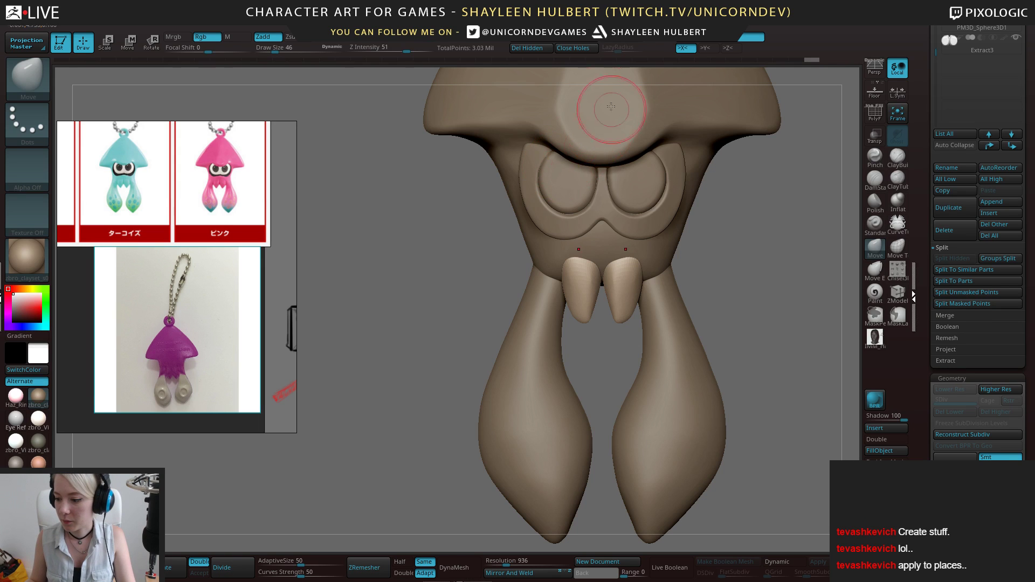
{"action": "mouse_move", "coordinate": [470, 259]}
{"action": "left_mouse_down"}
{"action": "mouse_move", "coordinate": [652, 268]}
{"action": "mouse_move", "coordinate": [679, 285]}
{"action": "mouse_move", "coordinate": [739, 275]}
{"action": "mouse_move", "coordinate": [709, 266]}
{"action": "left_mouse_up"}
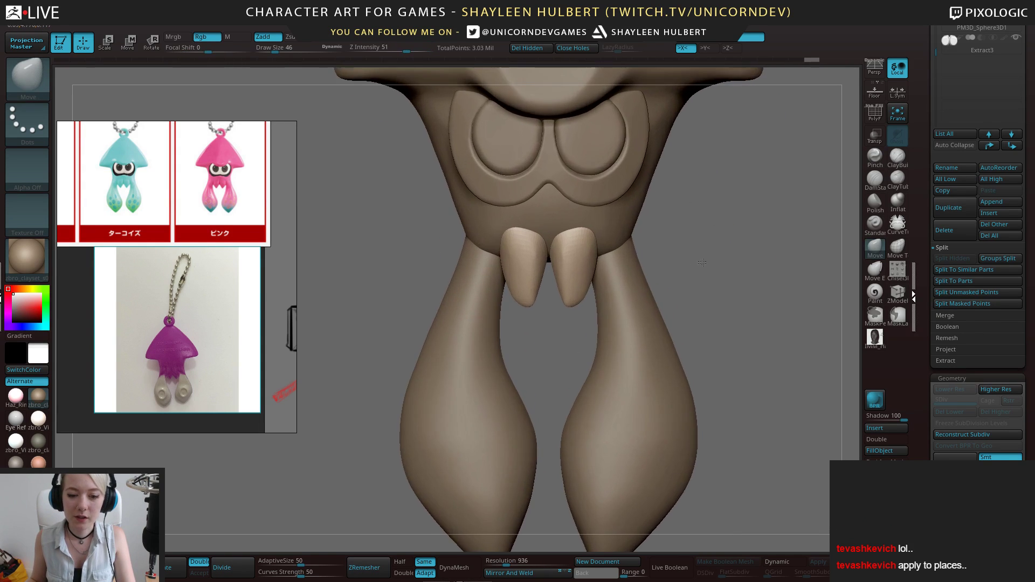
{"action": "key", "text": "shift"}
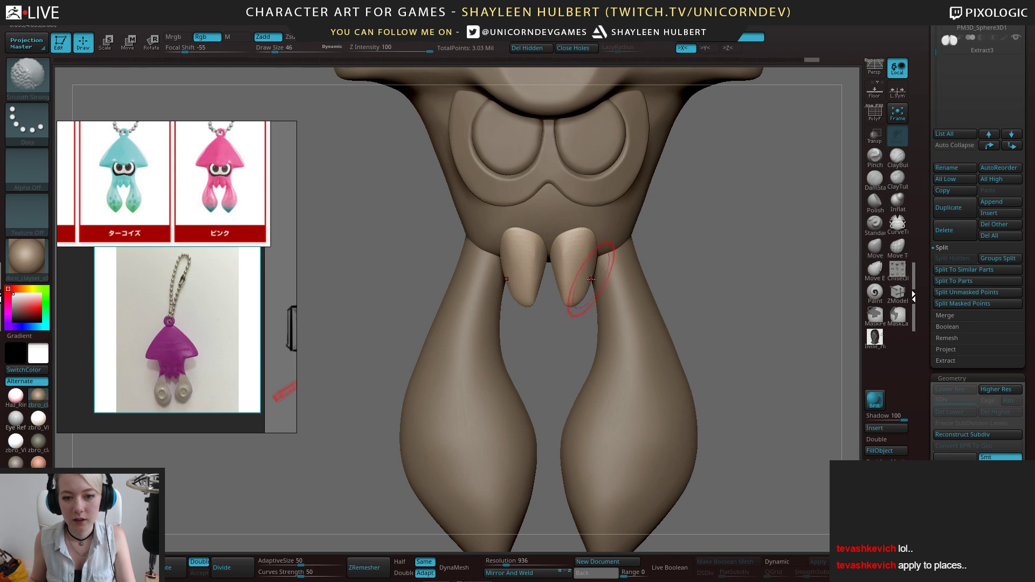
Build up the volume of the small tentacles with the ClayBuildup brush at draw size 46 and smooth the surfaces
{"action": "left_click", "coordinate": [897, 157]}
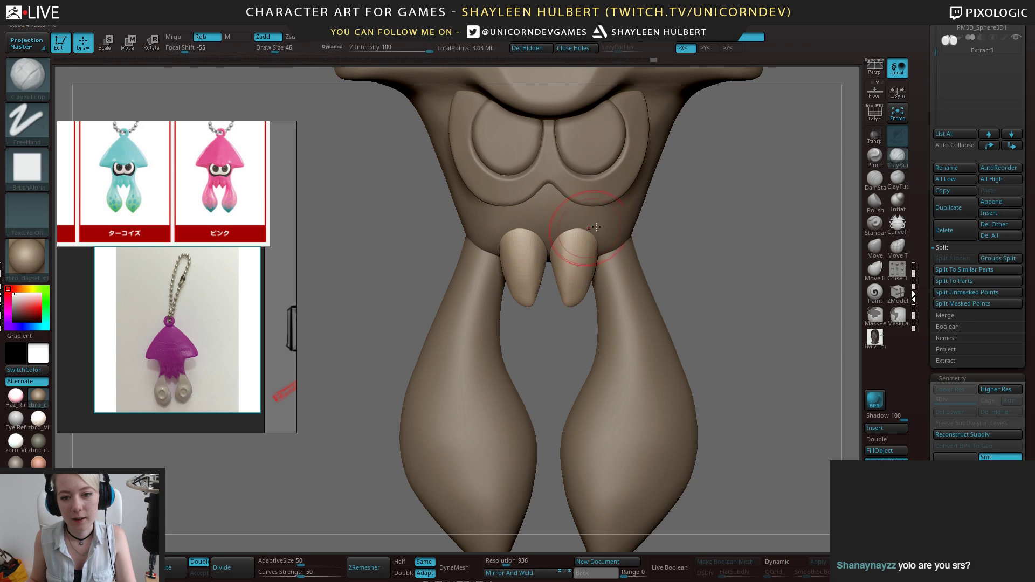
{"action": "left_click_drag", "start_coordinate": [701, 233], "coordinate": [494, 283]}
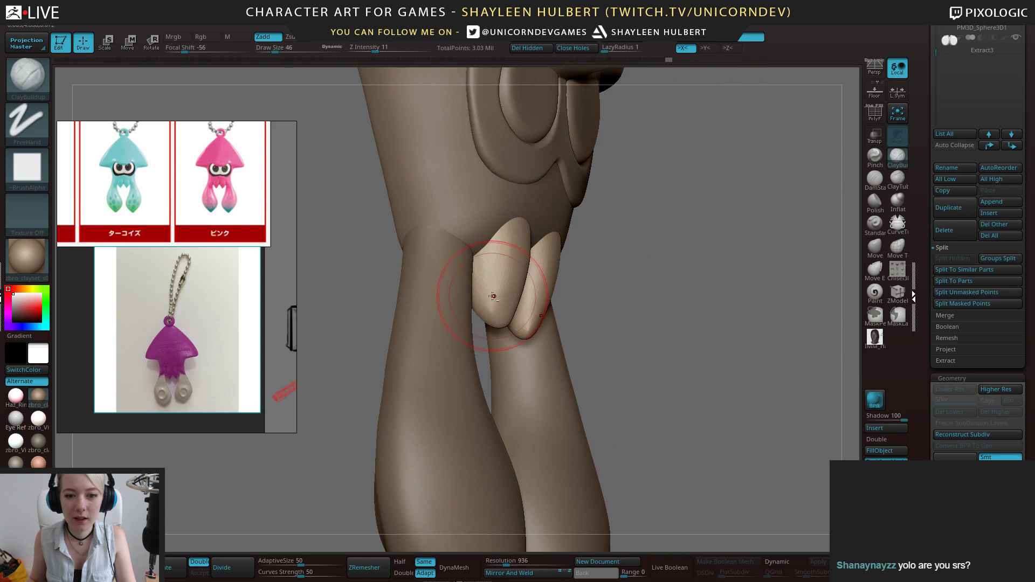
{"action": "left_click_drag", "start_coordinate": [607, 278], "coordinate": [628, 305]}
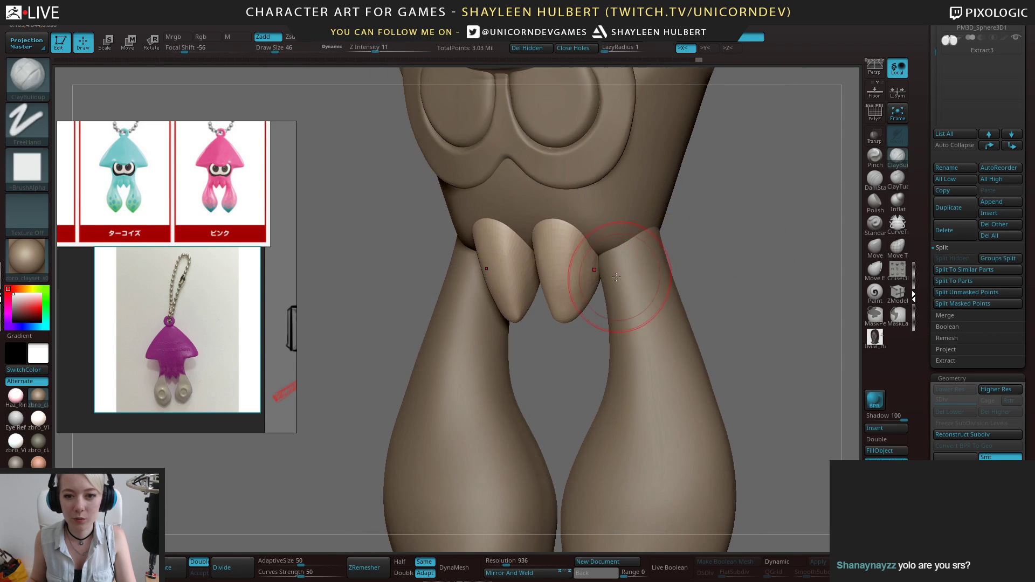
{"action": "mouse_move", "coordinate": [612, 232]}
{"action": "left_mouse_down"}
{"action": "mouse_move", "coordinate": [723, 136]}
{"action": "mouse_move", "coordinate": [658, 324]}
{"action": "left_mouse_up"}
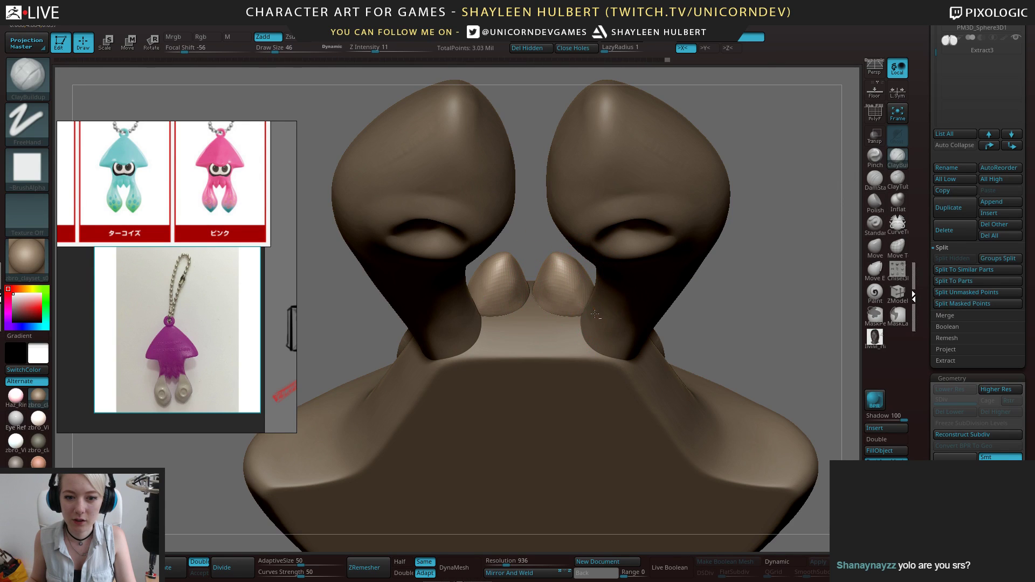
{"action": "mouse_move", "coordinate": [539, 321]}
{"action": "left_mouse_down"}
{"action": "mouse_move", "coordinate": [755, 333]}
{"action": "mouse_move", "coordinate": [748, 411]}
{"action": "mouse_move", "coordinate": [733, 400]}
{"action": "left_mouse_up"}
{"action": "key", "text": "shift"}
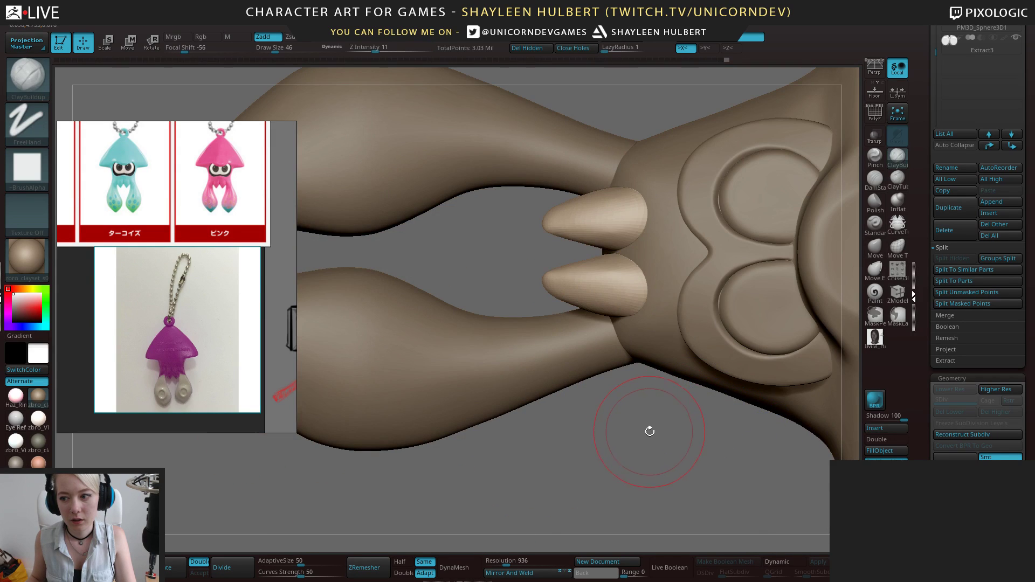
{"action": "left_click_drag", "start_coordinate": [654, 430], "coordinate": [622, 288]}
{"action": "key", "text": "shift"}
{"action": "left_click_drag", "start_coordinate": [438, 275], "coordinate": [707, 289], "text": "shift"}
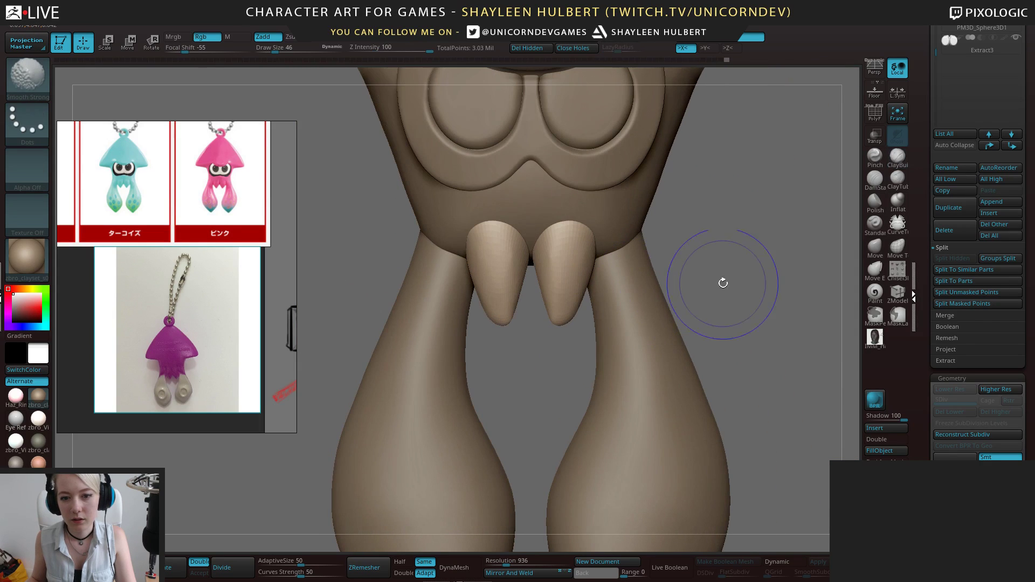
Adjust the placement and proportions of the small tentacles below the eye mask with the gizmo
{"action": "mouse_move", "coordinate": [674, 241]}
{"action": "left_mouse_down"}
{"action": "mouse_move", "coordinate": [593, 267]}
{"action": "mouse_move", "coordinate": [588, 324]}
{"action": "mouse_move", "coordinate": [559, 307]}
{"action": "mouse_move", "coordinate": [647, 291]}
{"action": "left_mouse_up"}
{"action": "key", "text": "f"}
{"action": "left_click_drag", "start_coordinate": [647, 207], "coordinate": [667, 262], "text": "alt"}
{"action": "key", "text": "w"}
{"action": "left_click_drag", "start_coordinate": [512, 294], "coordinate": [515, 312], "text": "alt"}
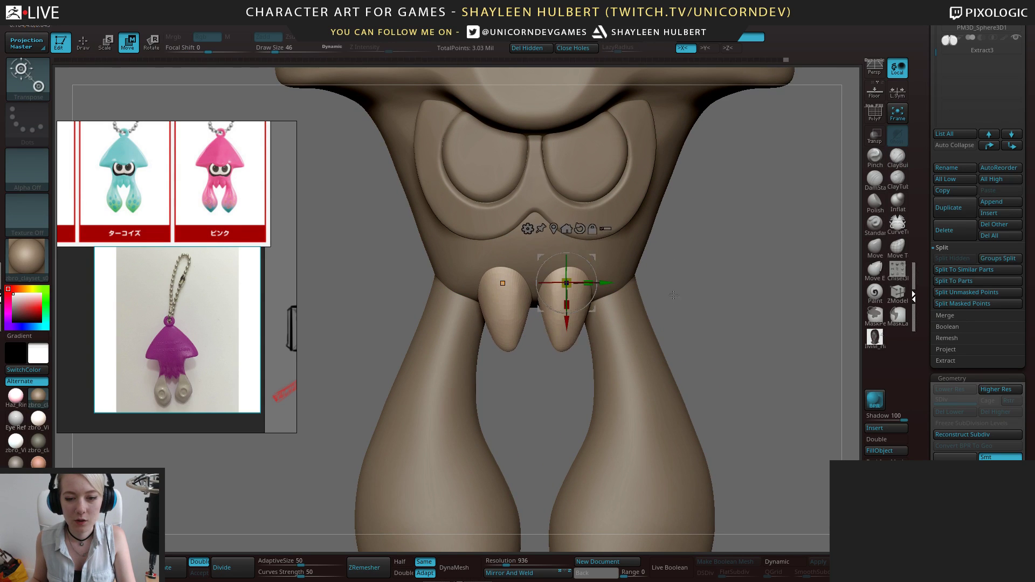
{"action": "left_click_drag", "start_coordinate": [660, 297], "coordinate": [613, 291]}
{"action": "left_click_drag", "start_coordinate": [712, 277], "coordinate": [670, 276], "text": "shift"}
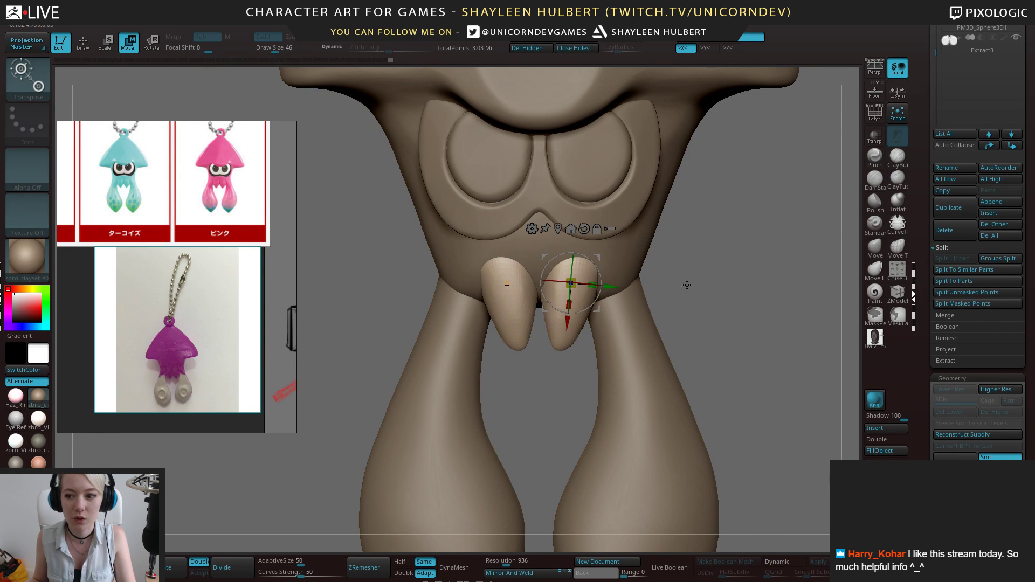
{"action": "left_click_drag", "start_coordinate": [690, 285], "coordinate": [701, 279]}
{"action": "key", "text": "q"}
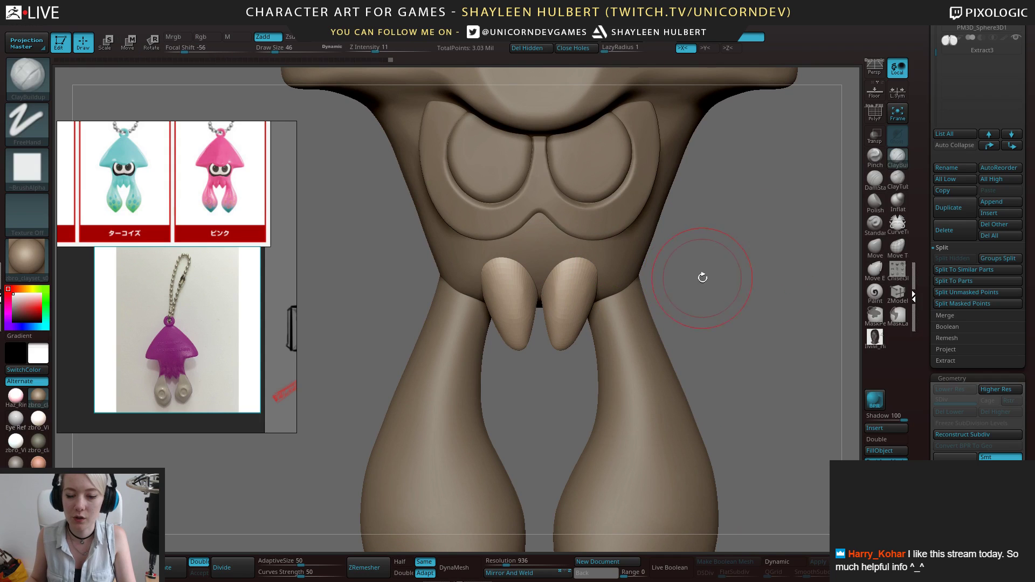
Rotate the small tentacles with the gizmo so their tips angle inward, and activate the Move brush
{"action": "key", "text": "f"}
{"action": "mouse_move", "coordinate": [670, 227]}
{"action": "left_mouse_down"}
{"action": "mouse_move", "coordinate": [625, 256]}
{"action": "mouse_move", "coordinate": [675, 270]}
{"action": "mouse_move", "coordinate": [715, 264]}
{"action": "mouse_move", "coordinate": [681, 290]}
{"action": "left_mouse_up"}
{"action": "key", "text": "w"}
{"action": "left_click_drag", "start_coordinate": [572, 284], "coordinate": [507, 284]}
{"action": "mouse_move", "coordinate": [642, 275]}
{"action": "left_mouse_down"}
{"action": "mouse_move", "coordinate": [707, 251]}
{"action": "mouse_move", "coordinate": [592, 282]}
{"action": "mouse_move", "coordinate": [615, 277]}
{"action": "mouse_move", "coordinate": [603, 301]}
{"action": "mouse_move", "coordinate": [628, 299]}
{"action": "left_mouse_up"}
{"action": "left_click", "coordinate": [875, 248]}
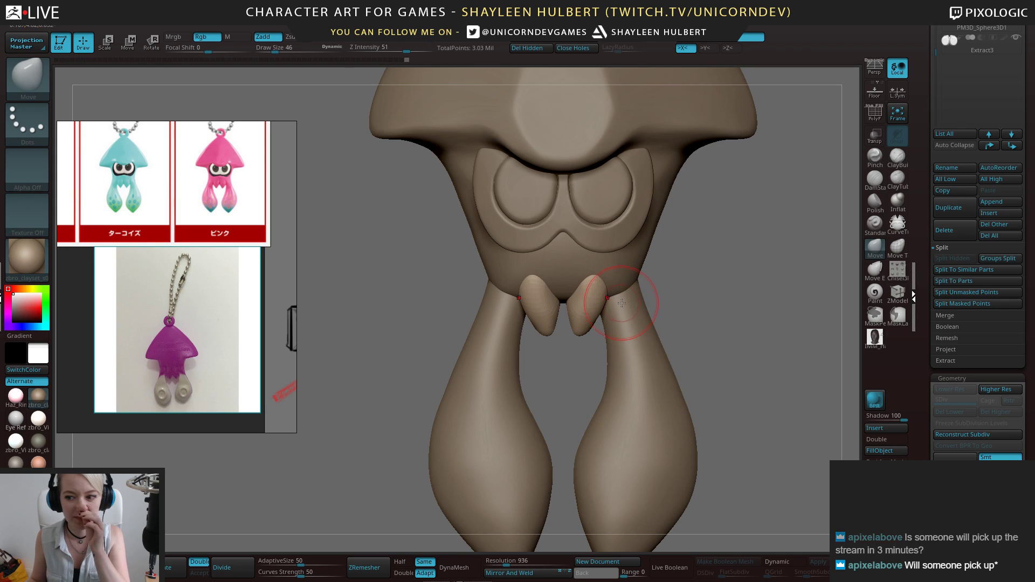
Reshape the tips and inner edges of the angled small tentacles with the Move brush at draw size 31
{"action": "mouse_move", "coordinate": [715, 276]}
{"action": "left_mouse_down"}
{"action": "mouse_move", "coordinate": [701, 254]}
{"action": "mouse_move", "coordinate": [712, 237]}
{"action": "mouse_move", "coordinate": [721, 268]}
{"action": "mouse_move", "coordinate": [712, 284]}
{"action": "left_mouse_up"}
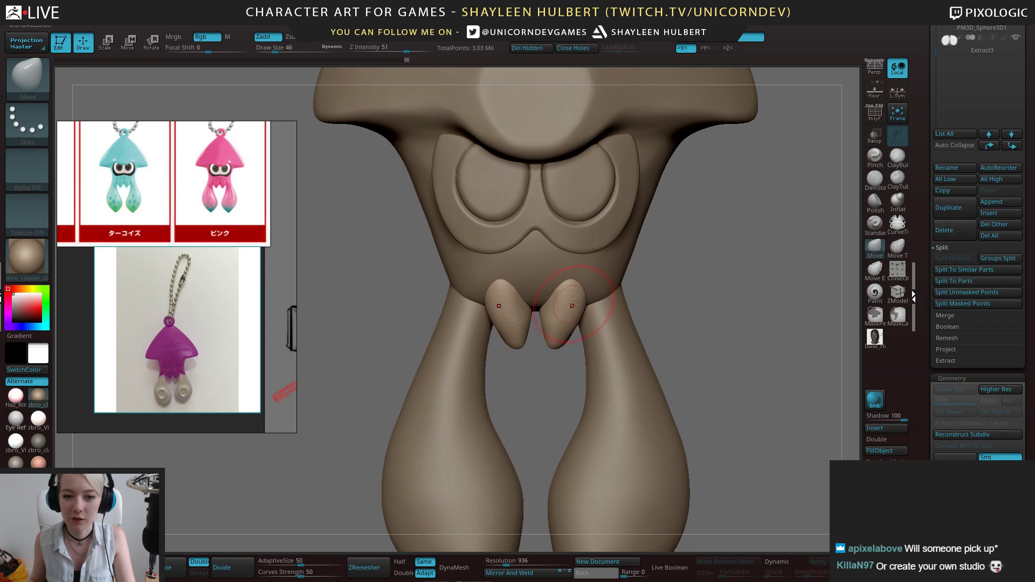
{"action": "right_click", "coordinate": [508, 337]}
{"action": "mouse_move", "coordinate": [508, 339]}
{"action": "left_mouse_down"}
{"action": "mouse_move", "coordinate": [498, 334]}
{"action": "mouse_move", "coordinate": [531, 350]}
{"action": "mouse_move", "coordinate": [506, 343]}
{"action": "left_mouse_up"}
{"action": "key", "text": "bracketright"}
{"action": "key", "text": "bracketright"}
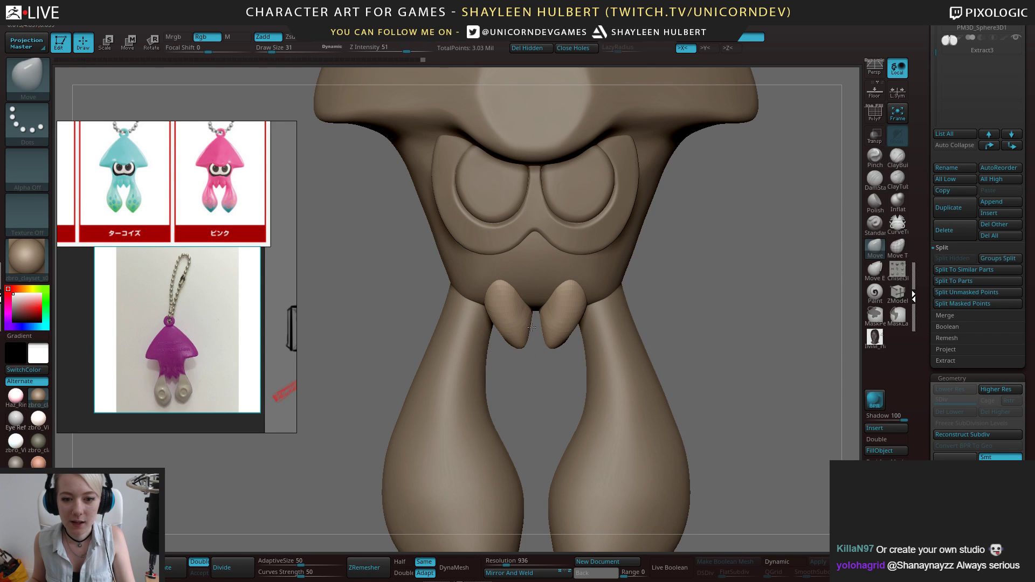
{"action": "left_click_drag", "start_coordinate": [547, 355], "coordinate": [531, 339]}
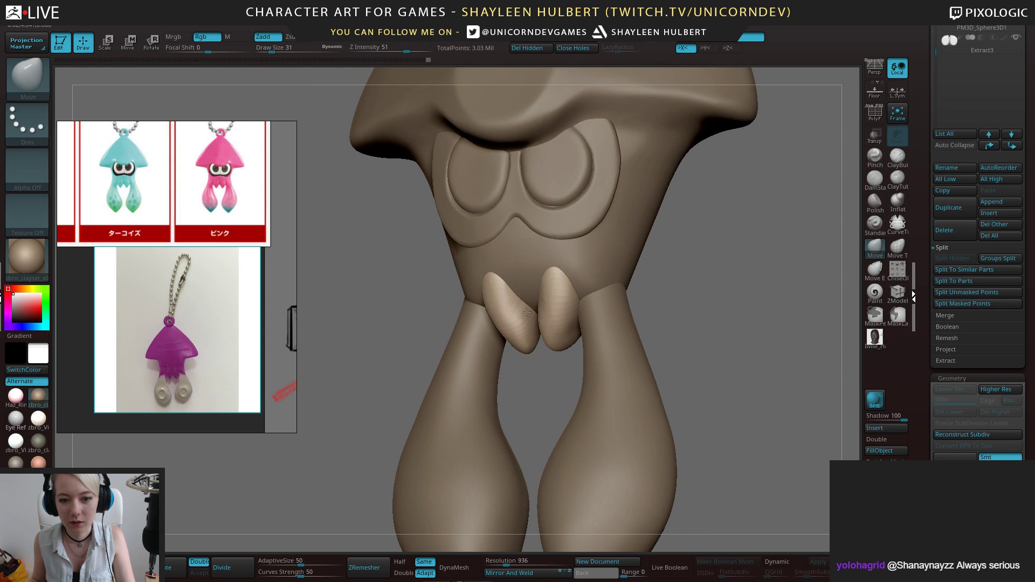
{"action": "left_click_drag", "start_coordinate": [647, 302], "coordinate": [569, 293]}
Move the small tentacles' subtool up the list to sit beneath the main body, and select the body subtool
{"action": "left_click_drag", "start_coordinate": [926, 87], "coordinate": [936, 147]}
{"action": "left_click", "coordinate": [990, 288]}
{"action": "left_click_drag", "start_coordinate": [635, 256], "coordinate": [621, 287], "text": "alt"}
{"action": "left_click", "coordinate": [547, 203], "text": "alt"}
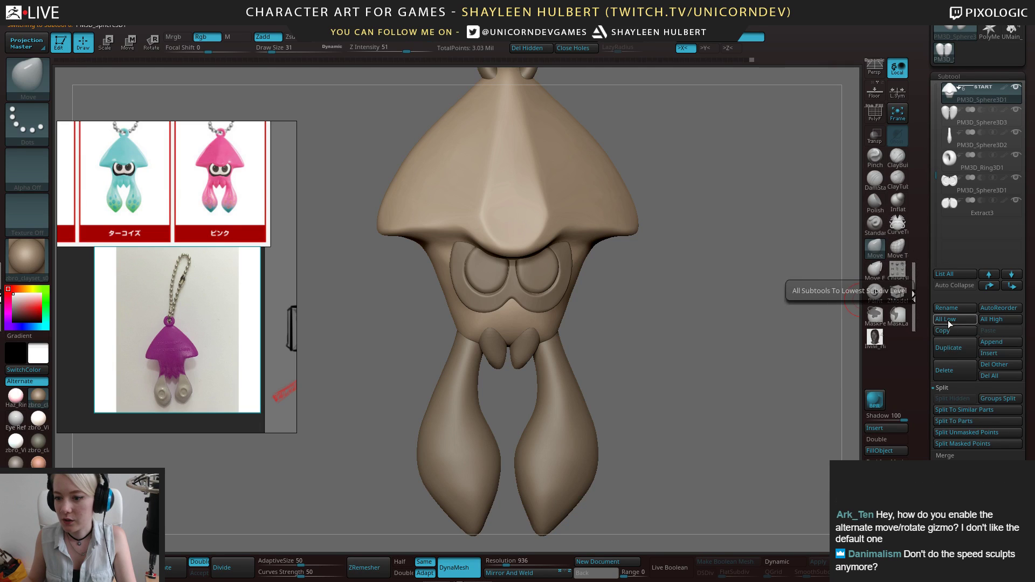
Merge the small tentacles' subtool down into the body, set the DynaMesh resolution to 1968 and remesh the body
{"action": "left_click", "coordinate": [946, 456]}
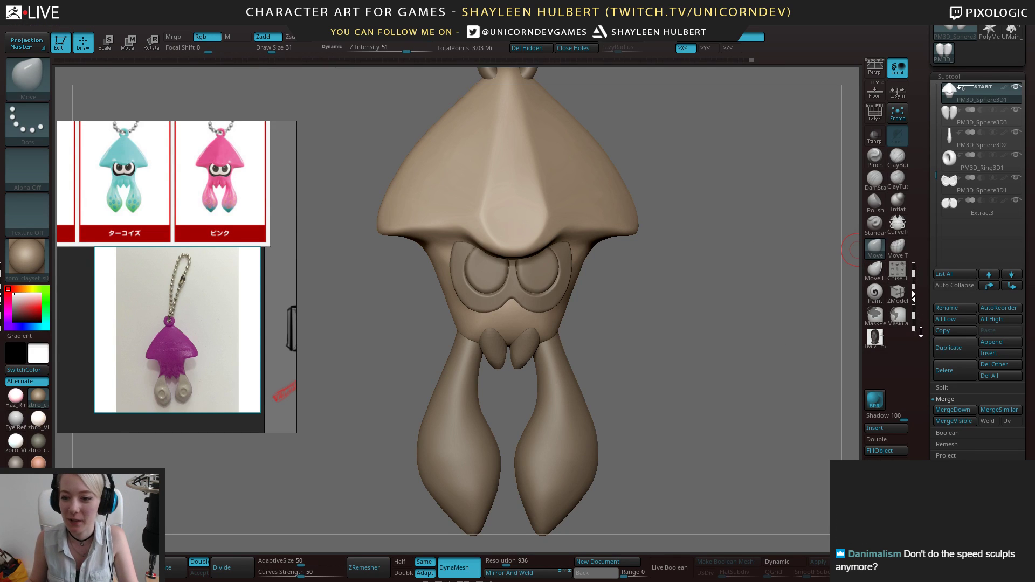
{"action": "left_click", "coordinate": [951, 411]}
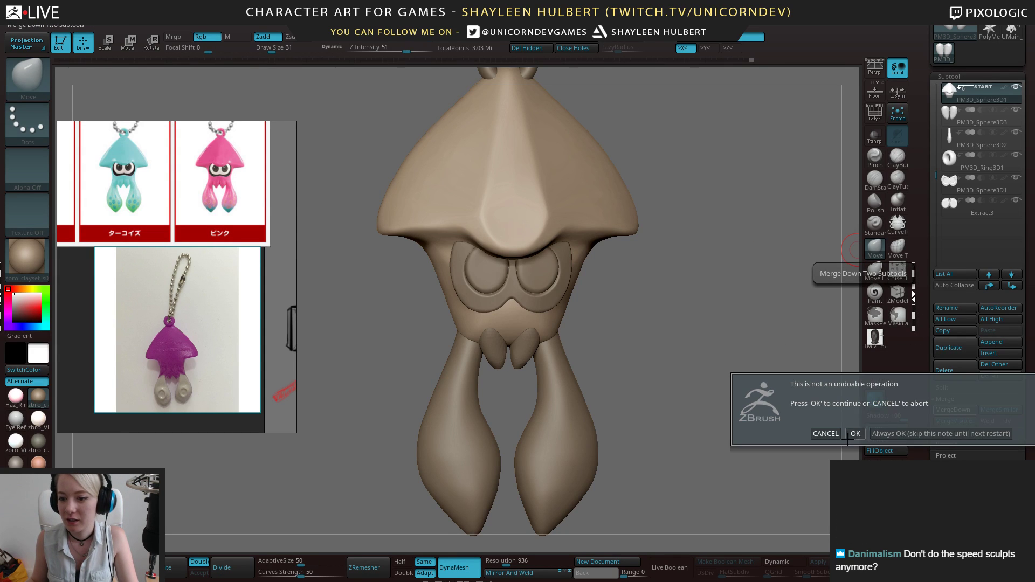
{"action": "left_click", "coordinate": [857, 434]}
{"action": "left_click_drag", "start_coordinate": [660, 322], "coordinate": [514, 543]}
{"action": "left_click", "coordinate": [526, 563]}
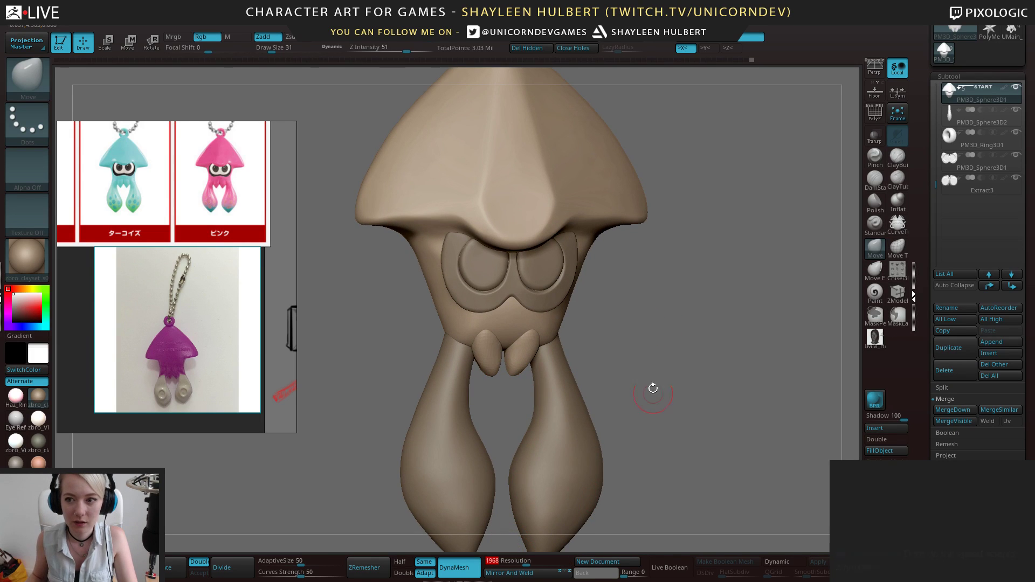
{"action": "key", "text": "ctrl"}
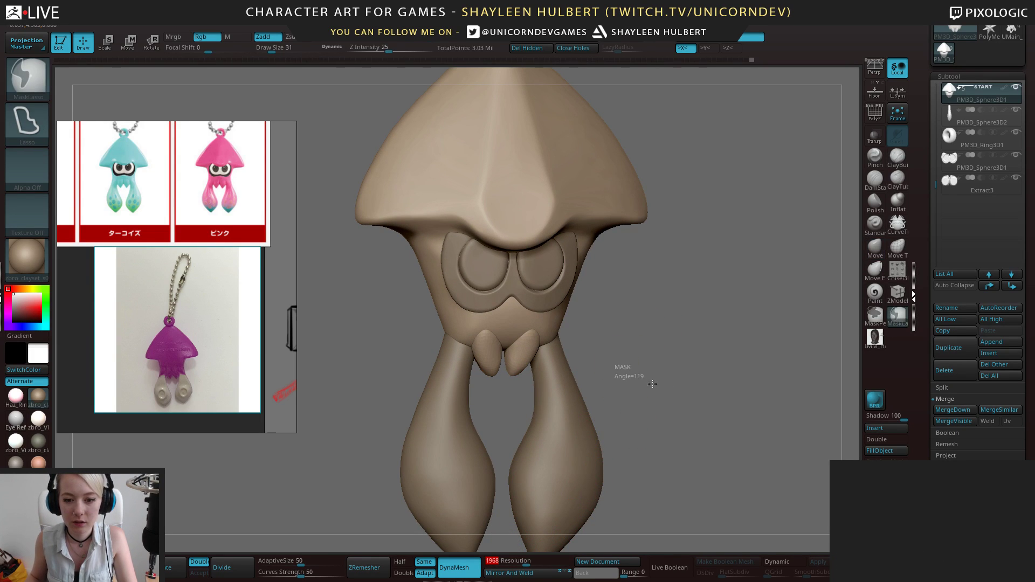
{"action": "left_click", "coordinate": [720, 262], "text": "ctrl"}
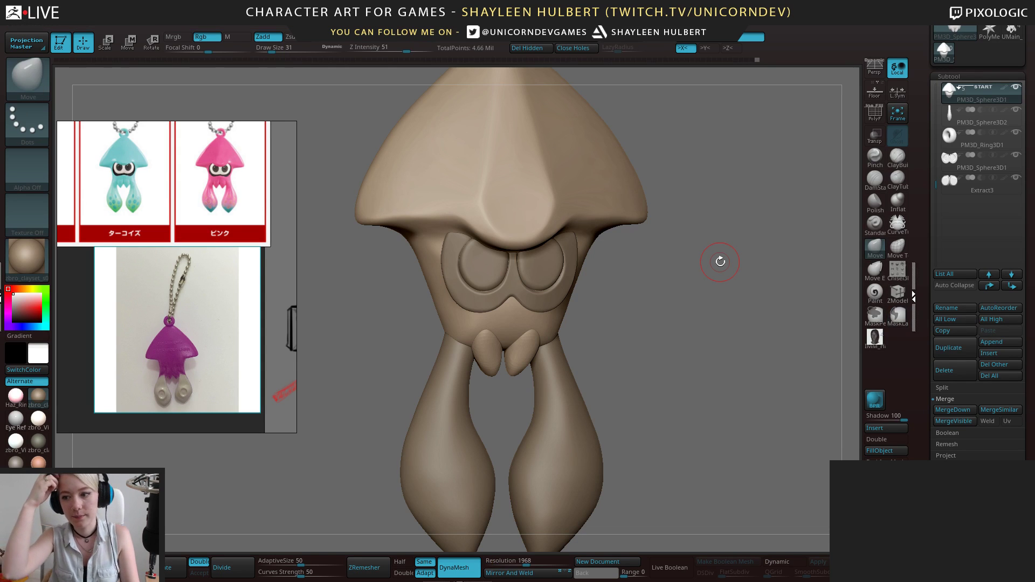
Build up the upper ends of the small tentacles with ClayBuildup at draw size 43 to blend them into the face
{"action": "left_click_drag", "start_coordinate": [643, 340], "coordinate": [619, 342], "text": "shift"}
{"action": "left_click_drag", "start_coordinate": [530, 349], "coordinate": [526, 361], "text": "shift"}
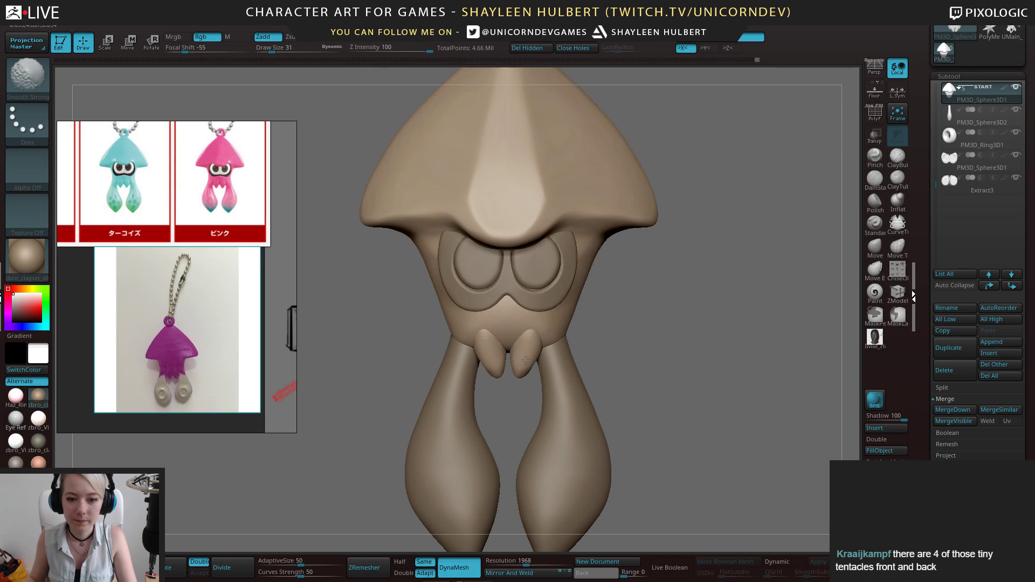
{"action": "left_click", "coordinate": [897, 157]}
{"action": "left_click_drag", "start_coordinate": [632, 243], "coordinate": [619, 281], "text": "alt"}
{"action": "mouse_move", "coordinate": [590, 326]}
{"action": "left_mouse_down"}
{"action": "mouse_move", "coordinate": [577, 318]}
{"action": "mouse_move", "coordinate": [573, 347]}
{"action": "left_mouse_up"}
{"action": "key", "text": "bracketright"}
{"action": "left_click_drag", "start_coordinate": [478, 340], "coordinate": [482, 371]}
{"action": "mouse_move", "coordinate": [469, 335]}
{"action": "left_mouse_down", "text": "shift"}
{"action": "mouse_move", "coordinate": [476, 356]}
{"action": "mouse_move", "coordinate": [469, 341]}
{"action": "left_mouse_up", "text": "shift"}
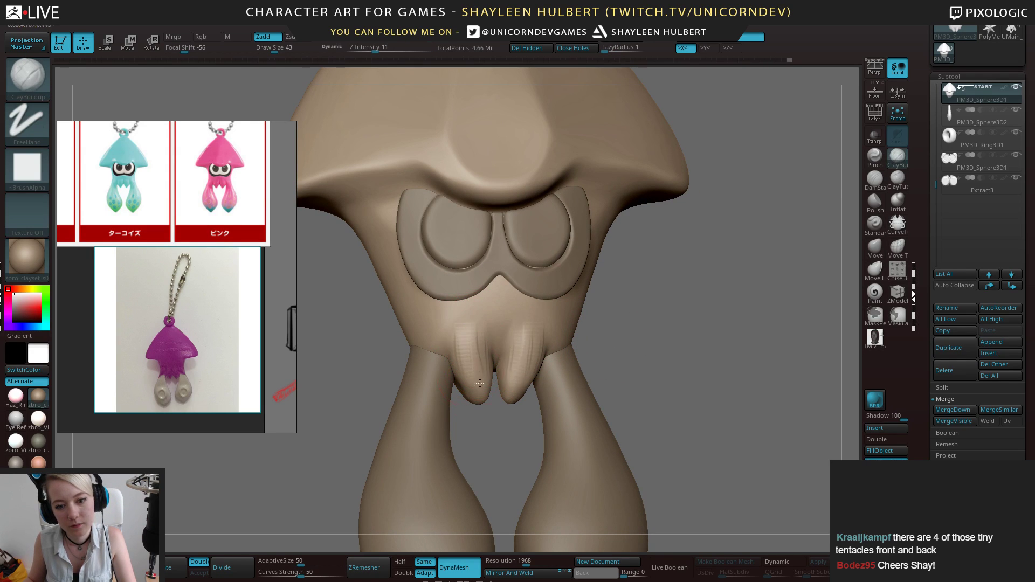
Smooth the joins between the small tentacles and the face below the eye mask
{"action": "mouse_move", "coordinate": [649, 331]}
{"action": "left_mouse_down", "text": "shift"}
{"action": "mouse_move", "coordinate": [602, 328]}
{"action": "mouse_move", "coordinate": [542, 359]}
{"action": "left_mouse_up", "text": "shift"}
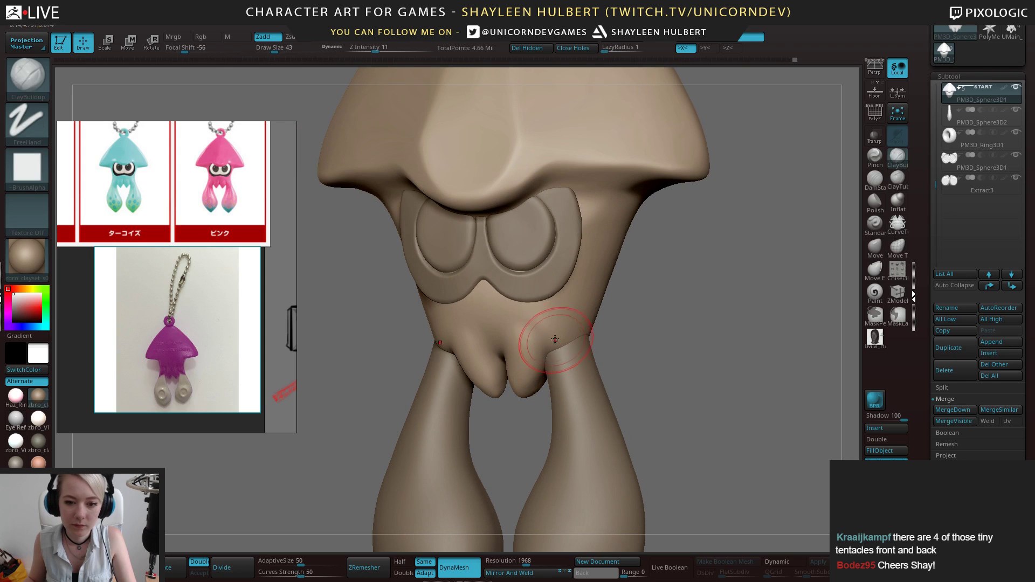
{"action": "key", "text": "shift"}
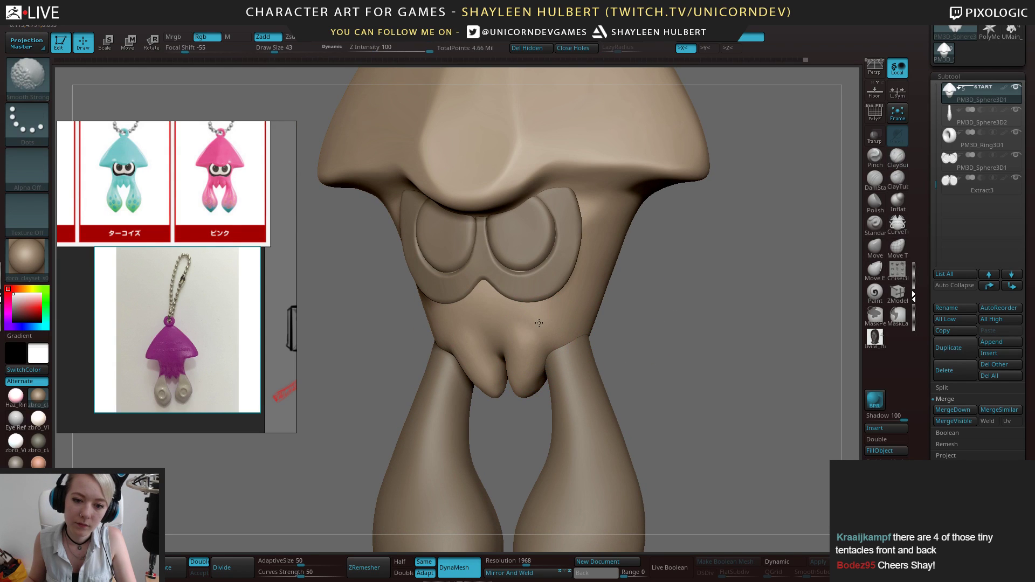
{"action": "mouse_move", "coordinate": [660, 338]}
{"action": "left_mouse_down", "text": "shift"}
{"action": "mouse_move", "coordinate": [509, 337]}
{"action": "mouse_move", "coordinate": [526, 328]}
{"action": "left_mouse_up", "text": "shift"}
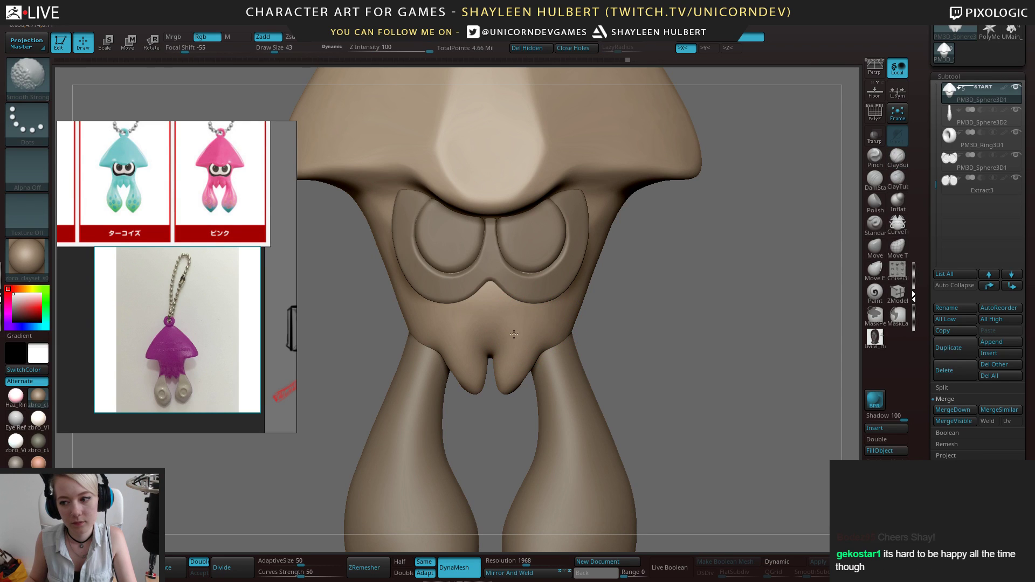
{"action": "left_click_drag", "start_coordinate": [688, 324], "coordinate": [642, 324]}
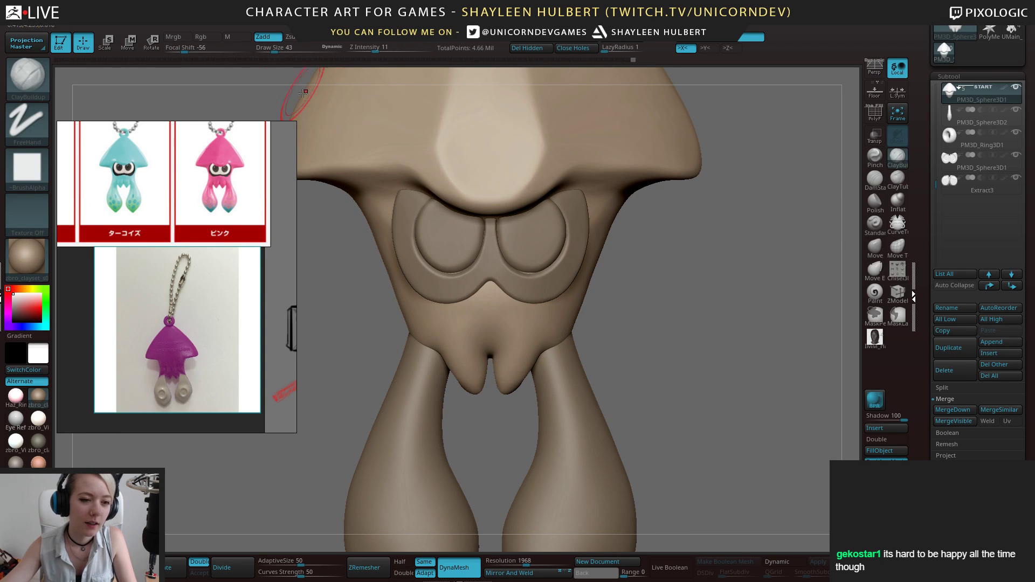
Examine the number, shape and spacing of the small tentacles on the purple squid in the reference images
{"action": "scroll", "coordinate": [209, 282], "scroll_direction": "down", "scroll_amount": 2}
{"action": "scroll", "coordinate": [189, 256], "scroll_direction": "up", "scroll_amount": 5}
{"action": "scroll", "coordinate": [190, 255], "scroll_direction": "up", "scroll_amount": 2}
{"action": "scroll", "coordinate": [201, 269], "scroll_direction": "down", "scroll_amount": 5}
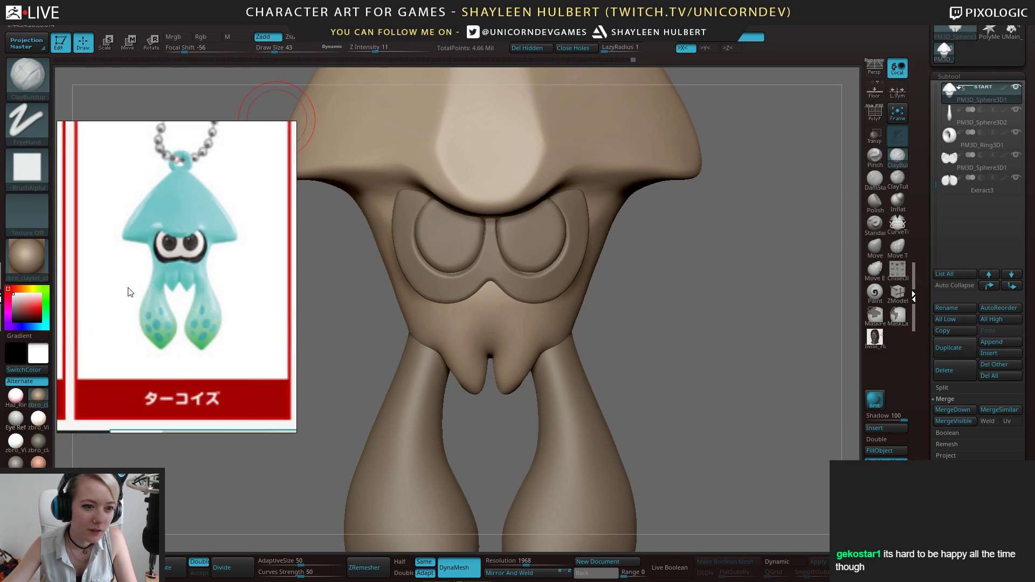
{"action": "scroll", "coordinate": [151, 281], "scroll_direction": "up", "scroll_amount": 1}
{"action": "scroll", "coordinate": [152, 281], "scroll_direction": "up", "scroll_amount": 5}
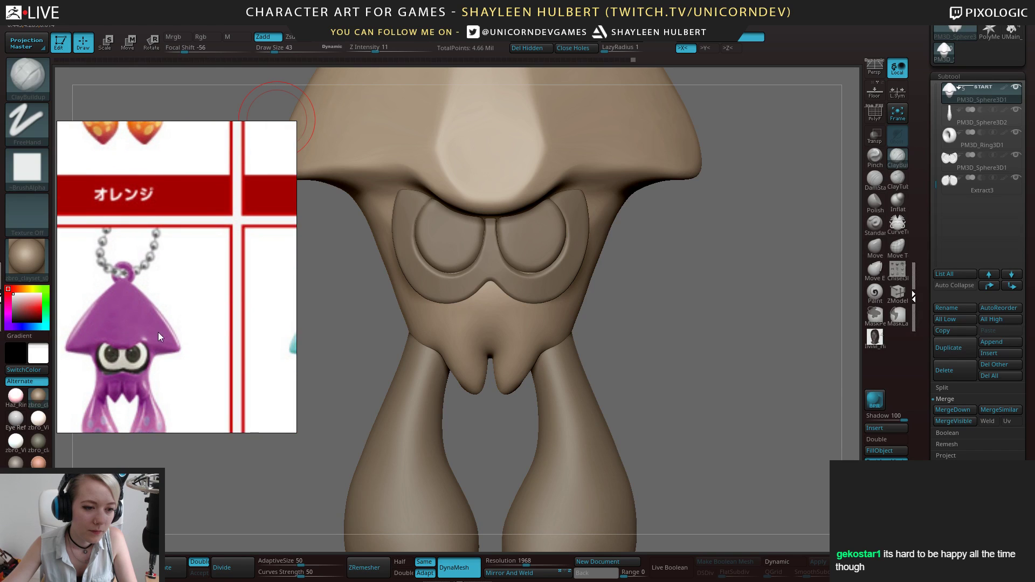
{"action": "scroll", "coordinate": [165, 302], "scroll_direction": "up", "scroll_amount": 4}
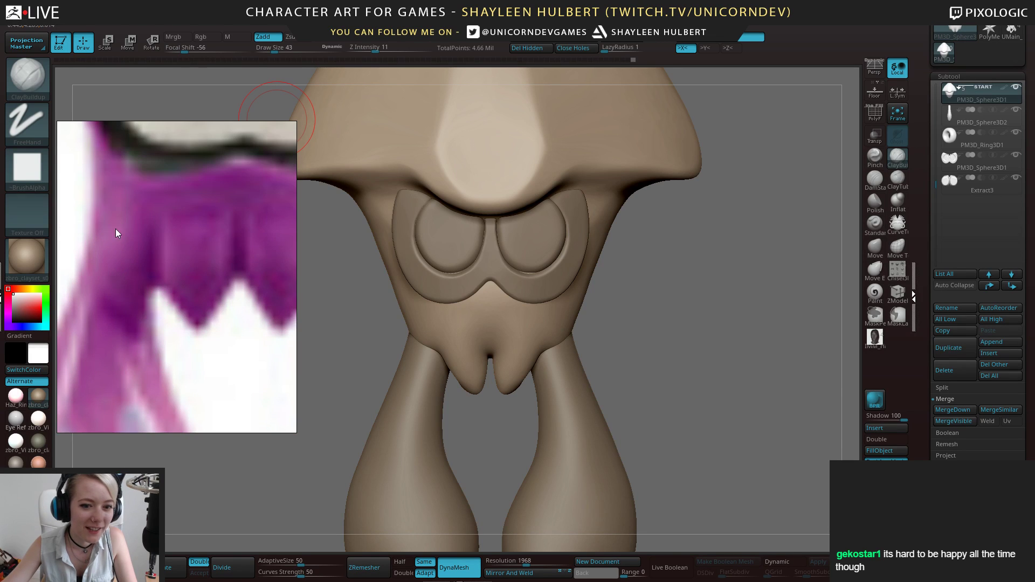
{"action": "scroll", "coordinate": [123, 303], "scroll_direction": "down", "scroll_amount": 5}
{"action": "scroll", "coordinate": [194, 296], "scroll_direction": "up", "scroll_amount": 2}
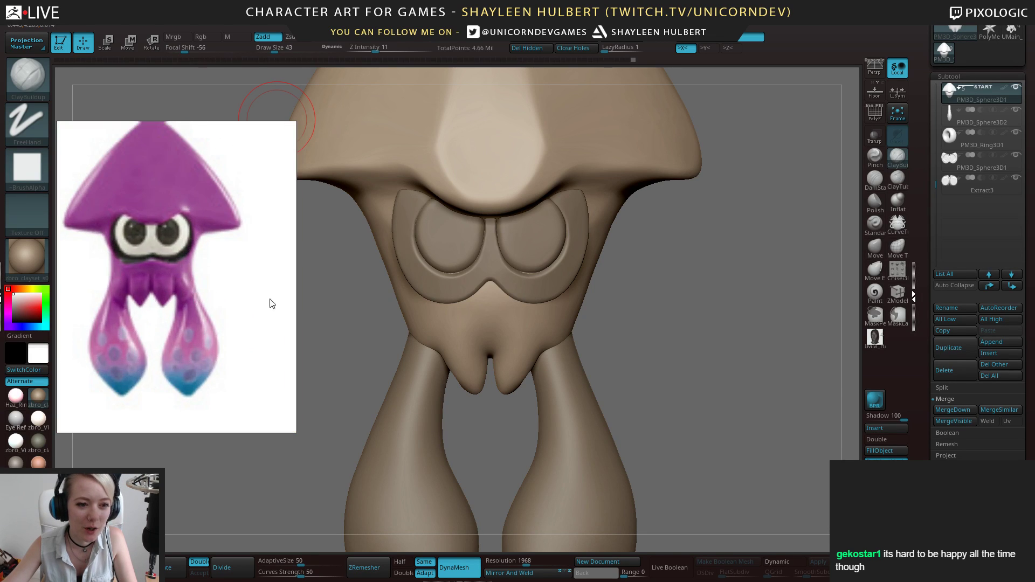
Step back through the undo history to before the small tentacles were remeshed into the body
{"action": "key", "text": "ctrl"}
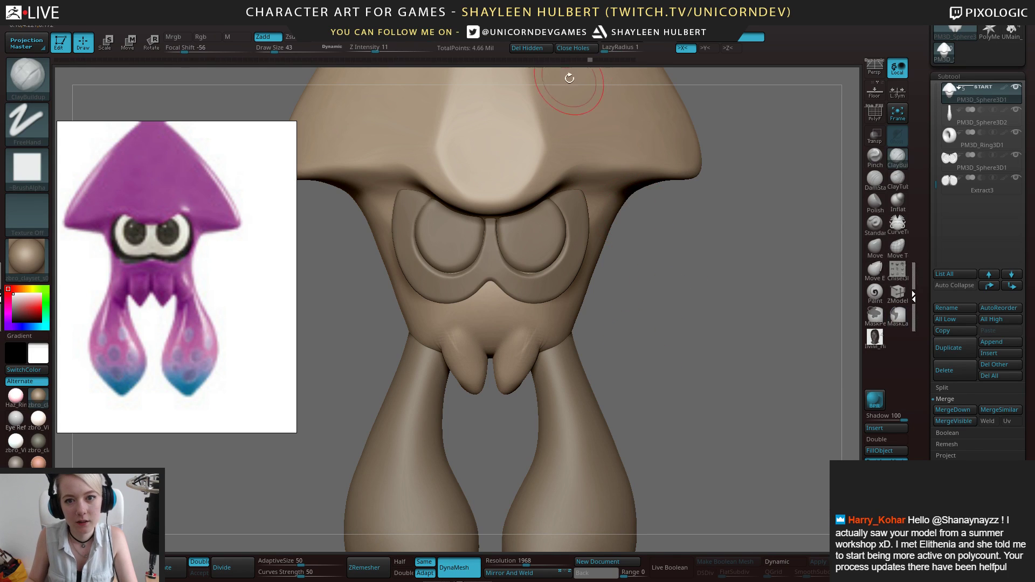
{"action": "mouse_move", "coordinate": [586, 59]}
{"action": "left_mouse_down"}
{"action": "mouse_move", "coordinate": [541, 60]}
{"action": "mouse_move", "coordinate": [581, 61]}
{"action": "left_mouse_up"}
{"action": "right_click_drag", "start_coordinate": [647, 372], "coordinate": [656, 350], "text": "ctrl"}
{"action": "left_click_drag", "start_coordinate": [655, 348], "coordinate": [702, 344], "text": "ctrl"}
{"action": "mouse_move", "coordinate": [702, 344]}
{"action": "right_mouse_down", "text": "ctrl"}
{"action": "mouse_move", "coordinate": [643, 300]}
{"action": "mouse_move", "coordinate": [502, 321]}
{"action": "right_mouse_up", "text": "ctrl"}
Try to adjust the small tentacles along the gizmo's red axis, and undo the change
{"action": "key", "text": "w"}
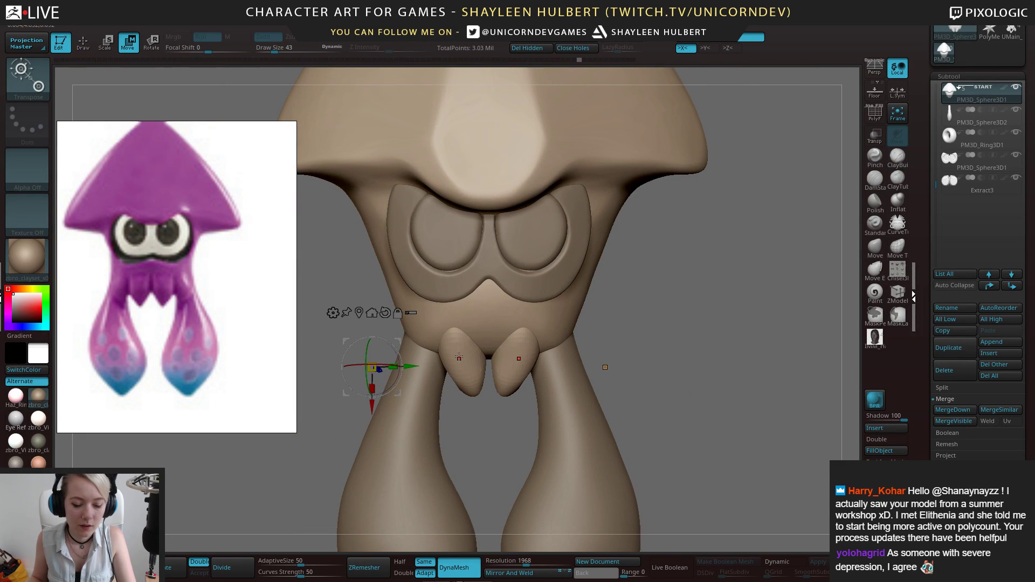
{"action": "left_click", "coordinate": [460, 354]}
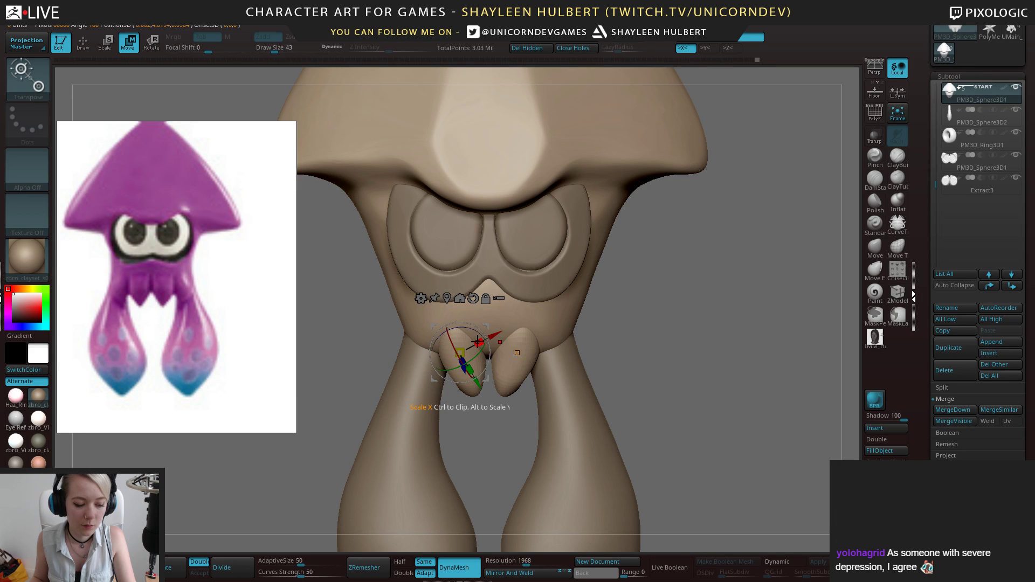
{"action": "mouse_move", "coordinate": [496, 337]}
{"action": "left_mouse_down"}
{"action": "mouse_move", "coordinate": [478, 334]}
{"action": "mouse_move", "coordinate": [485, 341]}
{"action": "left_mouse_up"}
{"action": "key", "text": "ctrl+z"}
{"action": "key", "text": "ctrl+z"}
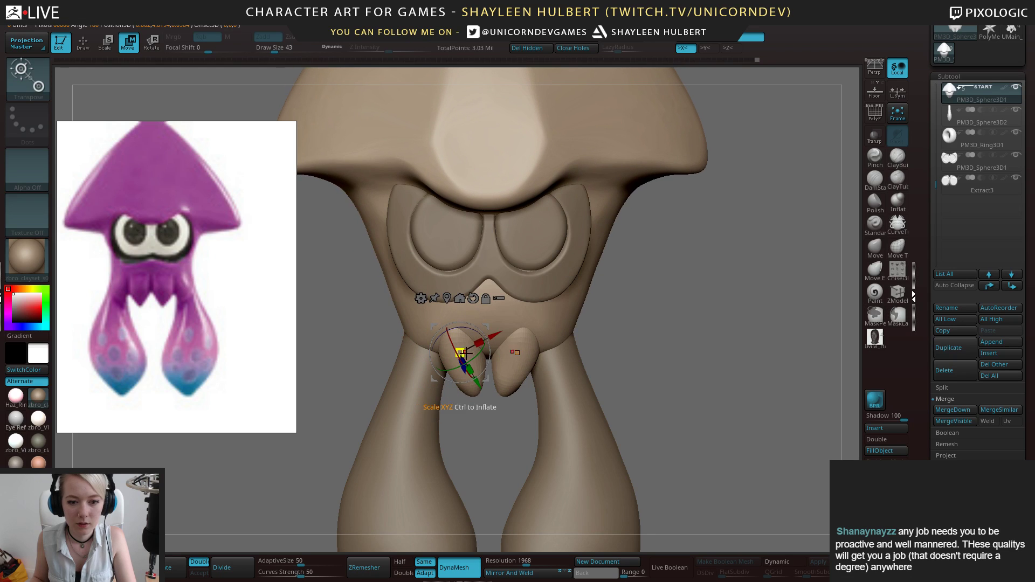
Mask the rest of the body and duplicate the small tentacles outward with the gizmo to form an outer pair
{"action": "left_click", "coordinate": [506, 359], "text": "alt"}
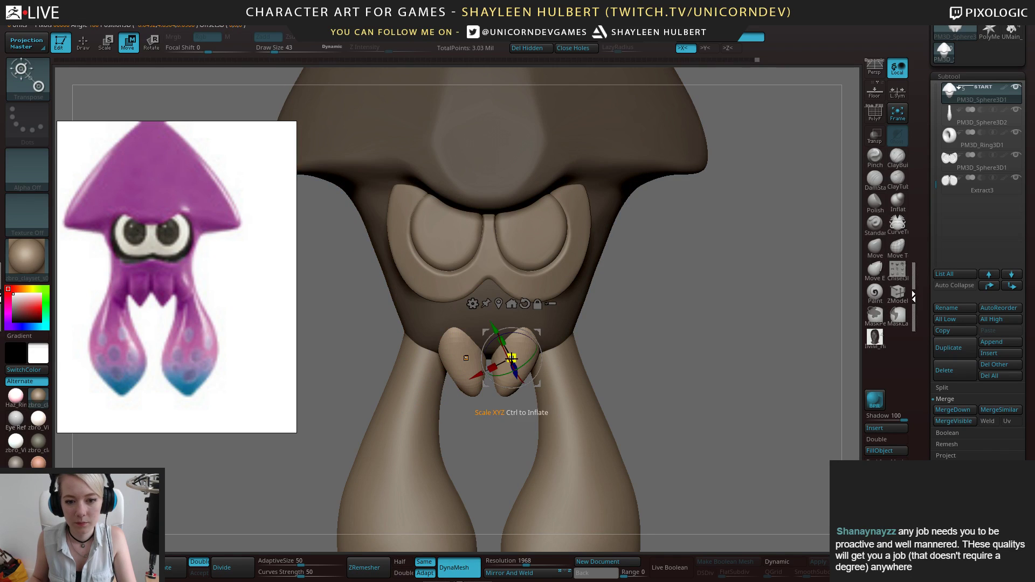
{"action": "left_click", "coordinate": [458, 349]}
{"action": "left_click_drag", "start_coordinate": [497, 346], "coordinate": [447, 348]}
{"action": "left_click_drag", "start_coordinate": [647, 342], "coordinate": [612, 304]}
Hide the large tentacles and adjust the height and placement of the outer small tentacles with the gizmo
{"action": "left_click_drag", "start_coordinate": [420, 372], "coordinate": [420, 360]}
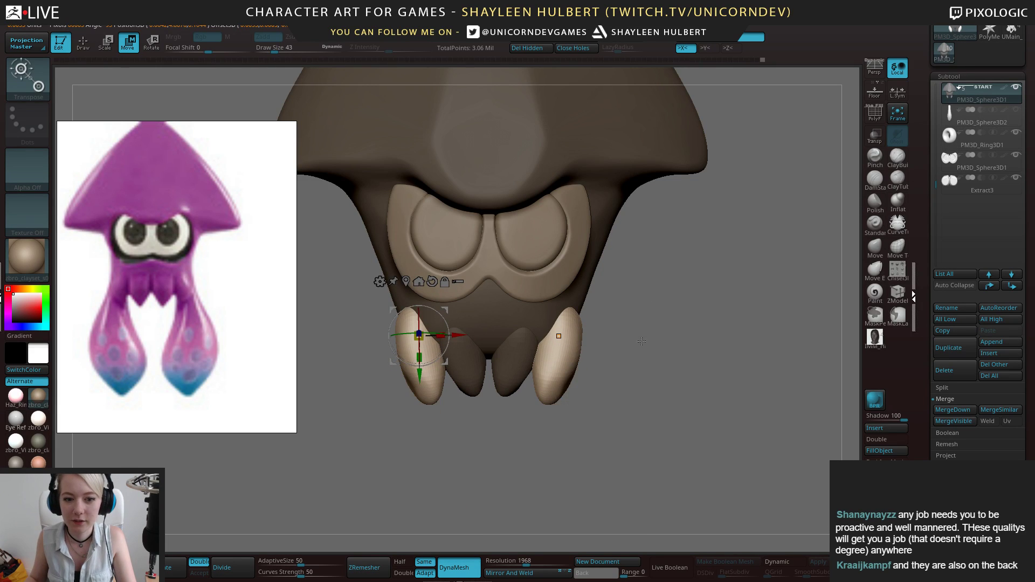
{"action": "left_click_drag", "start_coordinate": [598, 318], "coordinate": [675, 322]}
{"action": "left_click_drag", "start_coordinate": [457, 333], "coordinate": [451, 334]}
{"action": "mouse_move", "coordinate": [668, 322]}
{"action": "left_mouse_down"}
{"action": "mouse_move", "coordinate": [593, 322]}
{"action": "mouse_move", "coordinate": [676, 322]}
{"action": "mouse_move", "coordinate": [651, 331]}
{"action": "mouse_move", "coordinate": [676, 339]}
{"action": "left_mouse_up"}
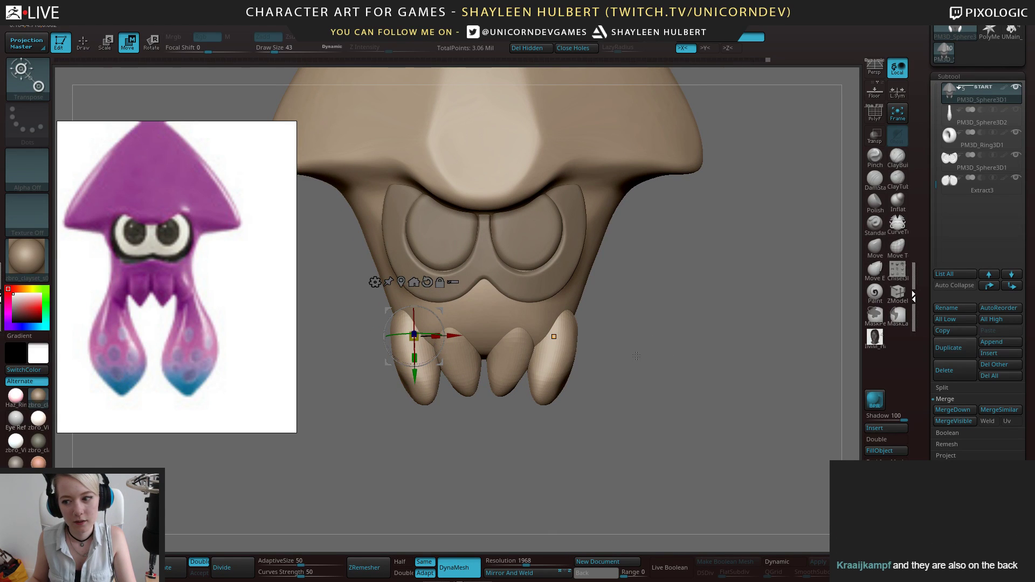
Reshape the depth of the outer small tentacles in side view with the Move brush at draw size 87
{"action": "left_click_drag", "start_coordinate": [637, 357], "coordinate": [500, 381]}
{"action": "left_click", "coordinate": [875, 248]}
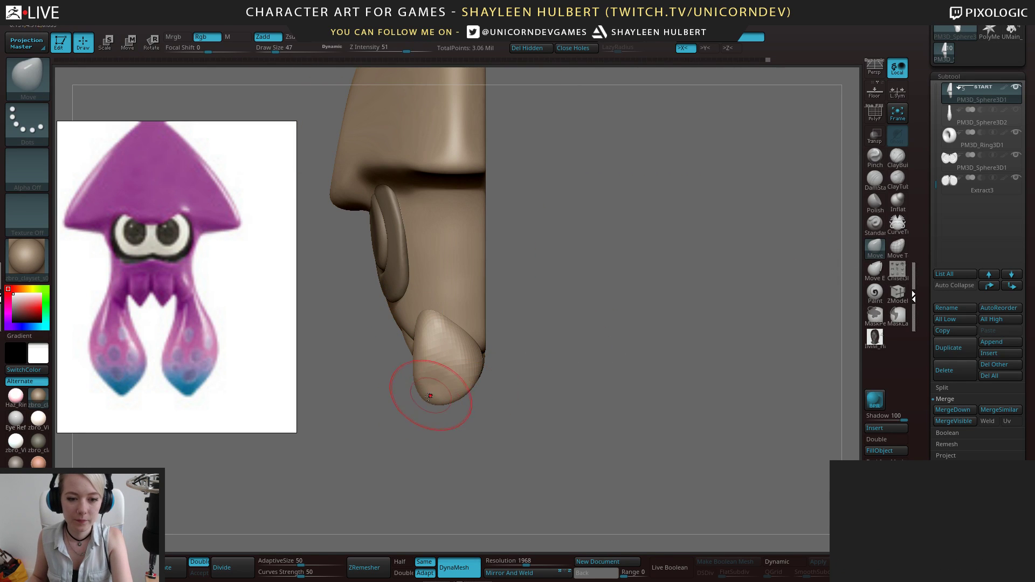
{"action": "left_click_drag", "start_coordinate": [428, 402], "coordinate": [446, 403]}
{"action": "key", "text": "ctrl+z"}
{"action": "key", "text": "bracketright"}
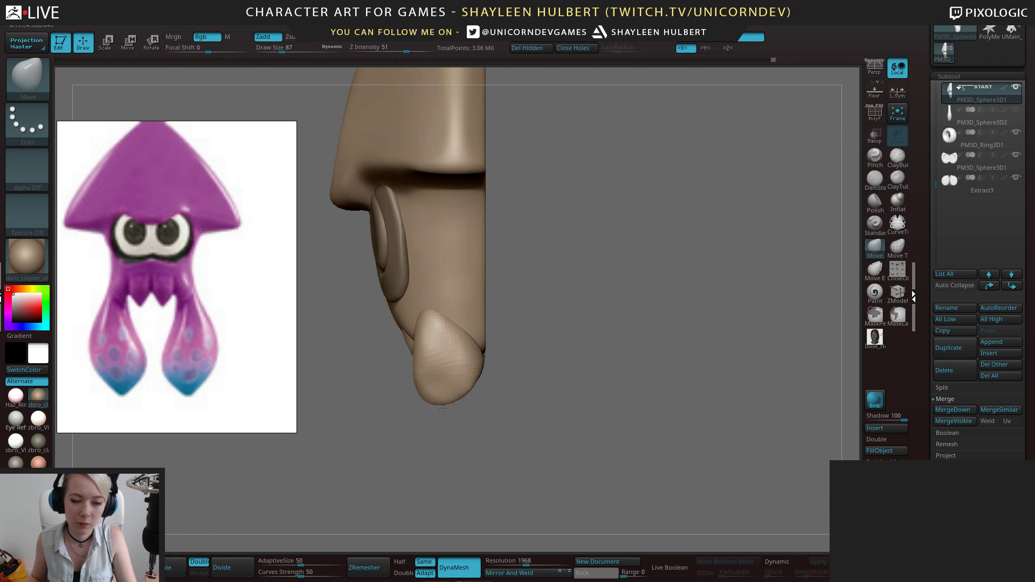
{"action": "left_click_drag", "start_coordinate": [462, 389], "coordinate": [591, 393]}
{"action": "left_click_drag", "start_coordinate": [475, 369], "coordinate": [545, 279]}
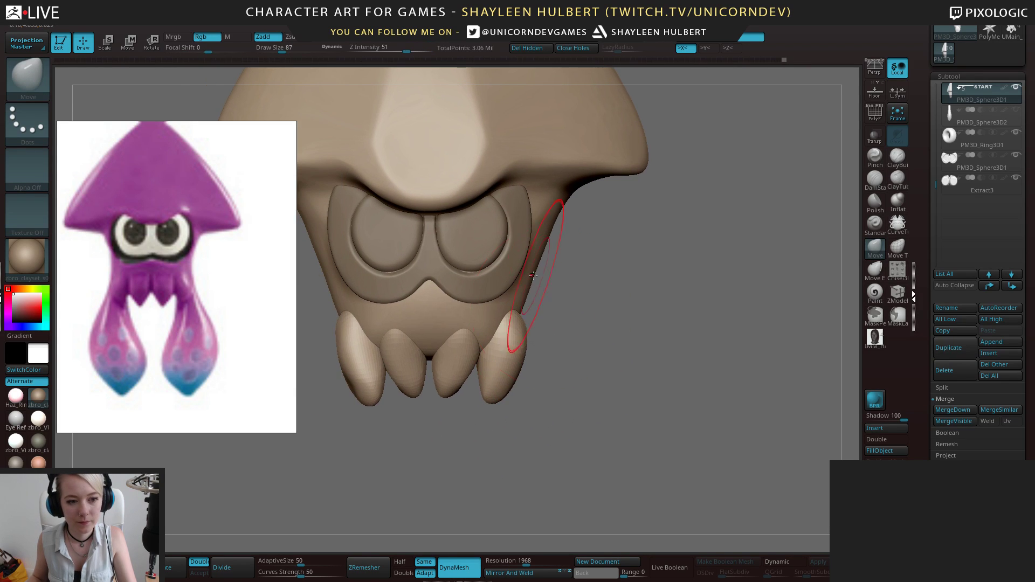
Undo the last reshaping of the outer small tentacle and apply Mirror And Weld to the body
{"action": "left_click_drag", "start_coordinate": [521, 386], "coordinate": [525, 384]}
{"action": "key", "text": "ctrl+z"}
{"action": "key", "text": "ctrl+z"}
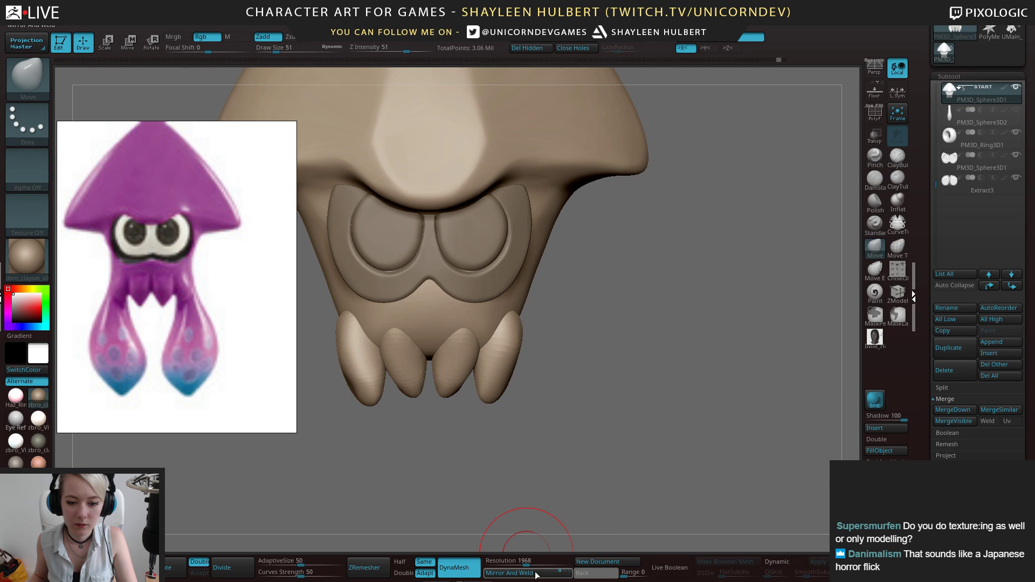
{"action": "left_click", "coordinate": [558, 573]}
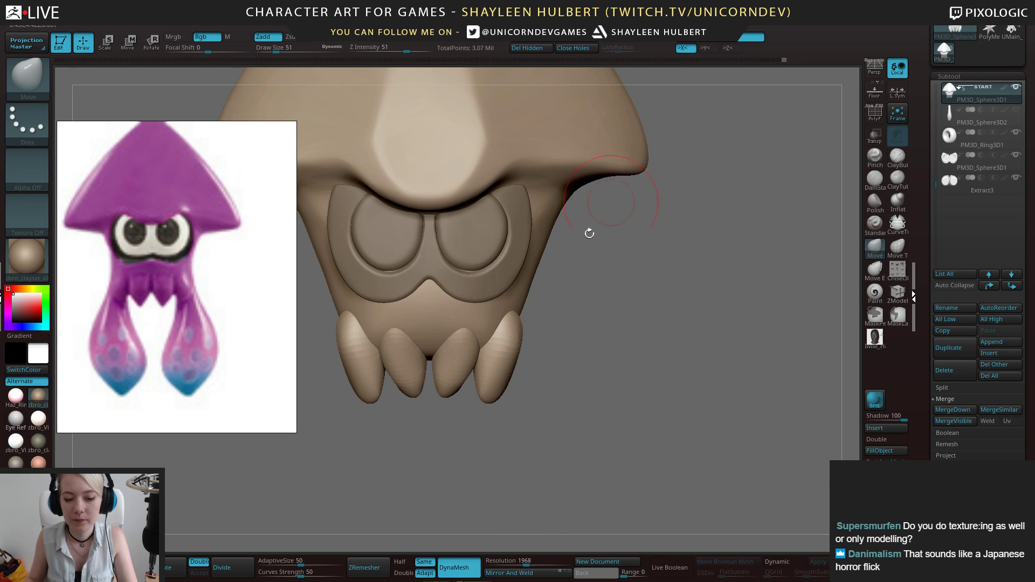
Widen the outer small tentacles with the Move brush at draw size 51, and remesh the body with DynaMesh
{"action": "left_click_drag", "start_coordinate": [525, 386], "coordinate": [490, 386]}
{"action": "mouse_move", "coordinate": [520, 352]}
{"action": "left_mouse_down"}
{"action": "mouse_move", "coordinate": [527, 350]}
{"action": "mouse_move", "coordinate": [512, 318]}
{"action": "left_mouse_up"}
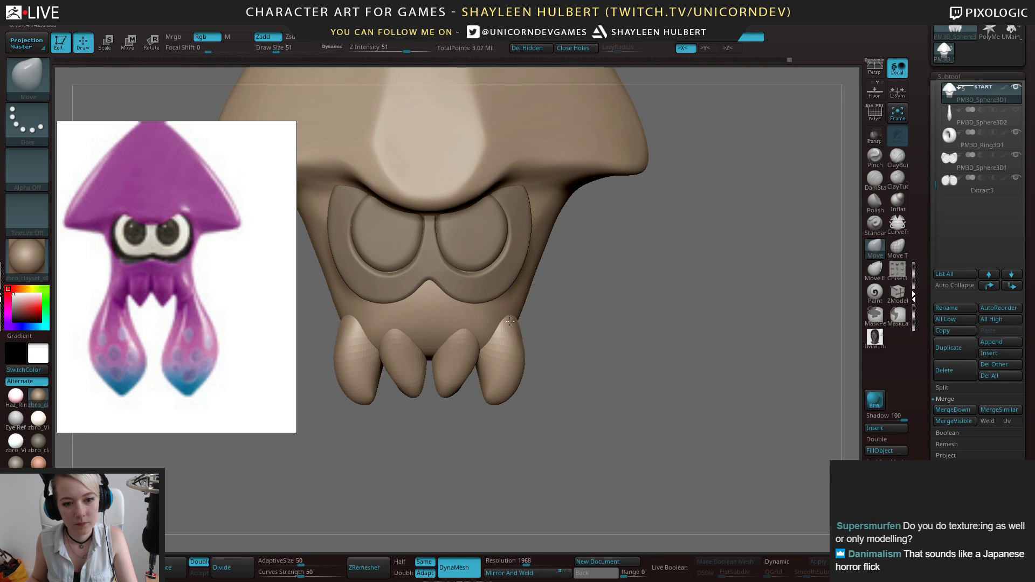
{"action": "left_click_drag", "start_coordinate": [640, 321], "coordinate": [615, 317]}
{"action": "key", "text": "ctrl"}
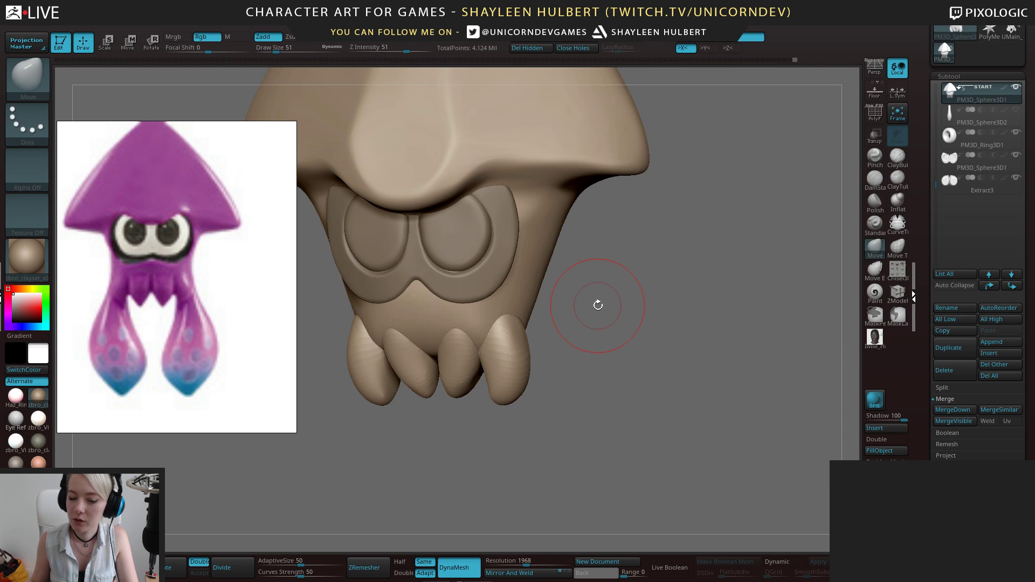
Smooth the surfaces and upper ends of the four small tentacles, refining the outer pair's shape with the Move brush
{"action": "left_click_drag", "start_coordinate": [616, 372], "coordinate": [488, 349], "text": "shift"}
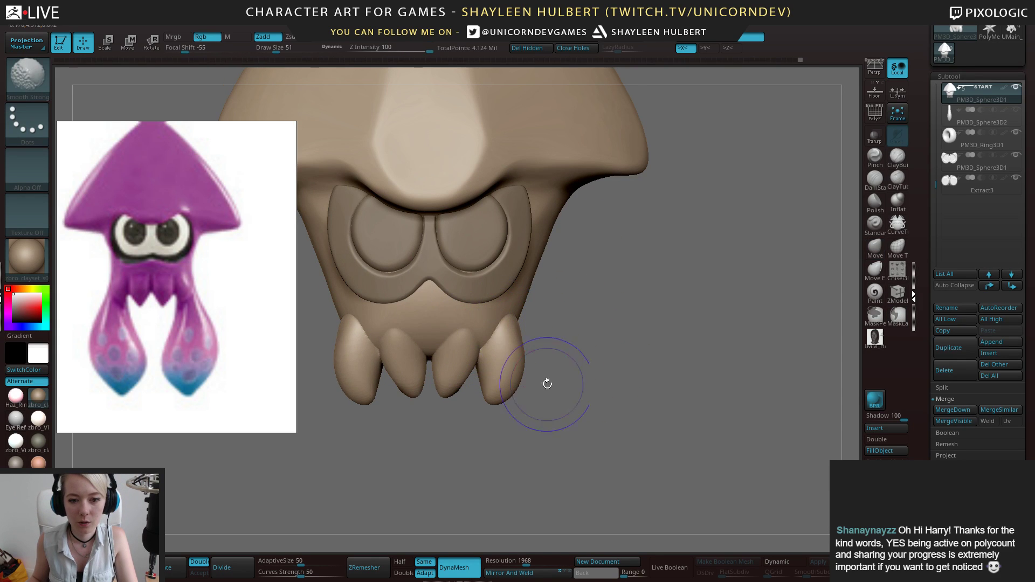
{"action": "left_click_drag", "start_coordinate": [519, 397], "coordinate": [497, 335]}
{"action": "left_click_drag", "start_coordinate": [603, 319], "coordinate": [421, 377]}
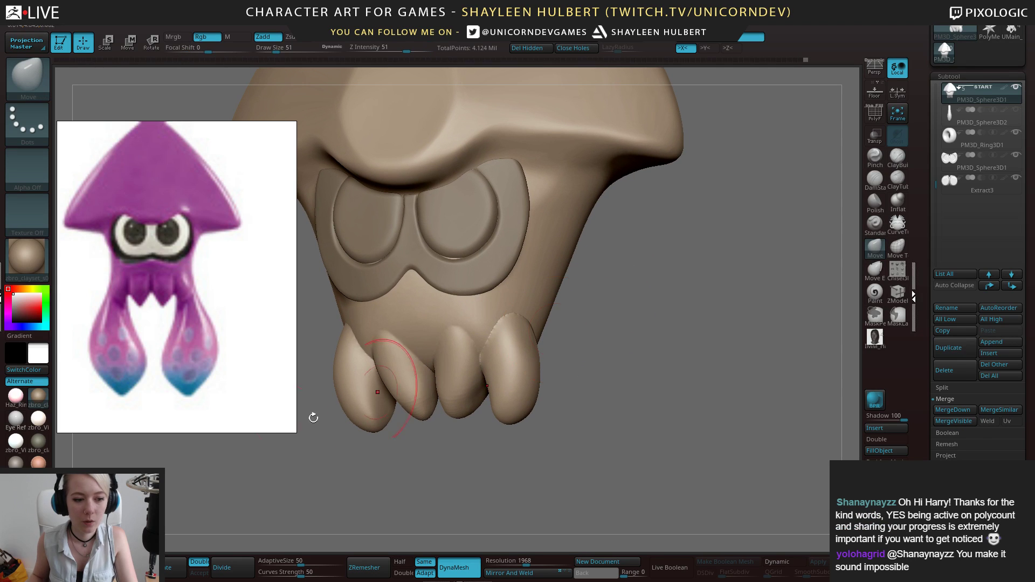
{"action": "left_click_drag", "start_coordinate": [512, 315], "coordinate": [478, 341], "text": "shift"}
{"action": "left_click_drag", "start_coordinate": [602, 360], "coordinate": [604, 329]}
{"action": "mouse_move", "coordinate": [474, 359]}
{"action": "left_mouse_down", "text": "shift"}
{"action": "mouse_move", "coordinate": [478, 393]}
{"action": "mouse_move", "coordinate": [474, 375]}
{"action": "left_mouse_up", "text": "shift"}
Build up clay where the outer small tentacles join the body with ClayBuildup at draw size 51, and smooth the joints
{"action": "left_click_drag", "start_coordinate": [601, 367], "coordinate": [585, 286]}
{"action": "left_click_drag", "start_coordinate": [682, 451], "coordinate": [596, 398]}
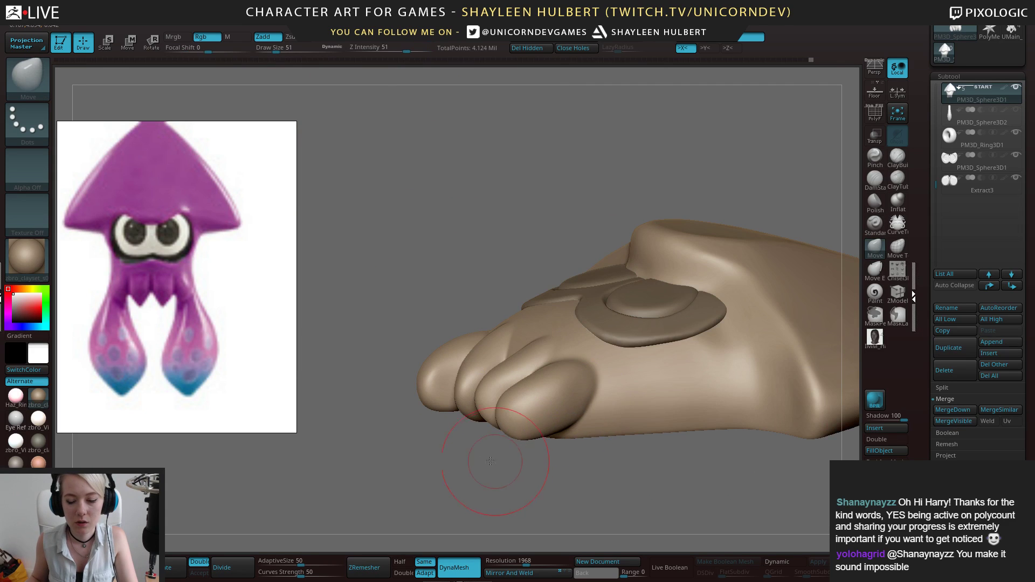
{"action": "left_click_drag", "start_coordinate": [562, 460], "coordinate": [862, 192]}
{"action": "left_click", "coordinate": [897, 157]}
{"action": "mouse_move", "coordinate": [590, 261]}
{"action": "left_mouse_down"}
{"action": "mouse_move", "coordinate": [462, 240]}
{"action": "mouse_move", "coordinate": [492, 345]}
{"action": "mouse_move", "coordinate": [517, 349]}
{"action": "left_mouse_up"}
{"action": "left_click_drag", "start_coordinate": [505, 417], "coordinate": [504, 464]}
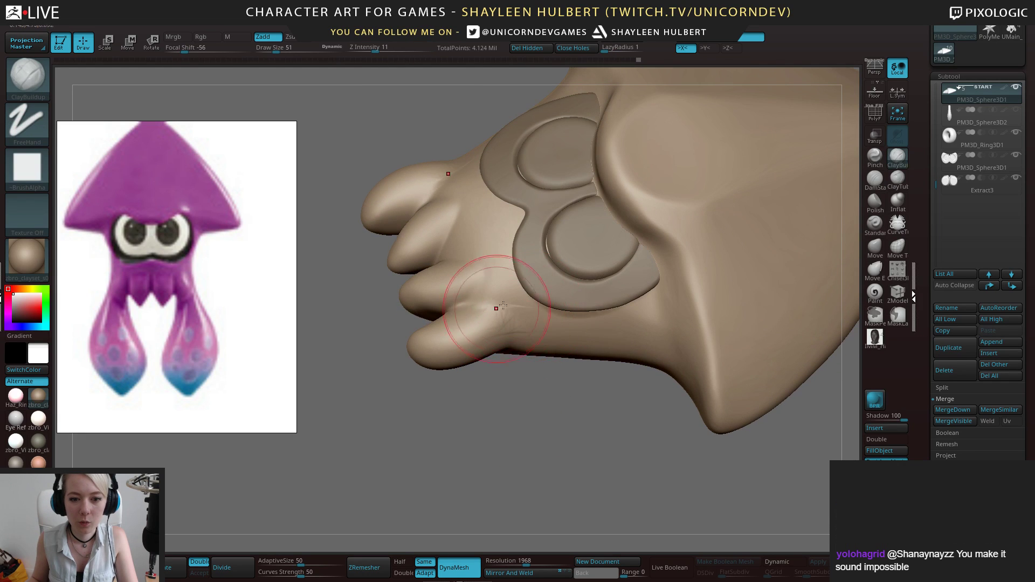
{"action": "mouse_move", "coordinate": [502, 415]}
{"action": "left_mouse_down", "text": "shift"}
{"action": "mouse_move", "coordinate": [500, 324]}
{"action": "mouse_move", "coordinate": [499, 350]}
{"action": "left_mouse_up", "text": "shift"}
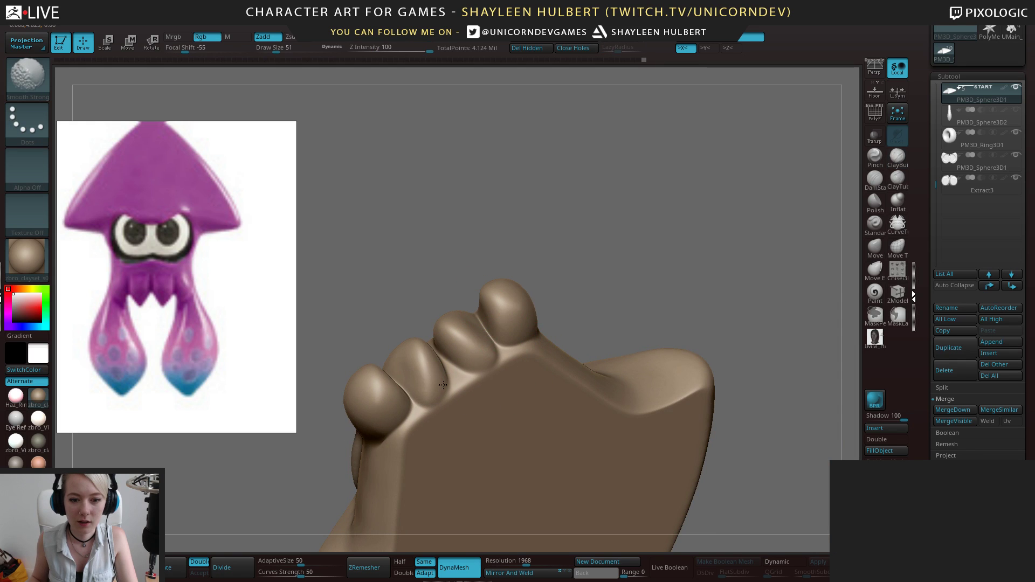
Fill the edge between the small tentacles and the flat back with ClayBuildup, raising the draw size to 63, and smooth it
{"action": "left_click_drag", "start_coordinate": [360, 330], "coordinate": [416, 320]}
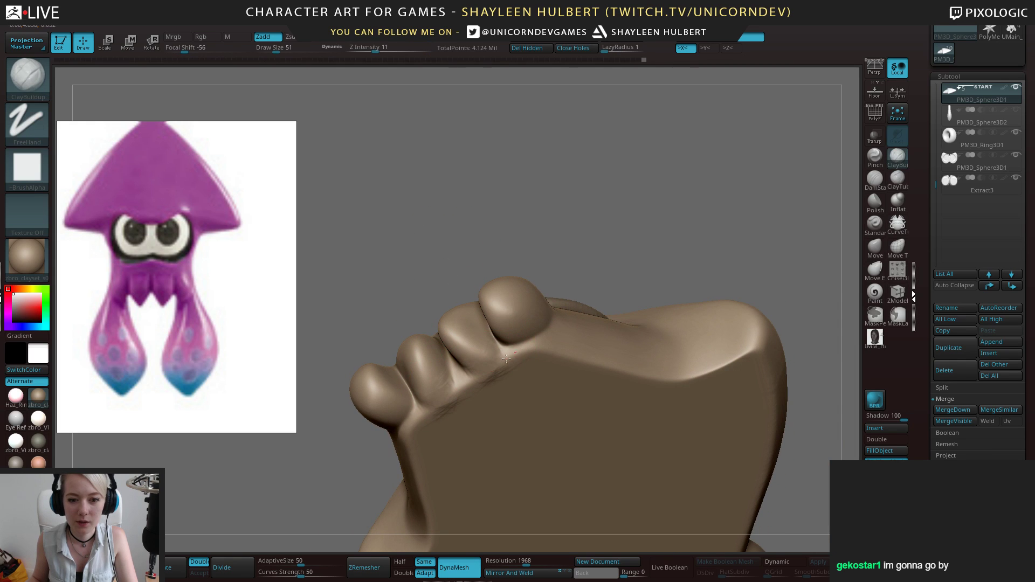
{"action": "key", "text": "shift"}
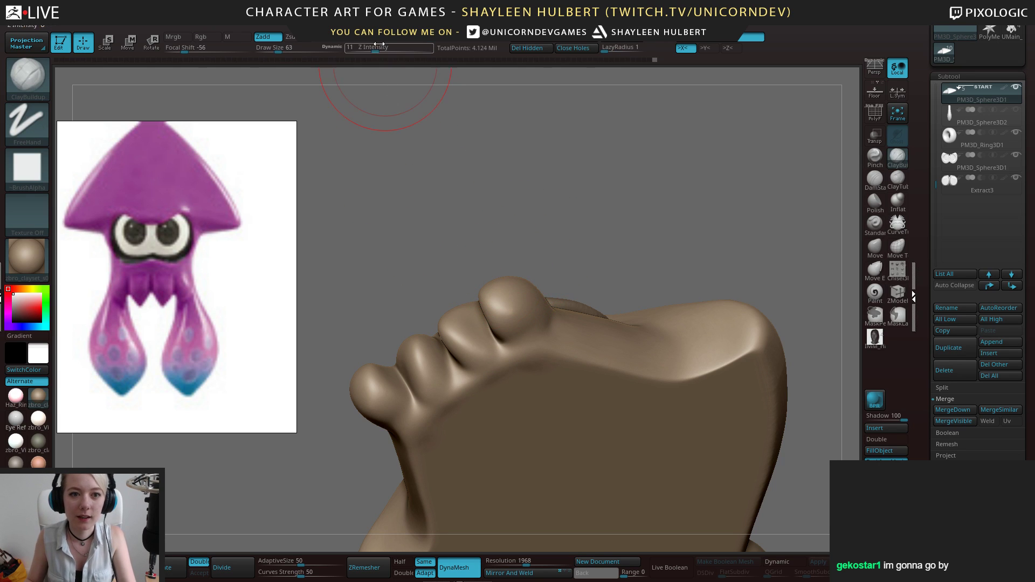
{"action": "key", "text": "shift"}
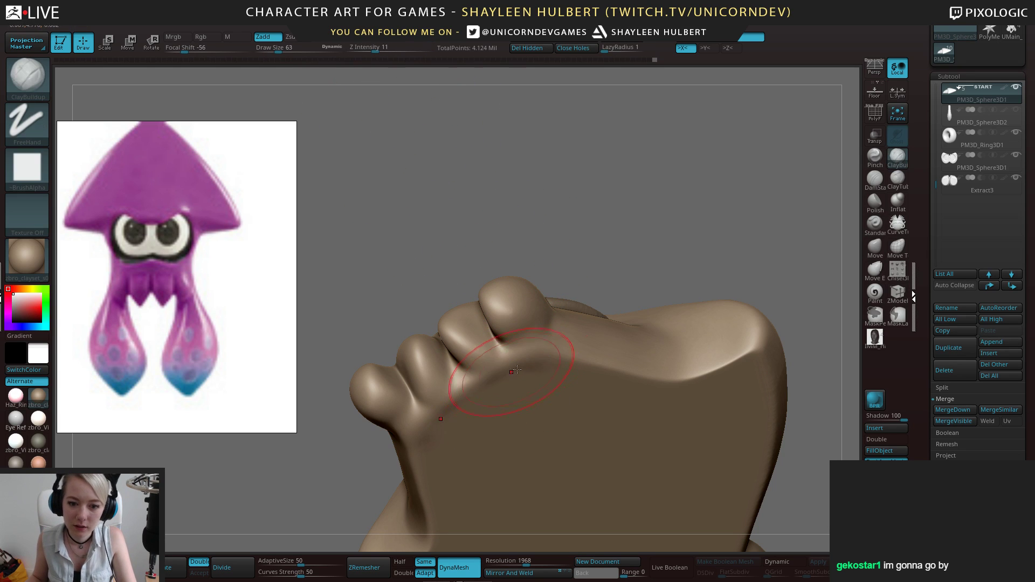
{"action": "key", "text": "shift"}
{"action": "left_click_drag", "start_coordinate": [474, 404], "coordinate": [520, 391], "text": "shift"}
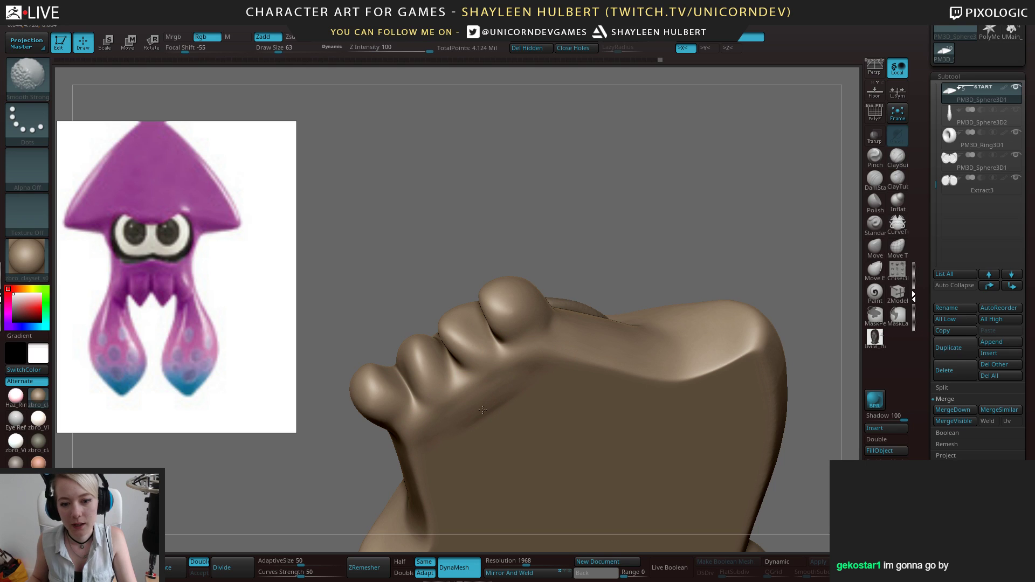
Show the long tentacles subtool PM3D_Sphere3D2 again and bring the whole charm into a front view
{"action": "mouse_move", "coordinate": [642, 253]}
{"action": "left_mouse_down"}
{"action": "mouse_move", "coordinate": [626, 426]}
{"action": "mouse_move", "coordinate": [654, 395]}
{"action": "mouse_move", "coordinate": [652, 405]}
{"action": "mouse_move", "coordinate": [628, 339]}
{"action": "mouse_move", "coordinate": [658, 314]}
{"action": "mouse_move", "coordinate": [642, 360]}
{"action": "left_mouse_up"}
{"action": "left_click", "coordinate": [1016, 110]}
{"action": "left_click_drag", "start_coordinate": [641, 361], "coordinate": [695, 372]}
{"action": "mouse_move", "coordinate": [682, 396]}
{"action": "left_mouse_down", "text": "alt"}
{"action": "mouse_move", "coordinate": [669, 349]}
{"action": "mouse_move", "coordinate": [629, 345]}
{"action": "left_mouse_up", "text": "alt"}
{"action": "left_click_drag", "start_coordinate": [668, 310], "coordinate": [647, 339], "text": "alt"}
{"action": "mouse_move", "coordinate": [647, 339]}
{"action": "left_mouse_down"}
{"action": "mouse_move", "coordinate": [603, 336]}
{"action": "mouse_move", "coordinate": [644, 310]}
{"action": "mouse_move", "coordinate": [683, 317]}
{"action": "left_mouse_up"}
{"action": "mouse_move", "coordinate": [684, 317]}
{"action": "left_mouse_down", "text": "shift"}
{"action": "mouse_move", "coordinate": [655, 326]}
{"action": "mouse_move", "coordinate": [649, 278]}
{"action": "mouse_move", "coordinate": [651, 292]}
{"action": "mouse_move", "coordinate": [621, 325]}
{"action": "mouse_move", "coordinate": [641, 330]}
{"action": "mouse_move", "coordinate": [569, 319]}
{"action": "left_mouse_up", "text": "shift"}
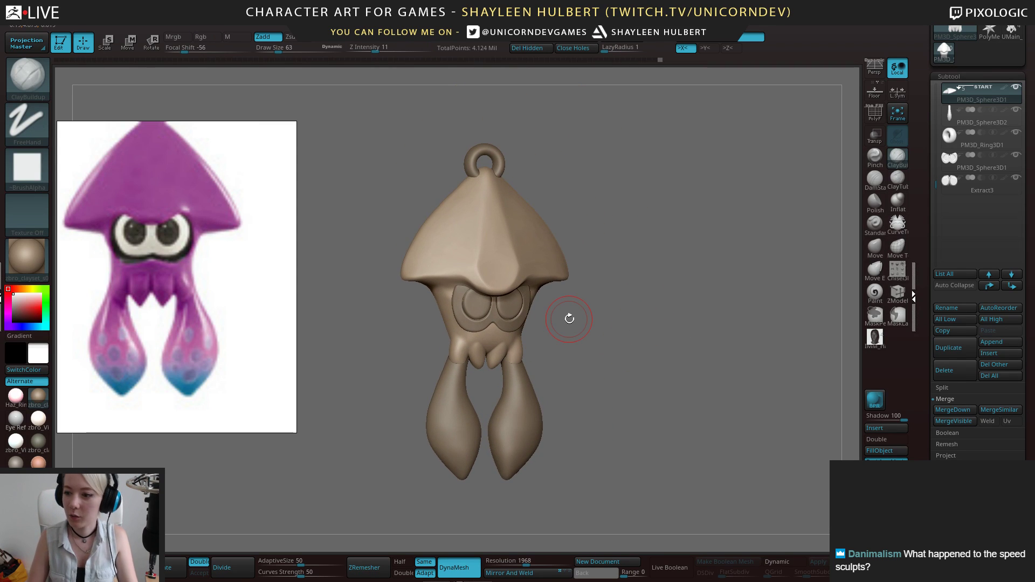
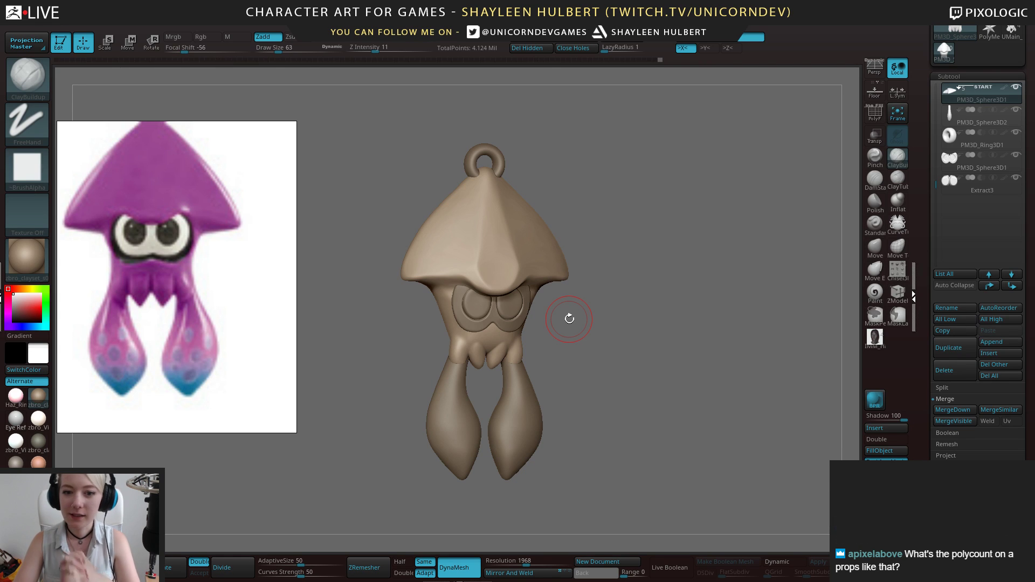
Show the weapon's subtools, including UMesh_PM3D_Cylinder3D1, PM3D_Gear3D1 and PolyMesh3D1, above the charm
{"action": "mouse_move", "coordinate": [573, 309]}
{"action": "left_mouse_down"}
{"action": "mouse_move", "coordinate": [593, 298]}
{"action": "mouse_move", "coordinate": [633, 306]}
{"action": "mouse_move", "coordinate": [598, 265]}
{"action": "mouse_move", "coordinate": [546, 235]}
{"action": "left_mouse_up"}
{"action": "left_click_drag", "start_coordinate": [546, 235], "coordinate": [499, 240]}
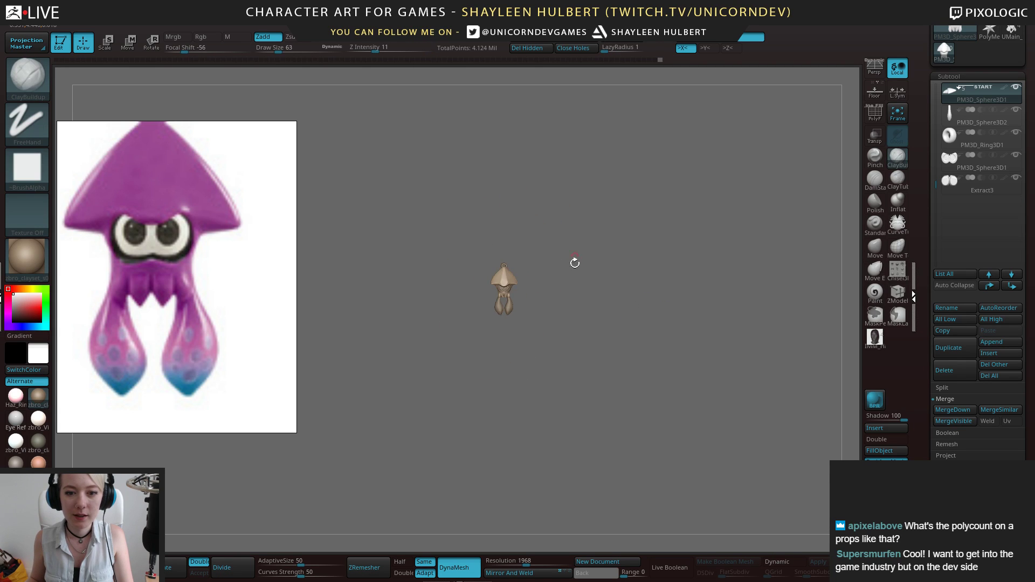
{"action": "left_click_drag", "start_coordinate": [575, 249], "coordinate": [593, 290], "text": "alt"}
{"action": "scroll", "coordinate": [1013, 107], "scroll_direction": "up", "scroll_amount": 5}
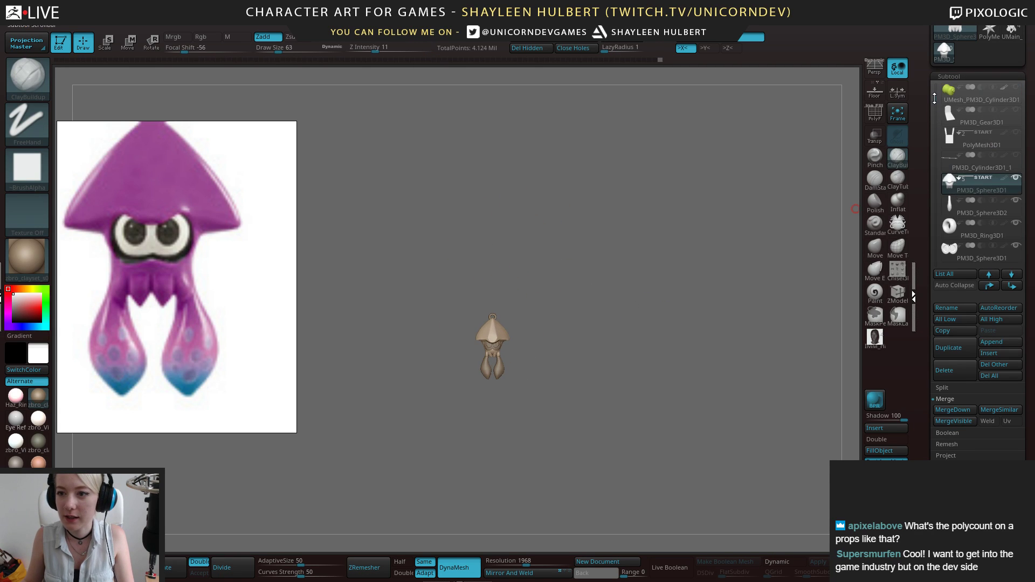
{"action": "left_click", "coordinate": [1017, 88]}
{"action": "left_click", "coordinate": [1016, 111]}
{"action": "left_click", "coordinate": [1017, 133]}
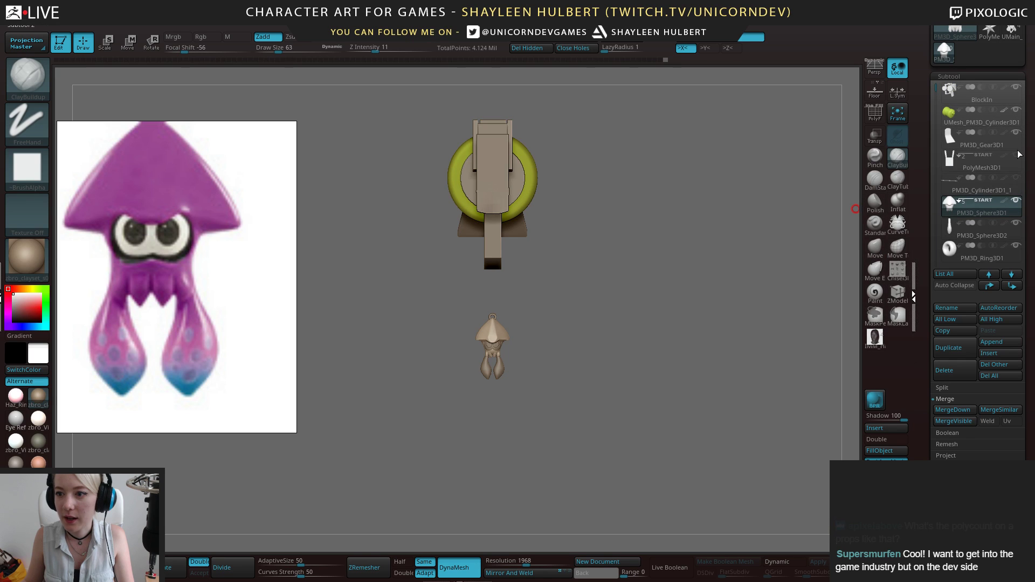
{"action": "left_click", "coordinate": [1017, 156]}
{"action": "left_click_drag", "start_coordinate": [611, 252], "coordinate": [572, 302]}
Select the charm's subtools together for the Move gizmo, leaving out the weapon, and turn off X symmetry
{"action": "key", "text": "w"}
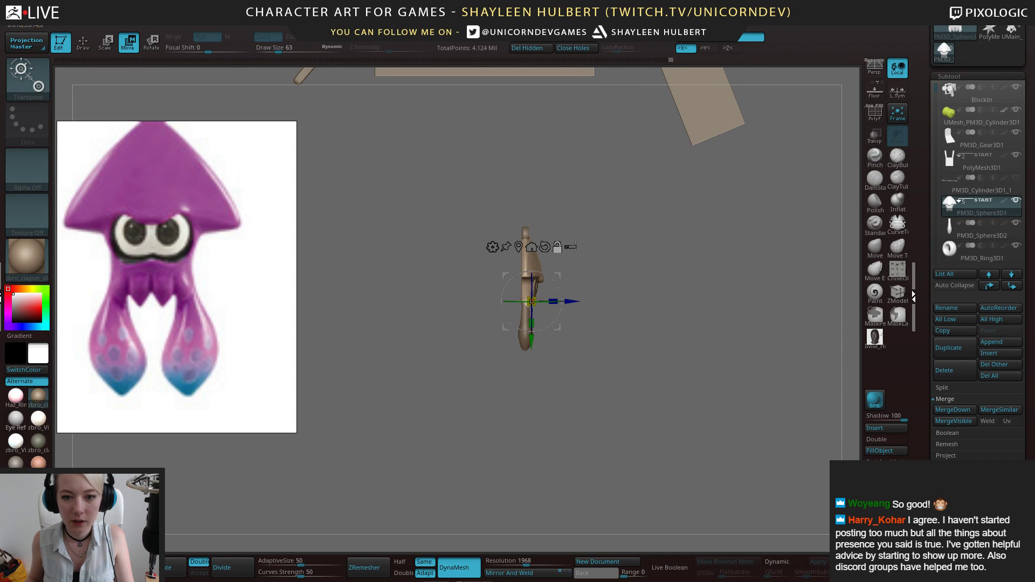
{"action": "mouse_move", "coordinate": [464, 180]}
{"action": "left_mouse_down", "text": "ctrl"}
{"action": "mouse_move", "coordinate": [577, 388]}
{"action": "mouse_move", "coordinate": [494, 194]}
{"action": "mouse_move", "coordinate": [485, 197]}
{"action": "left_mouse_up", "text": "ctrl"}
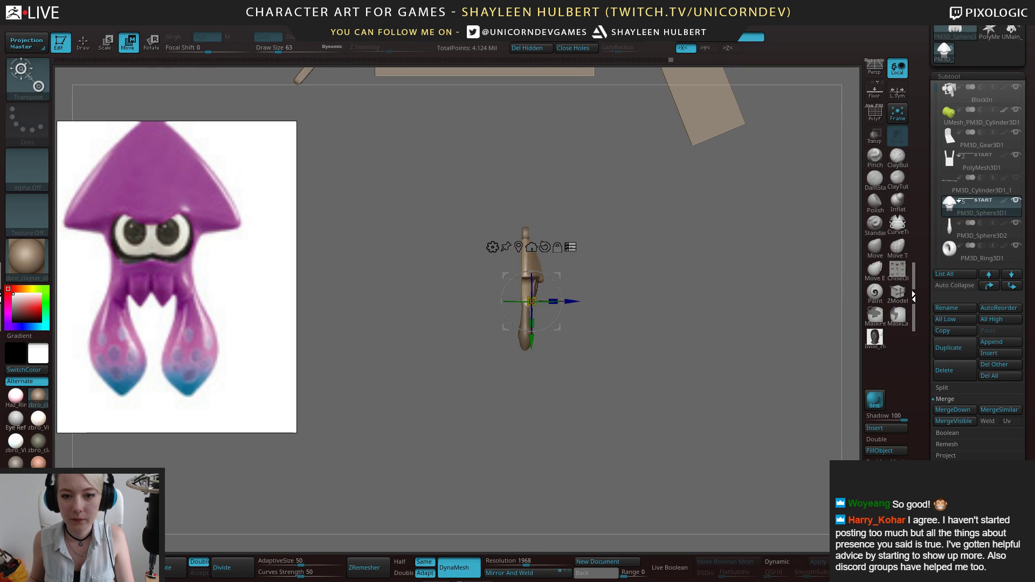
{"action": "left_click_drag", "start_coordinate": [475, 206], "coordinate": [582, 391], "text": "ctrl+shift"}
{"action": "left_click_drag", "start_coordinate": [545, 301], "coordinate": [626, 324]}
{"action": "key", "text": "ctrl+z"}
{"action": "left_click", "coordinate": [685, 48]}
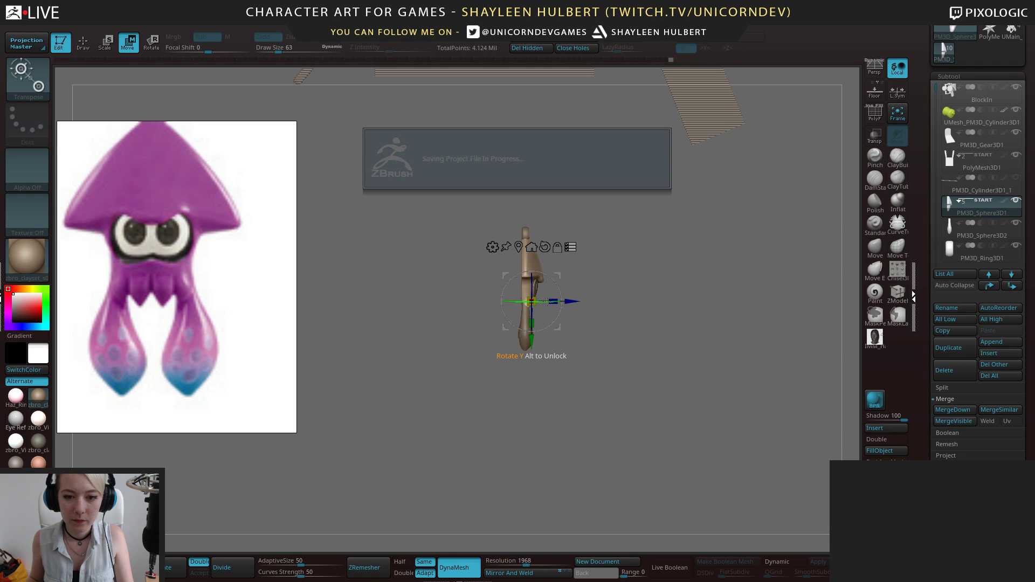
Try to move and rotate the selected charm parts with the gizmo, and return to Draw mode
{"action": "left_click_drag", "start_coordinate": [545, 301], "coordinate": [448, 292], "text": "ctrl"}
{"action": "left_click_drag", "start_coordinate": [539, 310], "coordinate": [559, 288]}
{"action": "key", "text": "ctrl+z"}
{"action": "left_click_drag", "start_coordinate": [626, 264], "coordinate": [614, 307], "text": "alt"}
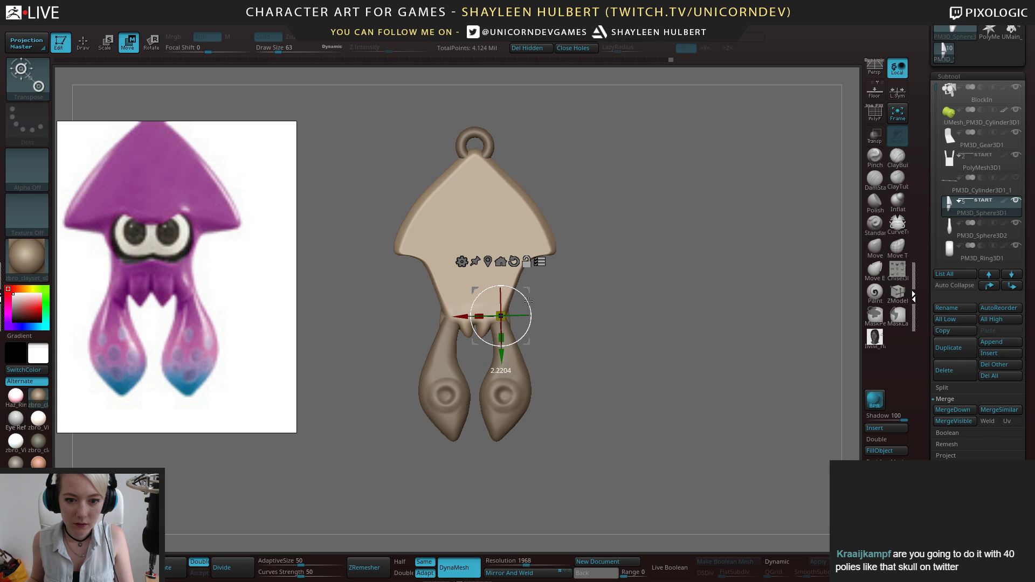
{"action": "left_click_drag", "start_coordinate": [523, 316], "coordinate": [412, 301], "text": "ctrl"}
{"action": "key", "text": "ctrl+z"}
{"action": "mouse_move", "coordinate": [614, 301]}
{"action": "left_mouse_down", "text": "alt"}
{"action": "mouse_move", "coordinate": [586, 303]}
{"action": "mouse_move", "coordinate": [609, 309]}
{"action": "mouse_move", "coordinate": [604, 296]}
{"action": "mouse_move", "coordinate": [619, 289]}
{"action": "mouse_move", "coordinate": [593, 300]}
{"action": "mouse_move", "coordinate": [620, 282]}
{"action": "mouse_move", "coordinate": [613, 318]}
{"action": "left_mouse_up", "text": "alt"}
{"action": "left_click_drag", "start_coordinate": [372, 96], "coordinate": [508, 412], "text": "ctrl+shift"}
{"action": "left_click_drag", "start_coordinate": [610, 388], "coordinate": [635, 341], "text": "alt"}
{"action": "key", "text": "q"}
{"action": "left_click_drag", "start_coordinate": [564, 354], "coordinate": [631, 355]}
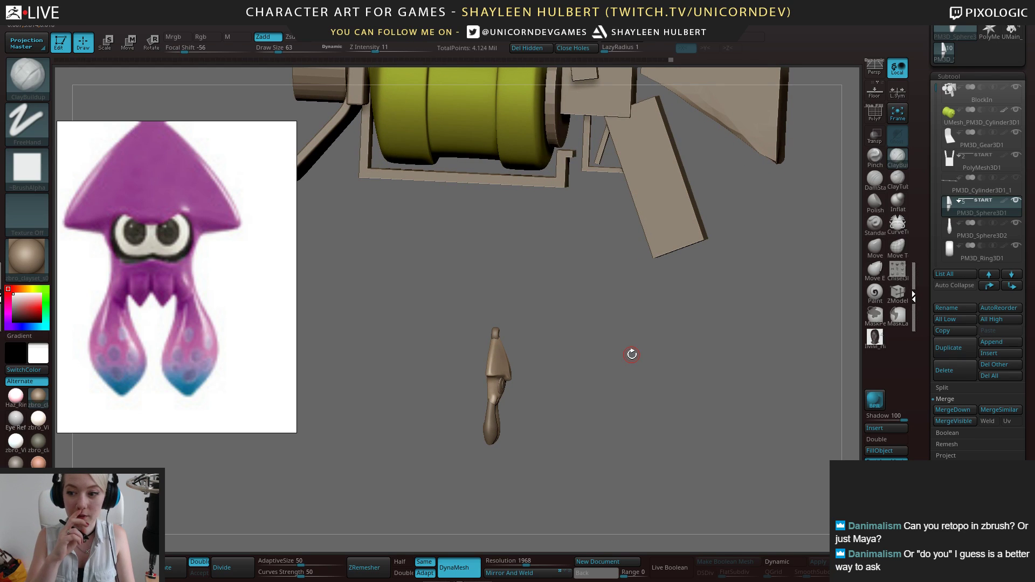
{"action": "mouse_move", "coordinate": [610, 307]}
{"action": "left_mouse_down"}
{"action": "mouse_move", "coordinate": [593, 304]}
{"action": "mouse_move", "coordinate": [620, 306]}
{"action": "mouse_move", "coordinate": [610, 306]}
{"action": "left_mouse_up"}
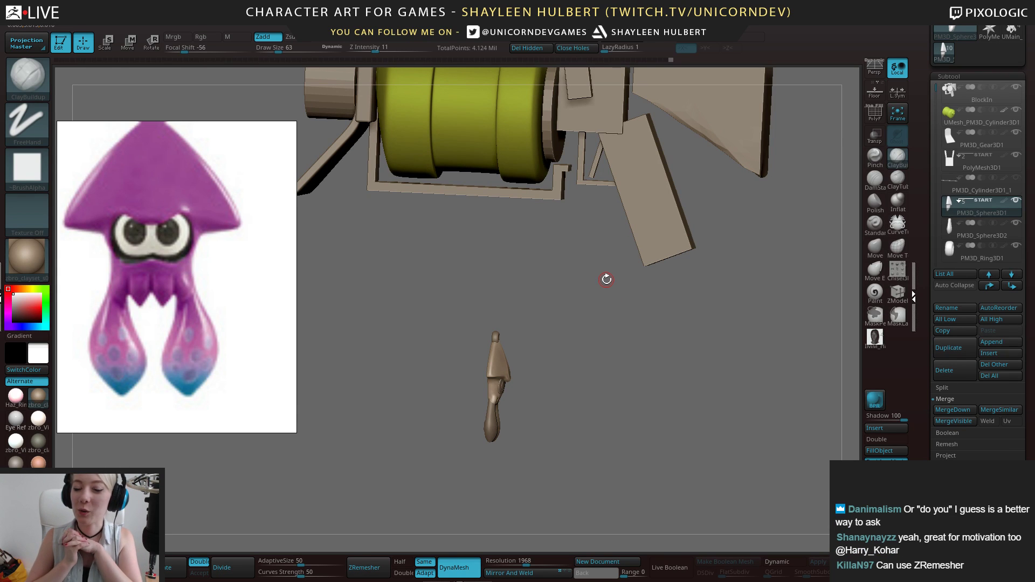
{"action": "left_click_drag", "start_coordinate": [509, 303], "coordinate": [442, 292]}
{"action": "left_click_drag", "start_coordinate": [416, 407], "coordinate": [444, 263], "text": "alt"}
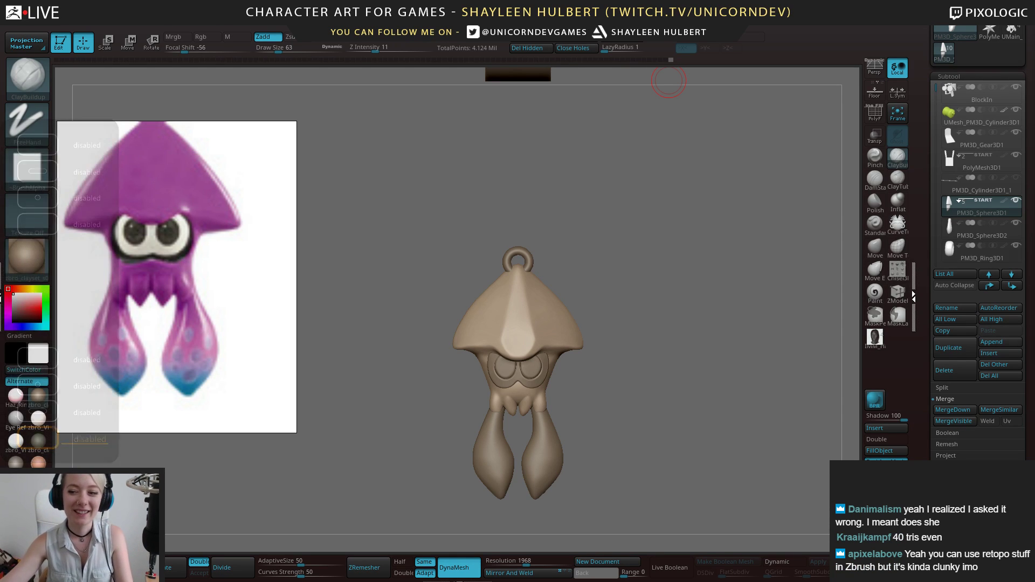
{"action": "left_click_drag", "start_coordinate": [697, 272], "coordinate": [614, 382], "text": "alt"}
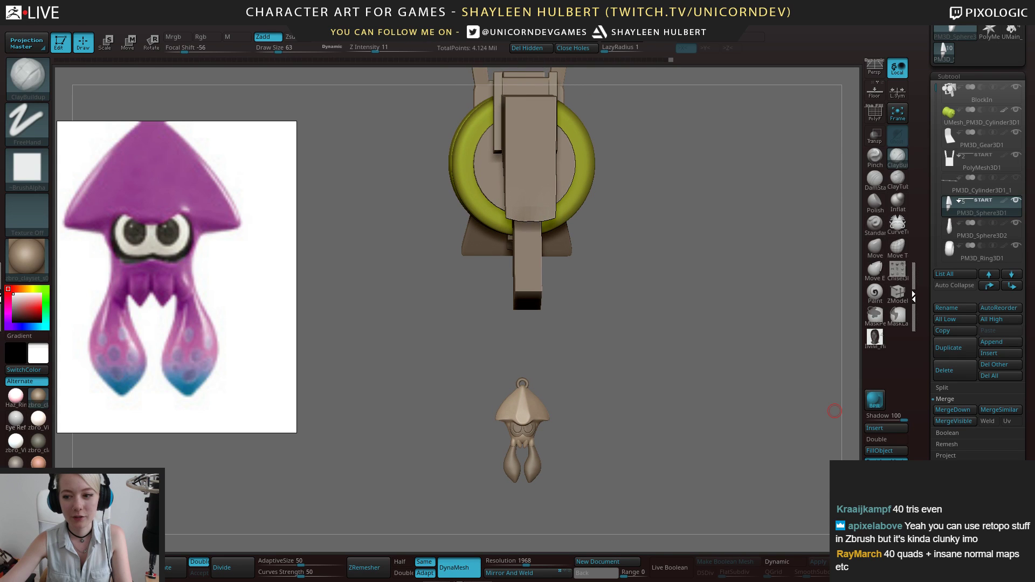
Switch to Photoshop, move the squid reference off the canvas and bring up the clown painting in Untitled-1
{"action": "left_click", "coordinate": [269, 574]}
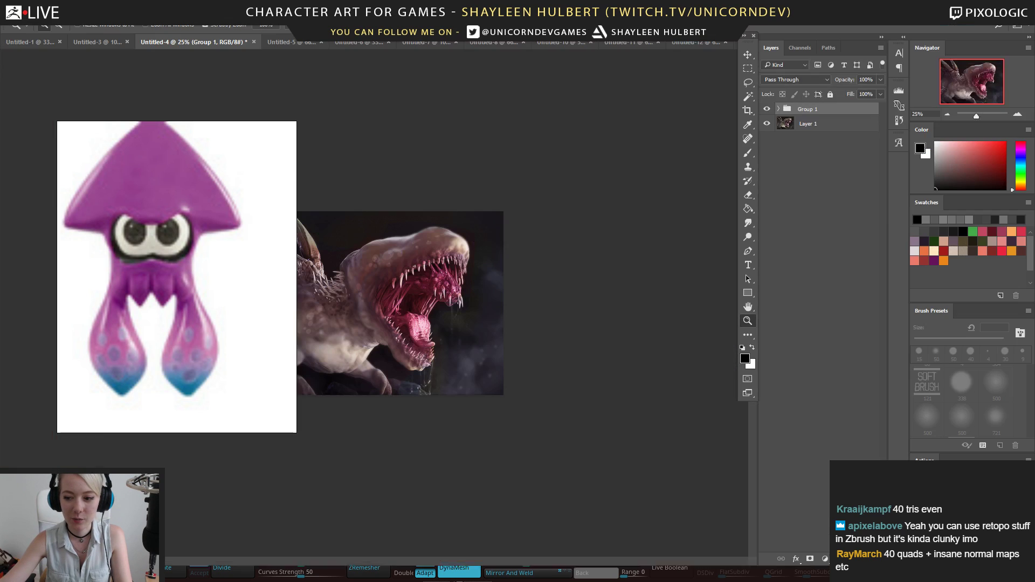
{"action": "left_click_drag", "start_coordinate": [180, 173], "coordinate": [1034, 162]}
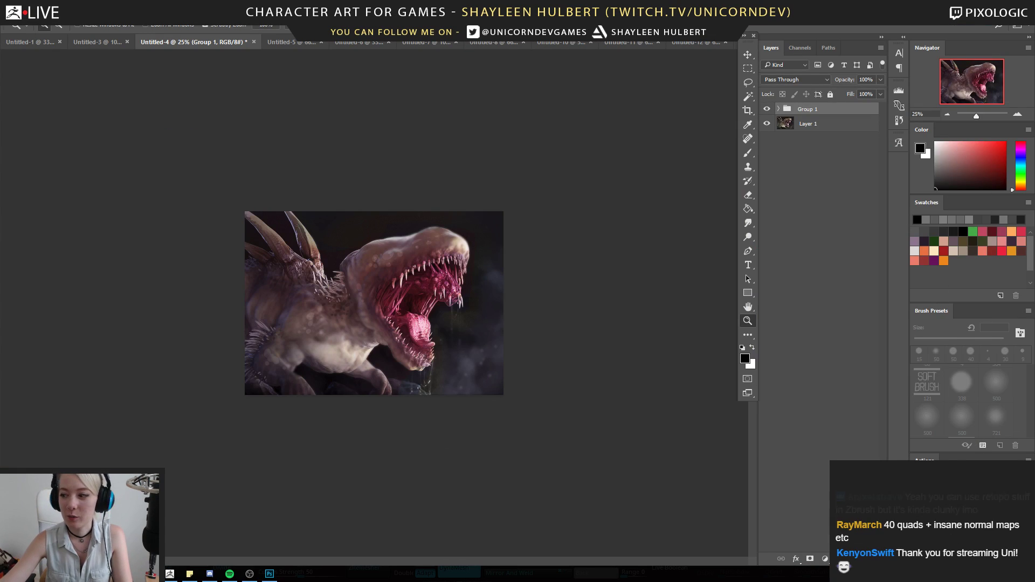
{"action": "left_click", "coordinate": [38, 46]}
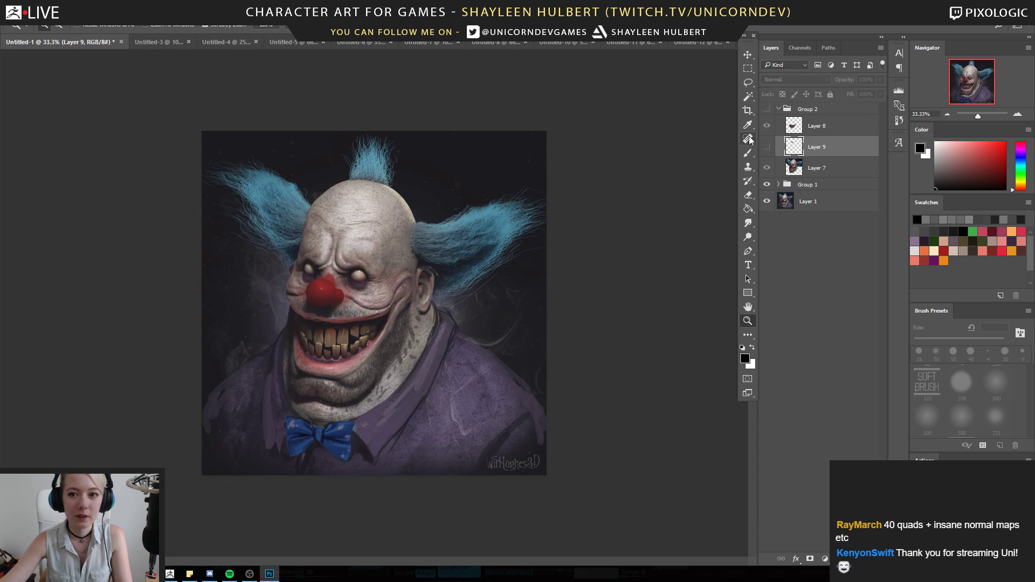
Compare the clown painting with and without the Group 1 paintover
{"action": "left_click", "coordinate": [767, 185]}
{"action": "left_click", "coordinate": [767, 185]}
{"action": "left_click", "coordinate": [768, 185]}
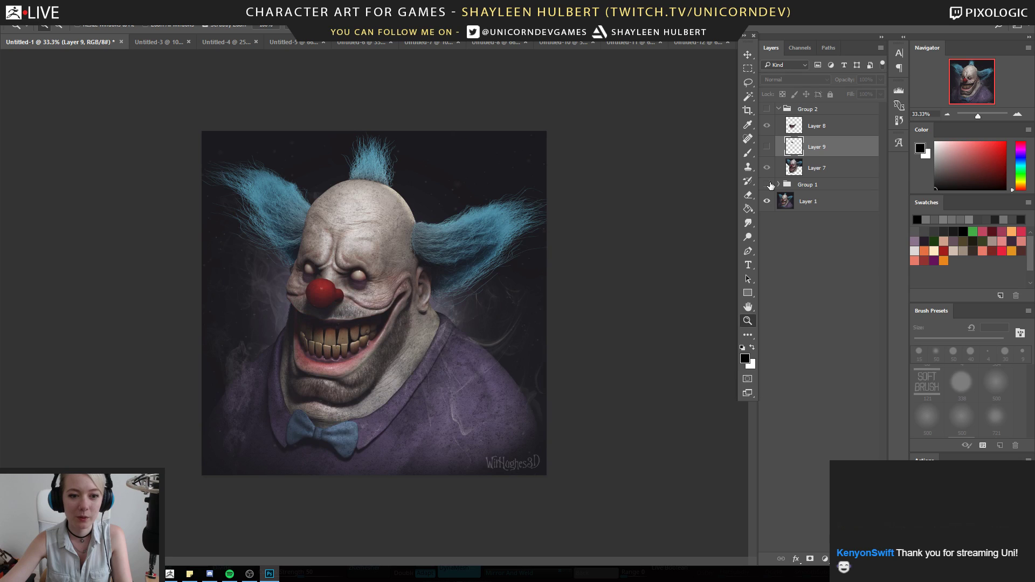
{"action": "left_click", "coordinate": [768, 184]}
{"action": "left_click", "coordinate": [767, 185]}
{"action": "left_click", "coordinate": [767, 185]}
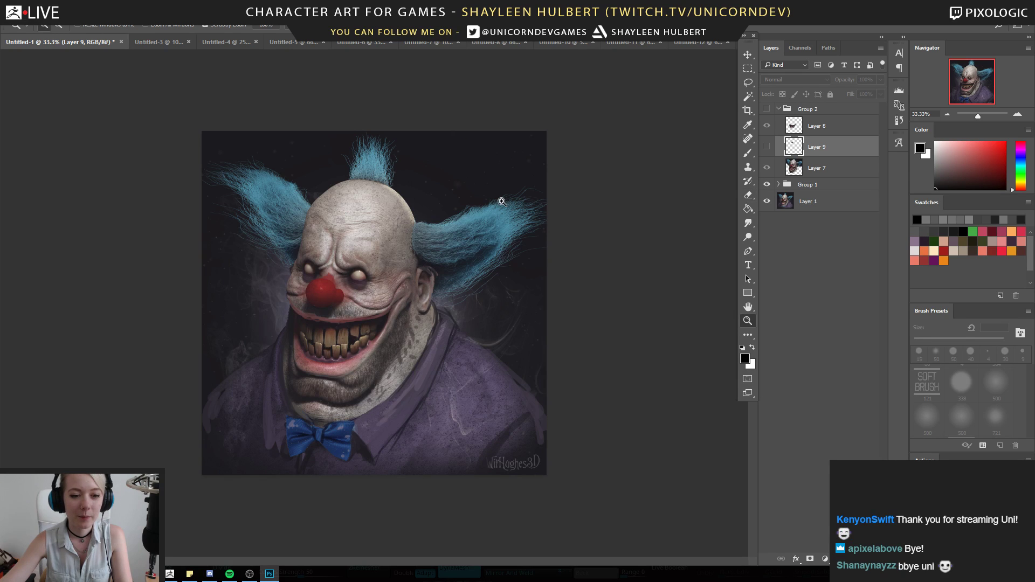
Bring up the creature image in Untitled-4 and compare it with and without the Group 1 paintover
{"action": "left_click", "coordinate": [224, 43]}
{"action": "left_click", "coordinate": [766, 109]}
{"action": "left_click", "coordinate": [767, 109]}
{"action": "left_click", "coordinate": [767, 109]}
{"action": "left_click", "coordinate": [766, 109]}
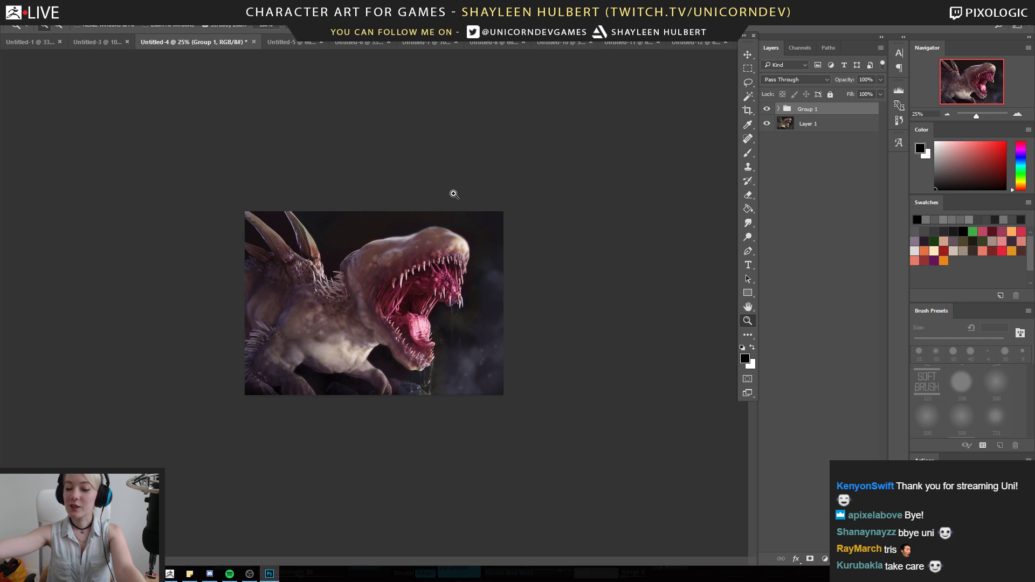